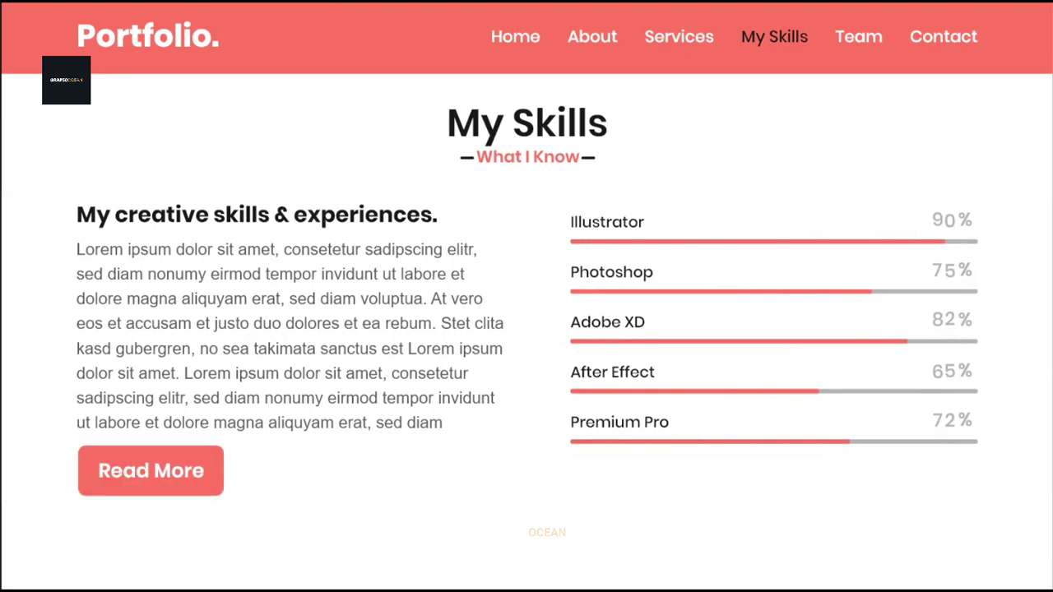
# Step: Scroll to the Portfolio Web Design file's empty Design artboard in Adobe XD
pyautogui.scroll(-6, 527, 297)
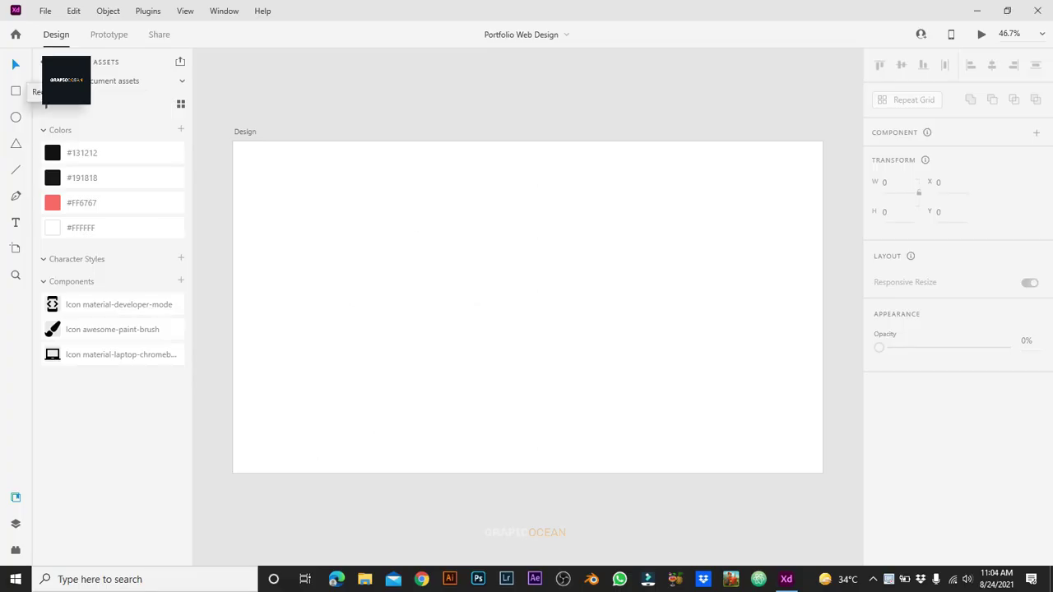
# Step: Discard the test rectangle and fill the Design artboard with dark #131212
pyautogui.click(15, 91)
pyautogui.moveTo(232, 142)
pyautogui.mouseDown()
pyautogui.moveTo(823, 450)
pyautogui.moveTo(823, 473)
pyautogui.mouseUp()
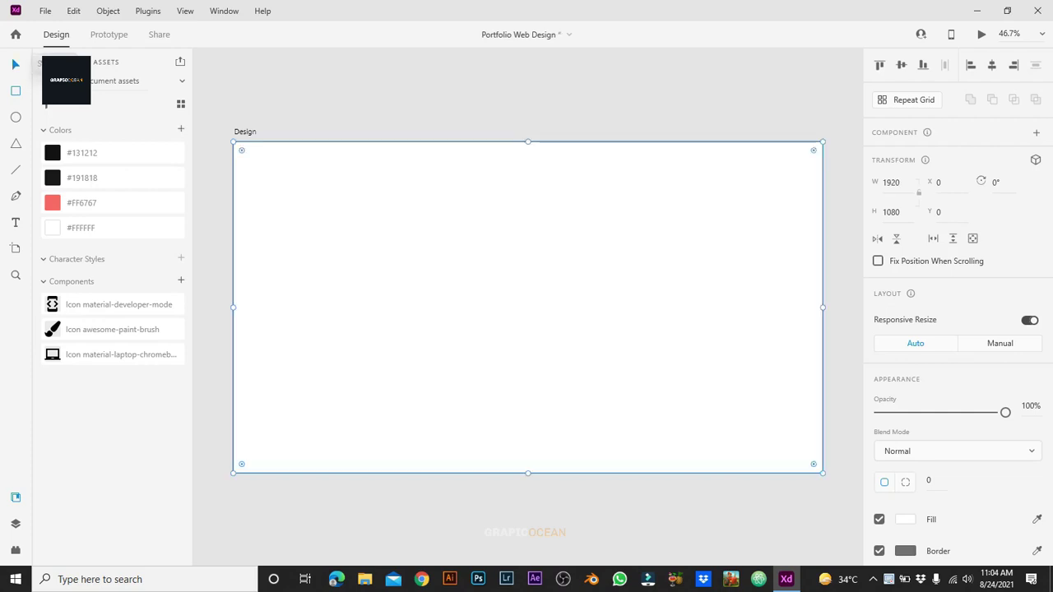
pyautogui.press('Escape')
pyautogui.click(526, 305)
pyautogui.press('Escape')
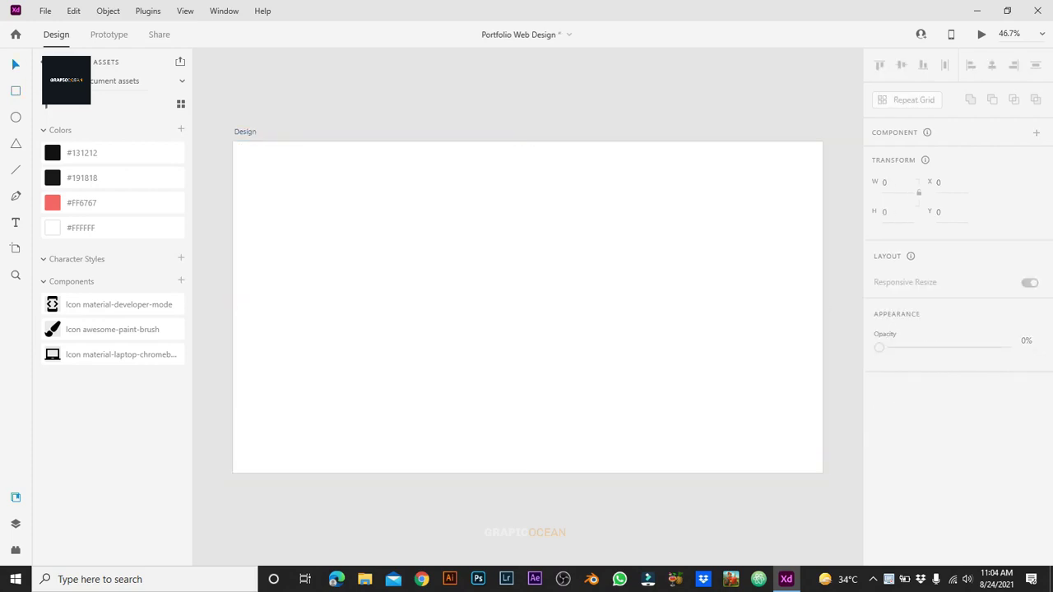
pyautogui.click(245, 132)
pyautogui.click(905, 436)
pyautogui.click(740, 525)
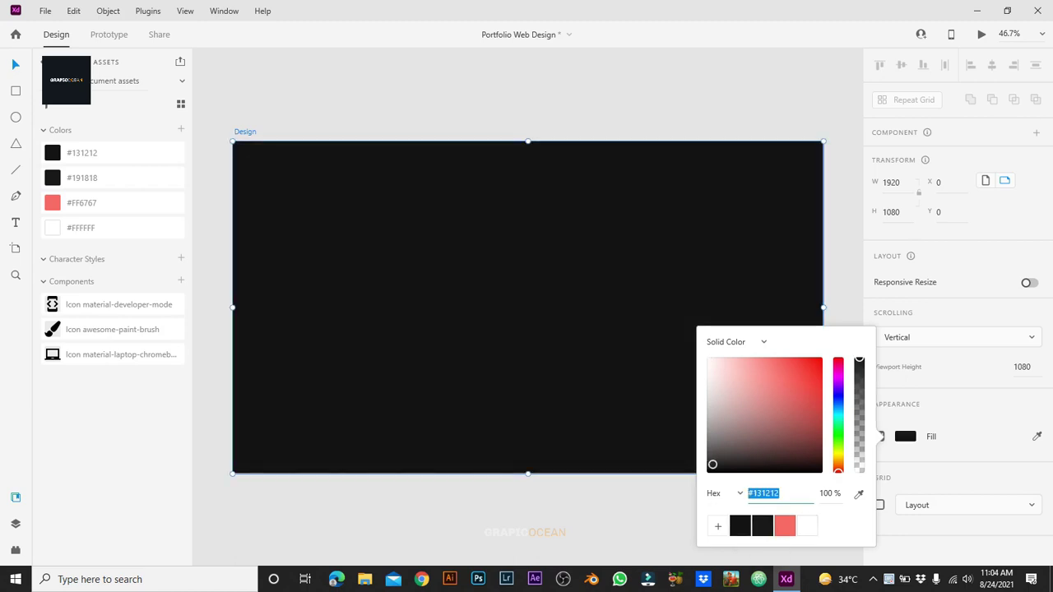
pyautogui.press('Escape')
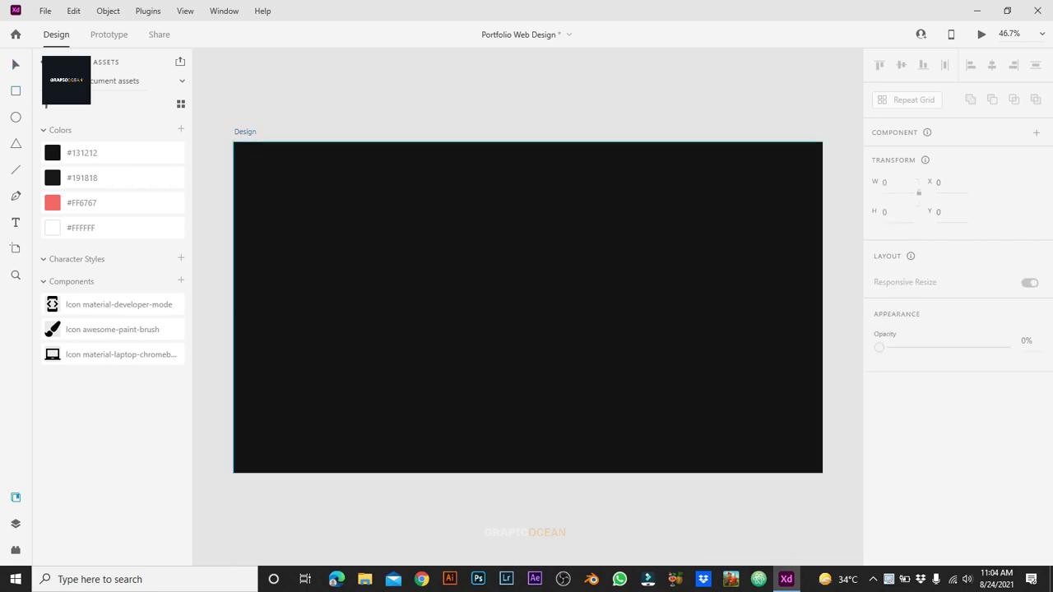
# Step: Turn on the artboard's 12-column layout grid
pyautogui.click(244, 132)
pyautogui.click(878, 506)
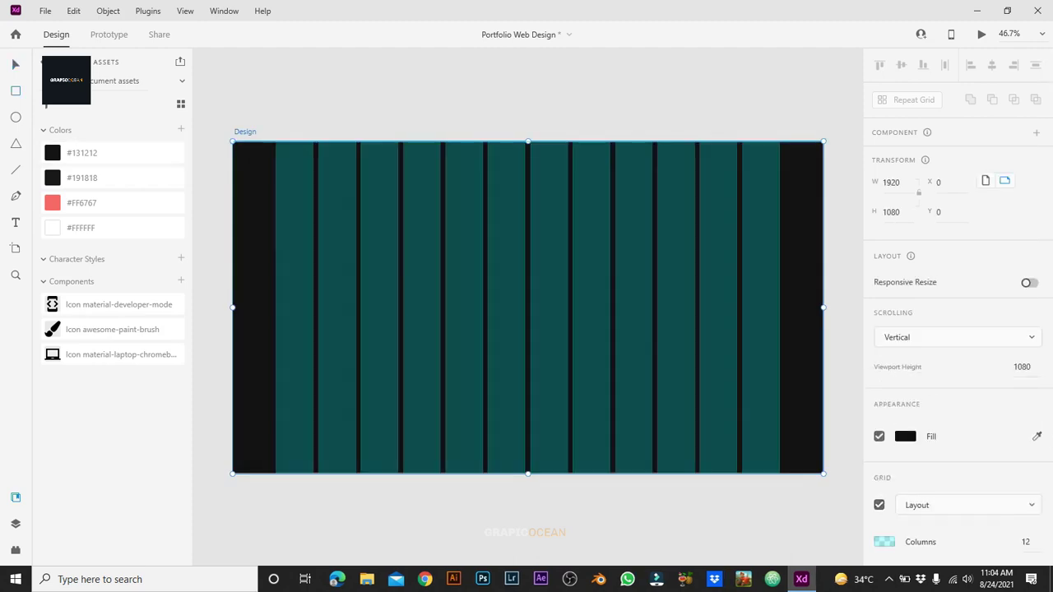
pyautogui.press('Escape')
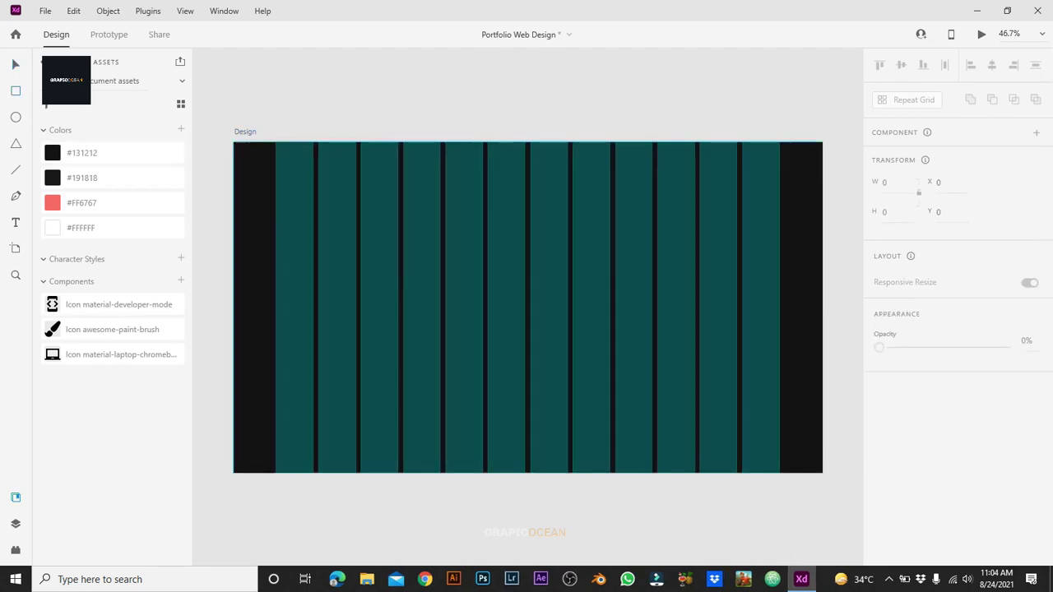
# Step: Draw a borderless full-width header bar 138 px tall at the artboard's top
pyautogui.press('r')
pyautogui.moveTo(233, 142)
pyautogui.mouseDown()
pyautogui.moveTo(254, 156)
pyautogui.moveTo(799, 200)
pyautogui.moveTo(822, 184)
pyautogui.mouseUp()
pyautogui.click(890, 213)
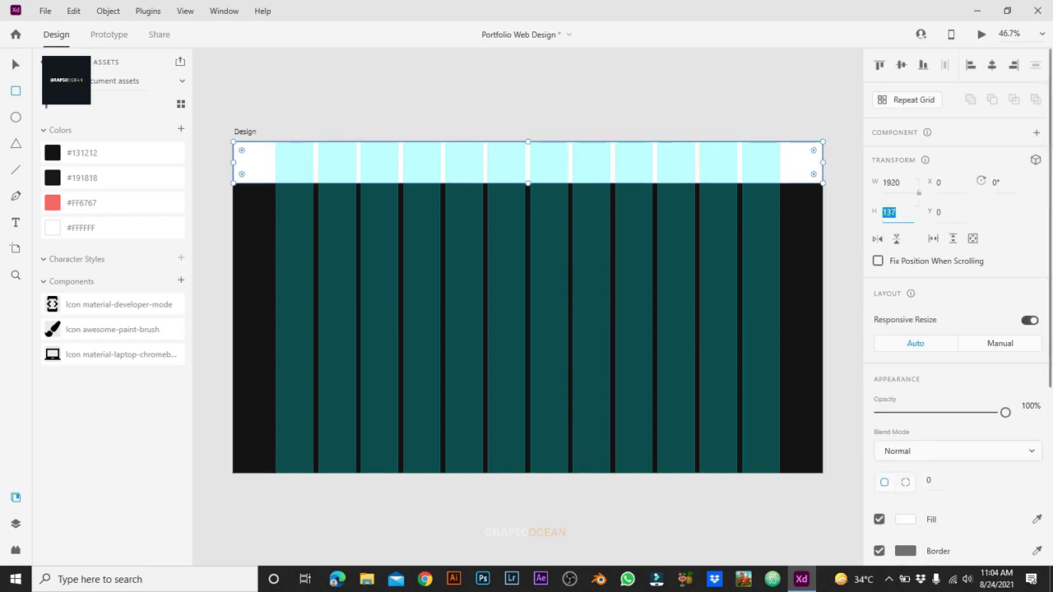
pyautogui.write('138')
pyautogui.press('Return')
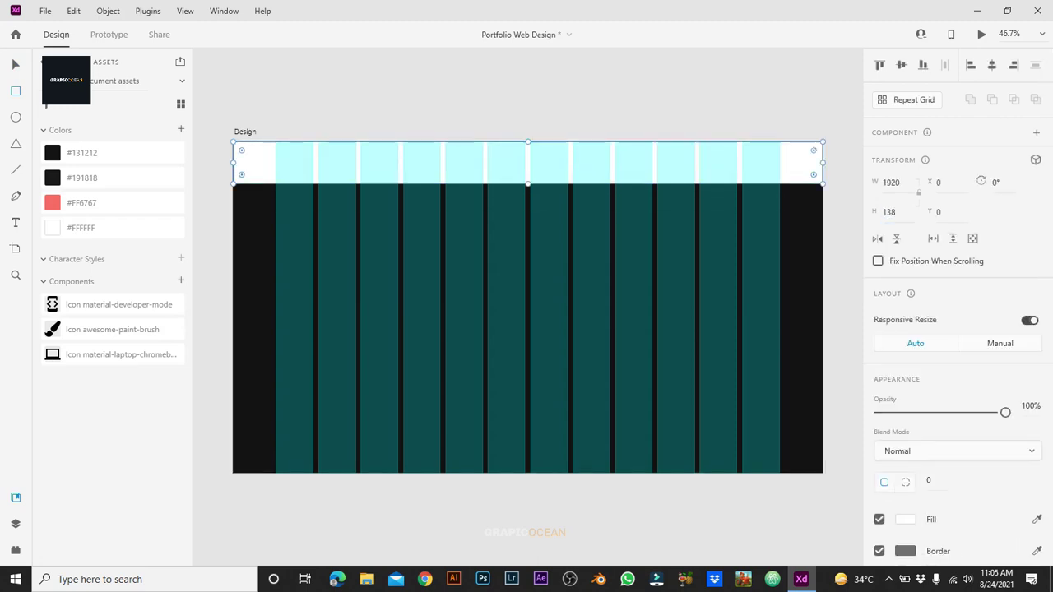
pyautogui.press('v')
pyautogui.click(878, 551)
pyautogui.press('Escape')
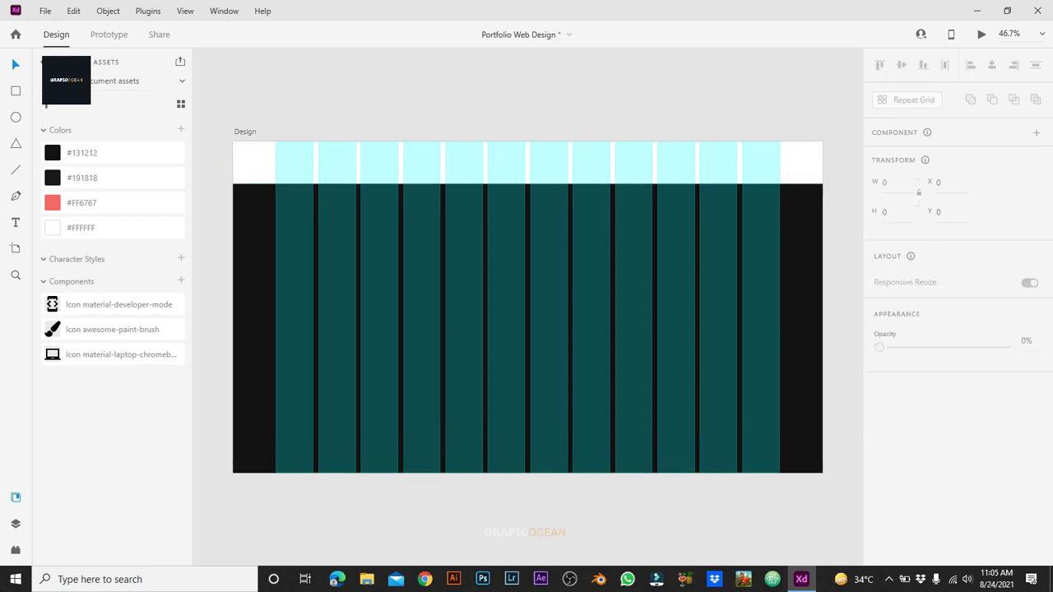
# Step: Place guides at the grid's left and right edges, hide the grid, and add a text box
pyautogui.press('t')
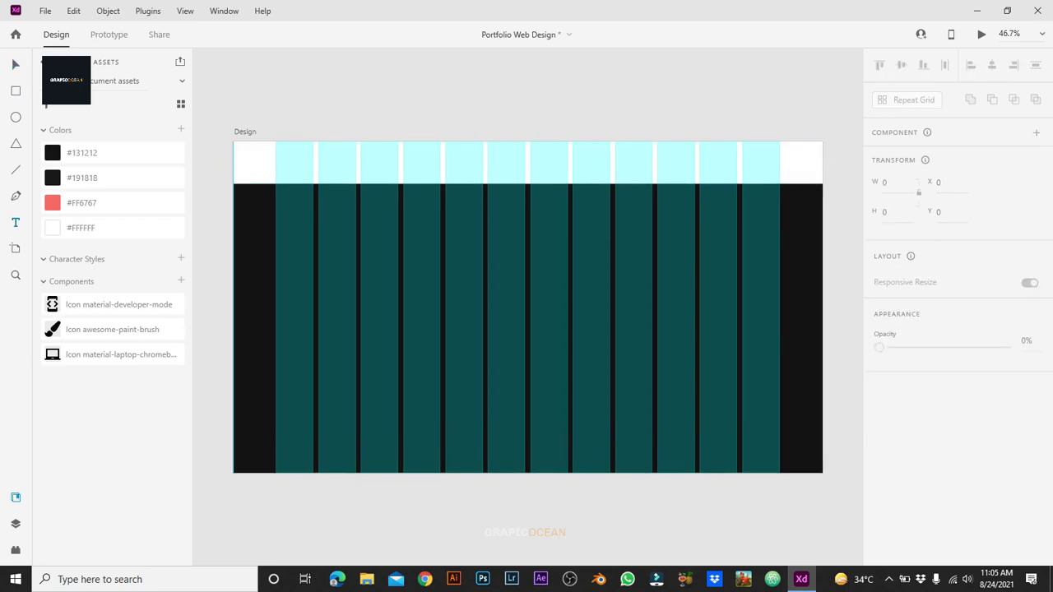
pyautogui.moveTo(234, 313); pyautogui.dragTo(274, 313)
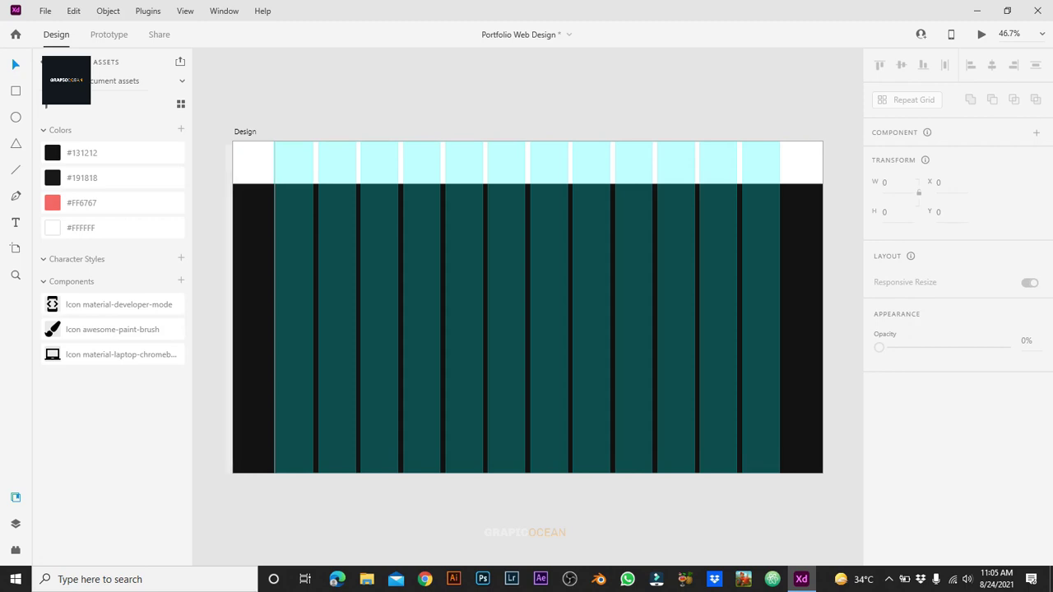
pyautogui.moveTo(823, 411); pyautogui.dragTo(782, 377)
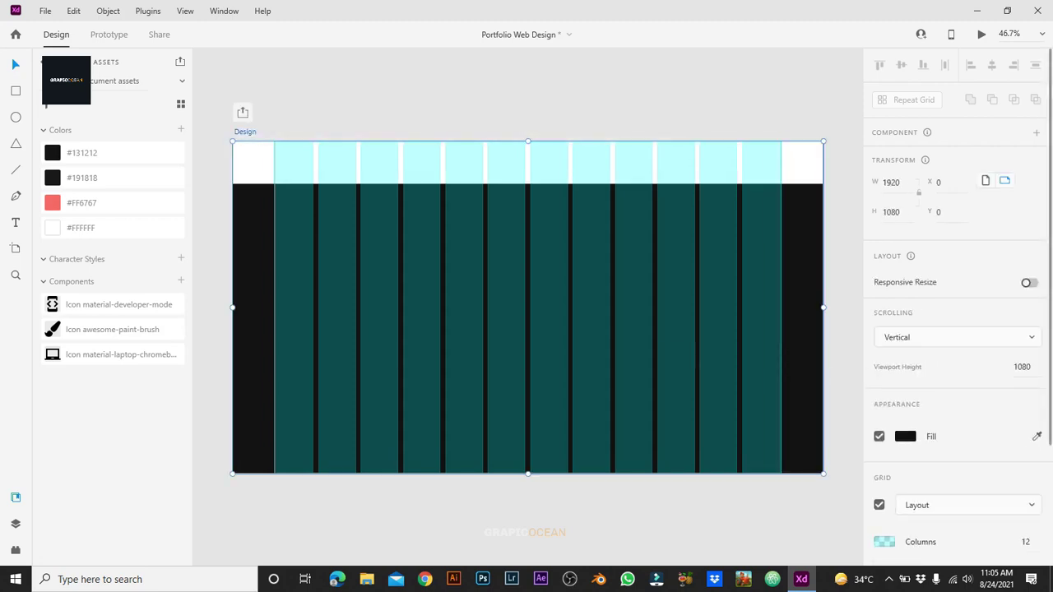
pyautogui.hotkey('ctrl', 'shift', "'")
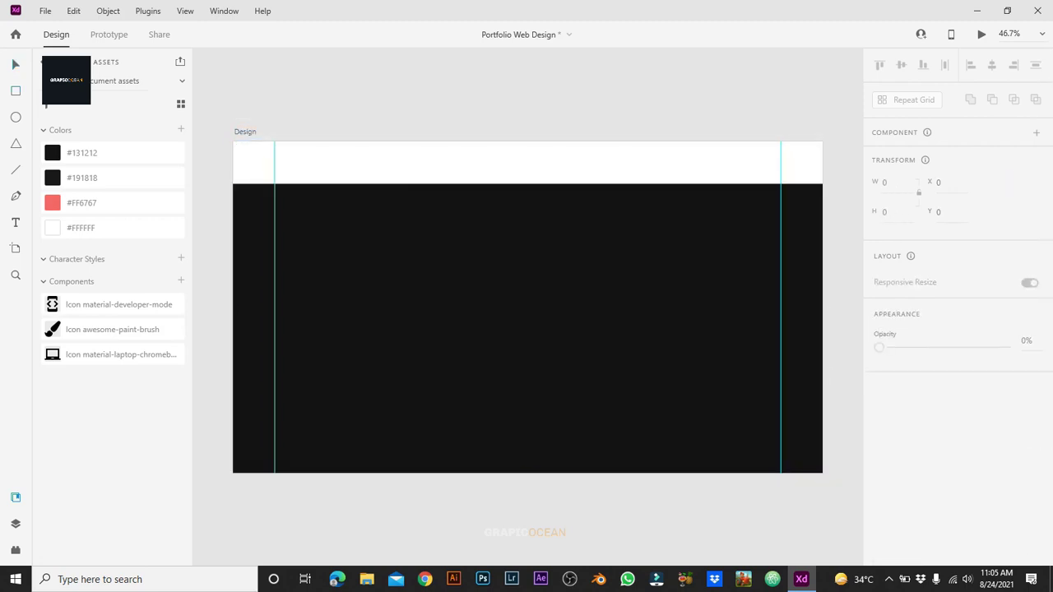
pyautogui.click(519, 327)
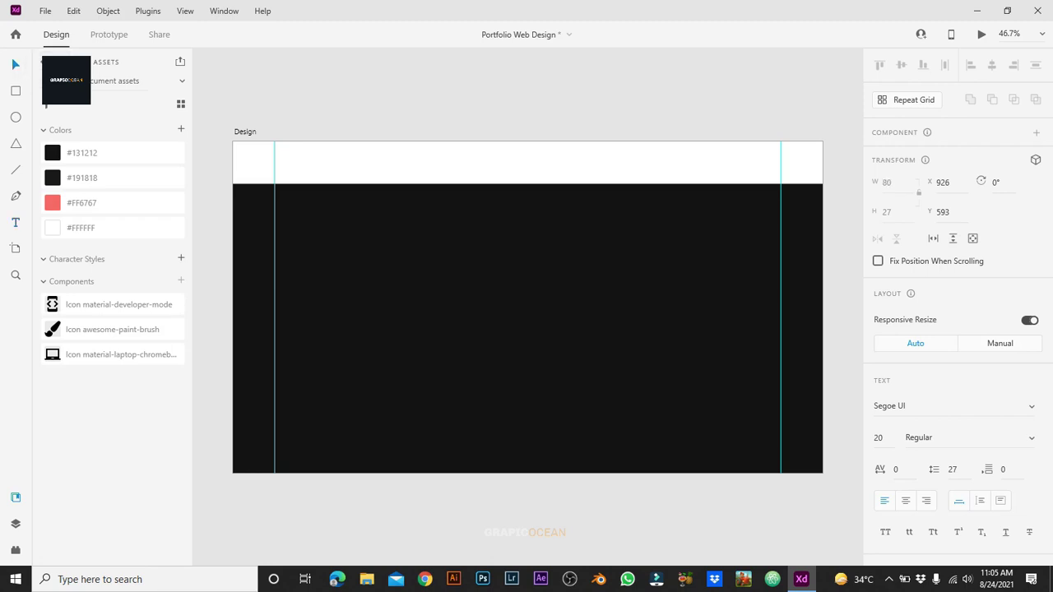
# Step: Set the Portfolio. text to Poppins Bold at size 57
pyautogui.press('Escape')
pyautogui.click(878, 438)
pyautogui.write('57')
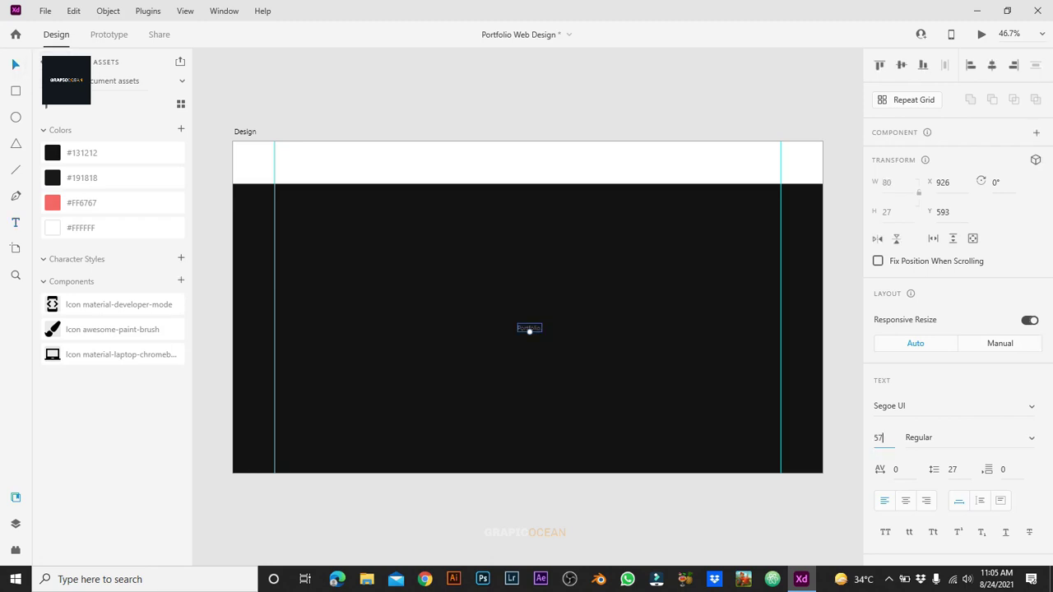
pyautogui.click(946, 406)
pyautogui.write('Poppins')
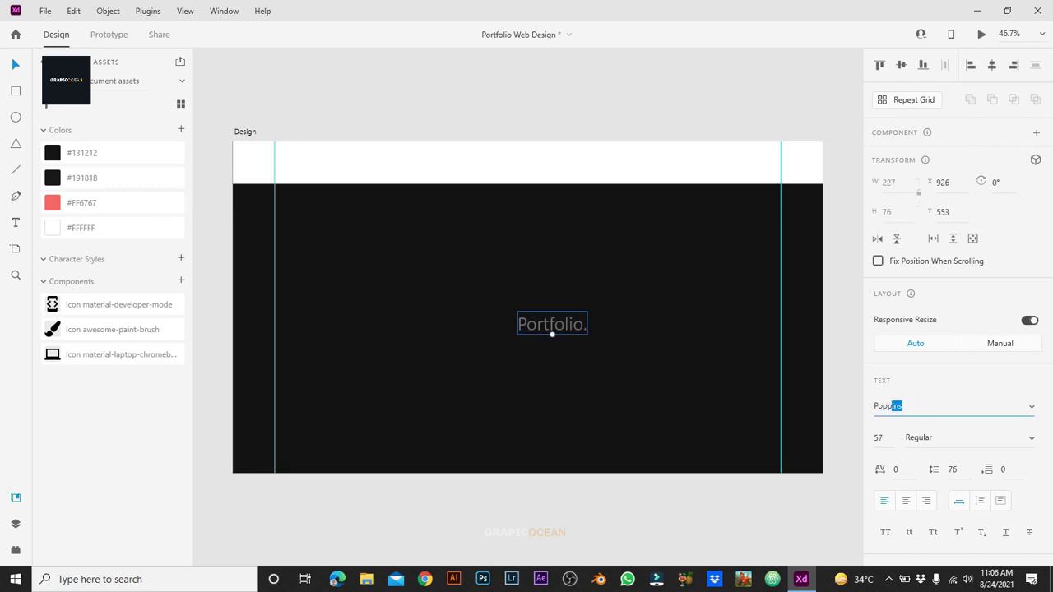
pyautogui.press('Return')
pyautogui.press('Tab')
pyautogui.write('Bo')
pyautogui.press('Return')
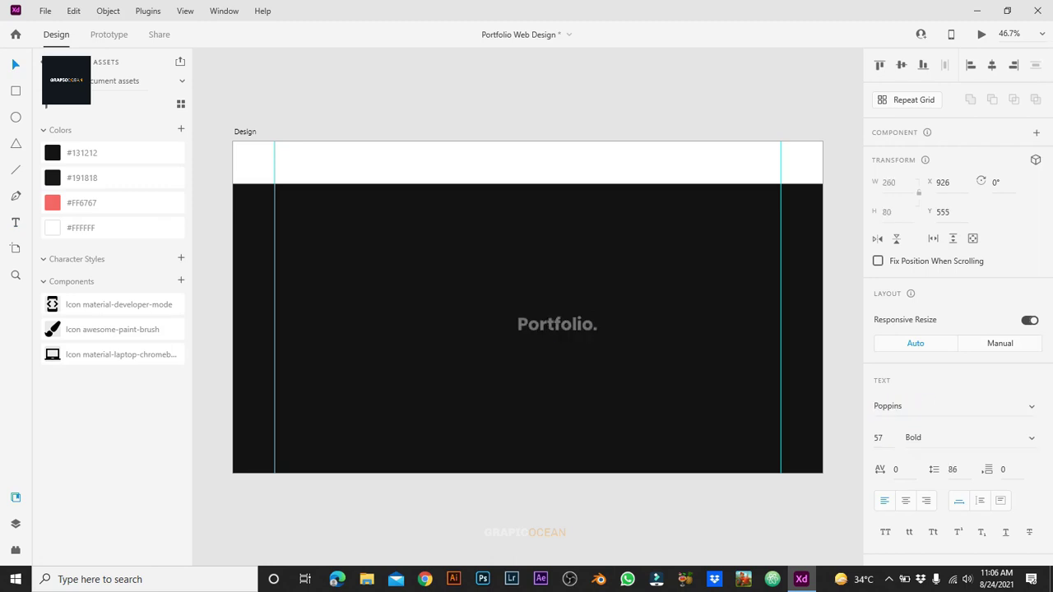
# Step: Fill the text white #FFFFFF and color the ending "lio." #FF6767
pyautogui.scroll(-3, 955, 304)
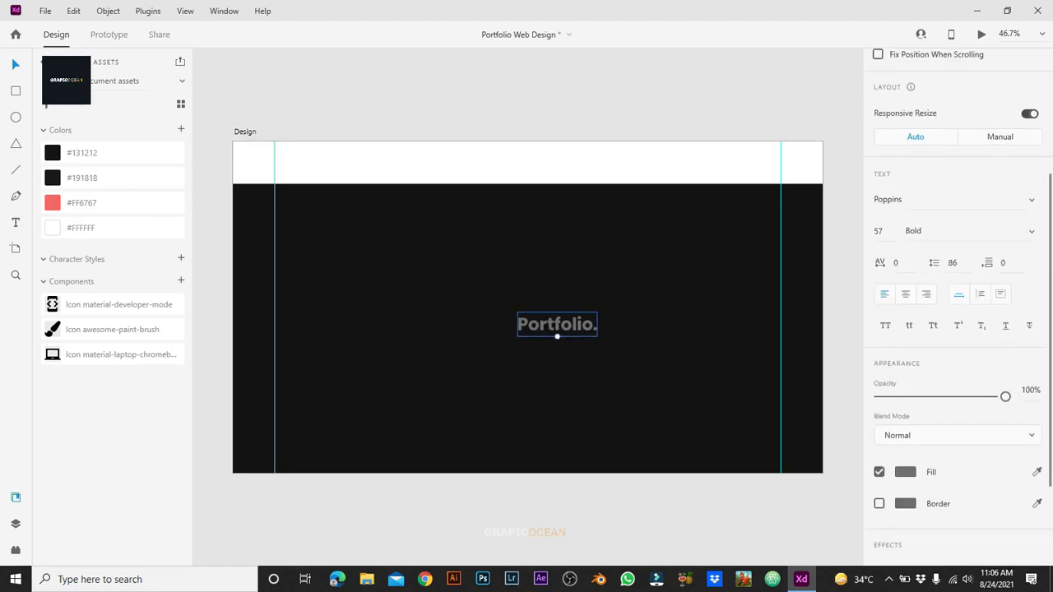
pyautogui.click(905, 471)
pyautogui.write('ffffff')
pyautogui.press('Return')
pyautogui.press('Escape')
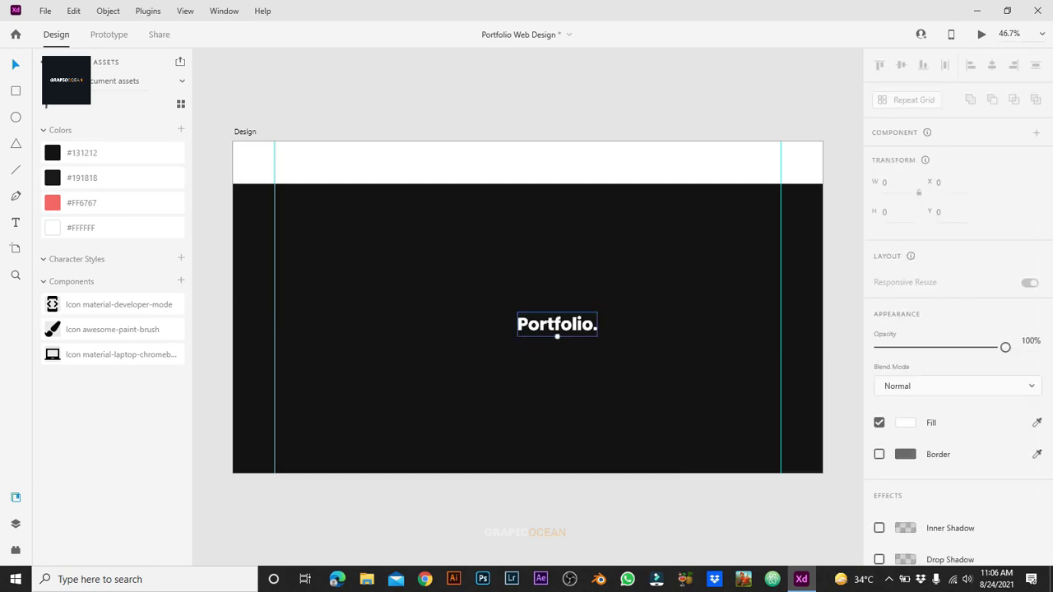
pyautogui.press('Return')
pyautogui.press('Right')
pyautogui.hotkey('shift', 'Left')
pyautogui.hotkey('shift', 'Left')
pyautogui.hotkey('shift', 'Left')
pyautogui.hotkey('shift', 'Left')
pyautogui.scroll(-3, 954, 305)
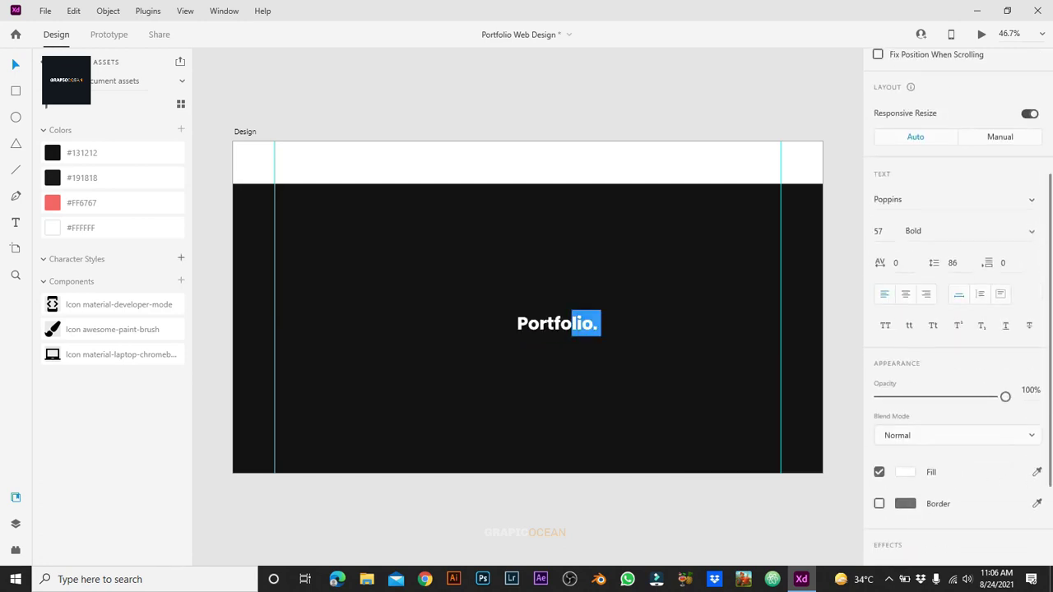
pyautogui.click(905, 471)
pyautogui.write('ff6767')
pyautogui.press('Return')
pyautogui.press('Escape')
pyautogui.press('Escape')
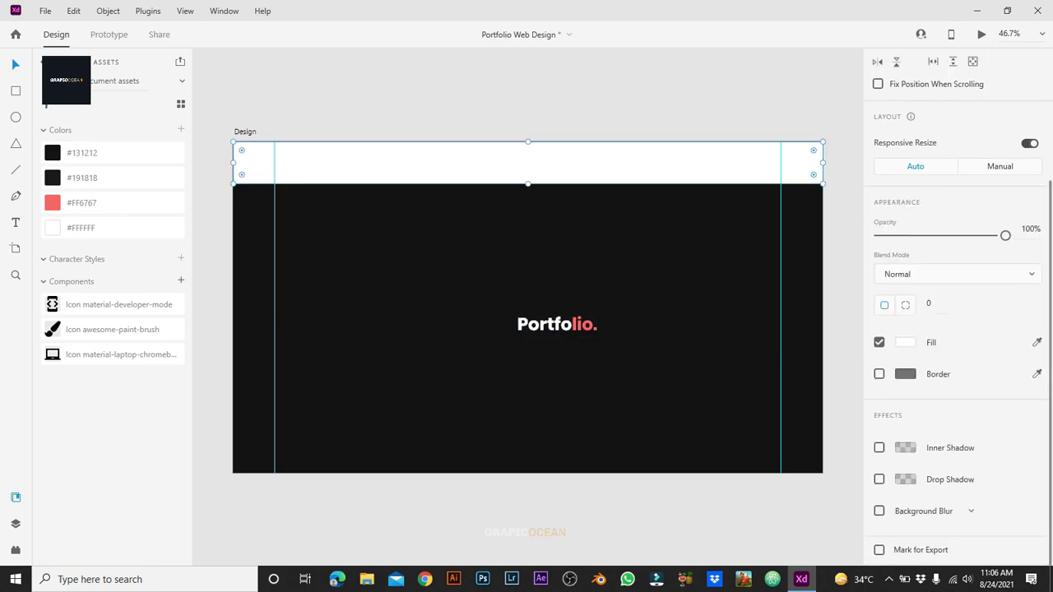
# Step: Remove the header bar's fill, move the logo top-left, and duplicate it
pyautogui.click(879, 342)
pyautogui.click(905, 373)
pyautogui.press('Escape')
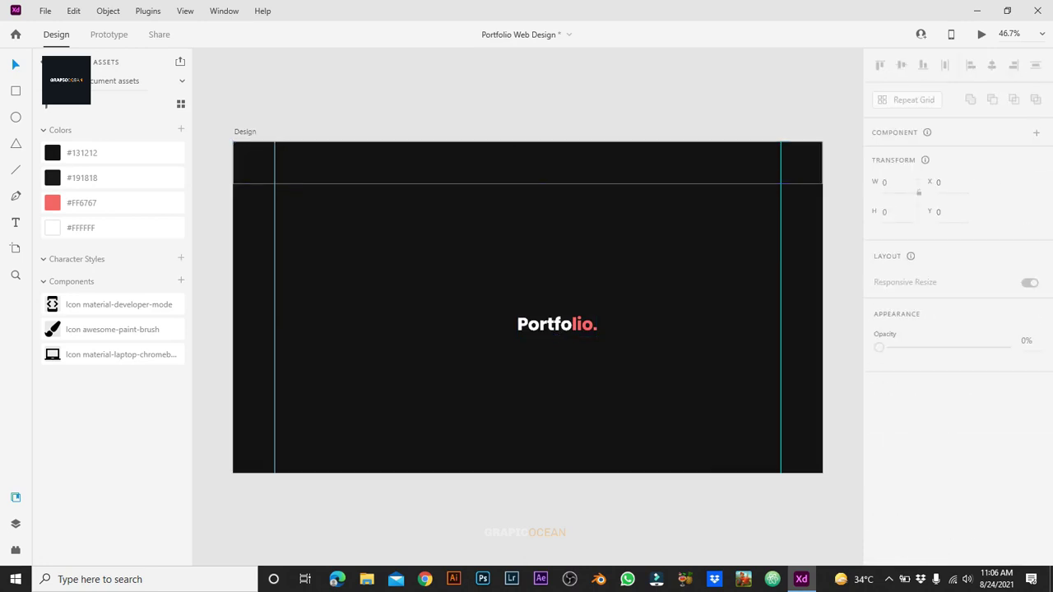
pyautogui.click(557, 337)
pyautogui.moveTo(557, 337); pyautogui.dragTo(315, 175)
pyautogui.hotkey('ctrl', 'c')
pyautogui.hotkey('ctrl', 'v')
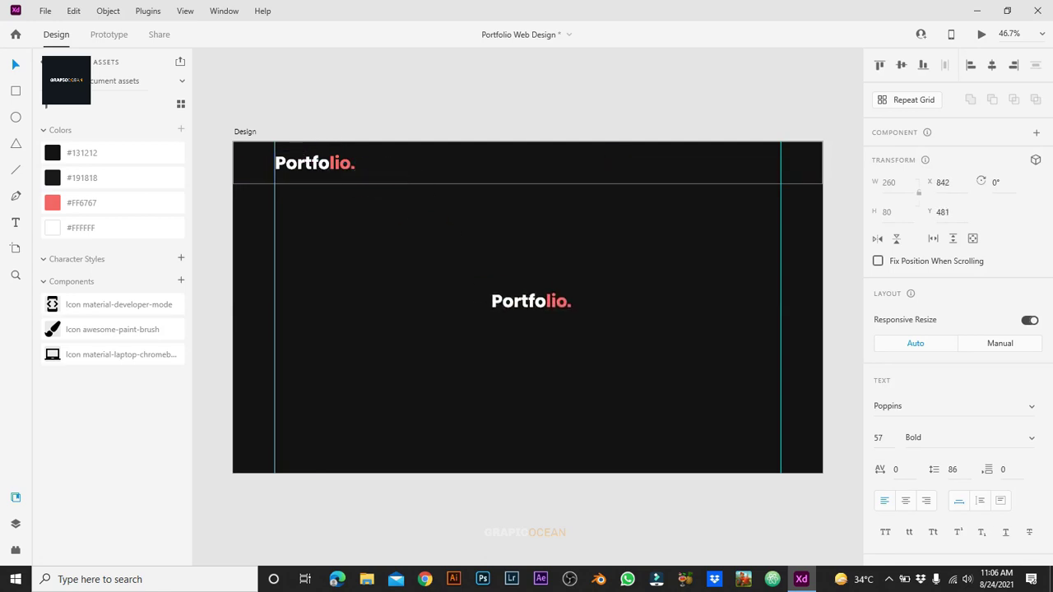
# Step: Turn the logo copy into the Home label, then add an About label
pyautogui.press('Return')
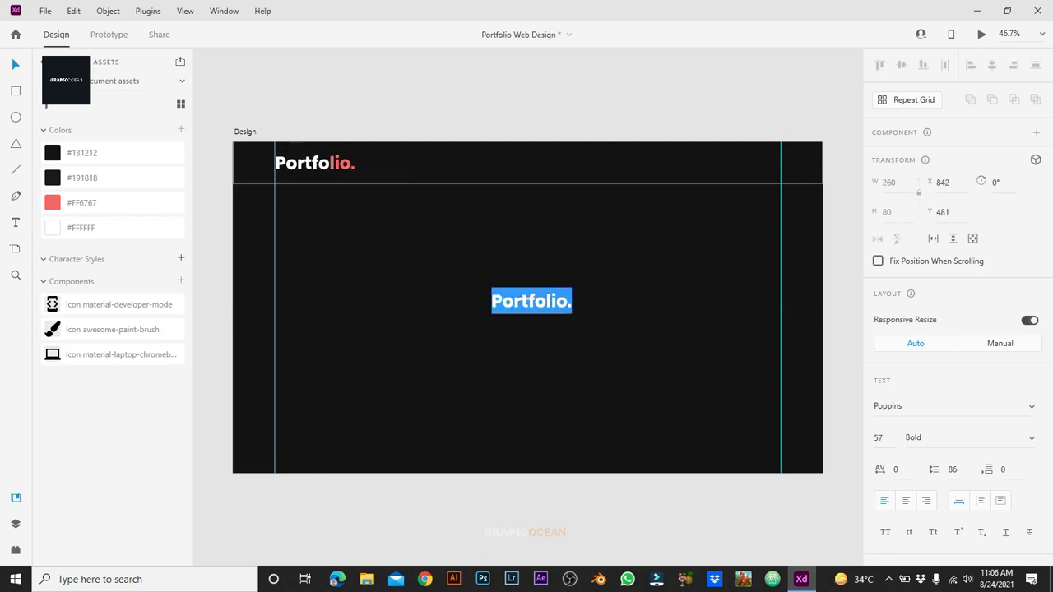
pyautogui.write('Home')
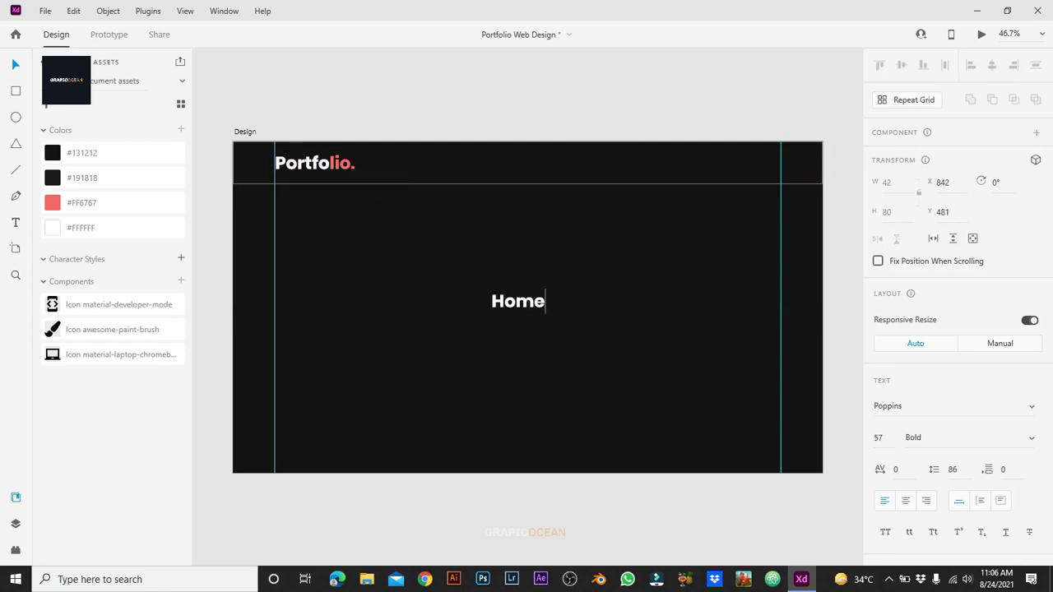
pyautogui.press('Escape')
pyautogui.moveTo(518, 301); pyautogui.dragTo(423, 307)
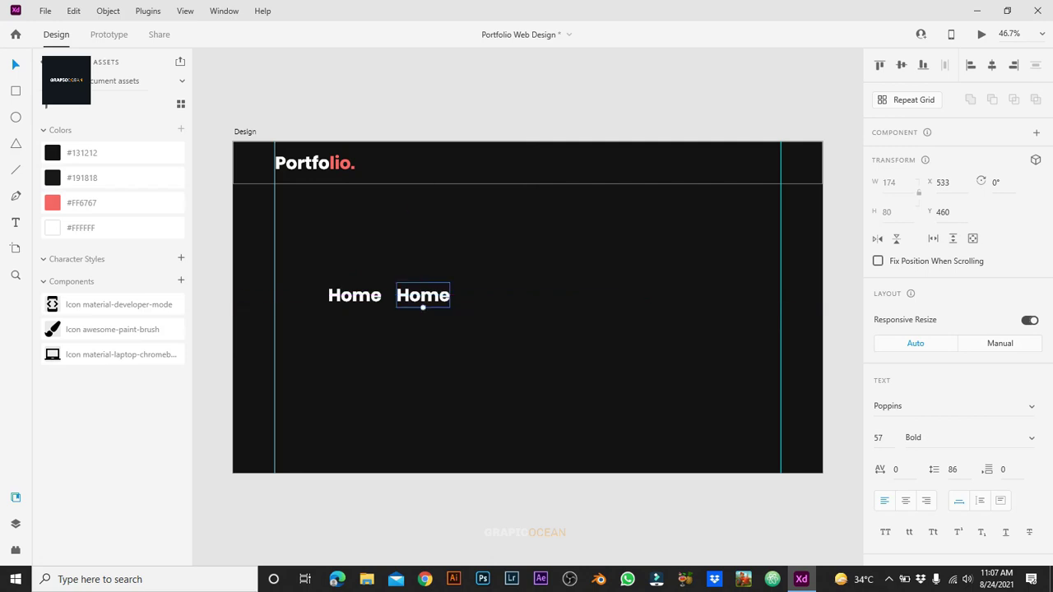
pyautogui.doubleClick(423, 298)
pyautogui.write('About')
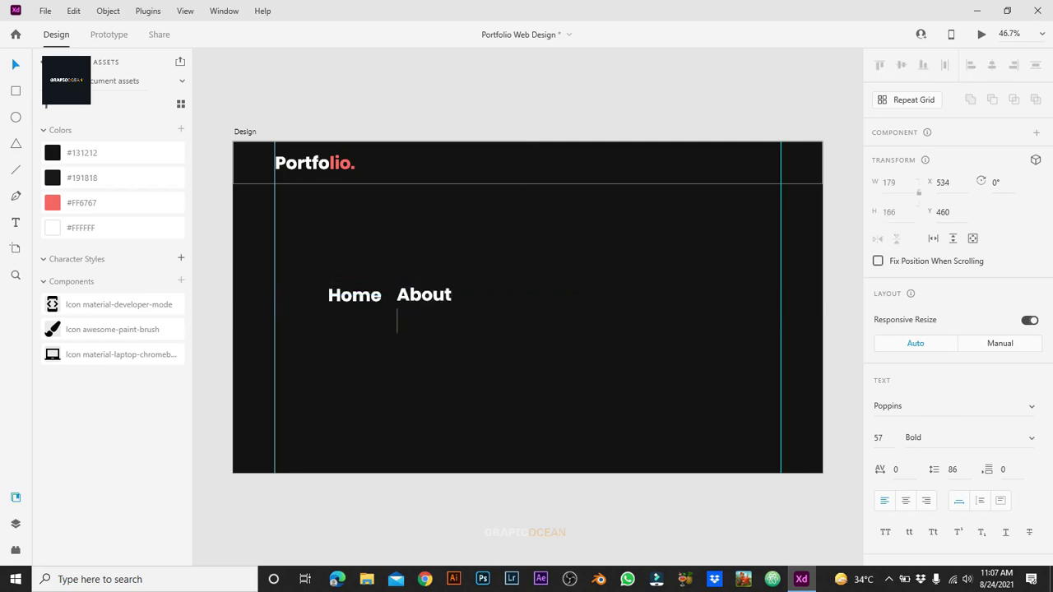
pyautogui.press('BackSpace')
pyautogui.press('Escape')
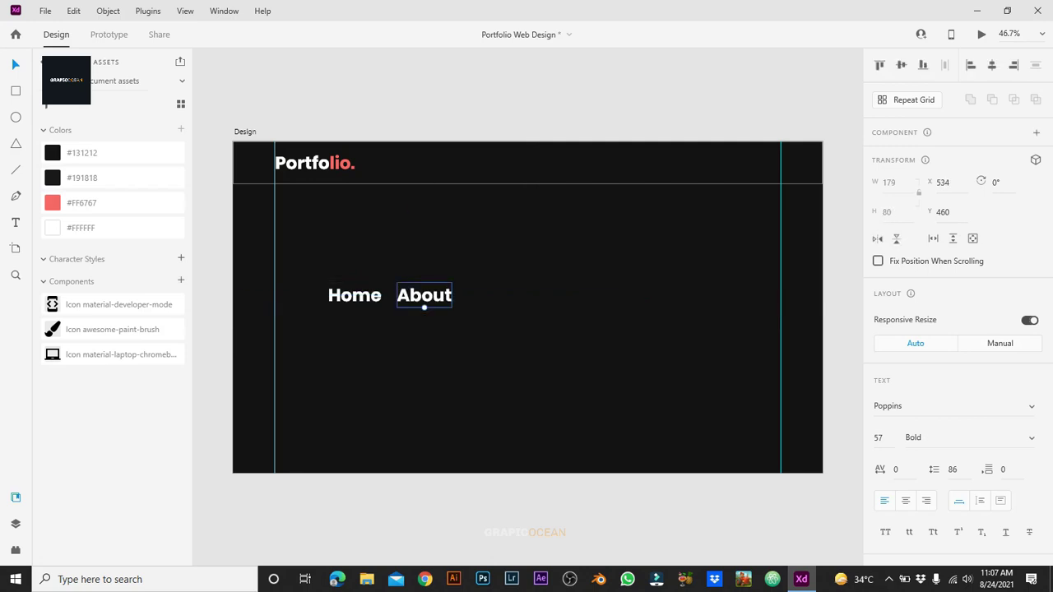
# Step: Add Services and Team labels as copies placed to the right
pyautogui.moveTo(423, 301); pyautogui.dragTo(494, 300)
pyautogui.doubleClick(495, 295)
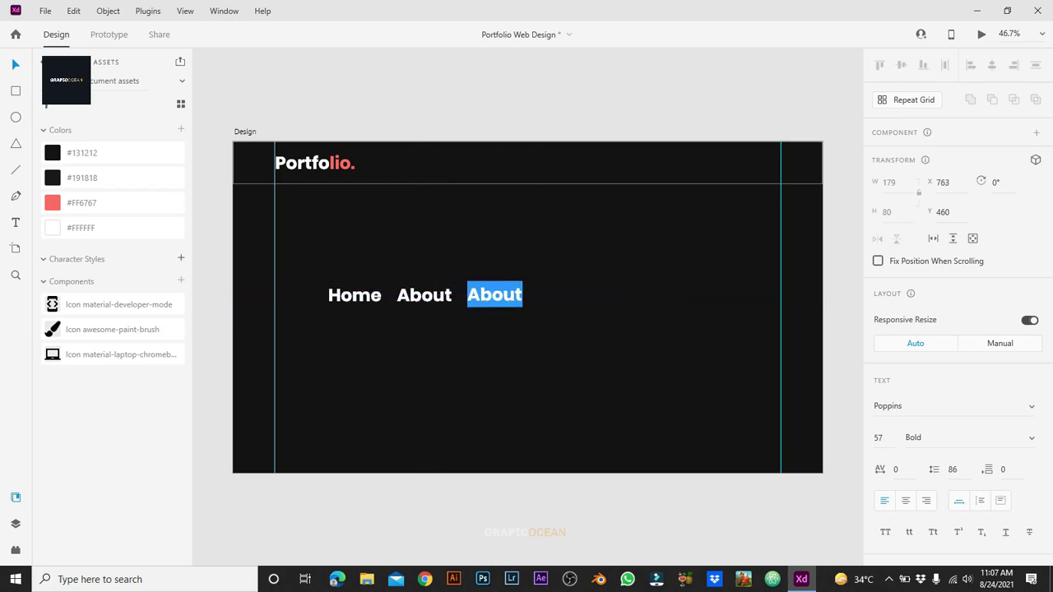
pyautogui.write('Serv')
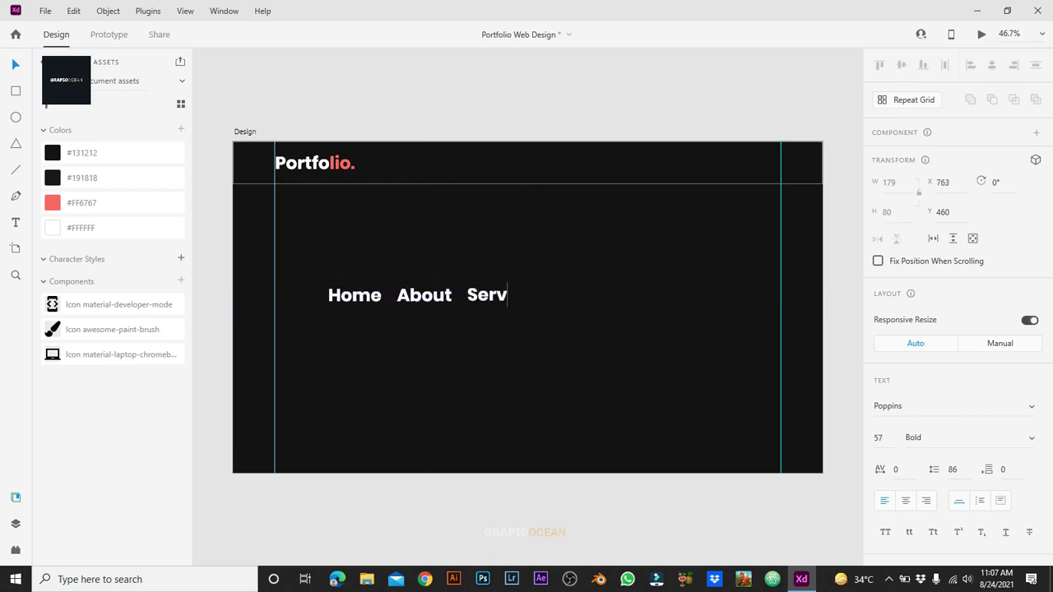
pyautogui.write('ices')
pyautogui.press('Escape')
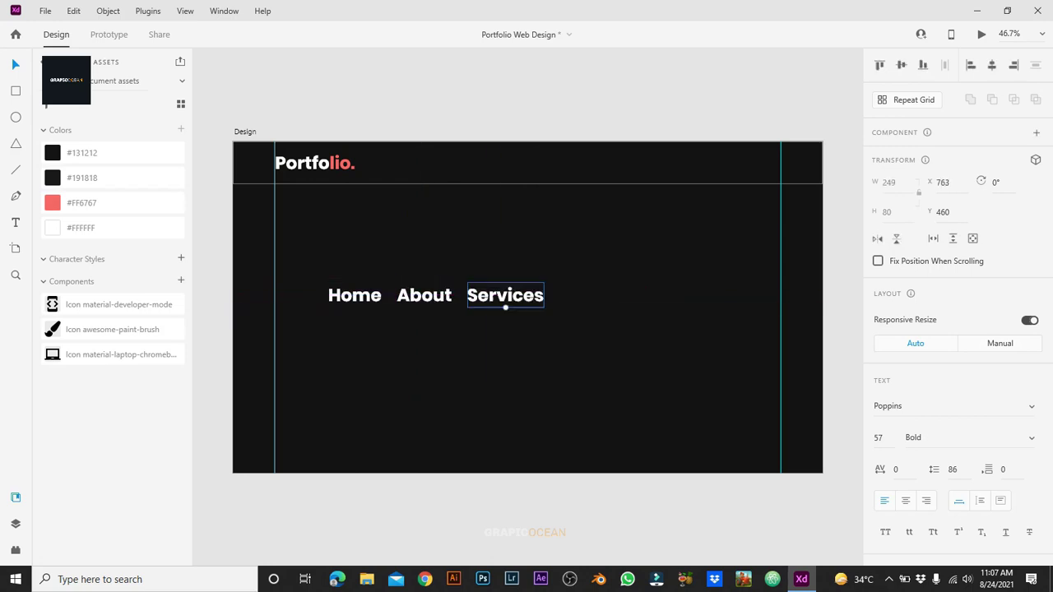
pyautogui.moveTo(506, 295); pyautogui.dragTo(597, 295)
pyautogui.doubleClick(598, 294)
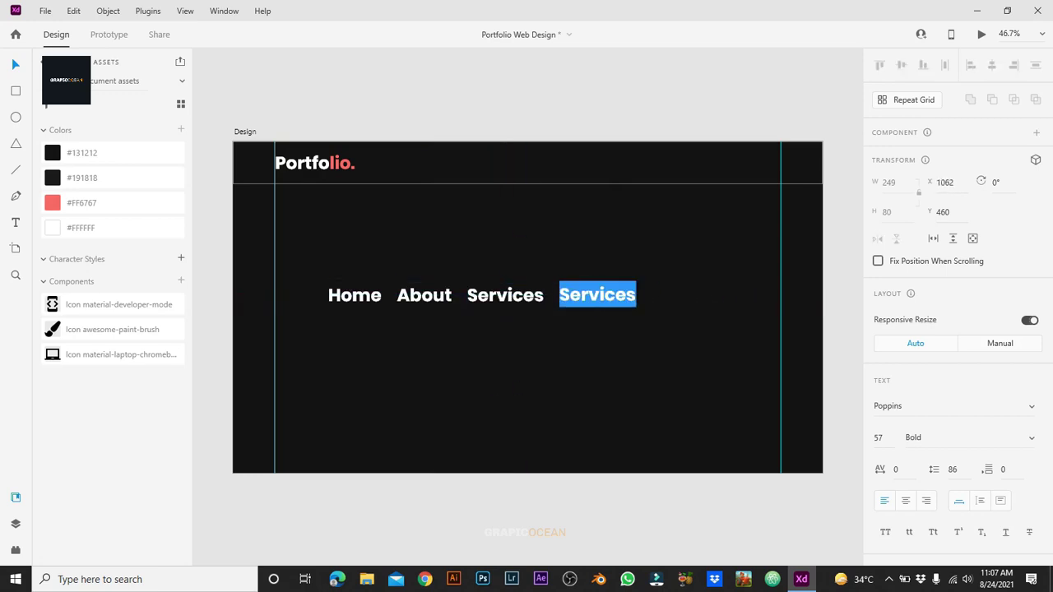
pyautogui.write('Team')
pyautogui.press('Escape')
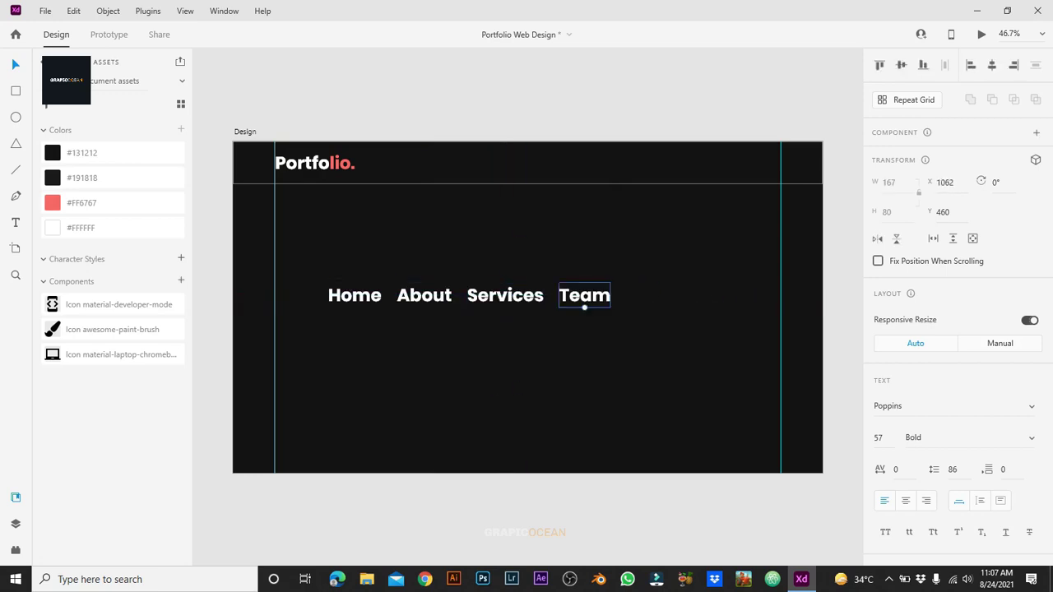
# Step: Add the Contact label and select all five nav labels
pyautogui.moveTo(584, 300); pyautogui.dragTo(651, 300)
pyautogui.doubleClick(651, 294)
pyautogui.write('Contact')
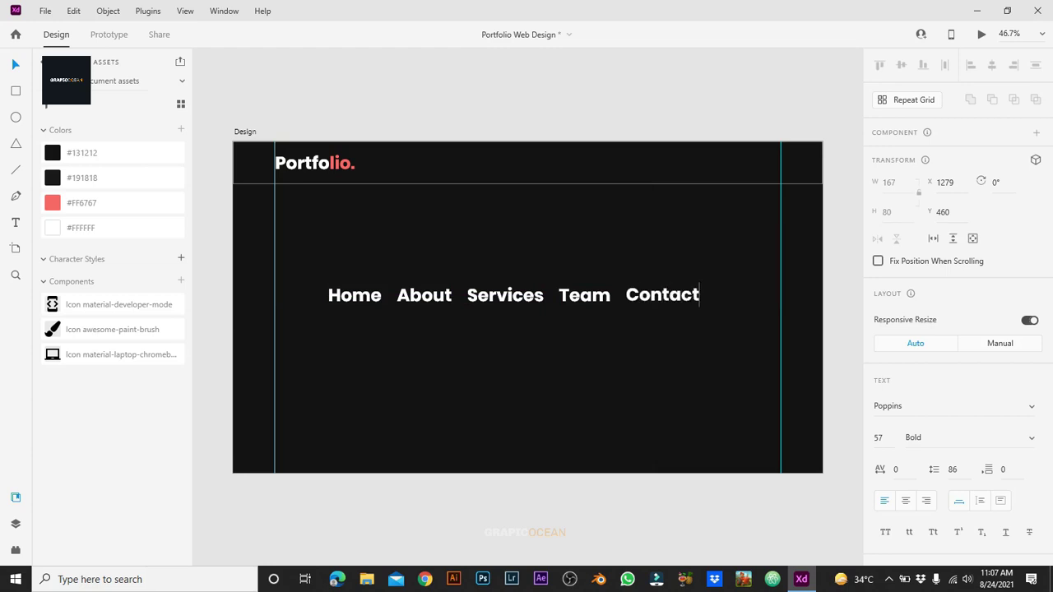
pyautogui.press('Escape')
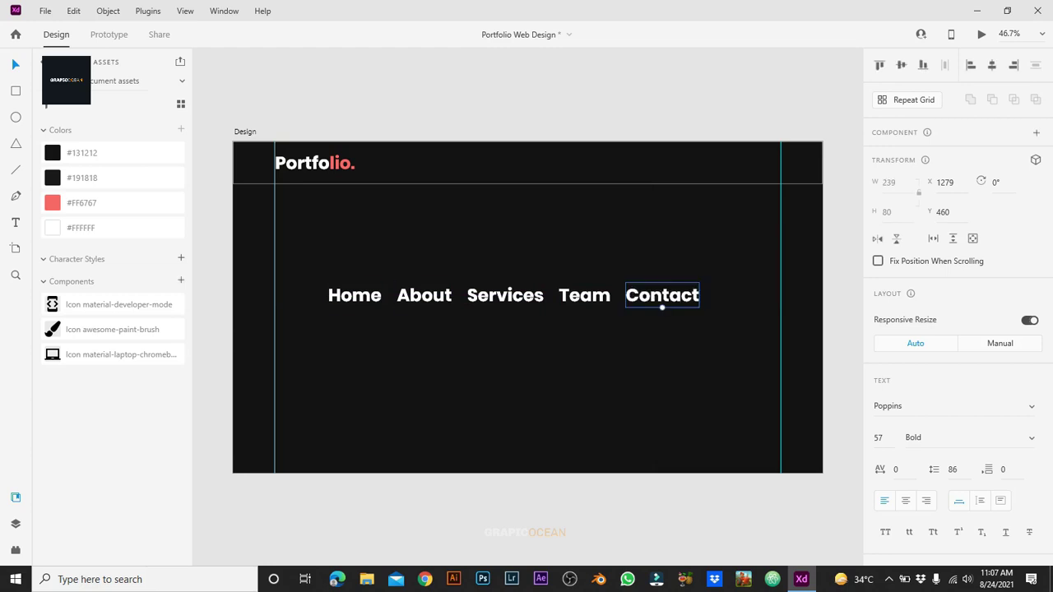
pyautogui.moveTo(308, 257); pyautogui.dragTo(704, 312)
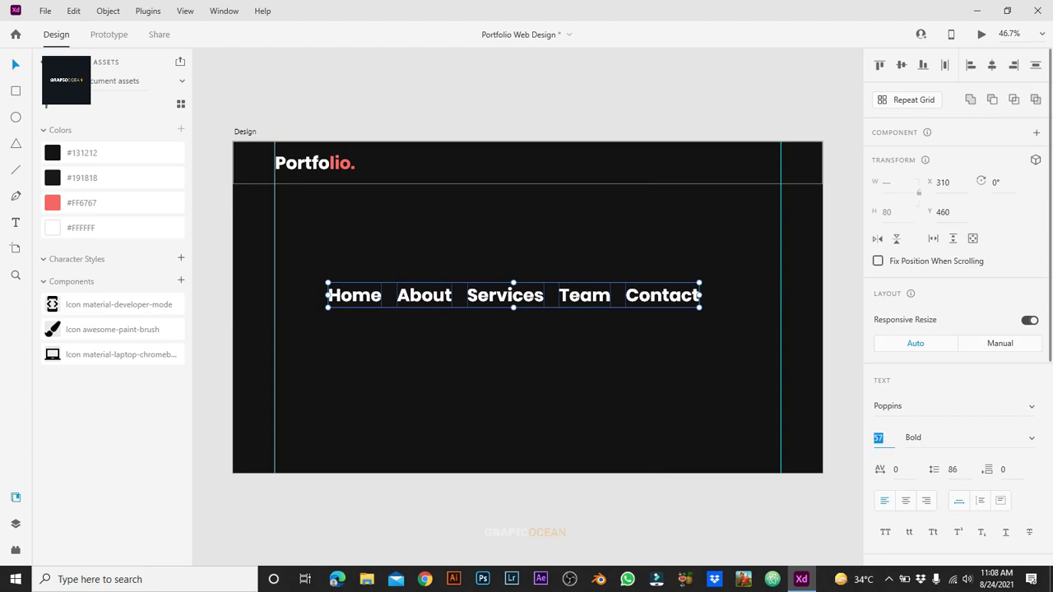
# Step: Set the nav labels to size 30 Medium and move them into the header bar
pyautogui.write('30')
pyautogui.press('Tab')
pyautogui.write('Me')
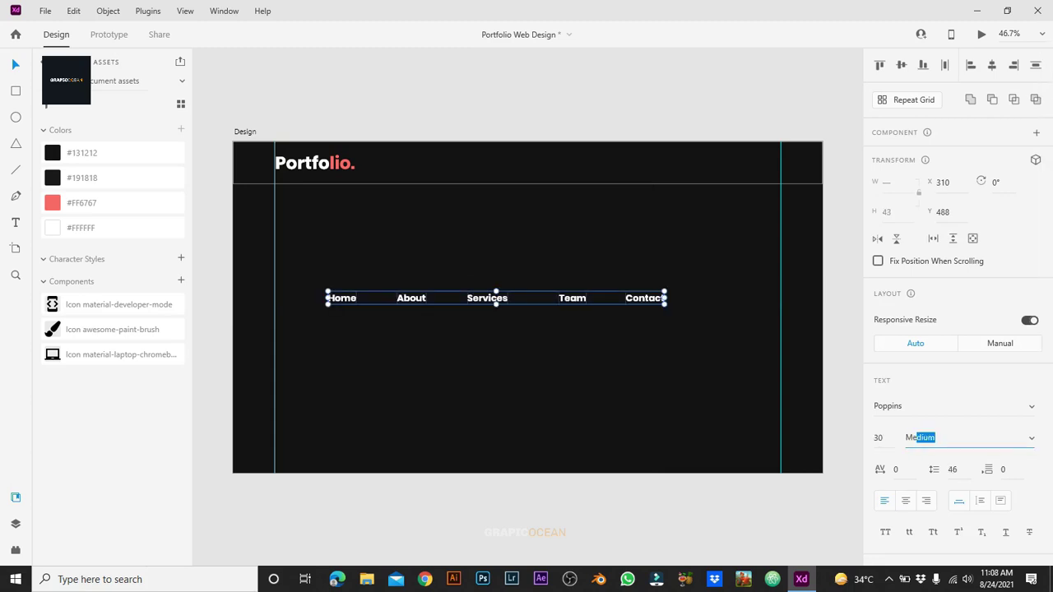
pyautogui.press('Return')
pyautogui.moveTo(330, 278); pyautogui.dragTo(668, 318)
pyautogui.moveTo(487, 298); pyautogui.dragTo(603, 162)
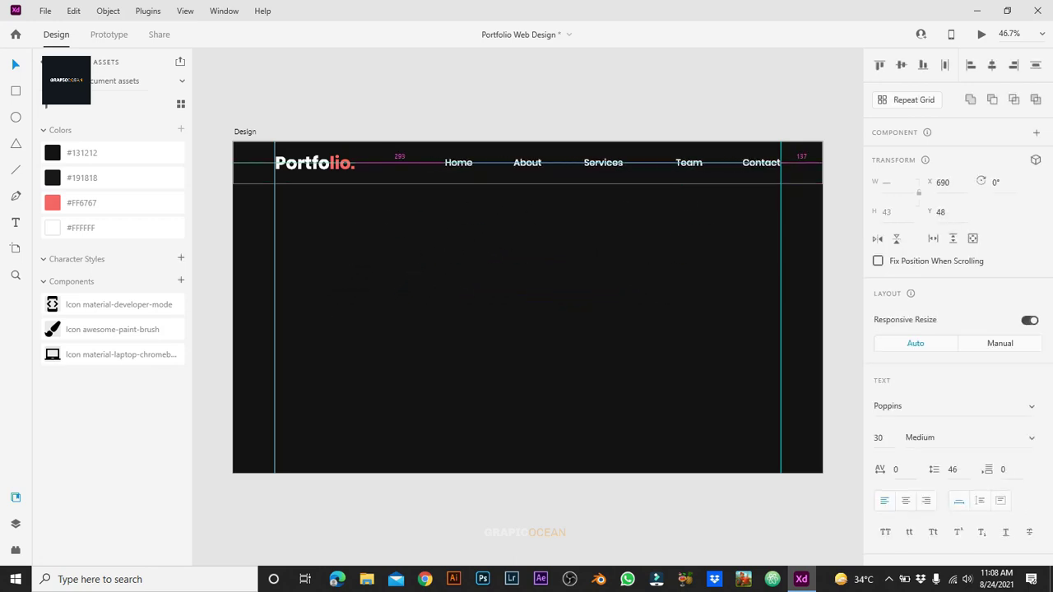
# Step: Move the Team label further right, removing the original
pyautogui.press('Escape')
pyautogui.scroll(3, 647, 230)
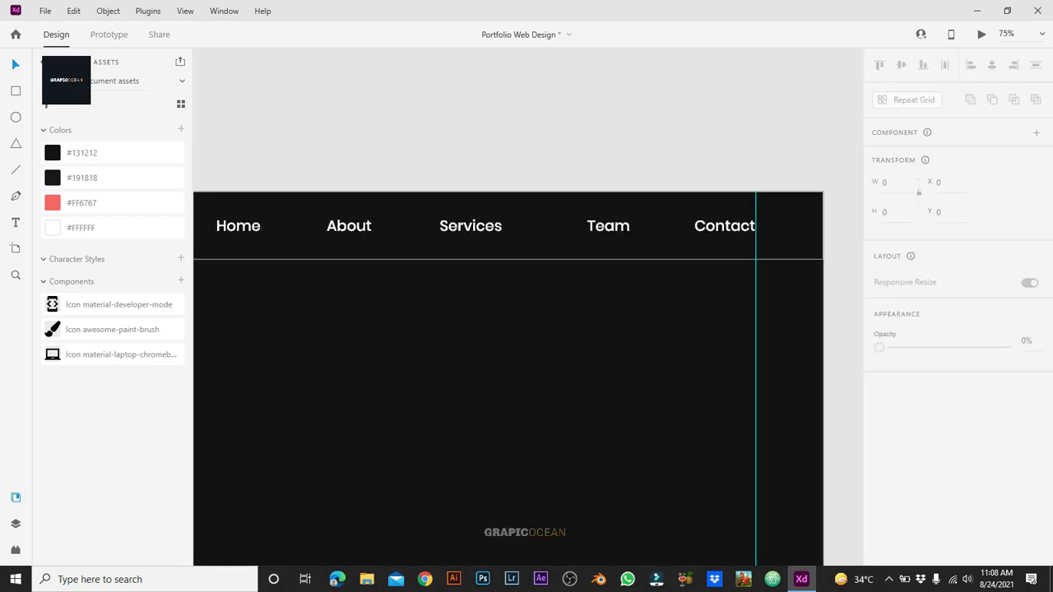
pyautogui.click(647, 234)
pyautogui.moveTo(648, 238); pyautogui.dragTo(685, 238)
pyautogui.press('Escape')
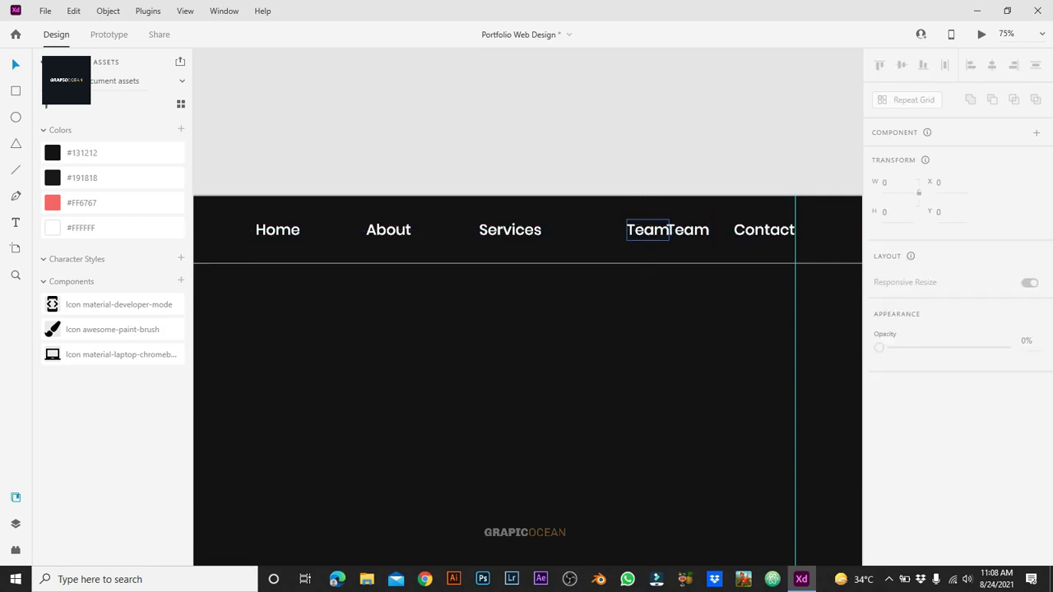
pyautogui.click(648, 230)
pyautogui.press('Delete')
# Step: Shift Services, About and Home right for even 50 px spacing ending at the right guide
pyautogui.click(510, 230)
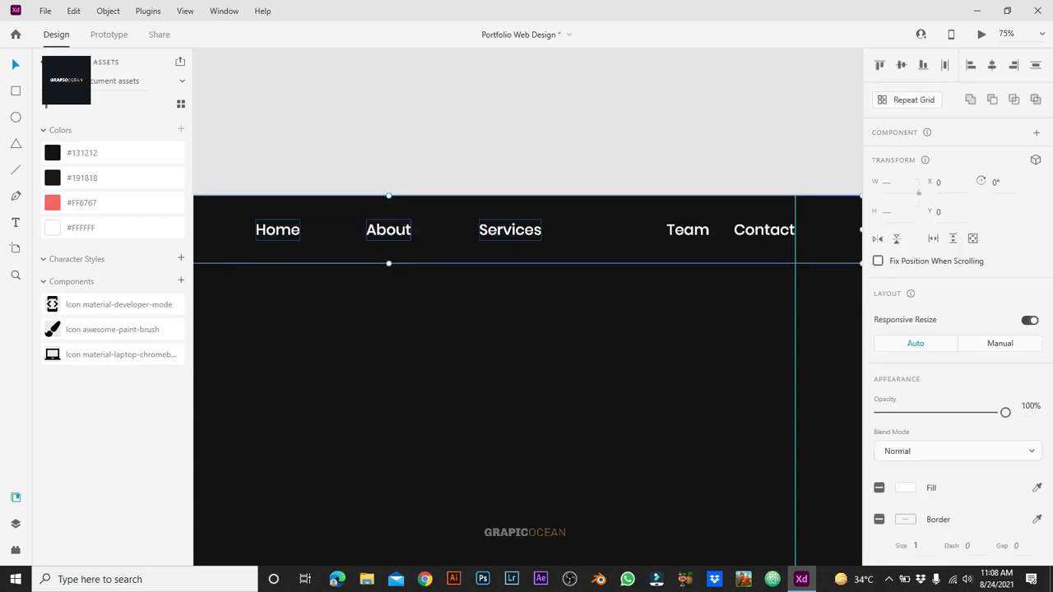
pyautogui.press('Escape')
pyautogui.moveTo(510, 231); pyautogui.dragTo(612, 230)
pyautogui.press('Escape')
pyautogui.moveTo(389, 231); pyautogui.dragTo(533, 230)
pyautogui.moveTo(277, 230); pyautogui.dragTo(463, 231)
pyautogui.press('Escape')
pyautogui.hotkey('ctrl', '-')
pyautogui.hotkey('ctrl', '-')
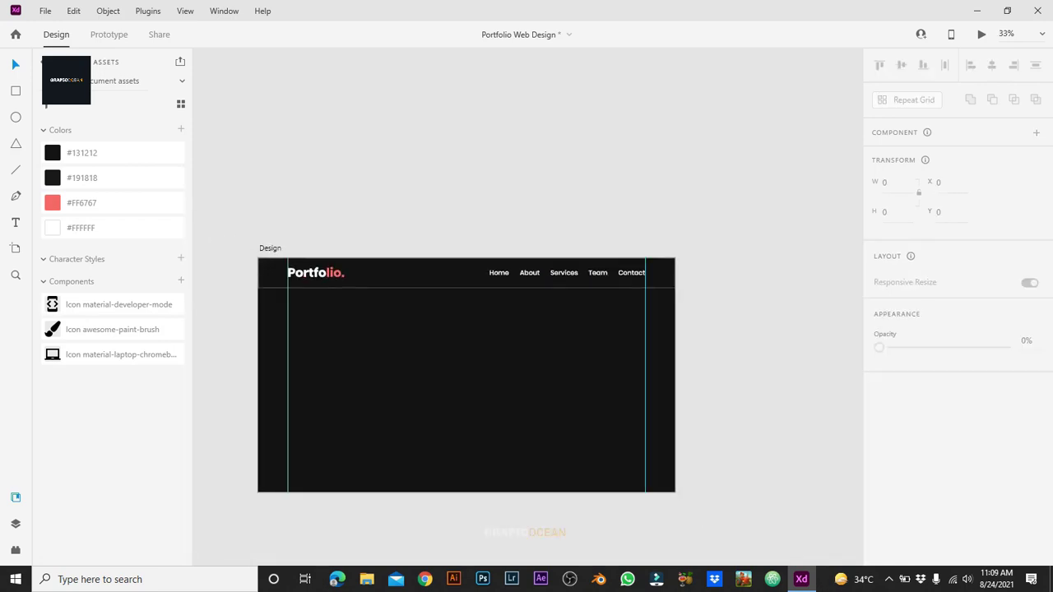
pyautogui.hotkey('ctrl', '+')
pyautogui.hotkey('ctrl', '0')
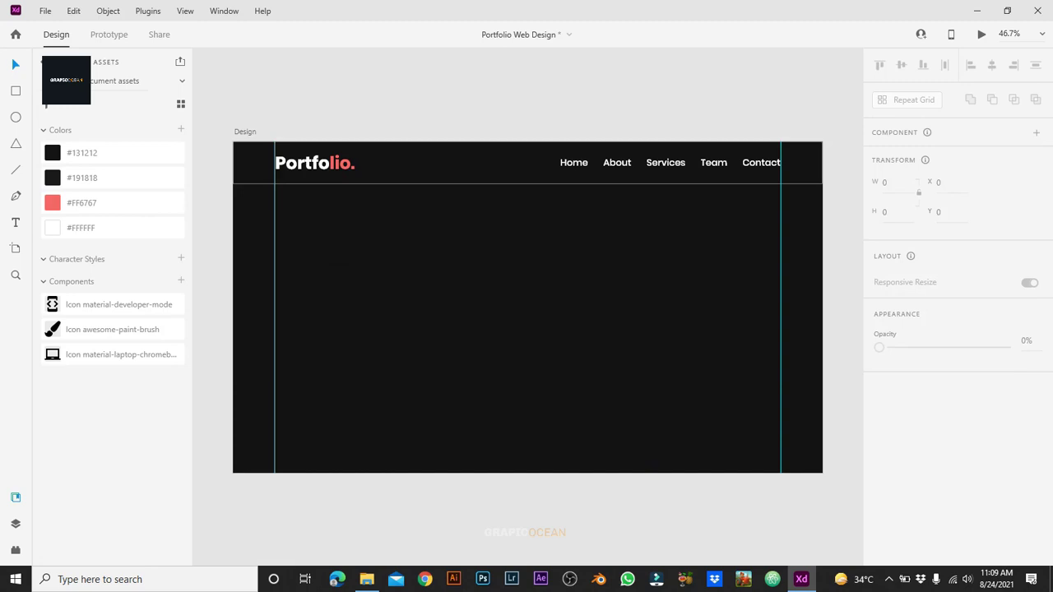
# Step: Drag the abstract swirl photo from the Images folder onto the artboard
pyautogui.hotkey('alt', 'Tab')
pyautogui.click(448, 247)
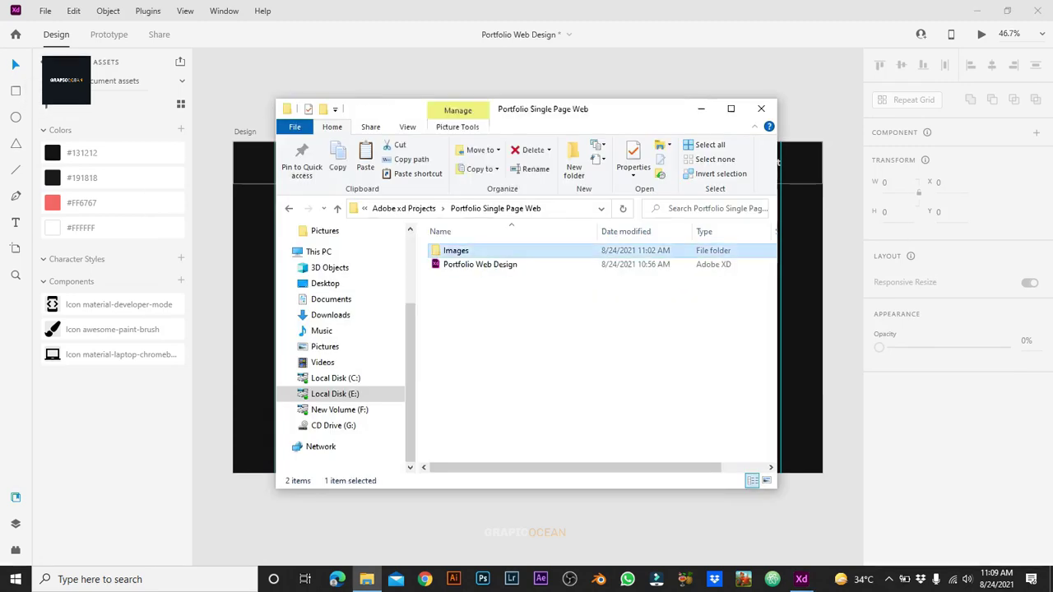
pyautogui.doubleClick(449, 247)
pyautogui.click(461, 271)
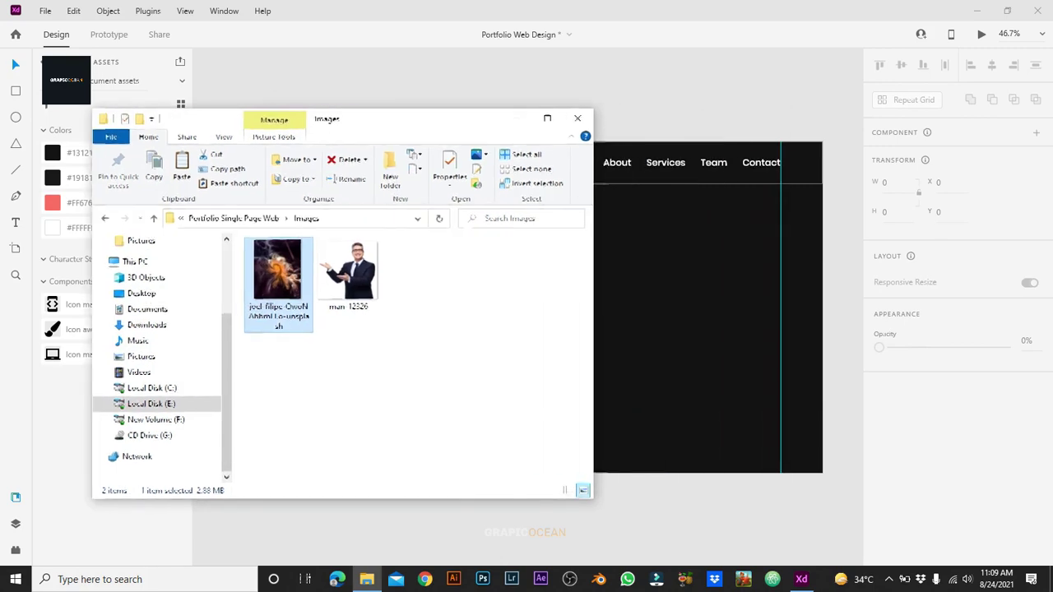
pyautogui.moveTo(625, 109); pyautogui.dragTo(440, 118)
pyautogui.moveTo(277, 272); pyautogui.dragTo(811, 352)
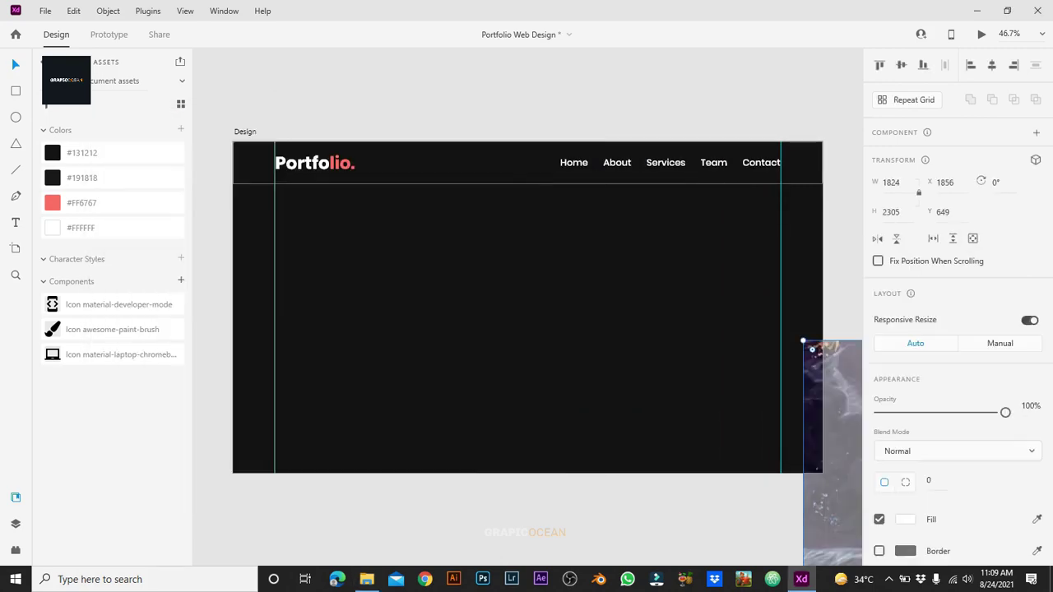
# Step: Rotate the swirl image -90° and scale it to cover the artboard
pyautogui.hotkey('ctrl', '-')
pyautogui.hotkey('ctrl', '-')
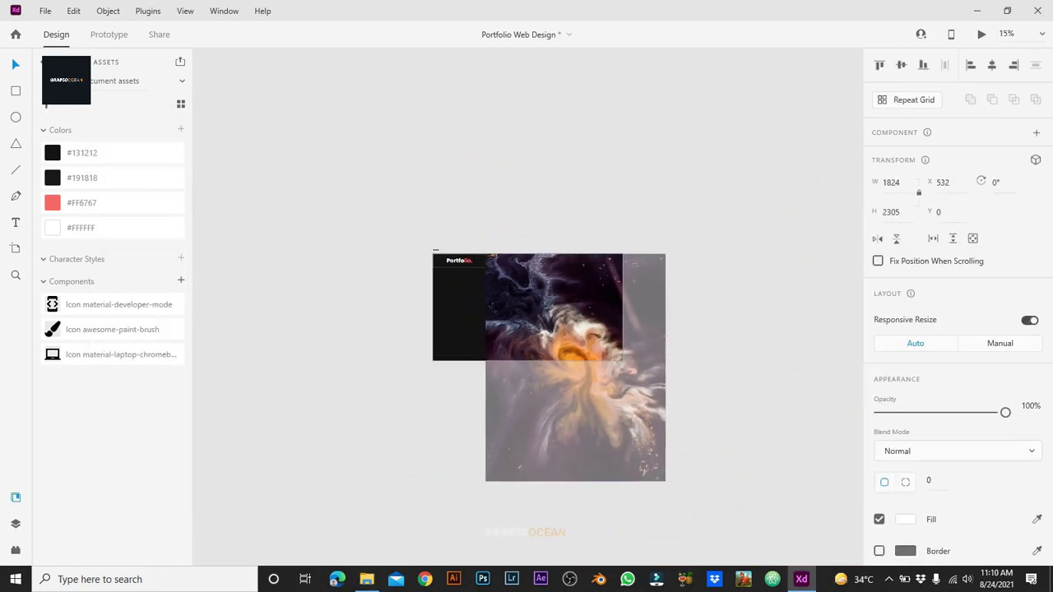
pyautogui.moveTo(671, 487); pyautogui.dragTo(692, 272)
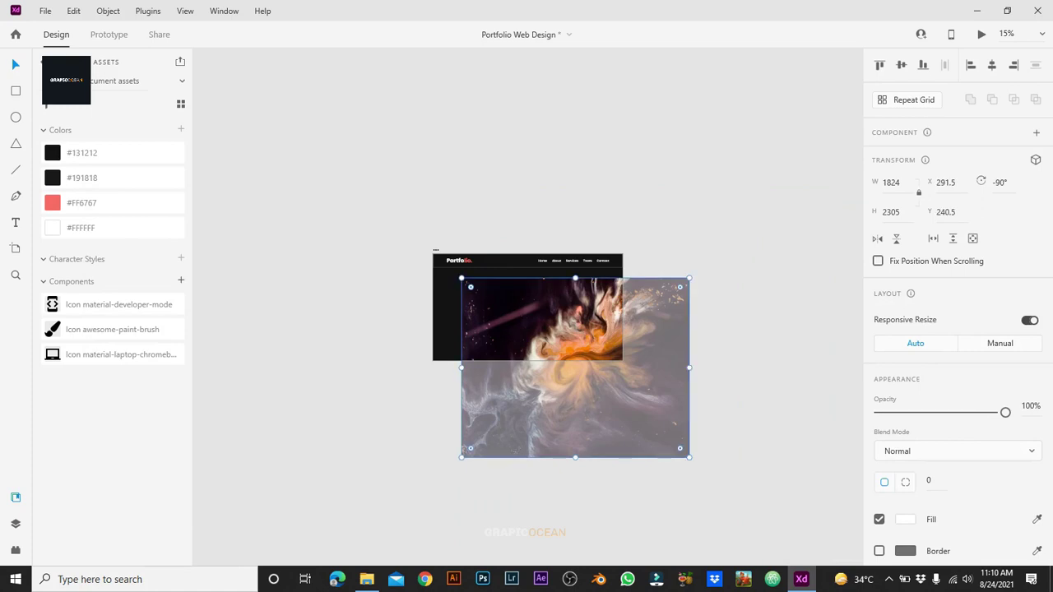
pyautogui.moveTo(596, 418); pyautogui.dragTo(549, 358)
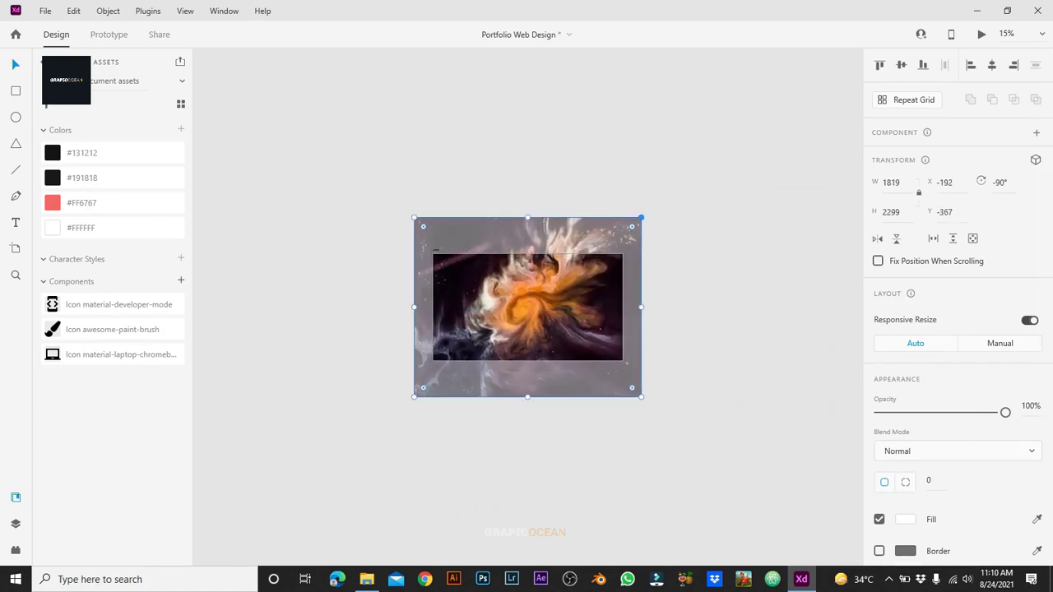
pyautogui.moveTo(640, 219); pyautogui.dragTo(623, 233)
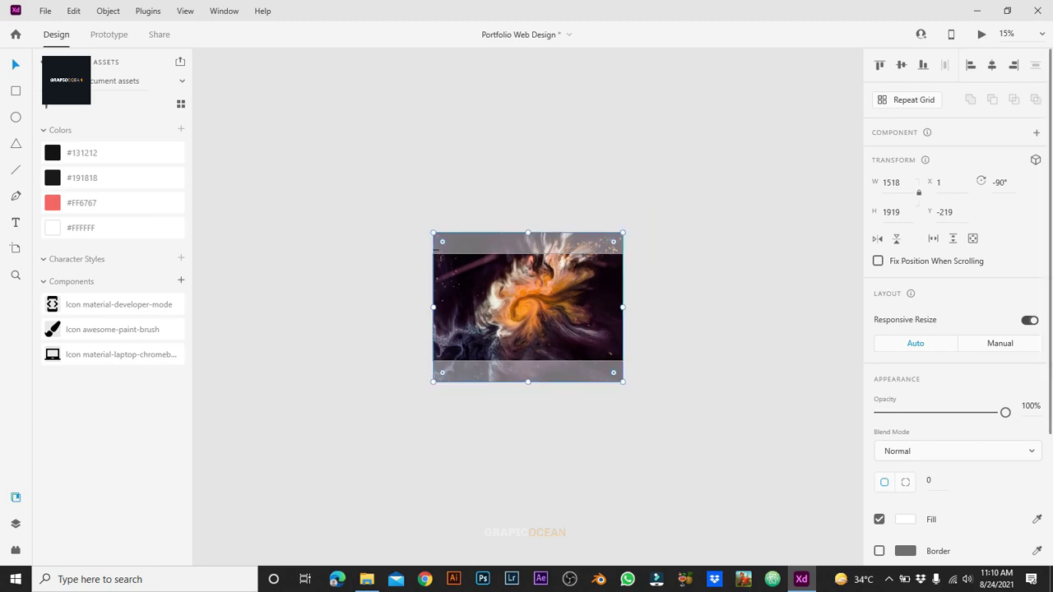
pyautogui.hotkey('ctrl', '3')
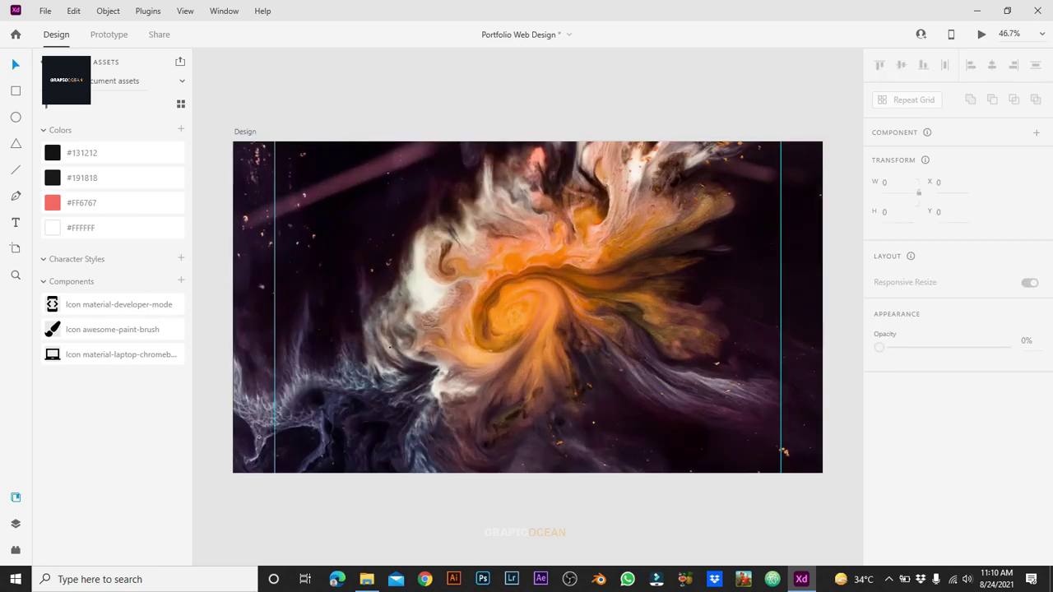
pyautogui.scroll(-3, 954, 329)
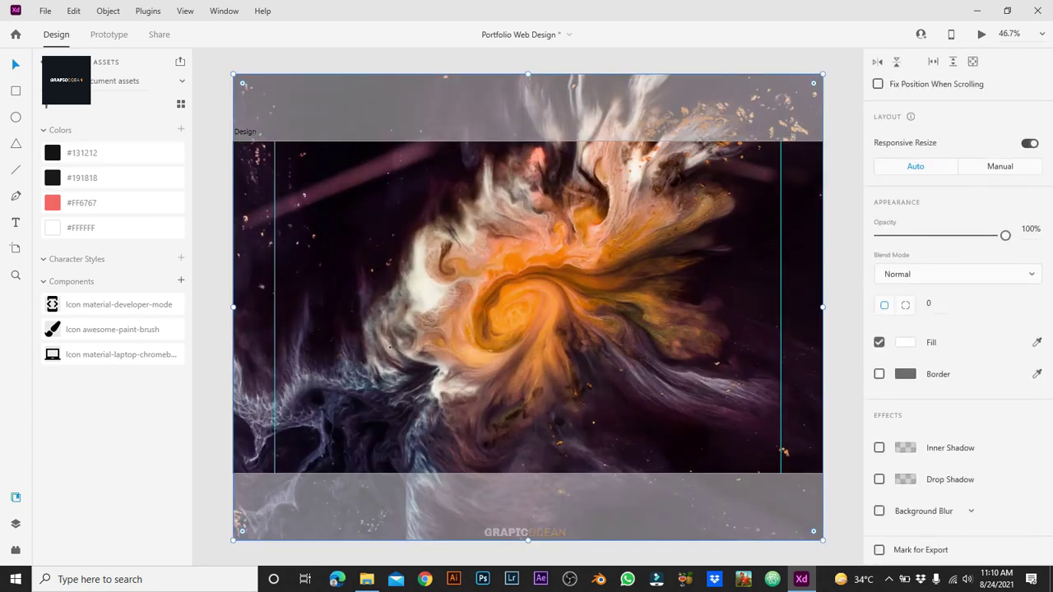
# Step: Send the swirl image to back with Object Blur 12, Screen blend and 30% opacity
pyautogui.rightClick(436, 403)
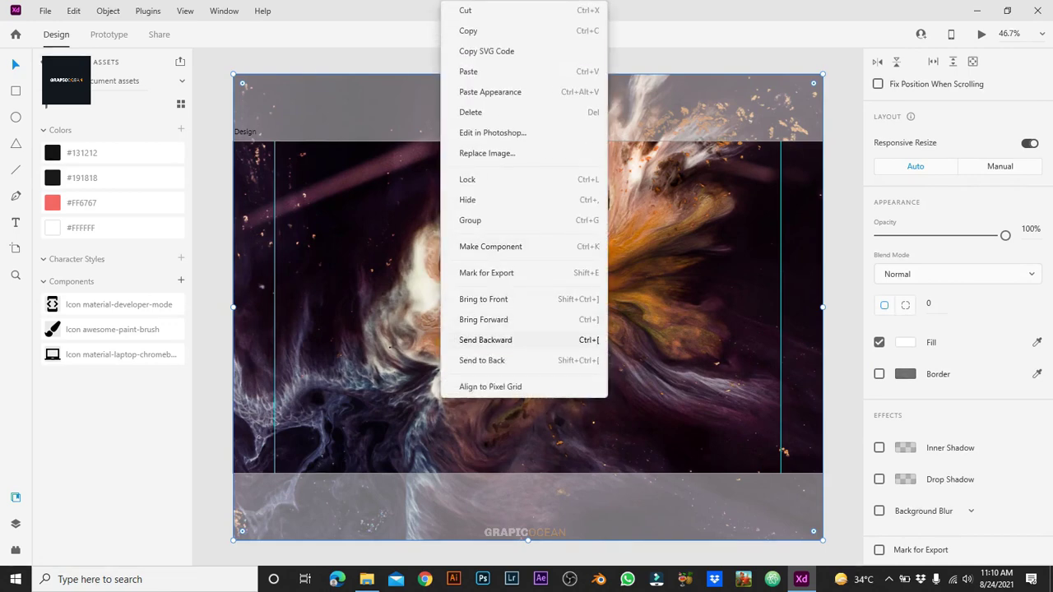
pyautogui.click(511, 362)
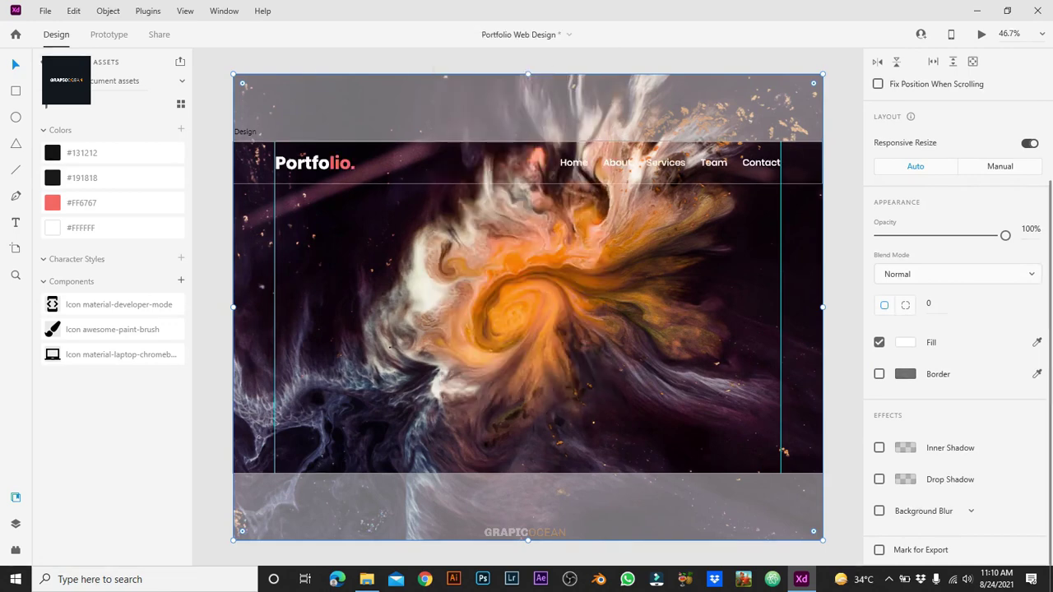
pyautogui.click(879, 511)
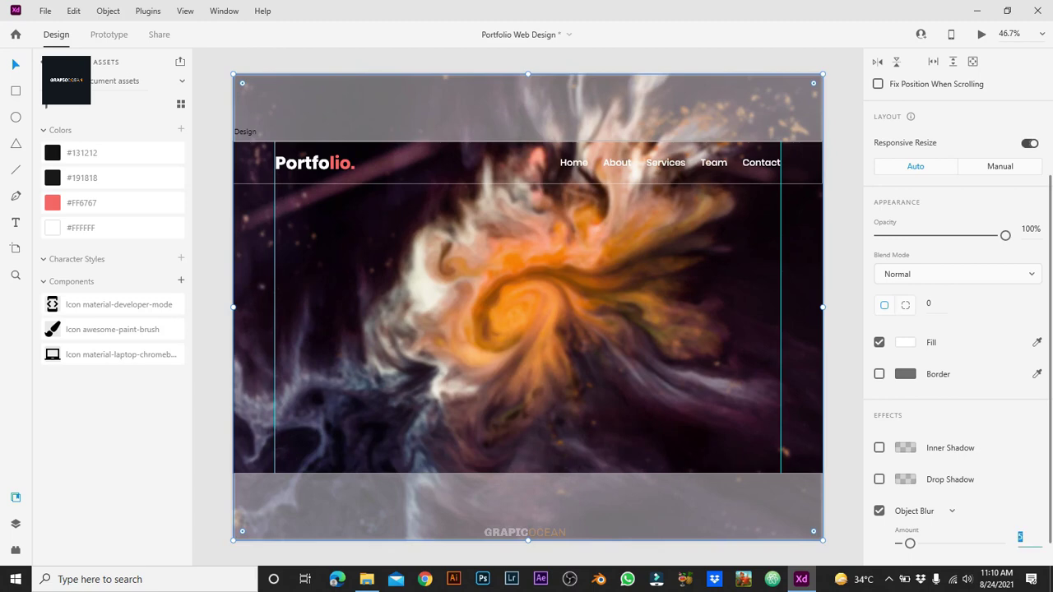
pyautogui.write('12')
pyautogui.press('Return')
pyautogui.click(958, 274)
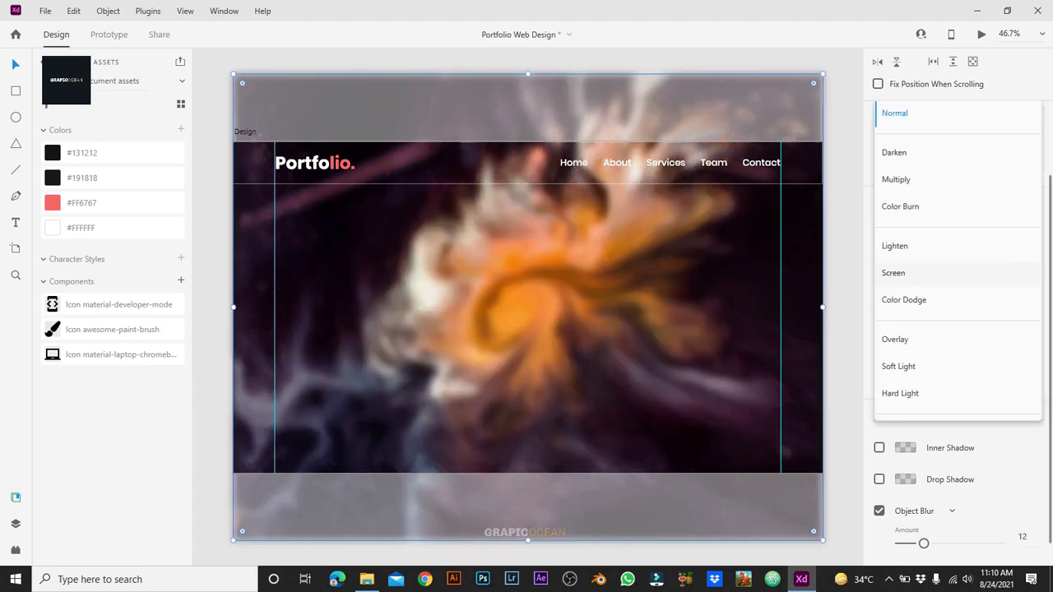
pyautogui.click(905, 272)
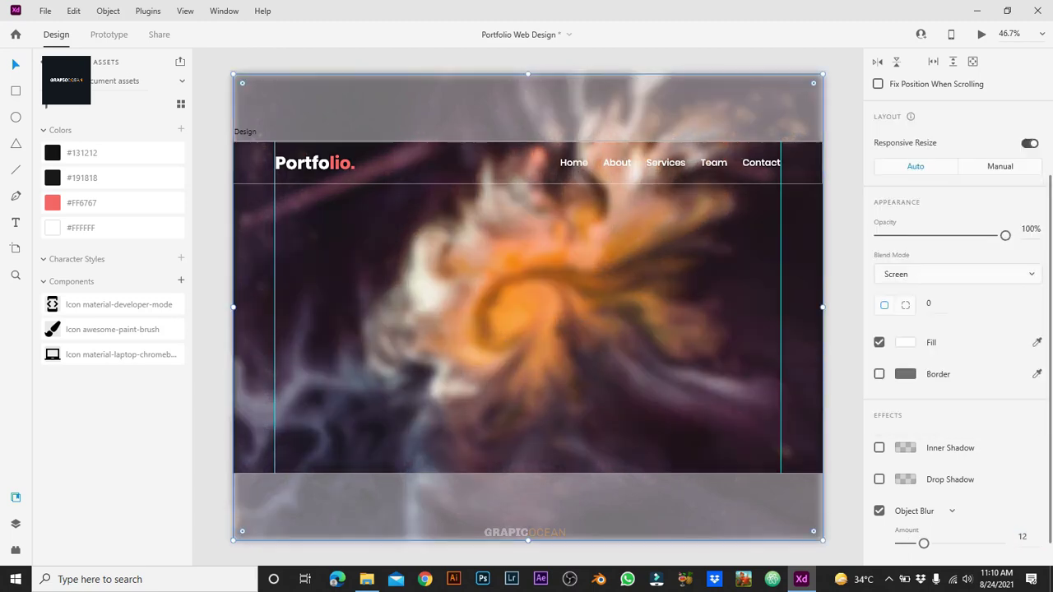
pyautogui.press('Return')
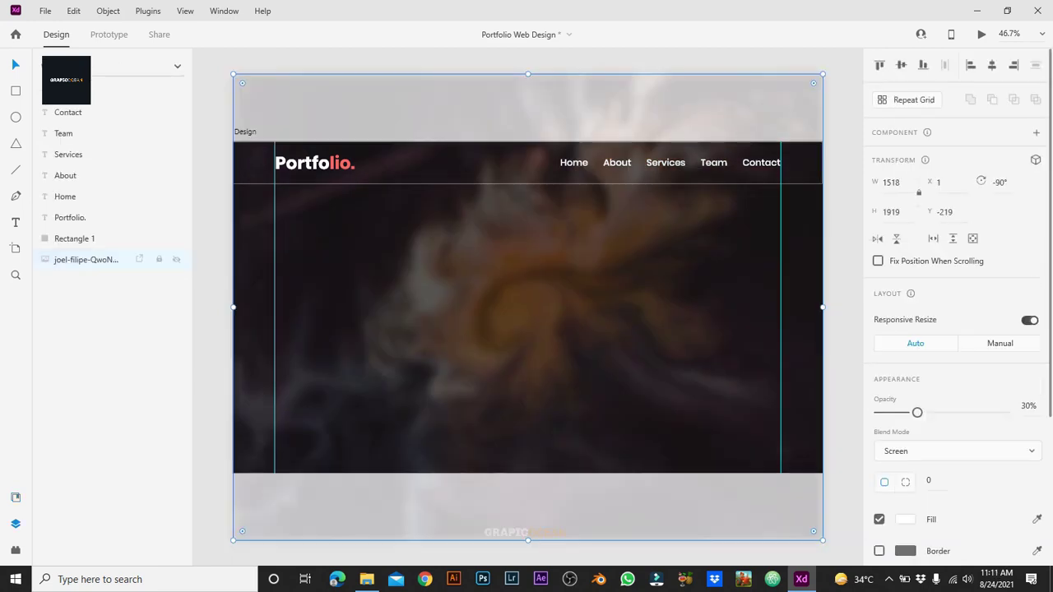
pyautogui.press('Escape')
pyautogui.hotkey('ctrl', 'shift', 'y')
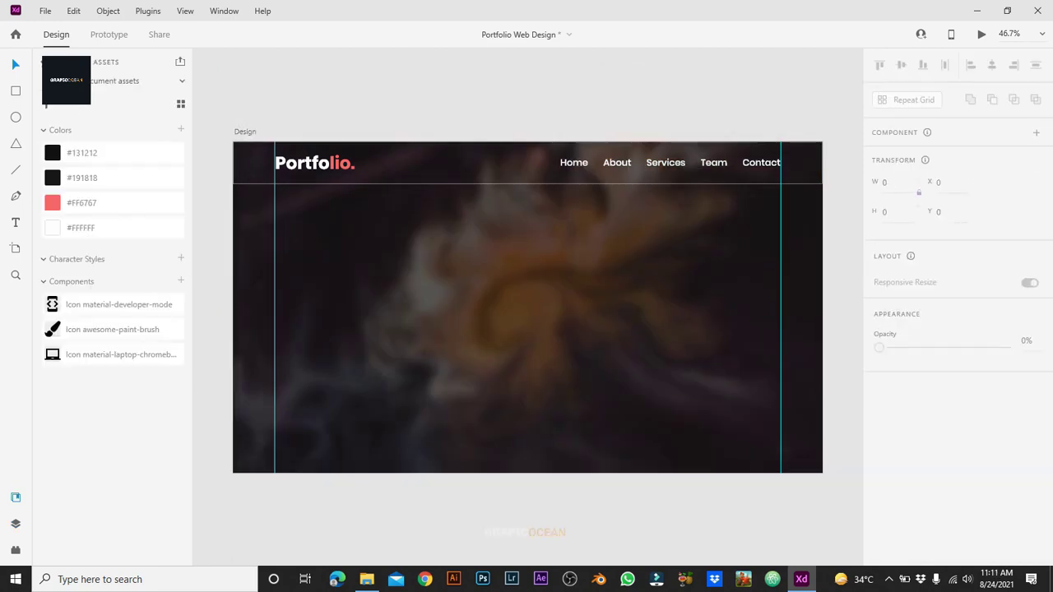
# Step: Place the businessman photo on the hero's right and copy the Portfolio. logo down to Y 380
pyautogui.click(367, 579)
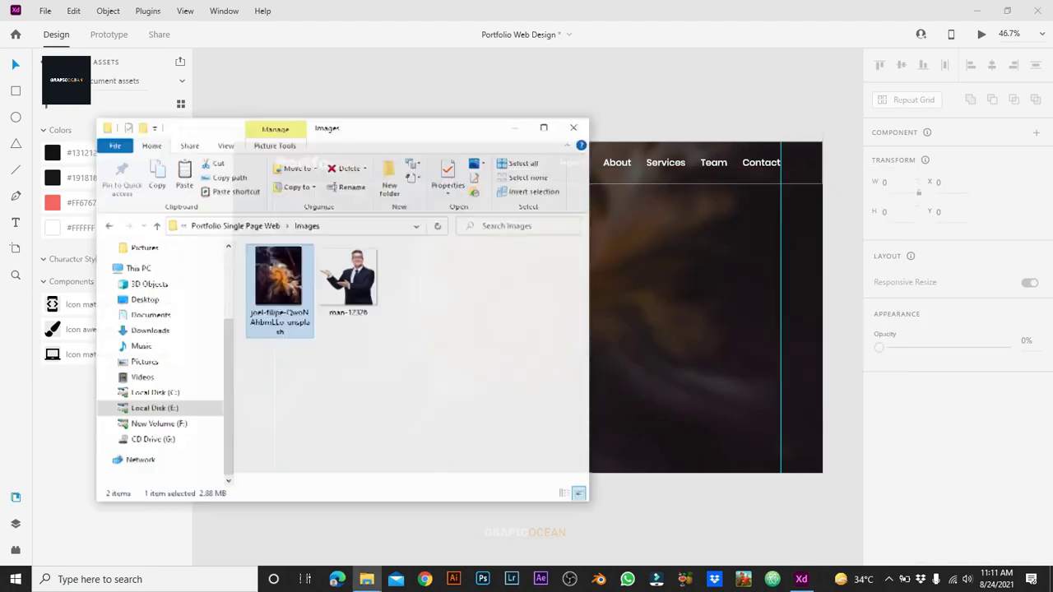
pyautogui.click(346, 282)
pyautogui.moveTo(345, 282); pyautogui.dragTo(558, 207)
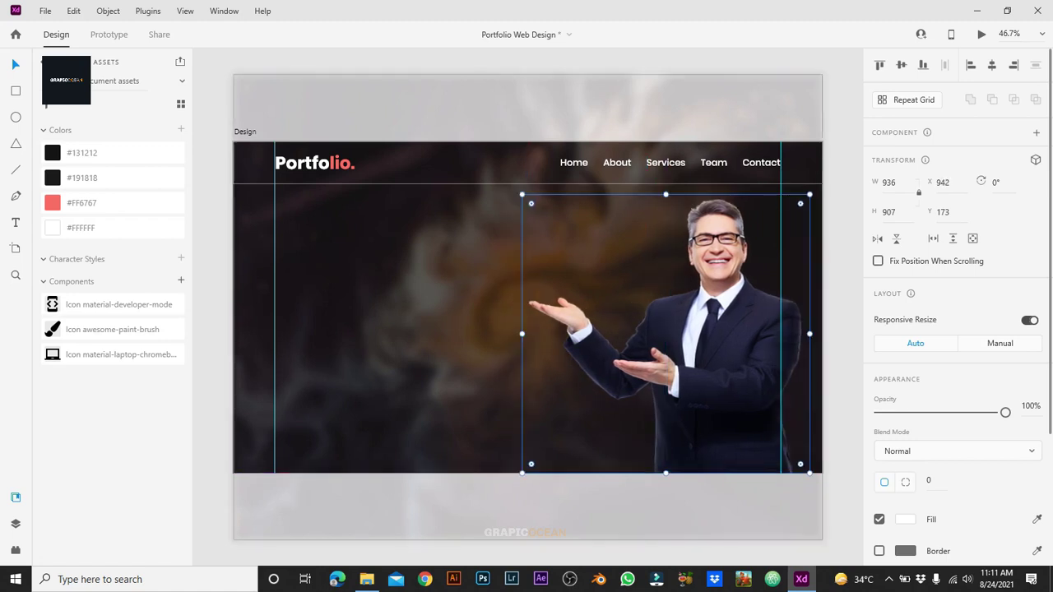
pyautogui.press('Escape')
pyautogui.moveTo(304, 162); pyautogui.dragTo(304, 269)
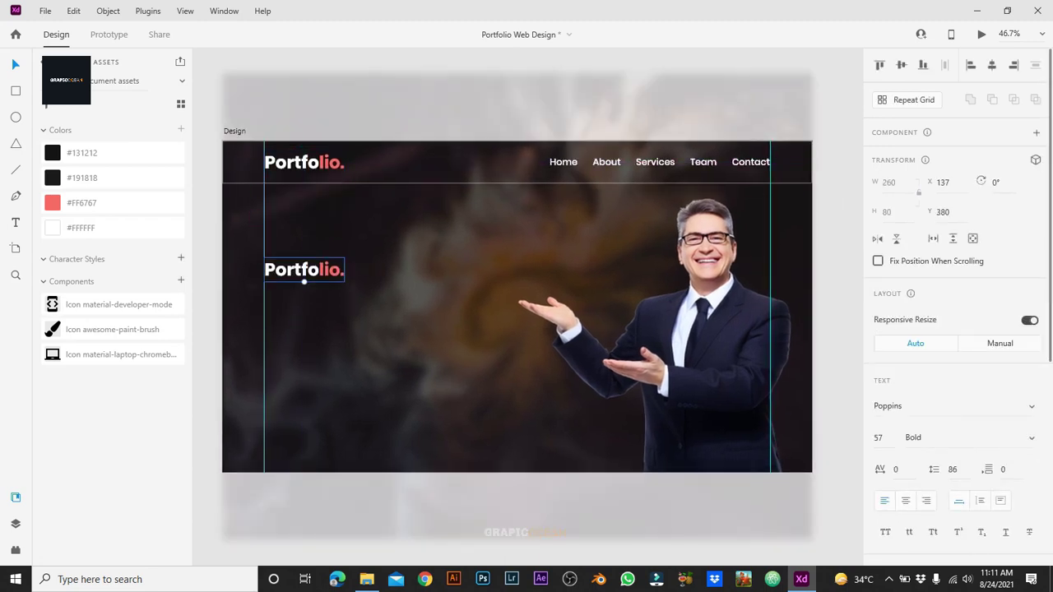
# Step: Replace the copied logo's text with 'Hello! my name is'
pyautogui.doubleClick(305, 269)
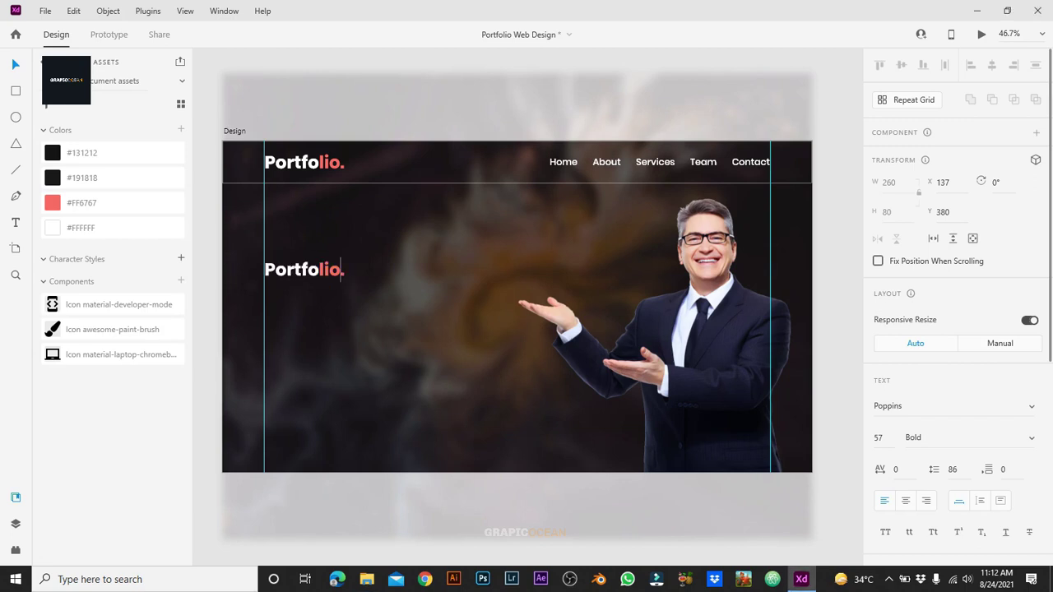
pyautogui.press('BackSpace')
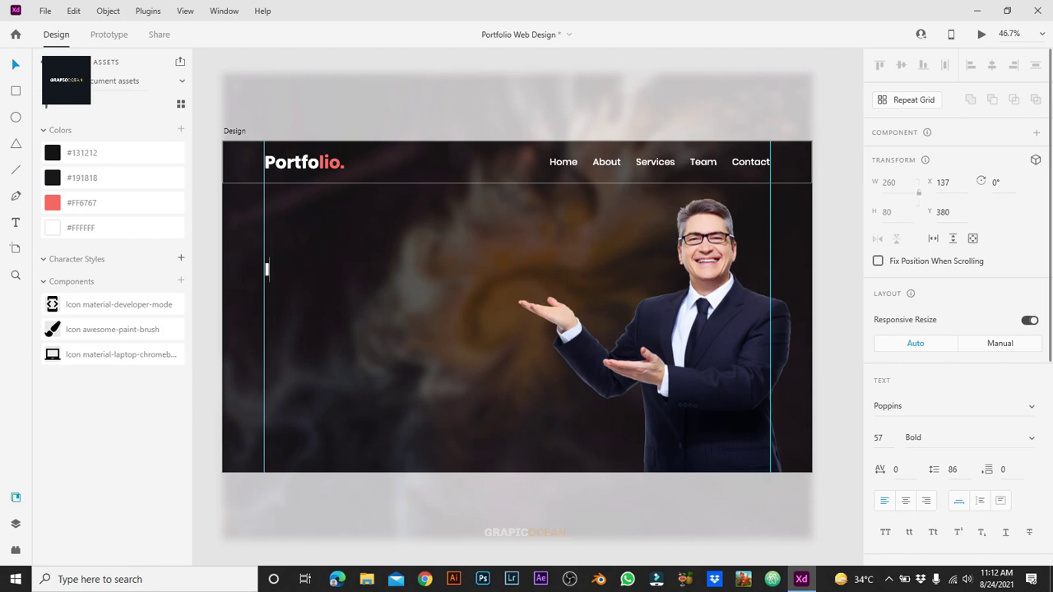
pyautogui.write("I'm")
pyautogui.hotkey('ctrl', 'a')
pyautogui.write('Hello! My NA')
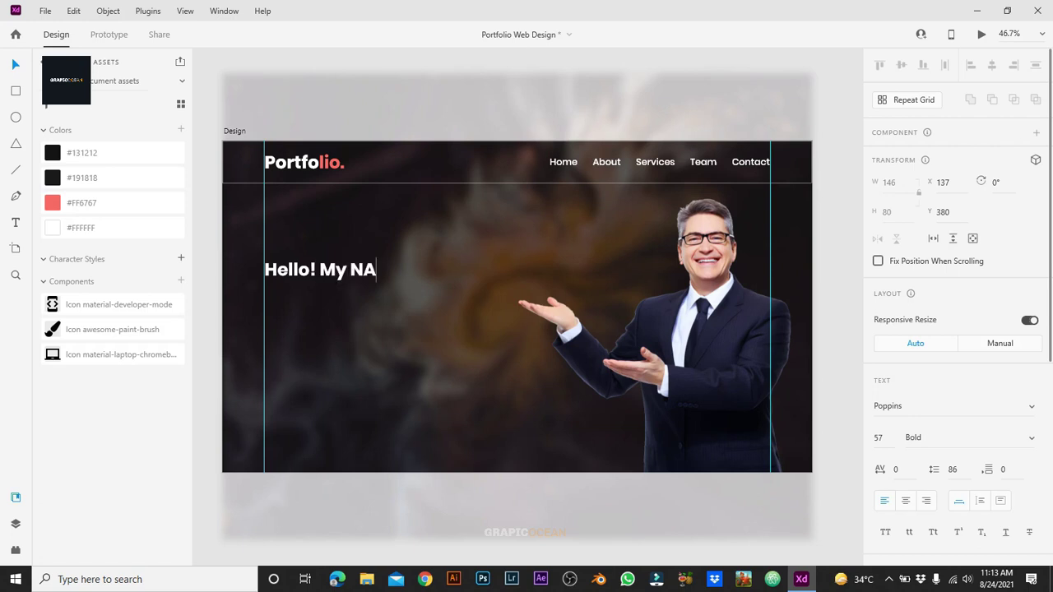
pyautogui.press('BackSpace')
pyautogui.write('ame is')
pyautogui.press('BackSpace')
pyautogui.write('n')
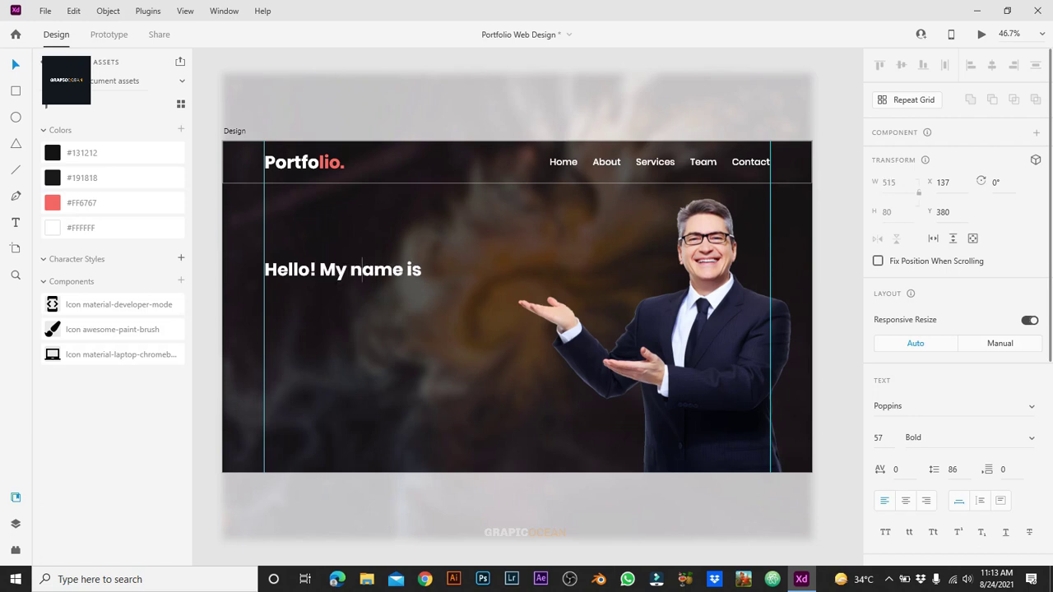
pyautogui.press('BackSpace')
pyautogui.write('m')
pyautogui.press('Escape')
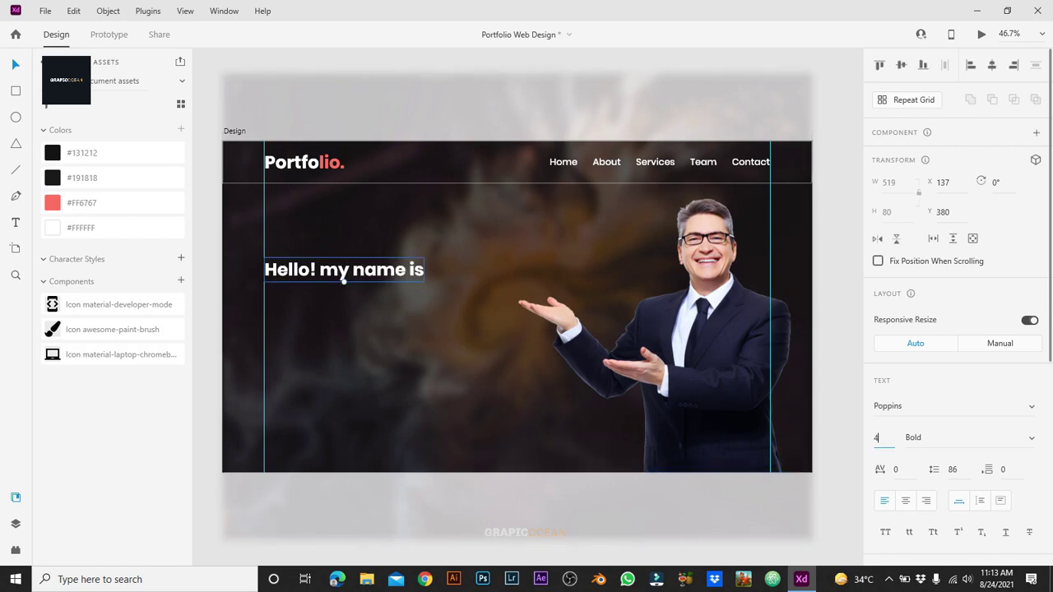
# Step: Style the greeting at font size 46 with Medium weight
pyautogui.press('Tab')
pyautogui.write('M')
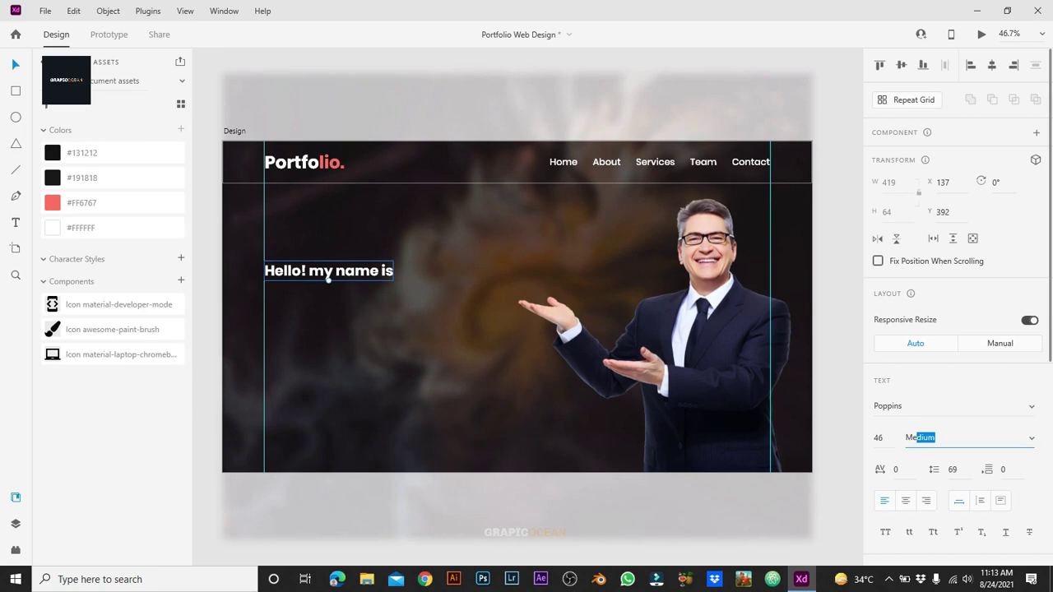
pyautogui.press('Return')
pyautogui.click(518, 507)
pyautogui.click(327, 277)
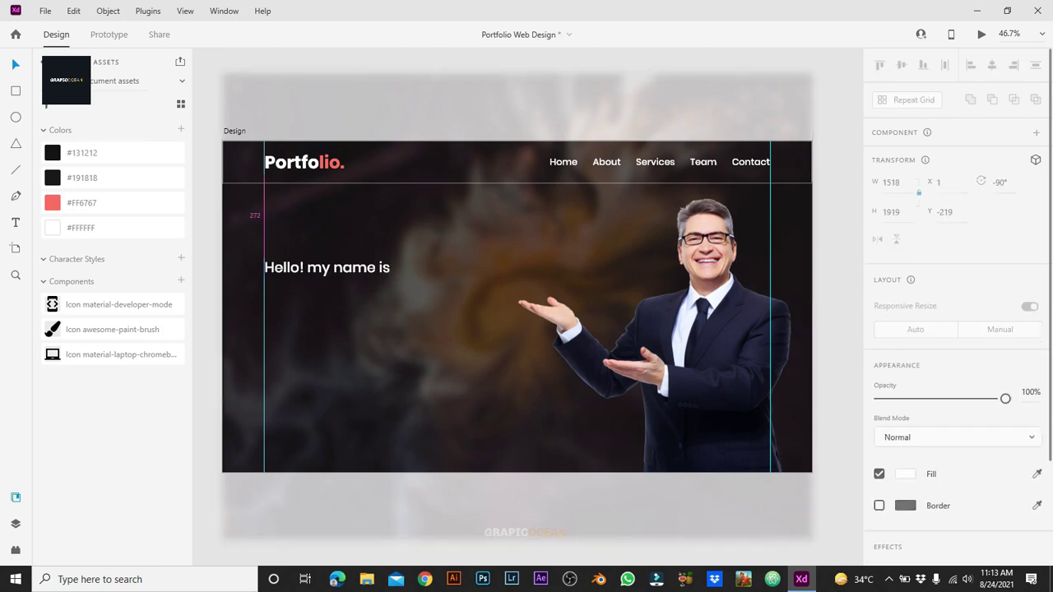
# Step: Duplicate the greeting and retype the copy as the portfolio owner's name
pyautogui.keyDown('alt'); pyautogui.moveTo(326, 277); pyautogui.dragTo(327, 258); pyautogui.keyUp('alt')
pyautogui.click(327, 260)
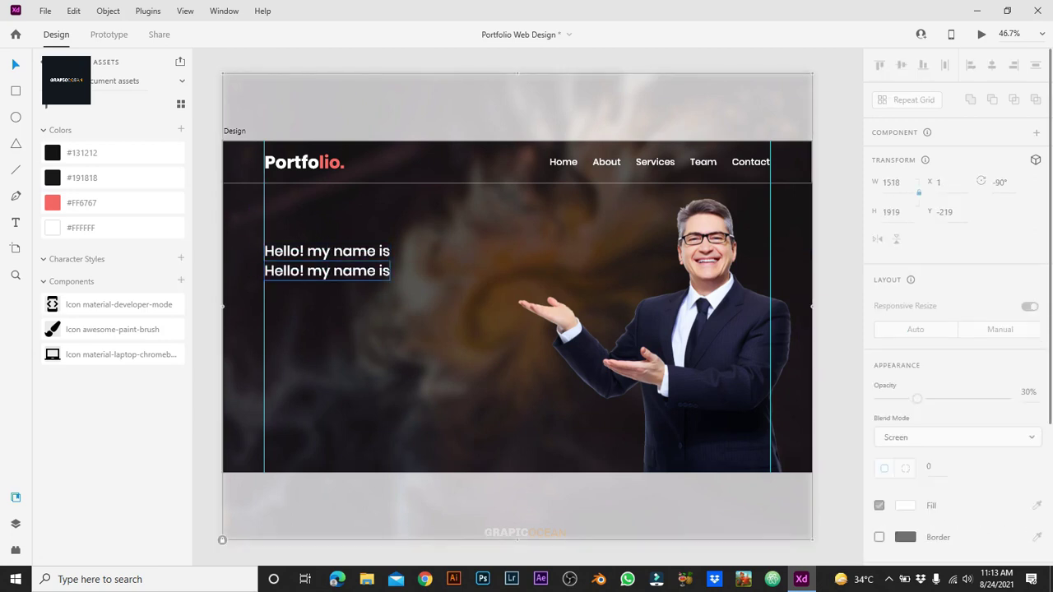
pyautogui.click(327, 275)
pyautogui.doubleClick(327, 275)
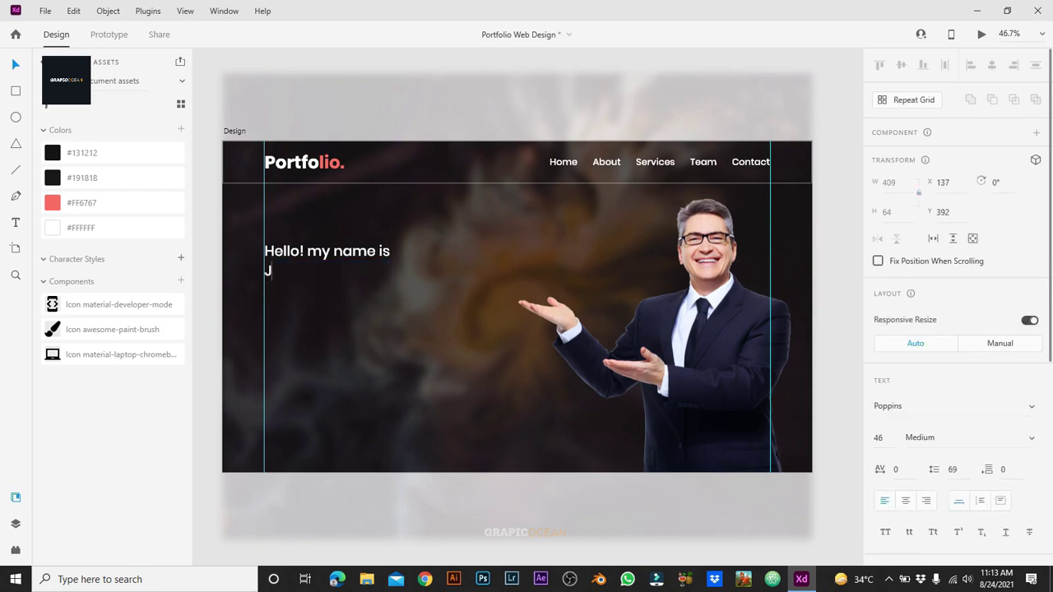
pyautogui.press('Escape')
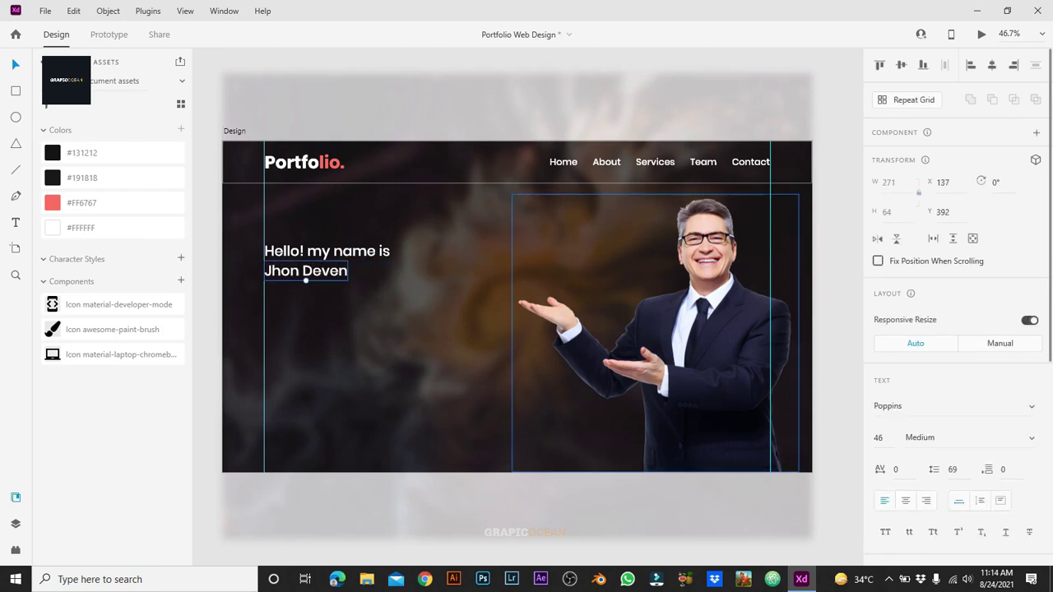
# Step: Make the name 107 Bold and move it below the greeting
pyautogui.write('107')
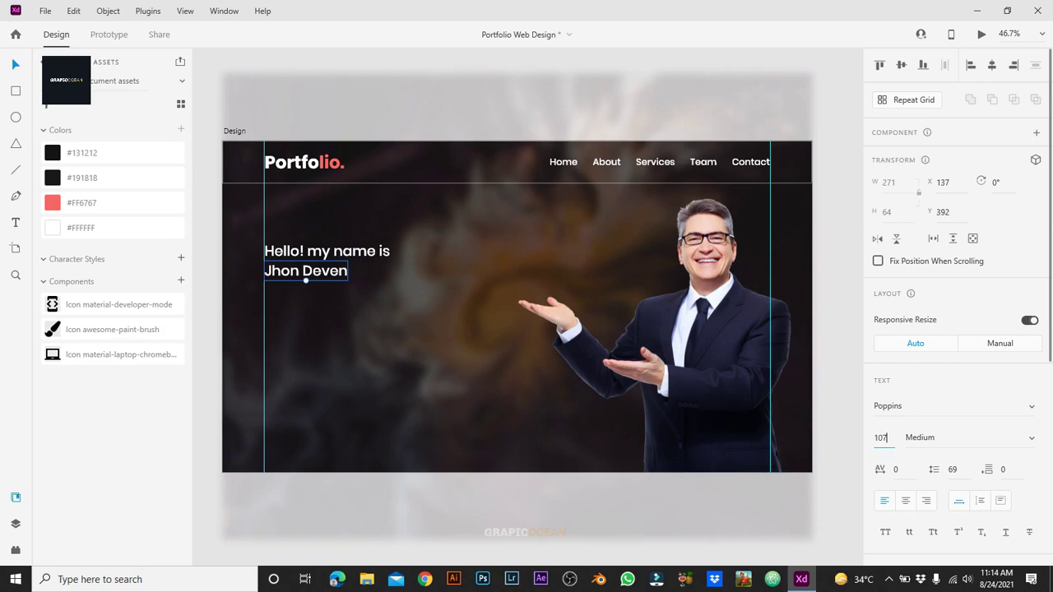
pyautogui.press('Return')
pyautogui.press('Tab')
pyautogui.write('Bold')
pyautogui.press('Return')
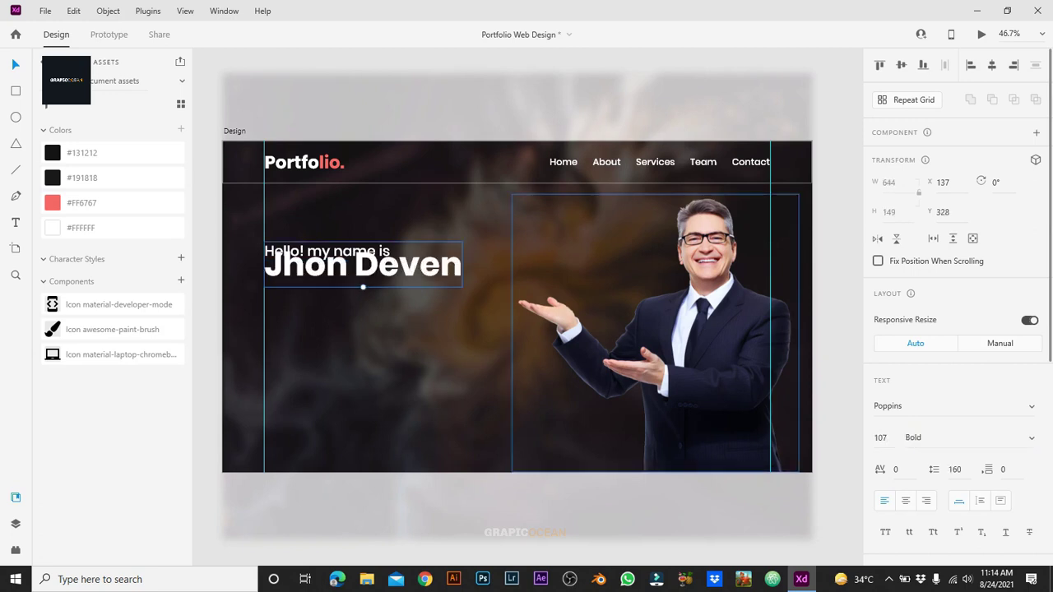
pyautogui.moveTo(362, 265); pyautogui.dragTo(326, 325)
# Step: Retype the third greeting copy as 'And I'm a' at font size 60
pyautogui.click(362, 312)
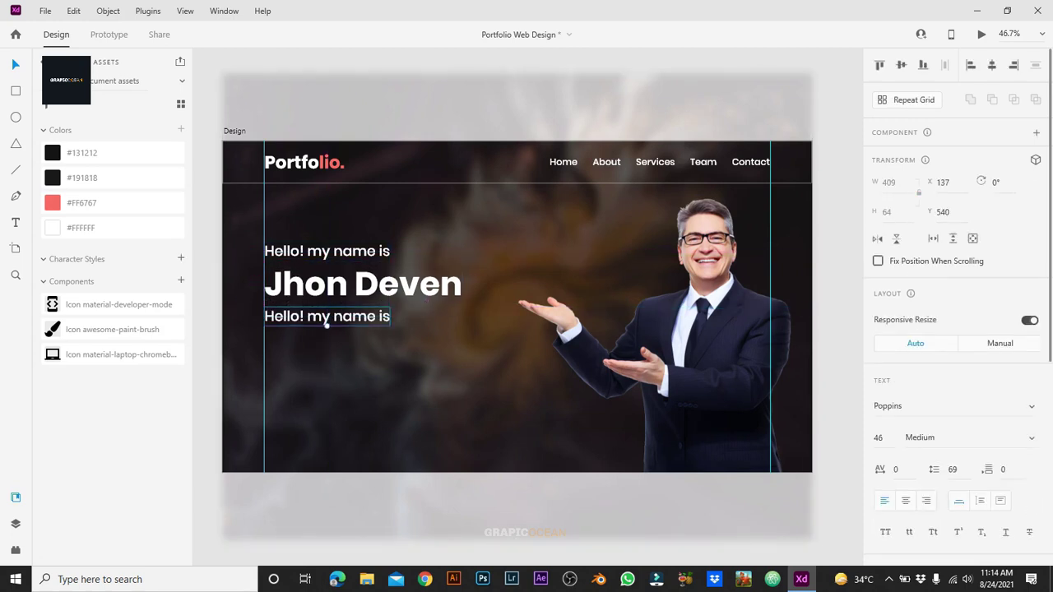
pyautogui.doubleClick(327, 325)
pyautogui.write('Aan')
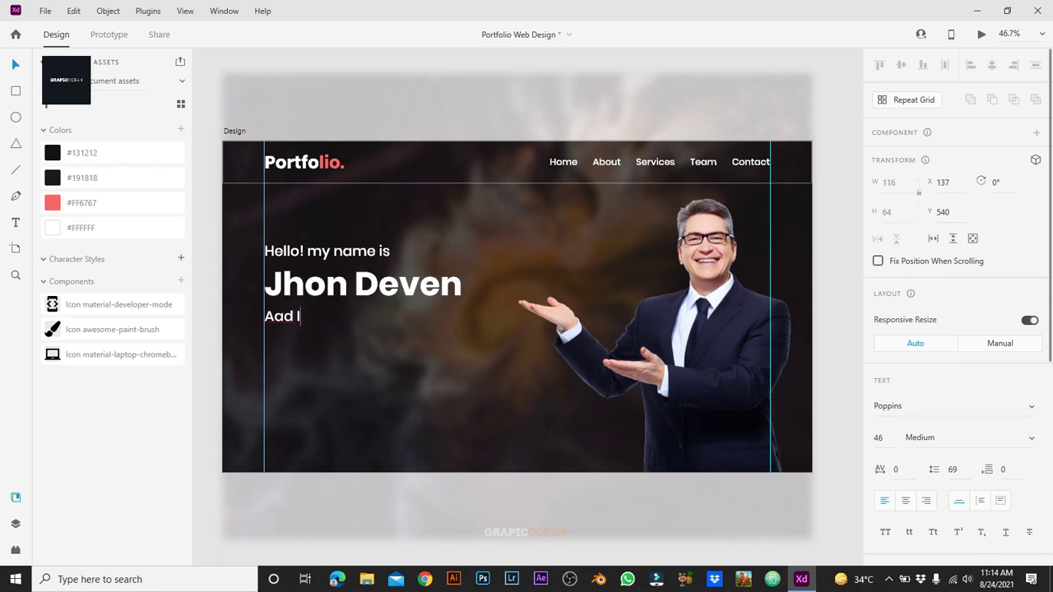
pyautogui.write(' Im')
pyautogui.press('BackSpace')
pyautogui.write("'m")
pyautogui.press('BackSpace')
pyautogui.write('n')
pyautogui.hotkey('ctrl', 'a')
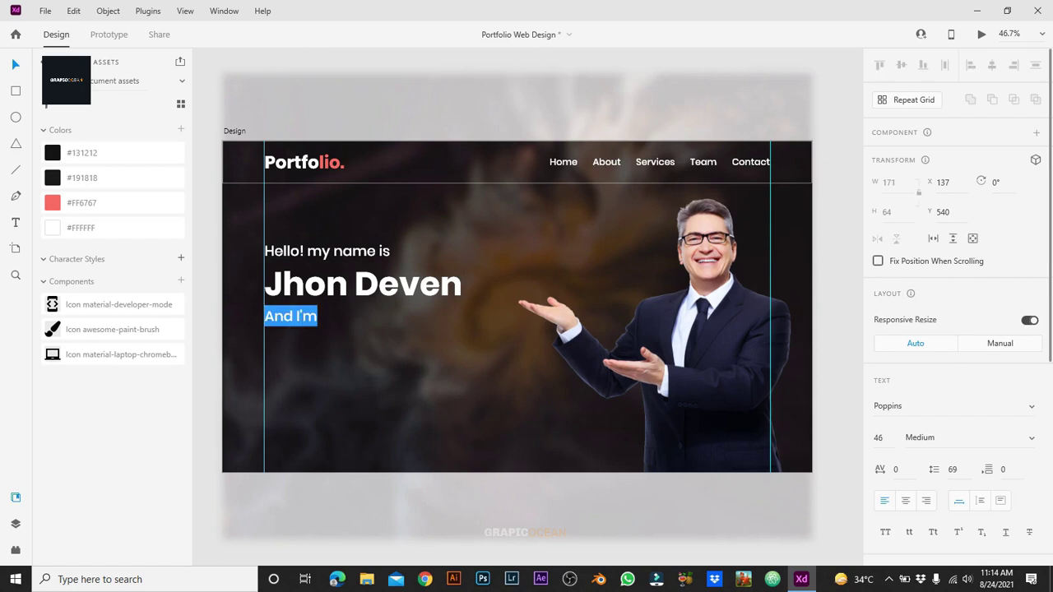
pyautogui.press('Right')
pyautogui.write('a')
pyautogui.press('Escape')
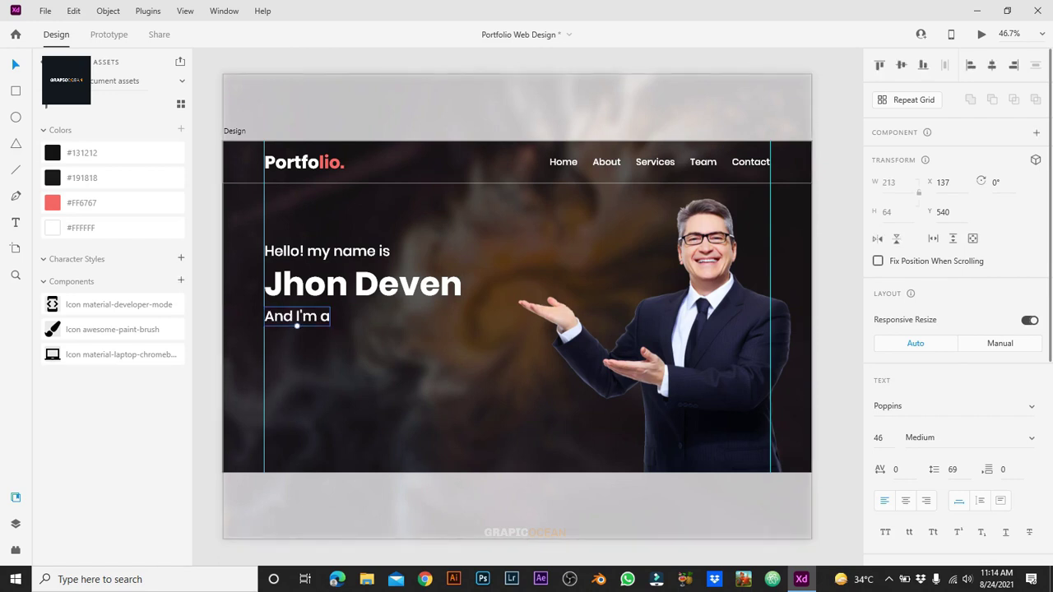
pyautogui.click(878, 438)
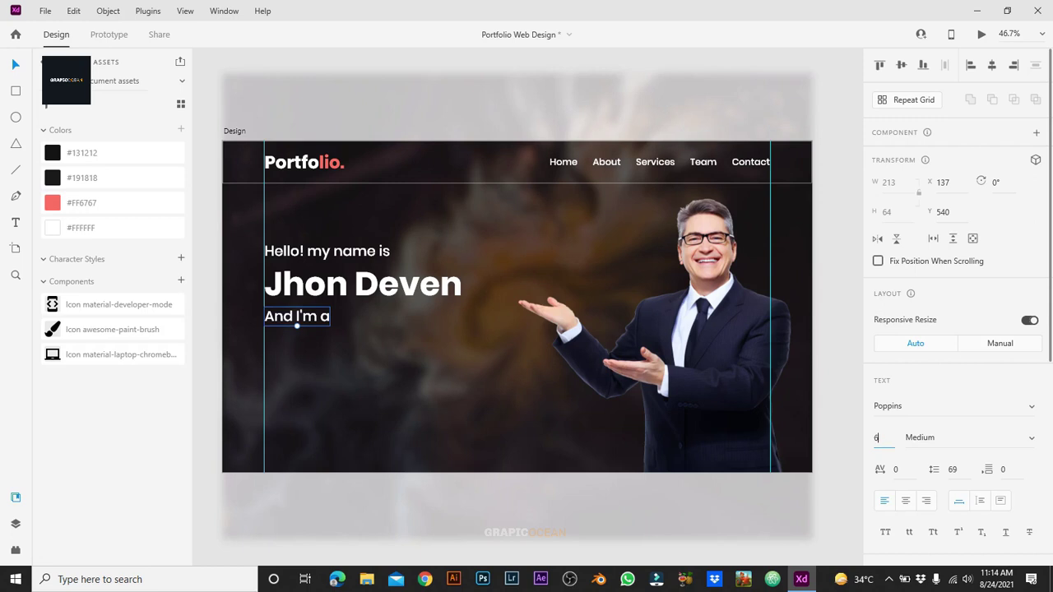
pyautogui.press('Return')
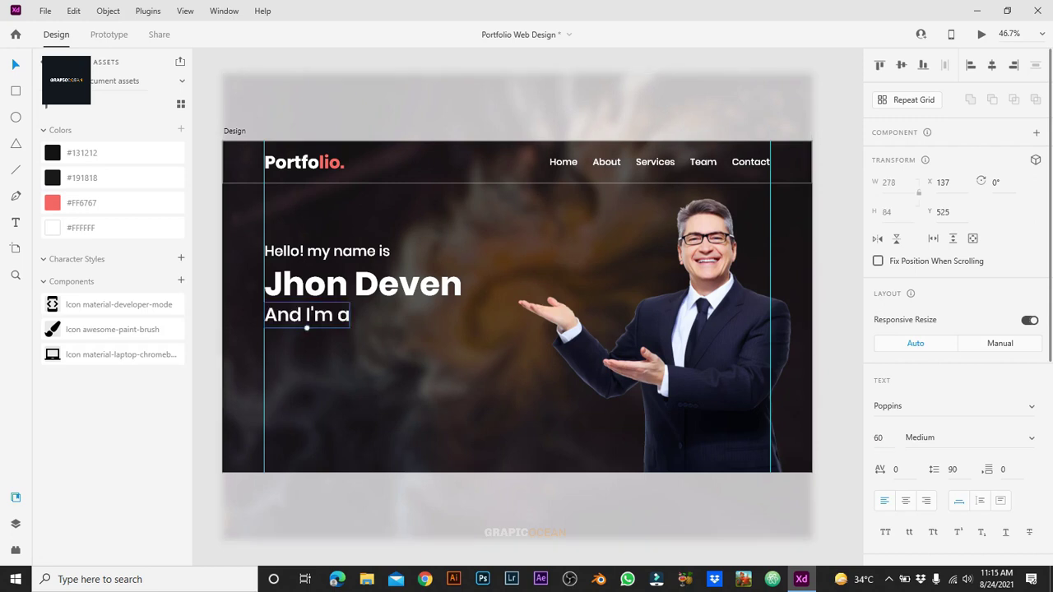
# Step: Add a 'Freelancer' copy to its right, coloured coral red #FF6767
pyautogui.moveTo(306, 315); pyautogui.dragTo(399, 315)
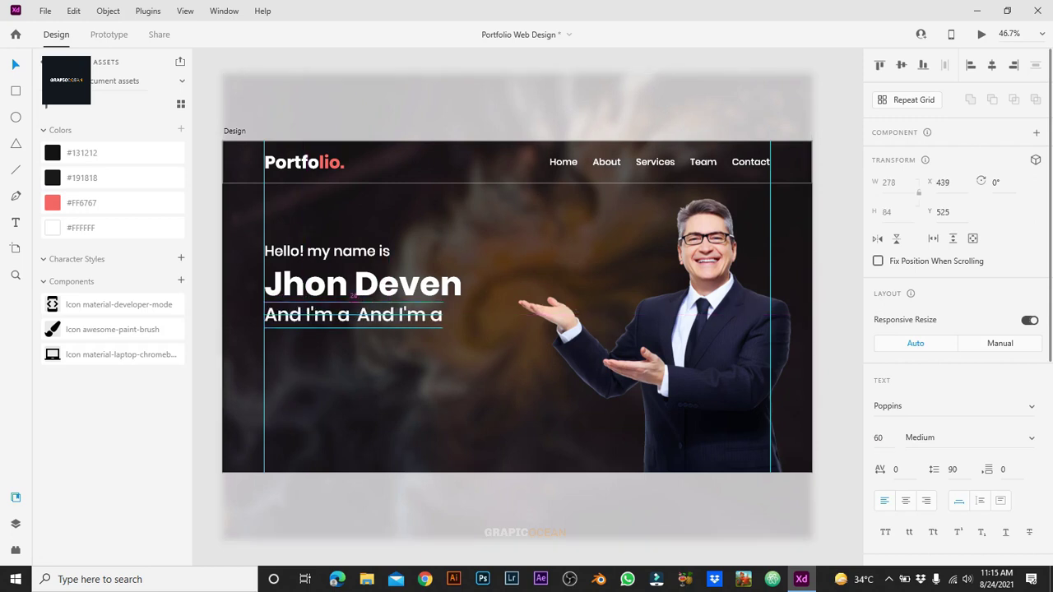
pyautogui.doubleClick(400, 315)
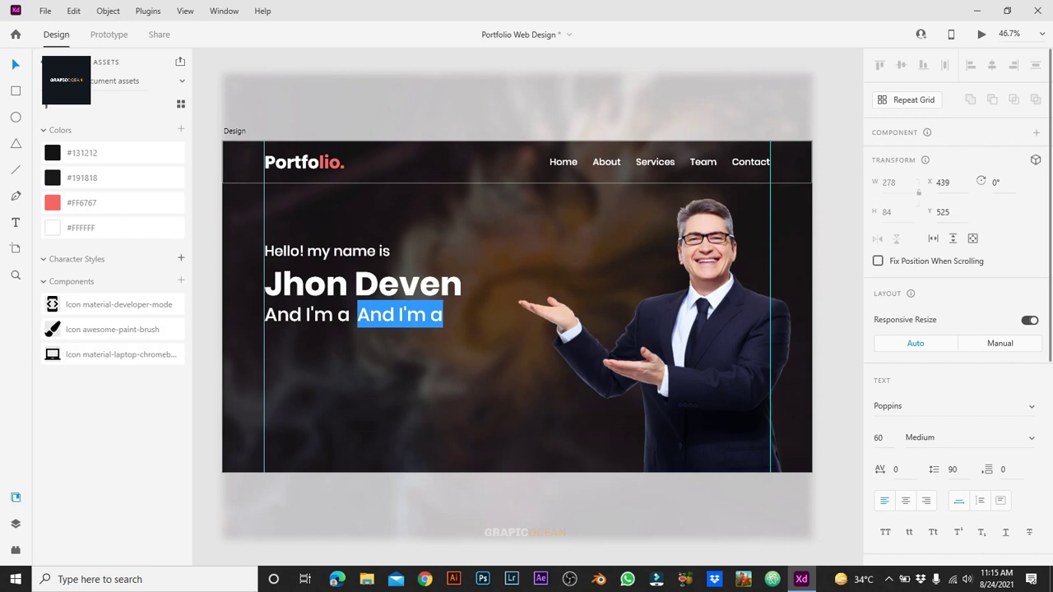
pyautogui.write('Freelancer')
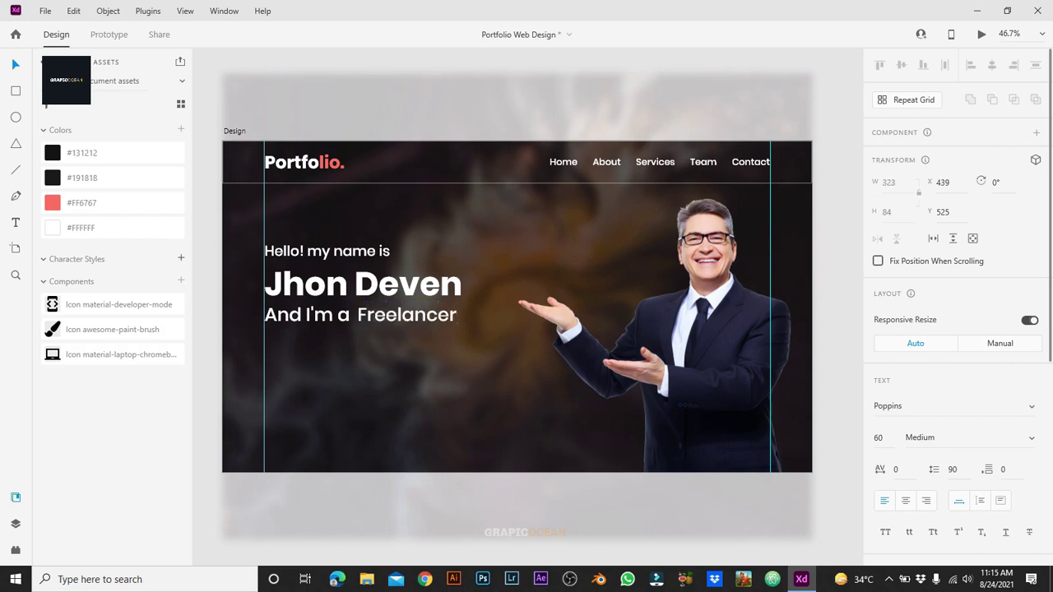
pyautogui.press('Escape')
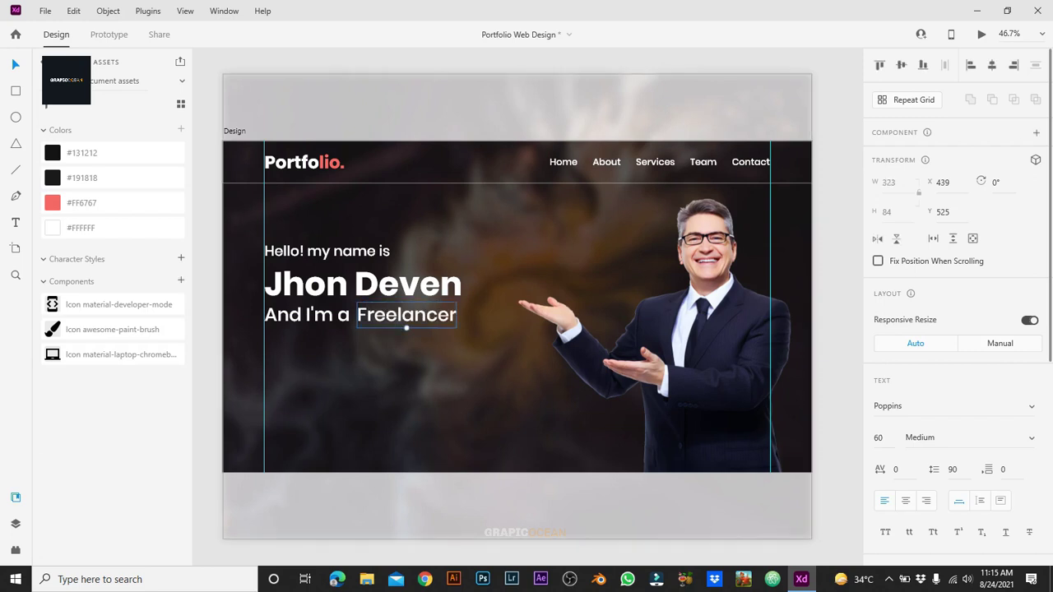
pyautogui.scroll(-8, 958, 304)
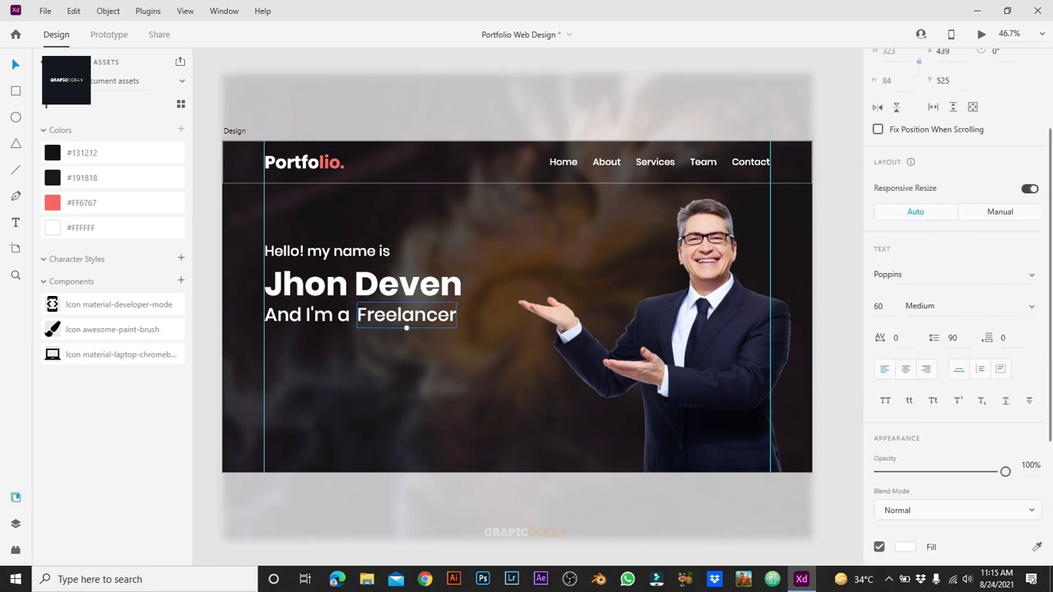
pyautogui.click(906, 342)
pyautogui.click(785, 420)
pyautogui.press('Escape')
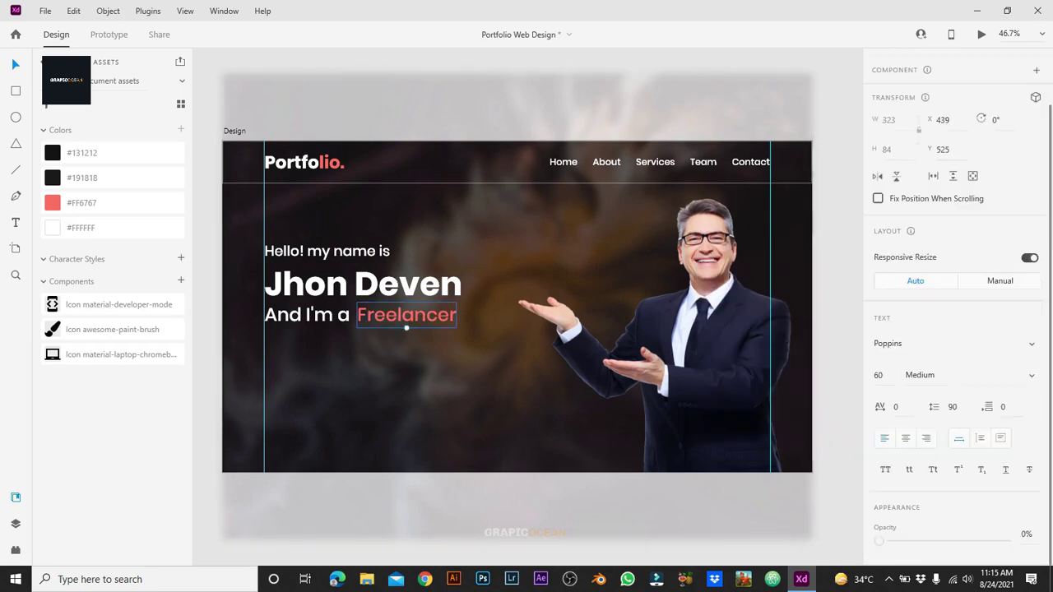
pyautogui.press('Escape')
pyautogui.press('r')
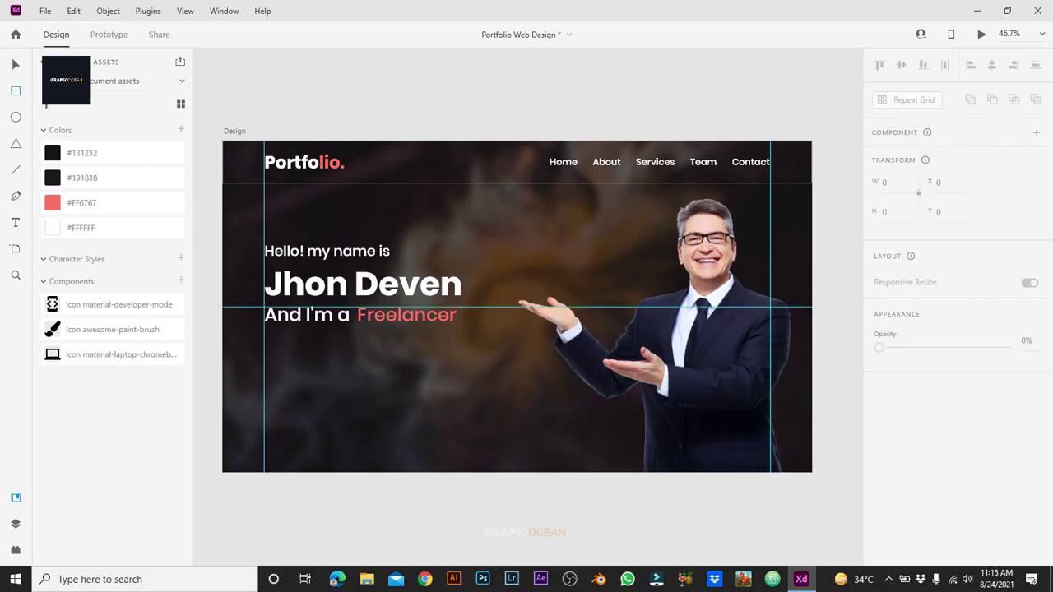
# Step: Draw a 278-wide coral #FF6767 rectangle and place it under the intro text
pyautogui.moveTo(279, 364); pyautogui.dragTo(363, 397)
pyautogui.click(889, 182)
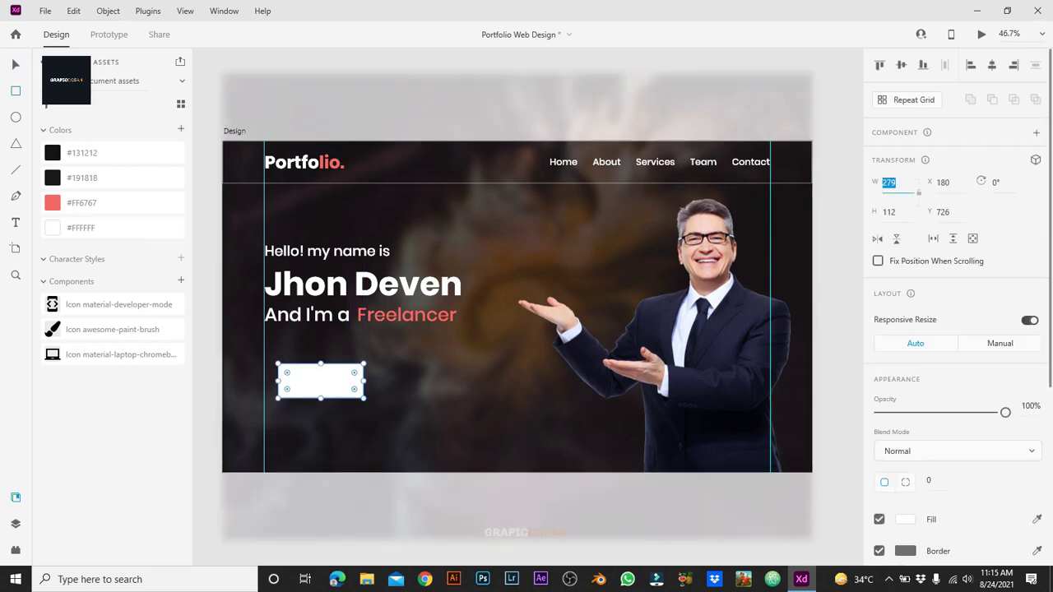
pyautogui.write('278')
pyautogui.click(889, 212)
pyautogui.write('96')
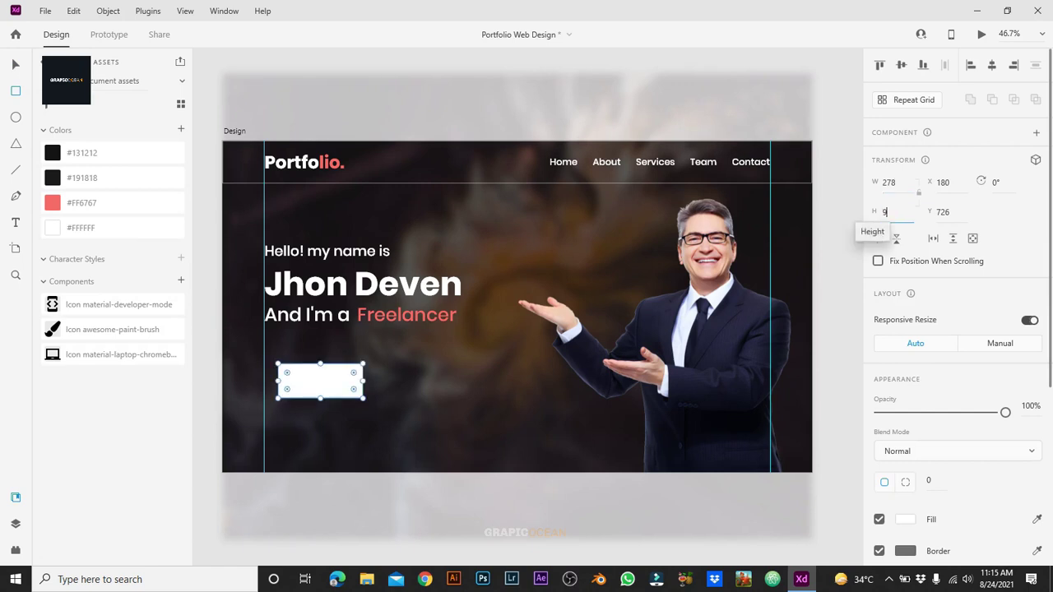
pyautogui.write('14')
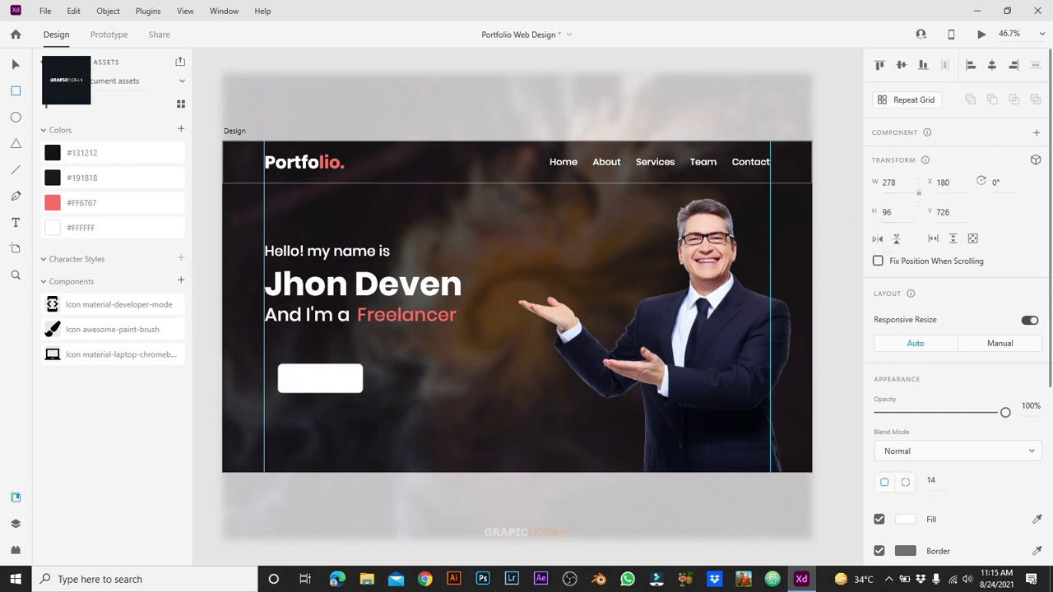
pyautogui.click(905, 520)
pyautogui.click(785, 544)
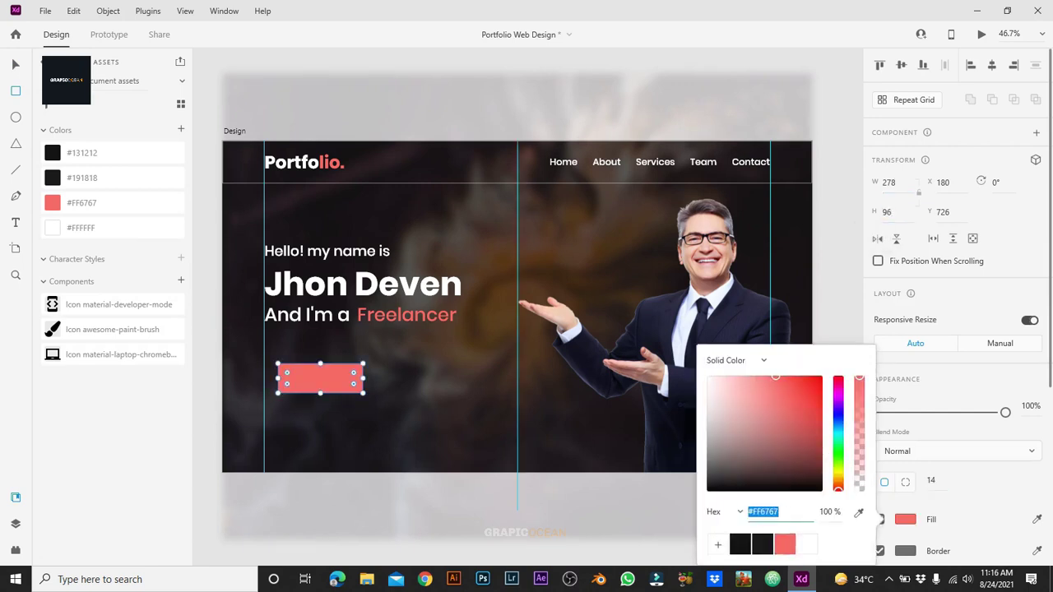
pyautogui.press('Escape')
pyautogui.press('v')
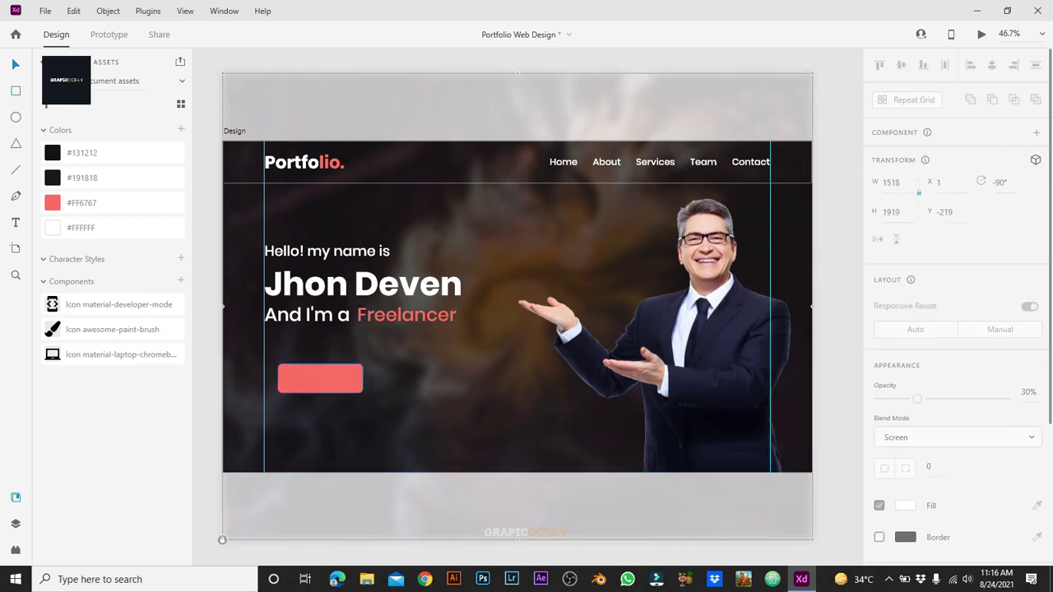
pyautogui.moveTo(321, 379); pyautogui.dragTo(307, 355)
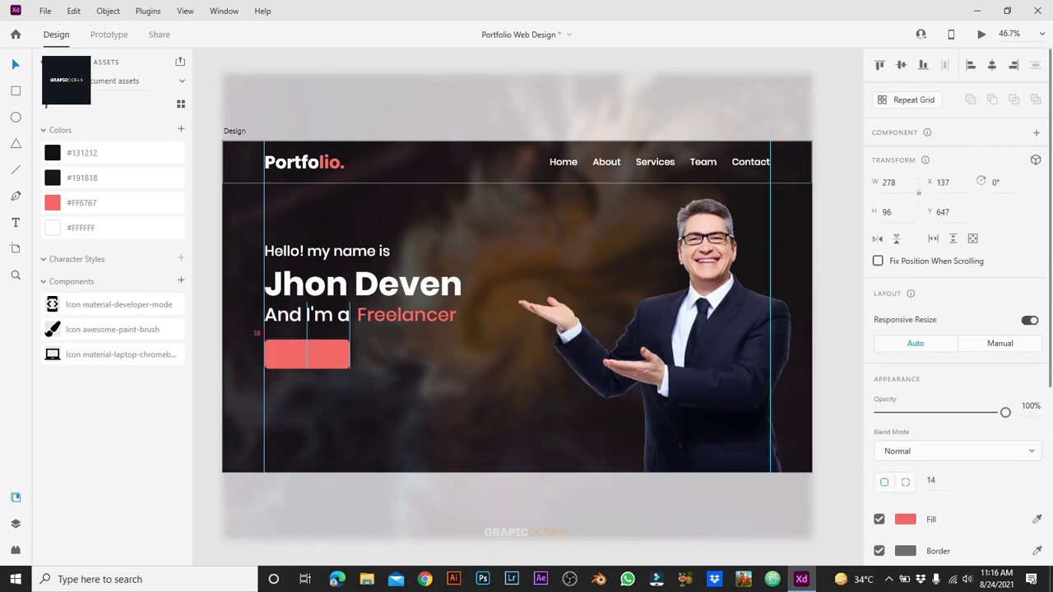
# Step: Duplicate the intro text onto the rectangle and relabel it 'Hire me'
pyautogui.click(370, 403)
pyautogui.moveTo(327, 252); pyautogui.dragTo(327, 262)
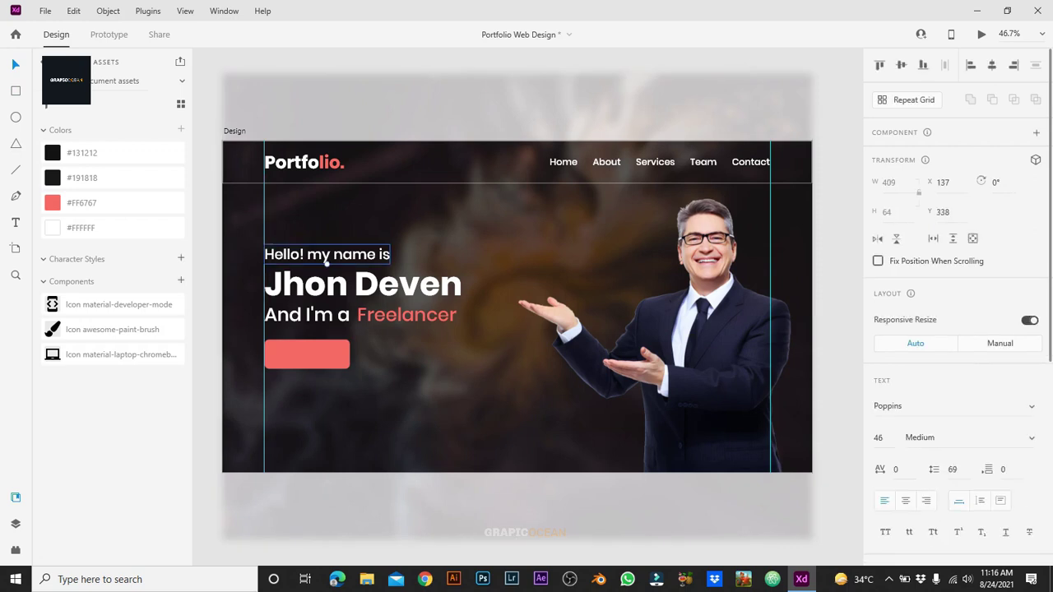
pyautogui.click(307, 354)
pyautogui.moveTo(327, 260); pyautogui.dragTo(327, 361)
pyautogui.rightClick(327, 360)
pyautogui.press('Escape')
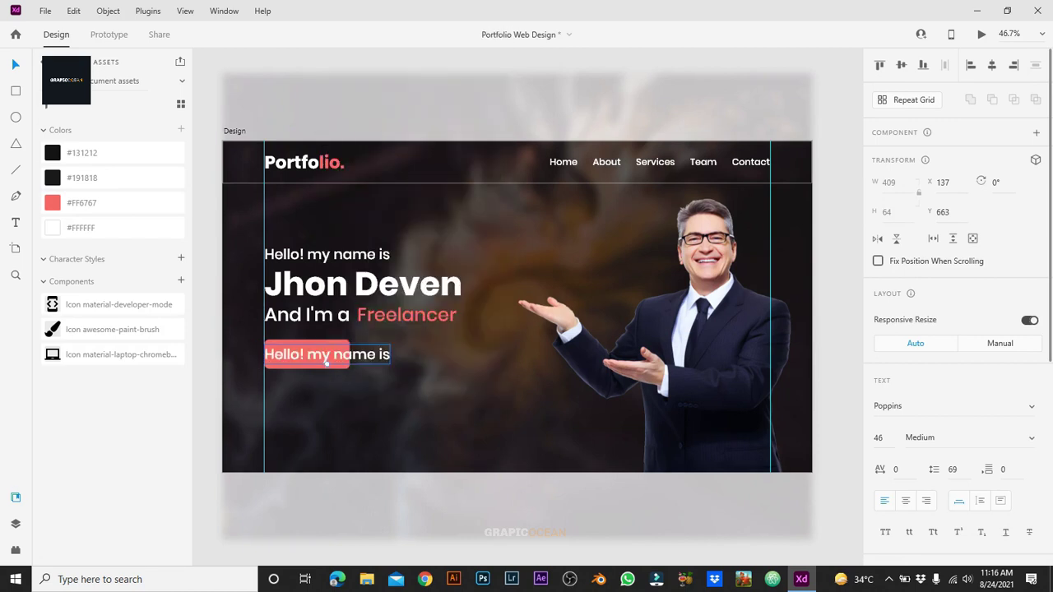
pyautogui.doubleClick(327, 360)
pyautogui.write('Hi')
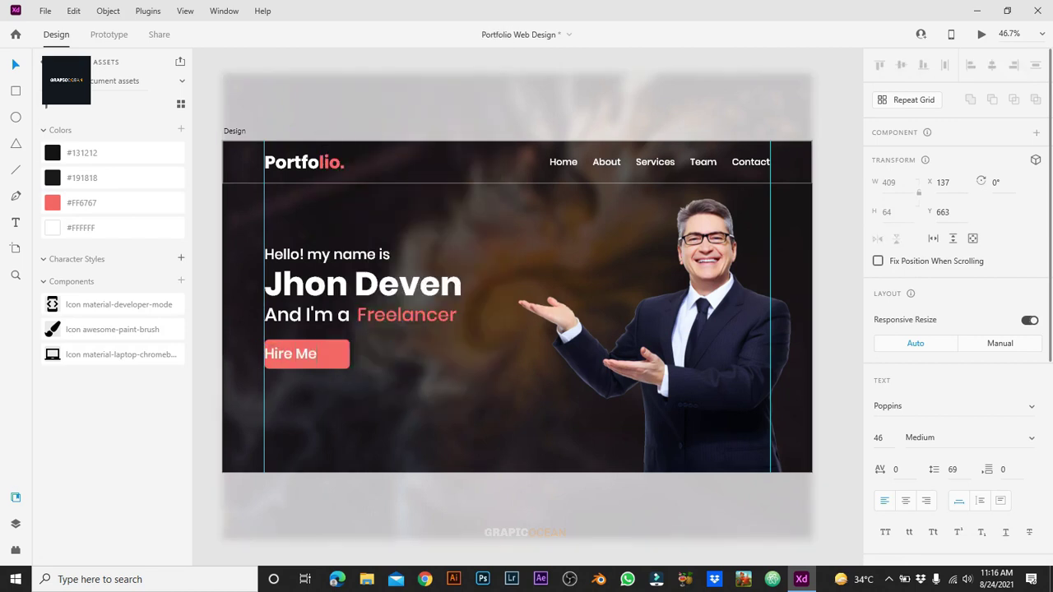
pyautogui.write('re Me')
pyautogui.press('BackSpace')
pyautogui.press('BackSpace')
pyautogui.write('me')
pyautogui.press('Escape')
# Step: Group the 'Hire me' label with the coral rectangle
pyautogui.keyDown('shift'); pyautogui.click(334, 355); pyautogui.keyUp('shift')
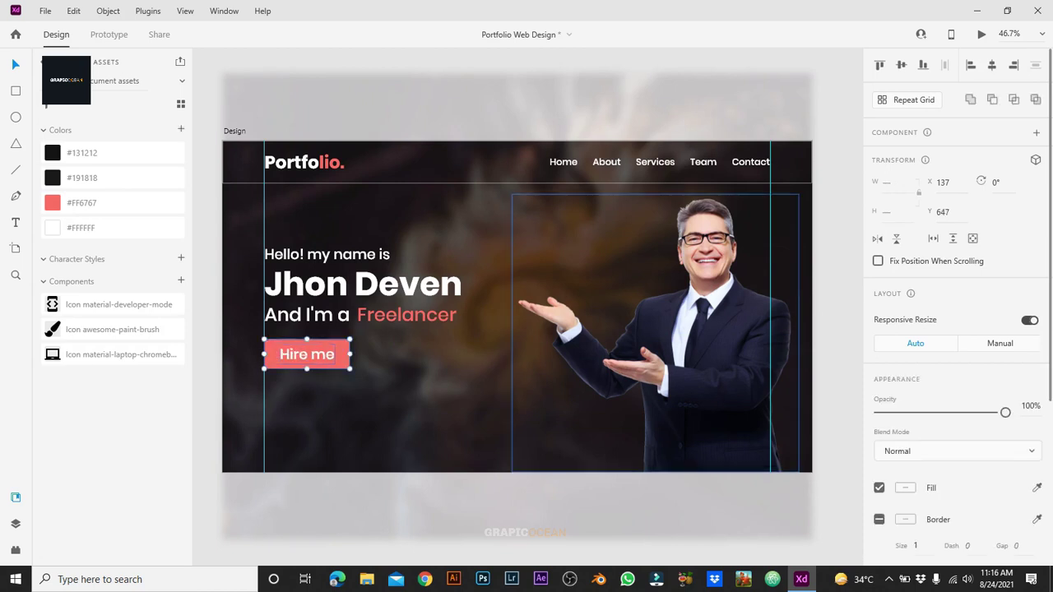
pyautogui.click(517, 506)
pyautogui.hotkey('ctrl', 'z')
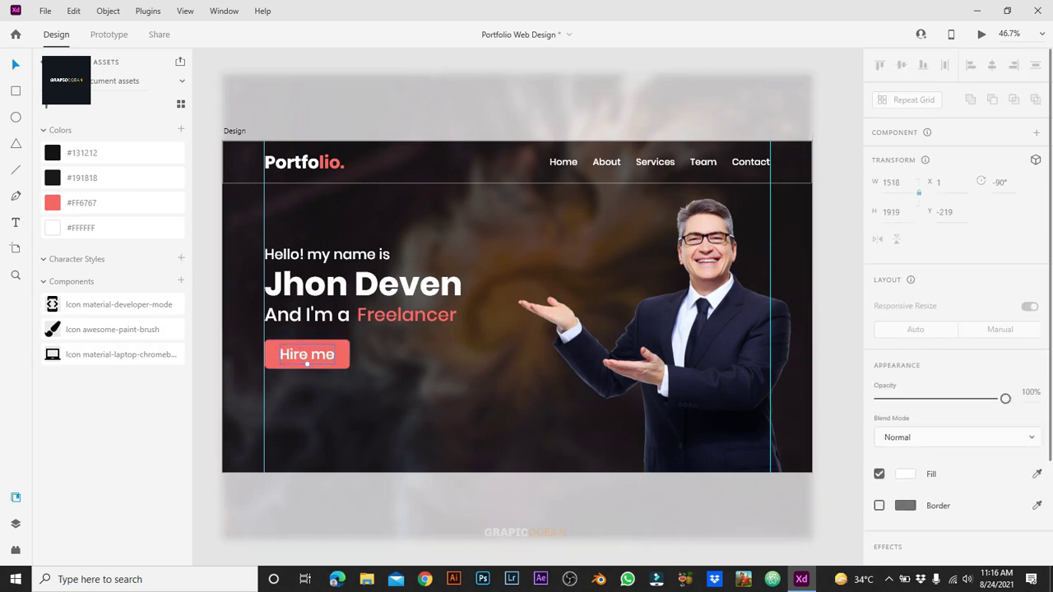
pyautogui.hotkey('ctrl', 'z')
pyautogui.hotkey('ctrl', 'shift', 'z')
pyautogui.hotkey('ctrl', 'shift', 'z')
pyautogui.hotkey('ctrl', 'z')
pyautogui.hotkey('ctrl', 'z')
pyautogui.hotkey('ctrl', 'z')
pyautogui.hotkey('ctrl', 'z')
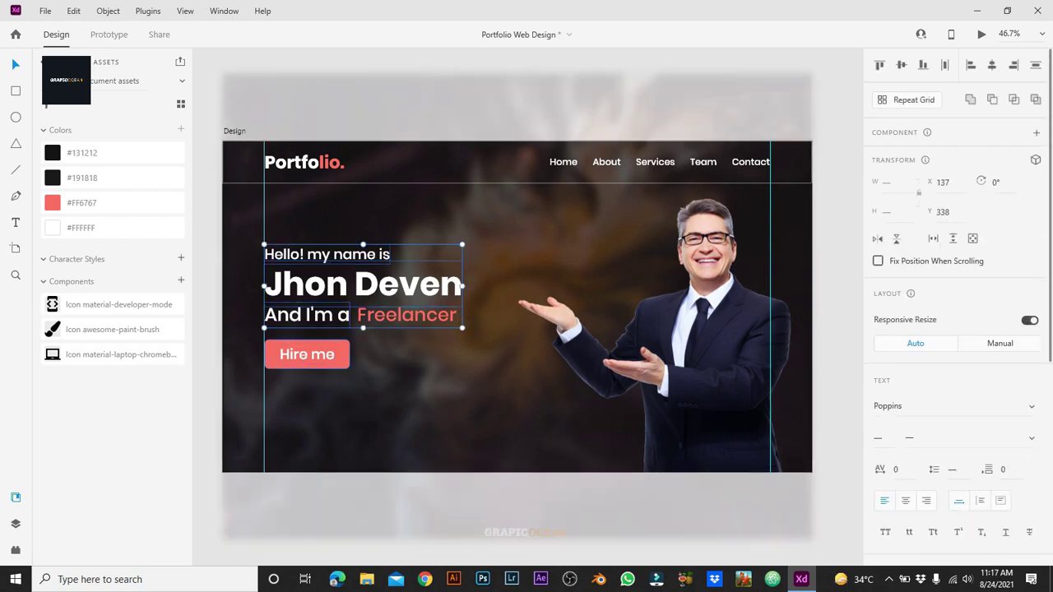
pyautogui.hotkey('ctrl', 'z')
pyautogui.rightClick(328, 354)
pyautogui.click(354, 244)
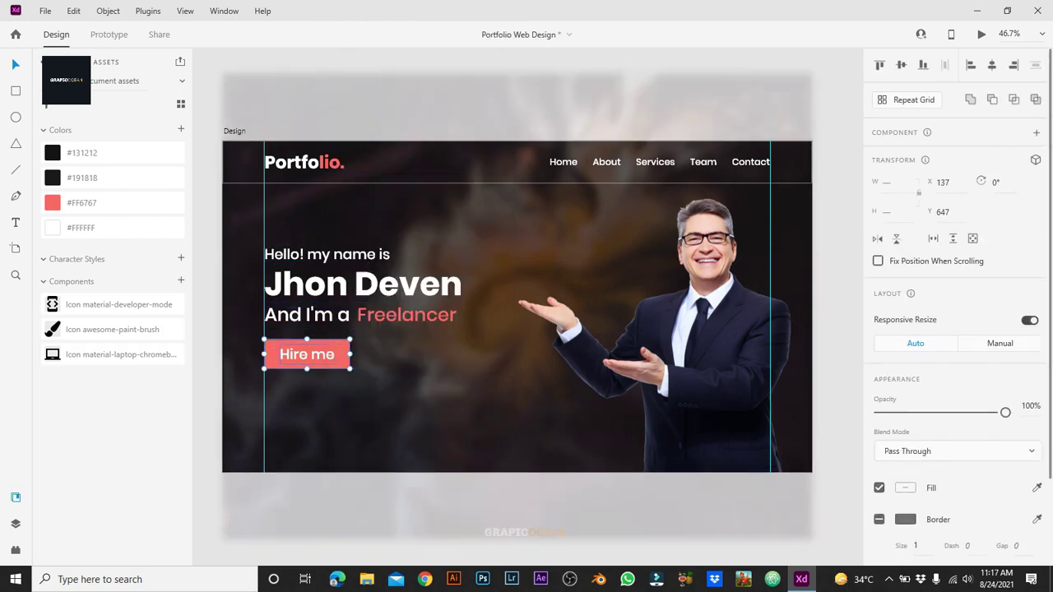
# Step: Rename the button group 'Hire me Button' in the Layers panel
pyautogui.hotkey('ctrl', 'y')
pyautogui.doubleClick(74, 111)
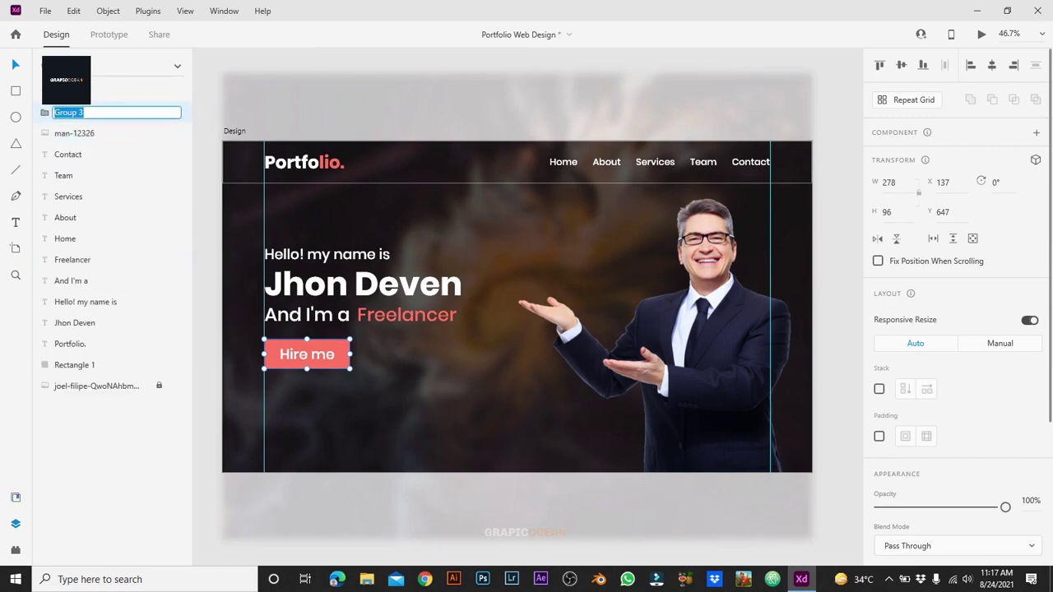
pyautogui.write('Hire me Button')
pyautogui.press('Return')
pyautogui.press('Escape')
# Step: Group the four headline texts and name the group 'Main Intro'
pyautogui.click(327, 263)
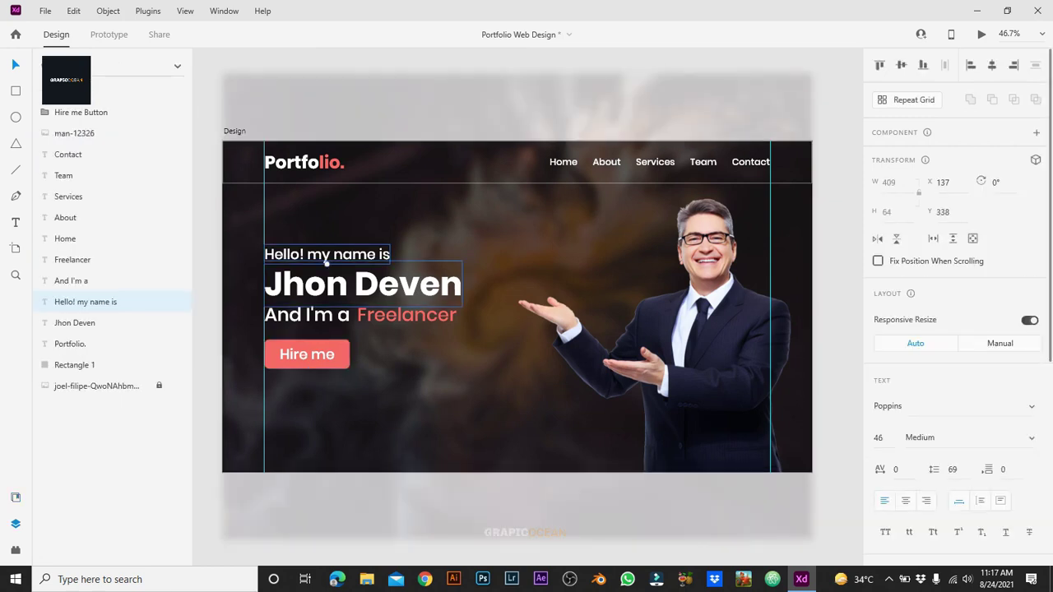
pyautogui.keyDown('shift'); pyautogui.click(362, 285); pyautogui.keyUp('shift')
pyautogui.keyDown('shift'); pyautogui.click(306, 315); pyautogui.keyUp('shift')
pyautogui.keyDown('shift'); pyautogui.click(406, 315); pyautogui.keyUp('shift')
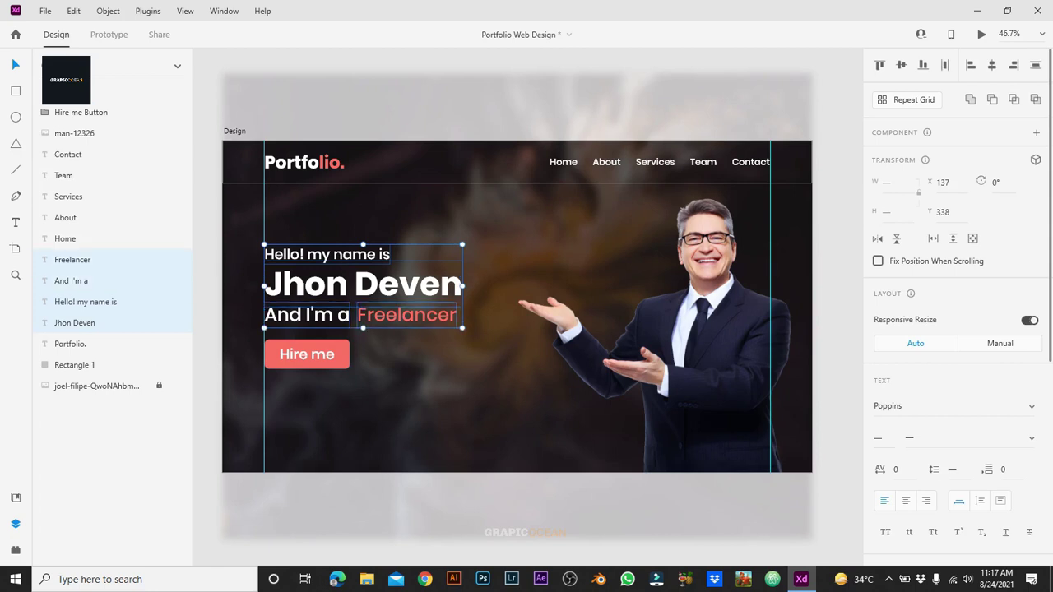
pyautogui.rightClick(363, 284)
pyautogui.click(395, 179)
pyautogui.doubleClick(74, 259)
pyautogui.write('M')
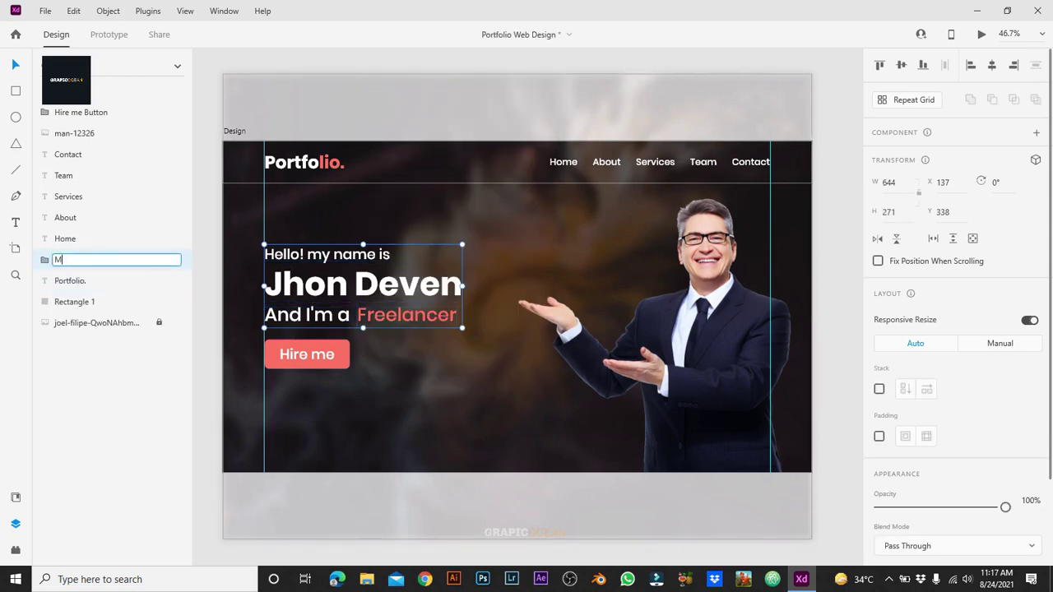
pyautogui.write('ain Intro')
pyautogui.press('Return')
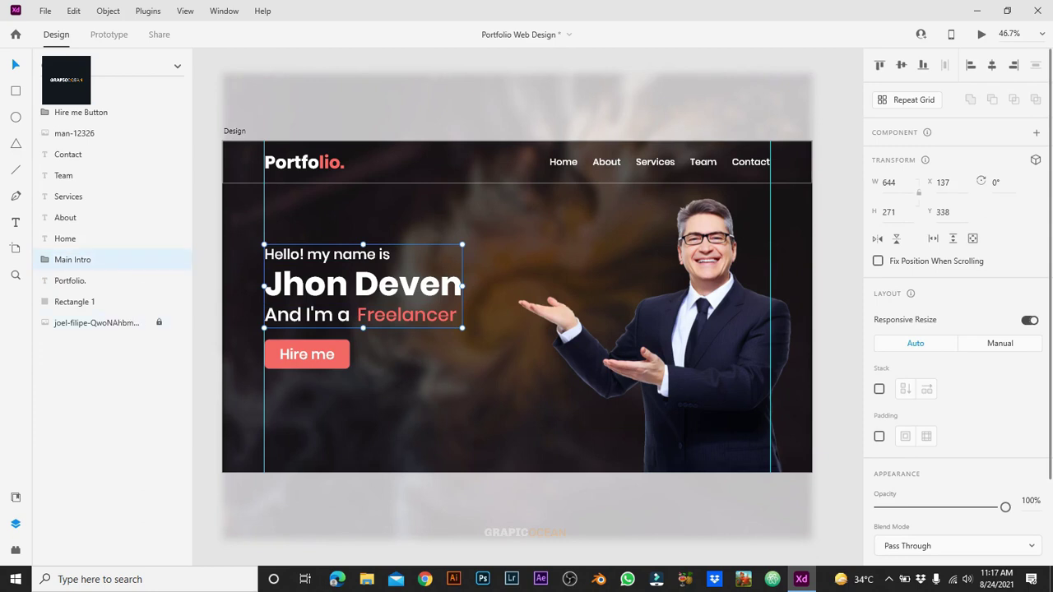
# Step: Group Main Intro with the Hire me button as 'Main Heading'
pyautogui.keyDown('shift'); pyautogui.click(307, 354); pyautogui.keyUp('shift')
pyautogui.hotkey('ctrl', 'g')
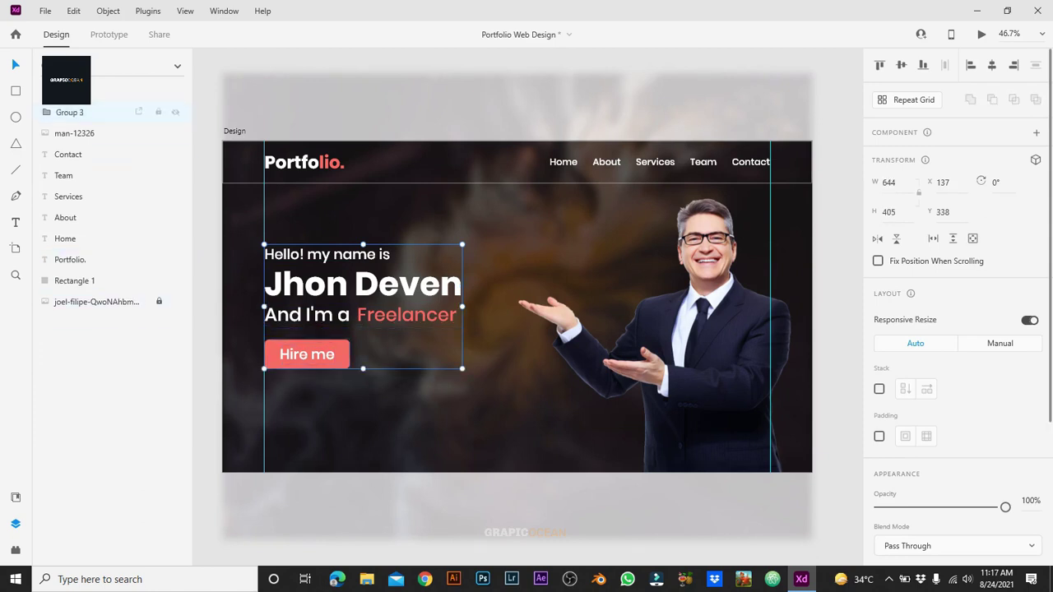
pyautogui.doubleClick(74, 112)
pyautogui.write('Main Heading')
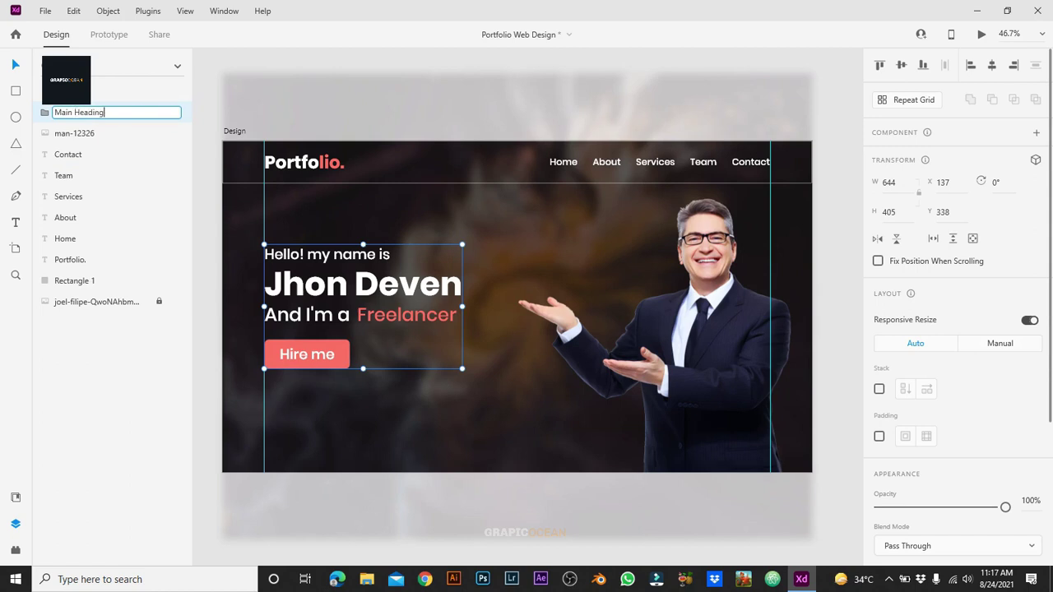
pyautogui.press('Return')
pyautogui.click(223, 535)
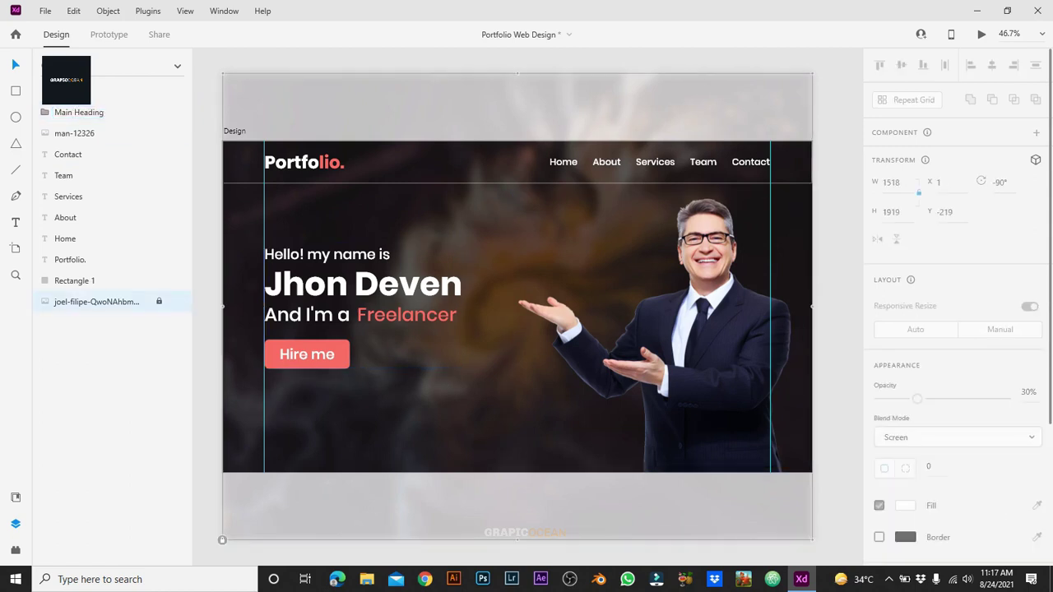
# Step: Select the five menu links: Home, About, Services, Team and Contact
pyautogui.click(562, 161)
pyautogui.keyDown('shift'); pyautogui.click(607, 162); pyautogui.keyUp('shift')
pyautogui.keyDown('shift'); pyautogui.click(655, 162); pyautogui.keyUp('shift')
pyautogui.keyDown('shift'); pyautogui.click(703, 161); pyautogui.keyUp('shift')
pyautogui.keyDown('shift'); pyautogui.click(750, 162); pyautogui.keyUp('shift')
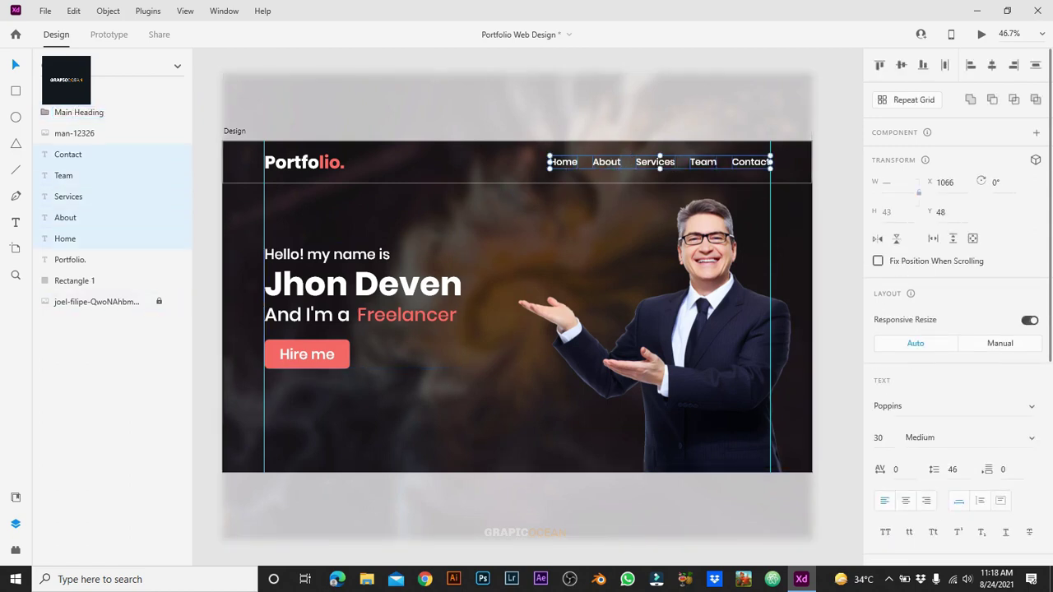
# Step: Group the five menu links and name the group 'Menu Text'
pyautogui.rightClick(748, 167)
pyautogui.click(778, 345)
pyautogui.doubleClick(69, 154)
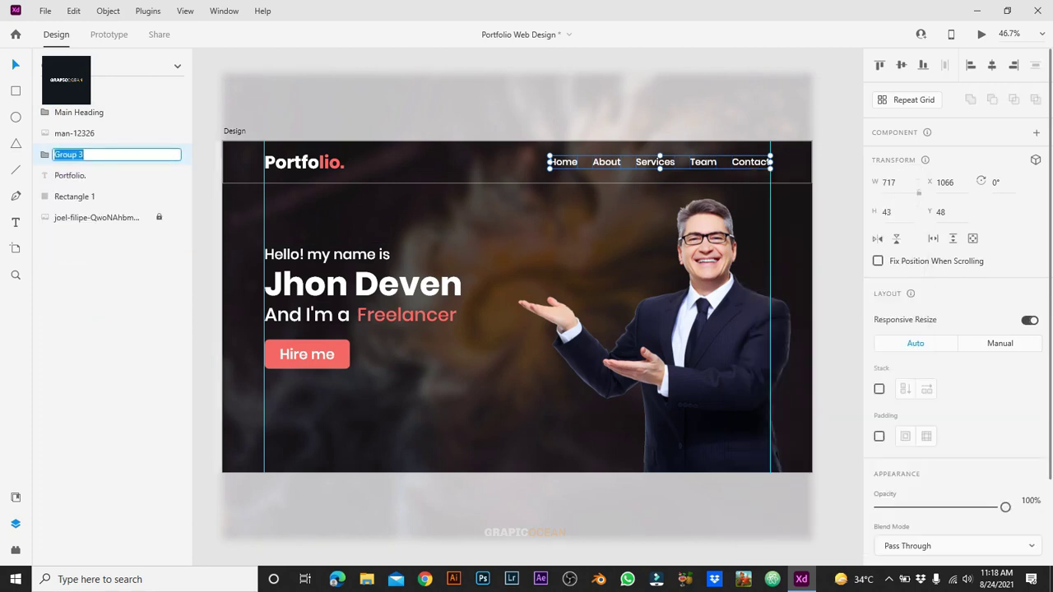
pyautogui.write('Menu Text')
pyautogui.press('Return')
# Step: Rename the 'Portfolio.' layer to 'Logo' and inspect the header bar's fill
pyautogui.click(305, 162)
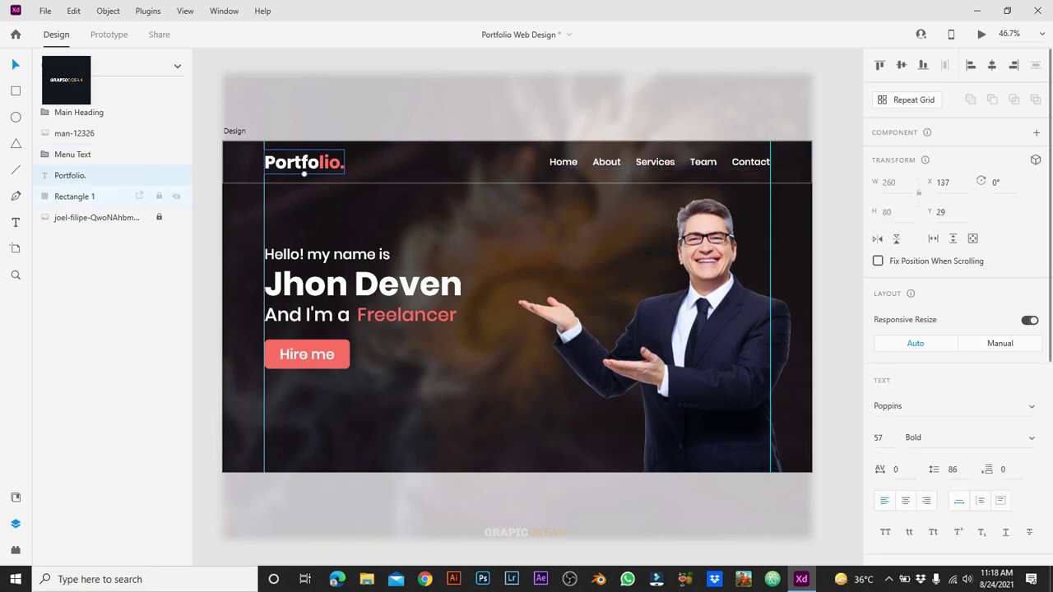
pyautogui.doubleClick(70, 175)
pyautogui.write('Logo')
pyautogui.press('Return')
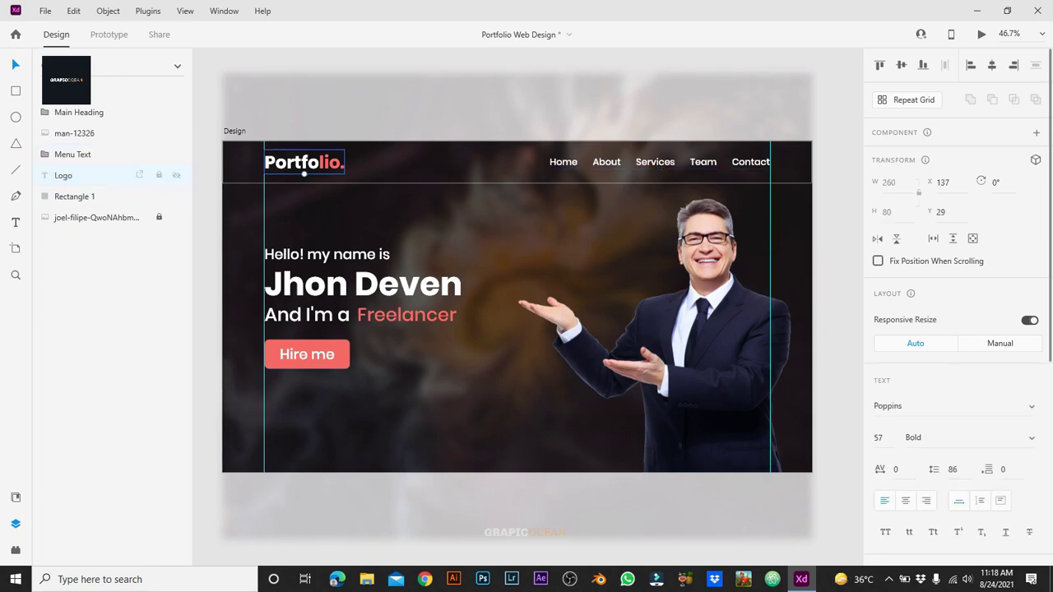
pyautogui.keyDown('shift'); pyautogui.click(72, 154); pyautogui.keyUp('shift')
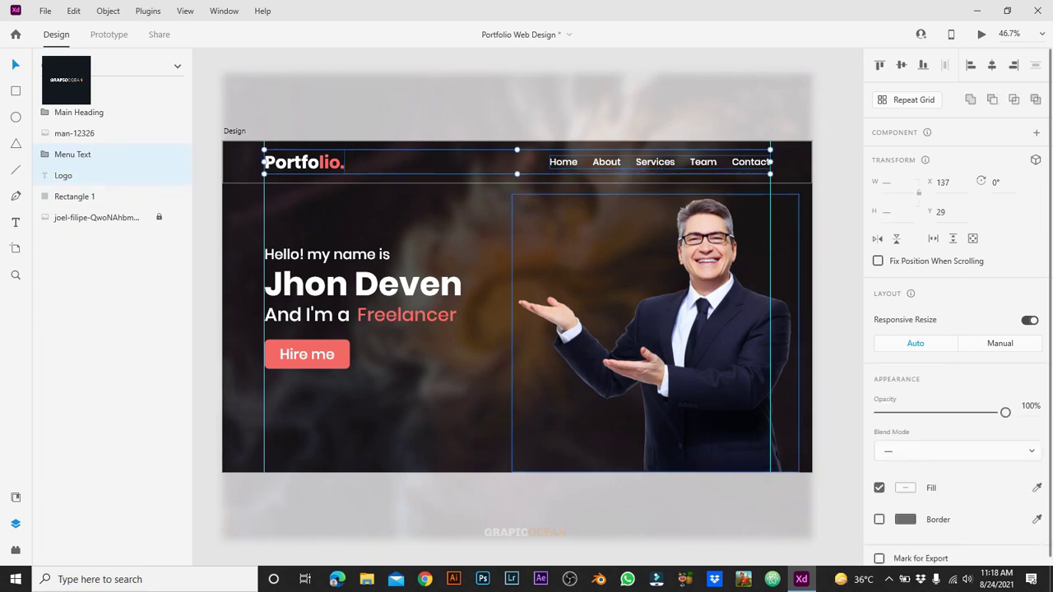
pyautogui.click(96, 218)
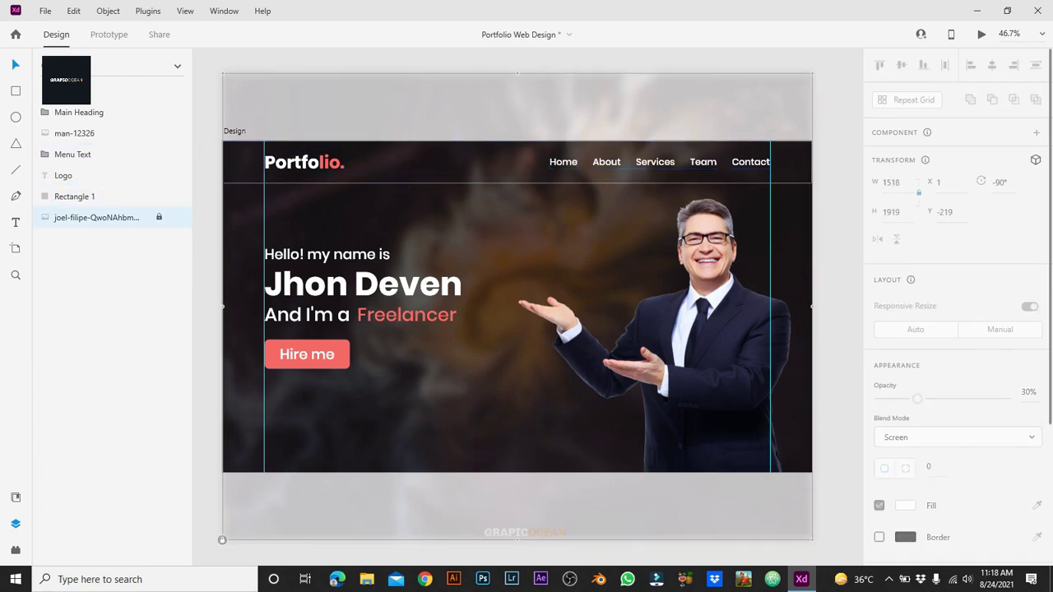
pyautogui.click(74, 195)
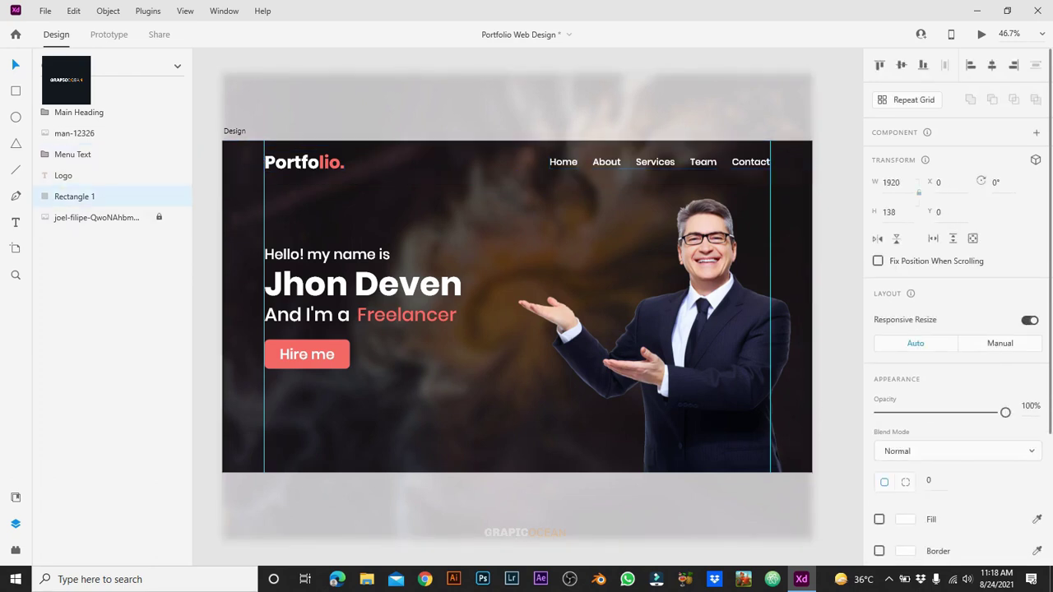
pyautogui.click(906, 519)
pyautogui.click(96, 217)
# Step: Group Logo, Menu Text and the header rectangle, then nudge the header bar upward
pyautogui.click(63, 175)
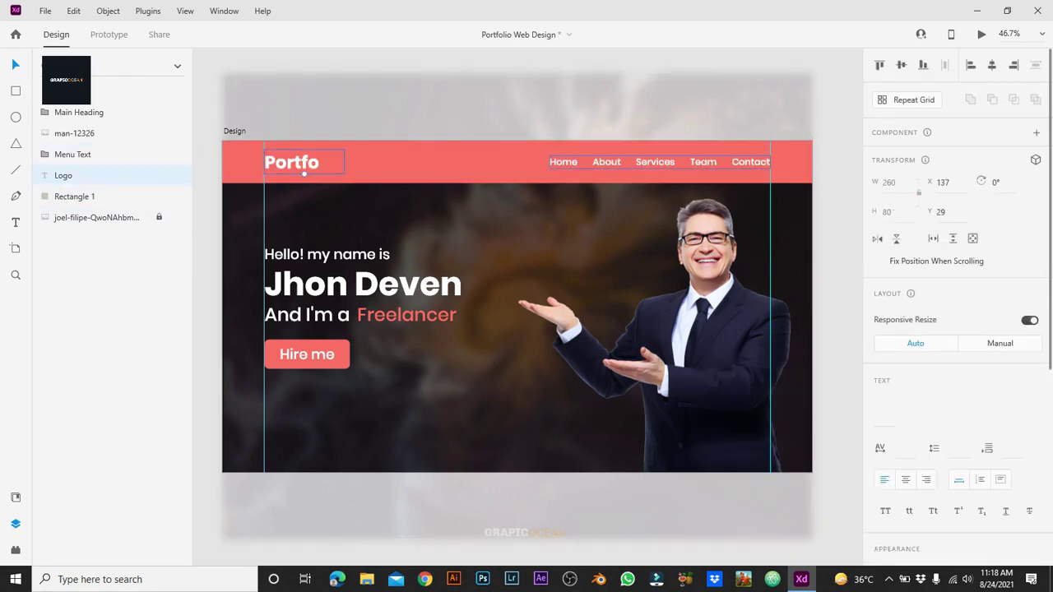
pyautogui.keyDown('shift'); pyautogui.click(73, 153); pyautogui.keyUp('shift')
pyautogui.keyDown('shift'); pyautogui.click(74, 196); pyautogui.keyUp('shift')
pyautogui.rightClick(503, 164)
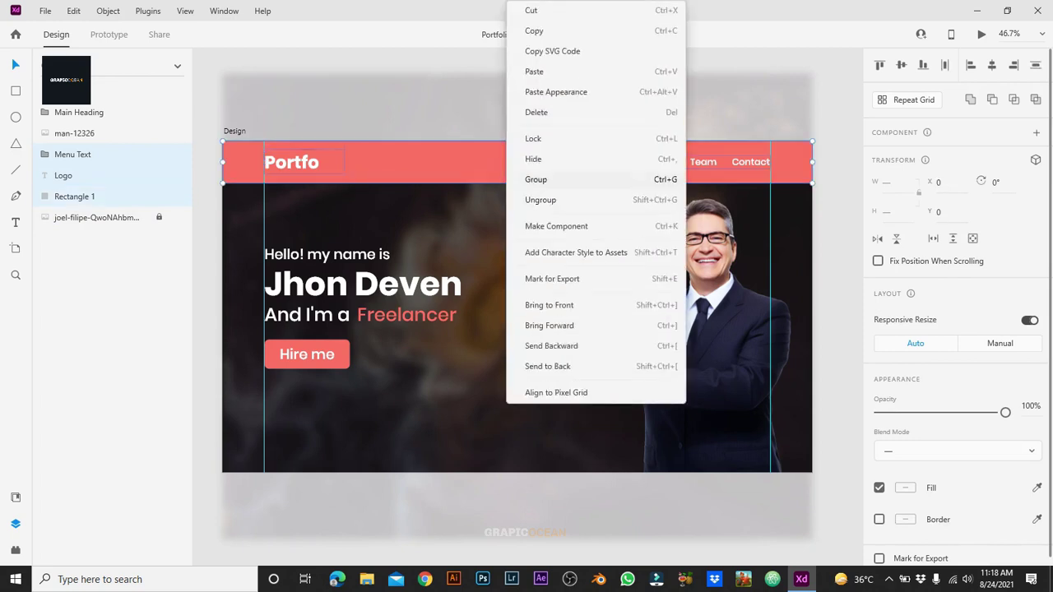
pyautogui.click(536, 176)
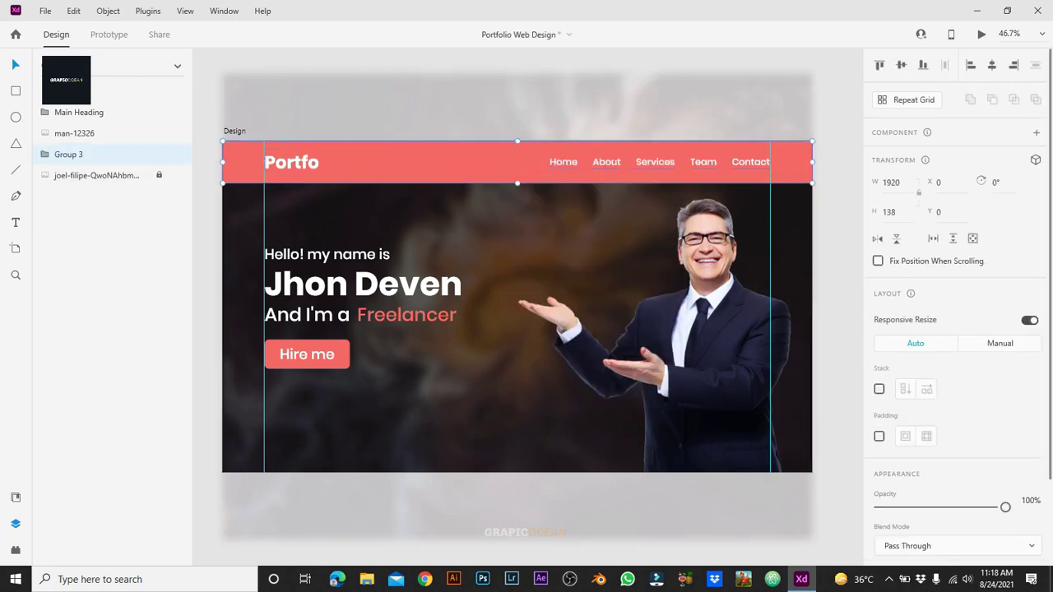
pyautogui.doubleClick(411, 162)
pyautogui.moveTo(412, 162); pyautogui.dragTo(411, 120)
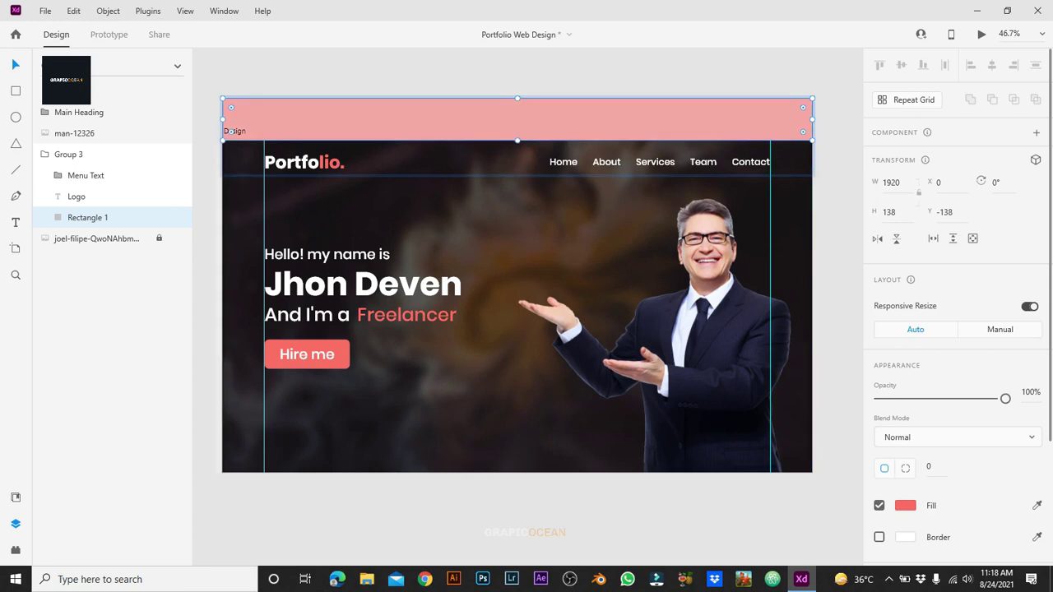
# Step: Raise the Design artboard's height from 1080 to 3080
pyautogui.press('Escape')
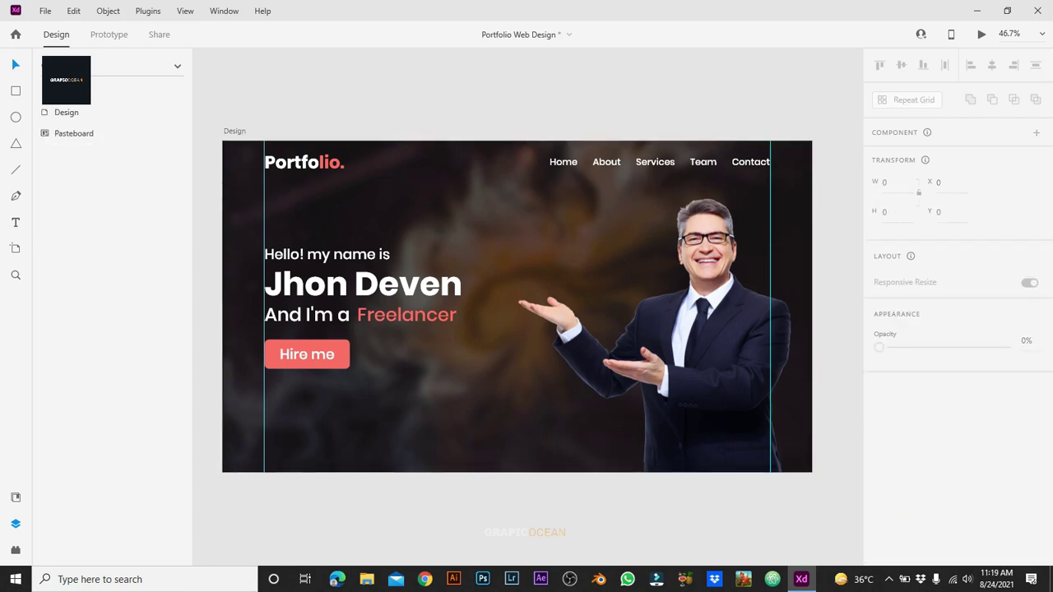
pyautogui.hotkey('ctrl', '-')
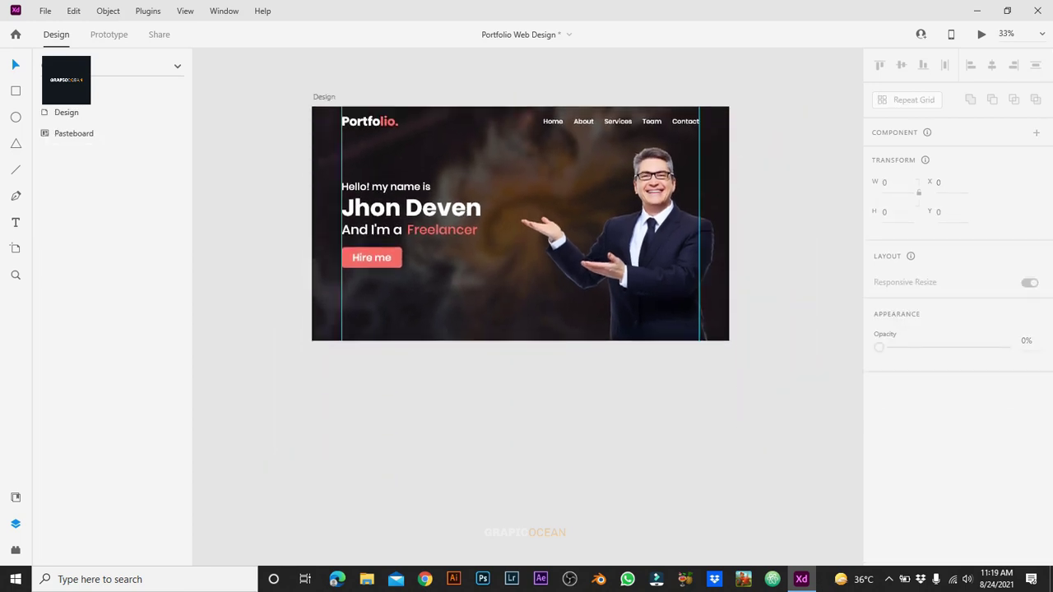
pyautogui.hotkey('ctrl', 'shift', 'y')
pyautogui.hotkey('ctrl', 'a')
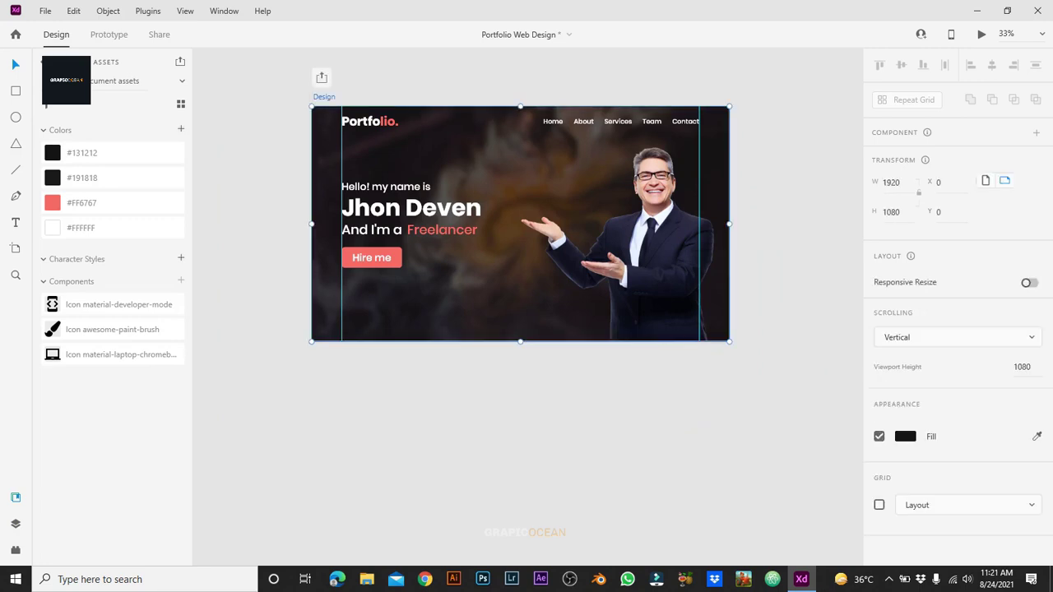
pyautogui.hotkey('ctrl', 'a')
pyautogui.write('30')
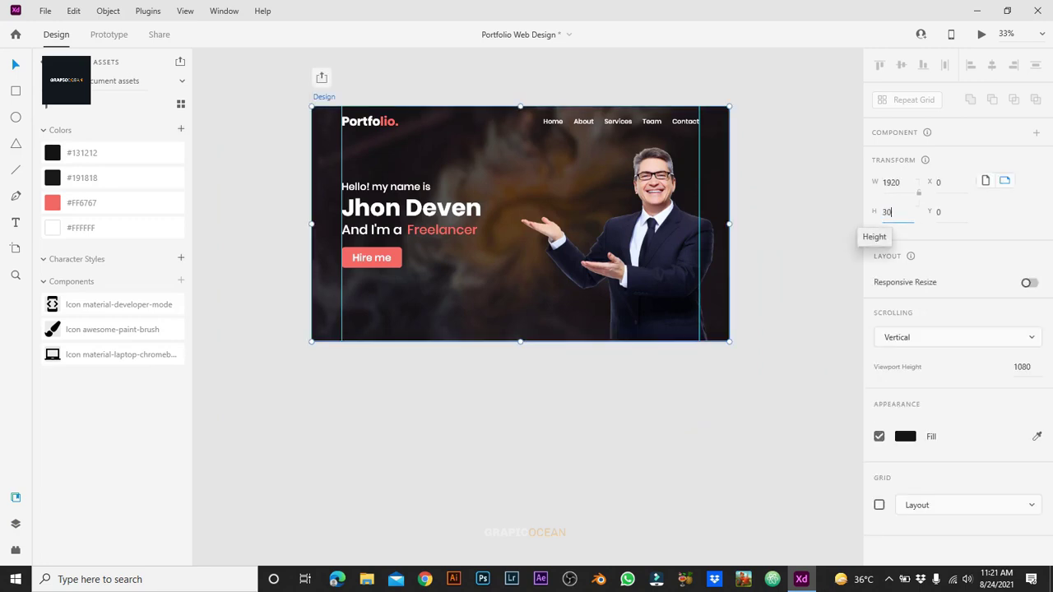
pyautogui.write('80')
pyautogui.press('Return')
pyautogui.press('Escape')
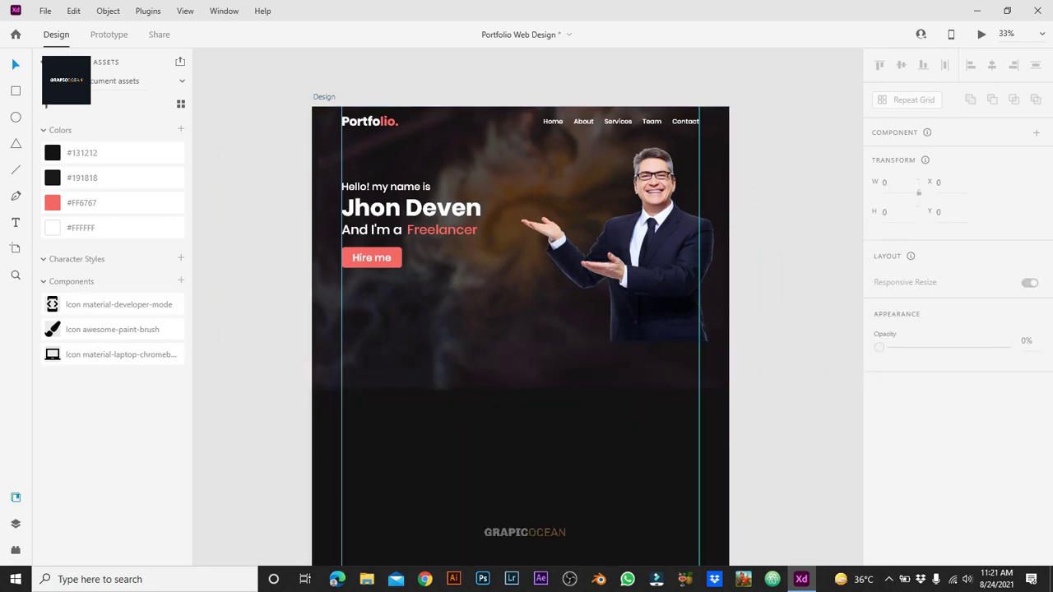
pyautogui.hotkey('ctrl', 'a')
pyautogui.press('Escape')
pyautogui.click(313, 386)
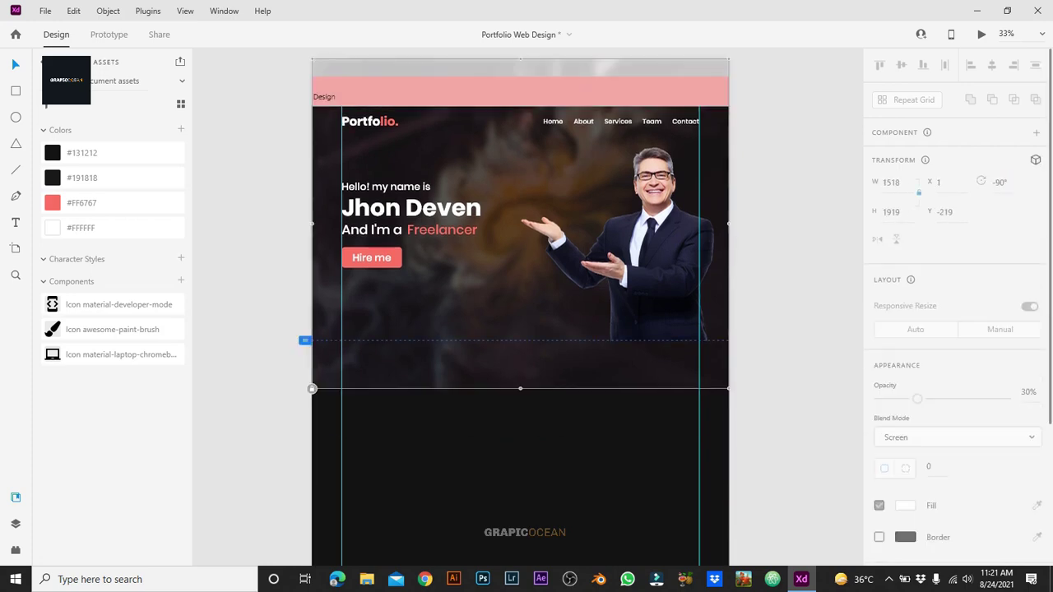
# Step: Draw a hero-sized rectangle and move it and the man-12326 photo into Group 3
pyautogui.press('r')
pyautogui.moveTo(312, 107); pyautogui.dragTo(728, 340)
pyautogui.hotkey('ctrl', 'y')
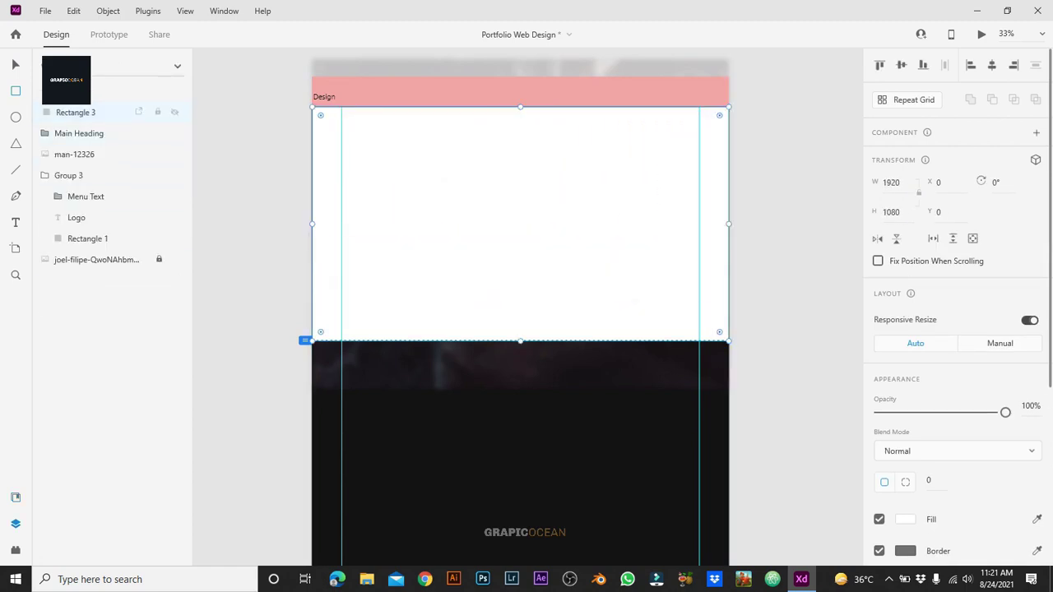
pyautogui.moveTo(78, 112); pyautogui.dragTo(87, 245)
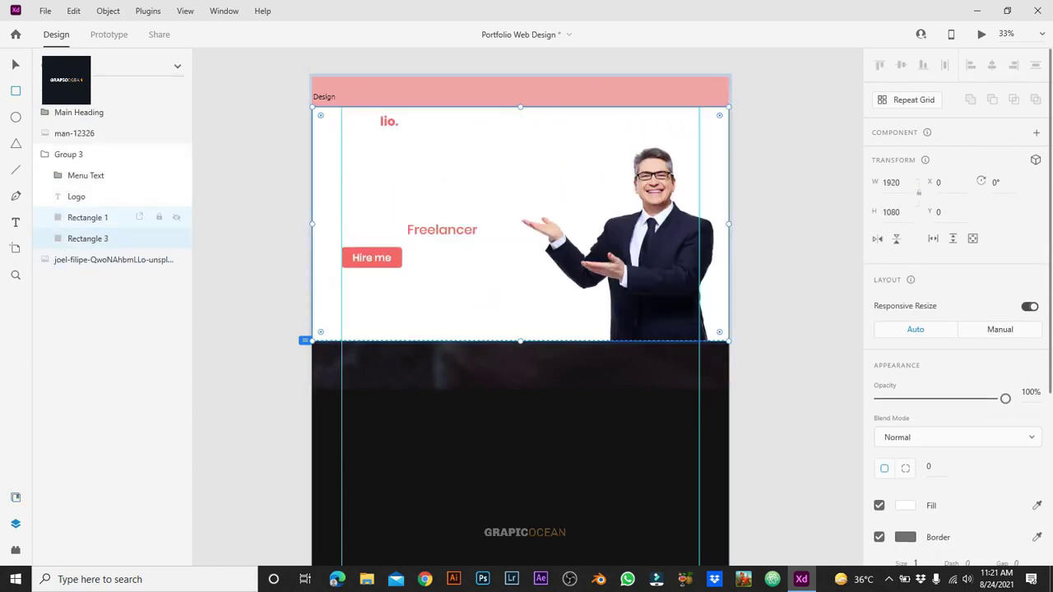
pyautogui.click(113, 259)
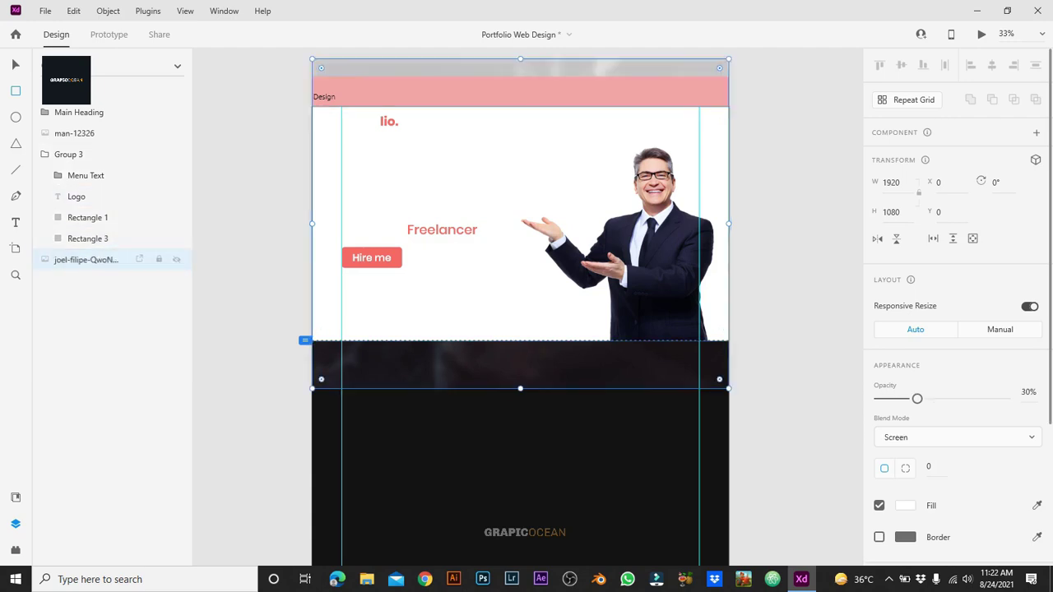
pyautogui.moveTo(74, 132); pyautogui.dragTo(82, 245)
# Step: Mask the background photo and portrait with Rectangle 3 to form Mask Group 1
pyautogui.click(88, 217)
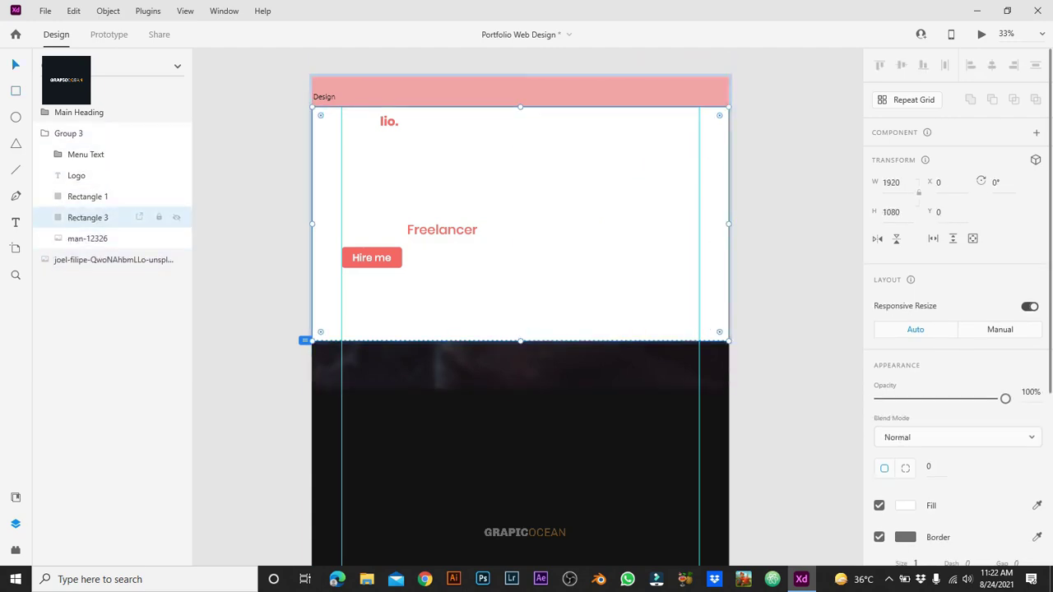
pyautogui.keyDown('shift'); pyautogui.click(87, 238); pyautogui.keyUp('shift')
pyautogui.keyDown('shift'); pyautogui.click(113, 260); pyautogui.keyUp('shift')
pyautogui.rightClick(589, 49)
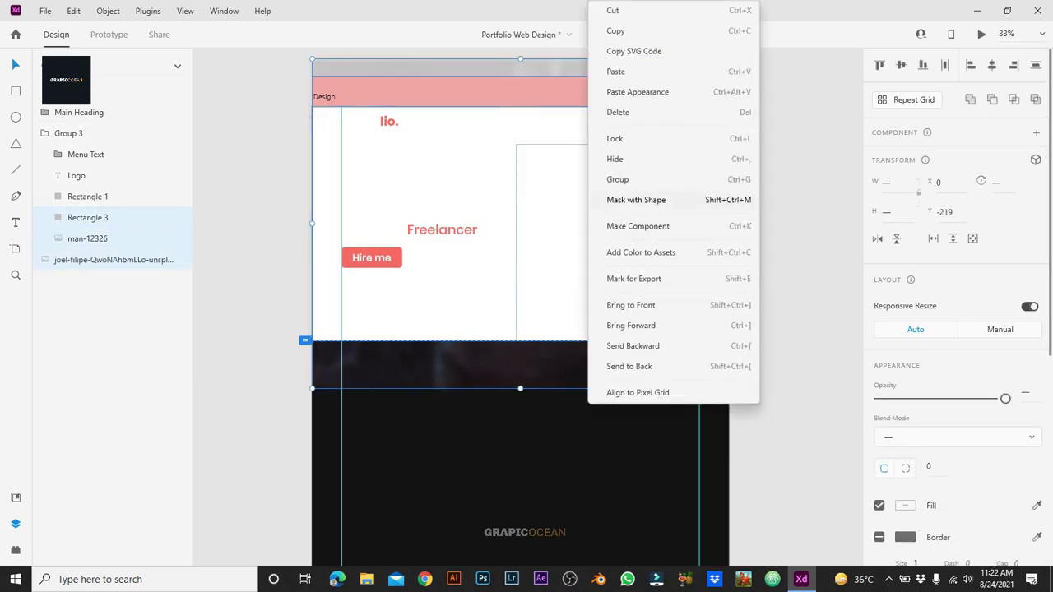
pyautogui.click(636, 200)
pyautogui.press('Escape')
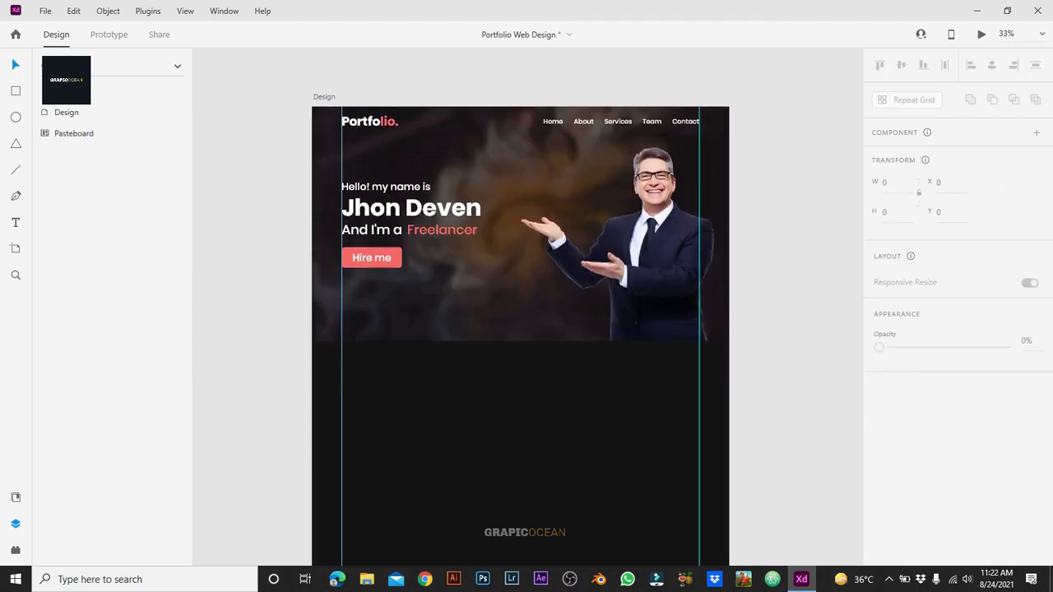
# Step: Draw a white rectangle below the hero and set its height to 1080
pyautogui.press('r')
pyautogui.moveTo(360, 367); pyautogui.dragTo(729, 522)
pyautogui.click(889, 212)
pyautogui.write('1080')
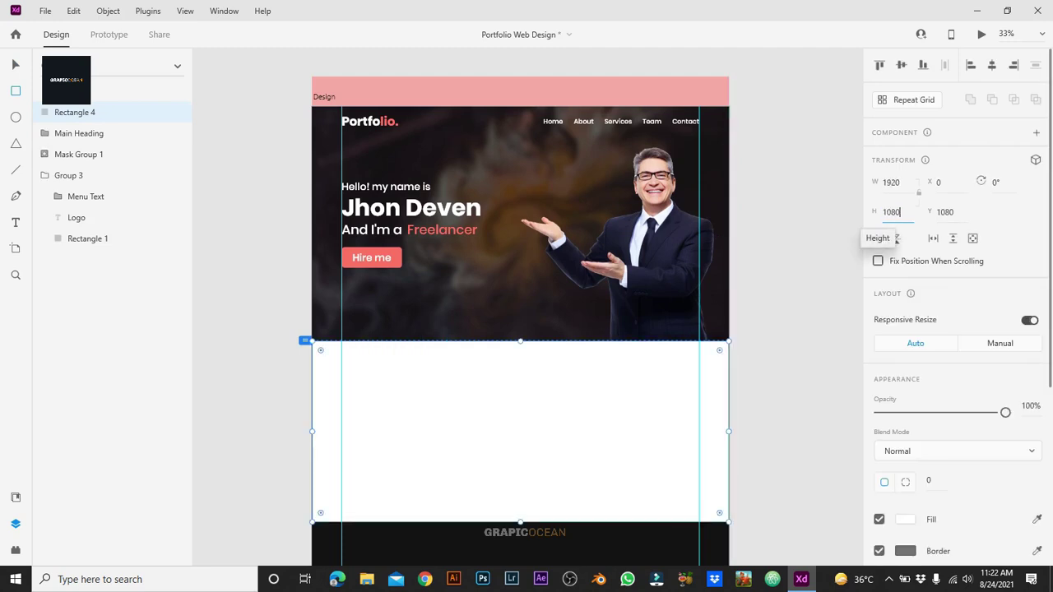
pyautogui.press('Return')
pyautogui.scroll(-3, 520, 312)
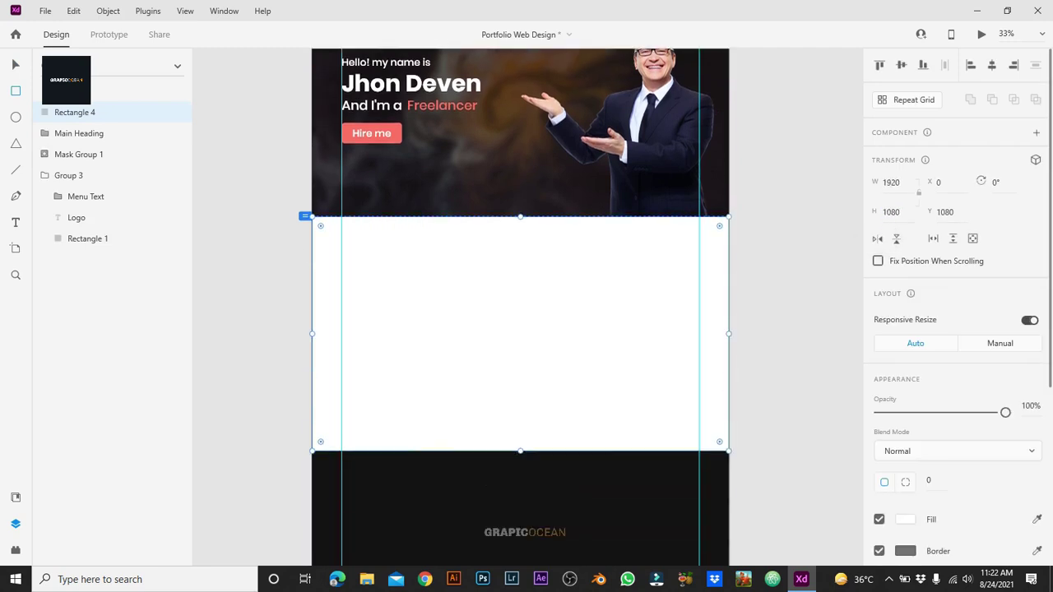
pyautogui.press('Escape')
pyautogui.scroll(2, 521, 312)
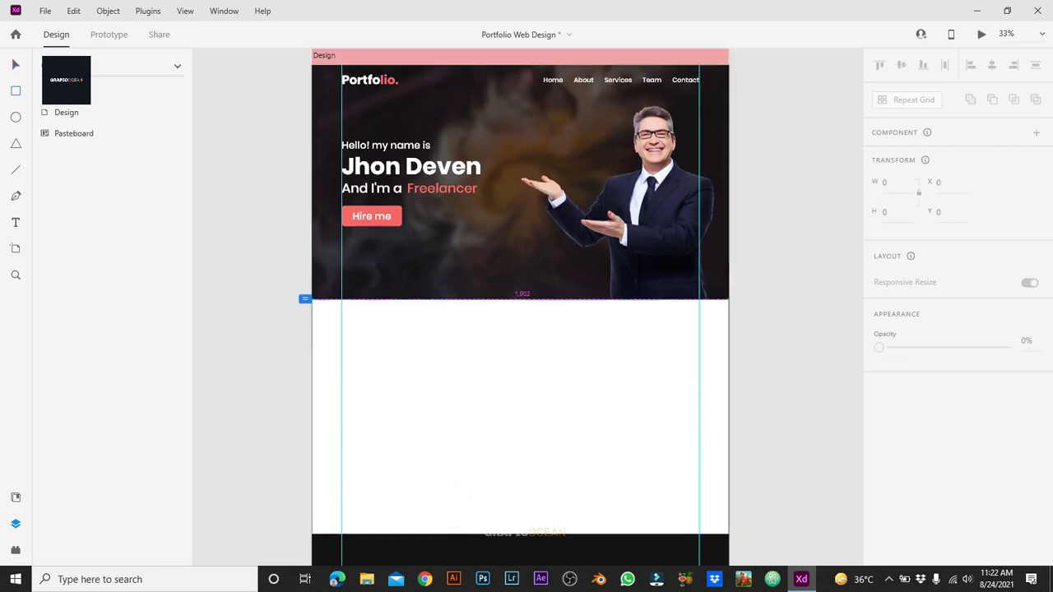
# Step: Add a 138-tall white strip across the top of the new white section
pyautogui.moveTo(312, 299); pyautogui.dragTo(729, 334)
pyautogui.click(889, 212)
pyautogui.write('138')
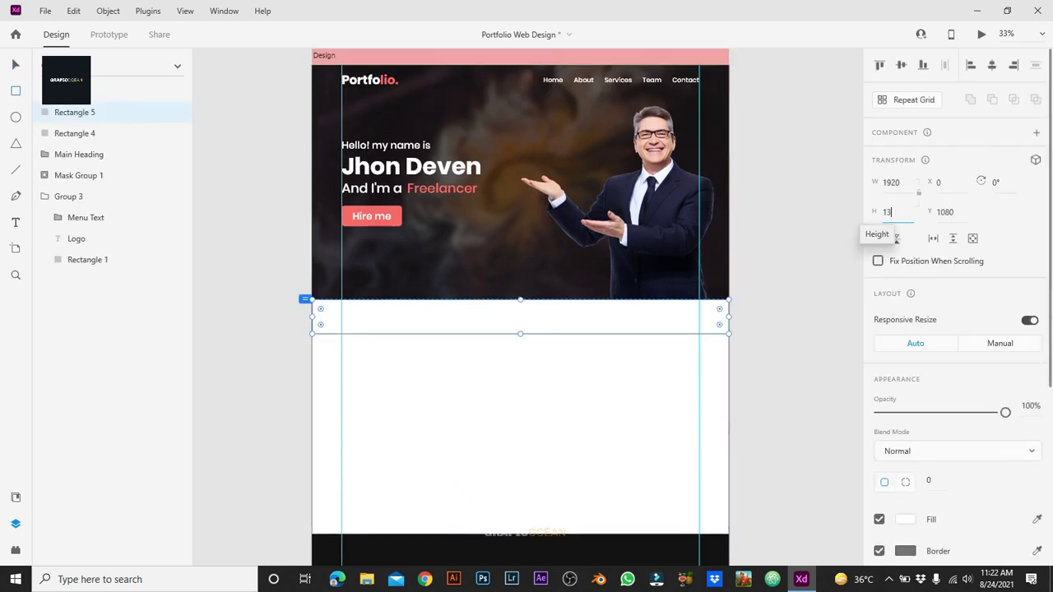
pyautogui.press('Return')
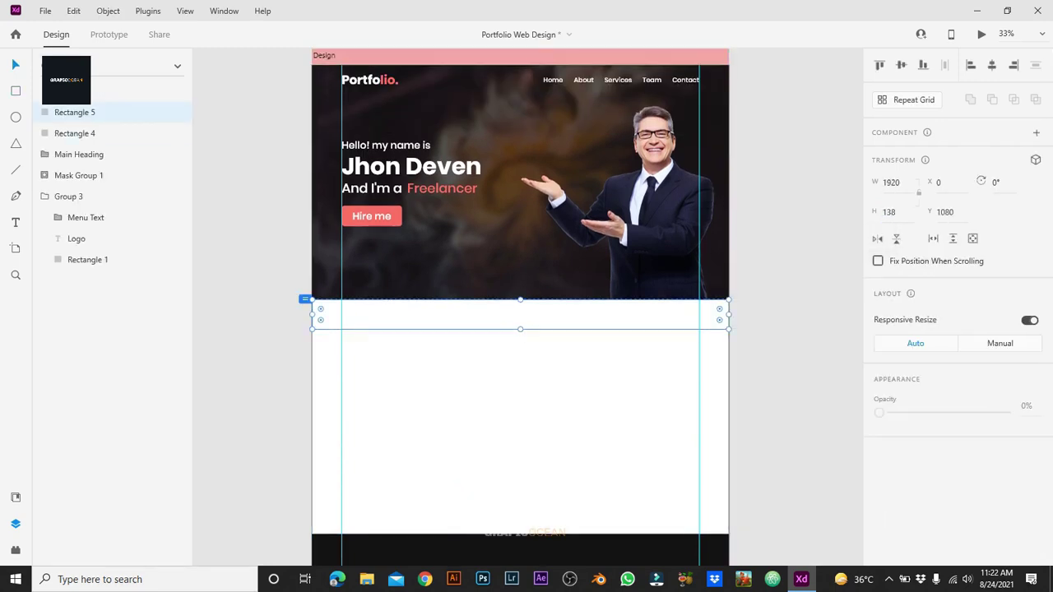
pyautogui.press('Escape')
pyautogui.scroll(-2, 520, 307)
pyautogui.hotkey('ctrl', '=')
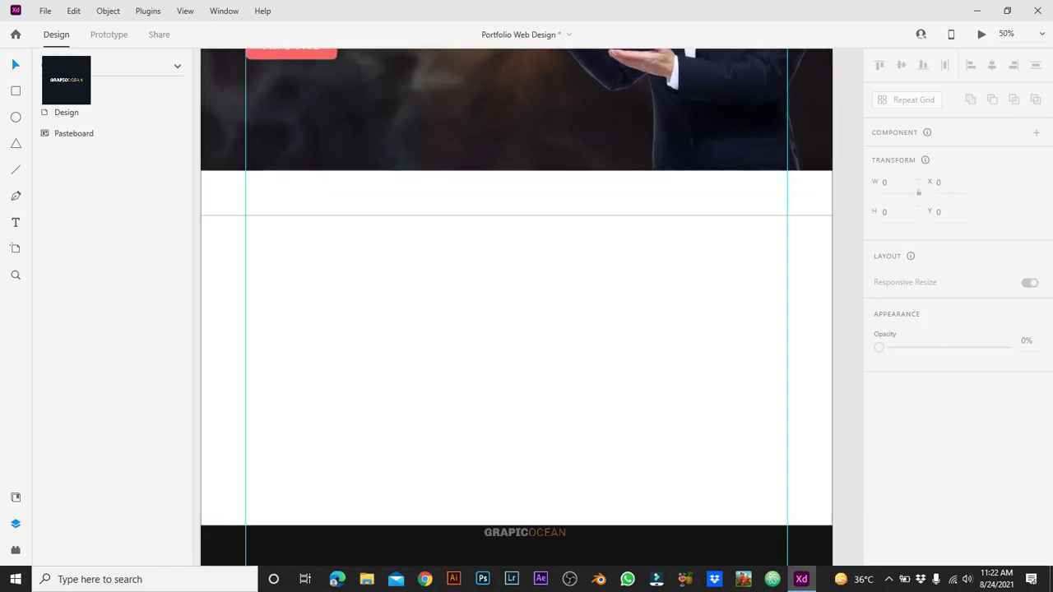
pyautogui.press('t')
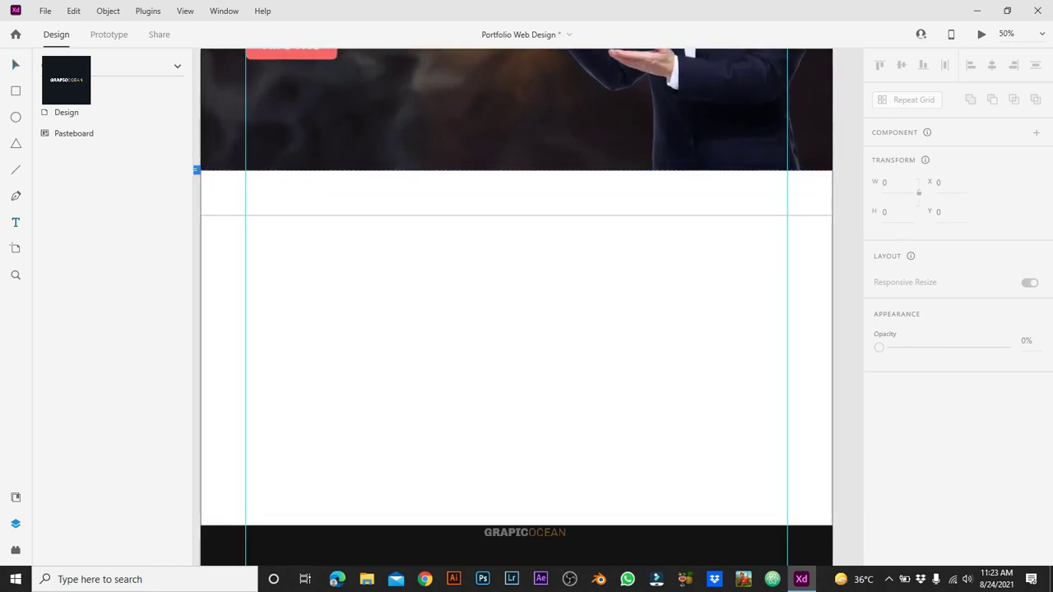
pyautogui.click(509, 256)
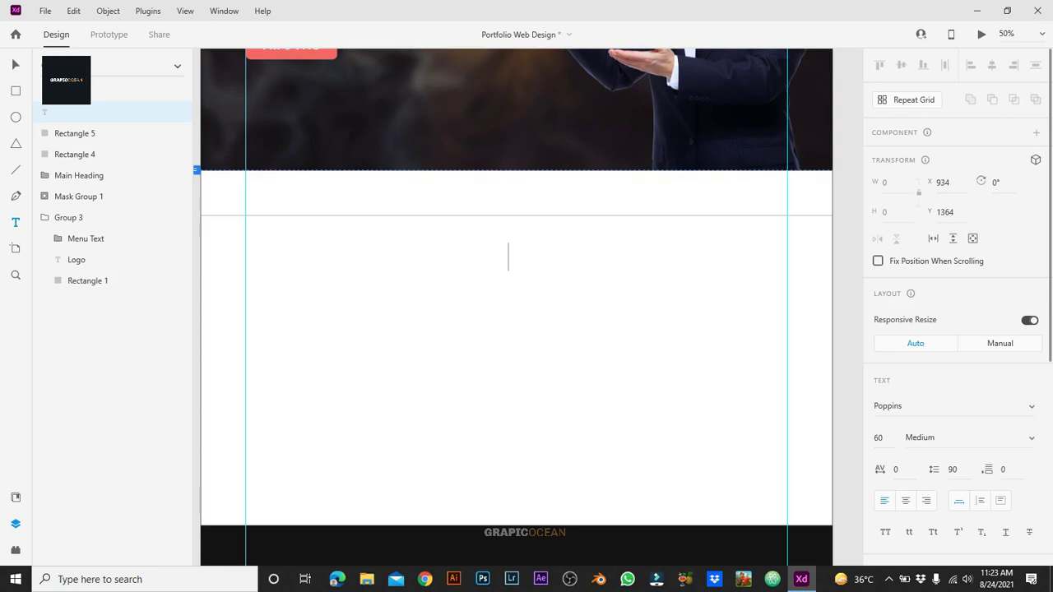
# Step: Add a centred 'About Me' heading at font size 70, SemiBold
pyautogui.write('About me')
pyautogui.press('BackSpace')
pyautogui.press('BackSpace')
pyautogui.write('Me')
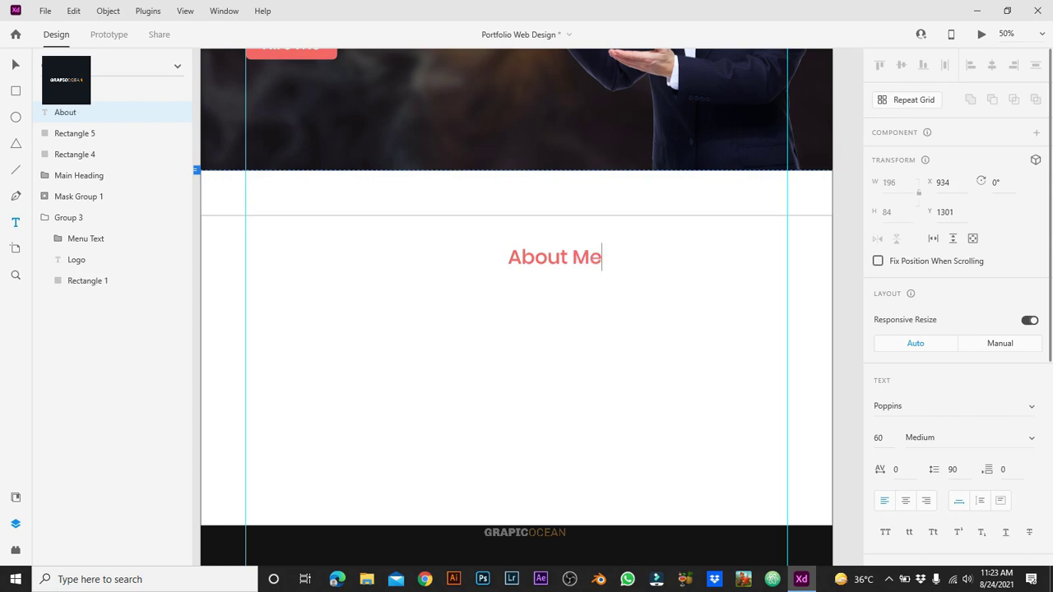
pyautogui.press('Escape')
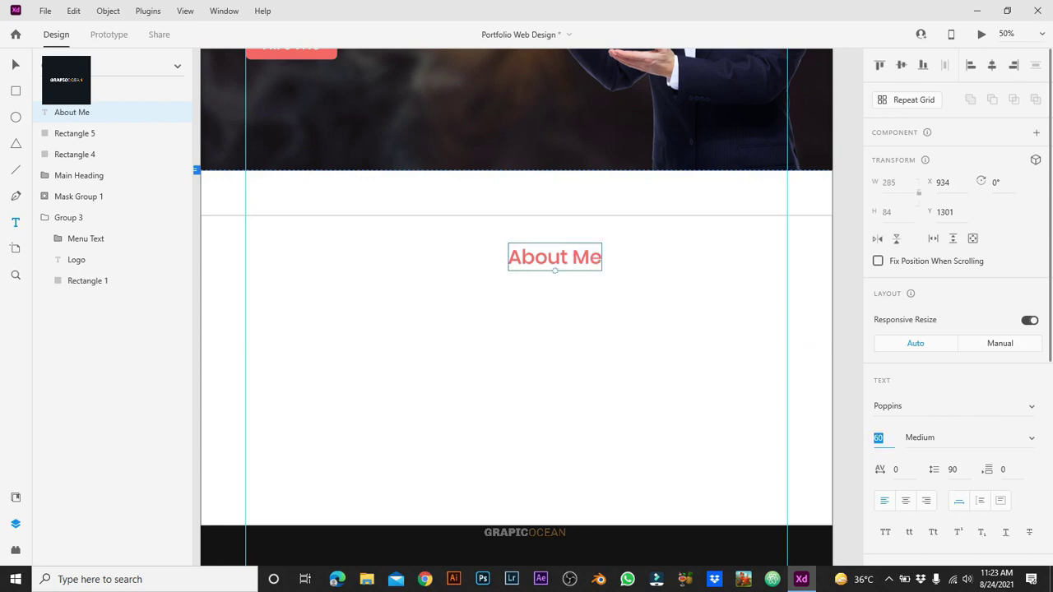
pyautogui.write('70')
pyautogui.press('Tab')
pyautogui.press('Down')
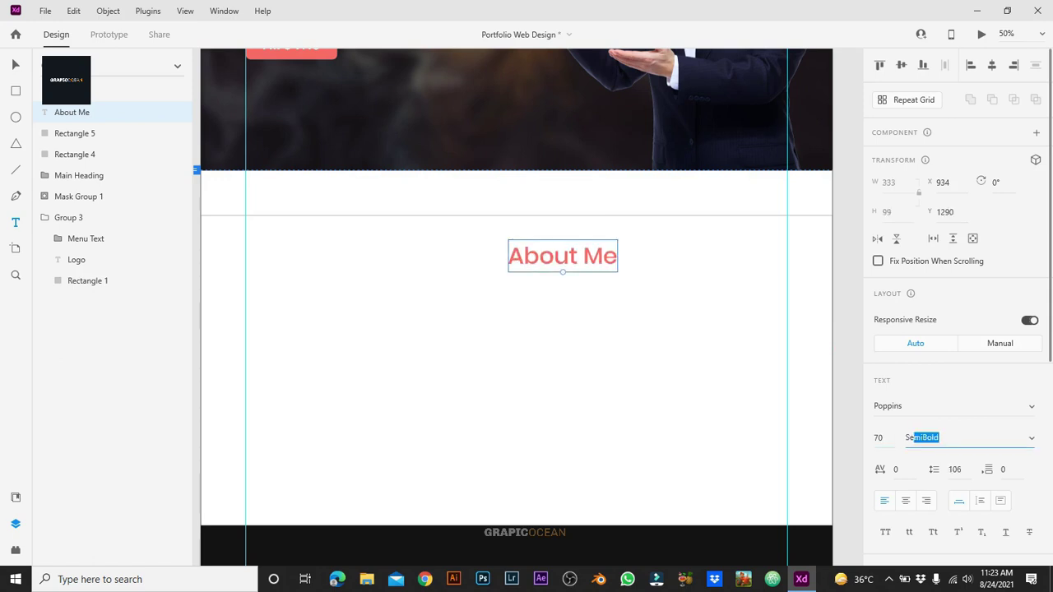
pyautogui.hotkey('shift', 'c')
# Step: Nudge the heading up and duplicate it as a 'Who I'm' text
pyautogui.click(592, 376)
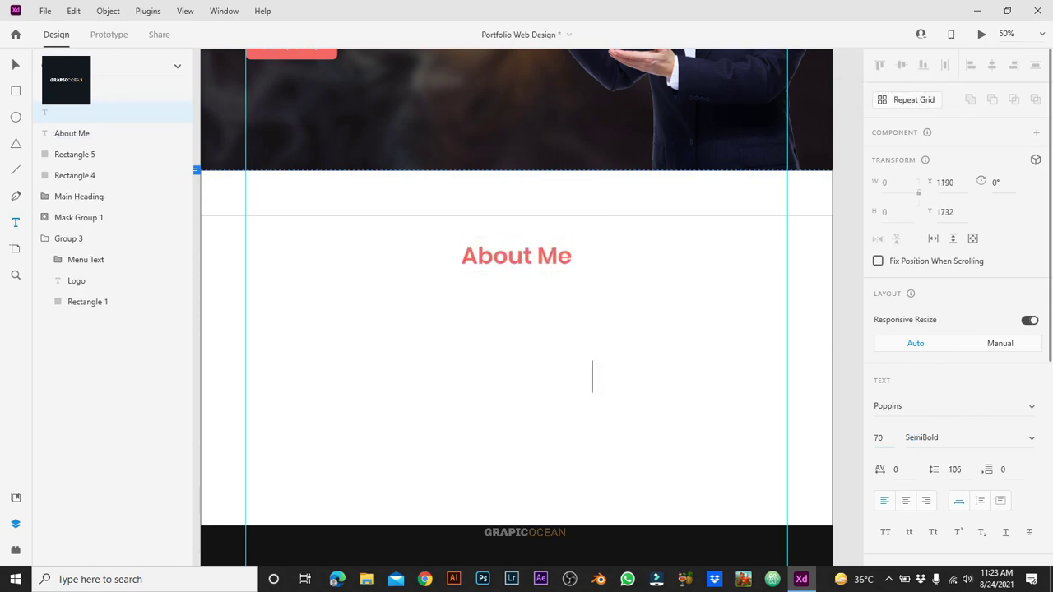
pyautogui.press('Escape')
pyautogui.click(517, 256)
pyautogui.moveTo(517, 255); pyautogui.dragTo(517, 245)
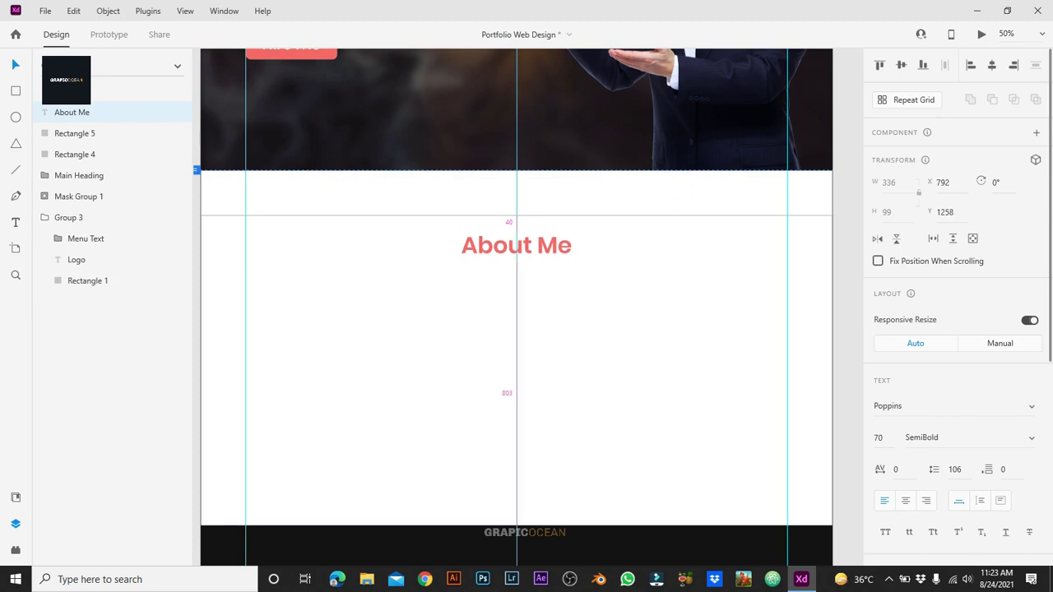
pyautogui.hotkey('ctrl', 'd')
pyautogui.press('Return')
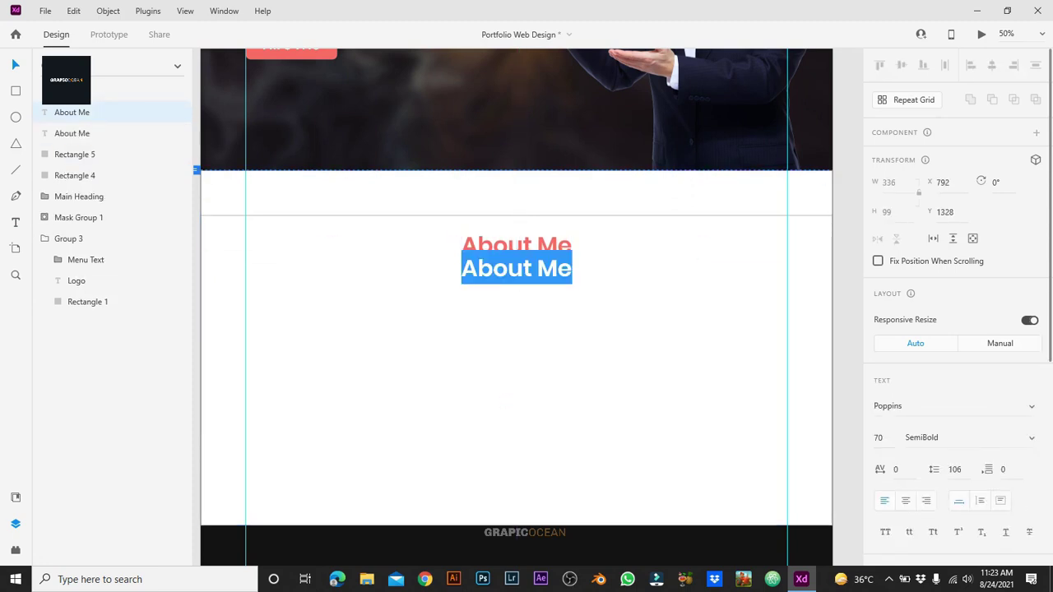
pyautogui.write("Who I'm")
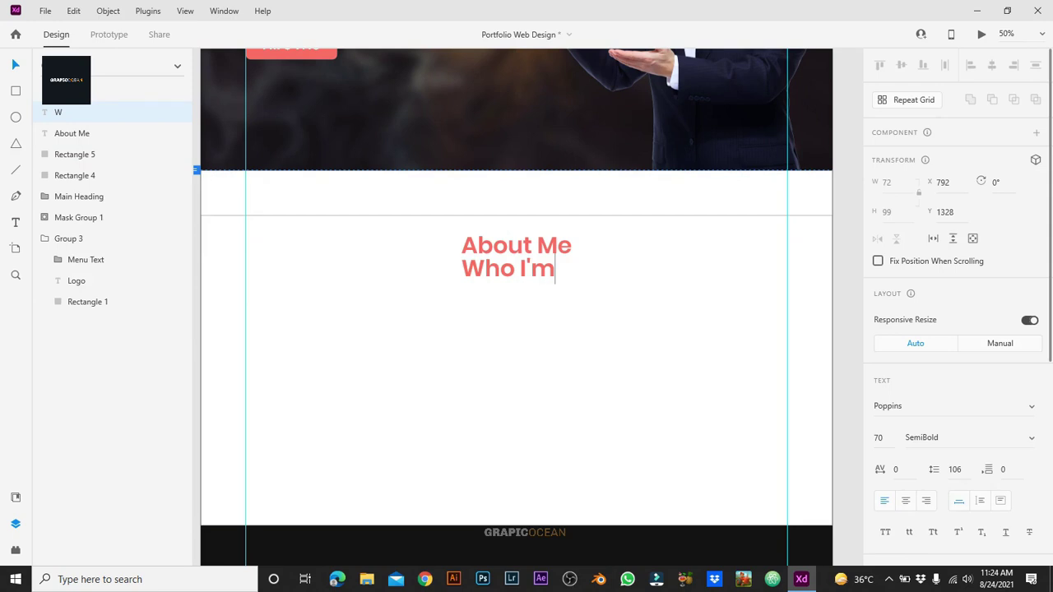
pyautogui.press('Escape')
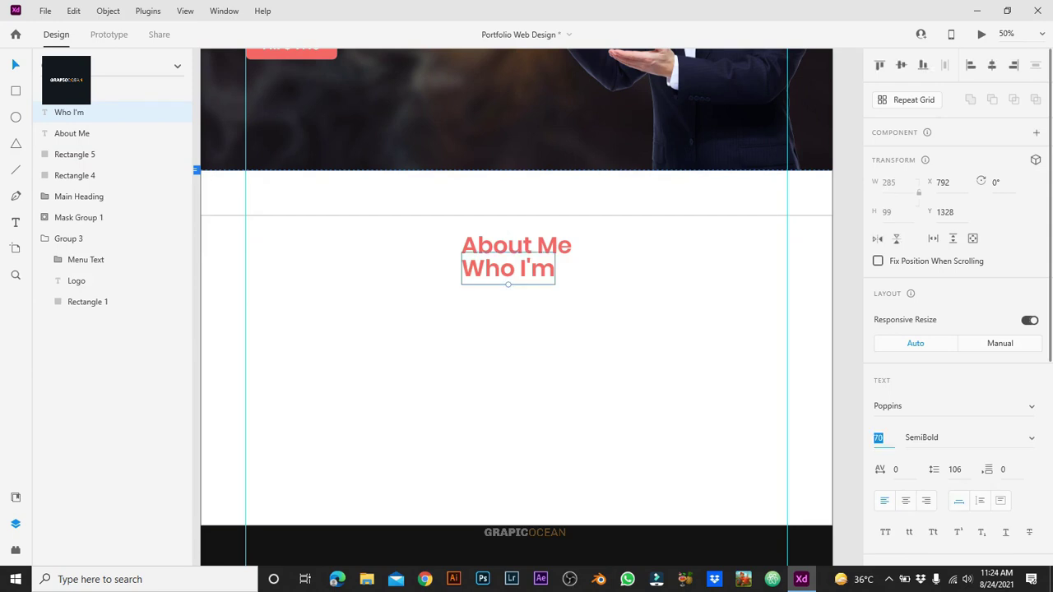
# Step: Reduce the 'Who I'm' text to font size 30
pyautogui.write('50')
pyautogui.press('Return')
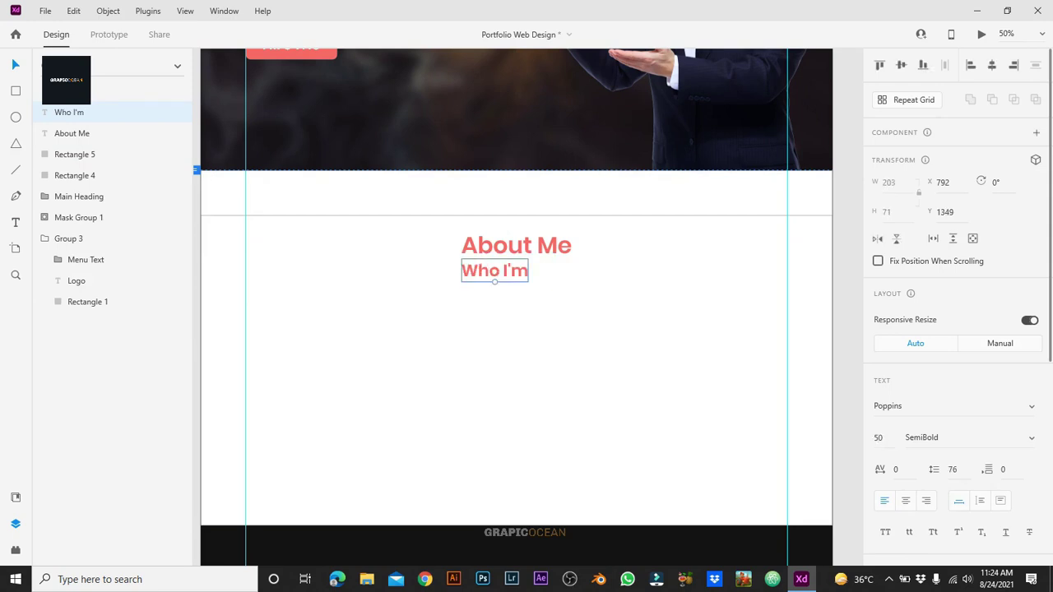
pyautogui.write('30')
pyautogui.press('Return')
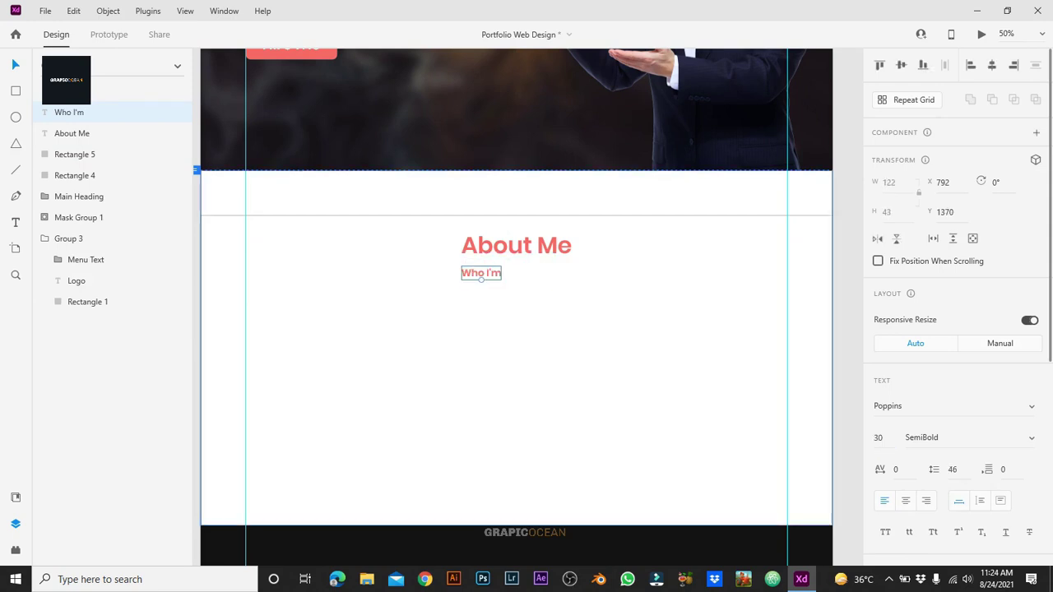
# Step: Make the About Me heading black
pyautogui.click(72, 133)
pyautogui.scroll(-5, 954, 329)
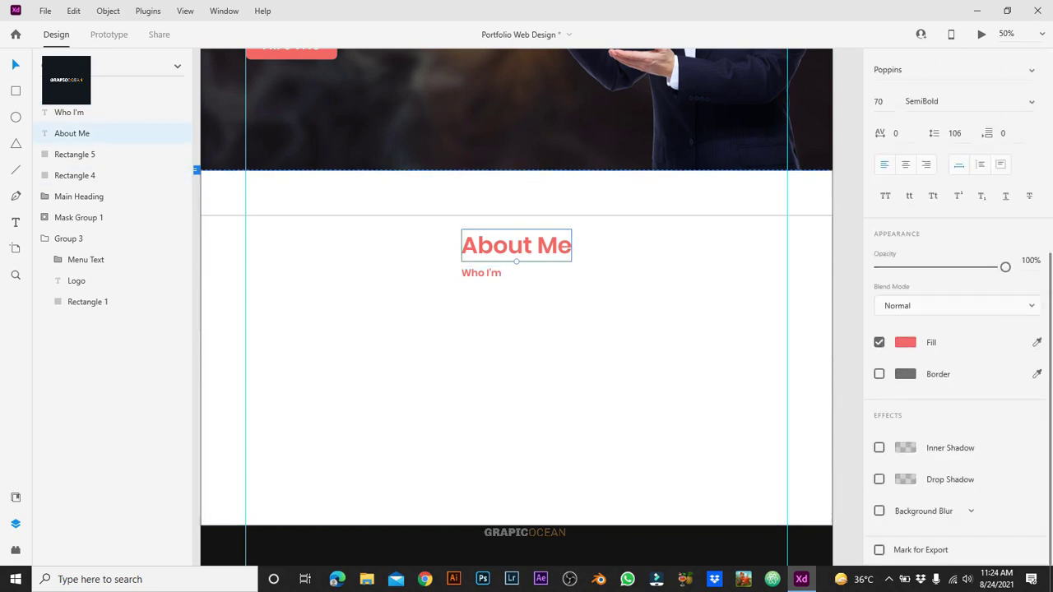
pyautogui.click(905, 341)
pyautogui.click(743, 419)
pyautogui.click(510, 370)
# Step: Centre the coral 'Who I'm' subtitle directly under About Me
pyautogui.click(481, 273)
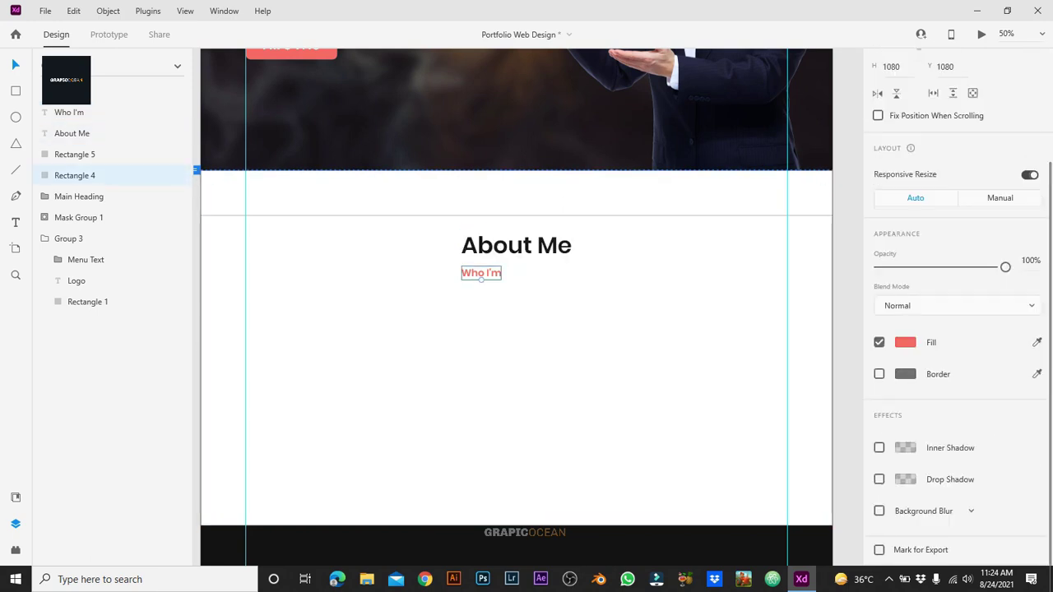
pyautogui.hotkey('shift', 'c')
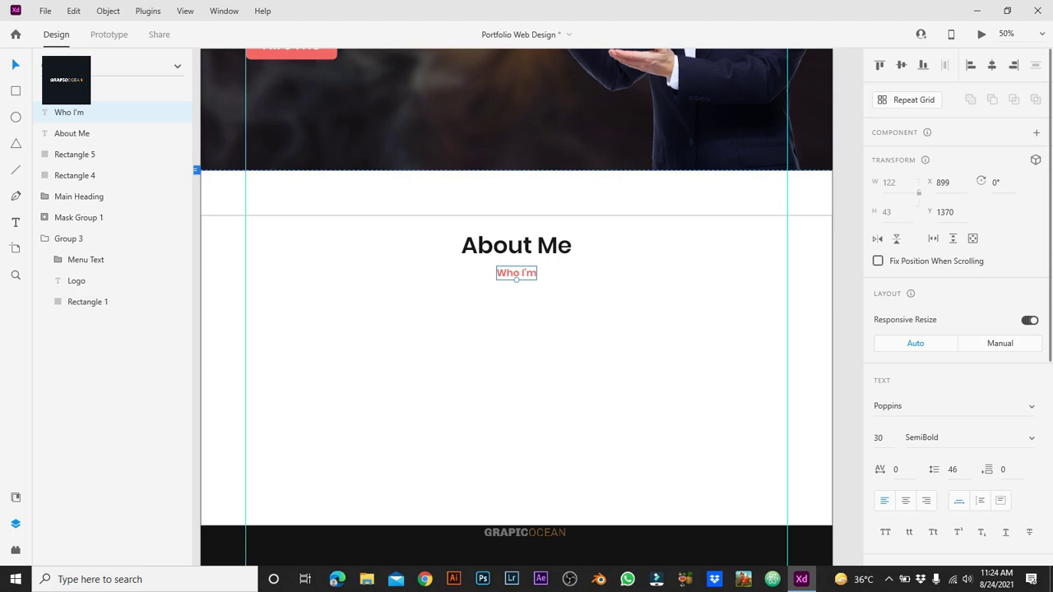
pyautogui.moveTo(516, 273); pyautogui.dragTo(517, 266)
pyautogui.click(517, 276)
pyautogui.click(517, 261)
pyautogui.click(517, 284)
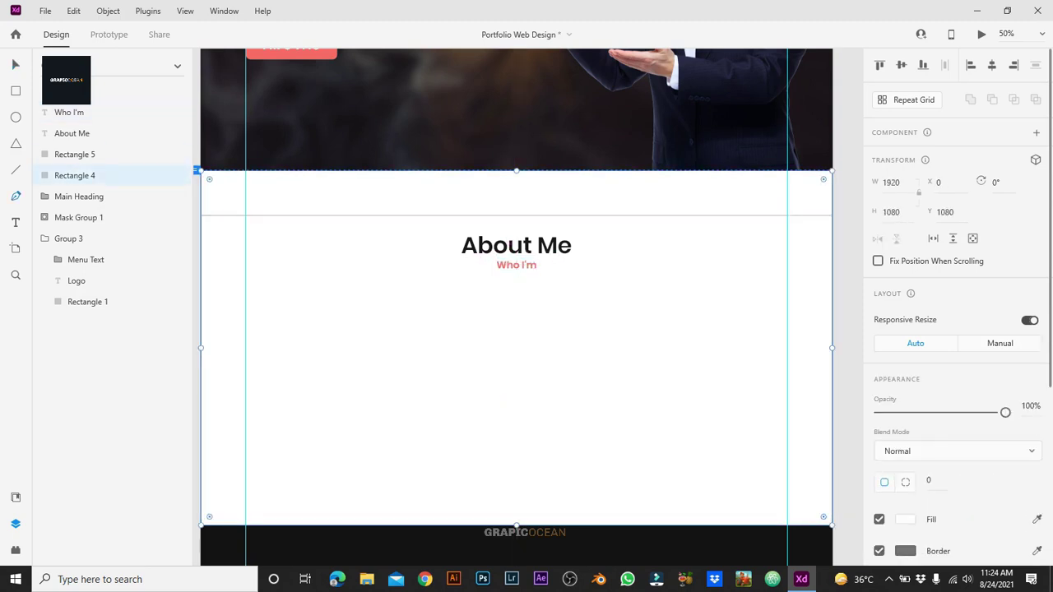
pyautogui.hotkey('ctrl', '1')
# Step: Draw a thin bar to the right of 'Who I'm'
pyautogui.click(550, 222)
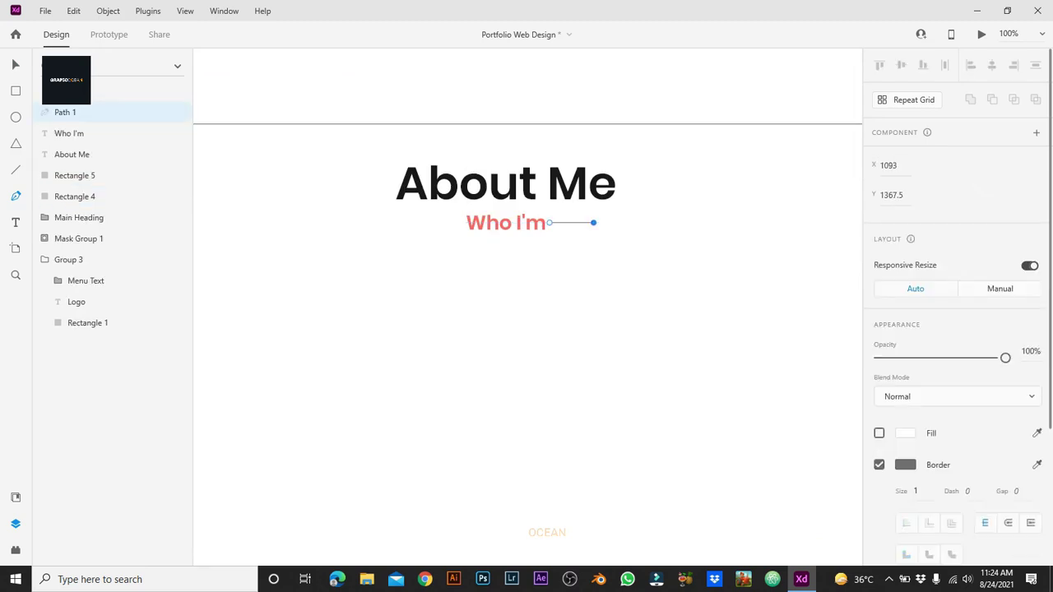
pyautogui.press('Escape')
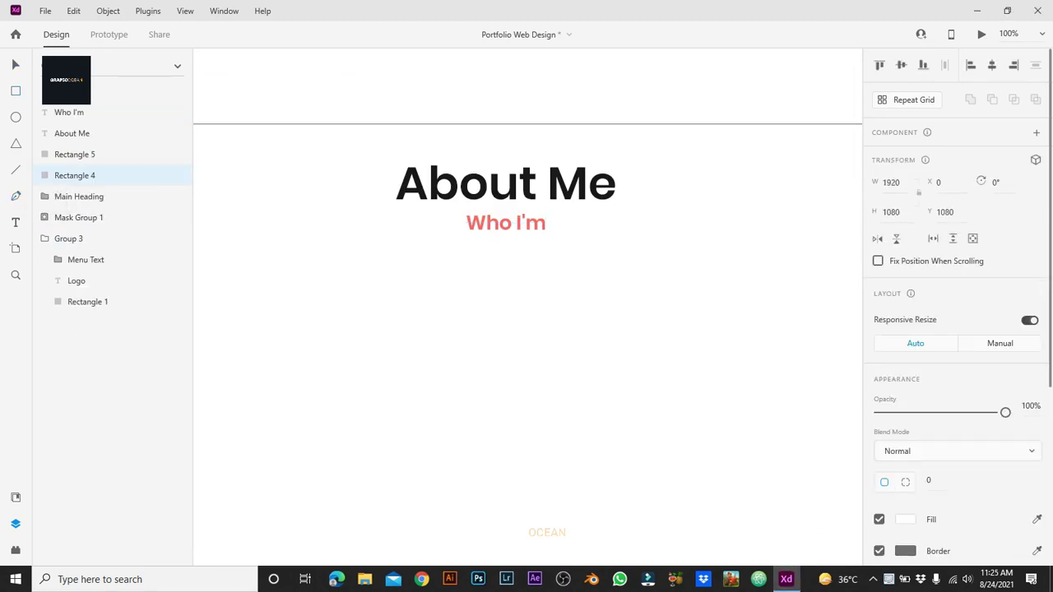
pyautogui.press('r')
pyautogui.hotkey('ctrl', '2')
pyautogui.moveTo(569, 139); pyautogui.dragTo(664, 145)
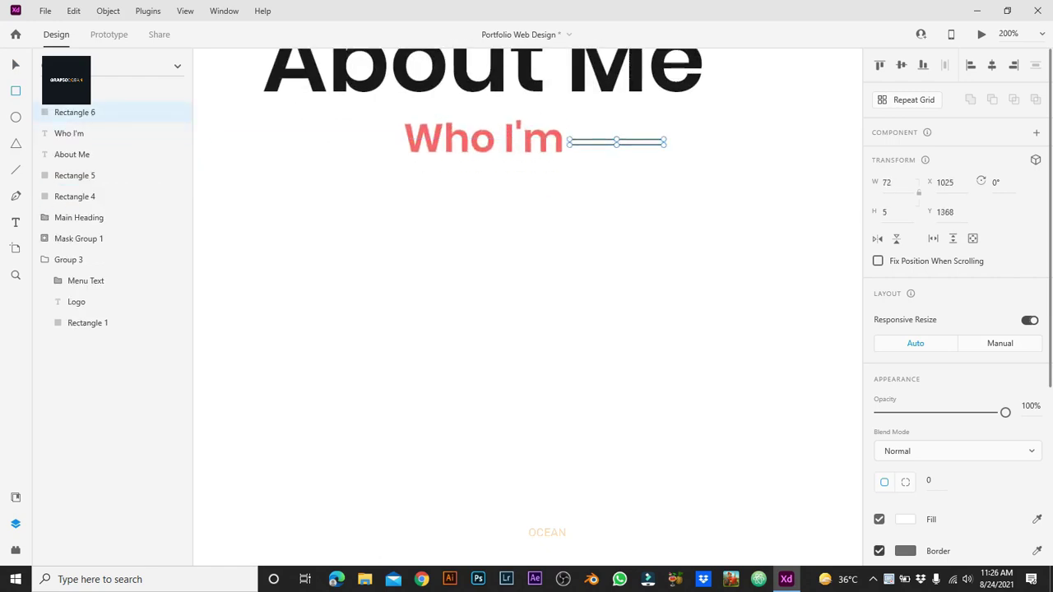
# Step: Fill the bar with #000000 and round its corners to radius 50
pyautogui.click(905, 519)
pyautogui.doubleClick(762, 511)
pyautogui.write('000000')
pyautogui.press('Return')
pyautogui.scroll(-3, 955, 329)
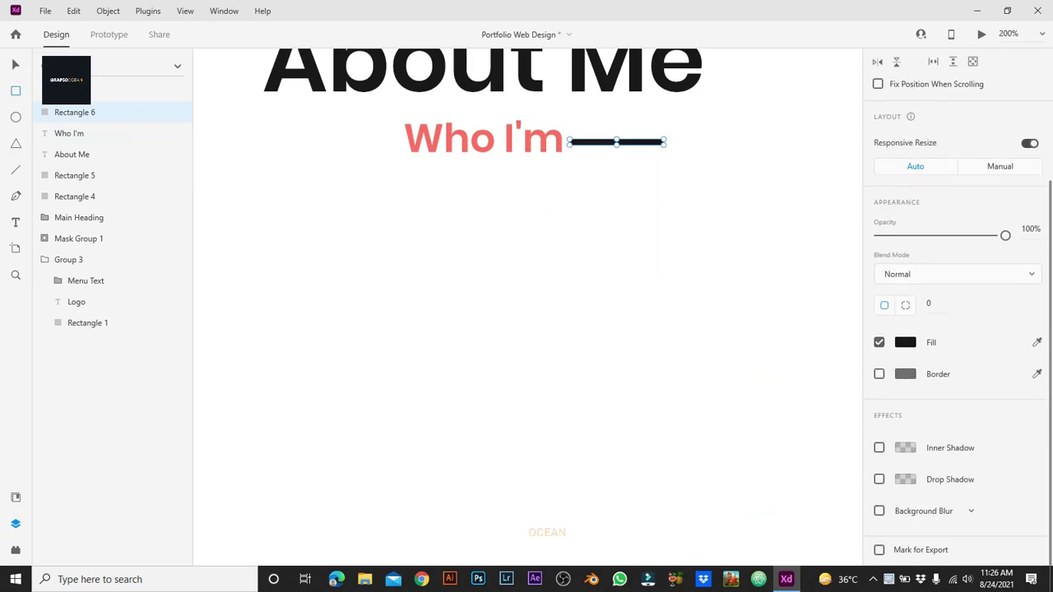
pyautogui.write('50')
pyautogui.press('Return')
# Step: Duplicate the bar to the left and group both bars with 'Who I'm'
pyautogui.hotkey('ctrl', 'd')
pyautogui.hotkey('ctrl', '-')
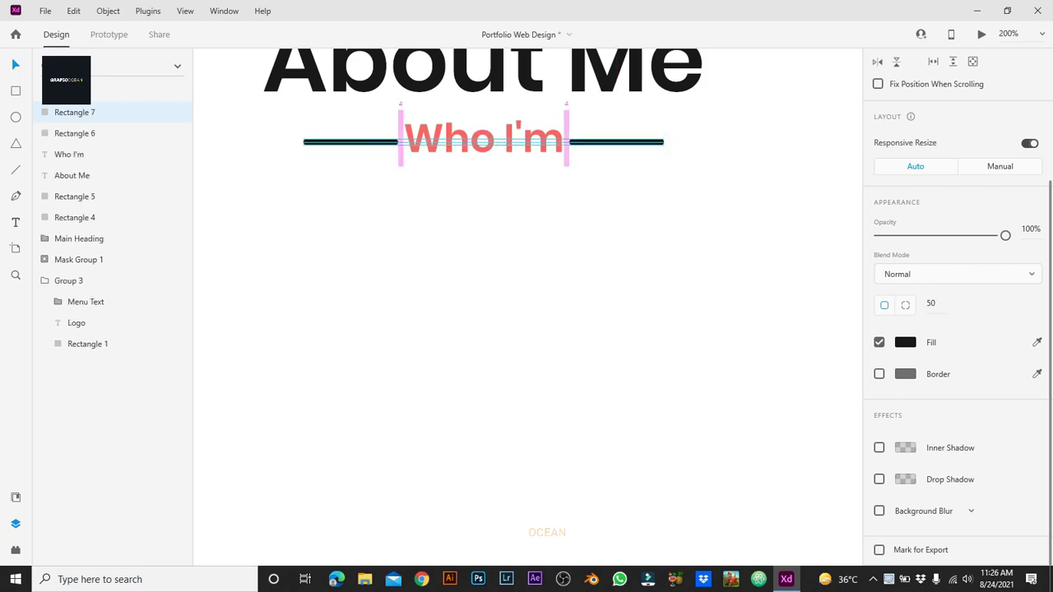
pyautogui.click(74, 217)
pyautogui.hotkey('ctrl', '-')
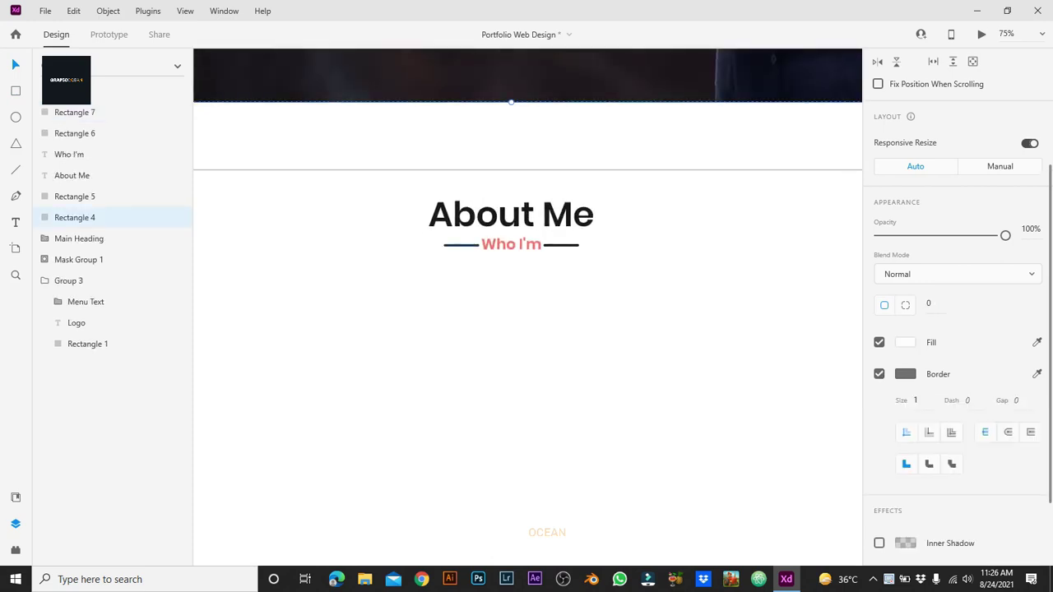
pyautogui.click(74, 112)
pyautogui.keyDown('shift'); pyautogui.click(69, 154); pyautogui.keyUp('shift')
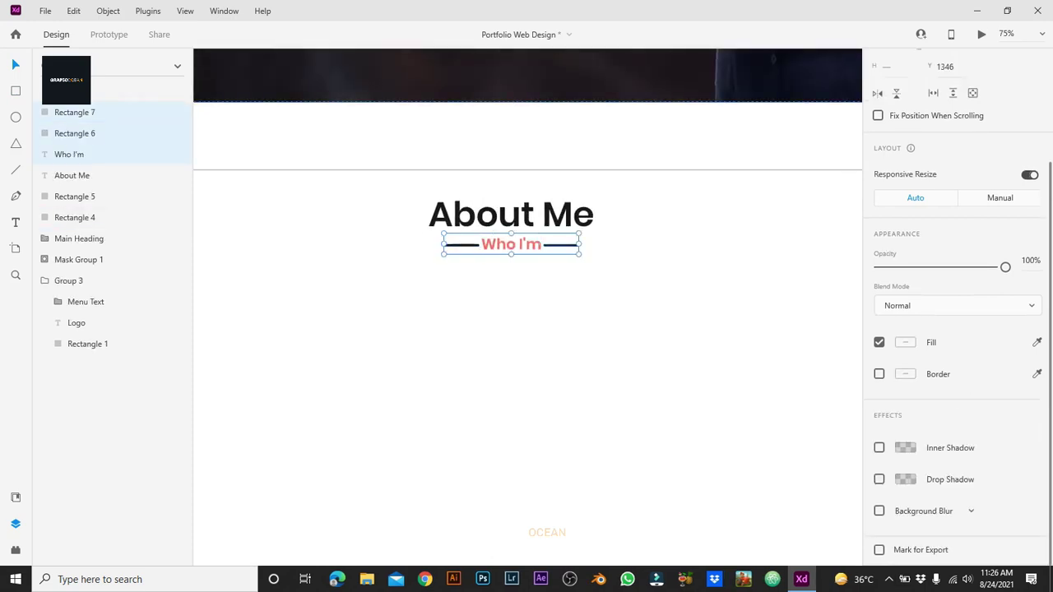
pyautogui.hotkey('ctrl', 'g')
# Step: Centre the Who I'm group under the About Me heading
pyautogui.keyDown('shift'); pyautogui.click(72, 133); pyautogui.keyUp('shift')
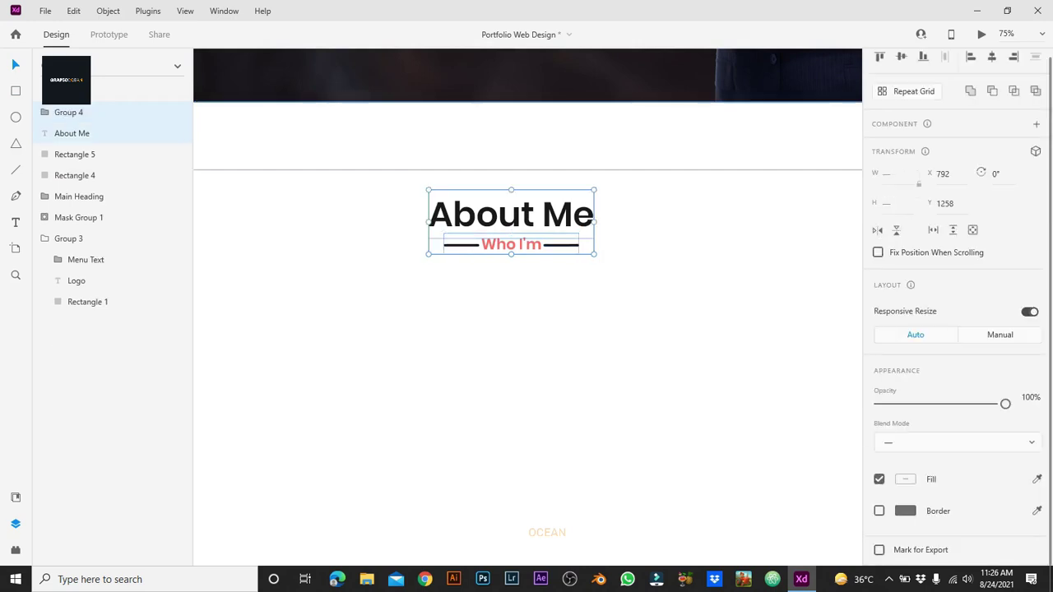
pyautogui.keyDown('shift'); pyautogui.click(72, 133); pyautogui.keyUp('shift')
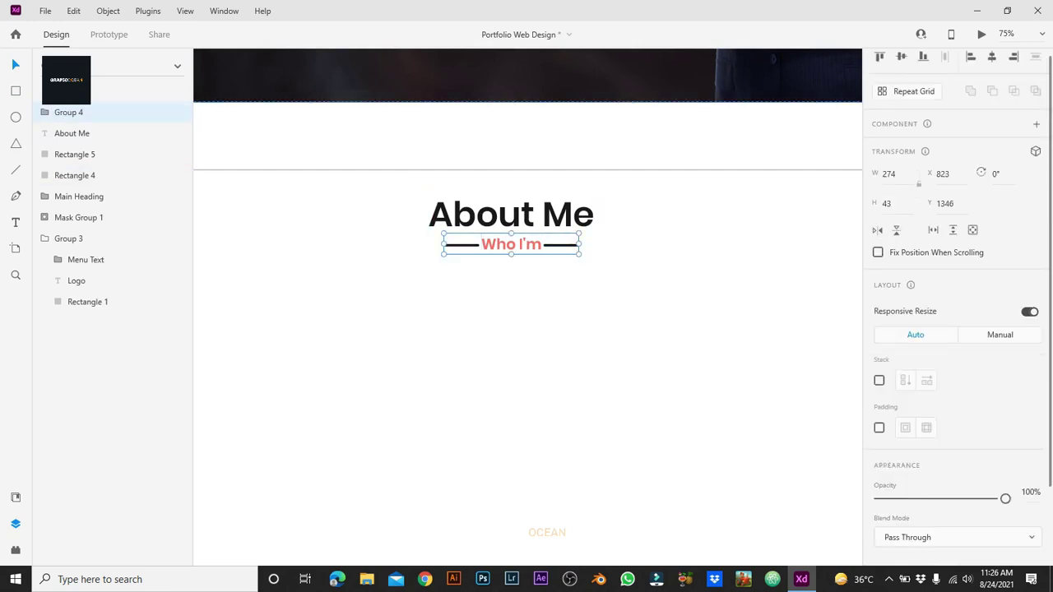
pyautogui.moveTo(511, 245); pyautogui.dragTo(511, 242)
pyautogui.click(499, 439)
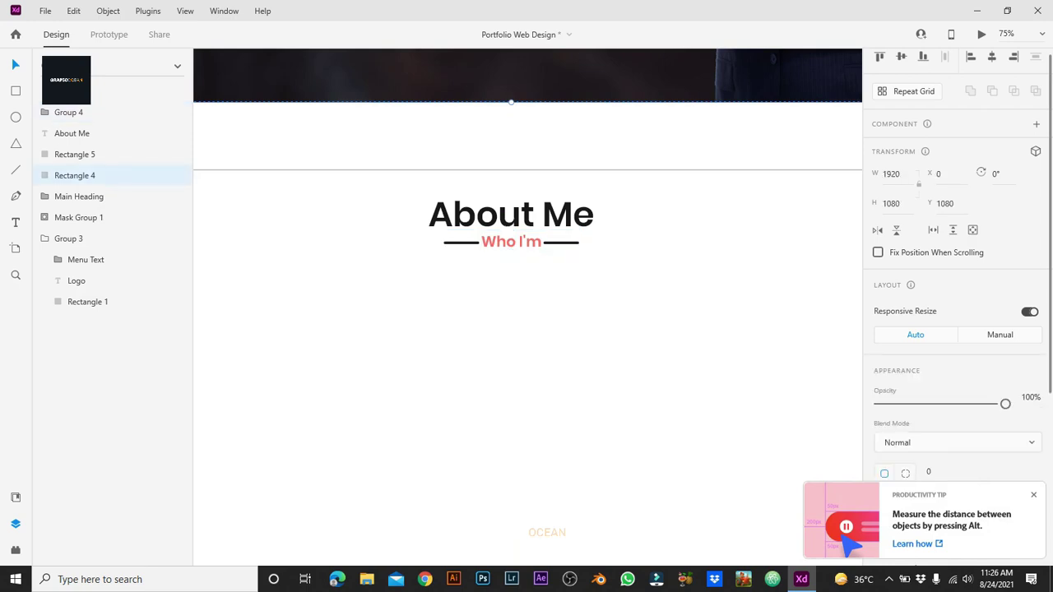
# Step: Draw a 542×658 photo frame at the section's left, nudge it up, and open File Explorer
pyautogui.hotkey('ctrl', '-')
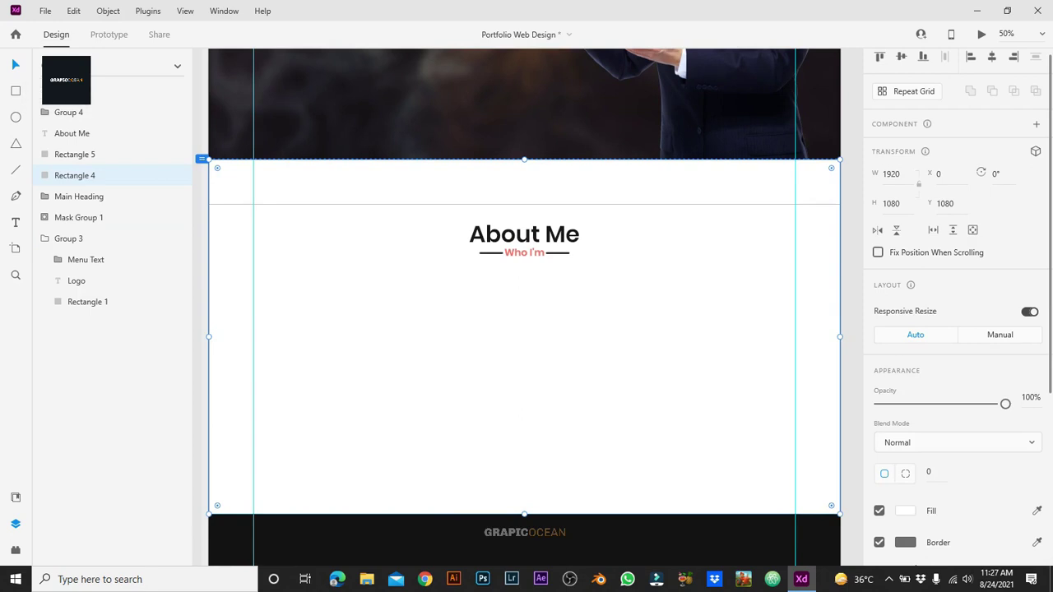
pyautogui.moveTo(265, 282)
pyautogui.mouseDown()
pyautogui.moveTo(414, 471)
pyautogui.moveTo(453, 491)
pyautogui.mouseUp()
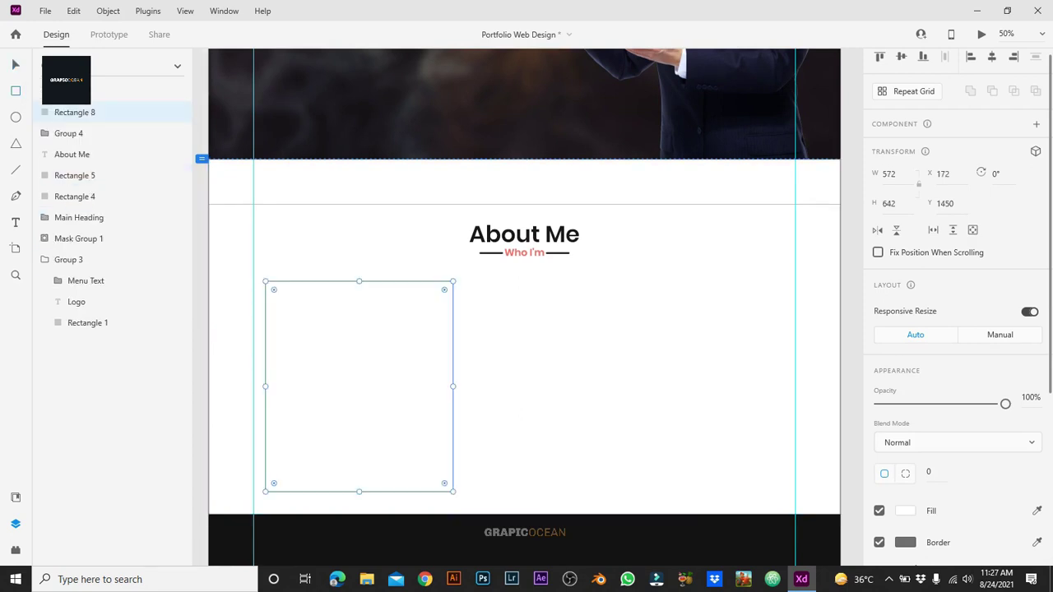
pyautogui.click(888, 174)
pyautogui.write('542')
pyautogui.press('Return')
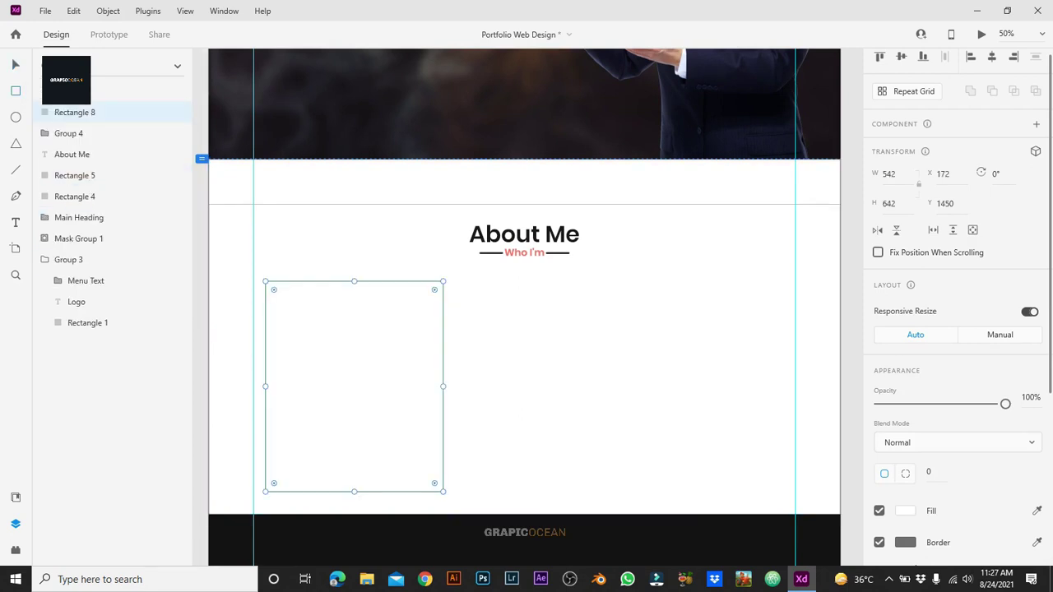
pyautogui.click(889, 204)
pyautogui.write('658')
pyautogui.press('Return')
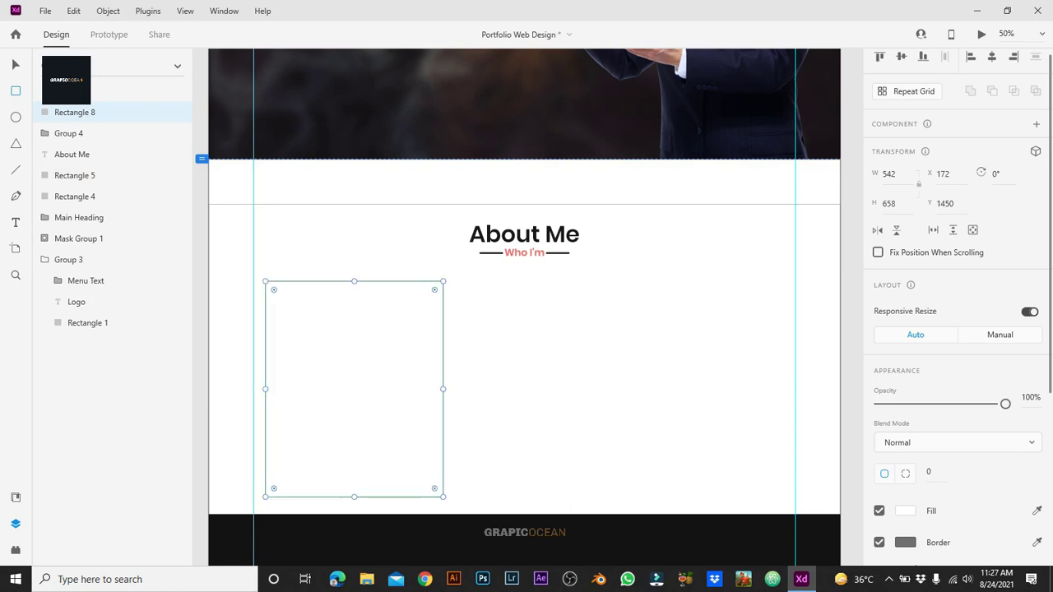
pyautogui.hotkey('shift', 'Up')
pyautogui.press('Up')
pyautogui.press('Up')
pyautogui.press('Up')
pyautogui.press('Up')
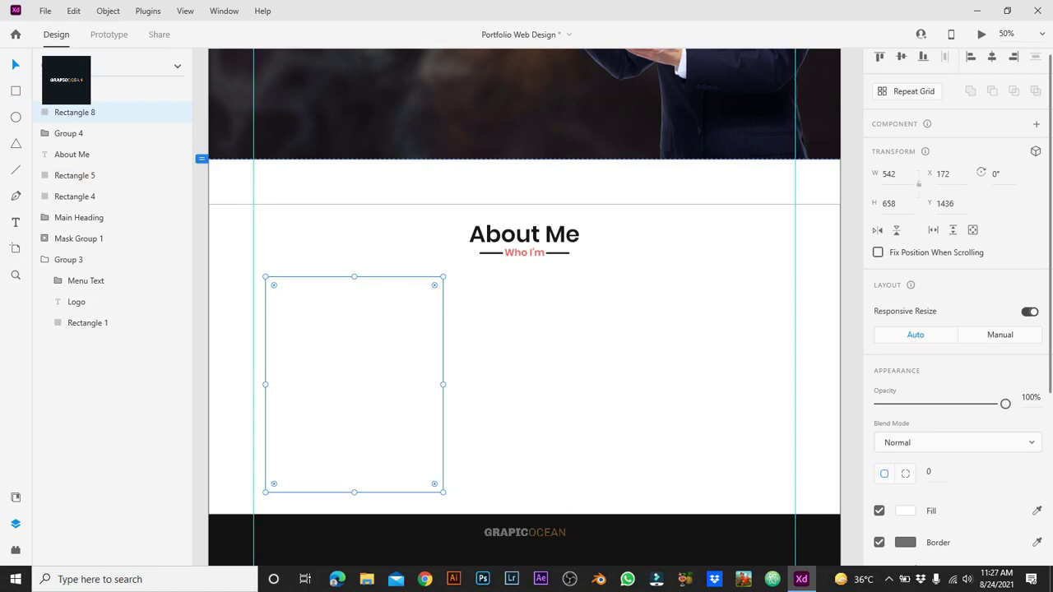
pyautogui.click(367, 580)
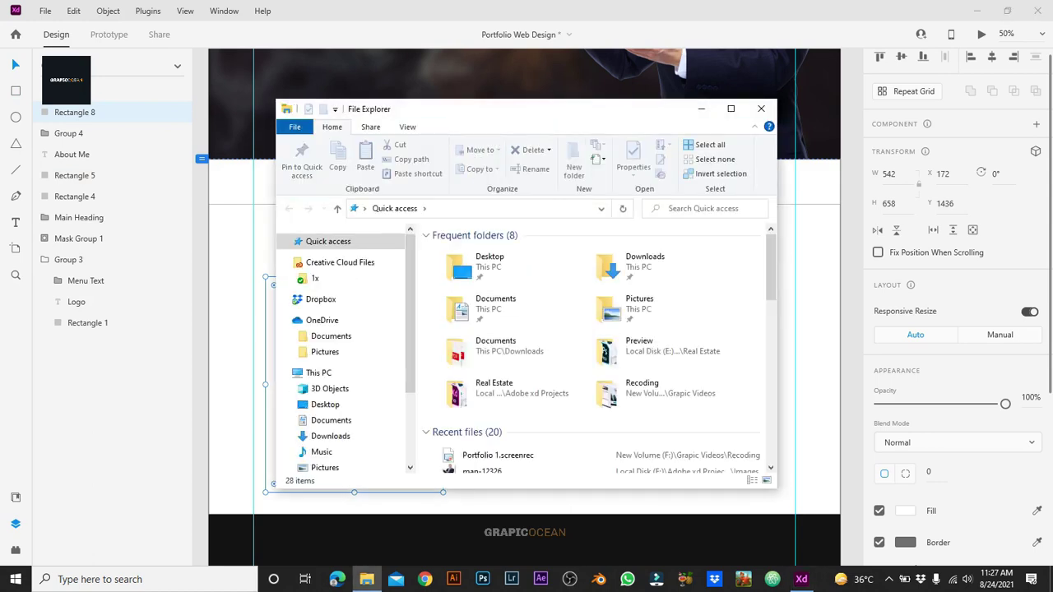
# Step: Drop the suited-man portrait from Downloads into the 542×658 frame with 14 corner radius
pyautogui.moveTo(494, 108); pyautogui.dragTo(723, 117)
pyautogui.click(559, 444)
pyautogui.scroll(-5, 774, 370)
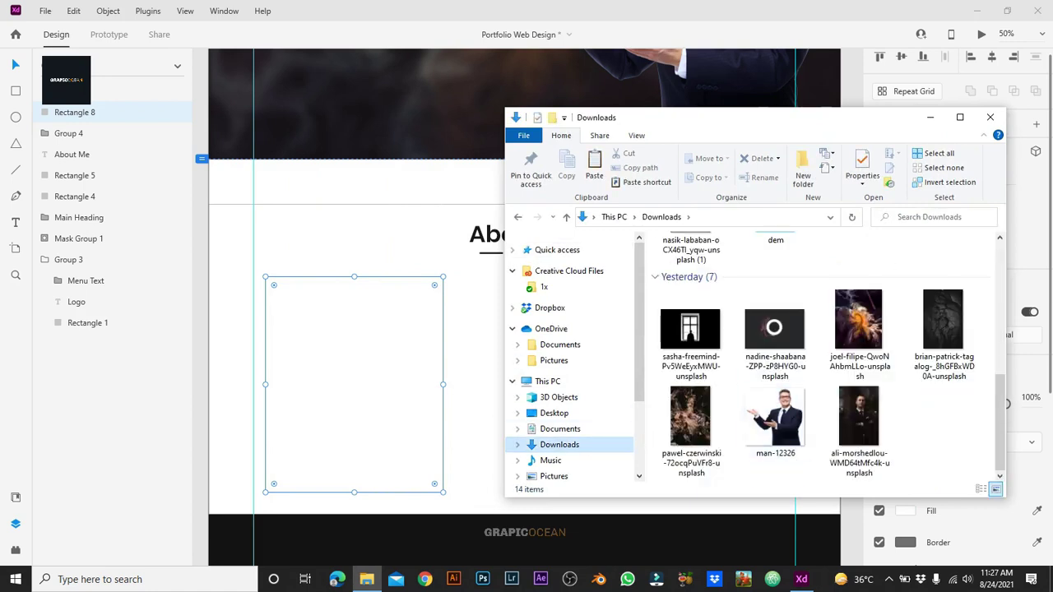
pyautogui.click(860, 419)
pyautogui.moveTo(860, 419); pyautogui.dragTo(356, 422)
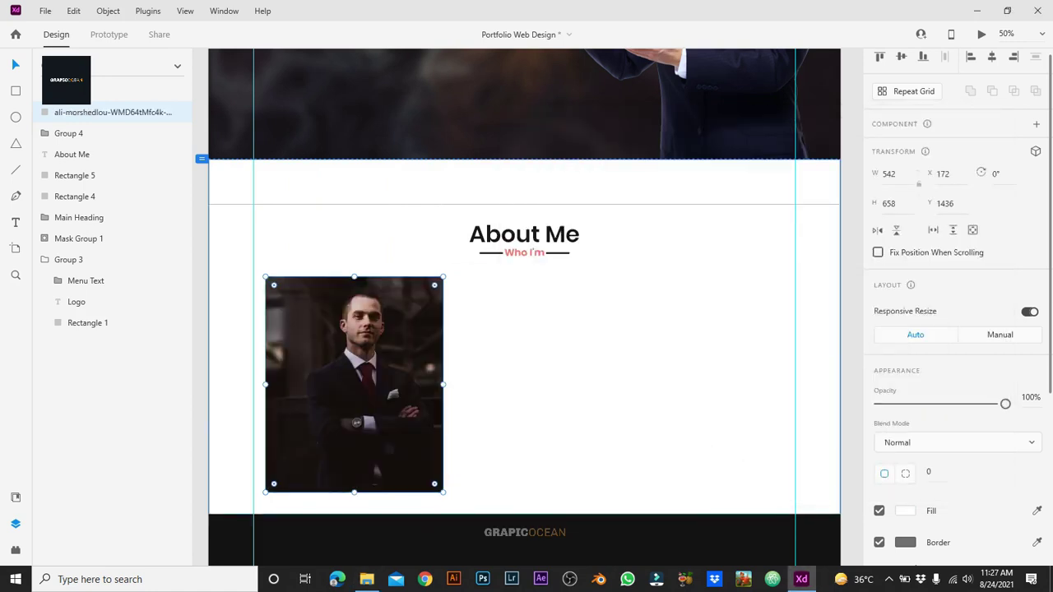
pyautogui.click(356, 422)
pyautogui.click(356, 422)
pyautogui.press('Return')
pyautogui.click(642, 371)
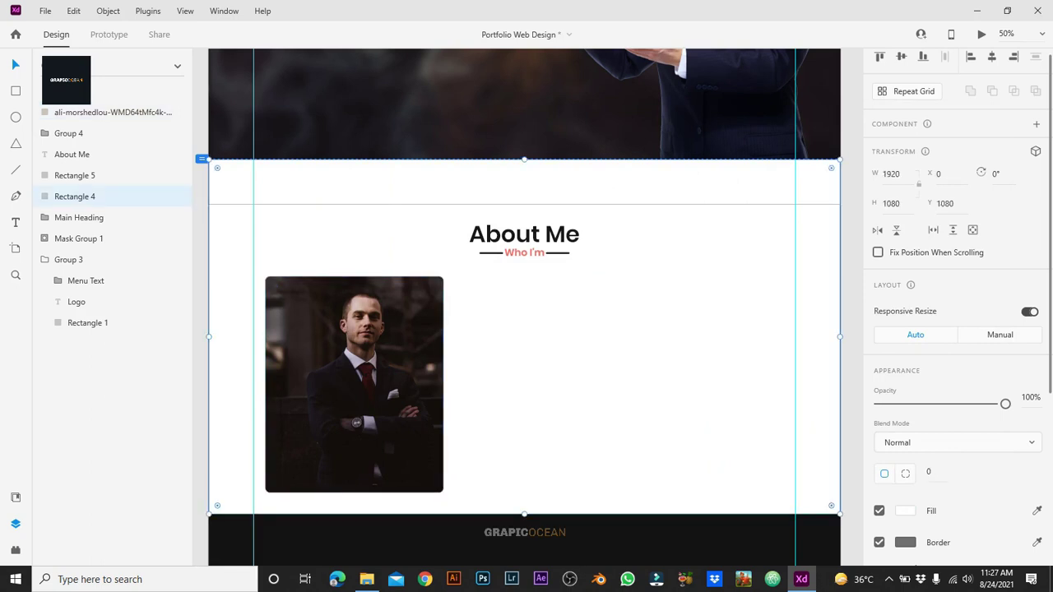
pyautogui.hscroll(1, 496, 230)
# Step: Copy the About Me heading to the right of the photo at font size 50
pyautogui.moveTo(496, 227); pyautogui.dragTo(580, 352)
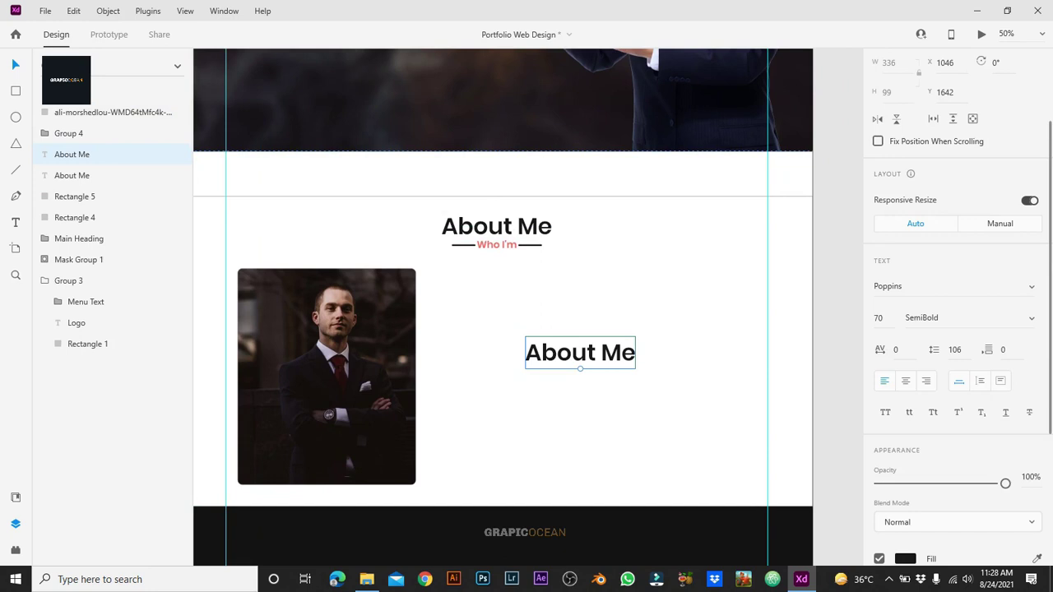
pyautogui.click(889, 286)
pyautogui.press('Tab')
pyautogui.write('50')
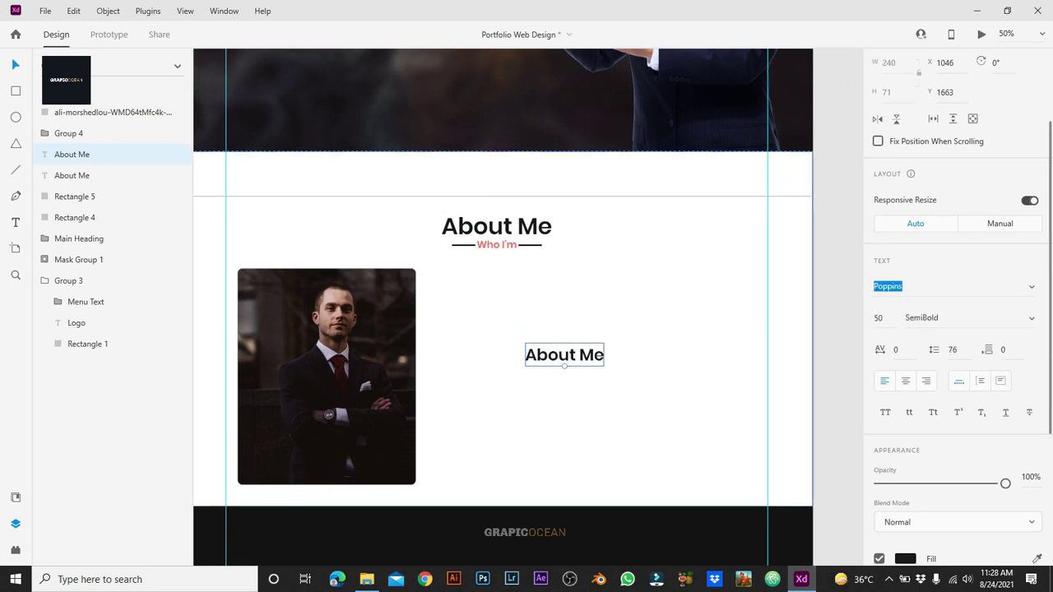
# Step: Delete the extra duplicate of the small About Me heading
pyautogui.moveTo(564, 355); pyautogui.dragTo(542, 314)
pyautogui.doubleClick(541, 314)
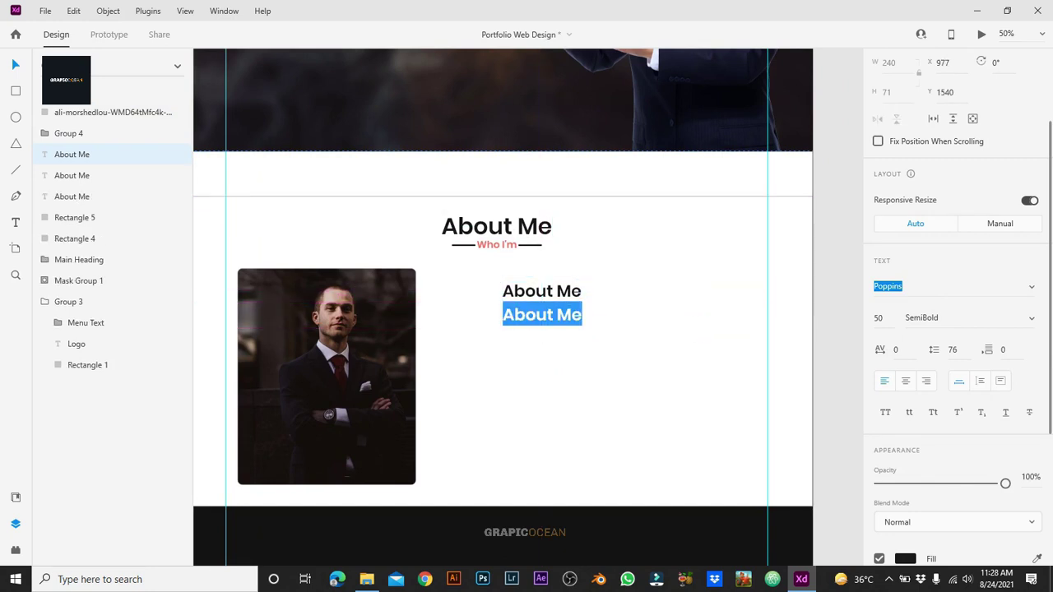
pyautogui.press('Escape')
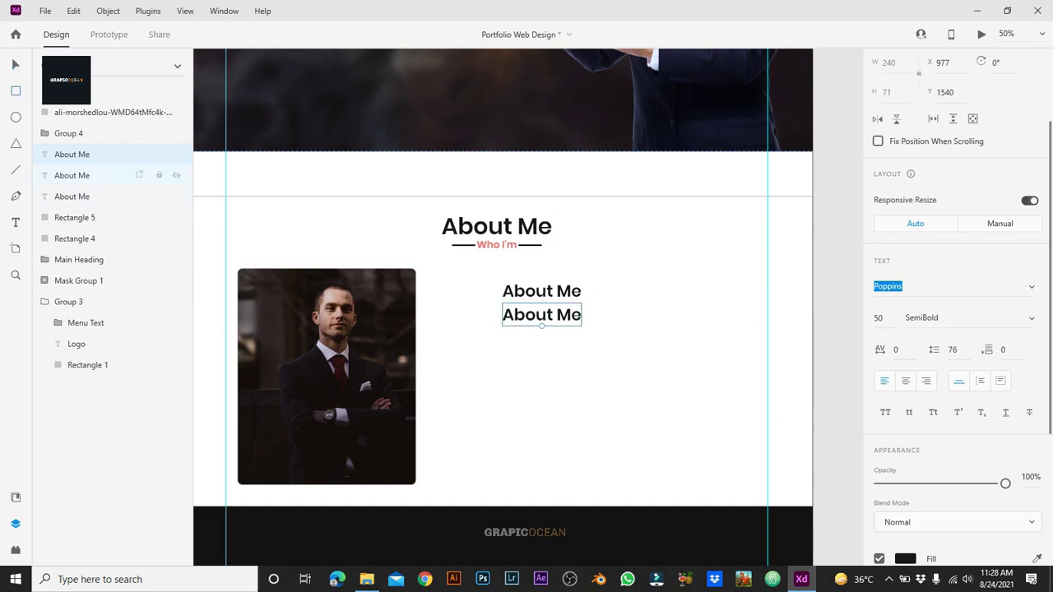
pyautogui.press('Delete')
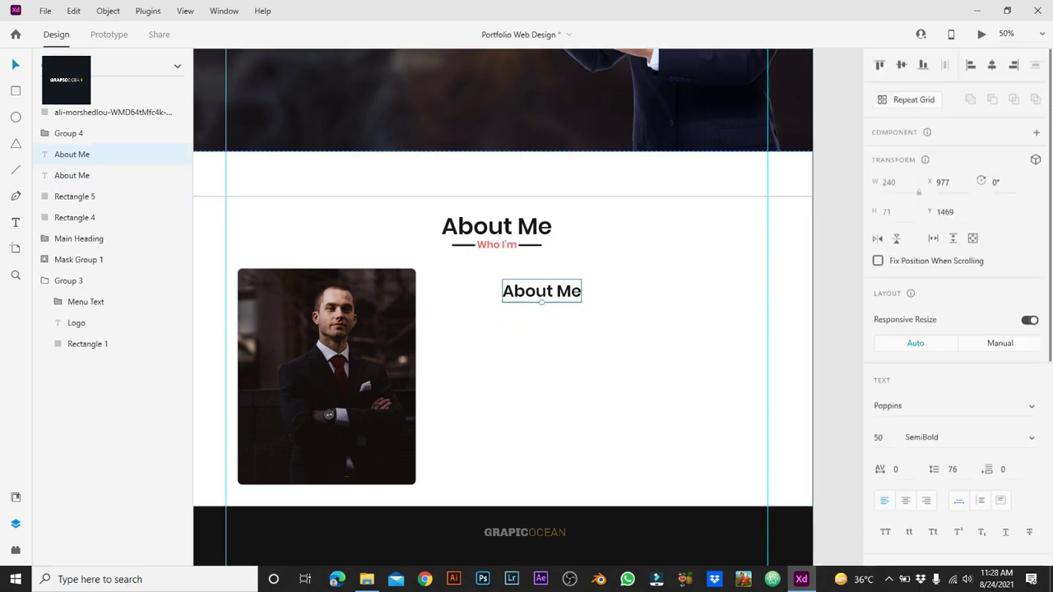
pyautogui.click(75, 217)
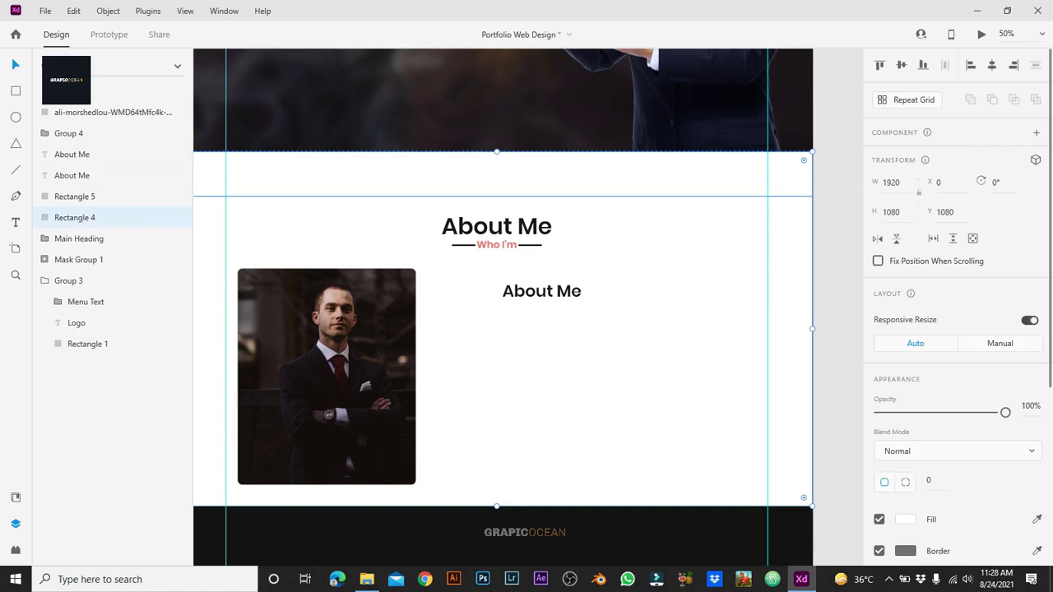
# Step: Draw a text box under the small heading and fill it with Lorem Ipsum placeholder text
pyautogui.hotkey('ctrl', 'y')
pyautogui.press('r')
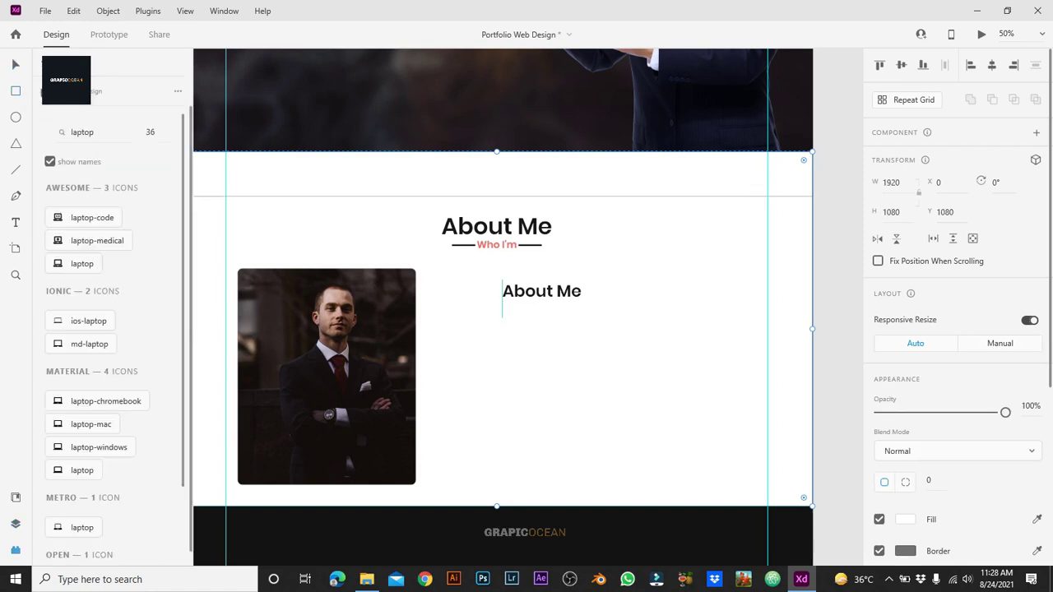
pyautogui.moveTo(502, 315)
pyautogui.mouseDown()
pyautogui.moveTo(651, 400)
pyautogui.moveTo(768, 429)
pyautogui.mouseUp()
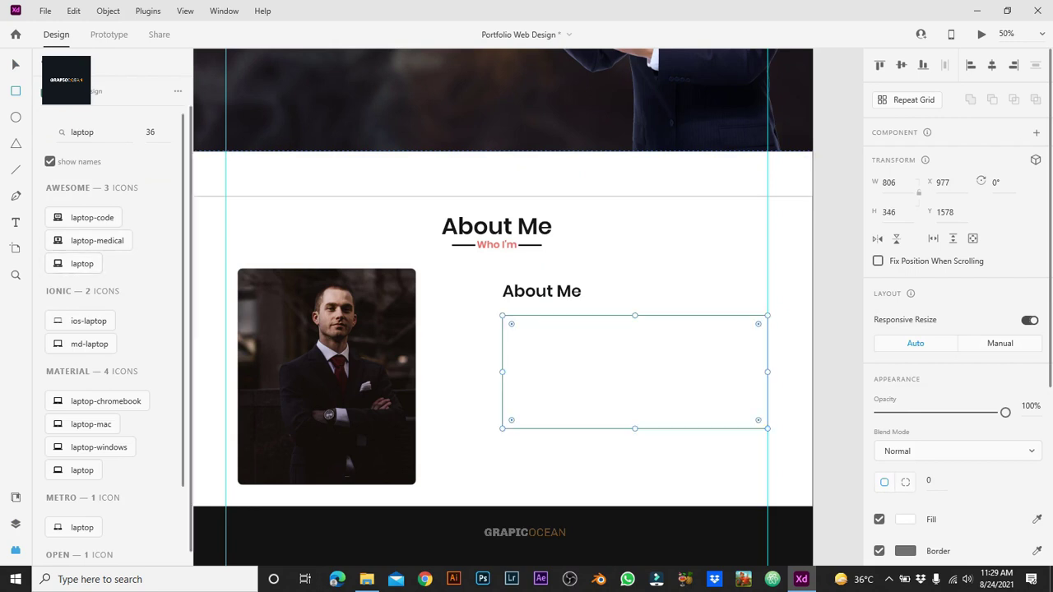
pyautogui.press('Escape')
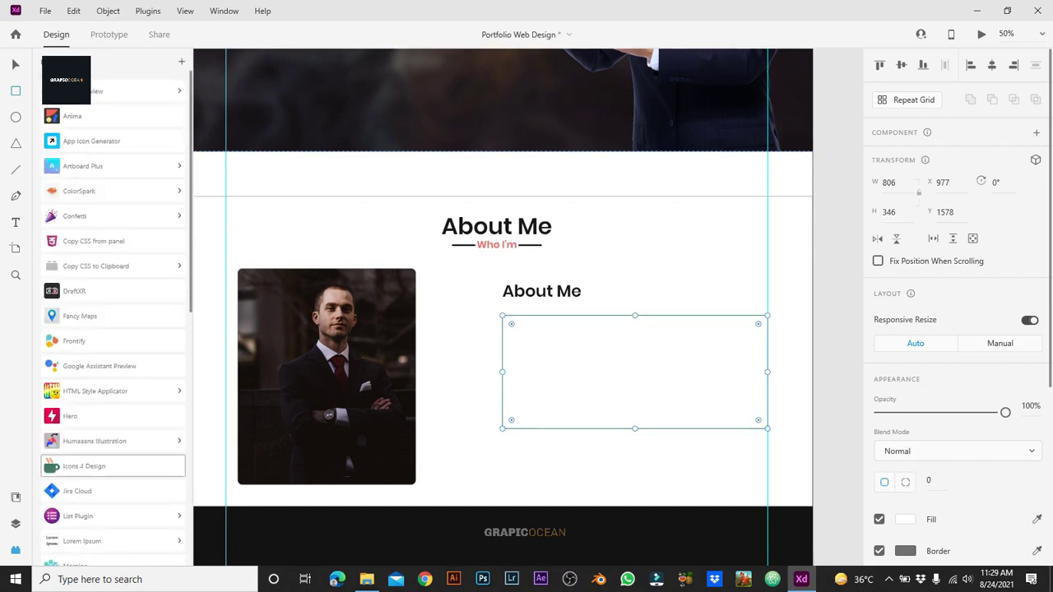
pyautogui.scroll(-5, 99, 378)
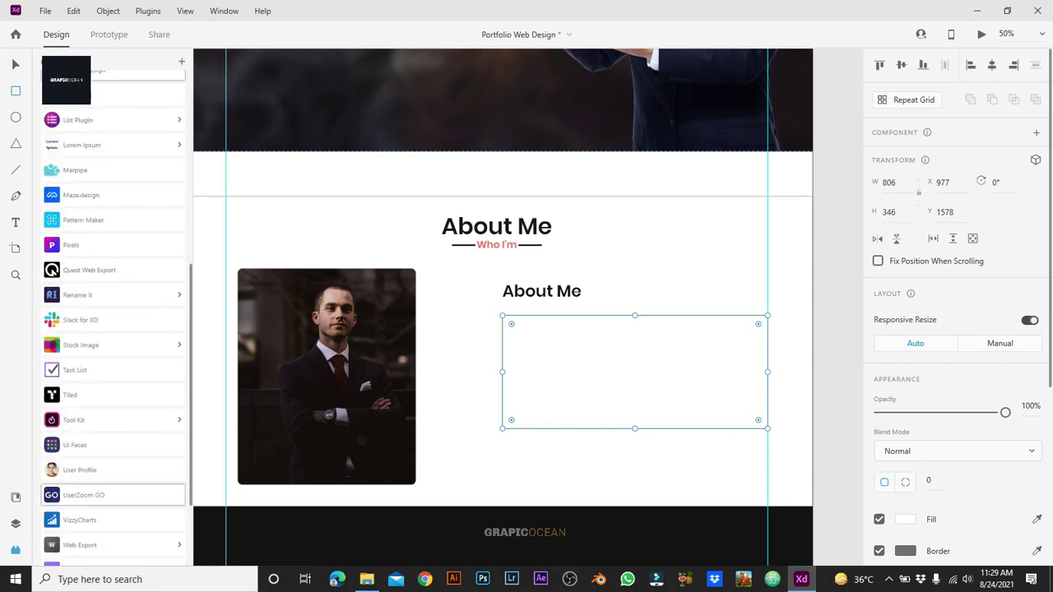
pyautogui.click(82, 145)
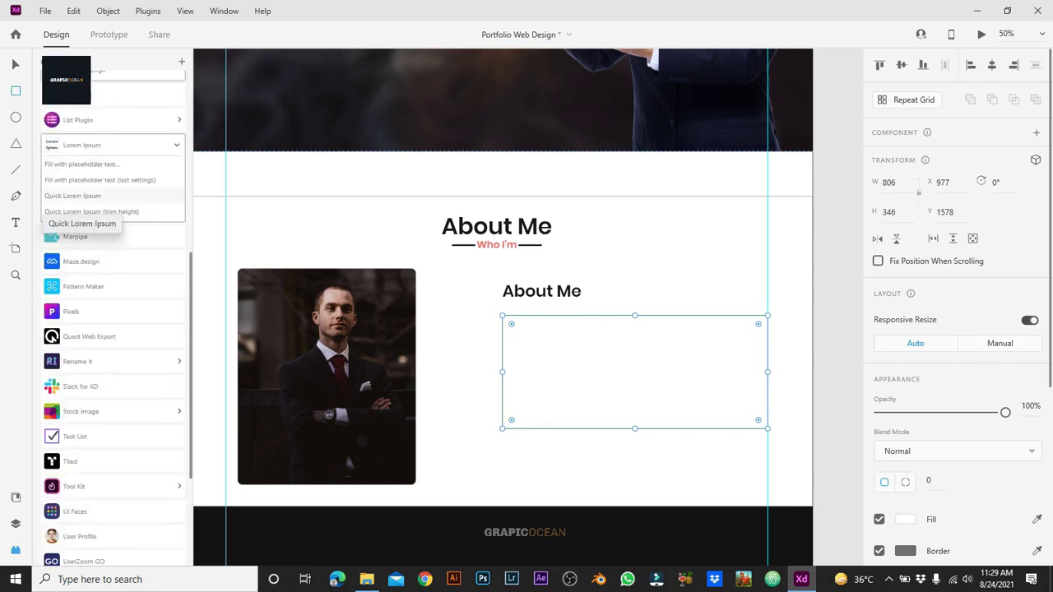
pyautogui.click(72, 196)
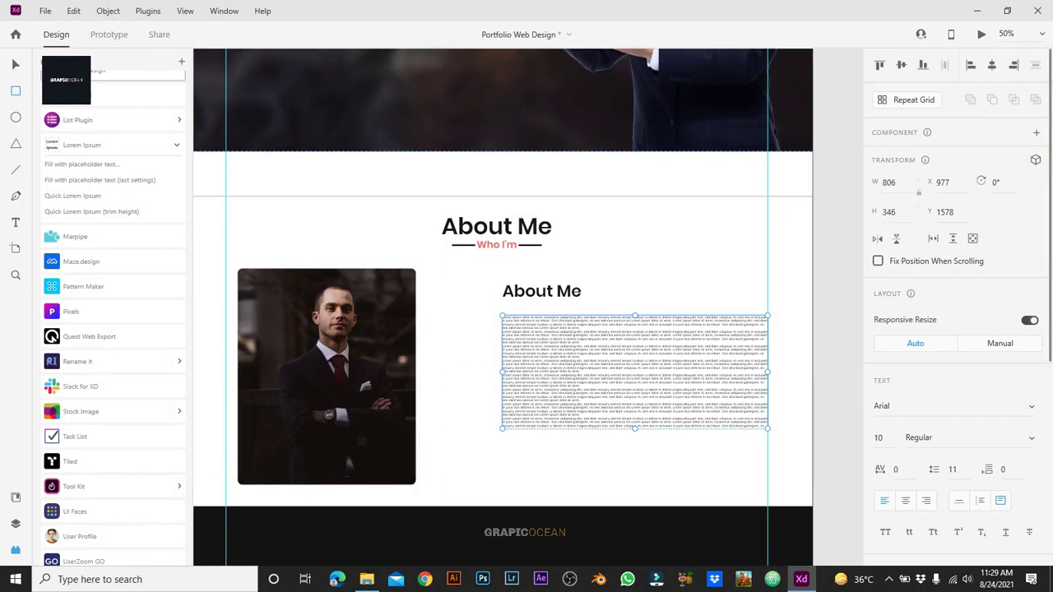
# Step: Set the paragraph to font size 30 and widen its text box
pyautogui.write('30')
pyautogui.press('Return')
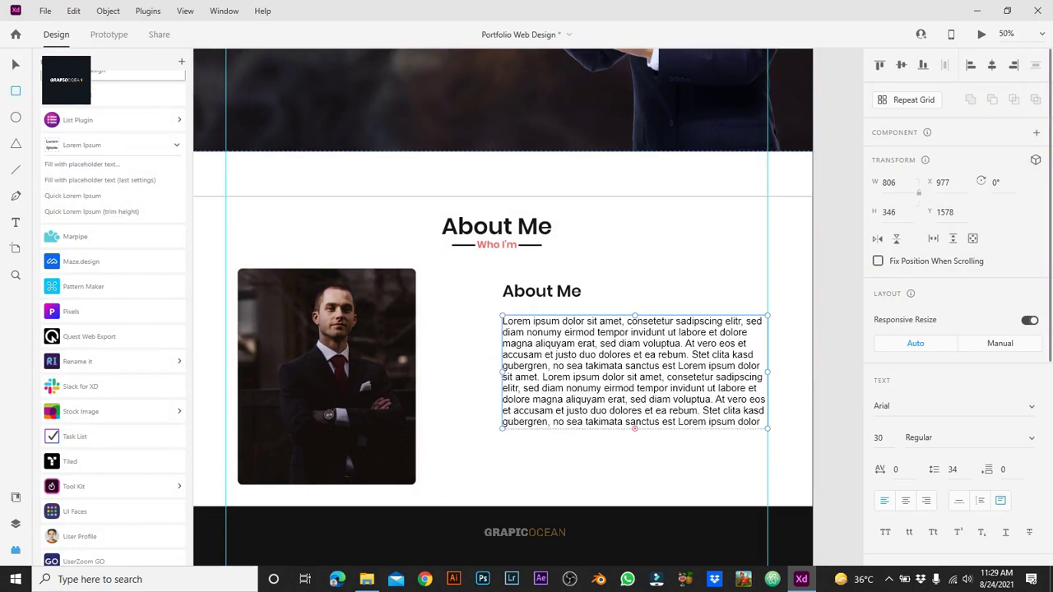
pyautogui.moveTo(634, 429); pyautogui.dragTo(634, 421)
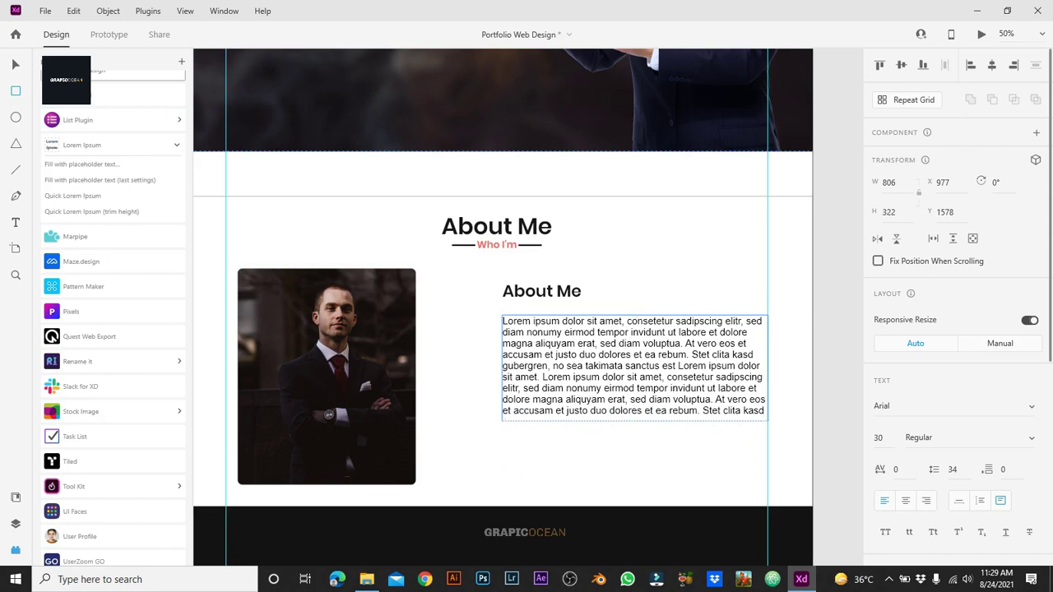
pyautogui.moveTo(768, 367); pyautogui.dragTo(776, 368)
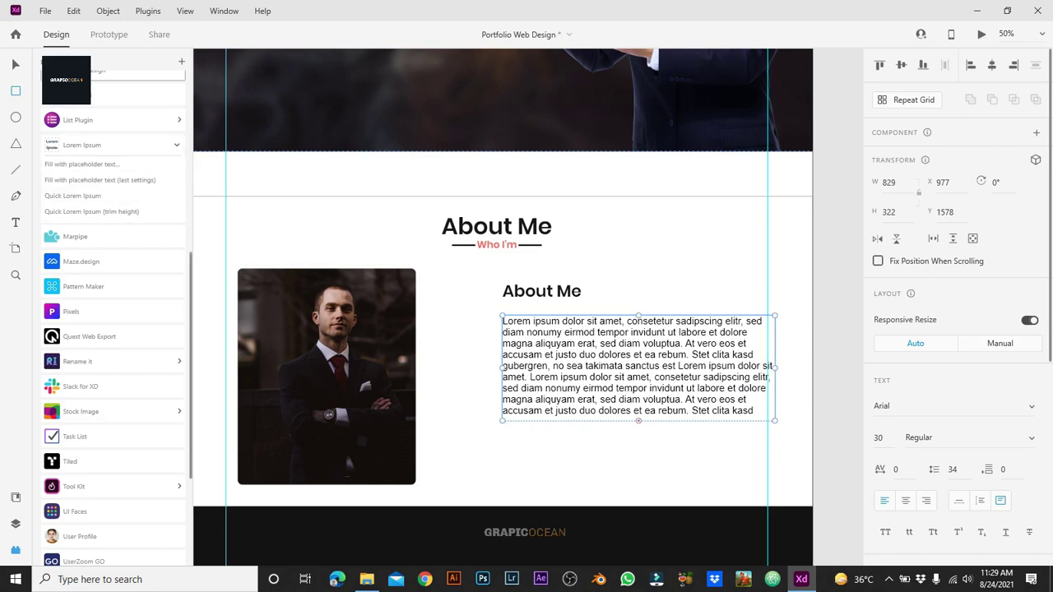
pyautogui.press('Escape')
# Step: Make the paragraph grey and shift it and the heading slightly left
pyautogui.scroll(-2, 955, 329)
pyautogui.click(905, 471)
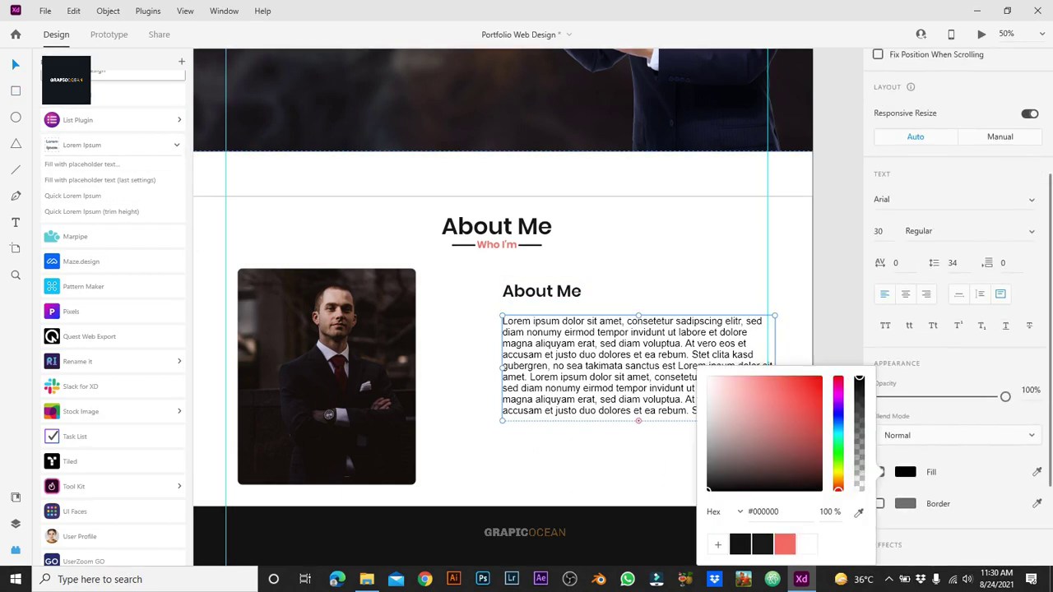
pyautogui.press('Escape')
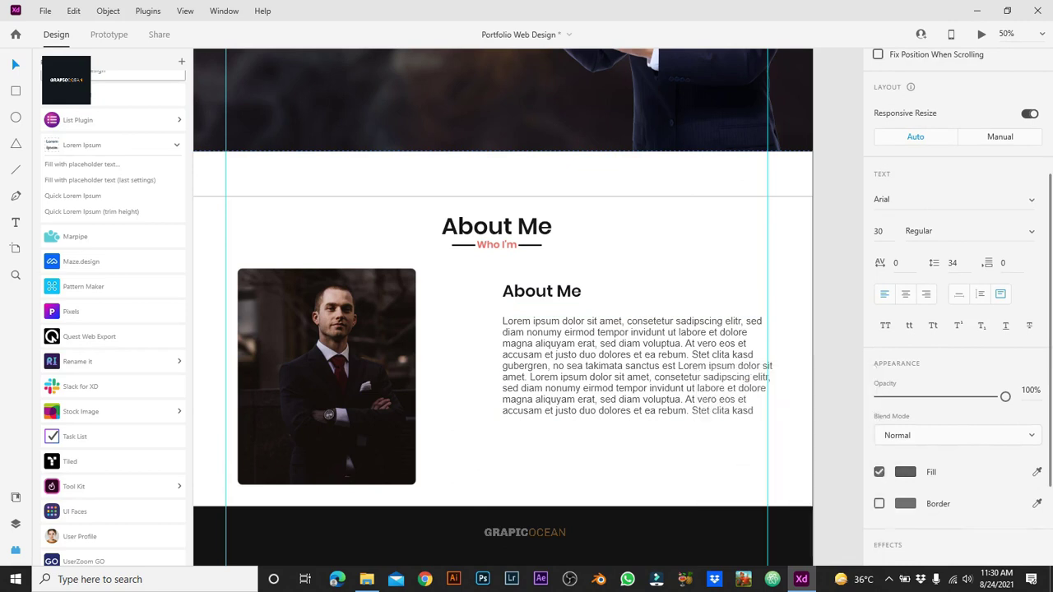
pyautogui.keyDown('shift'); pyautogui.click(541, 291); pyautogui.keyUp('shift')
pyautogui.moveTo(542, 291); pyautogui.dragTo(534, 291)
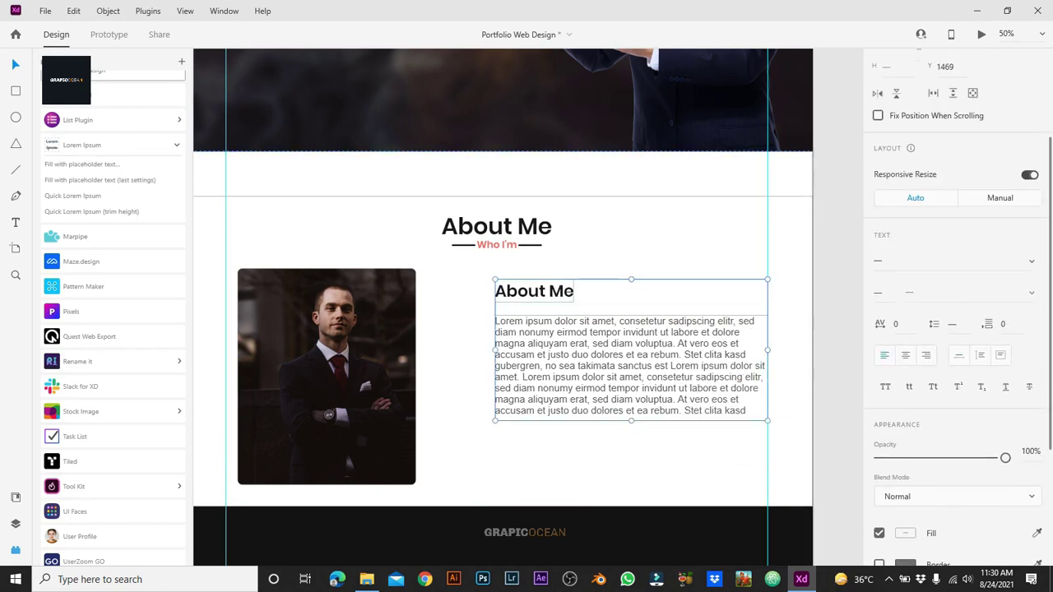
pyautogui.press('Escape')
pyautogui.press('r')
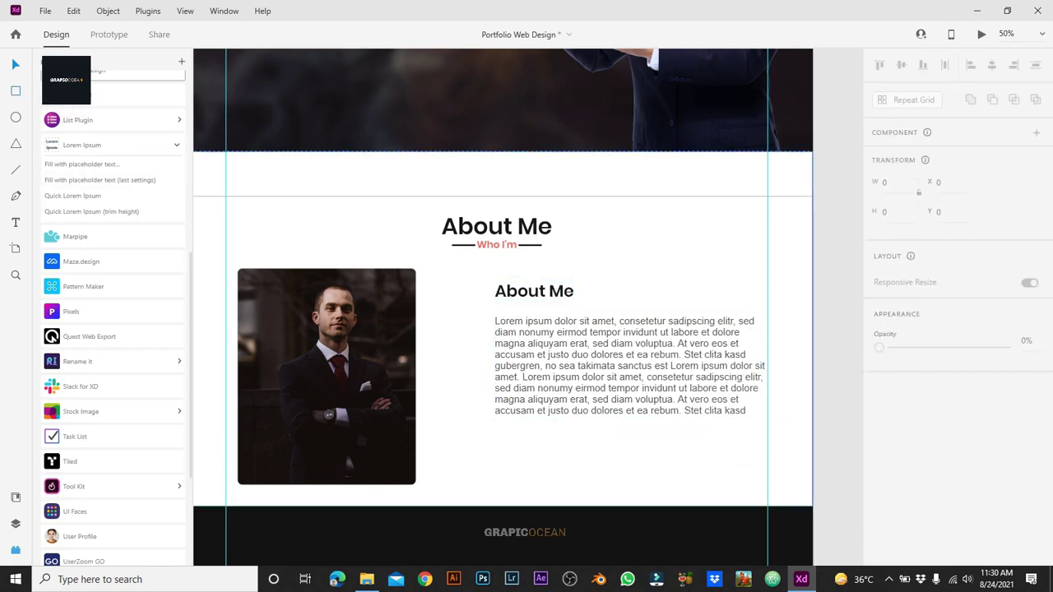
# Step: Draw a 352-wide button rectangle below the paragraph, fill it coral, and round its corners to 14
pyautogui.moveTo(496, 444); pyautogui.dragTo(595, 476)
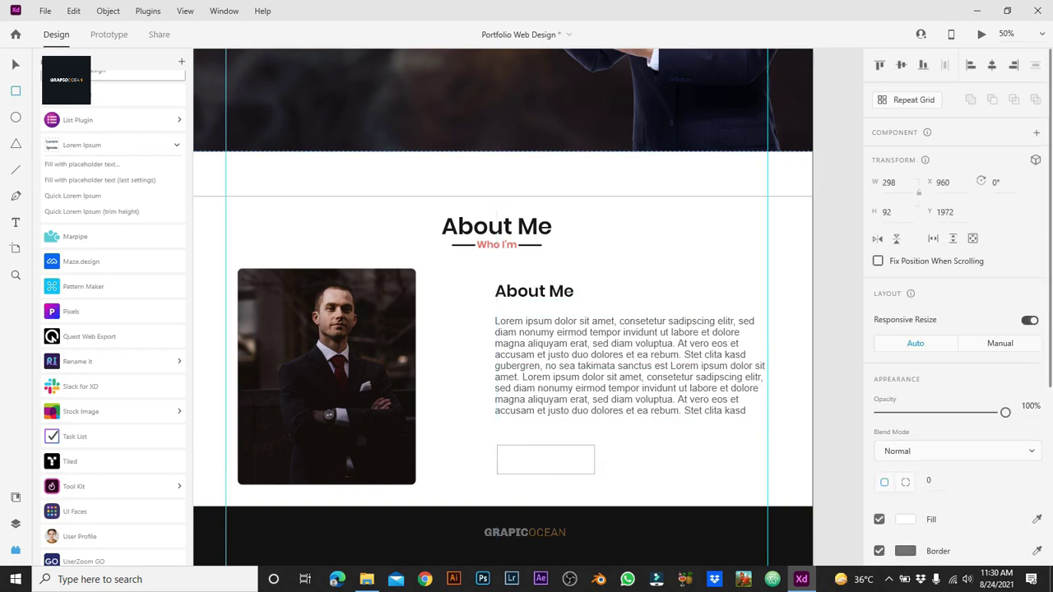
pyautogui.click(887, 182)
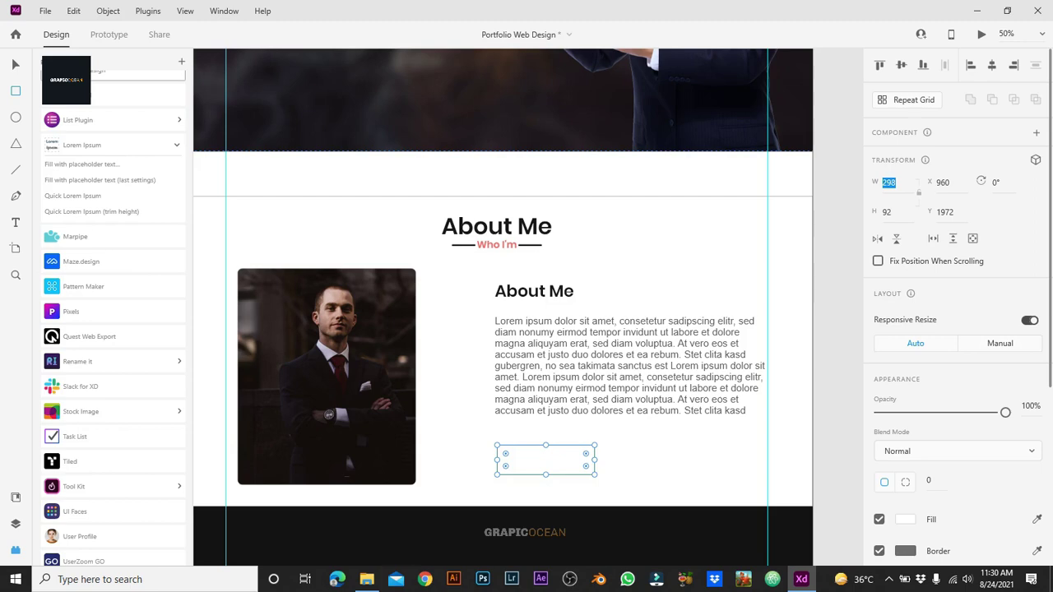
pyautogui.hotkey('alt', 'Tab')
pyautogui.hotkey('alt', 'Tab')
pyautogui.press('Escape')
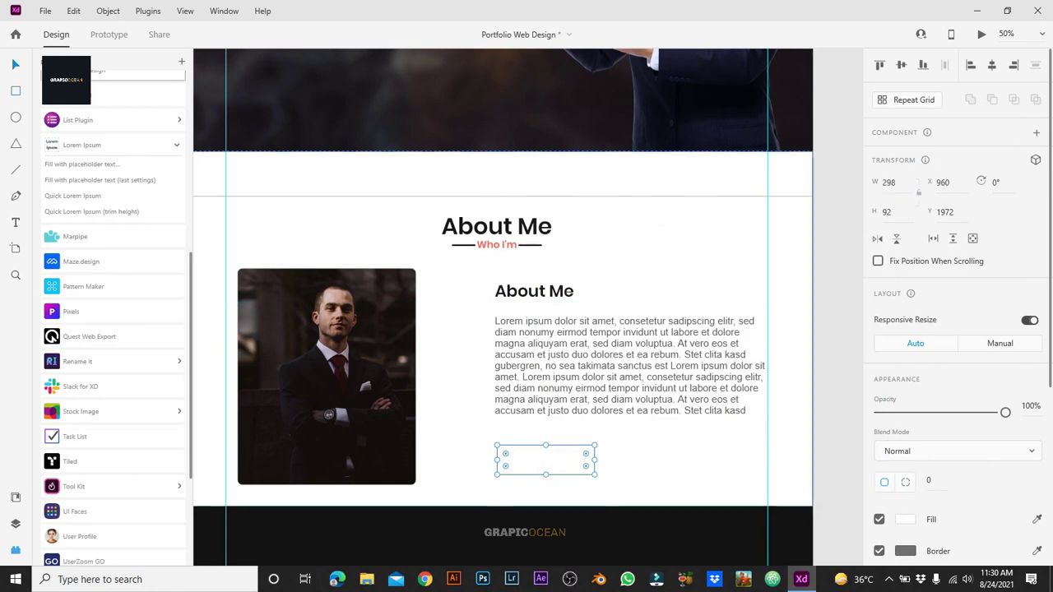
pyautogui.click(546, 460)
pyautogui.click(891, 181)
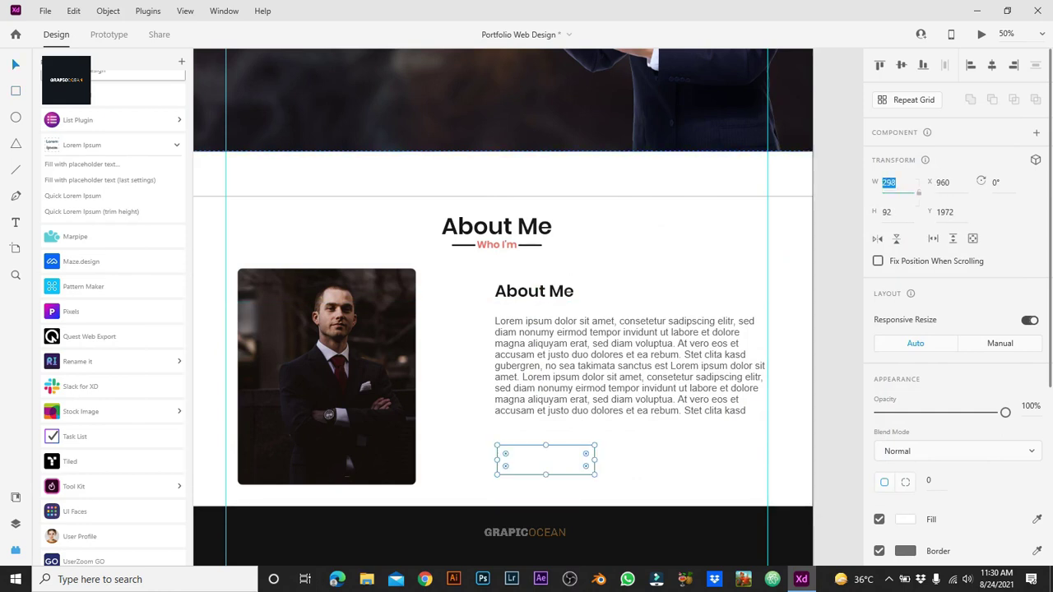
pyautogui.write('352')
pyautogui.press('Tab')
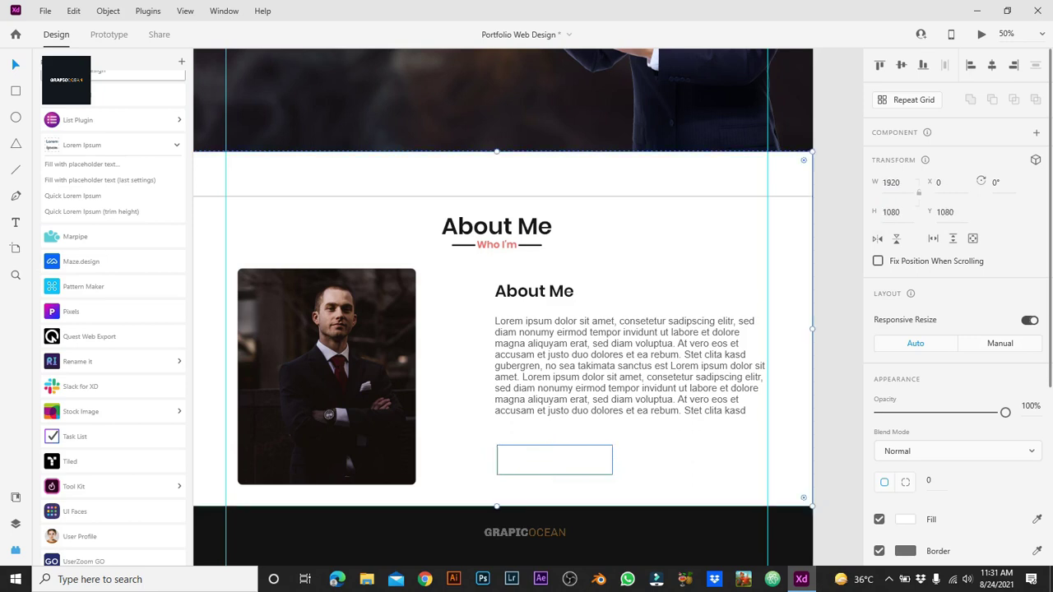
pyautogui.click(905, 520)
pyautogui.click(785, 544)
pyautogui.click(929, 480)
pyautogui.write('14')
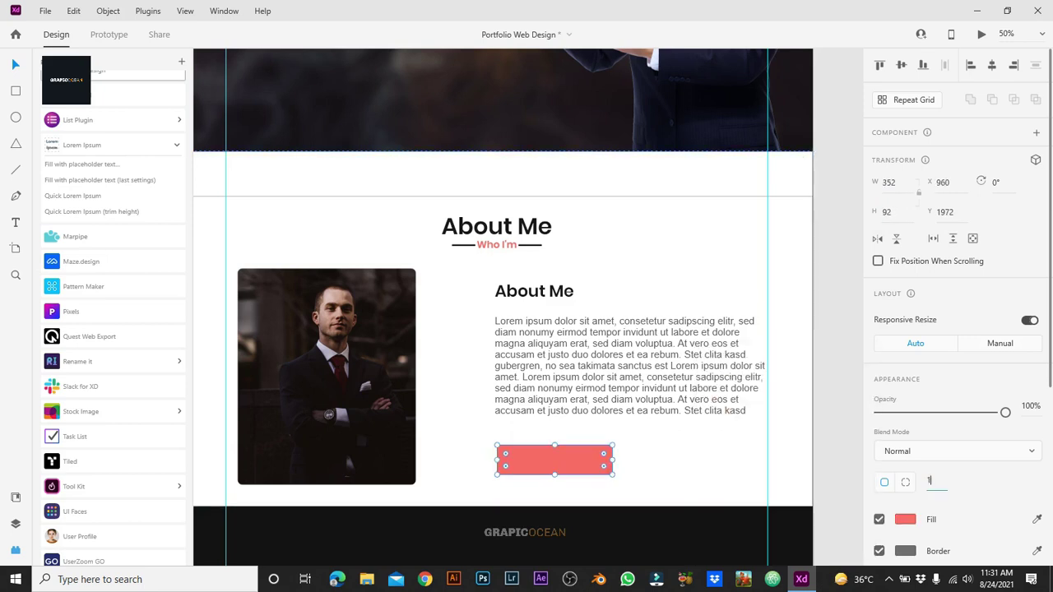
pyautogui.press('Return')
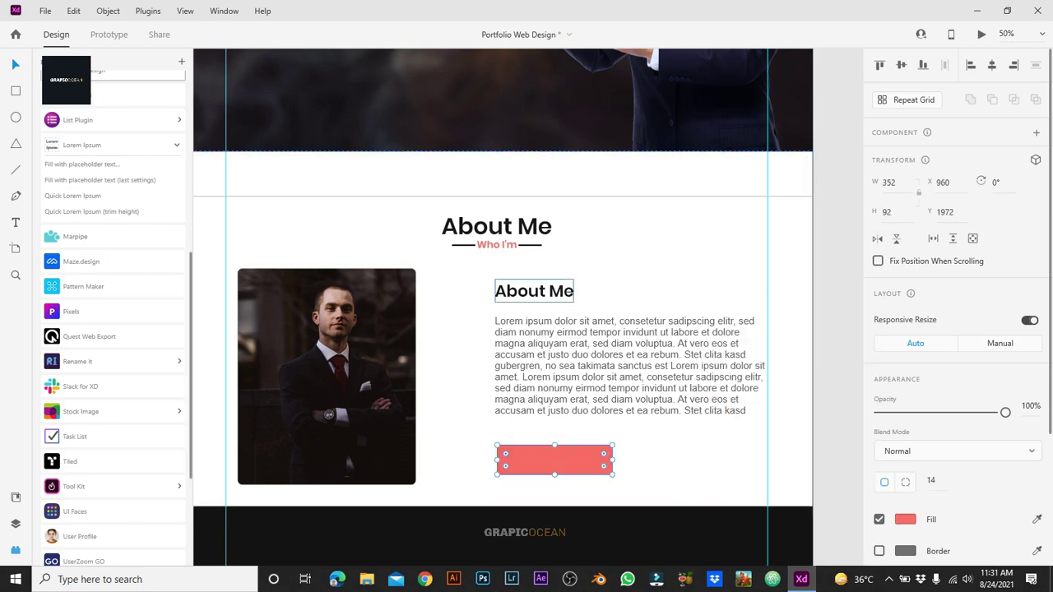
# Step: Copy the About Me subheading onto the button, bring it to the front, and retype it as 'Download CV'
pyautogui.click(534, 290)
pyautogui.moveTo(534, 291); pyautogui.dragTo(534, 464)
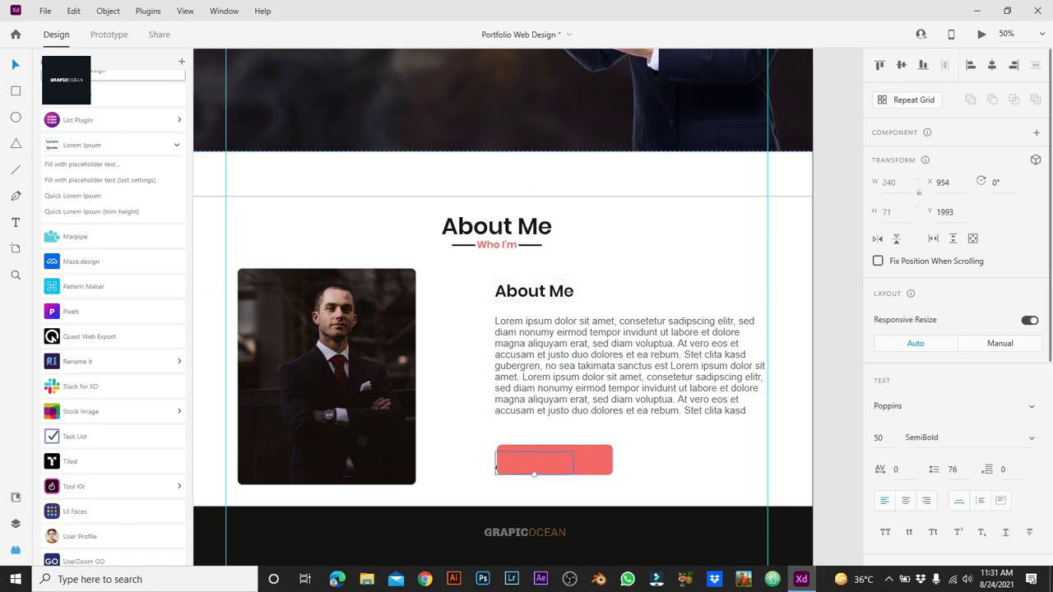
pyautogui.rightClick(530, 470)
pyautogui.click(568, 362)
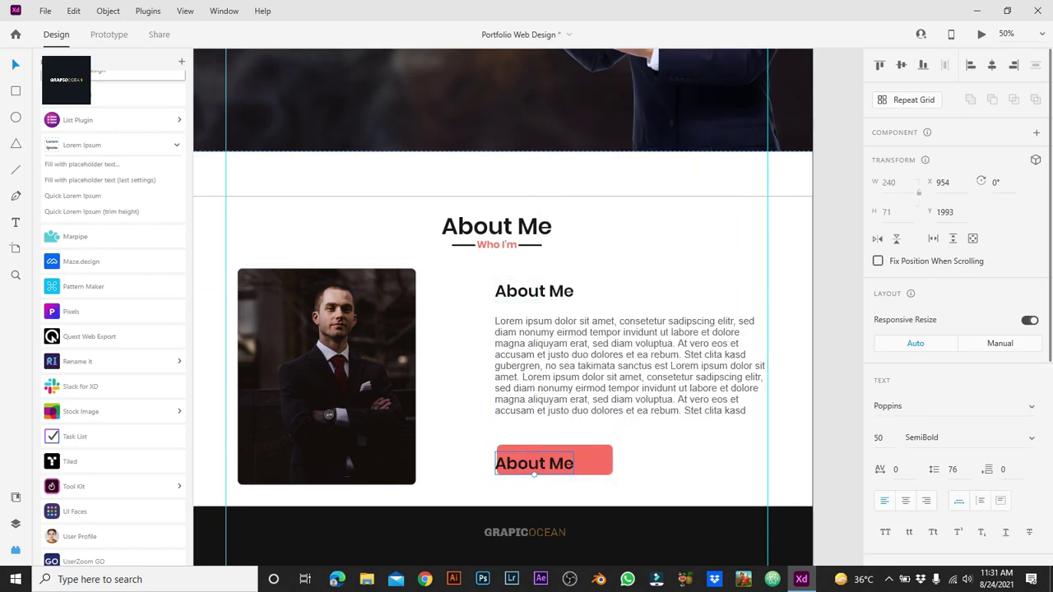
pyautogui.doubleClick(534, 463)
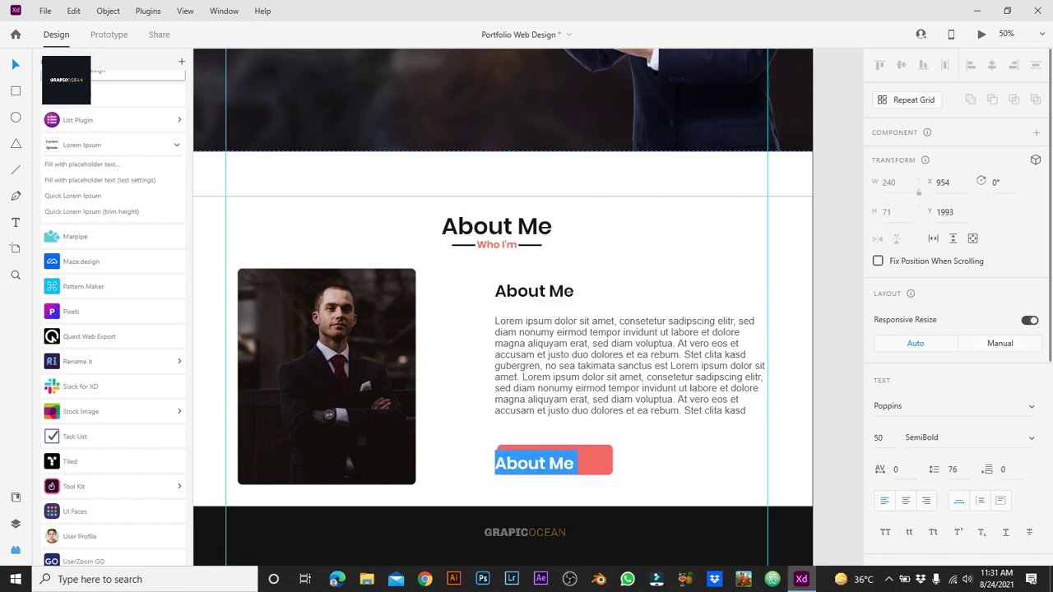
pyautogui.write('Download')
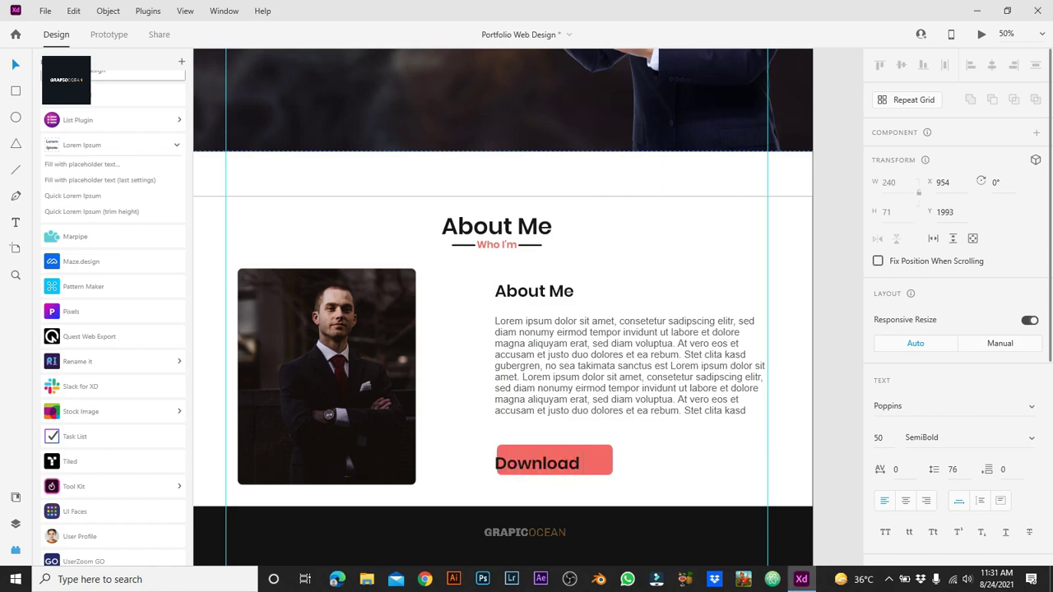
pyautogui.write(' CV')
pyautogui.press('Escape')
# Step: Make the 'Download CV' label 36pt white (#ffffff) and centre it on the button
pyautogui.click(879, 437)
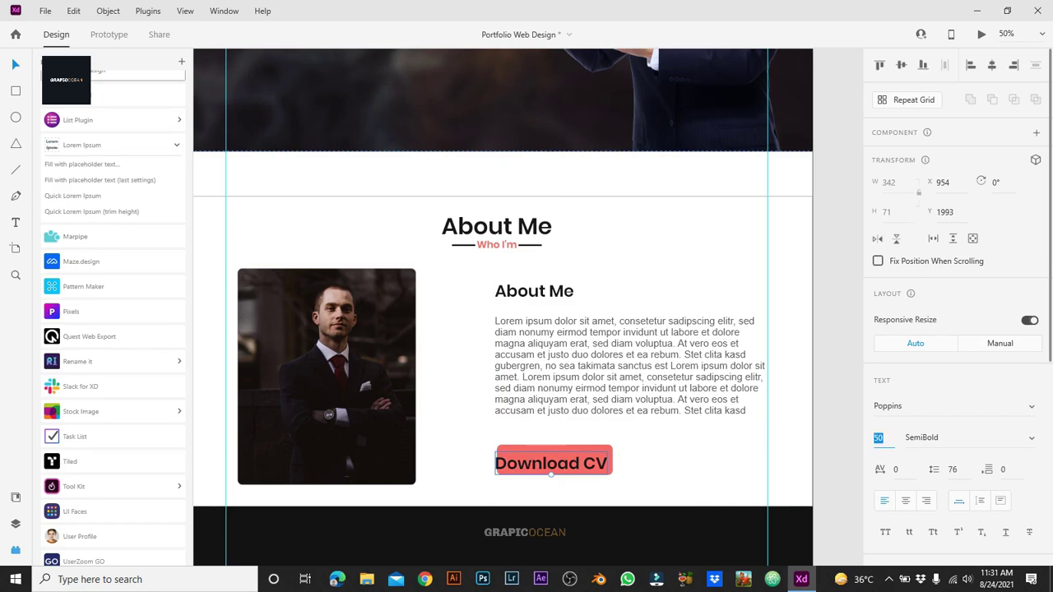
pyautogui.write('36')
pyautogui.press('Return')
pyautogui.scroll(-4, 958, 313)
pyautogui.click(905, 343)
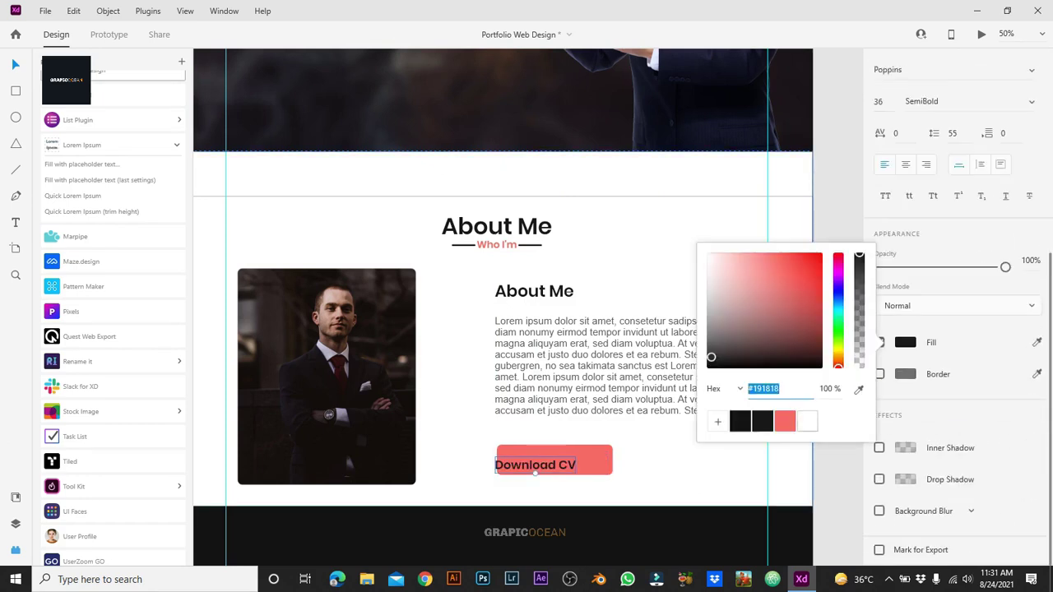
pyautogui.write('ffffff')
pyautogui.press('Return')
pyautogui.scroll(2, 955, 247)
pyautogui.press('Escape')
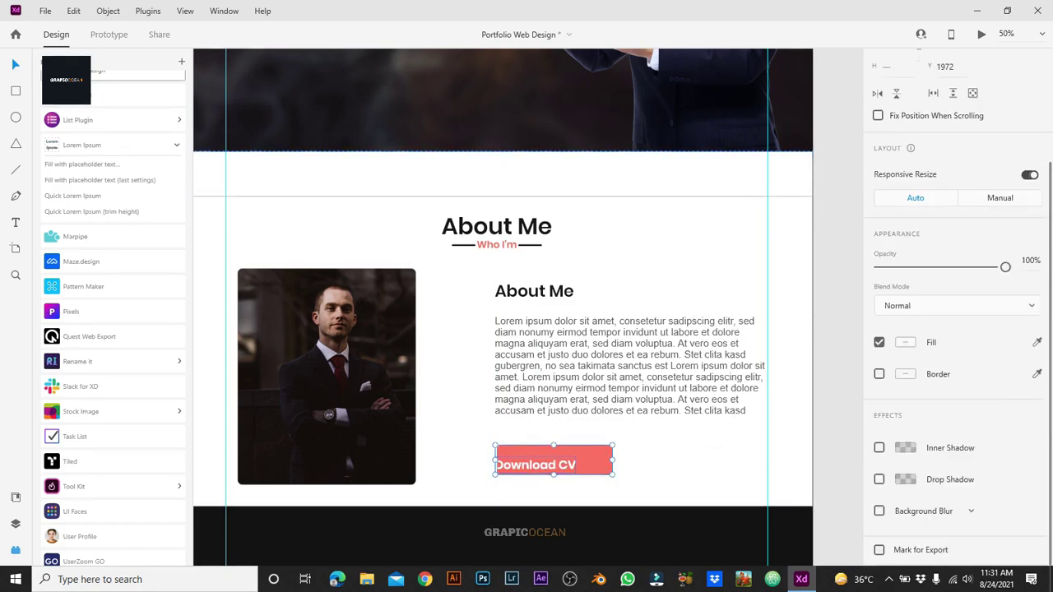
pyautogui.hotkey('shift', 'c')
pyautogui.hotkey('shift', 'm')
pyautogui.press('Escape')
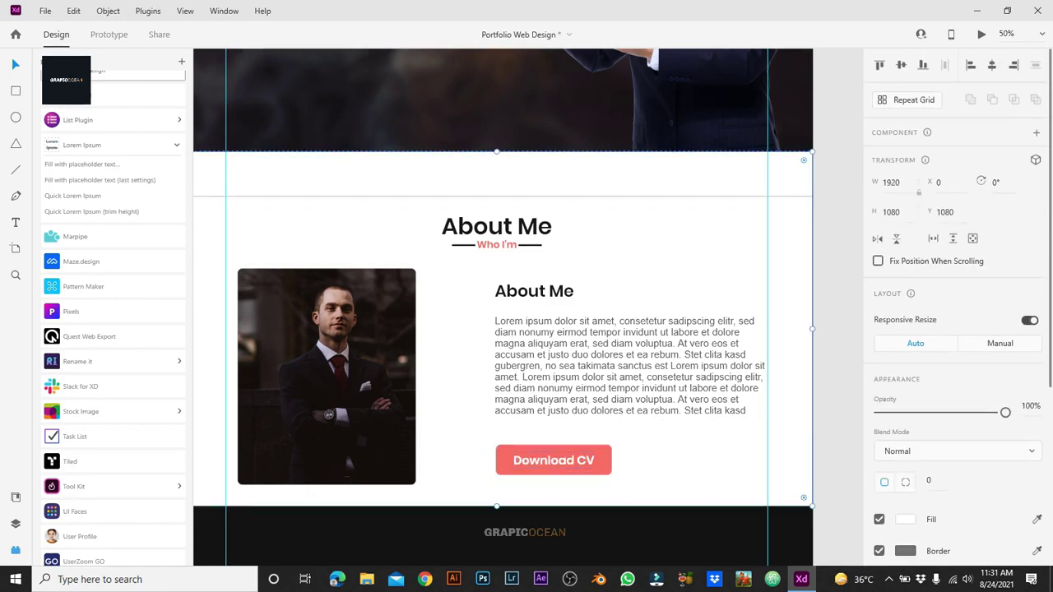
pyautogui.click(554, 460)
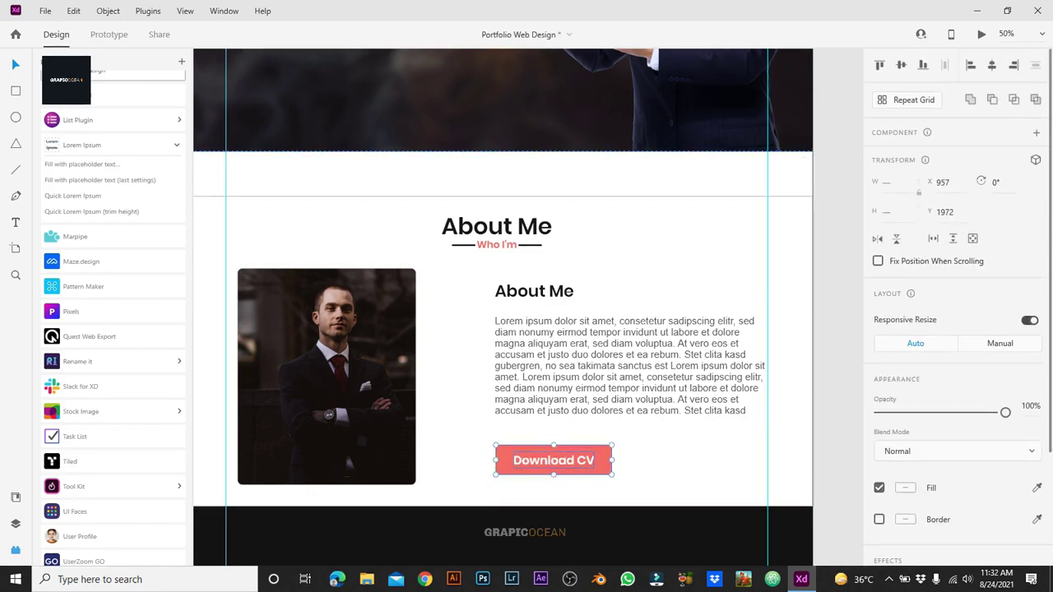
# Step: Make the Download CV button a component with a Hover state, turning the hover label coral
pyautogui.hotkey('ctrl', 'k')
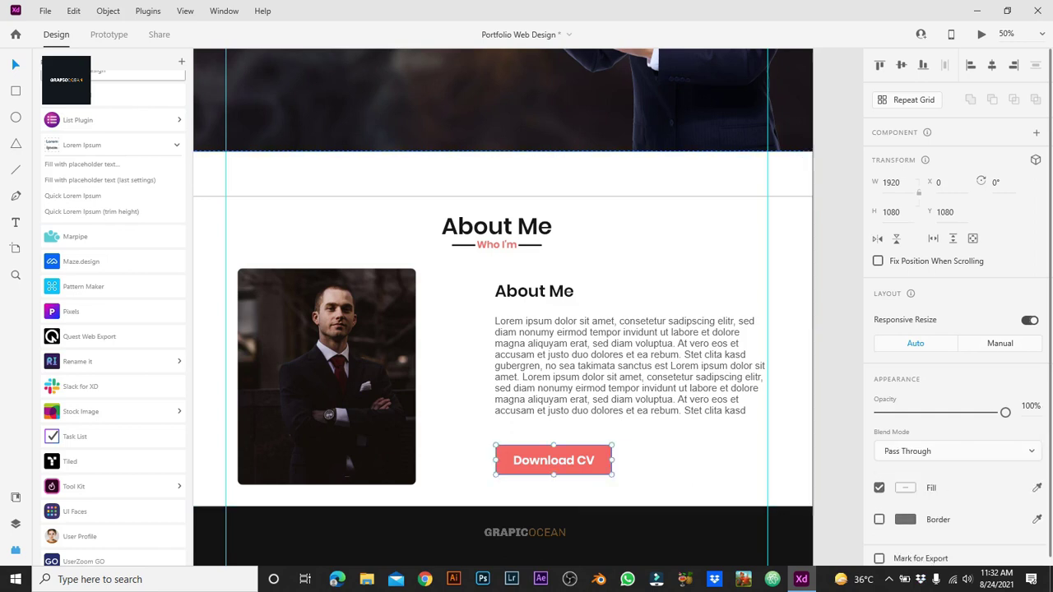
pyautogui.click(1034, 156)
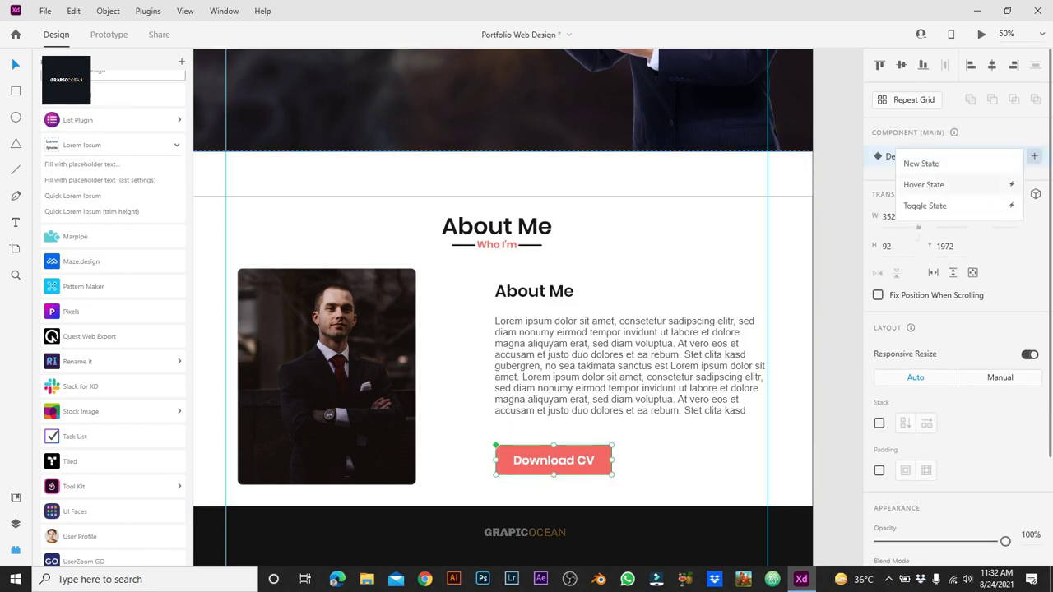
pyautogui.click(922, 184)
pyautogui.press('Return')
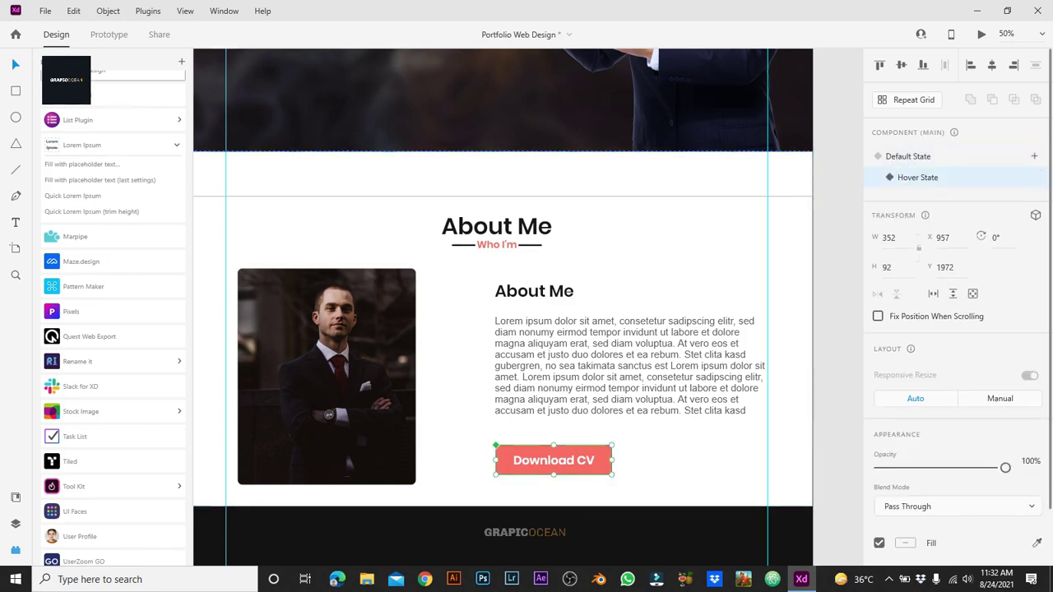
pyautogui.scroll(-1, 503, 278)
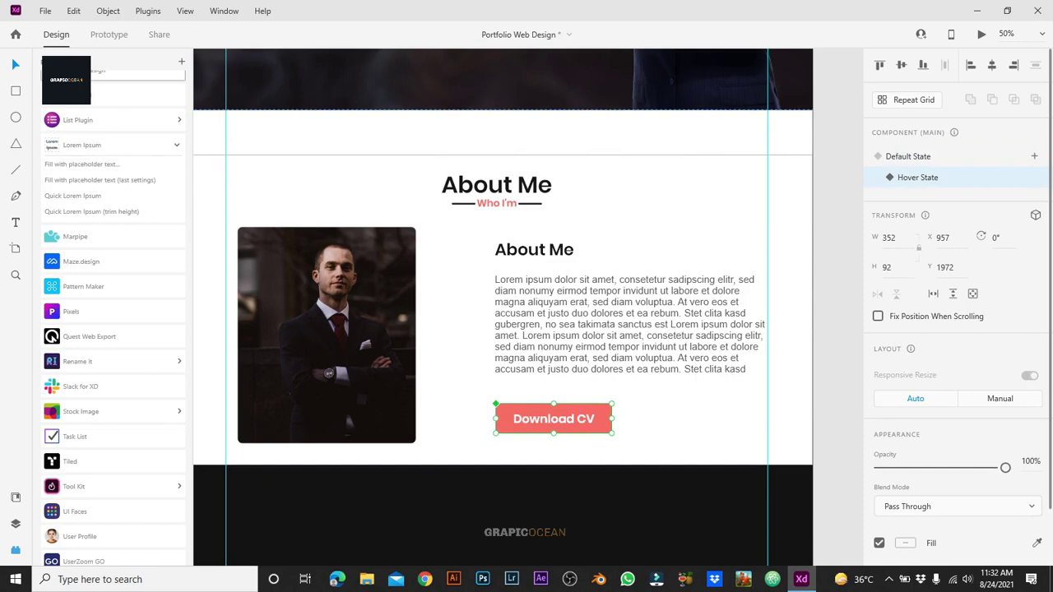
pyautogui.doubleClick(553, 421)
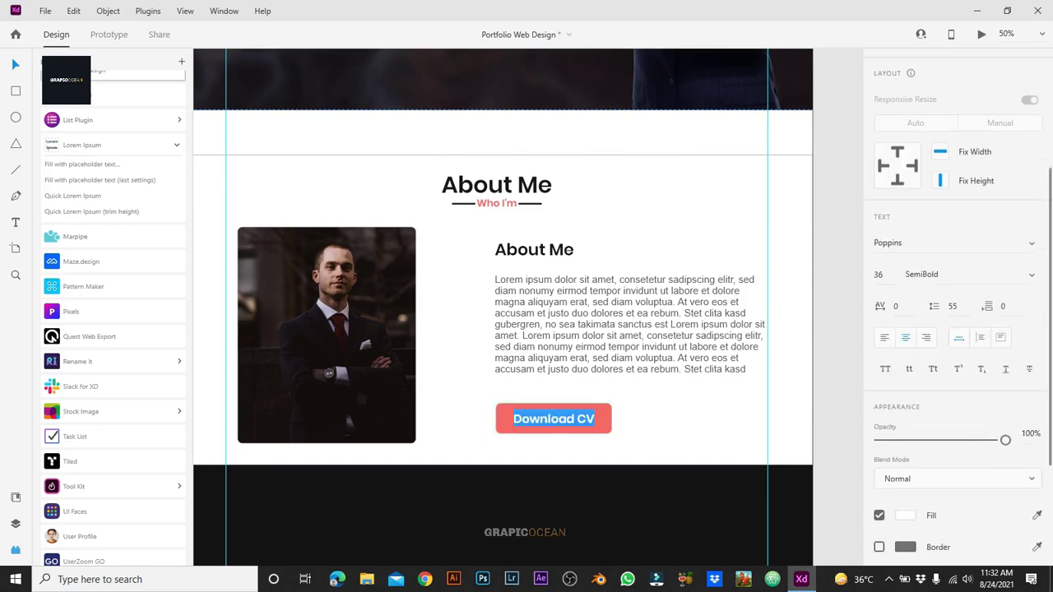
pyautogui.click(905, 515)
pyautogui.click(783, 543)
pyautogui.press('Escape')
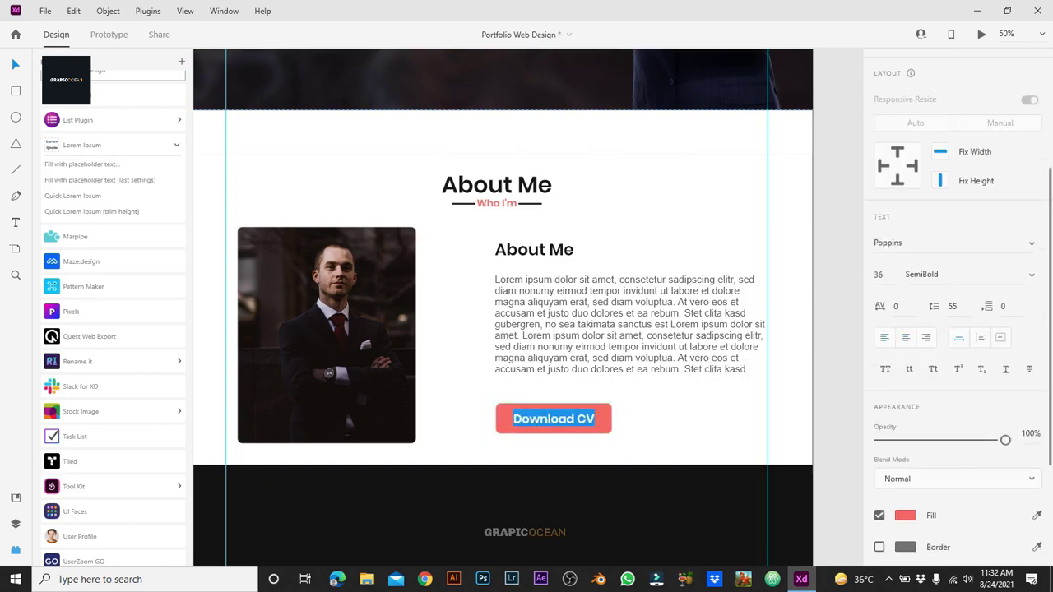
pyautogui.press('BackSpace')
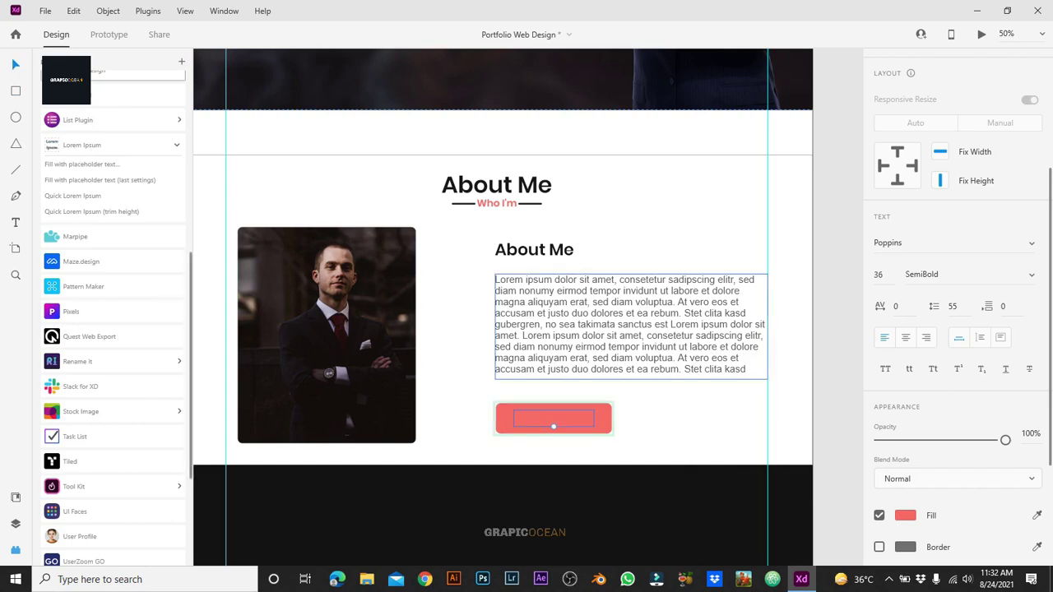
# Step: In the hover state, remove the button rectangle's fill and give it a coral border
pyautogui.click(555, 425)
pyautogui.click(879, 342)
pyautogui.click(879, 374)
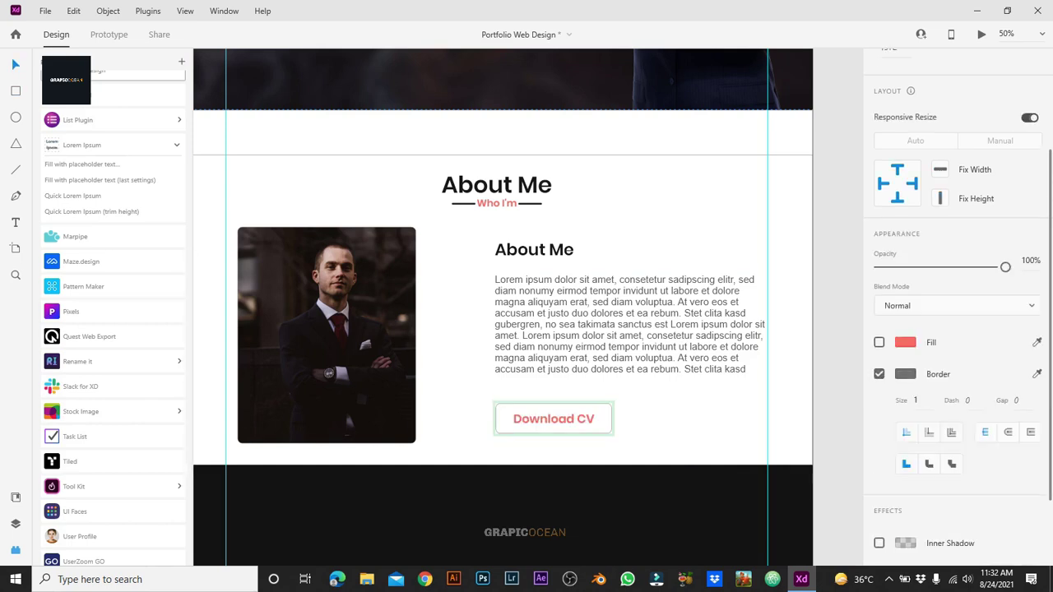
pyautogui.click(905, 373)
pyautogui.click(783, 450)
pyautogui.press('Escape')
pyautogui.click(498, 404)
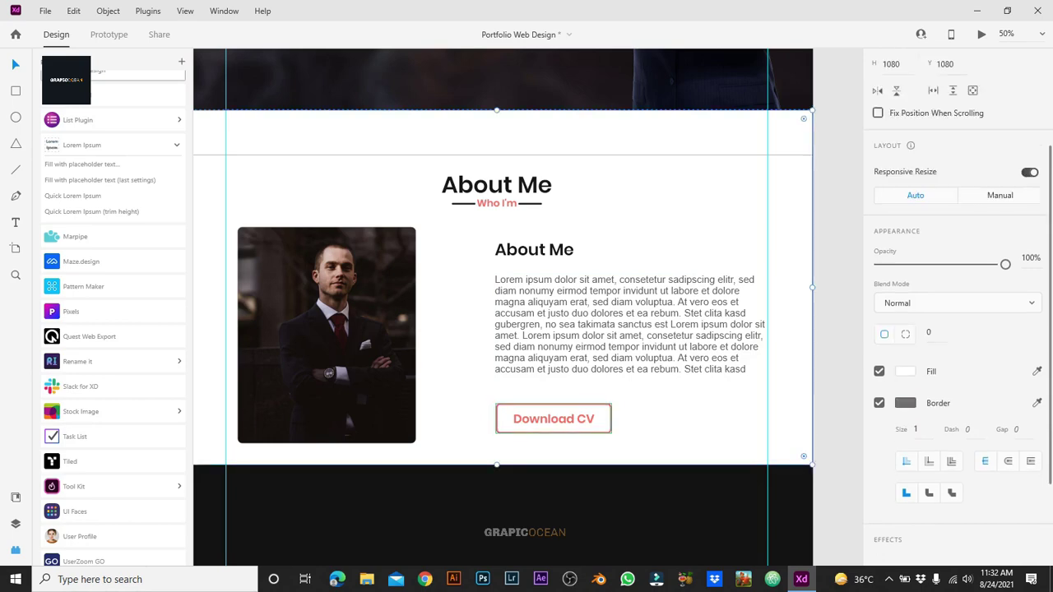
pyautogui.hotkey('ctrl', 'z')
pyautogui.hotkey('ctrl', 'z')
pyautogui.hotkey('ctrl', 'z')
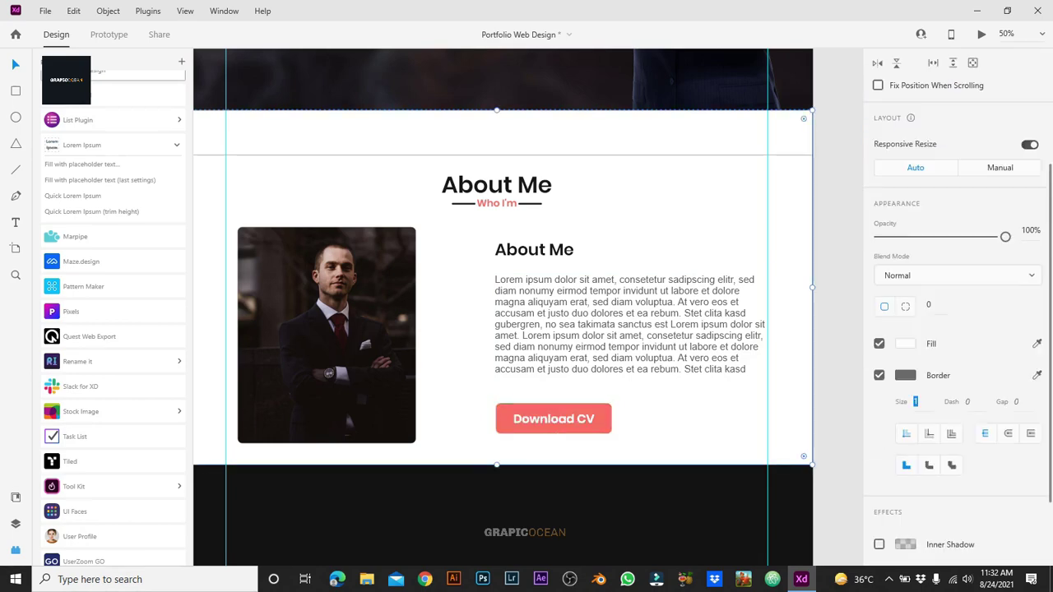
pyautogui.scroll(3, 503, 307)
pyautogui.click(272, 191)
# Step: Turn the Hire me button into a component and add a Hover state
pyautogui.doubleClick(272, 191)
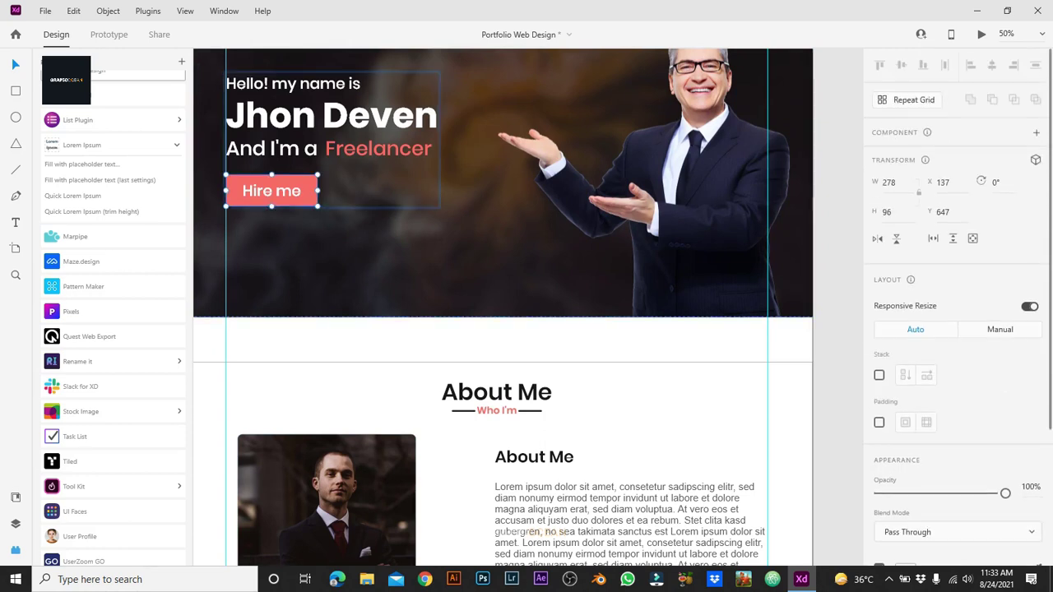
pyautogui.press('Escape')
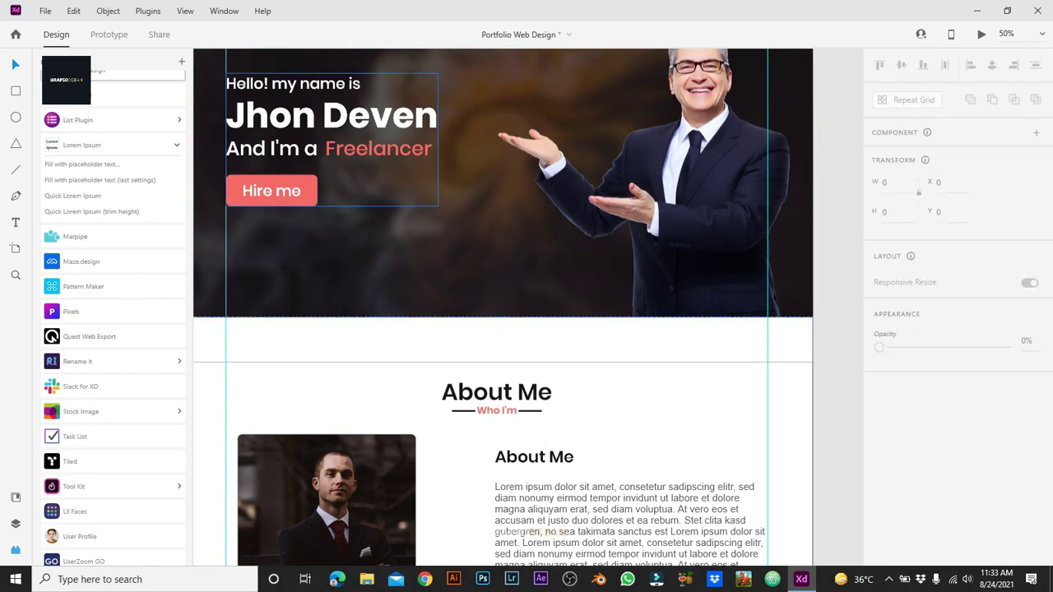
pyautogui.hotkey('ctrl', 'z')
pyautogui.hotkey('ctrl', 'z')
pyautogui.hotkey('ctrl', 'z')
pyautogui.hotkey('ctrl', 'z')
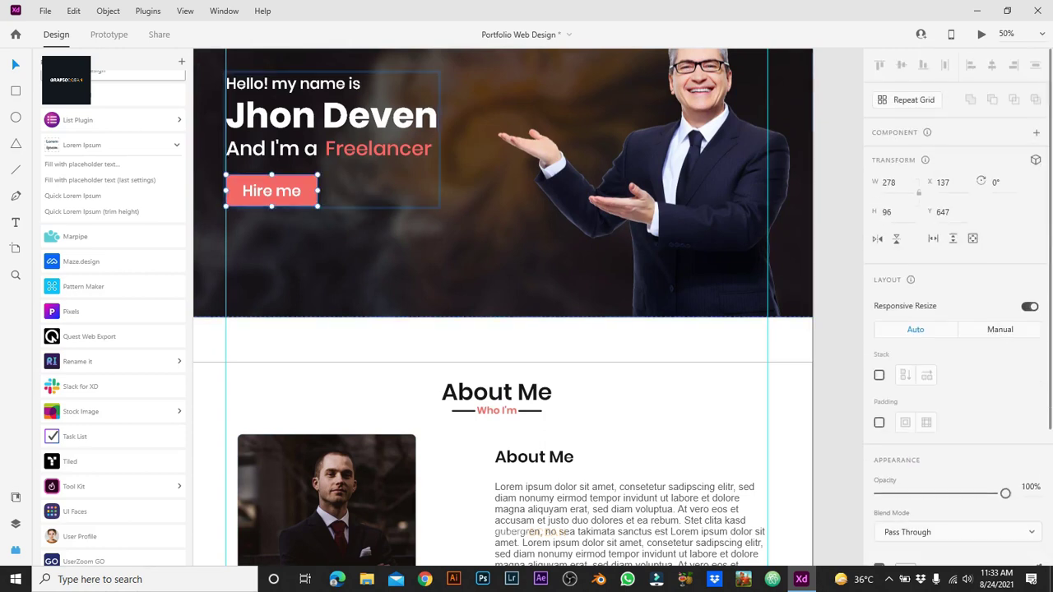
pyautogui.hotkey('ctrl', 'k')
pyautogui.click(1036, 156)
pyautogui.click(929, 183)
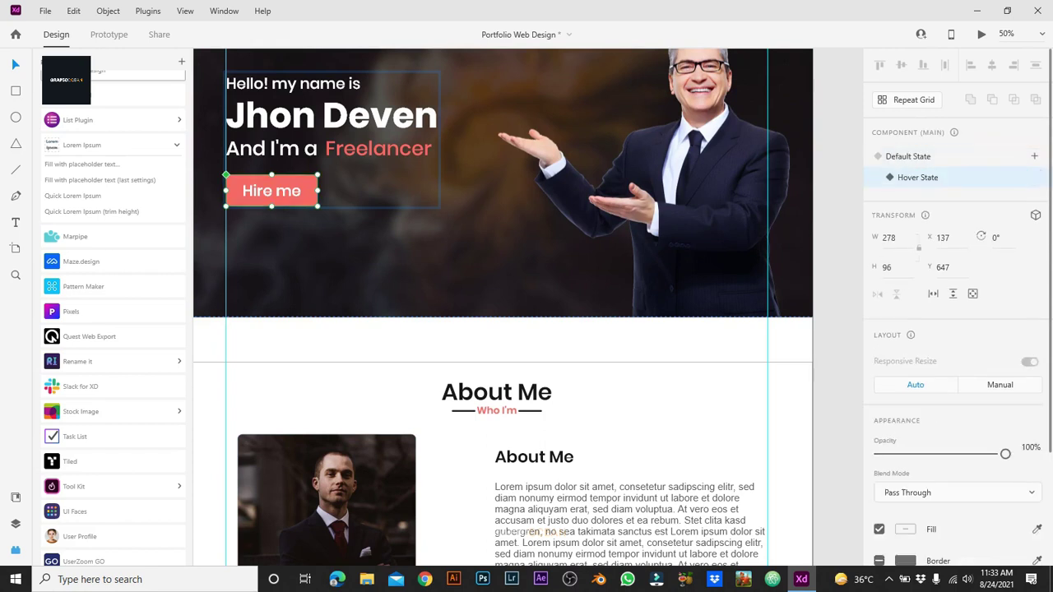
# Step: In the hover state, make the Hire me text coral, remove the fill, and add a coral border
pyautogui.scroll(-4, 959, 313)
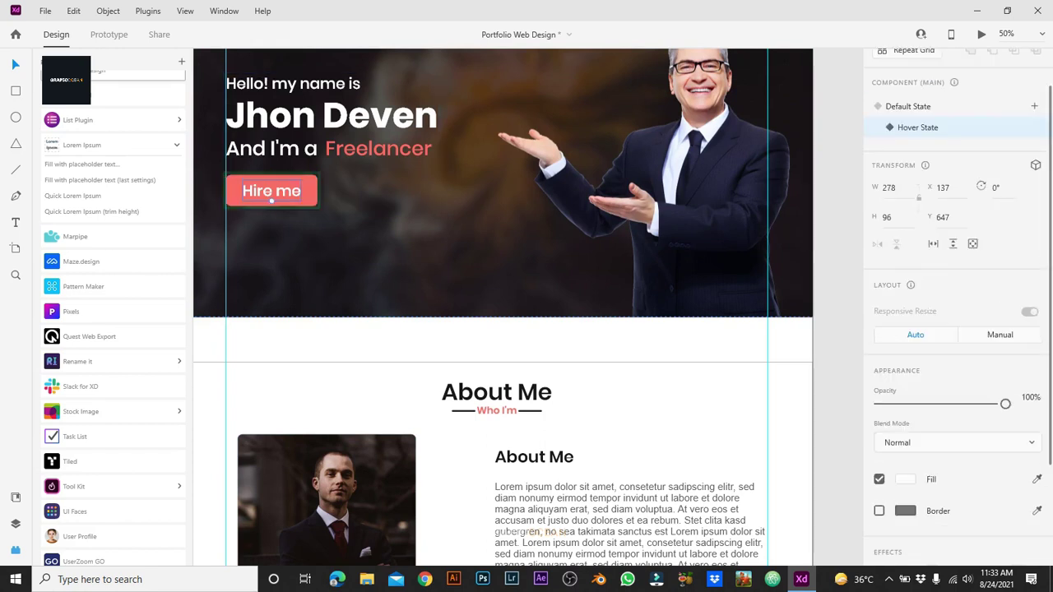
pyautogui.doubleClick(272, 191)
pyautogui.click(906, 342)
pyautogui.click(785, 419)
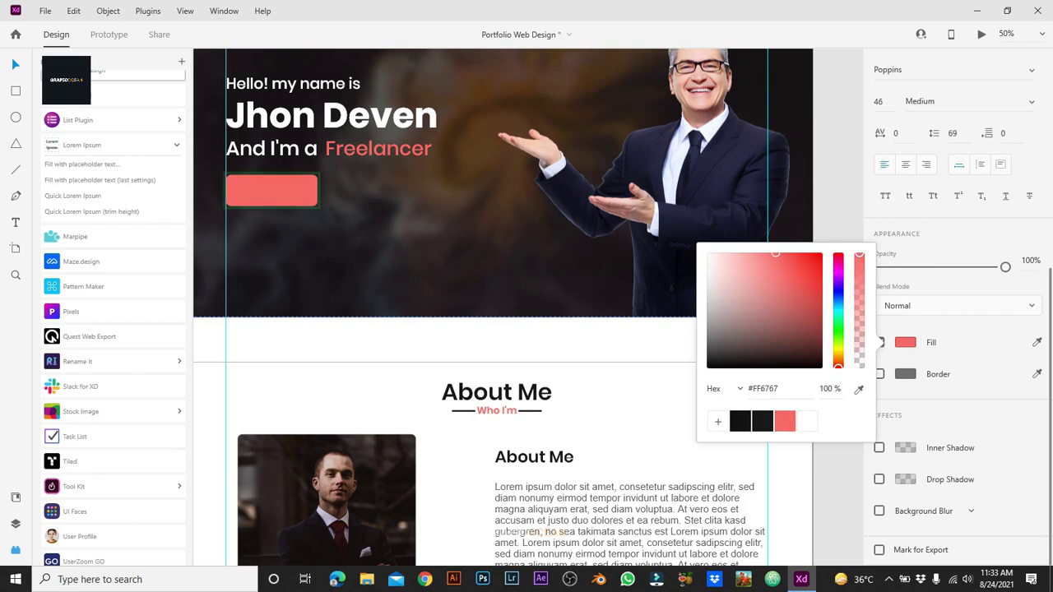
pyautogui.press('Escape')
pyautogui.click(304, 199)
pyautogui.scroll(2, 959, 313)
pyautogui.click(879, 342)
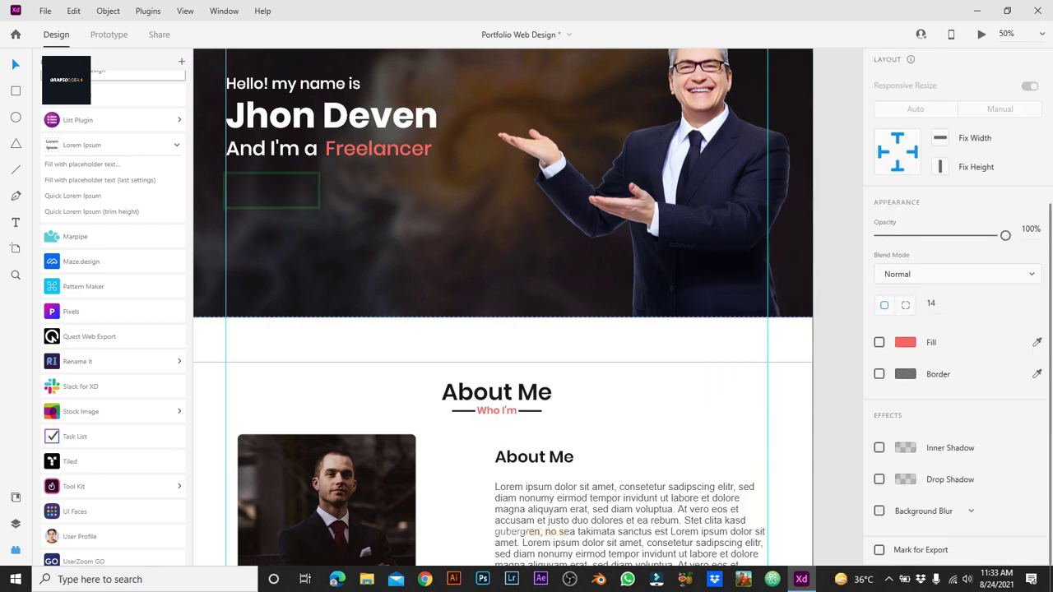
pyautogui.click(905, 374)
pyautogui.click(785, 451)
pyautogui.press('Escape')
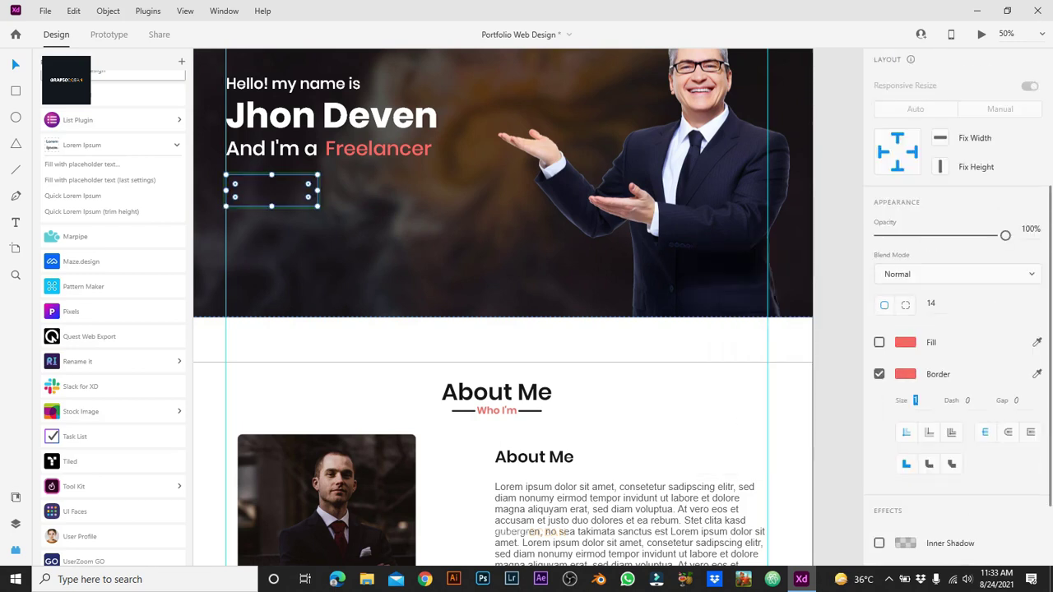
# Step: Retype the hover label as 'Hire me' and reselect the hero section
pyautogui.doubleClick(271, 196)
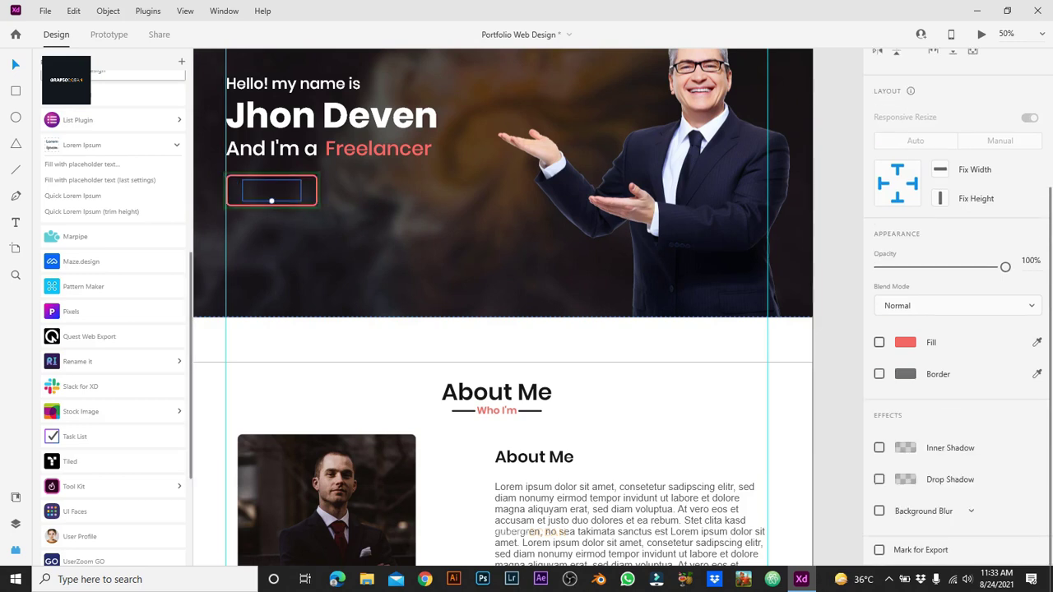
pyautogui.write('Hire me')
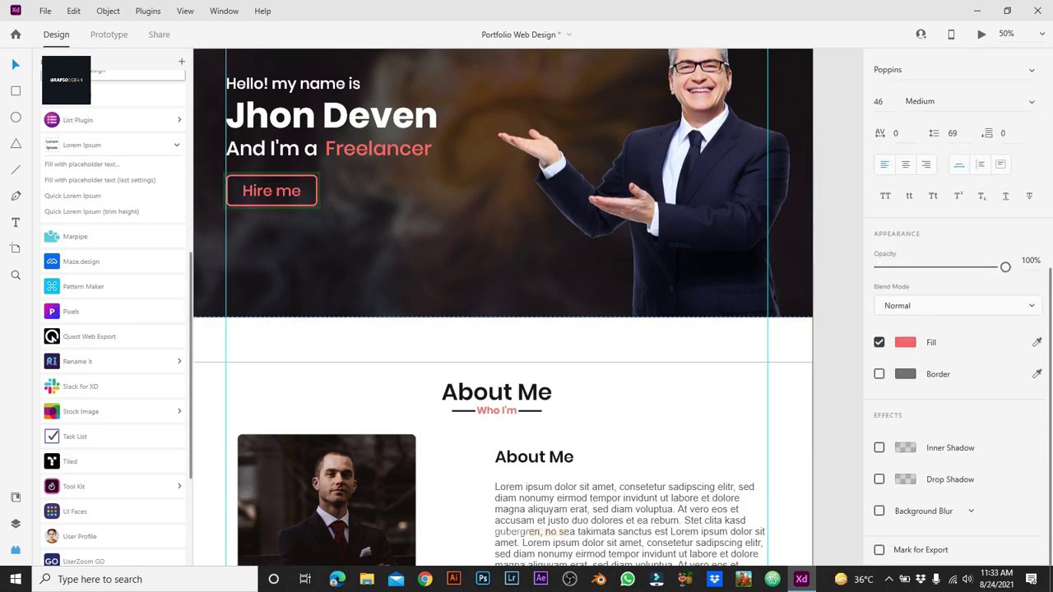
pyautogui.press('Escape')
pyautogui.click(272, 200)
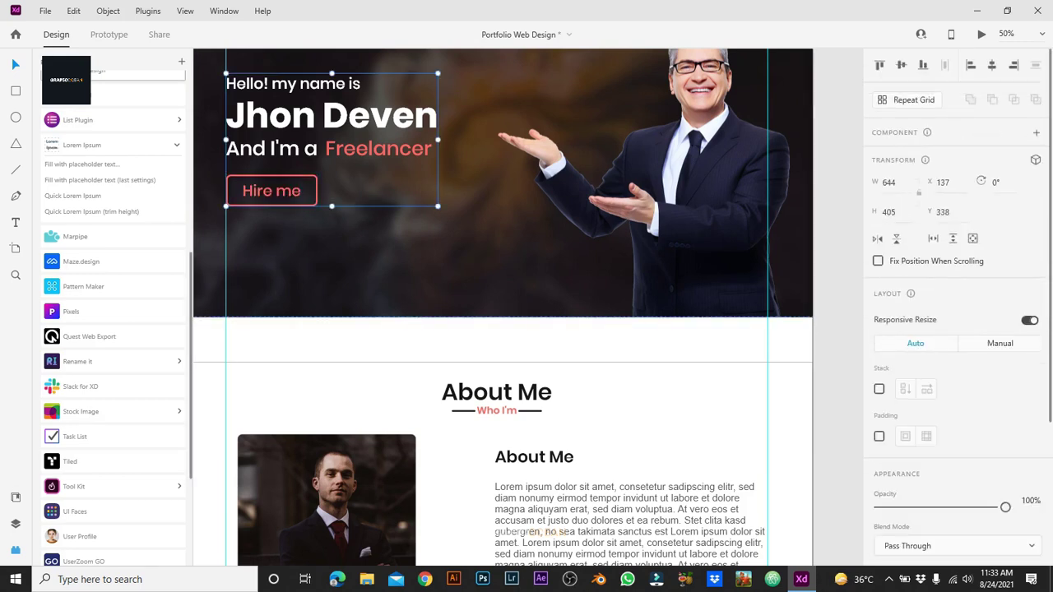
pyautogui.doubleClick(271, 193)
pyautogui.press('Escape')
# Step: Preview the page to test both button hover states, then close the preview
pyautogui.scroll(1, 503, 307)
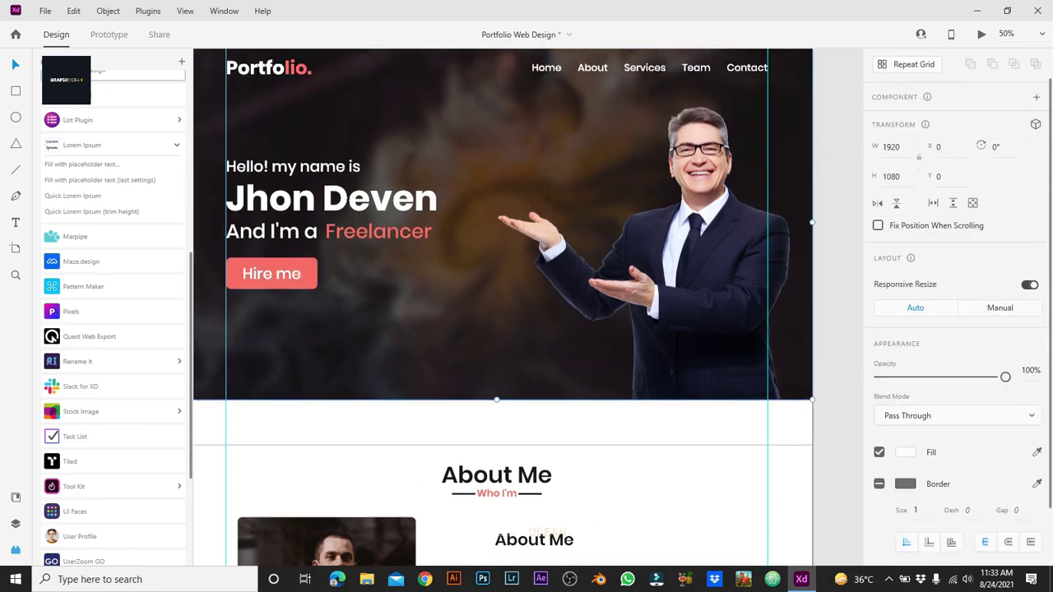
pyautogui.hotkey('ctrl', 'Return')
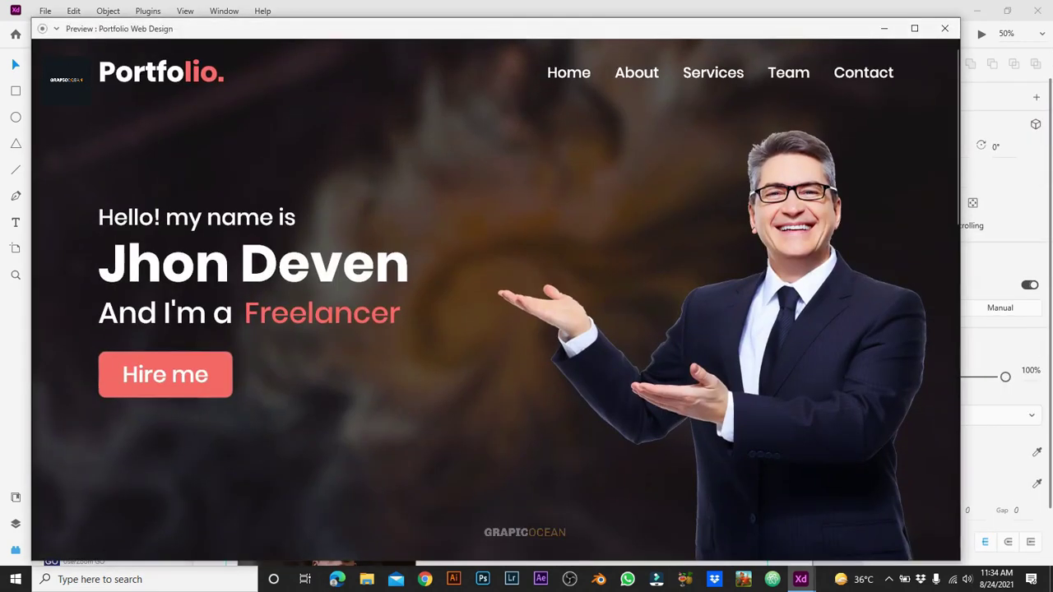
pyautogui.scroll(-15, 497, 272)
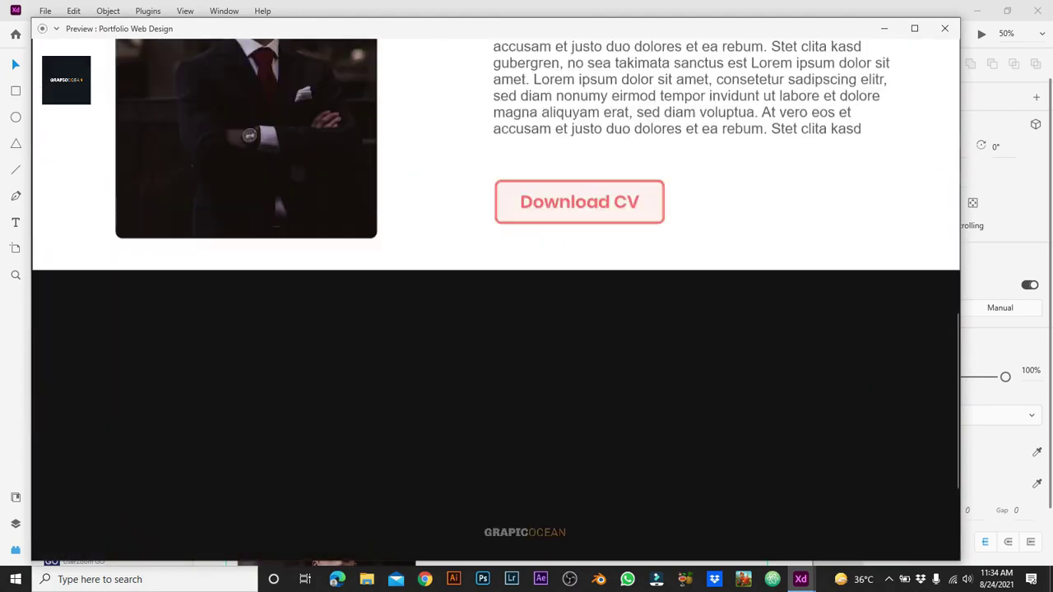
pyautogui.click(945, 28)
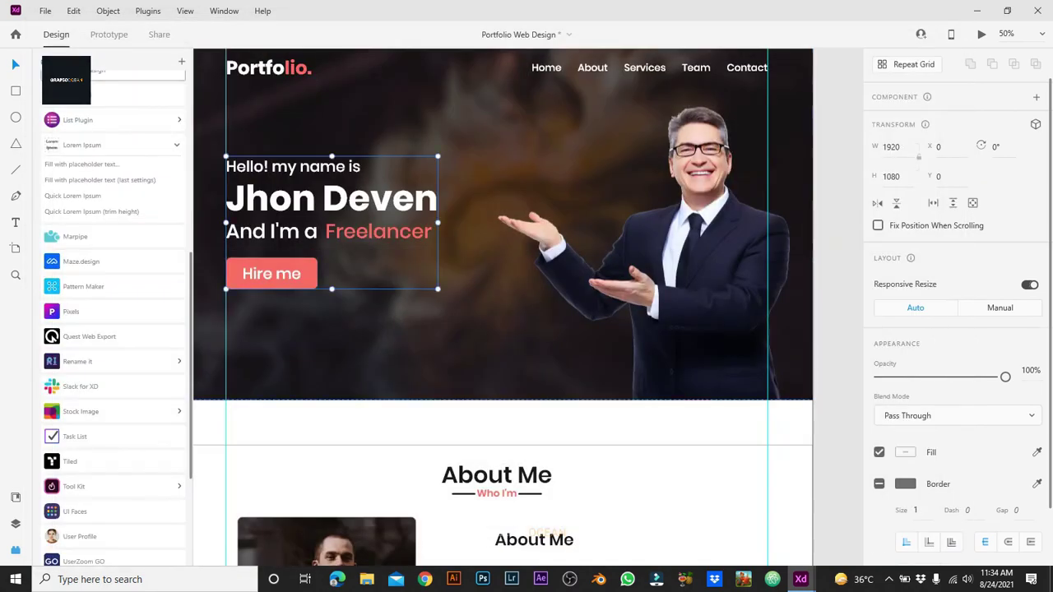
pyautogui.doubleClick(272, 274)
# Step: In Assets, rename Component 1 to 'Download Cv', then return to the Layers list
pyautogui.doubleClick(271, 274)
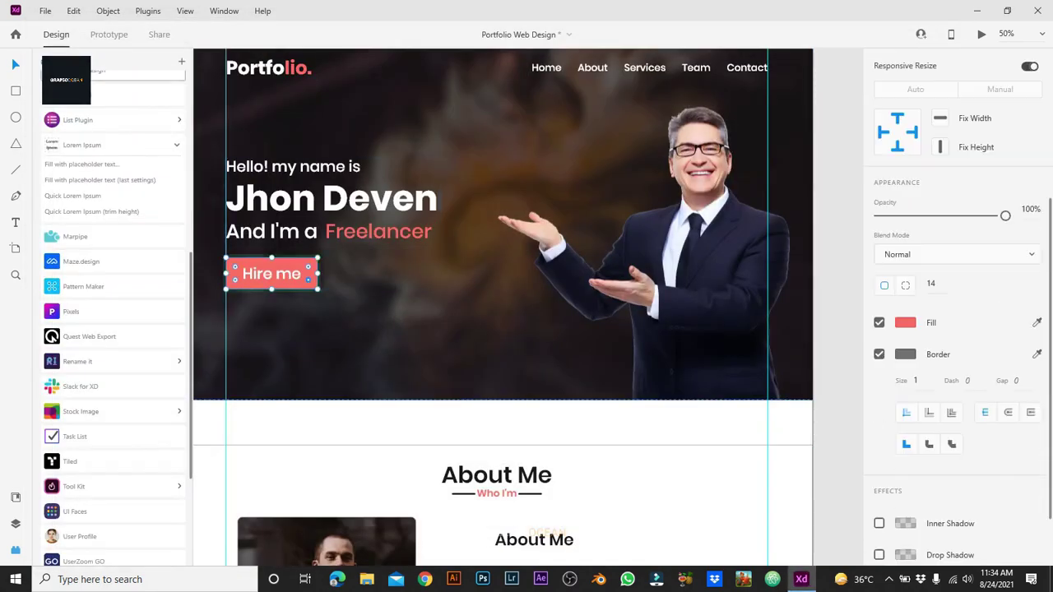
pyautogui.press('Escape')
pyautogui.scroll(-5, 503, 307)
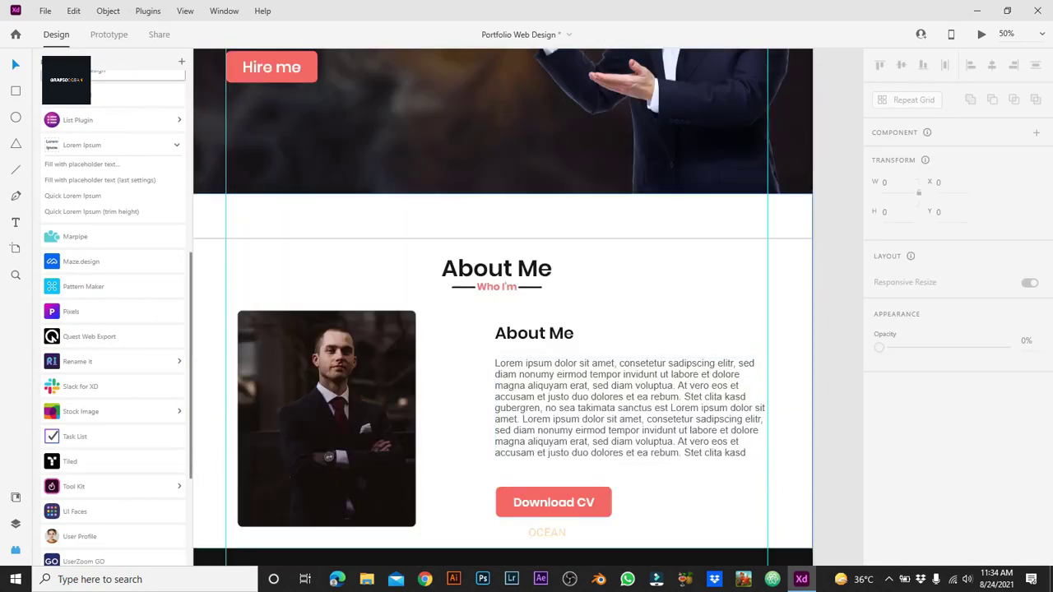
pyautogui.click(502, 307)
pyautogui.hotkey('ctrl', 'shift', 'y')
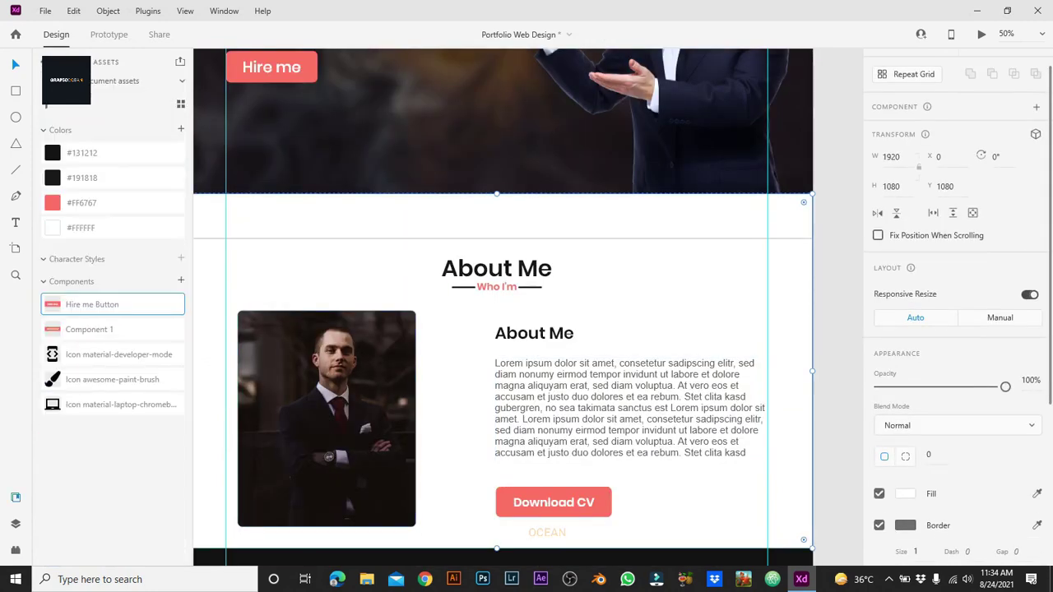
pyautogui.click(92, 304)
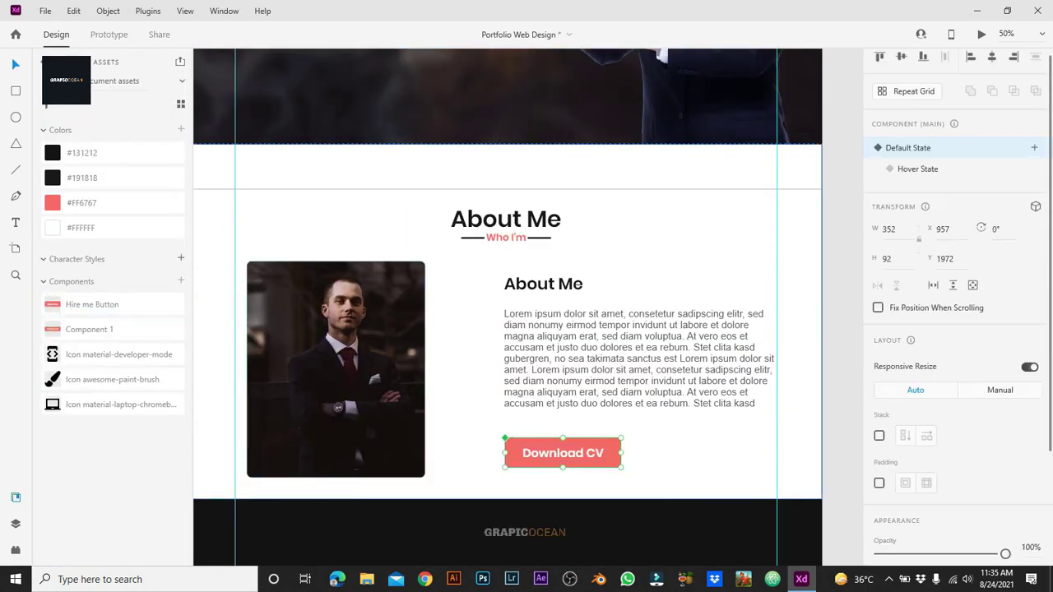
pyautogui.doubleClick(89, 329)
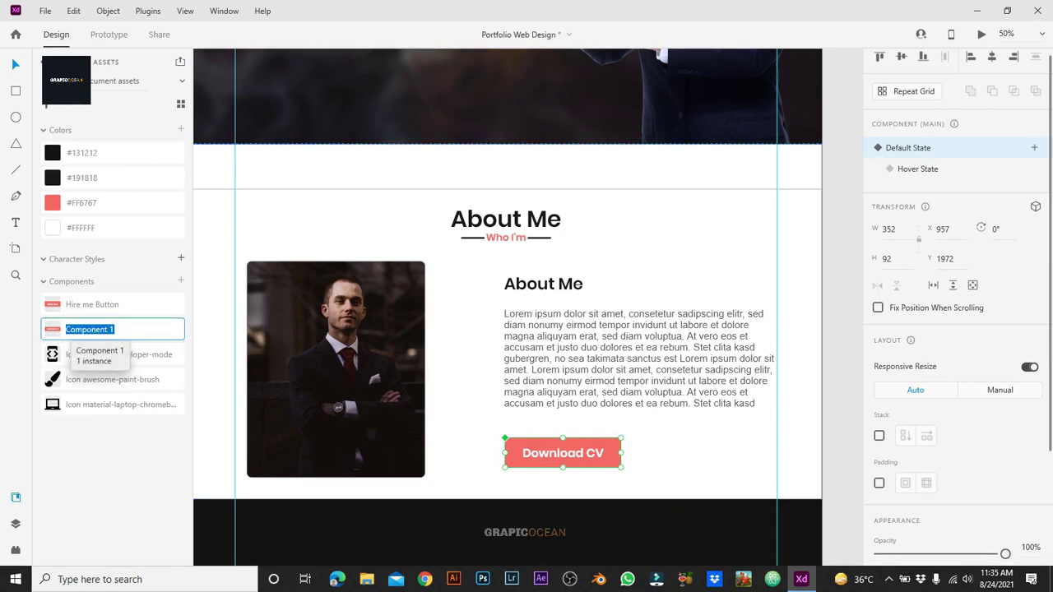
pyautogui.write('Download Cv')
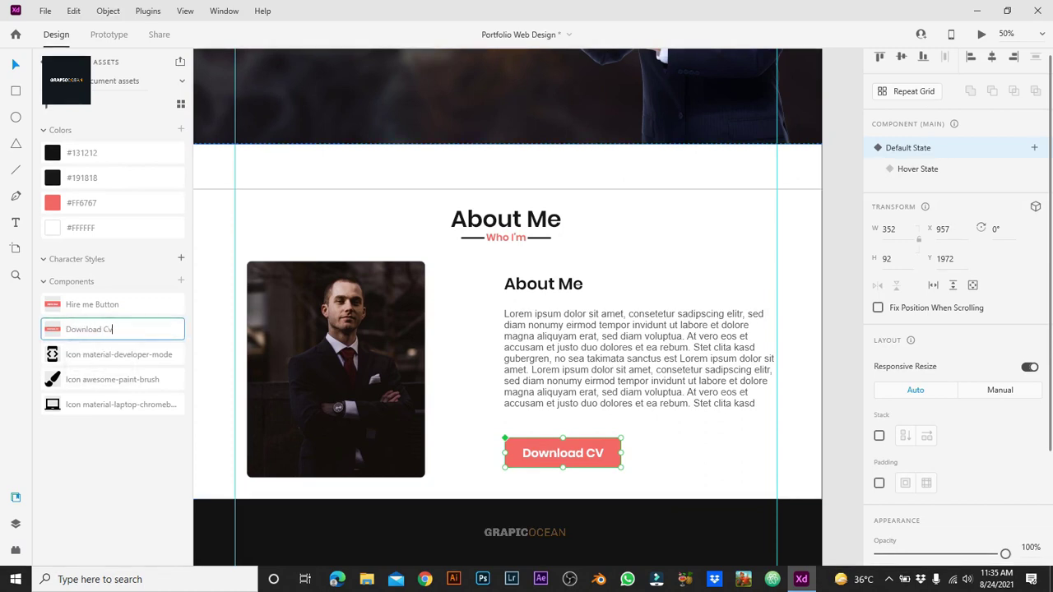
pyautogui.hotkey('ctrl', 'y')
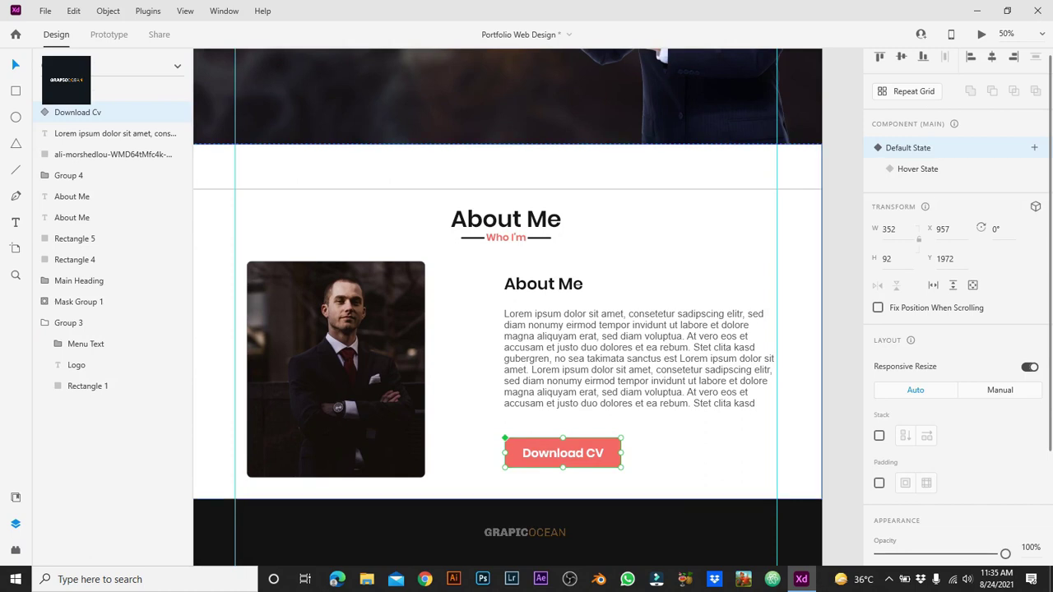
# Step: Duplicate the About Me section's background rectangles and heading below the section
pyautogui.click(74, 259)
pyautogui.hotkey('ctrl', '-')
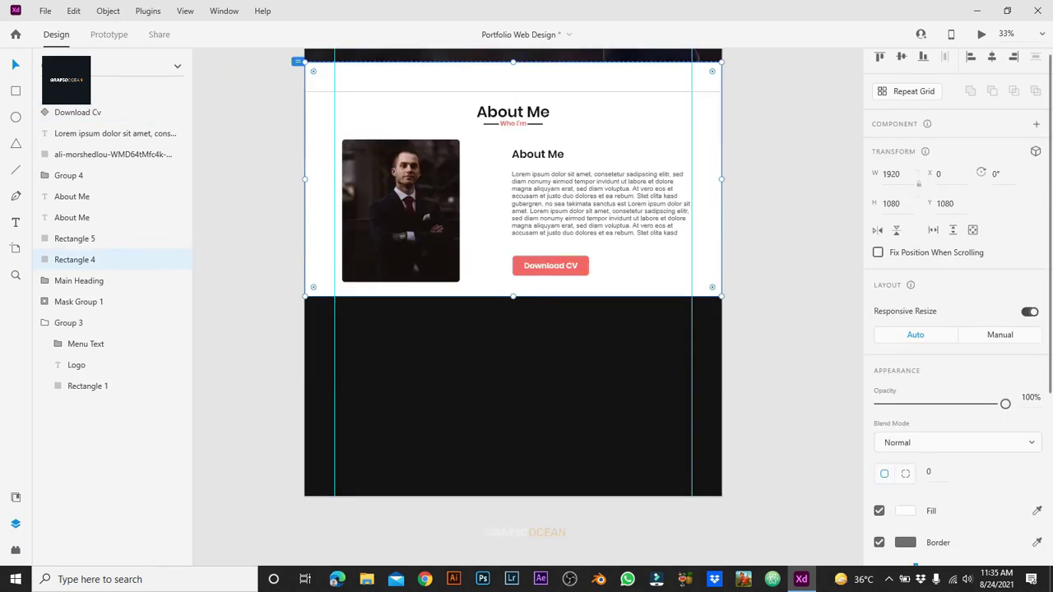
pyautogui.keyDown('shift'); pyautogui.click(74, 239); pyautogui.keyUp('shift')
pyautogui.keyDown('shift'); pyautogui.click(71, 218); pyautogui.keyUp('shift')
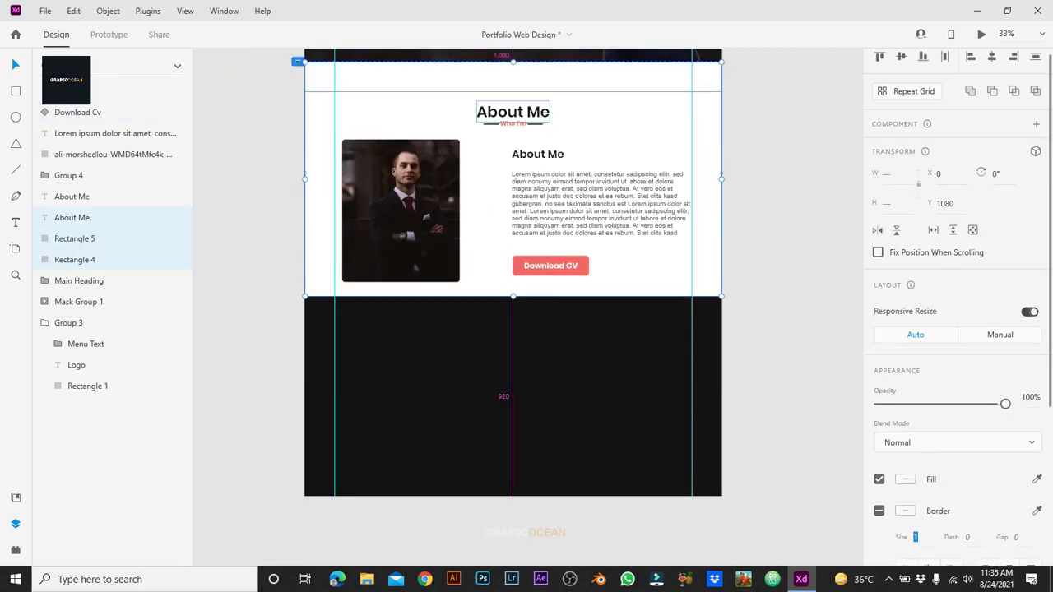
pyautogui.hotkey('ctrl', 'd')
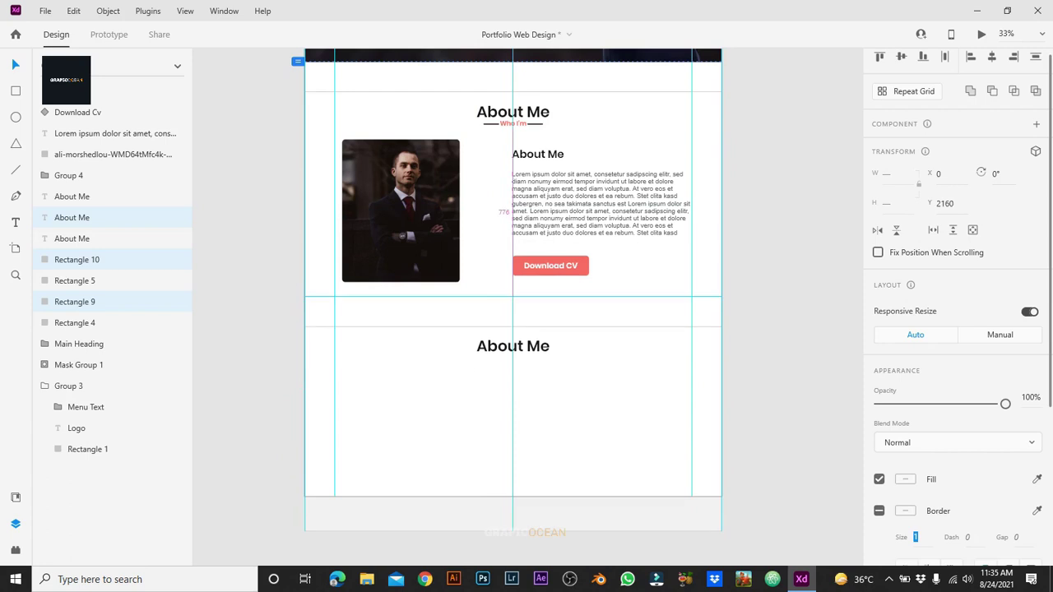
pyautogui.scroll(-2, 513, 304)
pyautogui.press('Escape')
pyautogui.scroll(5, 512, 304)
# Step: Extend the Design artboard height to 6000 and reposition the copied section pieces
pyautogui.click(66, 112)
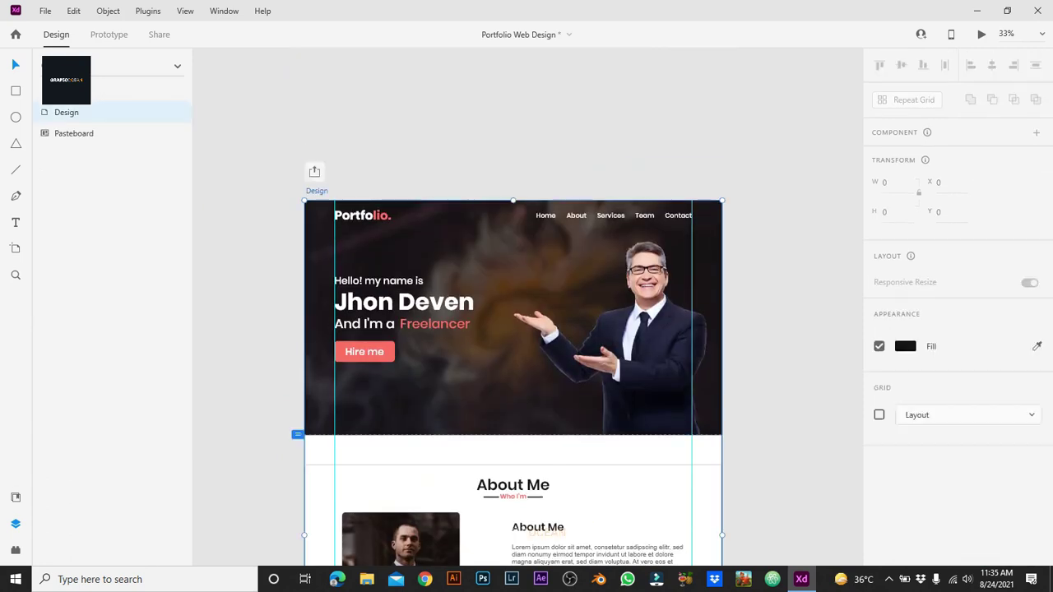
pyautogui.click(897, 211)
pyautogui.write('600')
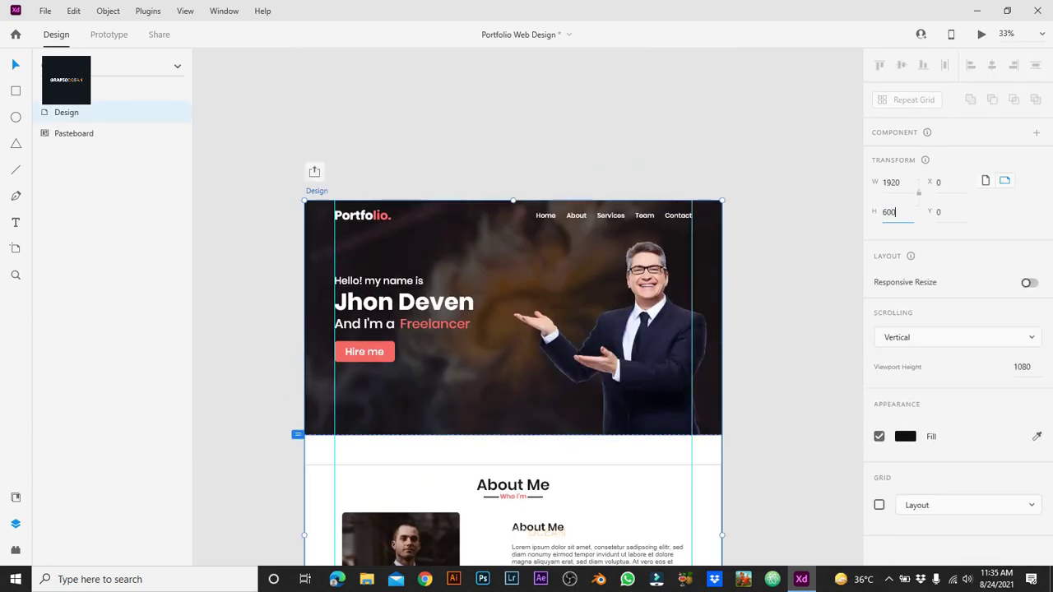
pyautogui.write('0')
pyautogui.press('Return')
pyautogui.press('Escape')
pyautogui.scroll(-5, 513, 304)
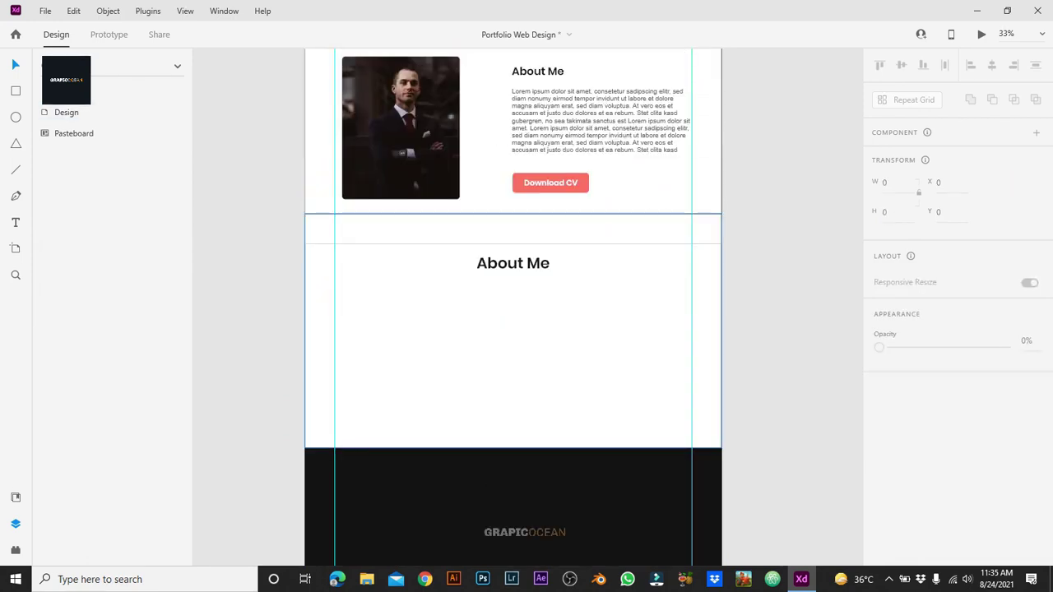
pyautogui.click(512, 371)
pyautogui.keyDown('shift'); pyautogui.click(513, 230); pyautogui.keyUp('shift')
pyautogui.keyDown('shift'); pyautogui.click(512, 263); pyautogui.keyUp('shift')
pyautogui.moveTo(512, 264); pyautogui.dragTo(513, 263)
pyautogui.press('Escape')
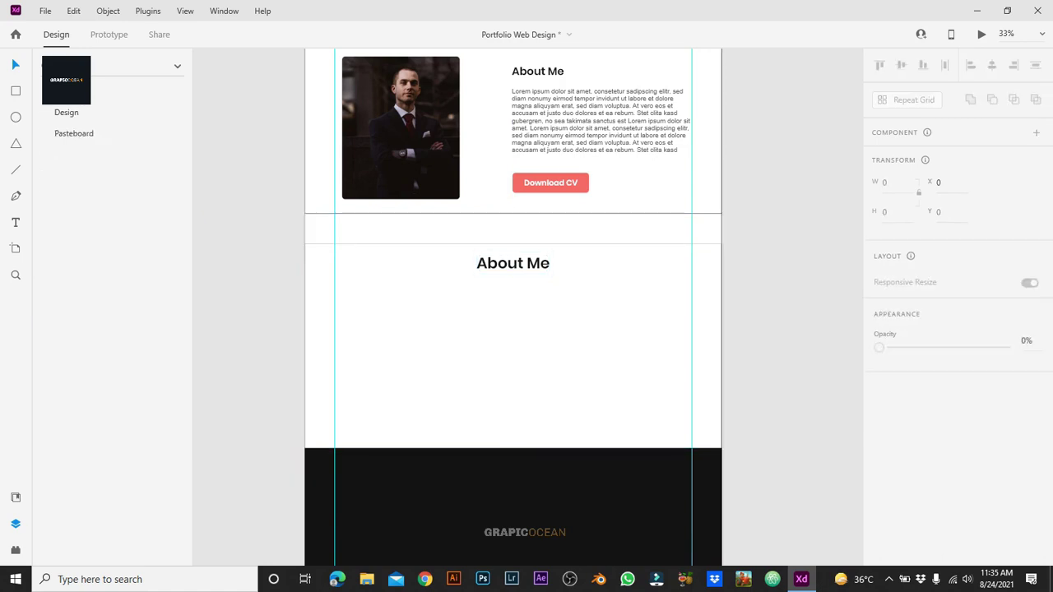
# Step: Make the copied heading white and delete the white cover rectangle to reveal the dark background
pyautogui.click(512, 263)
pyautogui.scroll(-5, 946, 329)
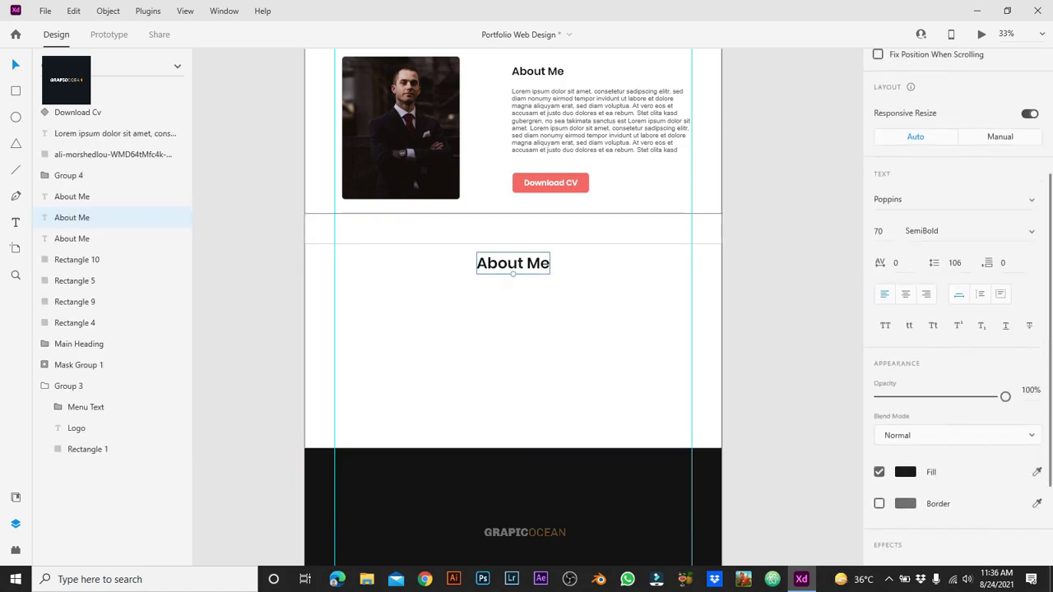
pyautogui.click(905, 473)
pyautogui.click(707, 379)
pyautogui.click(513, 370)
pyautogui.press('Delete')
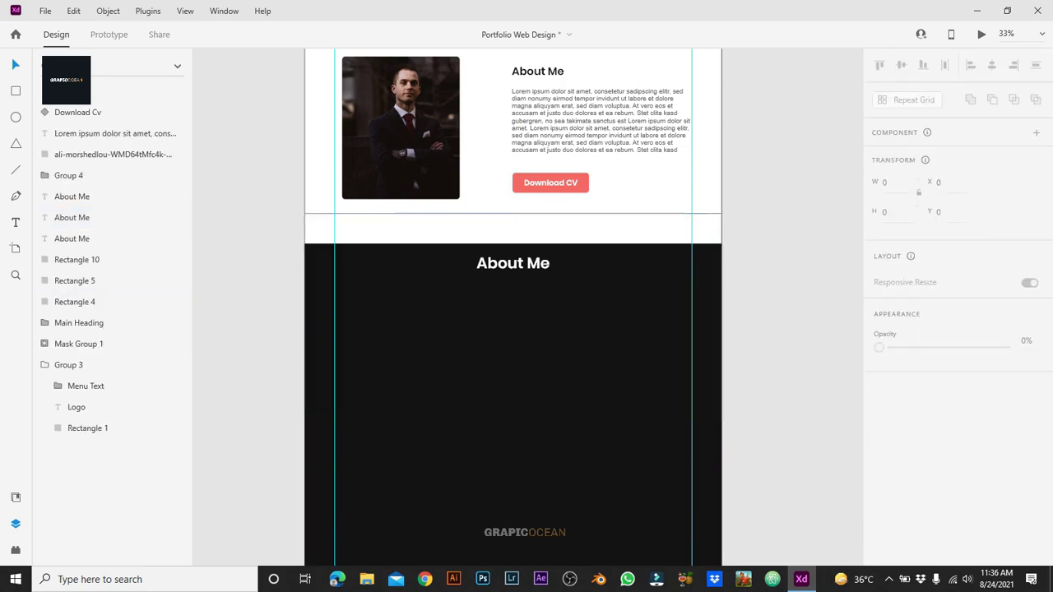
pyautogui.click(512, 229)
pyautogui.scroll(-5, 947, 330)
pyautogui.click(905, 344)
pyautogui.press('Escape')
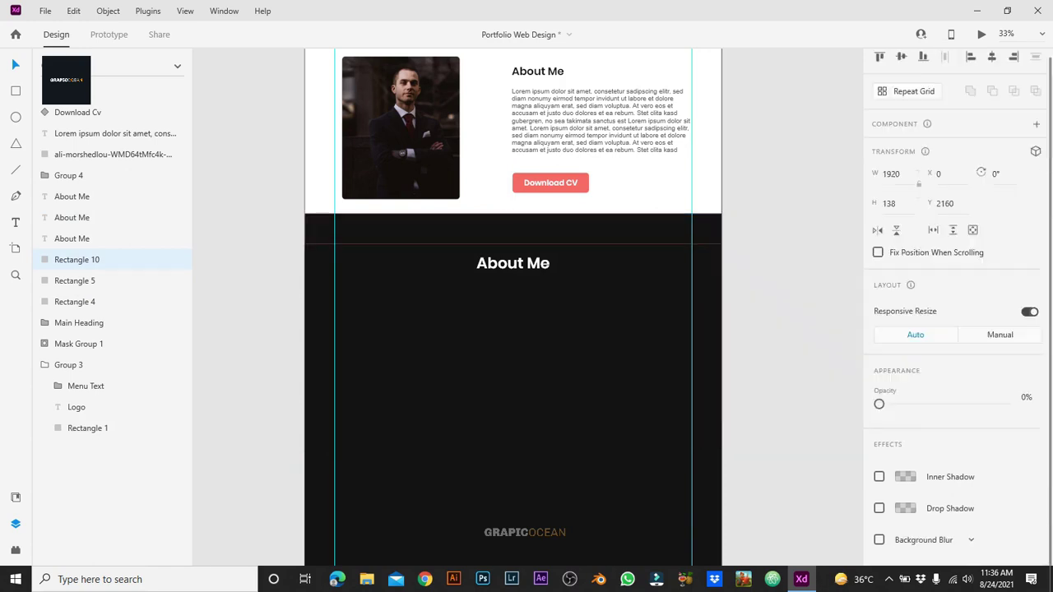
pyautogui.press('Escape')
pyautogui.scroll(3, 513, 305)
pyautogui.click(513, 153)
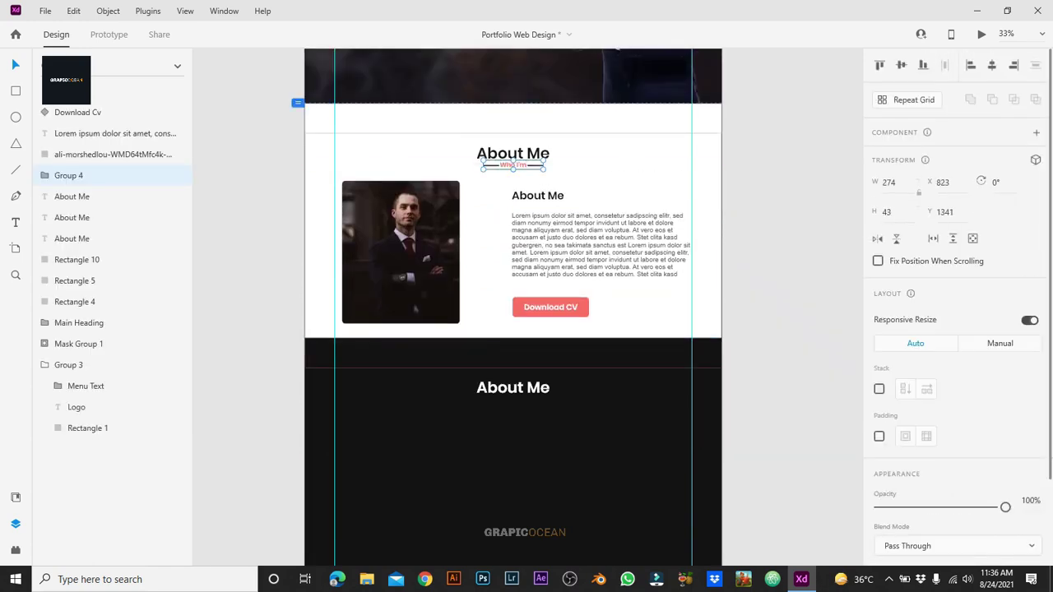
# Step: Copy the Who I'm subtitle into the dark section and group the title with it as 'About Me'
pyautogui.moveTo(513, 165); pyautogui.dragTo(513, 403)
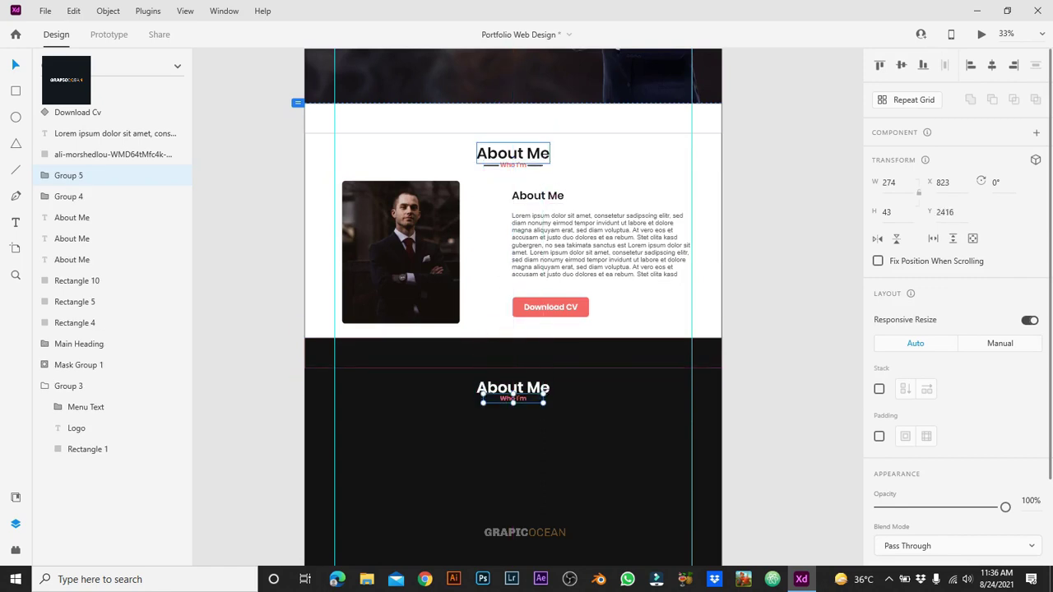
pyautogui.click(513, 153)
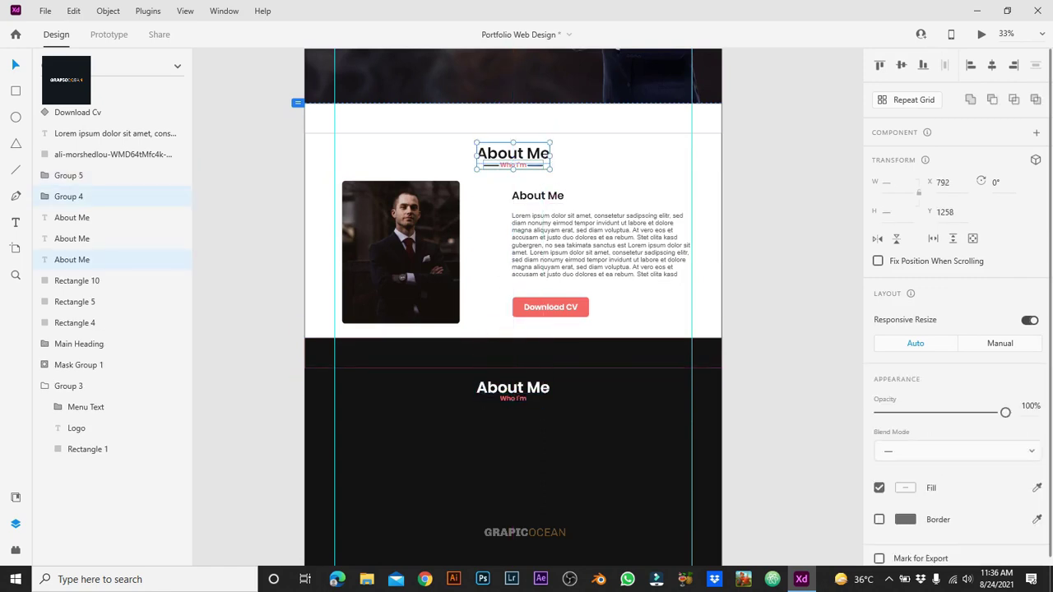
pyautogui.hotkey('ctrl', 'g')
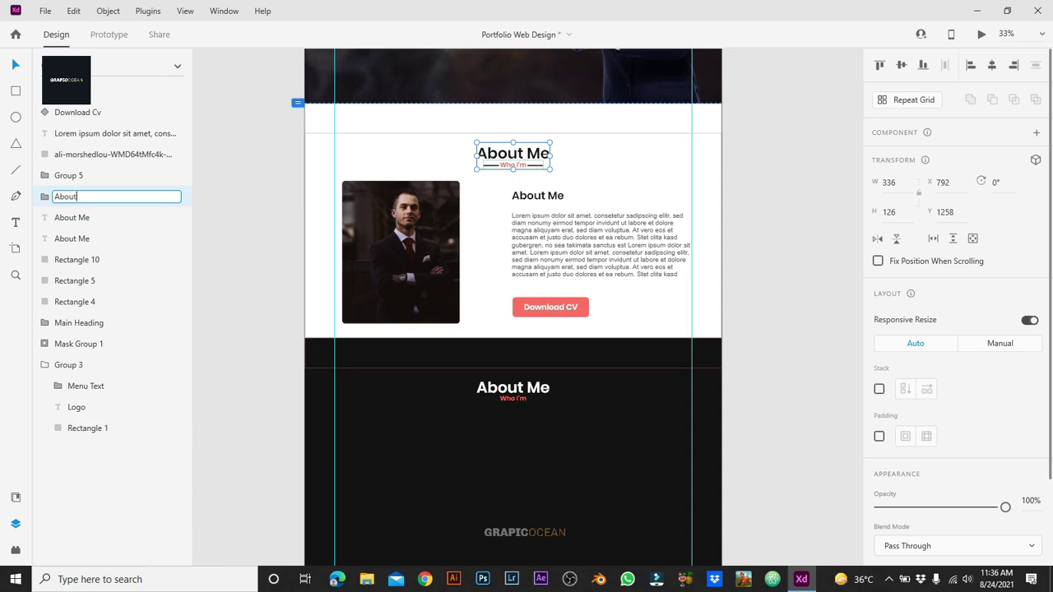
pyautogui.press('Return')
# Step: Group the right-column About Me heading, Lorem paragraph, and Download CV button
pyautogui.click(537, 196)
pyautogui.keyDown('shift'); pyautogui.click(601, 245); pyautogui.keyUp('shift')
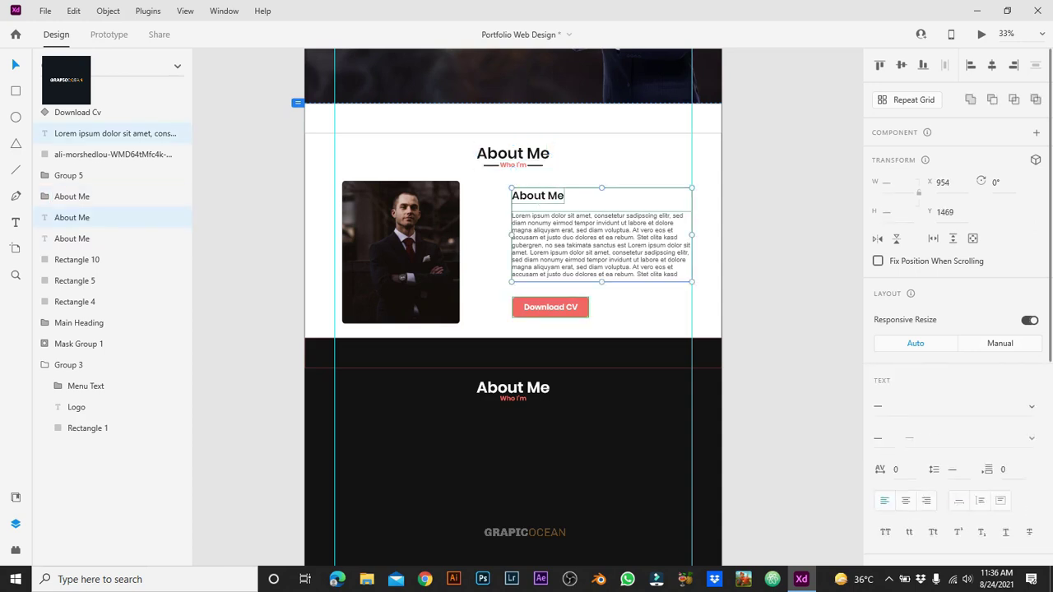
pyautogui.keyDown('shift'); pyautogui.click(551, 307); pyautogui.keyUp('shift')
pyautogui.hotkey('ctrl', 'g')
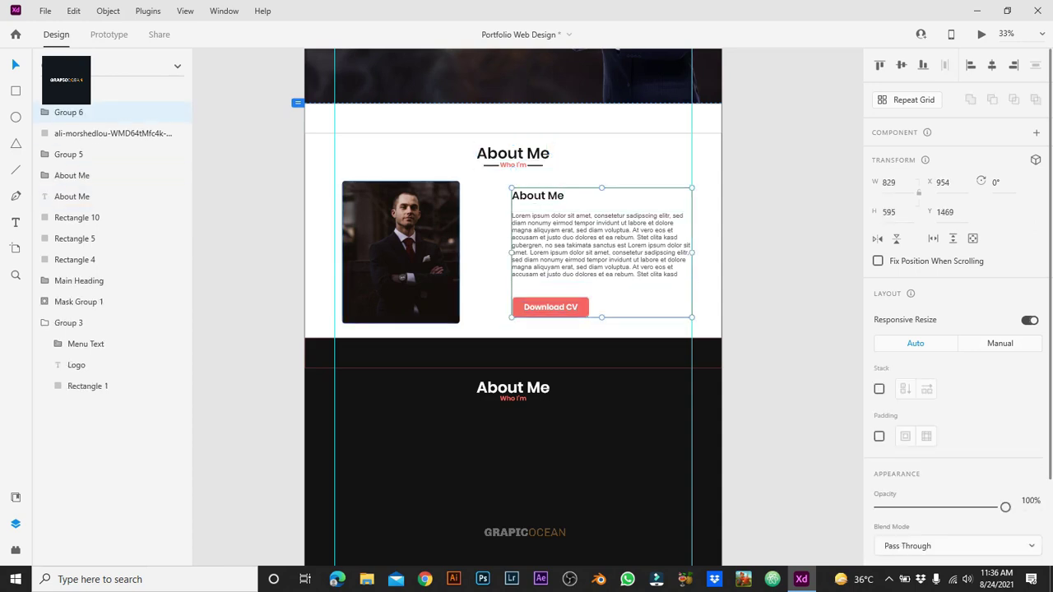
# Step: Turn the portrait image into a component
pyautogui.click(401, 252)
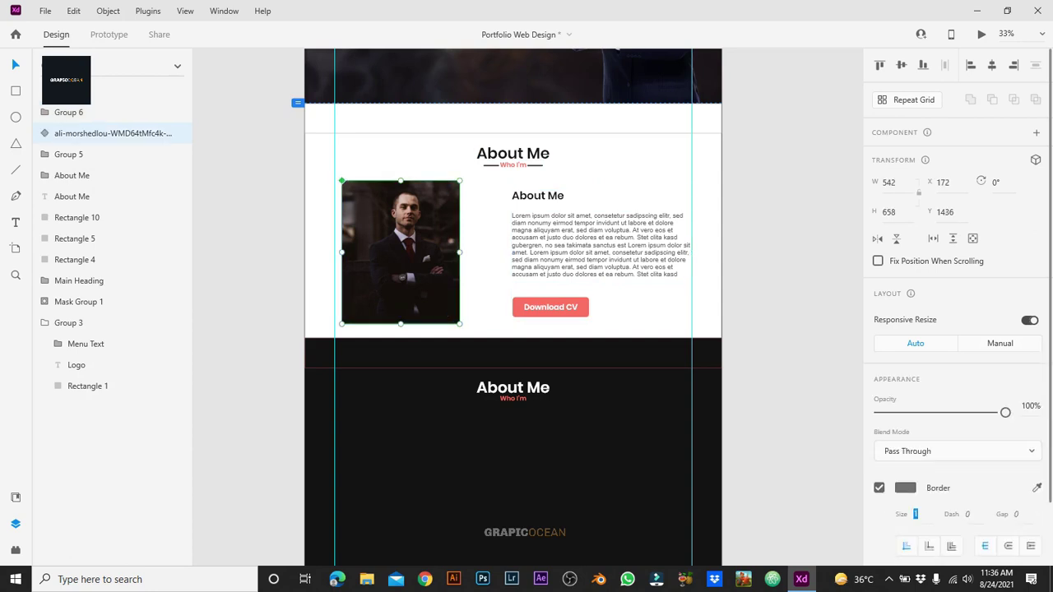
pyautogui.hotkey('ctrl', 'k')
pyautogui.hotkey('ctrl', '=')
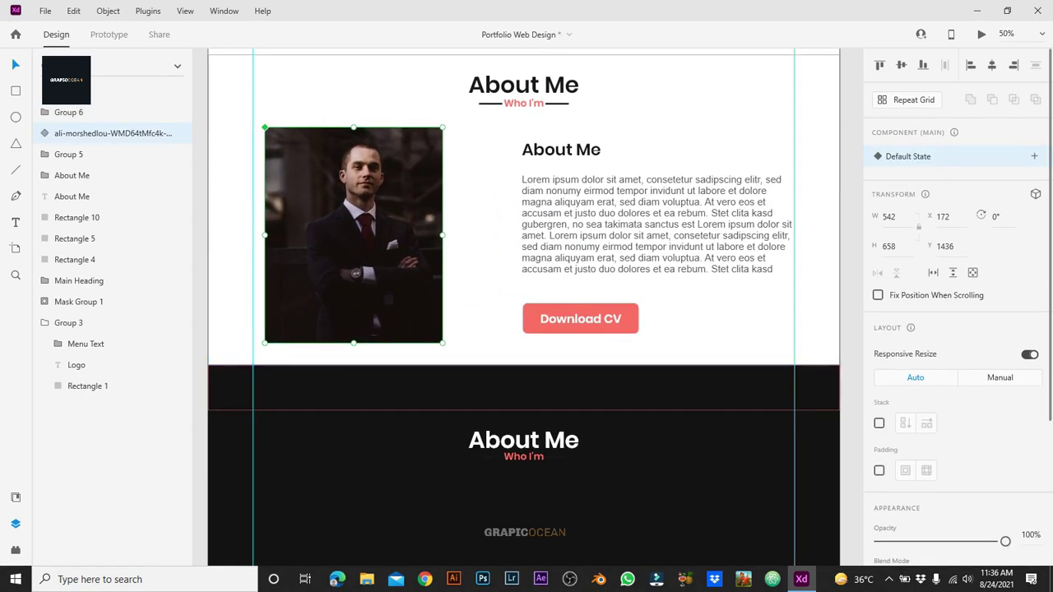
# Step: Add a Hover State to the portrait component with its inner image slightly enlarged
pyautogui.click(1034, 156)
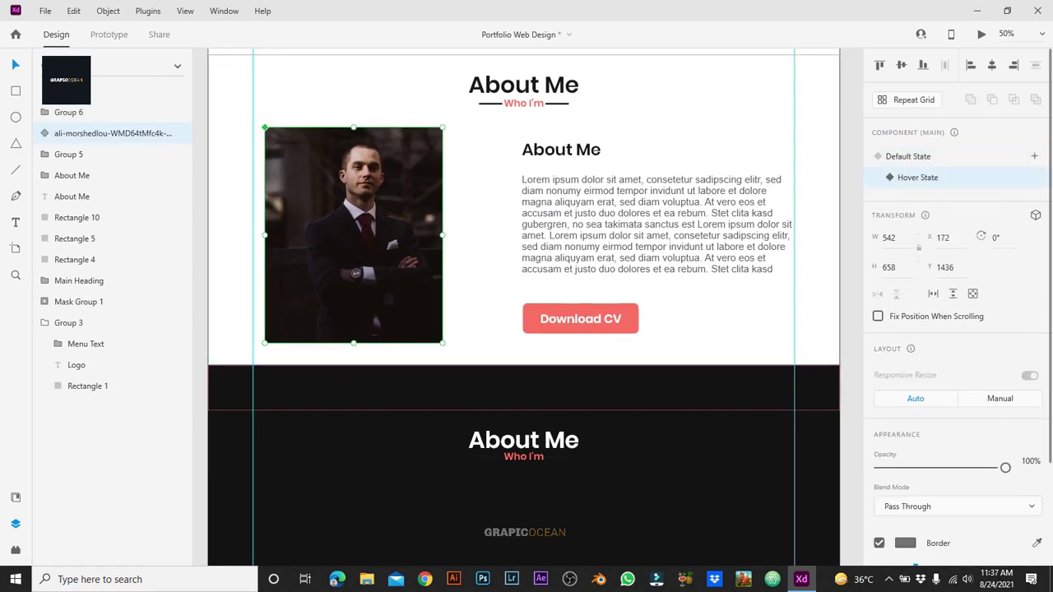
pyautogui.doubleClick(354, 234)
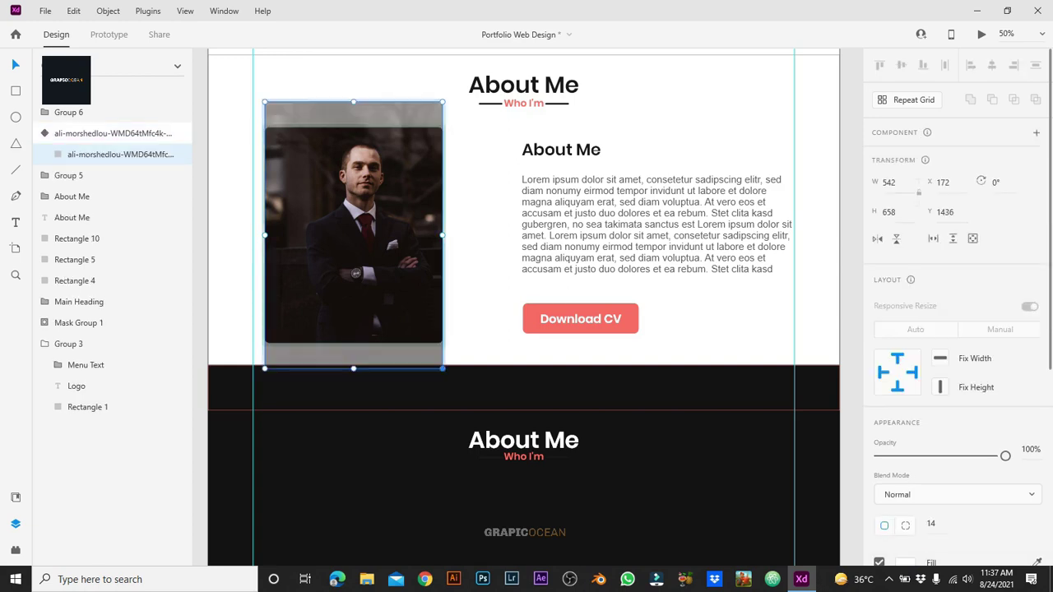
pyautogui.moveTo(443, 367); pyautogui.dragTo(449, 377)
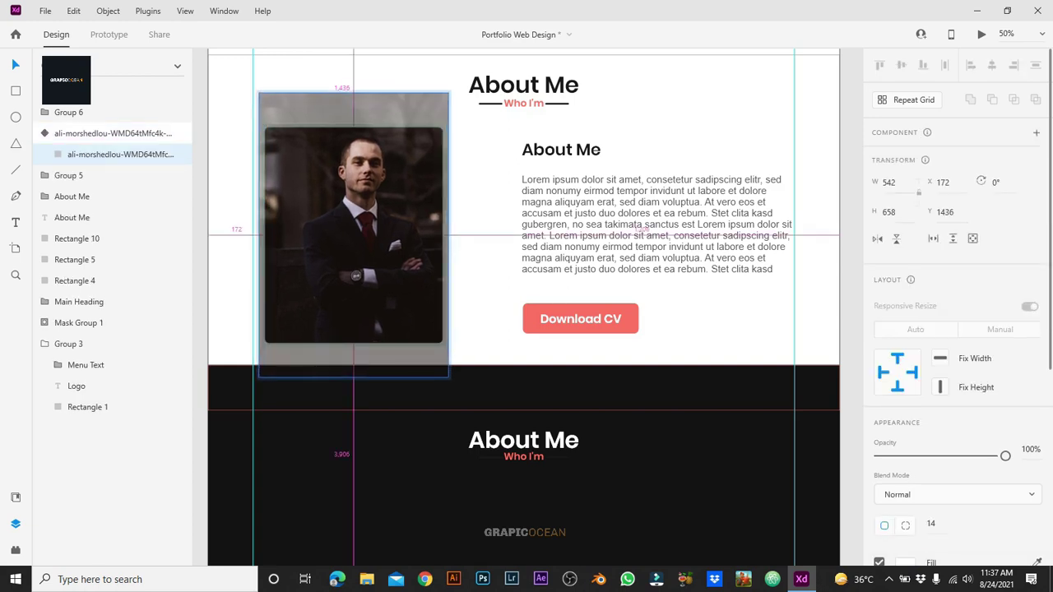
pyautogui.press('Escape')
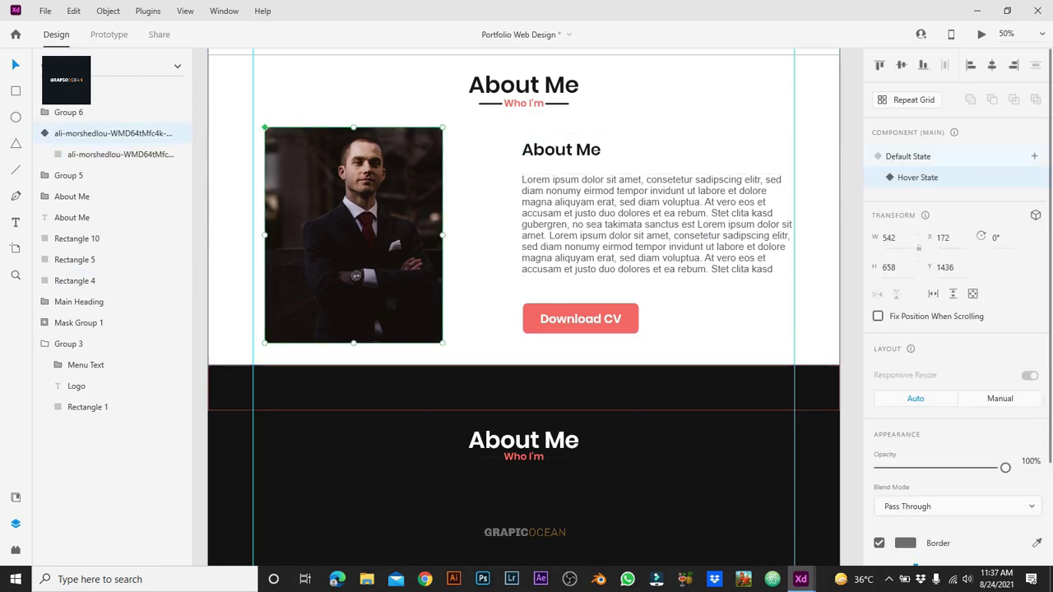
pyautogui.click(908, 156)
# Step: Scroll through the About Me section in the Preview window to check the hover portrait
pyautogui.moveTo(800, 579)
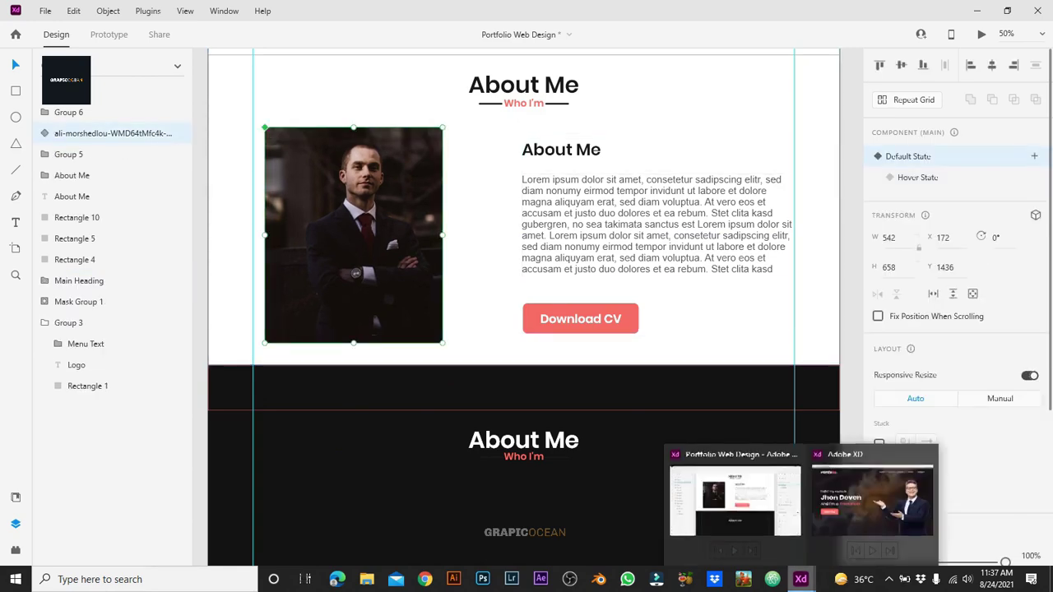
pyautogui.click(875, 501)
pyautogui.scroll(-5, 494, 329)
pyautogui.scroll(3, 493, 330)
pyautogui.scroll(-3, 493, 329)
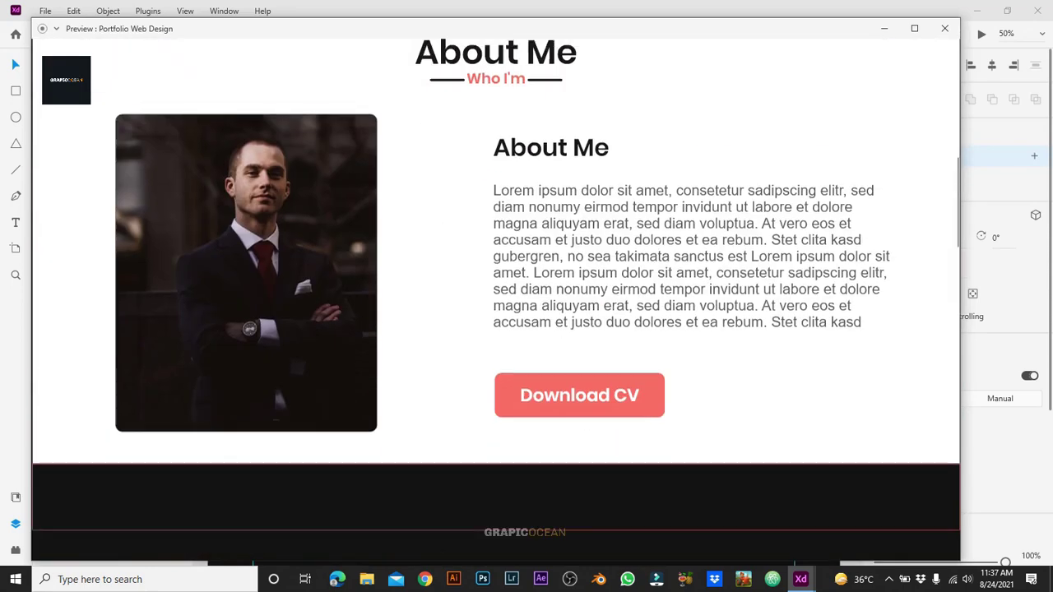
pyautogui.hotkey('alt', 'Tab')
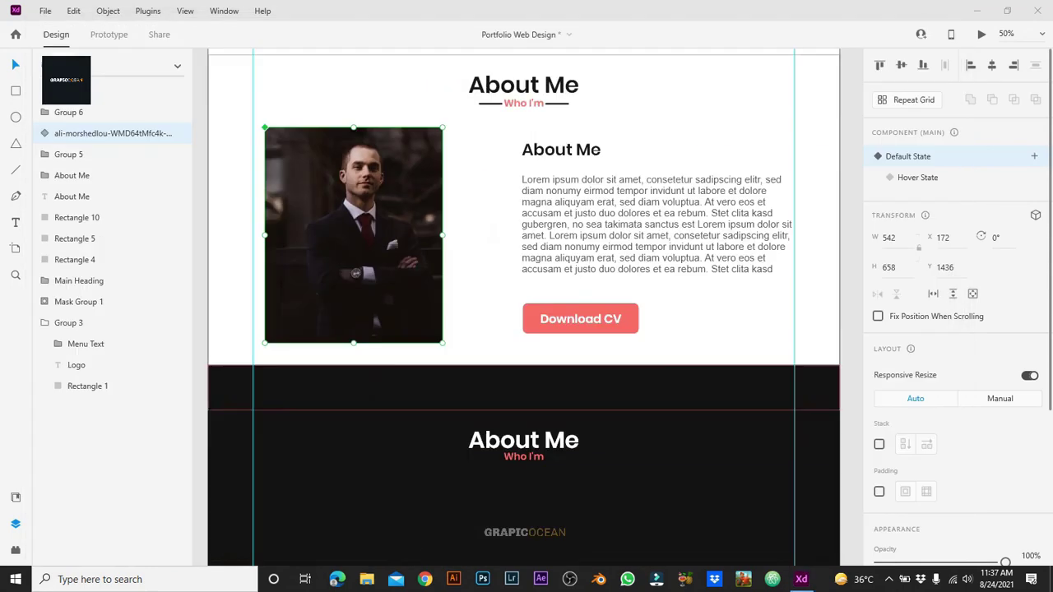
# Step: Delete the leftover Rectangle 5 from the design
pyautogui.scroll(2, 524, 288)
pyautogui.press('Delete')
pyautogui.scroll(-6, 524, 288)
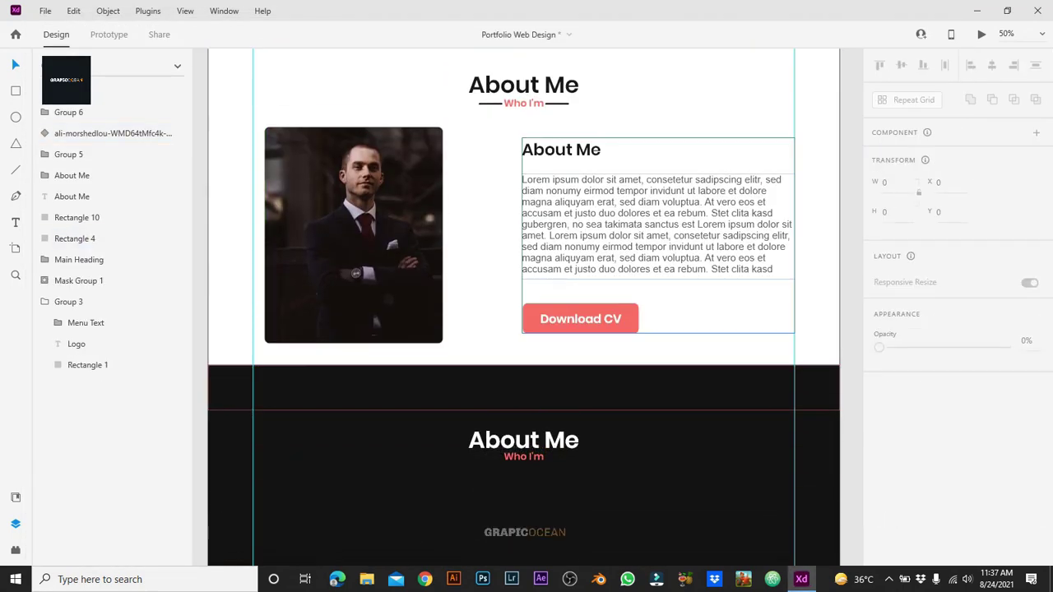
# Step: Nudge the dark section's About Me heading down 10 px and retype it as 'My Services'
pyautogui.hotkey('ctrl', '-')
pyautogui.doubleClick(525, 283)
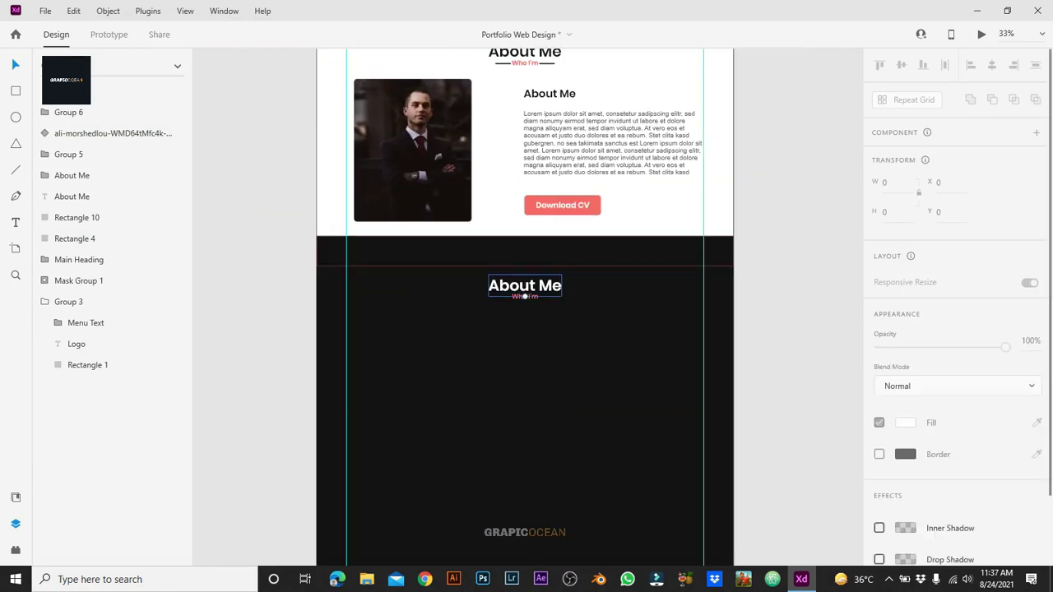
pyautogui.hotkey('shift', 'Down')
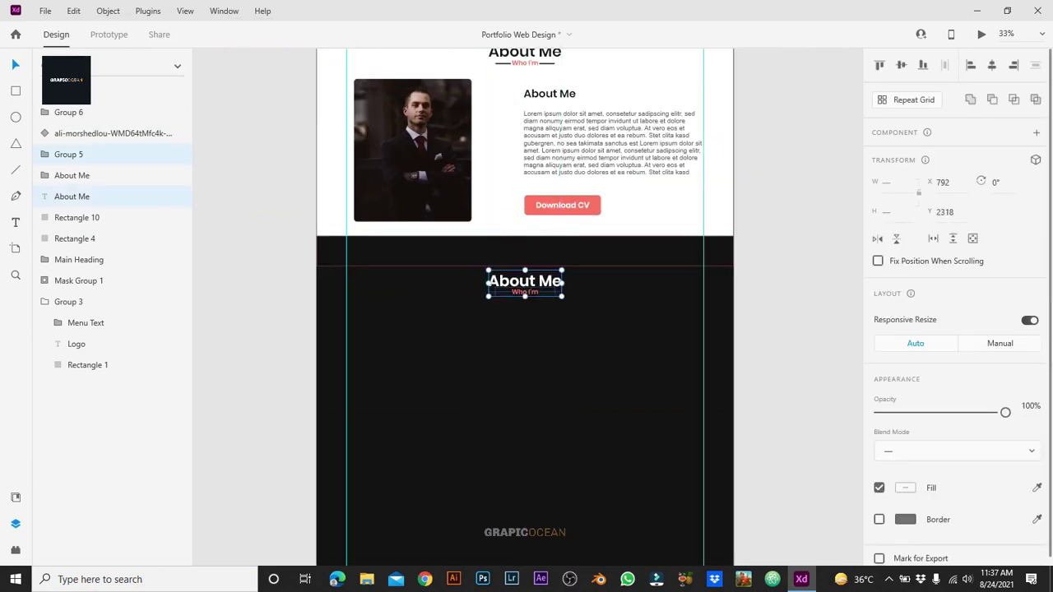
pyautogui.press('Escape')
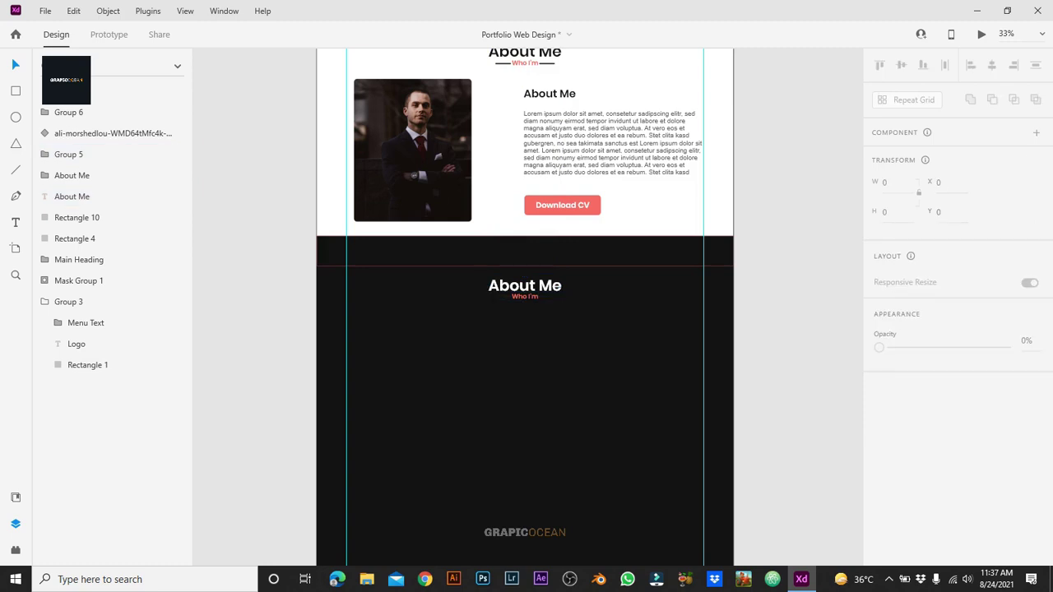
pyautogui.hotkey('ctrl', '+')
pyautogui.hotkey('ctrl', '+')
pyautogui.press('Return')
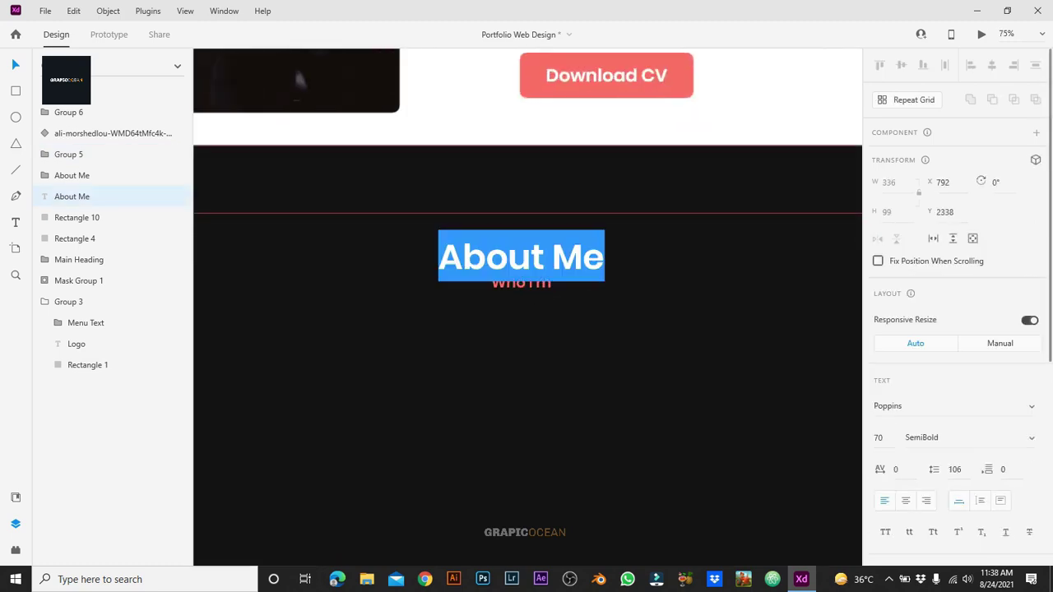
pyautogui.write('My Services')
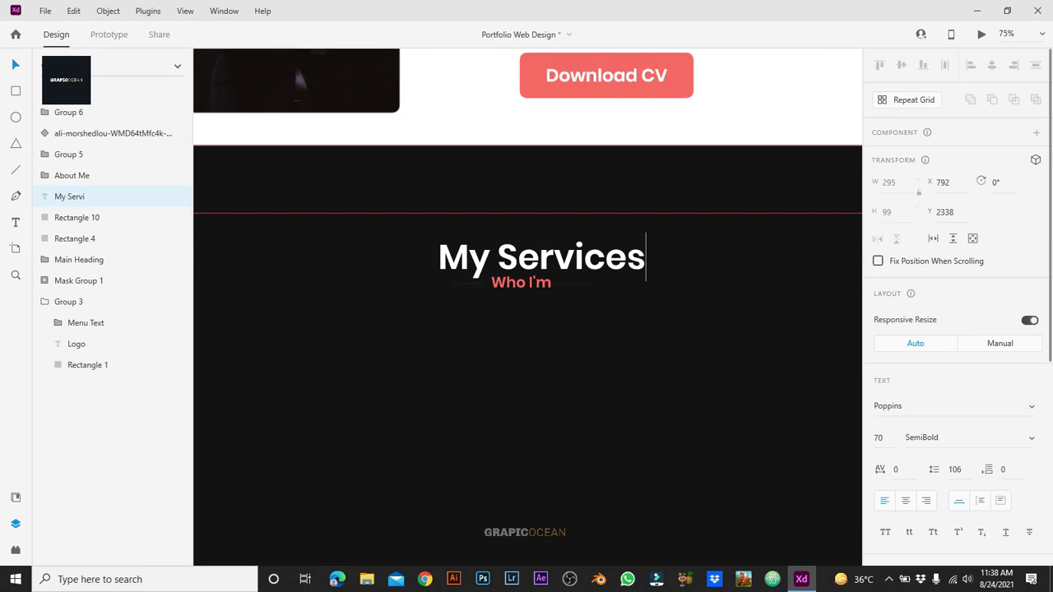
pyautogui.press('Escape')
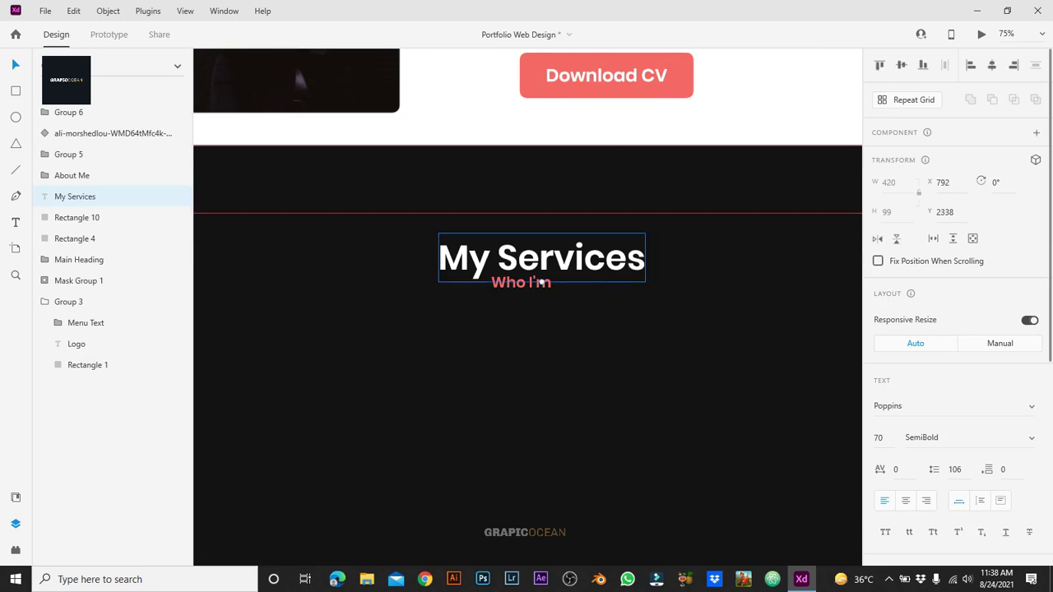
# Step: Centre the heading, lower the Who I'm subtitle beneath it and begin retyping it as 'What I Provide'
pyautogui.moveTo(543, 282); pyautogui.dragTo(521, 293)
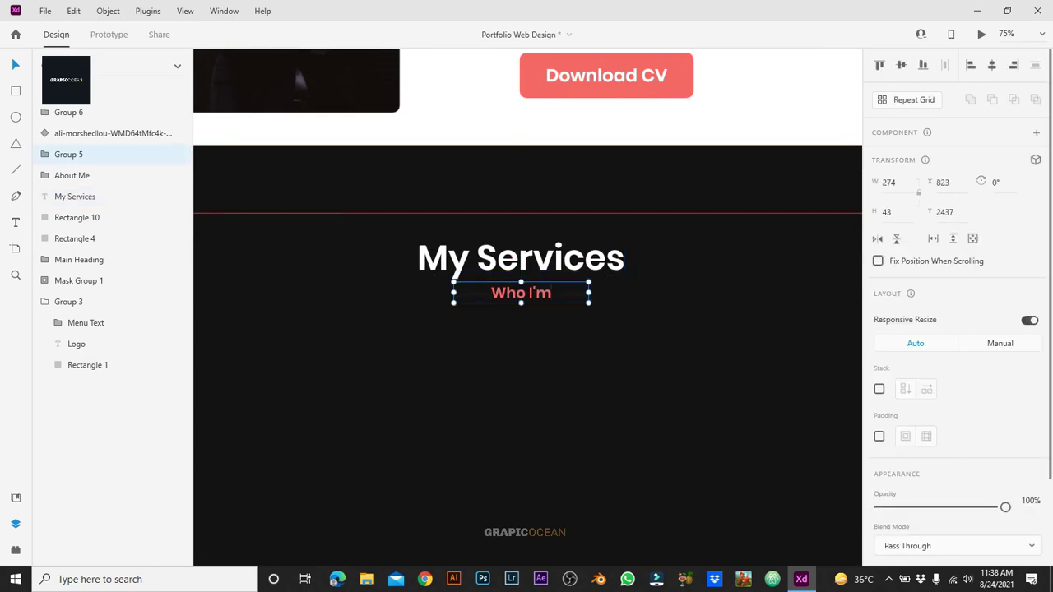
pyautogui.doubleClick(521, 293)
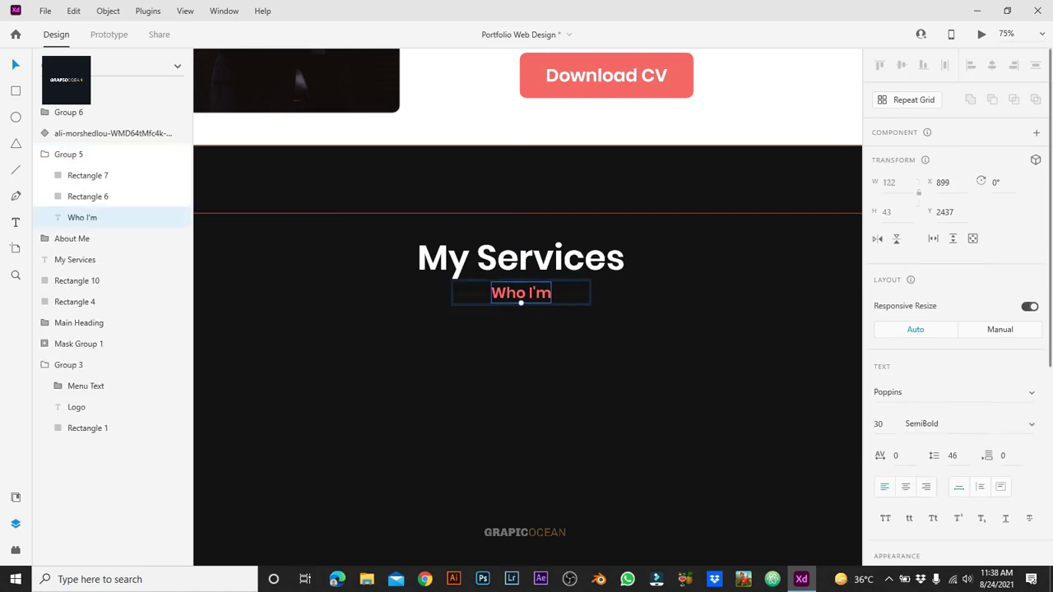
pyautogui.doubleClick(522, 293)
pyautogui.write('What')
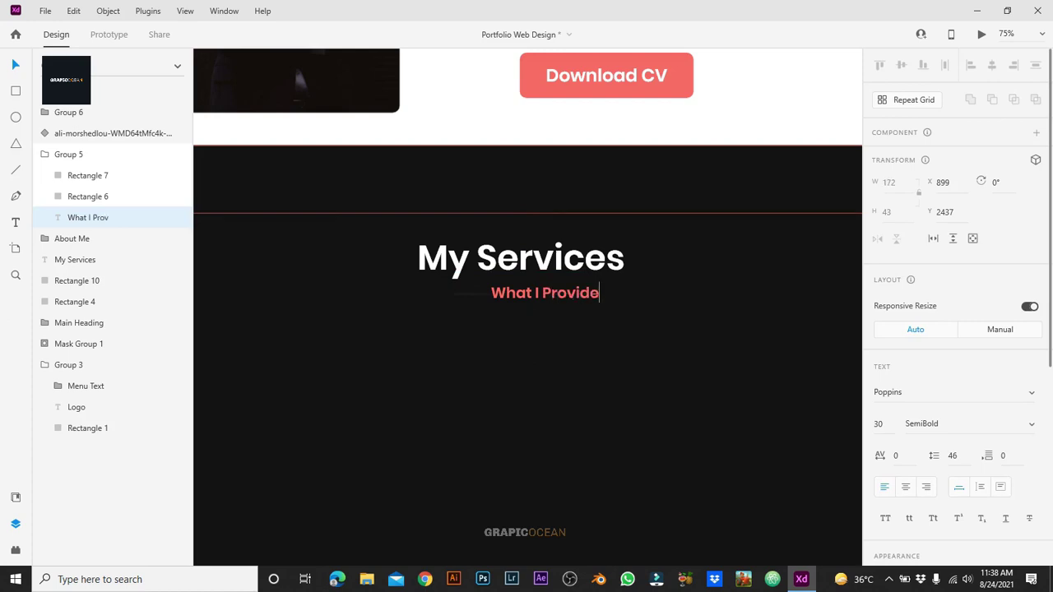
# Step: Move the second line to the right of What I Provide and make both lines white
pyautogui.press('Escape')
pyautogui.click(471, 294)
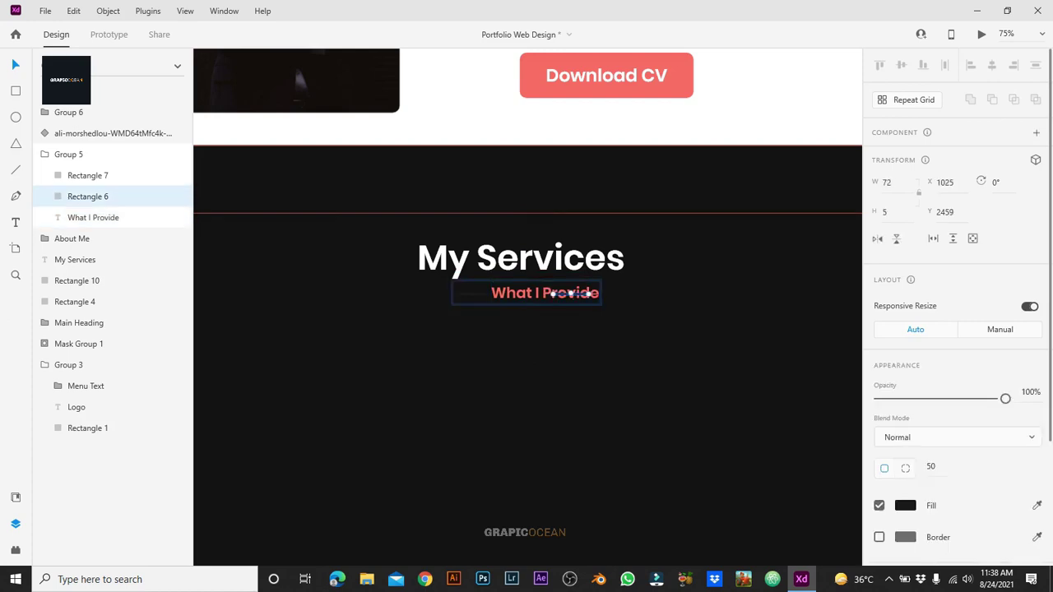
pyautogui.moveTo(497, 294); pyautogui.dragTo(638, 294)
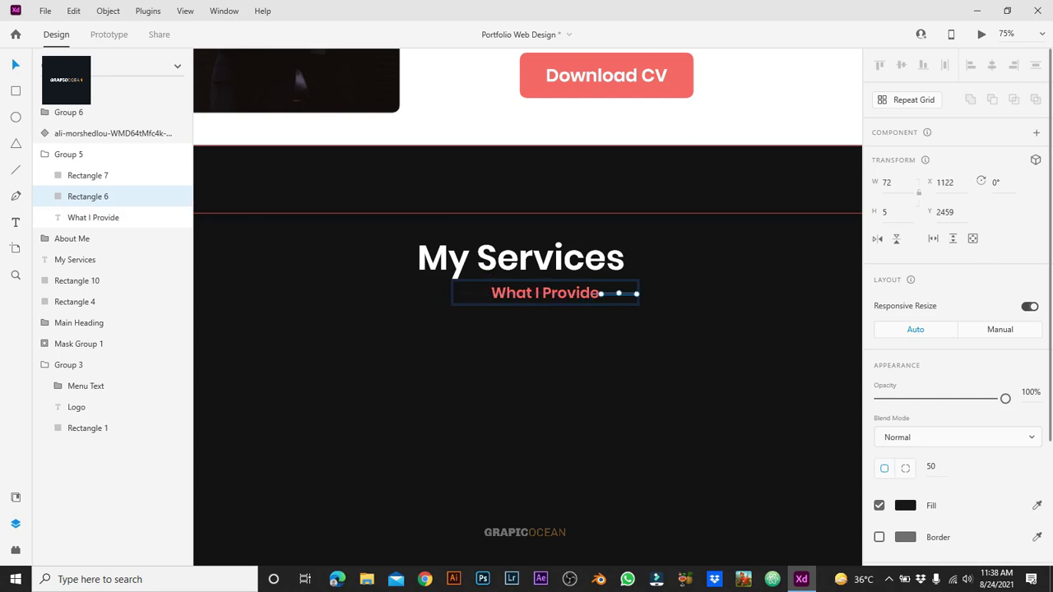
pyautogui.keyDown('shift'); pyautogui.click(472, 293); pyautogui.keyUp('shift')
pyautogui.click(905, 505)
pyautogui.click(808, 544)
# Step: Centre the subtitle and its two lines under My Services and group them together
pyautogui.moveTo(679, 286); pyautogui.dragTo(515, 326)
pyautogui.keyDown('shift'); pyautogui.click(521, 257); pyautogui.keyUp('shift')
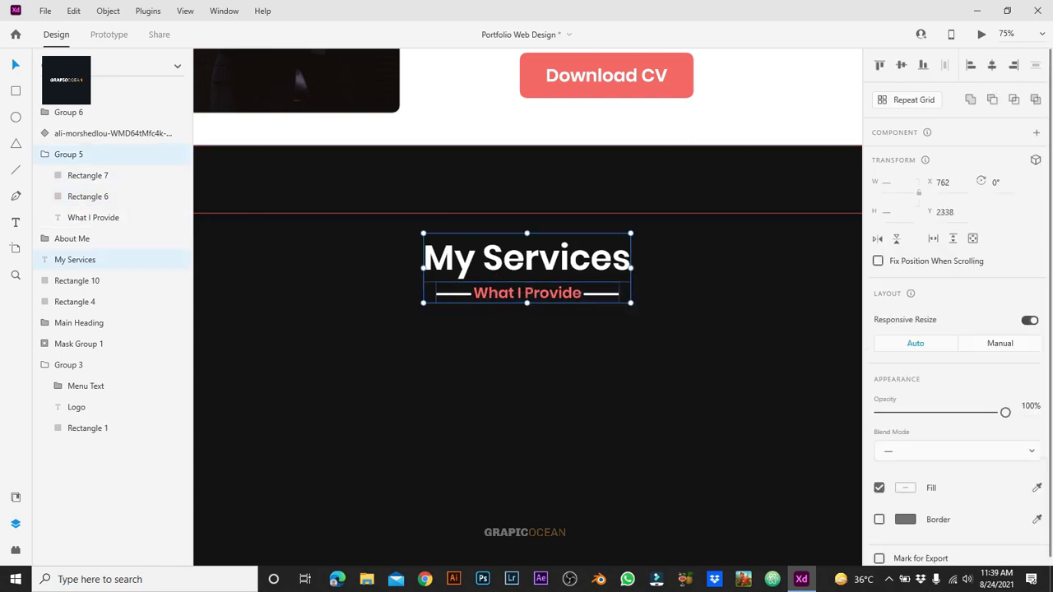
pyautogui.hotkey('shift', 'c')
pyautogui.hotkey('ctrl', 'g')
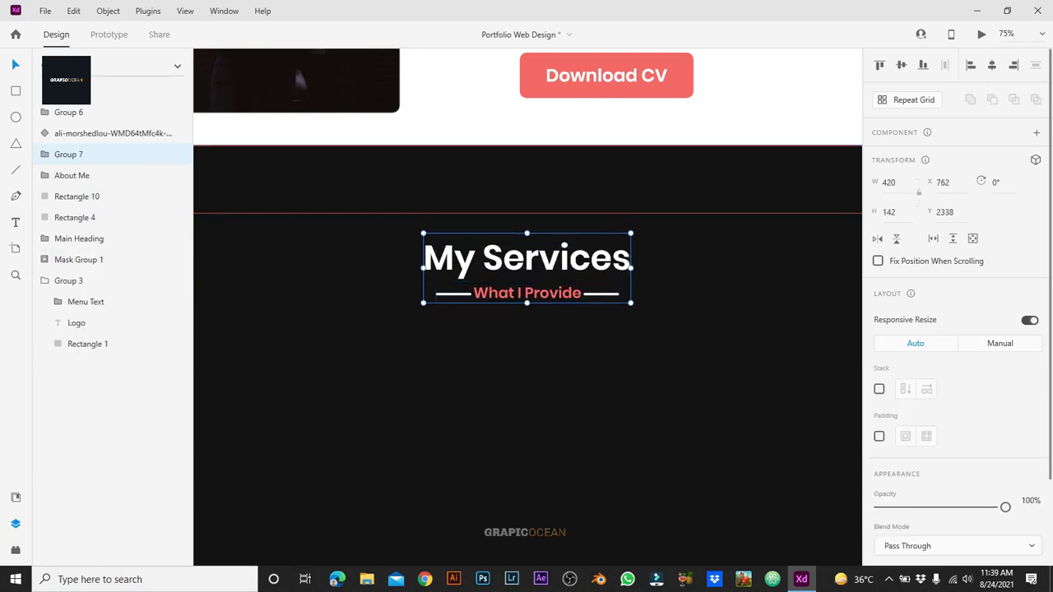
pyautogui.press('Escape')
pyautogui.hotkey('ctrl', '-')
pyautogui.hotkey('ctrl', '-')
pyautogui.scroll(-1, 525, 329)
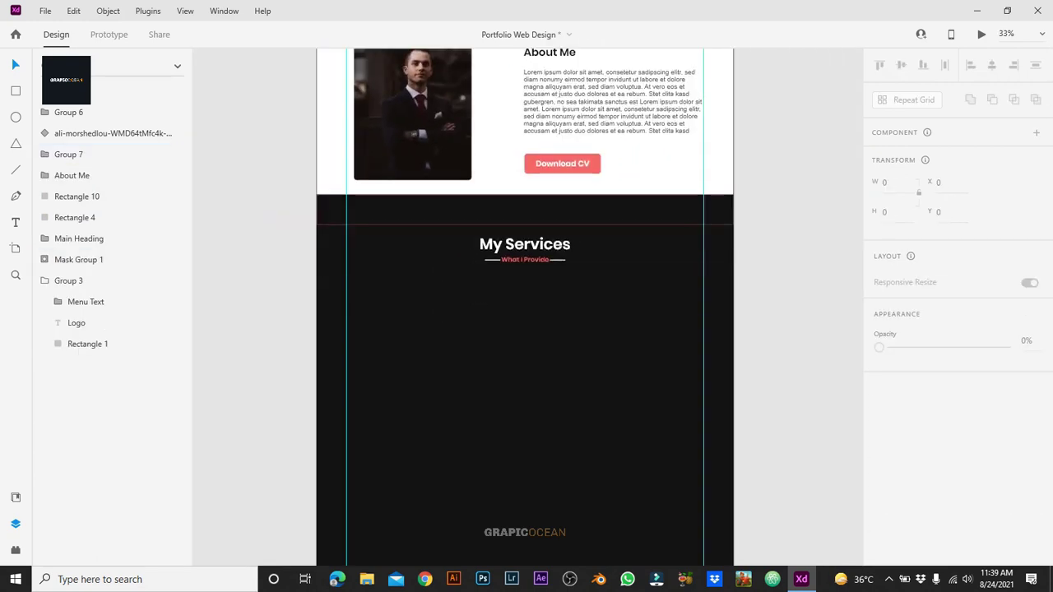
# Step: Draw a card rectangle below the heading, sized 474 by 554 with rounded corners
pyautogui.hotkey('ctrl', '+')
pyautogui.hotkey('ctrl', 'shift', 'y')
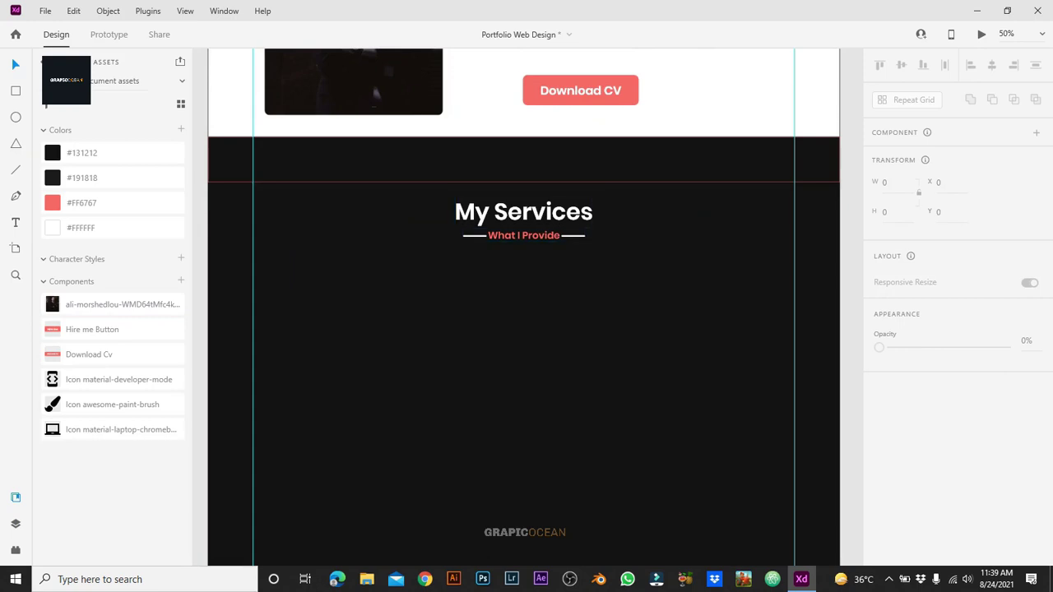
pyautogui.click(523, 219)
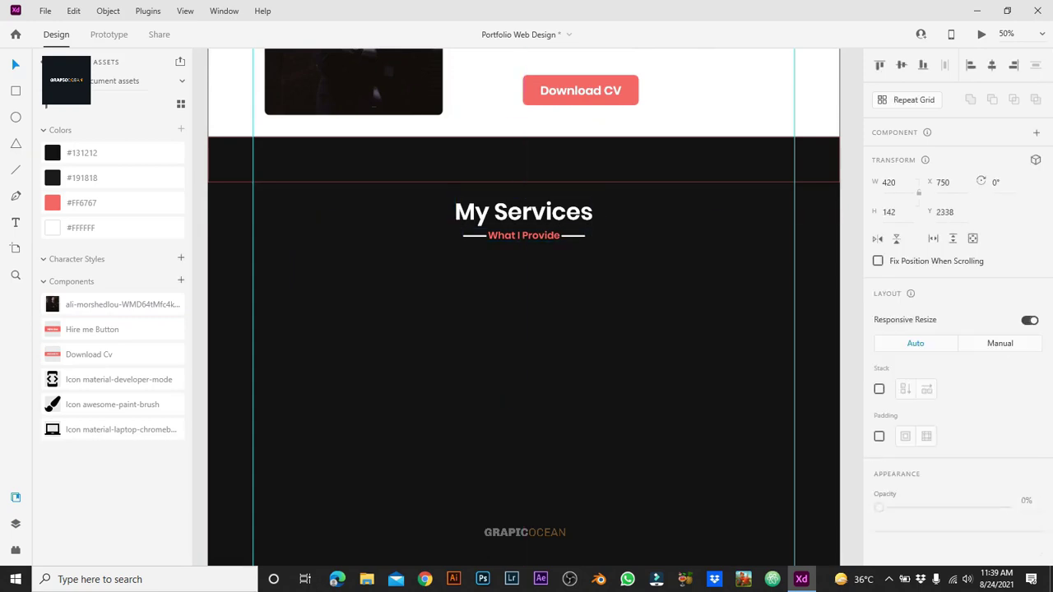
pyautogui.press('Escape')
pyautogui.moveTo(287, 300); pyautogui.dragTo(451, 505)
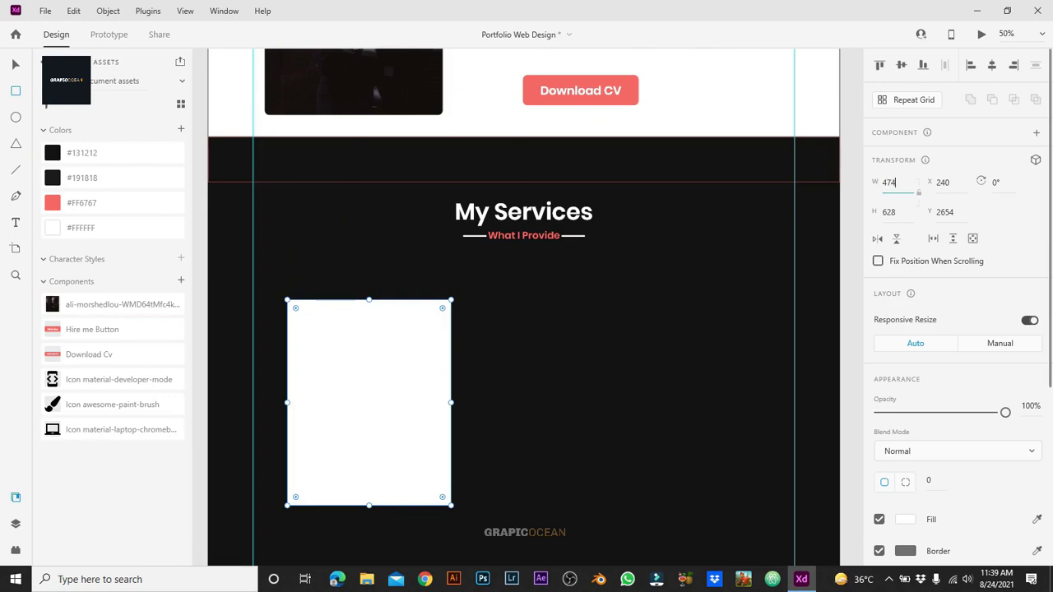
pyautogui.write('474')
pyautogui.press('Tab')
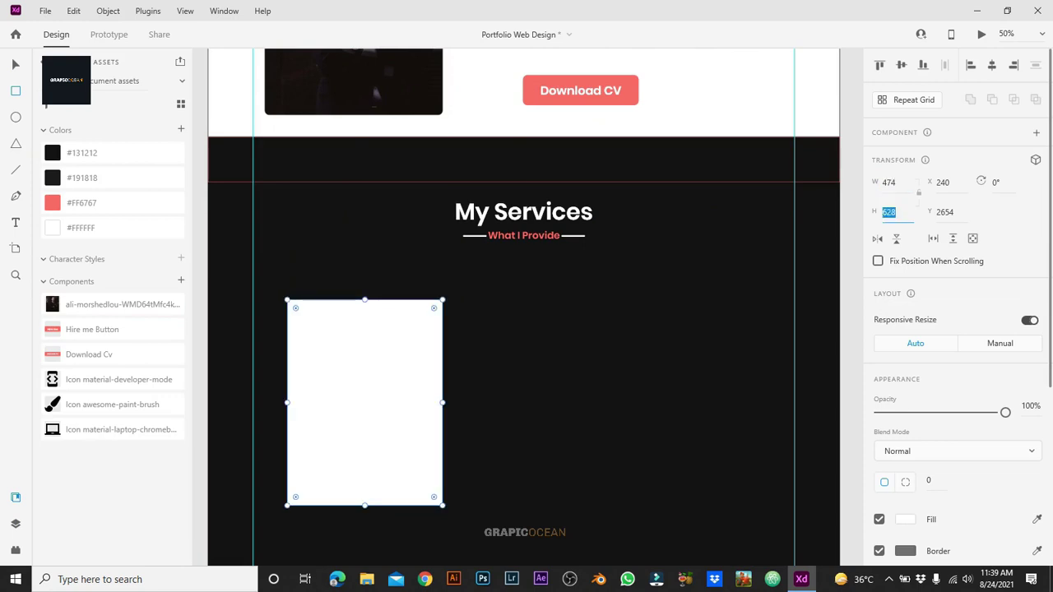
pyautogui.write('554')
pyautogui.press('Return')
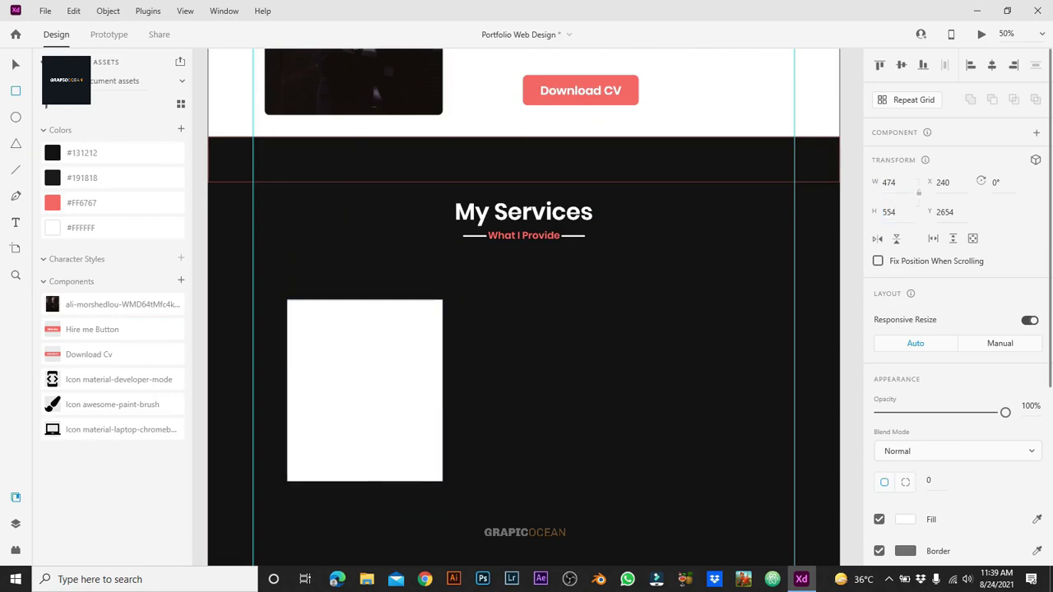
pyautogui.write('7')
pyautogui.press('Return')
pyautogui.press('Return')
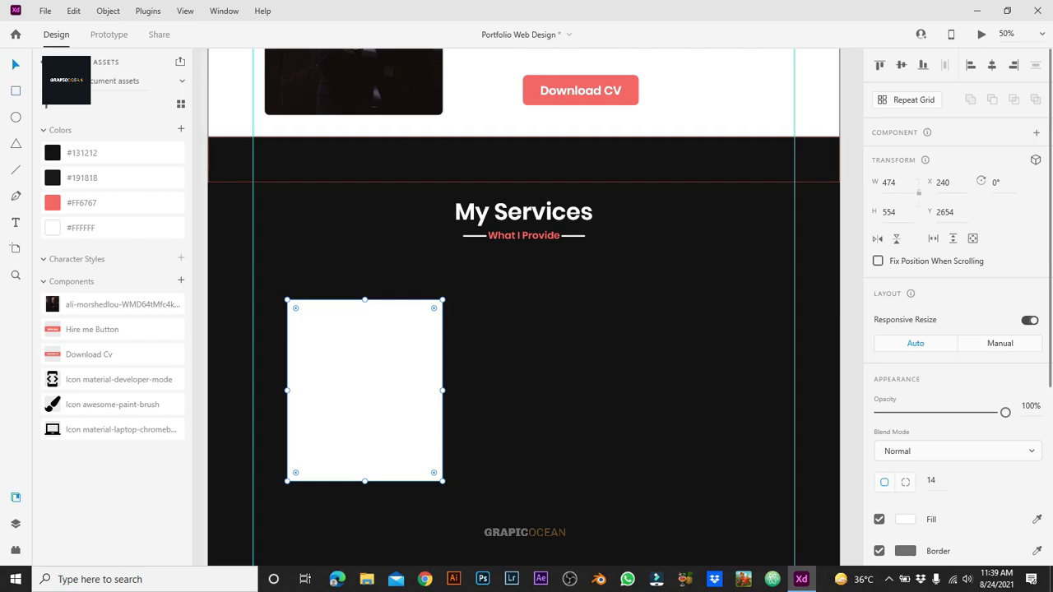
# Step: Set the card's border to #131212 and its fill to dark #191818
pyautogui.click(879, 519)
pyautogui.click(905, 551)
pyautogui.click(740, 544)
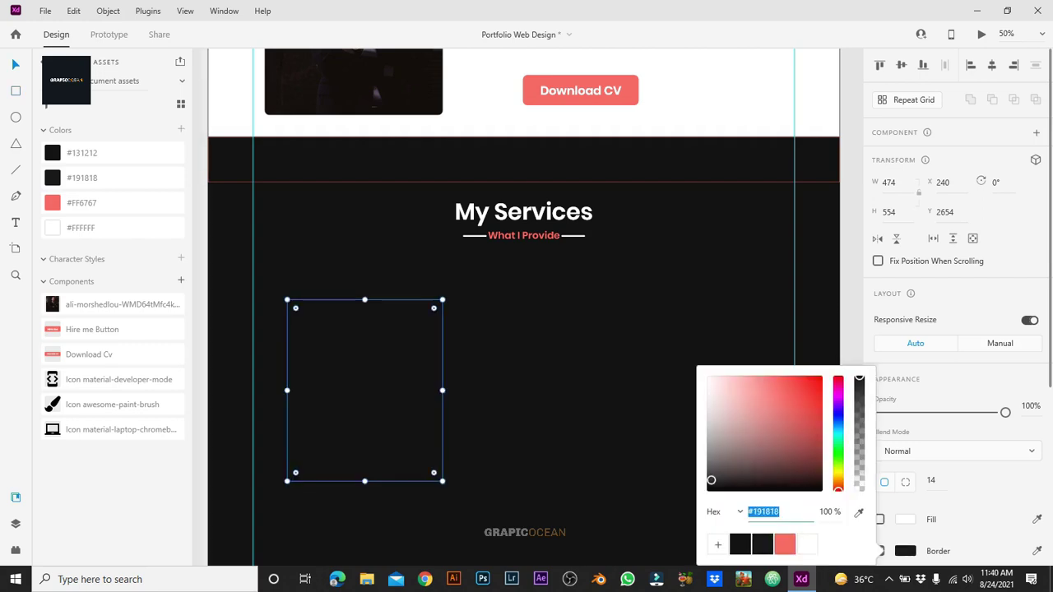
pyautogui.click(762, 544)
pyautogui.click(739, 544)
pyautogui.click(880, 519)
pyautogui.click(879, 520)
pyautogui.click(905, 519)
pyautogui.click(762, 544)
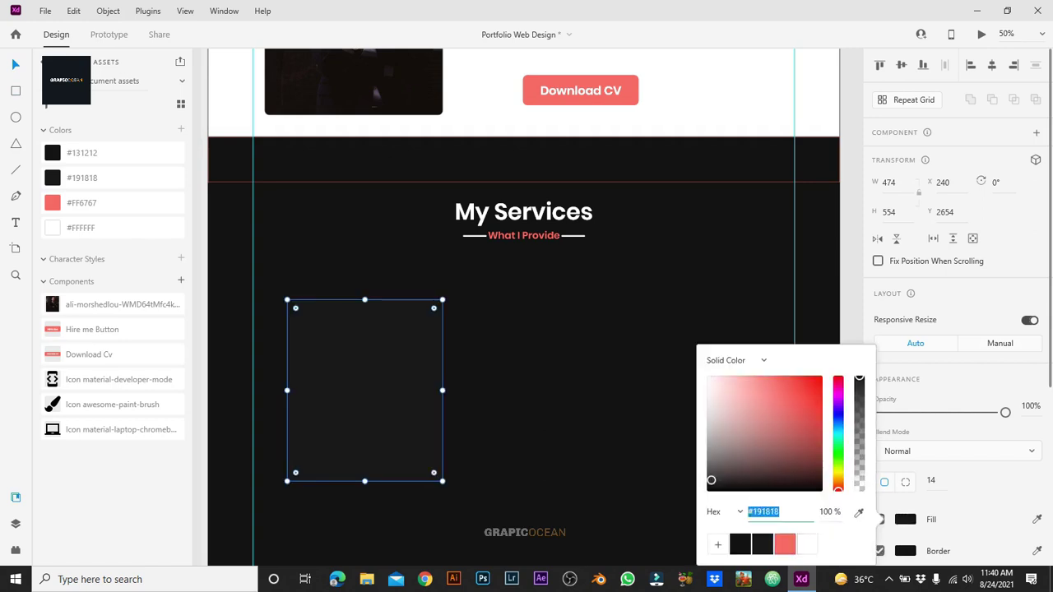
pyautogui.press('Escape')
pyautogui.press('Escape')
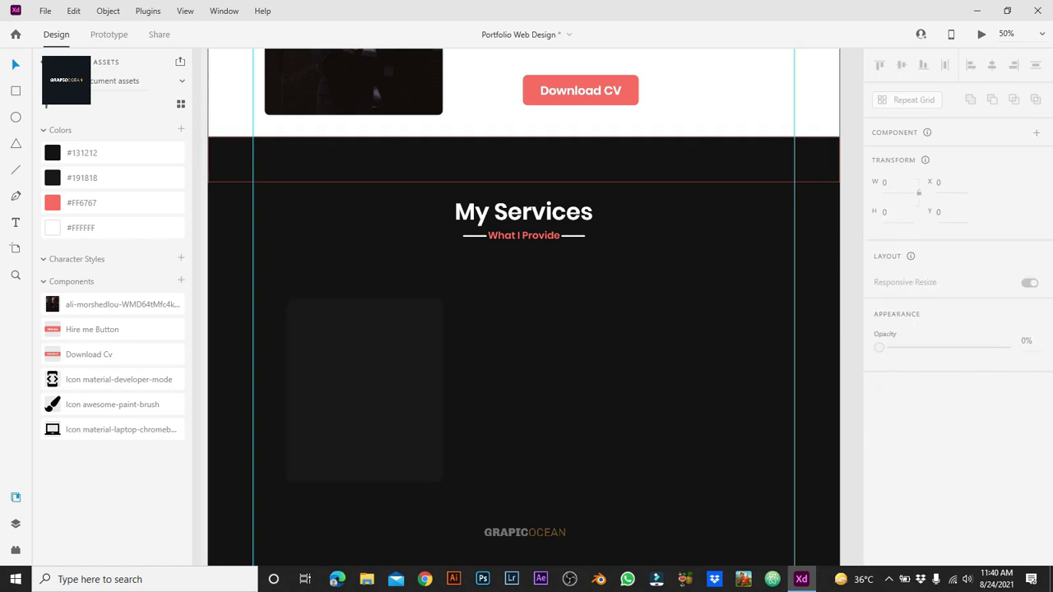
pyautogui.hscroll(-1, 547, 307)
pyautogui.click(388, 385)
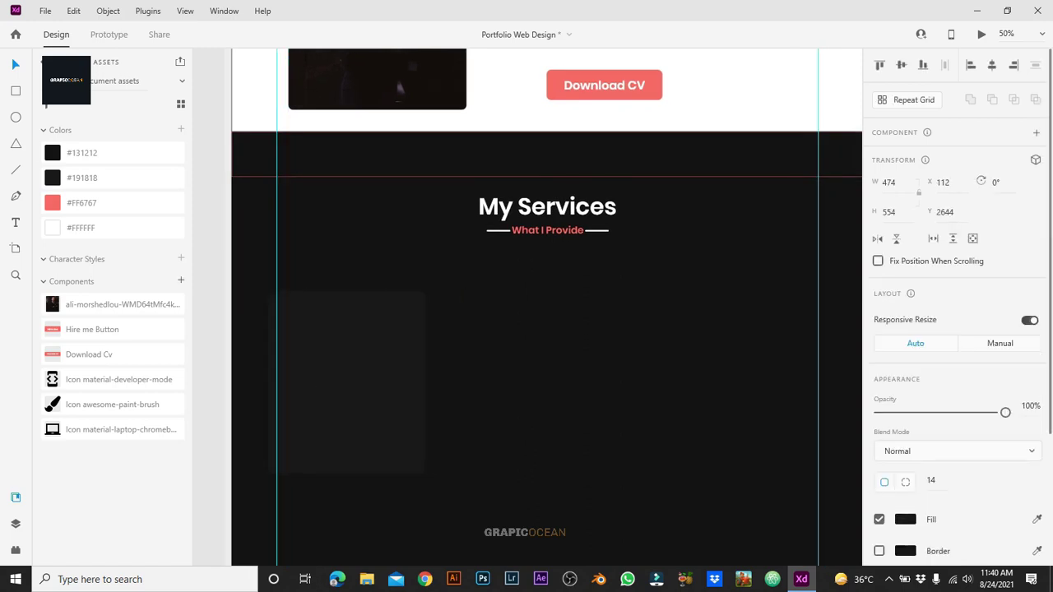
# Step: Duplicate the dark card into an evenly spaced row of three and move the row up
pyautogui.click(362, 384)
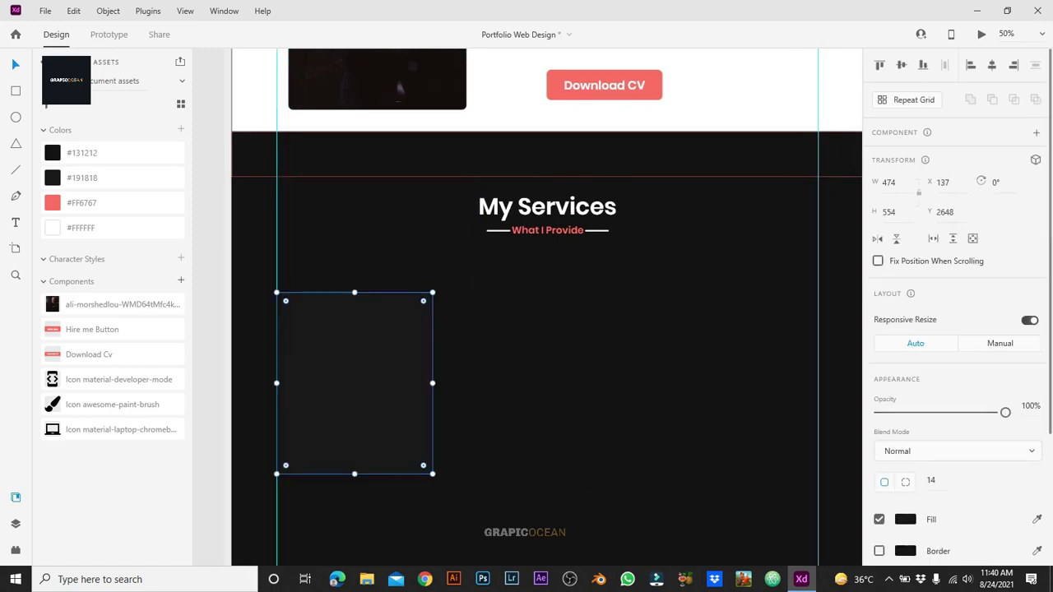
pyautogui.moveTo(356, 383); pyautogui.dragTo(768, 384)
pyautogui.hotkey('ctrl', 'z')
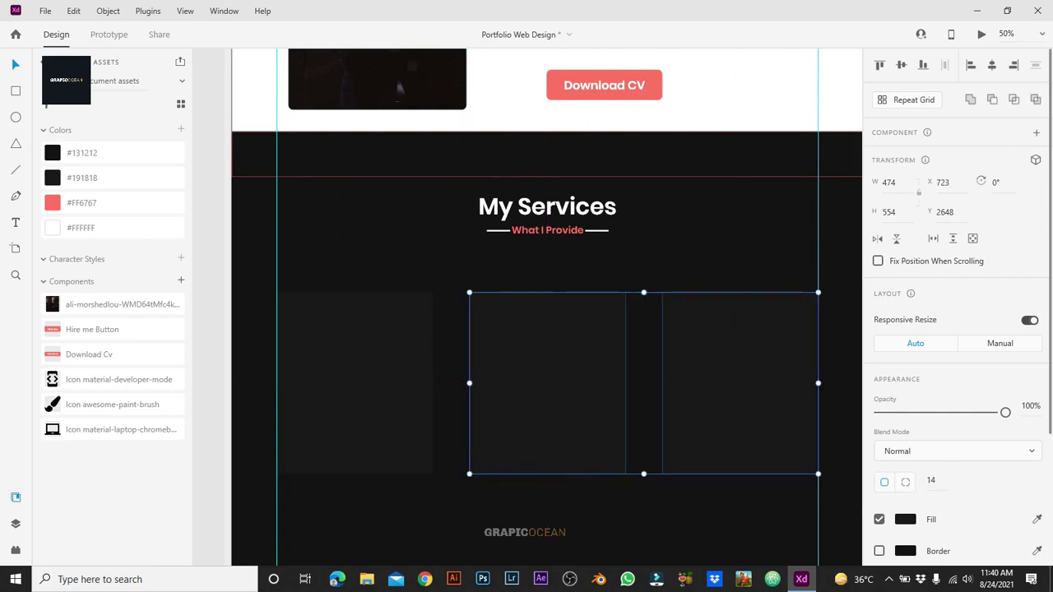
pyautogui.hotkey('ctrl', 'z')
pyautogui.hotkey('ctrl', 'z')
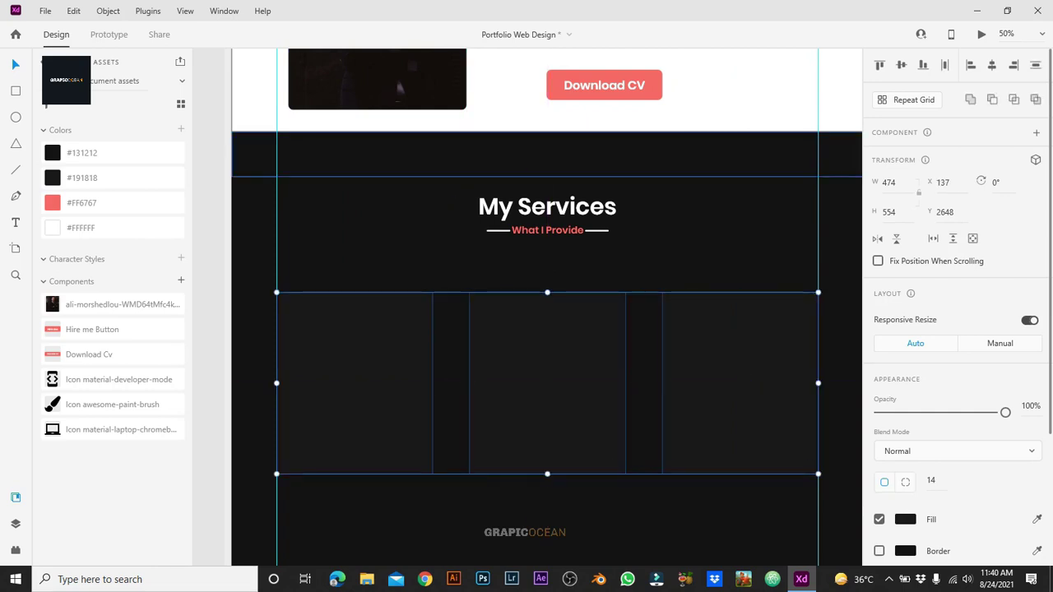
pyautogui.moveTo(547, 383); pyautogui.dragTo(547, 353)
pyautogui.press('Escape')
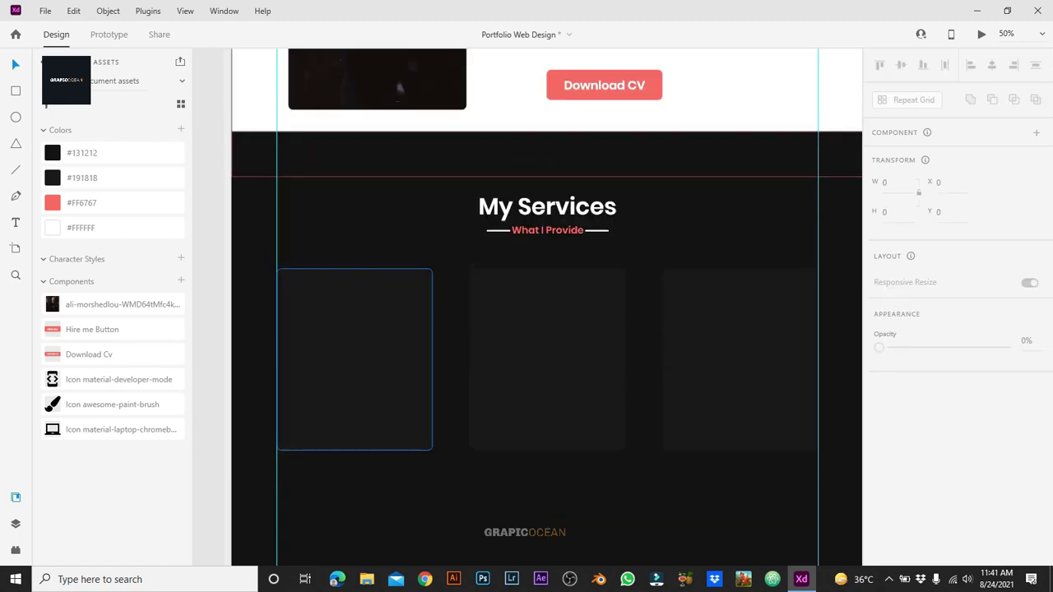
# Step: Copy the My Services heading group, ungroup it, and move the heading copy into the left card
pyautogui.click(547, 207)
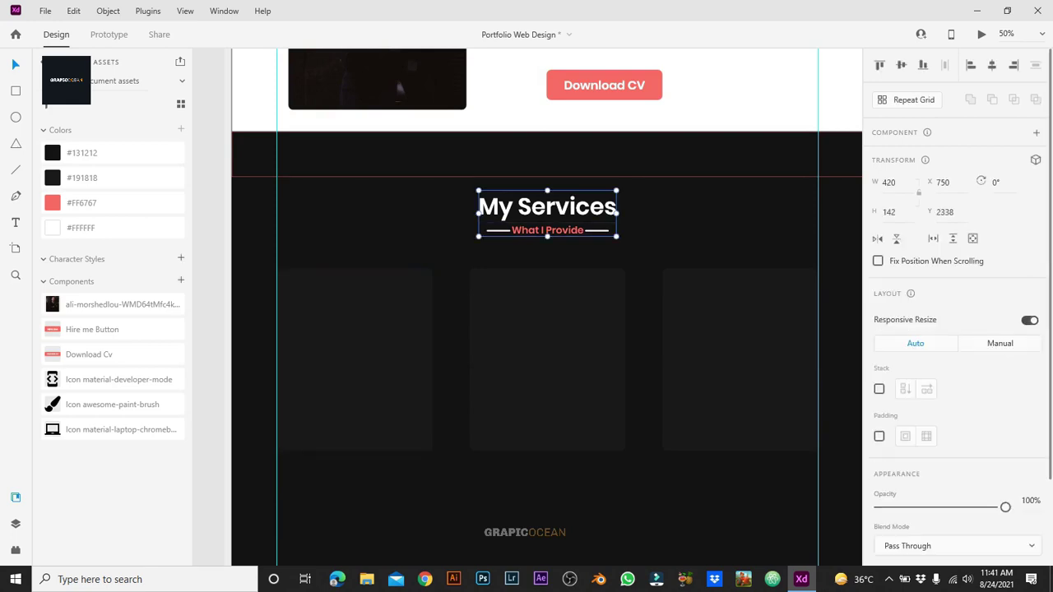
pyautogui.moveTo(547, 208); pyautogui.dragTo(537, 385)
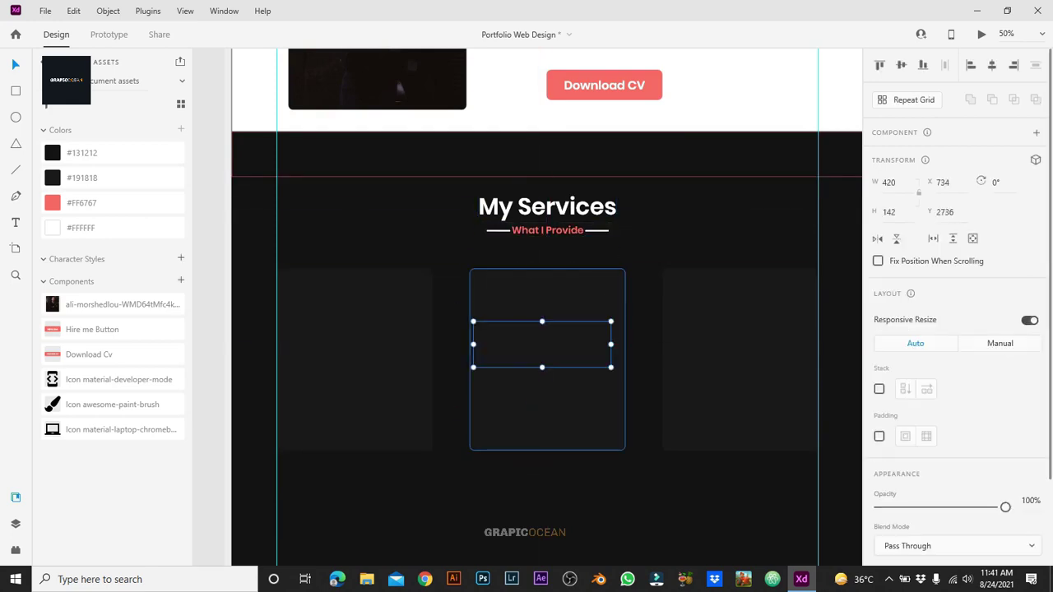
pyautogui.rightClick(506, 344)
pyautogui.rightClick(554, 344)
pyautogui.rightClick(555, 344)
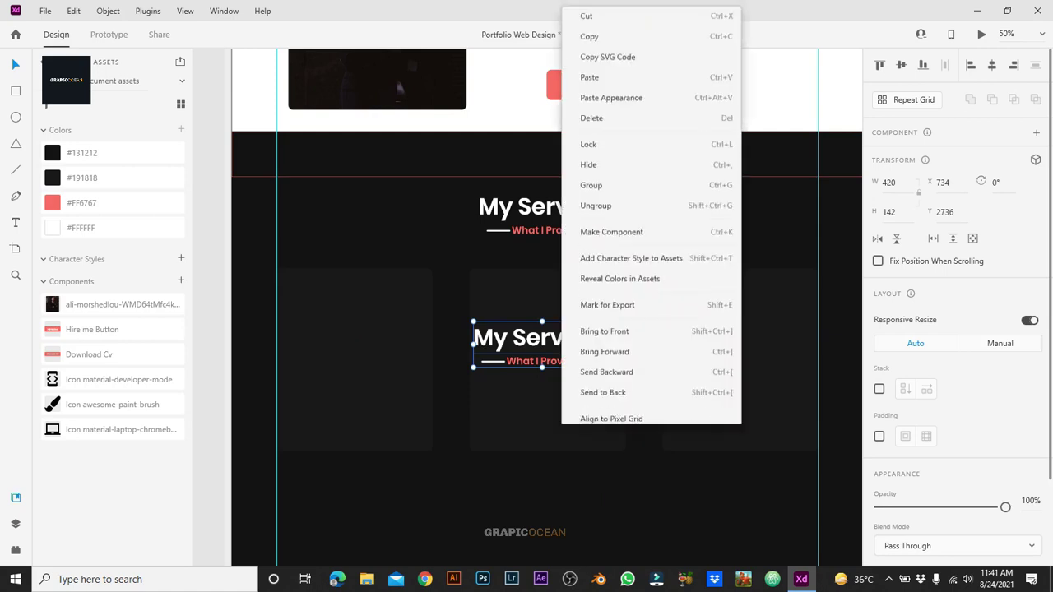
pyautogui.click(582, 202)
pyautogui.moveTo(543, 339); pyautogui.dragTo(359, 298)
# Step: Retype the copied heading as Web Design at size 48 and centre it in the card
pyautogui.press('Return')
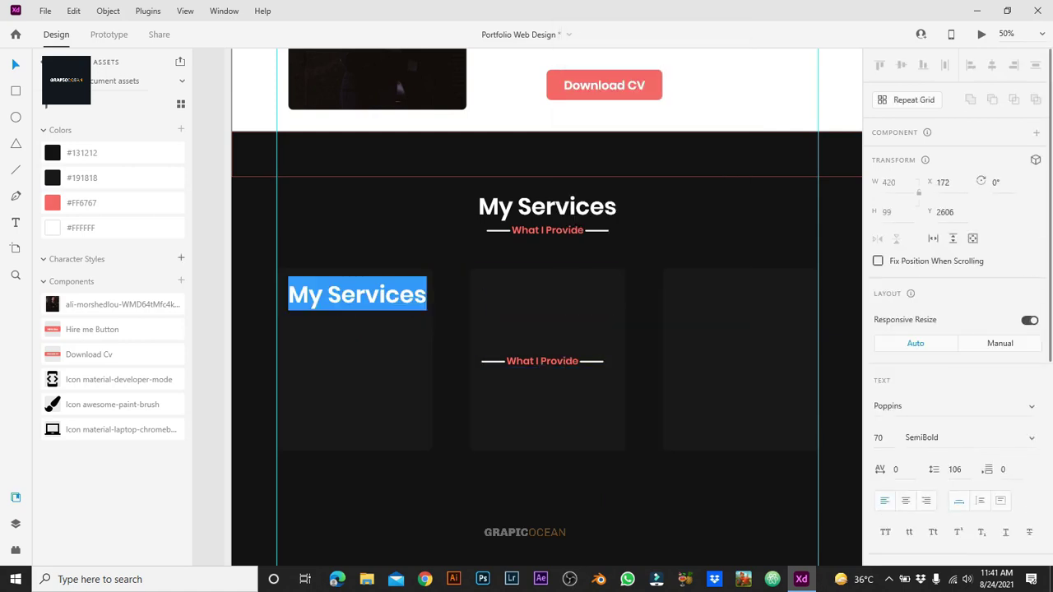
pyautogui.write('Web Design')
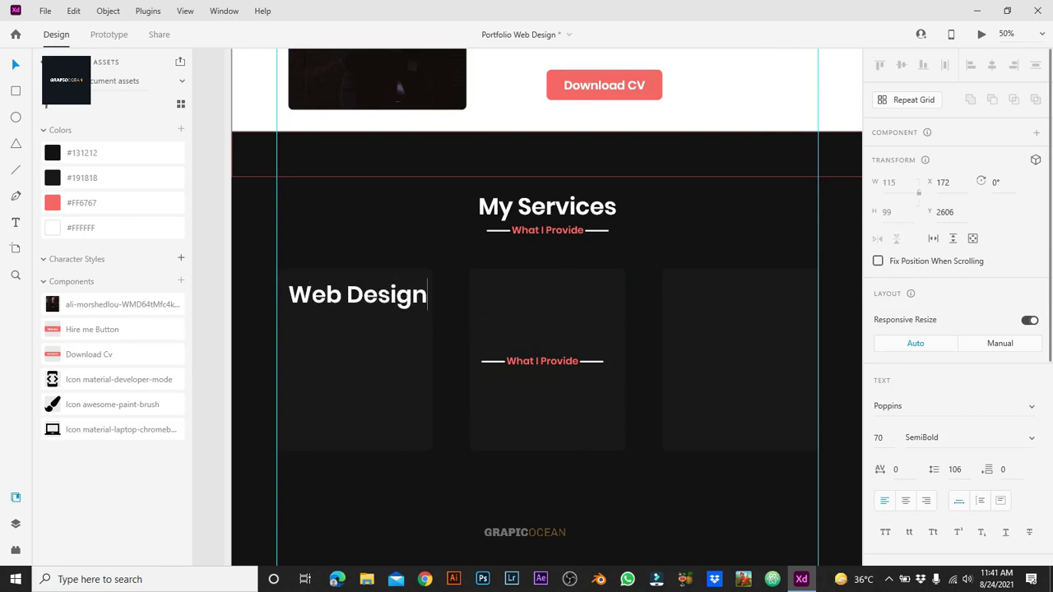
pyautogui.press('Escape')
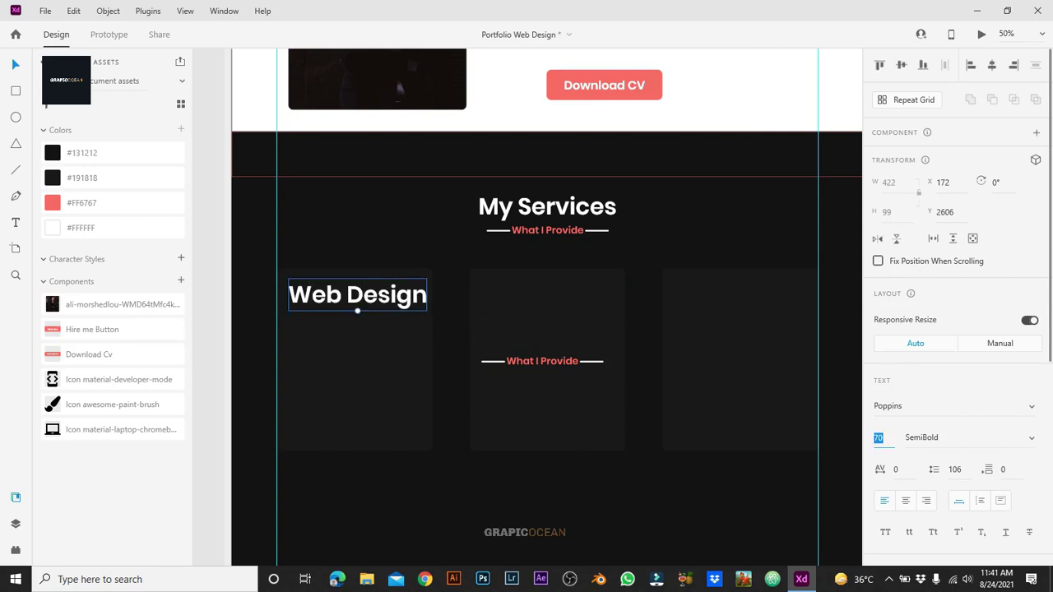
pyautogui.write('50')
pyautogui.press('Return')
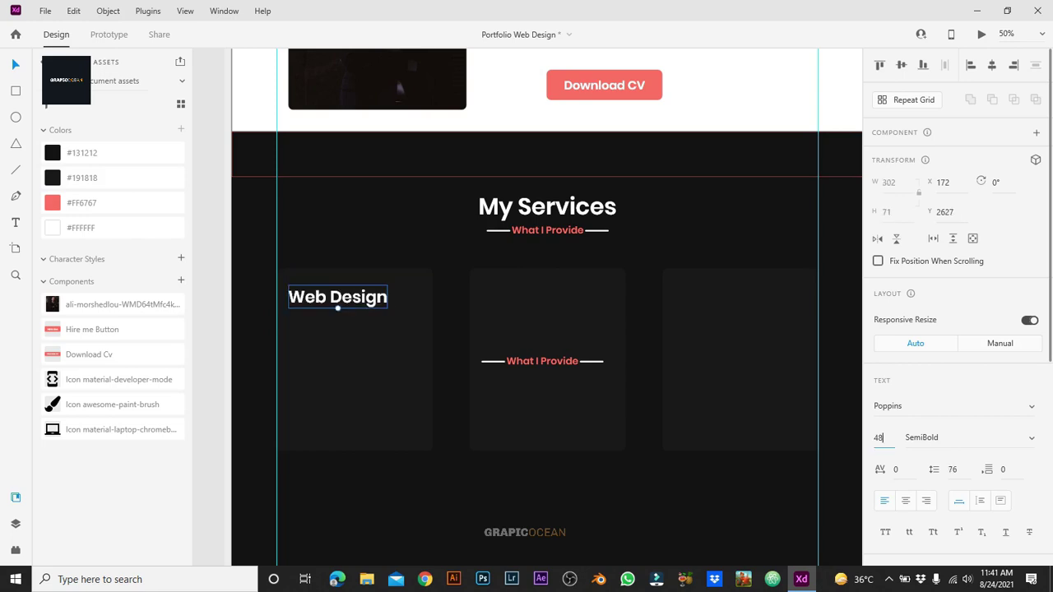
pyautogui.write('48')
pyautogui.press('Return')
pyautogui.press('Escape')
pyautogui.moveTo(335, 297); pyautogui.dragTo(355, 323)
pyautogui.press('Escape')
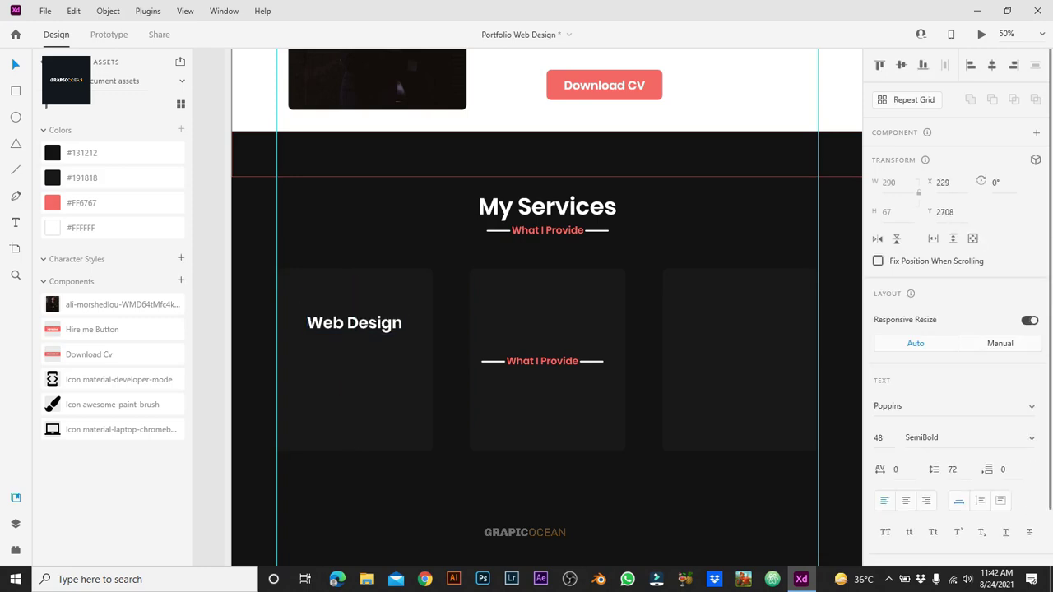
# Step: Draw a rectangle below Web Design and fill it with Quick Lorem Ipsum placeholder text
pyautogui.press('r')
pyautogui.moveTo(288, 351); pyautogui.dragTo(420, 437)
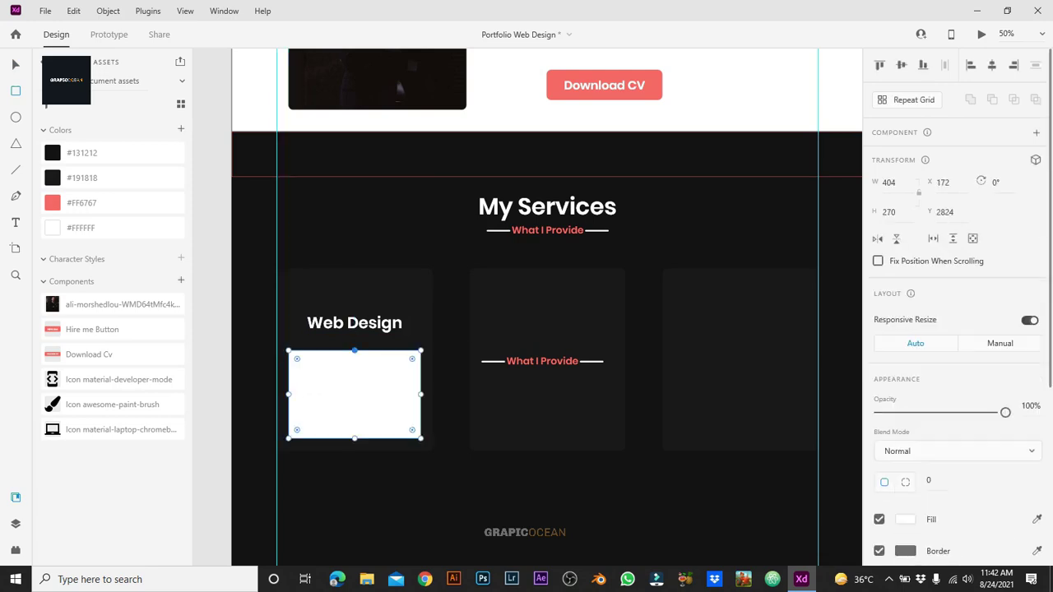
pyautogui.moveTo(354, 350); pyautogui.dragTo(355, 341)
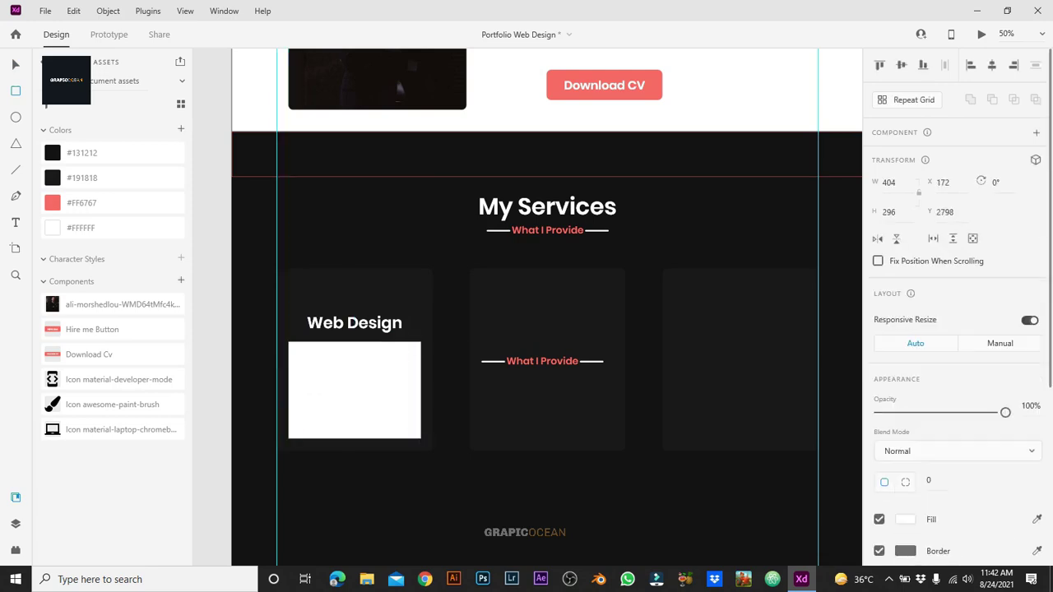
pyautogui.hotkey('ctrl', 'y')
pyautogui.hotkey('ctrl', 'shift', 'y')
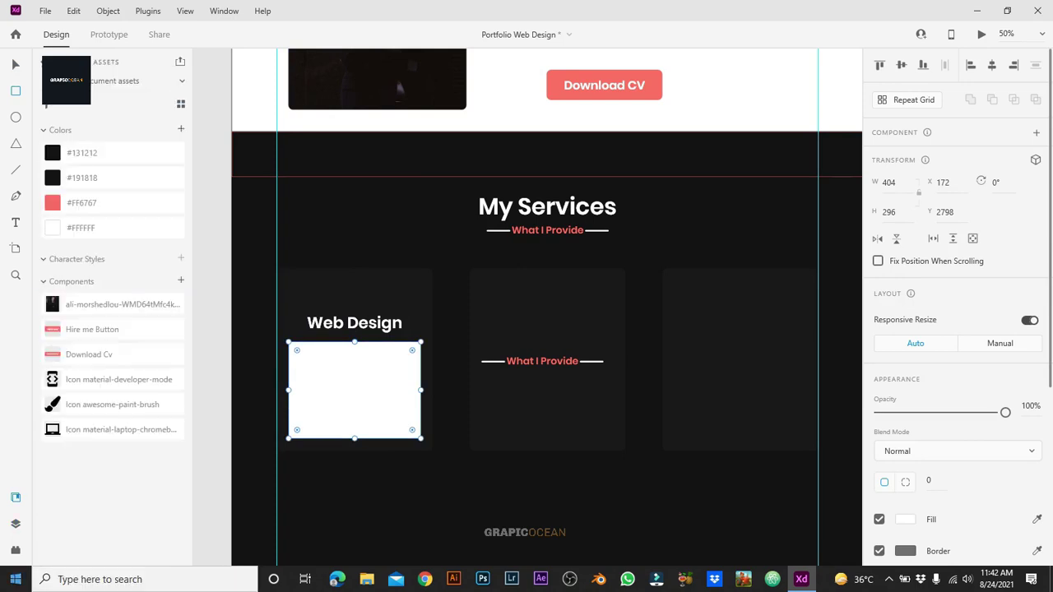
pyautogui.hotkey('ctrl', 'shift', 'p')
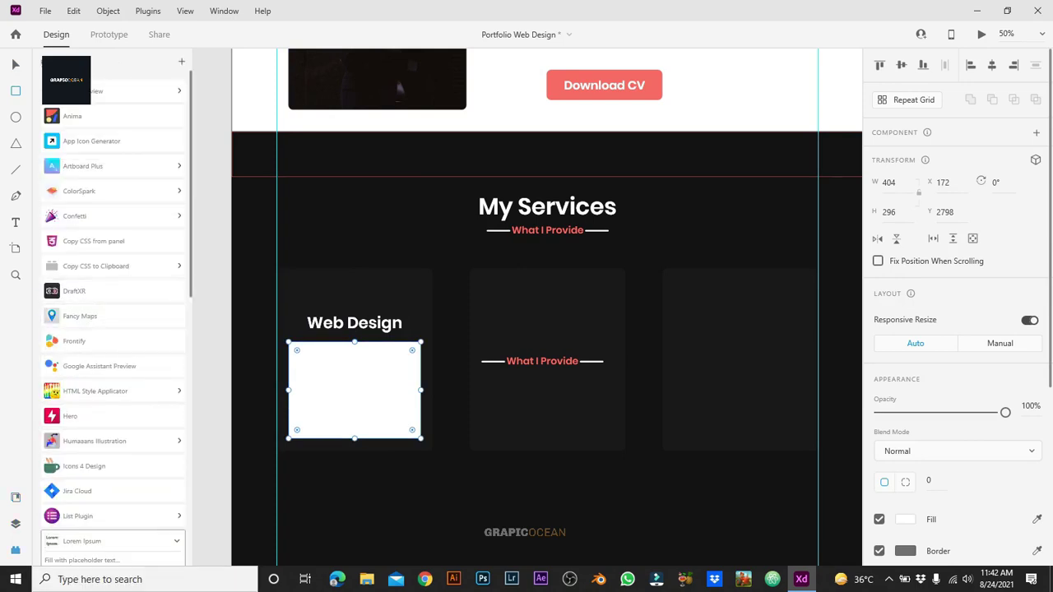
pyautogui.click(113, 541)
pyautogui.click(78, 394)
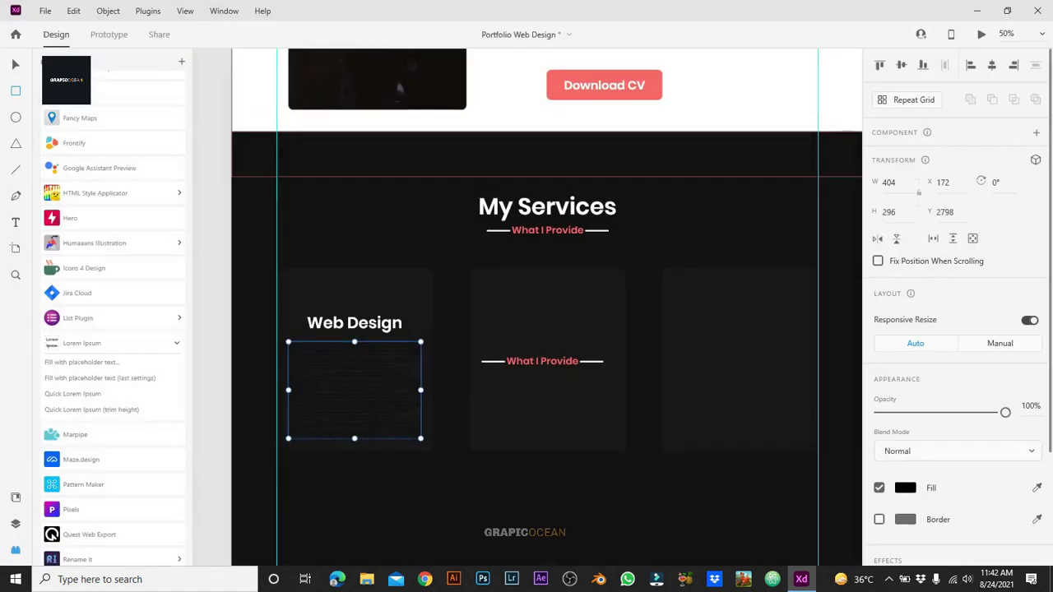
# Step: Style the placeholder text at size 28, white and centred, then delete the text box
pyautogui.click(879, 437)
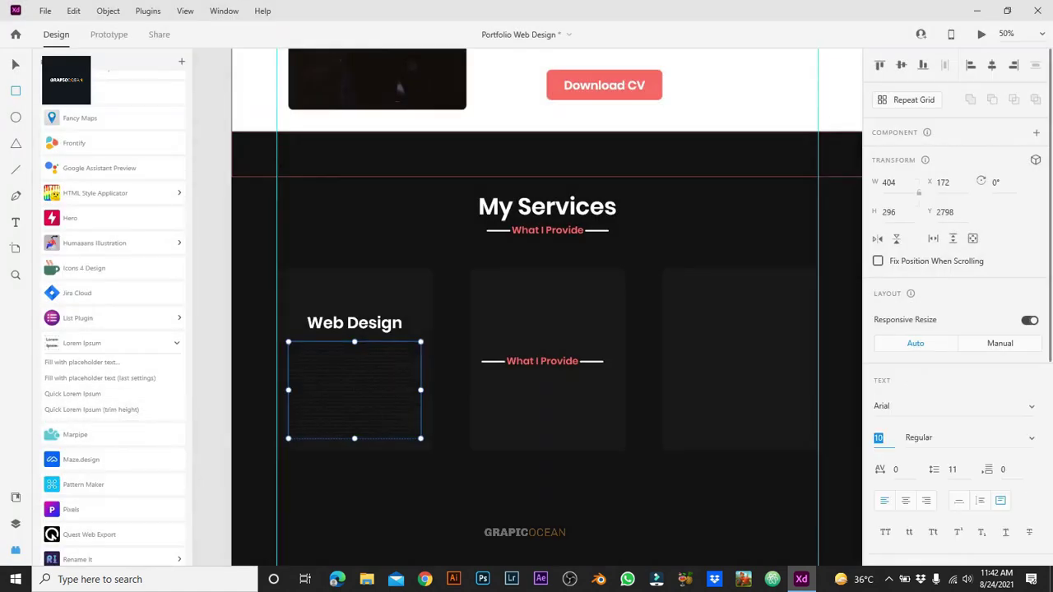
pyautogui.write('28')
pyautogui.press('Return')
pyautogui.scroll(-4, 955, 329)
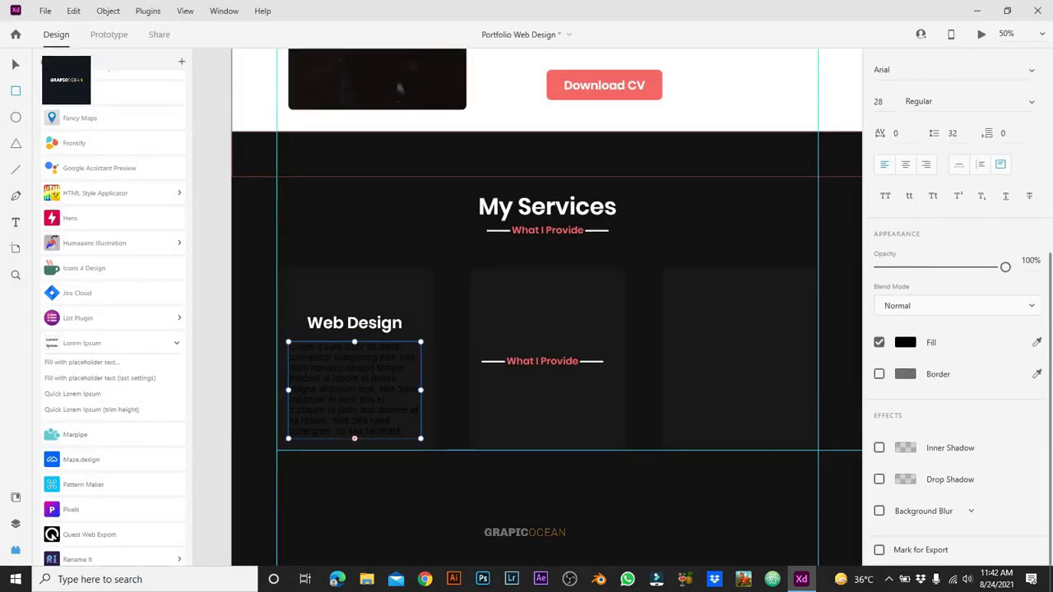
pyautogui.click(905, 342)
pyautogui.click(807, 421)
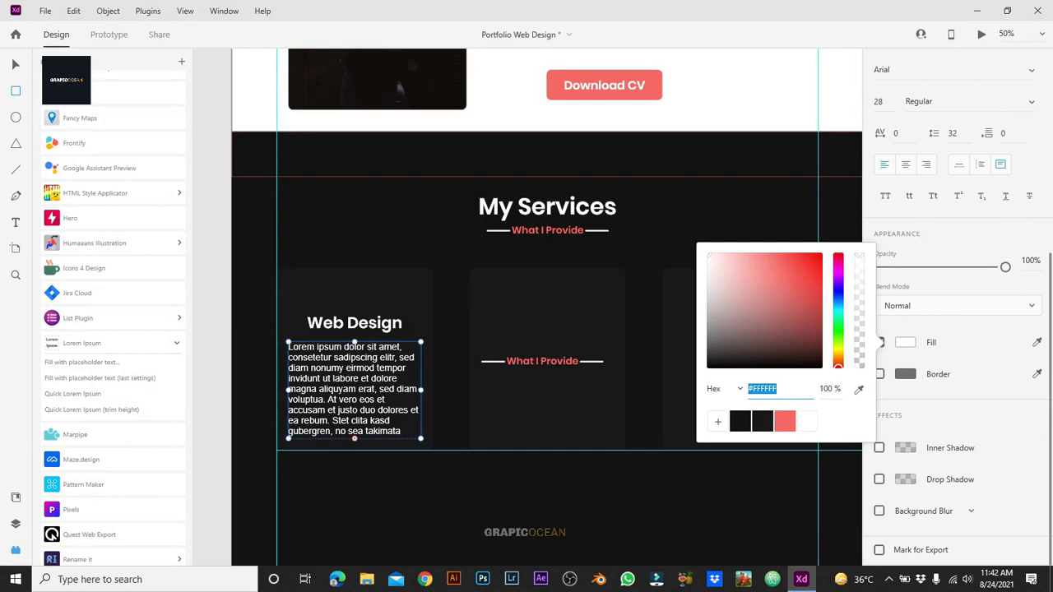
pyautogui.click(905, 164)
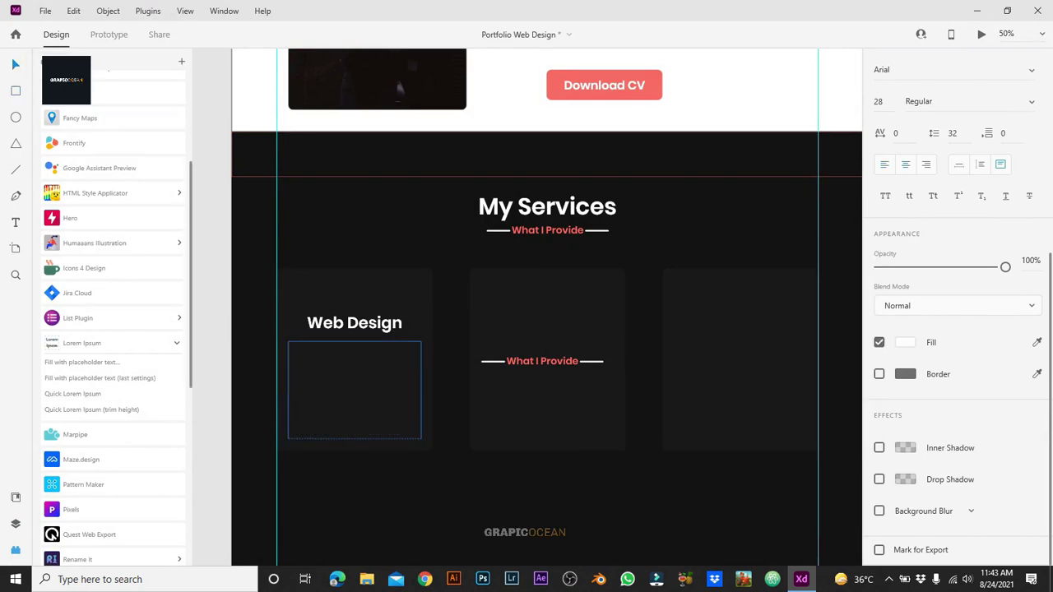
pyautogui.hotkey('ctrl', 'a')
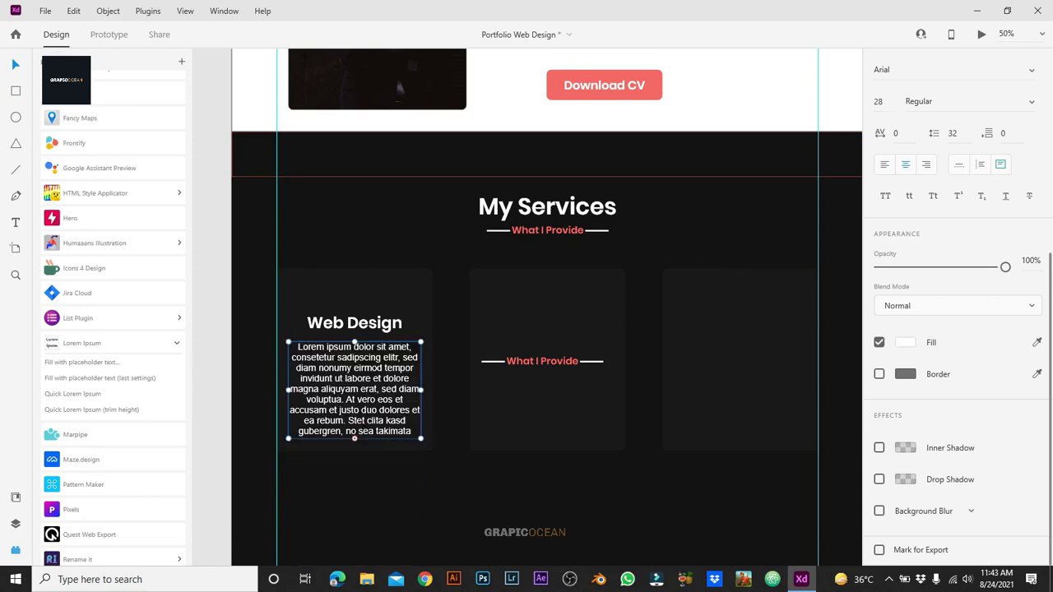
pyautogui.press('Delete')
# Step: Draw a text area under Web Design, fill it with placeholder text, and centre it with the heading
pyautogui.press('t')
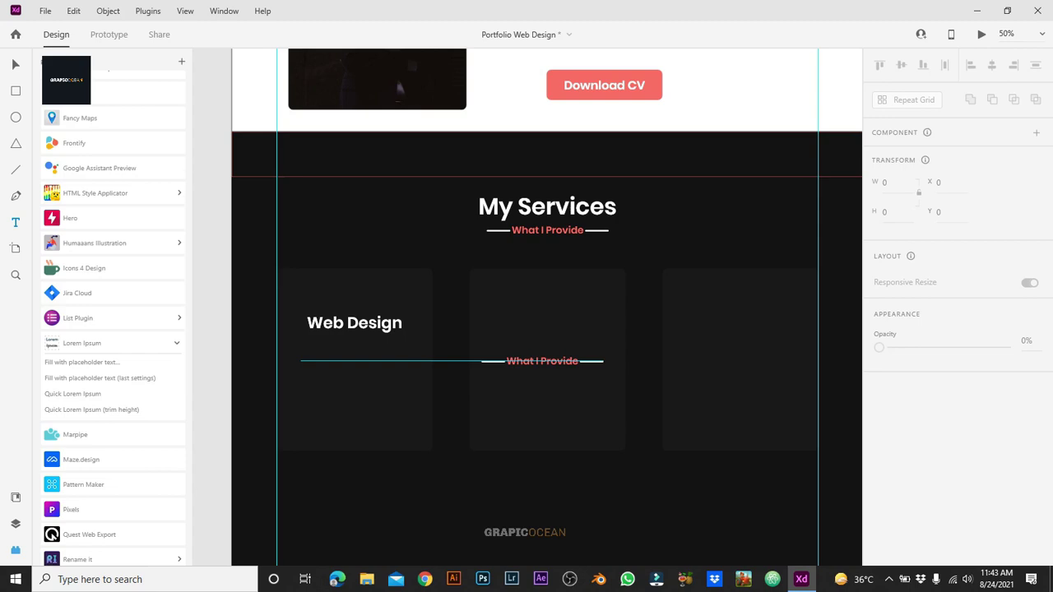
pyautogui.moveTo(301, 361); pyautogui.dragTo(433, 450)
pyautogui.hotkey('ctrl', 'shift', 'l')
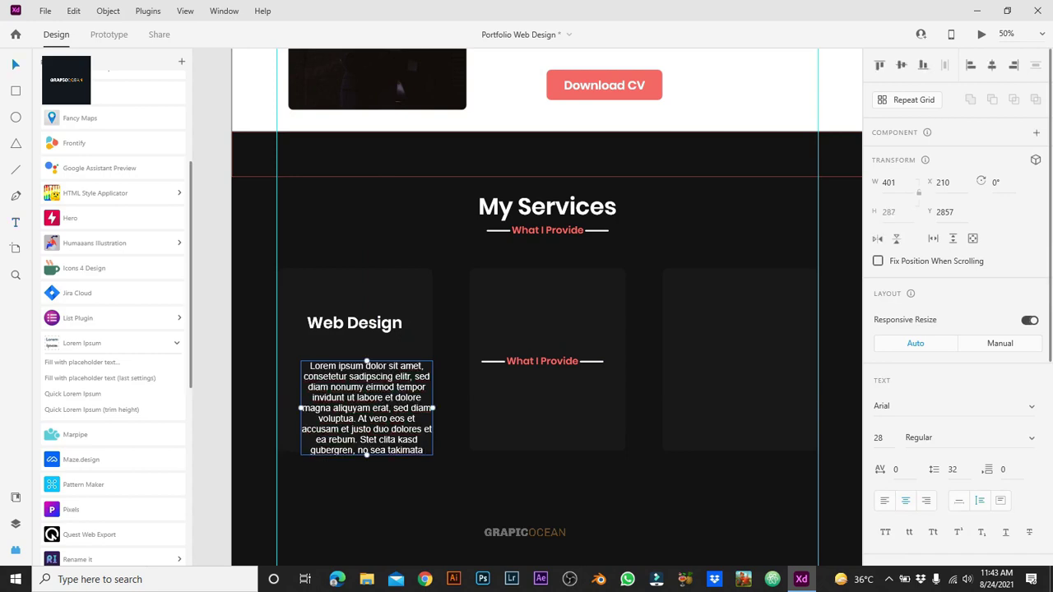
pyautogui.keyDown('shift'); pyautogui.click(355, 323); pyautogui.keyUp('shift')
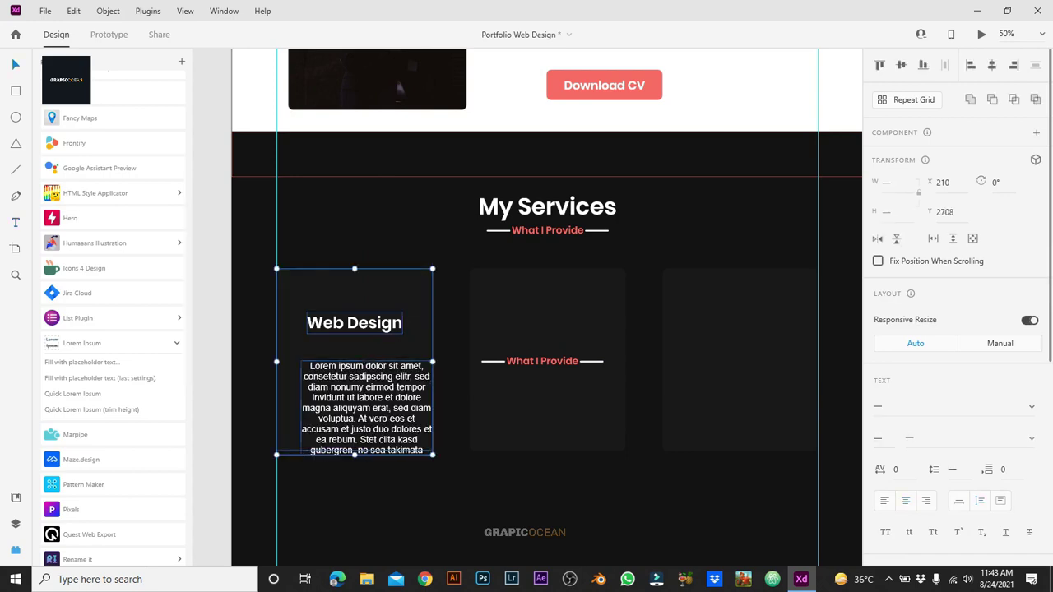
pyautogui.hotkey('shift', 'm')
pyautogui.hotkey('shift', 'c')
pyautogui.press('Escape')
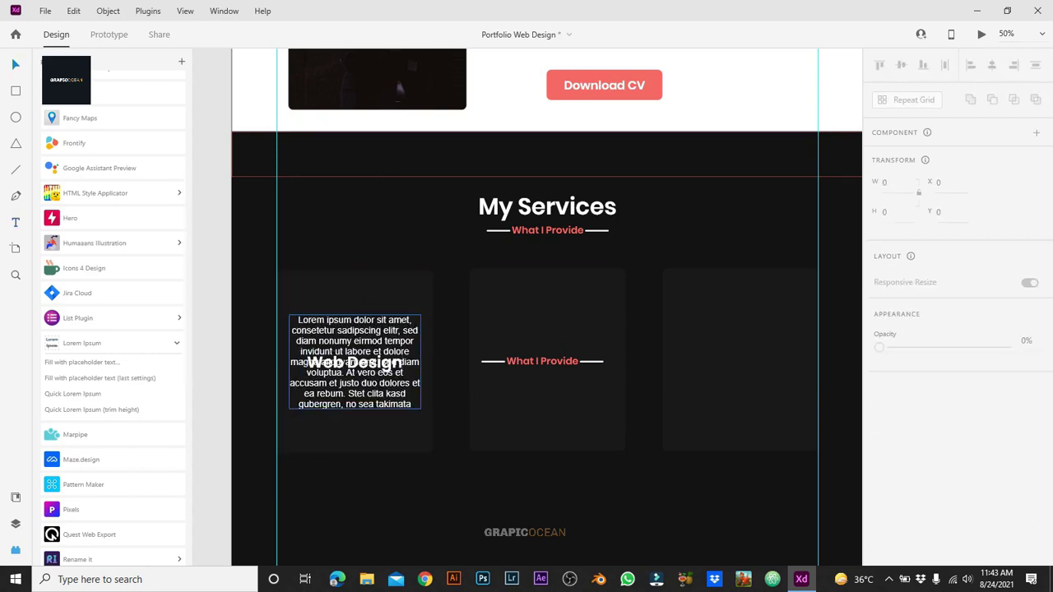
# Step: Place the paragraph layer below the heading and move both down inside the first card
pyautogui.click(355, 404)
pyautogui.keyDown('shift'); pyautogui.click(354, 404); pyautogui.keyUp('shift')
pyautogui.press('Escape')
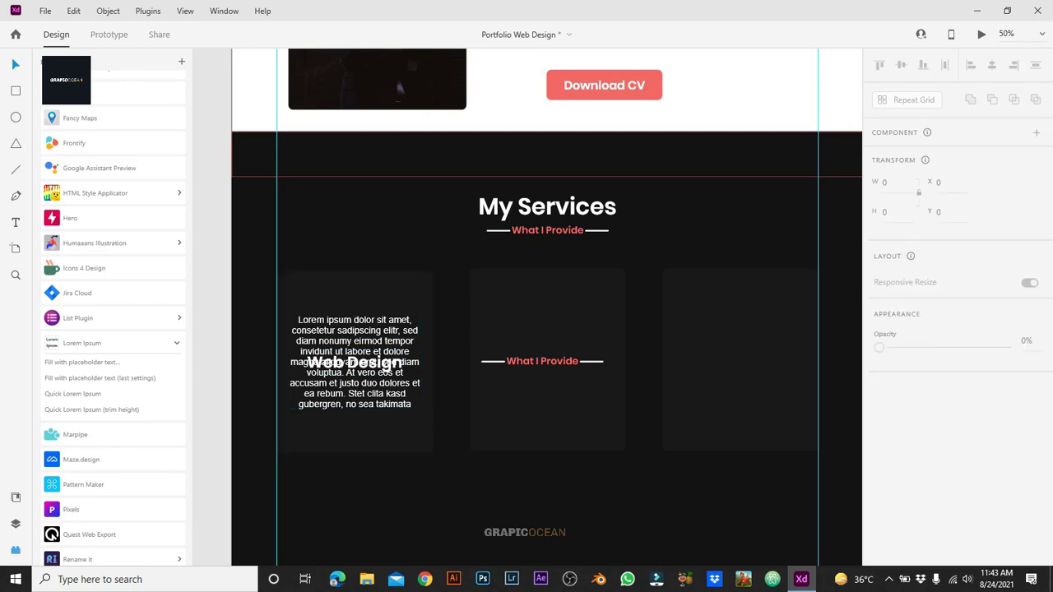
pyautogui.click(355, 404)
pyautogui.hotkey('ctrl', 'y')
pyautogui.hotkey('ctrl', '[')
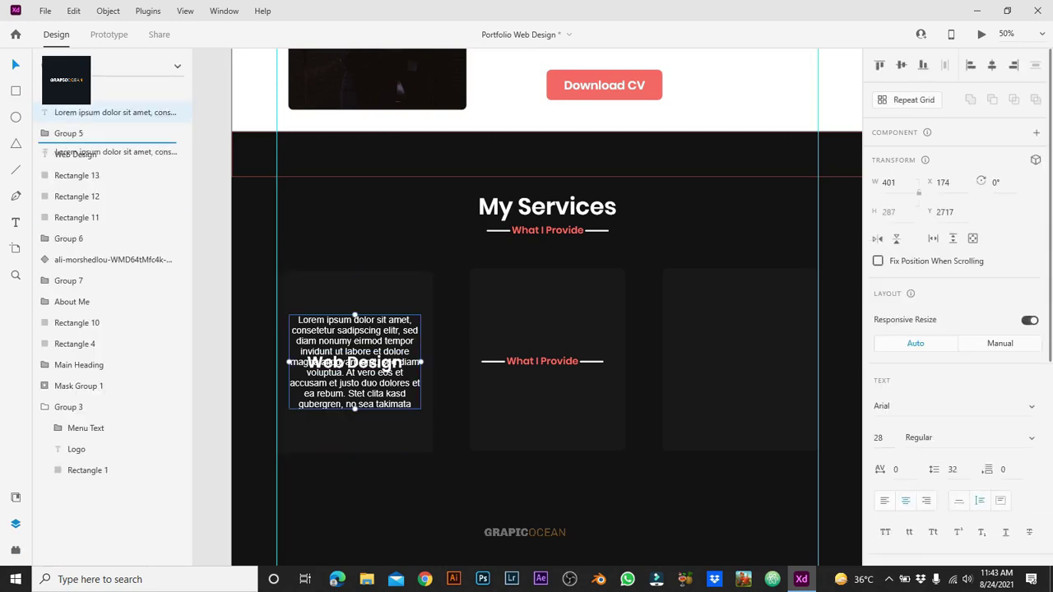
pyautogui.moveTo(354, 363); pyautogui.dragTo(355, 299)
pyautogui.keyDown('shift'); pyautogui.click(355, 371); pyautogui.keyUp('shift')
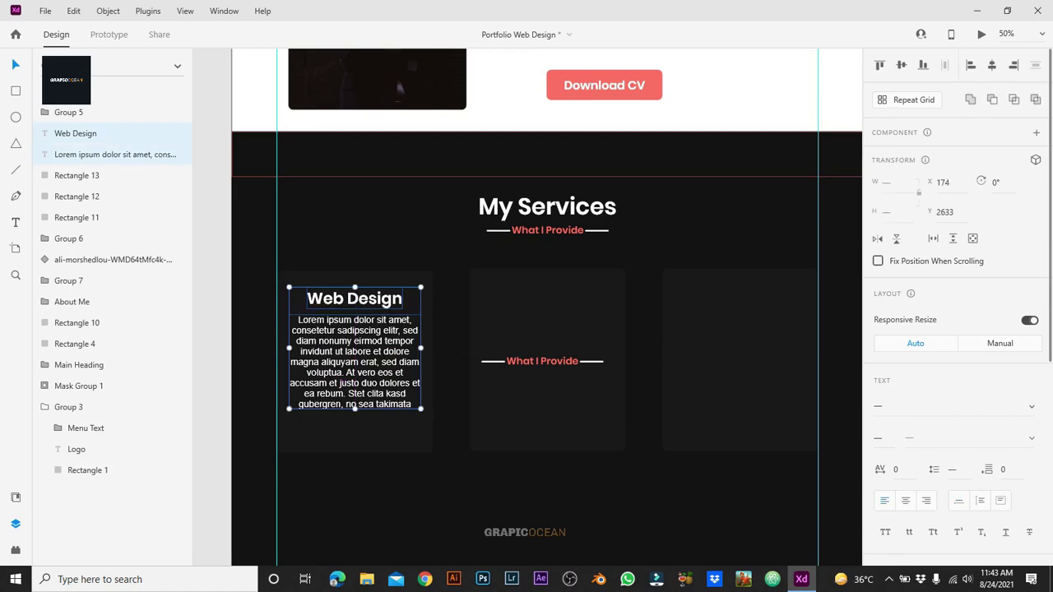
pyautogui.moveTo(355, 404); pyautogui.dragTo(355, 434)
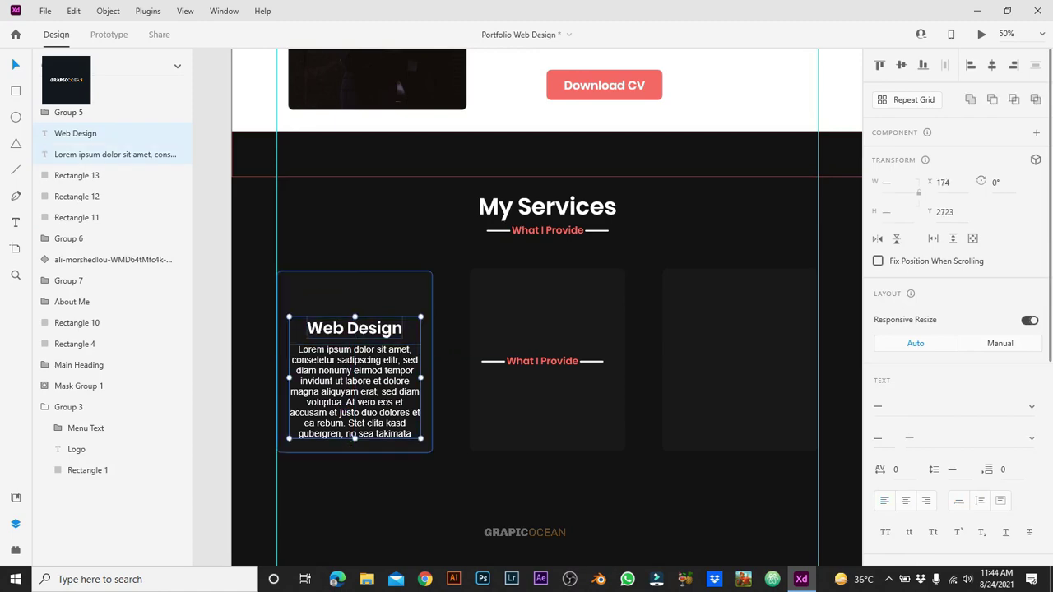
pyautogui.press('Escape')
pyautogui.scroll(-5, 528, 544)
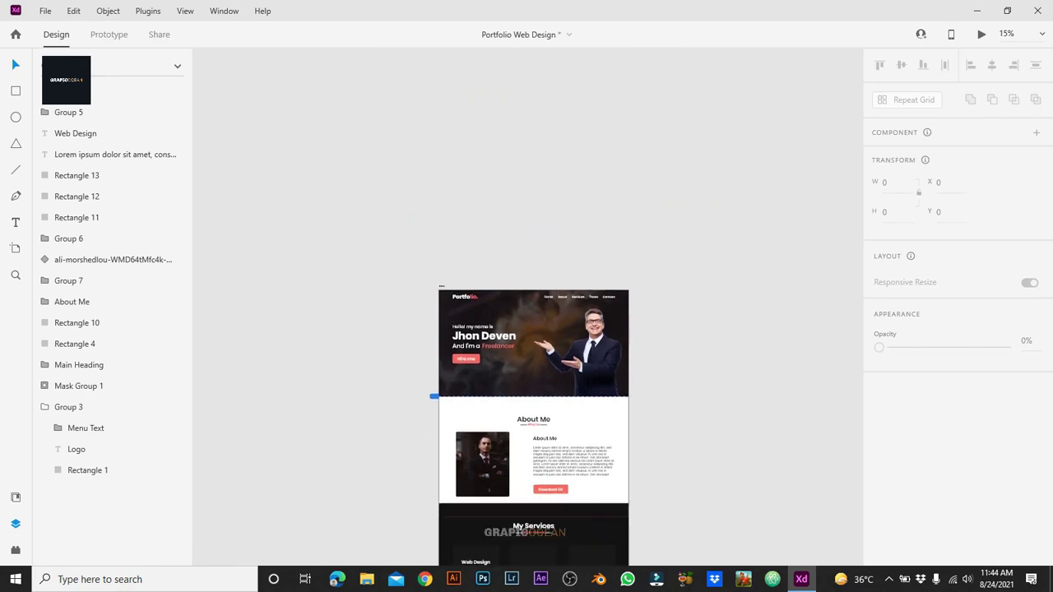
pyautogui.doubleClick(74, 134)
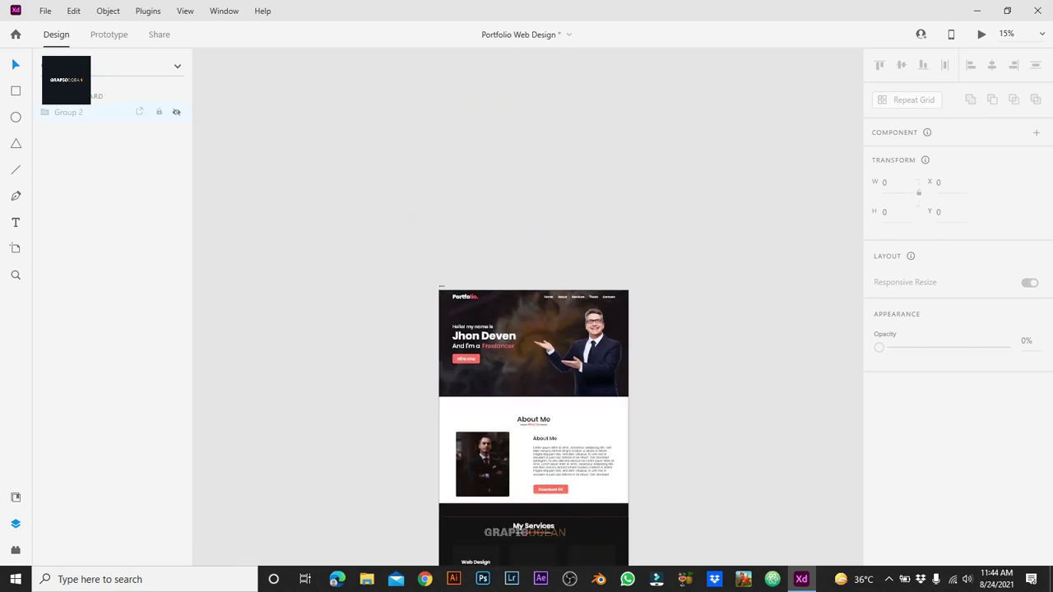
pyautogui.click(68, 112)
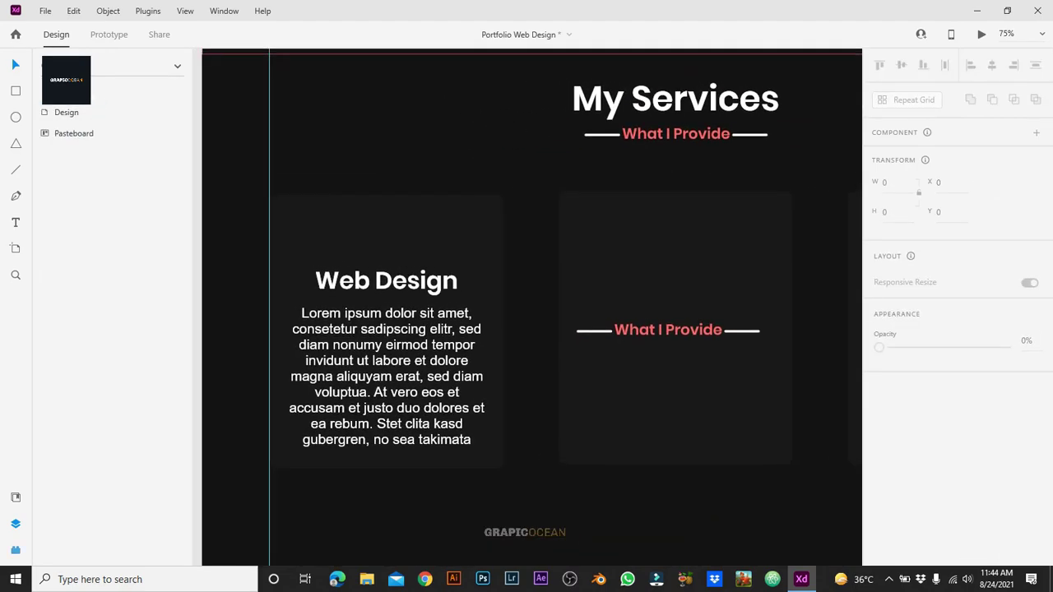
# Step: Place the paint-brush icon from Assets above Web Design and colour it red
pyautogui.click(15, 550)
pyautogui.click(15, 497)
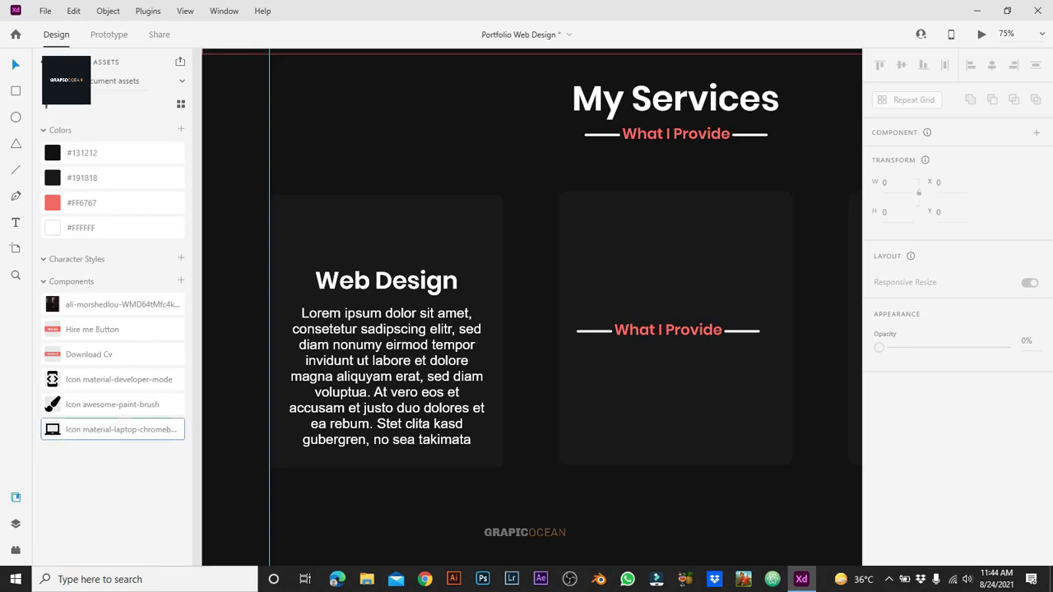
pyautogui.moveTo(107, 430)
pyautogui.mouseDown()
pyautogui.moveTo(127, 374)
pyautogui.moveTo(64, 429)
pyautogui.moveTo(71, 414)
pyautogui.moveTo(346, 234)
pyautogui.moveTo(378, 236)
pyautogui.moveTo(395, 252)
pyautogui.mouseUp()
pyautogui.click(905, 522)
pyautogui.click(785, 544)
pyautogui.press('Escape')
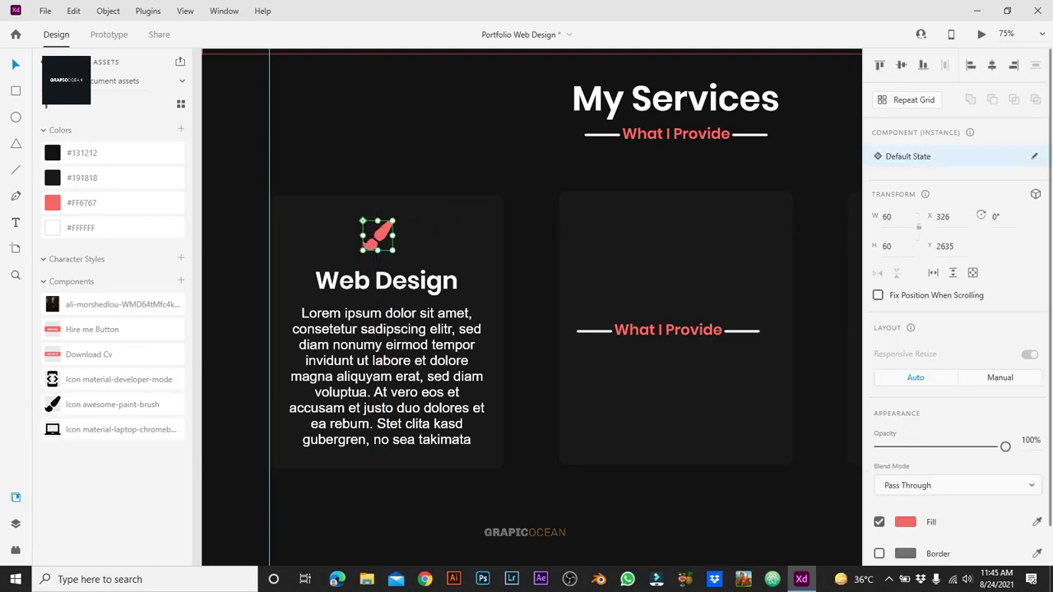
pyautogui.press('Escape')
pyautogui.press('Escape')
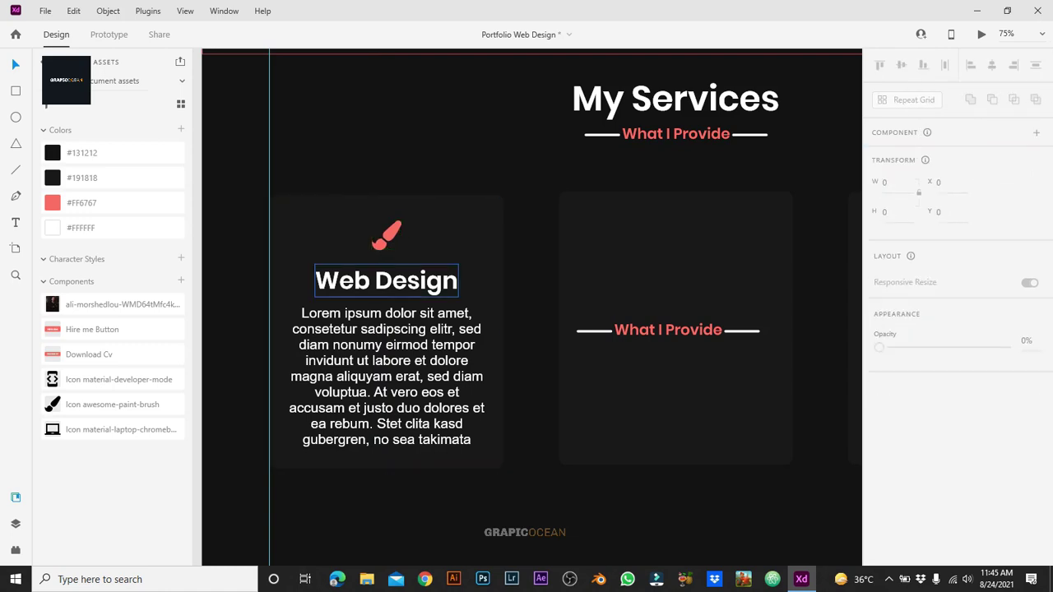
# Step: Recolour the placeholder paragraph grey #C1C1C1
pyautogui.click(387, 278)
pyautogui.click(387, 308)
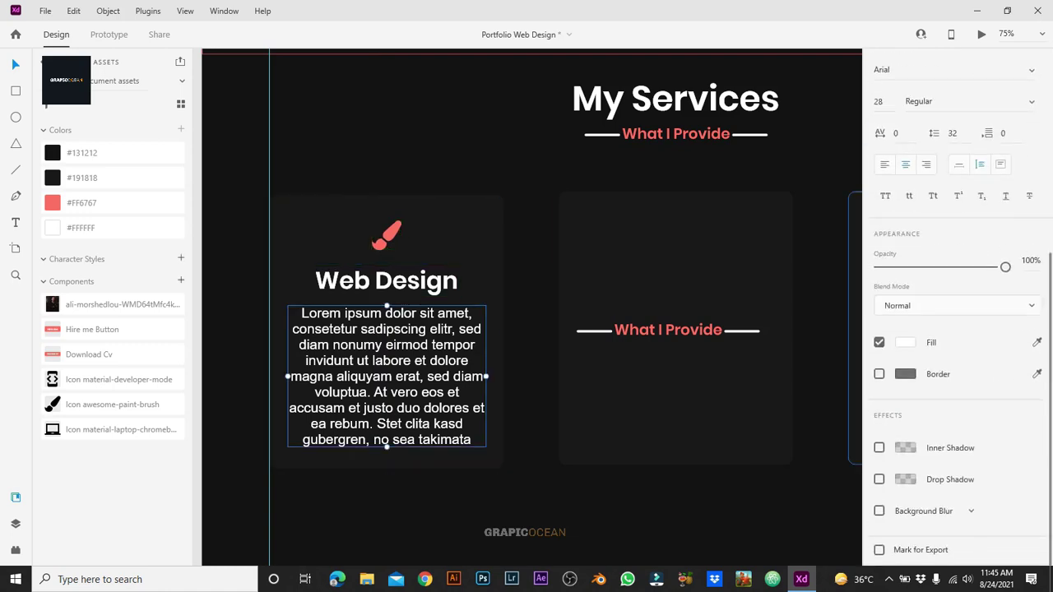
pyautogui.click(905, 343)
pyautogui.moveTo(708, 256); pyautogui.dragTo(706, 282)
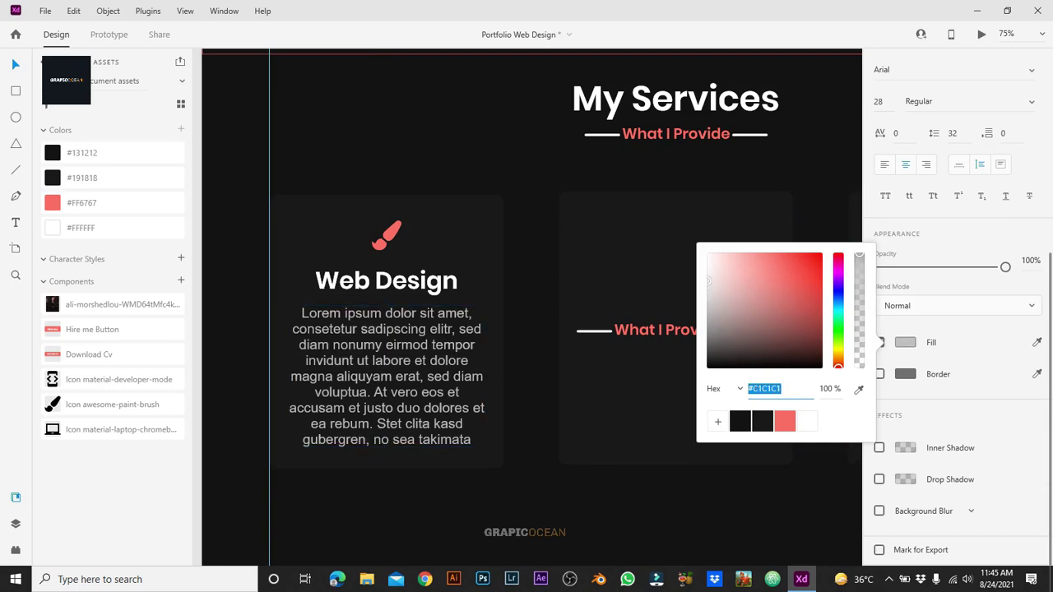
pyautogui.press('Escape')
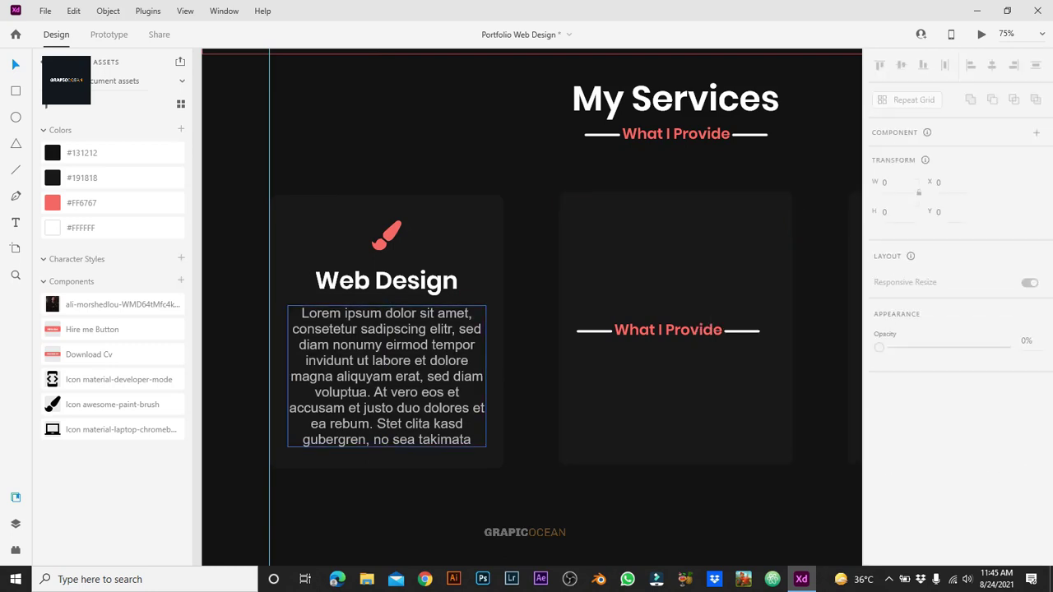
# Step: Delete What I Provide from the middle card, then select the first card's icon, title, paragraph and background
pyautogui.click(668, 330)
pyautogui.press('Delete')
pyautogui.click(386, 236)
pyautogui.keyDown('shift'); pyautogui.click(387, 281); pyautogui.keyUp('shift')
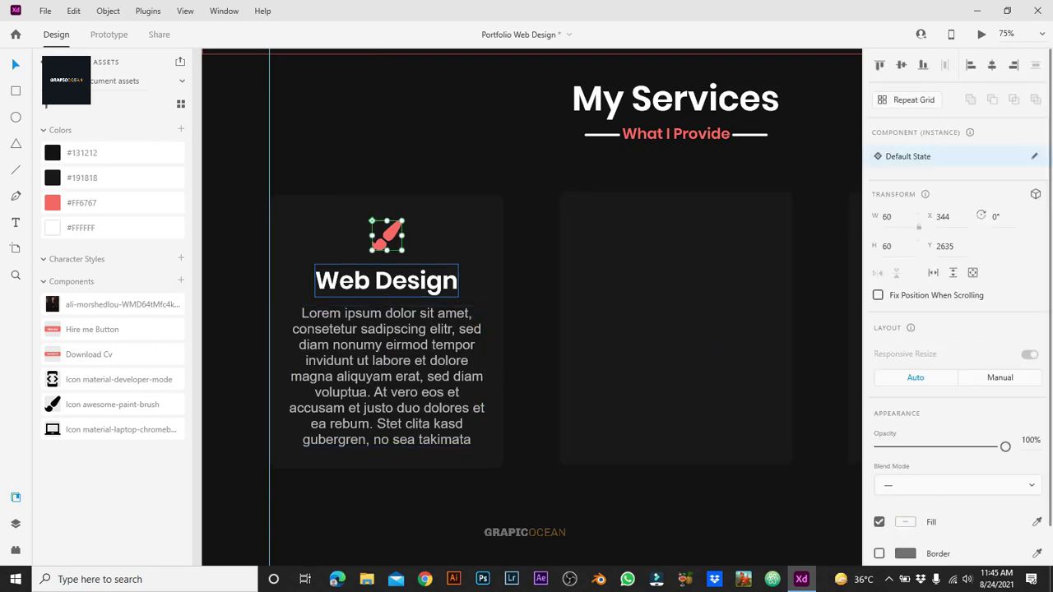
pyautogui.keyDown('shift'); pyautogui.click(387, 376); pyautogui.keyUp('shift')
pyautogui.keyDown('shift'); pyautogui.click(279, 457); pyautogui.keyUp('shift')
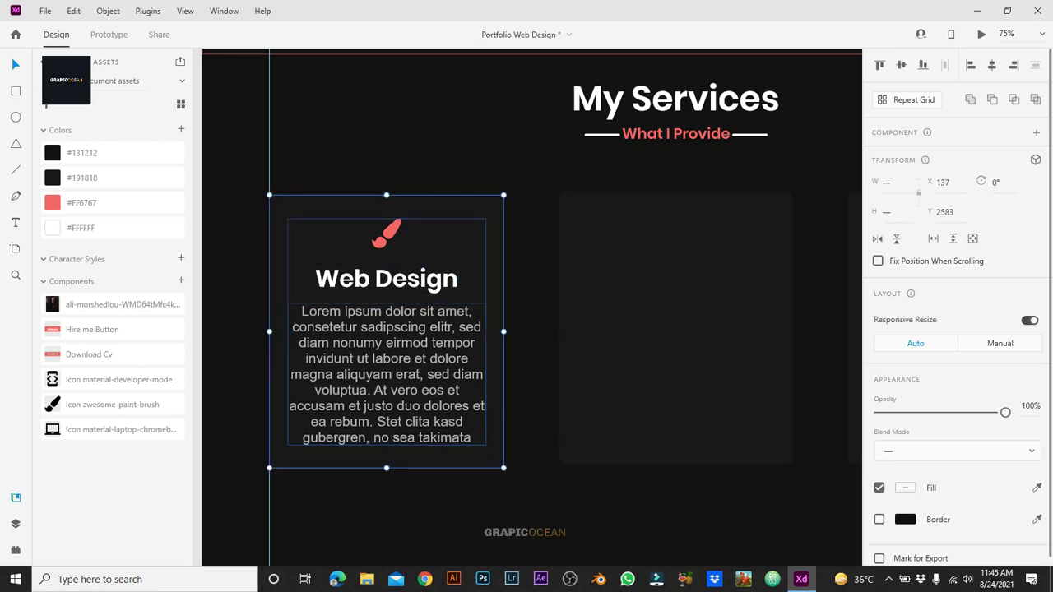
pyautogui.press('Escape')
pyautogui.hotkey('ctrl', '-')
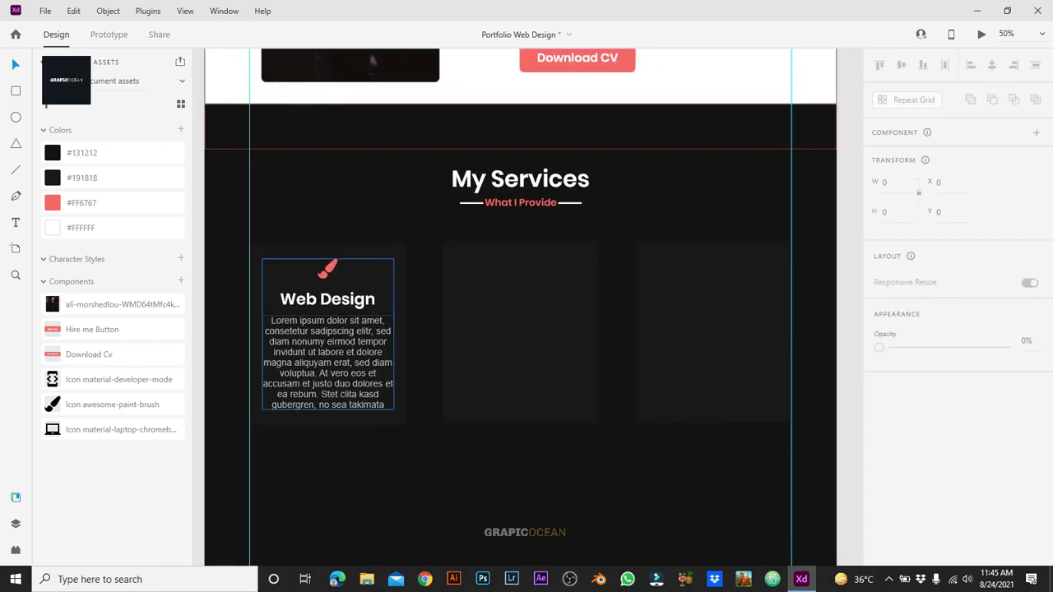
# Step: Copy the first card's content into the other two cards and retitle the middle one Advertising
pyautogui.click(328, 329)
pyautogui.moveTo(328, 329); pyautogui.dragTo(713, 329)
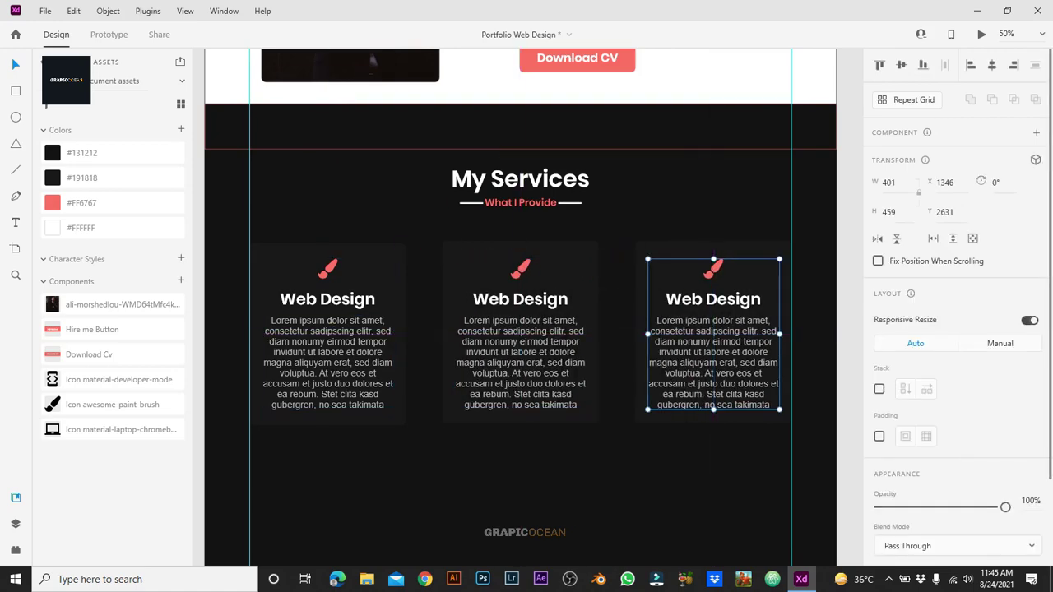
pyautogui.click(520, 329)
pyautogui.hotkey('ctrl', '+')
pyautogui.doubleClick(520, 299)
pyautogui.press('Delete')
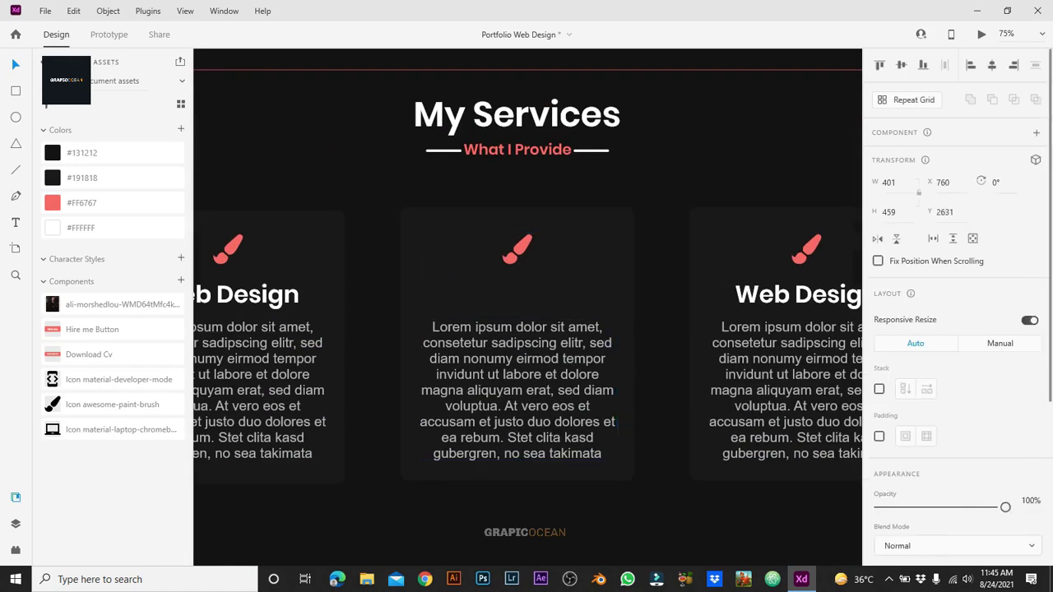
pyautogui.hotkey('ctrl', 'z')
pyautogui.write('Advertising')
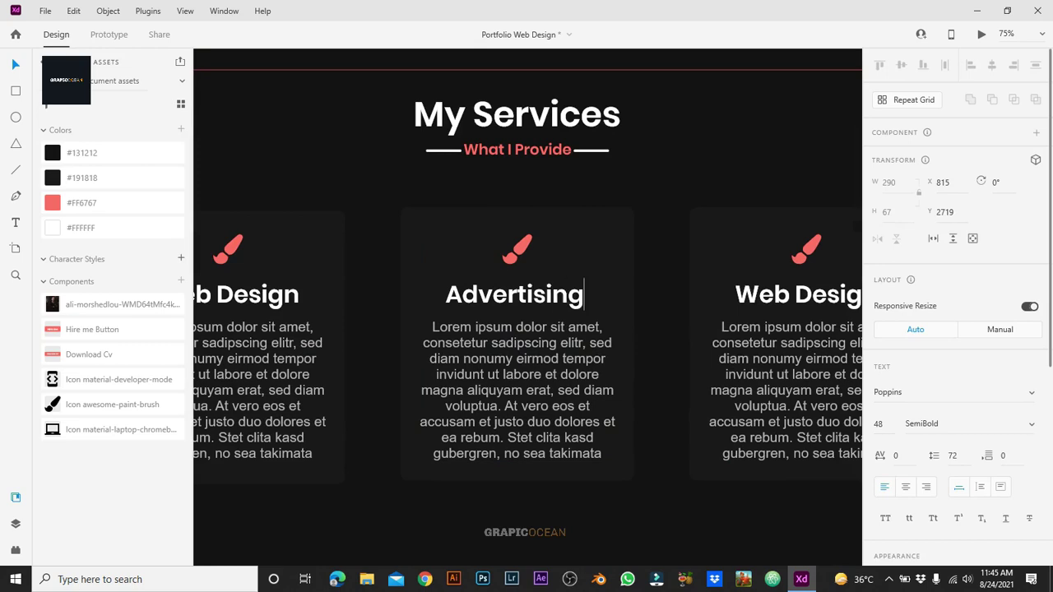
pyautogui.press('Escape')
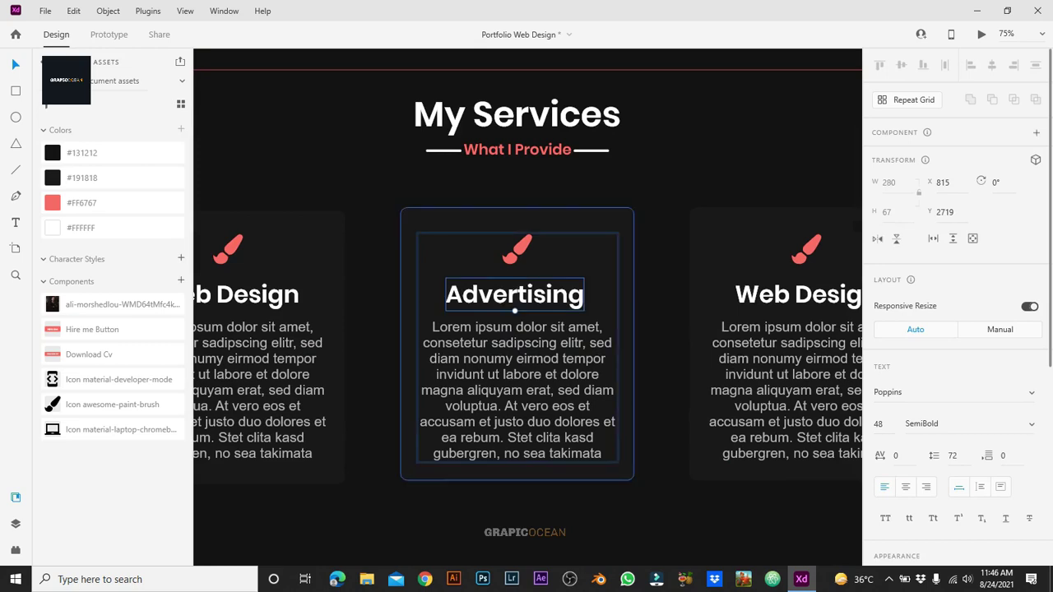
# Step: Swap the Advertising card's brush for the laptop icon, centre it, and regroup the card
pyautogui.rightClick(532, 346)
pyautogui.press('Escape')
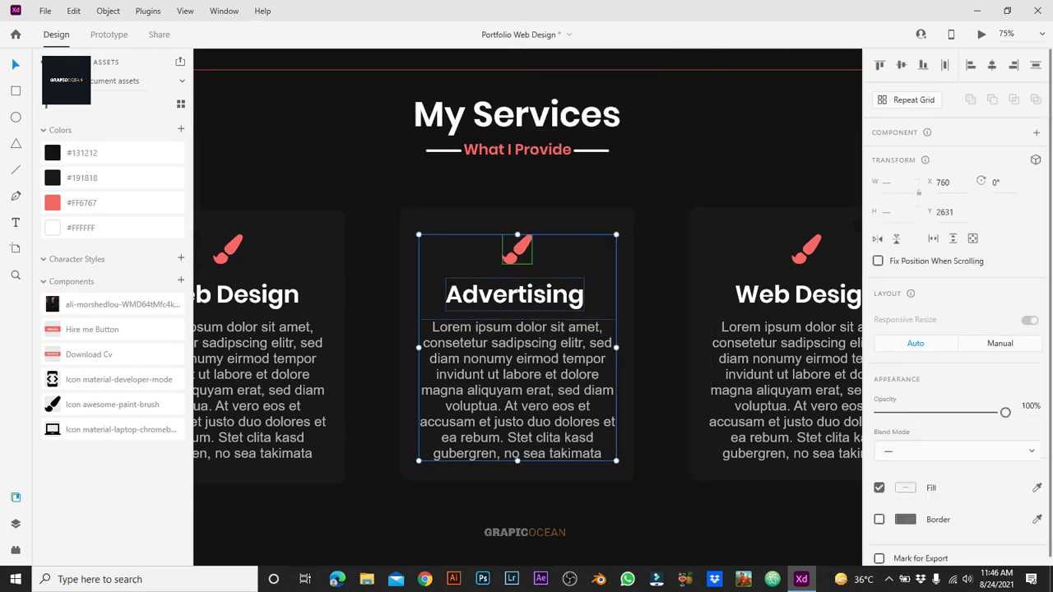
pyautogui.press('Escape')
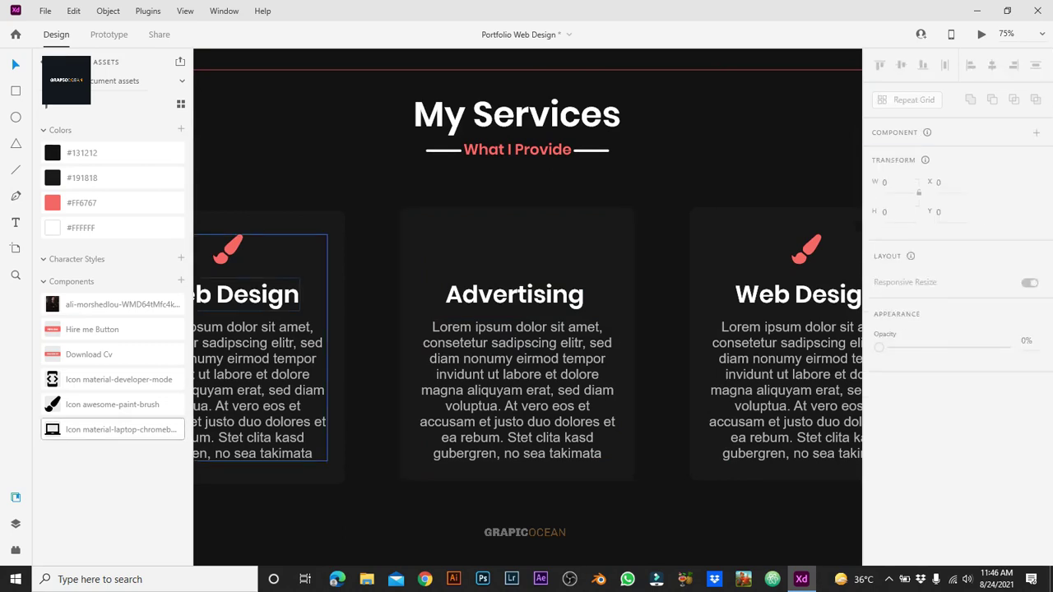
pyautogui.moveTo(115, 430); pyautogui.dragTo(549, 270)
pyautogui.click(905, 522)
pyautogui.keyDown('shift'); pyautogui.click(549, 270); pyautogui.keyUp('shift')
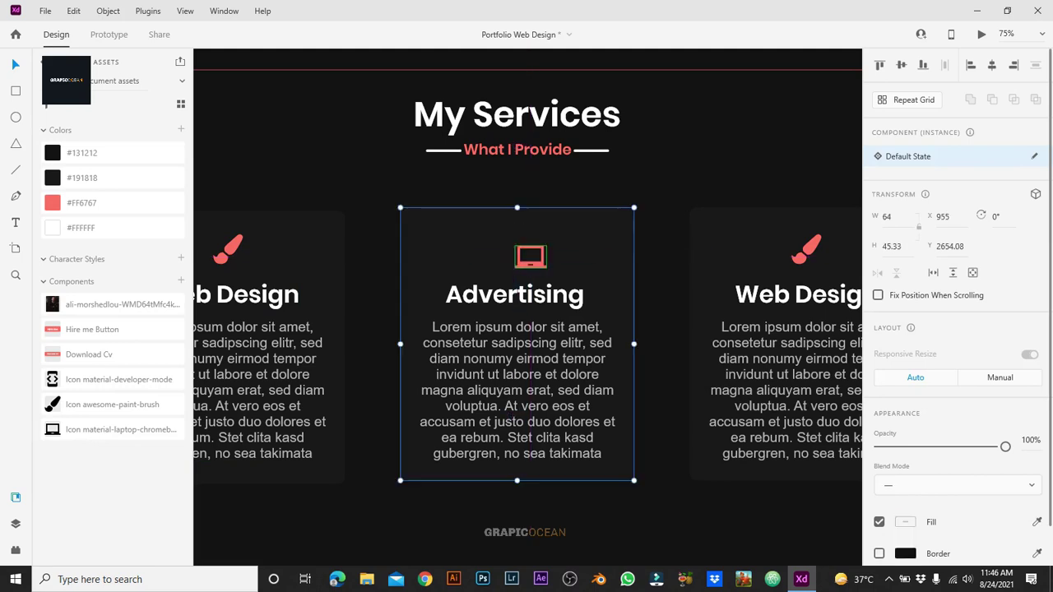
pyautogui.hotkey('shift', 'c')
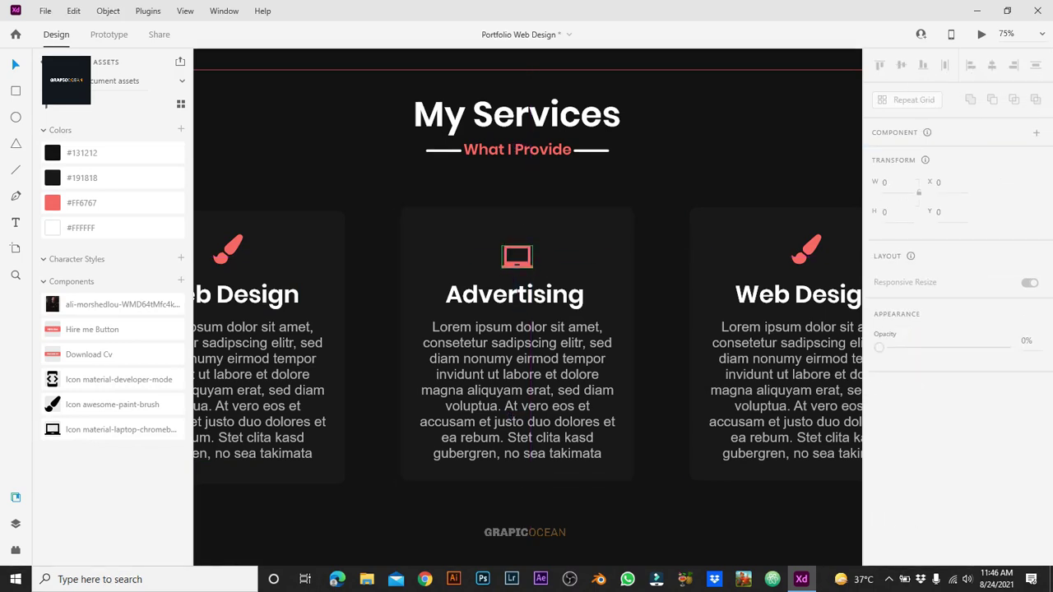
pyautogui.click(517, 252)
pyautogui.keyDown('shift'); pyautogui.click(514, 294); pyautogui.keyUp('shift')
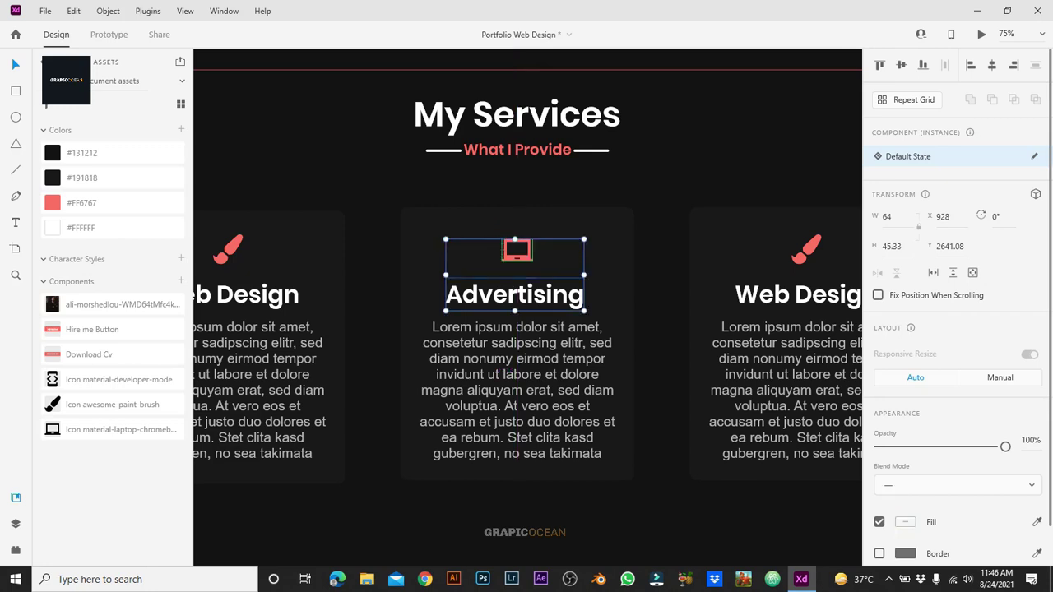
pyautogui.keyDown('shift'); pyautogui.click(504, 375); pyautogui.keyUp('shift')
pyautogui.keyDown('shift'); pyautogui.click(517, 473); pyautogui.keyUp('shift')
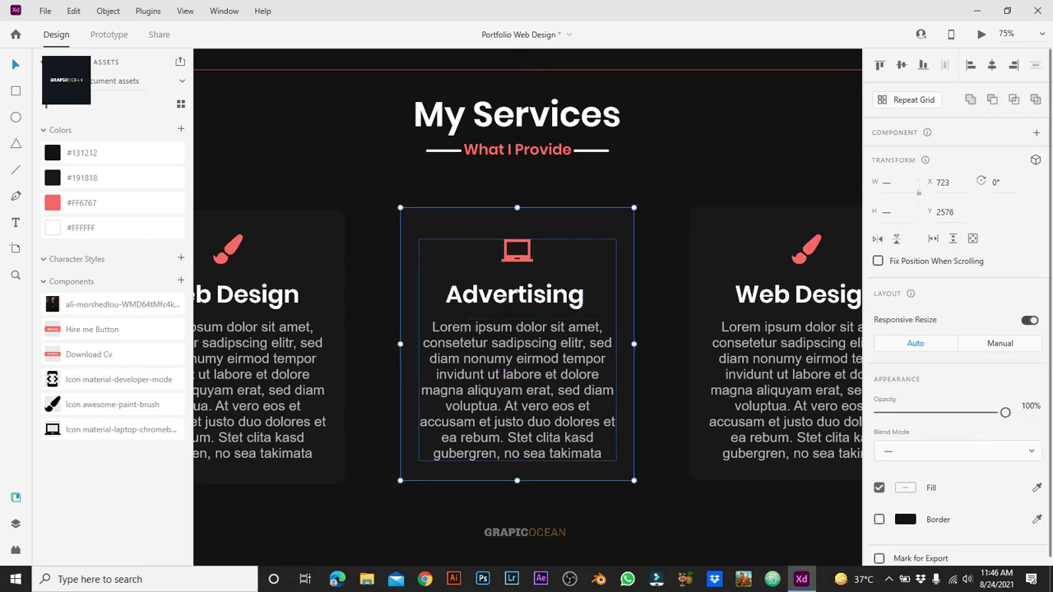
pyautogui.press('Escape')
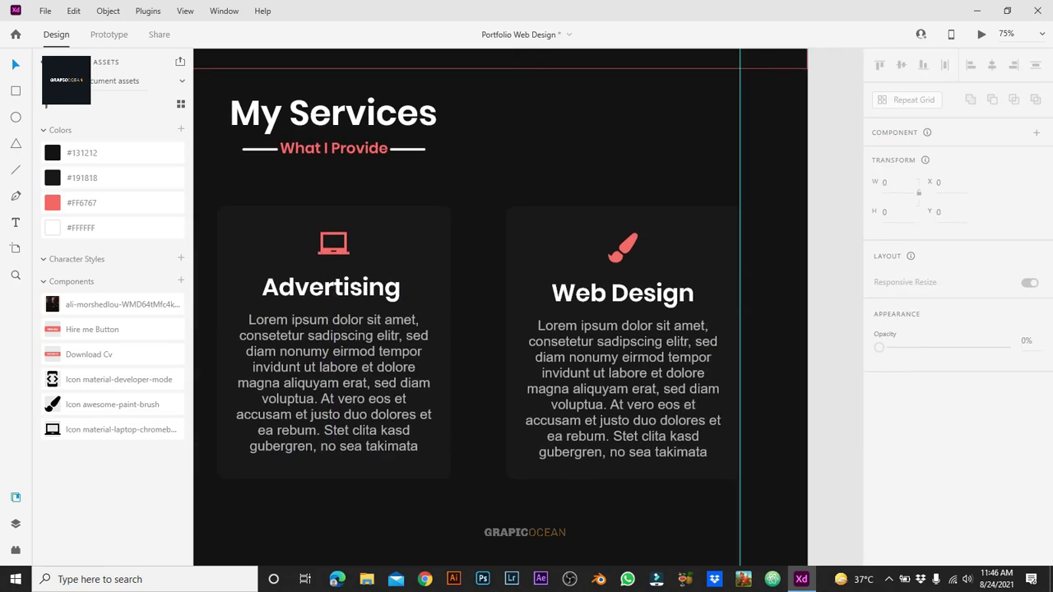
# Step: Ungroup the right service card and delete its paint-brush icon
pyautogui.click(622, 247)
pyautogui.rightClick(619, 247)
pyautogui.click(658, 197)
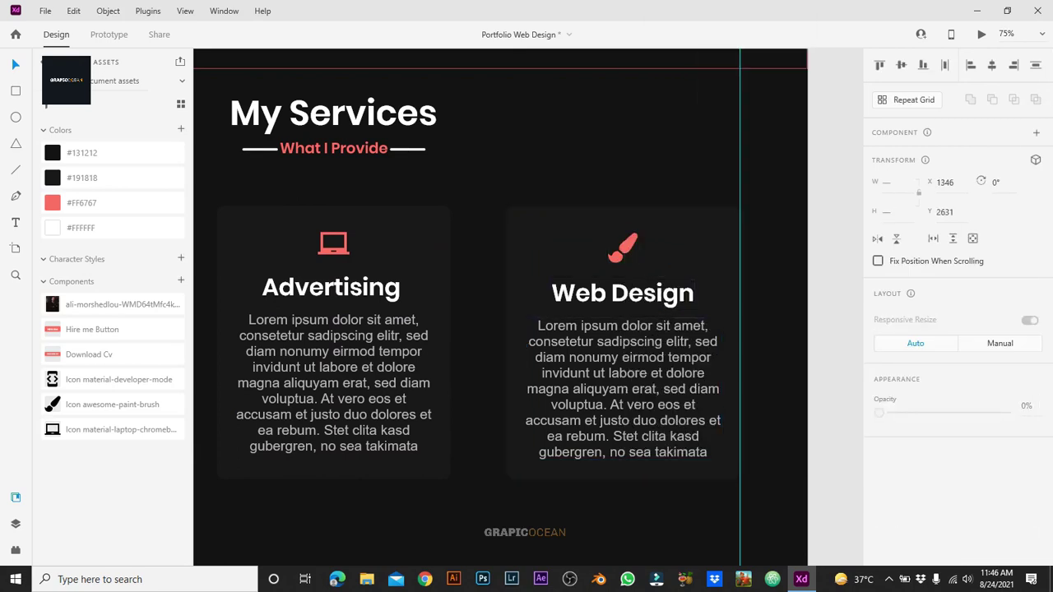
pyautogui.click(623, 247)
pyautogui.press('Delete')
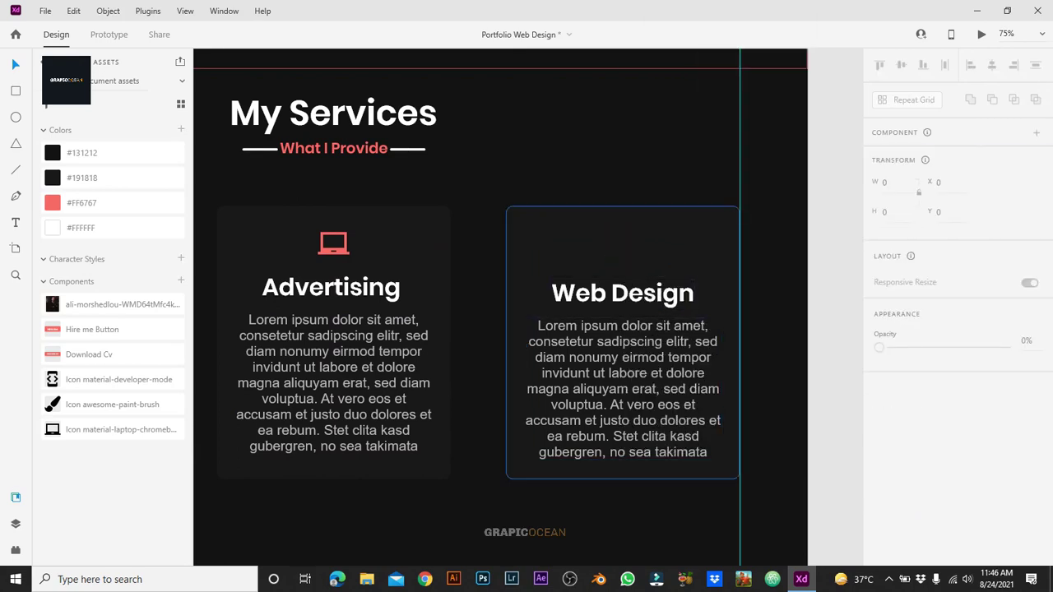
# Step: Retitle the card's heading to 'App Design'
pyautogui.click(623, 293)
pyautogui.press('Return')
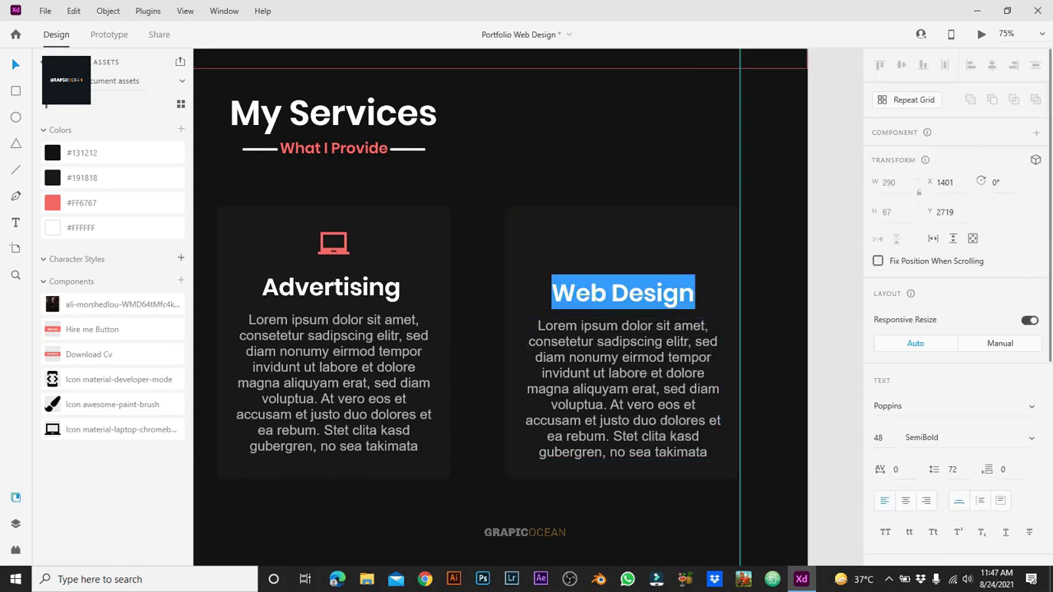
pyautogui.write('Freelan')
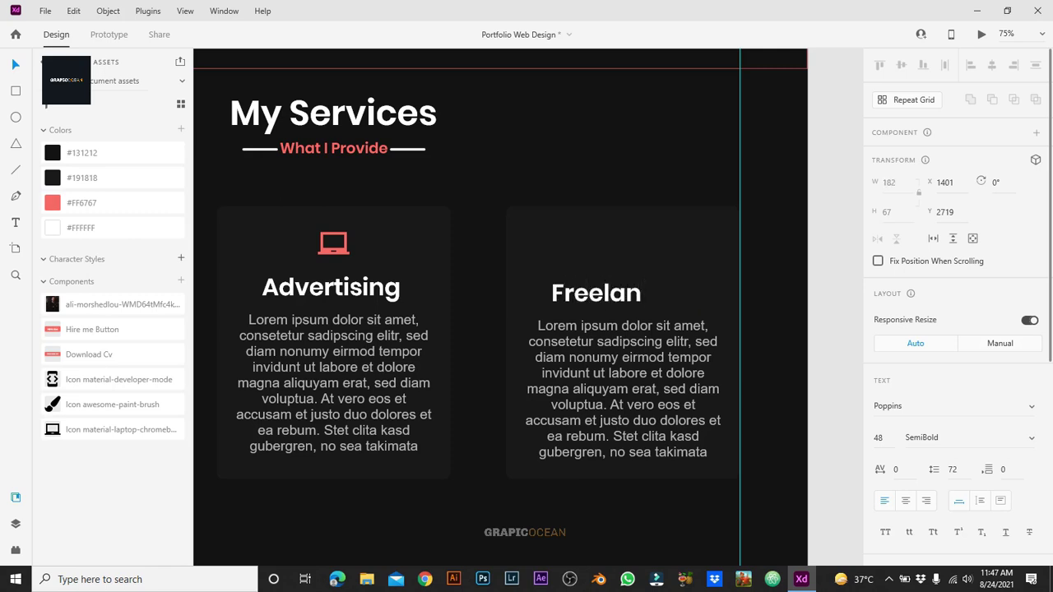
pyautogui.hotkey('ctrl', 'a')
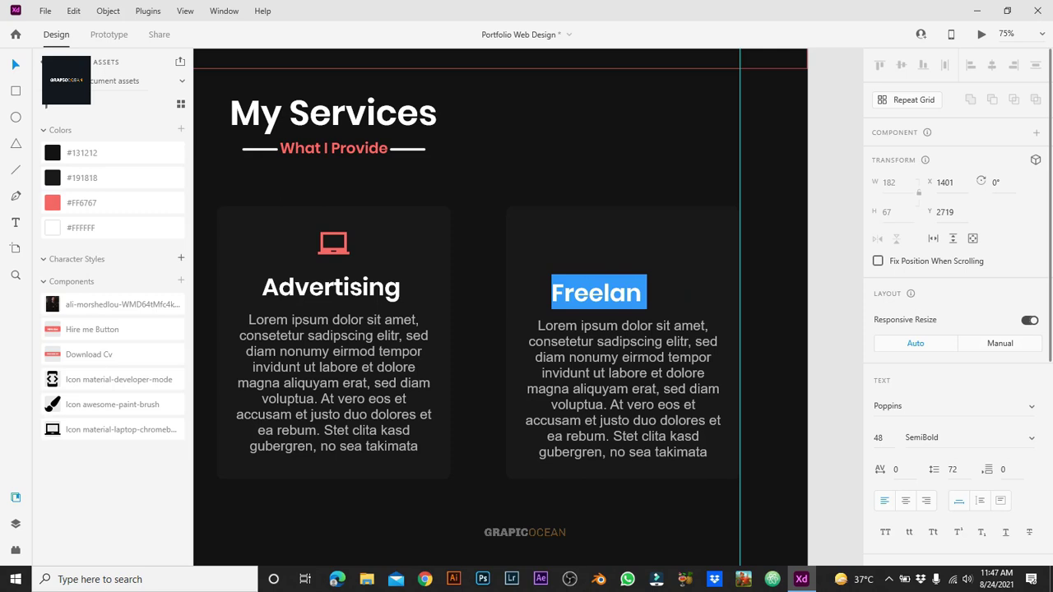
pyautogui.write('a')
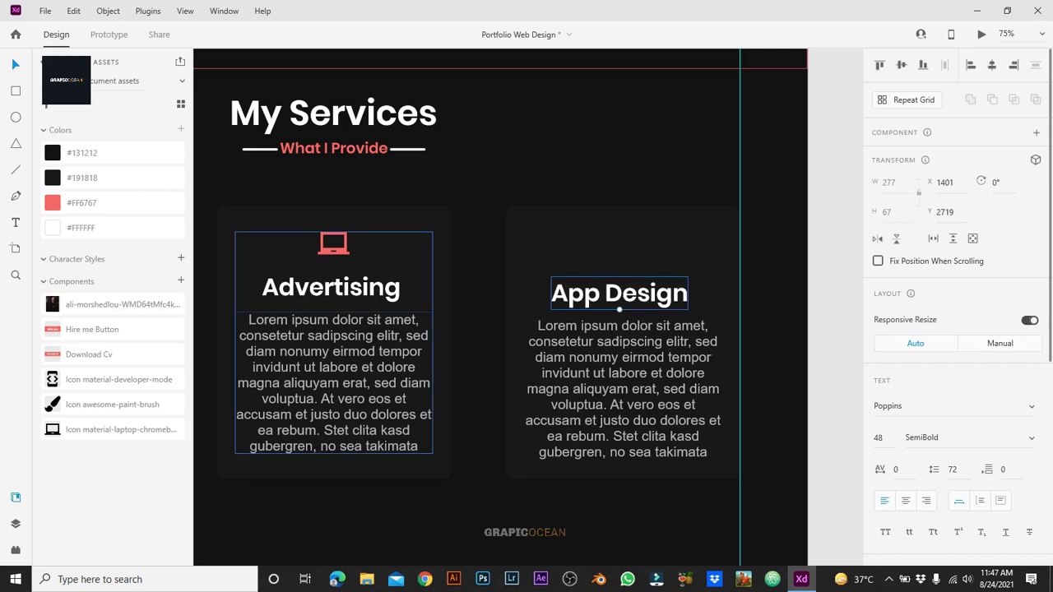
# Step: Place the developer-mode icon above the heading, fill it #FF6767 and shrink it slightly
pyautogui.moveTo(51, 379); pyautogui.dragTo(640, 247)
pyautogui.click(906, 522)
pyautogui.click(808, 544)
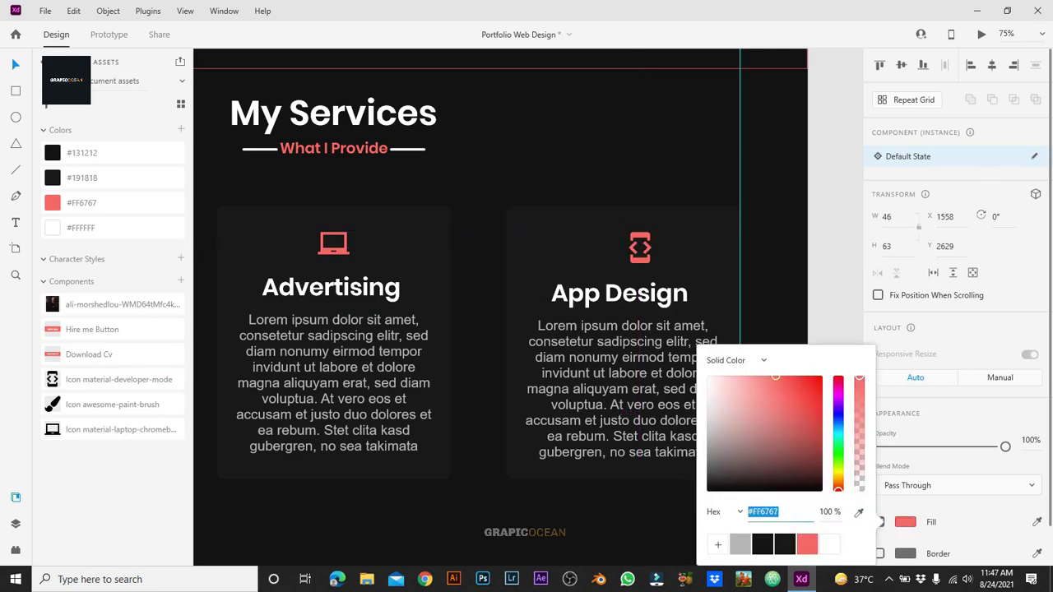
pyautogui.press('Escape')
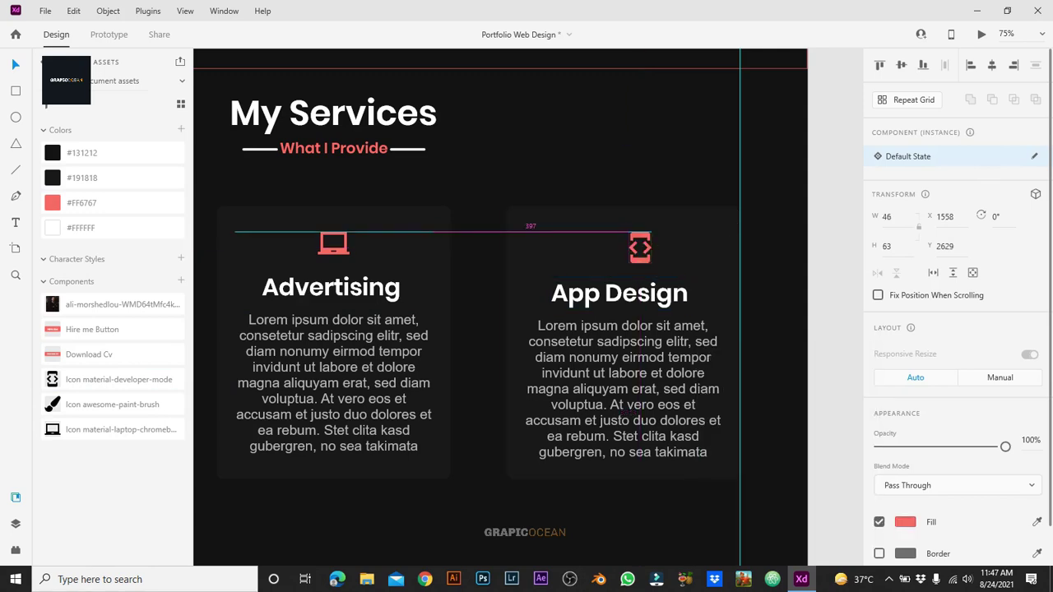
pyautogui.moveTo(650, 261); pyautogui.dragTo(647, 257)
# Step: Regroup the App Design card with its centred icon and zoom out to see all three cards
pyautogui.press('Escape')
pyautogui.press('Escape')
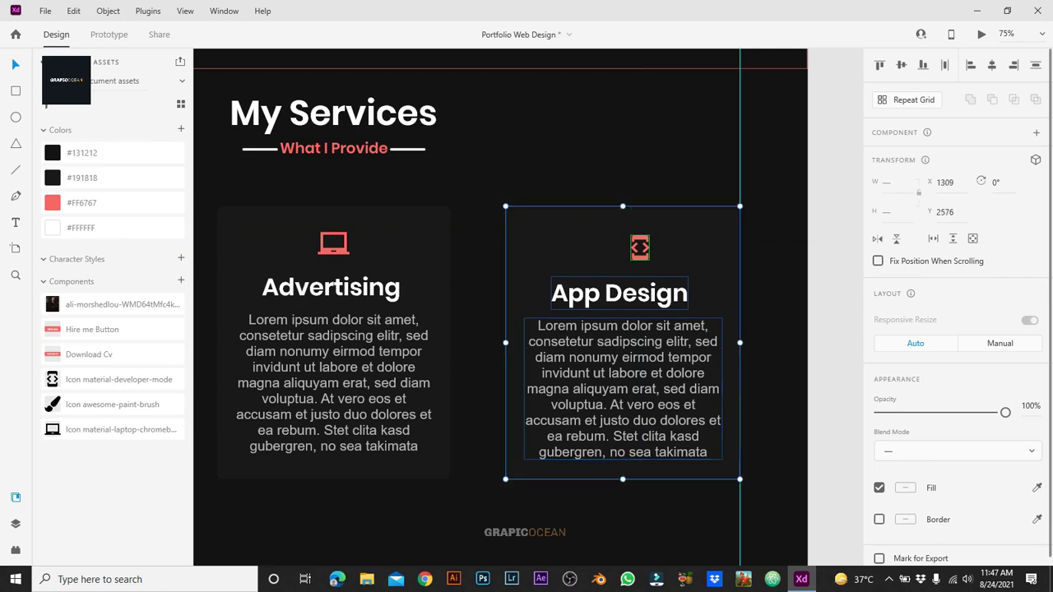
pyautogui.press('Escape')
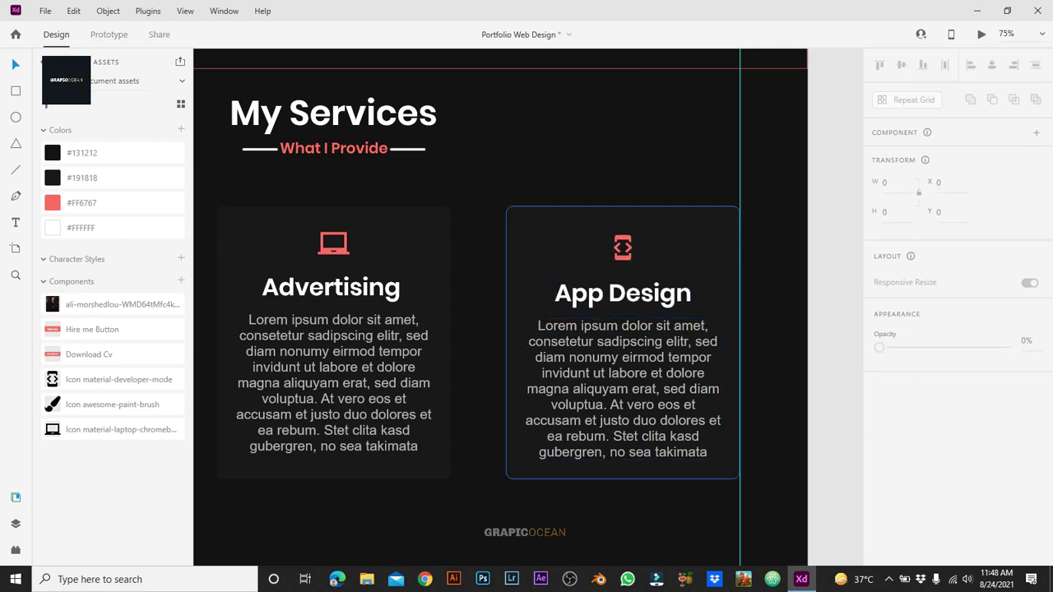
pyautogui.keyDown('ctrl'); pyautogui.click(623, 247); pyautogui.keyUp('ctrl')
pyautogui.press('Escape')
pyautogui.press('Escape')
pyautogui.press('Escape')
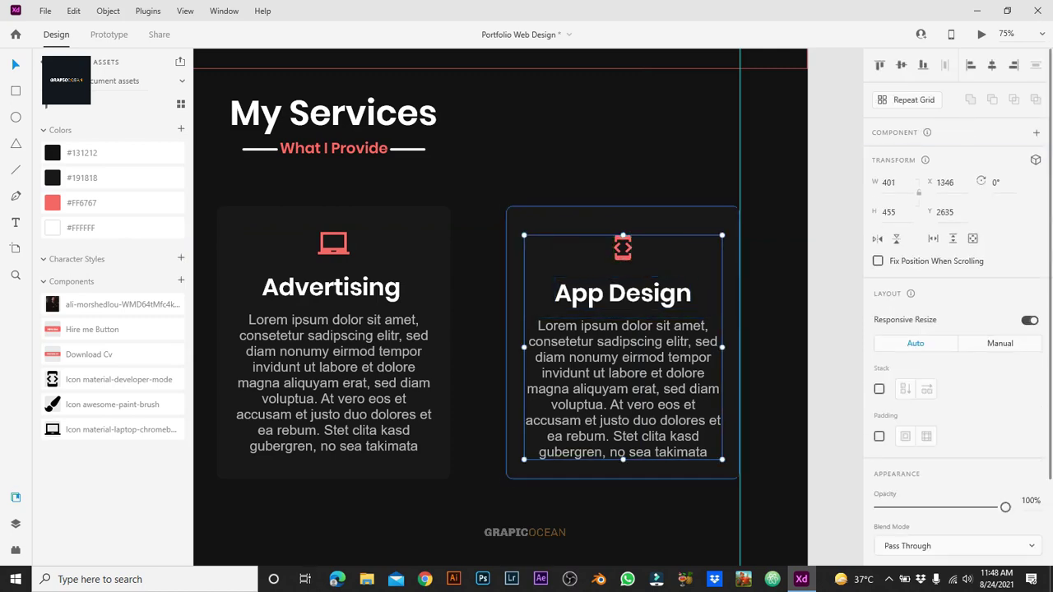
pyautogui.press('Escape')
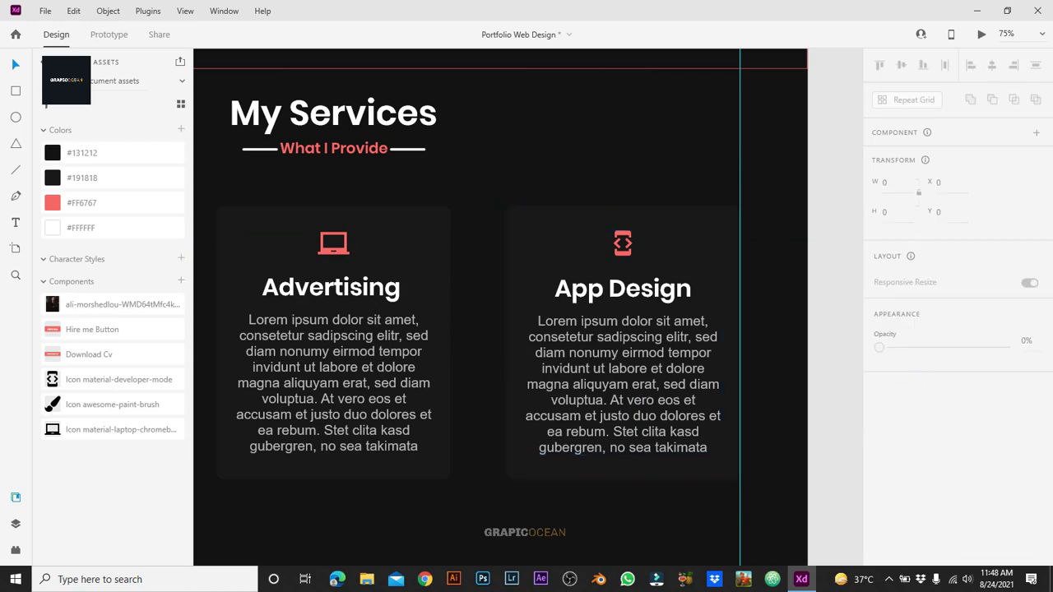
pyautogui.hotkey('ctrl', '-')
pyautogui.hotkey('ctrl', '-')
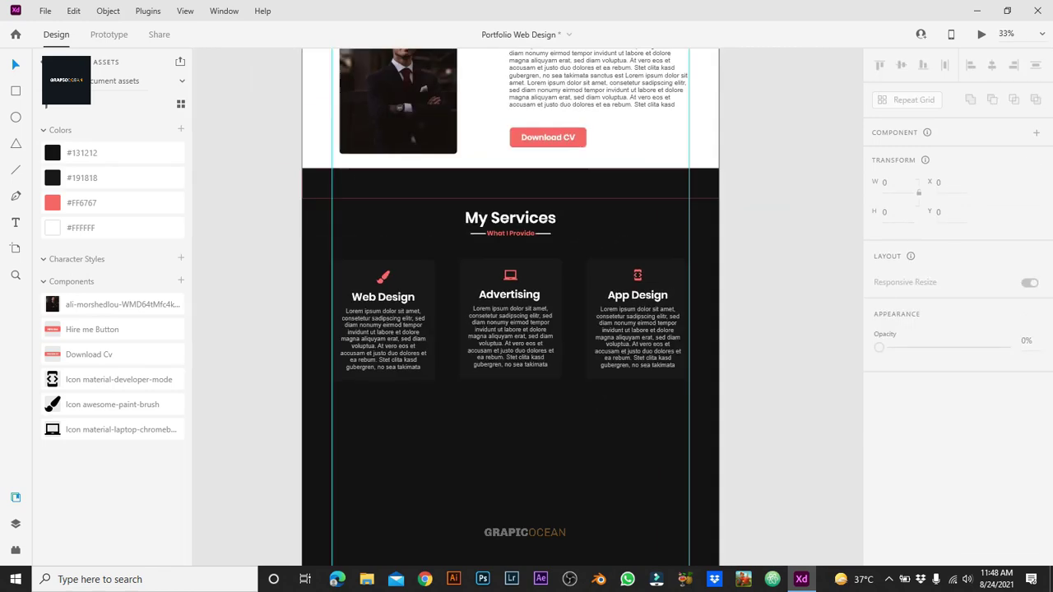
# Step: Draw a rectangle over the services section with height 1080, no fill, and a border
pyautogui.press('r')
pyautogui.moveTo(303, 168)
pyautogui.mouseDown()
pyautogui.moveTo(305, 494)
pyautogui.moveTo(647, 399)
pyautogui.moveTo(720, 436)
pyautogui.mouseUp()
pyautogui.write('1080')
pyautogui.press('Return')
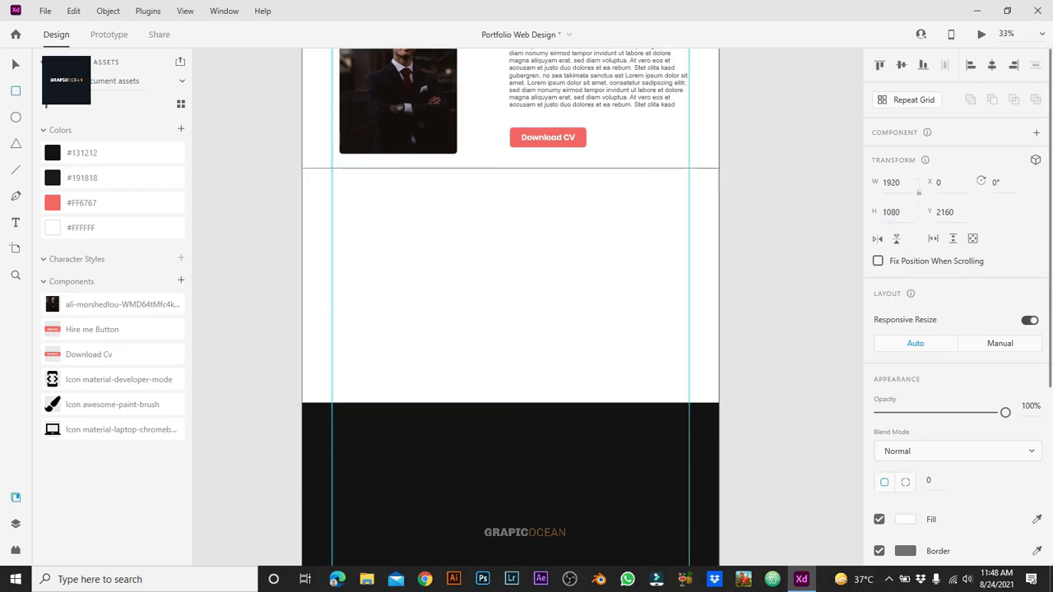
pyautogui.click(878, 519)
pyautogui.click(905, 551)
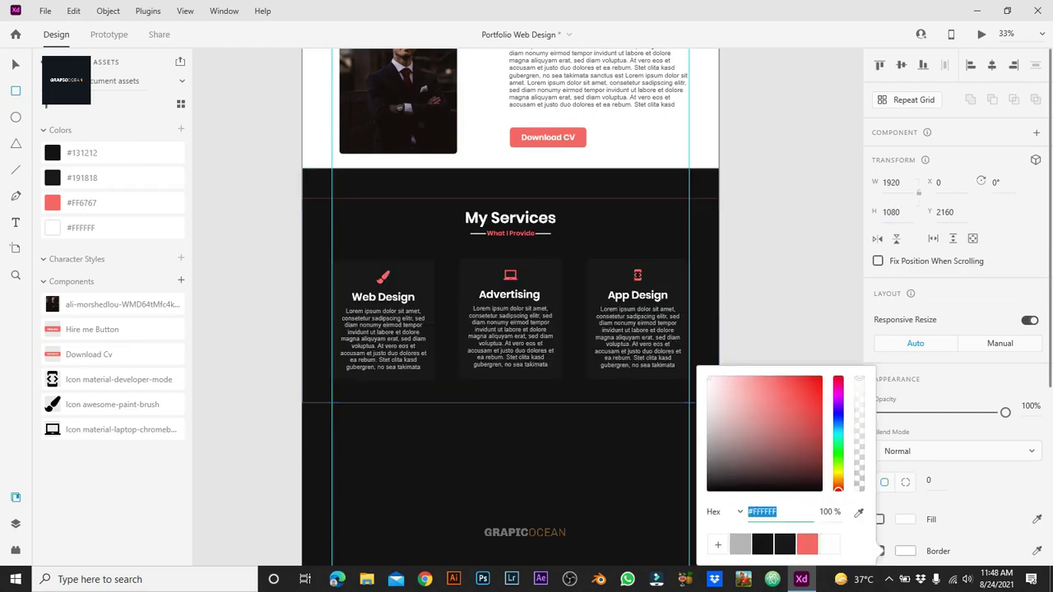
pyautogui.press('Escape')
pyautogui.press('Escape')
# Step: Group each service card: Web Design, Advertising and App Design
pyautogui.hotkey('ctrl', '+')
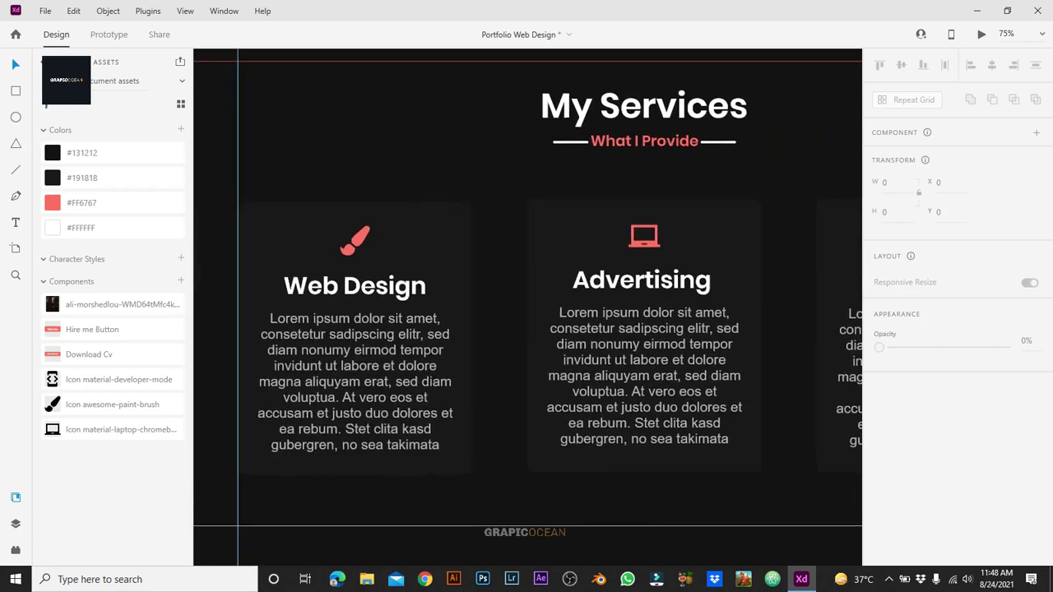
pyautogui.click(354, 338)
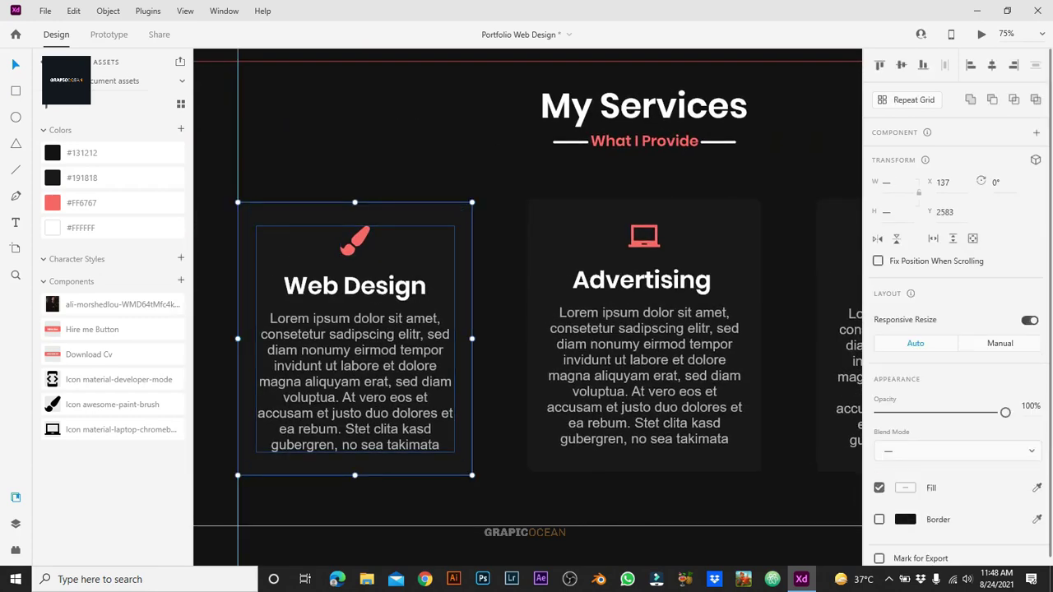
pyautogui.rightClick(397, 180)
pyautogui.click(642, 337)
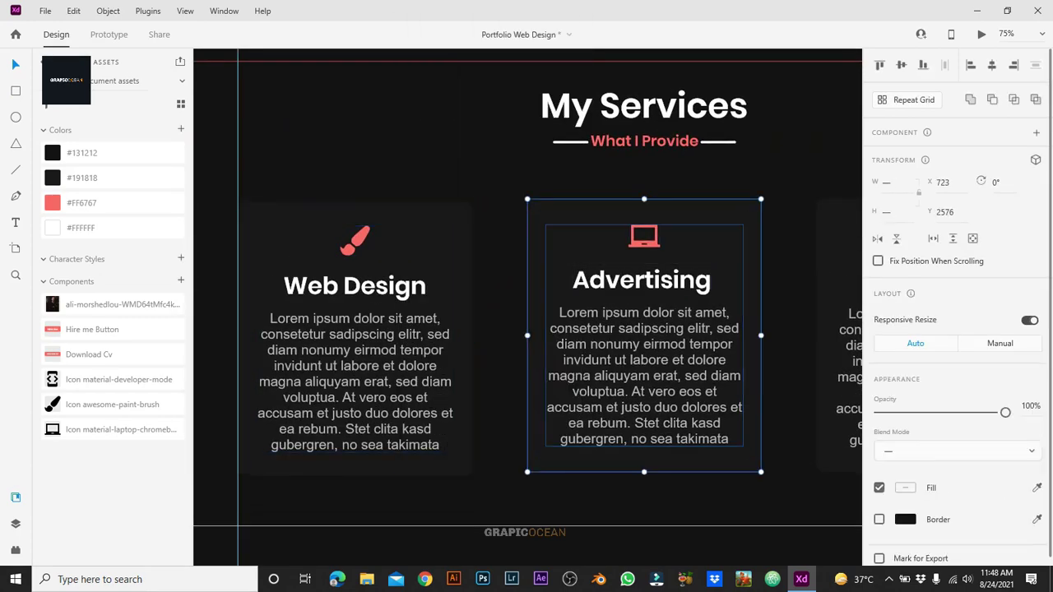
pyautogui.rightClick(697, 370)
pyautogui.click(740, 174)
pyautogui.hscroll(3, 526, 329)
pyautogui.click(637, 335)
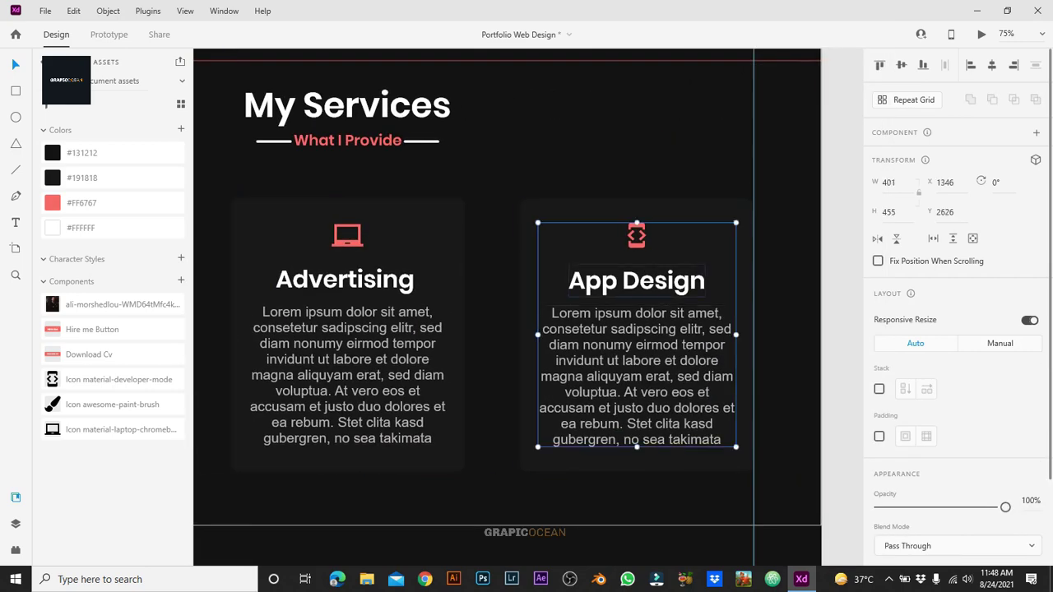
pyautogui.press('Escape')
pyautogui.rightClick(696, 346)
pyautogui.hscroll(-8, 527, 304)
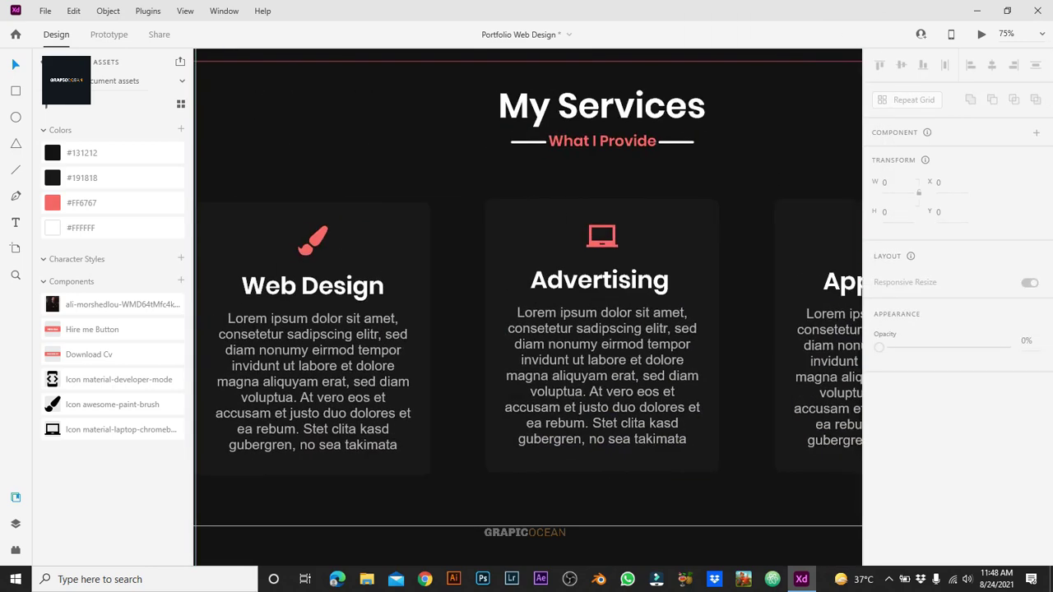
# Step: Make the Web Design card a component and add a Hover State
pyautogui.click(430, 370)
pyautogui.hotkey('ctrl', 'k')
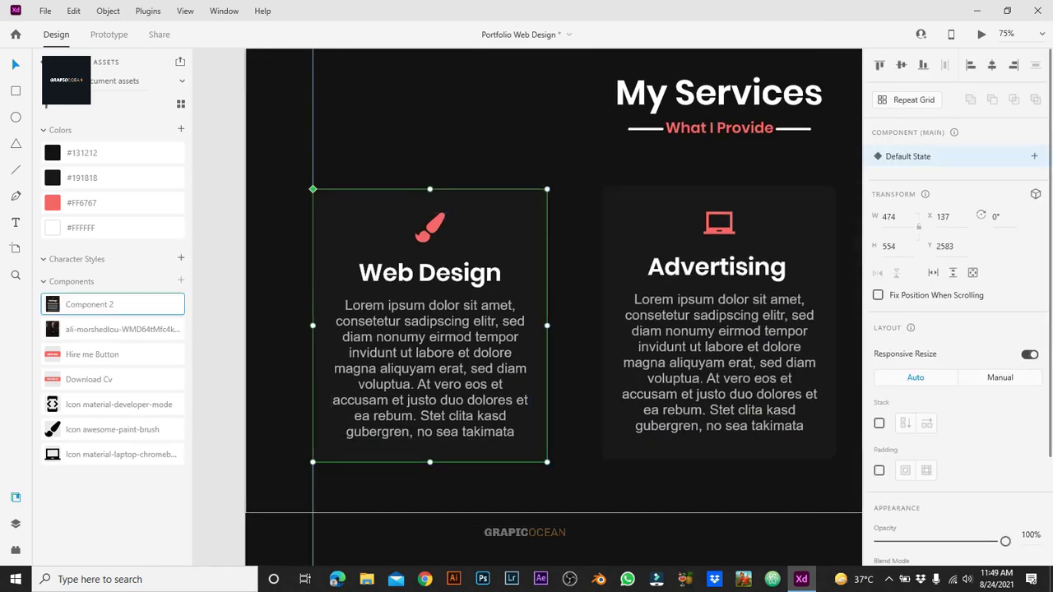
pyautogui.click(1034, 157)
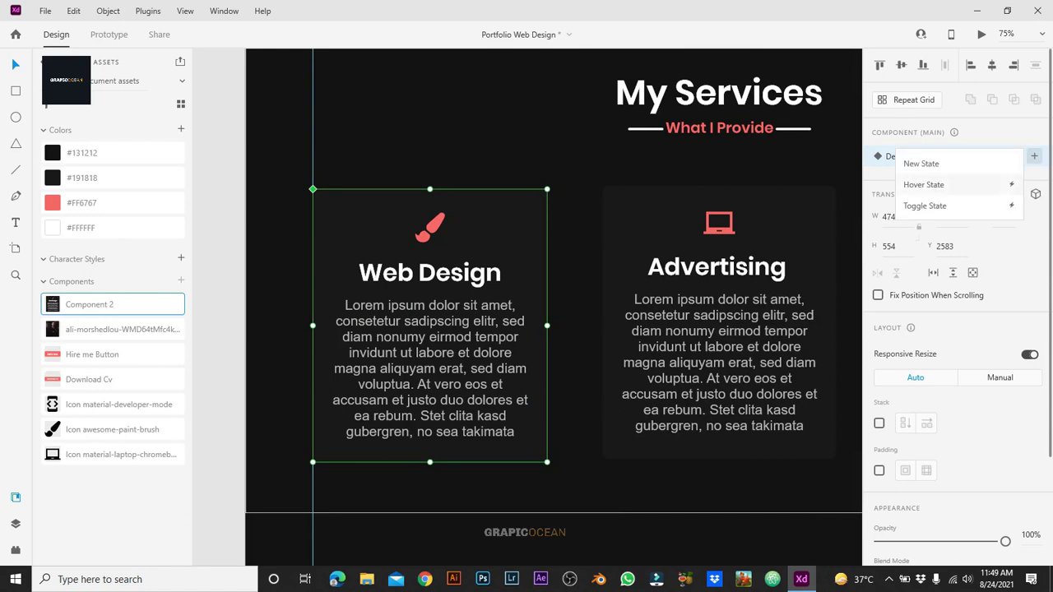
pyautogui.click(924, 184)
pyautogui.press('Return')
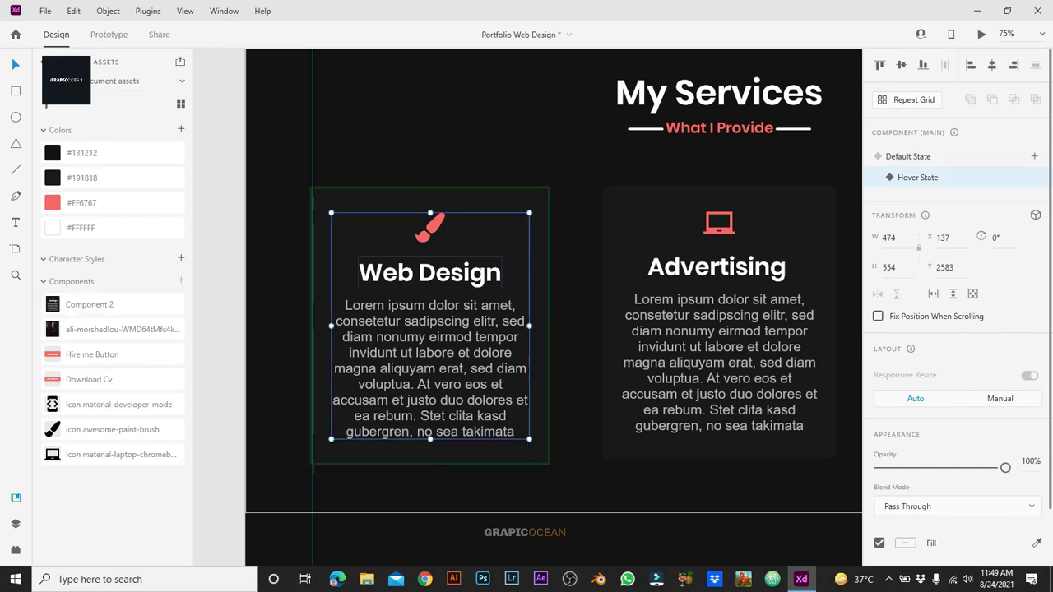
# Step: Nudge the Web Design title and body text, then undo the moves
pyautogui.press('Escape')
pyautogui.click(430, 329)
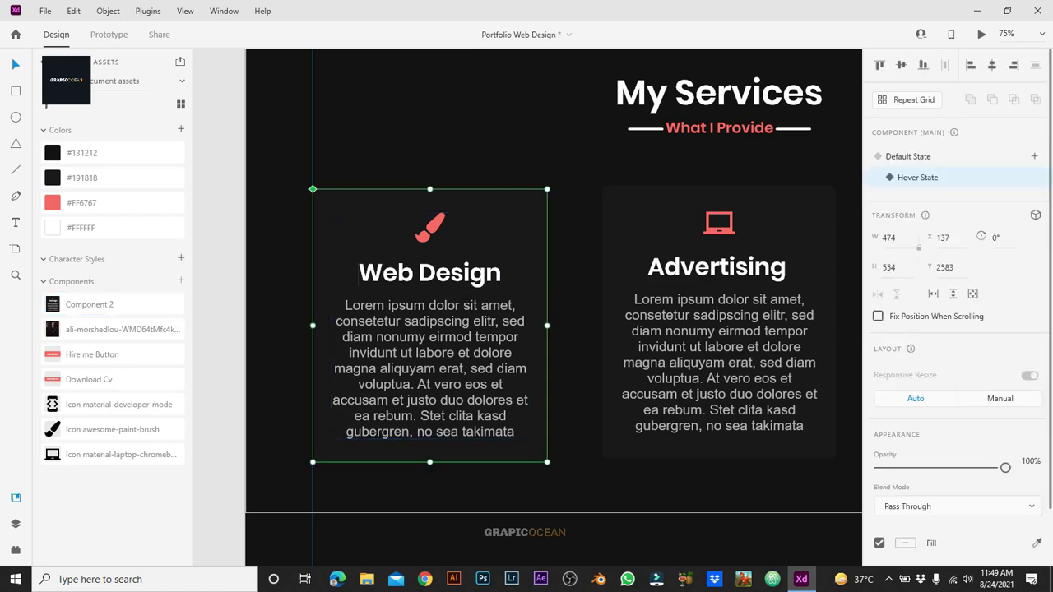
pyautogui.doubleClick(430, 272)
pyautogui.keyDown('shift'); pyautogui.click(430, 370); pyautogui.keyUp('shift')
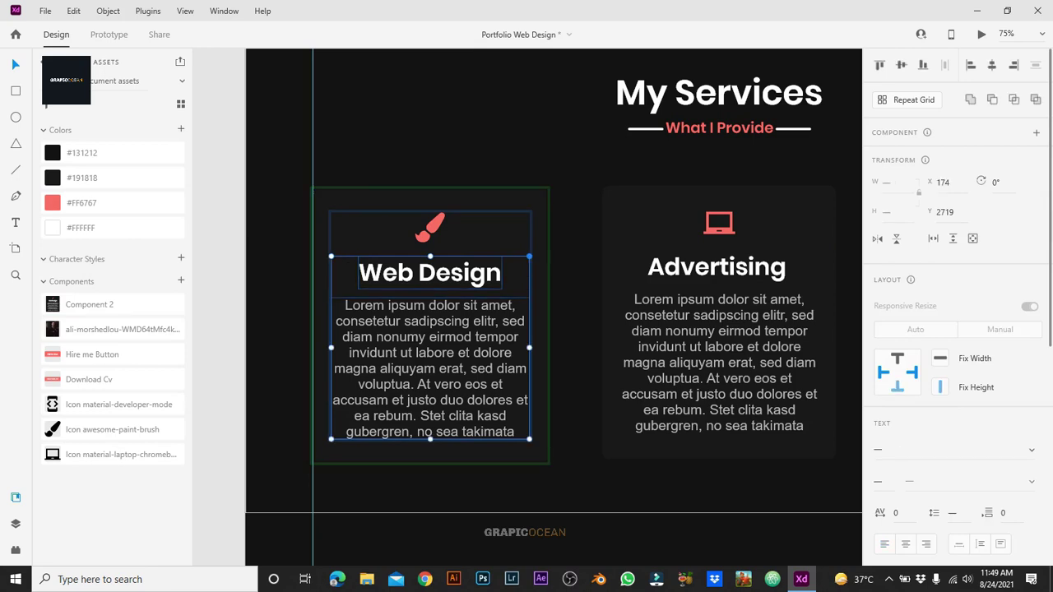
pyautogui.press('Right')
pyautogui.press('Right')
pyautogui.press('Down')
pyautogui.press('Down')
pyautogui.hotkey('shift', 'Left')
pyautogui.hotkey('shift', 'Up')
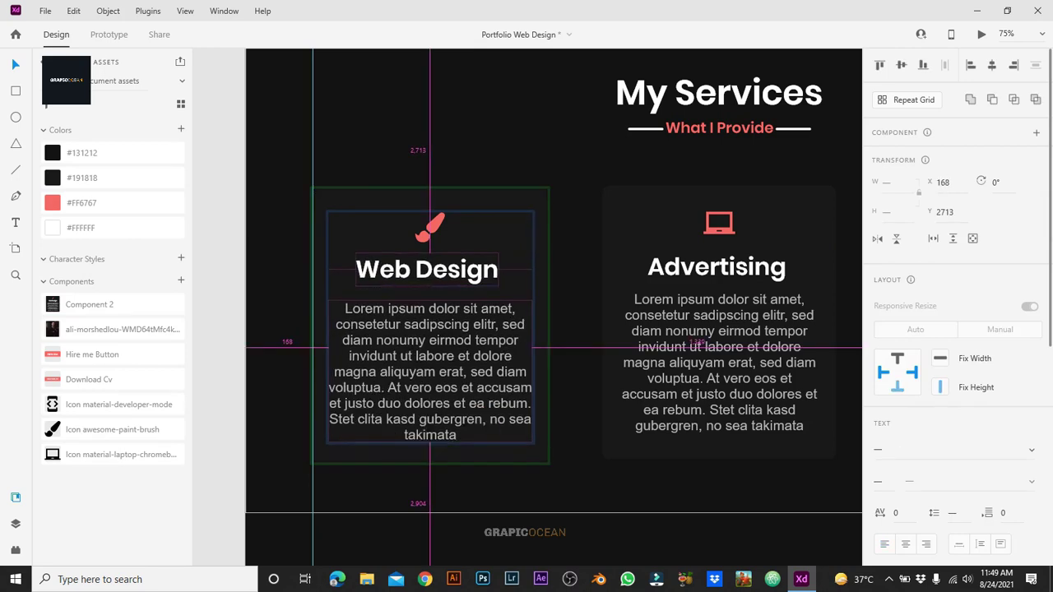
pyautogui.press('Left')
pyautogui.press('Left')
pyautogui.press('Left')
pyautogui.press('Left')
pyautogui.press('Left')
pyautogui.press('Up')
pyautogui.press('Up')
pyautogui.press('Up')
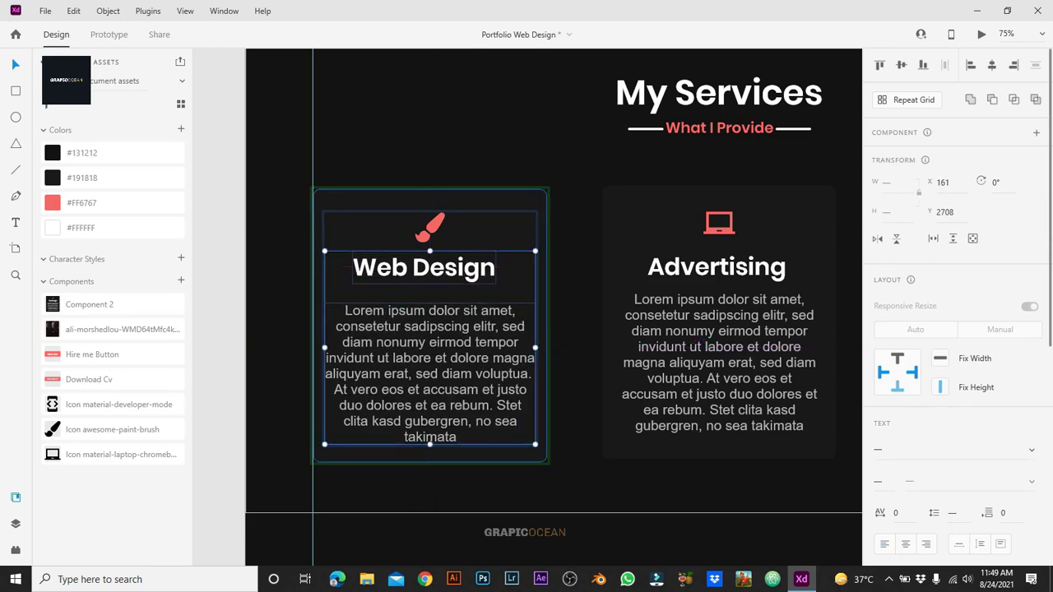
pyautogui.hotkey('ctrl', 'z')
pyautogui.press('Escape')
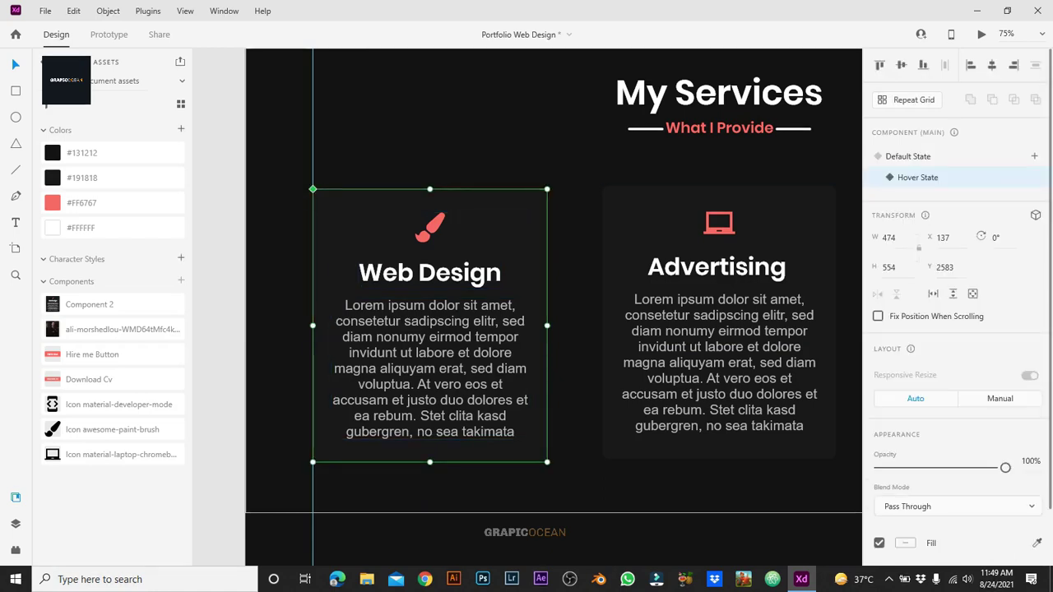
# Step: Give the card's background rectangle a #FF6767 drop shadow at 30% opacity with blur 50
pyautogui.doubleClick(370, 448)
pyautogui.scroll(-3, 954, 329)
pyautogui.click(880, 479)
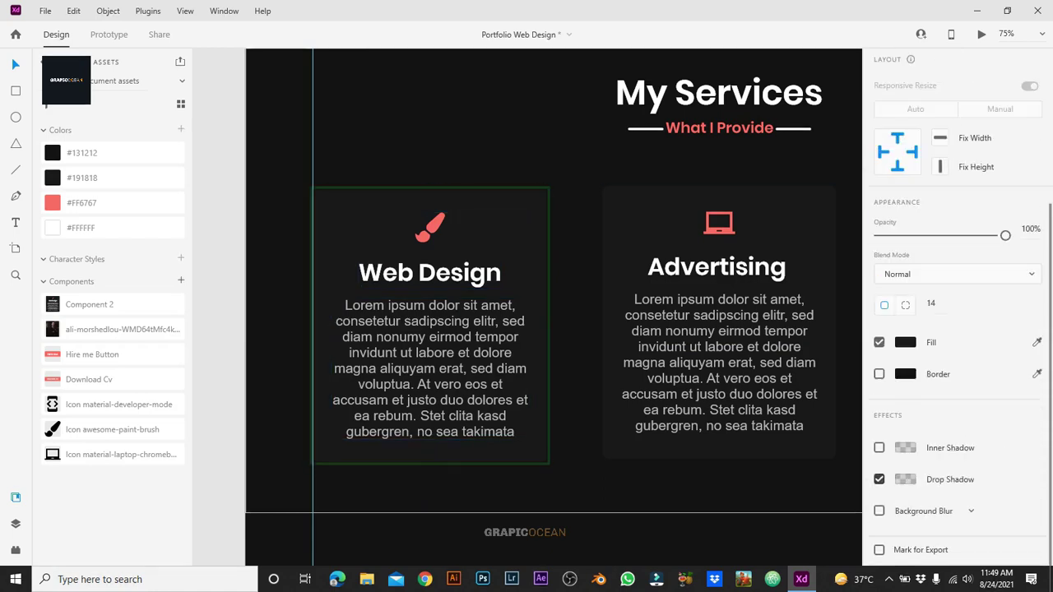
pyautogui.scroll(-1, 954, 329)
pyautogui.click(905, 448)
pyautogui.click(807, 527)
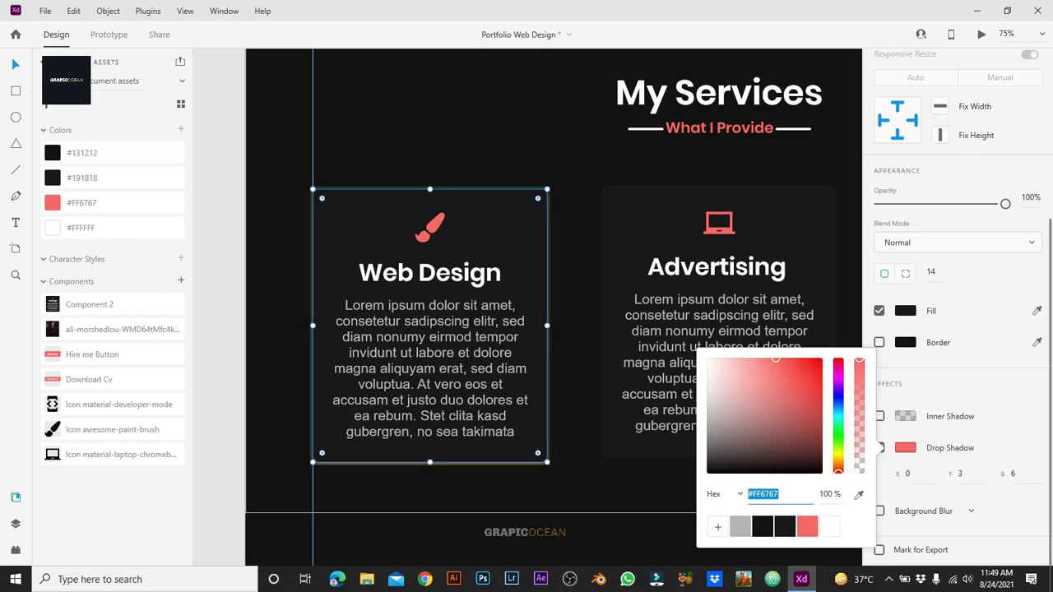
pyautogui.click(1013, 474)
pyautogui.write('50')
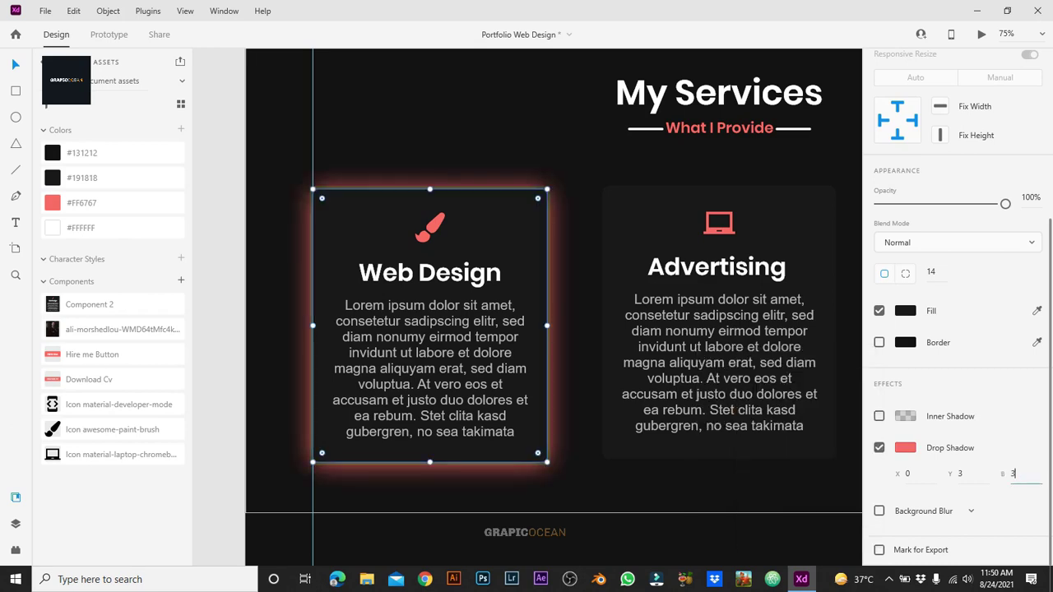
pyautogui.press('Return')
pyautogui.click(905, 448)
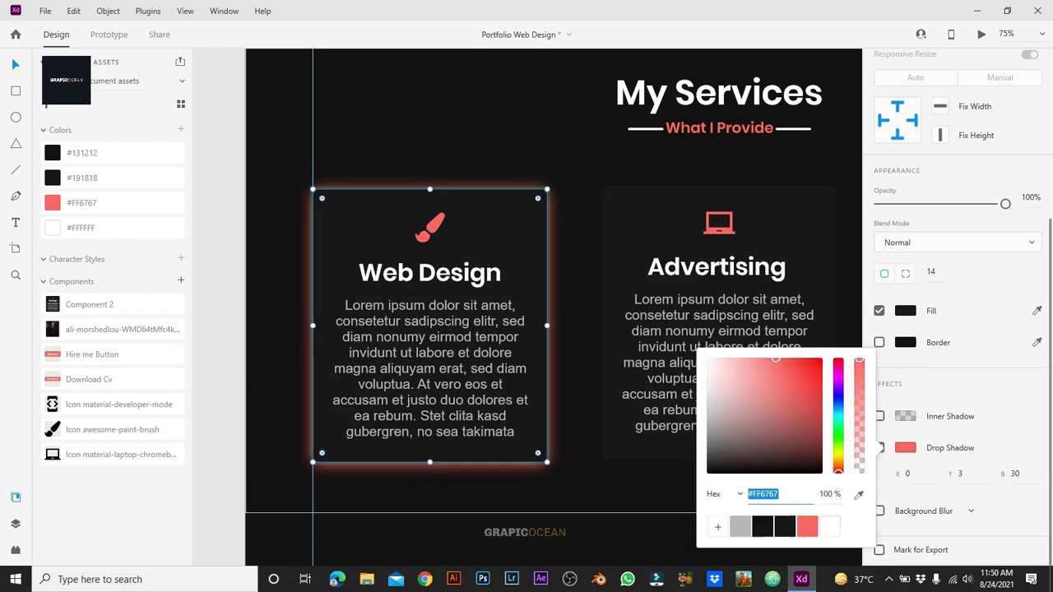
pyautogui.write('30')
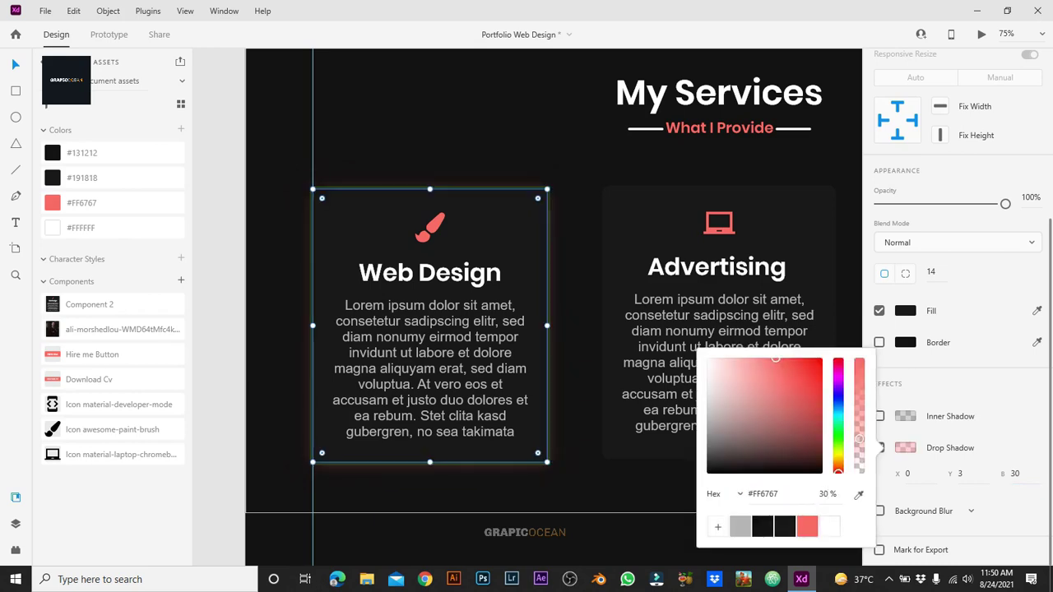
pyautogui.press('Escape')
# Step: Set the shadow offsets to X 0, Y 0 and keep blur at 50 for a wider glow
pyautogui.click(430, 325)
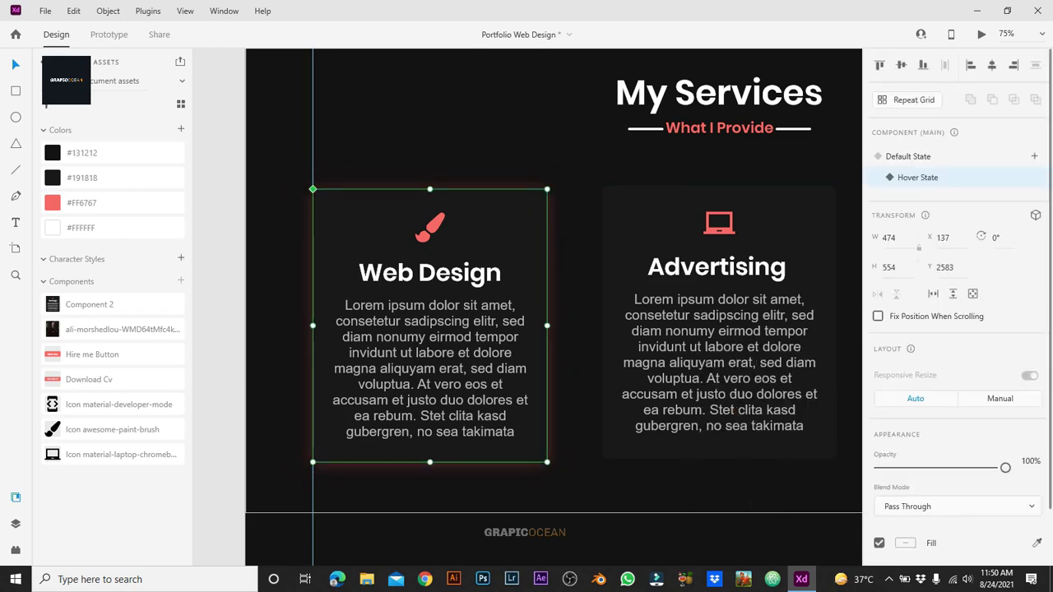
pyautogui.scroll(-5, 958, 308)
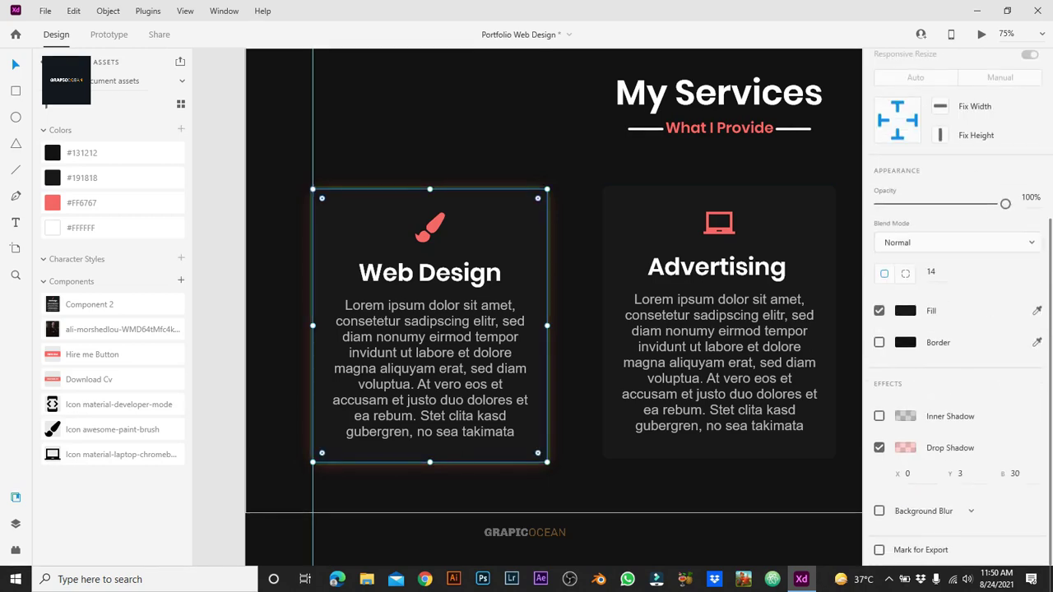
pyautogui.press('Return')
pyautogui.press('Tab')
pyautogui.write('0')
pyautogui.press('Tab')
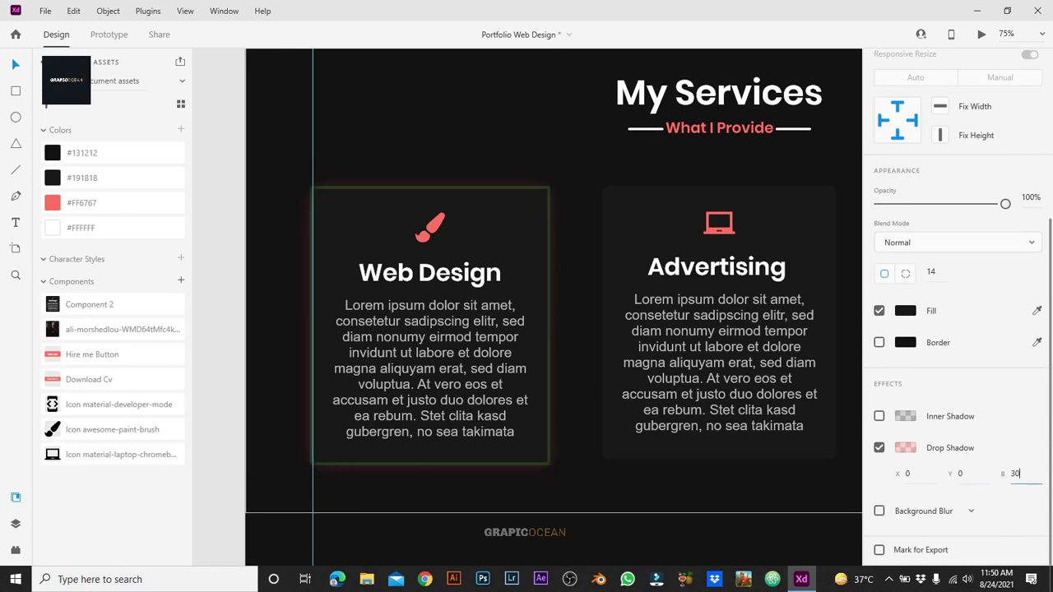
pyautogui.write('50')
pyautogui.press('Return')
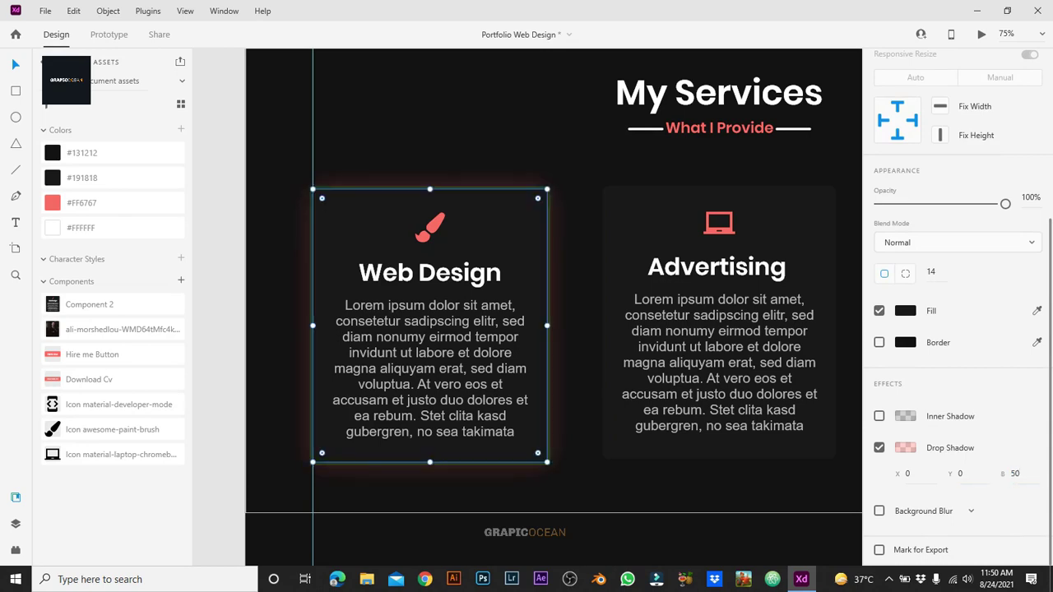
pyautogui.press('Escape')
# Step: Preview the Web Design card's hover state with its red glow
pyautogui.click(429, 247)
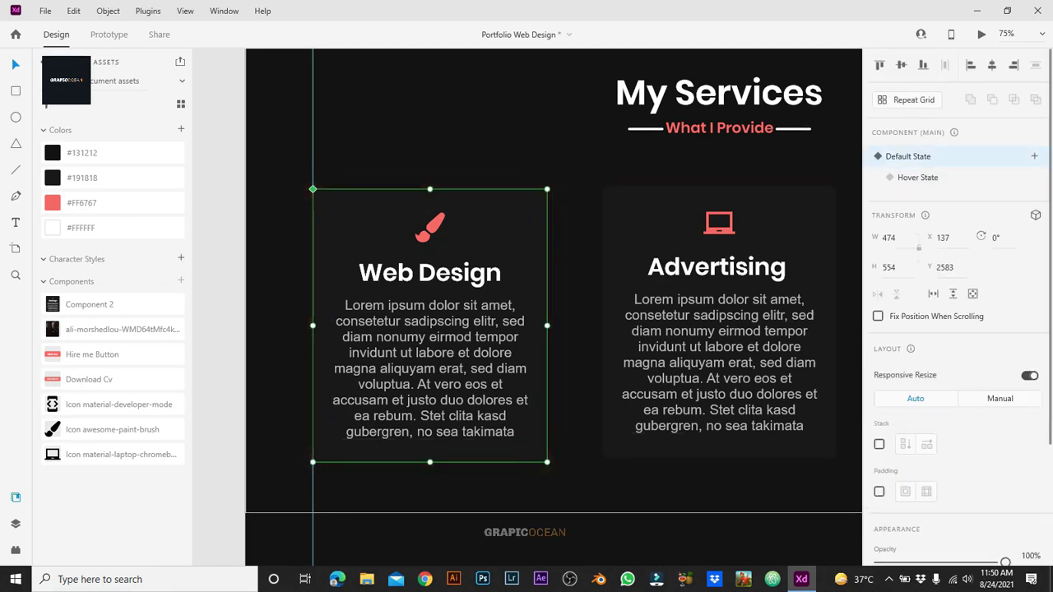
pyautogui.press('Escape')
pyautogui.click(430, 247)
pyautogui.doubleClick(430, 247)
pyautogui.press('Escape')
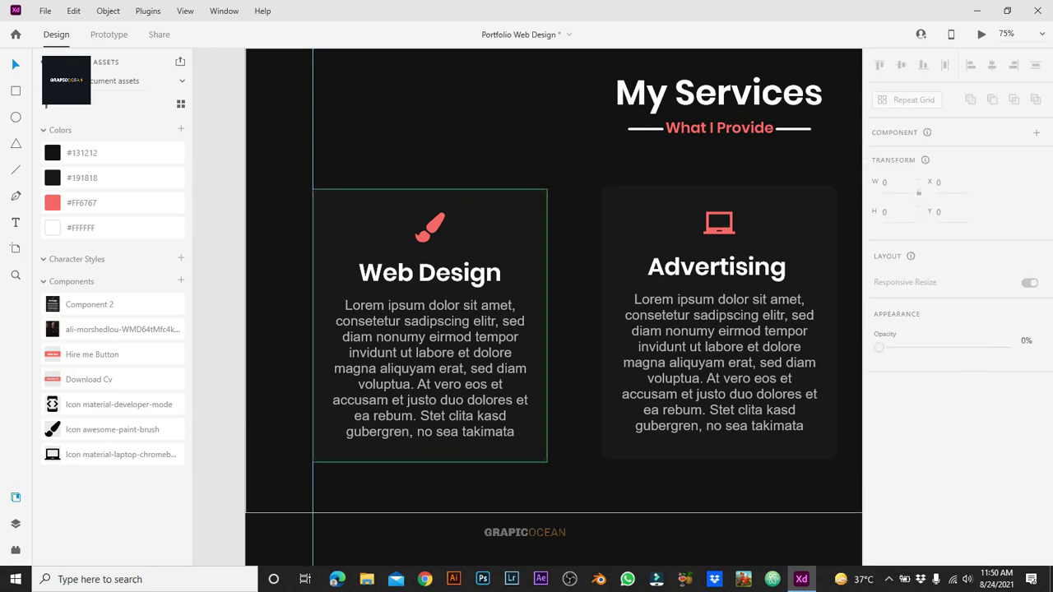
pyautogui.click(429, 247)
pyautogui.click(917, 176)
pyautogui.scroll(-1, 955, 247)
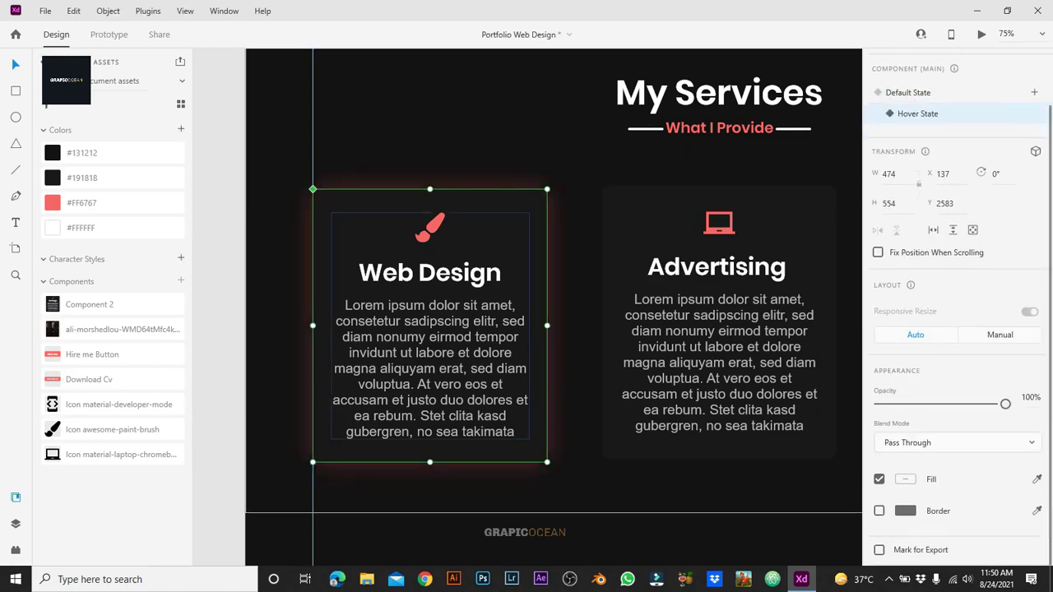
pyautogui.scroll(-5, 954, 329)
pyautogui.press('Escape')
pyautogui.hscroll(3, 526, 330)
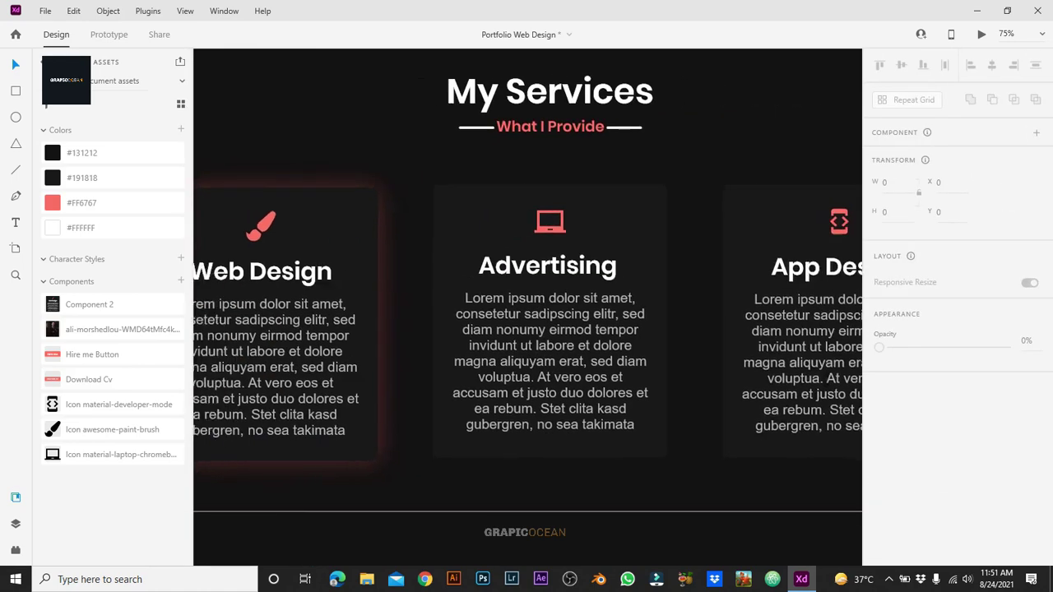
# Step: Make the Advertising card a component and add a hover state
pyautogui.hscroll(-2, 526, 329)
pyautogui.click(329, 247)
pyautogui.press('Escape')
pyautogui.hscroll(1, 526, 329)
pyautogui.click(588, 247)
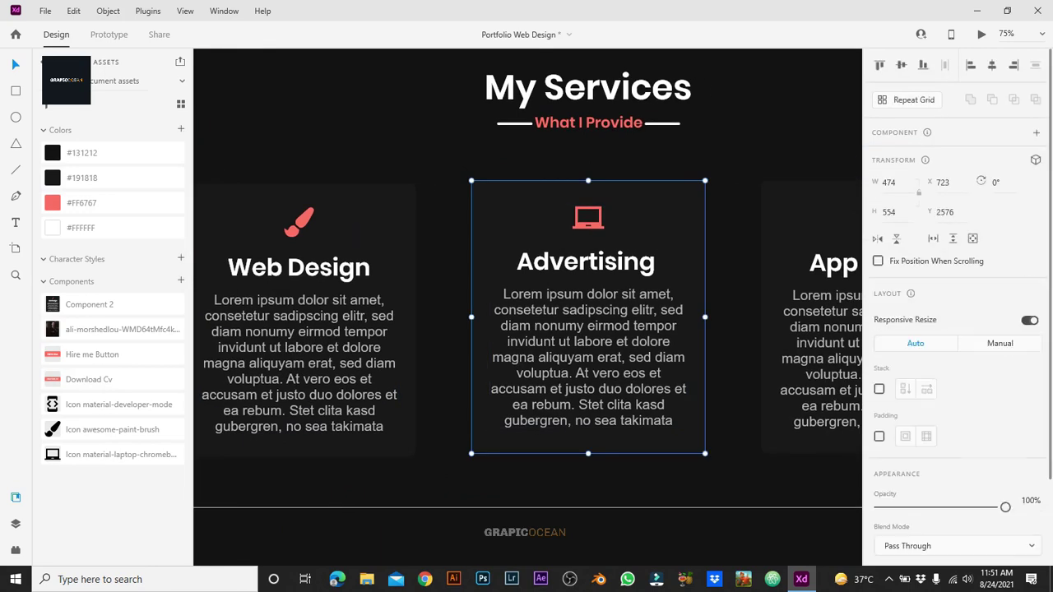
pyautogui.hotkey('ctrl', 'k')
pyautogui.click(1035, 155)
pyautogui.click(941, 181)
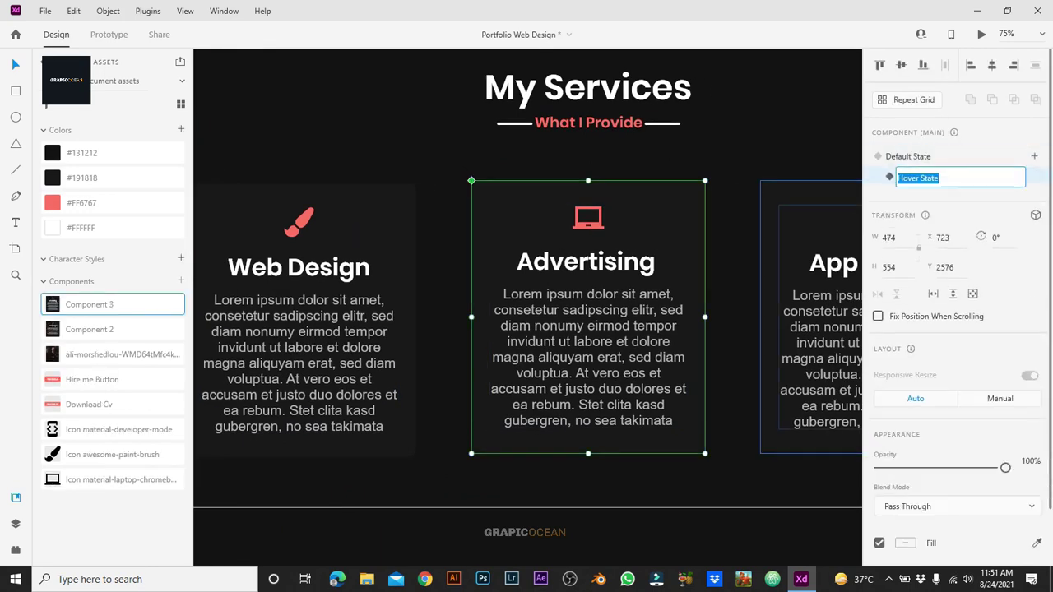
pyautogui.hscroll(1, 526, 330)
# Step: Give the Advertising card's background a #FF6767 drop shadow: blur 50, offset 0, 30% opacity
pyautogui.doubleClick(526, 436)
pyautogui.scroll(-5, 954, 329)
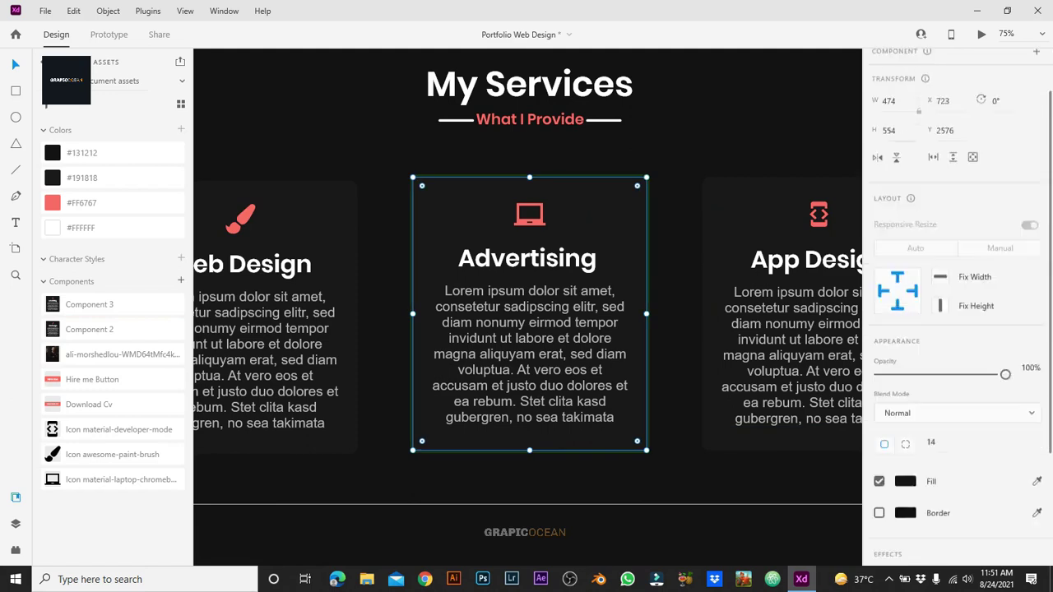
pyautogui.click(879, 479)
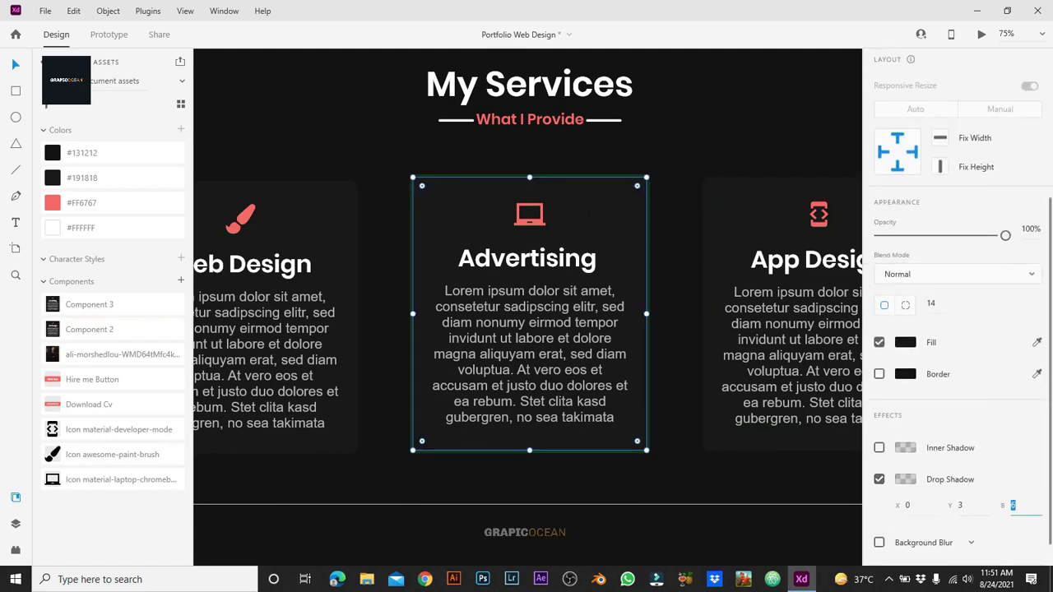
pyautogui.write('50')
pyautogui.hotkey('shift', 'Tab')
pyautogui.write('0')
pyautogui.click(905, 479)
pyautogui.click(808, 544)
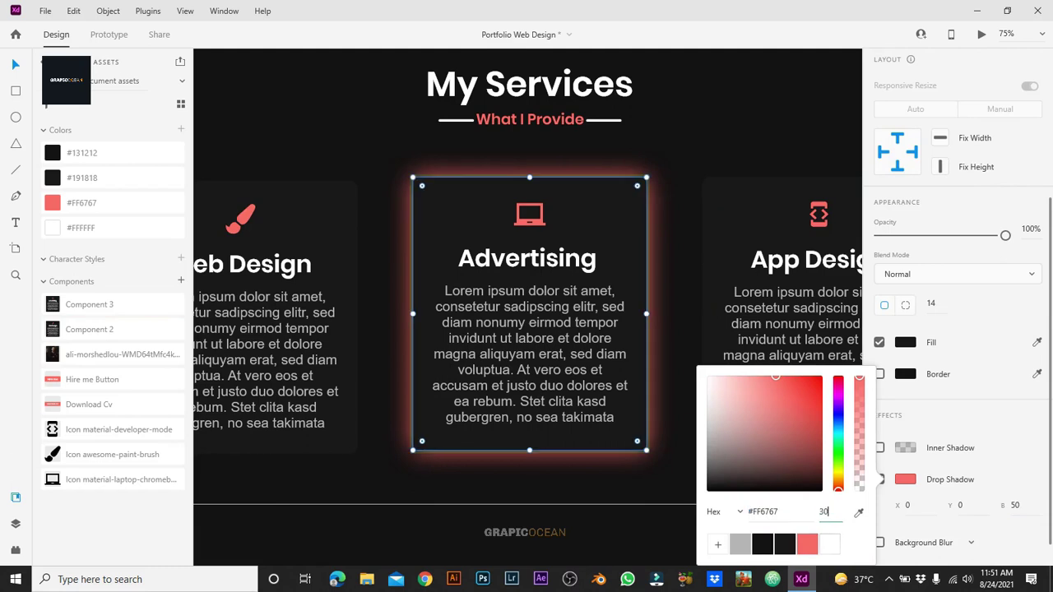
pyautogui.write('30')
pyautogui.press('Return')
pyautogui.press('Escape')
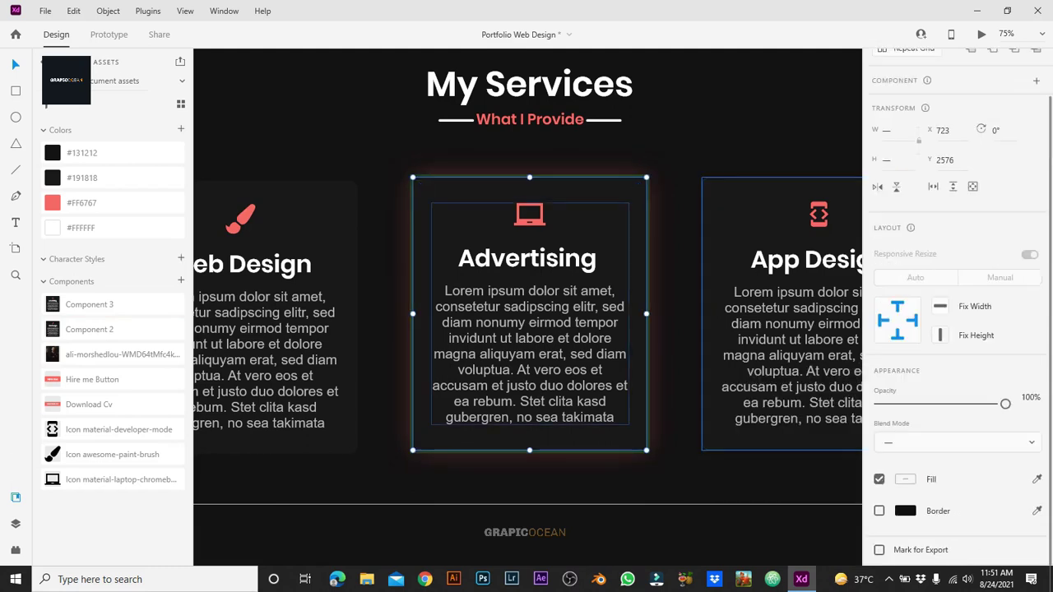
pyautogui.press('Escape')
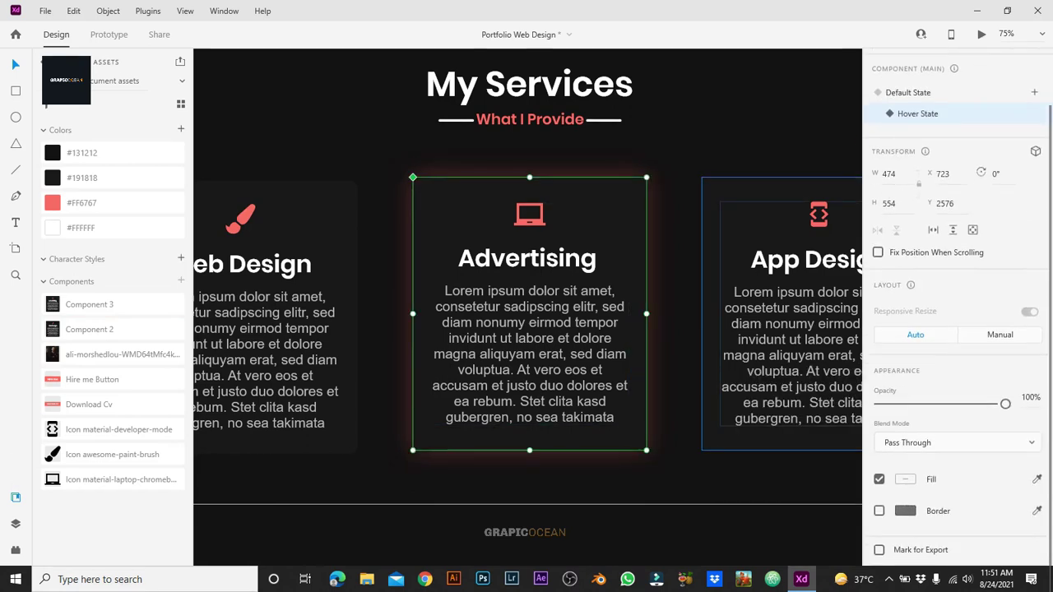
# Step: Make the Advertising card's hover shadow fainter, at 15% opacity
pyautogui.doubleClick(527, 436)
pyautogui.scroll(-5, 959, 329)
pyautogui.click(905, 448)
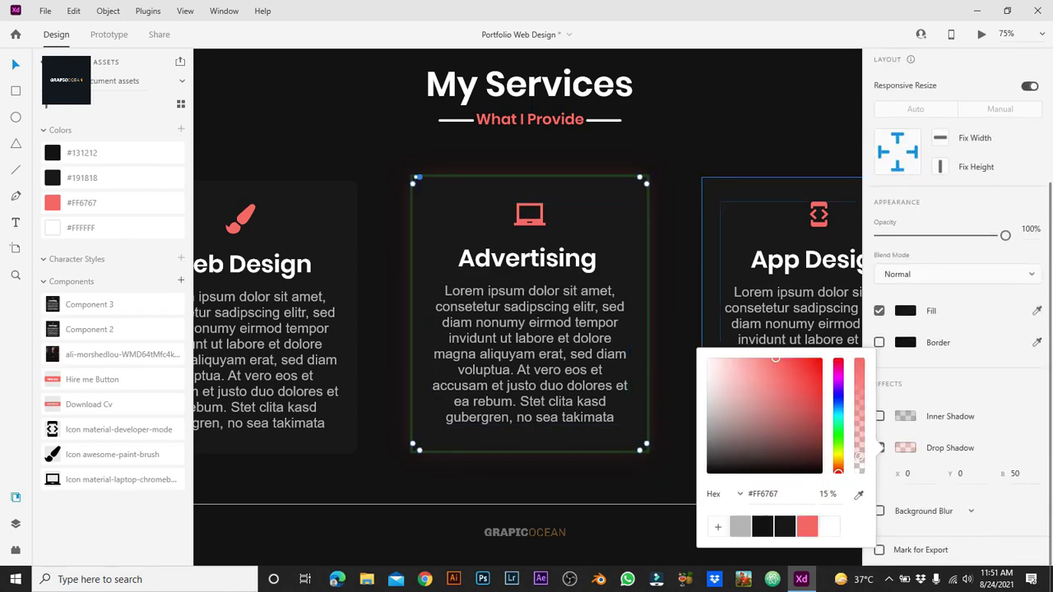
pyautogui.press('Escape')
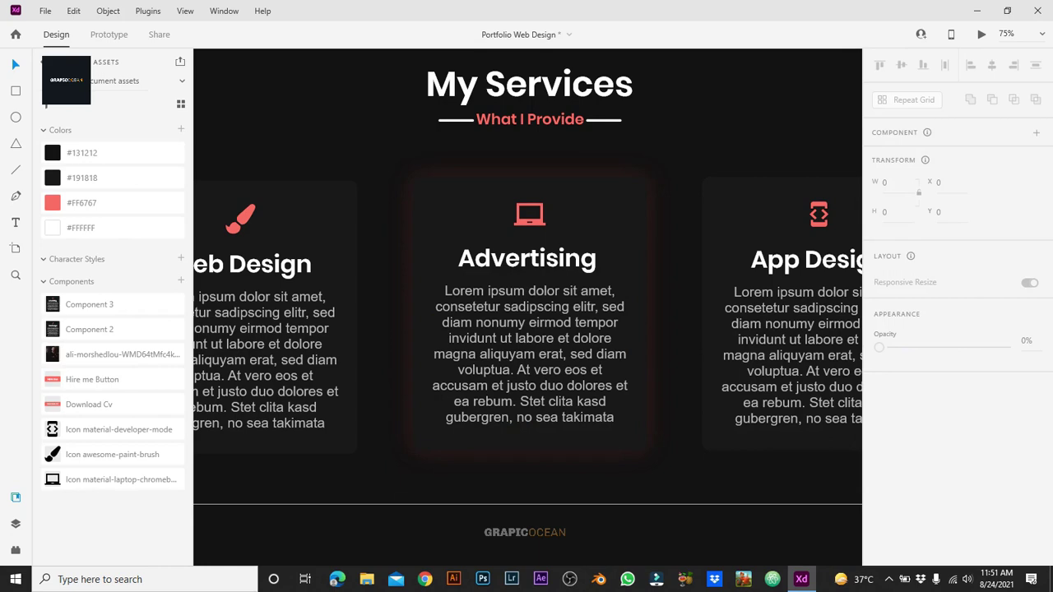
pyautogui.click(527, 313)
pyautogui.press('Escape')
# Step: Lower the Web Design card's hover glow opacity to 11%
pyautogui.click(275, 317)
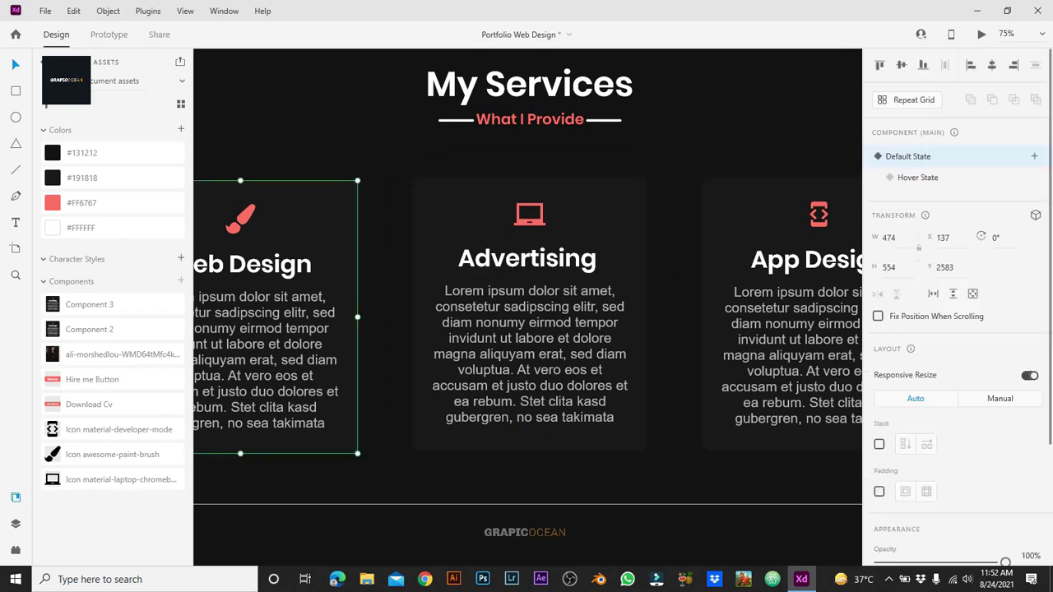
pyautogui.click(918, 177)
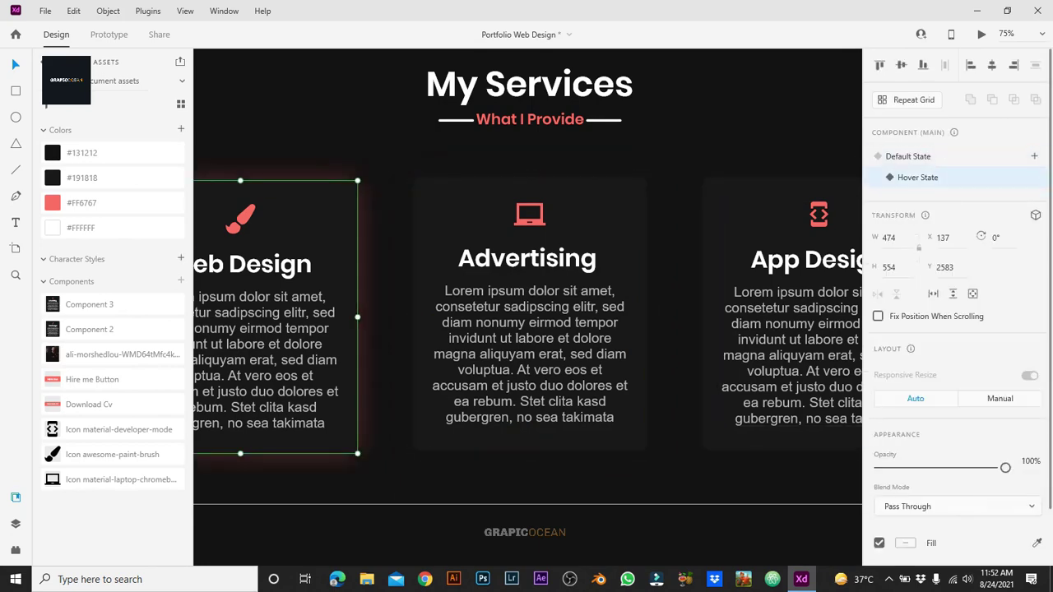
pyautogui.scroll(-4, 954, 329)
pyautogui.click(905, 448)
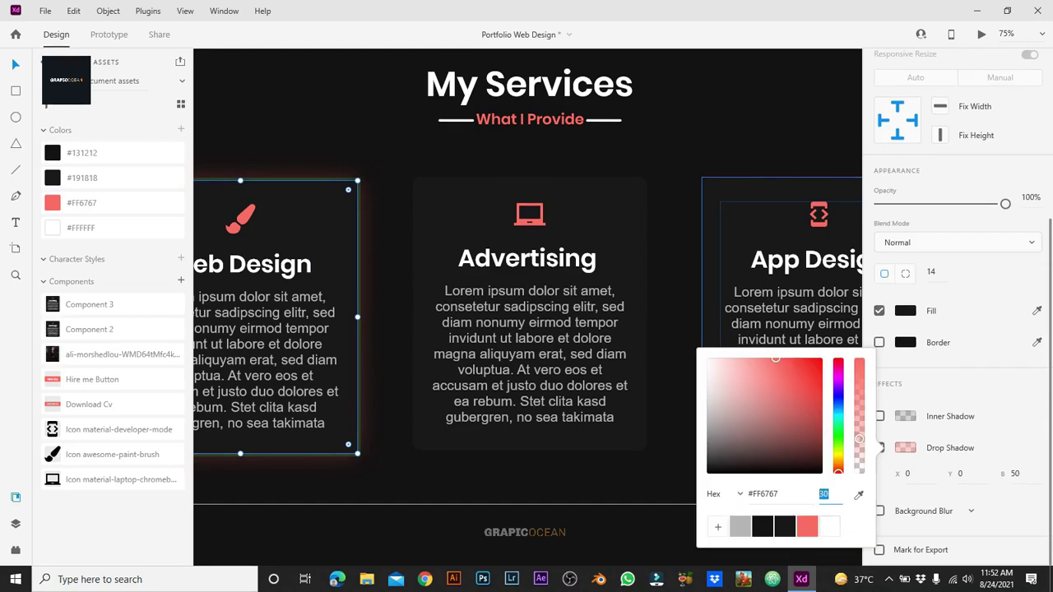
pyautogui.write('11')
pyautogui.press('Return')
pyautogui.press('Escape')
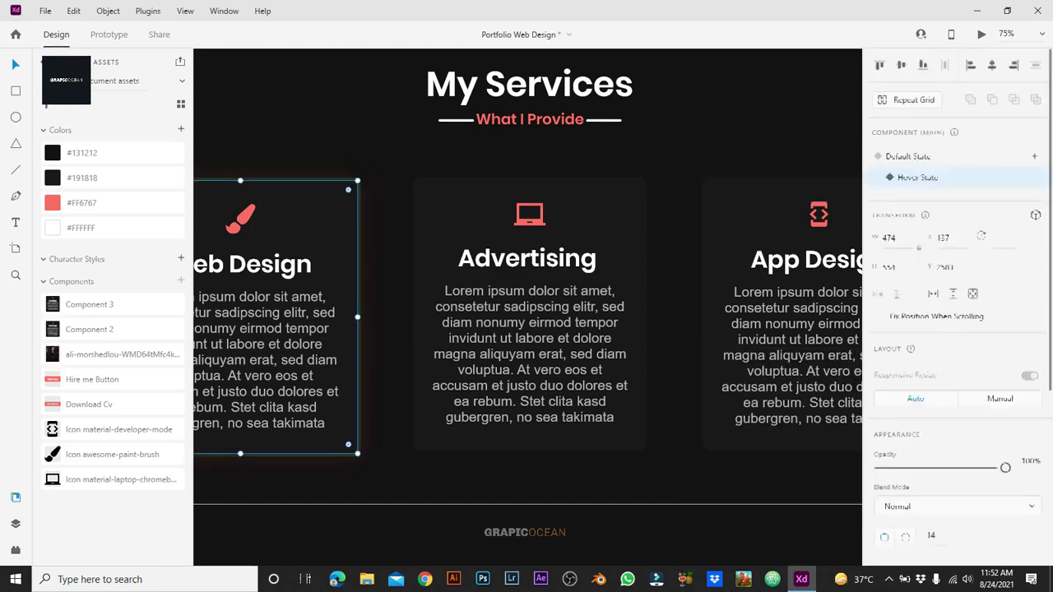
# Step: Make the App Design card a component and add a Hover state to it
pyautogui.press('Escape')
pyautogui.hscroll(5, 527, 304)
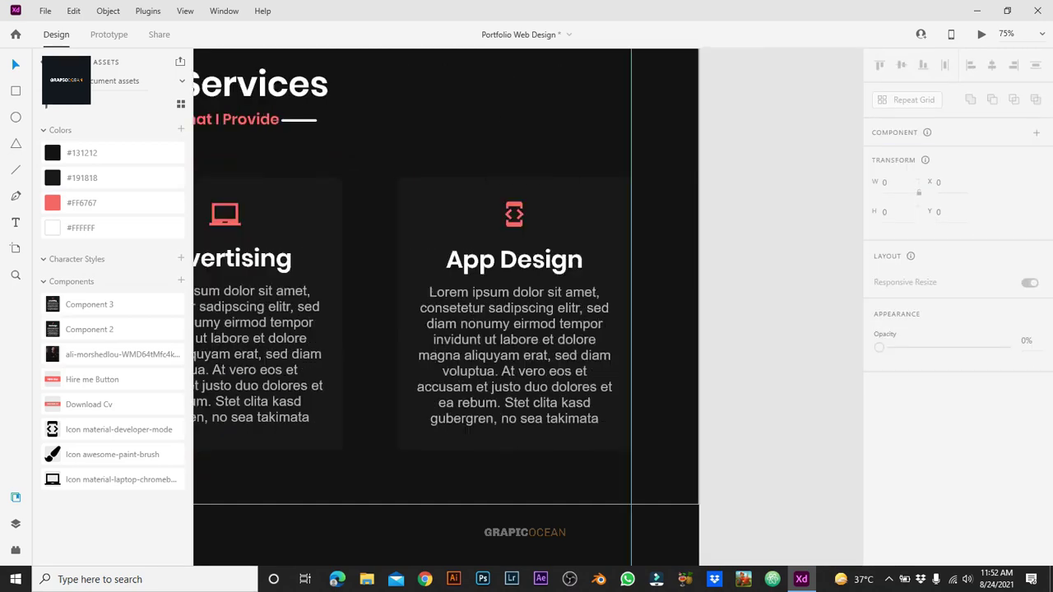
pyautogui.hscroll(-3, 527, 304)
pyautogui.click(683, 370)
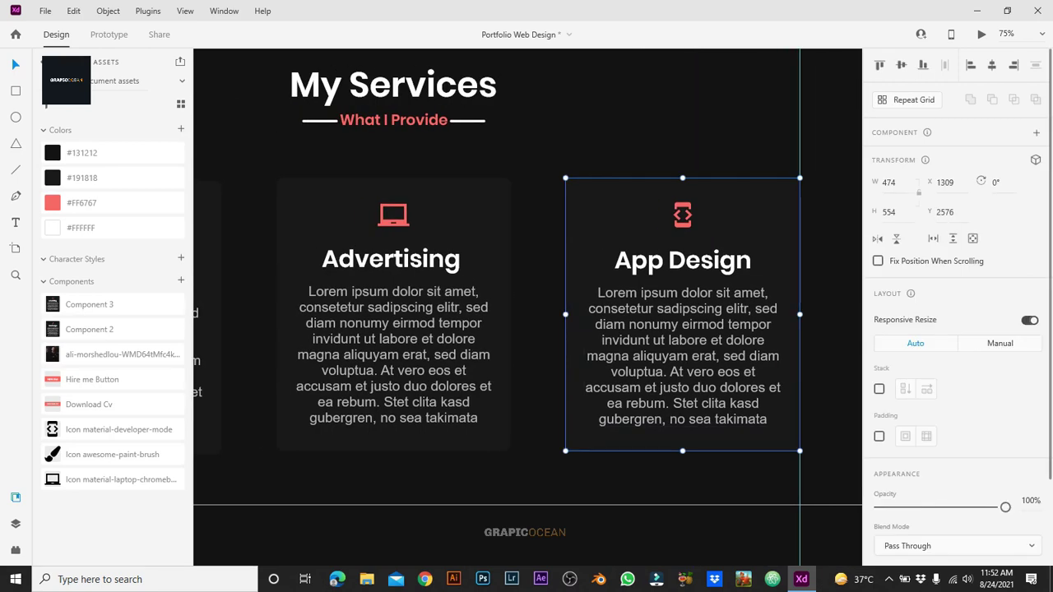
pyautogui.hotkey('ctrl', 'k')
pyautogui.click(1035, 155)
pyautogui.click(928, 183)
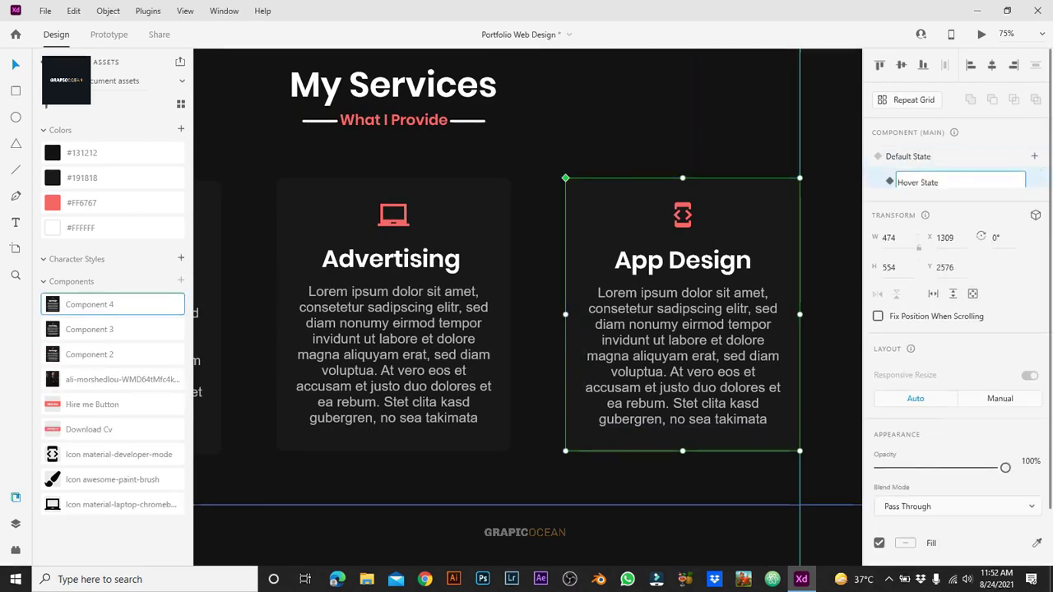
pyautogui.press('Return')
# Step: In the hover state, give the card's background a faint #FF6767 drop shadow with 0 offset and small blur
pyautogui.doubleClick(683, 437)
pyautogui.scroll(-3, 955, 329)
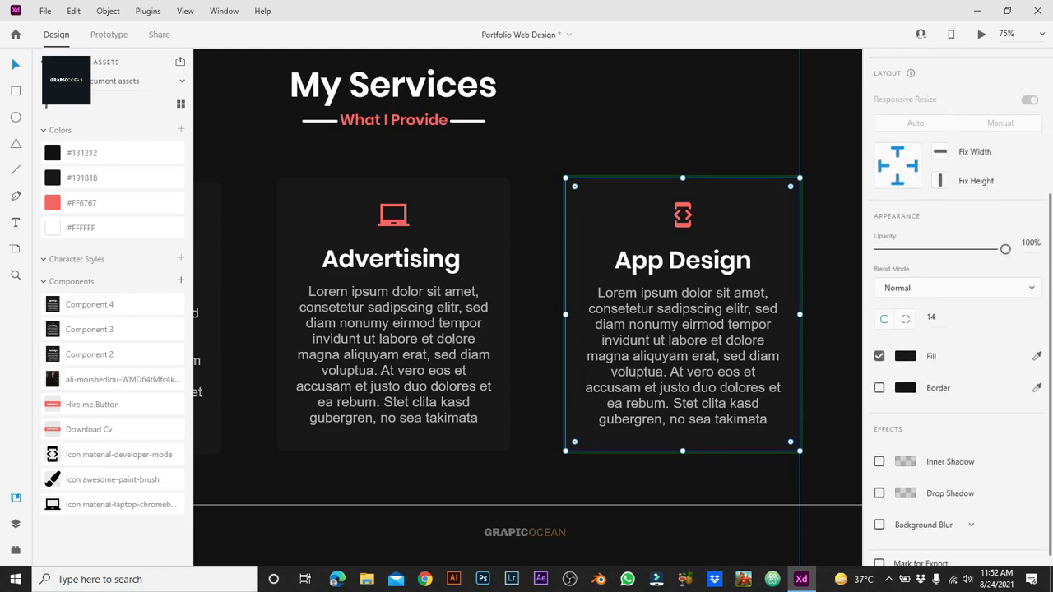
pyautogui.click(879, 493)
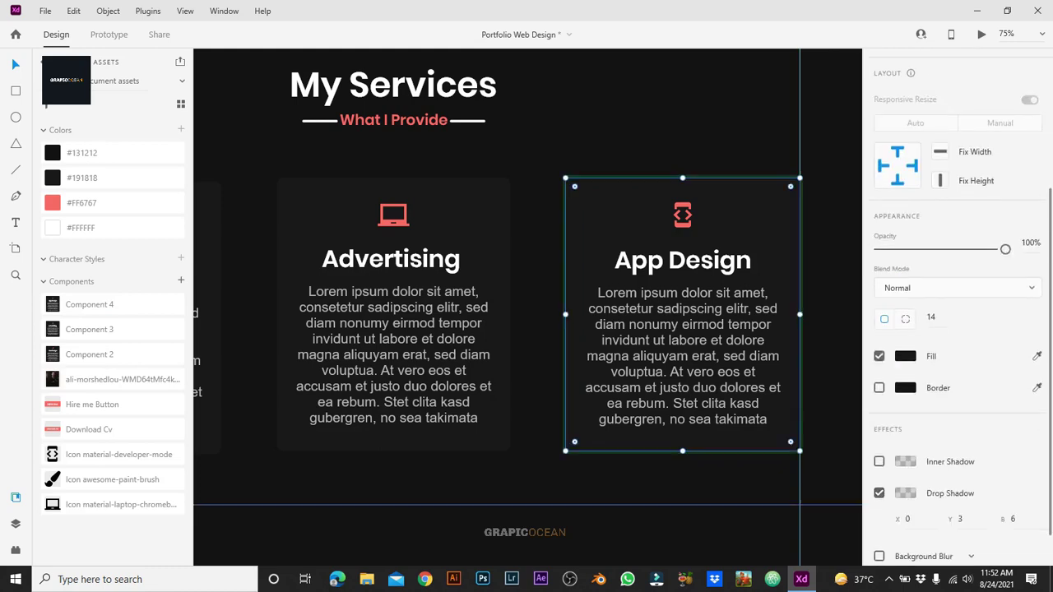
pyautogui.scroll(-1, 955, 329)
pyautogui.click(905, 448)
pyautogui.click(807, 527)
pyautogui.write('10')
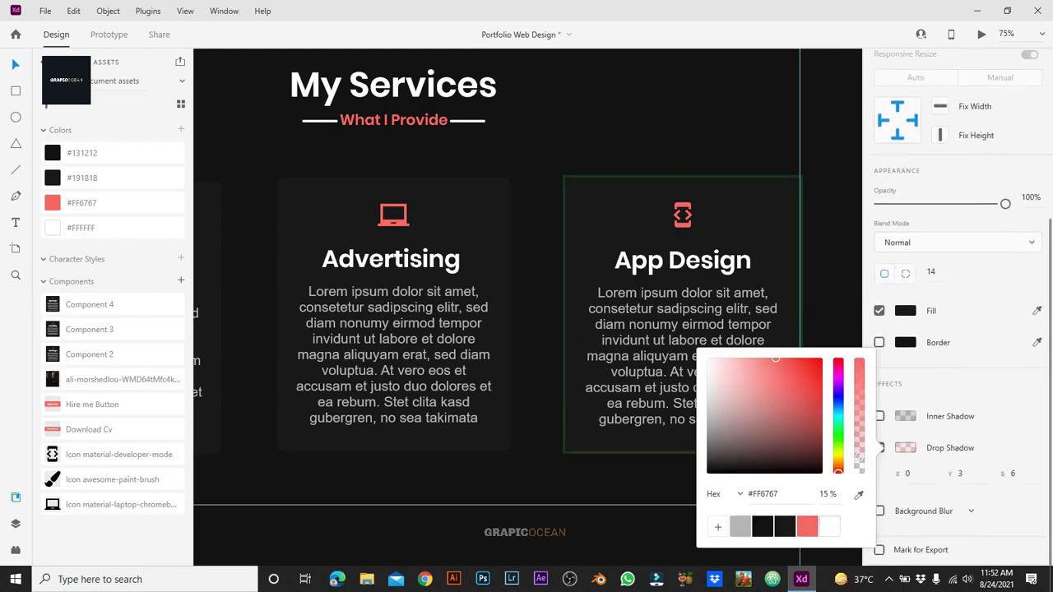
pyautogui.click(959, 474)
pyautogui.write('0')
pyautogui.press('Tab')
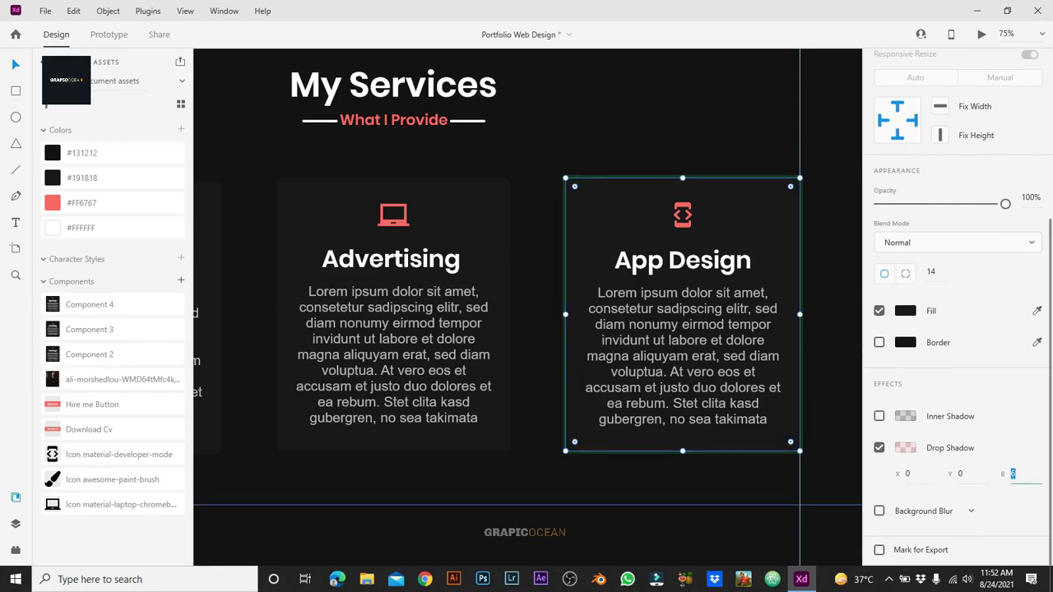
pyautogui.press('Return')
pyautogui.press('Escape')
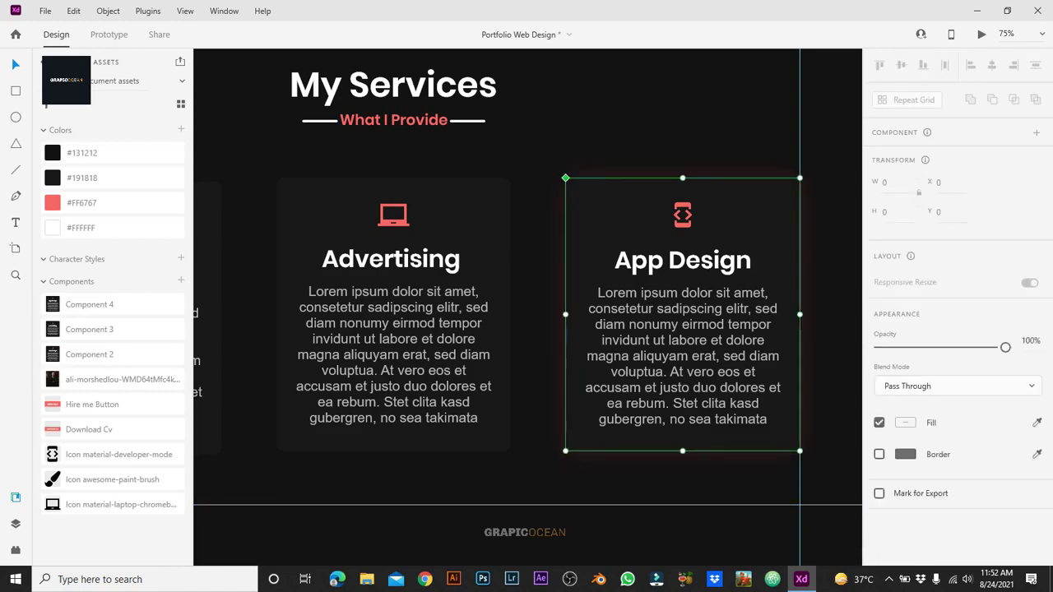
pyautogui.press('Escape')
pyautogui.hotkey('ctrl', '-')
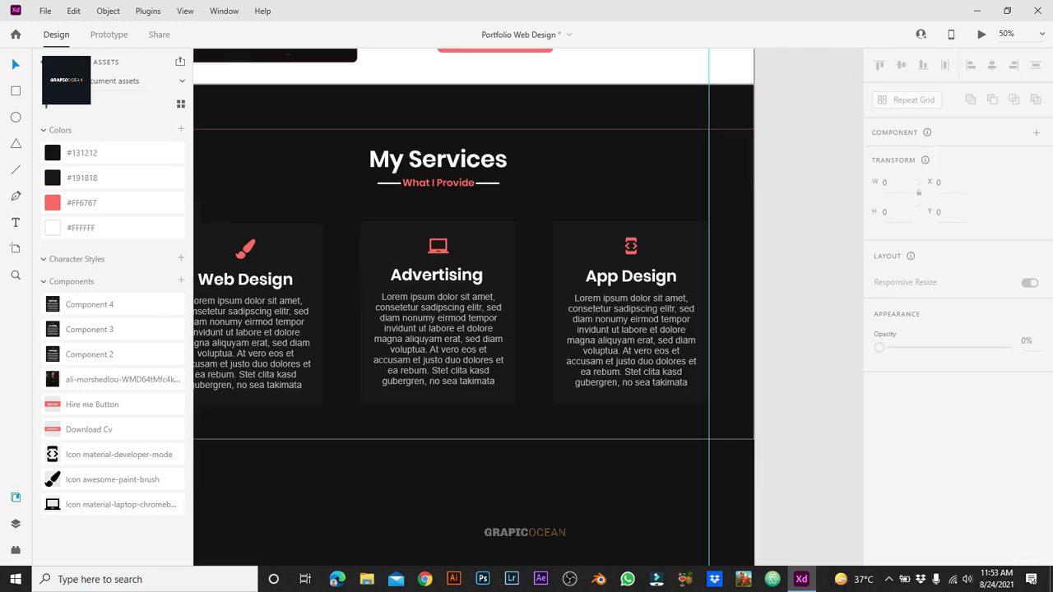
# Step: Preview the page with Ctrl+Enter, scroll to the three My Services cards, then close the preview
pyautogui.hotkey('ctrl', 'Return')
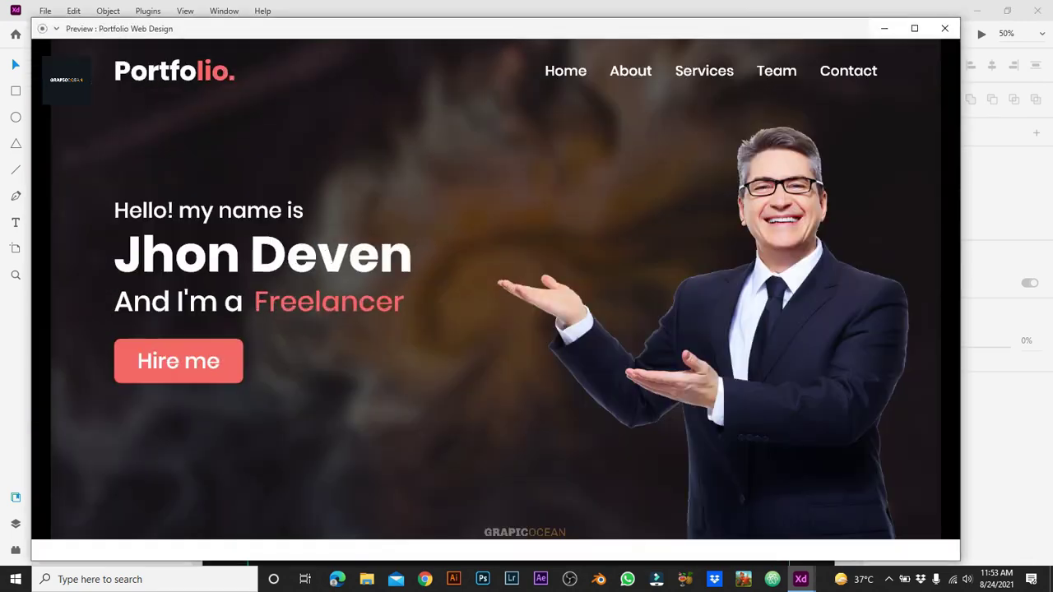
pyautogui.scroll(-10, 496, 297)
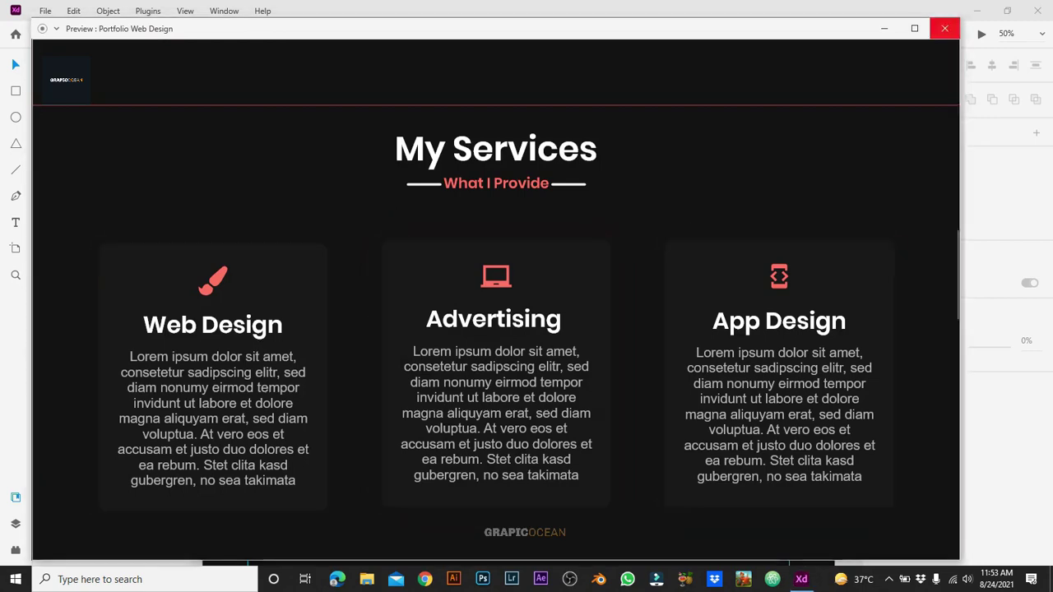
pyautogui.click(945, 28)
# Step: Confirm a 15% shadow opacity for the Web Design card's hover glow
pyautogui.click(917, 177)
pyautogui.scroll(-2, 955, 330)
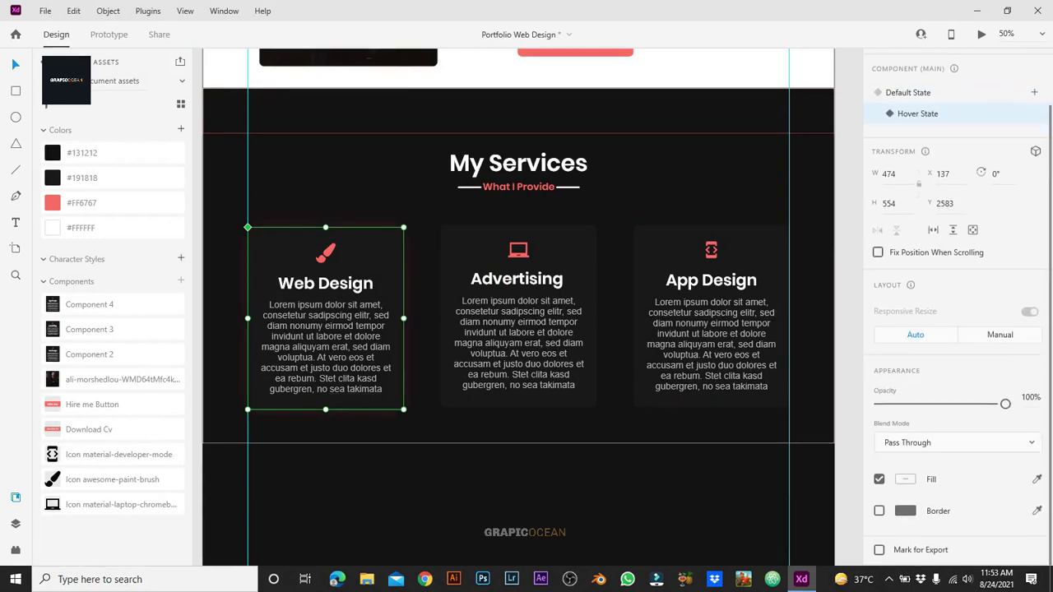
pyautogui.doubleClick(325, 395)
pyautogui.click(905, 376)
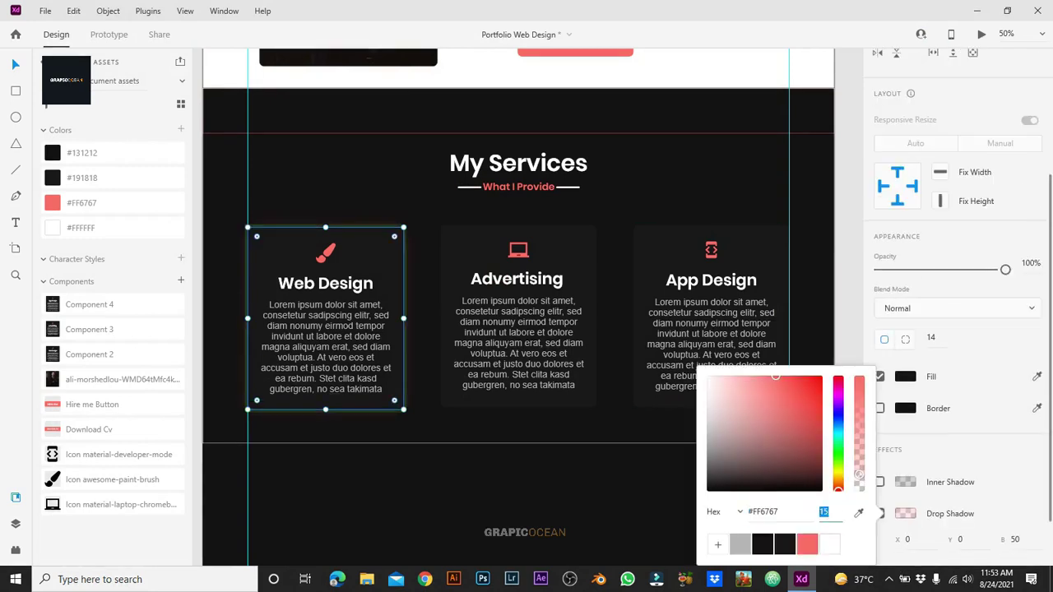
pyautogui.press('Return')
pyautogui.press('Escape')
pyautogui.press('Escape')
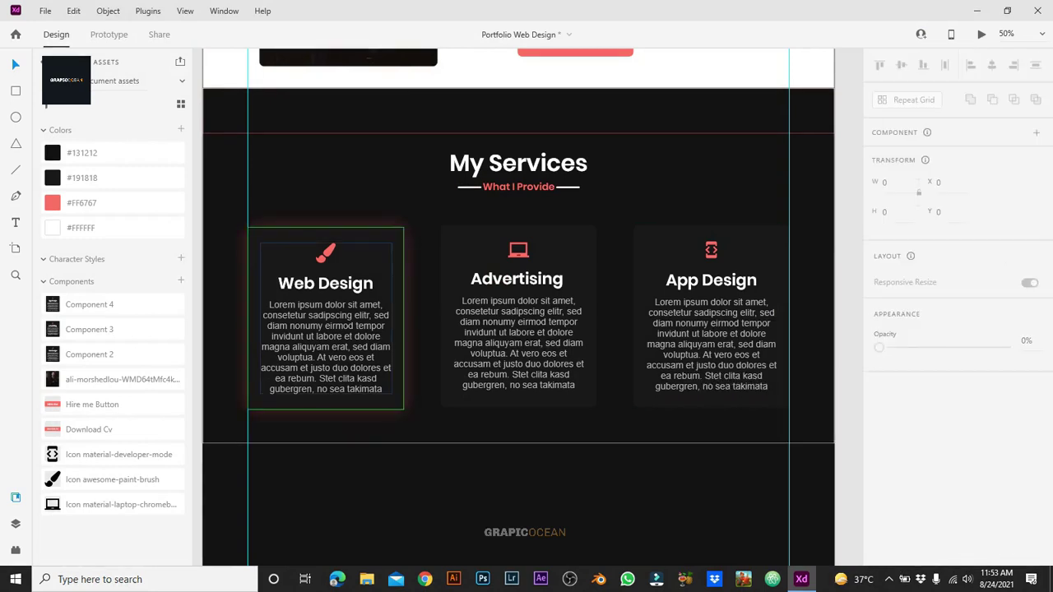
# Step: Adjust the shadow opacity of the Advertising card's hover glow
pyautogui.click(326, 329)
pyautogui.click(518, 330)
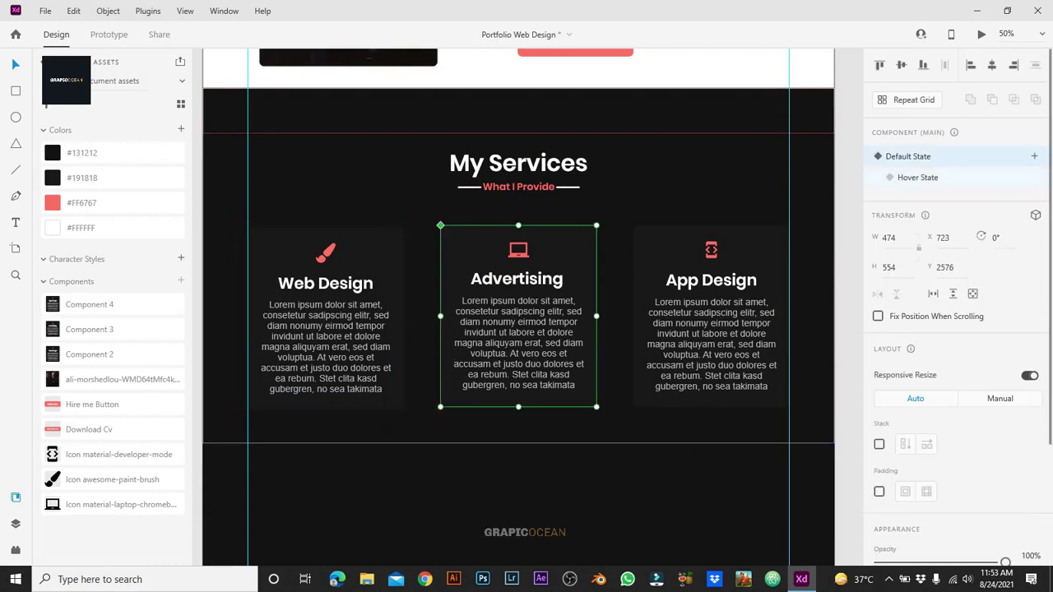
pyautogui.doubleClick(518, 395)
pyautogui.scroll(-3, 955, 330)
pyautogui.click(906, 310)
pyautogui.click(823, 494)
pyautogui.write('15')
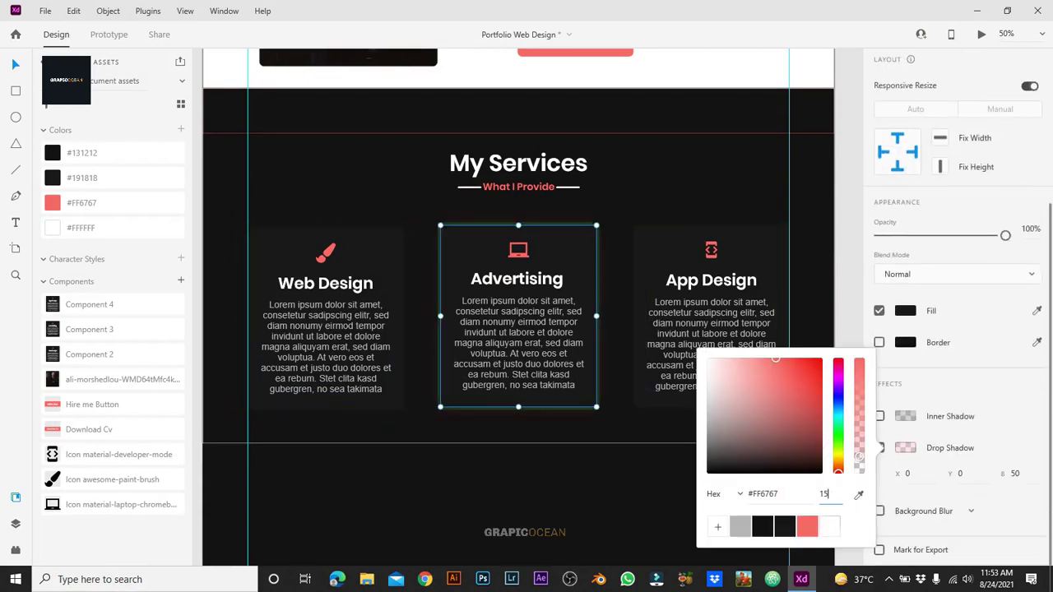
pyautogui.write('0')
pyautogui.press('Return')
pyautogui.press('Escape')
pyautogui.press('Escape')
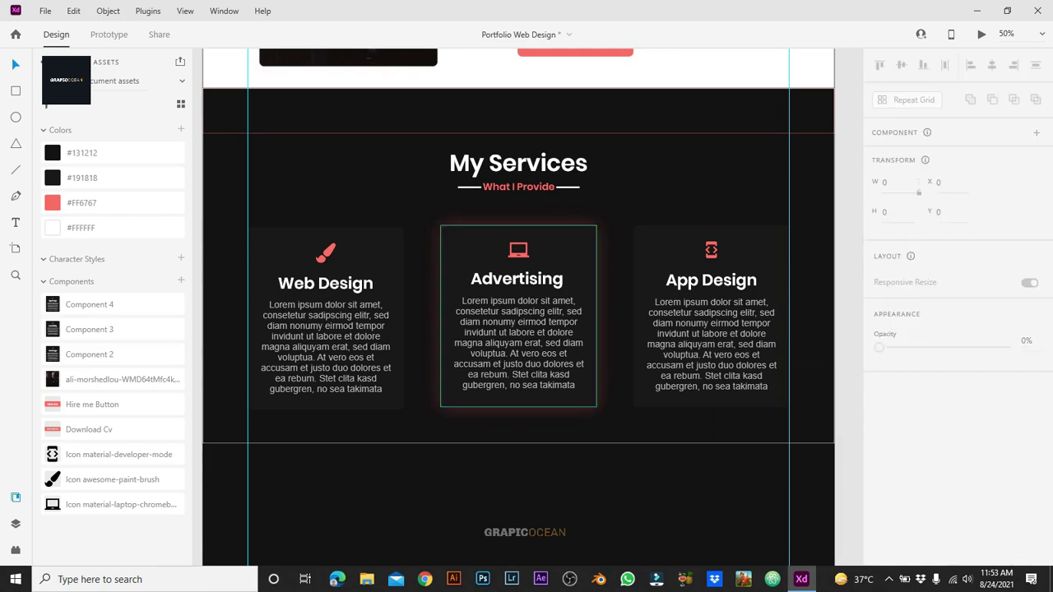
pyautogui.click(909, 156)
# Step: Check the App Design card's glow colour settings and save the document
pyautogui.click(711, 330)
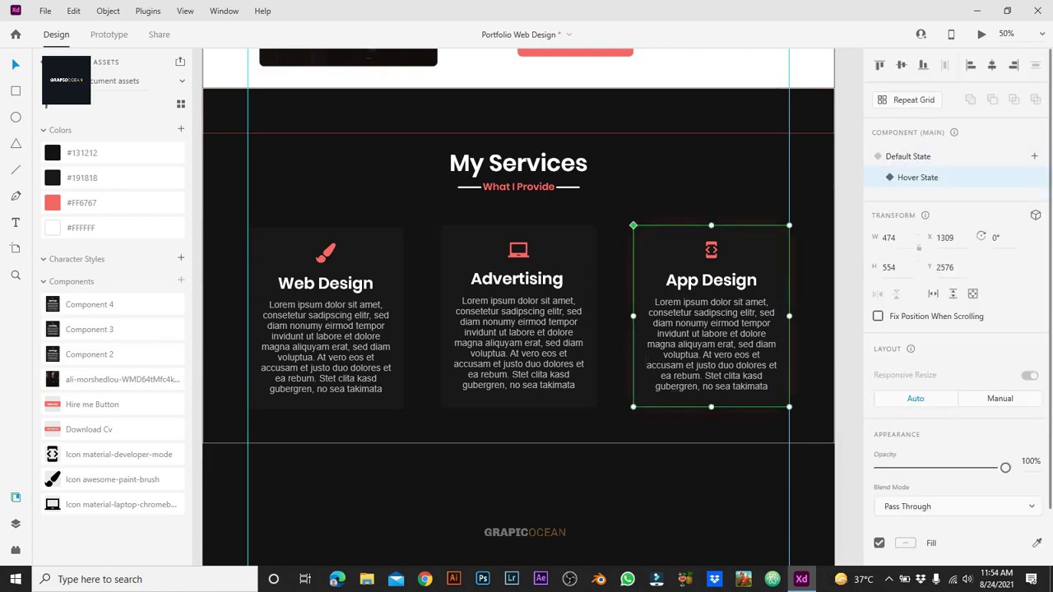
pyautogui.scroll(-3, 954, 329)
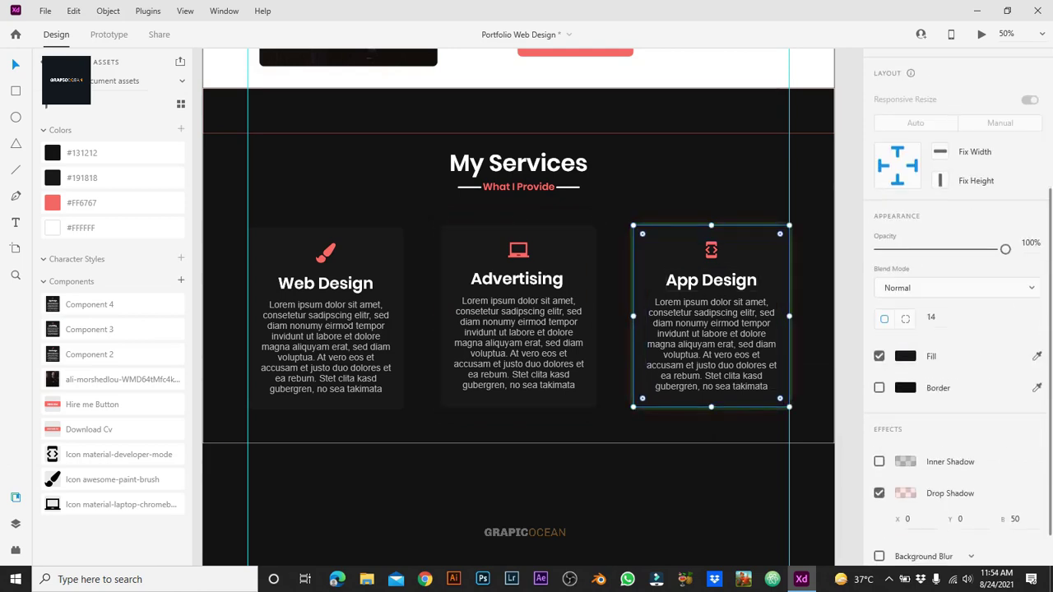
pyautogui.click(906, 493)
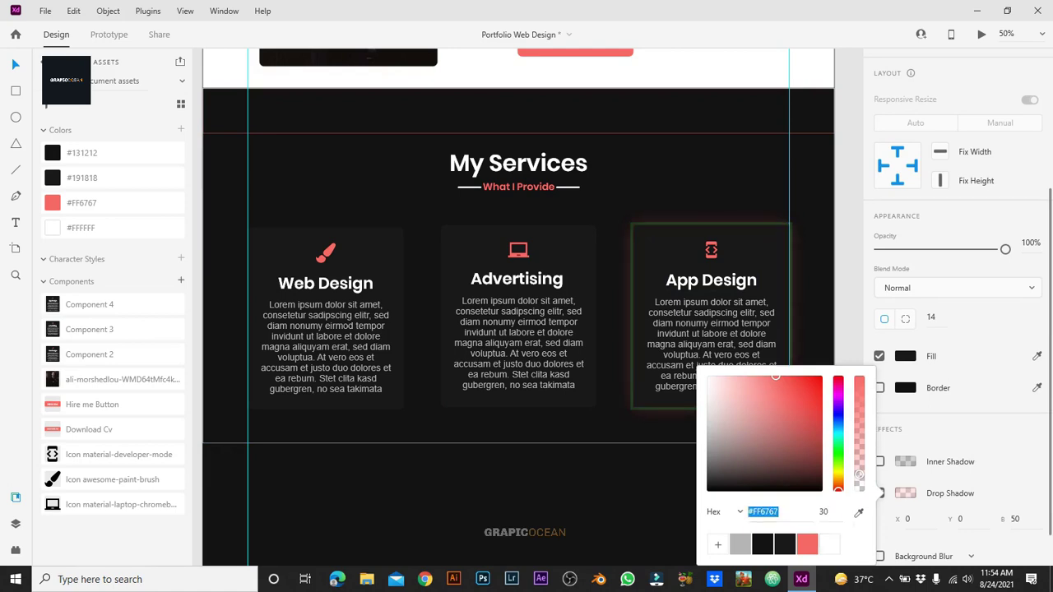
pyautogui.press('Escape')
pyautogui.press('Escape')
pyautogui.click(711, 346)
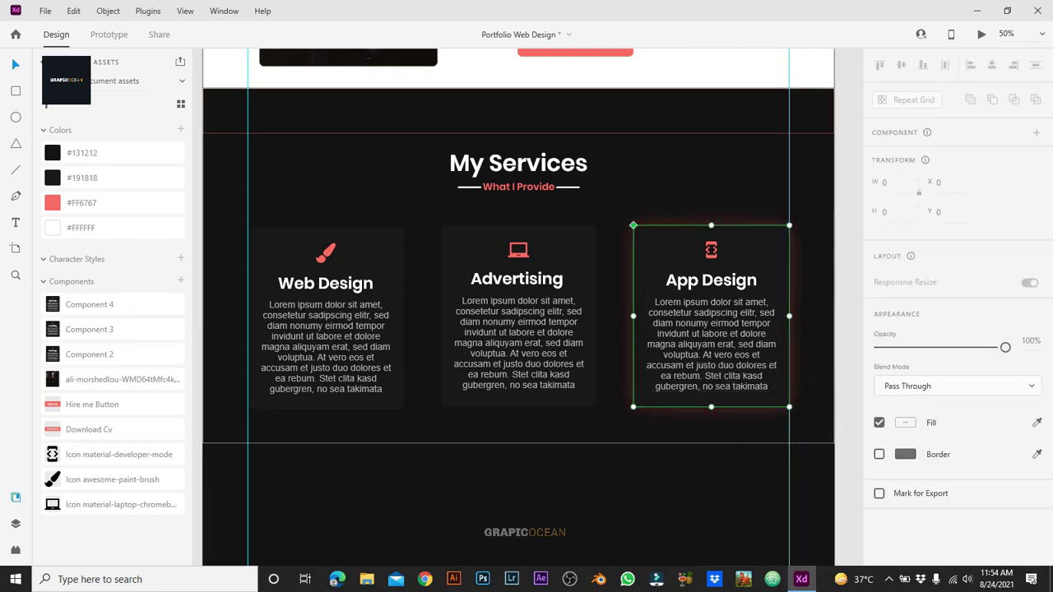
pyautogui.press('Escape')
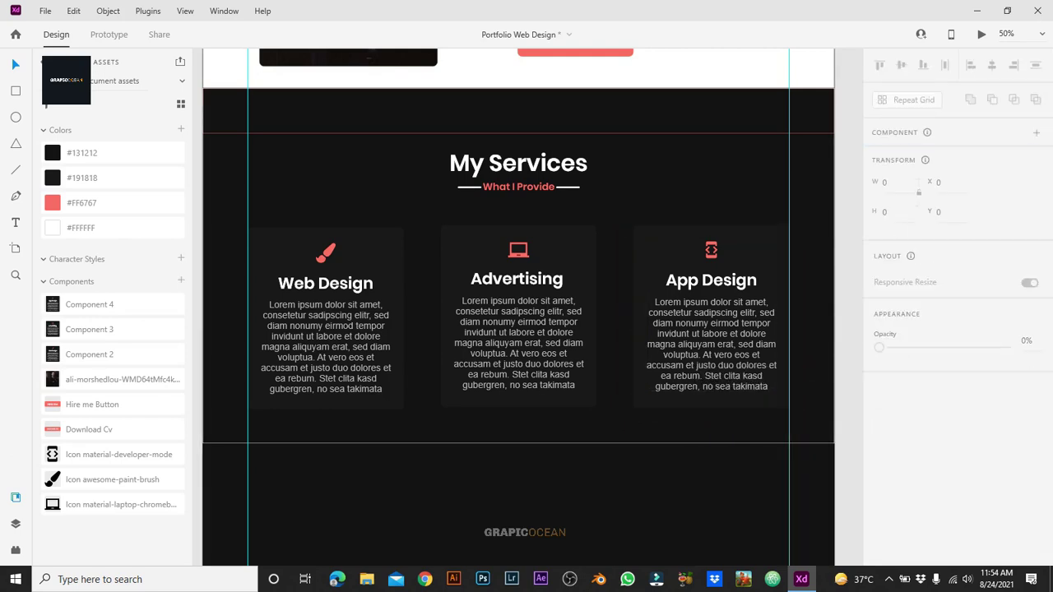
pyautogui.hotkey('ctrl', 's')
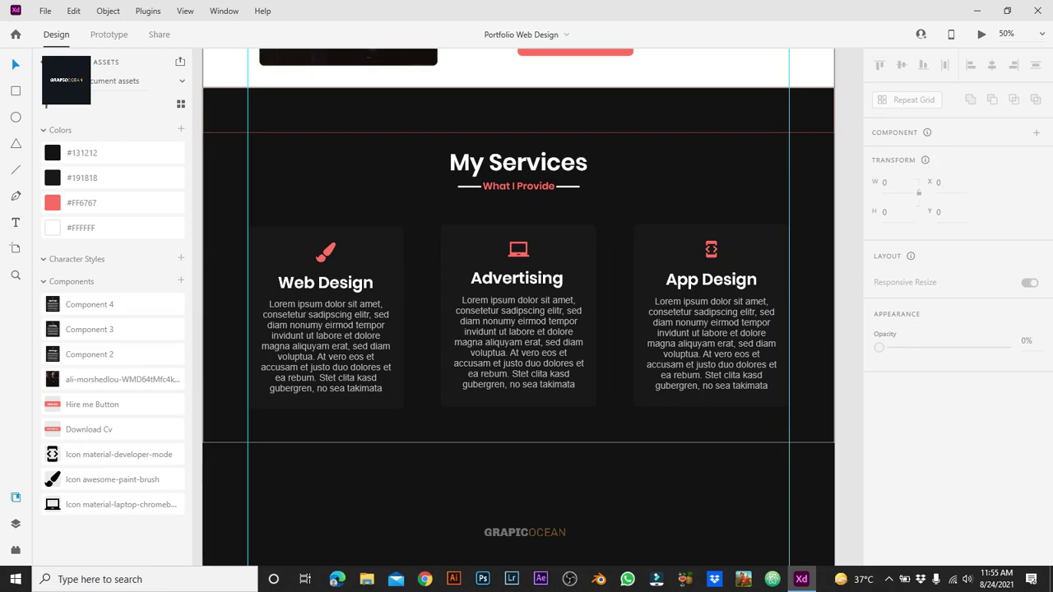
# Step: Move the 1920×138 band up against the services and shift the 1920×1080 section lower
pyautogui.click(518, 110)
pyautogui.scroll(-1, 519, 305)
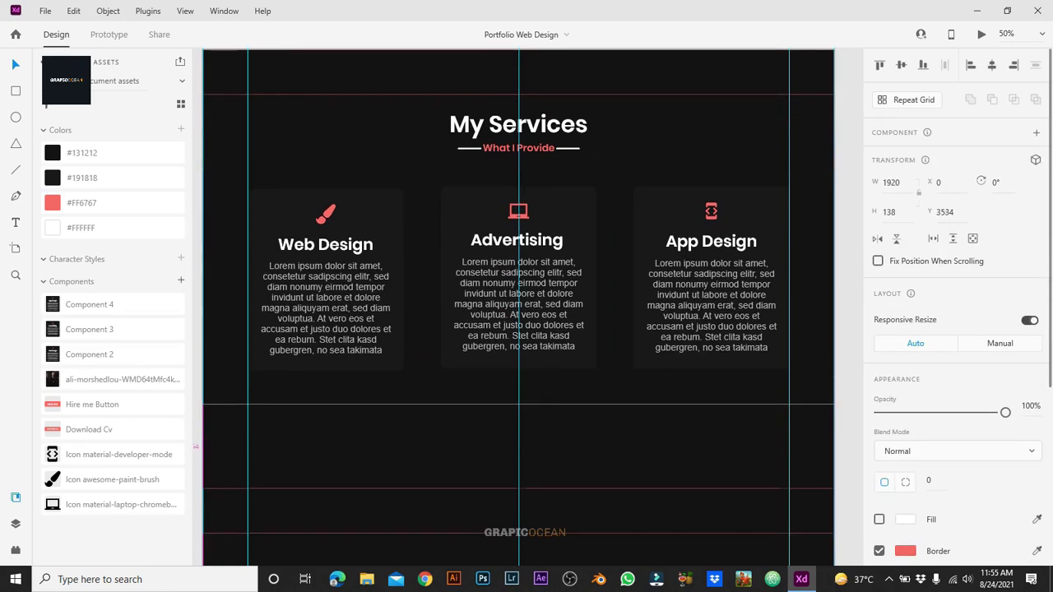
pyautogui.moveTo(519, 511); pyautogui.dragTo(519, 427)
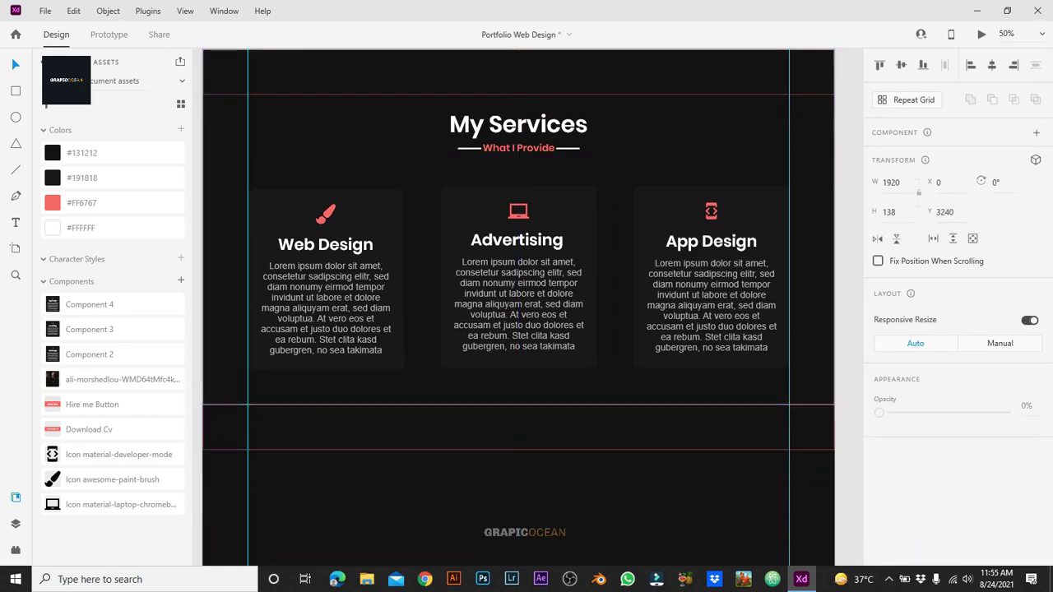
pyautogui.hotkey('ctrl', '-')
pyautogui.press('Escape')
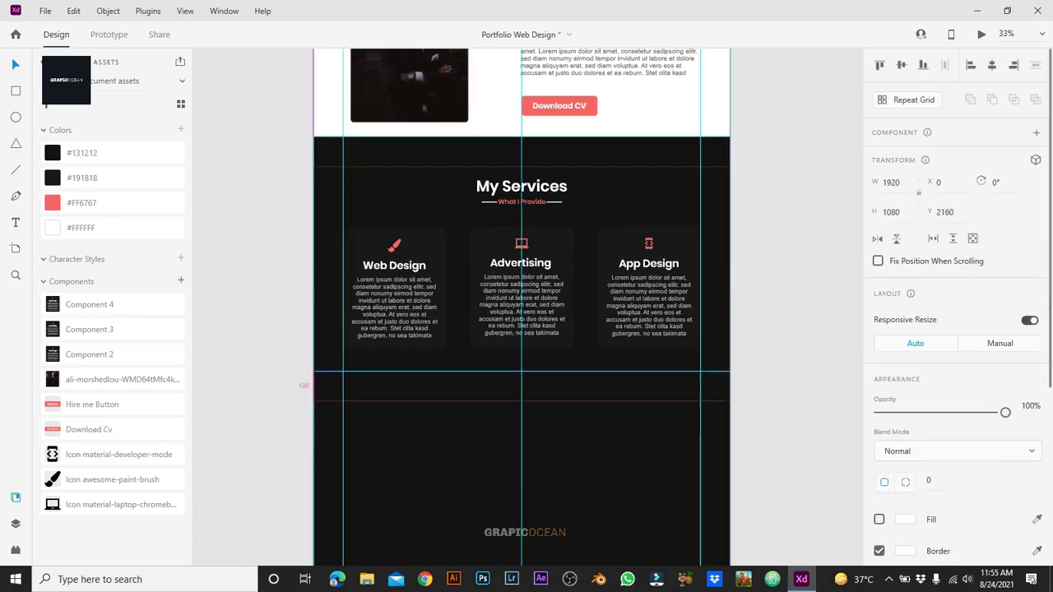
pyautogui.moveTo(518, 247); pyautogui.dragTo(519, 539)
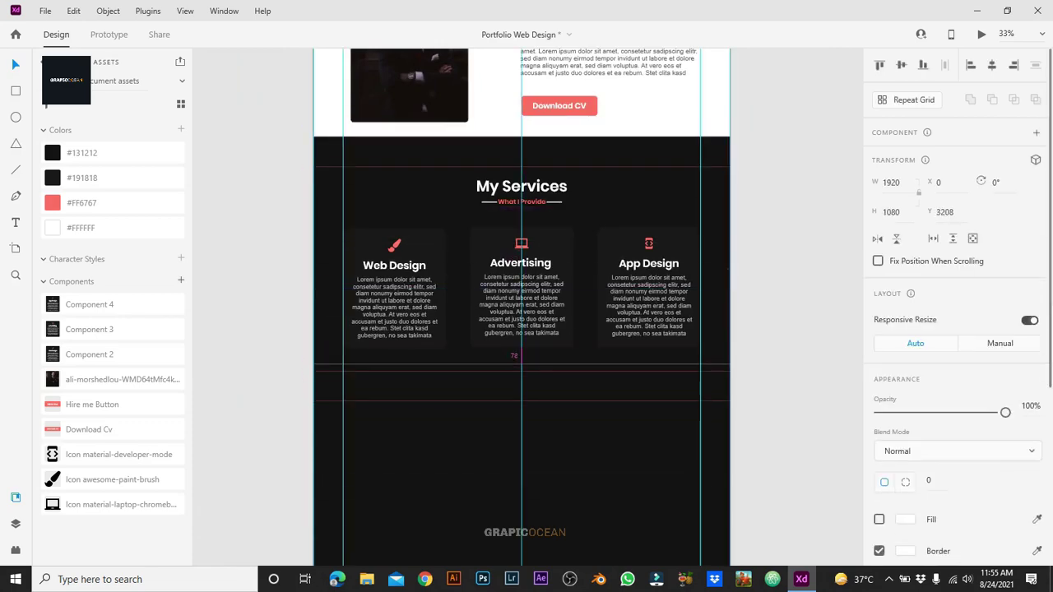
pyautogui.press('Escape')
# Step: Zoom out to the whole page and select the new section below My Services
pyautogui.hotkey('ctrl', '+')
pyautogui.hotkey('ctrl', '+')
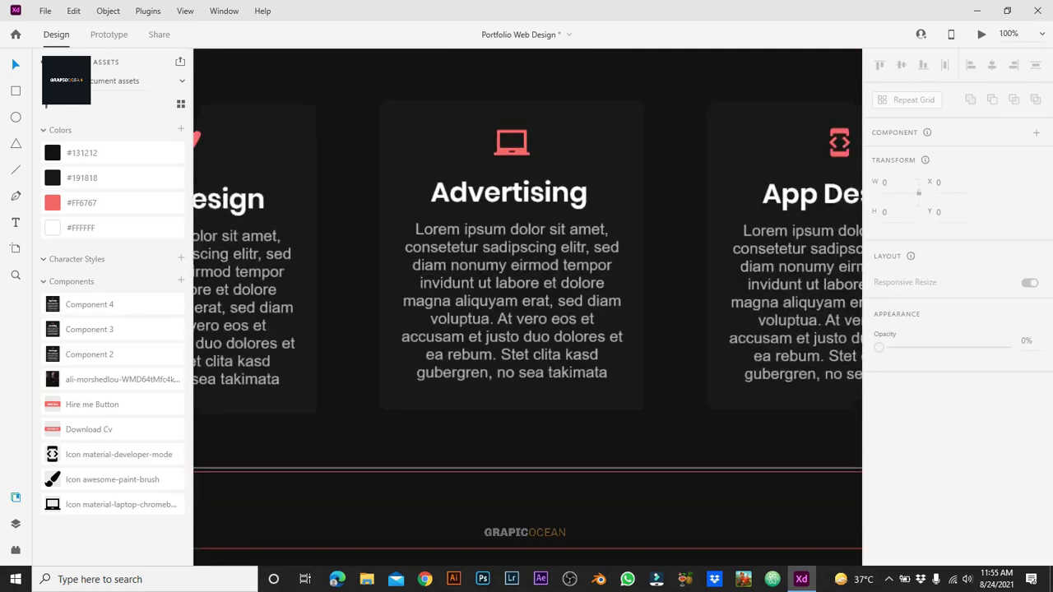
pyautogui.press('Escape')
pyautogui.scroll(5, 527, 304)
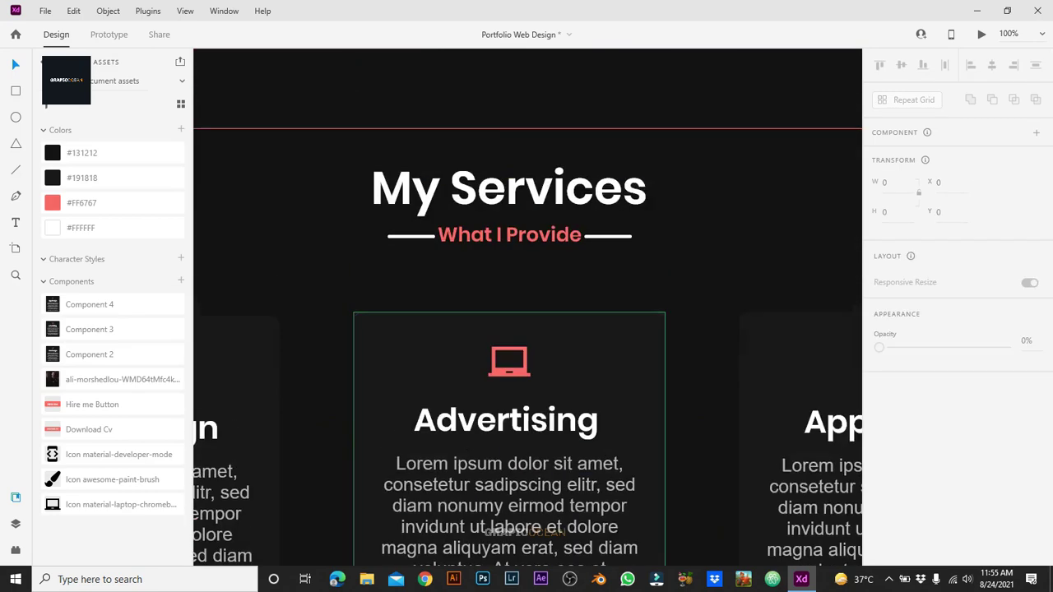
pyautogui.hotkey('ctrl', '-')
pyautogui.hotkey('ctrl', '-')
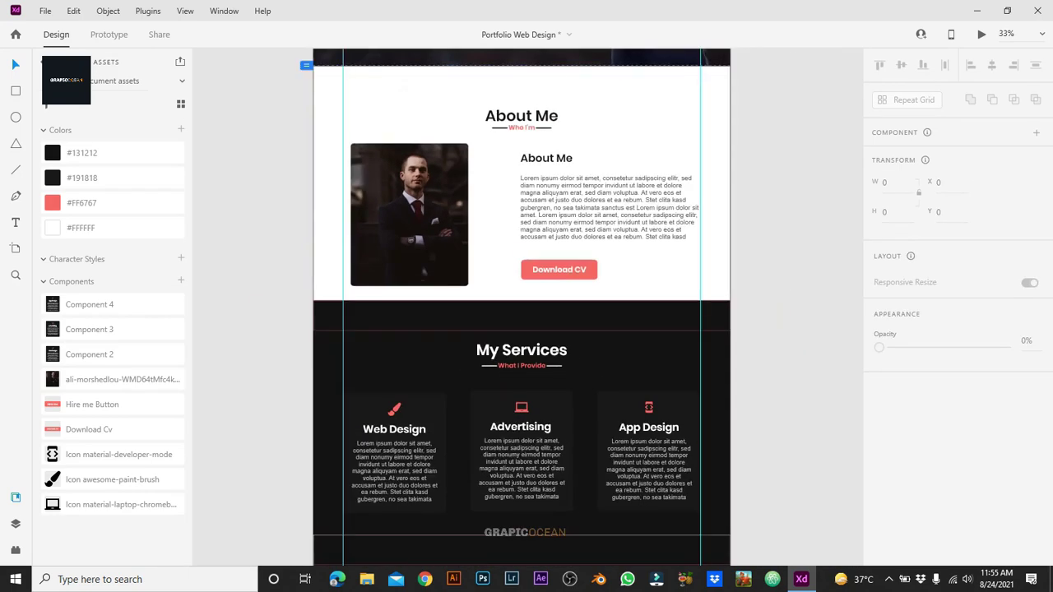
pyautogui.scroll(-4, 522, 304)
pyautogui.scroll(-2, 522, 304)
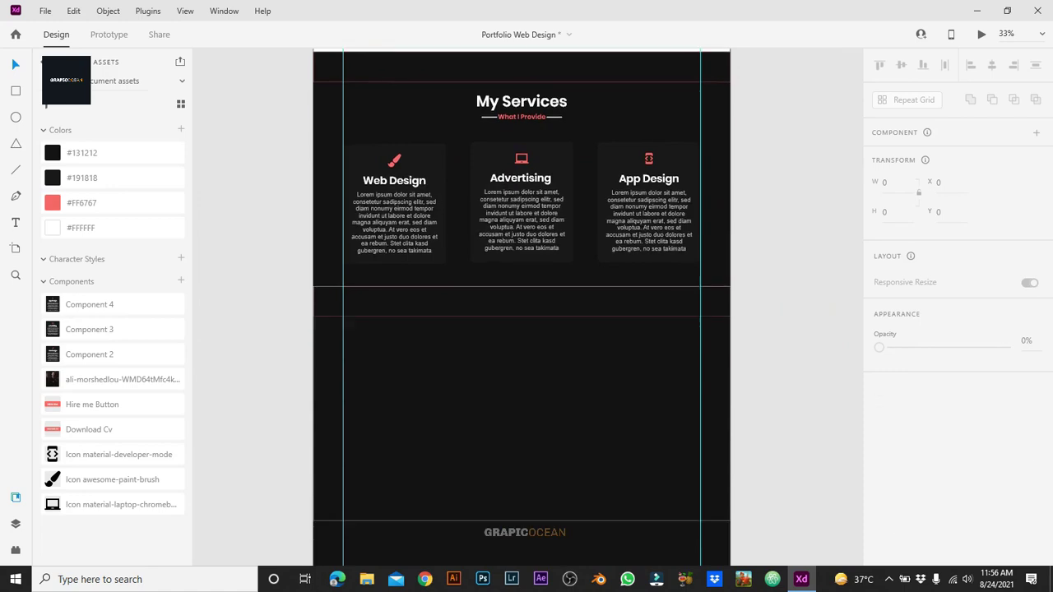
pyautogui.click(522, 404)
# Step: Drag the 1920×138 strip to My Services' bottom edge, fill it #FF6767, and bring it to front
pyautogui.scroll(3, 522, 307)
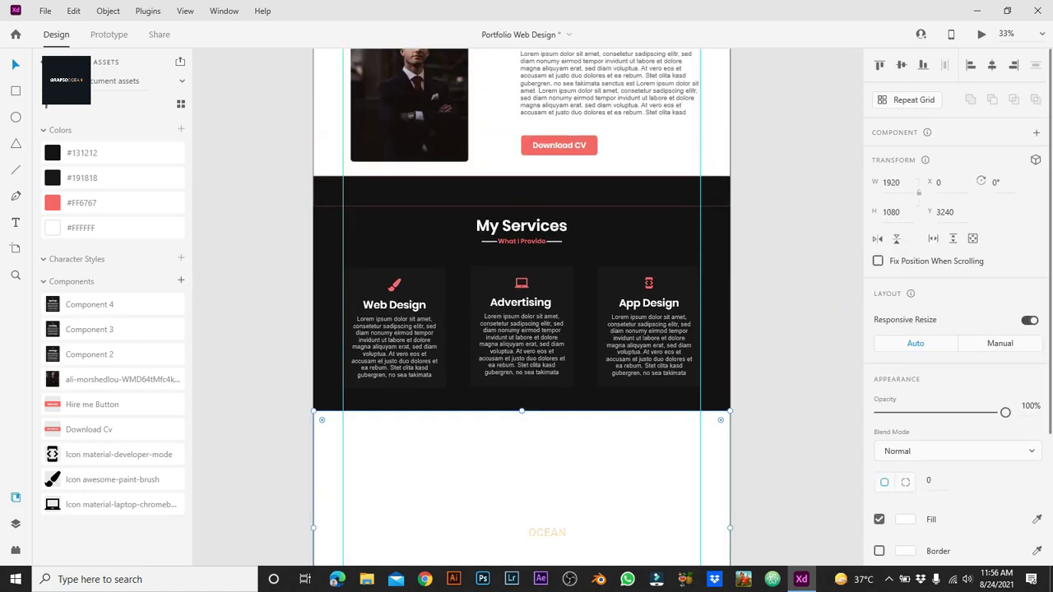
pyautogui.click(522, 191)
pyautogui.moveTo(522, 191); pyautogui.dragTo(522, 427)
pyautogui.click(879, 519)
pyautogui.click(906, 519)
pyautogui.click(808, 544)
pyautogui.rightClick(570, 462)
pyautogui.click(593, 369)
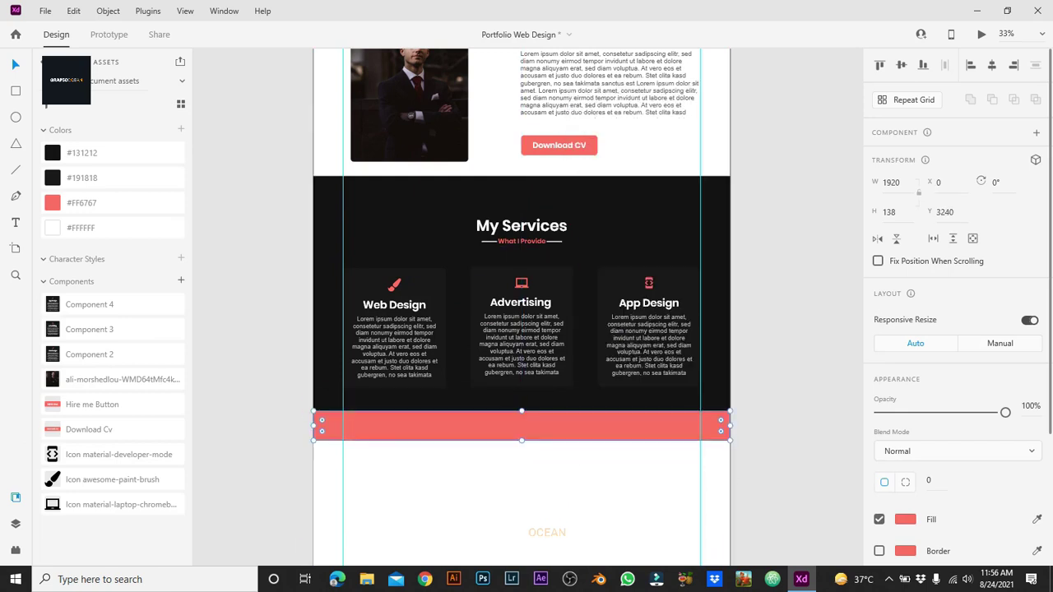
pyautogui.press('Escape')
pyautogui.scroll(-3, 522, 307)
pyautogui.scroll(10, 522, 307)
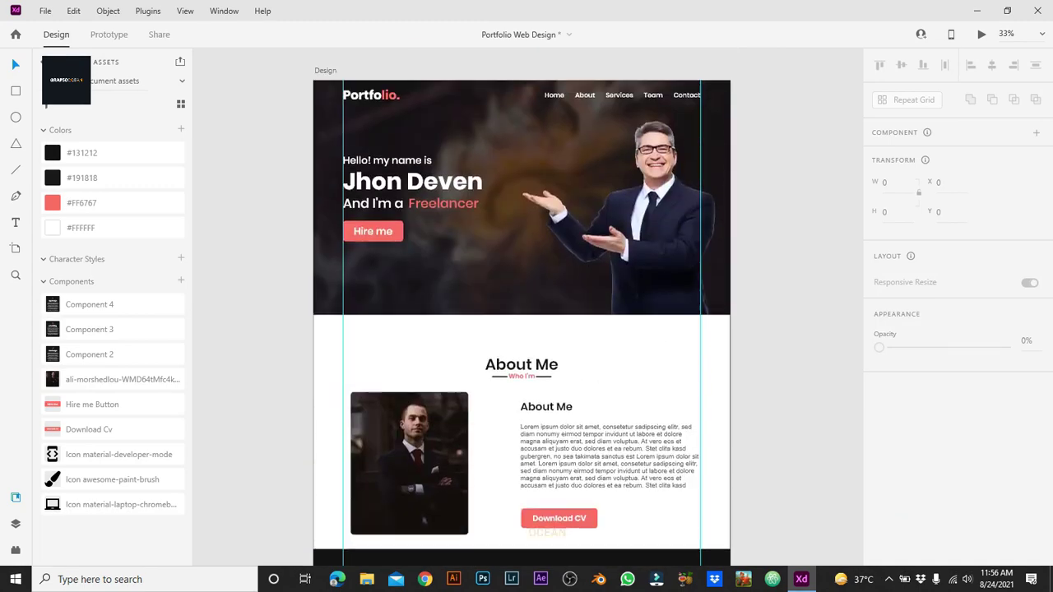
# Step: Ungroup the hero's mask, undoing an accidental deletion of the background image
pyautogui.scroll(5, 521, 307)
pyautogui.scroll(5, 521, 307)
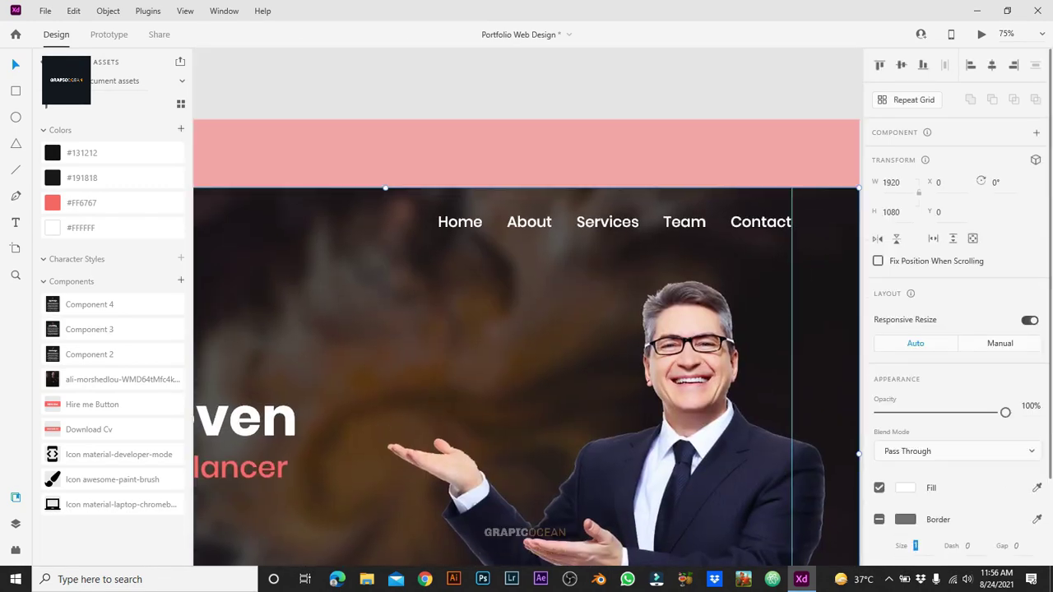
pyautogui.scroll(-5, 522, 307)
pyautogui.rightClick(586, 424)
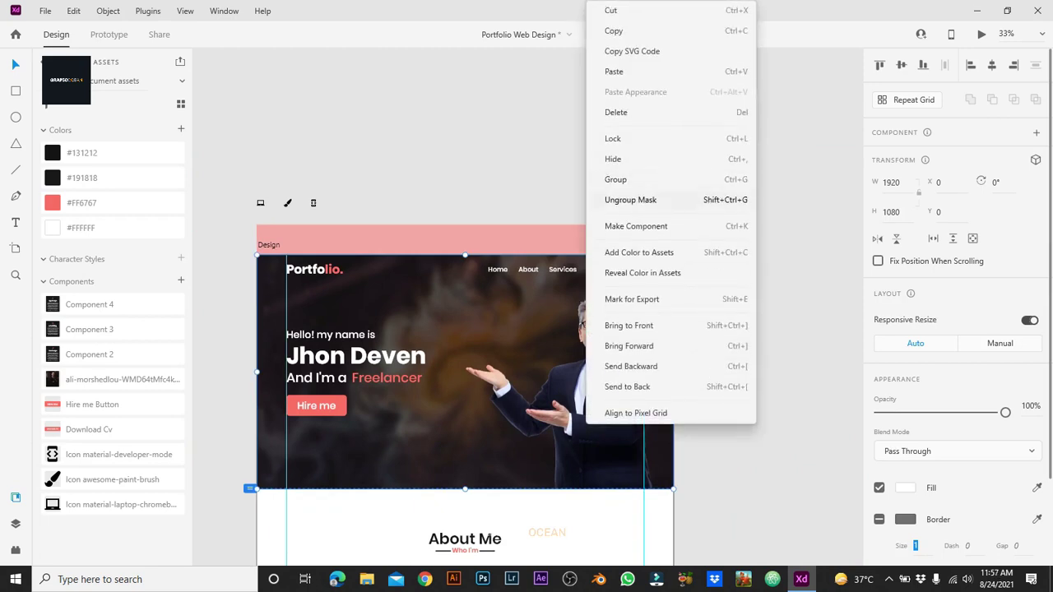
pyautogui.click(631, 200)
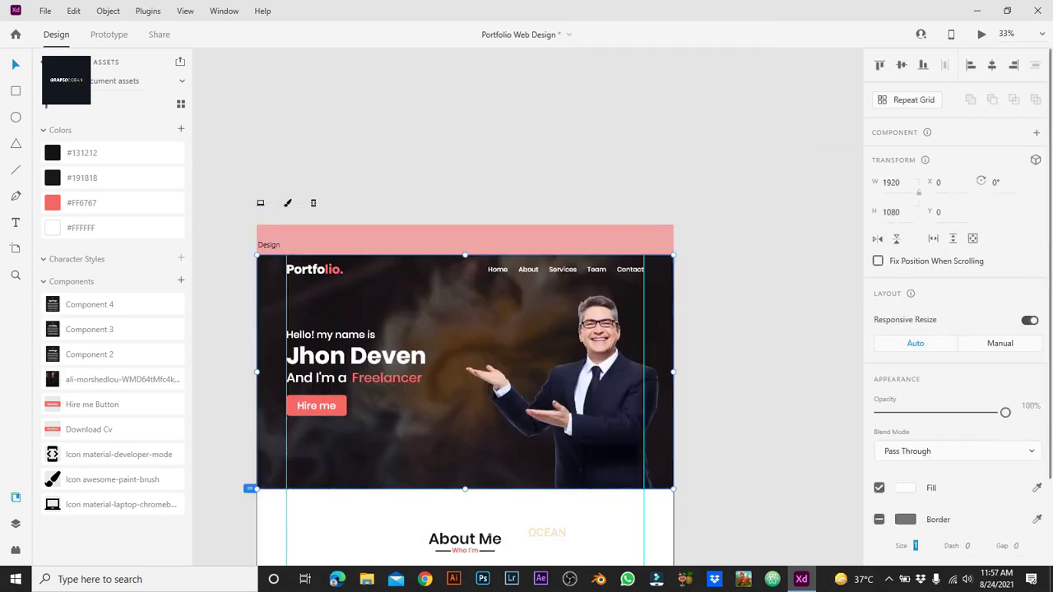
pyautogui.scroll(5, 528, 308)
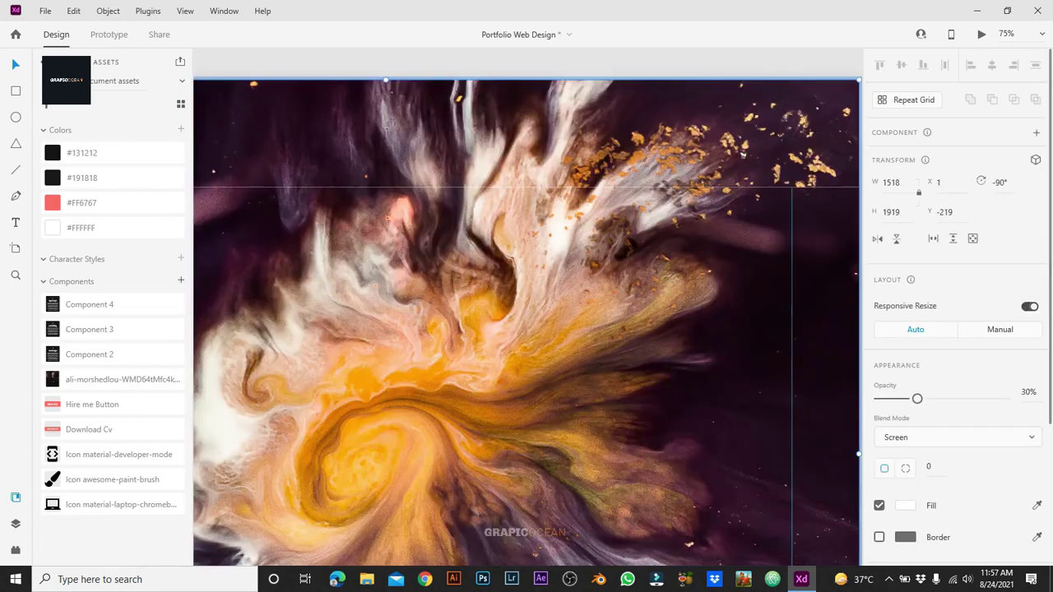
pyautogui.press('Delete')
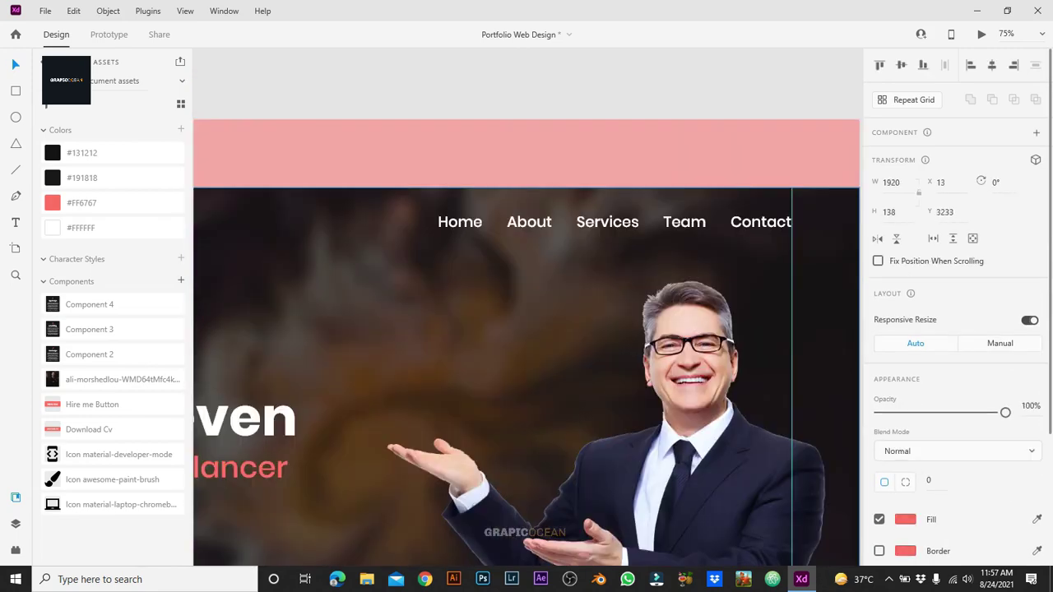
pyautogui.hotkey('ctrl', 'z')
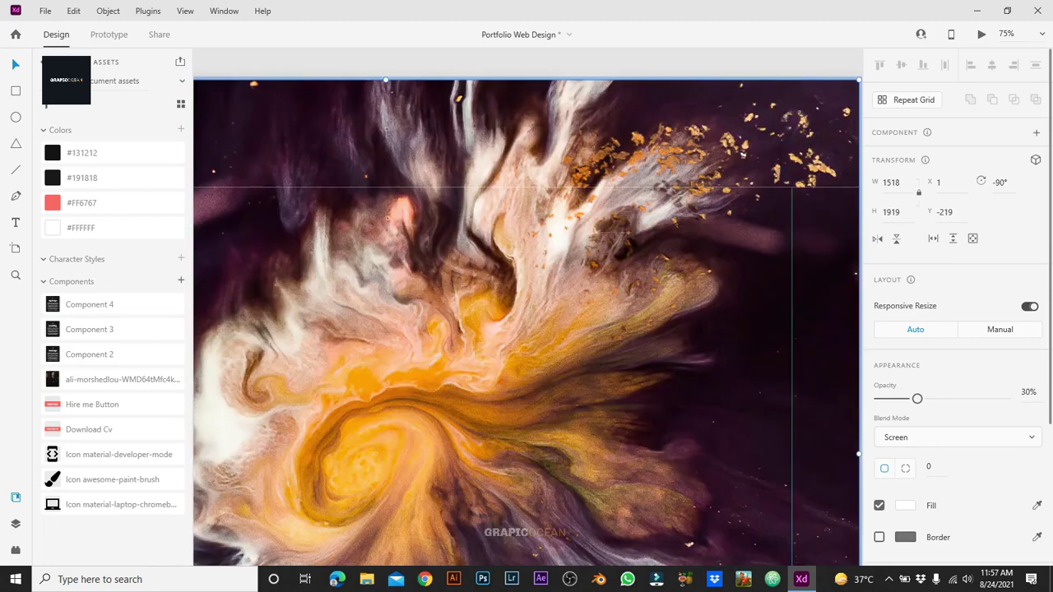
pyautogui.hotkey('ctrl', 'z')
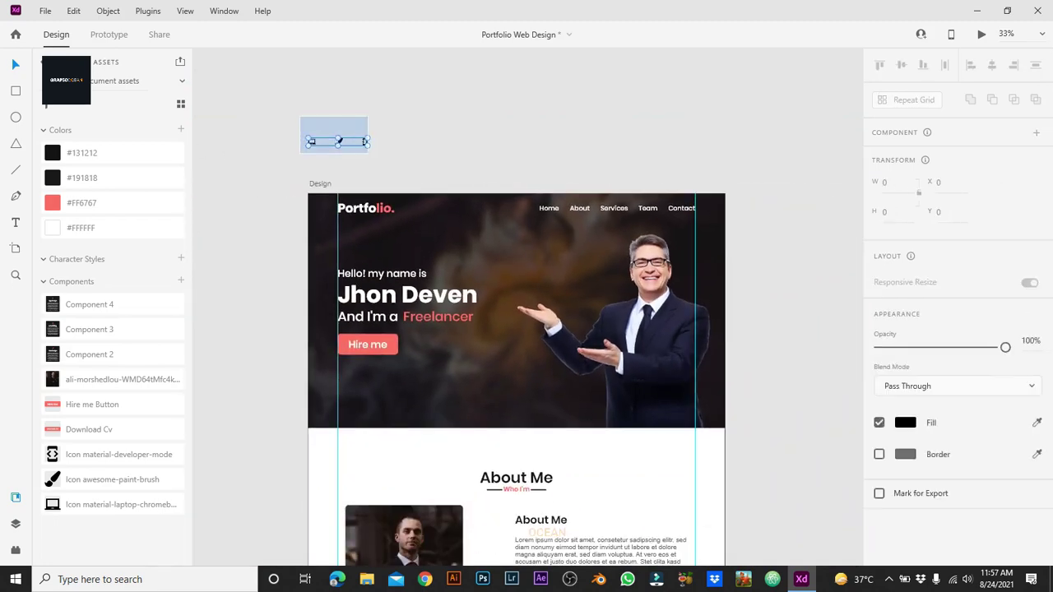
# Step: Ungroup the masked hero group and inspect its layers, restoring the hidden Main Heading
pyautogui.rightClick(581, 119)
pyautogui.click(625, 197)
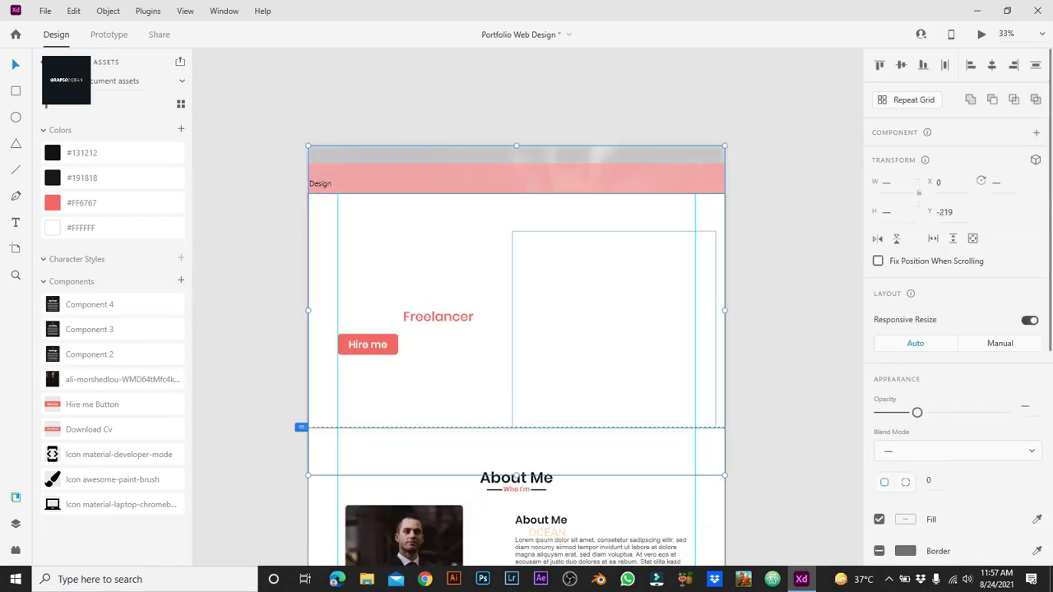
pyautogui.hotkey('ctrl', 'y')
pyautogui.click(79, 344)
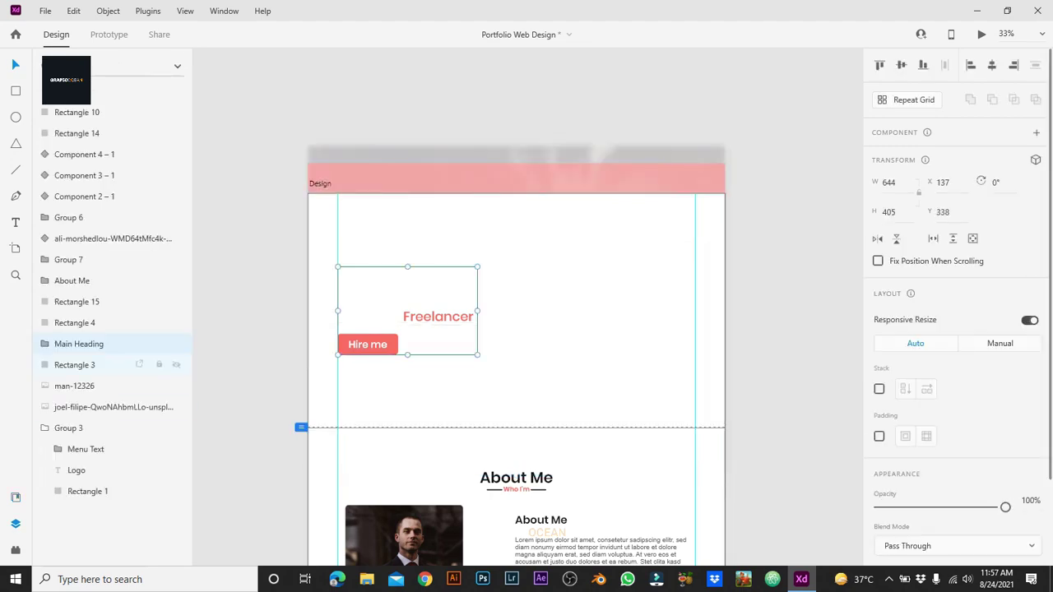
pyautogui.click(176, 344)
pyautogui.click(74, 365)
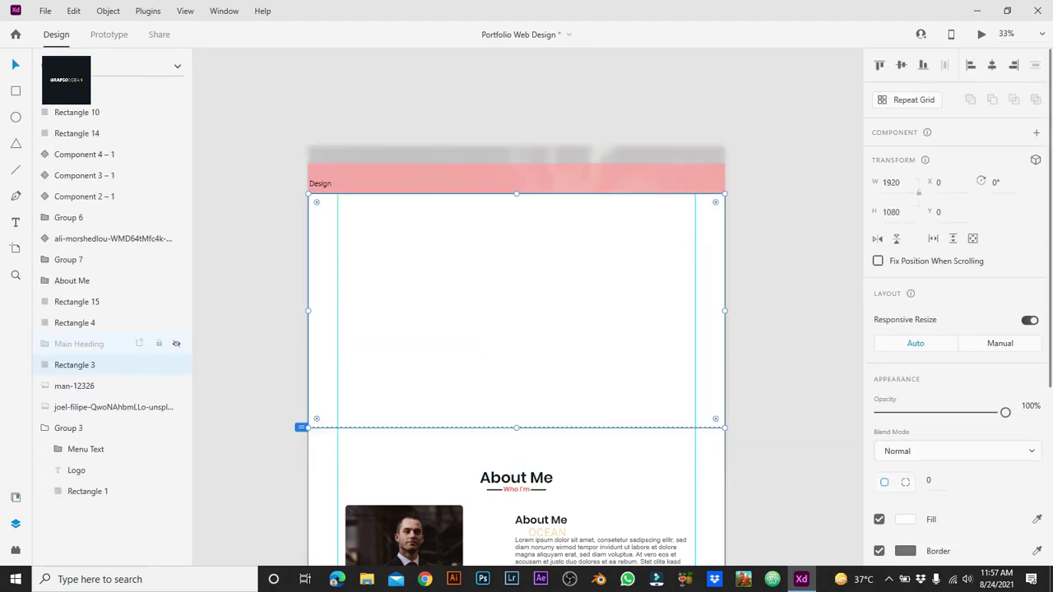
pyautogui.hotkey('ctrl', 'z')
pyautogui.hotkey('ctrl', 'z')
pyautogui.press('Escape')
# Step: Select the joel-filipe background image and lock its layer
pyautogui.hotkey('ctrl', '=')
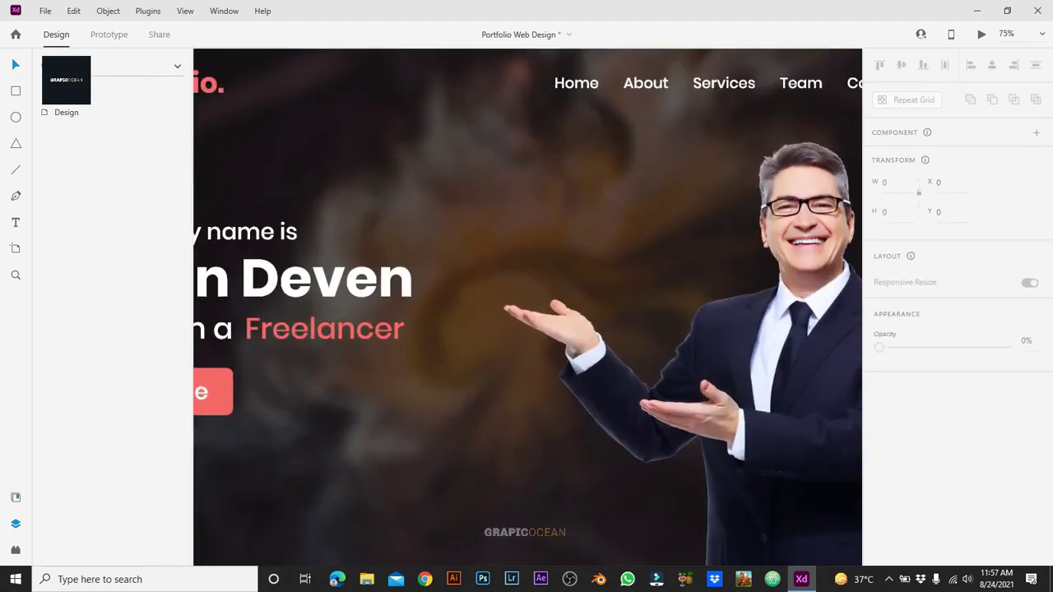
pyautogui.click(494, 329)
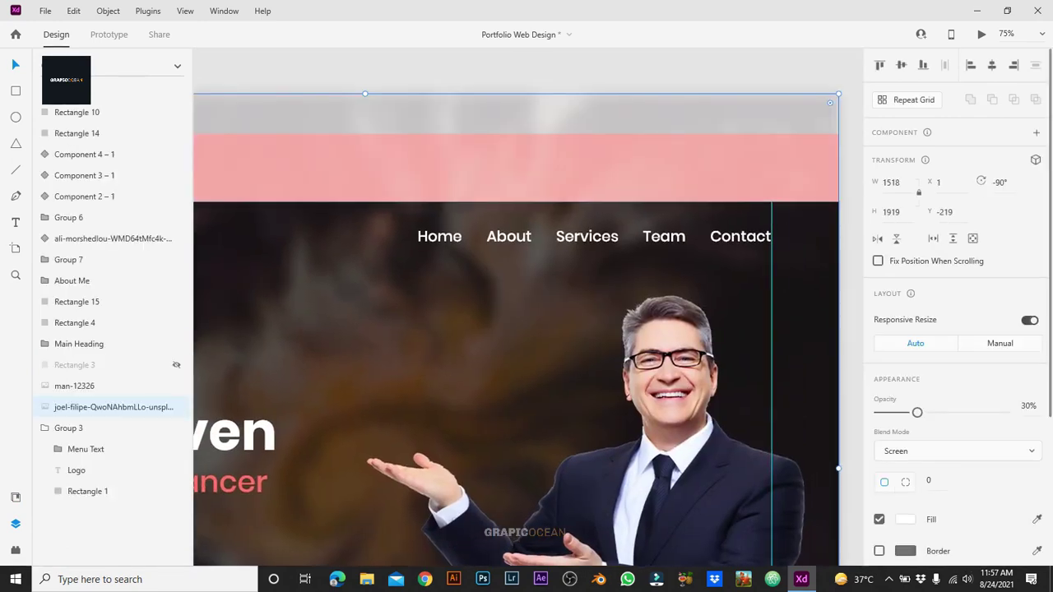
pyautogui.hotkey('ctrl', 'shift', ']')
pyautogui.click(159, 407)
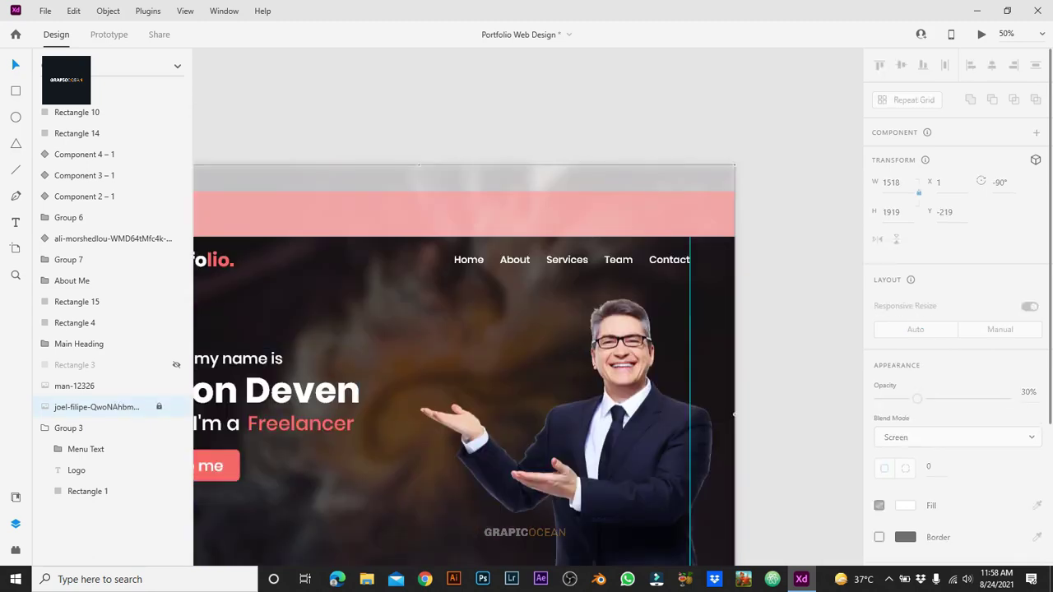
pyautogui.hscroll(-5, 527, 351)
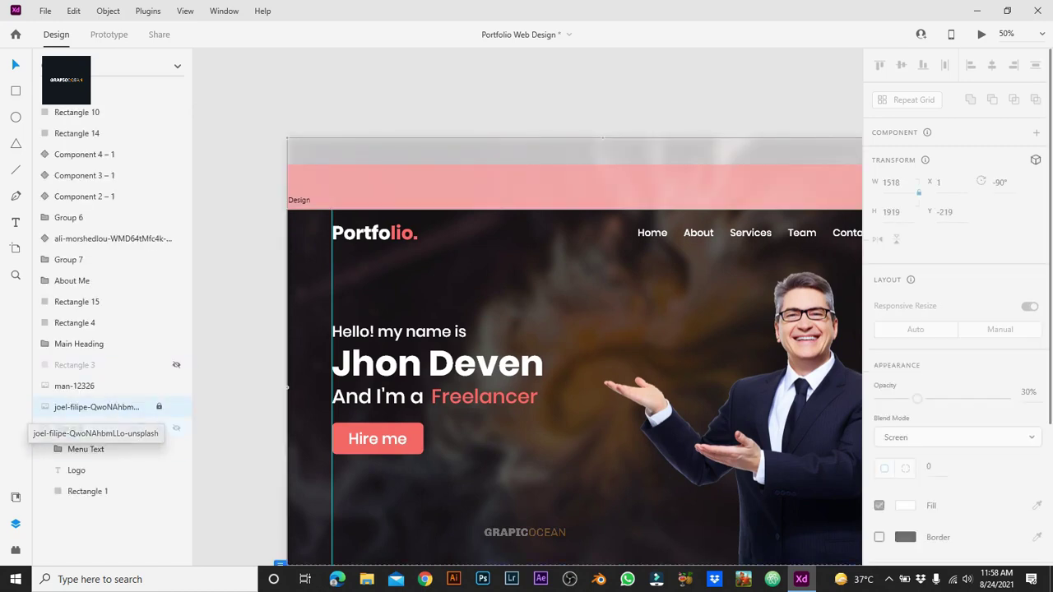
# Step: Move Group 3 above the background image layer in the Layers panel
pyautogui.click(85, 449)
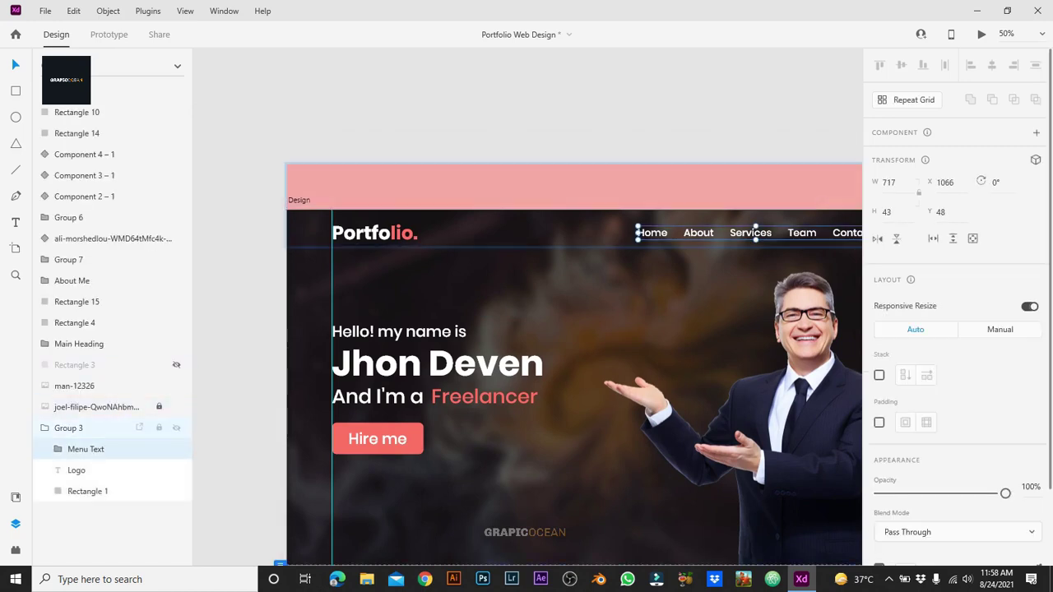
pyautogui.click(69, 428)
pyautogui.moveTo(74, 428); pyautogui.dragTo(74, 103)
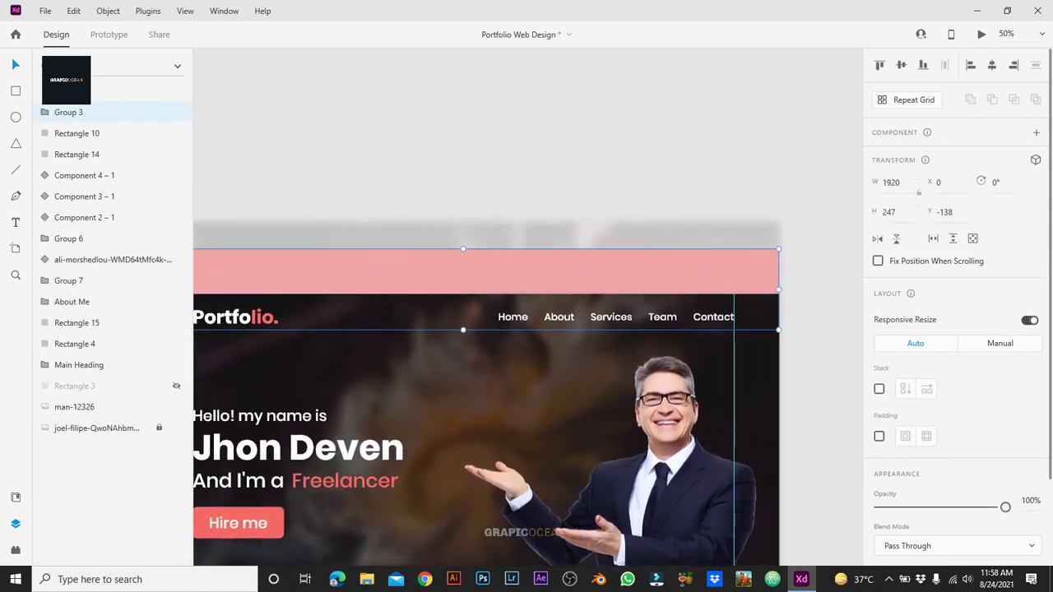
pyautogui.press('Escape')
pyautogui.hotkey('ctrl', '=')
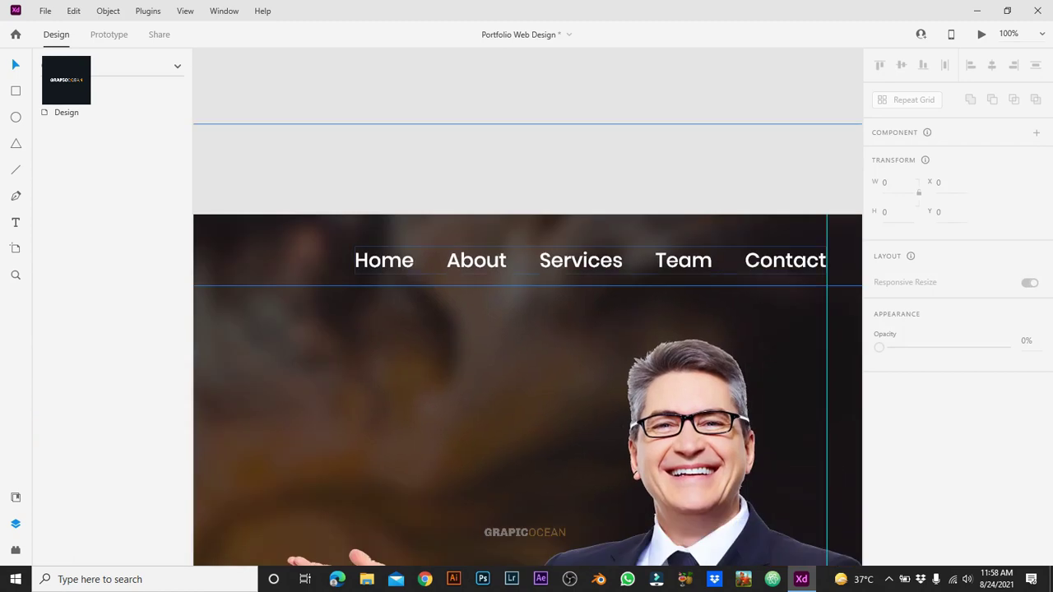
# Step: Ungroup Group 3 into Menu Text and Logo, then split Menu Text into separate labels
pyautogui.rightClick(470, 66)
pyautogui.click(511, 249)
pyautogui.click(494, 260)
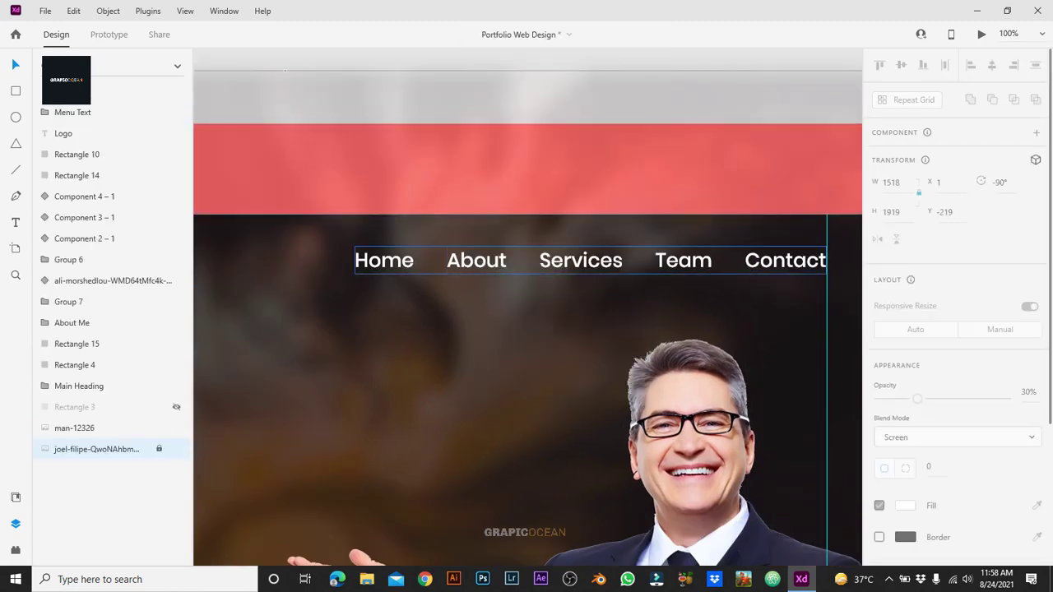
pyautogui.rightClick(493, 260)
pyautogui.click(548, 249)
pyautogui.press('Escape')
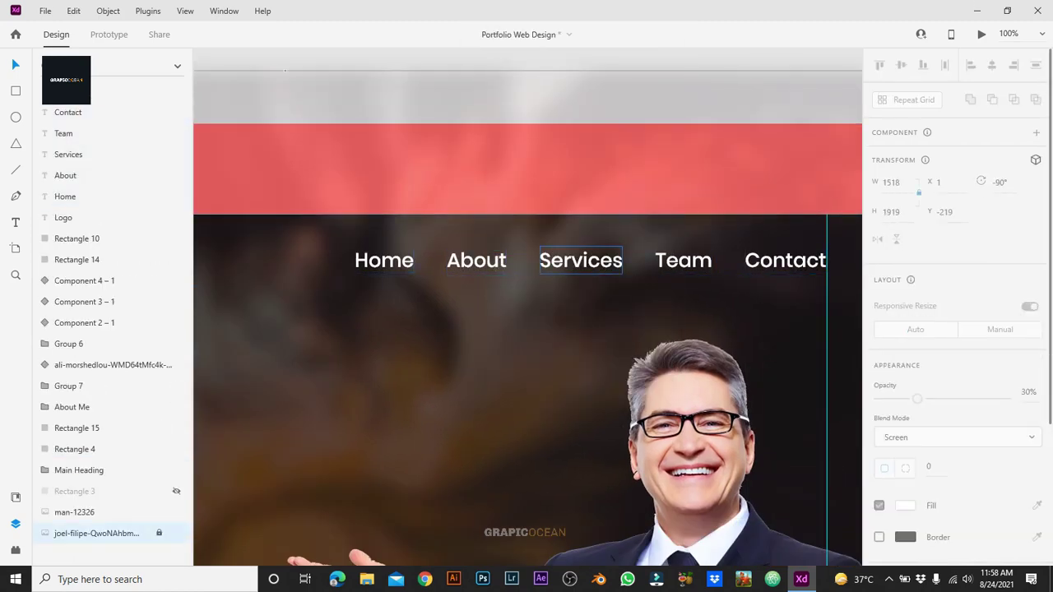
# Step: Shift the Home, About and Services labels to the left
pyautogui.click(581, 260)
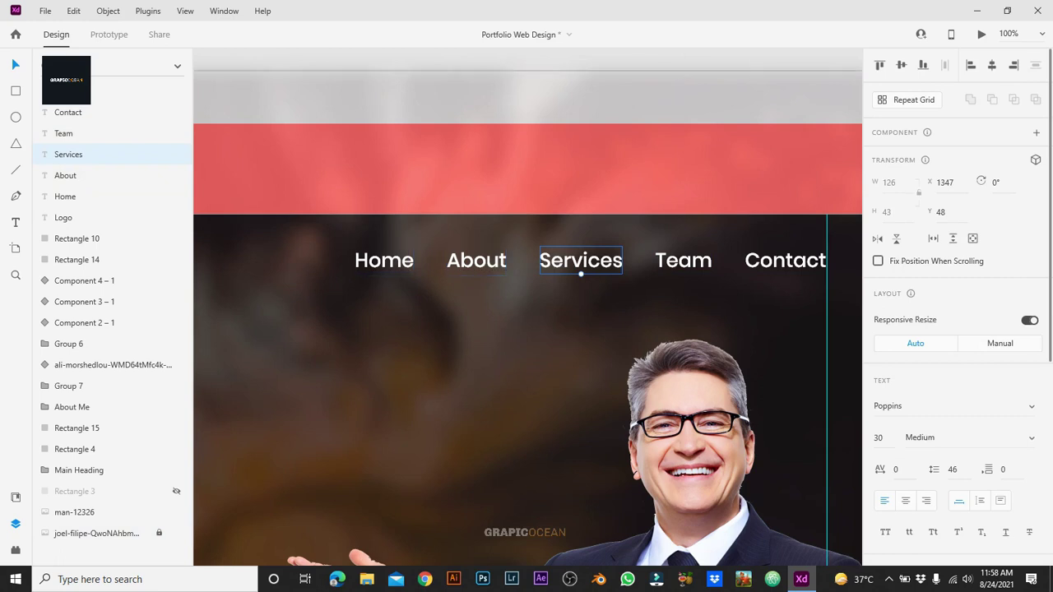
pyautogui.click(477, 270)
pyautogui.click(581, 271)
pyautogui.keyDown('shift'); pyautogui.click(383, 262); pyautogui.keyUp('shift')
pyautogui.keyDown('shift'); pyautogui.click(476, 260); pyautogui.keyUp('shift')
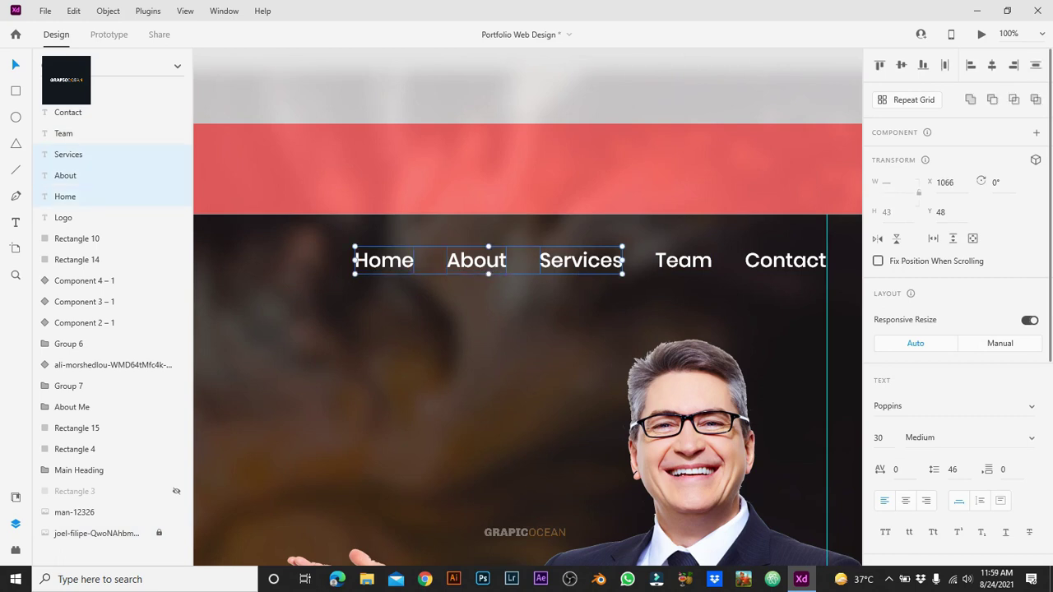
pyautogui.moveTo(476, 261); pyautogui.dragTo(396, 260)
pyautogui.click(593, 313)
# Step: Duplicate the Services label beside Team and rename it 'My Skills'
pyautogui.moveTo(499, 260); pyautogui.dragTo(605, 260)
pyautogui.doubleClick(604, 260)
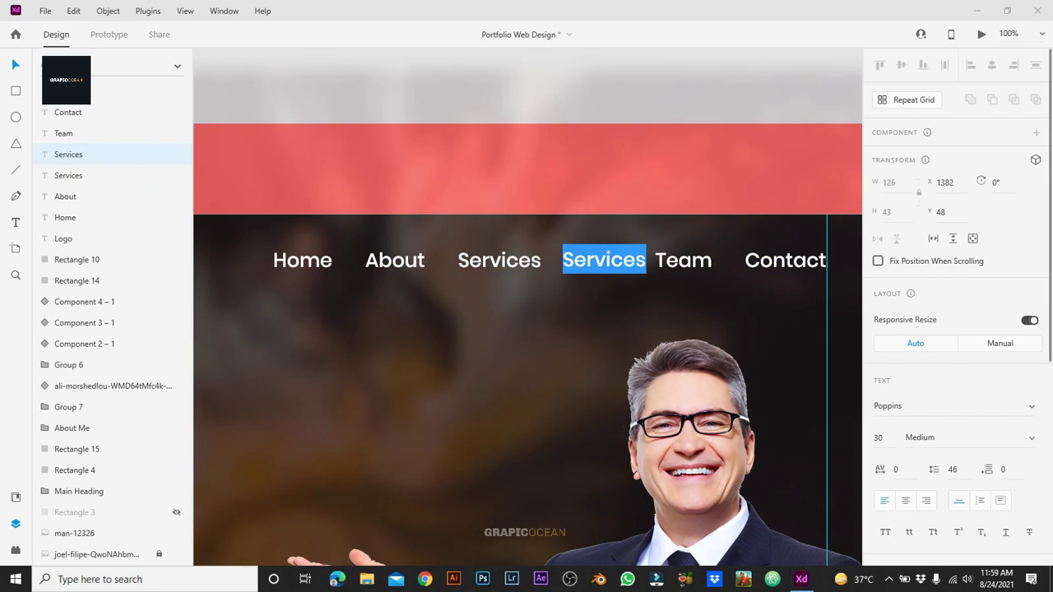
pyautogui.write('My Skills')
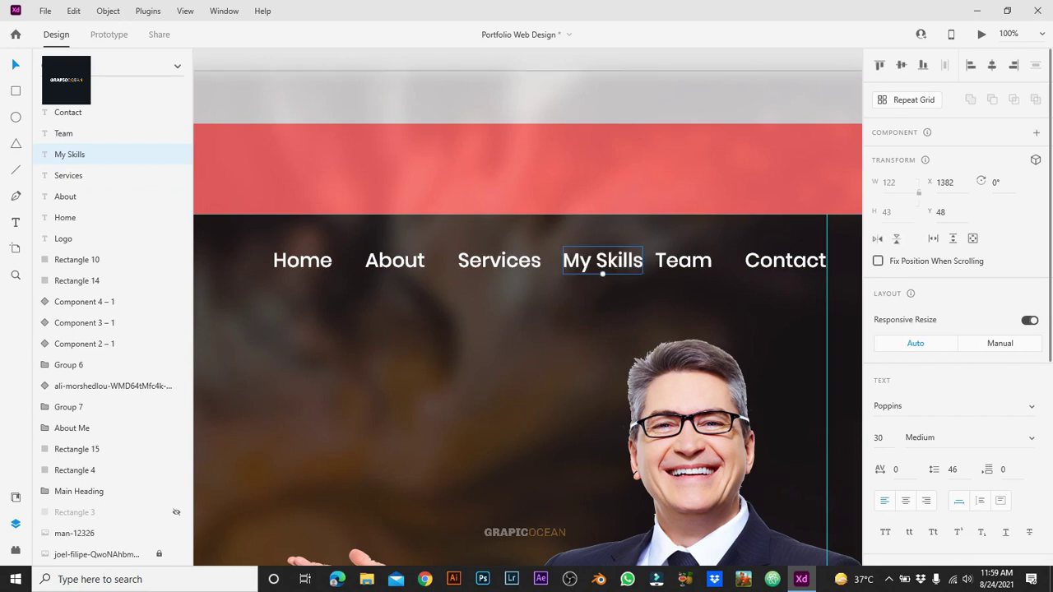
pyautogui.press('Escape')
pyautogui.moveTo(601, 272); pyautogui.dragTo(581, 273)
pyautogui.click(683, 261)
# Step: Reposition Home, About and Services to even out the navigation spacing
pyautogui.click(499, 260)
pyautogui.keyDown('shift'); pyautogui.click(395, 260); pyautogui.keyUp('shift')
pyautogui.keyDown('shift'); pyautogui.click(302, 260); pyautogui.keyUp('shift')
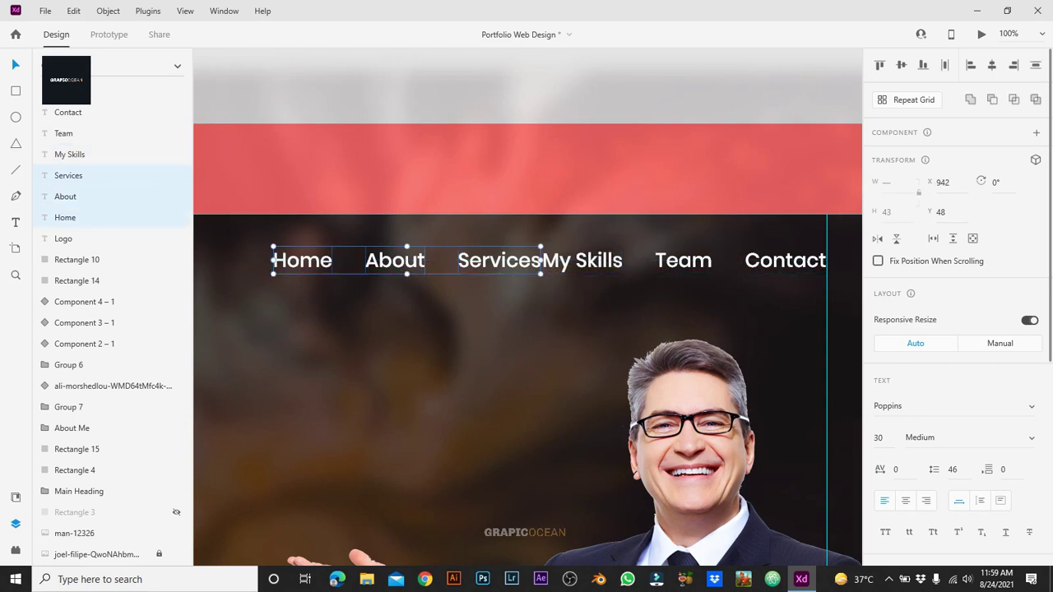
pyautogui.moveTo(302, 260); pyautogui.dragTo(832, 275)
# Step: Group all six navigation links together with Ctrl+G
pyautogui.press('Escape')
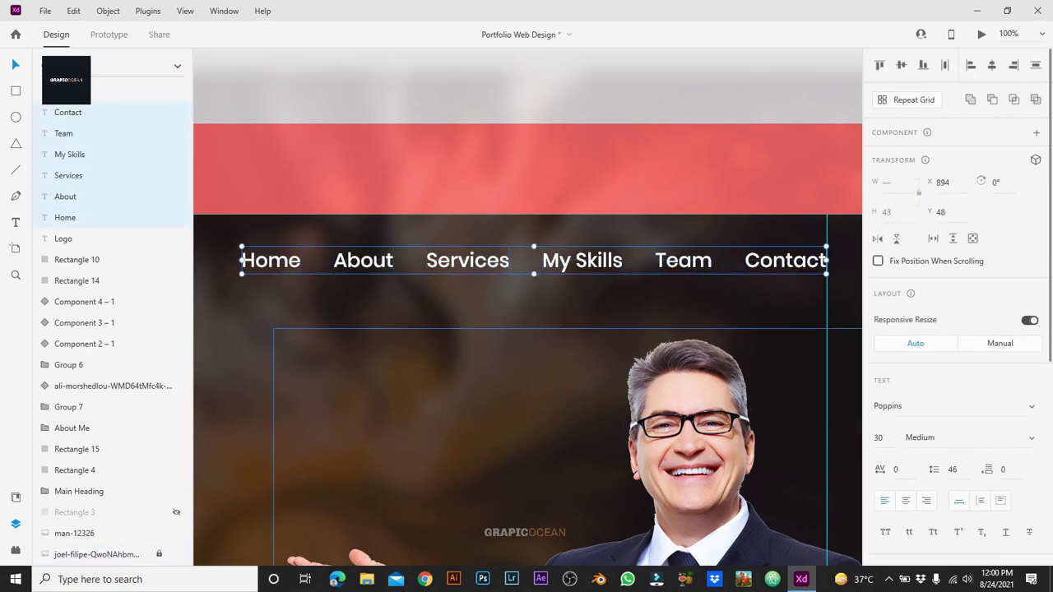
pyautogui.hotkey('ctrl', 'g')
pyautogui.click(329, 371)
pyautogui.hotkey('ctrl', '-')
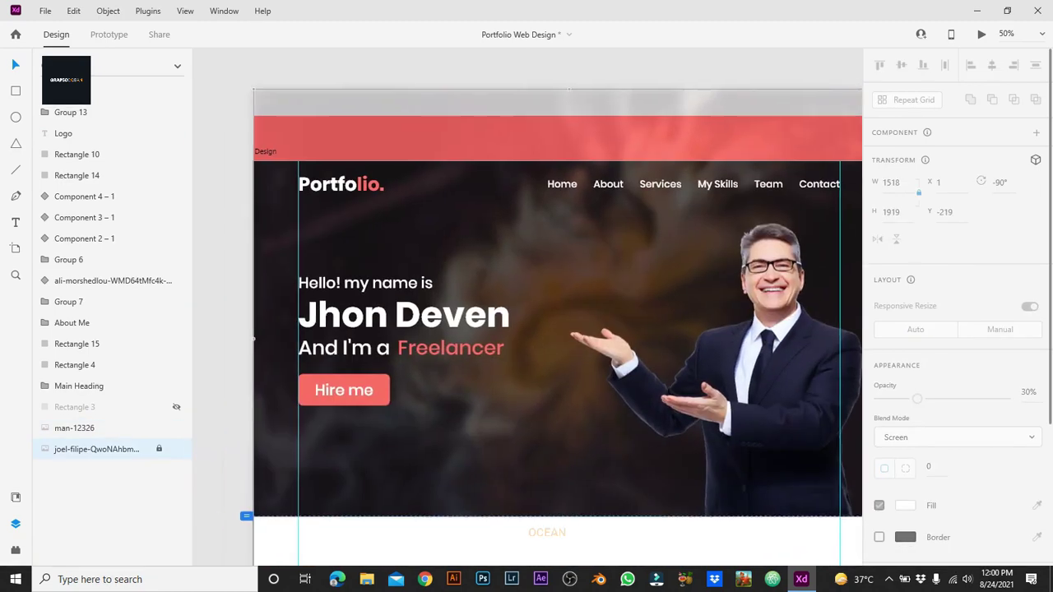
pyautogui.press('Escape')
# Step: Group the navigation links with the Portfolio logo into Group 14, 1646×80
pyautogui.click(683, 200)
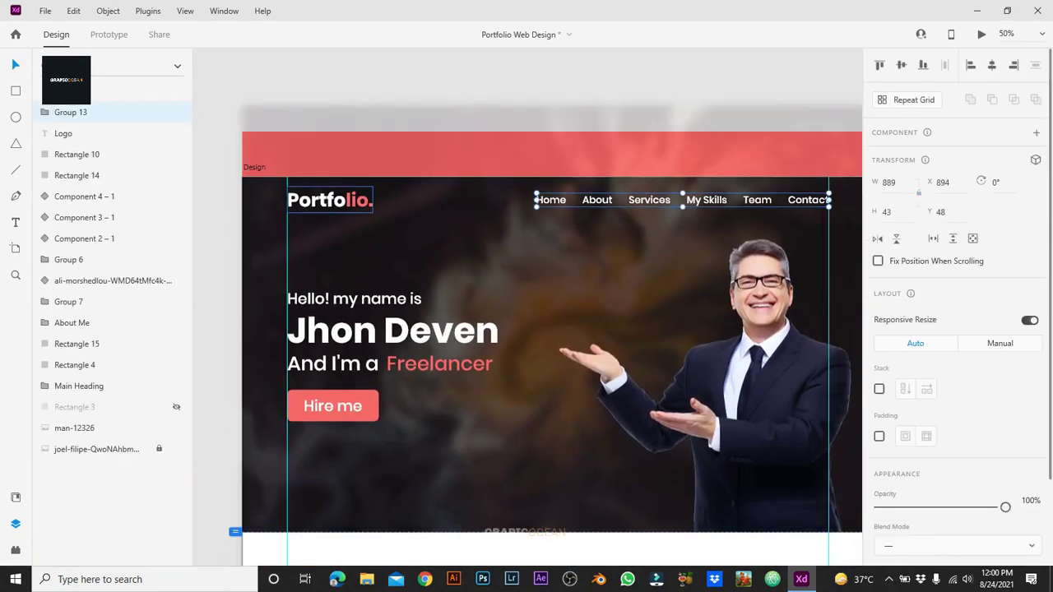
pyautogui.keyDown('shift'); pyautogui.click(329, 200); pyautogui.keyUp('shift')
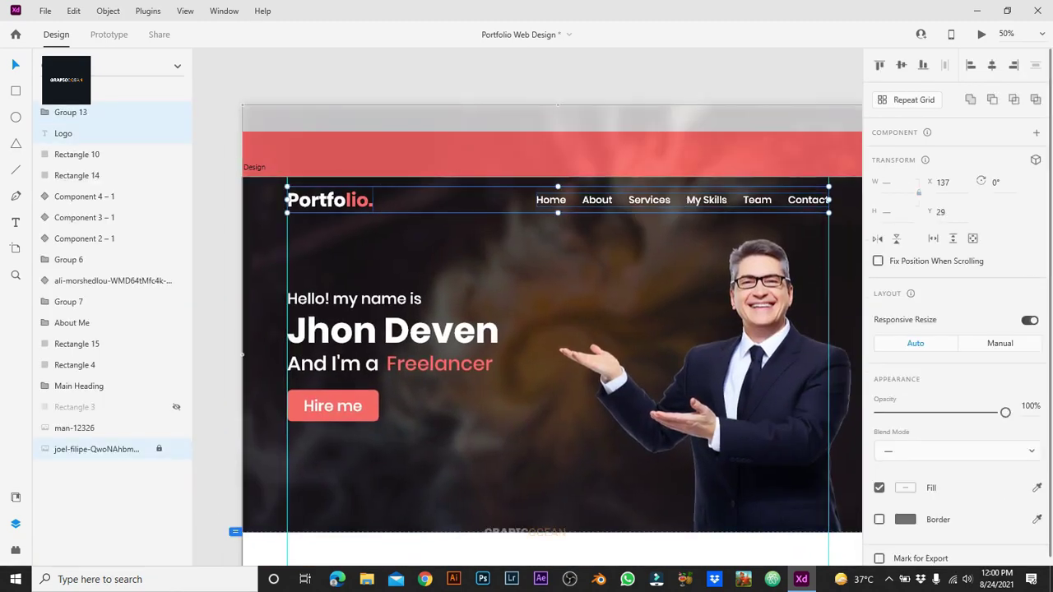
pyautogui.hotkey('ctrl', 'g')
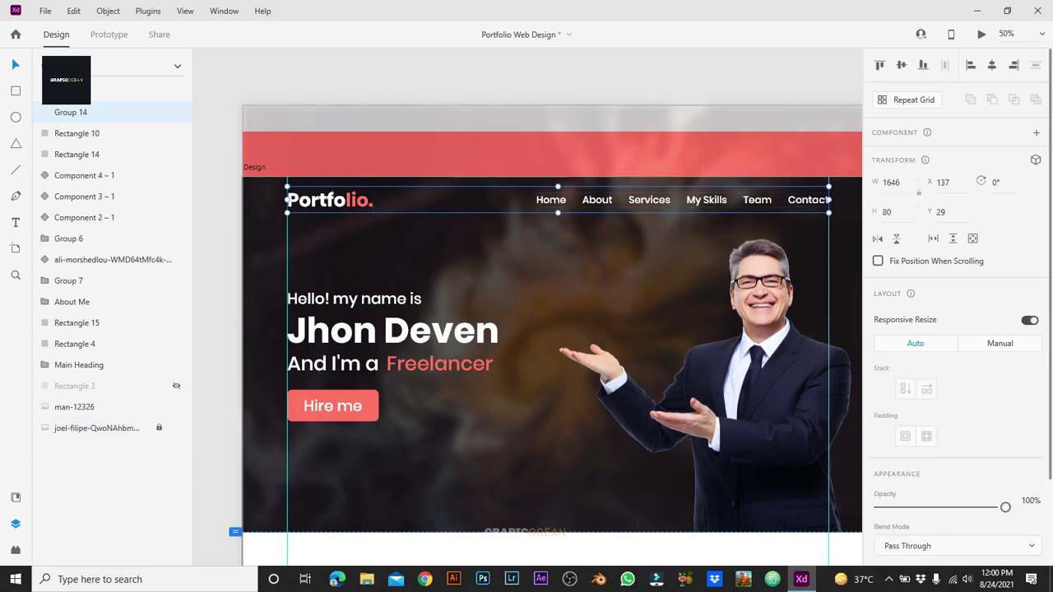
pyautogui.press('Escape')
pyautogui.click(552, 154)
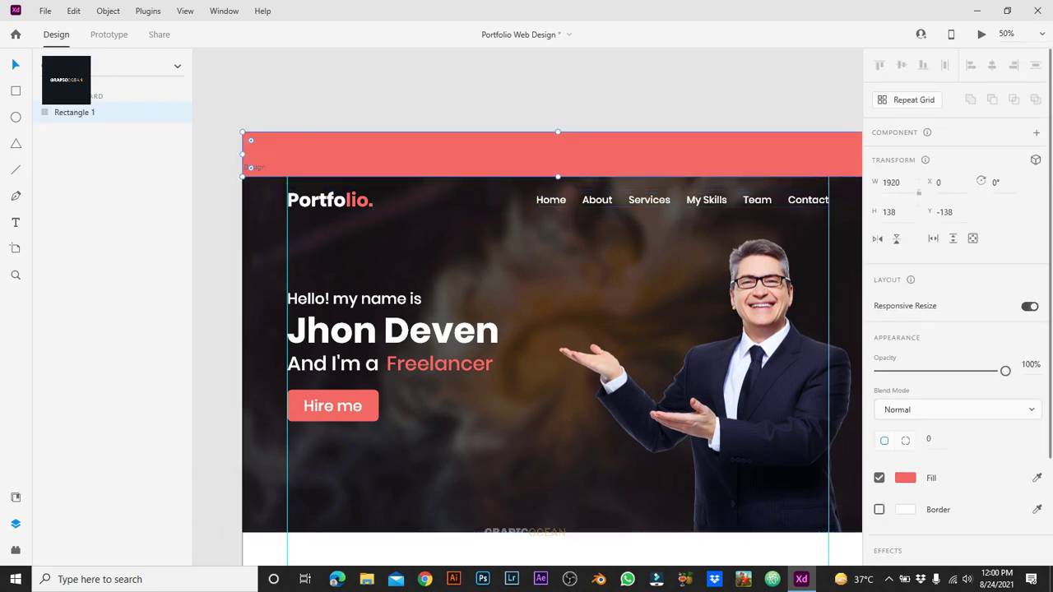
pyautogui.click(330, 200)
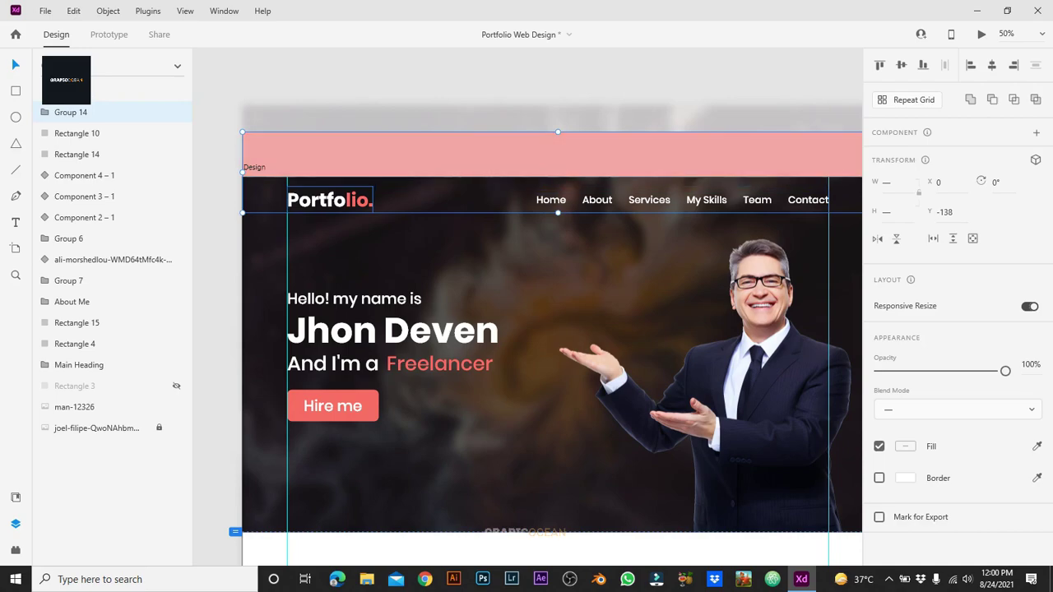
pyautogui.press('Escape')
pyautogui.scroll(-5, 543, 329)
pyautogui.scroll(-10, 527, 329)
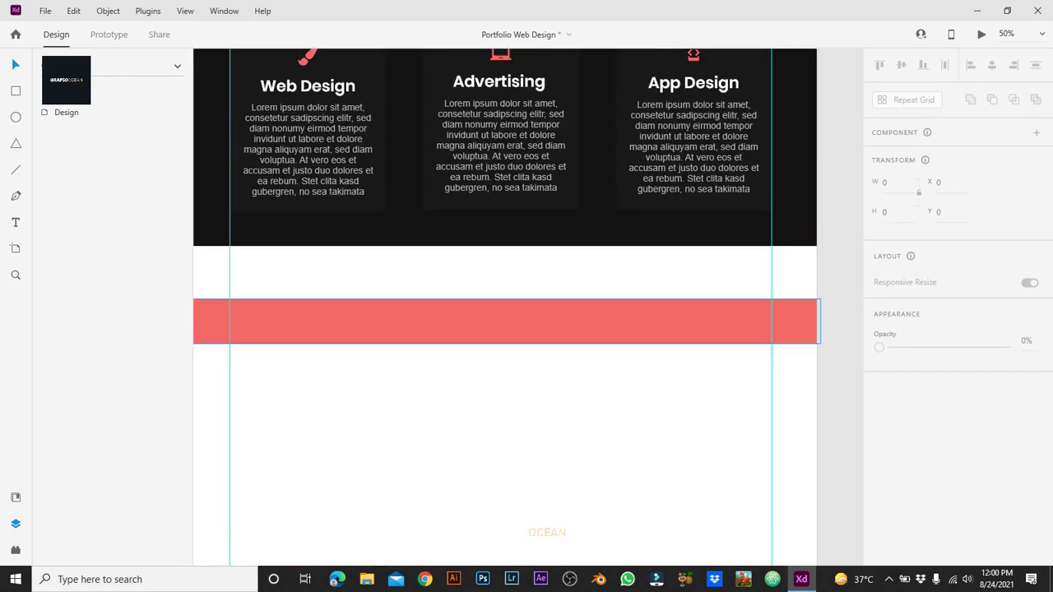
# Step: Move the red strip below My Services up onto the white section rectangle
pyautogui.click(506, 320)
pyautogui.moveTo(506, 321); pyautogui.dragTo(506, 278)
pyautogui.hotkey('ctrl', '-')
pyautogui.click(510, 395)
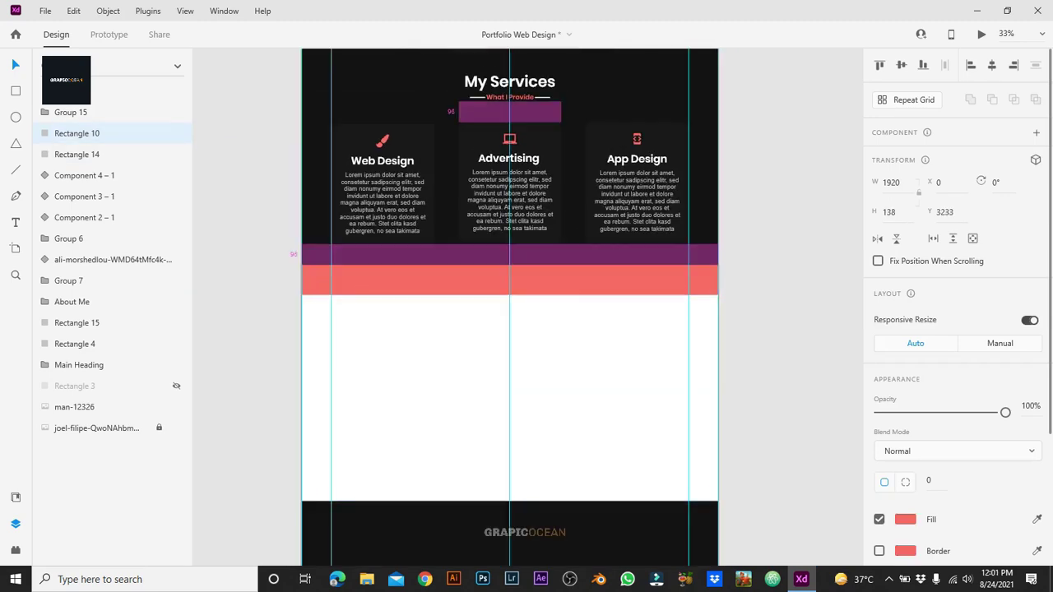
pyautogui.hotkey('ctrl', '+')
pyautogui.click(487, 247)
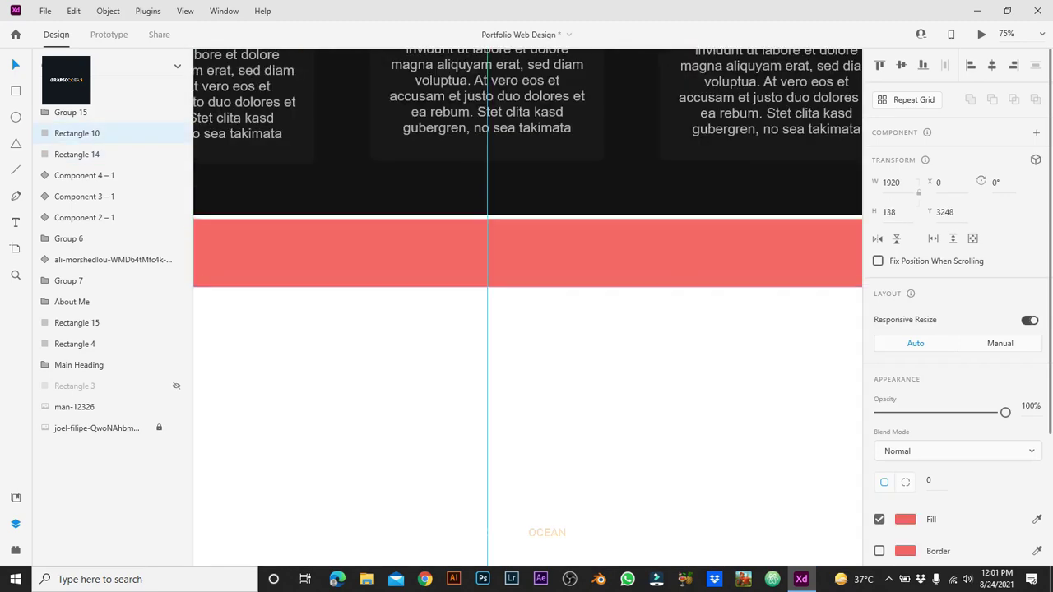
pyautogui.click(511, 395)
pyautogui.hotkey('ctrl', '-')
pyautogui.hotkey('ctrl', '-')
pyautogui.scroll(-1, 511, 280)
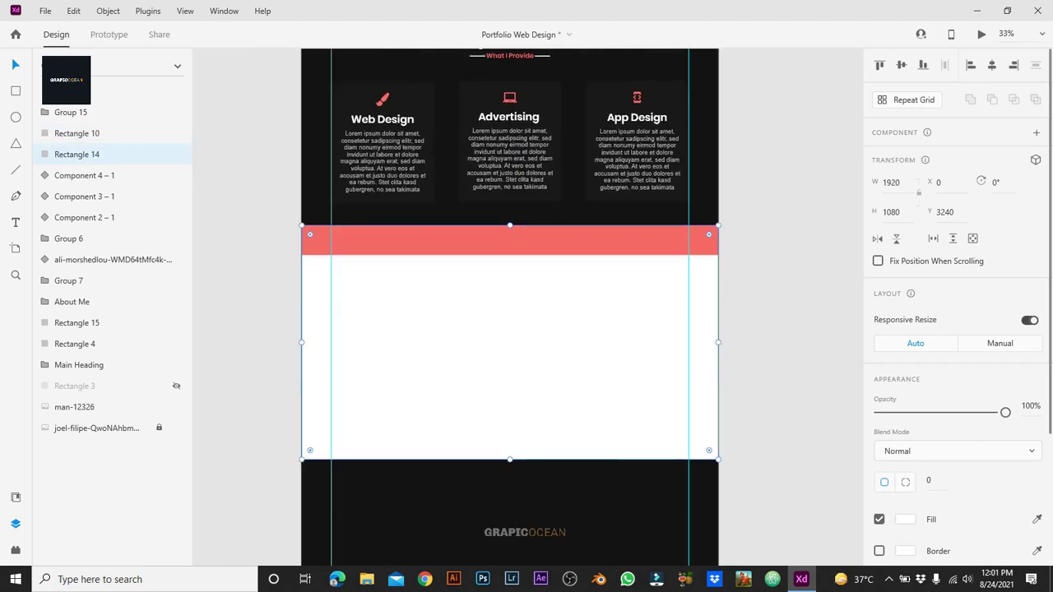
pyautogui.scroll(5, 510, 304)
# Step: Paste the About Me block into the white section, bring it to front, and align it left
pyautogui.hotkey('ctrl', 'v')
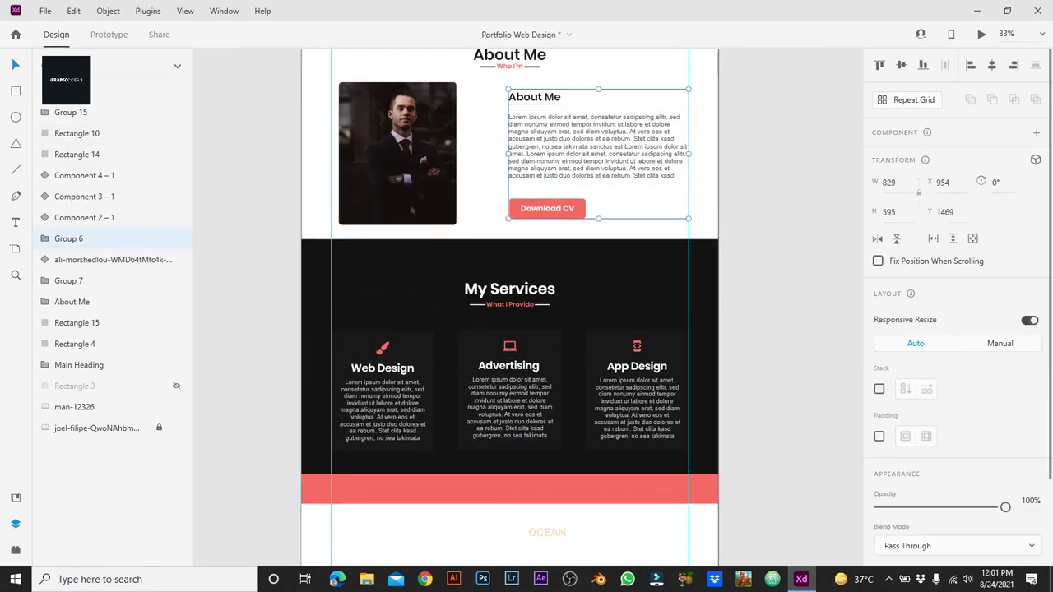
pyautogui.moveTo(510, 288); pyautogui.dragTo(456, 564)
pyautogui.moveTo(487, 428); pyautogui.dragTo(488, 432)
pyautogui.rightClick(487, 432)
pyautogui.click(527, 325)
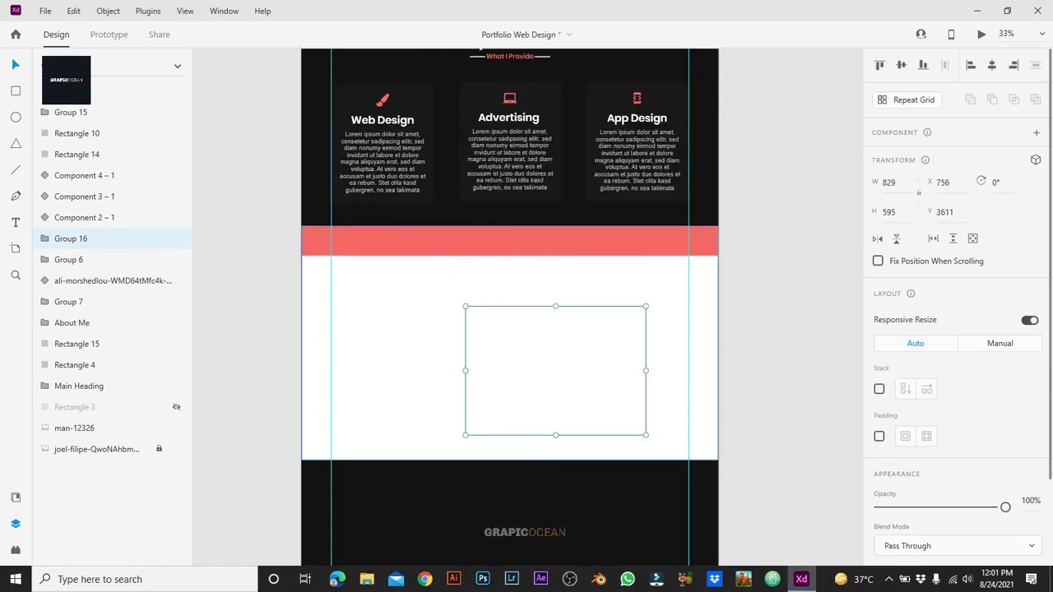
pyautogui.moveTo(526, 326); pyautogui.dragTo(392, 311)
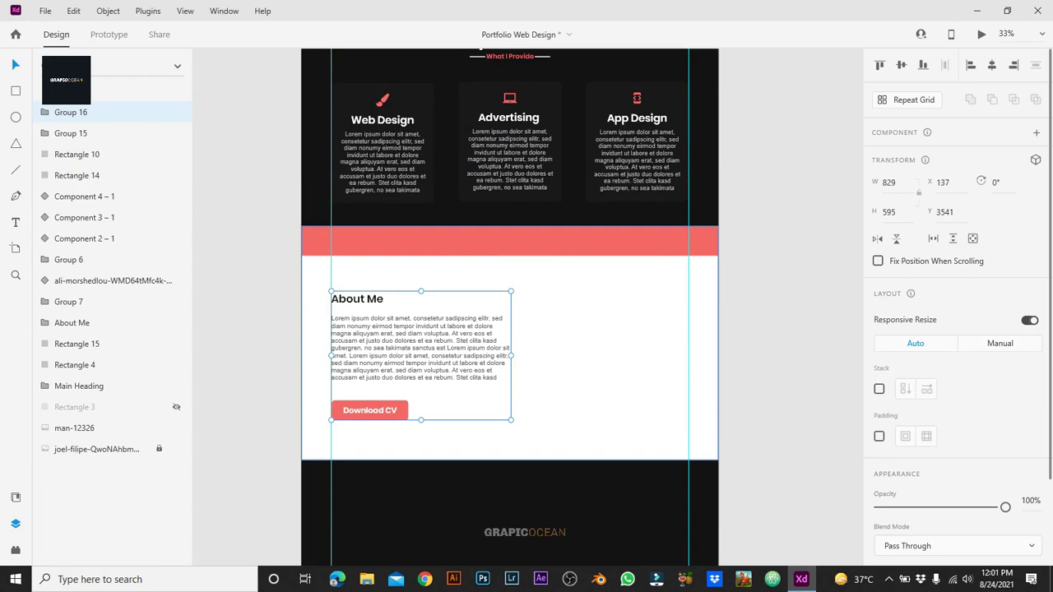
# Step: Ungroup the copied About Me block and resize its paragraph box to hide the last line
pyautogui.click(420, 240)
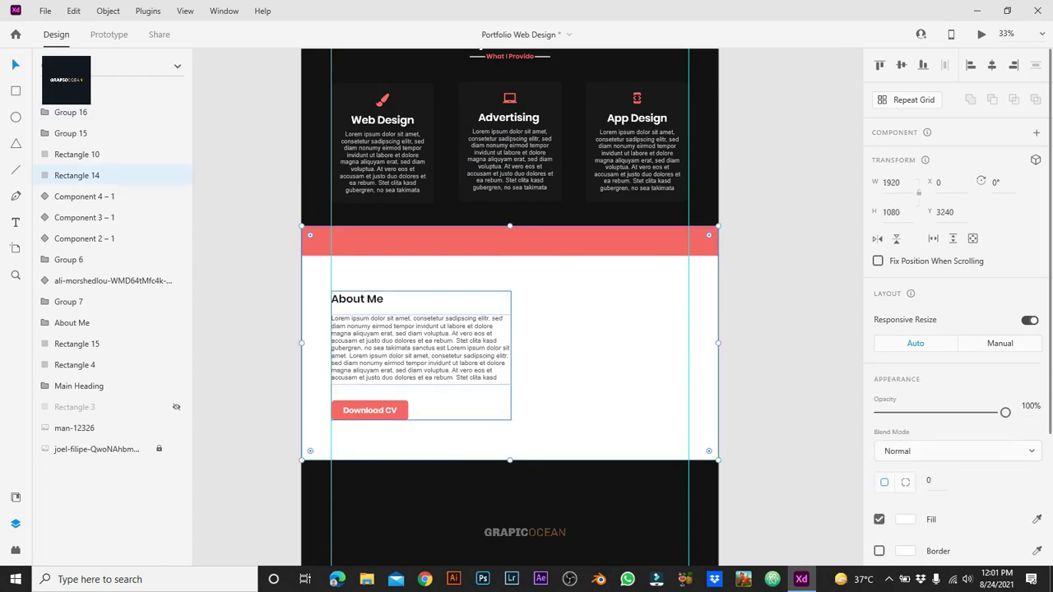
pyautogui.rightClick(458, 346)
pyautogui.click(492, 200)
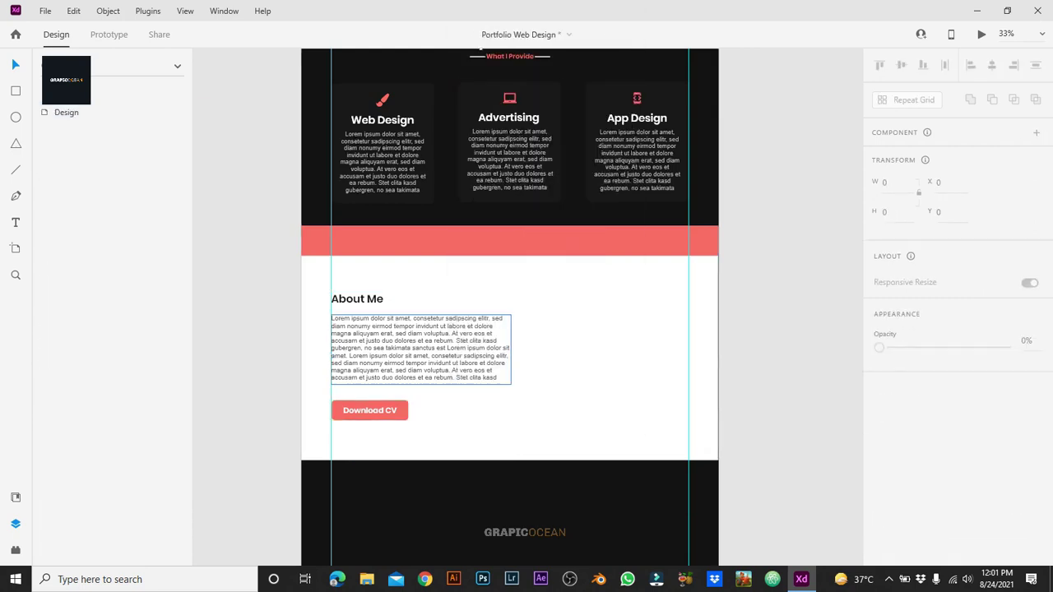
pyautogui.click(421, 348)
pyautogui.moveTo(420, 383); pyautogui.dragTo(421, 390)
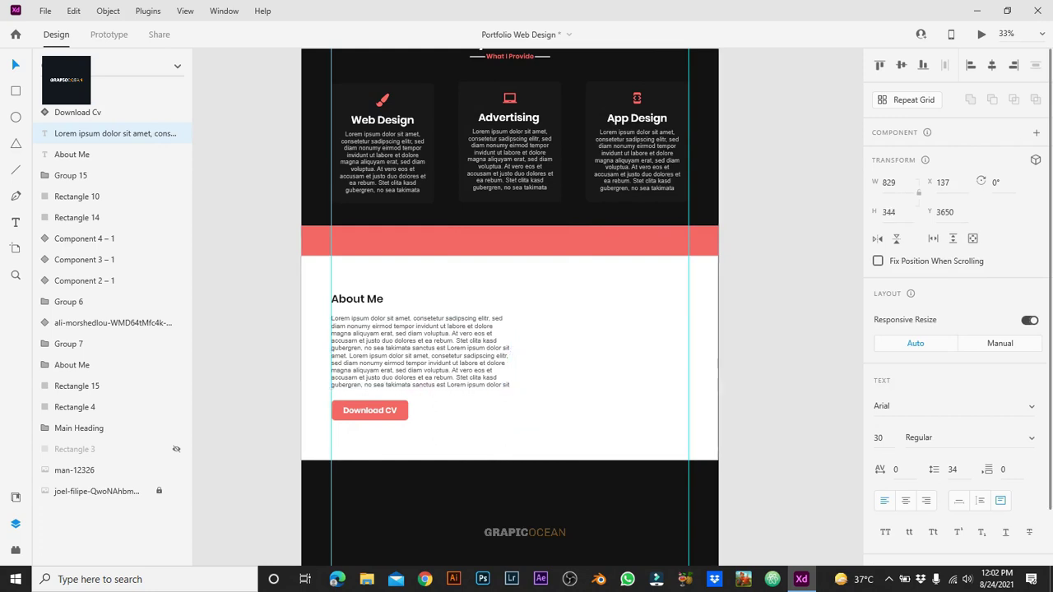
# Step: Retype the copied heading as 'My creative skills & experiences.'
pyautogui.press('Escape')
pyautogui.click(357, 299)
pyautogui.doubleClick(357, 300)
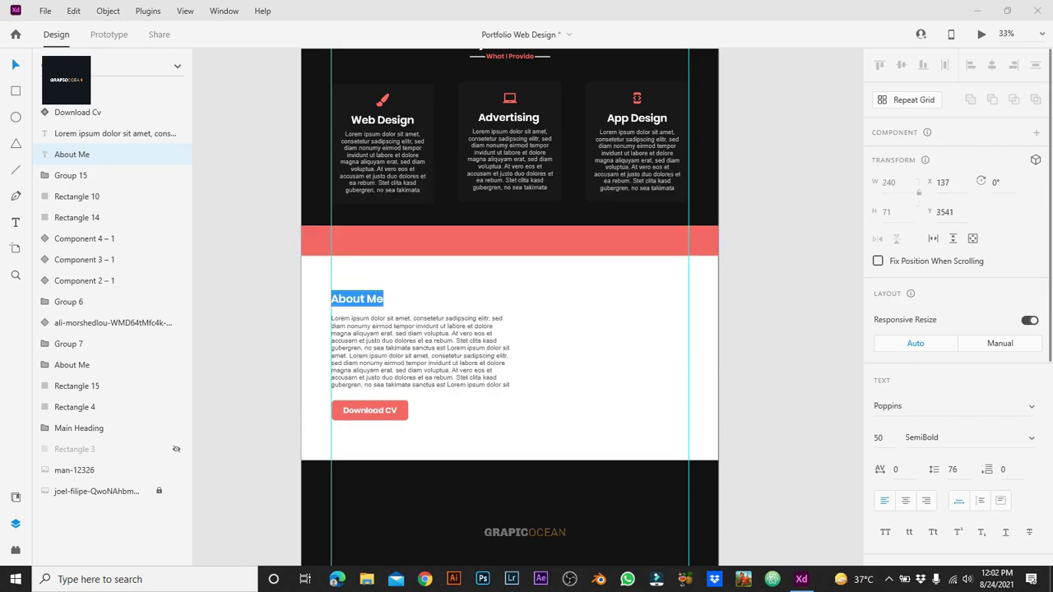
pyautogui.write('m')
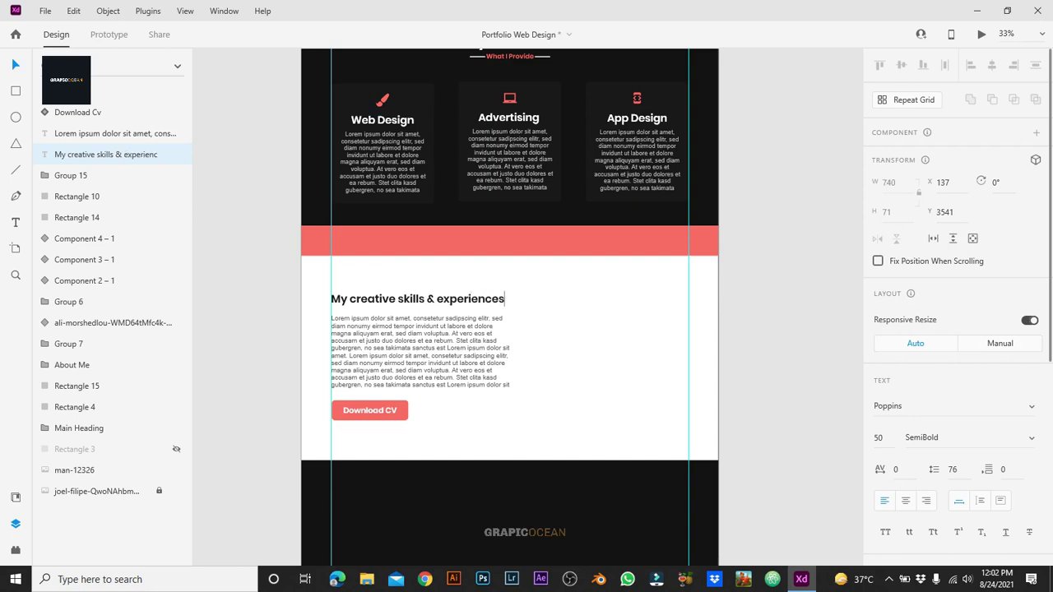
pyautogui.click(110, 153)
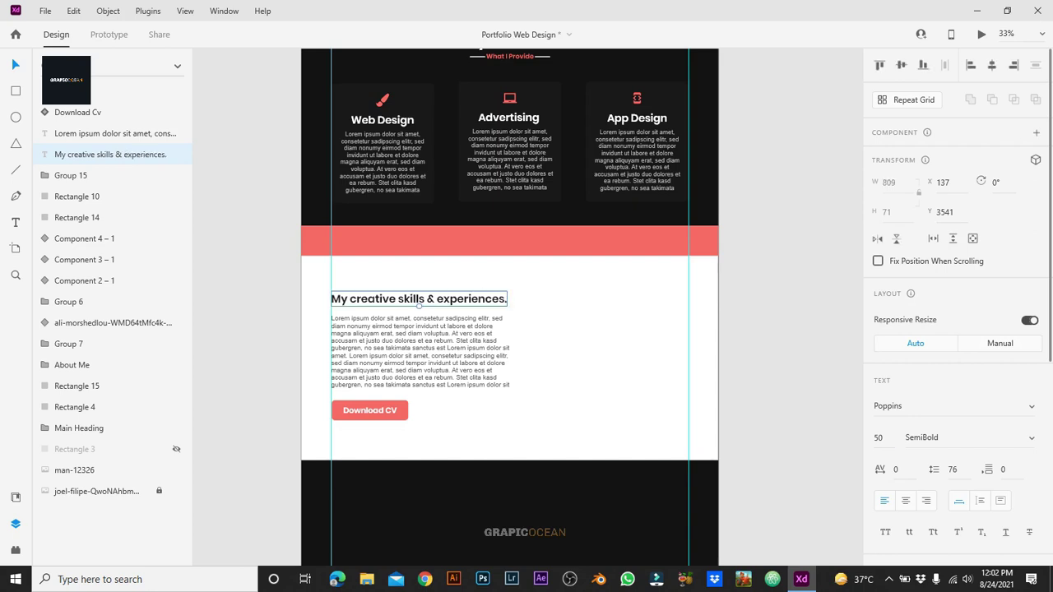
# Step: Set the heading to font size 40, weight Bold, and nudge it down toward the paragraph
pyautogui.write('40')
pyautogui.press('Return')
pyautogui.press('Tab')
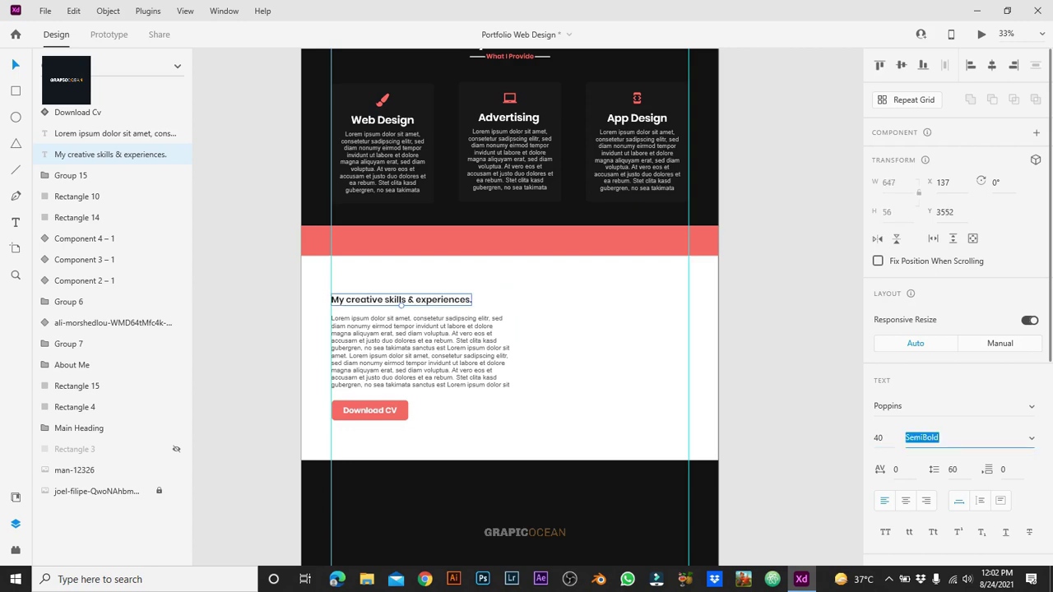
pyautogui.write('Bold')
pyautogui.press('Return')
pyautogui.hotkey('ctrl', '=')
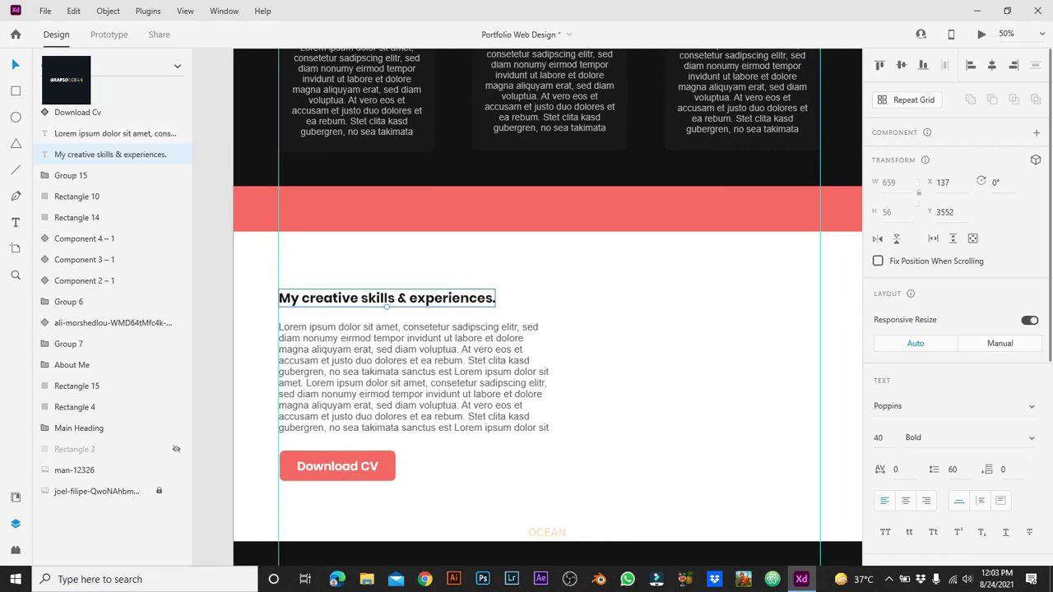
pyautogui.hotkey('shift', 'Down')
pyautogui.hotkey('shift', 'Down')
pyautogui.hotkey('shift', 'Down')
pyautogui.hotkey('shift', 'Down')
pyautogui.press('Down')
pyautogui.press('Down')
pyautogui.hotkey('shift', 'Up')
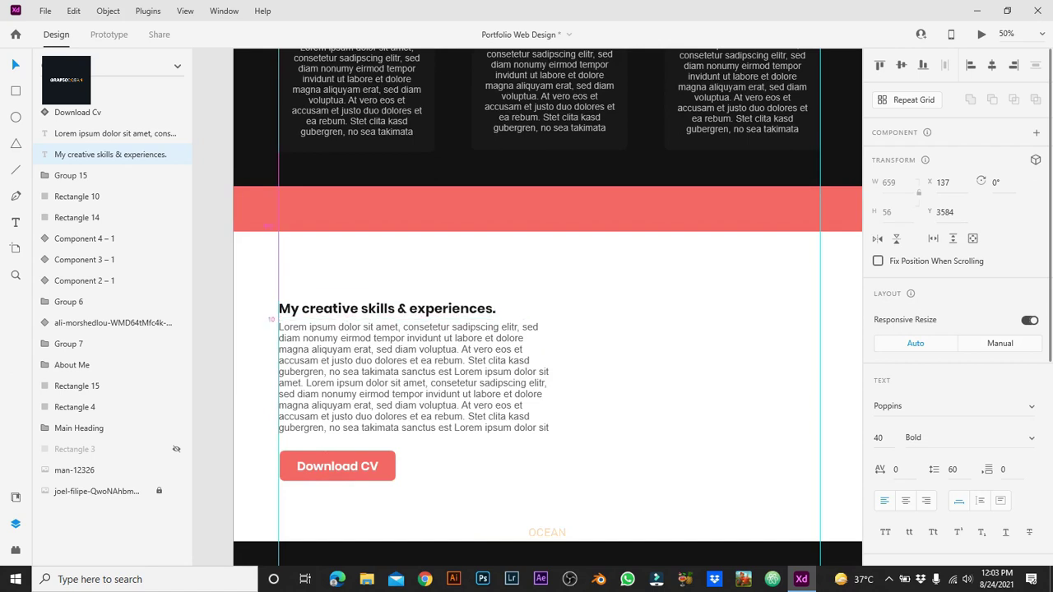
# Step: Set the skills paragraph's line spacing to 45
pyautogui.click(414, 377)
pyautogui.write('40')
pyautogui.press('Return')
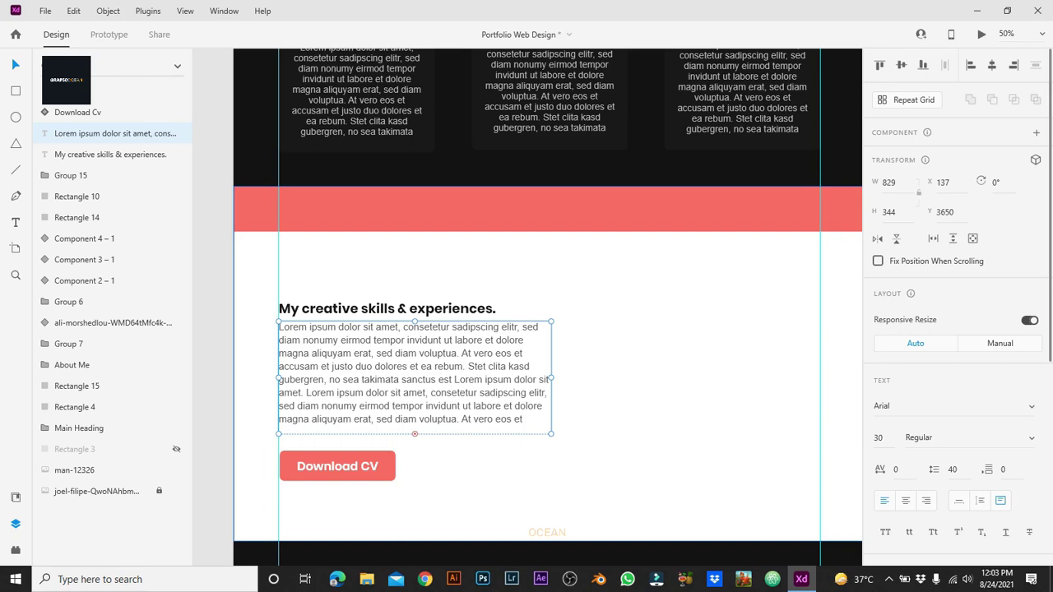
pyautogui.write('5')
pyautogui.press('Return')
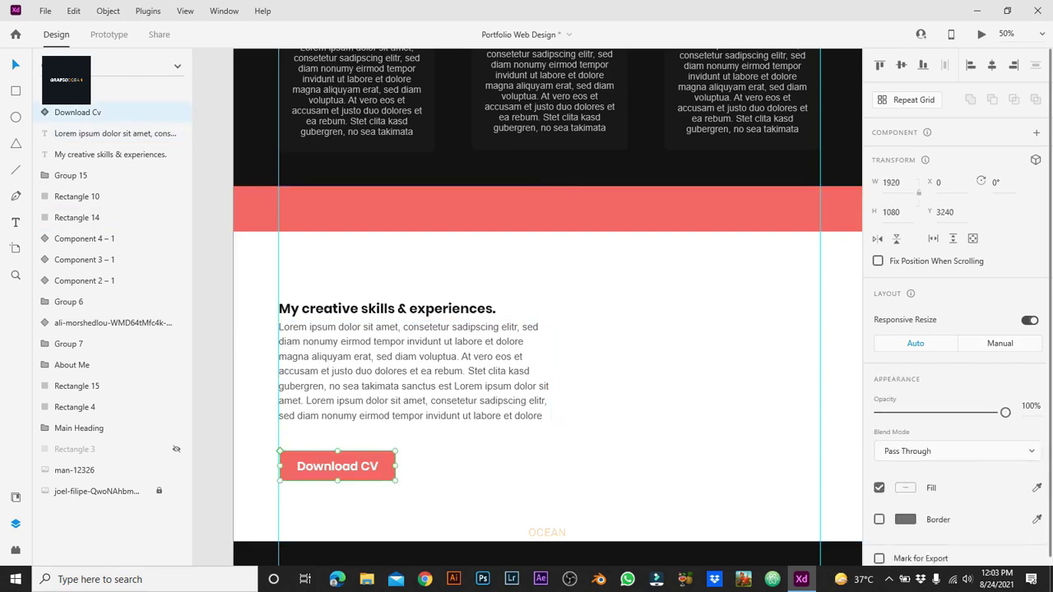
# Step: Change the copied Download CV button's label to 'Read More'
pyautogui.click(338, 466)
pyautogui.doubleClick(337, 466)
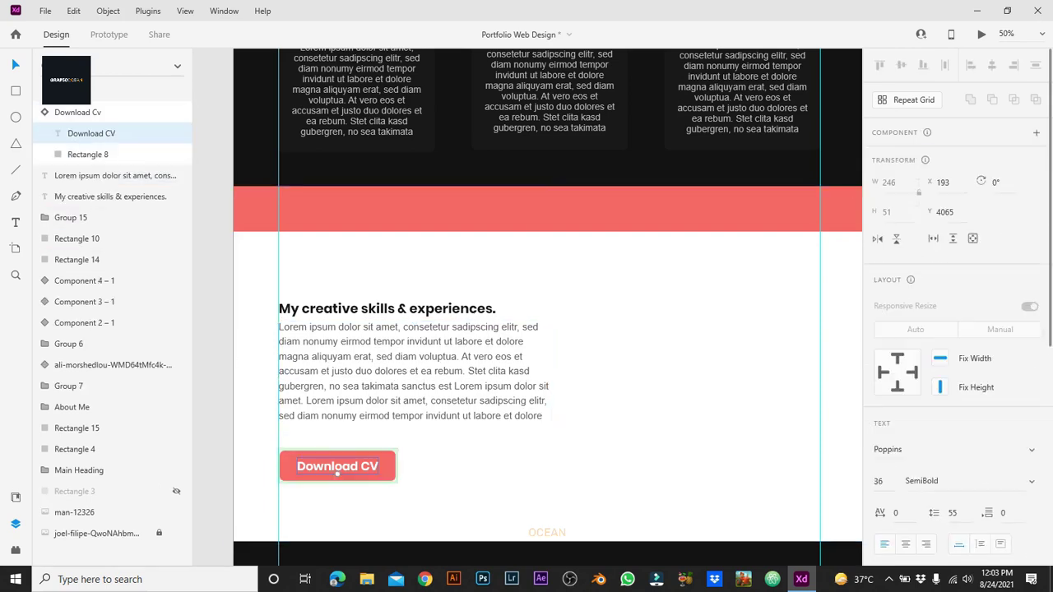
pyautogui.press('Return')
pyautogui.write('Read More')
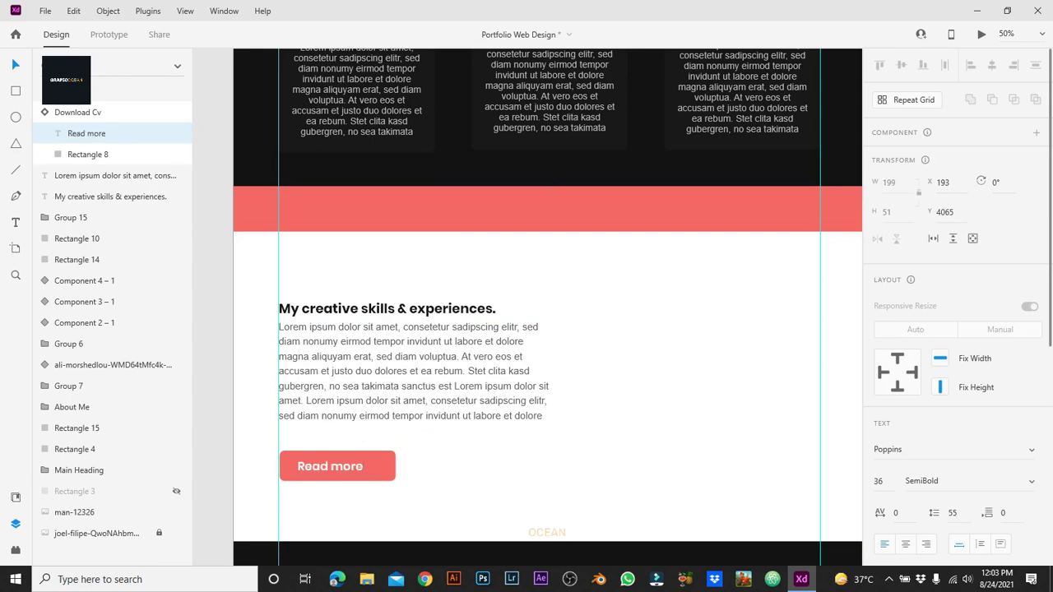
pyautogui.press('Escape')
pyautogui.press('Escape')
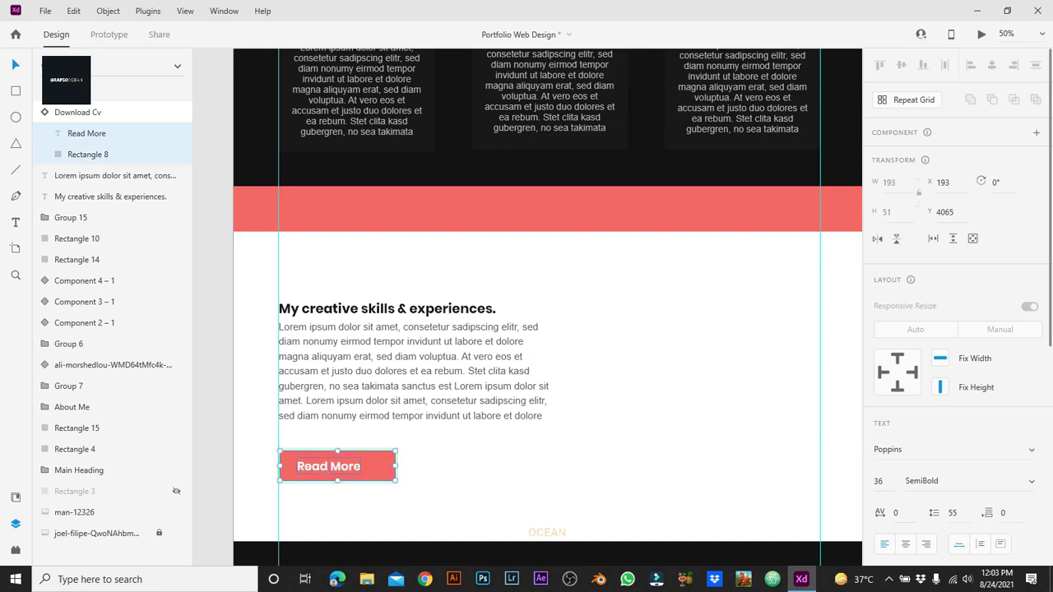
pyautogui.press('Escape')
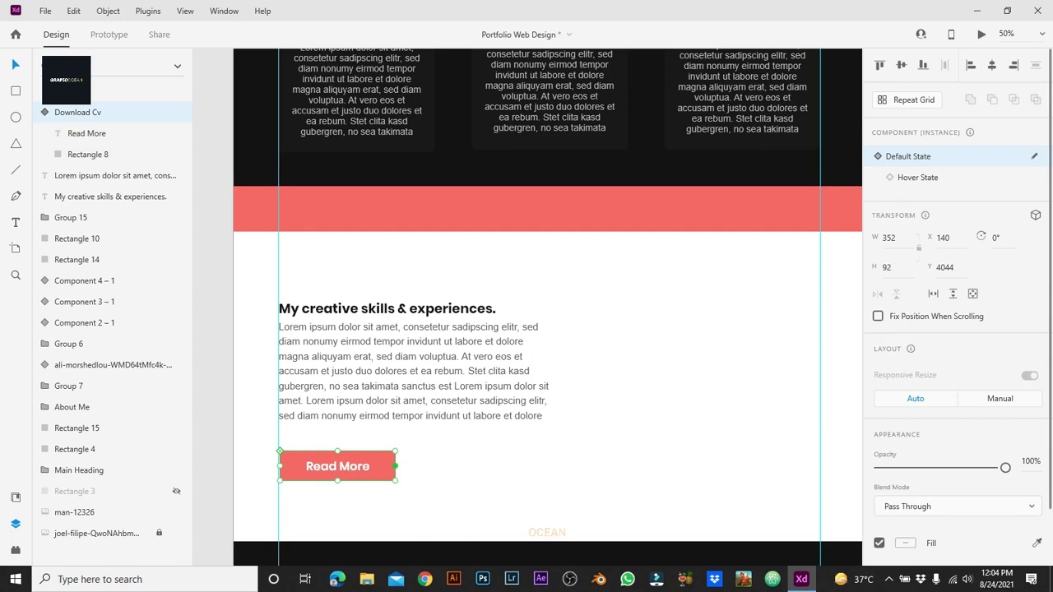
# Step: Detach the Read More button, narrow it to 266×92, and make it a new component
pyautogui.rightClick(395, 465)
pyautogui.click(432, 306)
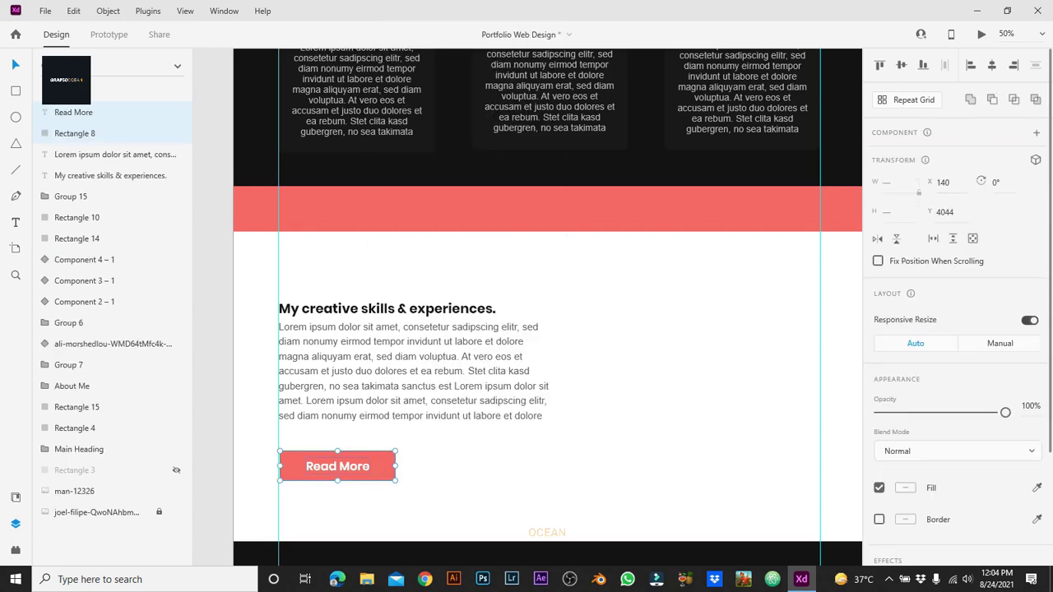
pyautogui.moveTo(395, 466); pyautogui.dragTo(367, 466)
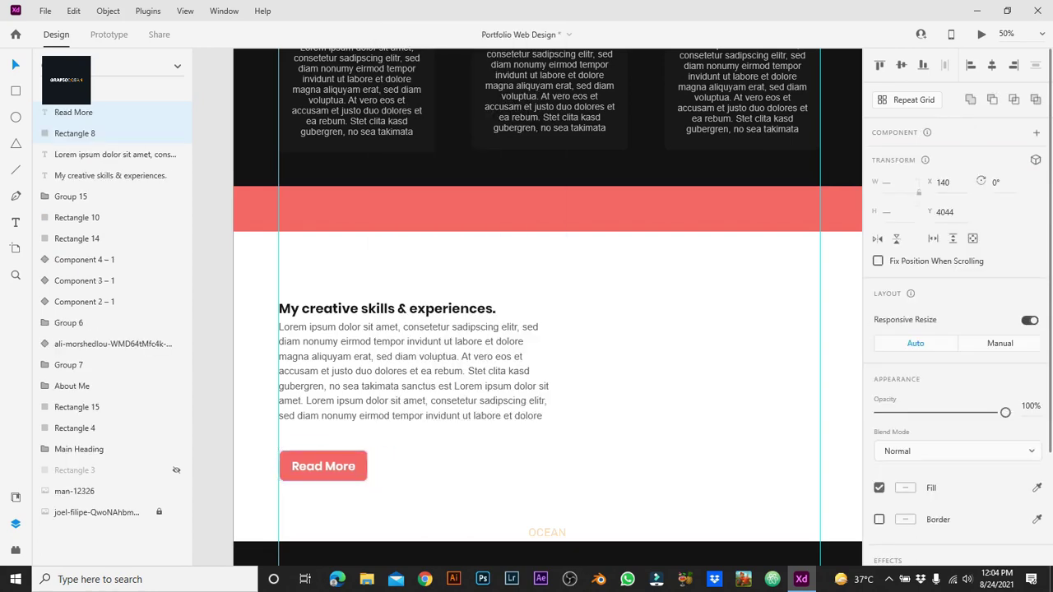
pyautogui.click(359, 473)
pyautogui.keyDown('shift'); pyautogui.click(360, 474); pyautogui.keyUp('shift')
pyautogui.hotkey('ctrl', 'k')
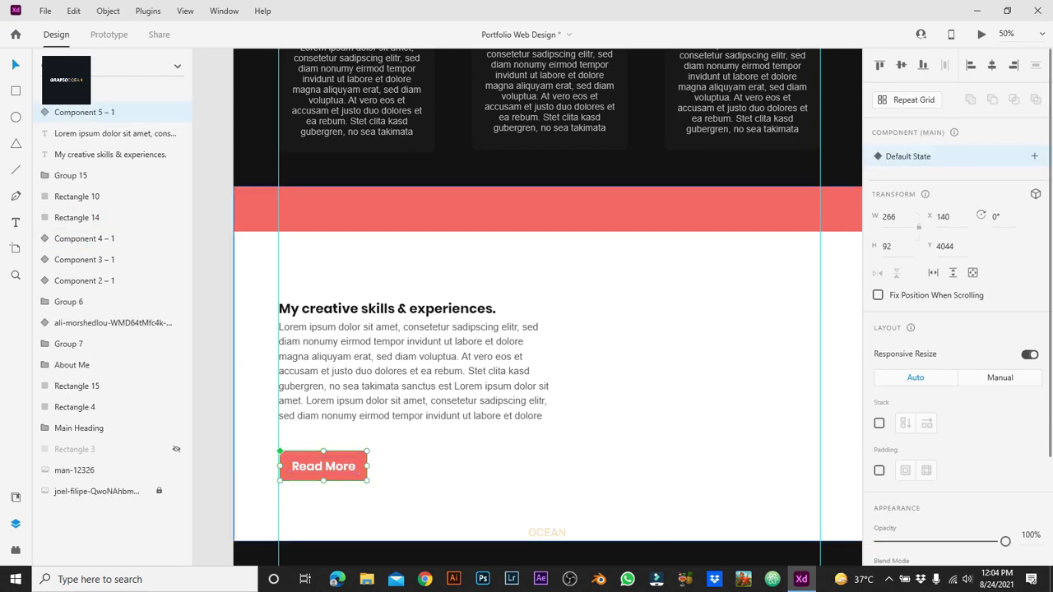
# Step: Add a Hover State to the Read More button component
pyautogui.click(1034, 157)
pyautogui.click(922, 181)
pyautogui.press('Return')
pyautogui.scroll(-1, 958, 300)
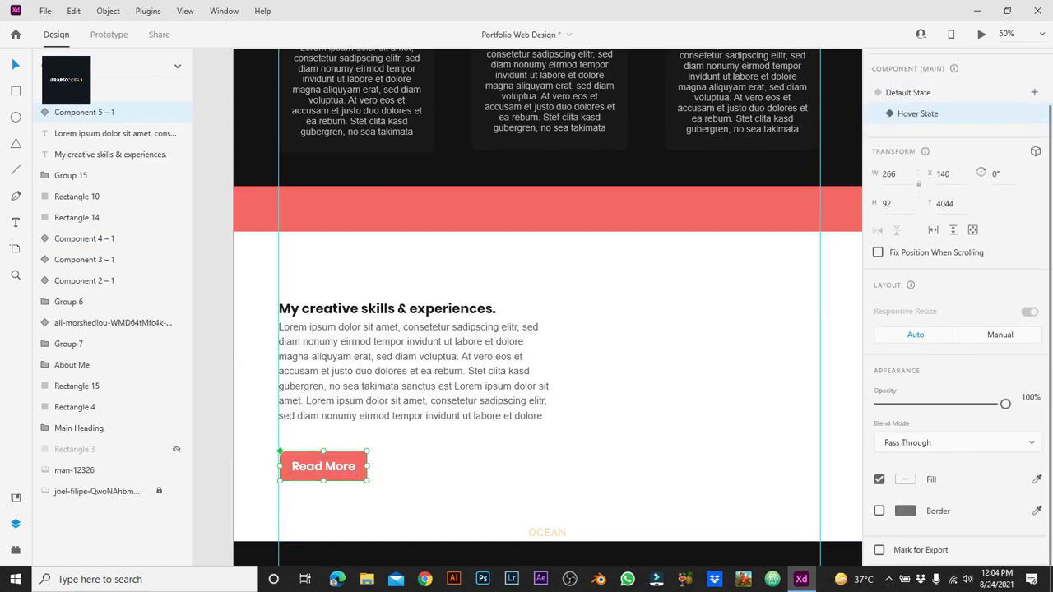
# Step: In the hover state, replace the solid fill with a red size-5 border and make the label red
pyautogui.doubleClick(362, 474)
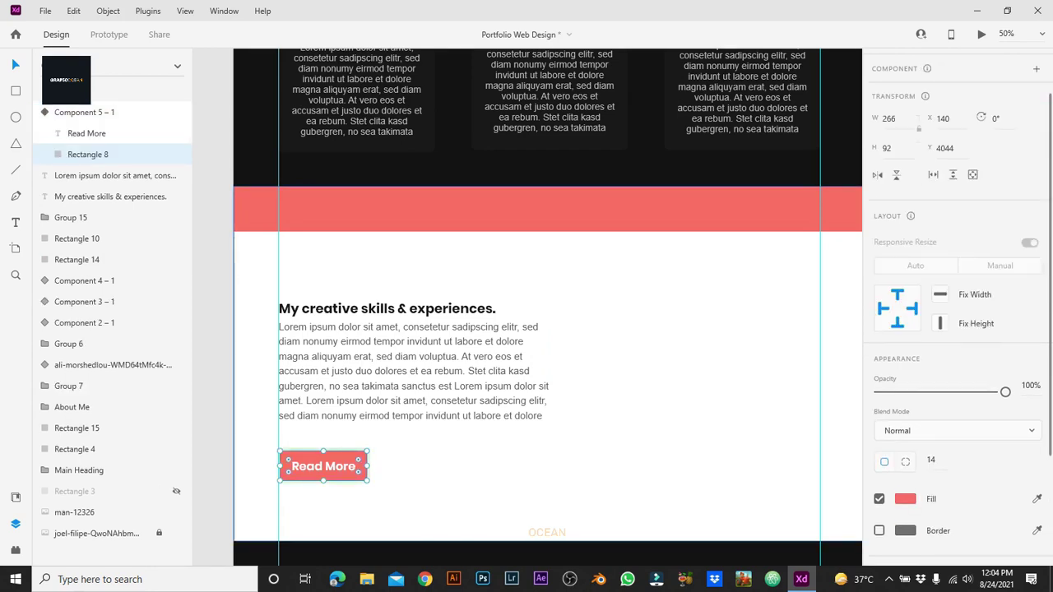
pyautogui.click(878, 499)
pyautogui.click(905, 498)
pyautogui.press('Escape')
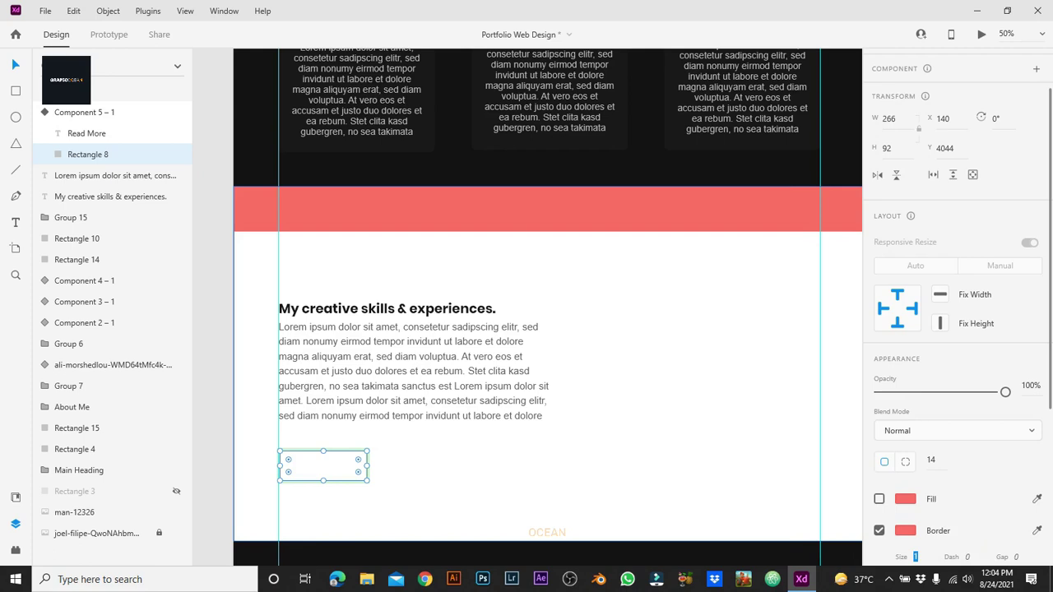
pyautogui.scroll(-1, 955, 329)
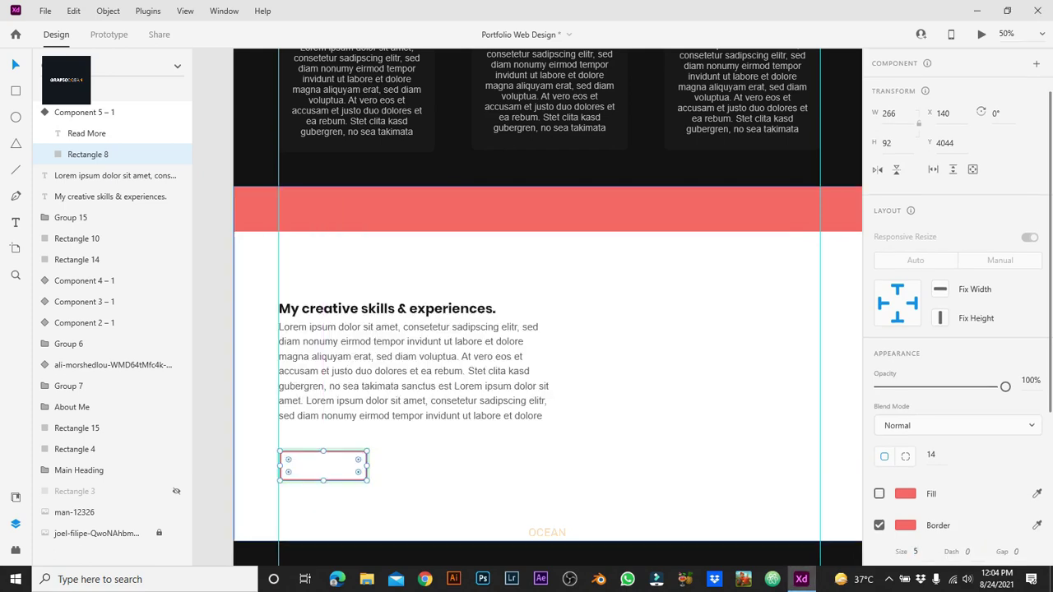
pyautogui.click(323, 466)
pyautogui.click(906, 466)
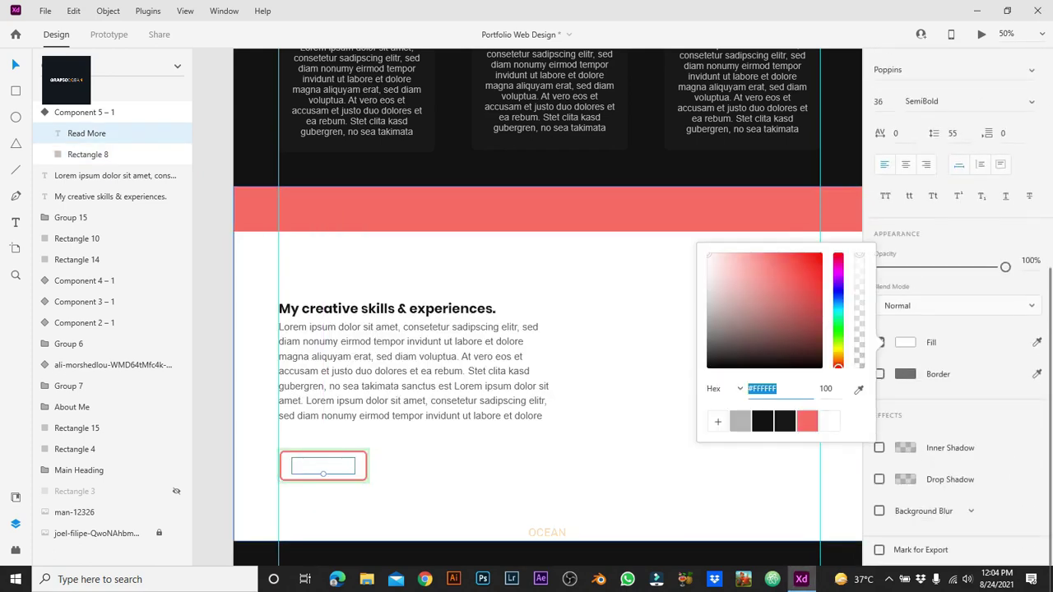
pyautogui.click(809, 423)
pyautogui.click(625, 461)
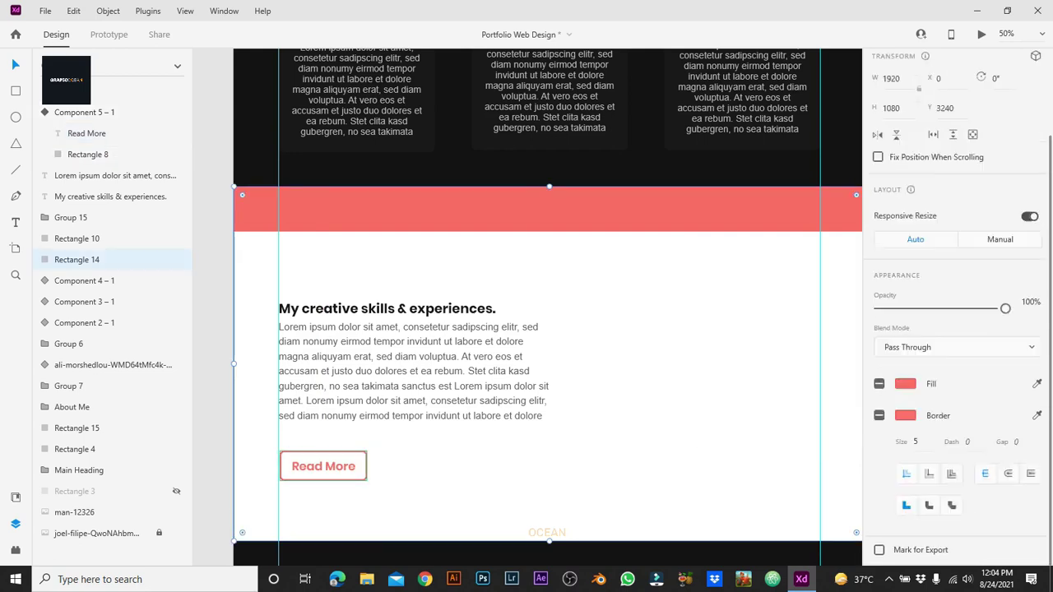
# Step: Return to the default state, nudge the skills paragraph down, and move the button up to Y 4024
pyautogui.click(322, 466)
pyautogui.click(959, 83)
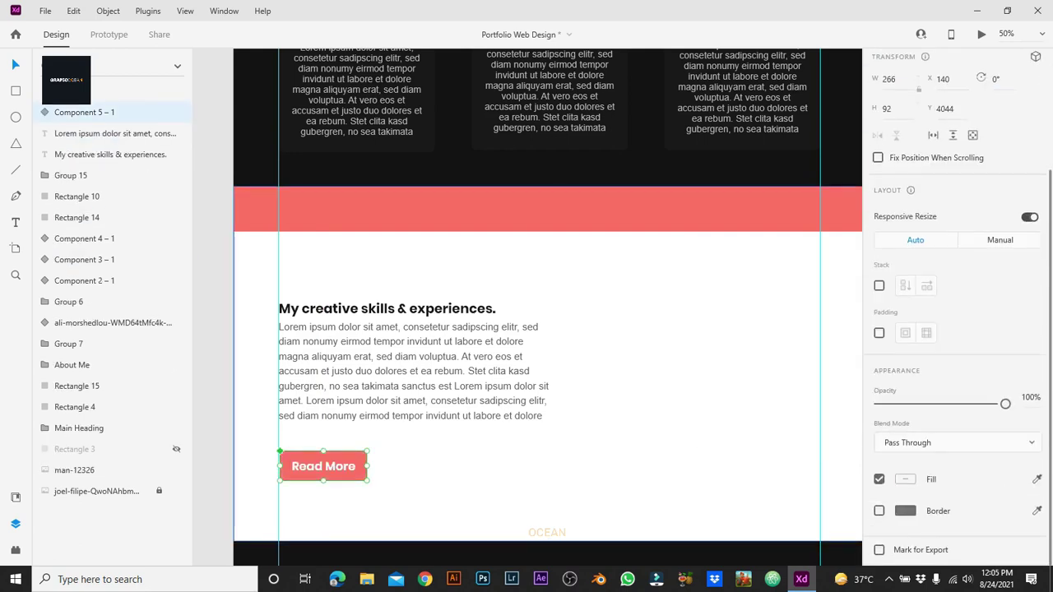
pyautogui.click(626, 494)
pyautogui.moveTo(412, 371); pyautogui.dragTo(412, 374)
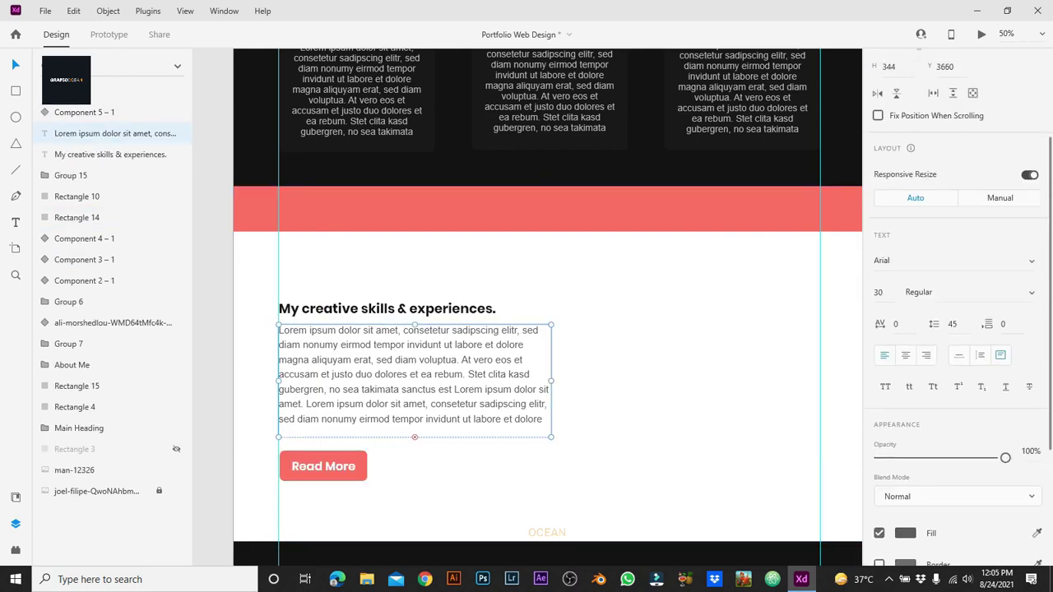
pyautogui.click(322, 466)
pyautogui.moveTo(323, 465); pyautogui.dragTo(322, 459)
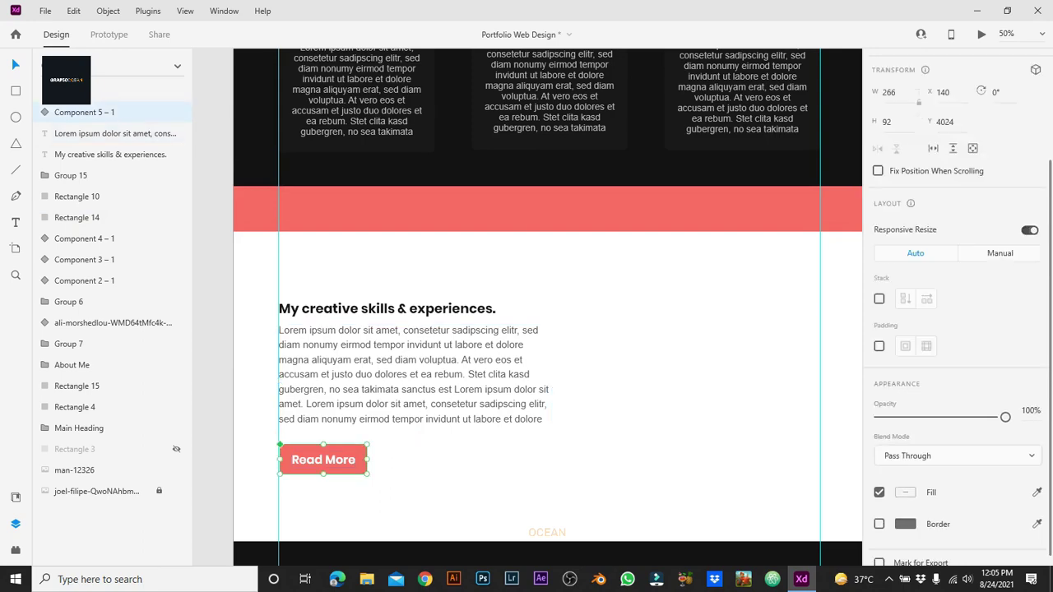
# Step: Duplicate the My Services heading group, bring it to front, and place it above the skills text
pyautogui.scroll(5, 547, 329)
pyautogui.click(549, 198)
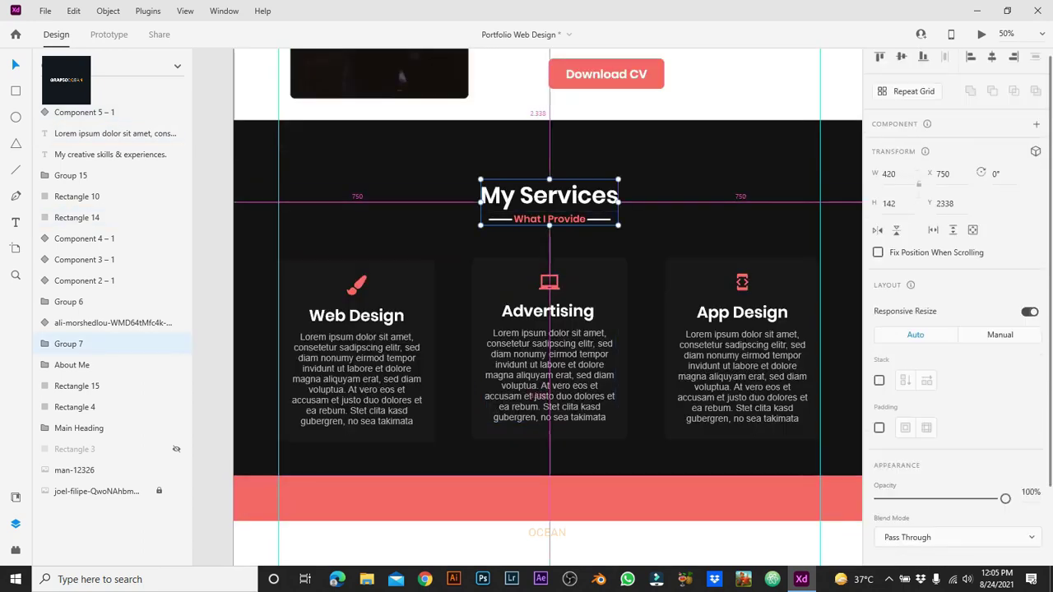
pyautogui.hotkey('ctrl', 'd')
pyautogui.moveTo(550, 198); pyautogui.dragTo(550, 451)
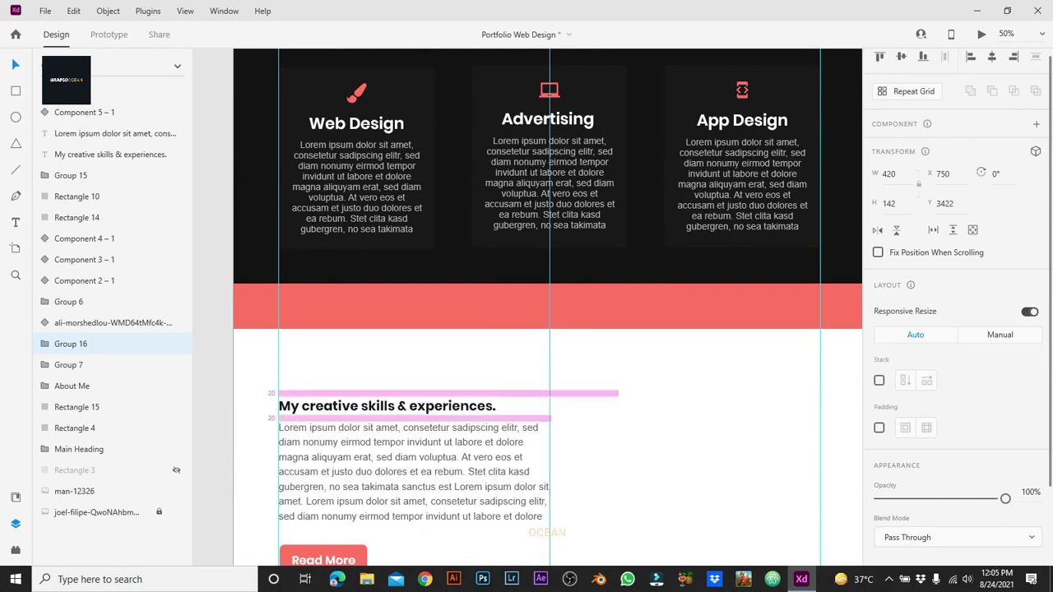
pyautogui.rightClick(576, 367)
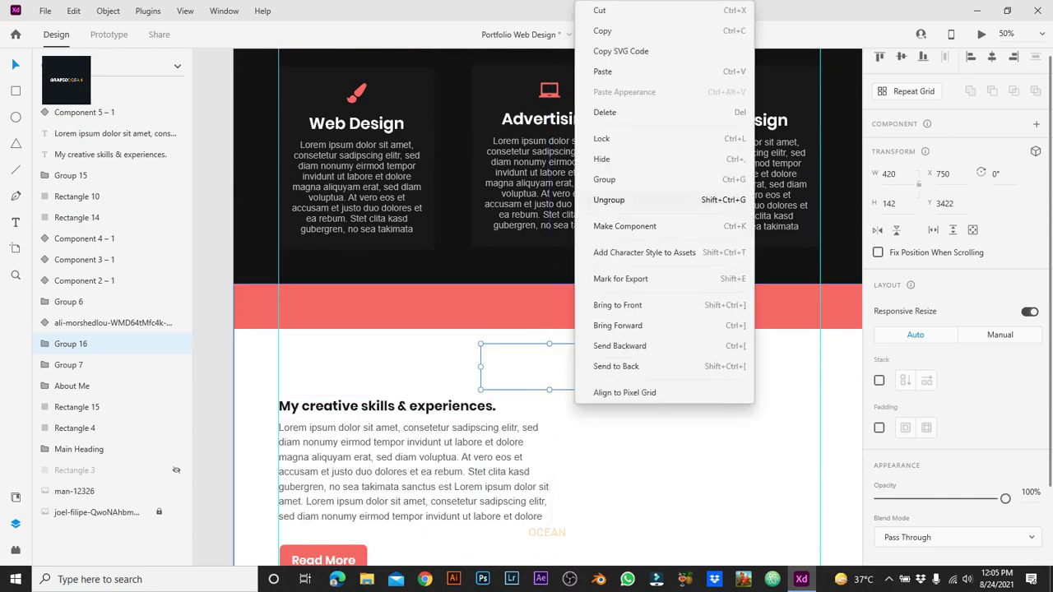
pyautogui.click(622, 279)
pyautogui.rightClick(598, 367)
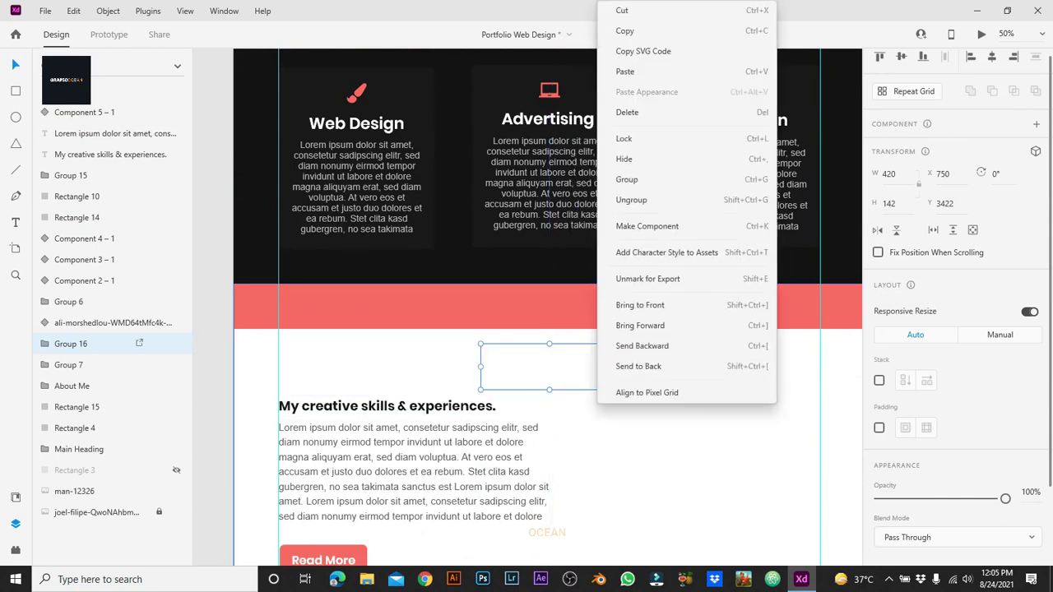
pyautogui.click(641, 306)
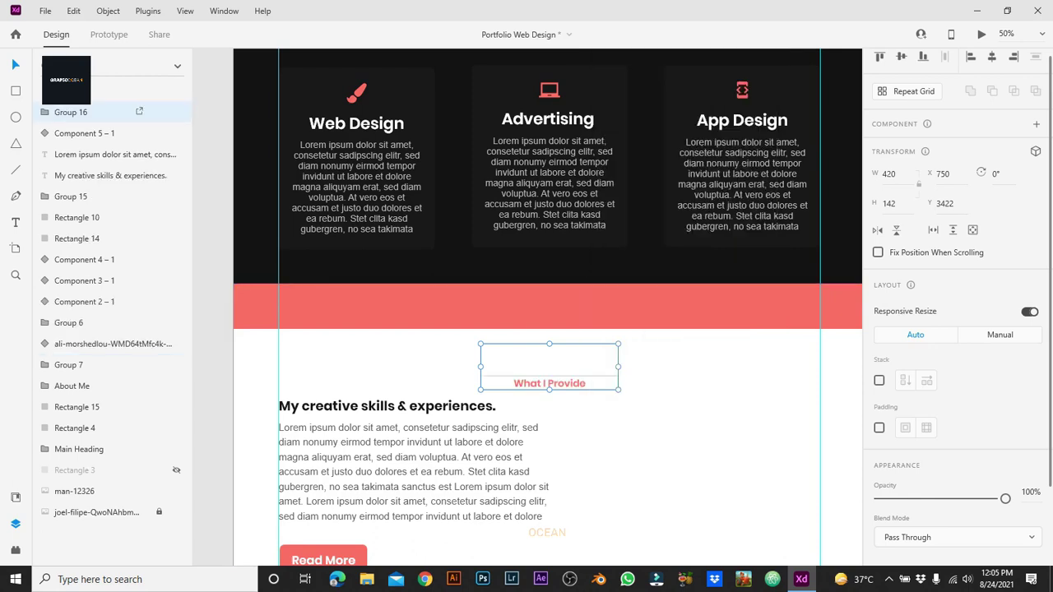
pyautogui.rightClick(586, 367)
pyautogui.click(648, 279)
pyautogui.moveTo(550, 366); pyautogui.dragTo(556, 313)
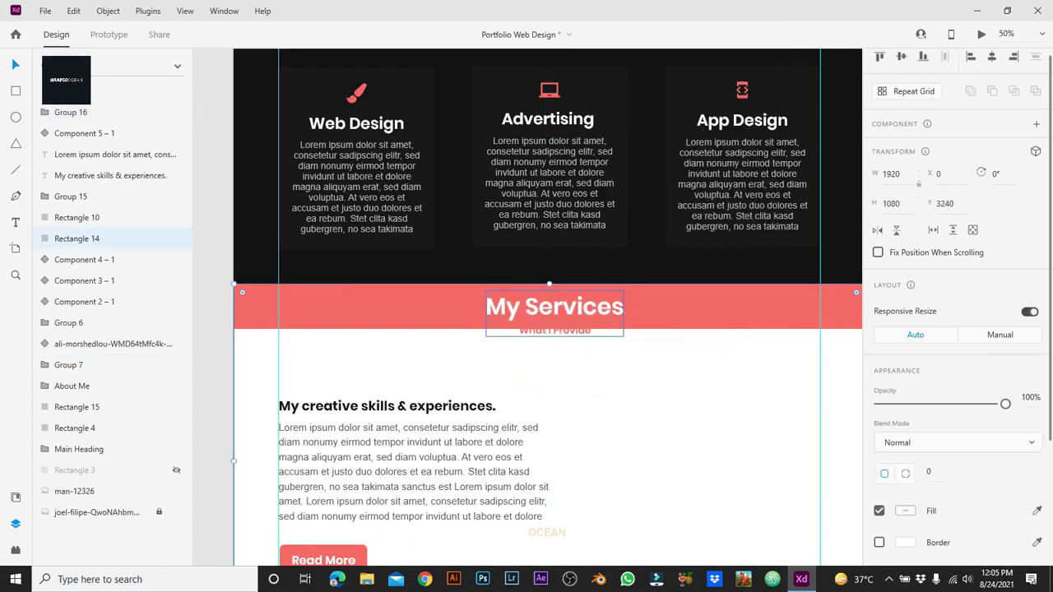
# Step: Retype the copied heading as 'My Skills'
pyautogui.doubleClick(531, 306)
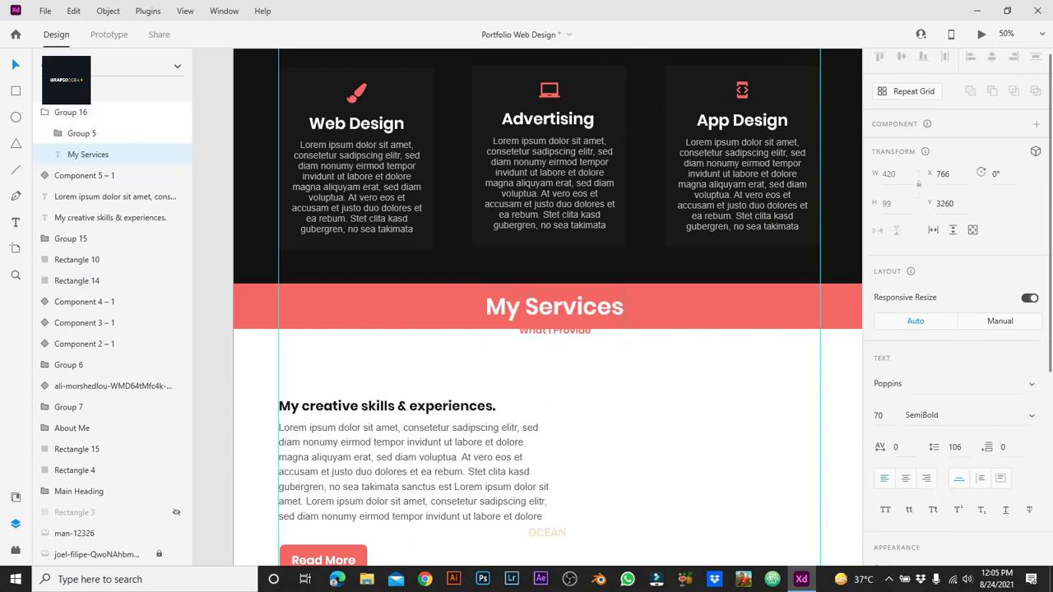
pyautogui.hotkey('ctrl', 'a')
pyautogui.write('M')
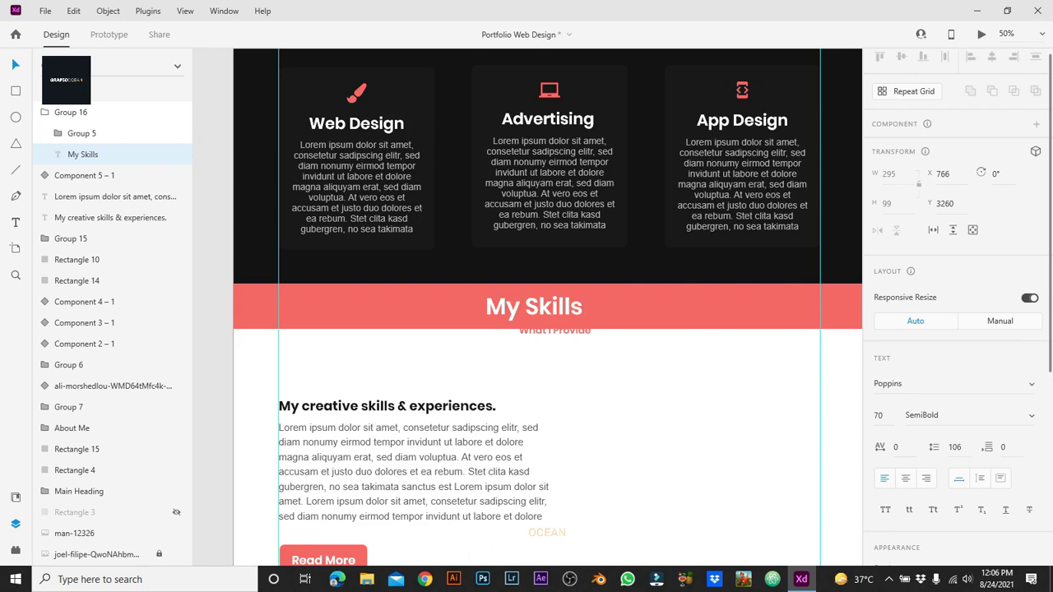
pyautogui.click(555, 330)
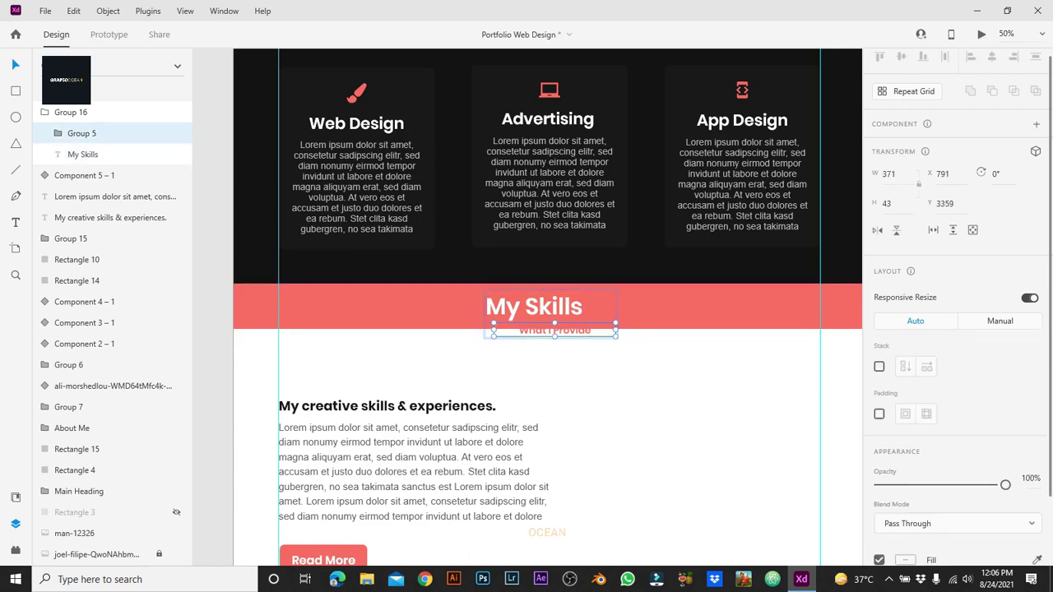
pyautogui.keyDown('shift'); pyautogui.click(535, 306); pyautogui.keyUp('shift')
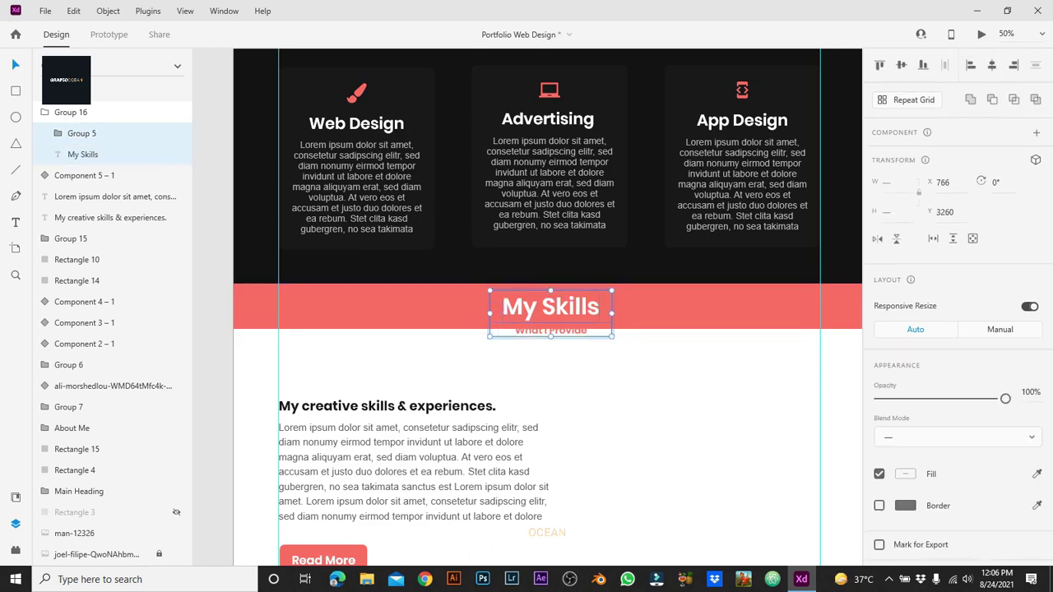
pyautogui.doubleClick(535, 306)
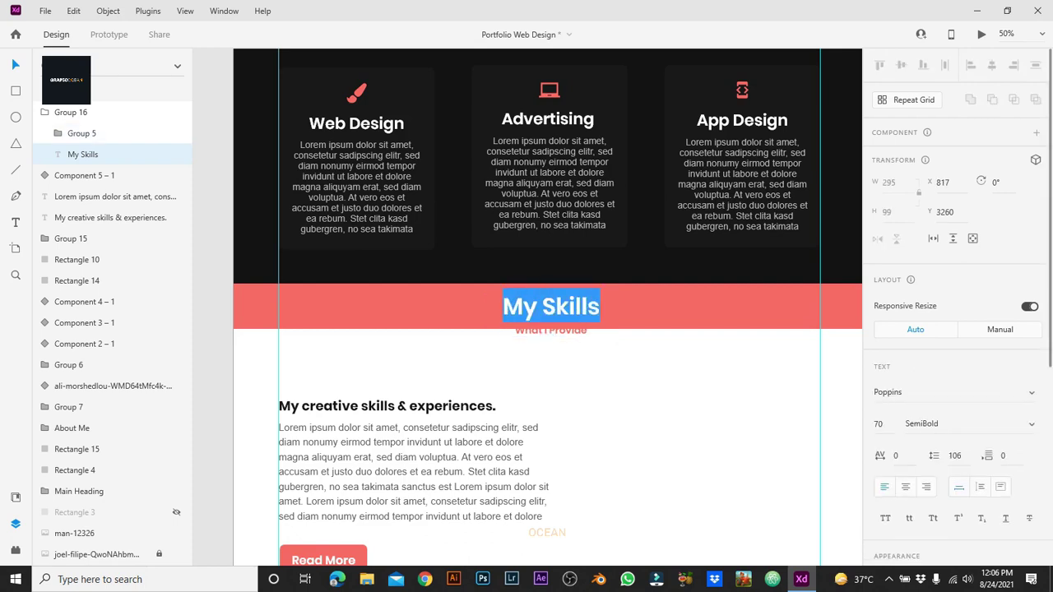
pyautogui.scroll(-4, 955, 313)
pyautogui.press('Escape')
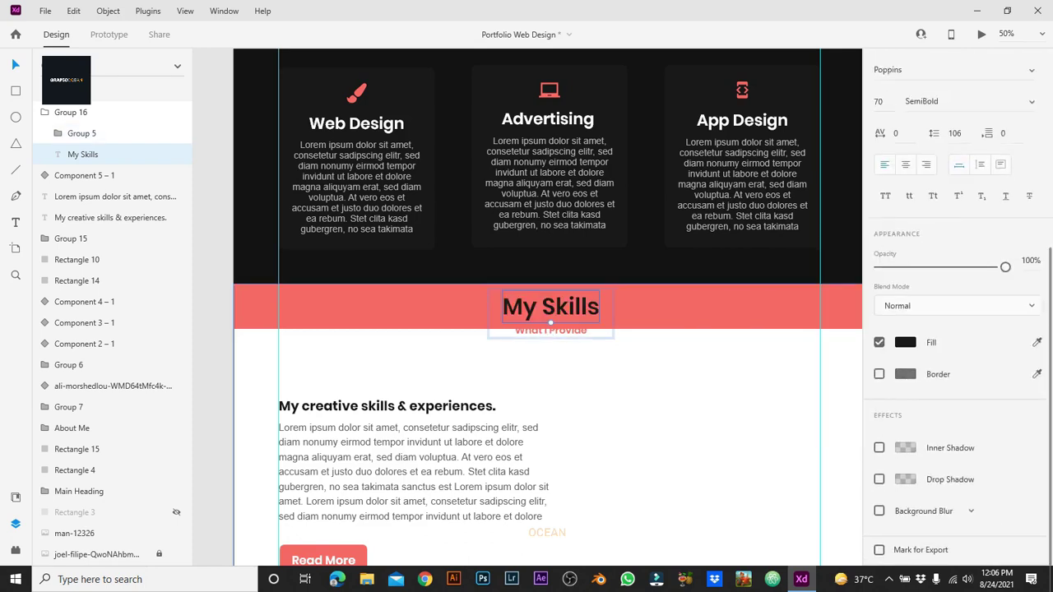
pyautogui.press('Escape')
# Step: Nudge the My Skills heading group down below the red band
pyautogui.hotkey('shift', 'Down')
pyautogui.hotkey('shift', 'Down')
pyautogui.hotkey('shift', 'Down')
pyautogui.hotkey('shift', 'Down')
pyautogui.hotkey('shift', 'Down')
pyautogui.hotkey('shift', 'Down')
pyautogui.hotkey('shift', 'Down')
pyautogui.hotkey('shift', 'Down')
pyautogui.press('Down')
pyautogui.press('Down')
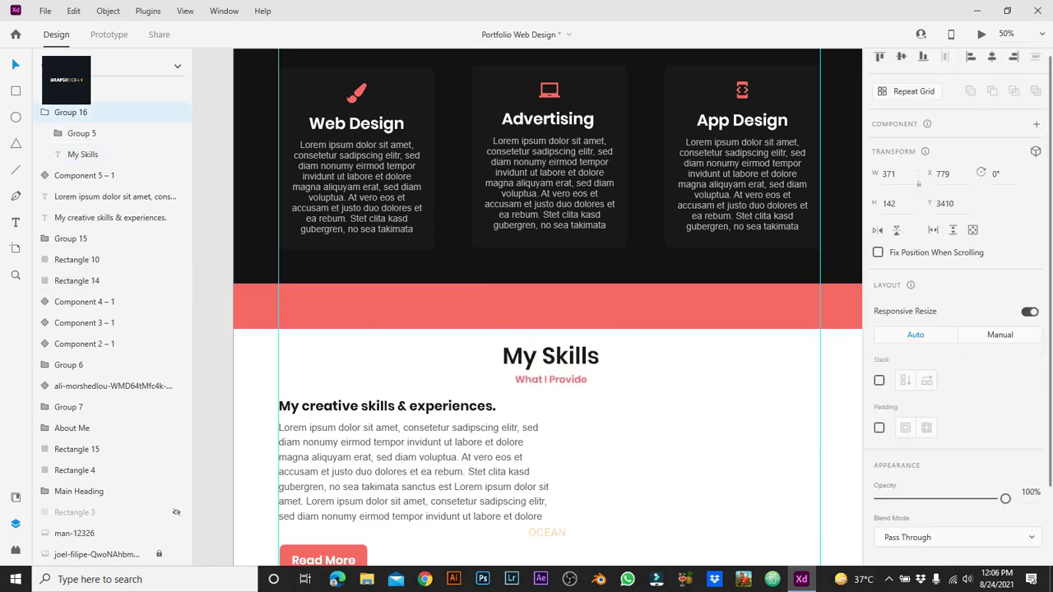
pyautogui.press('Left')
pyautogui.press('Left')
pyautogui.press('Left')
pyautogui.press('Left')
pyautogui.click(548, 306)
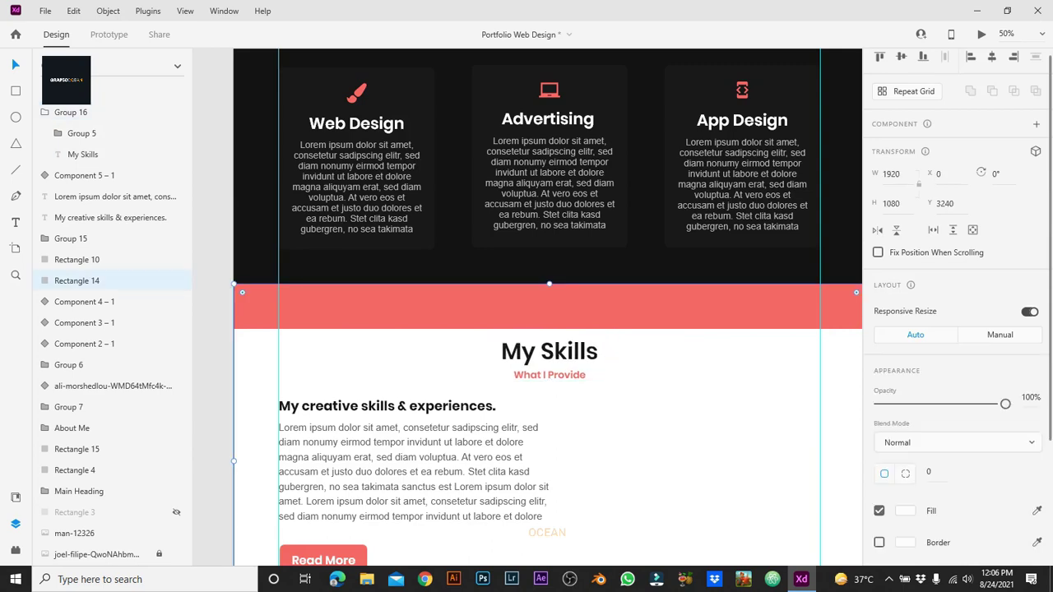
pyautogui.scroll(2, 543, 300)
pyautogui.scroll(-1, 543, 313)
pyautogui.click(559, 338)
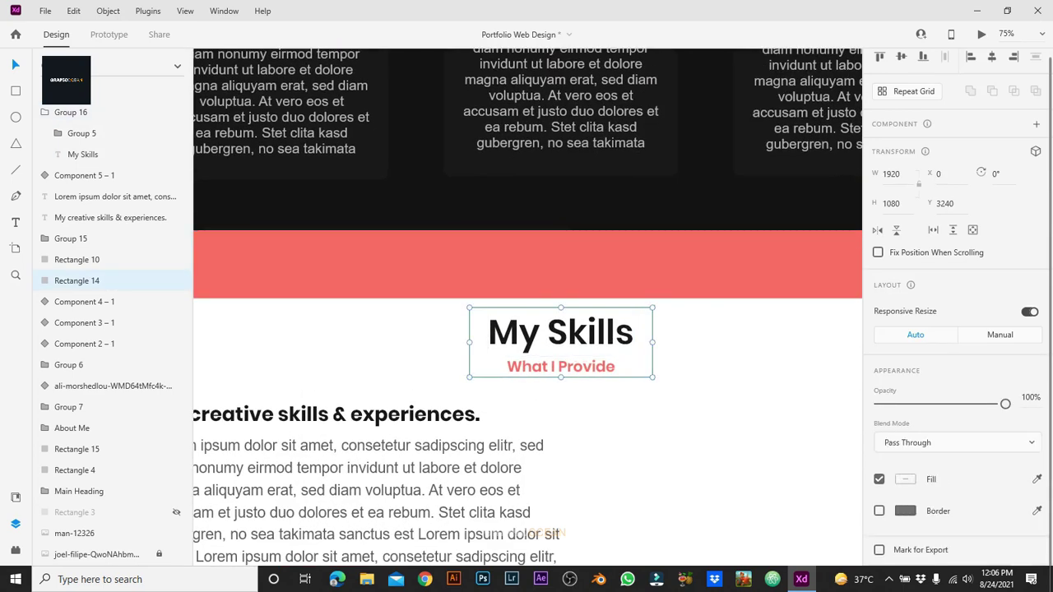
pyautogui.rightClick(611, 362)
pyautogui.click(560, 247)
# Step: Make both side lines beside the What I Provide subtitle black
pyautogui.doubleClick(559, 368)
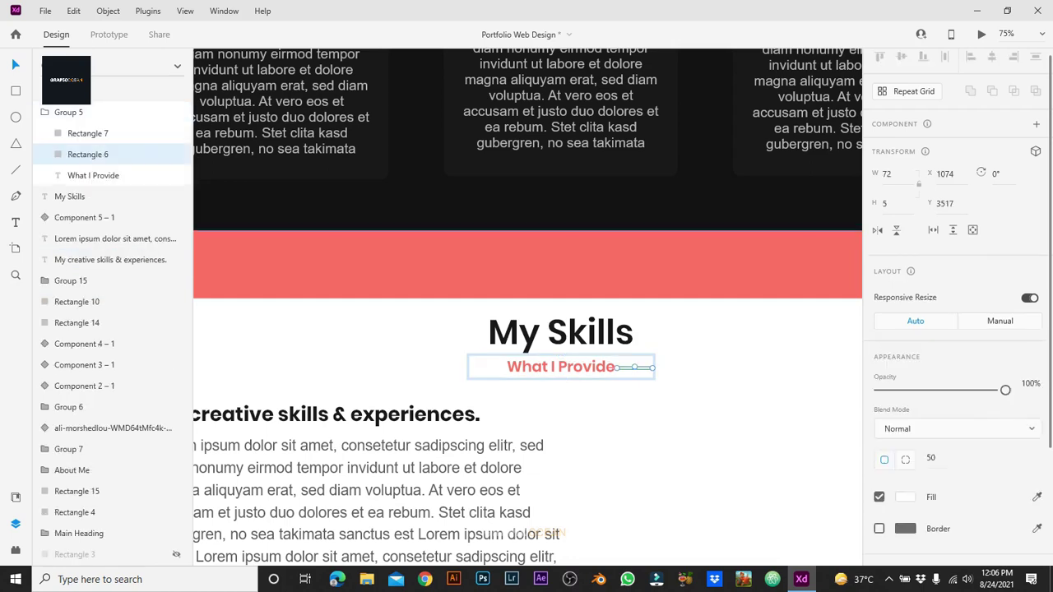
pyautogui.keyDown('shift'); pyautogui.click(560, 368); pyautogui.keyUp('shift')
pyautogui.click(905, 498)
pyautogui.click(759, 544)
pyautogui.press('Escape')
pyautogui.press('Escape')
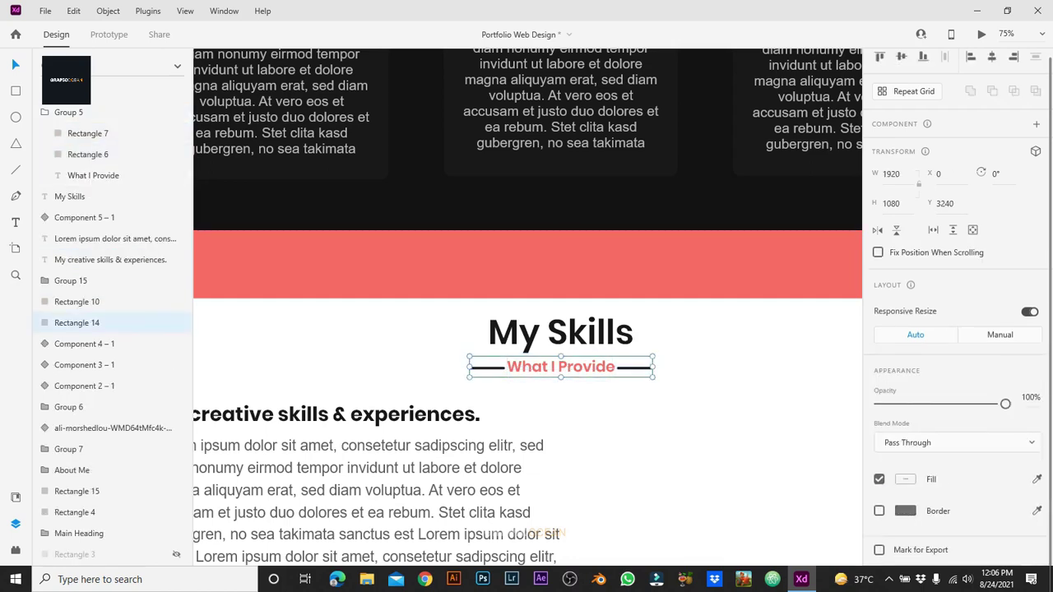
pyautogui.doubleClick(560, 367)
pyautogui.press('Escape')
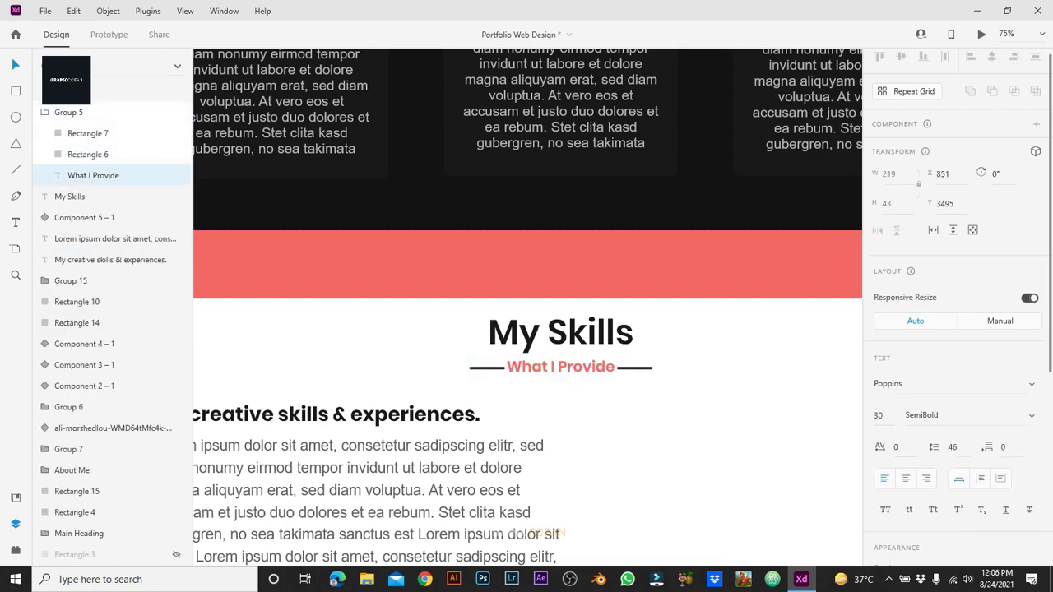
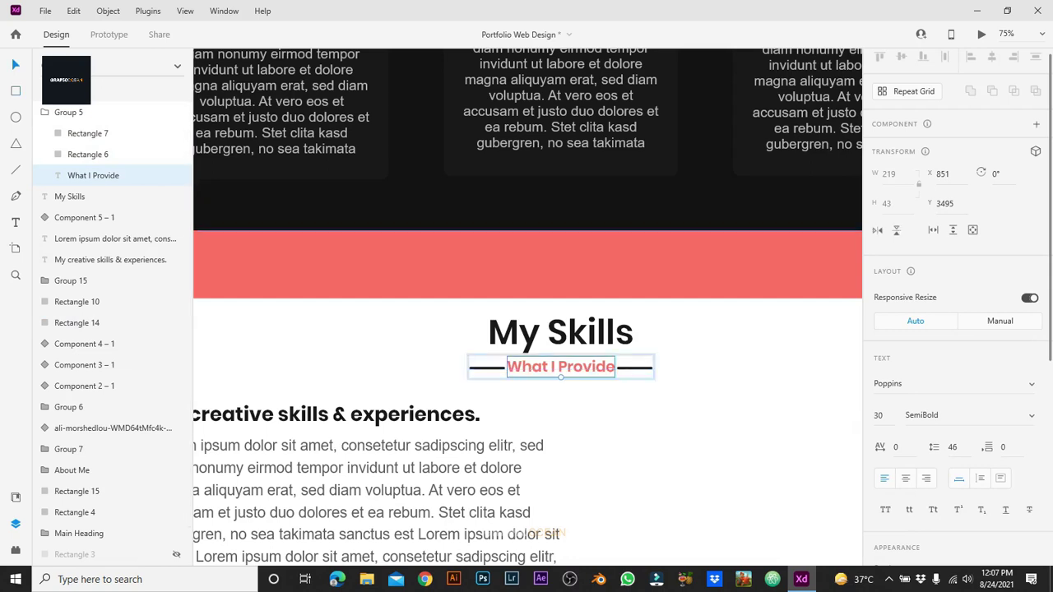
# Step: Change the subtitle text to 'What I Know' and move the right line up beside it
pyautogui.hotkey('shift', 'Right')
pyautogui.hotkey('shift', 'Right')
pyautogui.hotkey('shift', 'Right')
pyautogui.hotkey('shift', 'Right')
pyautogui.hotkey('shift', 'Right')
pyautogui.hotkey('shift', 'Right')
pyautogui.hotkey('shift', 'Right')
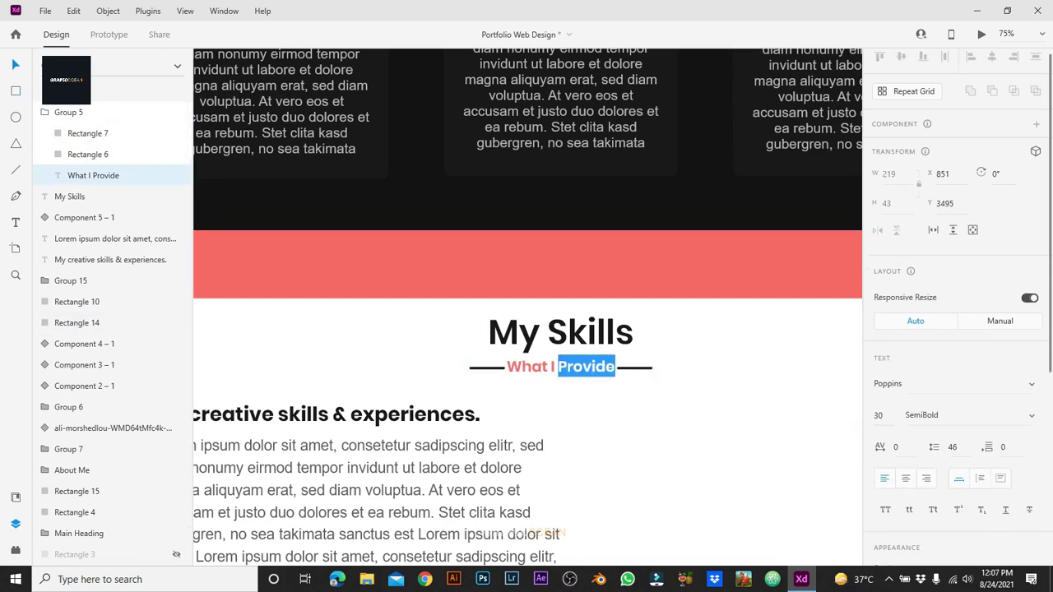
pyautogui.write('k')
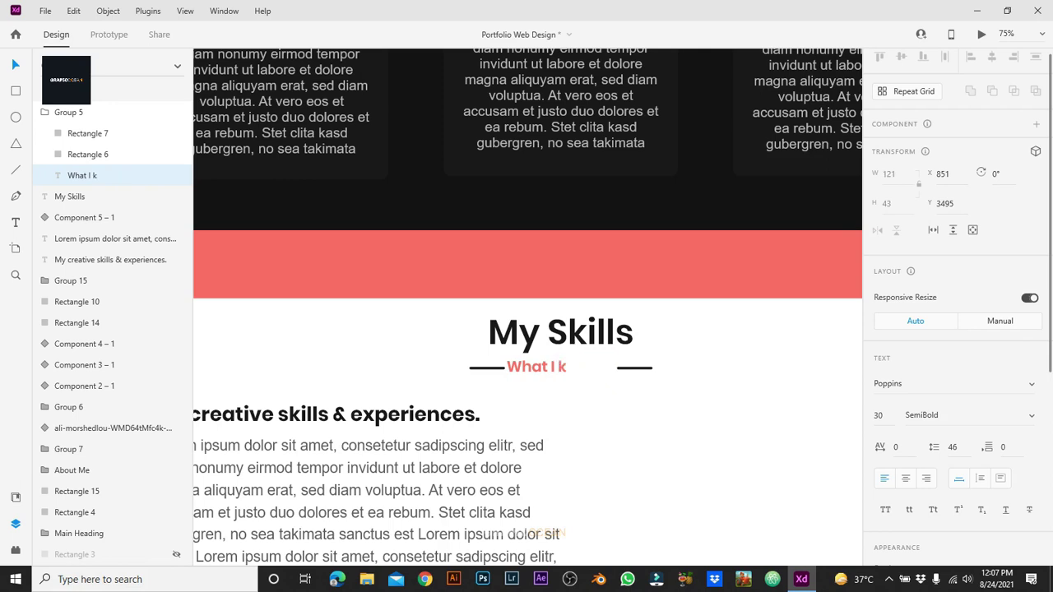
pyautogui.write('now')
pyautogui.press('Escape')
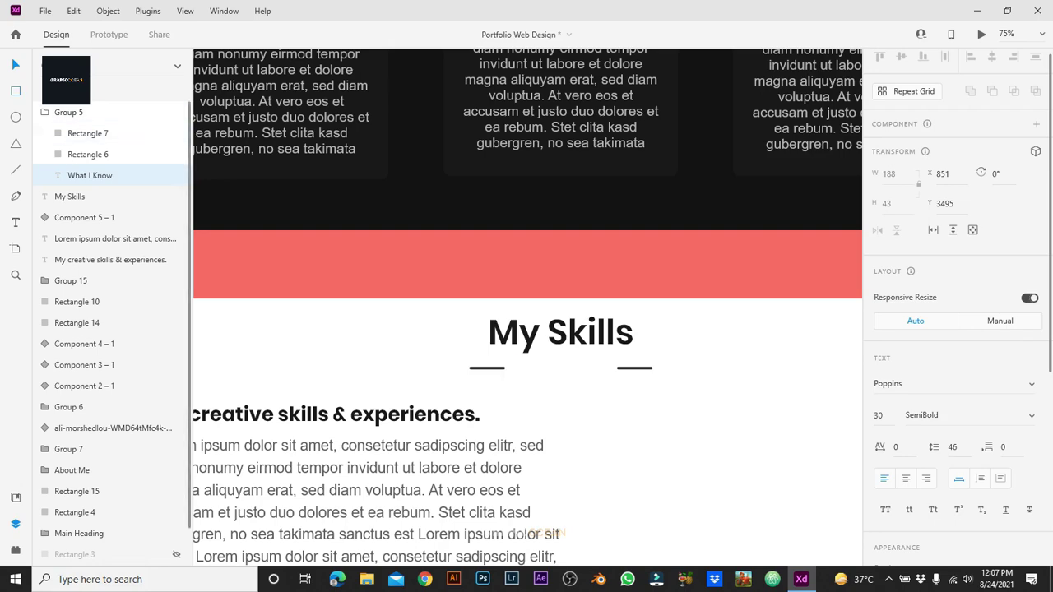
pyautogui.click(634, 367)
pyautogui.moveTo(633, 368); pyautogui.dragTo(619, 368)
# Step: Centre the My Skills heading and subtitle horizontally on the skills section
pyautogui.click(561, 232)
pyautogui.hotkey('ctrl', '+')
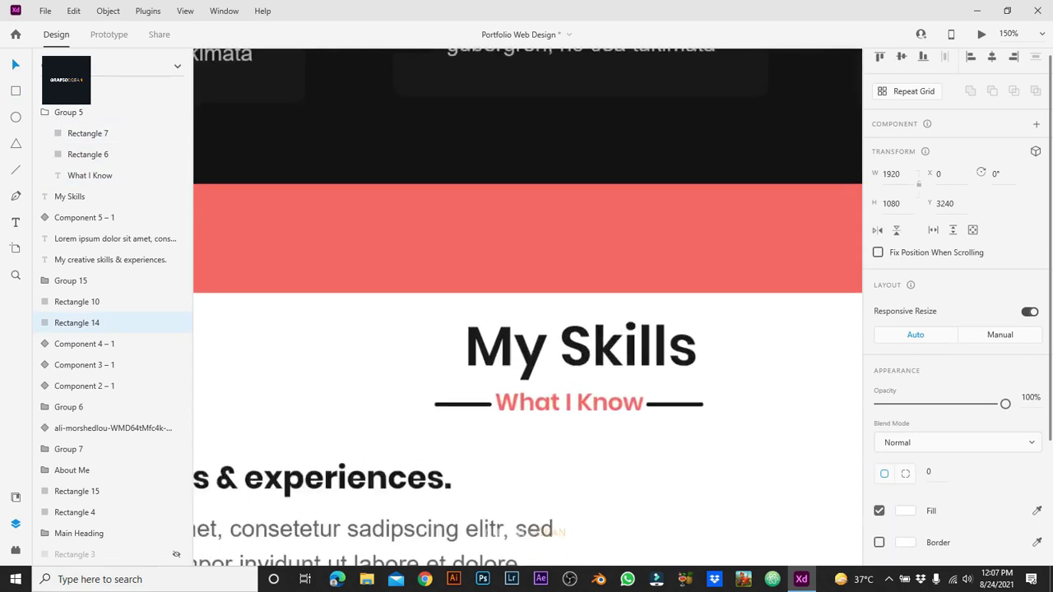
pyautogui.doubleClick(711, 429)
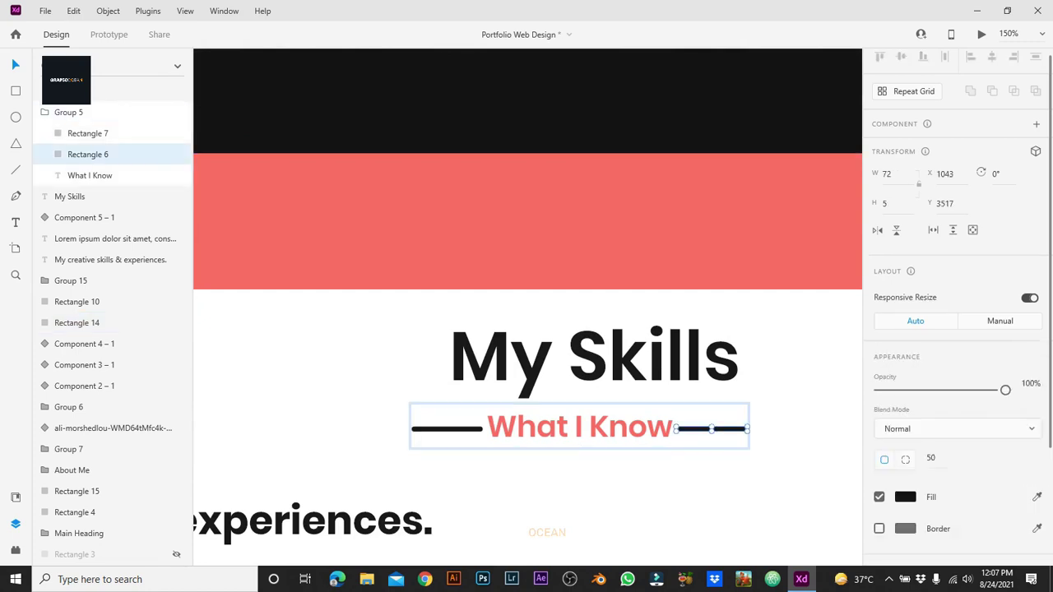
pyautogui.click(790, 428)
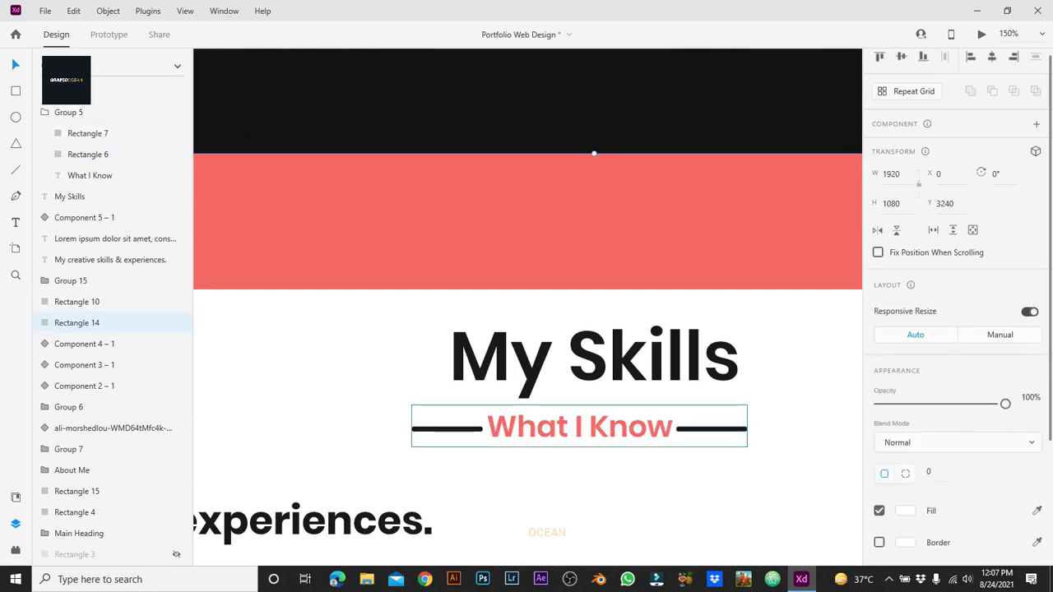
pyautogui.keyDown('shift'); pyautogui.click(594, 356); pyautogui.keyUp('shift')
pyautogui.keyDown('shift'); pyautogui.click(586, 426); pyautogui.keyUp('shift')
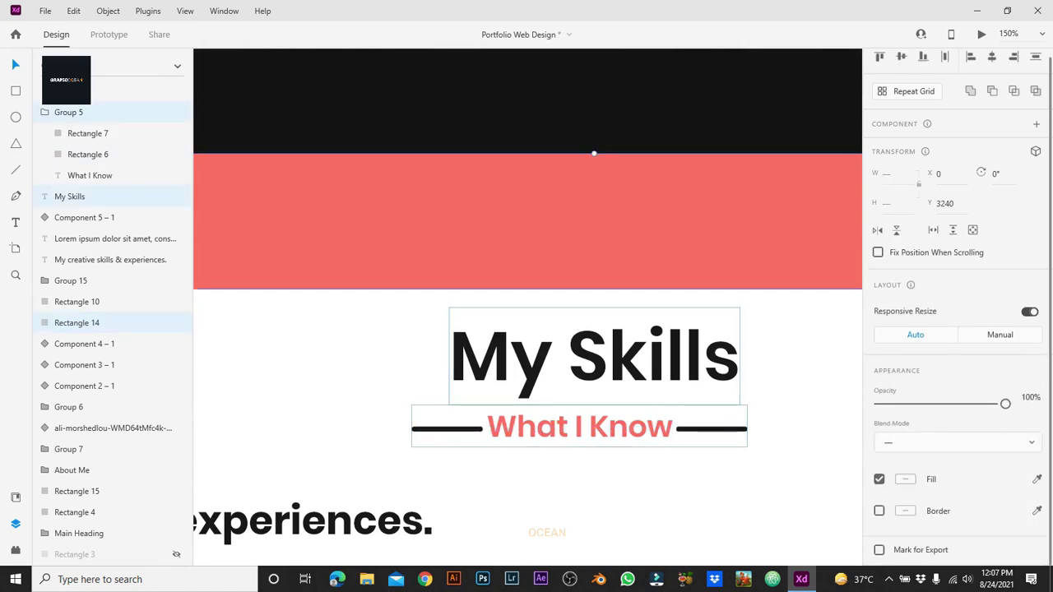
pyautogui.hotkey('shift', 'c')
# Step: Set both side lines to width 65 and nudge the left one toward the text
pyautogui.click(329, 370)
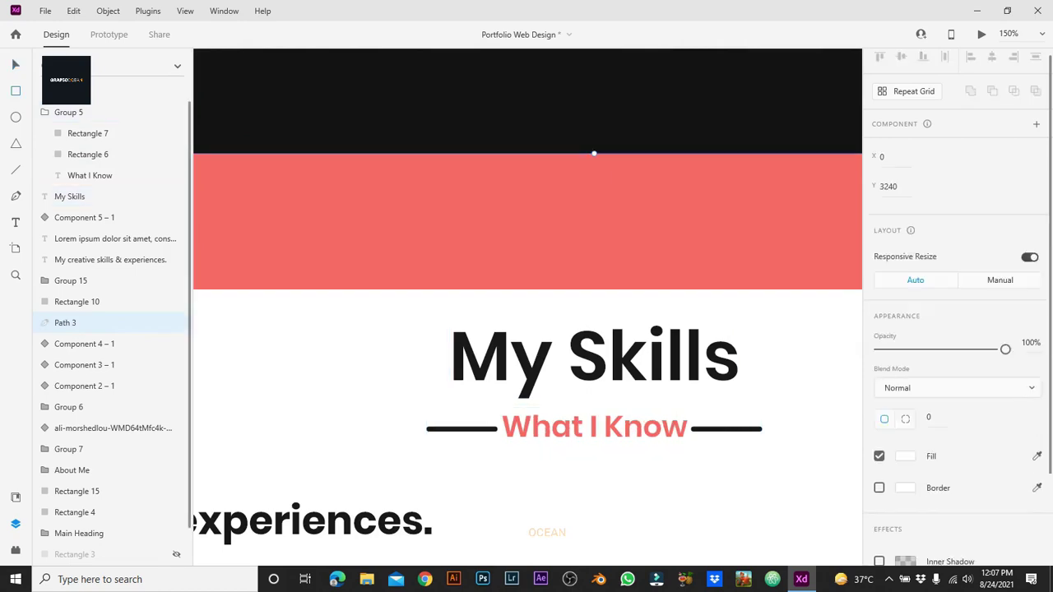
pyautogui.hotkey('ctrl', '0')
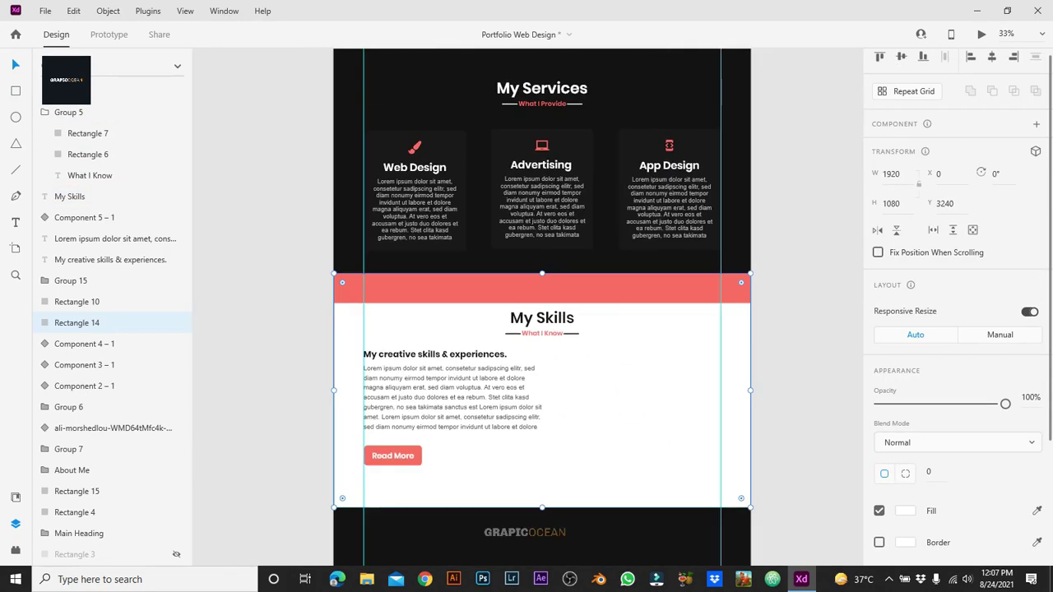
pyautogui.hotkey('ctrl', '1')
pyautogui.hotkey('ctrl', '=')
pyautogui.click(724, 428)
pyautogui.click(725, 428)
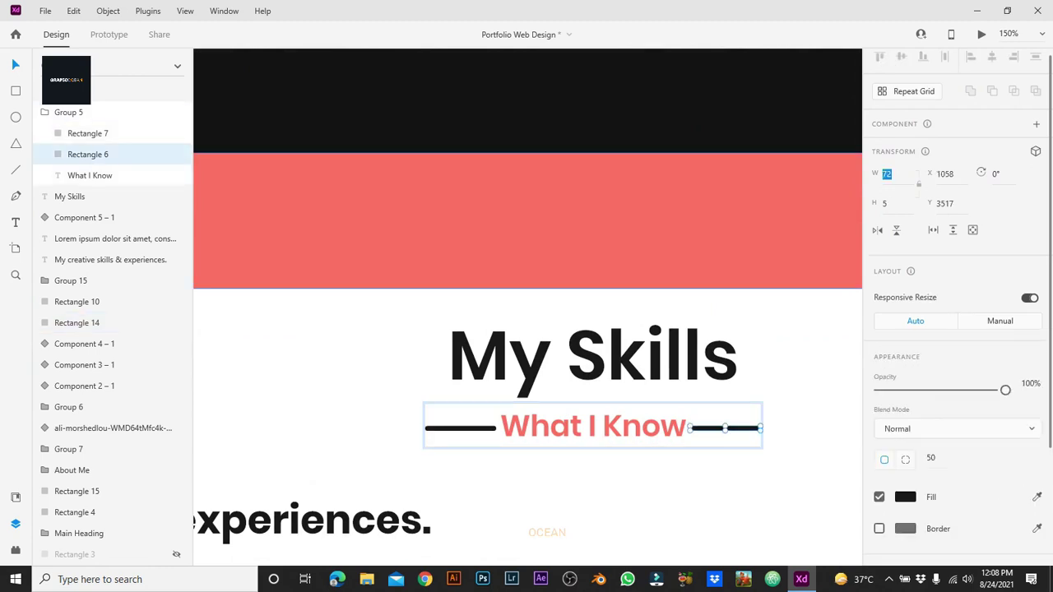
pyautogui.write('65')
pyautogui.press('Return')
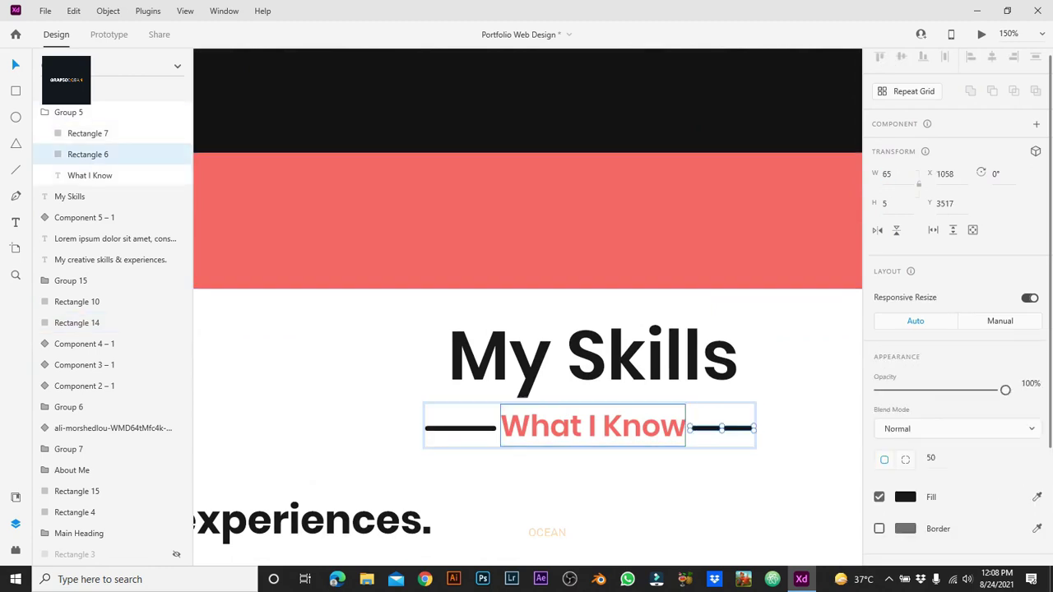
pyautogui.click(461, 428)
pyautogui.click(888, 173)
pyautogui.write('65')
pyautogui.press('Return')
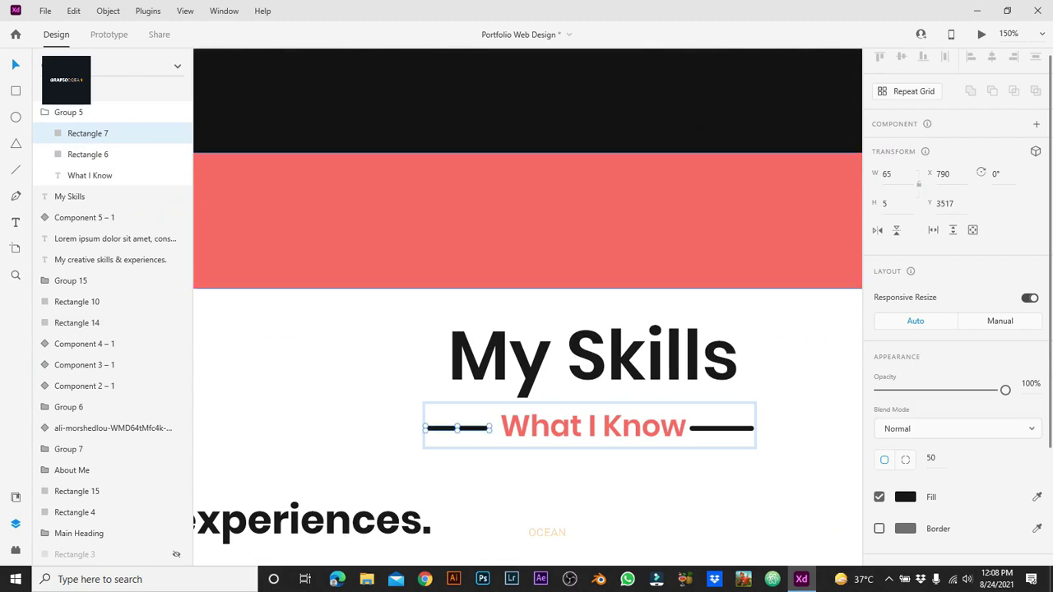
pyautogui.press('Right')
pyautogui.press('Right')
pyautogui.press('Right')
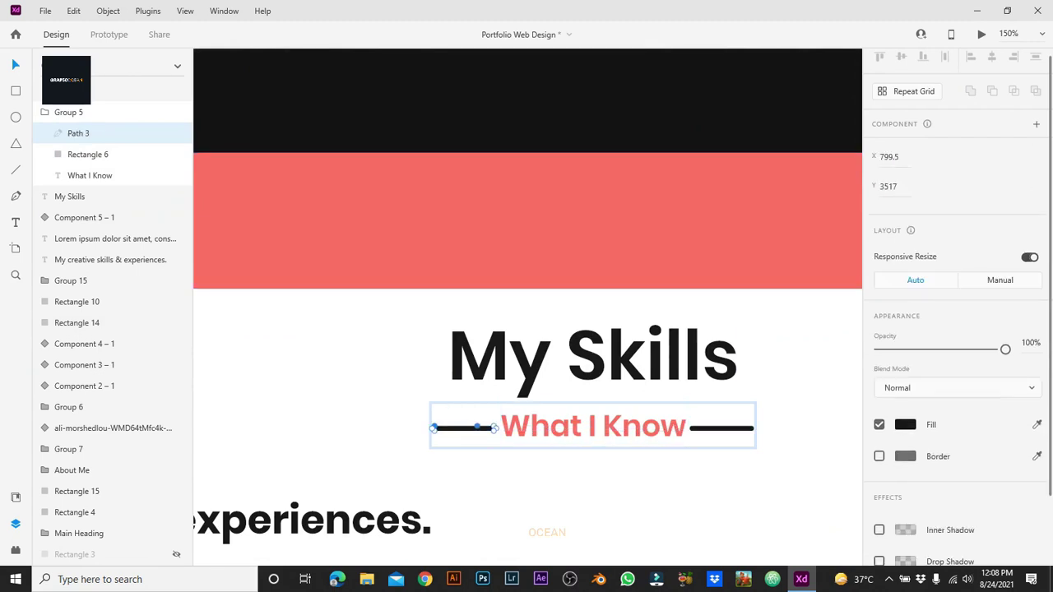
# Step: Resize both side lines together to width 25
pyautogui.click(592, 153)
pyautogui.click(87, 133)
pyautogui.keyDown('shift'); pyautogui.click(87, 154); pyautogui.keyUp('shift')
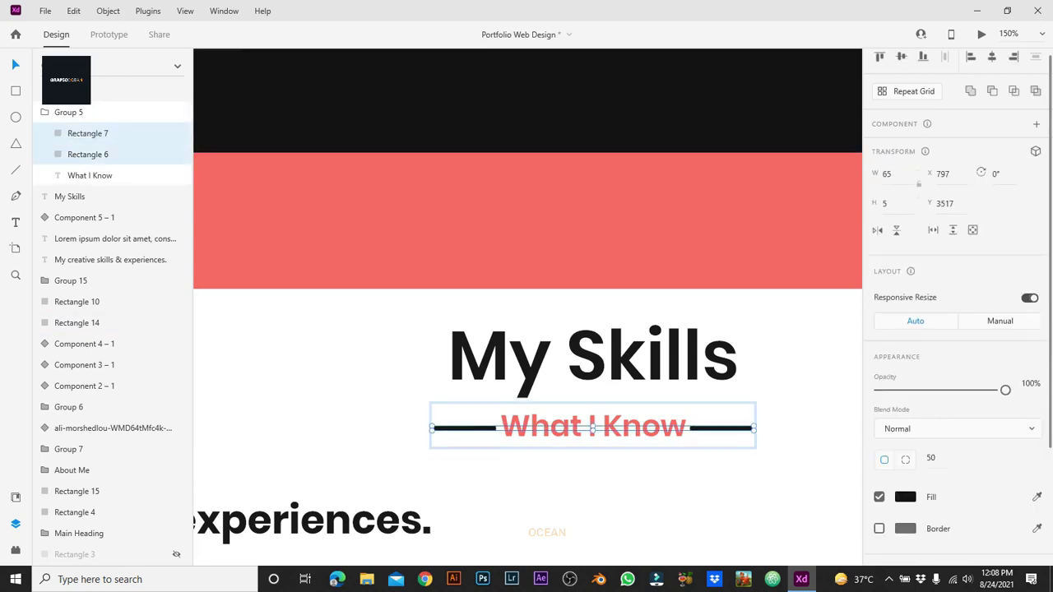
pyautogui.write('45')
pyautogui.press('Return')
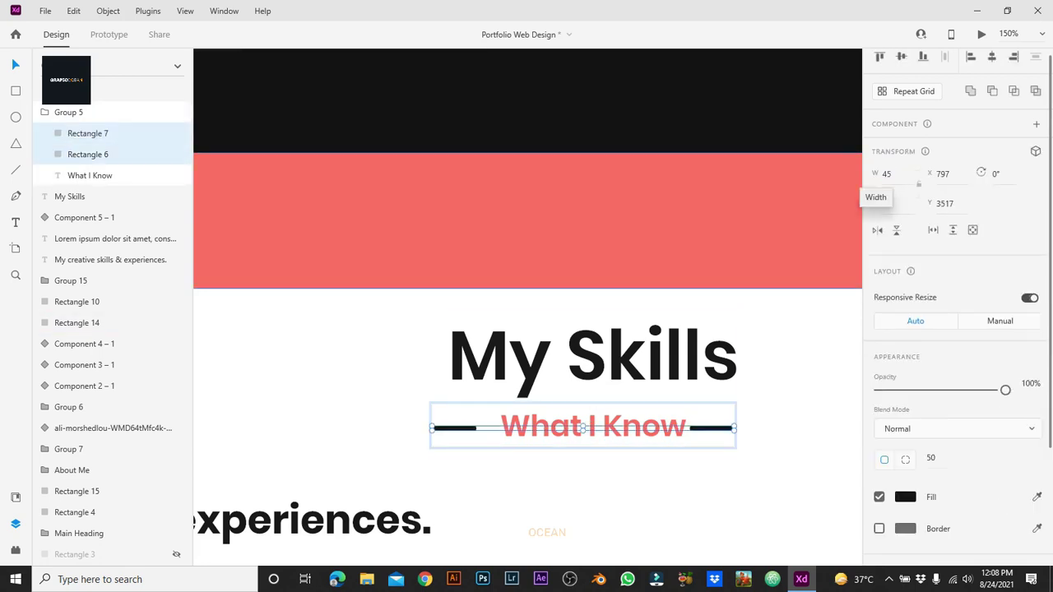
pyautogui.write('25')
pyautogui.press('Return')
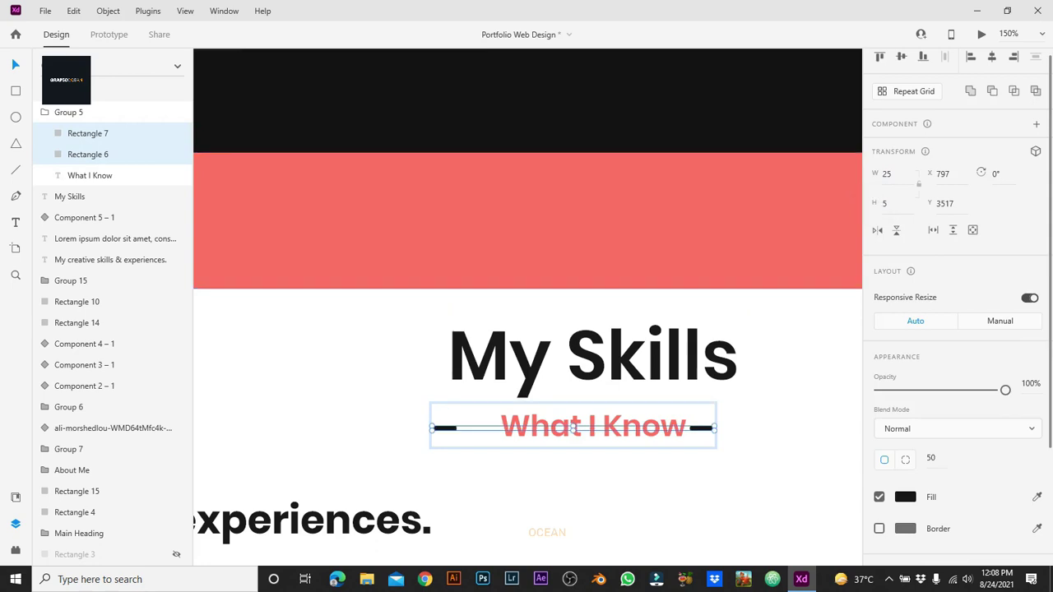
pyautogui.press('Return')
pyautogui.press('Escape')
pyautogui.press('Escape')
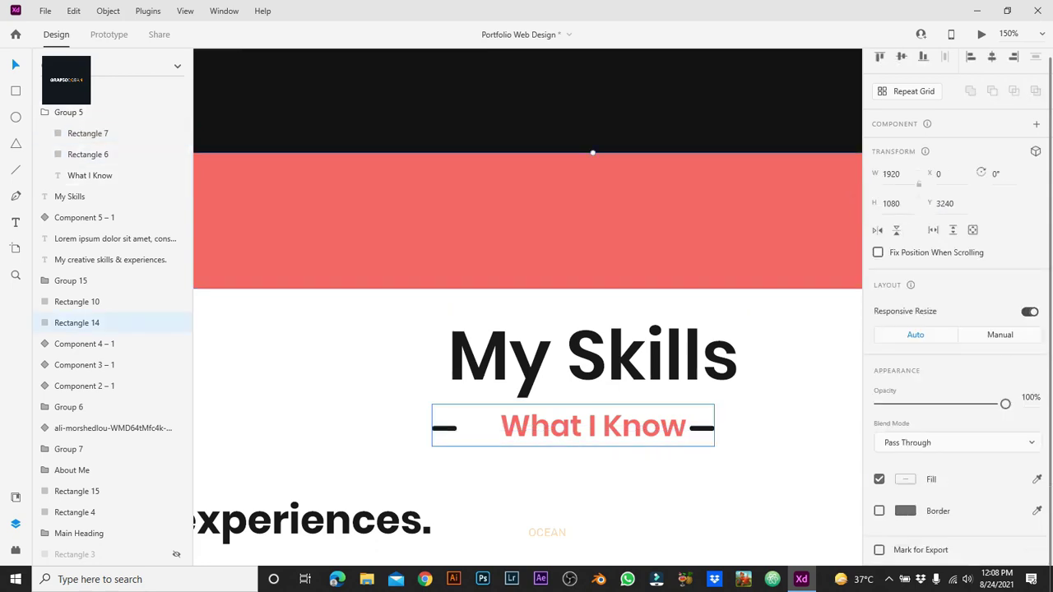
pyautogui.doubleClick(456, 428)
pyautogui.press('Escape')
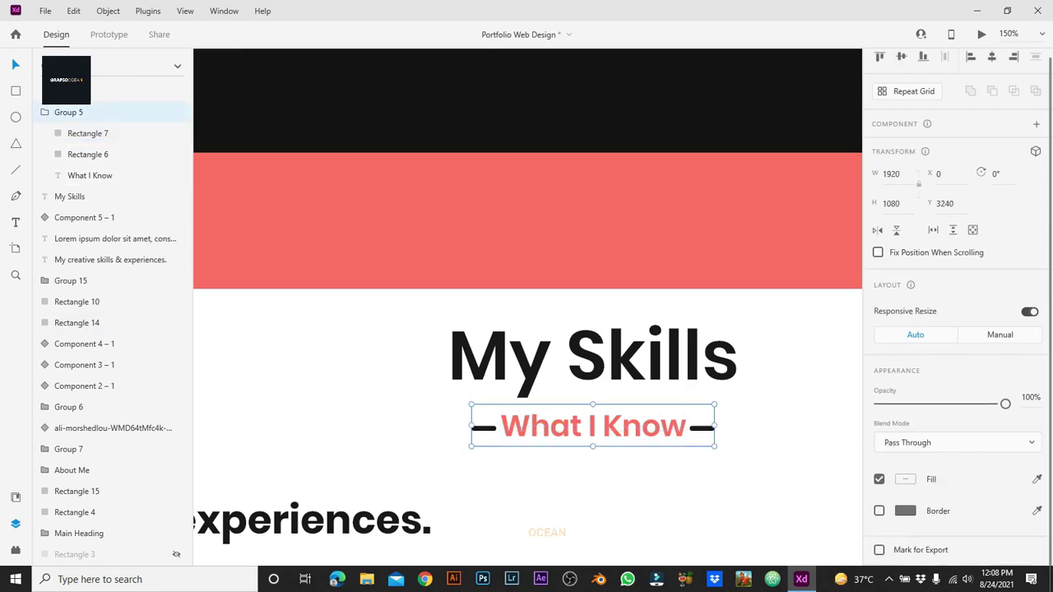
pyautogui.keyDown('shift'); pyautogui.click(592, 355); pyautogui.keyUp('shift')
pyautogui.click(99, 323)
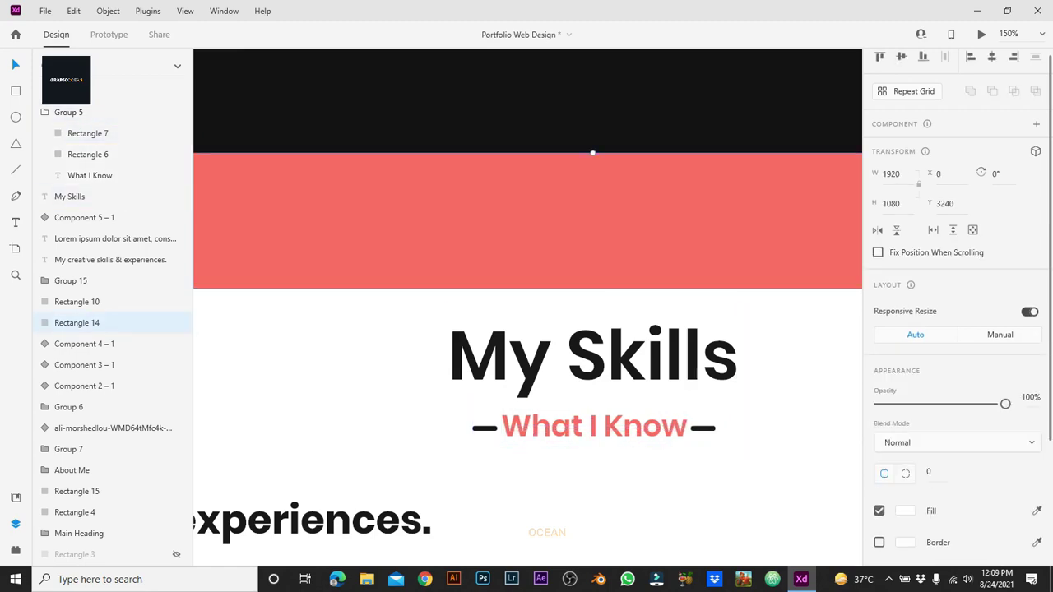
pyautogui.hotkey('ctrl', '-')
pyautogui.hotkey('ctrl', '-')
# Step: Group the My Skills heading with the What I Know subtitle
pyautogui.click(549, 347)
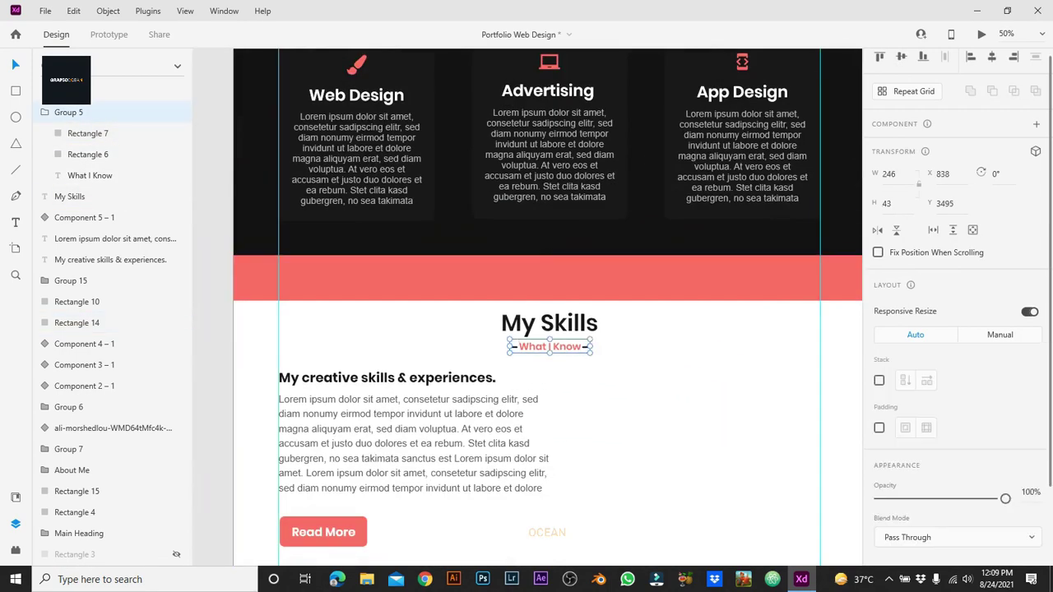
pyautogui.keyDown('shift'); pyautogui.click(549, 324); pyautogui.keyUp('shift')
pyautogui.hotkey('ctrl', 'g')
pyautogui.click(77, 238)
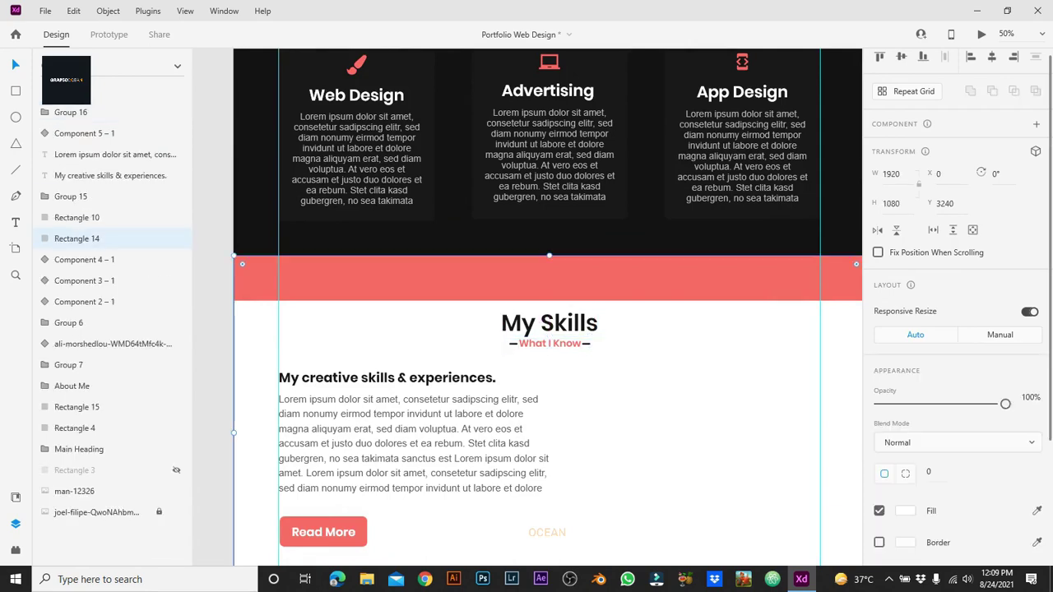
# Step: Draw a long bar beside the skills text with no border and light grey #B5B5B5 fill
pyautogui.scroll(-3, 532, 307)
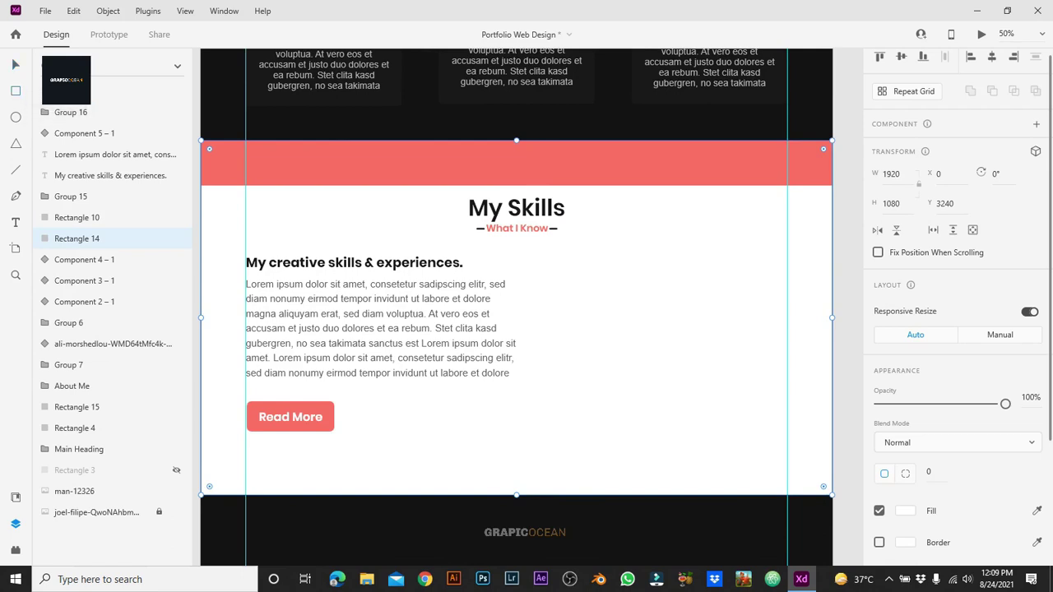
pyautogui.moveTo(560, 286); pyautogui.dragTo(787, 292)
pyautogui.click(879, 543)
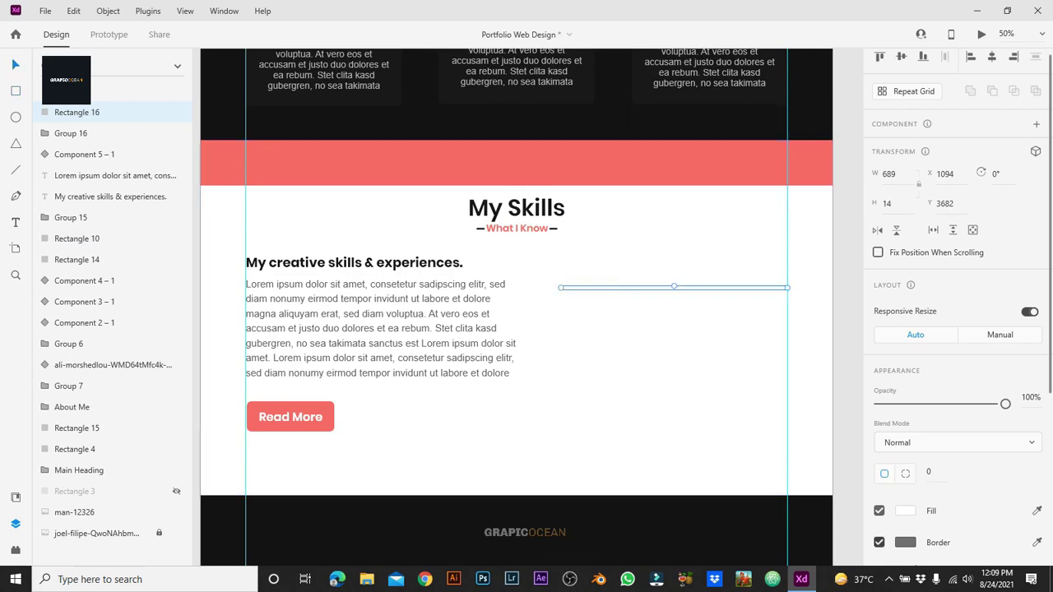
pyautogui.press('v')
pyautogui.click(905, 511)
pyautogui.click(740, 544)
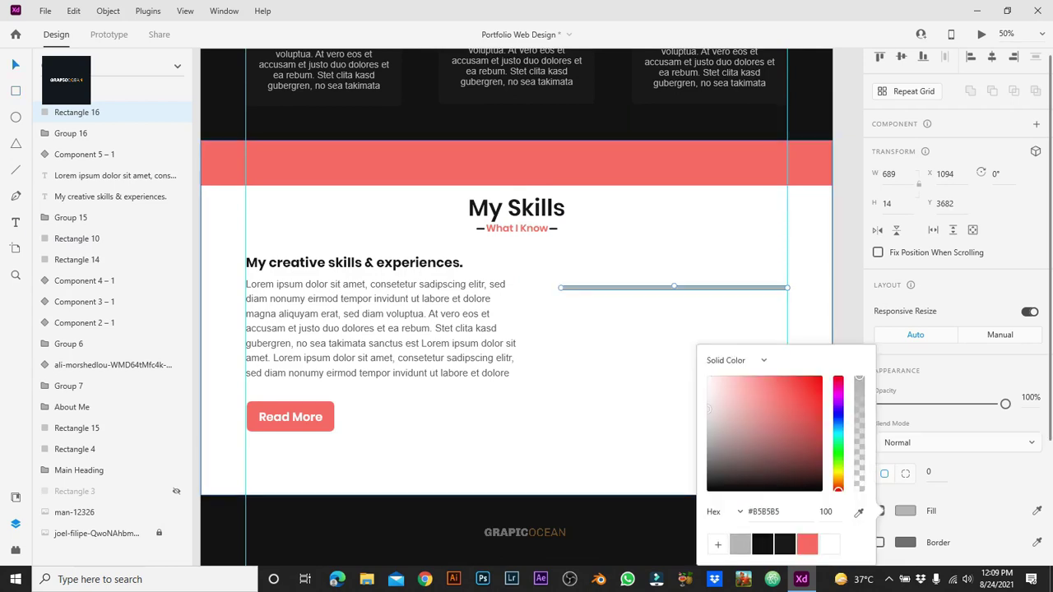
pyautogui.press('Escape')
pyautogui.click(675, 395)
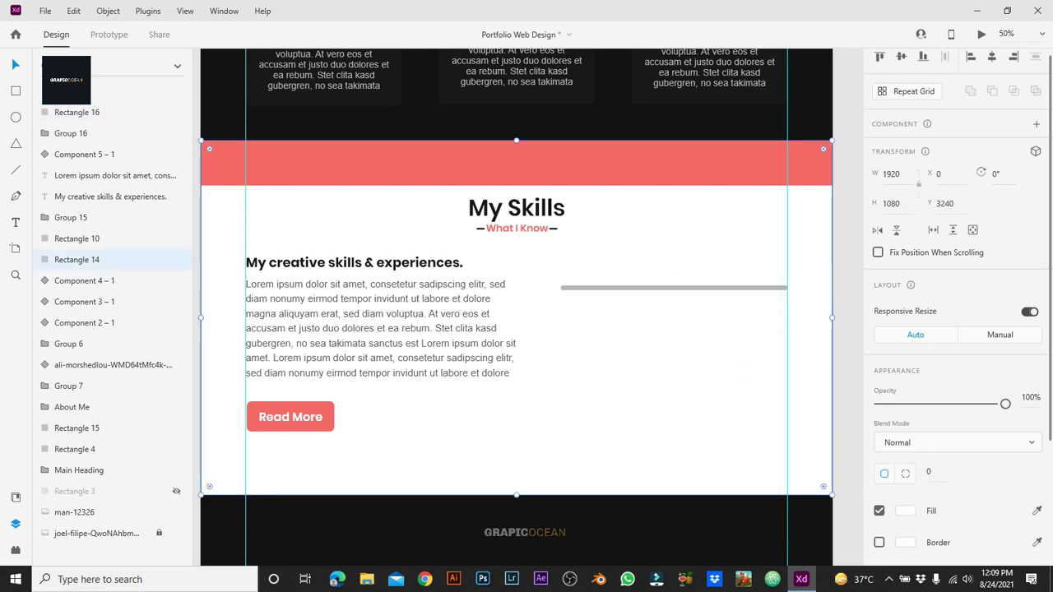
# Step: Set the grey bar's height to 10
pyautogui.scroll(2, 625, 208)
pyautogui.click(675, 288)
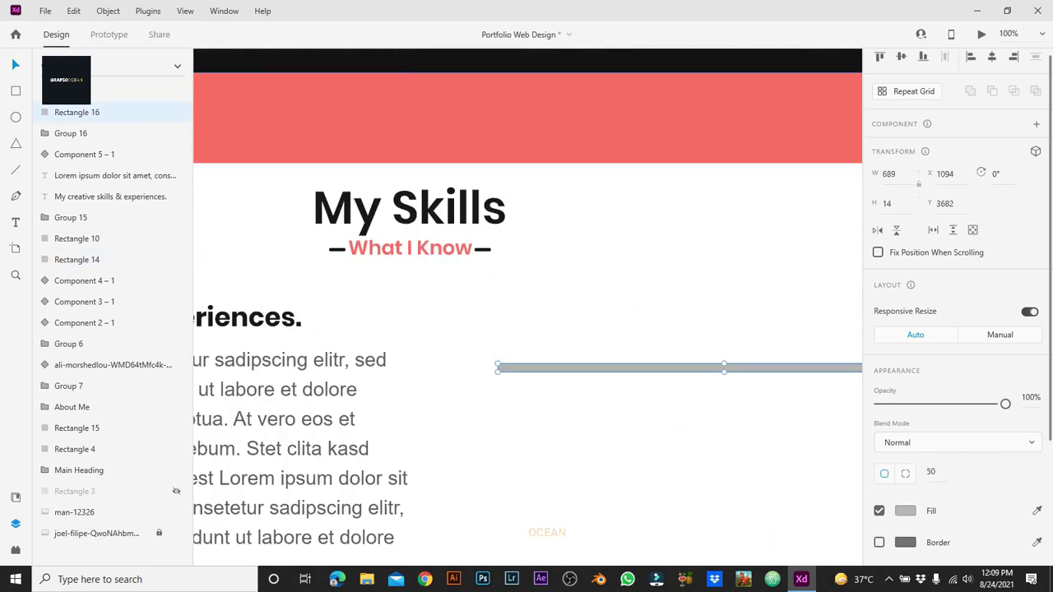
pyautogui.click(887, 203)
pyautogui.write('10')
pyautogui.press('Return')
pyautogui.click(528, 306)
pyautogui.scroll(-2, 528, 306)
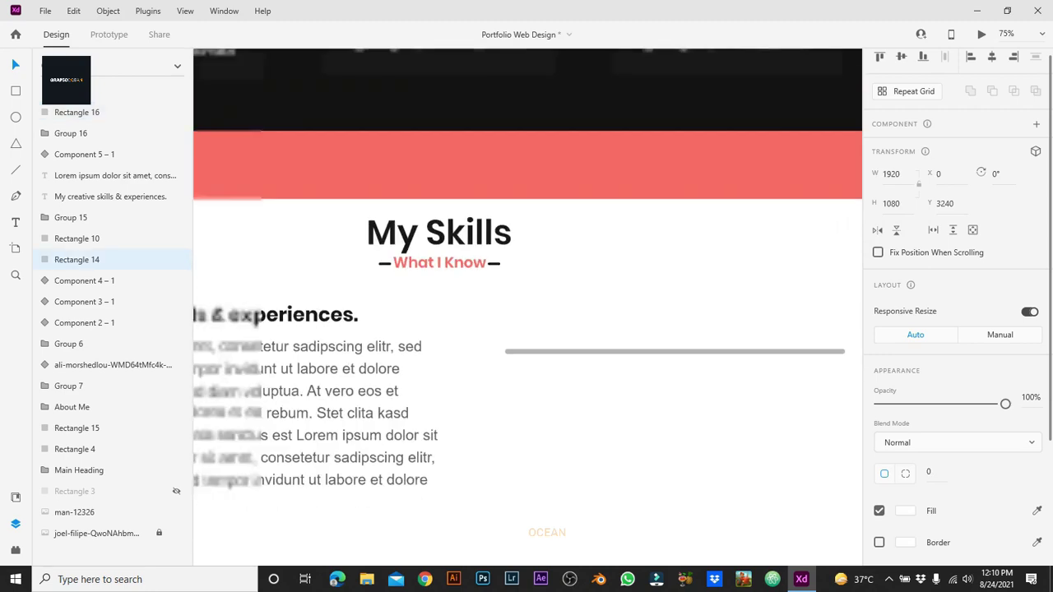
# Step: Copy the skills heading above the grey bar and retype it as 'Illustrator'
pyautogui.click(350, 305)
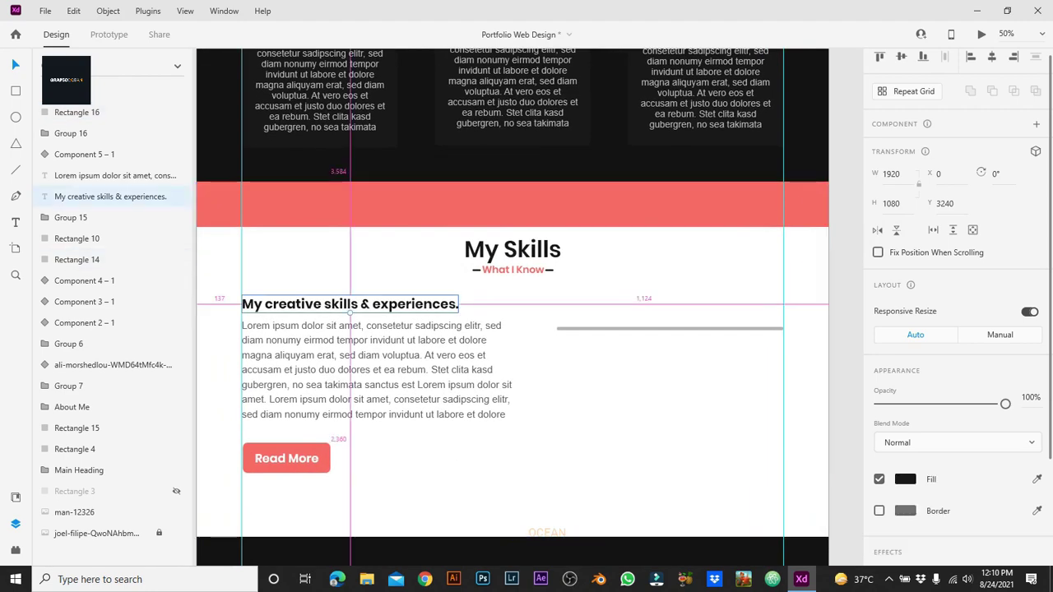
pyautogui.moveTo(350, 305); pyautogui.dragTo(660, 305)
pyautogui.doubleClick(660, 305)
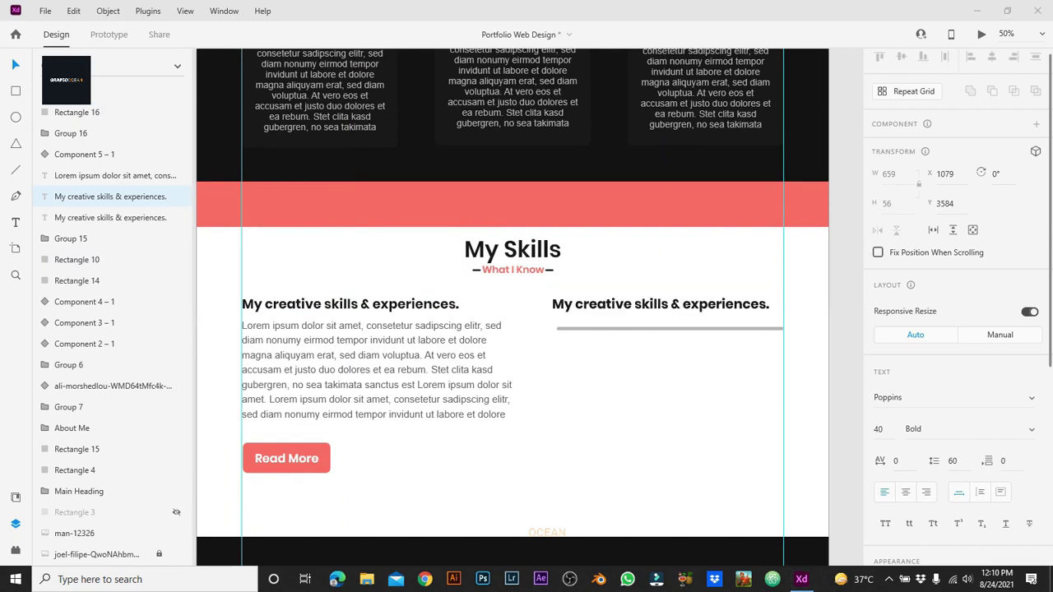
pyautogui.hotkey('ctrl', 'shift', 'Left')
pyautogui.hotkey('ctrl', 'shift', 'Left')
pyautogui.hotkey('ctrl', 'shift', 'Left')
pyautogui.hotkey('ctrl', 'shift', 'Left')
pyautogui.hotkey('ctrl', 'shift', 'Left')
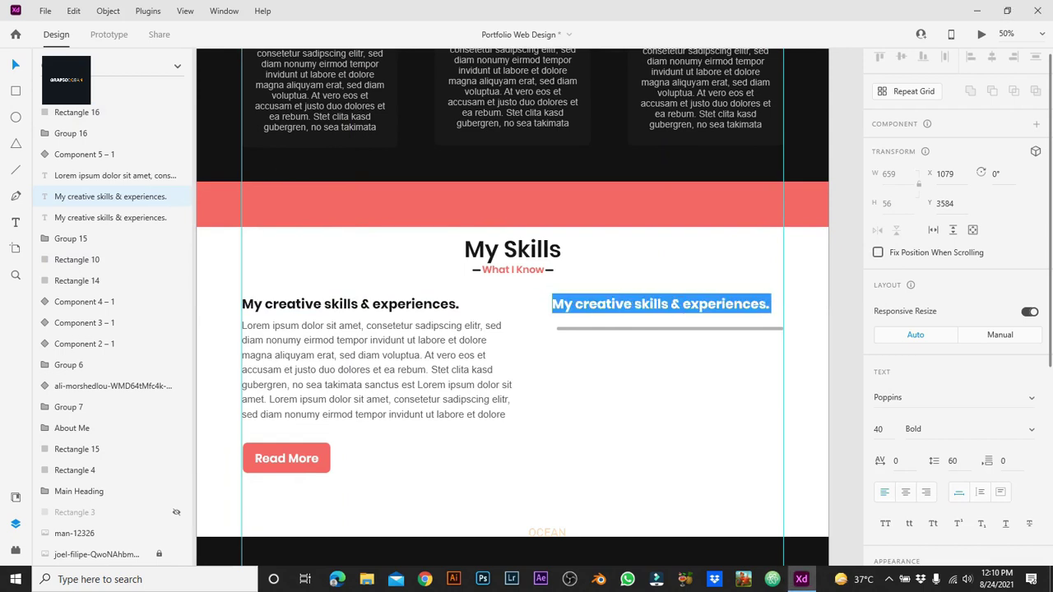
pyautogui.write('Illustrator')
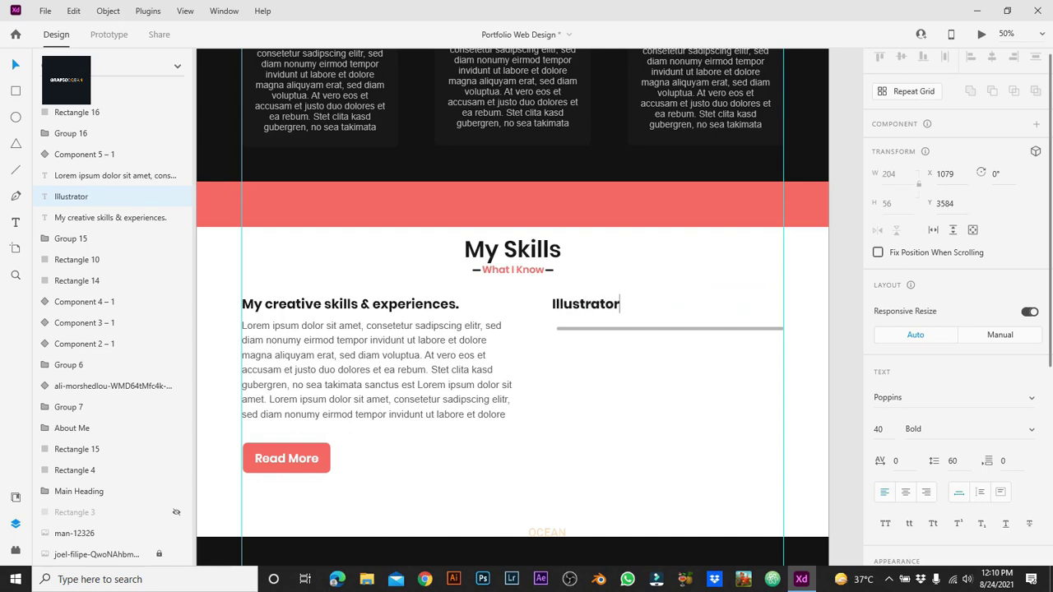
pyautogui.press('Escape')
# Step: Set the Illustrator label to Poppins SemiBold and raise the grey bar beneath it
pyautogui.click(913, 429)
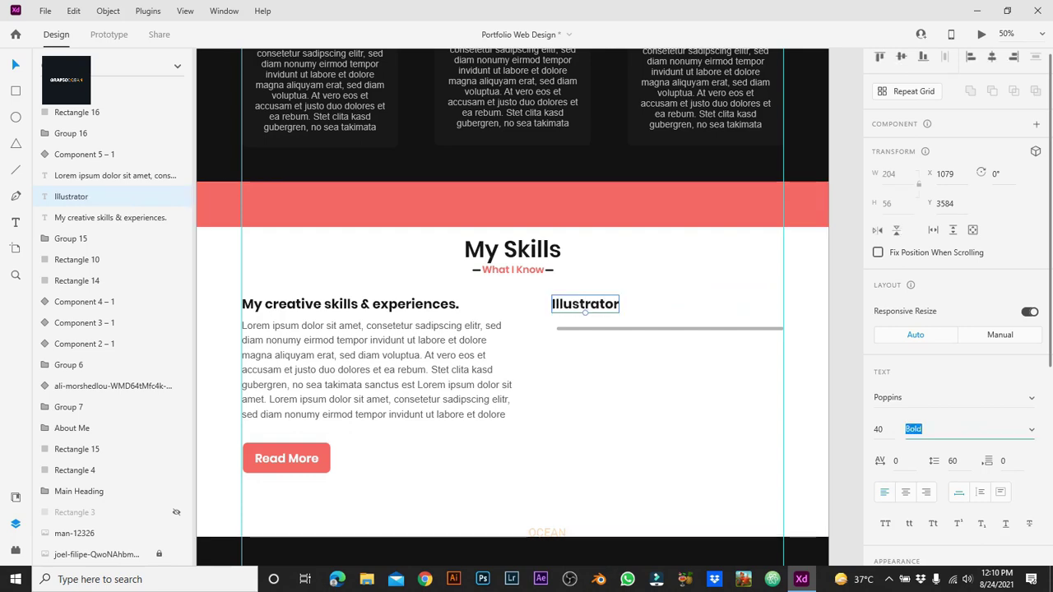
pyautogui.write('Medium')
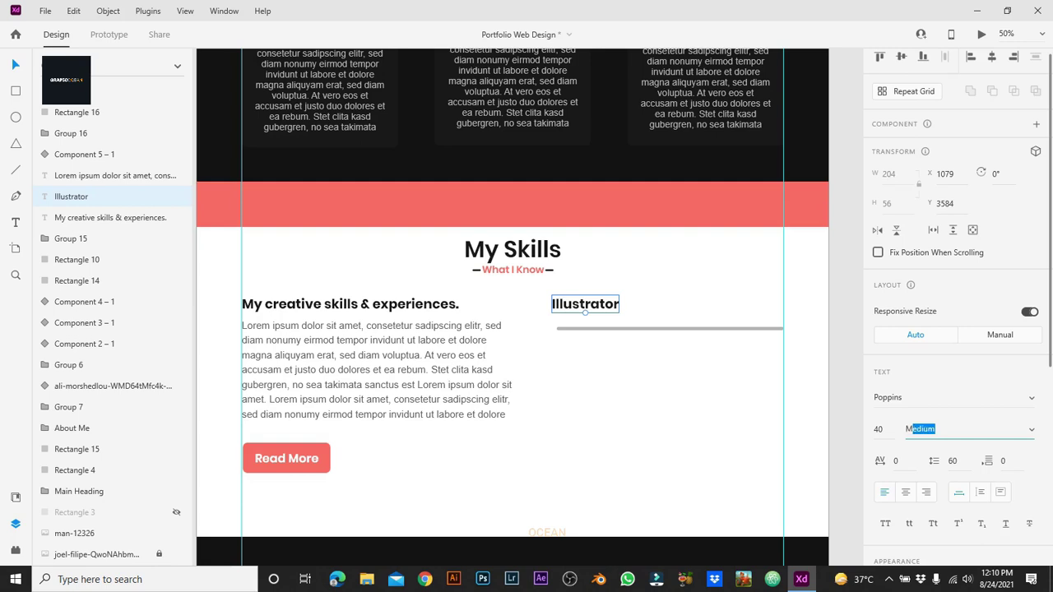
pyautogui.press('Return')
pyautogui.scroll(-2, 513, 313)
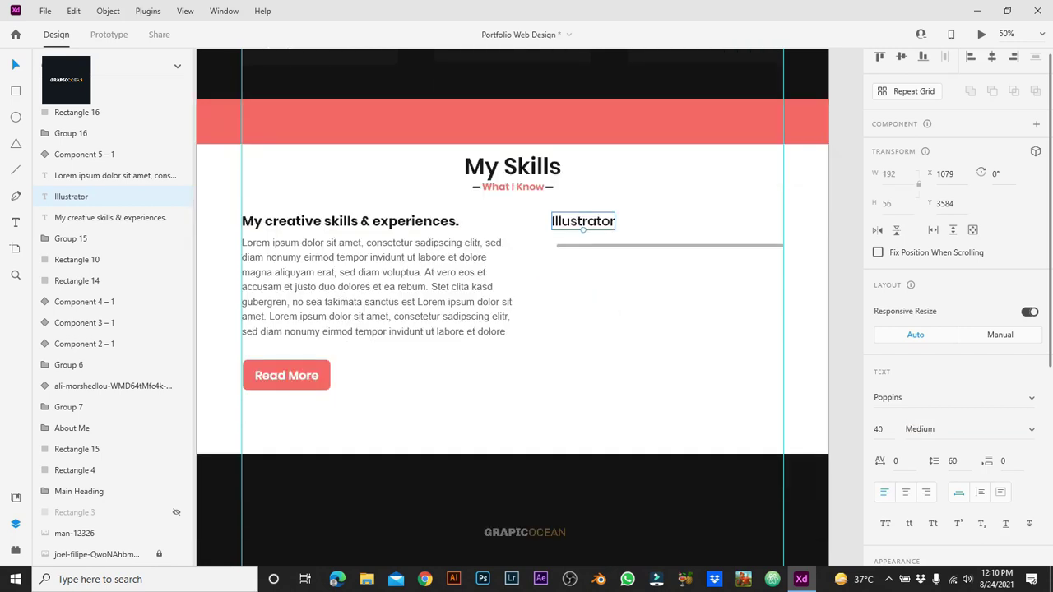
pyautogui.scroll(-3, 954, 329)
pyautogui.scroll(3, 954, 329)
pyautogui.click(920, 428)
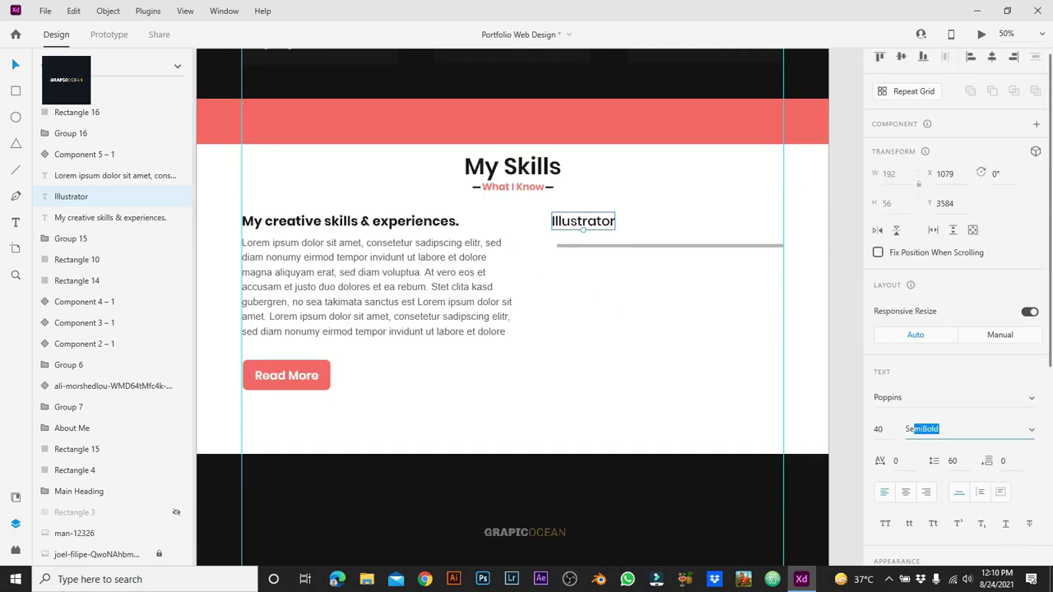
pyautogui.press('Down')
pyautogui.click(659, 395)
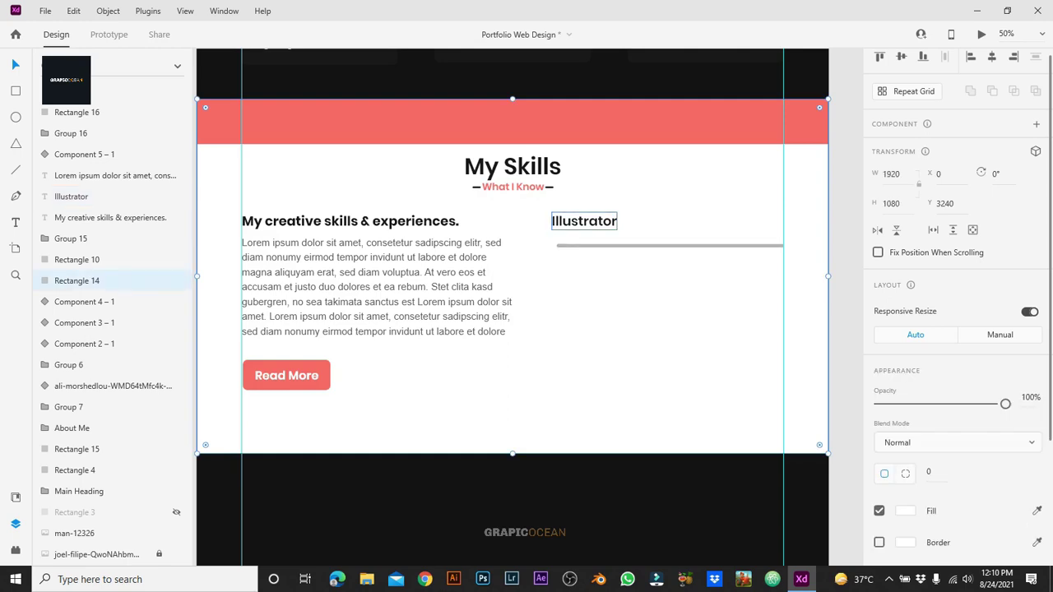
pyautogui.moveTo(658, 246); pyautogui.dragTo(658, 235)
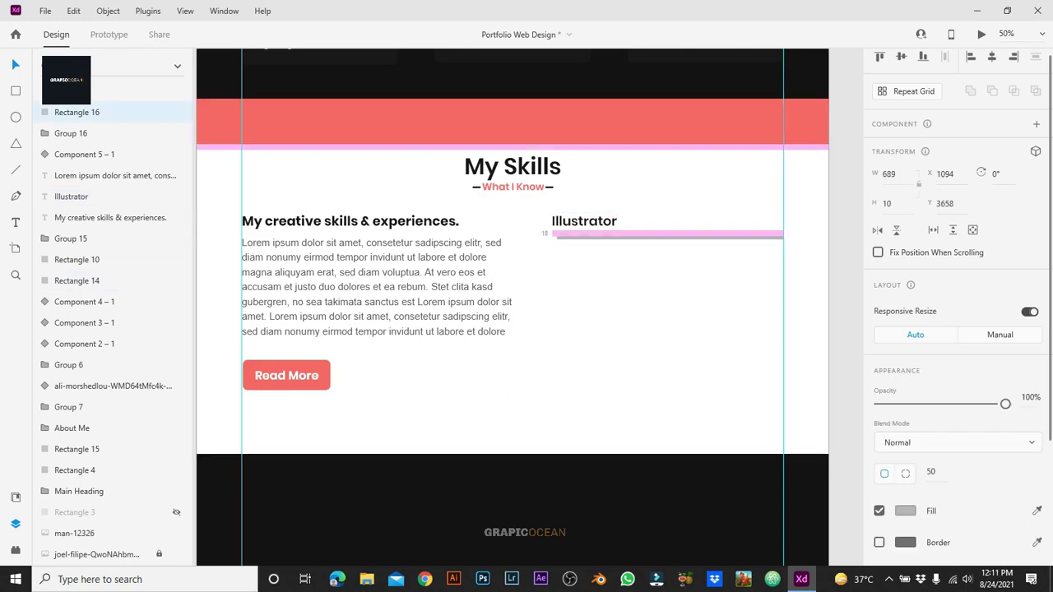
# Step: Nudge the Illustrator label down and duplicate the grey bar as a red copy
pyautogui.moveTo(552, 237); pyautogui.dragTo(546, 237)
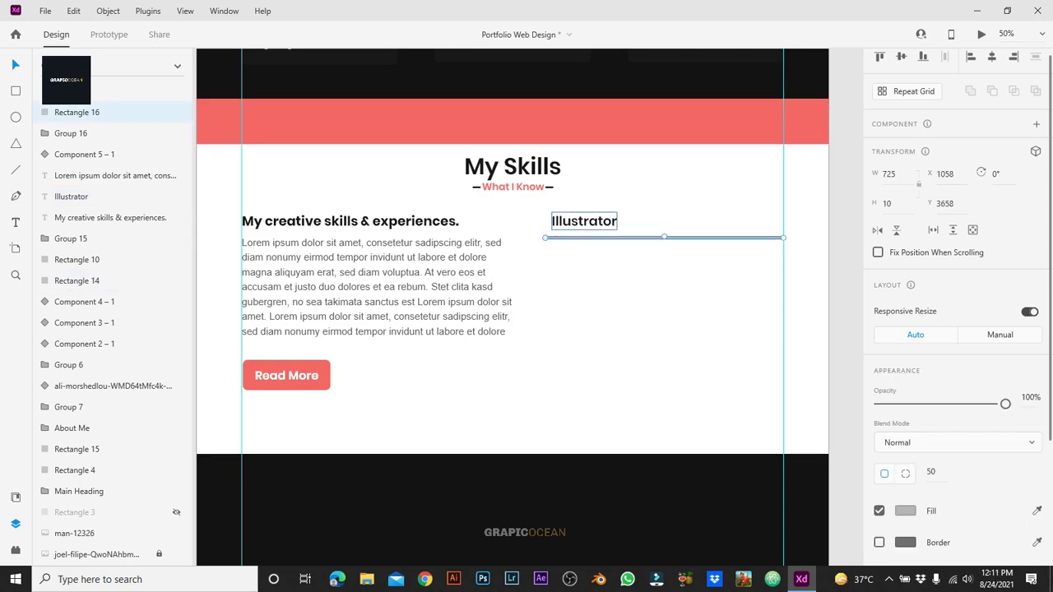
pyautogui.hotkey('ctrl', 'z')
pyautogui.click(625, 264)
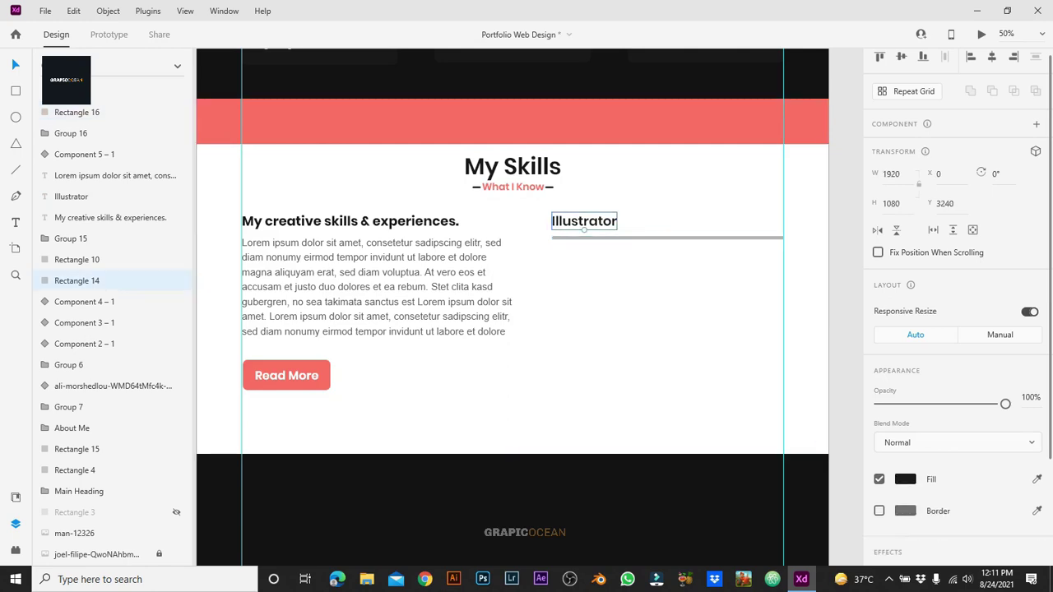
pyautogui.moveTo(585, 230); pyautogui.dragTo(584, 233)
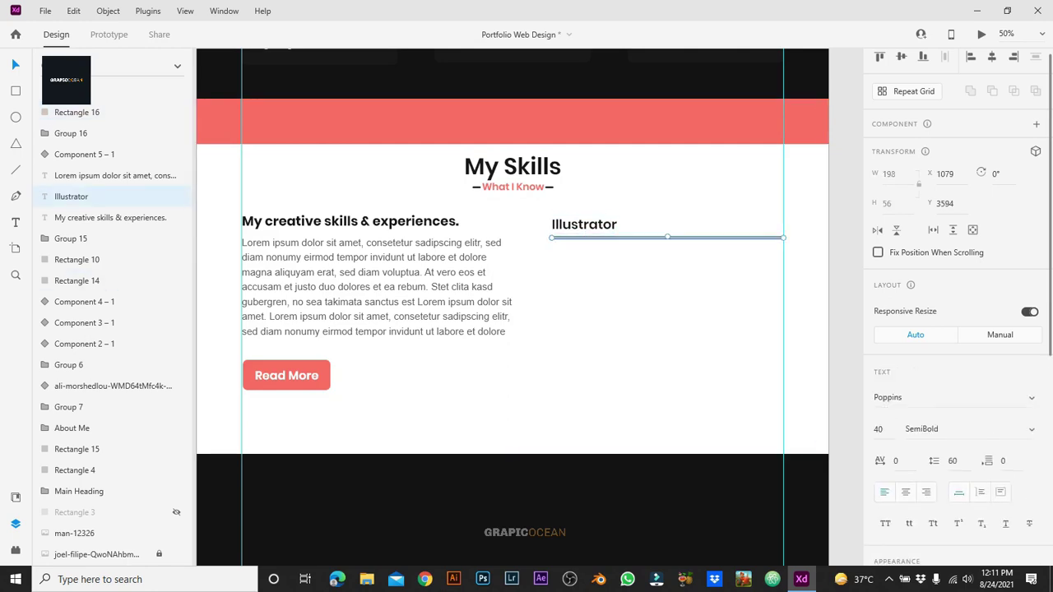
pyautogui.click(584, 238)
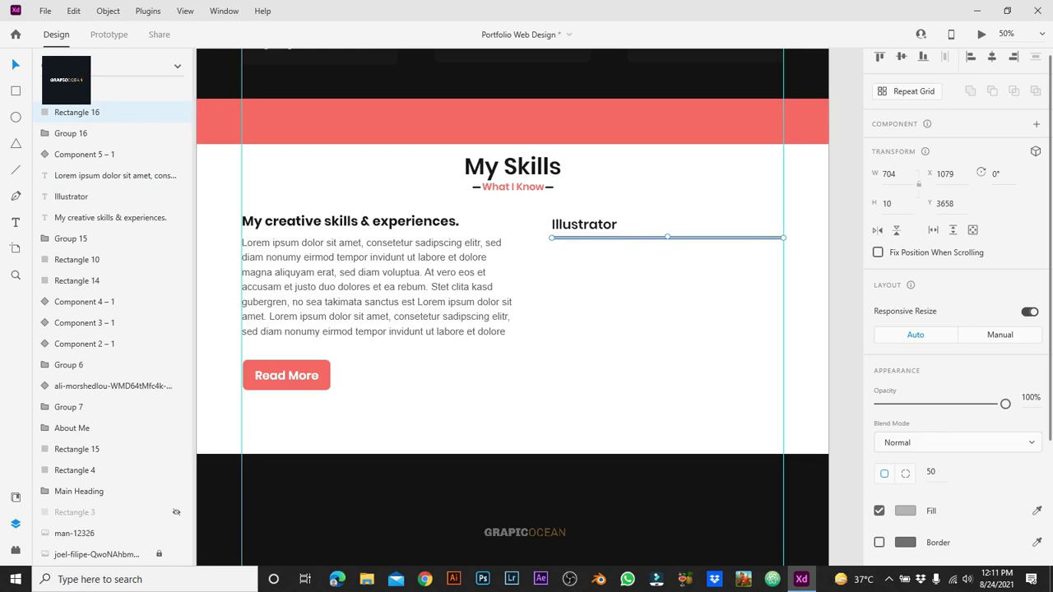
pyautogui.hotkey('ctrl', 'd')
pyautogui.click(905, 511)
pyautogui.click(798, 543)
pyautogui.click(625, 412)
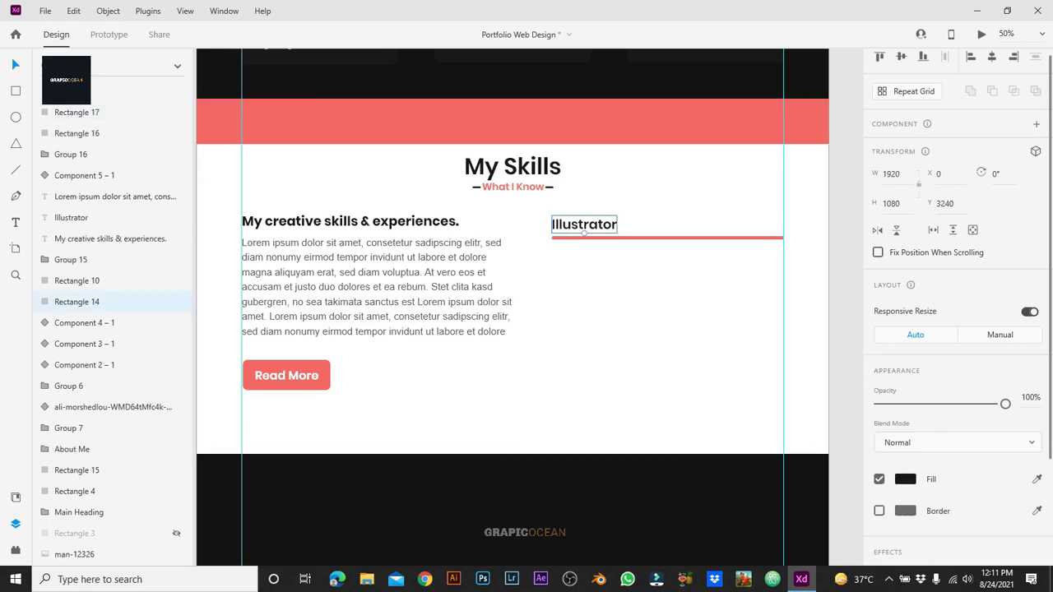
# Step: Lock the white section background and group the red and grey bars
pyautogui.click(70, 217)
pyautogui.keyDown('ctrl'); pyautogui.click(77, 112); pyautogui.keyUp('ctrl')
pyautogui.keyDown('shift'); pyautogui.click(77, 133); pyautogui.keyUp('shift')
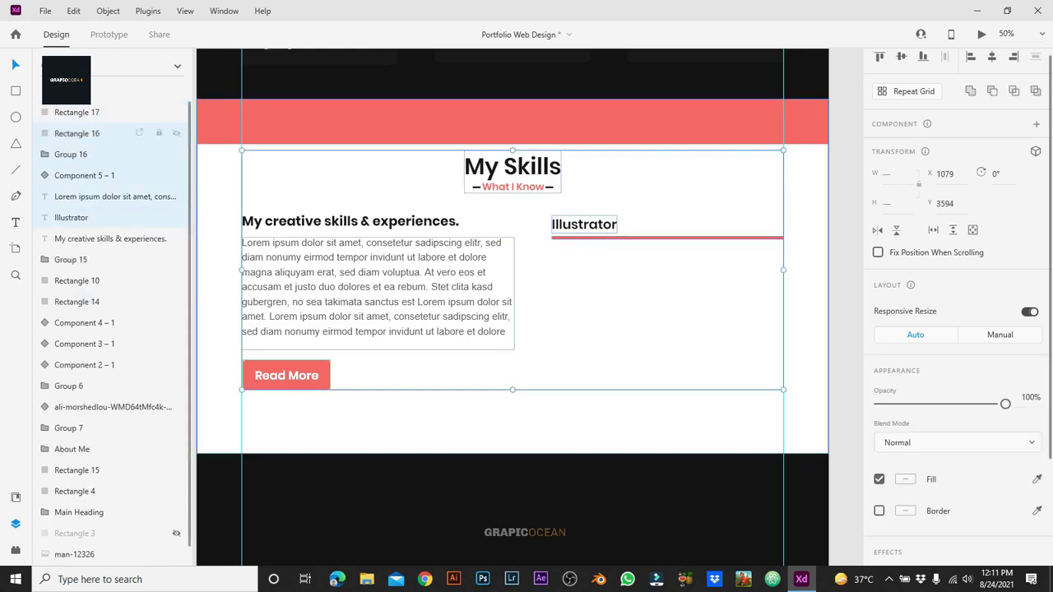
pyautogui.click(77, 301)
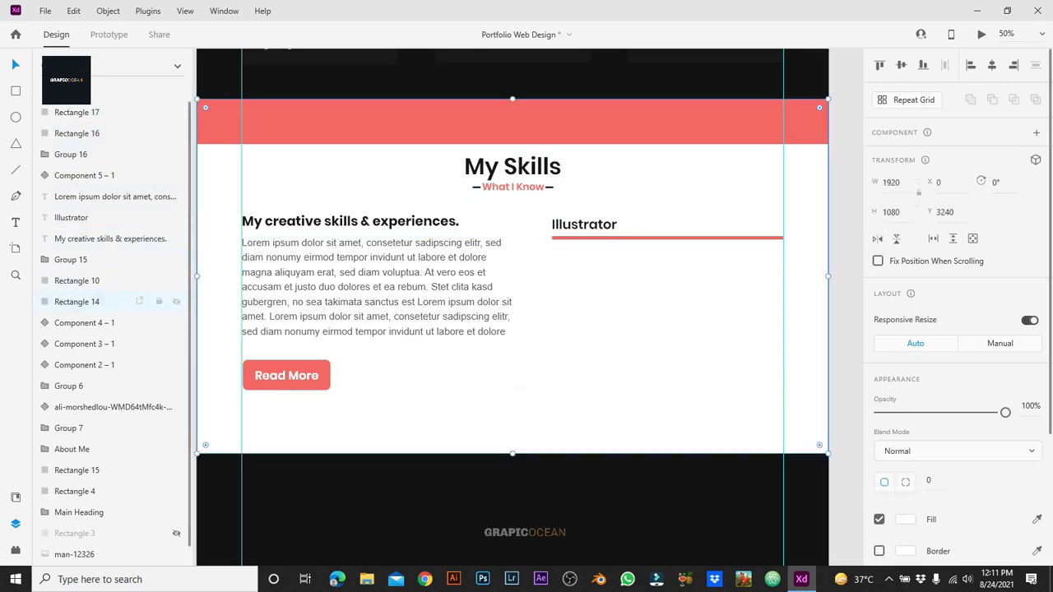
pyautogui.click(76, 112)
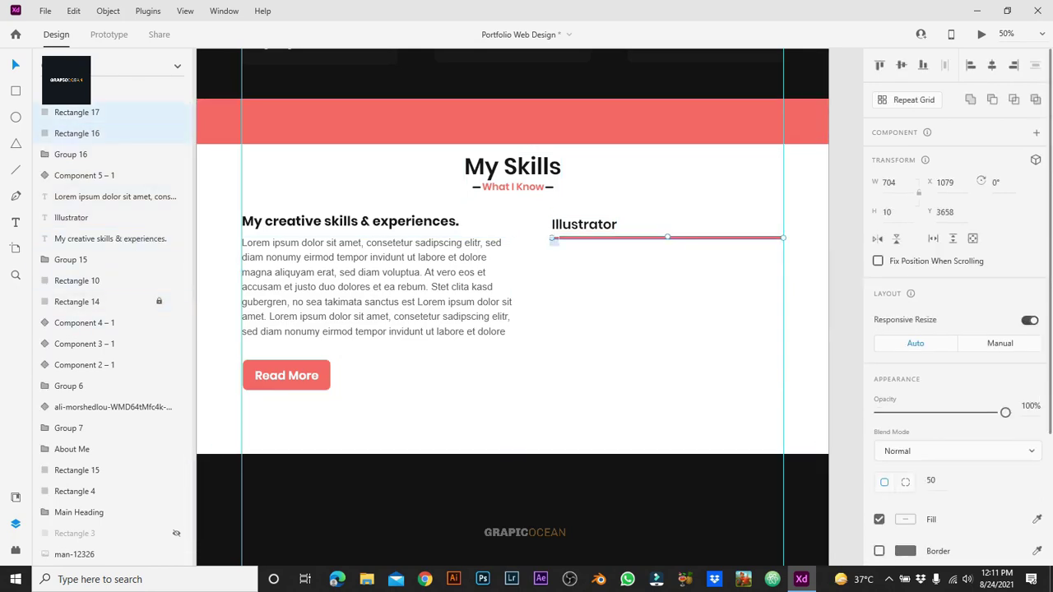
pyautogui.hotkey('ctrl', 'g')
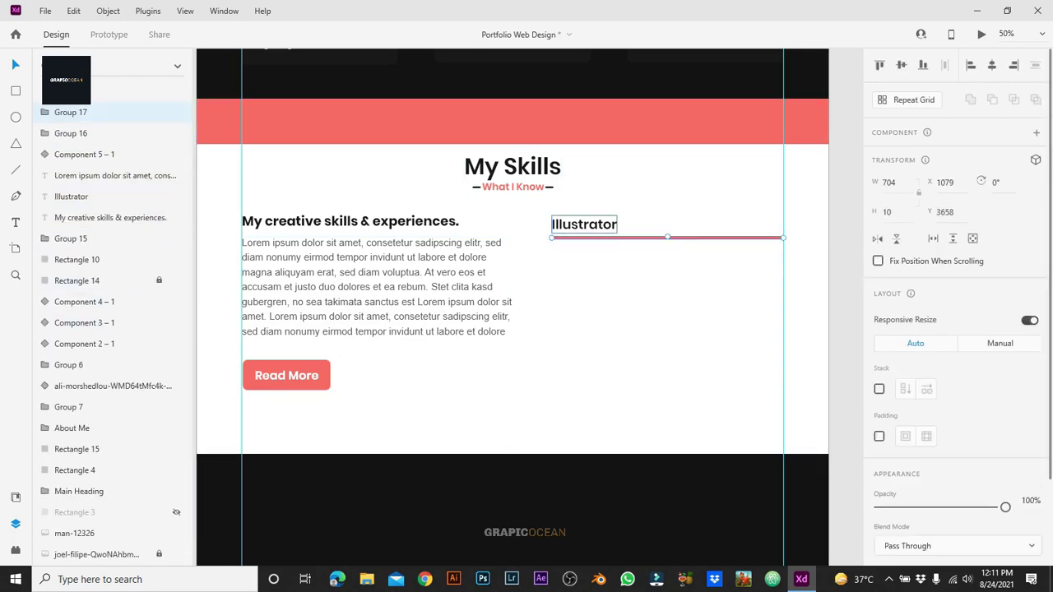
# Step: Duplicate the Illustrator row below, relabel it 'Photoshop', group it, and copy it further down
pyautogui.keyDown('shift'); pyautogui.click(585, 224); pyautogui.keyUp('shift')
pyautogui.hotkey('ctrl', 'd')
pyautogui.moveTo(585, 224); pyautogui.dragTo(585, 255)
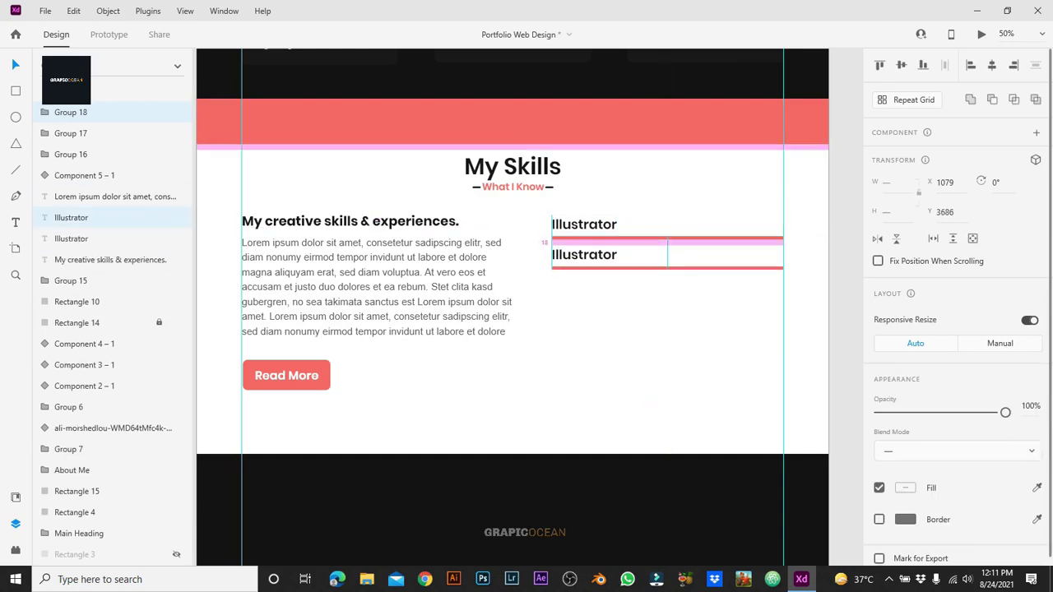
pyautogui.doubleClick(585, 255)
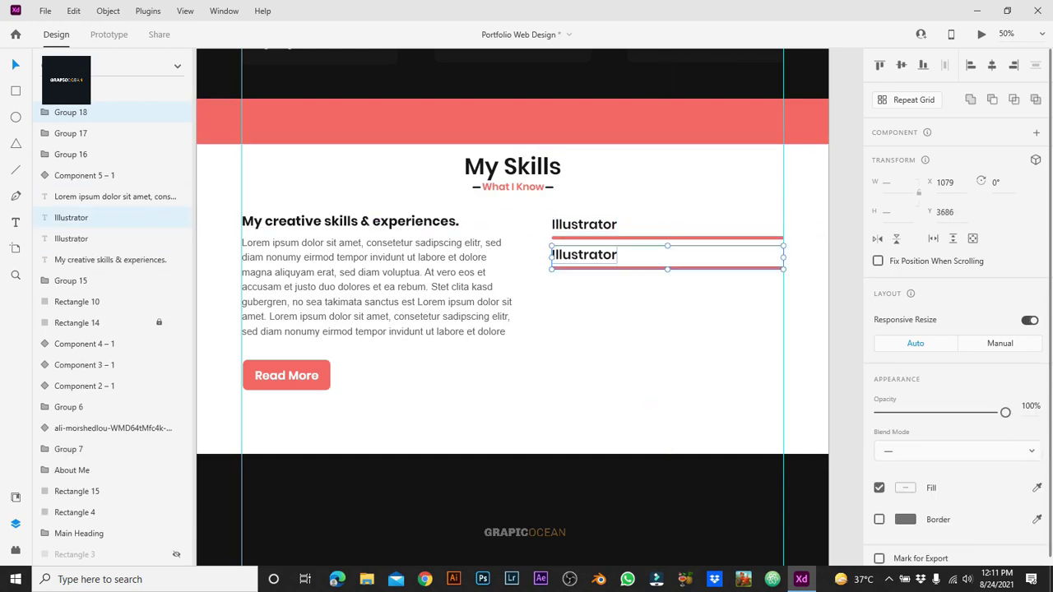
pyautogui.doubleClick(584, 254)
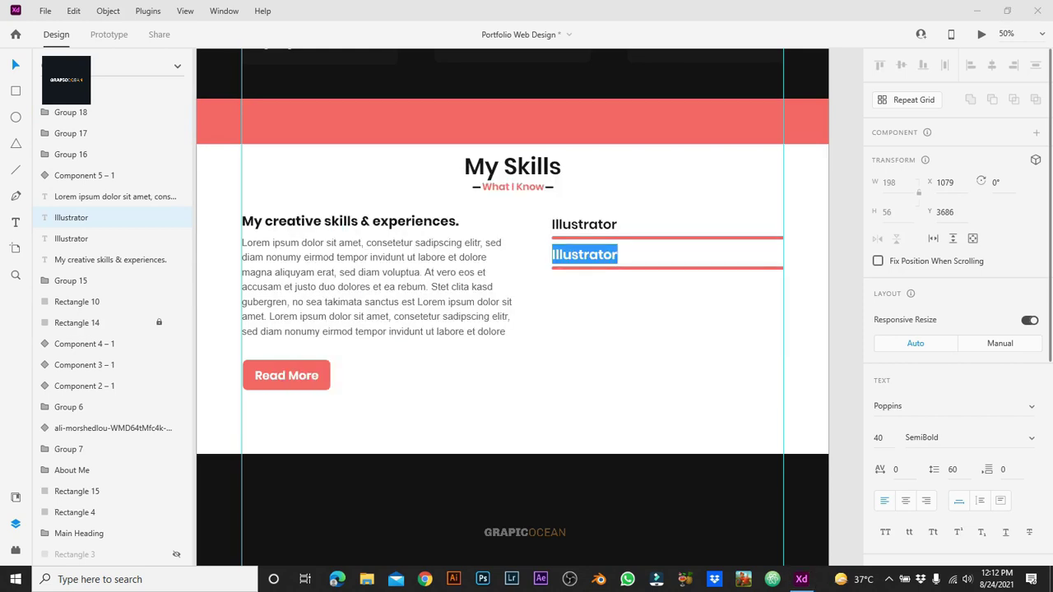
pyautogui.write('P')
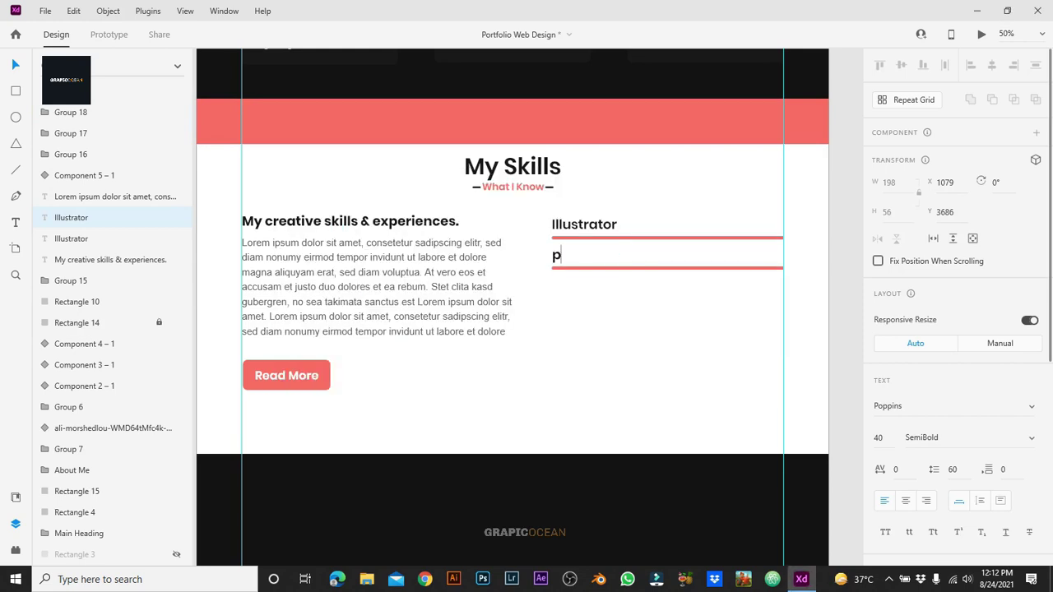
pyautogui.write('hotoshop')
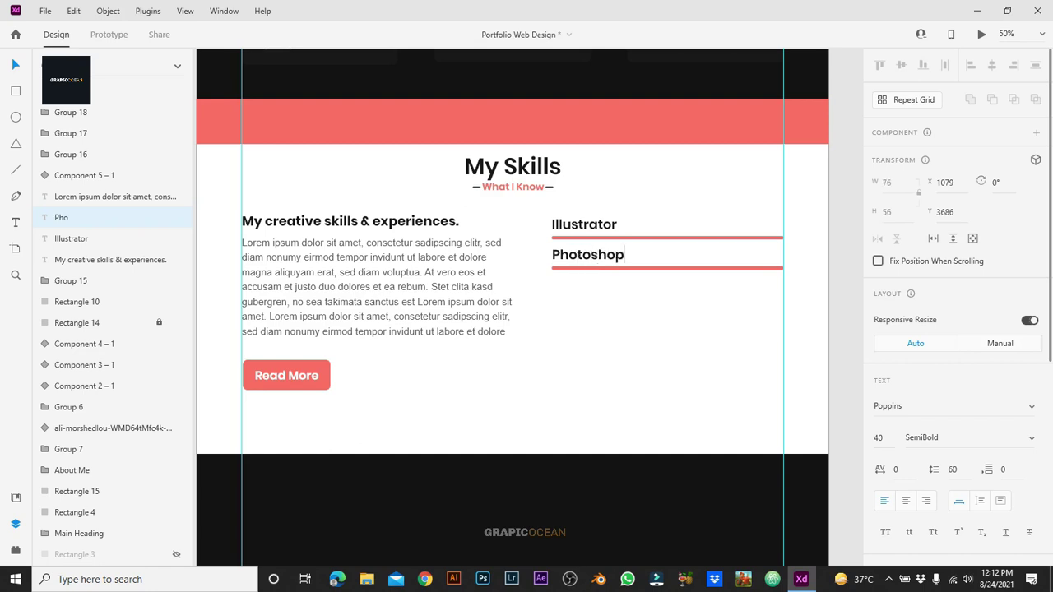
pyautogui.press('Escape')
pyautogui.hotkey('ctrl', 'g')
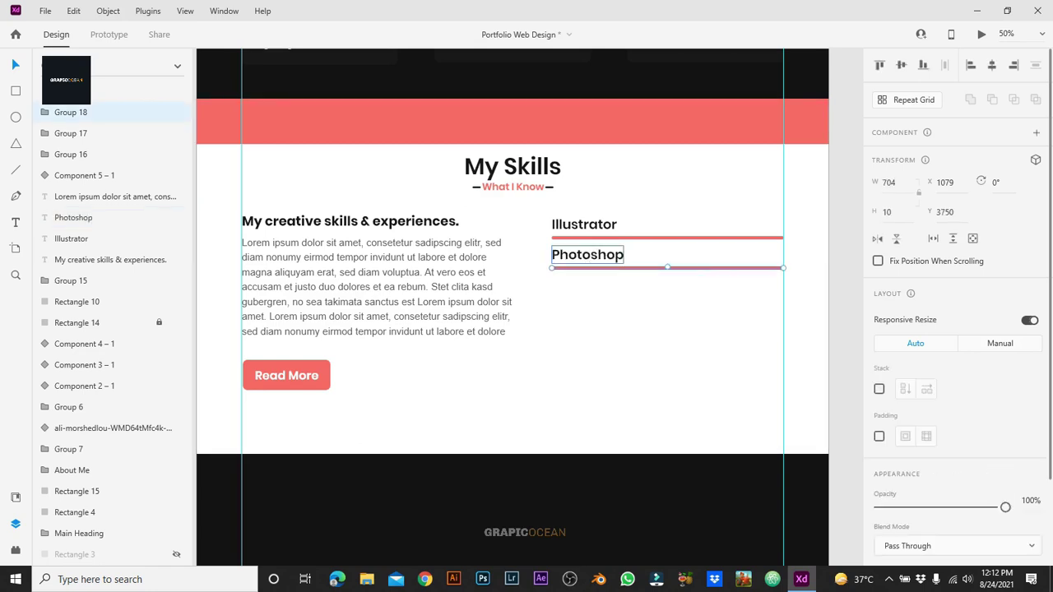
pyautogui.moveTo(587, 255); pyautogui.dragTo(588, 345)
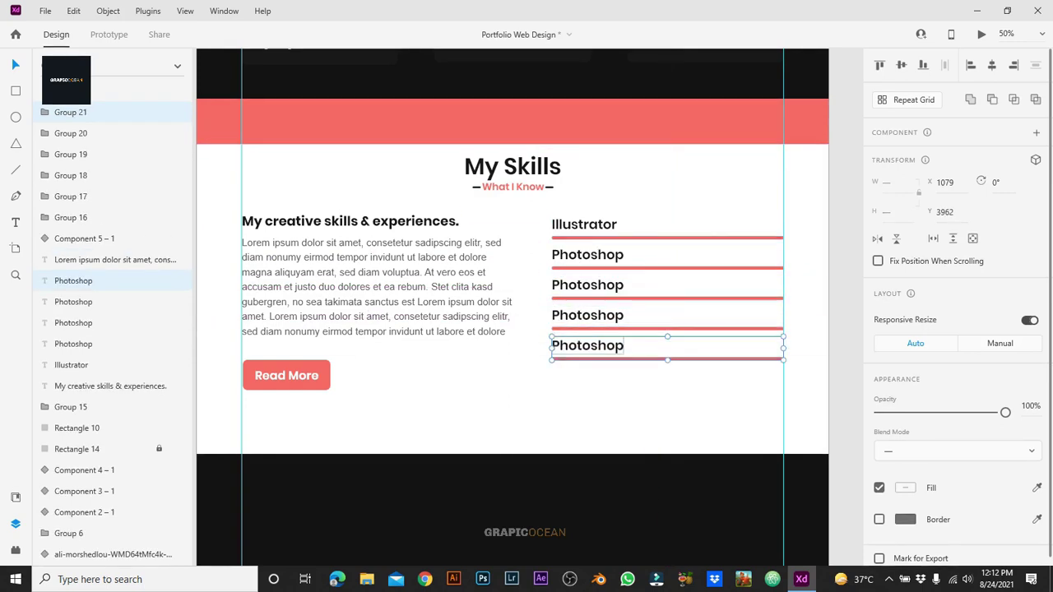
# Step: Relabel the three lower copied rows as 'Adobe XD', 'After Effect' and 'Premium Pro'
pyautogui.press('Escape')
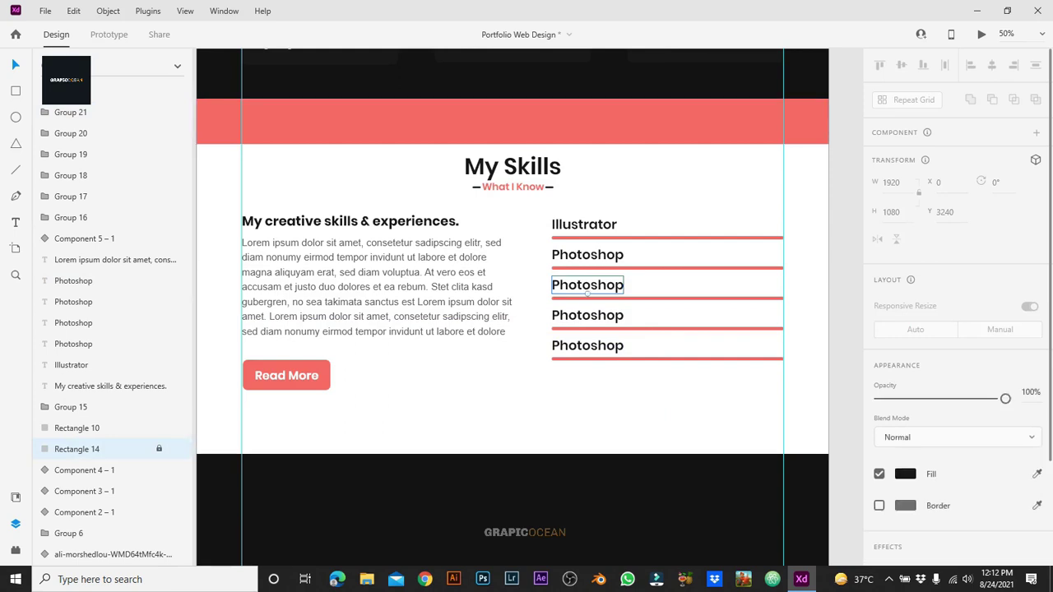
pyautogui.doubleClick(588, 285)
pyautogui.write('Ado')
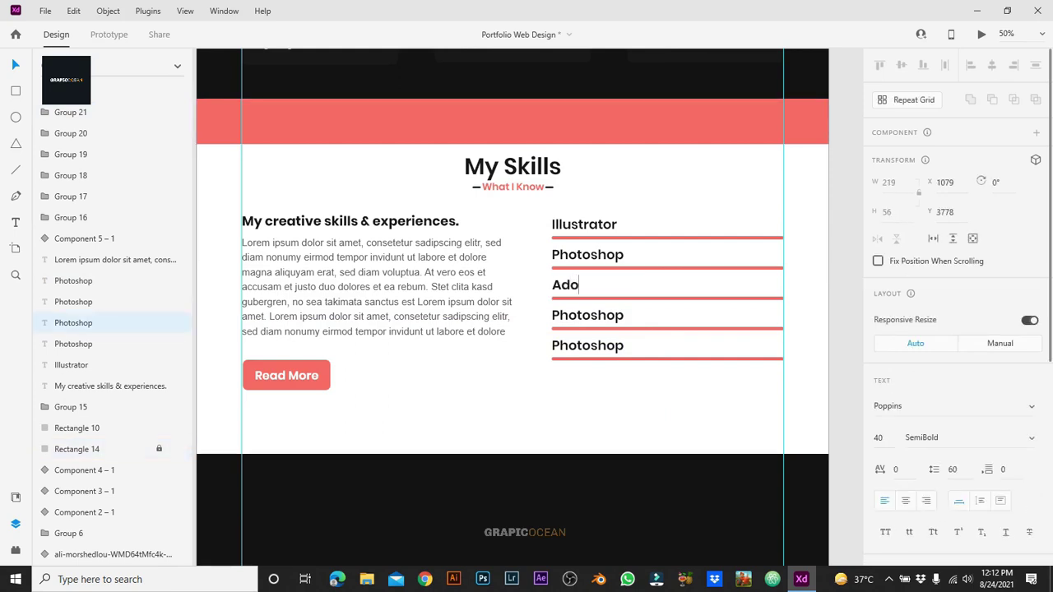
pyautogui.write('be XD')
pyautogui.press('Escape')
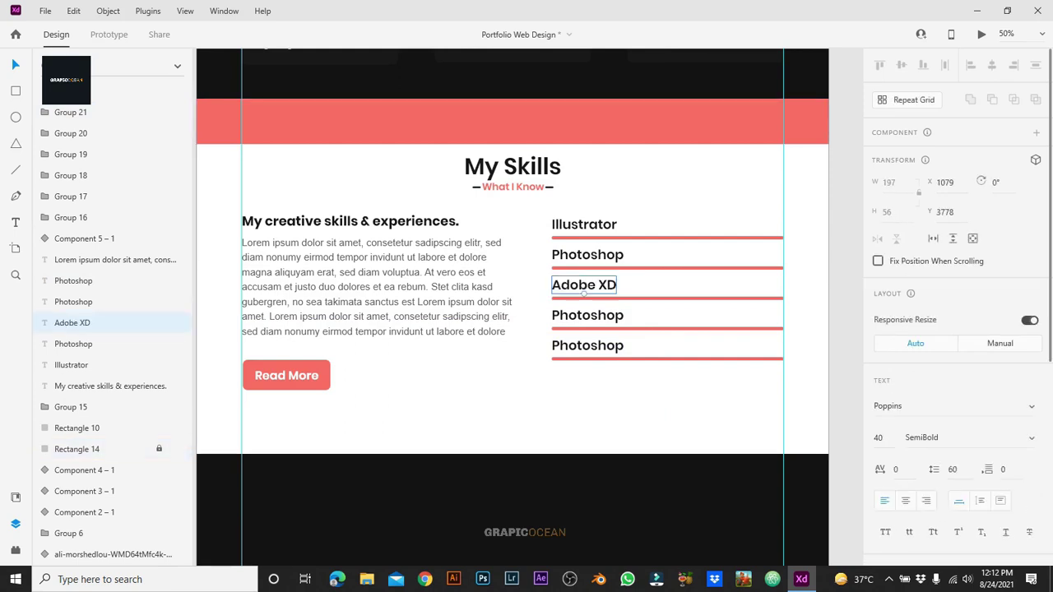
pyautogui.doubleClick(588, 315)
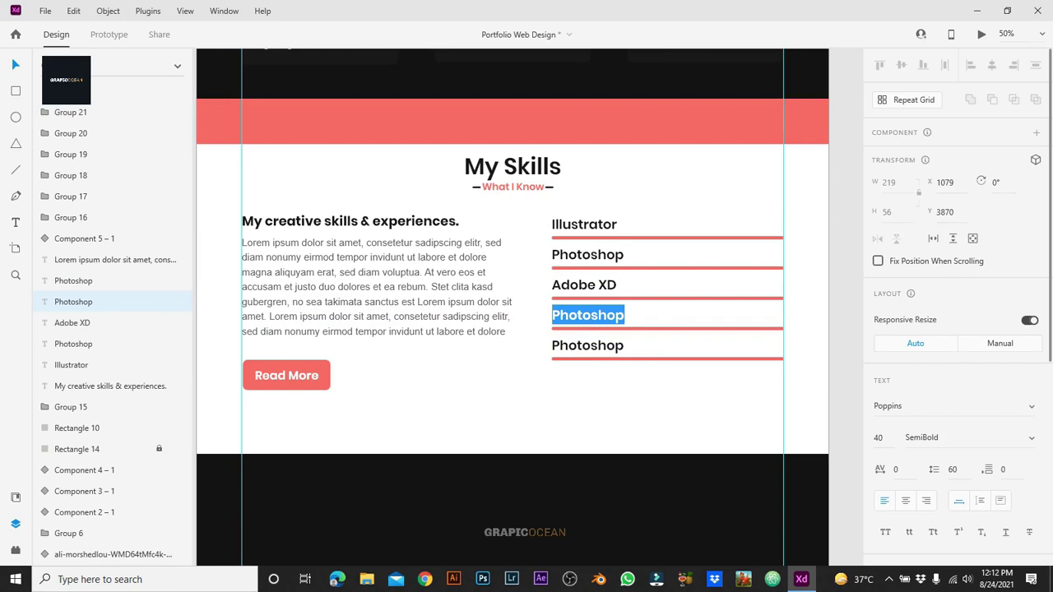
pyautogui.write('After Effect')
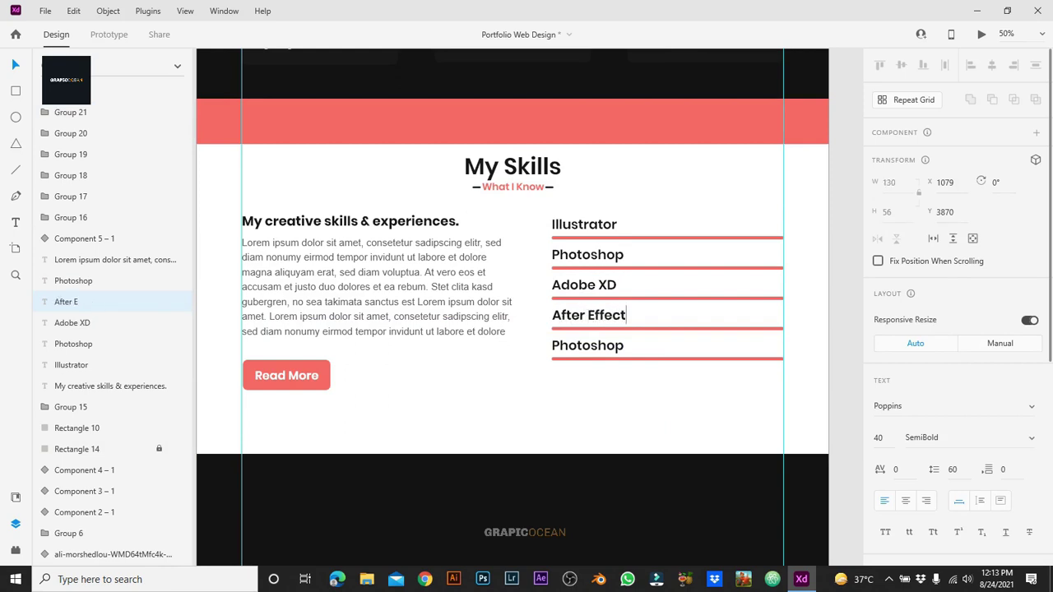
pyautogui.press('Escape')
pyautogui.doubleClick(588, 346)
pyautogui.write('Pre')
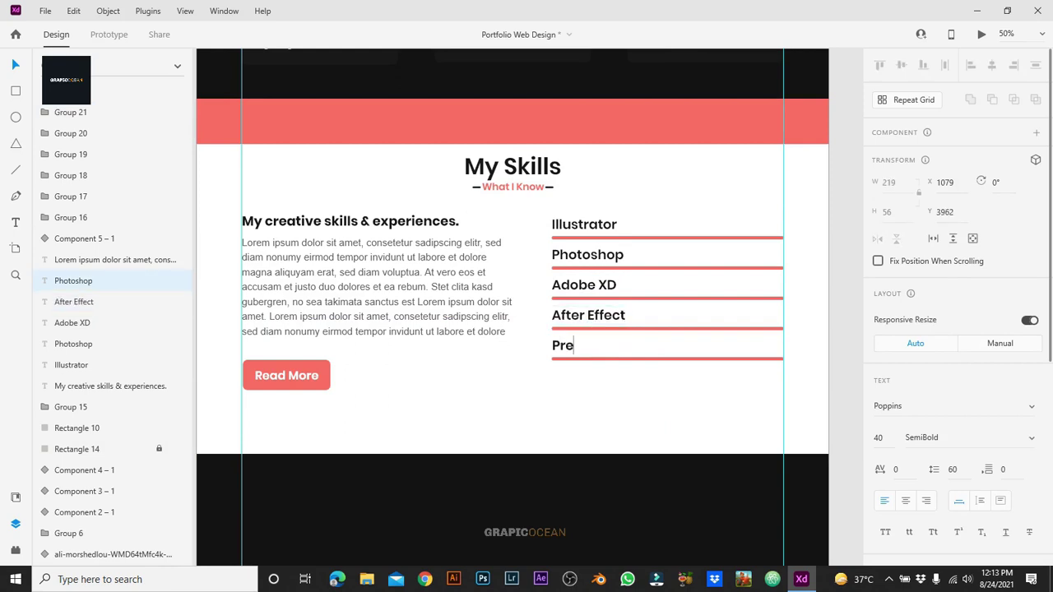
pyautogui.write('mium Pro')
pyautogui.press('Escape')
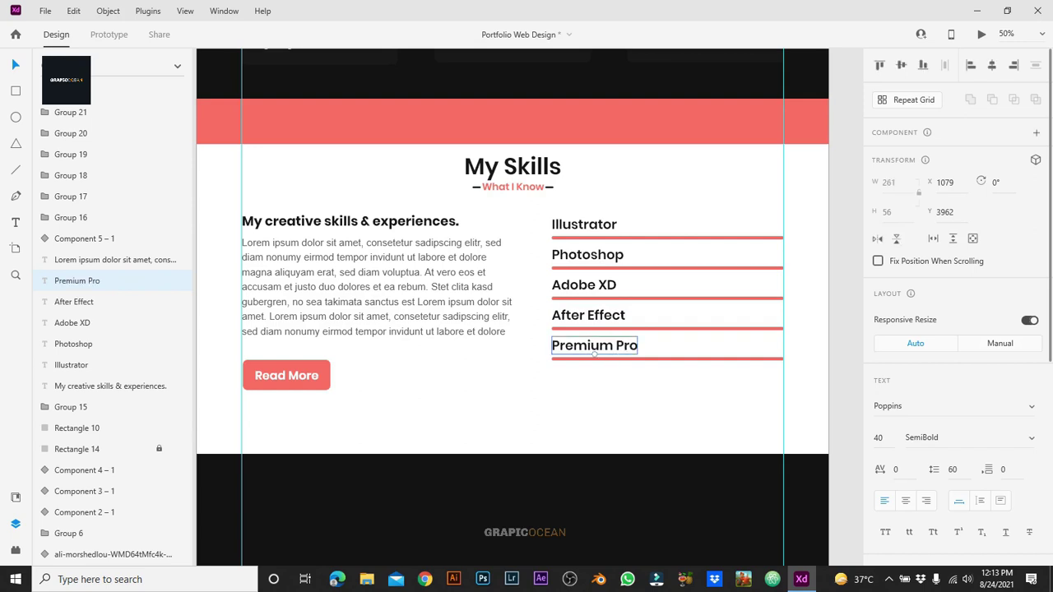
pyautogui.click(658, 411)
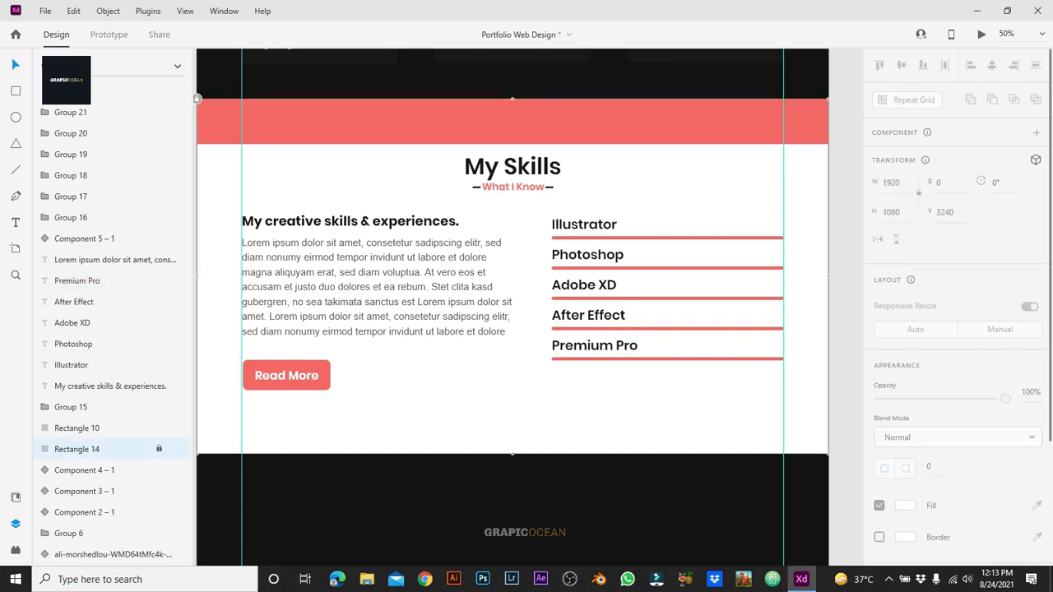
# Step: Copy the Illustrator label to the bar's right end and start retyping it as stacked digits 0, 1, 2
pyautogui.scroll(1, 511, 307)
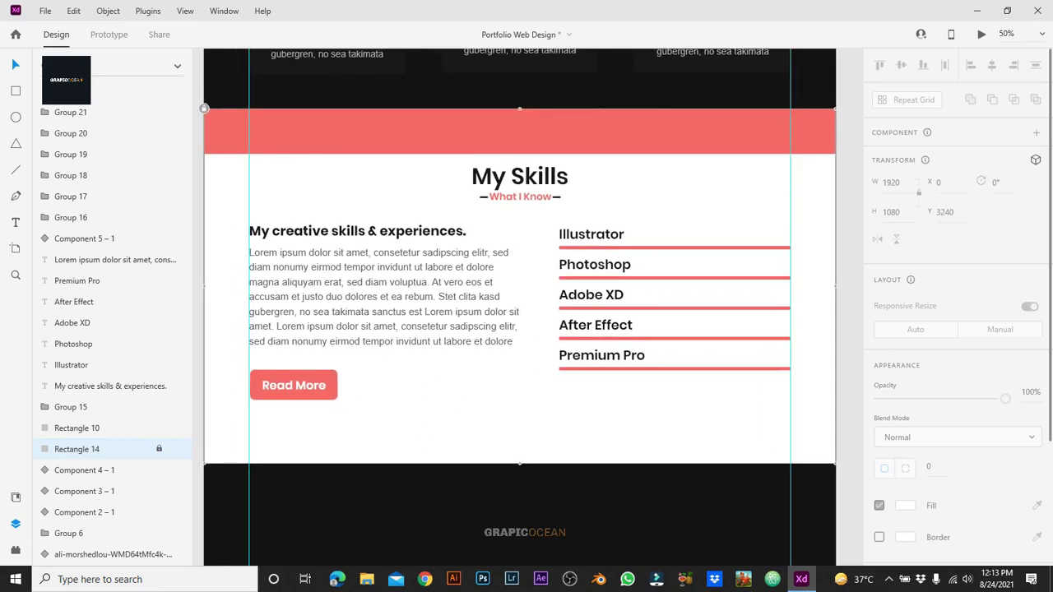
pyautogui.hotkey('ctrl', '1')
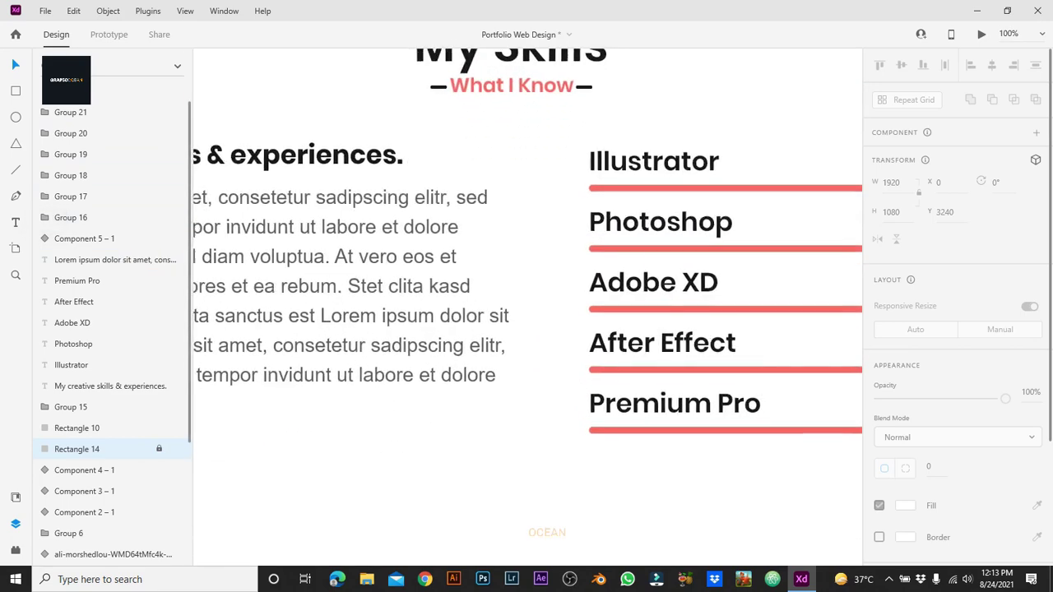
pyautogui.hscroll(5, 527, 307)
pyautogui.moveTo(324, 159); pyautogui.dragTo(658, 159)
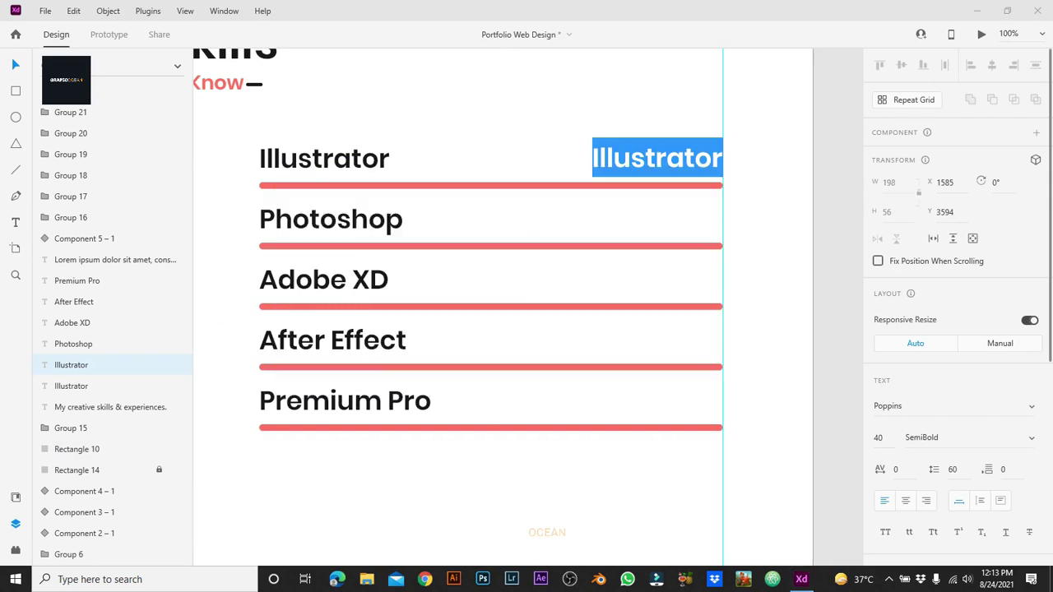
pyautogui.write('0 ')
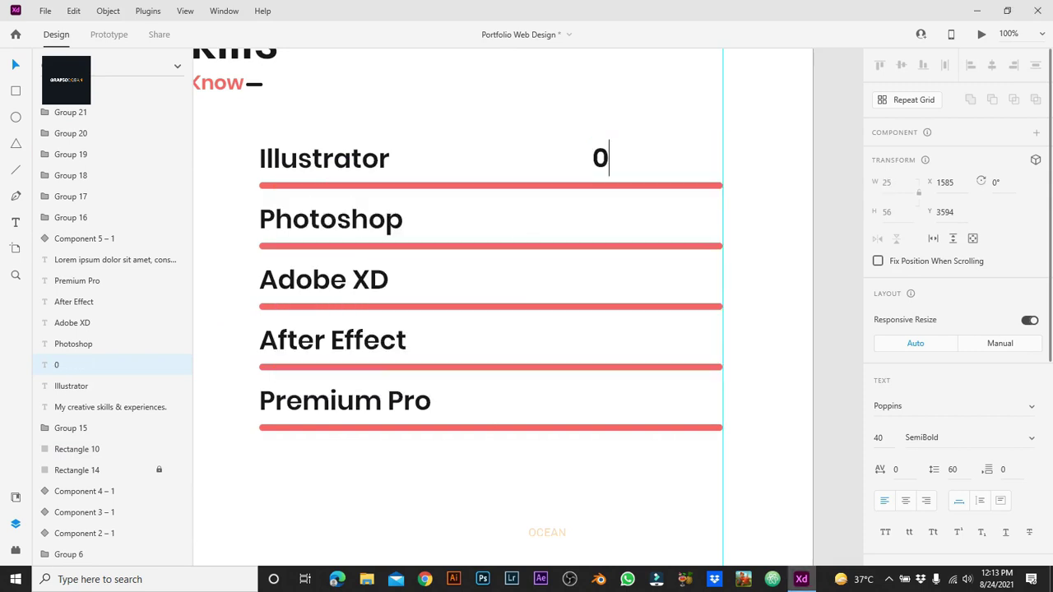
pyautogui.write('1')
pyautogui.press('Return')
pyautogui.write('2')
pyautogui.press('Return')
# Step: Complete the 0–9 digit column at the end of the Illustrator bar
pyautogui.hotkey('ctrl', '-')
pyautogui.hscroll(-5, 523, 307)
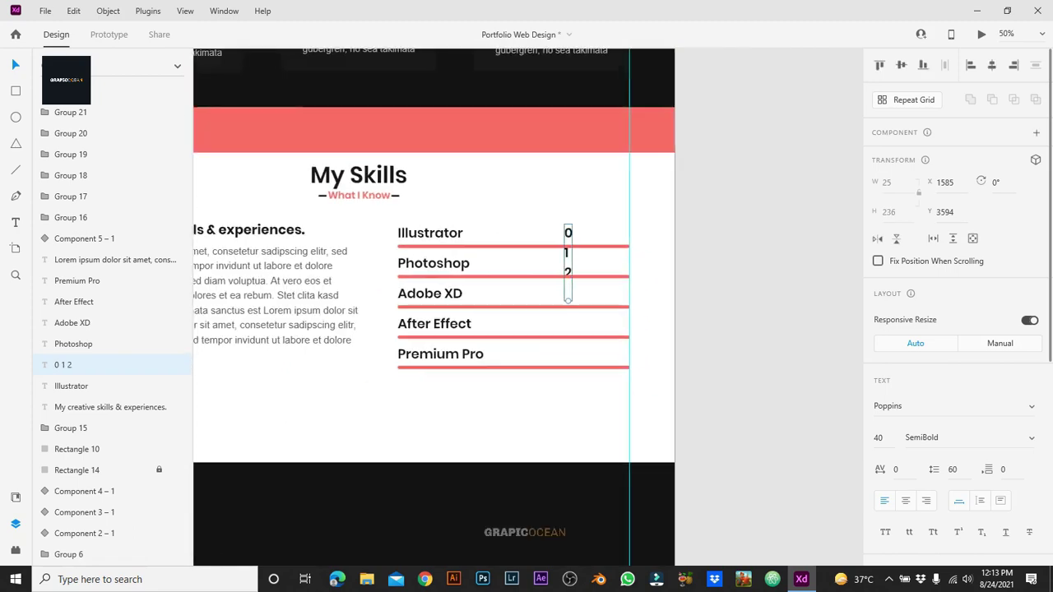
pyautogui.scroll(-4, 523, 307)
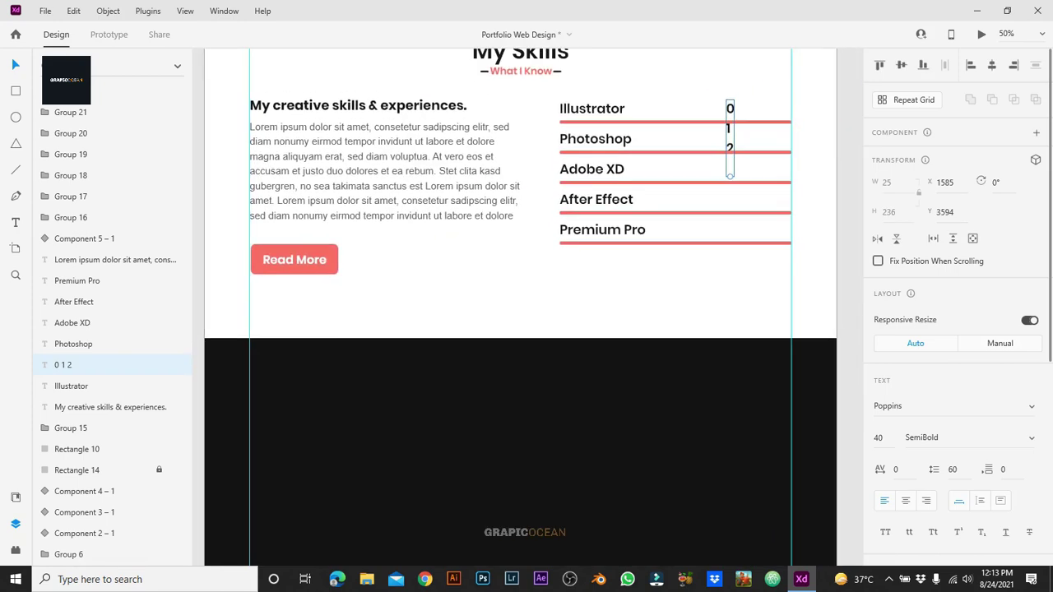
pyautogui.press('Return')
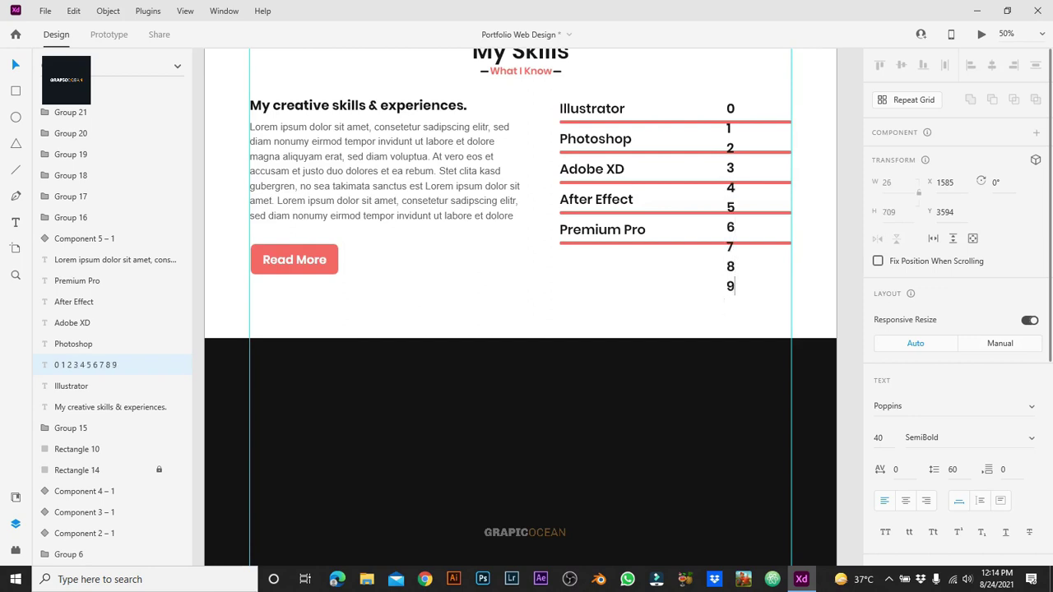
pyautogui.press('Escape')
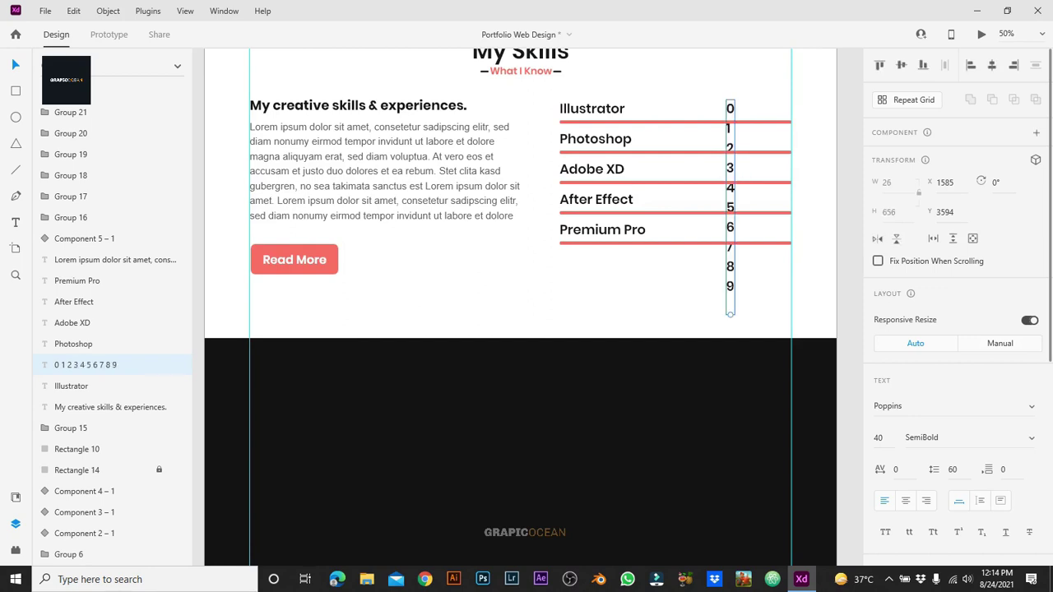
pyautogui.press('Return')
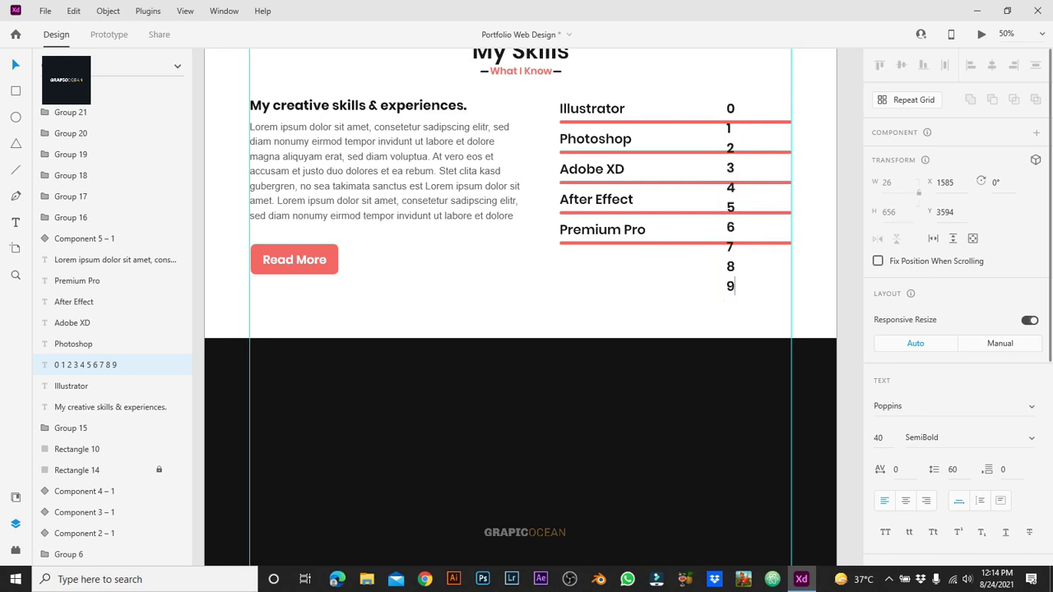
pyautogui.hotkey('ctrl', 'a')
pyautogui.press('Escape')
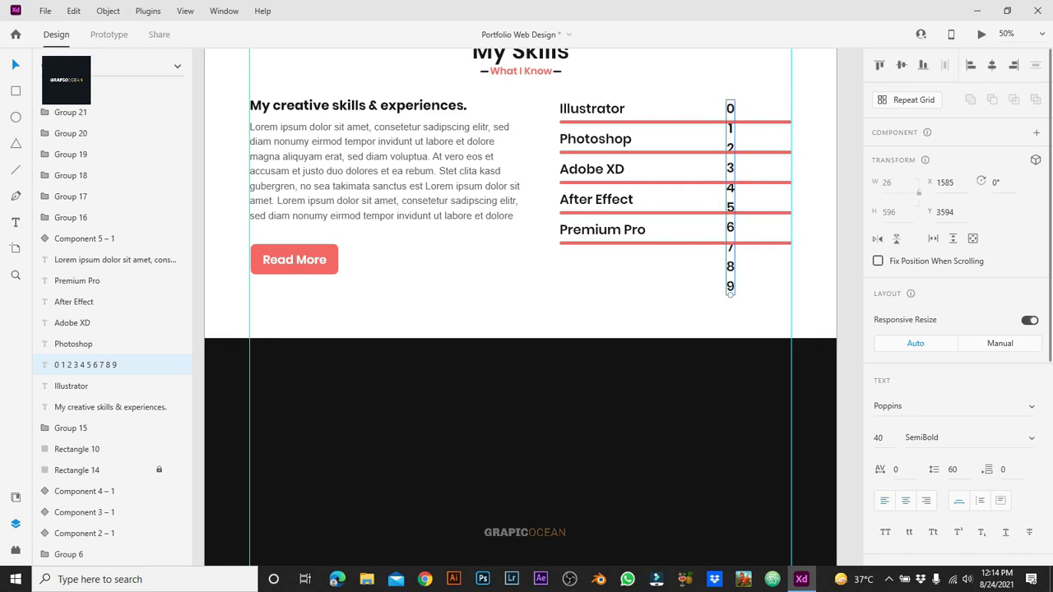
# Step: Duplicate the 0–9 column beside the original and add extra digits 0 and 1 after the copy's 9
pyautogui.hotkey('ctrl', 'd')
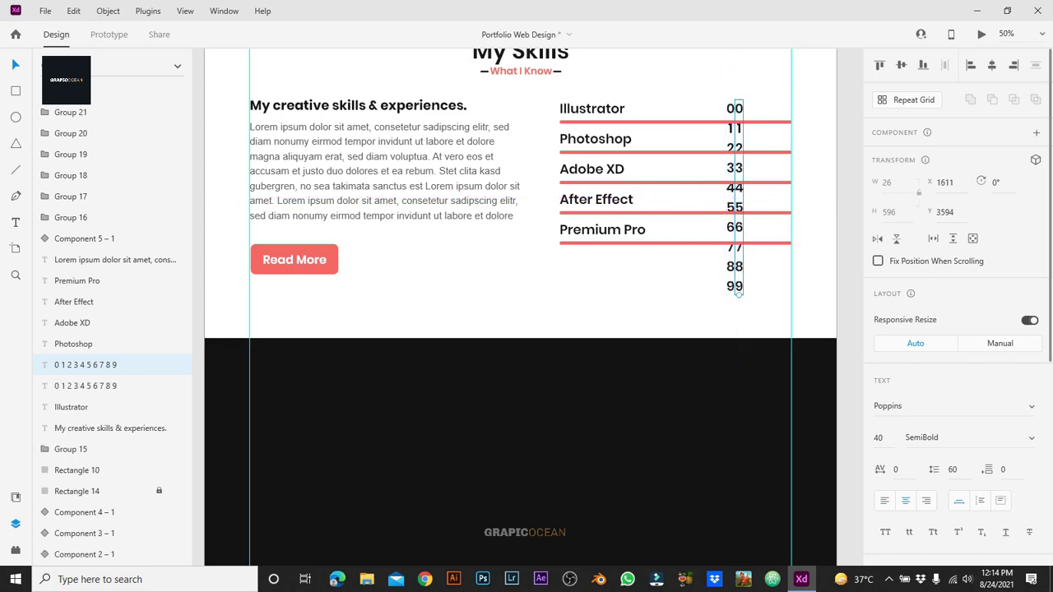
pyautogui.press('Return')
pyautogui.click(744, 286)
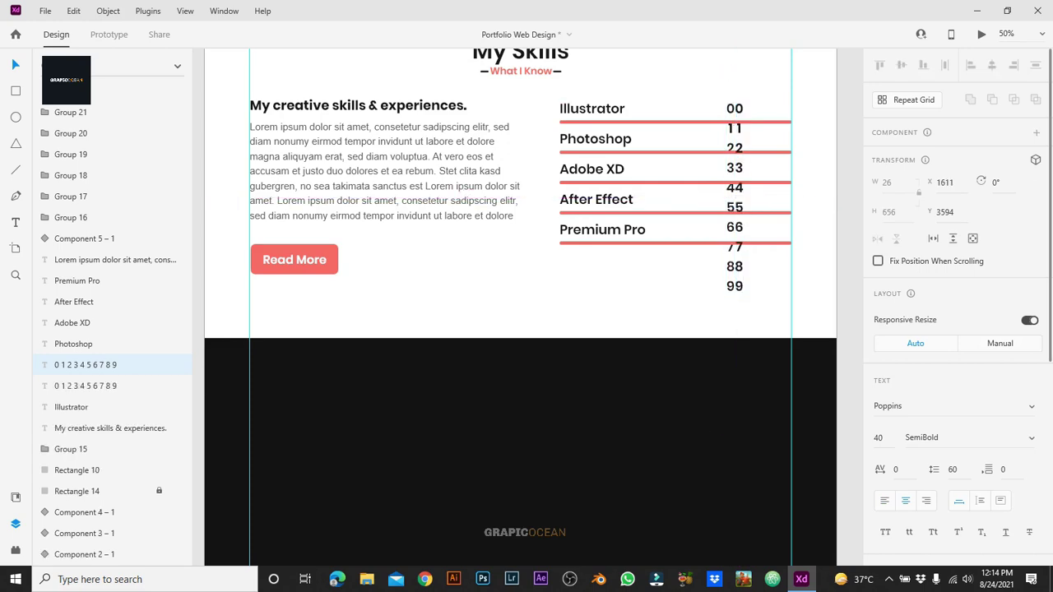
pyautogui.press('Return')
pyautogui.write('0')
pyautogui.press('Return')
pyautogui.write('1')
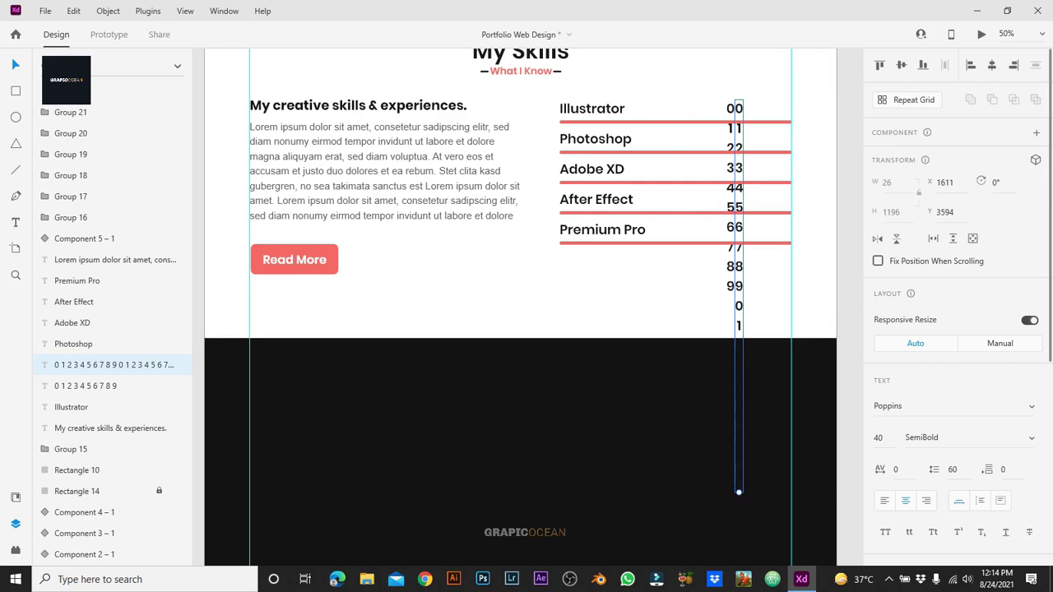
pyautogui.hscroll(2, 519, 304)
pyautogui.scroll(2, 518, 304)
pyautogui.click(77, 492)
# Step: Duplicate the longer column further right, turn it into a % sign, and give it a grey fill
pyautogui.hotkey('ctrl', '1')
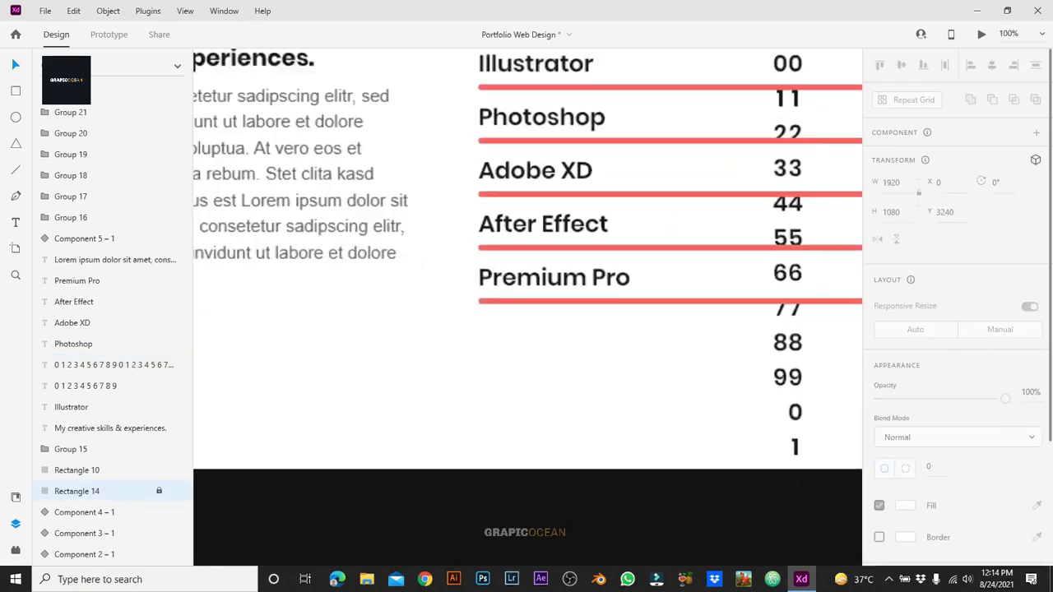
pyautogui.click(114, 364)
pyautogui.hotkey('ctrl', 'd')
pyautogui.hotkey('shift', 'Right')
pyautogui.hotkey('shift', 'Right')
pyautogui.hotkey('shift', 'Right')
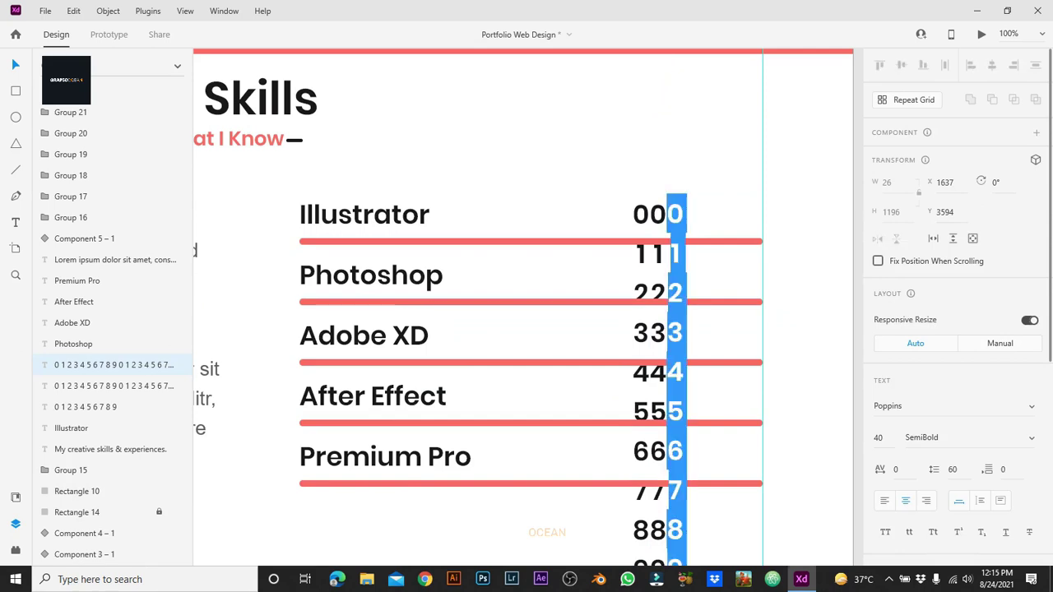
pyautogui.write('%')
pyautogui.press('Escape')
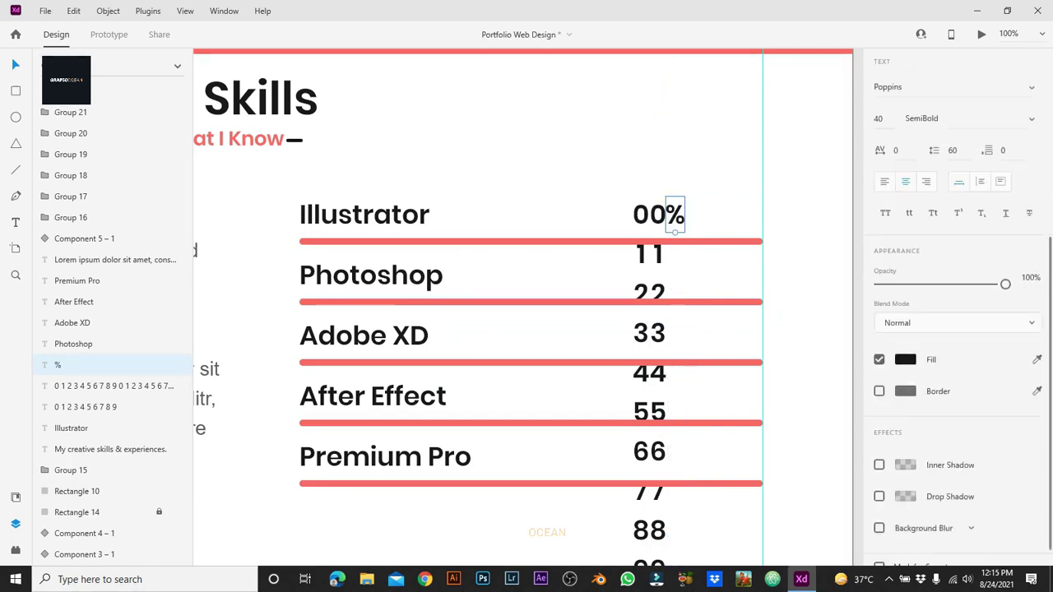
pyautogui.click(905, 360)
pyautogui.click(77, 512)
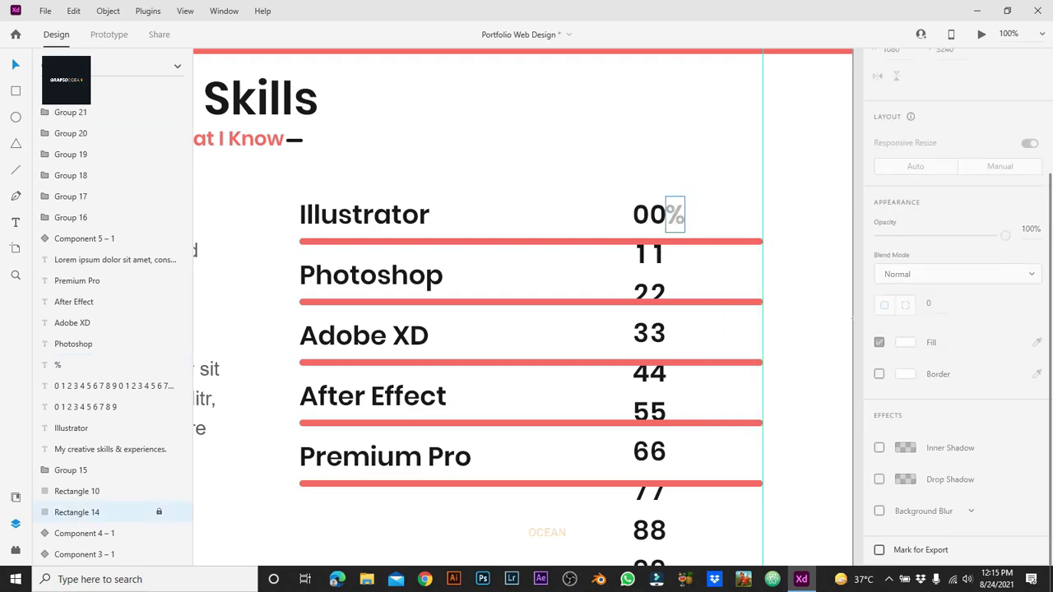
# Step: Nudge the % sign just right of the digits and draw a rectangle over the 00% counter
pyautogui.click(675, 213)
pyautogui.moveTo(675, 214); pyautogui.dragTo(680, 215)
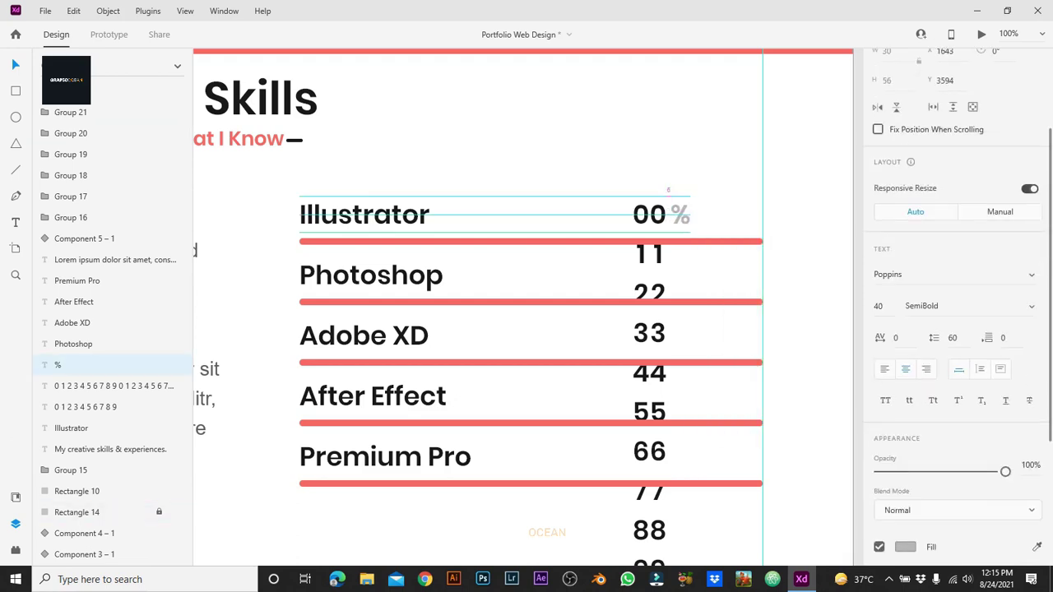
pyautogui.click(77, 512)
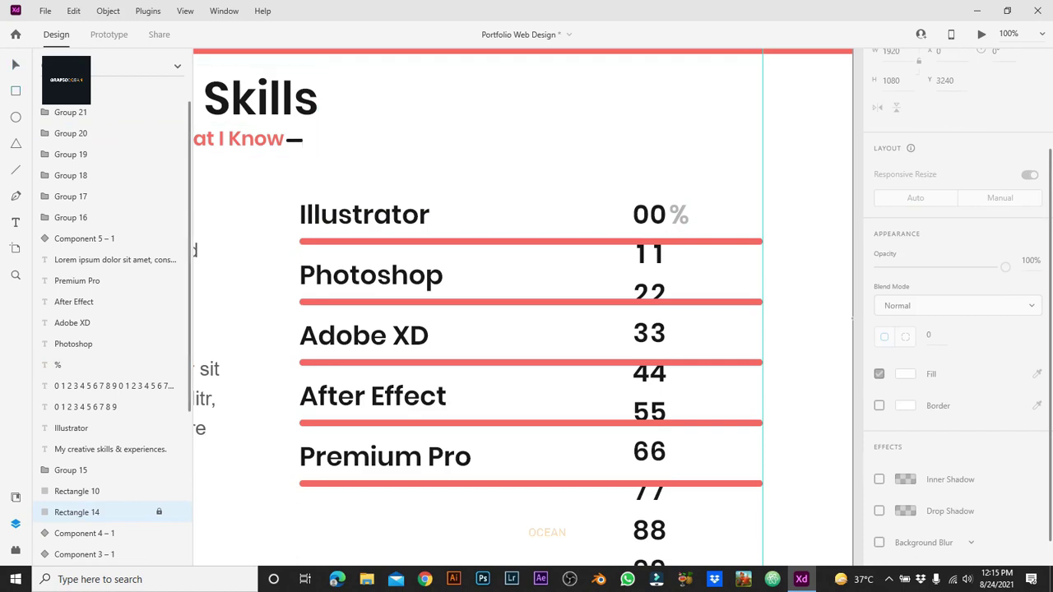
pyautogui.moveTo(625, 195); pyautogui.dragTo(696, 232)
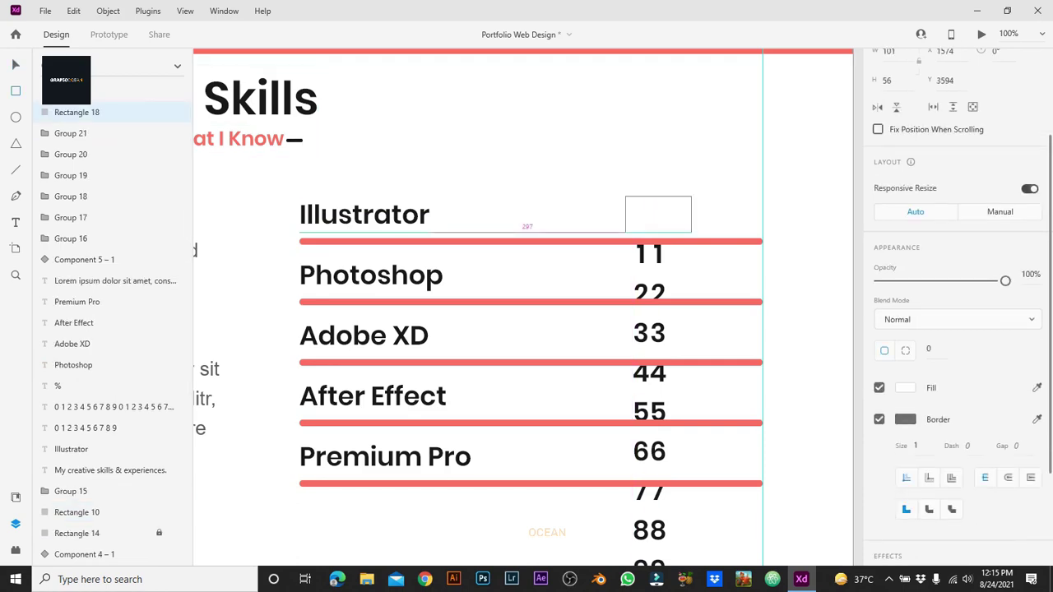
# Step: Mask the digit columns and % sign with the rectangle using Mask with Shape
pyautogui.press('Escape')
pyautogui.moveTo(615, 183); pyautogui.dragTo(704, 235)
pyautogui.hotkey('ctrl', 'shift', 'Right')
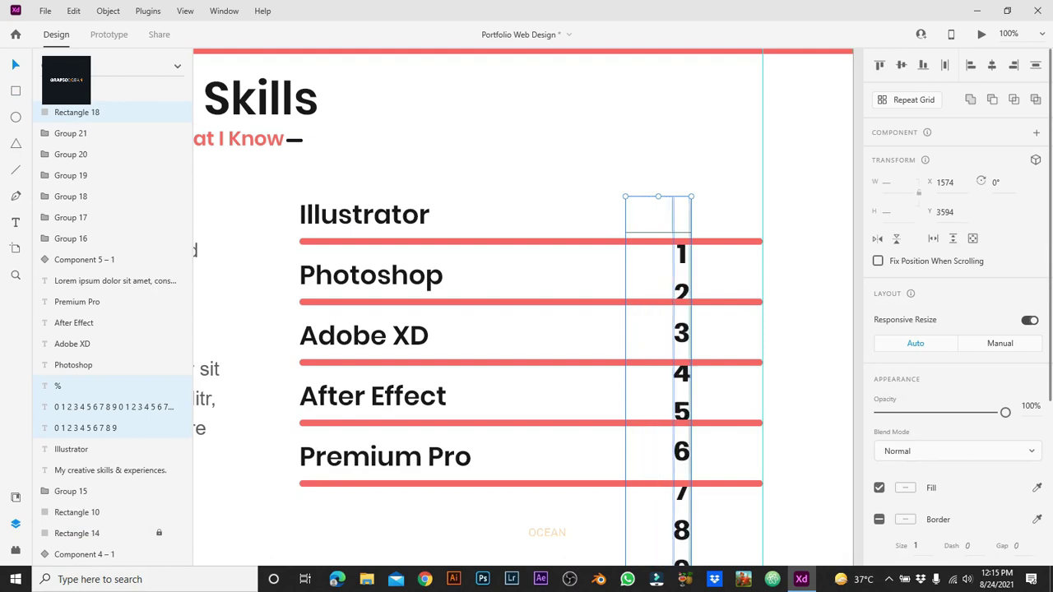
pyautogui.rightClick(682, 223)
pyautogui.click(765, 134)
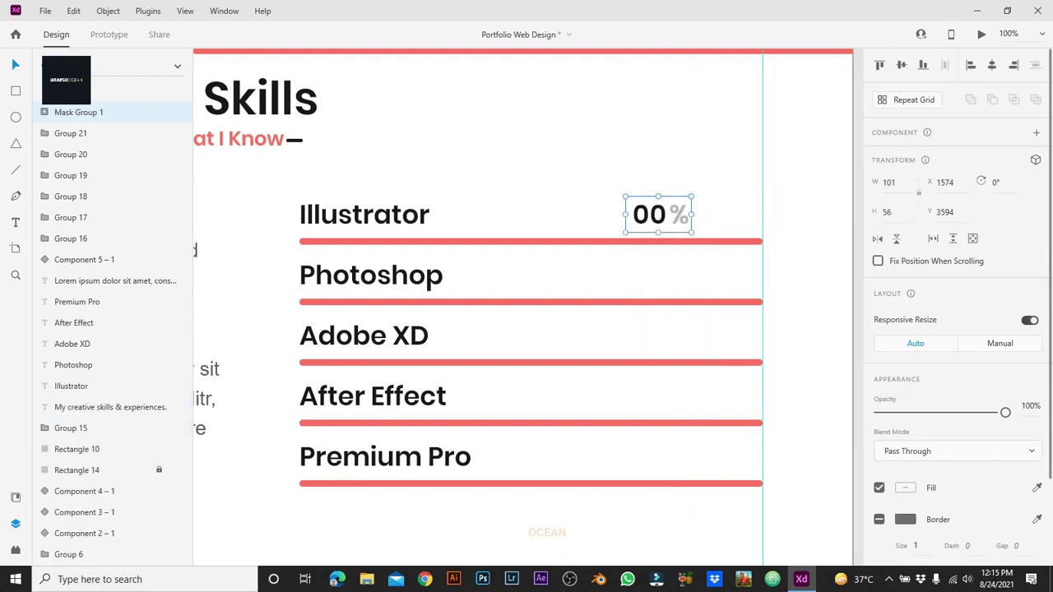
# Step: Place the 00% counter at the Illustrator bar's end and copy it onto every skill bar
pyautogui.moveTo(658, 215); pyautogui.dragTo(729, 456)
pyautogui.click(852, 317)
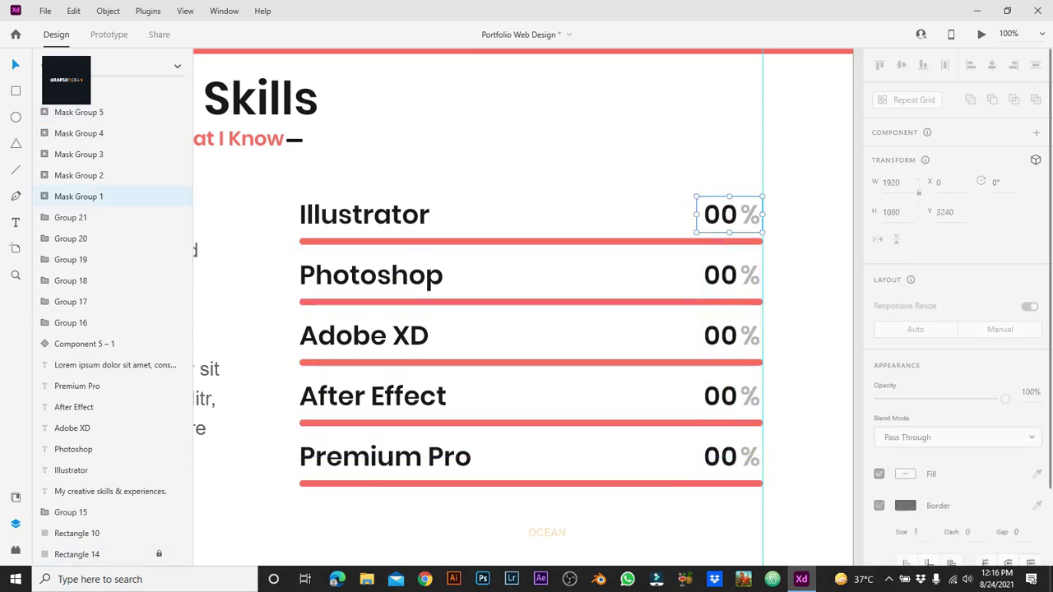
pyautogui.doubleClick(729, 214)
pyautogui.press('Escape')
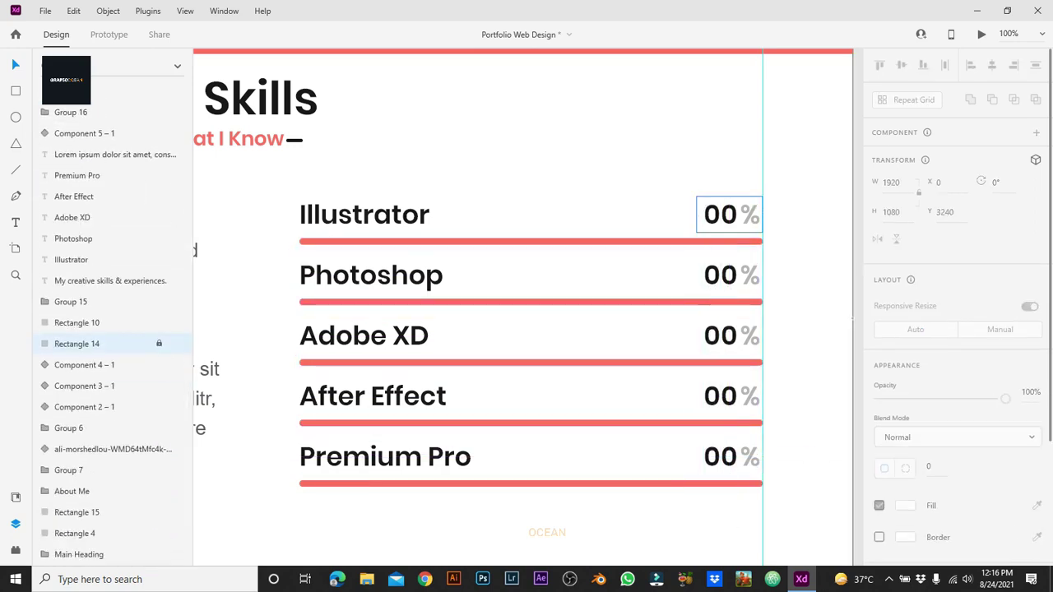
pyautogui.doubleClick(713, 214)
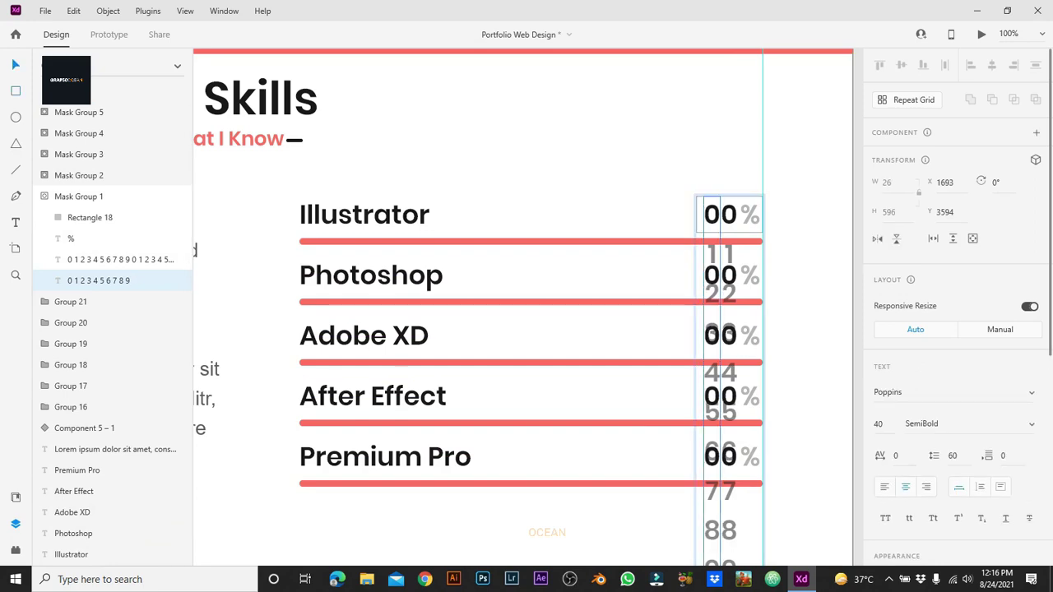
pyautogui.click(806, 330)
pyautogui.hotkey('ctrl', '-')
pyautogui.hscroll(-3, 502, 307)
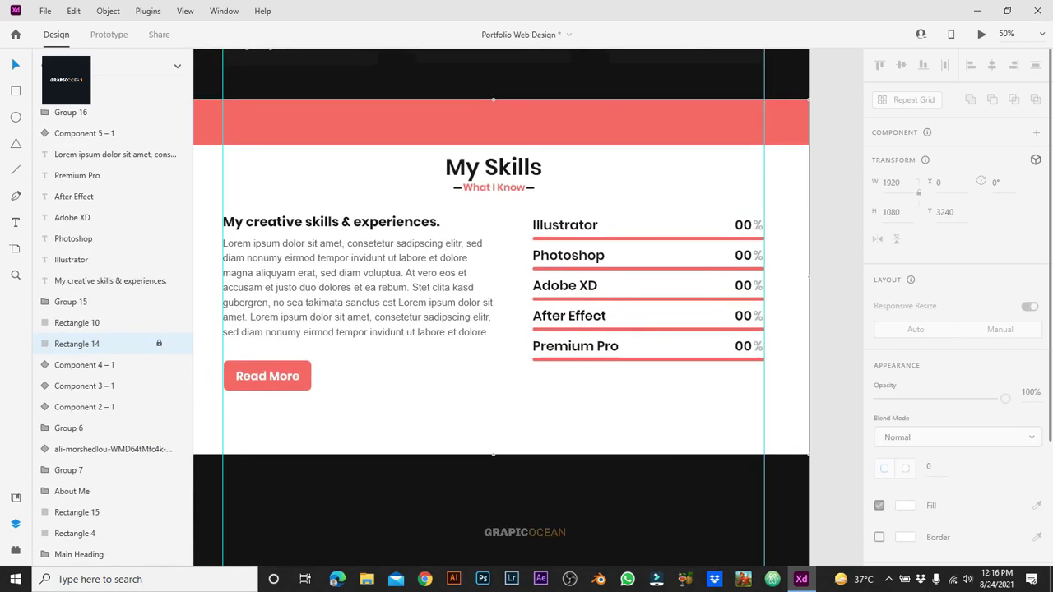
# Step: Unlock the white skills background and group the creative skills heading with its Lorem ipsum paragraph
pyautogui.hotkey('ctrl', '-')
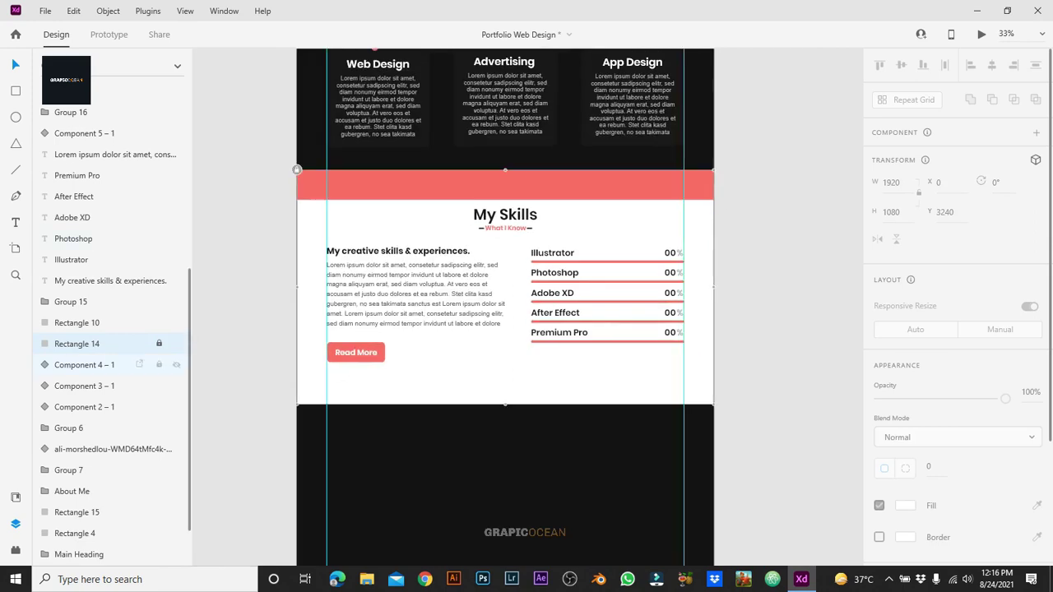
pyautogui.click(159, 343)
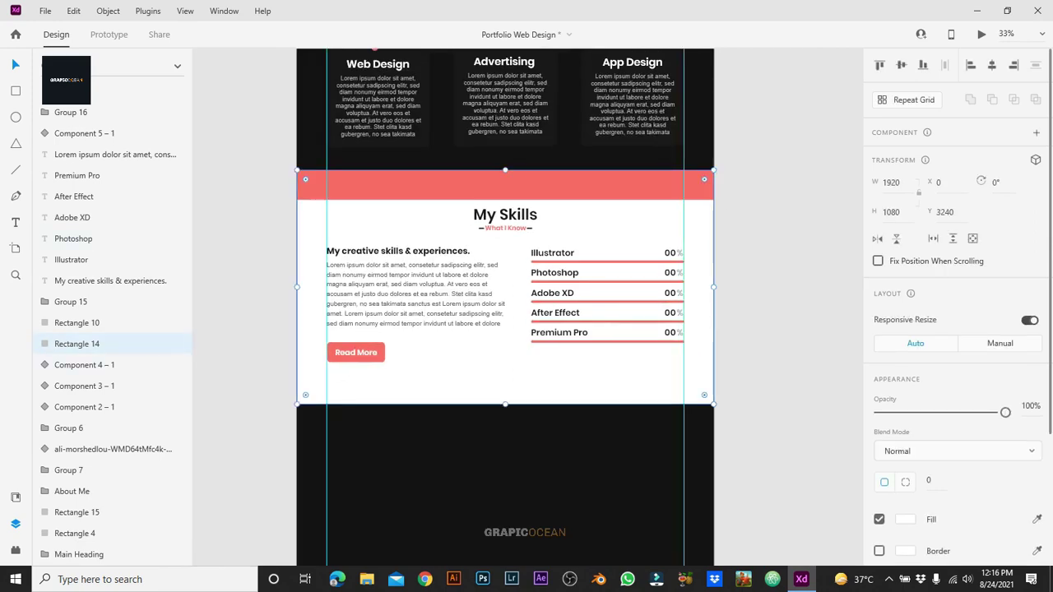
pyautogui.click(417, 296)
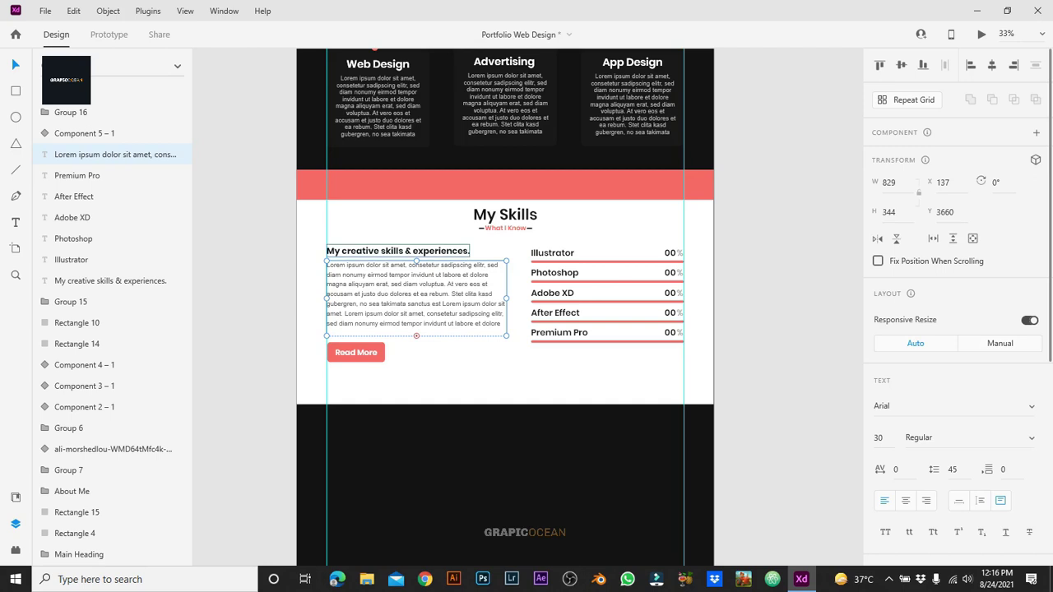
pyautogui.keyDown('shift'); pyautogui.click(398, 251); pyautogui.keyUp('shift')
pyautogui.hotkey('ctrl', 'g')
pyautogui.click(505, 378)
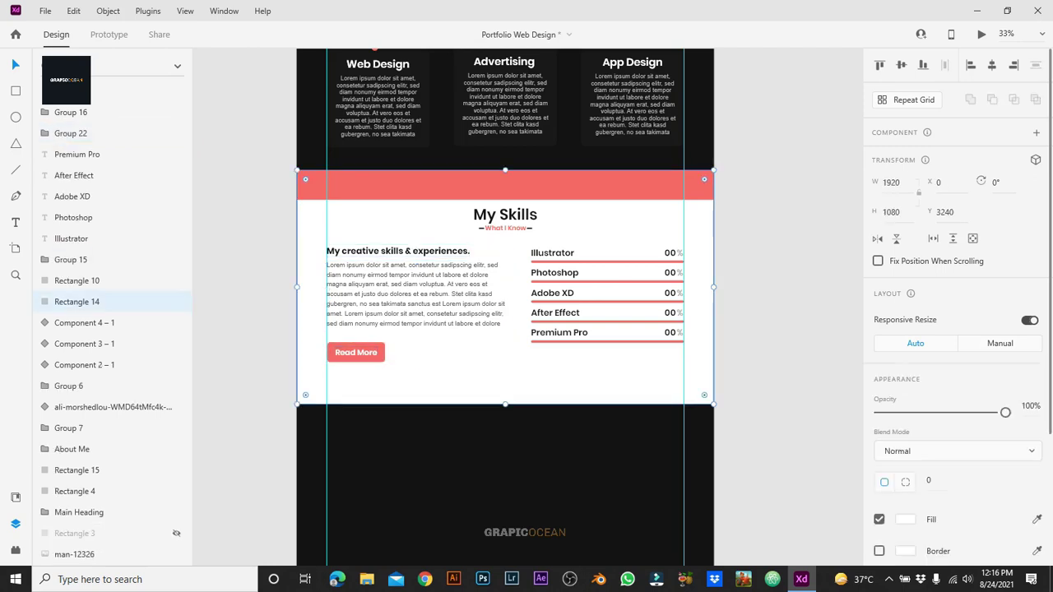
pyautogui.click(297, 171)
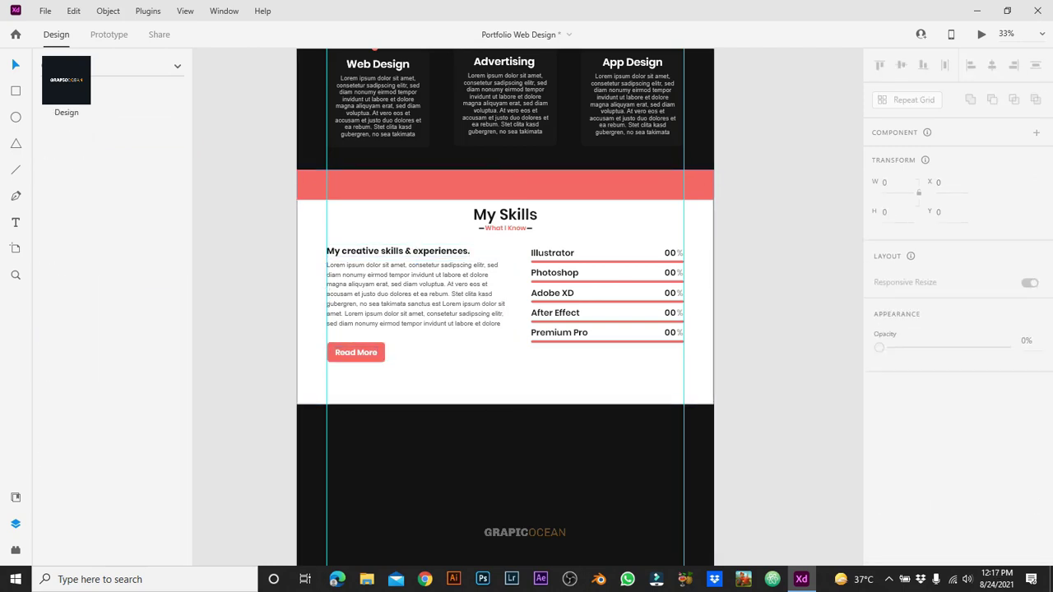
# Step: Group the five skill labels and bars together, then save the design
pyautogui.moveTo(523, 240); pyautogui.dragTo(690, 353)
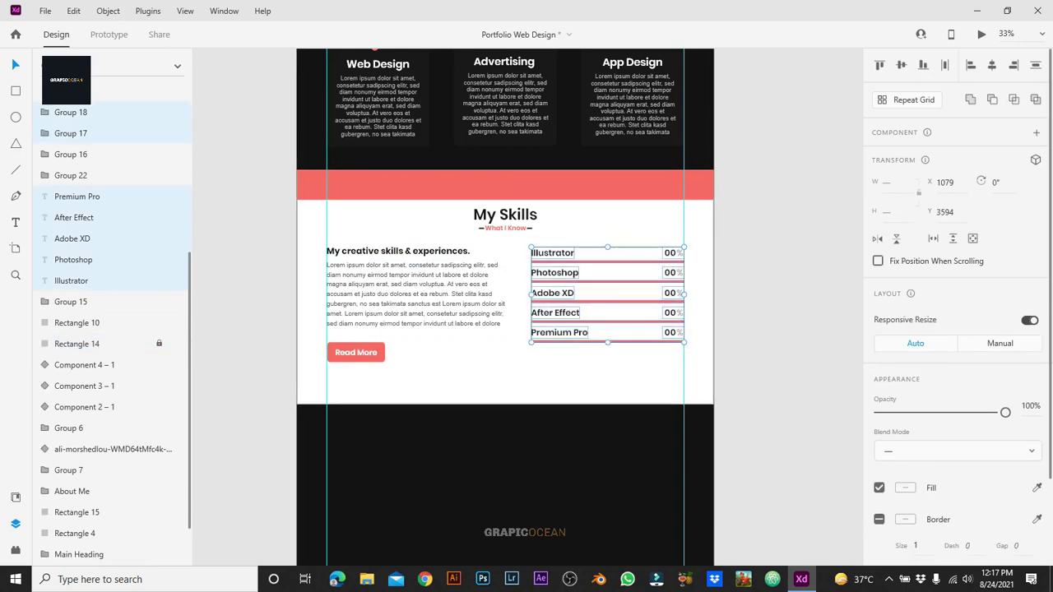
pyautogui.hotkey('ctrl', 'g')
pyautogui.click(505, 214)
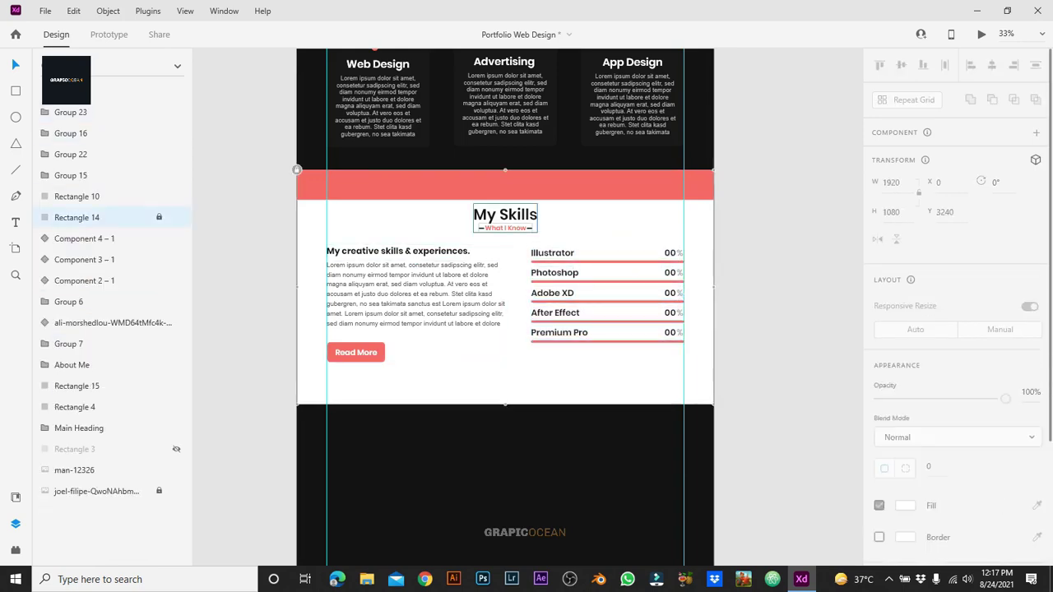
pyautogui.doubleClick(555, 272)
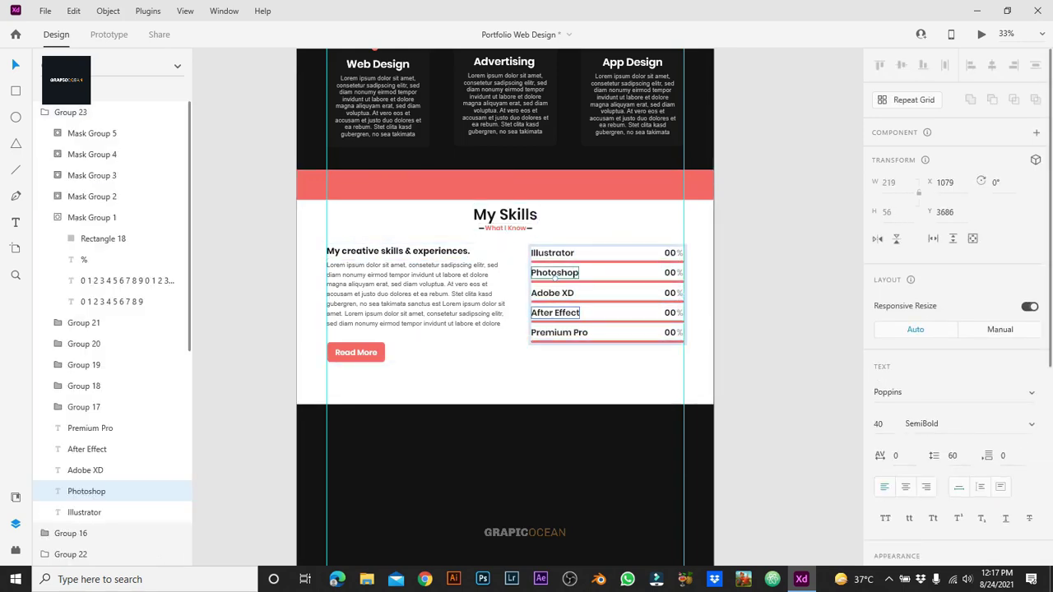
pyautogui.moveTo(588, 374); pyautogui.dragTo(297, 176)
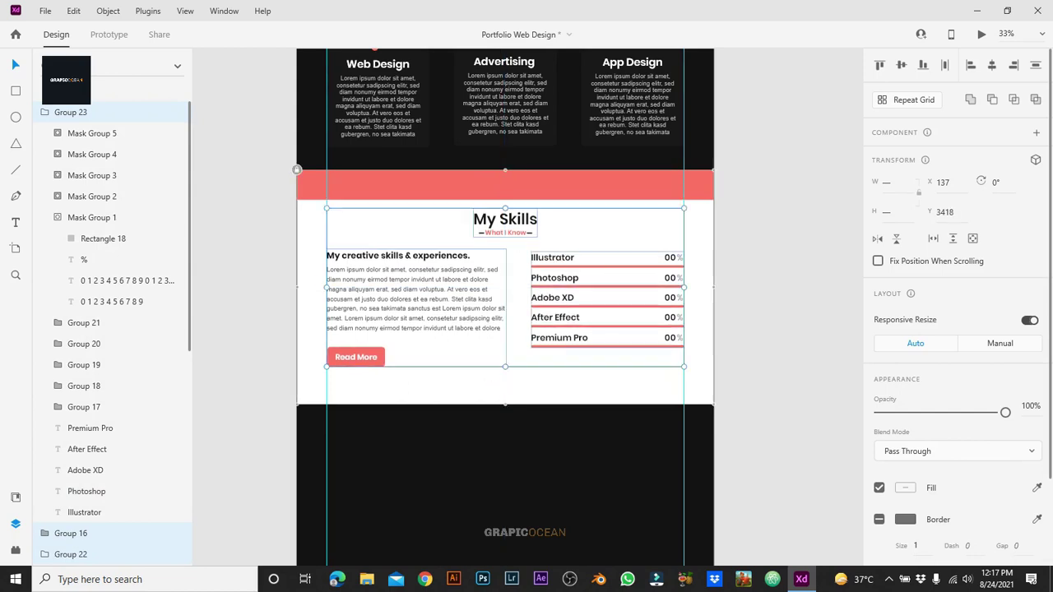
pyautogui.press('Escape')
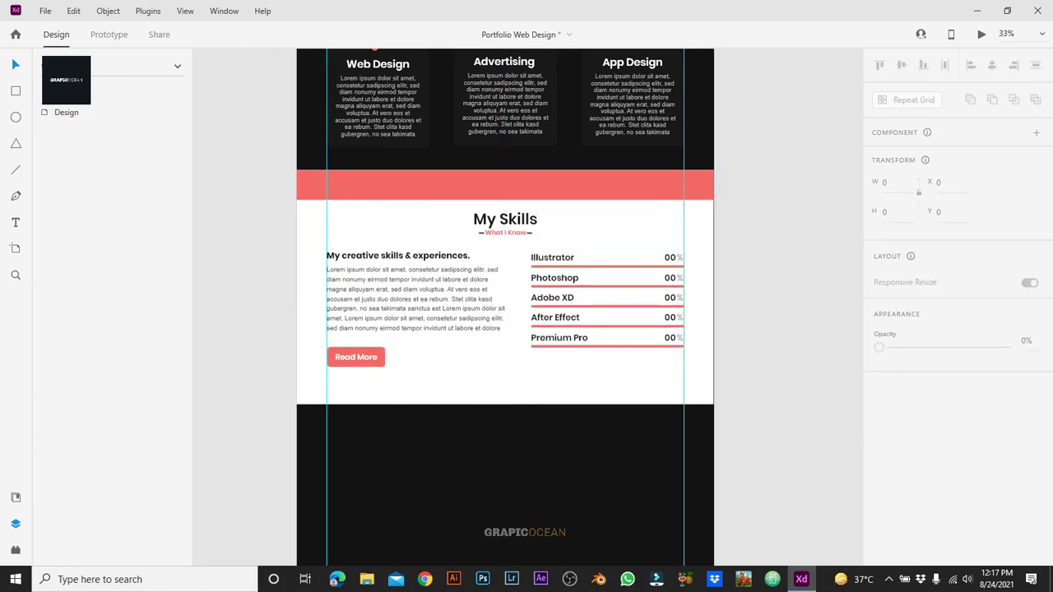
pyautogui.hotkey('ctrl', 's')
# Step: Move the coral band below the My Skills section and unlock the white section background
pyautogui.click(505, 184)
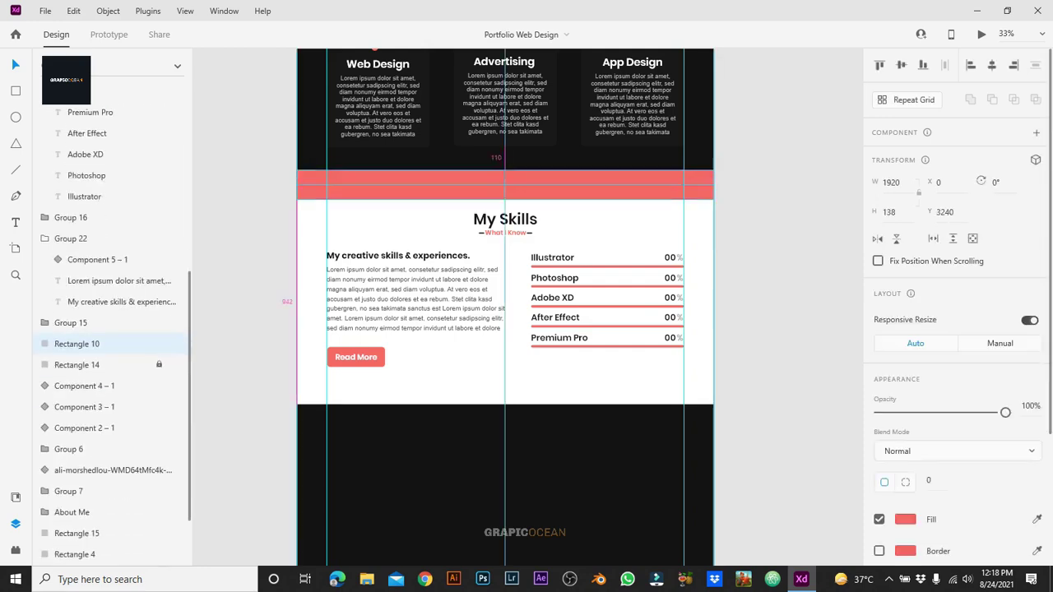
pyautogui.moveTo(505, 184); pyautogui.dragTo(505, 418)
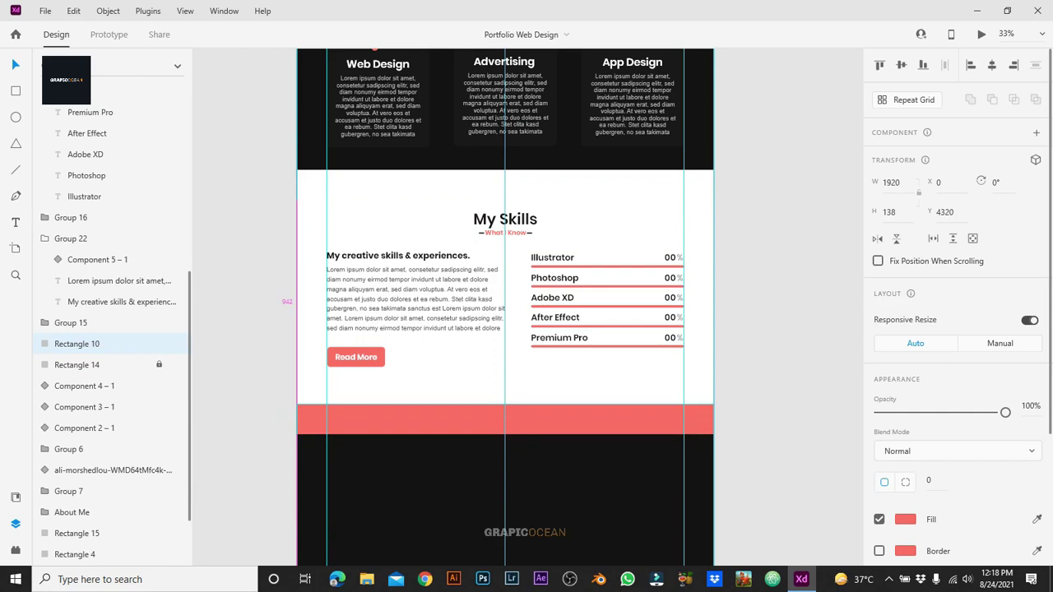
pyautogui.click(506, 379)
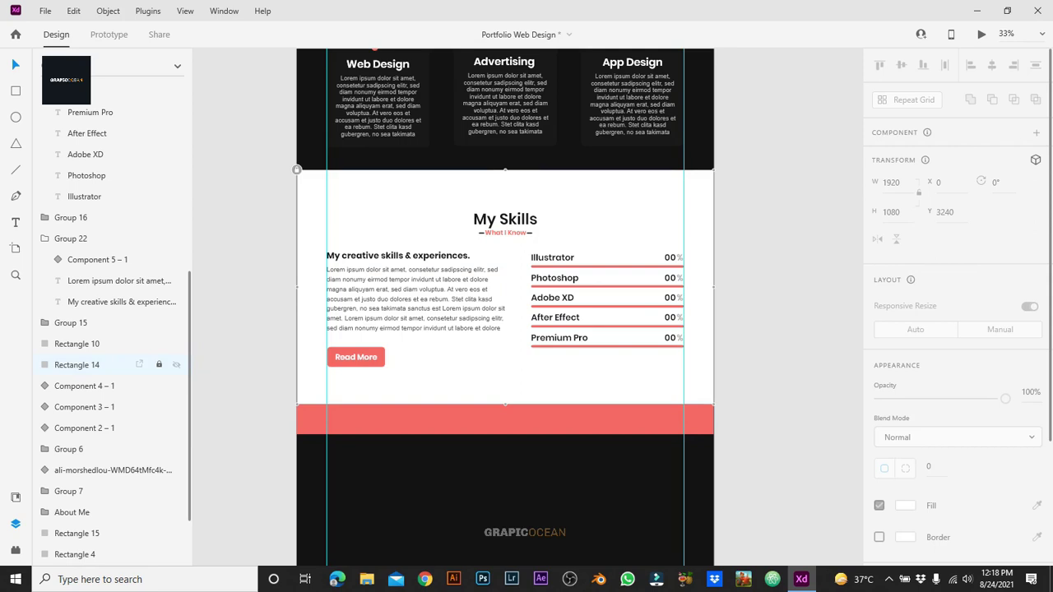
pyautogui.click(158, 365)
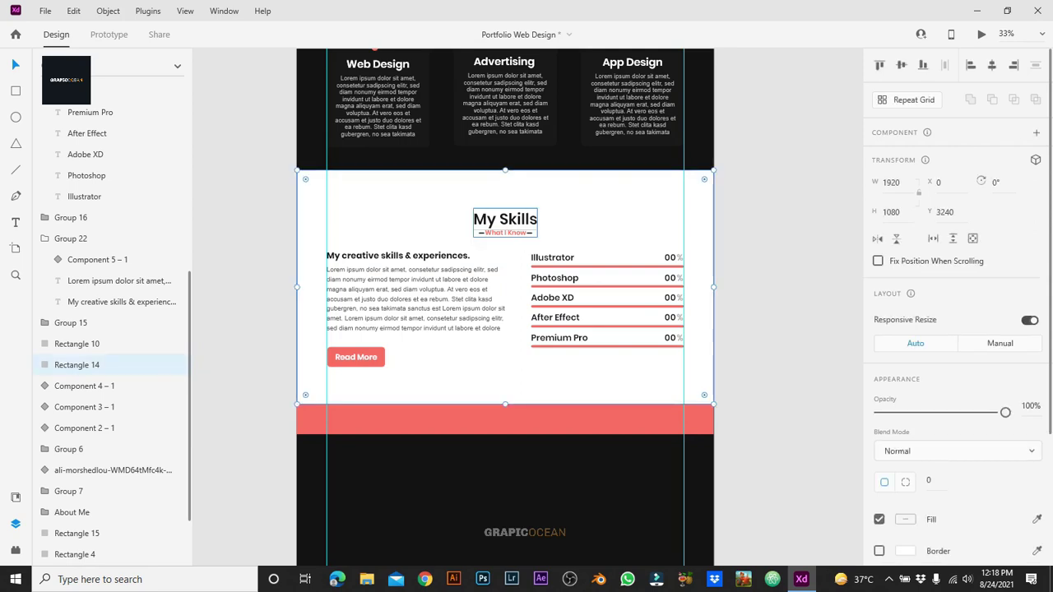
pyautogui.keyDown('ctrl'); pyautogui.click(70, 217); pyautogui.keyUp('ctrl')
pyautogui.keyDown('ctrl'); pyautogui.click(71, 239); pyautogui.keyUp('ctrl')
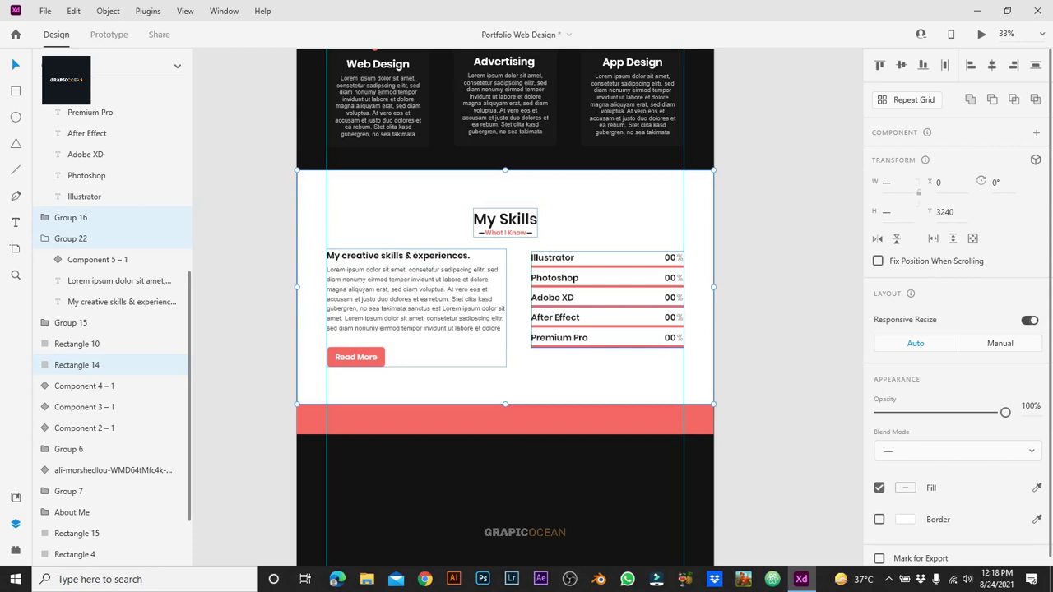
pyautogui.scroll(5, 112, 330)
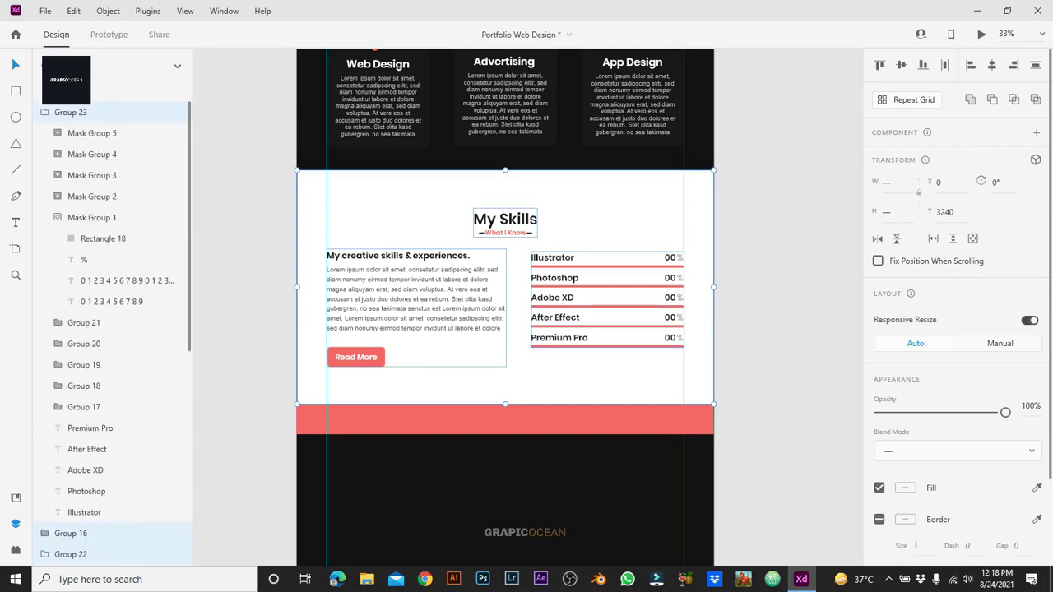
pyautogui.press('Escape')
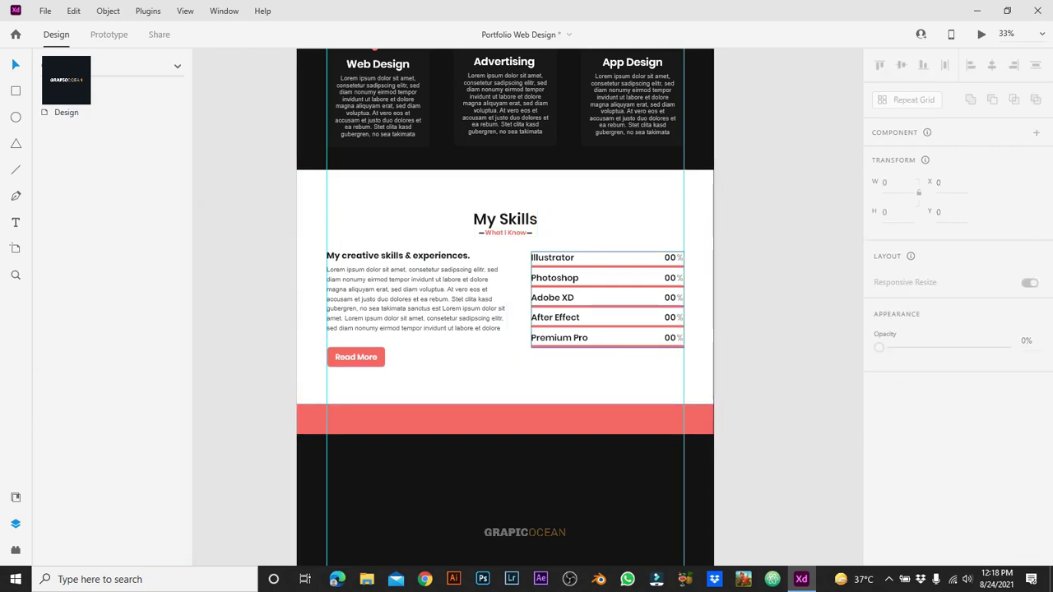
# Step: Undo recent edits to the skill list width and the left text paragraph
pyautogui.hotkey('ctrl', 'z')
pyautogui.hotkey('ctrl', 'z')
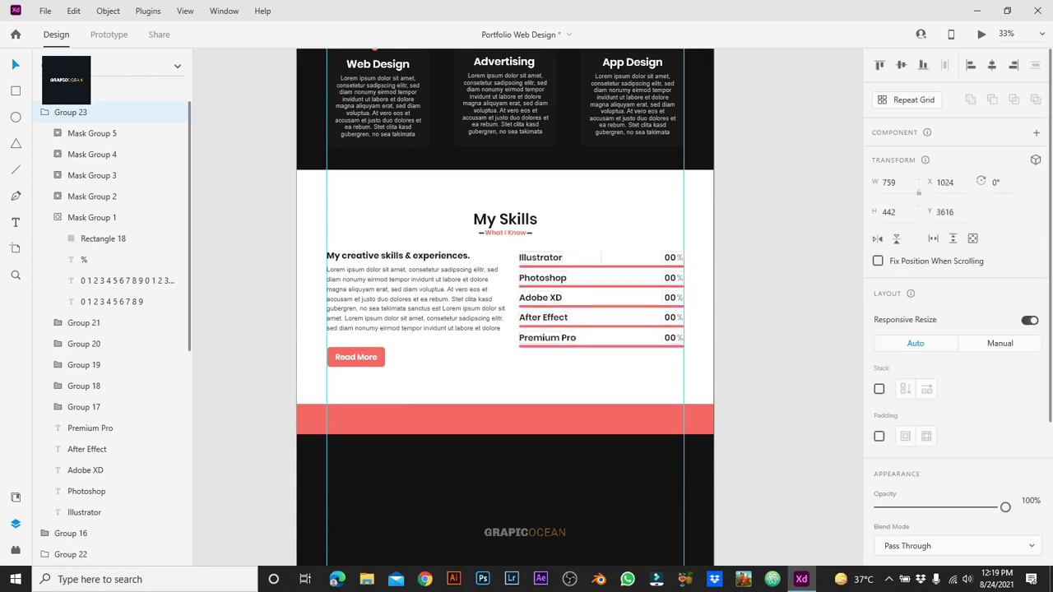
pyautogui.hotkey('ctrl', 'z')
pyautogui.hotkey('ctrl', 'z')
pyautogui.hotkey('ctrl', 'z')
pyautogui.hotkey('ctrl', 'z')
pyautogui.hotkey('ctrl', 'z')
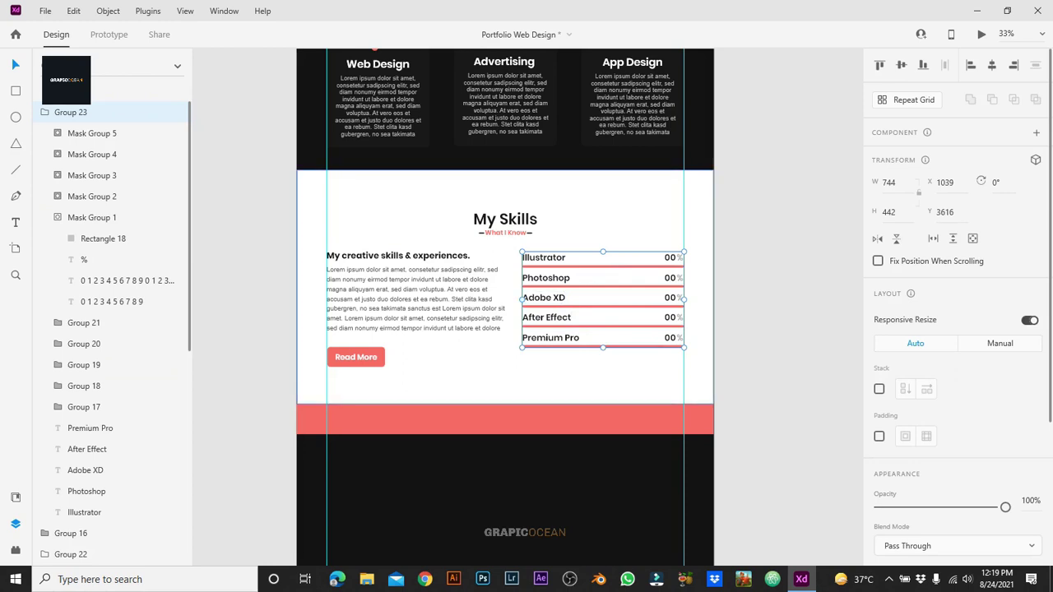
pyautogui.hotkey('ctrl', 'z')
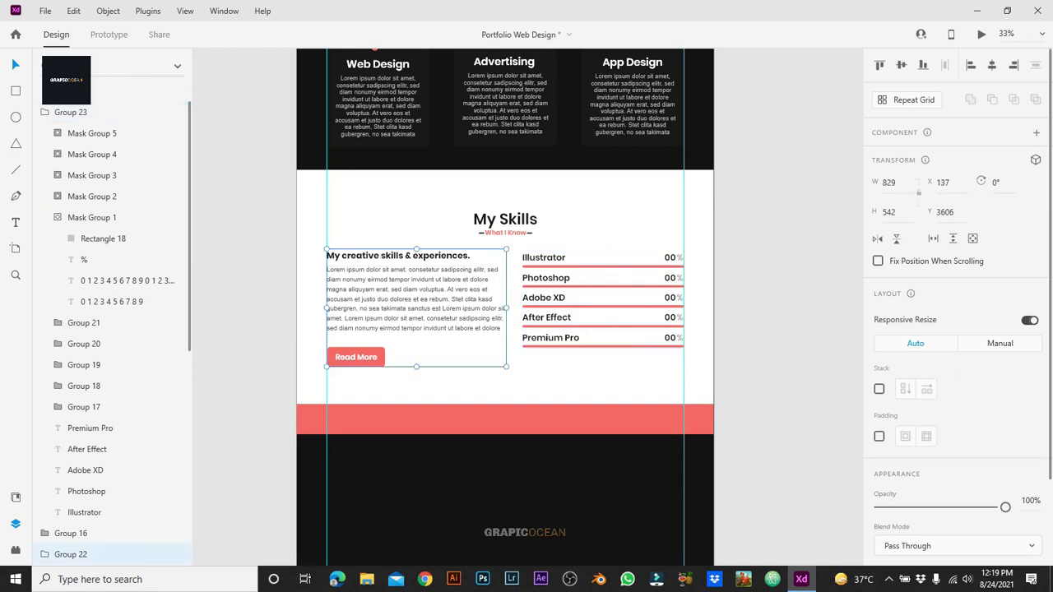
pyautogui.hotkey('ctrl', 'z')
pyautogui.hotkey('ctrl', 'z')
pyautogui.hotkey('ctrl', 'z')
pyautogui.hotkey('ctrl', 'z')
pyautogui.hotkey('ctrl', 'z')
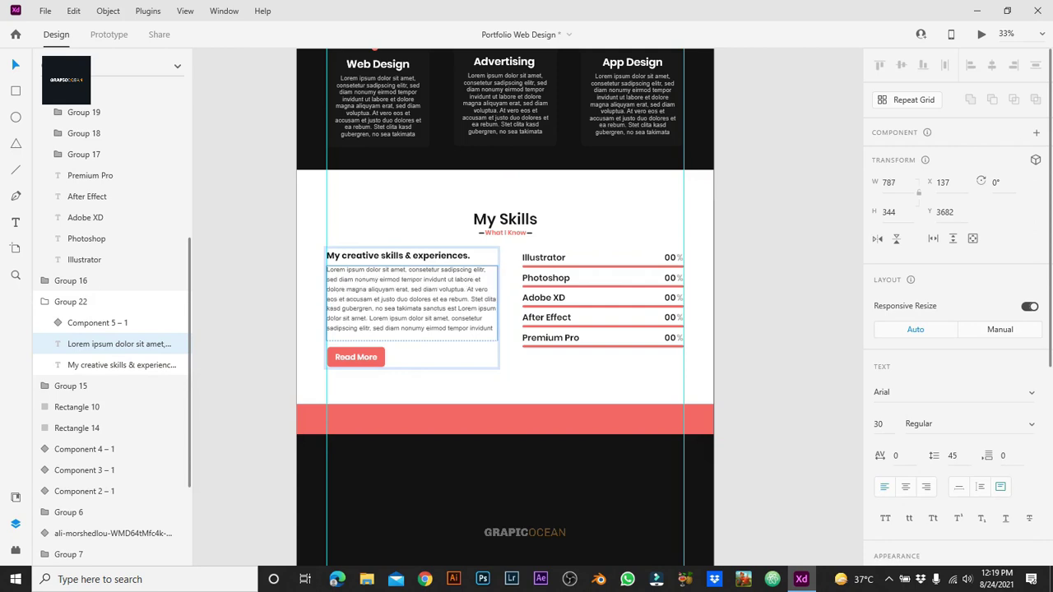
pyautogui.hotkey('ctrl', 'z')
pyautogui.hotkey('ctrl', 'z')
pyautogui.hotkey('ctrl', 'z')
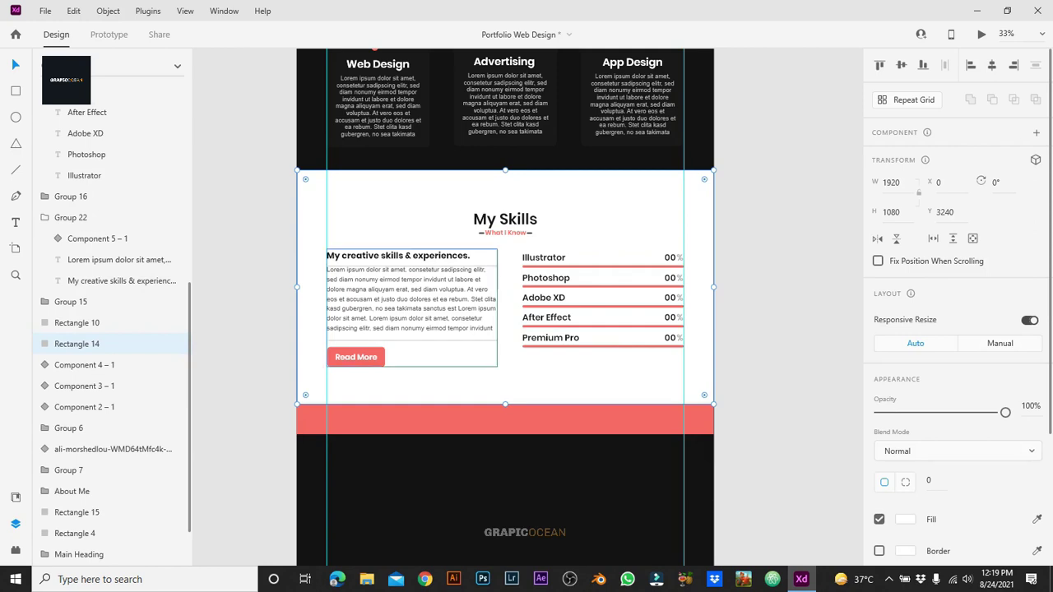
pyautogui.hotkey('ctrl', 'z')
pyautogui.hotkey('ctrl', 'z')
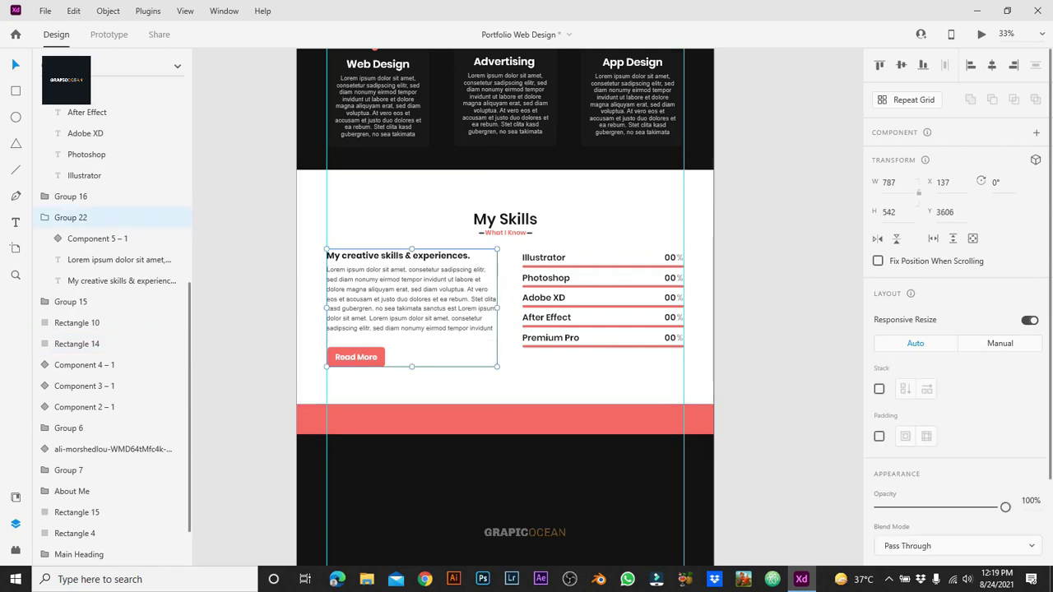
pyautogui.hotkey('ctrl', 'z')
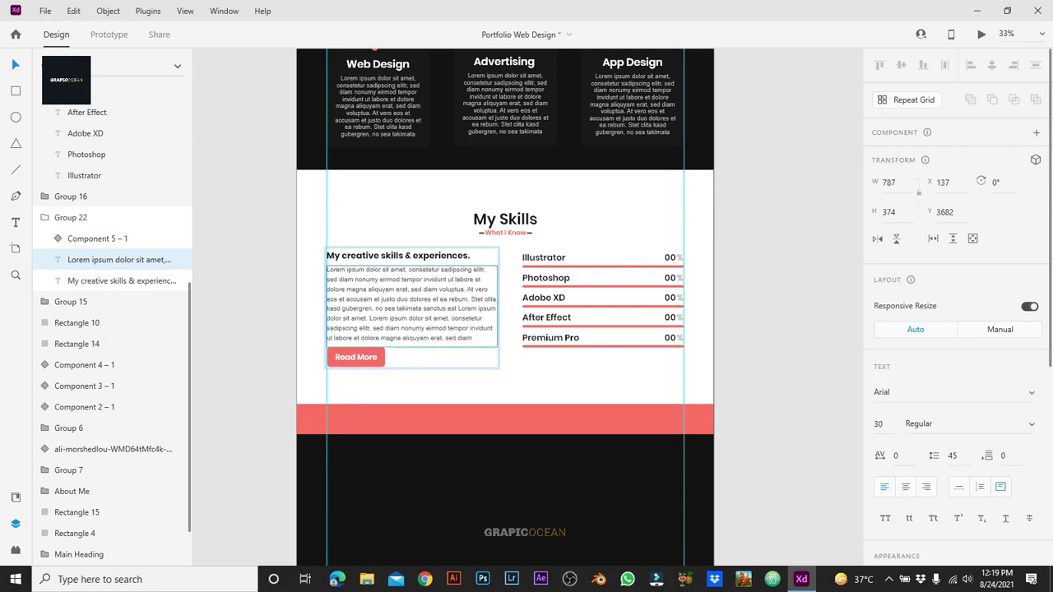
pyautogui.hotkey('ctrl', 'z')
pyautogui.hotkey('ctrl', 'z')
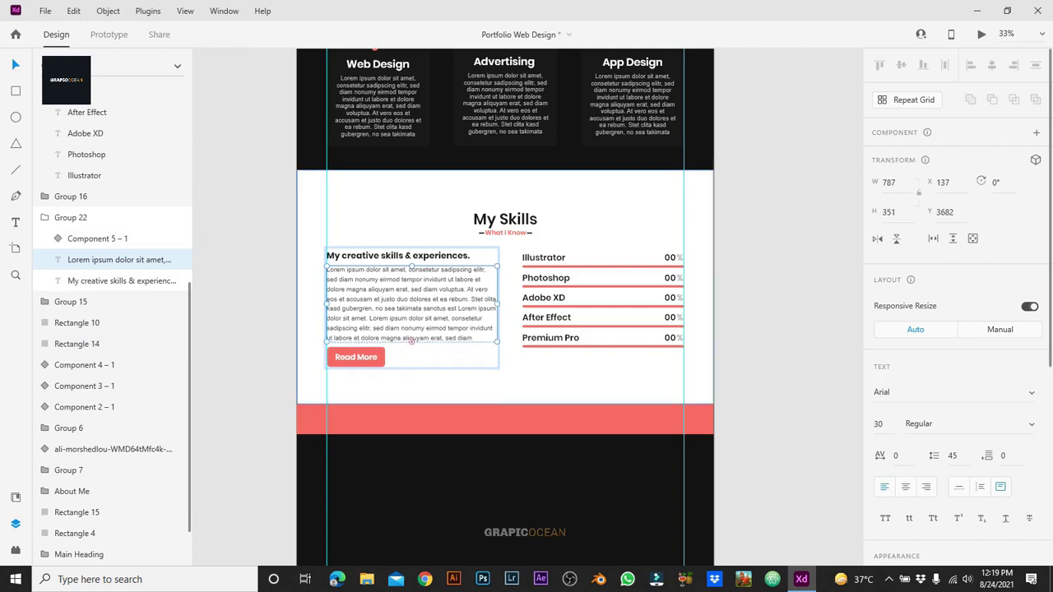
# Step: Step back and forth through undo history to spread the skill rows slightly further apart
pyautogui.hotkey('ctrl', 'z')
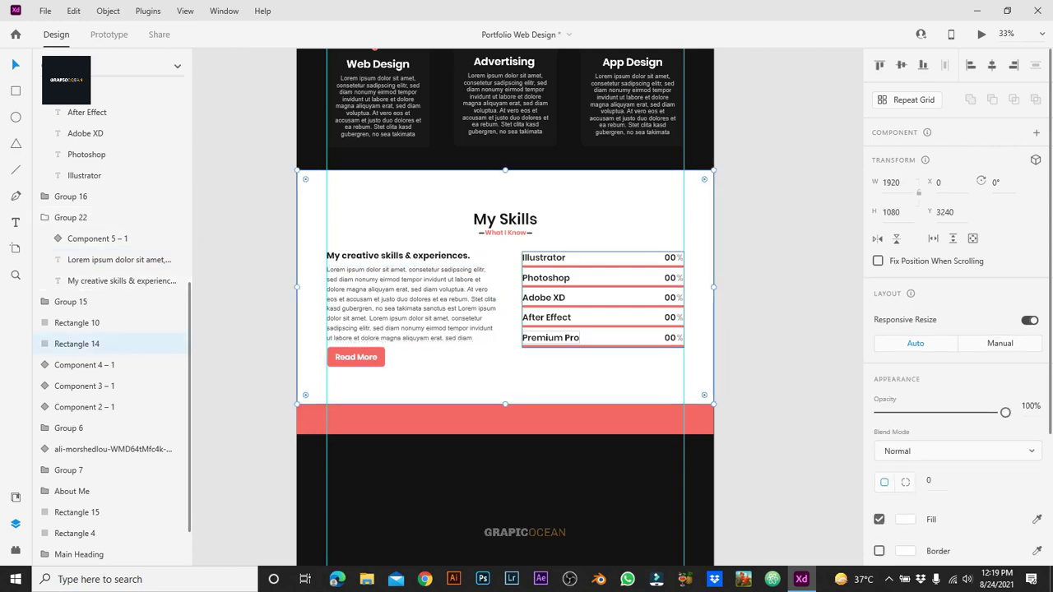
pyautogui.hotkey('ctrl', 'z')
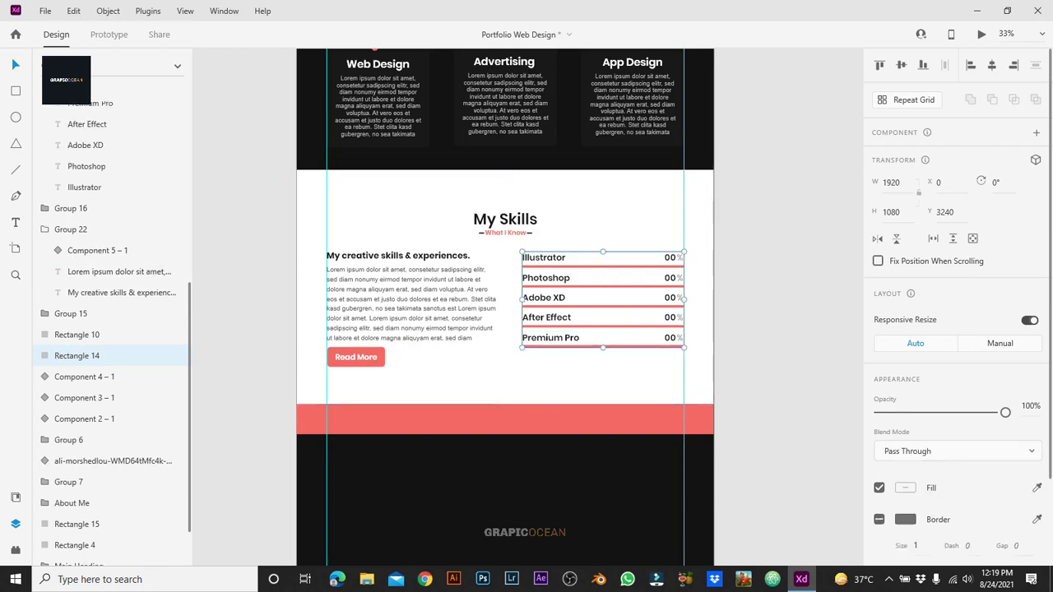
pyautogui.hotkey('ctrl', 'z')
pyautogui.hotkey('ctrl', 'z')
pyautogui.hotkey('ctrl', 'z')
pyautogui.hotkey('ctrl', 'z')
pyautogui.hotkey('ctrl', 'z')
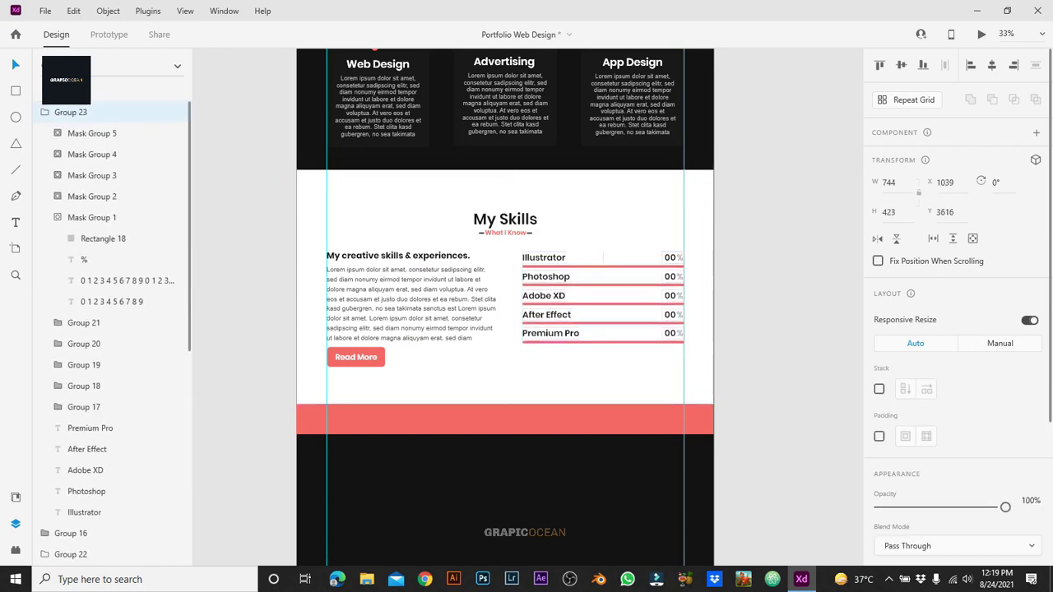
pyautogui.hotkey('ctrl', 'shift', 'z')
pyautogui.hotkey('ctrl', 'shift', 'z')
pyautogui.hotkey('ctrl', 'shift', 'z')
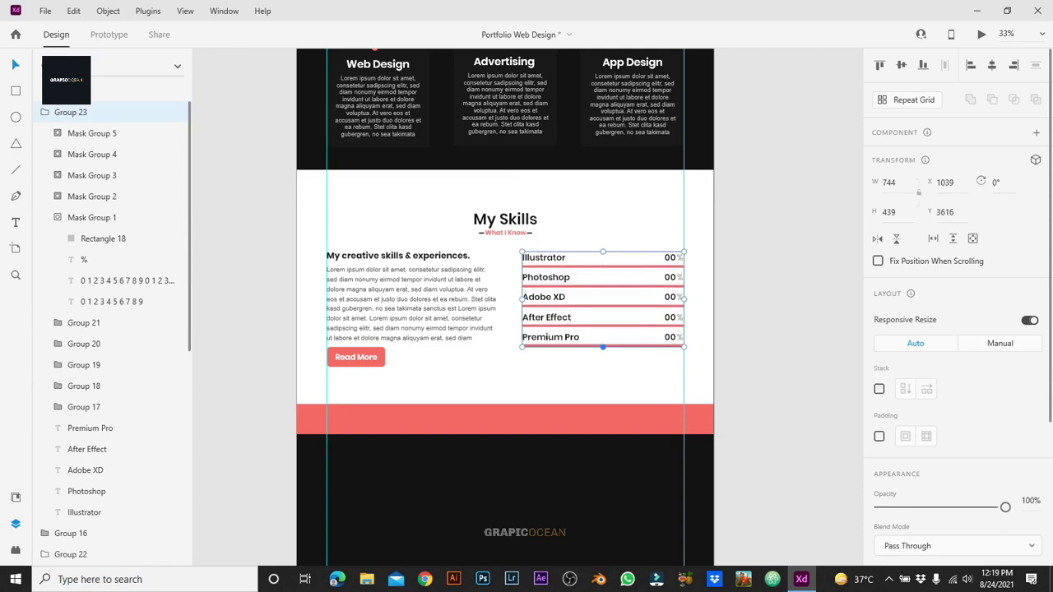
pyautogui.hotkey('ctrl', 'shift', 'z')
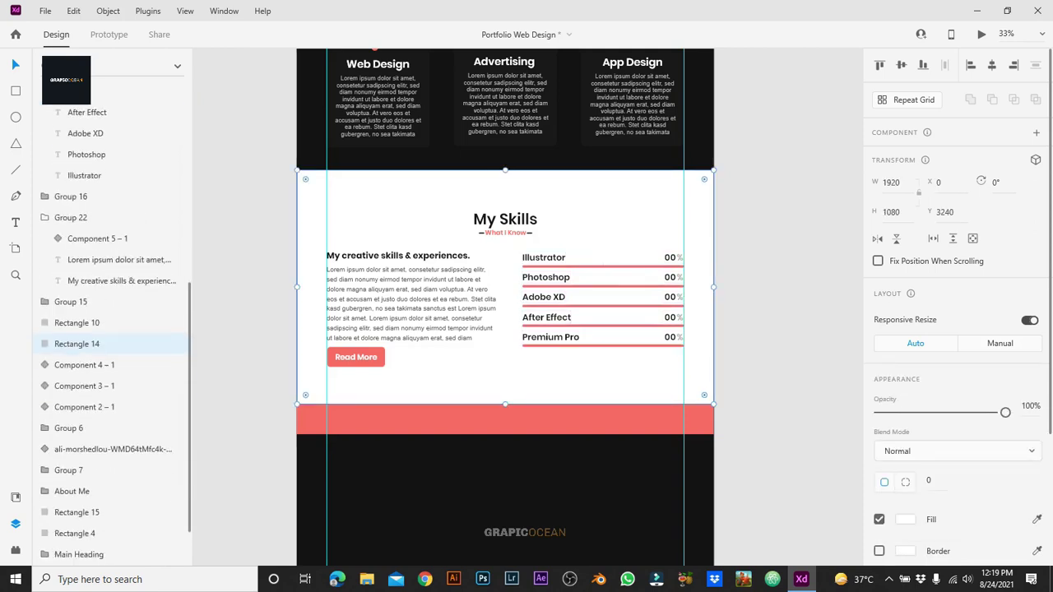
pyautogui.hotkey('ctrl', 'z')
pyautogui.hotkey('ctrl', 'z')
pyautogui.hotkey('ctrl', 'z')
pyautogui.hotkey('ctrl', 'z')
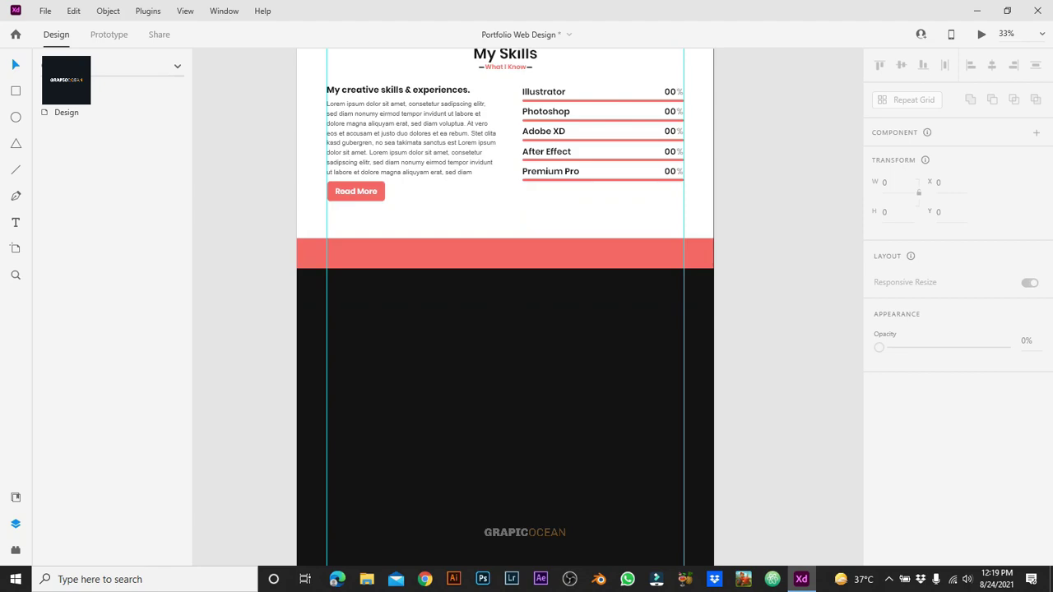
pyautogui.hotkey('ctrl', 'z')
pyautogui.hotkey('ctrl', 'z')
pyautogui.hotkey('ctrl', 'z')
pyautogui.hotkey('ctrl', 'z')
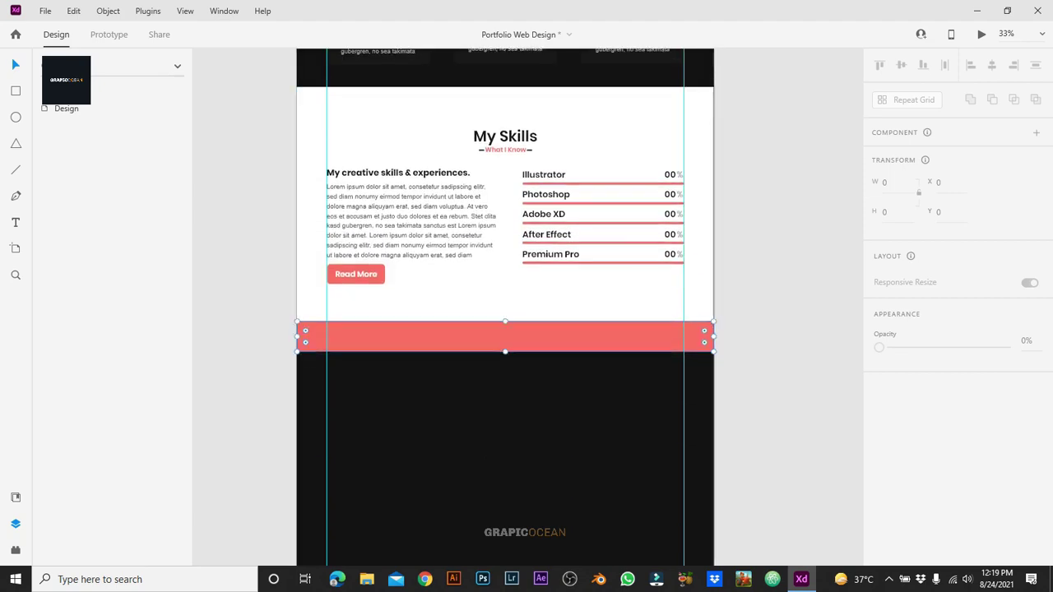
# Step: Duplicate the coral band, set the copy's height to 1080, and move it up to Y 4320
pyautogui.scroll(-4, 505, 305)
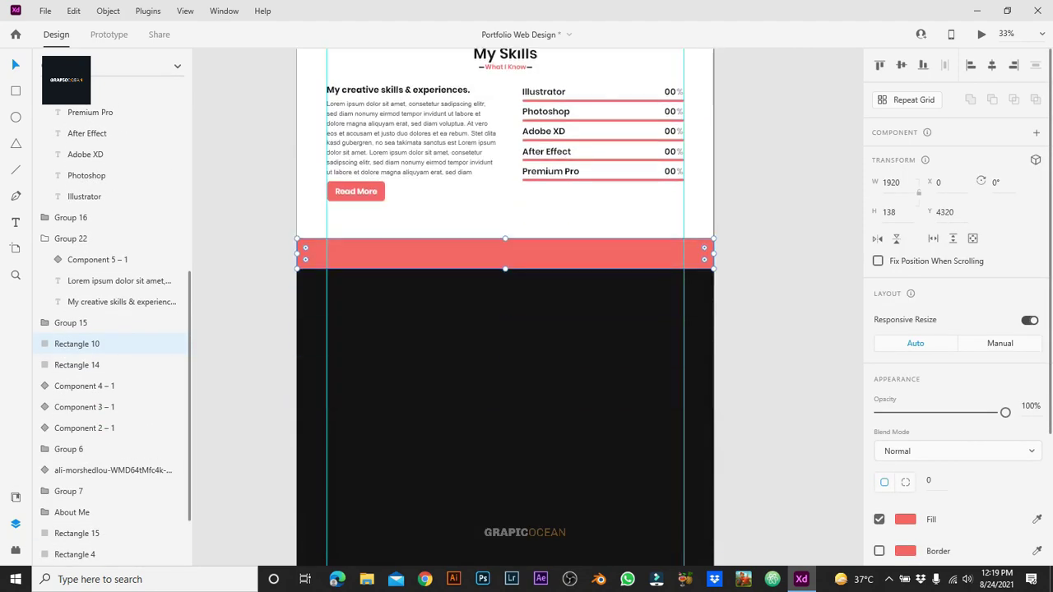
pyautogui.moveTo(505, 254); pyautogui.dragTo(506, 341)
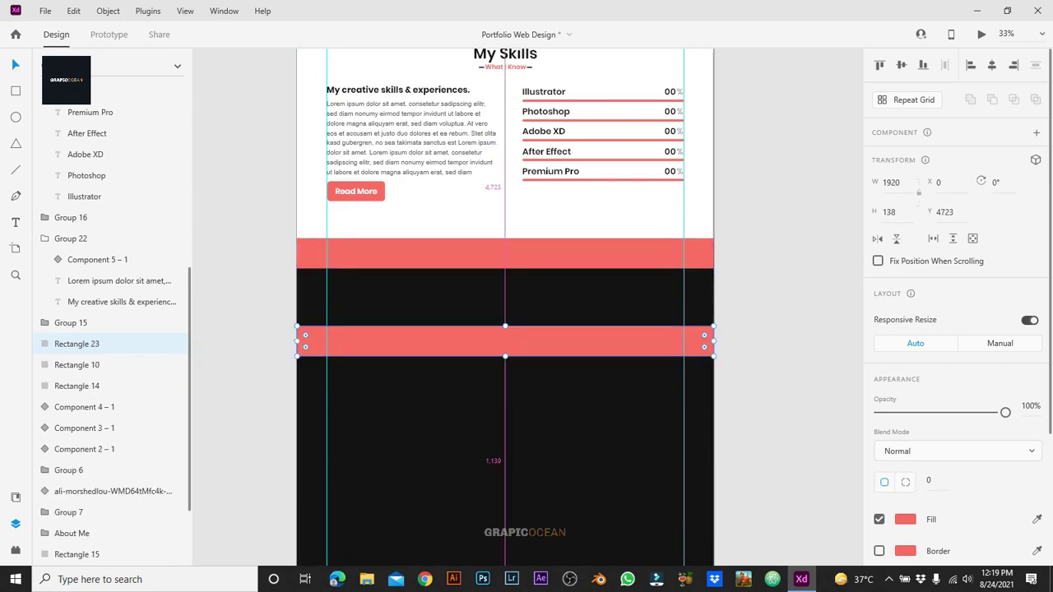
pyautogui.click(893, 212)
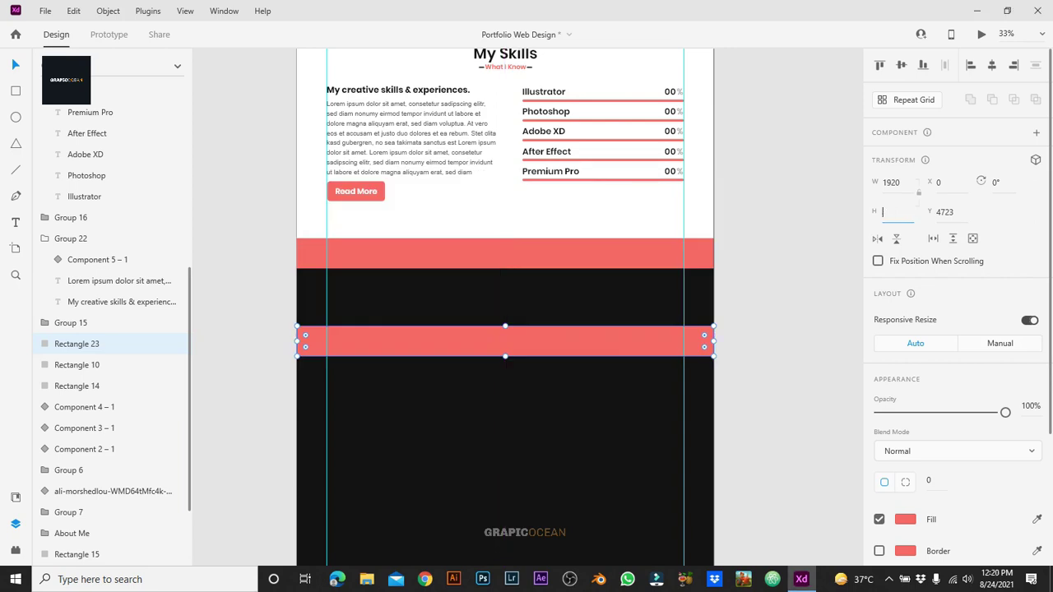
pyautogui.hotkey('alt', 'Tab')
pyautogui.write('1080')
pyautogui.press('Return')
pyautogui.moveTo(505, 444); pyautogui.dragTo(506, 354)
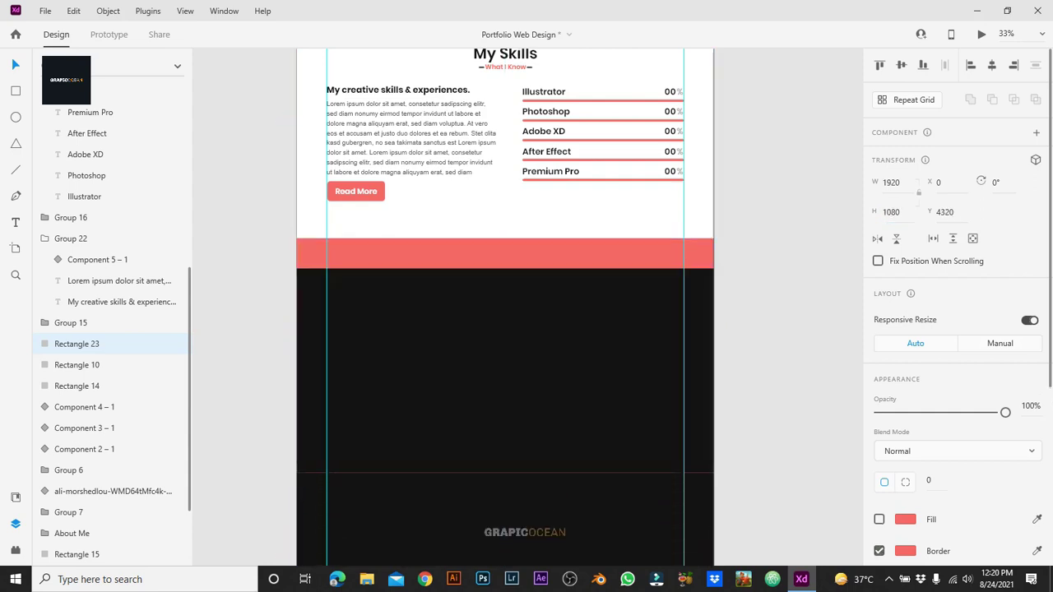
pyautogui.press('Escape')
pyautogui.scroll(1, 412, 189)
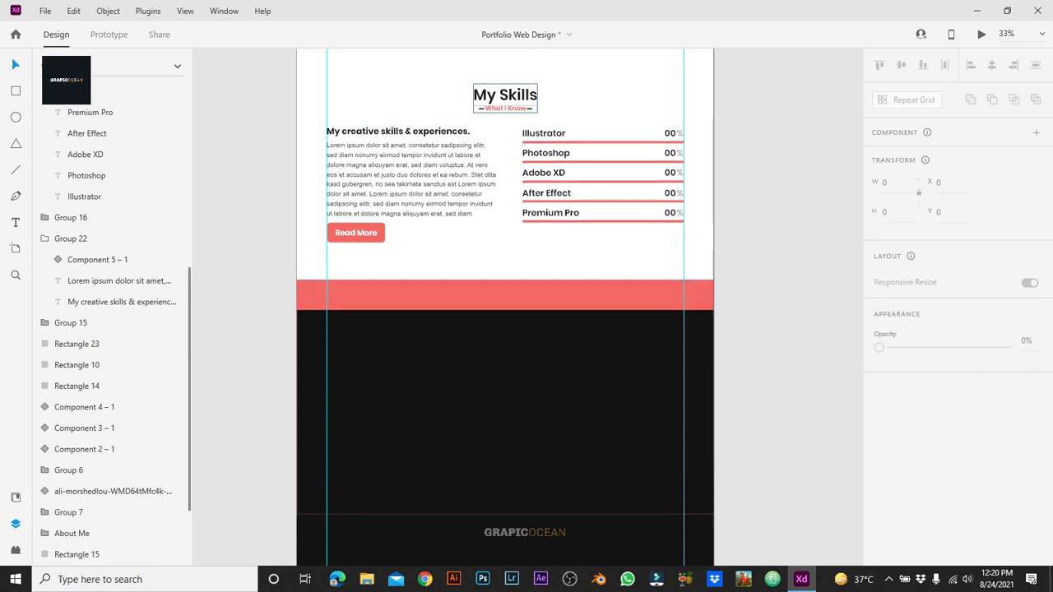
# Step: Duplicate the My Services heading group and position the copy below the coral band
pyautogui.click(505, 94)
pyautogui.scroll(5, 505, 288)
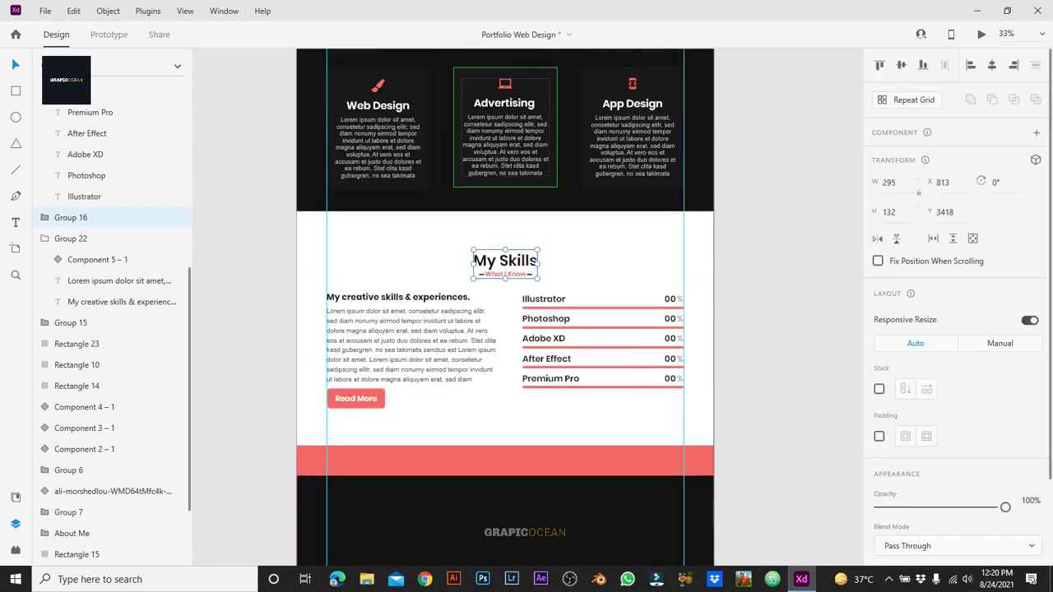
pyautogui.click(505, 111)
pyautogui.hotkey('ctrl', 'd')
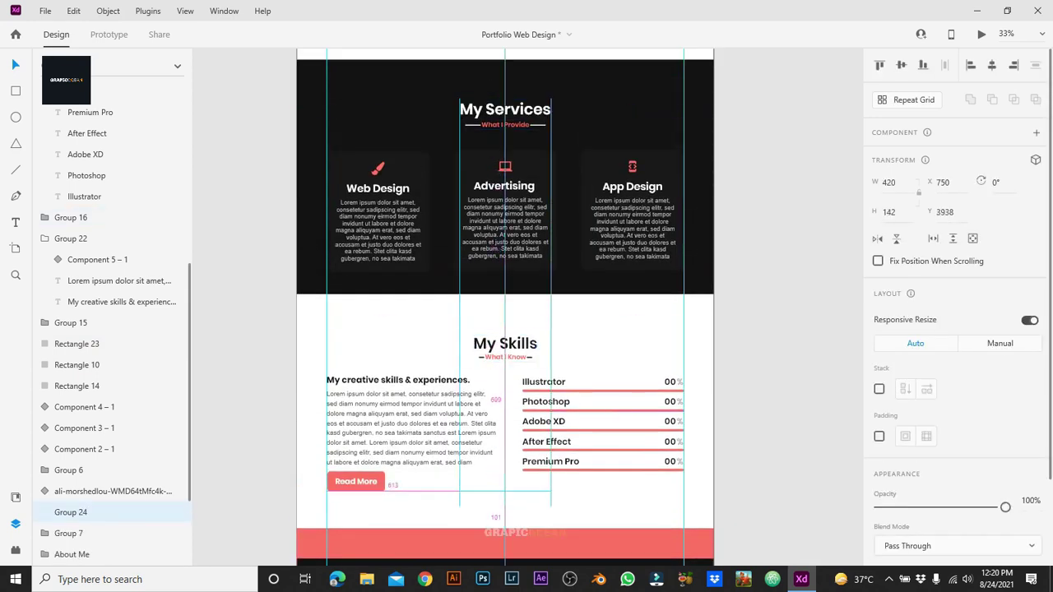
pyautogui.scroll(-2, 505, 329)
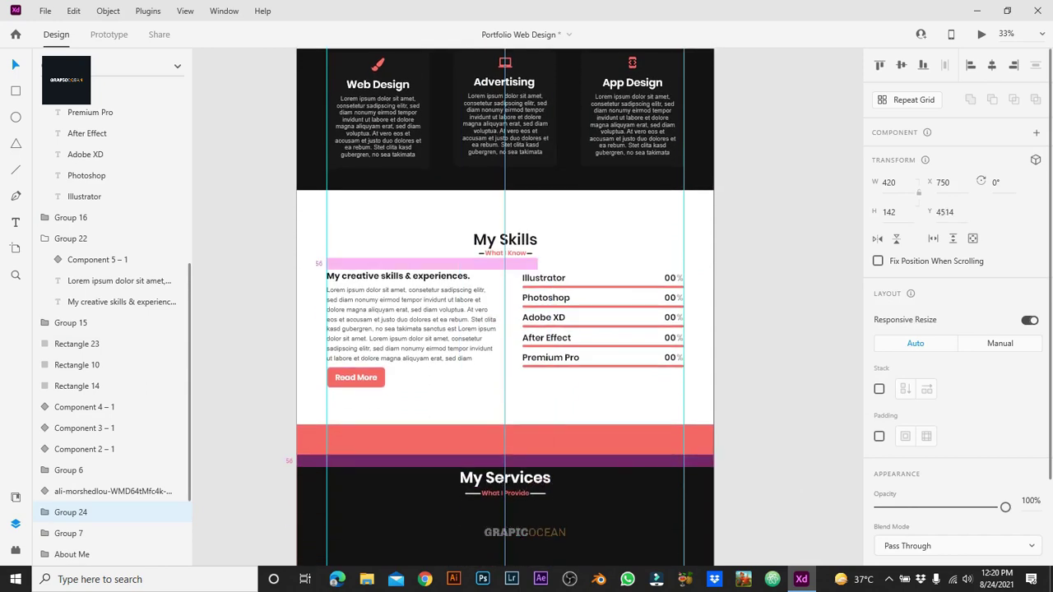
pyautogui.press('Escape')
pyautogui.scroll(-3, 505, 307)
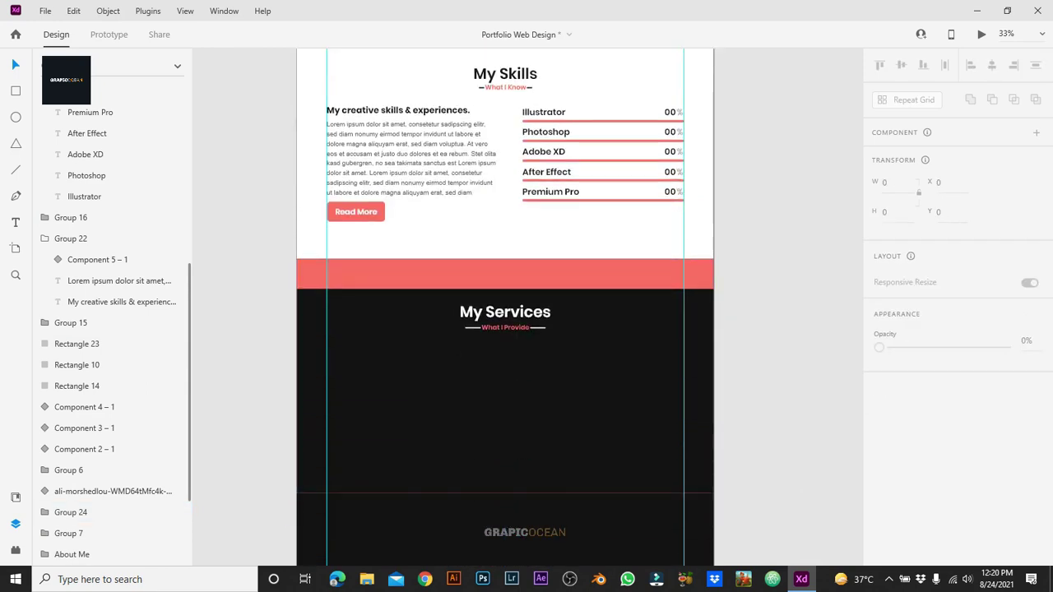
pyautogui.hotkey('ctrl', '=')
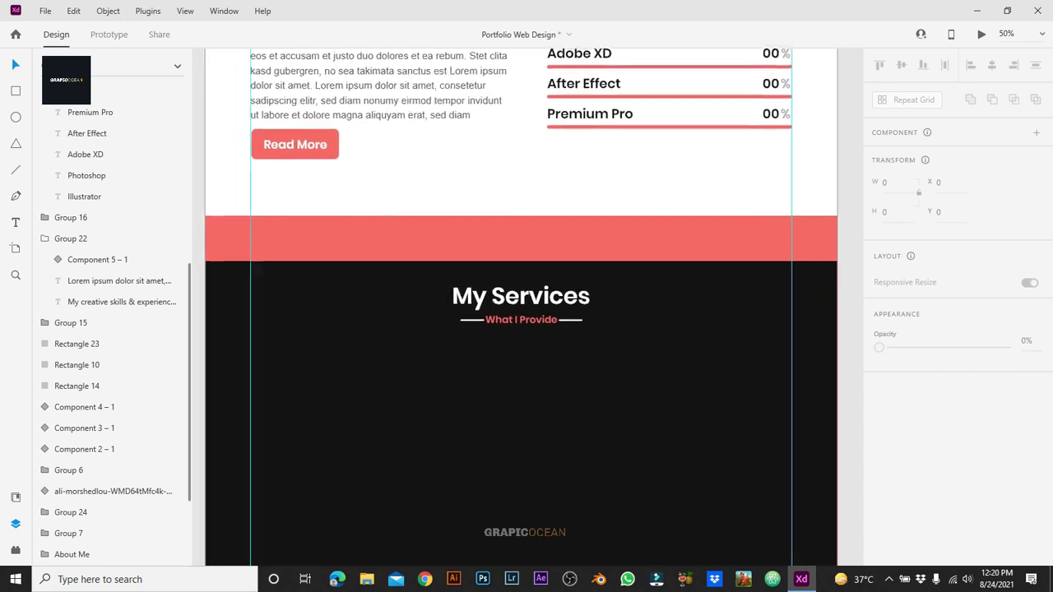
# Step: Ungroup the copied heading and retitle it 'My Team'
pyautogui.click(525, 294)
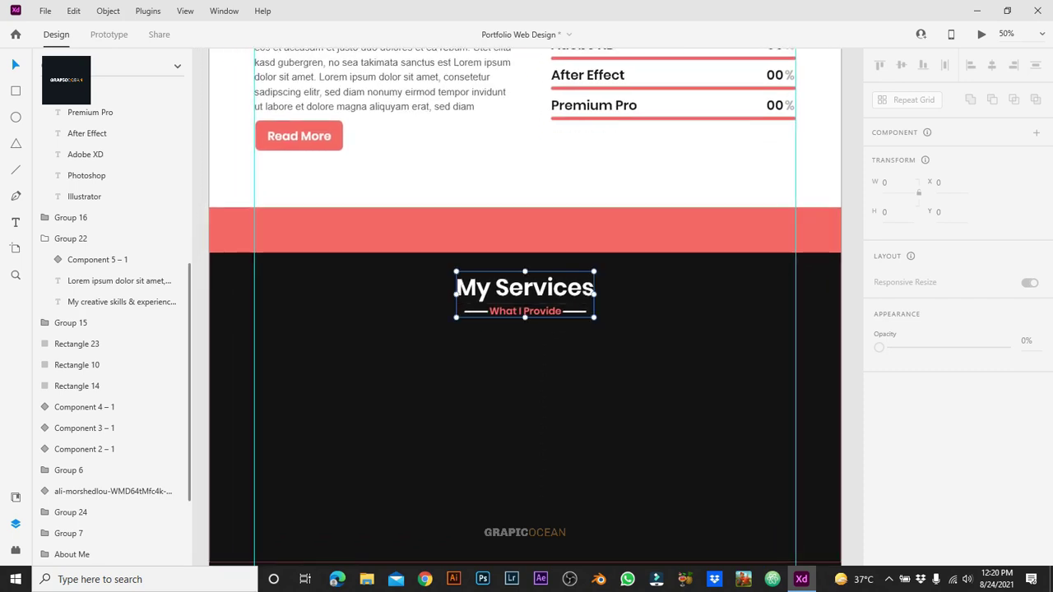
pyautogui.rightClick(525, 294)
pyautogui.click(565, 197)
pyautogui.press('Escape')
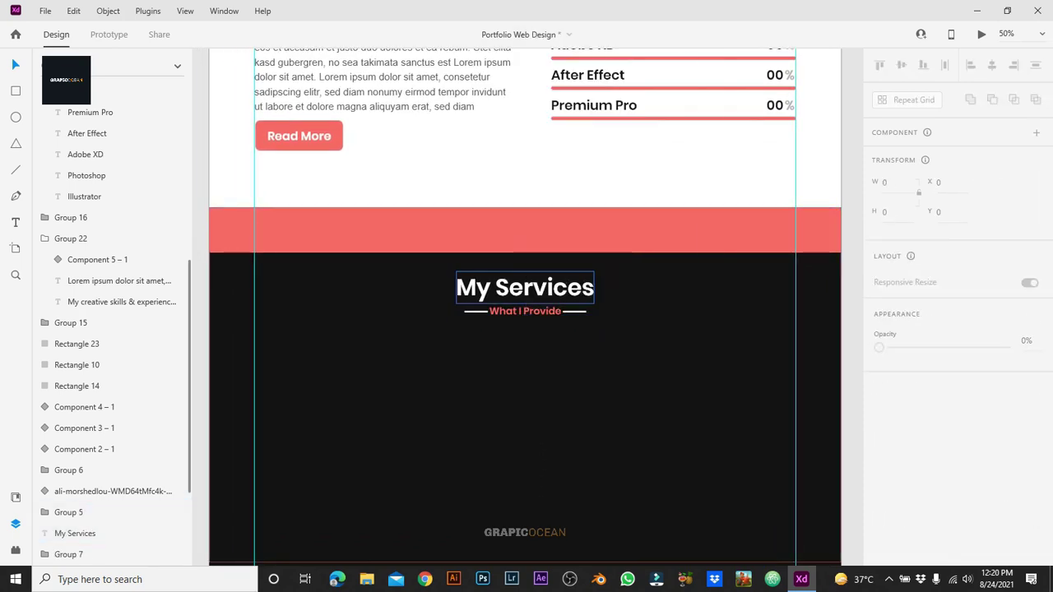
pyautogui.click(525, 287)
pyautogui.press('Return')
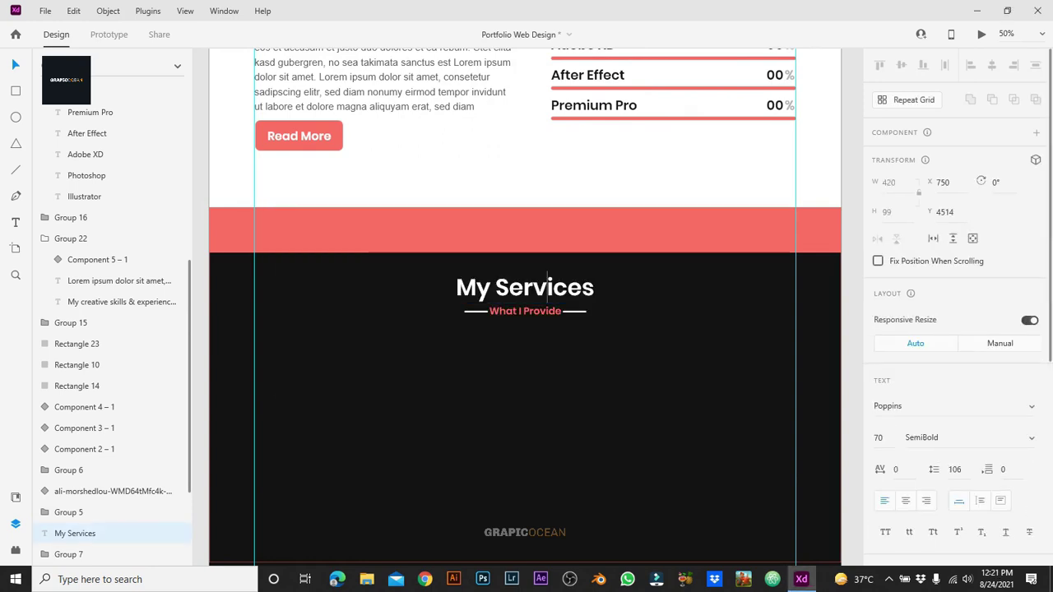
pyautogui.write('My Team')
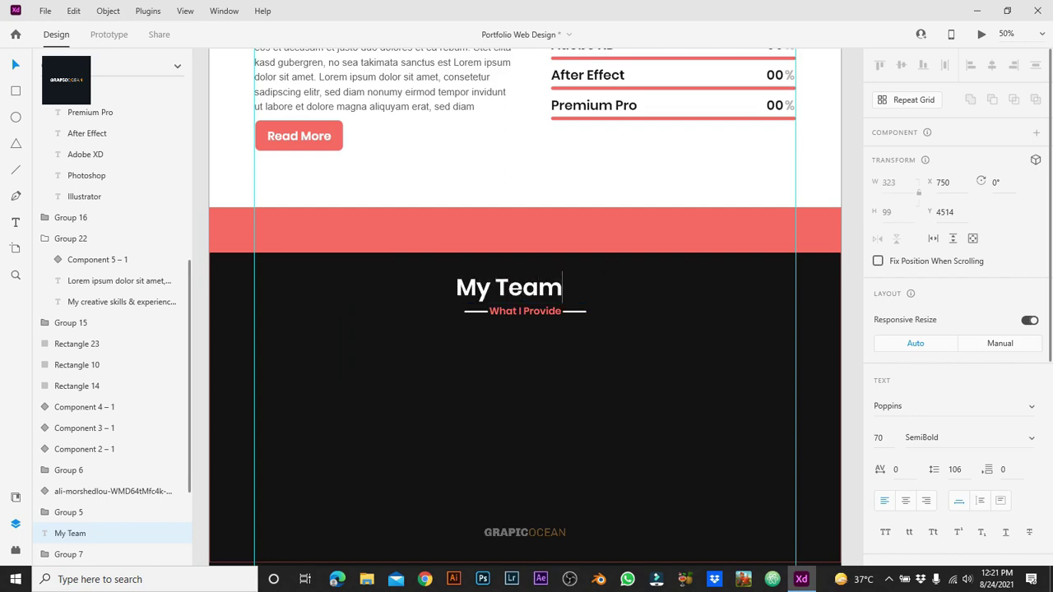
pyautogui.press('Escape')
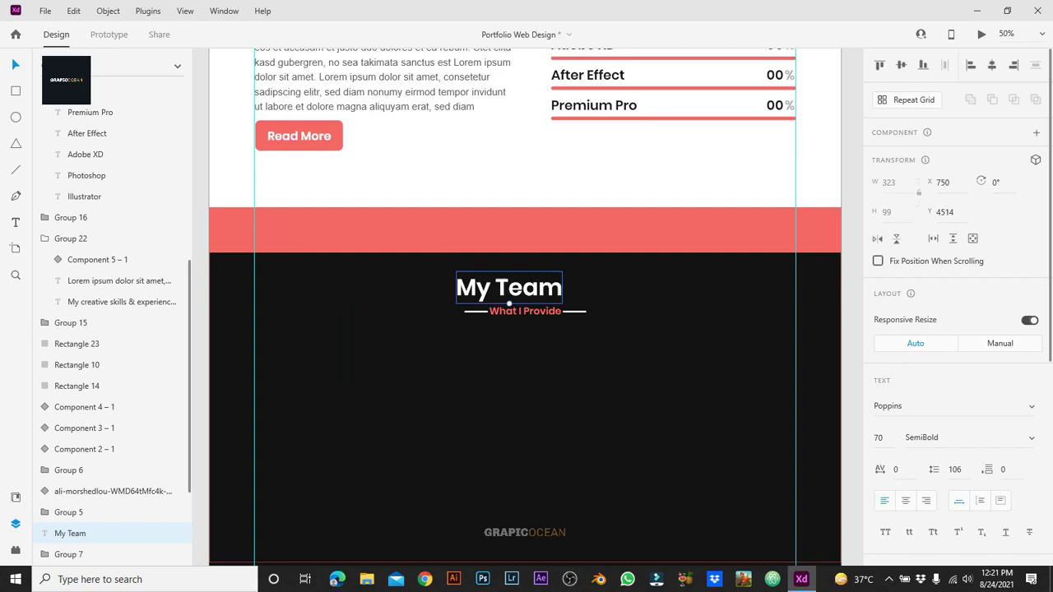
# Step: Change the subtitle to 'Who with me' and nudge its right line 10 px left
pyautogui.click(525, 311)
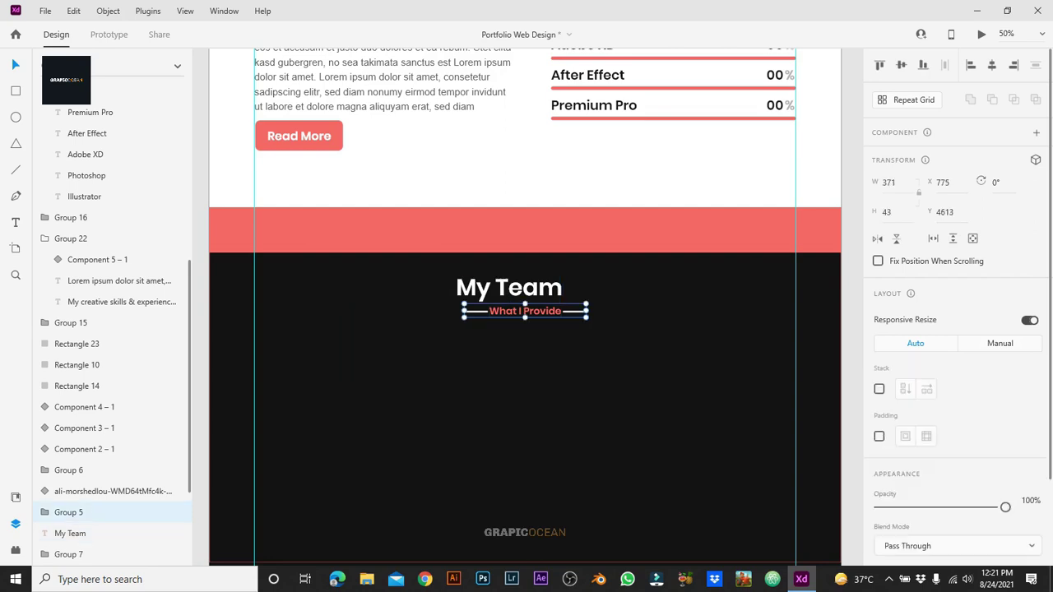
pyautogui.doubleClick(525, 311)
pyautogui.write('Wh')
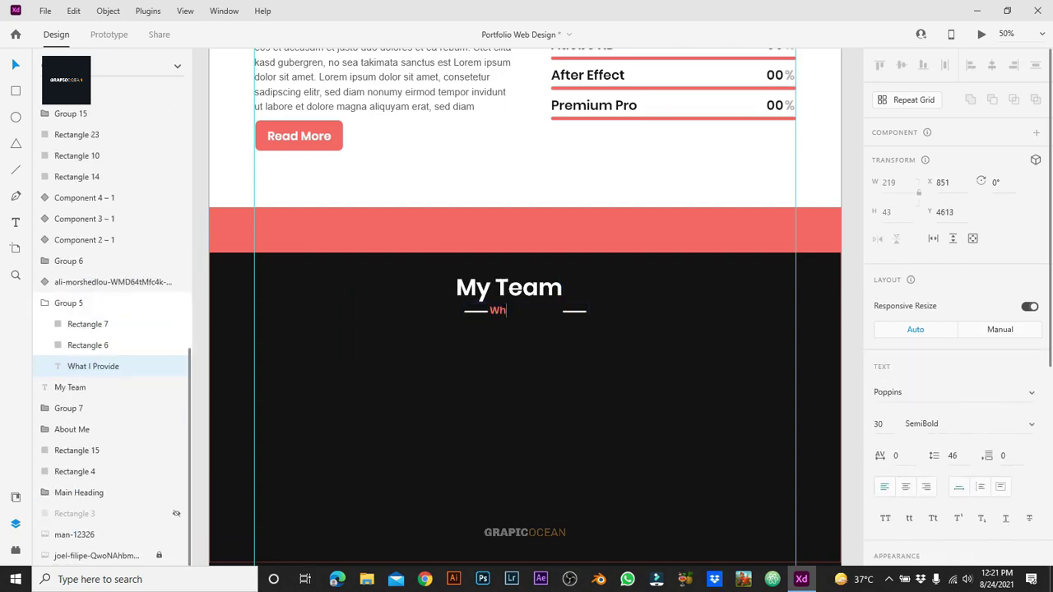
pyautogui.write('o with me')
pyautogui.press('Escape')
pyautogui.click(88, 344)
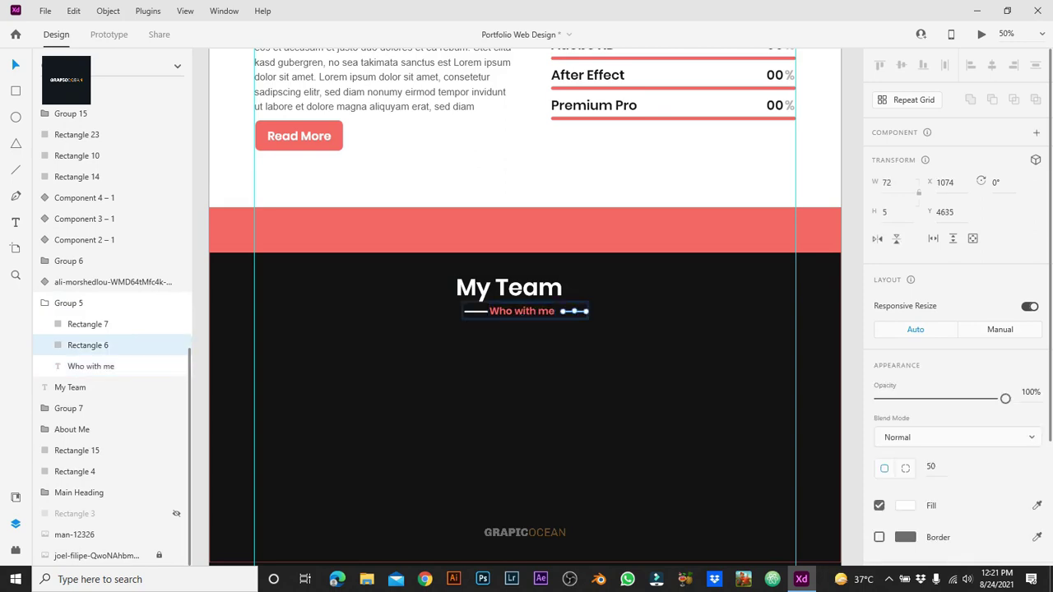
pyautogui.hotkey('shift', 'Left')
pyautogui.press('Escape')
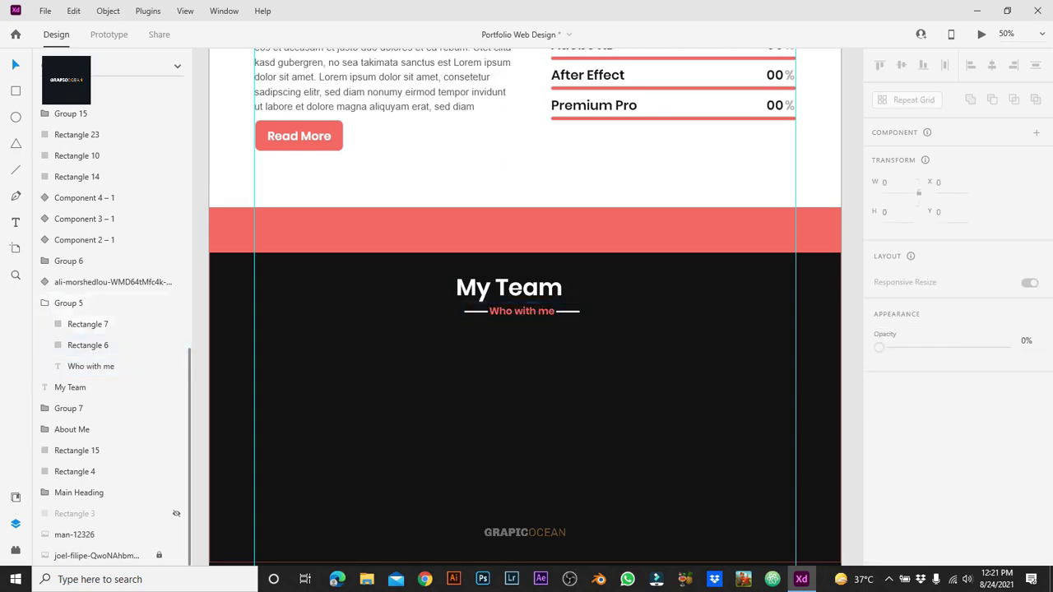
# Step: Centre the My Team title and the subtitle horizontally on each other
pyautogui.click(522, 311)
pyautogui.keyDown('shift'); pyautogui.click(509, 287); pyautogui.keyUp('shift')
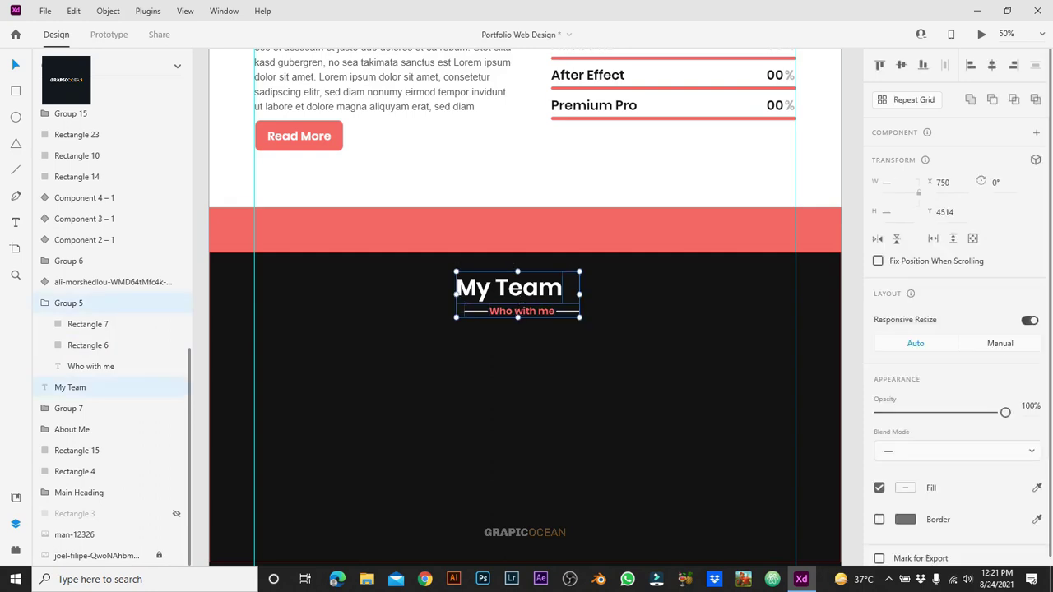
pyautogui.hotkey('shift', 'c')
pyautogui.press('Escape')
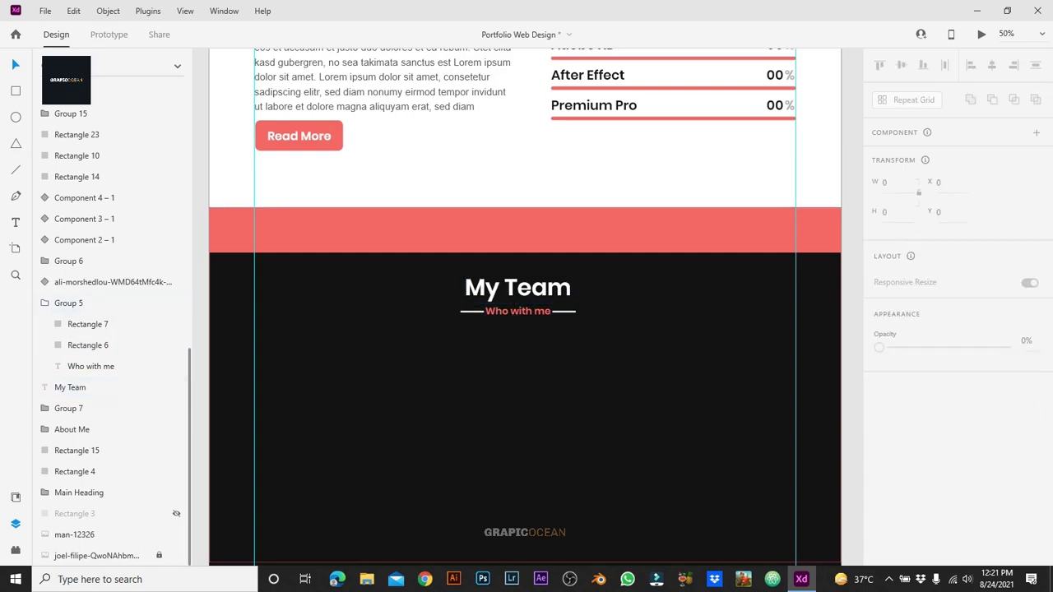
# Step: Set both lines flanking 'Who with me' to width 50, down from 72
pyautogui.hotkey('ctrl', '=')
pyautogui.hotkey('ctrl', '=')
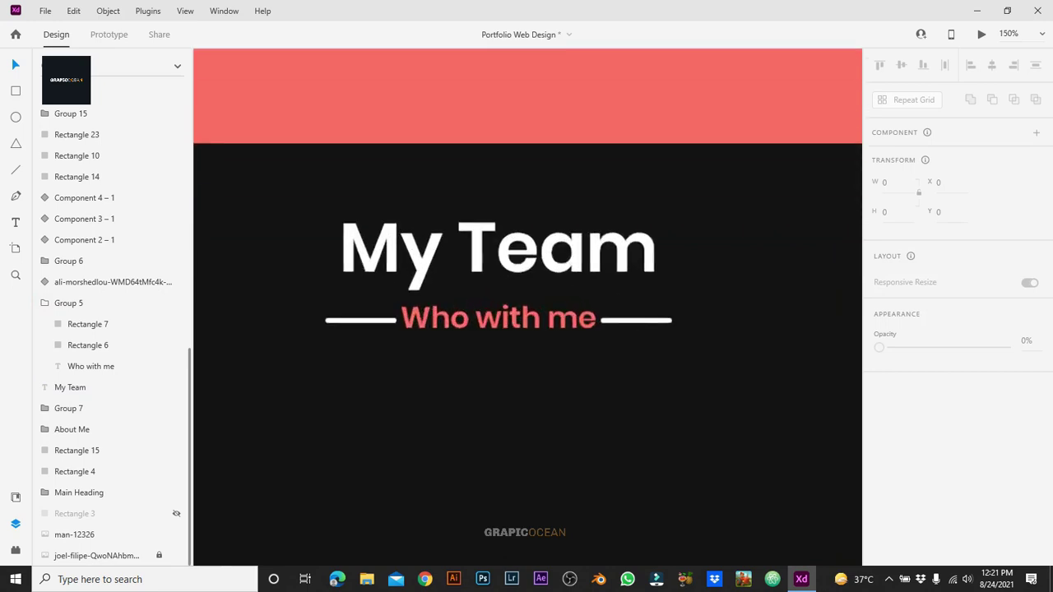
pyautogui.click(499, 319)
pyautogui.doubleClick(635, 320)
pyautogui.keyDown('shift'); pyautogui.click(362, 320); pyautogui.keyUp('shift')
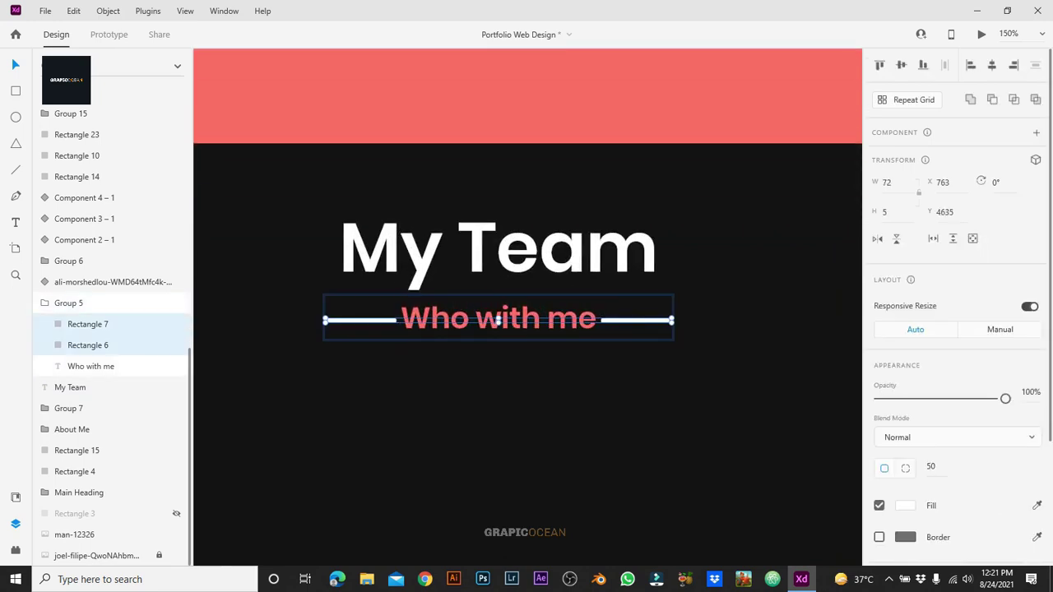
pyautogui.press('Return')
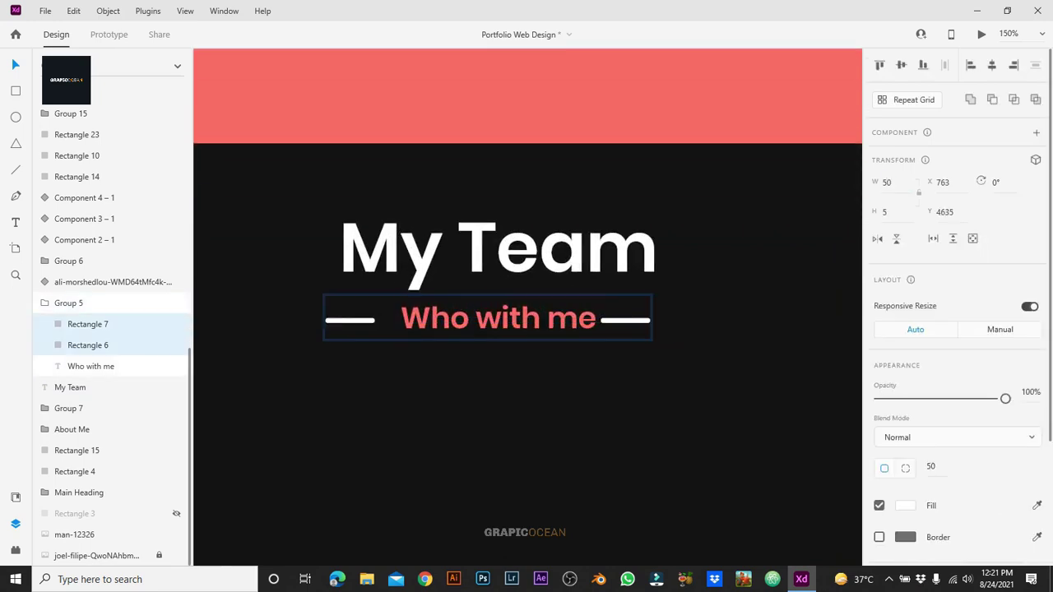
pyautogui.press('Escape')
pyautogui.click(498, 319)
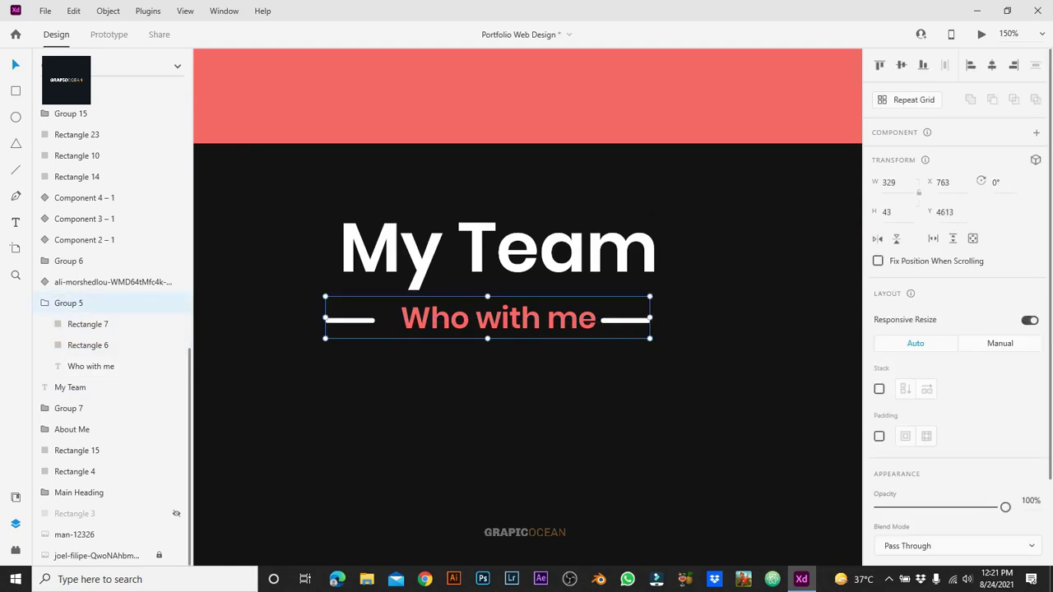
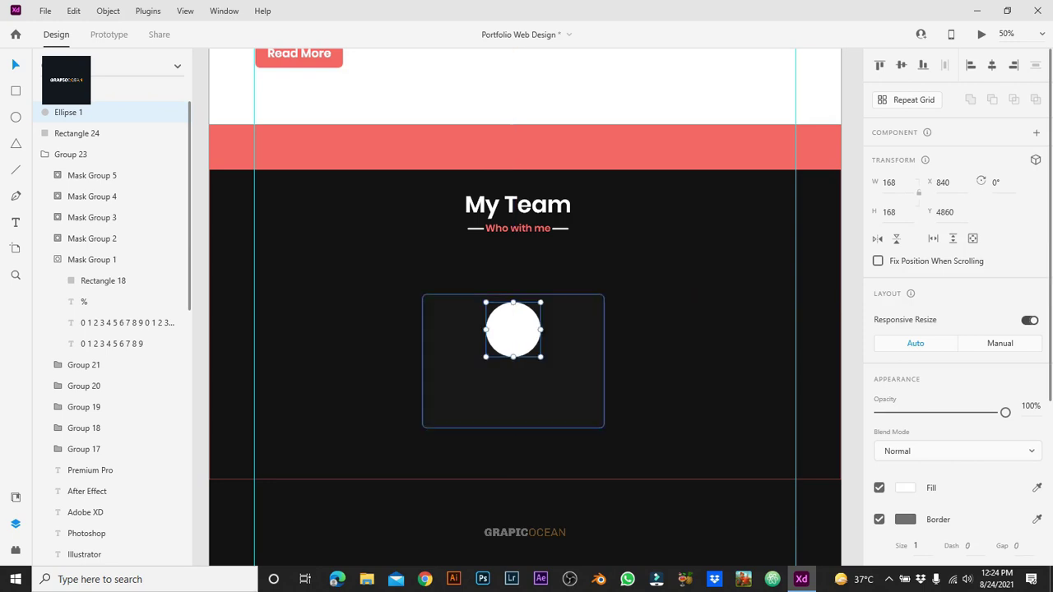
# Step: Place a copy of the My Team heading below the circle and bring it to front
pyautogui.click(514, 395)
pyautogui.click(518, 216)
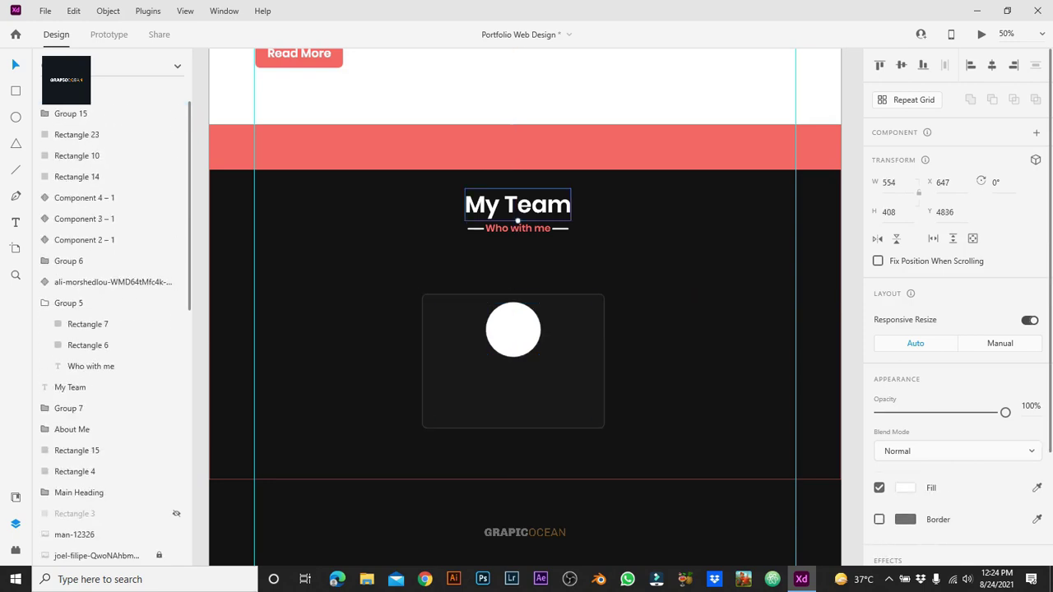
pyautogui.moveTo(518, 204); pyautogui.dragTo(518, 332)
pyautogui.moveTo(517, 374); pyautogui.dragTo(518, 373)
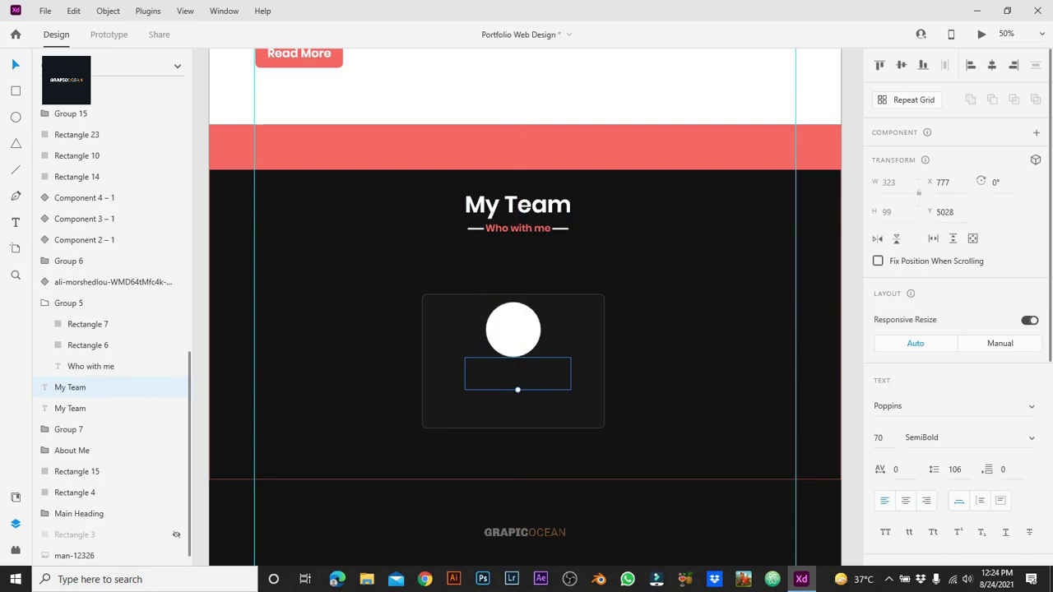
pyautogui.rightClick(549, 375)
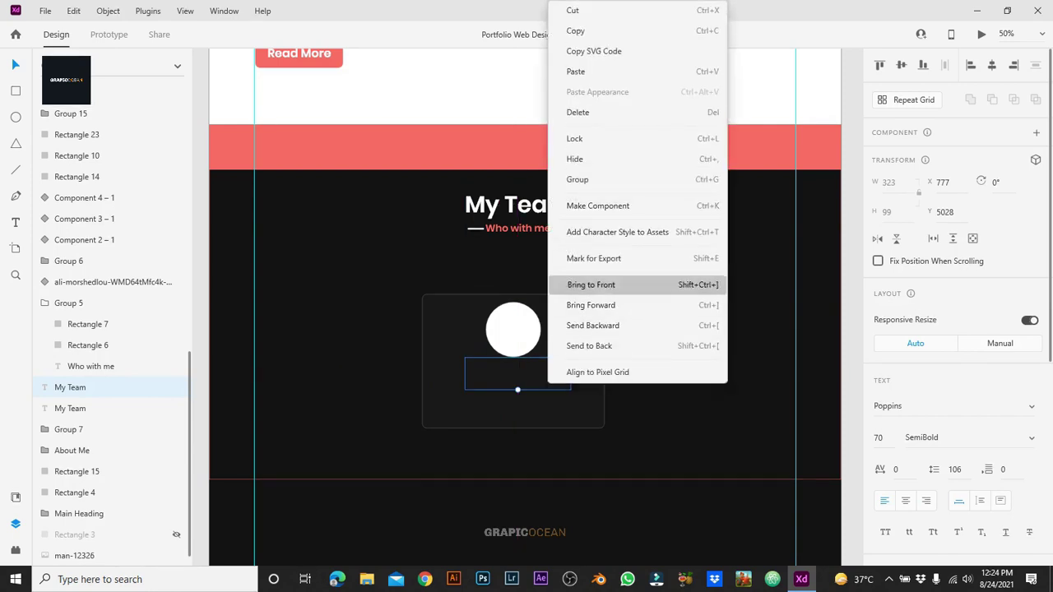
pyautogui.click(591, 285)
# Step: Retype the copy as 'Someone Name' at size 40, centred under the circle
pyautogui.press('Return')
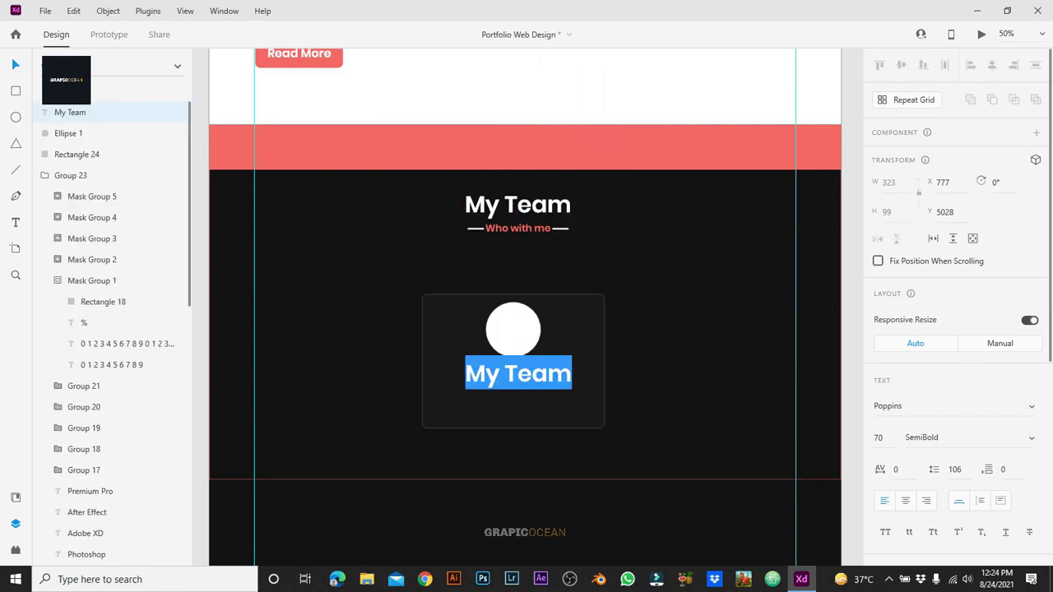
pyautogui.write('Some')
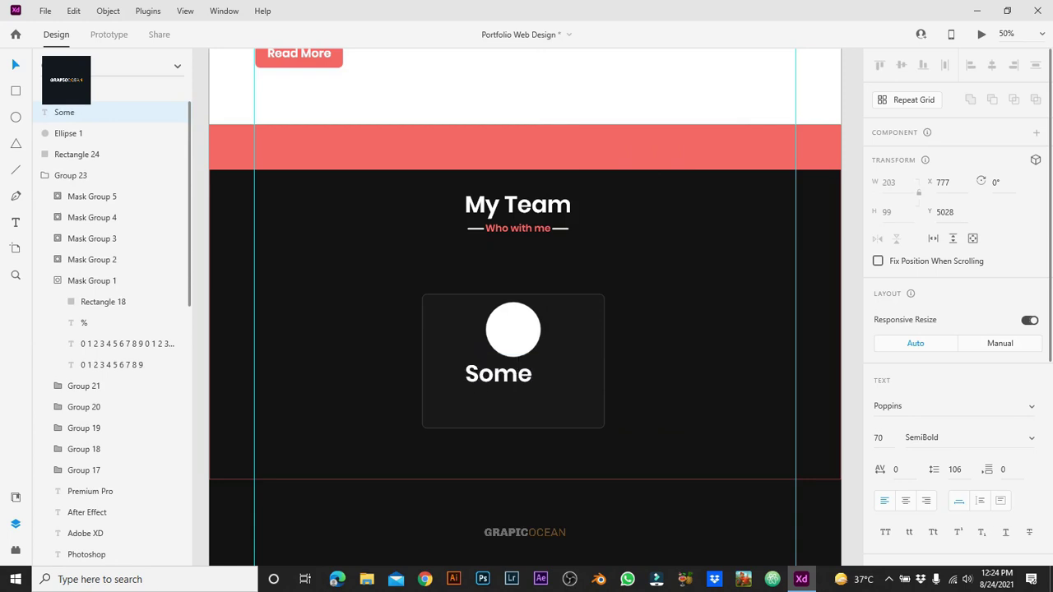
pyautogui.write('one Name')
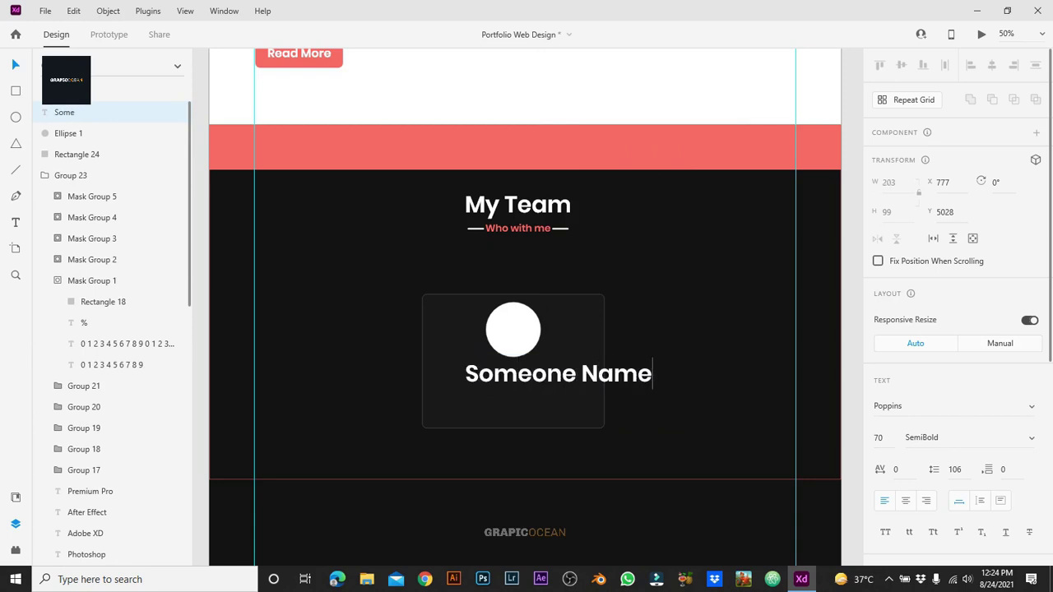
pyautogui.press('Escape')
pyautogui.click(879, 438)
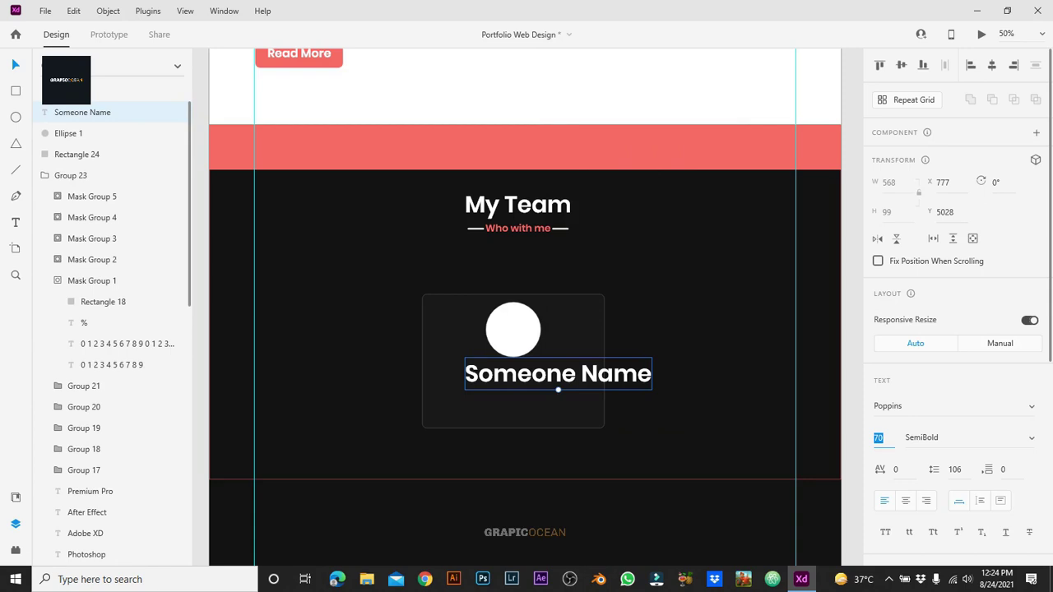
pyautogui.write('40')
pyautogui.press('Return')
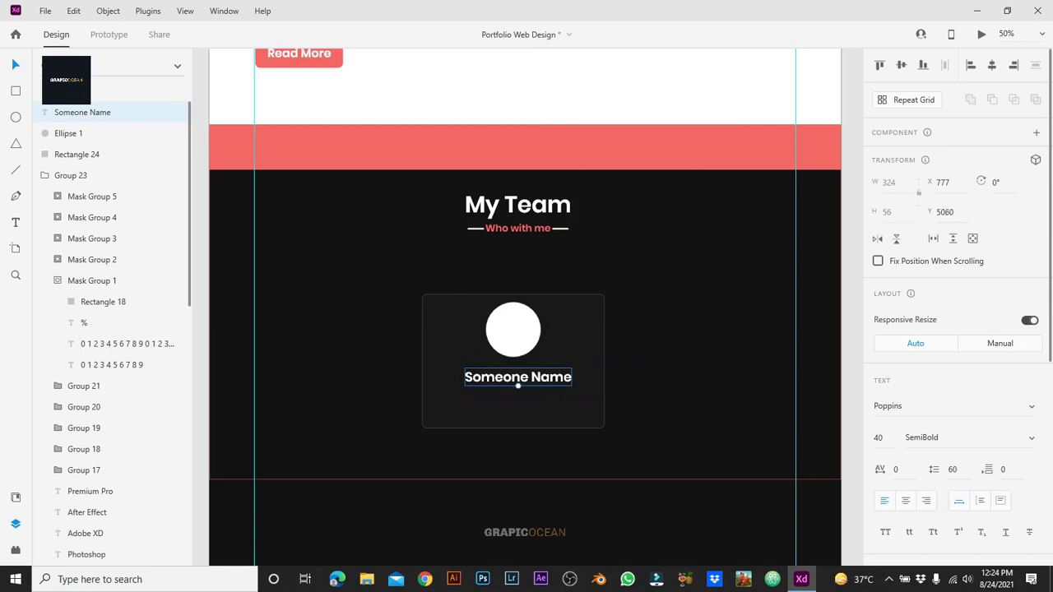
pyautogui.moveTo(518, 377); pyautogui.dragTo(516, 371)
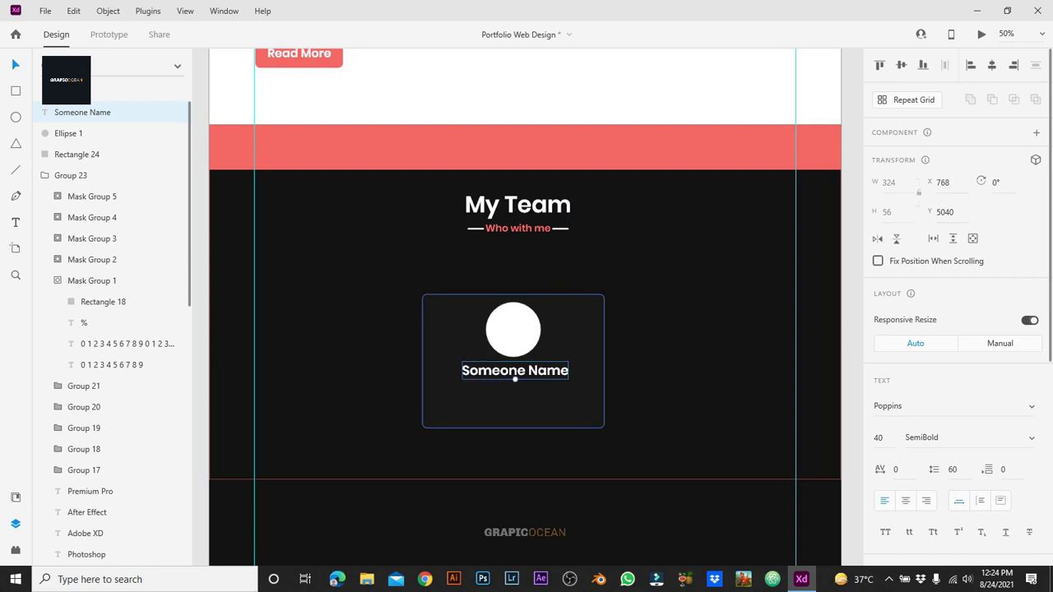
# Step: Extend the card's bottom edge slightly and place a duplicate name just below
pyautogui.click(514, 412)
pyautogui.moveTo(514, 428); pyautogui.dragTo(513, 441)
pyautogui.press('Escape')
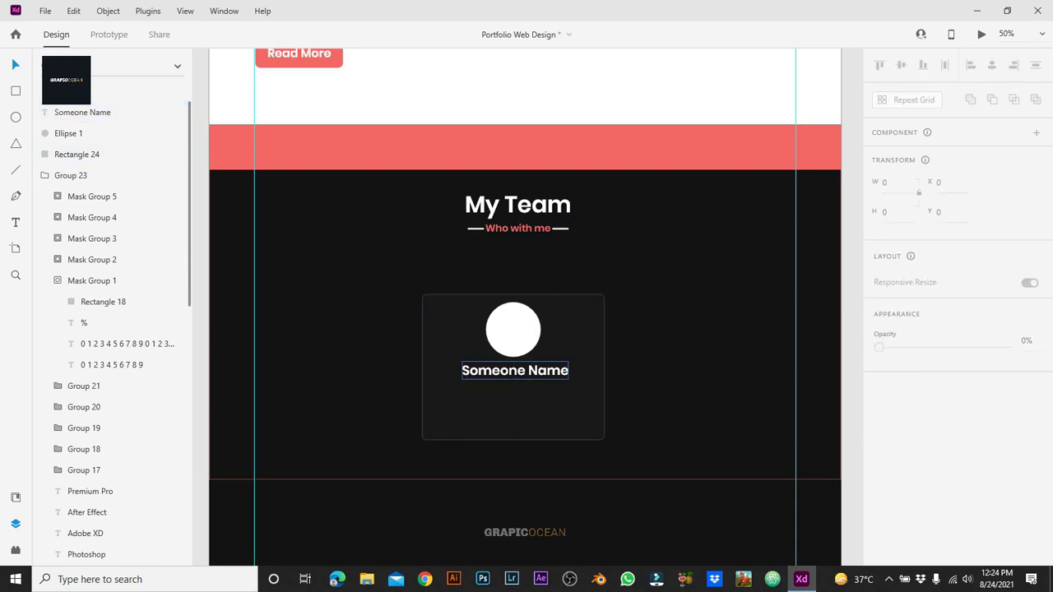
pyautogui.click(515, 370)
pyautogui.moveTo(515, 370); pyautogui.dragTo(515, 394)
# Step: Copy the first two lines of the My Skills placeholder paragraph, leaving it unchanged
pyautogui.scroll(5, 515, 394)
pyautogui.doubleClick(384, 262)
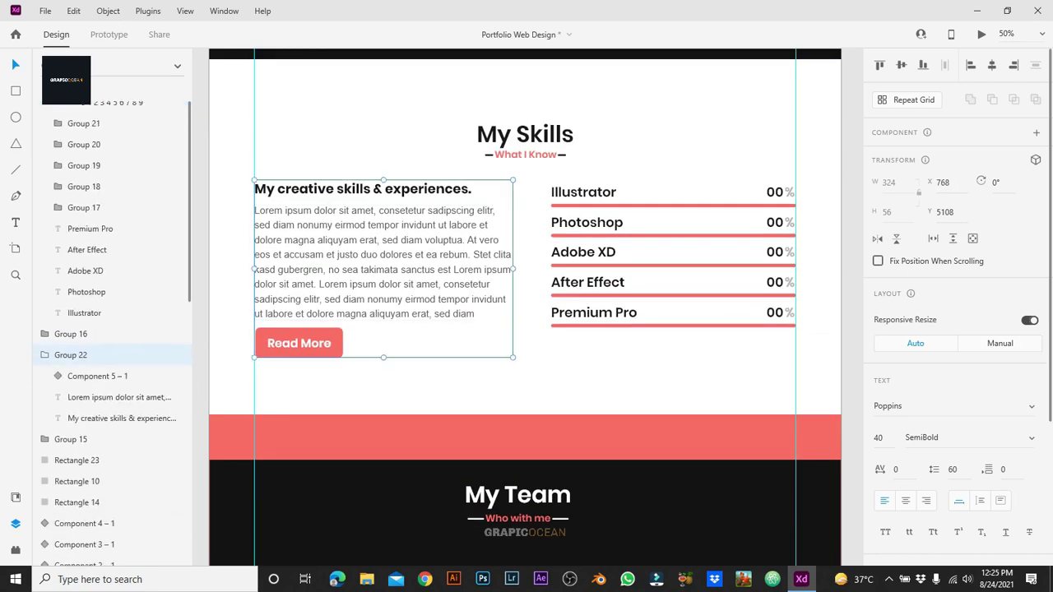
pyautogui.hotkey('ctrl', 'a')
pyautogui.press('Delete')
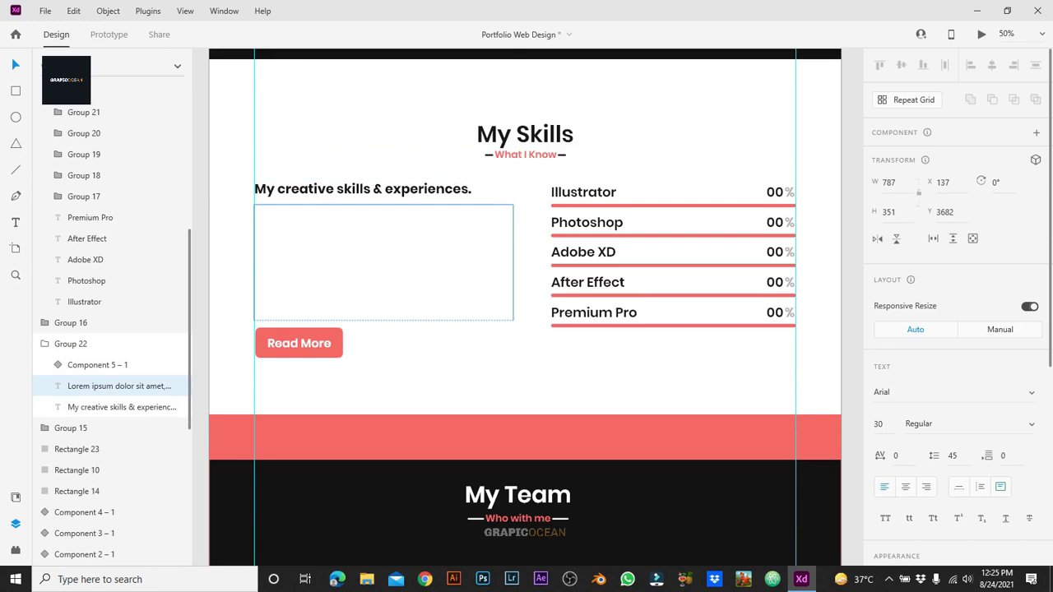
pyautogui.hotkey('ctrl', 'v')
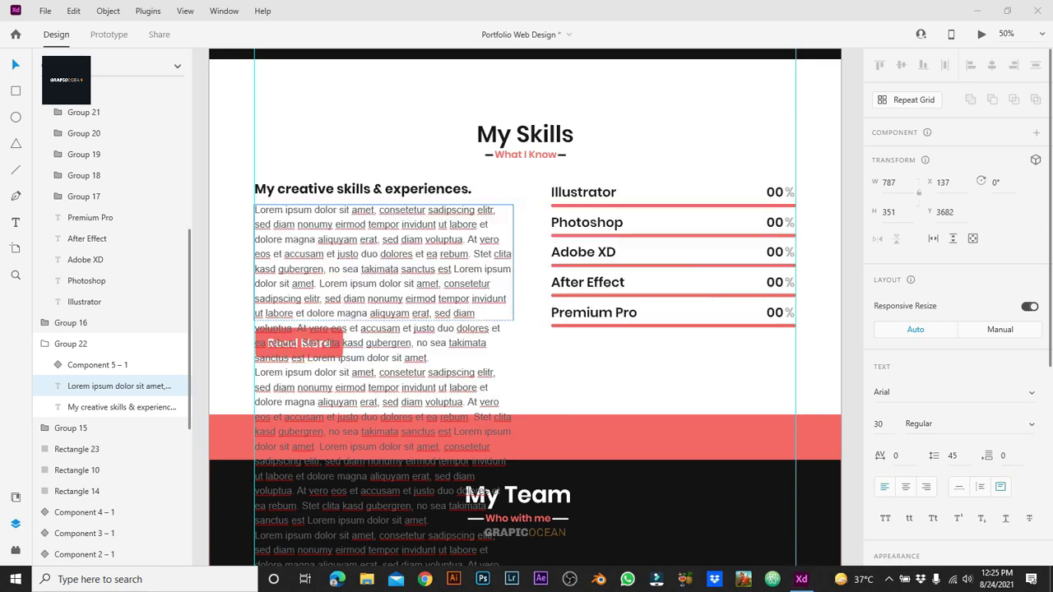
pyautogui.moveTo(490, 223); pyautogui.dragTo(255, 209)
pyautogui.press('Escape')
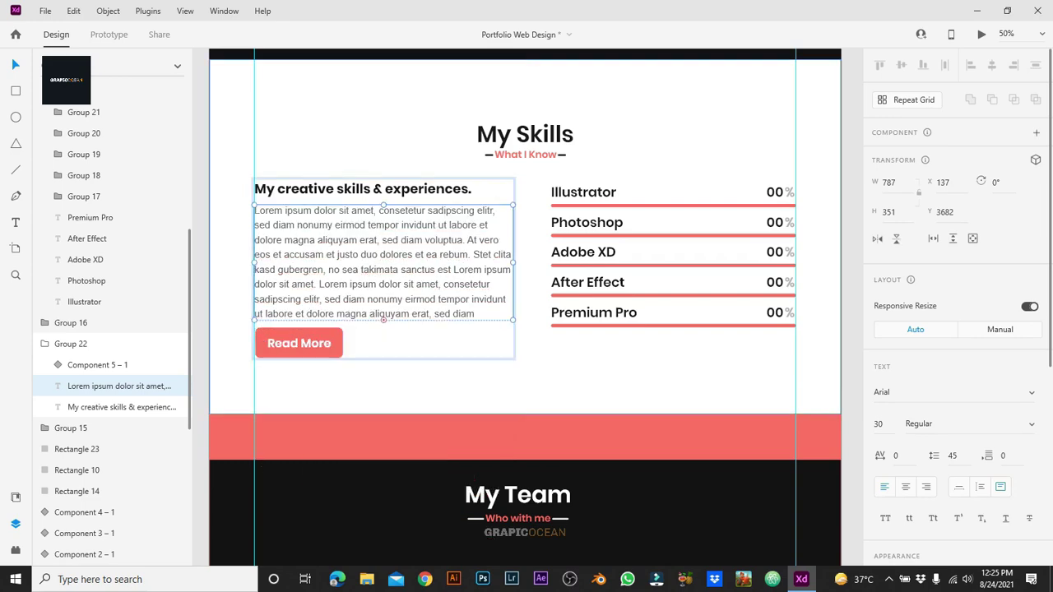
pyautogui.scroll(-5, 525, 305)
# Step: Replace the duplicate name with the placeholder text, size 20, centre-aligned, Medium weight
pyautogui.doubleClick(515, 392)
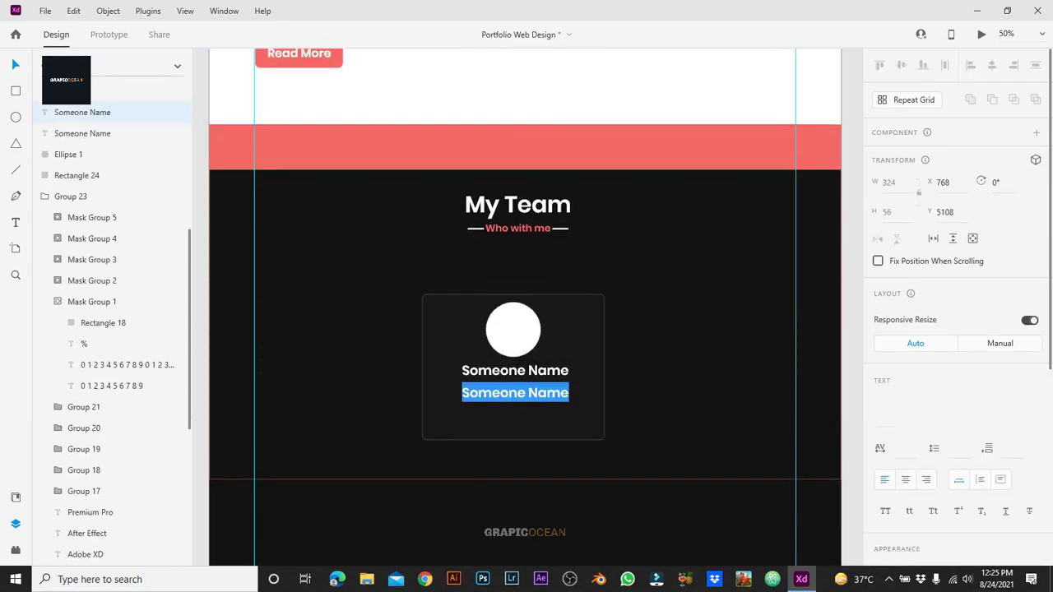
pyautogui.hotkey('ctrl', 'v')
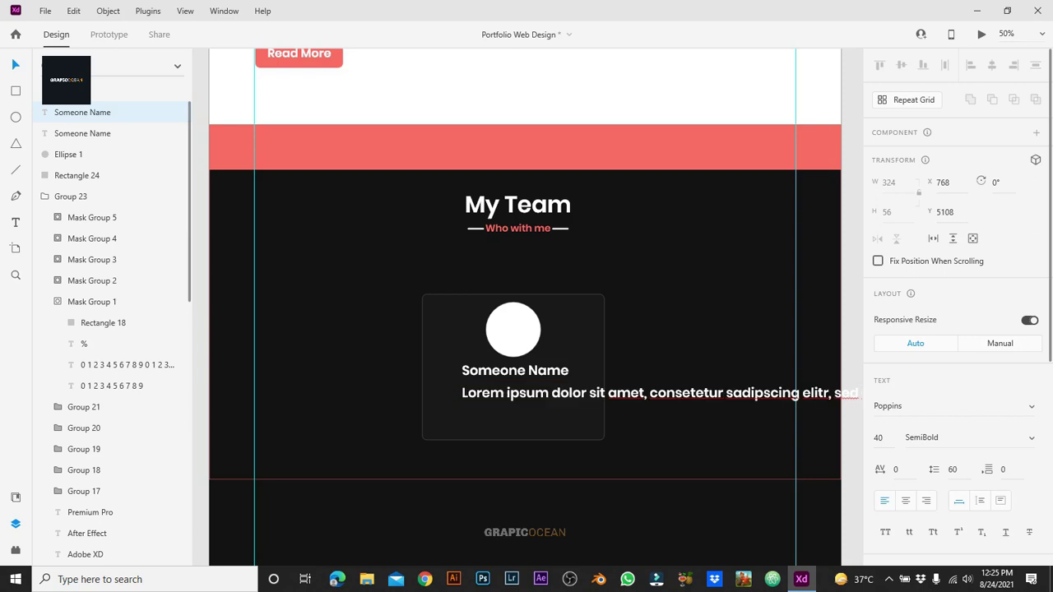
pyautogui.hotkey('ctrl', 'a')
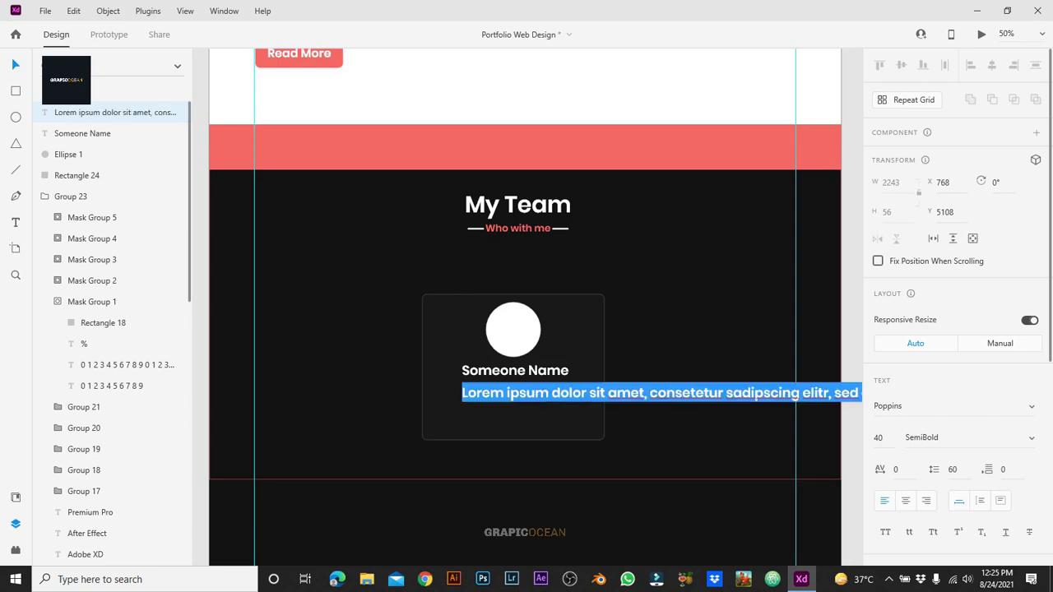
pyautogui.click(879, 438)
pyautogui.write('20')
pyautogui.press('Return')
pyautogui.hotkey('ctrl', 'shift', 'c')
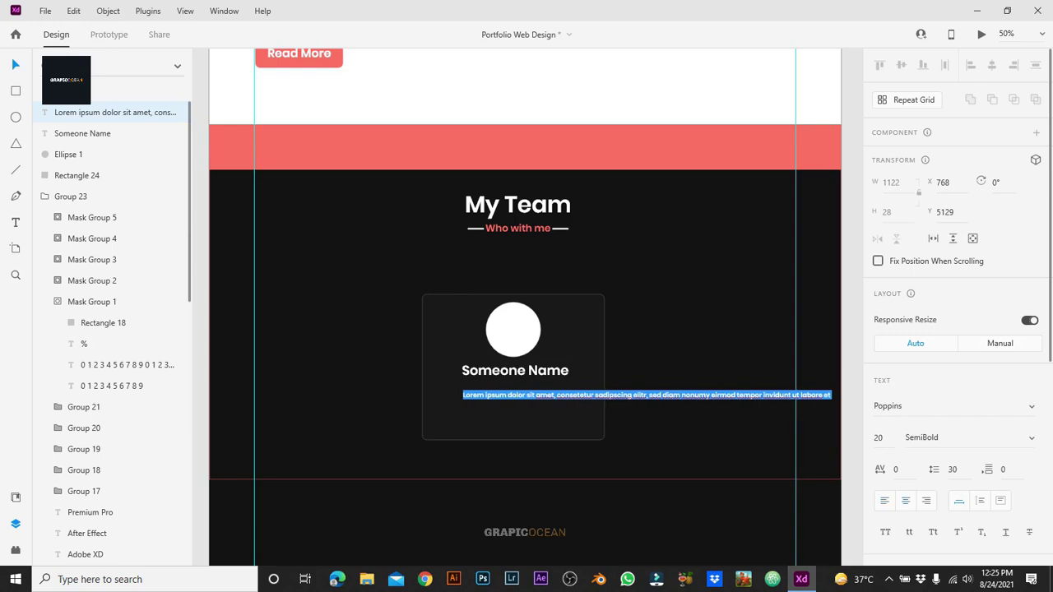
pyautogui.click(921, 437)
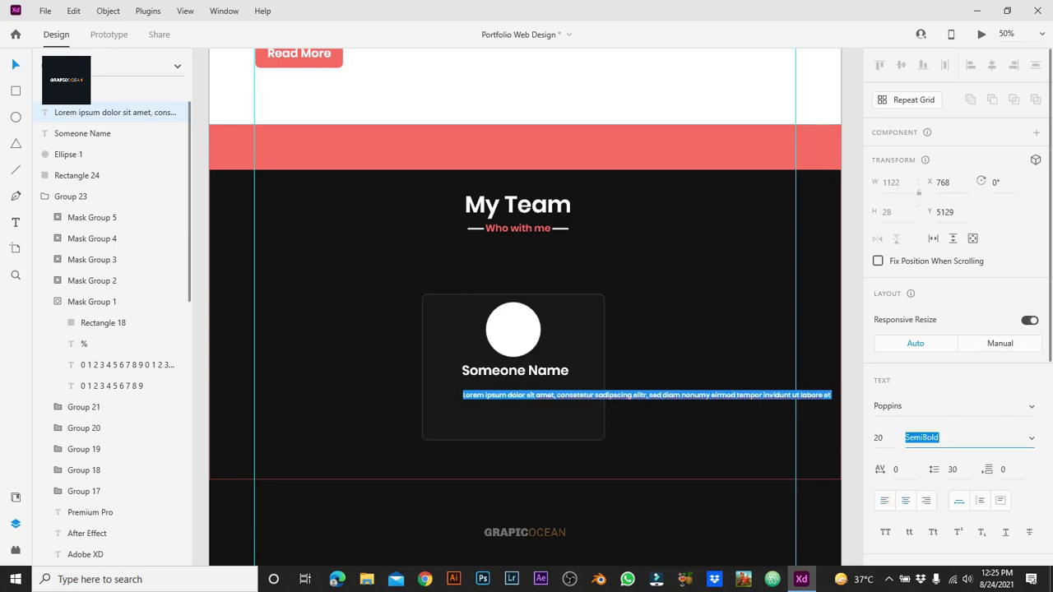
pyautogui.write('Medium')
pyautogui.press('Return')
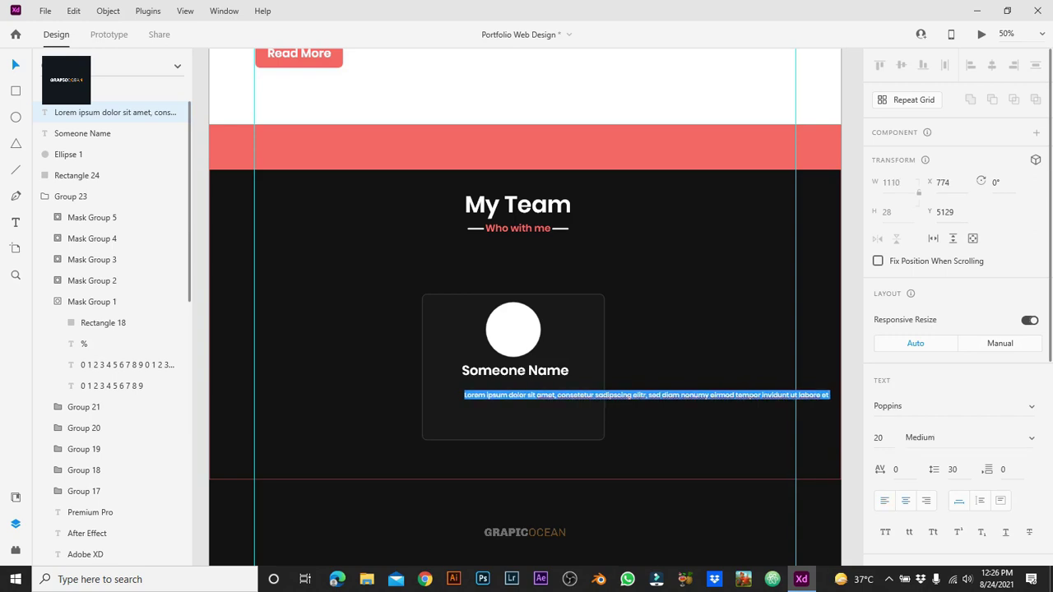
# Step: Break the description into three lines, centre it under Someone Name, and set size 24
pyautogui.doubleClick(595, 395)
pyautogui.press('Return')
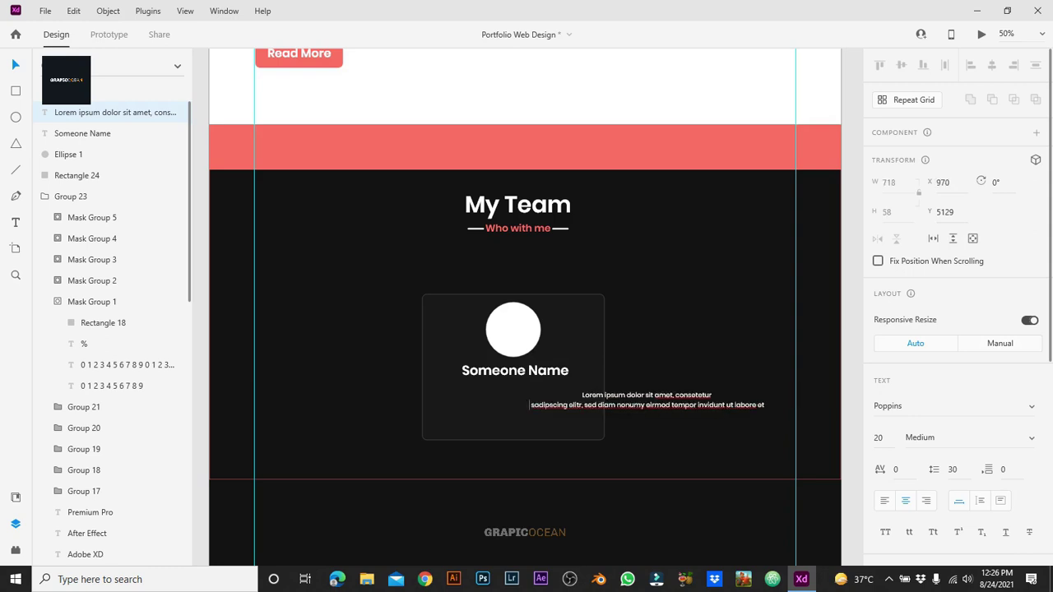
pyautogui.press('Return')
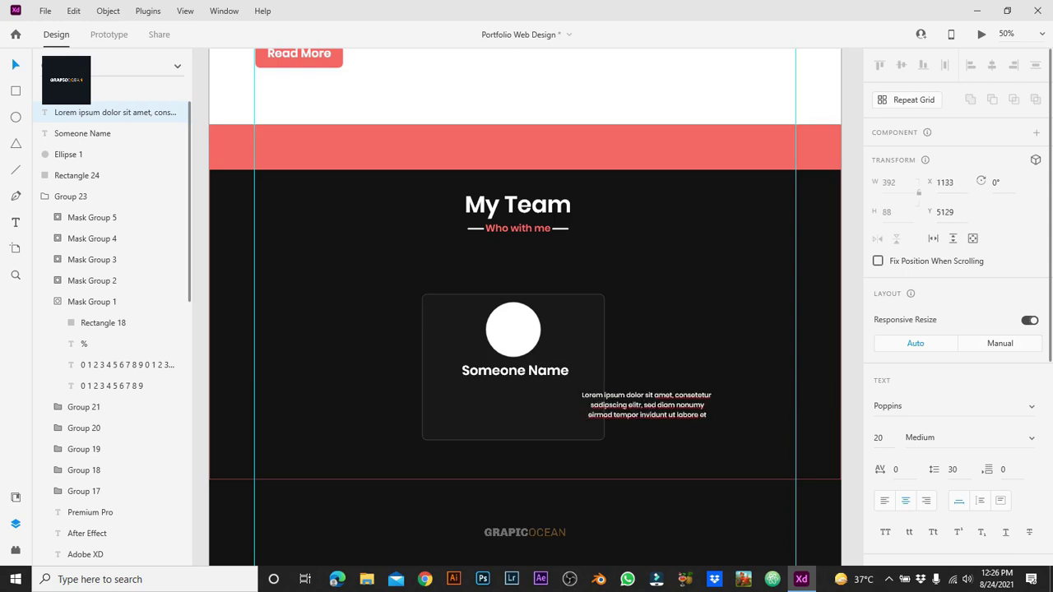
pyautogui.moveTo(647, 413); pyautogui.dragTo(514, 422)
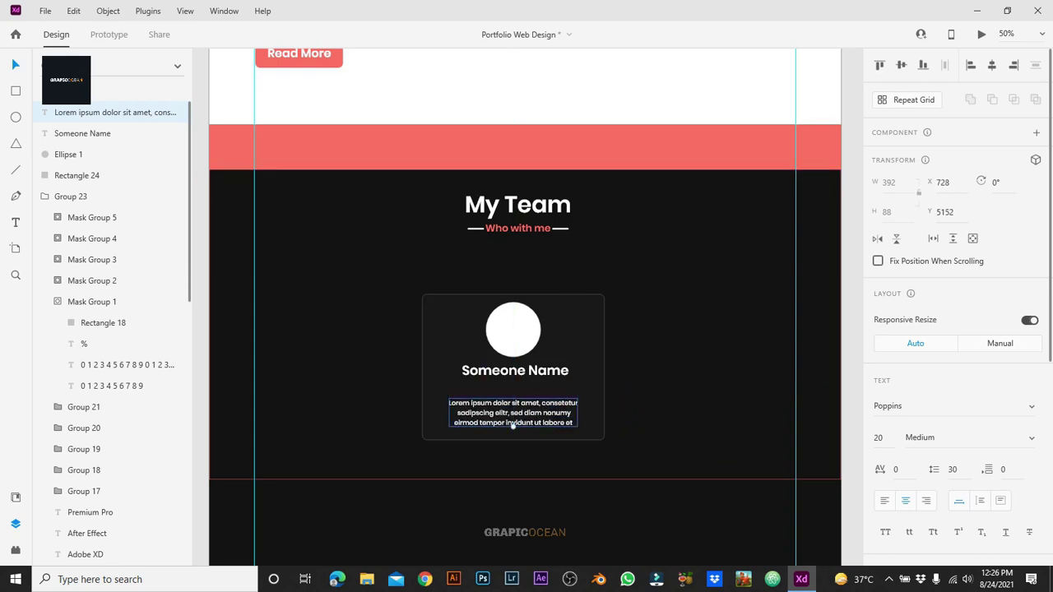
pyautogui.doubleClick(513, 423)
pyautogui.press('Escape')
pyautogui.press('Tab')
pyautogui.press('Return')
pyautogui.moveTo(512, 429); pyautogui.dragTo(513, 415)
# Step: Colour the name coral red and the description grey
pyautogui.click(515, 374)
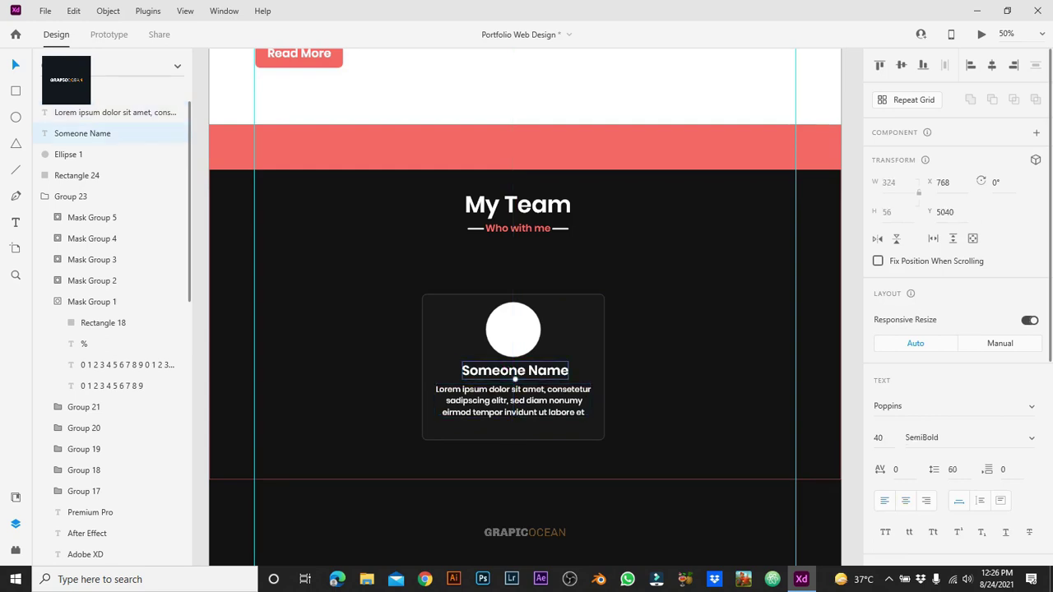
pyautogui.scroll(-3, 955, 329)
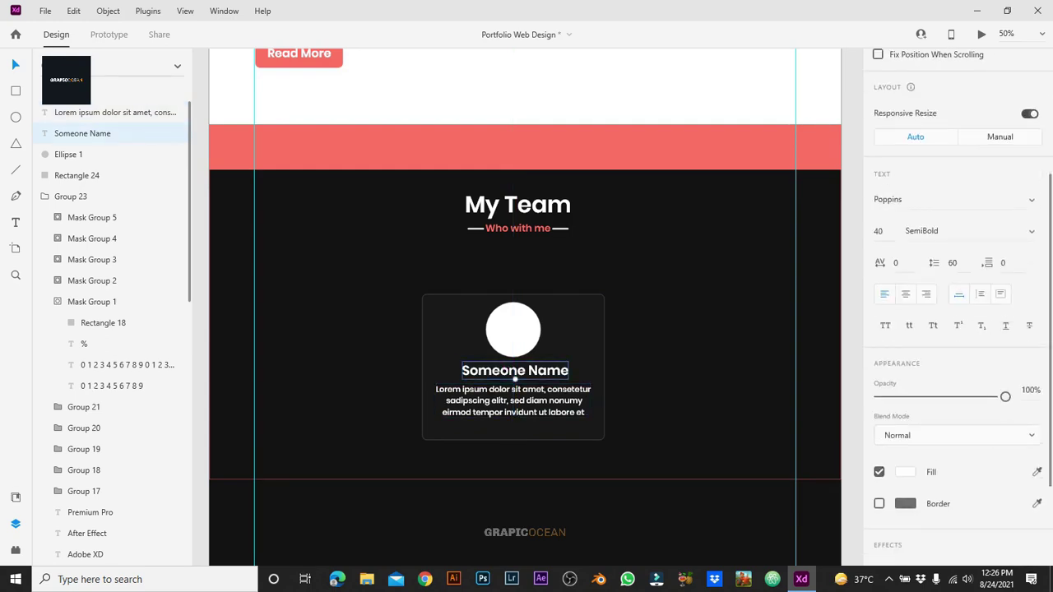
pyautogui.click(906, 472)
pyautogui.click(831, 544)
pyautogui.click(513, 416)
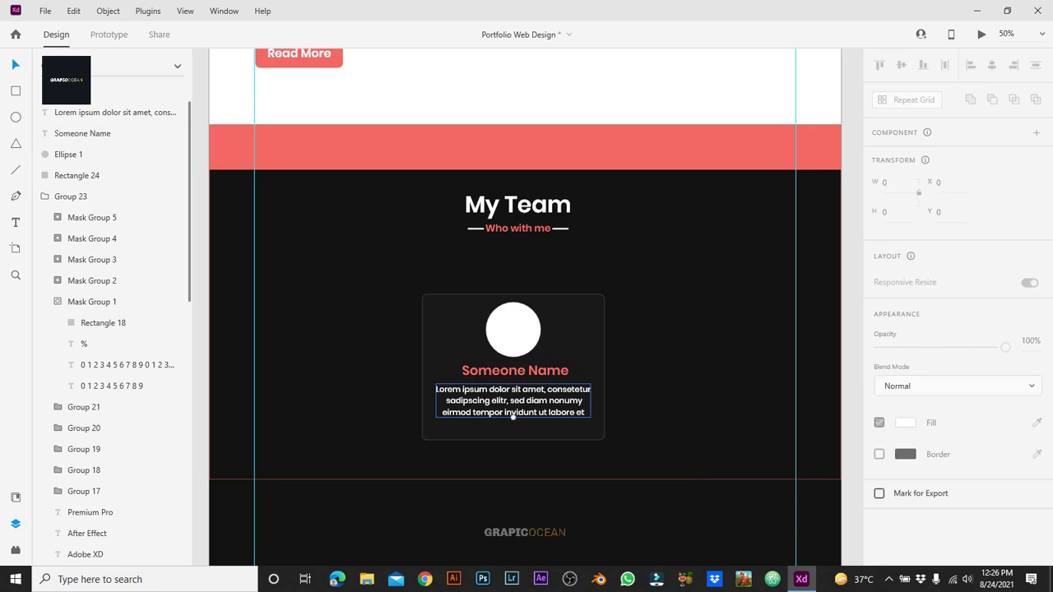
pyautogui.scroll(-3, 955, 329)
pyautogui.click(906, 471)
pyautogui.click(739, 544)
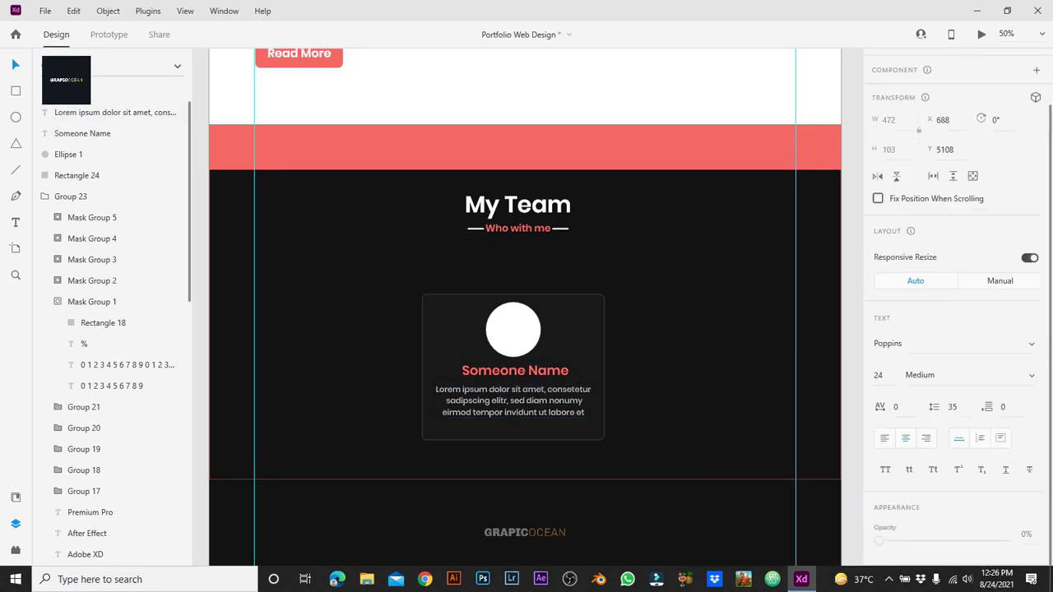
# Step: Group the circle, name and description and centre the group vertically on the card
pyautogui.click(68, 154)
pyautogui.keyDown('shift'); pyautogui.click(82, 133); pyautogui.keyUp('shift')
pyautogui.keyDown('shift'); pyautogui.click(115, 112); pyautogui.keyUp('shift')
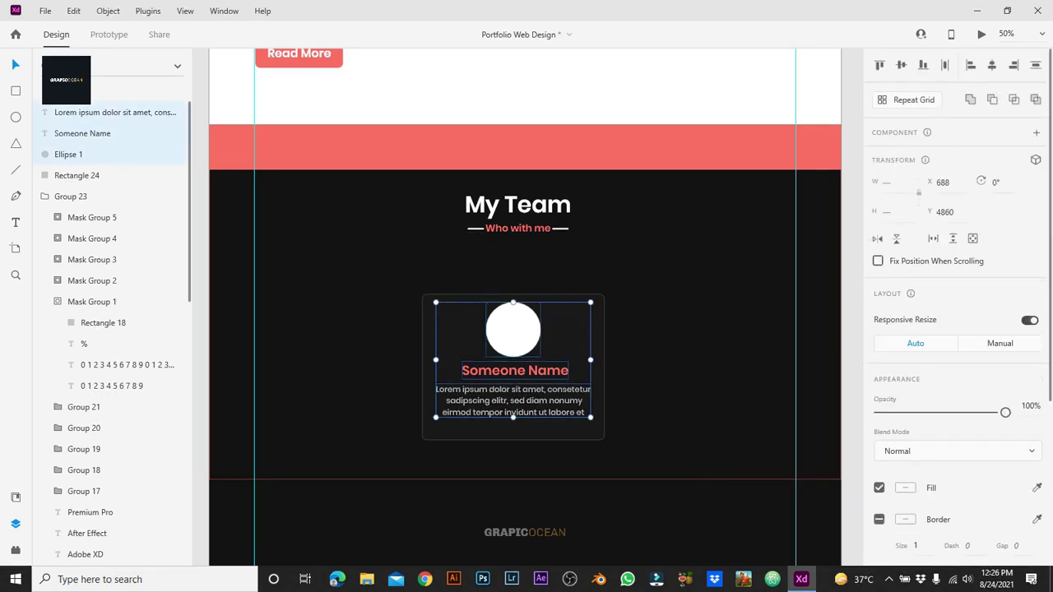
pyautogui.hotkey('ctrl', 'g')
pyautogui.keyDown('shift'); pyautogui.click(76, 134); pyautogui.keyUp('shift')
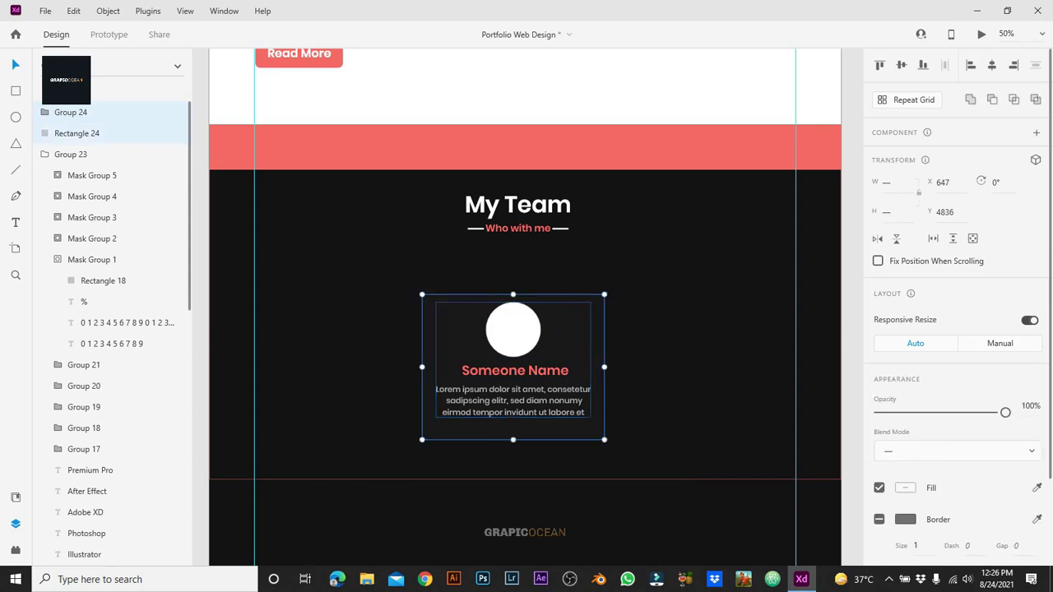
pyautogui.hotkey('shift', 'm')
pyautogui.press('Escape')
pyautogui.click(513, 367)
pyautogui.press('Escape')
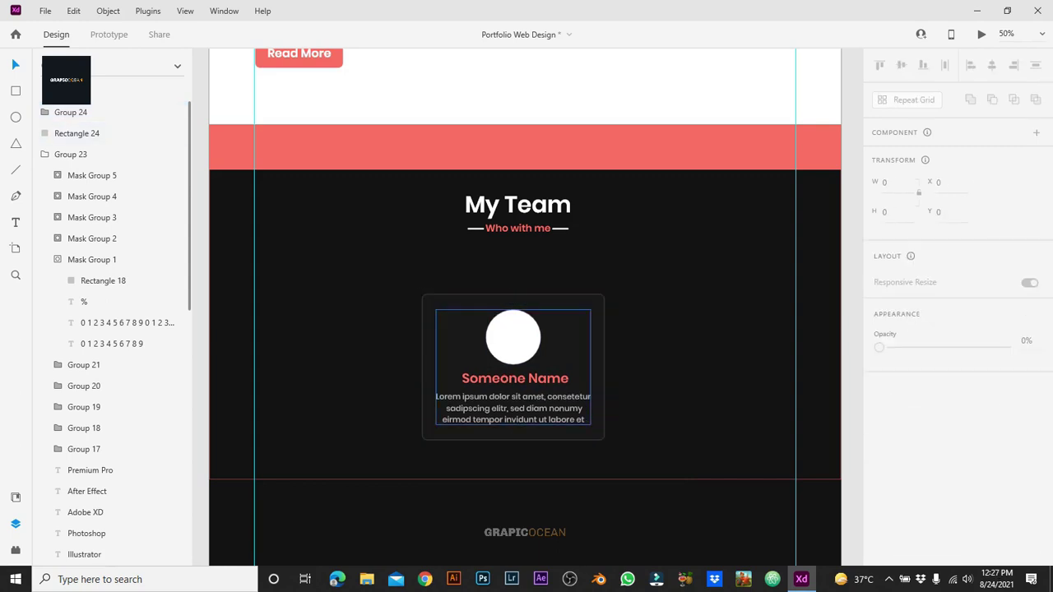
# Step: Zoom out and back in to frame the My Team section
pyautogui.hotkey('ctrl', '-')
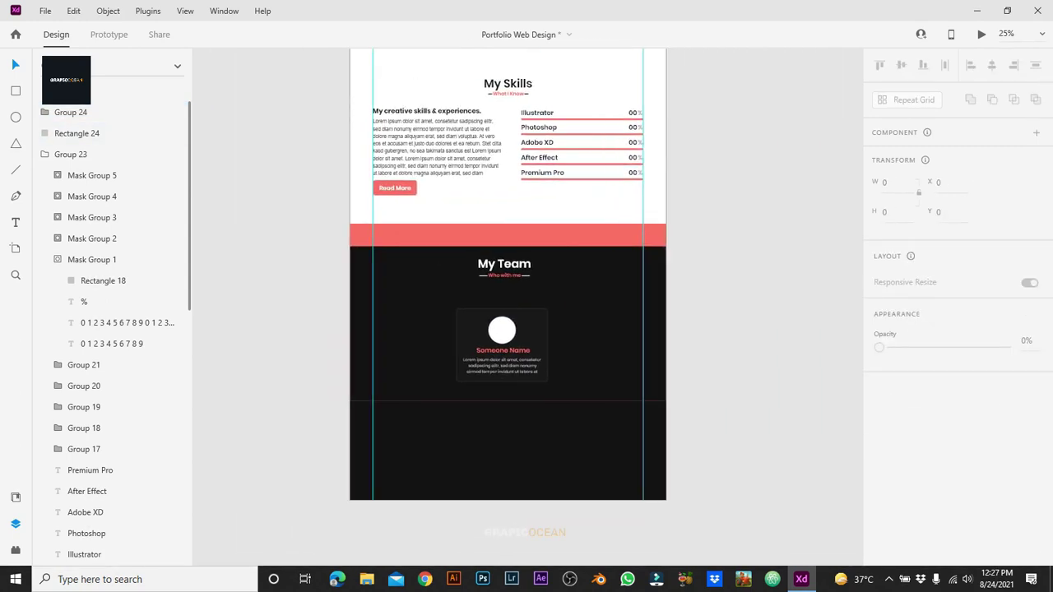
pyautogui.click(501, 339)
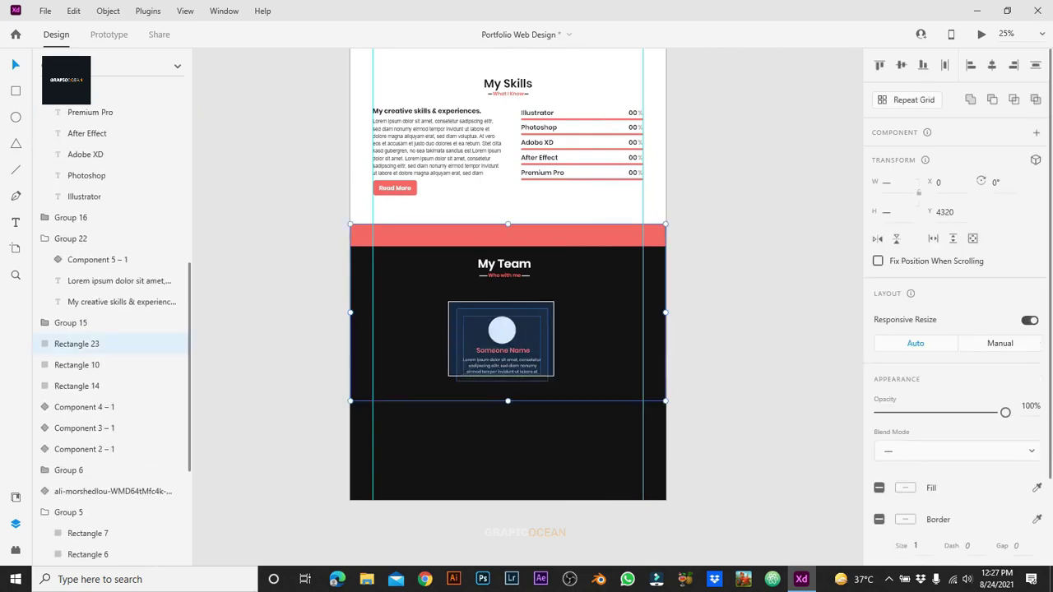
pyautogui.press('Escape')
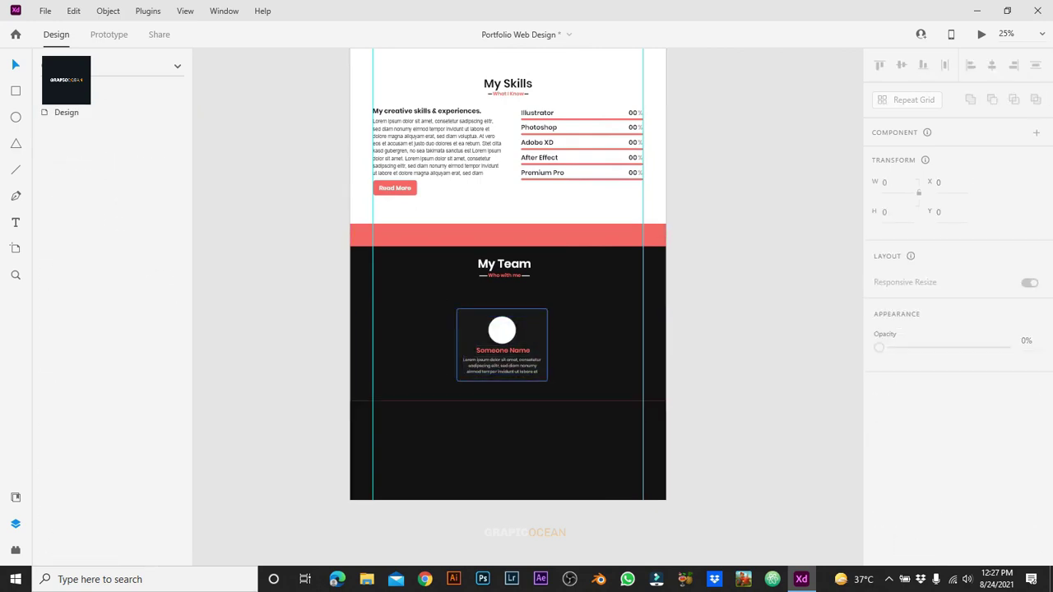
pyautogui.hotkey('ctrl', '=')
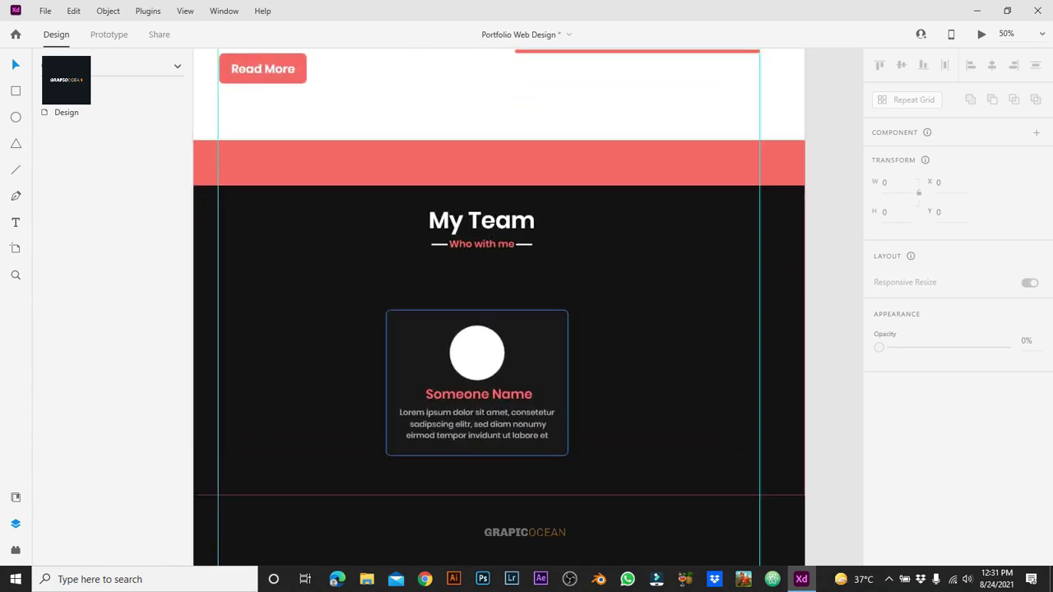
pyautogui.hotkey('ctrl', '-')
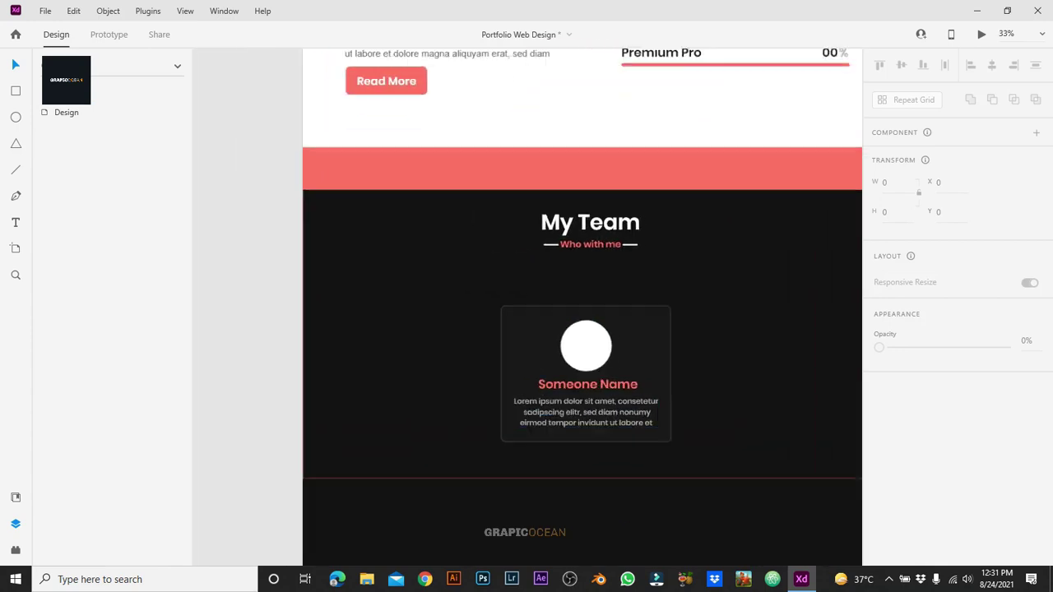
# Step: Group the team card and duplicate it into three cards
pyautogui.click(570, 386)
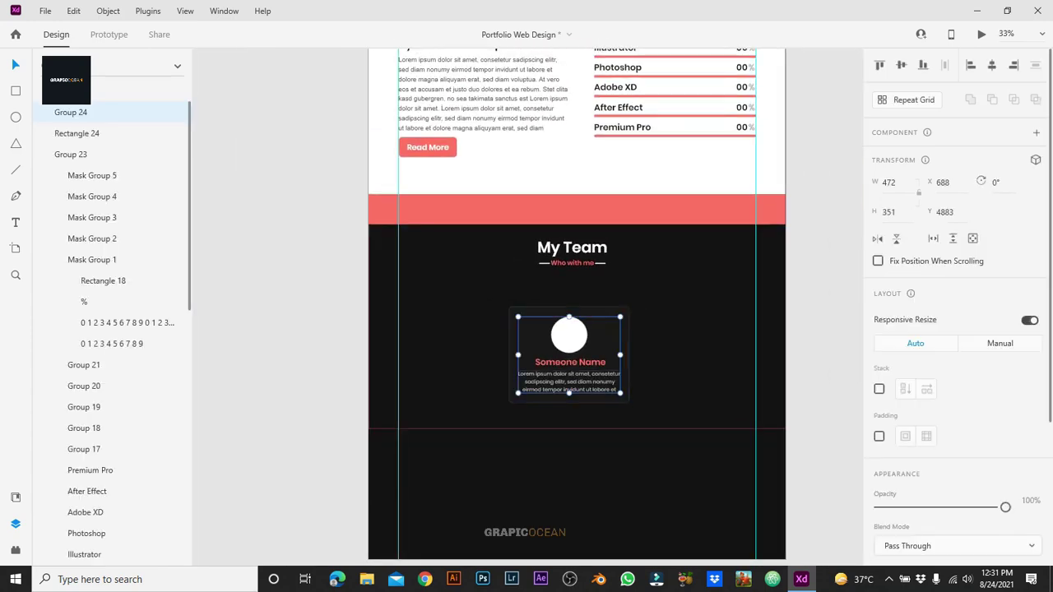
pyautogui.hotkey('ctrl', 'g')
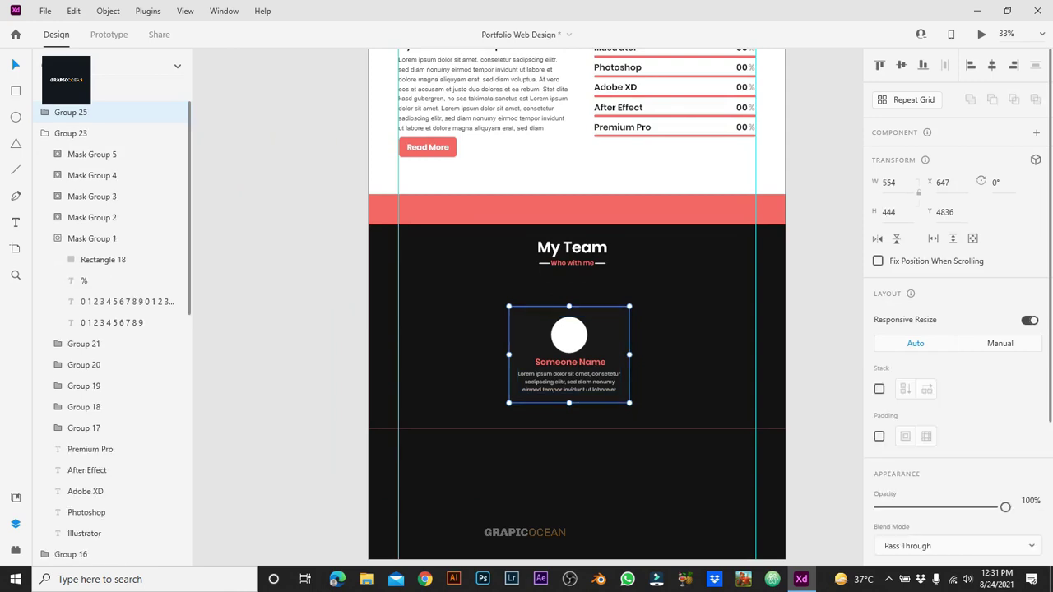
pyautogui.moveTo(569, 353); pyautogui.dragTo(458, 354)
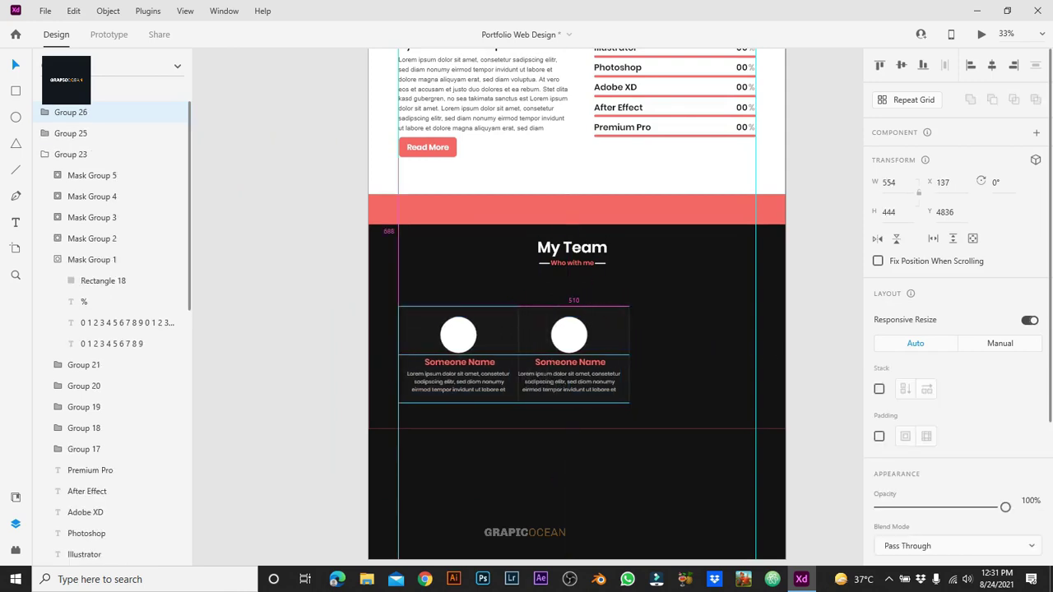
pyautogui.hotkey('ctrl', 'd')
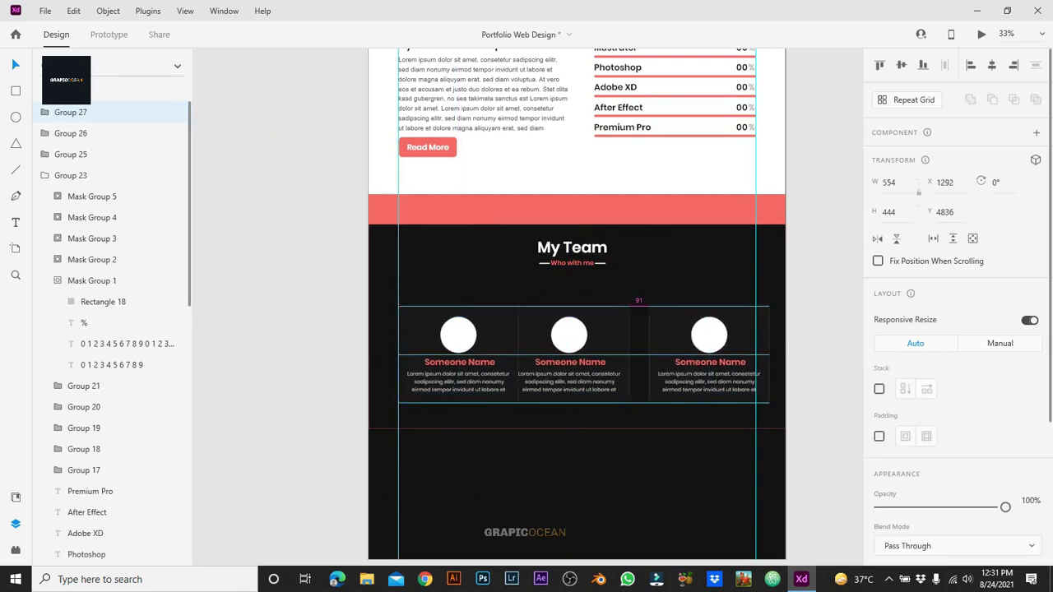
pyautogui.press('Escape')
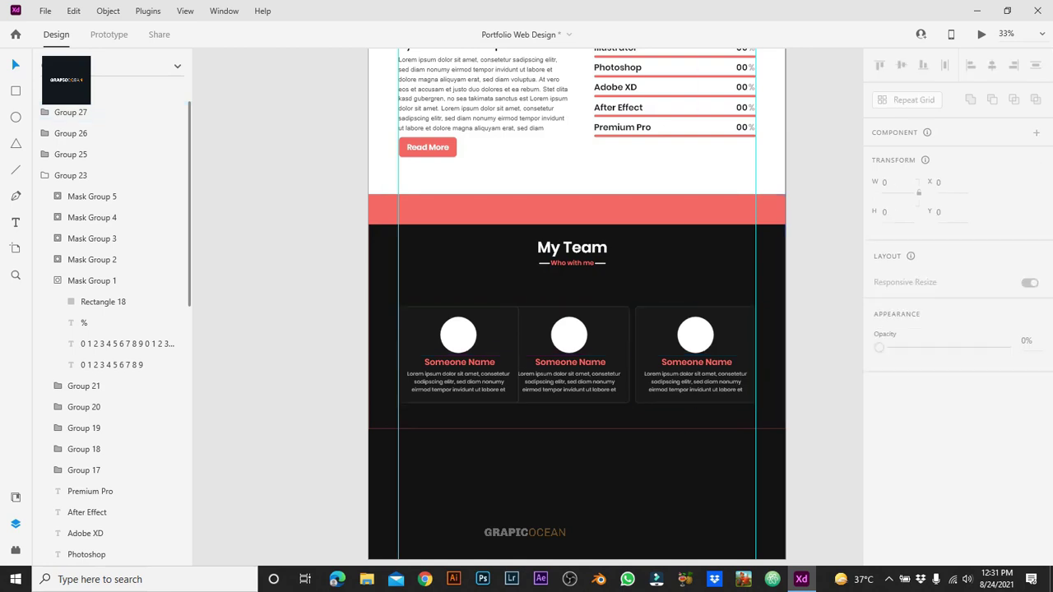
pyautogui.hotkey('ctrl', '=')
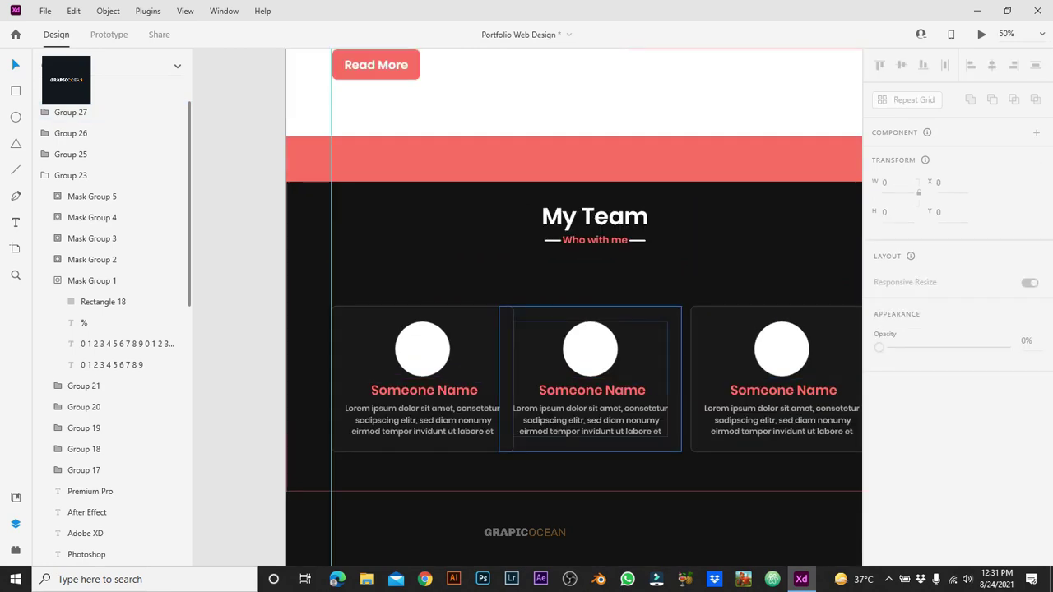
# Step: Distribute the three cards evenly across the section
pyautogui.click(494, 288)
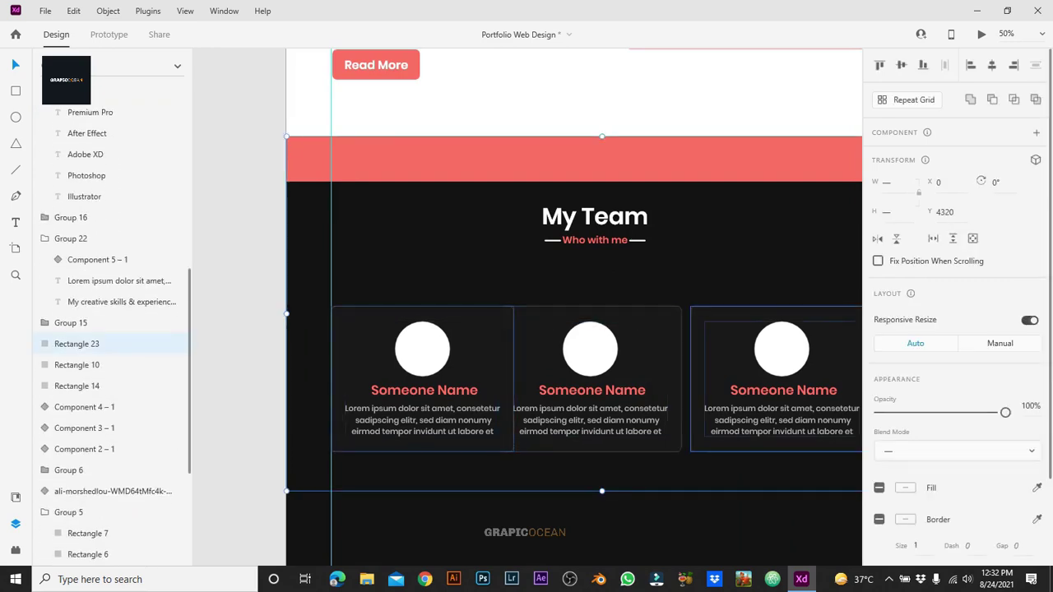
pyautogui.click(422, 362)
pyautogui.keyDown('shift'); pyautogui.click(592, 362); pyautogui.keyUp('shift')
pyautogui.keyDown('shift'); pyautogui.click(783, 362); pyautogui.keyUp('shift')
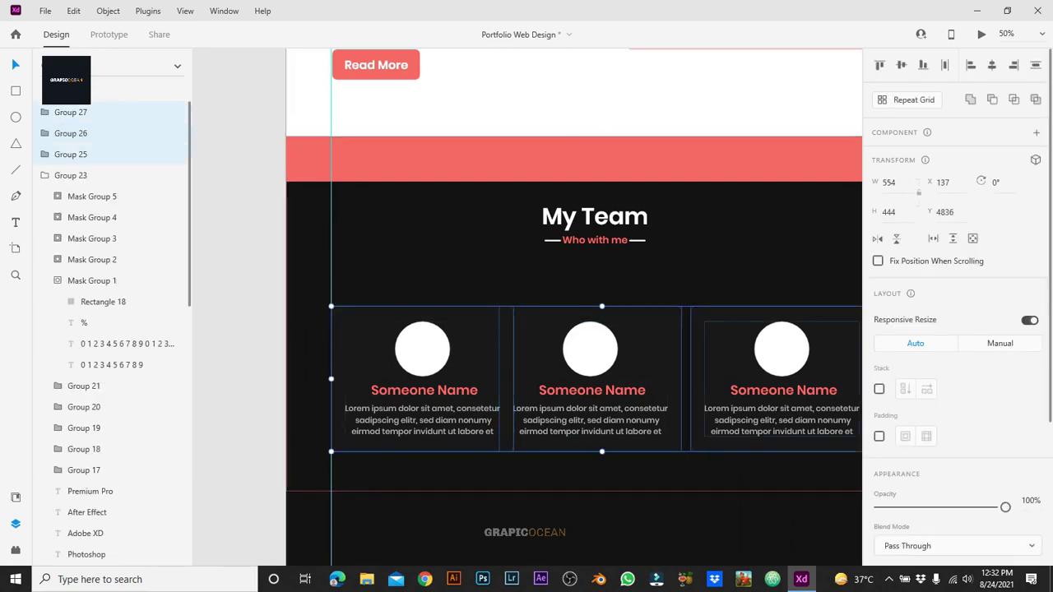
pyautogui.hotkey('ctrl', 'shift', 'h')
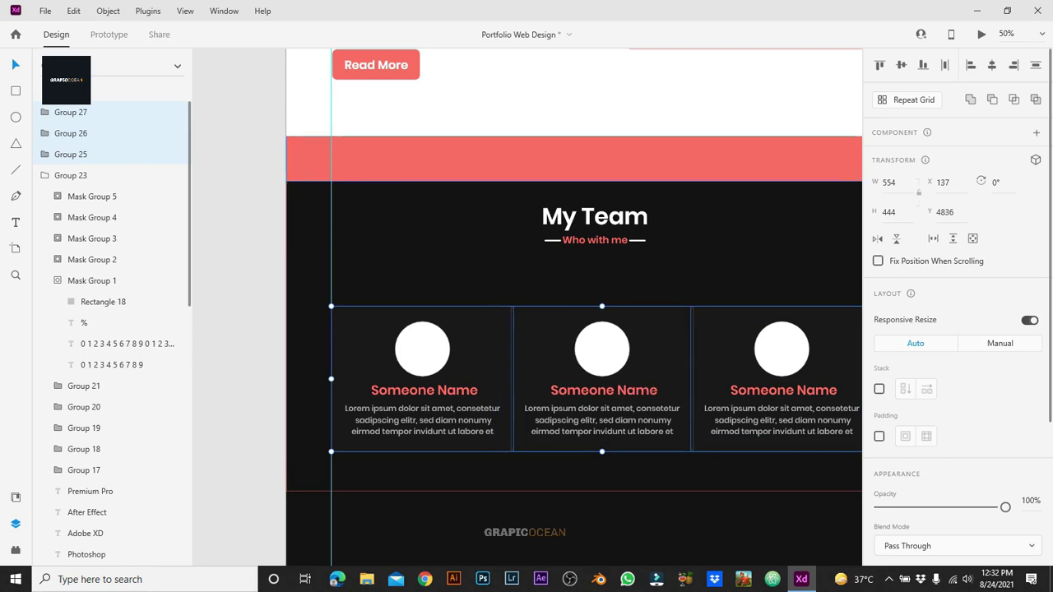
pyautogui.press('Escape')
# Step: Resize the left card to 492 × 394 and delete the other two cards
pyautogui.click(422, 362)
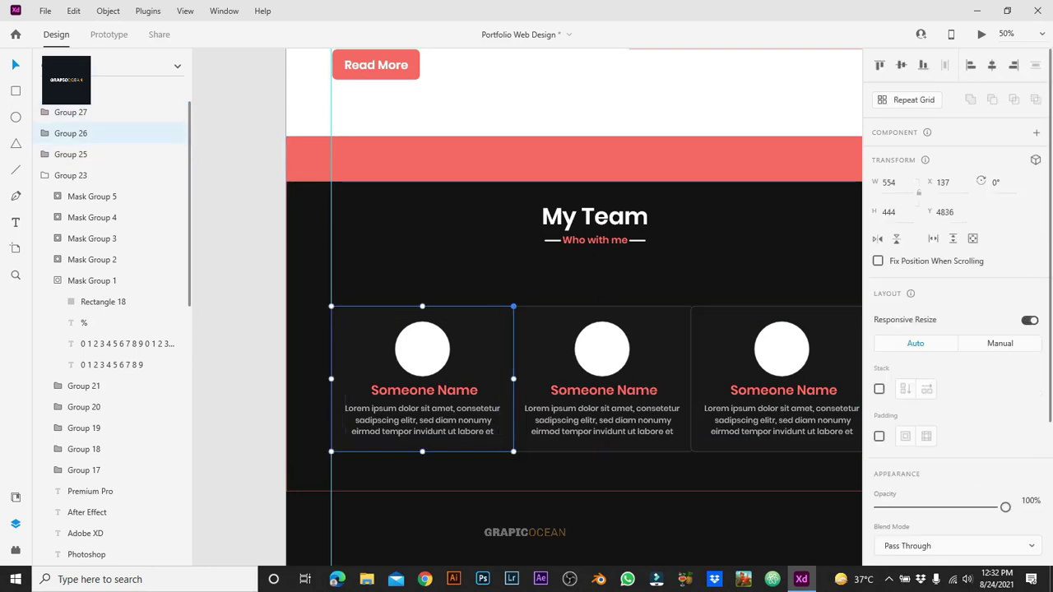
pyautogui.moveTo(514, 306); pyautogui.dragTo(493, 323)
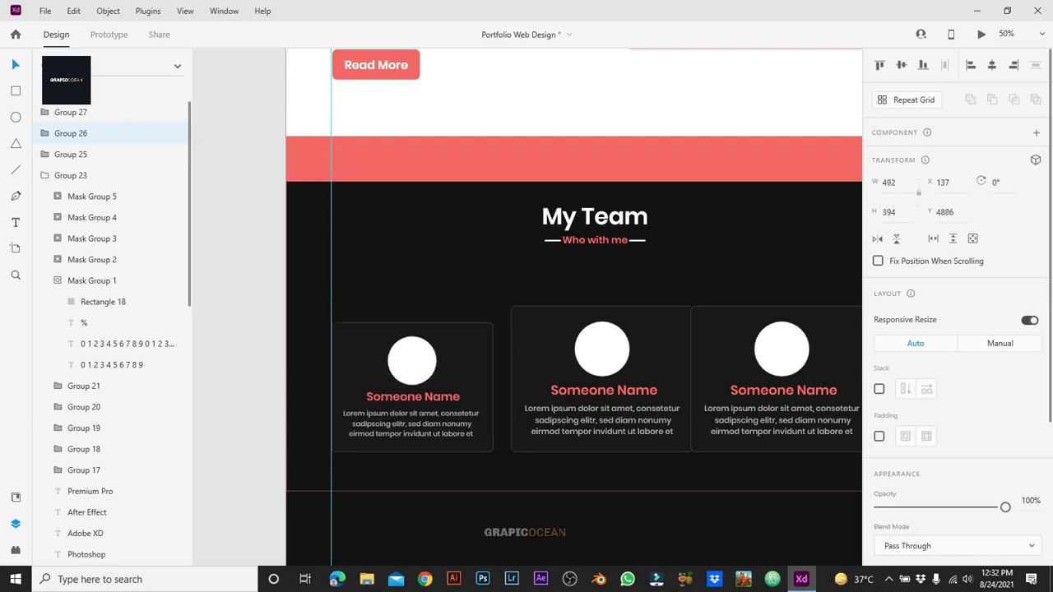
pyautogui.click(601, 378)
pyautogui.press('Delete')
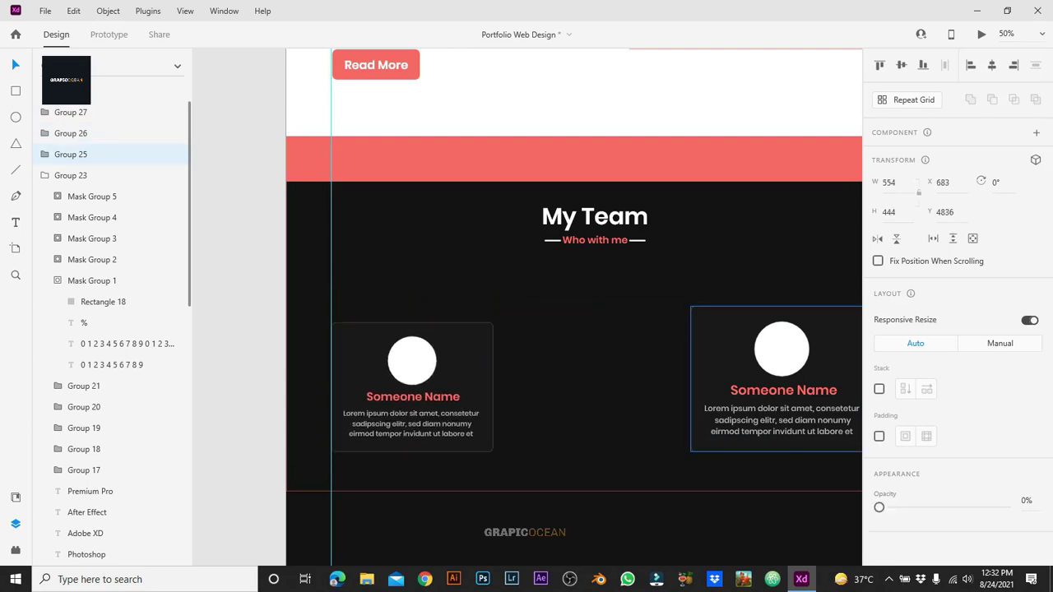
pyautogui.click(776, 378)
pyautogui.press('Delete')
# Step: Duplicate the resized card to rebuild a row of three identical cards
pyautogui.hscroll(3, 576, 330)
pyautogui.click(345, 370)
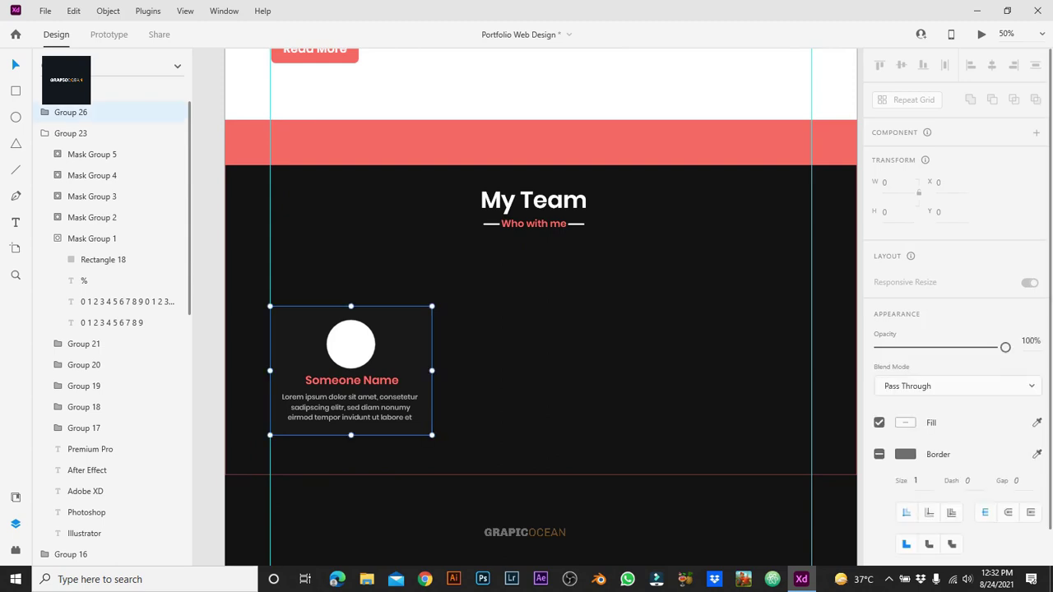
pyautogui.moveTo(346, 371); pyautogui.dragTo(730, 370)
pyautogui.keyDown('shift'); pyautogui.click(540, 370); pyautogui.keyUp('shift')
pyautogui.keyDown('shift'); pyautogui.click(351, 370); pyautogui.keyUp('shift')
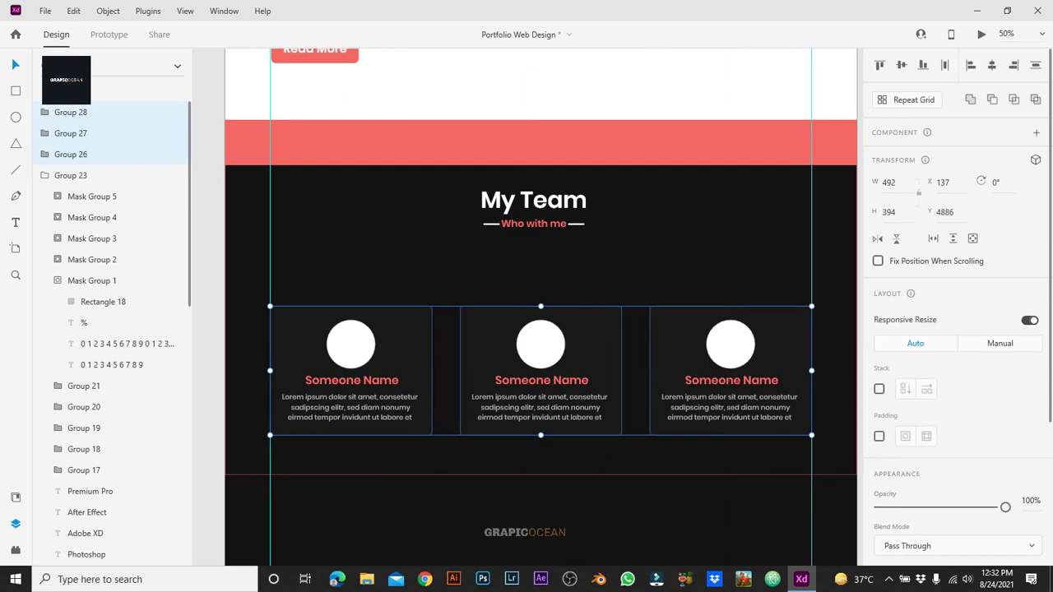
pyautogui.hotkey('ctrl', '-')
# Step: Draw a rectangle across the row of cards and hide it
pyautogui.press('Escape')
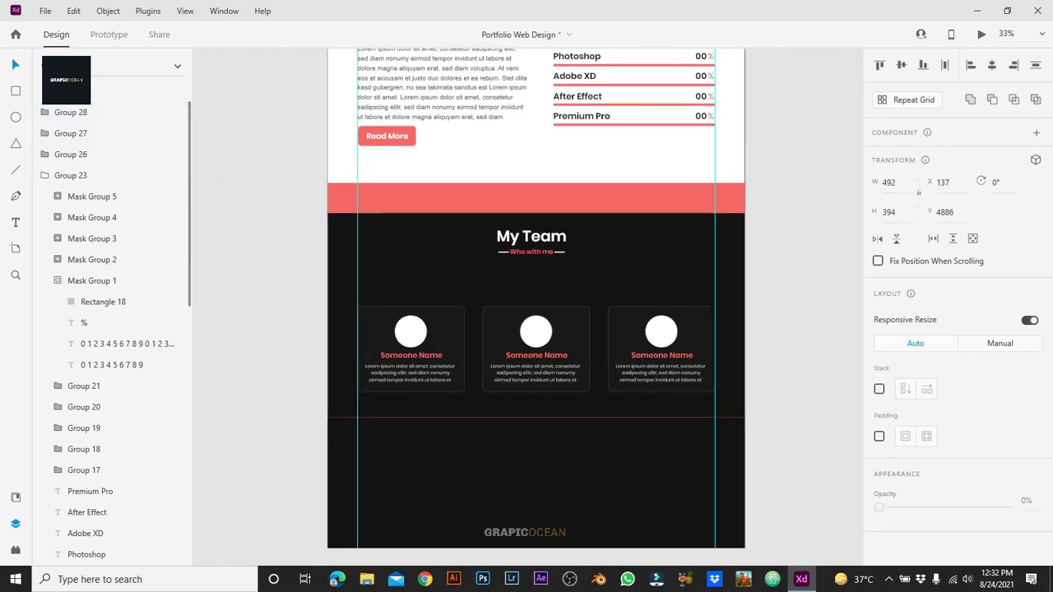
pyautogui.press('r')
pyautogui.moveTo(357, 306)
pyautogui.mouseDown()
pyautogui.moveTo(475, 357)
pyautogui.moveTo(716, 401)
pyautogui.mouseUp()
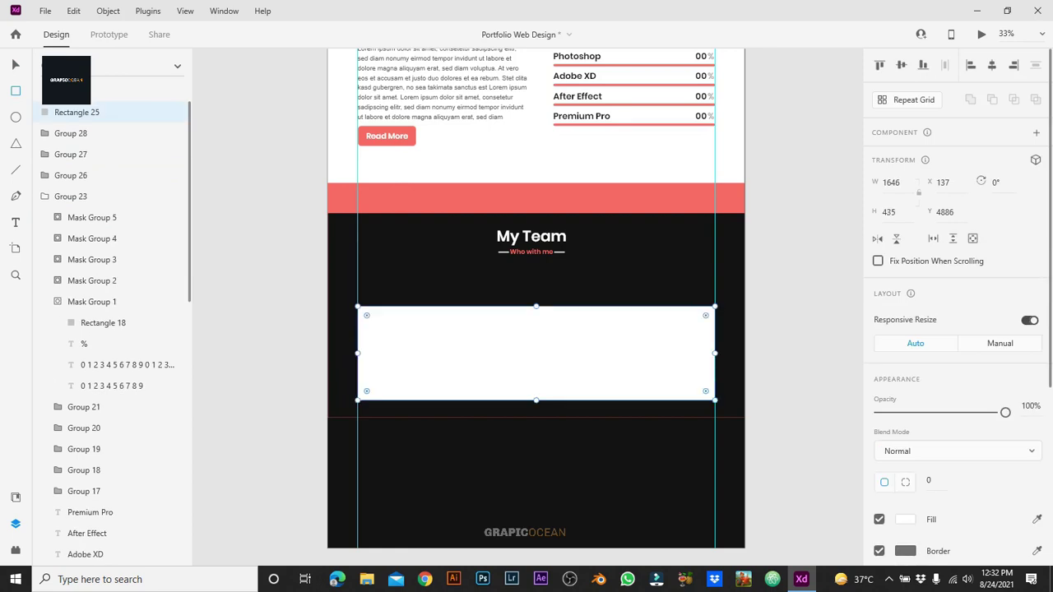
pyautogui.click(176, 112)
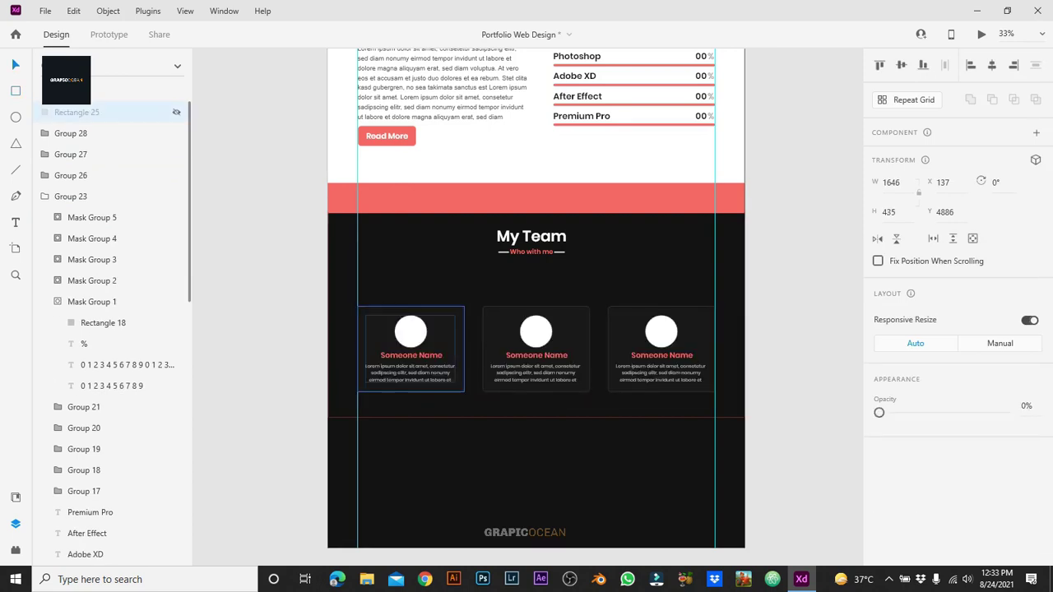
# Step: Select the three cards and move them onto the pasteboard
pyautogui.press('Escape')
pyautogui.click(411, 346)
pyautogui.keyDown('shift'); pyautogui.click(536, 346); pyautogui.keyUp('shift')
pyautogui.keyDown('shift'); pyautogui.click(661, 346); pyautogui.keyUp('shift')
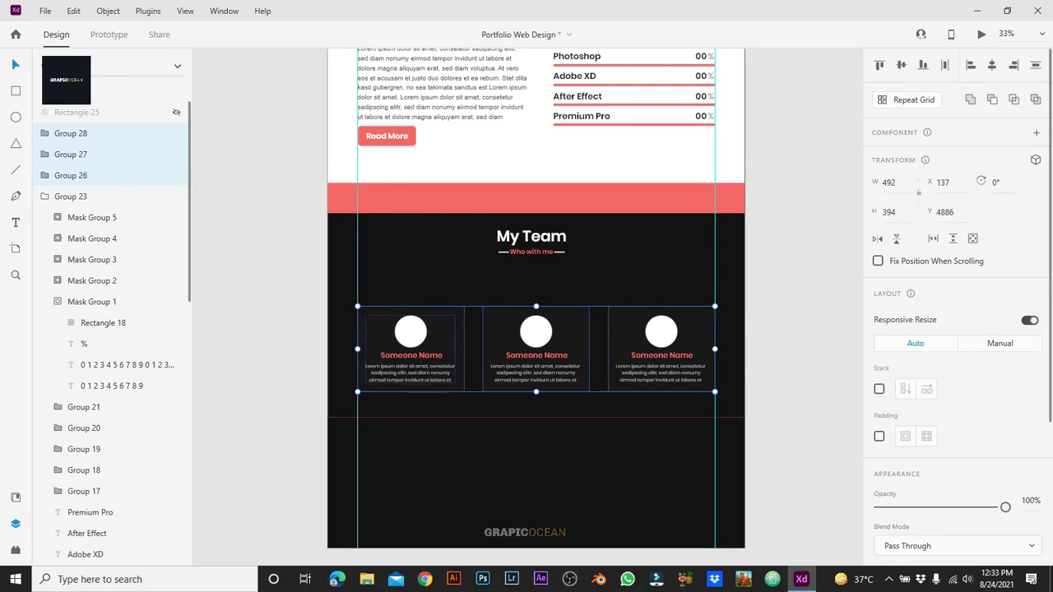
pyautogui.moveTo(436, 345); pyautogui.dragTo(836, 346)
# Step: Duplicate the three cards twice to make nine in a row, then marquee-select them all
pyautogui.hscroll(6, 527, 296)
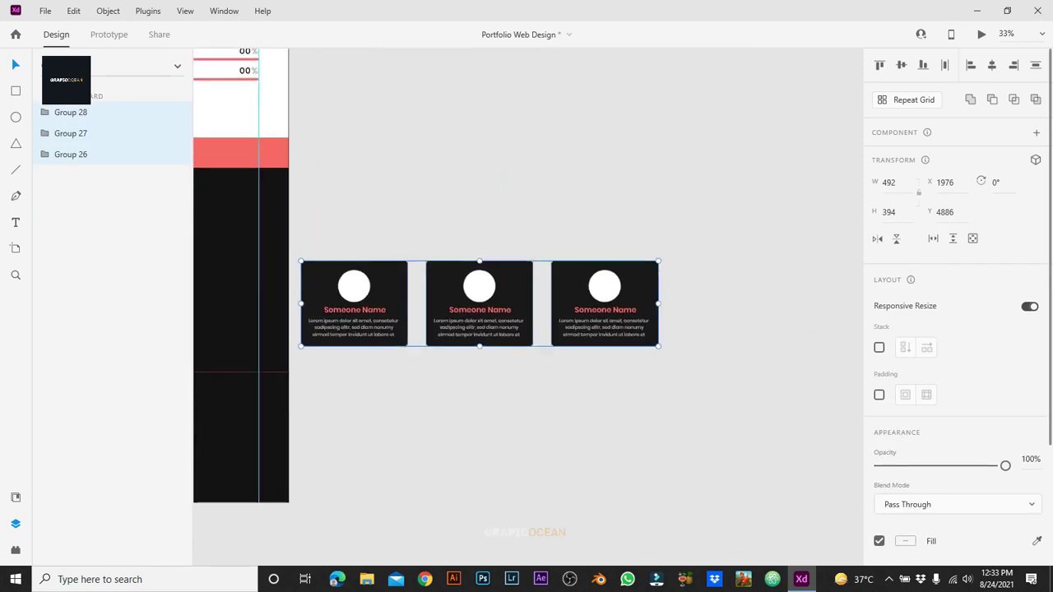
pyautogui.hotkey('ctrl', 'd')
pyautogui.moveTo(431, 329); pyautogui.dragTo(808, 329)
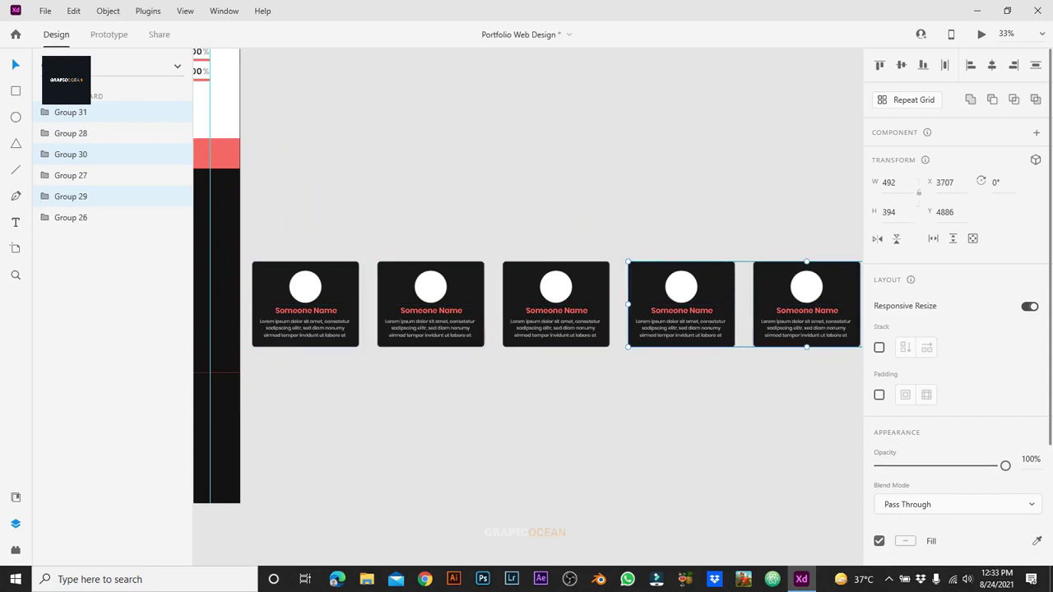
pyautogui.scroll(-2, 527, 312)
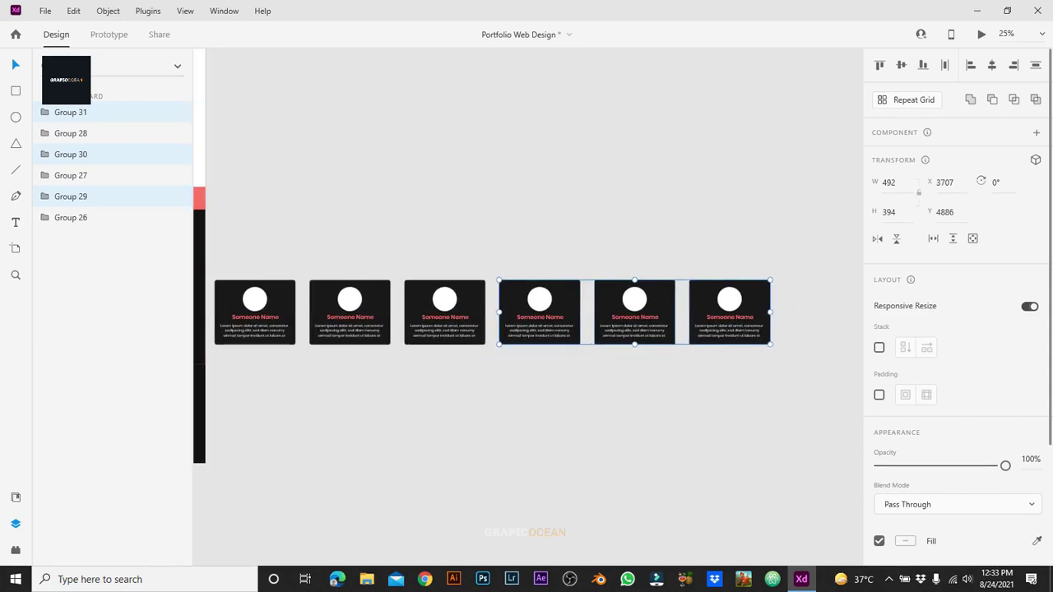
pyautogui.hotkey('ctrl', 'd')
pyautogui.moveTo(634, 313); pyautogui.dragTo(918, 313)
pyautogui.press('Escape')
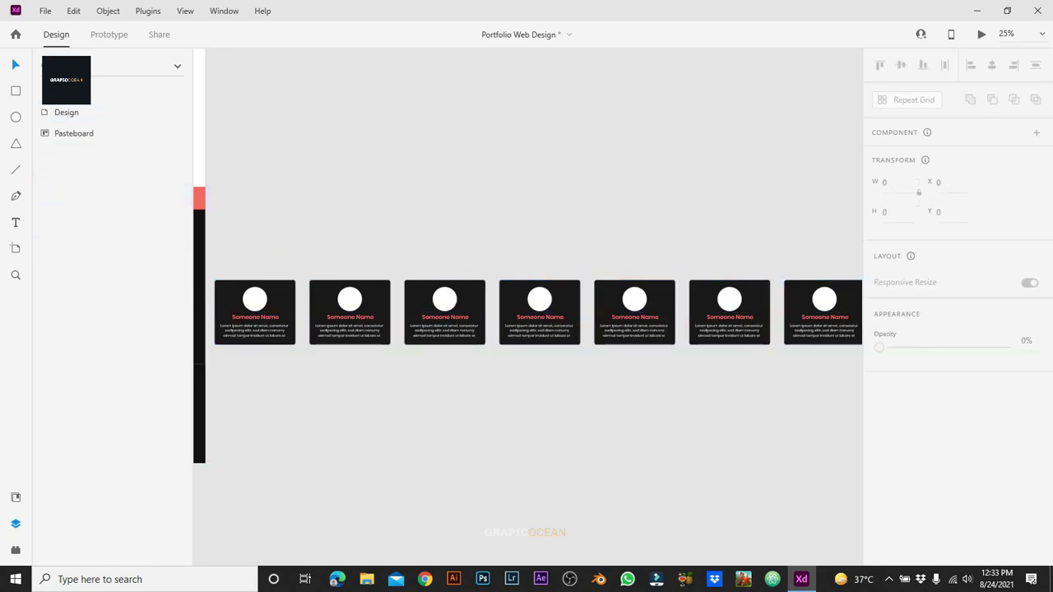
pyautogui.scroll(-3, 412, 312)
pyautogui.moveTo(313, 272); pyautogui.dragTo(810, 354)
# Step: Ungroup the nine selected cards
pyautogui.rightClick(791, 353)
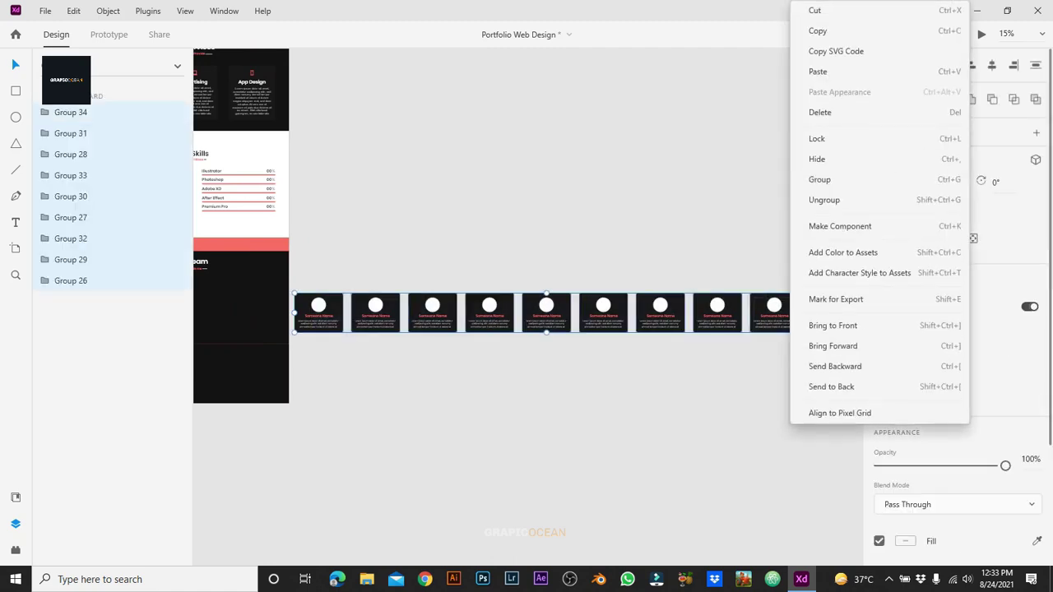
pyautogui.click(824, 200)
pyautogui.press('Escape')
# Step: Select each of the nine cards and ungroup them again into separate elements
pyautogui.click(318, 313)
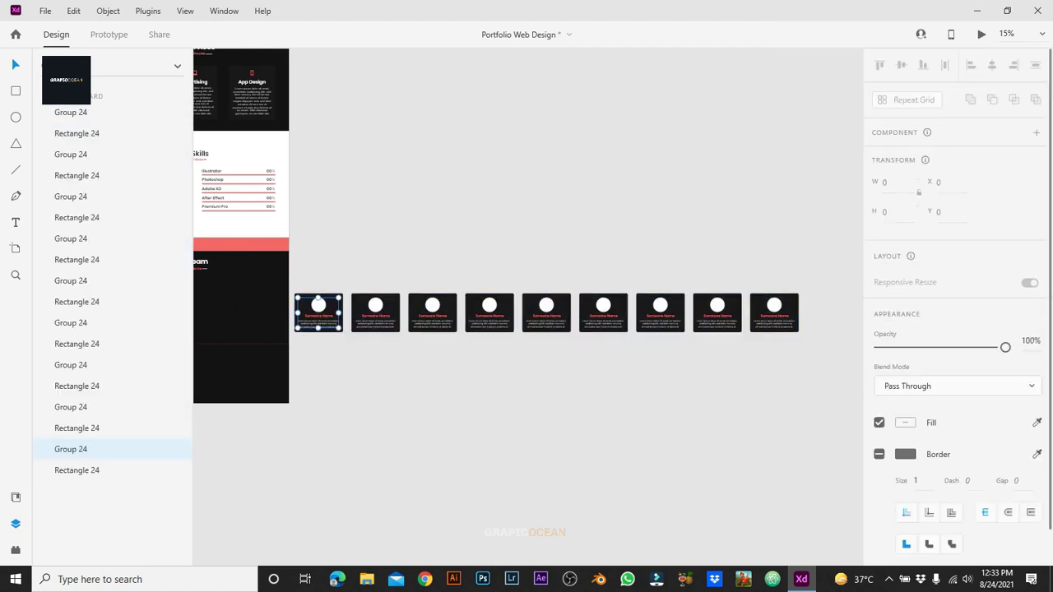
pyautogui.keyDown('shift'); pyautogui.click(375, 312); pyautogui.keyUp('shift')
pyautogui.keyDown('shift'); pyautogui.click(432, 313); pyautogui.keyUp('shift')
pyautogui.keyDown('shift'); pyautogui.click(490, 313); pyautogui.keyUp('shift')
pyautogui.keyDown('shift'); pyautogui.click(547, 313); pyautogui.keyUp('shift')
pyautogui.keyDown('shift'); pyautogui.click(603, 313); pyautogui.keyUp('shift')
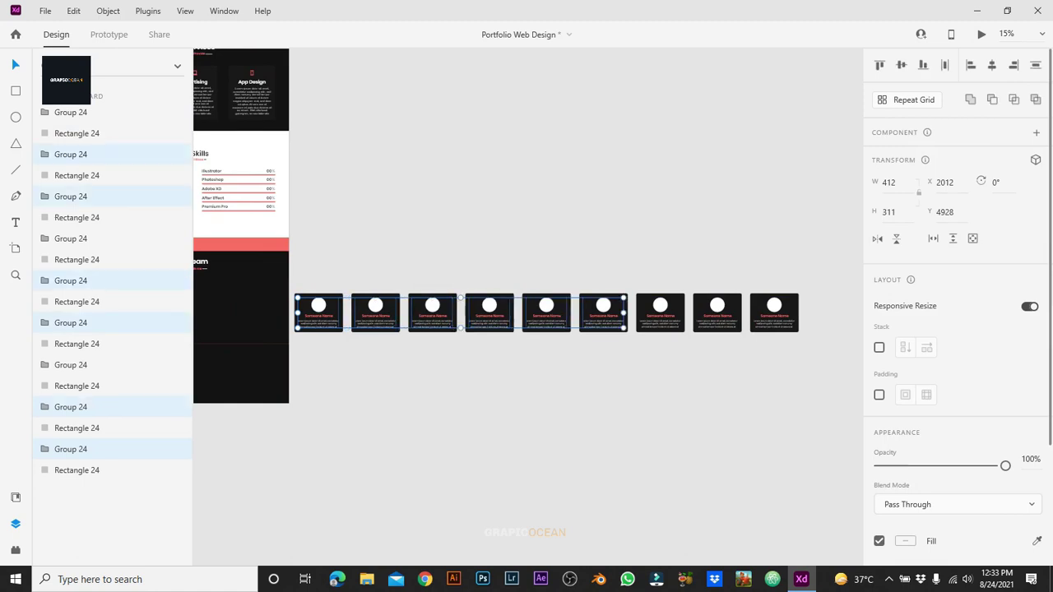
pyautogui.keyDown('shift'); pyautogui.click(660, 313); pyautogui.keyUp('shift')
pyautogui.keyDown('shift'); pyautogui.click(717, 312); pyautogui.keyUp('shift')
pyautogui.keyDown('shift'); pyautogui.click(773, 312); pyautogui.keyUp('shift')
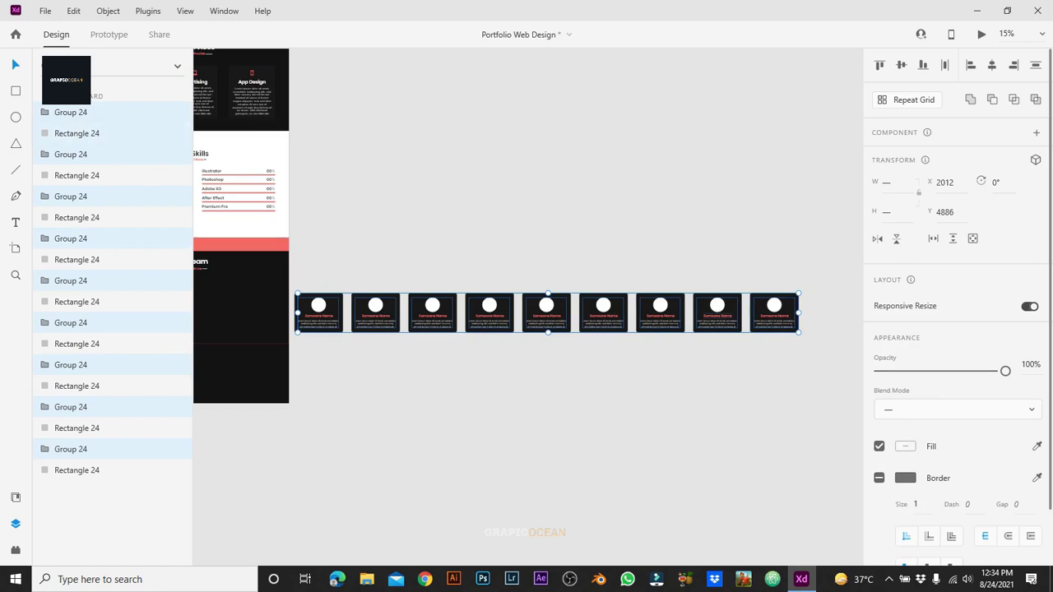
pyautogui.rightClick(724, 312)
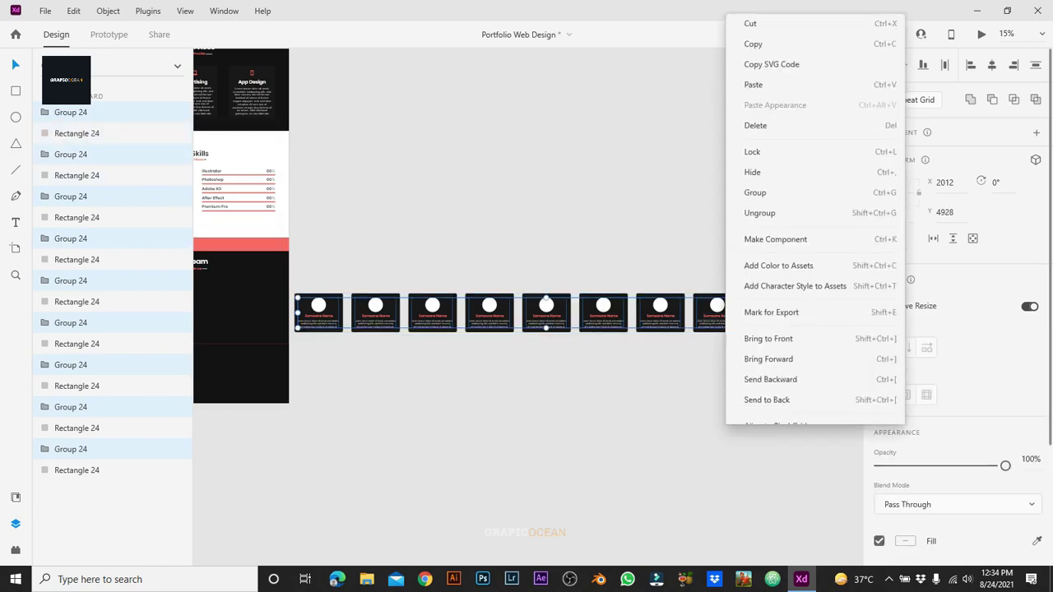
pyautogui.click(760, 200)
pyautogui.press('Escape')
# Step: Select all nine avatar circles and show the installed plugins list
pyautogui.click(318, 305)
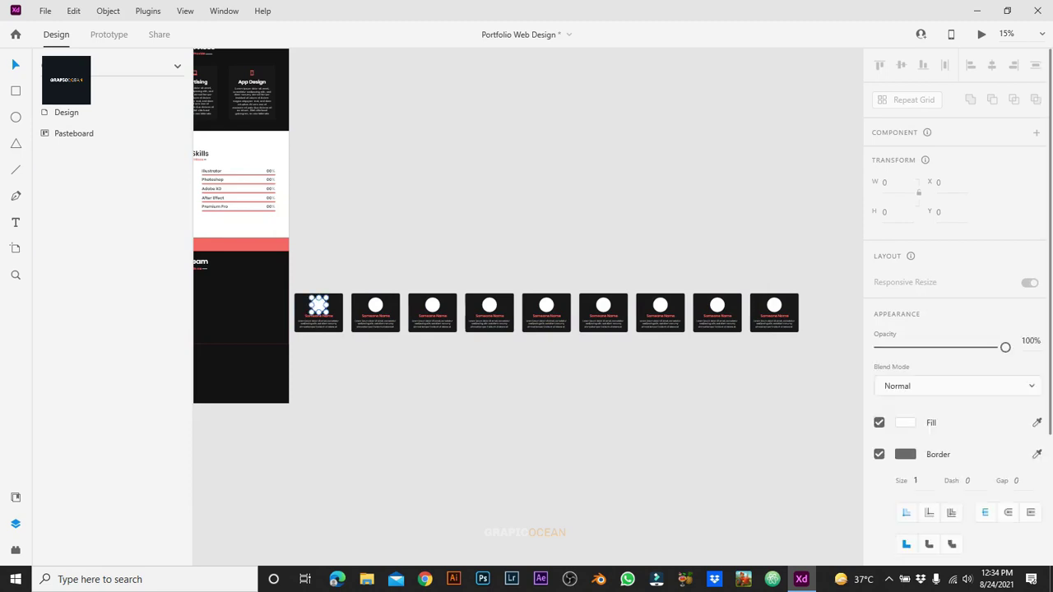
pyautogui.keyDown('shift'); pyautogui.click(375, 305); pyautogui.keyUp('shift')
pyautogui.keyDown('shift'); pyautogui.click(433, 306); pyautogui.keyUp('shift')
pyautogui.keyDown('shift'); pyautogui.click(490, 305); pyautogui.keyUp('shift')
pyautogui.keyDown('shift'); pyautogui.click(546, 305); pyautogui.keyUp('shift')
pyautogui.keyDown('shift'); pyautogui.click(603, 305); pyautogui.keyUp('shift')
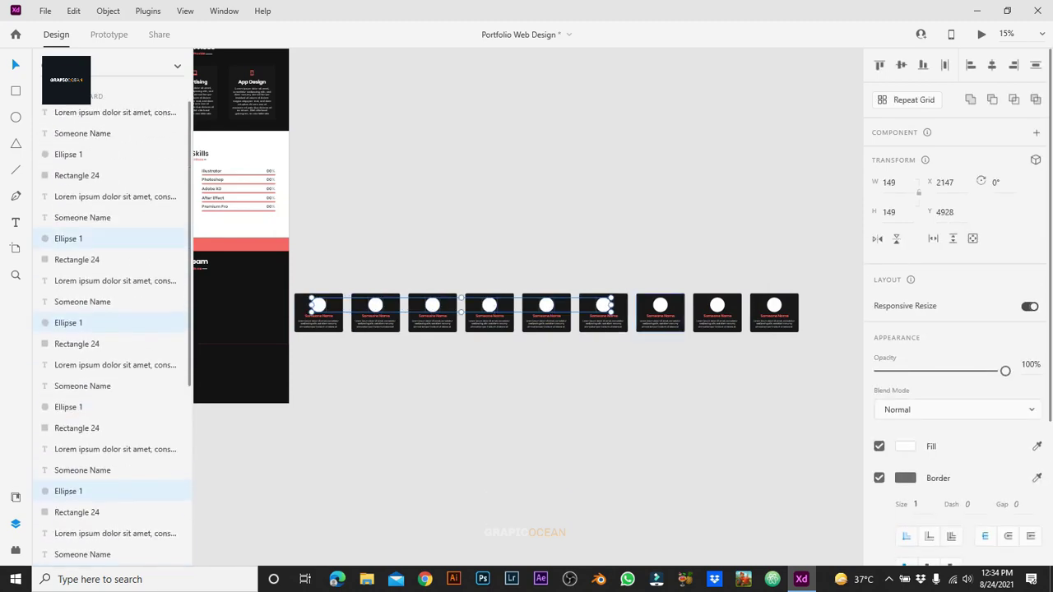
pyautogui.keyDown('shift'); pyautogui.click(660, 305); pyautogui.keyUp('shift')
pyautogui.keyDown('shift'); pyautogui.click(717, 306); pyautogui.keyUp('shift')
pyautogui.keyDown('shift'); pyautogui.click(774, 306); pyautogui.keyUp('shift')
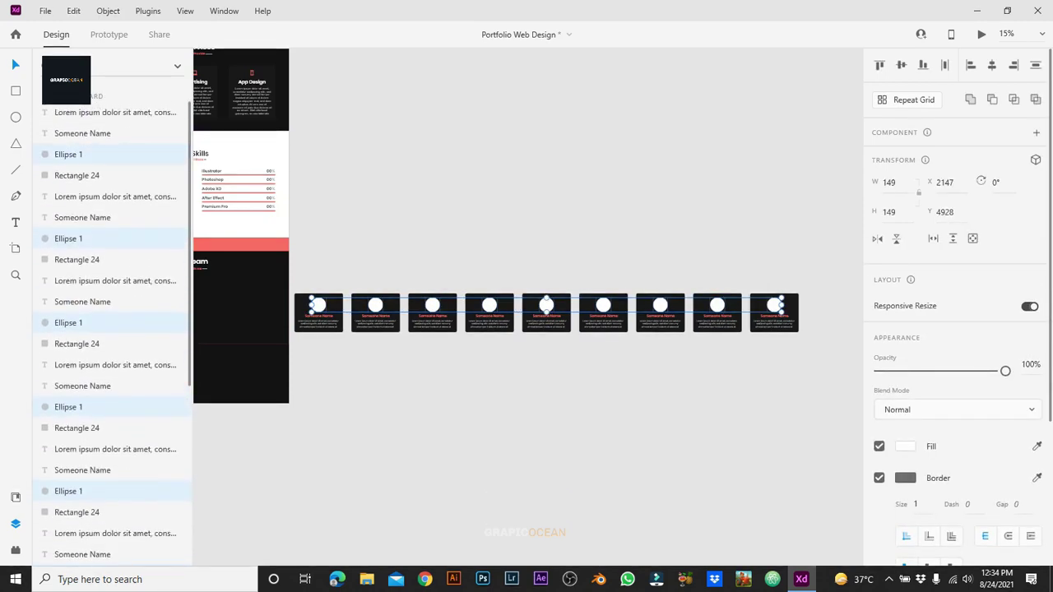
pyautogui.click(15, 550)
# Step: Fill the selected avatar circles with random portrait photos at Regular quality using the User Profile plugin
pyautogui.scroll(-10, 82, 485)
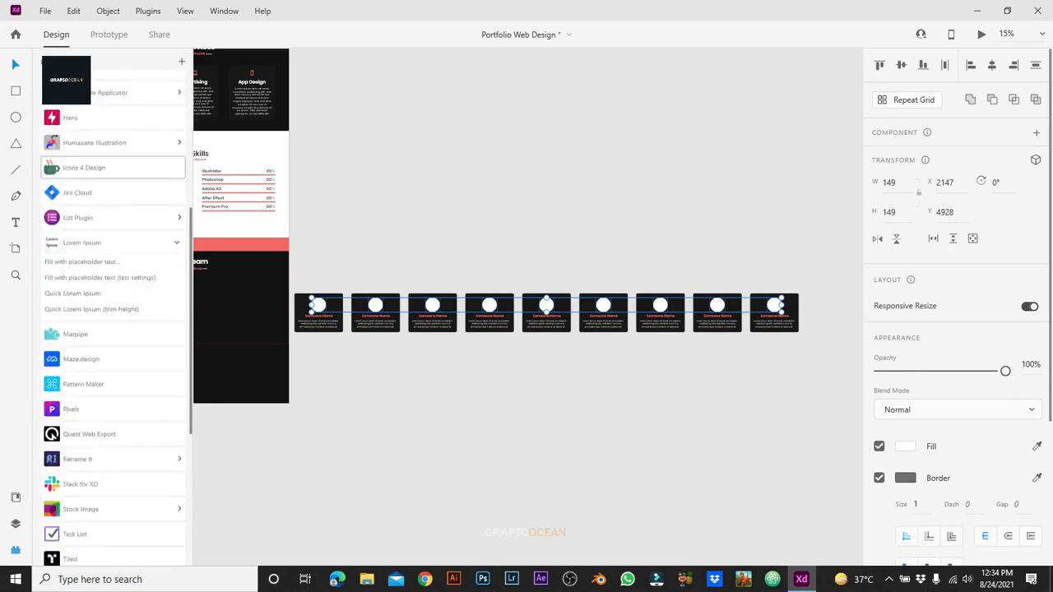
pyautogui.click(80, 347)
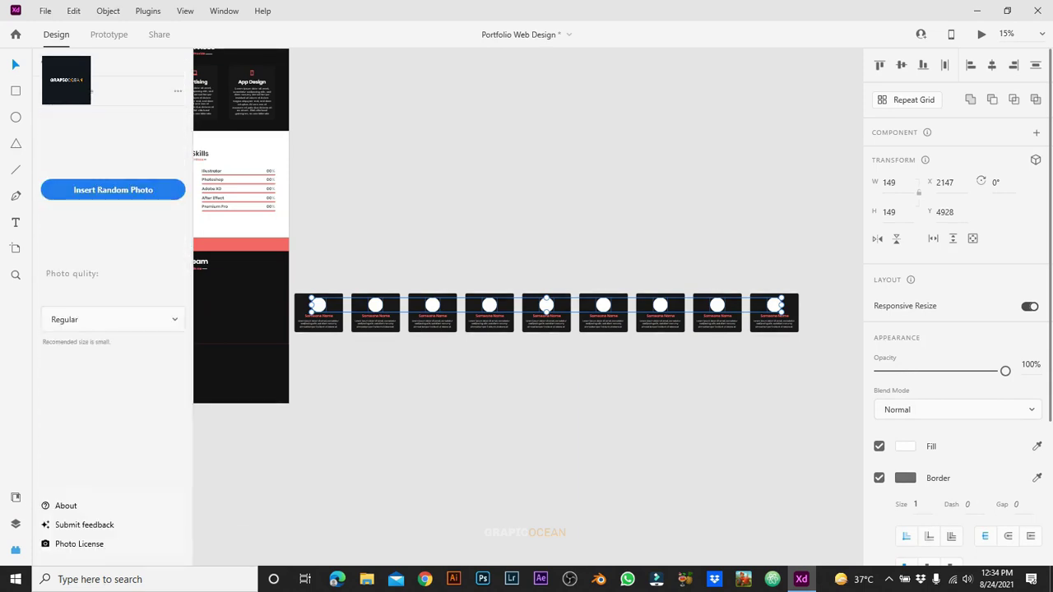
pyautogui.click(112, 319)
pyautogui.click(62, 318)
pyautogui.click(113, 190)
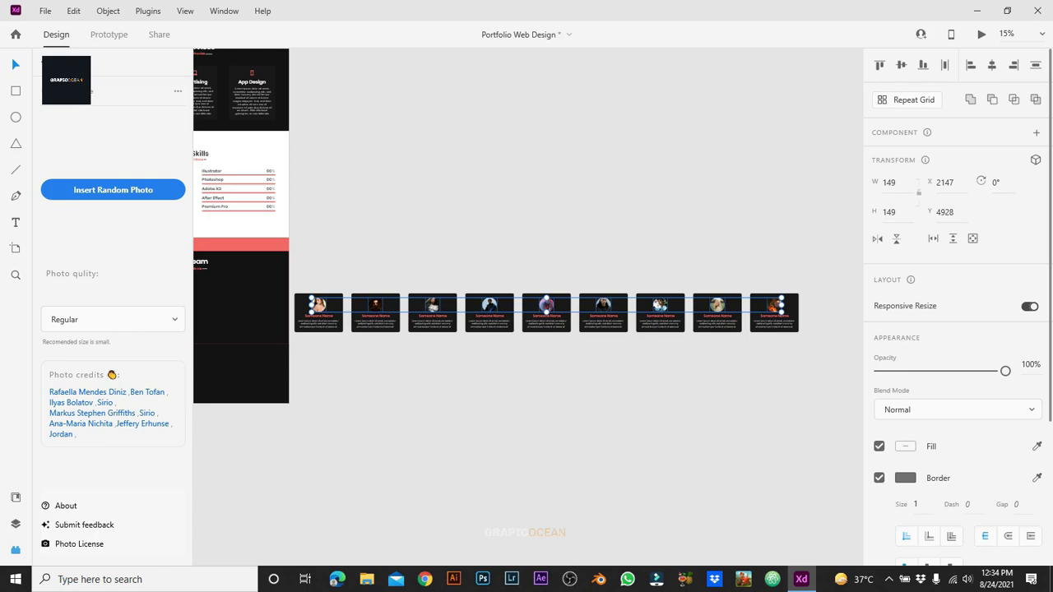
# Step: Give the photo rings a coral #FF6767 border and increase its size
pyautogui.hotkey('ctrl', '=')
pyautogui.hotkey('ctrl', '=')
pyautogui.hotkey('ctrl', '=')
pyautogui.hotkey('ctrl', '=')
pyautogui.hotkey('ctrl', '=')
pyautogui.hotkey('ctrl', '=')
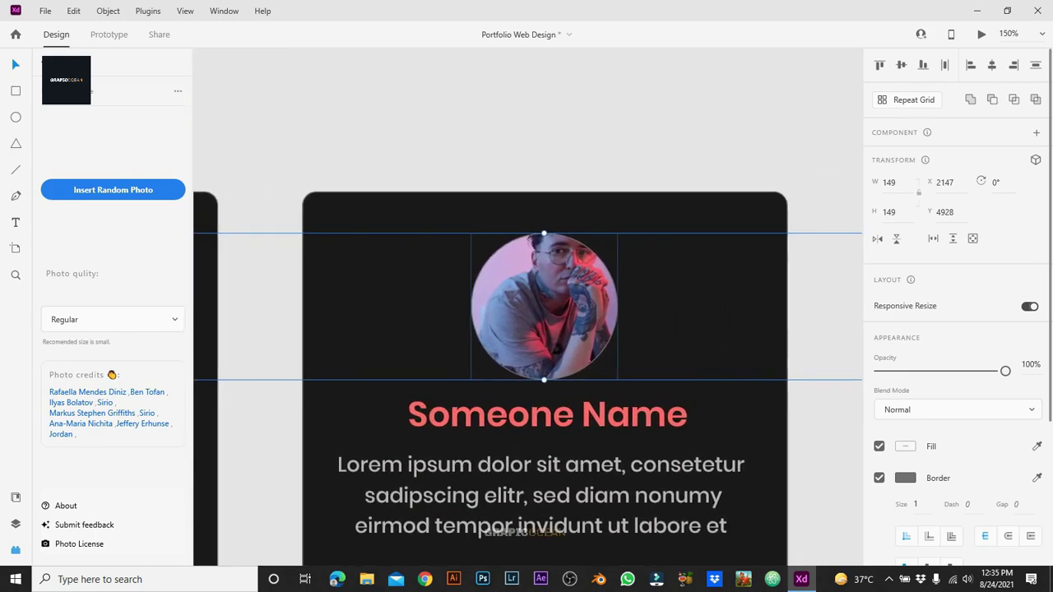
pyautogui.click(905, 478)
pyautogui.click(807, 544)
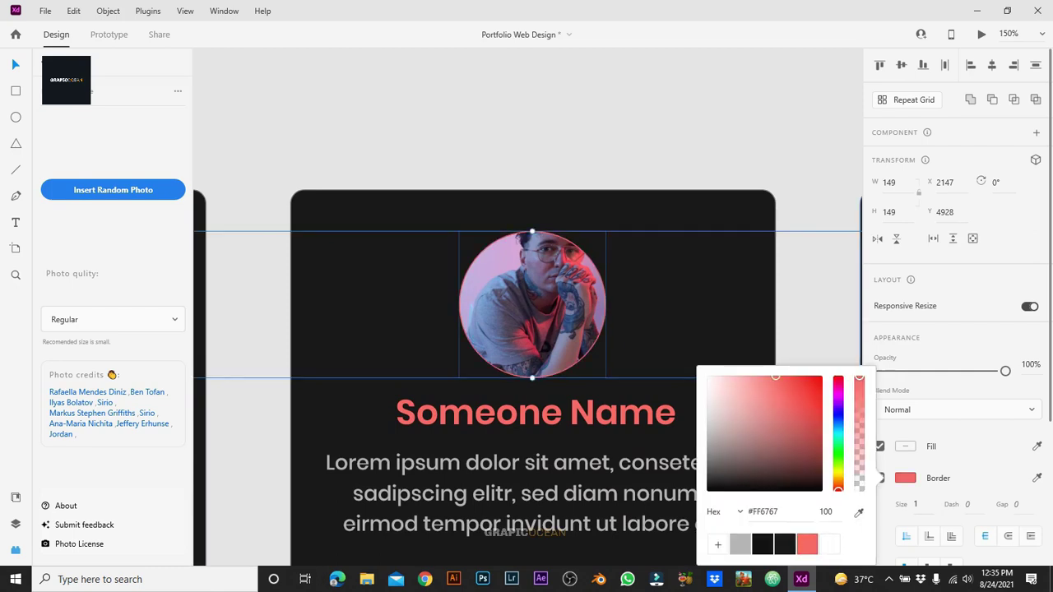
pyautogui.click(915, 505)
pyautogui.write('5')
pyautogui.press('Return')
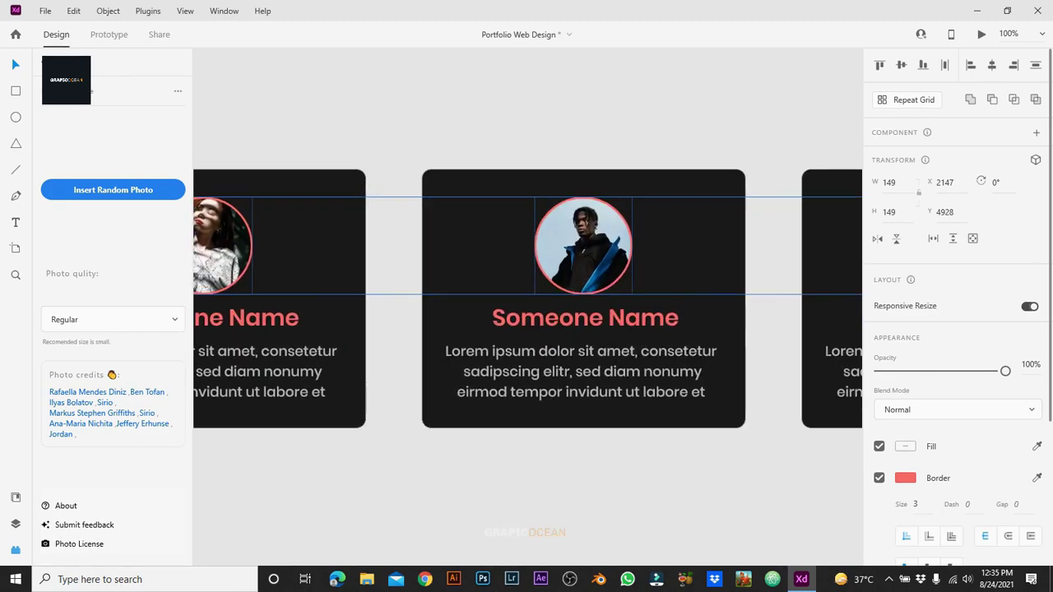
pyautogui.press('Escape')
pyautogui.hotkey('ctrl', '0')
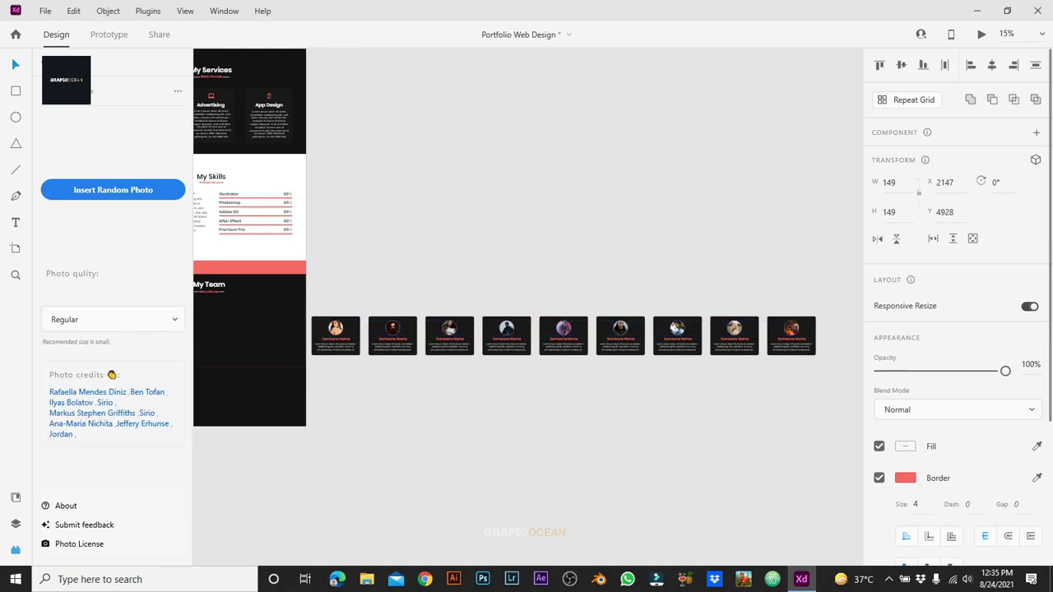
# Step: Select the first four team cards one by one and bring back the layer list
pyautogui.press('Escape')
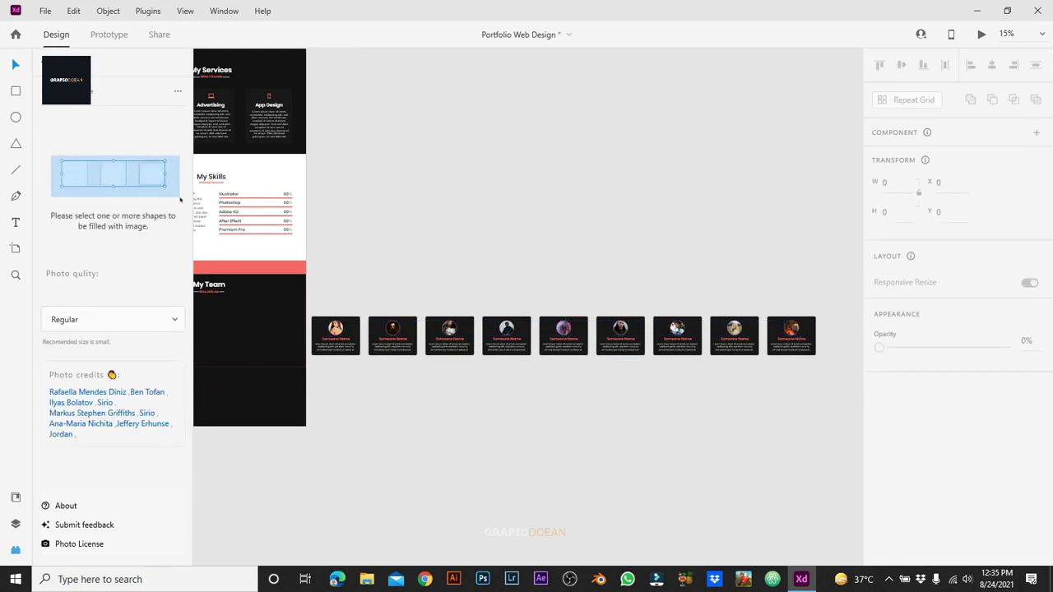
pyautogui.click(336, 333)
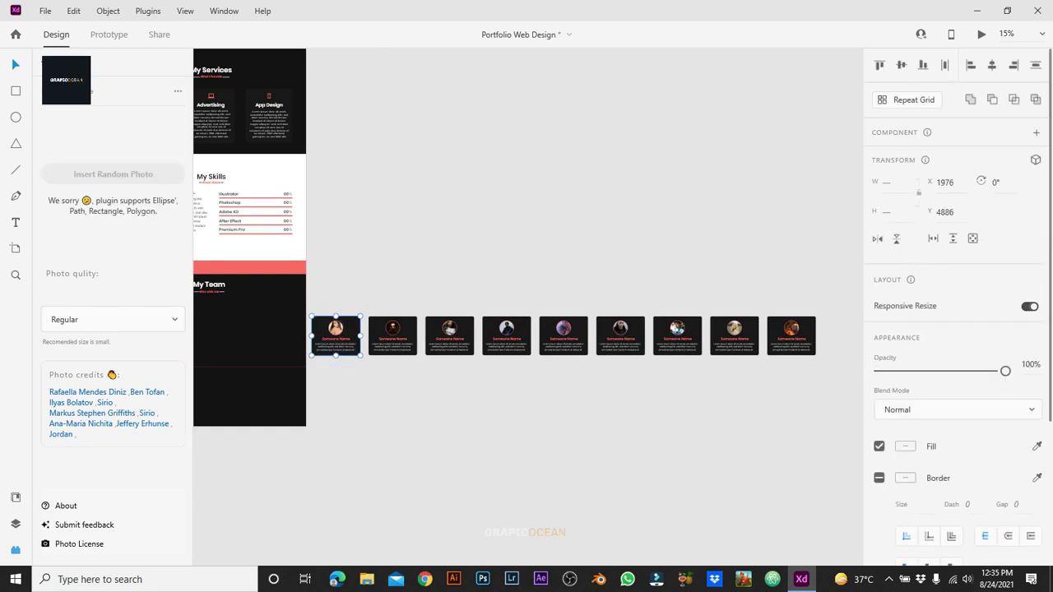
pyautogui.press('Escape')
pyautogui.click(392, 335)
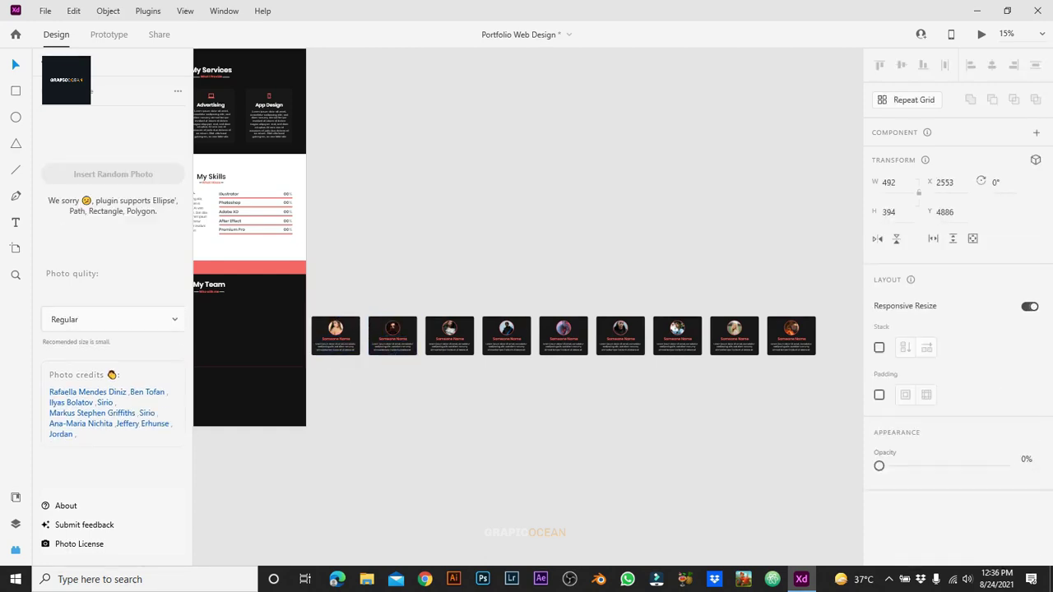
pyautogui.click(449, 335)
pyautogui.press('Escape')
pyautogui.click(507, 335)
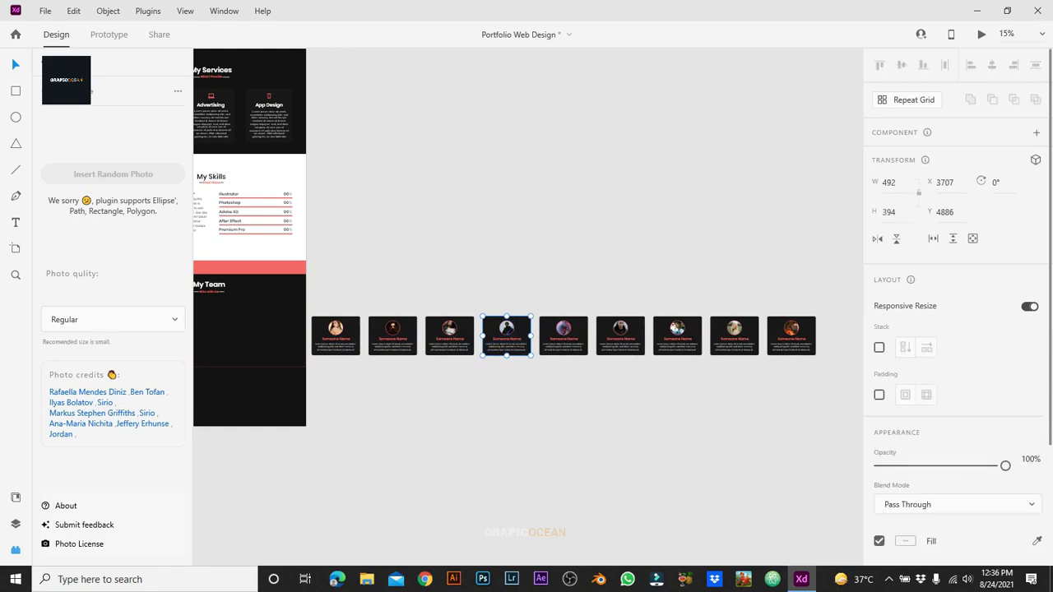
pyautogui.hotkey('ctrl', 'y')
# Step: Marquee-select the fifth through ninth cards' layers and group each card with Ctrl+G
pyautogui.moveTo(555, 283); pyautogui.dragTo(566, 388)
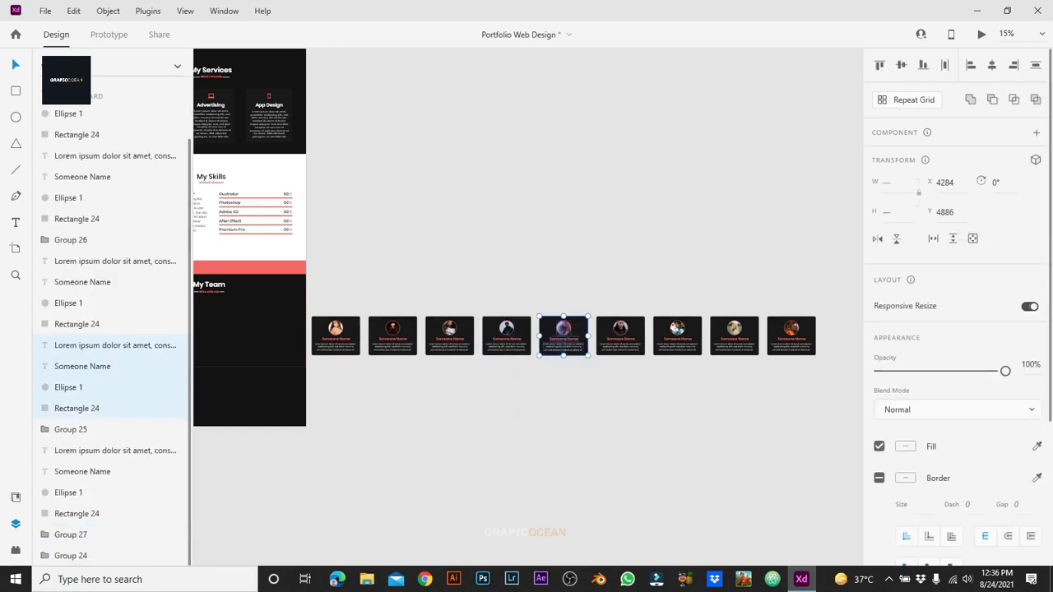
pyautogui.hotkey('ctrl', 'g')
pyautogui.moveTo(622, 282); pyautogui.dragTo(630, 421)
pyautogui.hotkey('ctrl', 'g')
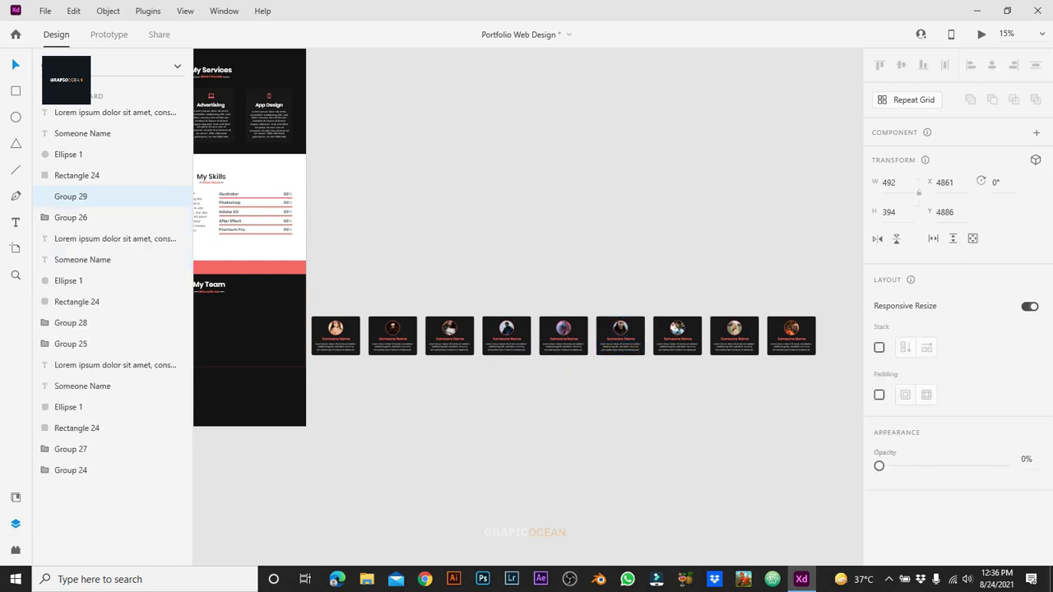
pyautogui.moveTo(675, 285); pyautogui.dragTo(681, 425)
pyautogui.moveTo(728, 284); pyautogui.dragTo(730, 387)
pyautogui.hotkey('ctrl', 'g')
pyautogui.moveTo(793, 288); pyautogui.dragTo(794, 429)
pyautogui.press('Escape')
# Step: Unhide Rectangle 25, set it to 80% opacity, widen it and move it above the card row
pyautogui.click(66, 111)
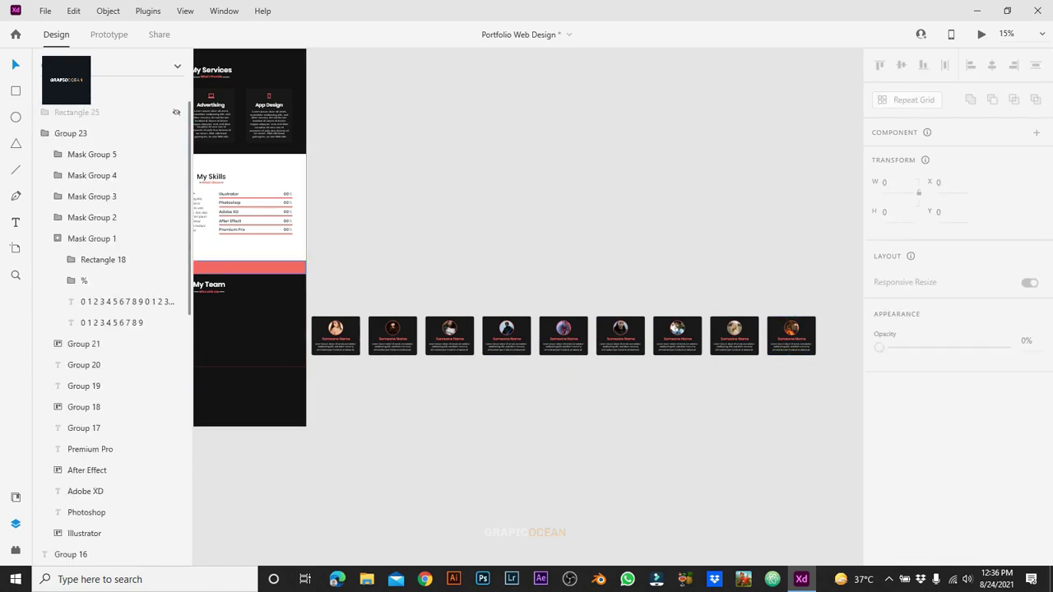
pyautogui.click(176, 112)
pyautogui.moveTo(246, 338); pyautogui.dragTo(574, 337)
pyautogui.scroll(3, 577, 303)
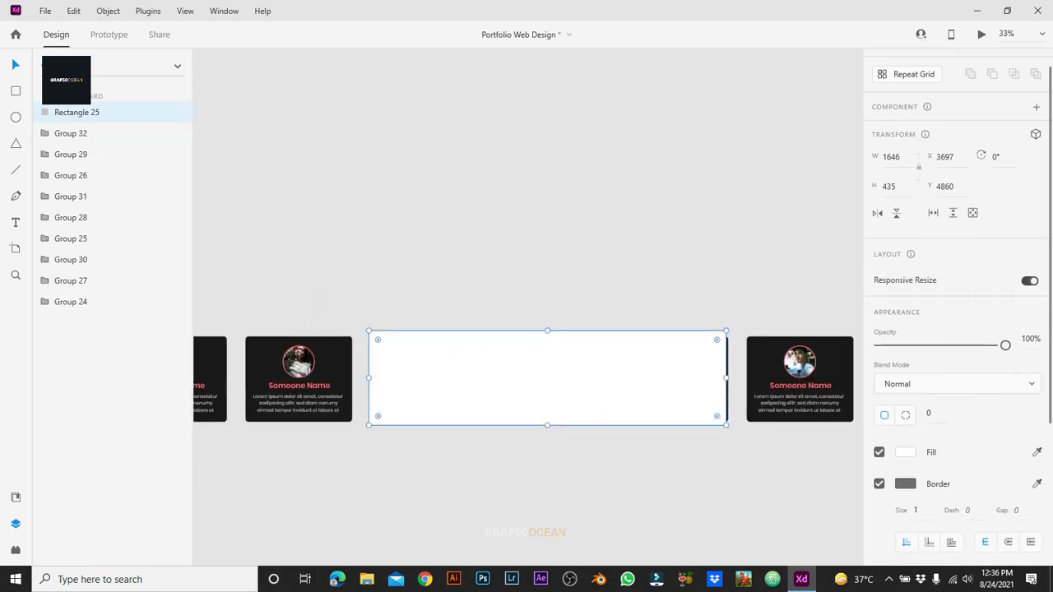
pyautogui.moveTo(1005, 345); pyautogui.dragTo(980, 345)
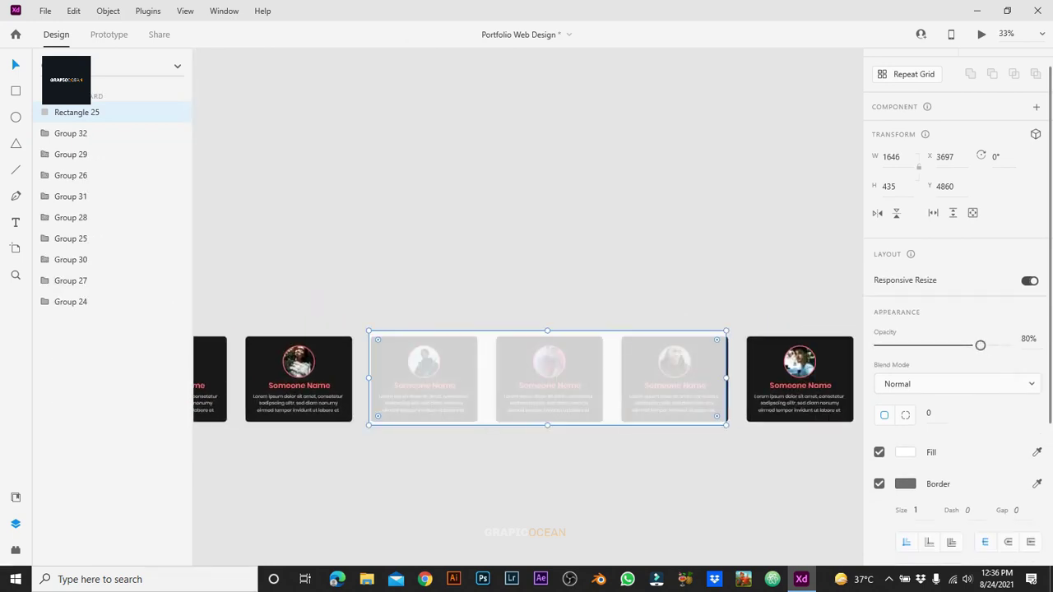
pyautogui.moveTo(726, 378); pyautogui.dragTo(736, 378)
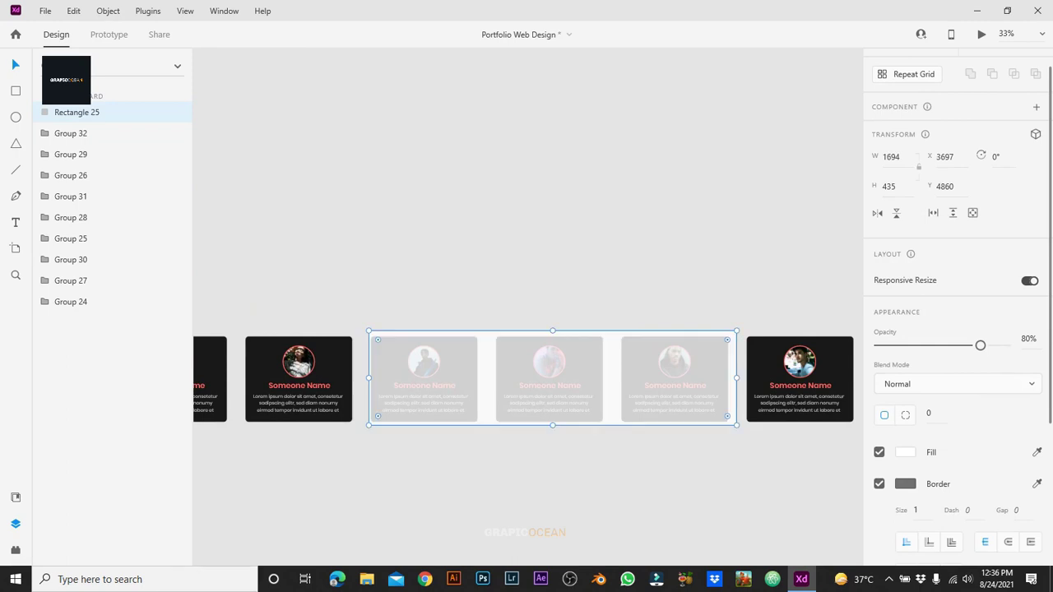
pyautogui.moveTo(368, 379); pyautogui.dragTo(364, 379)
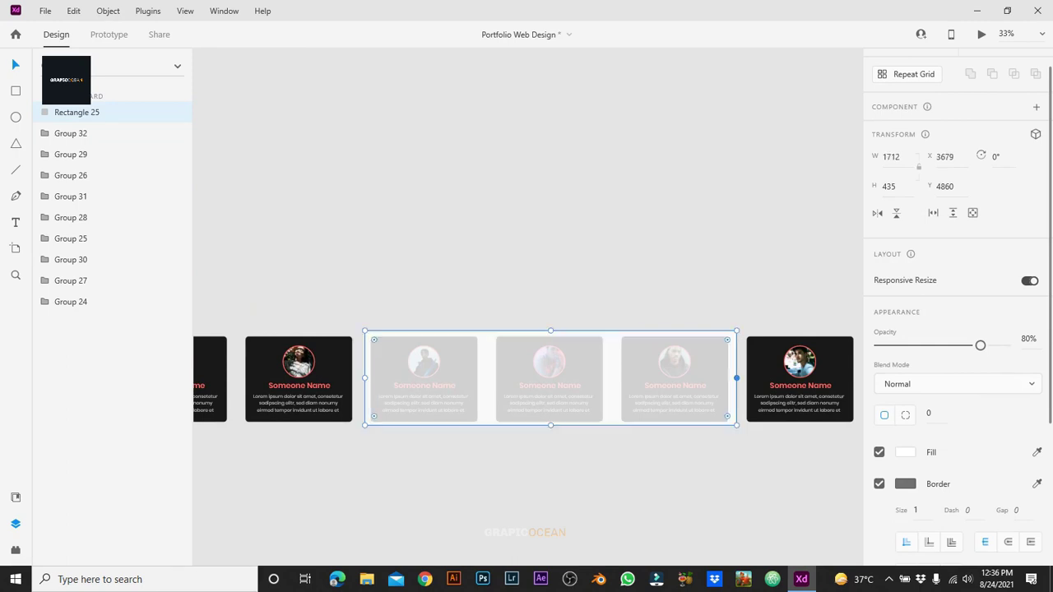
pyautogui.moveTo(736, 379); pyautogui.dragTo(734, 379)
pyautogui.moveTo(549, 379); pyautogui.dragTo(799, 194)
# Step: Select the first team card
pyautogui.hscroll(-3, 527, 329)
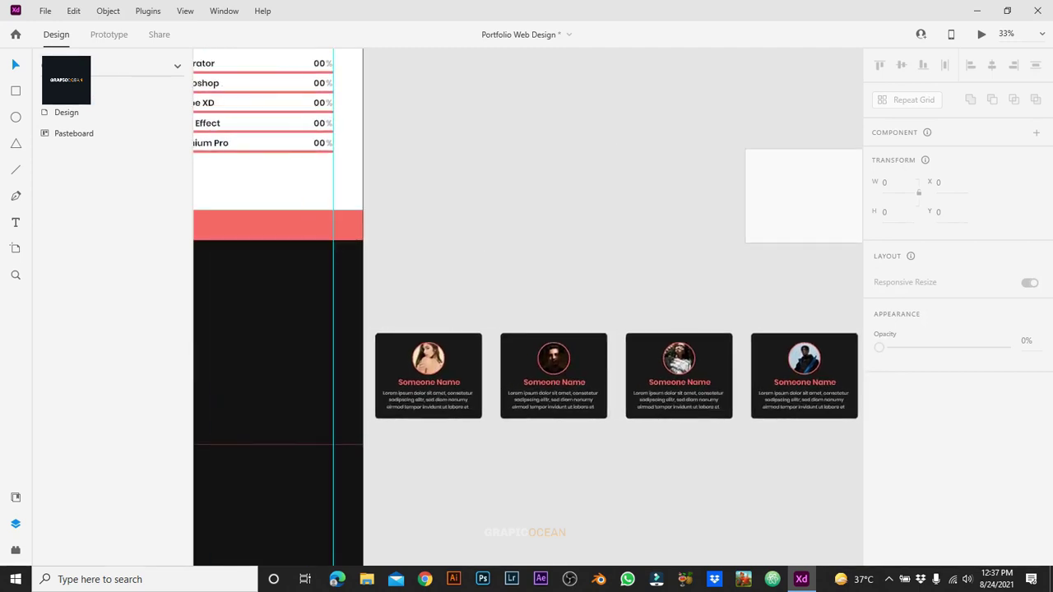
pyautogui.scroll(5, 288, 301)
pyautogui.click(308, 428)
pyautogui.scroll(-2, 527, 307)
pyautogui.hscroll(-2, 527, 307)
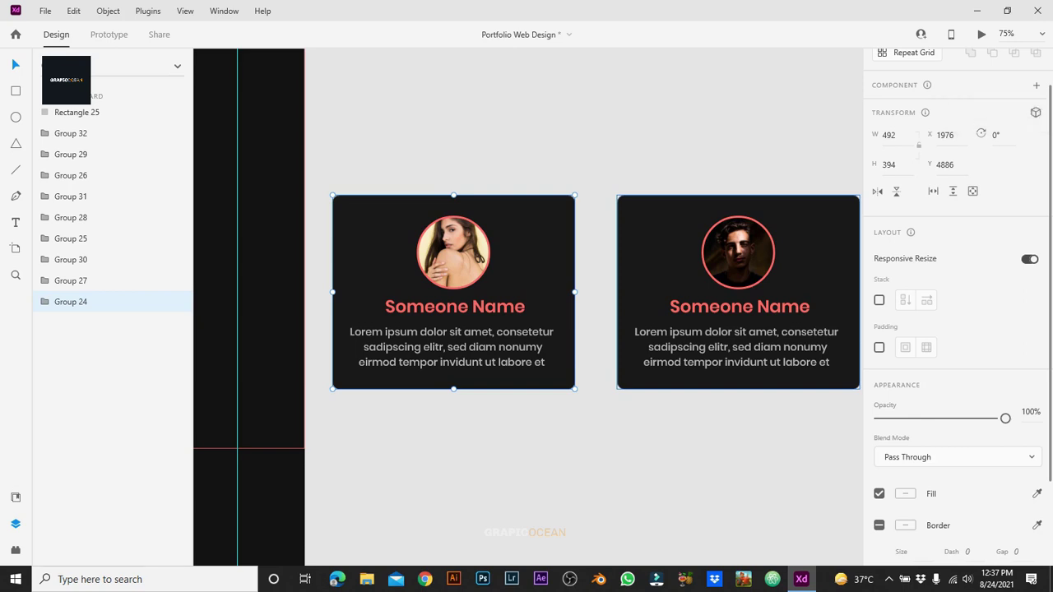
# Step: Turn the first team card into a component with a Hover State
pyautogui.hotkey('ctrl', 'k')
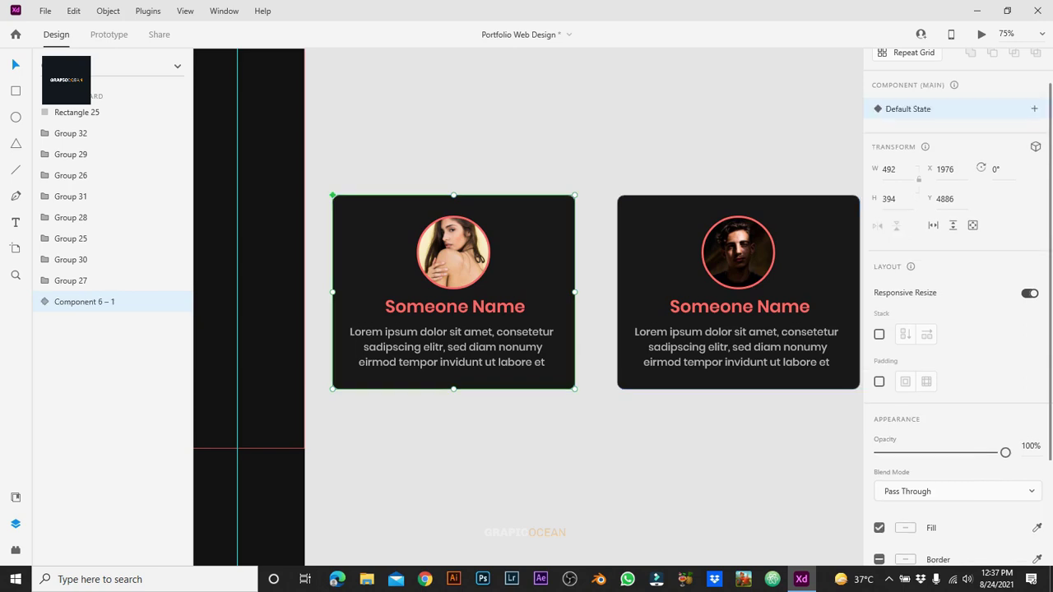
pyautogui.click(1034, 108)
pyautogui.click(913, 136)
pyautogui.press('Return')
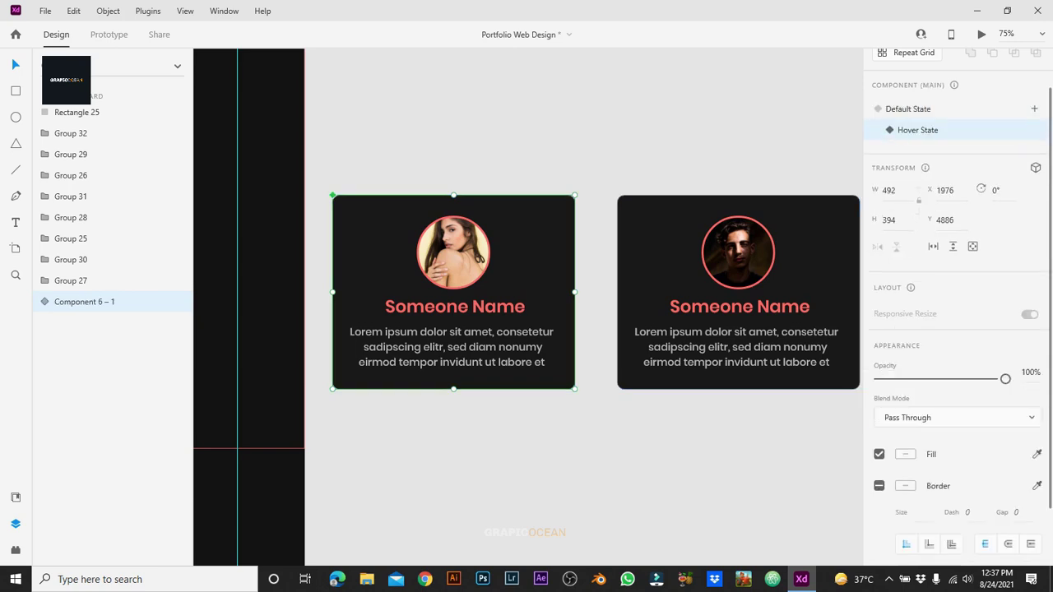
# Step: Remove the card background's border and give it a coral #FF6767 drop shadow at 30% opacity
pyautogui.scroll(-2, 955, 329)
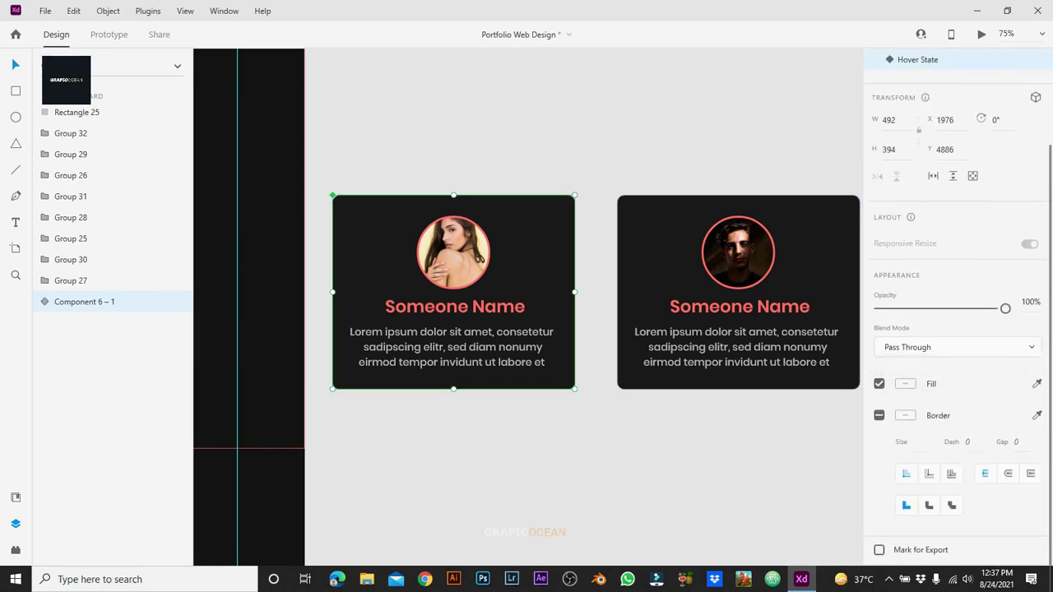
pyautogui.doubleClick(362, 247)
pyautogui.click(879, 279)
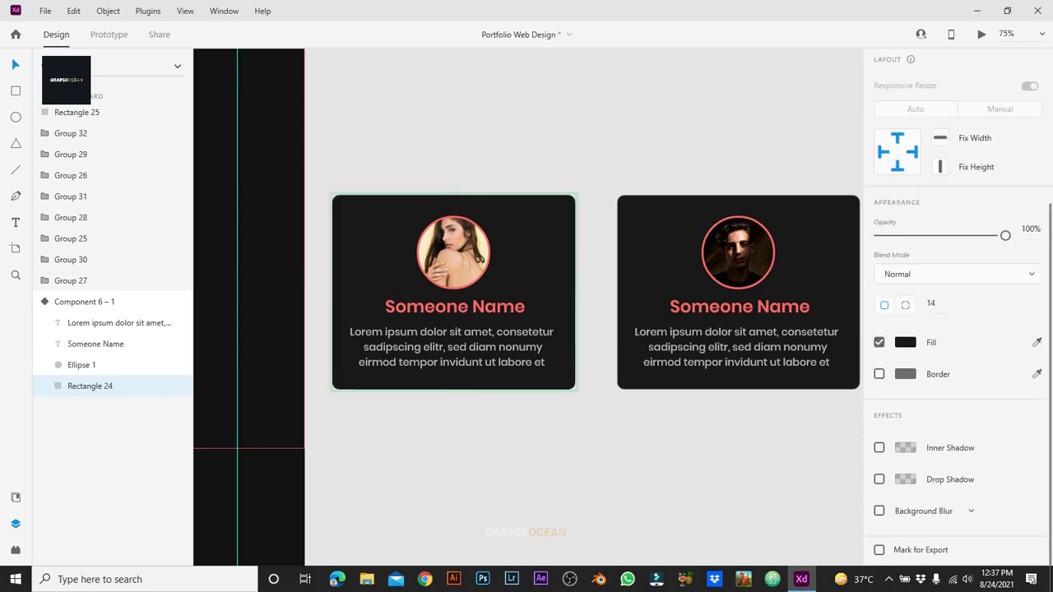
pyautogui.click(879, 479)
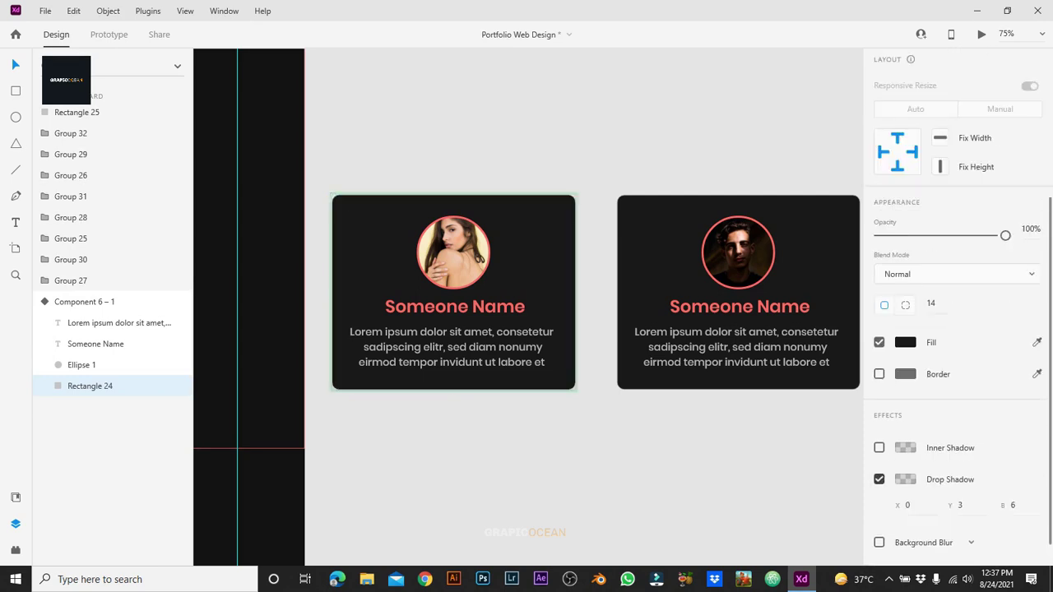
pyautogui.click(905, 479)
pyautogui.click(808, 544)
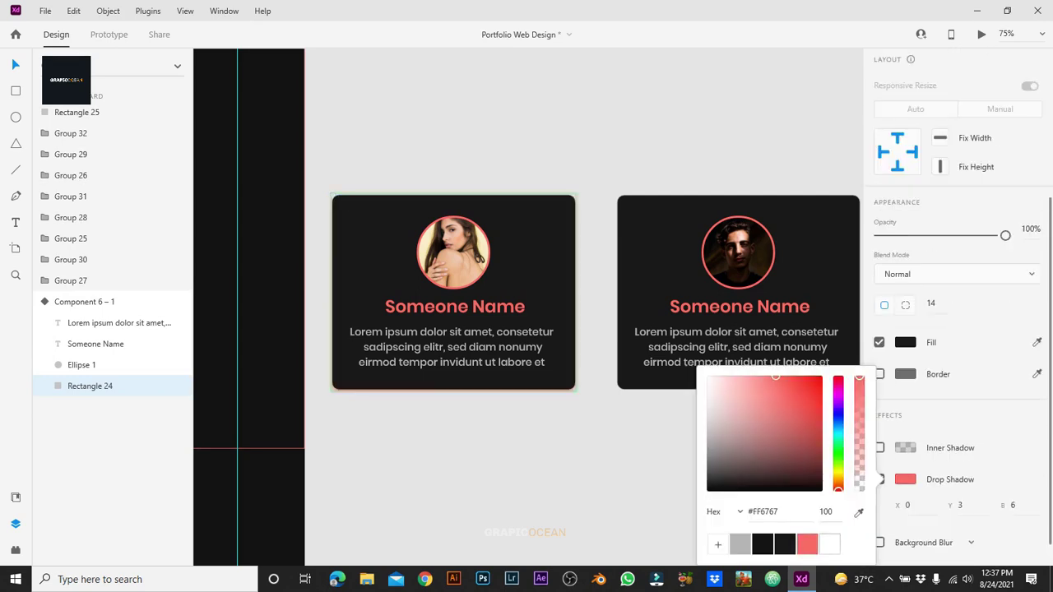
pyautogui.click(826, 512)
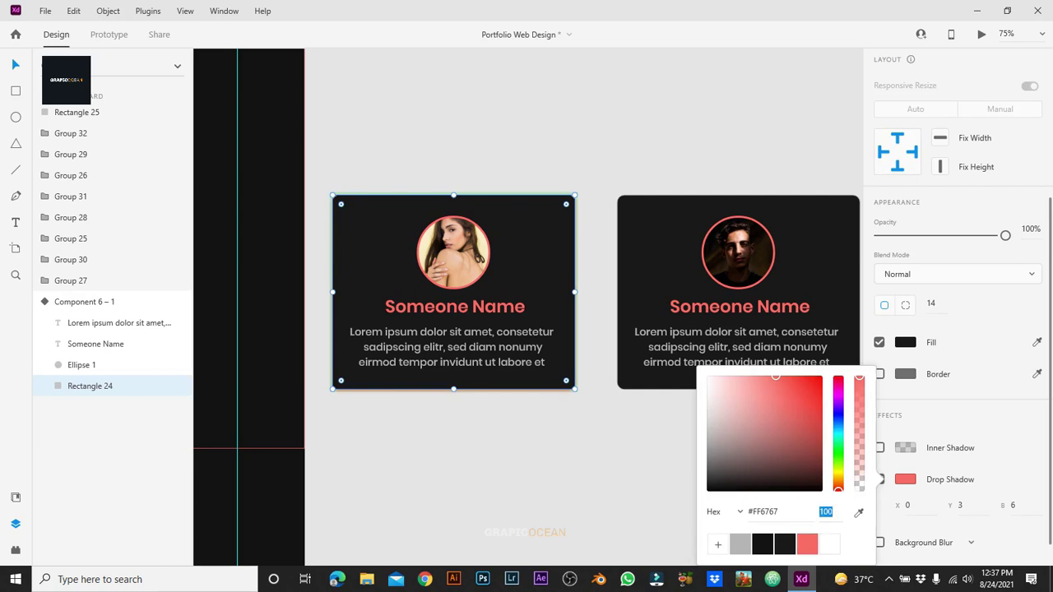
pyautogui.hotkey('alt', 'Tab')
pyautogui.hotkey('alt', 'Tab')
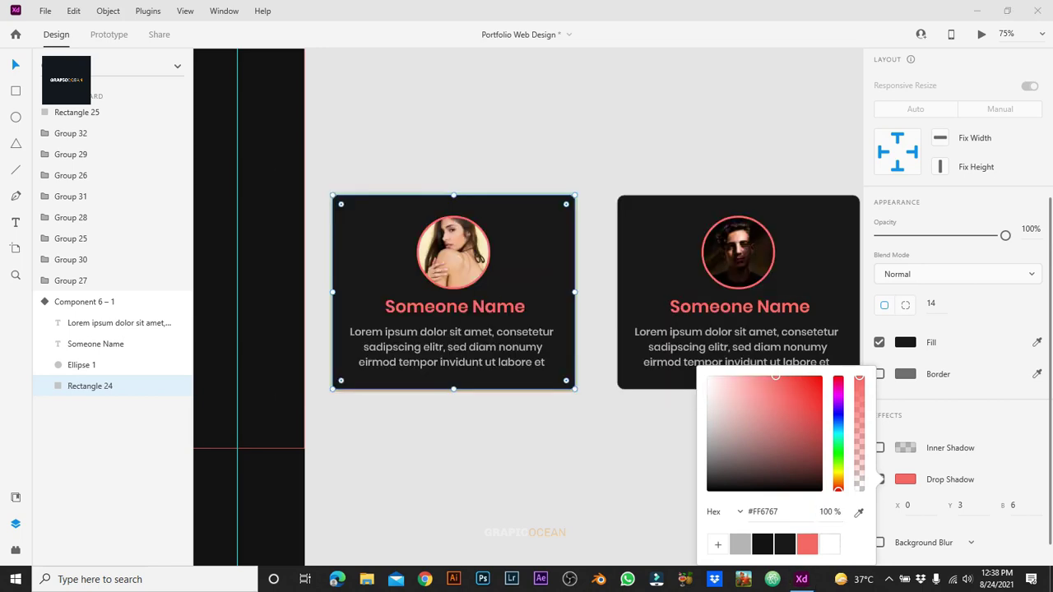
pyautogui.hotkey('alt', 'Tab')
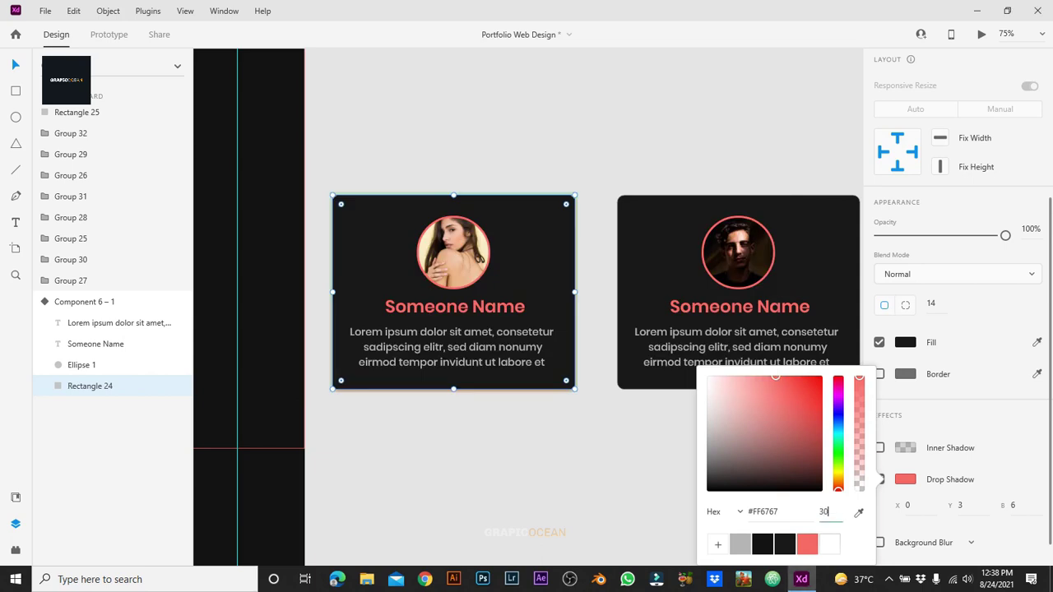
pyautogui.press('Return')
pyautogui.press('Escape')
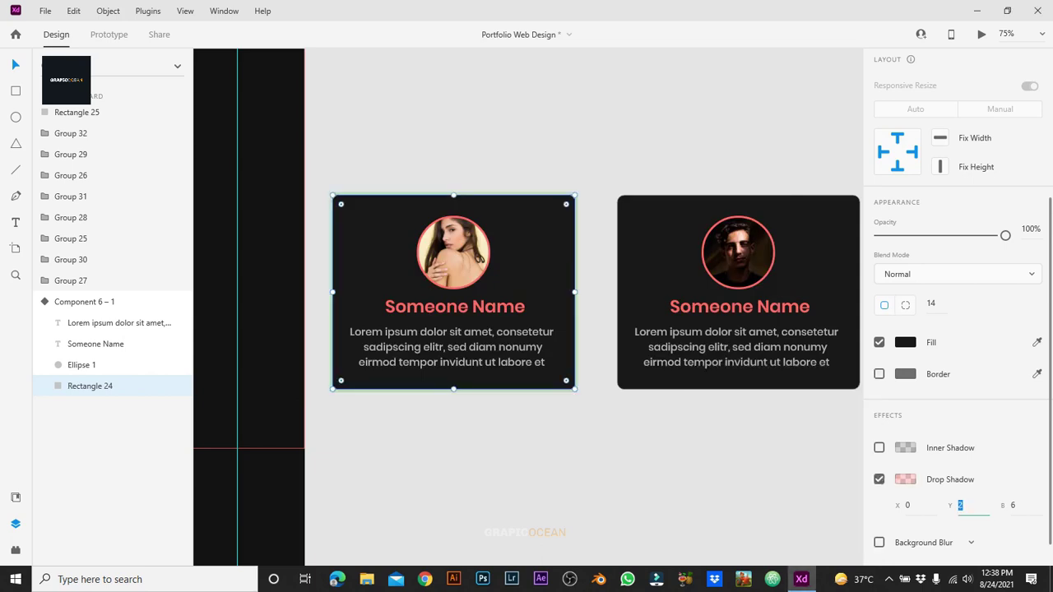
# Step: Set the shadow's Y offset to 0 and blur to 20, then deselect the card
pyautogui.write('0')
pyautogui.press('Tab')
pyautogui.write('20')
pyautogui.press('Return')
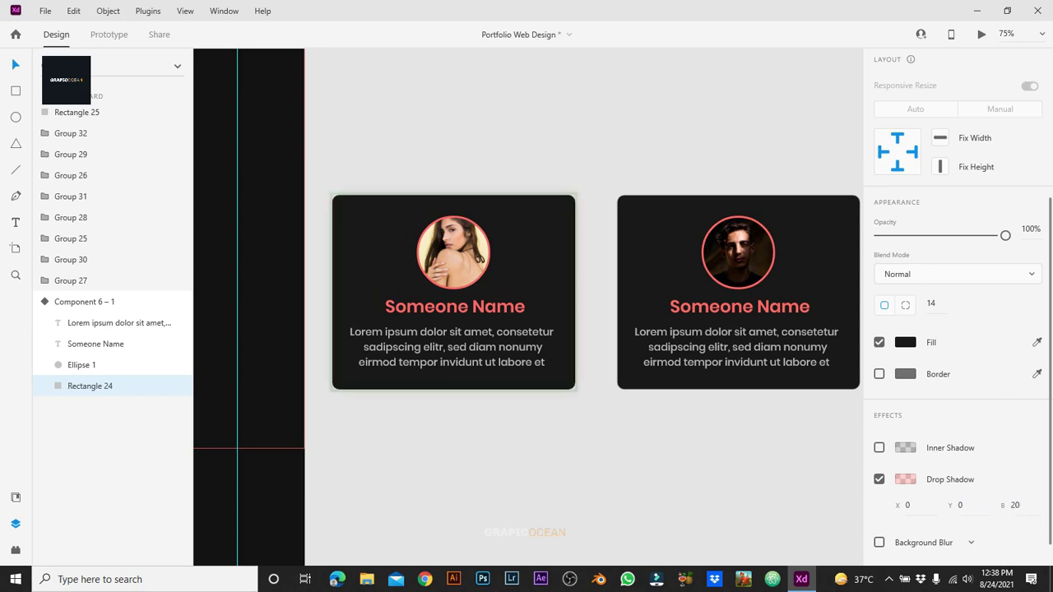
pyautogui.press('Escape')
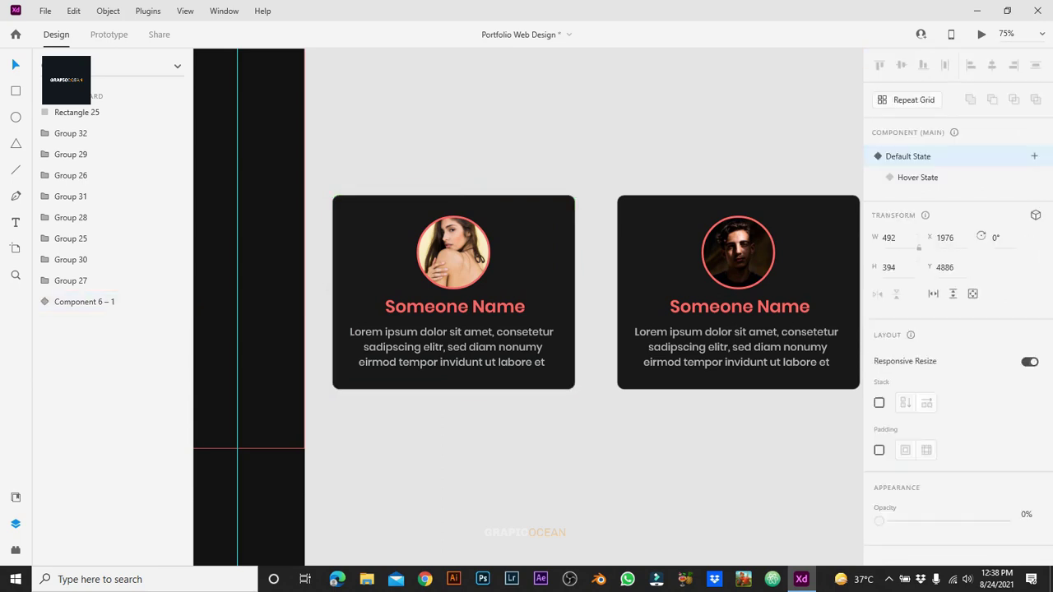
pyautogui.press('Escape')
# Step: Turn the middle team card into a component with a Hover State
pyautogui.hscroll(3, 527, 292)
pyautogui.click(499, 292)
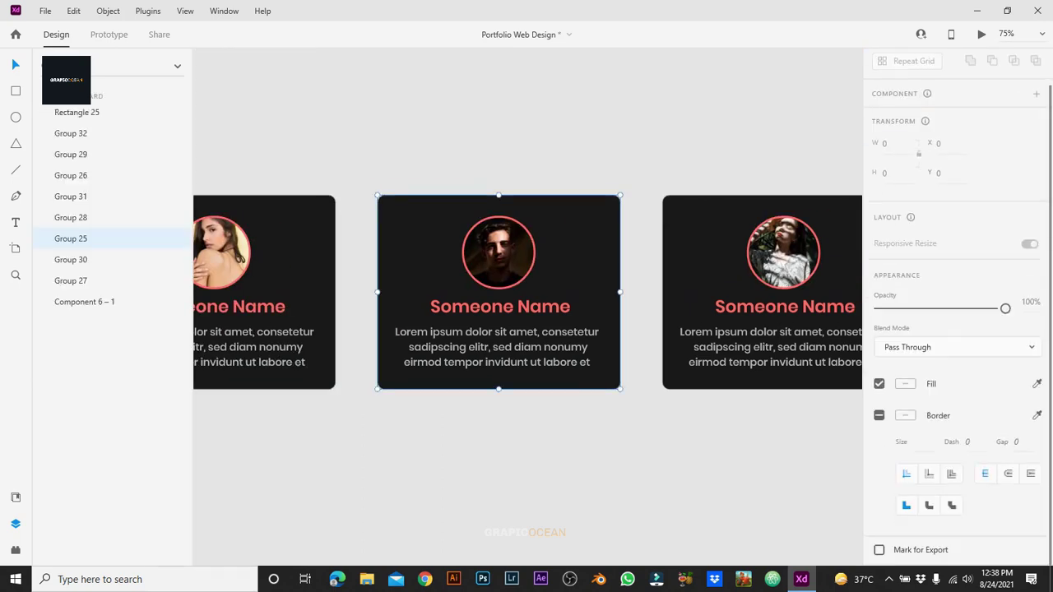
pyautogui.scroll(5, 954, 247)
pyautogui.hotkey('ctrl', 'k')
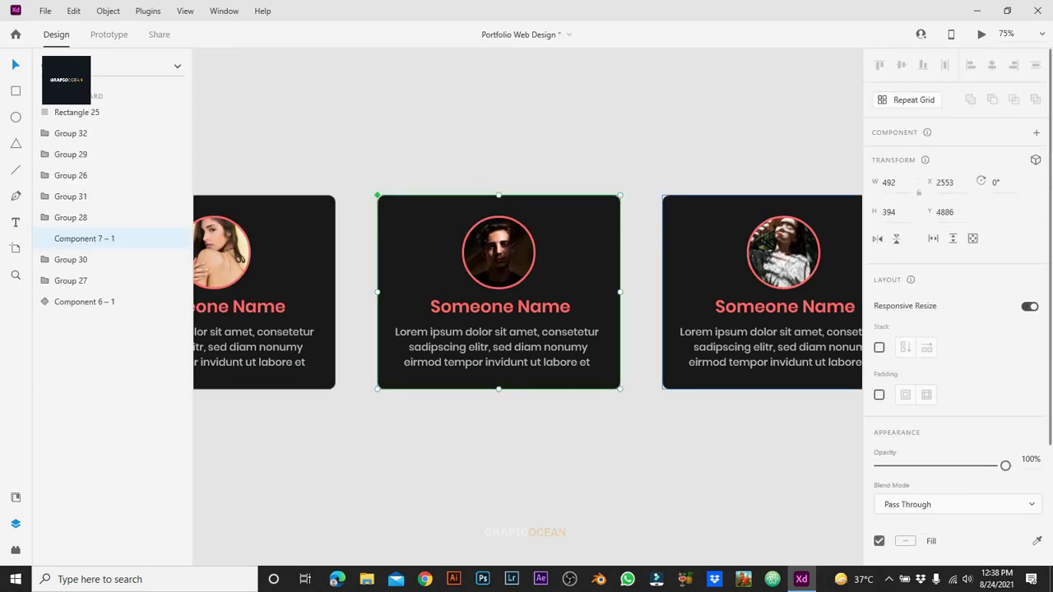
pyautogui.click(1034, 156)
pyautogui.click(925, 181)
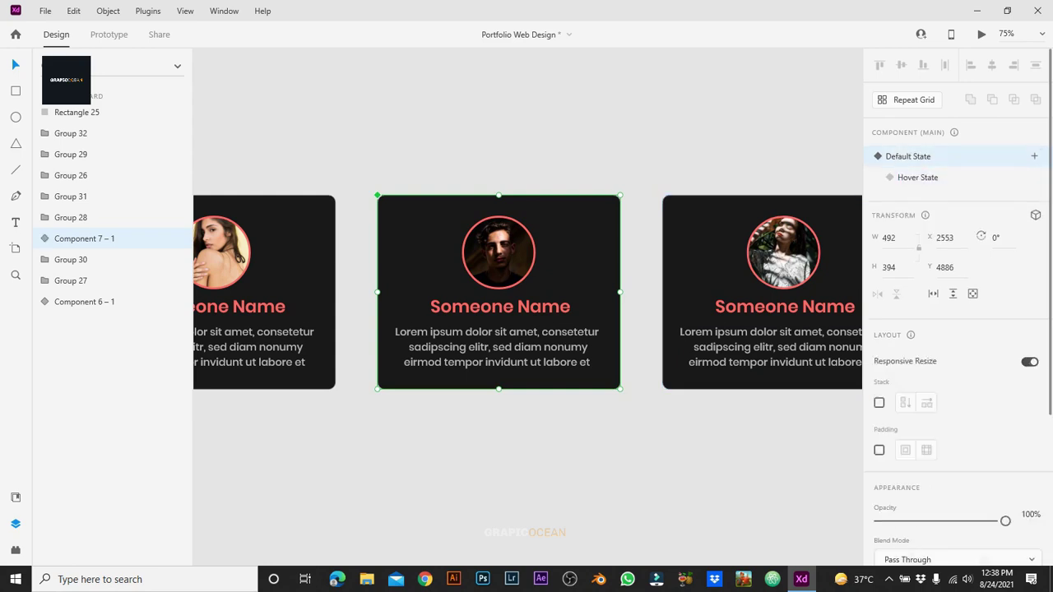
# Step: Select the middle card's background rectangle, toggling a border on along the way
pyautogui.doubleClick(576, 379)
pyautogui.scroll(2, 955, 329)
pyautogui.click(879, 373)
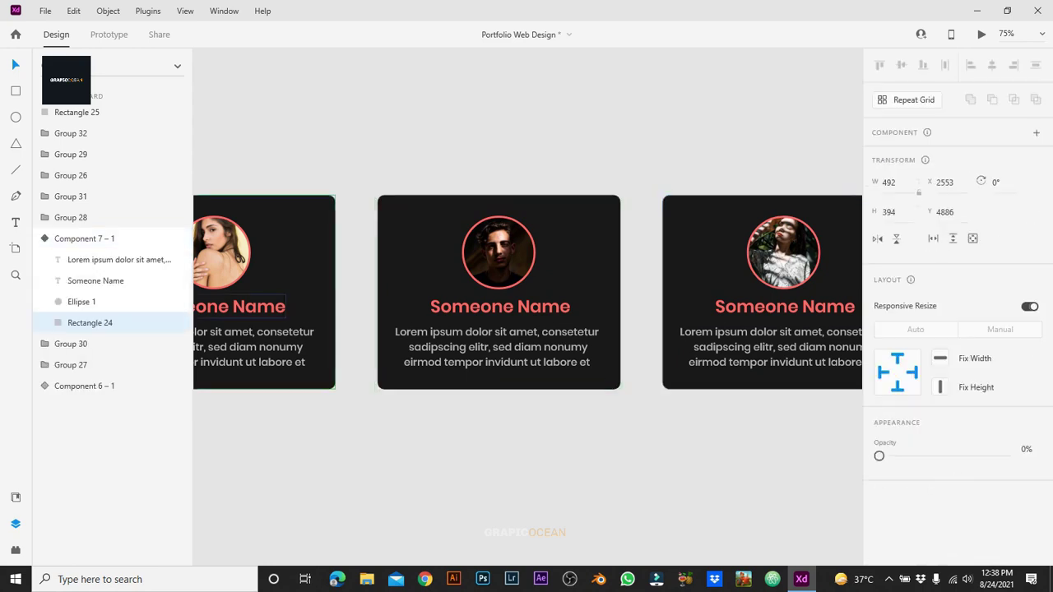
pyautogui.click(272, 379)
pyautogui.click(272, 378)
pyautogui.doubleClick(272, 378)
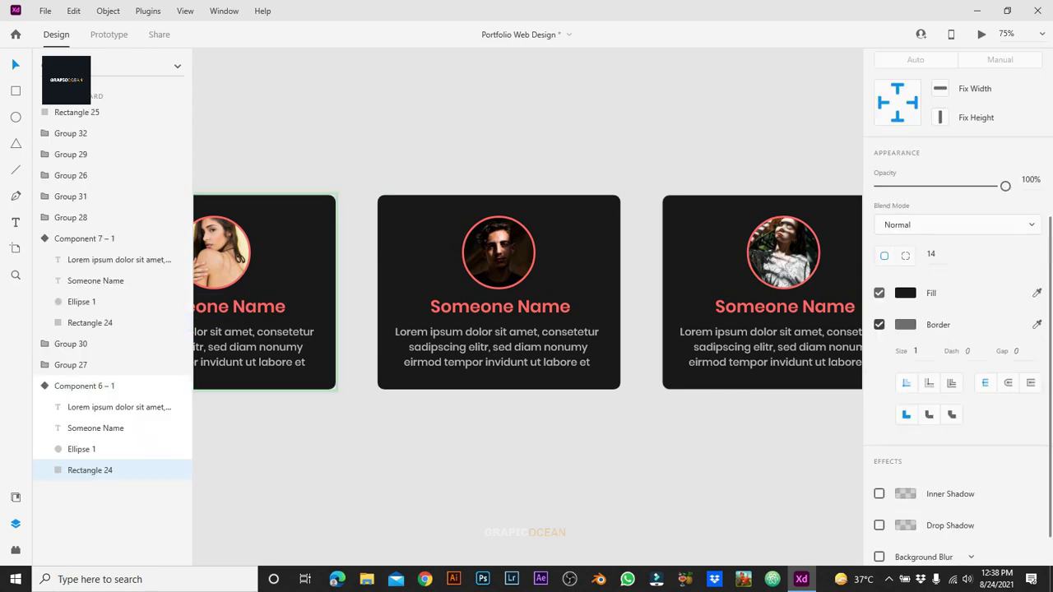
pyautogui.moveTo(662, 537); pyautogui.dragTo(635, 357)
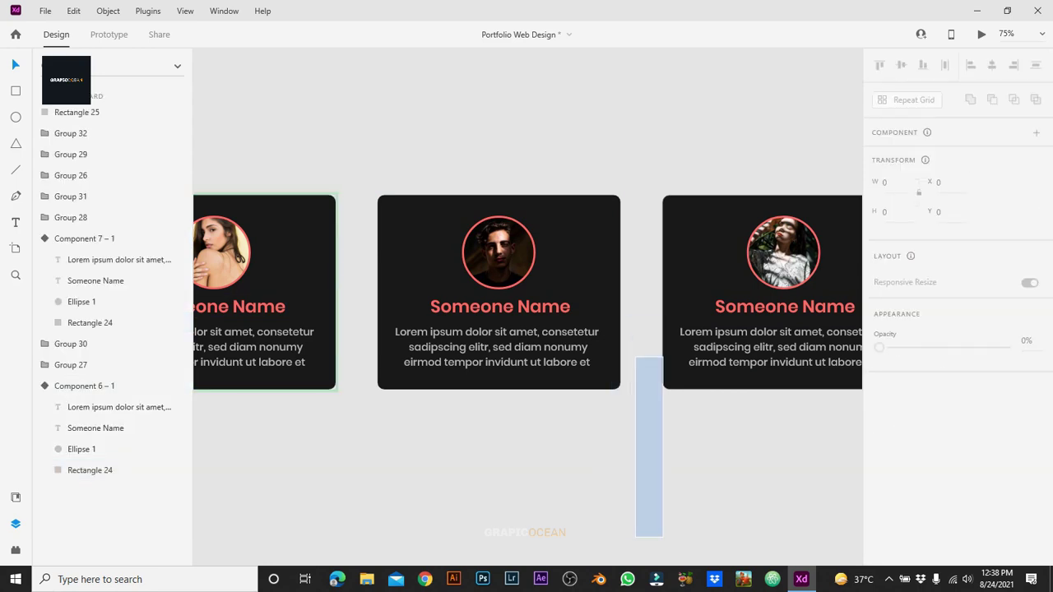
pyautogui.click(601, 362)
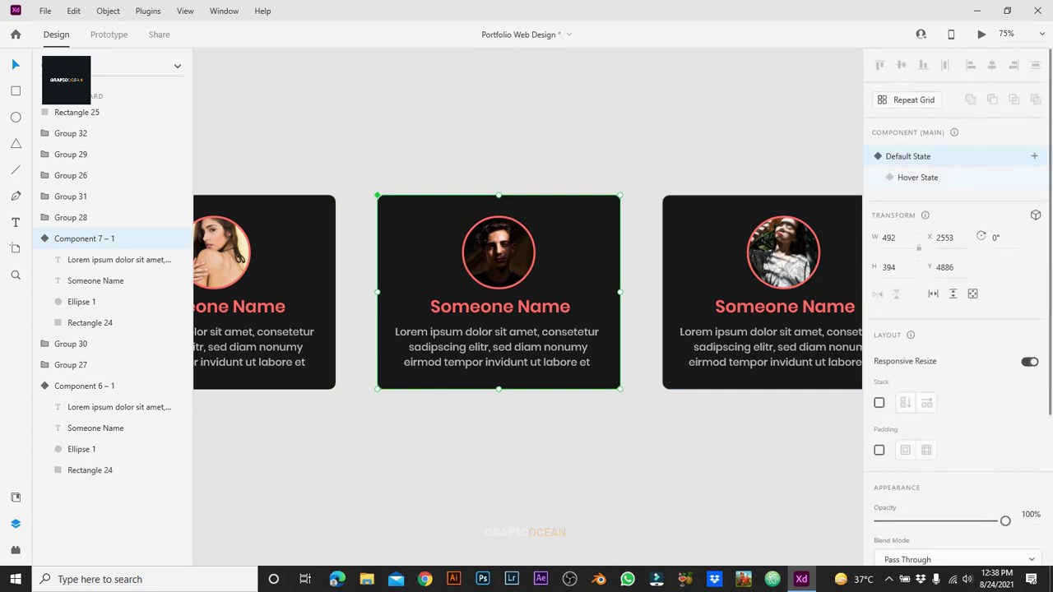
pyautogui.doubleClick(601, 362)
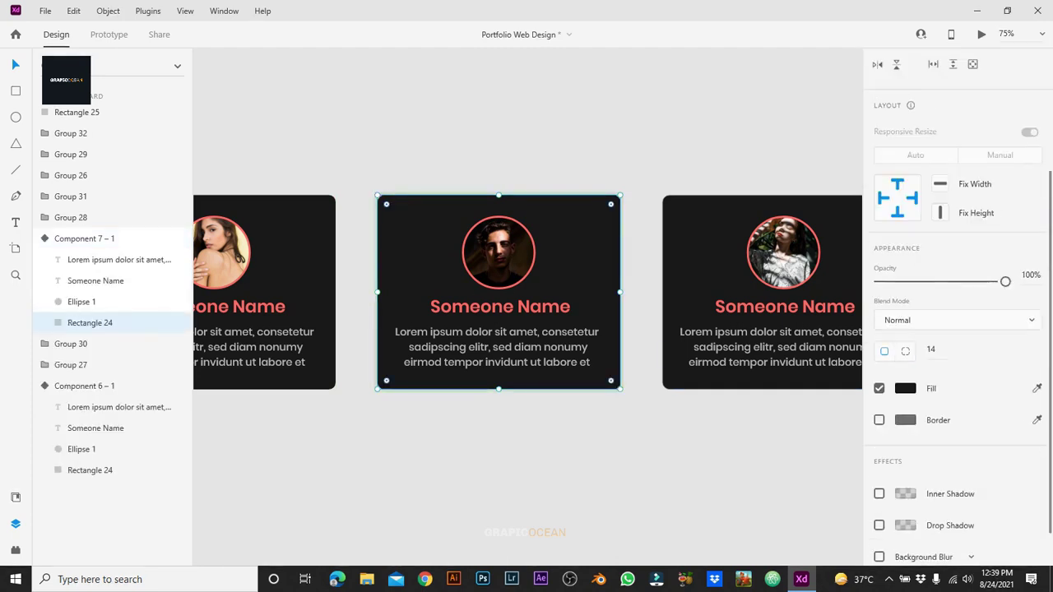
# Step: Add a coral #FF6767 drop shadow at 20% opacity with blur 12 to the background
pyautogui.scroll(-1, 954, 371)
pyautogui.click(879, 479)
pyautogui.click(905, 478)
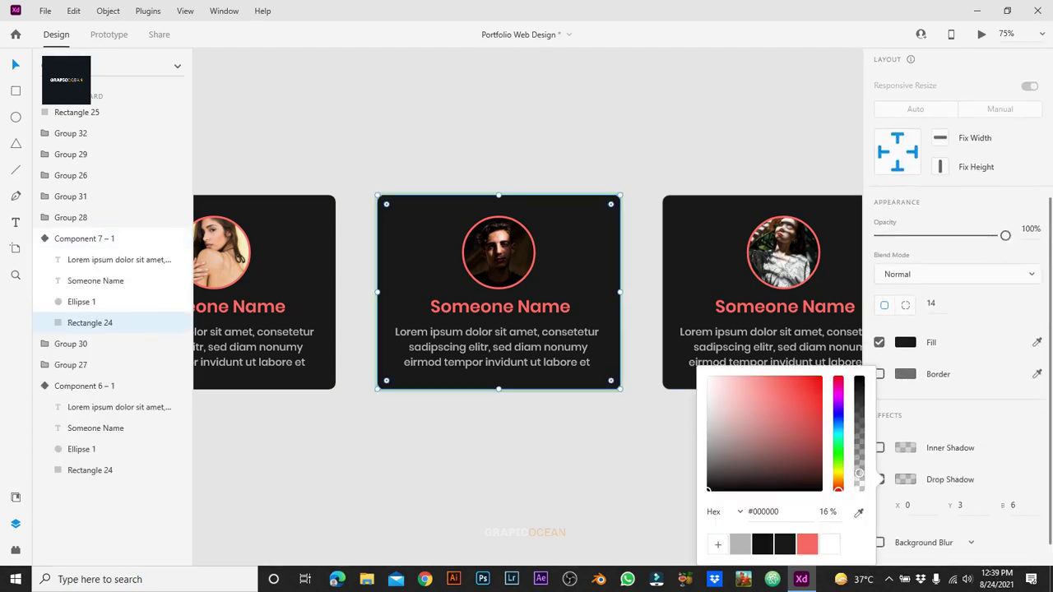
pyautogui.click(808, 544)
pyautogui.click(825, 512)
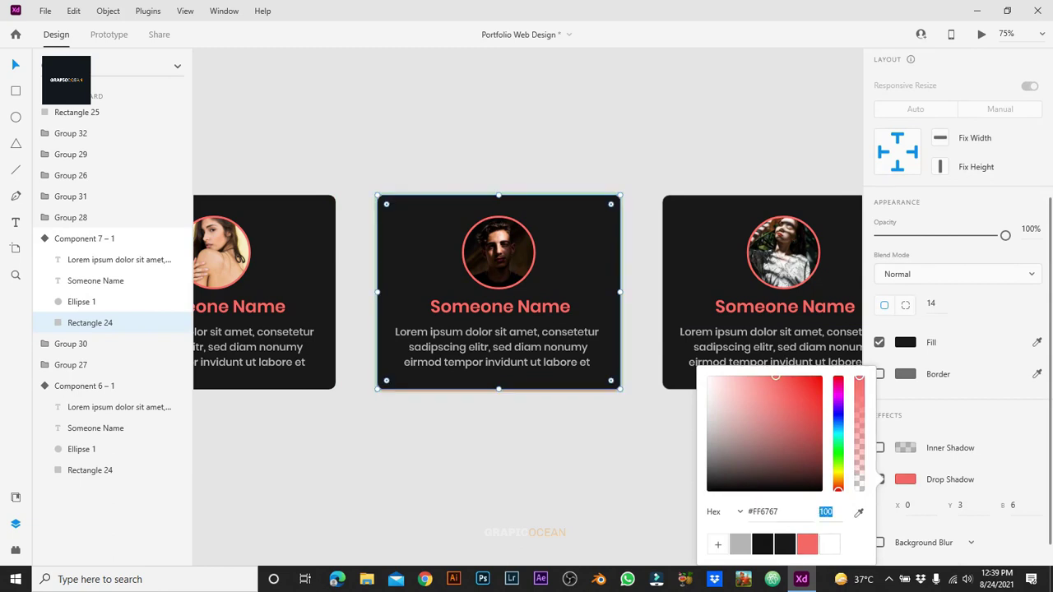
pyautogui.click(1013, 505)
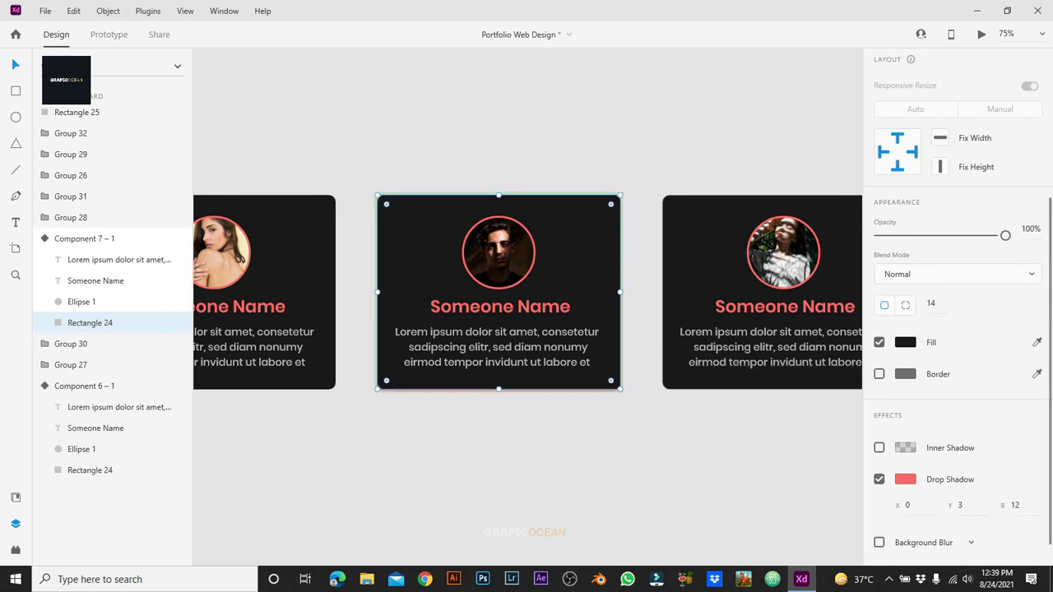
pyautogui.write('12')
pyautogui.press('Return')
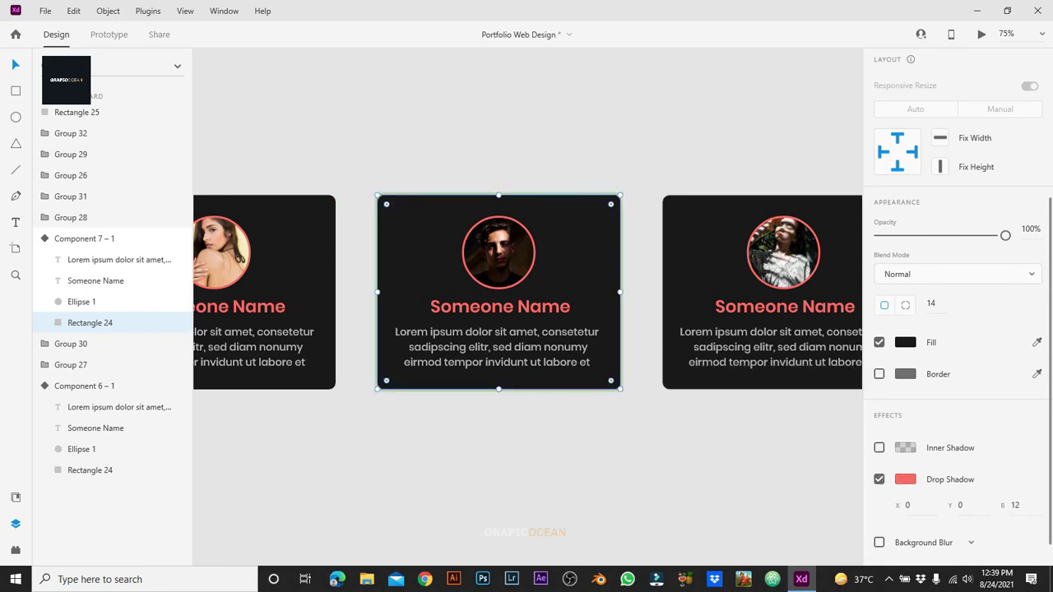
# Step: Remove the border from the middle card's background and deselect the component
pyautogui.scroll(3, 959, 329)
pyautogui.press('Escape')
pyautogui.click(499, 247)
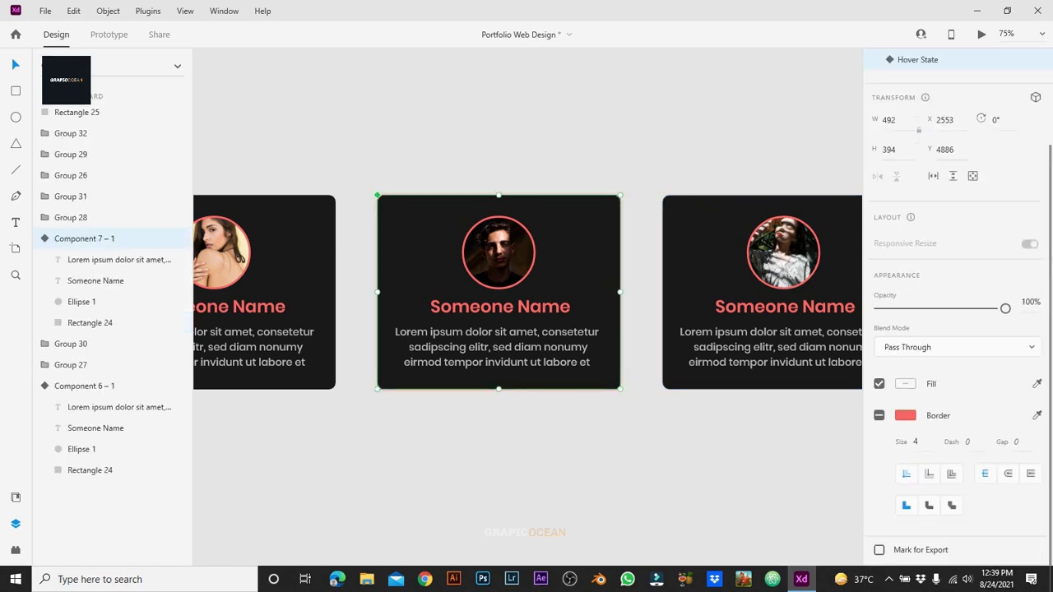
pyautogui.press('Escape')
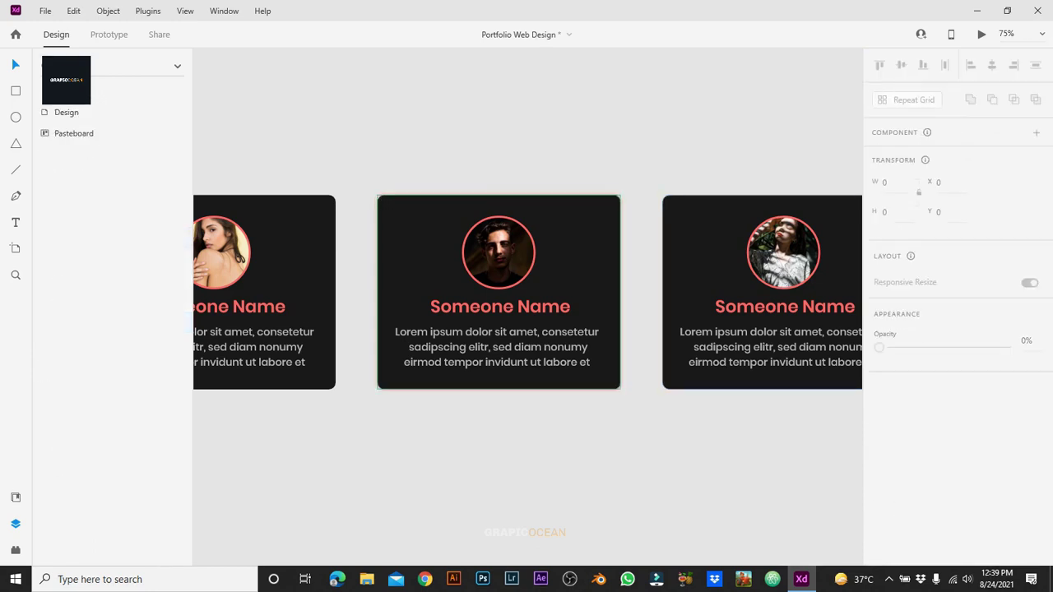
pyautogui.click(499, 247)
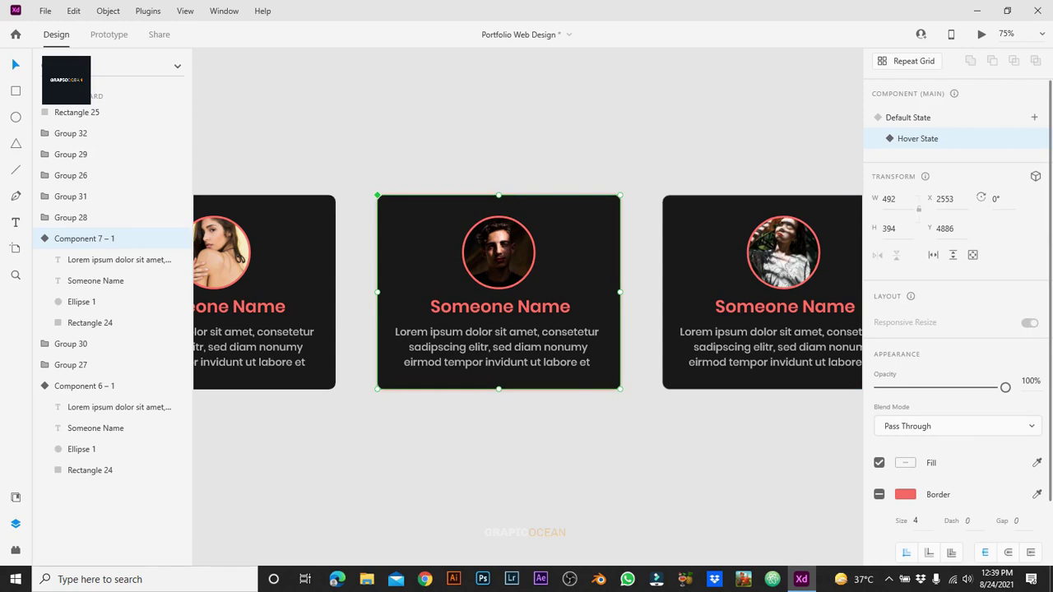
pyautogui.scroll(-2, 959, 329)
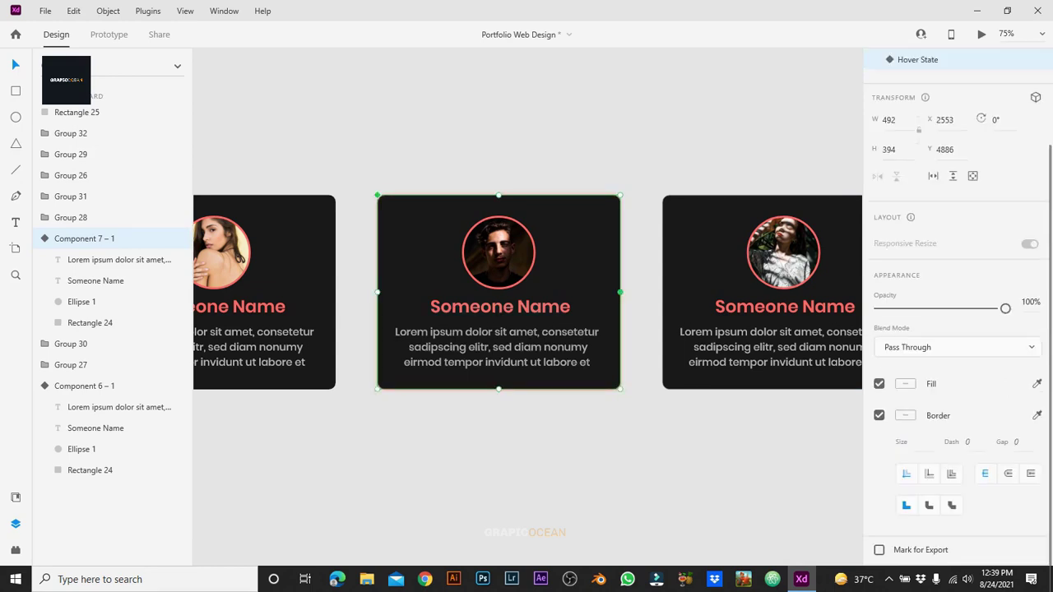
pyautogui.click(90, 322)
pyautogui.click(878, 353)
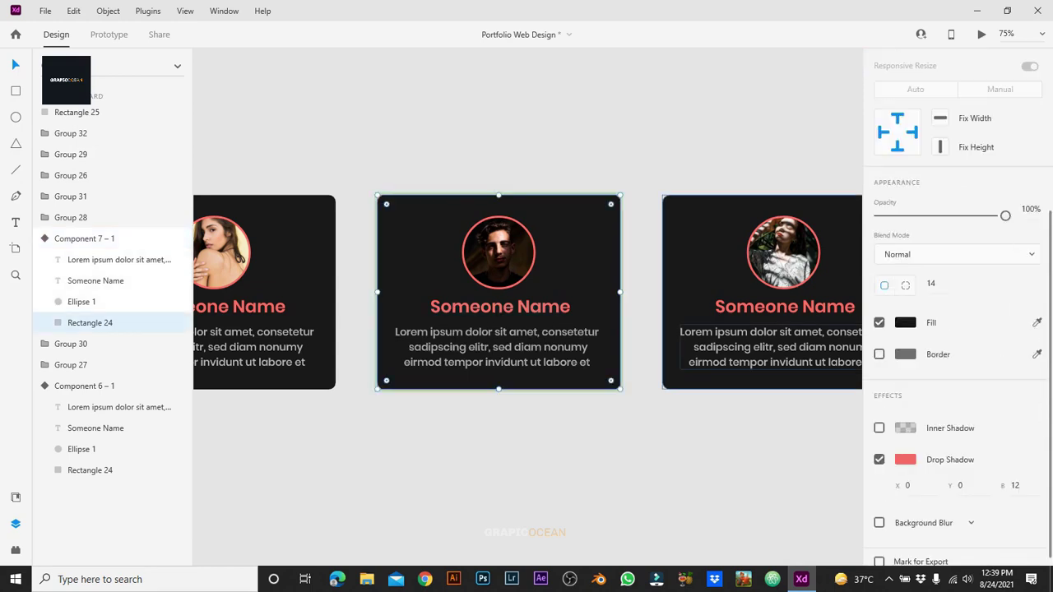
pyautogui.press('Escape')
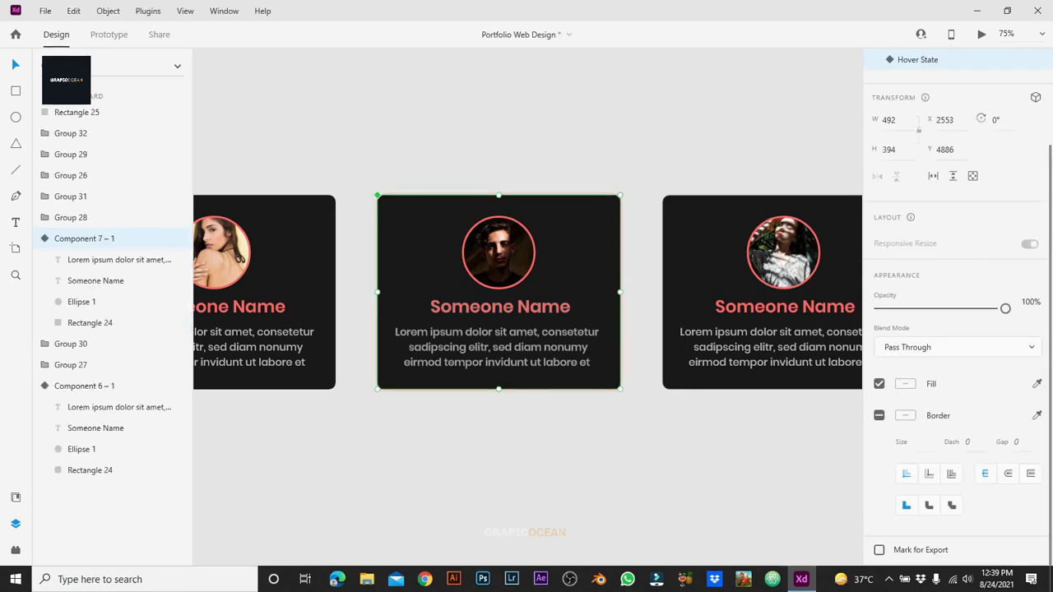
pyautogui.press('Escape')
pyautogui.hscroll(5, 528, 280)
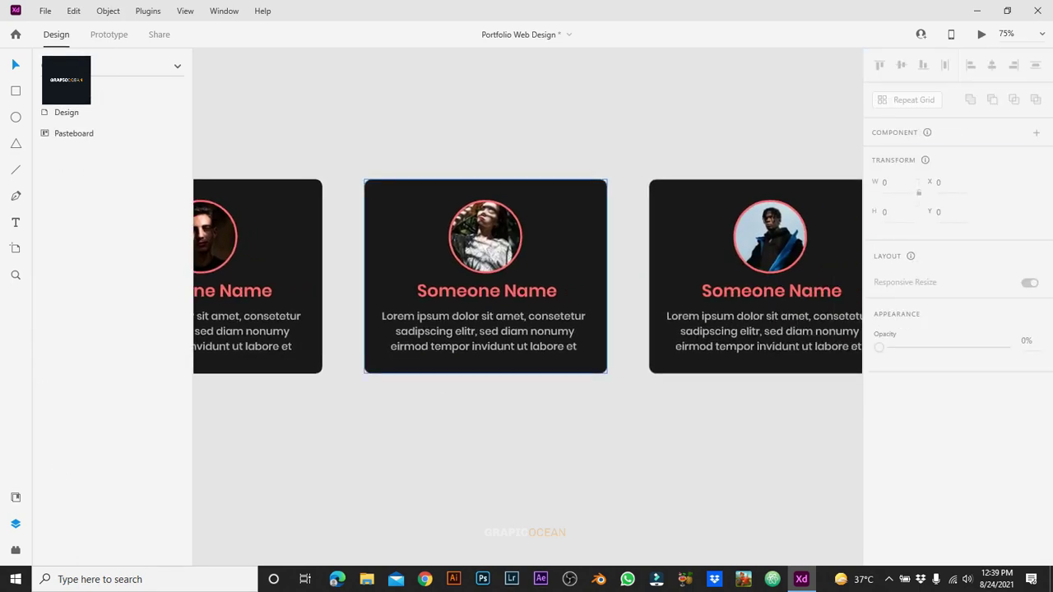
# Step: Select the next team card, undo an accidental border change, and make it a component with a Hover State
pyautogui.click(486, 276)
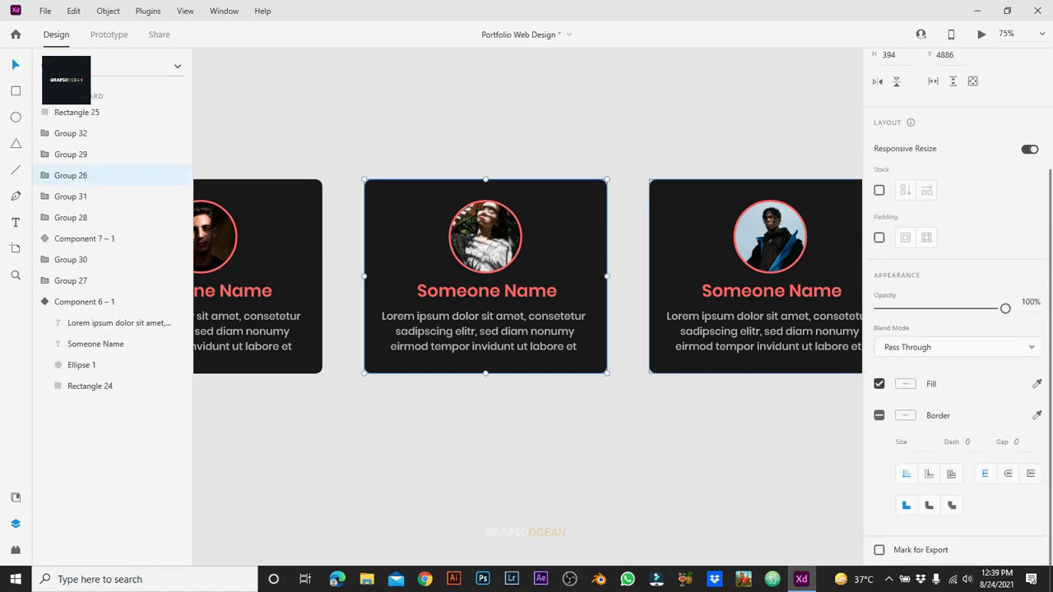
pyautogui.click(879, 416)
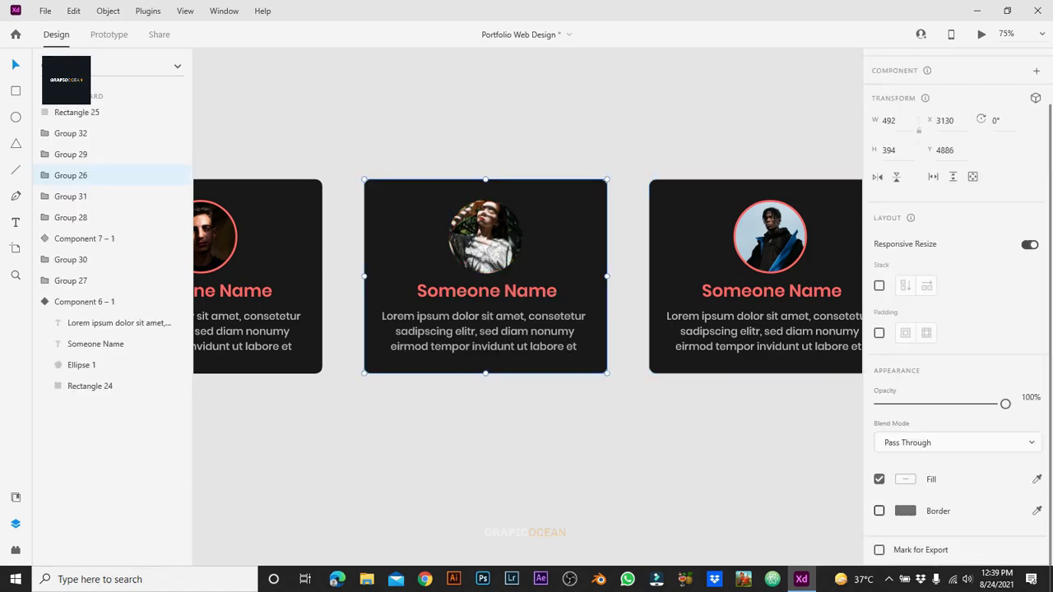
pyautogui.hotkey('ctrl', 'z')
pyautogui.doubleClick(395, 247)
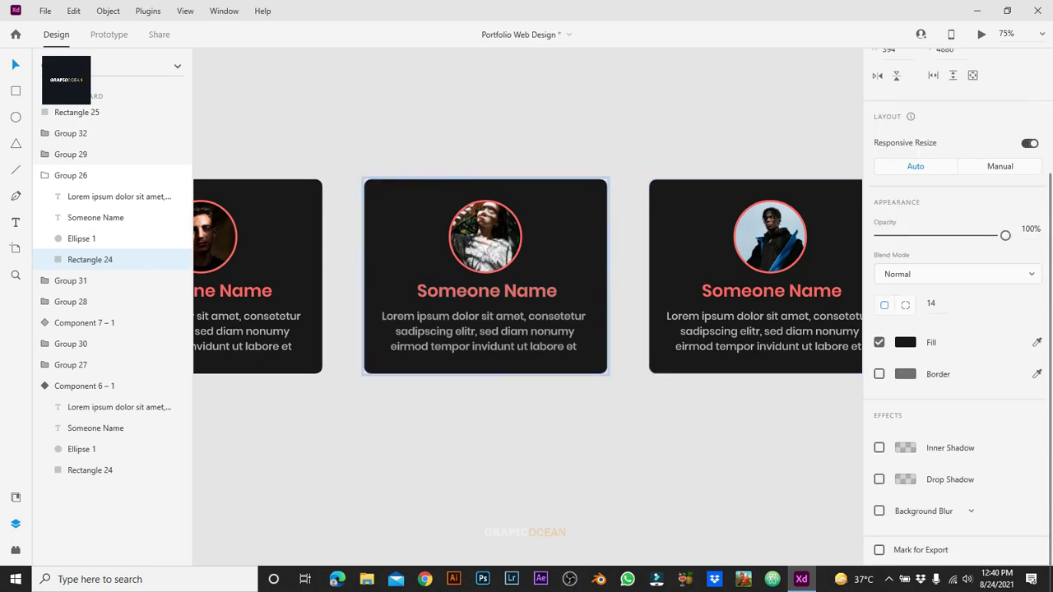
pyautogui.press('Escape')
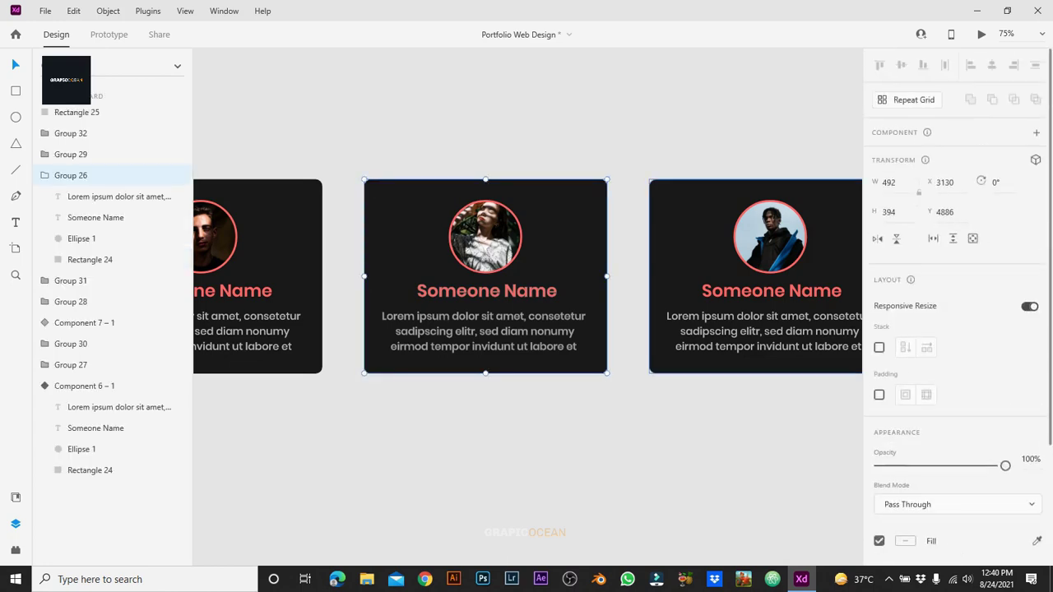
pyautogui.hotkey('ctrl', 'k')
pyautogui.click(1035, 156)
pyautogui.click(918, 183)
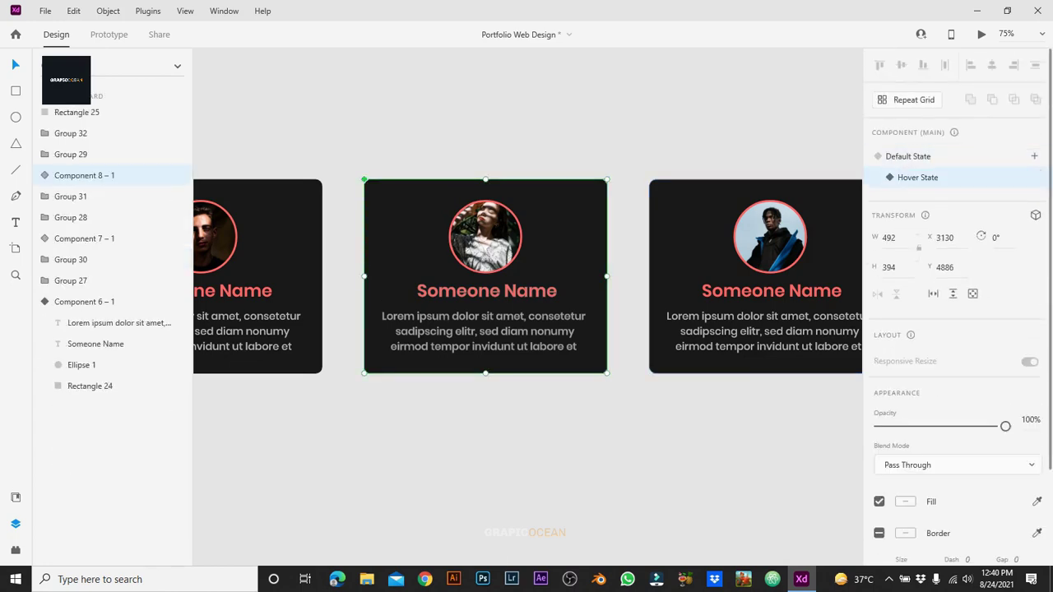
# Step: Give the card's background a coral #FF6767 drop shadow at 20% opacity, then deselect
pyautogui.scroll(-2, 955, 288)
pyautogui.doubleClick(486, 247)
pyautogui.scroll(-2, 954, 288)
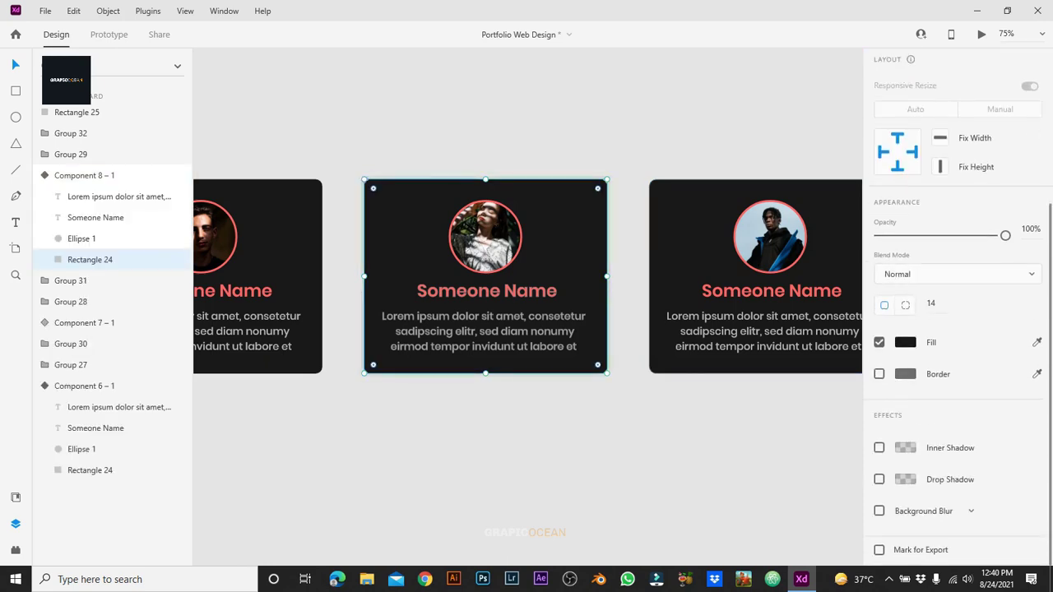
pyautogui.click(879, 479)
pyautogui.click(905, 479)
pyautogui.click(808, 544)
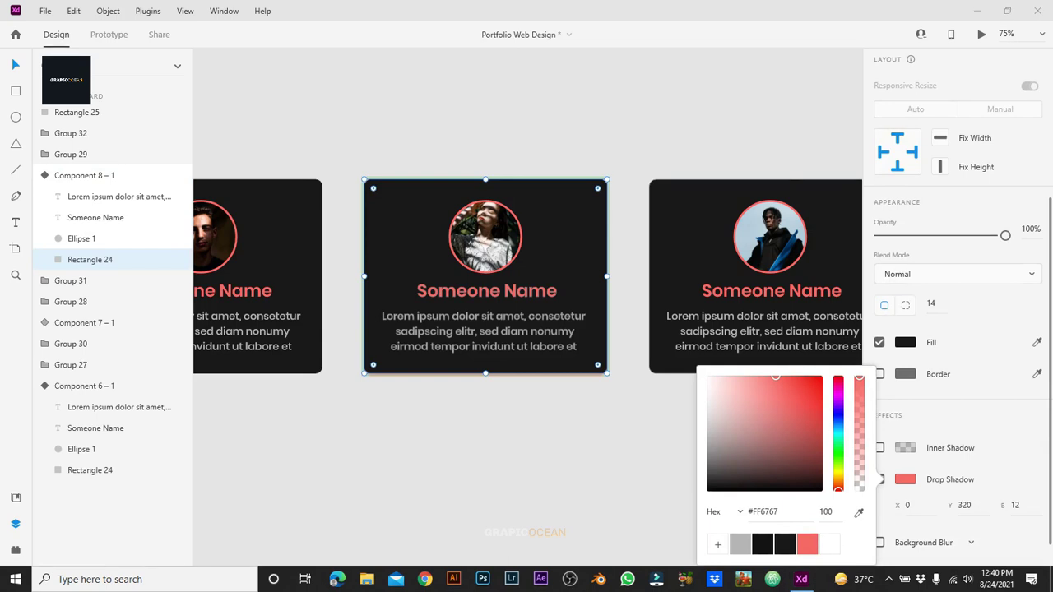
pyautogui.click(826, 512)
pyautogui.hotkey('ctrl', 'a')
pyautogui.press('Return')
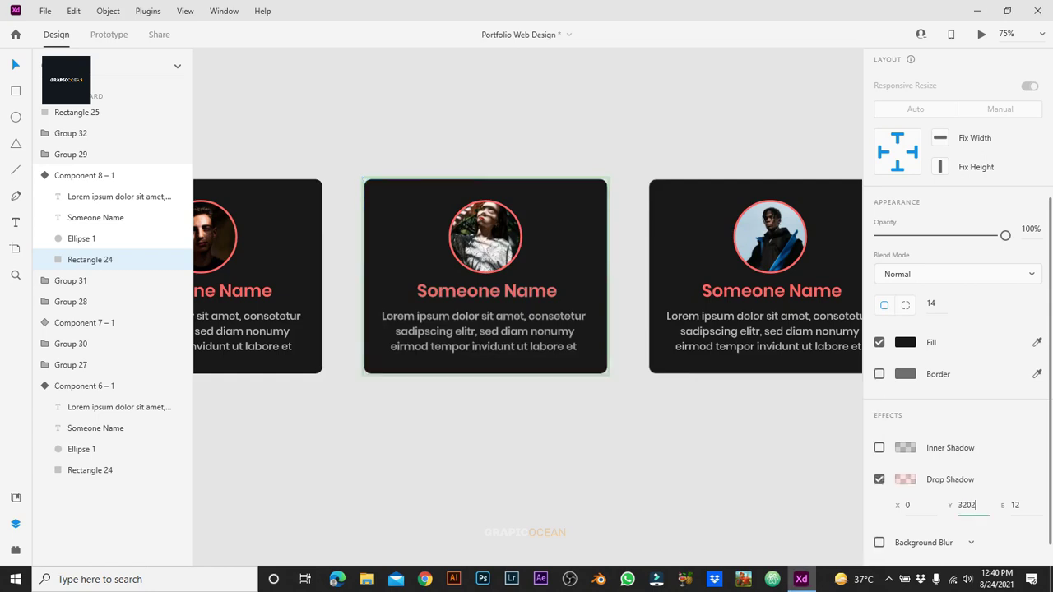
pyautogui.press('Tab')
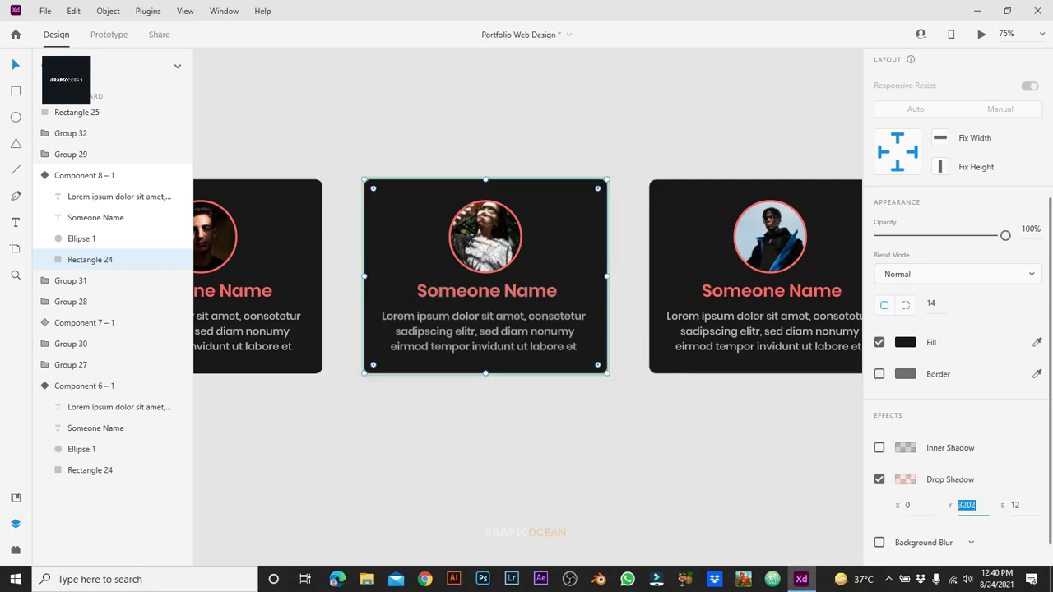
pyautogui.hotkey('alt', 'Tab')
pyautogui.press('Escape')
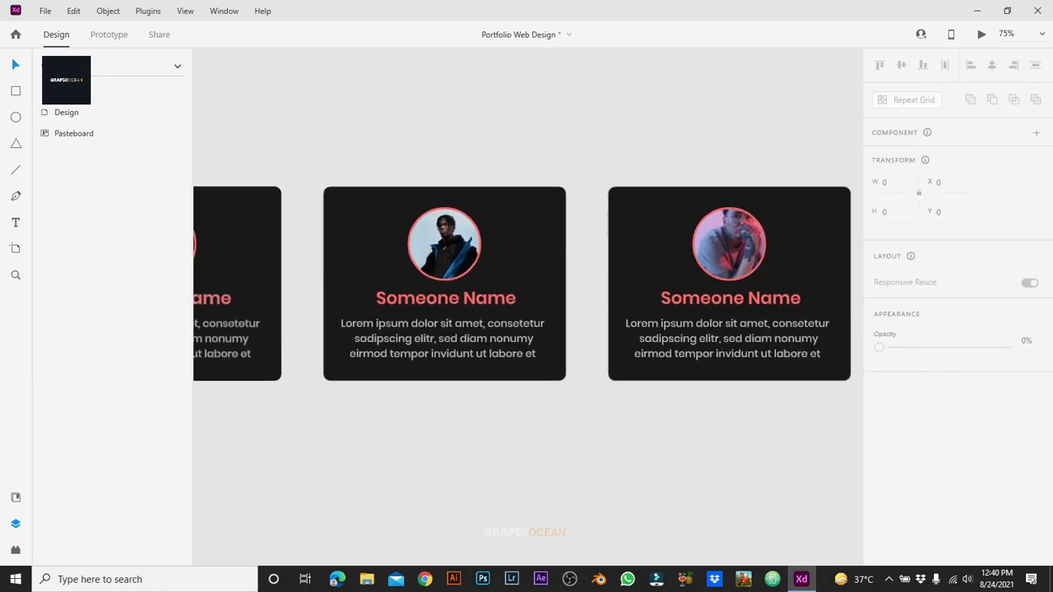
# Step: Turn the middle team card (Group 27) into a component and add a Hover State
pyautogui.click(444, 247)
pyautogui.doubleClick(362, 206)
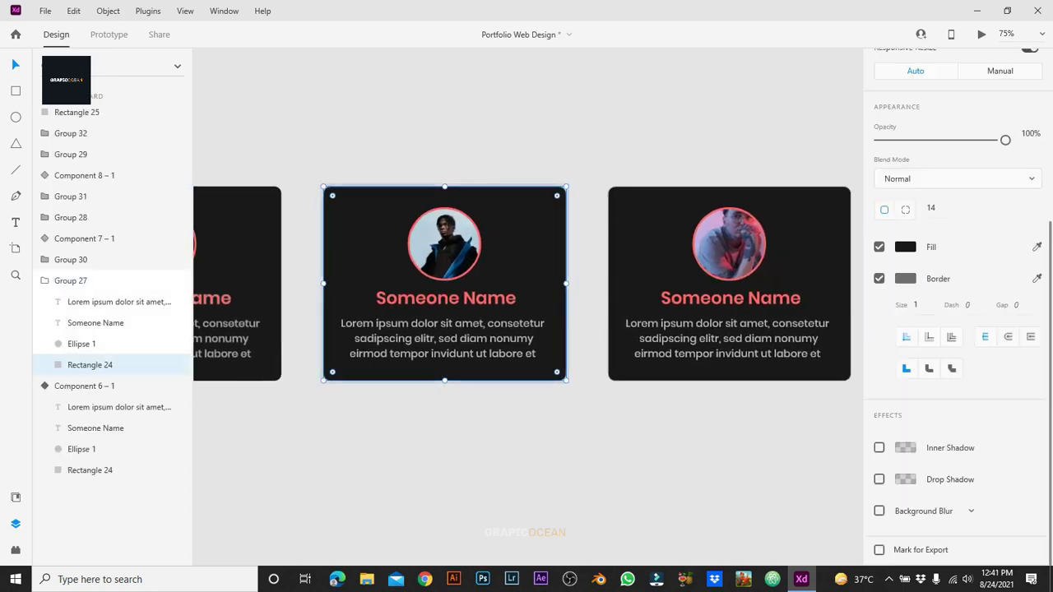
pyautogui.hscroll(2, 523, 283)
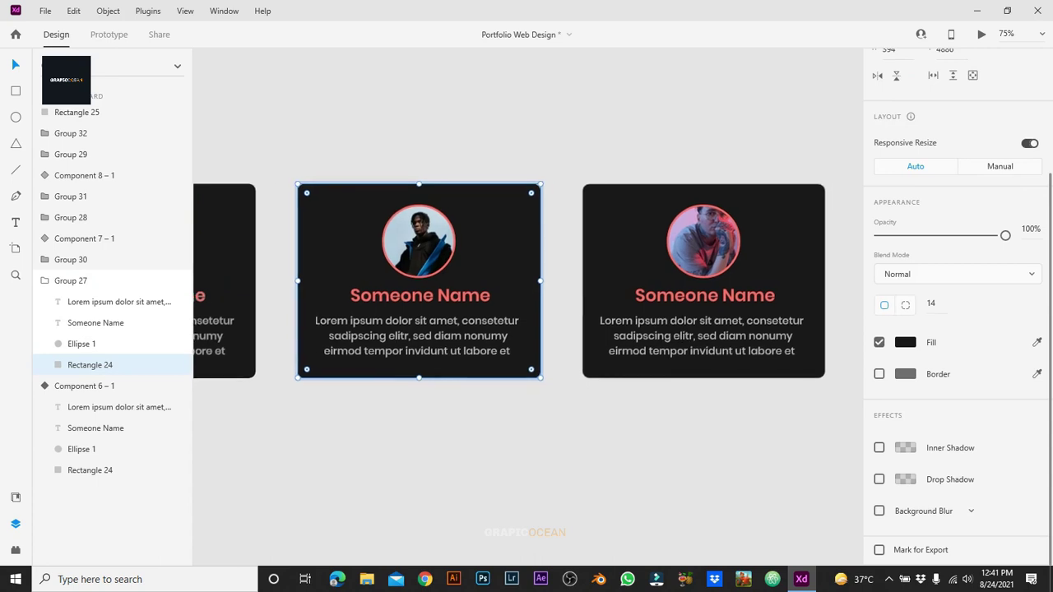
pyautogui.press('Escape')
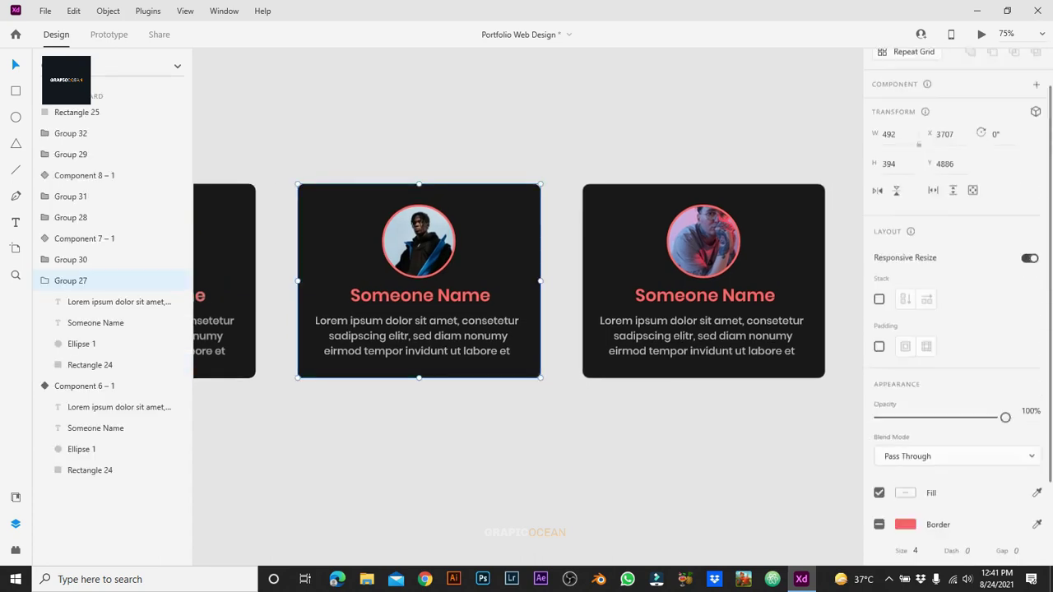
pyautogui.hotkey('ctrl', 'k')
pyautogui.click(1034, 156)
pyautogui.click(913, 184)
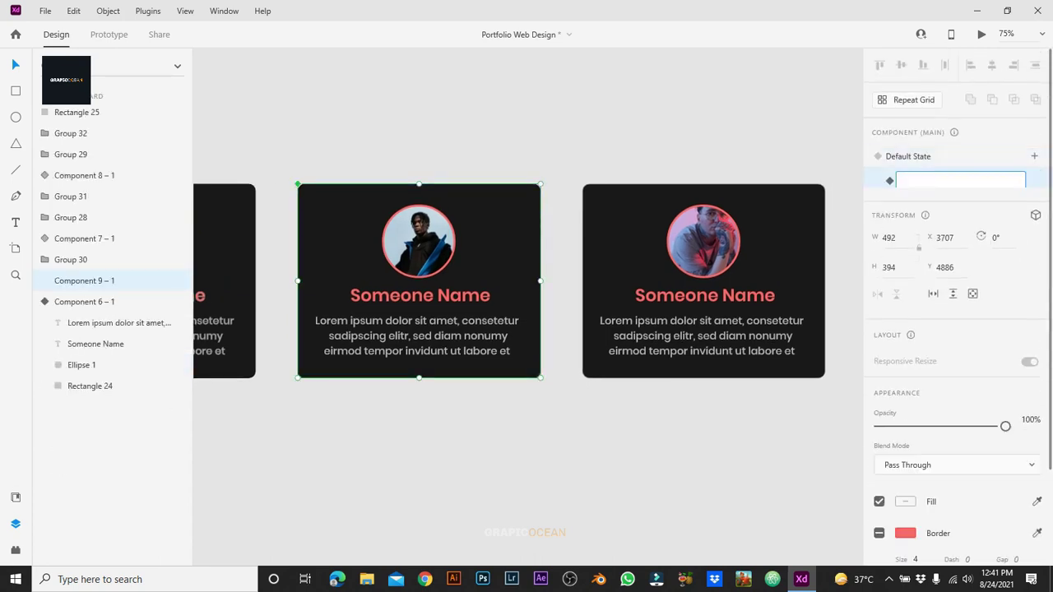
pyautogui.press('Return')
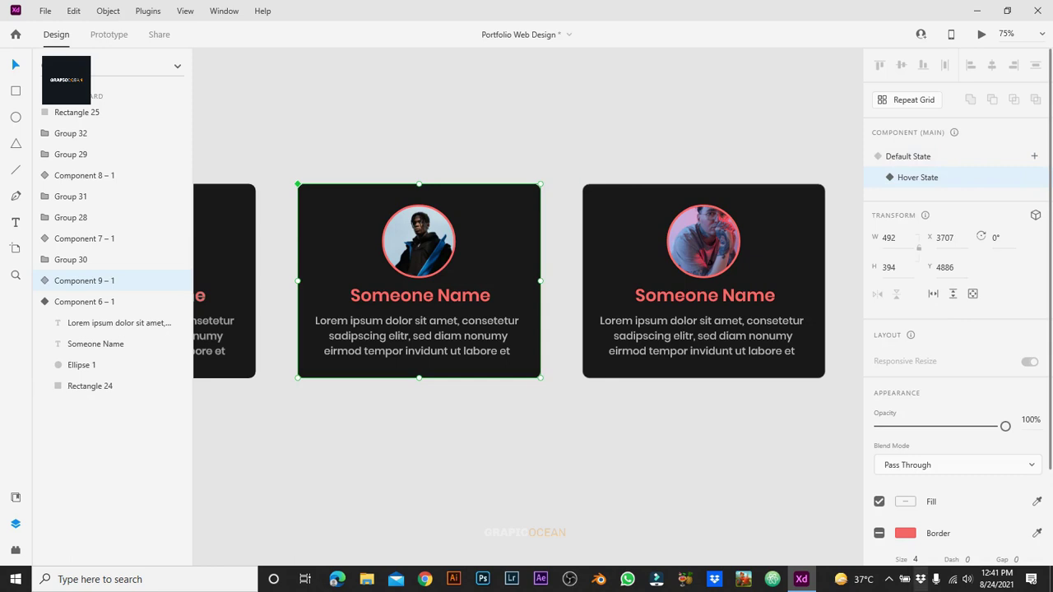
# Step: In the Hover State, give the card background a coral #FF6767 shadow at 20%, Y 0, blur 12
pyautogui.doubleClick(346, 247)
pyautogui.click(879, 479)
pyautogui.click(905, 479)
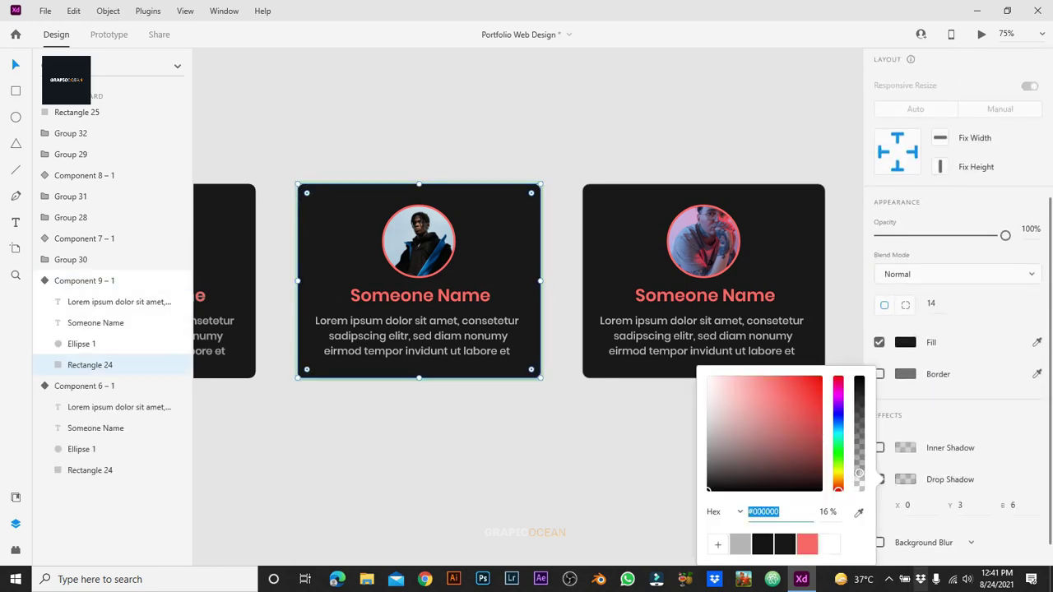
pyautogui.write('#FF6767')
pyautogui.press('Tab')
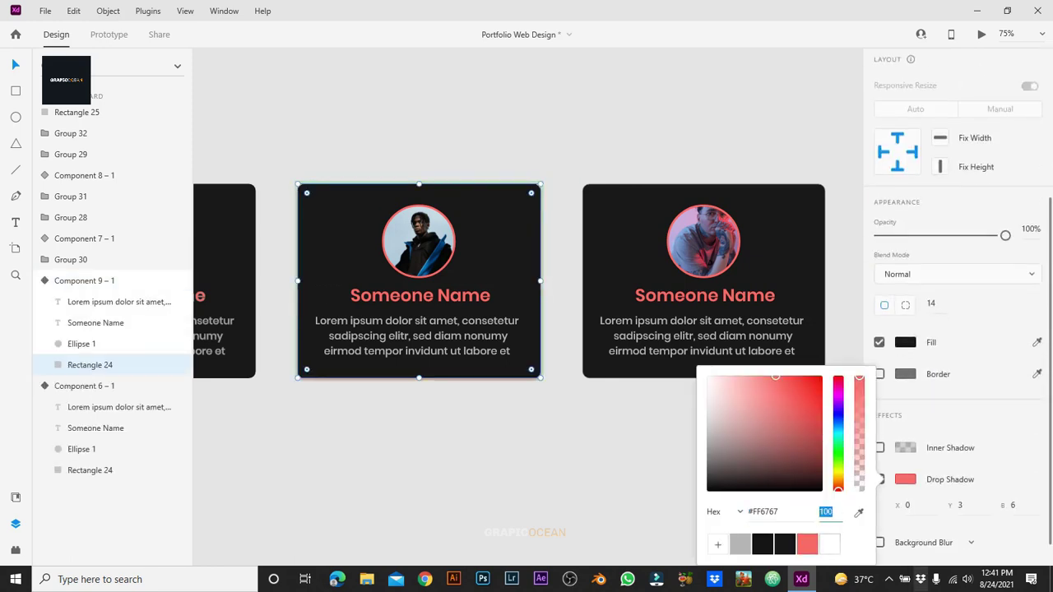
pyautogui.write('20')
pyautogui.press('Return')
pyautogui.click(960, 505)
pyautogui.write('0')
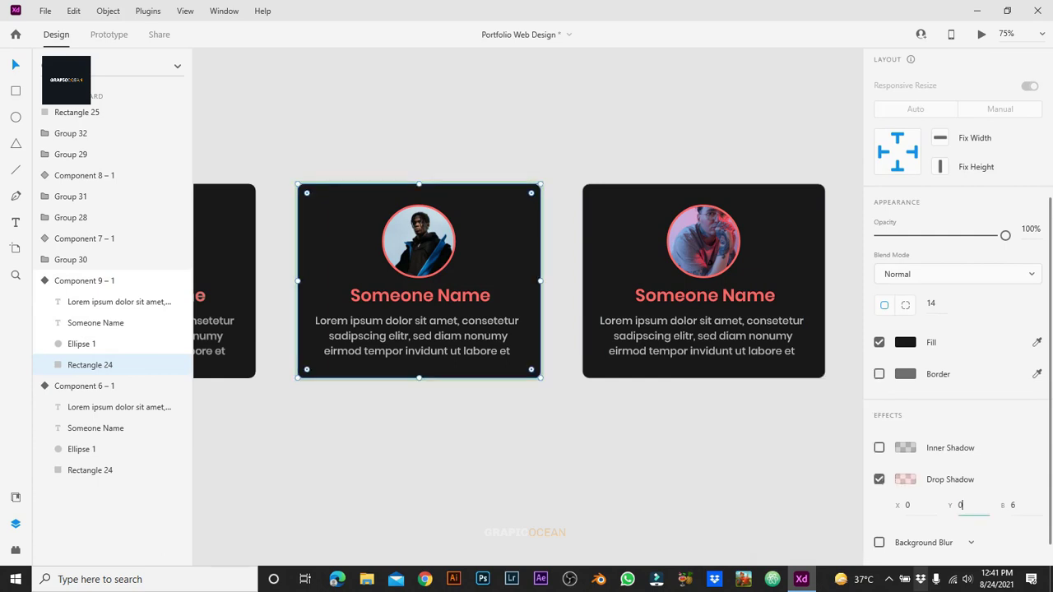
pyautogui.press('Tab')
pyautogui.write('12')
pyautogui.press('Return')
pyautogui.scroll(1, 527, 313)
pyautogui.press('Escape')
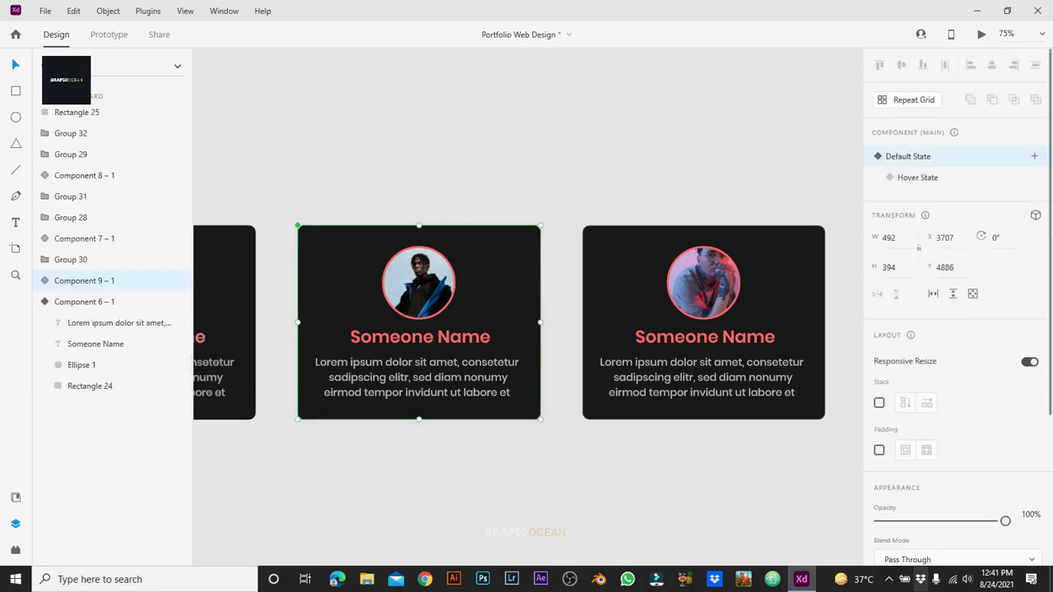
pyautogui.press('Escape')
# Step: Make the Group 28 card a component with a Hover State
pyautogui.hscroll(5, 526, 321)
pyautogui.press('Tab')
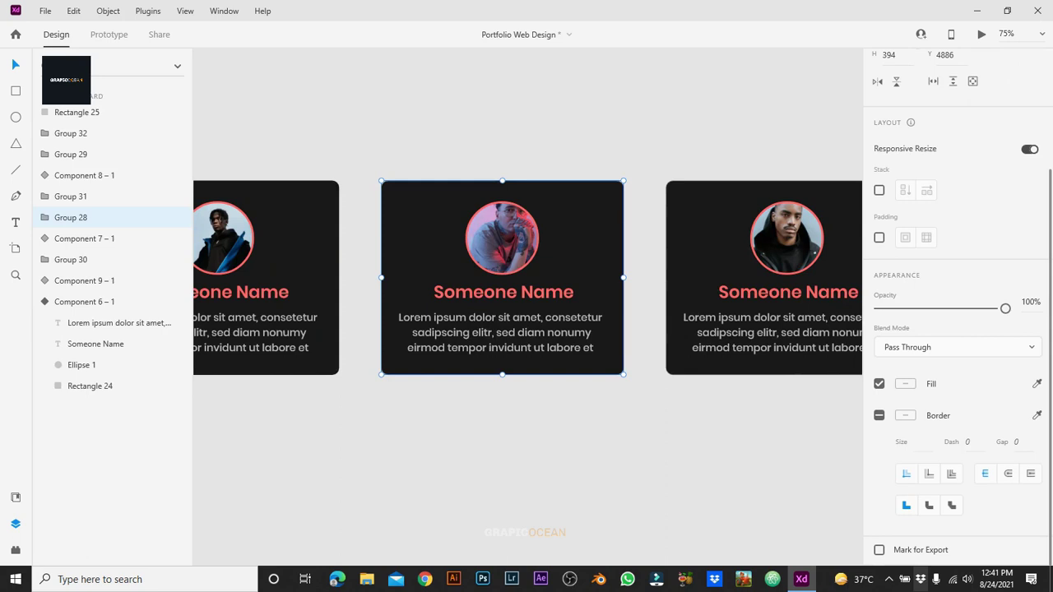
pyautogui.press('Return')
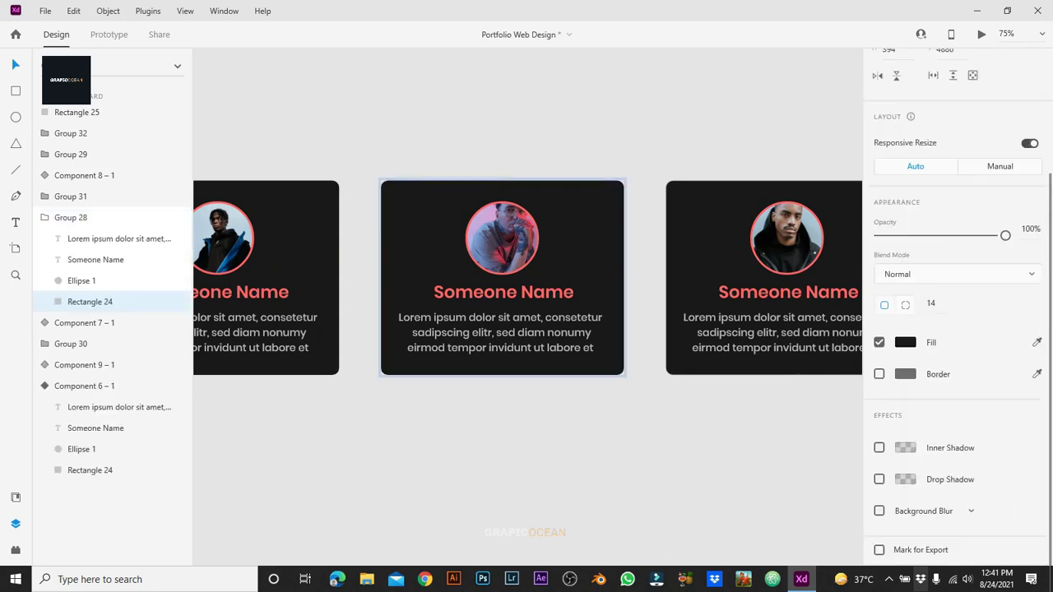
pyautogui.press('Escape')
pyautogui.press('Escape')
pyautogui.press('Tab')
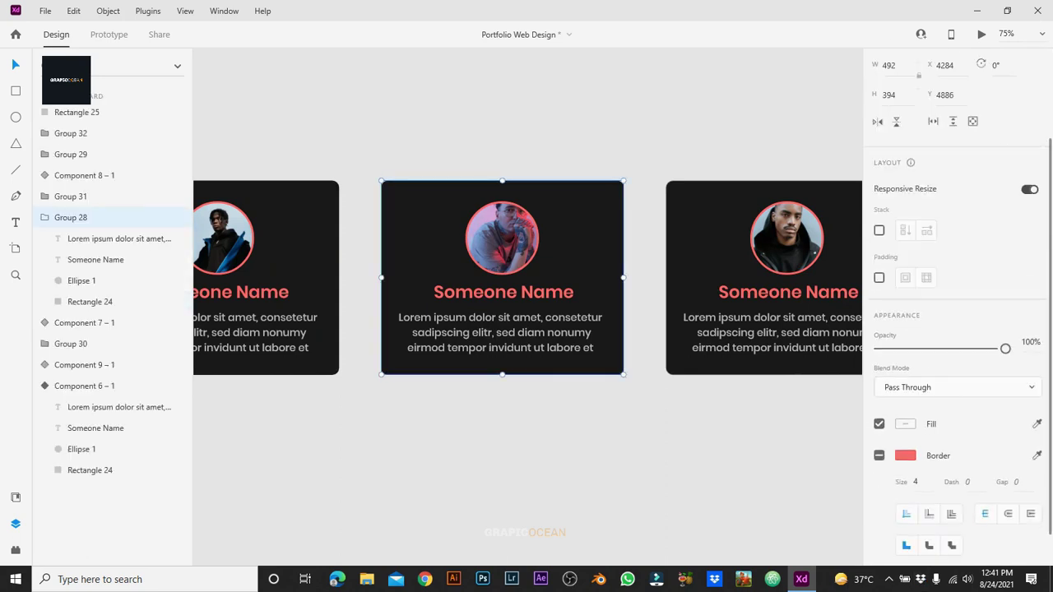
pyautogui.hotkey('ctrl', 'k')
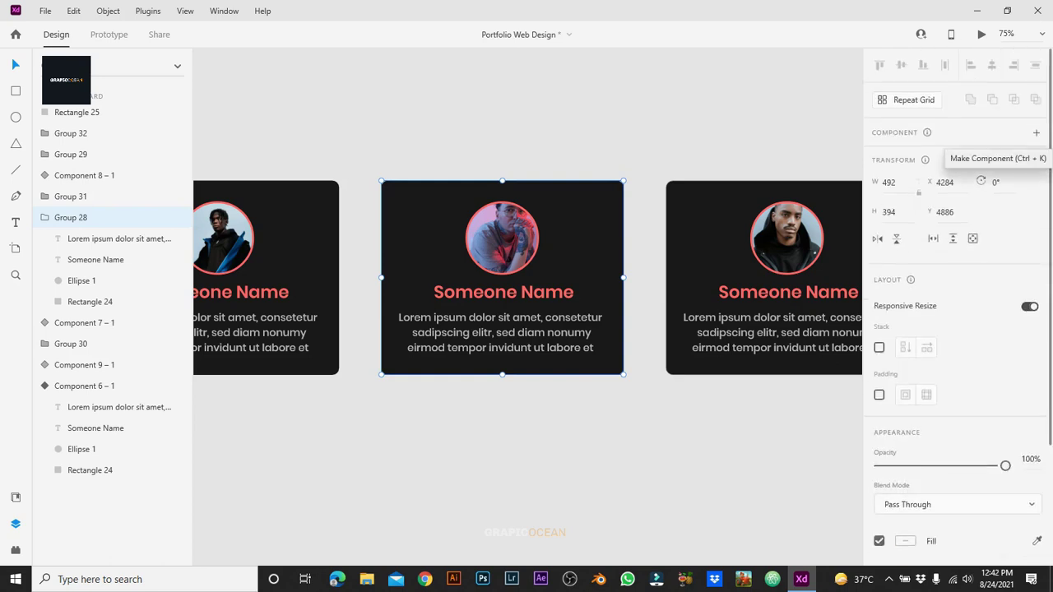
pyautogui.click(1034, 156)
pyautogui.click(919, 184)
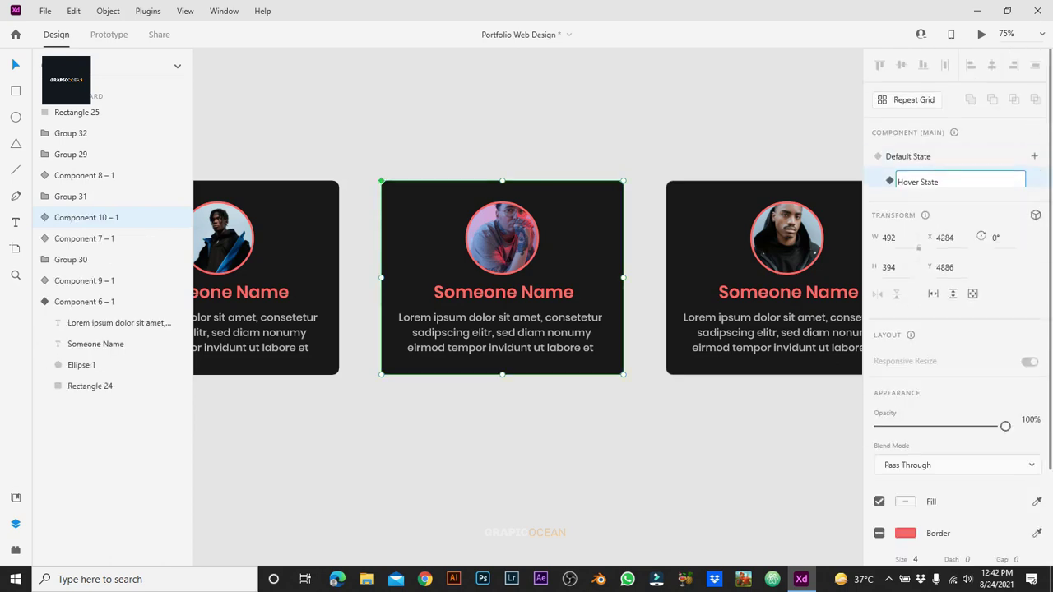
pyautogui.press('Return')
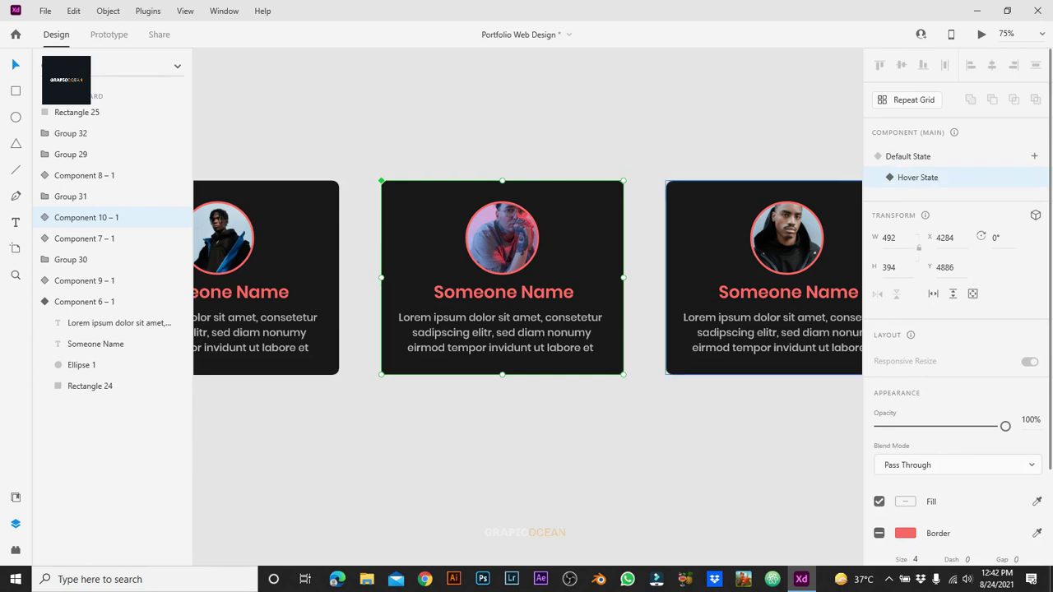
# Step: Give the hover background a coral #FF6767 drop shadow at 20% opacity
pyautogui.doubleClick(609, 246)
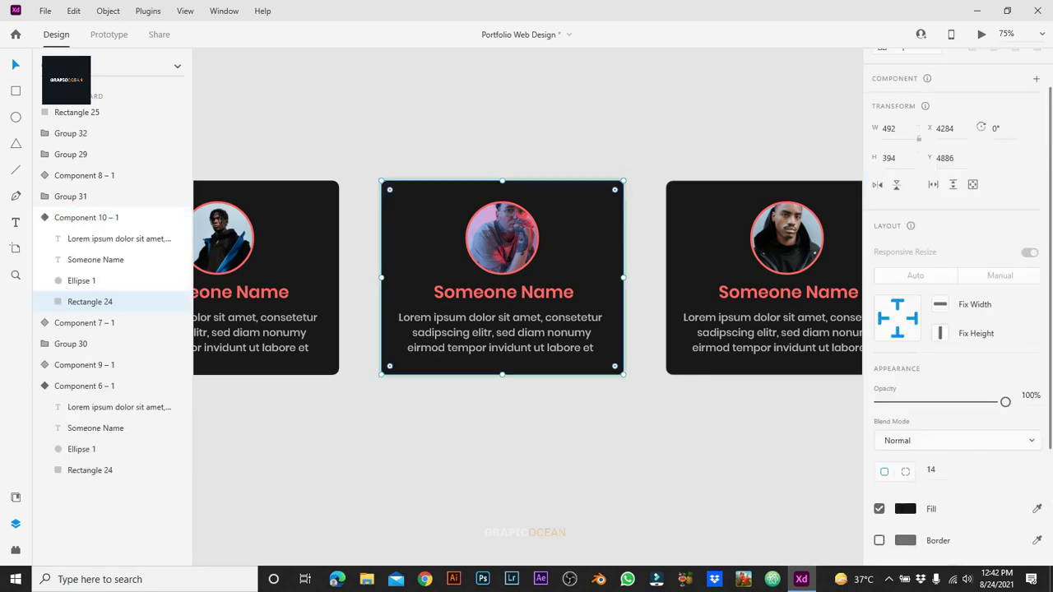
pyautogui.click(905, 479)
pyautogui.click(807, 544)
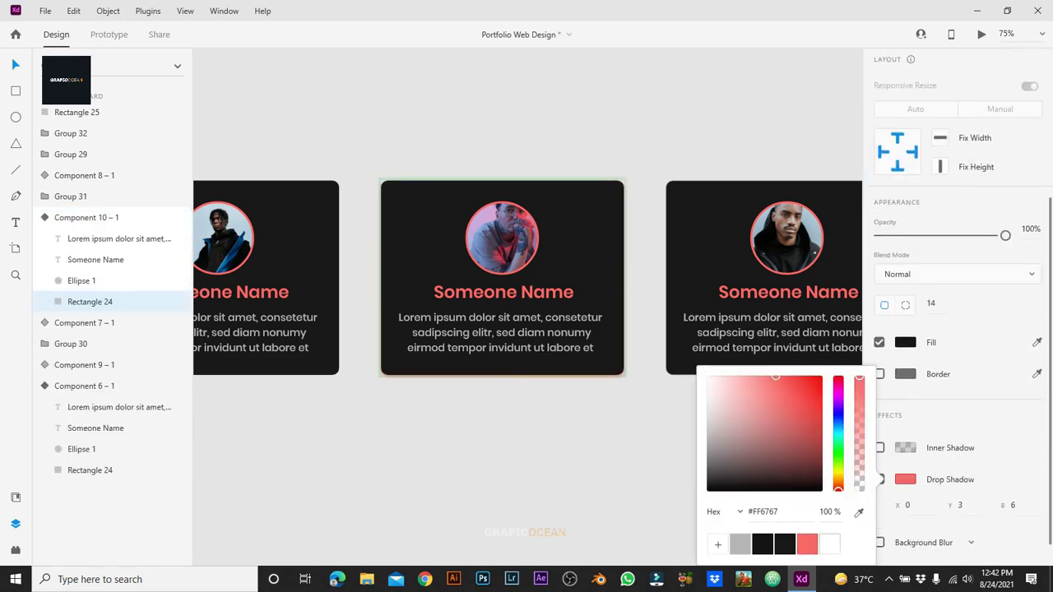
pyautogui.click(825, 512)
pyautogui.write('20')
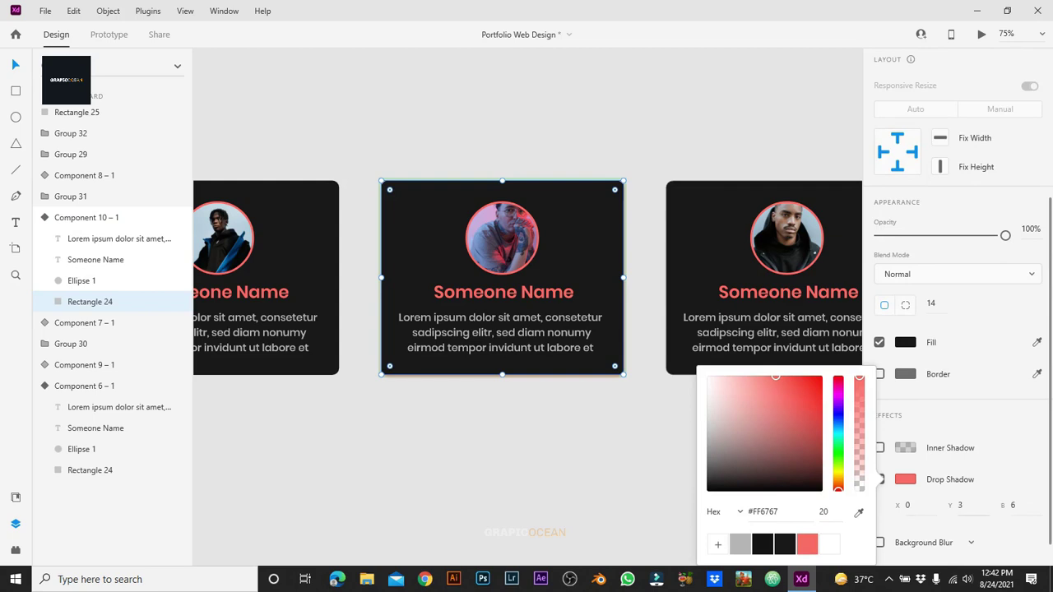
pyautogui.click(961, 505)
pyautogui.press('Return')
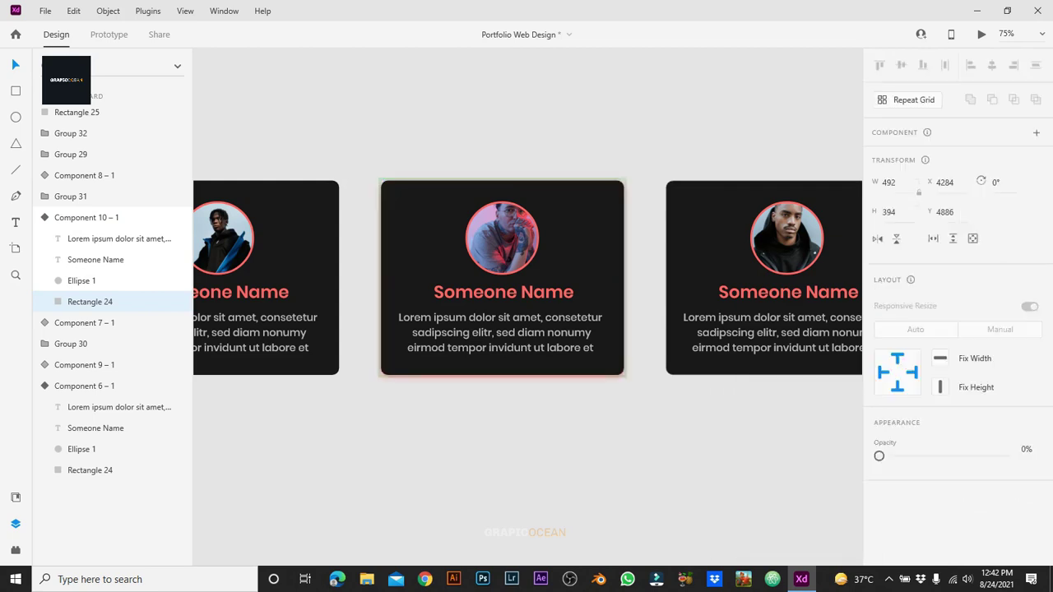
pyautogui.press('Escape')
pyautogui.scroll(3, 954, 296)
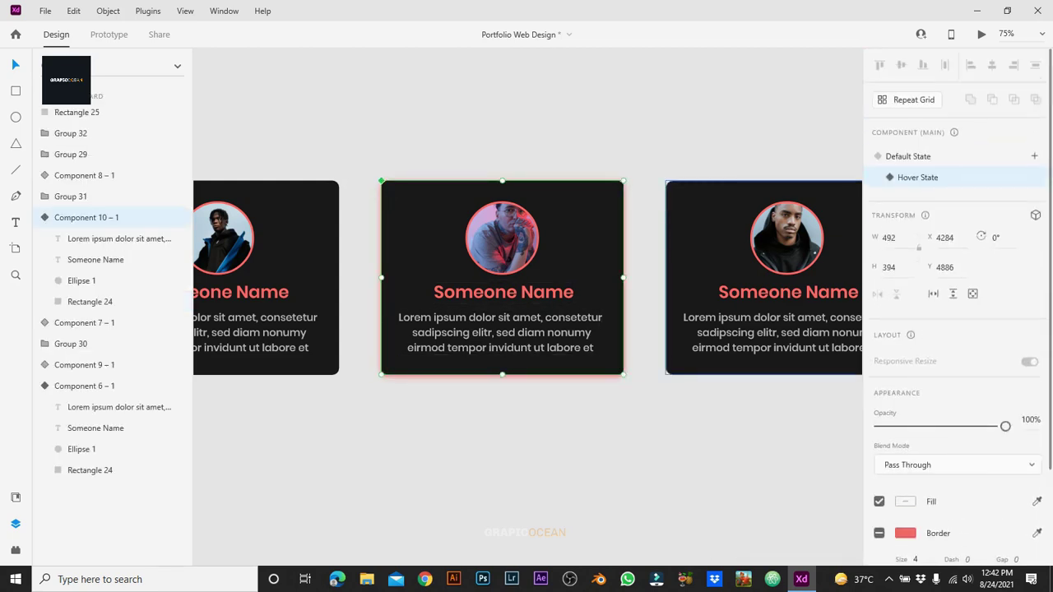
pyautogui.press('Escape')
pyautogui.press('Escape')
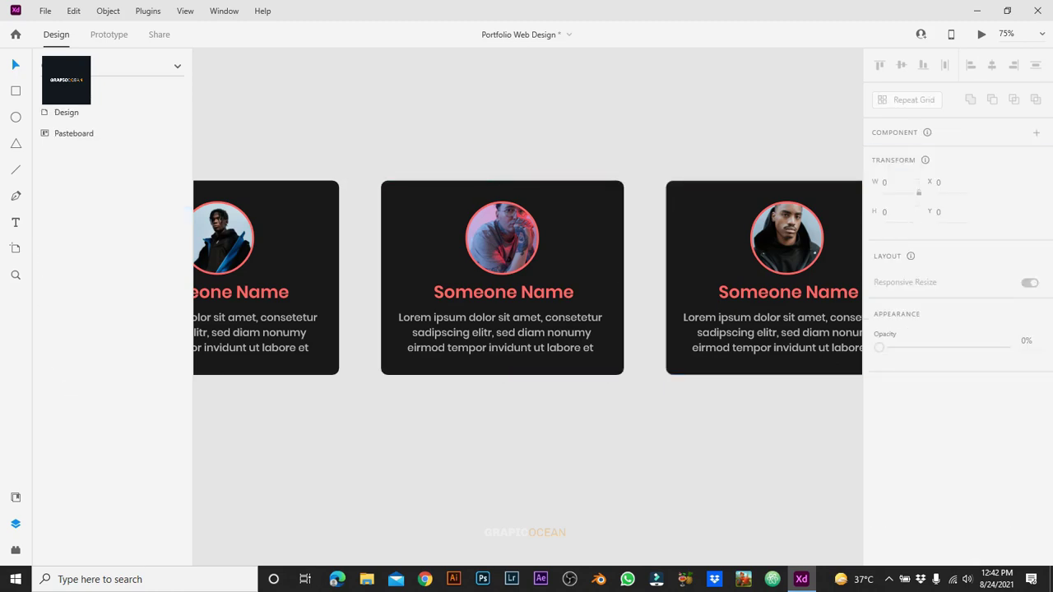
pyautogui.hscroll(6, 527, 297)
# Step: Convert the Group 29 card into a component and add a Hover State
pyautogui.hscroll(5, 527, 296)
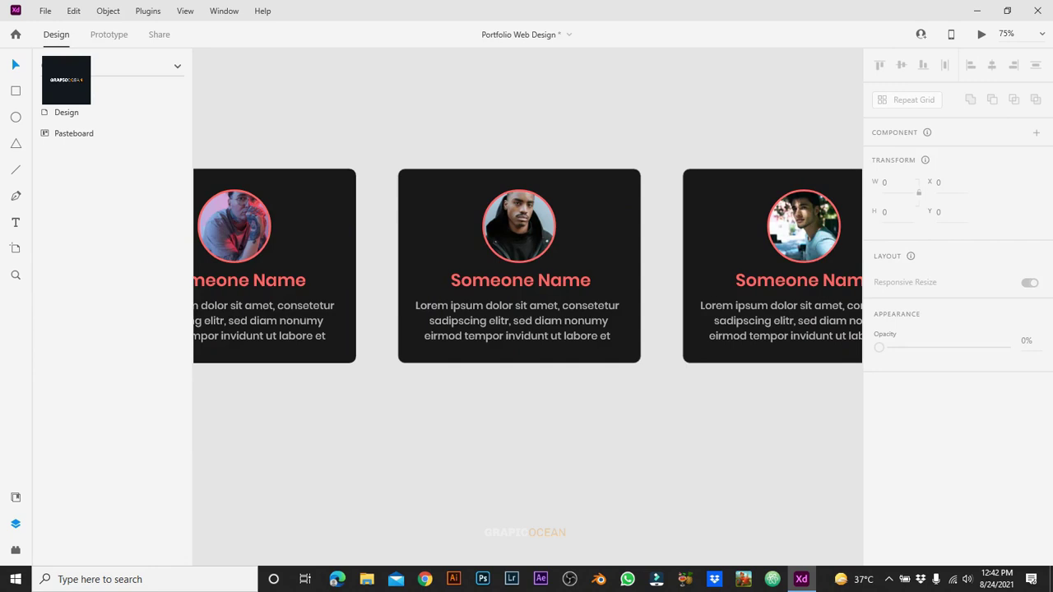
pyautogui.click(436, 246)
pyautogui.doubleClick(436, 247)
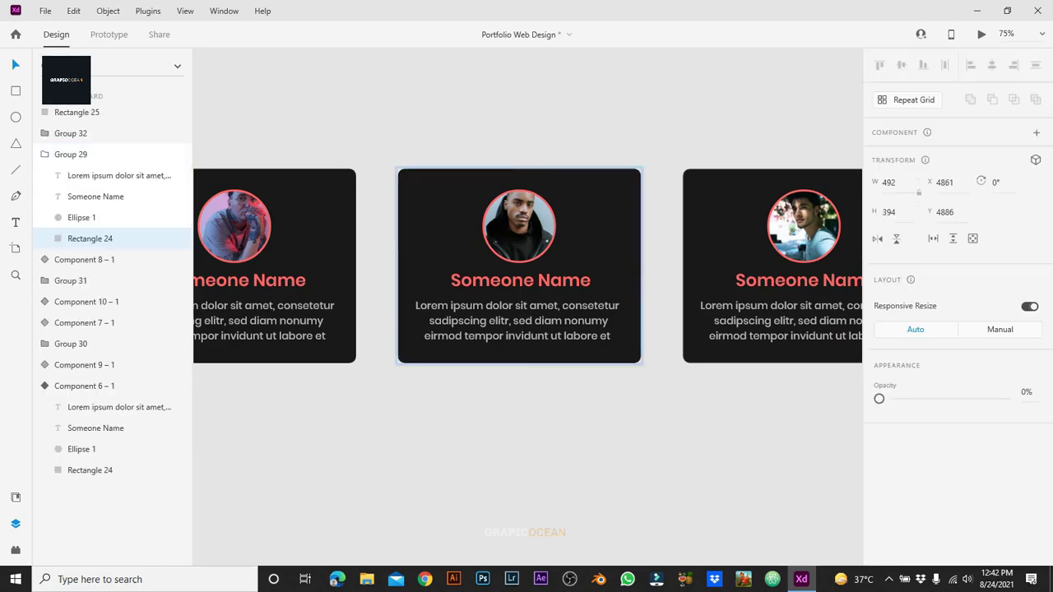
pyautogui.press('Escape')
pyautogui.hotkey('ctrl', 'k')
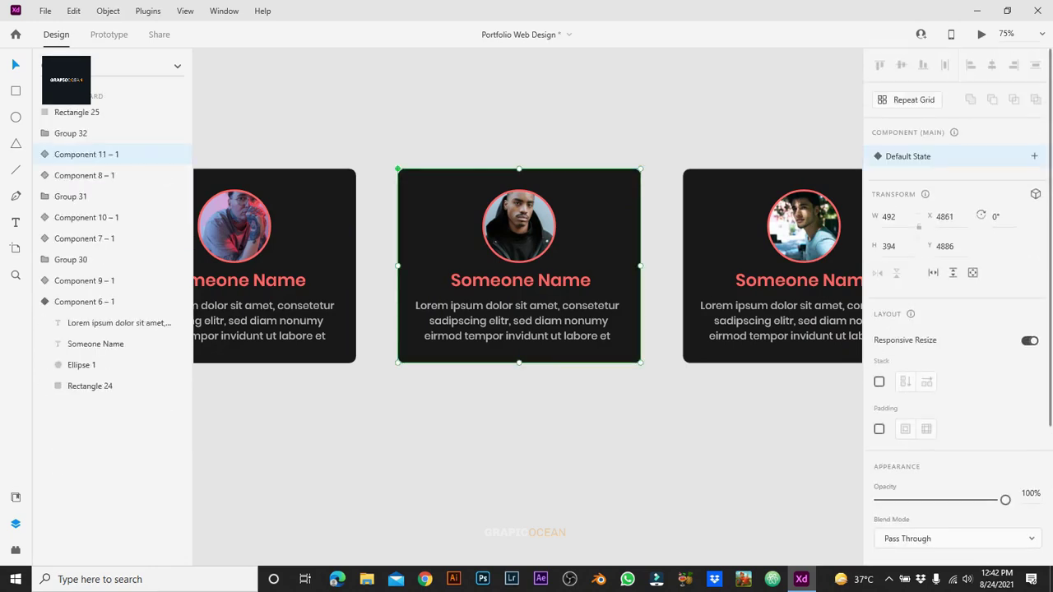
pyautogui.click(1034, 157)
pyautogui.click(918, 181)
pyautogui.press('Return')
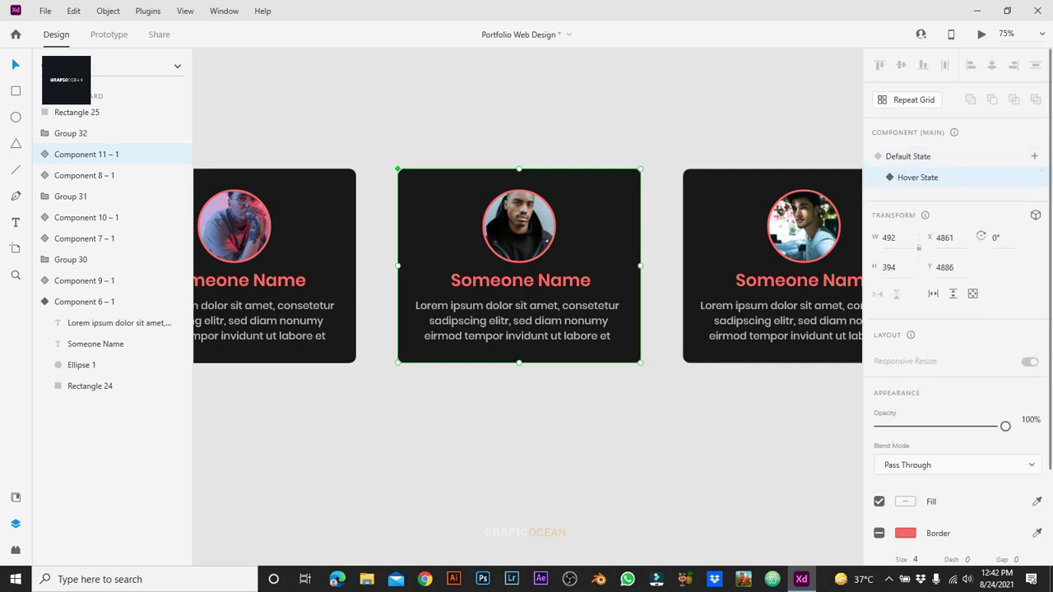
# Step: Add a coral #FF6767 drop shadow at 20% opacity with blur 99 to the hover background
pyautogui.doubleClick(520, 263)
pyautogui.scroll(-2, 955, 329)
pyautogui.click(906, 479)
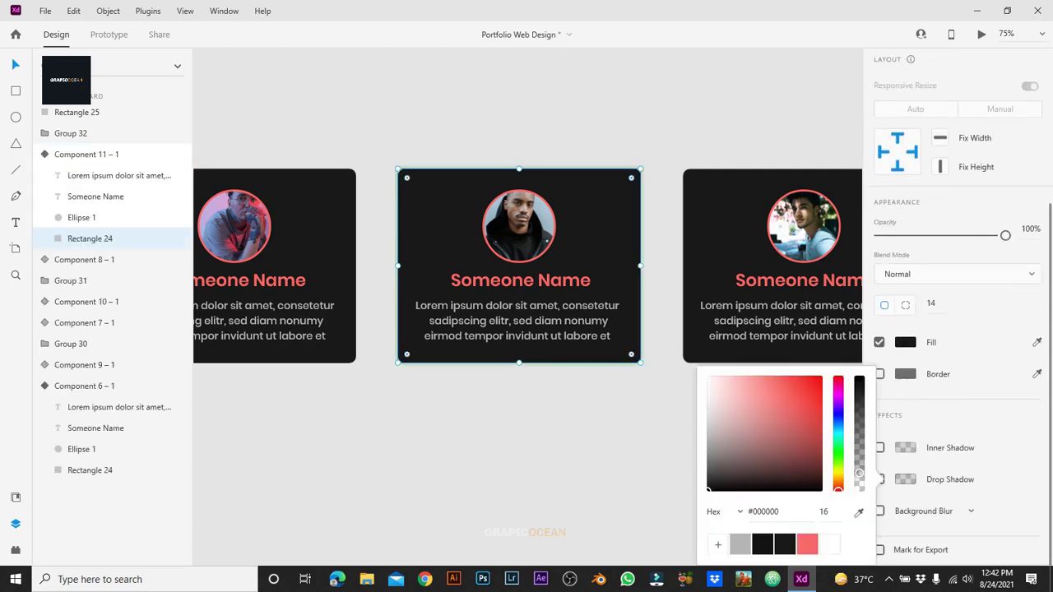
pyautogui.click(807, 544)
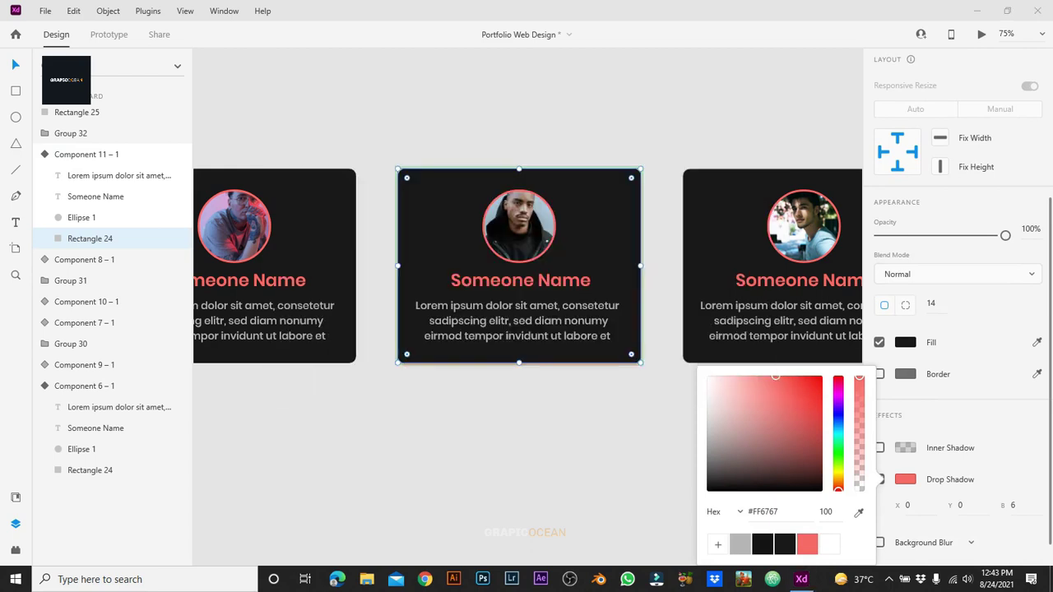
pyautogui.click(826, 512)
pyautogui.write('2020')
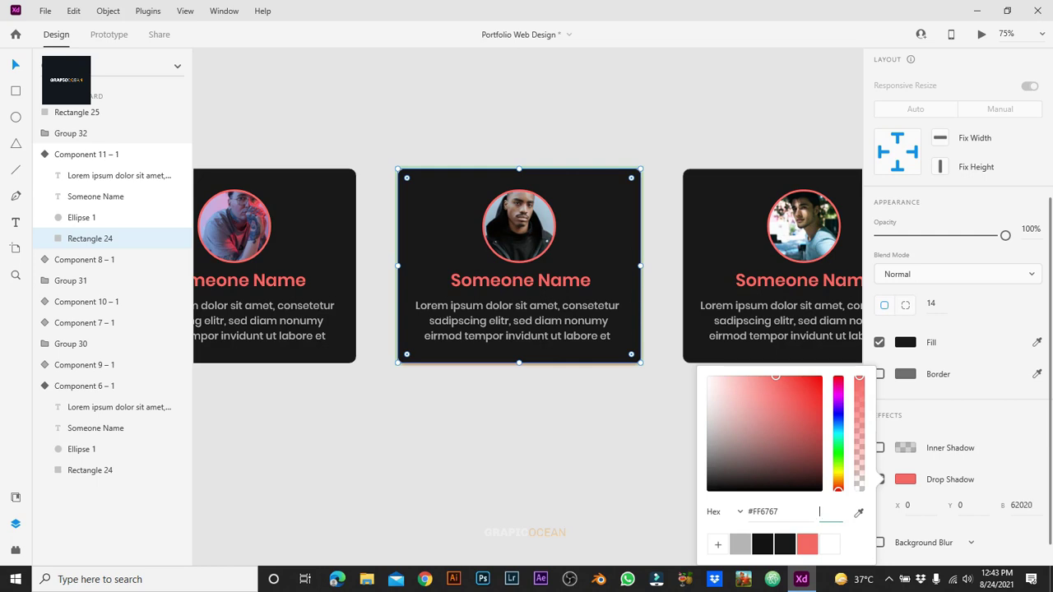
pyautogui.hotkey('alt', 'Tab')
pyautogui.write('20')
pyautogui.press('Return')
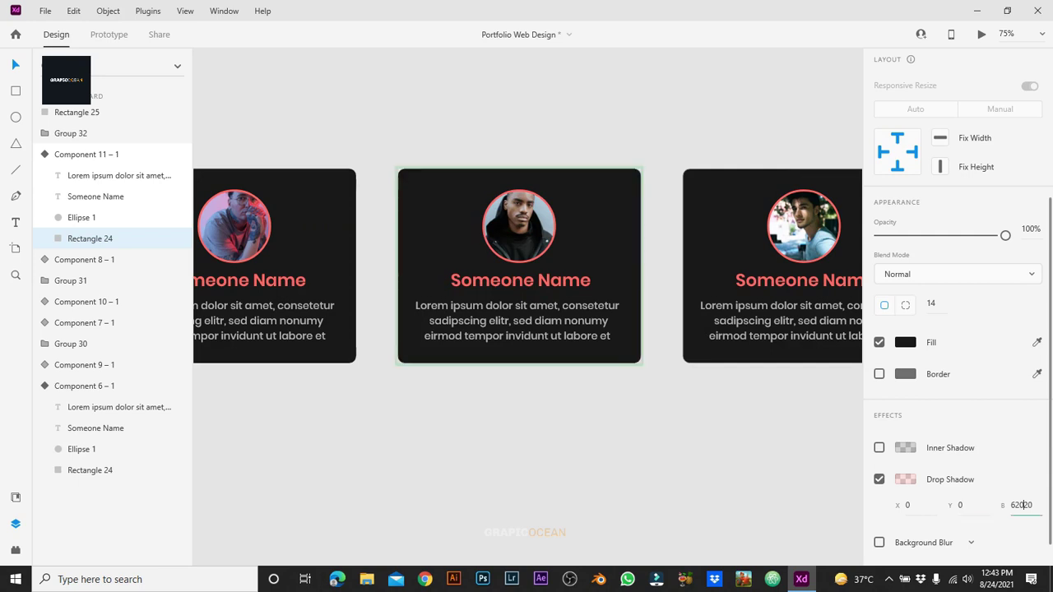
pyautogui.hotkey('ctrl', 'a')
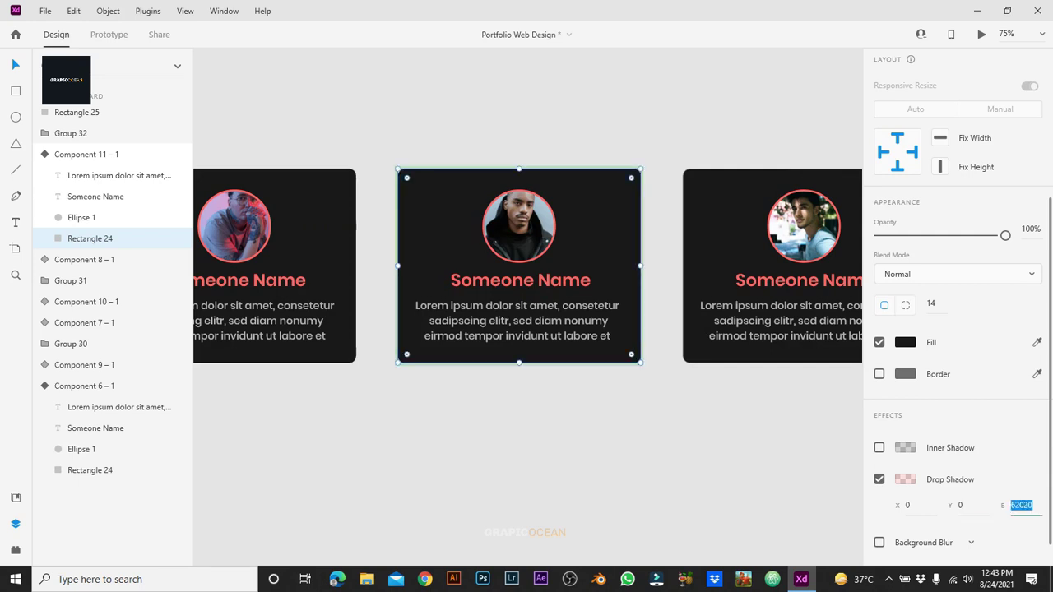
pyautogui.write('99')
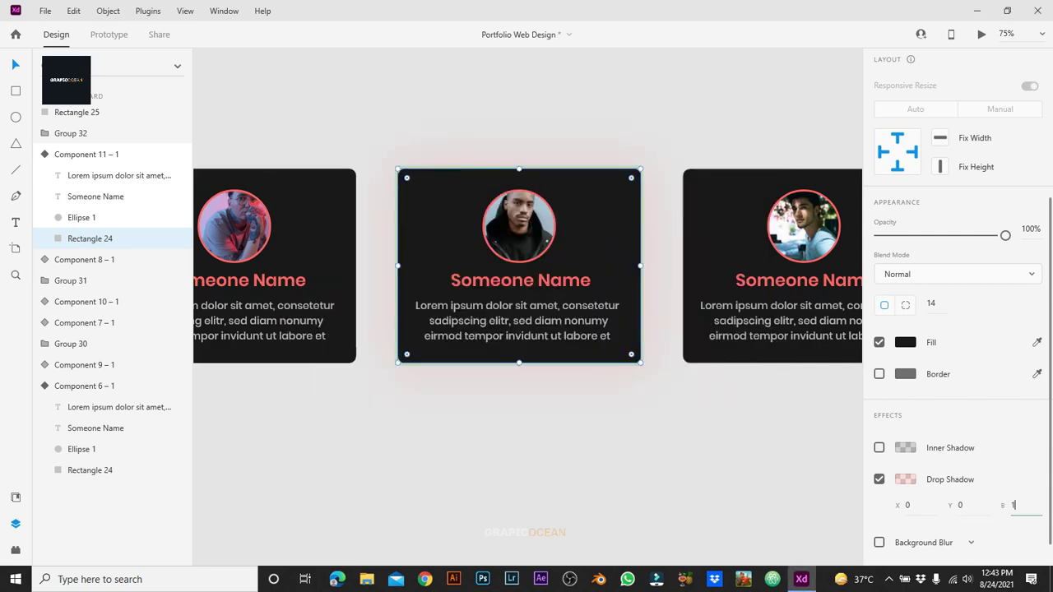
pyautogui.press('Return')
pyautogui.press('Escape')
pyautogui.press('Escape')
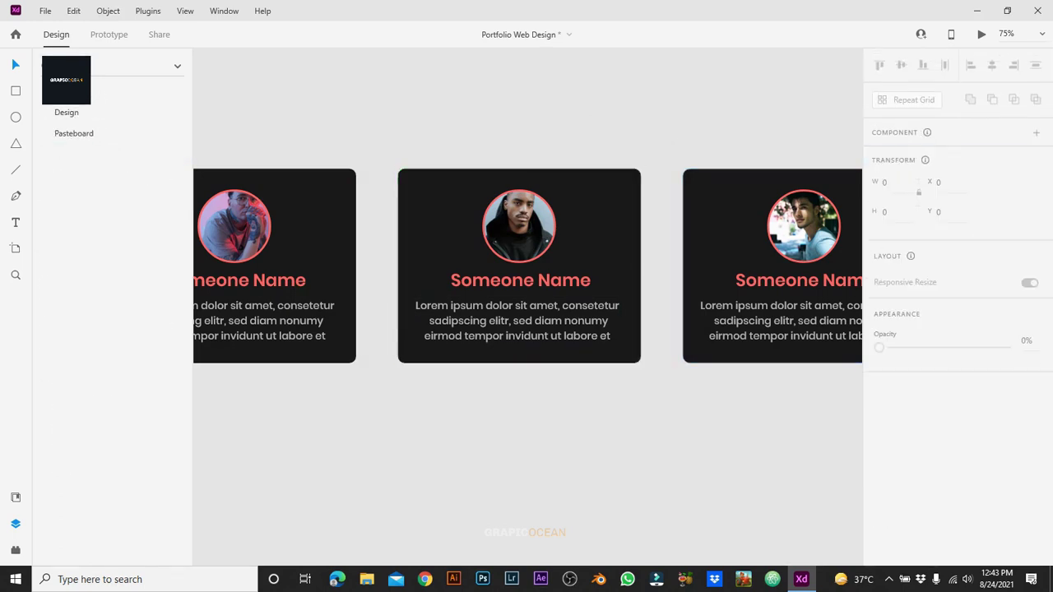
# Step: Remove the border from the Group 30 card's background rectangle
pyautogui.hscroll(5, 527, 264)
pyautogui.click(402, 264)
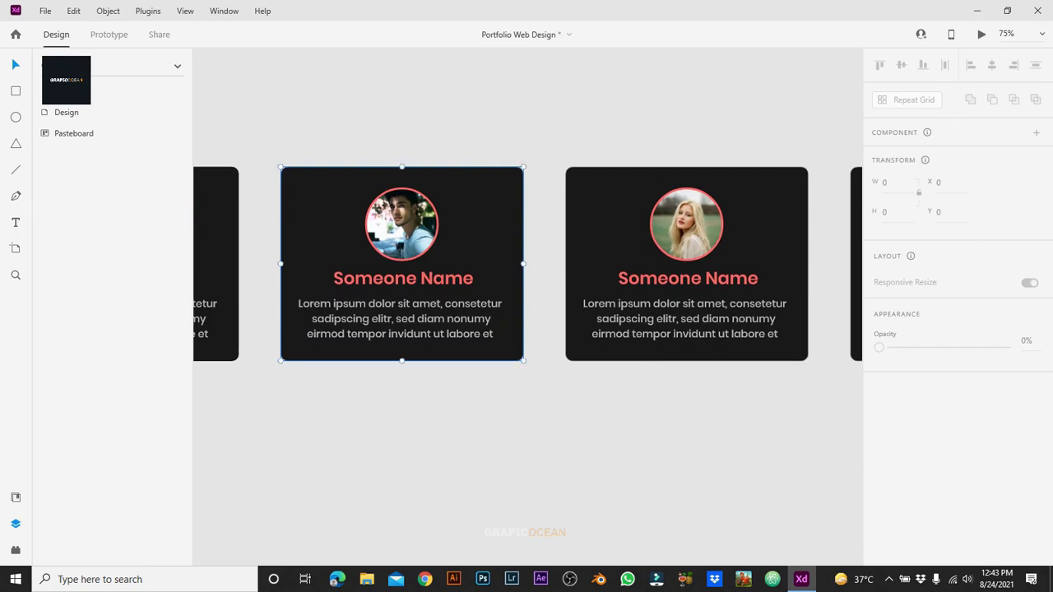
pyautogui.rightClick(503, 247)
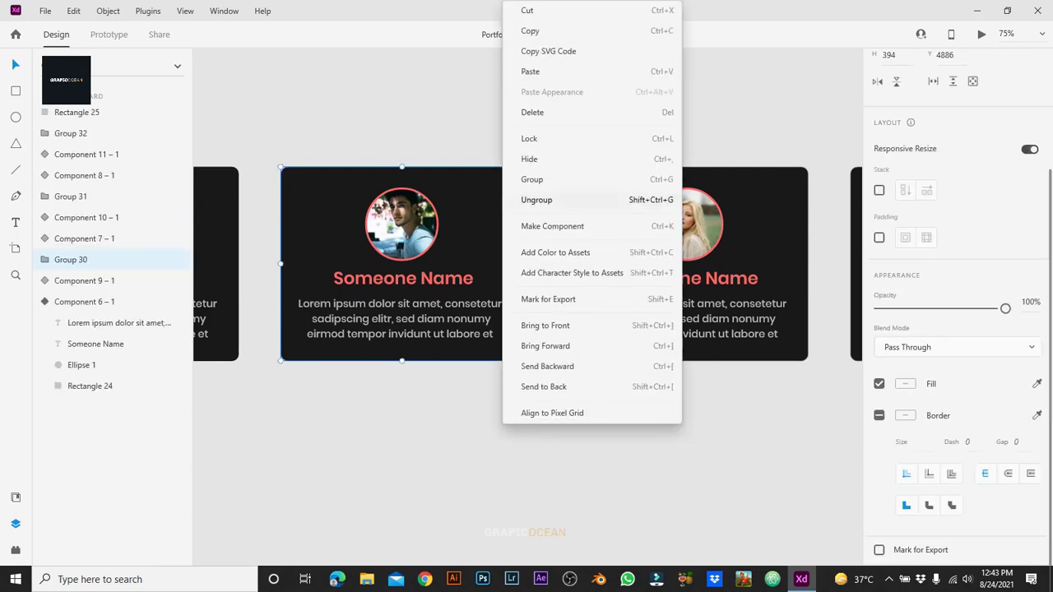
pyautogui.press('Escape')
pyautogui.doubleClick(494, 247)
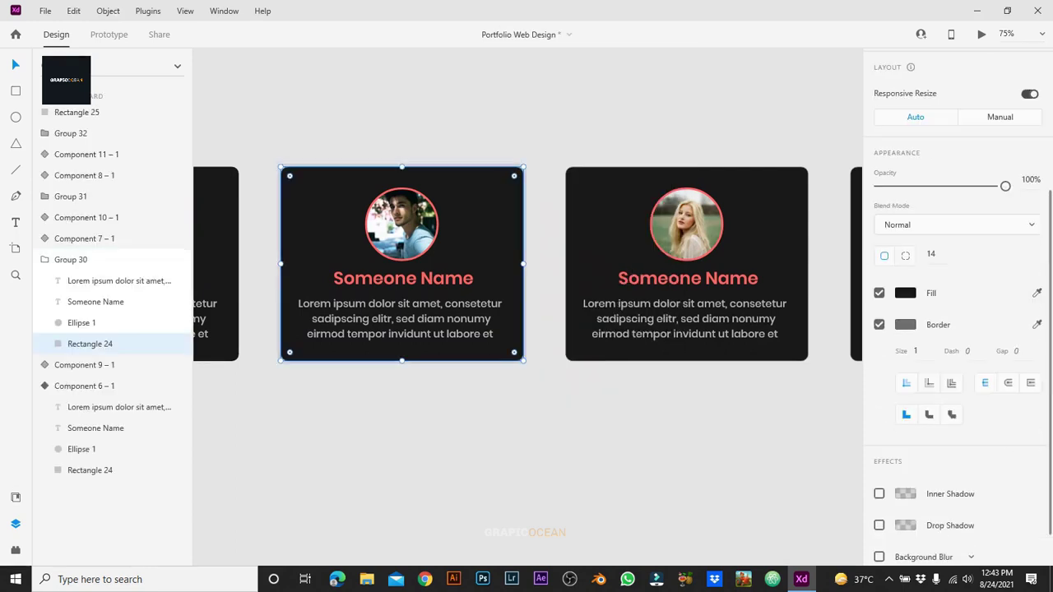
pyautogui.click(878, 324)
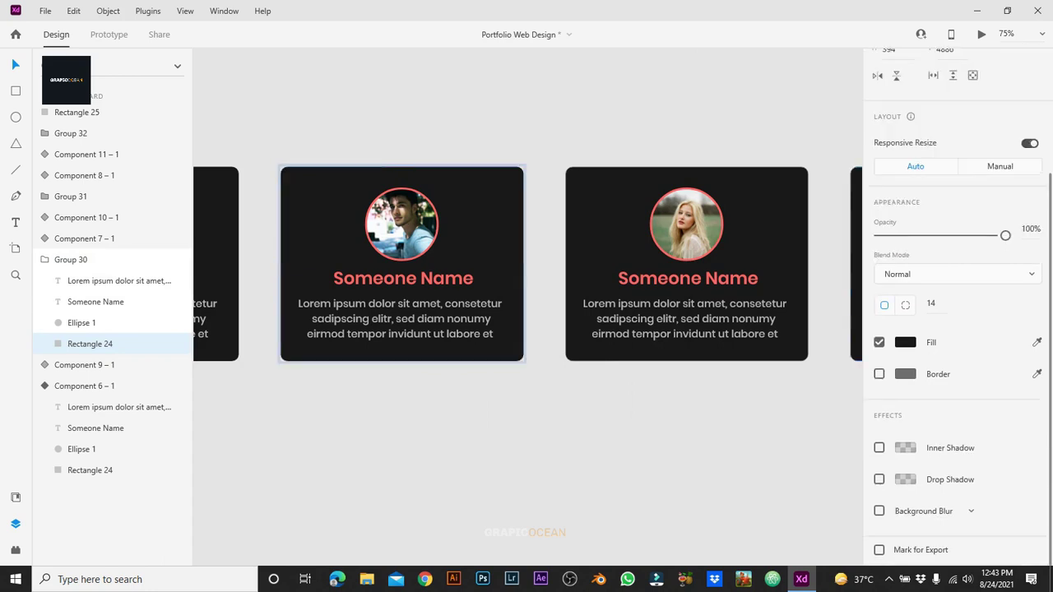
pyautogui.press('Escape')
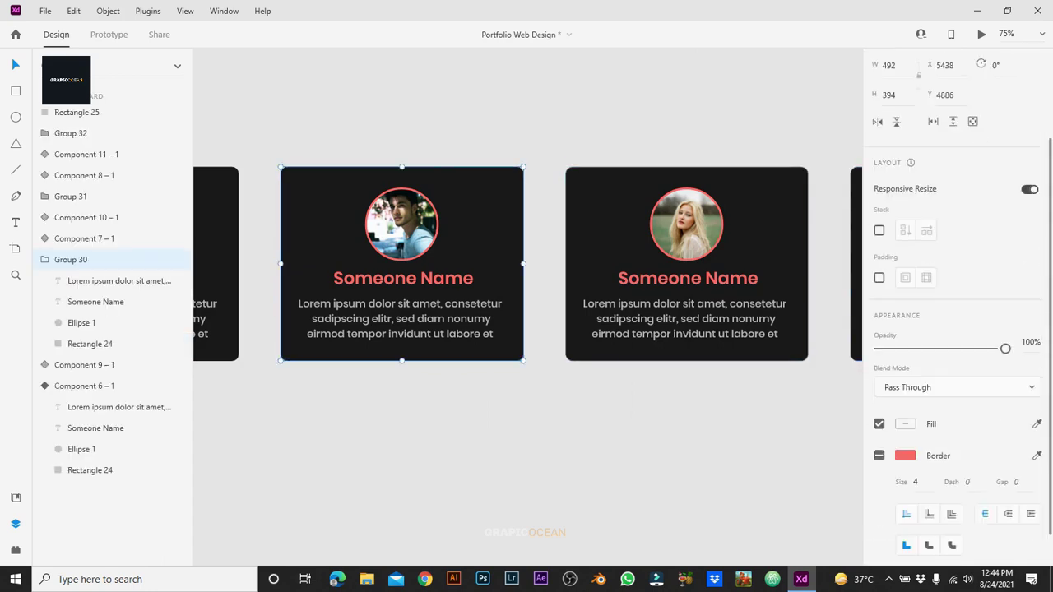
# Step: Make the Group 30 card a component with a Hover State
pyautogui.hotkey('ctrl', 'k')
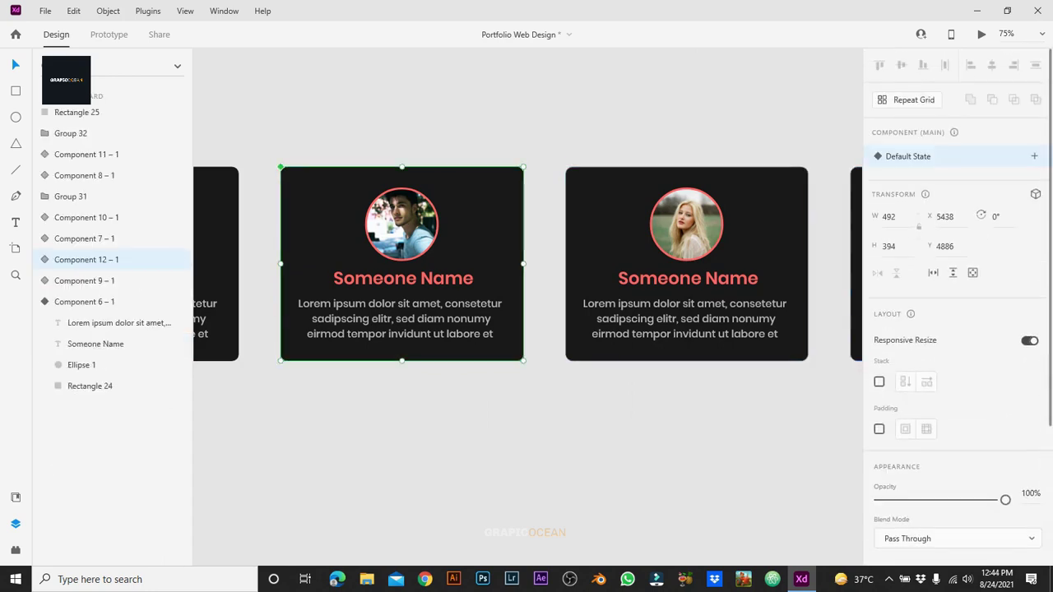
pyautogui.click(1035, 156)
pyautogui.click(940, 184)
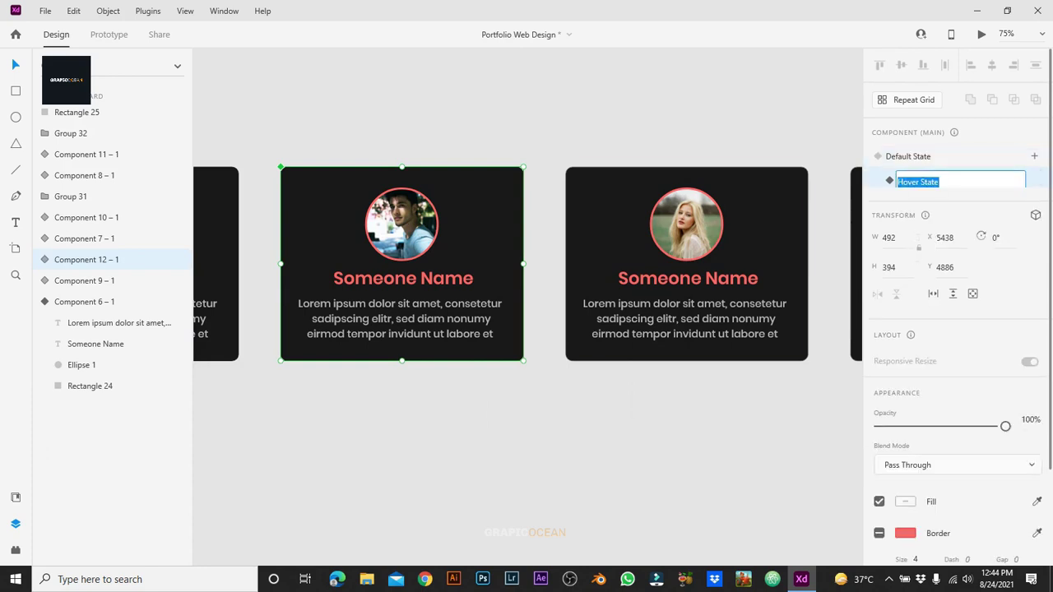
pyautogui.press('Return')
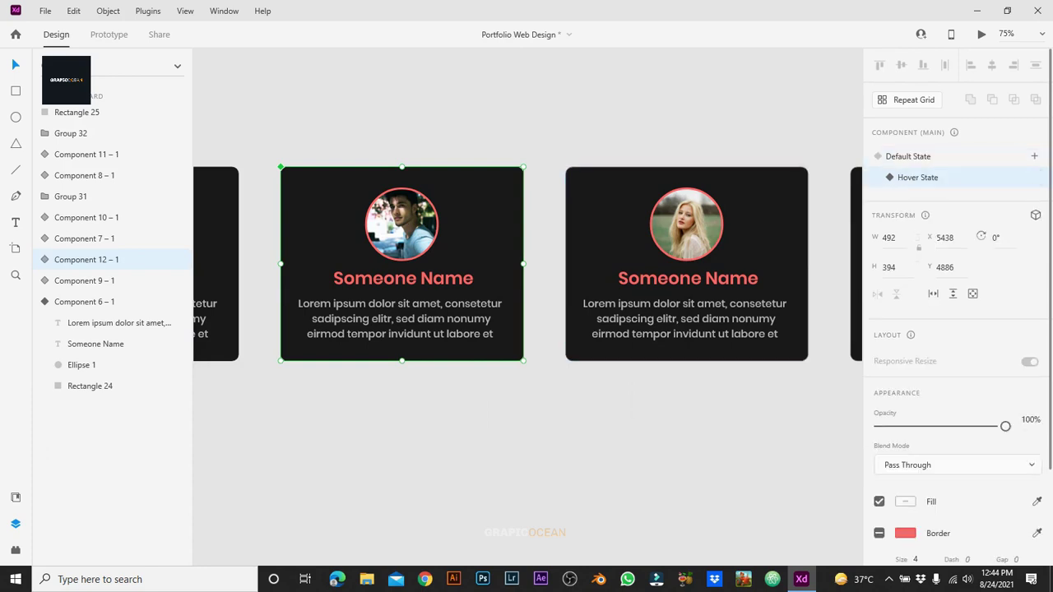
# Step: Give the hover background a #FF6767 shadow at 20%, Y 0, blur 12, then return to Default State
pyautogui.doubleClick(296, 349)
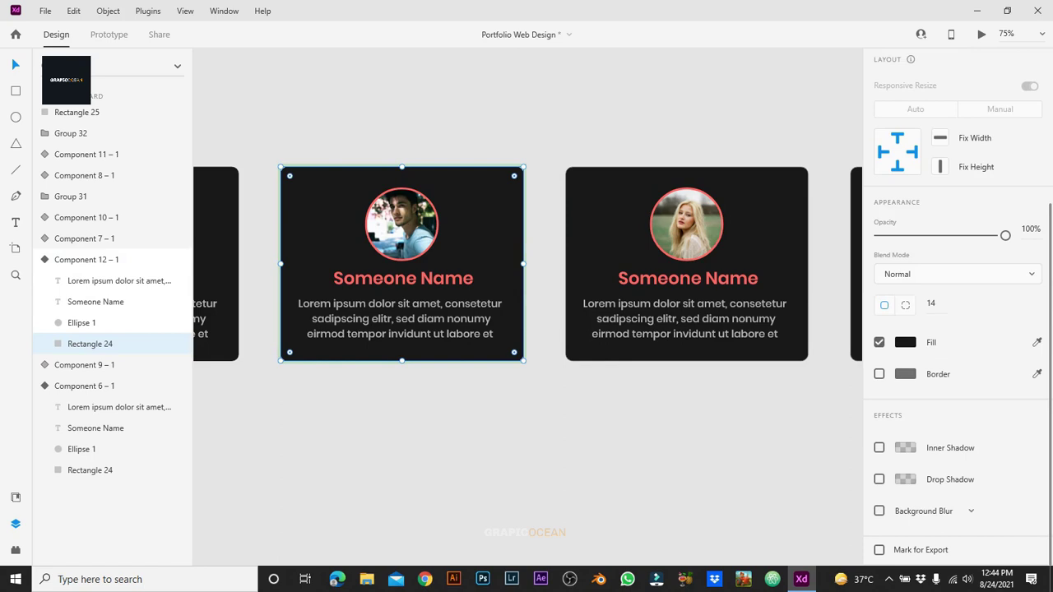
pyautogui.click(880, 479)
pyautogui.click(961, 505)
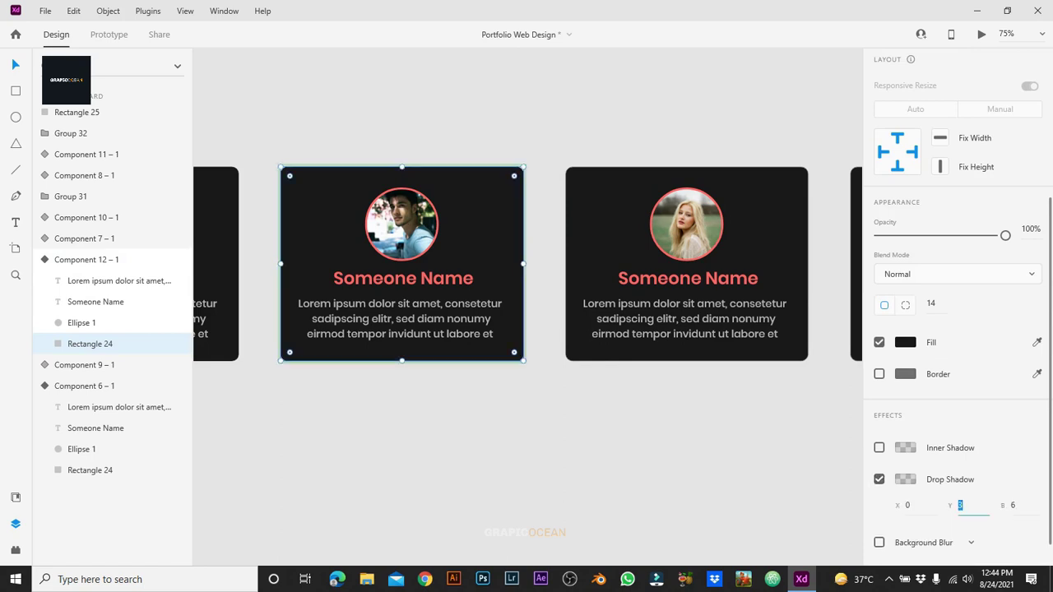
pyautogui.press('Tab')
pyautogui.write('12')
pyautogui.click(905, 479)
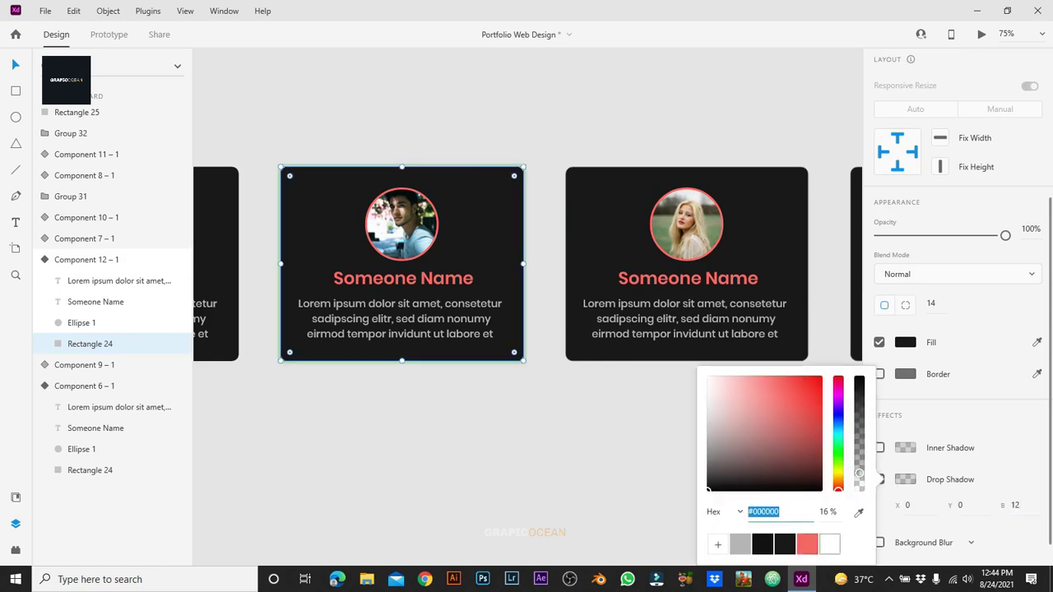
pyautogui.click(807, 545)
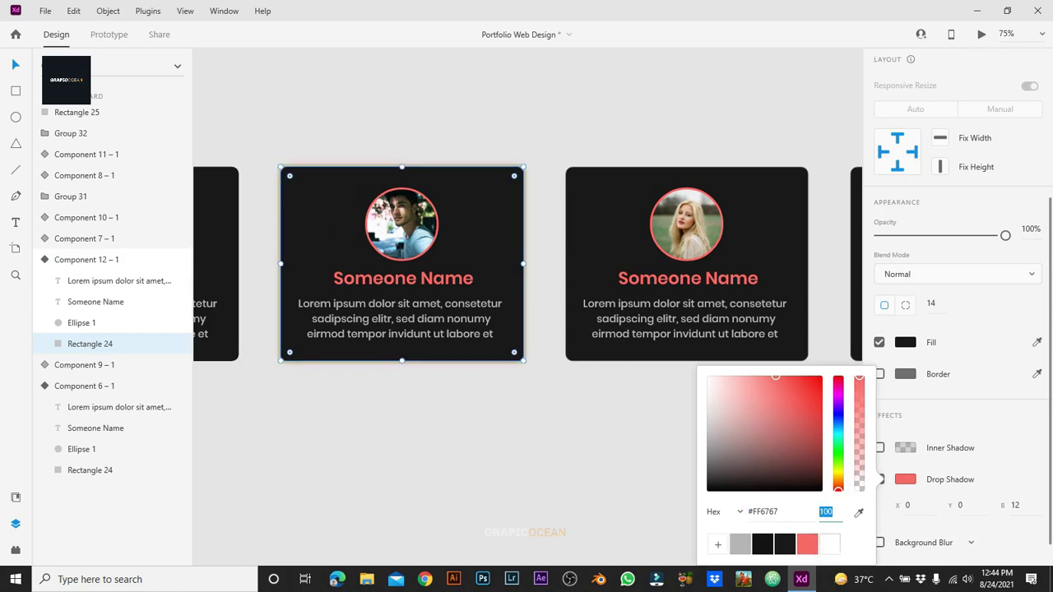
pyautogui.write('20')
pyautogui.press('Escape')
pyautogui.press('Escape')
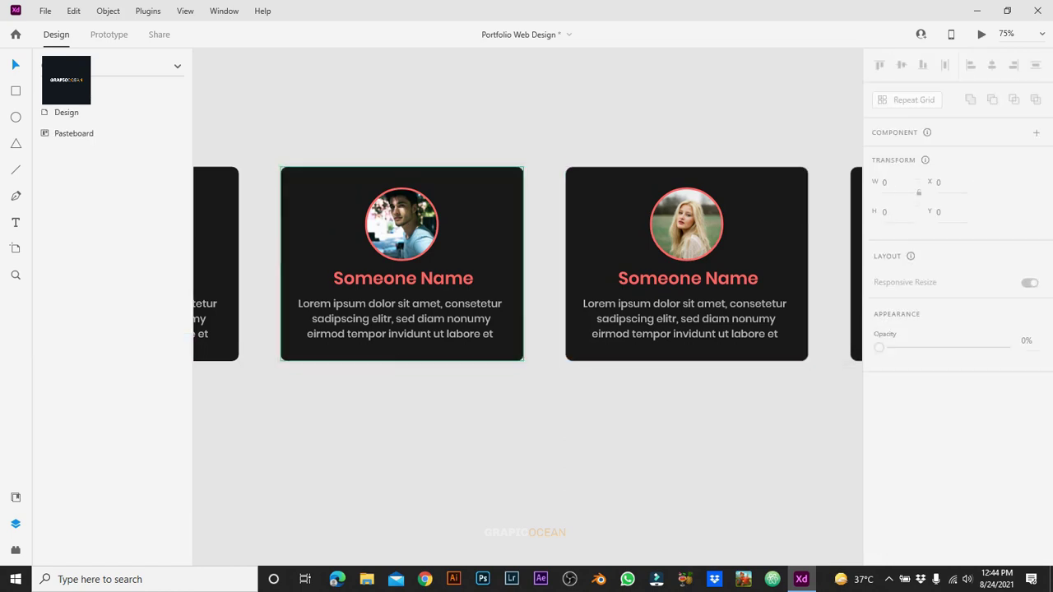
pyautogui.click(401, 247)
pyautogui.click(908, 156)
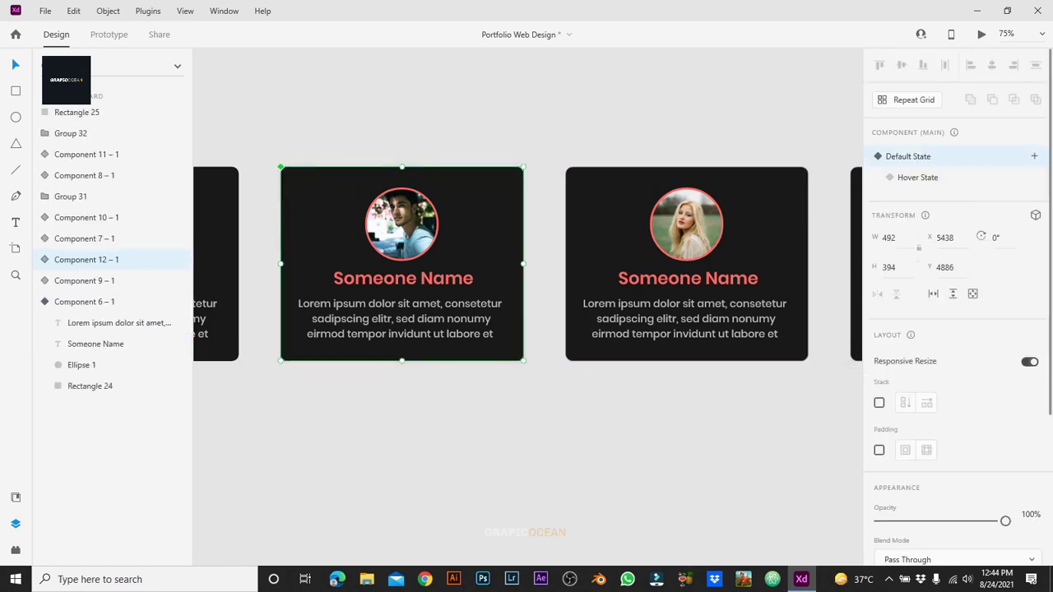
# Step: Turn the second team card (Group 31) into a component with a Hover State
pyautogui.hscroll(5, 526, 264)
pyautogui.click(462, 263)
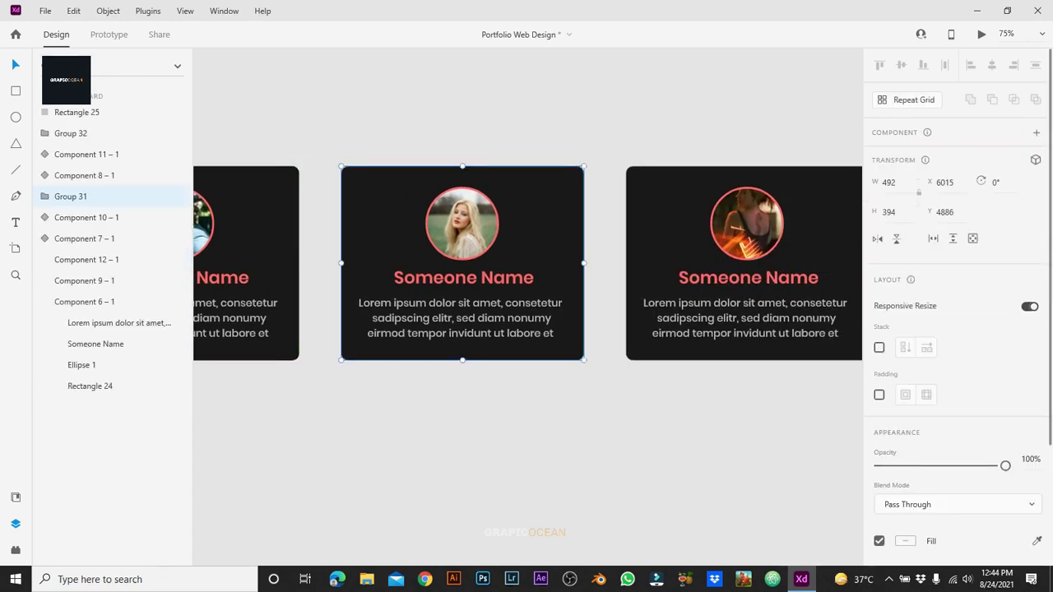
pyautogui.doubleClick(462, 264)
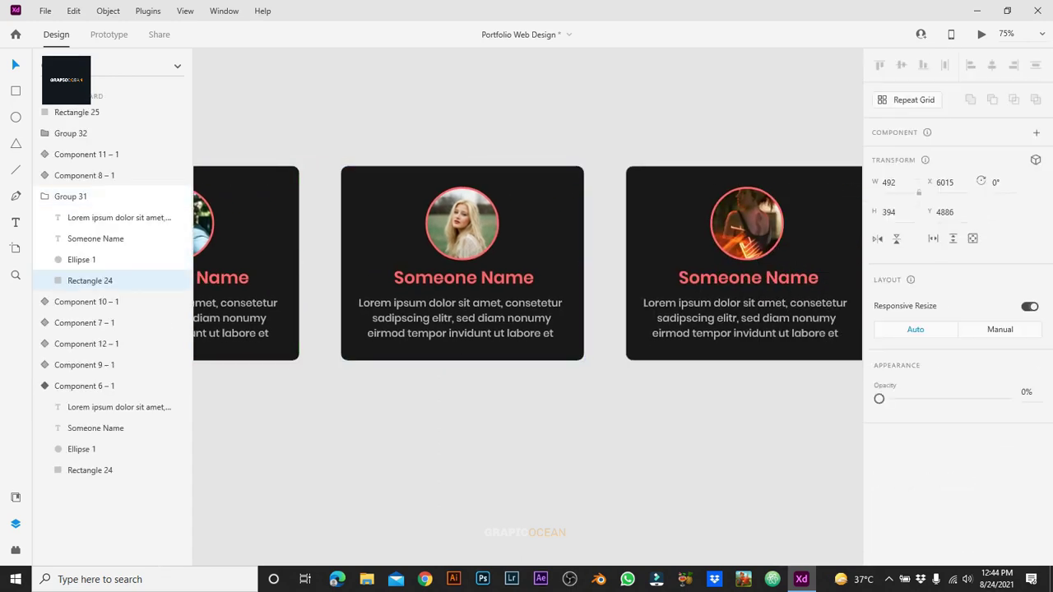
pyautogui.press('Escape')
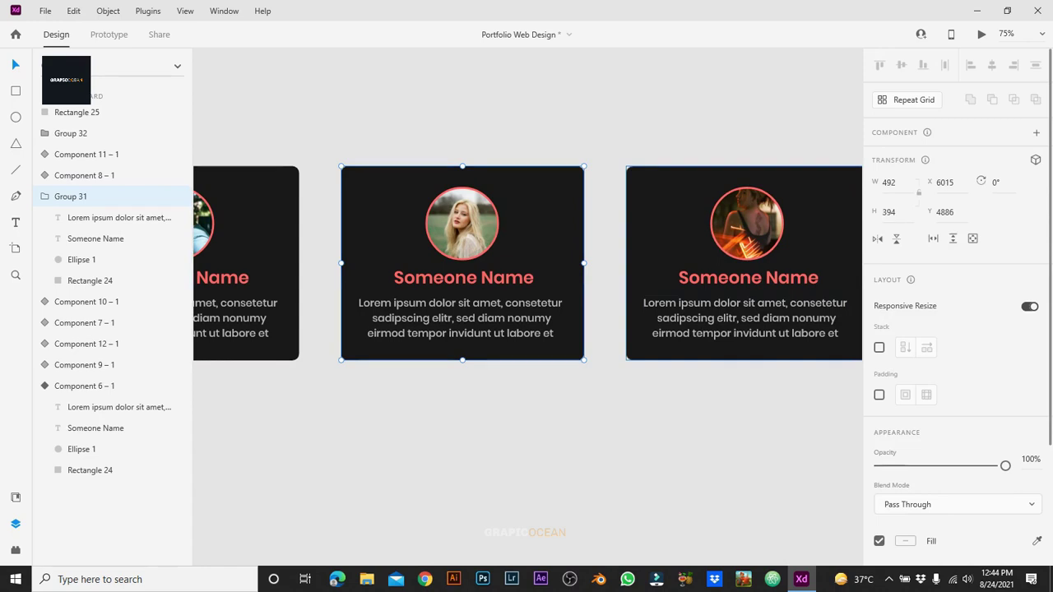
pyautogui.hotkey('ctrl', 'k')
pyautogui.click(1035, 156)
pyautogui.click(923, 184)
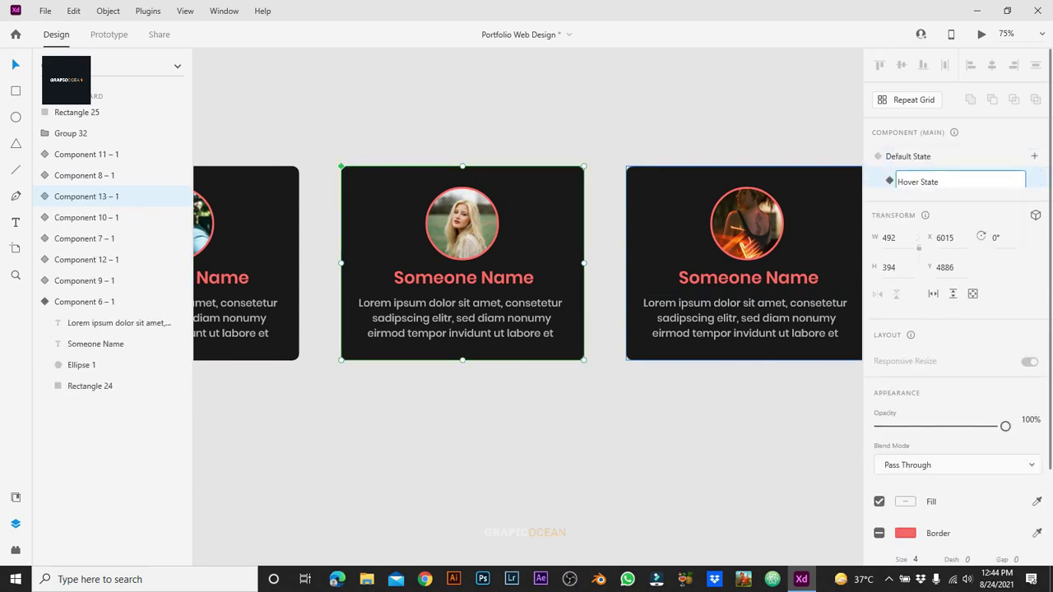
pyautogui.press('Return')
# Step: Add a drop shadow to the hover background: Y 0, coral #FF6767, 20% opacity
pyautogui.doubleClick(395, 206)
pyautogui.scroll(-5, 955, 370)
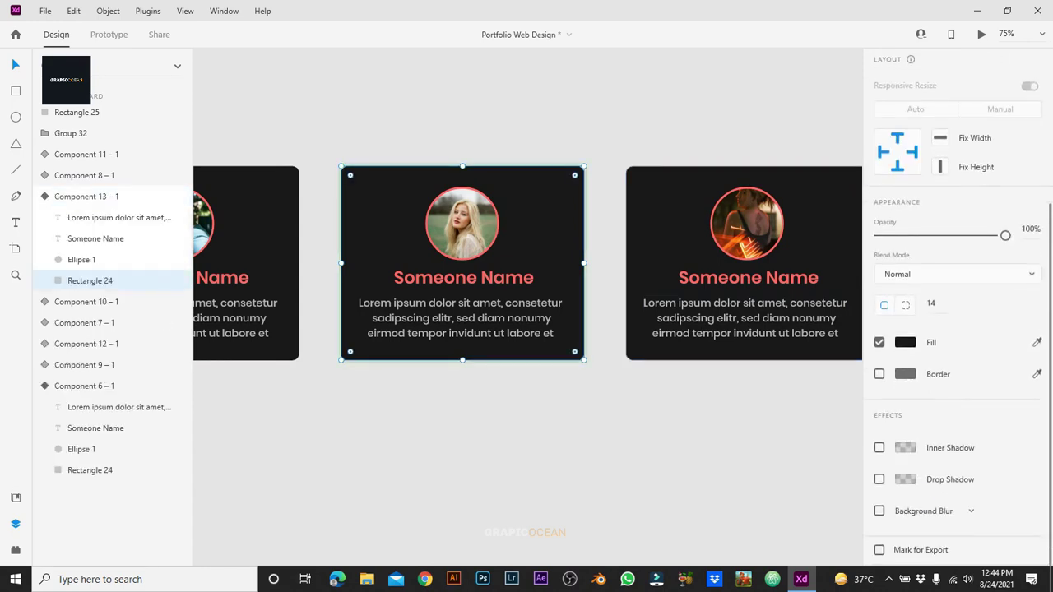
pyautogui.click(879, 479)
pyautogui.click(960, 505)
pyautogui.write('0')
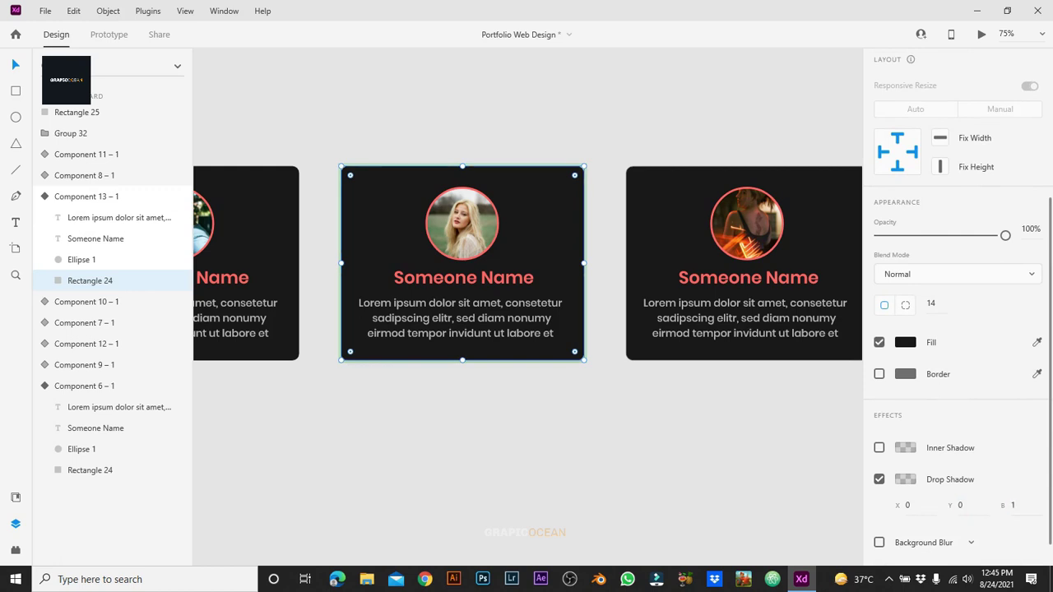
pyautogui.click(905, 479)
pyautogui.click(807, 544)
pyautogui.click(824, 511)
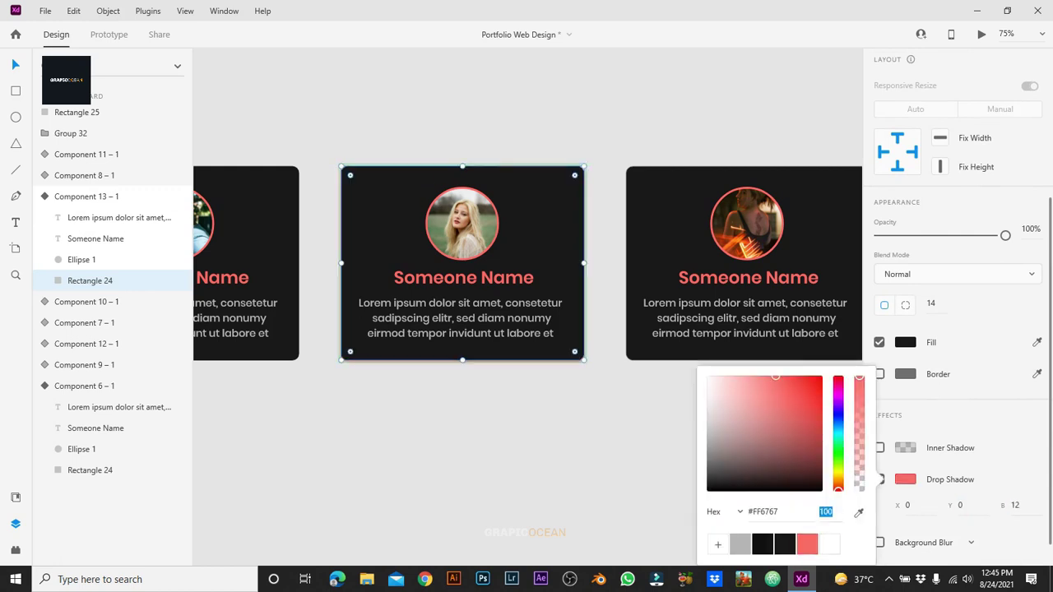
pyautogui.write('20')
pyautogui.press('Return')
pyautogui.press('Escape')
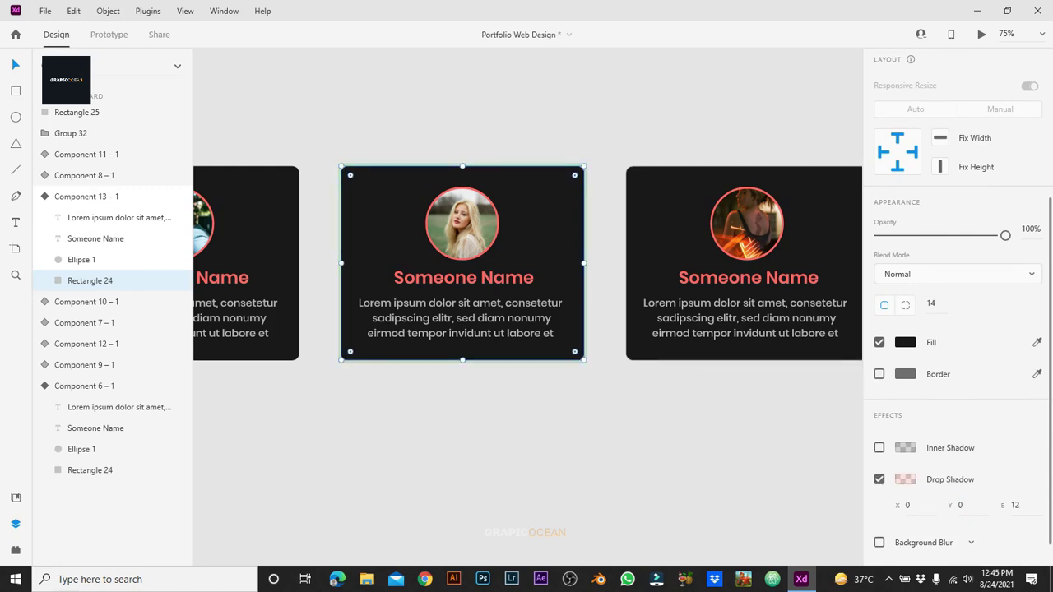
pyautogui.press('Escape')
pyautogui.hotkey('ctrl', 'z')
pyautogui.hotkey('ctrl', 'z')
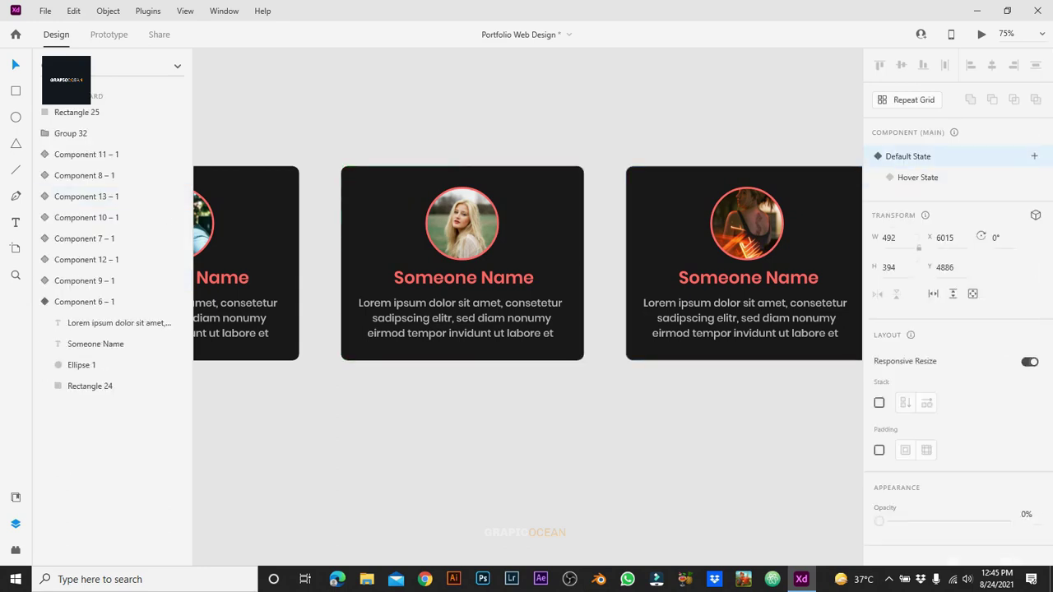
pyautogui.press('Escape')
pyautogui.hotkey('ctrl', 'z')
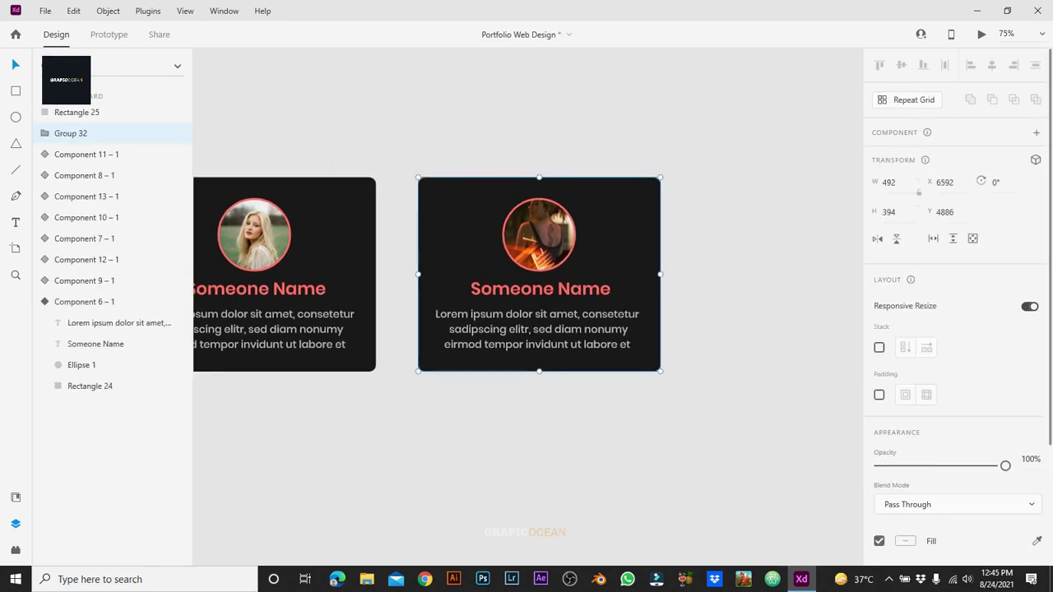
# Step: Make the third team card a component and add a Hover State
pyautogui.rightClick(639, 206)
pyautogui.press('Escape')
pyautogui.hotkey('ctrl', 'z')
pyautogui.hotkey('ctrl', 'z')
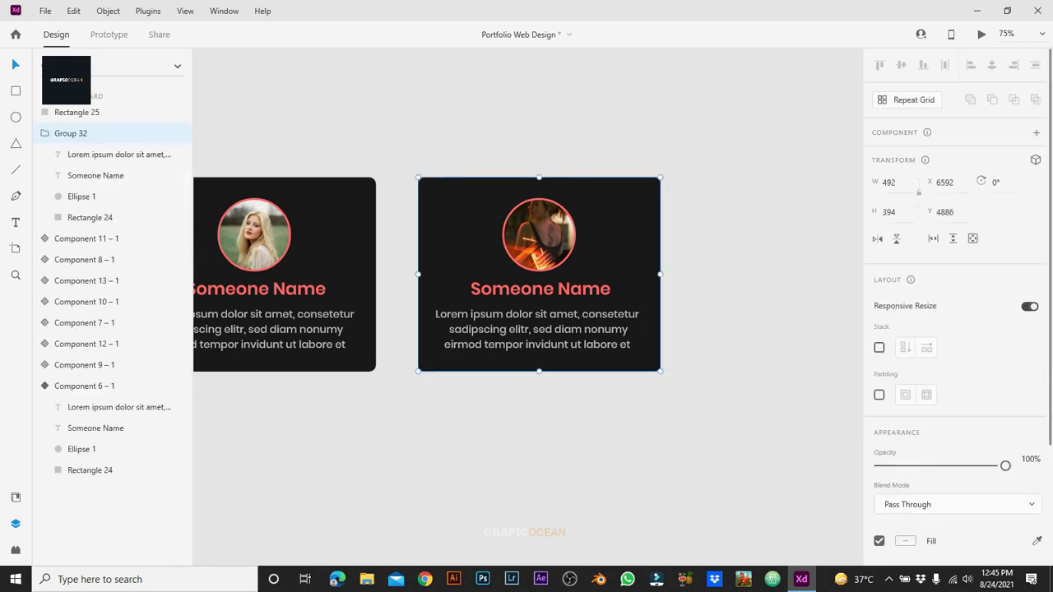
pyautogui.hotkey('ctrl', 'k')
pyautogui.click(1034, 156)
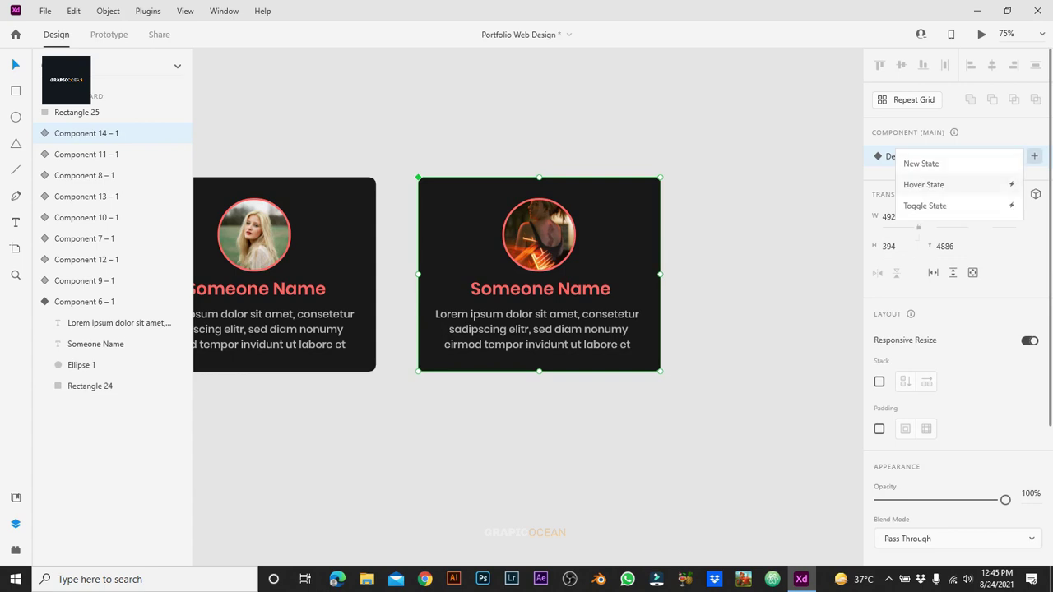
pyautogui.click(924, 184)
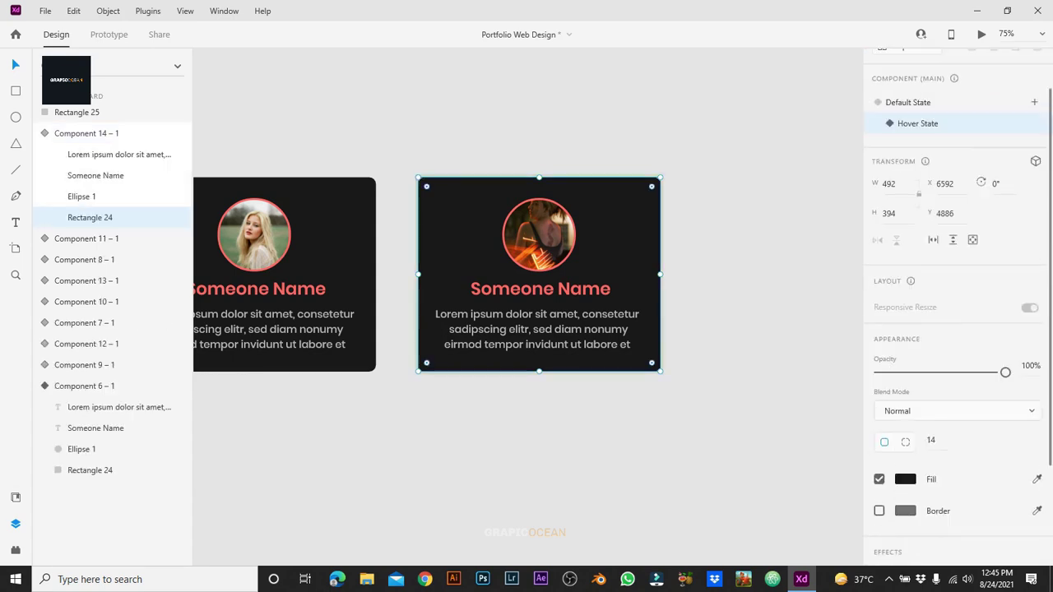
# Step: Give the hover background a coral #FF6767 drop shadow at 20% opacity
pyautogui.scroll(-3, 954, 305)
pyautogui.click(879, 479)
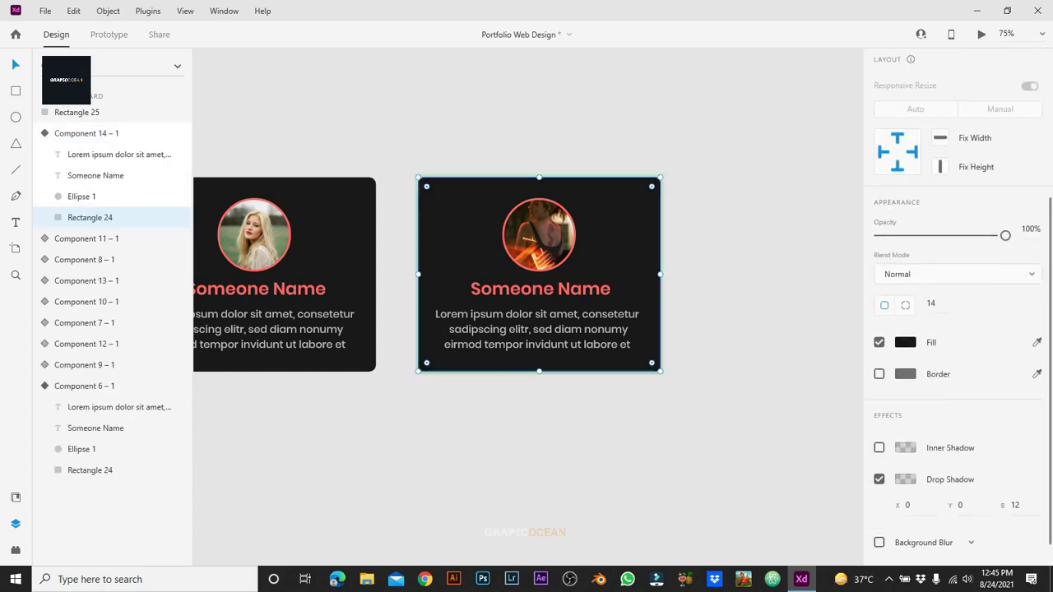
pyautogui.click(905, 479)
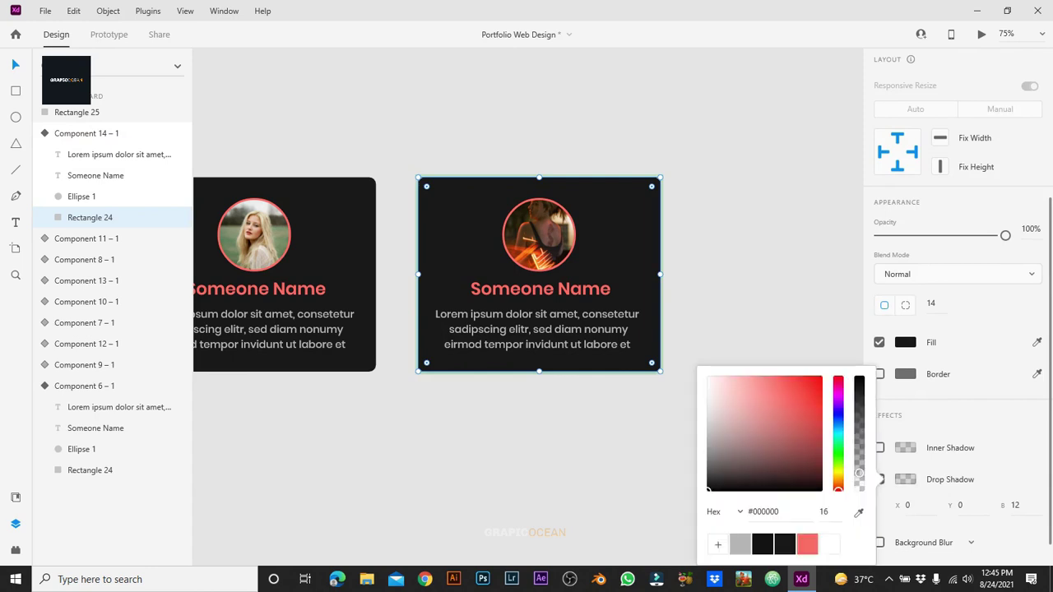
pyautogui.click(807, 543)
pyautogui.click(825, 511)
pyautogui.write('20')
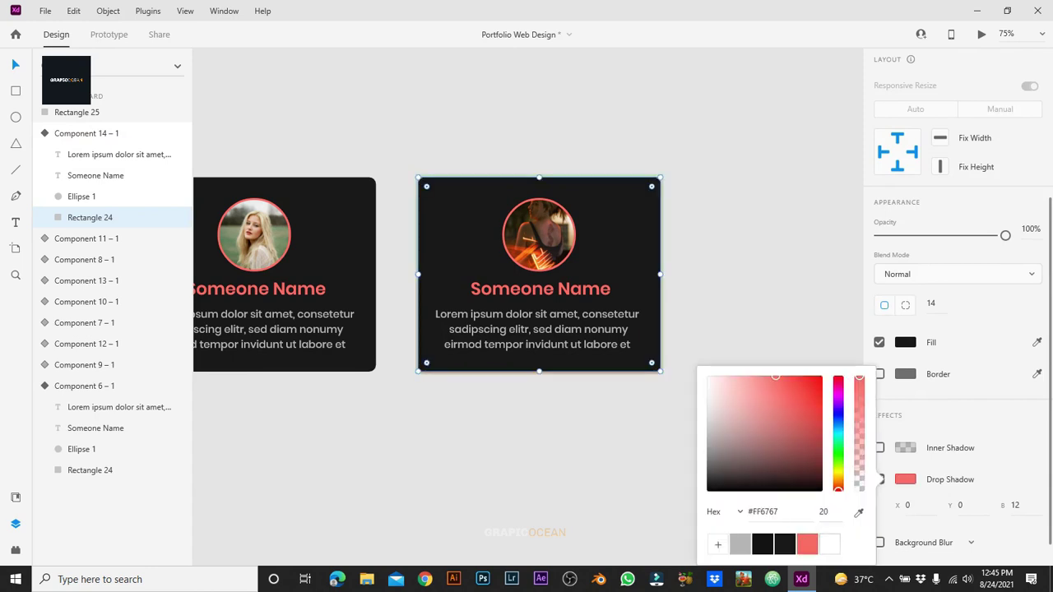
pyautogui.press('Return')
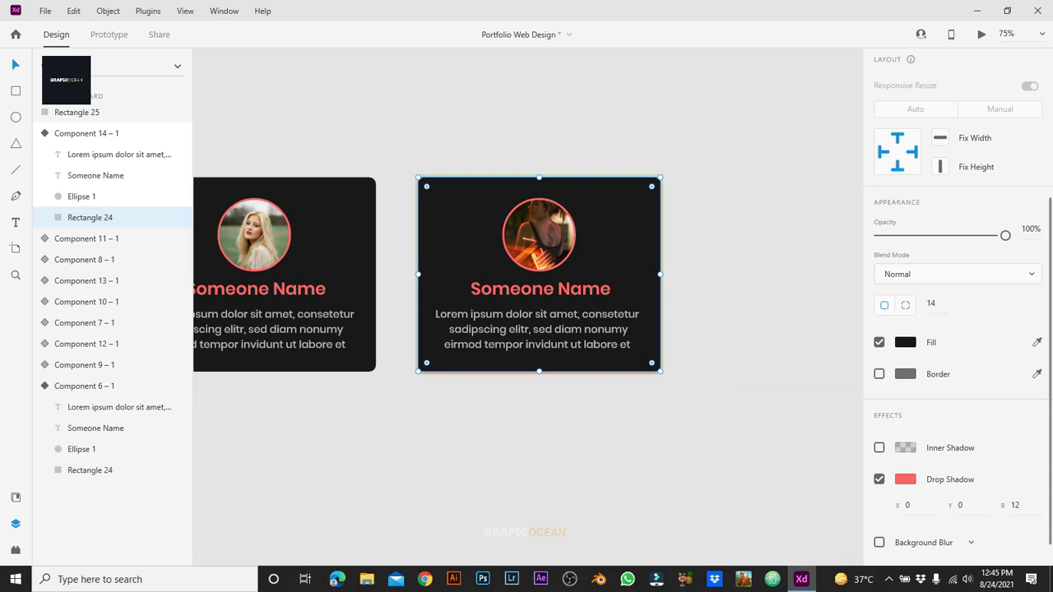
pyautogui.click(906, 479)
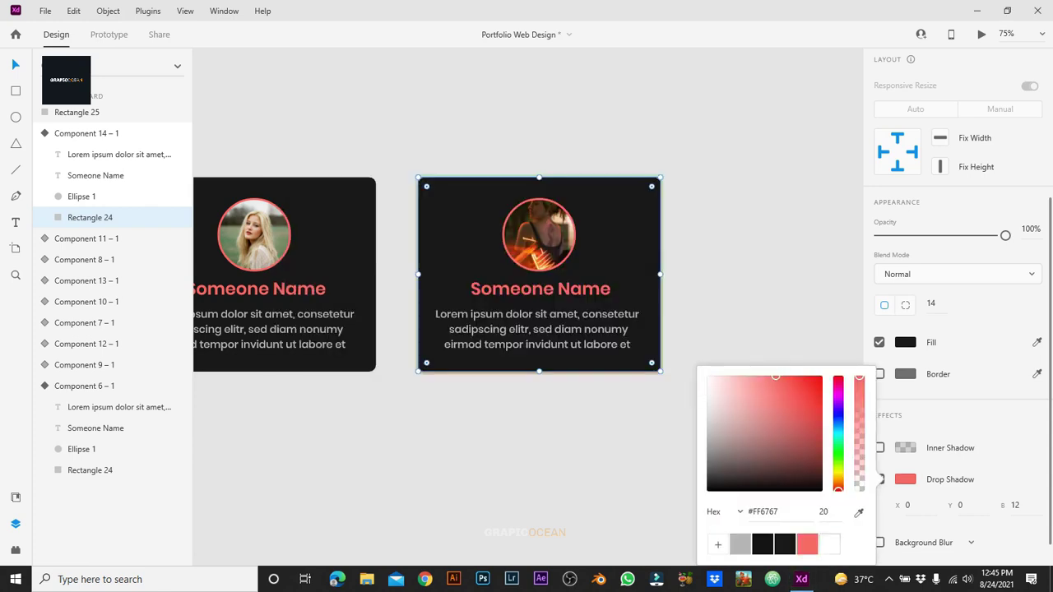
pyautogui.click(826, 512)
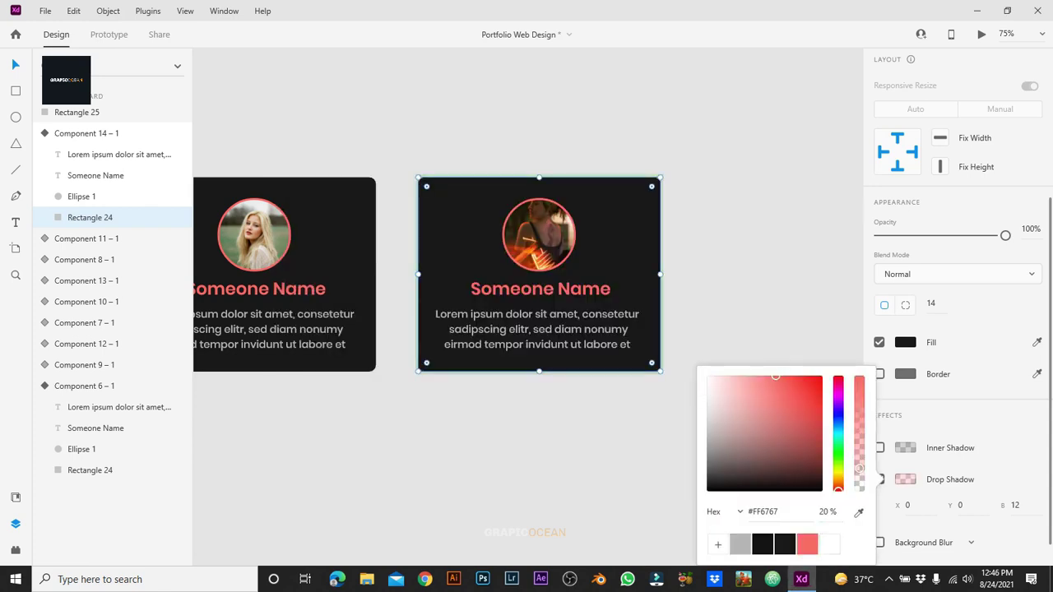
pyautogui.press('Escape')
pyautogui.press('Escape')
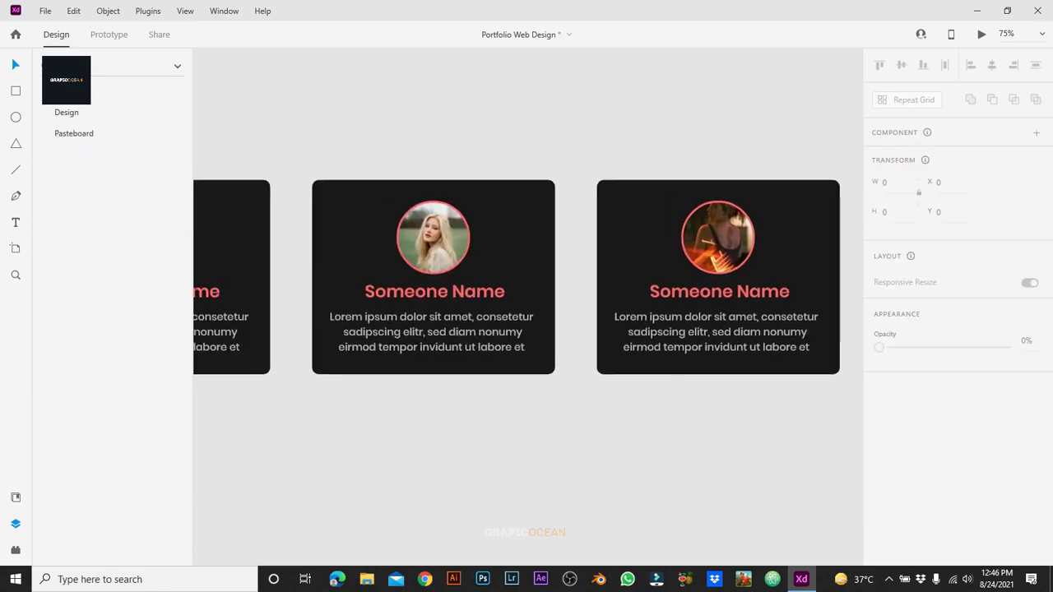
# Step: Zoom out and group the entire row of team cards
pyautogui.hotkey('ctrl', '-')
pyautogui.hotkey('ctrl', '-')
pyautogui.hotkey('ctrl', '-')
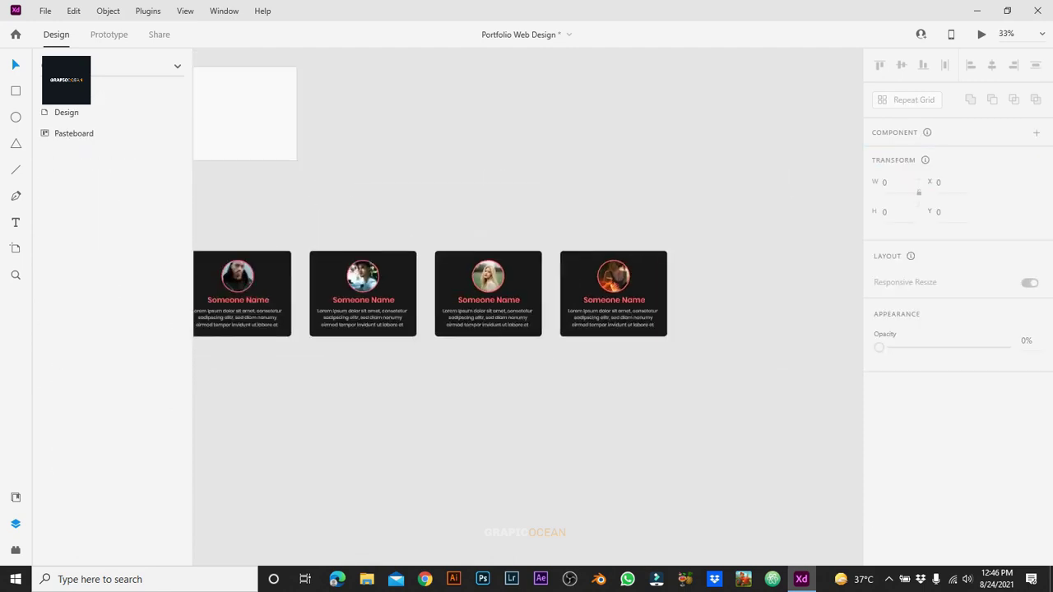
pyautogui.hotkey('ctrl', '-')
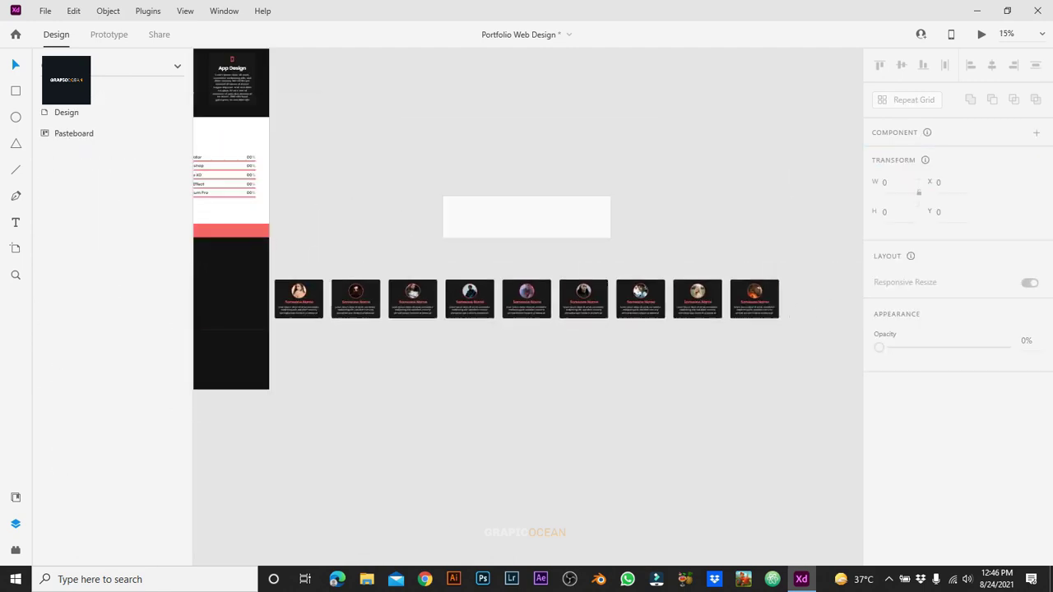
pyautogui.moveTo(306, 262); pyautogui.dragTo(777, 337)
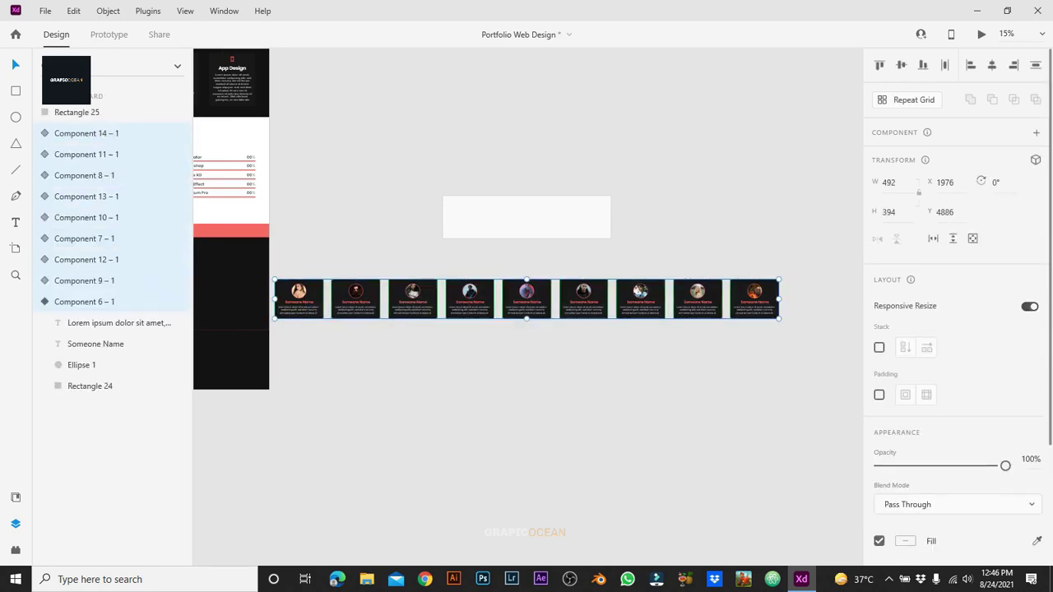
pyautogui.hotkey('ctrl', 'g')
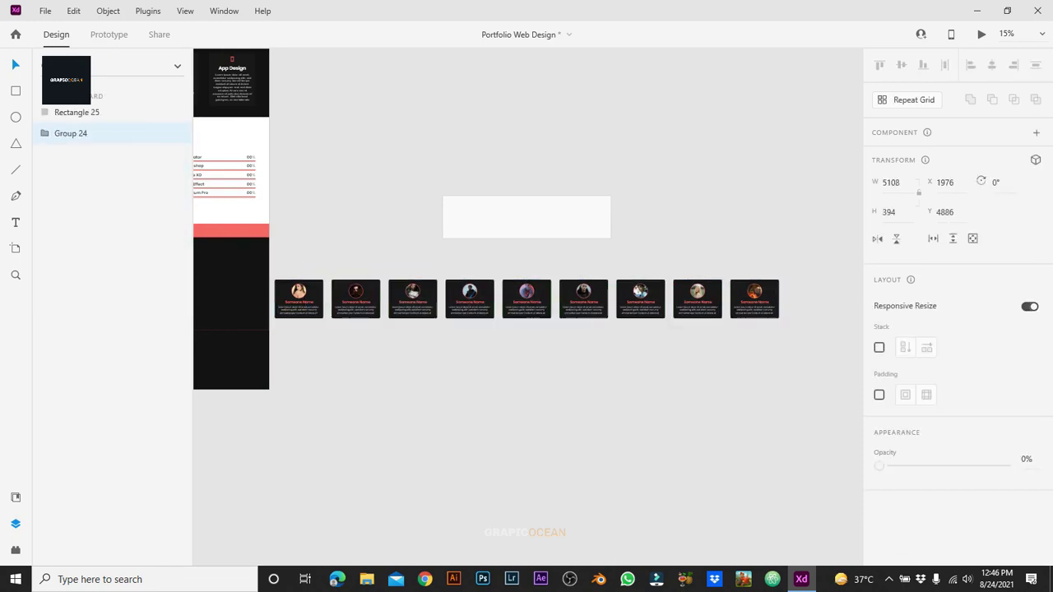
# Step: Fit the white rectangle over the middle three cards and use it to mask the card row
pyautogui.click(526, 217)
pyautogui.moveTo(526, 217); pyautogui.dragTo(526, 298)
pyautogui.scroll(5, 527, 298)
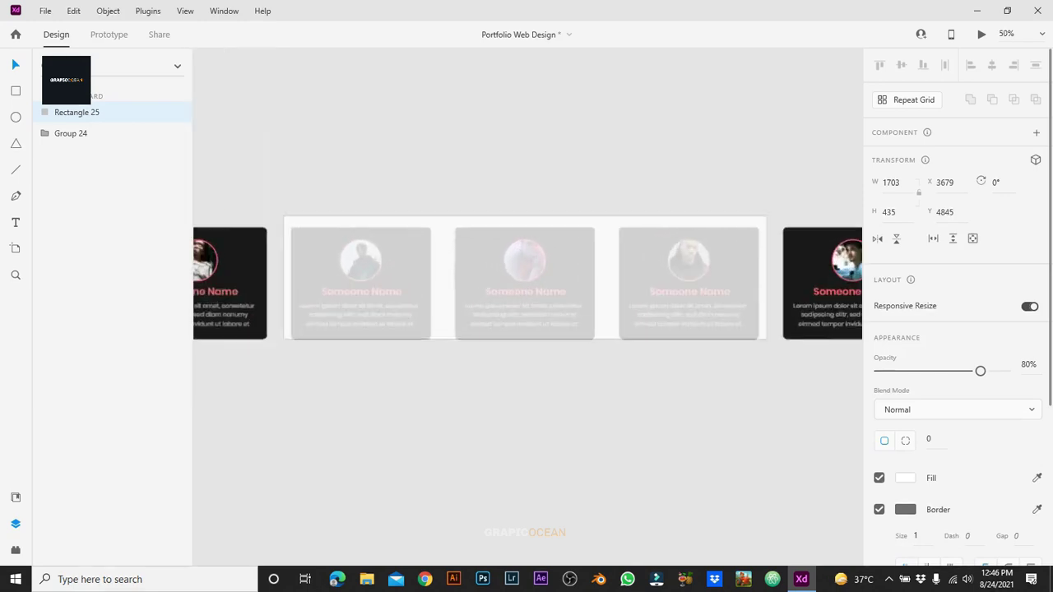
pyautogui.moveTo(244, 272); pyautogui.dragTo(248, 272)
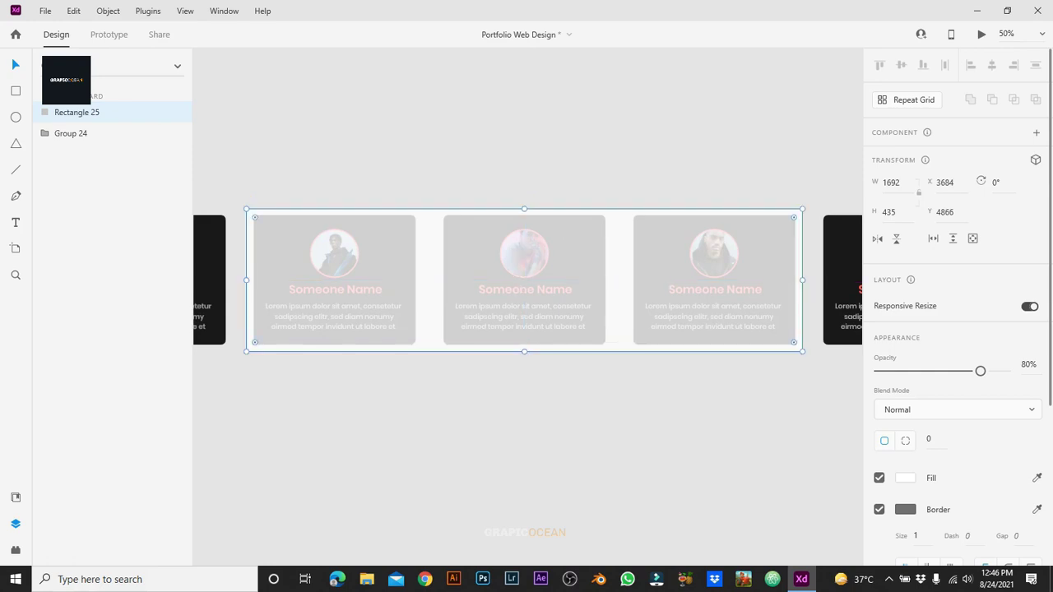
pyautogui.moveTo(501, 176); pyautogui.dragTo(659, 365)
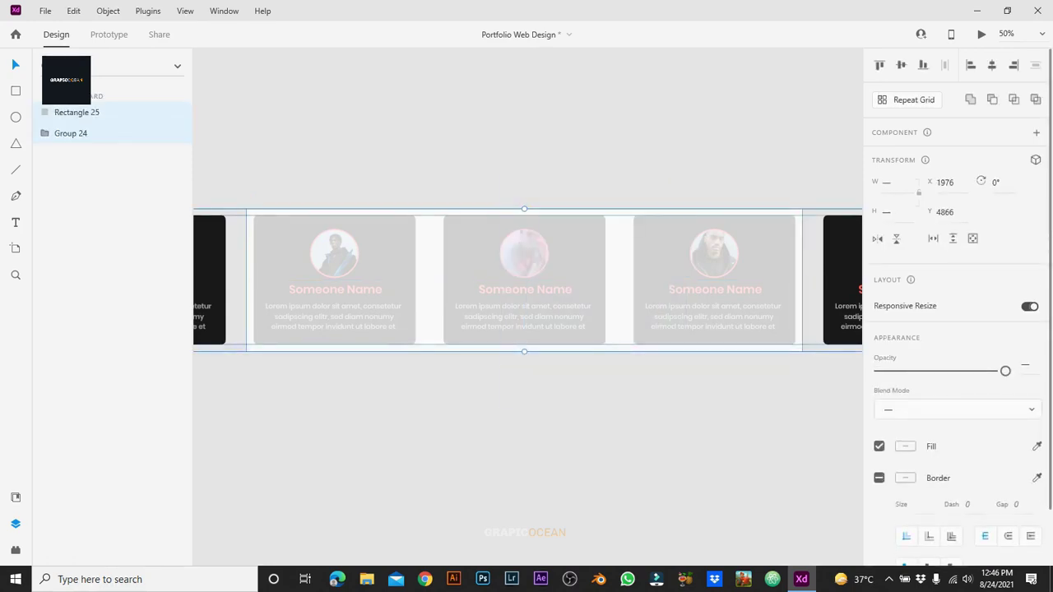
pyautogui.rightClick(607, 280)
pyautogui.click(659, 200)
pyautogui.press('Escape')
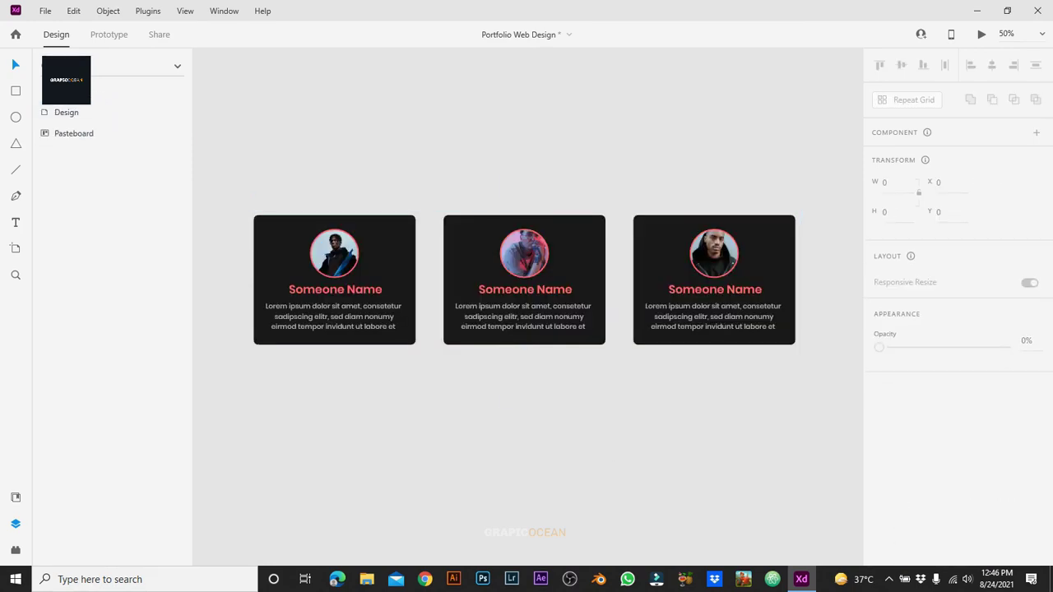
pyautogui.hotkey('ctrl', '-')
# Step: Move the masked three-card group from the pasteboard into the My Team section, centred under the Who with me subtitle
pyautogui.hscroll(-5, 527, 297)
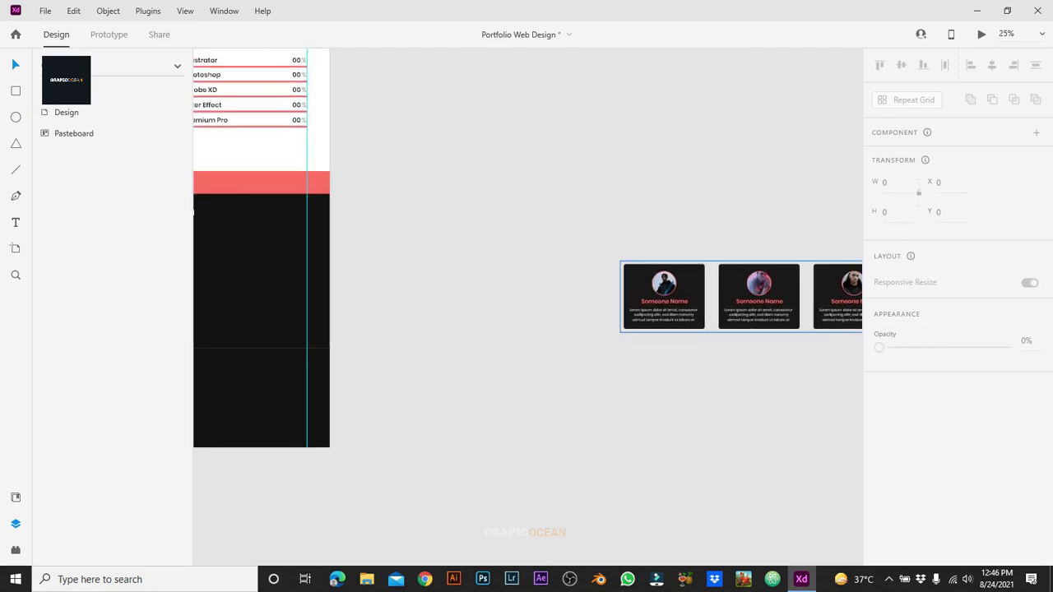
pyautogui.moveTo(741, 296); pyautogui.dragTo(306, 288)
pyautogui.hscroll(-5, 527, 263)
pyautogui.scroll(1, 527, 264)
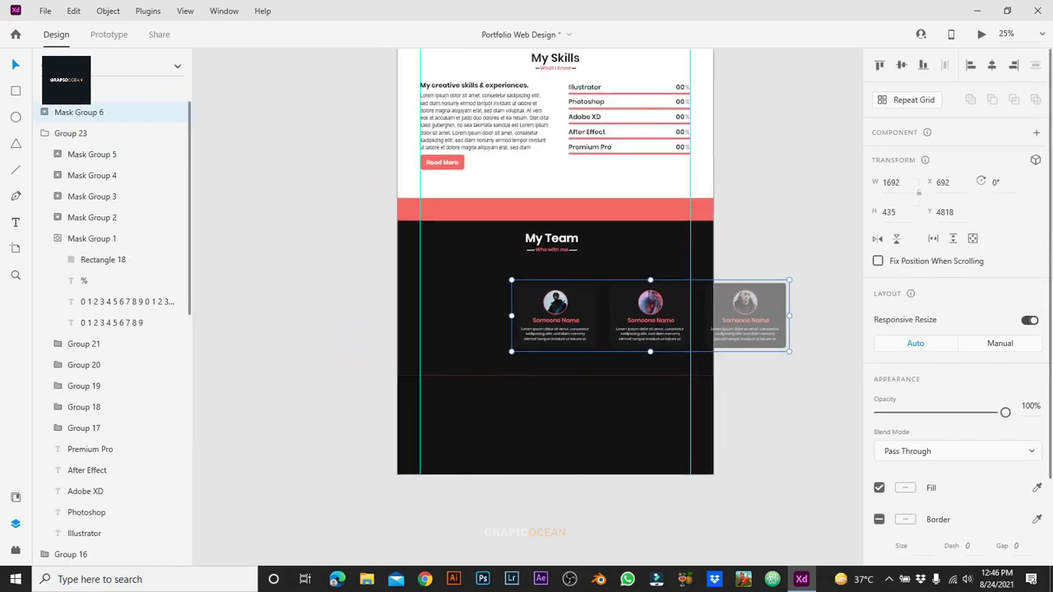
pyautogui.hotkey('ctrl', '=')
pyautogui.scroll(-1, 527, 296)
pyautogui.moveTo(576, 329); pyautogui.dragTo(395, 313)
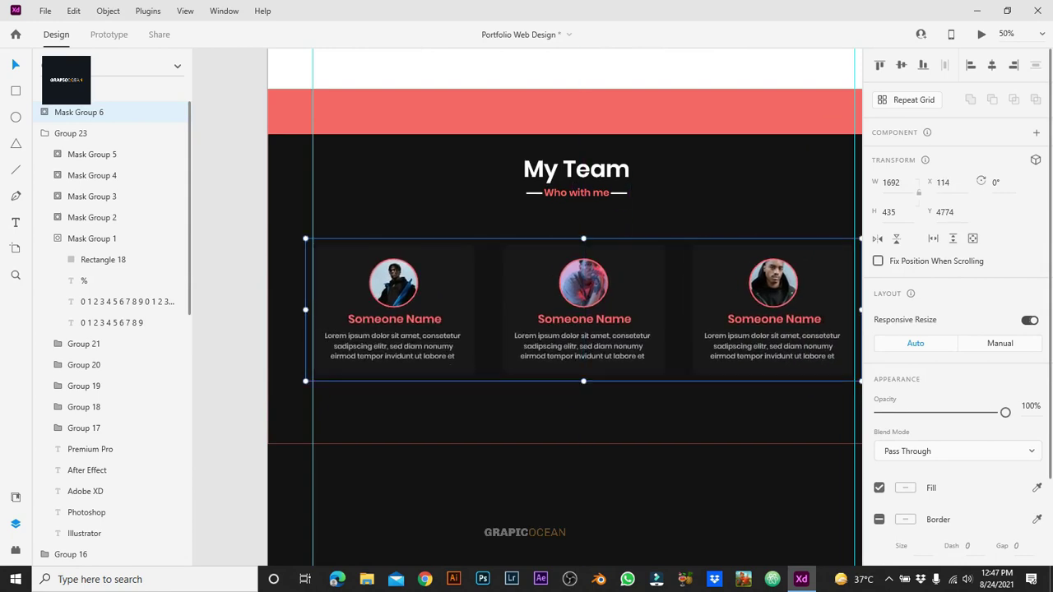
pyautogui.hscroll(2, 537, 307)
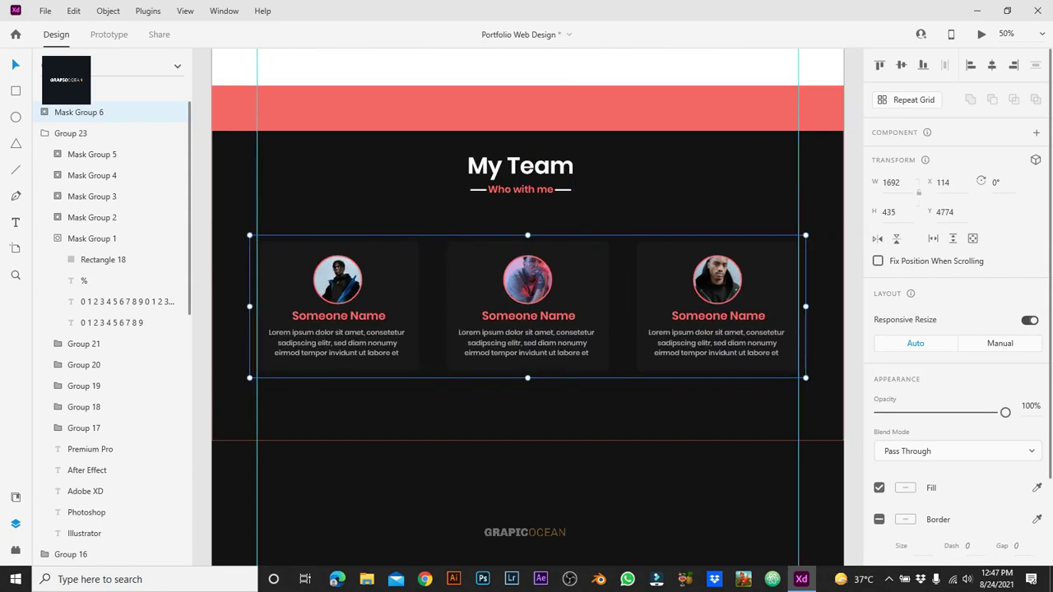
pyautogui.press('Escape')
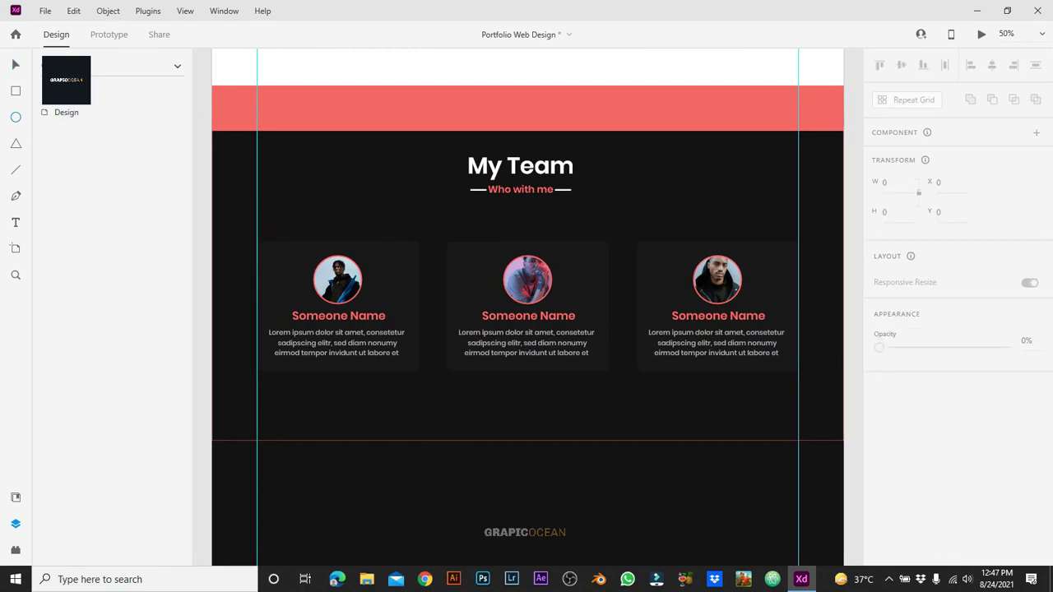
# Step: Draw a 24 px circle below the team cards and fill it coral #FF6767
pyautogui.hotkey('ctrl', 'z')
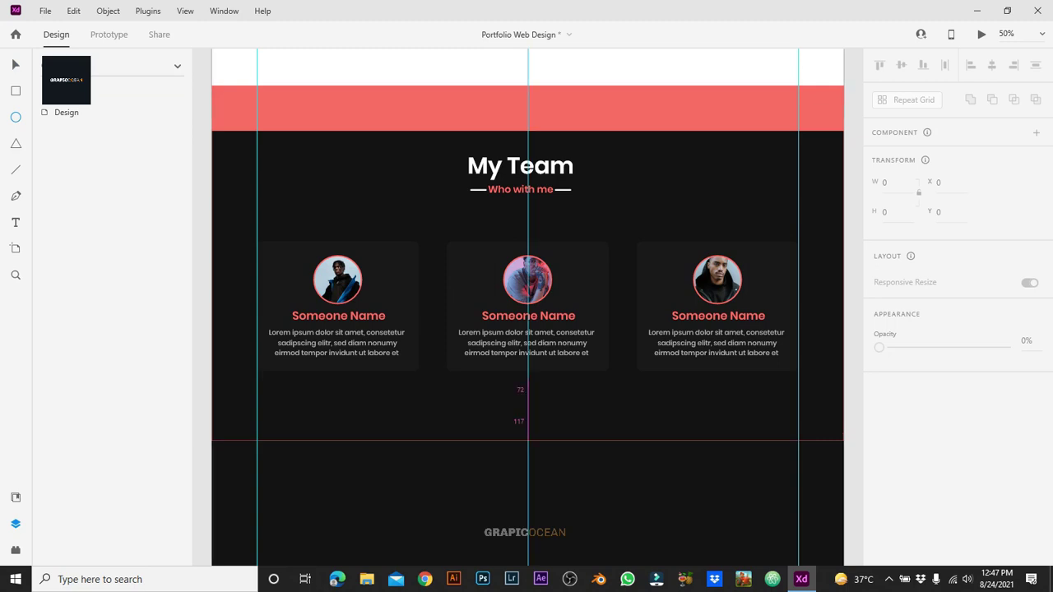
pyautogui.moveTo(523, 397); pyautogui.dragTo(532, 406)
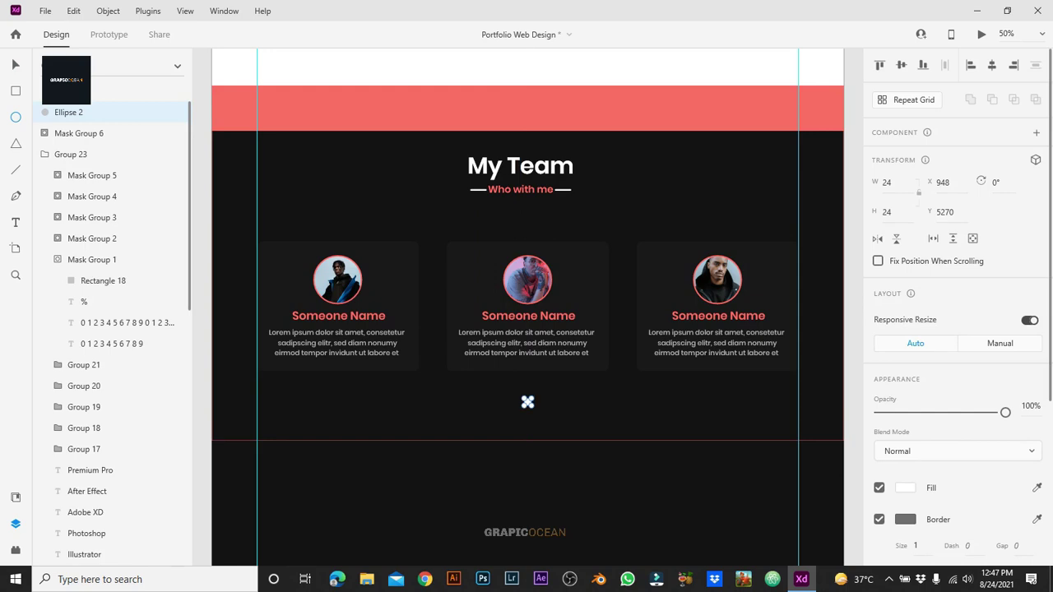
pyautogui.click(905, 488)
pyautogui.click(807, 544)
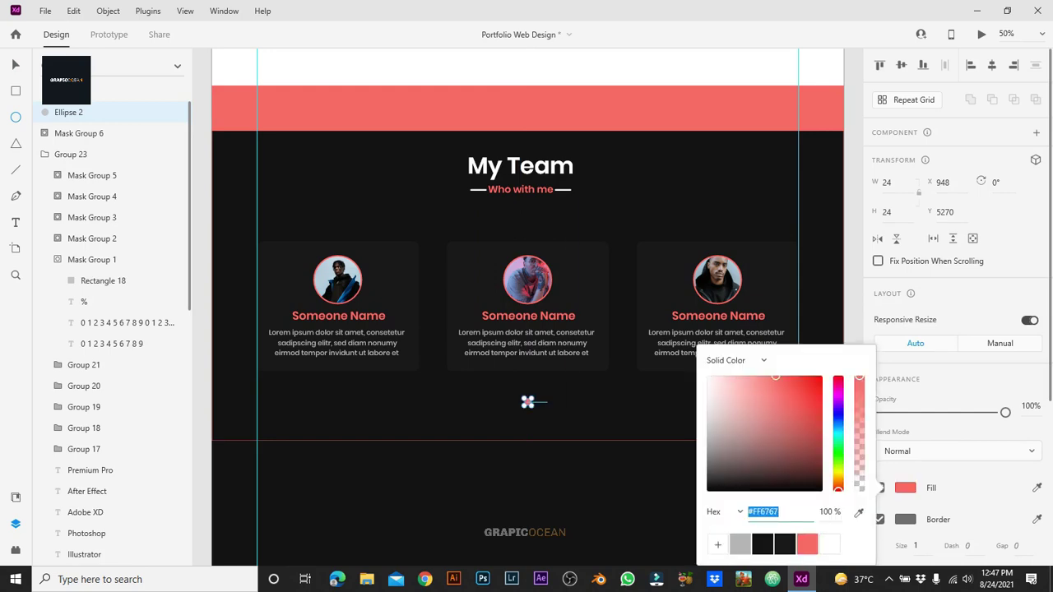
pyautogui.write('v')
pyautogui.hotkey('ctrl', 'v')
pyautogui.press('Return')
pyautogui.press('Escape')
pyautogui.press('Escape')
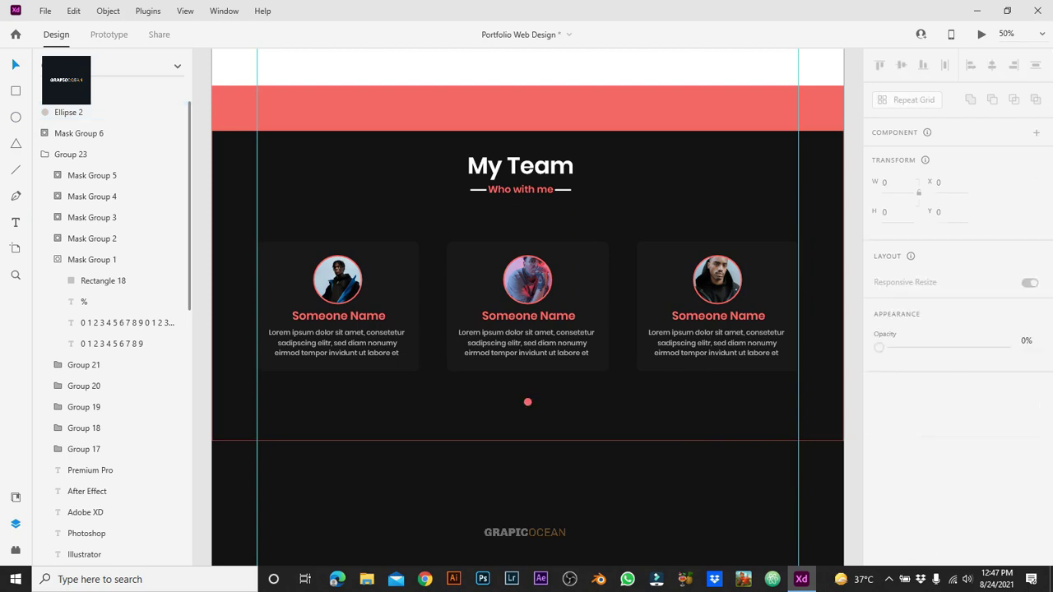
# Step: Duplicate the coral dot to make three dots in a row
pyautogui.click(527, 402)
pyautogui.hotkey('ctrl', 'd')
pyautogui.moveTo(529, 402); pyautogui.dragTo(537, 402)
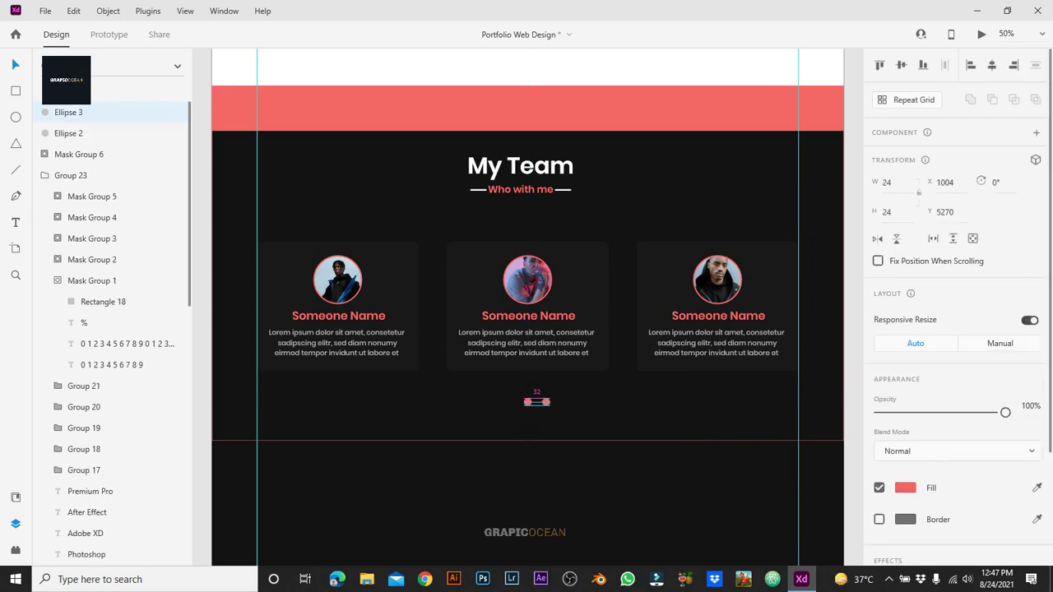
pyautogui.moveTo(537, 402); pyautogui.dragTo(564, 401)
pyautogui.hotkey('ctrl', 'd')
# Step: Give the two outer dots no fill and a 4 px coral outline
pyautogui.click(528, 401)
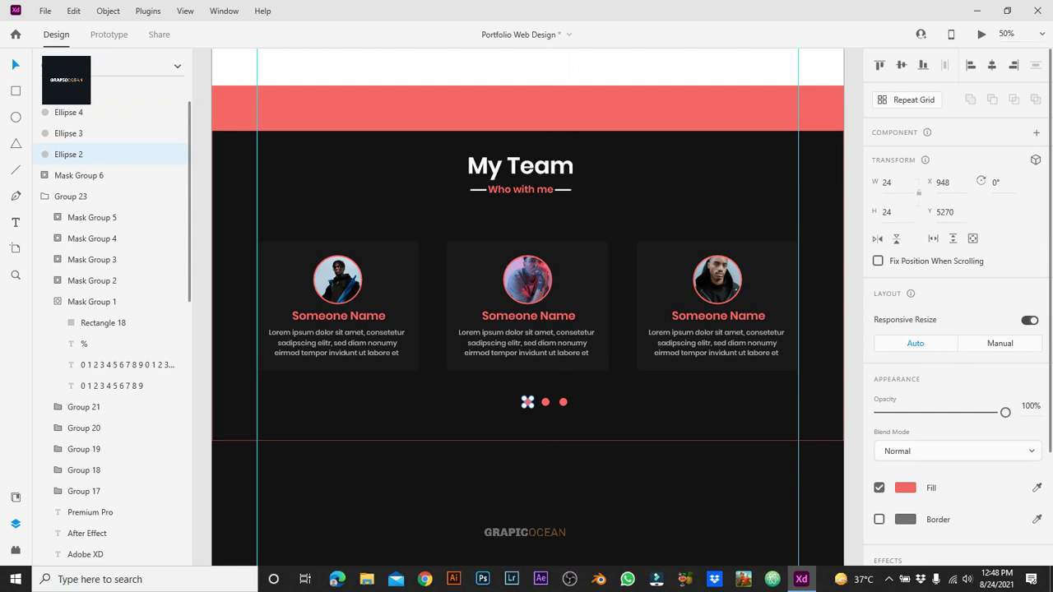
pyautogui.keyDown('shift'); pyautogui.click(563, 402); pyautogui.keyUp('shift')
pyautogui.click(879, 488)
pyautogui.click(880, 520)
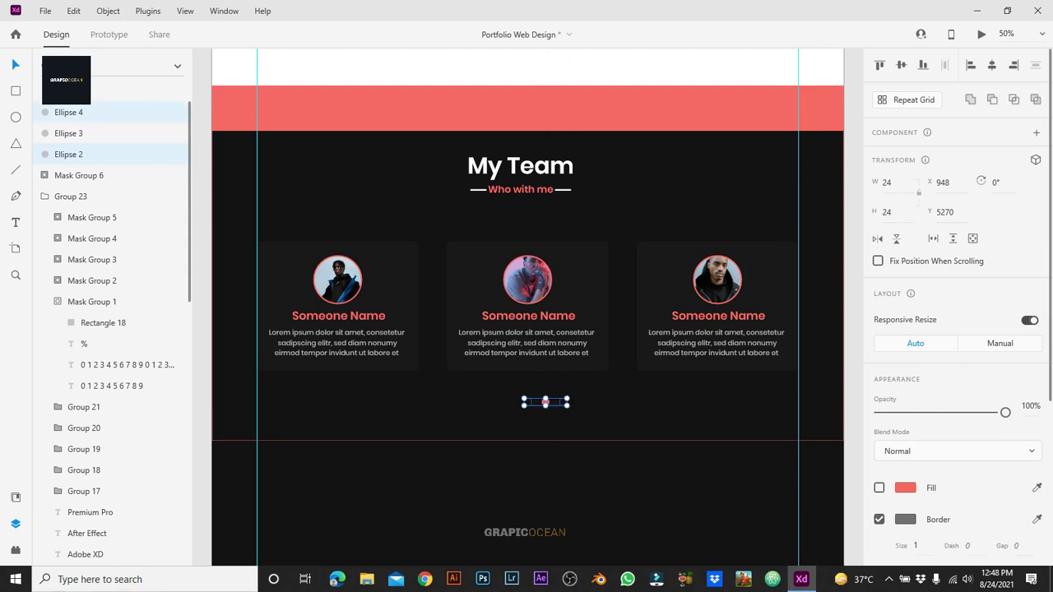
pyautogui.click(906, 520)
pyautogui.click(807, 544)
pyautogui.click(915, 545)
pyautogui.press('Return')
# Step: Group the outlined dots and centre them horizontally, undoing stray changes
pyautogui.hotkey('ctrl', 'g')
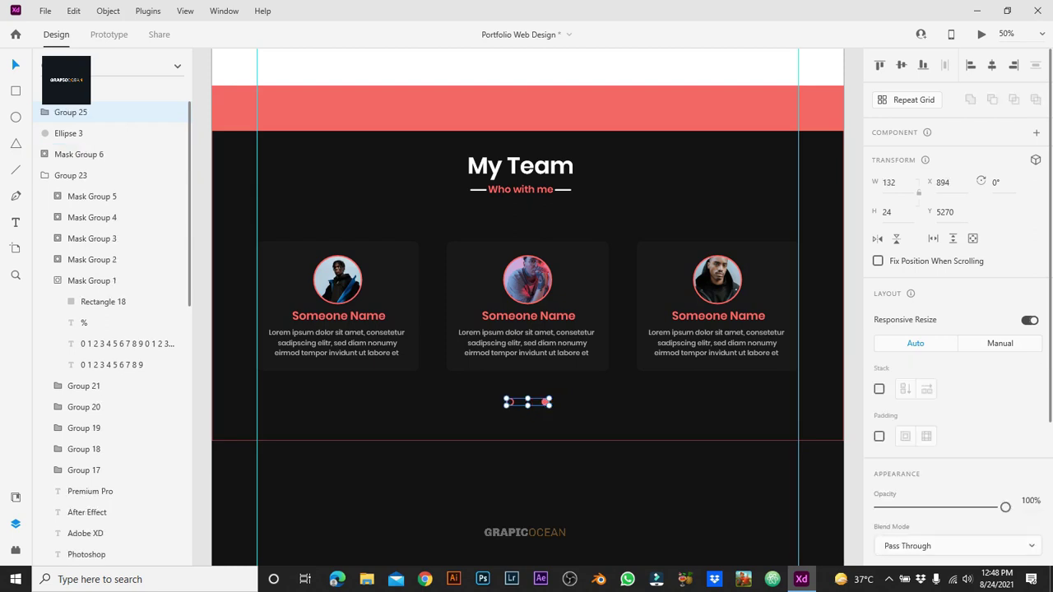
pyautogui.press('Escape')
pyautogui.hotkey('ctrl', 'z')
pyautogui.hotkey('ctrl', 'z')
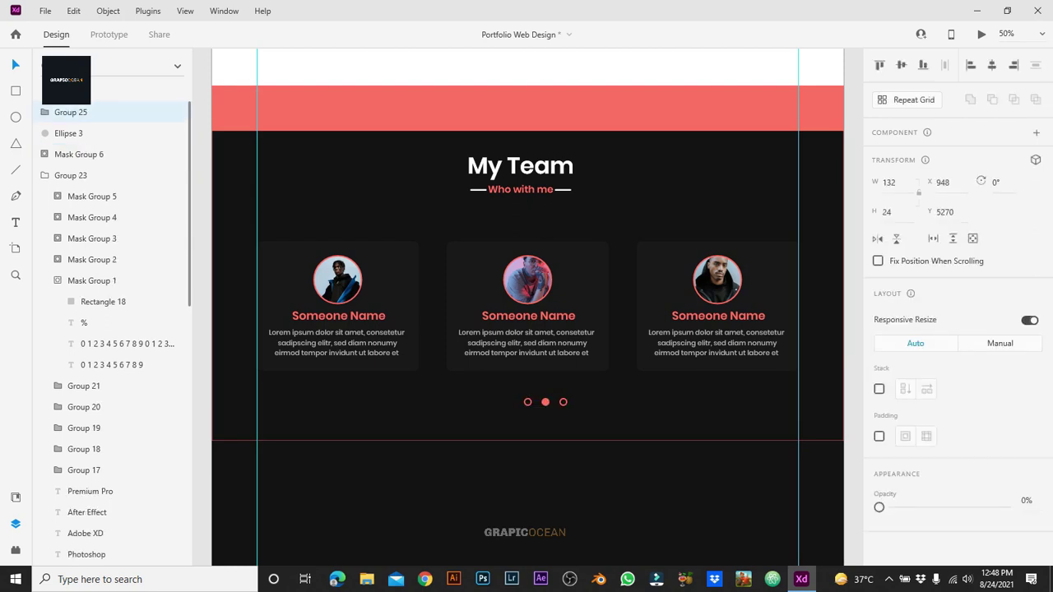
pyautogui.press('Escape')
pyautogui.hotkey('ctrl', 'z')
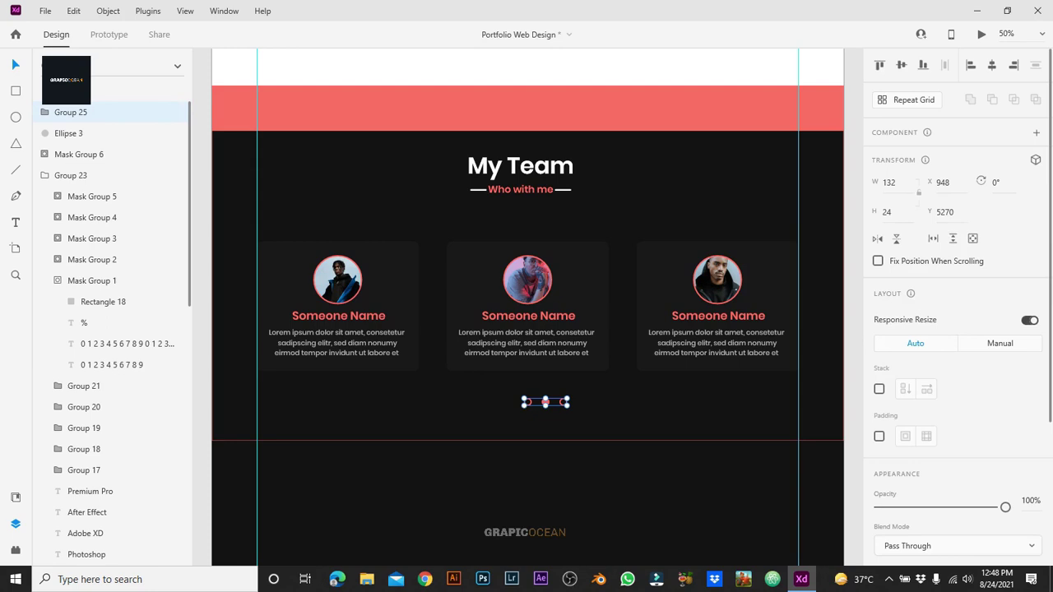
pyautogui.hotkey('ctrl', 'z')
pyautogui.hotkey('ctrl', 'shift', 'z')
# Step: Ungroup the dots, then group all three dots together as one set
pyautogui.rightClick(526, 402)
pyautogui.click(564, 223)
pyautogui.click(564, 223)
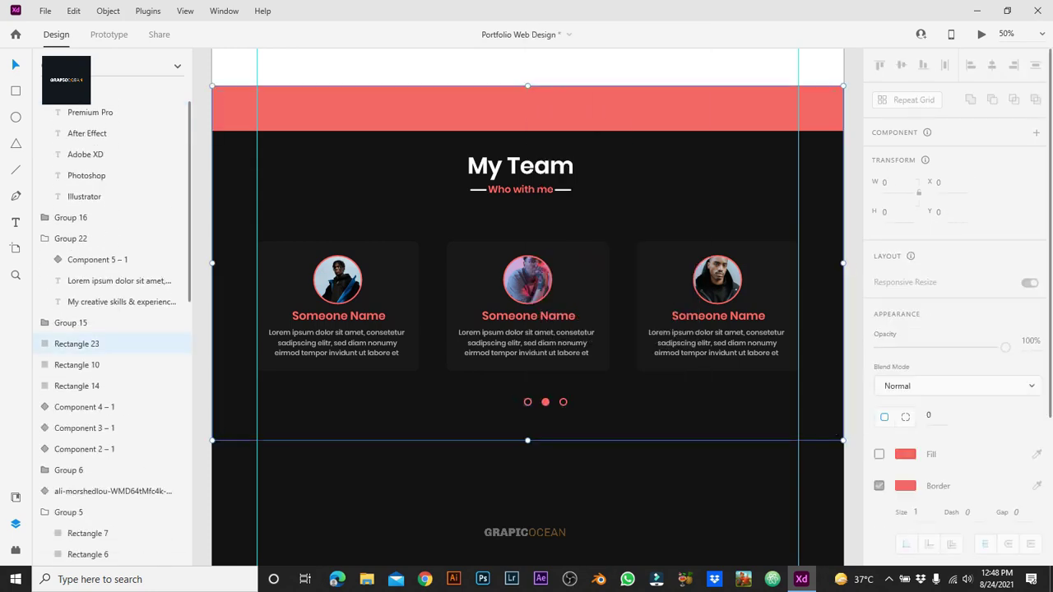
pyautogui.click(546, 403)
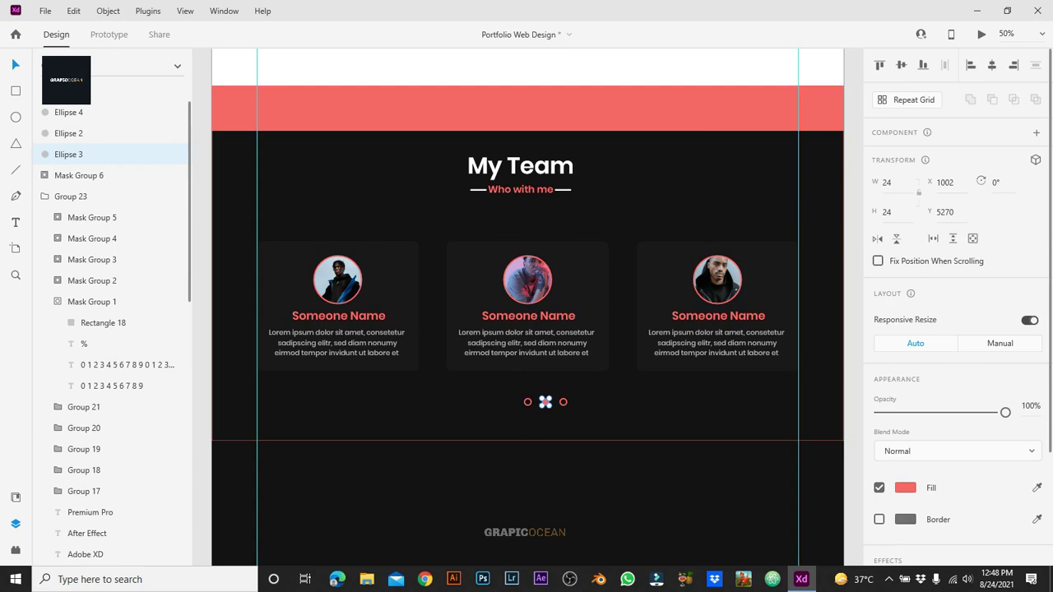
pyautogui.keyDown('shift'); pyautogui.click(68, 111); pyautogui.keyUp('shift')
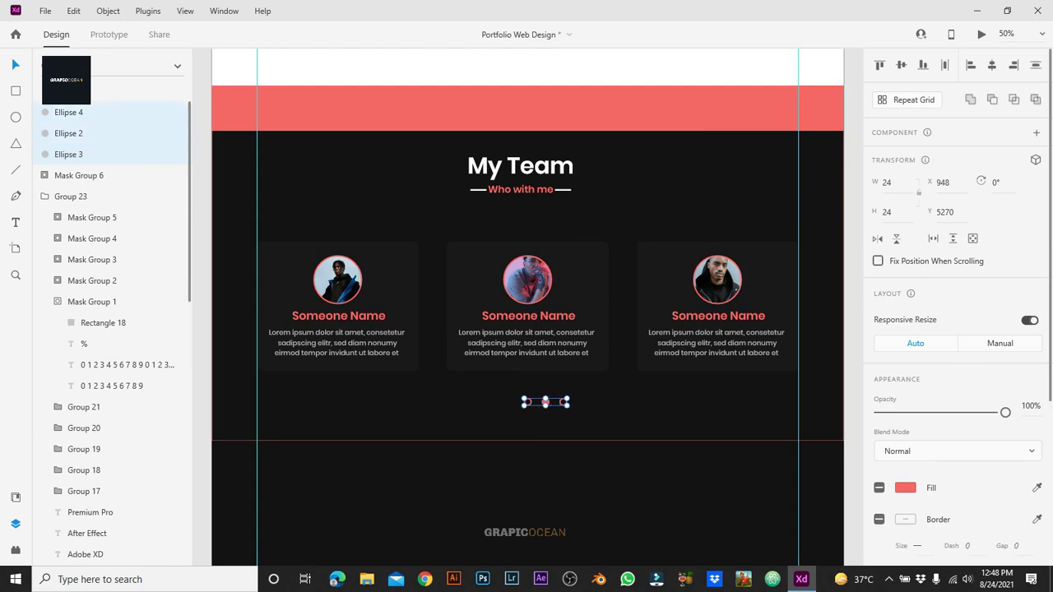
pyautogui.hotkey('ctrl', 'g')
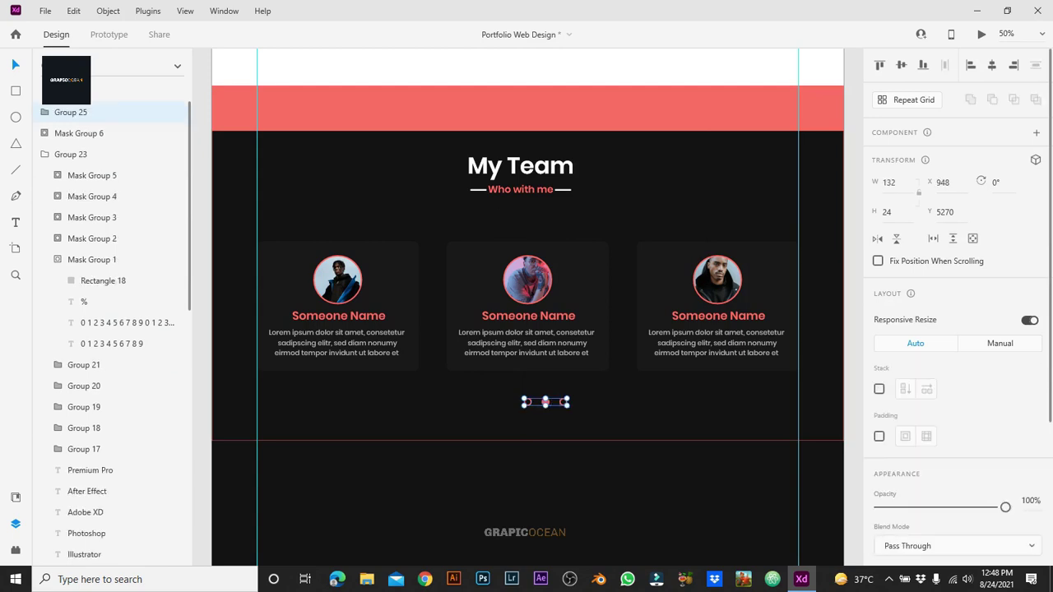
pyautogui.press('Escape')
pyautogui.hotkey('ctrl', '-')
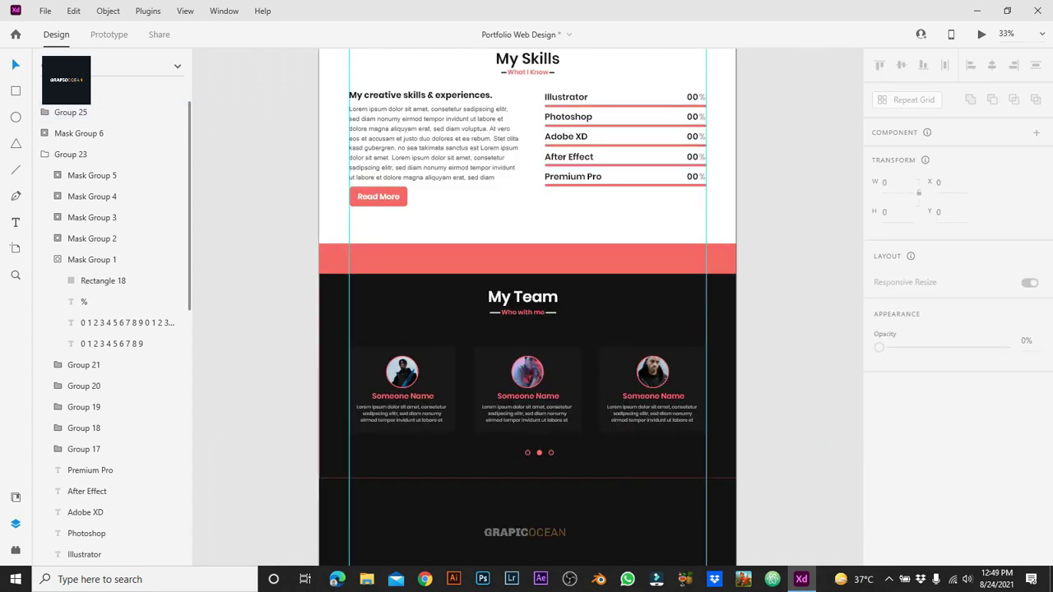
# Step: Preview the design on desktop, scroll to the team cards' coral hover glow, then close the preview
pyautogui.hotkey('ctrl', 'Return')
pyautogui.scroll(-10, 495, 296)
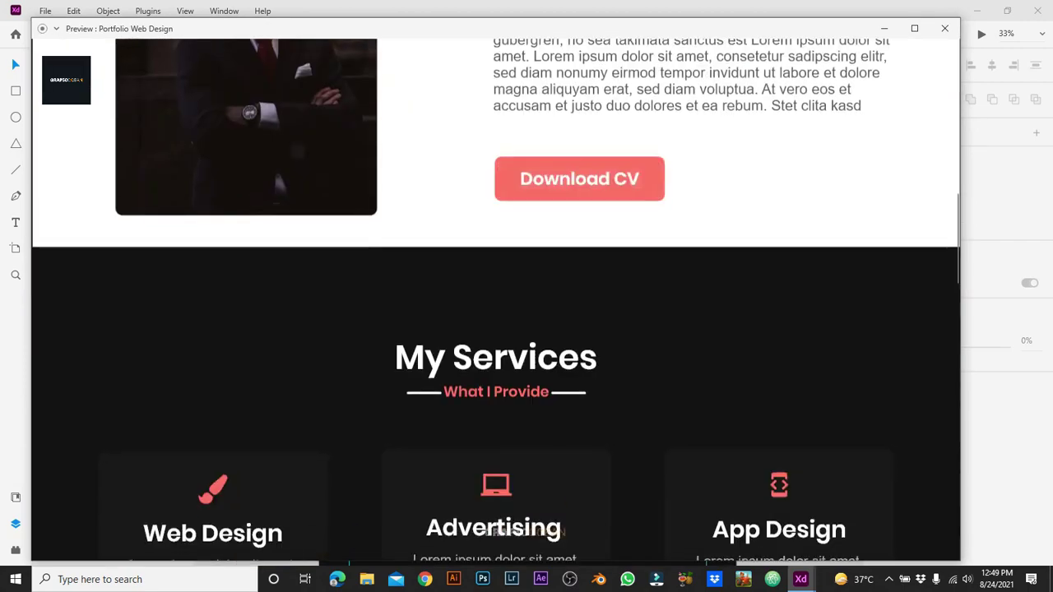
pyautogui.scroll(-10, 496, 494)
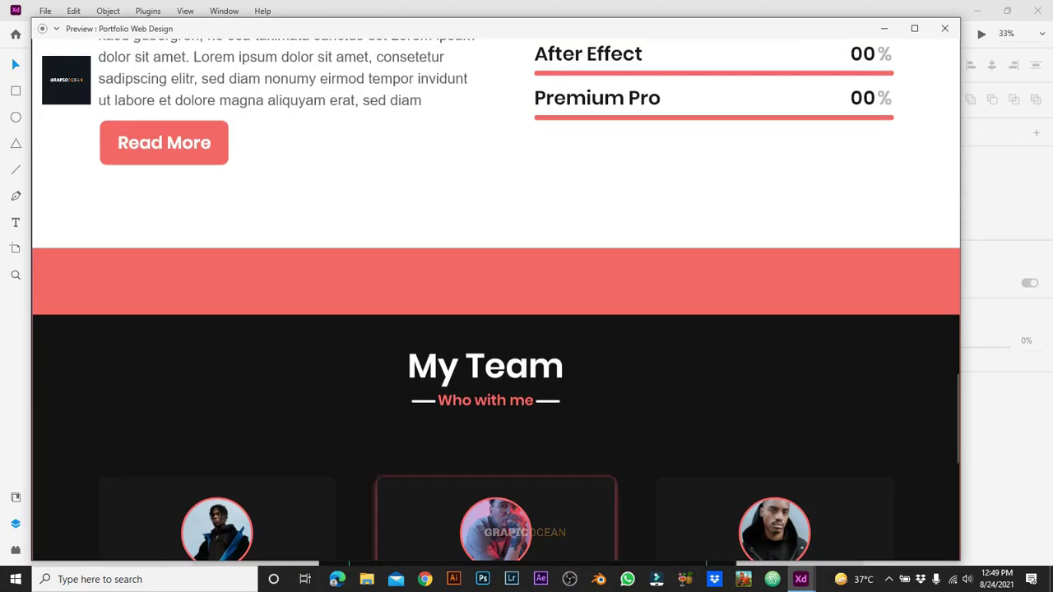
pyautogui.scroll(-5, 495, 493)
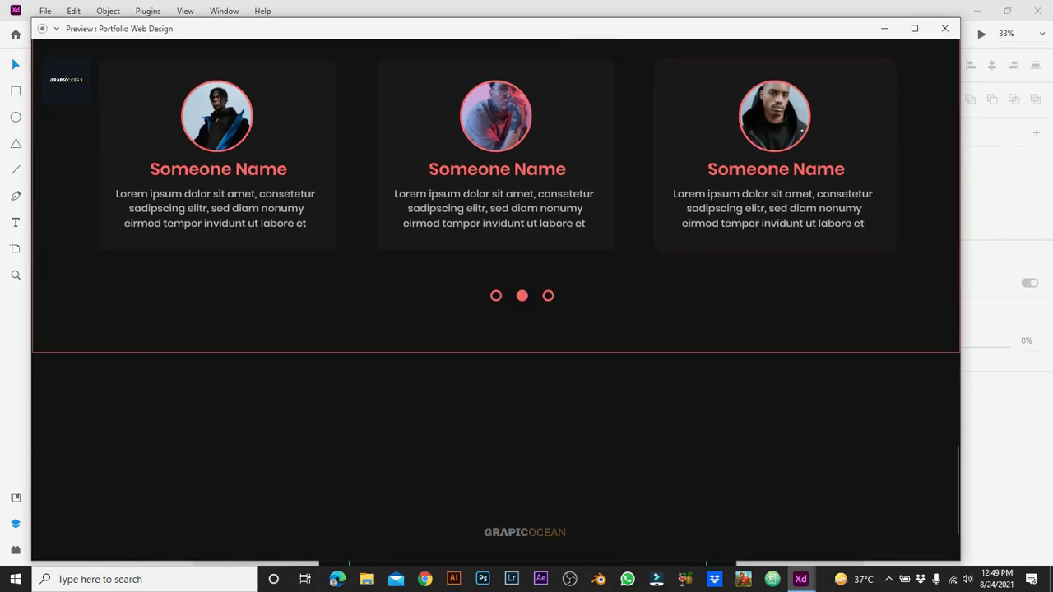
pyautogui.scroll(3, 495, 296)
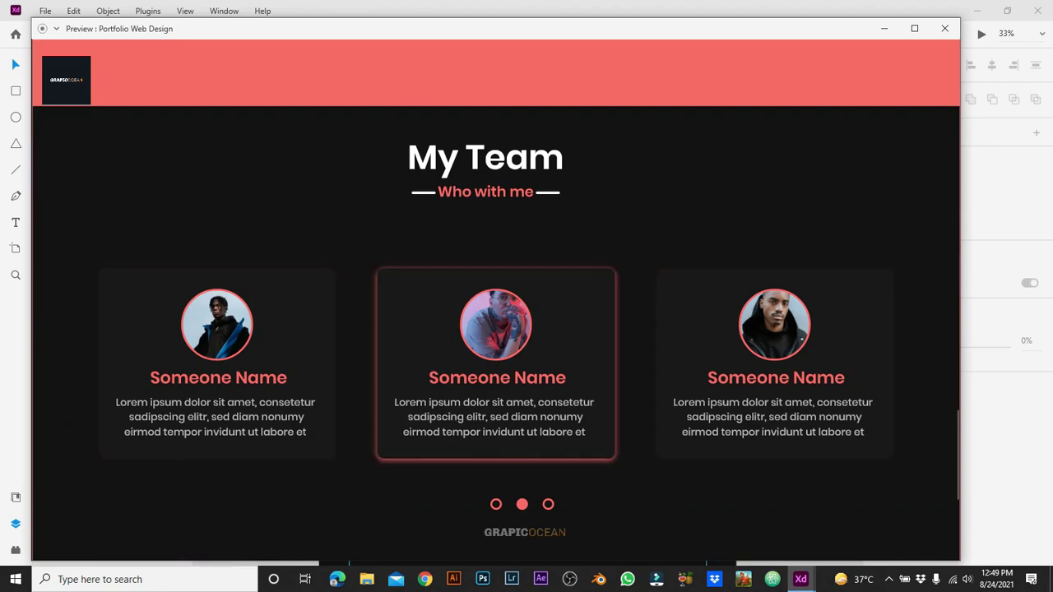
pyautogui.click(945, 28)
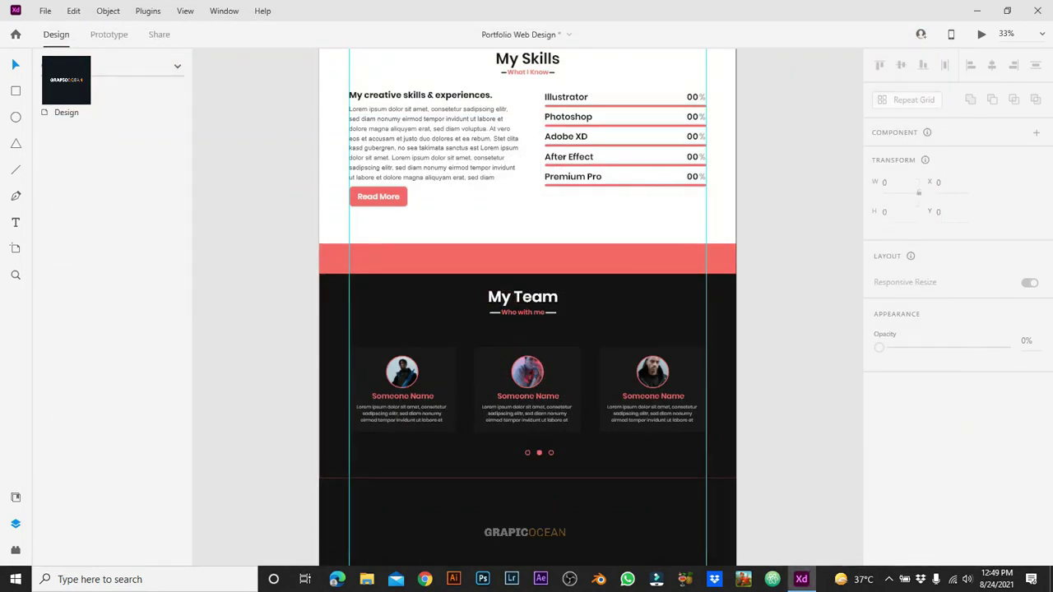
# Step: Drill into the middle team card and inspect its border colour
pyautogui.doubleClick(528, 387)
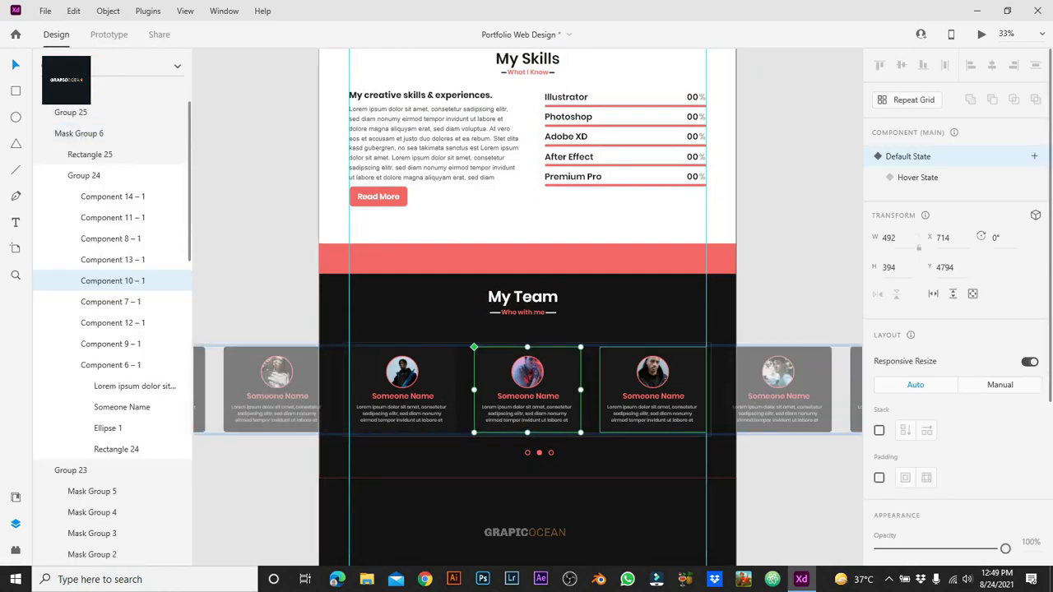
pyautogui.scroll(-1, 959, 308)
pyautogui.click(905, 416)
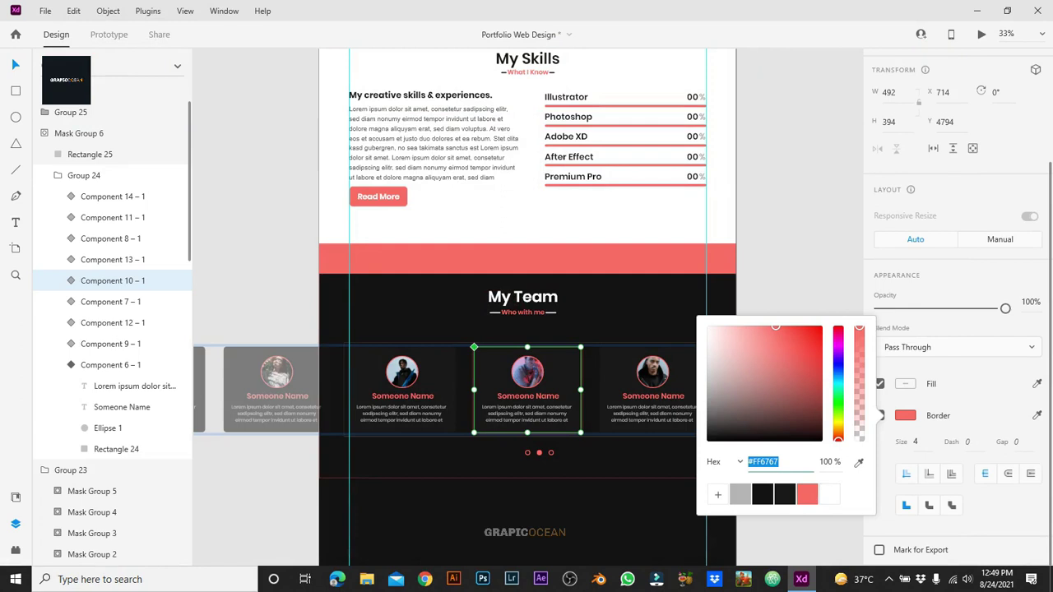
pyautogui.press('Escape')
pyautogui.press('Escape')
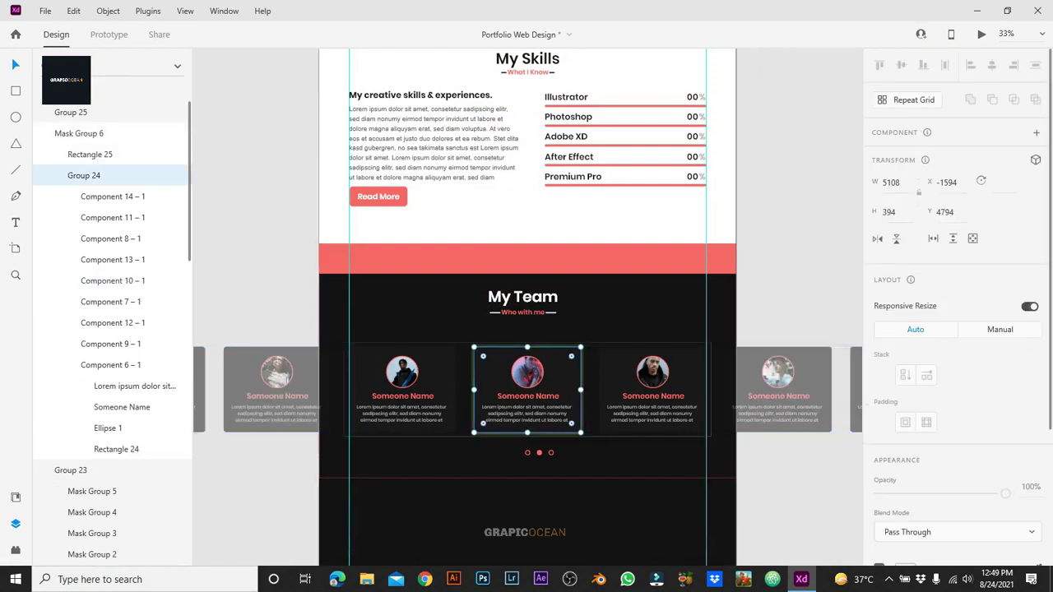
# Step: Select the card's Path 3 and lower its coral drop shadow to 20% opacity
pyautogui.doubleClick(528, 411)
pyautogui.scroll(-5, 959, 329)
pyautogui.click(905, 448)
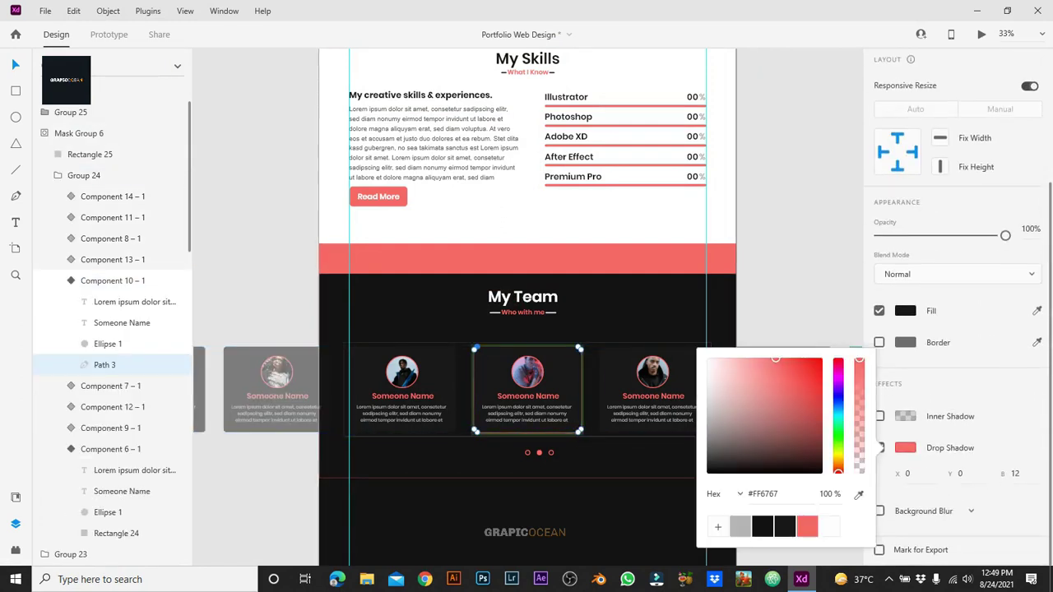
pyautogui.moveTo(859, 360); pyautogui.dragTo(859, 450)
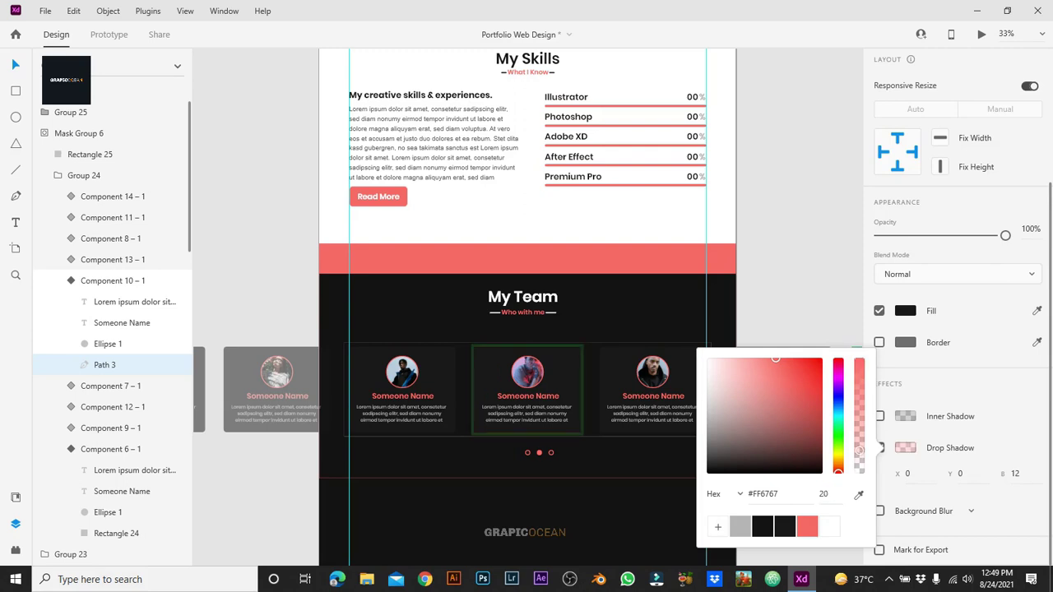
pyautogui.press('Escape')
pyautogui.press('Escape')
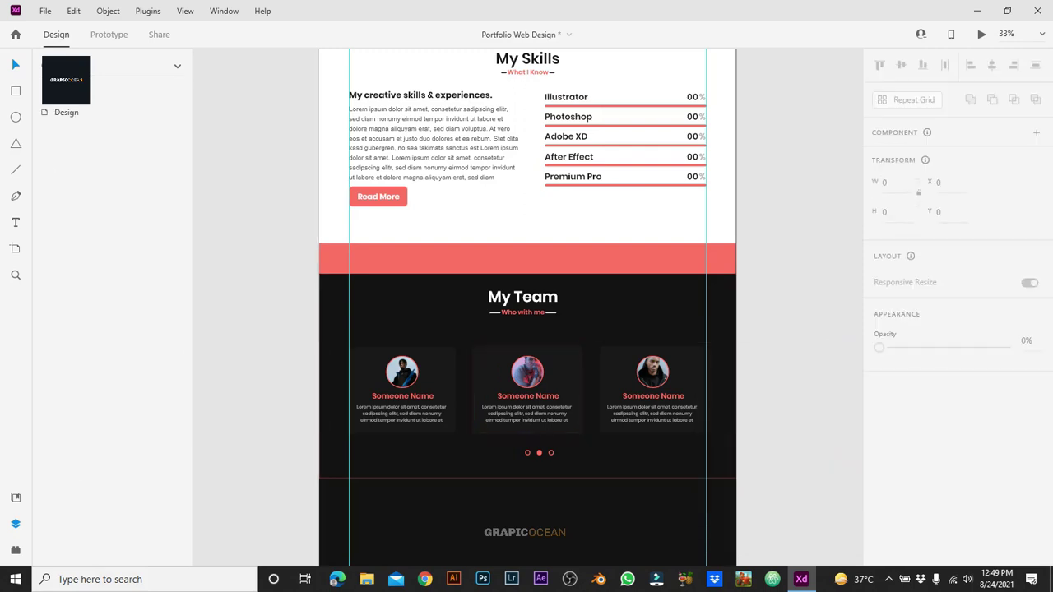
pyautogui.click(528, 387)
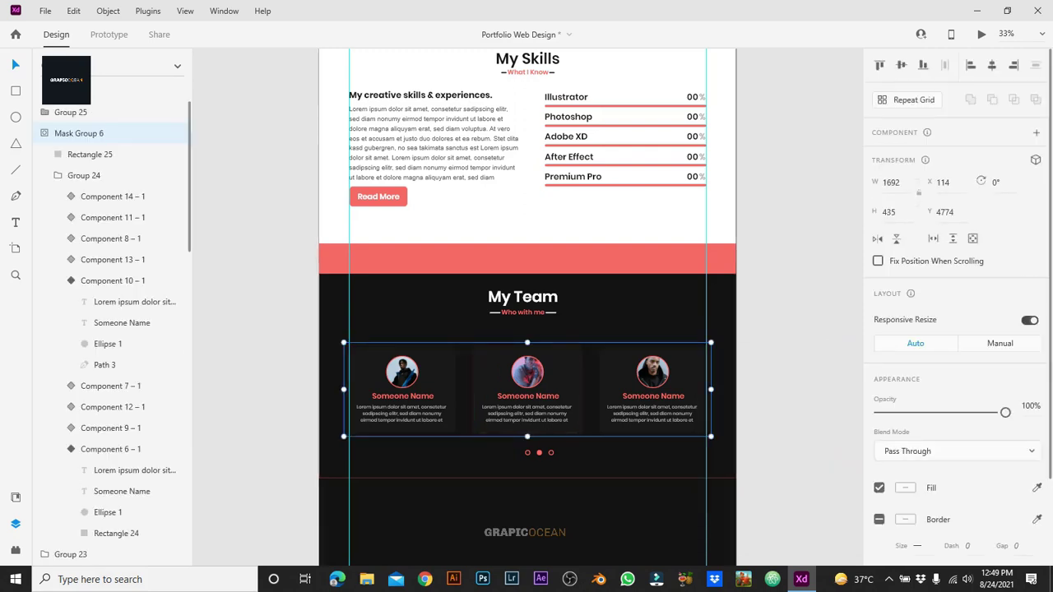
pyautogui.doubleClick(527, 387)
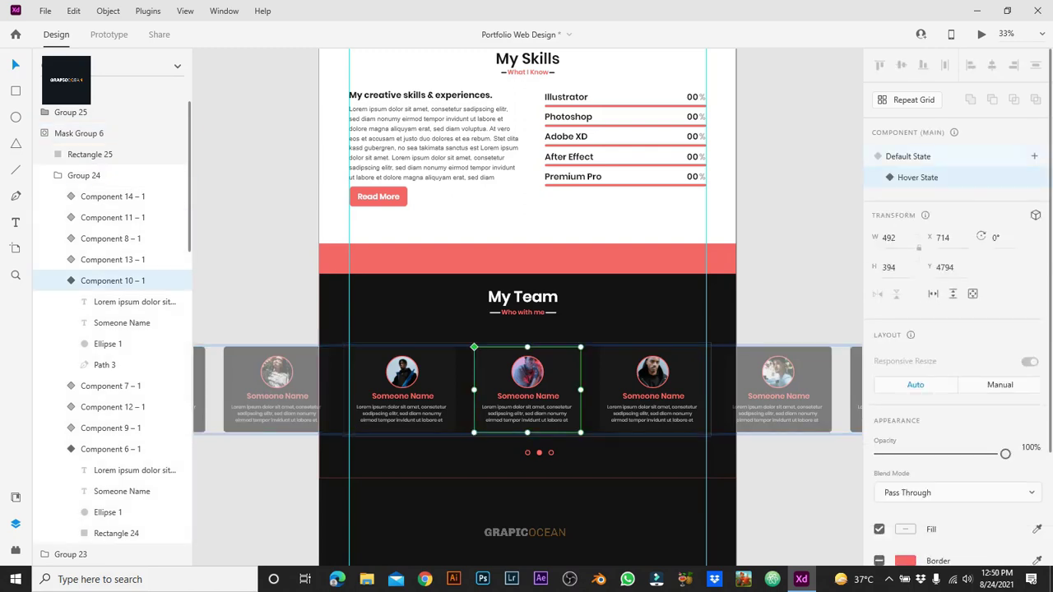
pyautogui.press('Escape')
pyautogui.press('Escape')
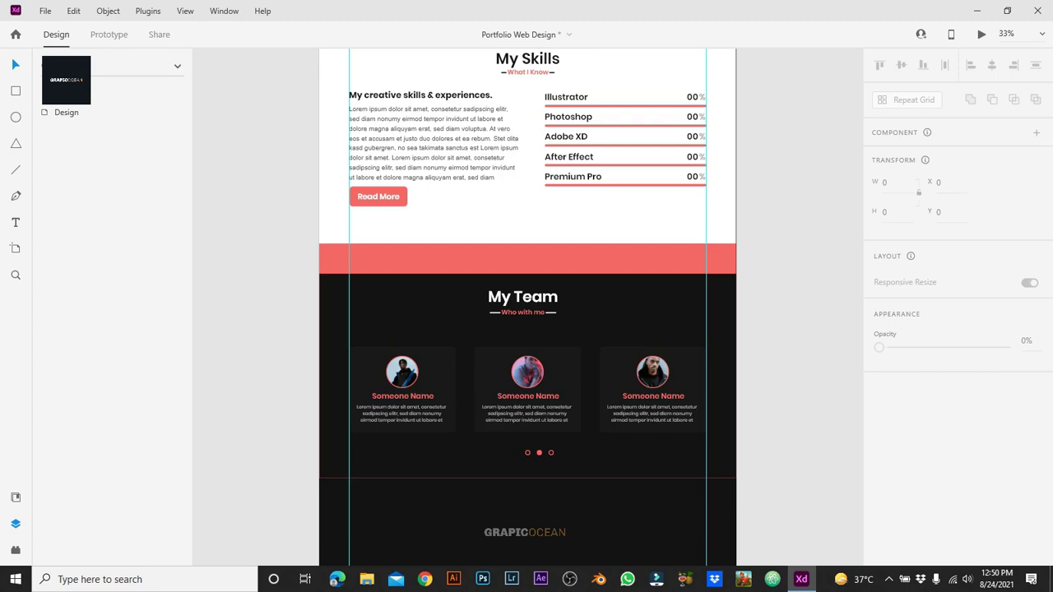
# Step: Extend the Design artboard's height from 6000 to 6900 px
pyautogui.scroll(-3, 528, 329)
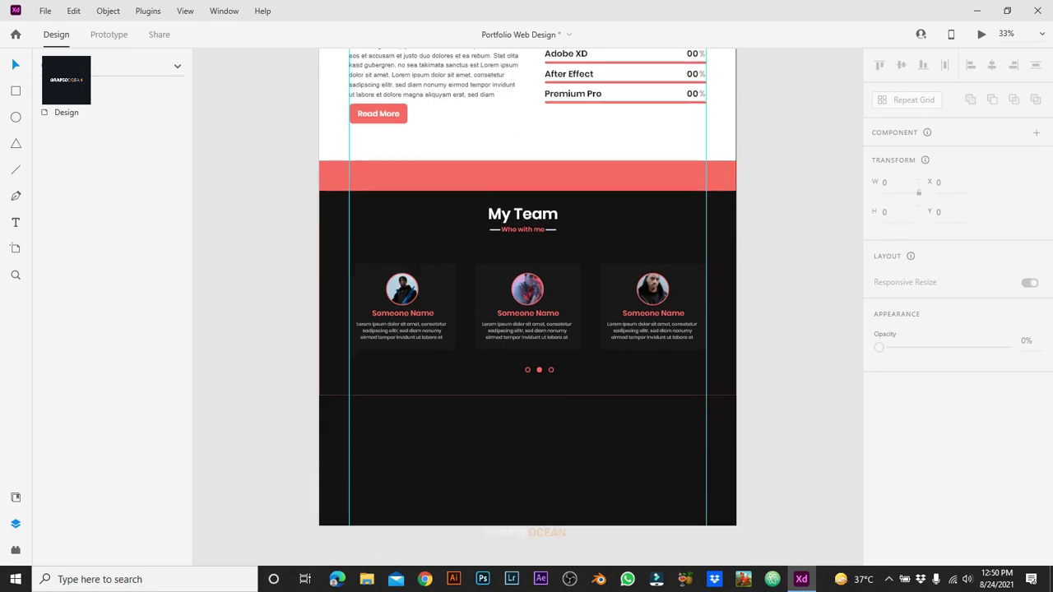
pyautogui.hotkey('ctrl', '-')
pyautogui.hotkey('ctrl', '-')
pyautogui.hotkey('ctrl', '-')
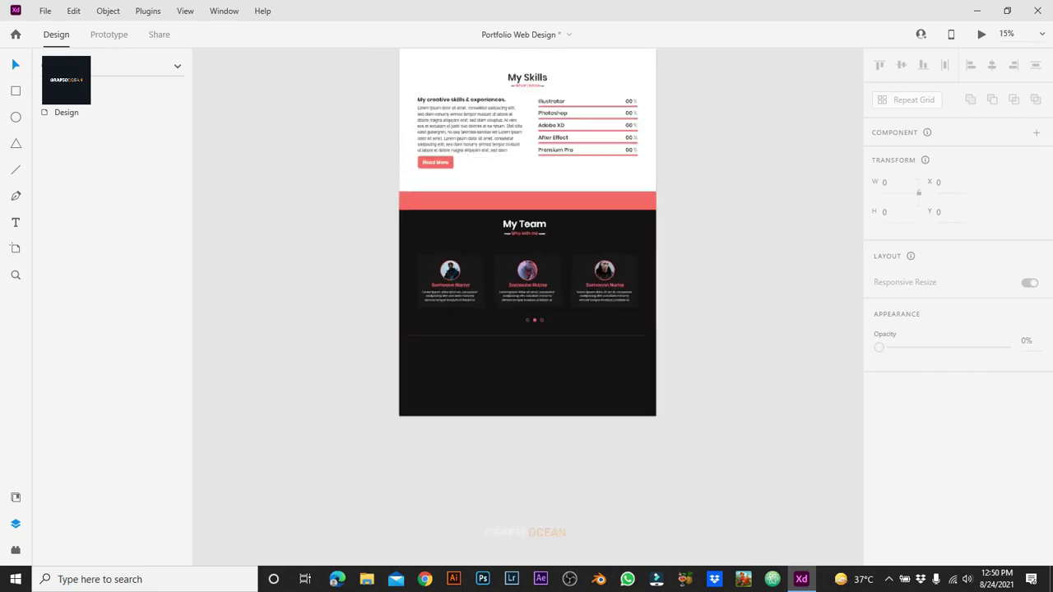
pyautogui.scroll(6, 528, 329)
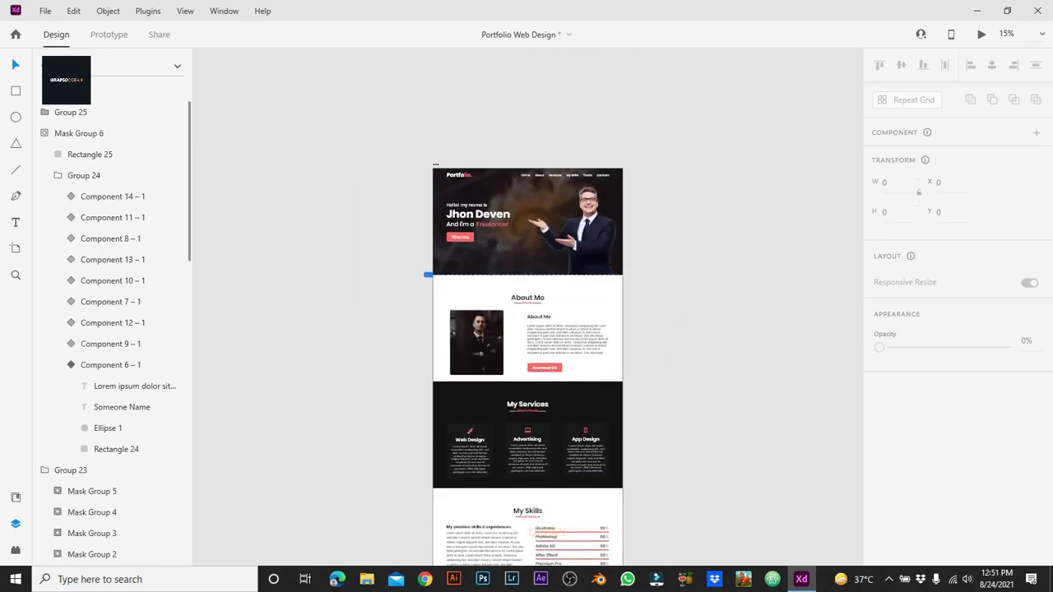
pyautogui.click(436, 164)
pyautogui.scroll(-6, 527, 330)
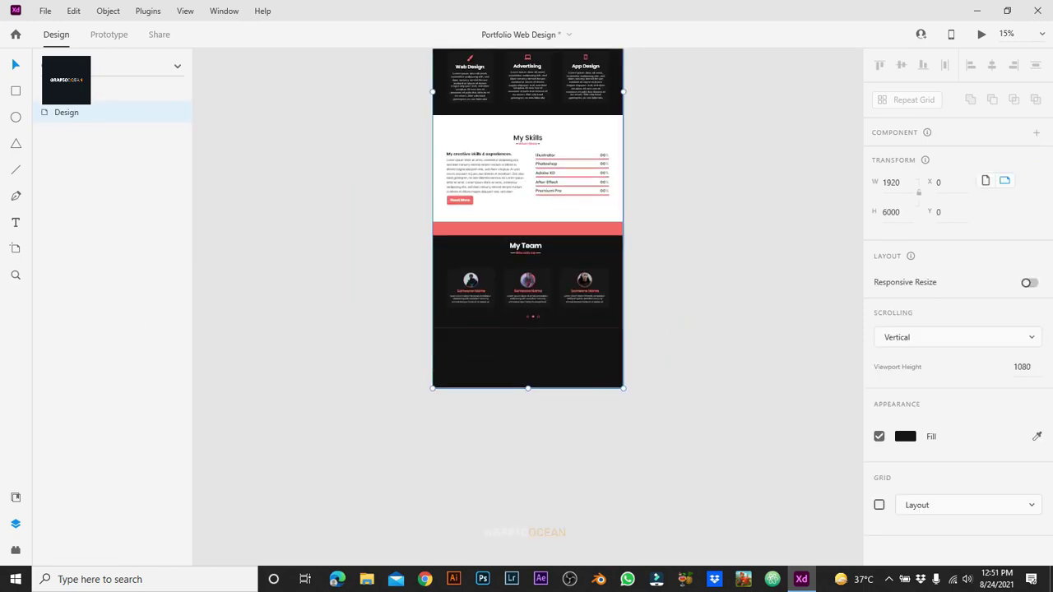
pyautogui.moveTo(527, 388); pyautogui.dragTo(528, 476)
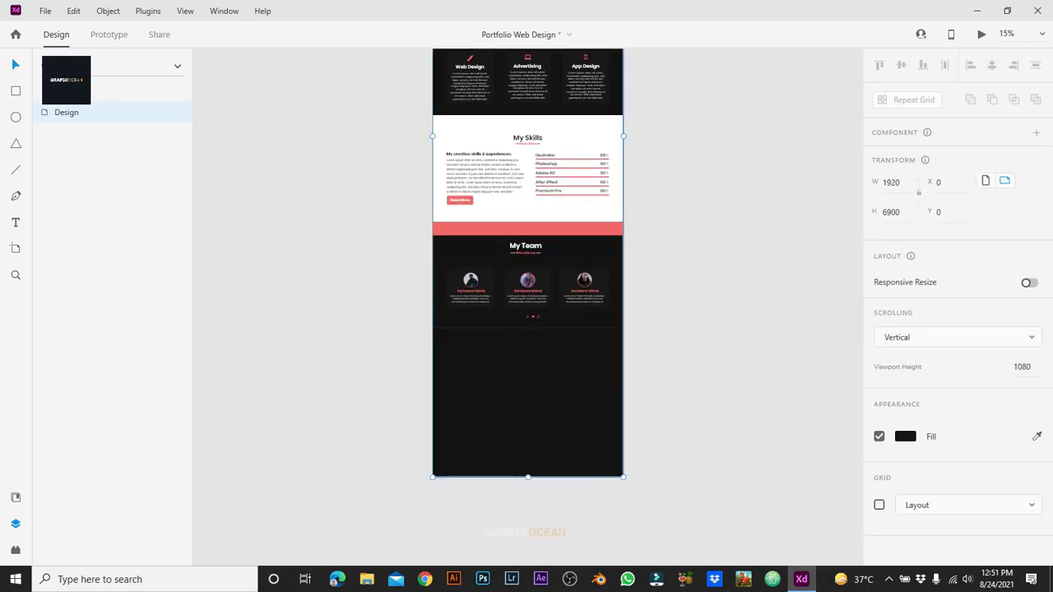
pyautogui.press('Escape')
# Step: Move the coral bar, Rectangle 10, down below the carousel dots
pyautogui.hotkey('ctrl', '=')
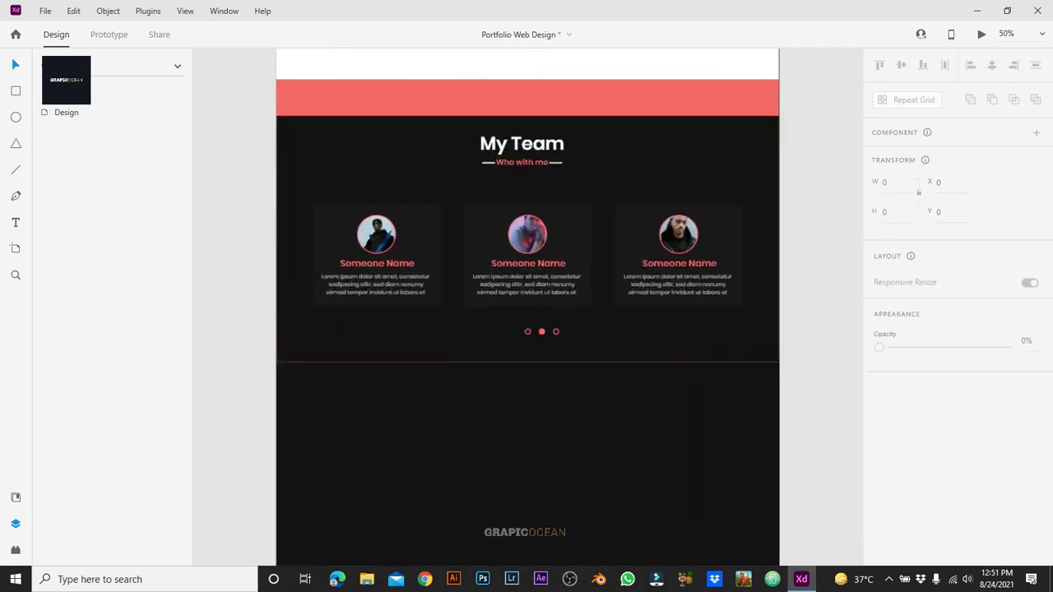
pyautogui.click(527, 57)
pyautogui.moveTo(527, 57); pyautogui.dragTo(527, 420)
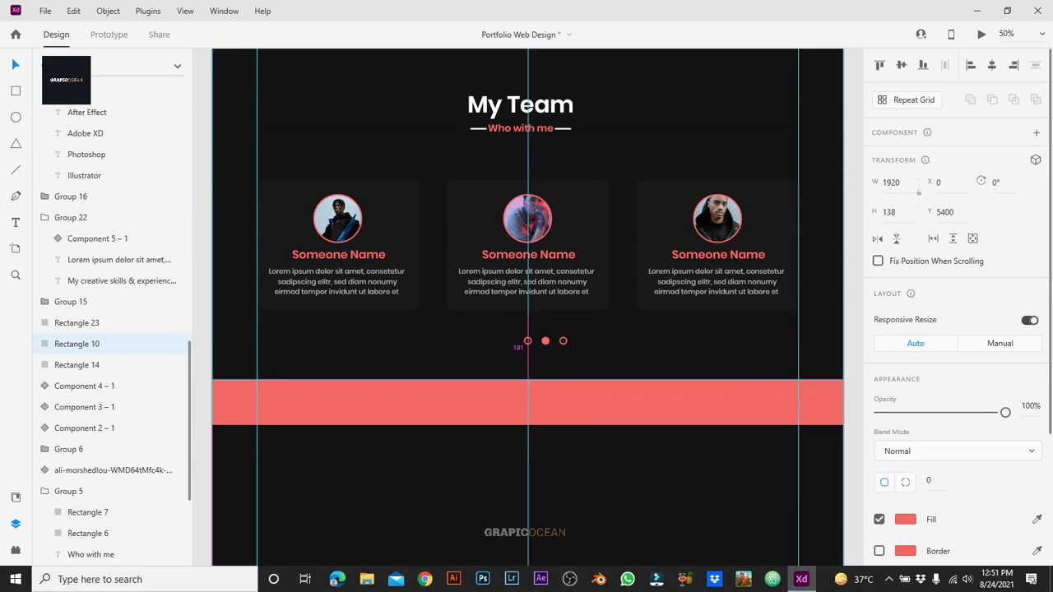
pyautogui.press('Escape')
pyautogui.hotkey('ctrl', '-')
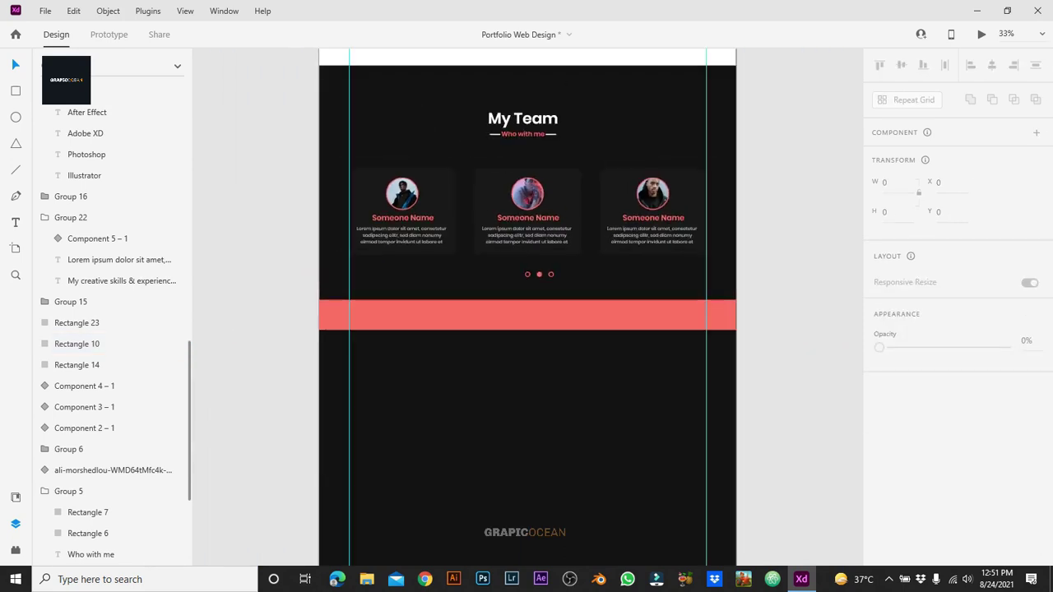
# Step: Move the 1920 × 1080 Rectangle 23 down to Y 5400 beneath the coral bar
pyautogui.click(77, 323)
pyautogui.moveTo(527, 206); pyautogui.dragTo(526, 446)
pyautogui.press('Escape')
pyautogui.click(527, 315)
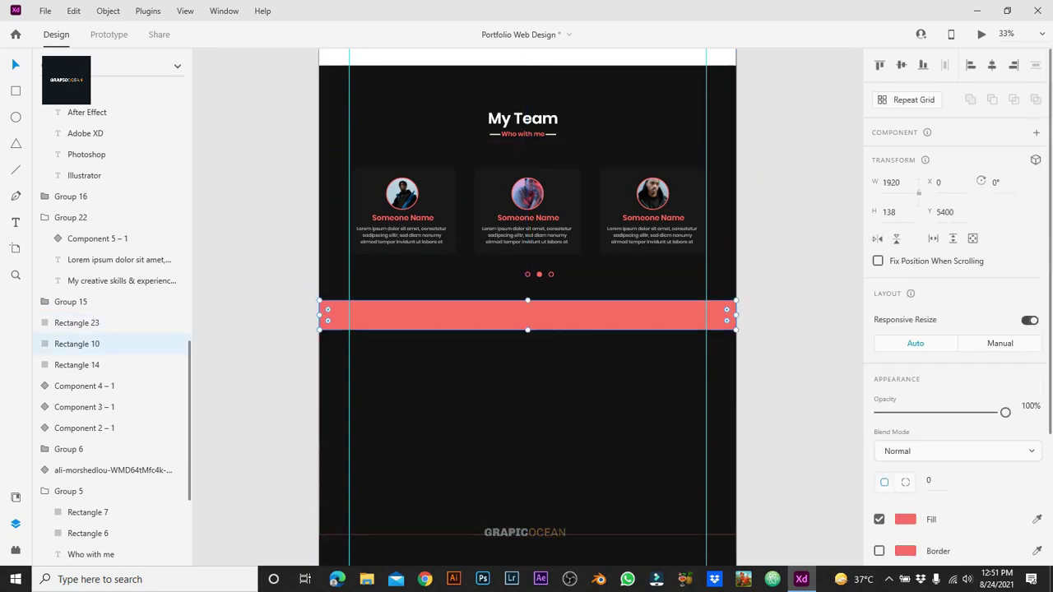
pyautogui.press('Escape')
pyautogui.scroll(-1, 553, 329)
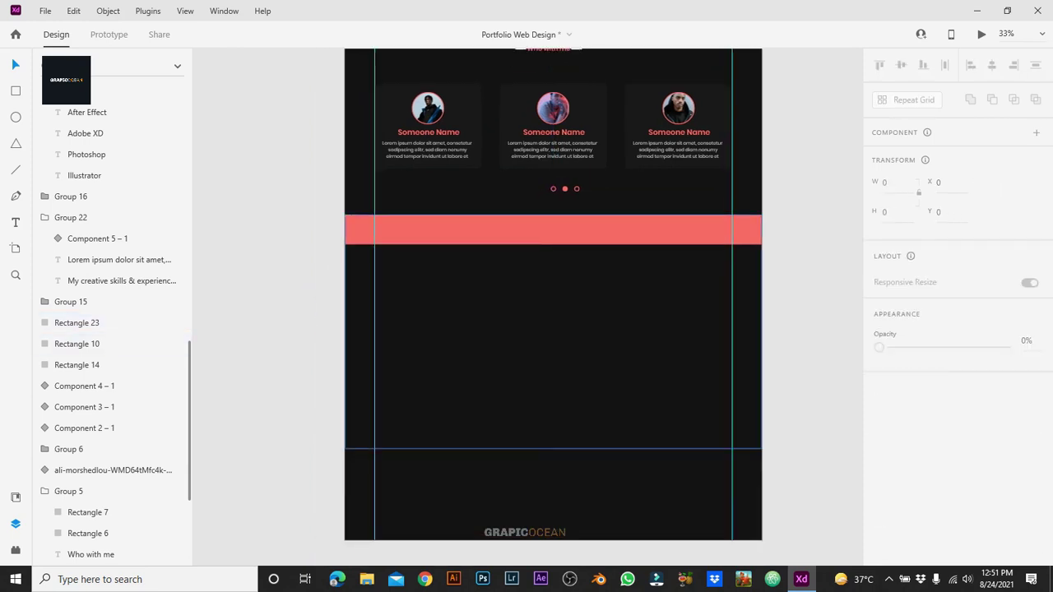
pyautogui.click(76, 322)
pyautogui.click(905, 519)
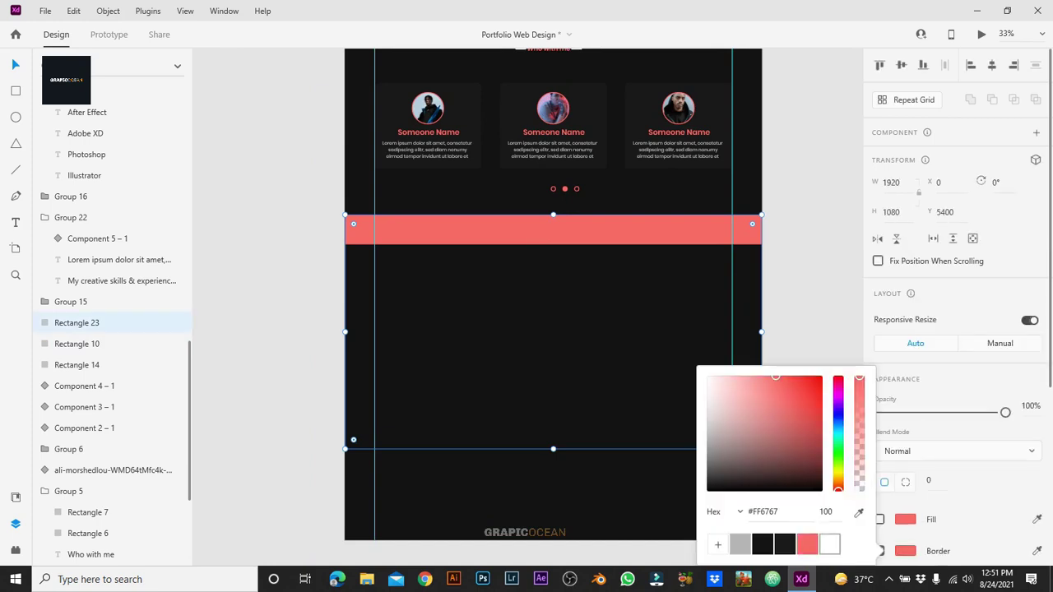
pyautogui.press('Escape')
pyautogui.press('Escape')
pyautogui.scroll(2, 553, 329)
# Step: Duplicate the My Skills heading and text block into the new section
pyautogui.scroll(3, 553, 329)
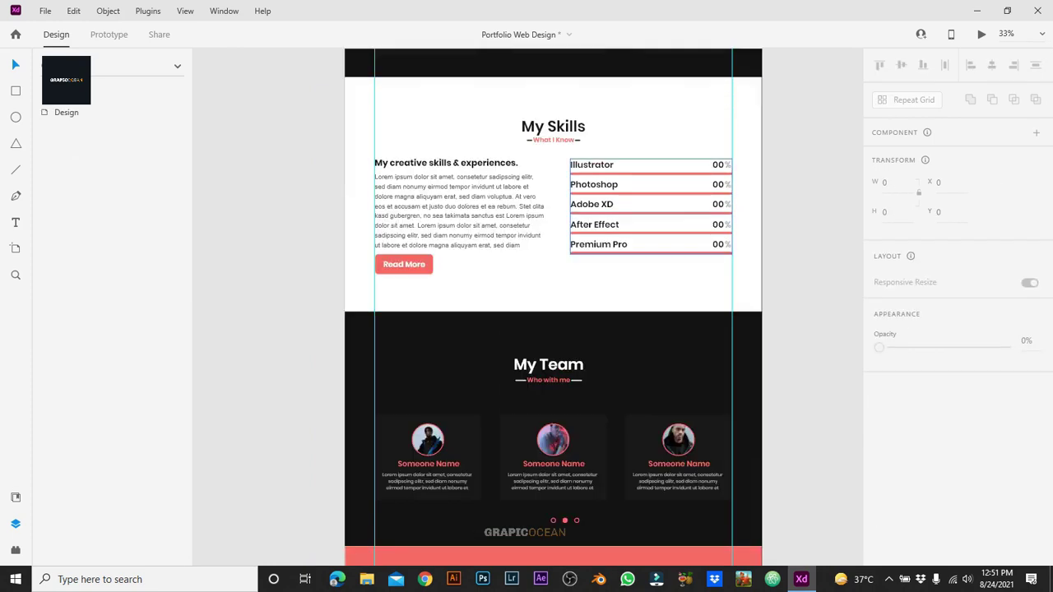
pyautogui.click(553, 127)
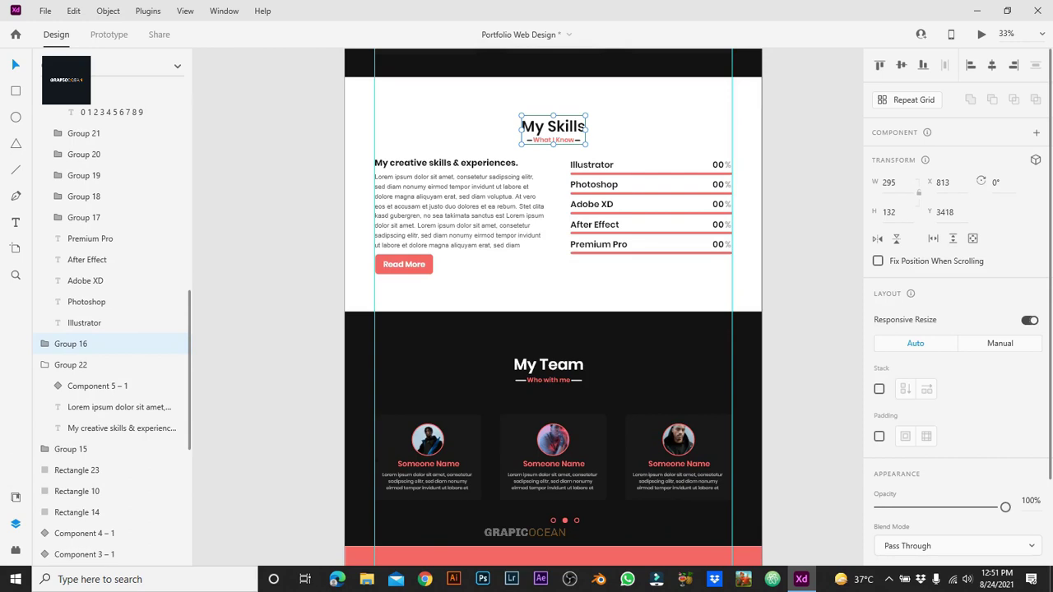
pyautogui.keyDown('shift'); pyautogui.click(459, 214); pyautogui.keyUp('shift')
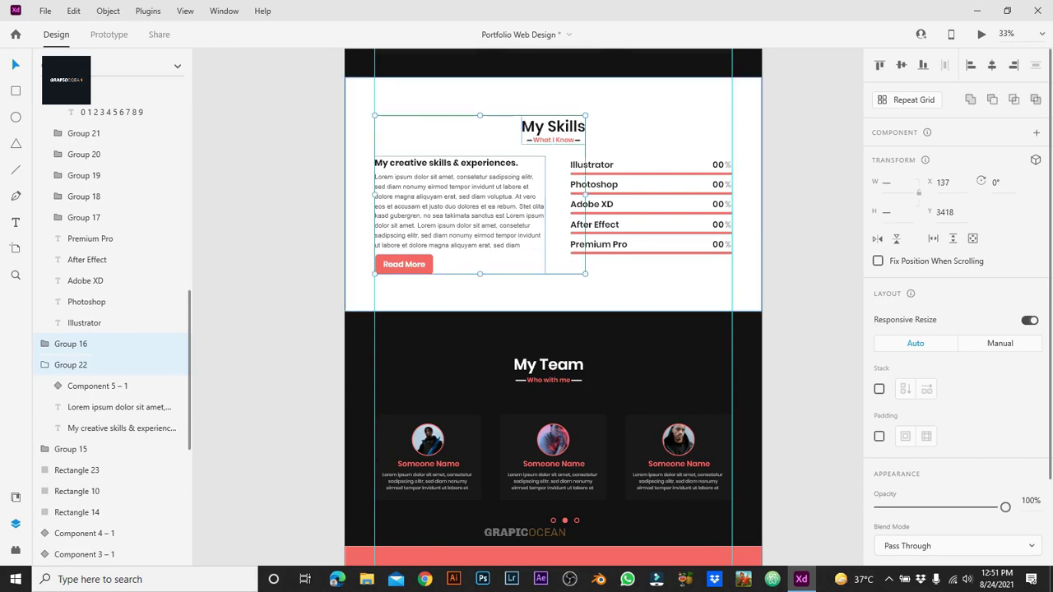
pyautogui.hotkey('ctrl', 'd')
pyautogui.moveTo(459, 214); pyautogui.dragTo(461, 213)
pyautogui.press('Escape')
# Step: Fill the new section rectangle white #FFFFFF
pyautogui.click(658, 246)
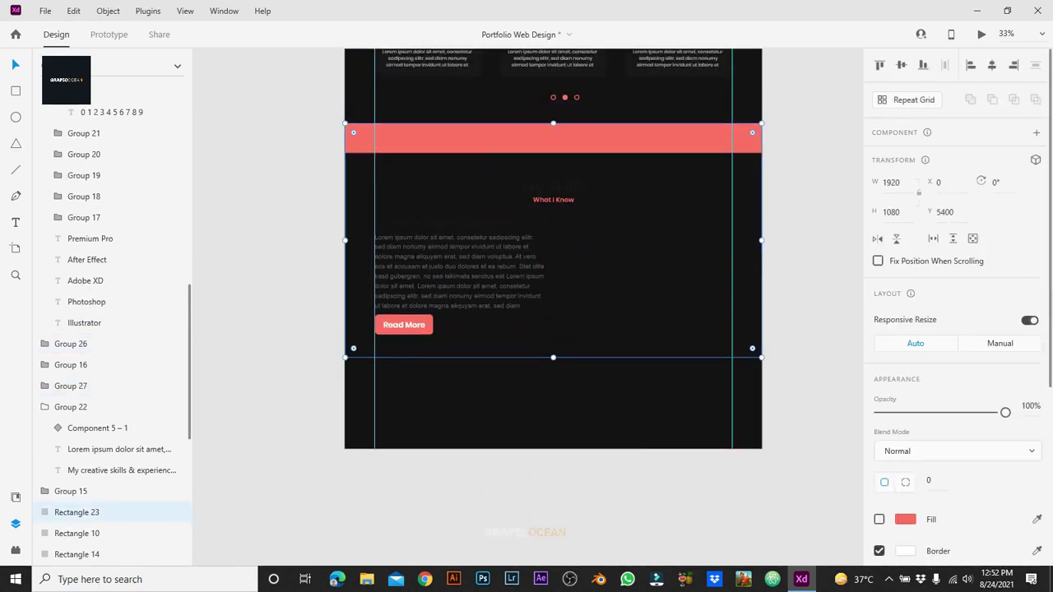
pyautogui.click(880, 519)
pyautogui.click(905, 519)
pyautogui.click(829, 544)
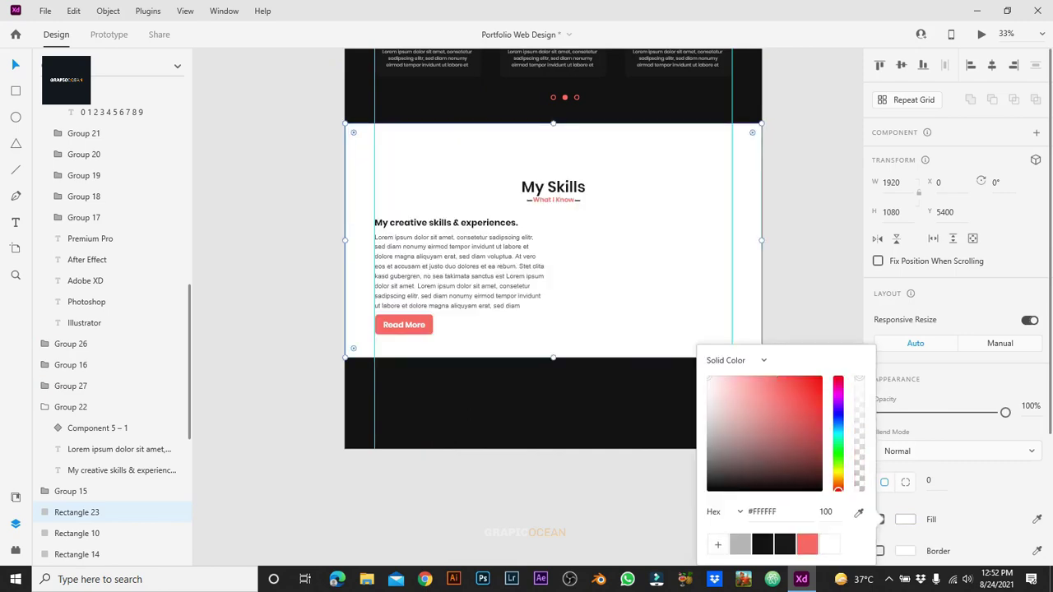
pyautogui.press('Escape')
pyautogui.press('Escape')
# Step: Send the copied text block backward and select the copied My Skills heading text for editing
pyautogui.hotkey('ctrl', '=')
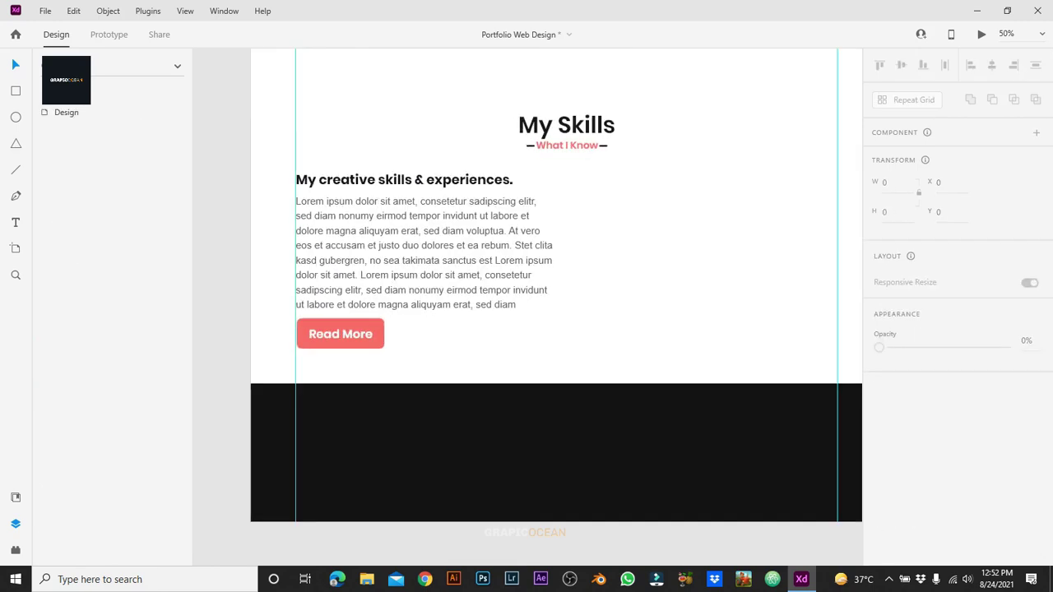
pyautogui.scroll(2, 535, 304)
pyautogui.click(387, 378)
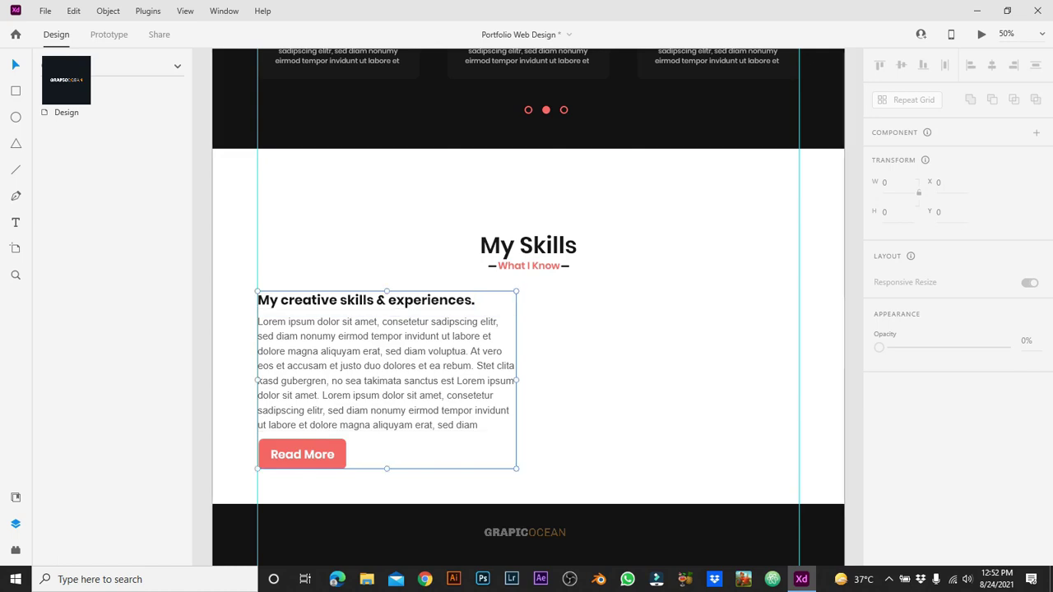
pyautogui.hotkey('ctrl', 'shift', '[')
pyautogui.click(76, 470)
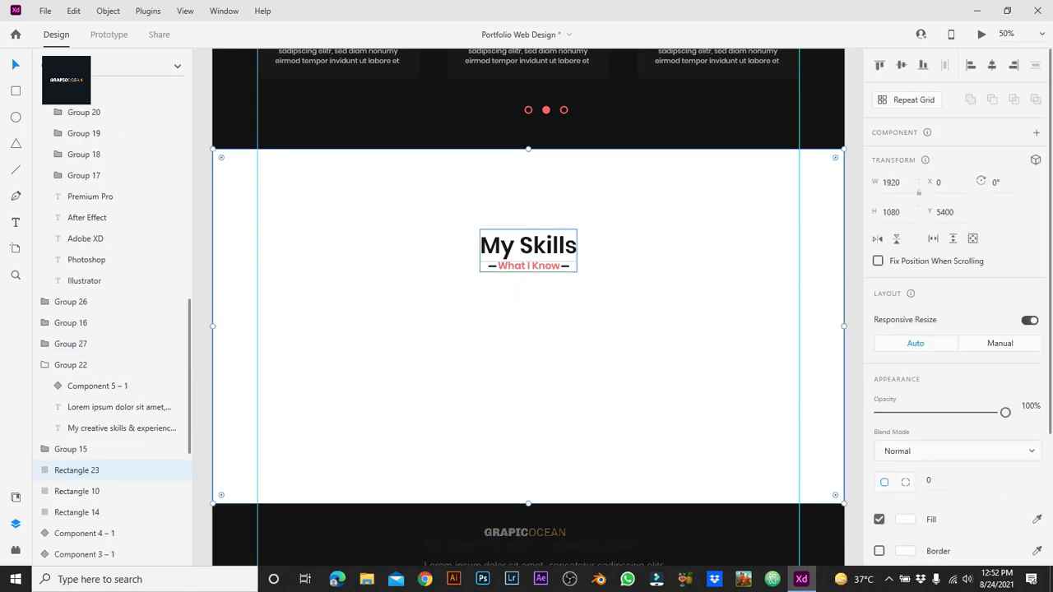
pyautogui.click(528, 247)
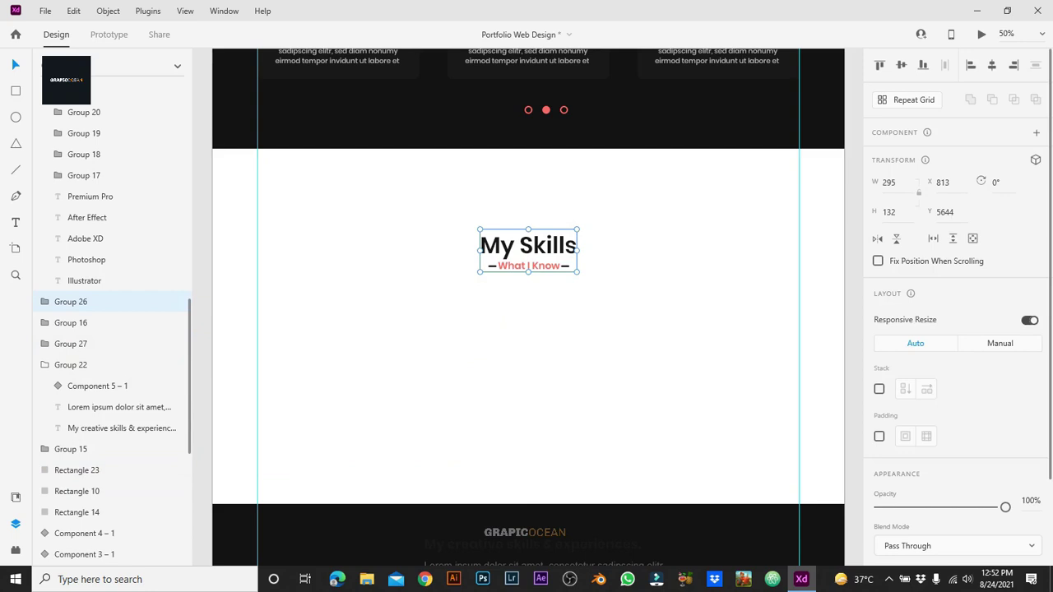
pyautogui.doubleClick(529, 245)
pyautogui.press('Return')
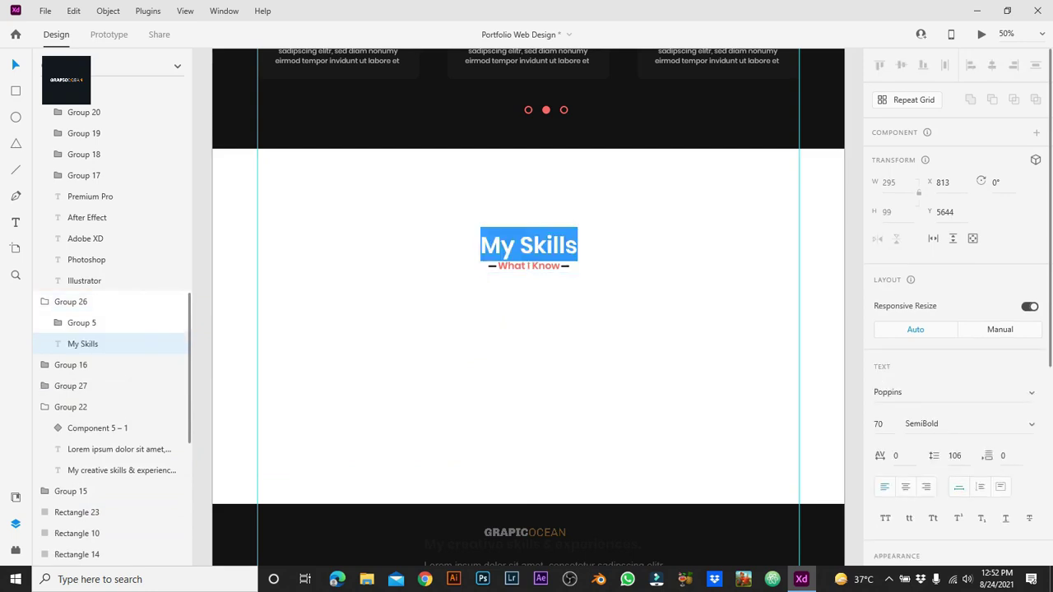
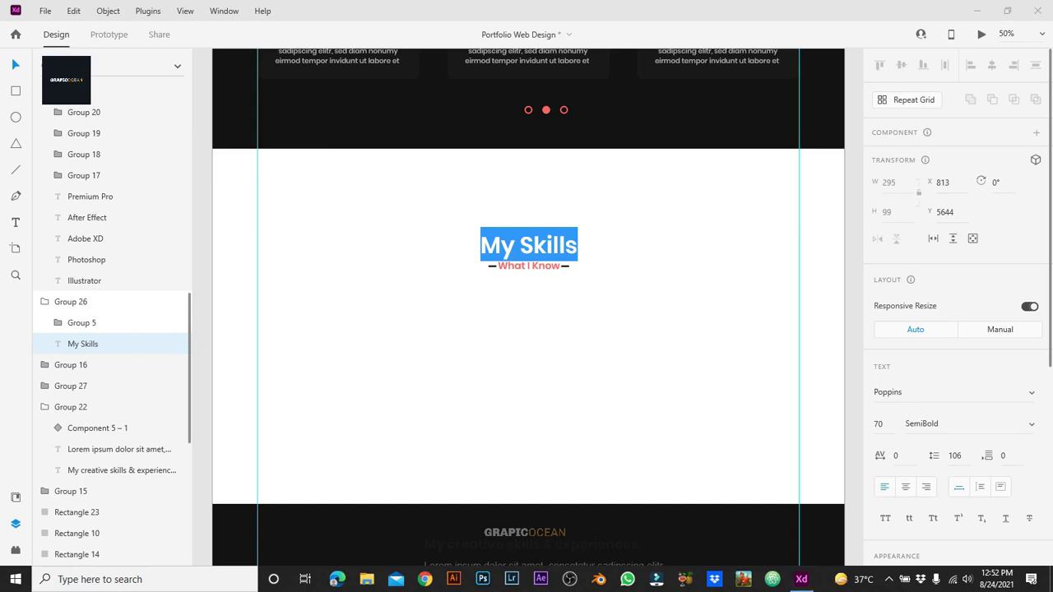
# Step: Retype the copied heading as 'Contact Me' and the What I Know subtitle as 'get in touch'
pyautogui.write('Contact Me')
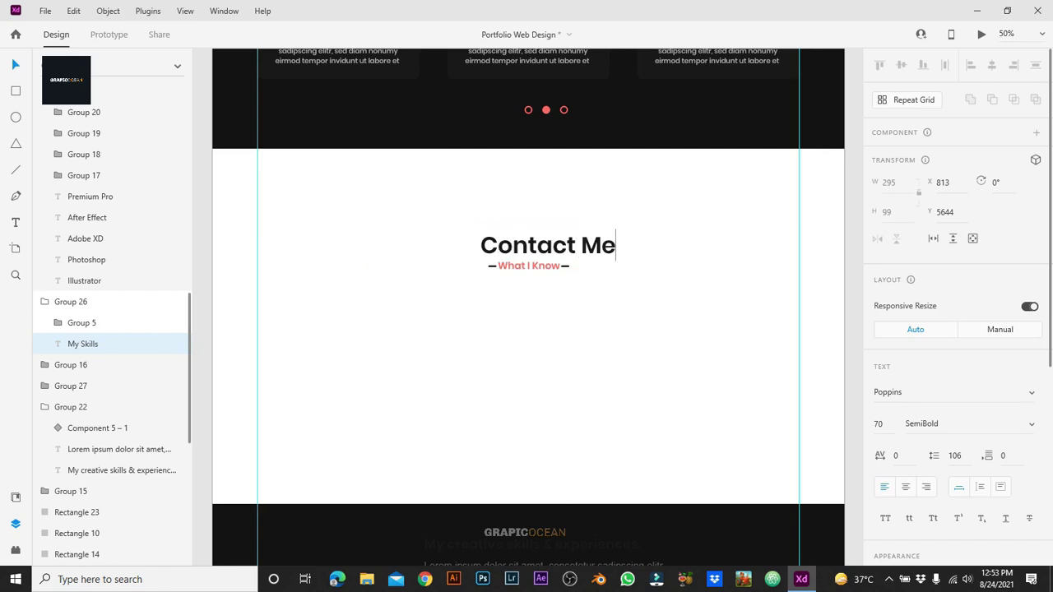
pyautogui.press('Escape')
pyautogui.doubleClick(529, 266)
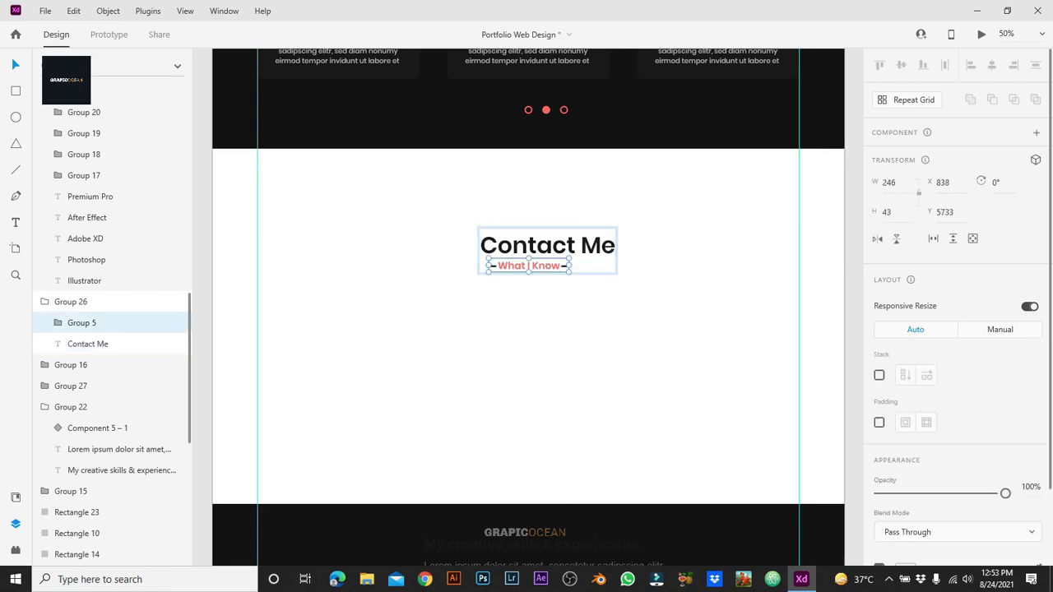
pyautogui.doubleClick(560, 264)
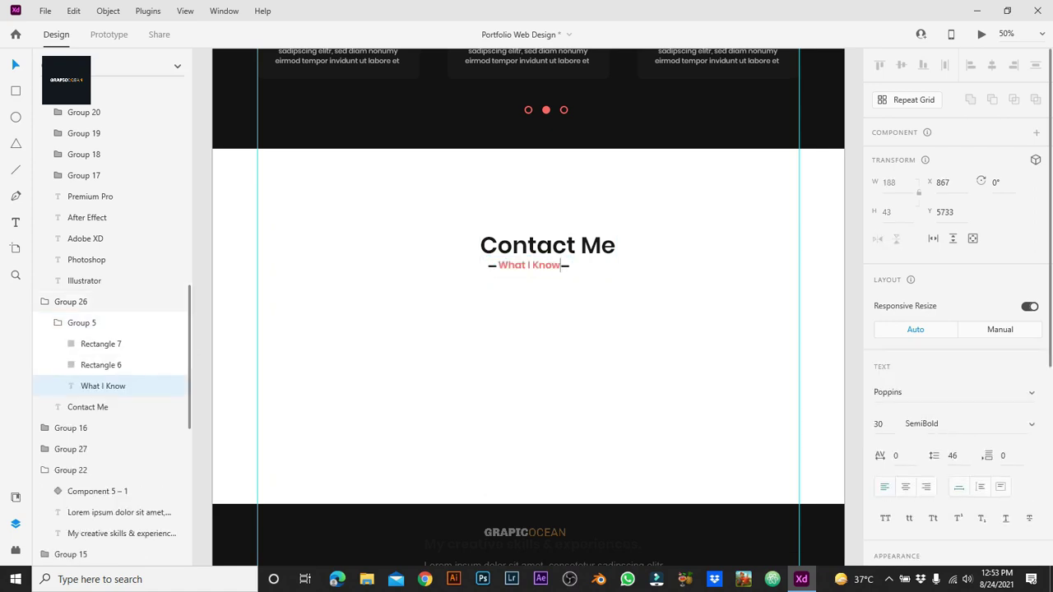
pyautogui.hotkey('ctrl', 'a')
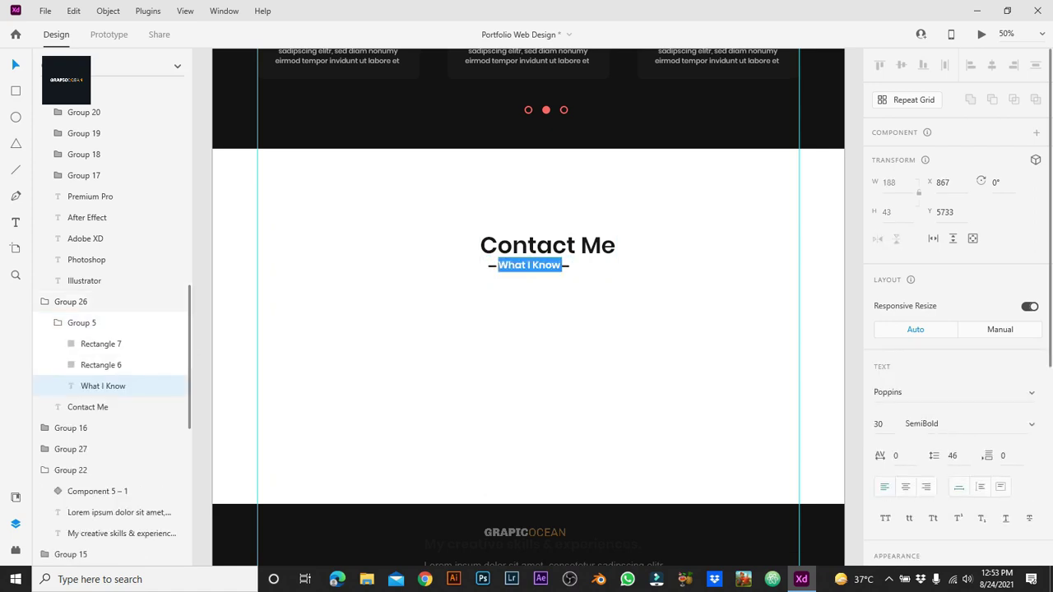
pyautogui.write('get in touch')
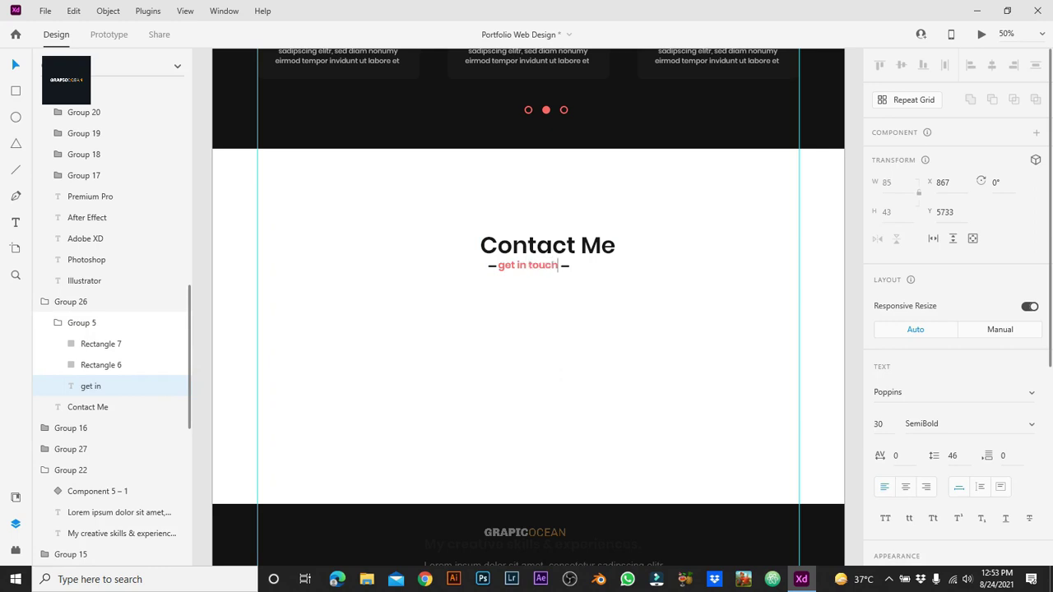
pyautogui.press('Escape')
# Step: Set both dashes beside 'get in touch' to a width of 45
pyautogui.click(560, 375)
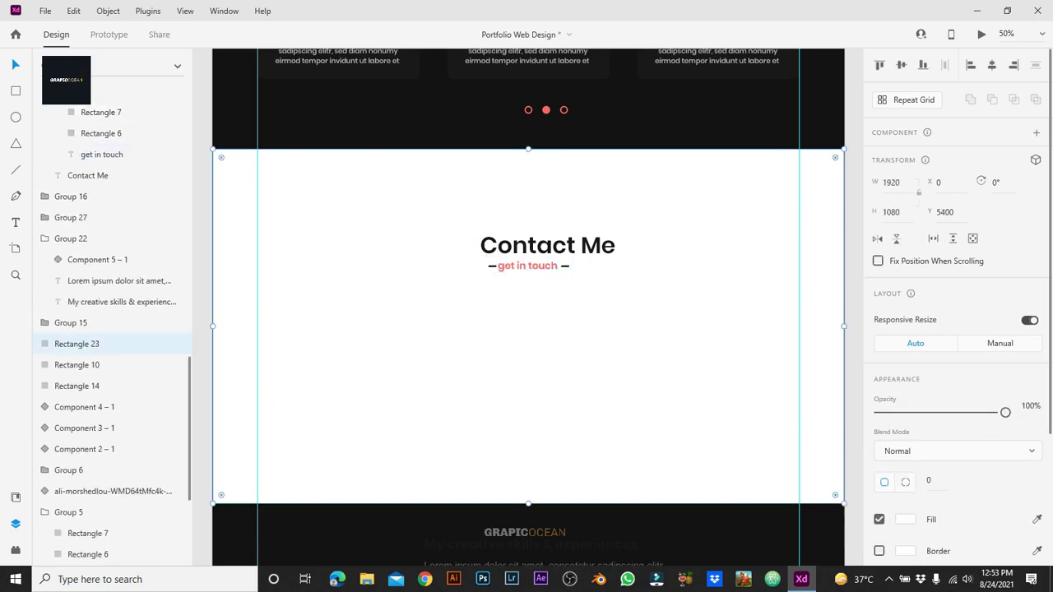
pyautogui.hotkey('ctrl', '1')
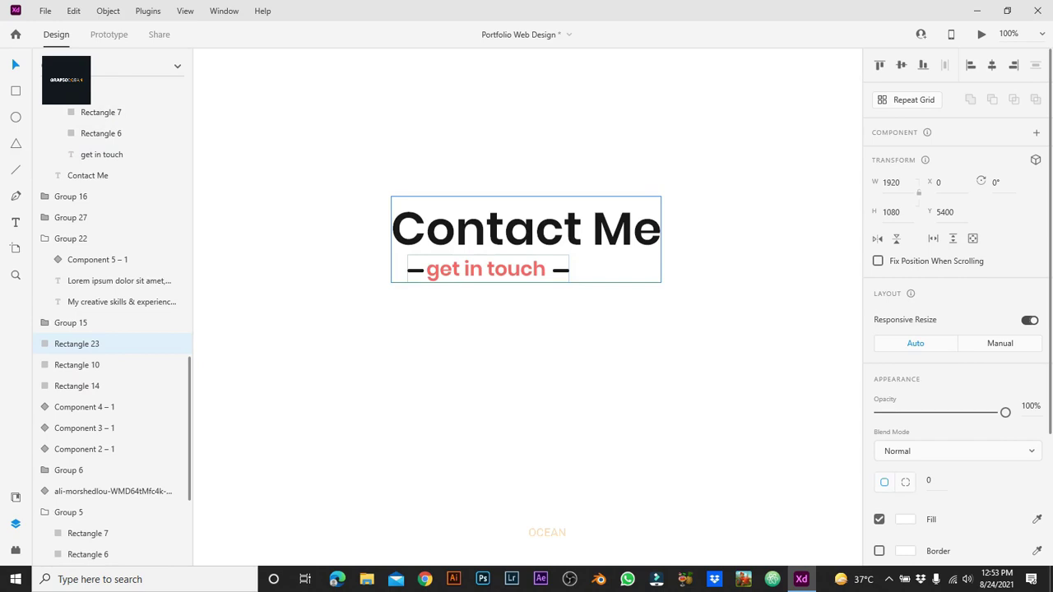
pyautogui.click(561, 270)
pyautogui.doubleClick(560, 270)
pyautogui.doubleClick(560, 270)
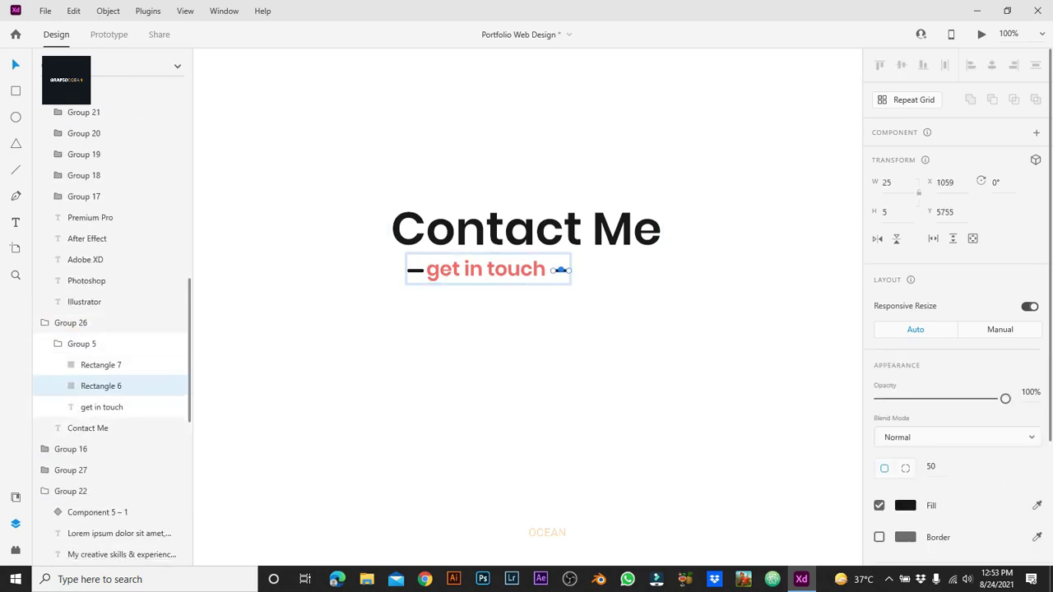
pyautogui.hotkey('ctrl', '=')
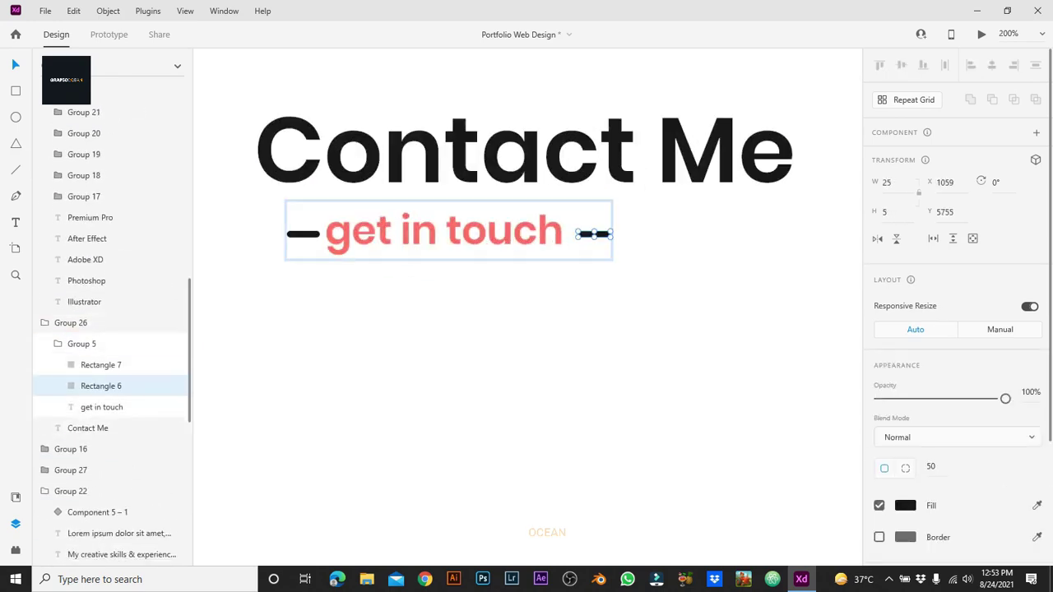
pyautogui.keyDown('shift'); pyautogui.click(303, 235); pyautogui.keyUp('shift')
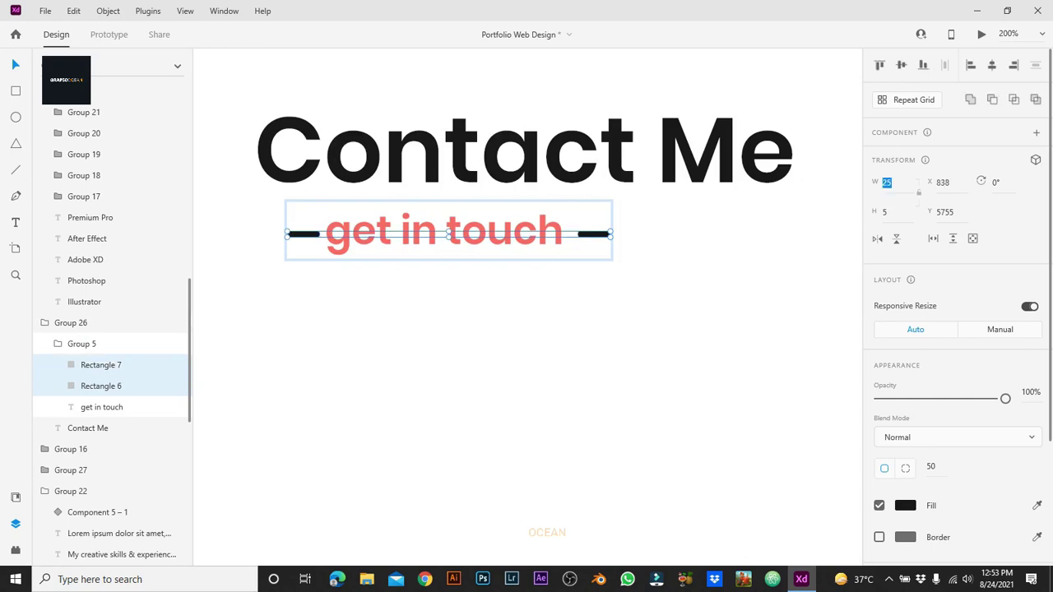
pyautogui.write('45')
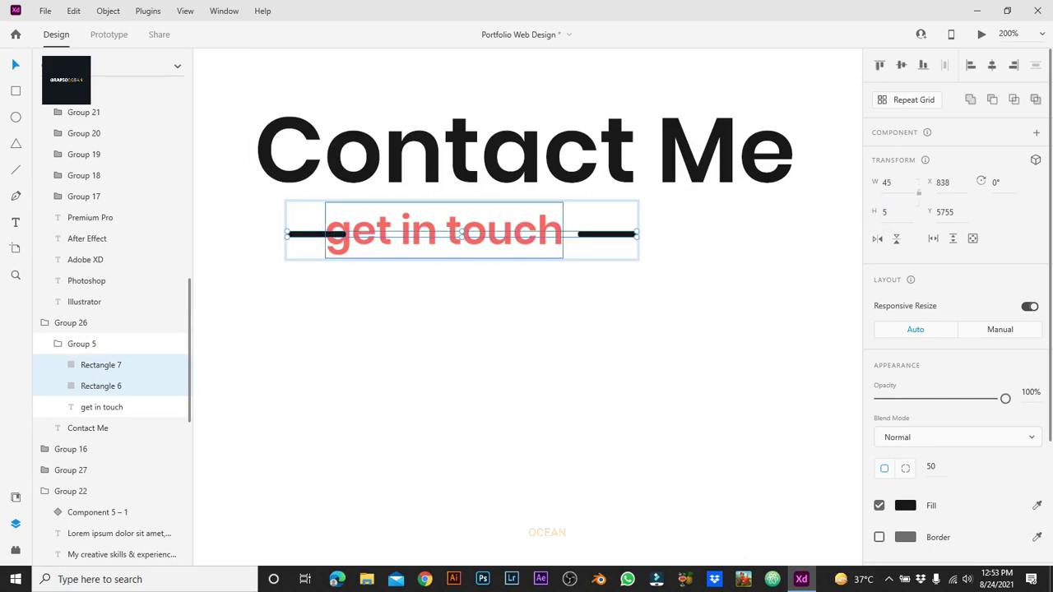
# Step: Nudge the 'get in touch' text and right-hand dash so the spacing is even
pyautogui.click(444, 230)
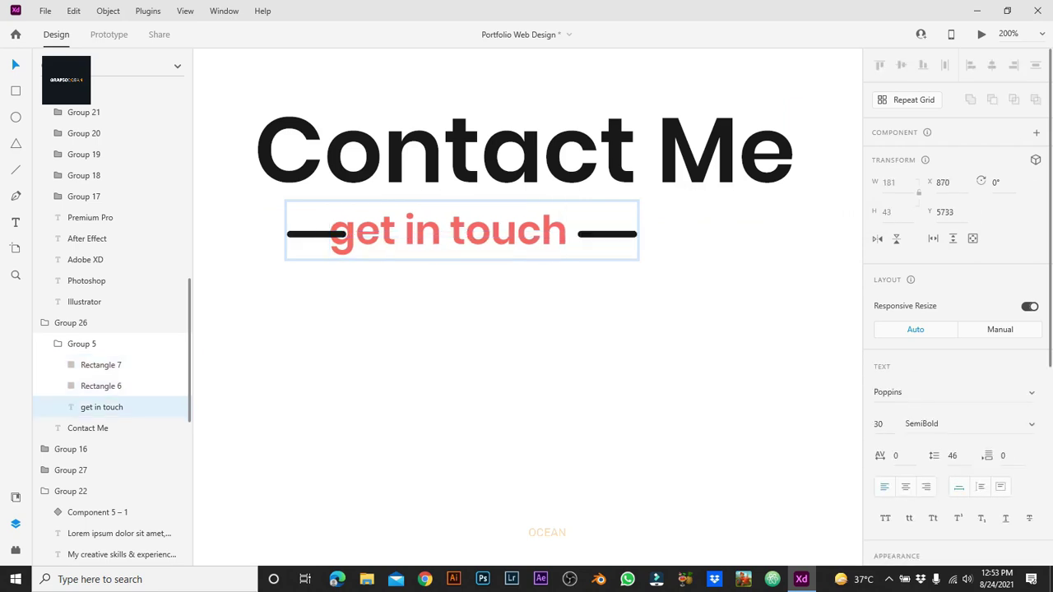
pyautogui.press('Right')
pyautogui.press('Right')
pyautogui.press('Right')
pyautogui.press('Right')
pyautogui.press('Right')
pyautogui.press('Right')
pyautogui.press('Right')
pyautogui.press('Right')
pyautogui.press('Right')
pyautogui.press('Right')
pyautogui.press('Right')
pyautogui.press('Right')
pyautogui.press('Right')
pyautogui.press('Right')
pyautogui.press('Right')
pyautogui.press('Right')
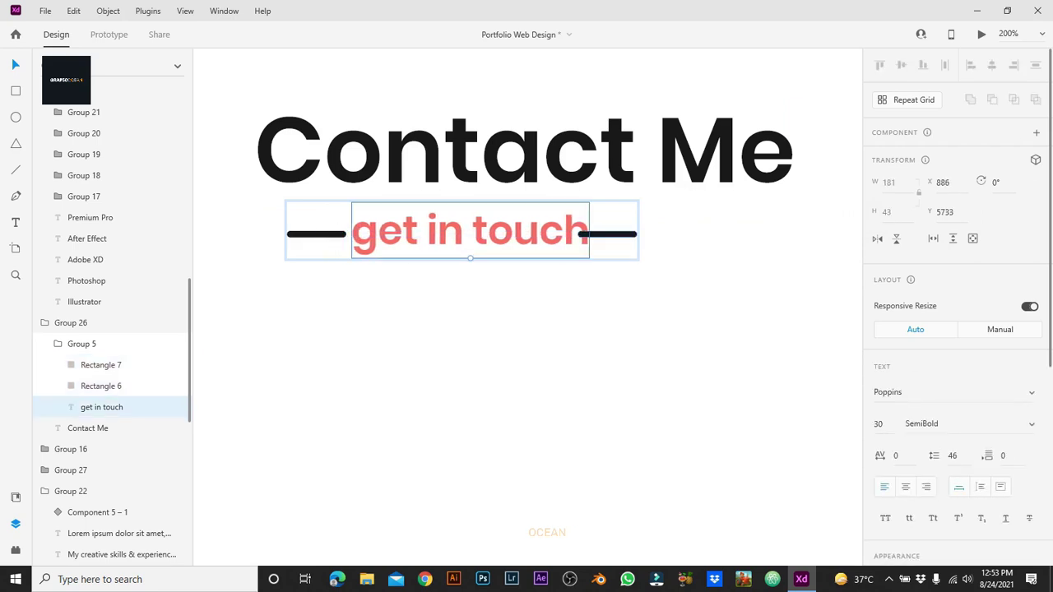
pyautogui.click(101, 386)
pyautogui.press('Right')
pyautogui.press('Right')
pyautogui.press('Right')
pyautogui.press('Right')
pyautogui.press('Right')
pyautogui.press('Right')
pyautogui.press('Right')
pyautogui.press('Right')
pyautogui.press('Right')
pyautogui.press('Right')
pyautogui.press('Right')
pyautogui.press('Right')
pyautogui.press('Left')
pyautogui.press('Left')
pyautogui.press('Left')
pyautogui.press('Left')
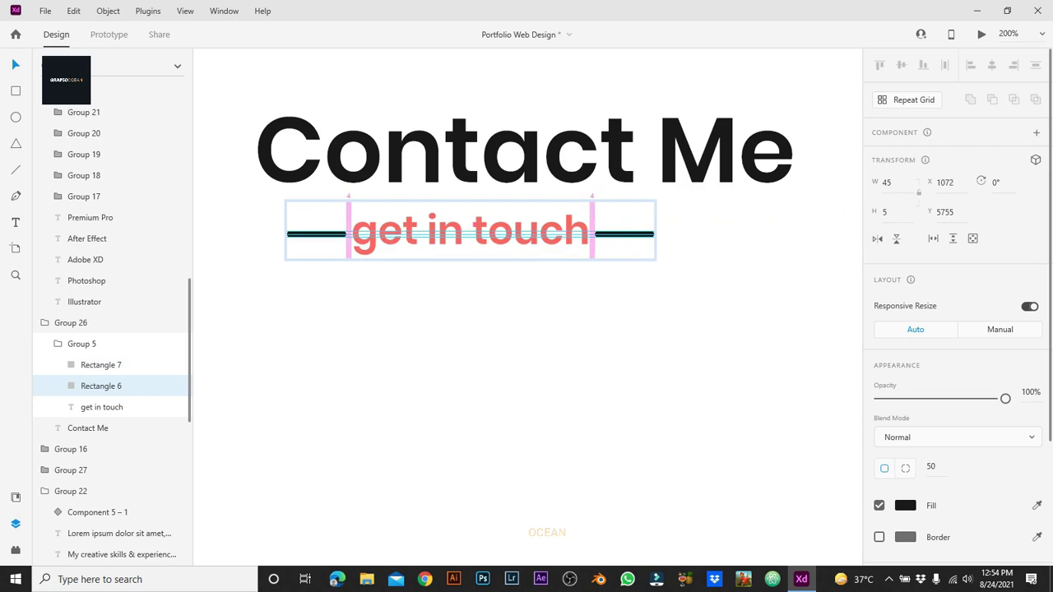
pyautogui.press('Escape')
pyautogui.press('Escape')
# Step: Centre the 'get in touch' line horizontally under the Contact Me heading
pyautogui.click(81, 361)
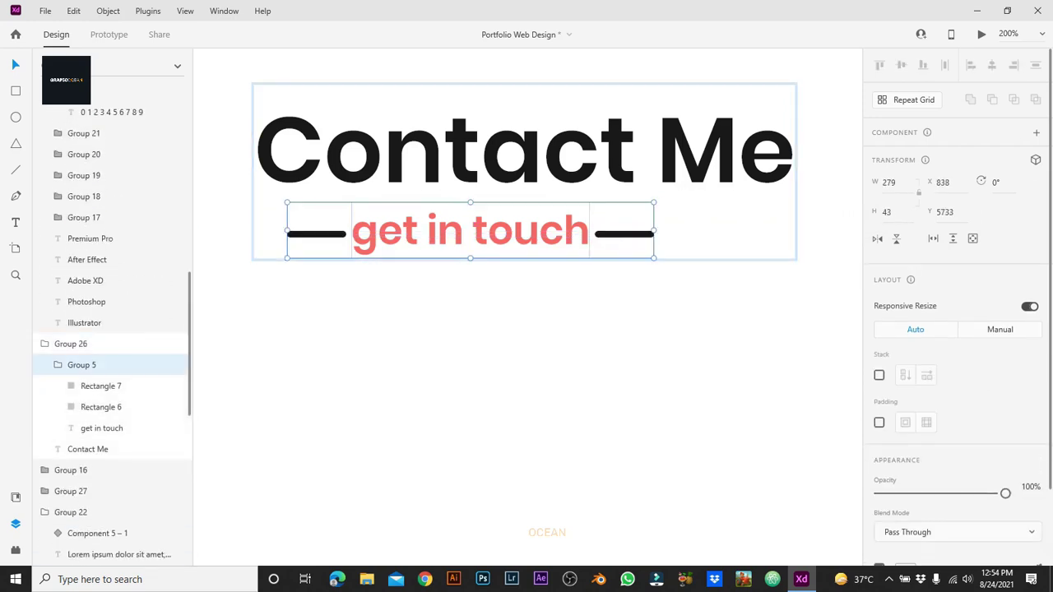
pyautogui.hotkey('ctrl', '-')
pyautogui.hotkey('ctrl', '-')
pyautogui.hotkey('ctrl', '-')
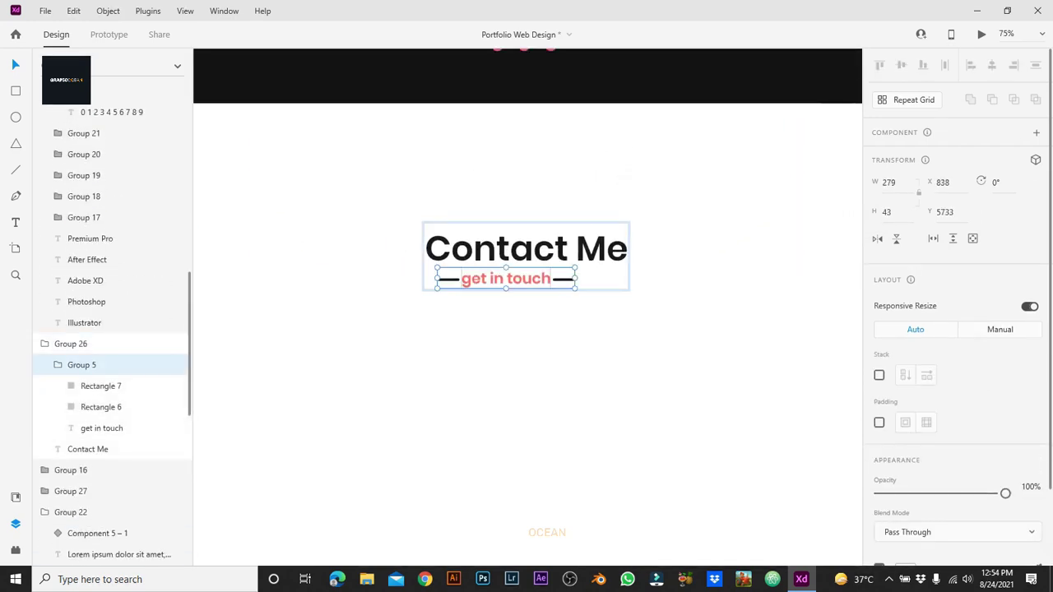
pyautogui.keyDown('shift'); pyautogui.click(87, 450); pyautogui.keyUp('shift')
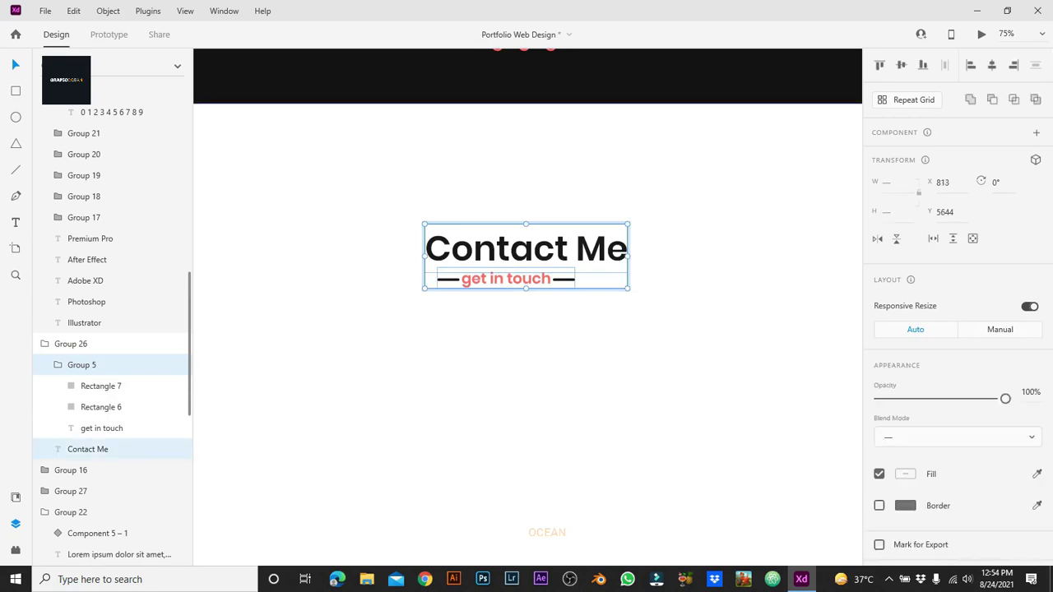
pyautogui.hotkey('shift', 'c')
pyautogui.click(527, 370)
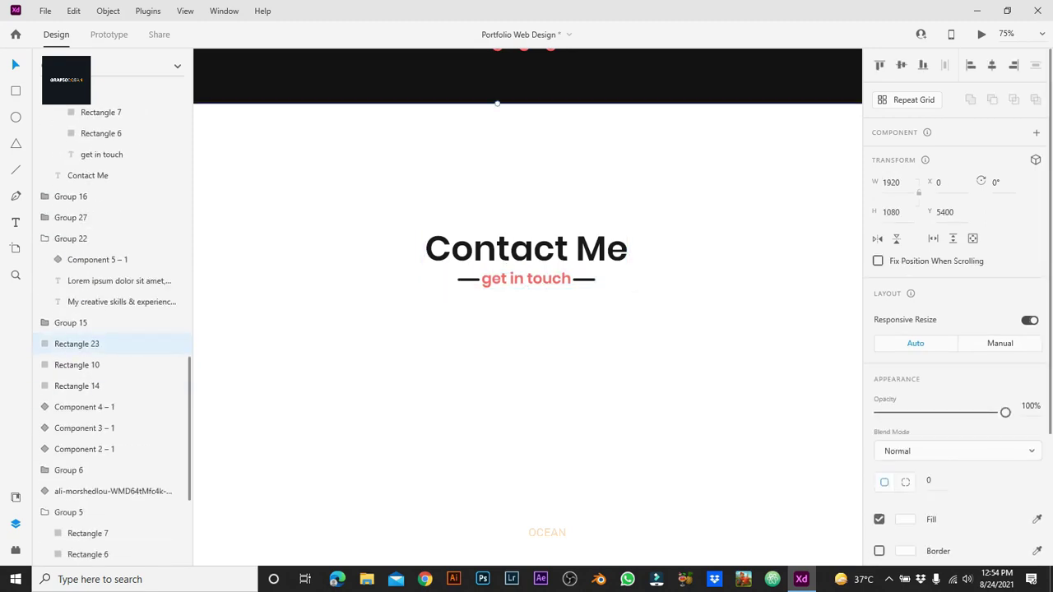
pyautogui.hotkey('ctrl', '-')
pyautogui.hotkey('ctrl', '-')
# Step: Centre the Contact Me title group horizontally on the artboard
pyautogui.click(527, 282)
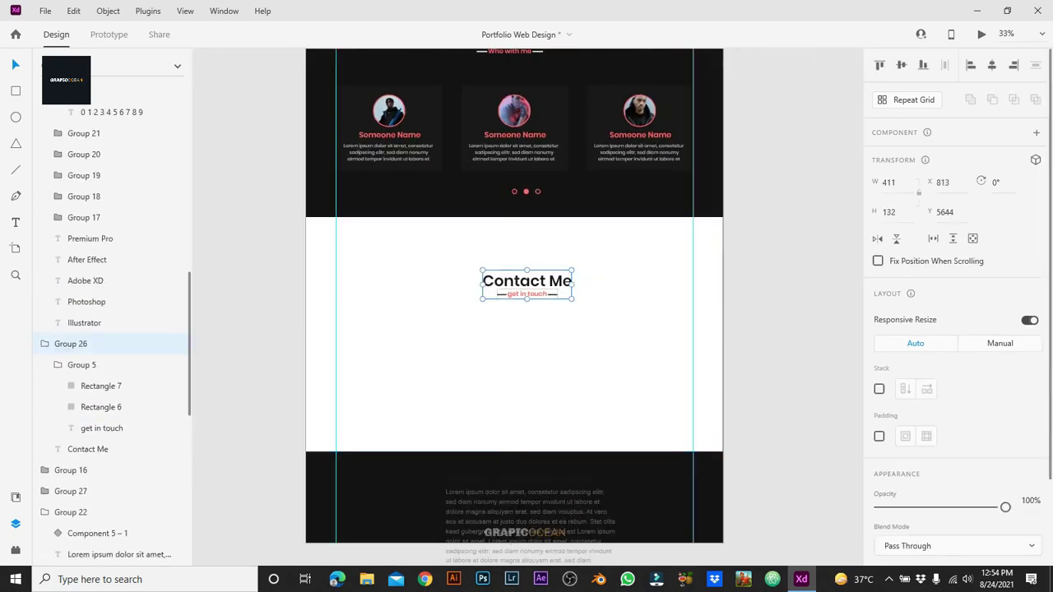
pyautogui.hotkey('shift', 'c')
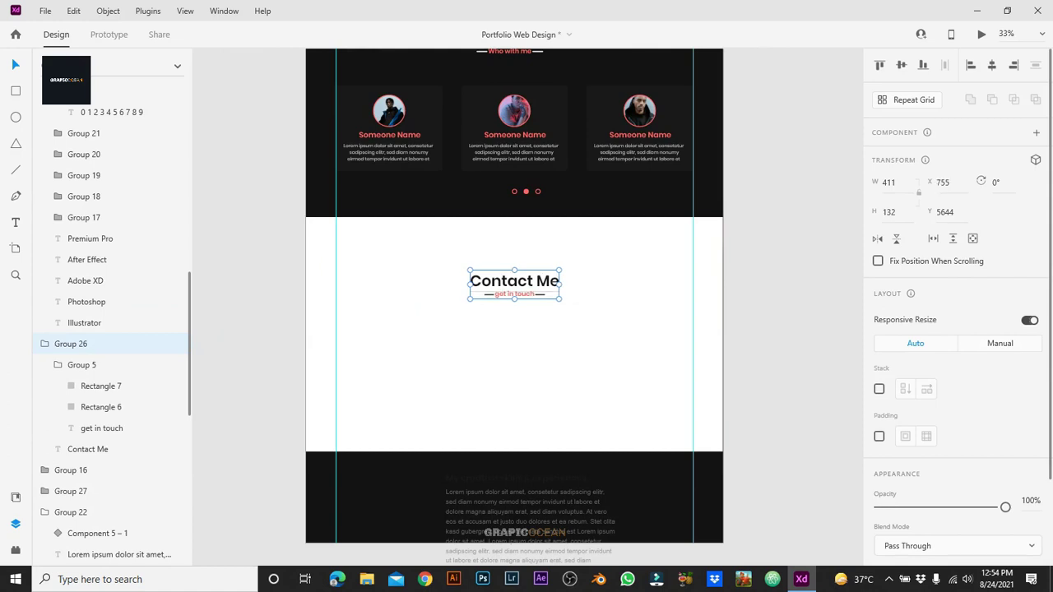
pyautogui.scroll(4, 515, 306)
pyautogui.scroll(-5, 514, 306)
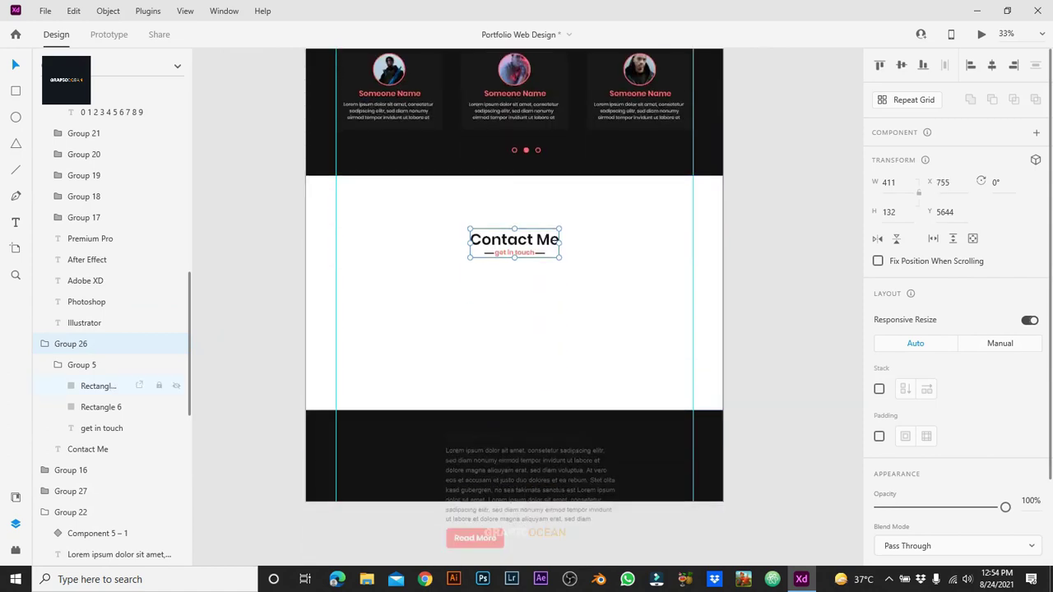
pyautogui.click(101, 386)
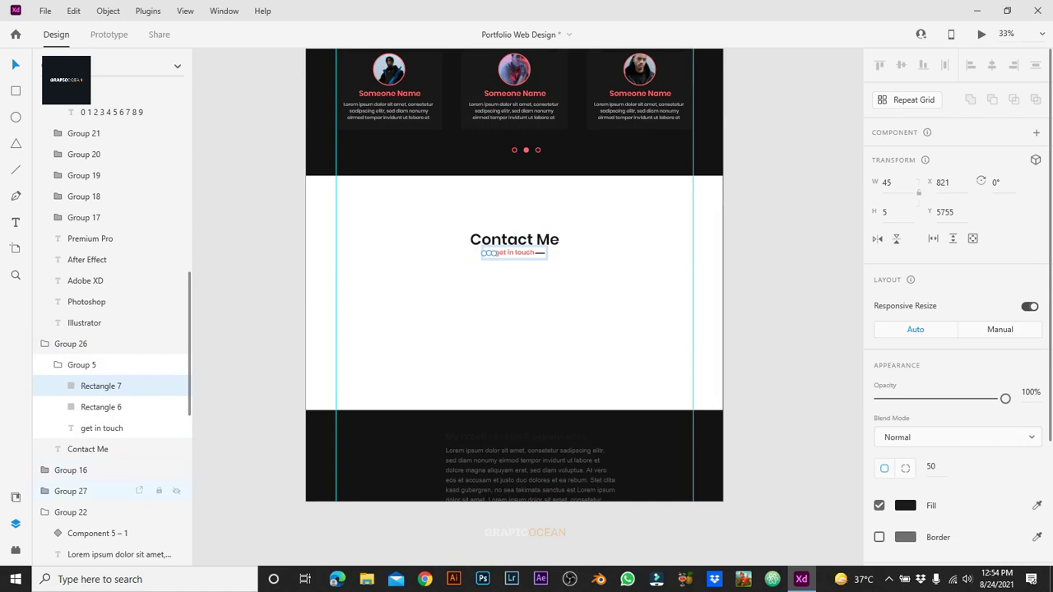
# Step: Draw a 150 px tall spacer at the section's top centre and move the title beneath it
pyautogui.press('r')
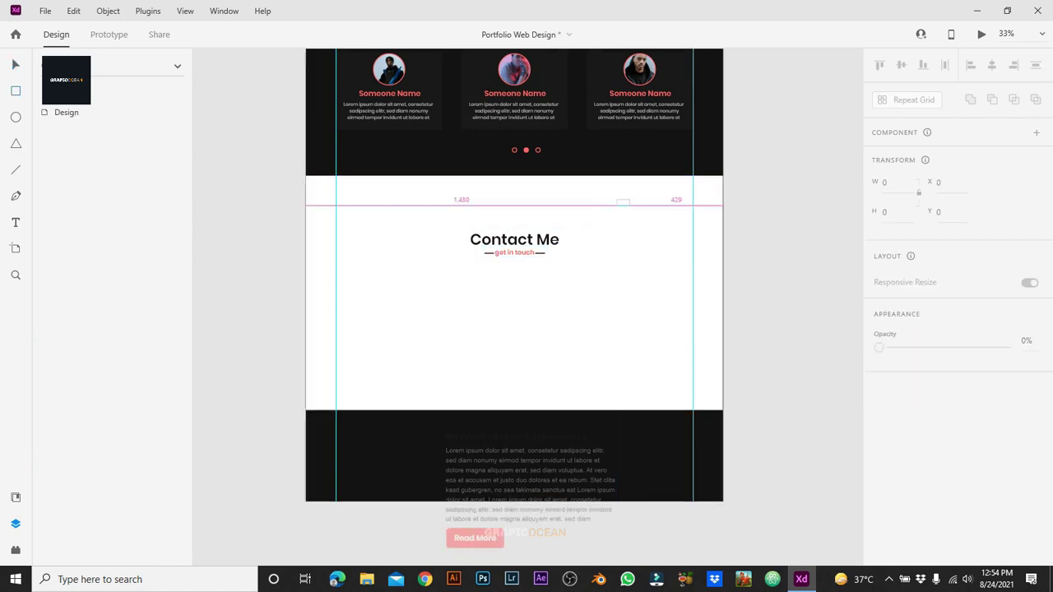
pyautogui.moveTo(615, 199); pyautogui.dragTo(663, 247)
pyautogui.write('150')
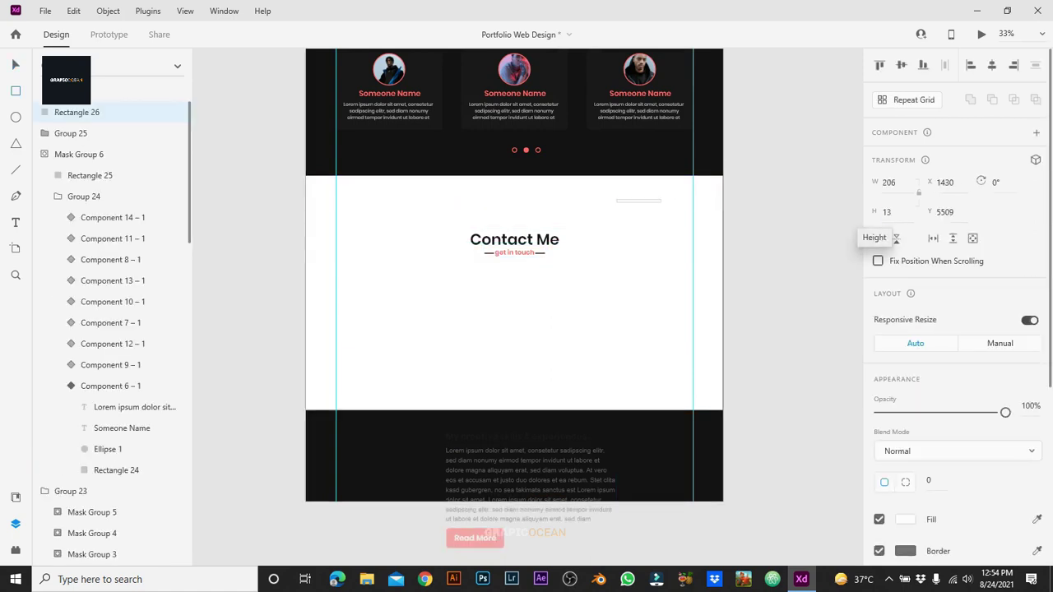
pyautogui.press('Return')
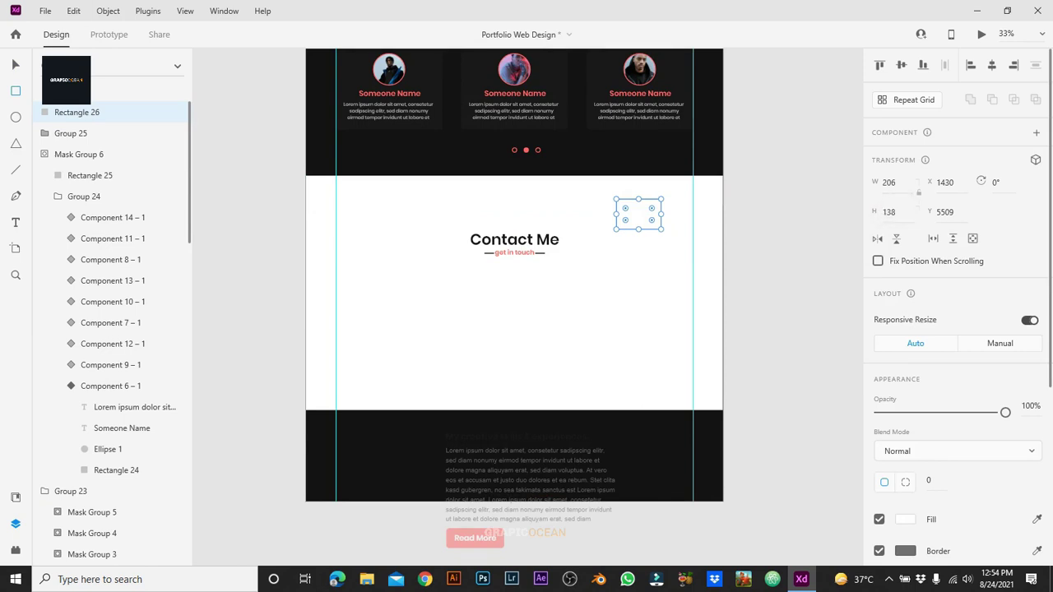
pyautogui.hotkey('ctrl', '=')
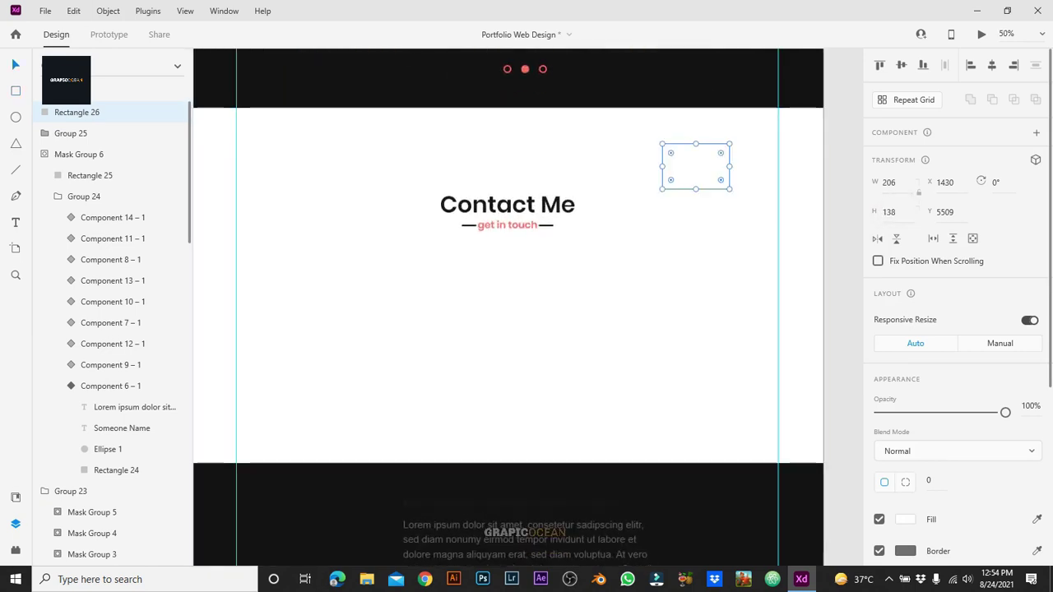
pyautogui.moveTo(696, 163); pyautogui.dragTo(516, 130)
pyautogui.moveTo(507, 206); pyautogui.dragTo(507, 186)
# Step: Delete the spacer and move the bottom text block up into the Contact section
pyautogui.click(507, 329)
pyautogui.click(516, 130)
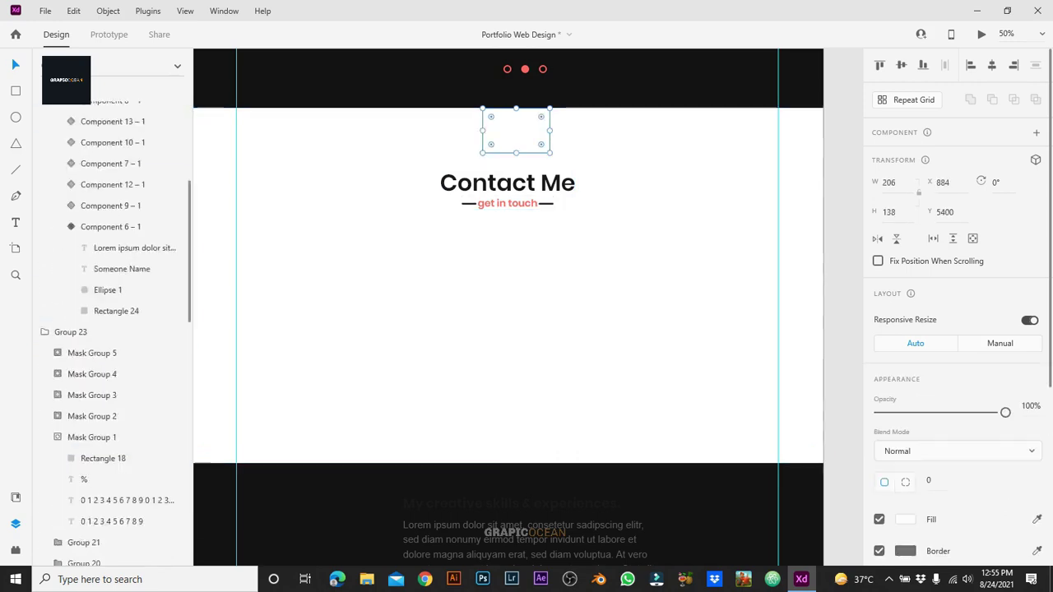
pyautogui.press('Delete')
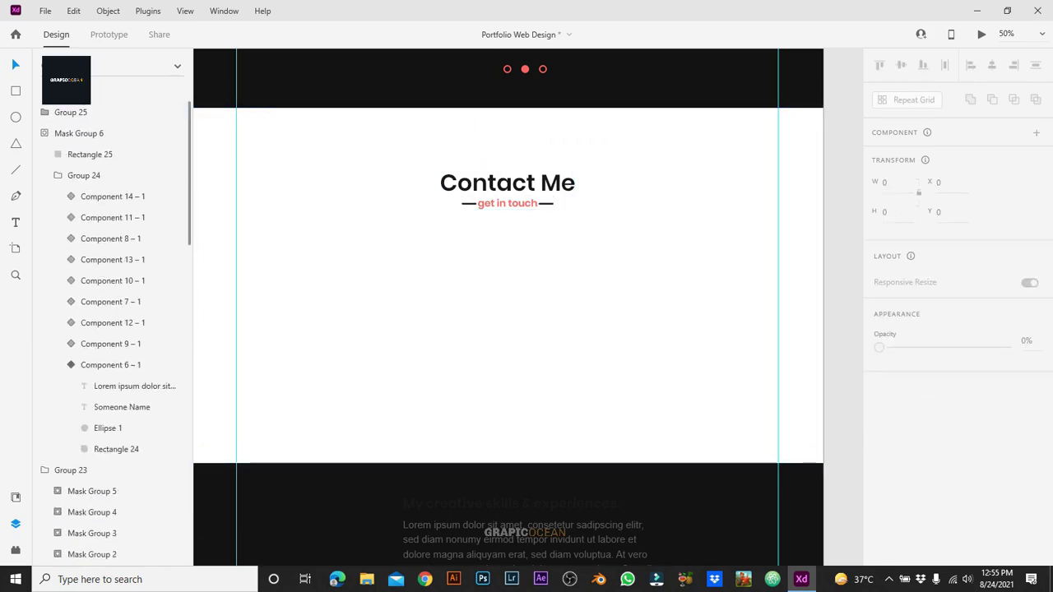
pyautogui.moveTo(526, 539); pyautogui.dragTo(361, 267)
# Step: Ungroup the moved block and shift the Read More button to the lower right
pyautogui.rightClick(330, 268)
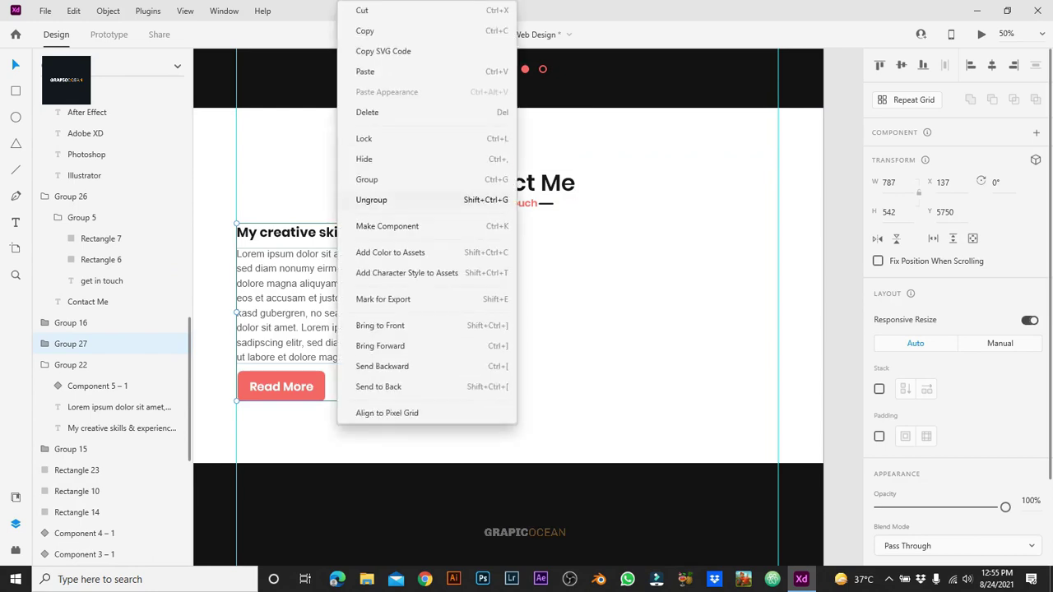
pyautogui.click(374, 197)
pyautogui.click(576, 329)
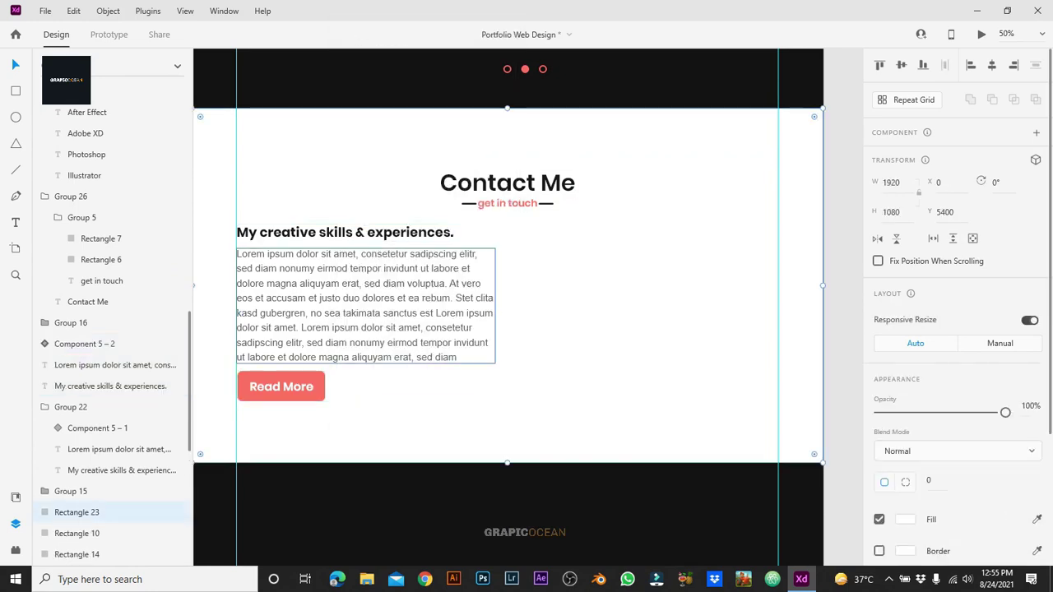
pyautogui.moveTo(282, 386); pyautogui.dragTo(635, 423)
# Step: Shorten the Lorem ipsum paragraph box to three lines
pyautogui.click(366, 353)
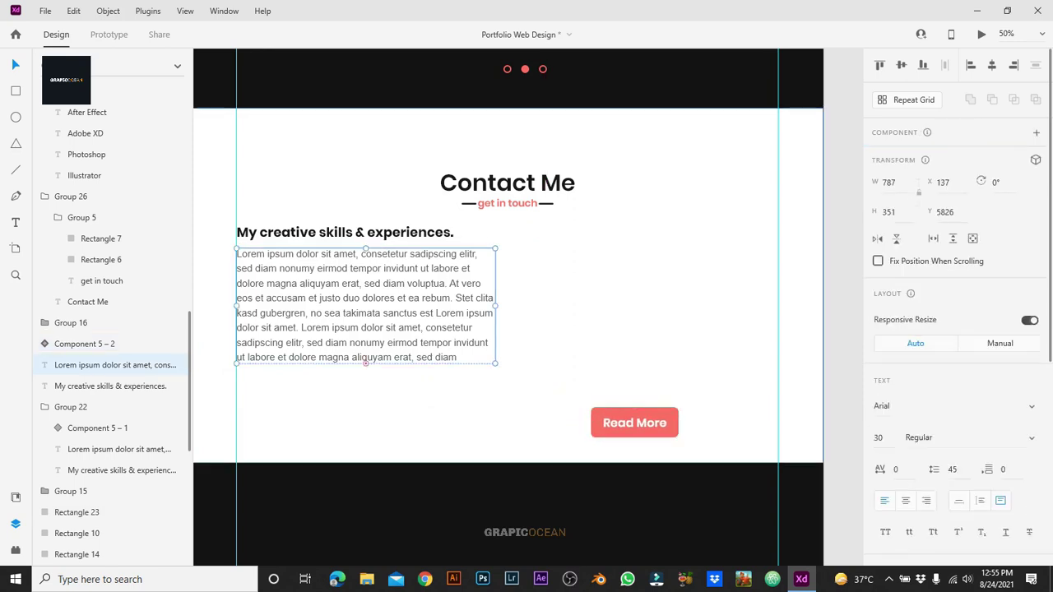
pyautogui.moveTo(365, 363); pyautogui.dragTo(365, 290)
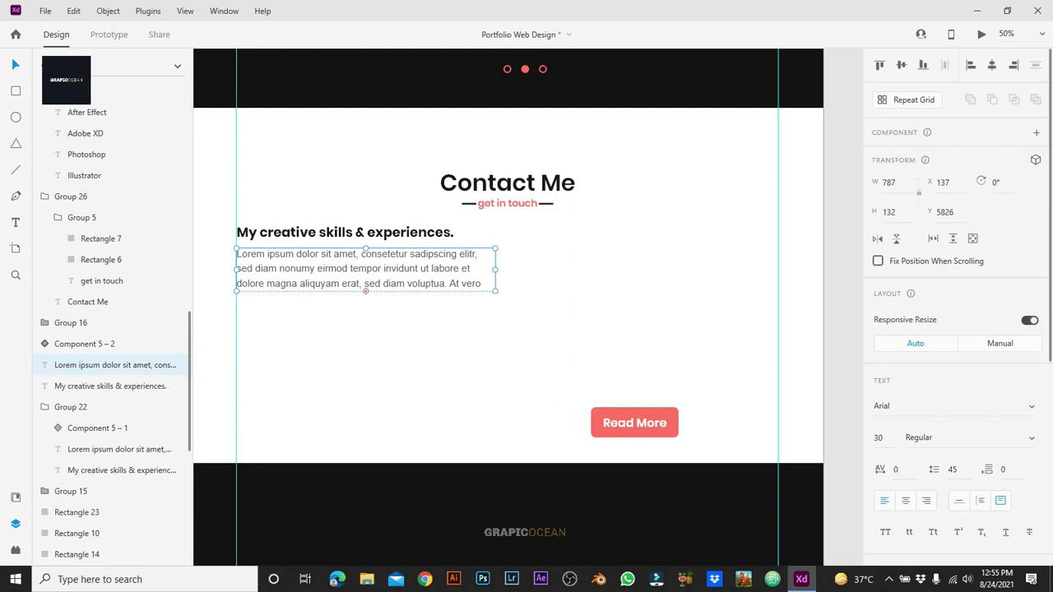
pyautogui.moveTo(365, 290); pyautogui.dragTo(366, 288)
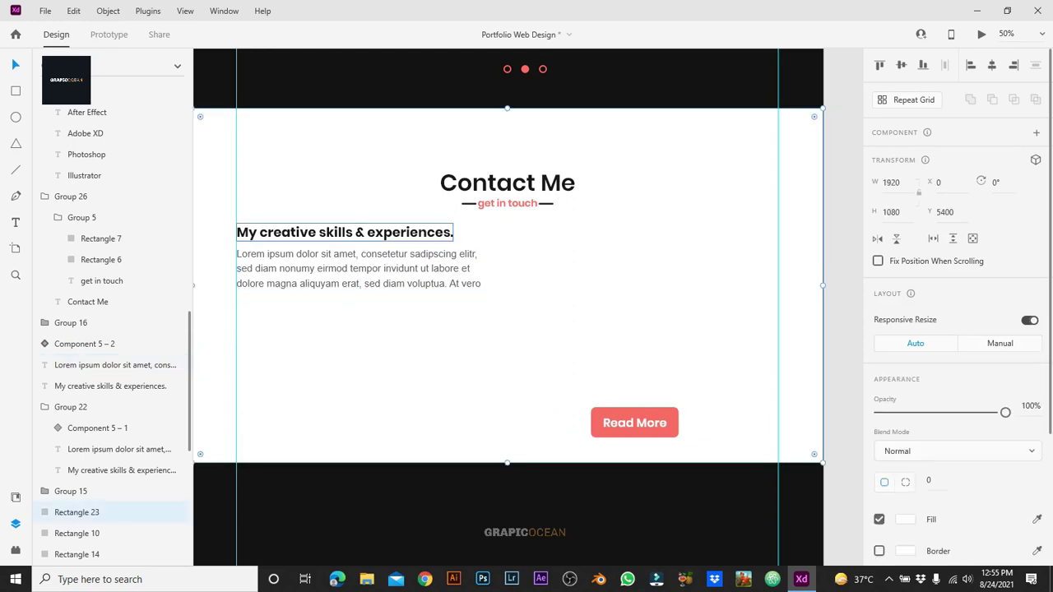
pyautogui.doubleClick(345, 232)
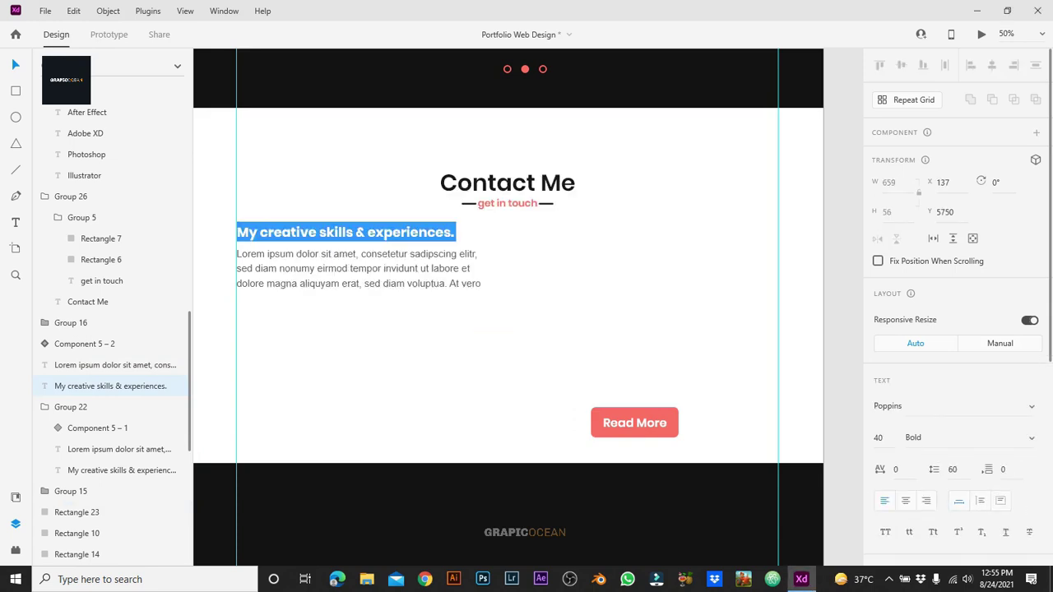
# Step: Change the 'My creative skills & experiences' heading to 'Get in Touch'
pyautogui.write('Get in ')
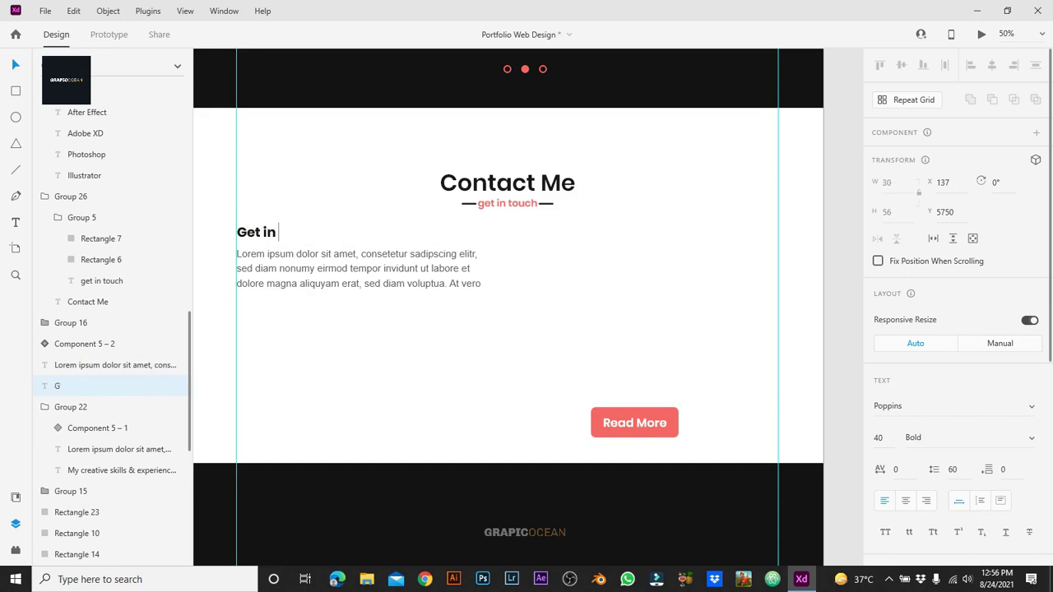
pyautogui.write('Touch')
pyautogui.press('Escape')
pyautogui.click(76, 512)
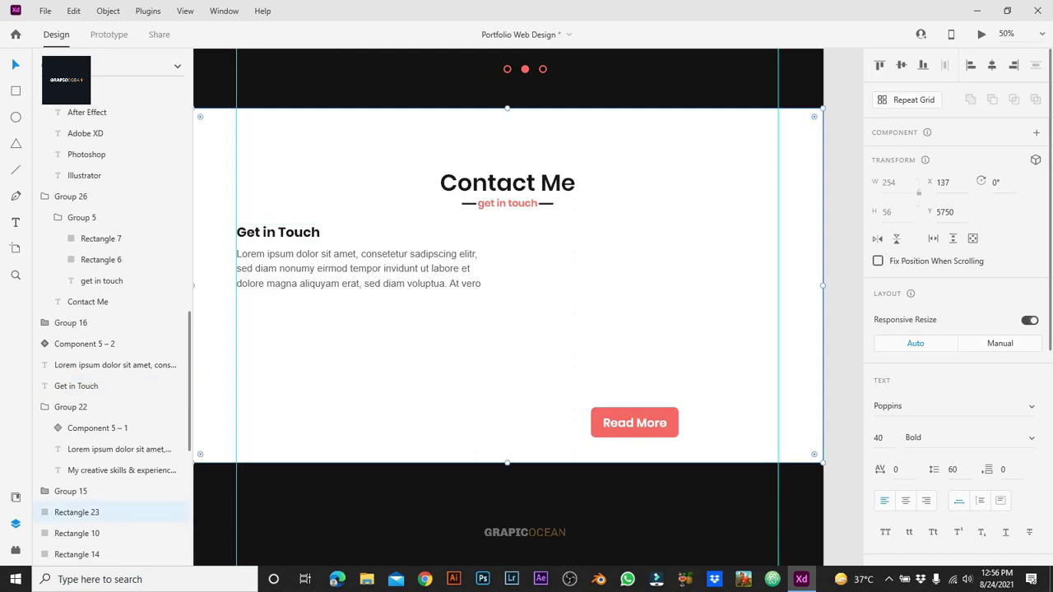
pyautogui.click(278, 232)
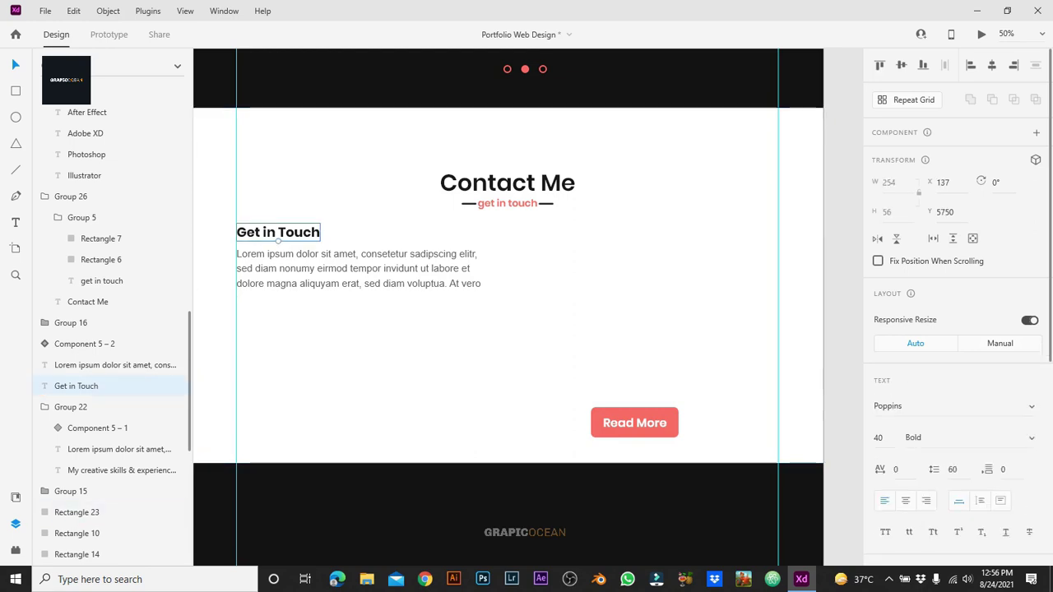
pyautogui.click(362, 268)
pyautogui.click(362, 345)
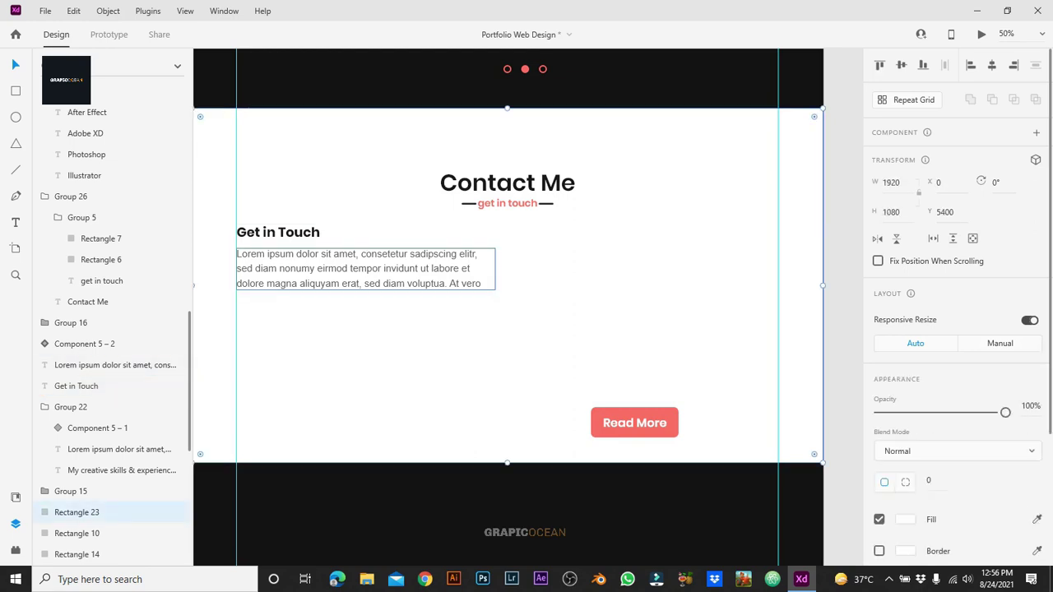
pyautogui.click(278, 232)
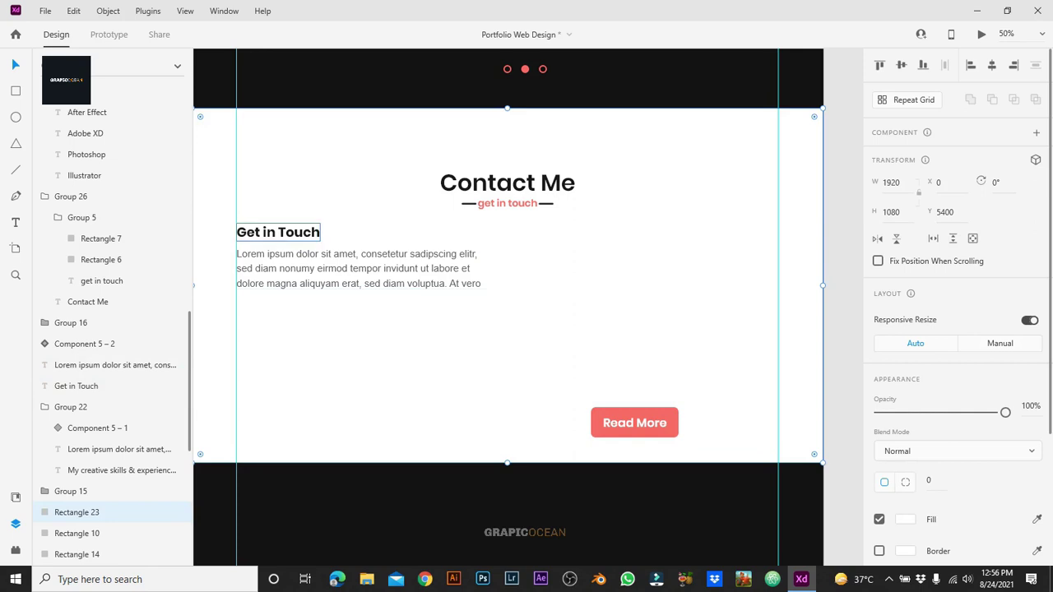
# Step: Duplicate the heading below the paragraph, retype it 'Name' and set its weight to SemiBold
pyautogui.hotkey('ctrl', 'd')
pyautogui.moveTo(279, 232); pyautogui.dragTo(278, 318)
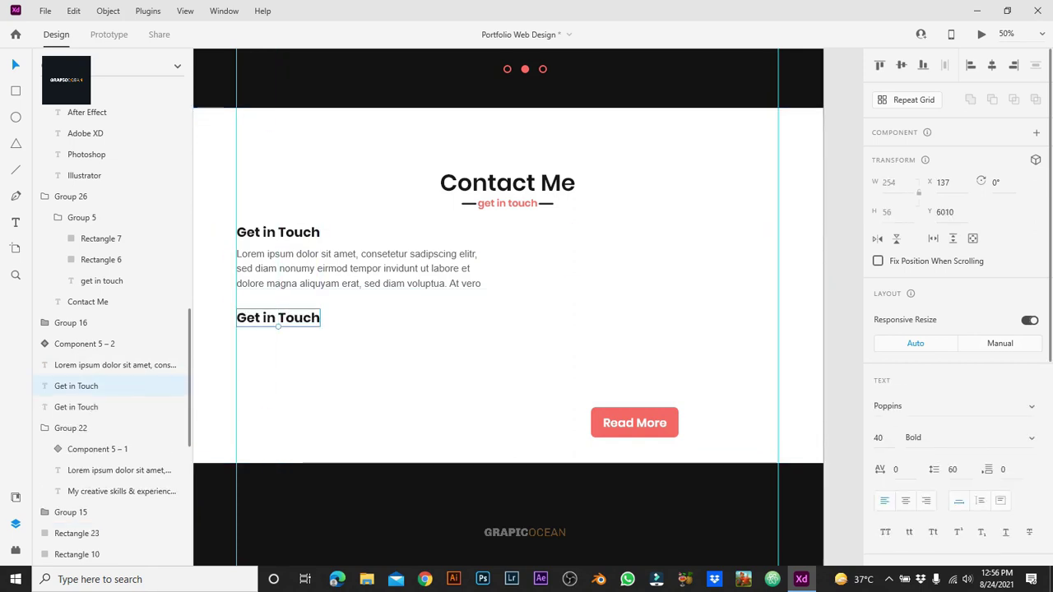
pyautogui.press('Return')
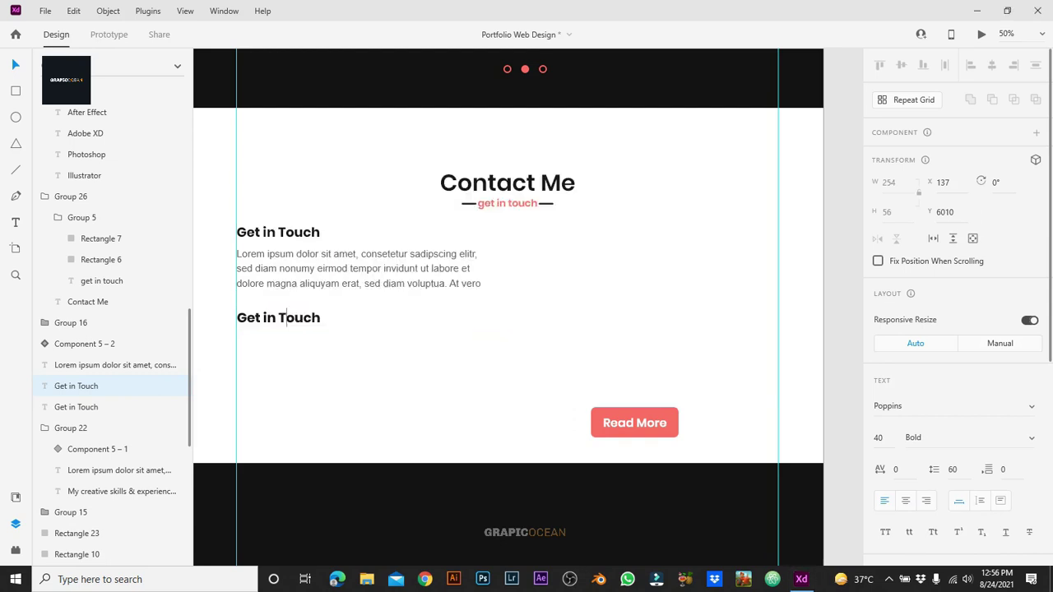
pyautogui.write('Name')
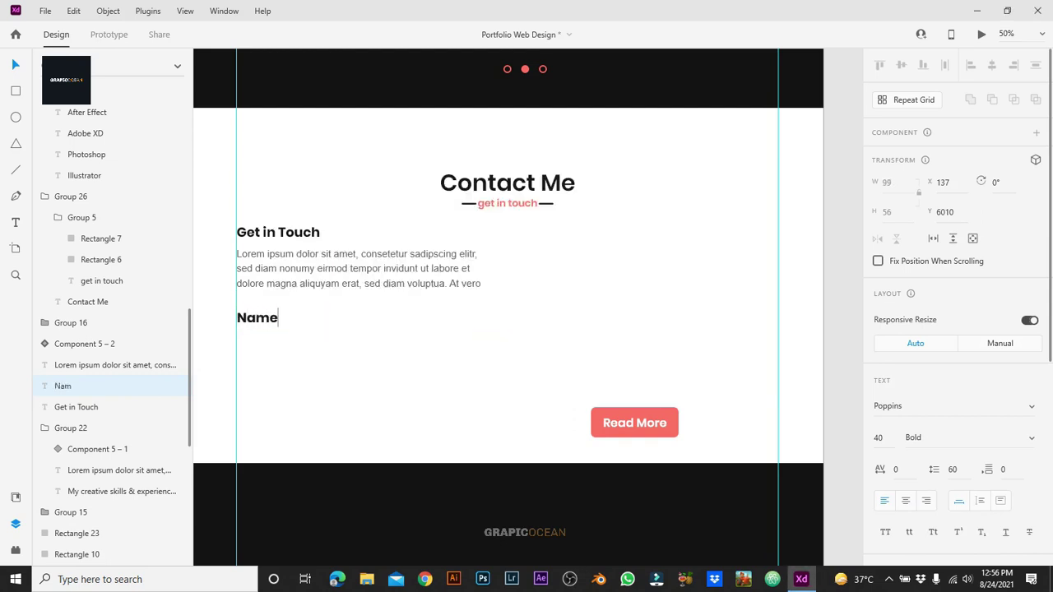
pyautogui.press('Escape')
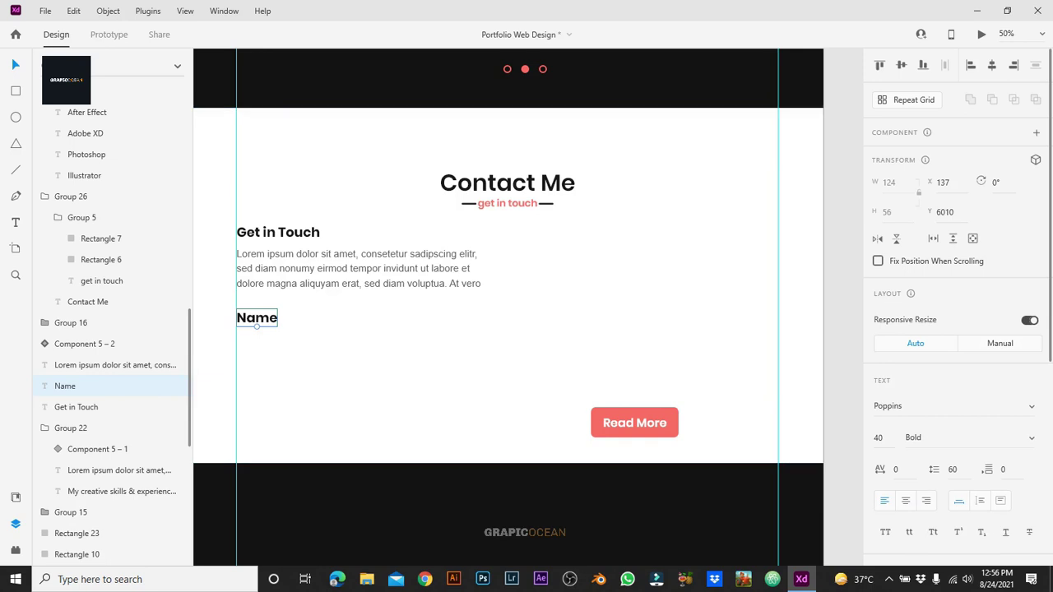
pyautogui.click(915, 438)
pyautogui.write('Semi')
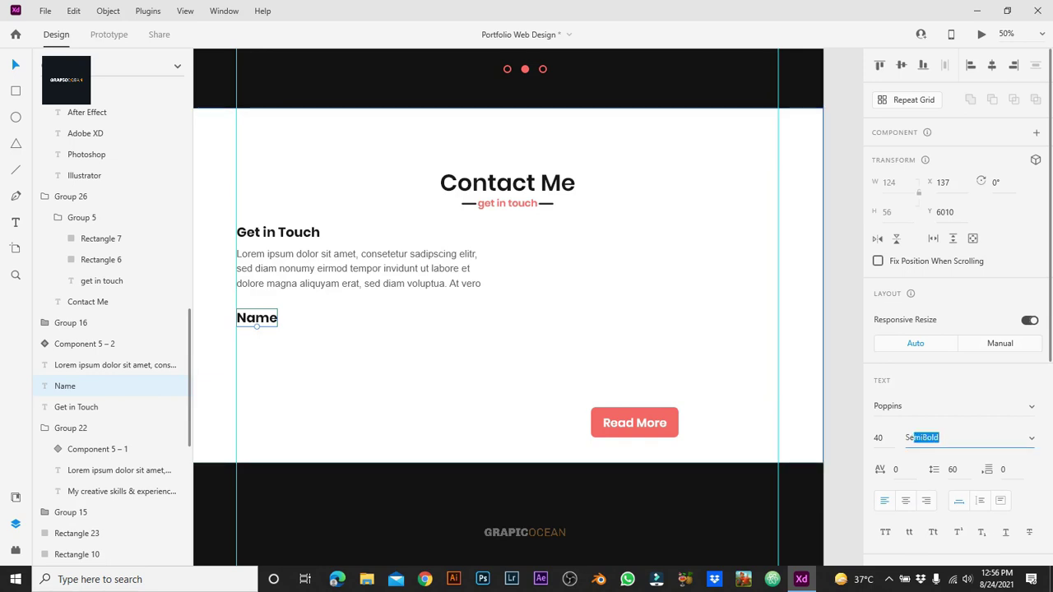
pyautogui.press('Return')
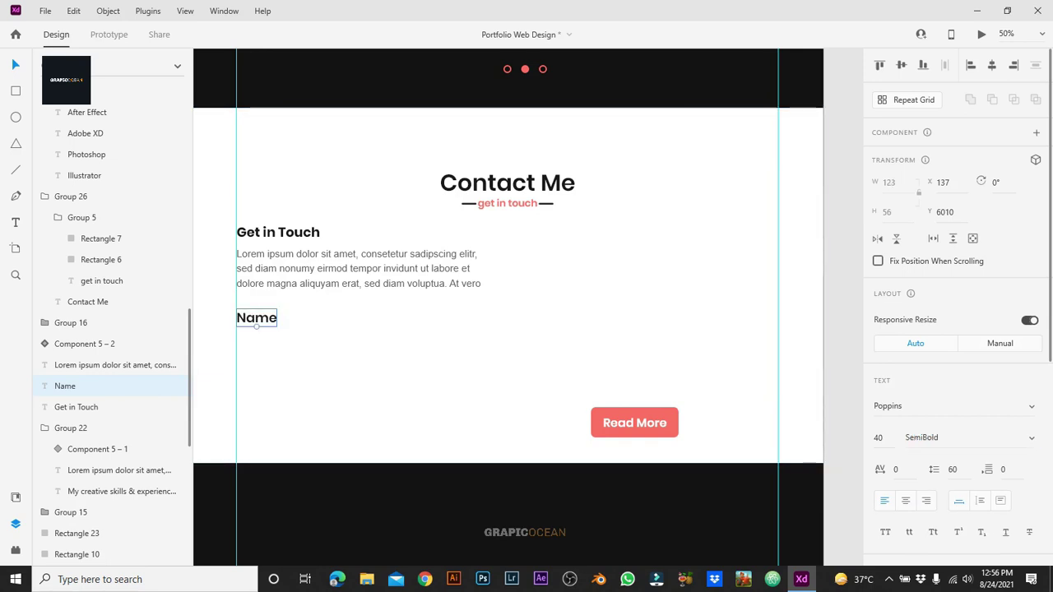
# Step: Set the Name label's font size to 35
pyautogui.click(878, 438)
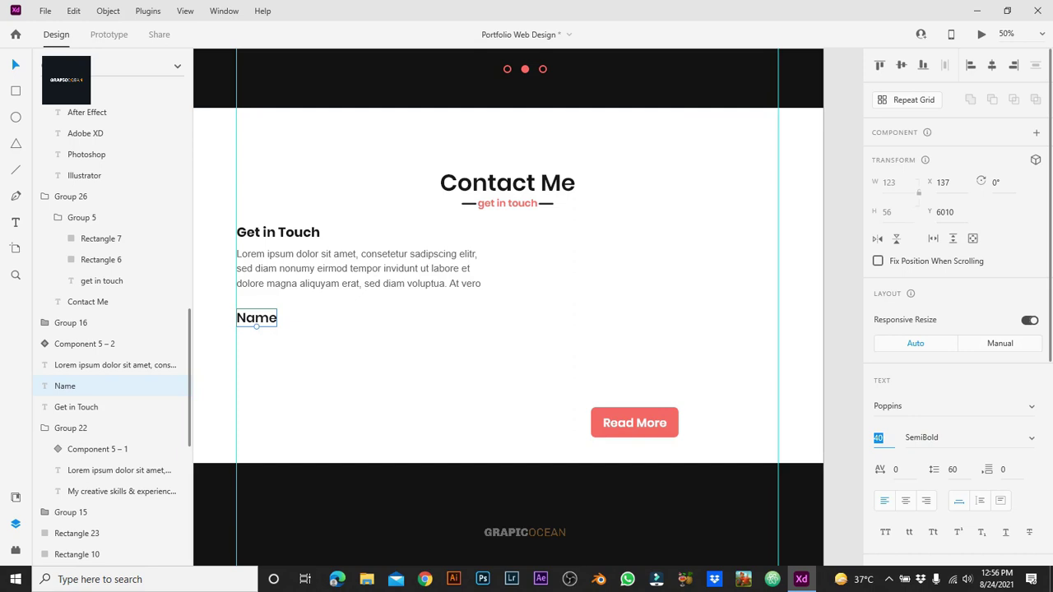
pyautogui.write('30')
pyautogui.press('Return')
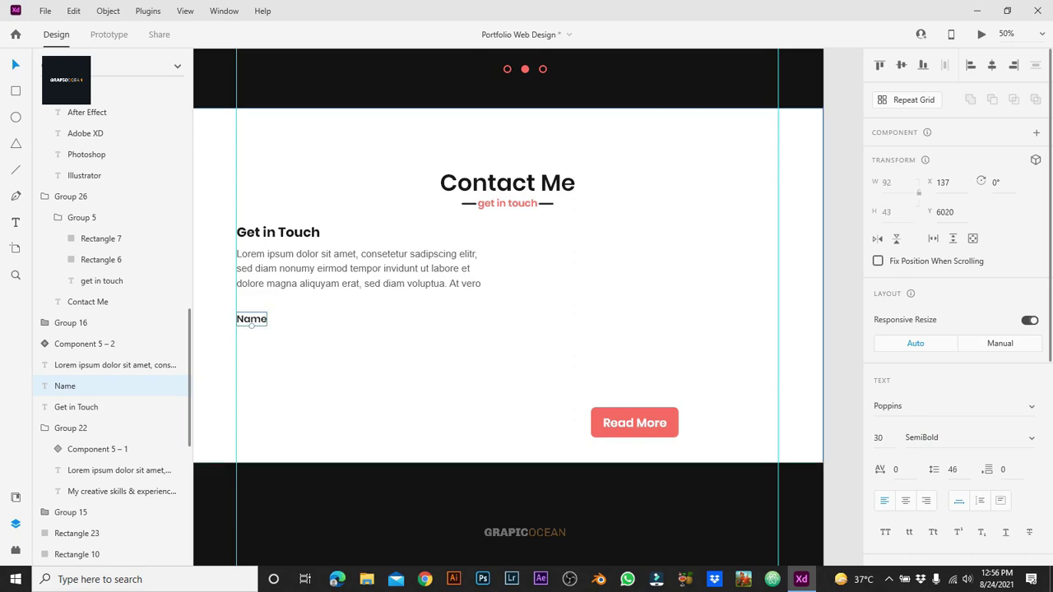
pyautogui.write('35')
pyautogui.press('Return')
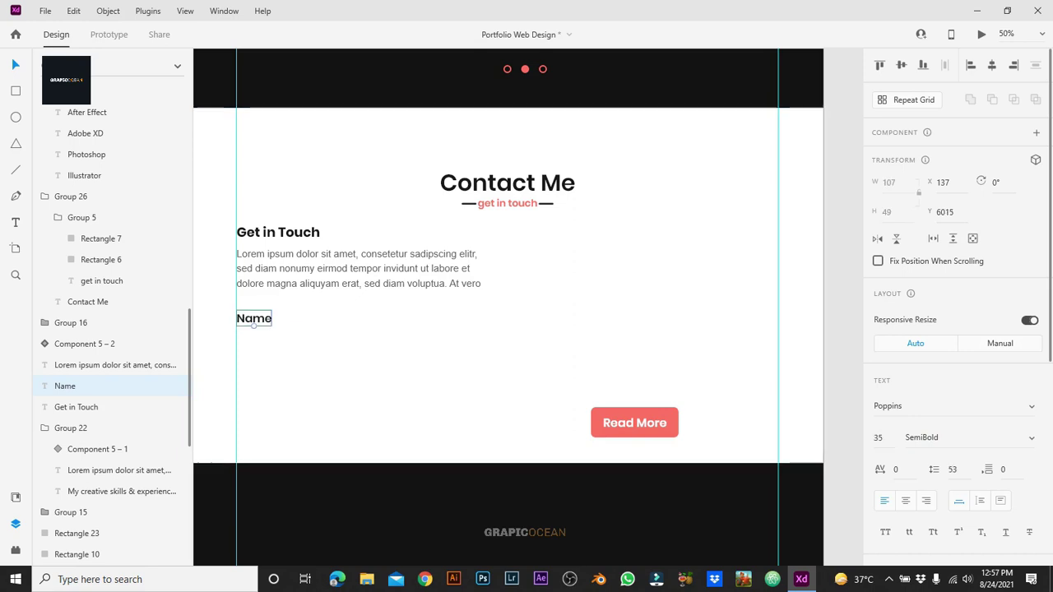
# Step: Add a copy below Name holding a sample person's name in light gray
pyautogui.moveTo(254, 318); pyautogui.dragTo(254, 334)
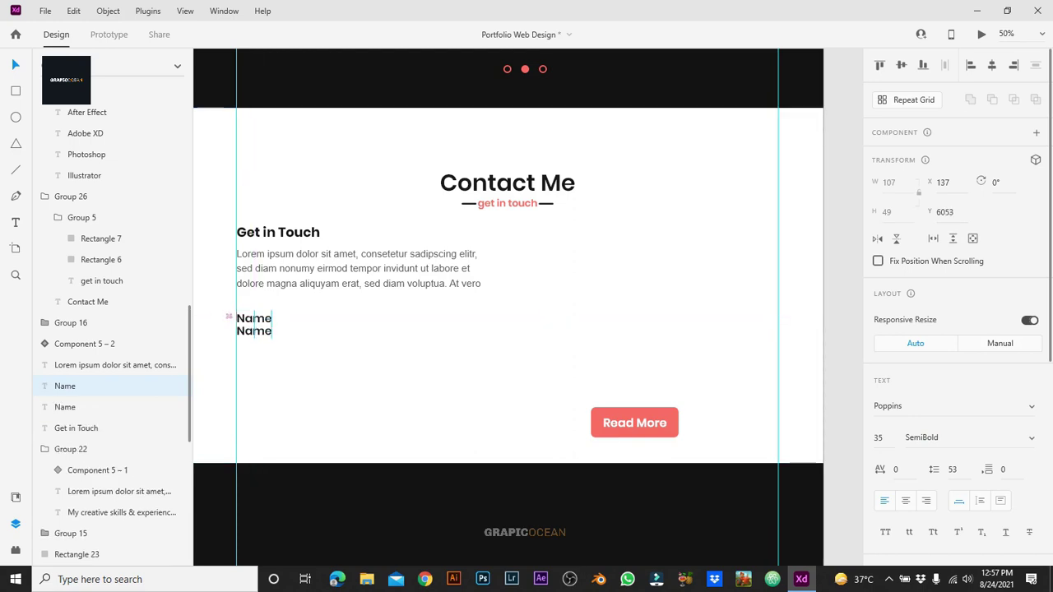
pyautogui.doubleClick(254, 334)
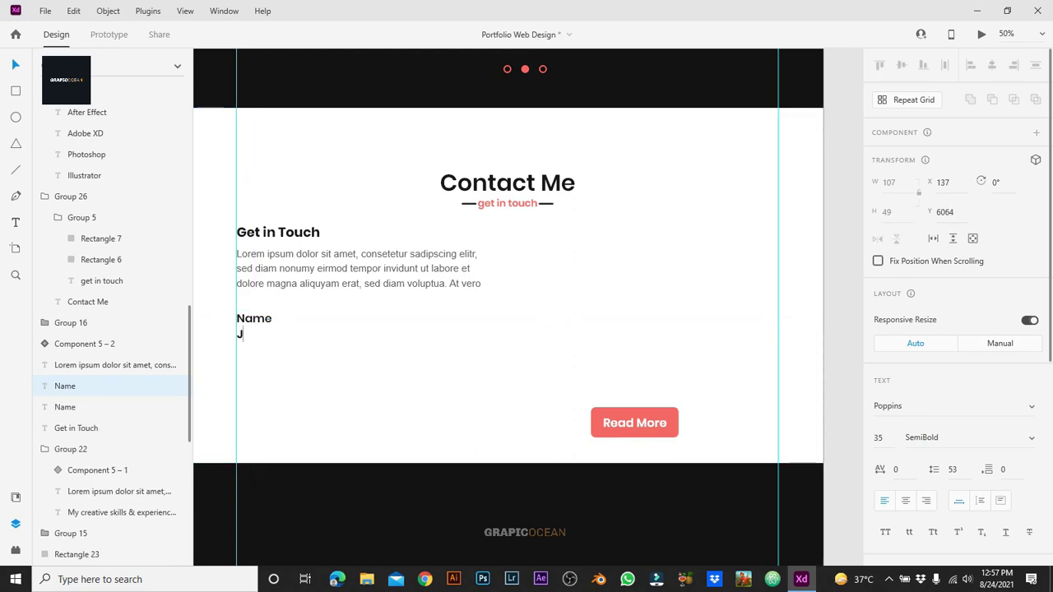
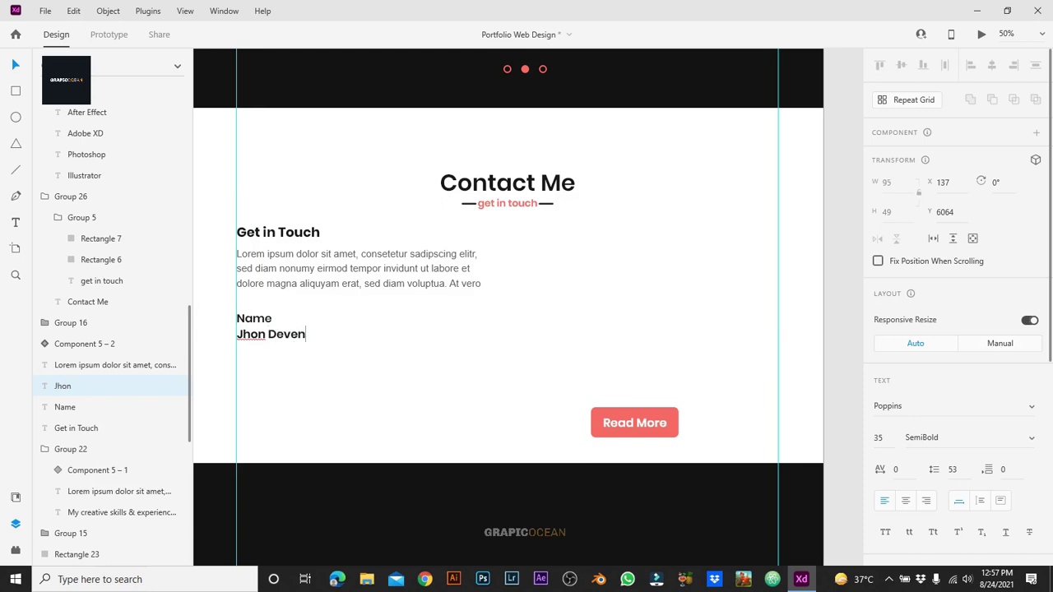
pyautogui.press('Escape')
pyautogui.scroll(-5, 954, 305)
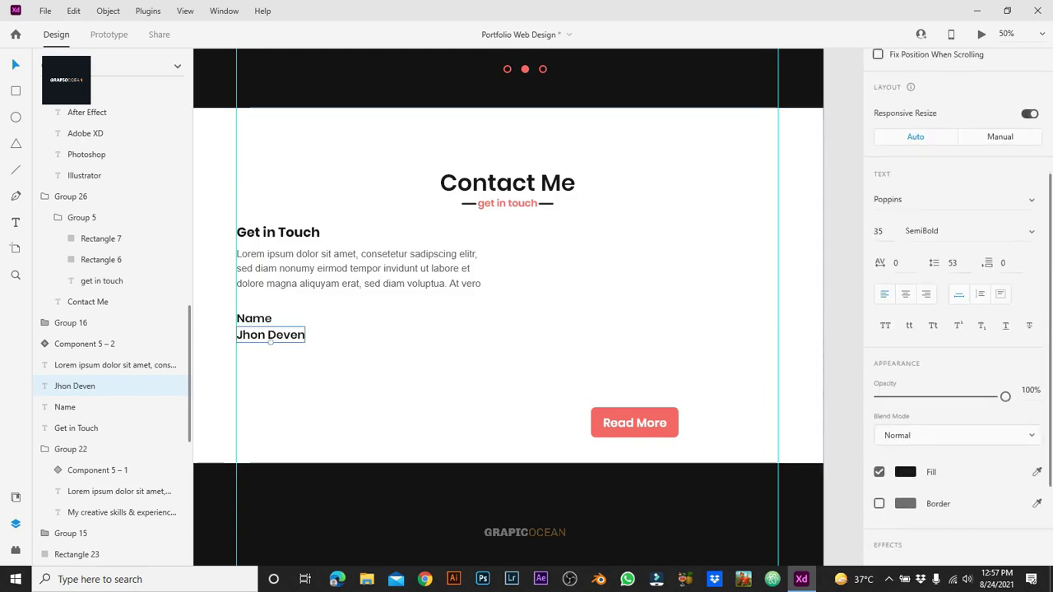
pyautogui.click(906, 472)
pyautogui.click(740, 544)
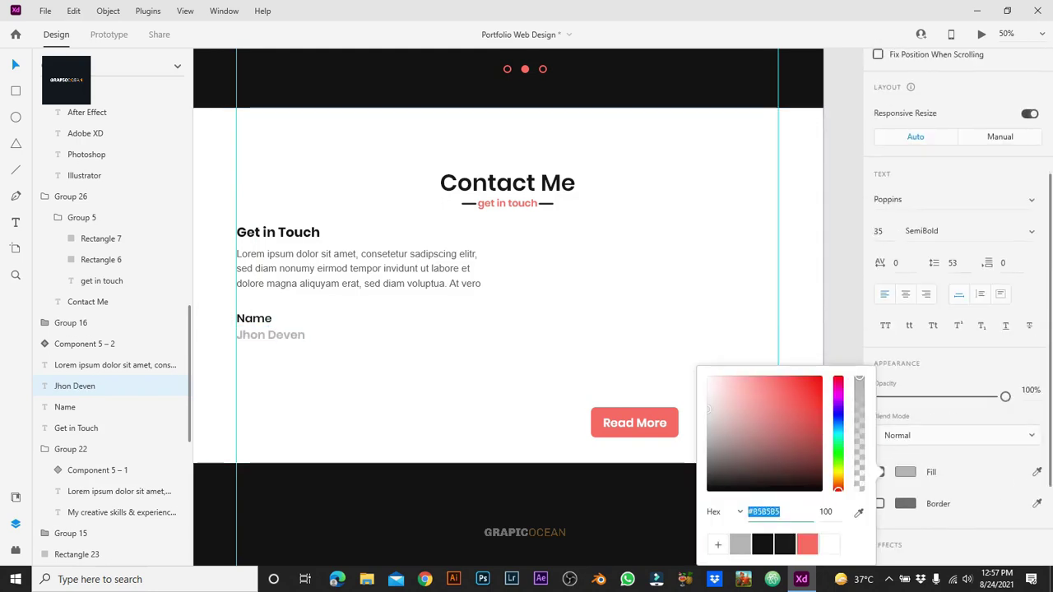
pyautogui.press('Escape')
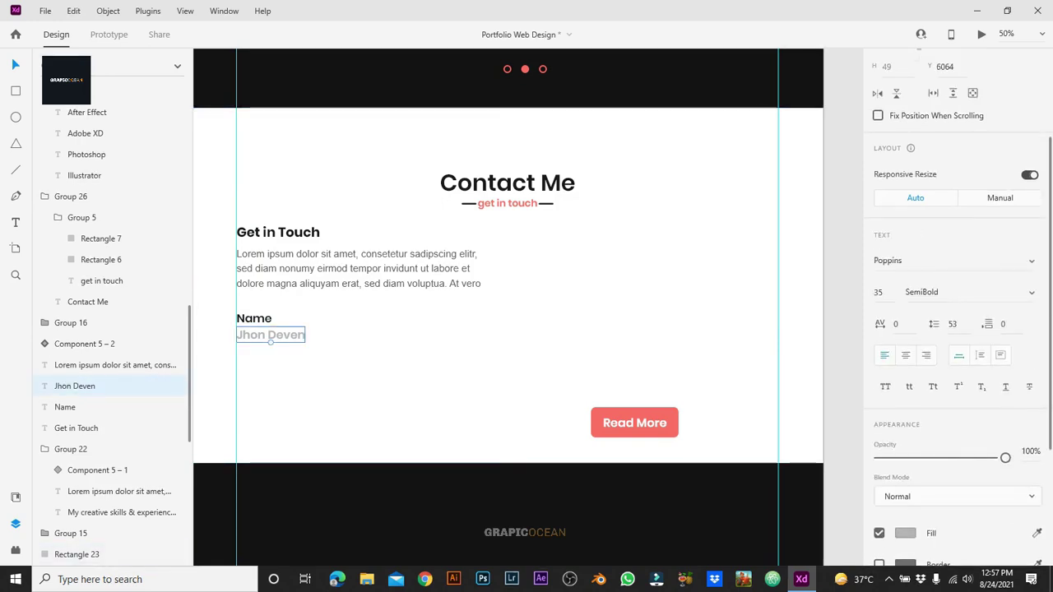
# Step: Make the sample name Medium, size 30 and dark, then nudge it into place
pyautogui.press('Up')
pyautogui.click(878, 292)
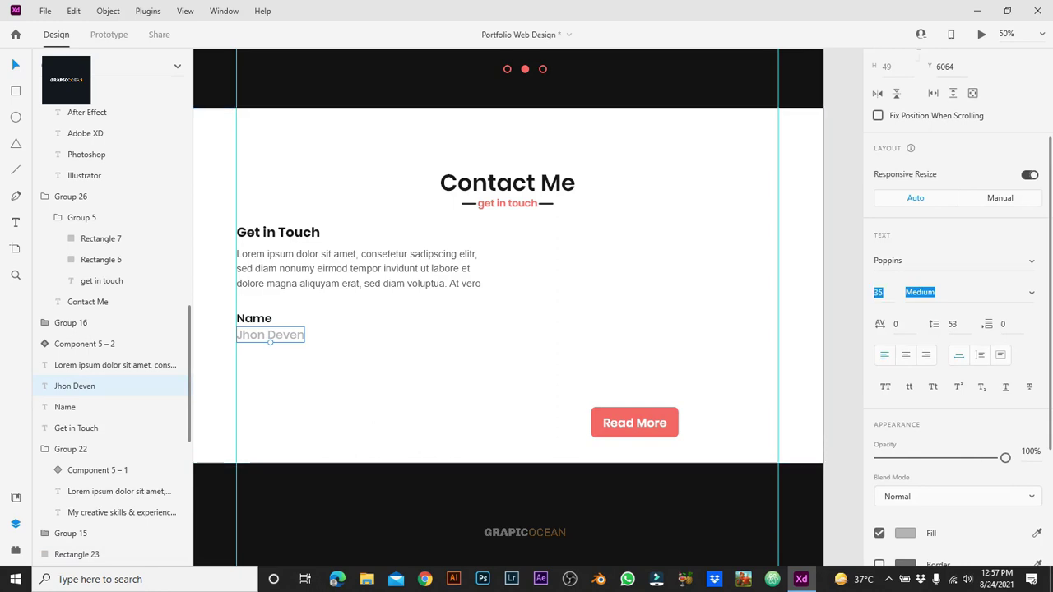
pyautogui.write('30')
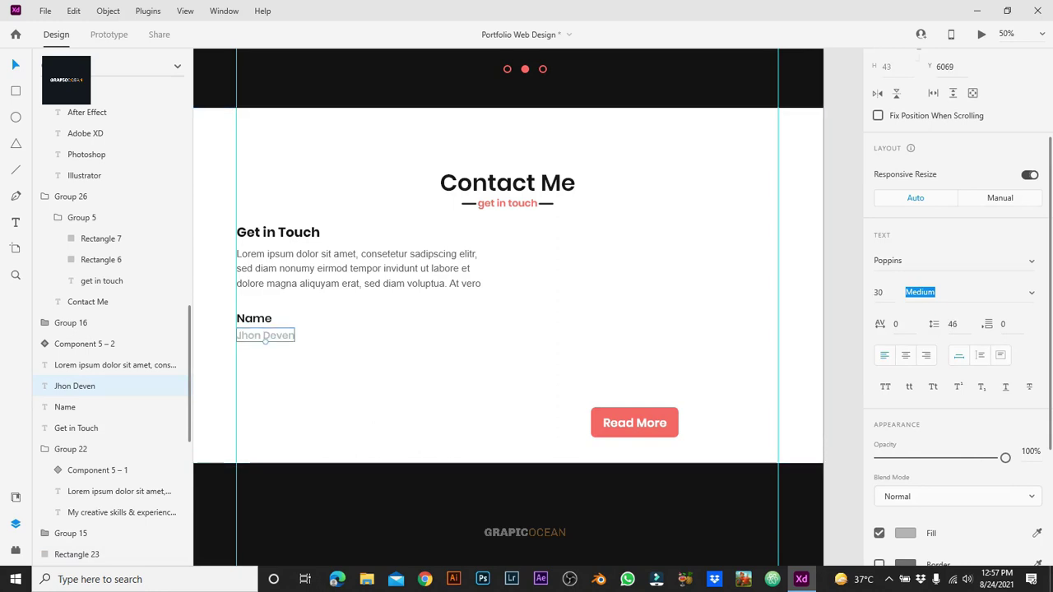
pyautogui.click(267, 344)
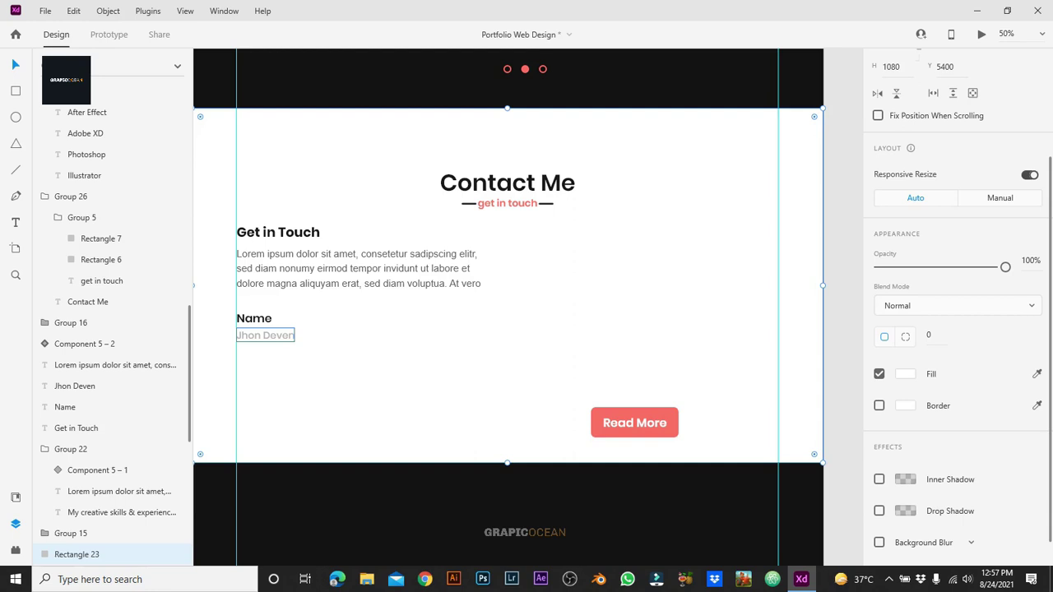
pyautogui.click(265, 336)
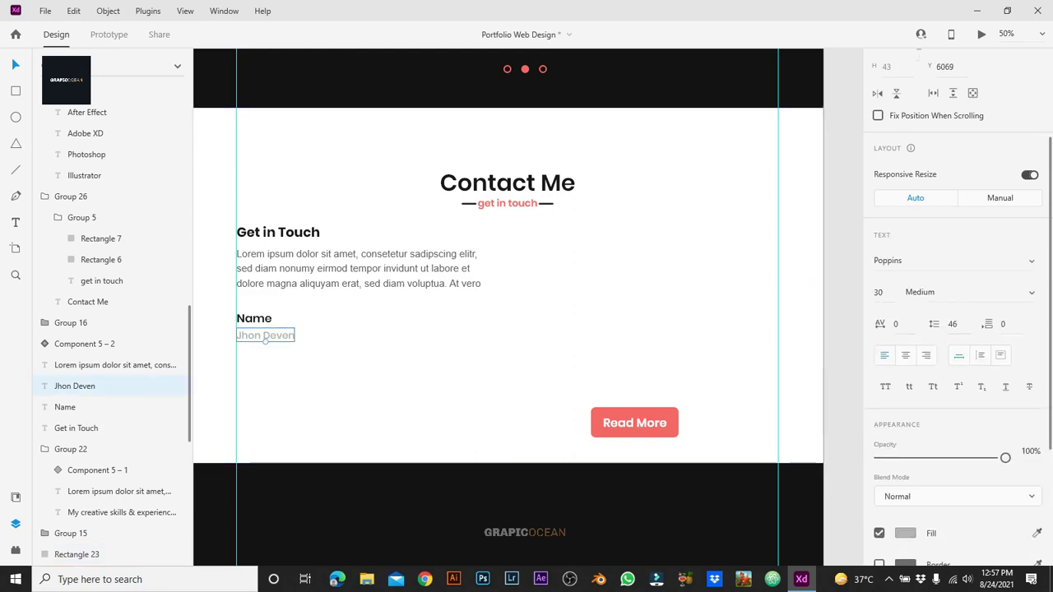
pyautogui.click(905, 533)
pyautogui.click(712, 500)
pyautogui.click(494, 378)
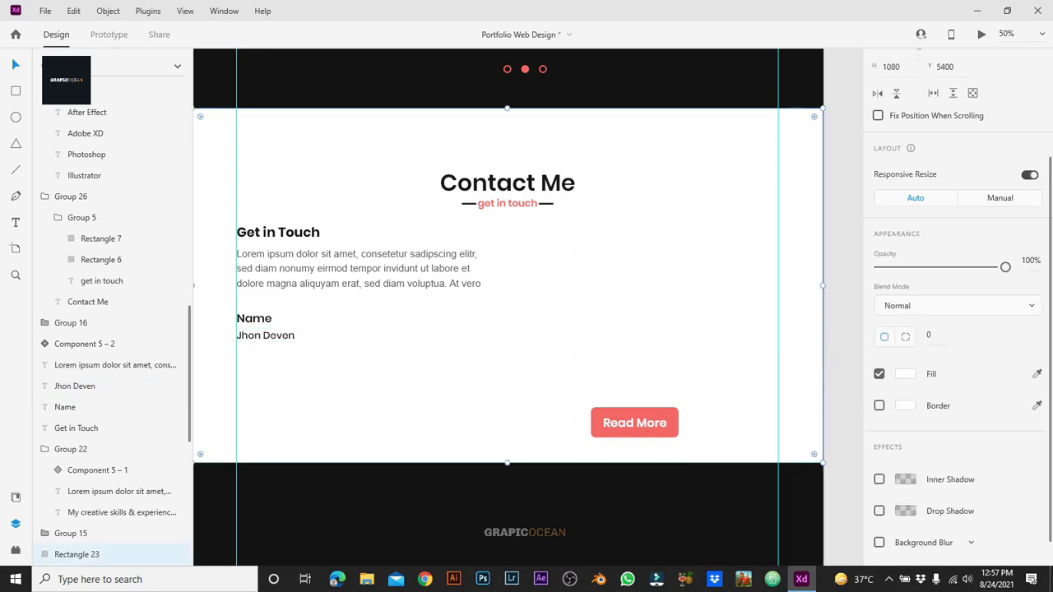
pyautogui.click(265, 335)
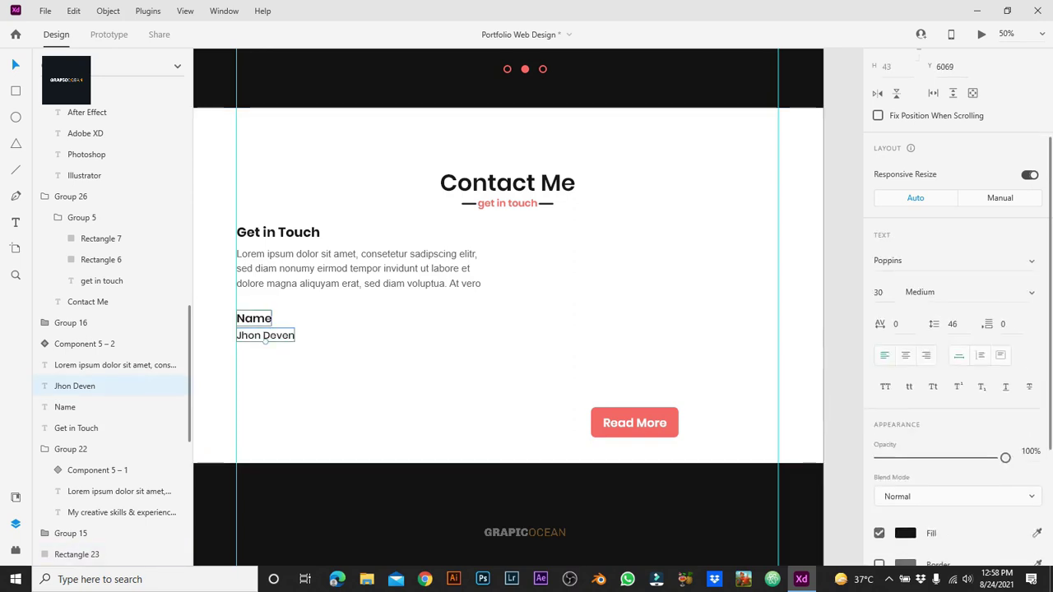
pyautogui.moveTo(265, 338); pyautogui.dragTo(265, 368)
# Step: Duplicate the Name pair below and relabel the copy 'Address'
pyautogui.click(246, 312)
pyautogui.hotkey('ctrl', 'd')
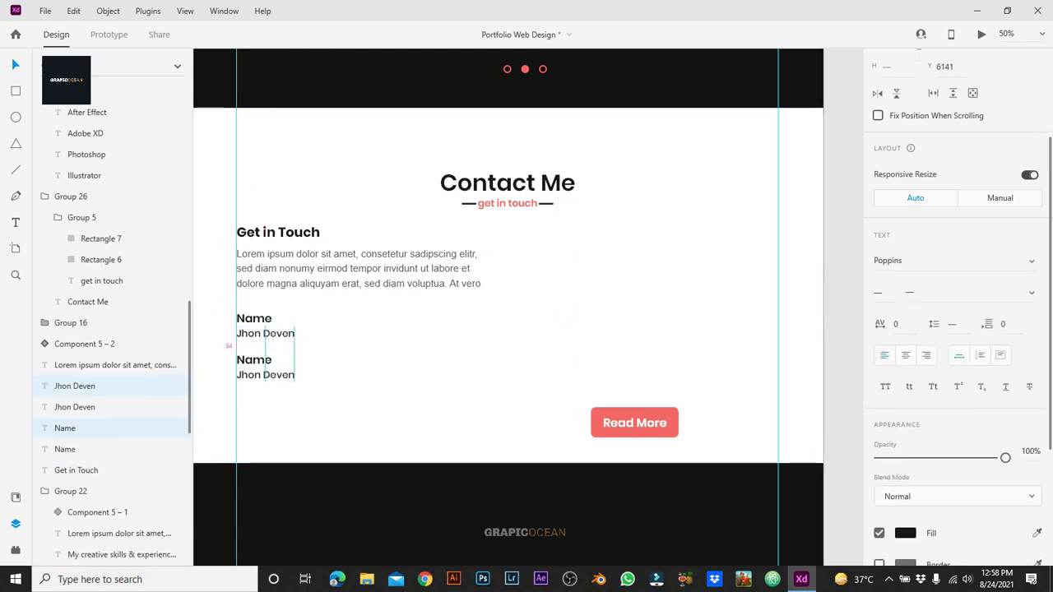
pyautogui.click(254, 359)
pyautogui.doubleClick(254, 360)
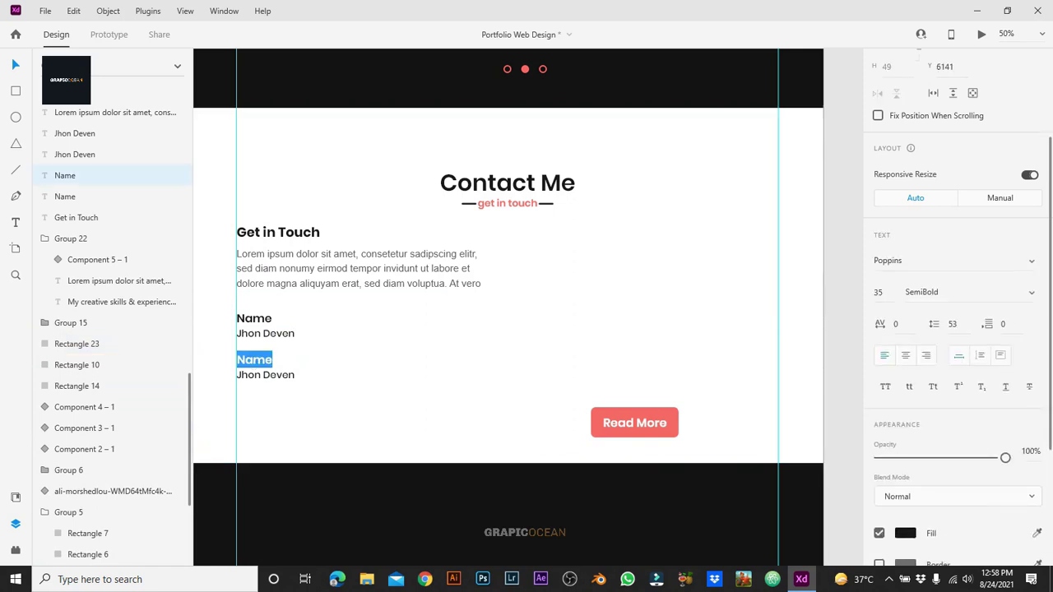
pyautogui.hotkey('alt', 'Tab')
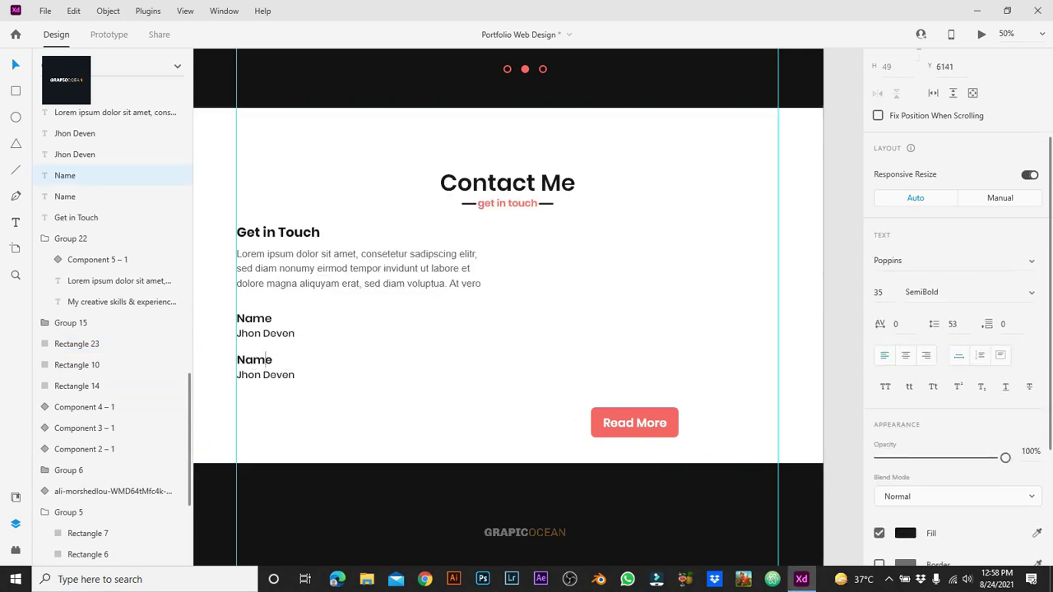
pyautogui.hotkey('ctrl', 'a')
pyautogui.write('a')
pyautogui.press('BackSpace')
pyautogui.write('Address')
pyautogui.press('Escape')
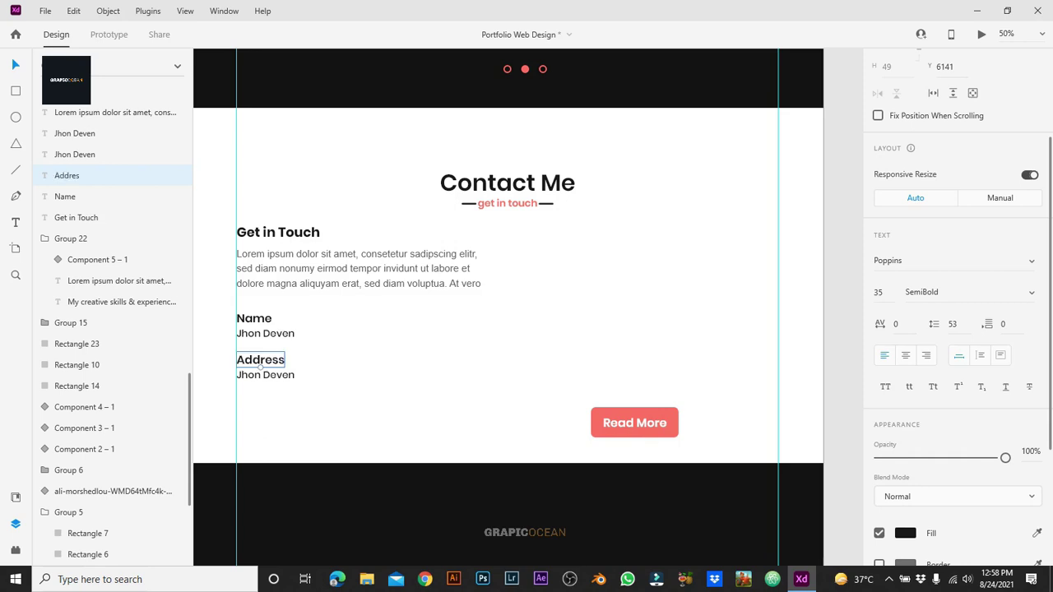
# Step: Replace the value under Address with a sample street address
pyautogui.click(265, 375)
pyautogui.press('Return')
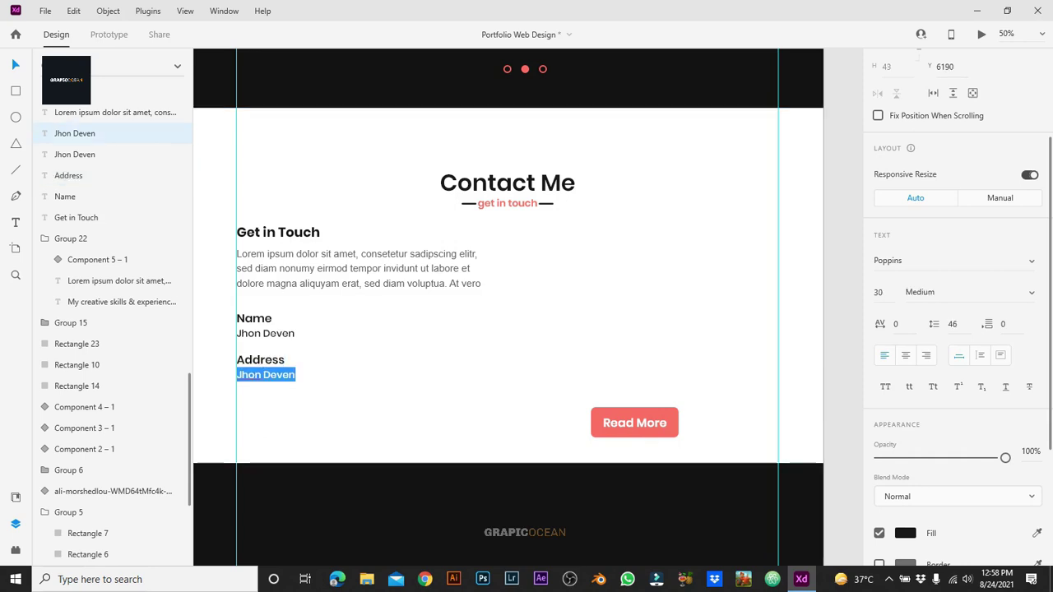
pyautogui.write('N')
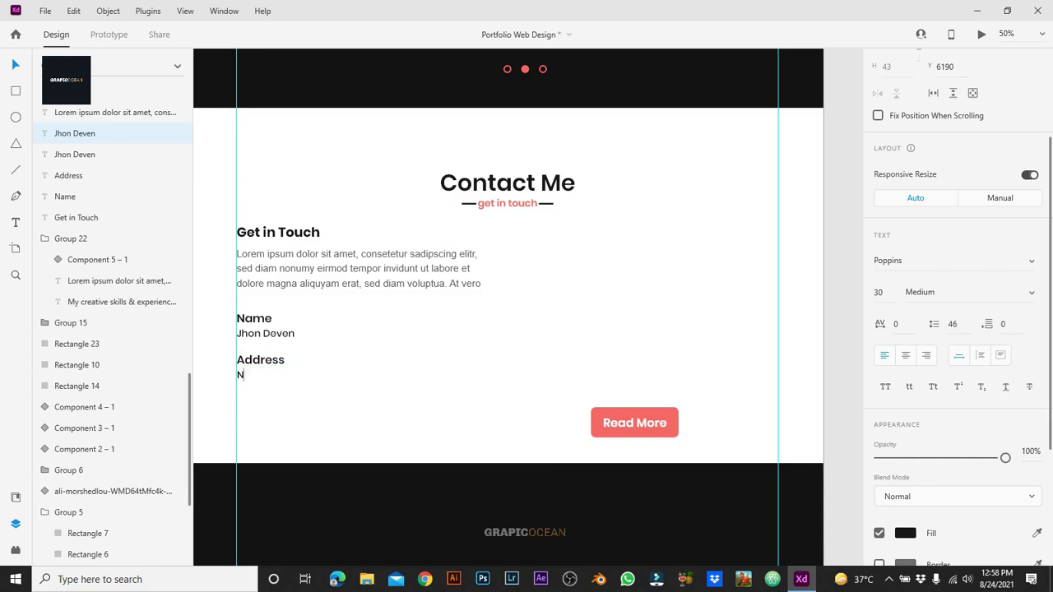
pyautogui.write('ew York, St.N')
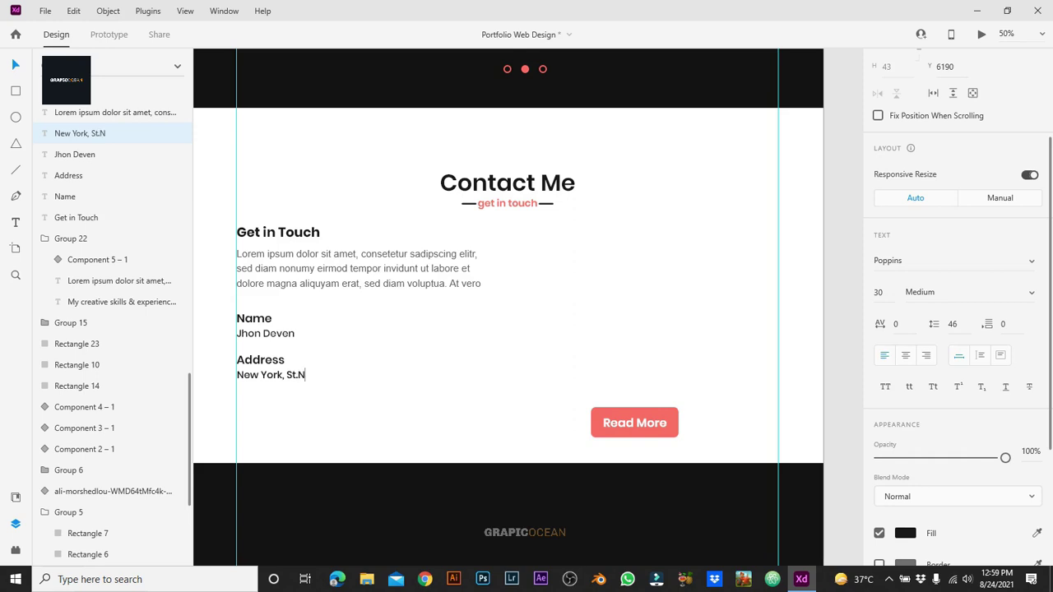
pyautogui.write('o. b12/8')
pyautogui.press('Escape')
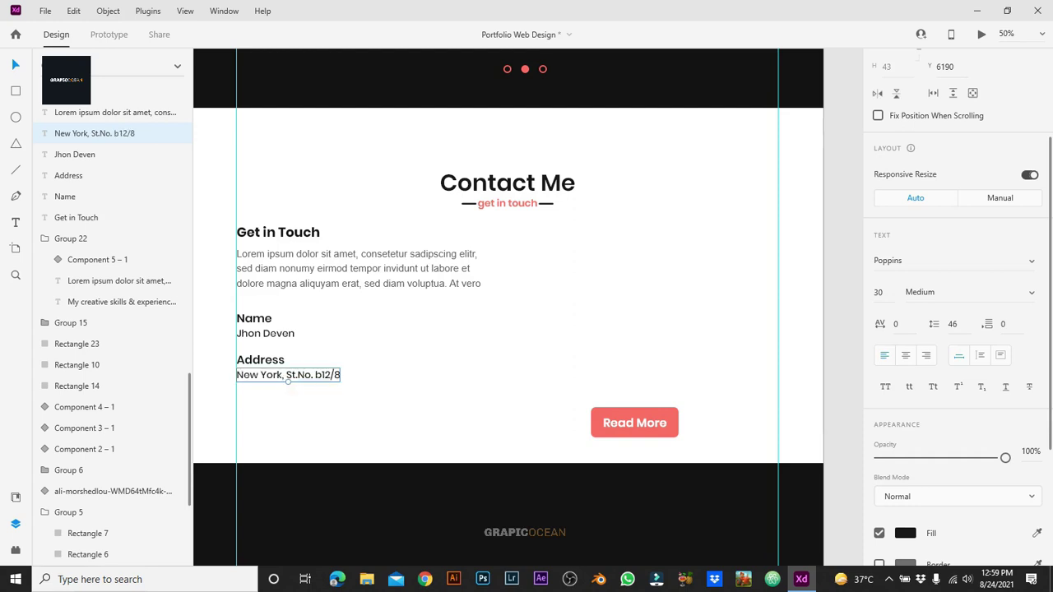
# Step: Copy the Address label and value onto a new line below
pyautogui.keyDown('shift'); pyautogui.click(260, 360); pyautogui.keyUp('shift')
pyautogui.click(260, 366)
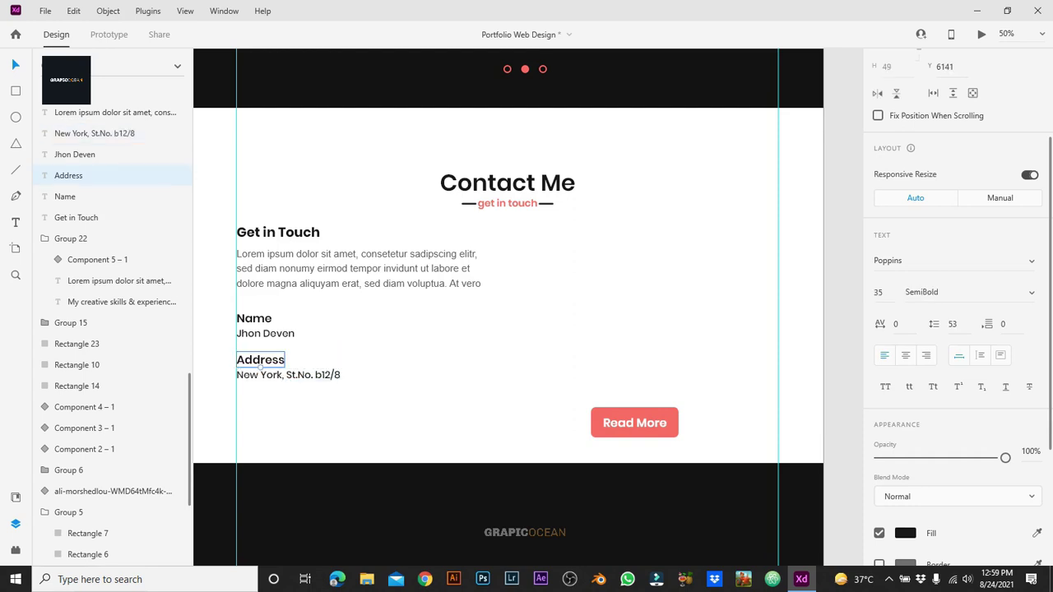
pyautogui.keyDown('shift'); pyautogui.click(260, 375); pyautogui.keyUp('shift')
pyautogui.moveTo(260, 374); pyautogui.dragTo(260, 416)
pyautogui.click(261, 432)
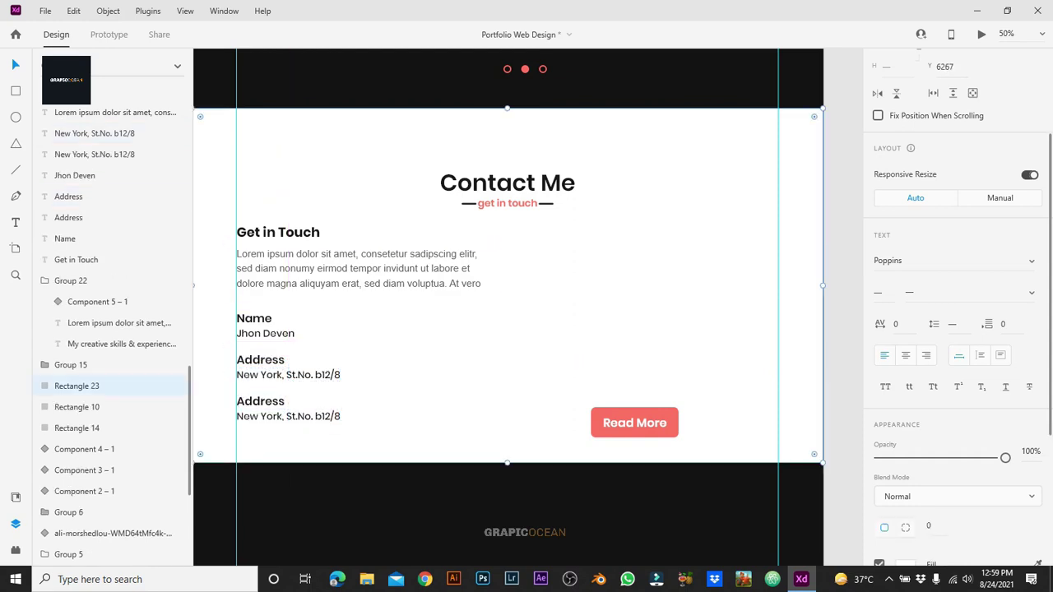
# Step: Relabel the copied pair 'Email' and enter a sample e-mail address as its value
pyautogui.click(260, 401)
pyautogui.doubleClick(260, 401)
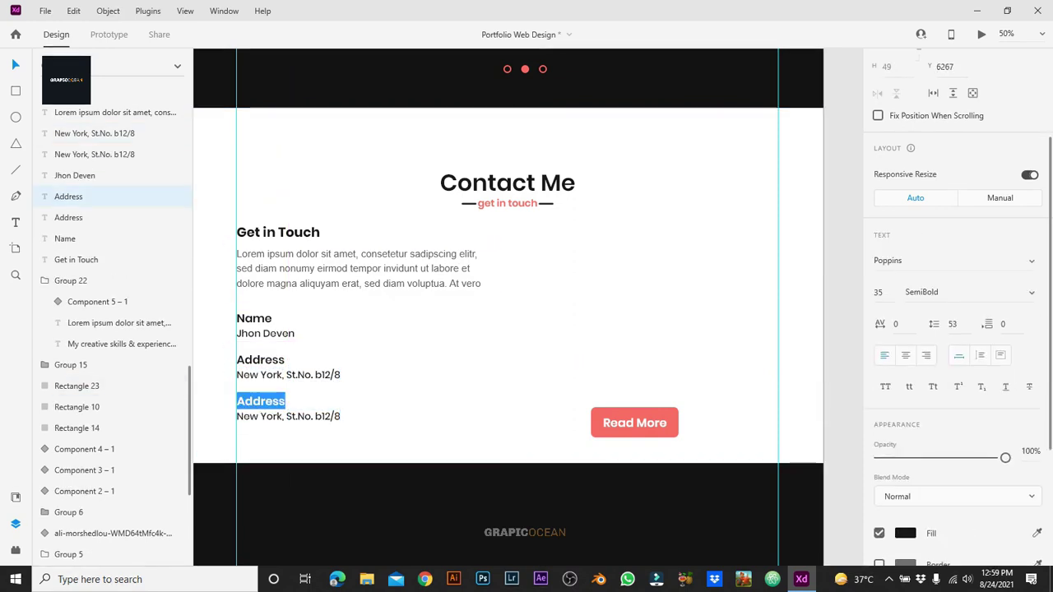
pyautogui.hotkey('alt', 'Tab')
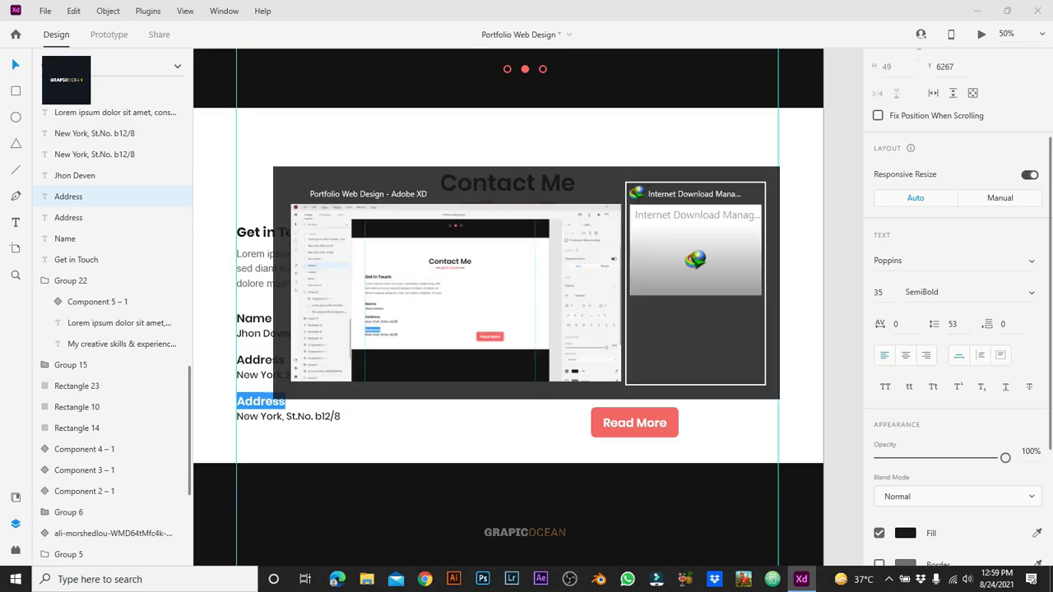
pyautogui.write('Email')
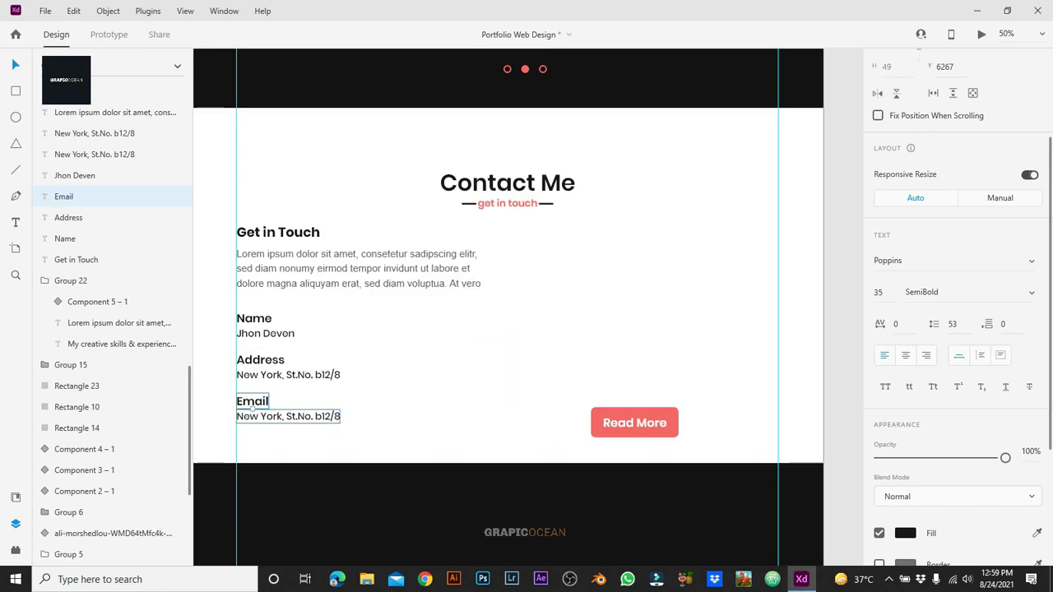
pyautogui.click(312, 416)
pyautogui.hotkey('ctrl', 'a')
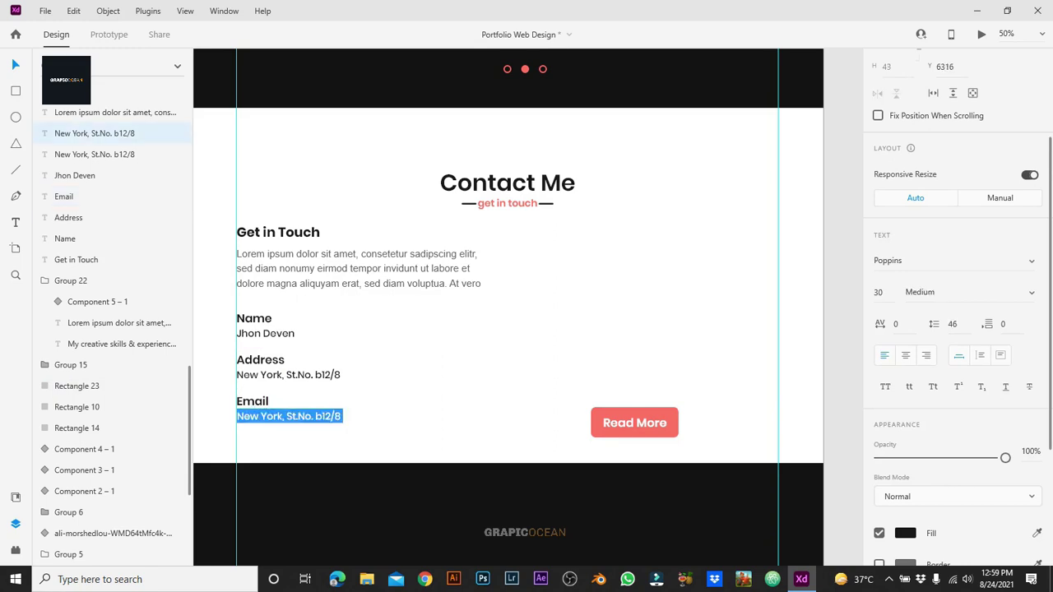
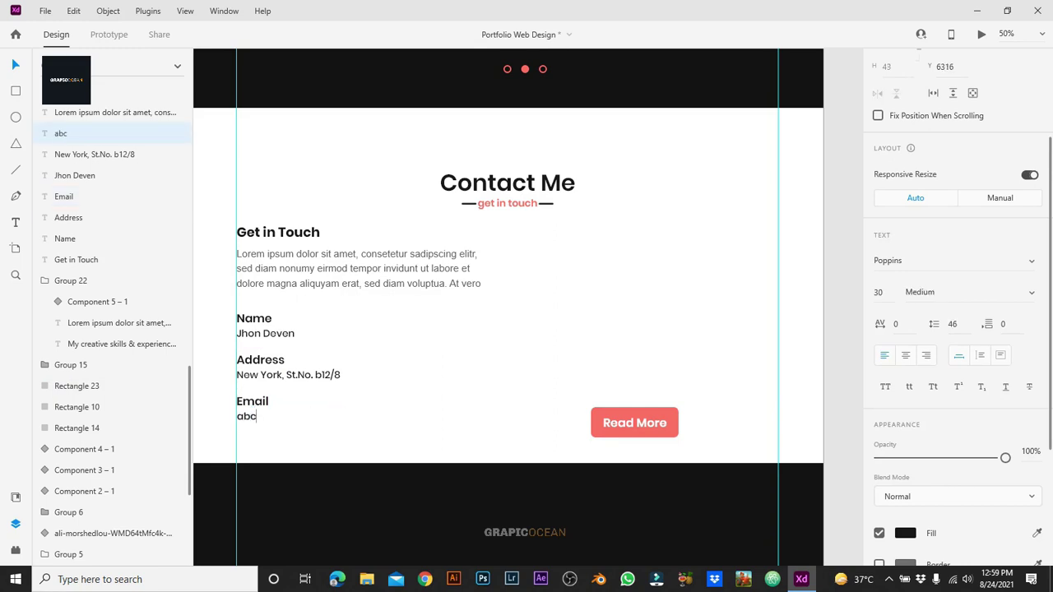
pyautogui.press('Escape')
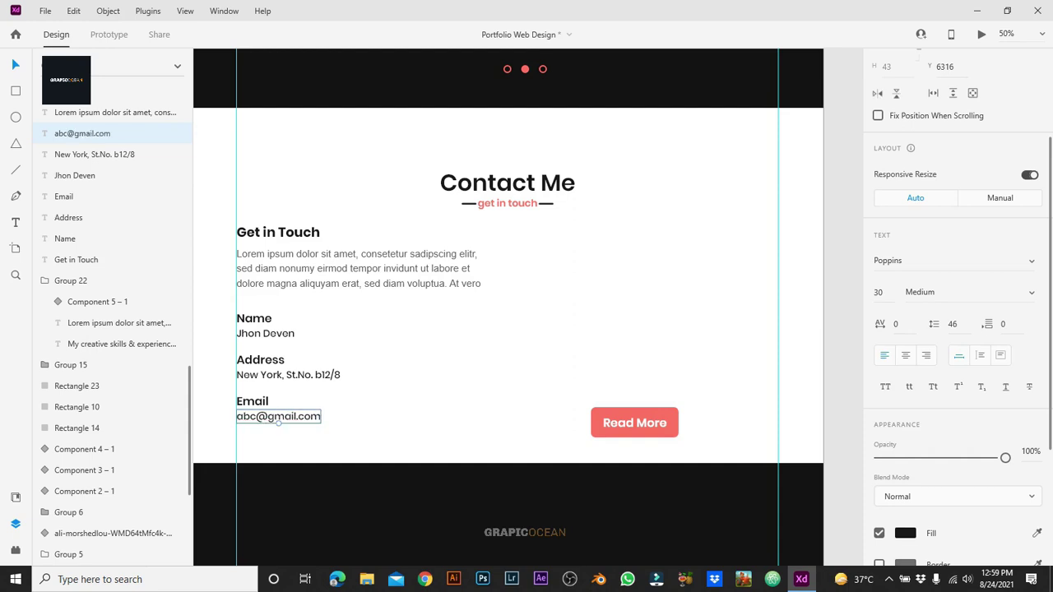
# Step: Lighten the fill of the name, address and email value lines to a lighter grey
pyautogui.keyDown('shift'); pyautogui.click(288, 374); pyautogui.keyUp('shift')
pyautogui.keyDown('shift'); pyautogui.click(265, 334); pyautogui.keyUp('shift')
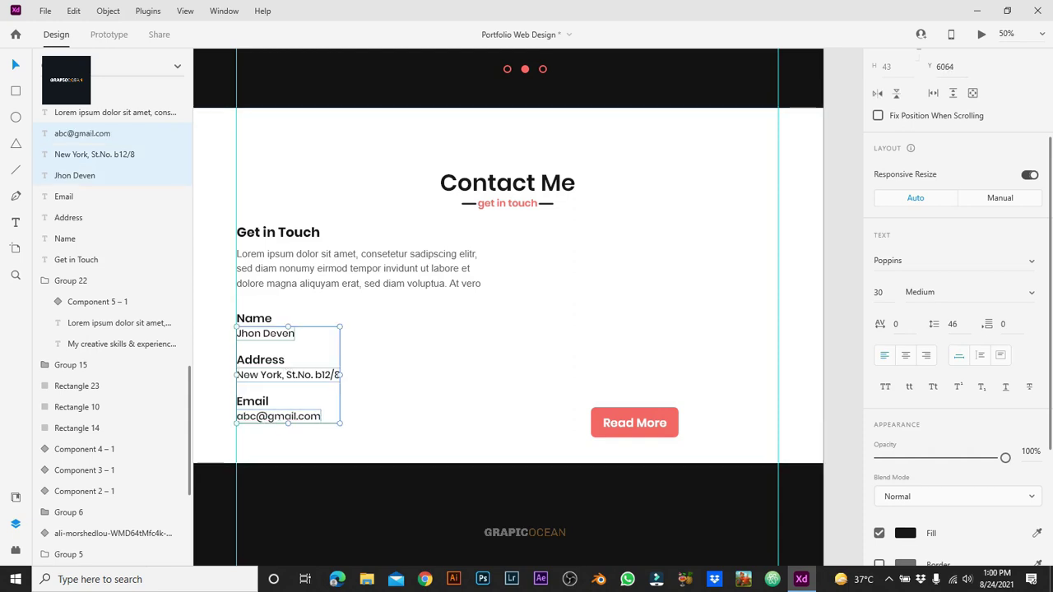
pyautogui.click(905, 533)
pyautogui.moveTo(710, 487); pyautogui.dragTo(710, 457)
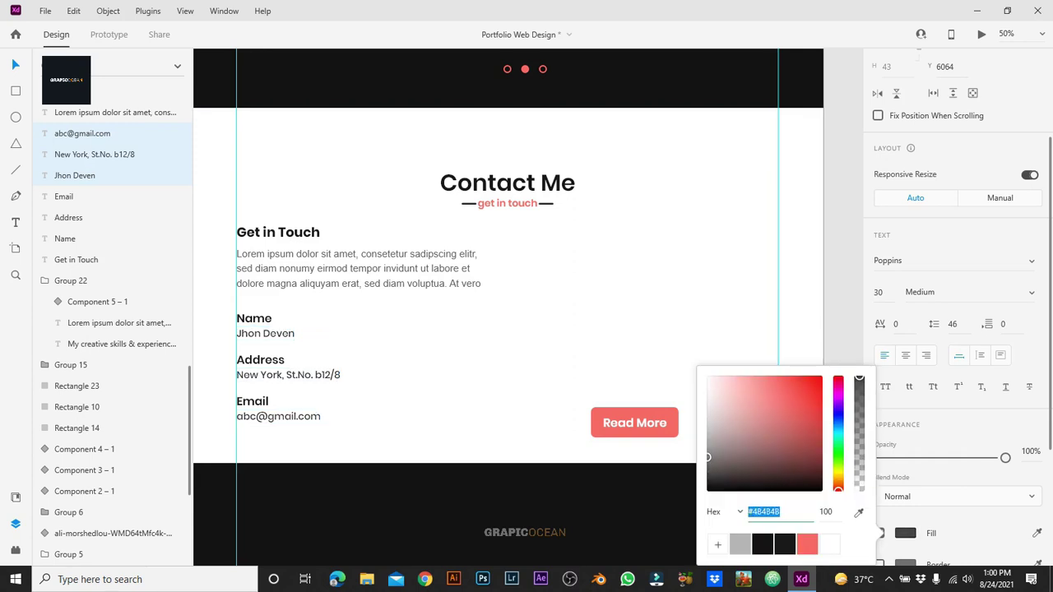
pyautogui.press('Escape')
pyautogui.click(658, 329)
# Step: Group the Name label with its value and the Address label with its line
pyautogui.click(265, 333)
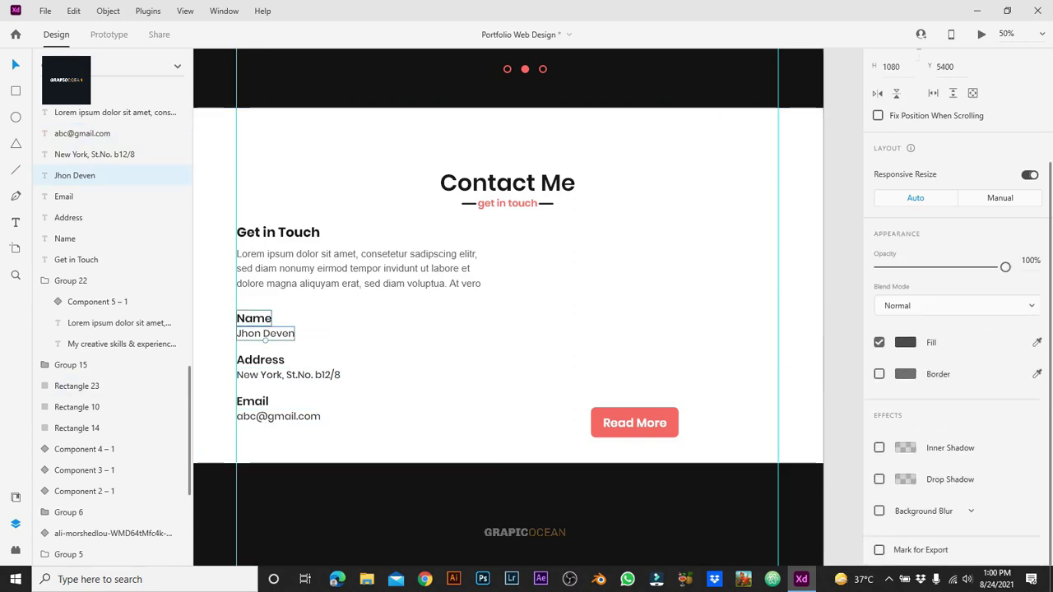
pyautogui.keyDown('shift'); pyautogui.click(254, 318); pyautogui.keyUp('shift')
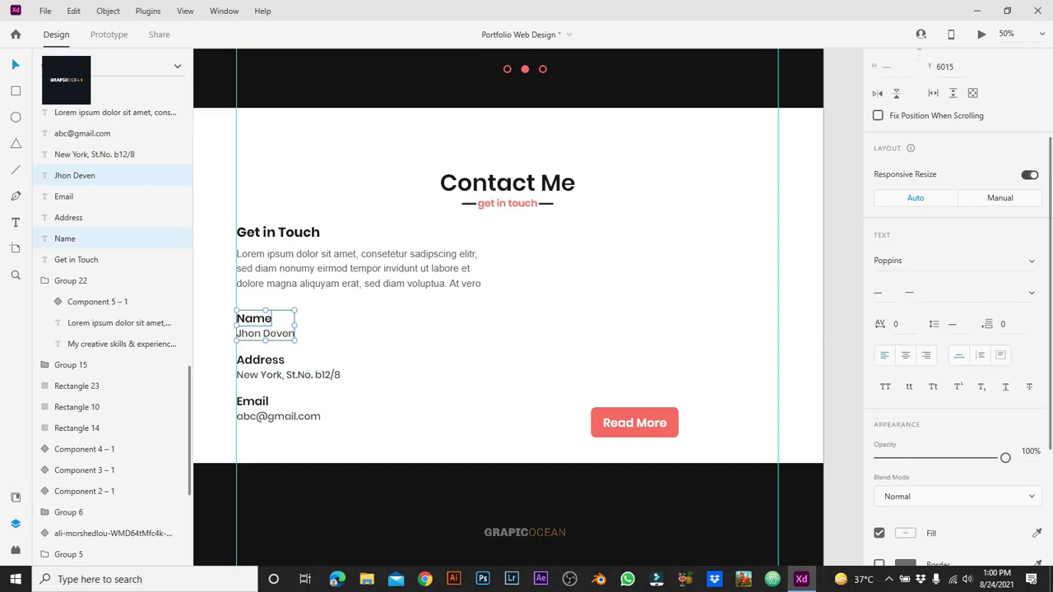
pyautogui.hotkey('ctrl', 'g')
pyautogui.click(288, 374)
pyautogui.keyDown('shift'); pyautogui.click(260, 359); pyautogui.keyUp('shift')
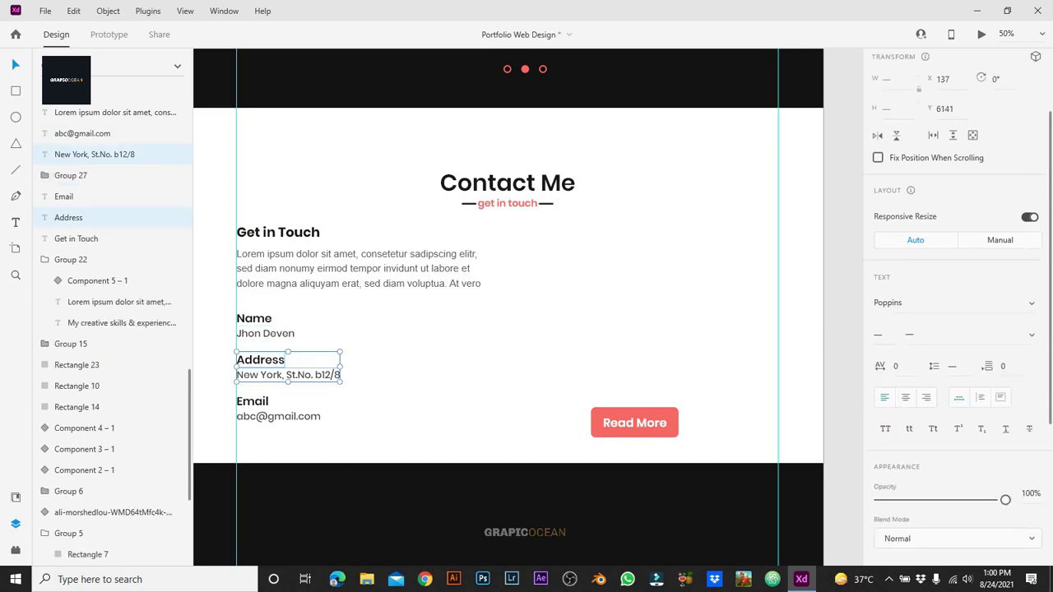
pyautogui.hotkey('ctrl', 'g')
# Step: Duplicate the Email label pair to the right and group the original Email pair
pyautogui.click(278, 416)
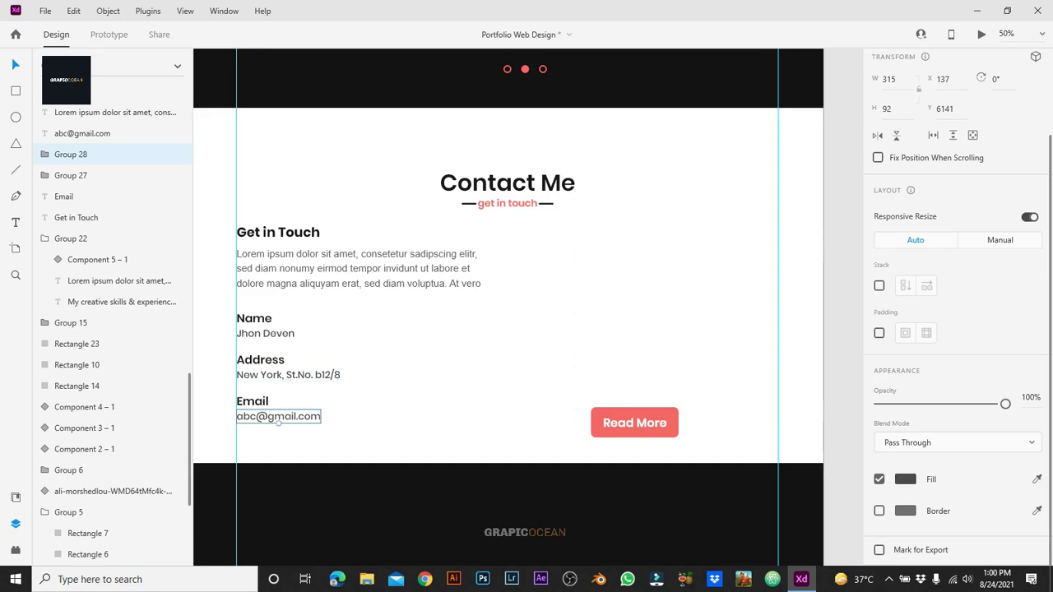
pyautogui.keyDown('shift'); pyautogui.click(253, 402); pyautogui.keyUp('shift')
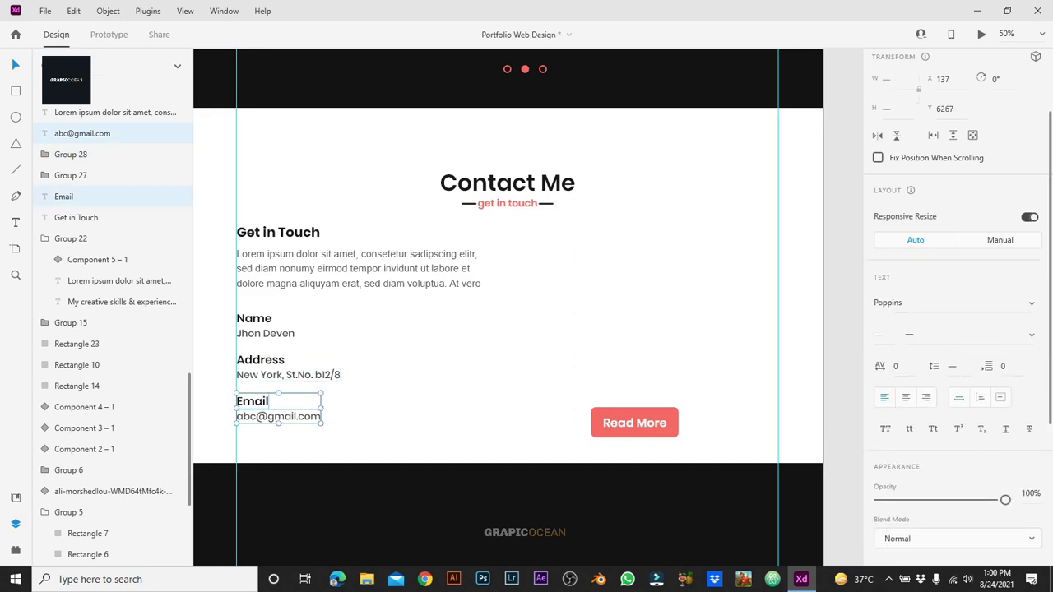
pyautogui.moveTo(252, 401); pyautogui.dragTo(512, 402)
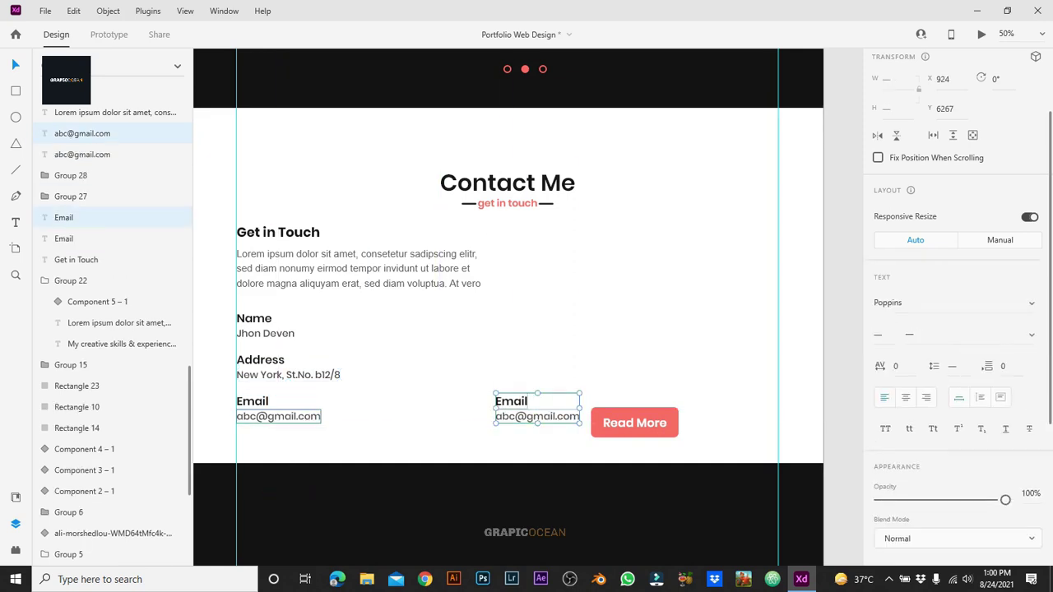
pyautogui.click(253, 402)
pyautogui.keyDown('shift'); pyautogui.click(278, 416); pyautogui.keyUp('shift')
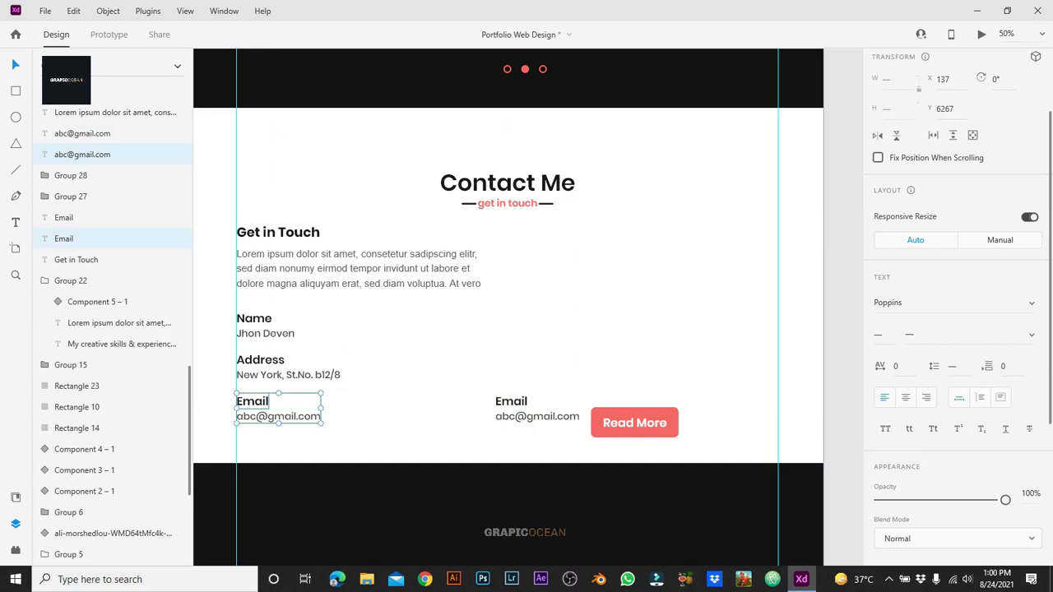
pyautogui.hotkey('ctrl', 'g')
# Step: Move the copied Email label and address up above Read More
pyautogui.click(511, 402)
pyautogui.keyDown('shift'); pyautogui.click(538, 417); pyautogui.keyUp('shift')
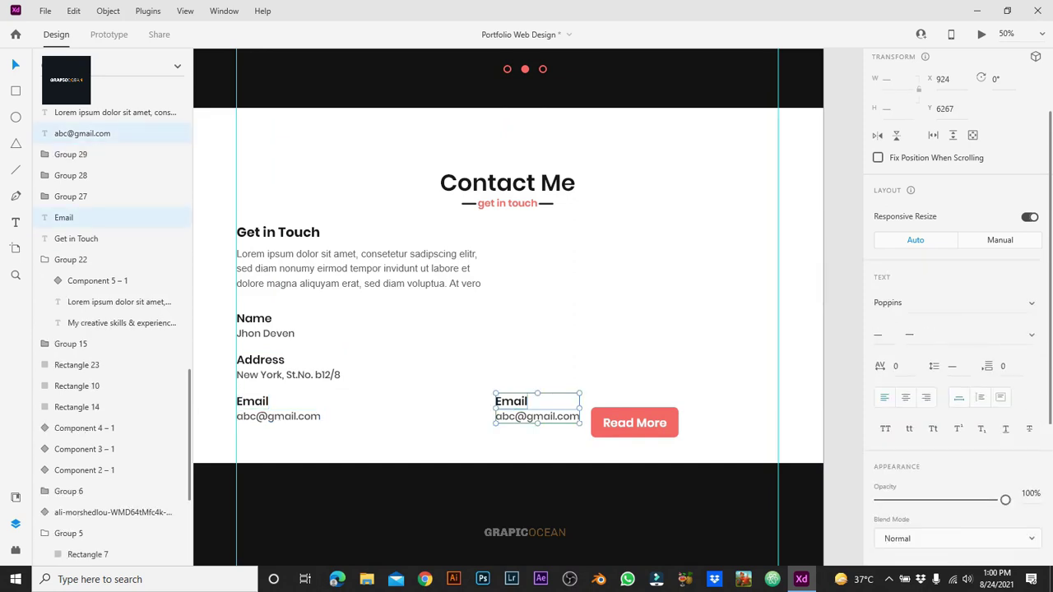
pyautogui.moveTo(537, 409); pyautogui.dragTo(644, 362)
pyautogui.click(378, 362)
# Step: Shift the Name, Address and Email groups right with two large nudges
pyautogui.click(255, 326)
pyautogui.keyDown('shift'); pyautogui.click(261, 368); pyautogui.keyUp('shift')
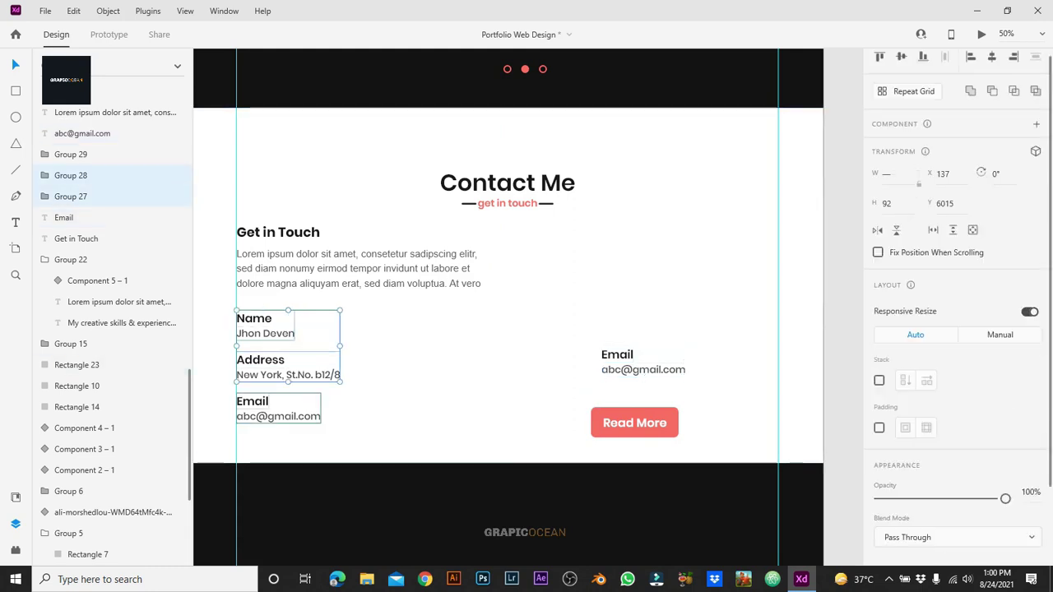
pyautogui.keyDown('shift'); pyautogui.click(255, 409); pyautogui.keyUp('shift')
pyautogui.hotkey('shift', 'Right')
pyautogui.hotkey('shift', 'Right')
pyautogui.hotkey('shift', 'Right')
pyautogui.hotkey('shift', 'Right')
pyautogui.hotkey('shift', 'Right')
pyautogui.hotkey('shift', 'Right')
pyautogui.hotkey('shift', 'Right')
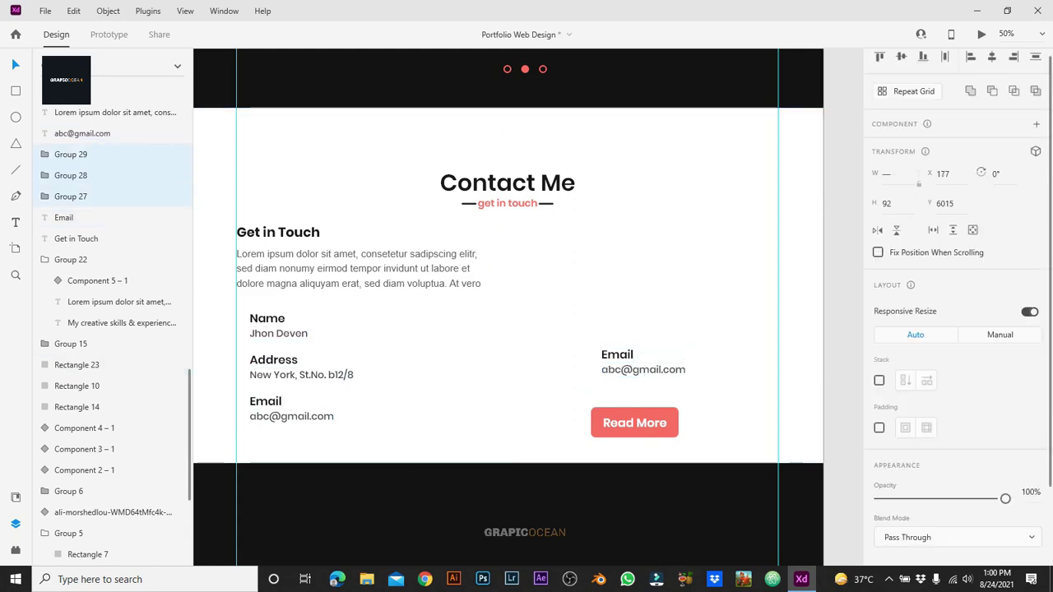
pyautogui.hotkey('shift', 'Right')
pyautogui.click(77, 364)
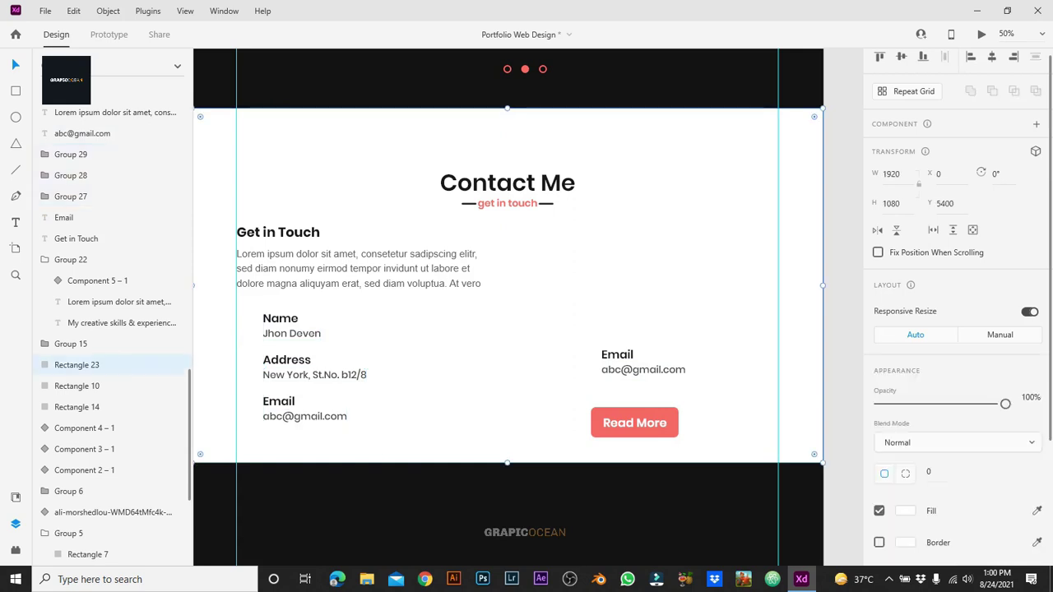
pyautogui.click(15, 550)
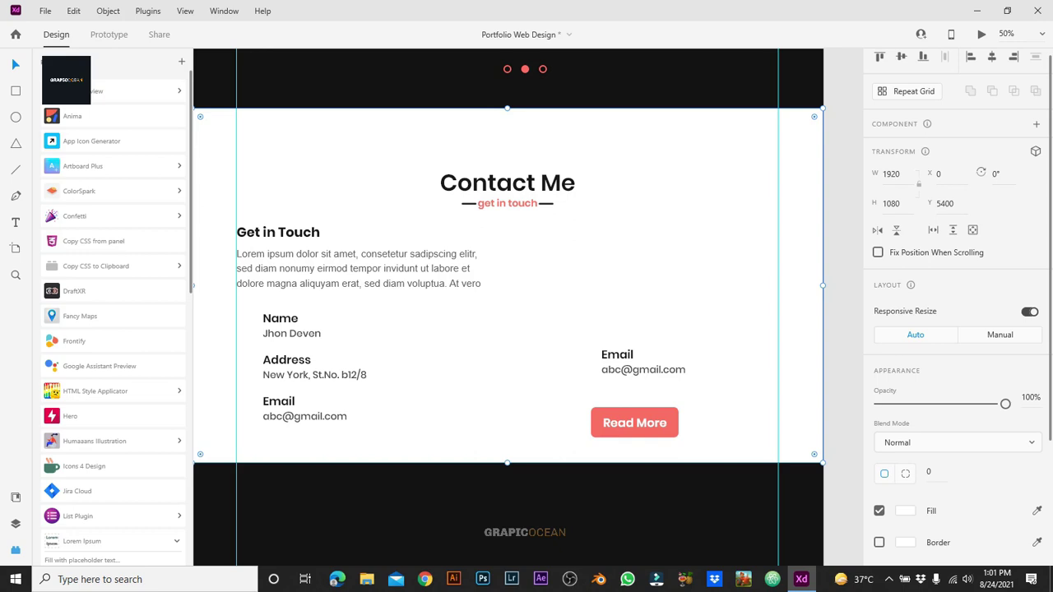
# Step: Search the Icons 4 Design plugin for profile, man, name and address icons
pyautogui.scroll(-5, 115, 411)
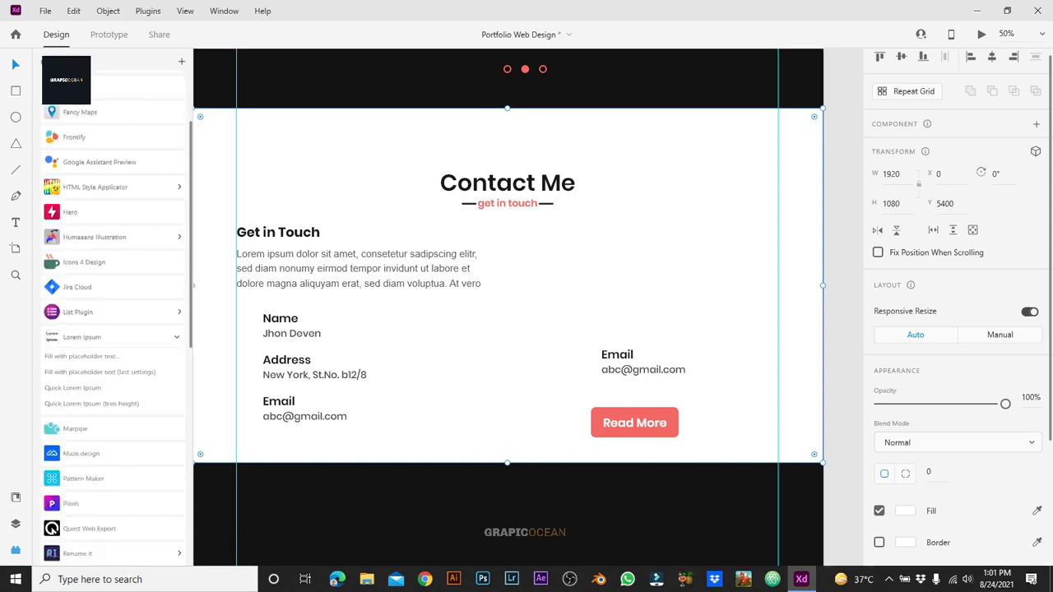
pyautogui.scroll(5, 115, 411)
pyautogui.click(84, 466)
pyautogui.hotkey('ctrl', 'a')
pyautogui.write('profil')
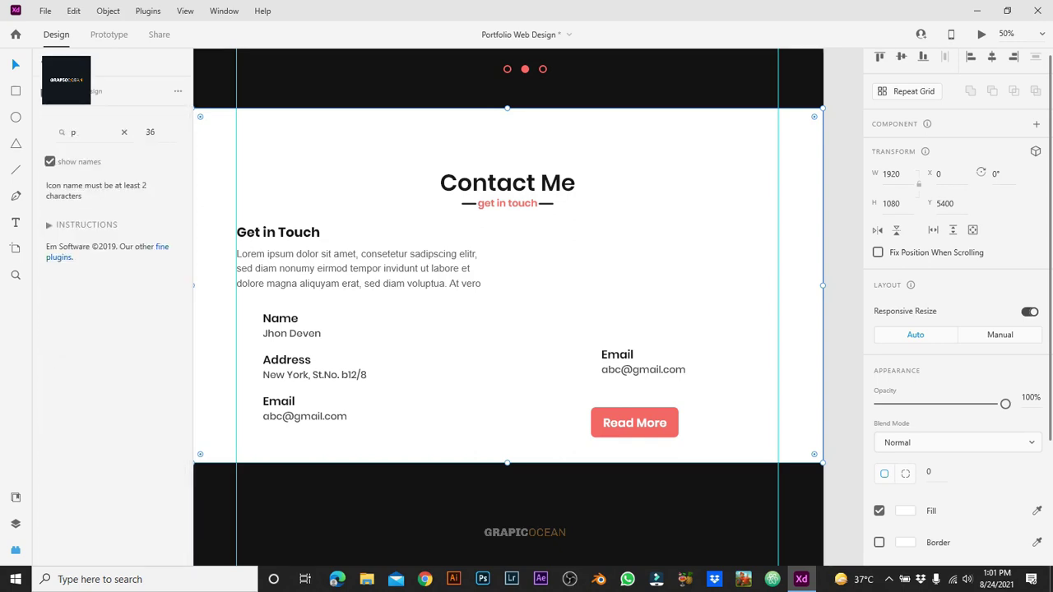
pyautogui.press('BackSpace')
pyautogui.press('BackSpace')
pyautogui.press('BackSpace')
pyautogui.press('BackSpace')
pyautogui.press('BackSpace')
pyautogui.write('man')
pyautogui.scroll(-3, 107, 329)
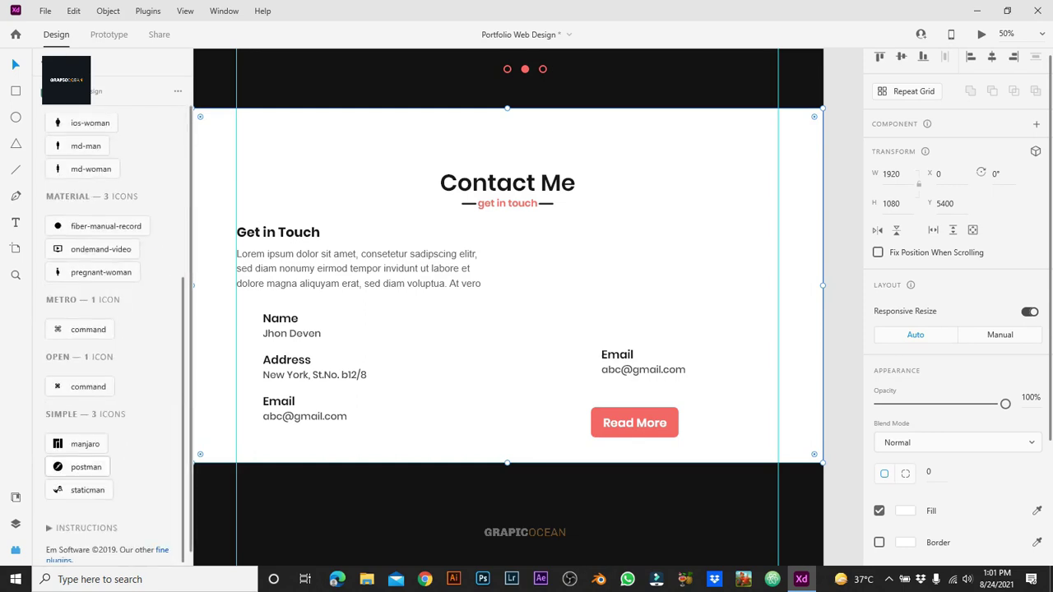
pyautogui.scroll(3, 107, 330)
pyautogui.hotkey('ctrl', 'a')
pyautogui.write('name')
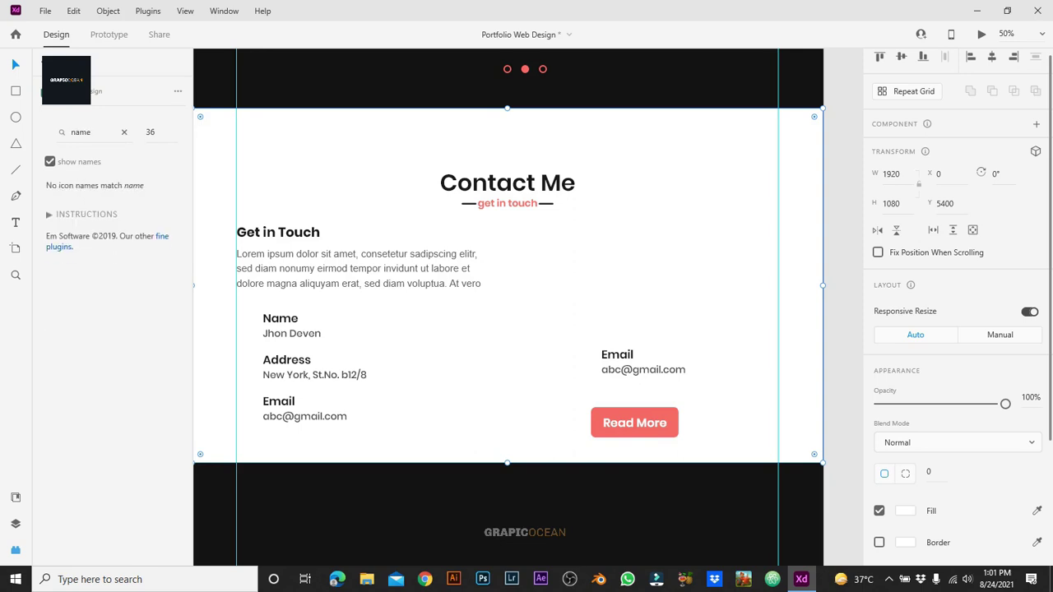
pyautogui.hotkey('ctrl', 'a')
pyautogui.write('address')
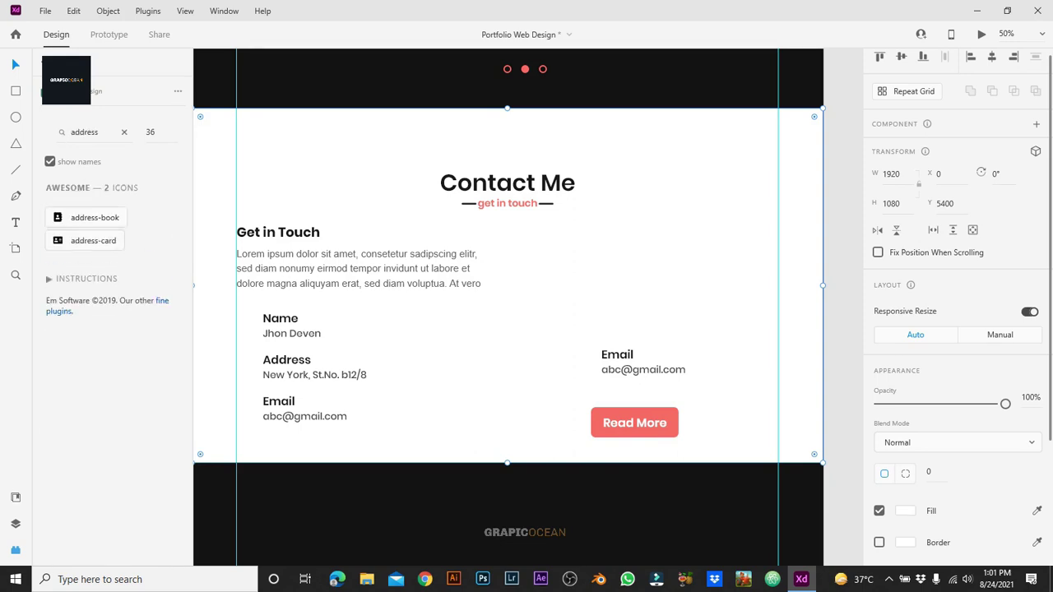
# Step: Insert a location pin icon and the ZOCIAL email icon via 'location' and 'email' searches
pyautogui.hotkey('ctrl', 'a')
pyautogui.write('locxation')
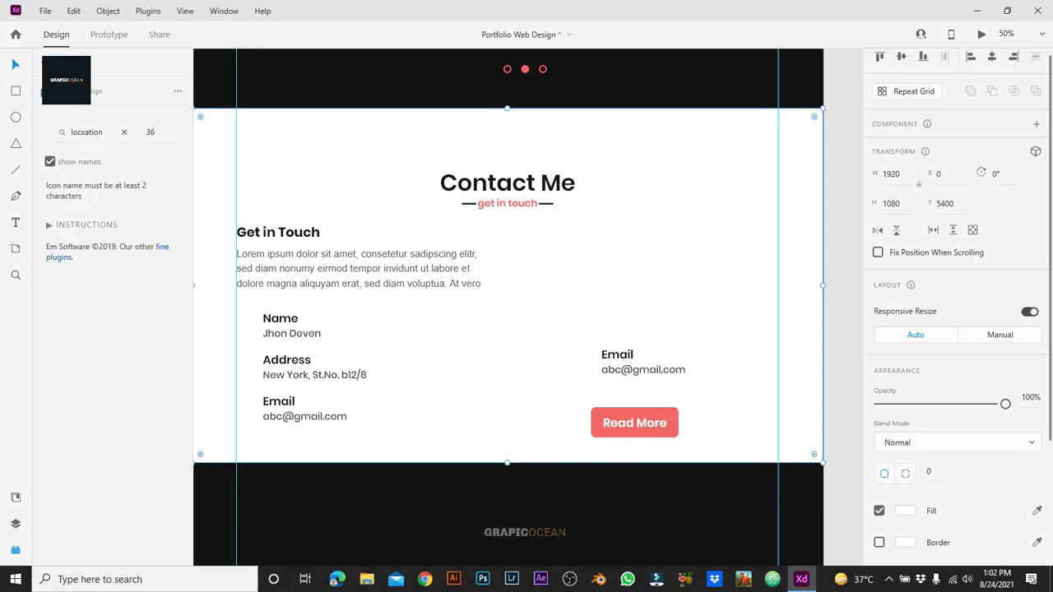
pyautogui.hotkey('ctrl', 'a')
pyautogui.write('location')
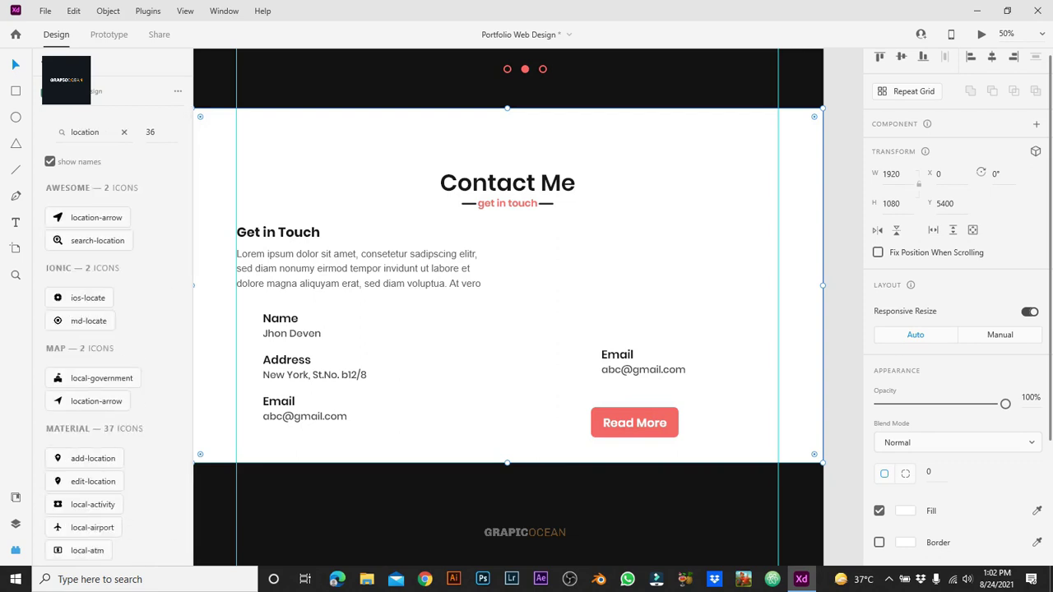
pyautogui.click(91, 470)
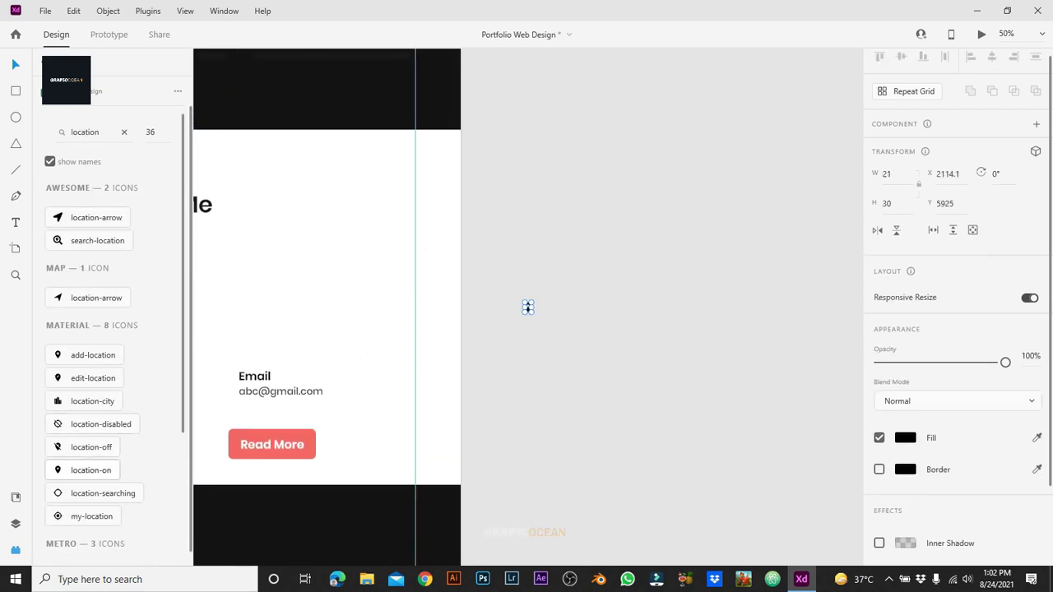
pyautogui.hotkey('ctrl', 'a')
pyautogui.write('email')
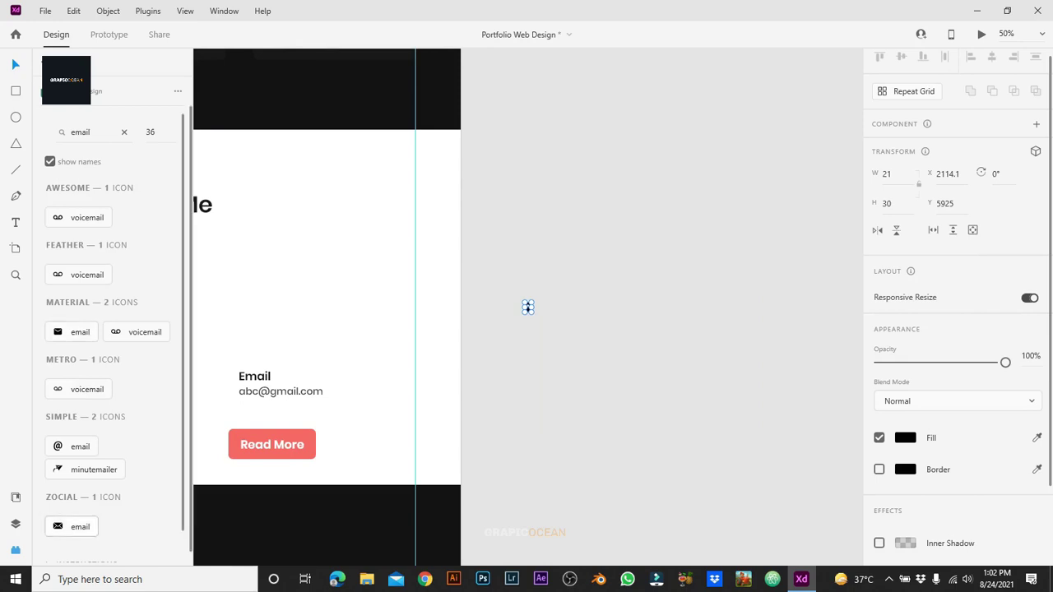
pyautogui.click(80, 527)
# Step: Start a new icon search for 'prof', trimming it back to 'pr'
pyautogui.hotkey('ctrl', 'a')
pyautogui.press('BackSpace')
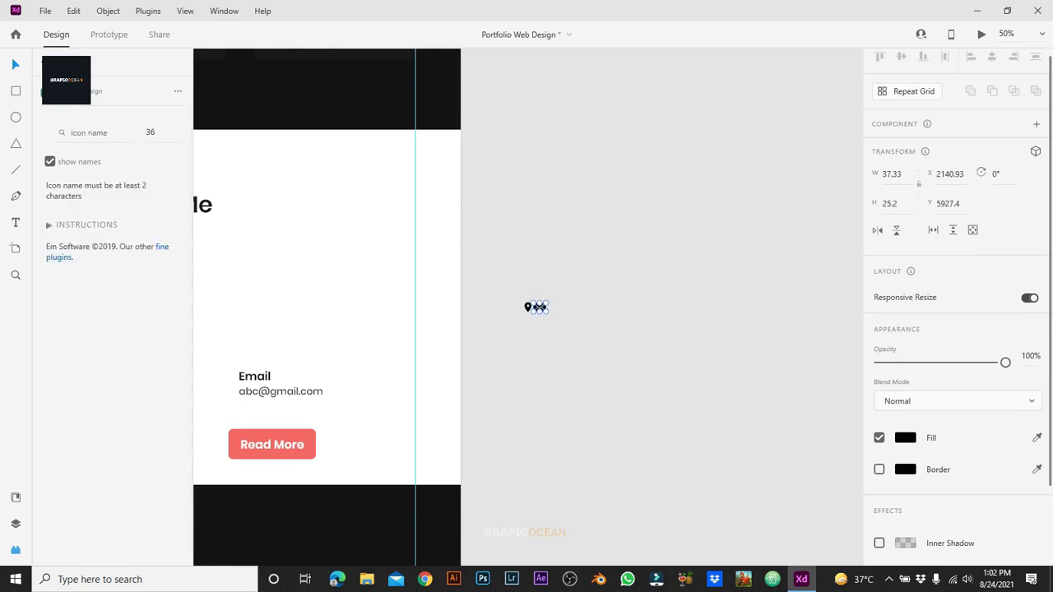
pyautogui.write('prof')
pyautogui.press('BackSpace')
pyautogui.press('BackSpace')
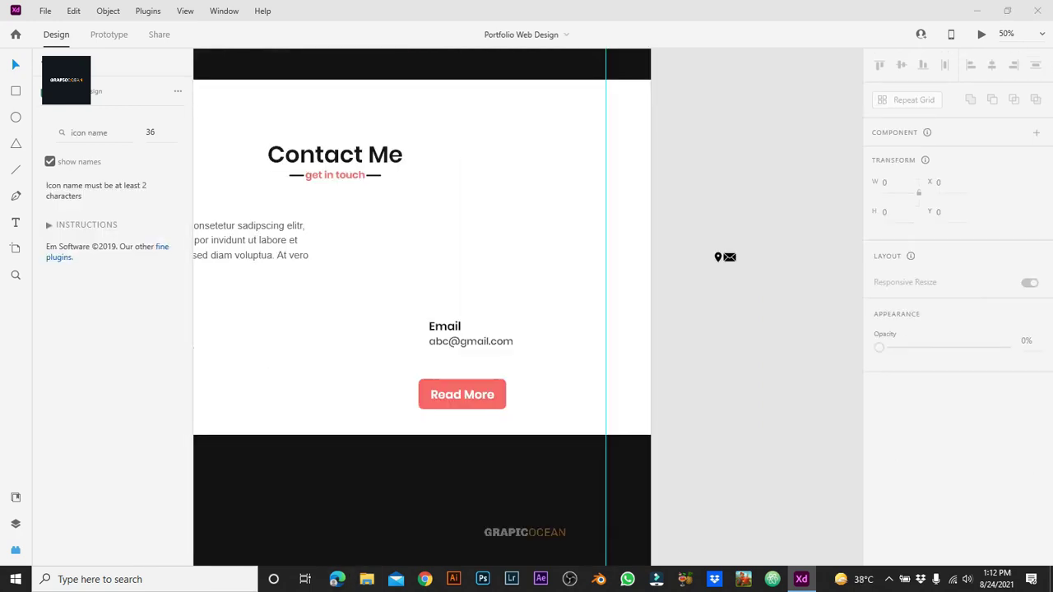
# Step: Bring the avatar file from Downloads into the design and scale it to 36×46 beside the pin and mail icons
pyautogui.click(367, 579)
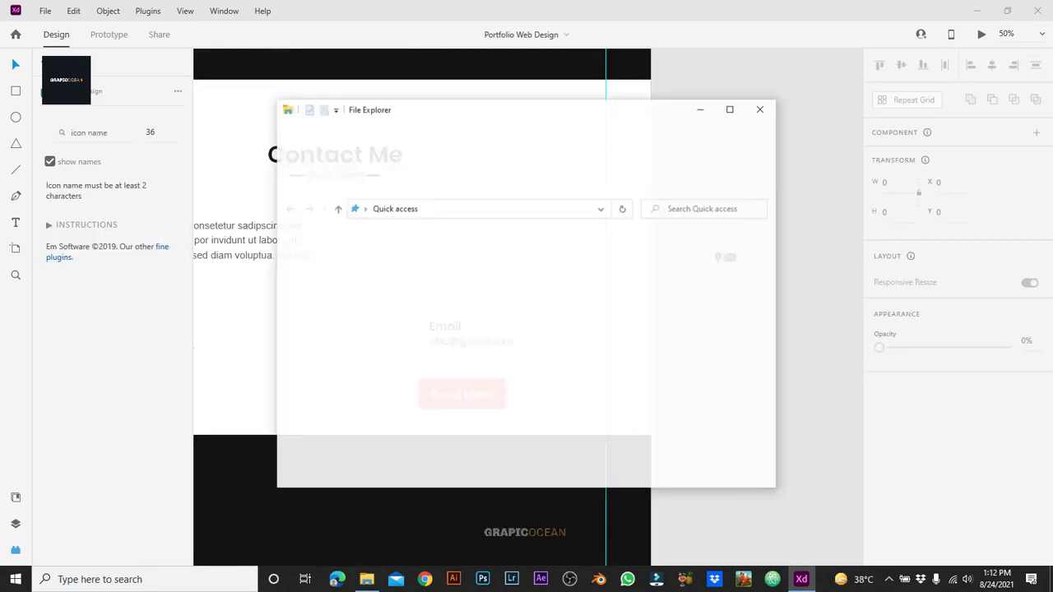
pyautogui.scroll(-1, 342, 387)
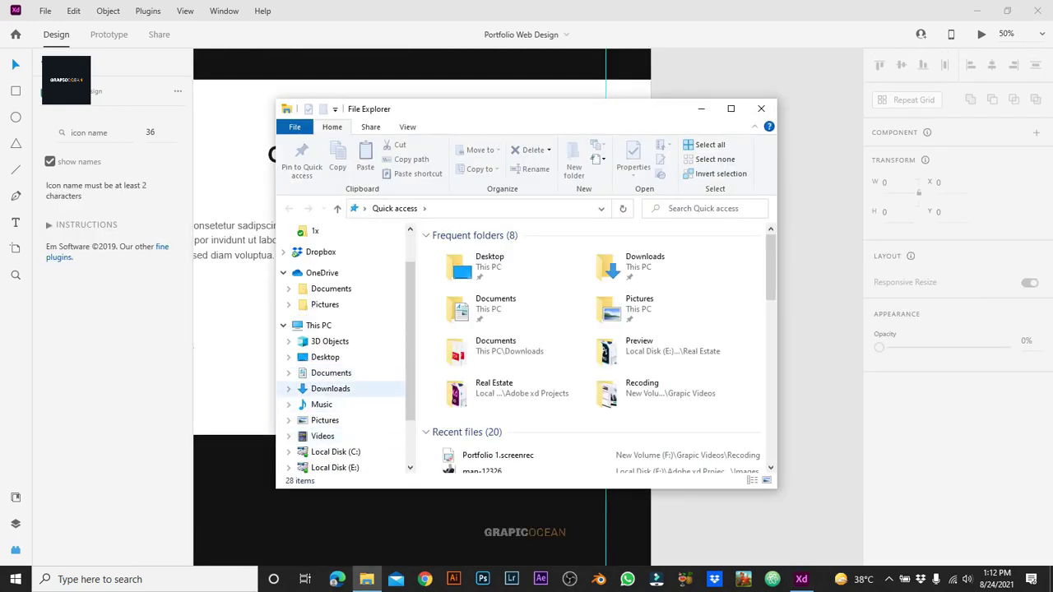
pyautogui.click(330, 388)
pyautogui.scroll(-5, 598, 345)
pyautogui.click(462, 430)
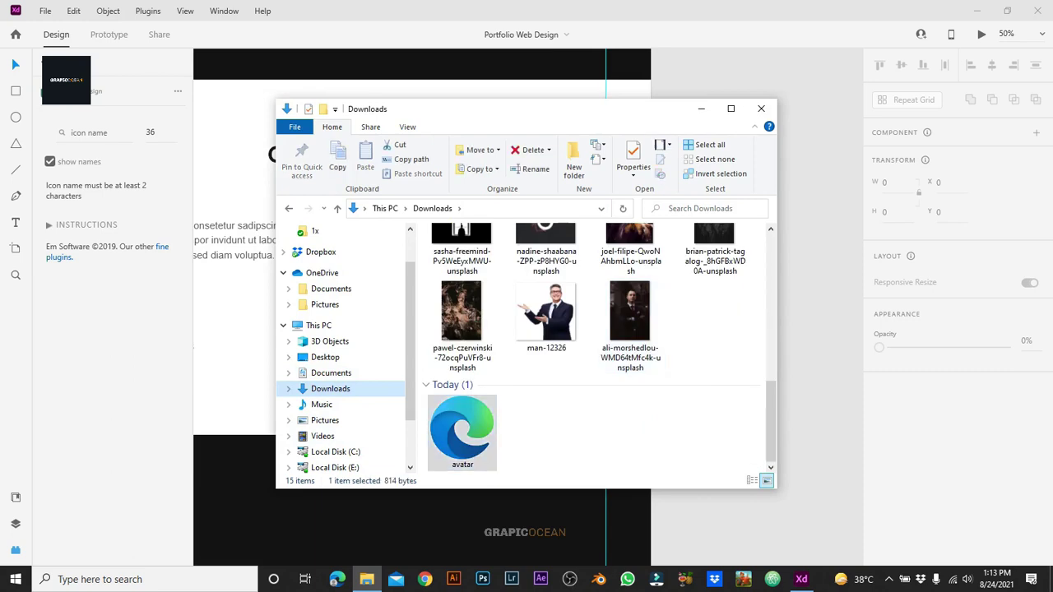
pyautogui.click(761, 109)
pyautogui.hotkey('ctrl', 'v')
pyautogui.moveTo(852, 494); pyautogui.dragTo(683, 387)
pyautogui.moveTo(802, 266); pyautogui.dragTo(294, 358)
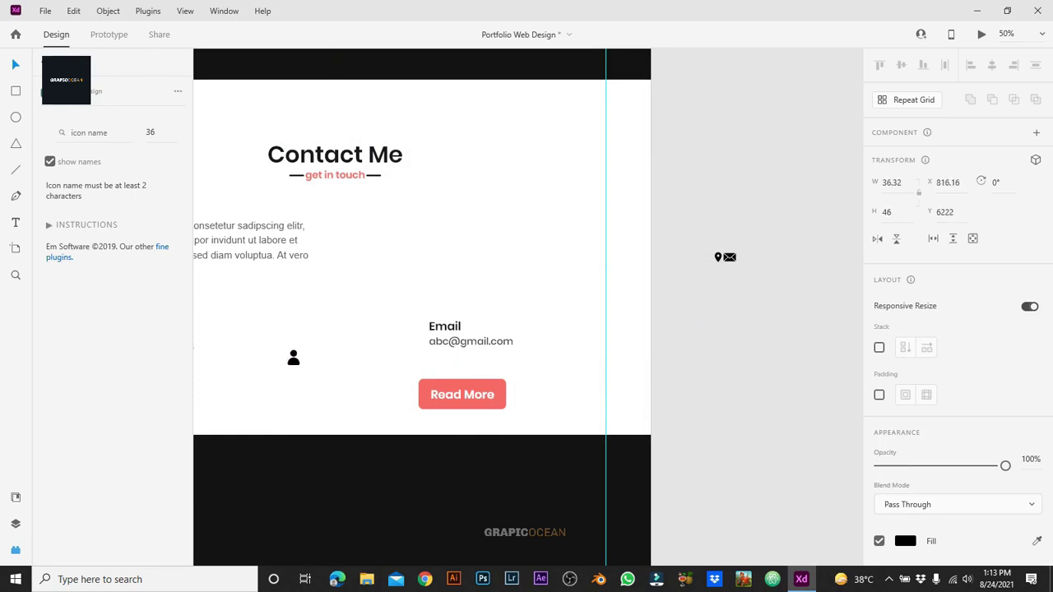
# Step: Move the pin and mail icons together into the Contact Me artboard
pyautogui.click(725, 257)
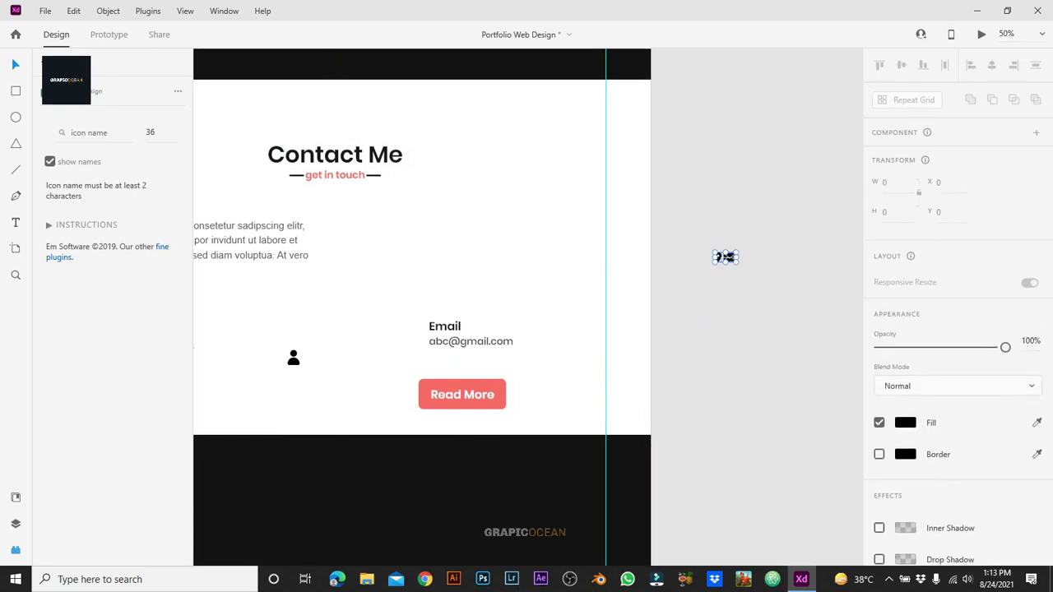
pyautogui.moveTo(730, 256); pyautogui.dragTo(395, 283)
pyautogui.moveTo(726, 258); pyautogui.dragTo(308, 290)
pyautogui.hscroll(-5, 530, 307)
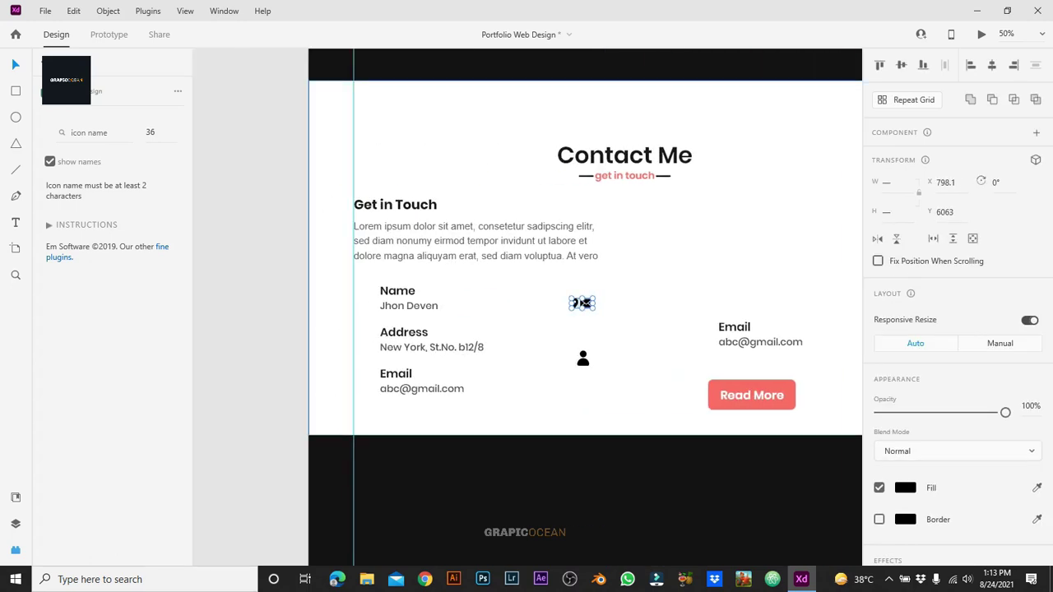
pyautogui.hotkey('ctrl', '=')
pyautogui.hscroll(-1, 531, 307)
# Step: Place person, pin and envelope icons beside Name, Address and Email; send the white background to back
pyautogui.moveTo(647, 383); pyautogui.dragTo(313, 294)
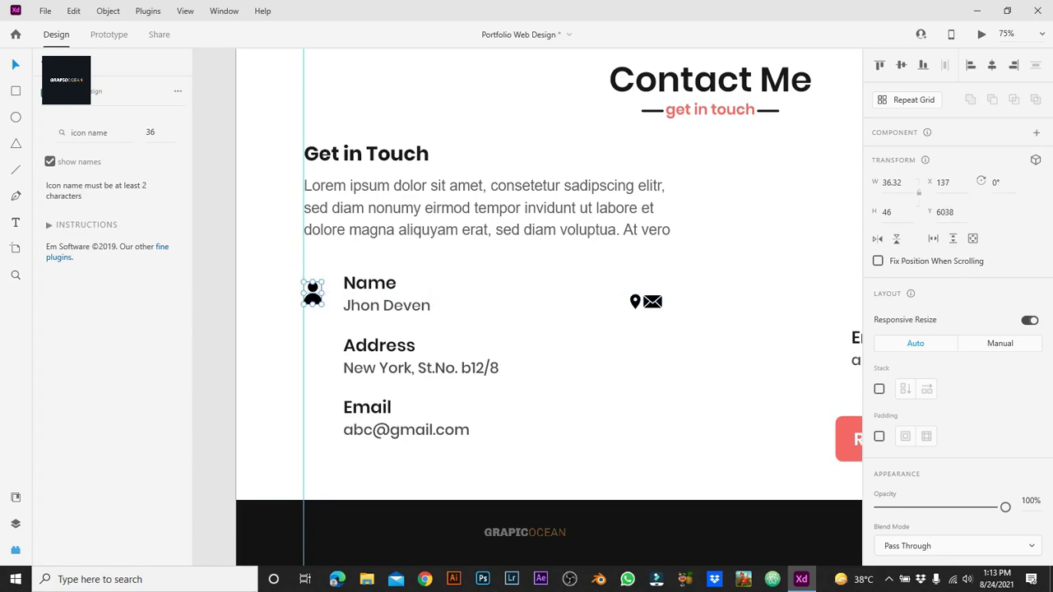
pyautogui.press('Escape')
pyautogui.moveTo(635, 301); pyautogui.dragTo(322, 336)
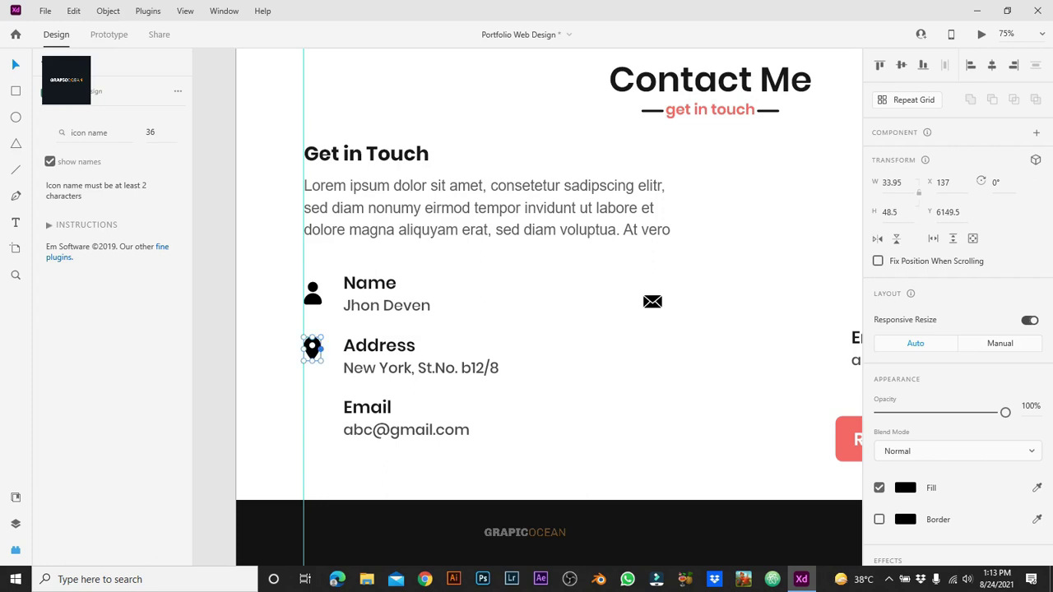
pyautogui.click(321, 336)
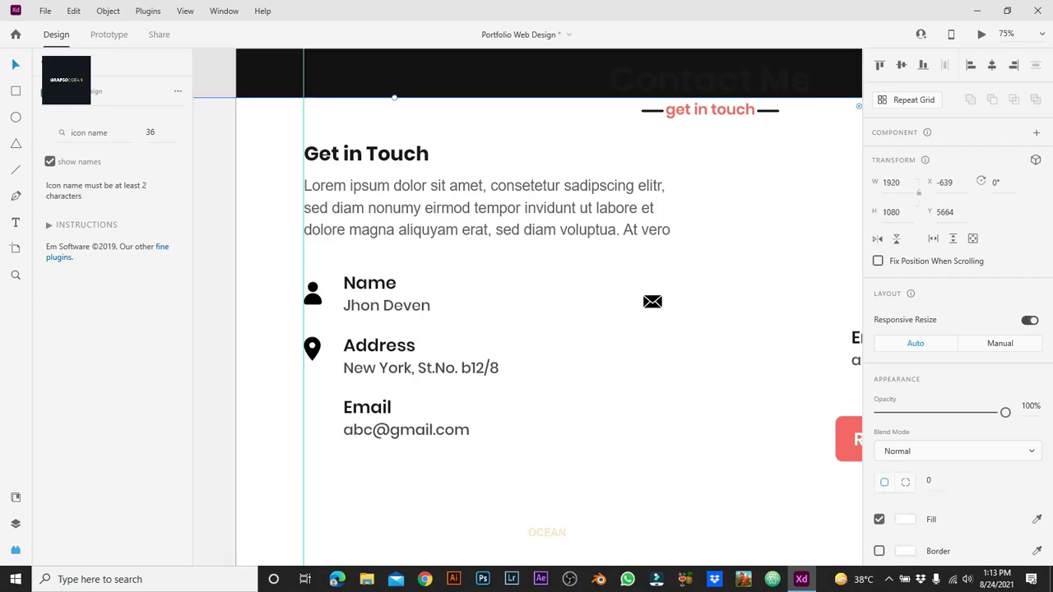
pyautogui.hotkey('ctrl', 'shift', '[')
pyautogui.moveTo(652, 301); pyautogui.dragTo(312, 355)
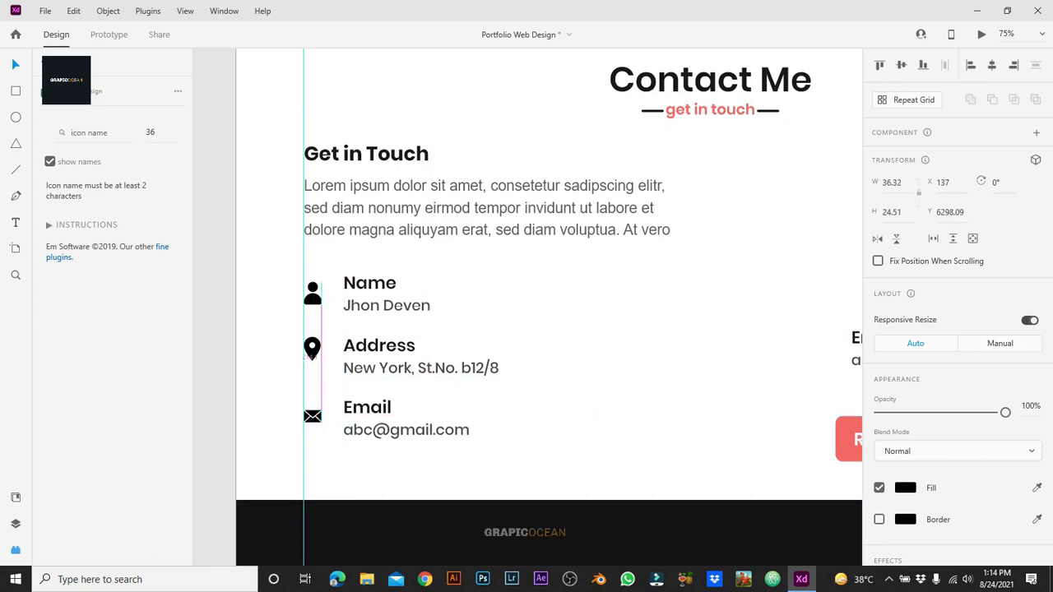
# Step: Check how each icon lines up with its Name, Address and Email text
pyautogui.keyDown('shift'); pyautogui.click(346, 418); pyautogui.keyUp('shift')
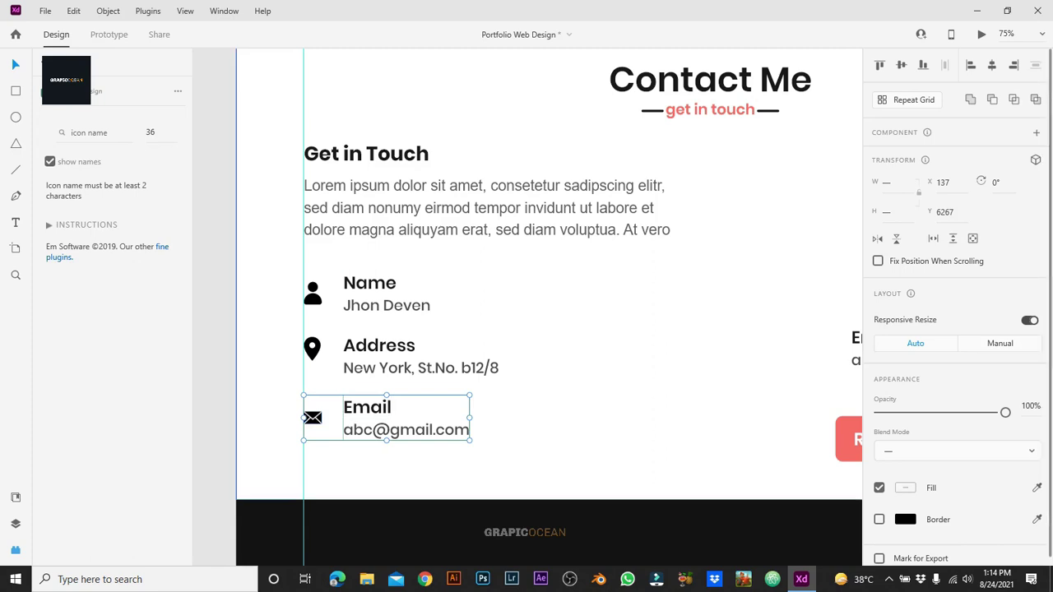
pyautogui.click(312, 386)
pyautogui.click(312, 349)
pyautogui.keyDown('shift'); pyautogui.click(378, 356); pyautogui.keyUp('shift')
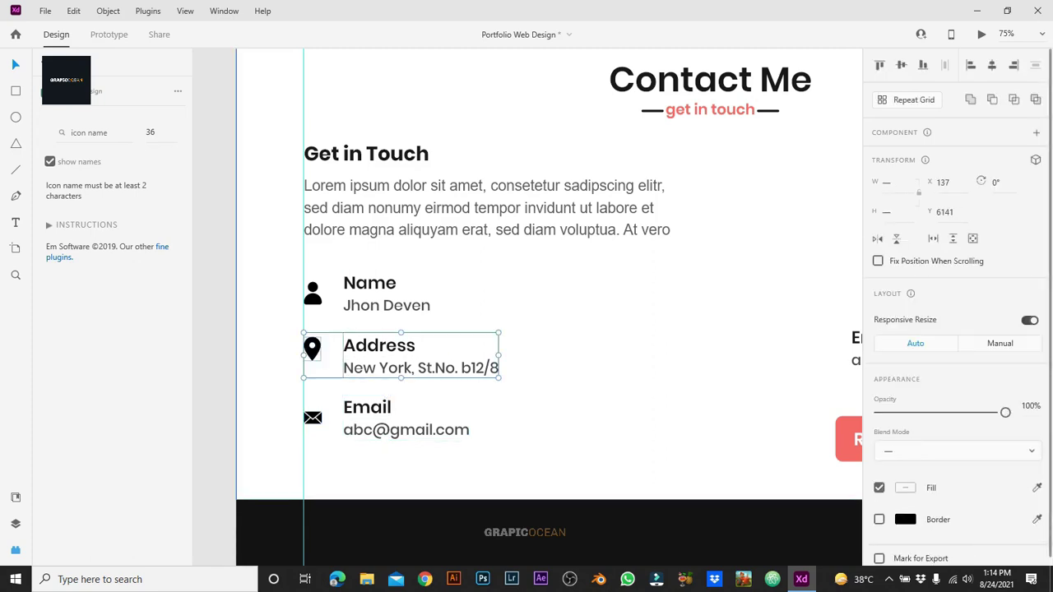
pyautogui.click(330, 296)
pyautogui.click(313, 292)
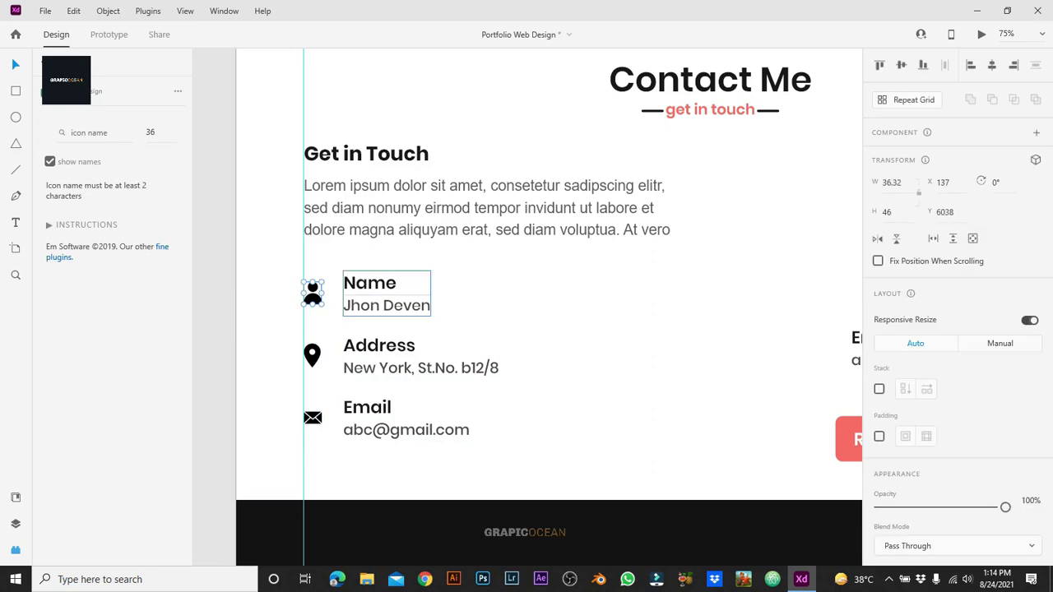
pyautogui.keyDown('shift'); pyautogui.click(387, 305); pyautogui.keyUp('shift')
pyautogui.click(329, 296)
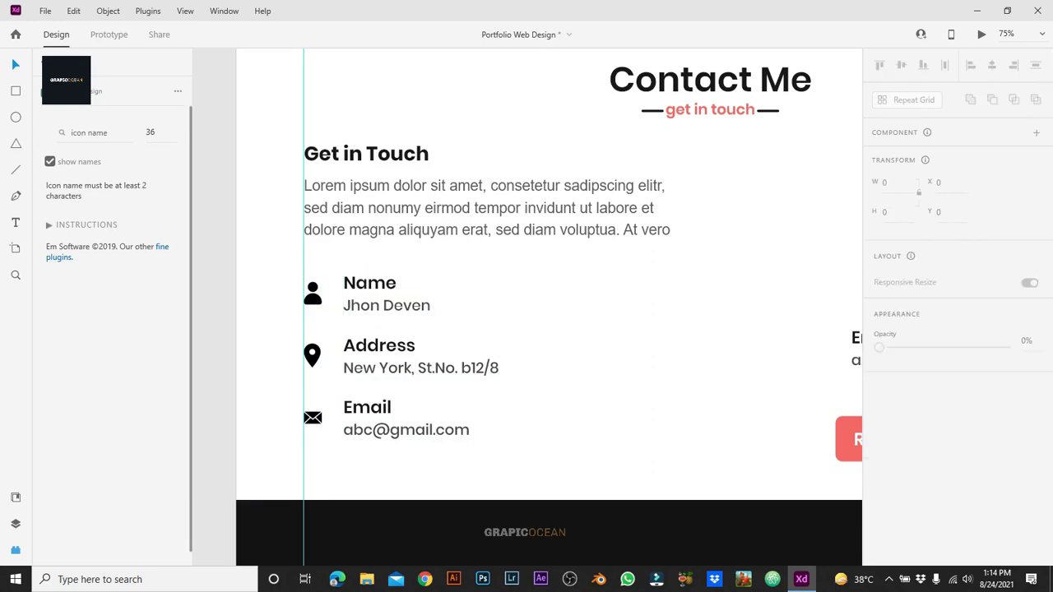
# Step: Recolour the person, pin and envelope icons coral #FF6767
pyautogui.click(313, 292)
pyautogui.keyDown('shift'); pyautogui.click(312, 355); pyautogui.keyUp('shift')
pyautogui.keyDown('shift'); pyautogui.click(313, 418); pyautogui.keyUp('shift')
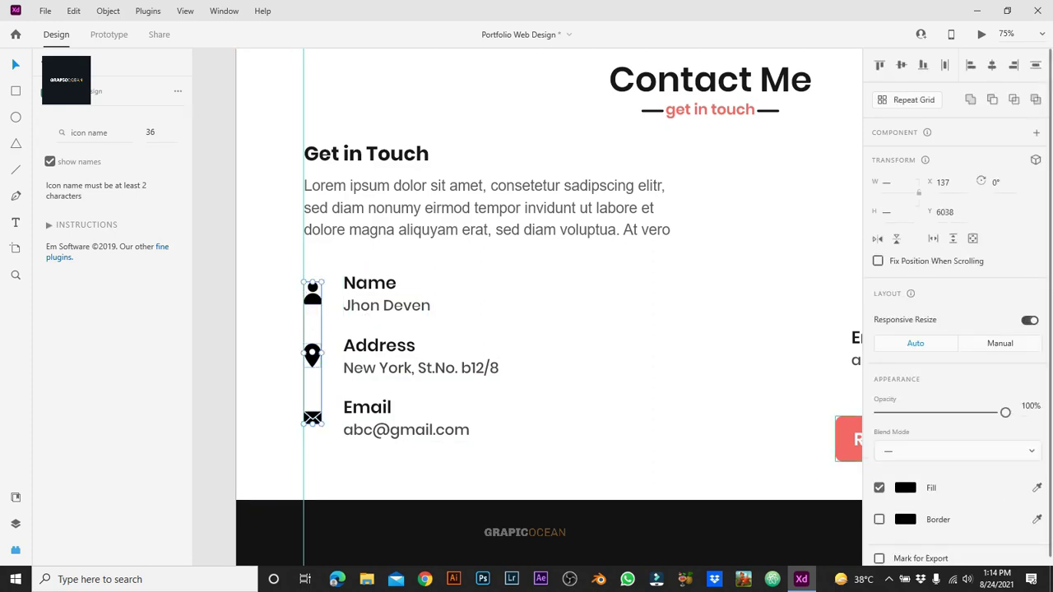
pyautogui.click(905, 488)
pyautogui.click(807, 545)
pyautogui.press('Escape')
pyautogui.press('Escape')
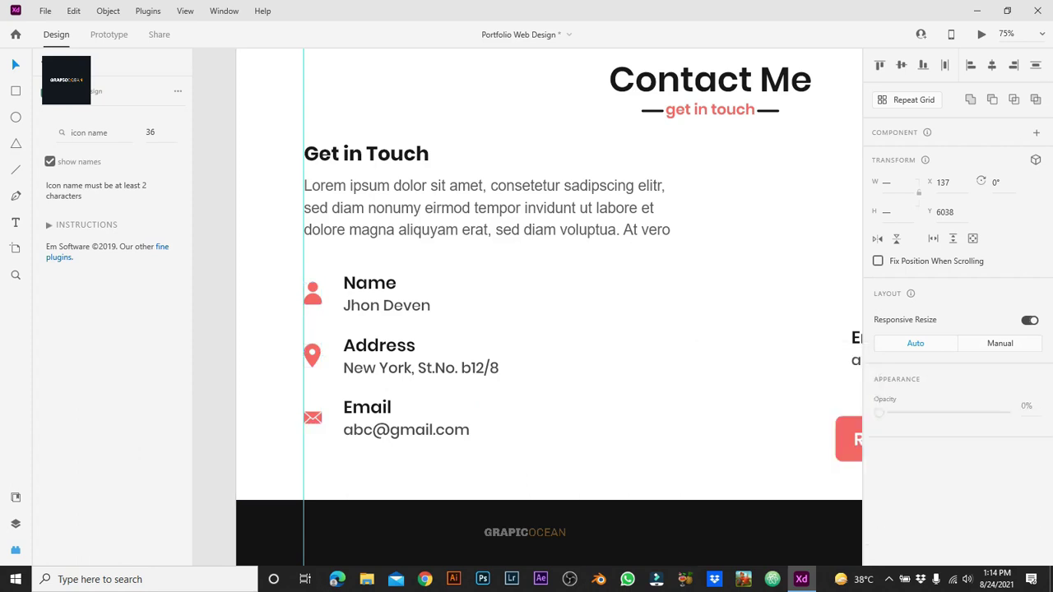
# Step: Nudge the Name, Address and Email texts slightly left
pyautogui.click(386, 296)
pyautogui.keyDown('shift'); pyautogui.click(420, 362); pyautogui.keyUp('shift')
pyautogui.keyDown('shift'); pyautogui.click(406, 419); pyautogui.keyUp('shift')
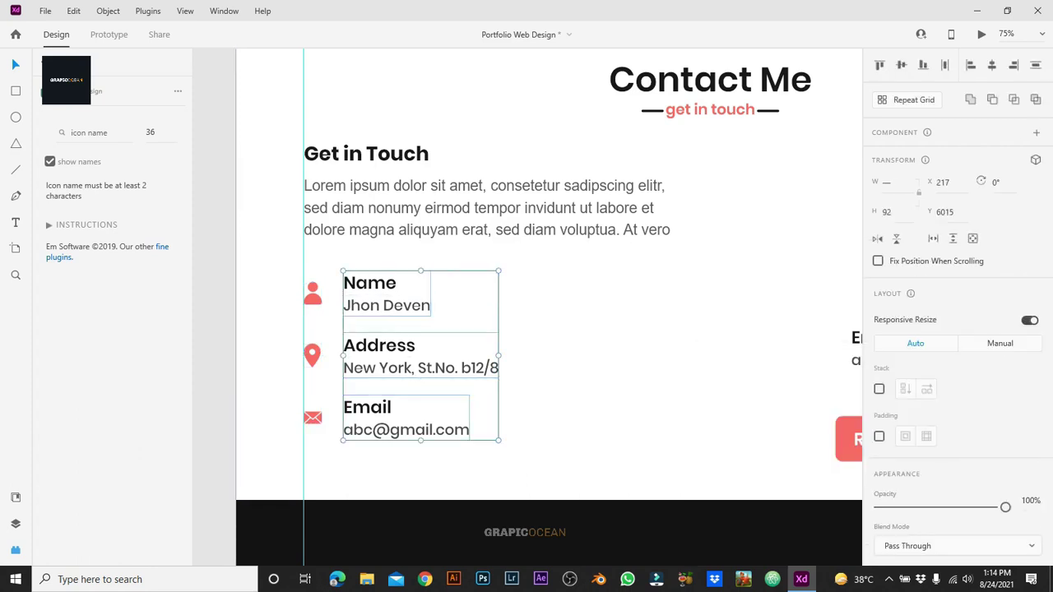
pyautogui.press('Left')
pyautogui.press('Left')
pyautogui.press('Left')
pyautogui.press('Left')
pyautogui.press('Left')
pyautogui.press('Left')
pyautogui.press('Left')
pyautogui.press('Left')
pyautogui.press('Escape')
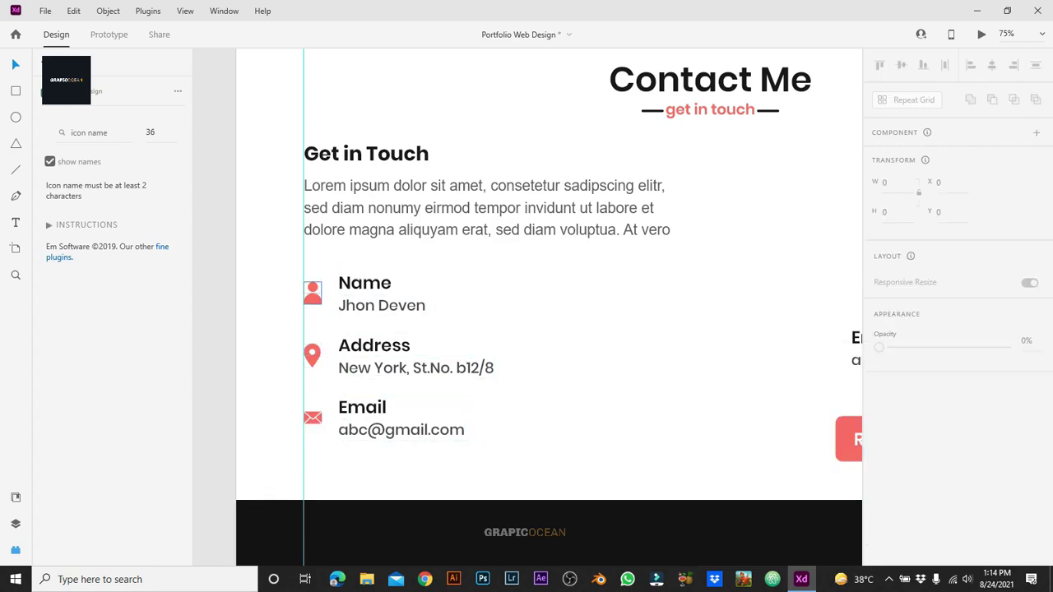
# Step: Recheck the Address and Email text-icon pairs, then zoom out to the whole contact section
pyautogui.click(312, 293)
pyautogui.press('Escape')
pyautogui.click(415, 362)
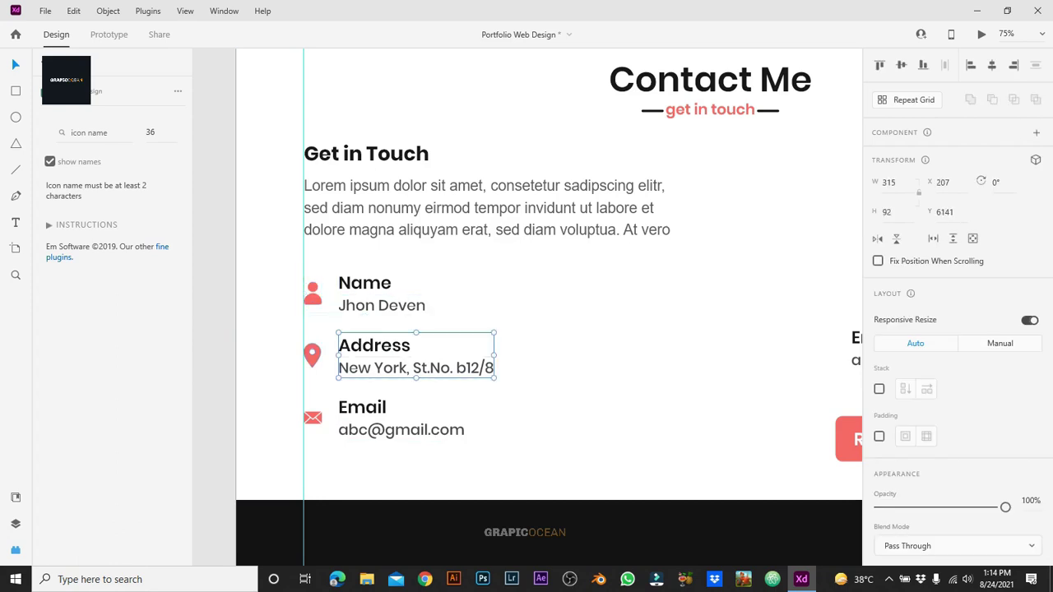
pyautogui.keyDown('shift'); pyautogui.click(312, 355); pyautogui.keyUp('shift')
pyautogui.click(401, 420)
pyautogui.keyDown('shift'); pyautogui.click(313, 418); pyautogui.keyUp('shift')
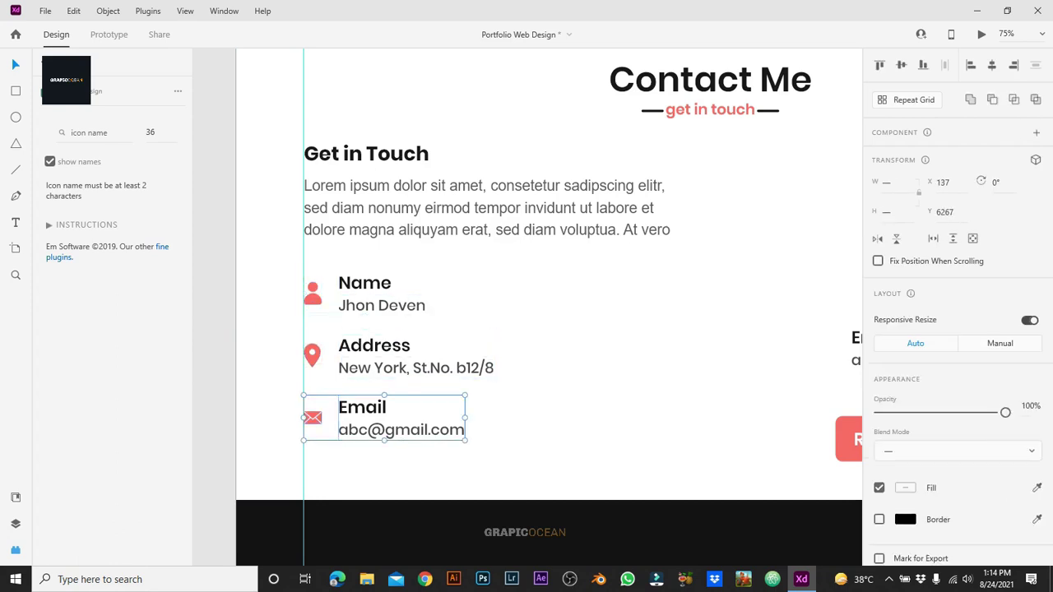
pyautogui.press('Escape')
pyautogui.hotkey('ctrl', '-')
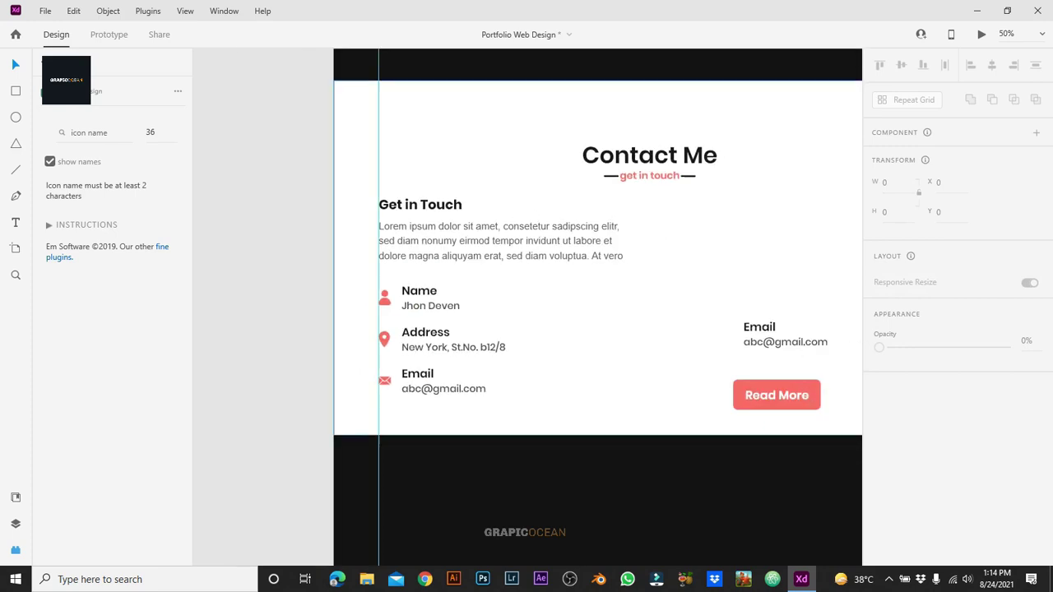
# Step: Lock the white contact section background rectangle
pyautogui.hscroll(2, 527, 307)
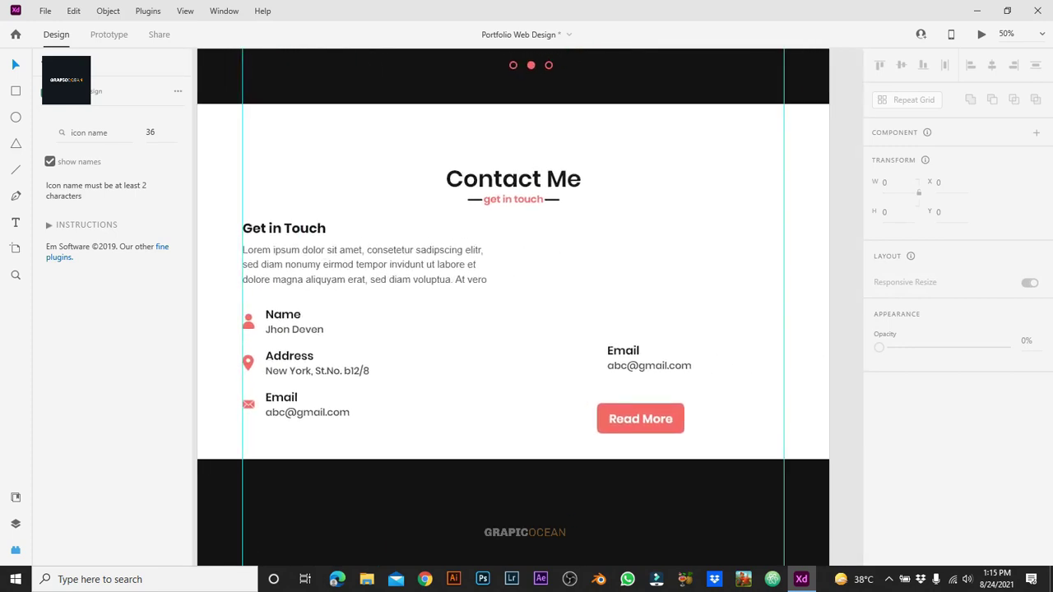
pyautogui.click(707, 346)
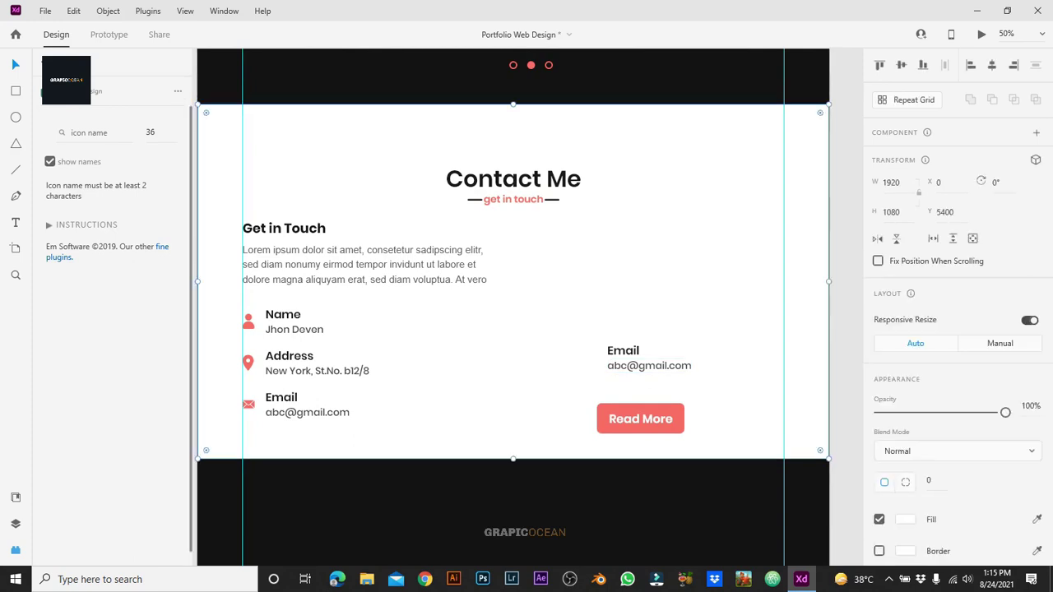
pyautogui.click(159, 428)
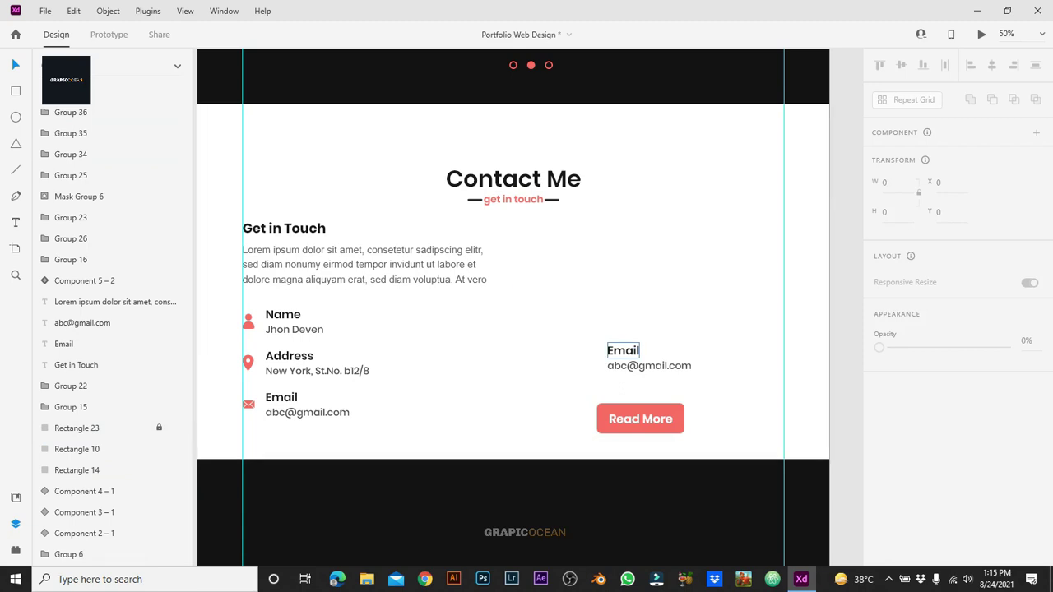
# Step: Move the right Email label level with Get in Touch and retitle it 'Message me'
pyautogui.moveTo(623, 350); pyautogui.dragTo(564, 243)
pyautogui.press('Return')
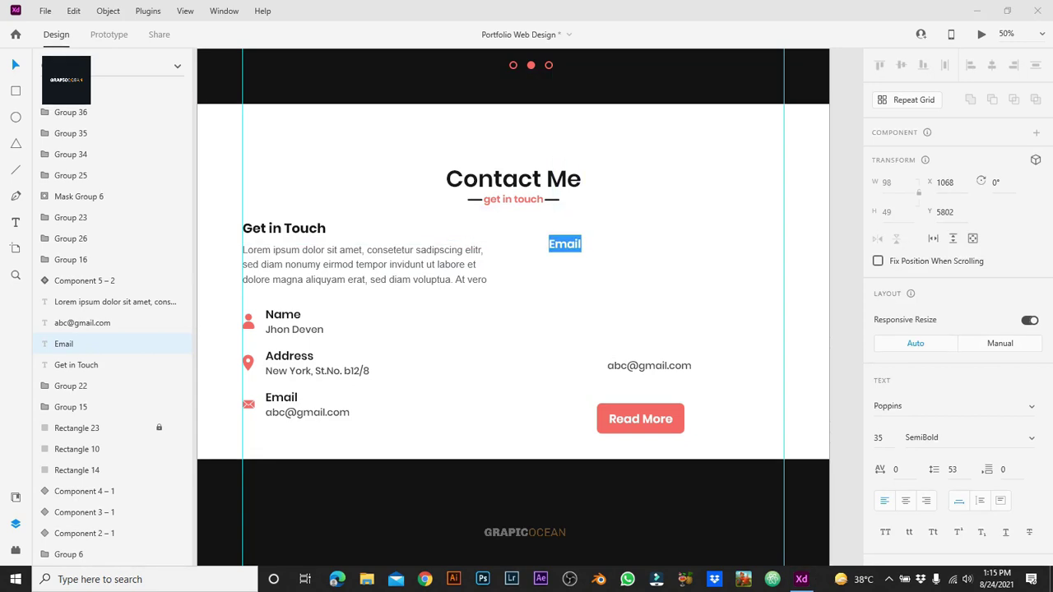
pyautogui.write('Message me')
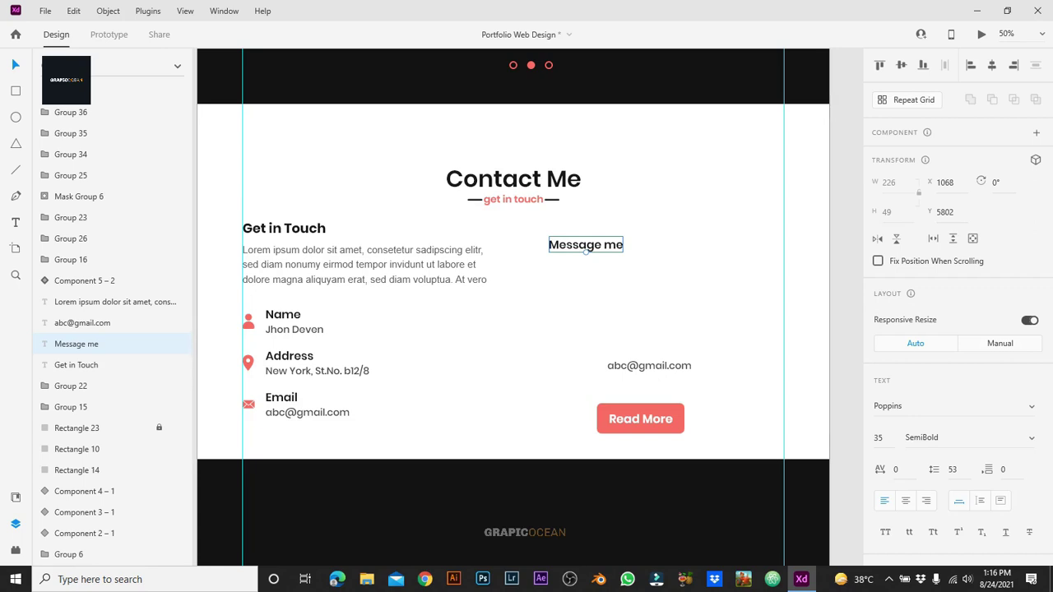
pyautogui.click(461, 329)
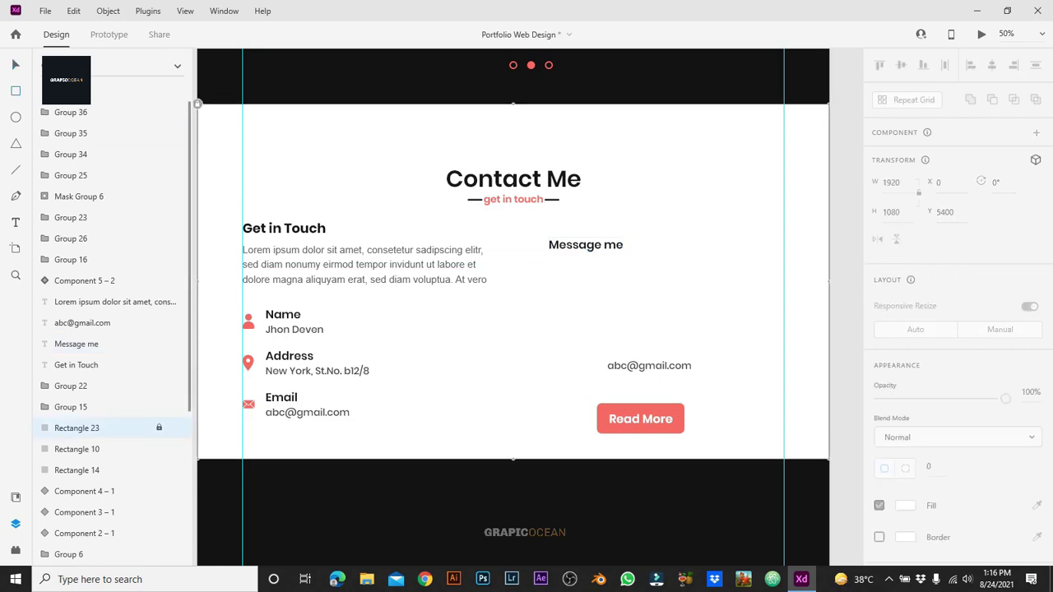
# Step: Draw two side-by-side input boxes under the Message me heading
pyautogui.moveTo(549, 259)
pyautogui.mouseDown()
pyautogui.moveTo(664, 285)
pyautogui.moveTo(660, 270)
pyautogui.moveTo(730, 271)
pyautogui.mouseUp()
pyautogui.press('Escape')
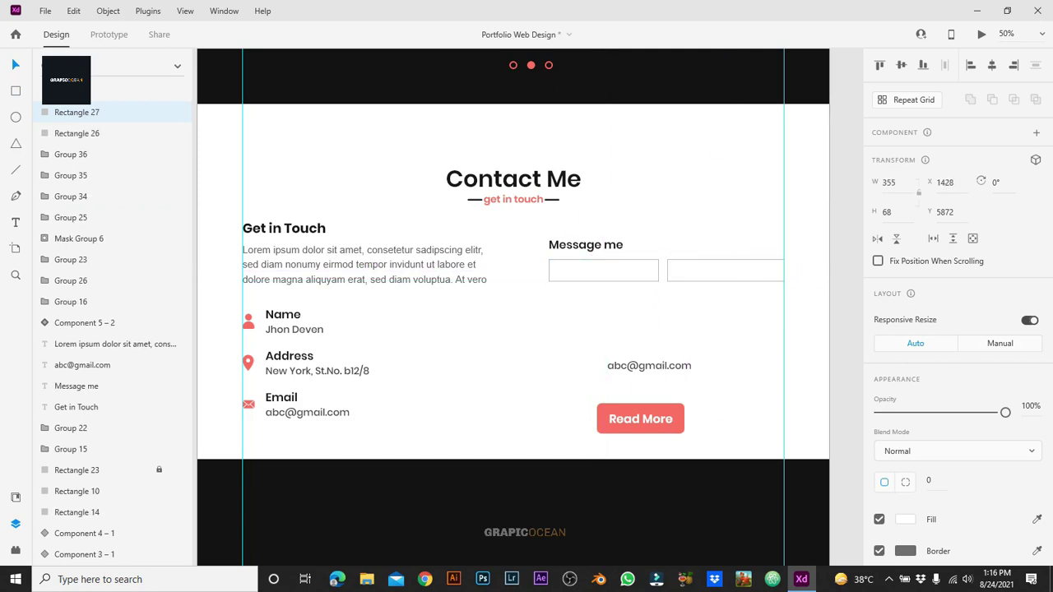
pyautogui.click(603, 271)
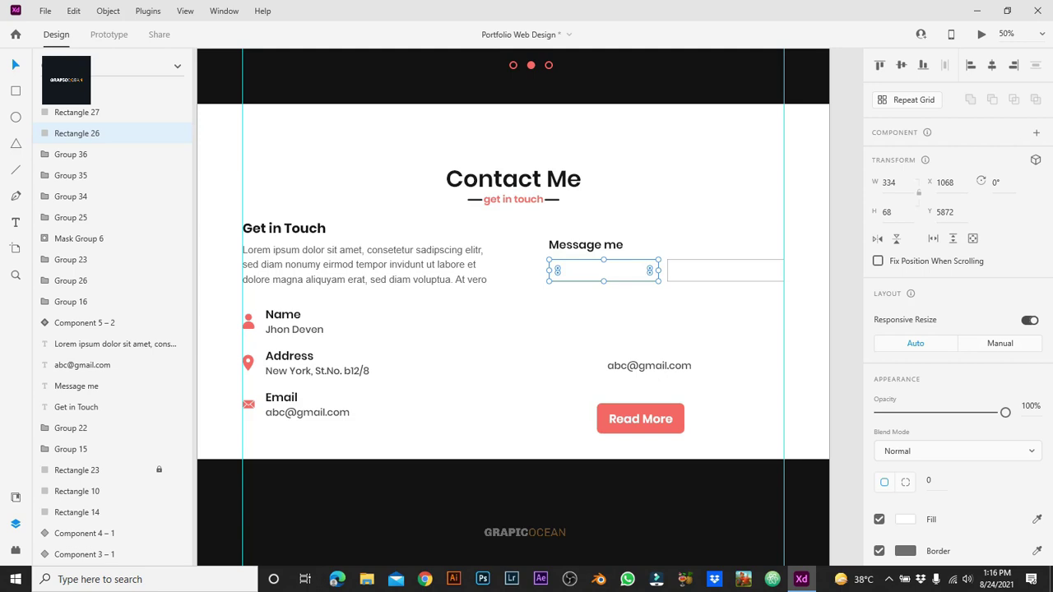
pyautogui.press('r')
pyautogui.moveTo(531, 260)
pyautogui.mouseDown()
pyautogui.moveTo(682, 282)
pyautogui.moveTo(626, 282)
pyautogui.moveTo(662, 281)
pyautogui.mouseUp()
pyautogui.click(650, 301)
# Step: Align Message me with the left box edge and duplicate the box pair below
pyautogui.moveTo(587, 250); pyautogui.dragTo(583, 250)
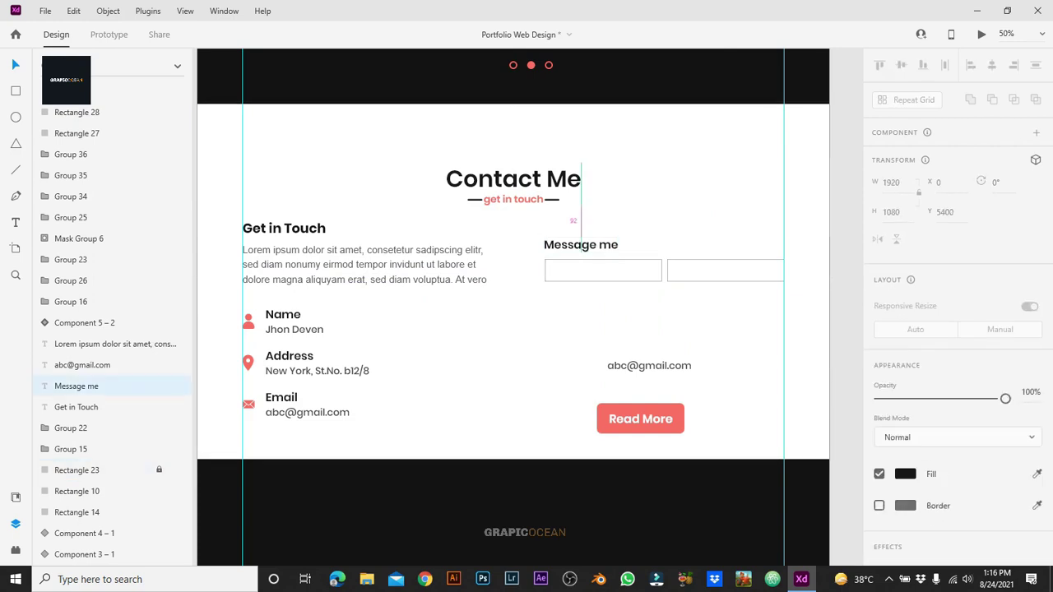
pyautogui.click(593, 312)
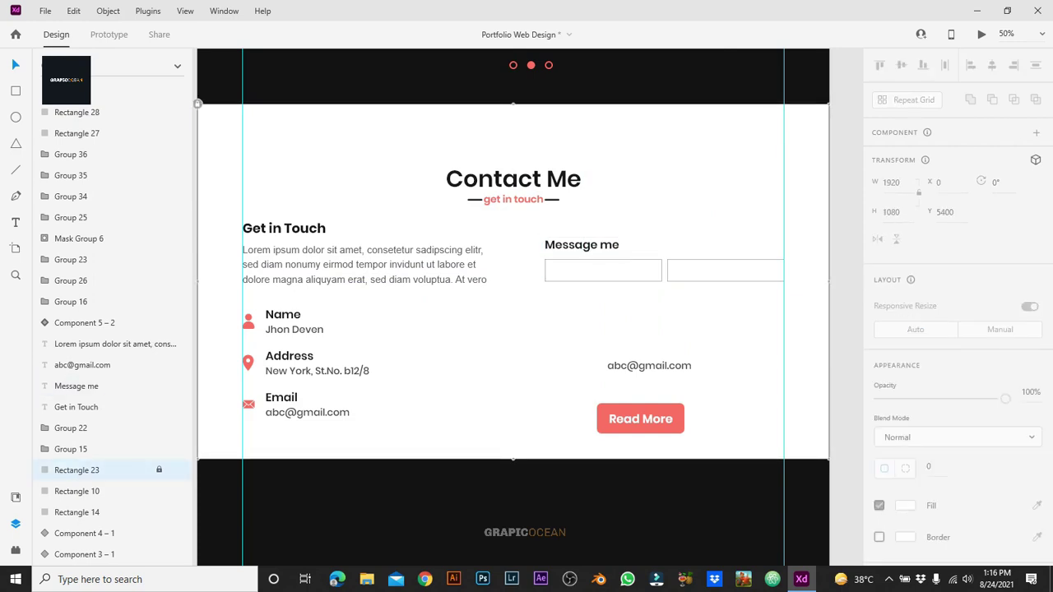
pyautogui.click(603, 270)
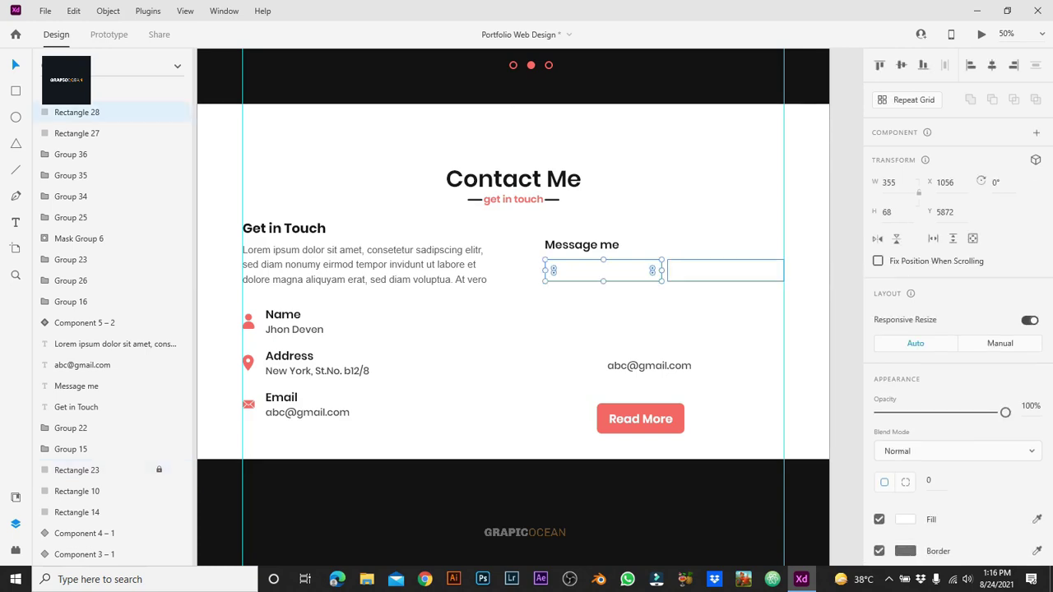
pyautogui.keyDown('shift'); pyautogui.click(725, 270); pyautogui.keyUp('shift')
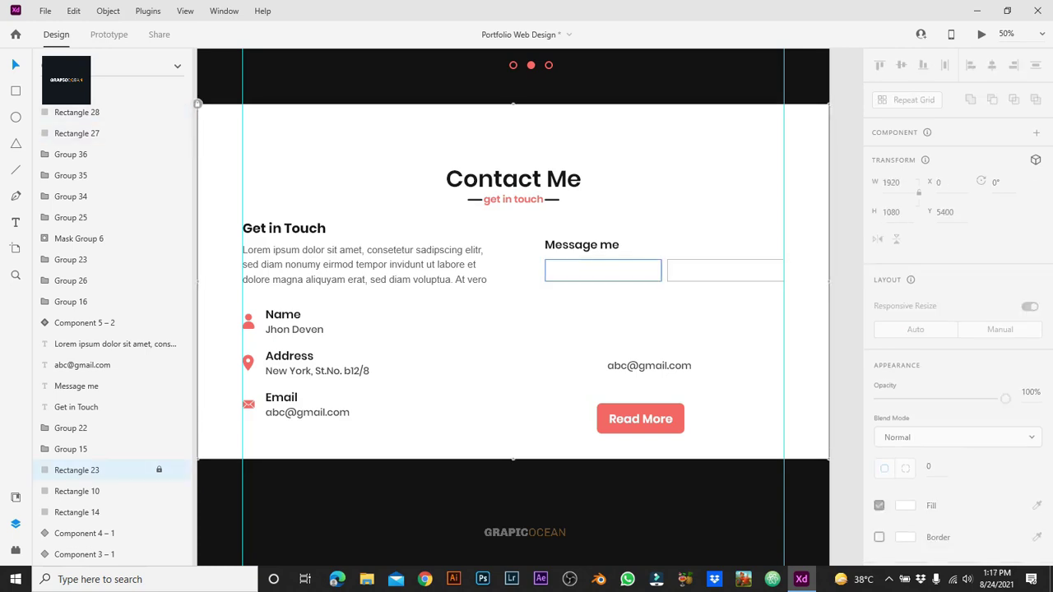
pyautogui.moveTo(604, 270); pyautogui.dragTo(784, 299)
pyautogui.moveTo(603, 300); pyautogui.dragTo(604, 329)
pyautogui.moveTo(650, 365); pyautogui.dragTo(489, 397)
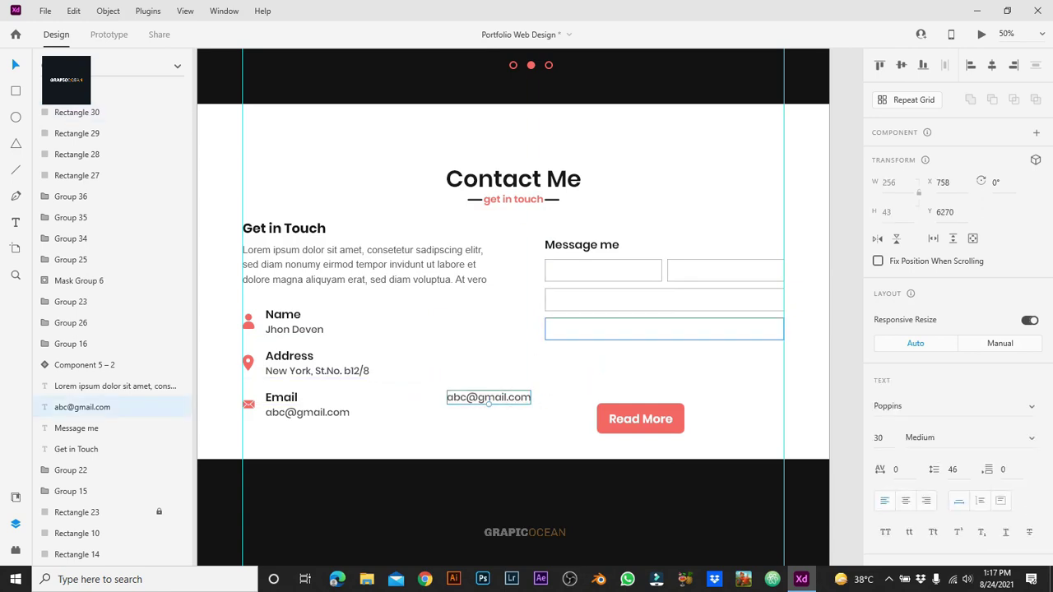
pyautogui.click(665, 330)
pyautogui.moveTo(664, 340); pyautogui.dragTo(664, 368)
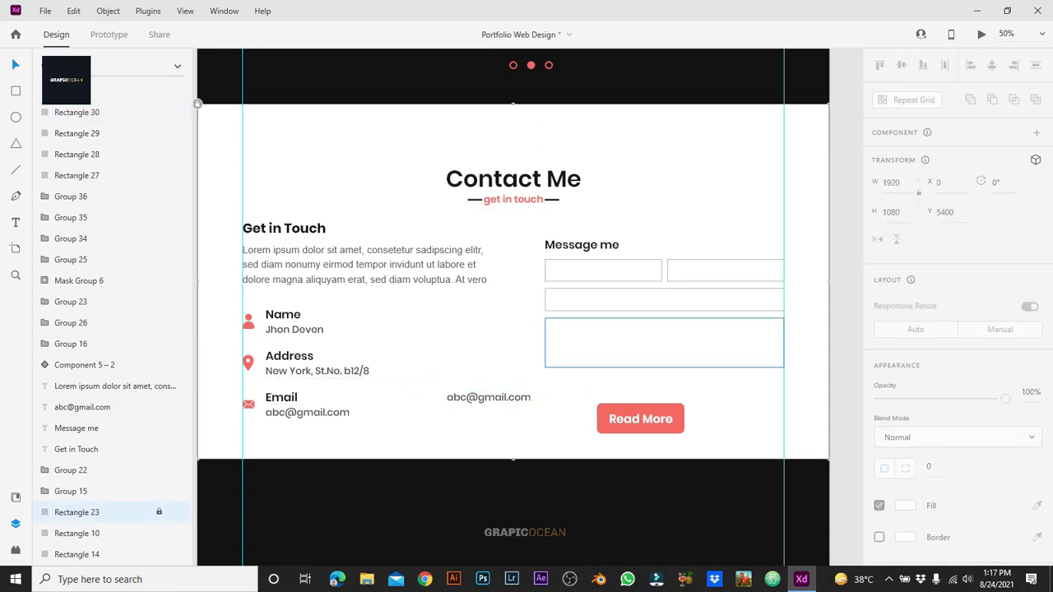
# Step: Give all form boxes a corner radius of 7 and a 1-px border, after trying radii 14 and 10
pyautogui.keyDown('shift'); pyautogui.click(77, 133); pyautogui.keyUp('shift')
pyautogui.keyDown('shift'); pyautogui.click(77, 175); pyautogui.keyUp('shift')
pyautogui.scroll(-3, 955, 329)
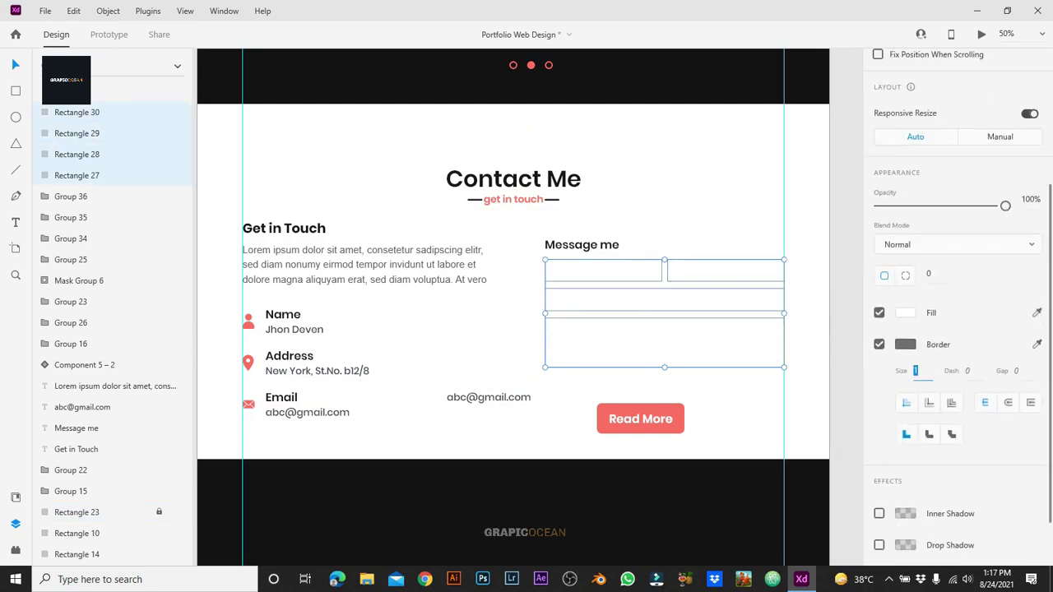
pyautogui.write('2')
pyautogui.press('Return')
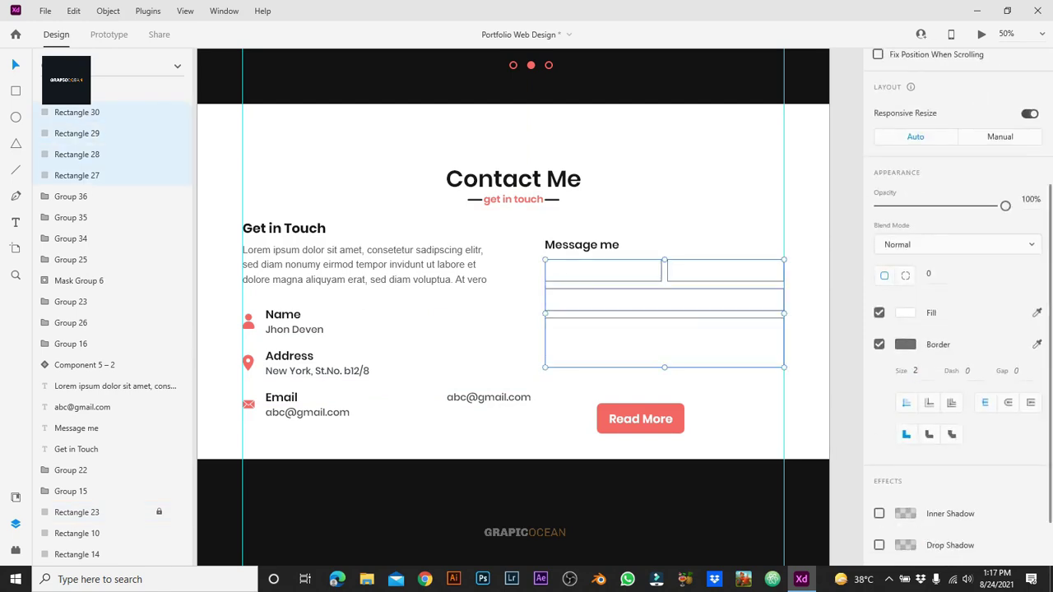
pyautogui.write('7')
pyautogui.press('Return')
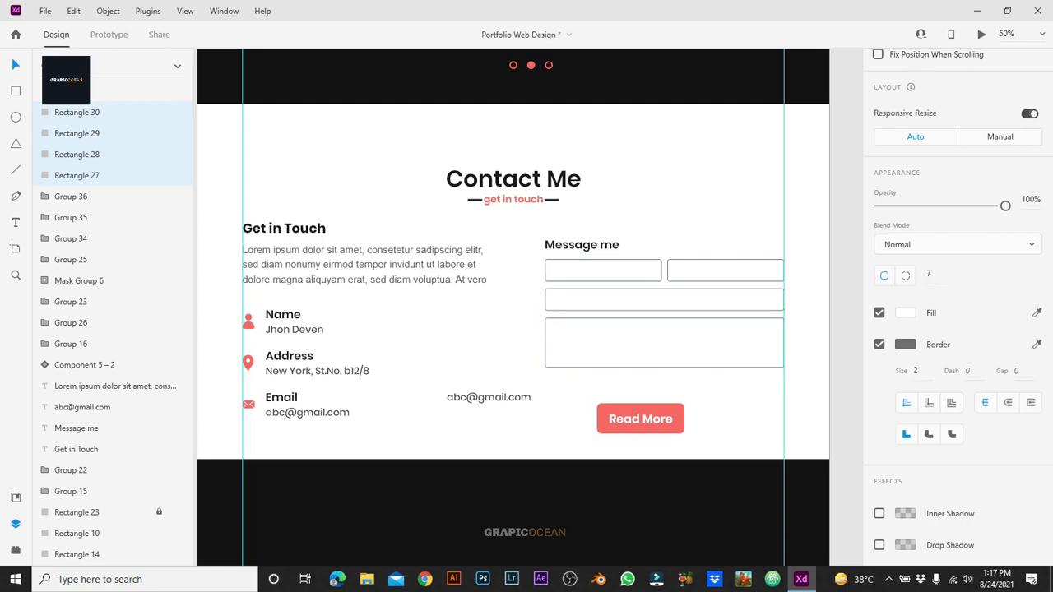
pyautogui.write('14')
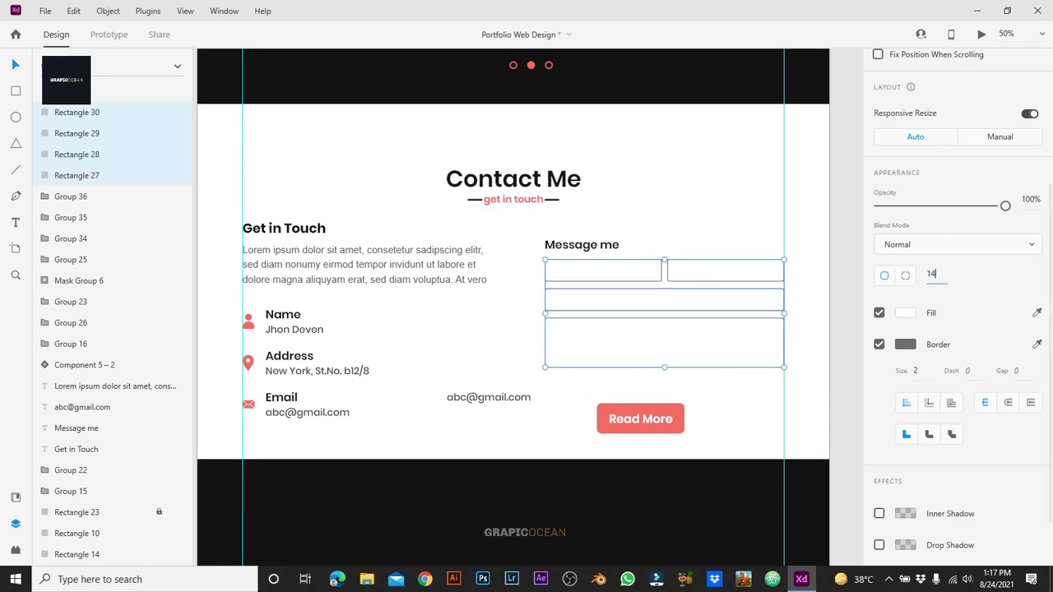
pyautogui.press('Return')
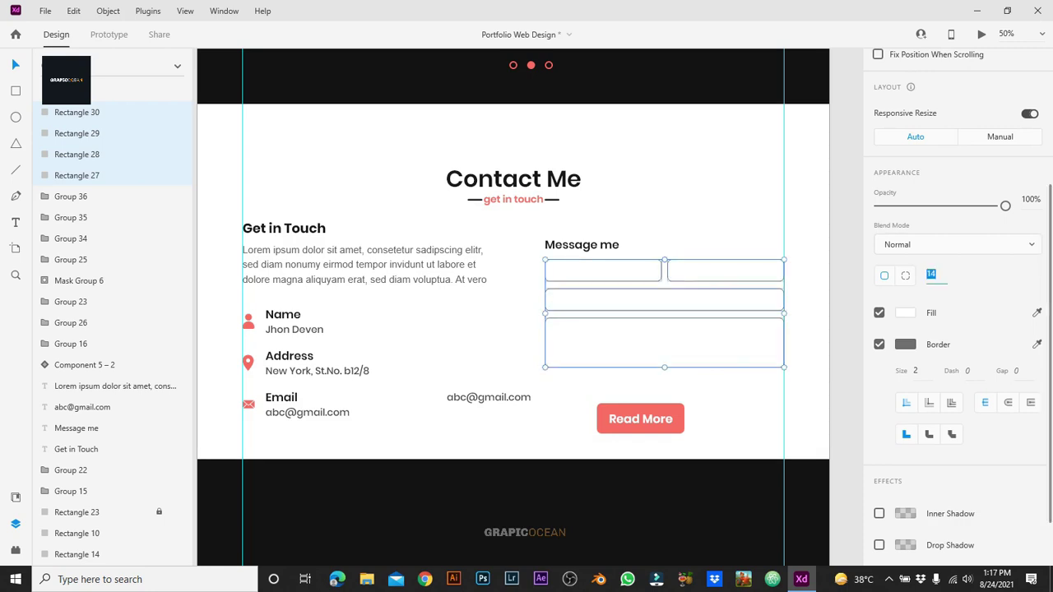
pyautogui.write('10')
pyautogui.press('Return')
pyautogui.write('7')
pyautogui.press('Return')
pyautogui.write('1')
pyautogui.press('Return')
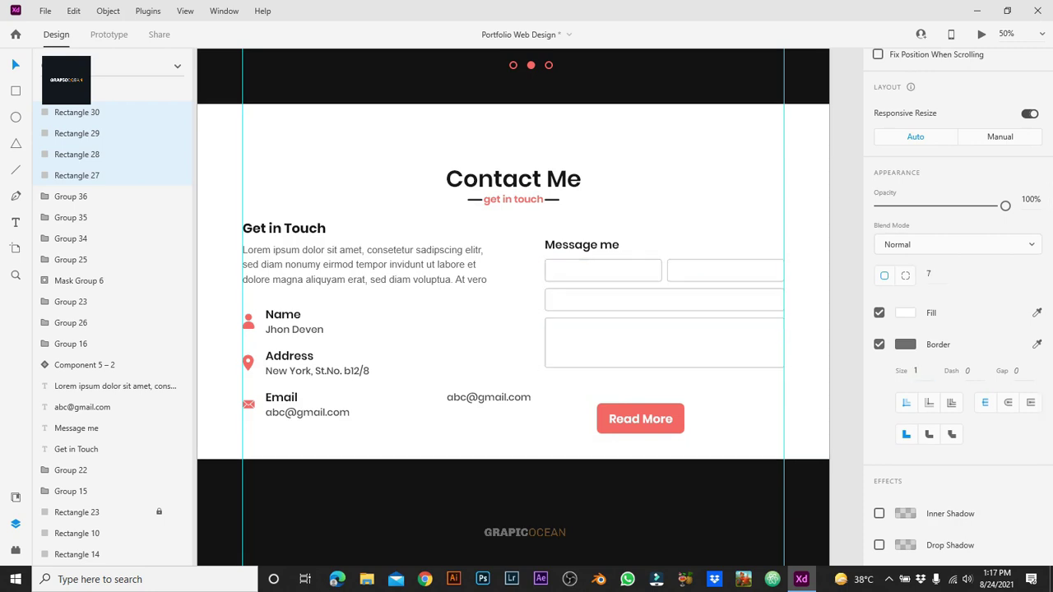
pyautogui.click(905, 344)
pyautogui.click(76, 512)
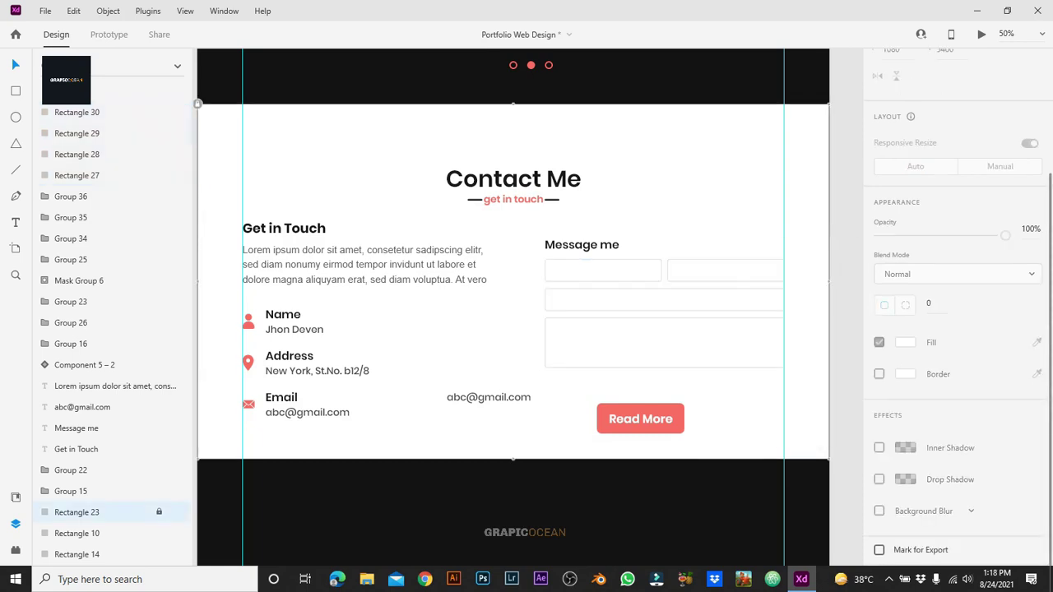
pyautogui.click(489, 397)
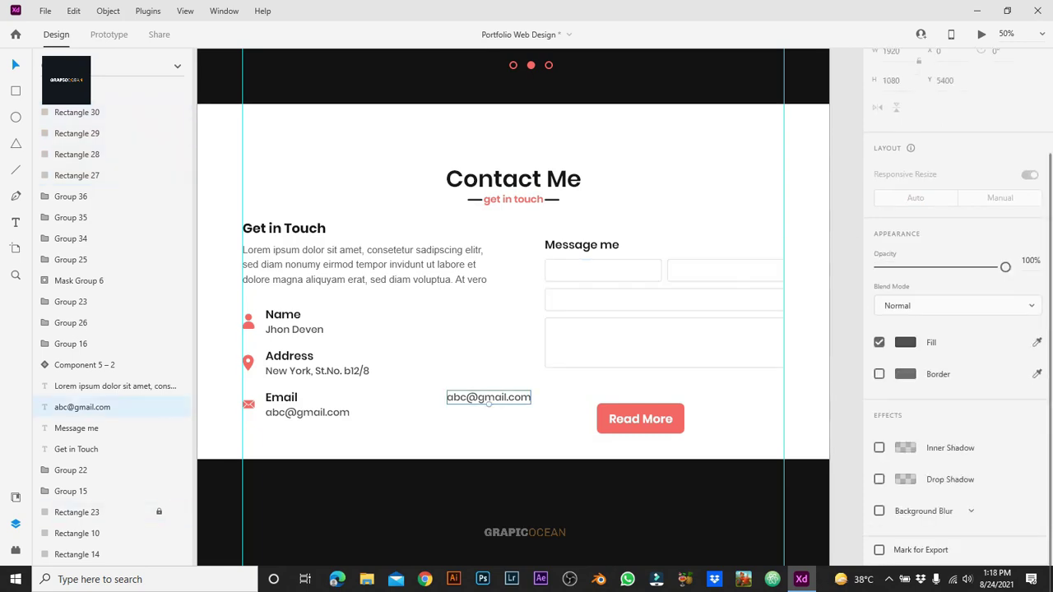
pyautogui.press('Return')
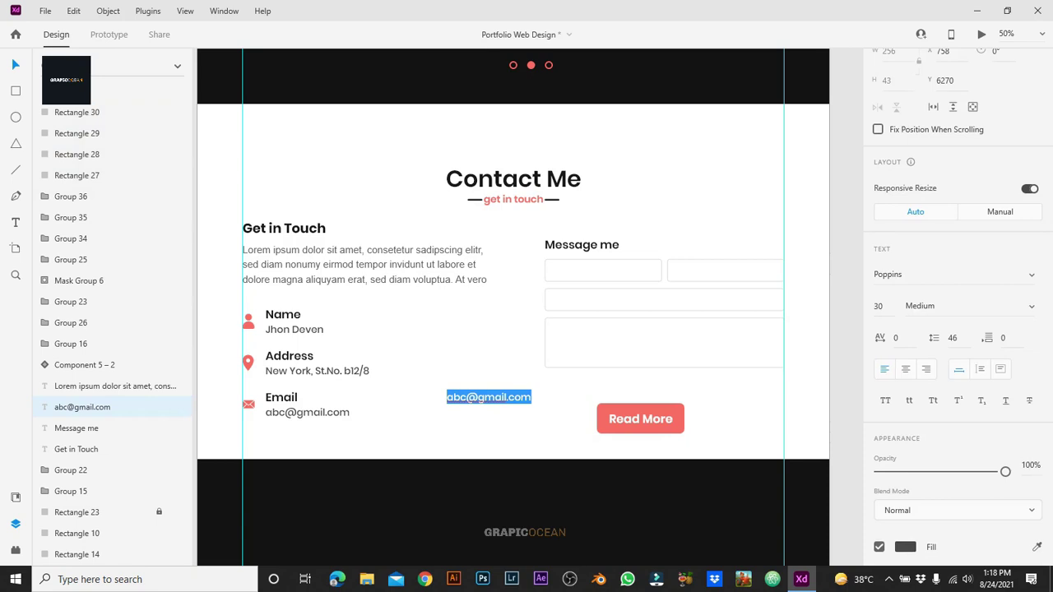
pyautogui.write('Name')
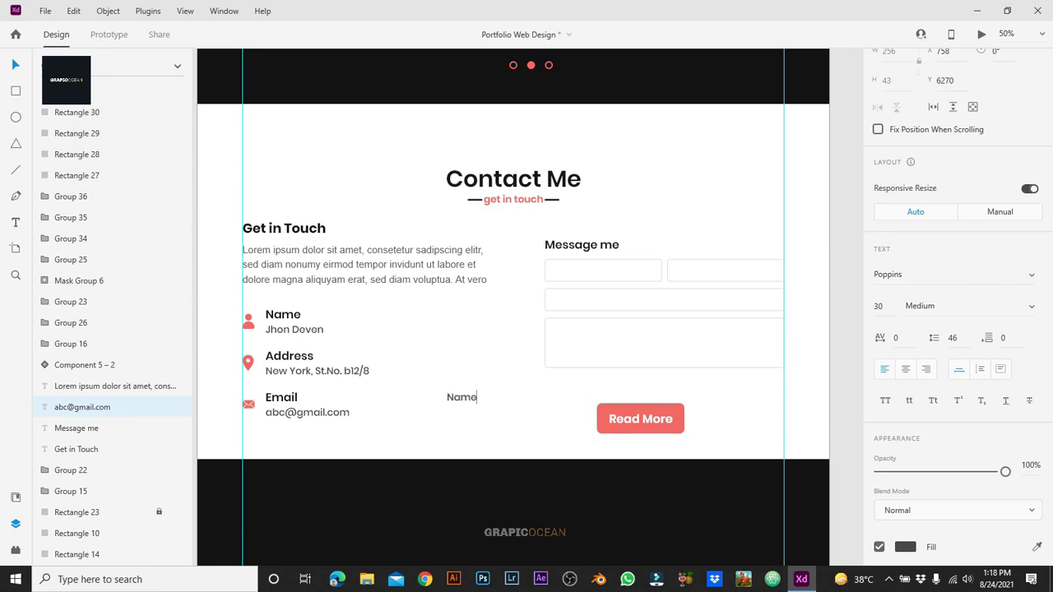
pyautogui.press('Escape')
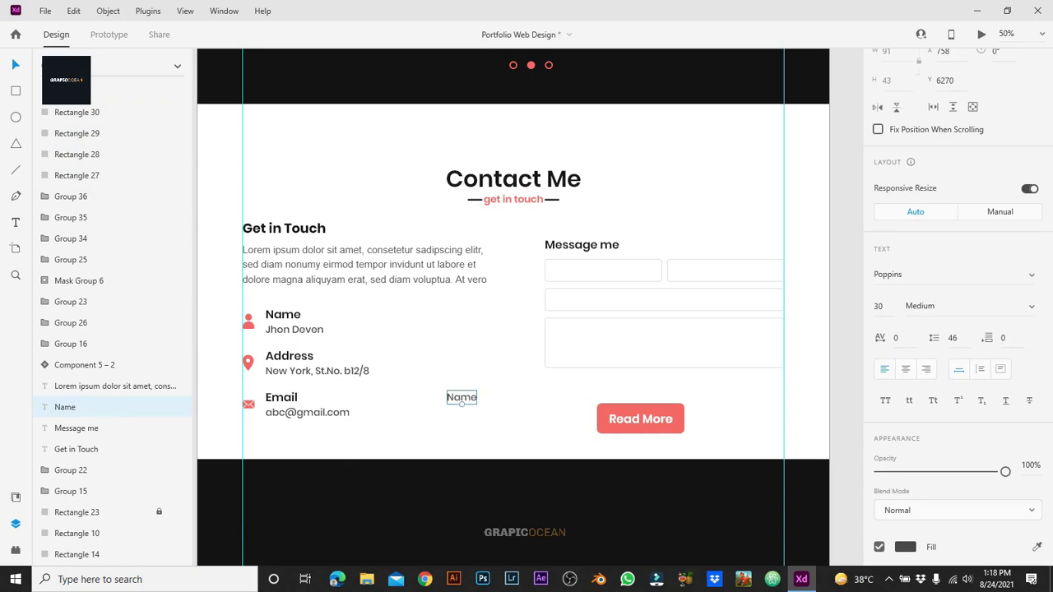
# Step: Colour the Name text light grey and move it up toward the contact form
pyautogui.scroll(-5, 954, 329)
pyautogui.click(905, 342)
pyautogui.click(740, 422)
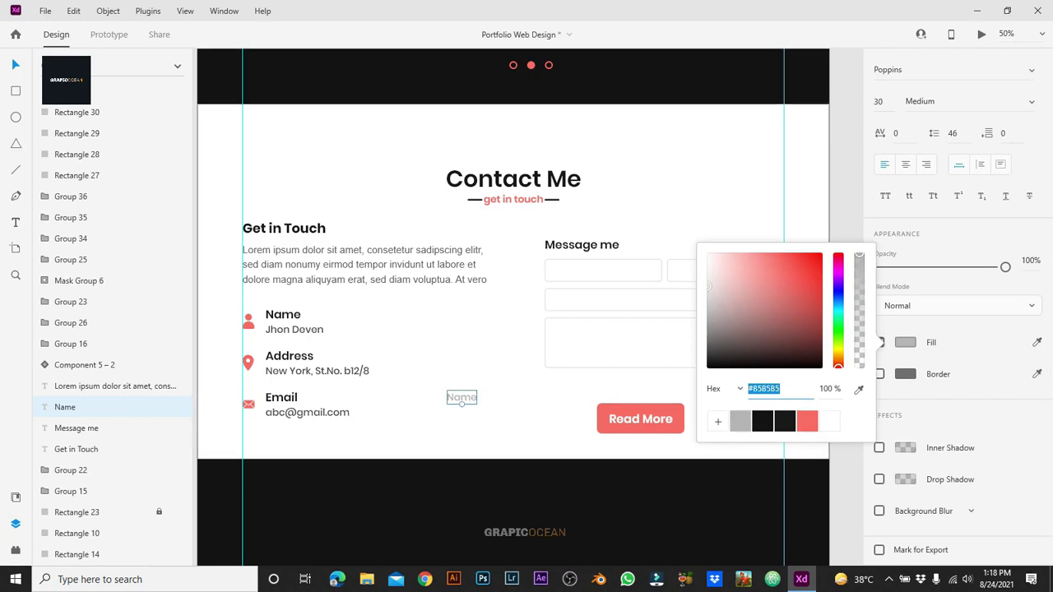
pyautogui.moveTo(709, 286); pyautogui.dragTo(707, 290)
pyautogui.click(462, 397)
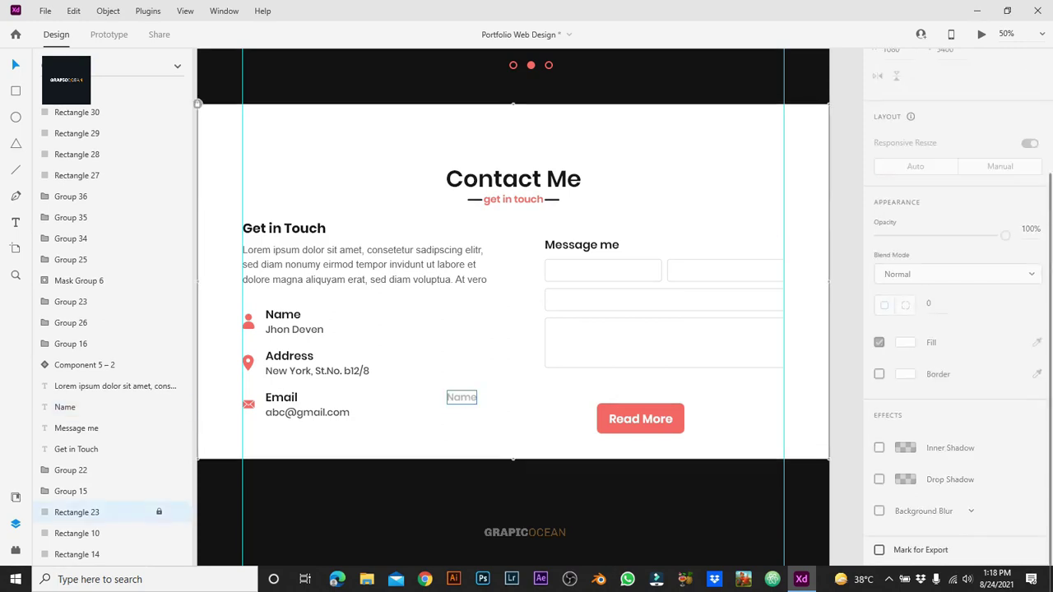
pyautogui.moveTo(462, 398); pyautogui.dragTo(567, 272)
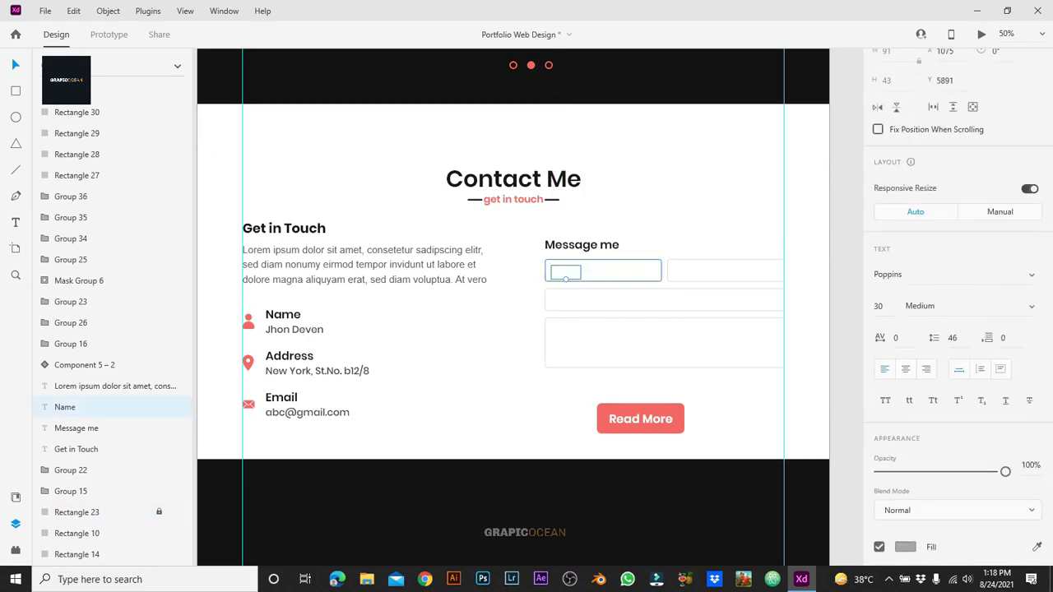
# Step: Bring the Name text to front and nudge it into the first form field
pyautogui.rightClick(571, 271)
pyautogui.click(611, 304)
pyautogui.hotkey('ctrl', '1')
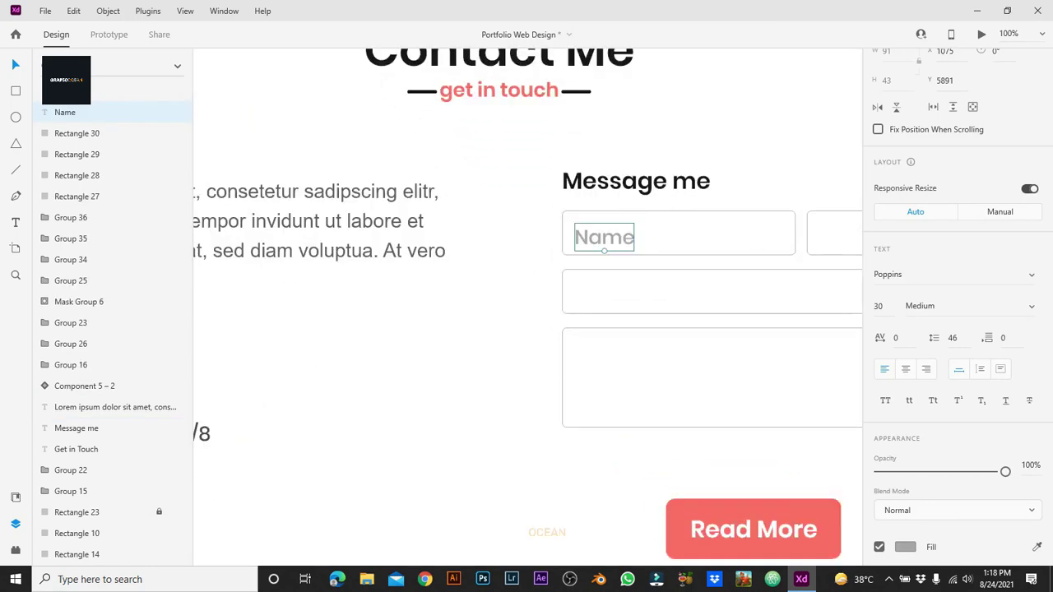
pyautogui.moveTo(368, 260); pyautogui.dragTo(368, 255)
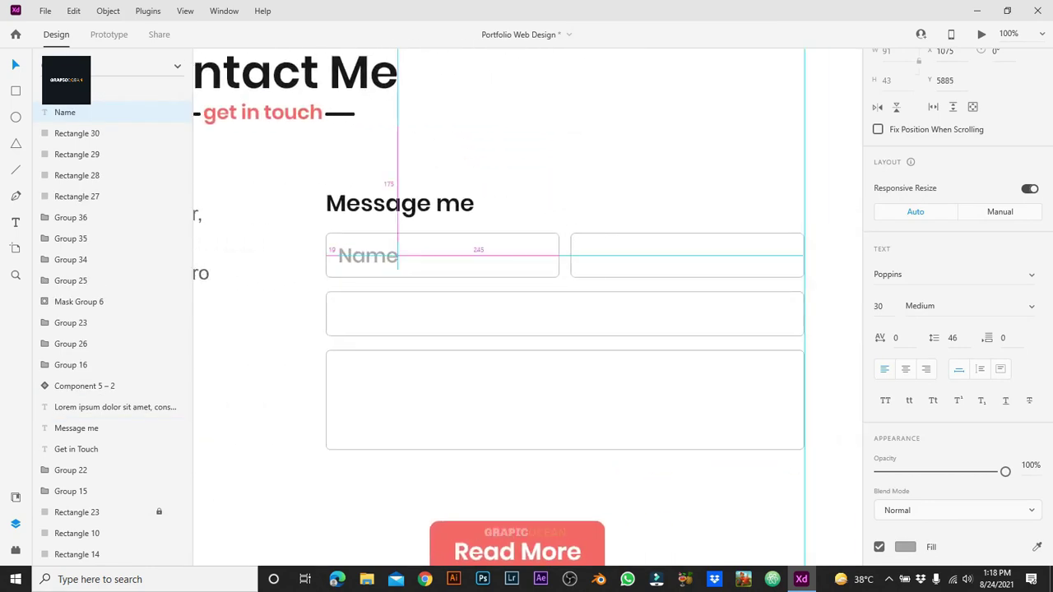
# Step: Set the Name text to Regular weight at font size 25
pyautogui.click(920, 305)
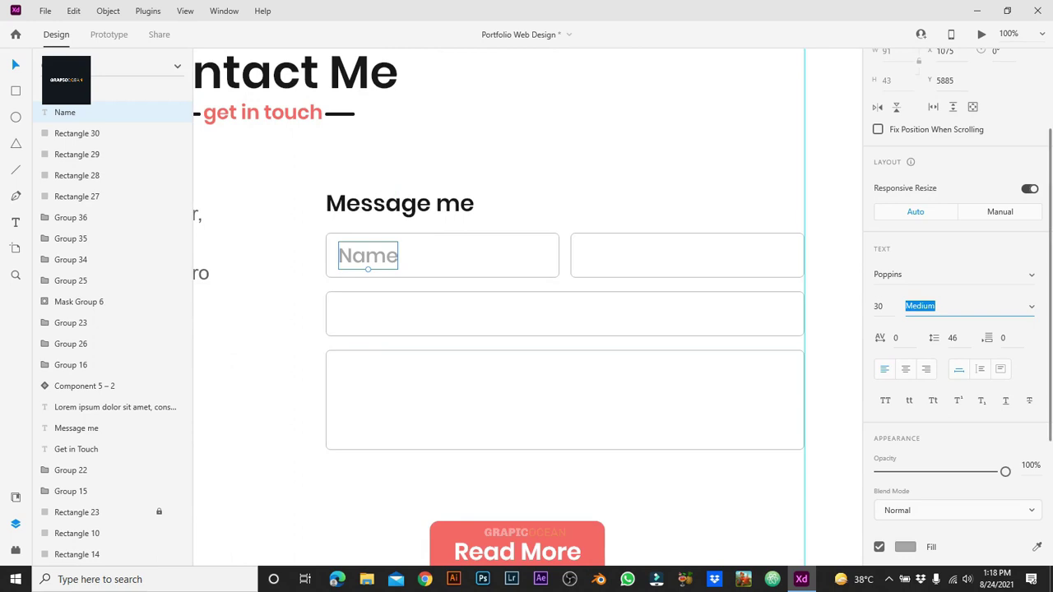
pyautogui.write('re')
pyautogui.press('Return')
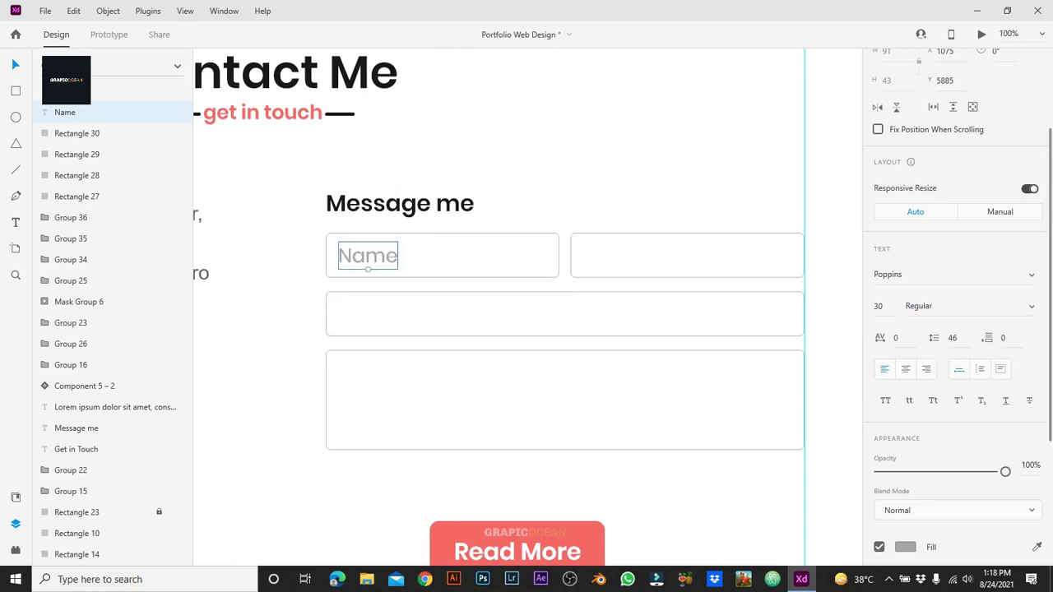
pyautogui.write('20')
pyautogui.press('Return')
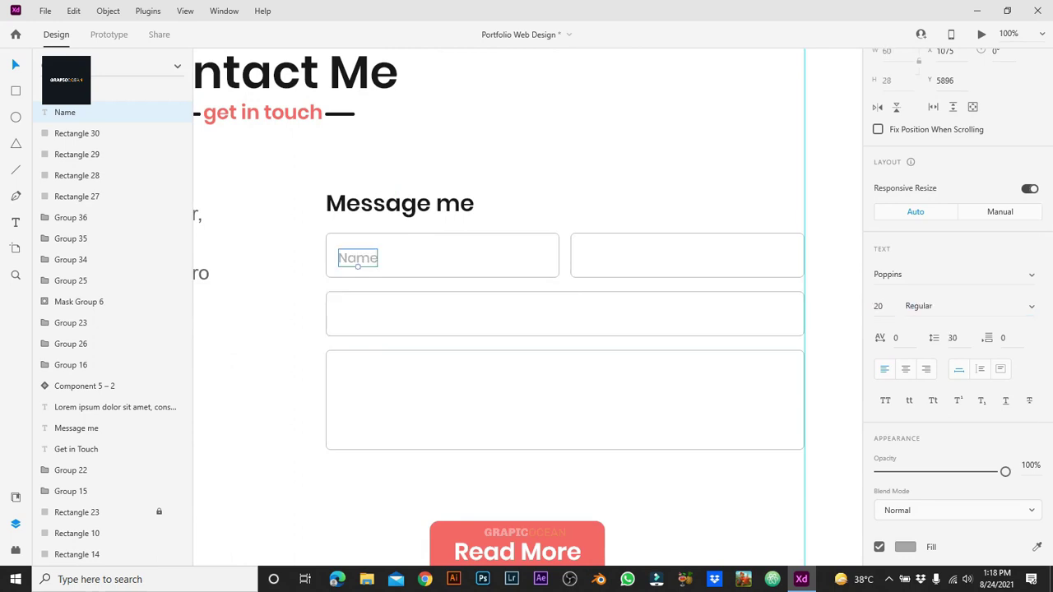
pyautogui.write('25')
pyautogui.press('Return')
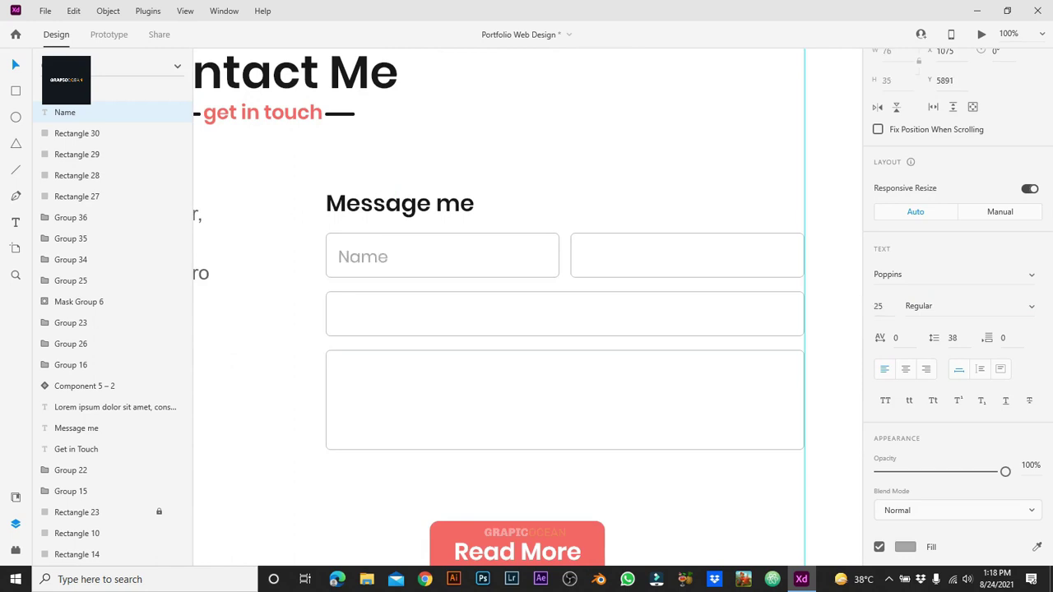
# Step: Copy the Name placeholder into the right-hand and lower form fields
pyautogui.moveTo(363, 257); pyautogui.dragTo(363, 368)
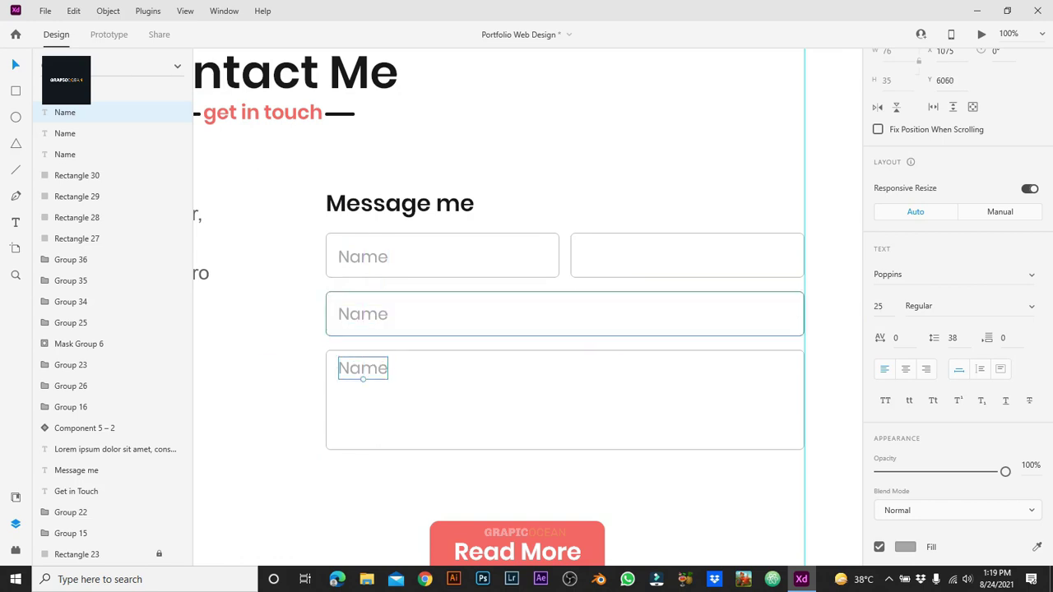
pyautogui.click(363, 257)
pyautogui.moveTo(362, 257); pyautogui.dragTo(608, 257)
# Step: Retype the copied placeholders as Email, Subject and Message
pyautogui.doubleClick(607, 256)
pyautogui.write('E')
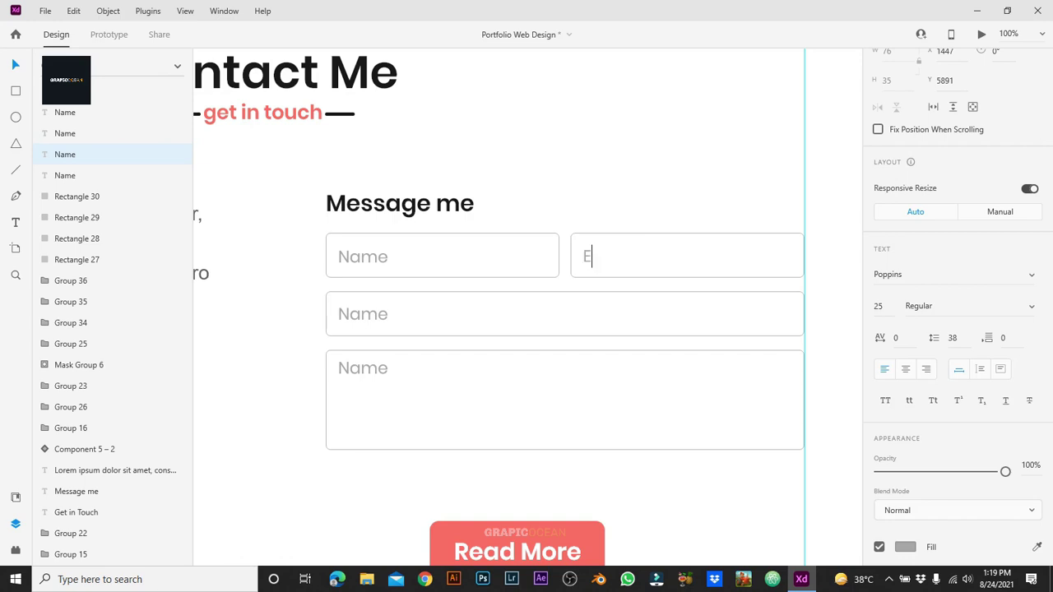
pyautogui.write('mail')
pyautogui.click(363, 314)
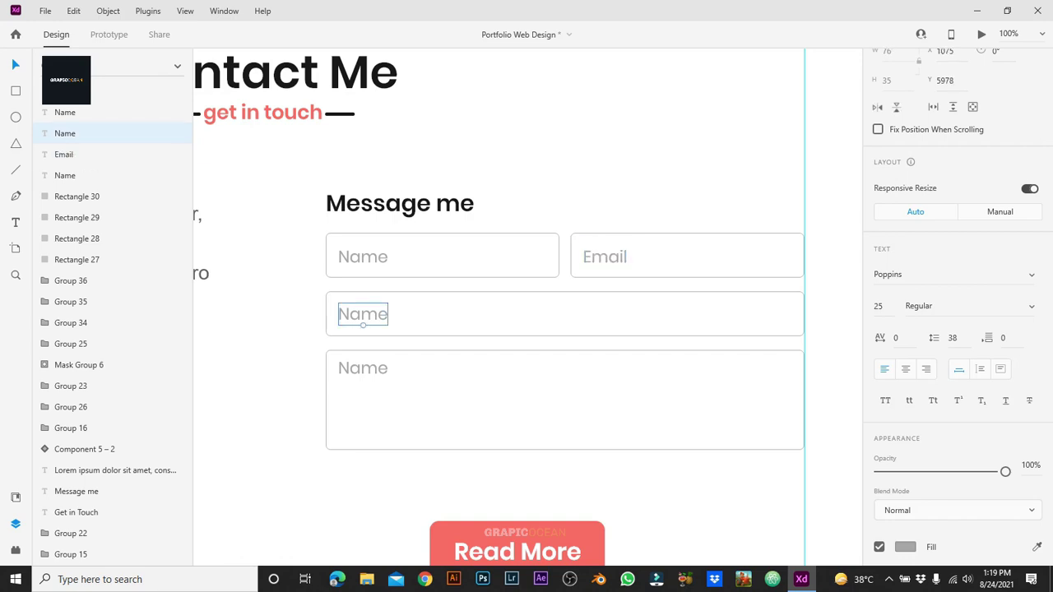
pyautogui.doubleClick(362, 314)
pyautogui.write('Subject')
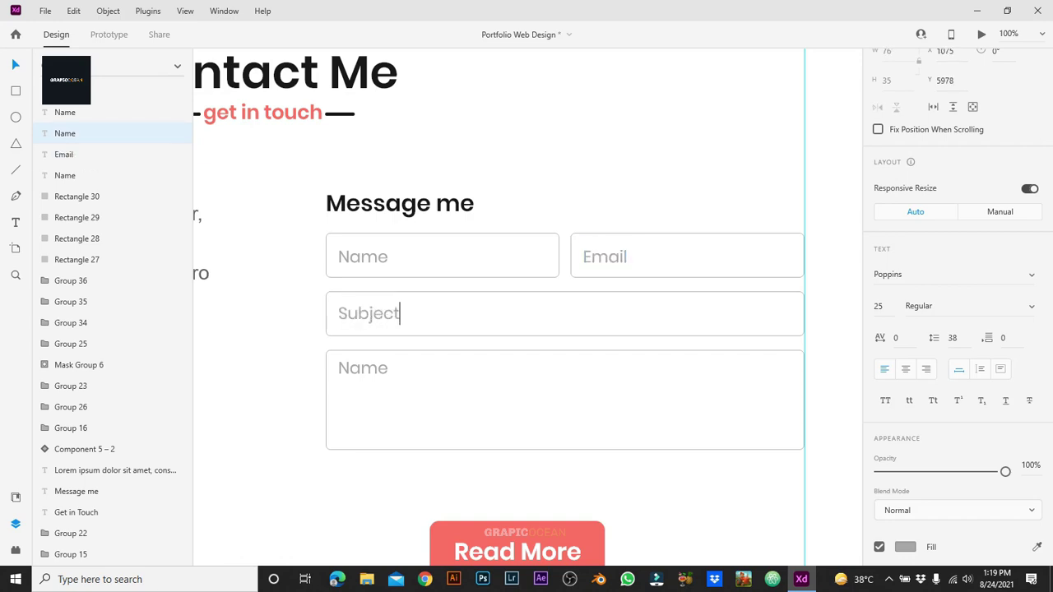
pyautogui.doubleClick(362, 368)
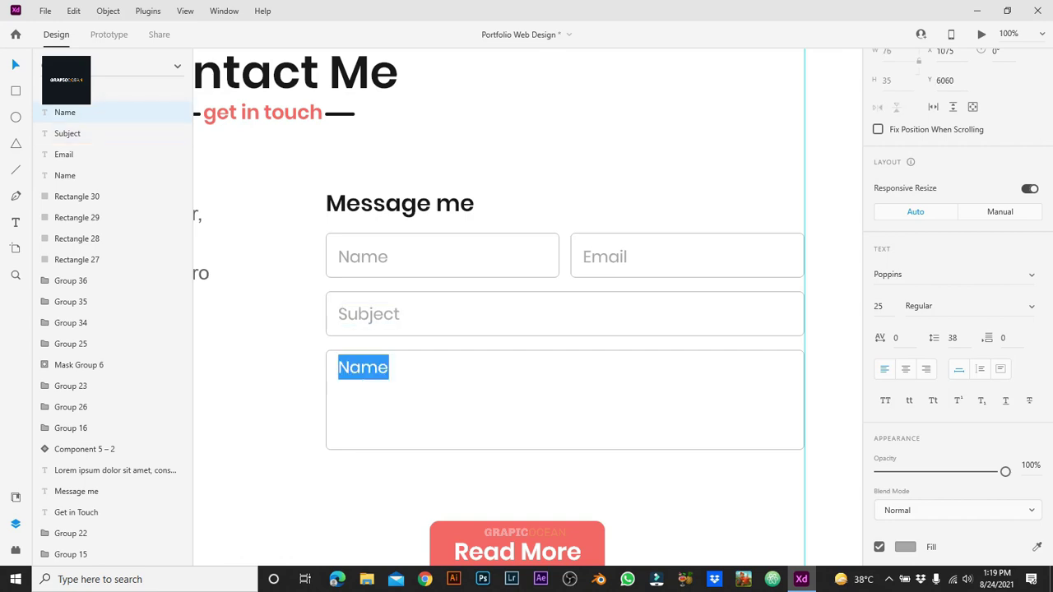
pyautogui.write('Messag')
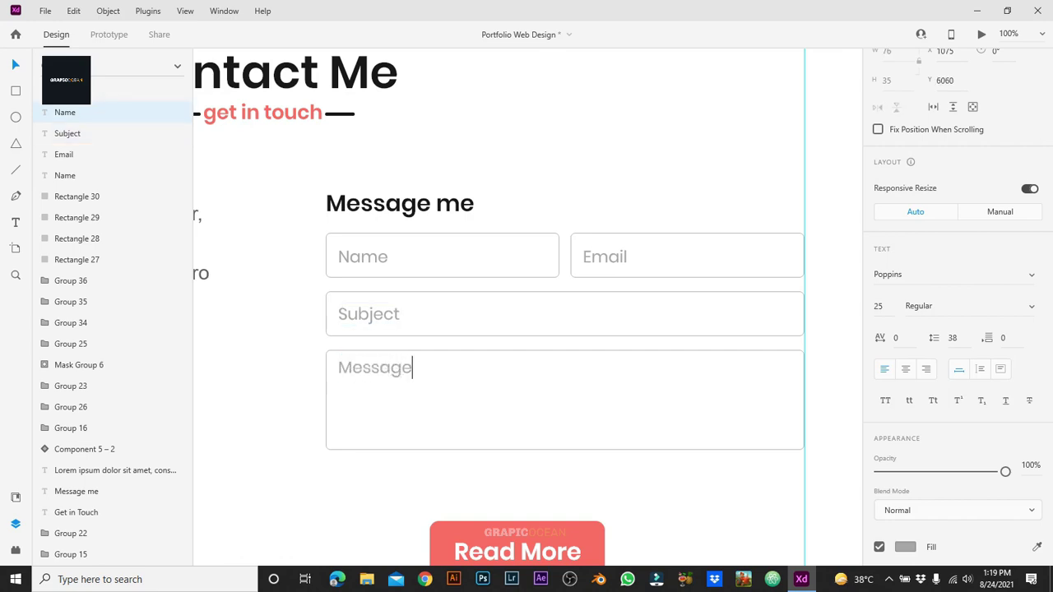
pyautogui.press('Escape')
# Step: Group the Message me heading with the form boxes and placeholders
pyautogui.click(395, 263)
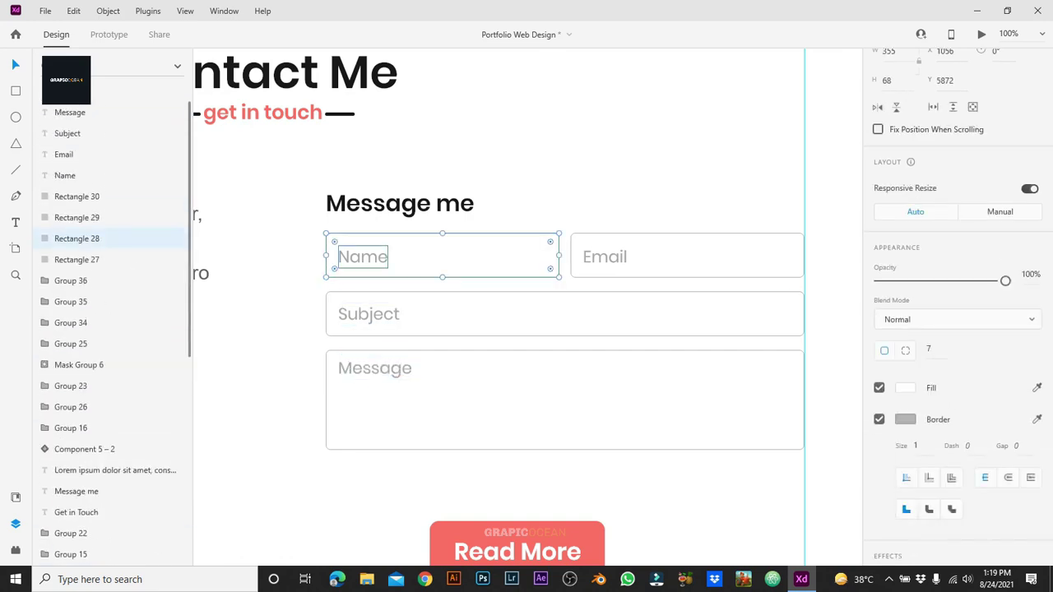
pyautogui.click(363, 257)
pyautogui.keyDown('shift'); pyautogui.click(369, 313); pyautogui.keyUp('shift')
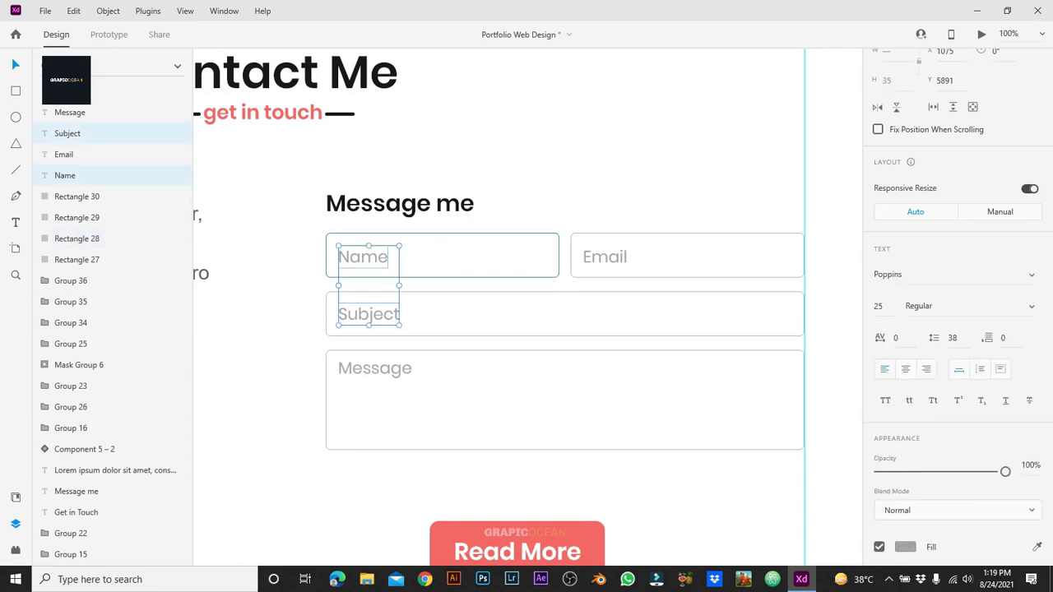
pyautogui.keyDown('shift'); pyautogui.click(445, 240); pyautogui.keyUp('shift')
pyautogui.keyDown('shift'); pyautogui.click(688, 241); pyautogui.keyUp('shift')
pyautogui.keyDown('shift'); pyautogui.click(605, 257); pyautogui.keyUp('shift')
pyautogui.keyDown('shift'); pyautogui.click(510, 327); pyautogui.keyUp('shift')
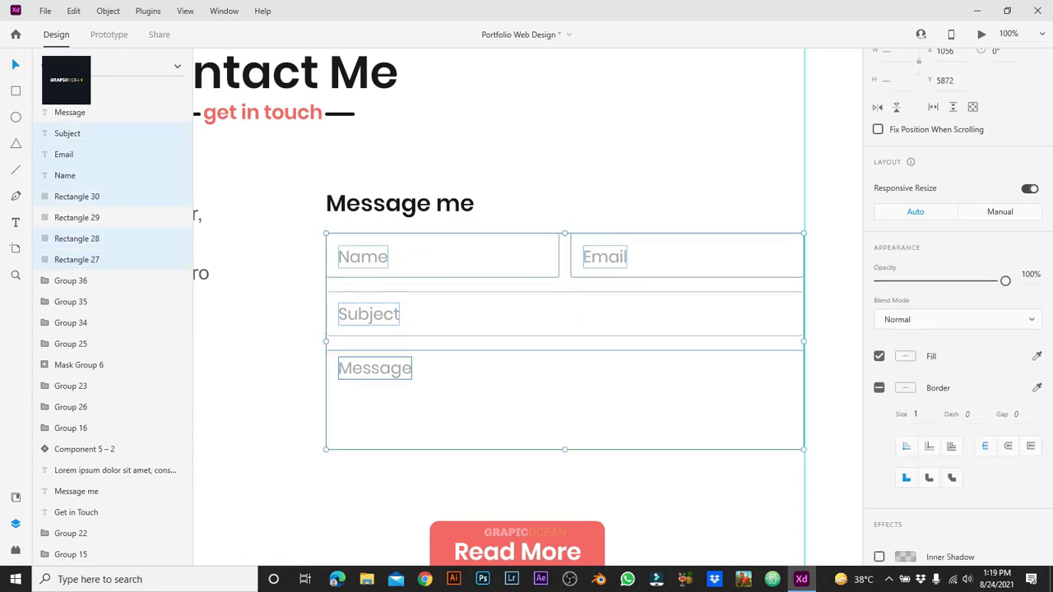
pyautogui.keyDown('shift'); pyautogui.click(375, 367); pyautogui.keyUp('shift')
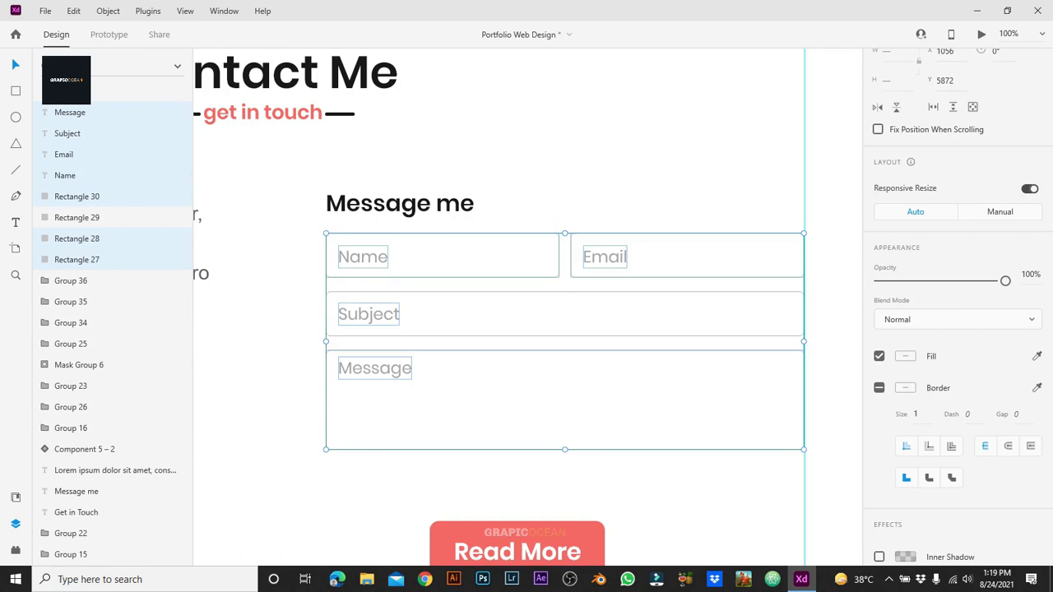
pyautogui.hotkey('ctrl', 'g')
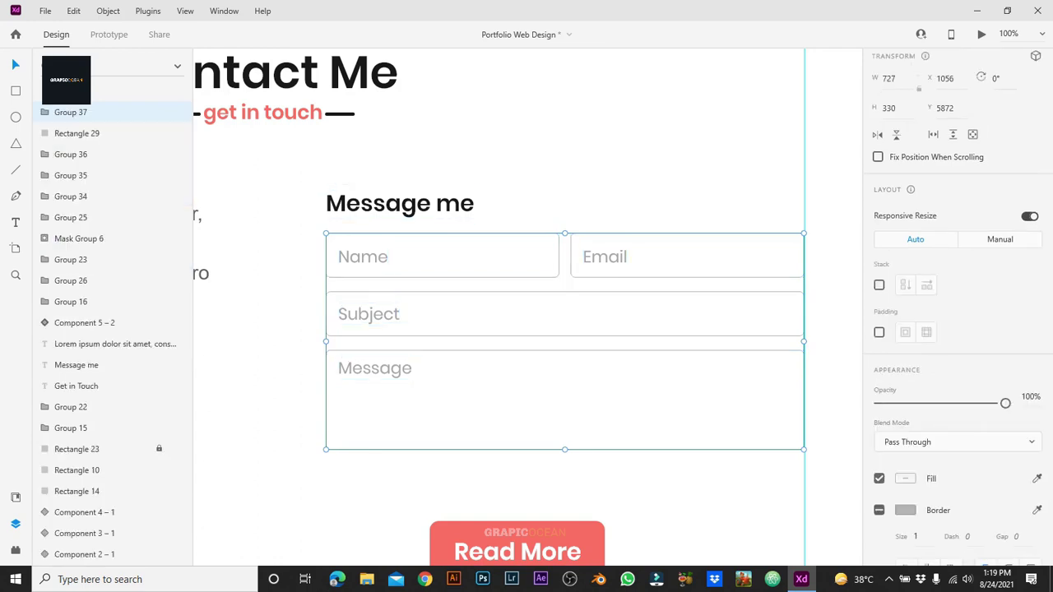
pyautogui.hotkey('ctrl', 'z')
pyautogui.keyDown('shift'); pyautogui.click(400, 204); pyautogui.keyUp('shift')
pyautogui.hotkey('ctrl', 'g')
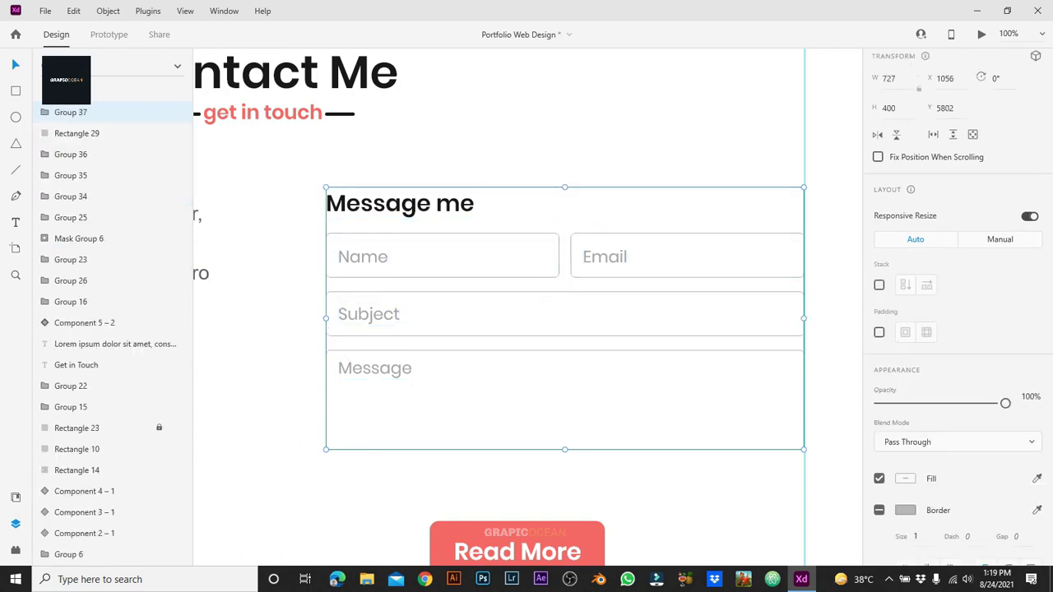
pyautogui.press('Escape')
# Step: Delete the Read More button from the contact section
pyautogui.hotkey('ctrl', '-')
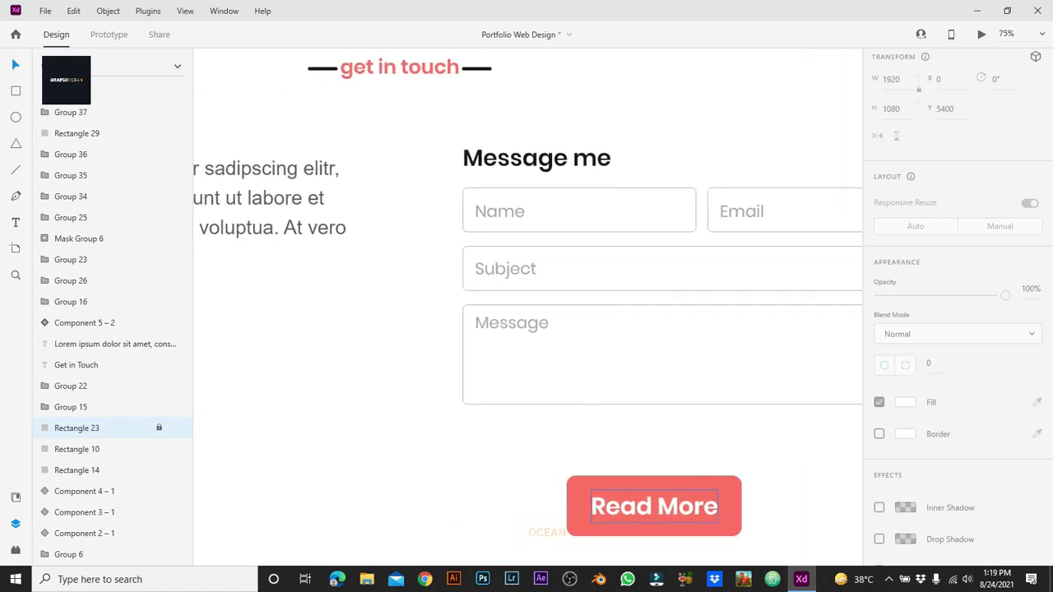
pyautogui.hotkey('ctrl', '-')
pyautogui.click(591, 407)
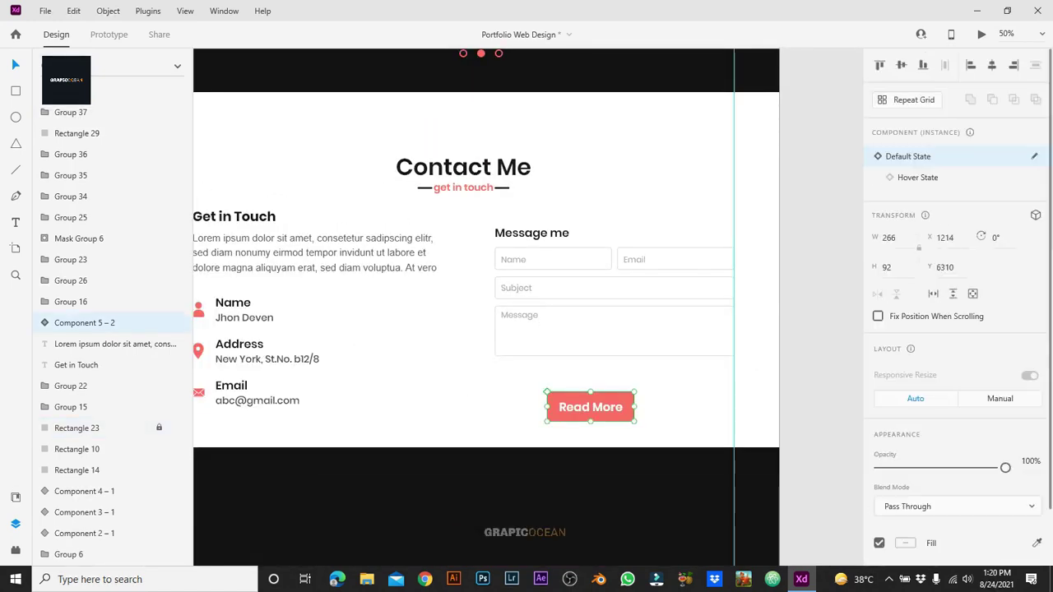
pyautogui.moveTo(591, 407); pyautogui.dragTo(538, 381)
pyautogui.click(625, 419)
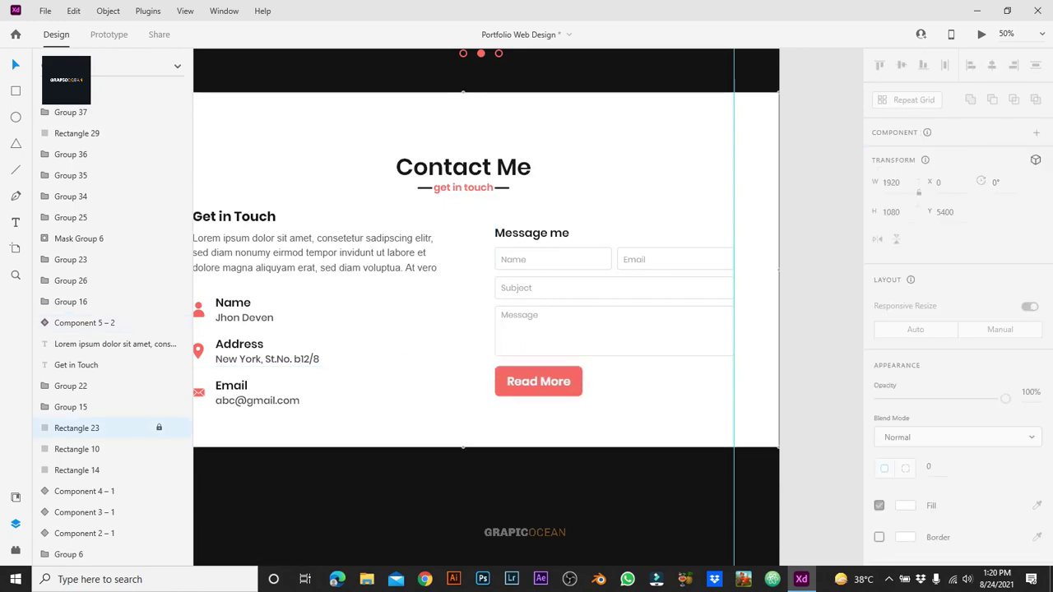
pyautogui.click(572, 383)
pyautogui.rightClick(575, 383)
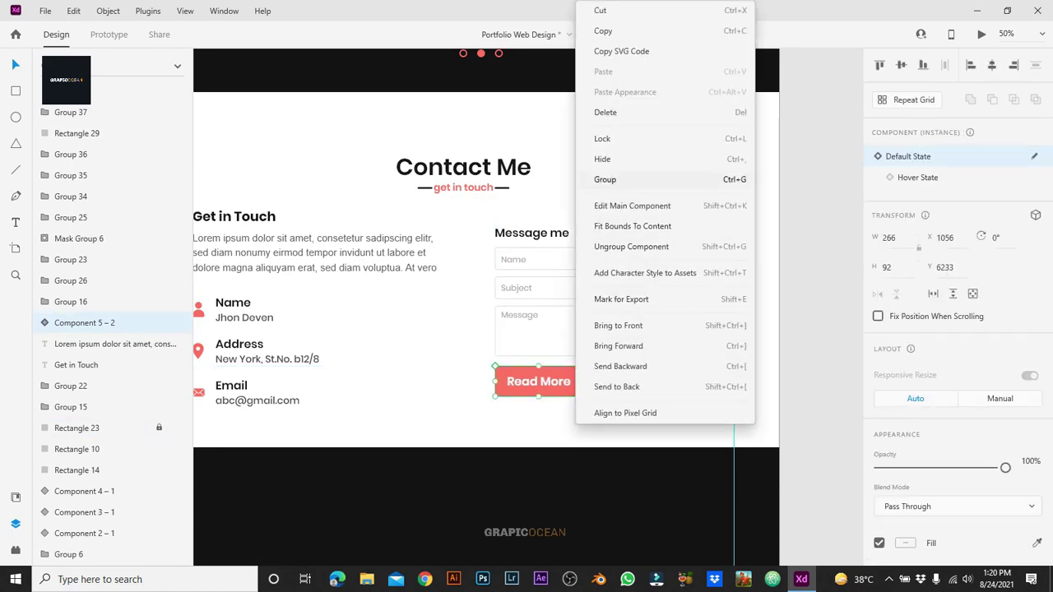
pyautogui.press('Escape')
pyautogui.press('Delete')
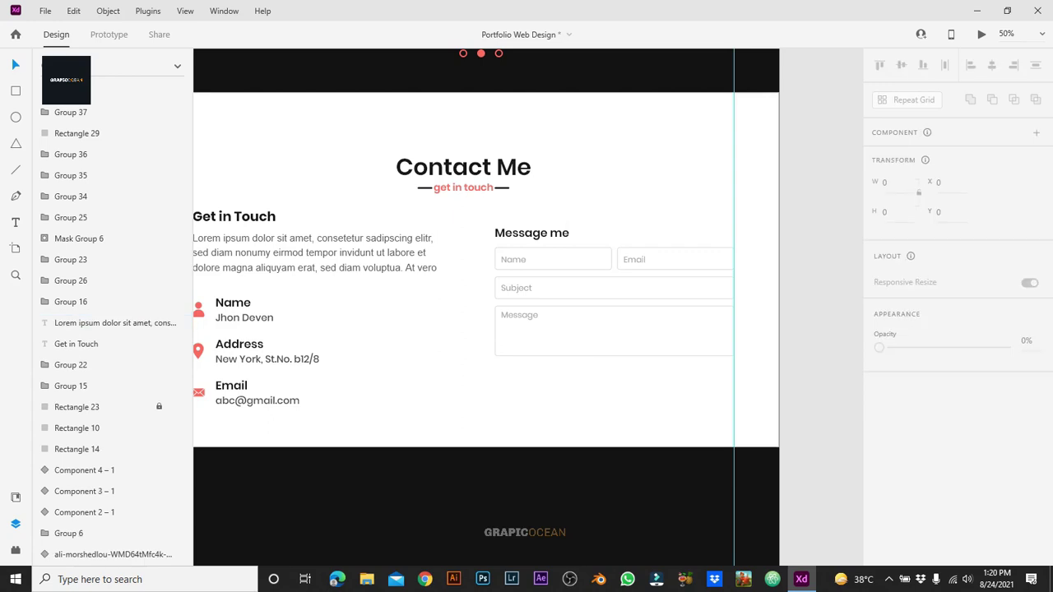
pyautogui.hotkey('ctrl', '=')
# Step: Draw a coral button rectangle with corner radius 7 below the Message field
pyautogui.press('r')
pyautogui.moveTo(479, 401)
pyautogui.mouseDown()
pyautogui.moveTo(534, 428)
pyautogui.moveTo(591, 433)
pyautogui.mouseUp()
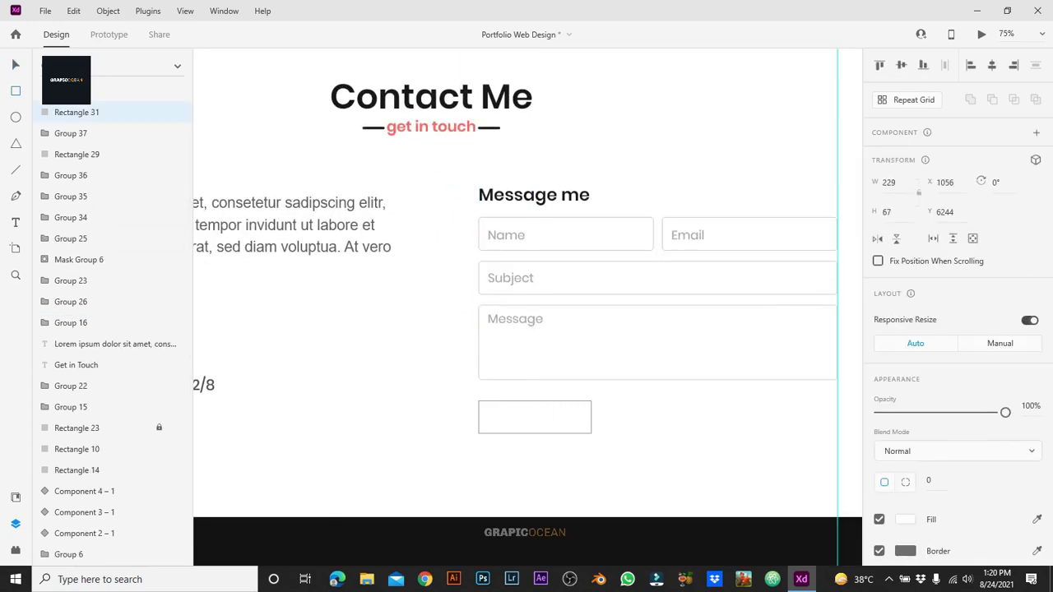
pyautogui.write('7')
pyautogui.press('Return')
pyautogui.click(905, 519)
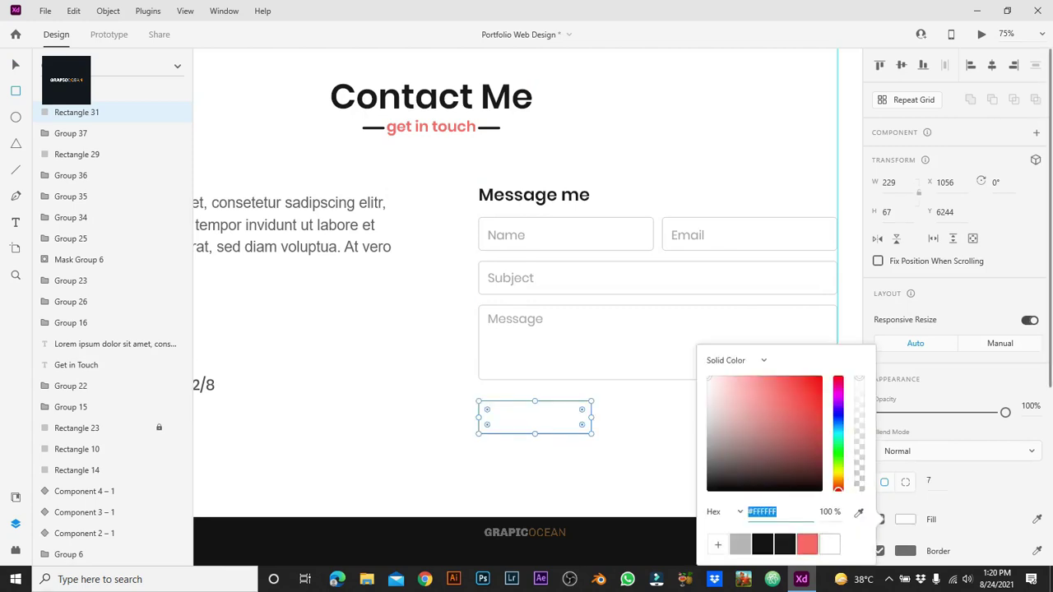
pyautogui.click(807, 544)
pyautogui.press('Escape')
pyautogui.press('Escape')
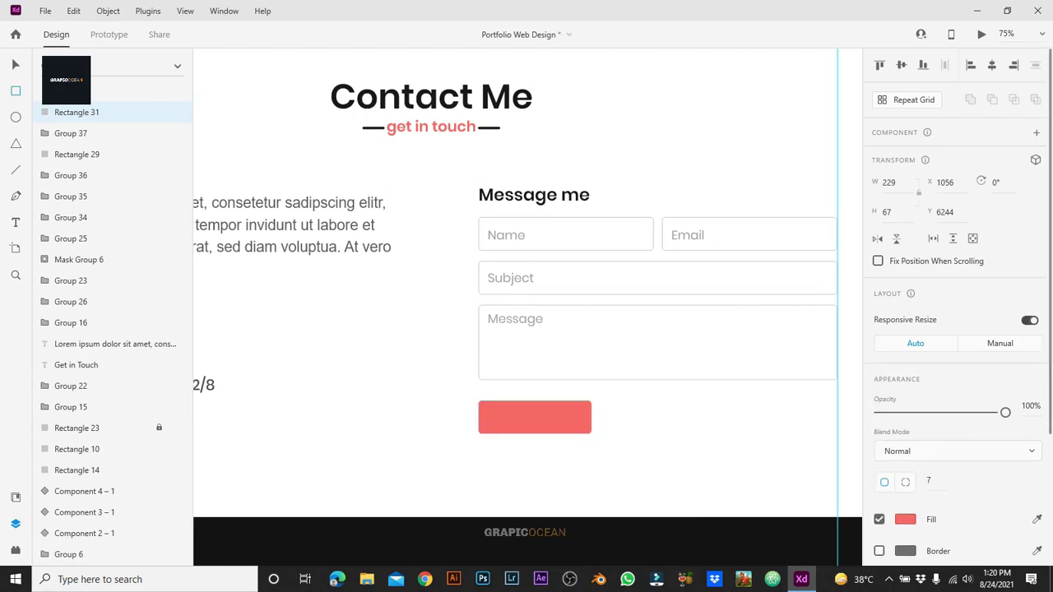
pyautogui.moveTo(515, 319); pyautogui.dragTo(515, 318)
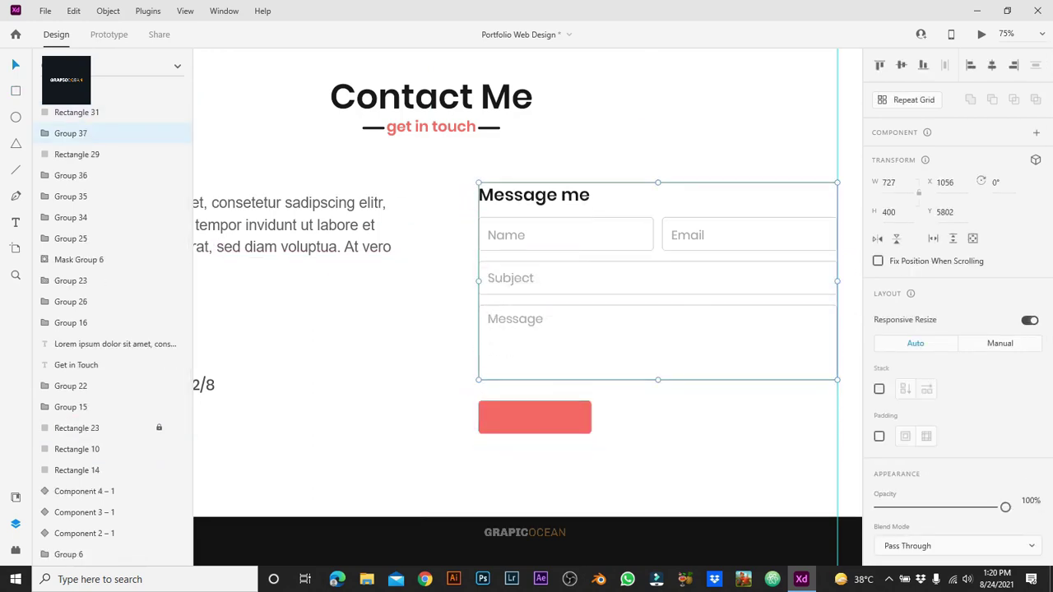
pyautogui.click(77, 428)
# Step: Add a white 'Send Message' label inside the coral button
pyautogui.click(512, 417)
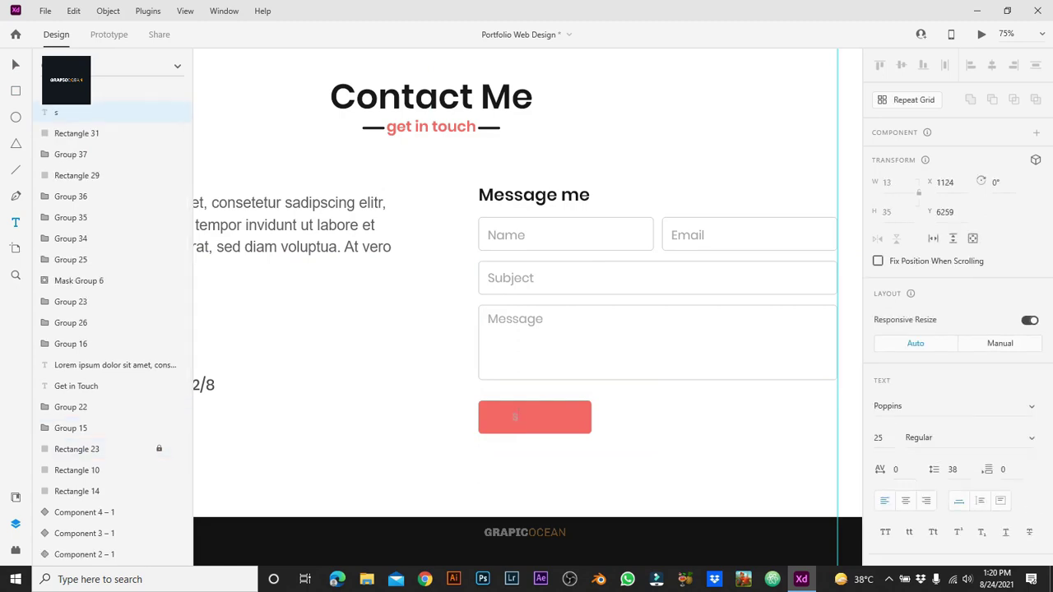
pyautogui.write('Send Message')
pyautogui.press('Escape')
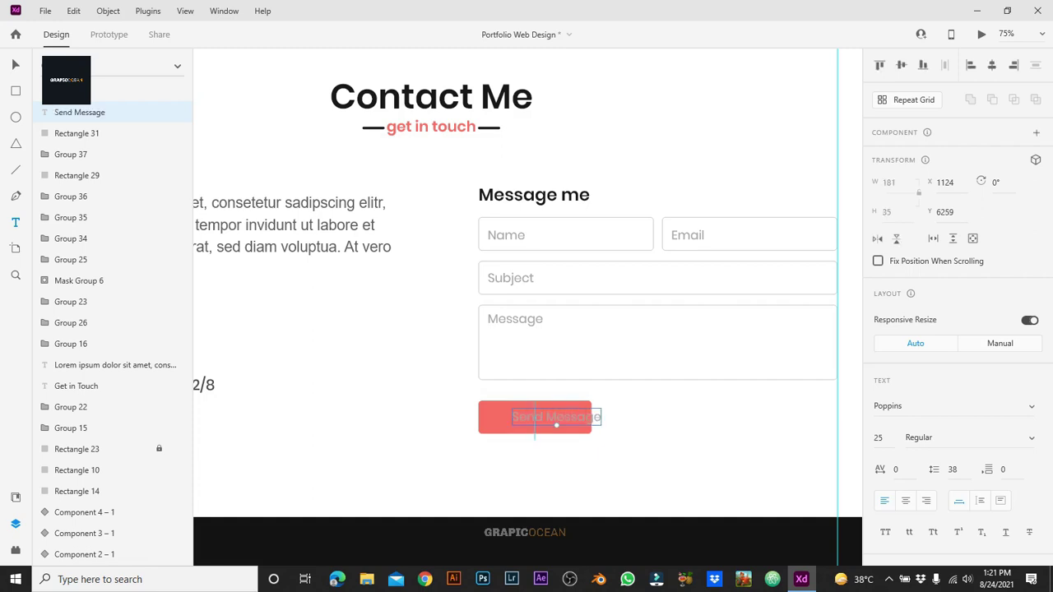
pyautogui.scroll(-5, 955, 329)
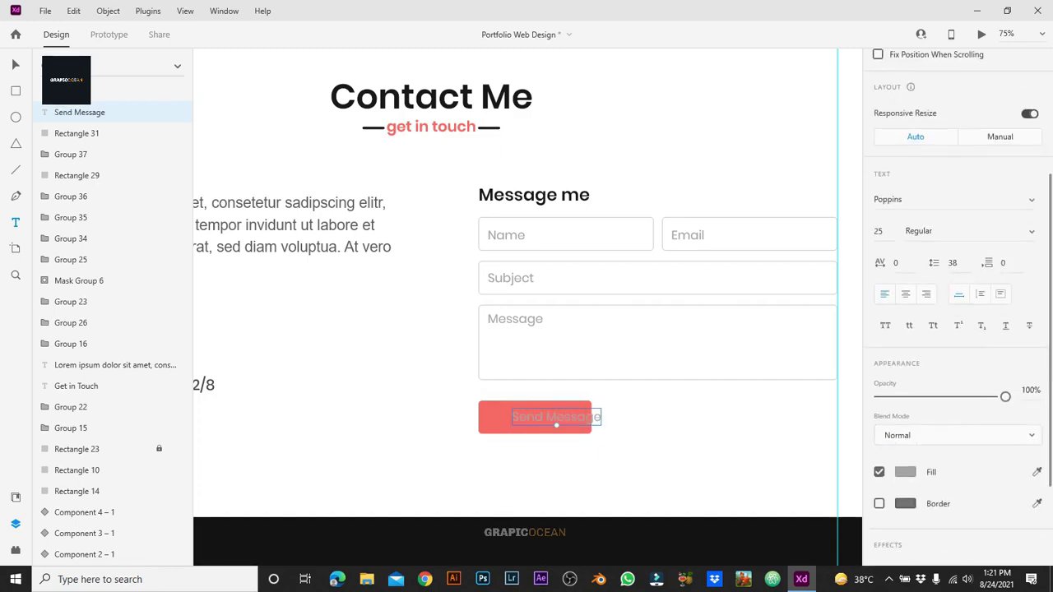
pyautogui.click(905, 472)
pyautogui.click(830, 545)
pyautogui.click(568, 421)
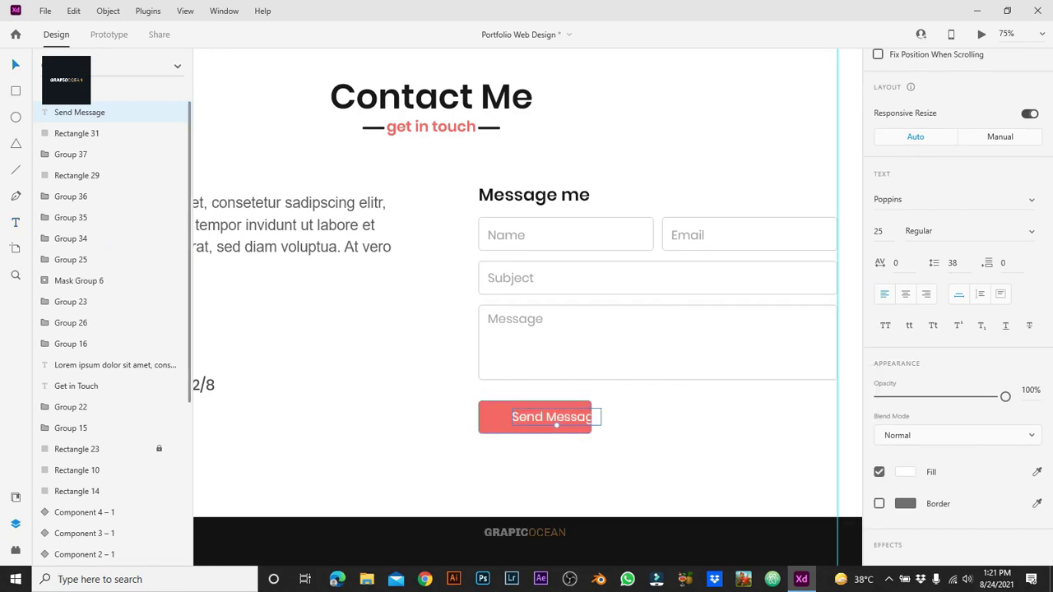
# Step: Centre the label on the rectangle and set its weight to Medium
pyautogui.keyDown('shift'); pyautogui.click(557, 423); pyautogui.keyUp('shift')
pyautogui.hotkey('shift', 'c')
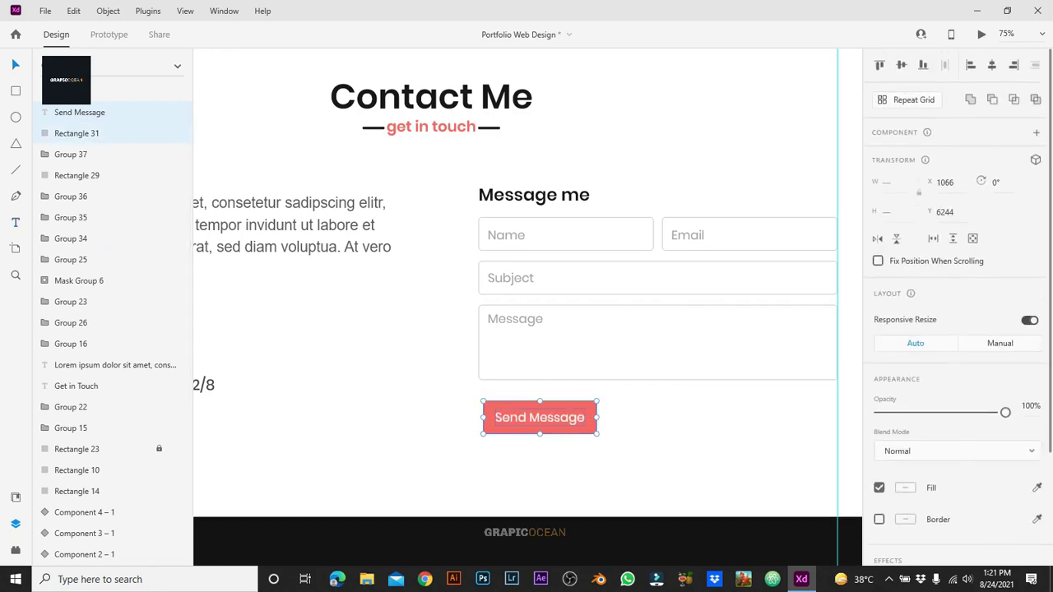
pyautogui.press('Escape')
pyautogui.click(540, 417)
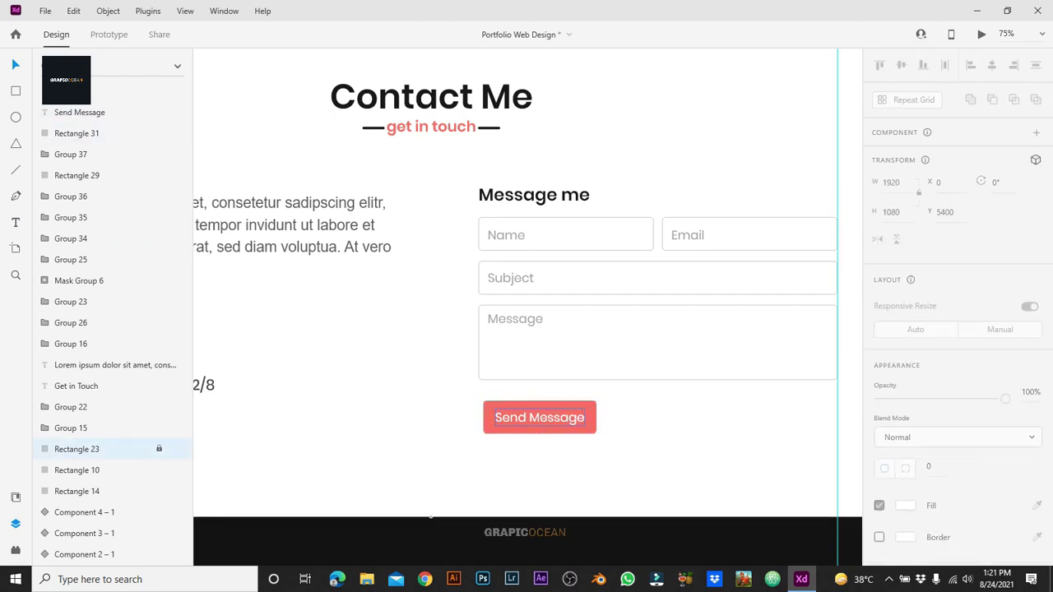
pyautogui.click(540, 418)
pyautogui.click(919, 438)
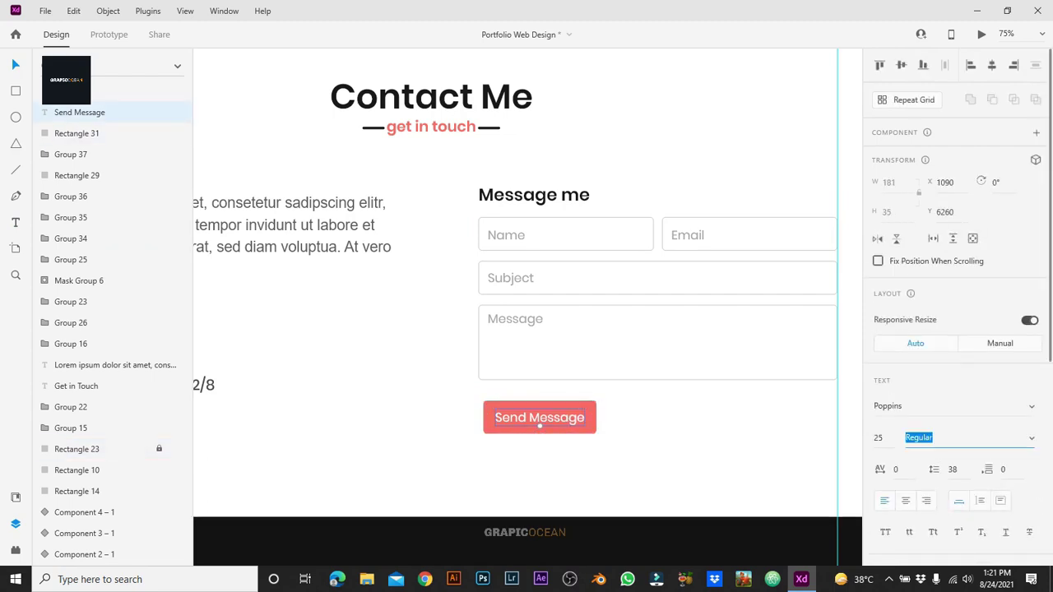
pyautogui.write('Medium')
pyautogui.press('Return')
# Step: Group the label and rectangle, nudge the button into place, and make it a component
pyautogui.click(540, 426)
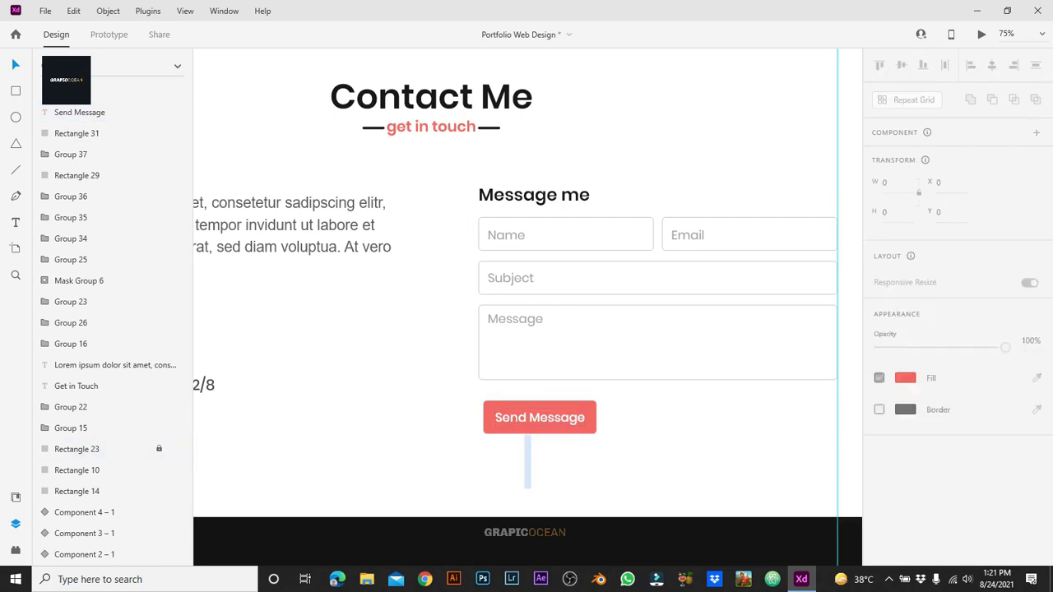
pyautogui.hotkey('ctrl', 'g')
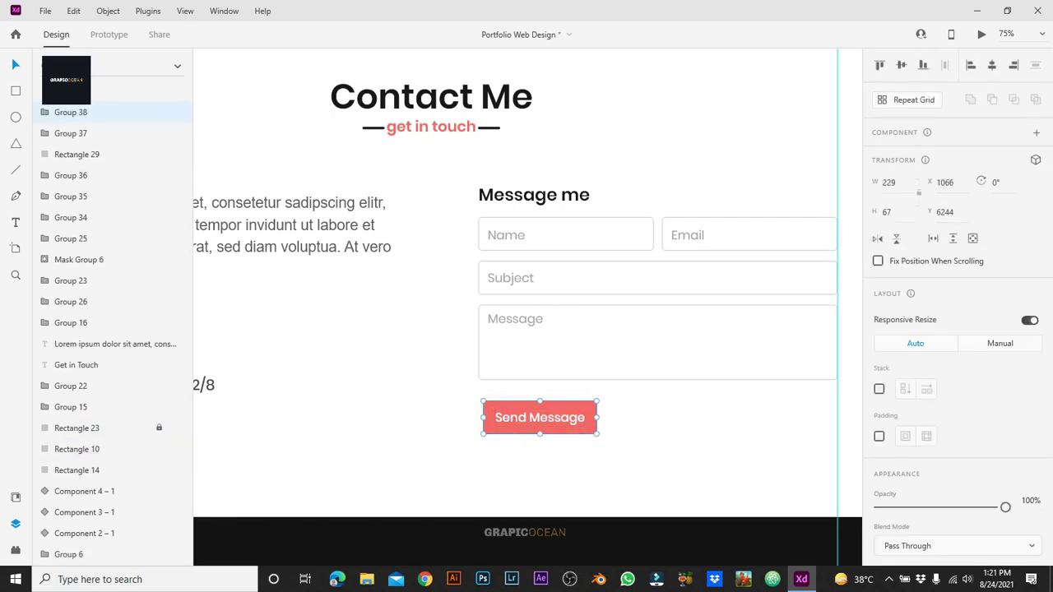
pyautogui.hotkey('shift', 'Left')
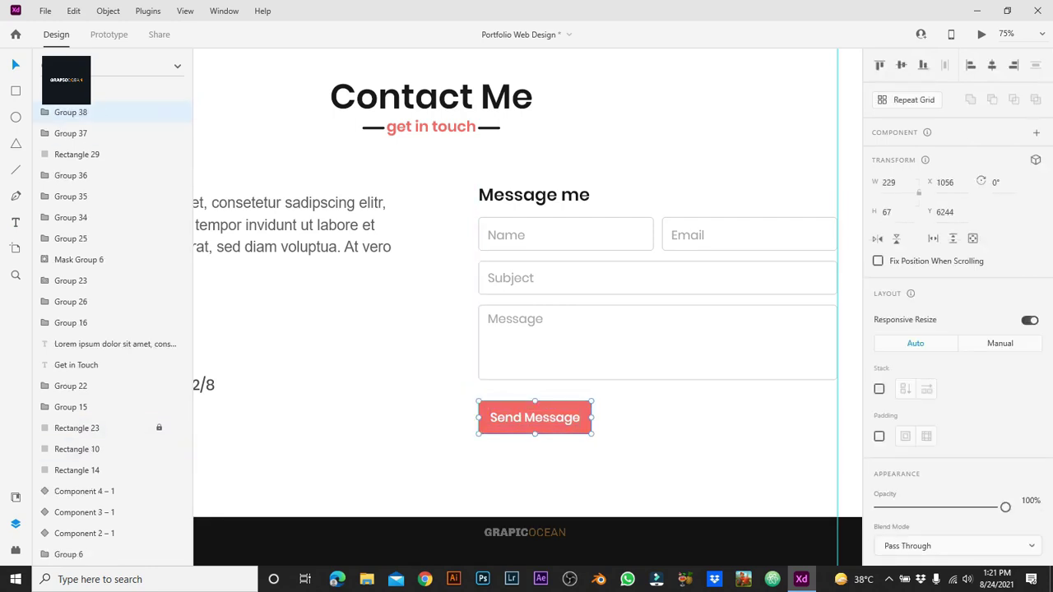
pyautogui.hotkey('shift', 'Up')
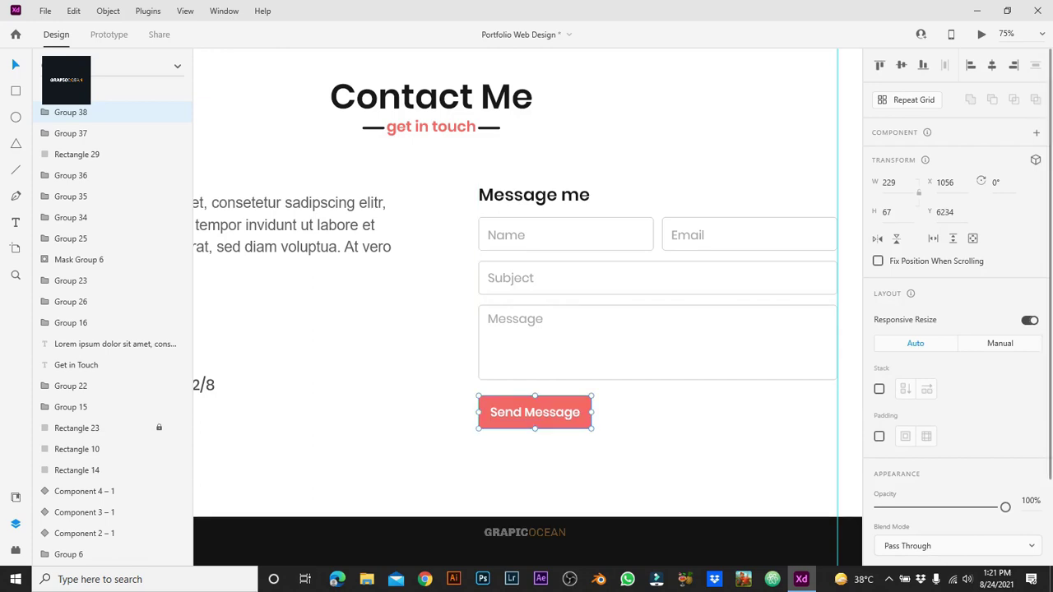
pyautogui.hotkey('ctrl', 'k')
# Step: Add a Hover State to the Send Message component
pyautogui.click(1034, 156)
pyautogui.click(950, 181)
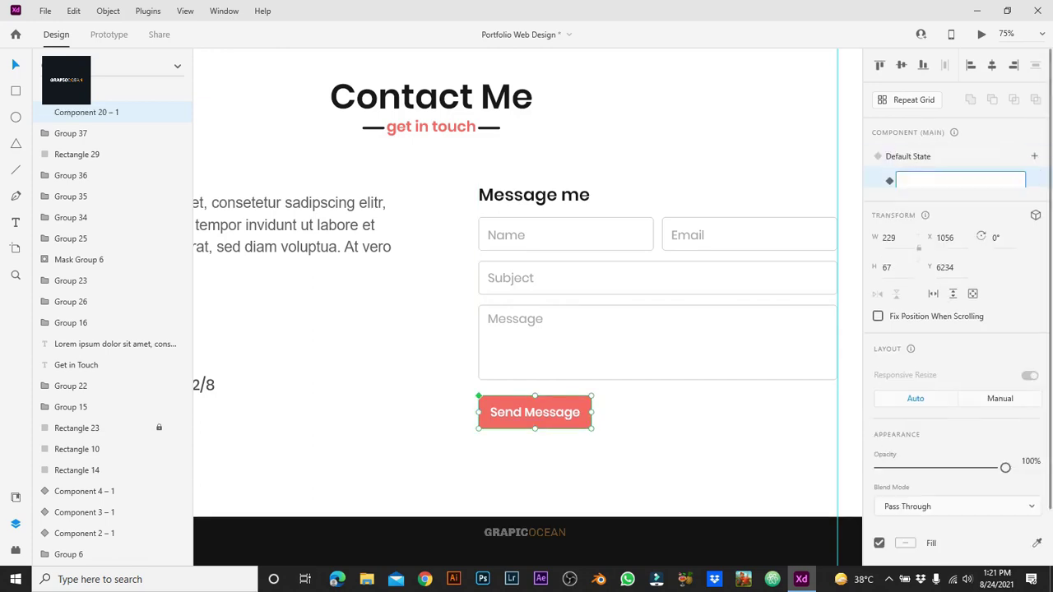
pyautogui.press('Return')
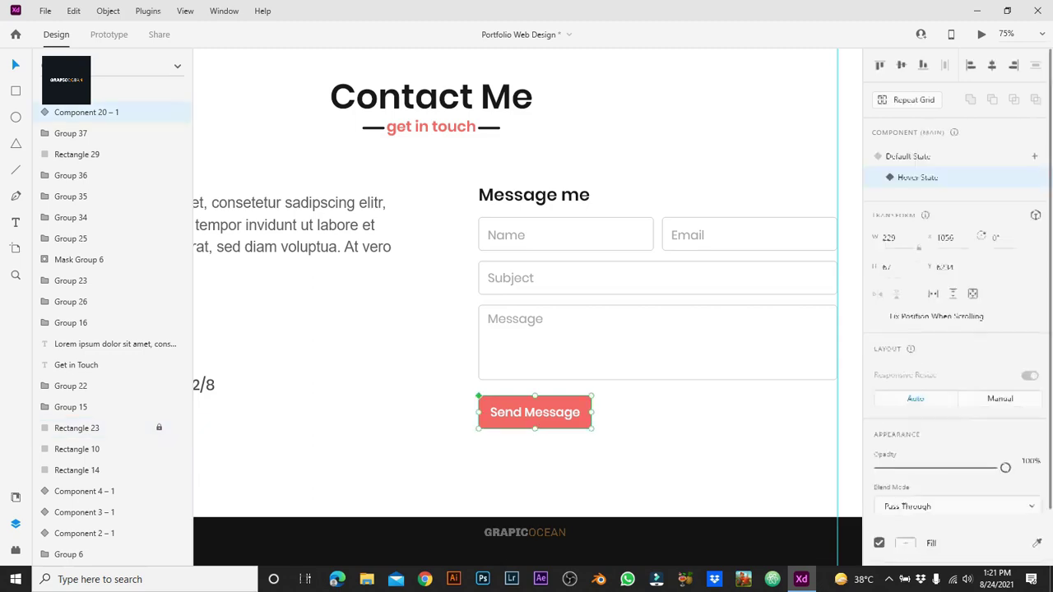
# Step: In the hover state, remove the rectangle's fill and give it a coral border of size 5
pyautogui.doubleClick(535, 413)
pyautogui.scroll(-3, 955, 247)
pyautogui.click(879, 342)
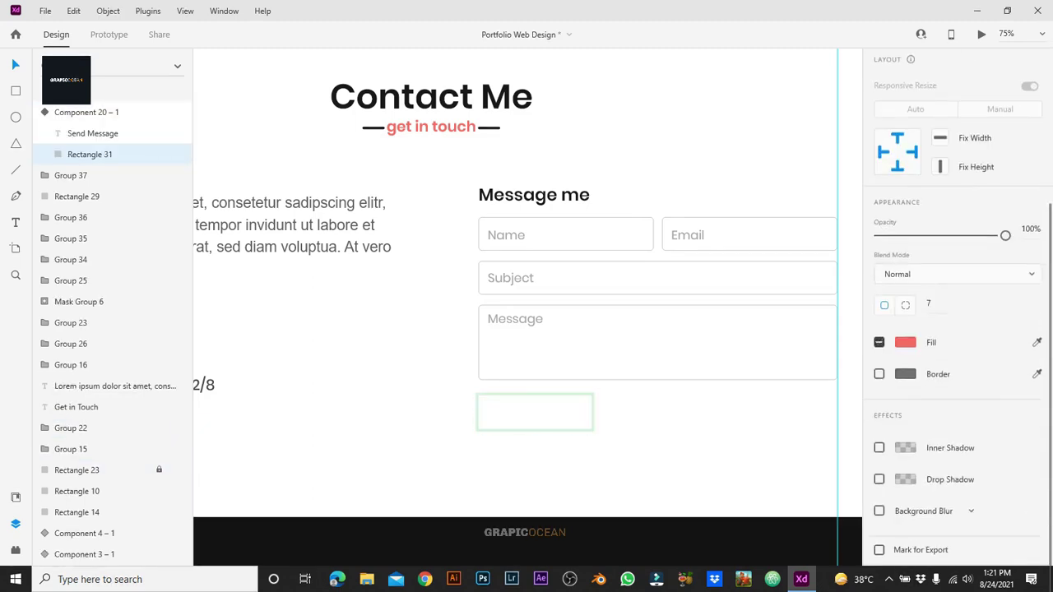
pyautogui.click(879, 374)
pyautogui.click(905, 373)
pyautogui.click(808, 452)
pyautogui.click(915, 400)
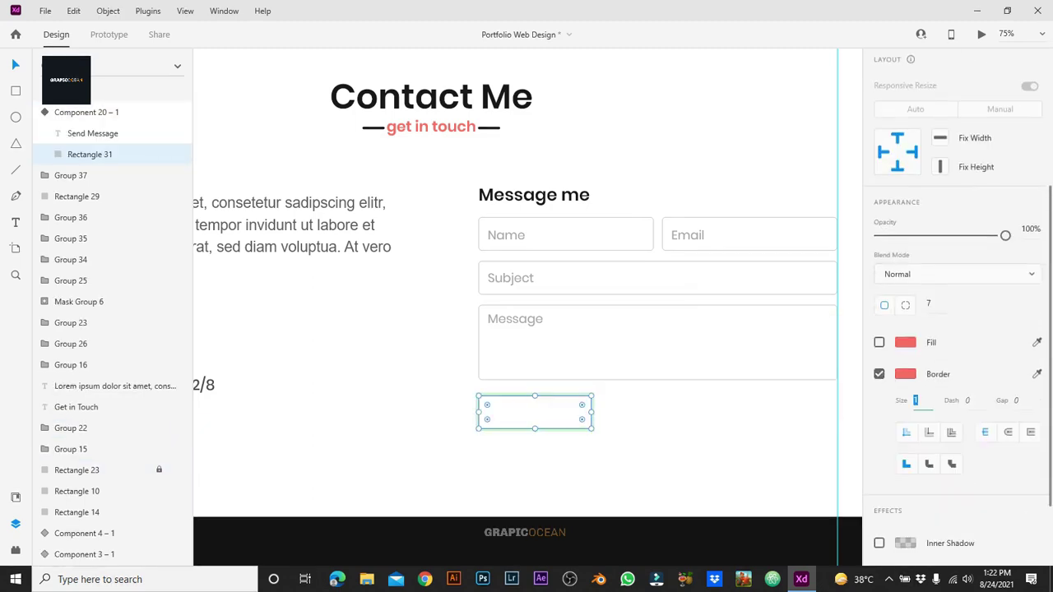
pyautogui.write('5')
# Step: Make the hover-state Send Message text coral red
pyautogui.click(535, 413)
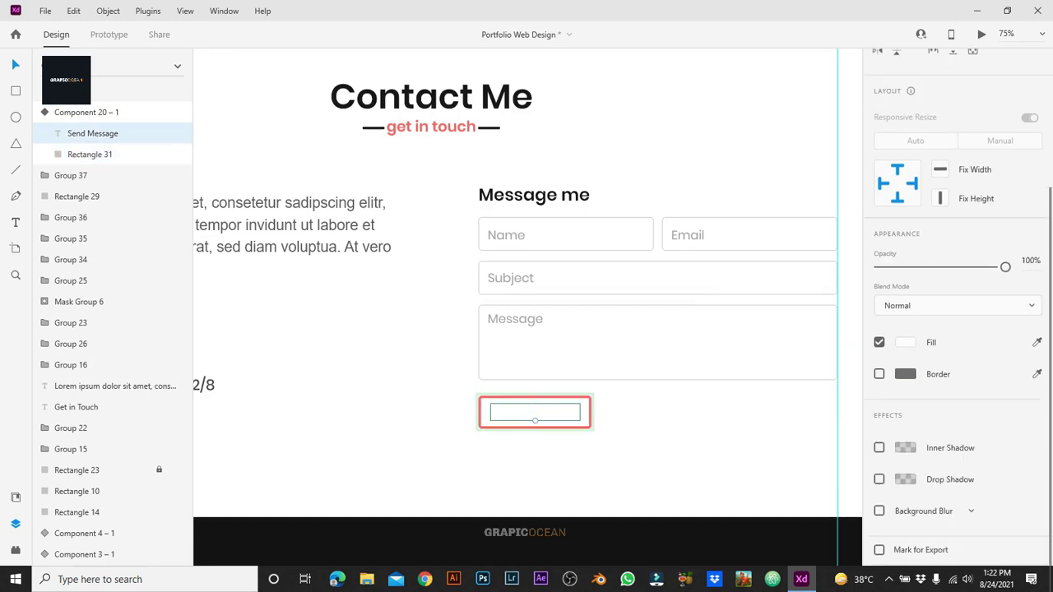
pyautogui.click(905, 342)
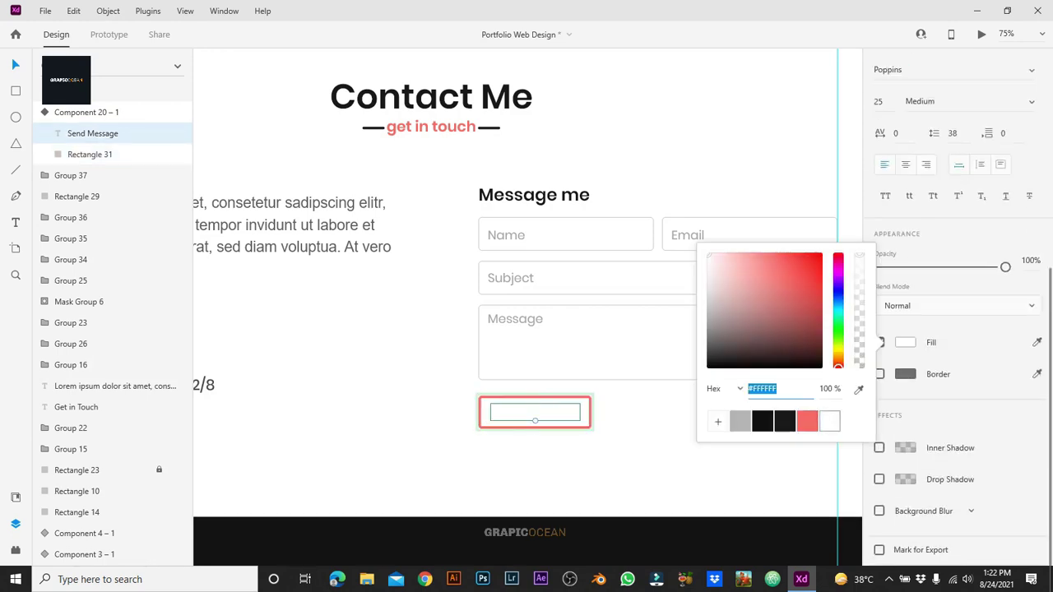
pyautogui.click(535, 428)
pyautogui.click(535, 413)
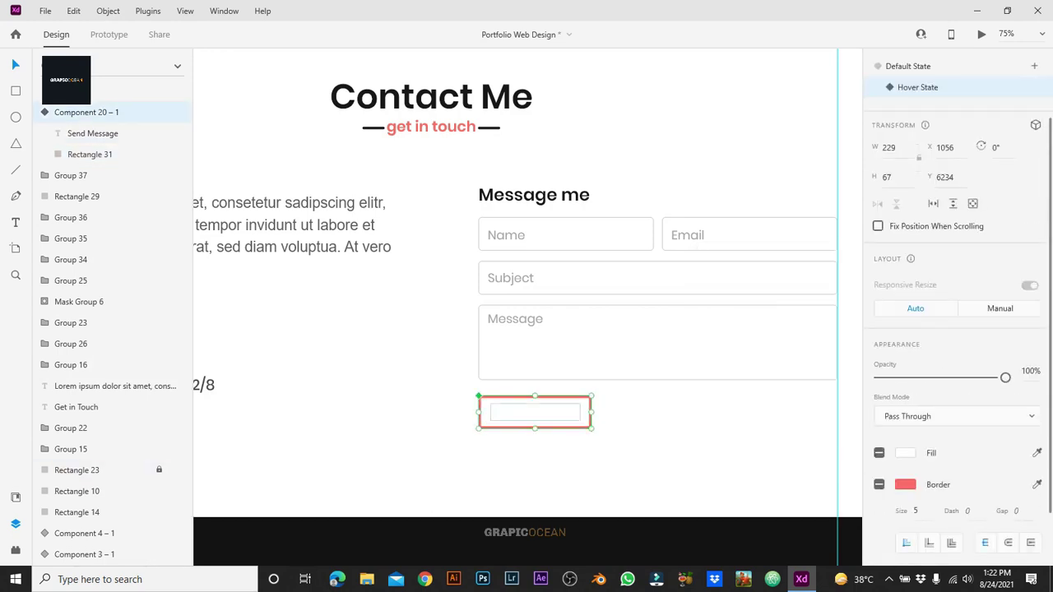
pyautogui.doubleClick(535, 412)
pyautogui.scroll(-3, 954, 329)
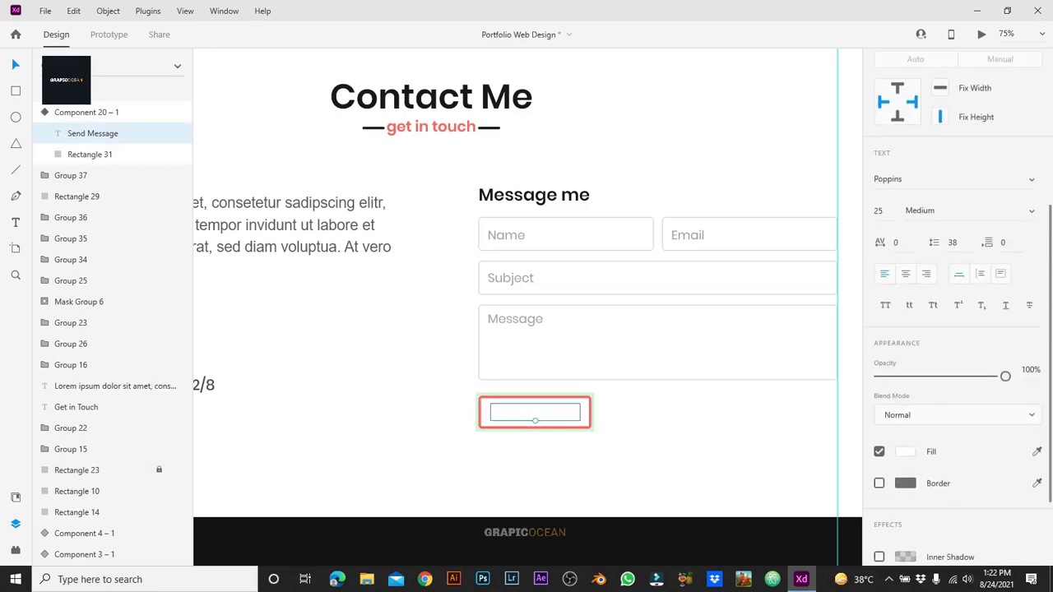
pyautogui.click(905, 452)
pyautogui.click(807, 531)
pyautogui.press('Escape')
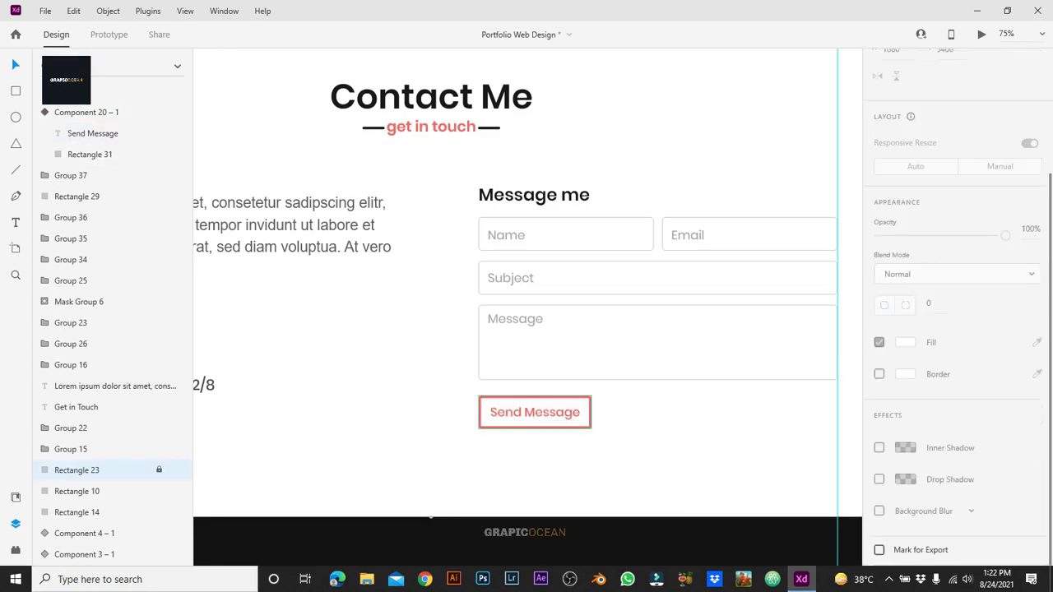
pyautogui.press('Escape')
pyautogui.click(123, 428)
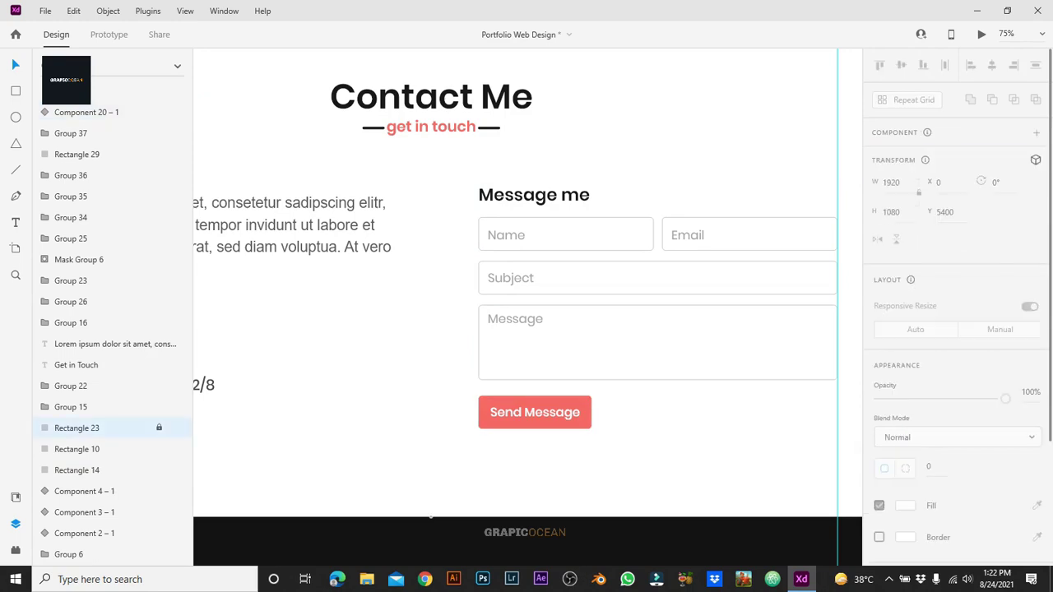
pyautogui.hotkey('ctrl', '3')
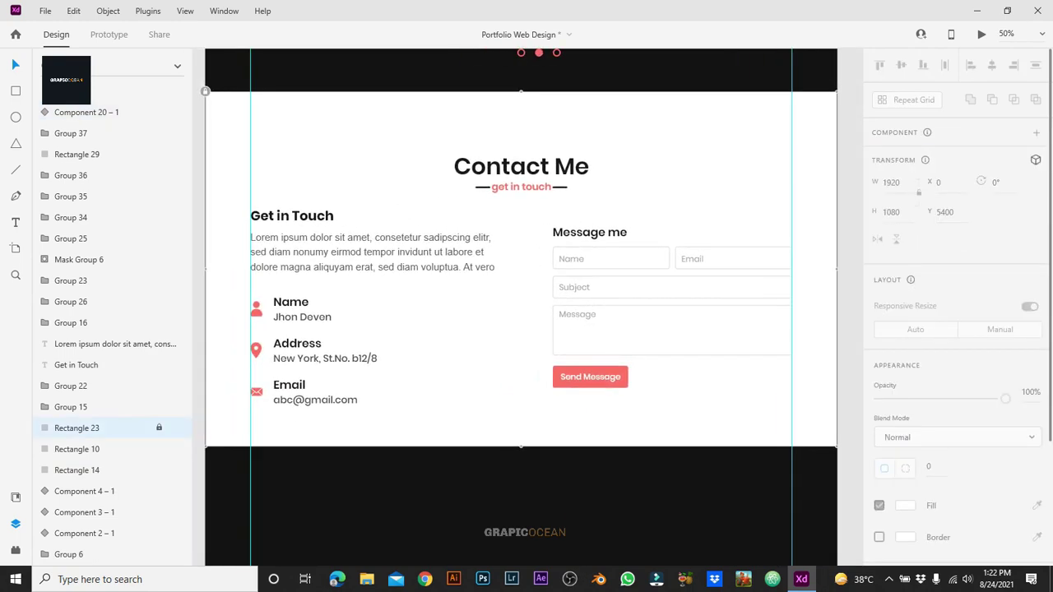
pyautogui.click(590, 233)
pyautogui.keyDown('shift'); pyautogui.click(590, 377); pyautogui.keyUp('shift')
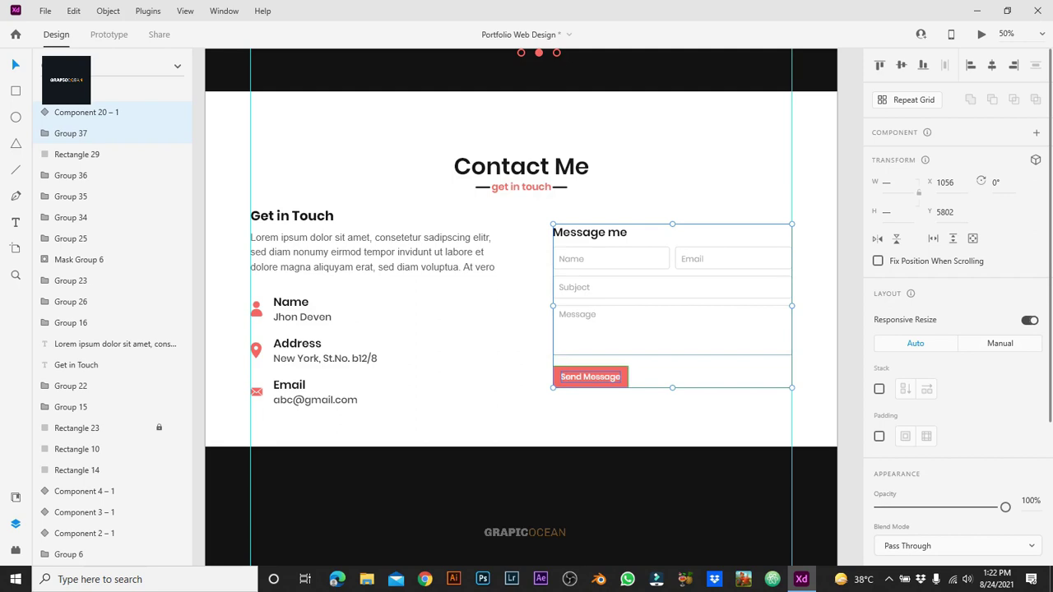
pyautogui.press('Escape')
pyautogui.click(590, 377)
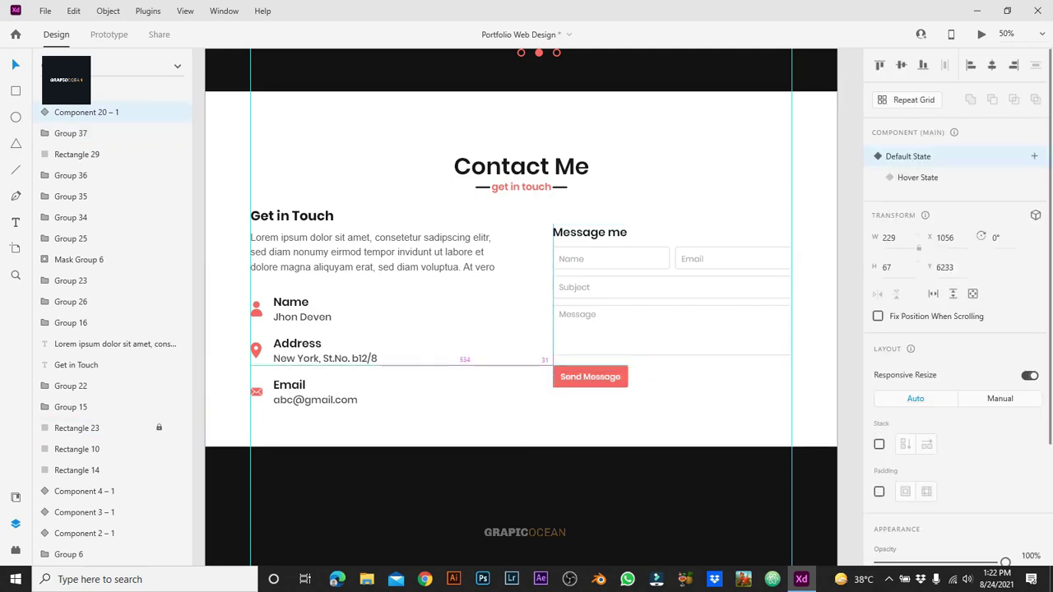
pyautogui.press('Down')
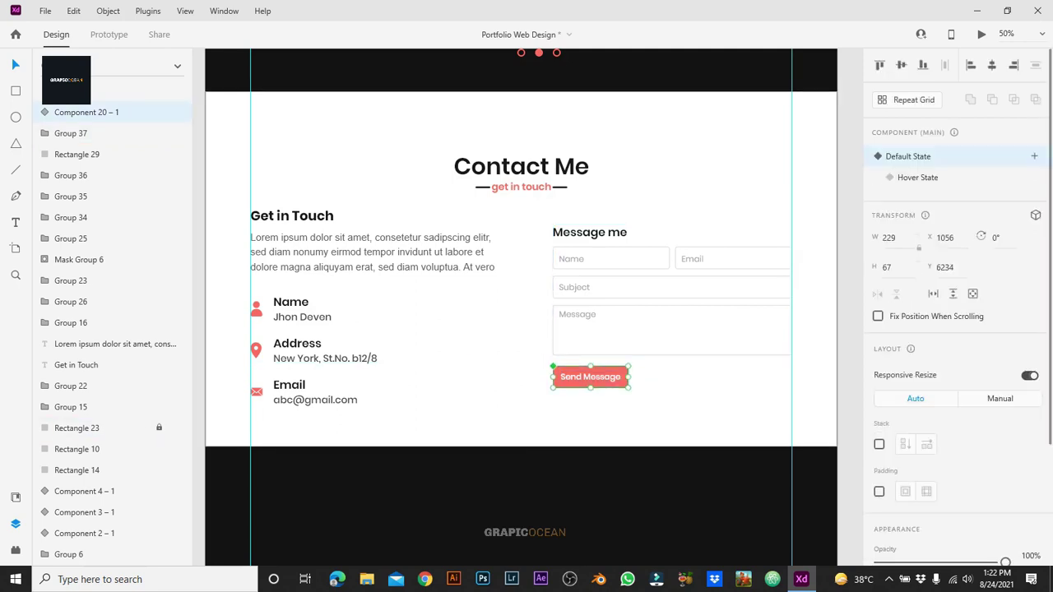
pyautogui.keyDown('shift'); pyautogui.click(71, 133); pyautogui.keyUp('shift')
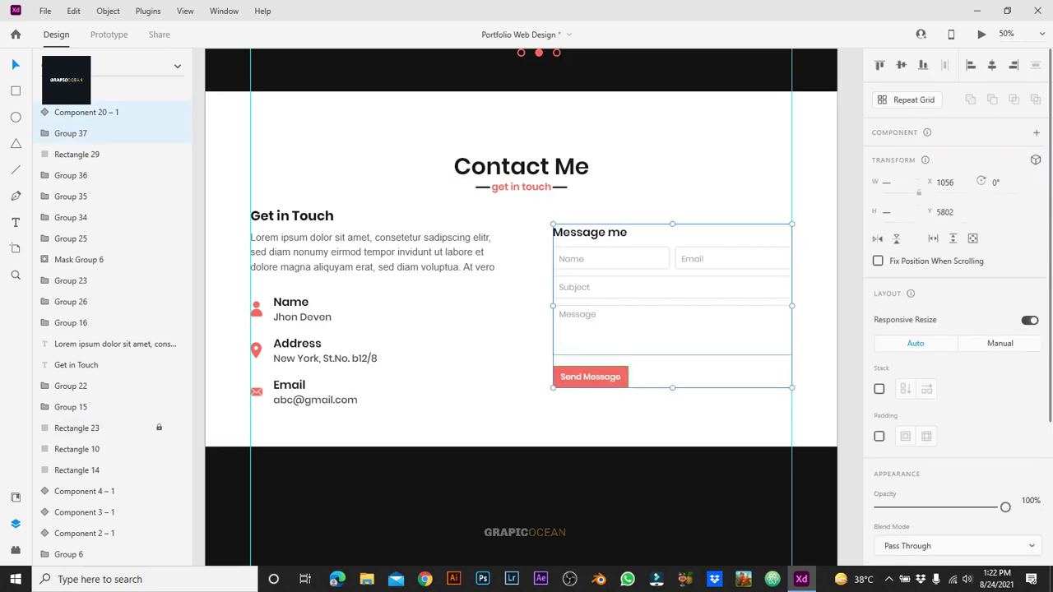
pyautogui.hotkey('ctrl', 'g')
pyautogui.click(658, 424)
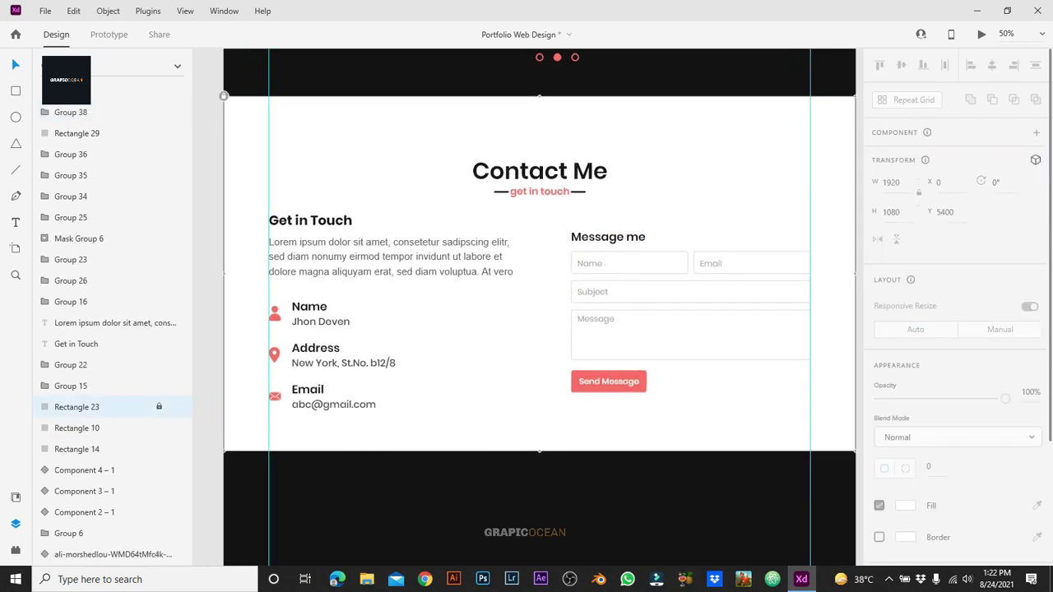
pyautogui.click(333, 397)
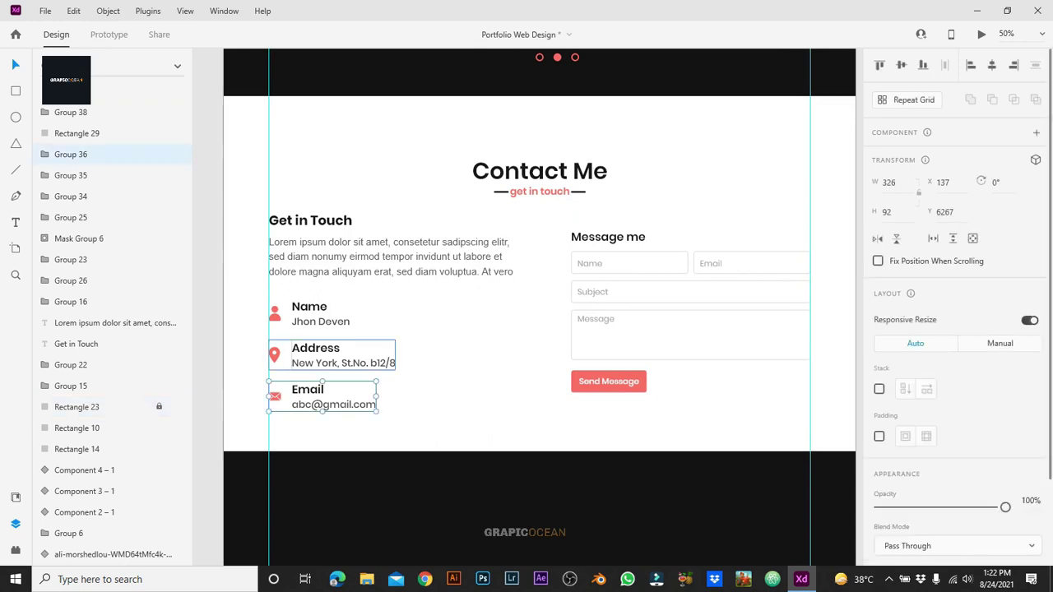
pyautogui.keyDown('shift'); pyautogui.click(337, 356); pyautogui.keyUp('shift')
pyautogui.keyDown('shift'); pyautogui.click(321, 314); pyautogui.keyUp('shift')
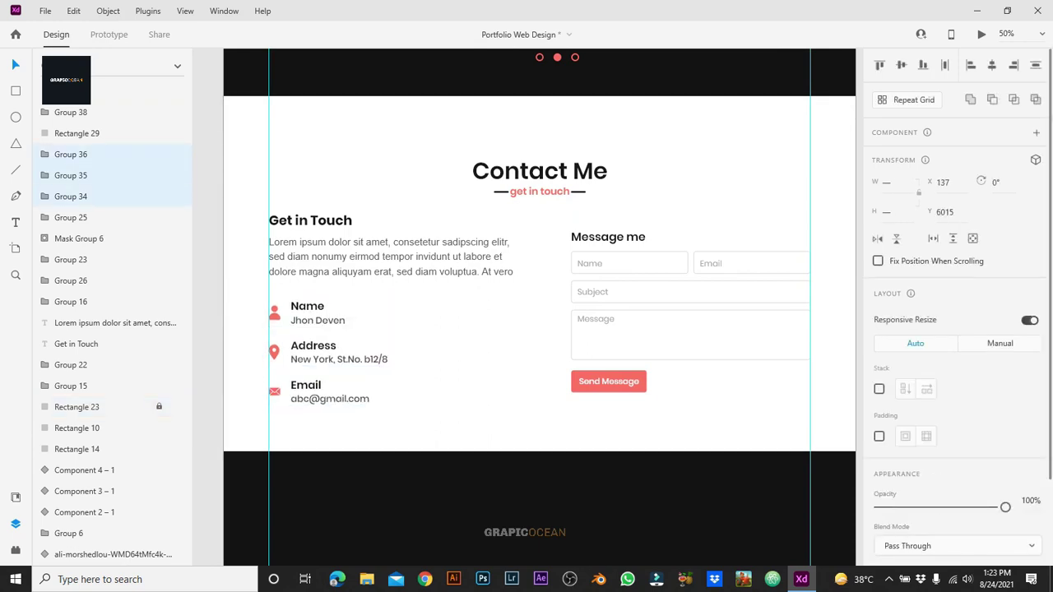
pyautogui.hotkey('shift', 'Down')
pyautogui.hotkey('shift', 'Down')
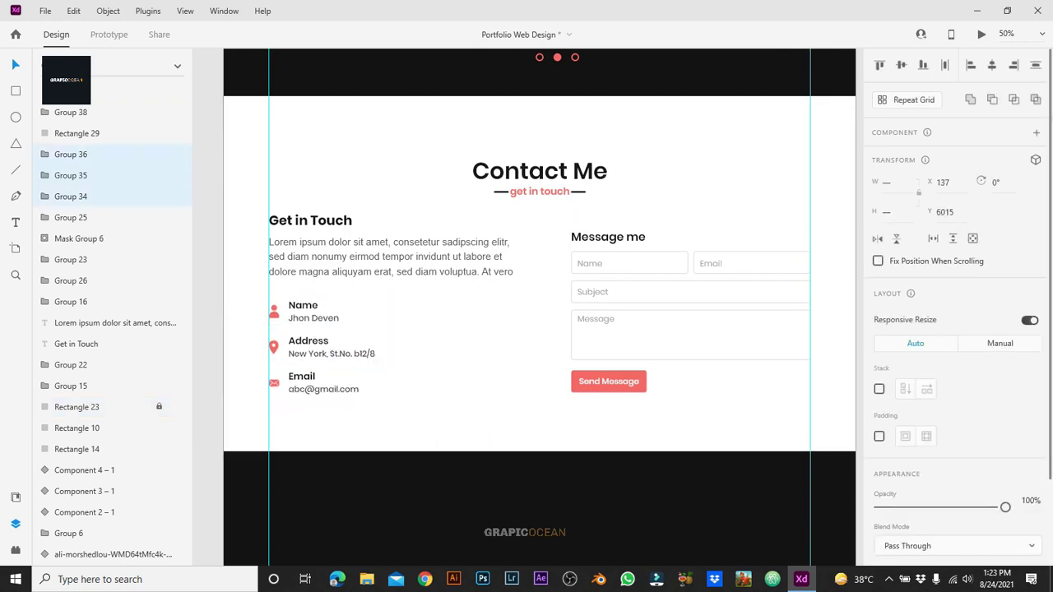
pyautogui.hotkey('shift', 'Down')
pyautogui.press('Escape')
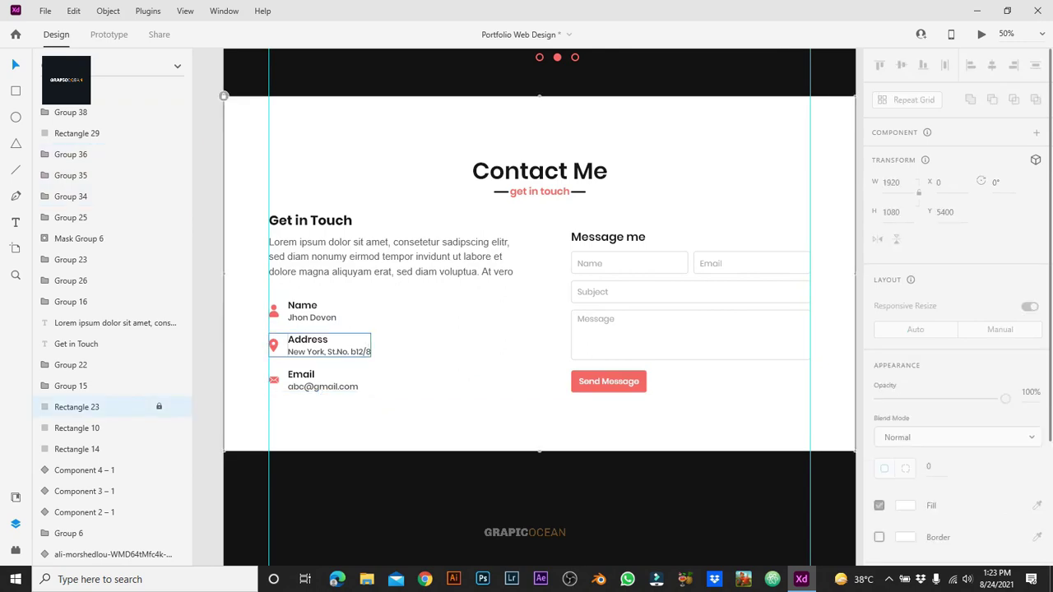
pyautogui.hscroll(2, 532, 307)
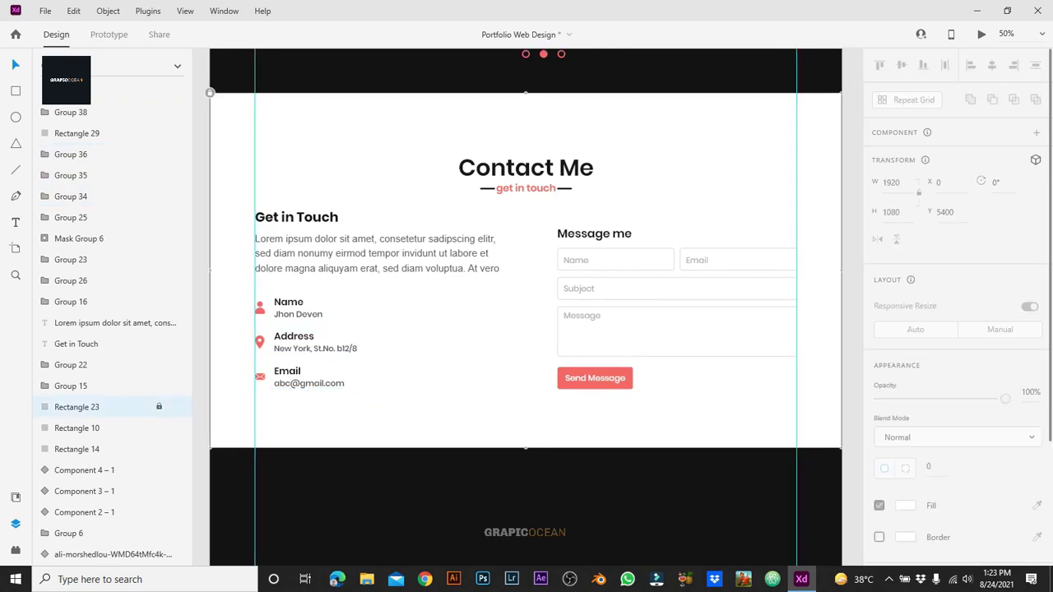
pyautogui.scroll(1, 383, 295)
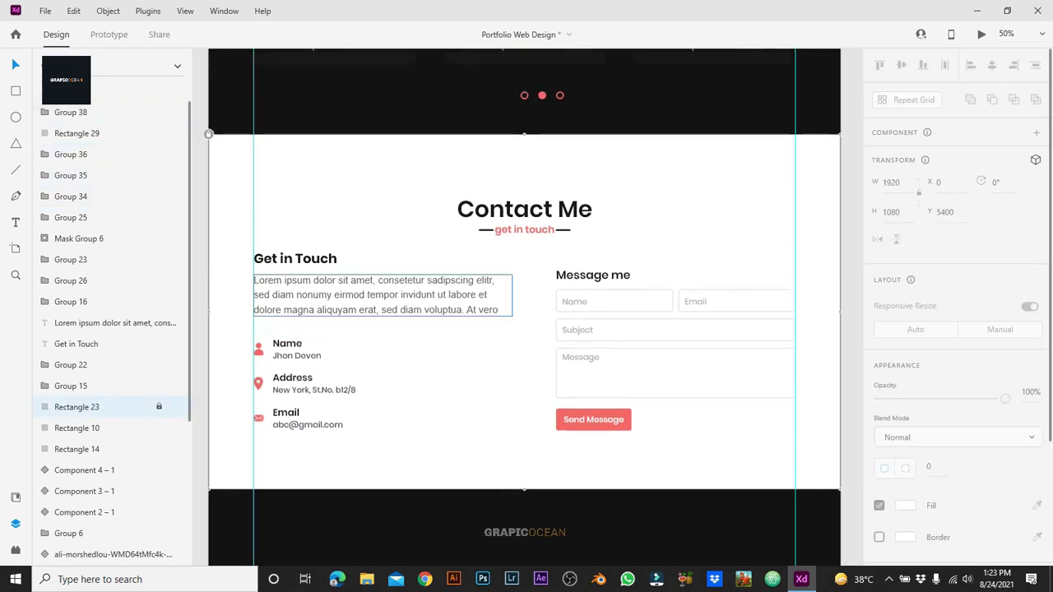
pyautogui.press('r')
# Step: Draw a full-width black bar with a red border under the Contact section
pyautogui.moveTo(209, 461)
pyautogui.mouseDown()
pyautogui.moveTo(329, 487)
pyautogui.moveTo(841, 490)
pyautogui.mouseUp()
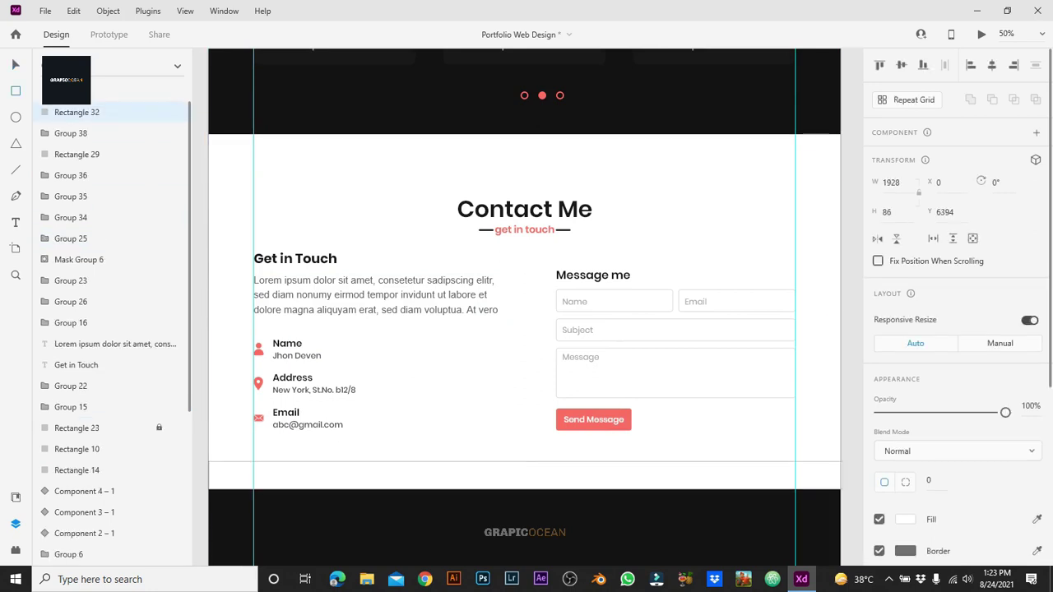
pyautogui.click(905, 519)
pyautogui.click(762, 544)
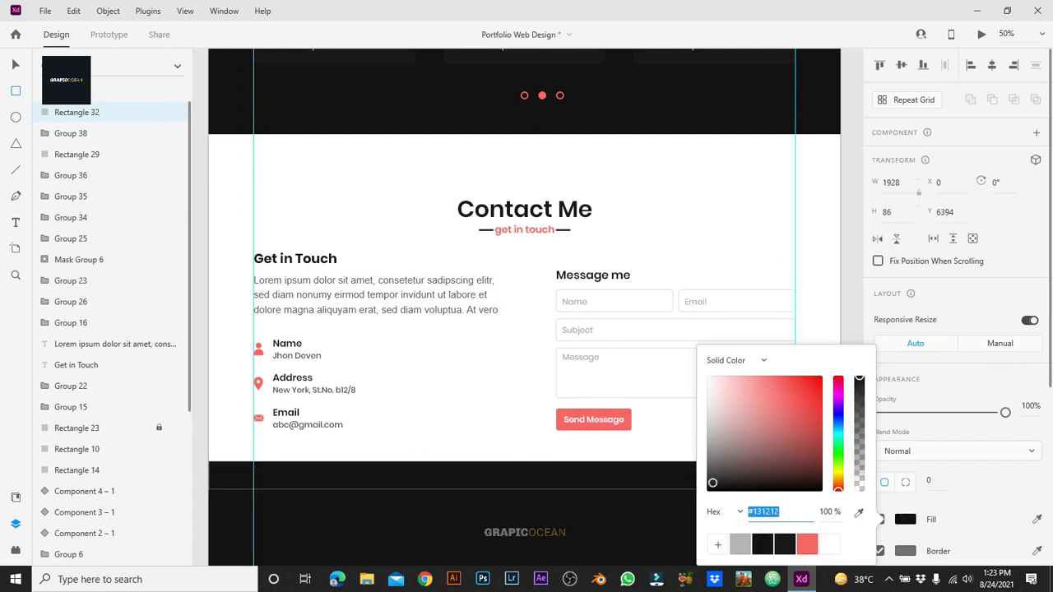
pyautogui.click(905, 552)
pyautogui.click(807, 544)
pyautogui.press('Escape')
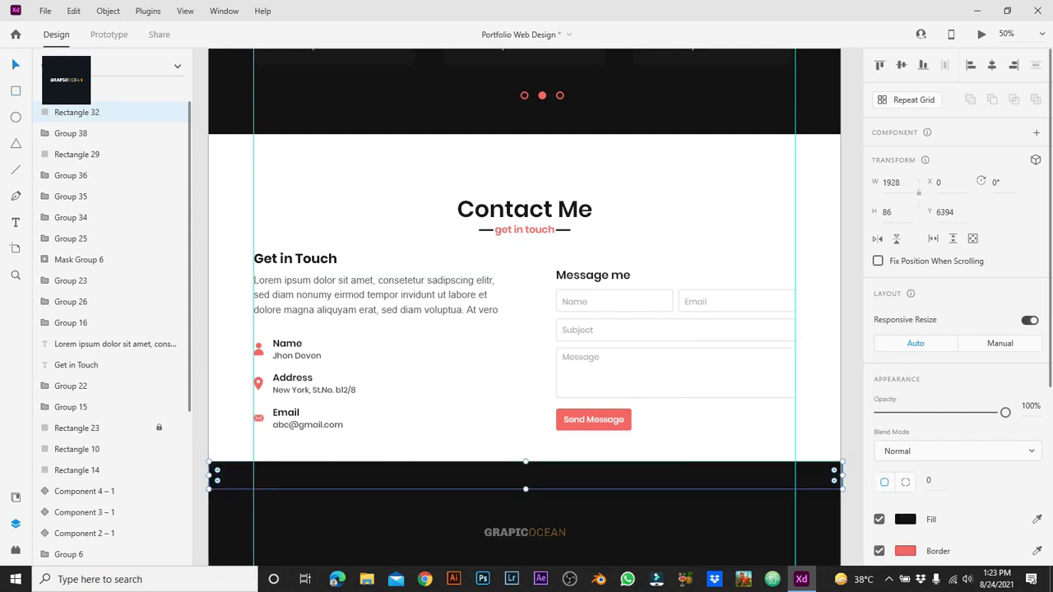
pyautogui.press('Escape')
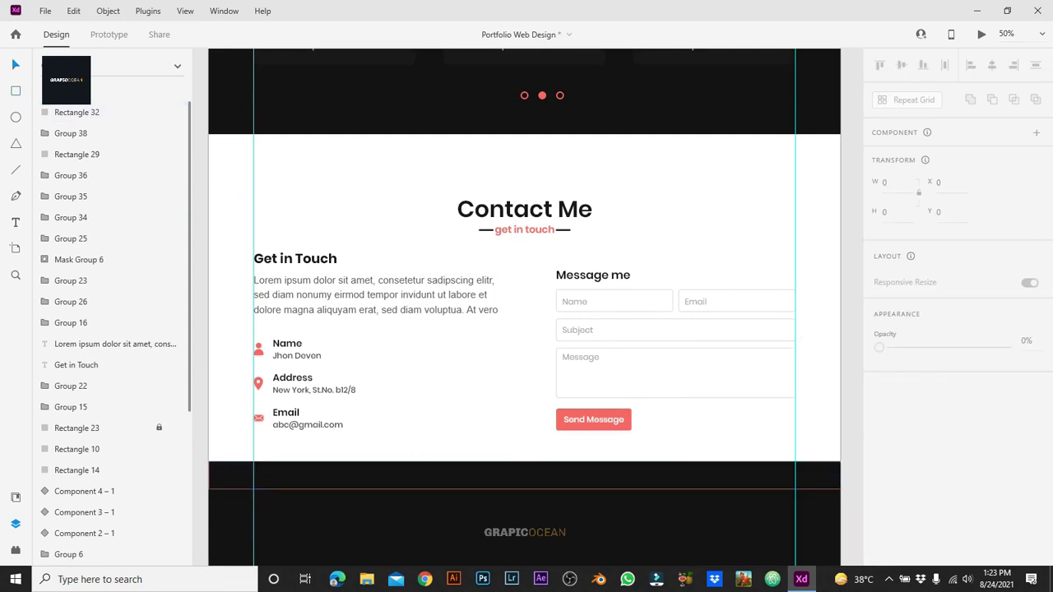
# Step: Add the text 'Designed By GrapicOcean |' in the bar and make 'Designed By' white
pyautogui.press('t')
pyautogui.click(469, 476)
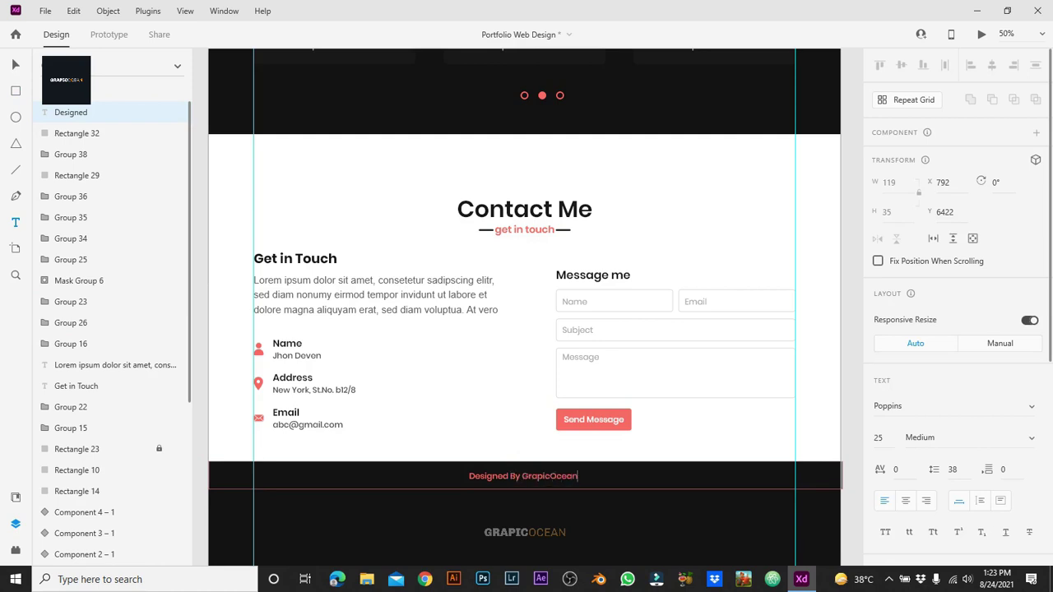
pyautogui.hotkey('shift', 'Home')
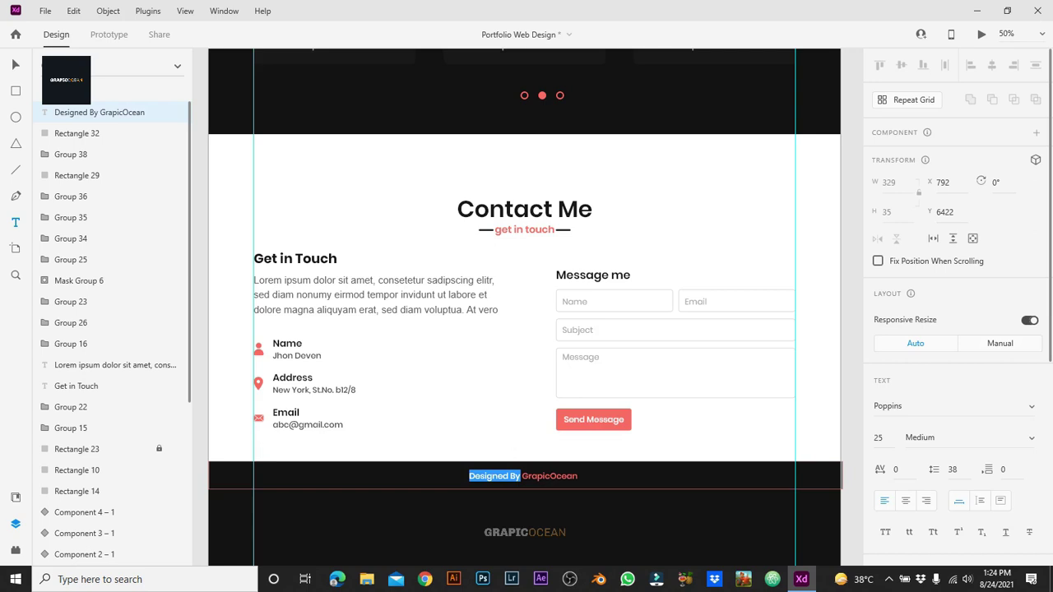
pyautogui.scroll(-4, 954, 329)
pyautogui.click(905, 342)
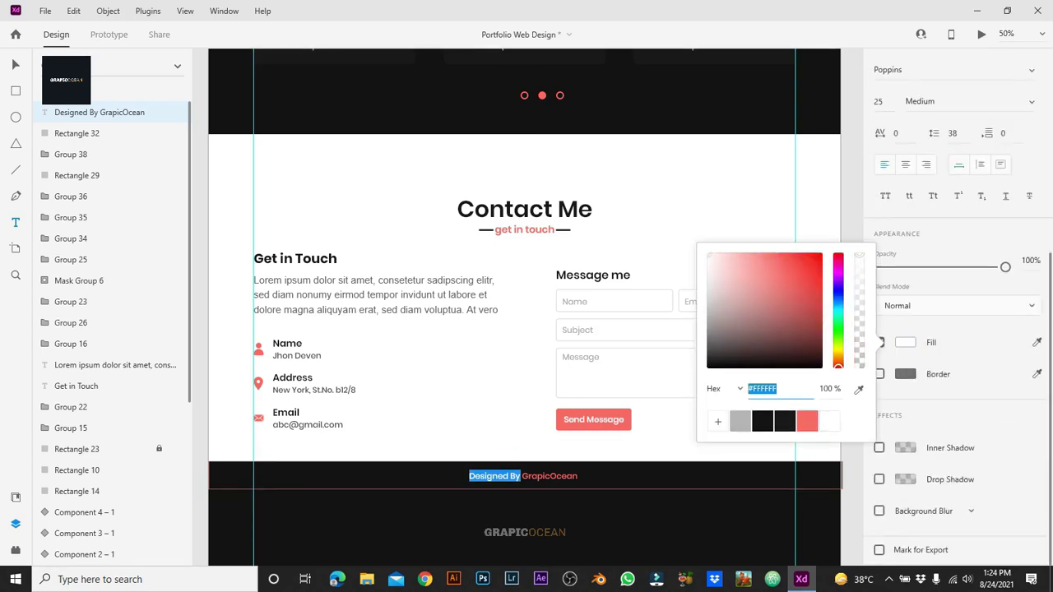
pyautogui.click(578, 476)
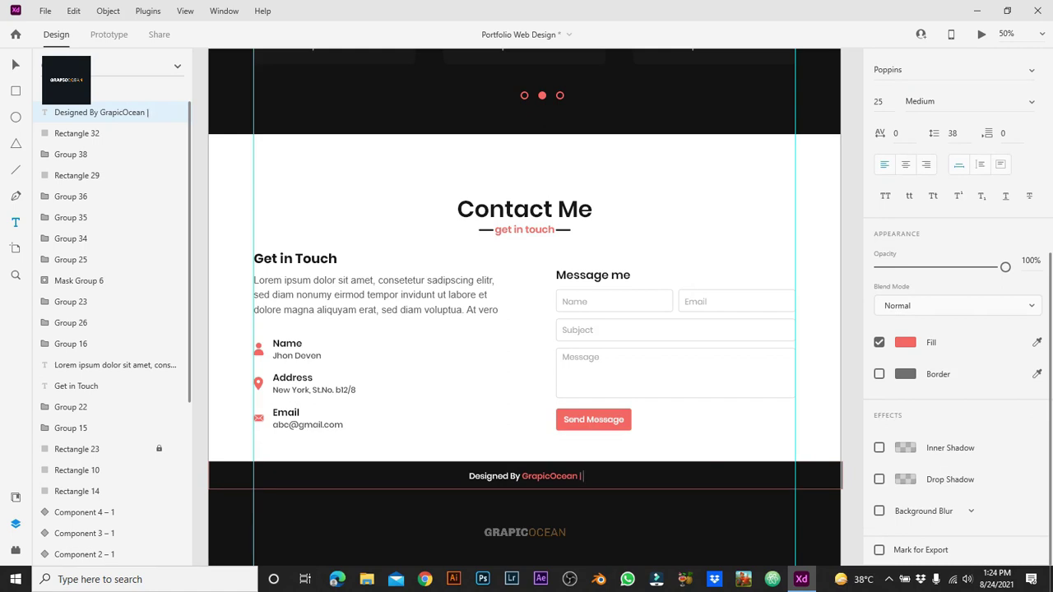
# Step: Insert the copyright icon from the Icons 4 Design plugin by searching 'copy'
pyautogui.hotkey('ctrl', 'shift', 'p')
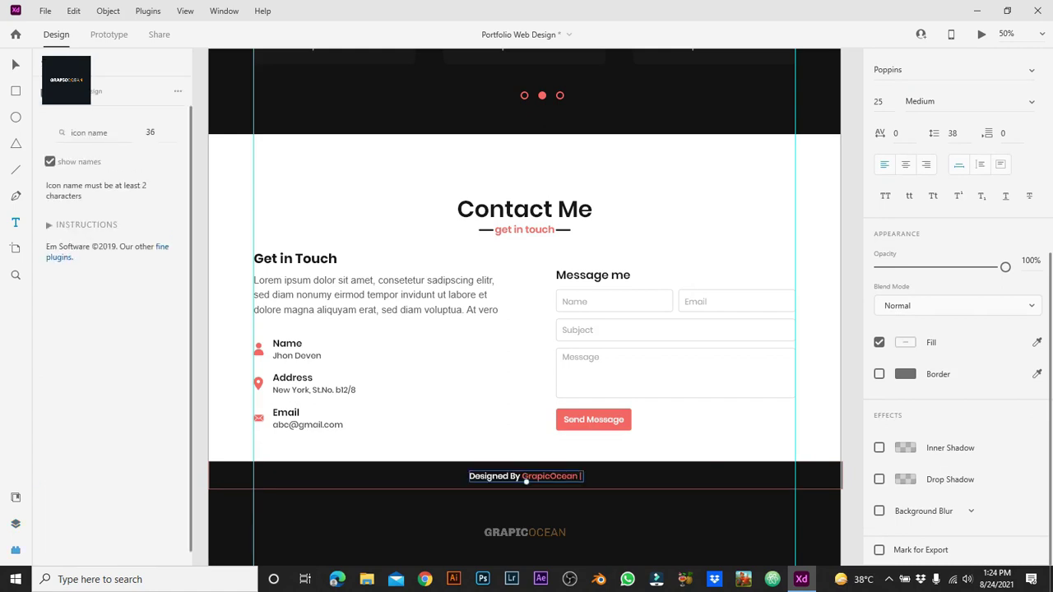
pyautogui.write('copy')
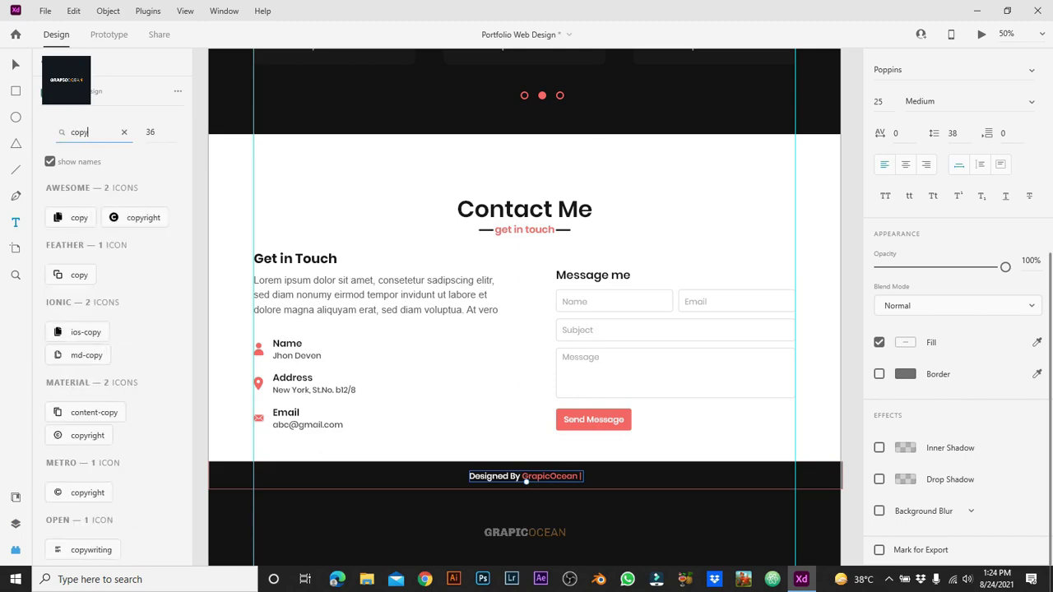
pyautogui.click(88, 435)
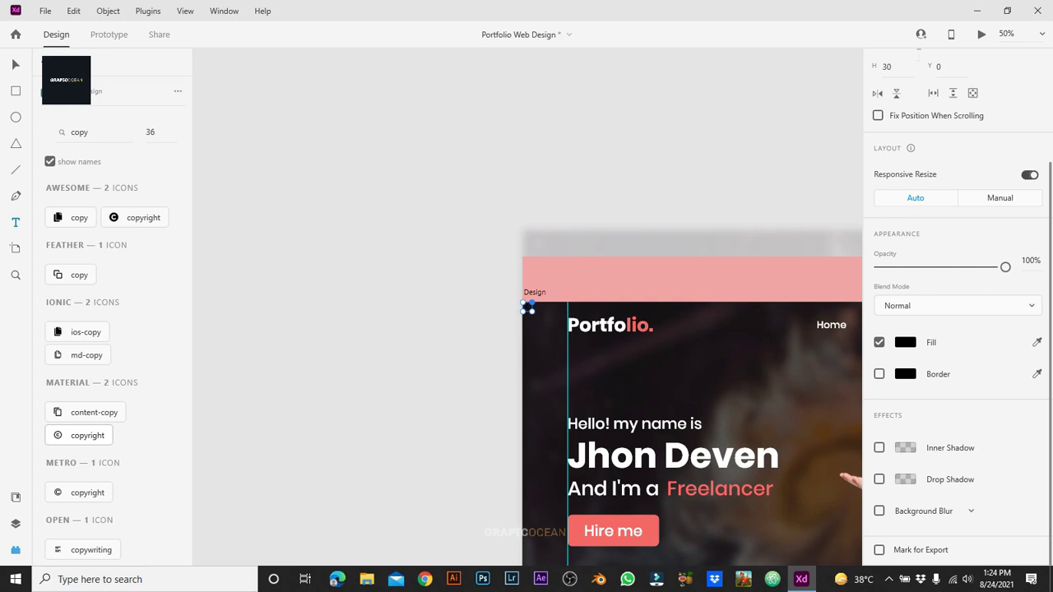
pyautogui.moveTo(533, 302); pyautogui.dragTo(567, 268)
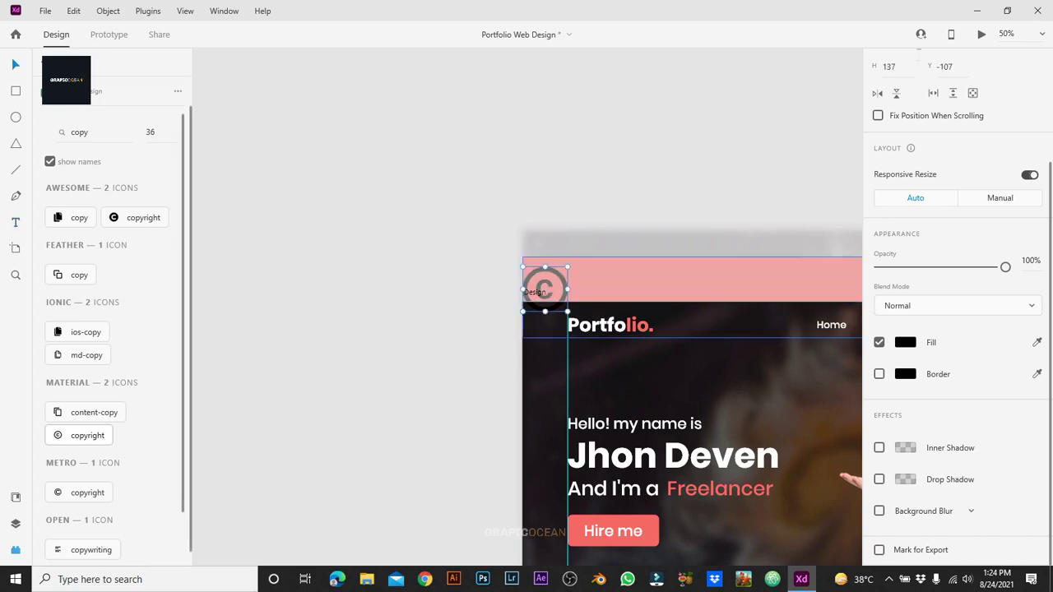
pyautogui.moveTo(545, 288); pyautogui.dragTo(764, 373)
# Step: Set the copyright icon's fill colour to #FFFFFF
pyautogui.hotkey('ctrl', '-')
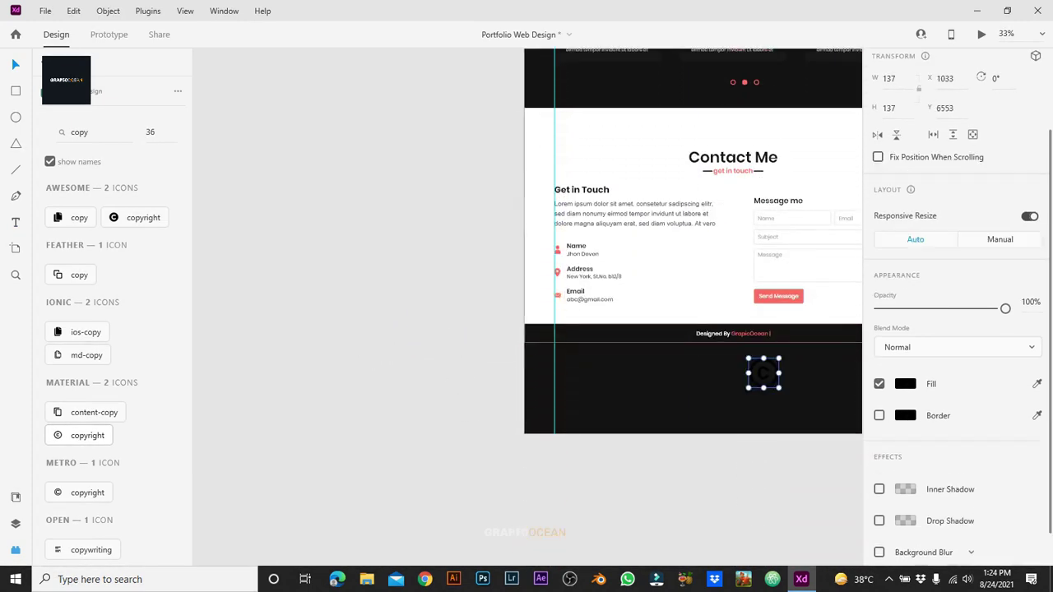
pyautogui.click(905, 384)
pyautogui.write('ffffff')
pyautogui.press('Escape')
pyautogui.press('Escape')
pyautogui.hotkey('ctrl', '+')
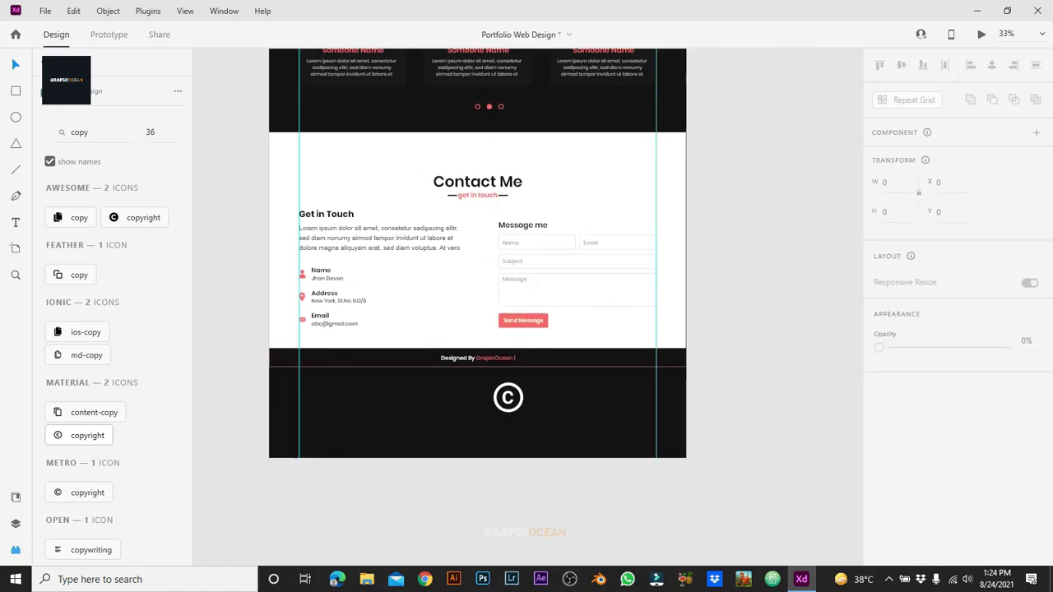
# Step: Scale the copyright icon to 23×23 and place it right after 'GrapicOcean |'
pyautogui.hotkey('ctrl', '+')
pyautogui.hotkey('ctrl', '+')
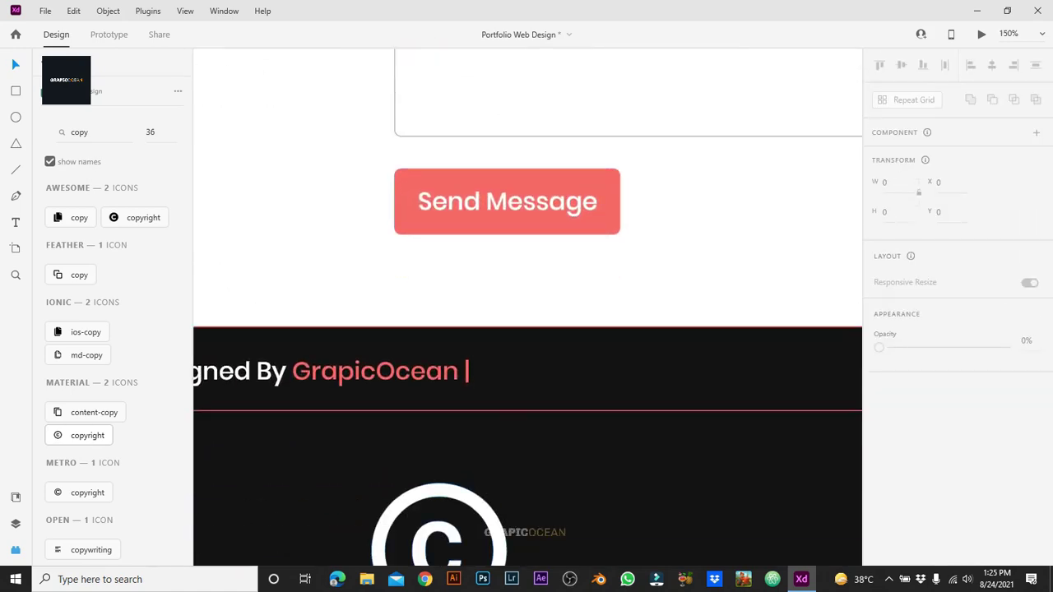
pyautogui.click(502, 426)
pyautogui.moveTo(468, 494); pyautogui.dragTo(505, 489)
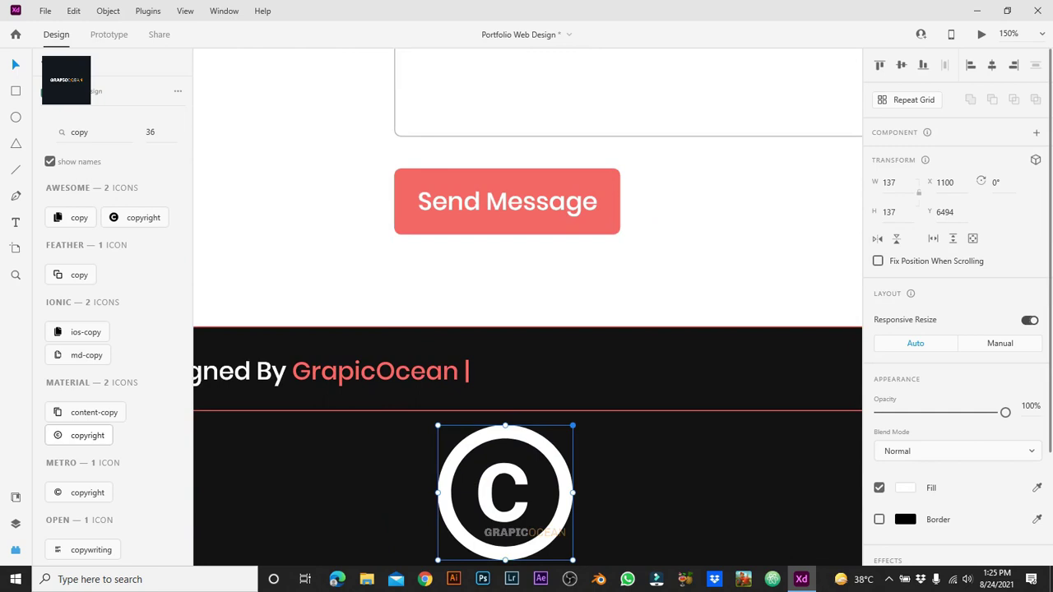
pyautogui.moveTo(573, 425); pyautogui.dragTo(490, 371)
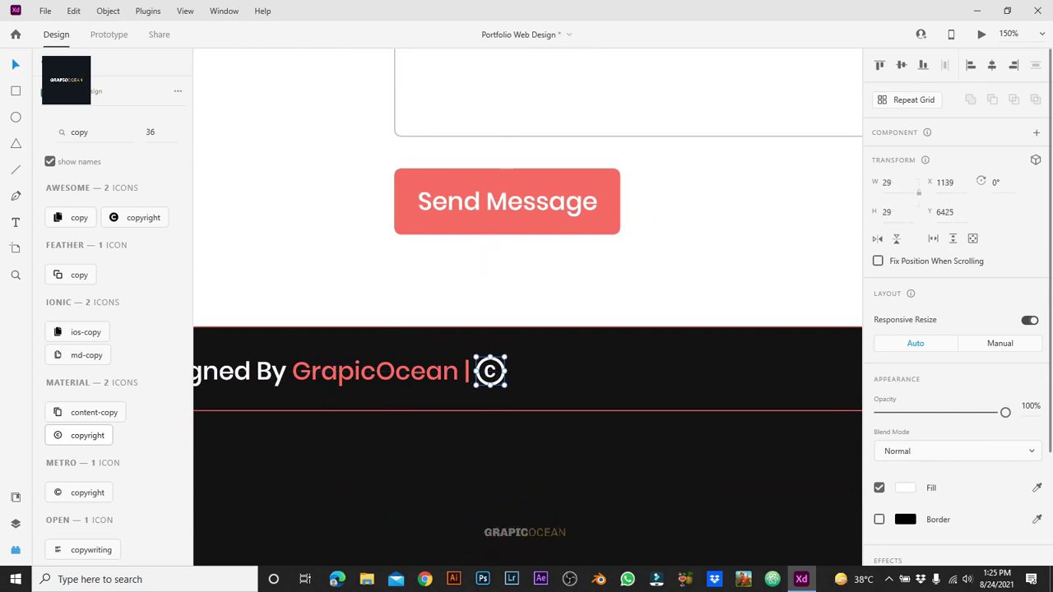
pyautogui.click(625, 387)
pyautogui.click(490, 371)
pyautogui.moveTo(506, 386); pyautogui.dragTo(502, 382)
pyautogui.press('Escape')
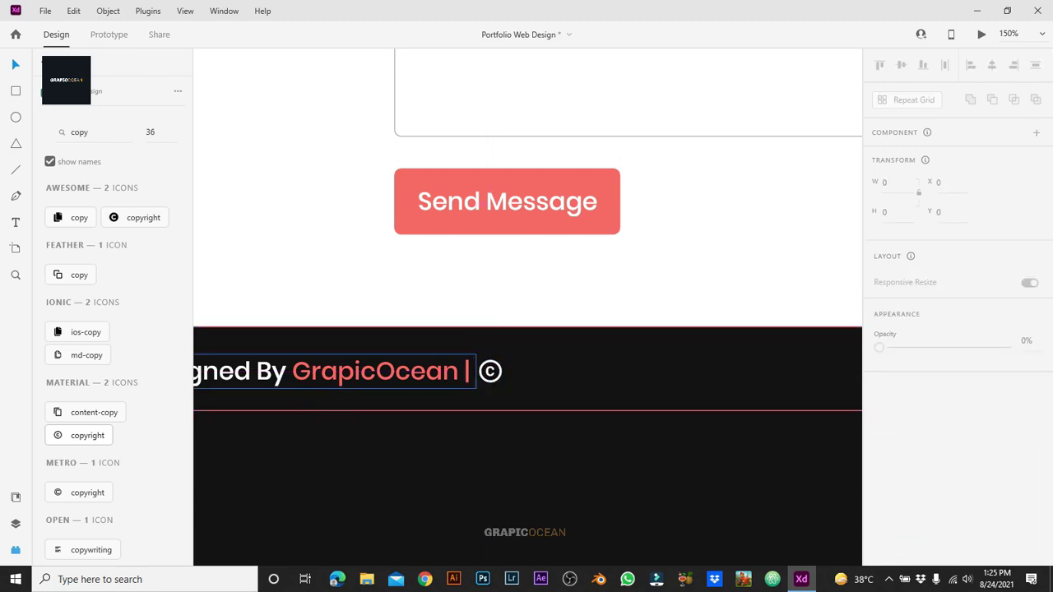
# Step: Duplicate the footer text after the © and change it to '2021 All rights reserved.'
pyautogui.click(370, 371)
pyautogui.moveTo(370, 371); pyautogui.dragTo(772, 371)
pyautogui.press('Return')
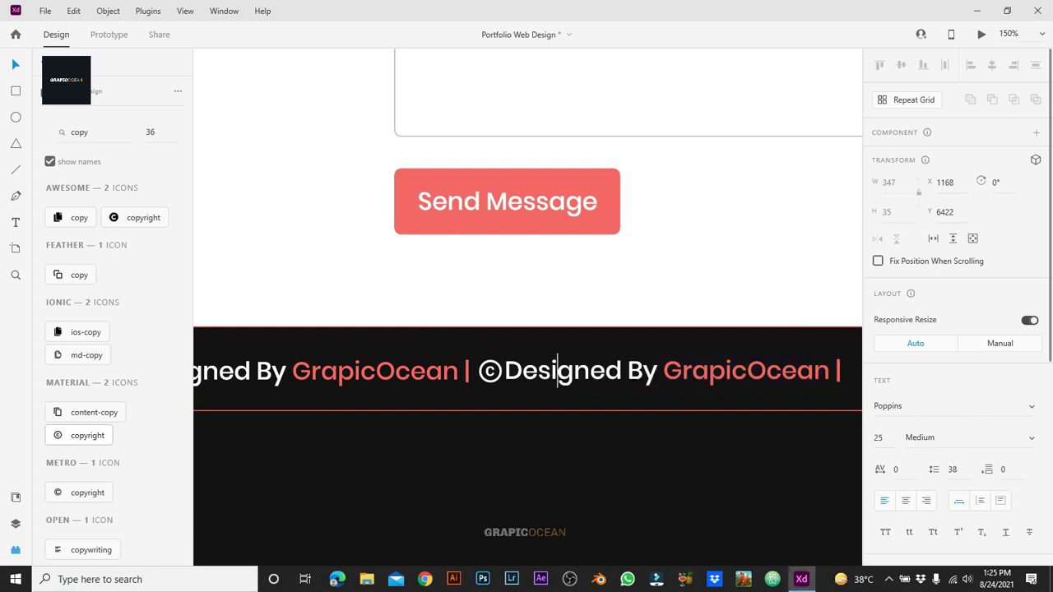
pyautogui.press('Escape')
pyautogui.press('Return')
pyautogui.write('202')
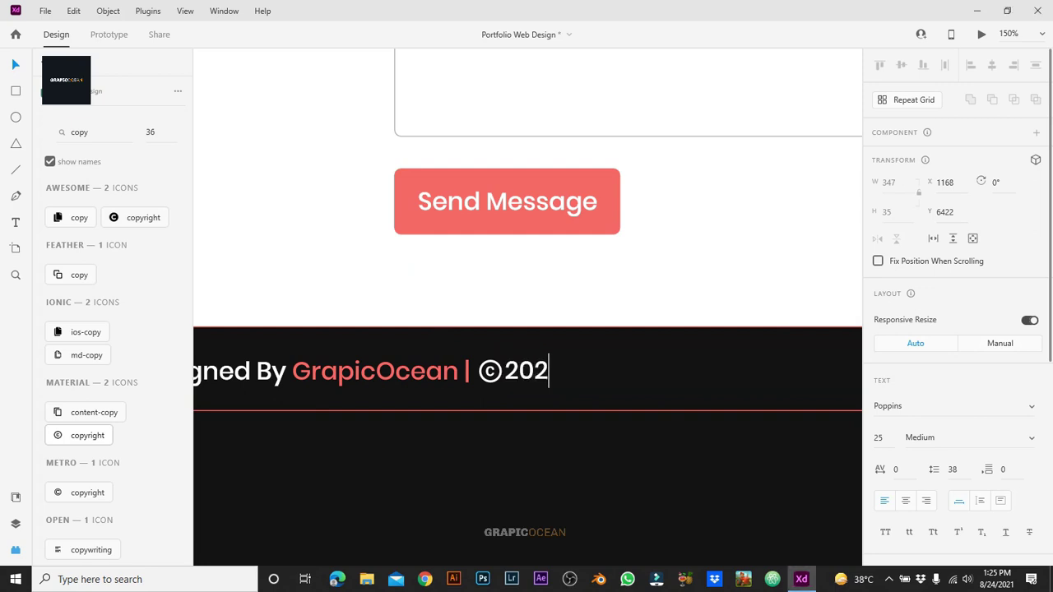
pyautogui.write('1 All ri')
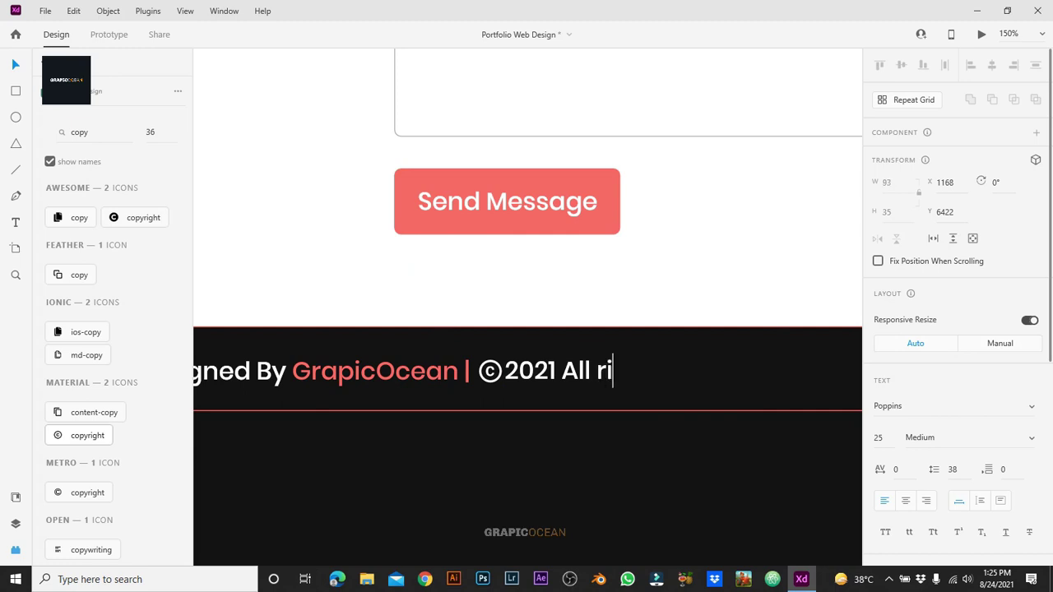
pyautogui.write('ghts r')
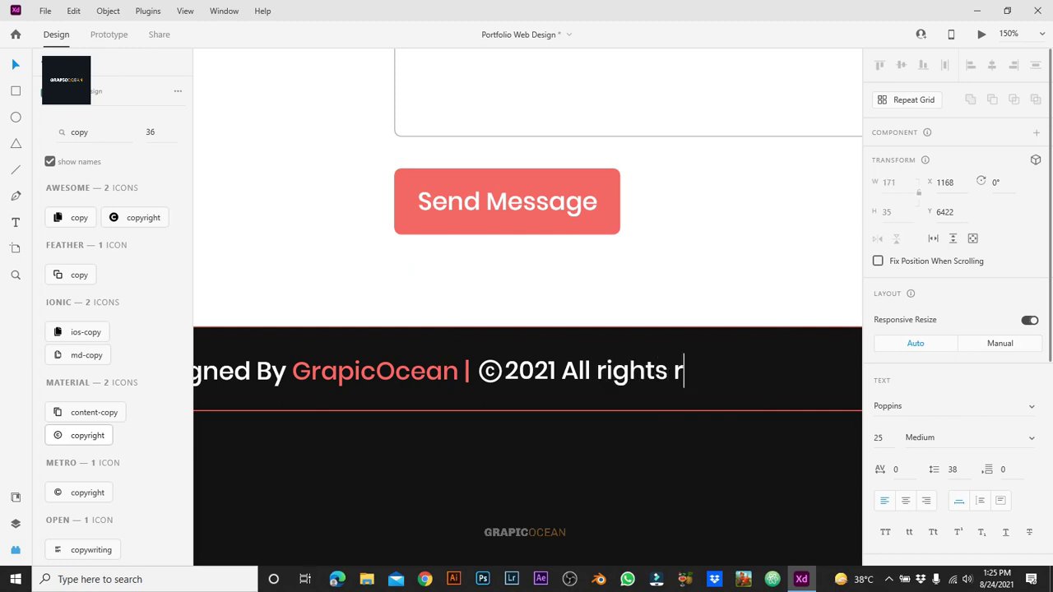
pyautogui.write('eserved')
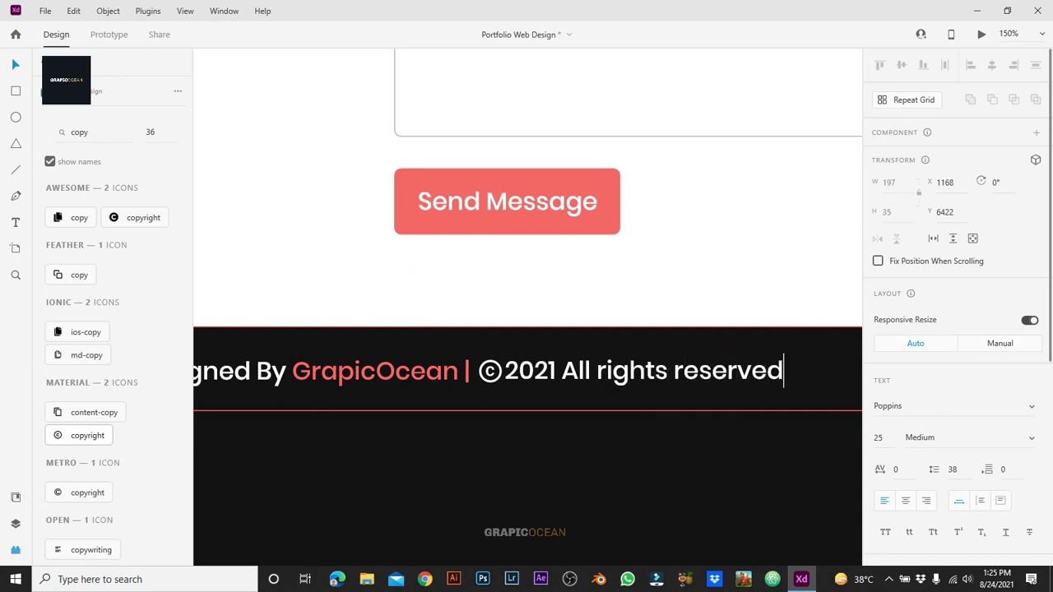
pyautogui.write('.')
pyautogui.press('Escape')
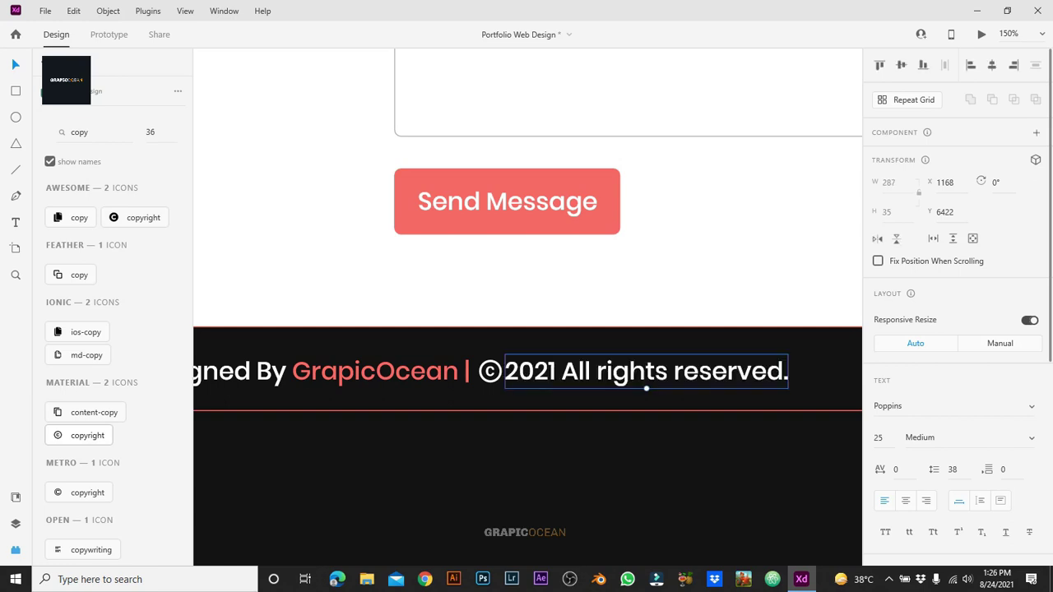
# Step: Group the © icon with the '2021 All rights reserved.' text and align it beside the separator
pyautogui.keyDown('shift'); pyautogui.click(489, 372); pyautogui.keyUp('shift')
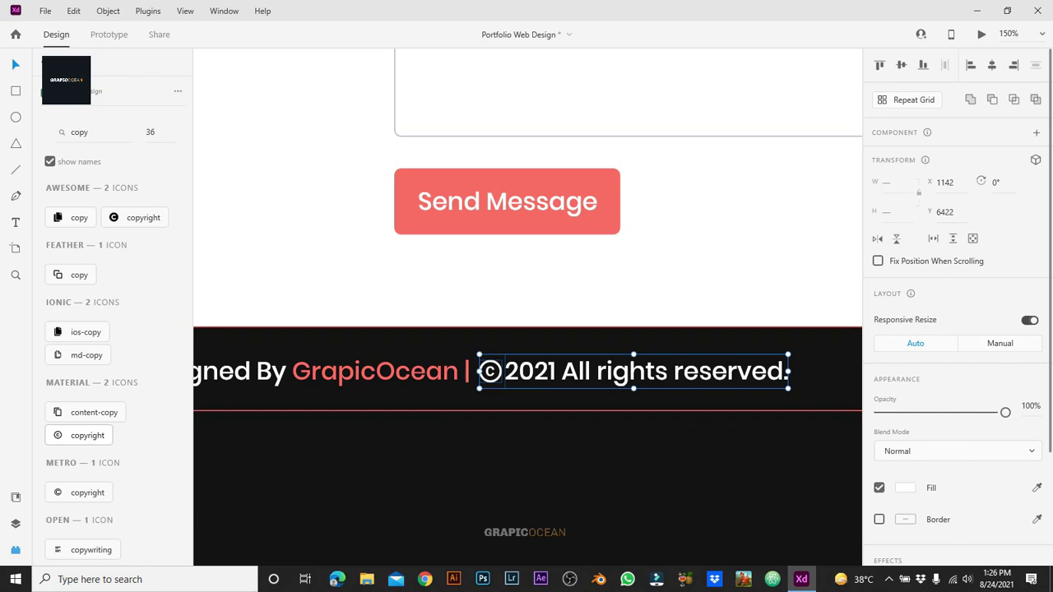
pyautogui.hotkey('ctrl', 'g')
pyautogui.press('Escape')
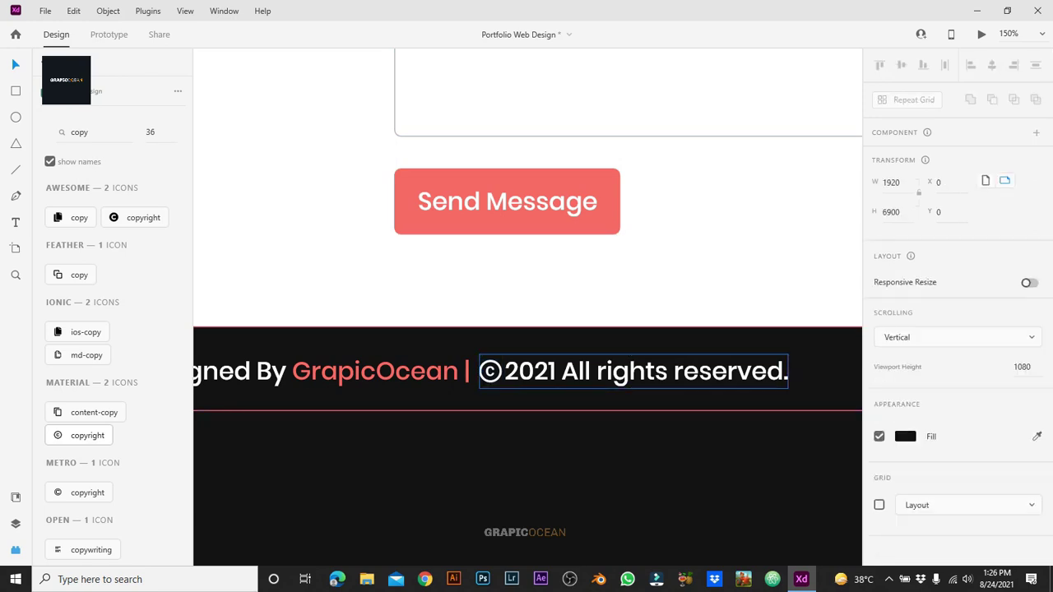
pyautogui.click(625, 371)
pyautogui.moveTo(626, 371); pyautogui.dragTo(615, 371)
pyautogui.press('Right')
pyautogui.press('Right')
pyautogui.press('Right')
pyautogui.press('Right')
pyautogui.press('Right')
pyautogui.press('Right')
pyautogui.press('Right')
pyautogui.press('Right')
pyautogui.press('Right')
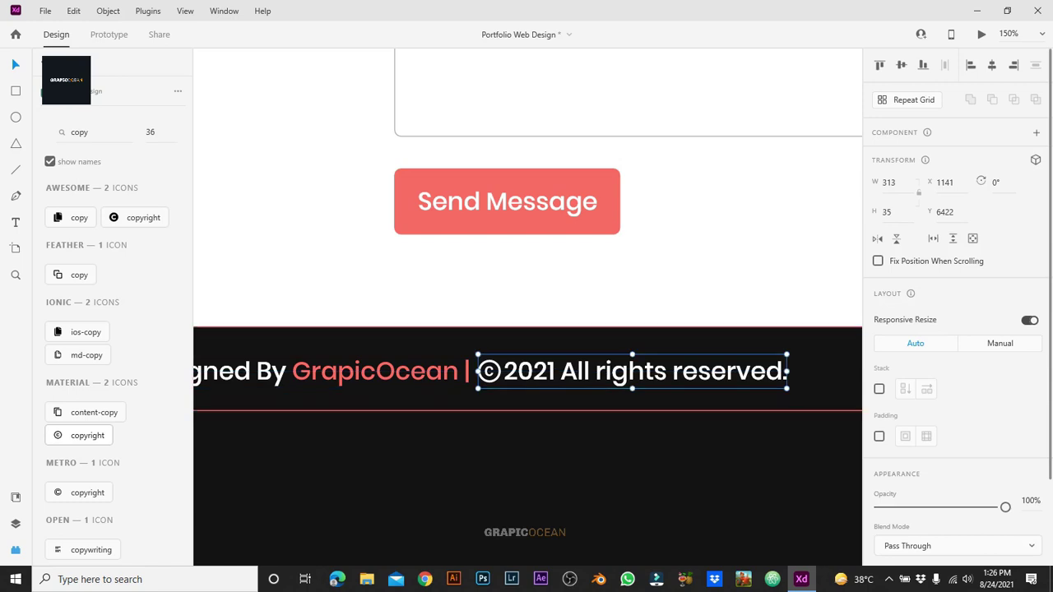
pyautogui.press('Escape')
# Step: Make the '|' divider in 'Designed By GrapicOcean |' white, keeping GrapicOcean red
pyautogui.click(306, 375)
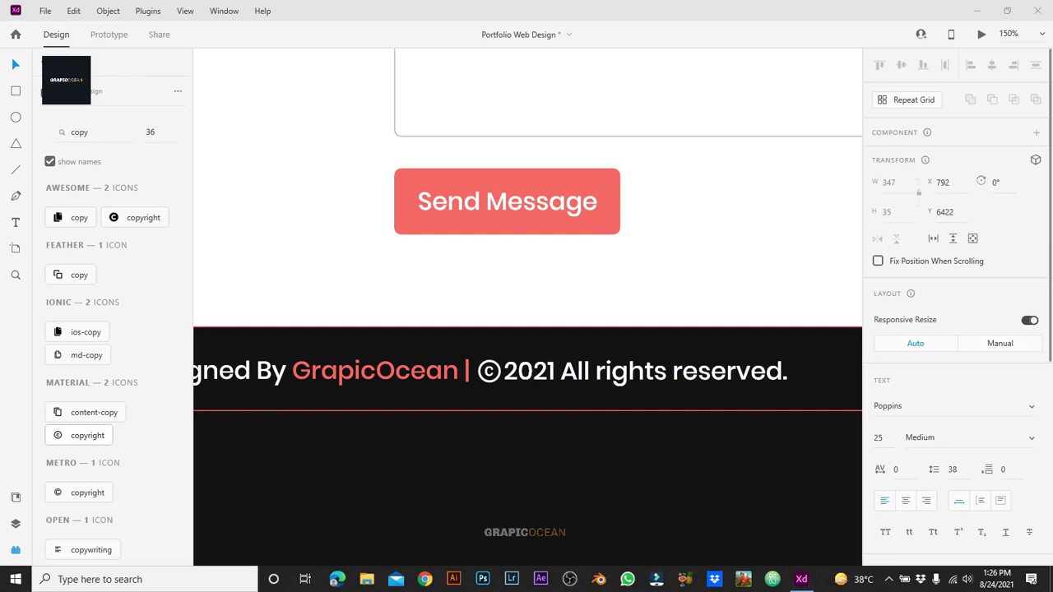
pyautogui.click(306, 375)
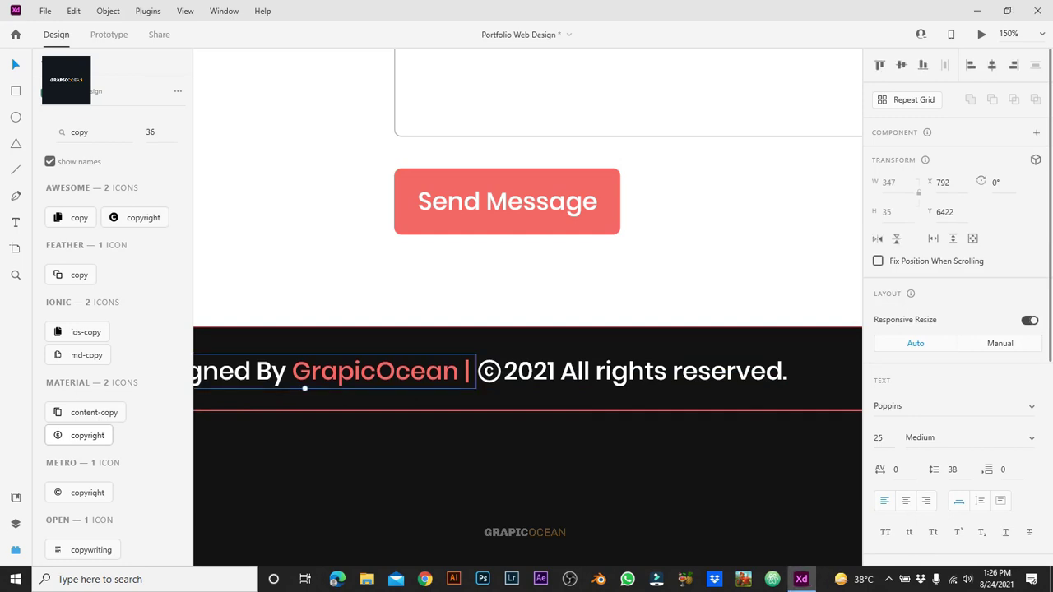
pyautogui.hotkey('ctrl', '1')
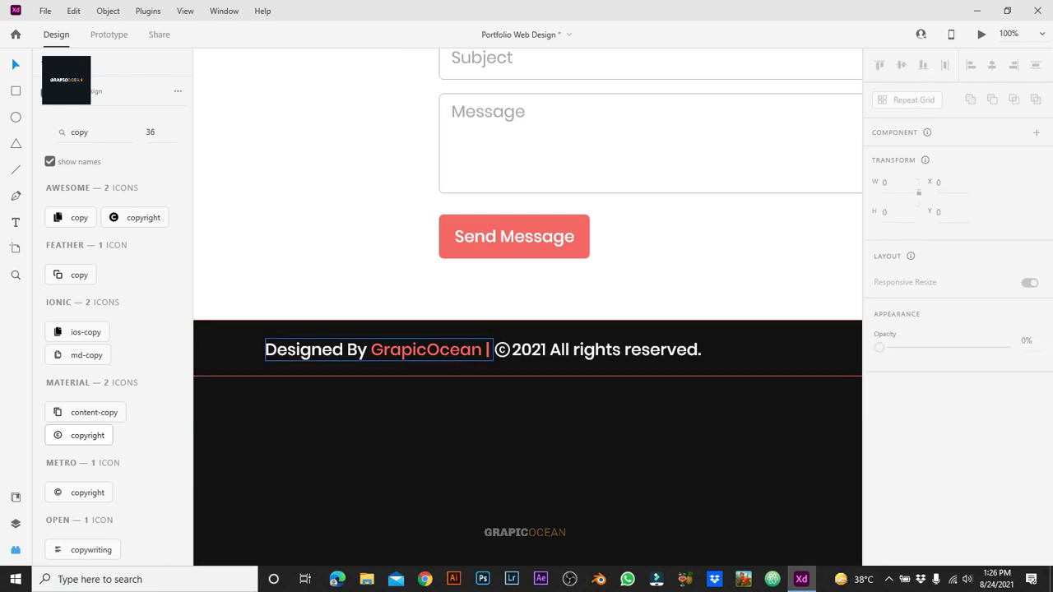
pyautogui.press('Return')
pyautogui.doubleClick(426, 348)
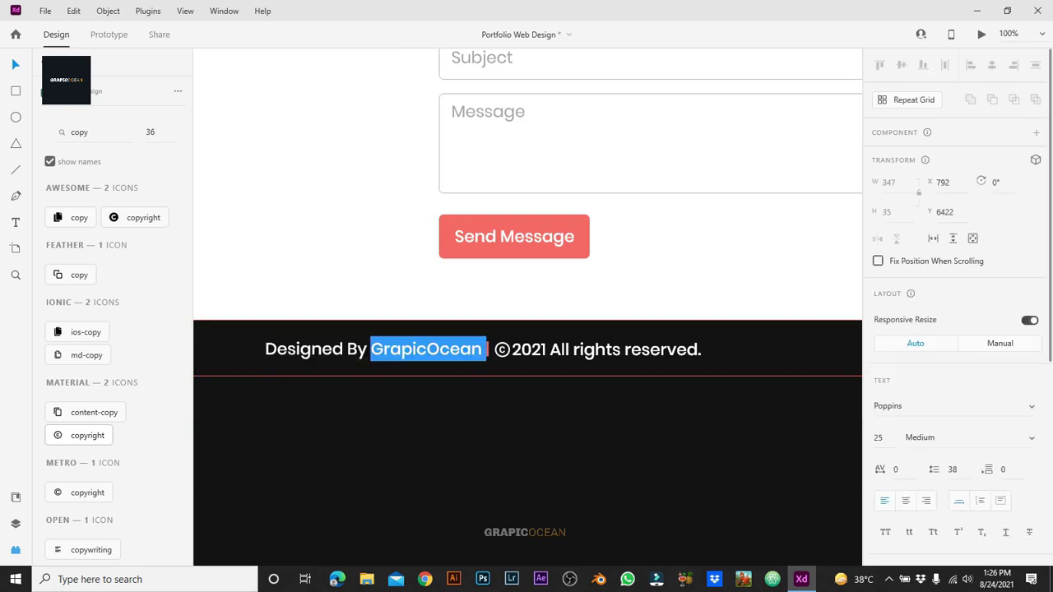
pyautogui.click(487, 349)
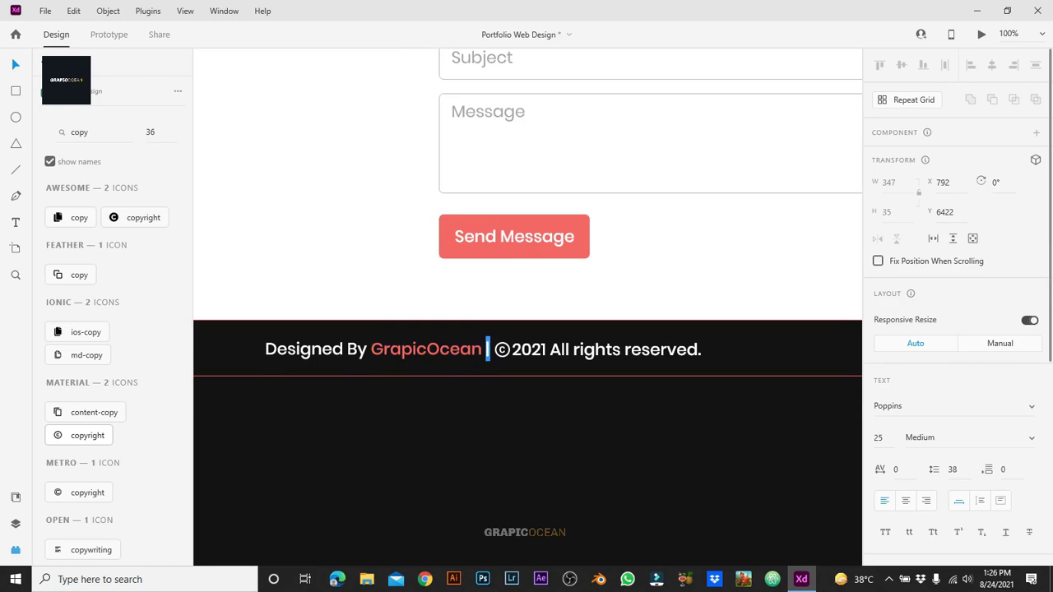
pyautogui.scroll(-3, 954, 329)
pyautogui.click(905, 471)
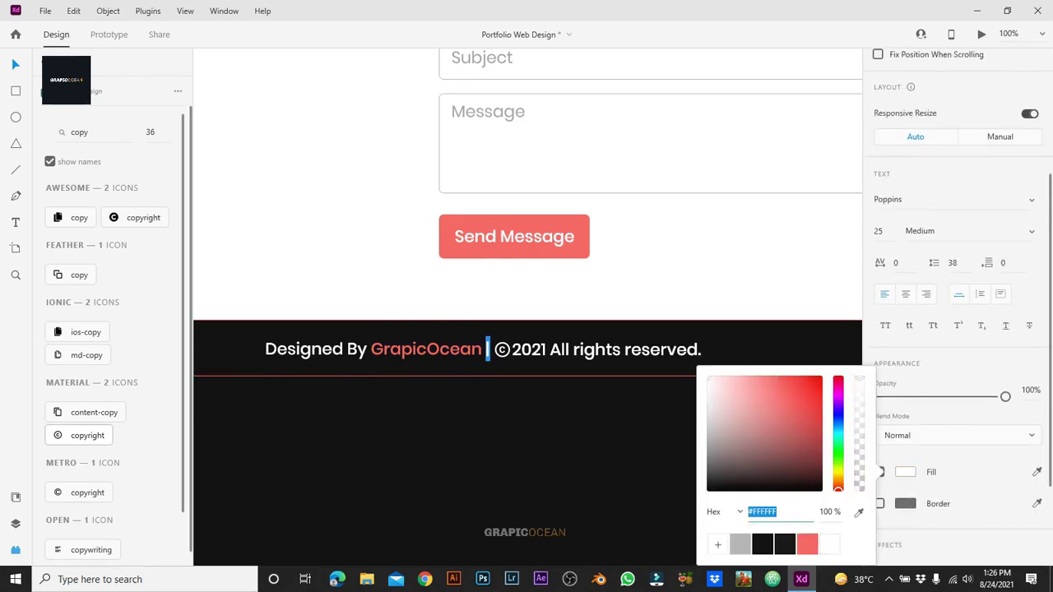
pyautogui.press('Escape')
pyautogui.press('Escape')
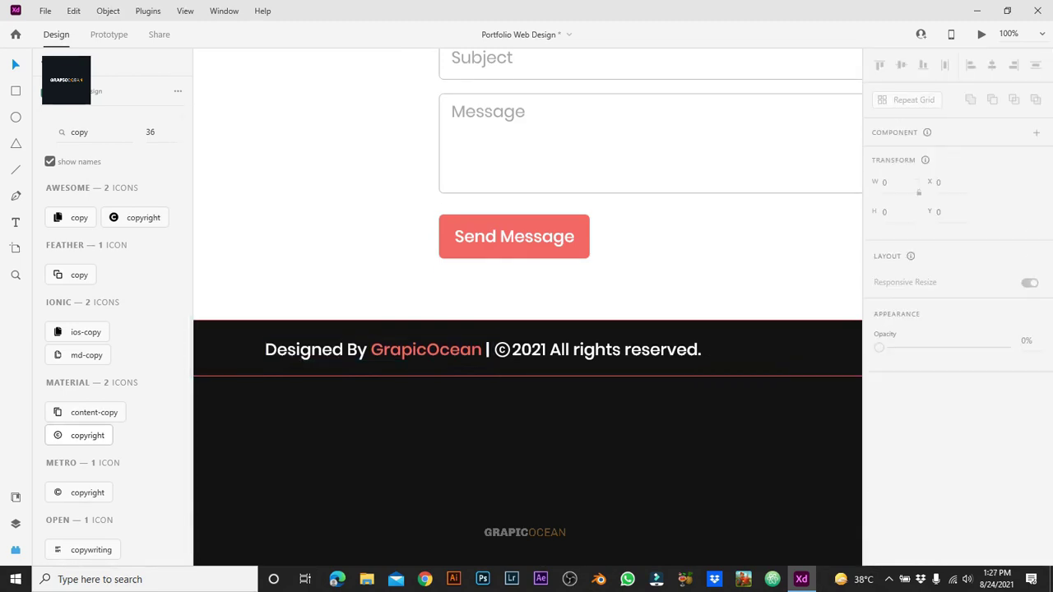
pyautogui.hotkey('ctrl', '-')
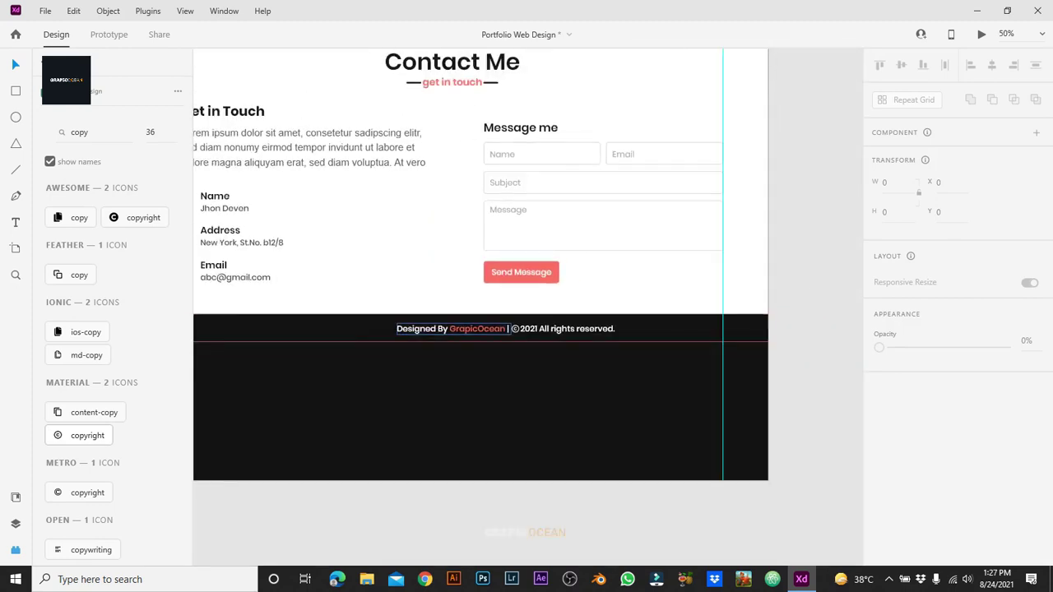
# Step: Group the footer text, shrink it slightly, and centre it horizontally and vertically on the footer bar
pyautogui.click(461, 329)
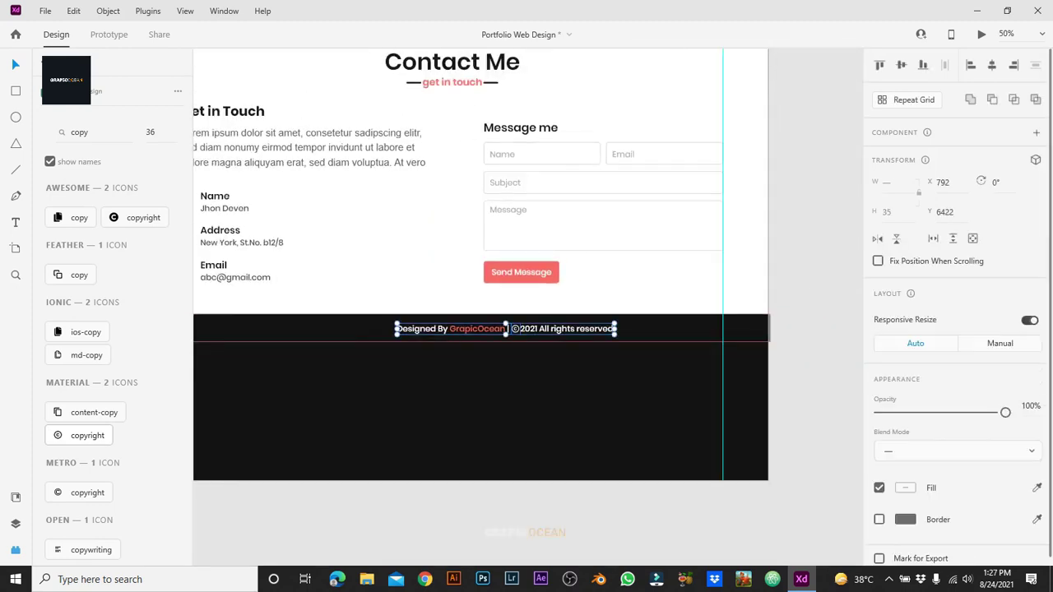
pyautogui.hotkey('ctrl', 'g')
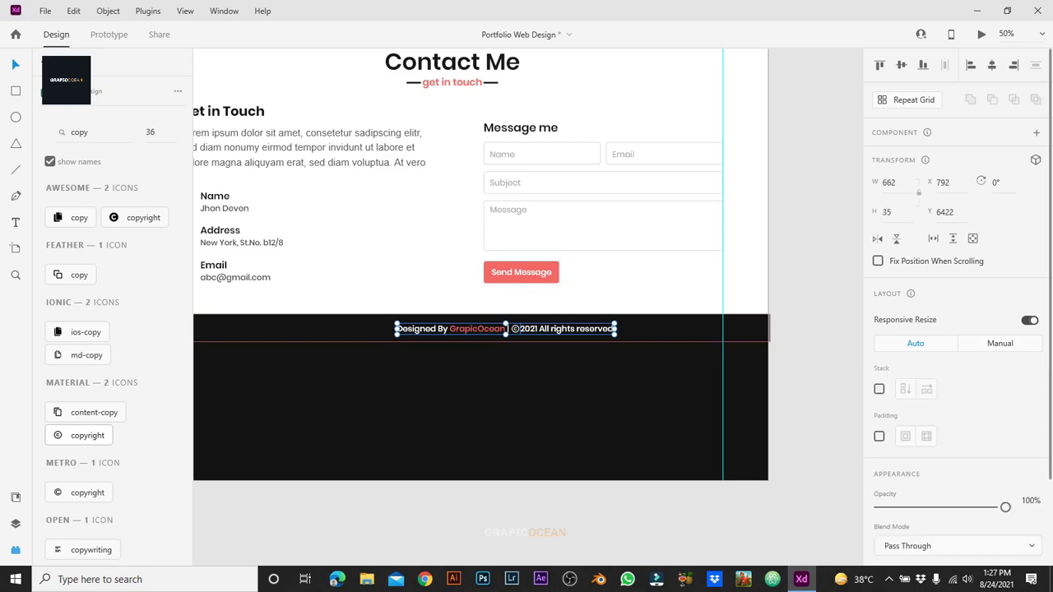
pyautogui.hotkey('ctrl', 'y')
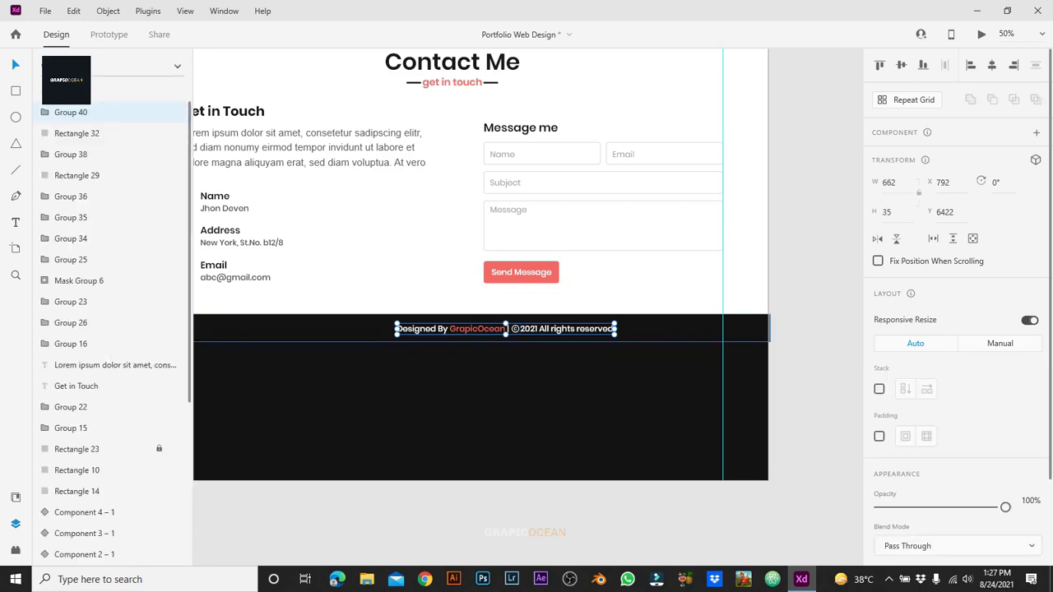
pyautogui.moveTo(617, 329); pyautogui.dragTo(574, 330)
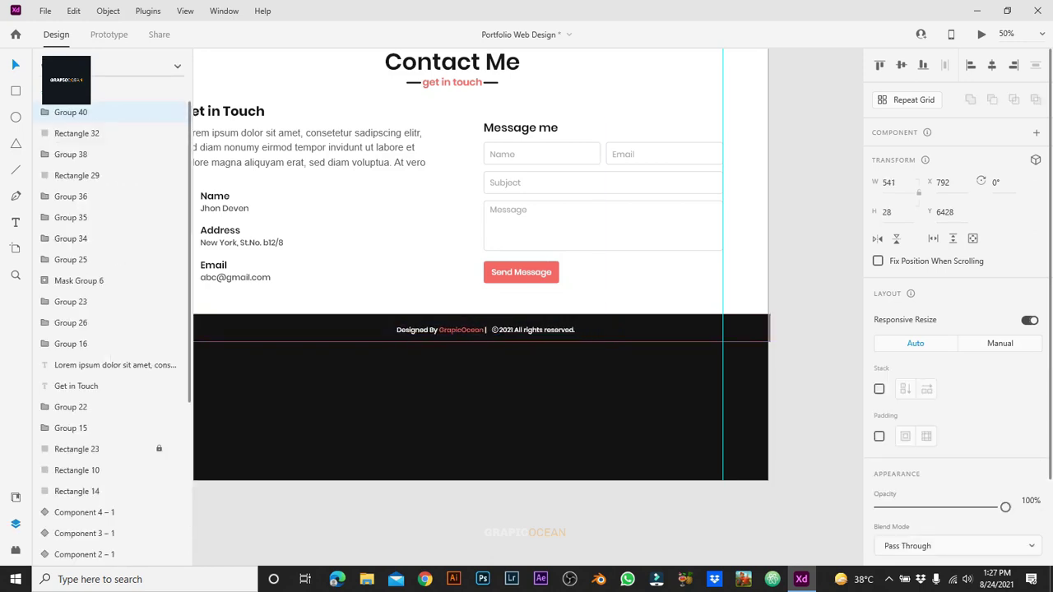
pyautogui.keyDown('shift'); pyautogui.click(77, 133); pyautogui.keyUp('shift')
pyautogui.hotkey('shift', 'c')
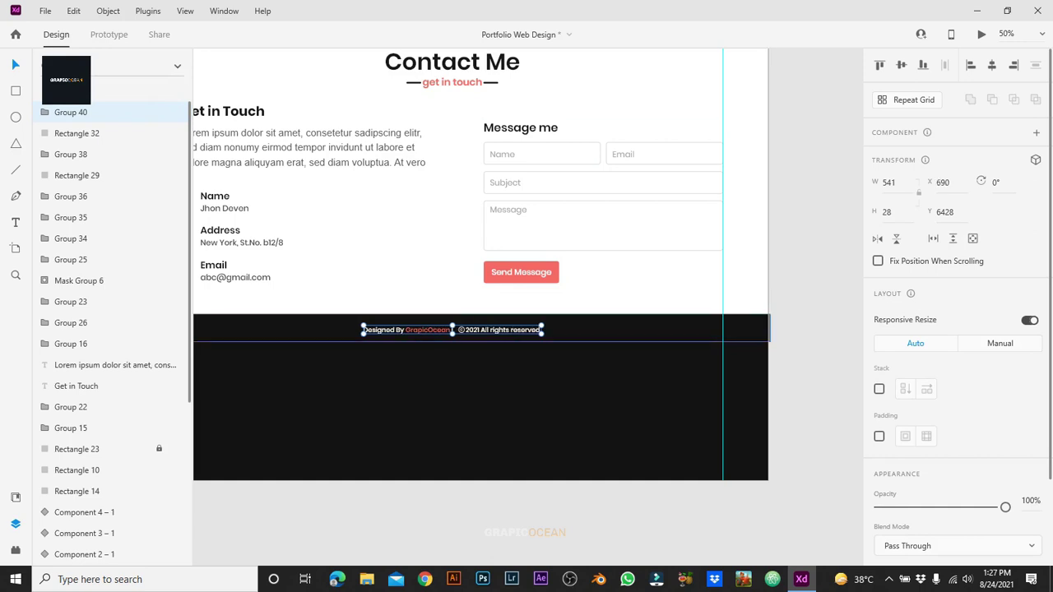
pyautogui.hotkey('shift', 'm')
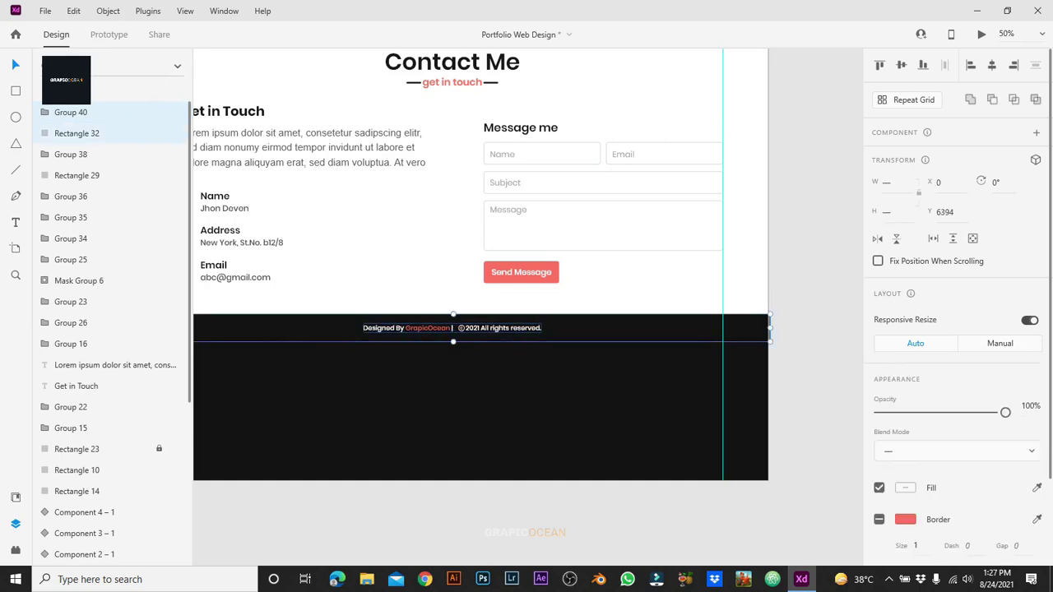
pyautogui.press('Escape')
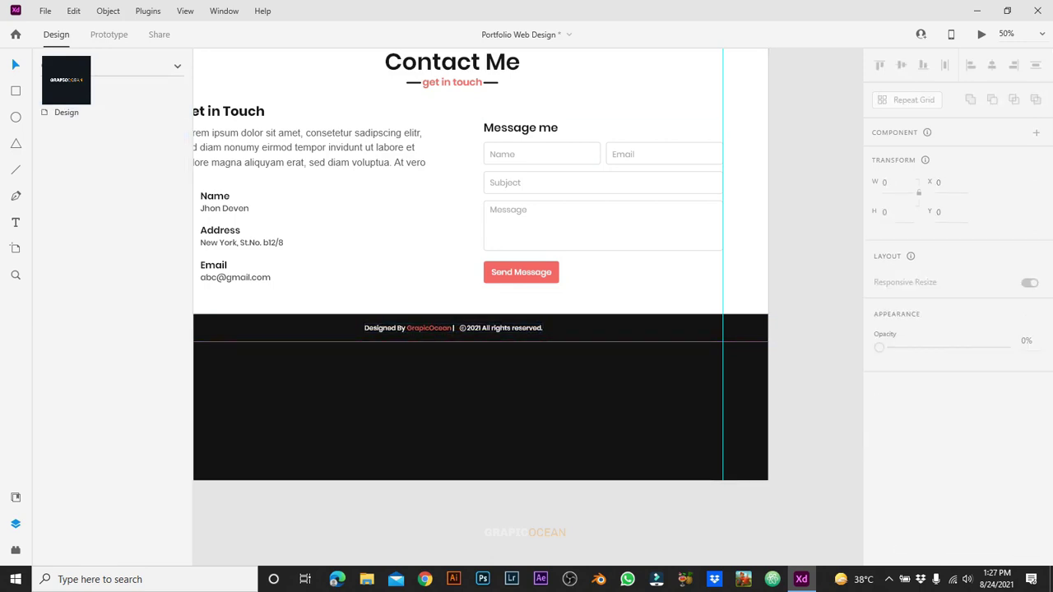
pyautogui.hotkey('ctrl', 'z')
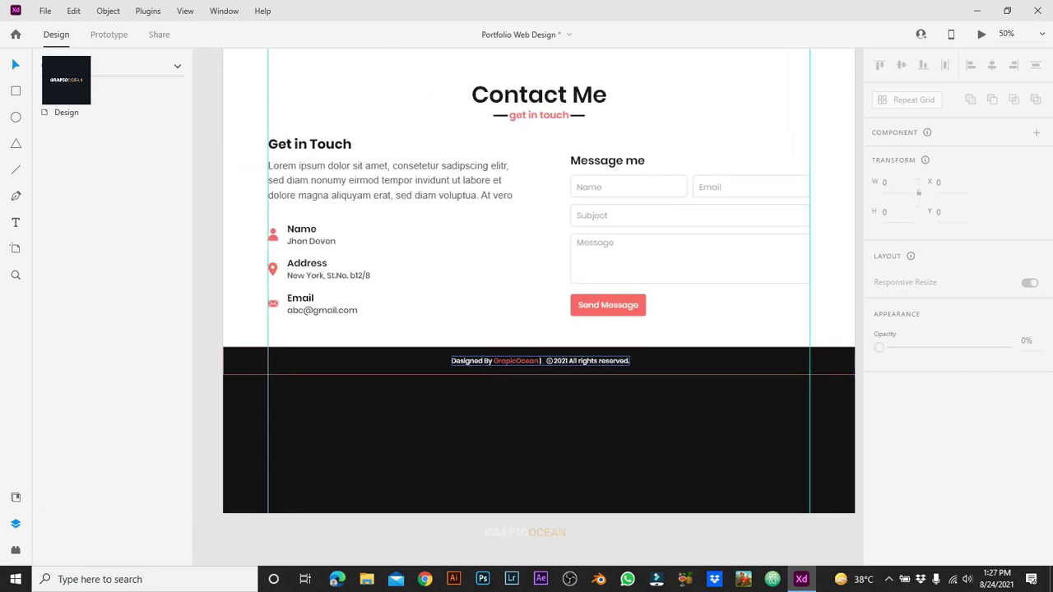
pyautogui.press('Escape')
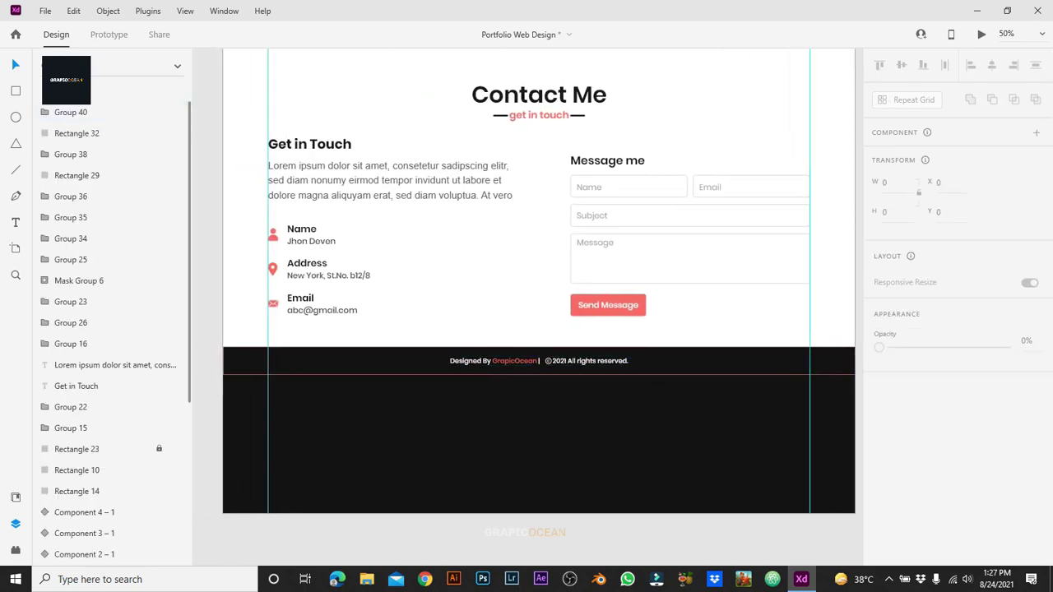
# Step: Set the footer rectangle width to 1920, remove its border, and group it on its own
pyautogui.click(345, 362)
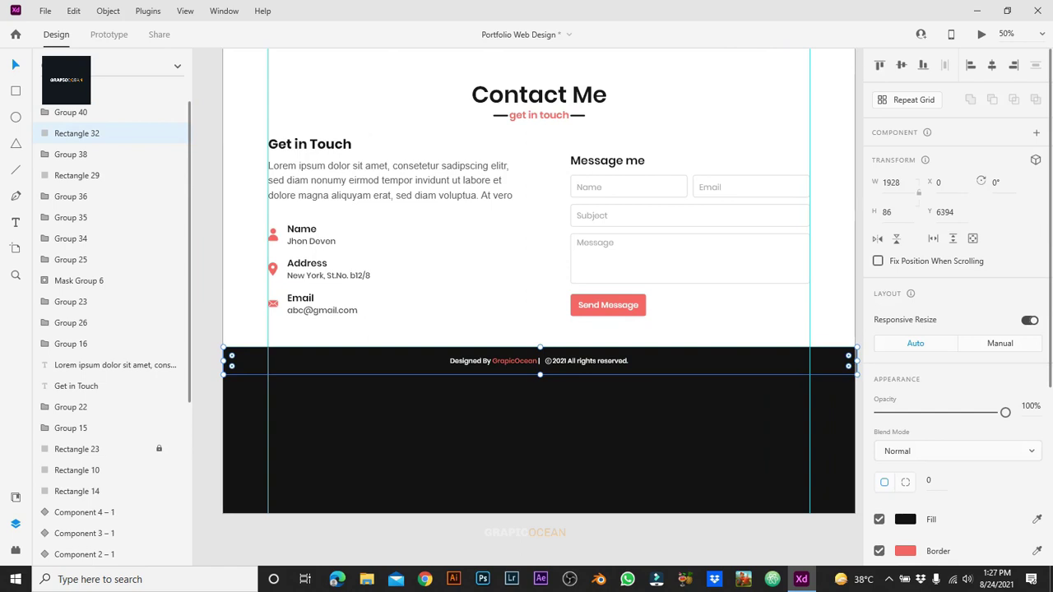
pyautogui.click(891, 182)
pyautogui.write('1920')
pyautogui.press('Return')
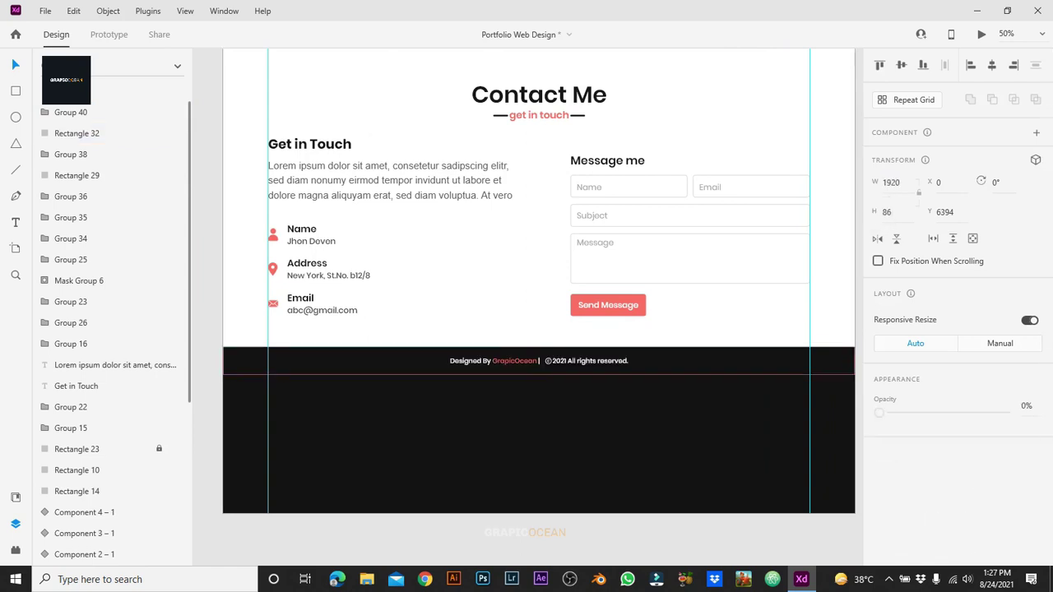
pyautogui.click(879, 551)
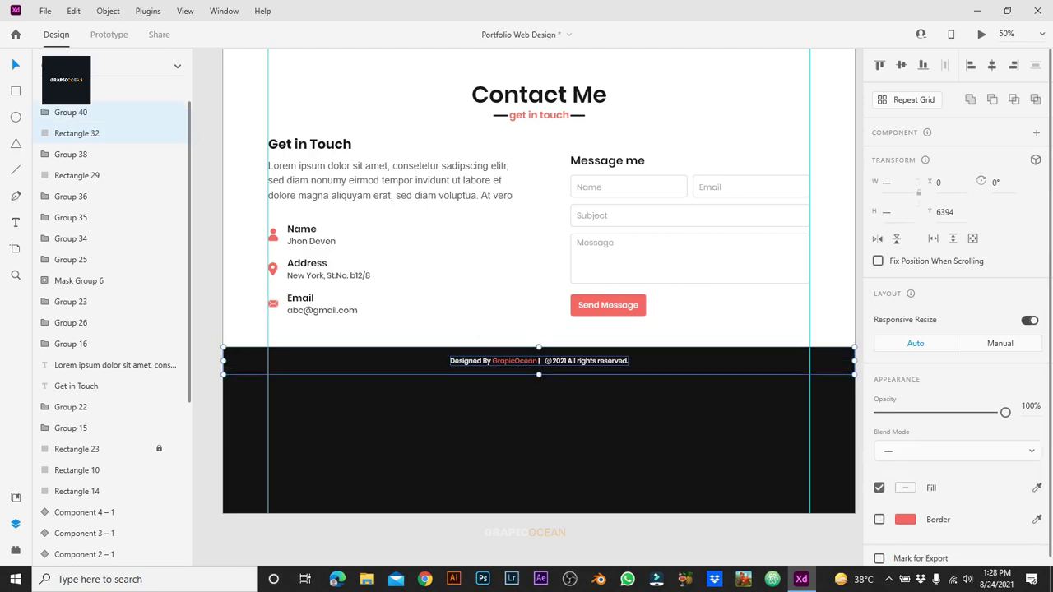
pyautogui.hotkey('ctrl', 'g')
pyautogui.press('Escape')
# Step: Trim the Design artboard's bottom edge up to the footer bar, giving height 6482
pyautogui.scroll(-5, 539, 280)
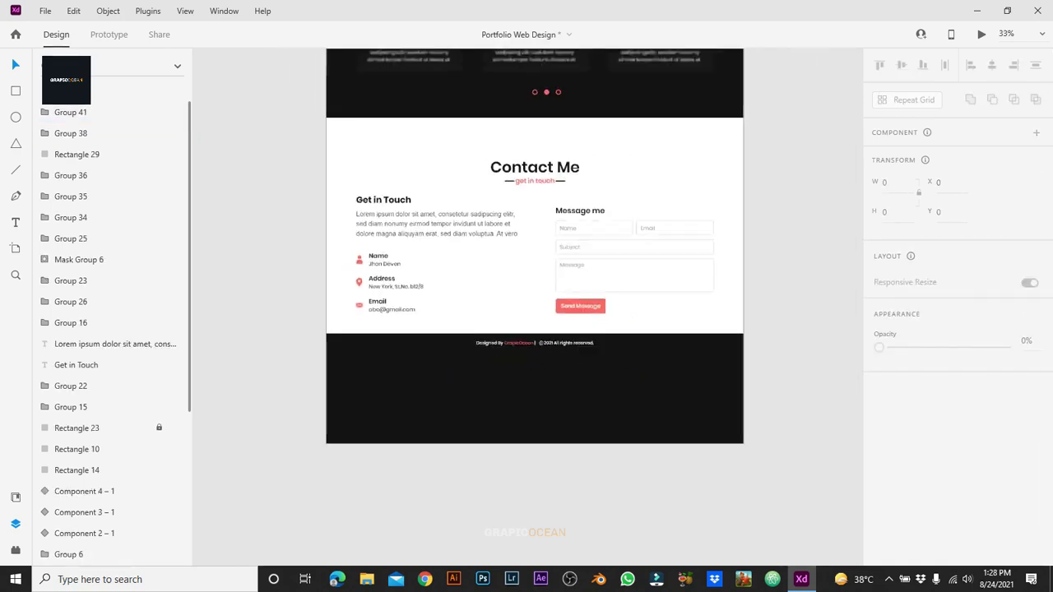
pyautogui.scroll(5, 531, 330)
pyautogui.click(439, 140)
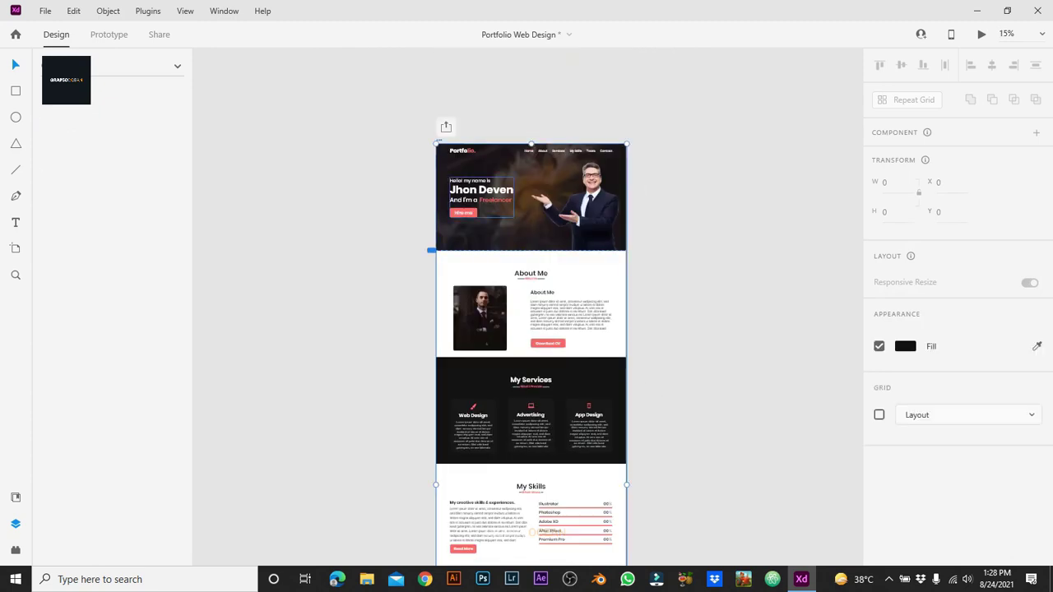
pyautogui.scroll(-8, 531, 330)
pyautogui.scroll(3, 535, 272)
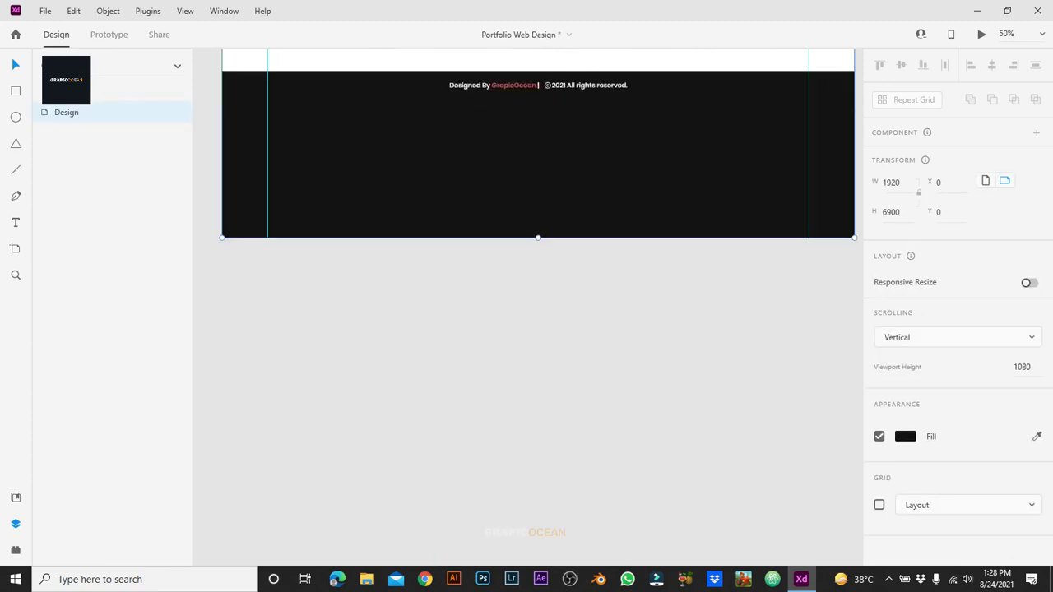
pyautogui.scroll(3, 543, 247)
pyautogui.moveTo(555, 437); pyautogui.dragTo(555, 302)
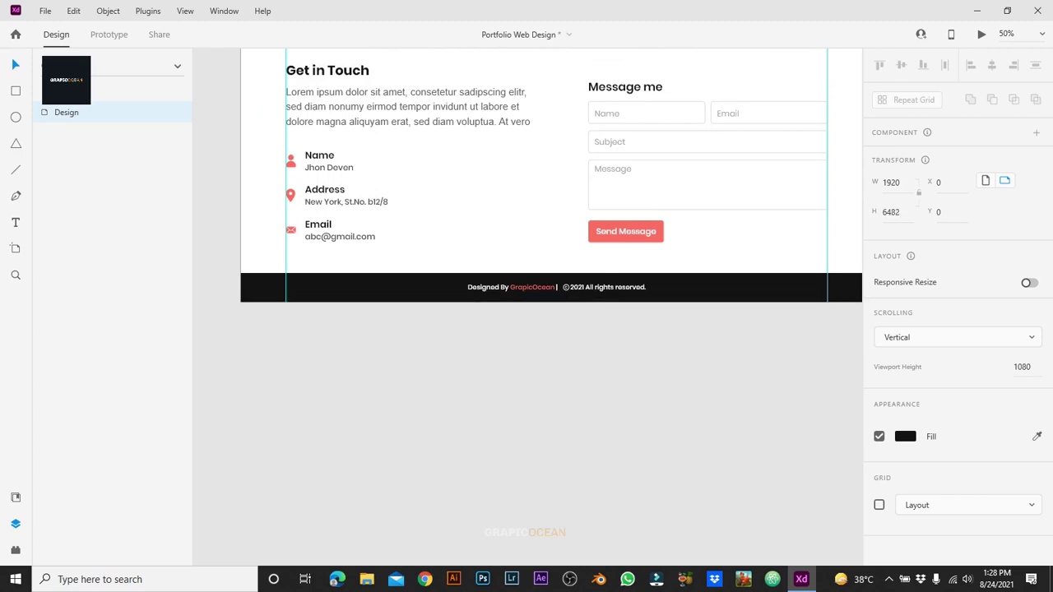
pyautogui.press('Escape')
# Step: Fit the whole Design artboard in view and launch the desktop preview
pyautogui.scroll(1, 552, 247)
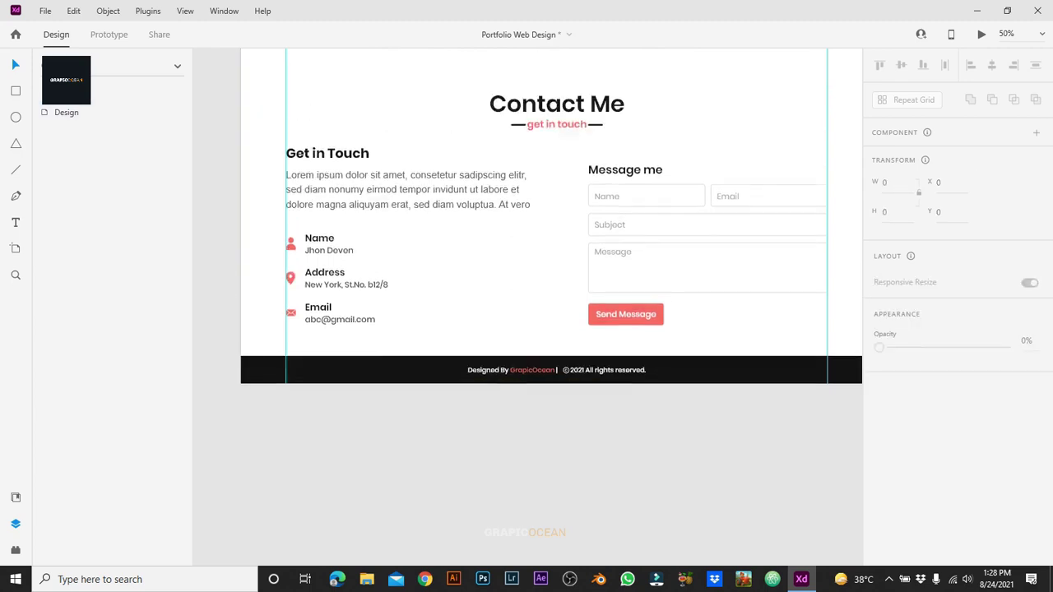
pyautogui.scroll(1, 551, 247)
pyautogui.hotkey('ctrl', '-')
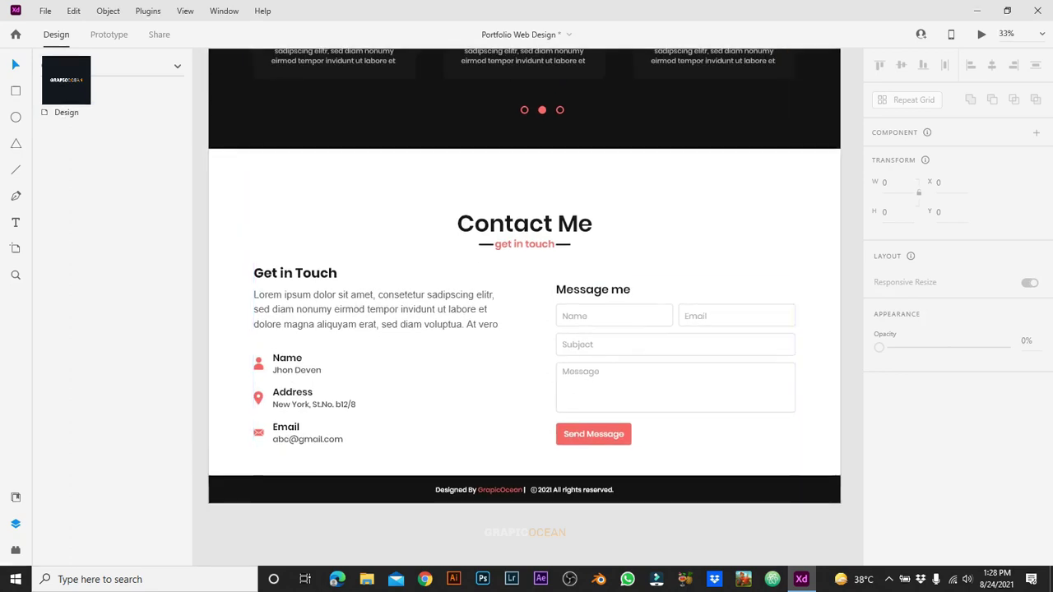
pyautogui.scroll(15, 527, 305)
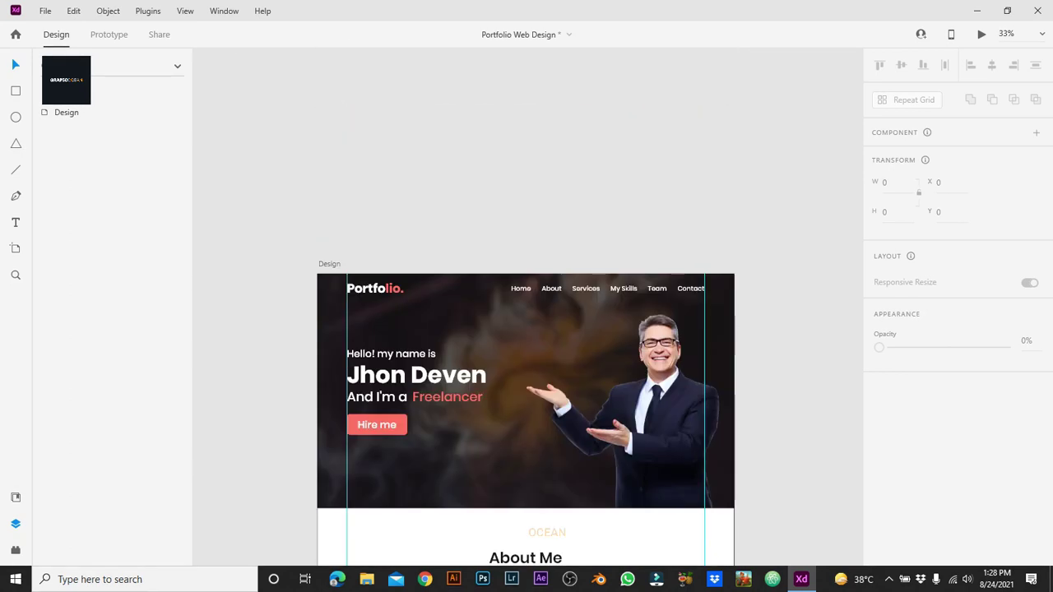
pyautogui.hotkey('ctrl', '0')
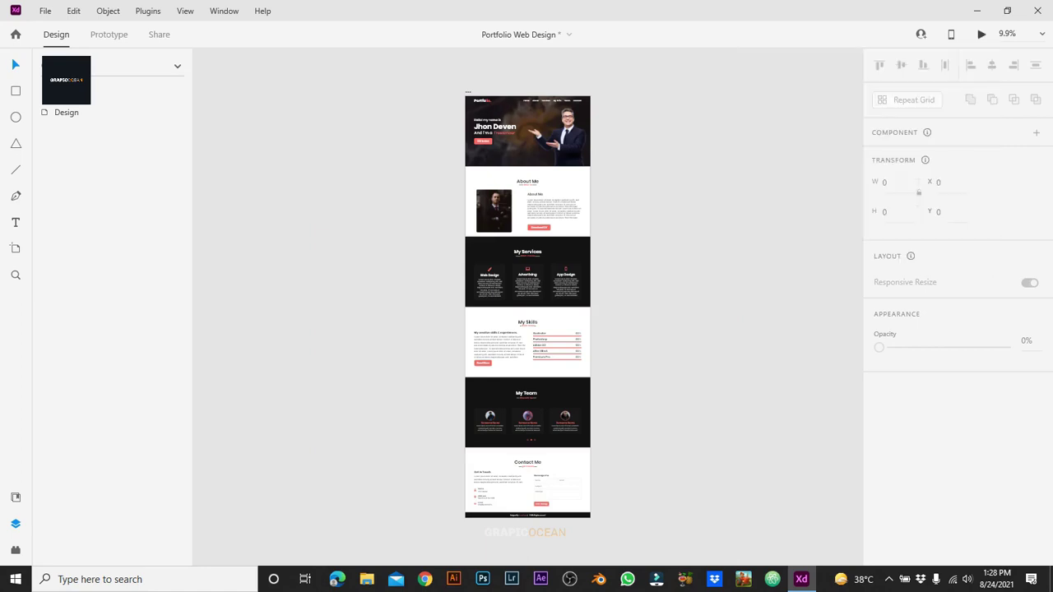
pyautogui.click(982, 33)
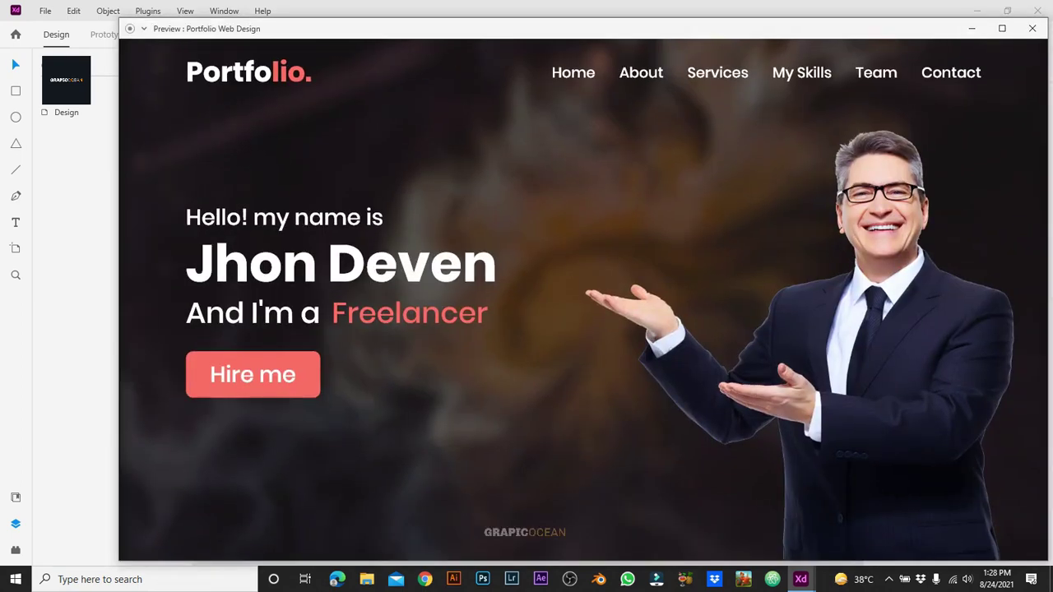
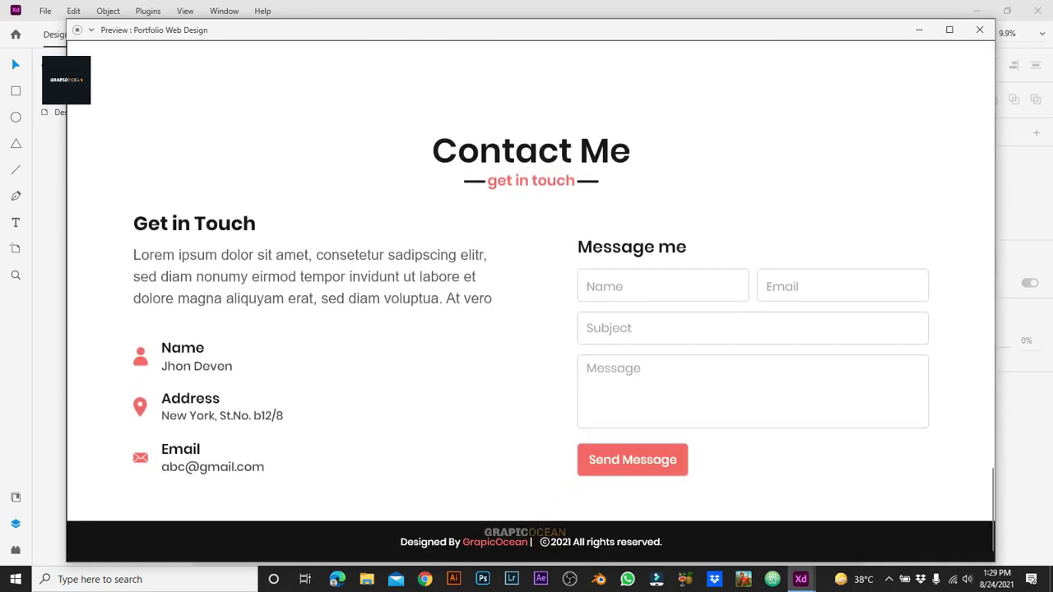
# Step: Close the preview and draw a new 1920×1080 artboard beside Main Design
pyautogui.click(980, 30)
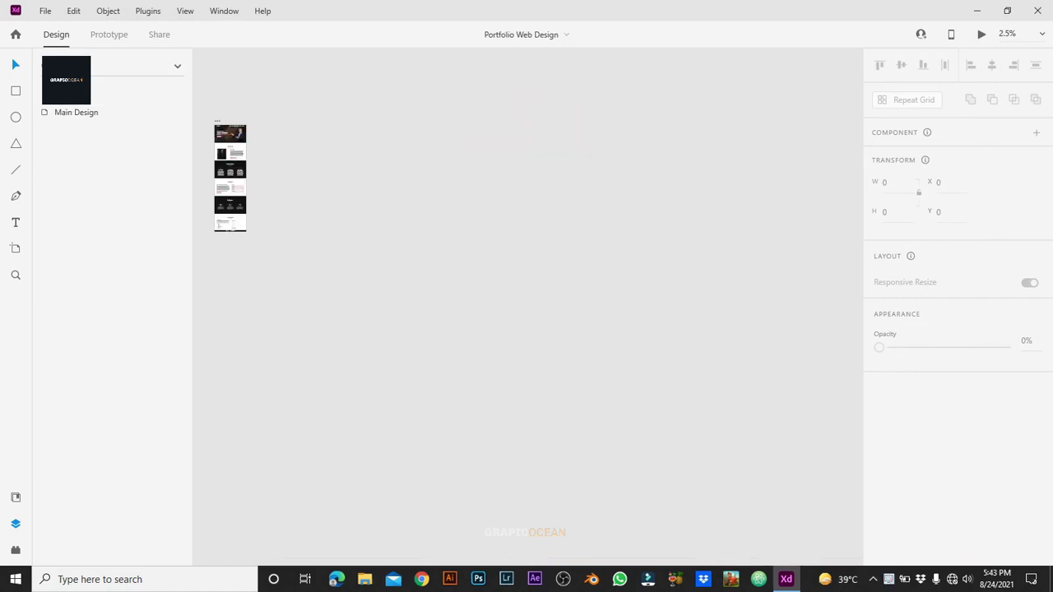
pyautogui.click(139, 112)
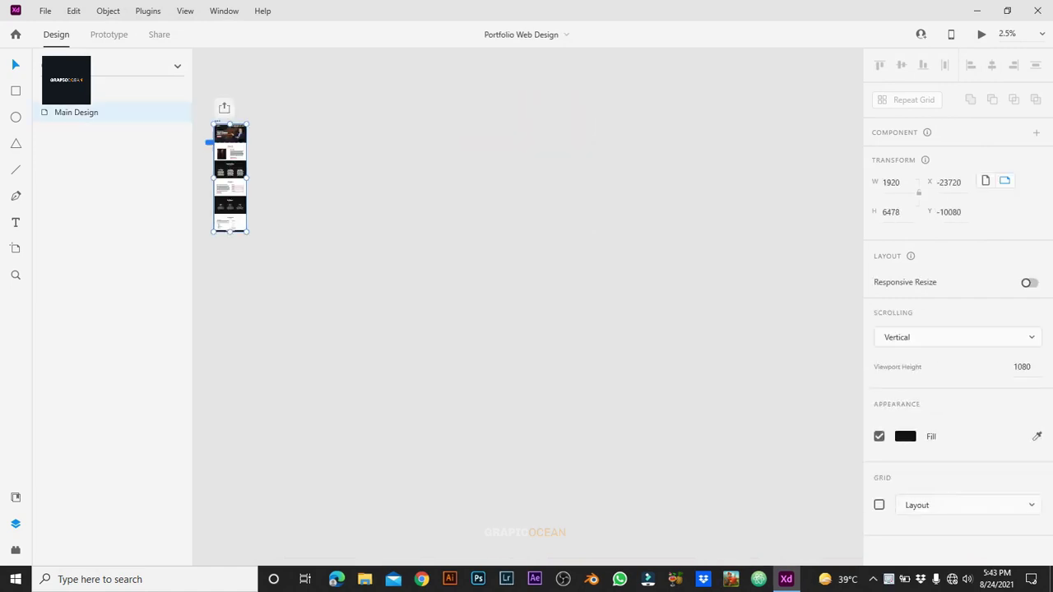
pyautogui.press('Escape')
pyautogui.hotkey('ctrl', '0')
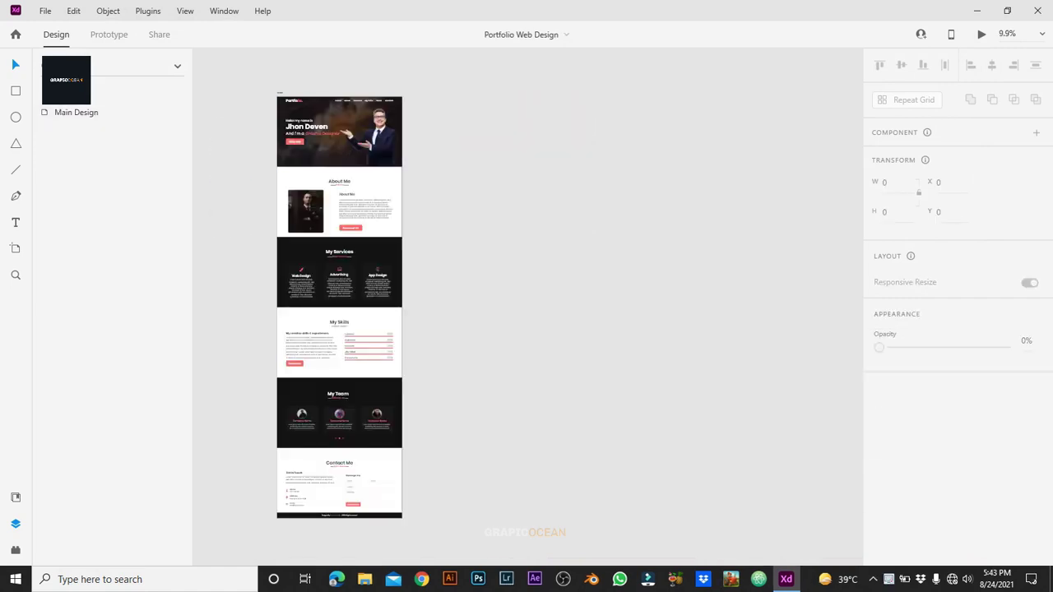
pyautogui.press('a')
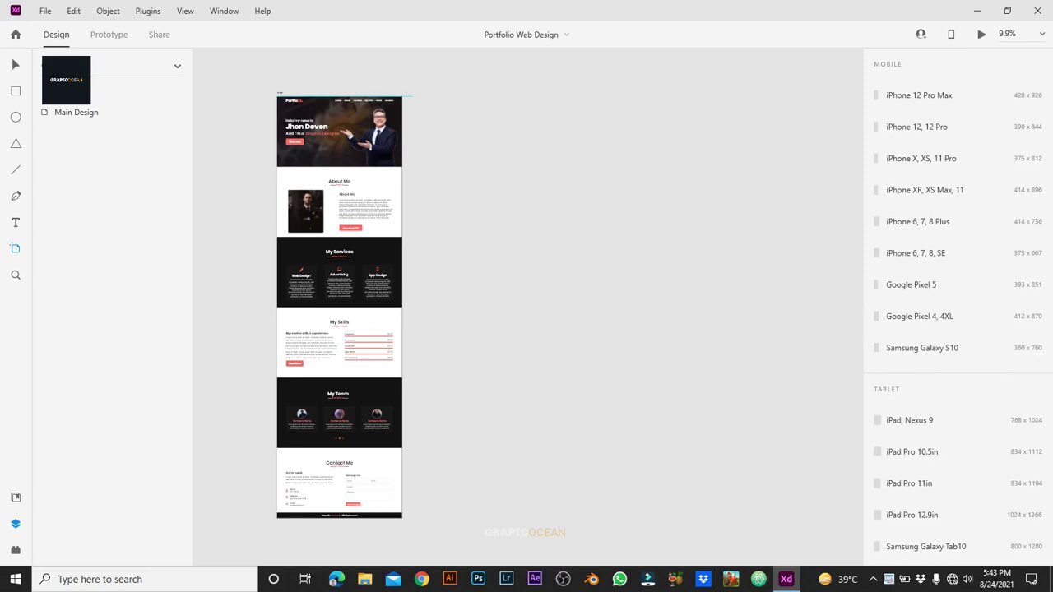
pyautogui.moveTo(433, 95); pyautogui.dragTo(632, 167)
pyautogui.click(892, 155)
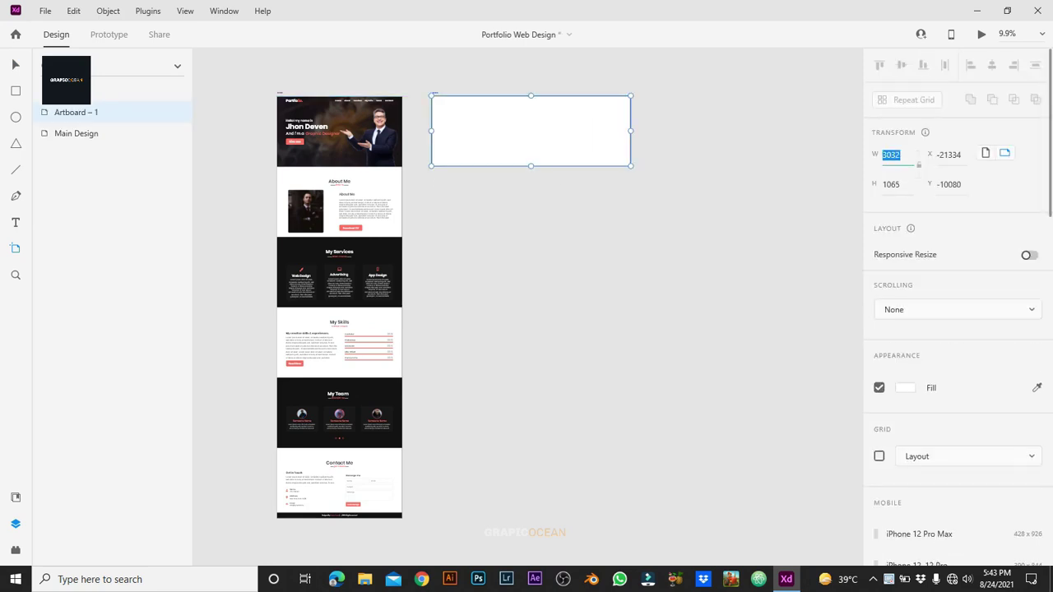
pyautogui.write('1920')
pyautogui.press('Tab')
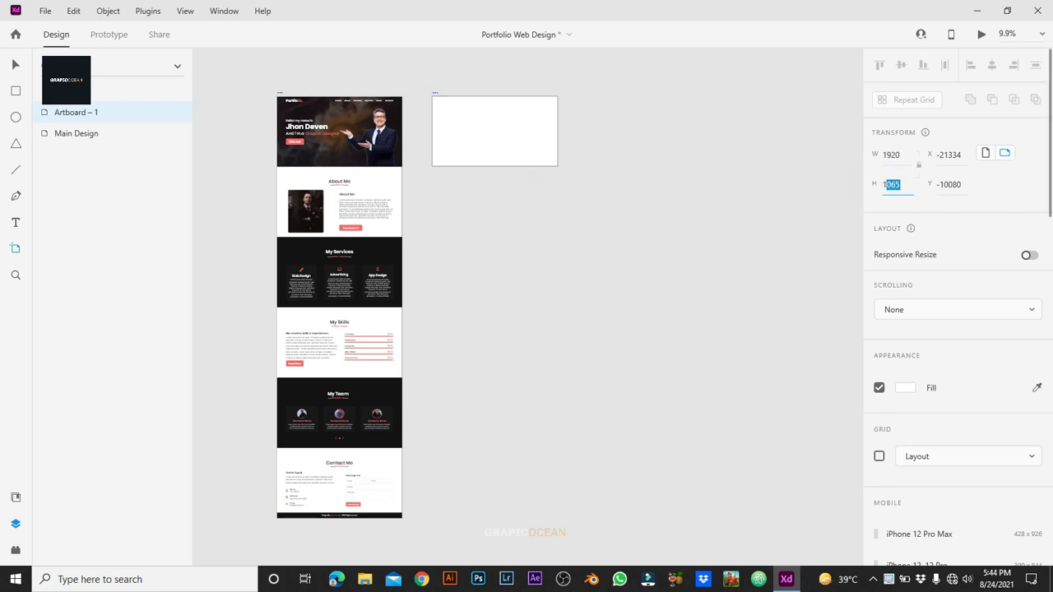
pyautogui.write('10')
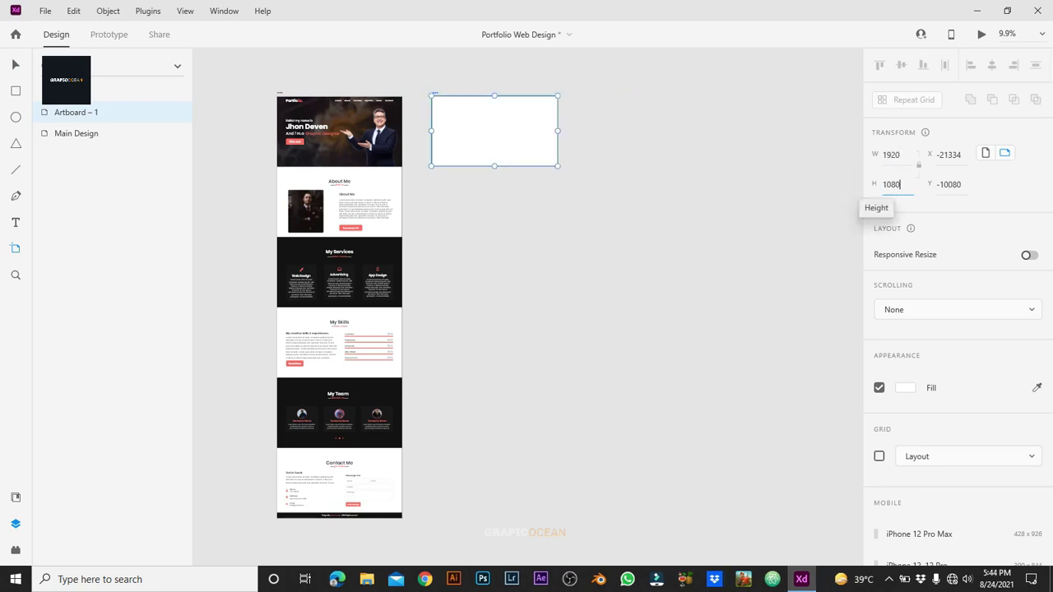
pyautogui.write('80')
pyautogui.press('Return')
# Step: Rename the new artboard 'Graphic Design Home'
pyautogui.click(12, 58)
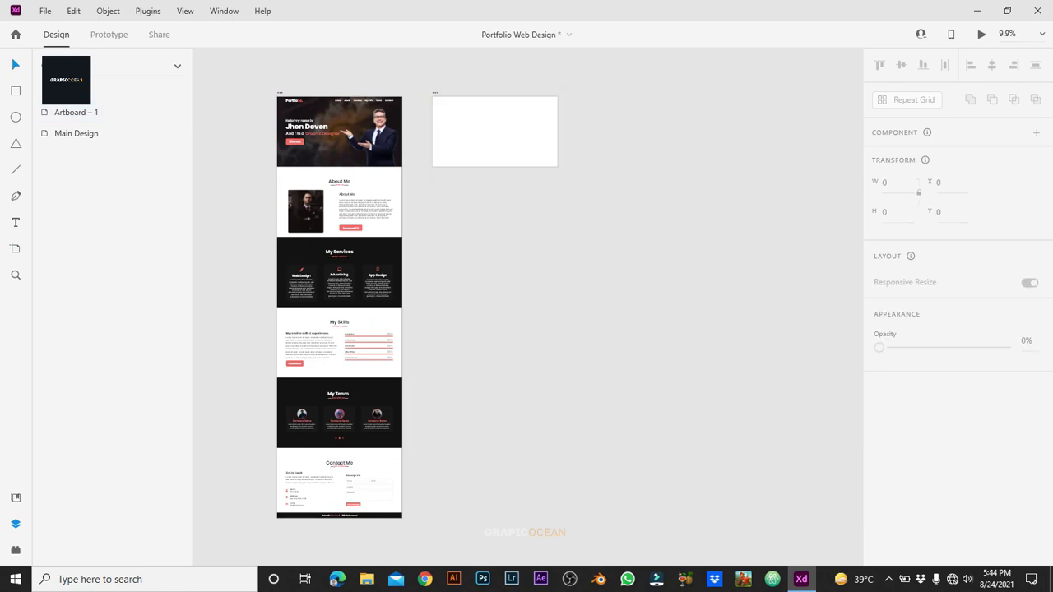
pyautogui.hotkey('ctrl', '=')
pyautogui.hotkey('ctrl', '=')
pyautogui.hotkey('ctrl', '=')
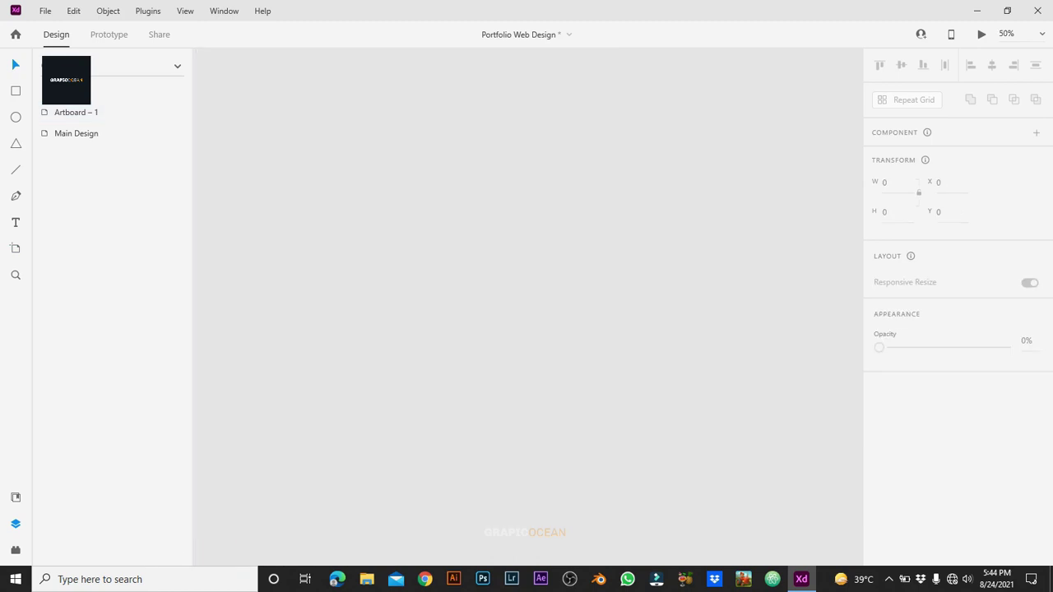
pyautogui.press('Tab')
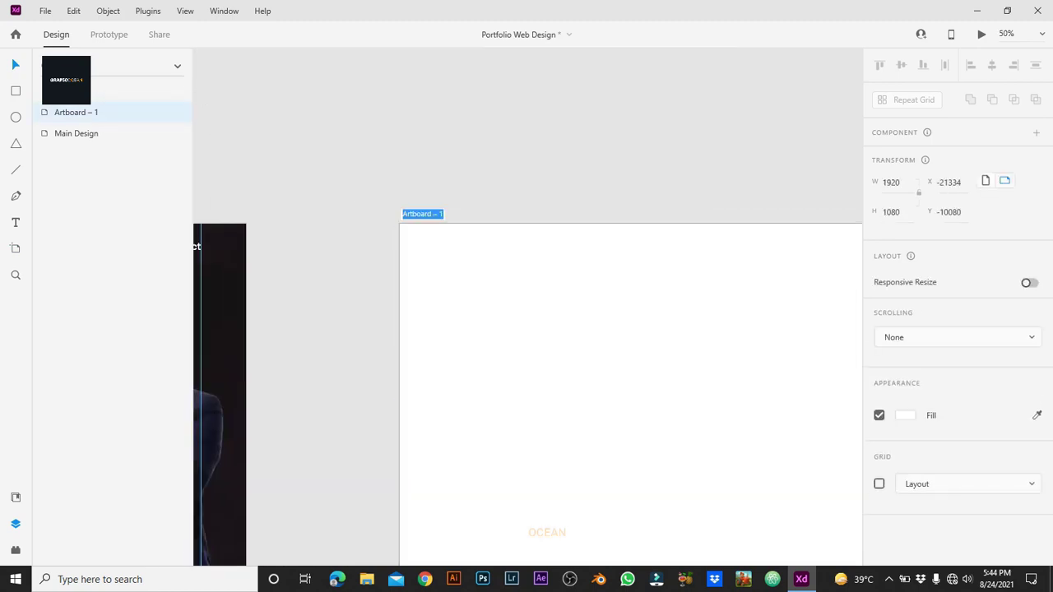
pyautogui.write('Graphic Design Home')
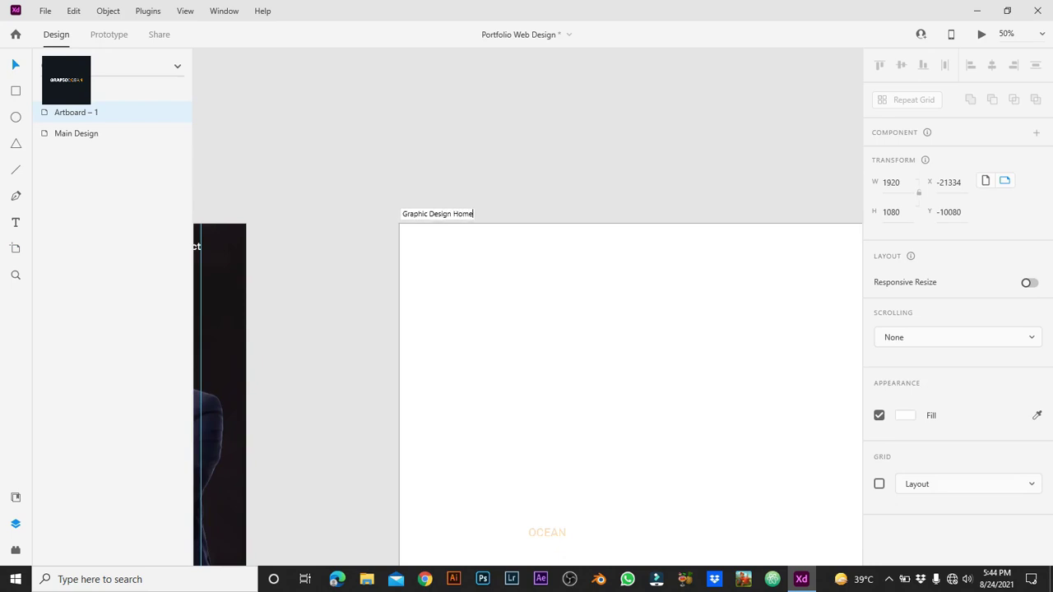
pyautogui.press('Return')
pyautogui.press('Escape')
pyautogui.hotkey('ctrl', '-')
pyautogui.hotkey('ctrl', '-')
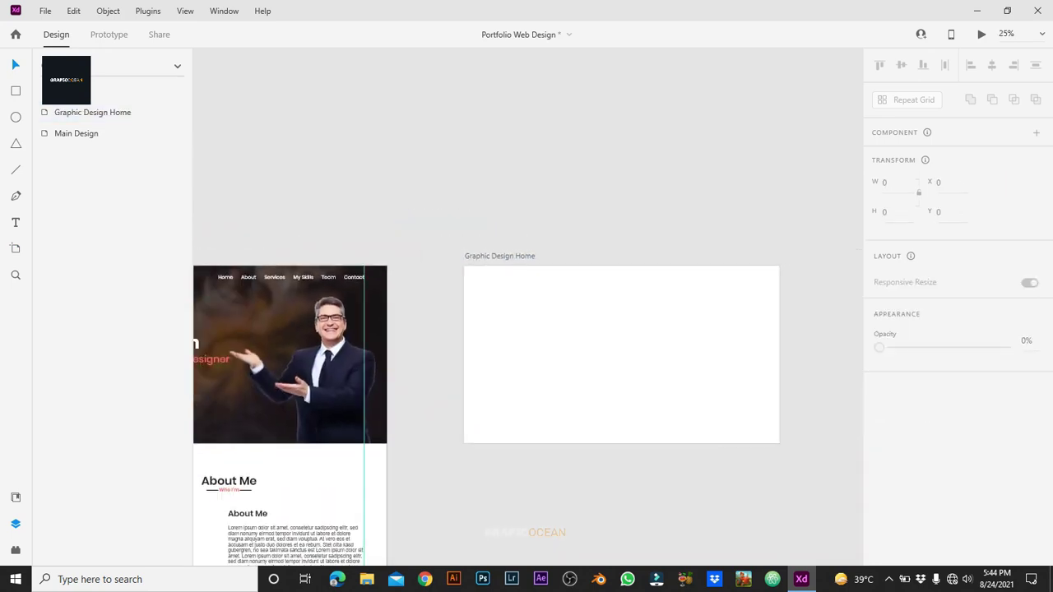
pyautogui.hotkey('ctrl', '-')
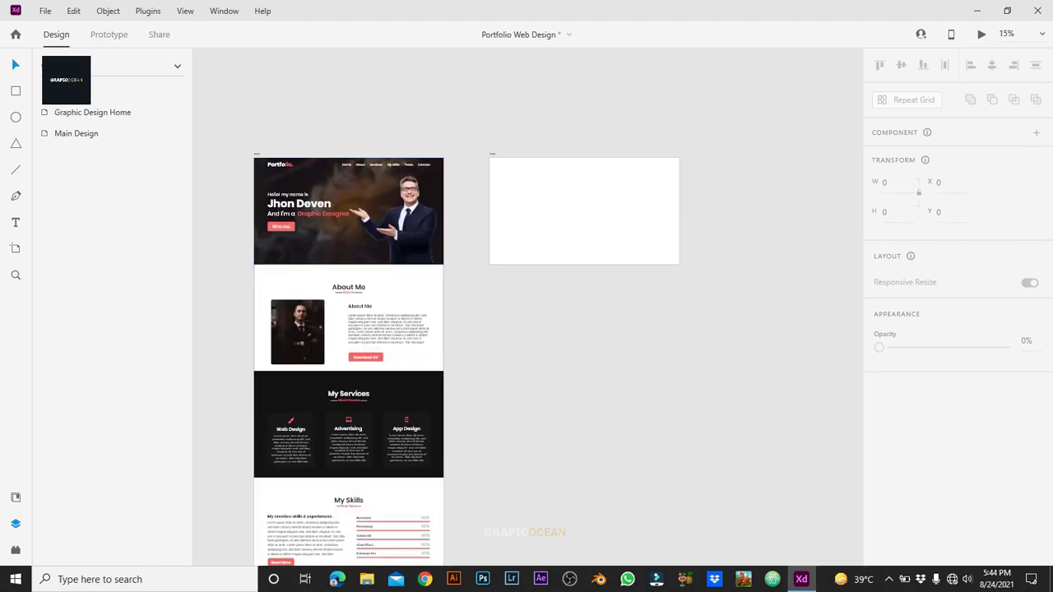
pyautogui.click(76, 134)
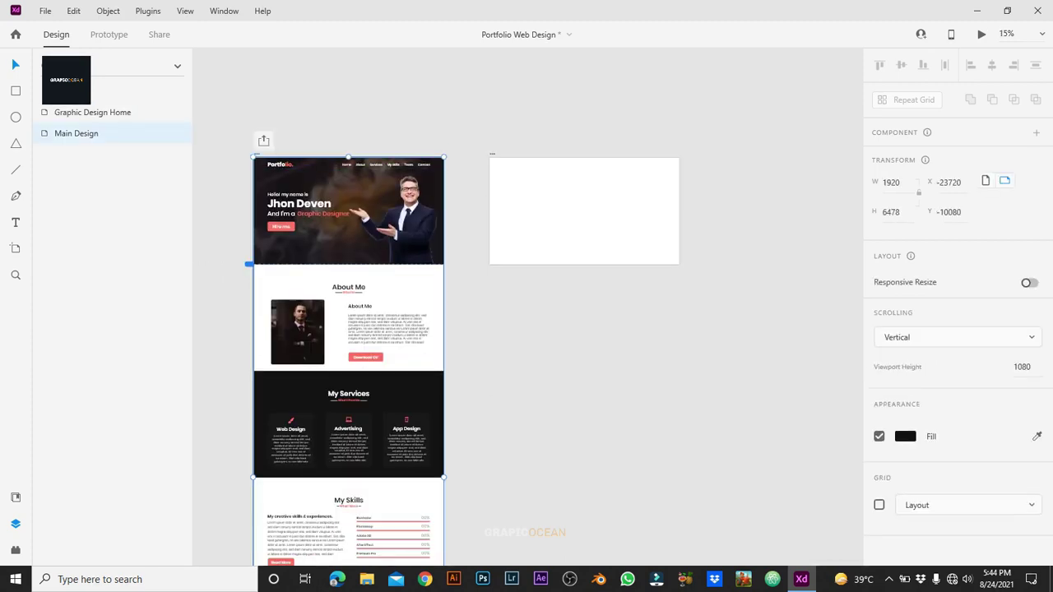
# Step: Copy the Main Design section groups onto the empty artboard, then undo the copy
pyautogui.press('Escape')
pyautogui.moveTo(245, 144); pyautogui.dragTo(458, 567)
pyautogui.scroll(3, 348, 330)
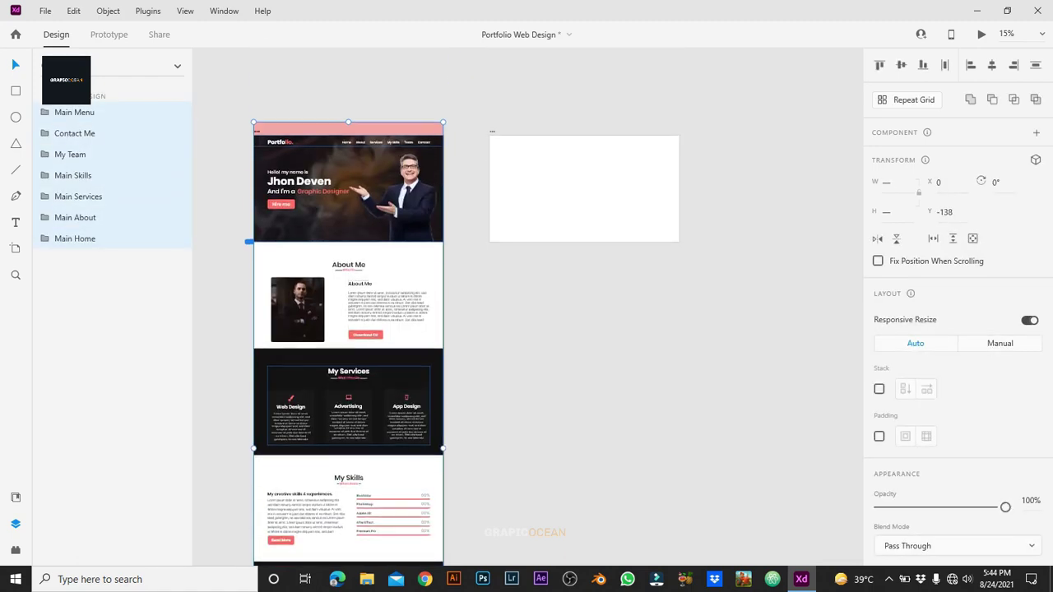
pyautogui.moveTo(348, 189); pyautogui.dragTo(584, 189)
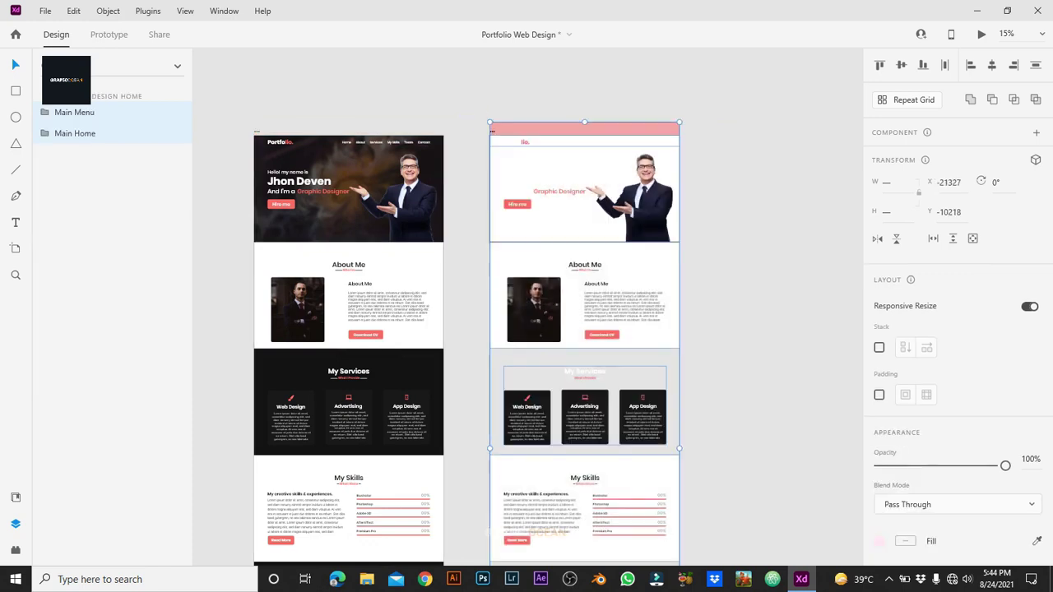
pyautogui.hotkey('ctrl', 'z')
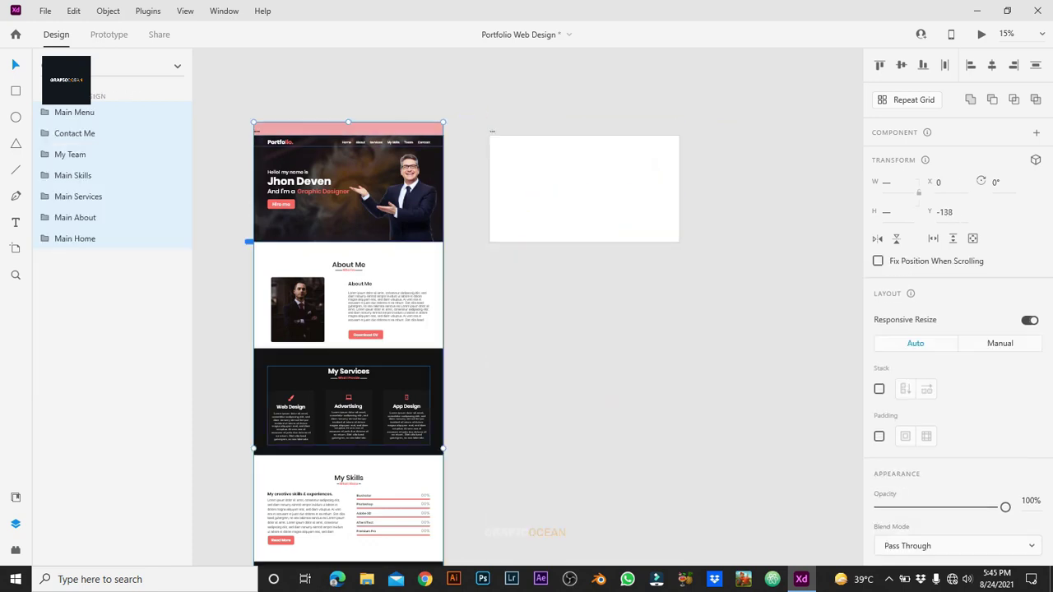
pyautogui.press('Escape')
# Step: Inspect the Main Home group's layers, expanding down to its Bg group
pyautogui.click(116, 239)
pyautogui.click(44, 239)
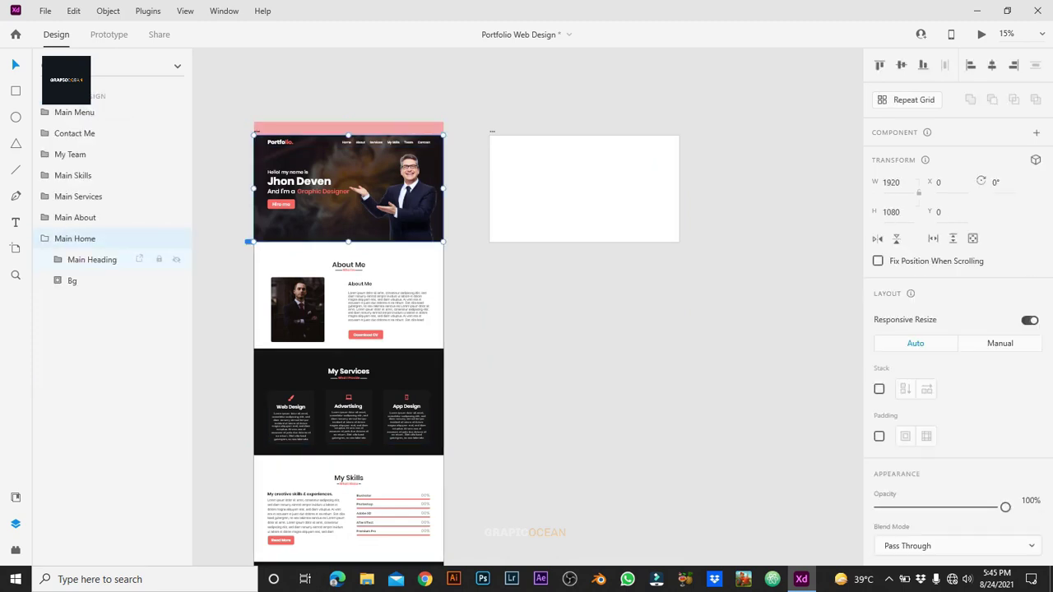
pyautogui.click(57, 281)
pyautogui.click(72, 281)
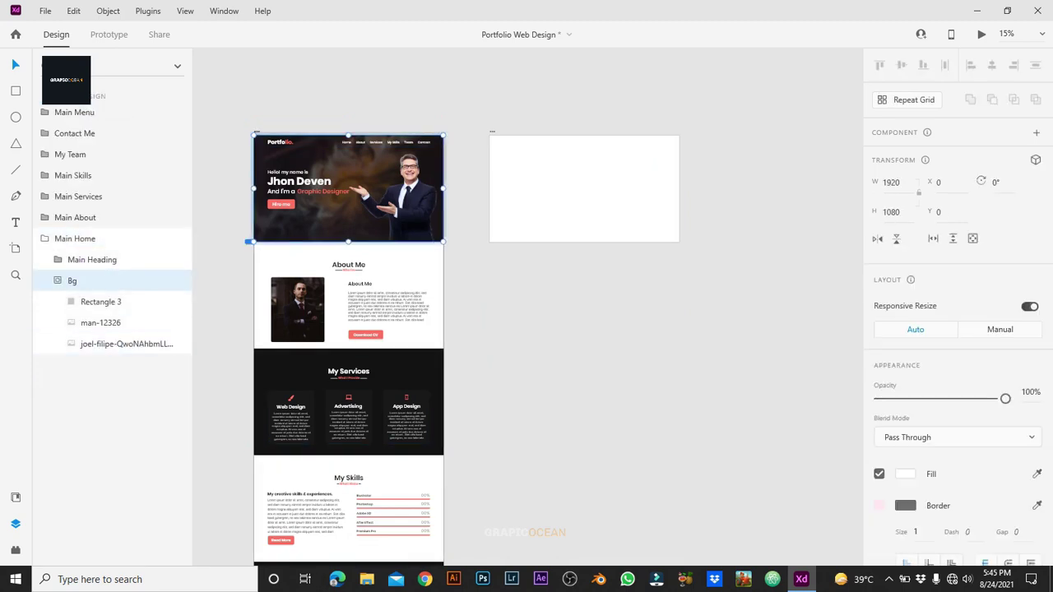
pyautogui.click(115, 239)
pyautogui.press('Escape')
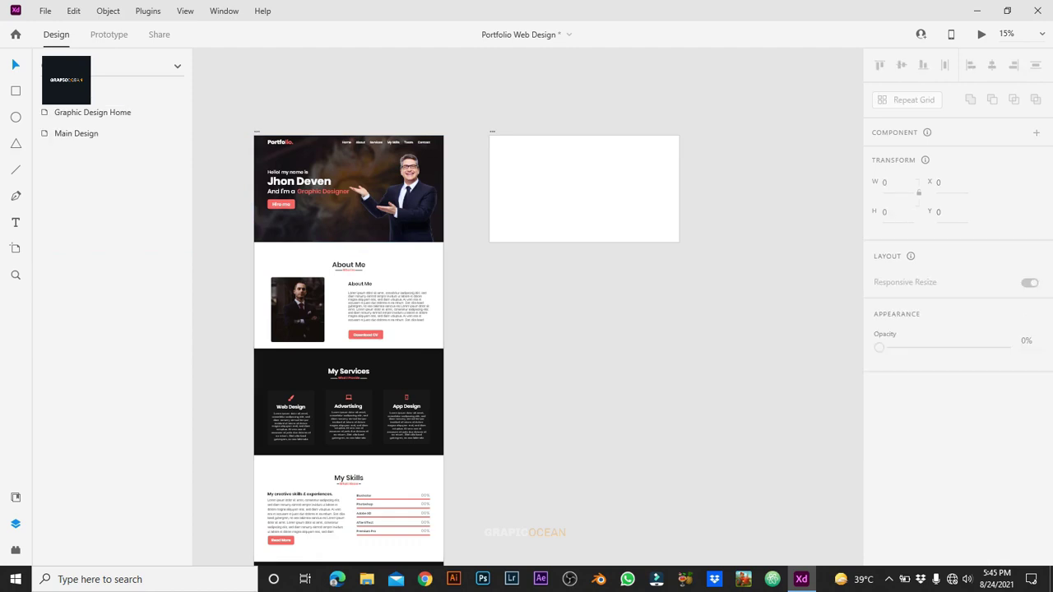
# Step: Delete the empty Graphic Design Home artboard
pyautogui.click(92, 112)
pyautogui.press('Delete')
pyautogui.click(76, 112)
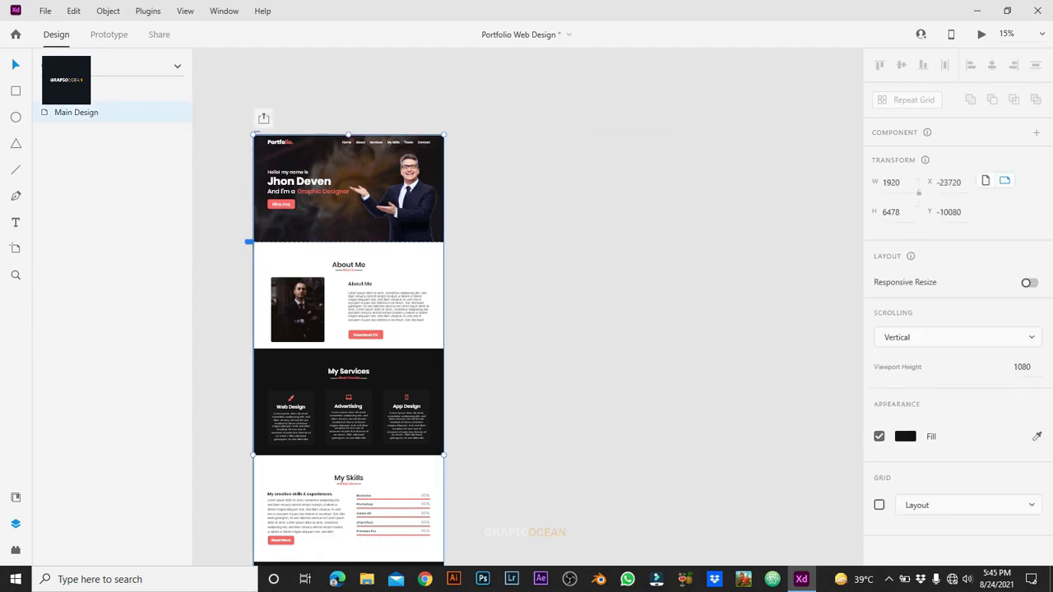
# Step: Duplicate the Main Design artboard and move the copy further right
pyautogui.hotkey('ctrl', 'd')
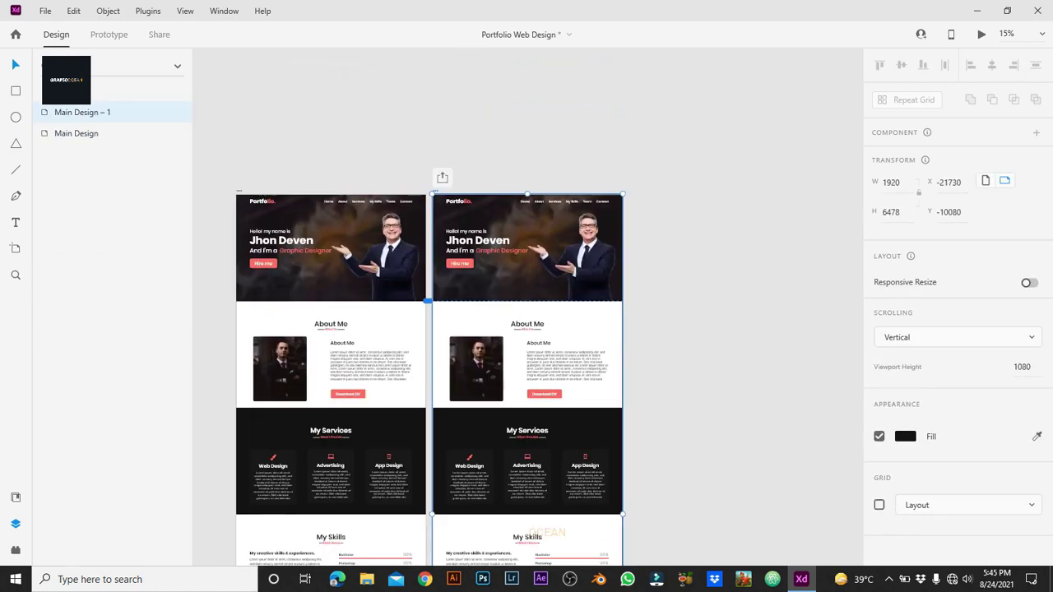
pyautogui.moveTo(527, 247); pyautogui.dragTo(562, 247)
pyautogui.press('Escape')
# Step: Rename the duplicate artboard 'Graphic Designer Text'
pyautogui.scroll(4, 560, 354)
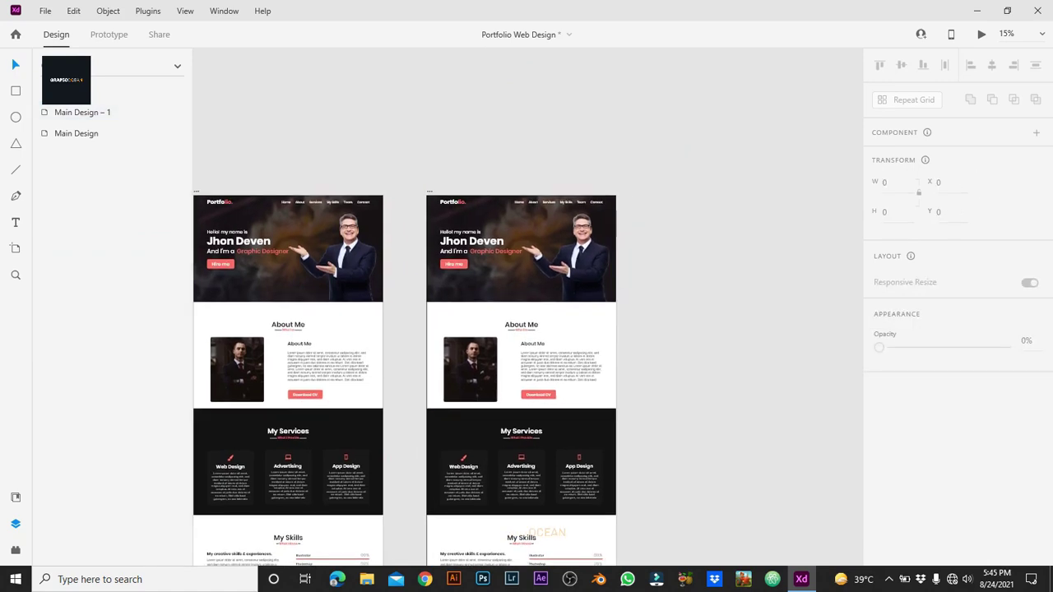
pyautogui.scroll(2, 505, 304)
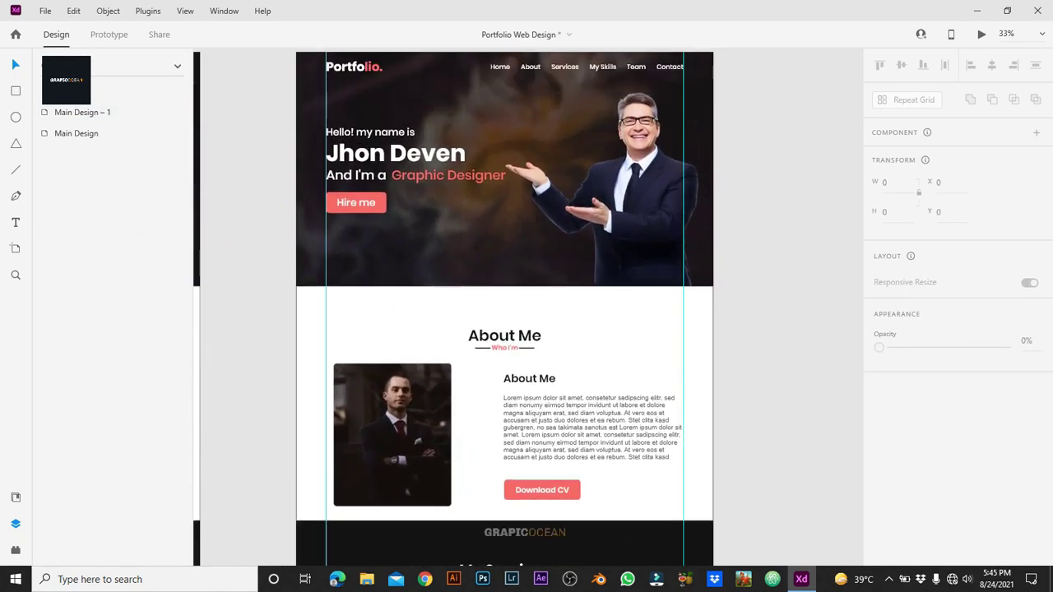
pyautogui.click(82, 112)
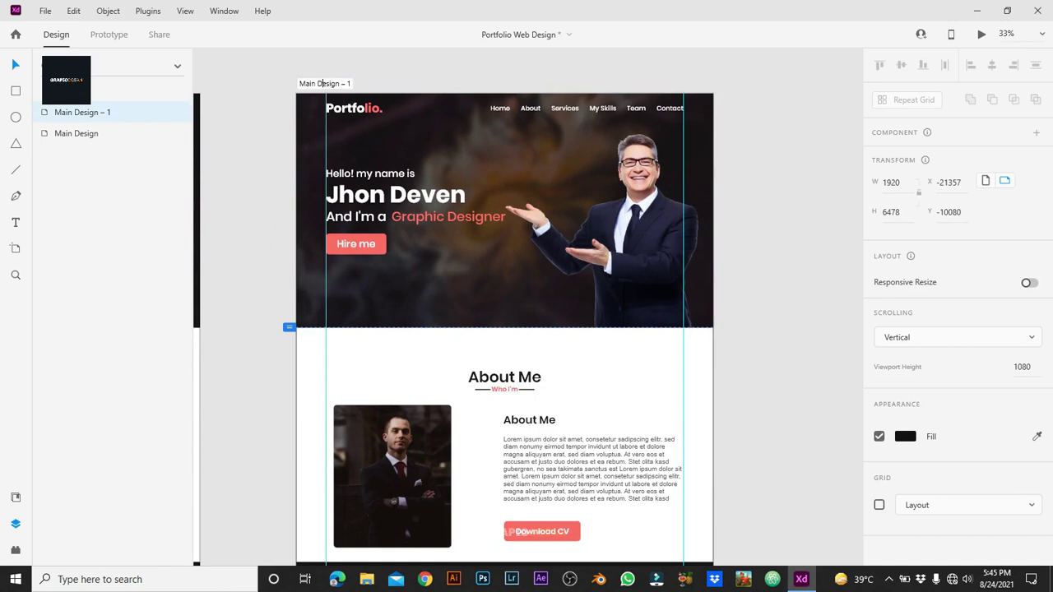
pyautogui.write('Graphic Designer Text')
pyautogui.press('Return')
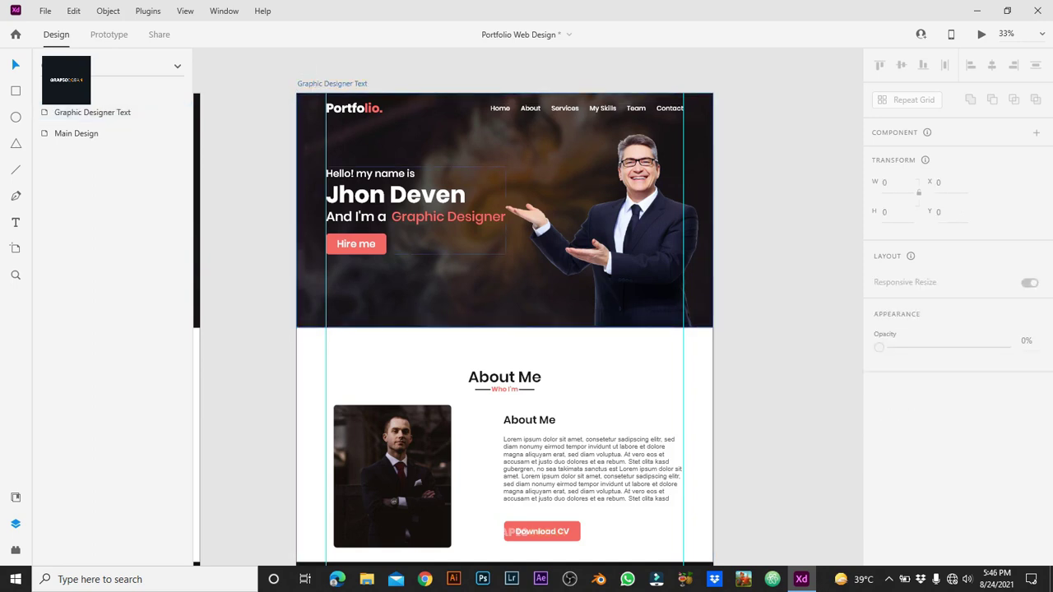
# Step: Inspect the Main Home hero group and its Main Heading text layers
pyautogui.click(505, 210)
pyautogui.rightClick(354, 189)
pyautogui.press('Escape')
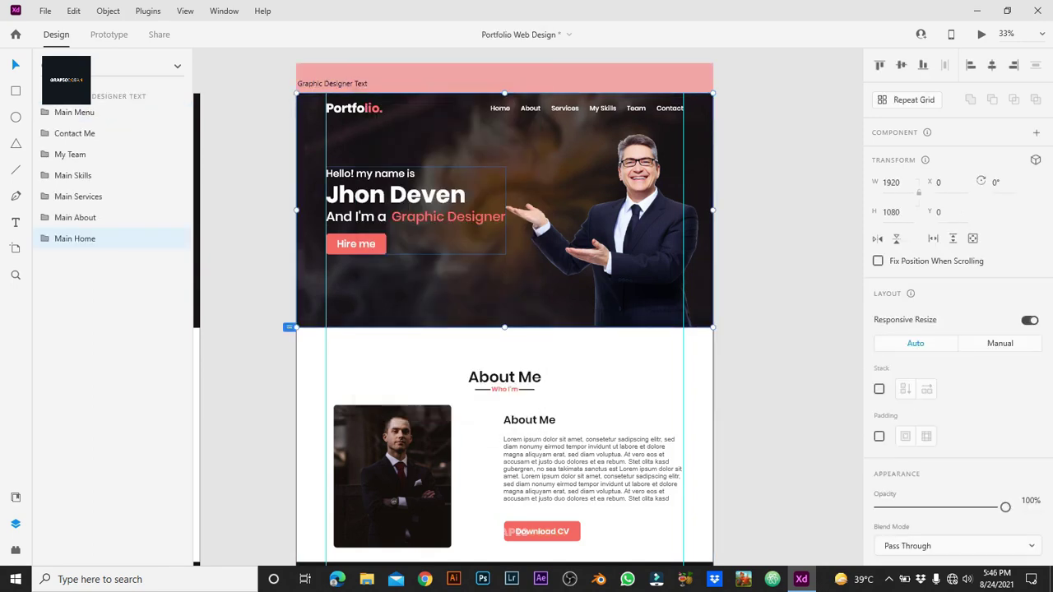
pyautogui.press('Escape')
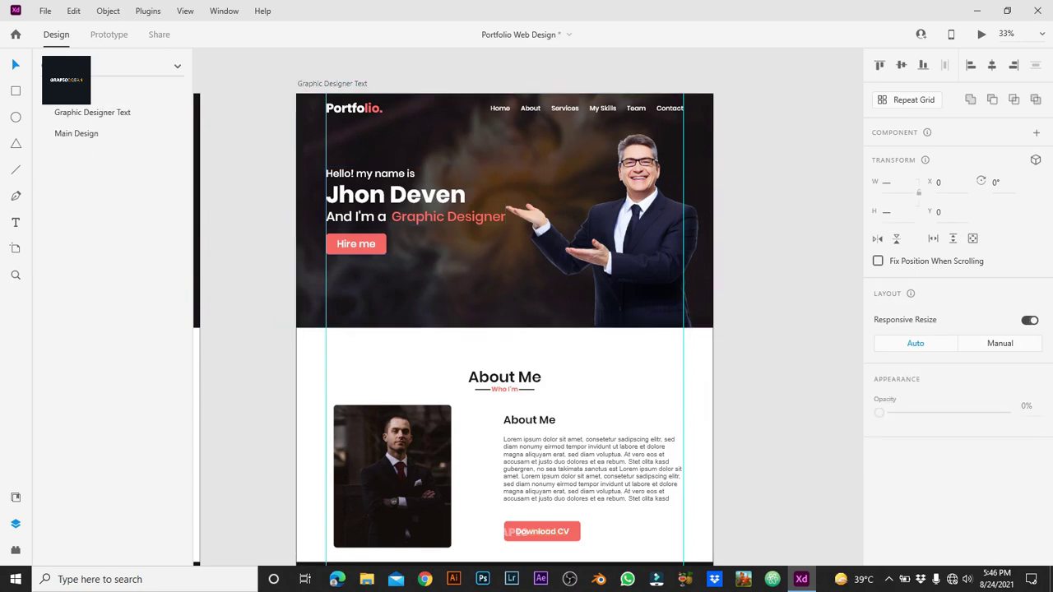
pyautogui.doubleClick(415, 206)
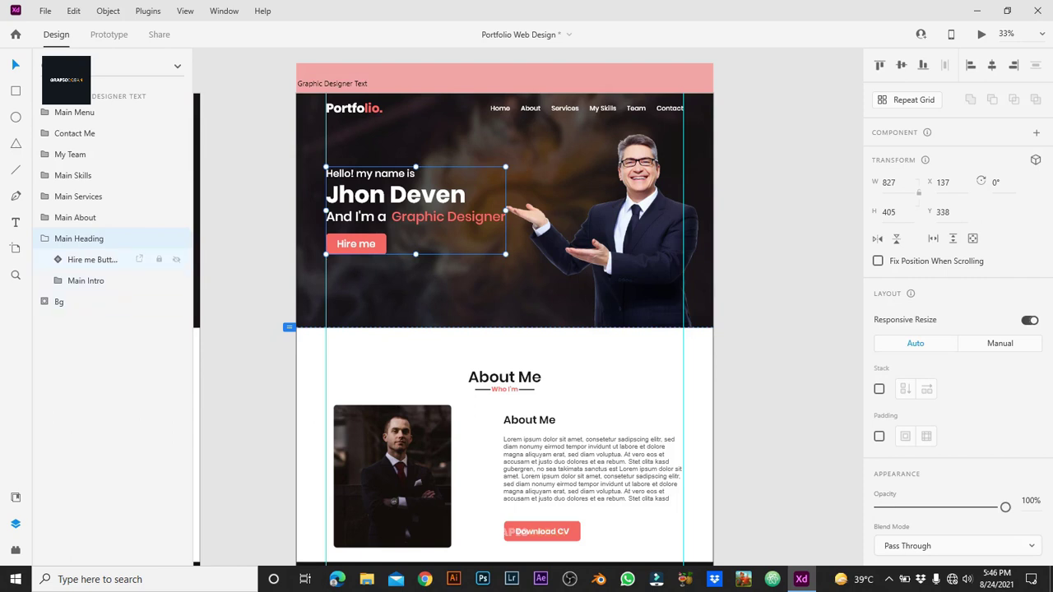
pyautogui.click(45, 239)
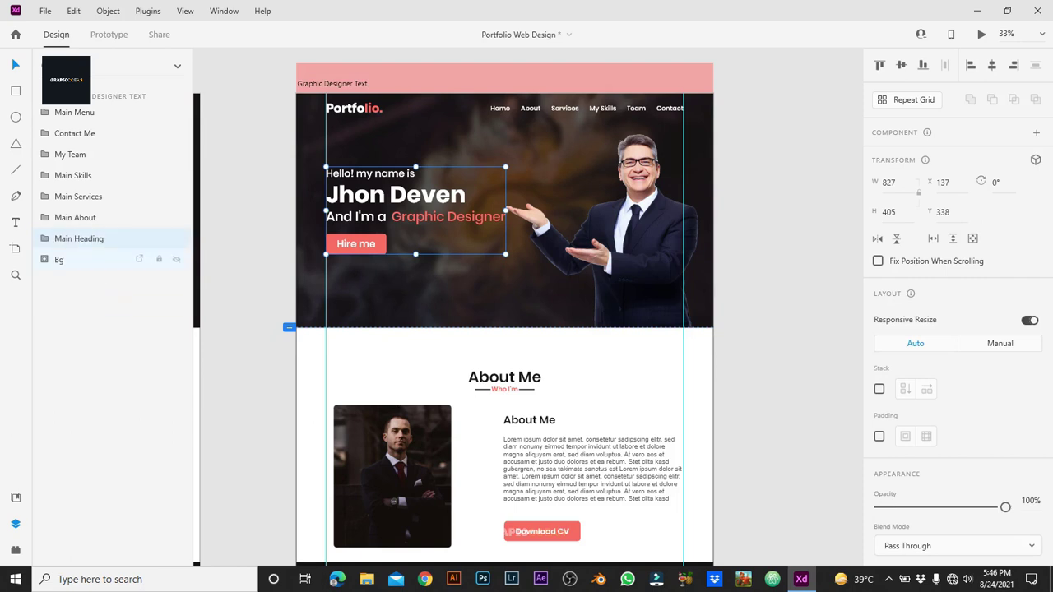
pyautogui.press('Escape')
# Step: Group the duplicate's layers from Contact Me through Main About plus Bg
pyautogui.hotkey('ctrl', '-')
pyautogui.hotkey('ctrl', '-')
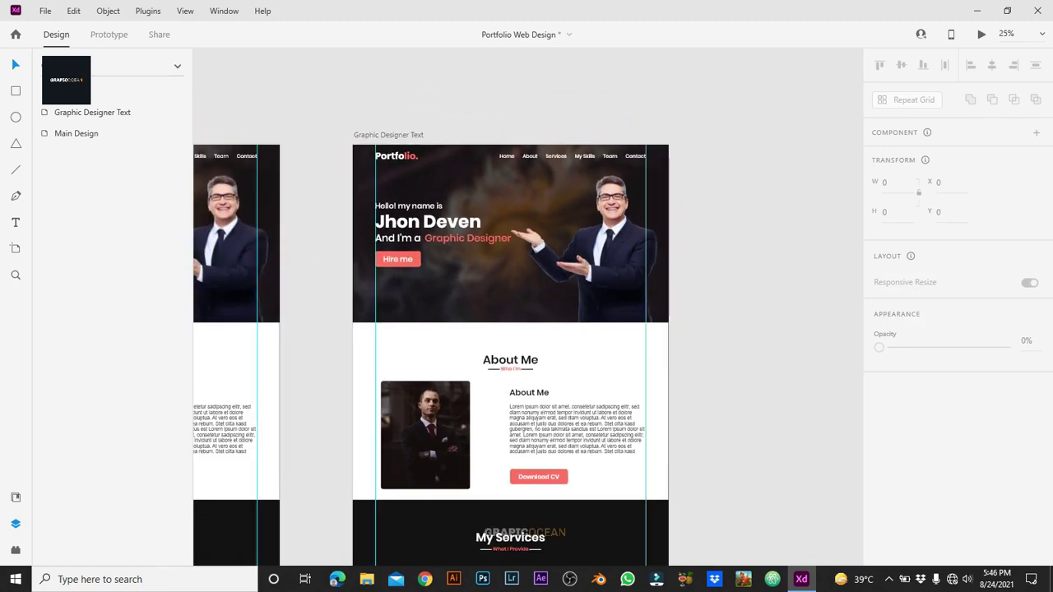
pyautogui.scroll(-1, 425, 164)
pyautogui.click(424, 164)
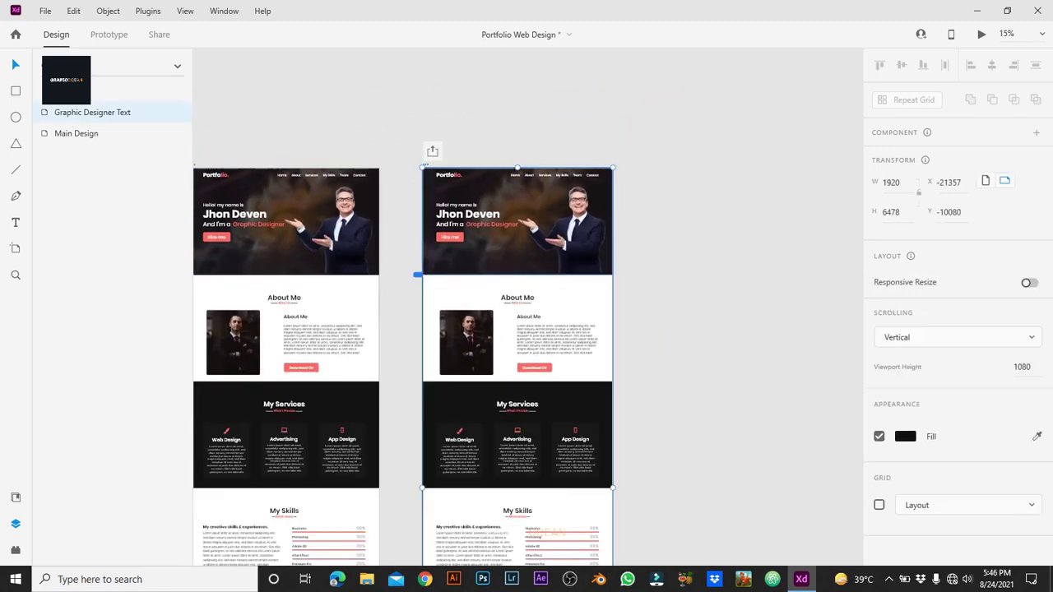
pyautogui.doubleClick(424, 165)
pyautogui.click(74, 133)
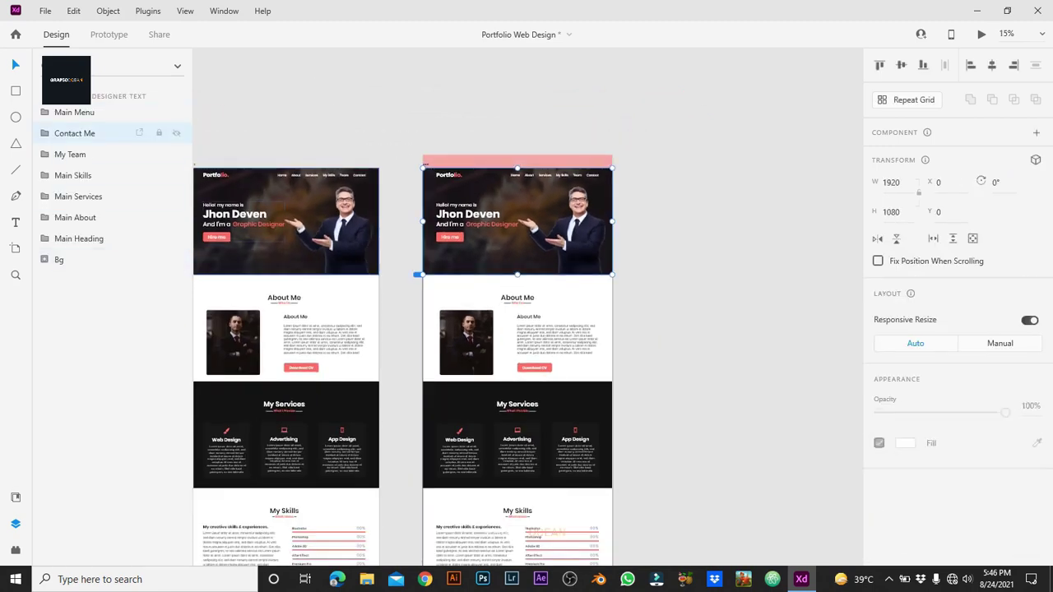
pyautogui.keyDown('shift'); pyautogui.click(75, 217); pyautogui.keyUp('shift')
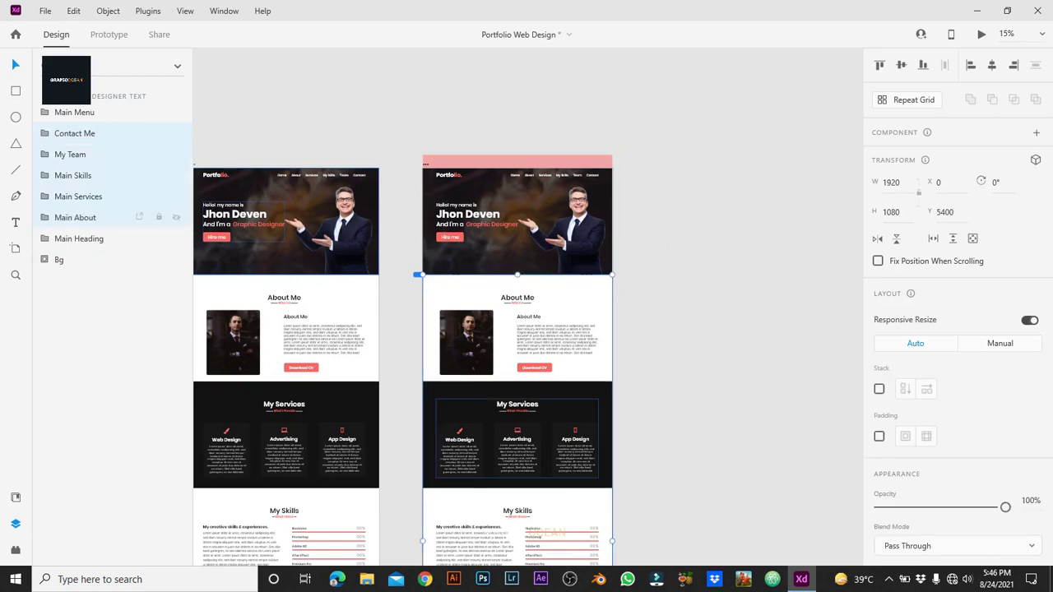
pyautogui.keyDown('ctrl'); pyautogui.click(60, 260); pyautogui.keyUp('ctrl')
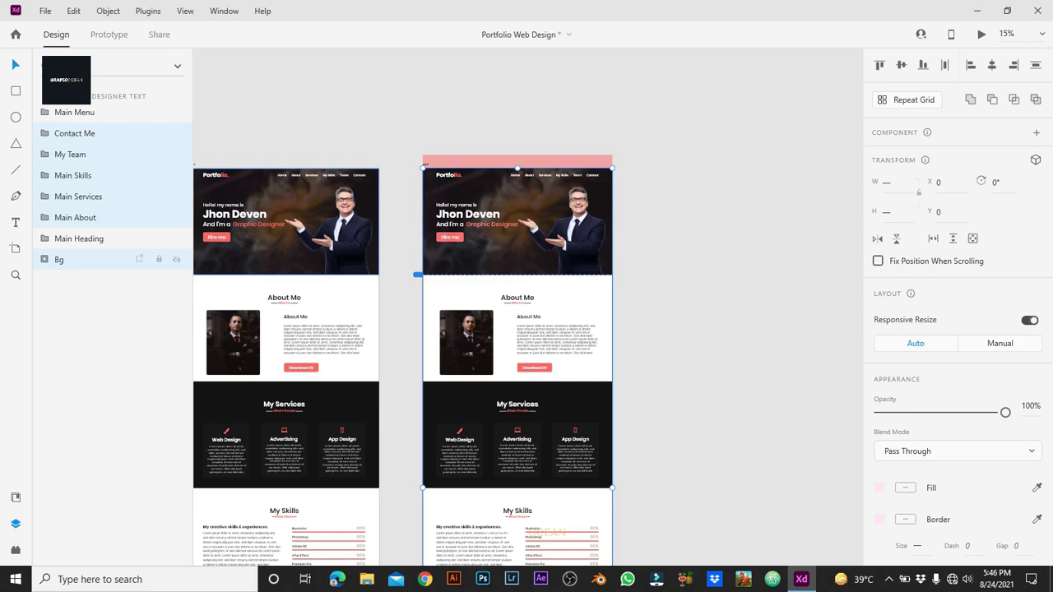
pyautogui.hotkey('ctrl', 'g')
# Step: Name the new group 'Body Design'
pyautogui.doubleClick(70, 133)
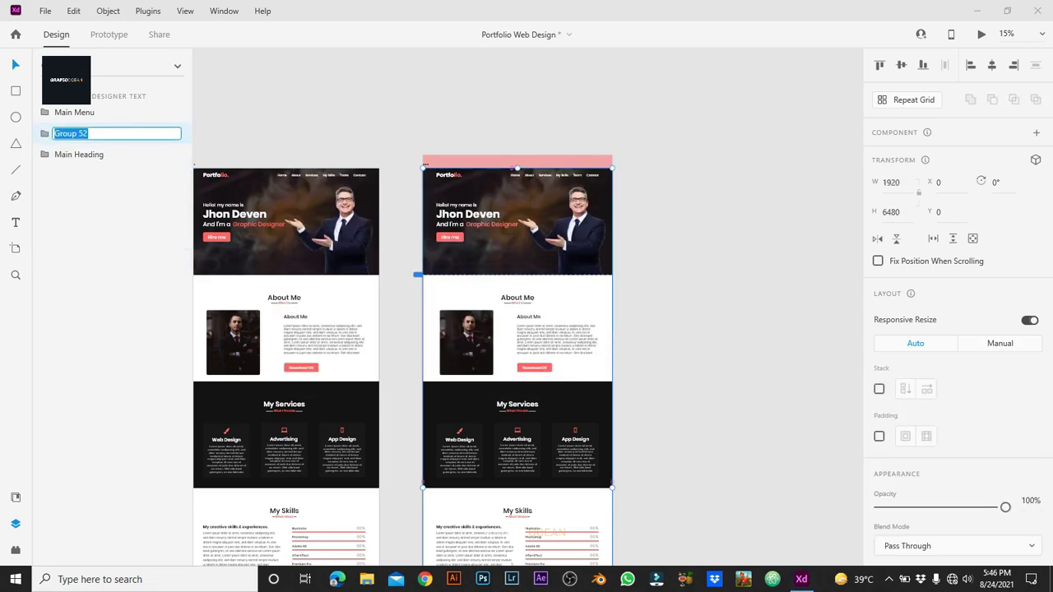
pyautogui.write('B')
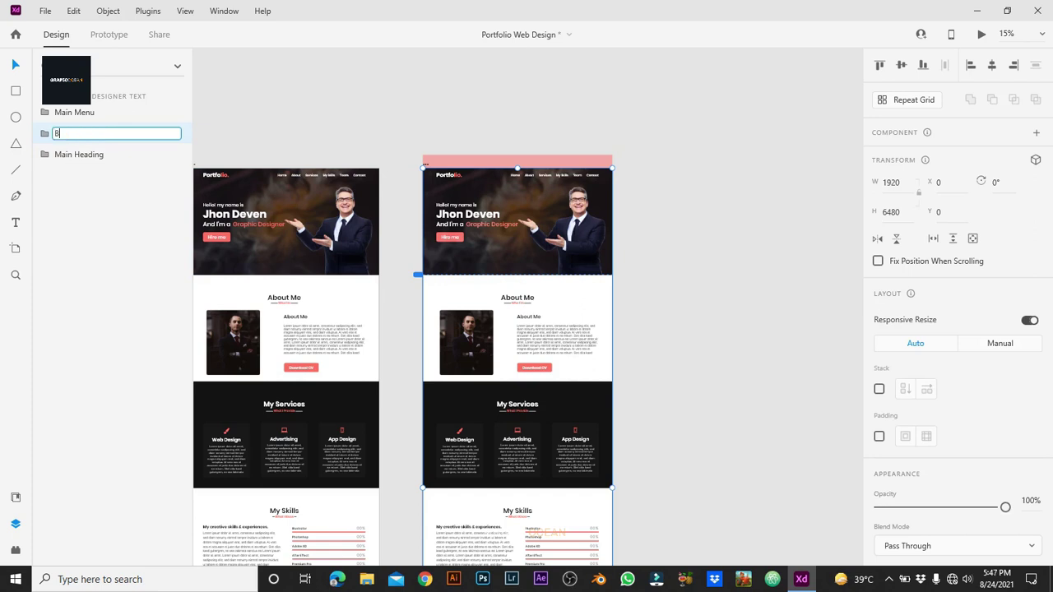
pyautogui.write('ody Design')
pyautogui.press('Return')
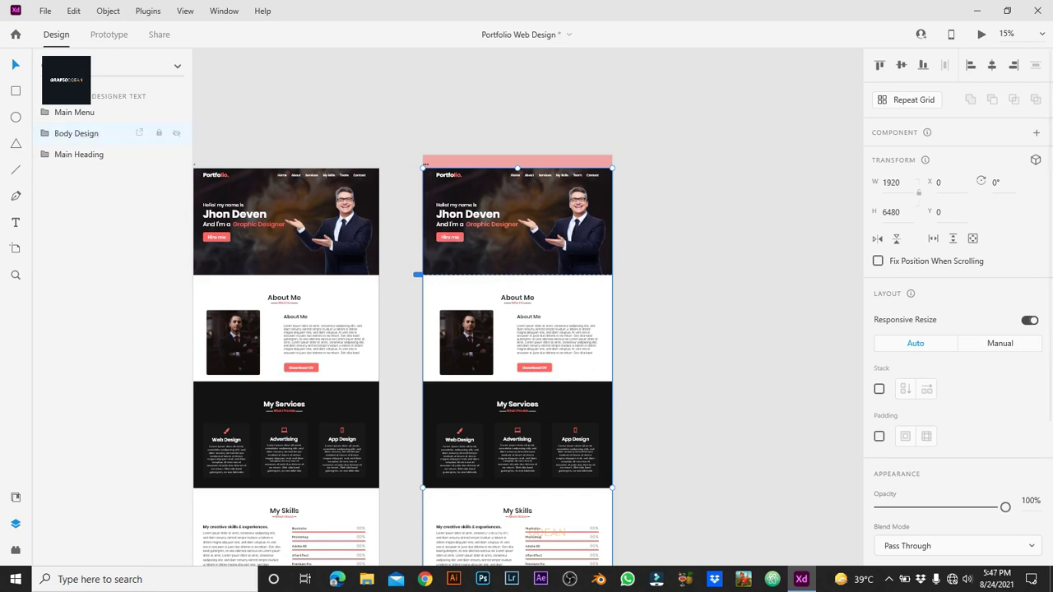
pyautogui.press('Escape')
pyautogui.hscroll(2, 526, 329)
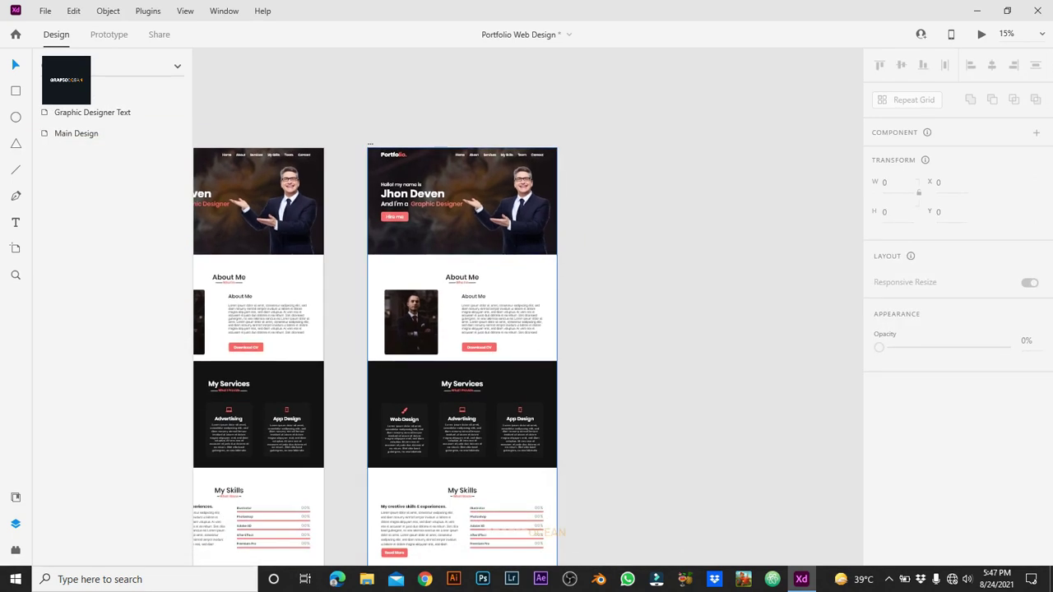
# Step: Set the Body Design group's height to 1080
pyautogui.click(494, 312)
pyautogui.click(891, 213)
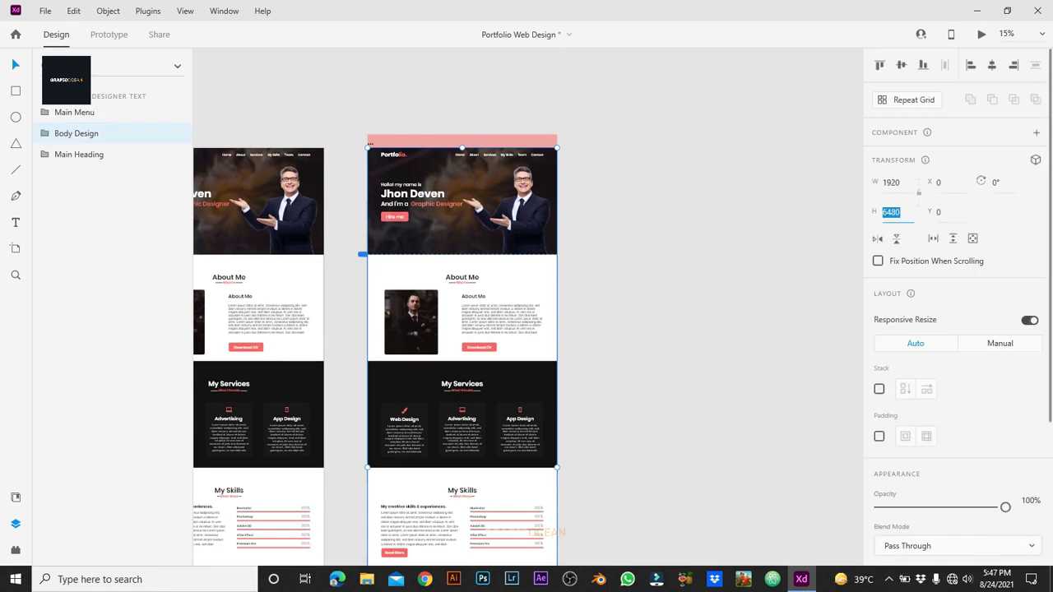
pyautogui.write('1080')
pyautogui.press('Return')
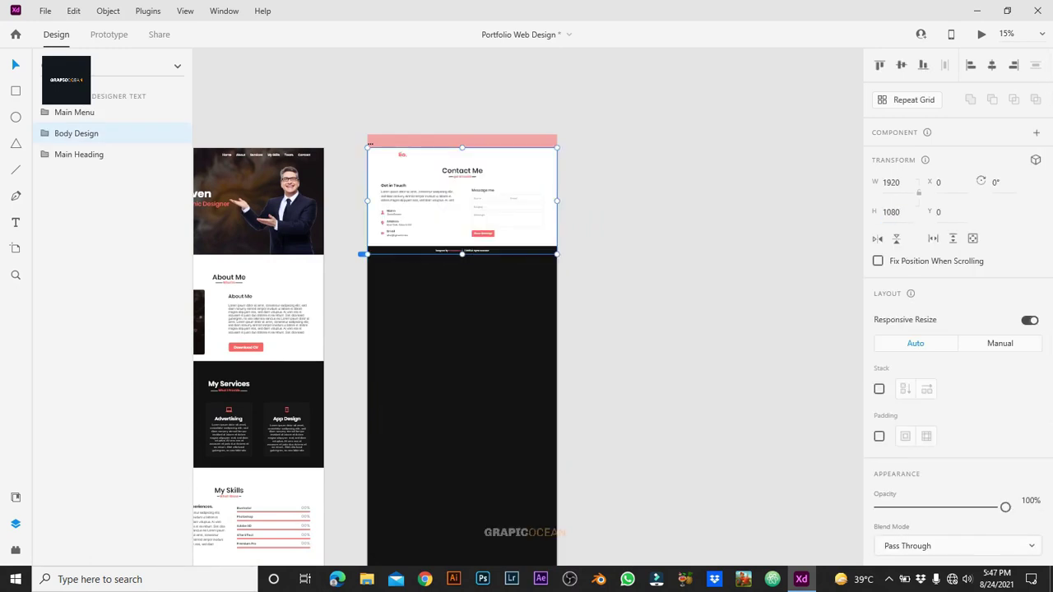
# Step: Set the Graphic Designer Text artboard's height to 1080
pyautogui.click(92, 112)
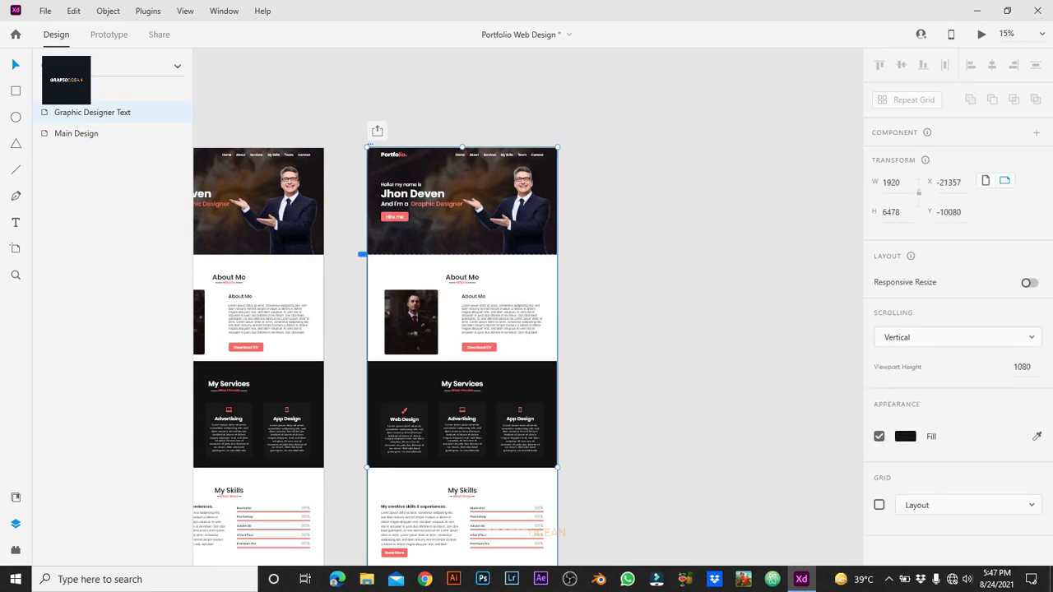
pyautogui.doubleClick(892, 212)
pyautogui.write('1080')
pyautogui.press('Return')
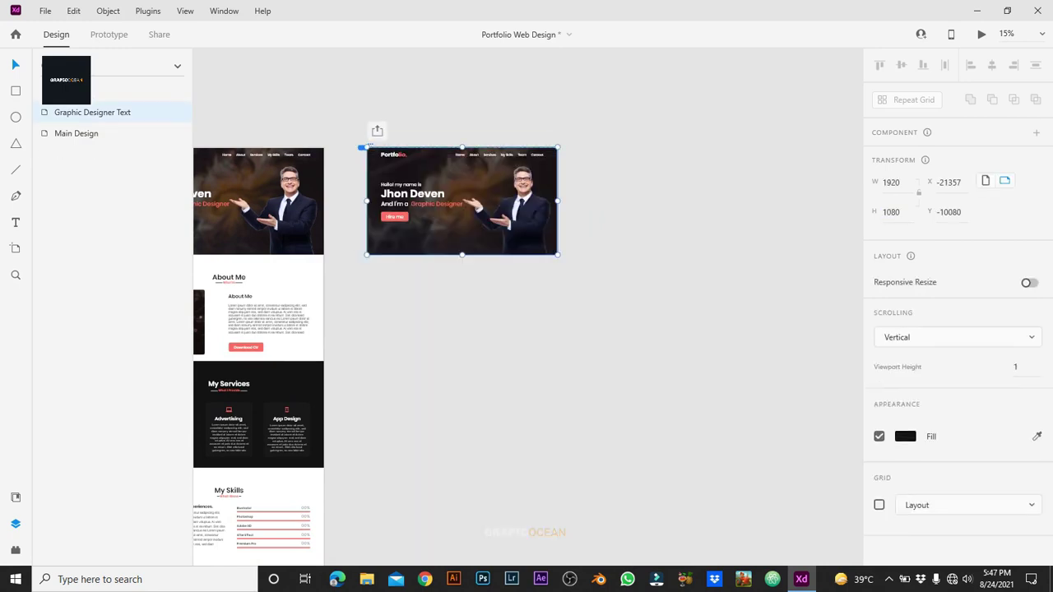
pyautogui.press('Escape')
pyautogui.scroll(5, 471, 149)
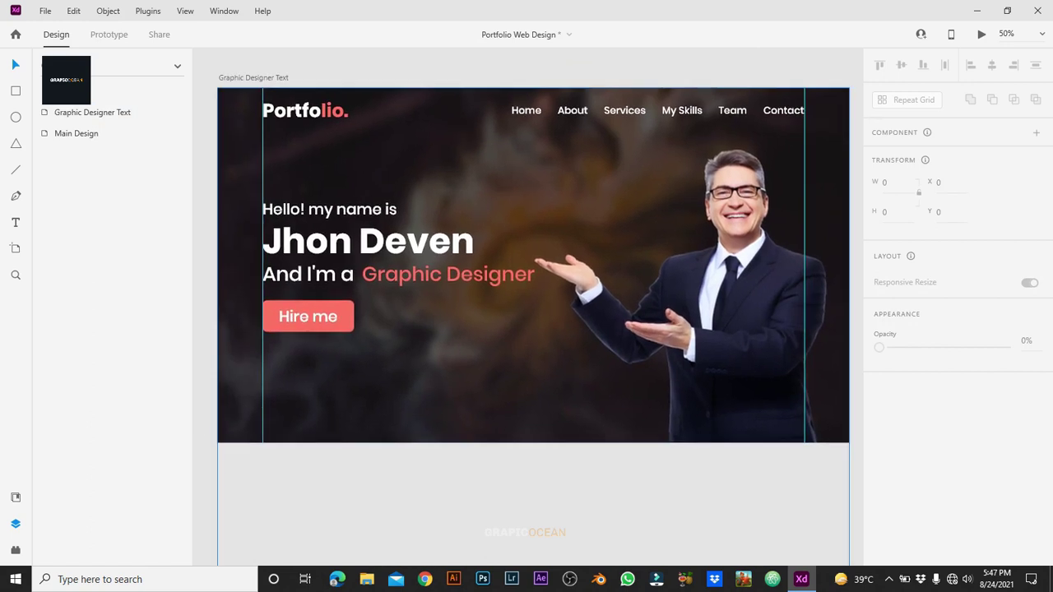
# Step: Ungroup the hero text group, separating the heading from its Hire me button
pyautogui.click(497, 274)
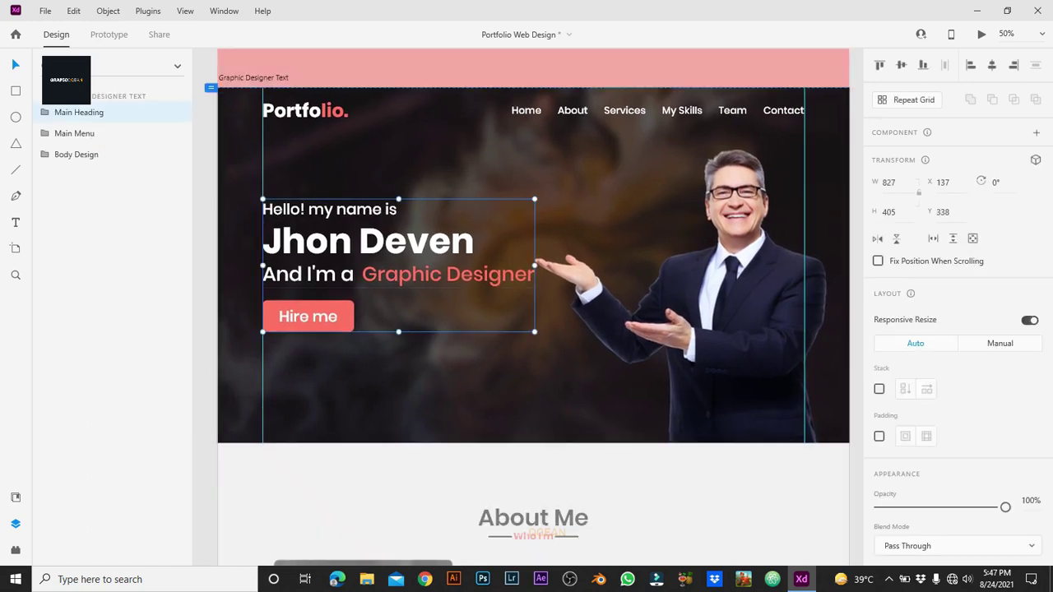
pyautogui.rightClick(497, 274)
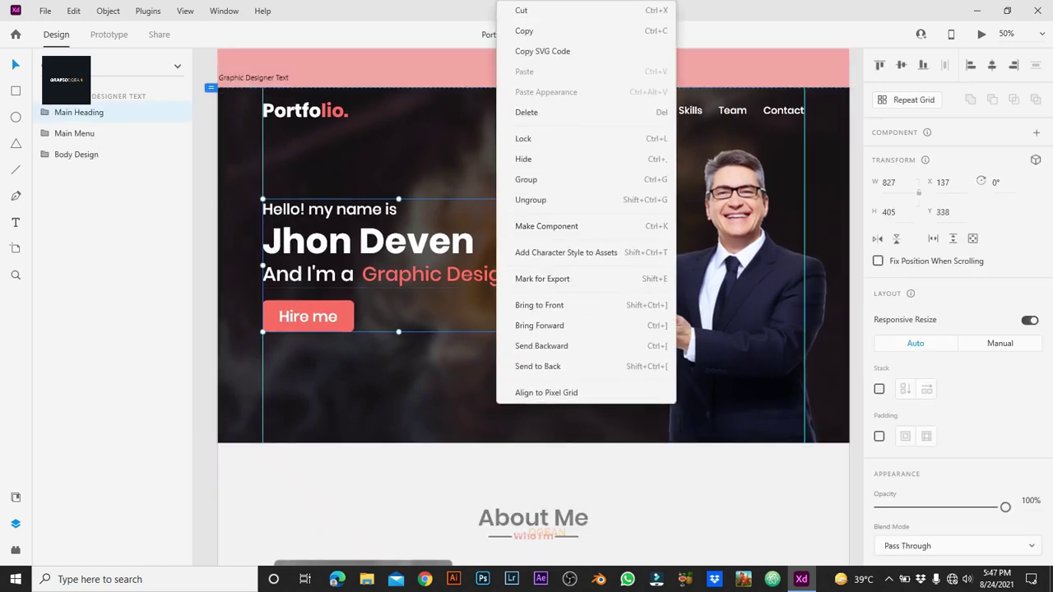
pyautogui.click(535, 180)
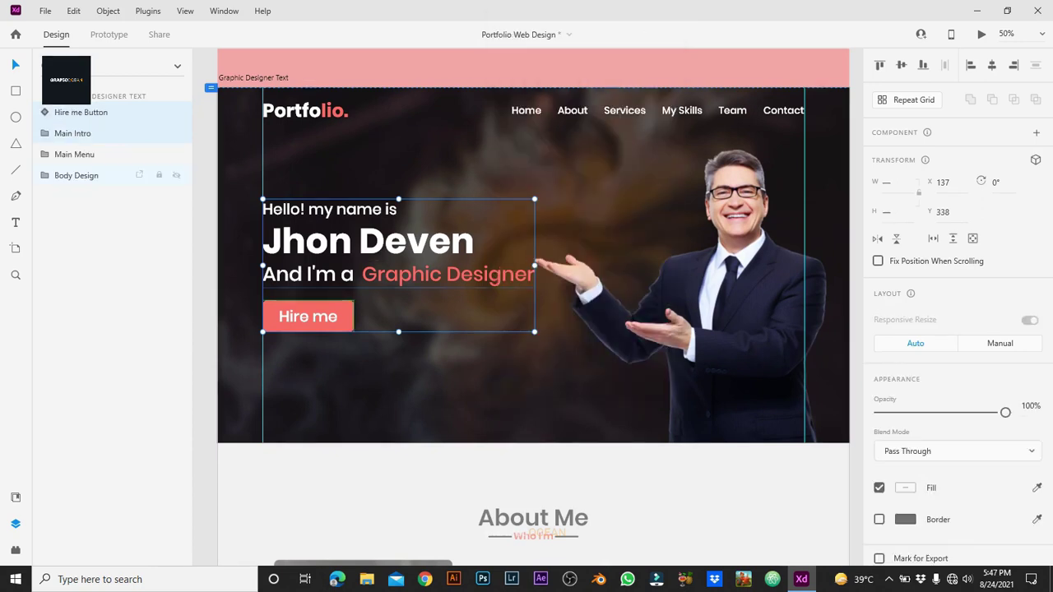
pyautogui.hotkey('ctrl', 'z')
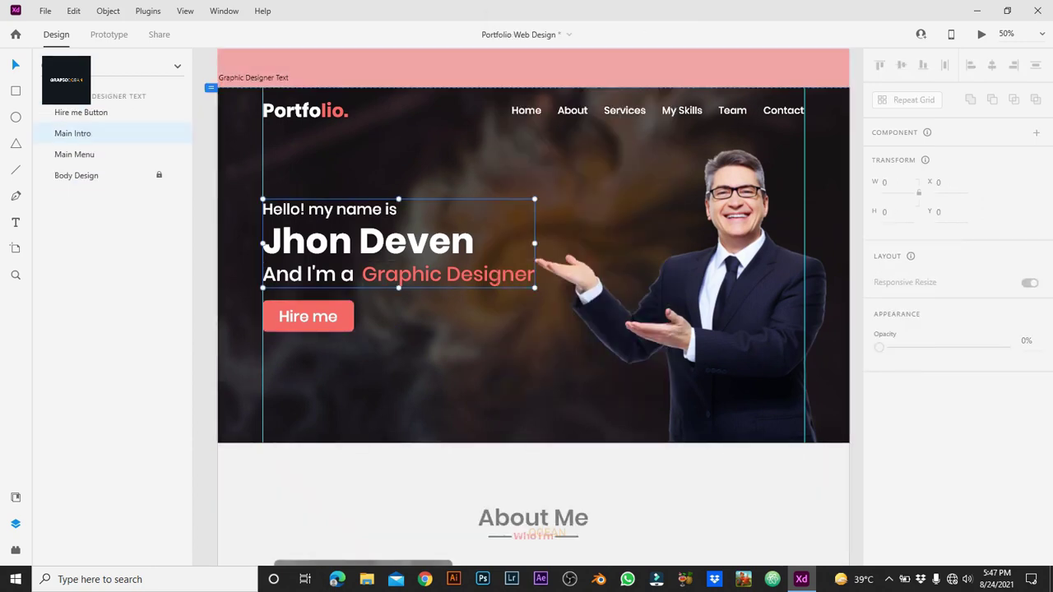
# Step: Ungroup Main Intro into separate text layers and select the Graphic Designer text
pyautogui.rightClick(426, 247)
pyautogui.click(473, 202)
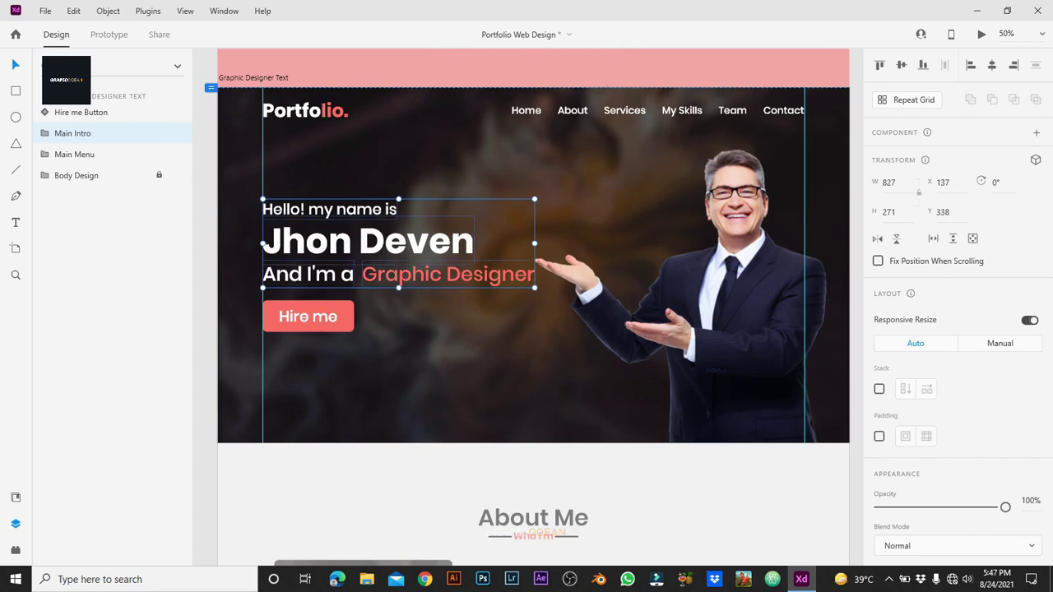
pyautogui.press('Escape')
pyautogui.click(449, 274)
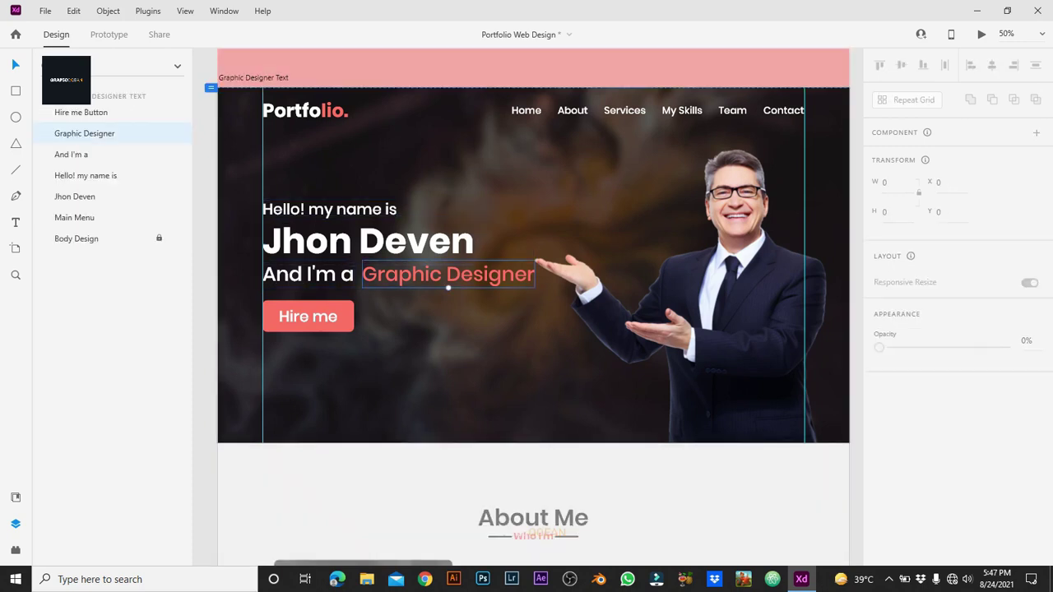
pyautogui.press('Return')
# Step: Reduce the heading text to 'G' and add a duplicate letter 'r' after it
pyautogui.press('Escape')
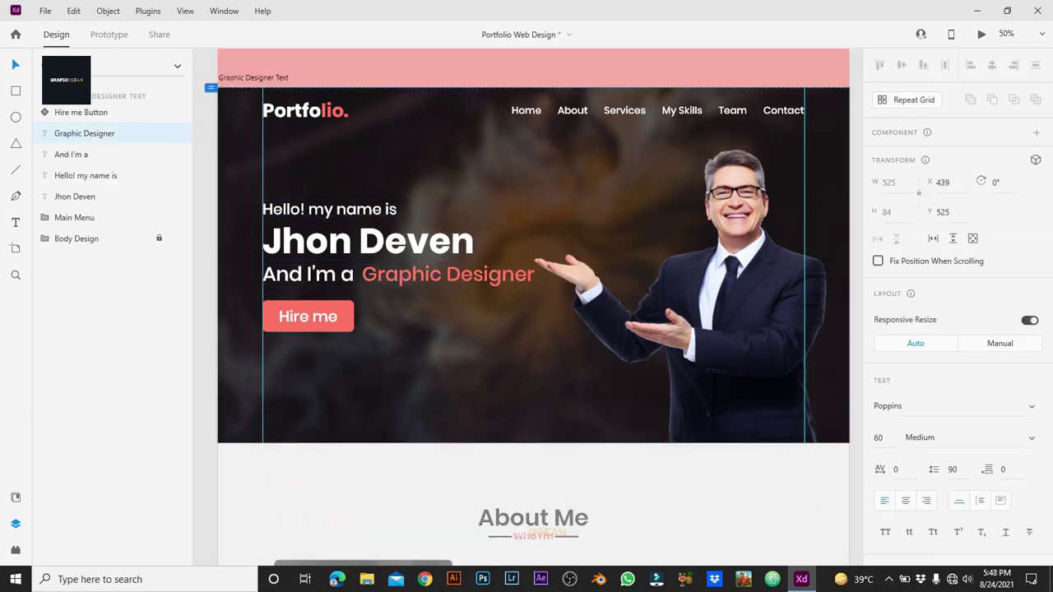
pyautogui.press('Return')
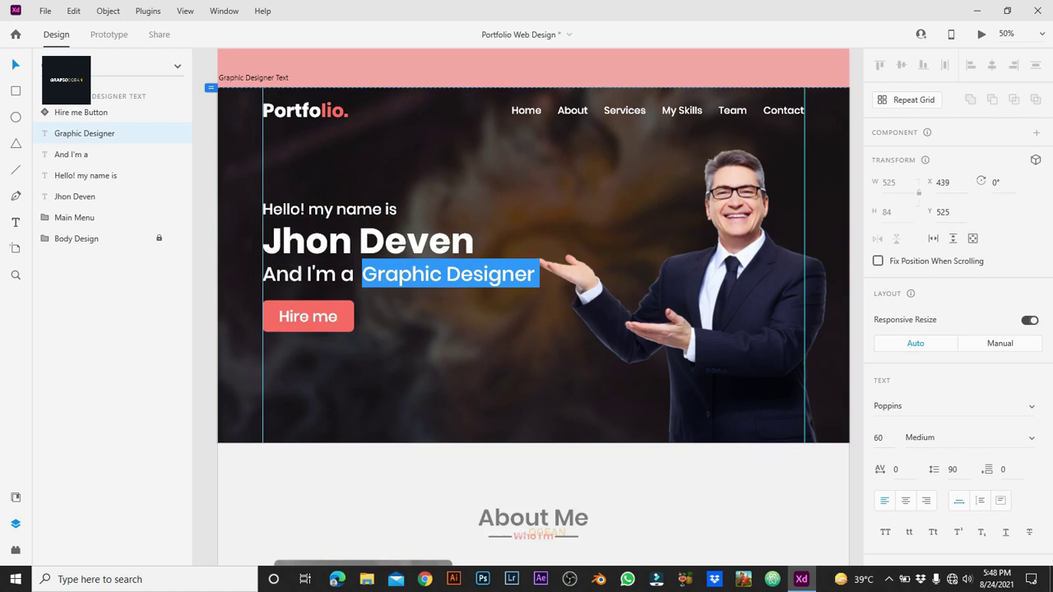
pyautogui.click(430, 274)
pyautogui.hotkey('ctrl', 'a')
pyautogui.write('G')
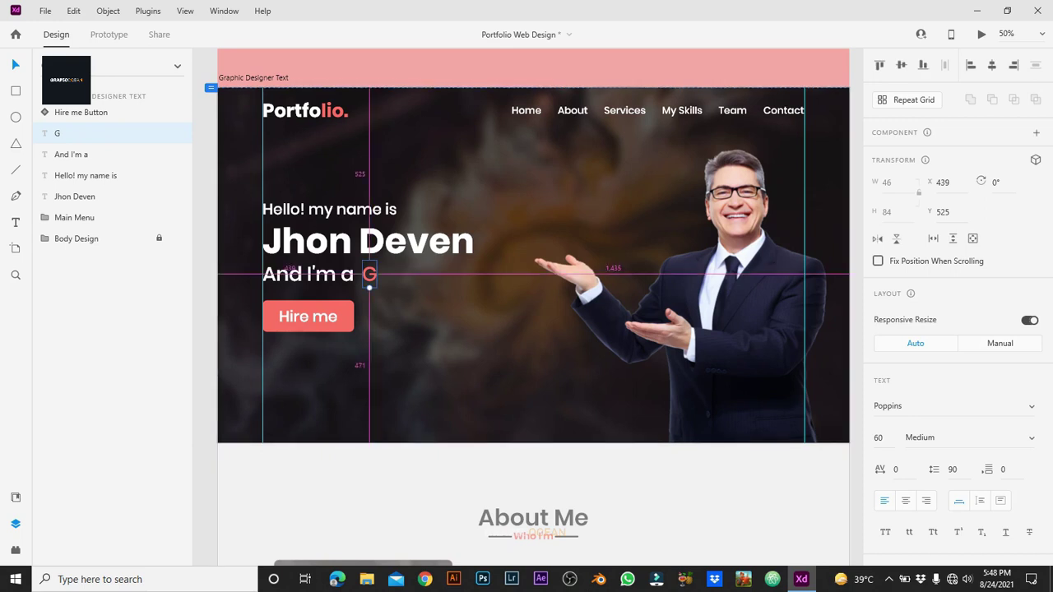
pyautogui.hotkey('ctrl', 'd')
pyautogui.moveTo(369, 274); pyautogui.dragTo(389, 274)
pyautogui.doubleClick(383, 275)
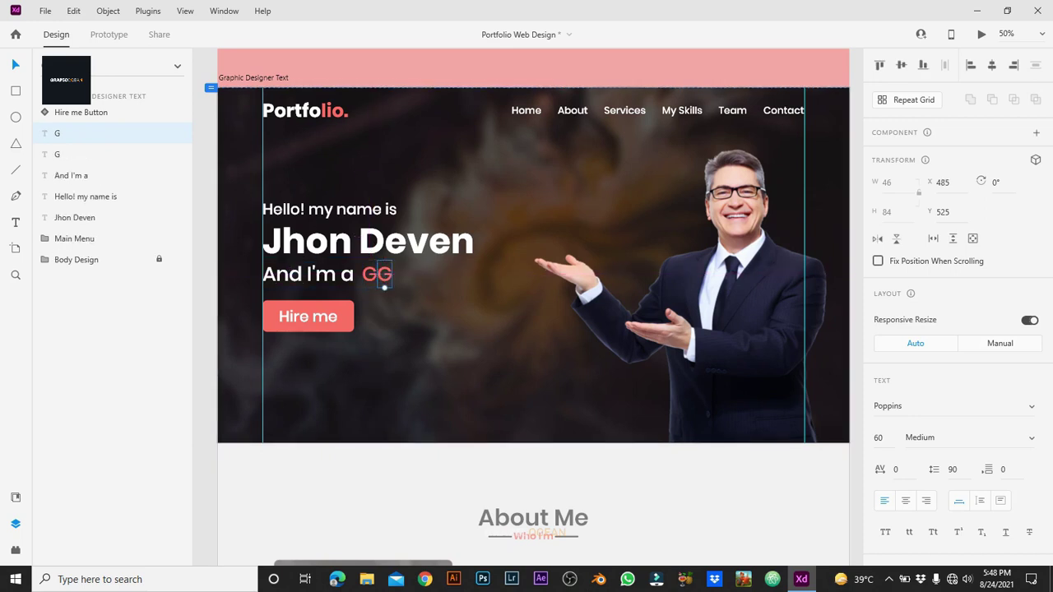
pyautogui.write('r')
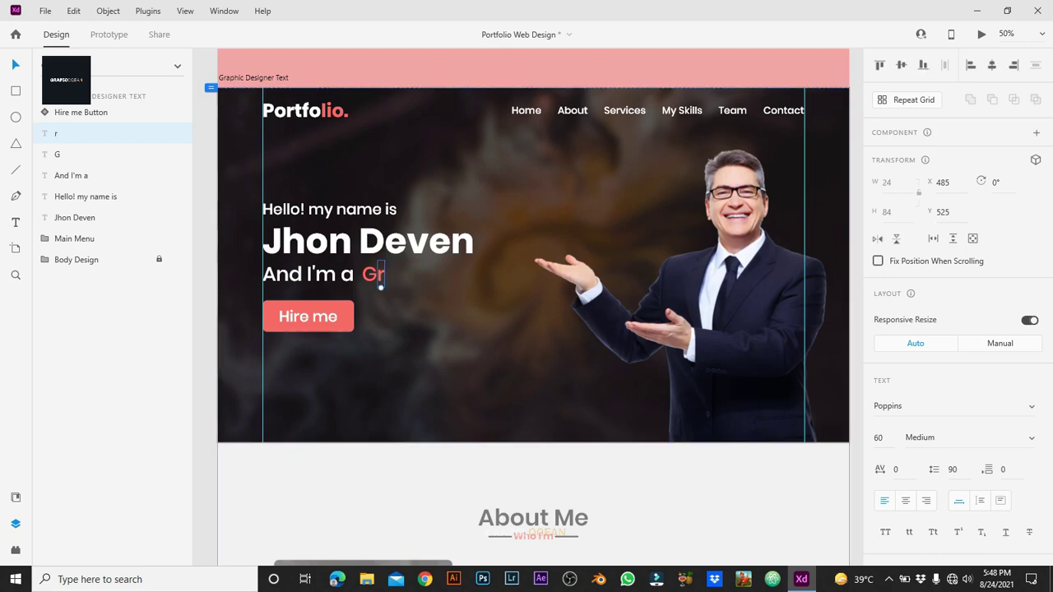
# Step: Zoom in and retype the next letter as 'a' so it reads 'Gra'
pyautogui.hotkey('ctrl', '=')
pyautogui.hotkey('ctrl', 'y')
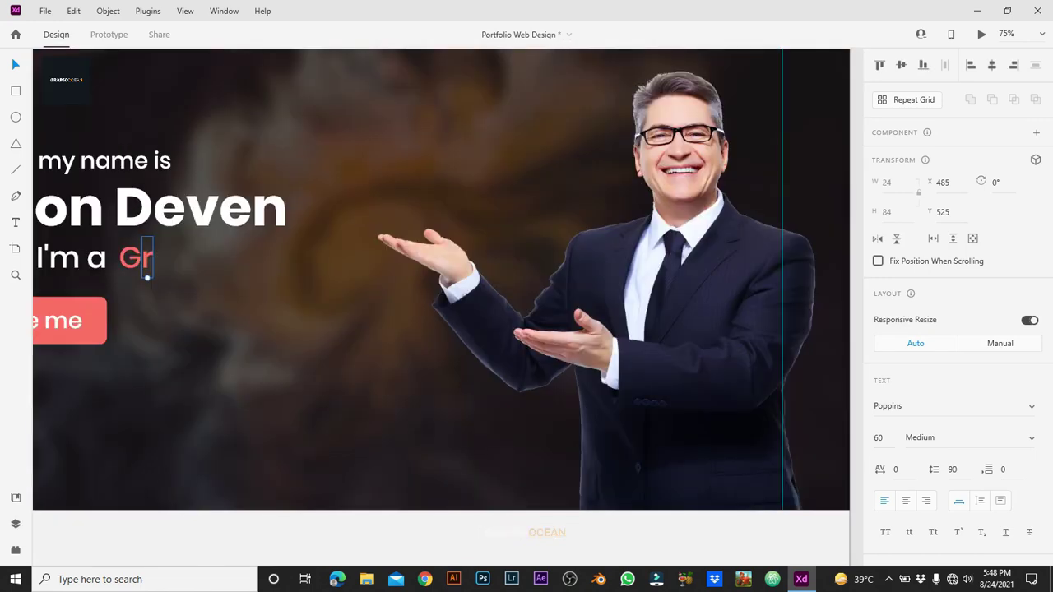
pyautogui.scroll(3, 162, 301)
pyautogui.hscroll(-5, 162, 301)
pyautogui.hotkey('ctrl', '=')
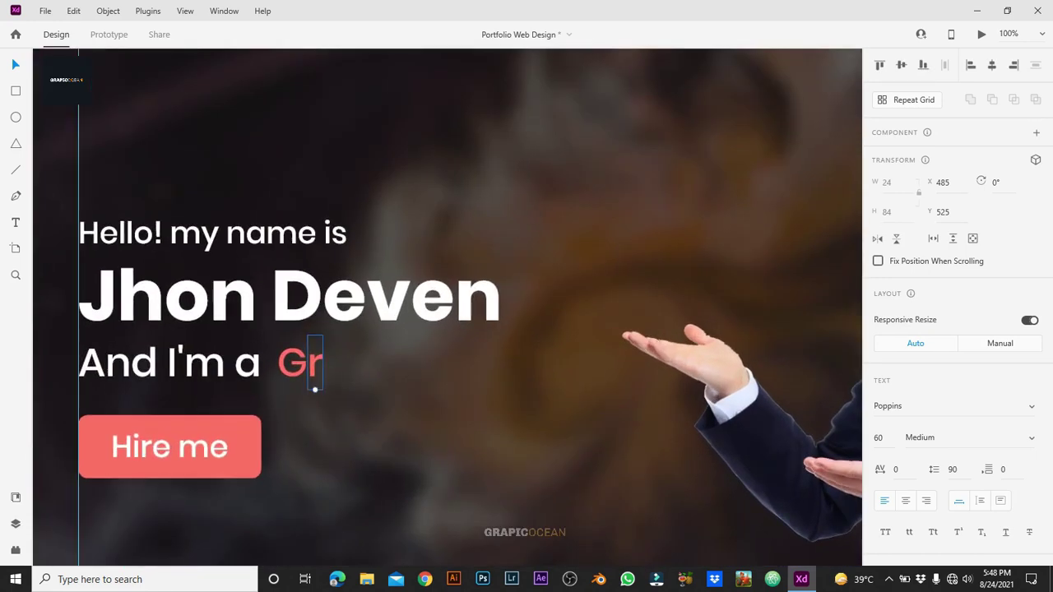
pyautogui.write('r')
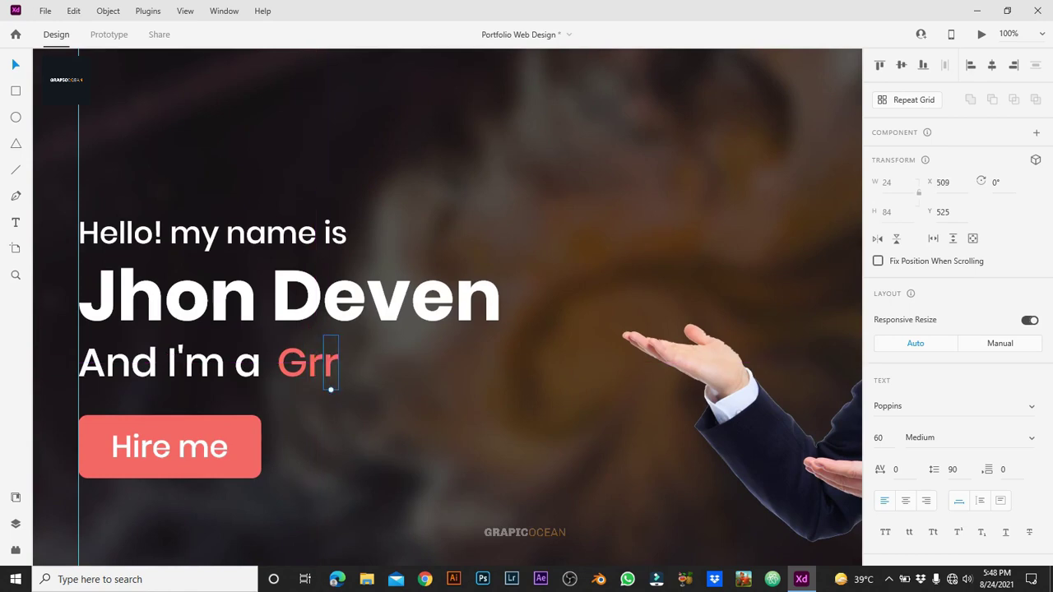
pyautogui.hotkey('shift', 'Left')
pyautogui.write('a')
pyautogui.press('Escape')
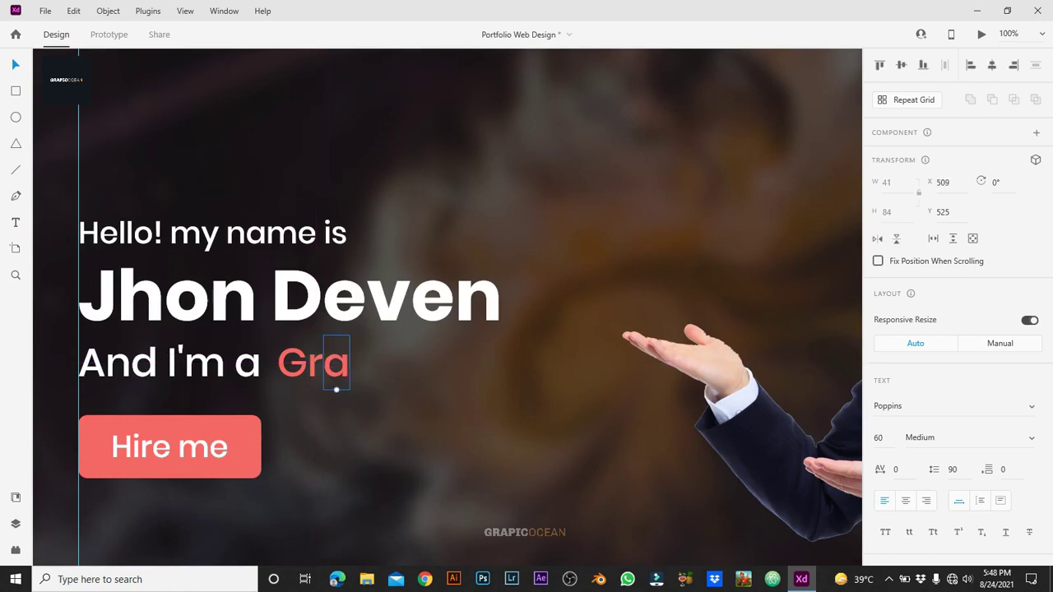
# Step: Duplicate the 'a' beside itself and retype the copy as 'p'
pyautogui.moveTo(336, 363); pyautogui.dragTo(369, 363)
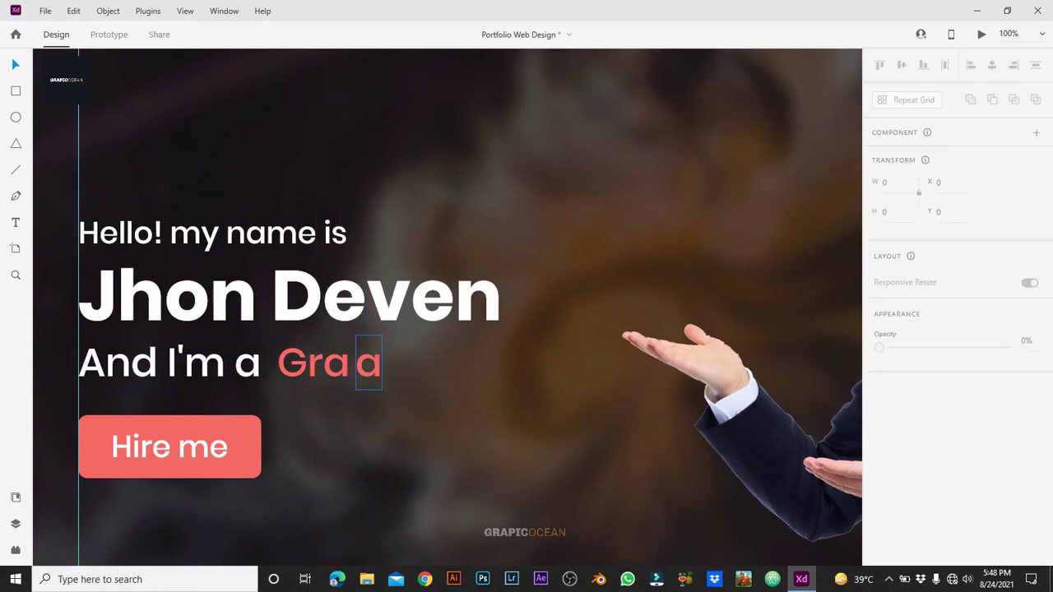
pyautogui.hotkey('shift', 'Left')
pyautogui.hotkey('shift', 'Left')
pyautogui.hotkey('shift', 'Left')
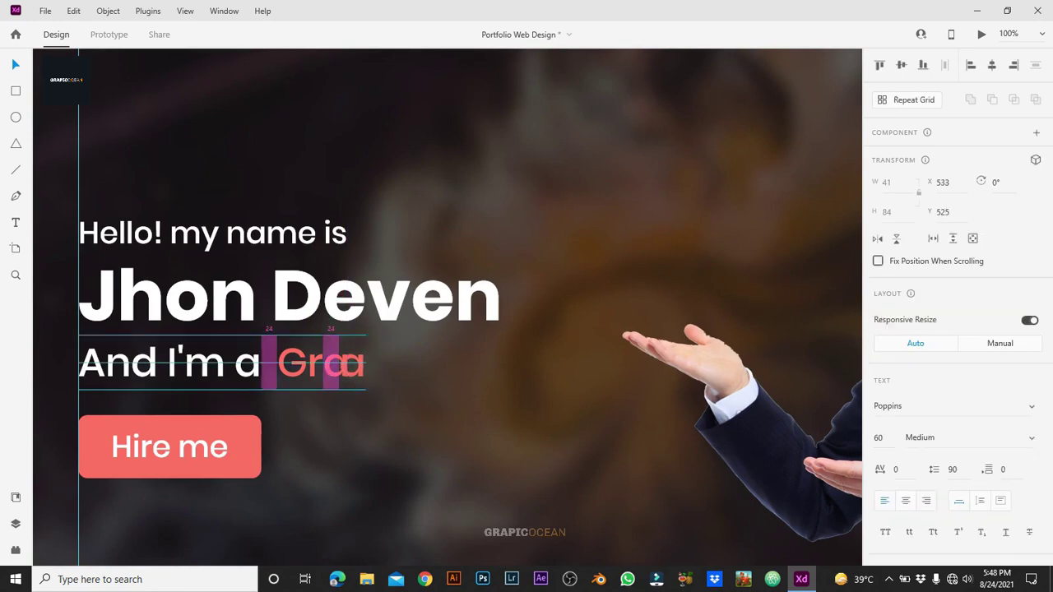
pyautogui.moveTo(352, 363); pyautogui.dragTo(366, 363)
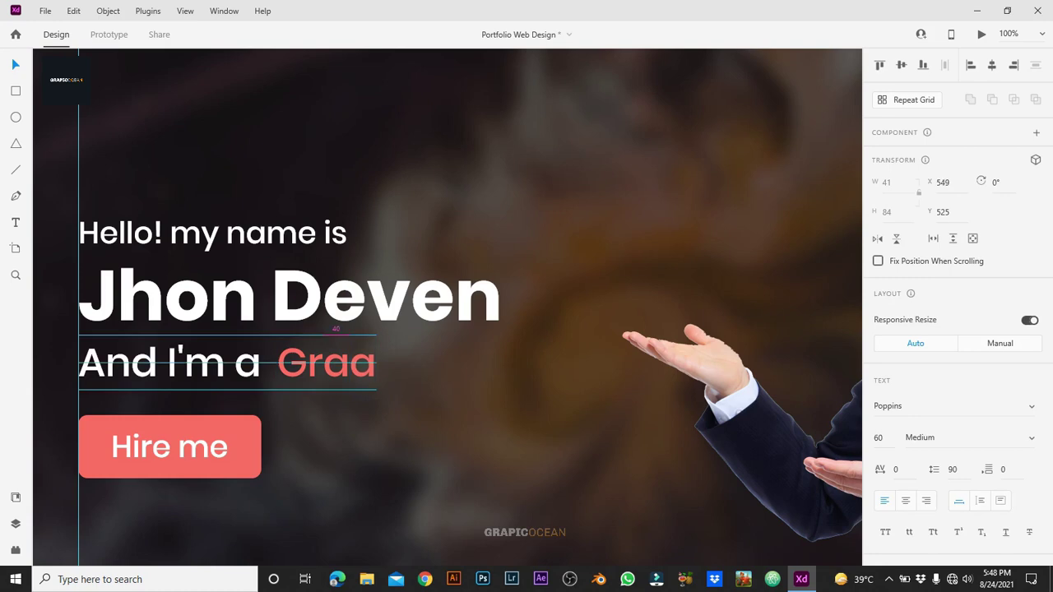
pyautogui.doubleClick(363, 379)
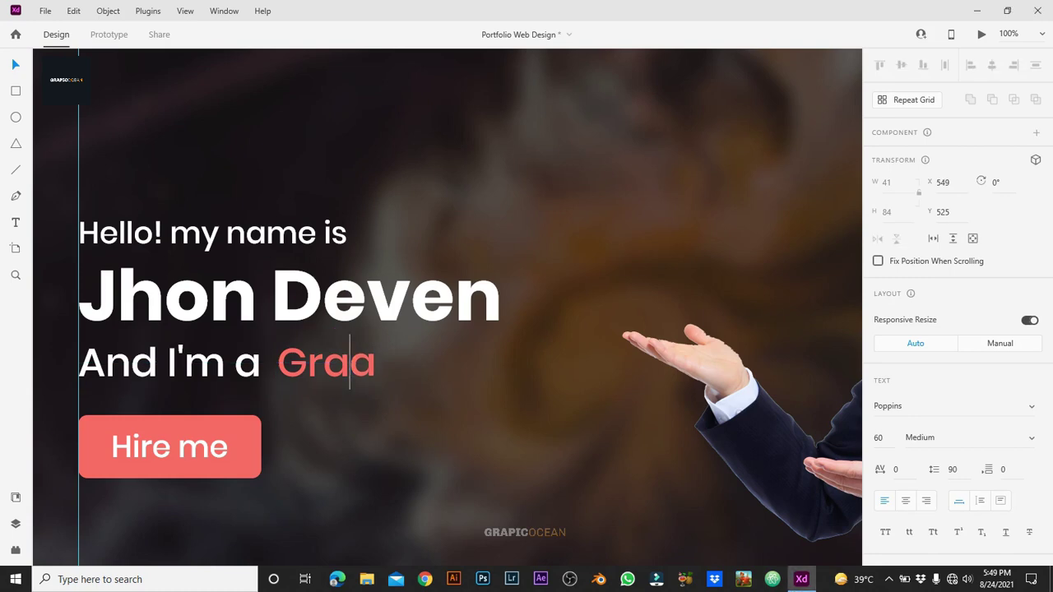
pyautogui.write('p')
pyautogui.press('Escape')
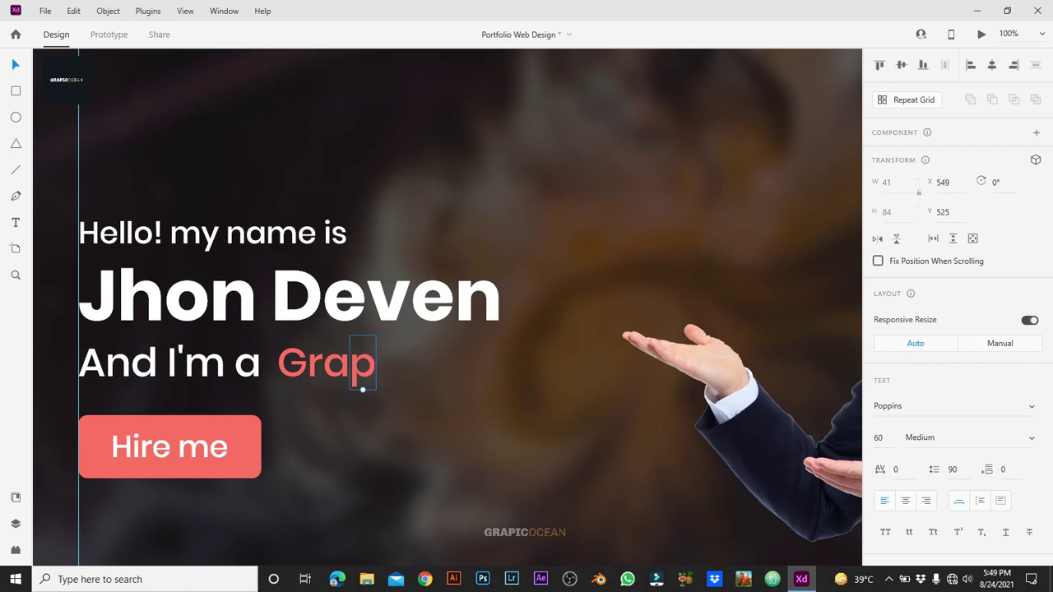
# Step: Duplicate the 'p', retype it as 'h', and nudge it into place
pyautogui.moveTo(363, 362); pyautogui.dragTo(394, 362)
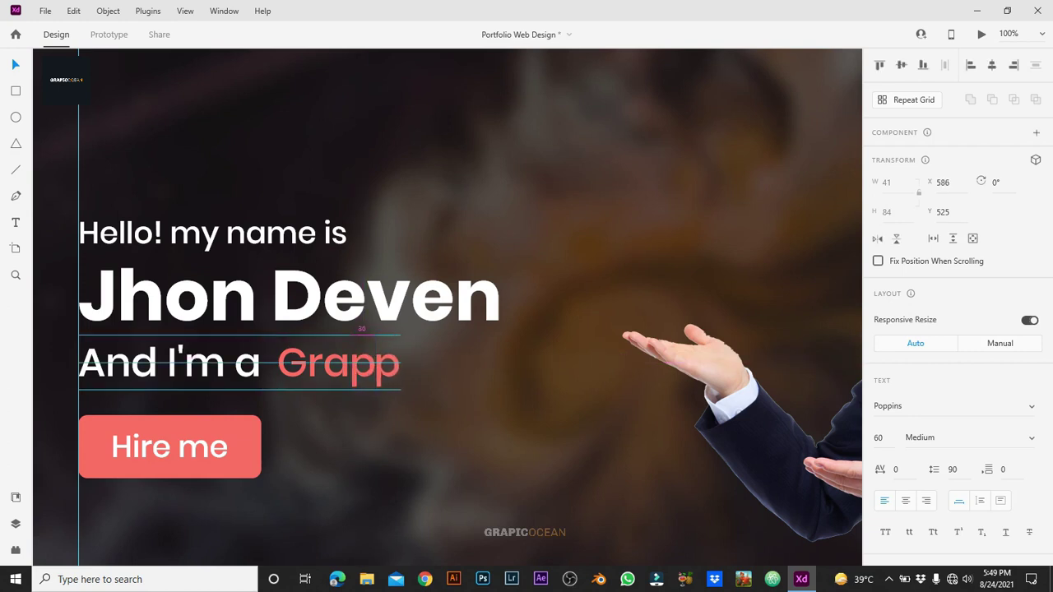
pyautogui.doubleClick(389, 362)
pyautogui.write('h')
pyautogui.press('BackSpace')
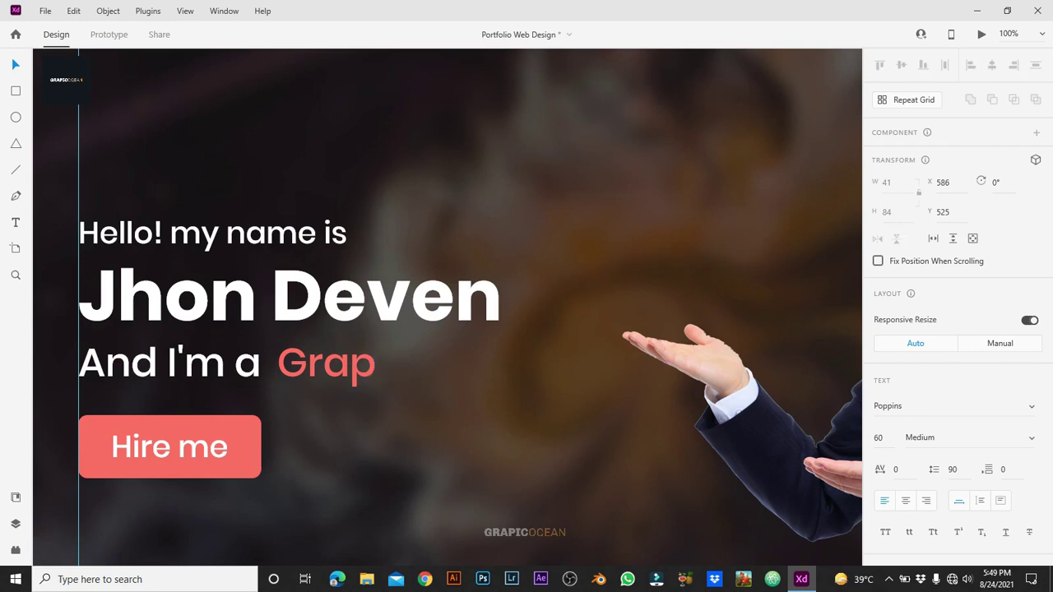
pyautogui.write('h')
pyautogui.press('Escape')
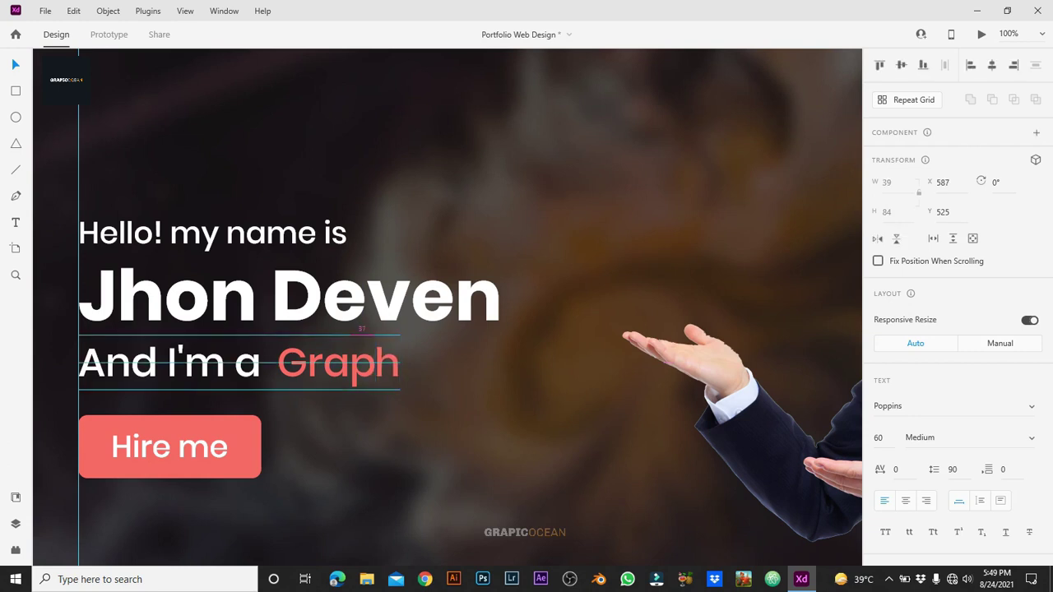
pyautogui.moveTo(387, 362); pyautogui.dragTo(414, 363)
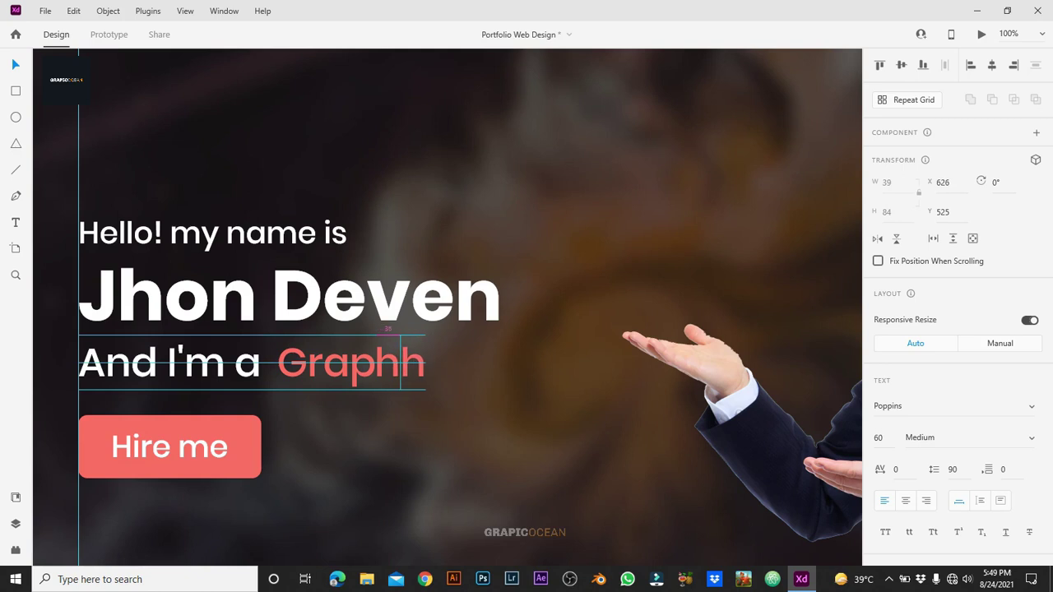
pyautogui.press('Left')
pyautogui.press('Left')
pyautogui.press('Left')
pyautogui.press('Left')
pyautogui.press('Return')
# Step: Add the letters 'i' and 'c' to complete 'Graphic'
pyautogui.write('i')
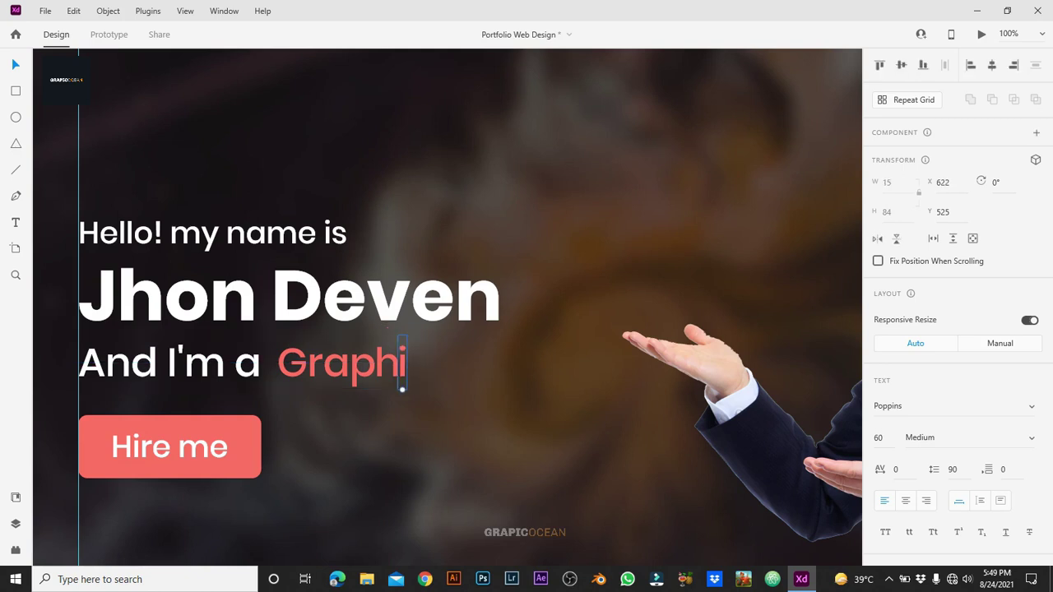
pyautogui.press('alt')
pyautogui.moveTo(402, 366); pyautogui.dragTo(414, 366)
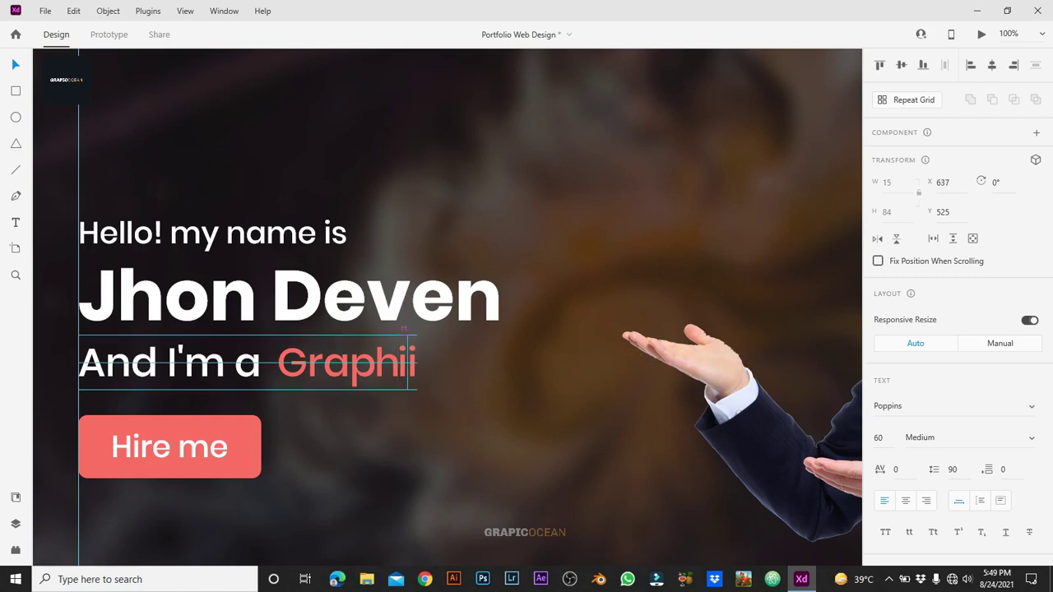
pyautogui.press('Return')
pyautogui.write('c')
pyautogui.press('Escape')
pyautogui.press('Escape')
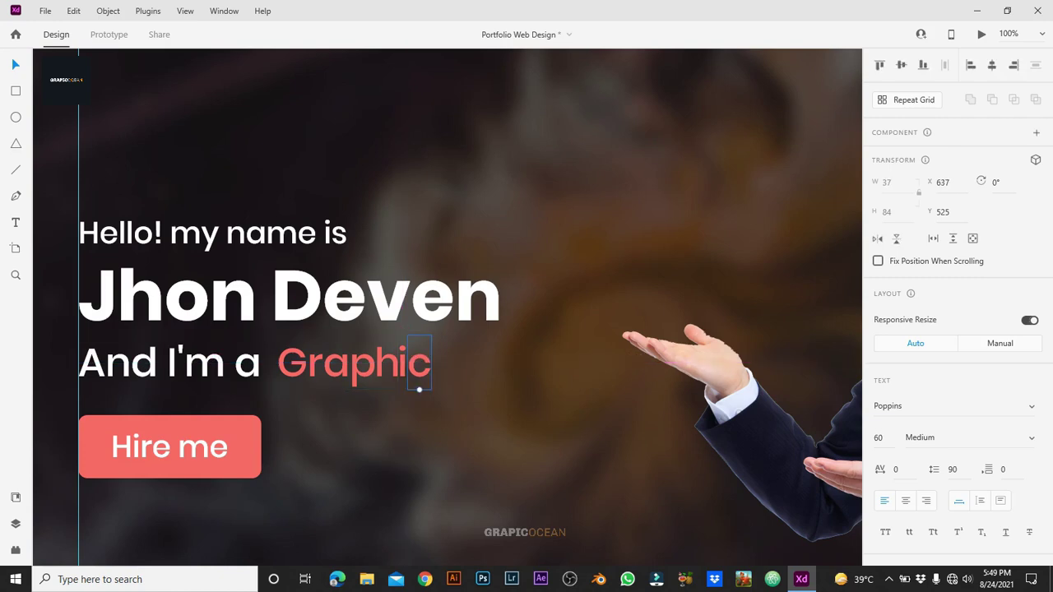
# Step: Duplicate the c letter to add 'D' and then 'e' as separate text objects
pyautogui.click(419, 362)
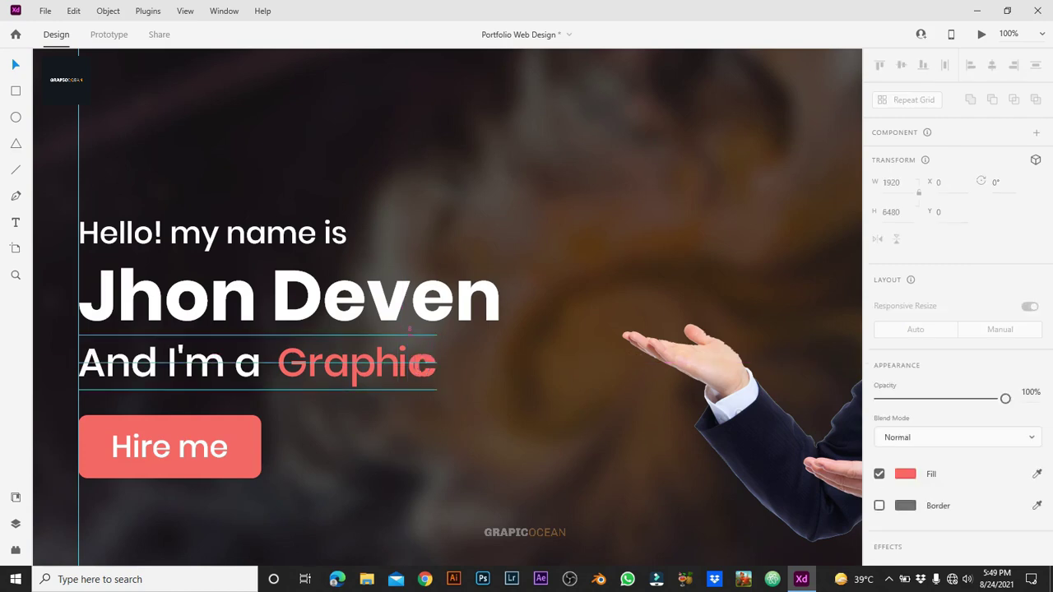
pyautogui.moveTo(420, 363); pyautogui.dragTo(455, 362)
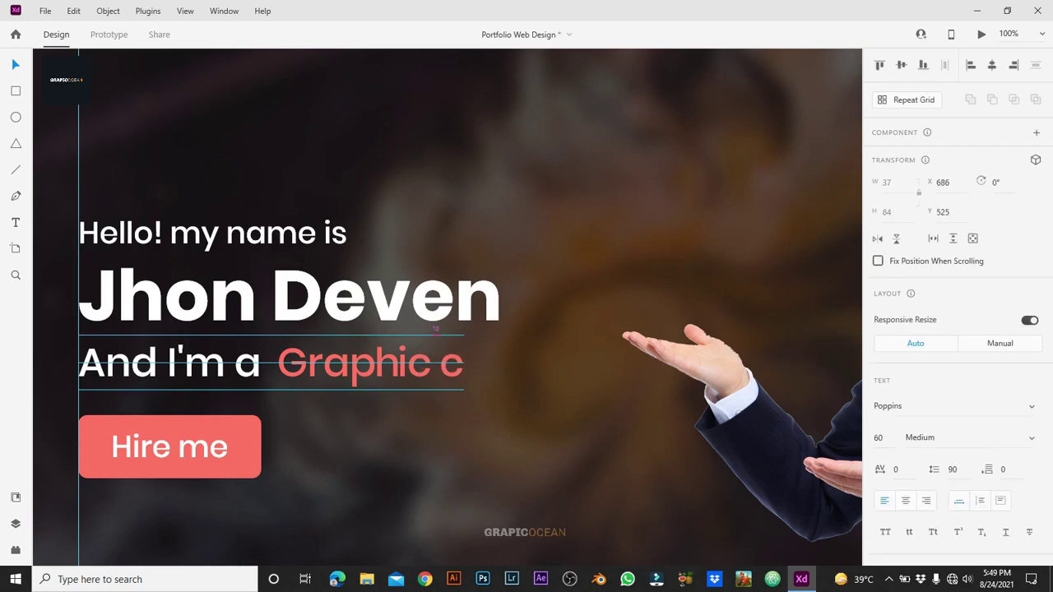
pyautogui.press('Return')
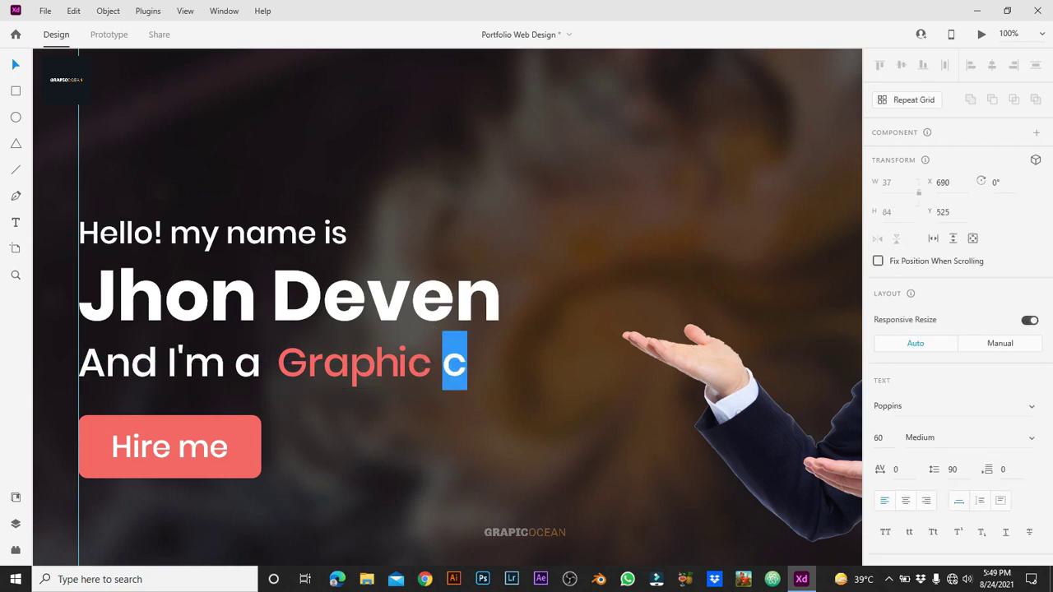
pyautogui.press('Right')
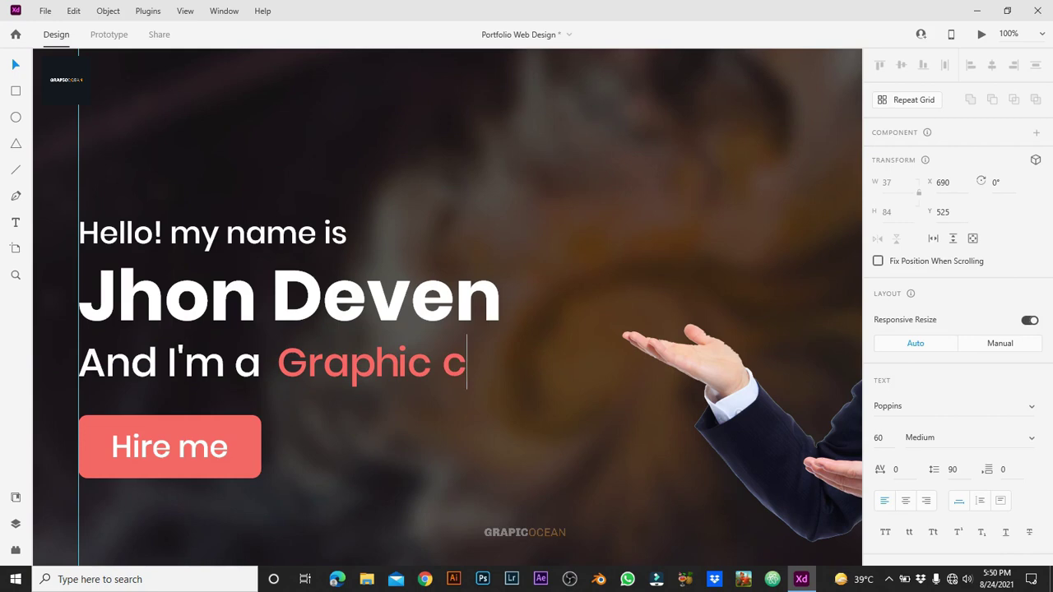
pyautogui.press('BackSpace')
pyautogui.write('D')
pyautogui.moveTo(456, 362); pyautogui.dragTo(484, 362)
pyautogui.doubleClick(481, 362)
pyautogui.write('E')
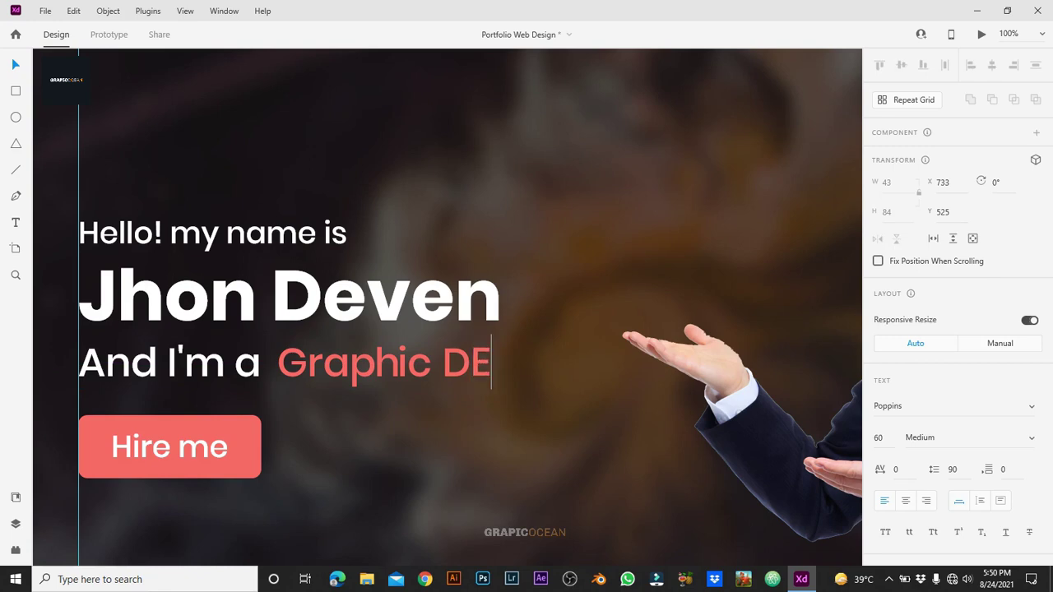
pyautogui.press('BackSpace')
pyautogui.write('e')
pyautogui.press('Escape')
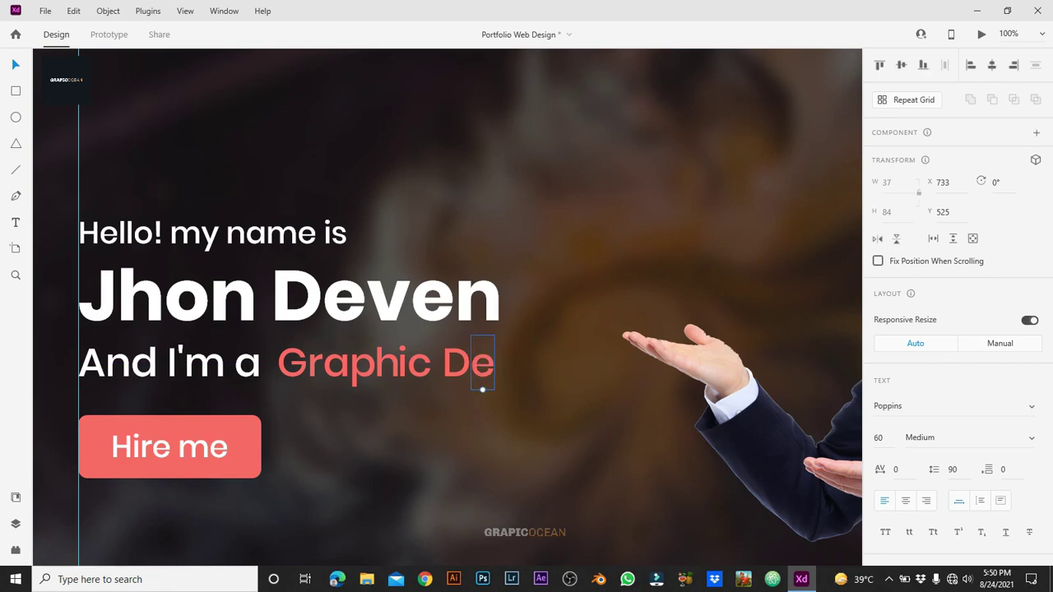
# Step: Add the letters 's', 'i' and 'g' as duplicated letter objects
pyautogui.moveTo(483, 362); pyautogui.dragTo(526, 362)
pyautogui.doubleClick(507, 362)
pyautogui.write('s')
pyautogui.press('Escape')
pyautogui.doubleClick(526, 362)
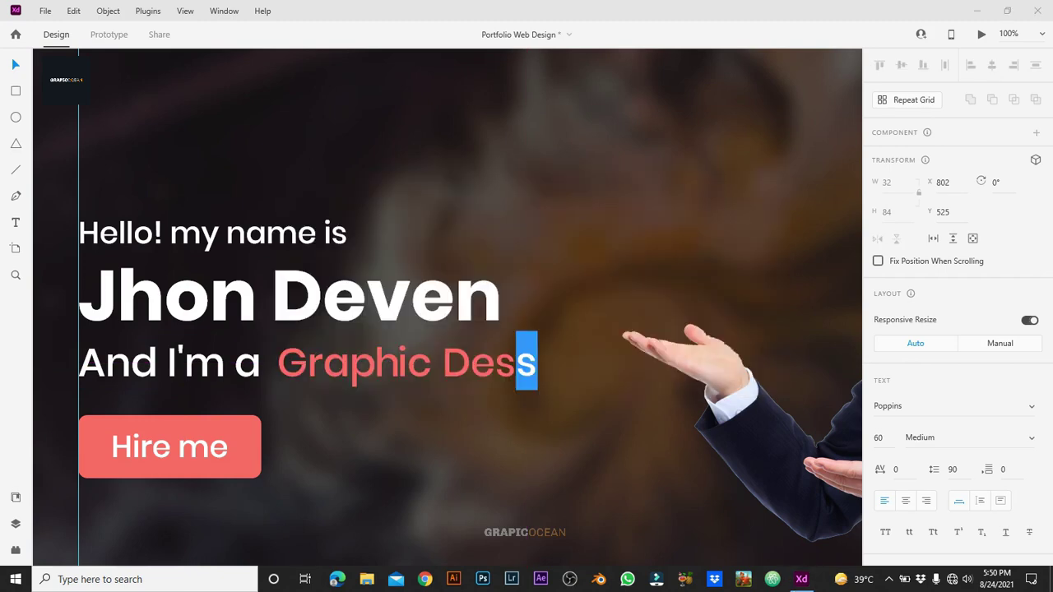
pyautogui.write('i')
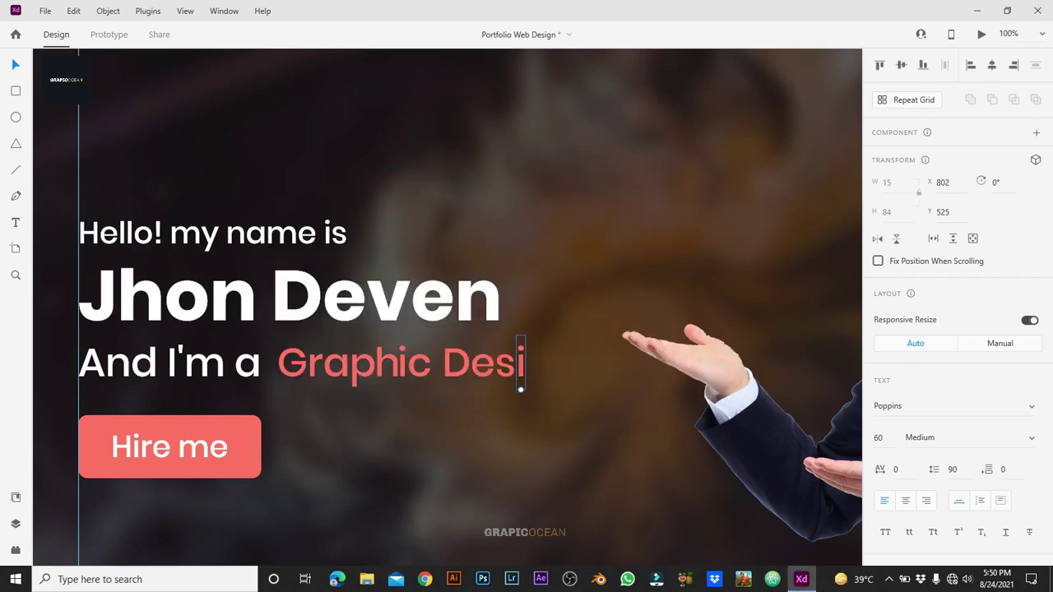
pyautogui.moveTo(520, 389); pyautogui.dragTo(531, 389)
pyautogui.doubleClick(532, 367)
pyautogui.write('g')
pyautogui.press('Escape')
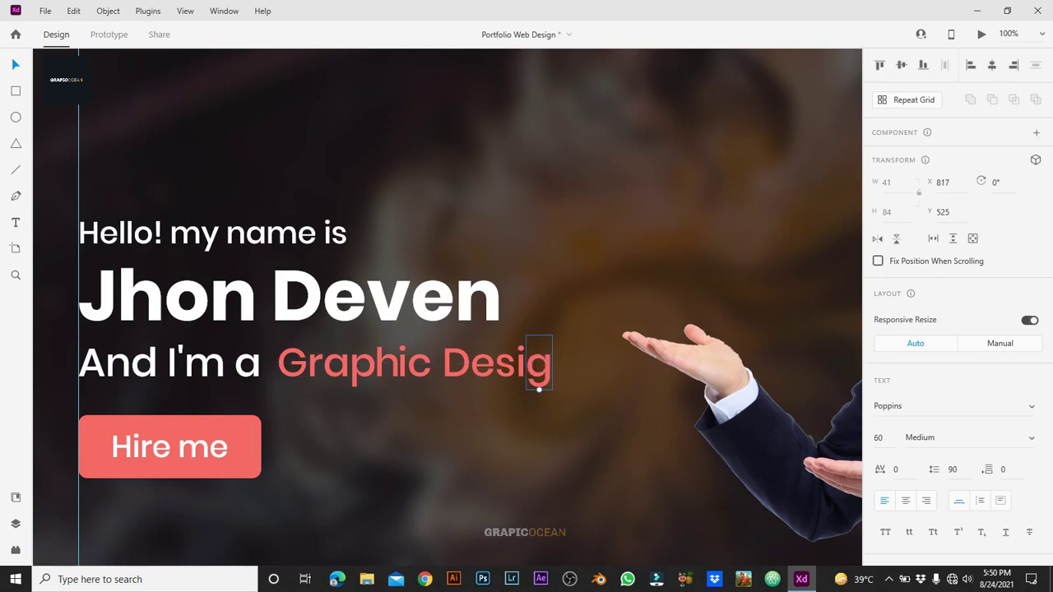
# Step: Add the letters 'n' and 'e' by duplicating and retyping
pyautogui.moveTo(539, 388); pyautogui.dragTo(569, 377)
pyautogui.doubleClick(563, 366)
pyautogui.write('n')
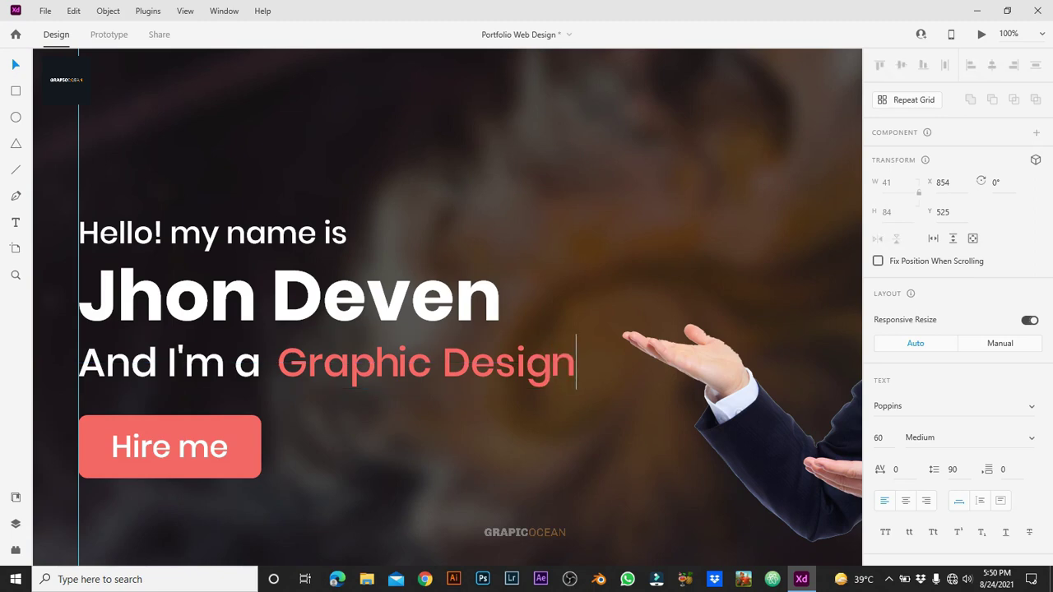
pyautogui.press('Escape')
pyautogui.moveTo(563, 375); pyautogui.dragTo(586, 374)
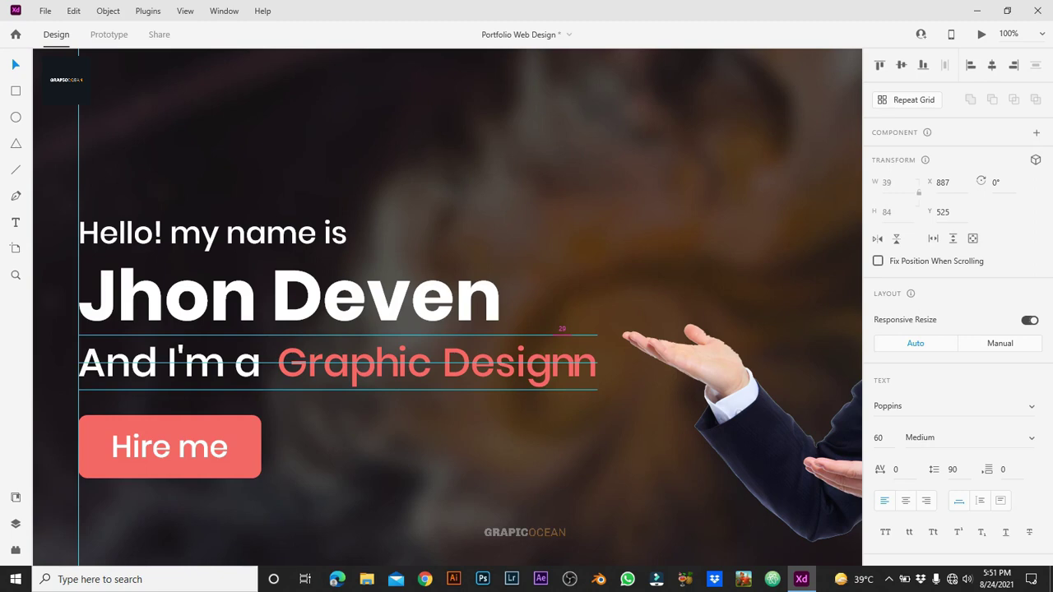
pyautogui.doubleClick(584, 383)
pyautogui.write('e')
pyautogui.press('Escape')
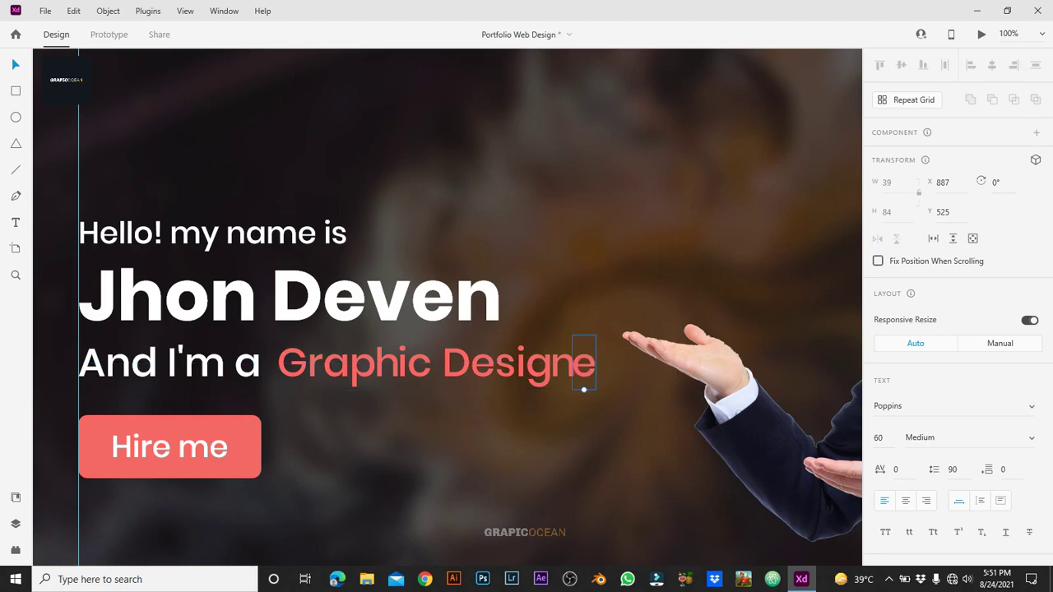
# Step: Nudge the e slightly right and add the final 'r' to finish 'Designer'
pyautogui.moveTo(583, 375); pyautogui.dragTo(587, 375)
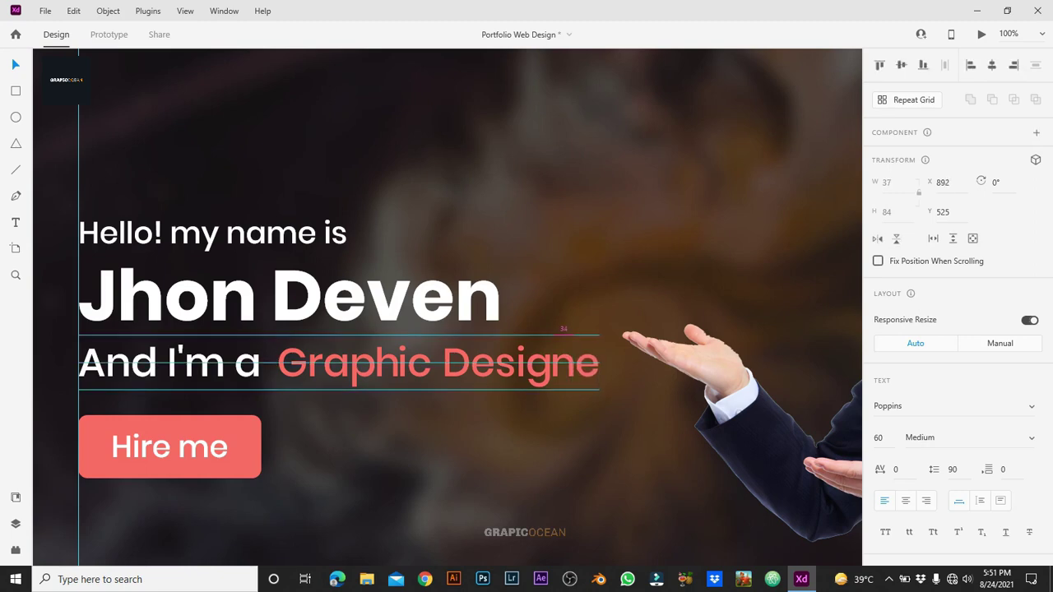
pyautogui.press('Escape')
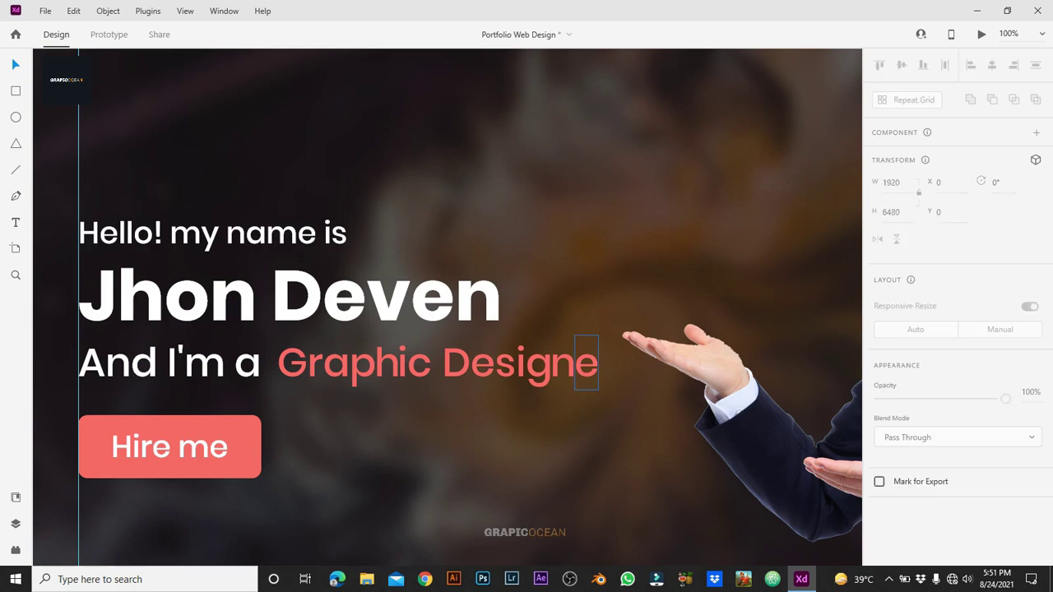
pyautogui.press('alt')
pyautogui.moveTo(587, 375); pyautogui.dragTo(611, 375)
pyautogui.press('Return')
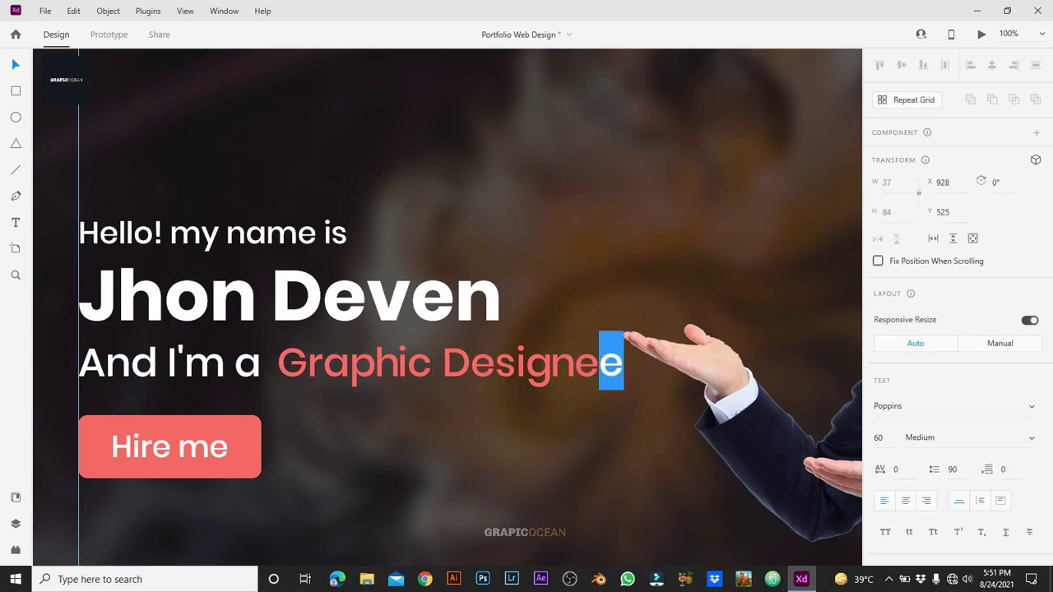
pyautogui.write('r')
pyautogui.press('Escape')
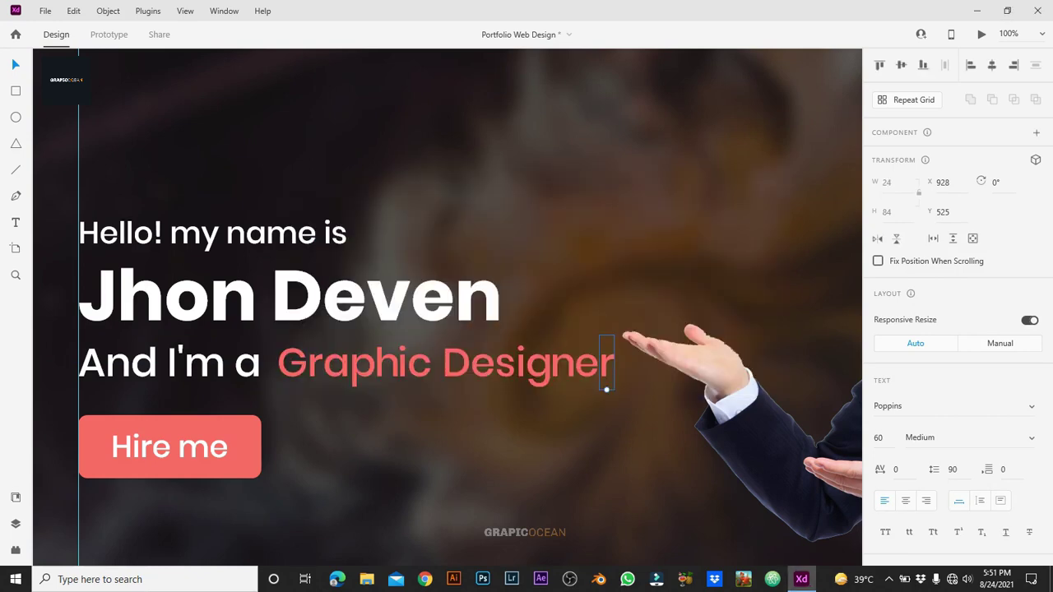
pyautogui.press('Escape')
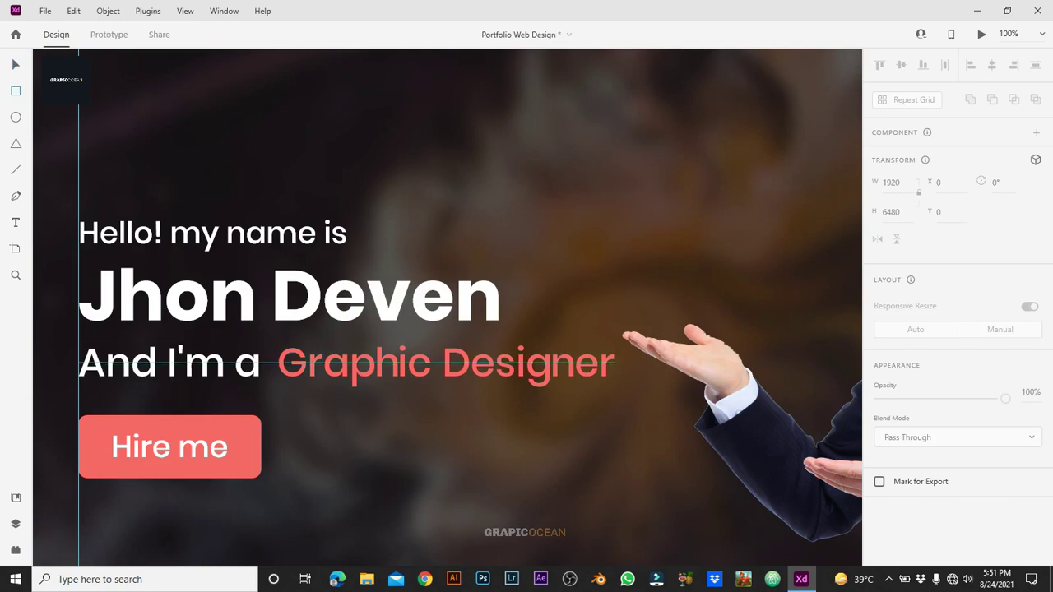
# Step: Draw a white rectangle over the Graphic Designer text at 65% opacity
pyautogui.press('r')
pyautogui.moveTo(277, 346)
pyautogui.mouseDown()
pyautogui.moveTo(483, 403)
pyautogui.moveTo(614, 388)
pyautogui.mouseUp()
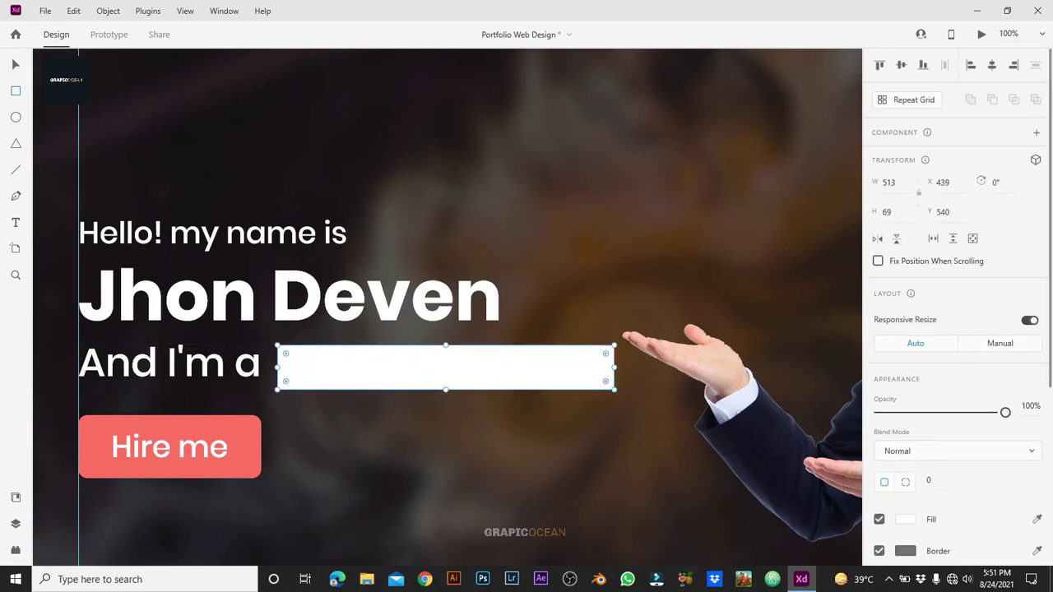
pyautogui.press('6')
pyautogui.press('5')
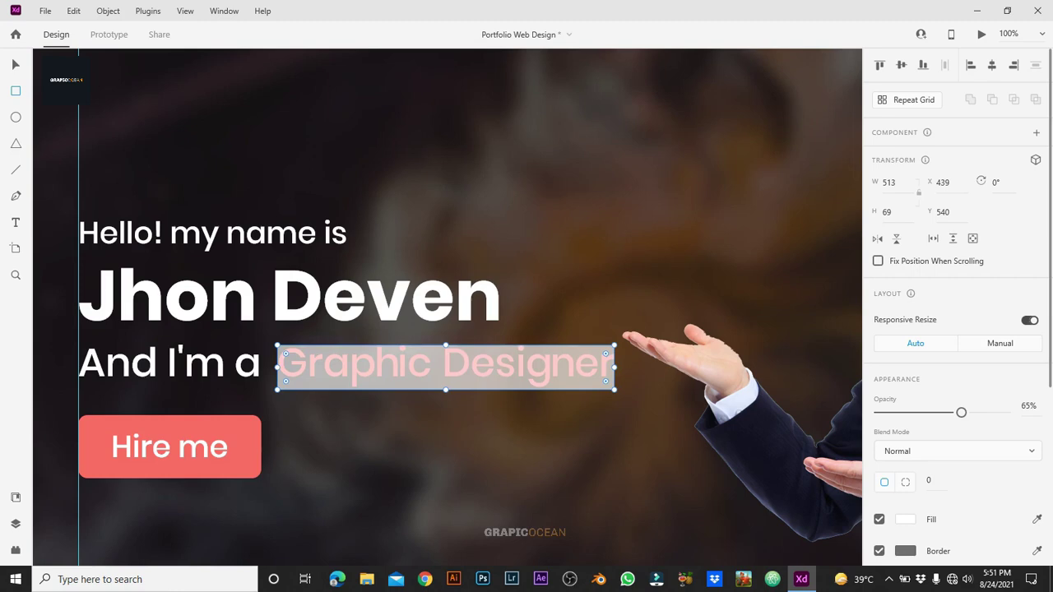
# Step: Set the rectangle height to 76 px, nudge it into place, and select it with the letters
pyautogui.press('v')
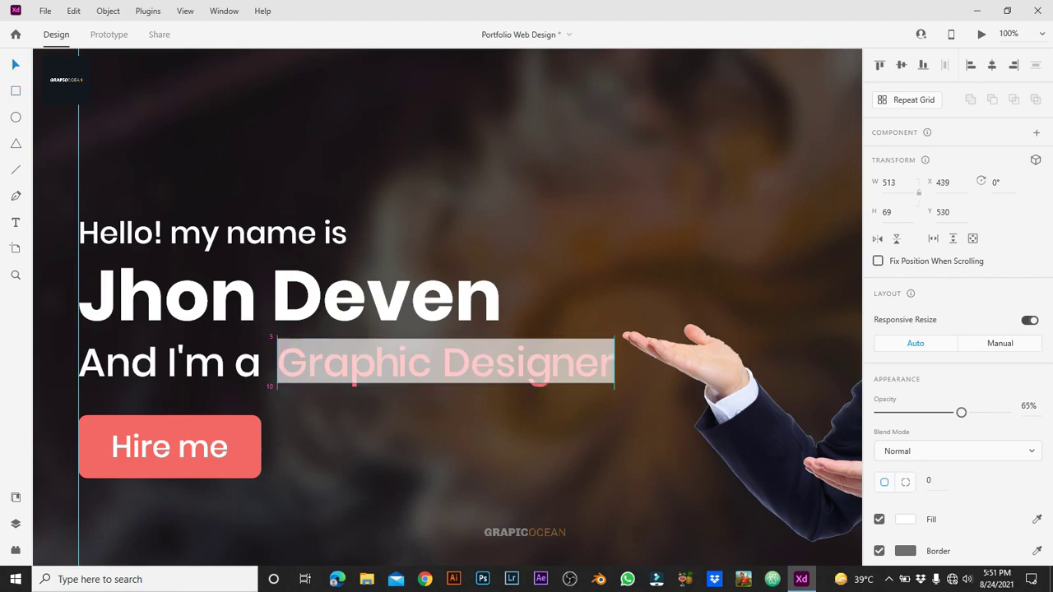
pyautogui.press('Up')
pyautogui.press('Up')
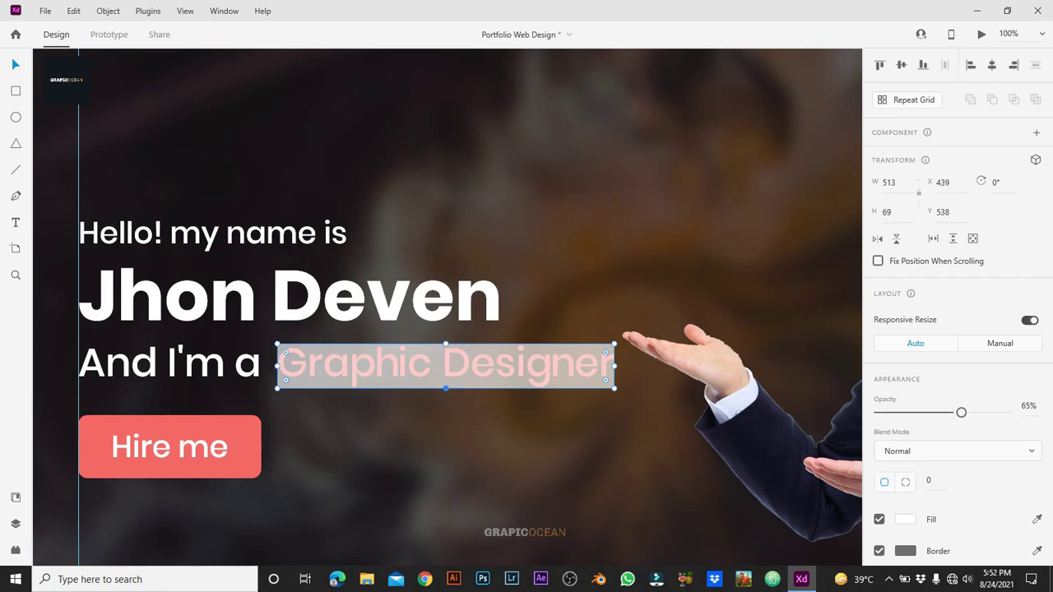
pyautogui.write('76')
pyautogui.press('Return')
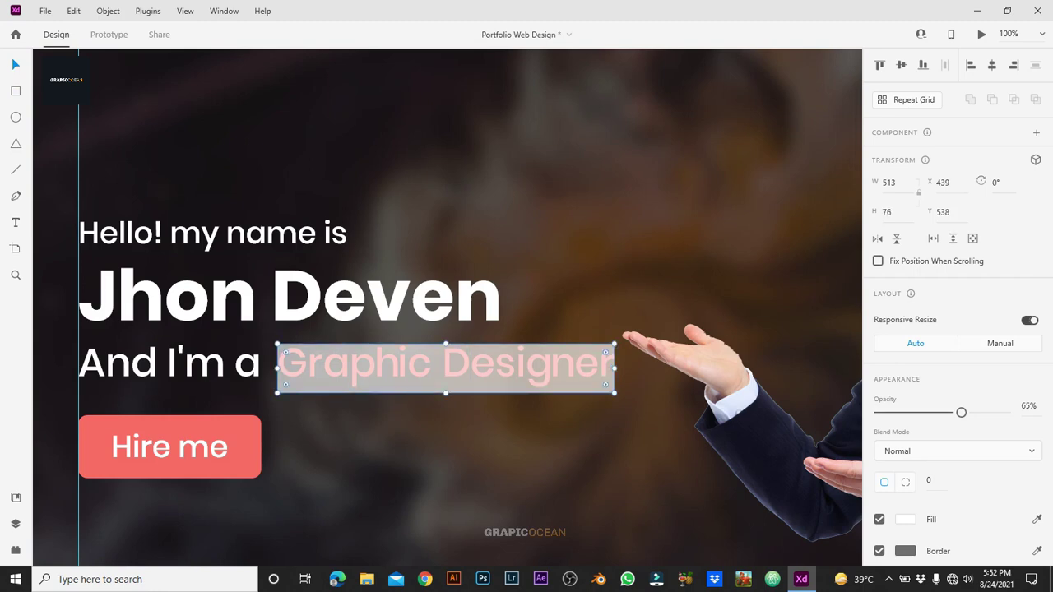
pyautogui.press('Down')
pyautogui.press('Down')
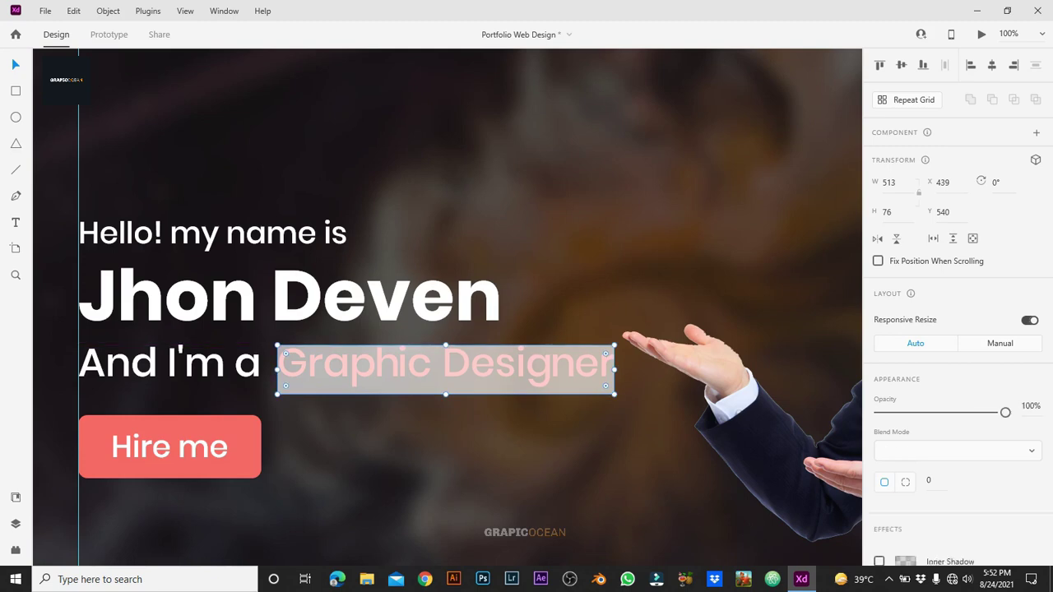
pyautogui.press('Escape')
pyautogui.moveTo(294, 396); pyautogui.dragTo(611, 416)
# Step: Centre the letters and rectangle vertically, then mask the letters with the rectangle shape
pyautogui.rightClick(609, 416)
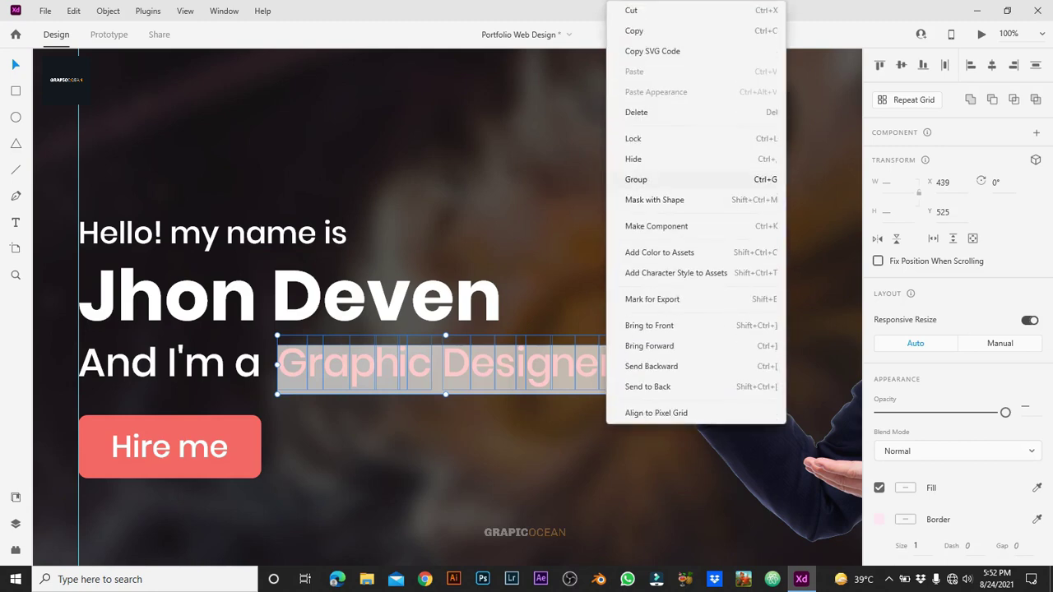
pyautogui.press('Escape')
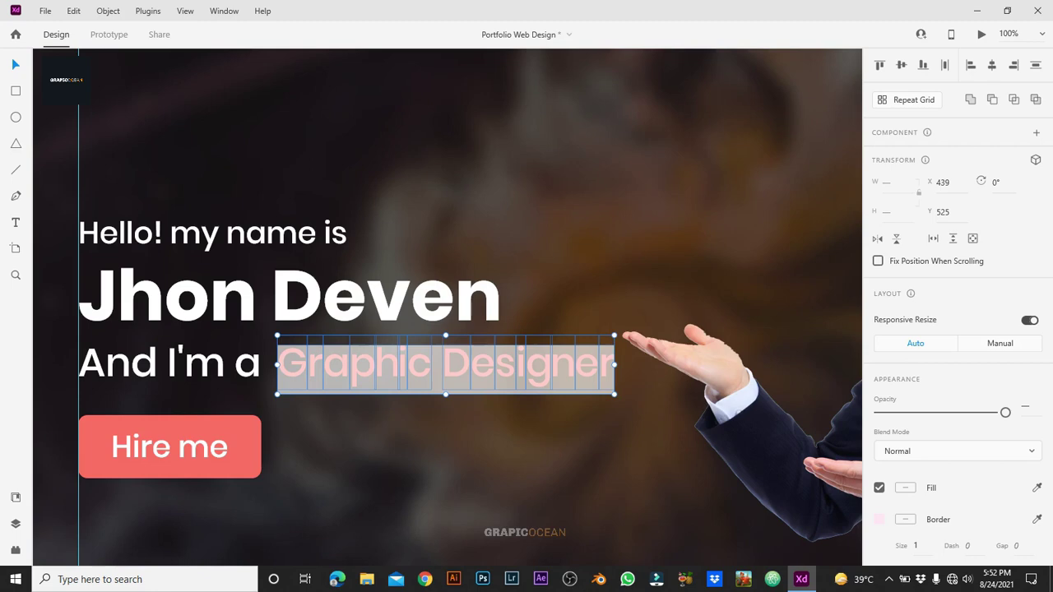
pyautogui.press('Escape')
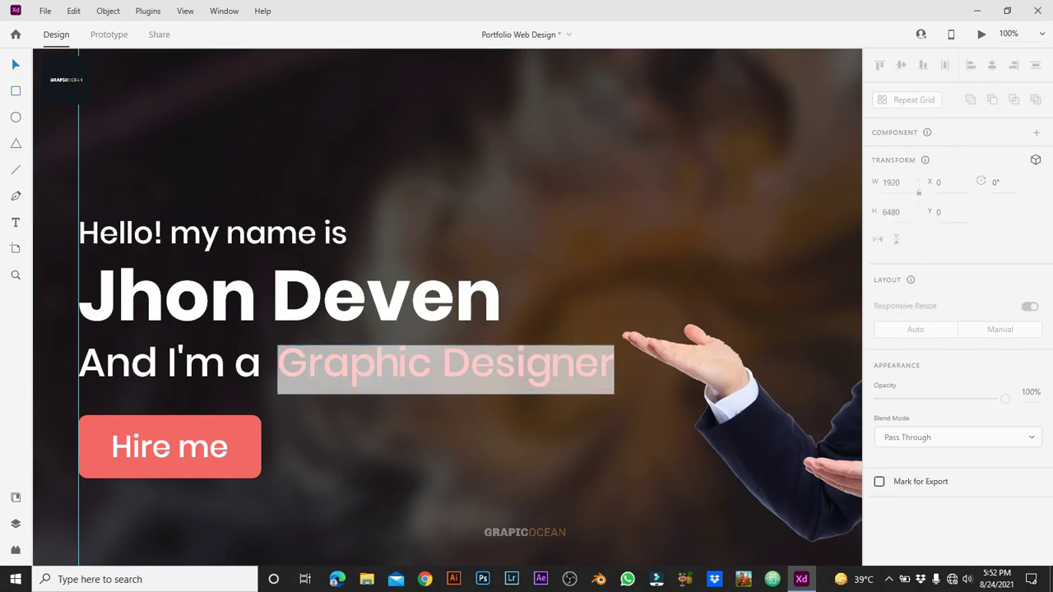
pyautogui.press('v')
pyautogui.moveTo(283, 424); pyautogui.dragTo(615, 366)
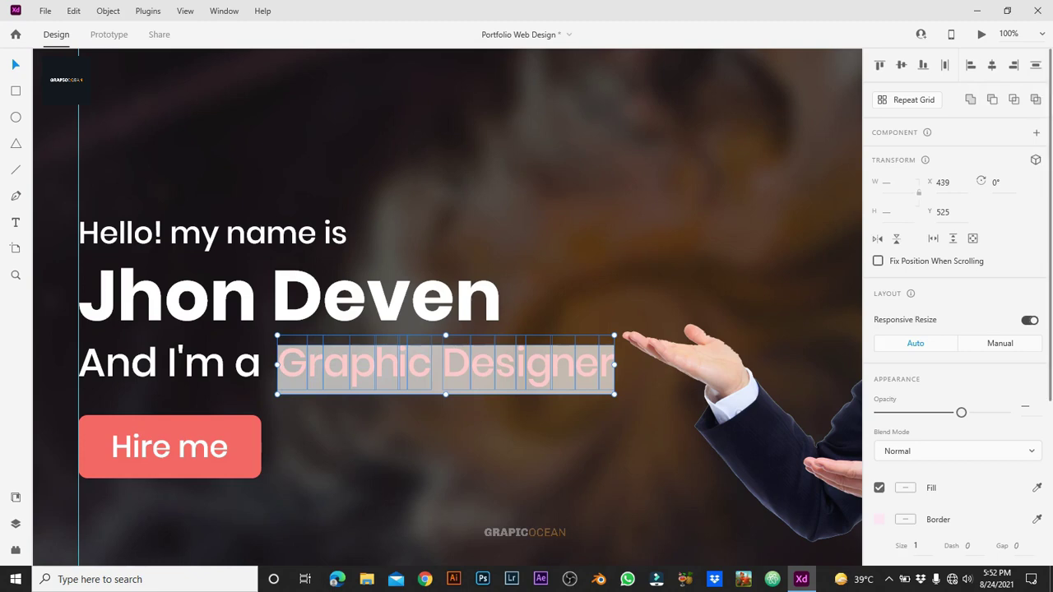
pyautogui.click(901, 65)
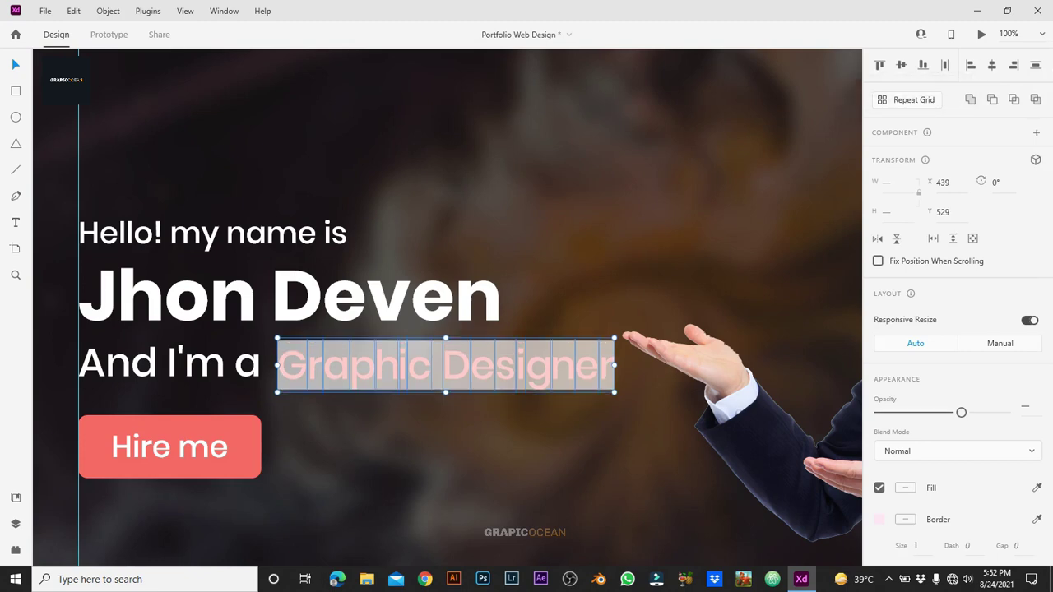
pyautogui.rightClick(510, 366)
pyautogui.click(576, 197)
pyautogui.press('Escape')
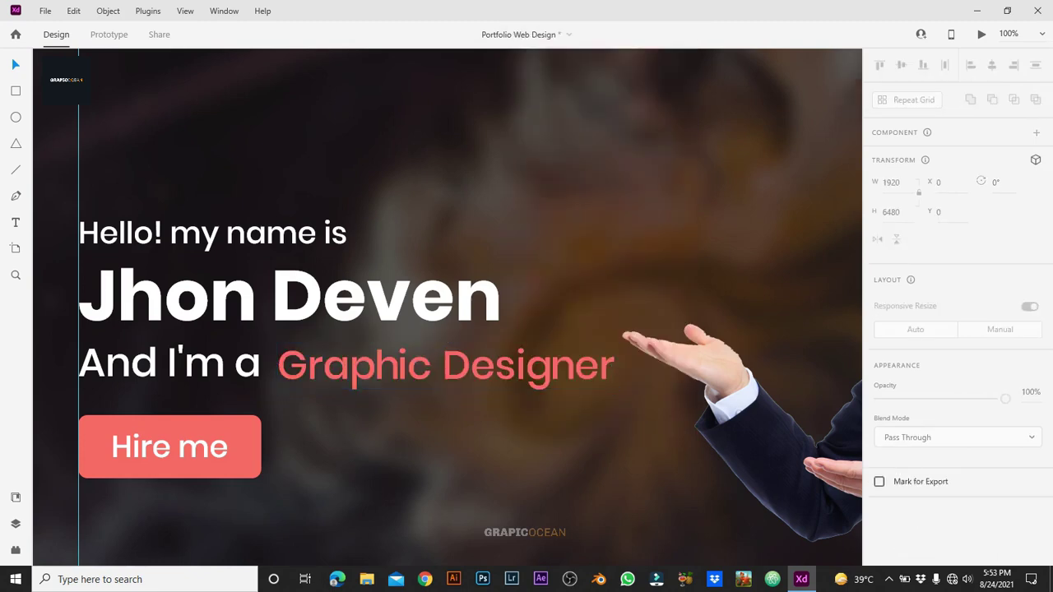
# Step: Inside the mask group, select the letters r, p, h, i, c and D
pyautogui.click(445, 366)
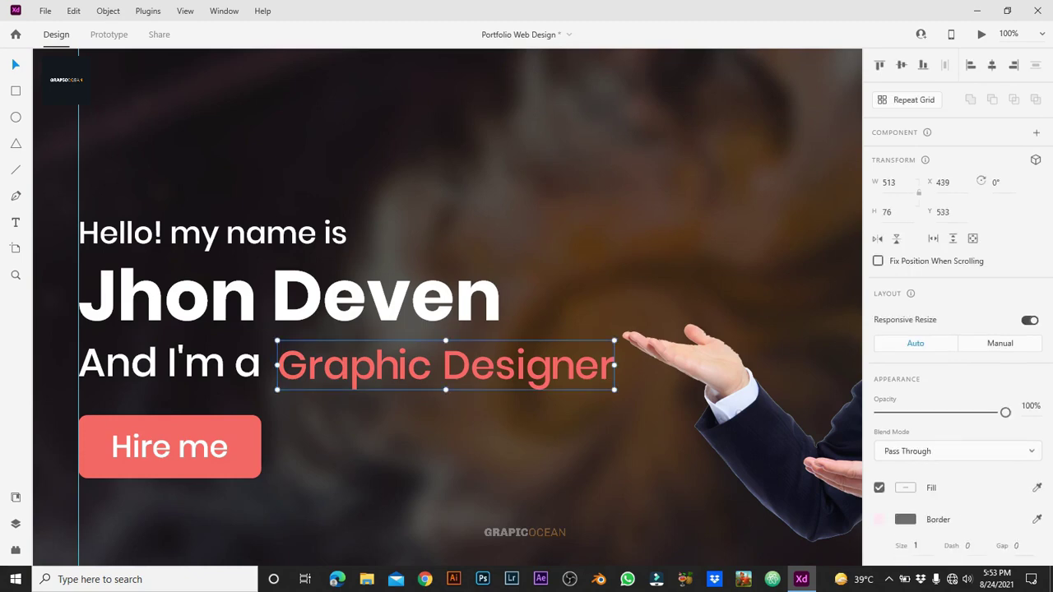
pyautogui.doubleClick(306, 365)
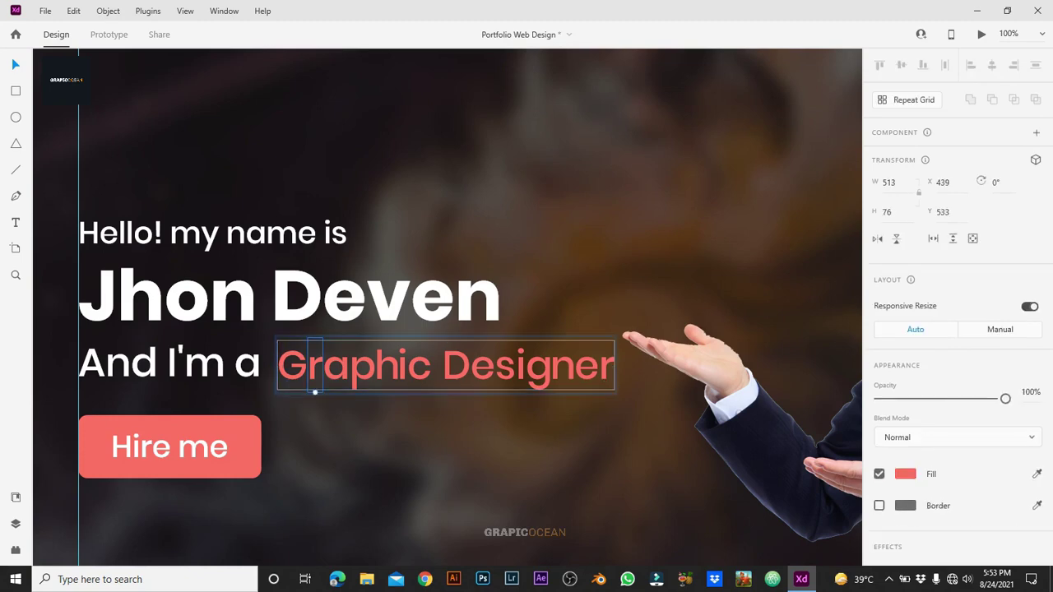
pyautogui.moveTo(306, 365); pyautogui.dragTo(324, 365)
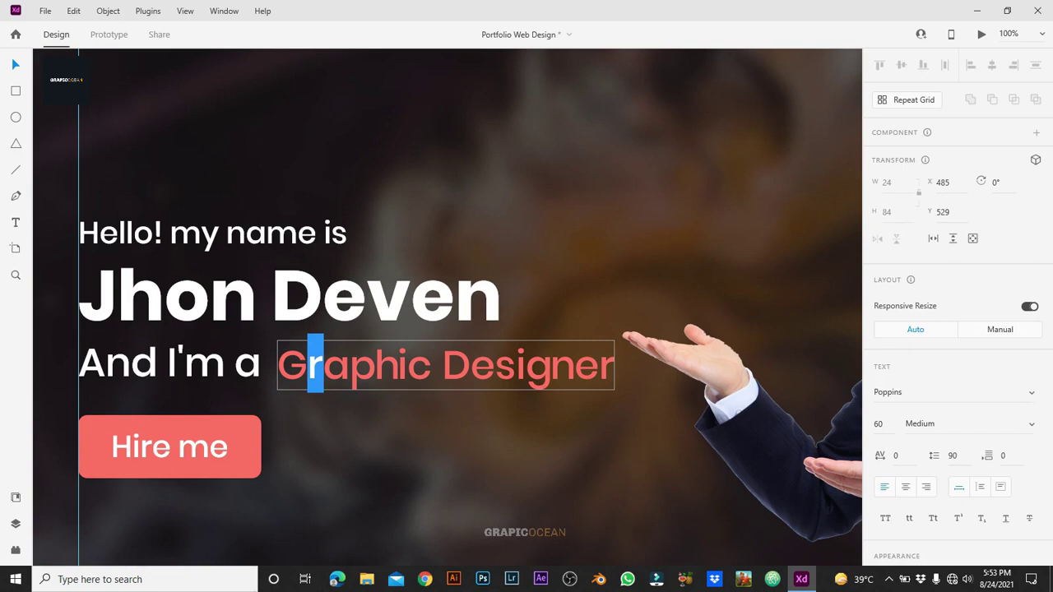
pyautogui.press('r')
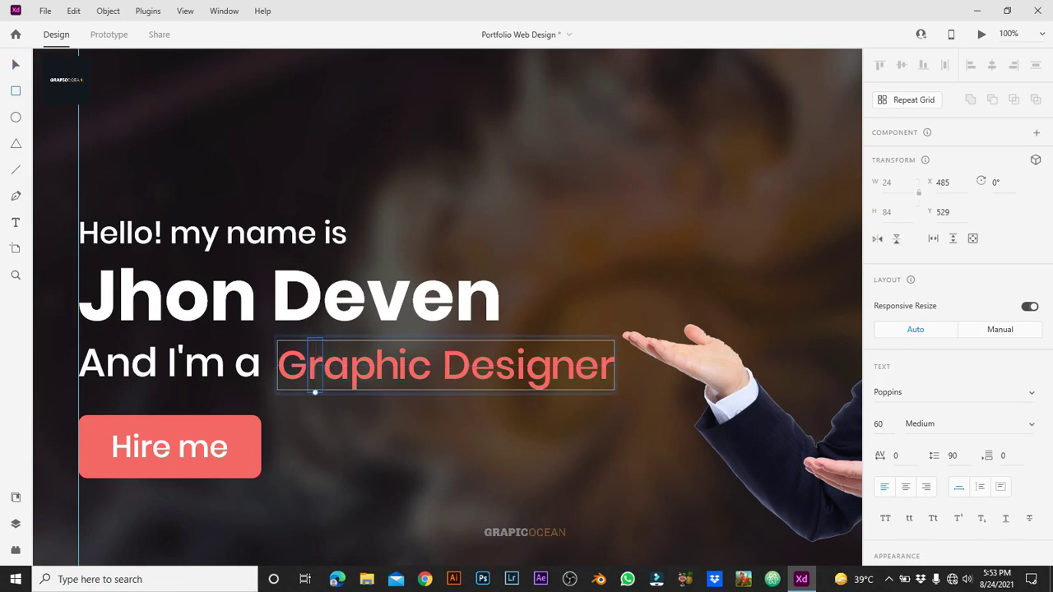
pyautogui.press('v')
pyautogui.keyDown('shift'); pyautogui.click(364, 374); pyautogui.keyUp('shift')
pyautogui.keyDown('shift'); pyautogui.click(392, 362); pyautogui.keyUp('shift')
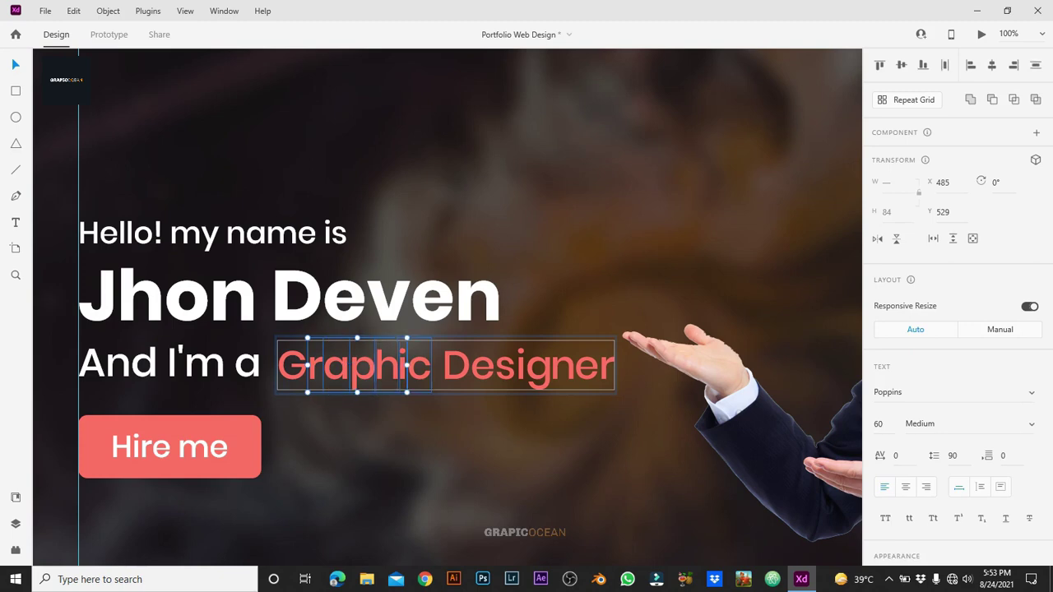
pyautogui.keyDown('shift'); pyautogui.click(412, 366); pyautogui.keyUp('shift')
pyautogui.keyDown('shift'); pyautogui.click(424, 371); pyautogui.keyUp('shift')
pyautogui.keyDown('shift'); pyautogui.click(456, 366); pyautogui.keyUp('shift')
# Step: Add the remaining letters and the G, then move all letters 80 px down under the mask
pyautogui.keyDown('shift'); pyautogui.click(485, 371); pyautogui.keyUp('shift')
pyautogui.keyDown('shift'); pyautogui.click(506, 372); pyautogui.keyUp('shift')
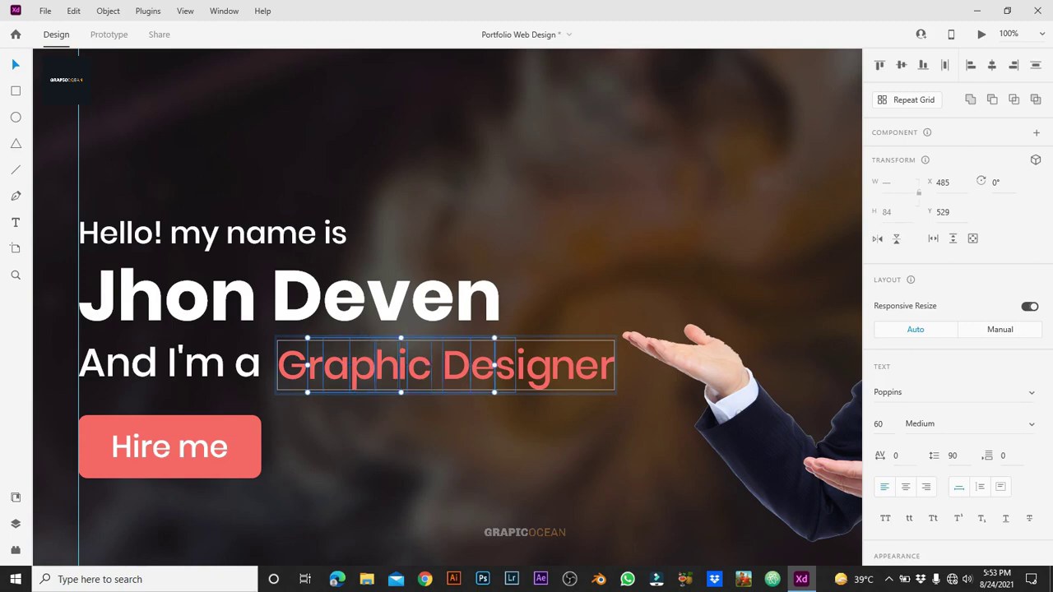
pyautogui.keyDown('shift'); pyautogui.click(535, 375); pyautogui.keyUp('shift')
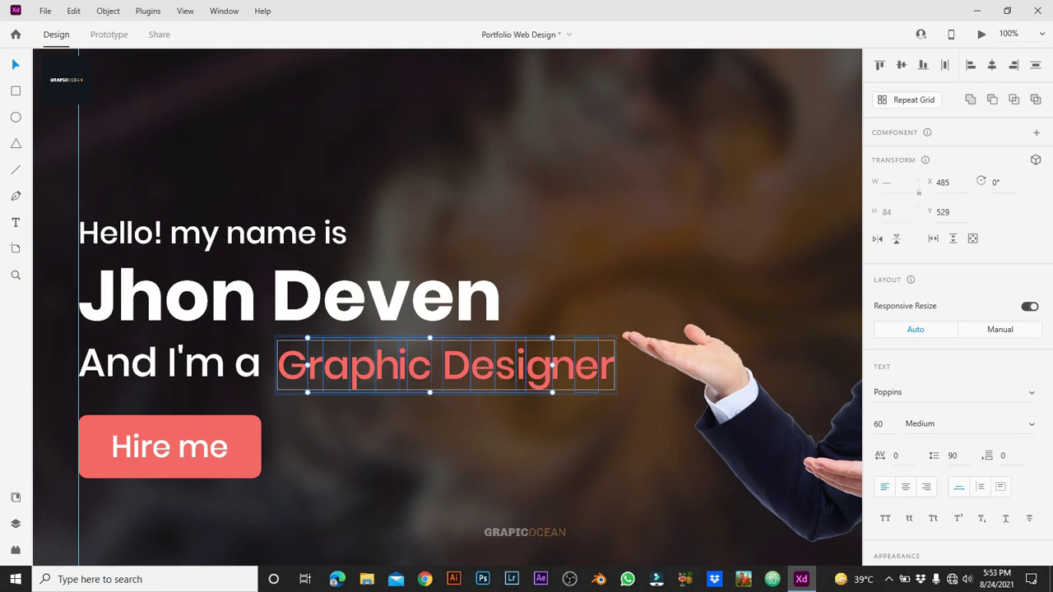
pyautogui.keyDown('shift'); pyautogui.click(563, 371); pyautogui.keyUp('shift')
pyautogui.keyDown('shift'); pyautogui.click(600, 371); pyautogui.keyUp('shift')
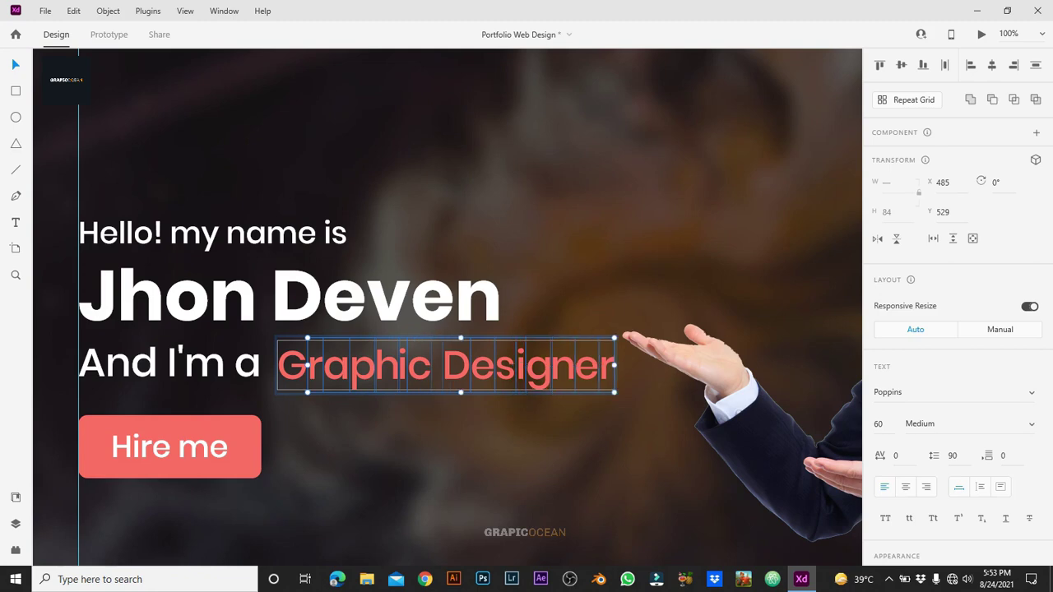
pyautogui.keyDown('shift'); pyautogui.click(292, 366); pyautogui.keyUp('shift')
pyautogui.hotkey('shift', 'Down')
pyautogui.hotkey('shift', 'Down')
pyautogui.hotkey('shift', 'Down')
pyautogui.hotkey('shift', 'Down')
pyautogui.hotkey('shift', 'Down')
pyautogui.hotkey('shift', 'Down')
pyautogui.hotkey('shift', 'Down')
pyautogui.hotkey('shift', 'Down')
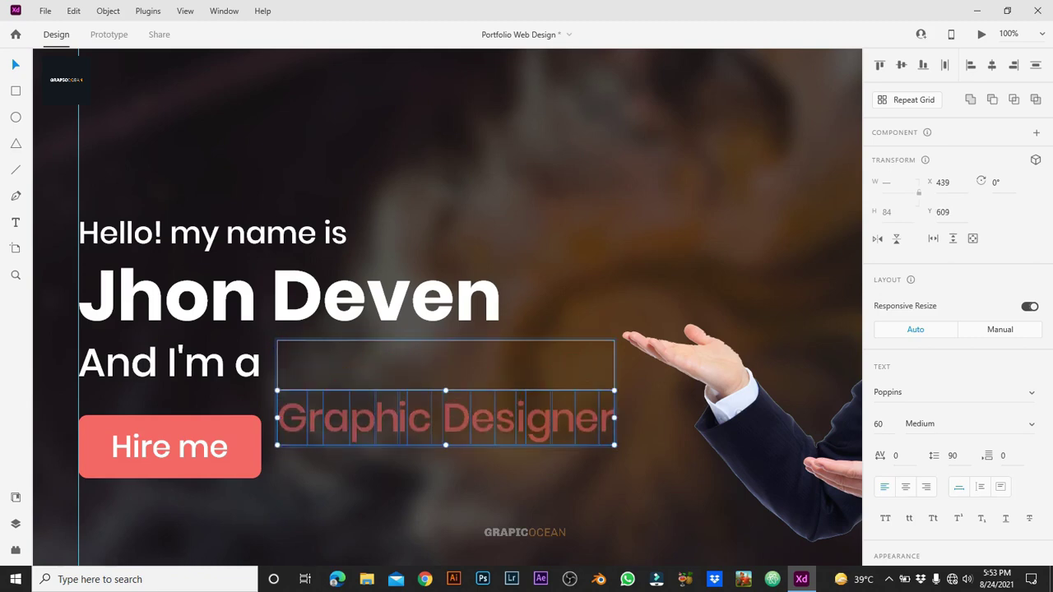
pyautogui.press('Escape')
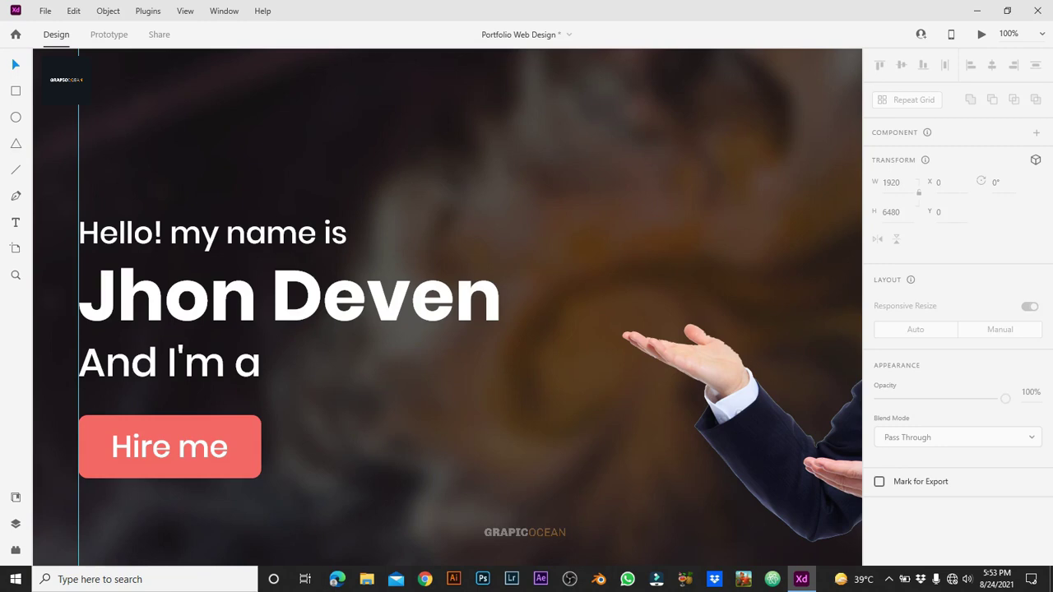
# Step: Zoom out and duplicate the Graphic Designer Text artboard as Graphic Designer Text – 1
pyautogui.hotkey('ctrl', '-')
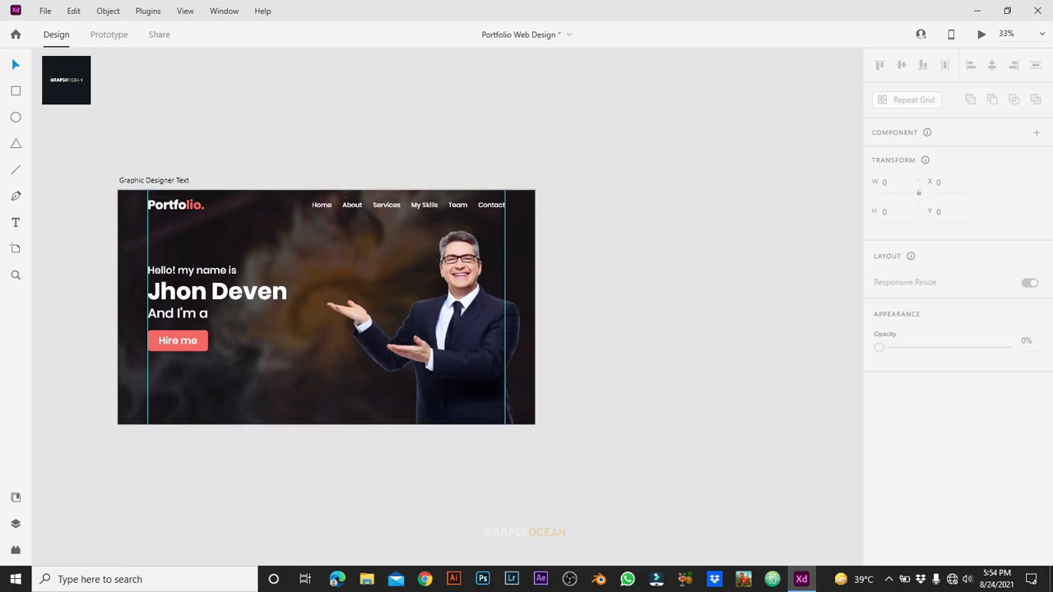
pyautogui.click(154, 180)
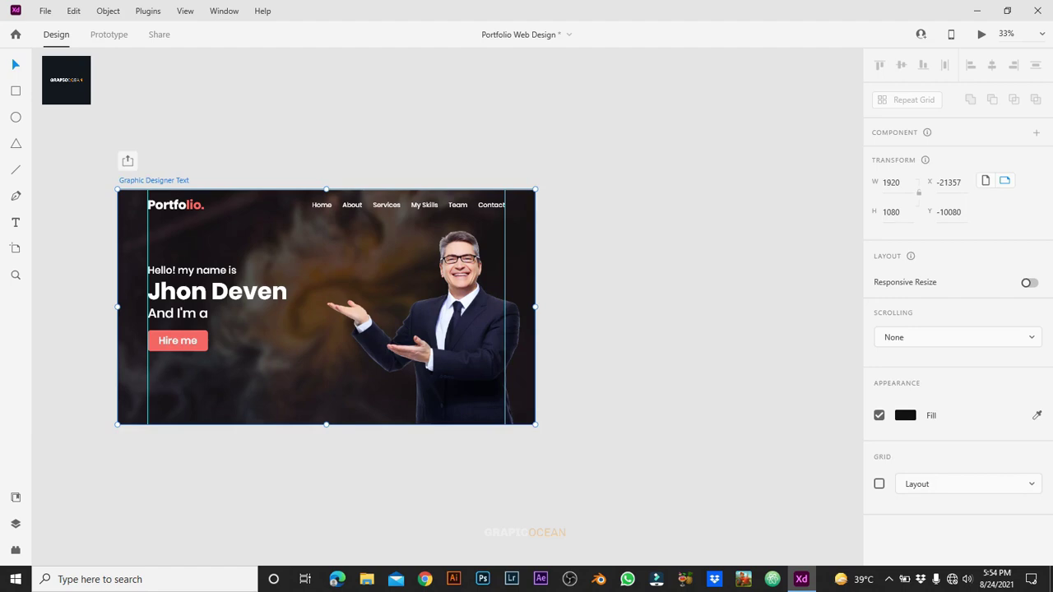
pyautogui.hotkey('ctrl', 'd')
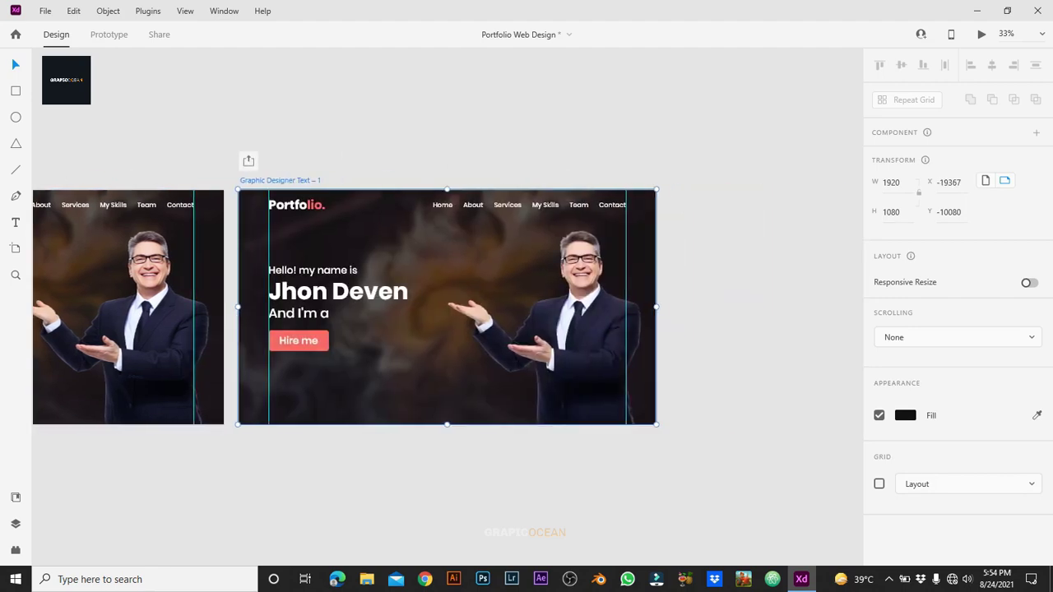
pyautogui.scroll(5, 448, 307)
pyautogui.hscroll(-2, 448, 307)
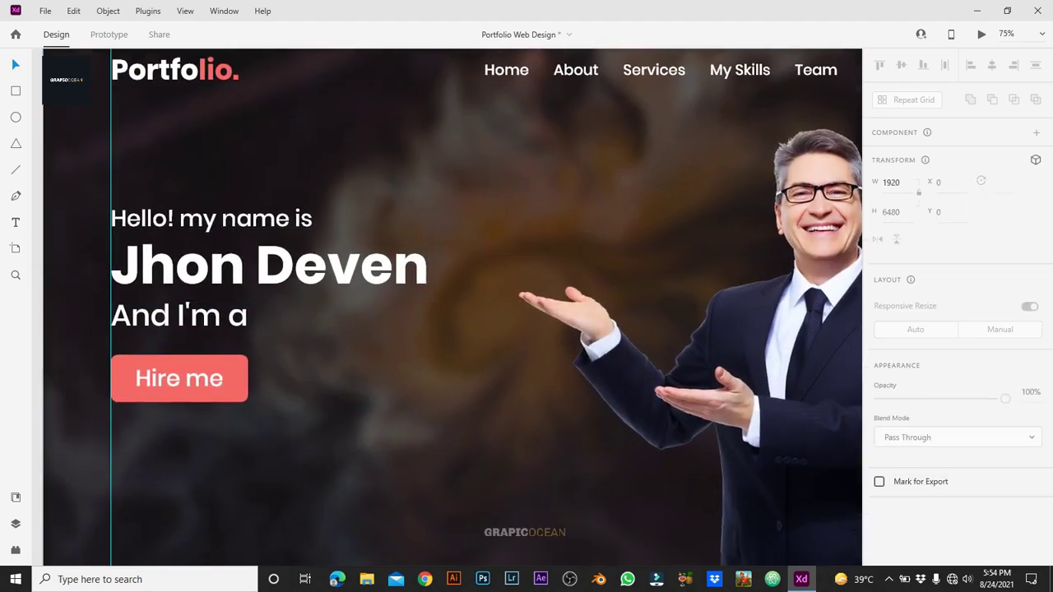
pyautogui.hscroll(-2, 448, 307)
# Step: Through the Layers panel, move the G up into view so the line reads 'And I'm a G'
pyautogui.hotkey('ctrl', 'y')
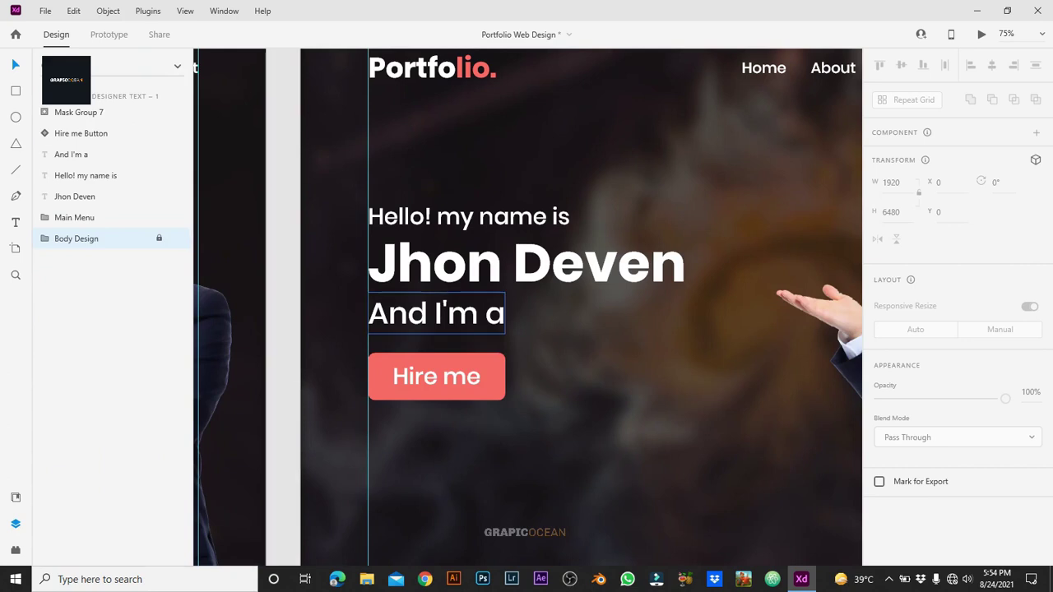
pyautogui.click(437, 313)
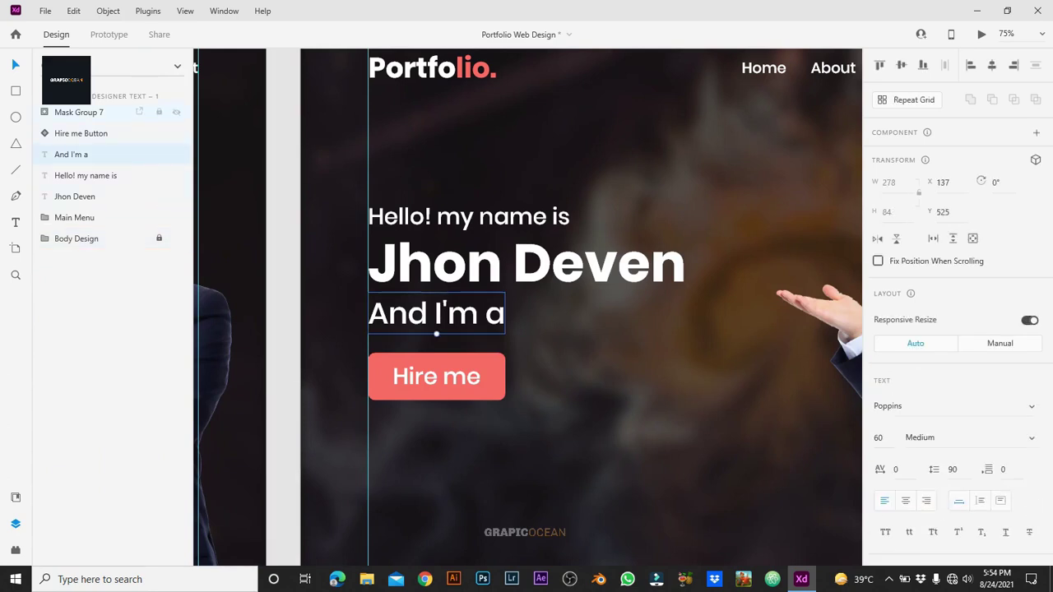
pyautogui.doubleClick(644, 315)
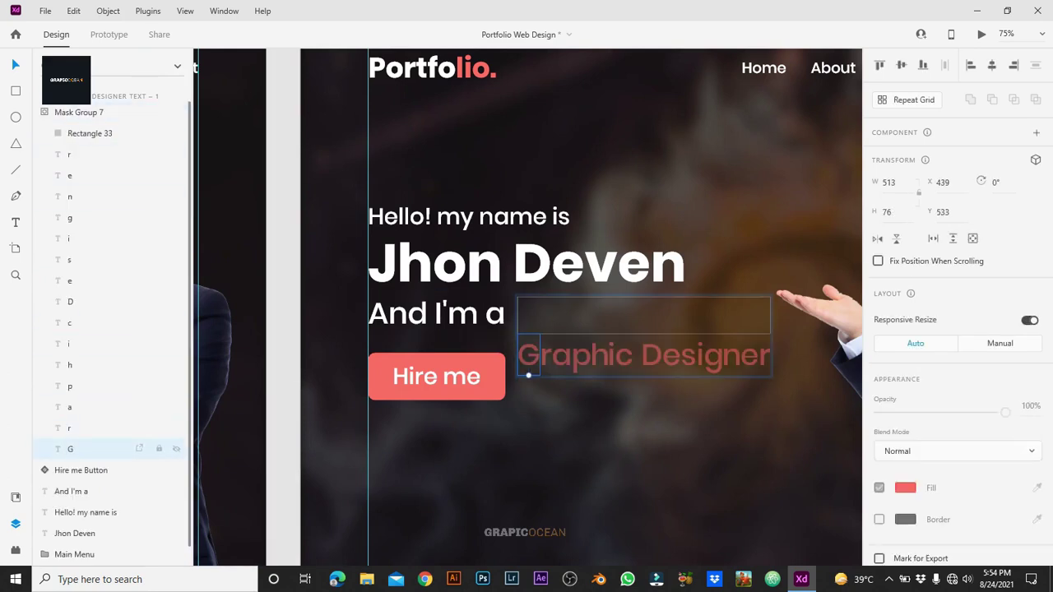
pyautogui.click(529, 372)
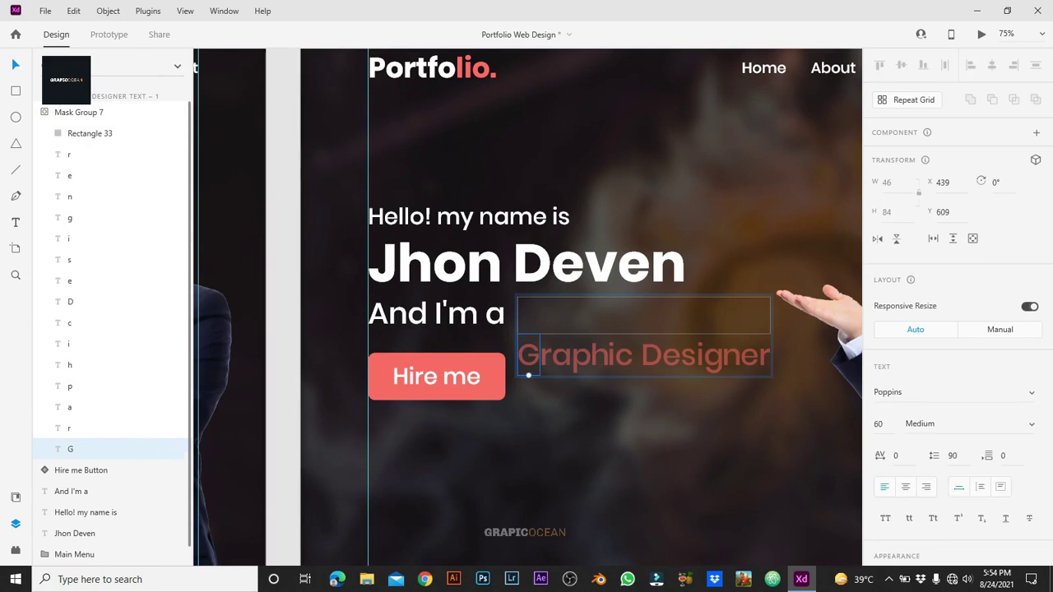
pyautogui.moveTo(529, 355); pyautogui.dragTo(528, 313)
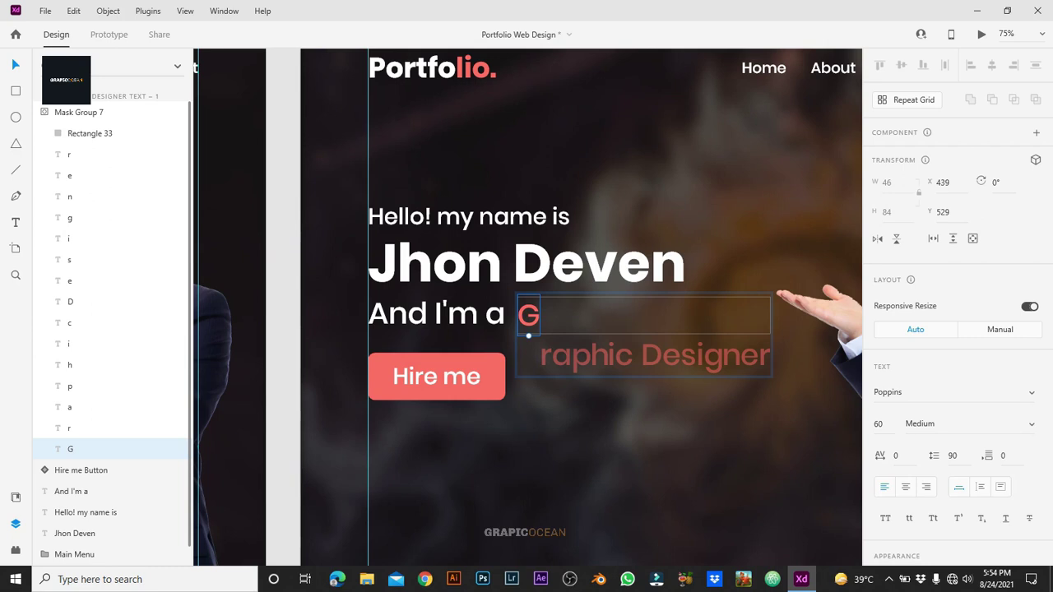
pyautogui.hscroll(5, 526, 307)
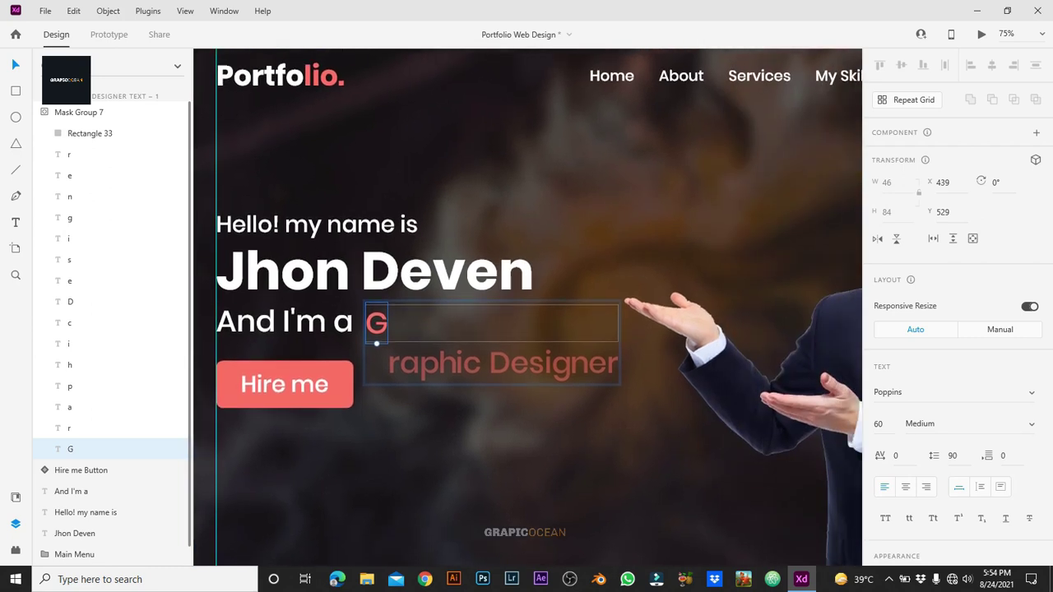
pyautogui.press('Escape')
pyautogui.scroll(3, 526, 307)
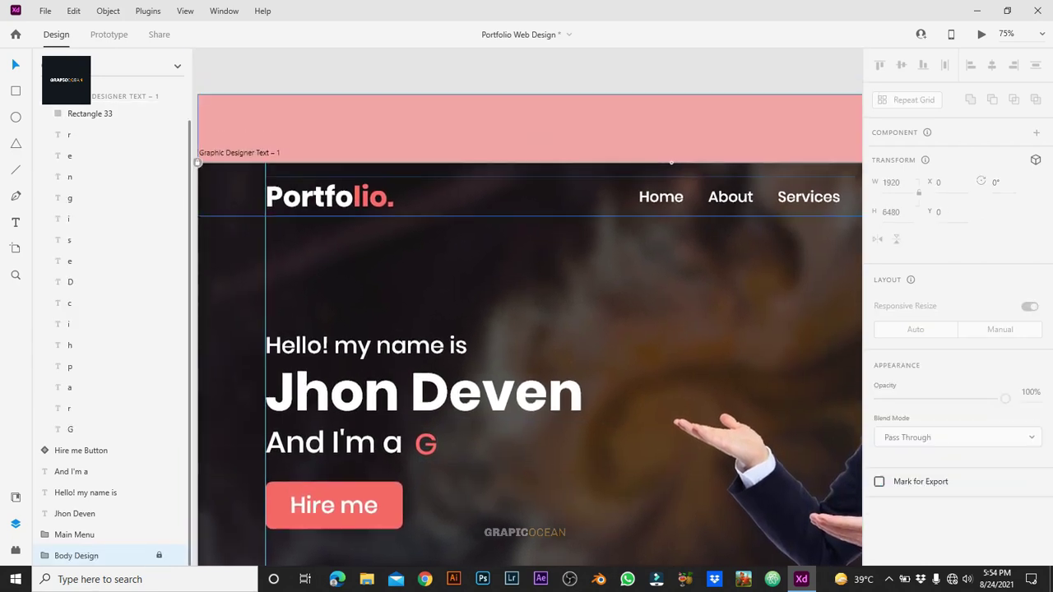
# Step: Duplicate the artboard as Graphic Designer Text – 2 and move the r up beside the G
pyautogui.hscroll(-2, 527, 307)
pyautogui.press('Escape')
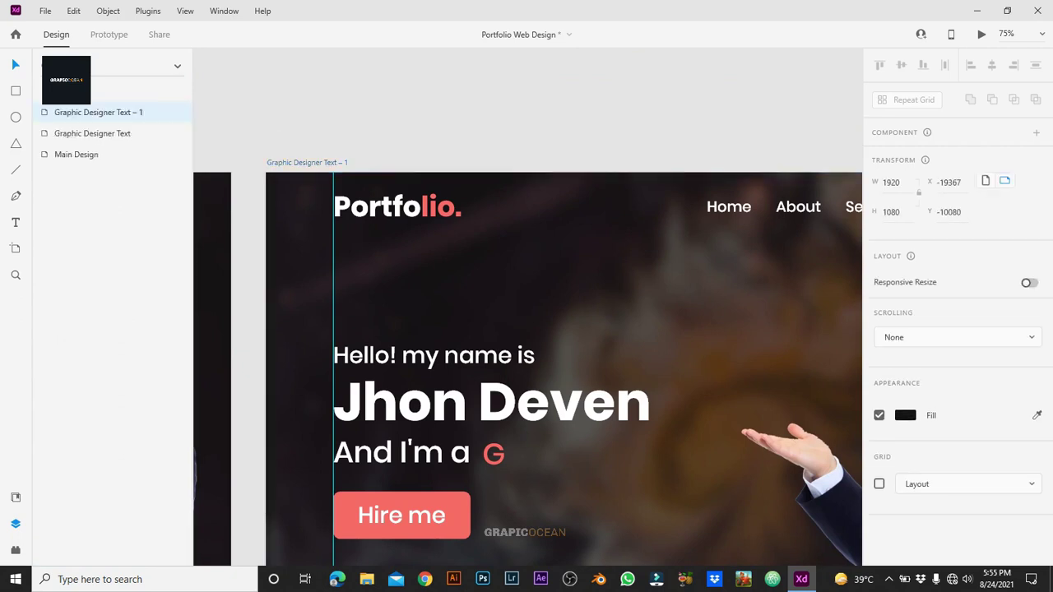
pyautogui.hotkey('ctrl', 'd')
pyautogui.press('Return')
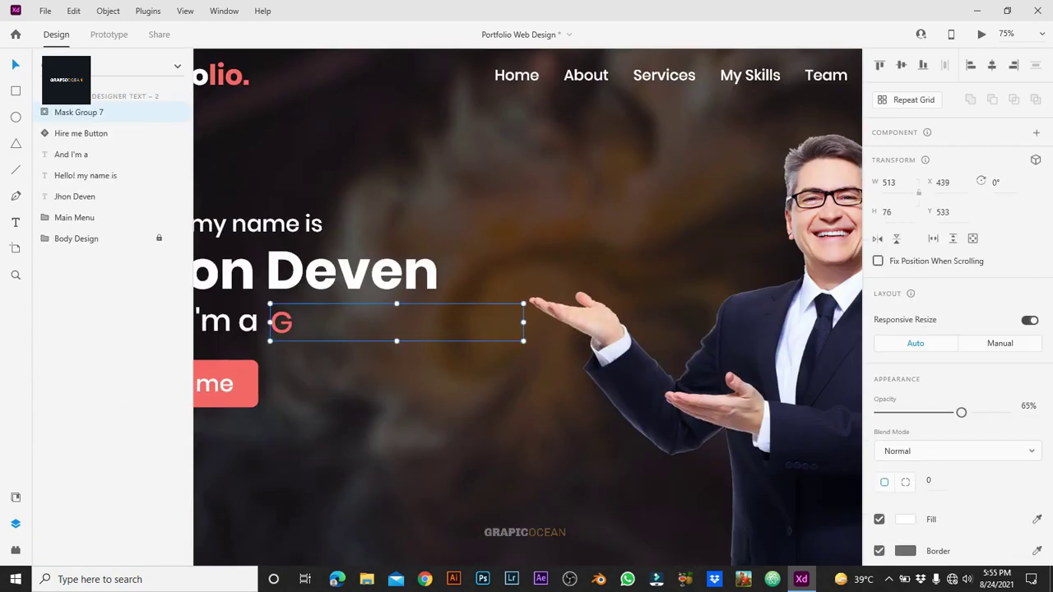
pyautogui.press('Return')
pyautogui.moveTo(298, 364); pyautogui.dragTo(298, 322)
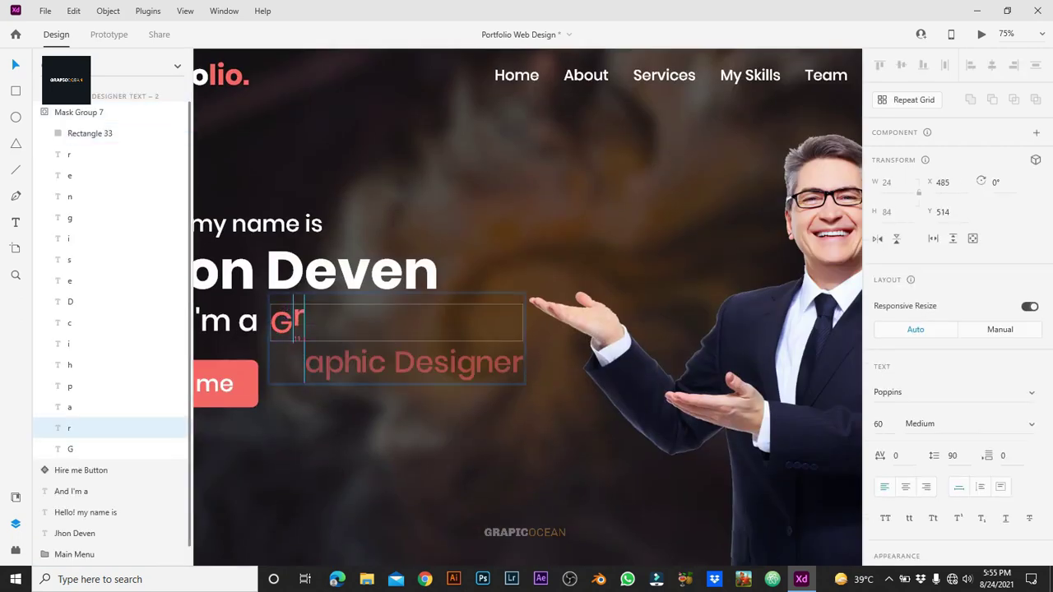
pyautogui.keyDown('shift'); pyautogui.click(315, 362); pyautogui.keyUp('shift')
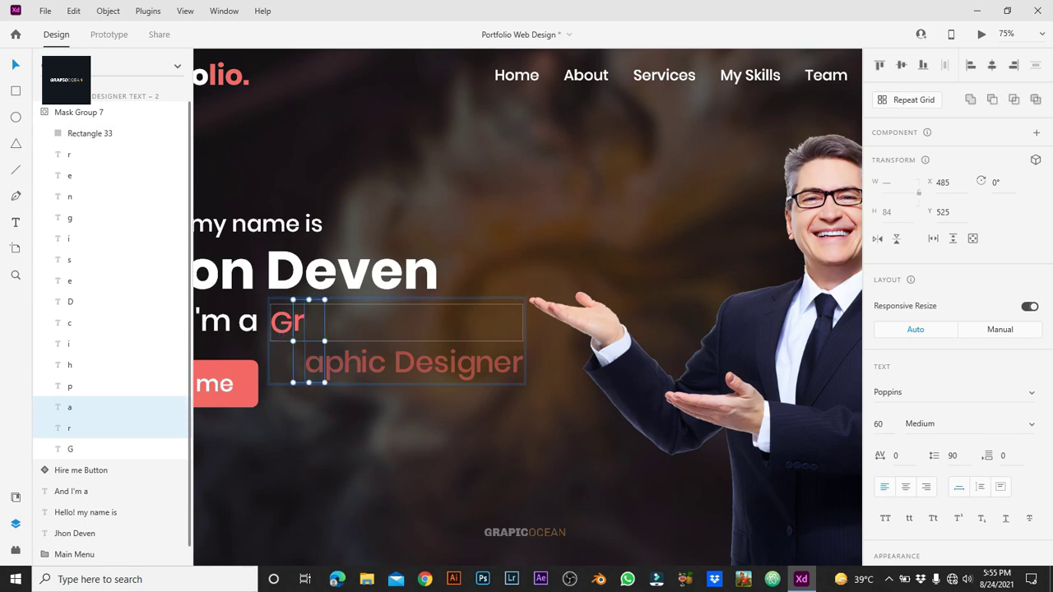
pyautogui.click(82, 406)
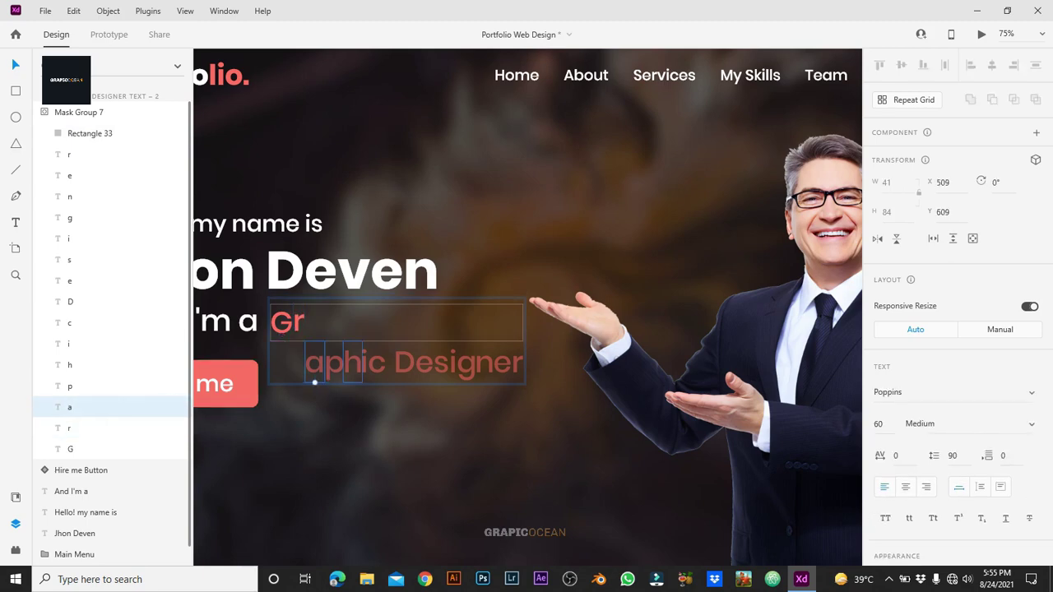
# Step: Stagger the p, i, c, D and following letter progressively lower in a diagonal cascade
pyautogui.click(334, 366)
pyautogui.moveTo(334, 366); pyautogui.dragTo(352, 418)
pyautogui.click(353, 362)
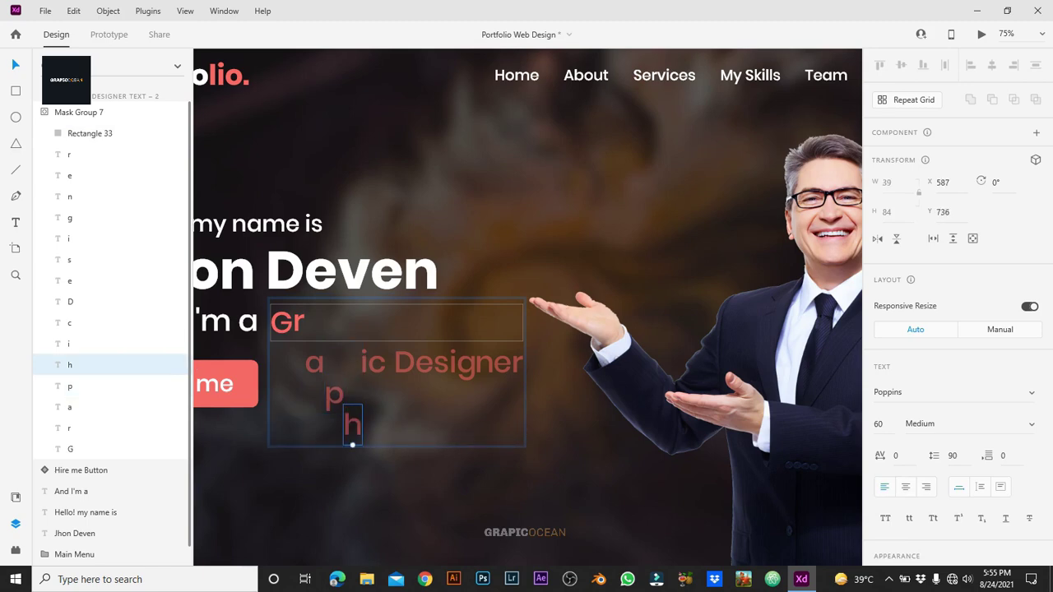
pyautogui.moveTo(364, 362); pyautogui.dragTo(364, 456)
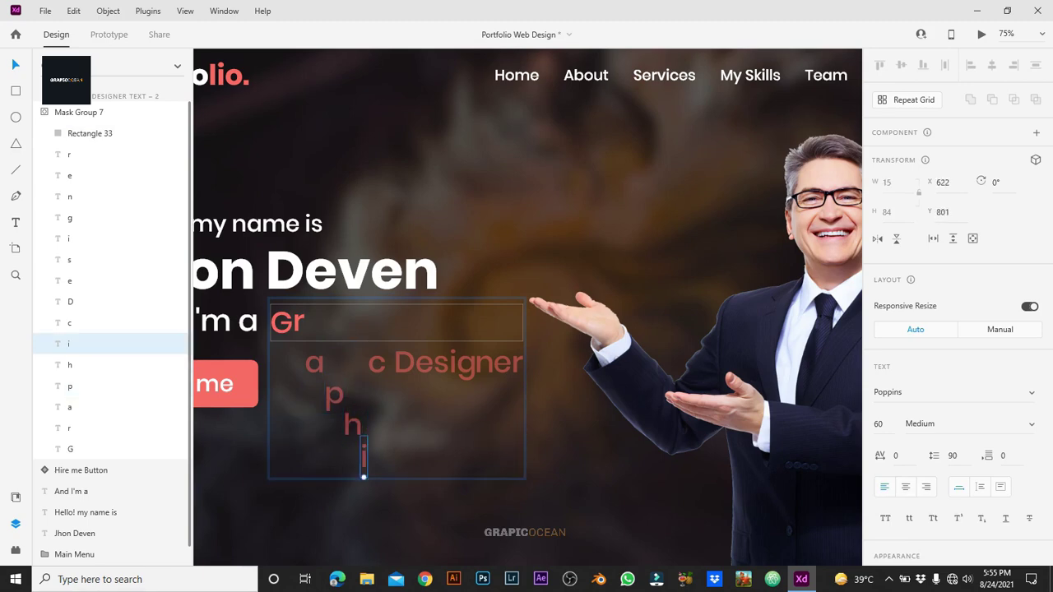
pyautogui.moveTo(376, 362); pyautogui.dragTo(377, 482)
pyautogui.moveTo(404, 362); pyautogui.dragTo(404, 509)
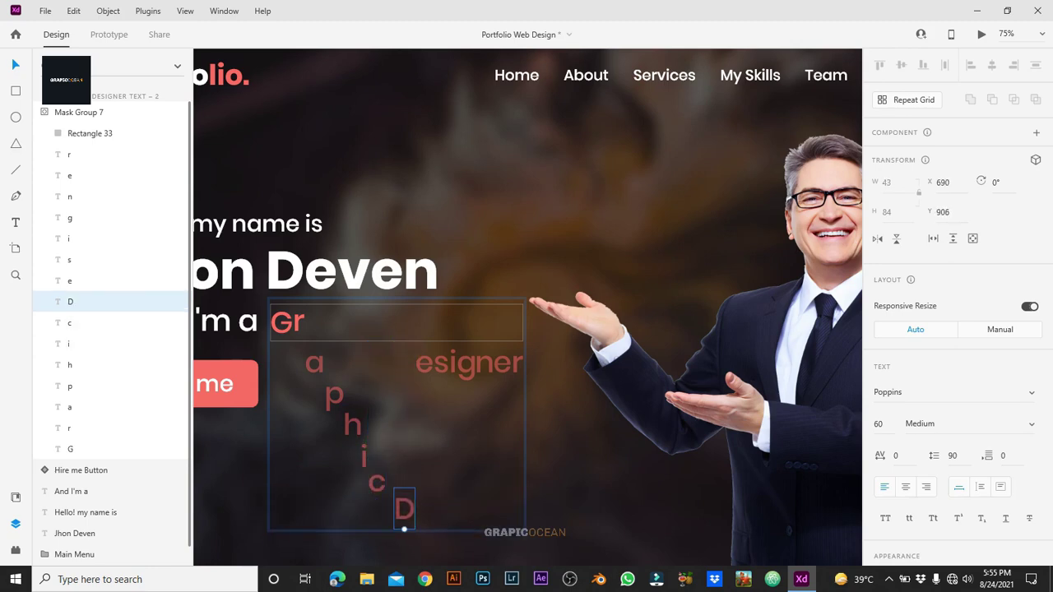
pyautogui.moveTo(424, 362); pyautogui.dragTo(423, 527)
# Step: Continue the cascade with s, i, g, n, e and r placed progressively lower
pyautogui.scroll(-3, 424, 527)
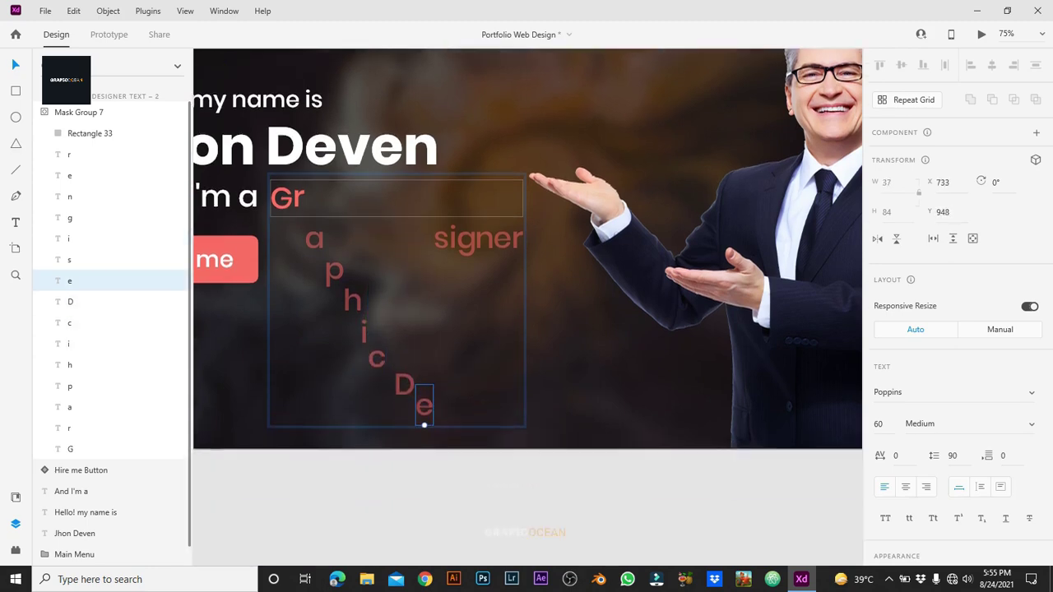
pyautogui.moveTo(441, 240); pyautogui.dragTo(441, 421)
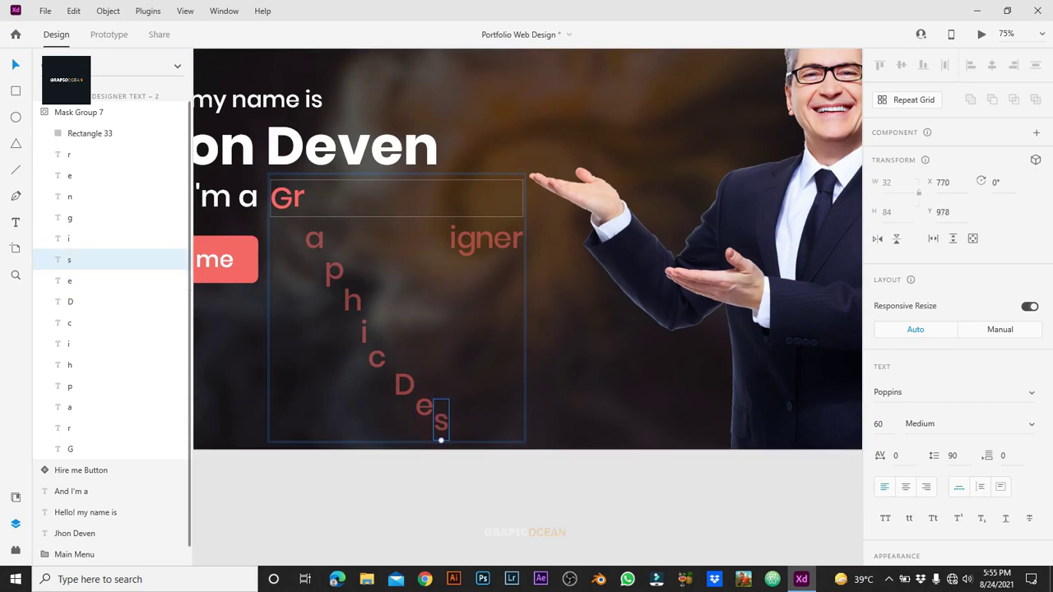
pyautogui.moveTo(465, 239); pyautogui.dragTo(453, 451)
pyautogui.moveTo(484, 239); pyautogui.dragTo(466, 473)
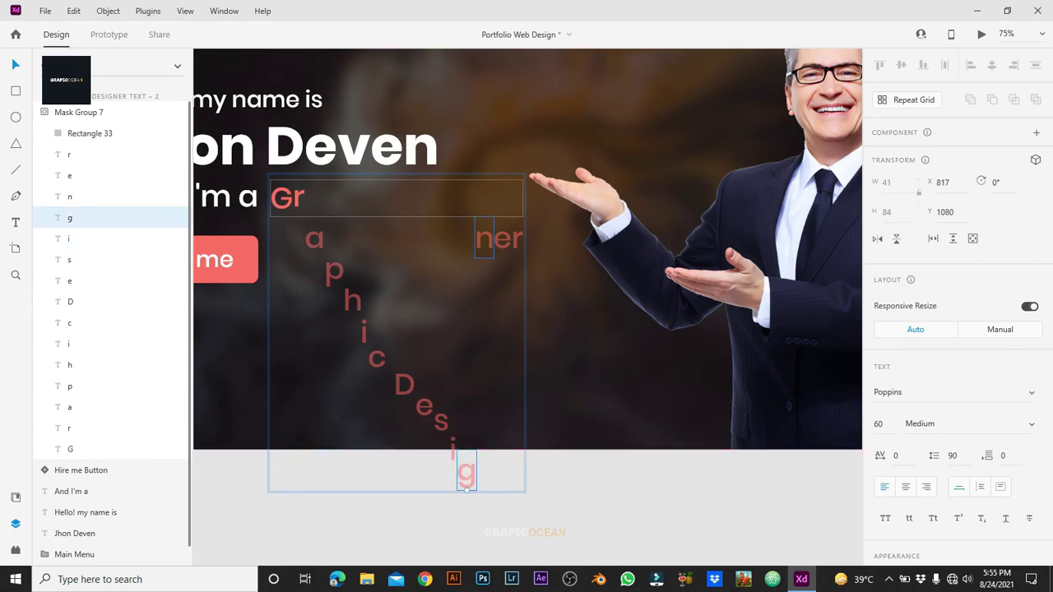
pyautogui.moveTo(484, 239); pyautogui.dragTo(484, 497)
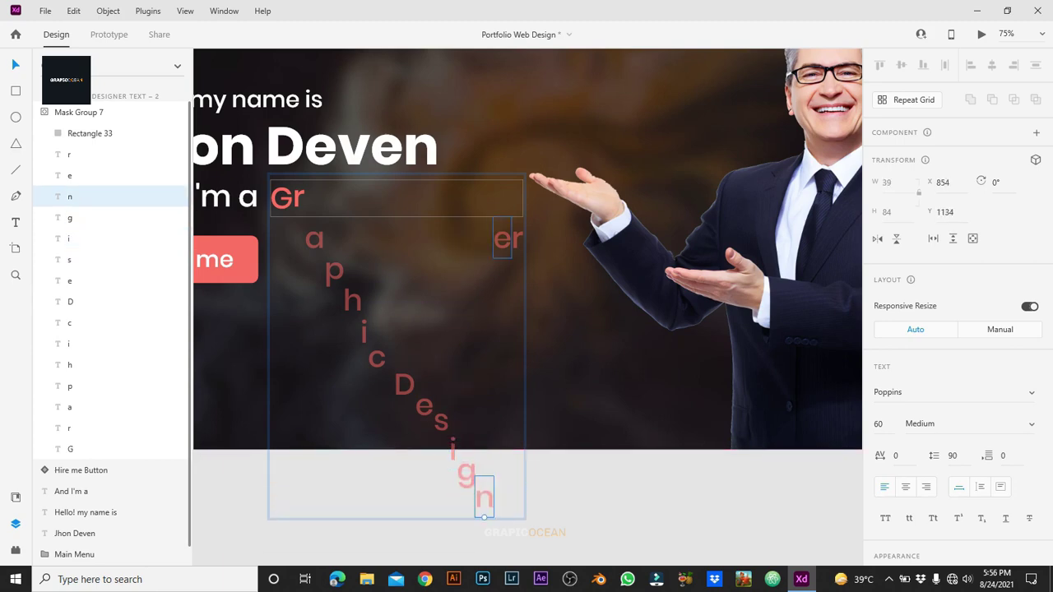
pyautogui.moveTo(502, 238); pyautogui.dragTo(502, 519)
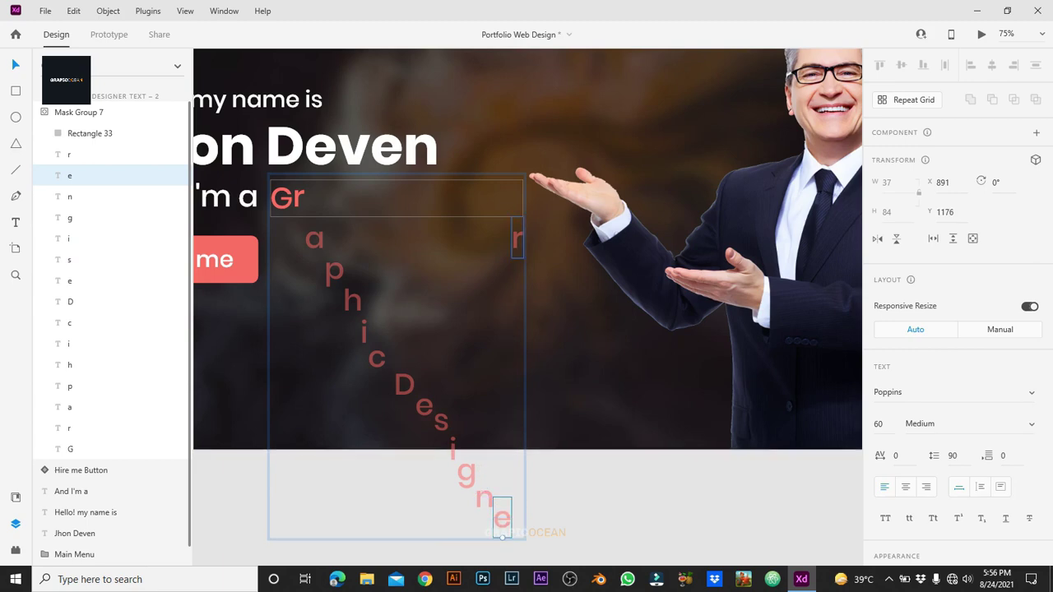
pyautogui.moveTo(517, 238); pyautogui.dragTo(517, 541)
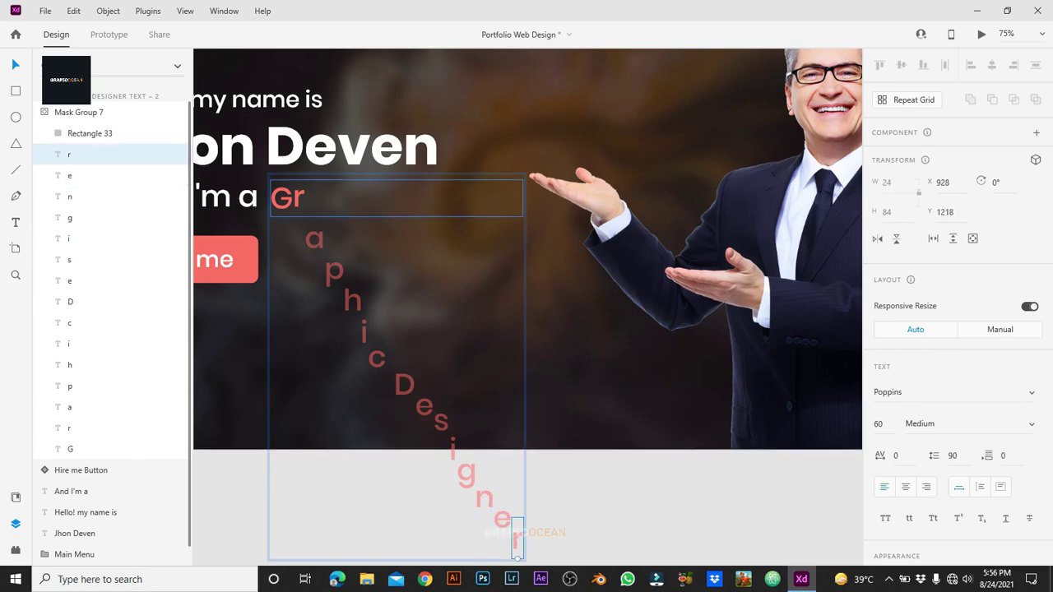
# Step: On Graphic Designer Text – 1, move the a and p down below the line inside the mask group
pyautogui.press('Escape')
pyautogui.hscroll(-5, 528, 307)
pyautogui.hscroll(-10, 527, 307)
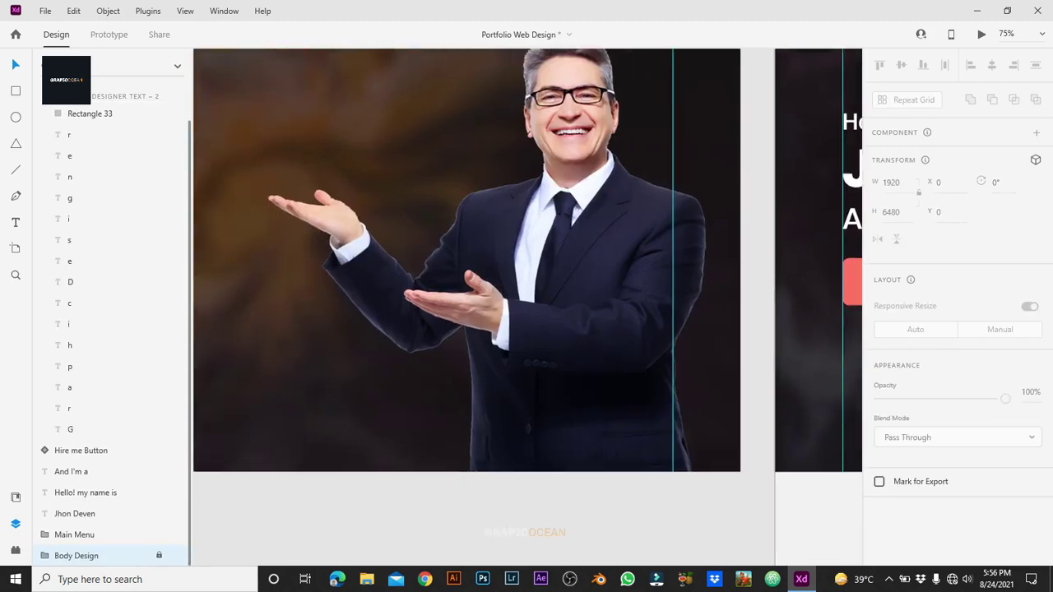
pyautogui.click(389, 205)
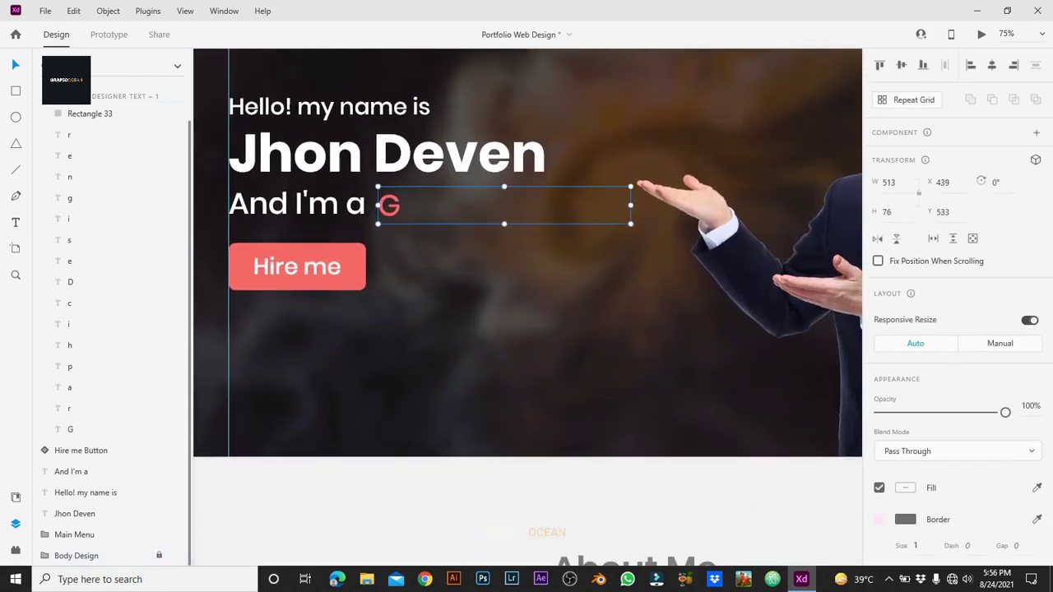
pyautogui.click(404, 262)
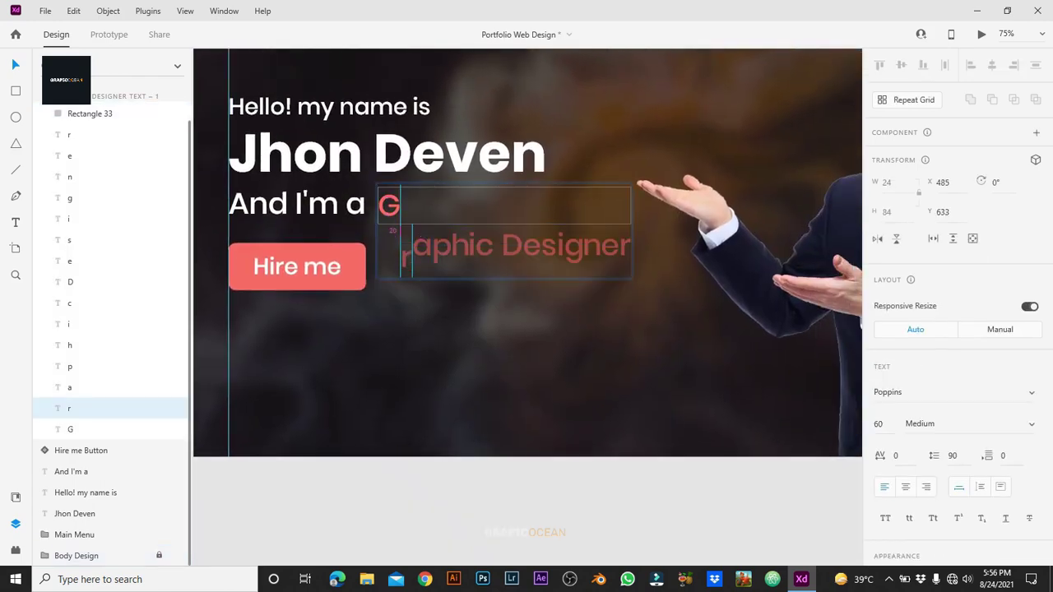
pyautogui.moveTo(421, 247); pyautogui.dragTo(422, 287)
pyautogui.keyDown('shift'); pyautogui.click(442, 247); pyautogui.keyUp('shift')
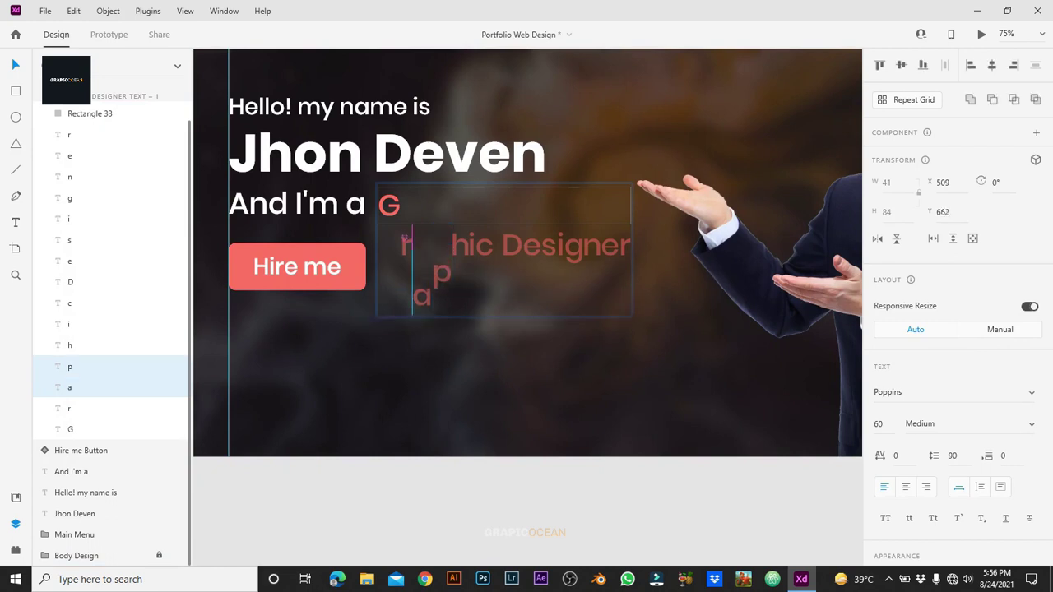
pyautogui.moveTo(442, 247); pyautogui.dragTo(442, 306)
pyautogui.click(439, 263)
pyautogui.doubleClick(461, 245)
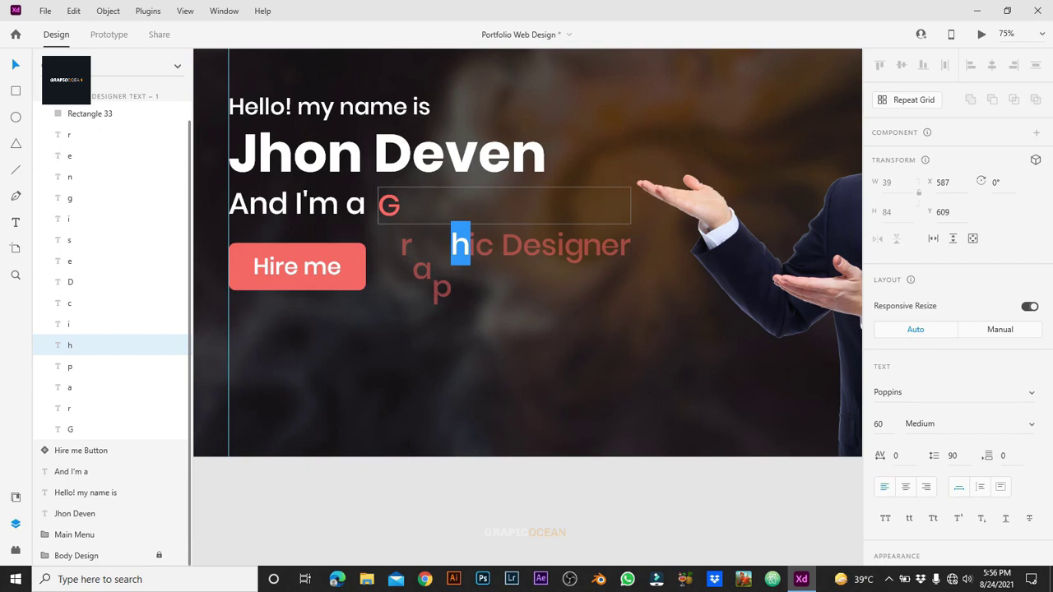
pyautogui.press('Escape')
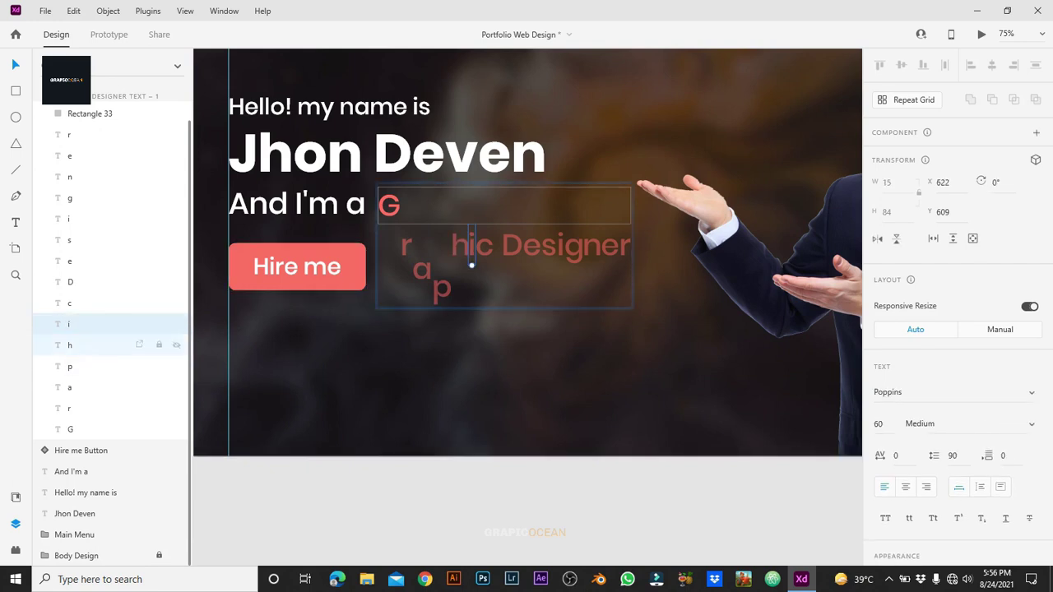
# Step: Cascade h, i, c, D, e, s, g, n and e progressively lower, leaving only G visible
pyautogui.moveTo(461, 265); pyautogui.dragTo(460, 341)
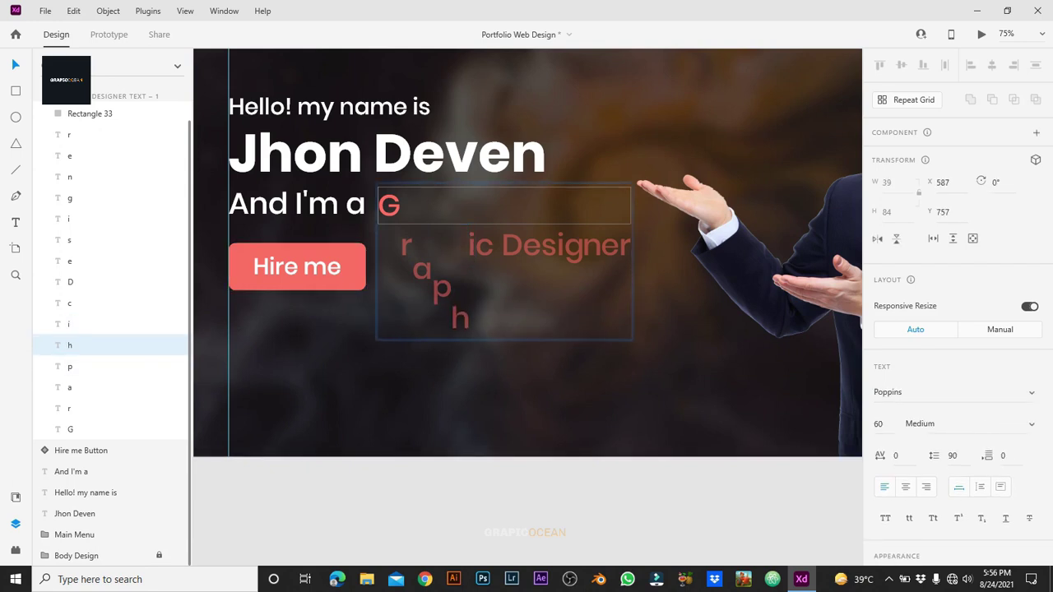
pyautogui.click(472, 265)
pyautogui.moveTo(472, 265); pyautogui.dragTo(472, 367)
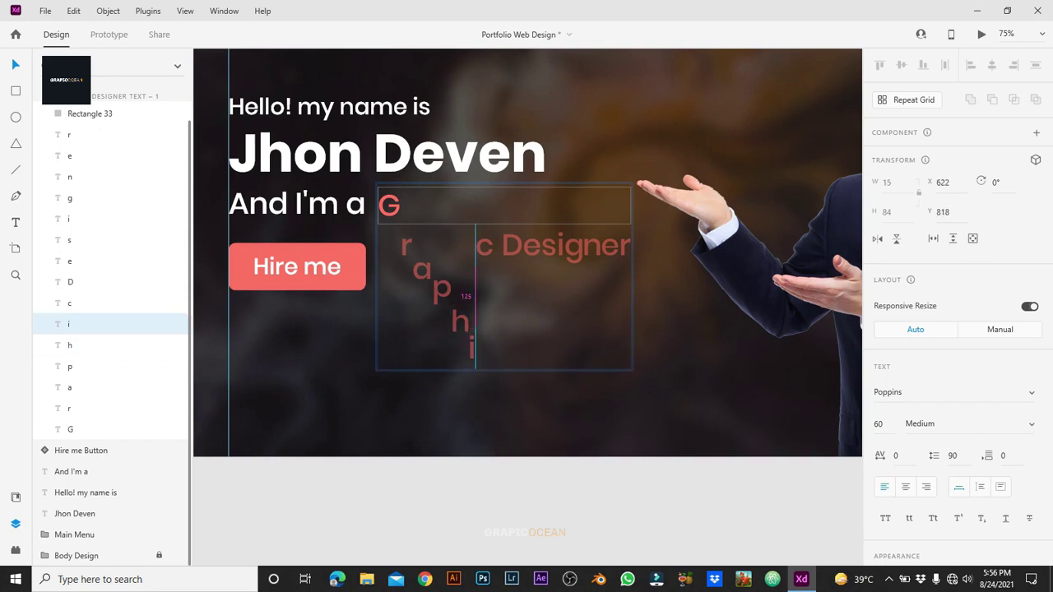
pyautogui.moveTo(484, 245); pyautogui.dragTo(485, 368)
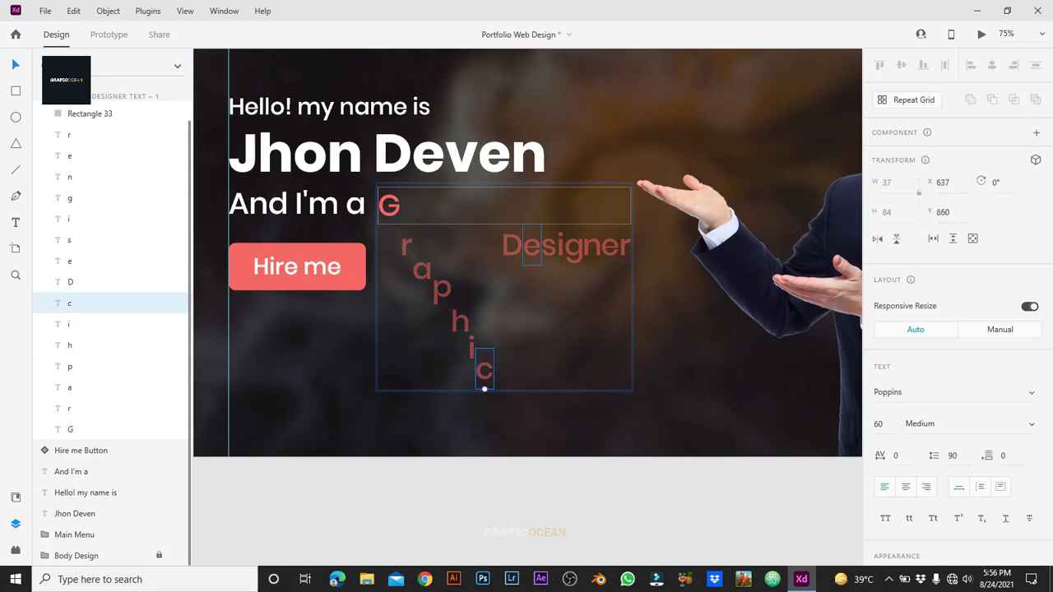
pyautogui.moveTo(512, 245); pyautogui.dragTo(512, 389)
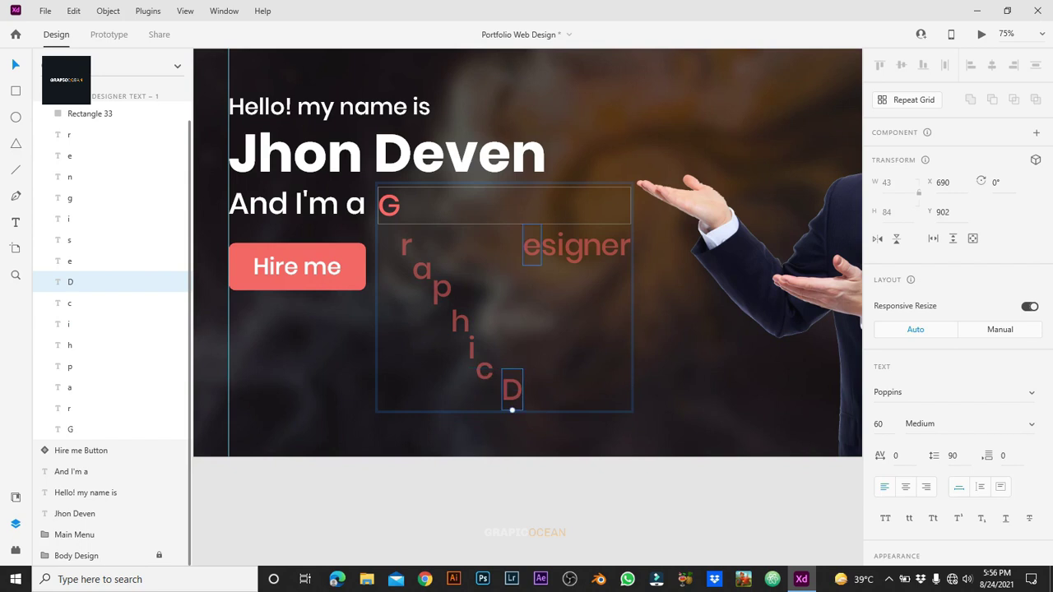
pyautogui.moveTo(532, 245); pyautogui.dragTo(531, 409)
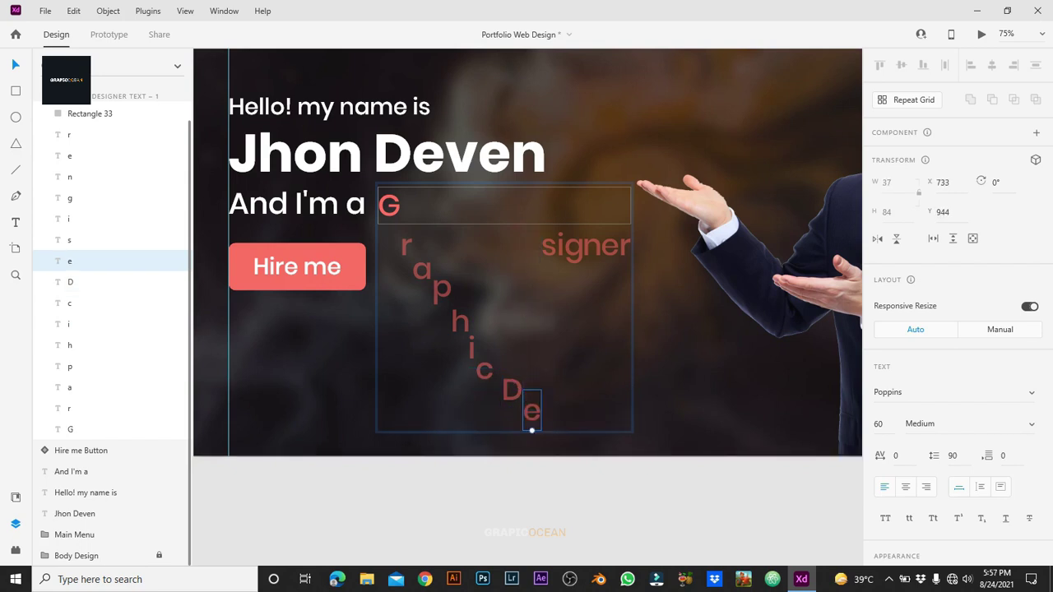
pyautogui.moveTo(550, 245); pyautogui.dragTo(562, 463)
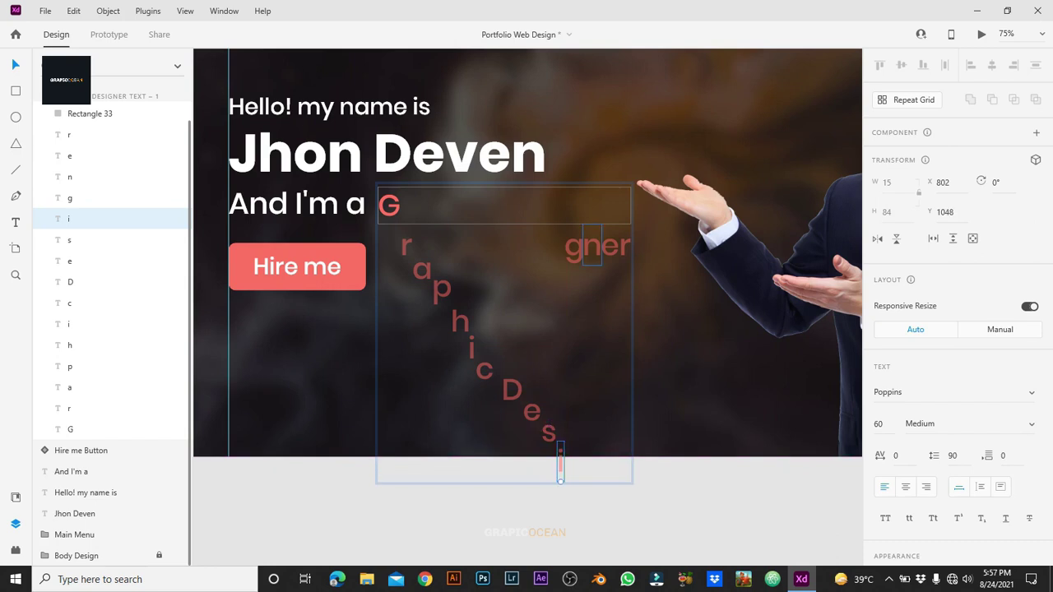
pyautogui.moveTo(575, 245); pyautogui.dragTo(573, 485)
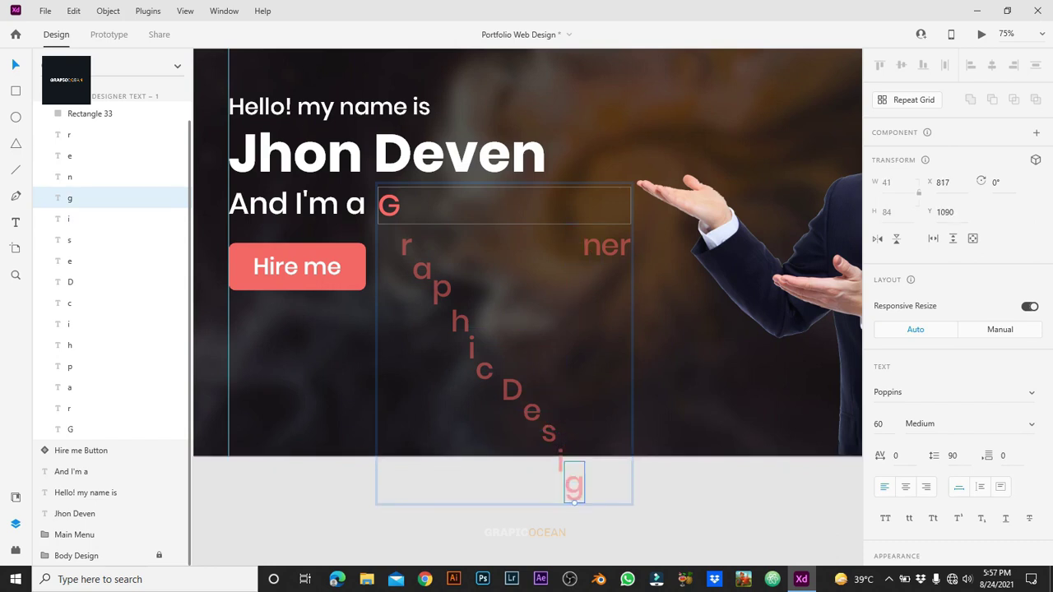
pyautogui.moveTo(592, 245); pyautogui.dragTo(592, 508)
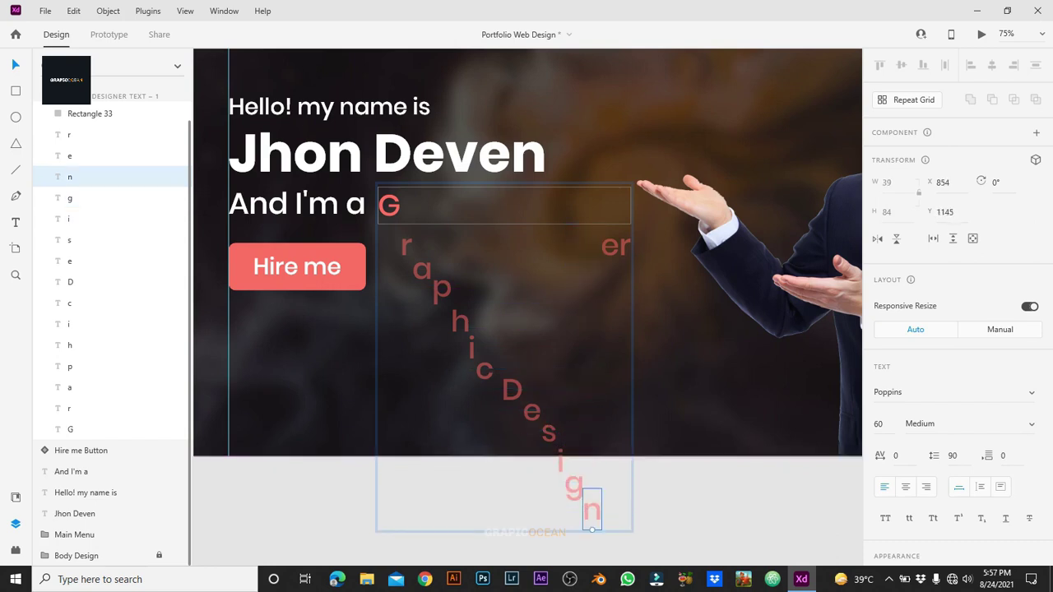
pyautogui.moveTo(611, 246); pyautogui.dragTo(626, 510)
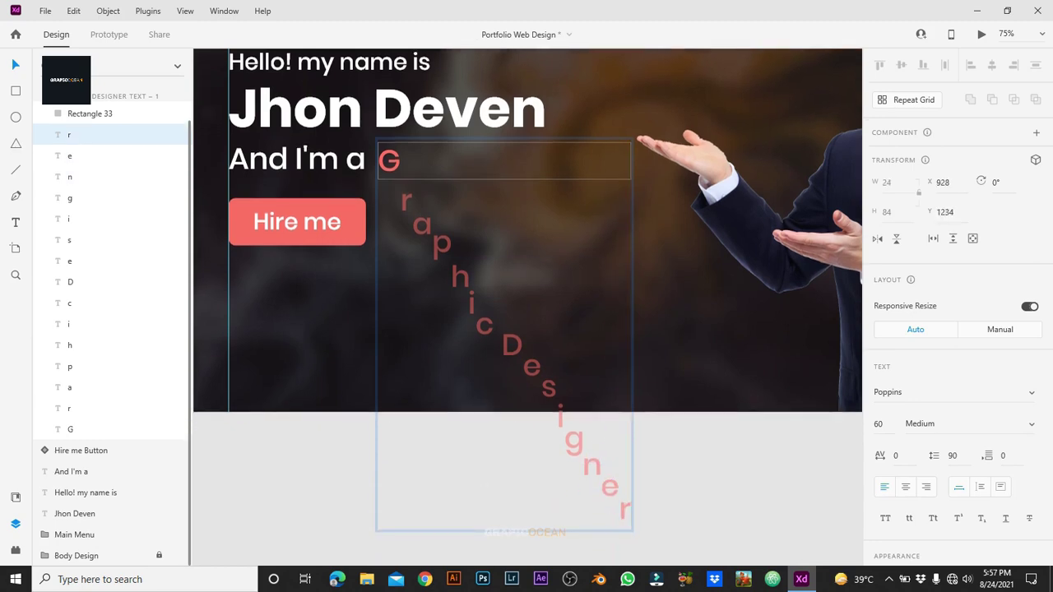
pyautogui.press('Escape')
# Step: Duplicate the Graphic Designer Text – 2 artboard as Graphic Designer Text – 3
pyautogui.hscroll(-5, 527, 305)
pyautogui.hscroll(5, 527, 304)
pyautogui.scroll(3, 527, 304)
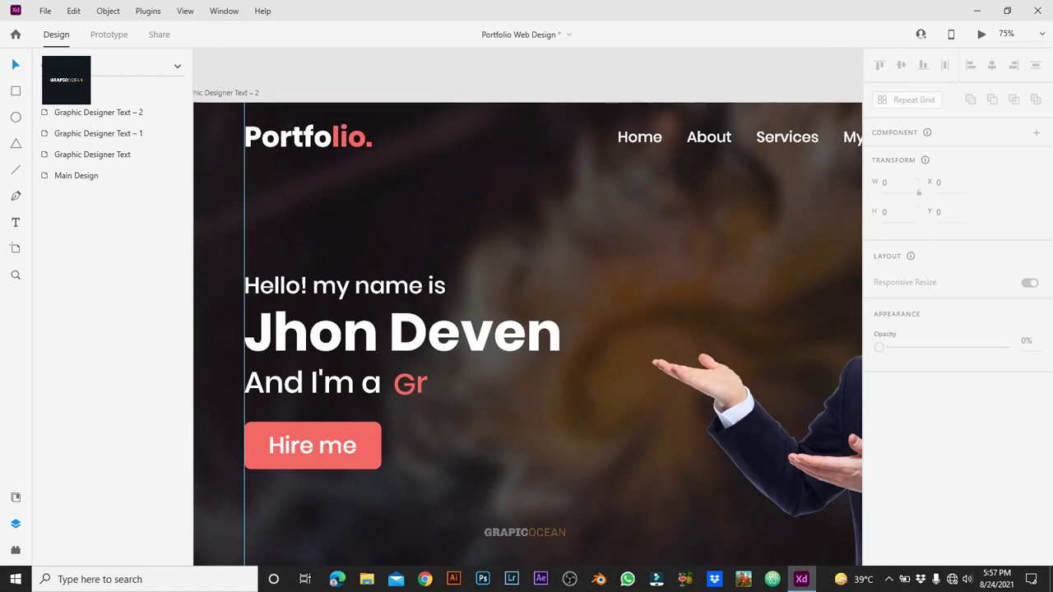
pyautogui.click(99, 112)
pyautogui.hscroll(3, 527, 307)
pyautogui.scroll(-2, 527, 307)
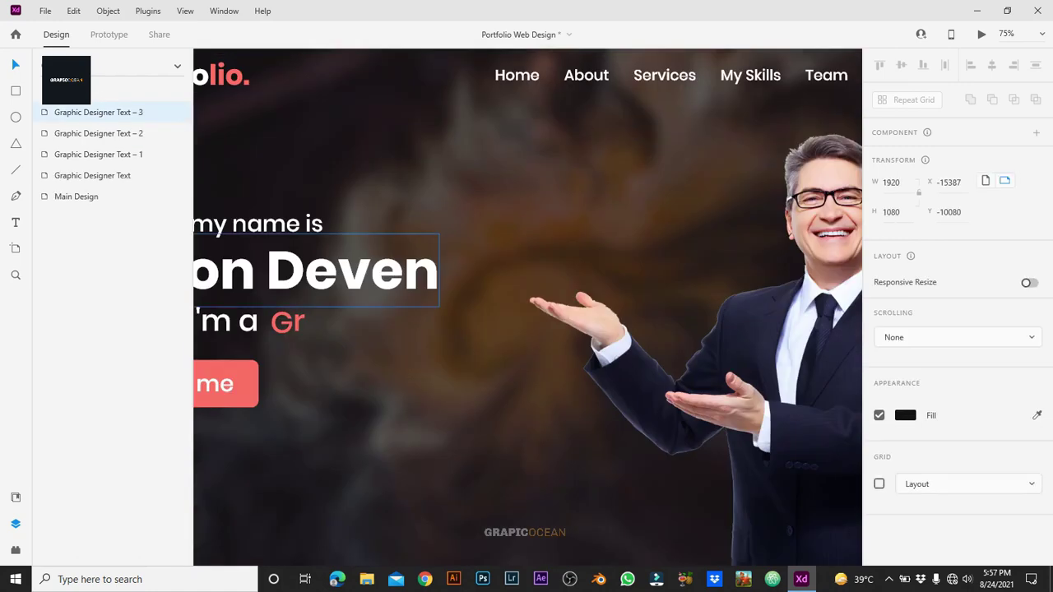
pyautogui.hotkey('ctrl', 'd')
# Step: Move the a up beside Gr to read 'Gra' and nudge the remaining letters p–r upward
pyautogui.click(535, 306)
pyautogui.doubleClick(534, 307)
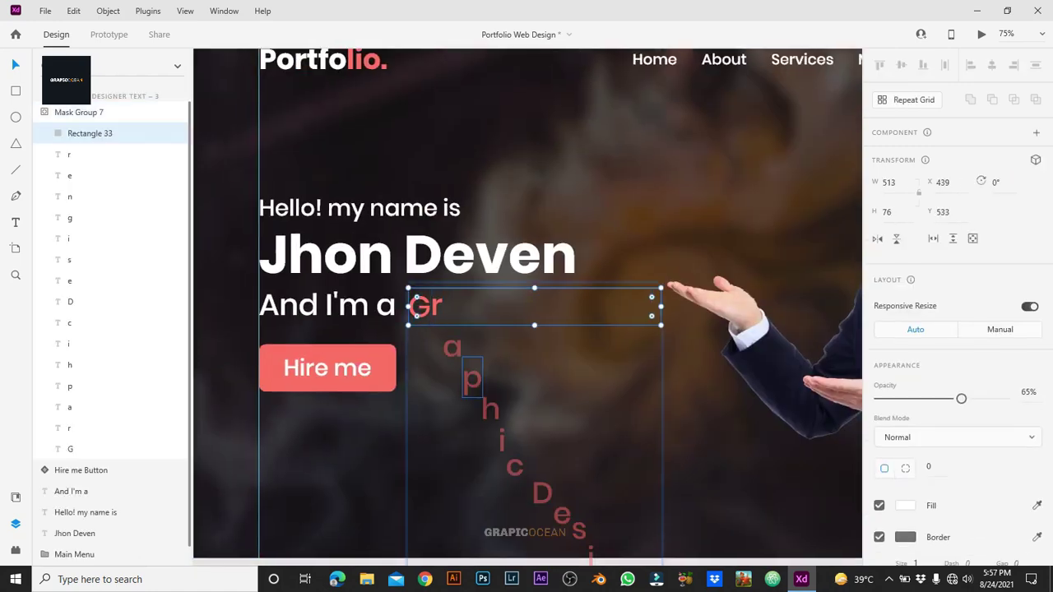
pyautogui.click(70, 408)
pyautogui.moveTo(452, 347); pyautogui.dragTo(452, 306)
pyautogui.click(69, 386)
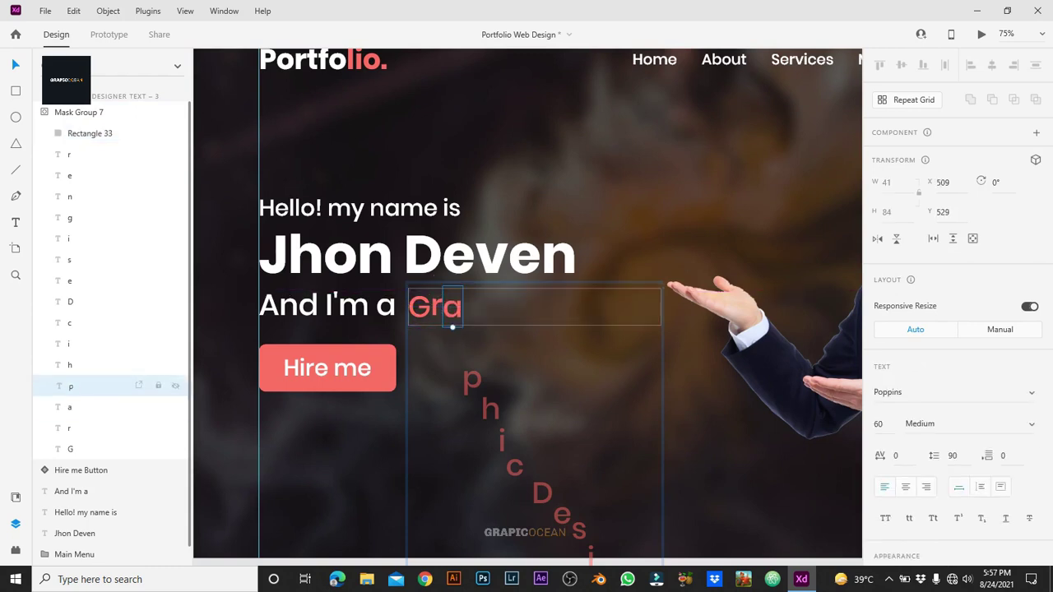
pyautogui.keyDown('shift'); pyautogui.click(69, 153); pyautogui.keyUp('shift')
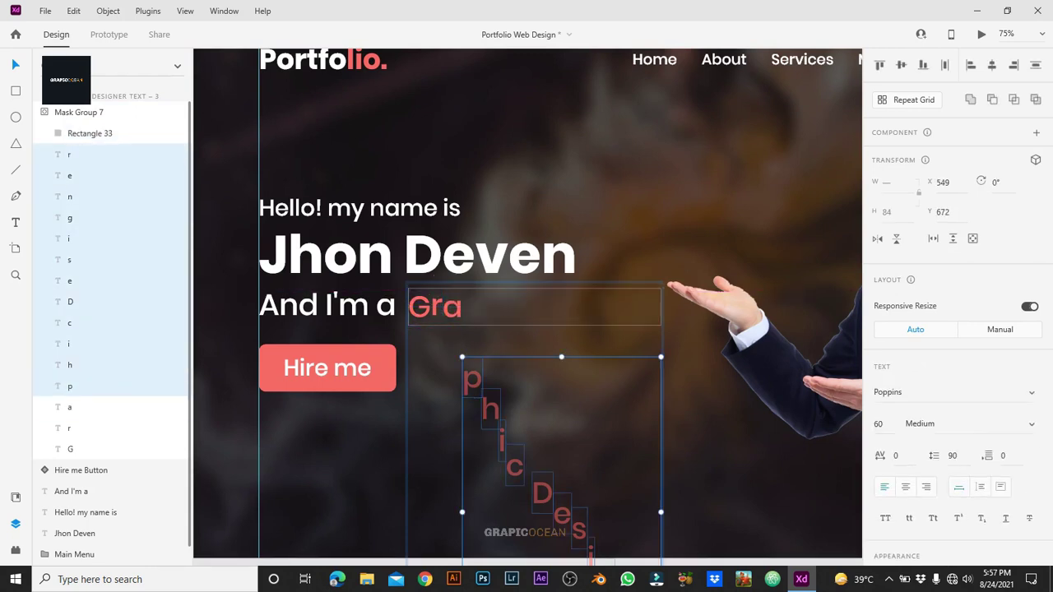
pyautogui.hotkey('shift', 'Up')
pyautogui.hotkey('shift', 'Up')
pyautogui.hotkey('shift', 'Up')
pyautogui.hotkey('shift', 'Up')
pyautogui.hotkey('shift', 'Up')
pyautogui.hotkey('shift', 'Up')
pyautogui.hotkey('shift', 'Up')
pyautogui.press('Up')
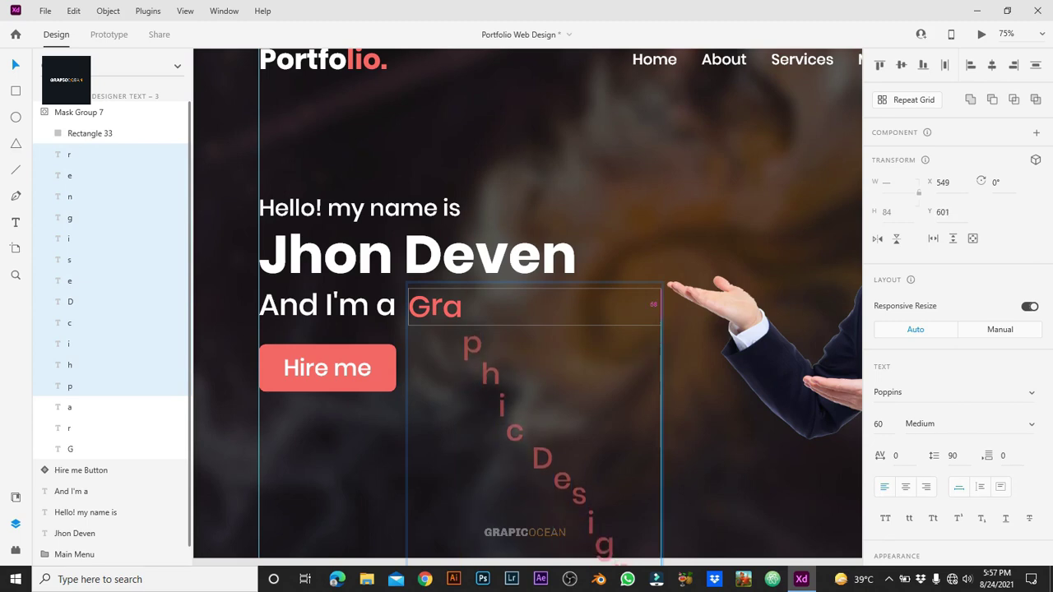
pyautogui.press('Escape')
pyautogui.press('Escape')
# Step: Duplicate as Text – 4, move p up to read 'Grap', and nudge letters h–r upward
pyautogui.scroll(2, 527, 330)
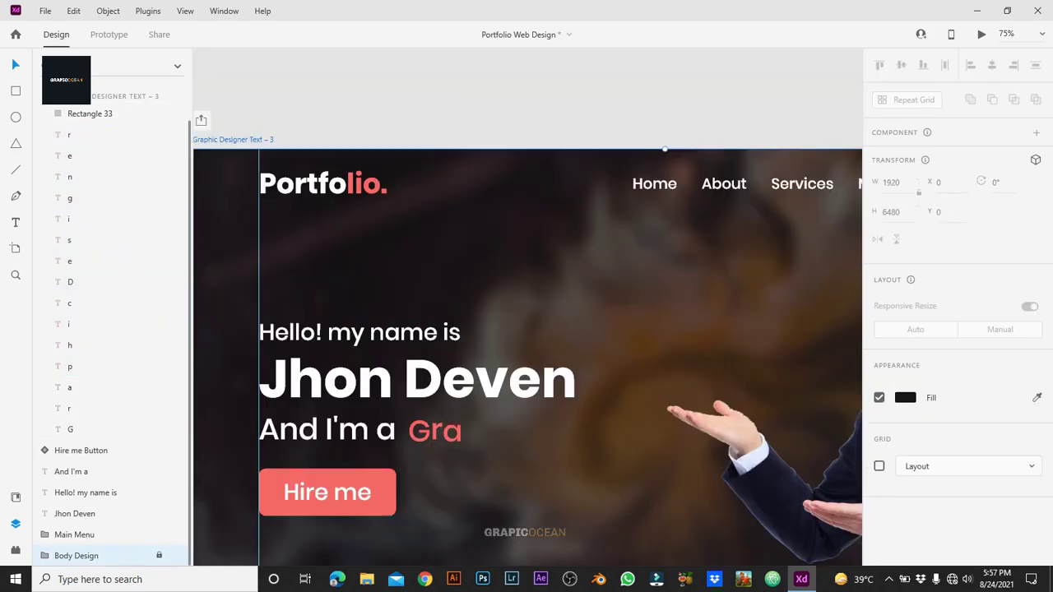
pyautogui.hotkey('ctrl', 'd')
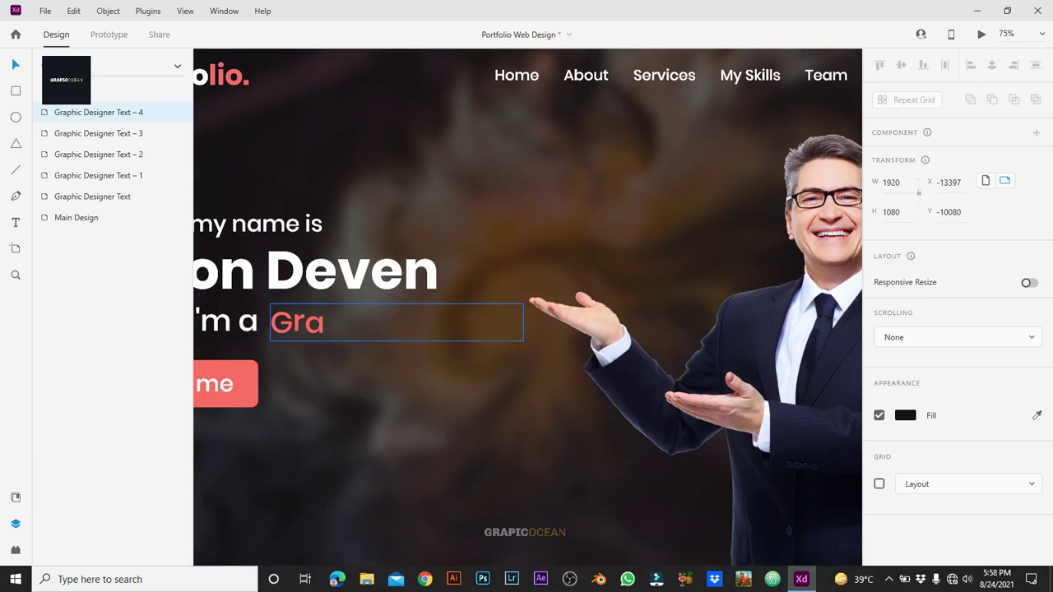
pyautogui.click(395, 322)
pyautogui.doubleClick(395, 322)
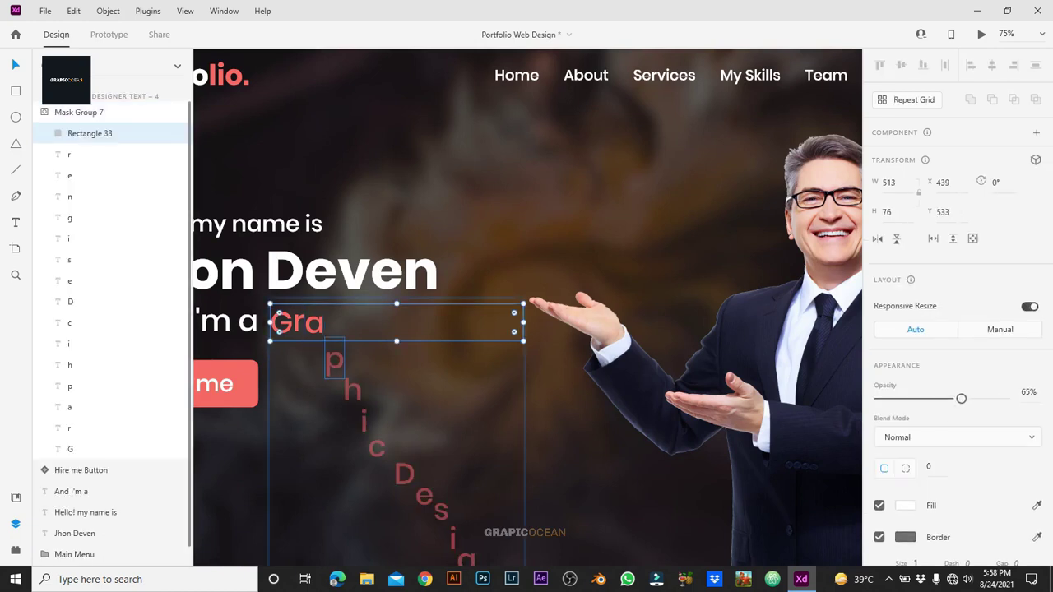
pyautogui.moveTo(334, 359); pyautogui.dragTo(335, 322)
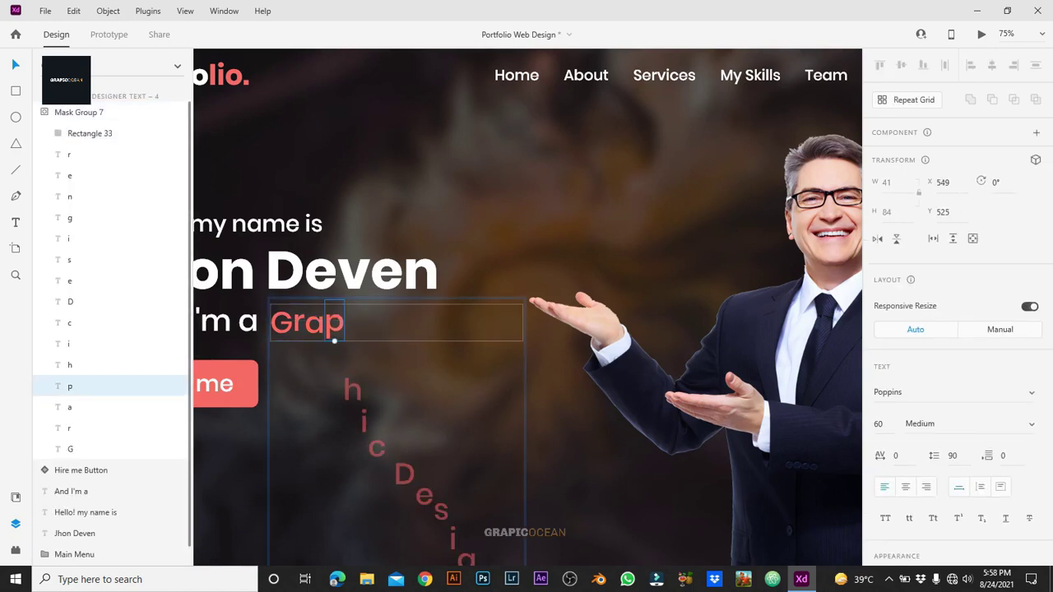
pyautogui.click(352, 387)
pyautogui.moveTo(353, 412); pyautogui.dragTo(524, 510)
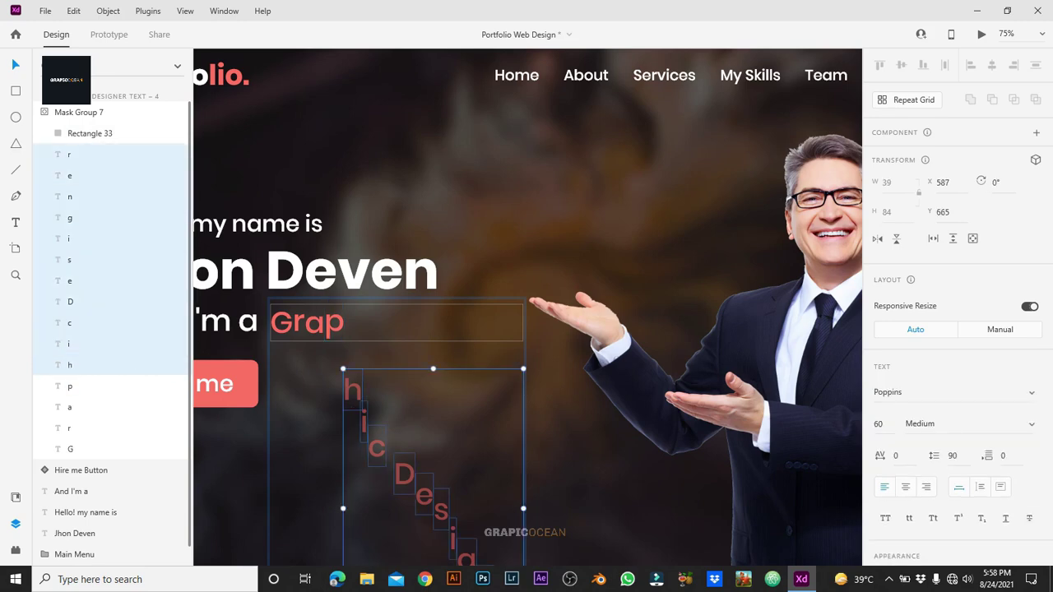
pyautogui.hotkey('shift', 'Up')
pyautogui.hotkey('shift', 'Up')
pyautogui.hotkey('shift', 'Up')
pyautogui.hotkey('shift', 'Up')
pyautogui.hotkey('shift', 'Up')
pyautogui.press('Up')
pyautogui.press('Up')
pyautogui.press('Up')
pyautogui.press('Up')
pyautogui.press('Up')
pyautogui.press('Up')
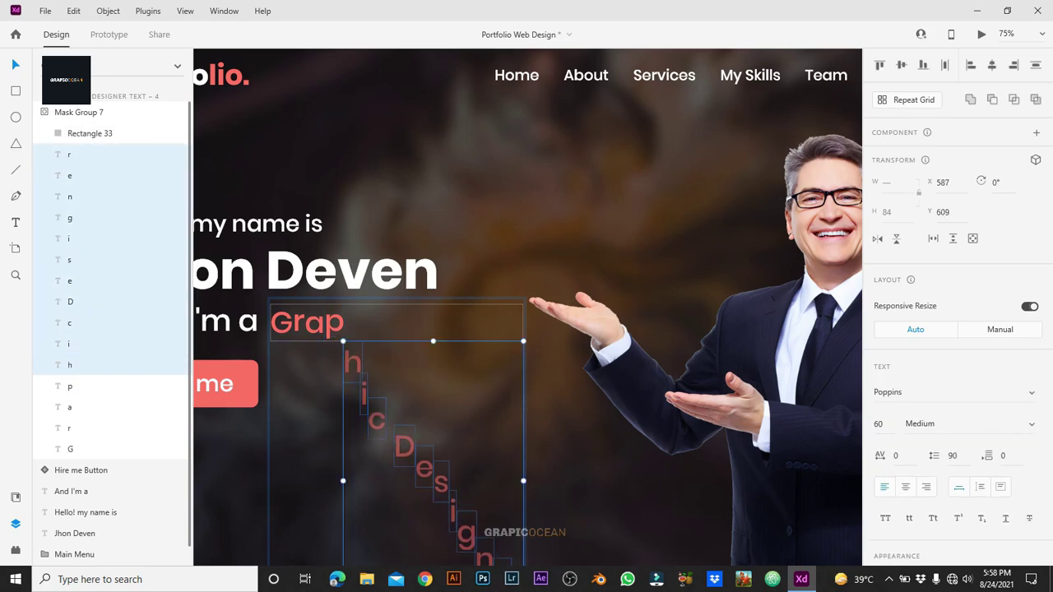
pyautogui.press('Escape')
pyautogui.press('Escape')
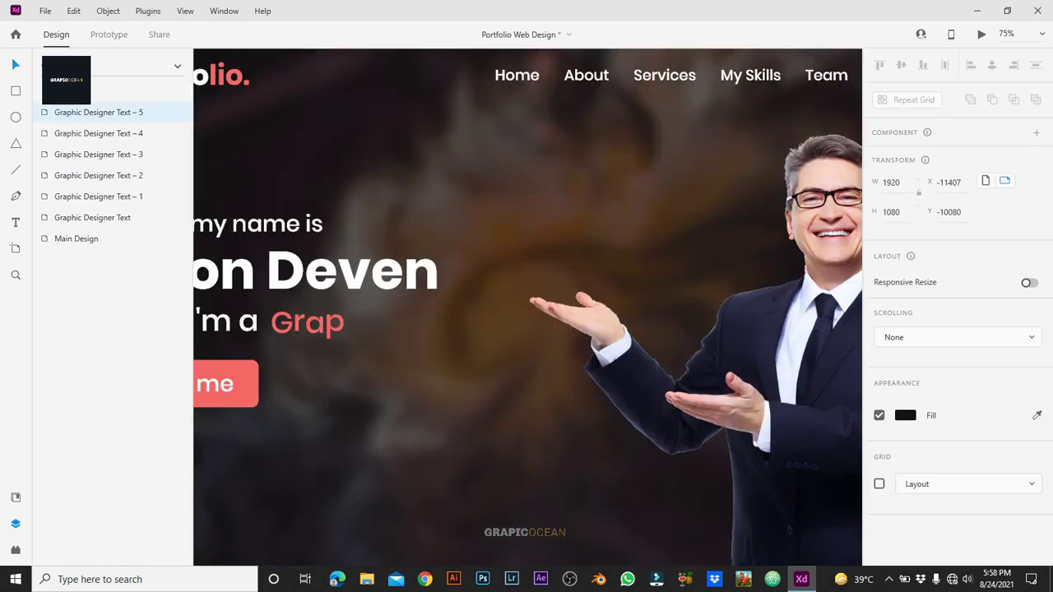
# Step: Move h and i into the row to read 'Graphi' and nudge the remaining letters upward
pyautogui.click(333, 322)
pyautogui.doubleClick(333, 323)
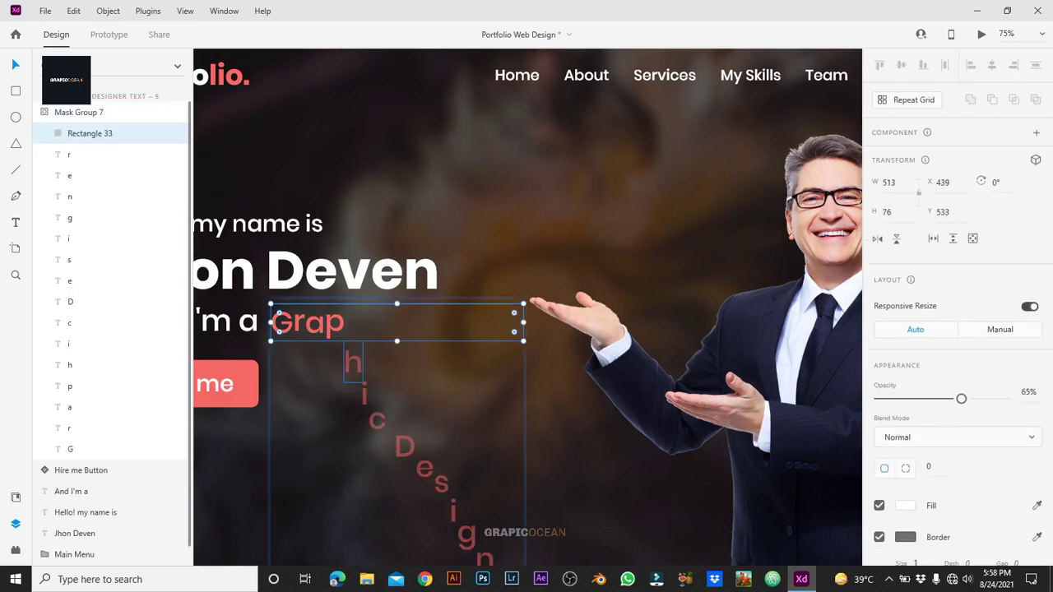
pyautogui.click(69, 365)
pyautogui.hotkey('shift', 'Up')
pyautogui.hotkey('shift', 'Up')
pyautogui.hotkey('shift', 'Up')
pyautogui.hotkey('shift', 'Up')
pyautogui.hotkey('shift', 'Up')
pyautogui.hotkey('shift', 'Up')
pyautogui.hotkey('shift', 'Up')
pyautogui.click(69, 344)
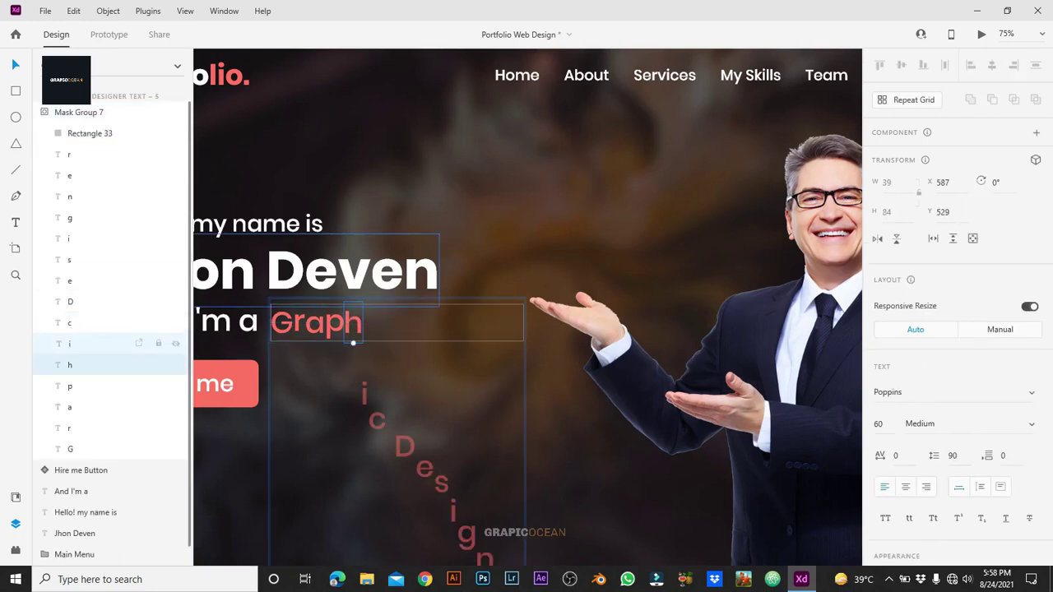
pyautogui.keyDown('shift'); pyautogui.click(69, 155); pyautogui.keyUp('shift')
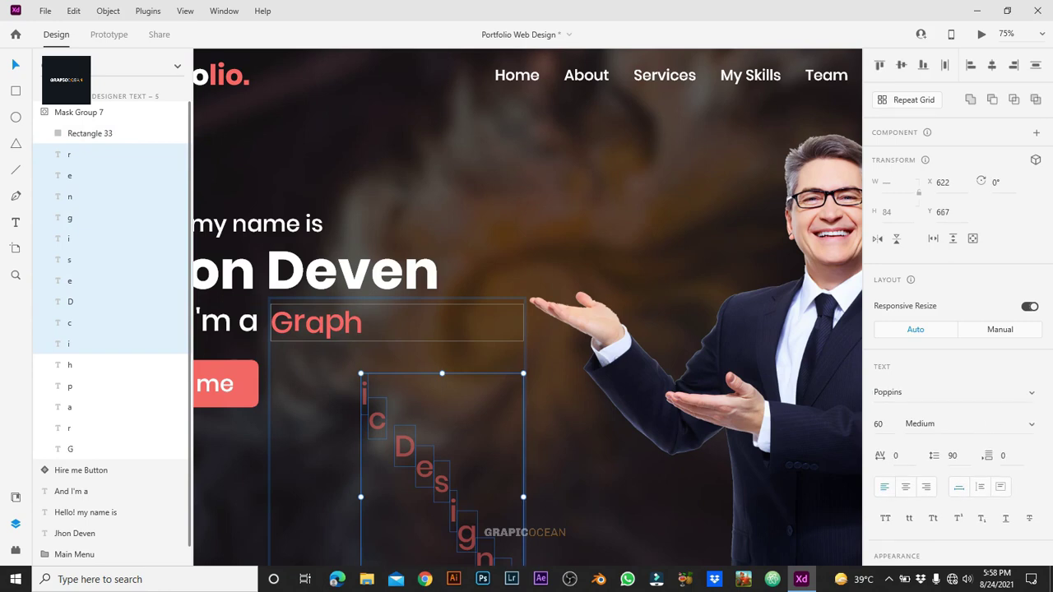
pyautogui.hotkey('shift', 'Up')
pyautogui.hotkey('shift', 'Up')
pyautogui.hotkey('shift', 'Up')
pyautogui.hotkey('shift', 'Up')
pyautogui.hotkey('shift', 'Up')
pyautogui.hotkey('shift', 'Up')
pyautogui.hotkey('shift', 'Up')
pyautogui.hotkey('shift', 'Up')
pyautogui.hotkey('shift', 'Up')
pyautogui.hotkey('shift', 'Up')
pyautogui.hotkey('shift', 'Up')
pyautogui.hotkey('shift', 'Up')
pyautogui.hotkey('shift', 'Up')
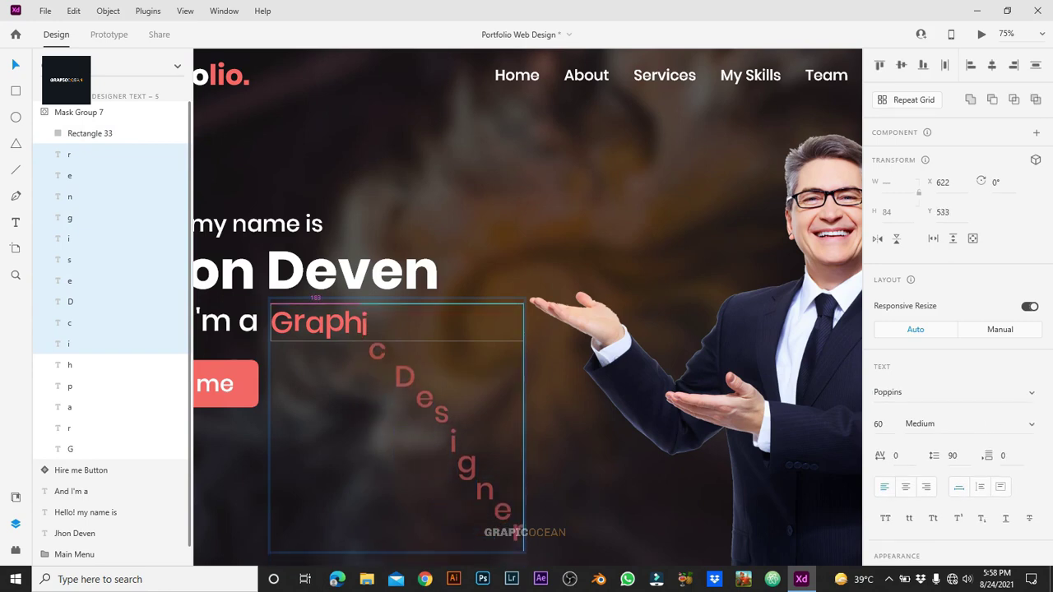
pyautogui.press('Up')
pyautogui.press('Up')
pyautogui.press('Up')
pyautogui.press('Up')
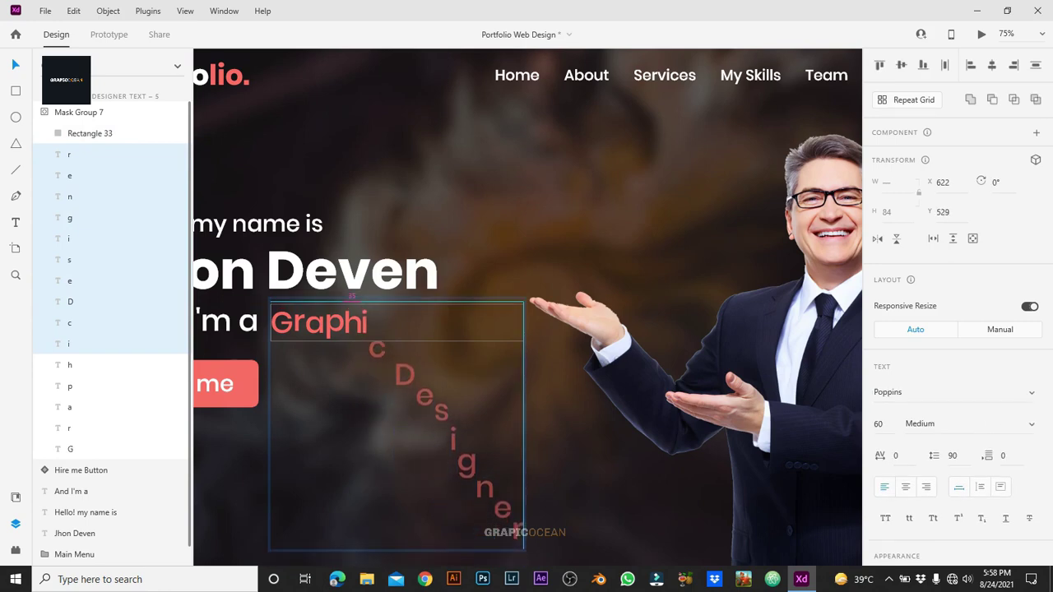
pyautogui.press('Escape')
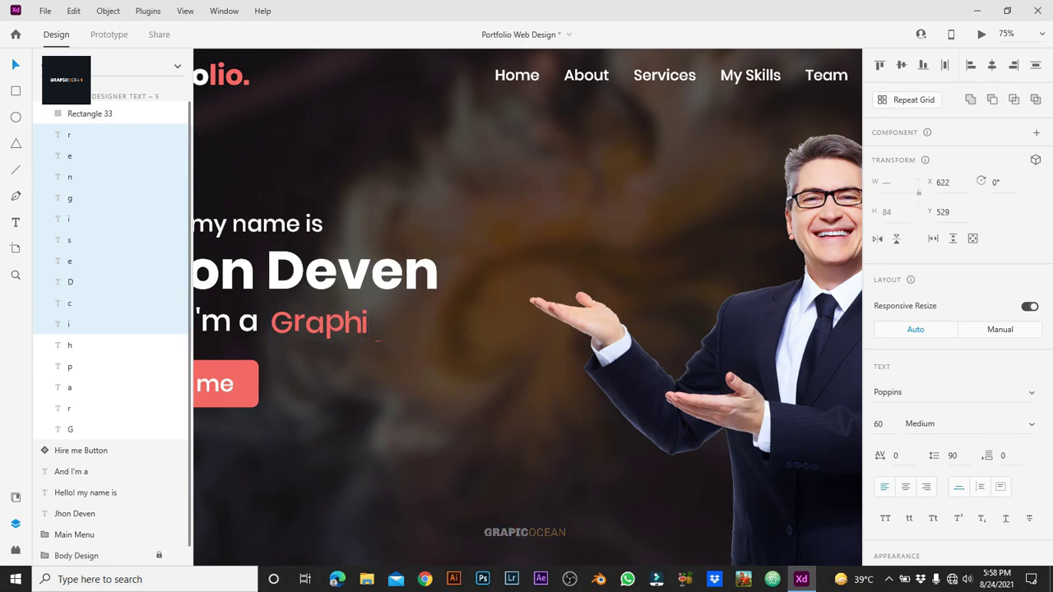
# Step: Nudge the i down so it lines up with 'Graph' and review the 'Graphi' heading
pyautogui.click(90, 114)
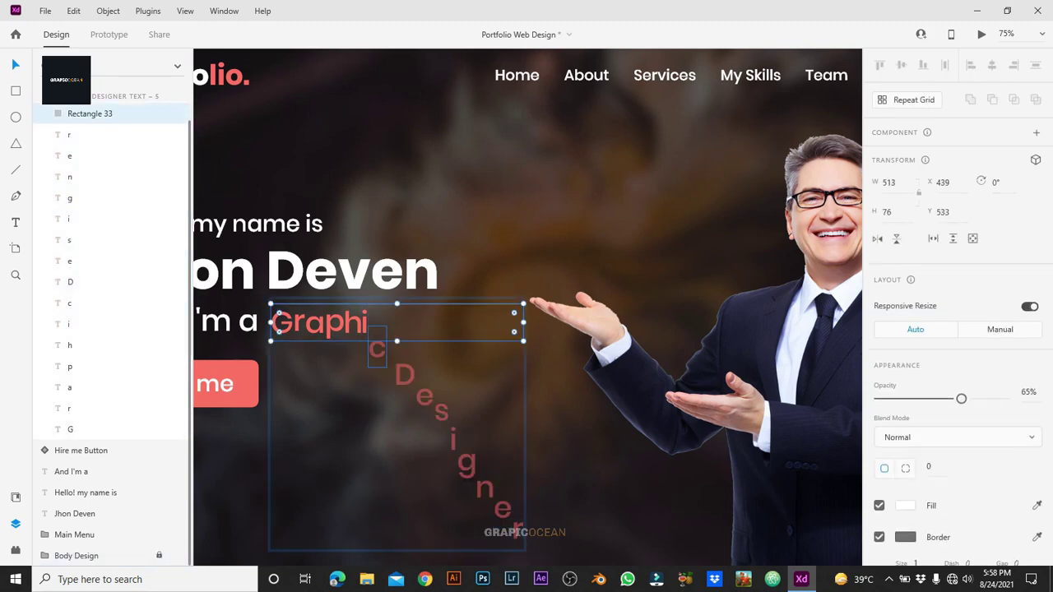
pyautogui.click(69, 303)
pyautogui.keyDown('shift'); pyautogui.click(69, 135); pyautogui.keyUp('shift')
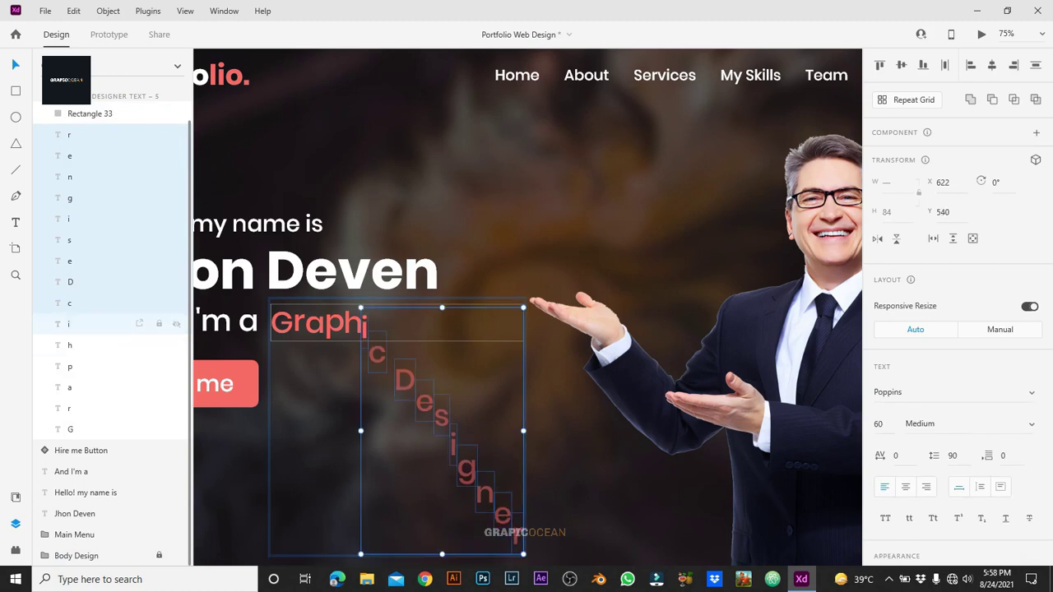
pyautogui.keyDown('shift'); pyautogui.click(69, 302); pyautogui.keyUp('shift')
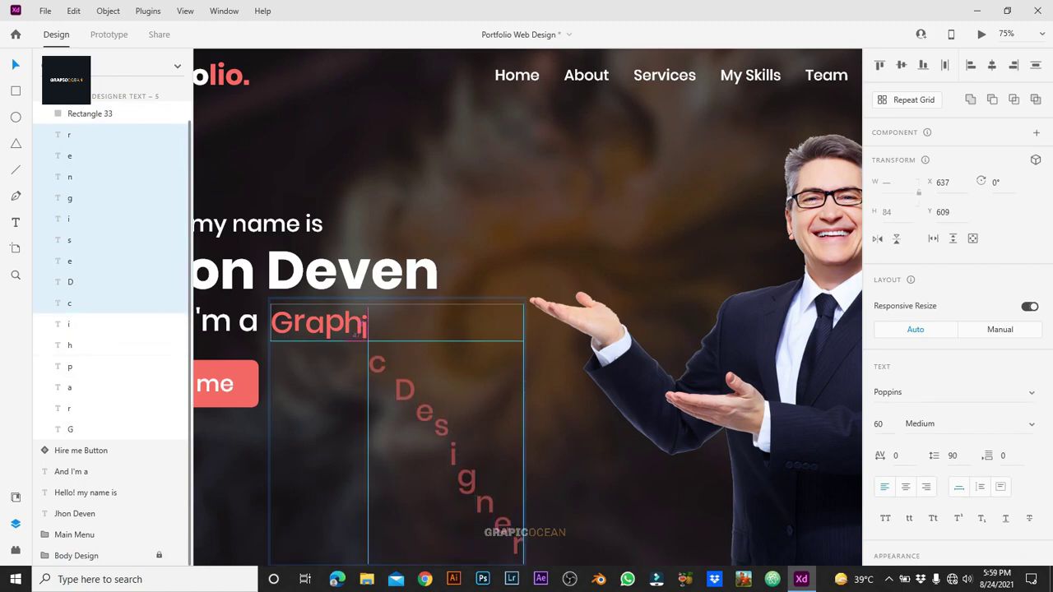
pyautogui.click(368, 331)
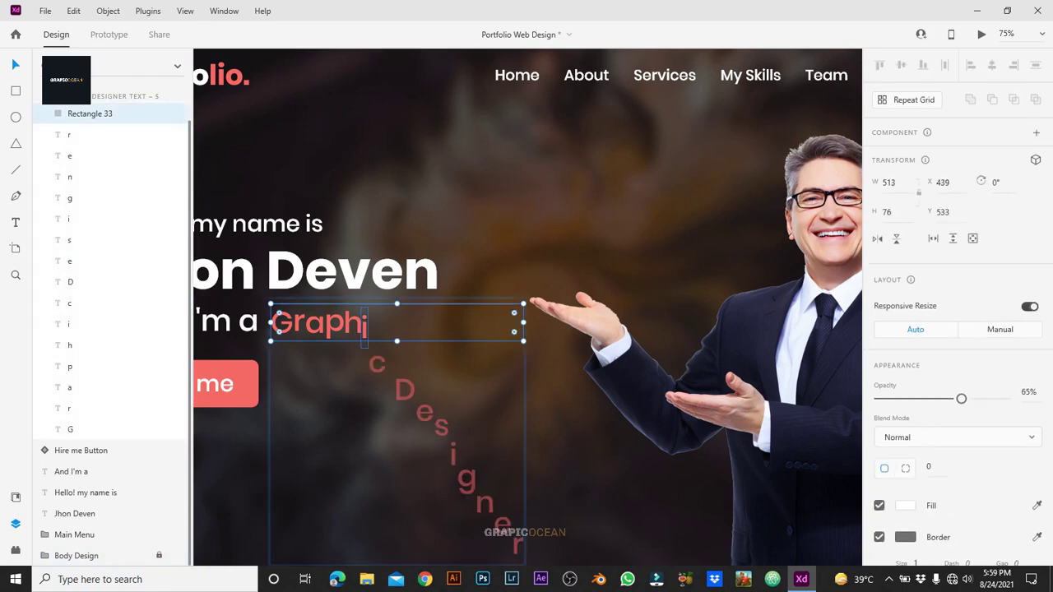
pyautogui.click(362, 322)
pyautogui.press('Down')
pyautogui.press('Down')
pyautogui.press('Down')
pyautogui.press('Down')
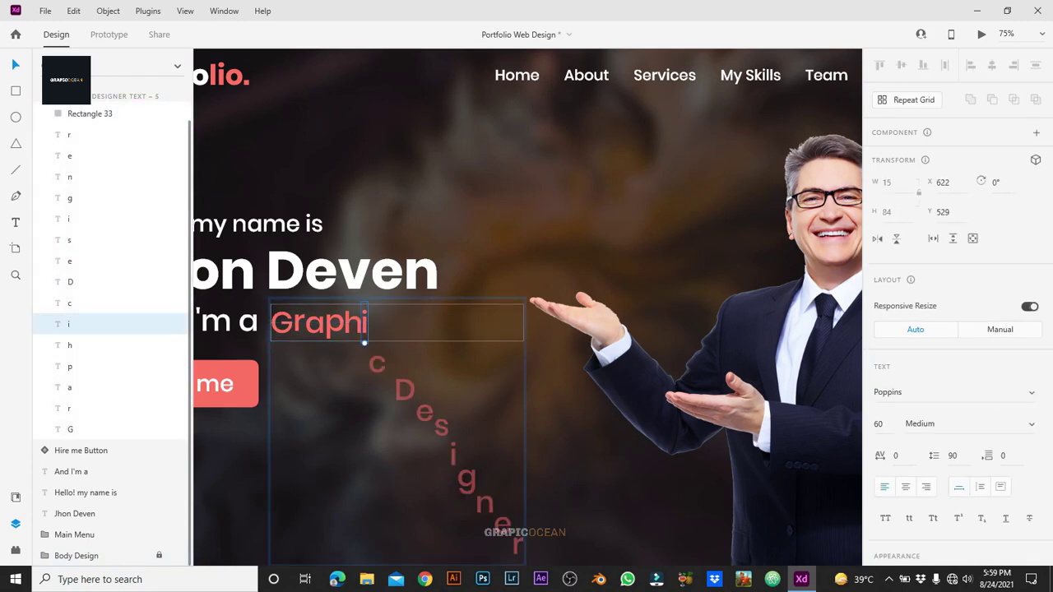
pyautogui.press('Escape')
pyautogui.scroll(5, 527, 307)
pyautogui.hscroll(-3, 526, 307)
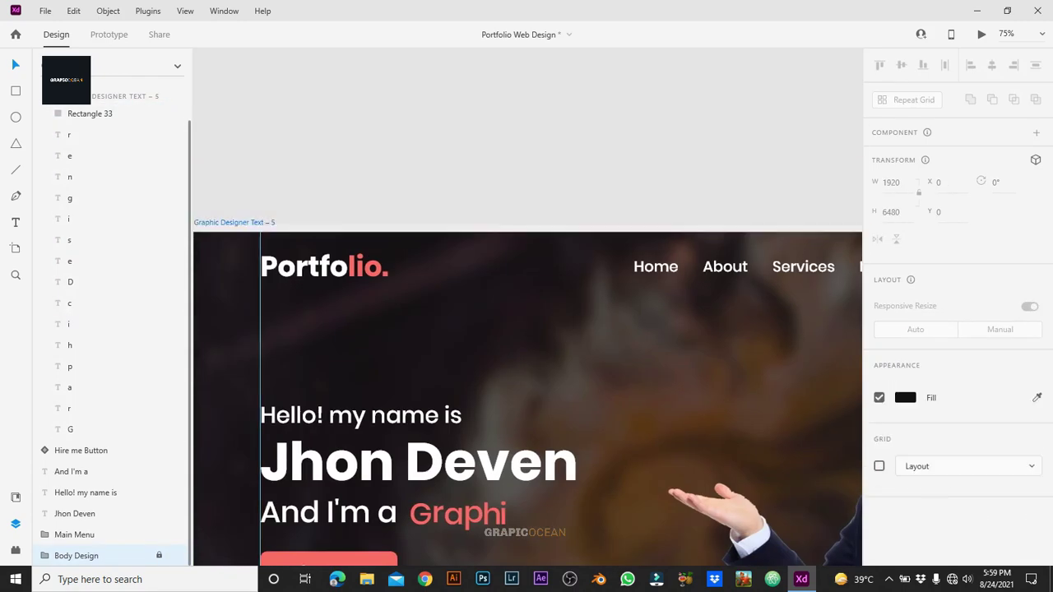
pyautogui.press('Escape')
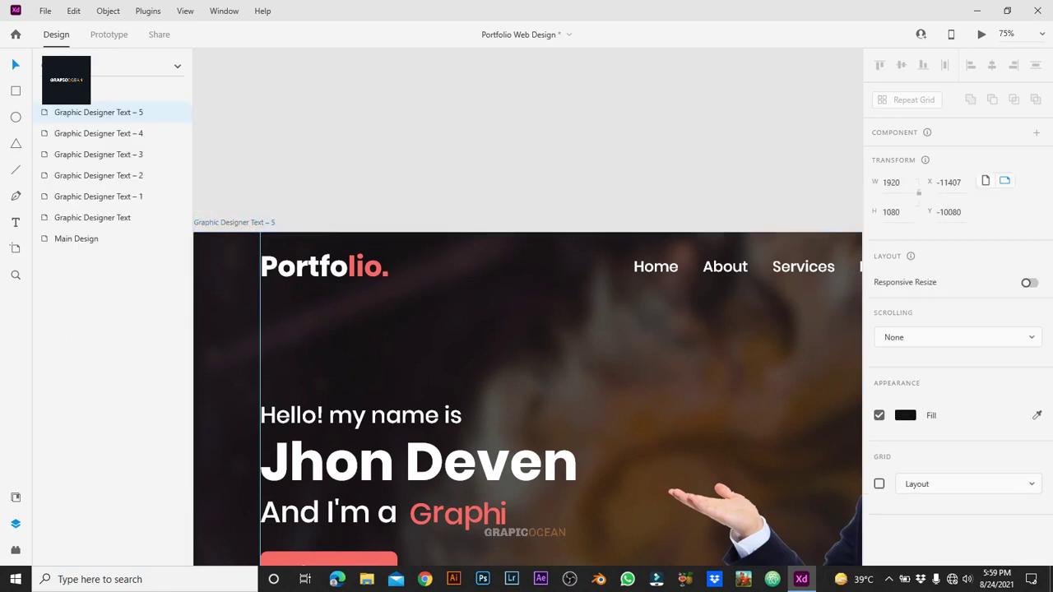
# Step: Bring the c into line to read 'Graphic' and nudge the hidden Designer letters upward
pyautogui.scroll(-5, 526, 307)
pyautogui.hscroll(3, 526, 307)
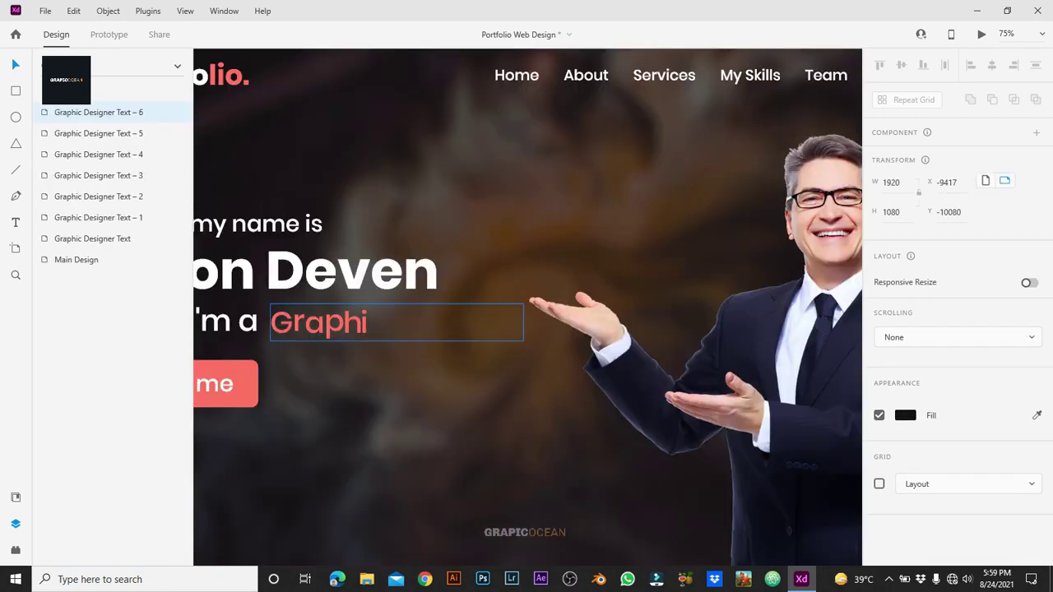
pyautogui.click(330, 322)
pyautogui.doubleClick(329, 322)
pyautogui.click(377, 363)
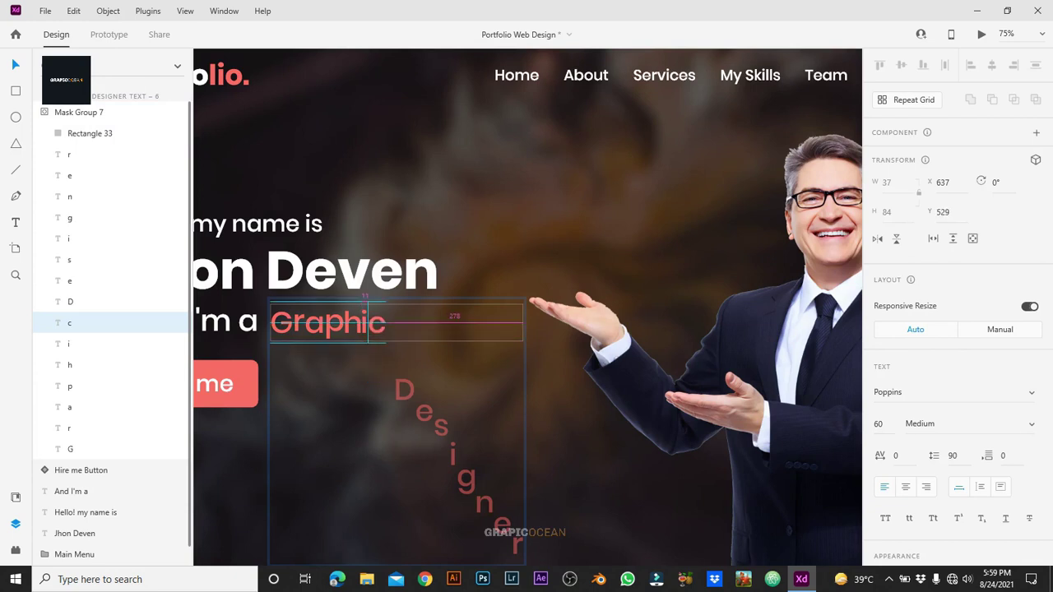
pyautogui.click(404, 390)
pyautogui.keyDown('shift'); pyautogui.click(99, 154); pyautogui.keyUp('shift')
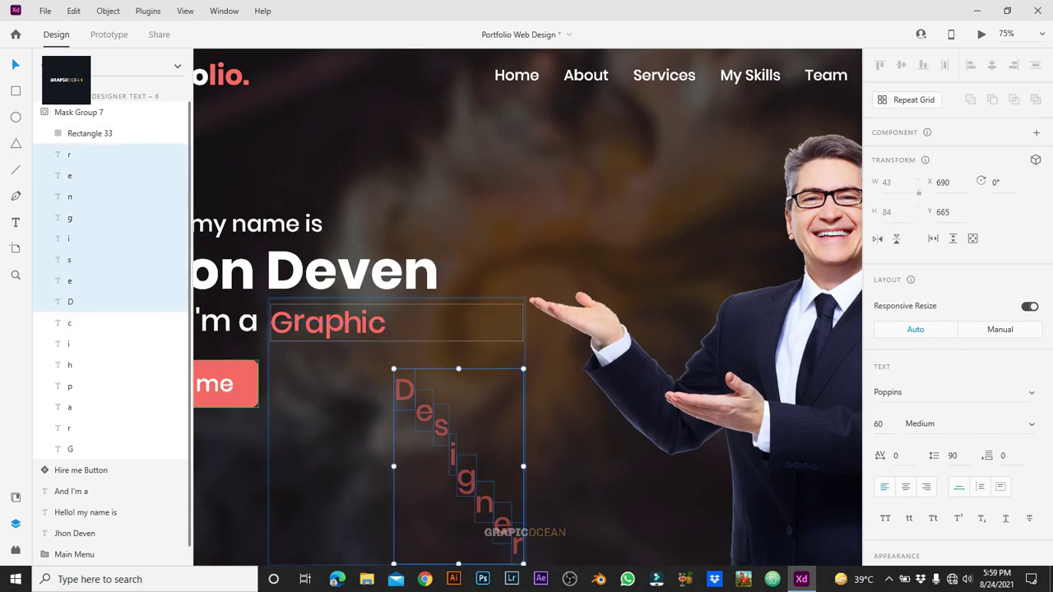
pyautogui.hotkey('shift', 'Up')
pyautogui.hotkey('shift', 'Up')
pyautogui.hotkey('shift', 'Up')
pyautogui.hotkey('shift', 'Up')
pyautogui.hotkey('shift', 'Up')
pyautogui.hotkey('shift', 'Up')
pyautogui.press('Up')
pyautogui.press('Up')
pyautogui.press('Up')
pyautogui.press('Up')
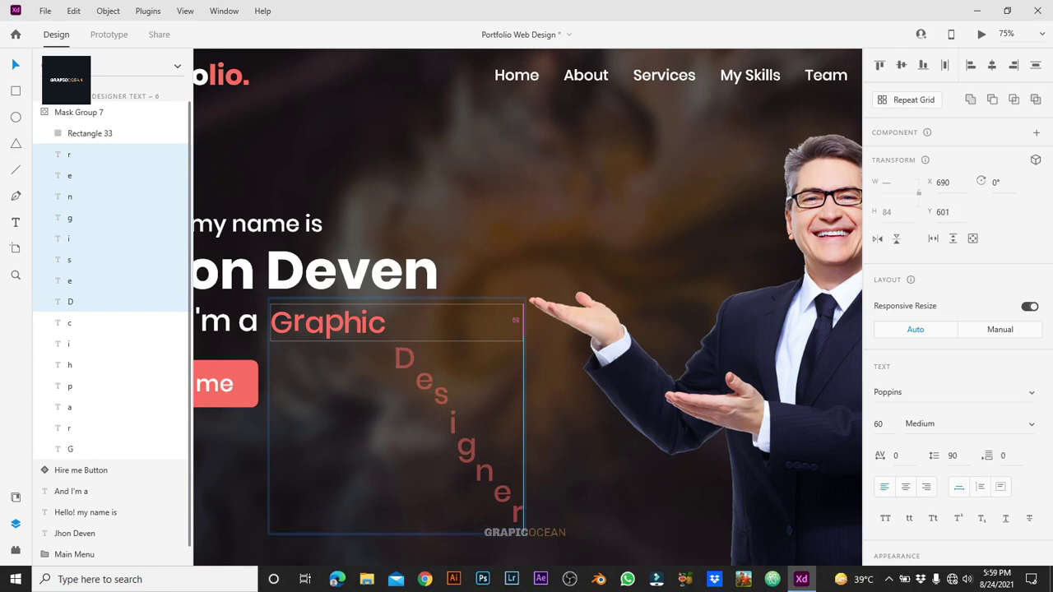
# Step: Duplicate the artboard as Graphic Designer Text – 7
pyautogui.press('Escape')
pyautogui.press('Escape')
pyautogui.press('Escape')
pyautogui.scroll(3, 526, 305)
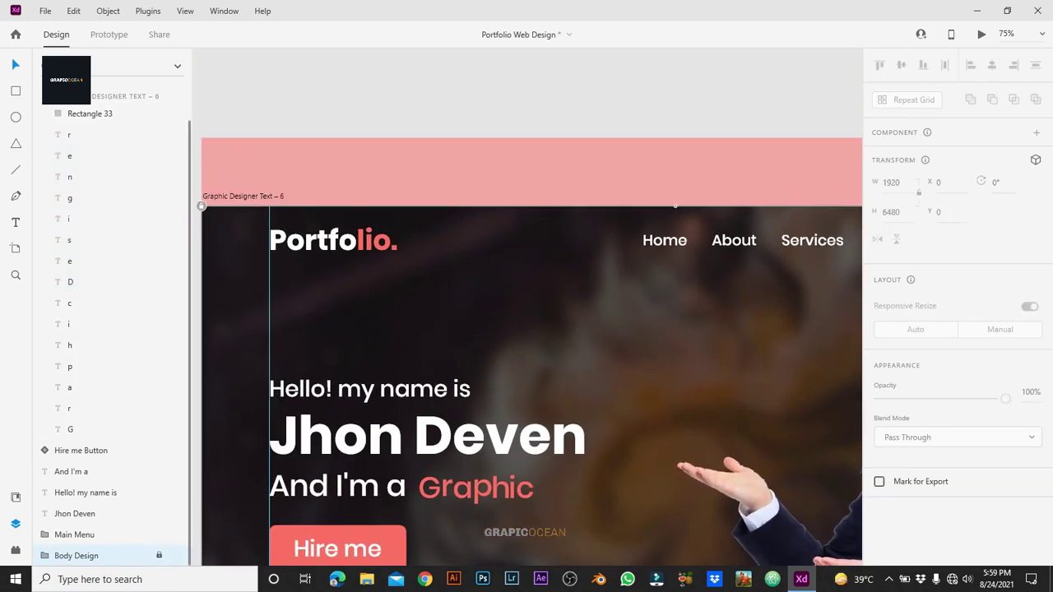
pyautogui.hotkey('ctrl', 'd')
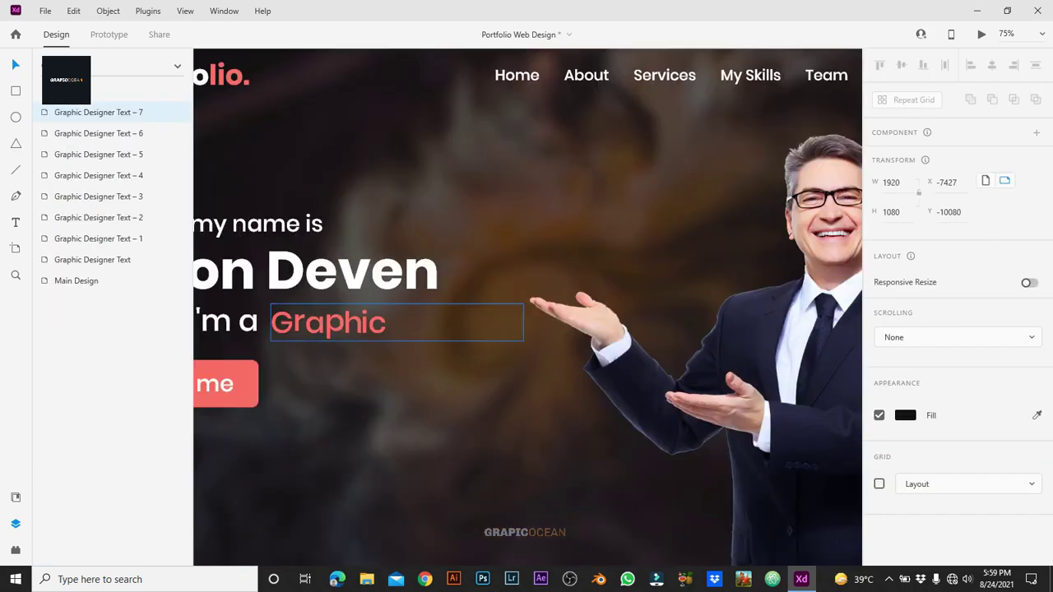
# Step: Move the D up beside 'Graphic' and drag the esigner letters up so e follows D
pyautogui.click(329, 322)
pyautogui.doubleClick(330, 322)
pyautogui.click(70, 301)
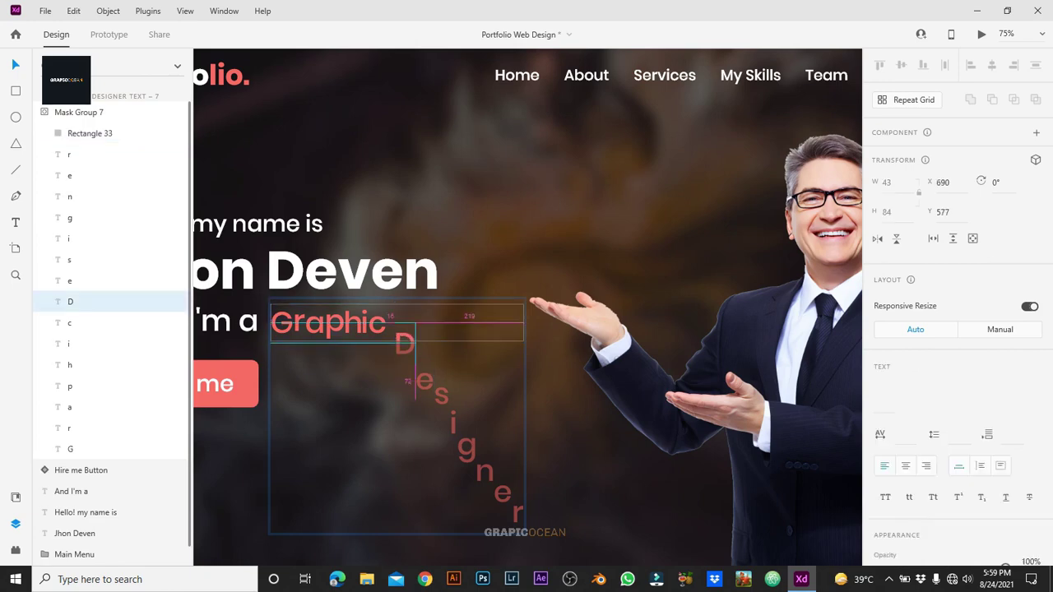
pyautogui.moveTo(404, 358); pyautogui.dragTo(526, 537)
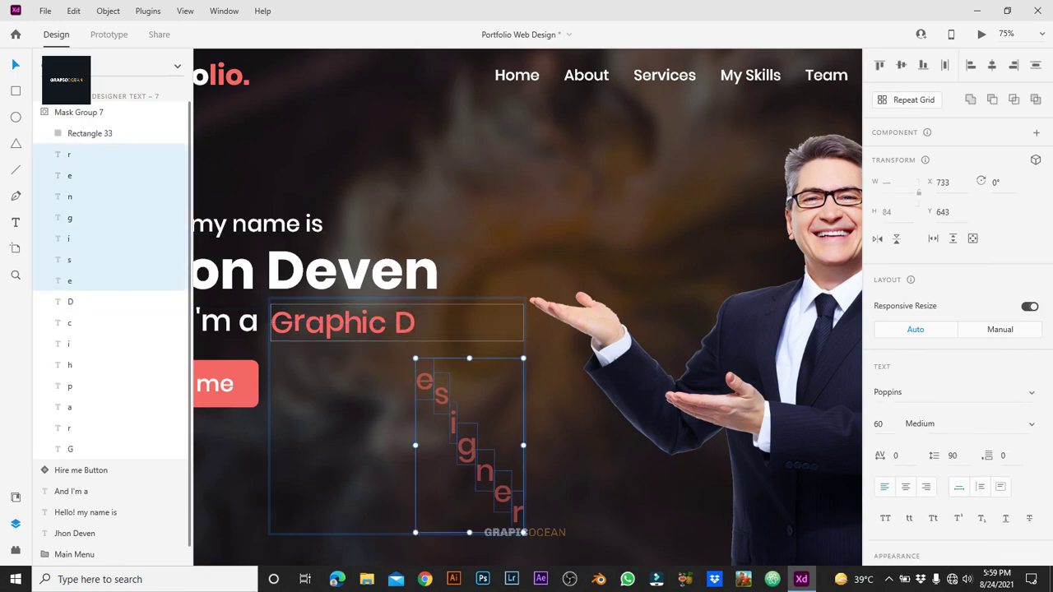
pyautogui.moveTo(466, 447); pyautogui.dragTo(467, 388)
pyautogui.press('Up')
pyautogui.press('Up')
pyautogui.press('Up')
pyautogui.press('Up')
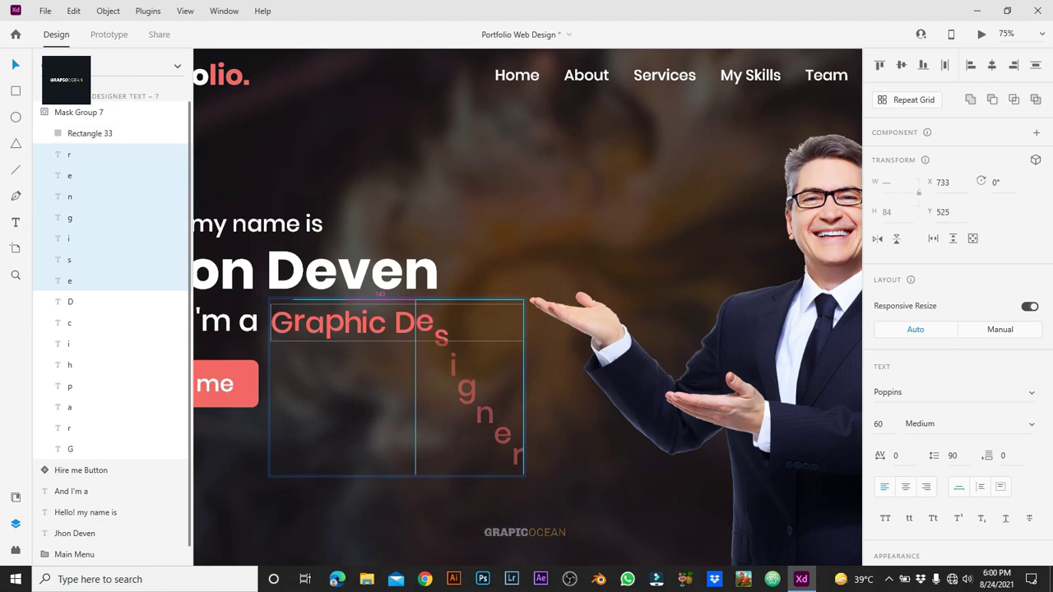
pyautogui.press('Down')
pyautogui.press('Down')
pyautogui.press('Down')
pyautogui.press('Down')
pyautogui.press('Down')
pyautogui.press('Down')
pyautogui.press('Down')
pyautogui.press('Down')
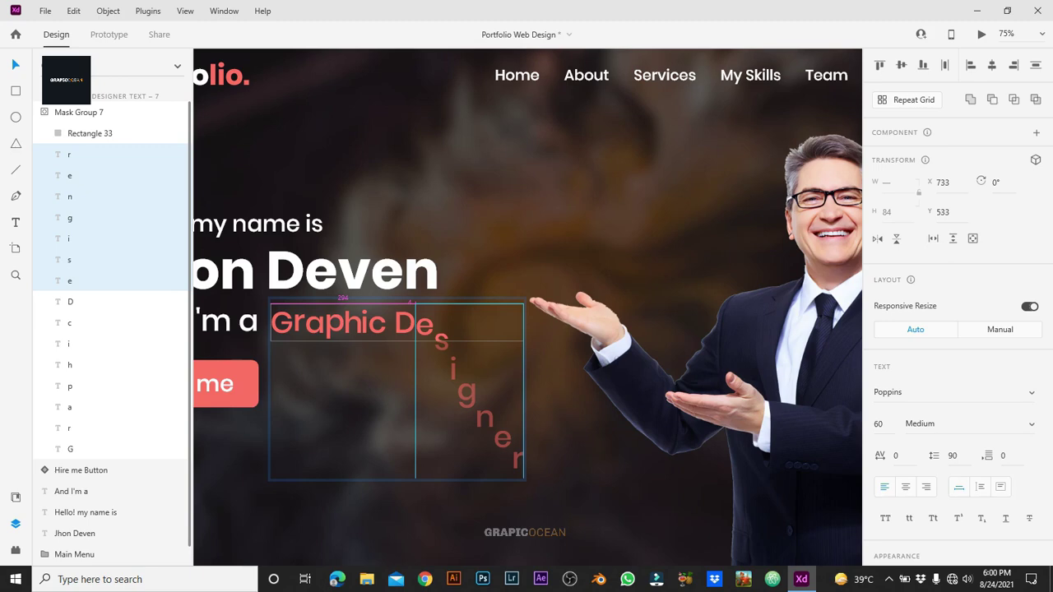
pyautogui.press('Up')
pyautogui.press('Up')
pyautogui.press('Up')
pyautogui.press('Up')
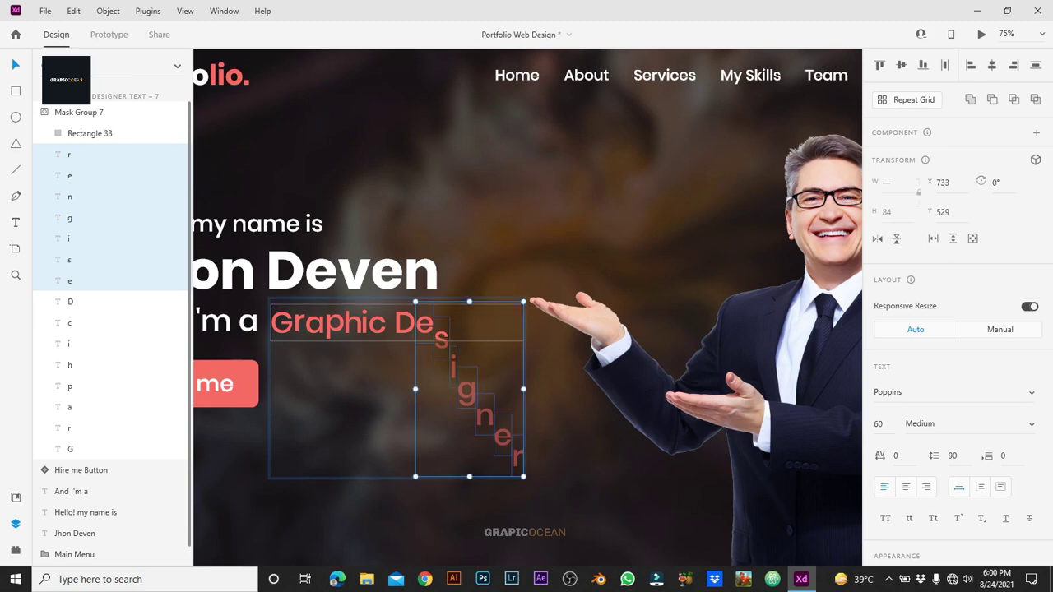
# Step: Shift the esigner letters lower beneath the line and select the Graphic Designer Text – 7 artboard
pyautogui.press('Escape')
pyautogui.hotkey('ctrl', 'z')
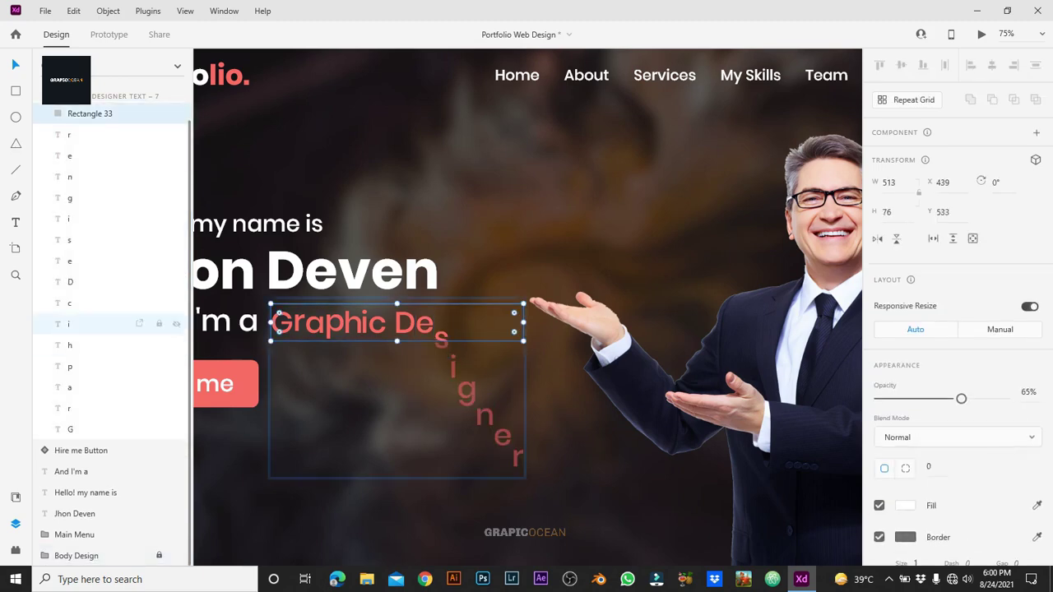
pyautogui.keyDown('shift'); pyautogui.click(69, 134); pyautogui.keyUp('shift')
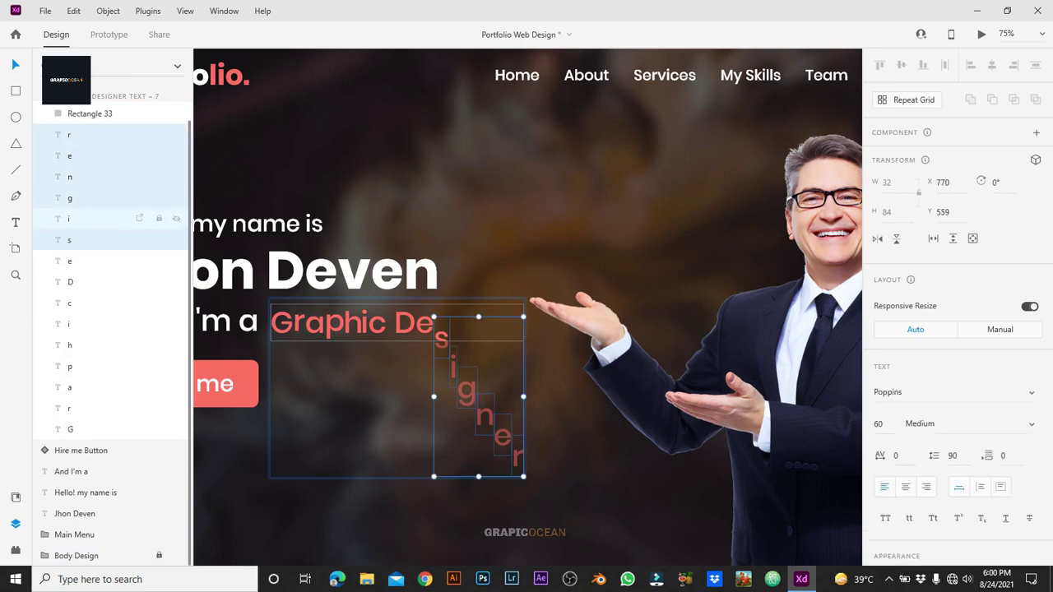
pyautogui.hotkey('shift', 'Down')
pyautogui.hotkey('shift', 'Down')
pyautogui.hotkey('shift', 'Down')
pyautogui.press('Escape')
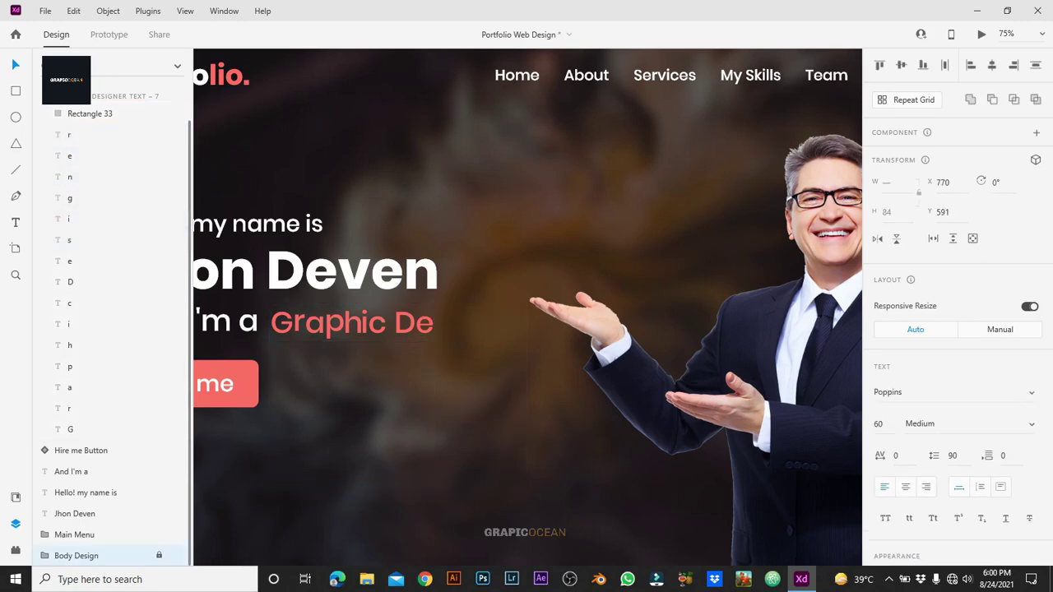
pyautogui.scroll(3, 527, 304)
pyautogui.click(215, 164)
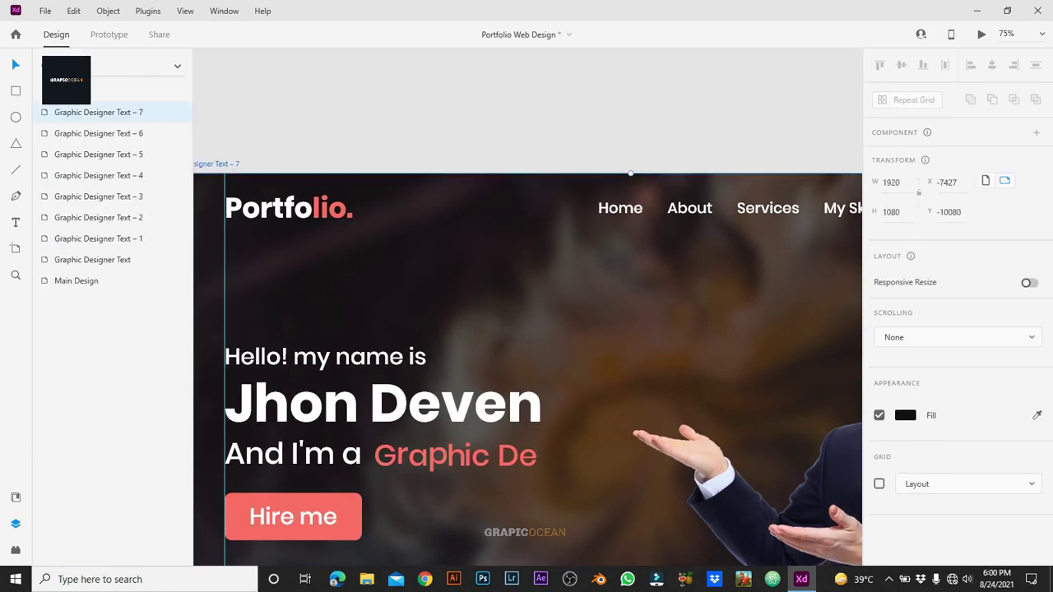
# Step: Duplicate as Graphic Designer Text – 8 and move the s up to read 'Graphic Des'
pyautogui.hotkey('ctrl', 'd')
pyautogui.click(395, 323)
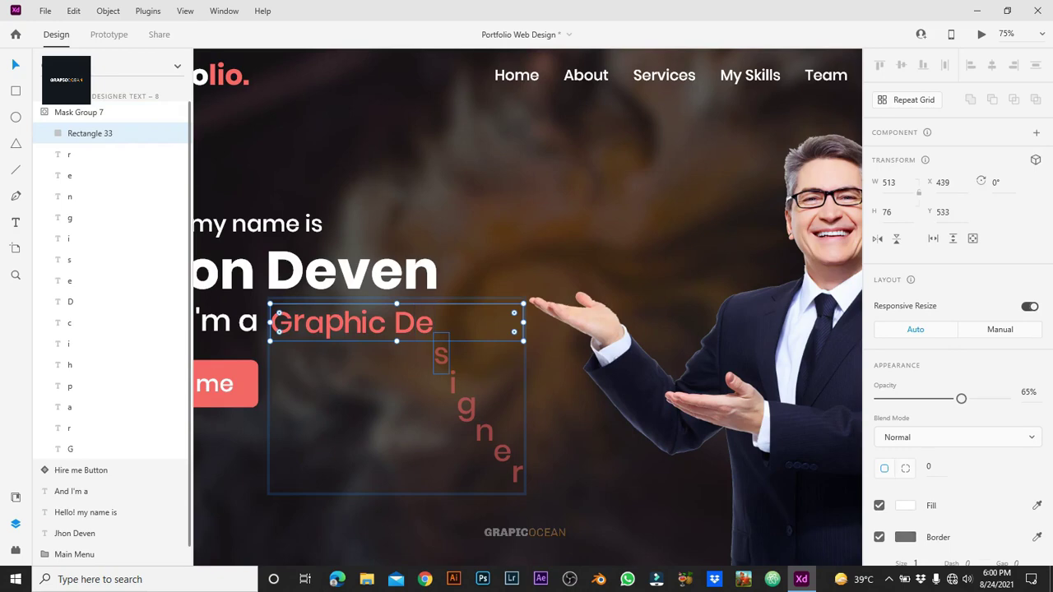
pyautogui.keyDown('shift'); pyautogui.click(69, 259); pyautogui.keyUp('shift')
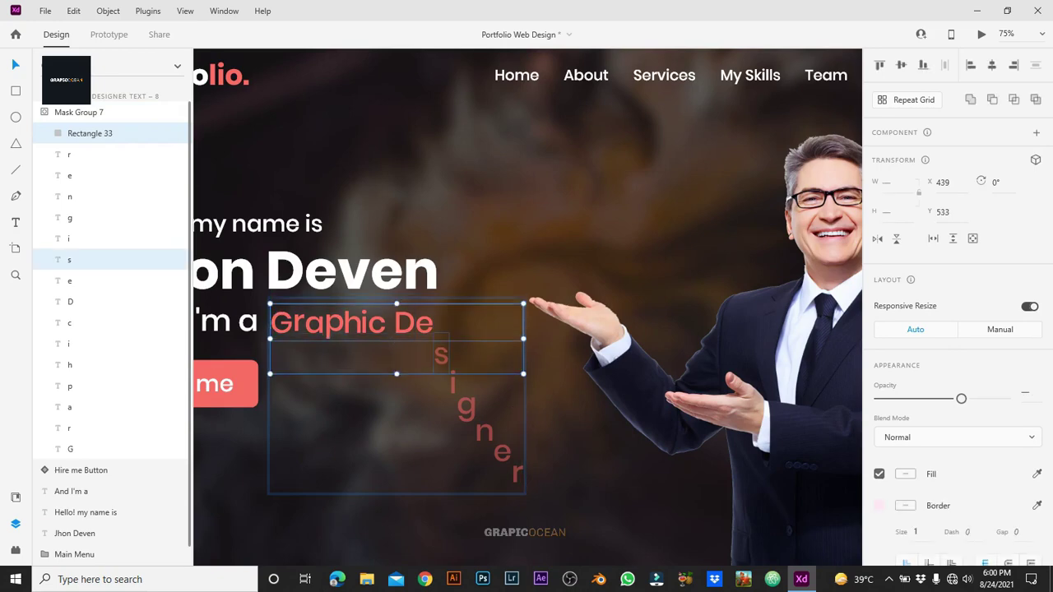
pyautogui.click(70, 259)
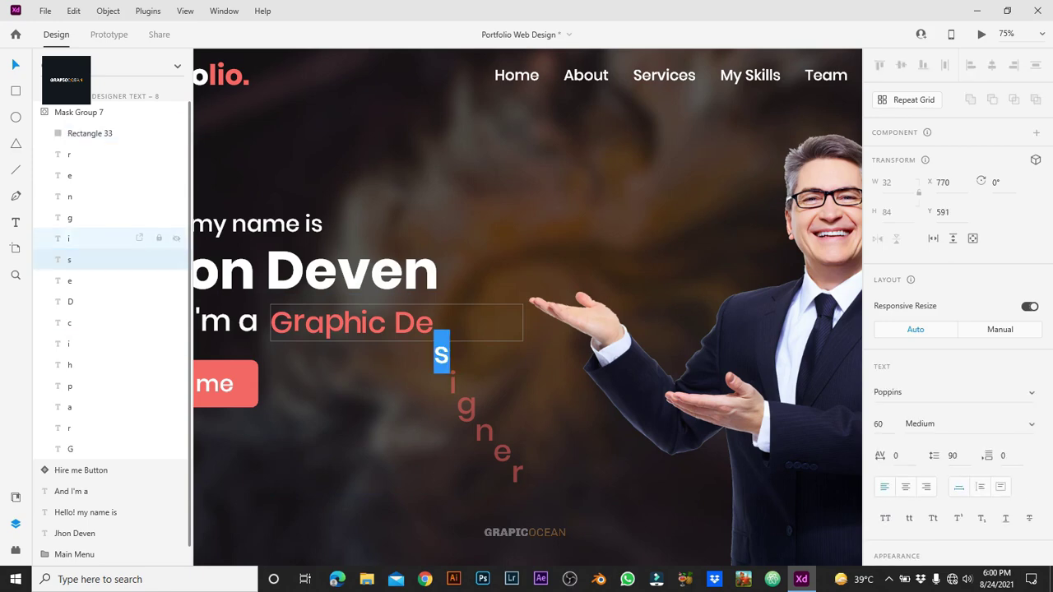
pyautogui.click(70, 238)
pyautogui.click(69, 259)
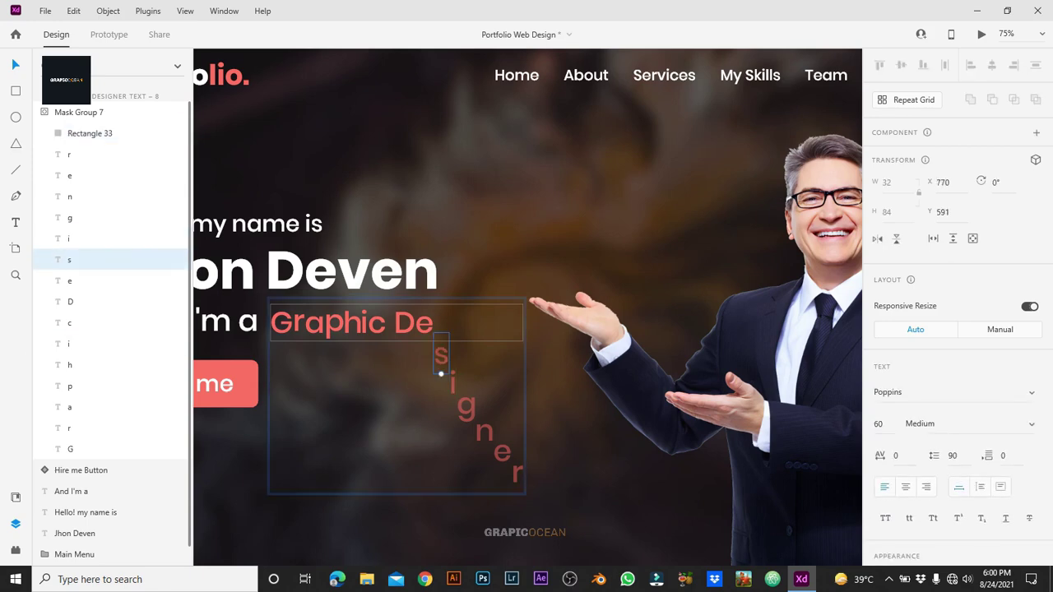
pyautogui.moveTo(441, 374); pyautogui.dragTo(442, 343)
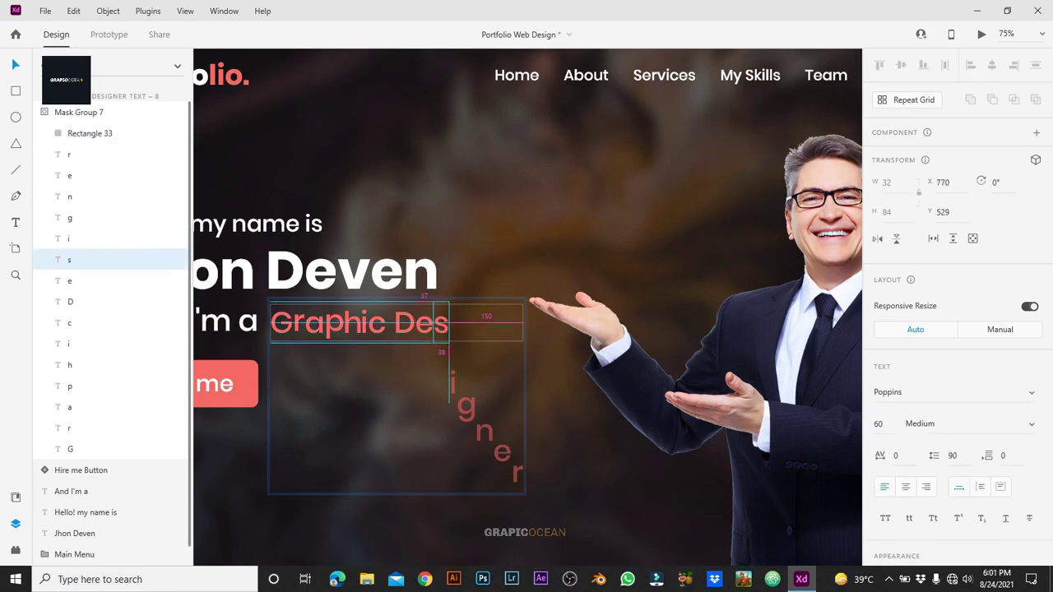
# Step: Reposition the igner letters and duplicate the artboard as Graphic Designer Text – 9
pyautogui.click(69, 238)
pyautogui.keyDown('shift'); pyautogui.click(69, 154); pyautogui.keyUp('shift')
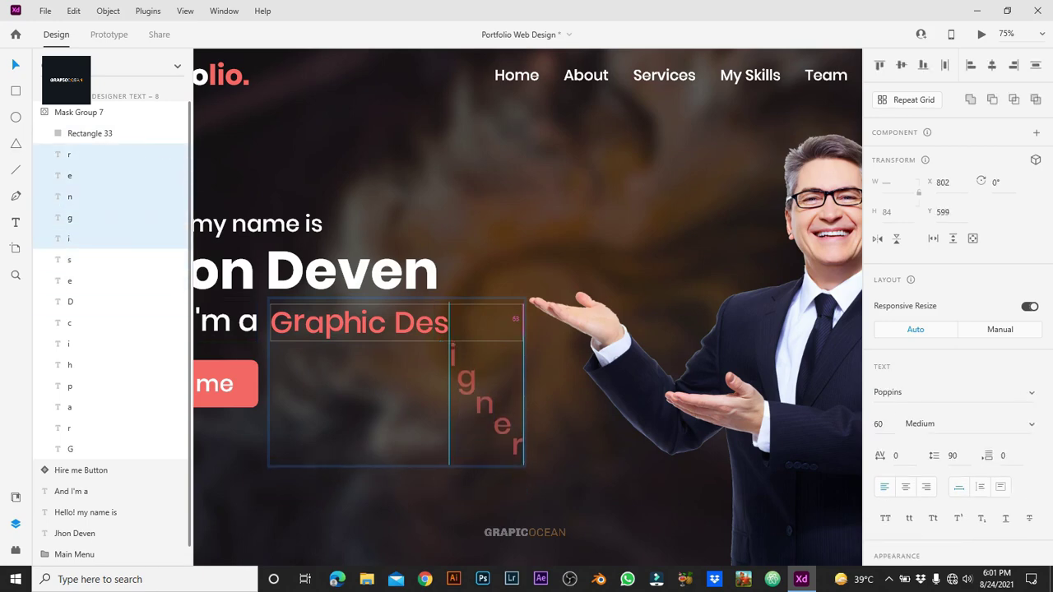
pyautogui.click(280, 307)
pyautogui.scroll(3, 279, 307)
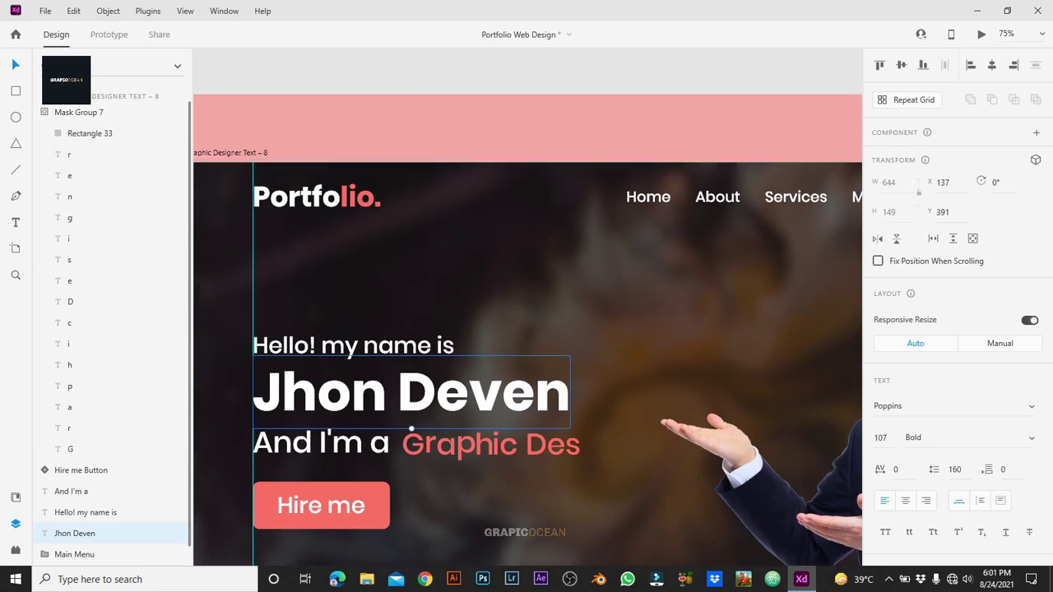
pyautogui.press('Escape')
pyautogui.hotkey('ctrl', 'd')
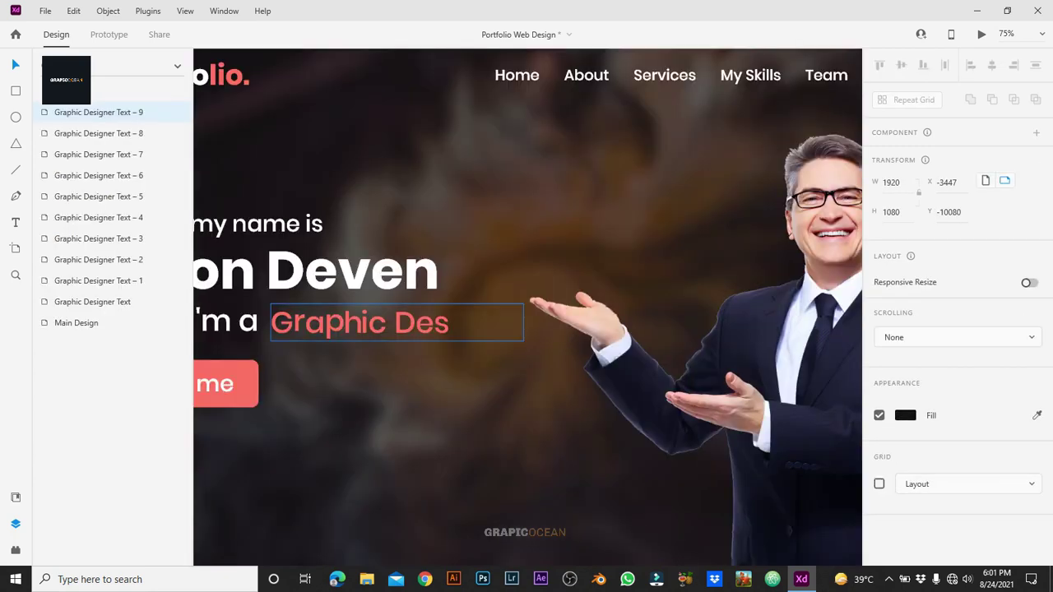
# Step: Move the i up after 'Graphic Des' and raise the g, n, e, r letters toward the line
pyautogui.click(395, 323)
pyautogui.doubleClick(395, 323)
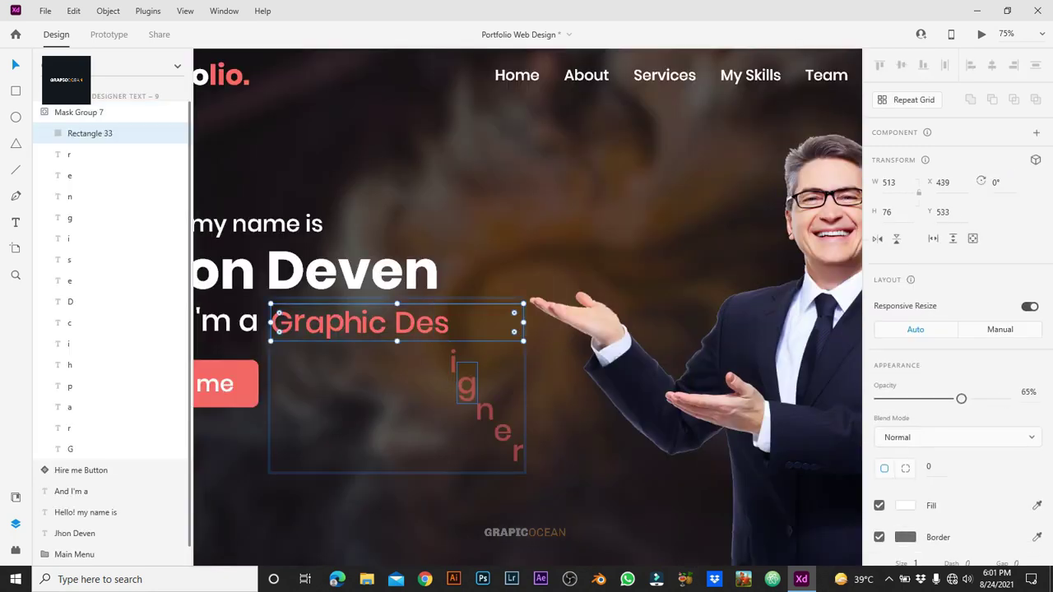
pyautogui.click(450, 383)
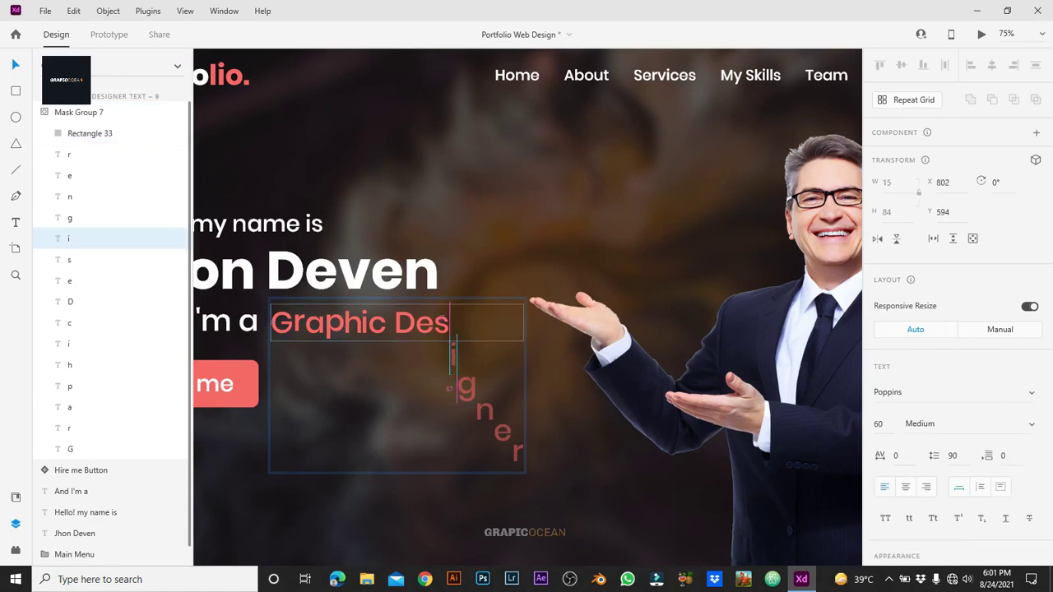
pyautogui.moveTo(451, 324); pyautogui.dragTo(451, 321)
pyautogui.click(124, 218)
pyautogui.keyDown('shift'); pyautogui.click(123, 154); pyautogui.keyUp('shift')
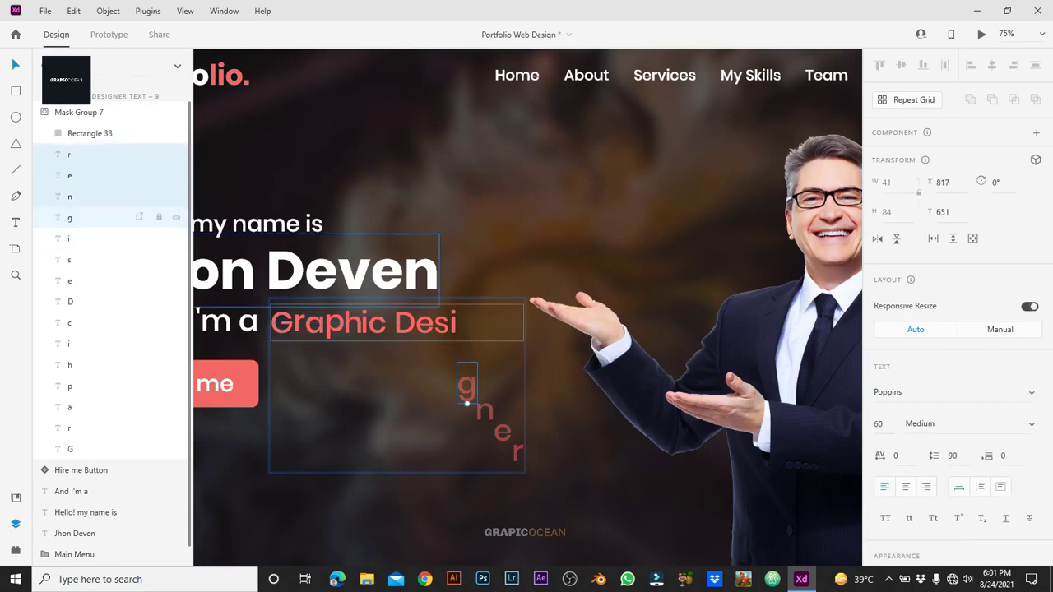
pyautogui.moveTo(466, 386); pyautogui.dragTo(466, 322)
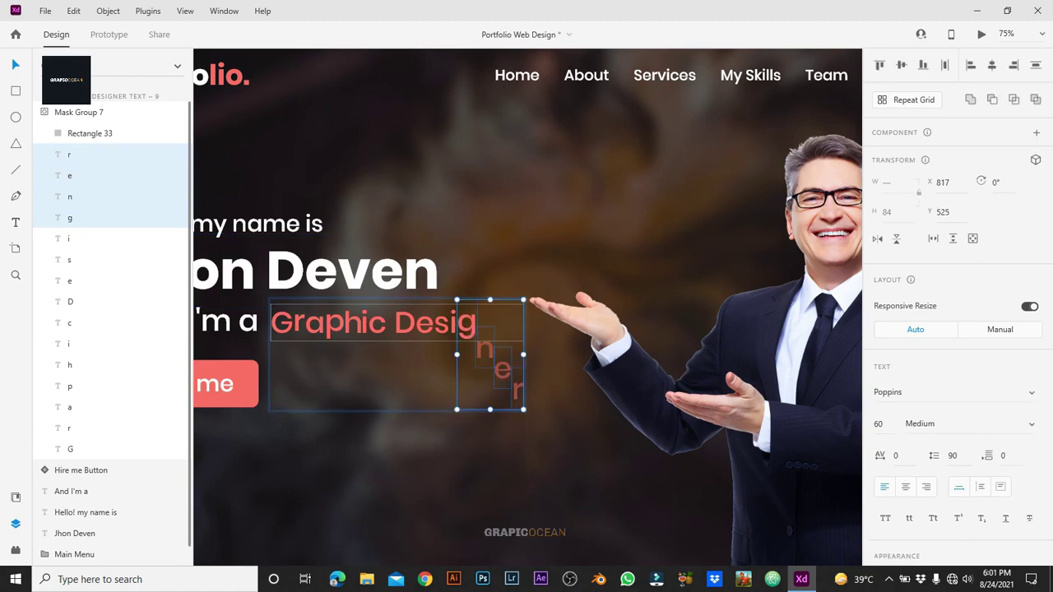
# Step: Nudge the g, n, e, r letters up slightly and duplicate the artboard as Graphic Designer Text – 10
pyautogui.press('Escape')
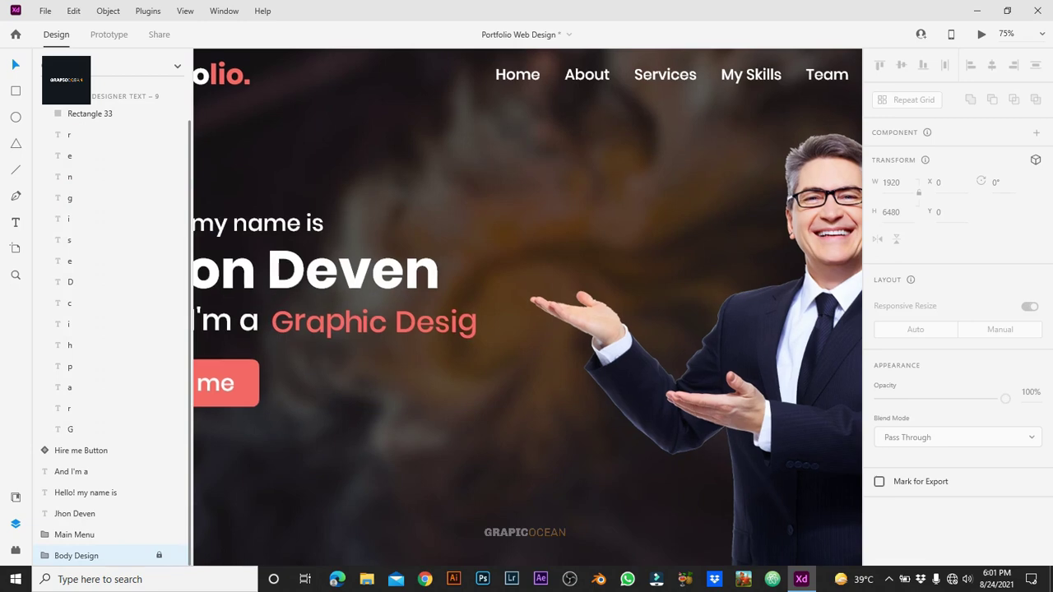
pyautogui.hscroll(-5, 526, 308)
pyautogui.hscroll(5, 528, 307)
pyautogui.hscroll(-6, 528, 307)
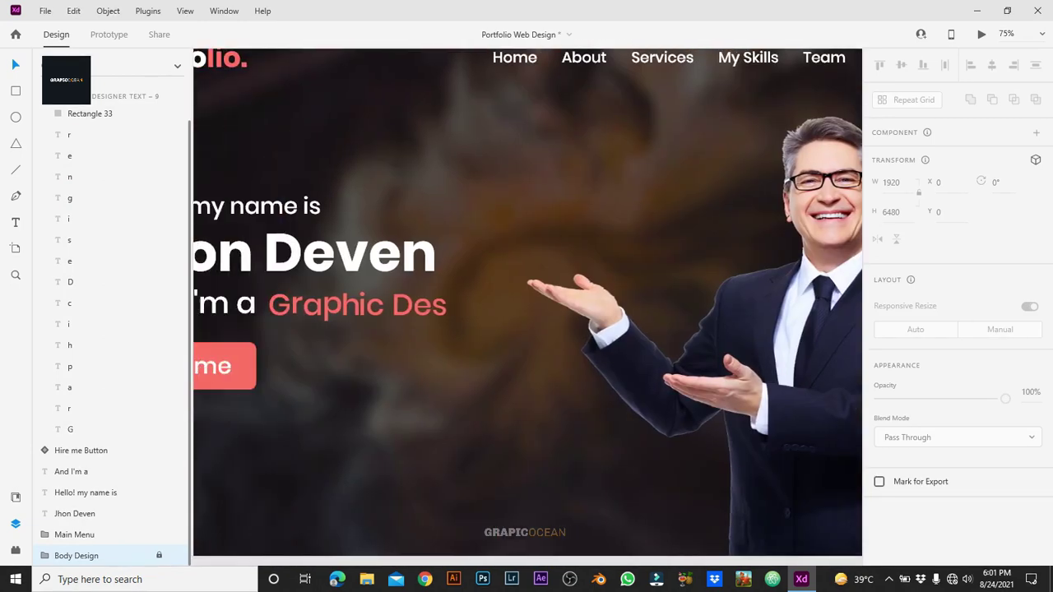
pyautogui.hscroll(4, 527, 308)
pyautogui.hscroll(2, 528, 308)
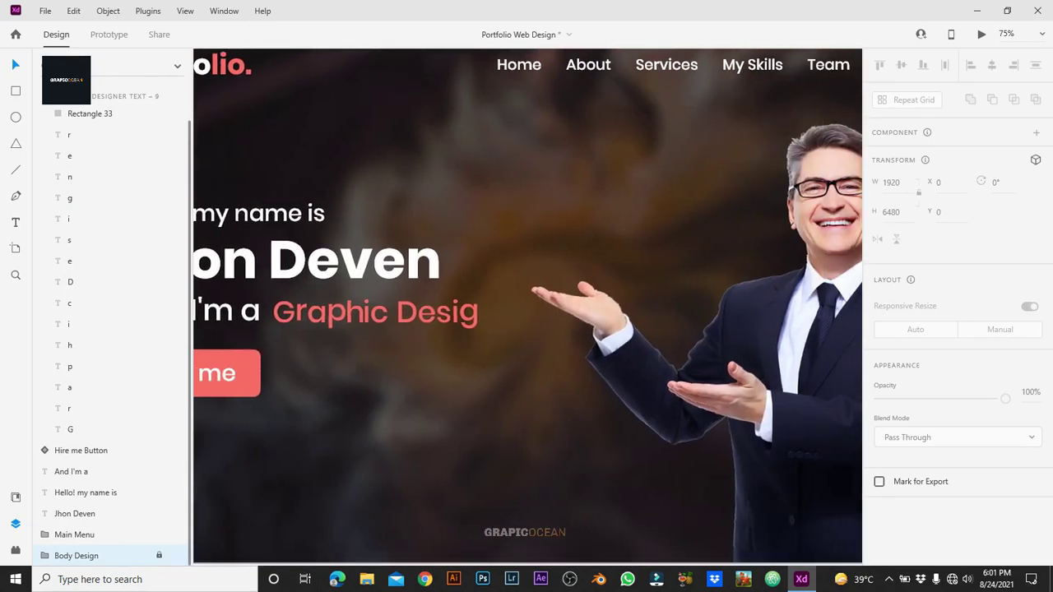
pyautogui.click(492, 406)
pyautogui.press('Up')
pyautogui.press('Up')
pyautogui.press('Up')
pyautogui.press('Up')
pyautogui.press('Up')
pyautogui.press('Up')
pyautogui.press('Up')
pyautogui.press('Up')
pyautogui.press('Up')
pyautogui.press('Up')
pyautogui.press('Up')
pyautogui.press('Up')
pyautogui.press('Up')
pyautogui.press('Up')
pyautogui.press('Up')
pyautogui.press('Up')
pyautogui.press('Up')
pyautogui.press('Up')
pyautogui.press('Up')
pyautogui.press('Up')
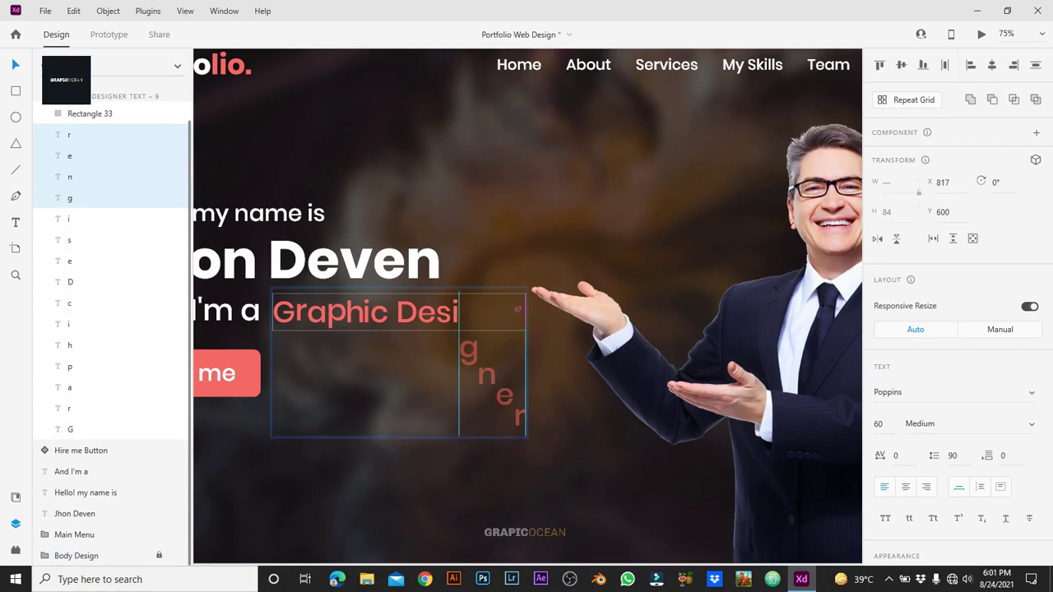
pyautogui.press('Escape')
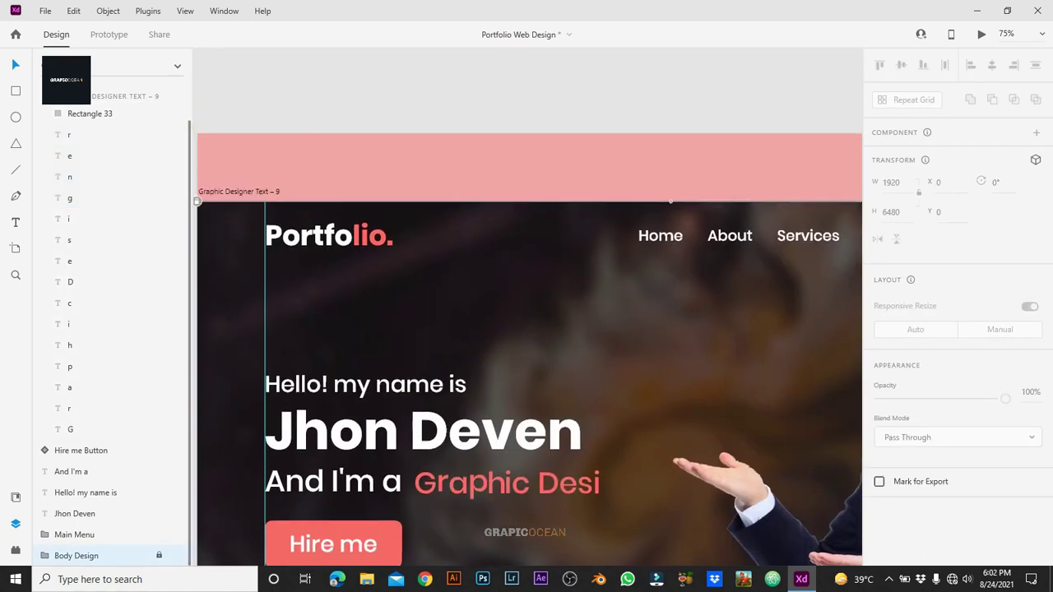
pyautogui.hotkey('ctrl', 'd')
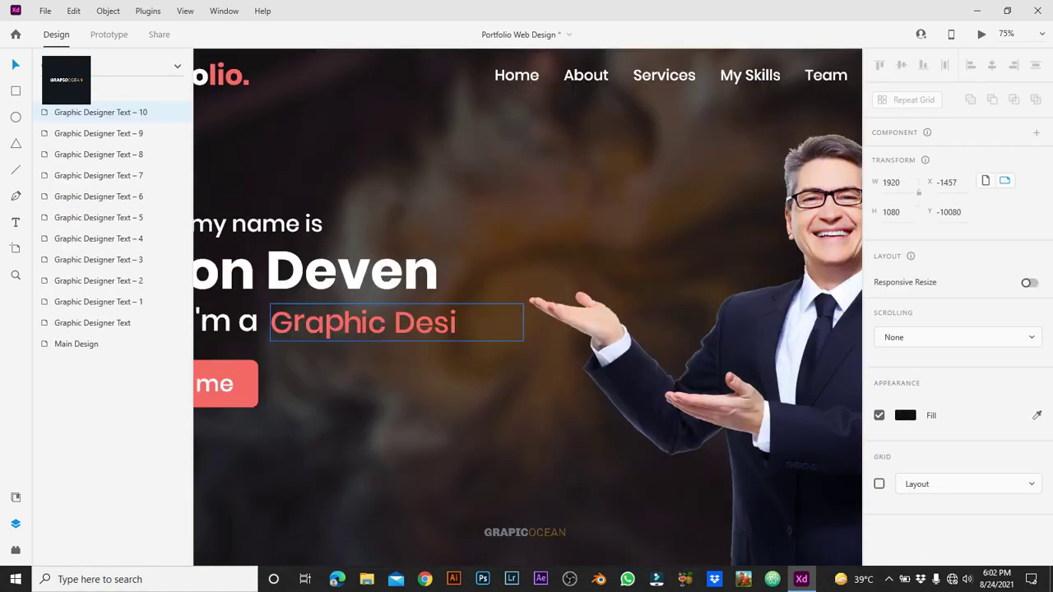
# Step: Move the g up after 'Desi' so the heading reads 'Graphic Desig'
pyautogui.click(362, 322)
pyautogui.doubleClick(362, 322)
pyautogui.click(70, 239)
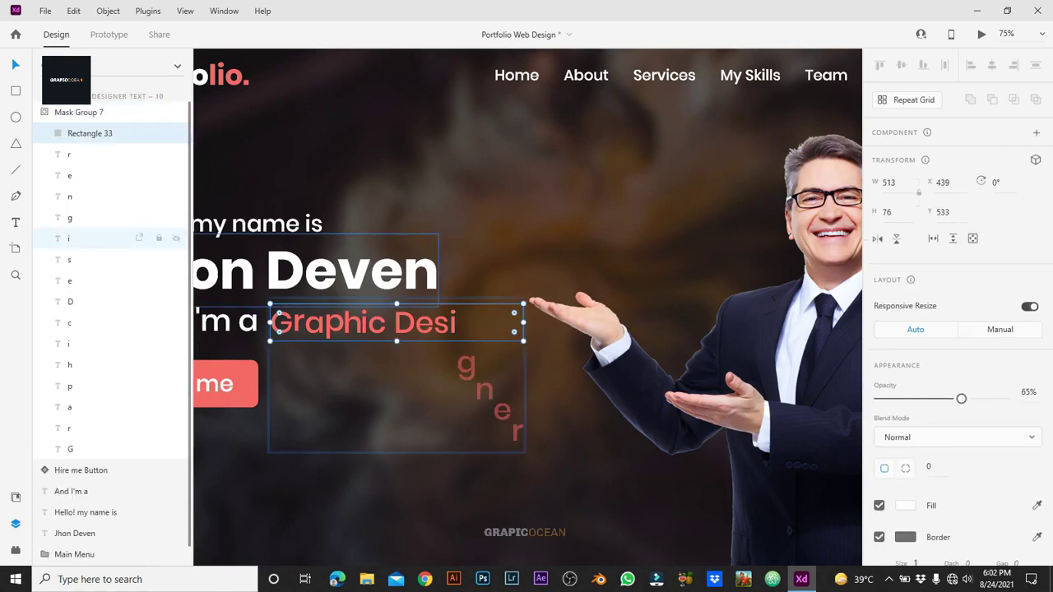
pyautogui.click(91, 218)
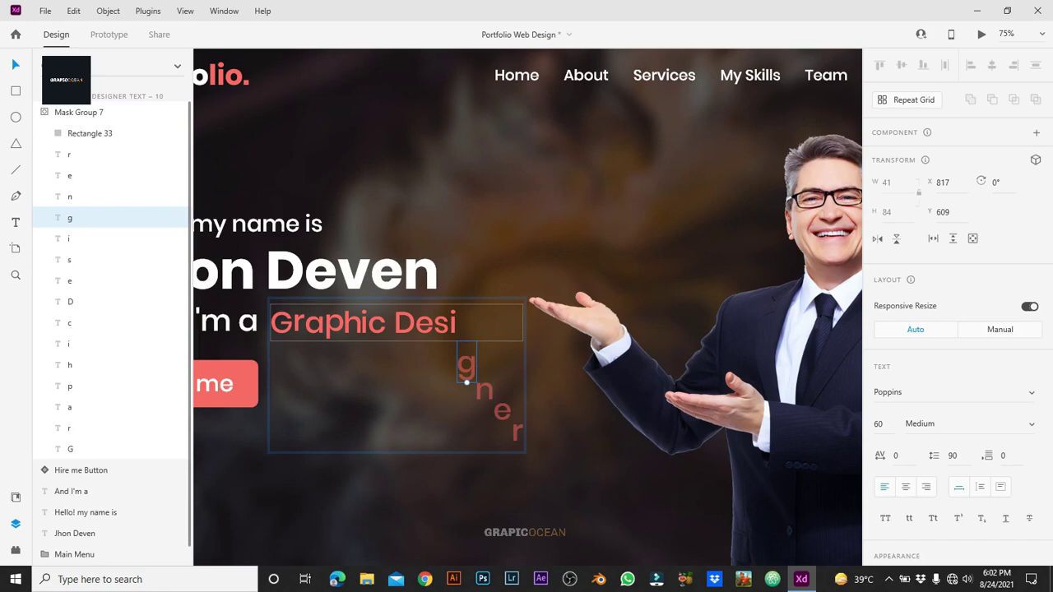
pyautogui.moveTo(465, 359); pyautogui.dragTo(466, 323)
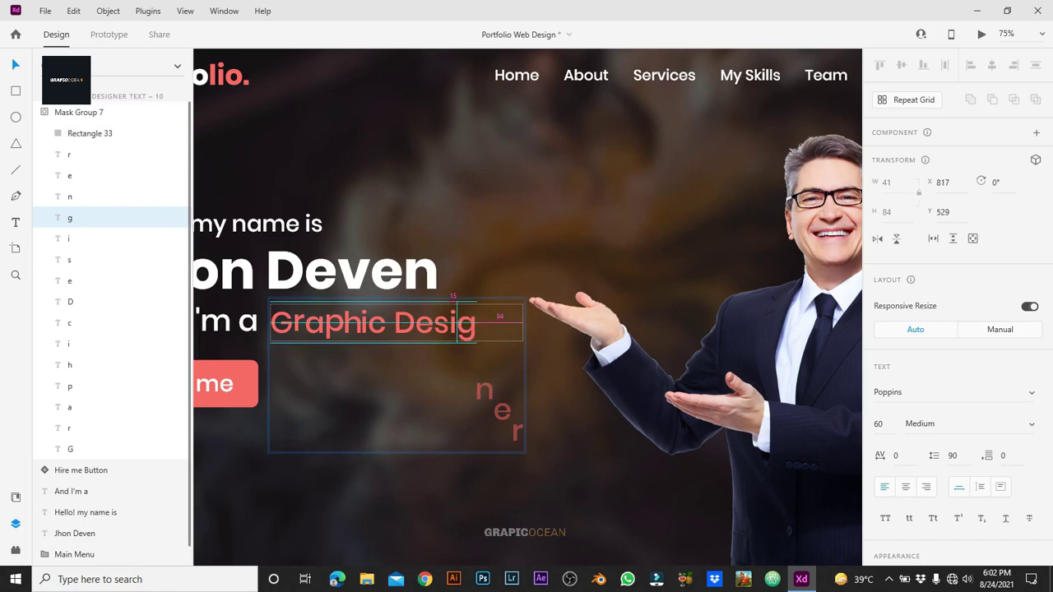
pyautogui.press('Escape')
pyautogui.press('Escape')
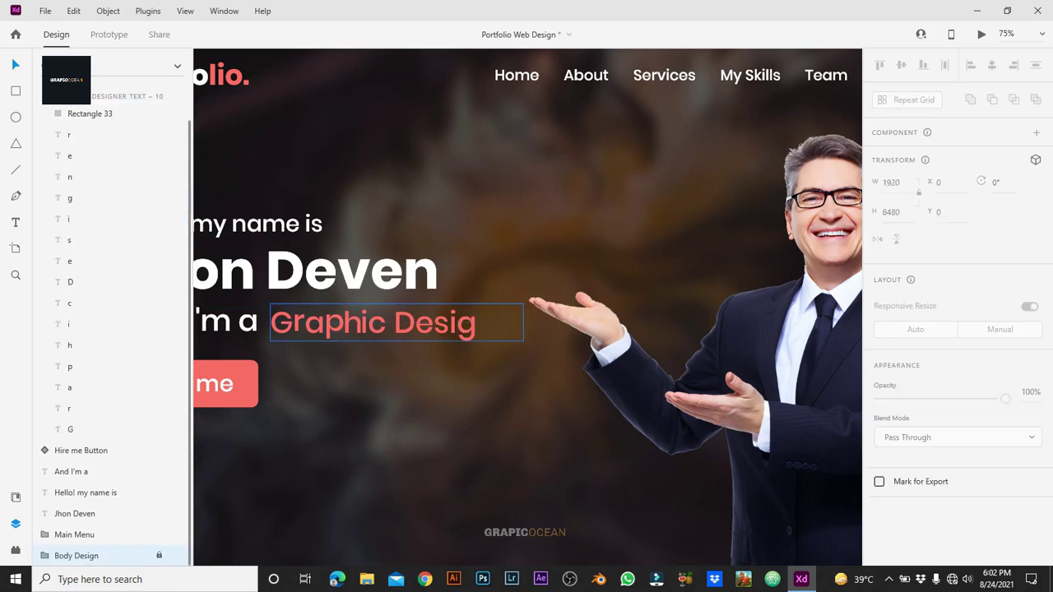
# Step: Recheck Mask Group 7, keeping the mask rectangle at Y 533, and exit the group
pyautogui.doubleClick(465, 325)
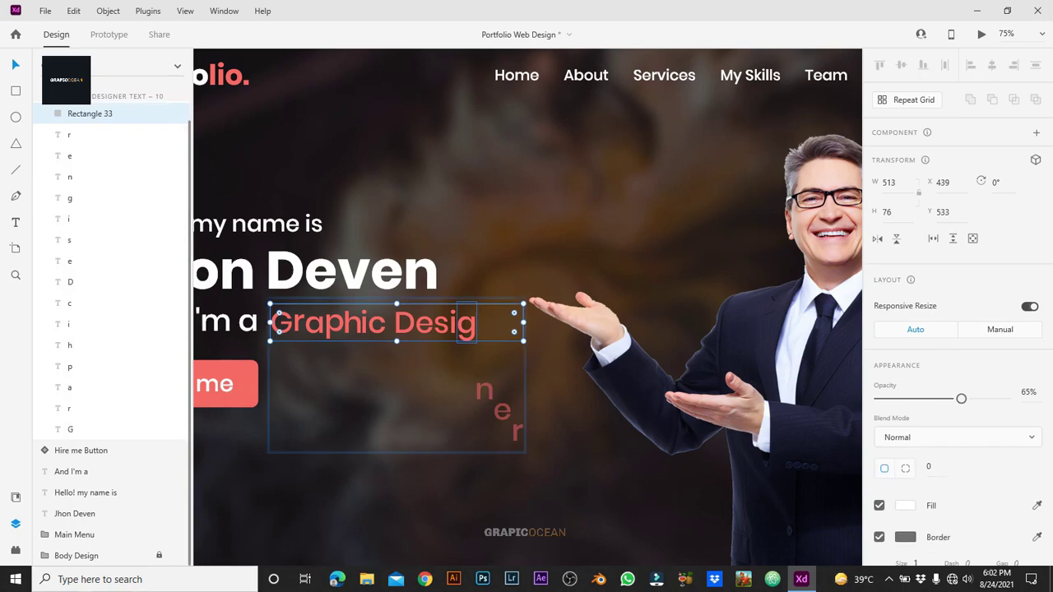
pyautogui.press('Up')
pyautogui.press('Up')
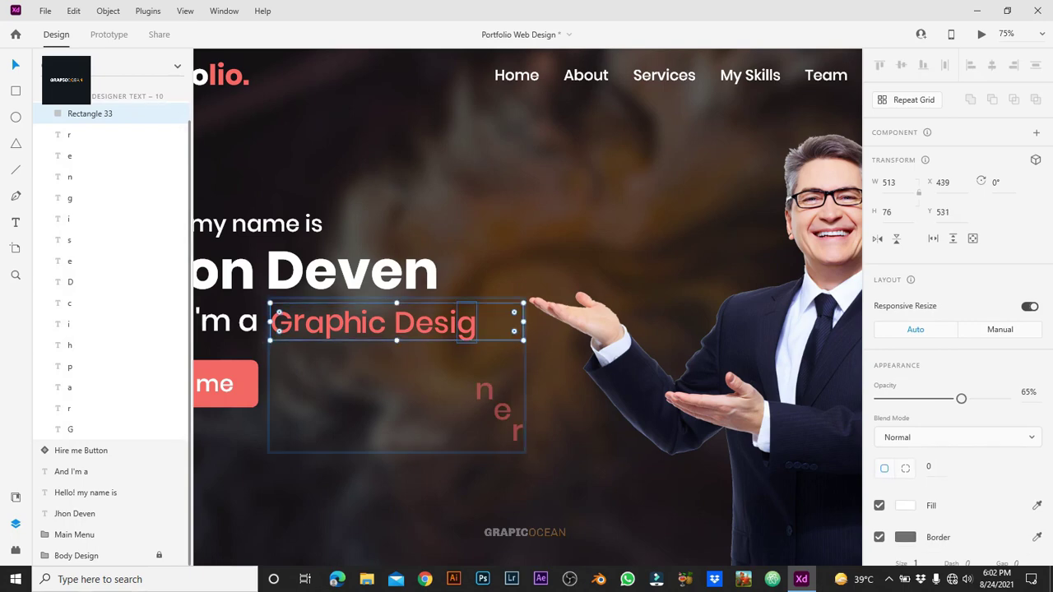
pyautogui.press('Down')
pyautogui.press('Down')
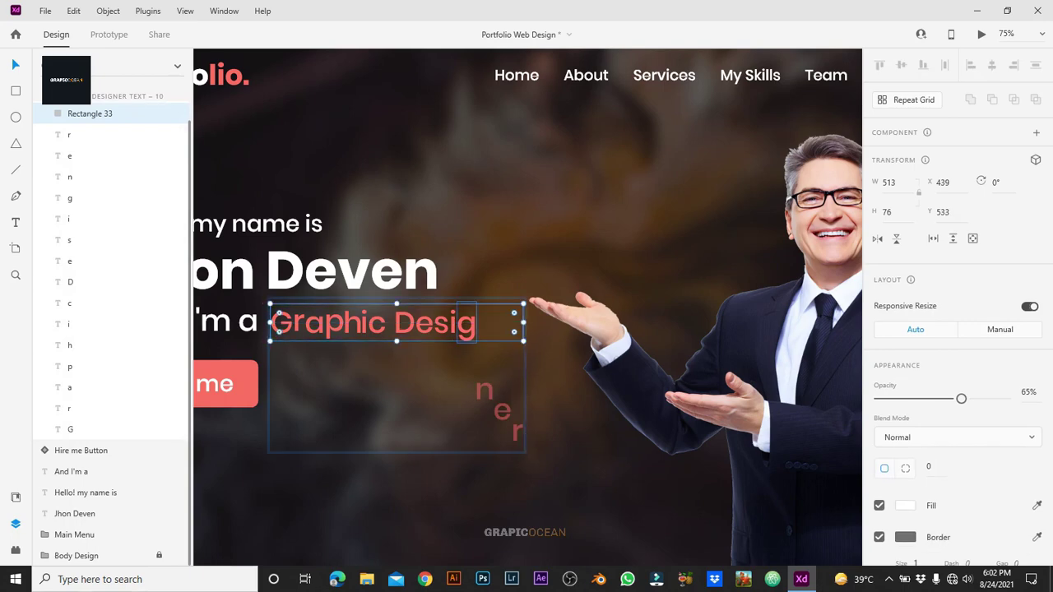
pyautogui.click(464, 329)
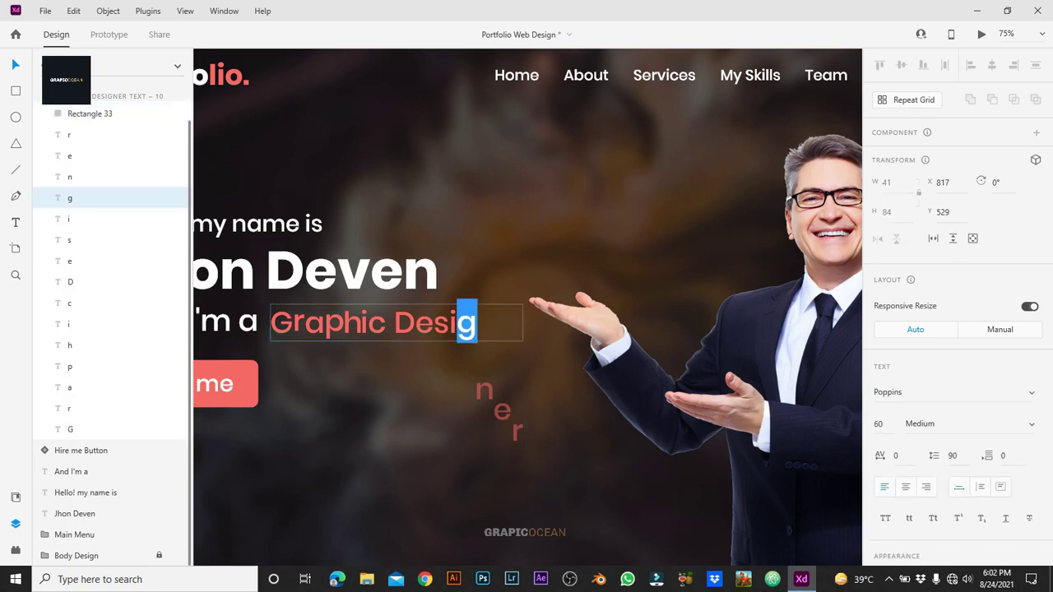
pyautogui.click(70, 177)
pyautogui.click(83, 198)
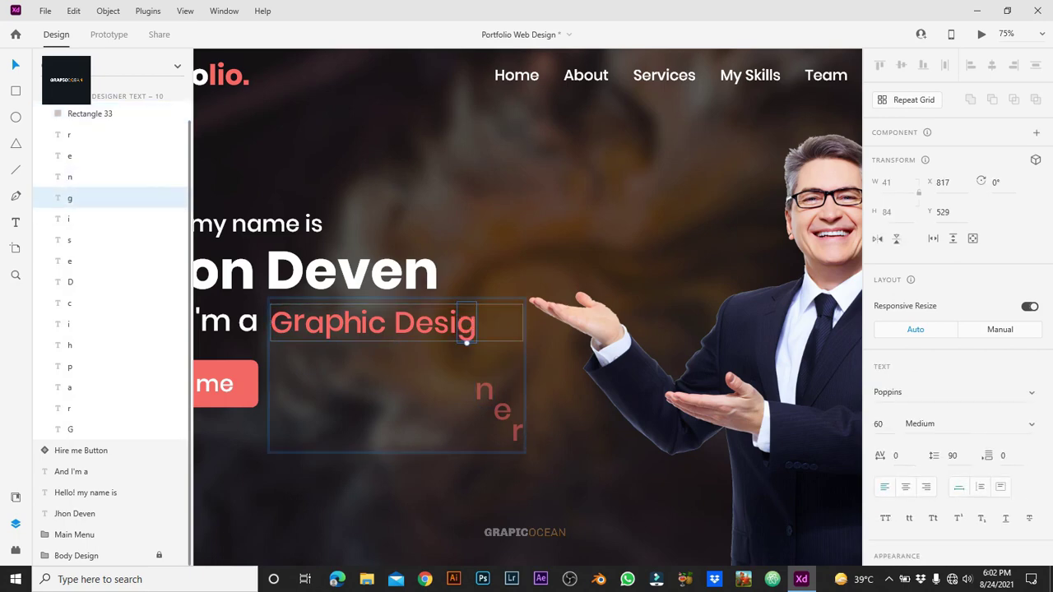
pyautogui.press('Escape')
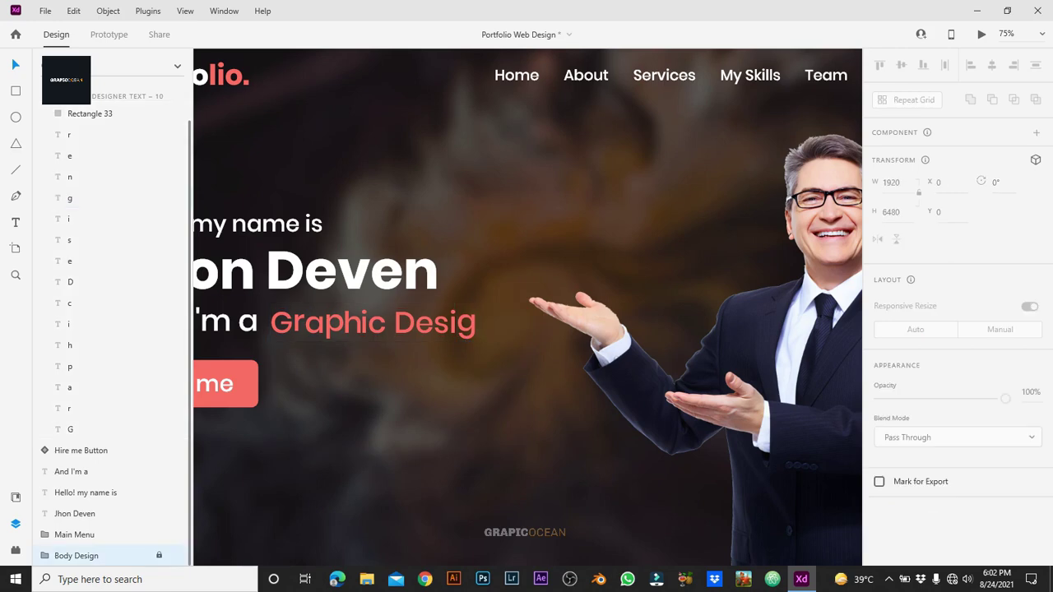
pyautogui.scroll(3, 527, 305)
pyautogui.hscroll(-3, 527, 305)
# Step: Duplicate as Graphic Designer Text – 11, move n up after 'Desig', and raise the e and r letters
pyautogui.press('Escape')
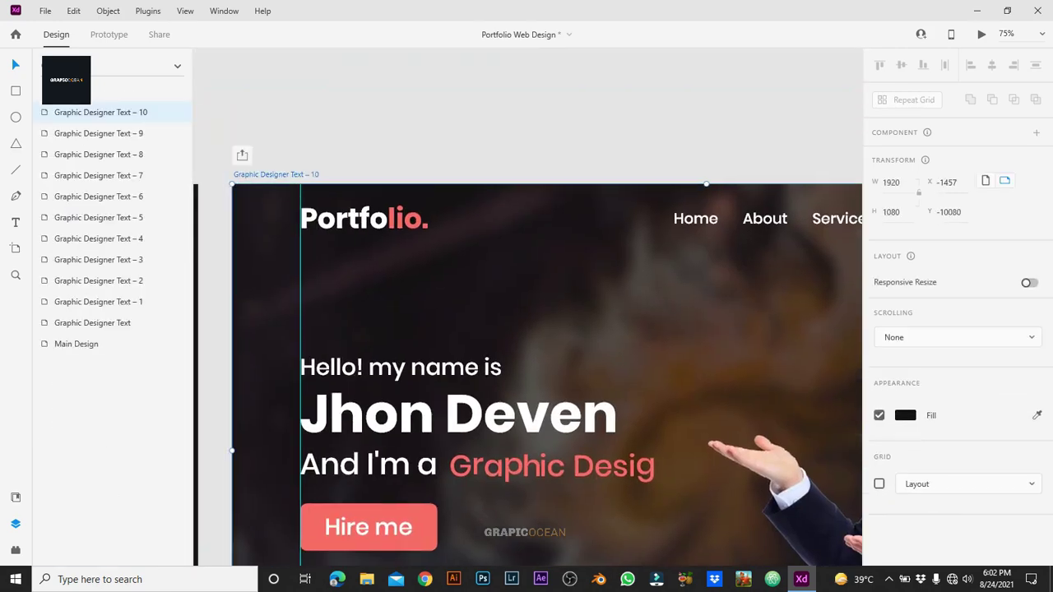
pyautogui.scroll(-3, 395, 321)
pyautogui.hscroll(3, 395, 321)
pyautogui.doubleClick(395, 323)
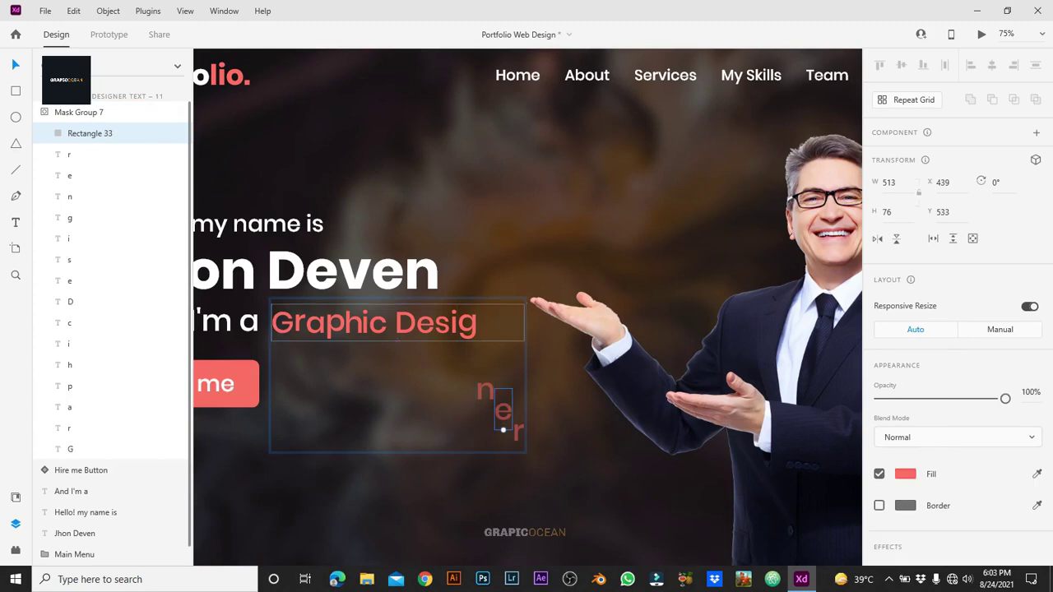
pyautogui.click(485, 403)
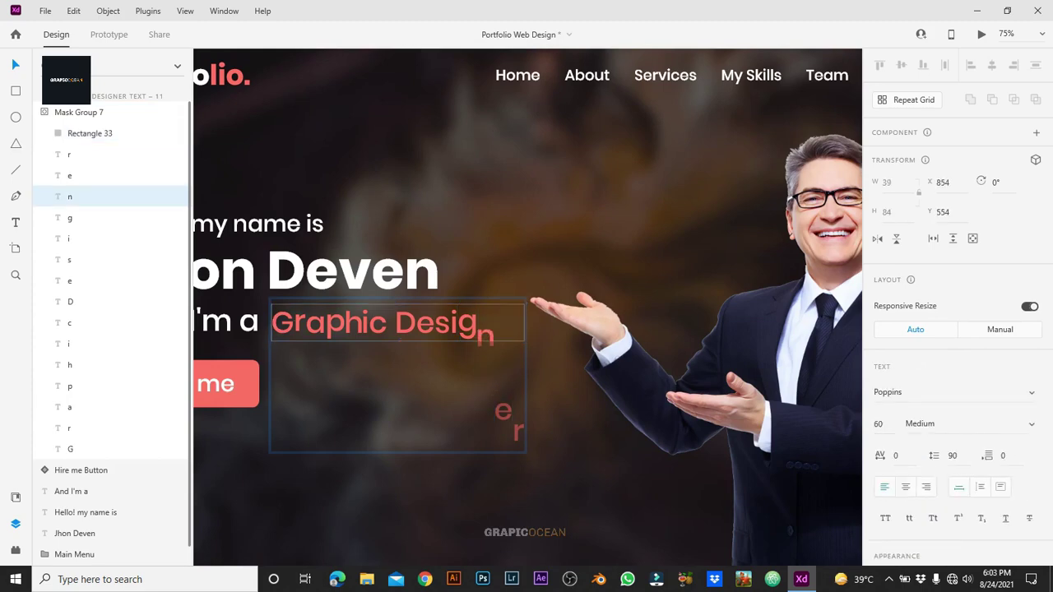
pyautogui.moveTo(486, 328); pyautogui.dragTo(485, 321)
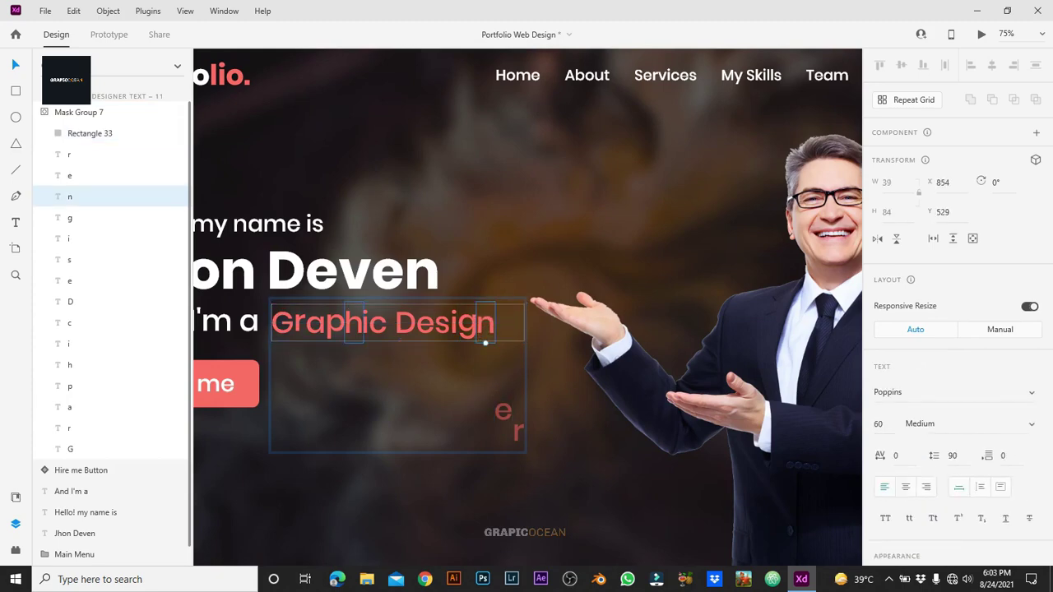
pyautogui.click(502, 412)
pyautogui.keyDown('shift'); pyautogui.click(69, 154); pyautogui.keyUp('shift')
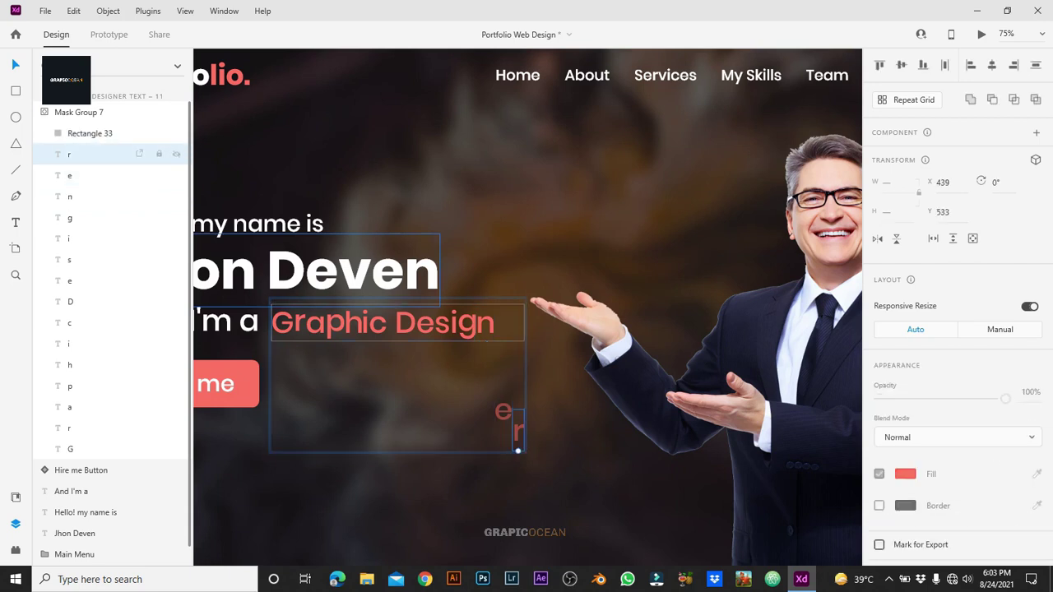
pyautogui.moveTo(503, 412); pyautogui.dragTo(501, 367)
# Step: Duplicate artboard 11 as Graphic Designer Text – 12 and move the e up after 'Design'
pyautogui.click(411, 478)
pyautogui.press('Escape')
pyautogui.press('Escape')
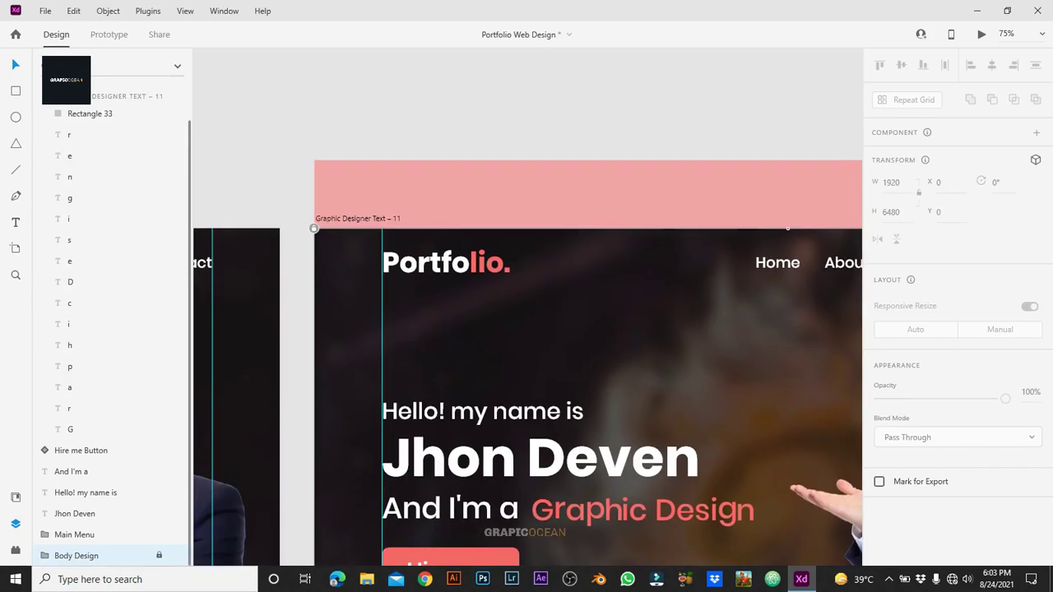
pyautogui.hotkey('ctrl', 'd')
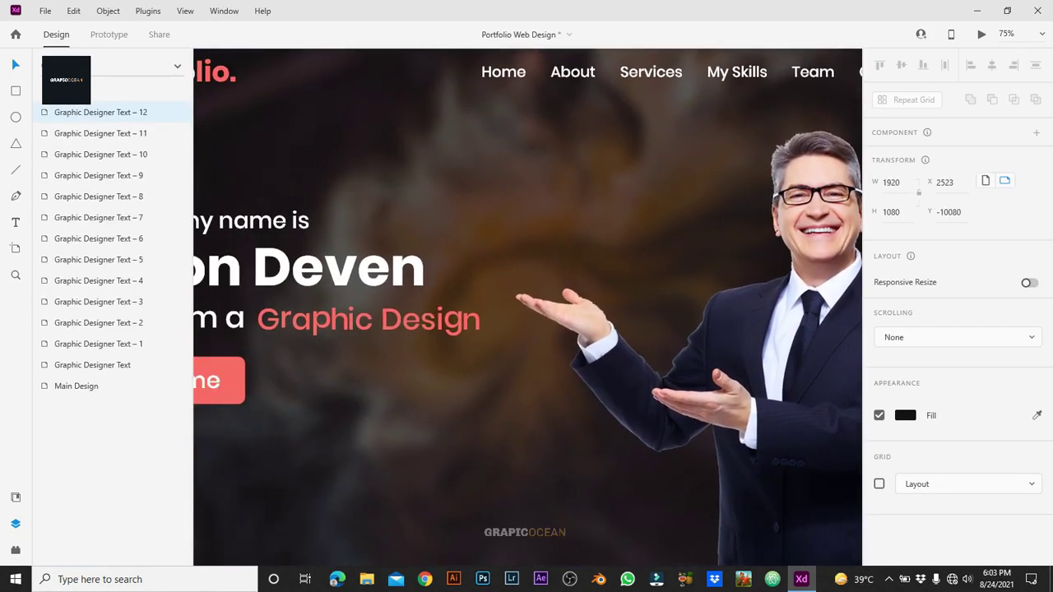
pyautogui.click(383, 319)
pyautogui.doubleClick(384, 320)
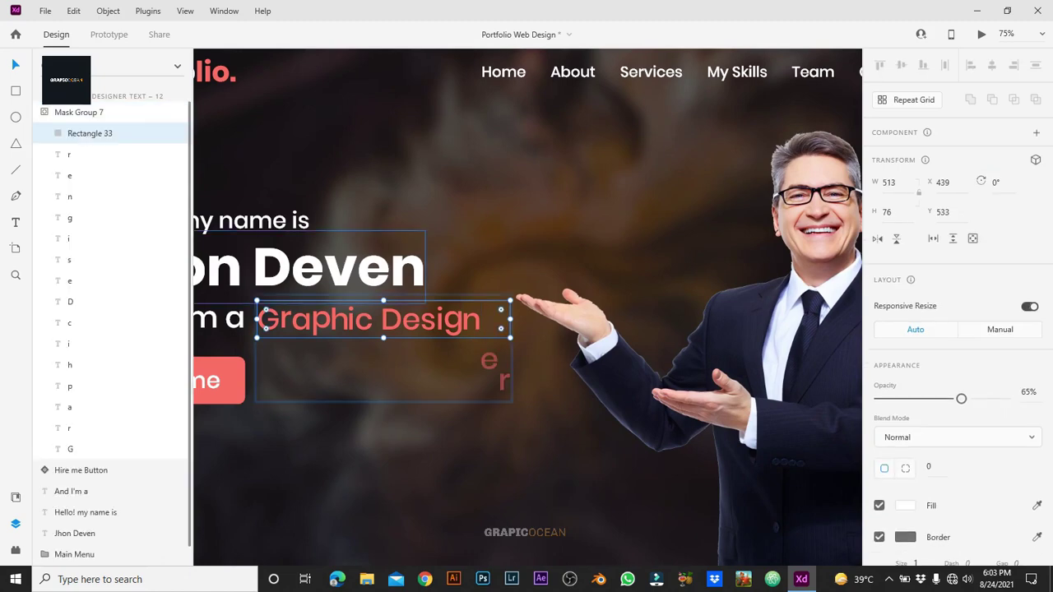
pyautogui.click(489, 379)
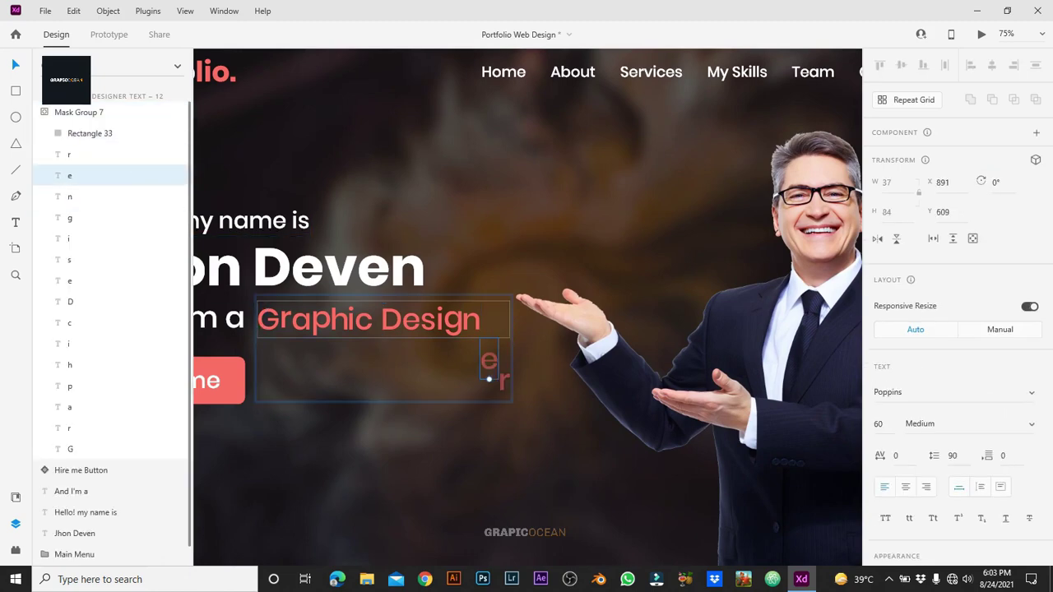
pyautogui.moveTo(489, 378); pyautogui.dragTo(488, 339)
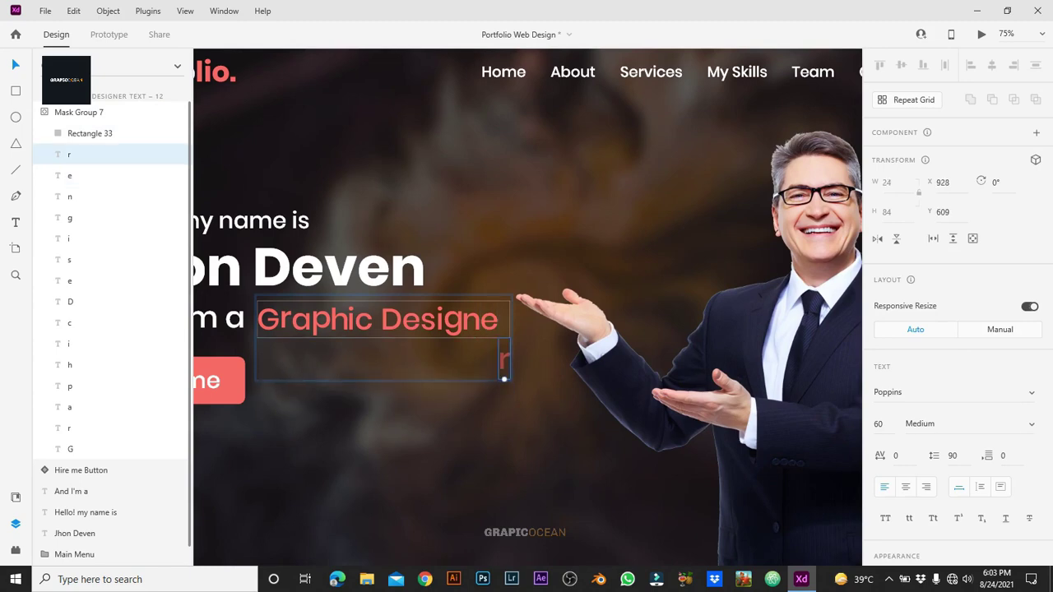
pyautogui.click(504, 377)
pyautogui.press('Escape')
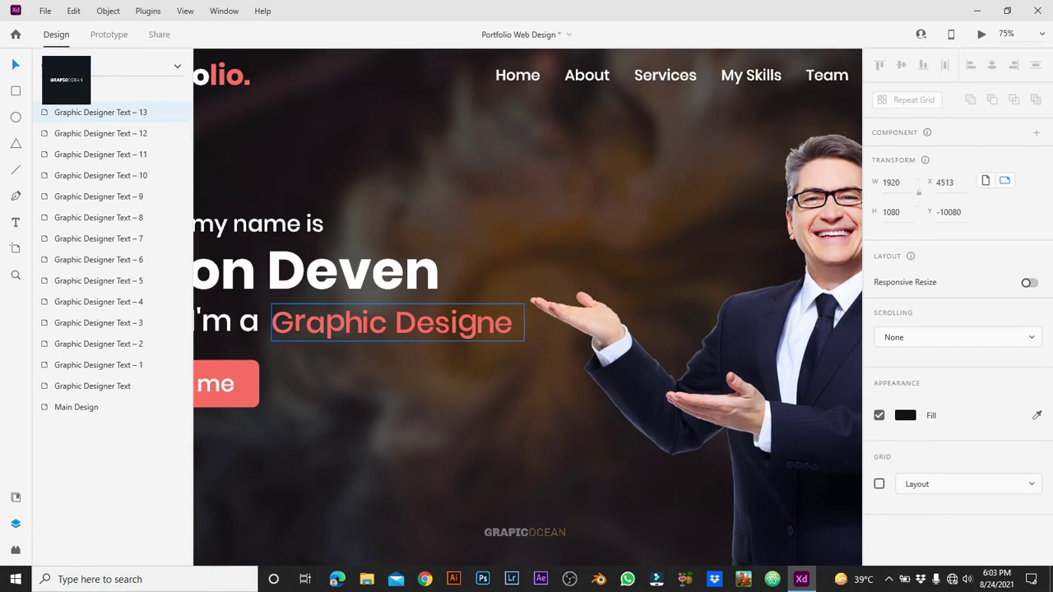
# Step: Inside the heading's mask group, move the 'r' up after 'Designe' to spell 'Graphic Designer'
pyautogui.click(517, 382)
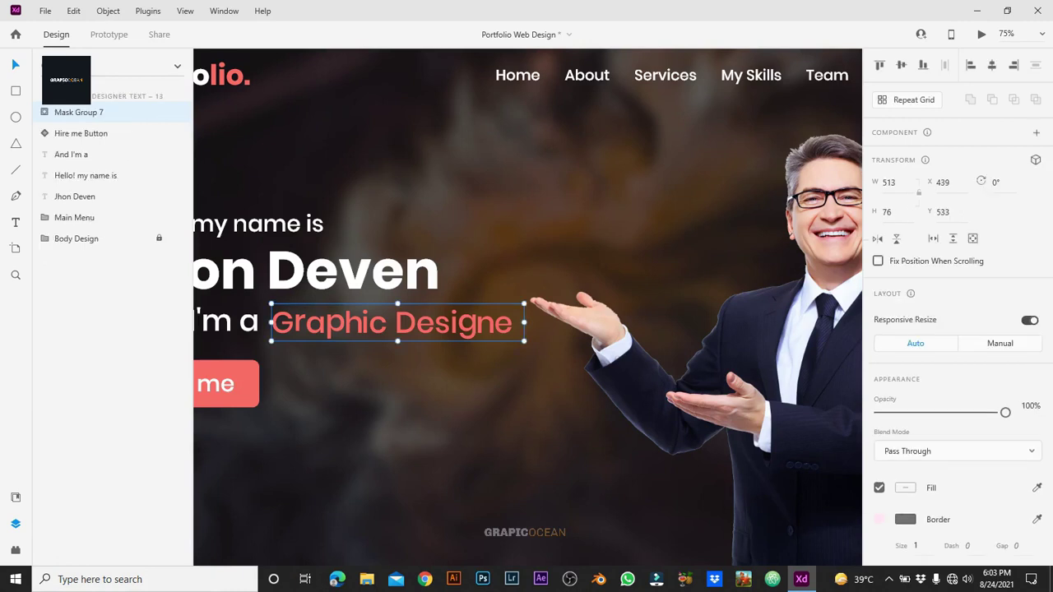
pyautogui.doubleClick(518, 382)
pyautogui.moveTo(517, 382); pyautogui.dragTo(518, 328)
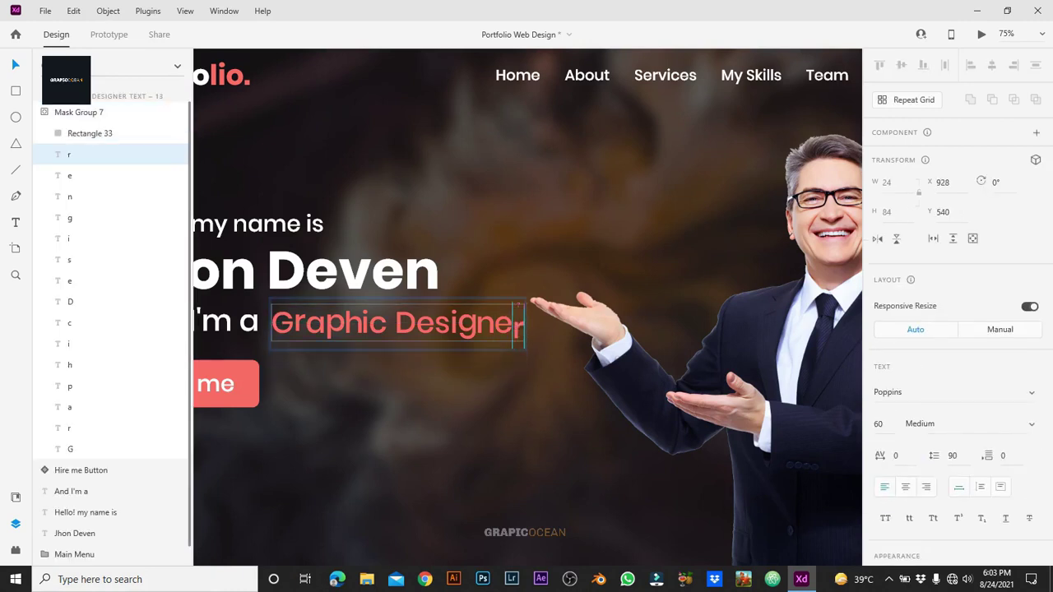
pyautogui.press('Up')
pyautogui.press('Up')
pyautogui.press('Up')
pyautogui.press('Up')
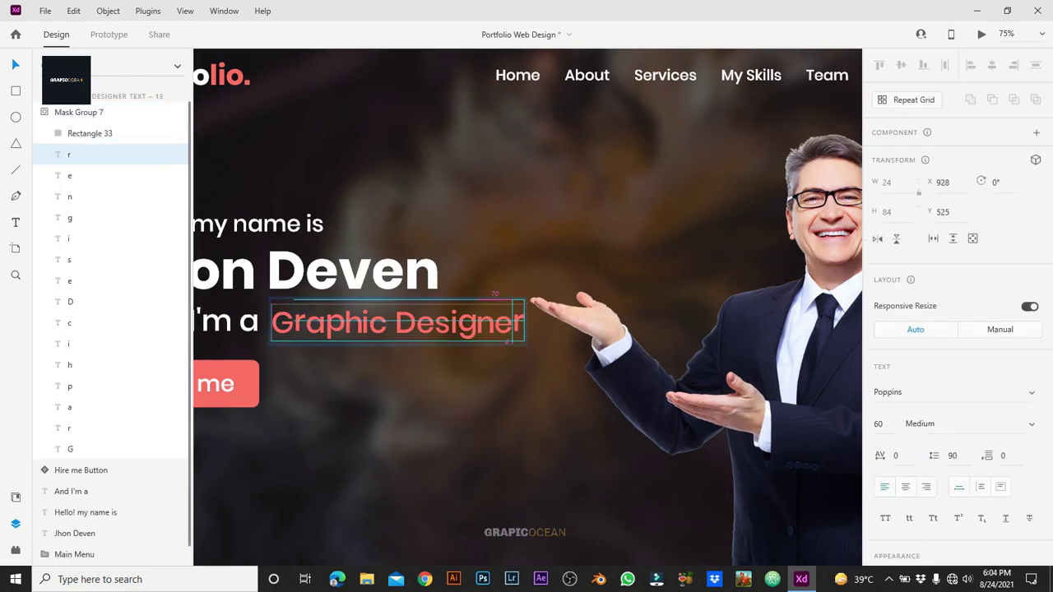
pyautogui.press('Escape')
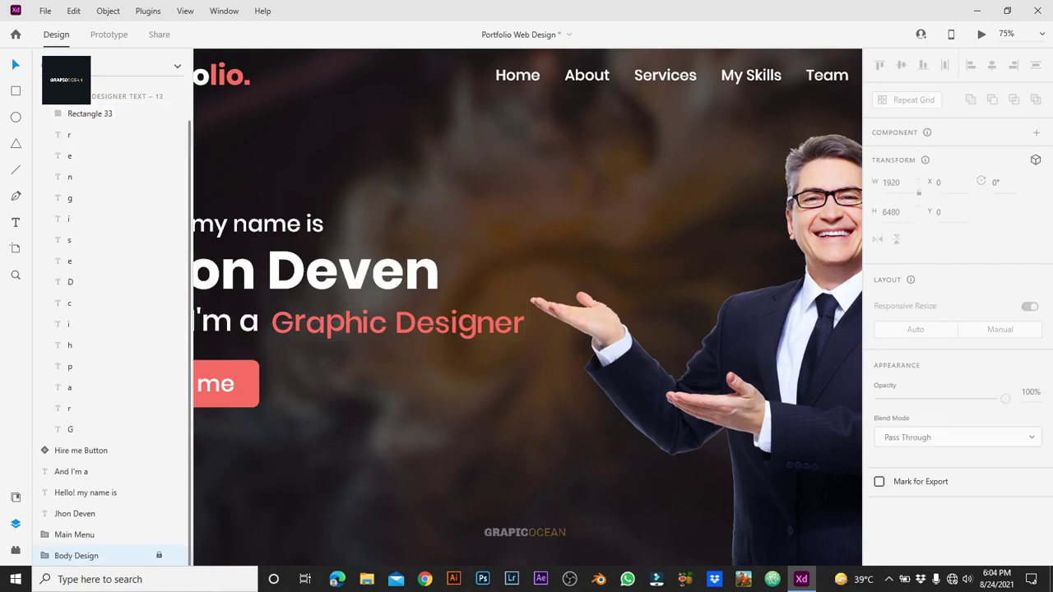
pyautogui.hotkey('ctrl', '0')
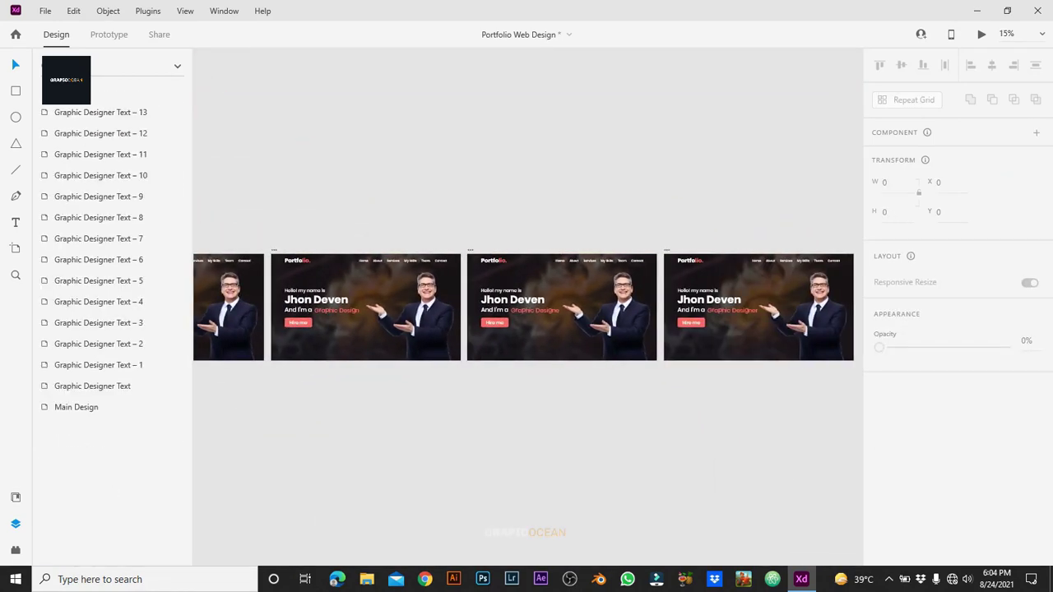
# Step: Hide the layers list, zoom to 25% on the Graphic Designer Text artboards, and enter Prototype mode
pyautogui.hotkey('ctrl', '-')
pyautogui.hotkey('ctrl', '-')
pyautogui.hotkey('ctrl', '-')
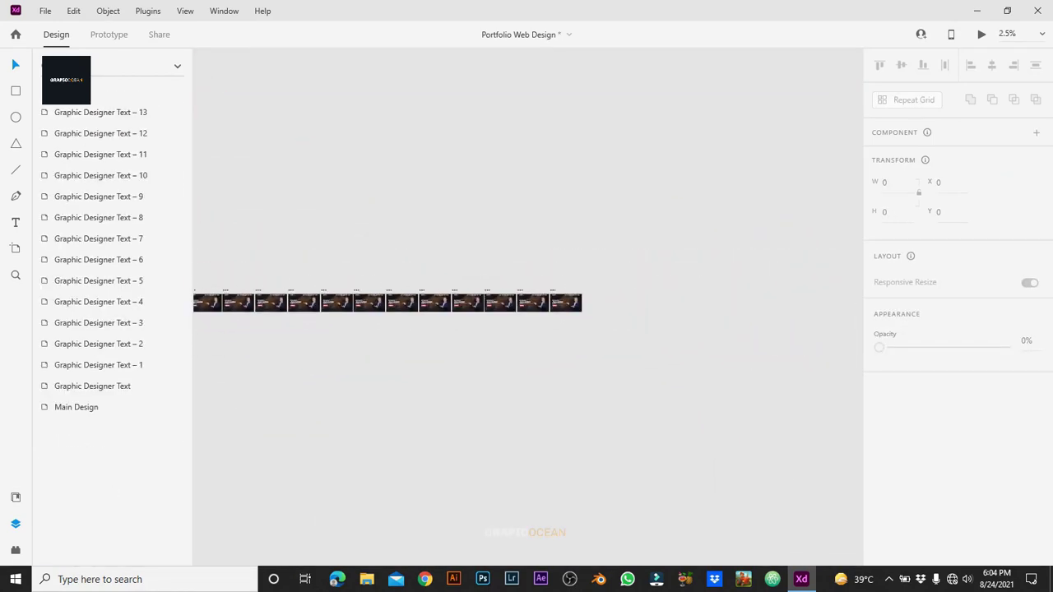
pyautogui.hotkey('ctrl', 'y')
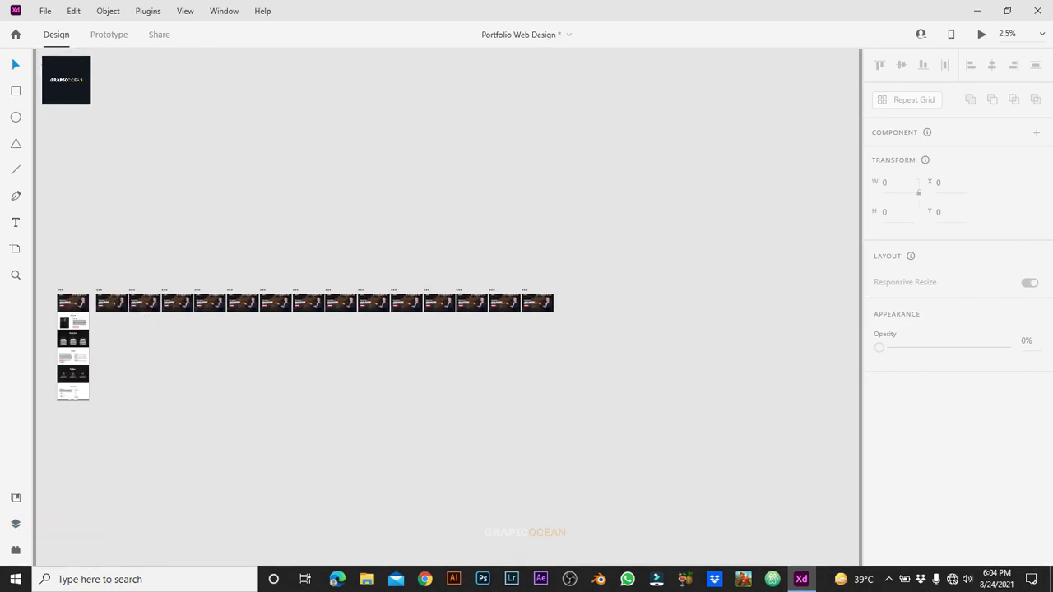
pyautogui.hotkey('ctrl', '+')
pyautogui.hotkey('ctrl', '+')
pyautogui.hscroll(-3, 448, 293)
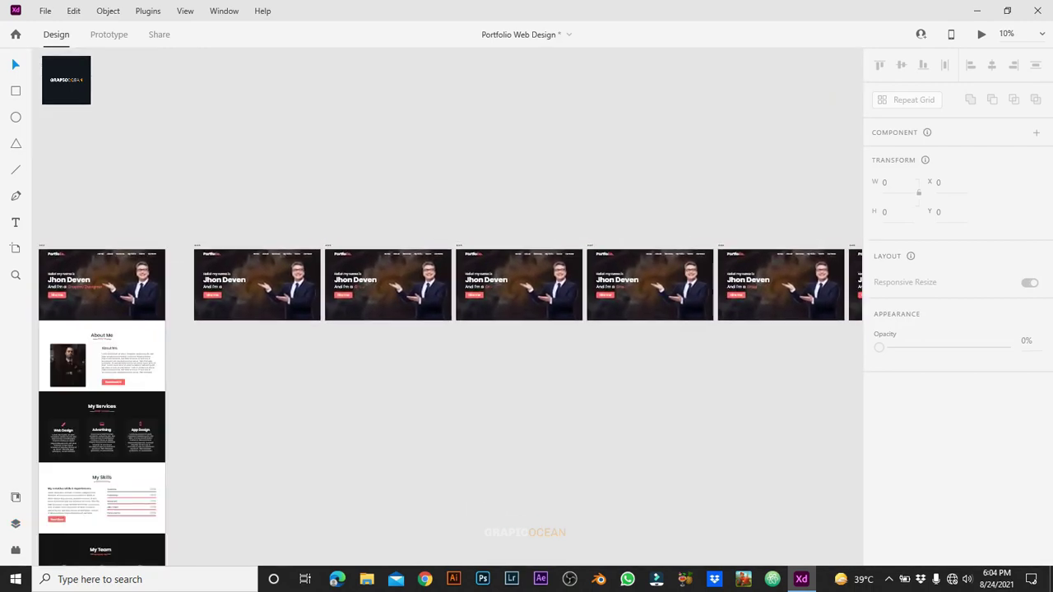
pyautogui.hscroll(3, 448, 292)
pyautogui.hscroll(1, 447, 292)
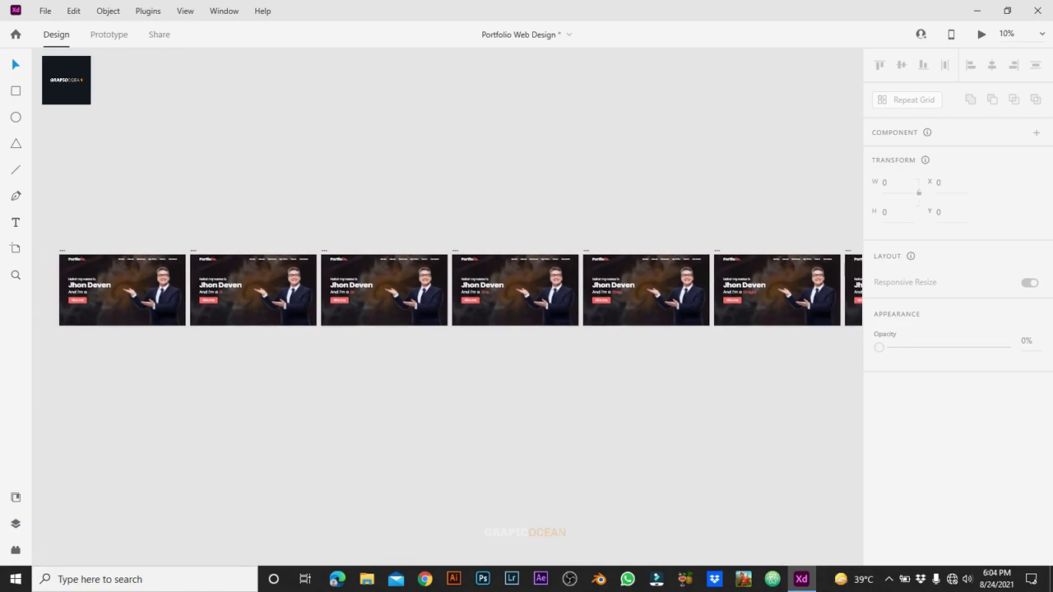
pyautogui.hscroll(-3, 447, 292)
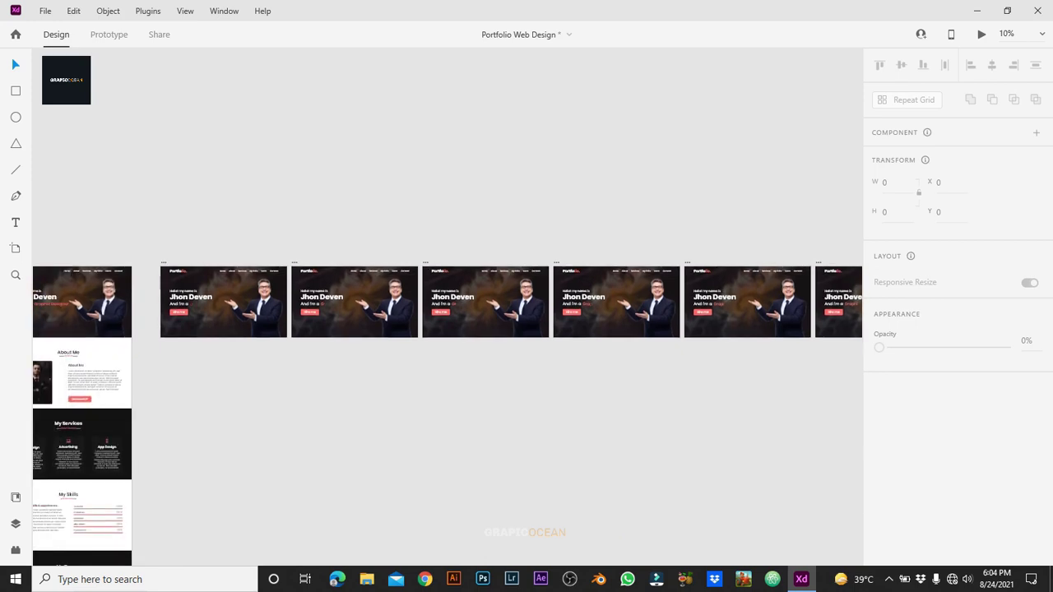
pyautogui.hotkey('ctrl', 'Tab')
# Step: Link Graphic Designer Text to Graphic Designer Text – 1 with a Time trigger
pyautogui.hotkey('ctrl', '=')
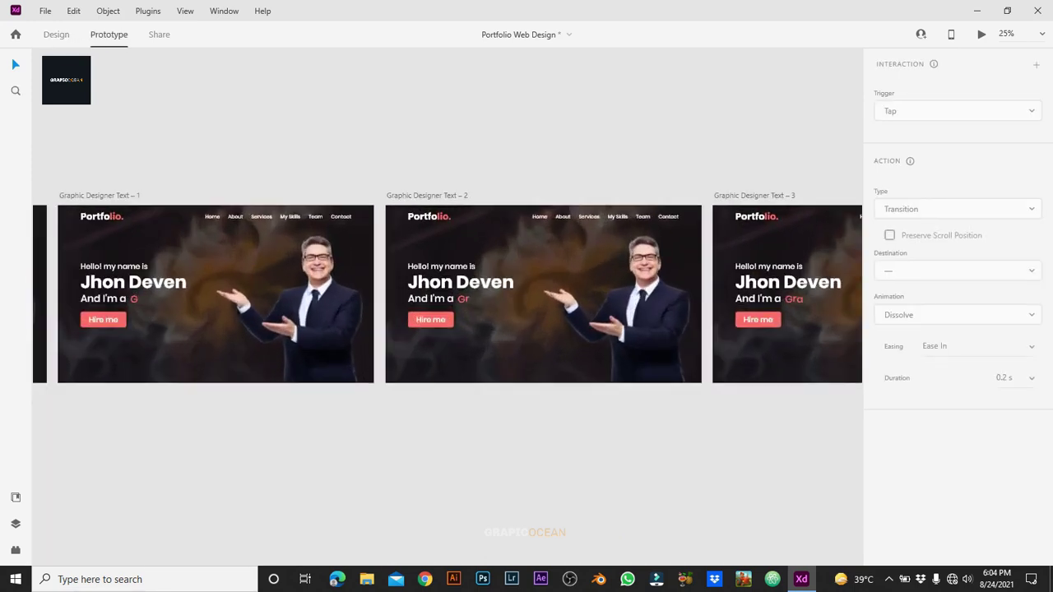
pyautogui.hscroll(-5, 448, 329)
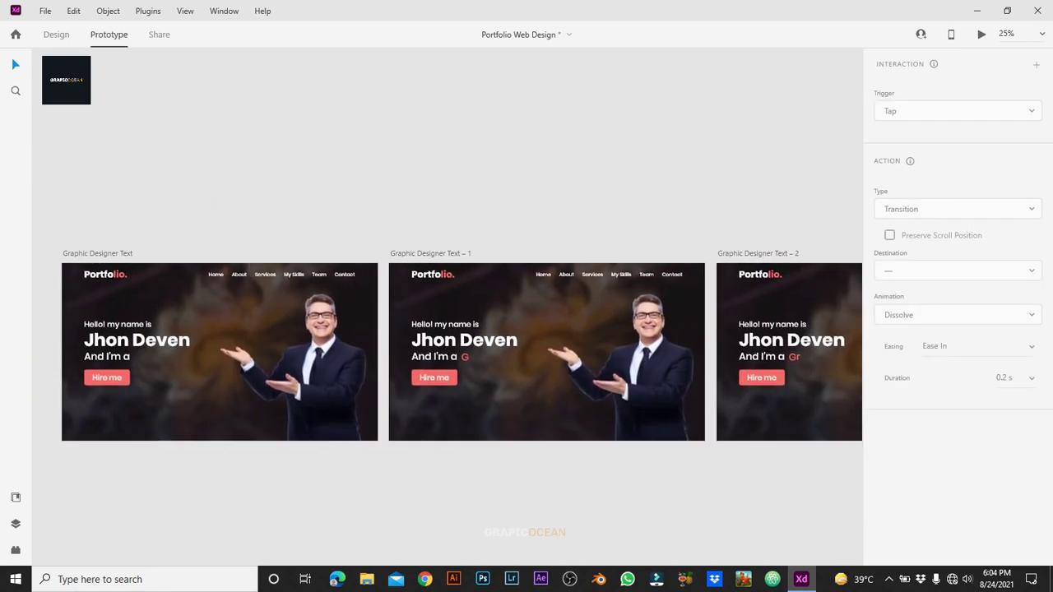
pyautogui.click(190, 427)
pyautogui.moveTo(377, 338); pyautogui.dragTo(510, 341)
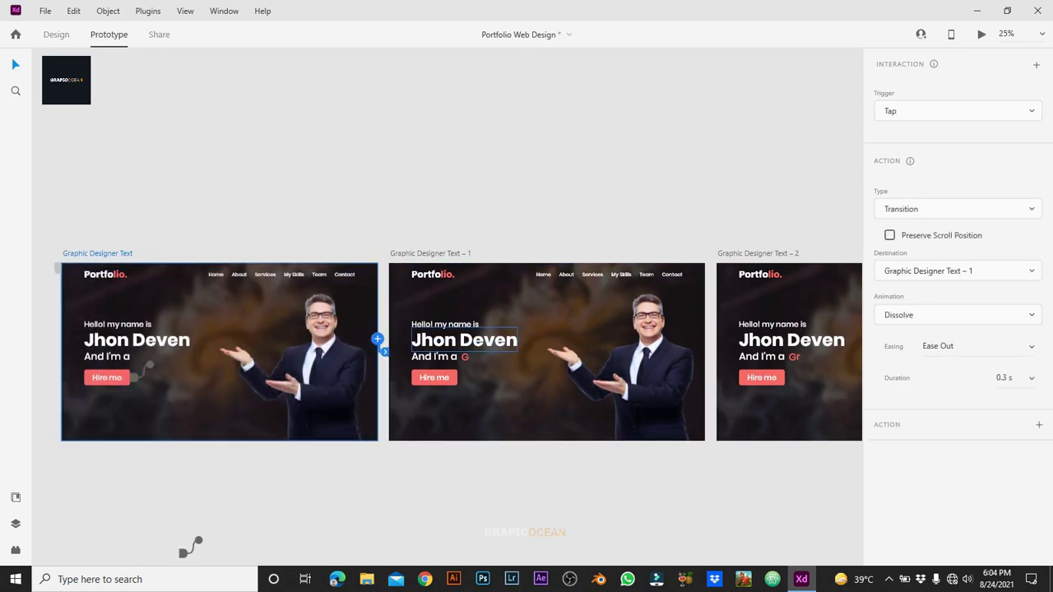
pyautogui.click(958, 110)
pyautogui.click(893, 162)
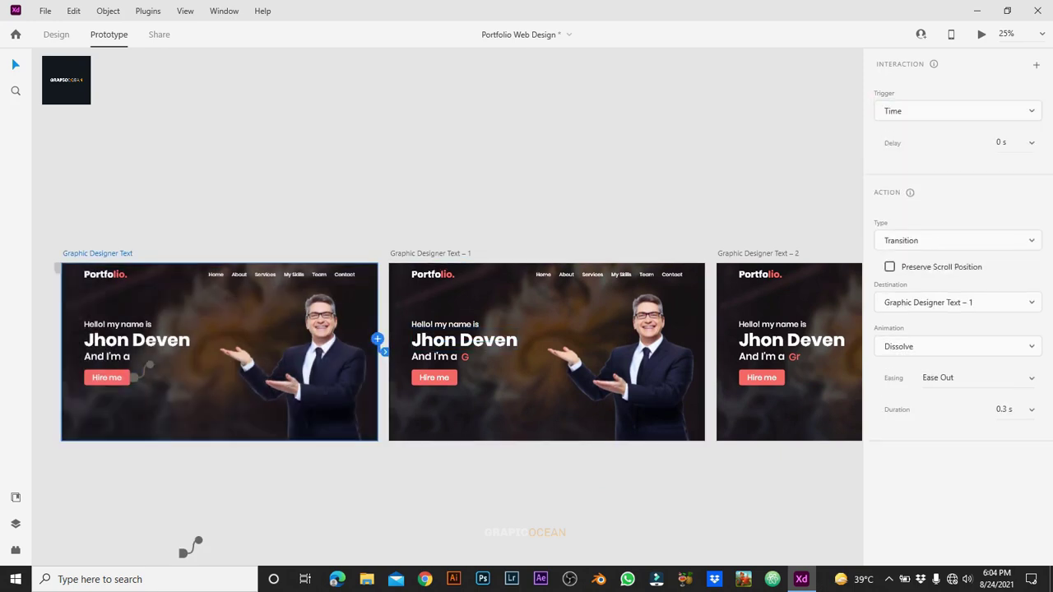
# Step: Link Graphic Designer Text – 1 to – 2 as an Auto-Animate transition
pyautogui.click(430, 253)
pyautogui.moveTo(704, 338); pyautogui.dragTo(790, 345)
pyautogui.click(958, 241)
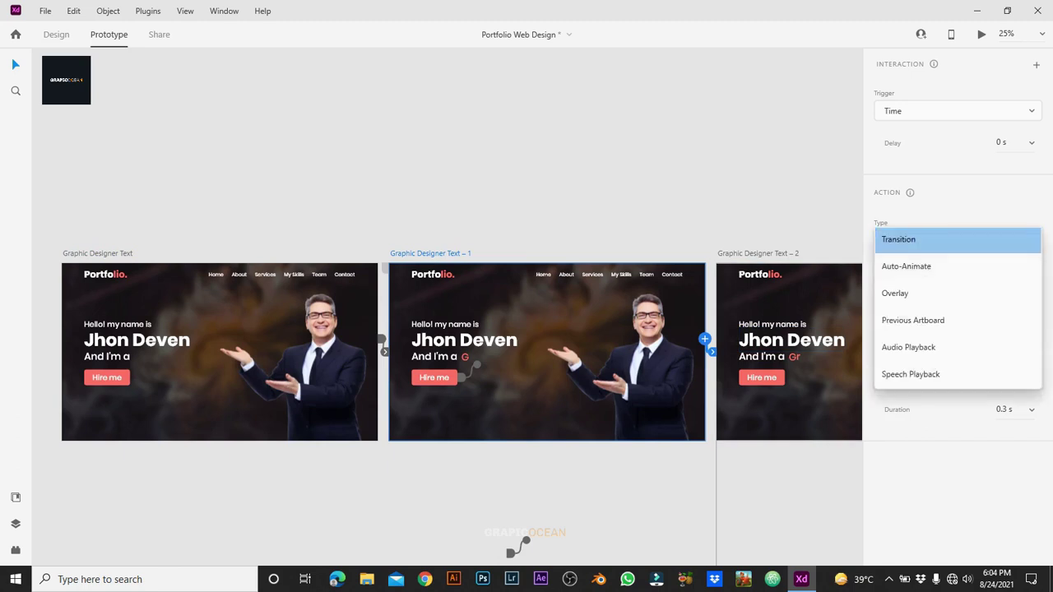
pyautogui.click(905, 266)
pyautogui.press('Escape')
# Step: Make the first link Auto-Animate, and set Ease In-Out easing on both artboards' transitions
pyautogui.click(97, 253)
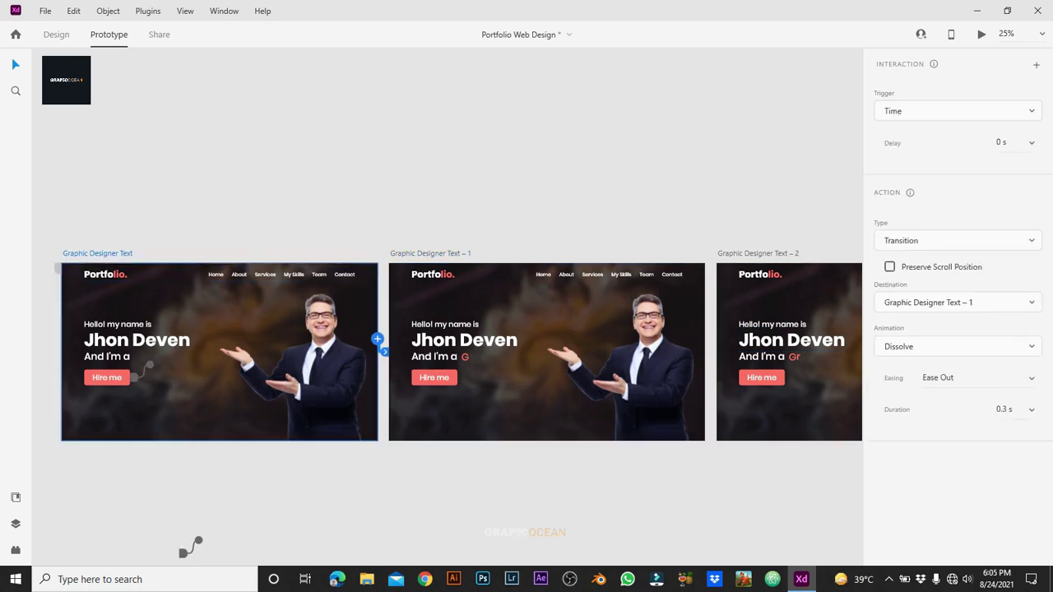
pyautogui.click(958, 240)
pyautogui.click(905, 260)
pyautogui.click(979, 316)
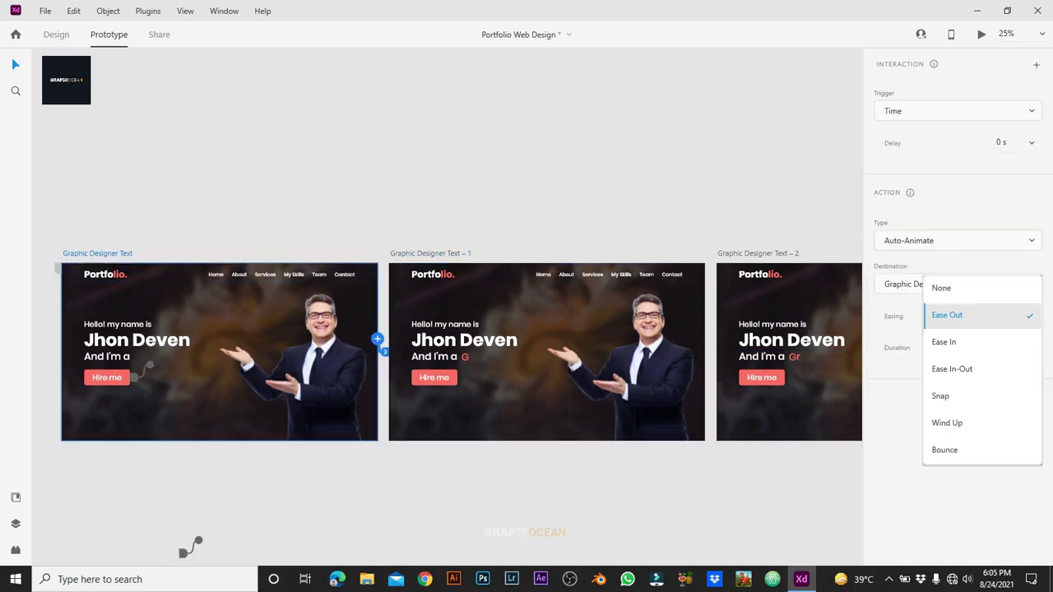
pyautogui.click(953, 369)
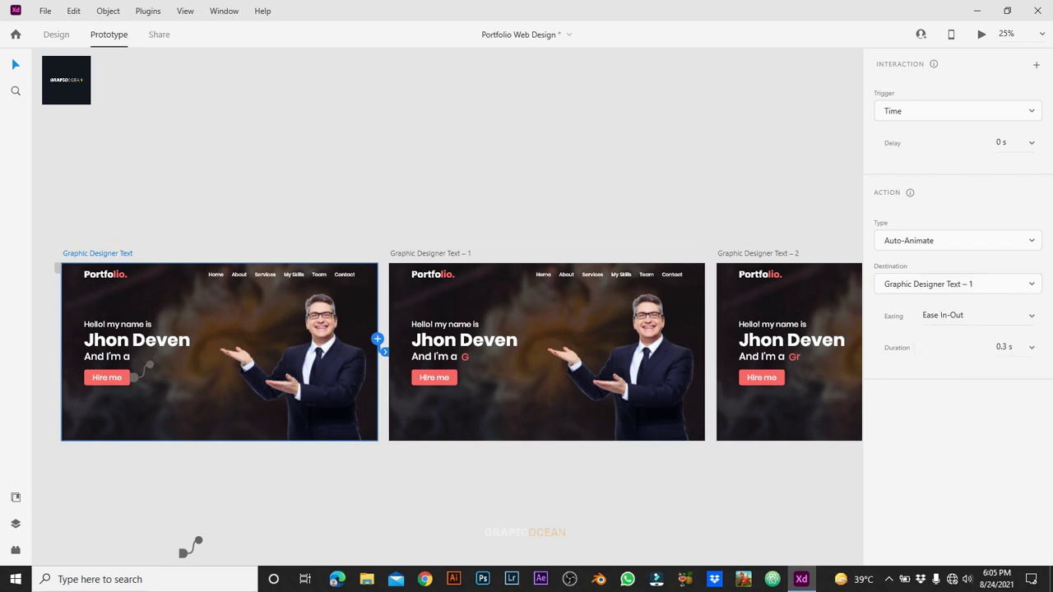
pyautogui.click(430, 253)
pyautogui.click(979, 315)
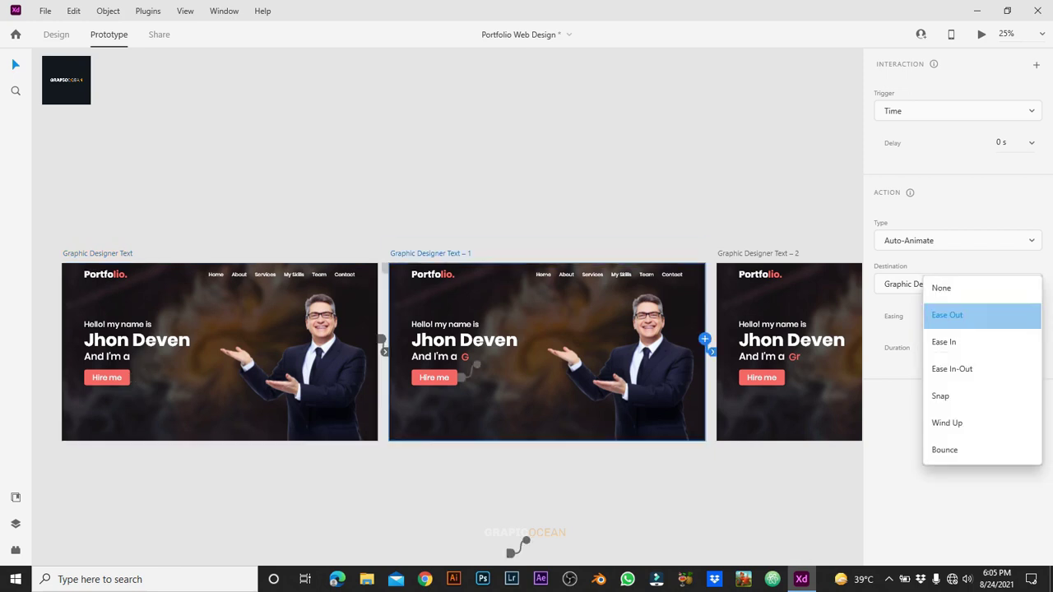
pyautogui.click(952, 369)
pyautogui.press('Escape')
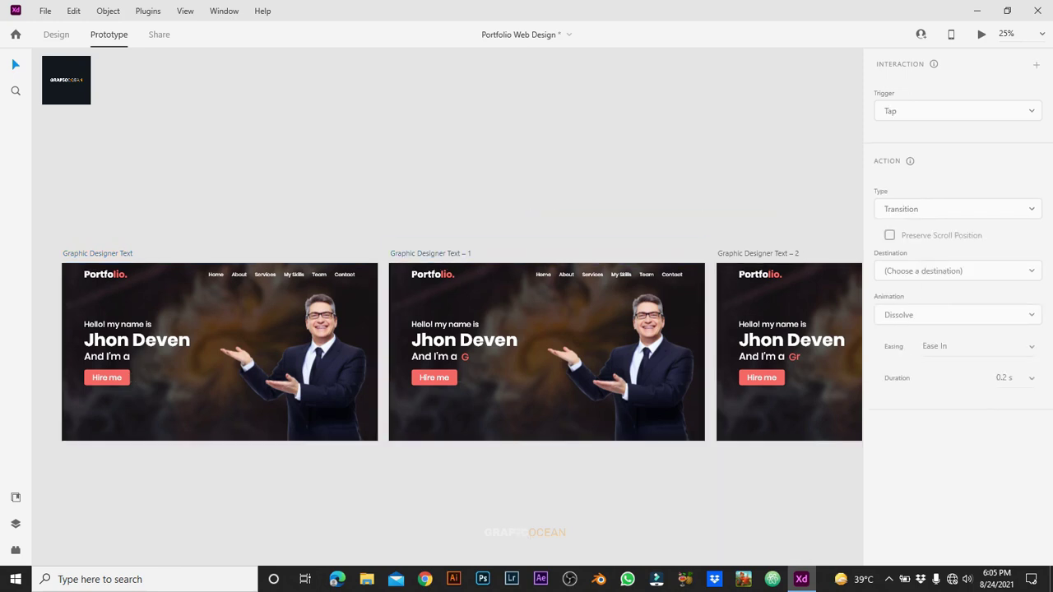
# Step: Connect artboards – 3 to – 4, – 4 to – 5, and – 5 to – 6
pyautogui.hscroll(5, 447, 354)
pyautogui.click(386, 428)
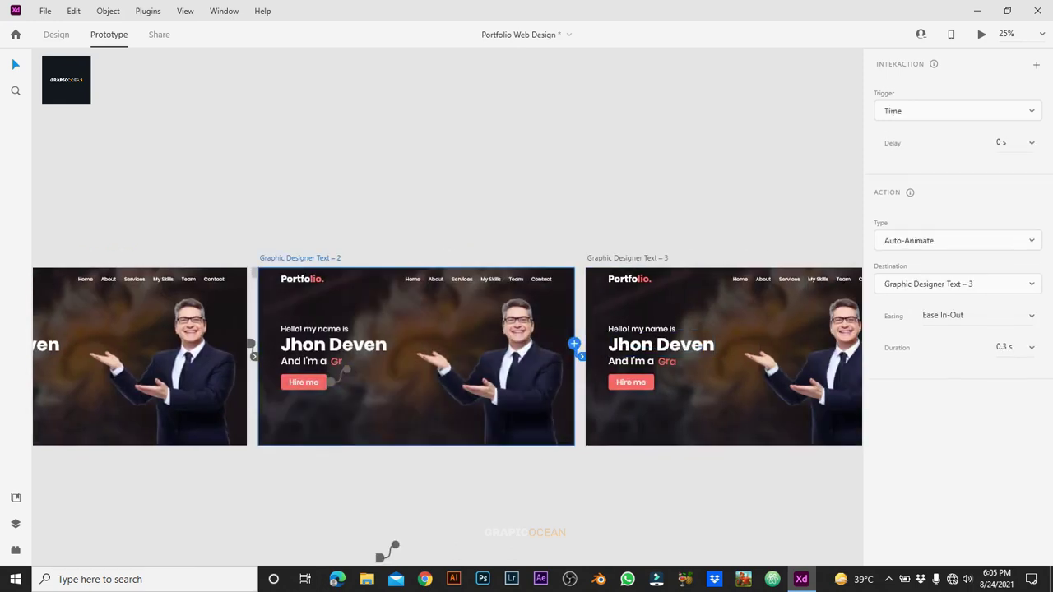
pyautogui.hscroll(5, 447, 354)
pyautogui.click(377, 420)
pyautogui.moveTo(536, 353); pyautogui.dragTo(704, 370)
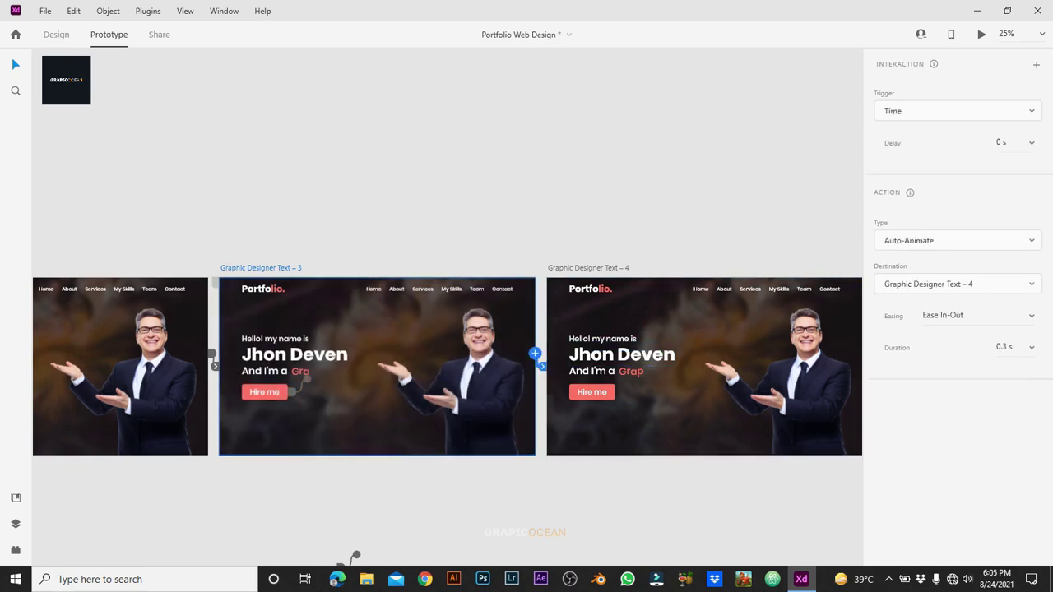
pyautogui.hscroll(5, 355, 557)
pyautogui.click(313, 412)
pyautogui.moveTo(473, 352); pyautogui.dragTo(535, 362)
pyautogui.hscroll(3, 74, 549)
pyautogui.hscroll(2, 75, 549)
pyautogui.click(300, 395)
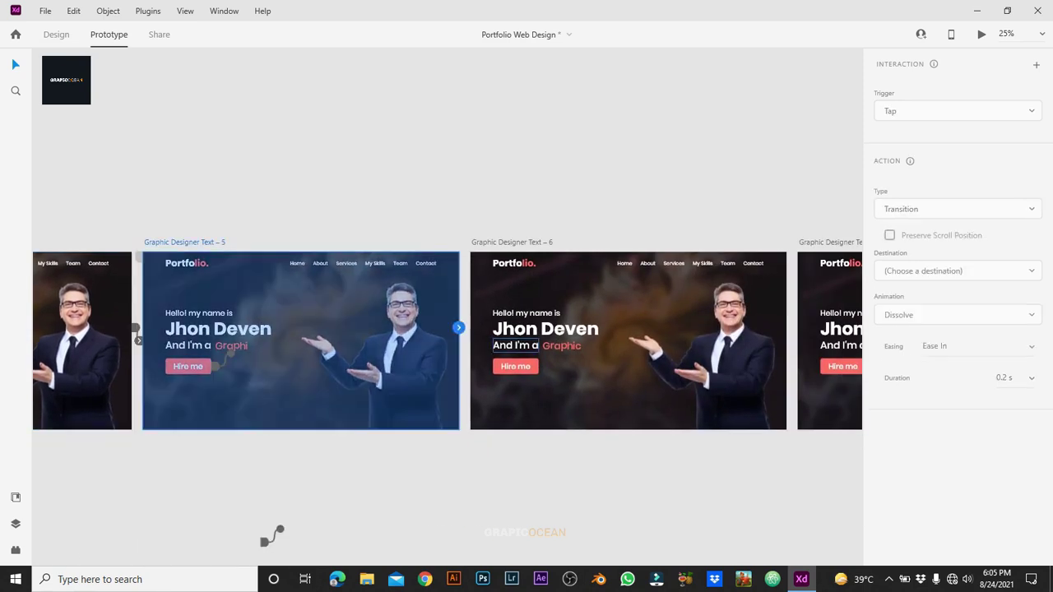
pyautogui.moveTo(458, 327); pyautogui.dragTo(590, 348)
# Step: Connect artboards – 6 to – 7, – 7 to – 8, – 8 to – 9, and – 9 to – 10
pyautogui.click(593, 387)
pyautogui.moveTo(786, 326); pyautogui.dragTo(827, 345)
pyautogui.hscroll(5, 827, 346)
pyautogui.hscroll(1, 226, 542)
pyautogui.click(518, 386)
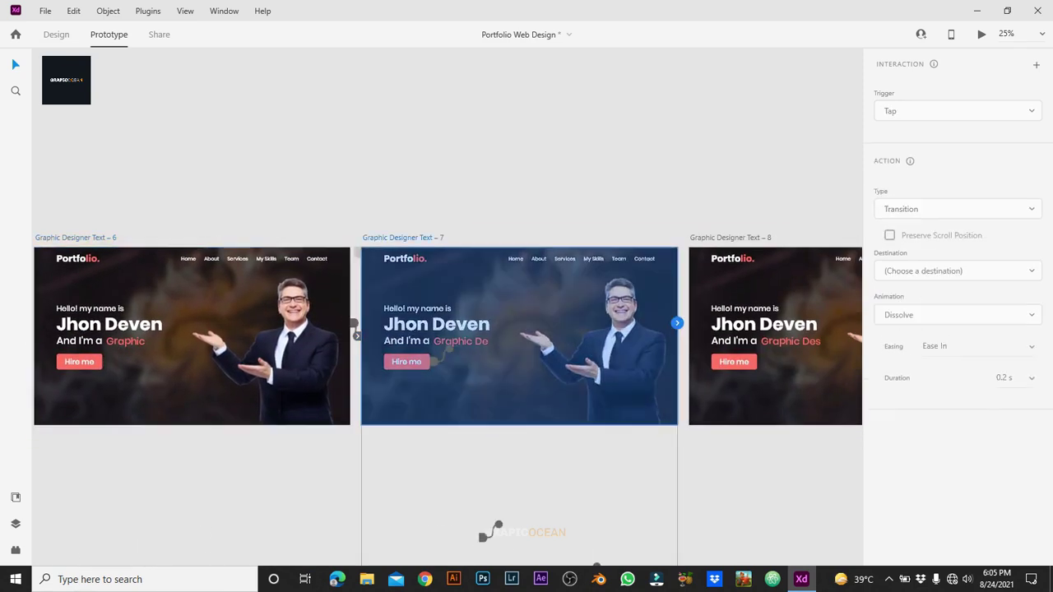
pyautogui.moveTo(683, 336); pyautogui.dragTo(736, 324)
pyautogui.hscroll(7, 489, 531)
pyautogui.click(333, 378)
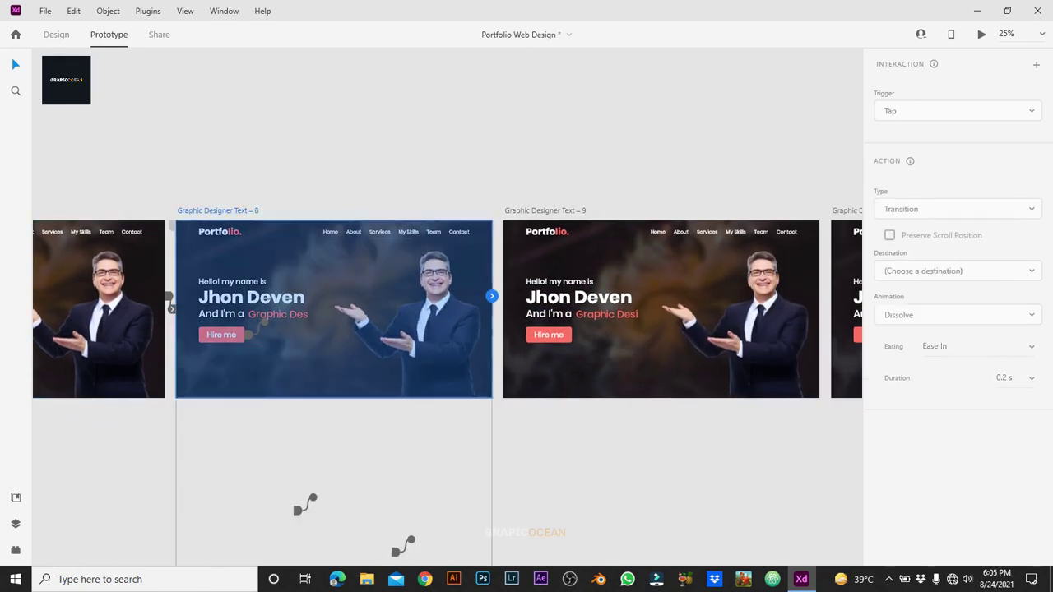
pyautogui.moveTo(491, 296); pyautogui.dragTo(592, 329)
pyautogui.hscroll(4, 449, 310)
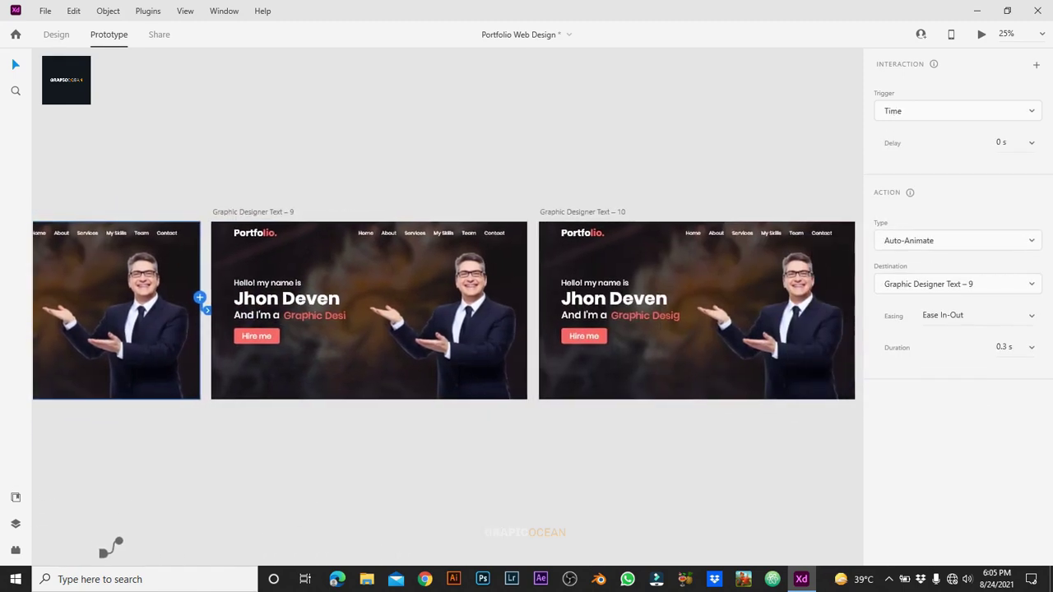
pyautogui.click(370, 378)
pyautogui.moveTo(527, 297); pyautogui.dragTo(593, 308)
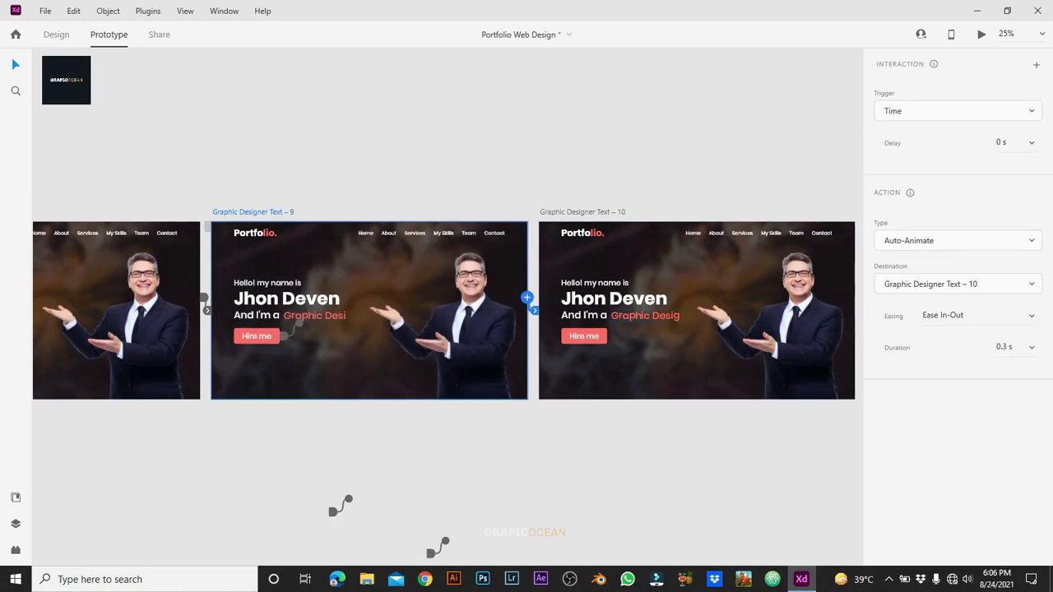
# Step: Connect artboards – 10 to – 11, – 11 to – 12, and – 12 to – 13
pyautogui.hscroll(5, 449, 310)
pyautogui.click(310, 378)
pyautogui.moveTo(467, 285); pyautogui.dragTo(576, 308)
pyautogui.hscroll(1, 576, 308)
pyautogui.hscroll(4, 448, 310)
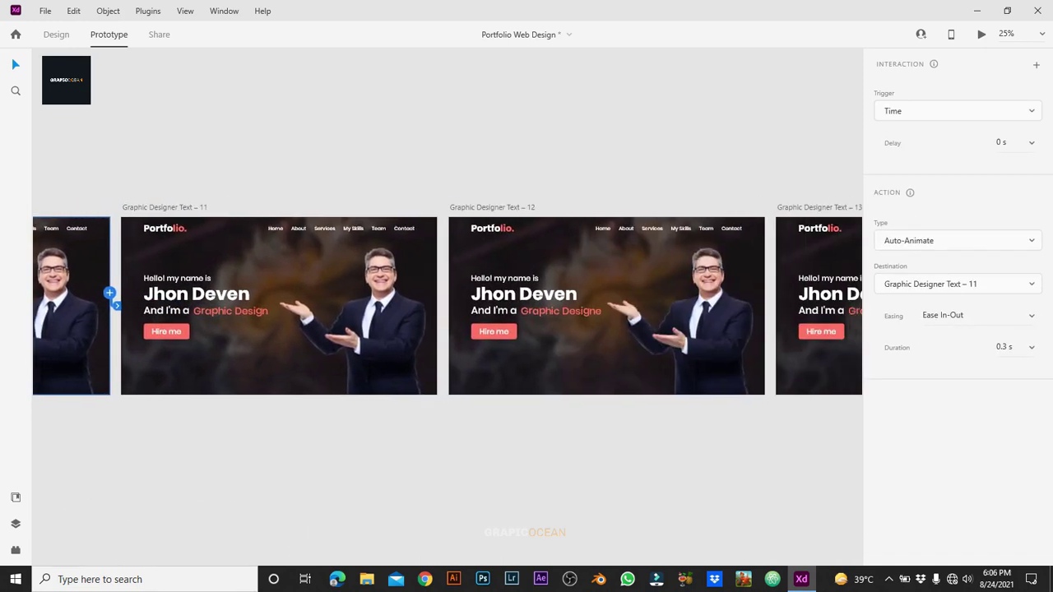
pyautogui.click(280, 354)
pyautogui.moveTo(437, 293); pyautogui.dragTo(592, 308)
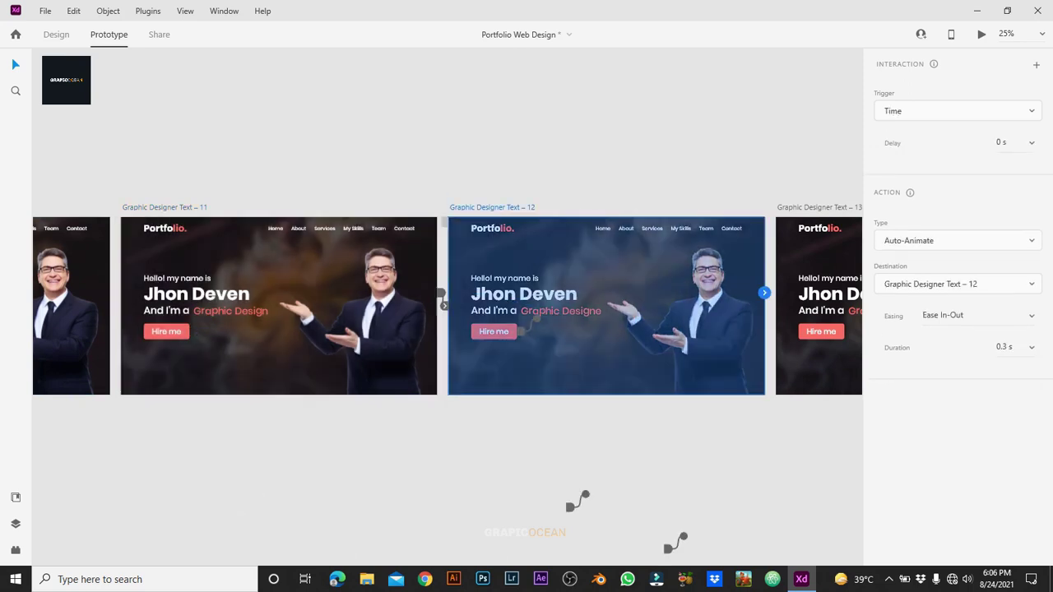
pyautogui.click(592, 329)
pyautogui.hscroll(6, 593, 330)
pyautogui.moveTo(360, 275); pyautogui.dragTo(510, 288)
pyautogui.hscroll(-4, 510, 288)
pyautogui.click(706, 344)
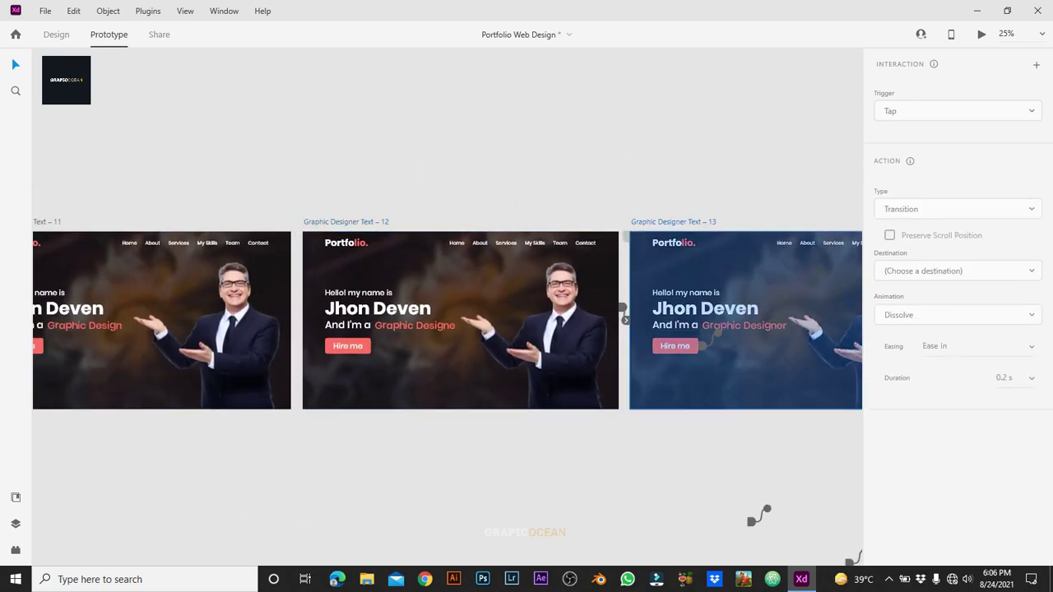
pyautogui.scroll(-3, 758, 515)
pyautogui.hscroll(-5, 576, 541)
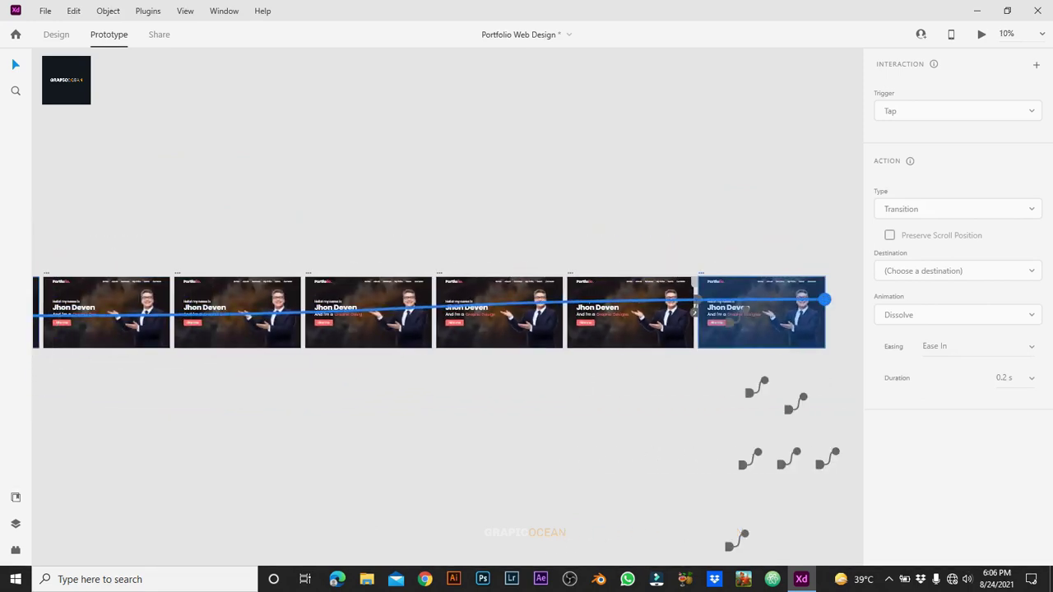
# Step: Set the first Graphic Designer Text artboard's transition easing to Ease In-Out
pyautogui.hscroll(-5, 449, 422)
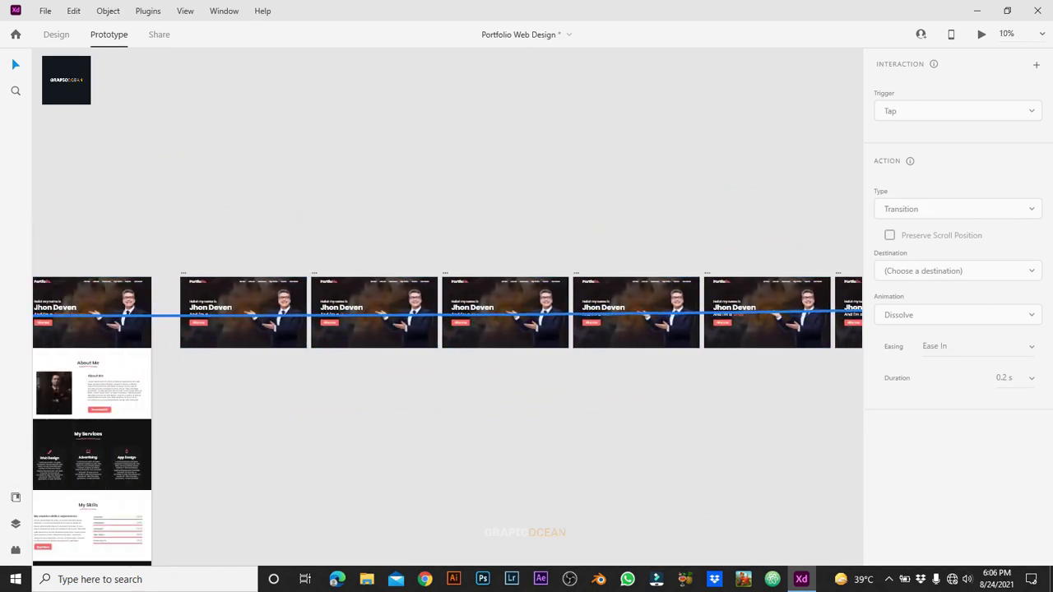
pyautogui.click(422, 312)
pyautogui.click(977, 315)
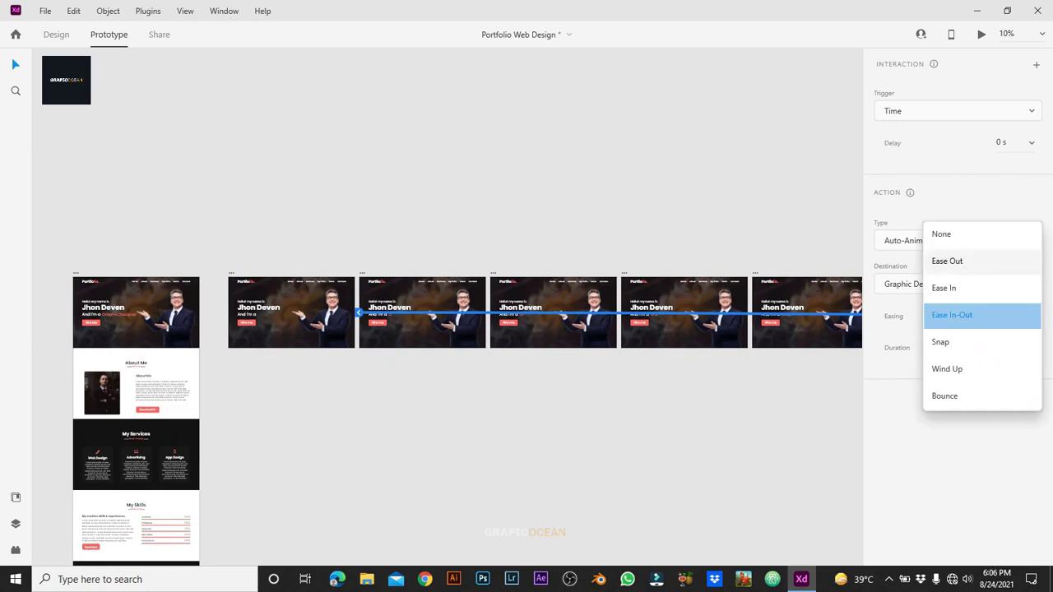
pyautogui.click(969, 262)
# Step: Check the first artboard's transition settings and play the prototype in a Preview window
pyautogui.press('Escape')
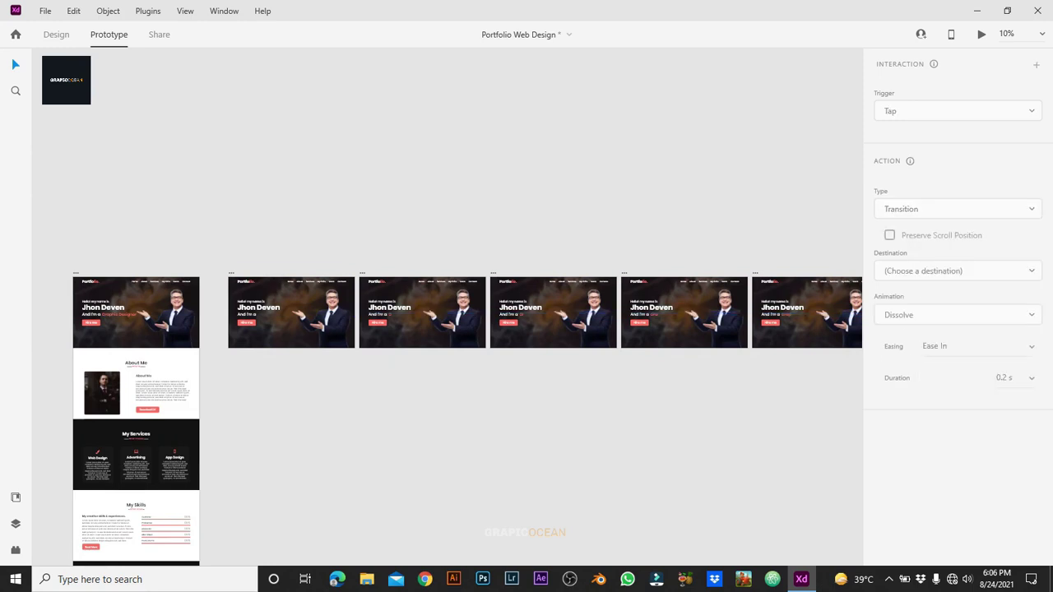
pyautogui.click(275, 309)
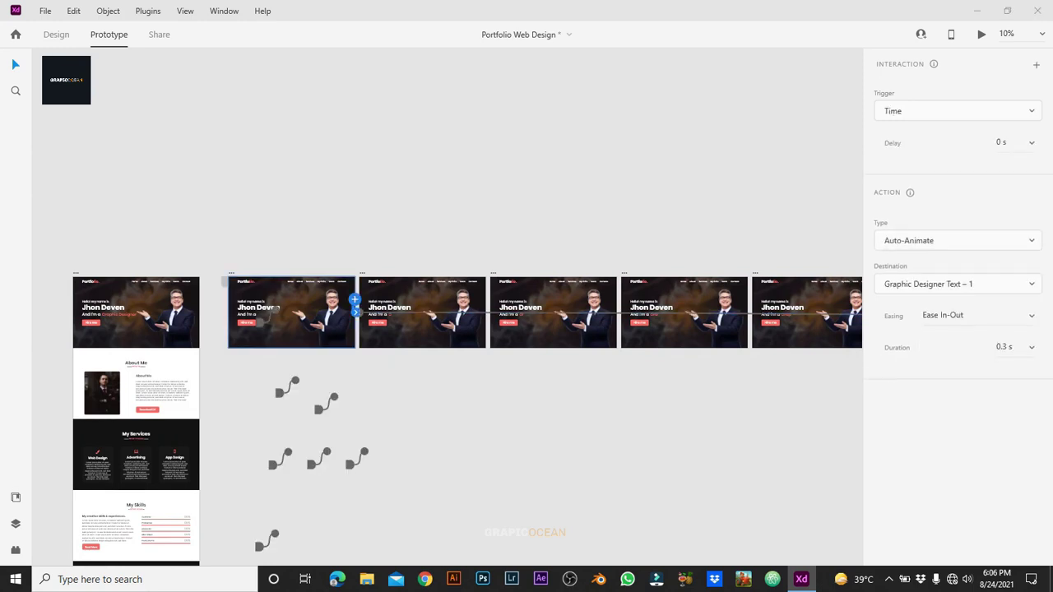
pyautogui.hotkey('ctrl', 'Return')
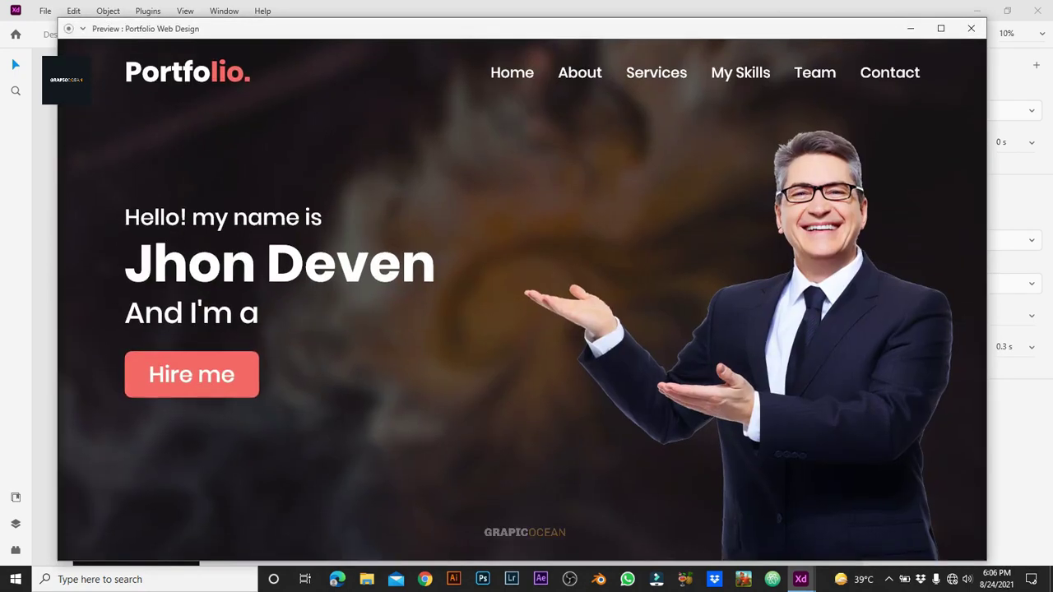
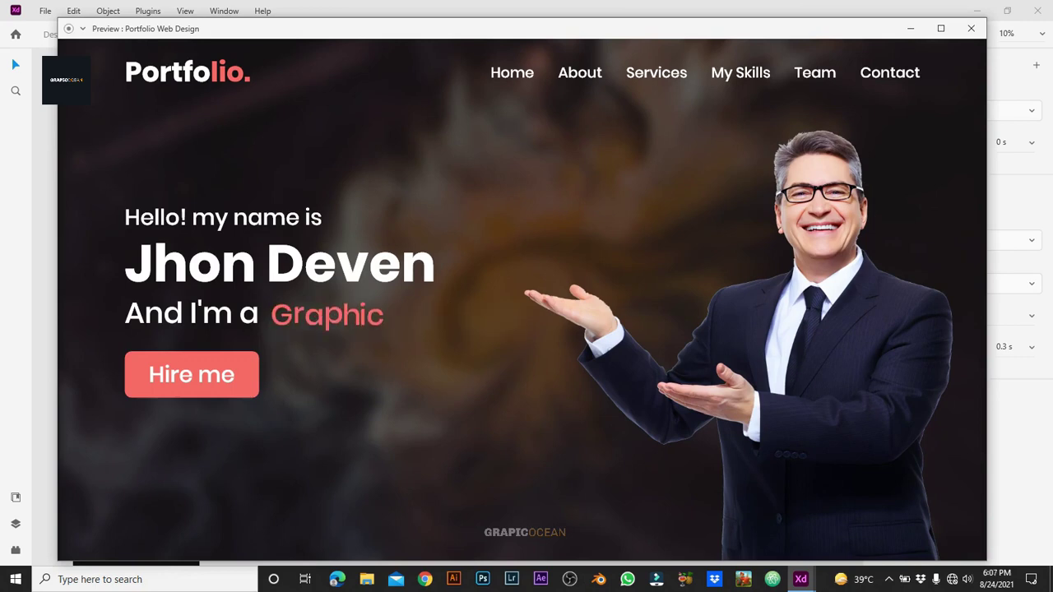
# Step: Close the prototype preview and return to design mode with an artboard selected
pyautogui.click(971, 27)
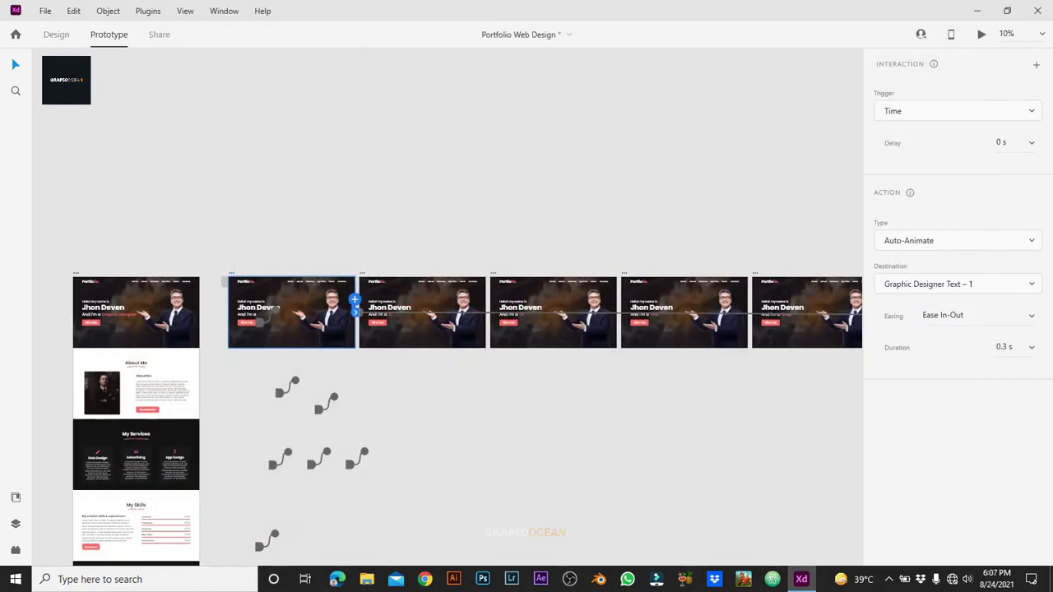
pyautogui.click(56, 33)
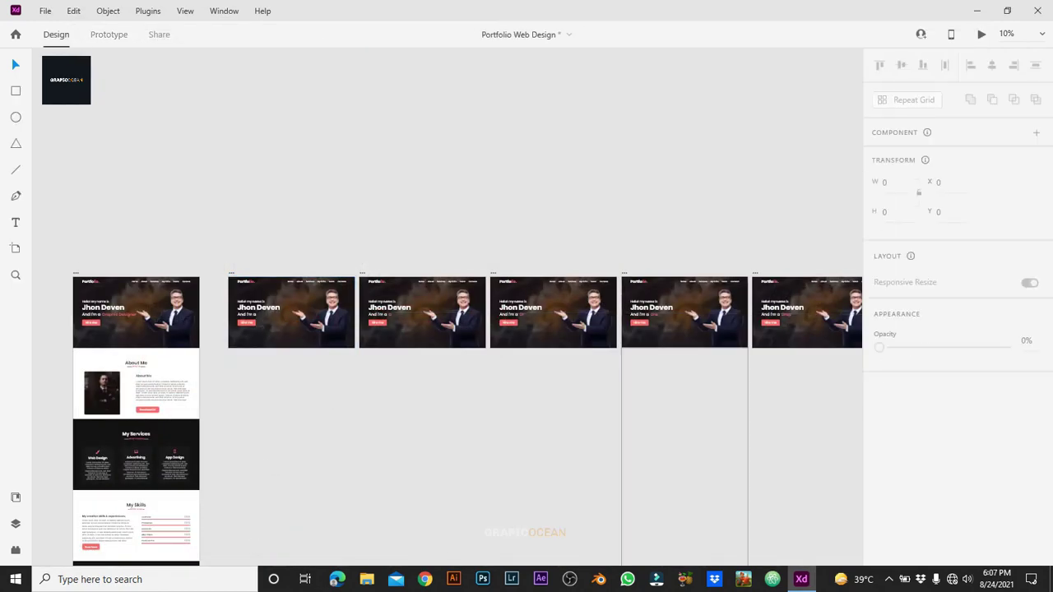
pyautogui.click(258, 266)
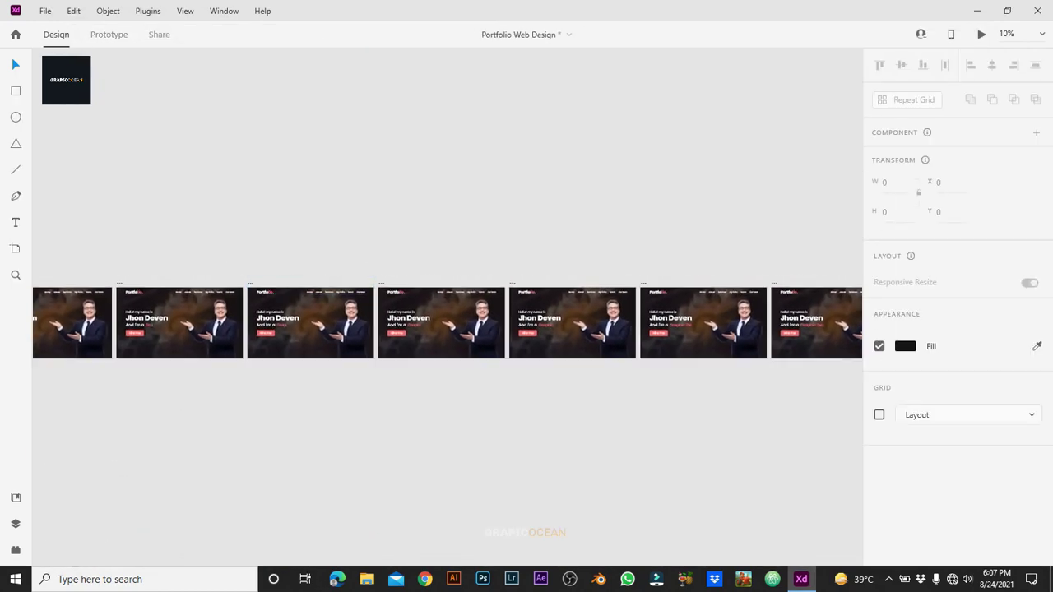
# Step: Zoom in and scroll along the row of Graphic Designer Text artboards to review them
pyautogui.scroll(3, 239, 296)
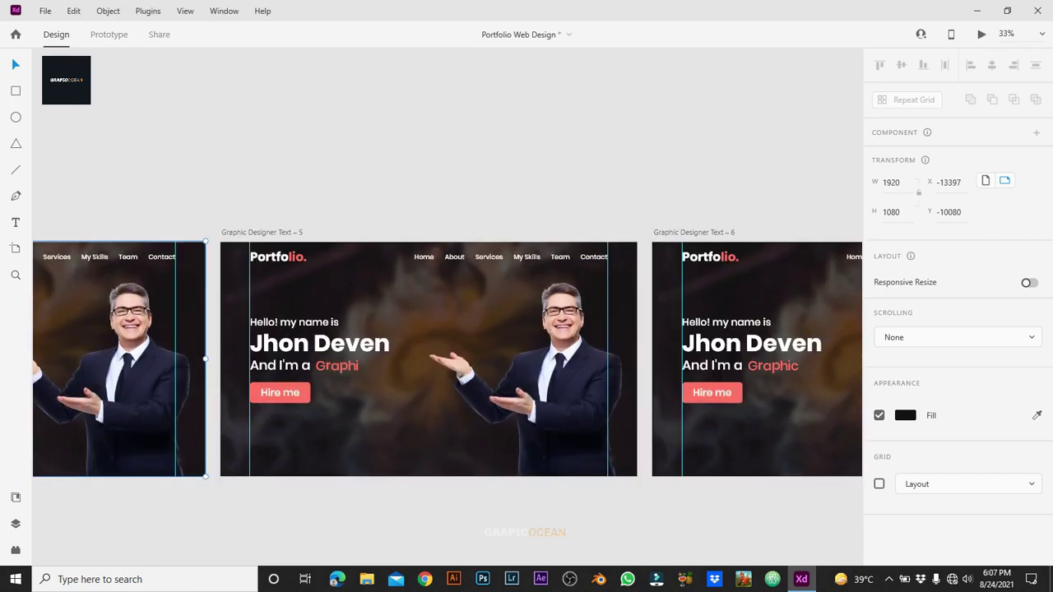
pyautogui.hotkey('ctrl', '+')
pyautogui.hscroll(10, 449, 329)
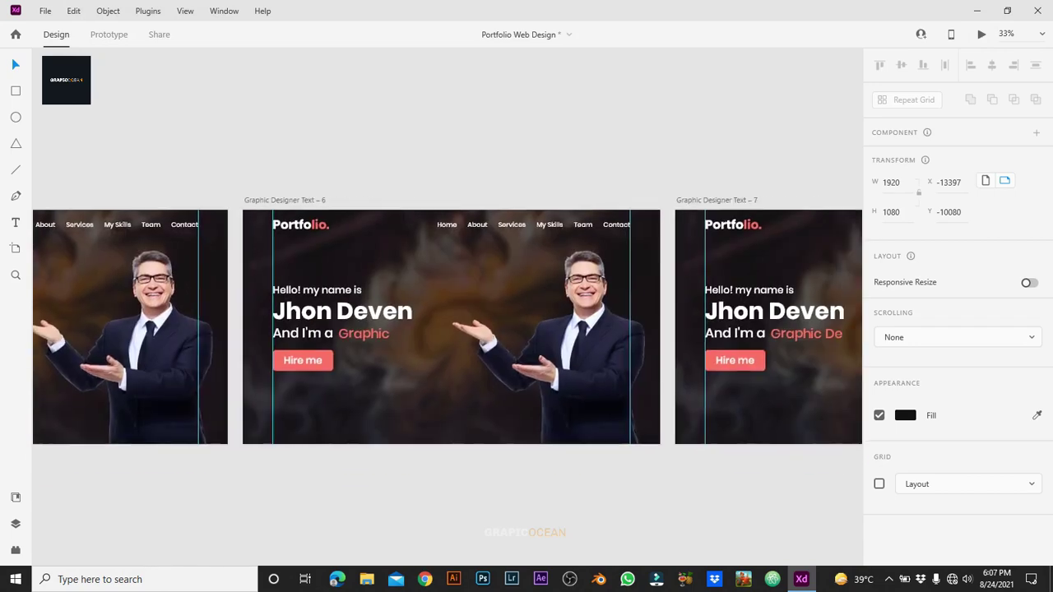
pyautogui.hscroll(20, 448, 325)
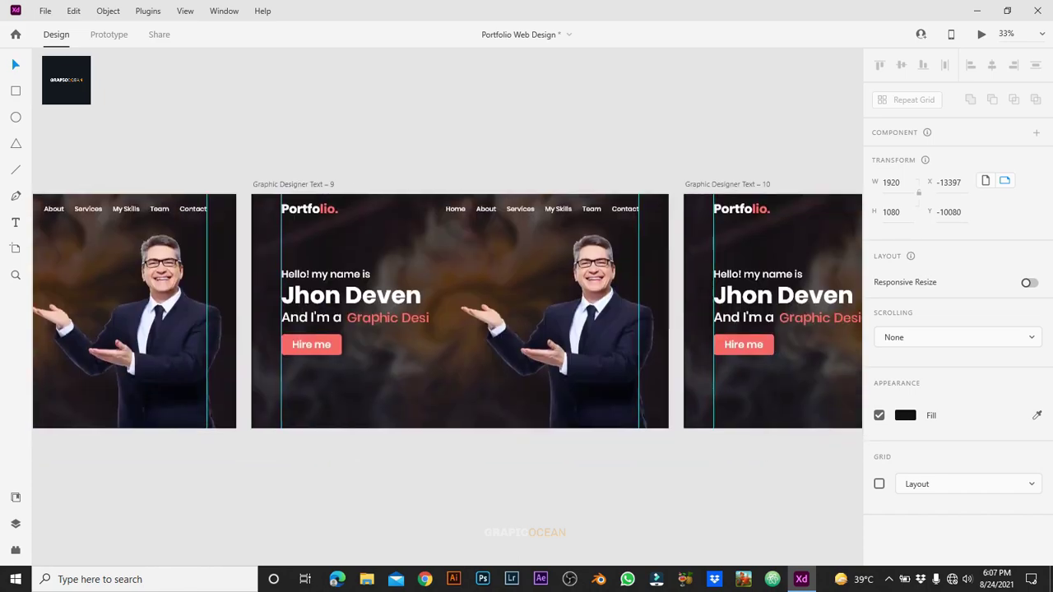
pyautogui.hscroll(20, 449, 329)
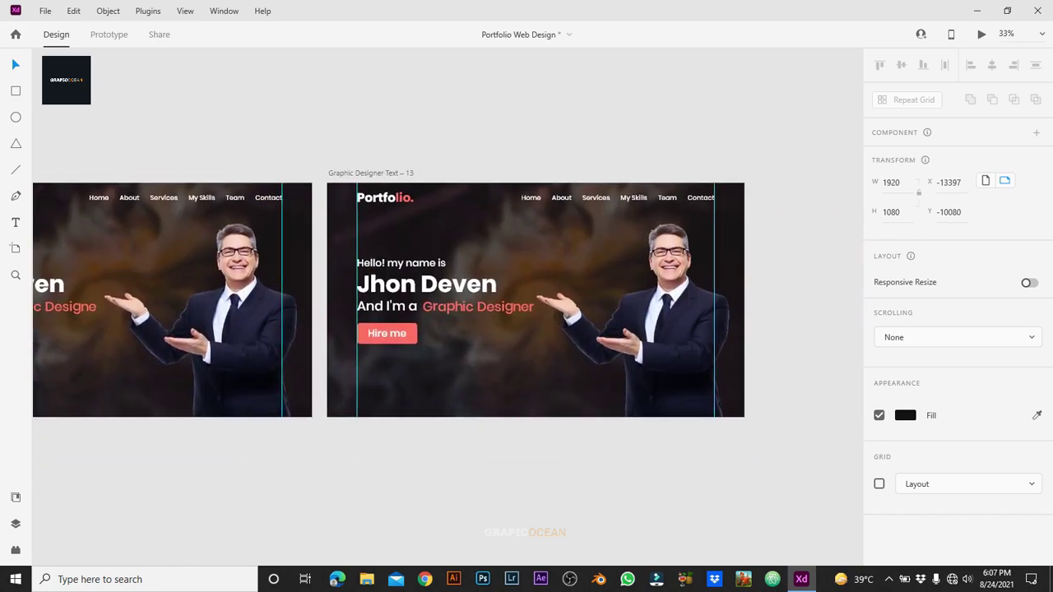
pyautogui.hscroll(-20, 448, 345)
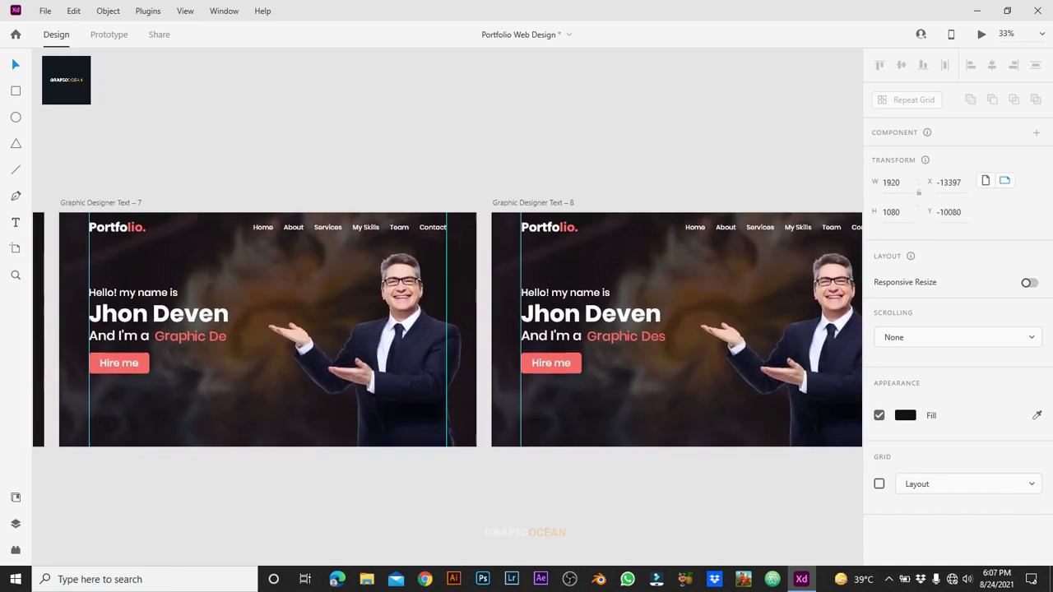
pyautogui.hscroll(-20, 449, 313)
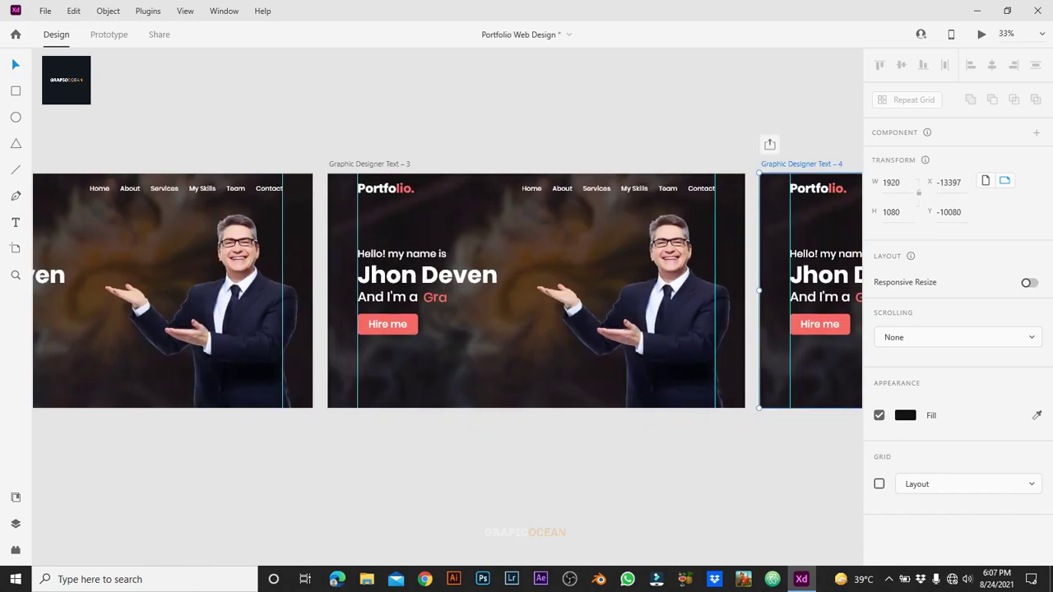
pyautogui.hscroll(-2, 449, 313)
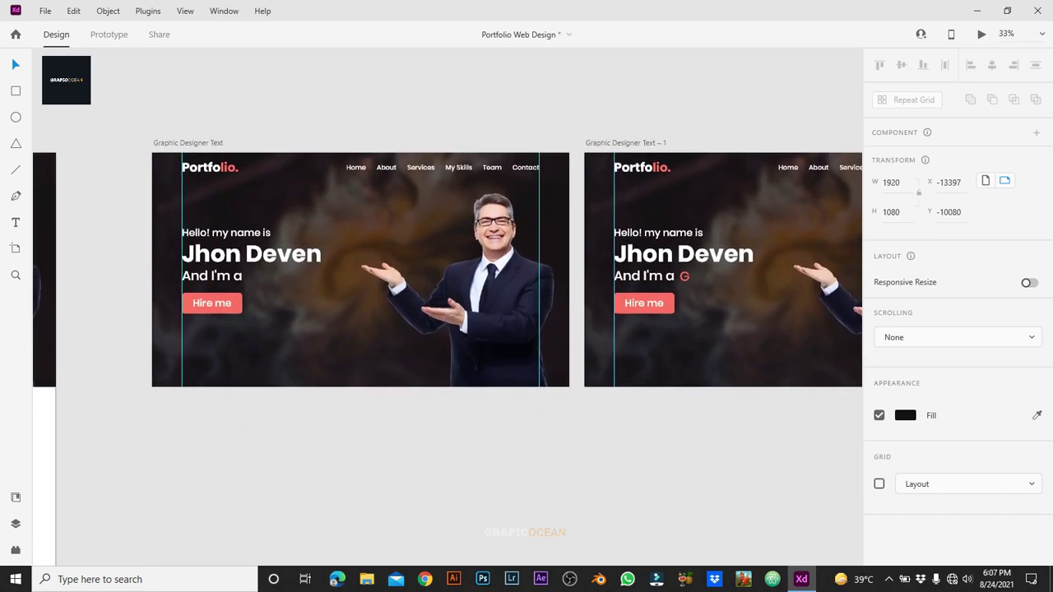
# Step: Alt-drag the Graphic Designer Text artboard down to create the copy Graphic Designer Text – 14
pyautogui.click(187, 142)
pyautogui.moveTo(187, 143); pyautogui.dragTo(188, 486)
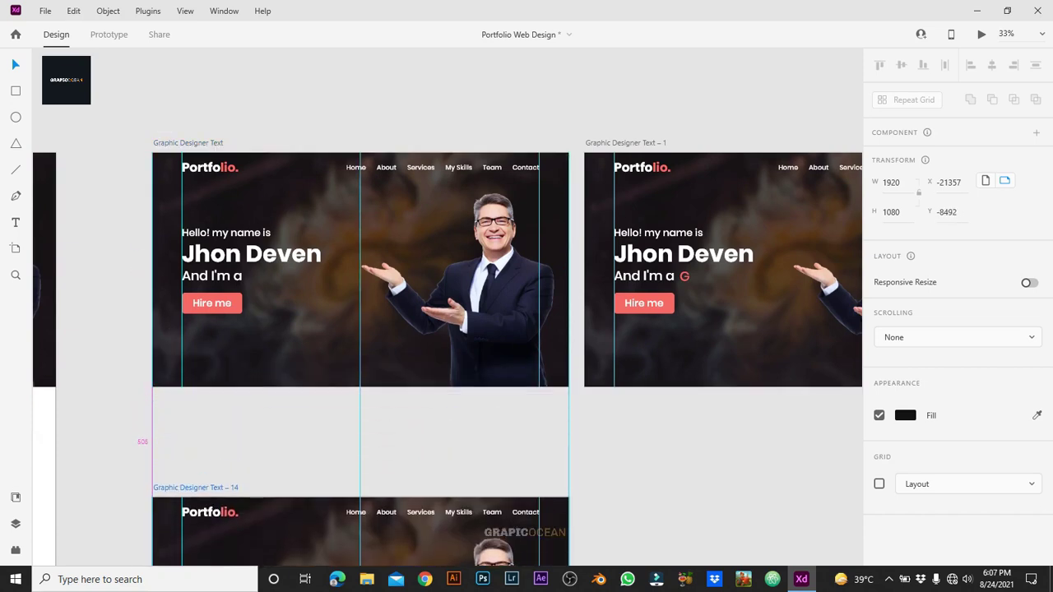
pyautogui.scroll(-5, 361, 330)
pyautogui.moveTo(196, 242); pyautogui.dragTo(196, 399)
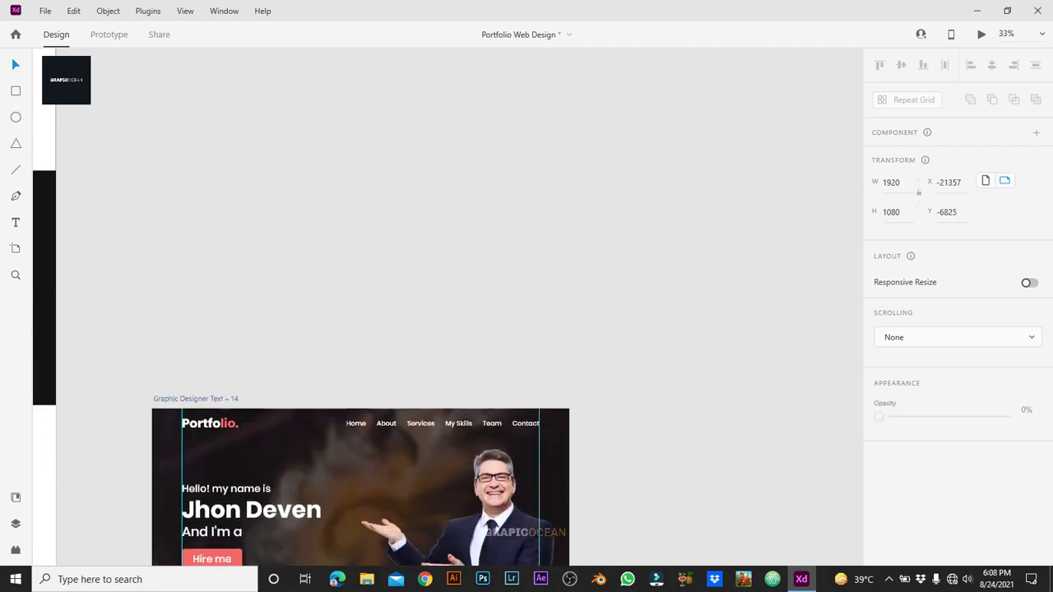
pyautogui.scroll(-4, 361, 330)
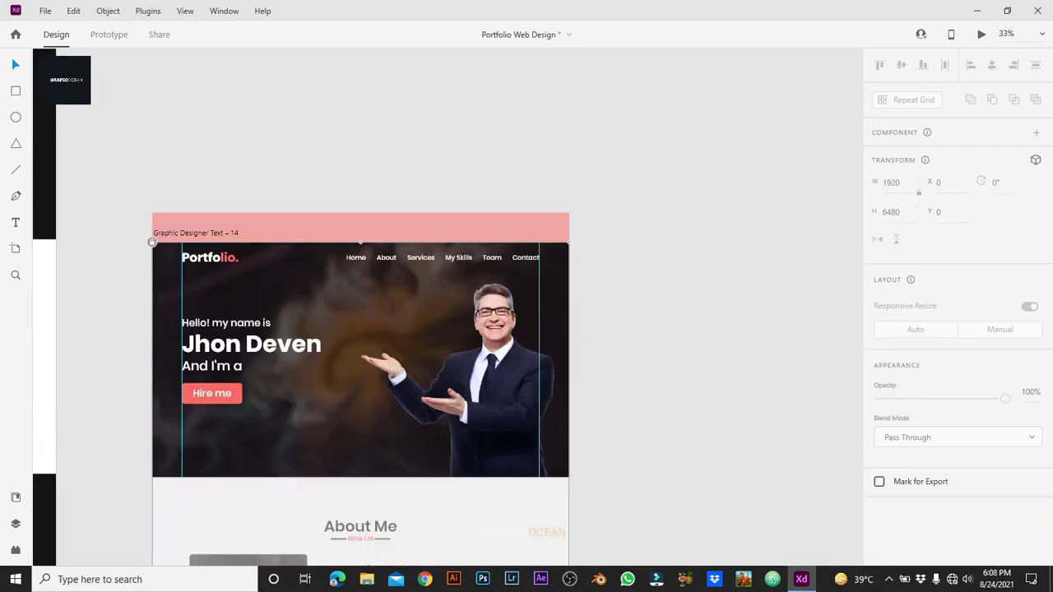
# Step: In the copy, slide the Body Design group up so About Me fills it, then ungroup
pyautogui.hotkey('ctrl', 'y')
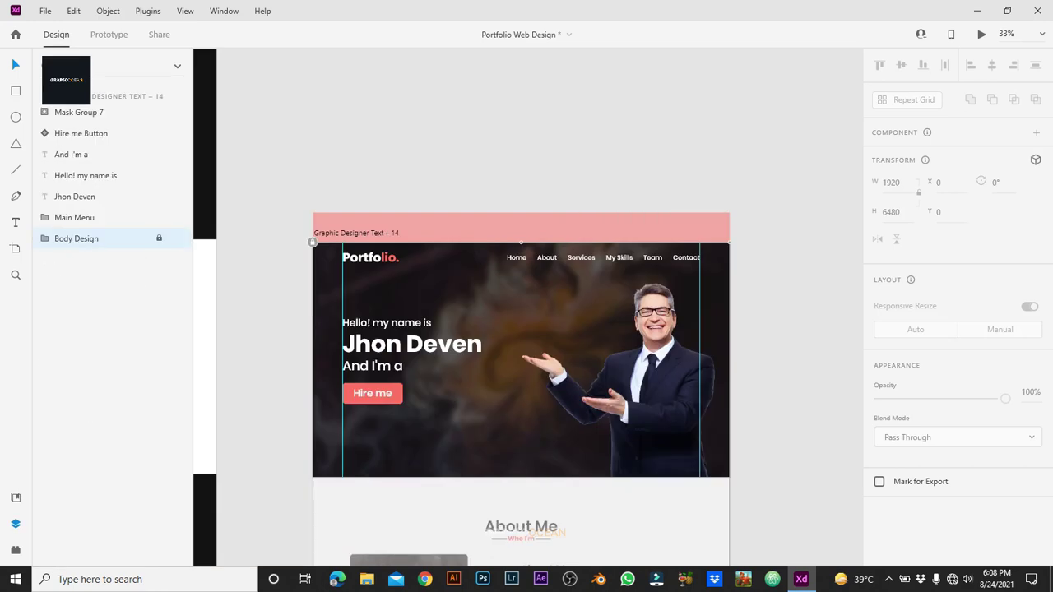
pyautogui.click(159, 239)
pyautogui.press('Escape')
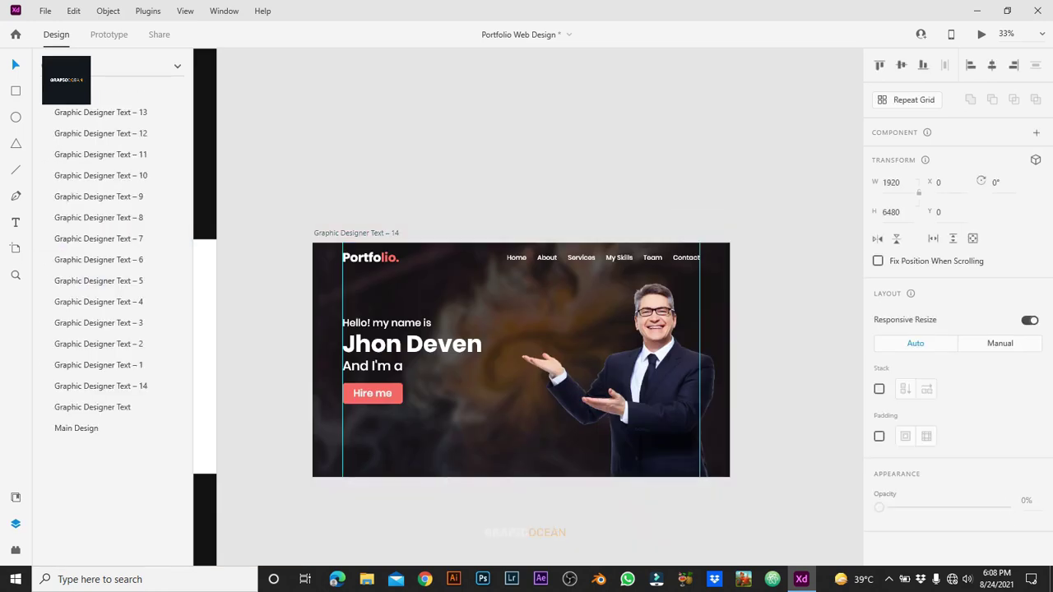
pyautogui.click(76, 239)
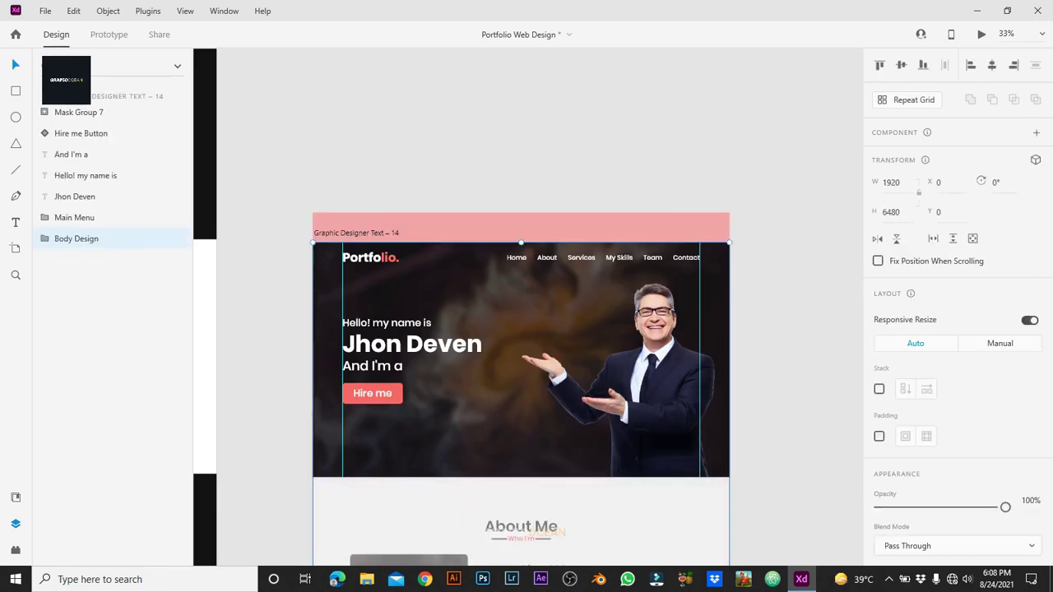
pyautogui.moveTo(461, 412); pyautogui.dragTo(461, 266)
pyautogui.doubleClick(521, 518)
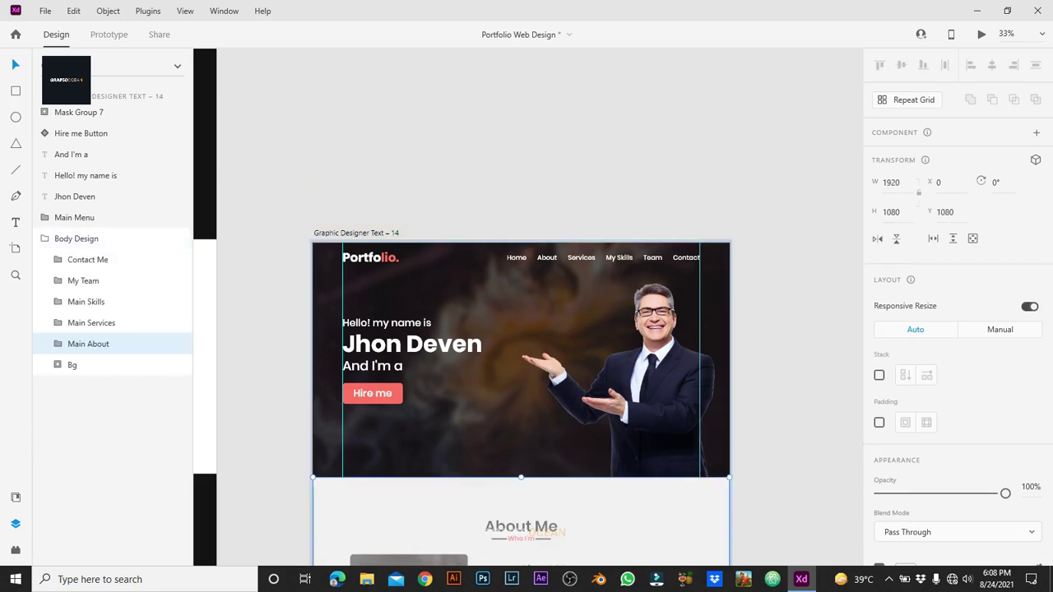
pyautogui.click(76, 239)
pyautogui.rightClick(614, 496)
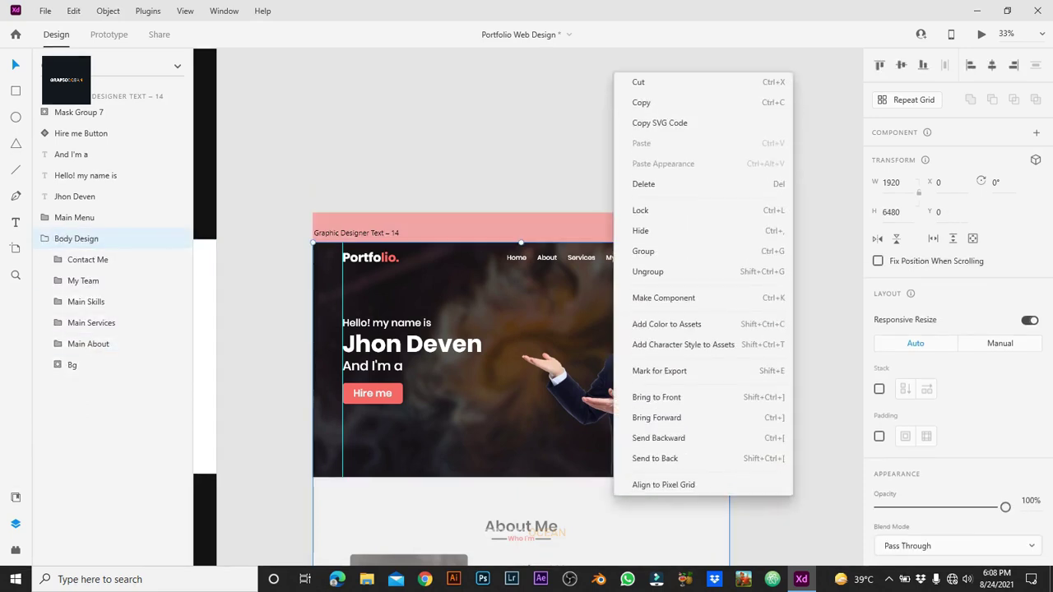
pyautogui.click(650, 272)
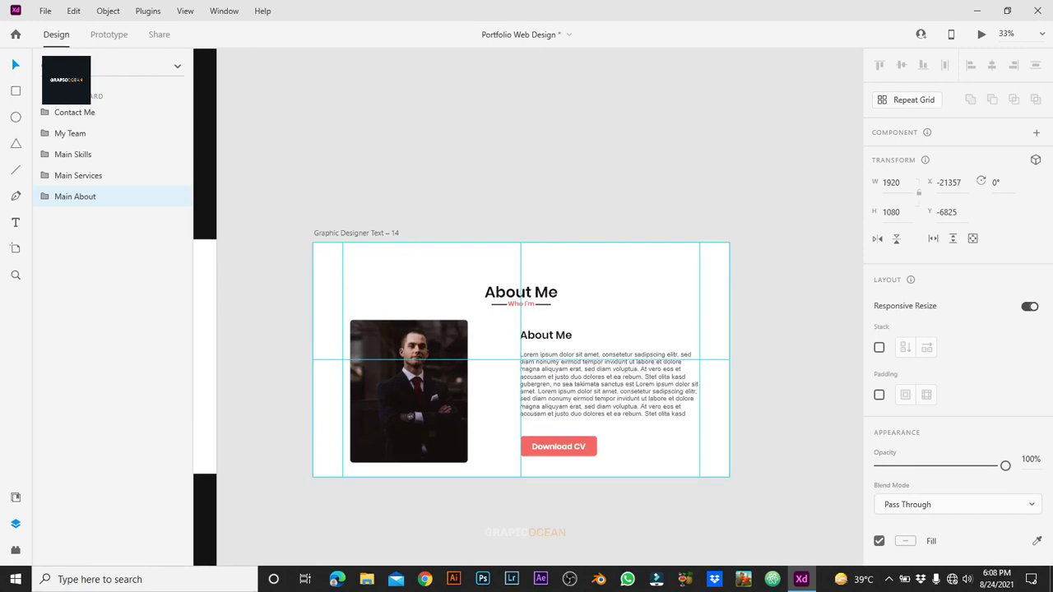
# Step: Move Main Menu's Rectangle 1 background onto the artboard's top edge at Y 0
pyautogui.click(521, 227)
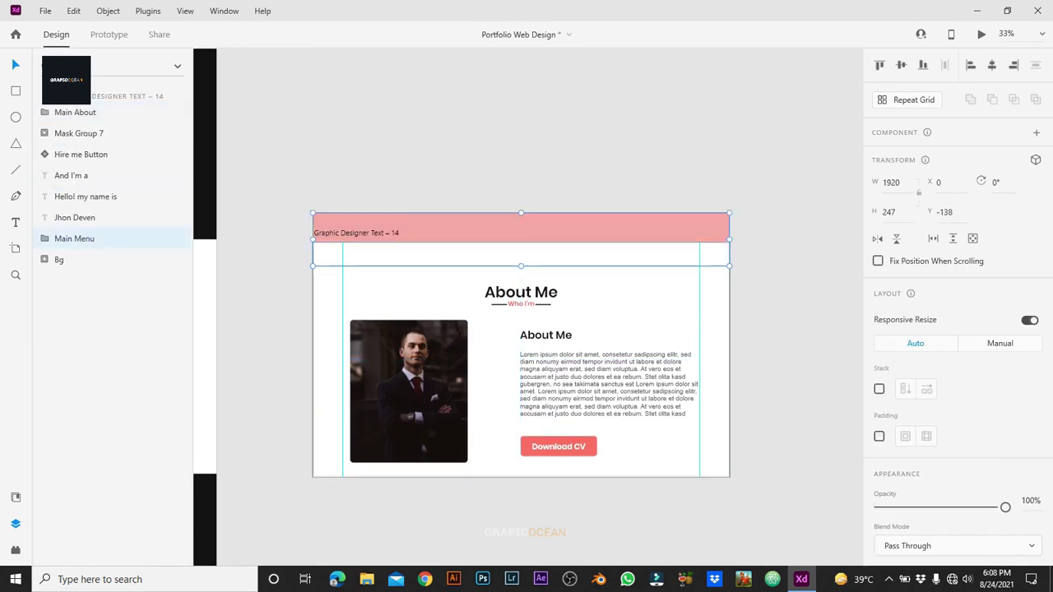
pyautogui.doubleClick(319, 233)
pyautogui.moveTo(321, 233); pyautogui.dragTo(321, 263)
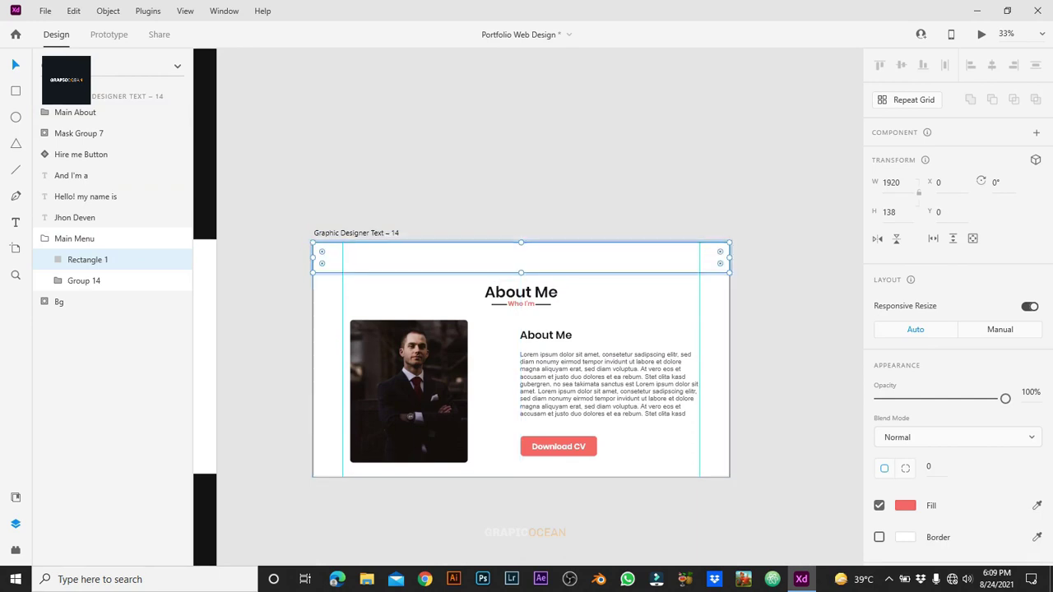
# Step: Put Main Menu at the top of Layers, with Rectangle 1 beneath the Group 14 nav links
pyautogui.rightClick(73, 238)
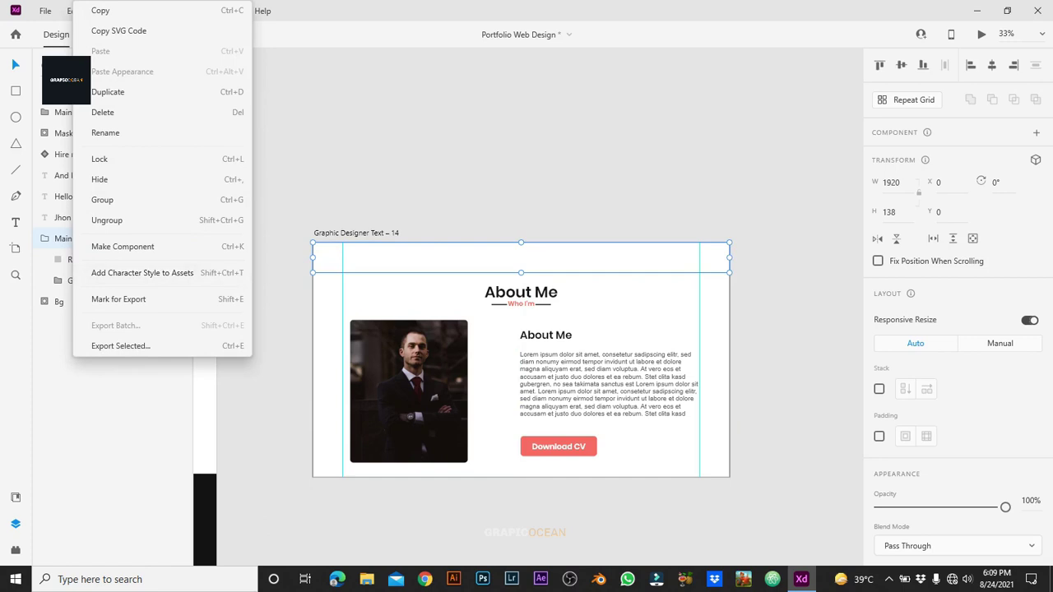
pyautogui.press('Escape')
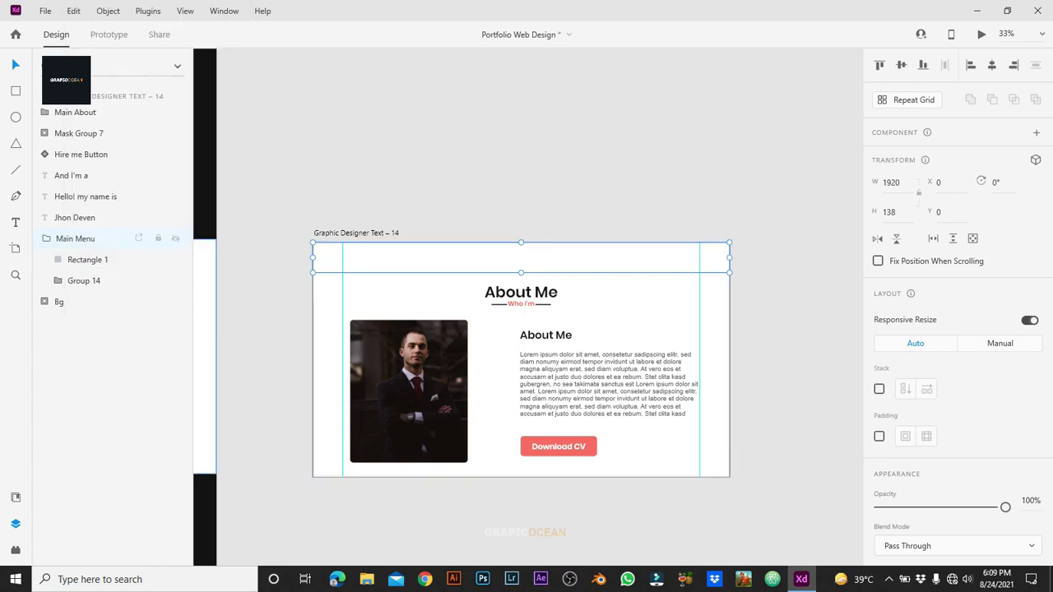
pyautogui.moveTo(72, 239); pyautogui.dragTo(49, 109)
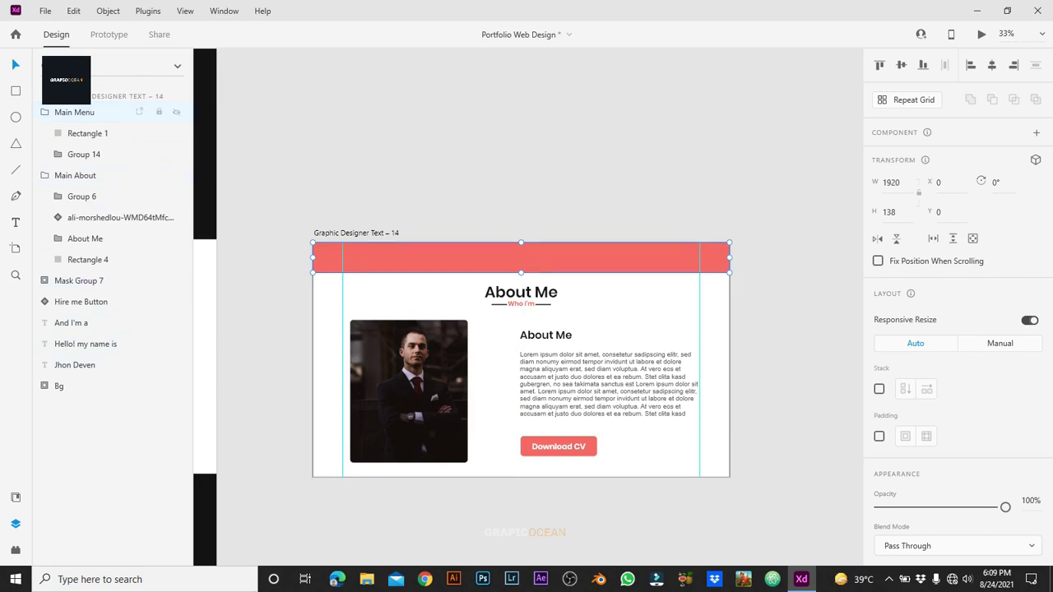
pyautogui.click(176, 112)
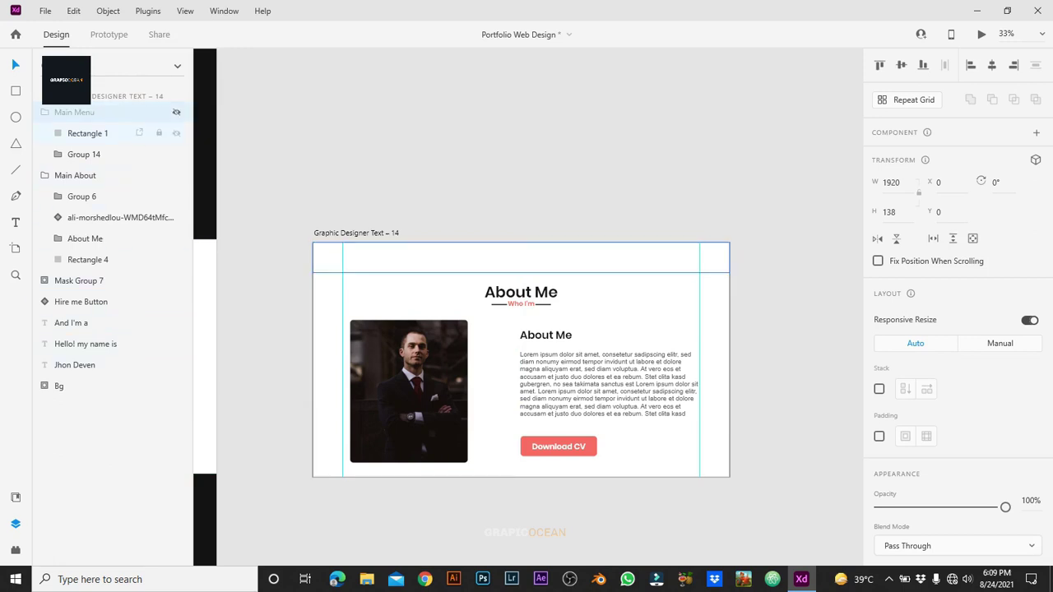
pyautogui.moveTo(82, 133); pyautogui.dragTo(87, 155)
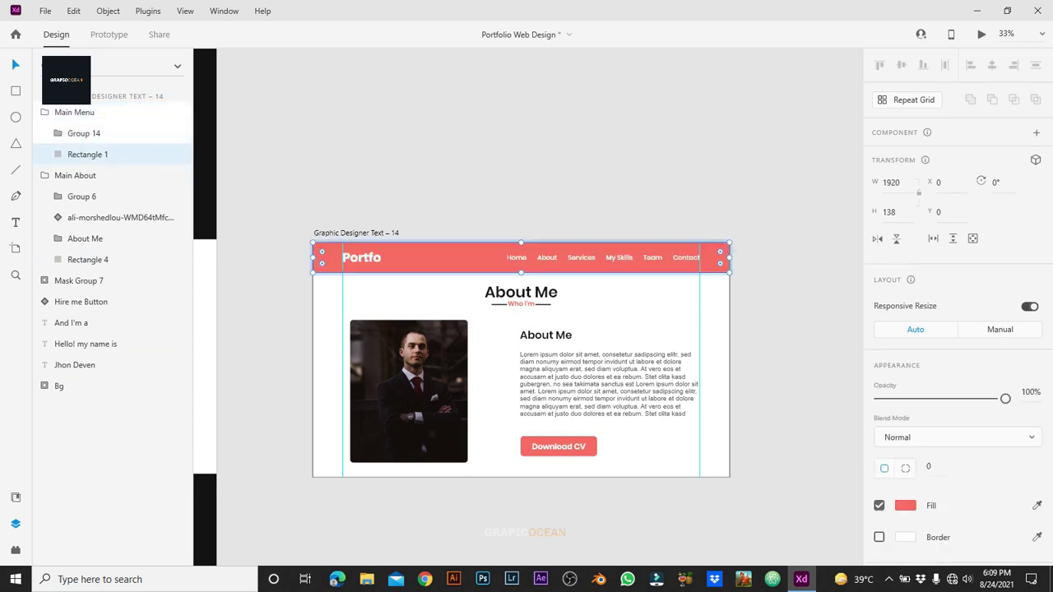
pyautogui.press('Escape')
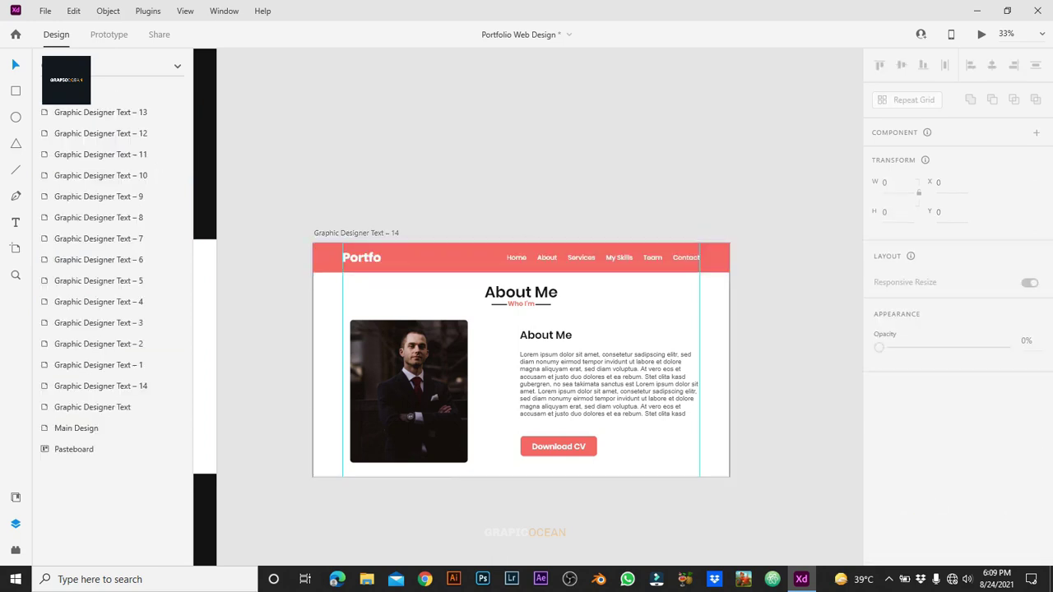
pyautogui.click(356, 233)
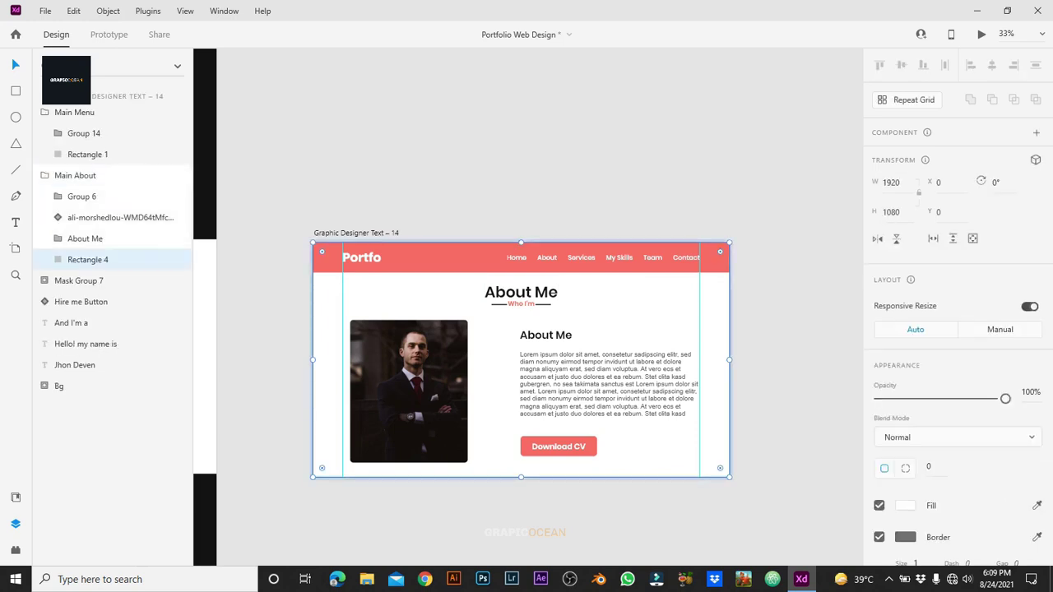
# Step: Reposition the Graphic Designer Text – 14 artboard and nudge Rectangle 4 up under the header
pyautogui.moveTo(357, 233); pyautogui.dragTo(356, 265)
pyautogui.hotkey('ctrl', '=')
pyautogui.hotkey('ctrl', '=')
pyautogui.hotkey('ctrl', '=')
pyautogui.hotkey('ctrl', '=')
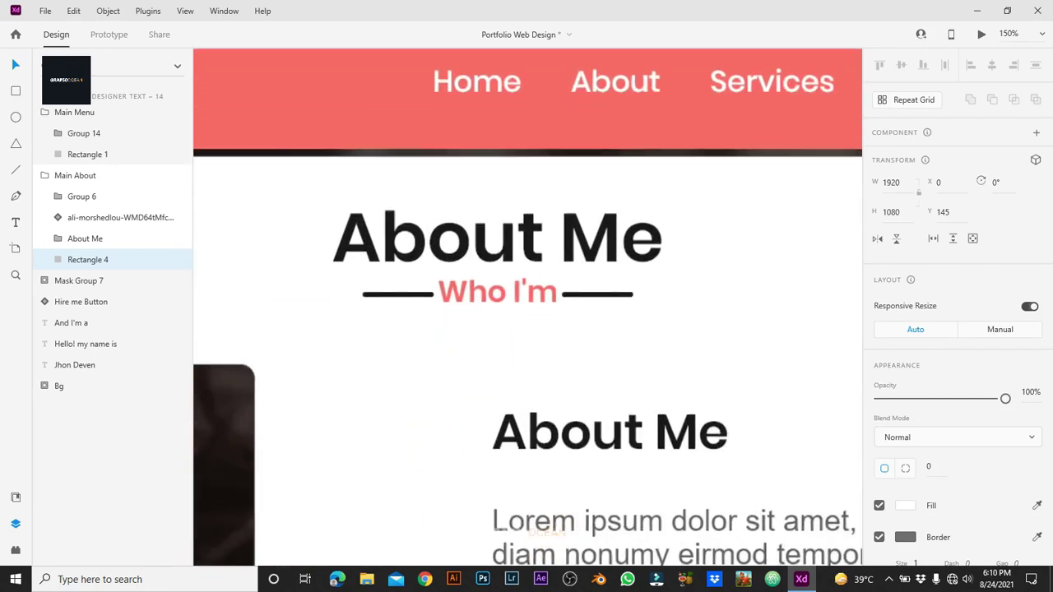
pyautogui.moveTo(498, 346); pyautogui.dragTo(498, 341)
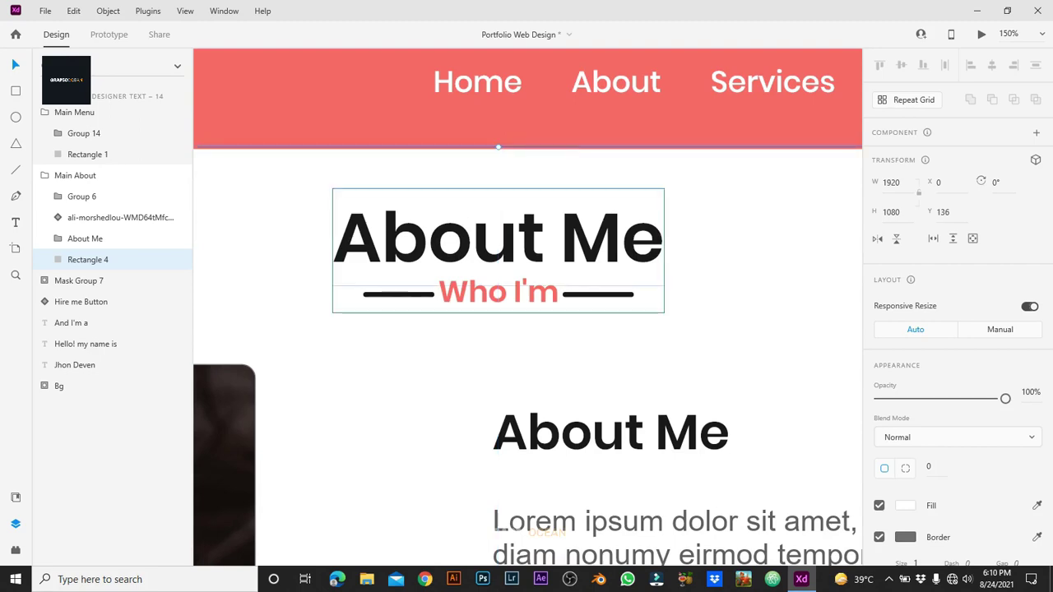
pyautogui.click(498, 243)
pyautogui.hotkey('ctrl', '-')
pyautogui.hotkey('ctrl', '-')
pyautogui.press('Escape')
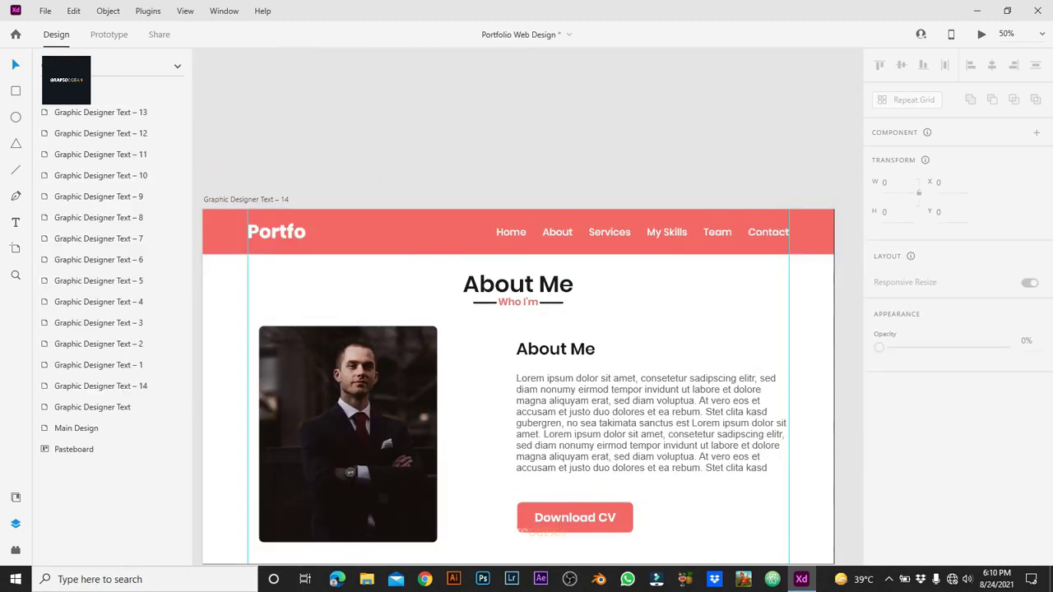
pyautogui.click(370, 246)
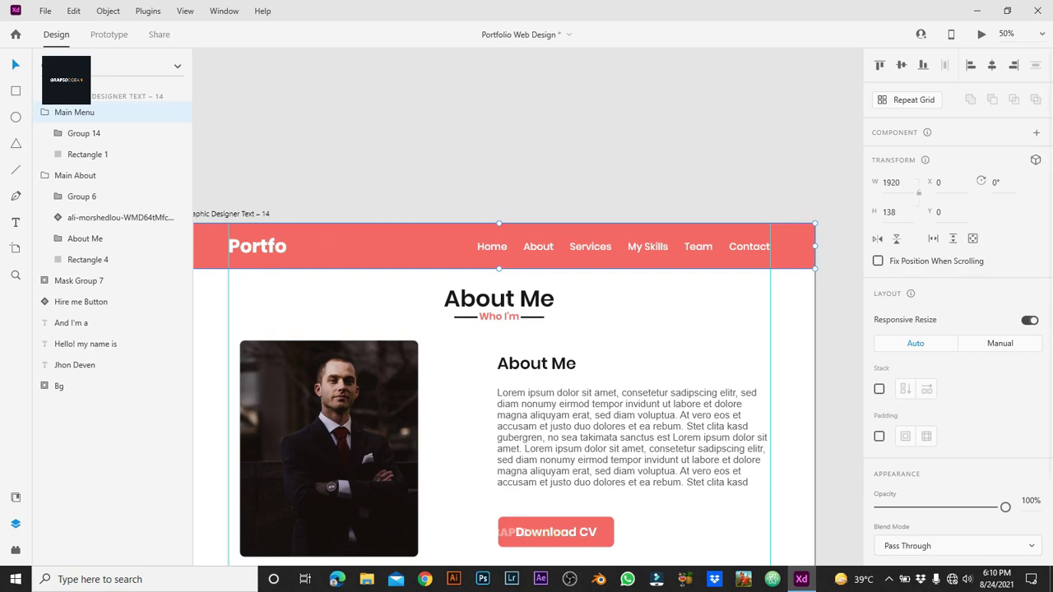
pyautogui.press('Escape')
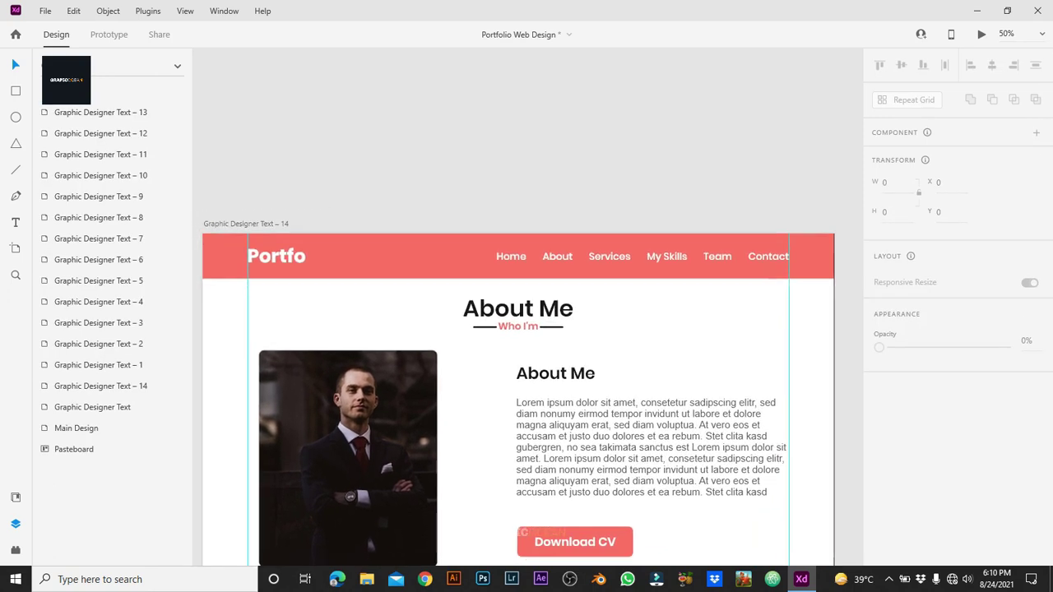
# Step: Set Rectangle 4 inside the Main About group to 0% opacity
pyautogui.click(815, 370)
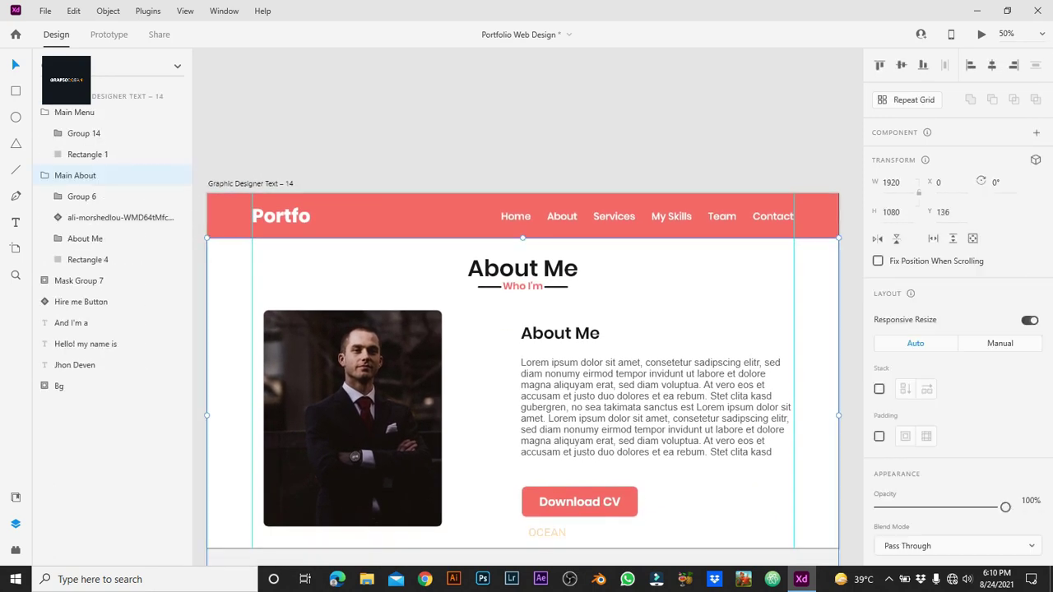
pyautogui.click(87, 259)
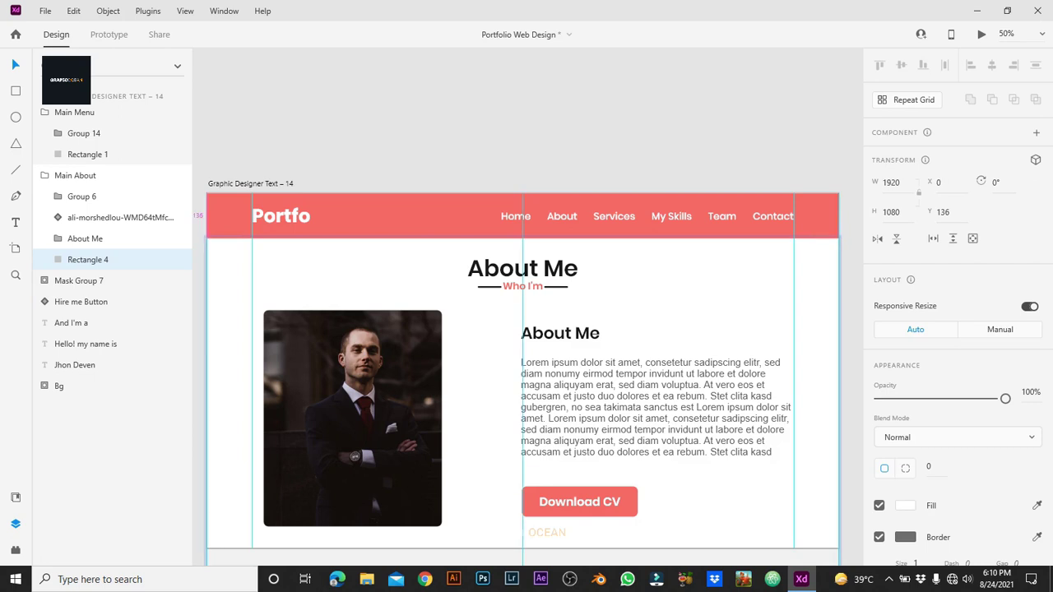
pyautogui.press('0')
pyautogui.press('0')
pyautogui.press('Escape')
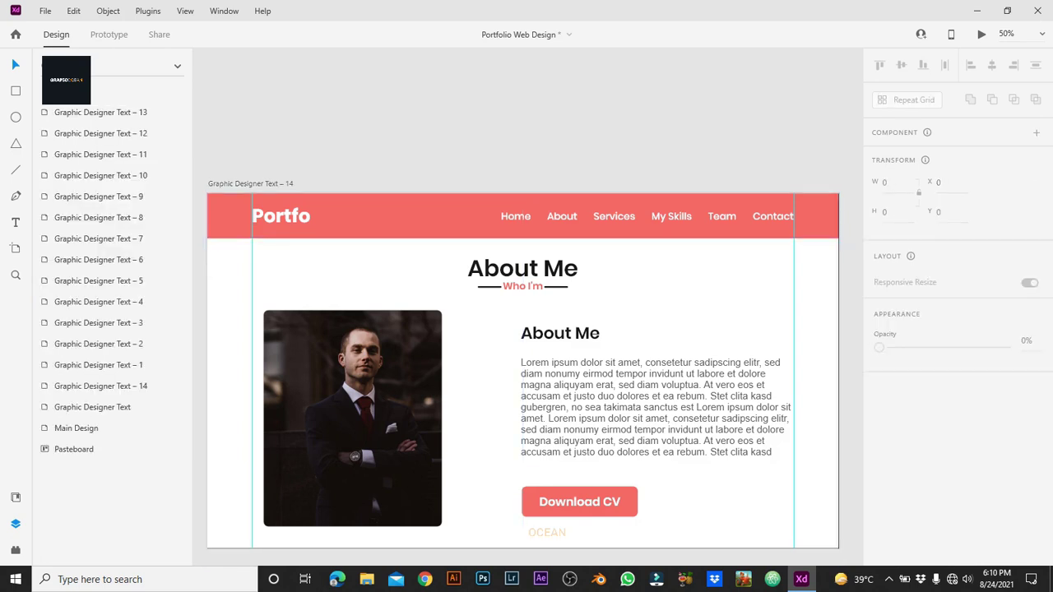
pyautogui.scroll(-1, 523, 344)
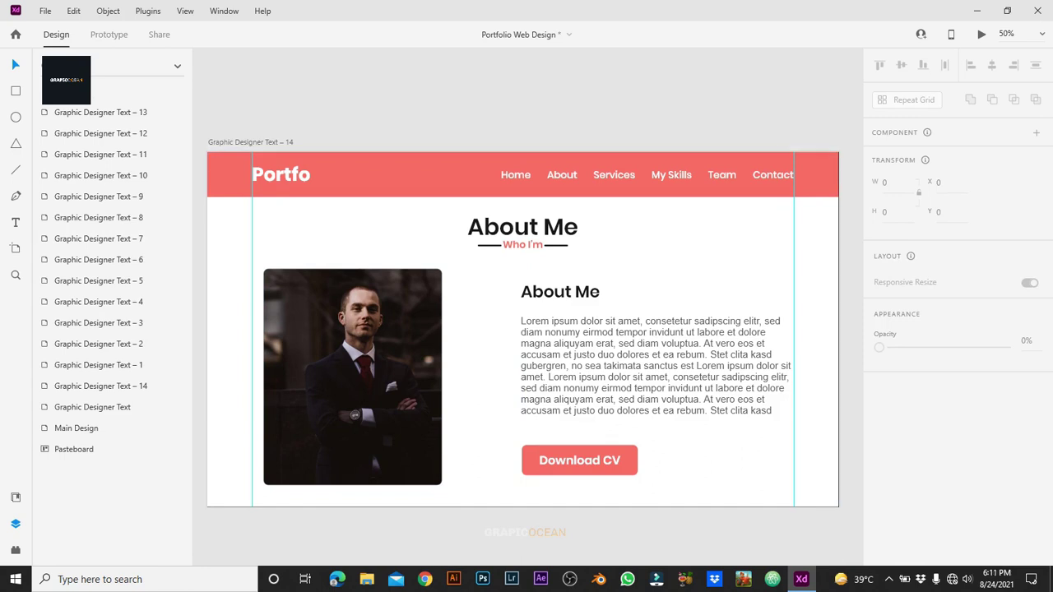
# Step: Rename the Graphic Designer Text – 14 artboard to 'About'
pyautogui.click(250, 141)
pyautogui.doubleClick(250, 142)
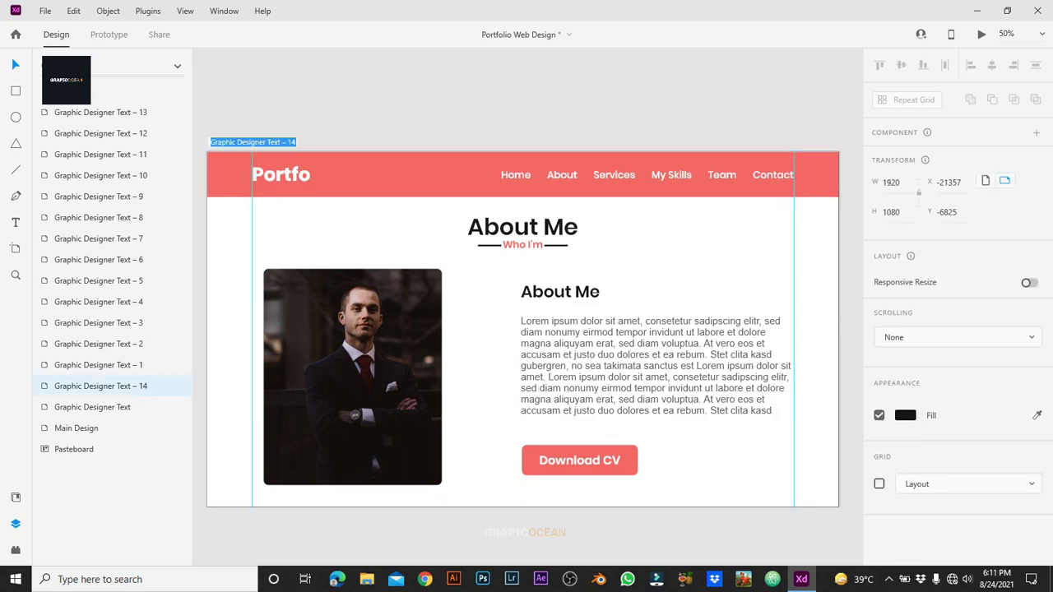
pyautogui.press('Return')
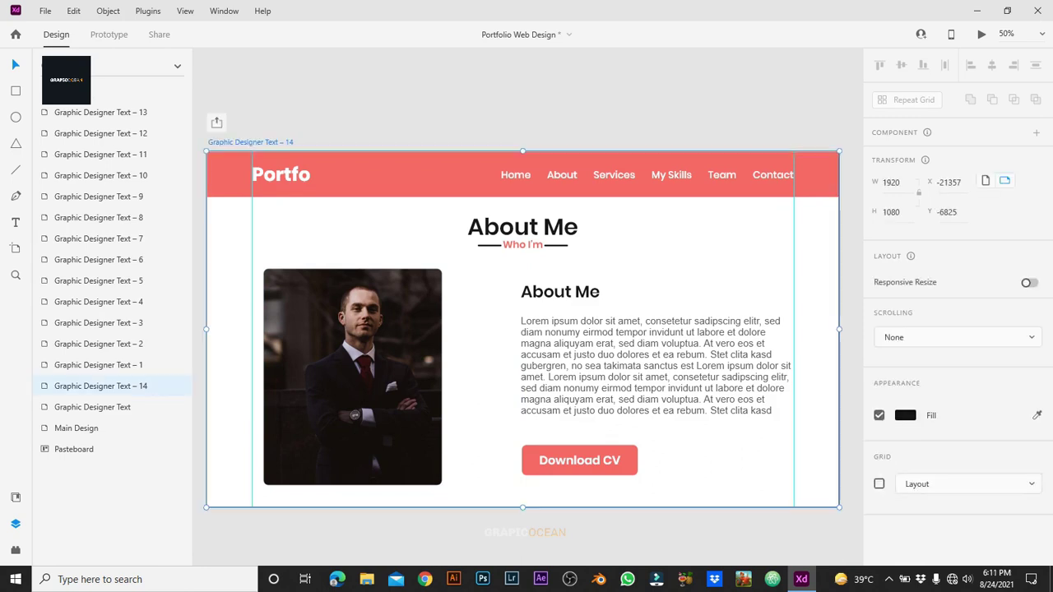
pyautogui.doubleClick(250, 141)
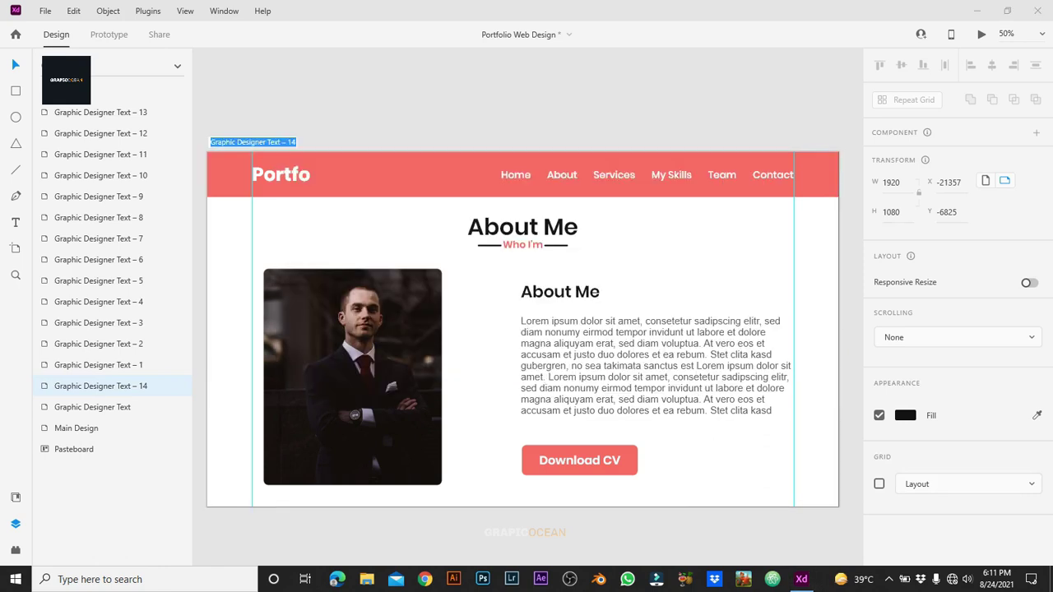
pyautogui.write('A')
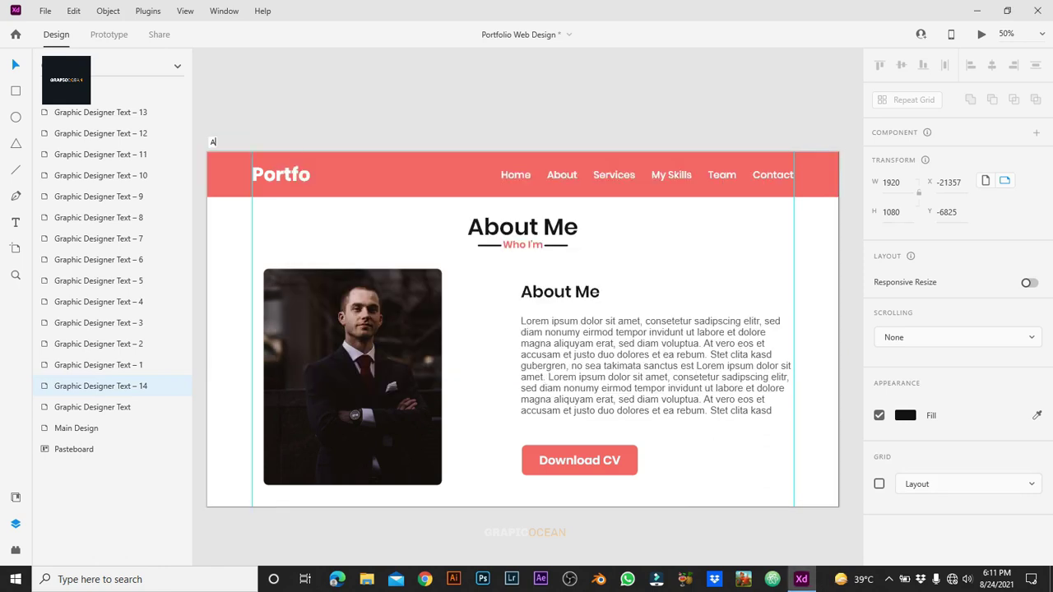
pyautogui.write('bout')
pyautogui.press('Return')
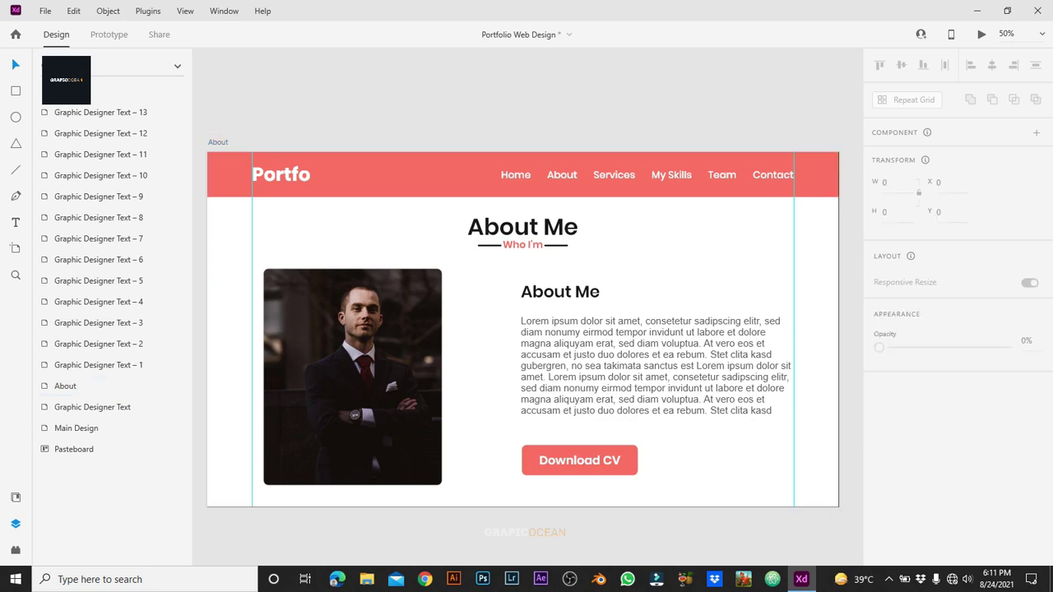
# Step: Make the About nav link text black
pyautogui.click(218, 142)
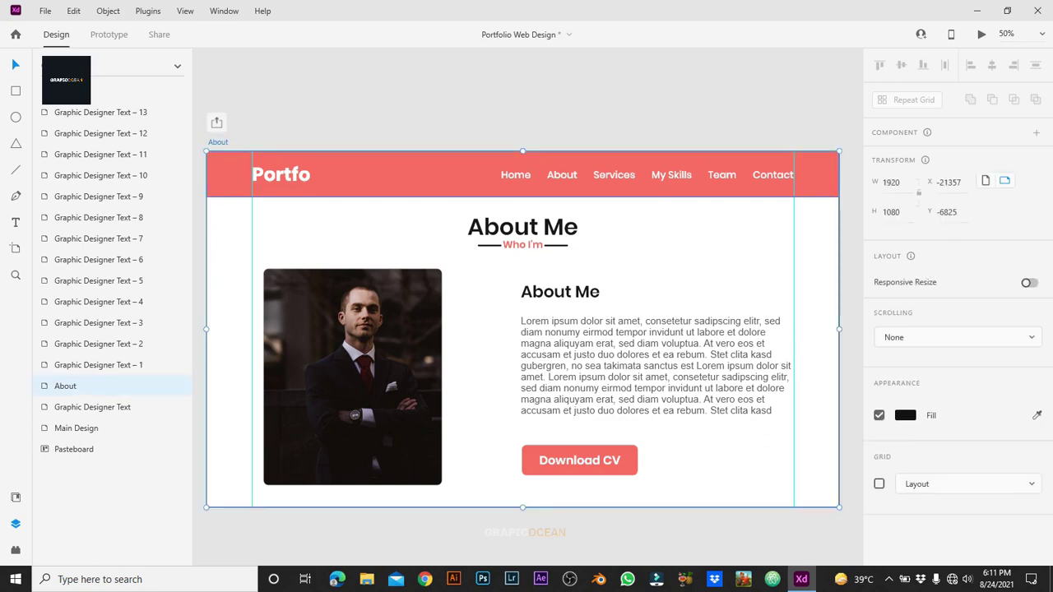
pyautogui.click(562, 175)
pyautogui.doubleClick(562, 175)
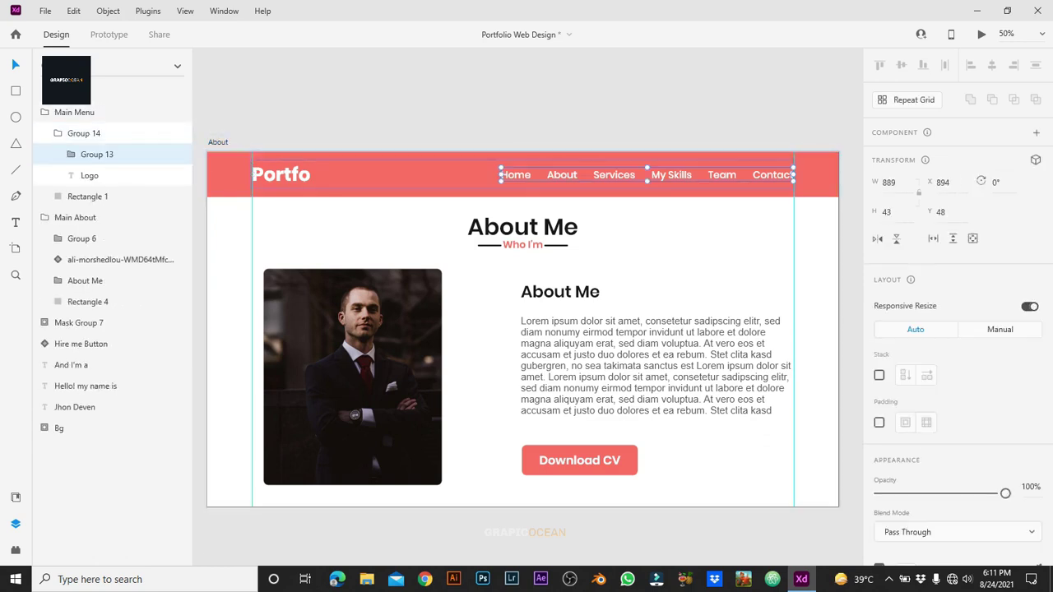
pyautogui.doubleClick(562, 175)
pyautogui.doubleClick(562, 175)
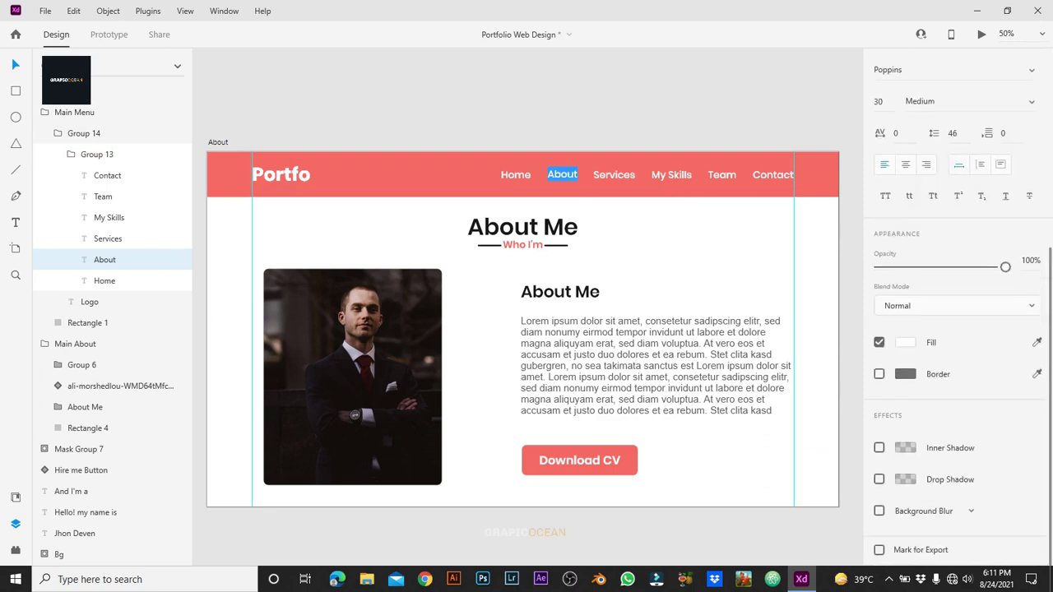
pyautogui.click(905, 343)
pyautogui.click(780, 422)
pyautogui.press('Escape')
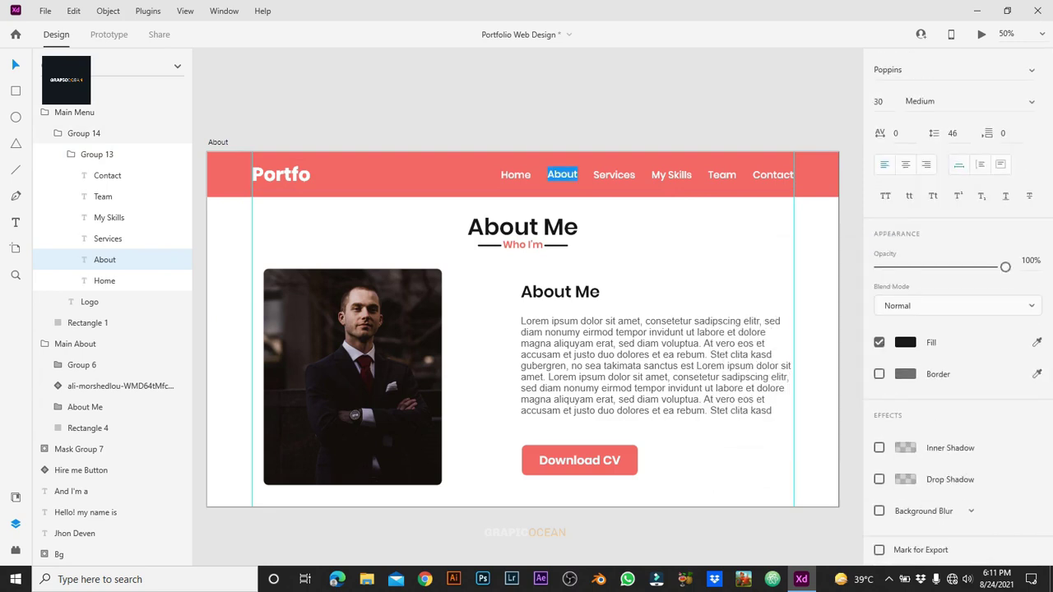
pyautogui.press('Escape')
pyautogui.press('Escape')
pyautogui.press('Escape')
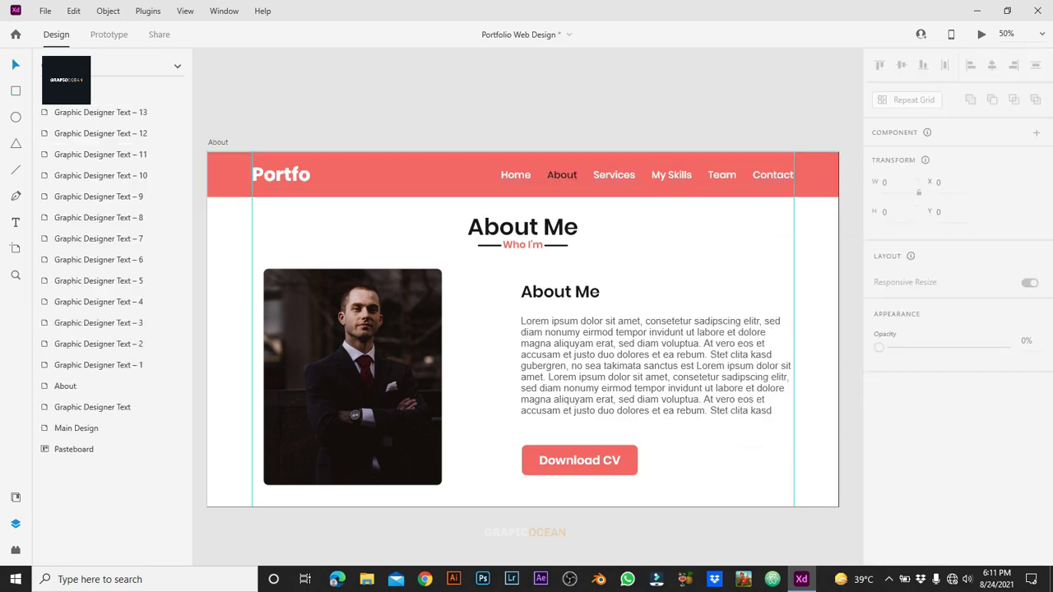
# Step: Nudge the header group, undo the move, and edit the logo text to read 'Portfolio.'
pyautogui.click(395, 174)
pyautogui.moveTo(395, 174); pyautogui.dragTo(399, 174)
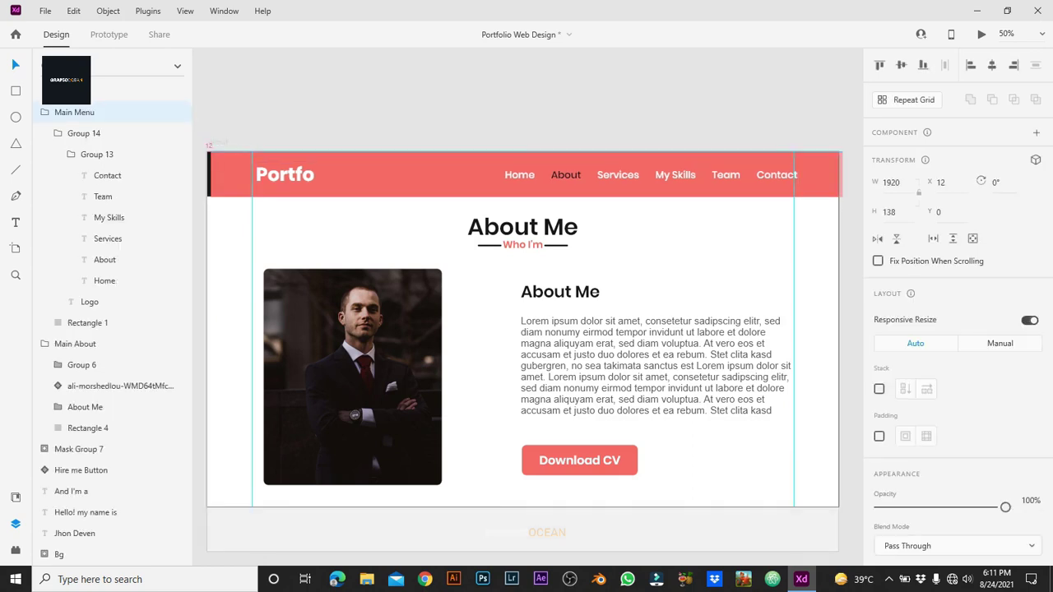
pyautogui.press('Up')
pyautogui.press('Up')
pyautogui.press('Up')
pyautogui.press('Up')
pyautogui.press('Up')
pyautogui.press('Up')
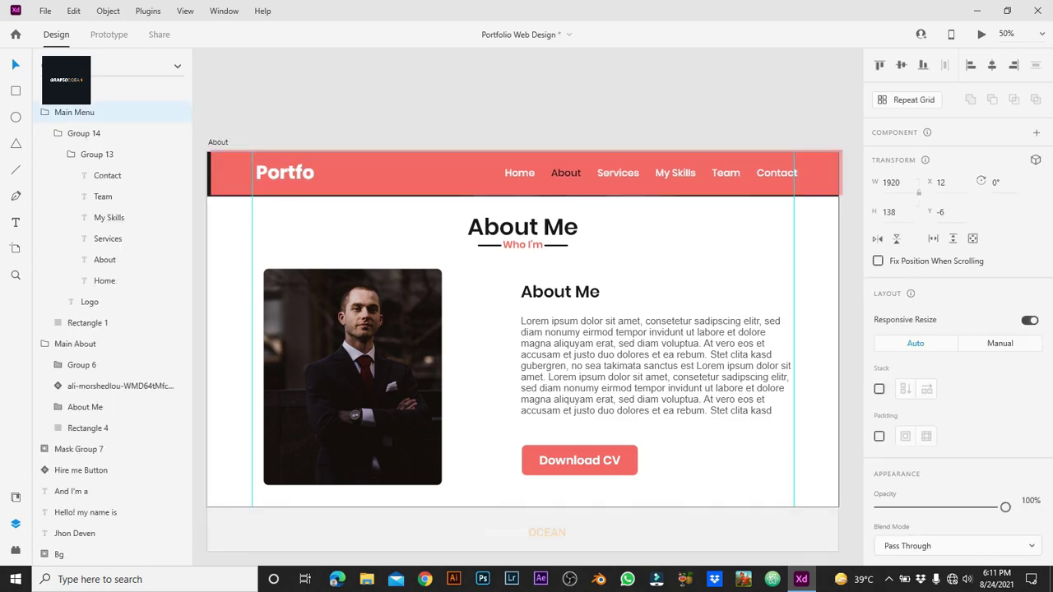
pyautogui.hotkey('ctrl', 'z')
pyautogui.hotkey('ctrl', 'z')
pyautogui.hotkey('ctrl', 'z')
pyautogui.hotkey('ctrl', 'z')
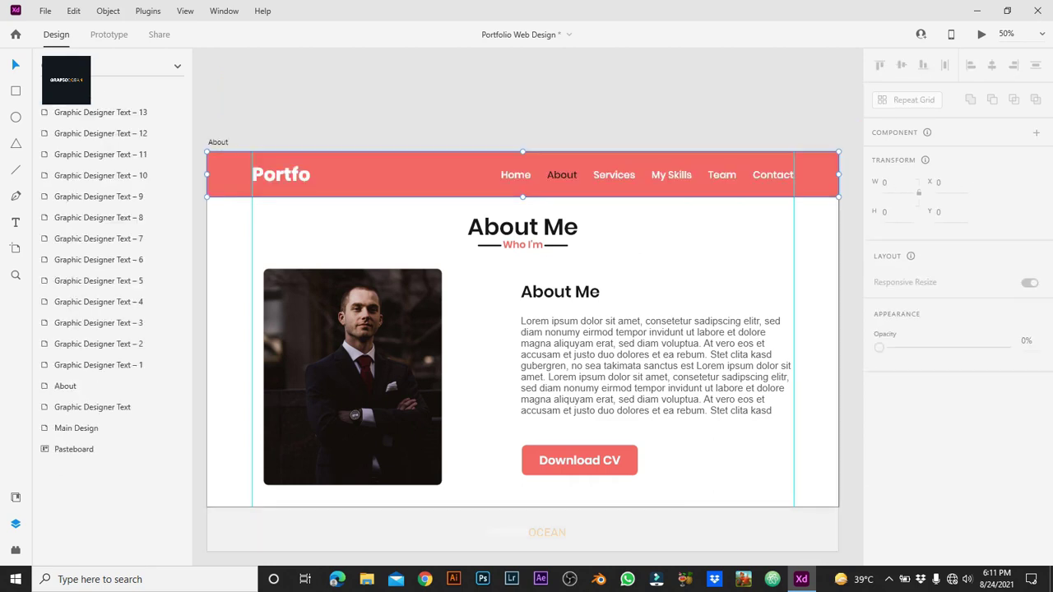
pyautogui.click(294, 173)
pyautogui.doubleClick(294, 174)
pyautogui.doubleClick(294, 173)
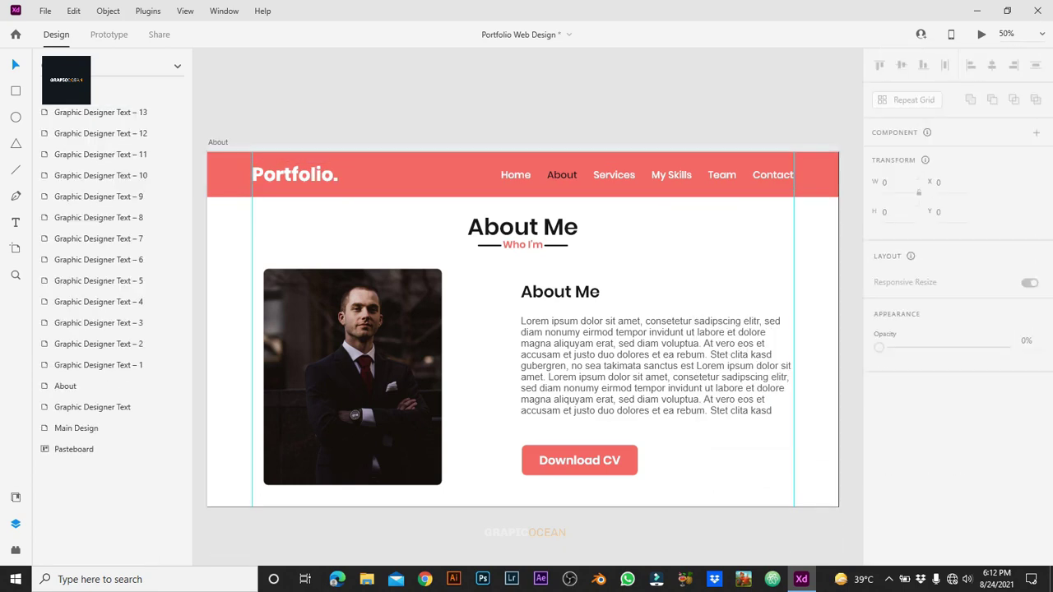
pyautogui.hotkey('ctrl', '-')
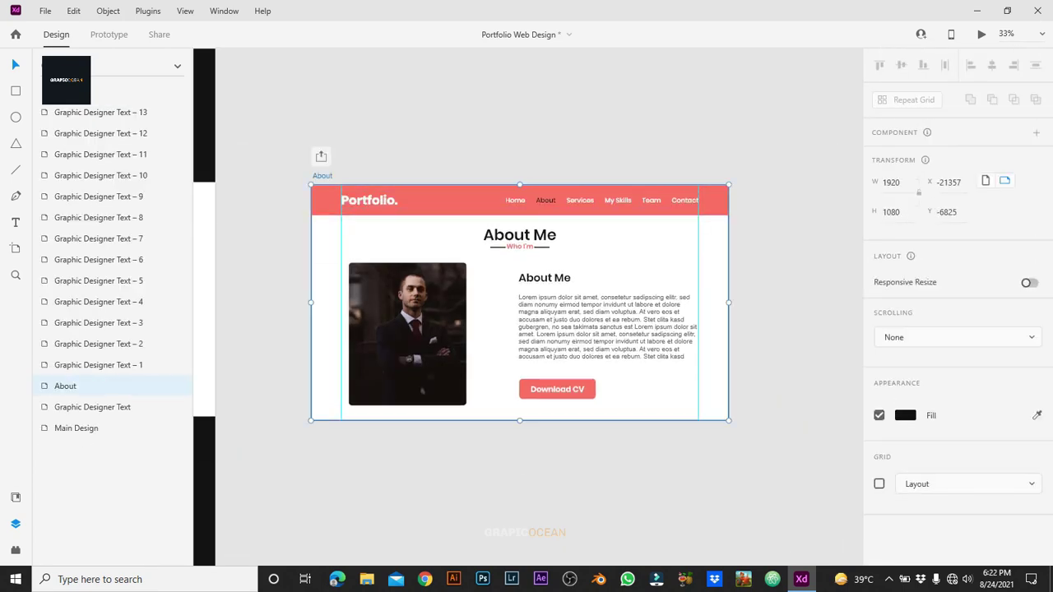
# Step: Duplicate the About artboard as About – 1 and slide its content up to show My Services
pyautogui.hotkey('ctrl', 'd')
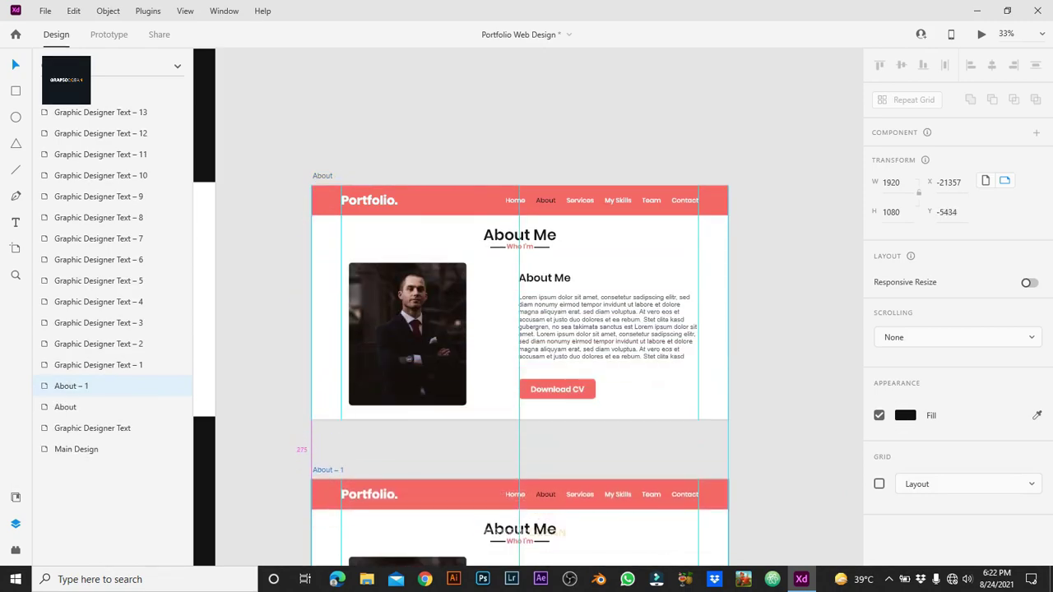
pyautogui.hotkey('shift', 'Up')
pyautogui.hotkey('shift', 'Up')
pyautogui.hotkey('shift', 'Up')
pyautogui.hotkey('shift', 'Up')
pyautogui.hotkey('shift', 'Up')
pyautogui.hotkey('shift', 'Up')
pyautogui.hotkey('shift', 'Up')
pyautogui.hotkey('shift', 'Up')
pyautogui.hotkey('shift', 'Up')
pyautogui.hotkey('shift', 'Up')
pyautogui.hotkey('shift', 'Up')
pyautogui.hotkey('shift', 'Up')
pyautogui.hotkey('shift', 'Up')
pyautogui.hotkey('shift', 'Up')
pyautogui.hotkey('shift', 'Up')
pyautogui.hotkey('shift', 'Up')
pyautogui.press('Escape')
pyautogui.scroll(-4, 520, 305)
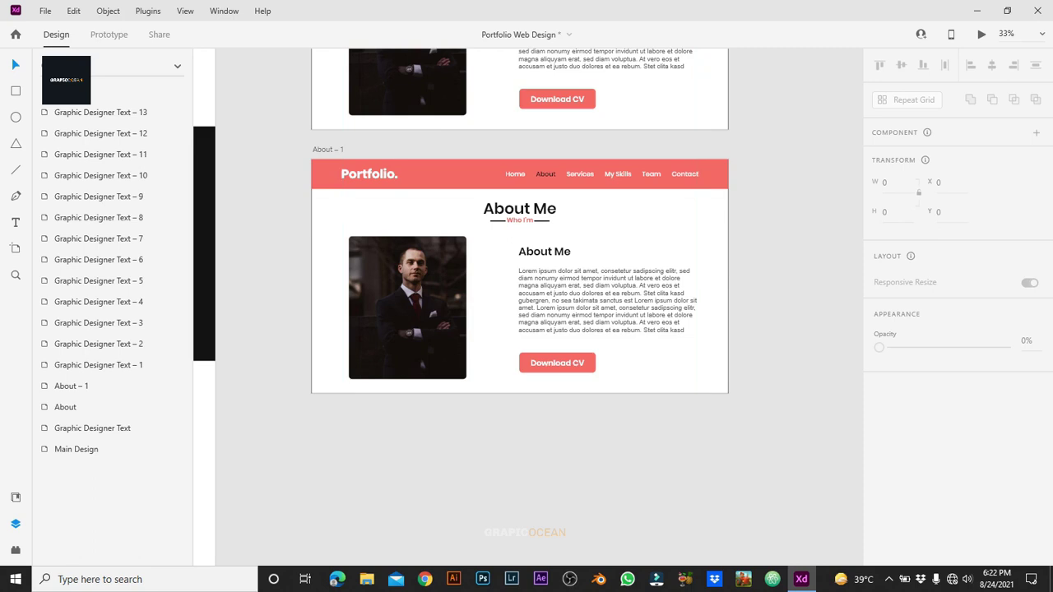
pyautogui.hotkey('ctrl', '=')
pyautogui.click(215, 73)
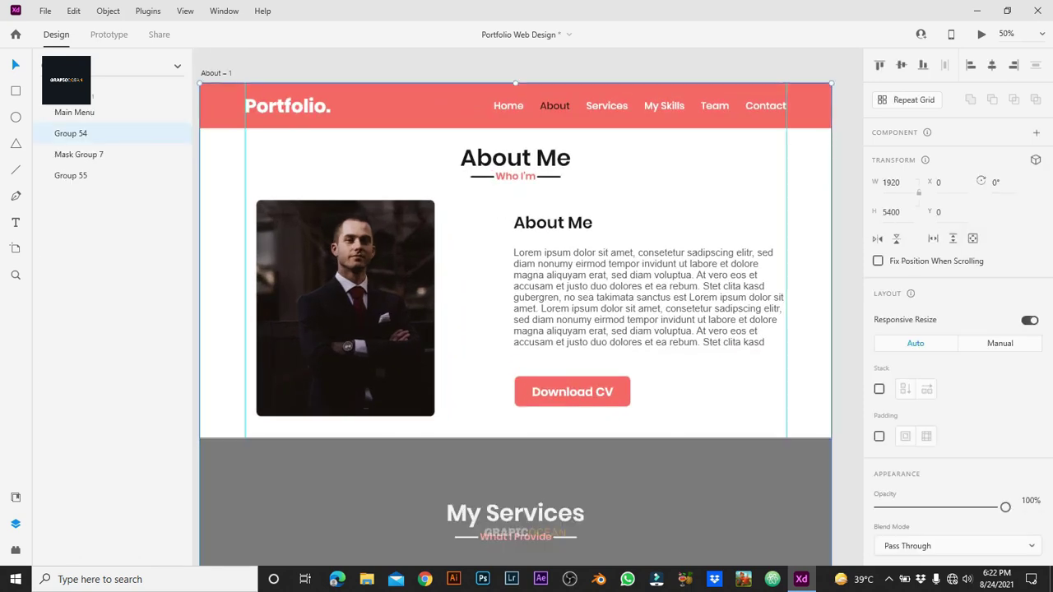
pyautogui.moveTo(516, 371); pyautogui.dragTo(515, 1)
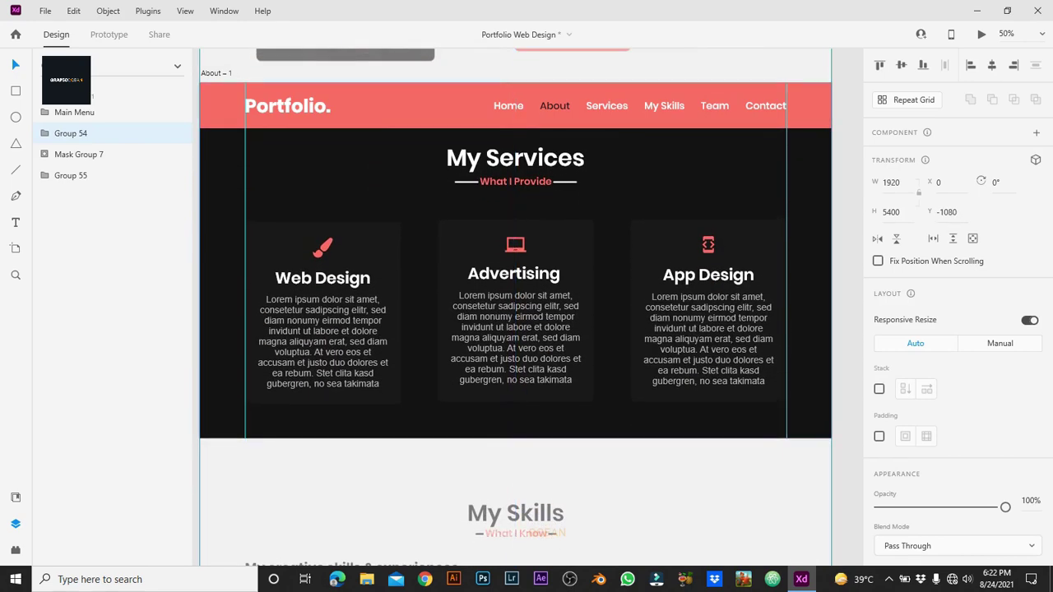
# Step: Inspect the 'Portfolio.' logo text and its dot's fill colour
pyautogui.click(284, 106)
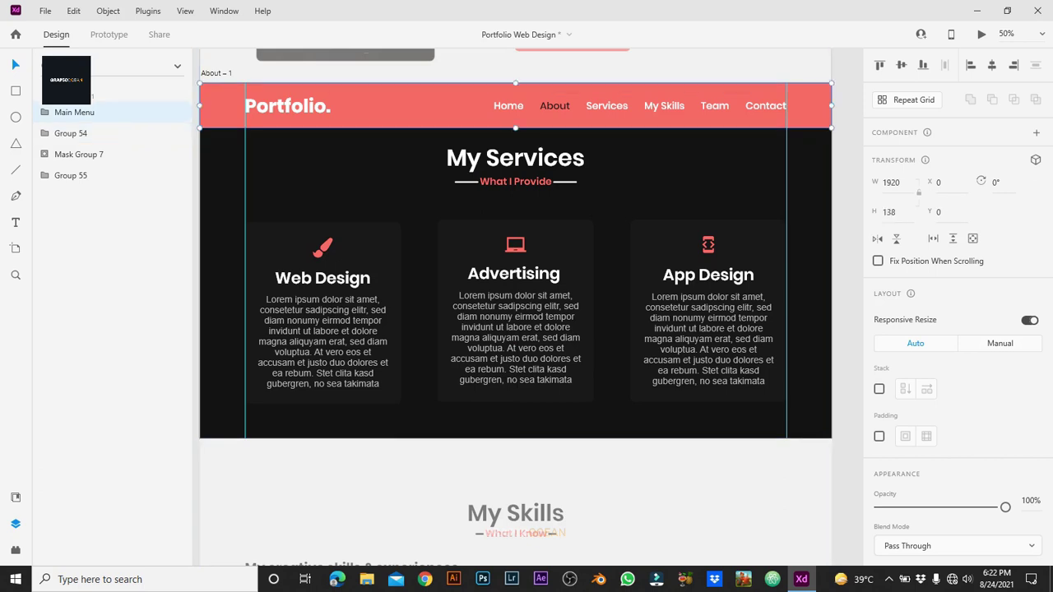
pyautogui.doubleClick(284, 106)
pyautogui.doubleClick(283, 106)
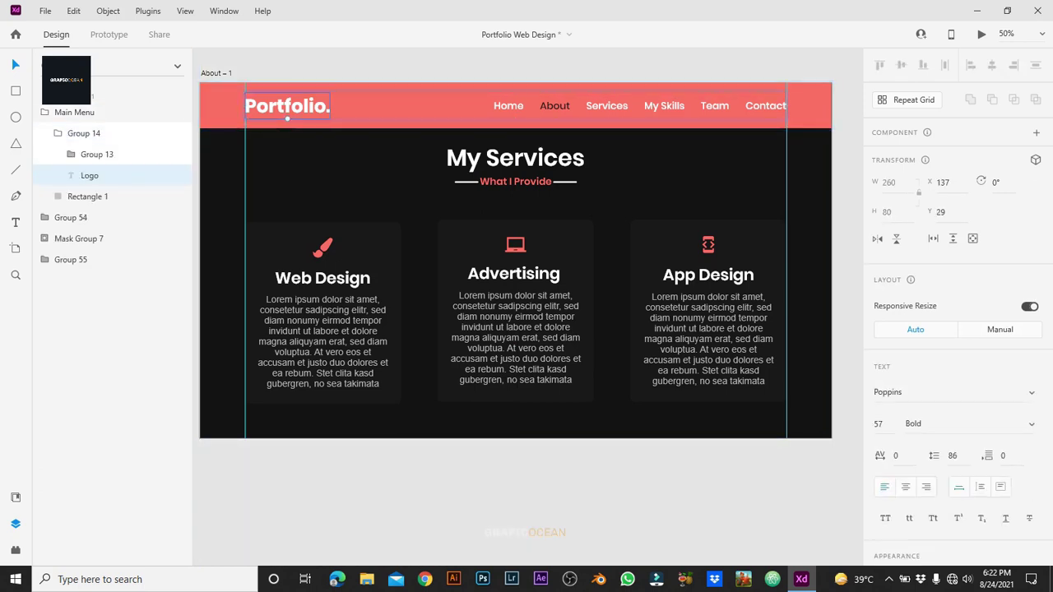
pyautogui.press('Return')
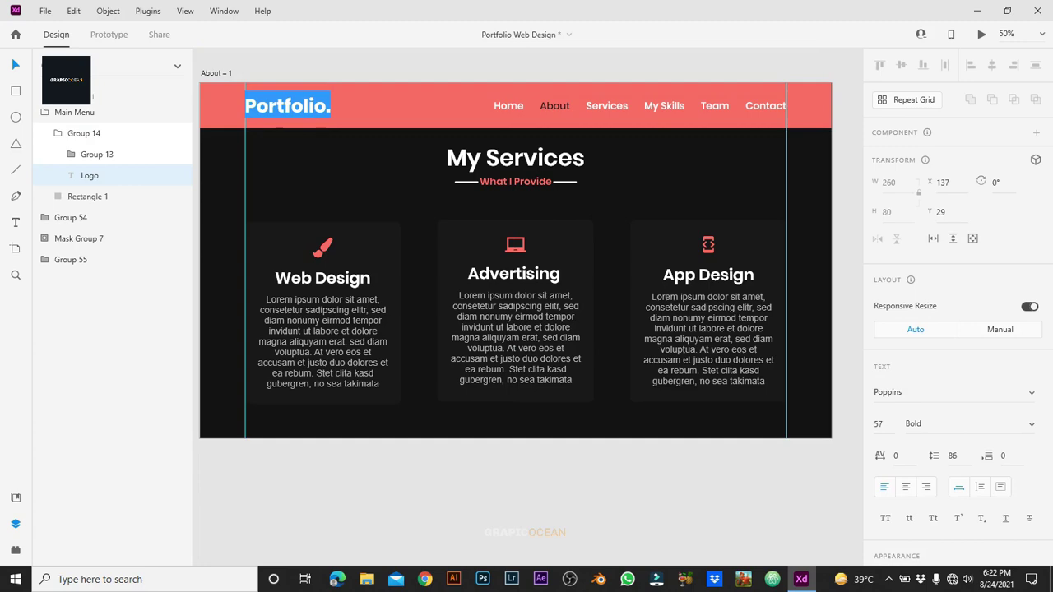
pyautogui.press('Escape')
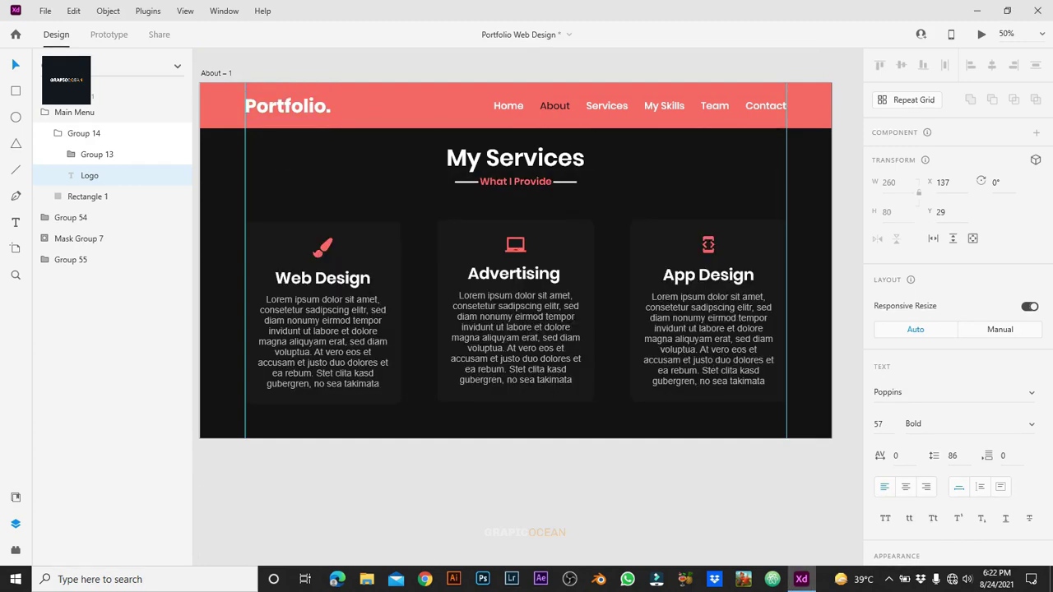
pyautogui.scroll(-5, 955, 370)
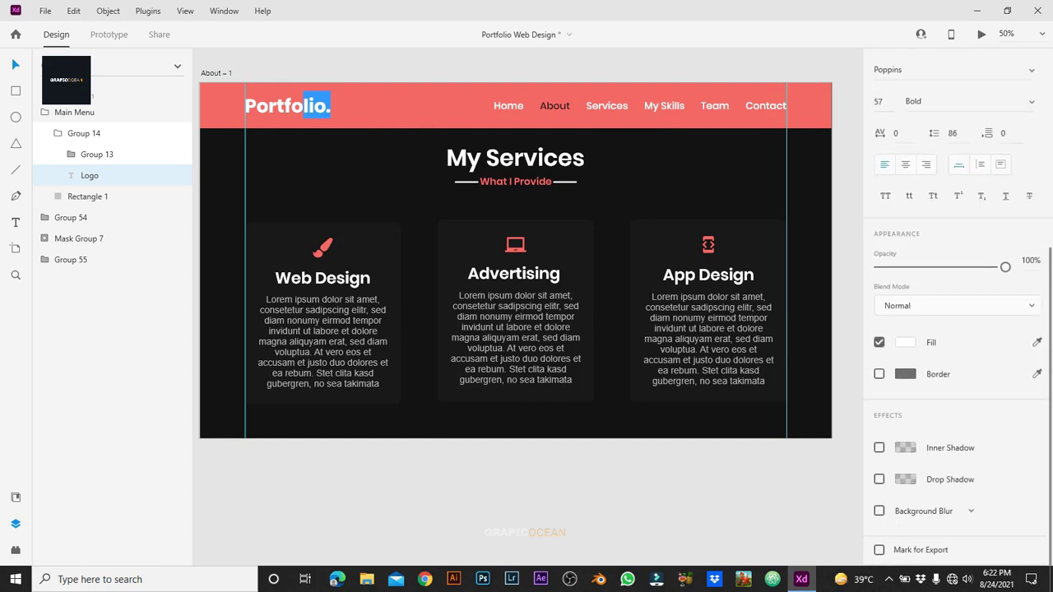
pyautogui.click(905, 342)
pyautogui.click(763, 388)
pyautogui.press('Escape')
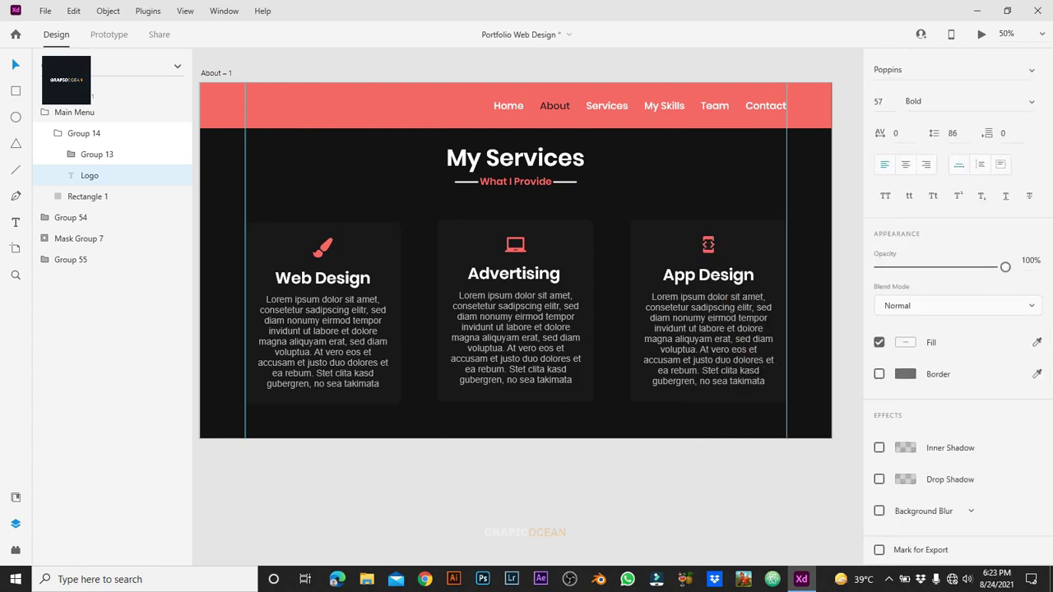
pyautogui.press('BackSpace')
# Step: Set the About link fill to #FFFFFF and the Services link to #FF6767
pyautogui.click(640, 106)
pyautogui.doubleClick(554, 105)
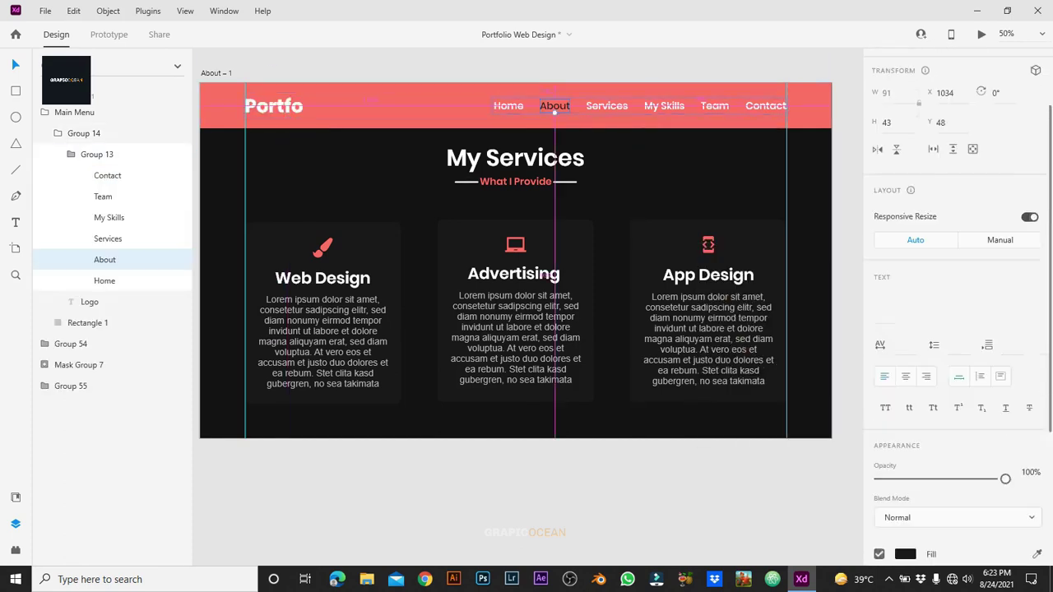
pyautogui.click(905, 342)
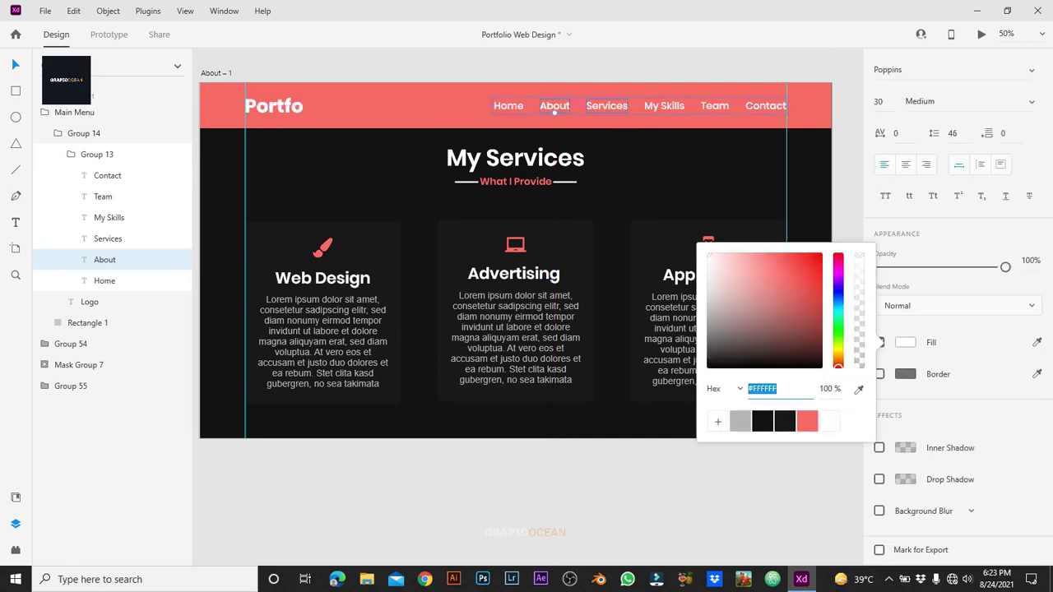
pyautogui.click(607, 106)
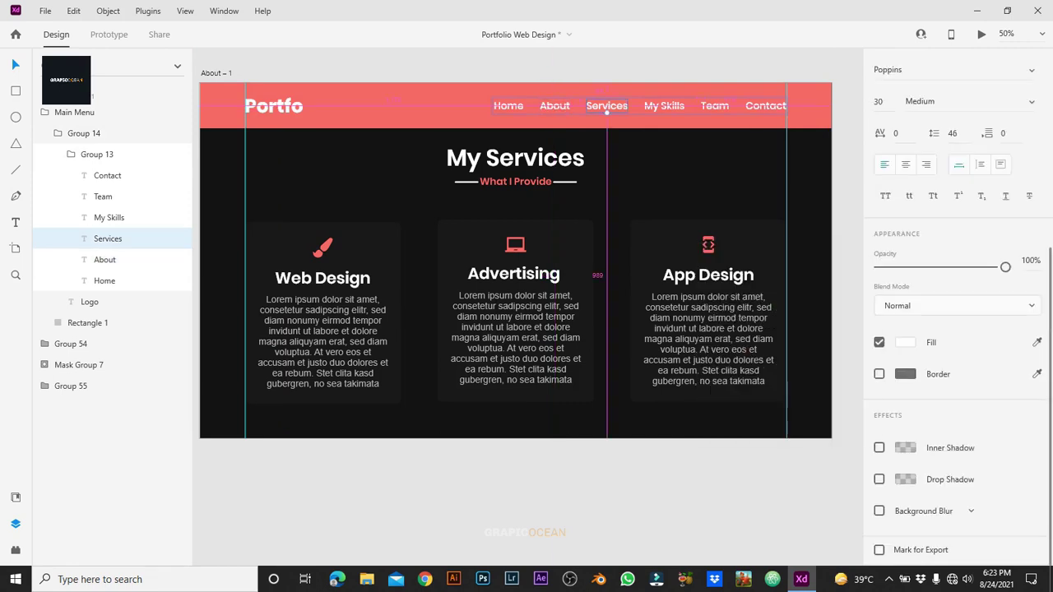
pyautogui.click(905, 342)
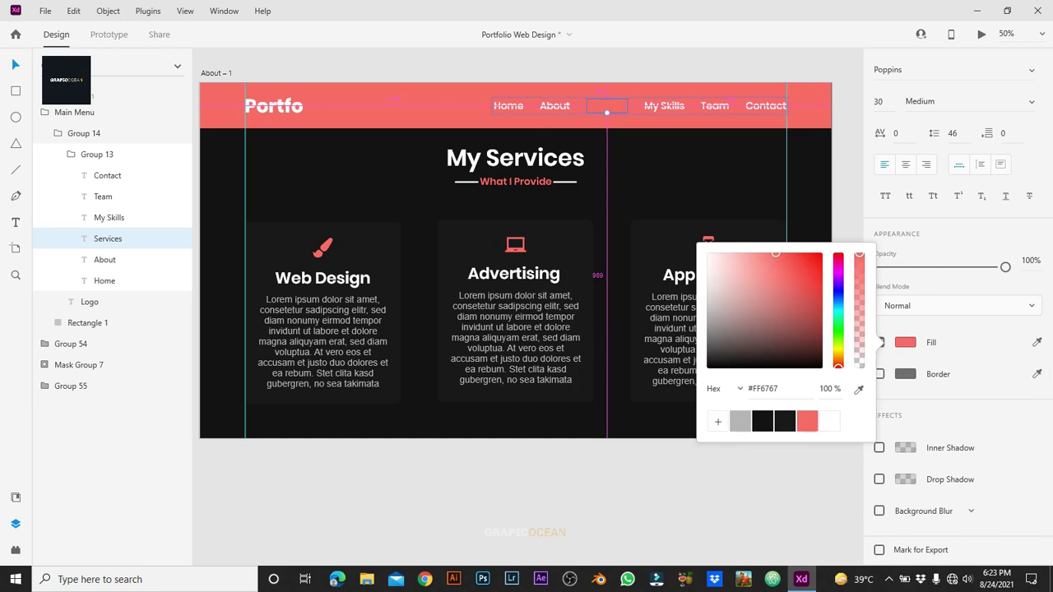
pyautogui.press('Escape')
pyautogui.press('Escape')
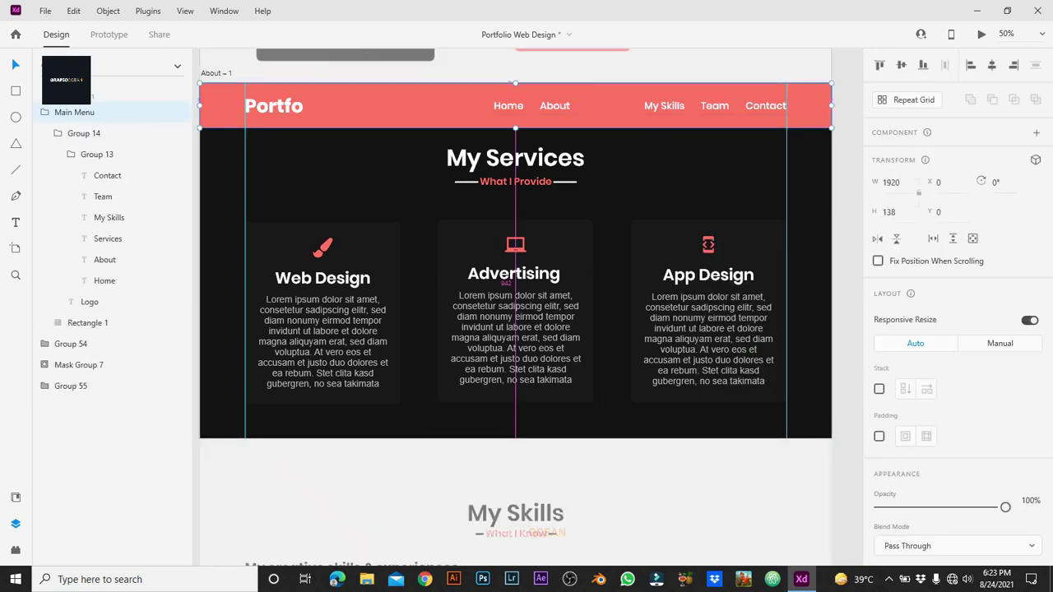
# Step: Move the red header Rectangle 1 up above the About – 1 artboard
pyautogui.click(87, 323)
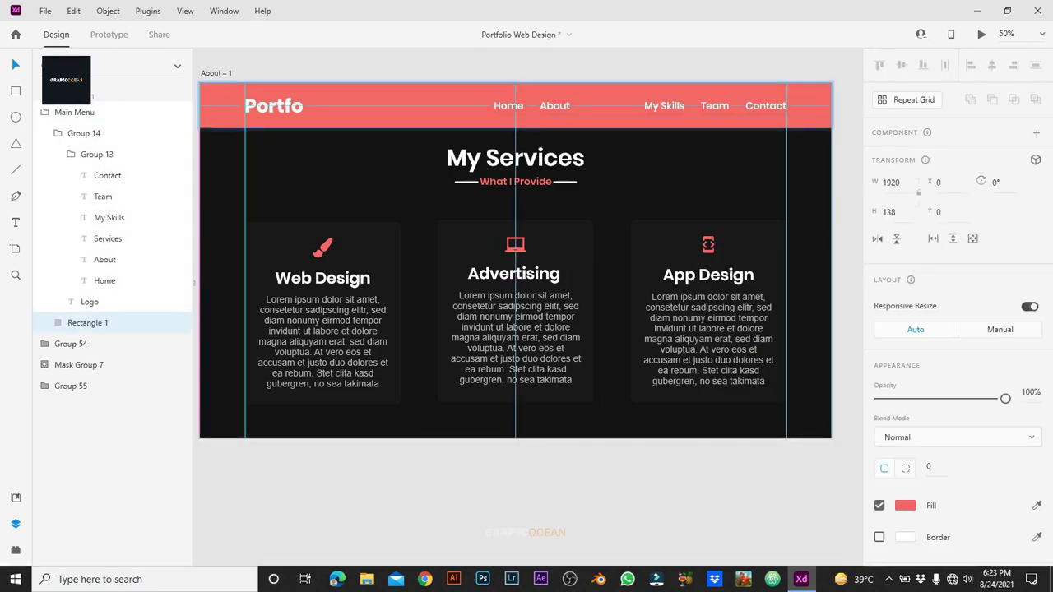
pyautogui.moveTo(516, 105); pyautogui.dragTo(515, 59)
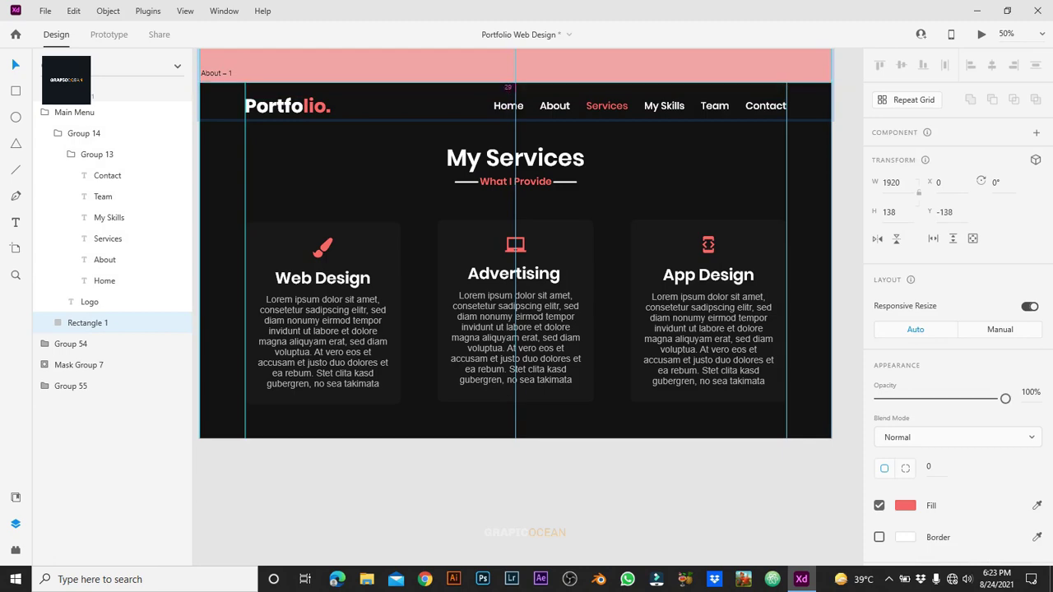
pyautogui.press('Escape')
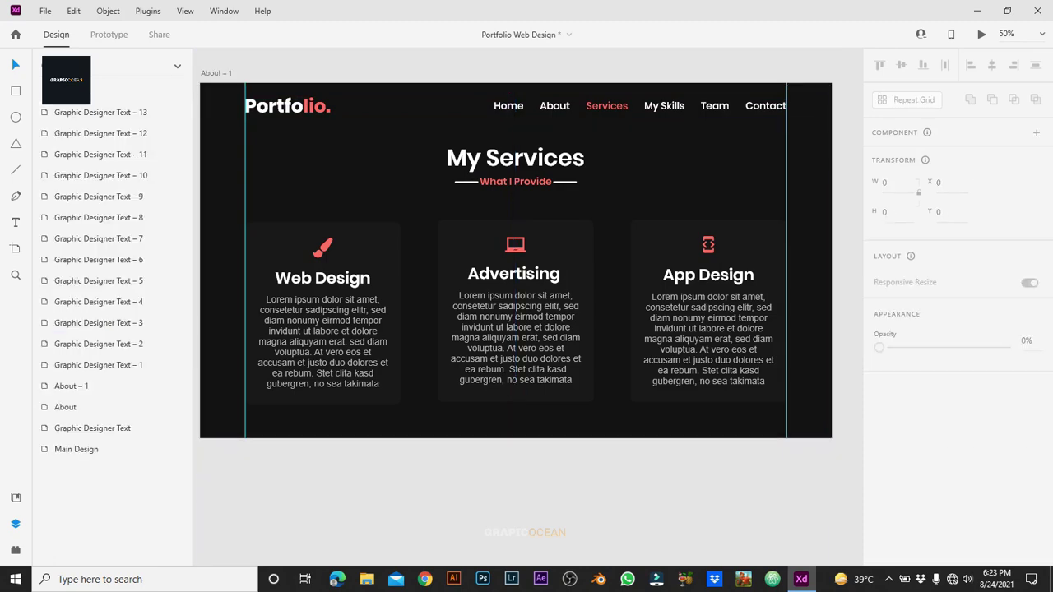
pyautogui.hotkey('ctrl', '-')
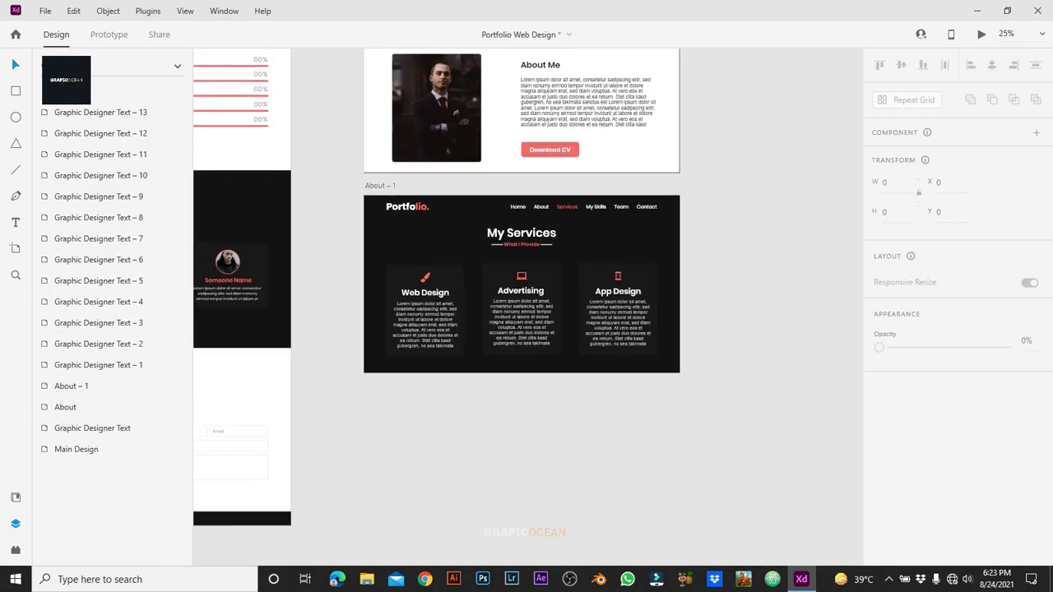
# Step: Rename the About – 1 artboard to 'Services'
pyautogui.click(70, 385)
pyautogui.doubleClick(381, 185)
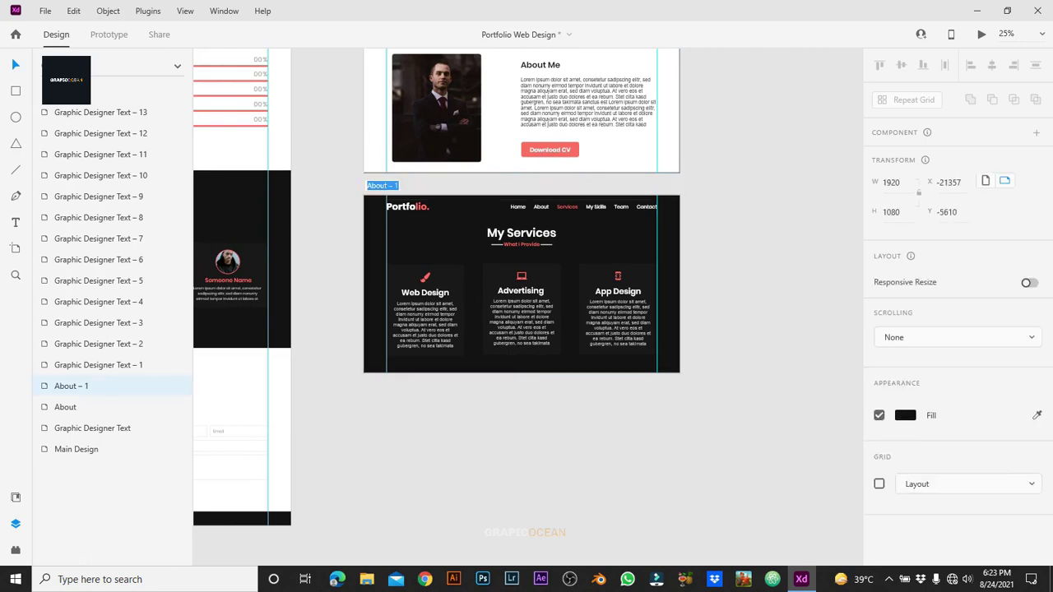
pyautogui.click(381, 186)
pyautogui.hotkey('ctrl', 'a')
pyautogui.write('es')
pyautogui.press('Return')
pyautogui.press('Escape')
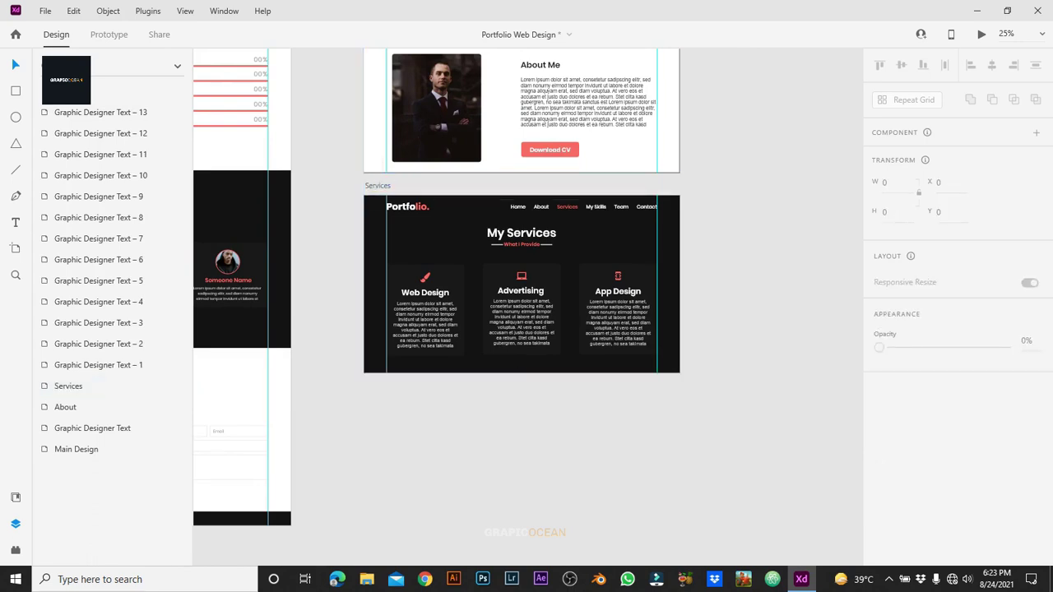
# Step: Alt-drag the Services artboard down to create the copy Services – 1
pyautogui.click(378, 185)
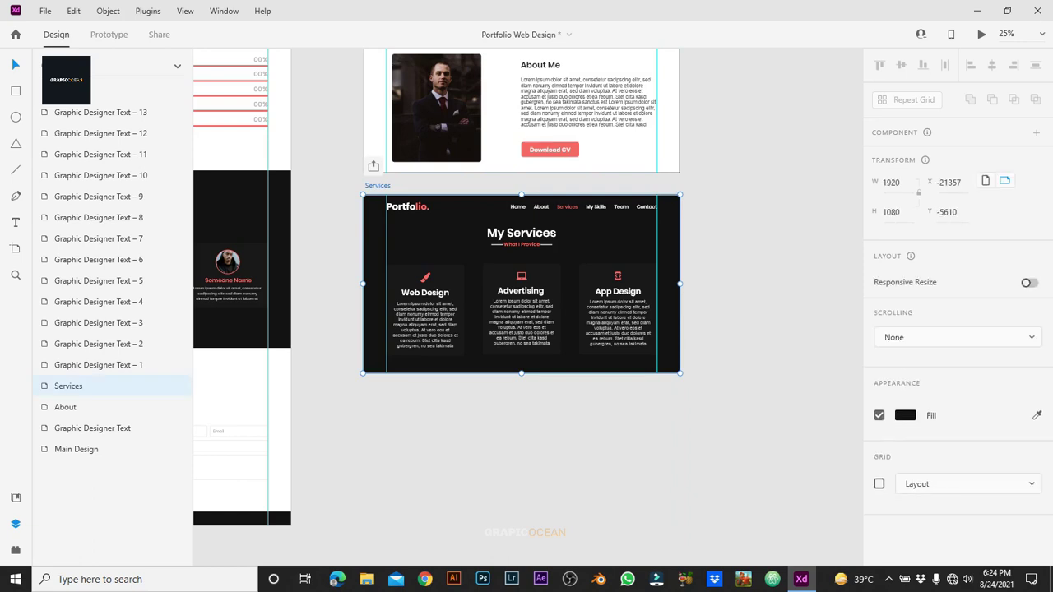
pyautogui.moveTo(378, 185); pyautogui.dragTo(378, 382)
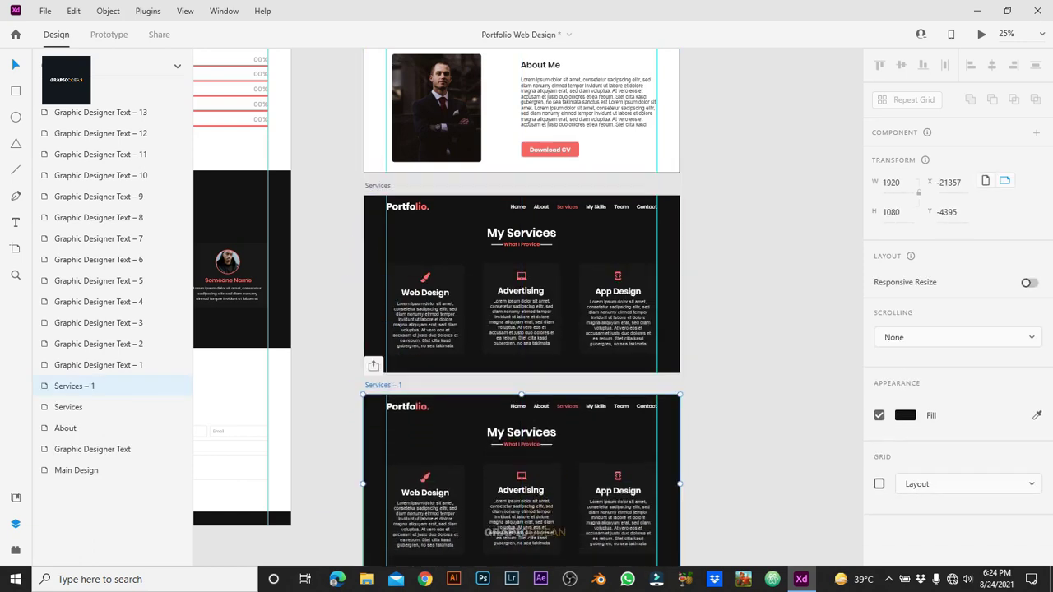
pyautogui.press('Escape')
pyautogui.scroll(-3, 521, 329)
pyautogui.scroll(2, 522, 272)
pyautogui.scroll(3, 522, 272)
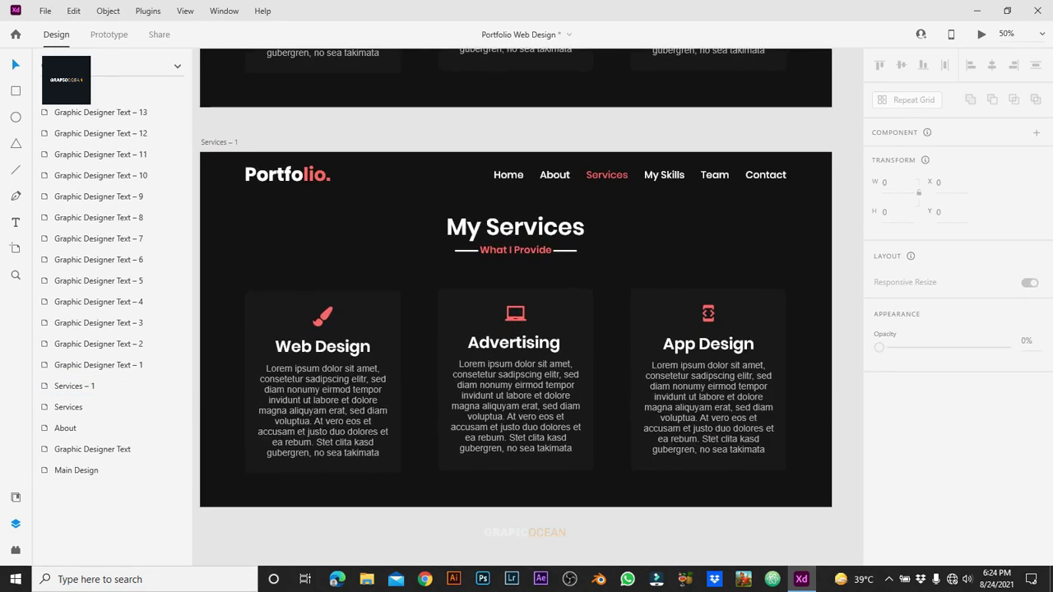
pyautogui.scroll(-2, 522, 272)
# Step: Shift the page content up to My Skills and move the header rectangle to Y 0
pyautogui.click(203, 341)
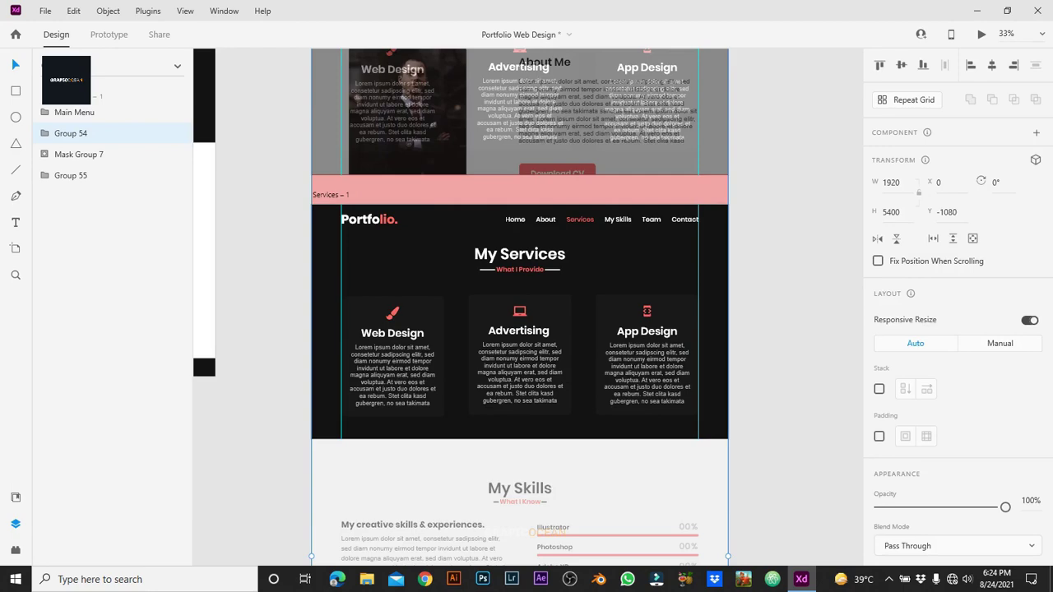
pyautogui.hotkey('shift', 'Up')
pyautogui.hotkey('shift', 'Up')
pyautogui.hotkey('shift', 'Up')
pyautogui.hotkey('shift', 'Up')
pyautogui.hotkey('shift', 'Up')
pyautogui.hotkey('shift', 'Up')
pyautogui.hotkey('shift', 'Up')
pyautogui.hotkey('shift', 'Up')
pyautogui.hotkey('shift', 'Up')
pyautogui.hotkey('shift', 'Up')
pyautogui.hotkey('shift', 'Up')
pyautogui.hotkey('shift', 'Up')
pyautogui.hotkey('shift', 'Up')
pyautogui.hotkey('shift', 'Up')
pyautogui.hotkey('shift', 'Up')
pyautogui.hotkey('shift', 'Up')
pyautogui.hotkey('shift', 'Up')
pyautogui.hotkey('shift', 'Up')
pyautogui.hotkey('shift', 'Up')
pyautogui.hotkey('shift', 'Up')
pyautogui.hotkey('shift', 'Up')
pyautogui.hotkey('shift', 'Up')
pyautogui.hotkey('shift', 'Up')
pyautogui.hotkey('shift', 'Up')
pyautogui.hotkey('shift', 'Up')
pyautogui.hotkey('shift', 'Up')
pyautogui.hotkey('shift', 'Up')
pyautogui.hotkey('shift', 'Up')
pyautogui.hotkey('shift', 'Up')
pyautogui.hotkey('shift', 'Up')
pyautogui.hotkey('shift', 'Up')
pyautogui.hotkey('shift', 'Up')
pyautogui.hotkey('shift', 'Up')
pyautogui.hotkey('shift', 'Up')
pyautogui.hotkey('shift', 'Up')
pyautogui.hotkey('shift', 'Up')
pyautogui.hotkey('shift', 'Up')
pyautogui.hotkey('shift', 'Up')
pyautogui.hotkey('shift', 'Up')
pyautogui.hotkey('shift', 'Up')
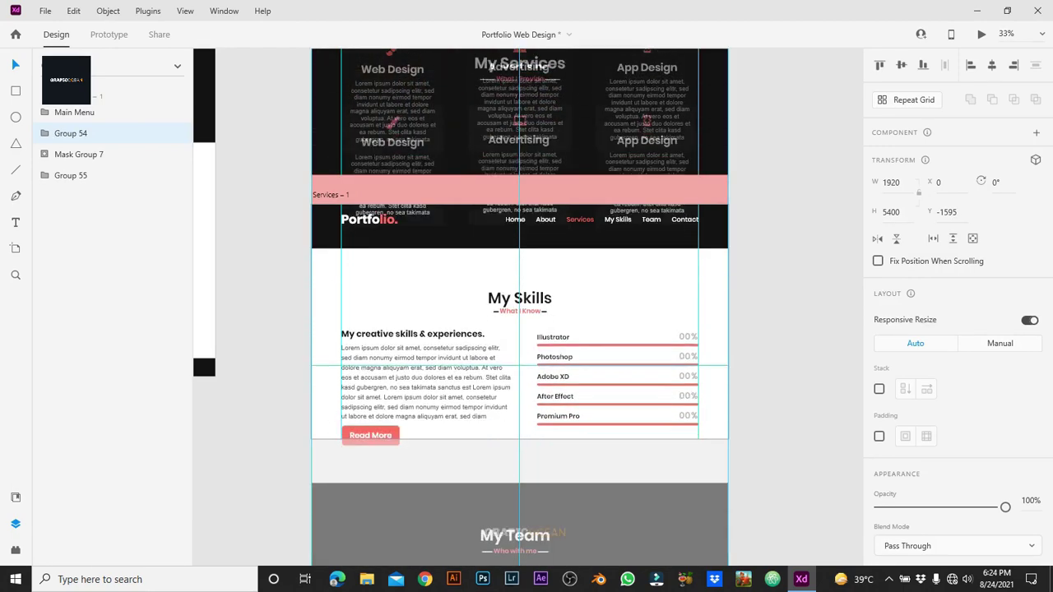
pyautogui.hotkey('shift', 'Up')
pyautogui.hotkey('shift', 'Up')
pyautogui.hotkey('shift', 'Up')
pyautogui.hotkey('shift', 'Up')
pyautogui.hotkey('shift', 'Up')
pyautogui.hotkey('shift', 'Up')
pyautogui.hotkey('shift', 'Up')
pyautogui.hotkey('shift', 'Up')
pyautogui.hotkey('shift', 'Up')
pyautogui.hotkey('shift', 'Up')
pyautogui.hotkey('shift', 'Up')
pyautogui.hotkey('shift', 'Up')
pyautogui.hotkey('shift', 'Up')
pyautogui.hotkey('shift', 'Up')
pyautogui.hotkey('shift', 'Up')
pyautogui.hotkey('shift', 'Up')
pyautogui.hotkey('shift', 'Up')
pyautogui.hotkey('shift', 'Up')
pyautogui.hotkey('shift', 'Up')
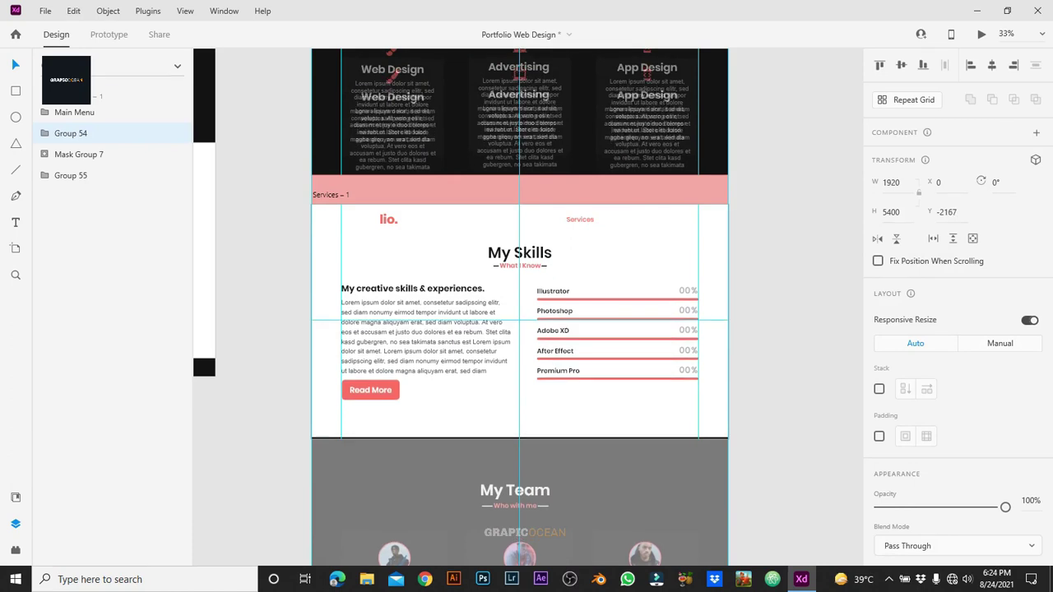
pyautogui.hotkey('shift', 'Down')
pyautogui.press('Tab')
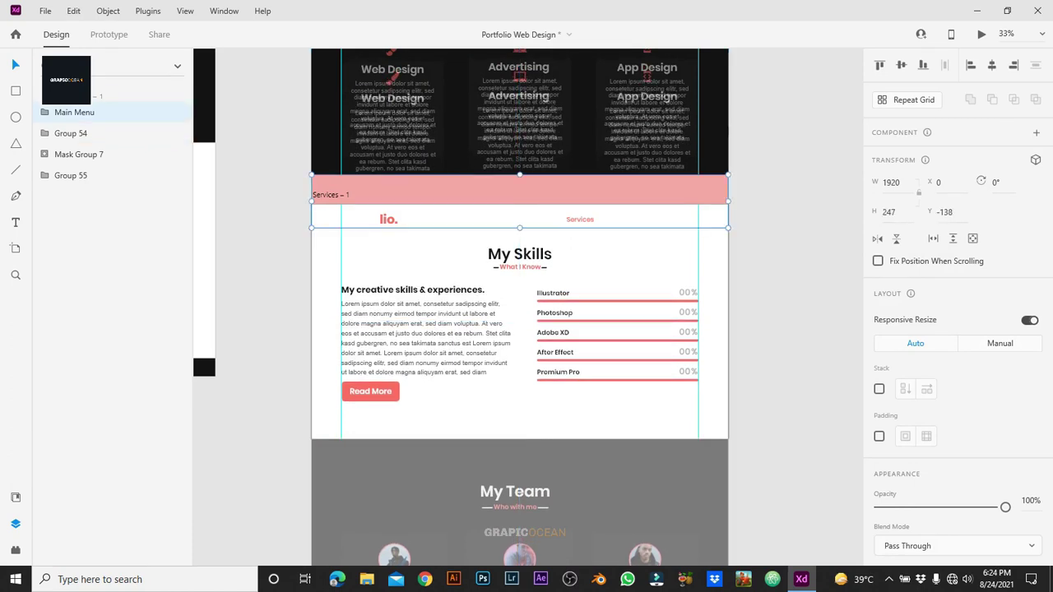
pyautogui.press('Tab')
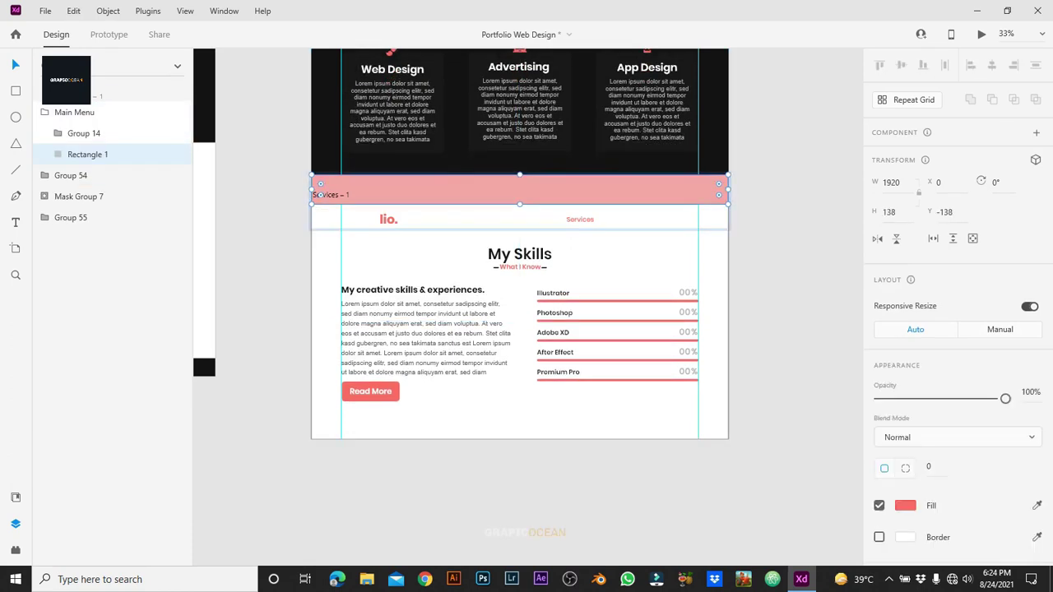
pyautogui.hotkey('shift', 'Down')
pyautogui.hotkey('shift', 'Down')
pyautogui.hotkey('shift', 'Down')
pyautogui.hotkey('shift', 'Down')
pyautogui.hotkey('shift', 'Down')
pyautogui.hotkey('shift', 'Down')
pyautogui.hotkey('shift', 'Down')
pyautogui.hotkey('shift', 'Down')
pyautogui.hotkey('shift', 'Down')
pyautogui.hotkey('shift', 'Down')
pyautogui.hotkey('shift', 'Down')
pyautogui.hotkey('shift', 'Down')
pyautogui.hotkey('shift', 'Down')
pyautogui.press('Down')
pyautogui.press('Down')
pyautogui.press('Down')
pyautogui.press('Down')
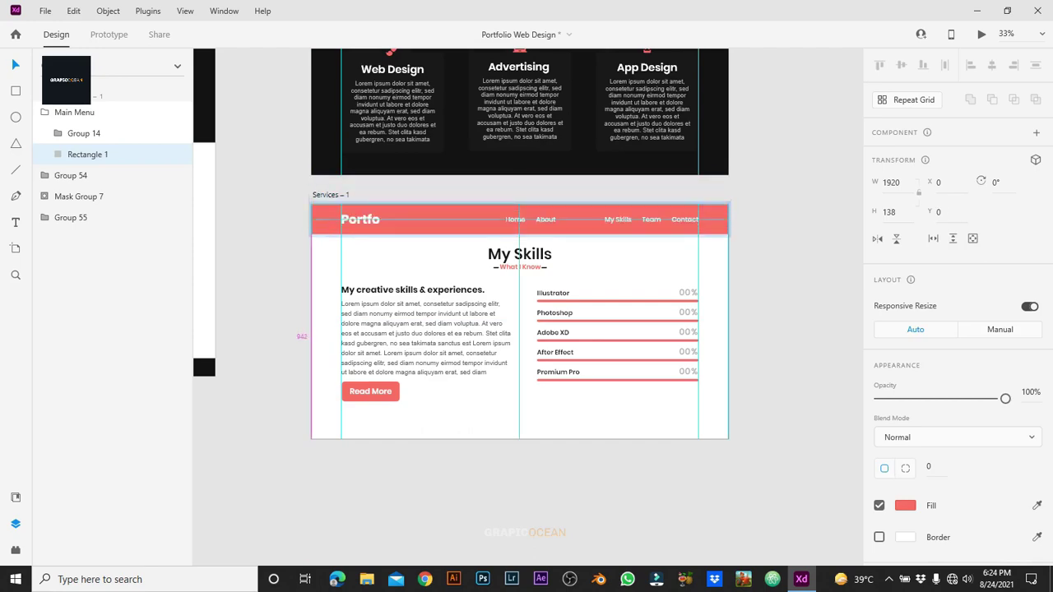
pyautogui.press('Escape')
# Step: Make the Services nav link white in Services – 1
pyautogui.hotkey('ctrl', '=')
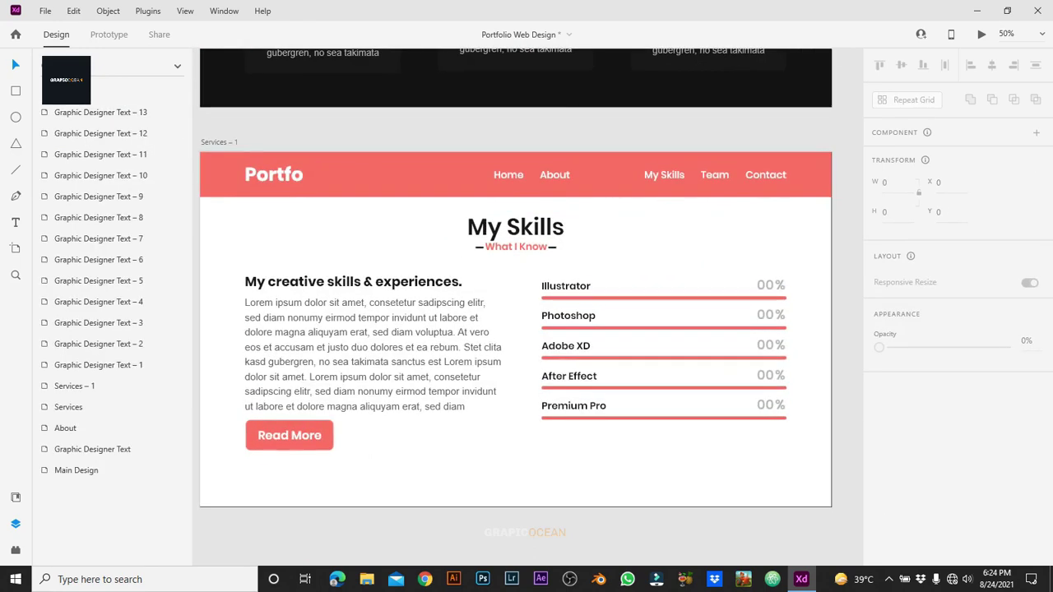
pyautogui.press('Tab')
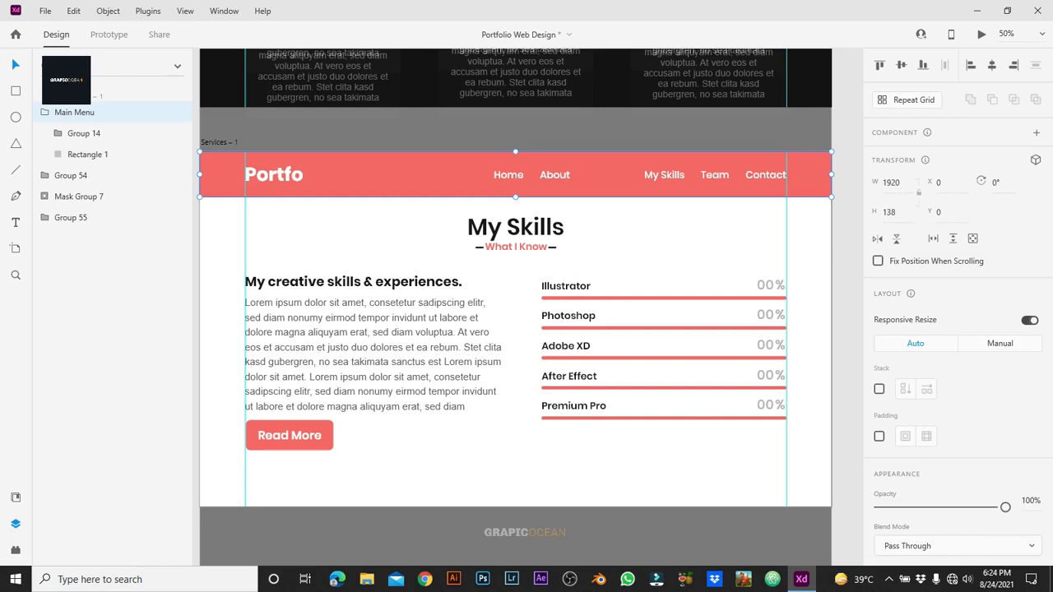
pyautogui.doubleClick(607, 175)
pyautogui.doubleClick(607, 175)
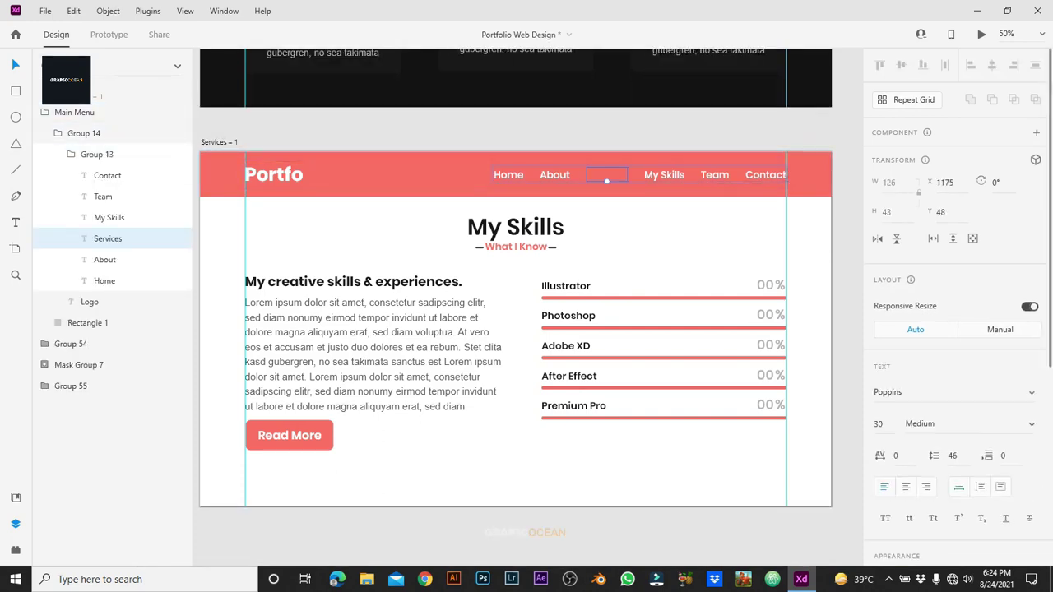
pyautogui.scroll(-5, 955, 329)
pyautogui.click(905, 342)
pyautogui.click(830, 422)
# Step: Make the My Skills nav link dark
pyautogui.click(664, 175)
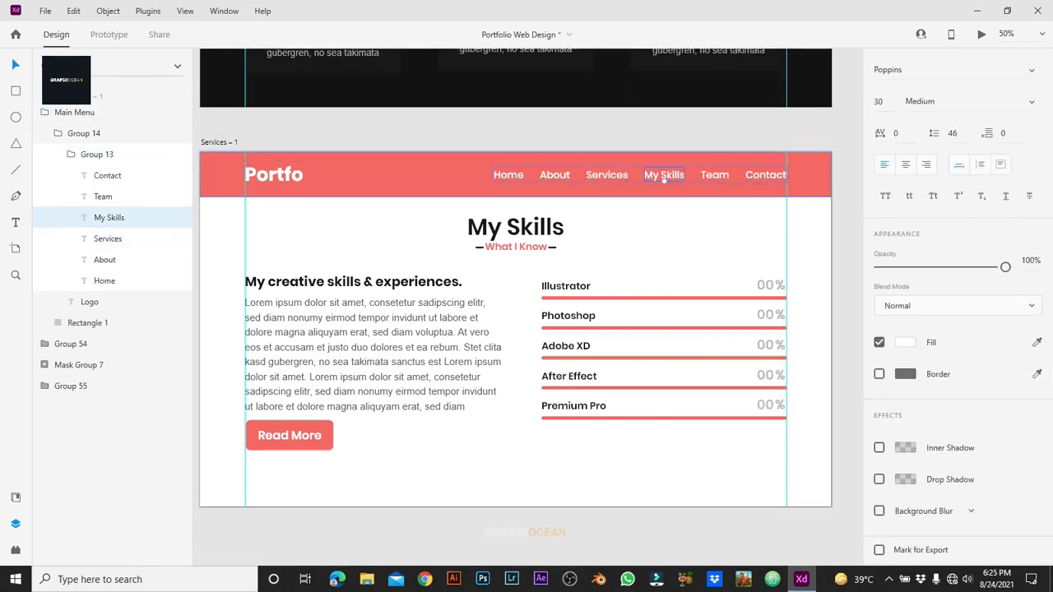
pyautogui.click(905, 343)
pyautogui.click(716, 362)
pyautogui.press('Escape')
pyautogui.press('Escape')
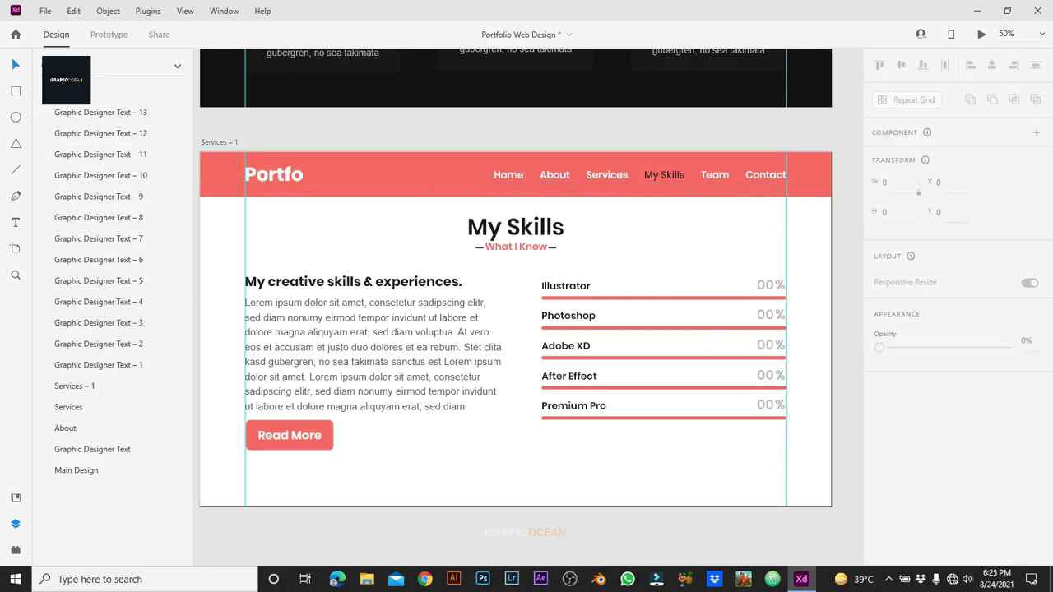
pyautogui.hotkey('ctrl', '-')
pyautogui.doubleClick(385, 219)
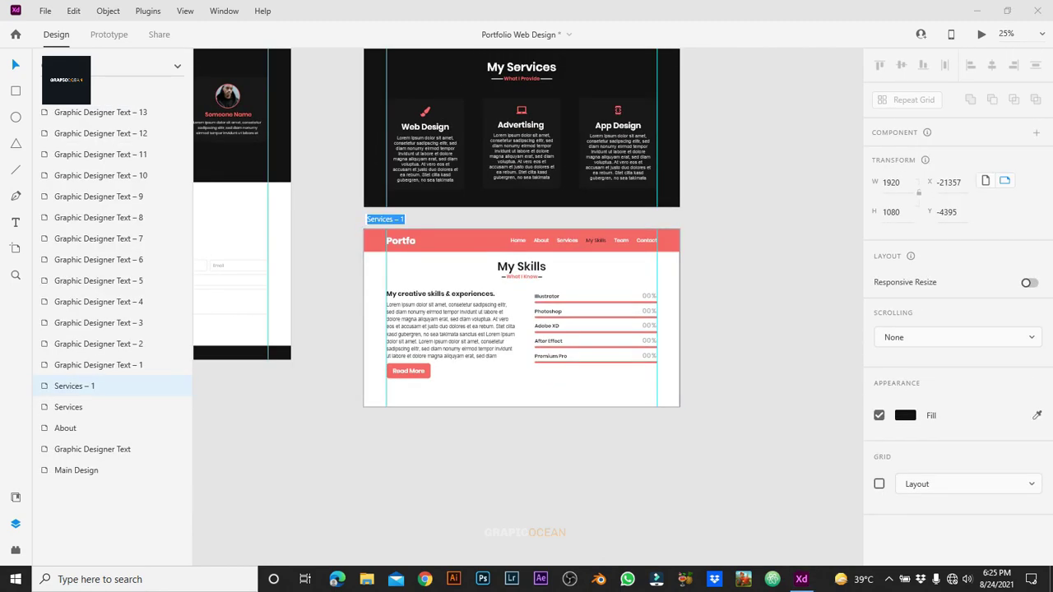
# Step: Name the Services – 1 artboard My Skills and duplicate it below
pyautogui.click(390, 219)
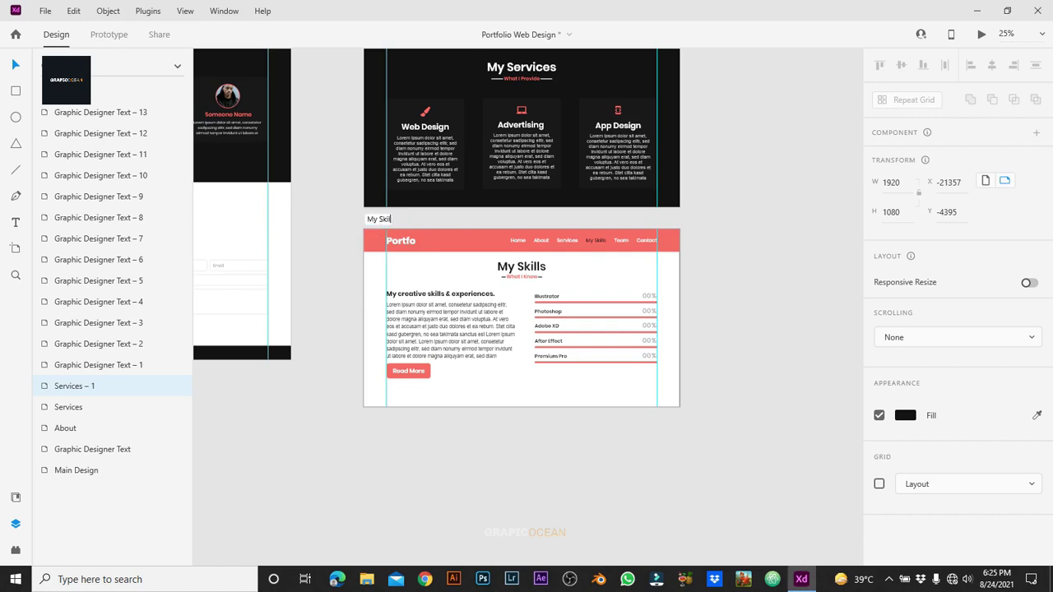
pyautogui.press('Return')
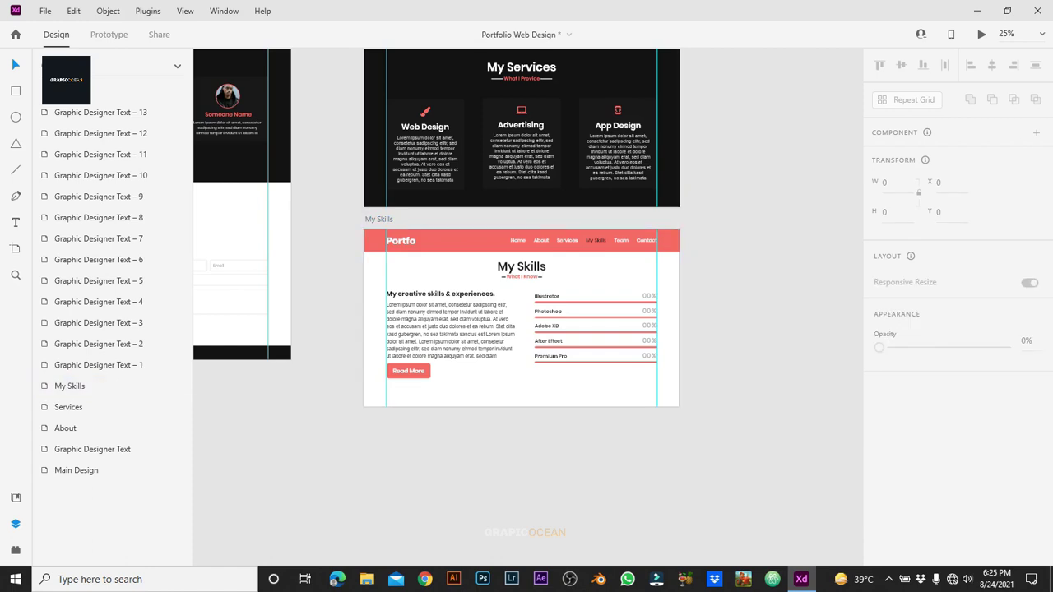
pyautogui.hotkey('ctrl', 'd')
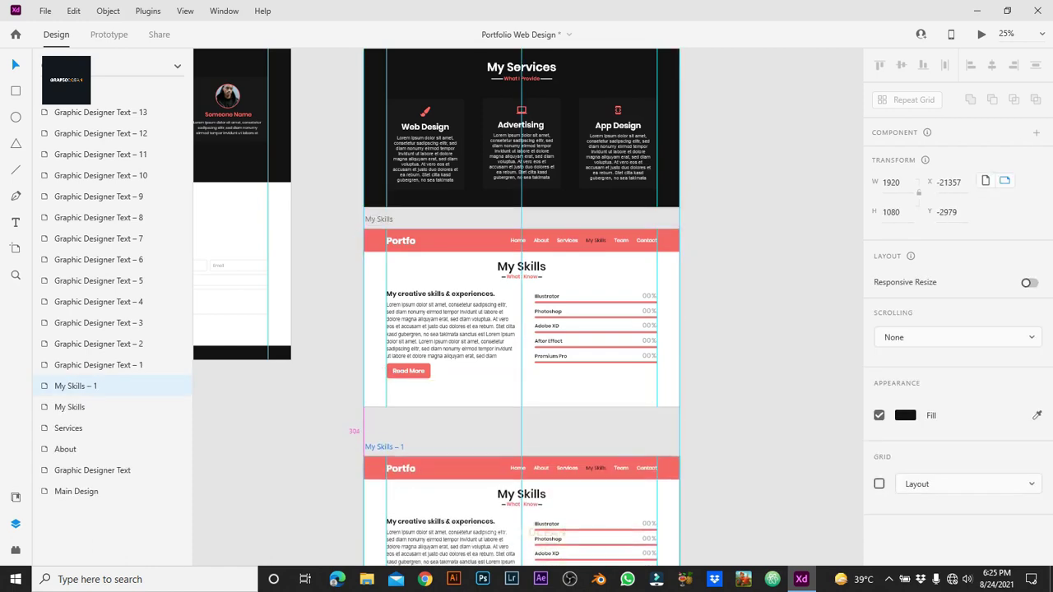
pyautogui.scroll(-3, 522, 307)
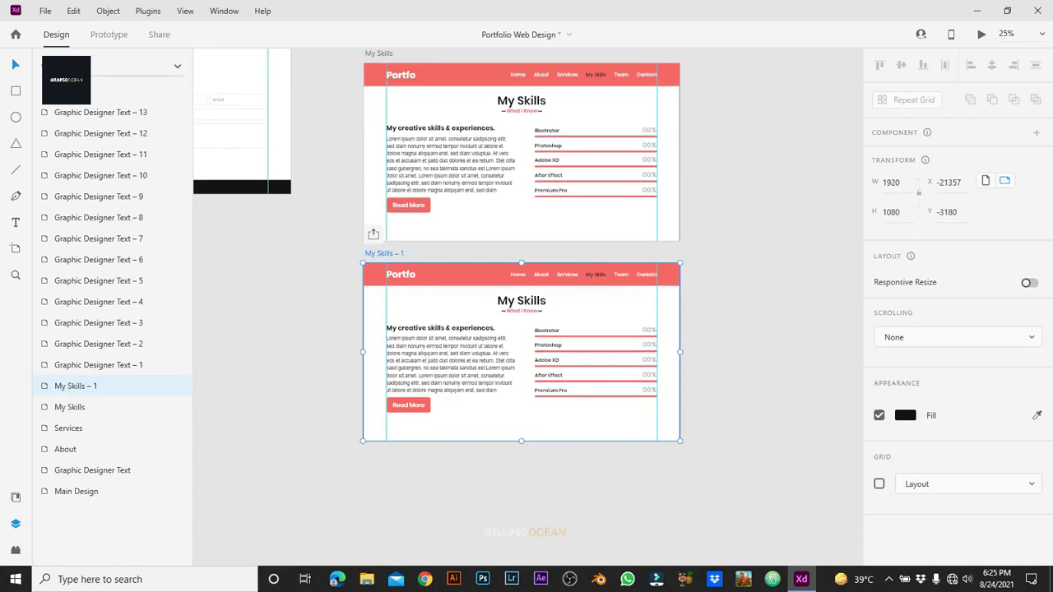
# Step: Zoom to 50% and set the My Skills header's Portfolio logo text fill to white
pyautogui.press('Escape')
pyautogui.hotkey('ctrl', '+')
pyautogui.scroll(-1, 515, 307)
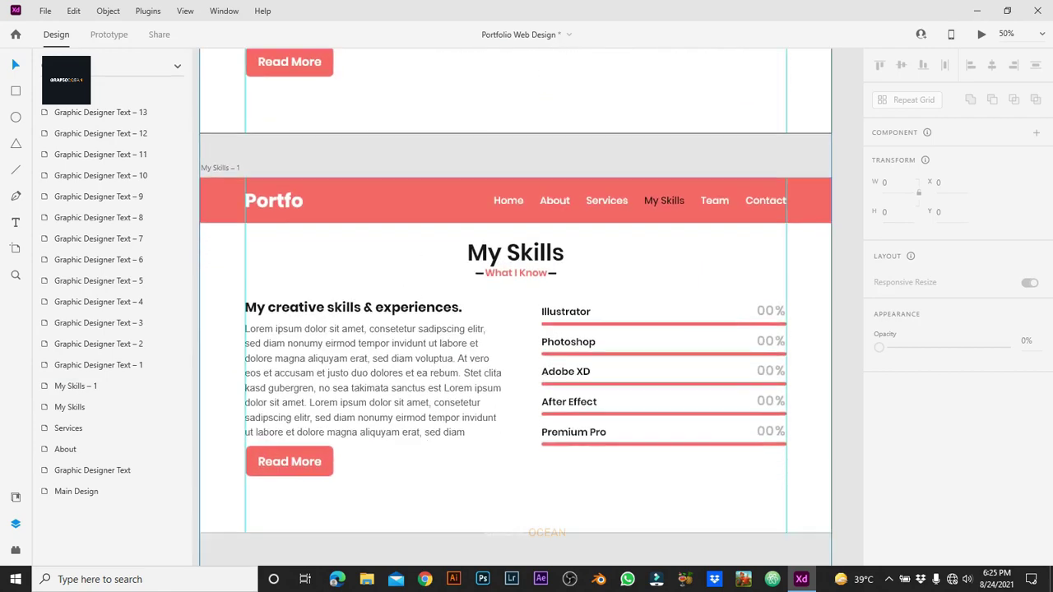
pyautogui.scroll(5, 515, 307)
pyautogui.click(273, 173)
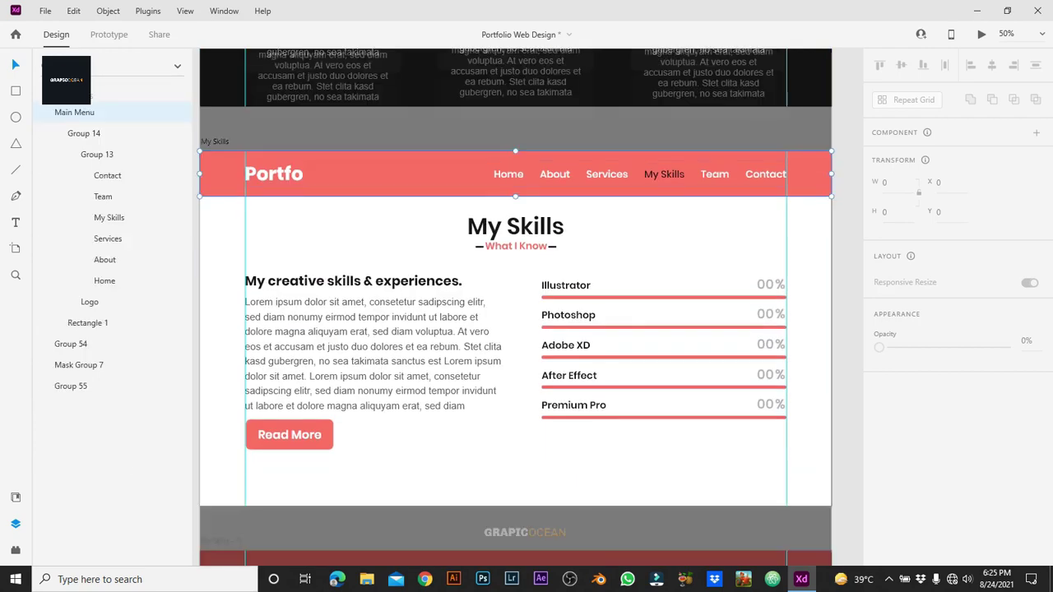
pyautogui.doubleClick(273, 174)
pyautogui.click(89, 302)
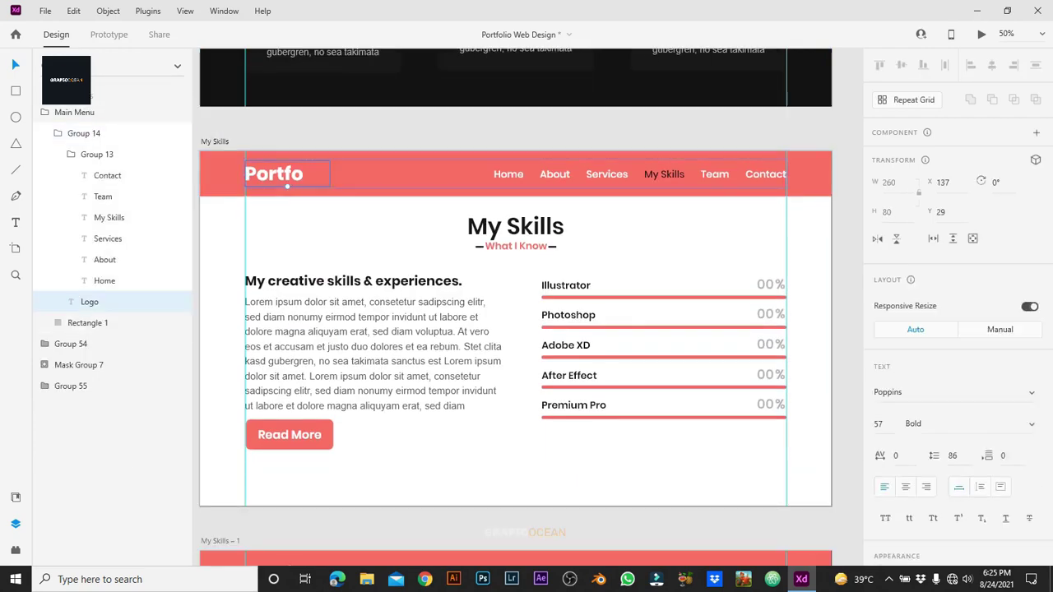
pyautogui.scroll(-5, 955, 329)
pyautogui.click(905, 342)
pyautogui.click(11, 57)
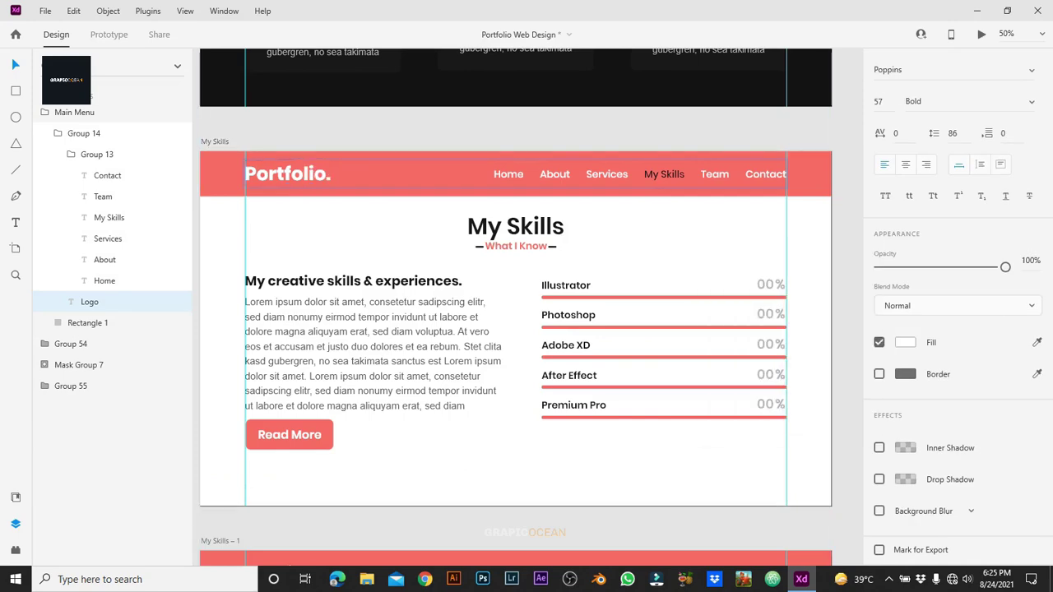
pyautogui.press('Escape')
pyautogui.scroll(-5, 515, 307)
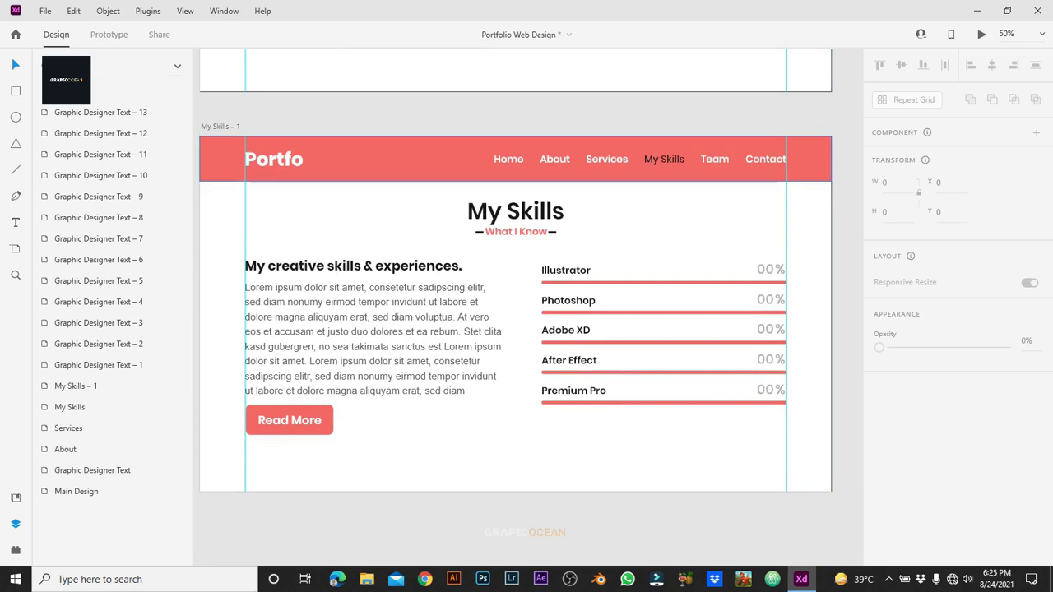
# Step: On the copied page, shift the header bar and Group 54 up to show the My Team section
pyautogui.click(395, 159)
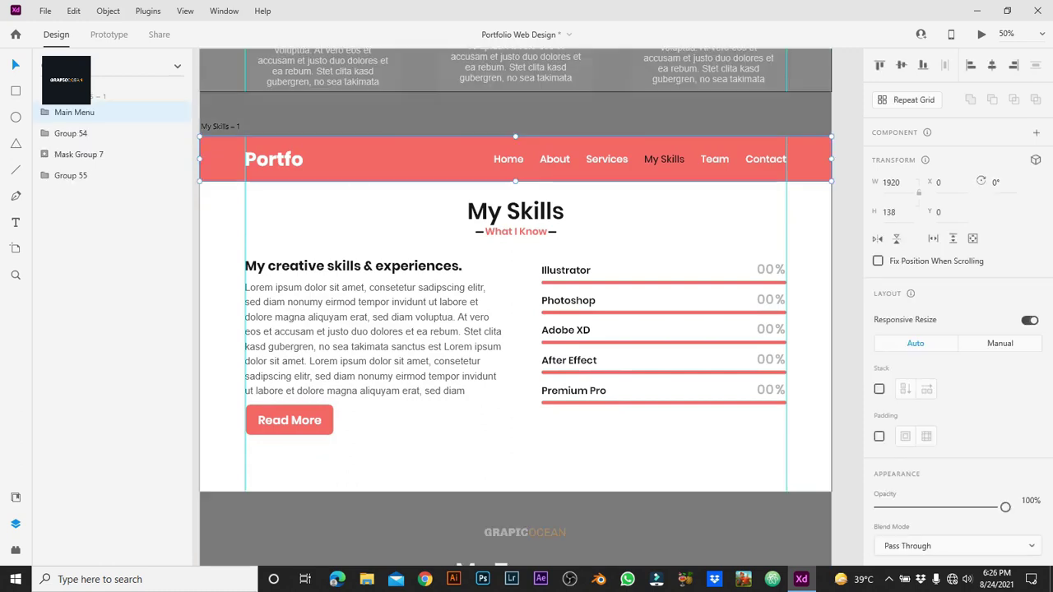
pyautogui.doubleClick(395, 159)
pyautogui.hotkey('shift', 'Up')
pyautogui.hotkey('shift', 'Up')
pyautogui.hotkey('shift', 'Up')
pyautogui.hotkey('shift', 'Up')
pyautogui.hotkey('shift', 'Up')
pyautogui.hotkey('shift', 'Up')
pyautogui.hotkey('shift', 'Up')
pyautogui.hotkey('shift', 'Up')
pyautogui.hotkey('shift', 'Up')
pyautogui.hotkey('shift', 'Up')
pyautogui.hotkey('shift', 'Up')
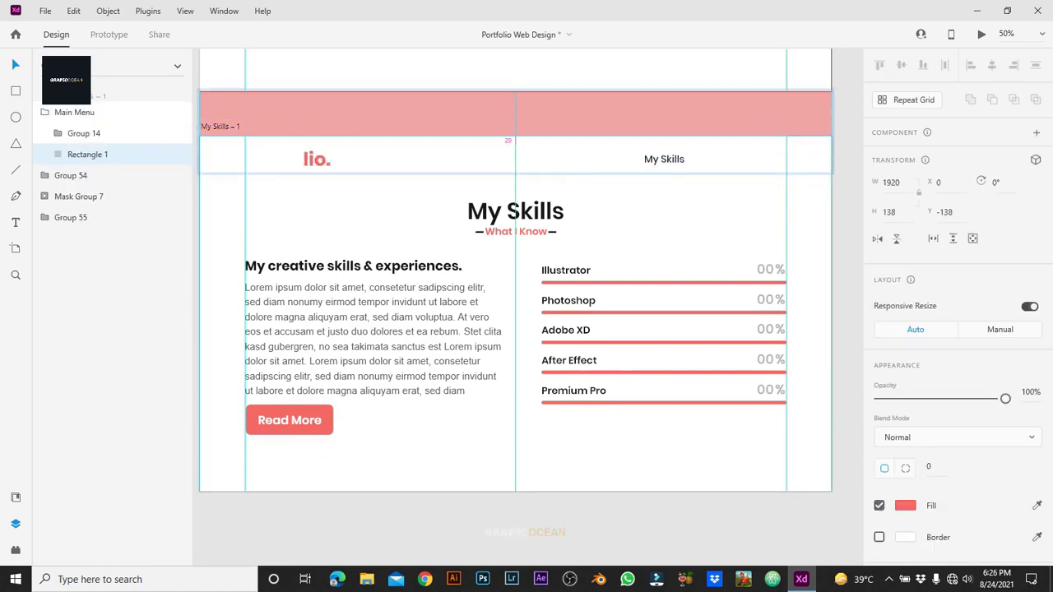
pyautogui.click(71, 175)
pyautogui.hotkey('shift', 'Up')
pyautogui.hotkey('shift', 'Up')
pyautogui.hotkey('shift', 'Up')
pyautogui.hotkey('shift', 'Up')
pyautogui.hotkey('shift', 'Up')
pyautogui.hotkey('shift', 'Up')
pyautogui.hotkey('shift', 'Up')
pyautogui.hotkey('shift', 'Up')
pyautogui.hotkey('shift', 'Up')
pyautogui.hotkey('shift', 'Up')
pyautogui.hotkey('shift', 'Up')
pyautogui.hotkey('shift', 'Up')
pyautogui.hotkey('shift', 'Up')
pyautogui.hotkey('shift', 'Up')
pyautogui.hotkey('shift', 'Up')
pyautogui.hotkey('shift', 'Up')
pyautogui.hotkey('shift', 'Up')
pyautogui.hotkey('shift', 'Up')
pyautogui.hotkey('shift', 'Up')
pyautogui.hotkey('shift', 'Up')
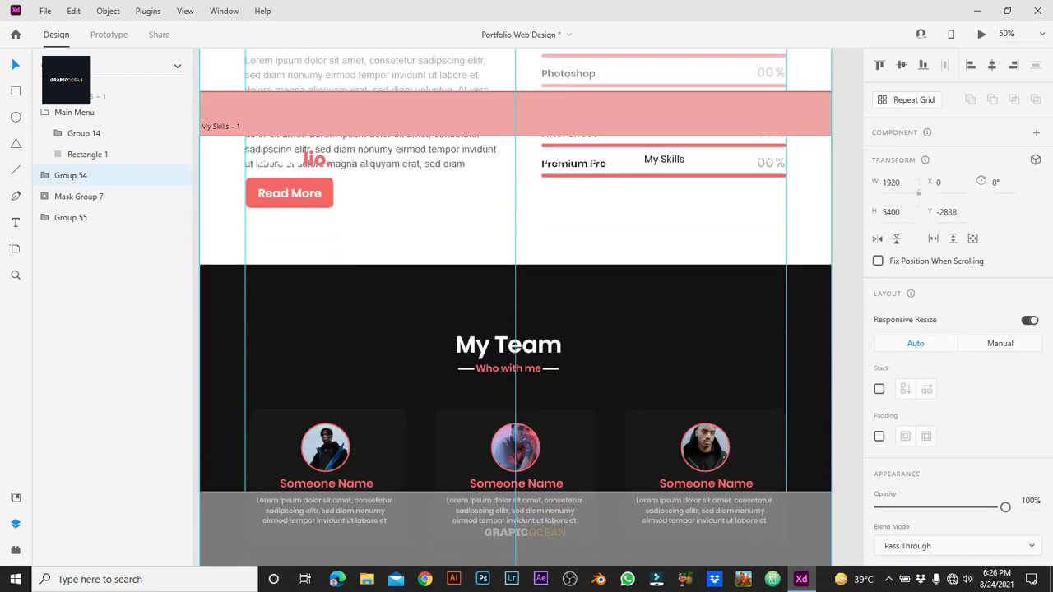
pyautogui.hotkey('shift', 'Up')
pyautogui.hotkey('shift', 'Up')
pyautogui.hotkey('shift', 'Up')
pyautogui.press('Up')
pyautogui.press('Up')
pyautogui.press('Up')
pyautogui.press('Up')
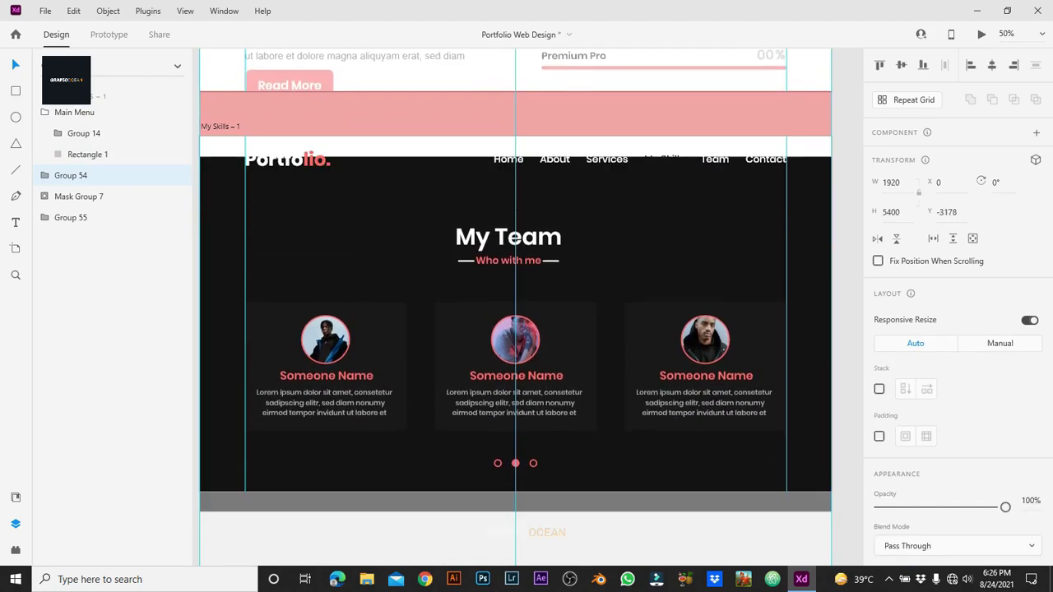
pyautogui.press('Up')
pyautogui.press('Up')
pyautogui.press('Up')
pyautogui.press('Up')
pyautogui.press('Up')
pyautogui.press('Up')
pyautogui.press('Up')
pyautogui.press('Up')
pyautogui.press('Up')
pyautogui.press('Up')
pyautogui.press('Up')
pyautogui.press('Up')
pyautogui.press('Up')
pyautogui.press('Up')
pyautogui.press('Up')
pyautogui.press('Up')
pyautogui.press('Up')
pyautogui.press('Up')
pyautogui.press('Up')
pyautogui.press('Up')
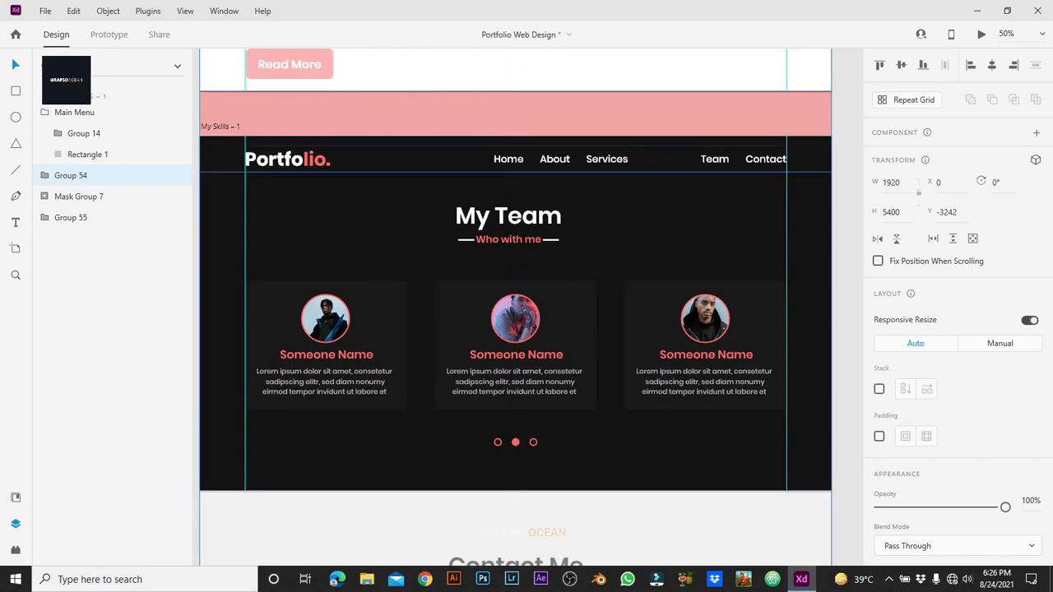
# Step: Colour the copied page's My Skills nav link red
pyautogui.click(606, 159)
pyautogui.doubleClick(607, 159)
pyautogui.doubleClick(606, 159)
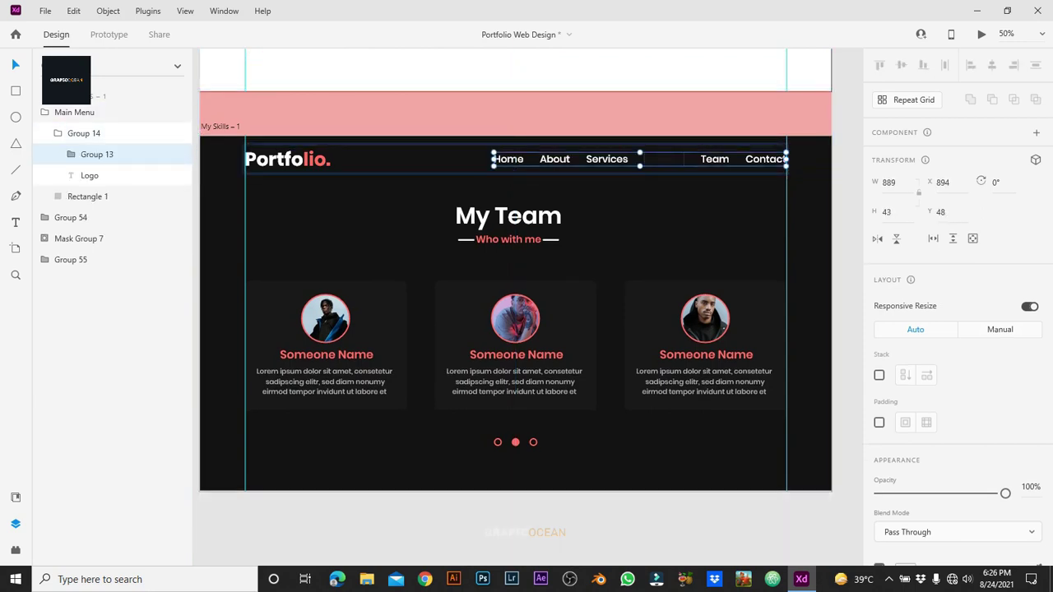
pyautogui.doubleClick(664, 159)
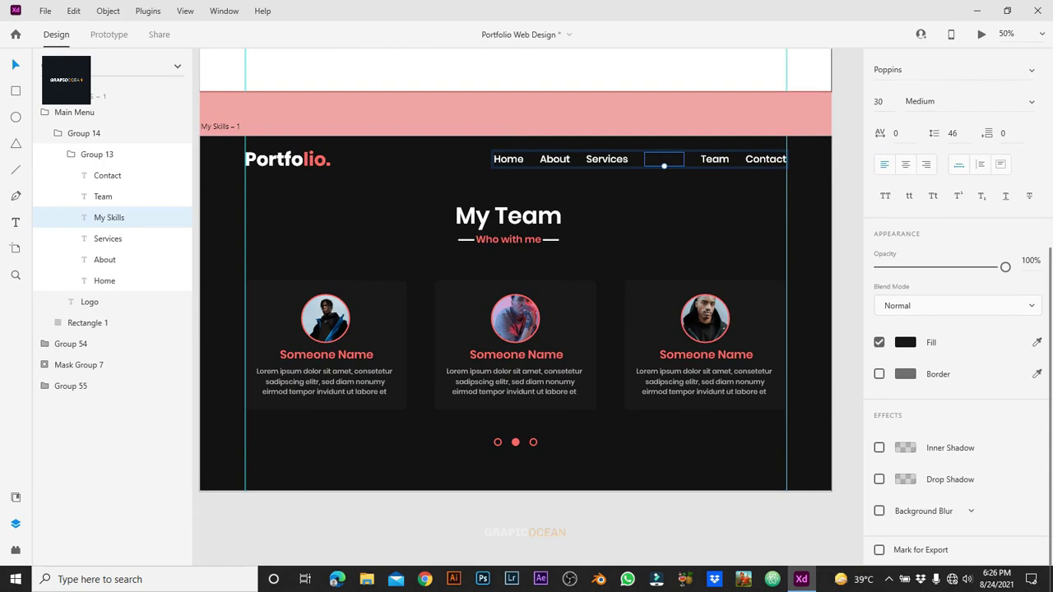
pyautogui.click(906, 342)
pyautogui.click(811, 420)
pyautogui.press('Escape')
pyautogui.press('Escape')
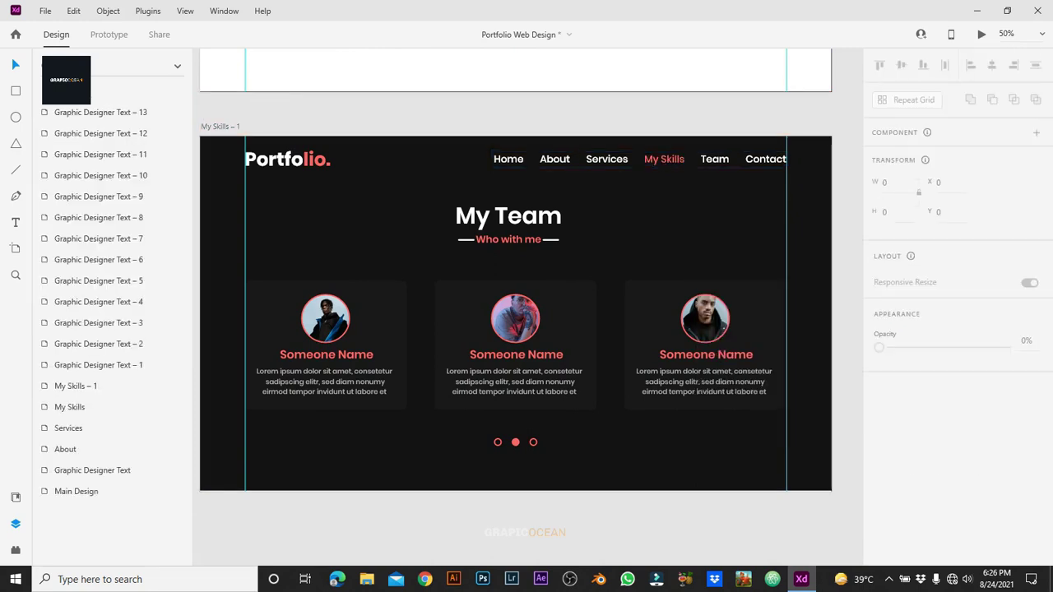
# Step: Zoom out to 33% and rename the My Skills – 1 artboard to My Team
pyautogui.hotkey('ctrl', '-')
pyautogui.click(333, 184)
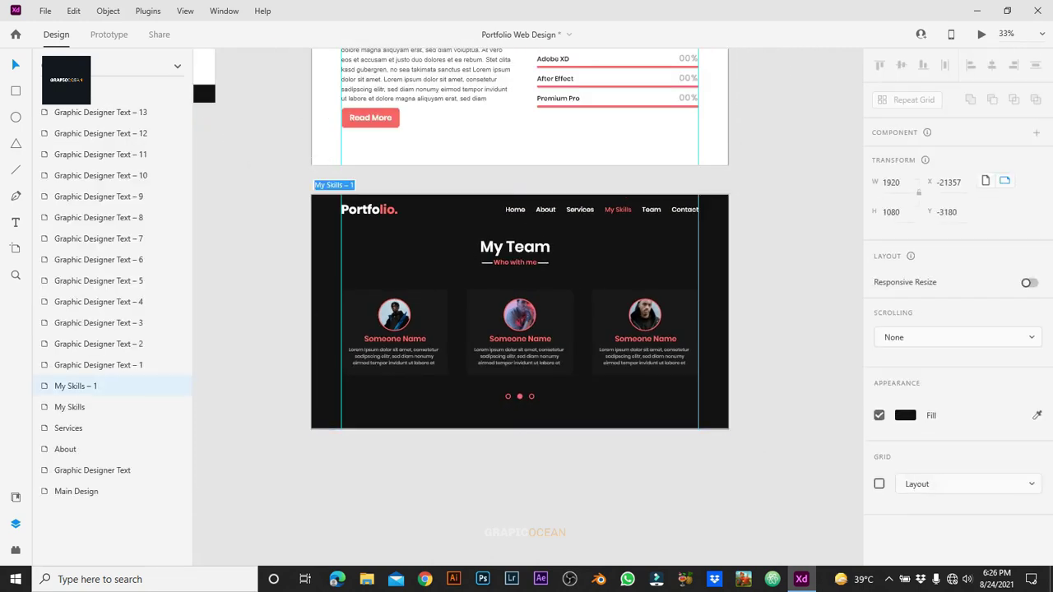
pyautogui.click(327, 184)
pyautogui.press('Return')
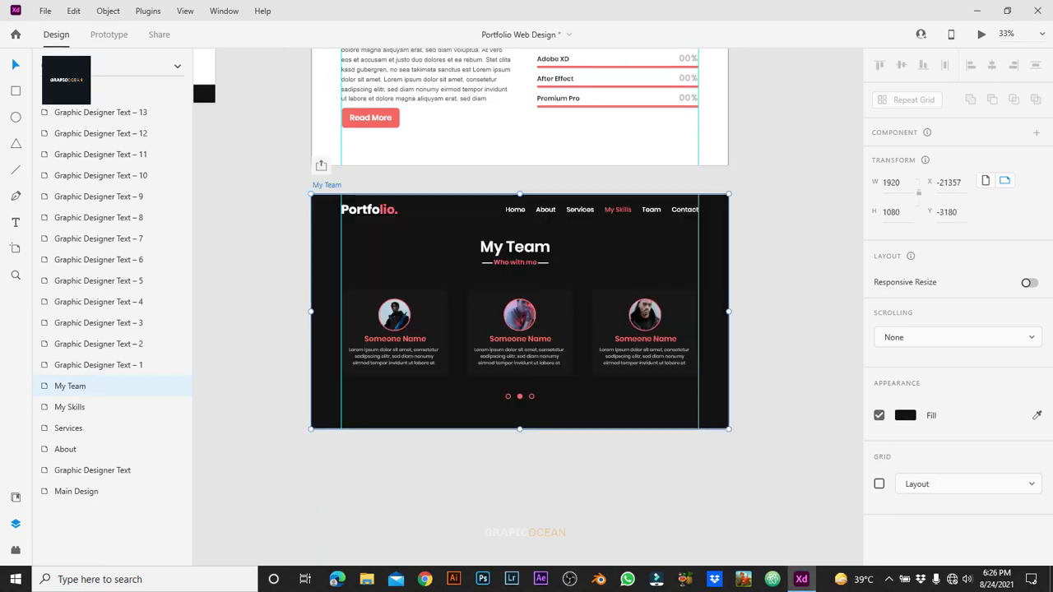
# Step: Duplicate the original My Skills artboard
pyautogui.scroll(3, 520, 305)
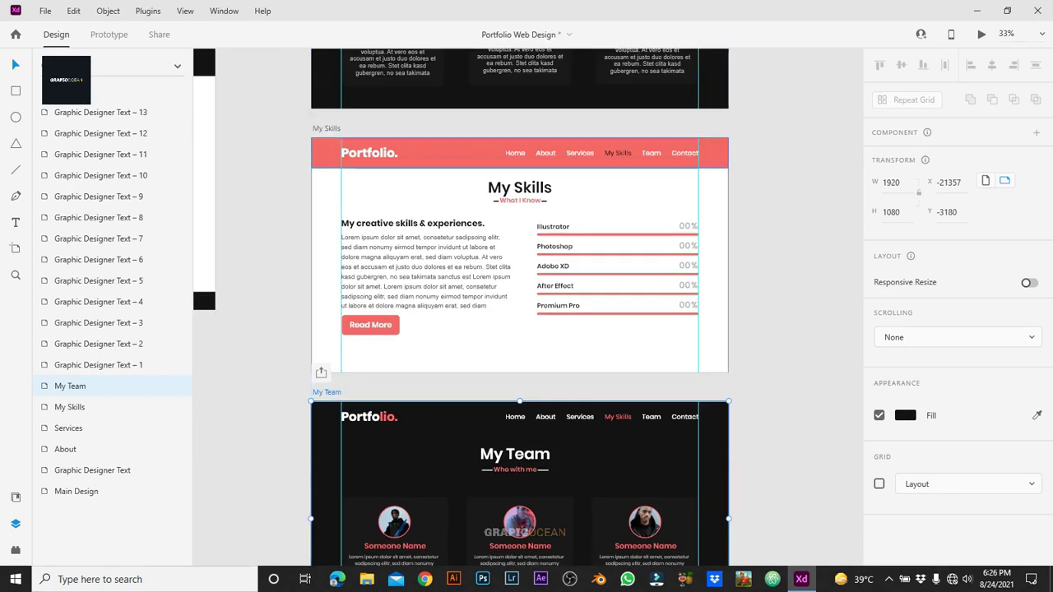
pyautogui.click(326, 128)
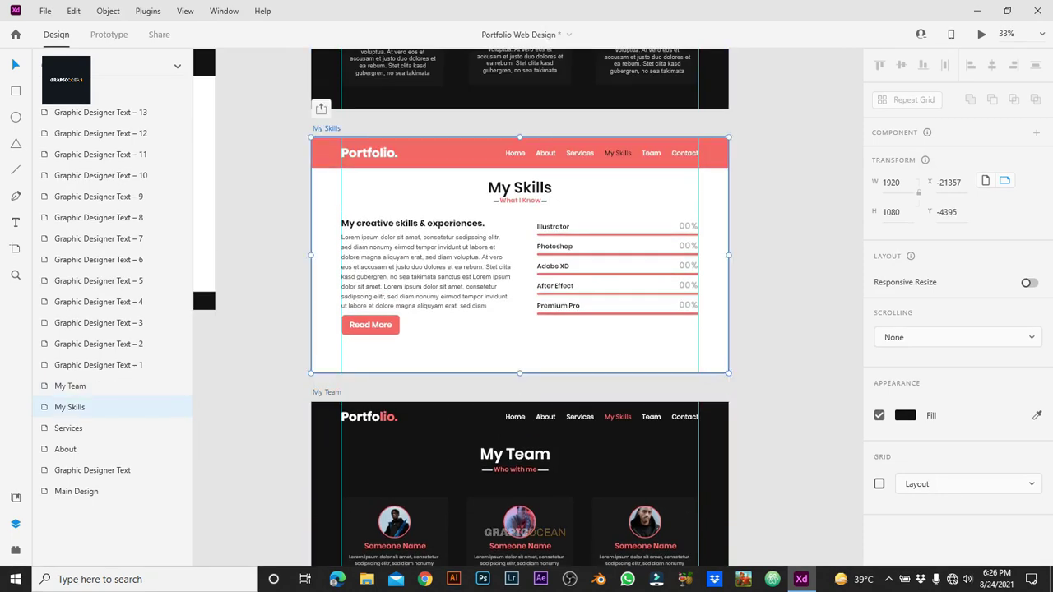
pyautogui.hotkey('ctrl', 'd')
pyautogui.scroll(-3, 521, 305)
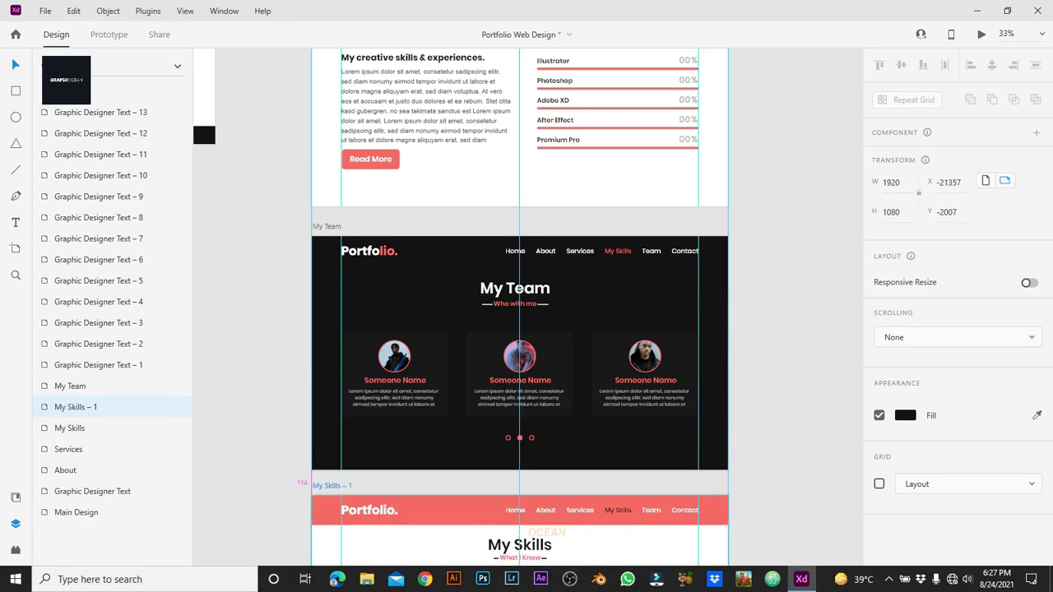
# Step: Drag the new copy's Group 54 content up until the Contact Me section fills the artboard
pyautogui.moveTo(331, 486); pyautogui.dragTo(331, 490)
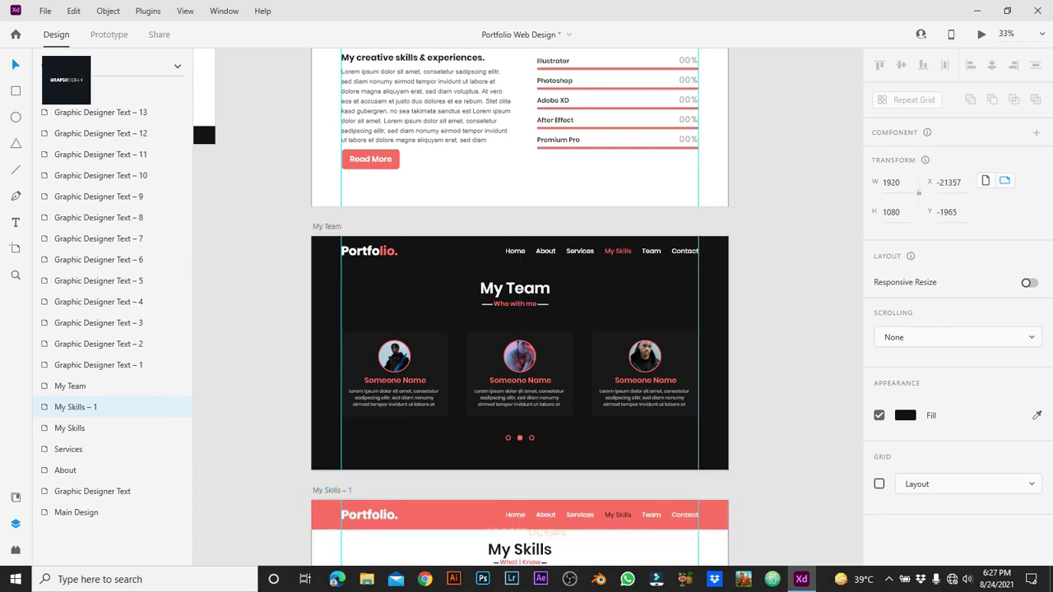
pyautogui.press('Escape')
pyautogui.scroll(2, 521, 304)
pyautogui.scroll(-7, 520, 305)
pyautogui.scroll(1, 520, 304)
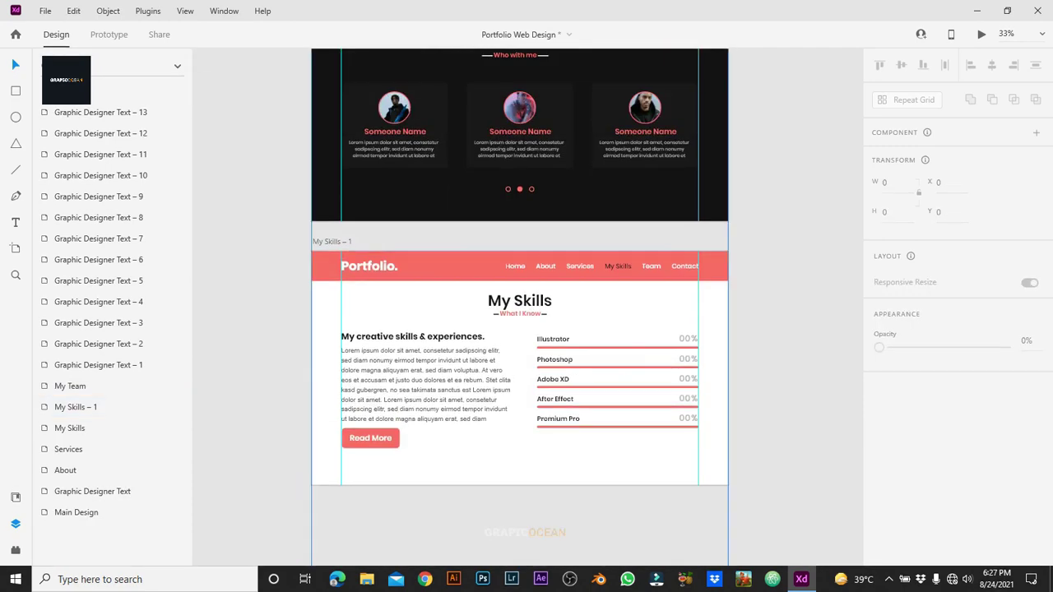
pyautogui.moveTo(426, 387); pyautogui.dragTo(426, 154)
pyautogui.moveTo(426, 346); pyautogui.dragTo(426, 110)
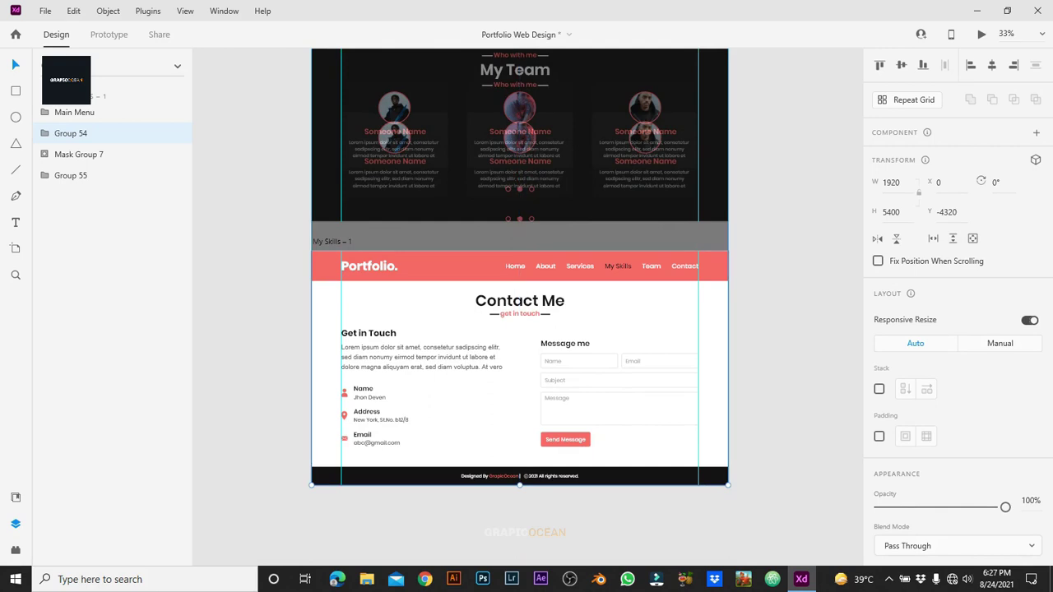
pyautogui.press('Escape')
# Step: Swap the nav link colours so Team is dark and My Skills is white
pyautogui.click(428, 266)
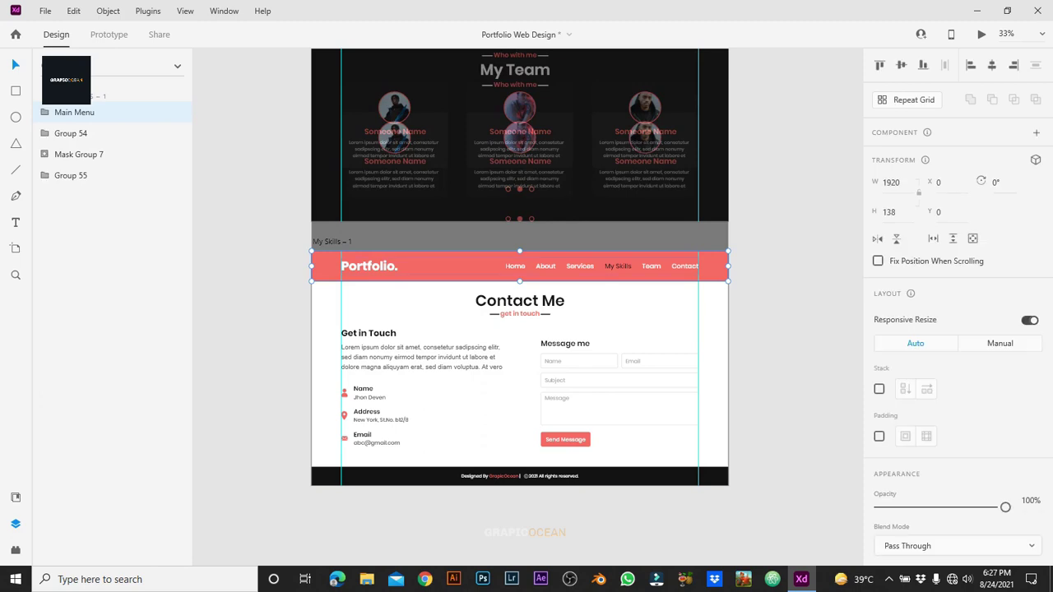
pyautogui.doubleClick(651, 267)
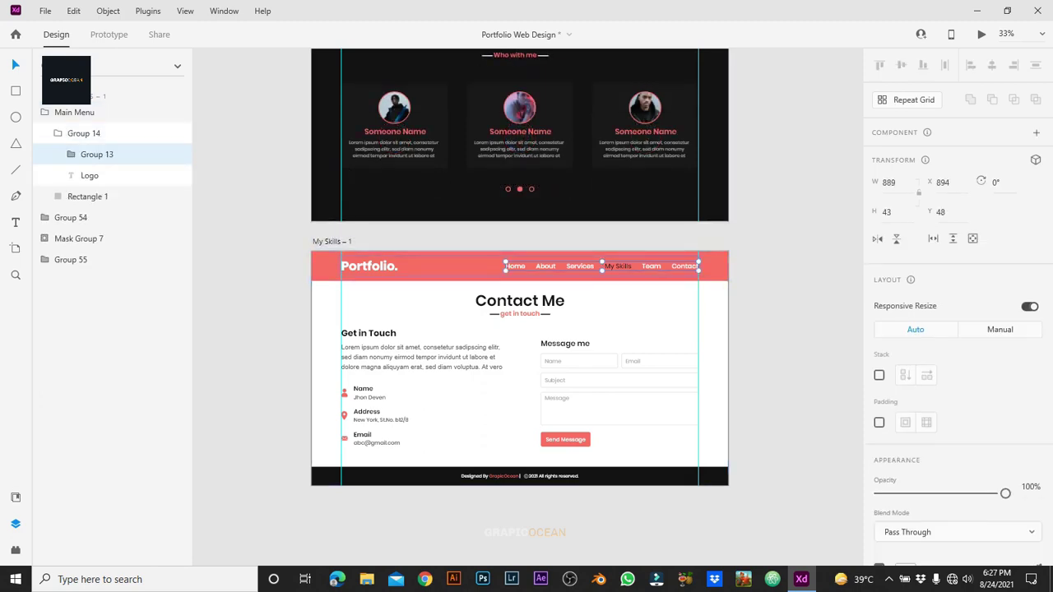
pyautogui.doubleClick(651, 268)
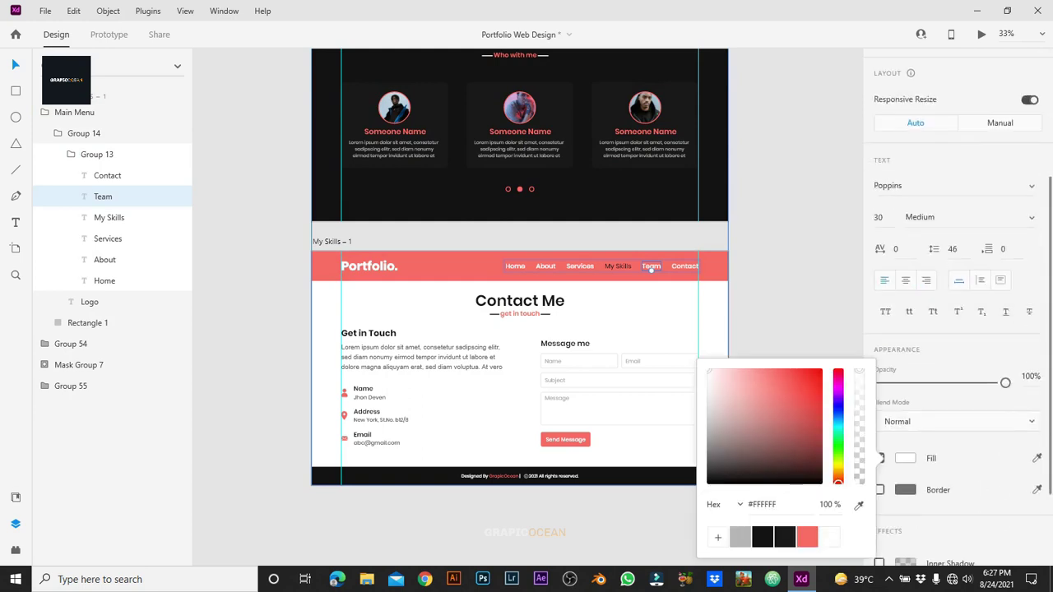
pyautogui.click(617, 268)
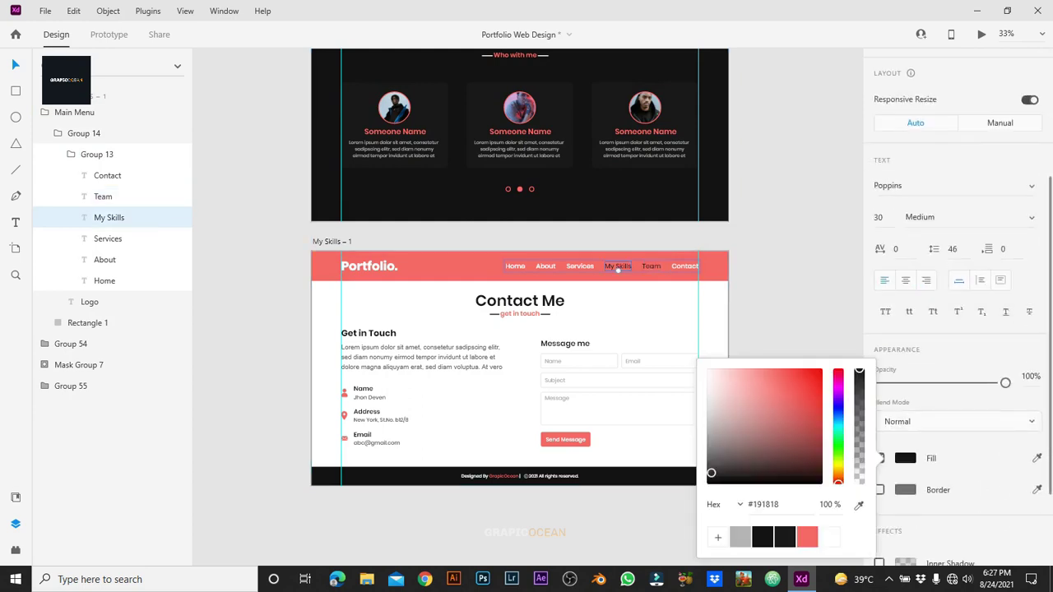
pyautogui.press('Escape')
pyautogui.press('Escape')
pyautogui.scroll(8, 520, 329)
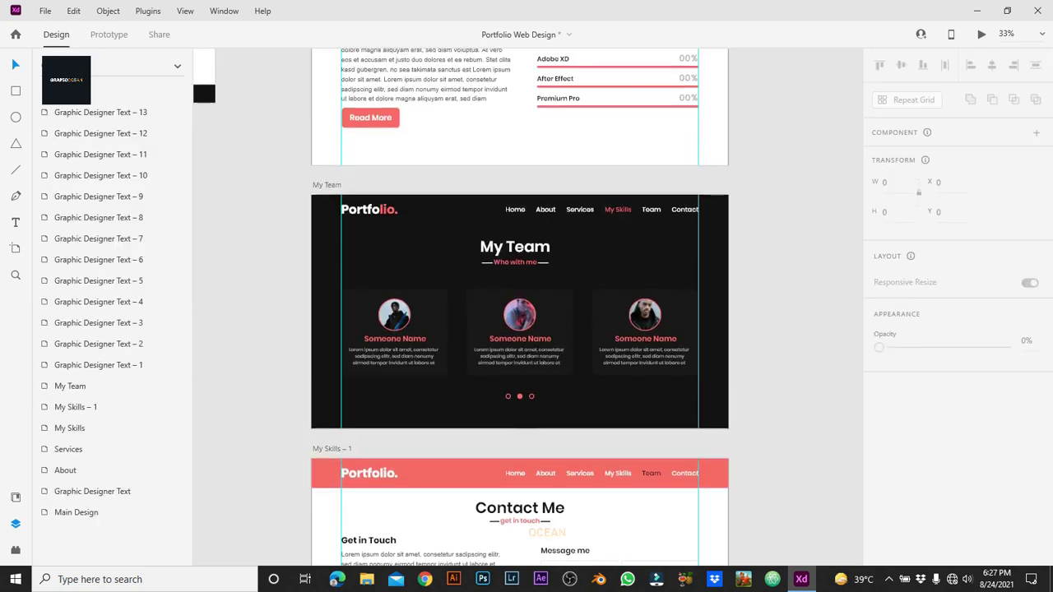
pyautogui.scroll(5, 520, 329)
pyautogui.scroll(-1, 520, 330)
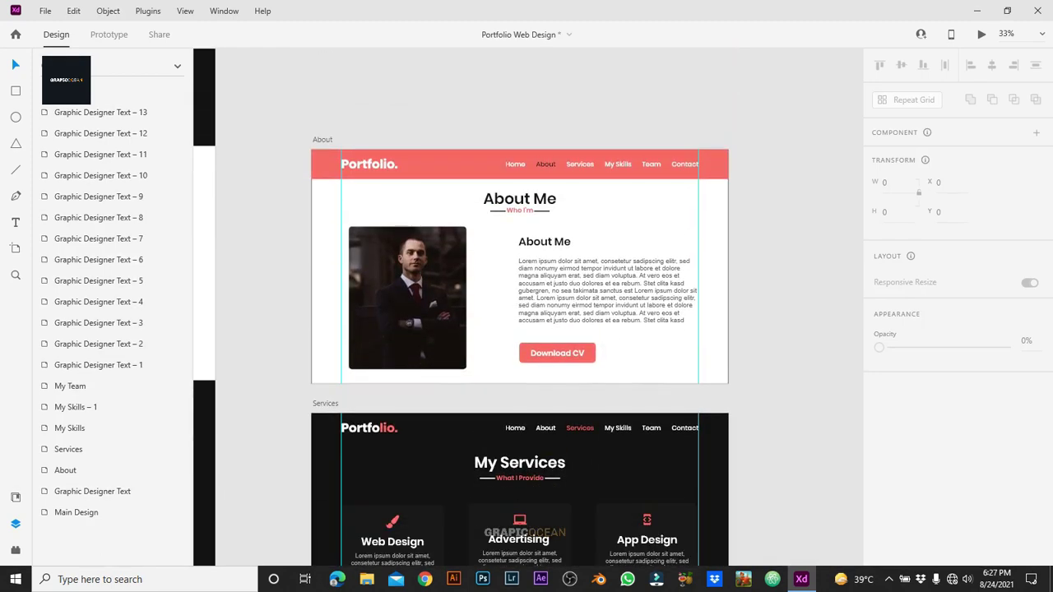
# Step: In Prototype mode, wire the home page's About nav link to the About artboard
pyautogui.scroll(5, 520, 329)
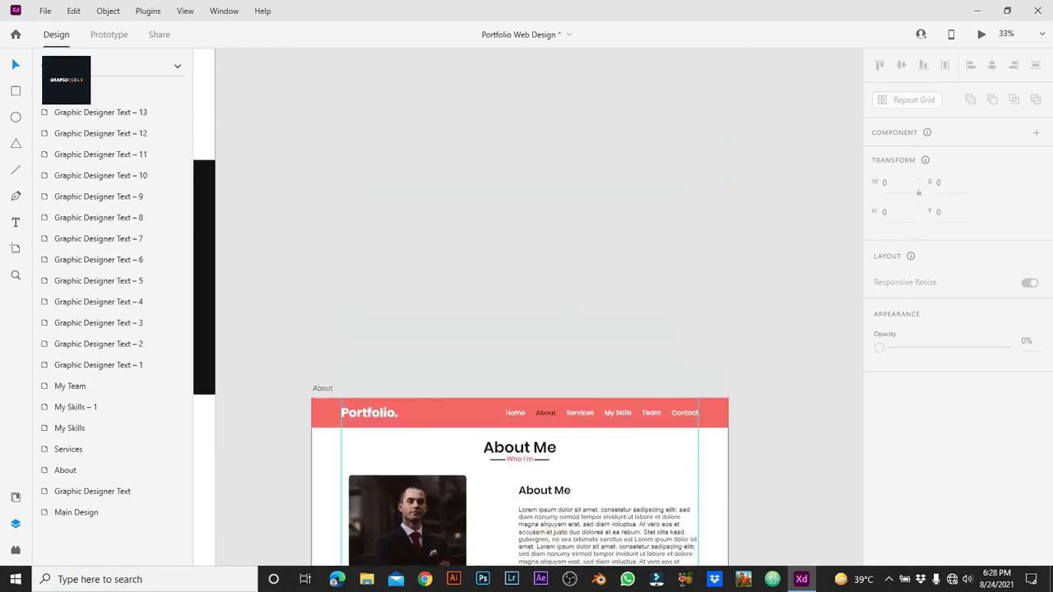
pyautogui.scroll(1, 520, 238)
pyautogui.hotkey('ctrl', 'Tab')
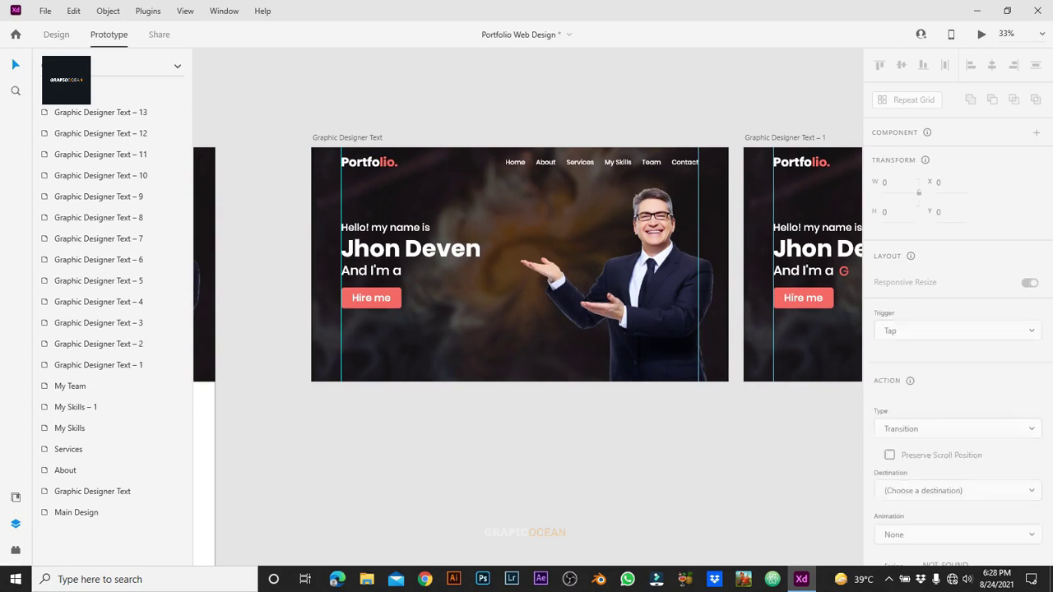
pyautogui.click(543, 162)
pyautogui.doubleClick(543, 162)
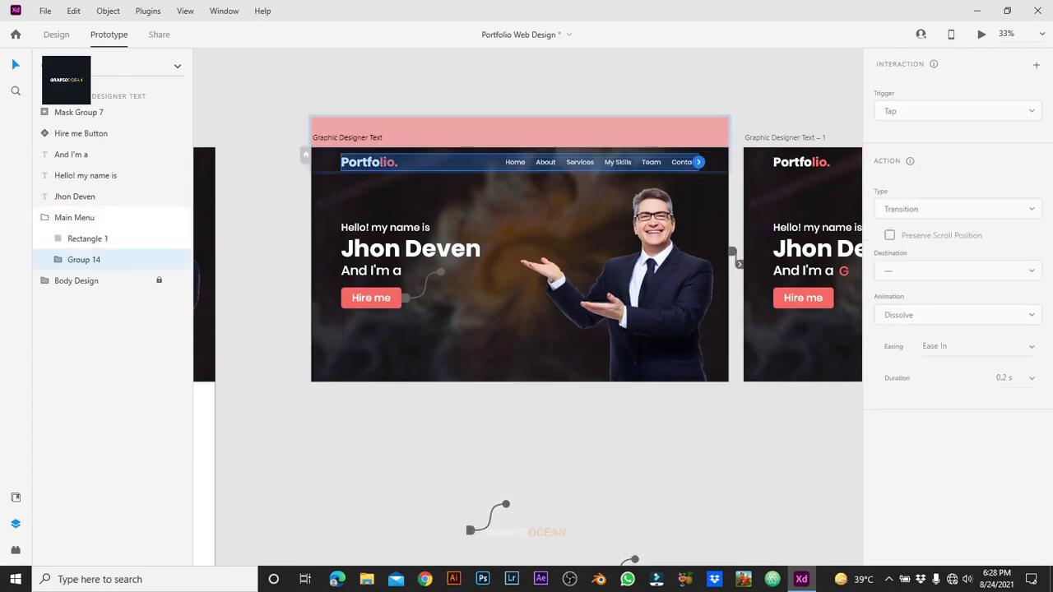
pyautogui.doubleClick(543, 162)
pyautogui.doubleClick(543, 162)
pyautogui.moveTo(555, 162); pyautogui.dragTo(543, 494)
# Step: Rename the My Skills – 1 artboard to 'Contact Me'
pyautogui.scroll(-10, 543, 494)
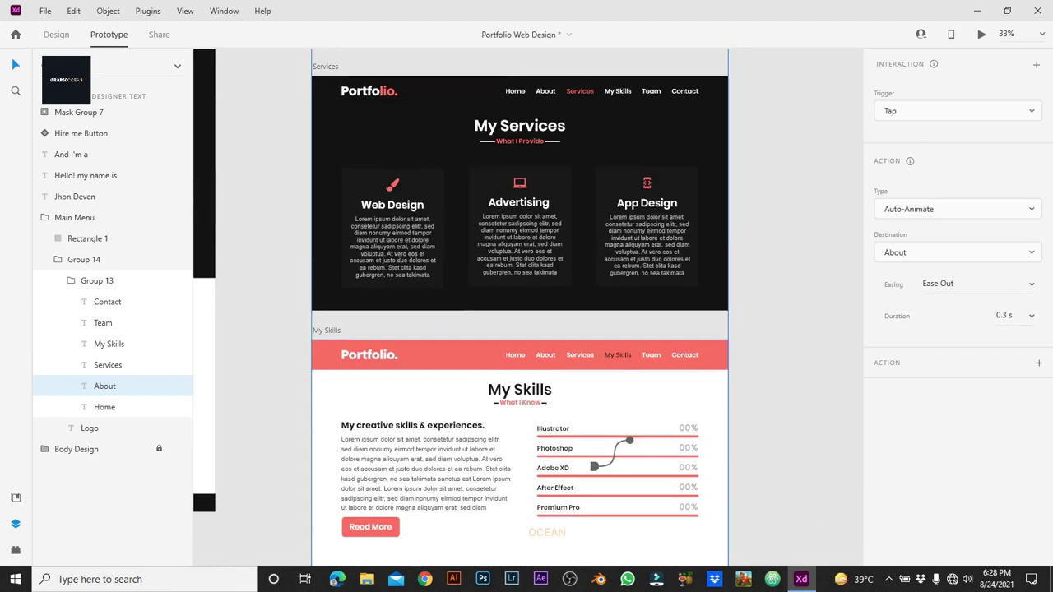
pyautogui.scroll(-3, 520, 329)
pyautogui.doubleClick(334, 319)
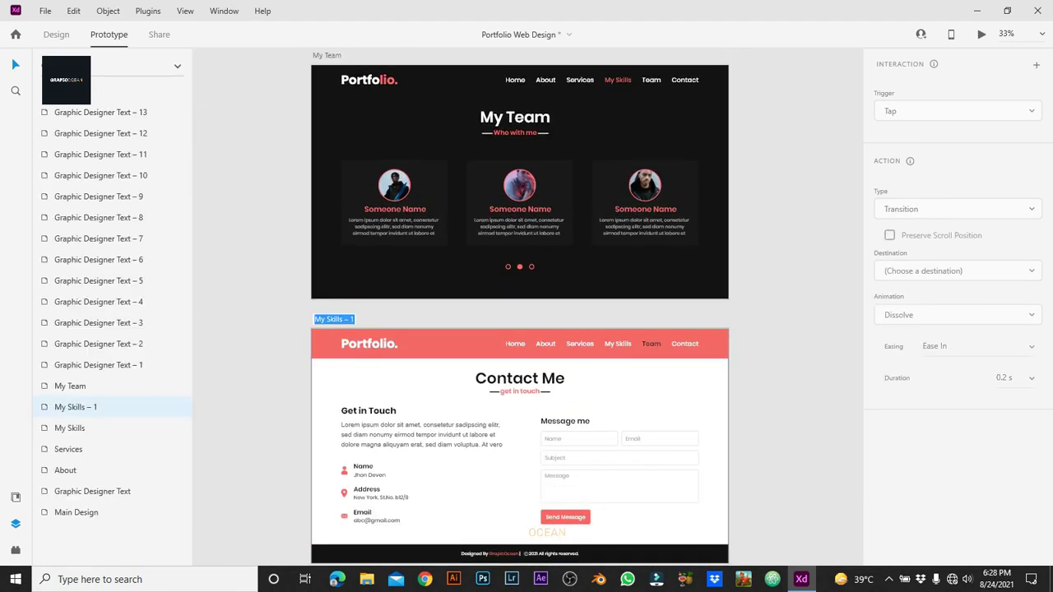
pyautogui.click(334, 319)
pyautogui.write('Contact Me')
pyautogui.press('Return')
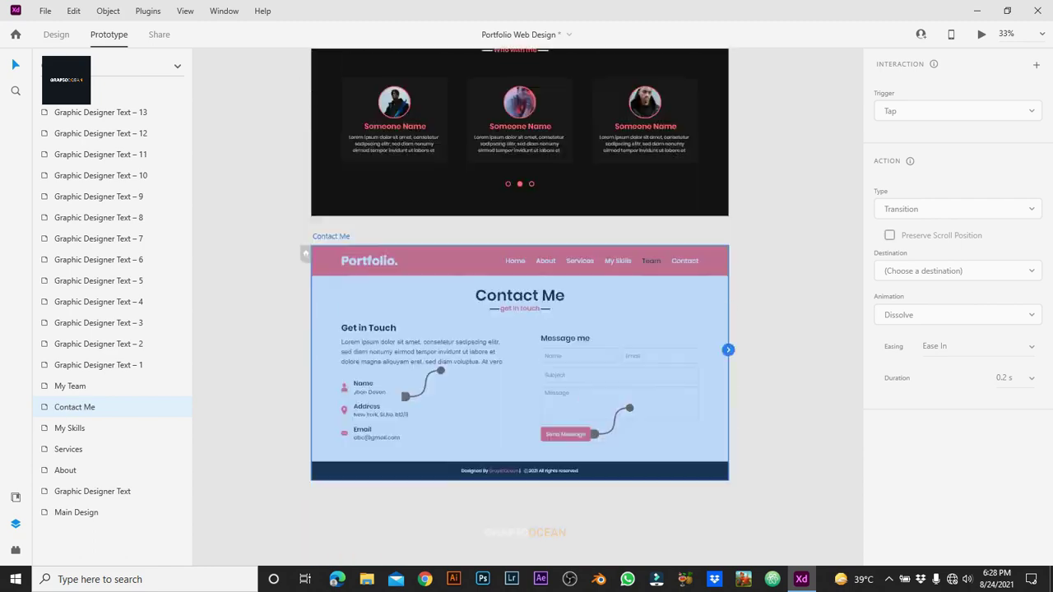
pyautogui.scroll(10, 520, 305)
pyautogui.scroll(15, 520, 305)
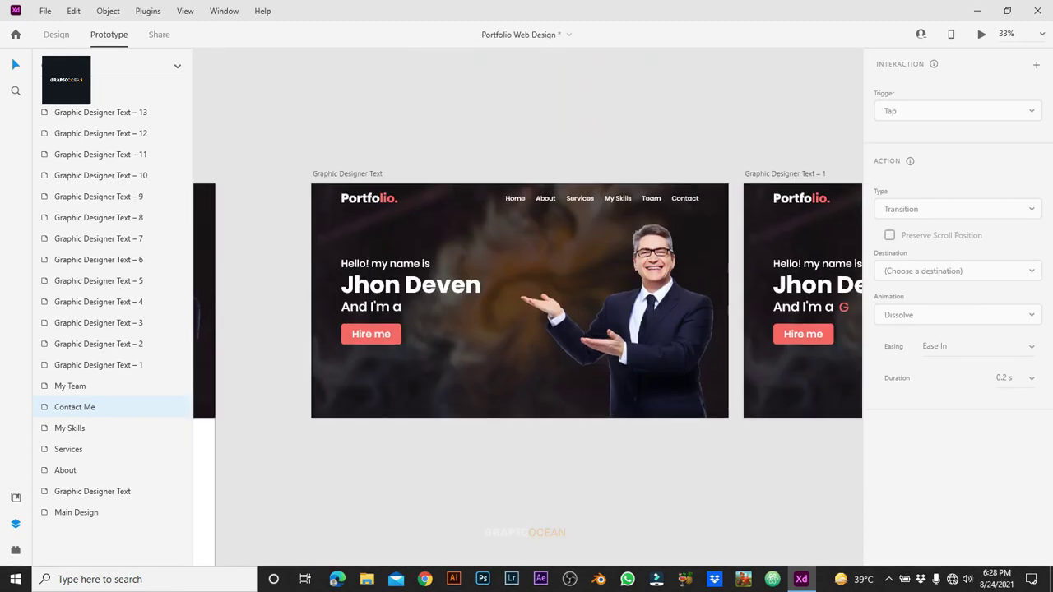
# Step: Link the hero's Services and My Skills nav texts to the Services and My Skills artboards
pyautogui.click(527, 198)
pyautogui.click(579, 198)
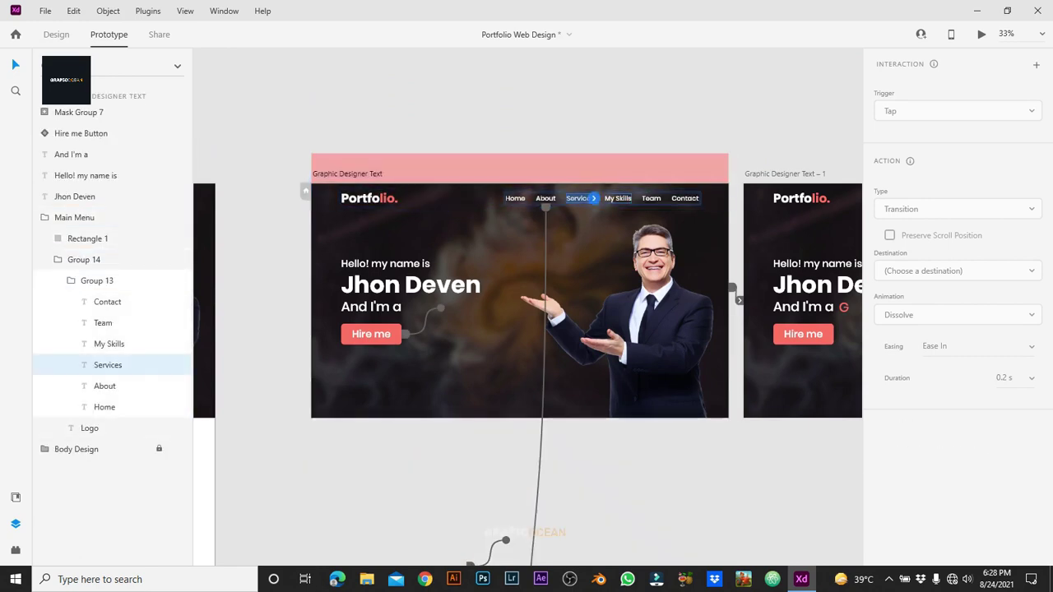
pyautogui.moveTo(593, 198); pyautogui.dragTo(633, 173)
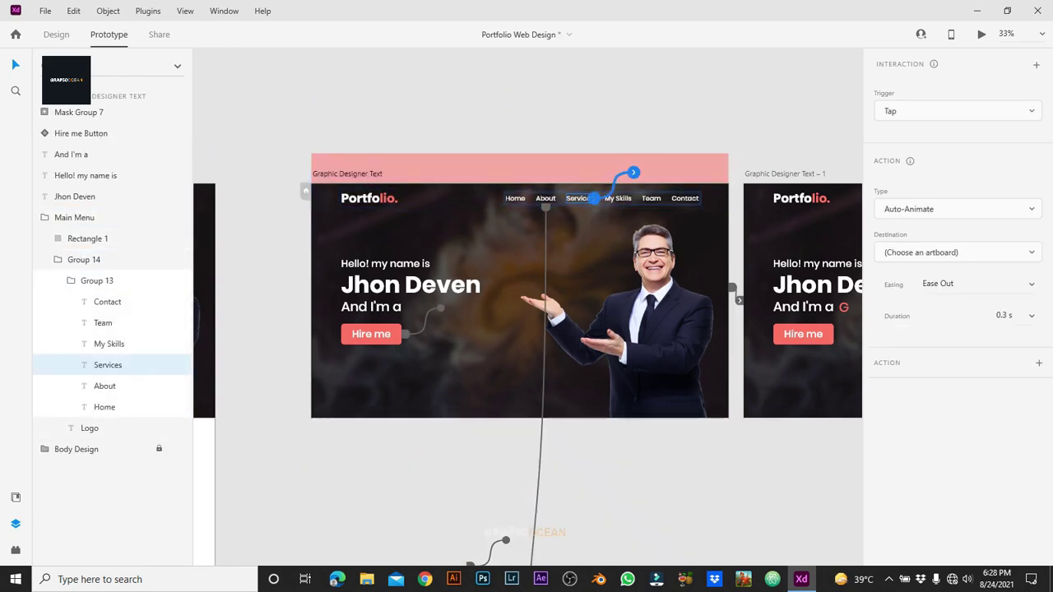
pyautogui.scroll(-5, 955, 290)
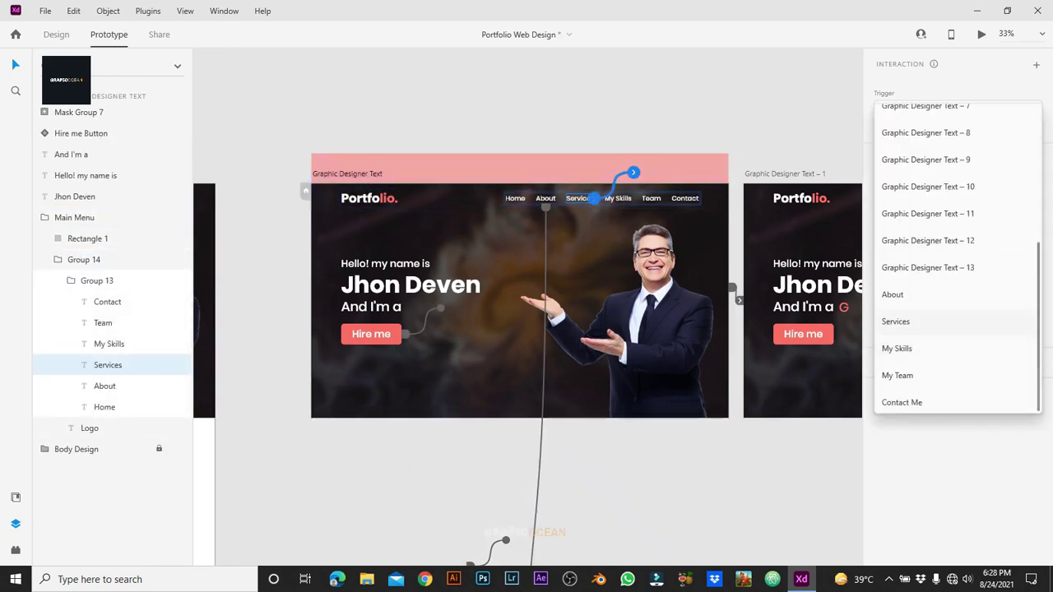
pyautogui.click(895, 321)
pyautogui.click(617, 198)
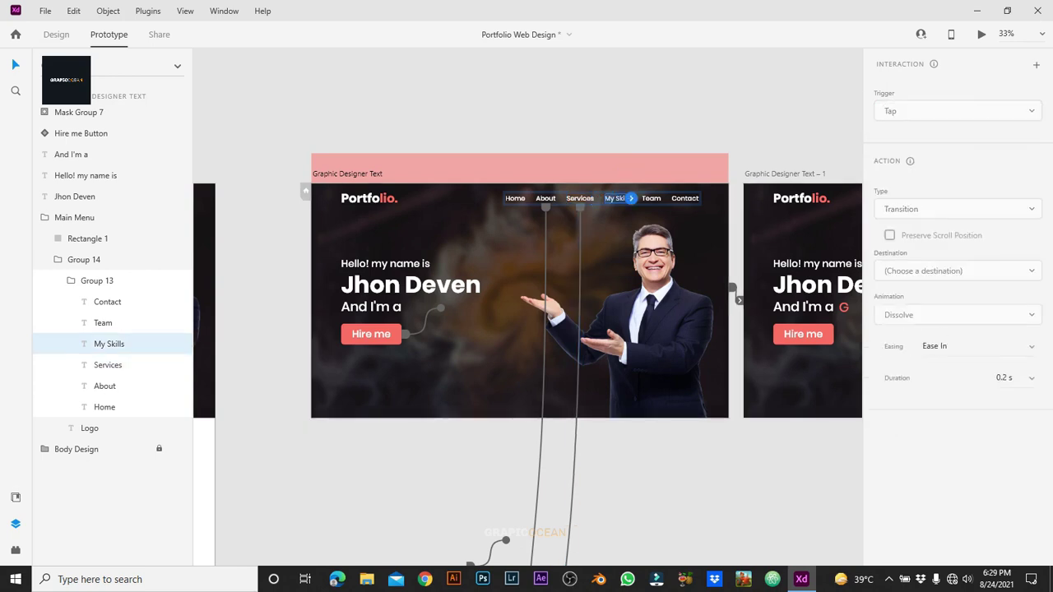
pyautogui.moveTo(631, 198); pyautogui.dragTo(671, 173)
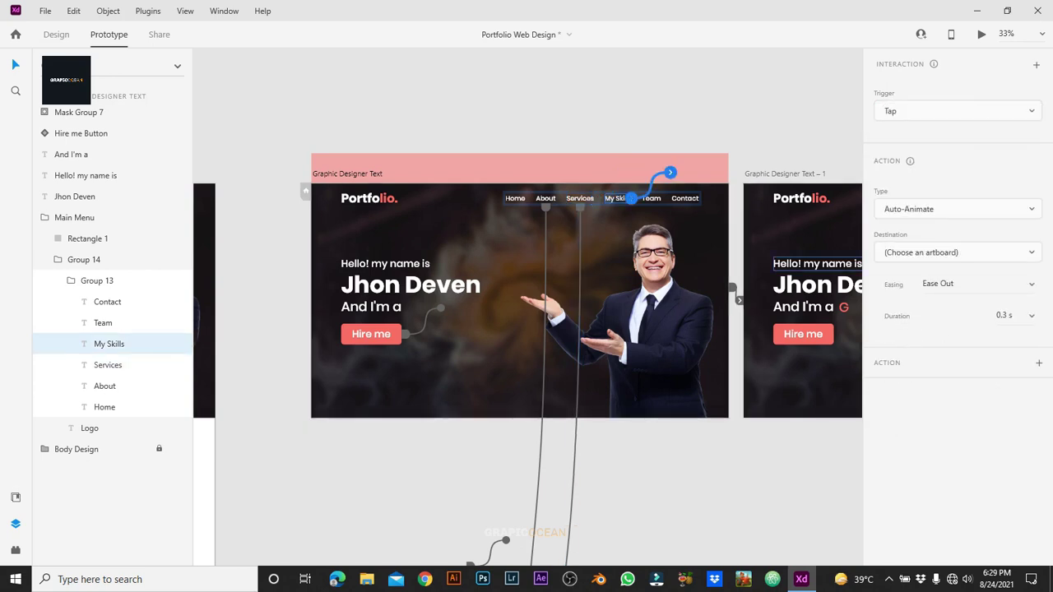
pyautogui.click(958, 253)
pyautogui.scroll(-5, 955, 291)
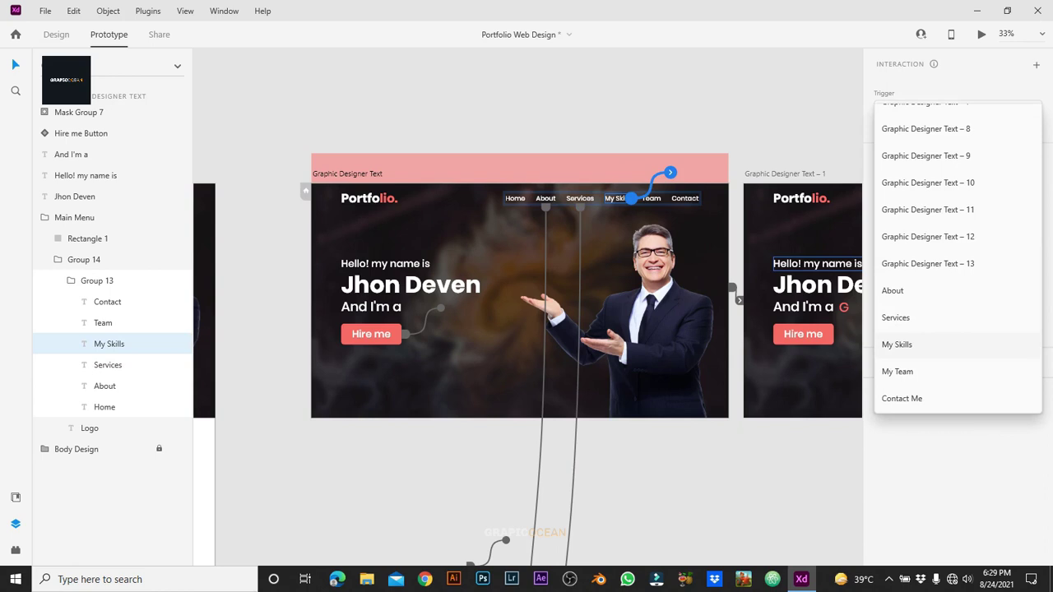
pyautogui.click(897, 344)
# Step: Link the Team and Contact nav texts to the My Team and Contact Me artboards
pyautogui.click(650, 198)
pyautogui.moveTo(660, 198); pyautogui.dragTo(699, 173)
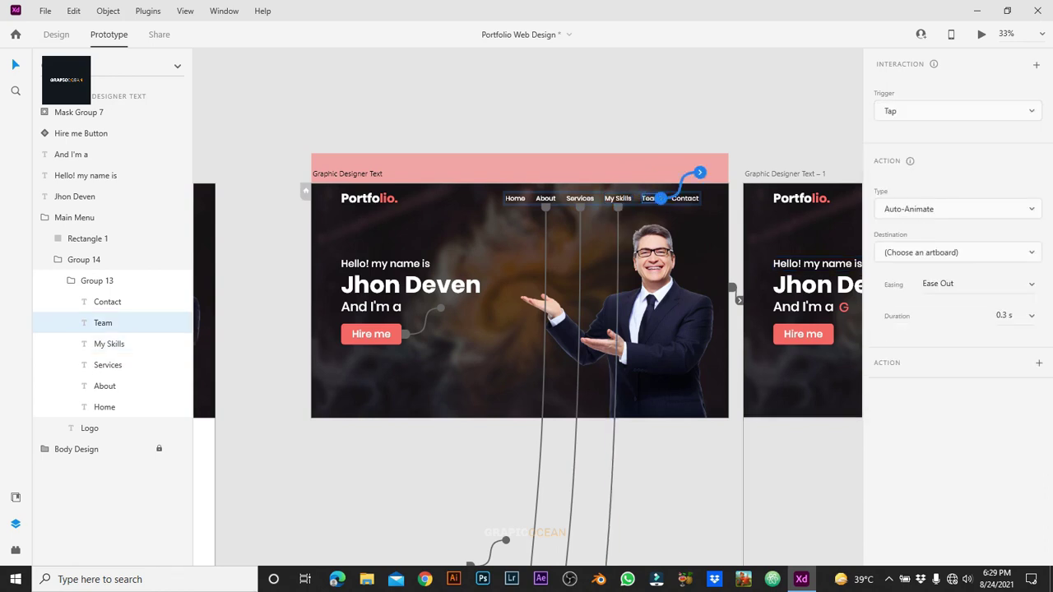
pyautogui.click(959, 253)
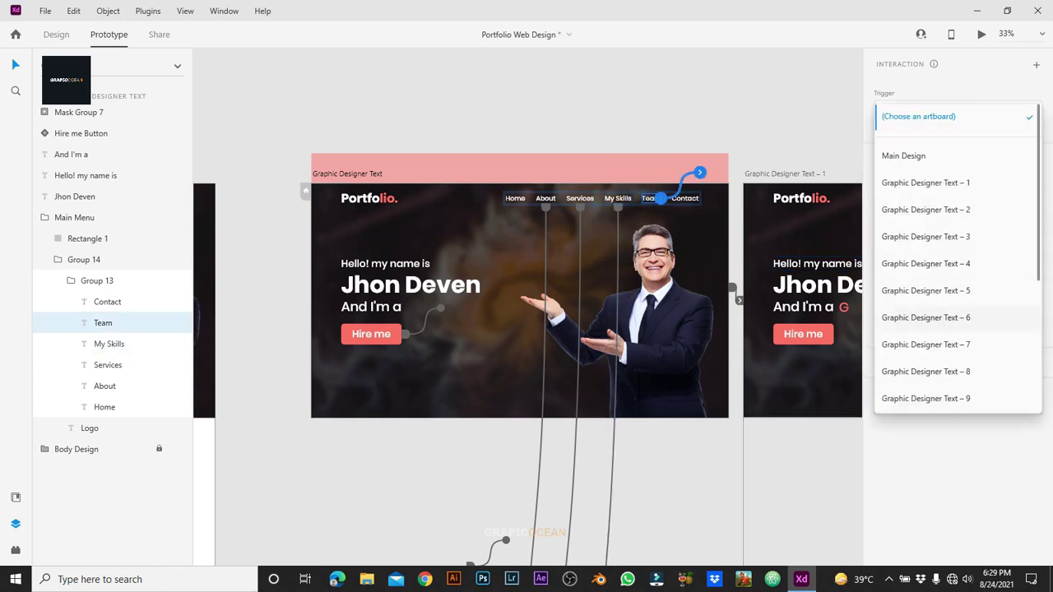
pyautogui.scroll(-5, 959, 330)
pyautogui.click(897, 372)
pyautogui.click(685, 198)
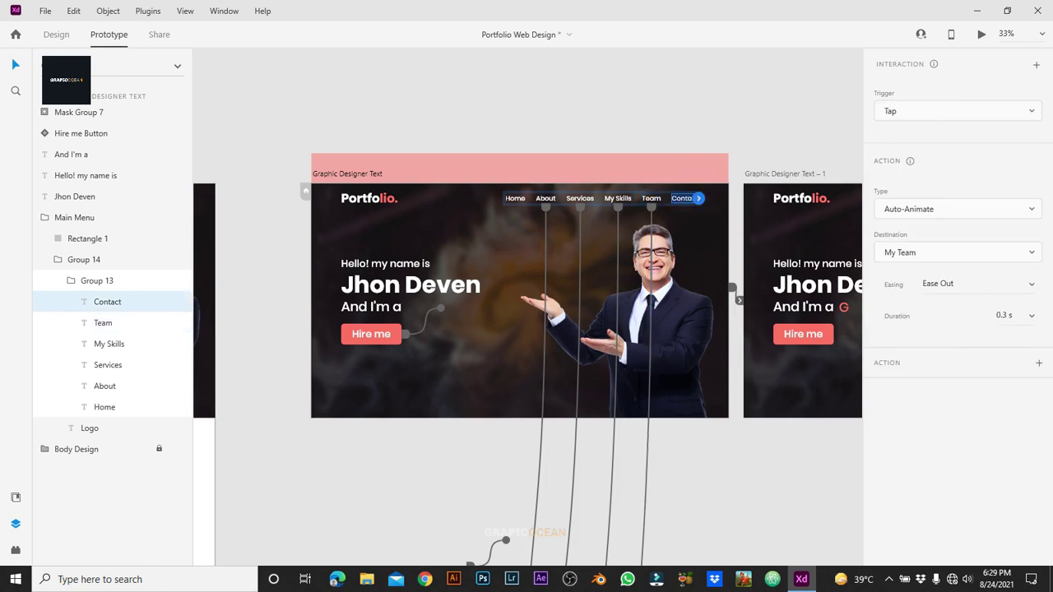
pyautogui.moveTo(699, 198); pyautogui.dragTo(738, 173)
pyautogui.click(959, 253)
pyautogui.scroll(-5, 959, 329)
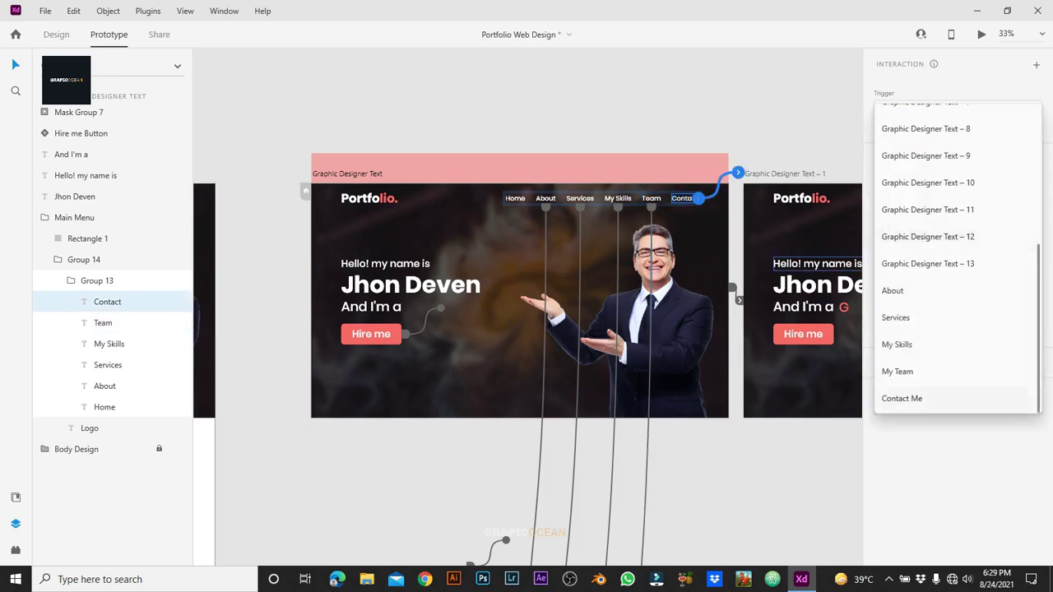
pyautogui.click(900, 400)
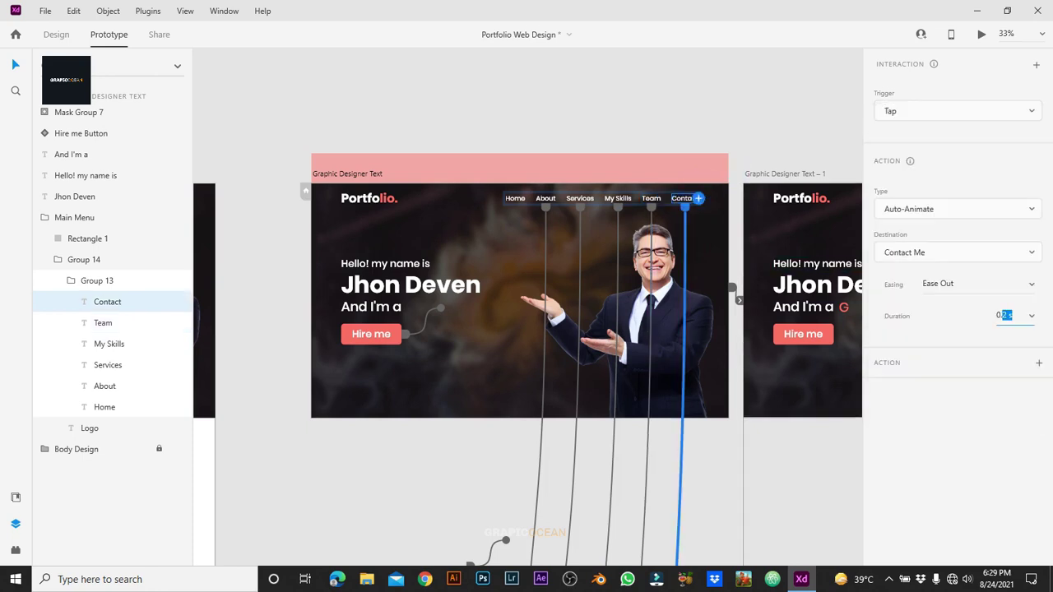
# Step: Select the About page's Home link and browse the destination list without choosing one
pyautogui.scroll(-10, 527, 304)
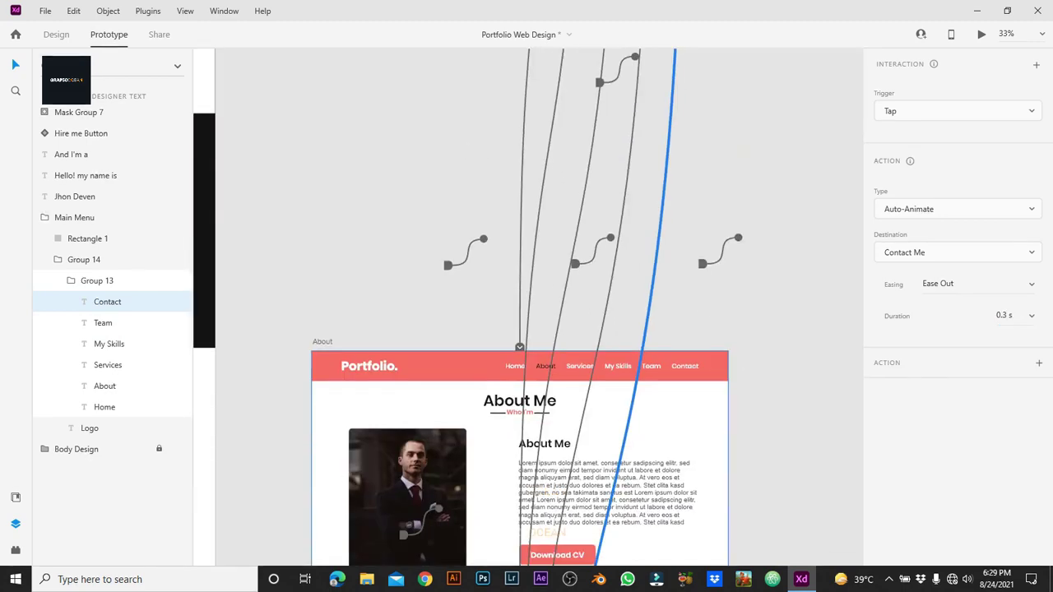
pyautogui.click(322, 134)
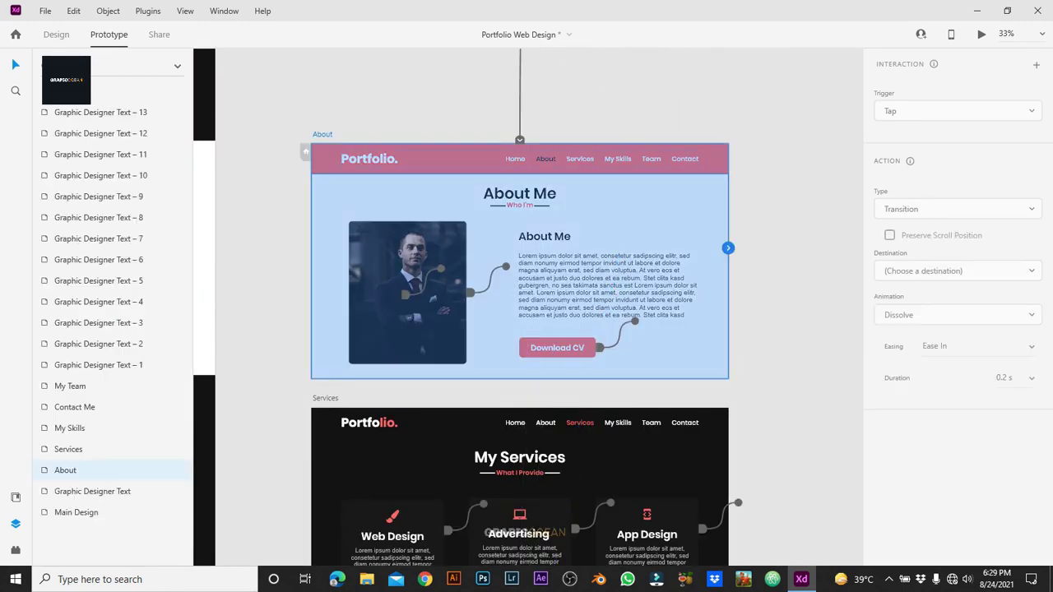
pyautogui.click(601, 159)
pyautogui.doubleClick(515, 159)
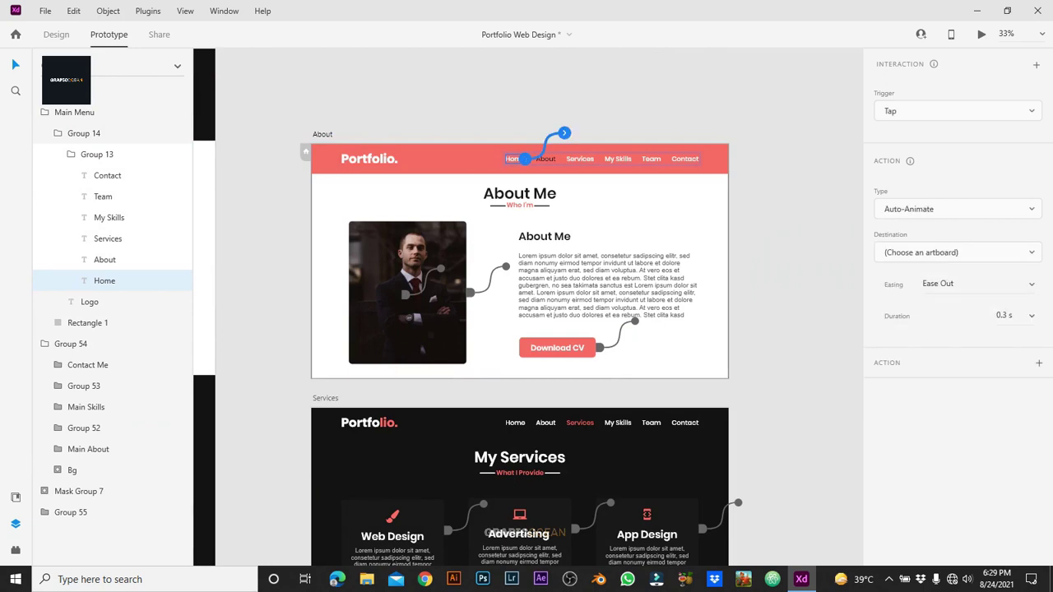
pyautogui.click(958, 252)
pyautogui.scroll(-5, 959, 263)
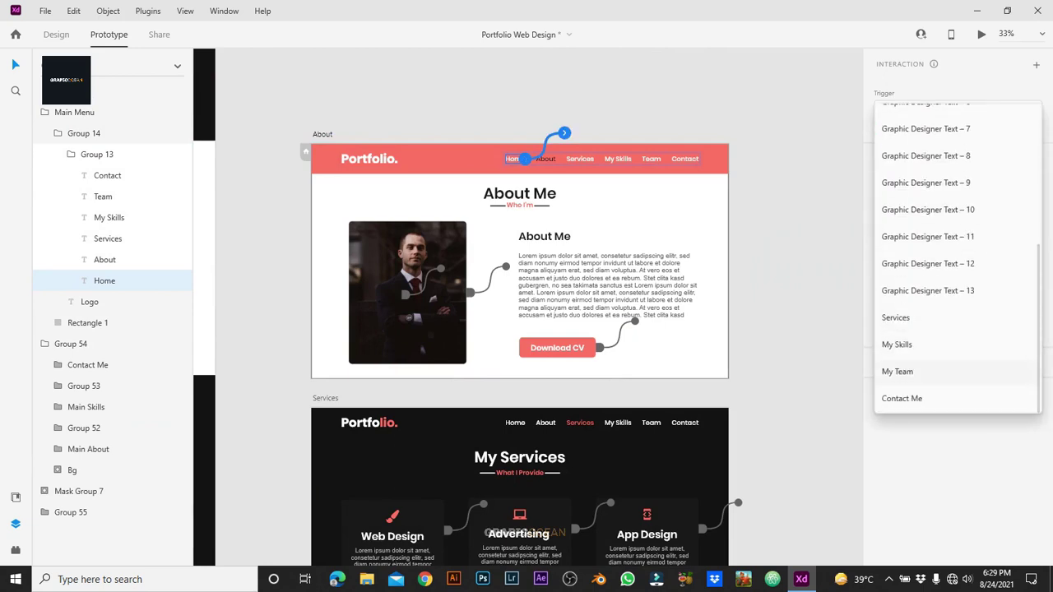
pyautogui.scroll(5, 958, 371)
pyautogui.scroll(-5, 959, 371)
pyautogui.scroll(5, 959, 345)
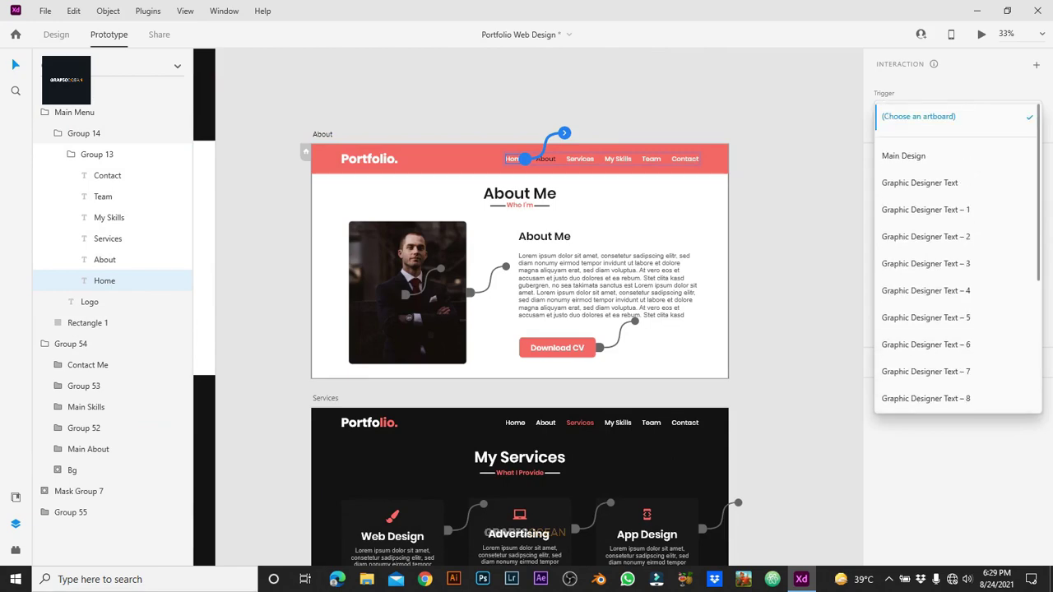
pyautogui.press('Escape')
pyautogui.scroll(5, 520, 329)
# Step: Rename the Graphic Designer Text artboard to 'Home'
pyautogui.click(347, 215)
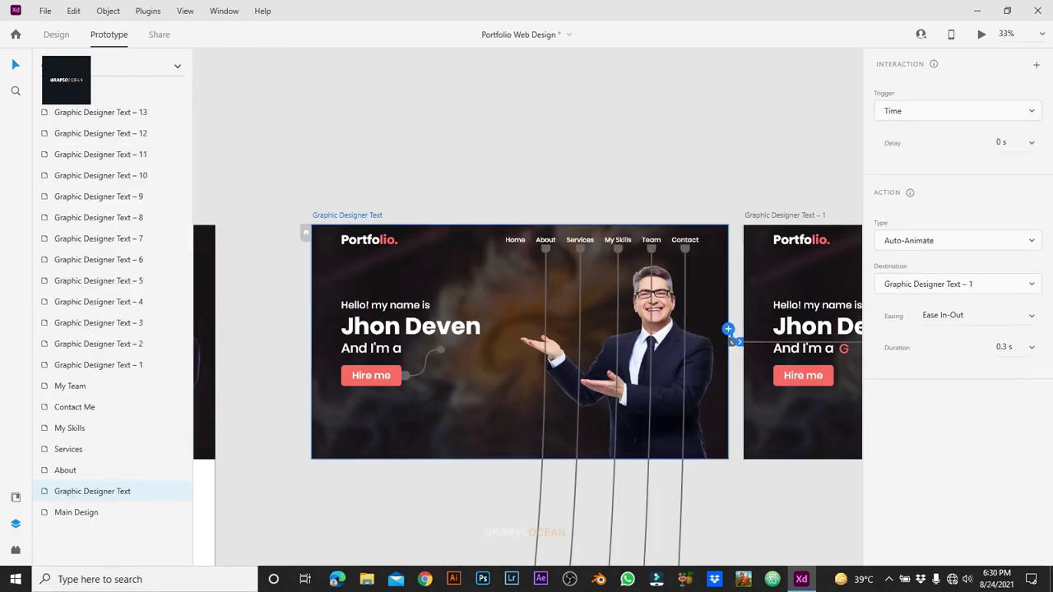
pyautogui.doubleClick(349, 215)
pyautogui.write('Home')
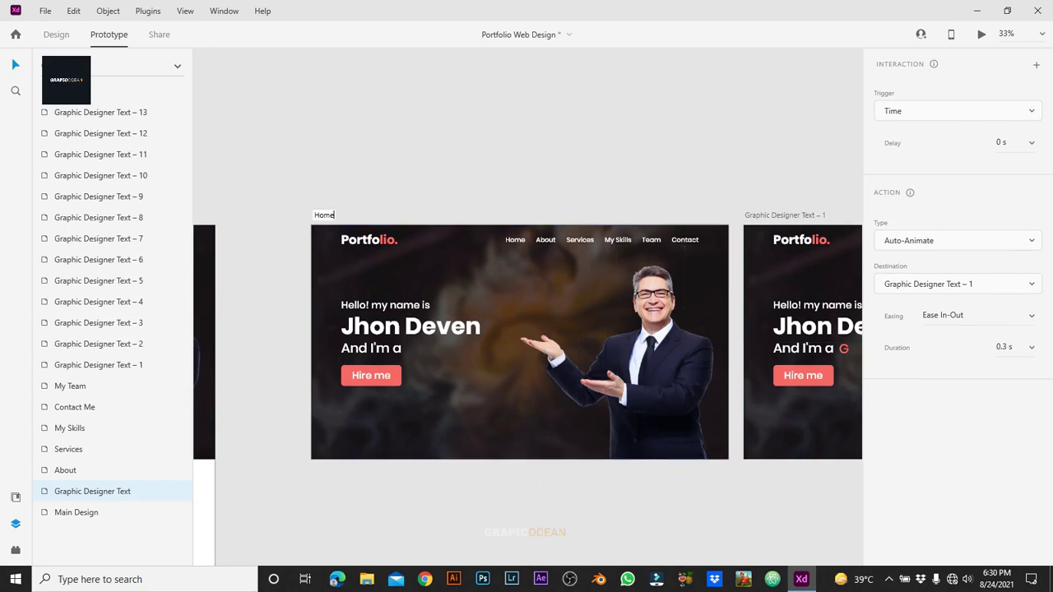
pyautogui.press('Return')
# Step: Set Ease In-Out easing on the About, Services and My Skills link transitions
pyautogui.click(543, 240)
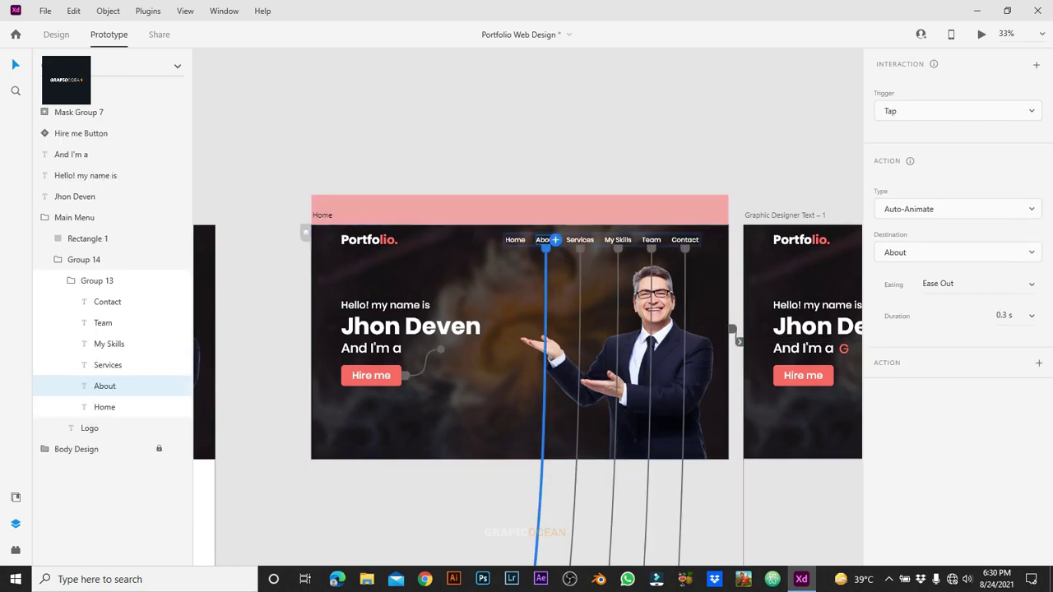
pyautogui.click(955, 284)
pyautogui.click(952, 337)
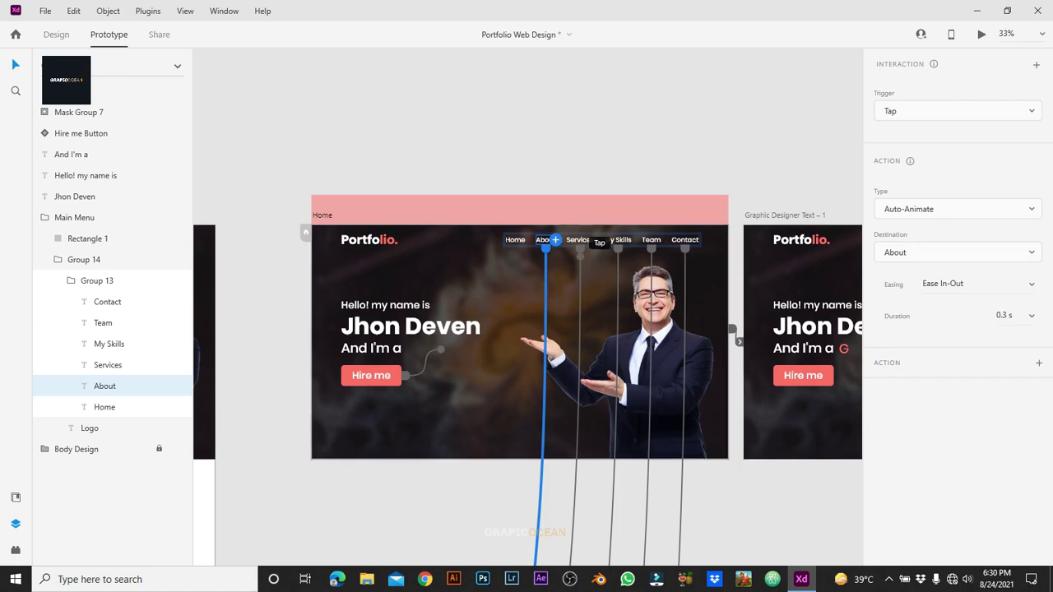
pyautogui.click(579, 240)
pyautogui.click(953, 337)
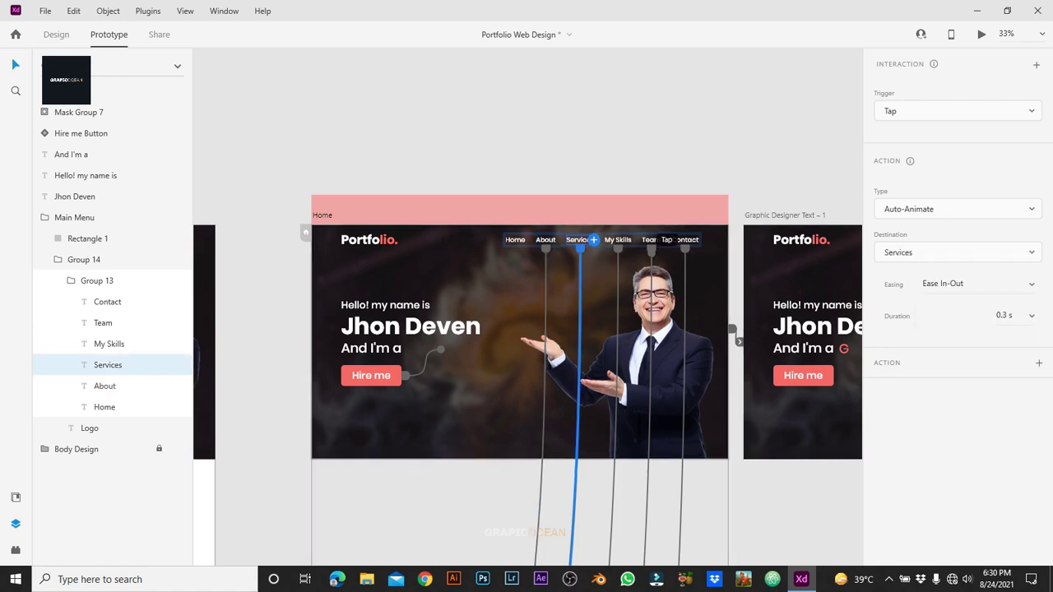
pyautogui.click(617, 240)
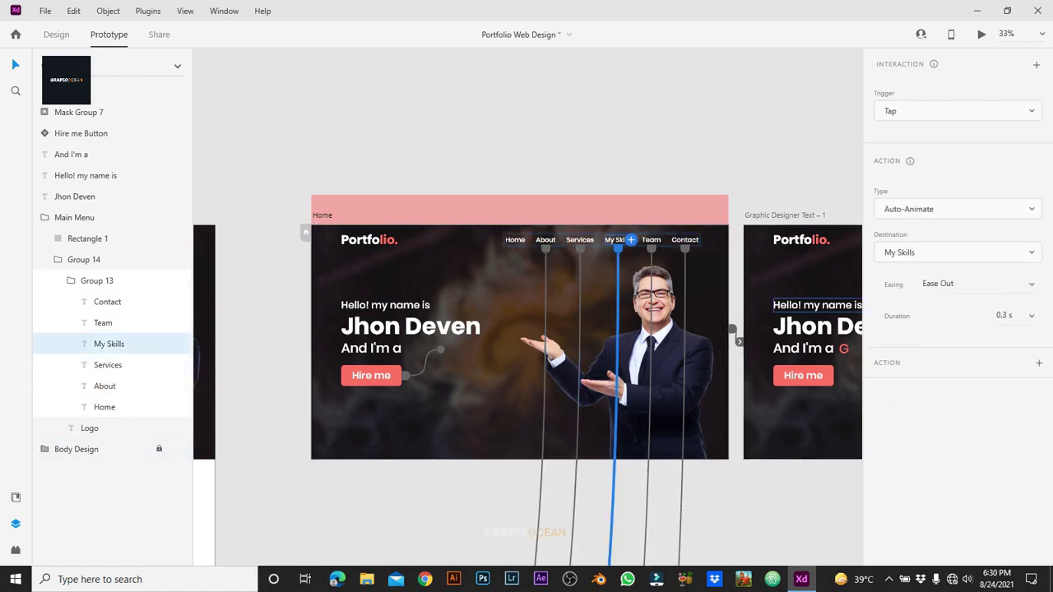
pyautogui.click(955, 284)
pyautogui.click(953, 337)
# Step: Set Ease In-Out easing on the Team and Contact link transitions
pyautogui.click(650, 240)
pyautogui.click(954, 284)
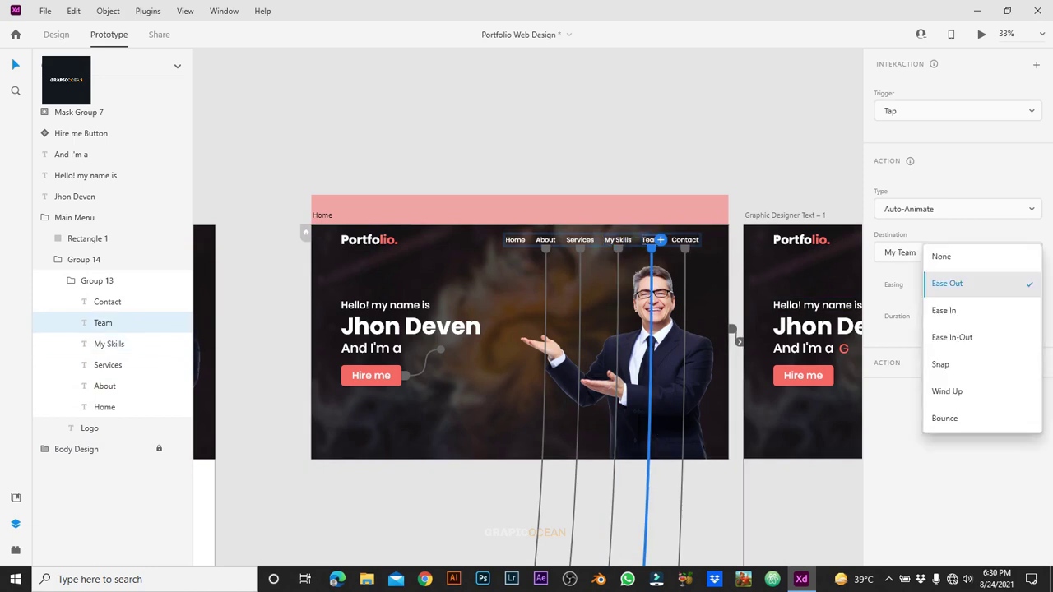
pyautogui.click(953, 337)
pyautogui.click(979, 283)
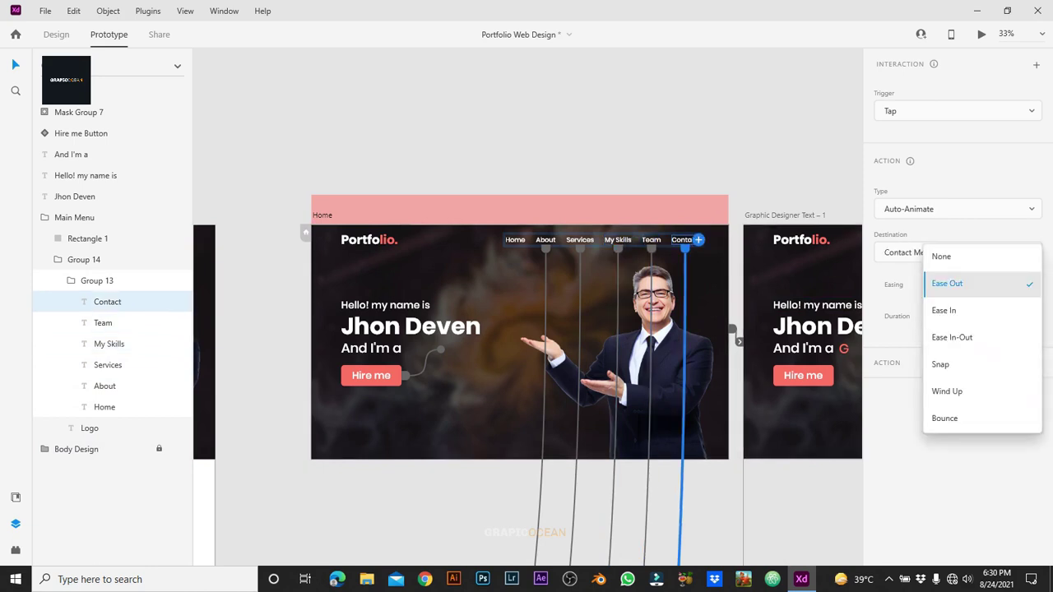
pyautogui.click(947, 335)
pyautogui.scroll(-5, 679, 356)
pyautogui.scroll(-5, 679, 355)
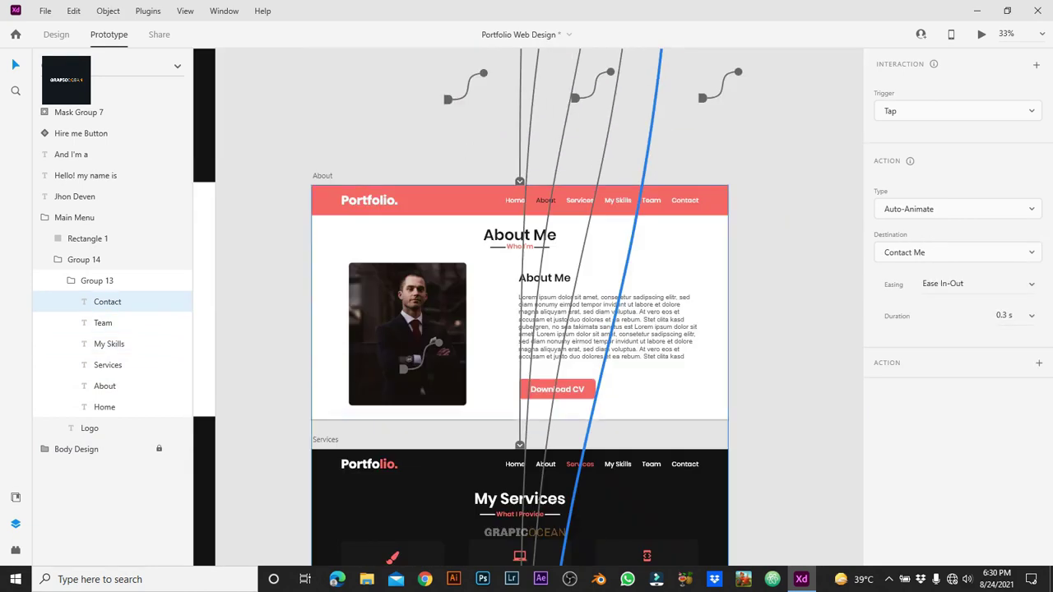
# Step: On the About page, link the Home nav text to Home and Services to Services
pyautogui.click(545, 200)
pyautogui.click(545, 200)
pyautogui.click(545, 200)
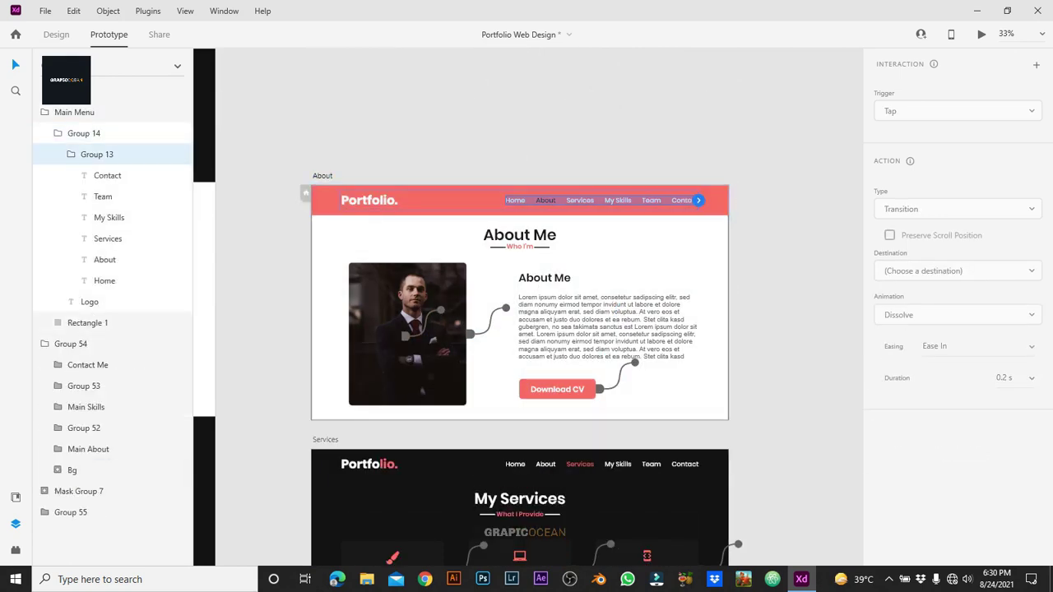
pyautogui.click(516, 200)
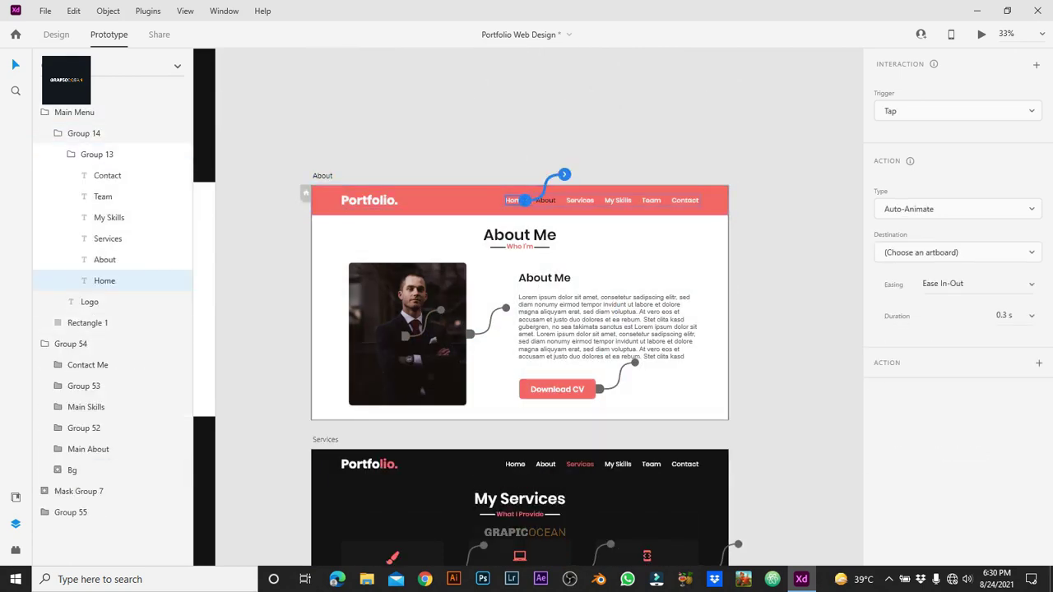
pyautogui.click(958, 242)
pyautogui.click(893, 182)
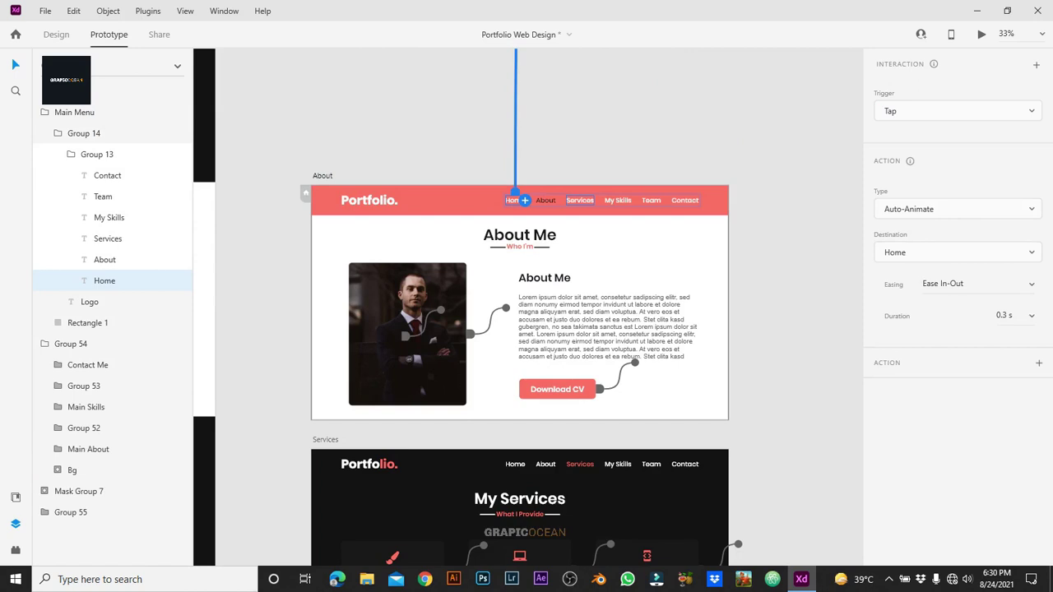
pyautogui.click(580, 200)
pyautogui.click(594, 200)
pyautogui.click(958, 251)
pyautogui.scroll(-5, 947, 329)
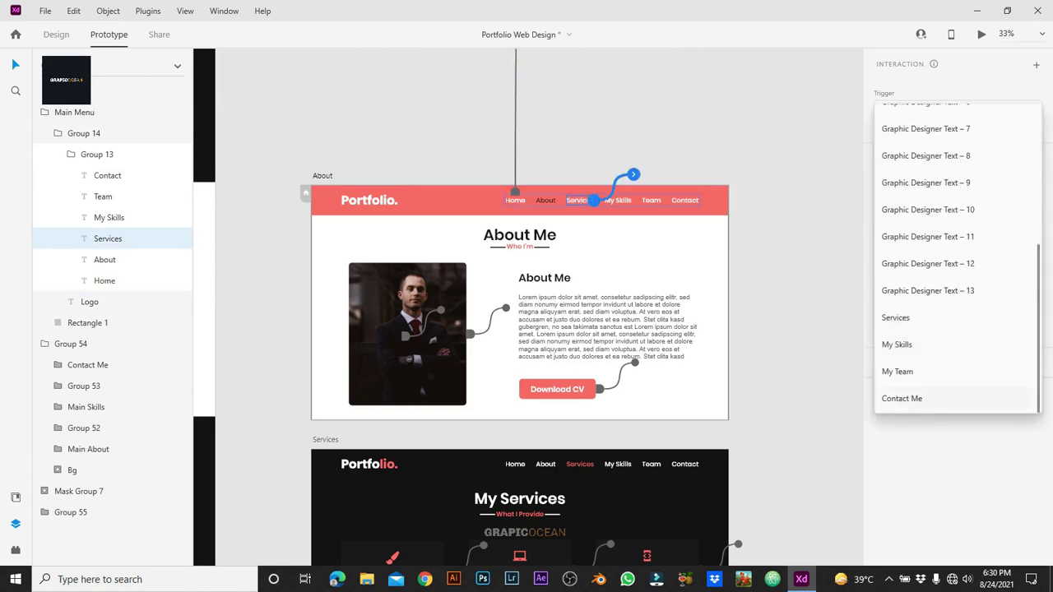
pyautogui.click(896, 317)
# Step: Link the About page's My Skills text to My Skills and Team to My Team
pyautogui.click(618, 200)
pyautogui.click(631, 200)
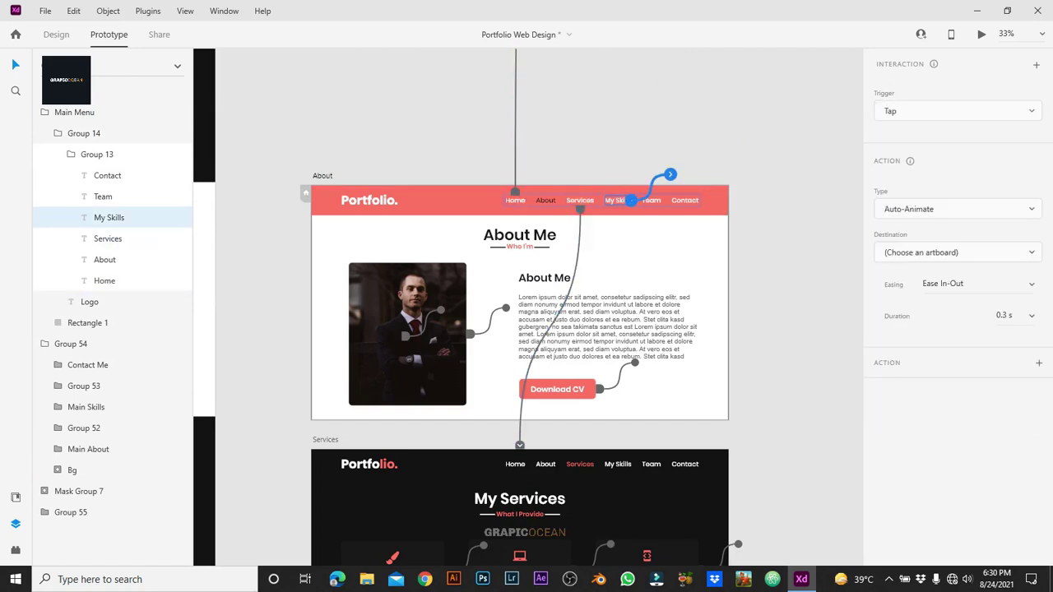
pyautogui.click(958, 252)
pyautogui.scroll(-5, 946, 330)
pyautogui.click(905, 345)
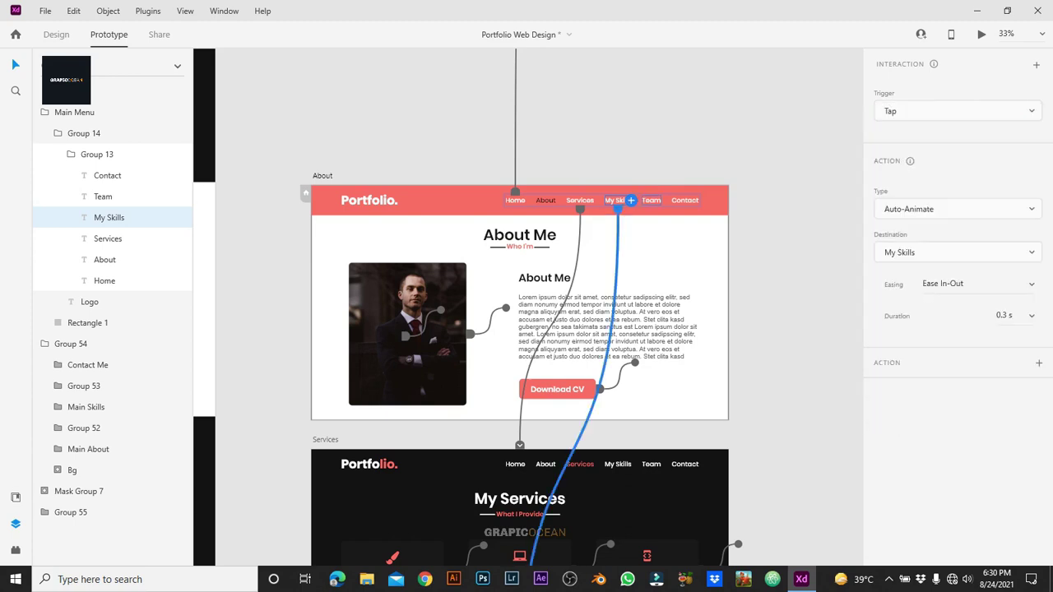
pyautogui.click(651, 200)
pyautogui.click(662, 200)
pyautogui.click(954, 247)
pyautogui.scroll(-5, 946, 330)
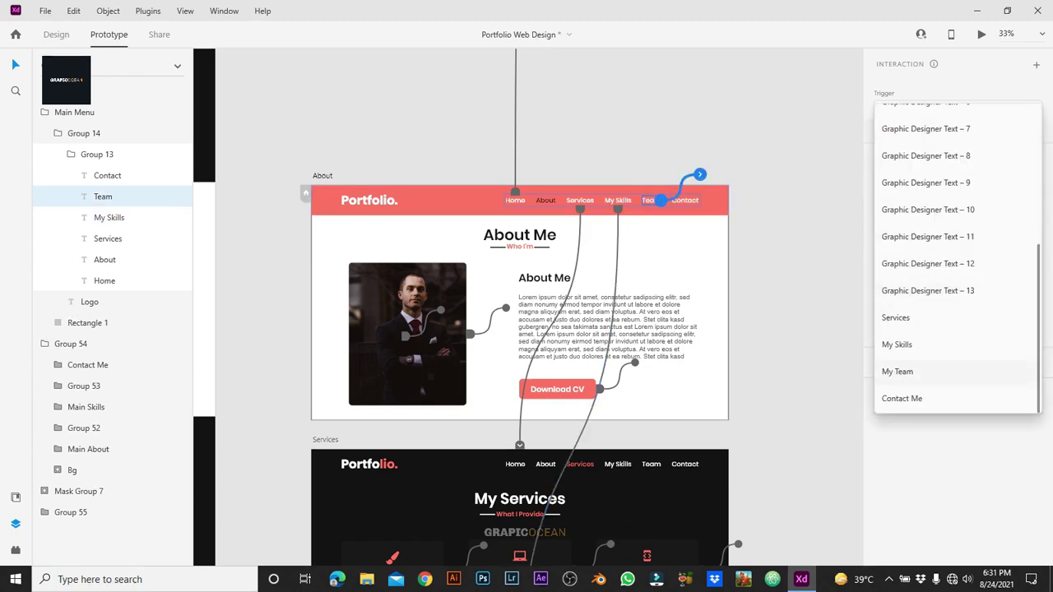
pyautogui.click(900, 370)
# Step: Link the About page's Contact text to the Contact Me artboard
pyautogui.click(685, 200)
pyautogui.click(698, 200)
pyautogui.click(958, 252)
pyautogui.scroll(-5, 875, 329)
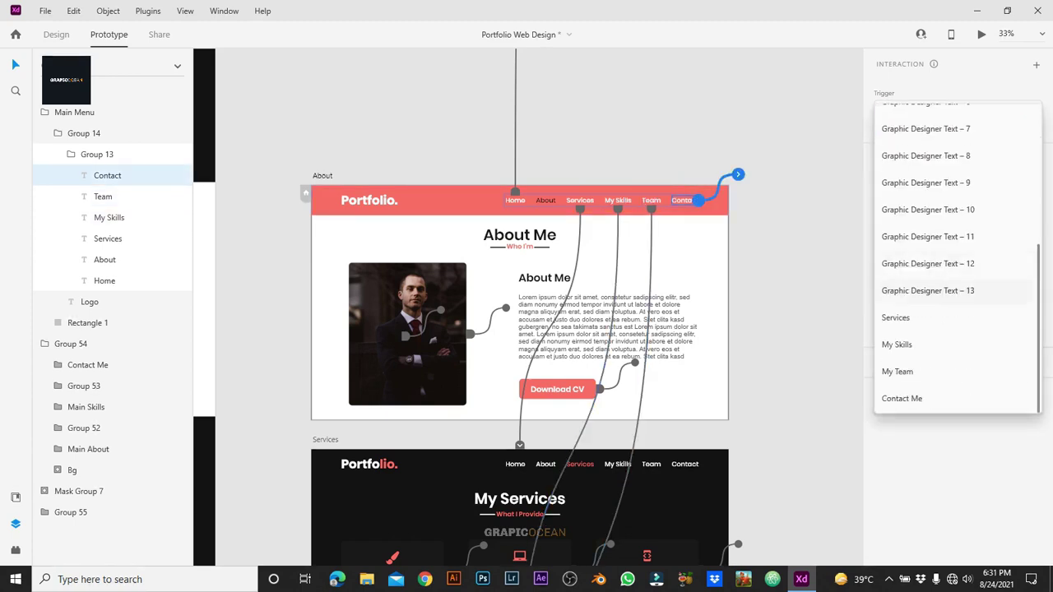
pyautogui.click(840, 398)
pyautogui.scroll(-3, 520, 308)
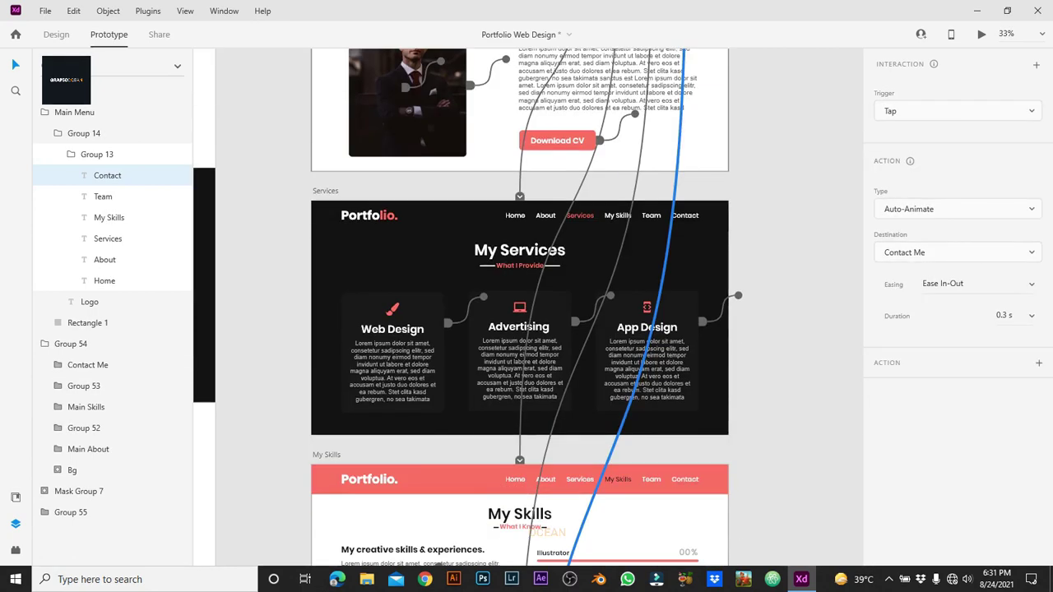
# Step: On the Services page, link Home to Home and About to About with Auto-Animate
pyautogui.click(325, 191)
pyautogui.doubleClick(576, 216)
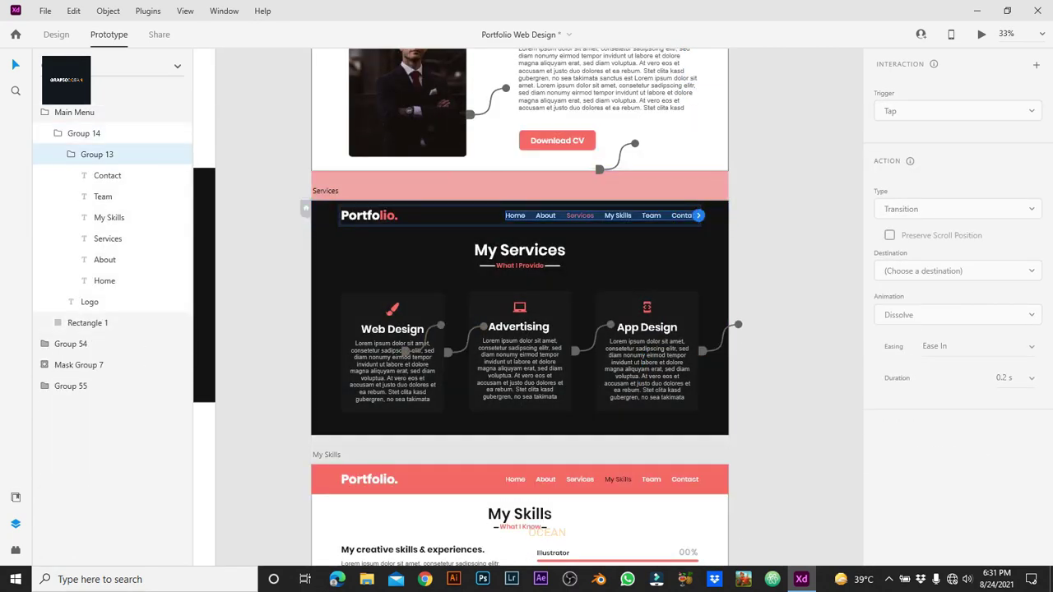
pyautogui.click(515, 215)
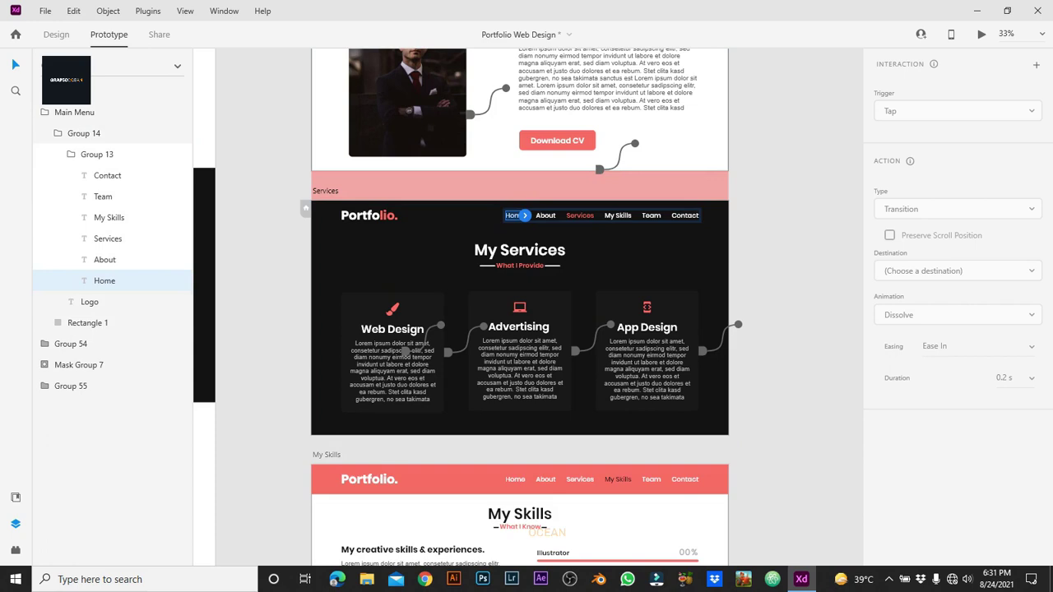
pyautogui.click(957, 271)
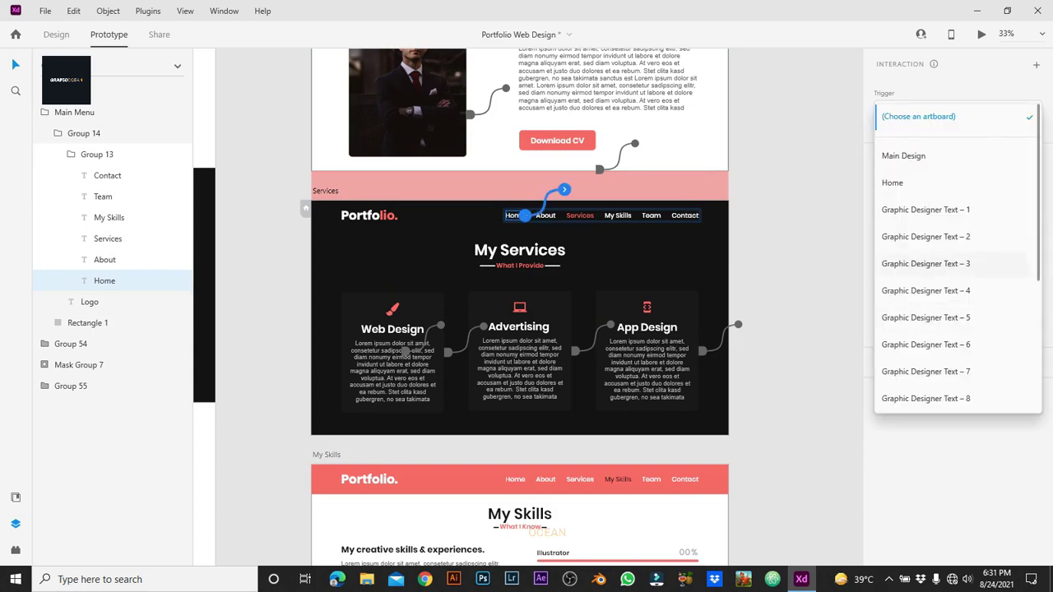
pyautogui.click(892, 183)
pyautogui.click(545, 214)
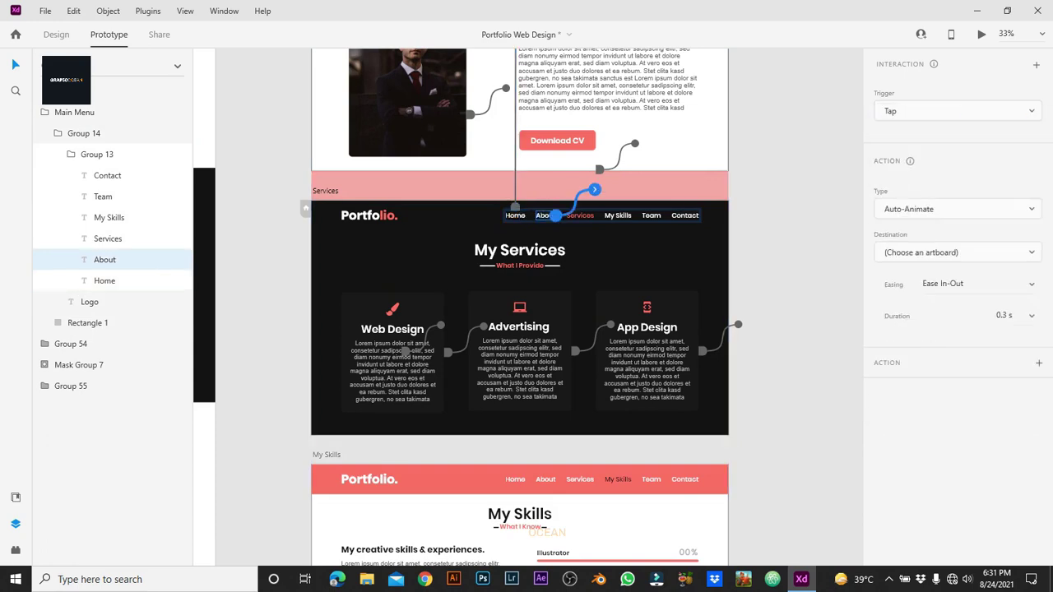
pyautogui.click(954, 251)
pyautogui.click(907, 207)
pyautogui.click(957, 251)
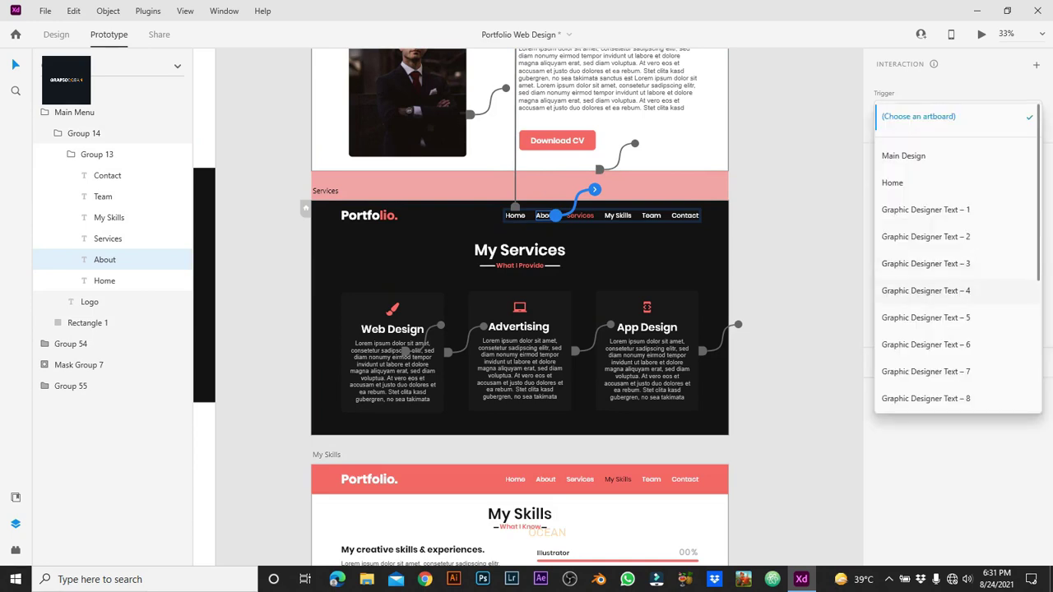
pyautogui.scroll(-5, 957, 288)
pyautogui.click(897, 316)
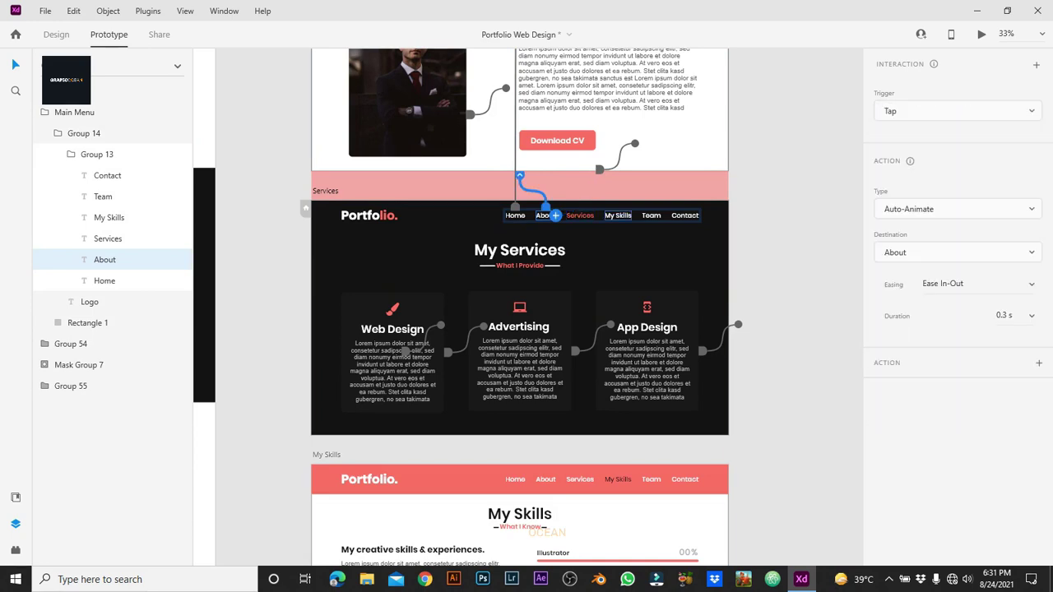
# Step: Wire the Services page's My Skills, Team and Contact links, Contact going to Contact Me
pyautogui.click(618, 215)
pyautogui.click(957, 252)
pyautogui.click(897, 370)
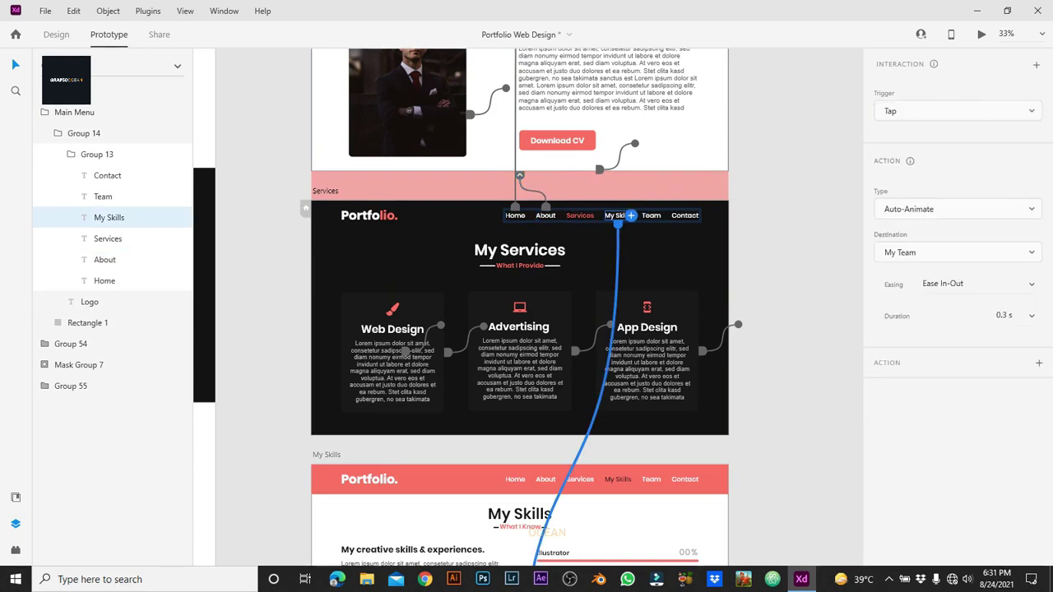
pyautogui.click(649, 216)
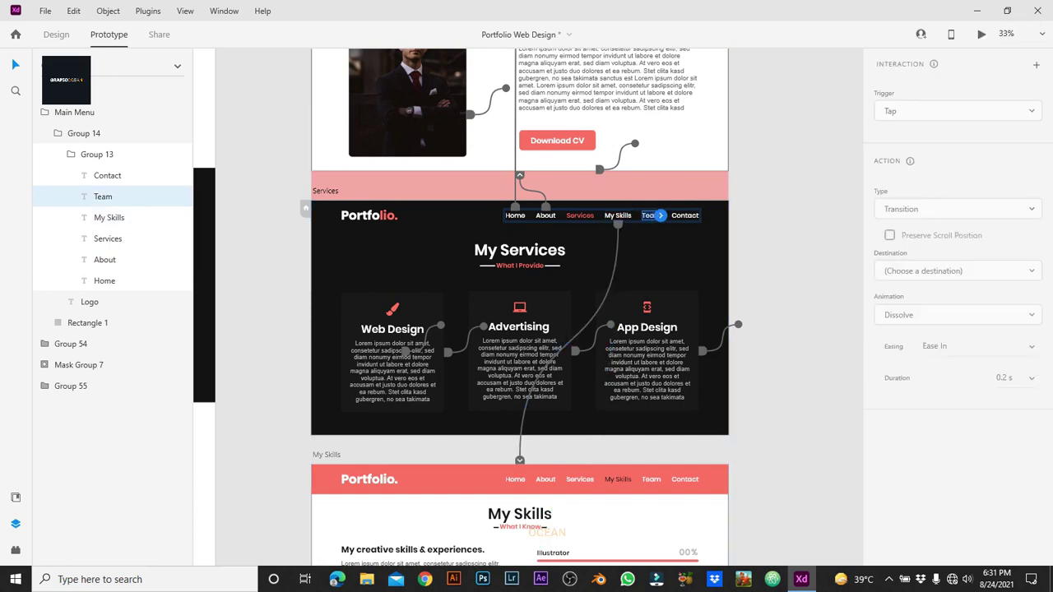
pyautogui.click(957, 251)
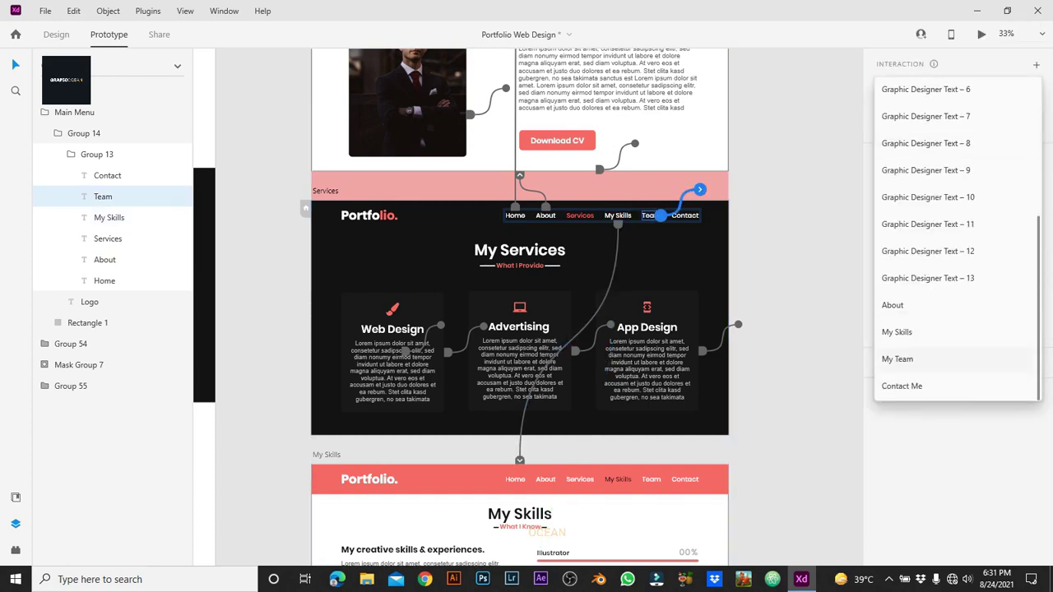
pyautogui.click(897, 359)
pyautogui.click(683, 214)
pyautogui.click(957, 252)
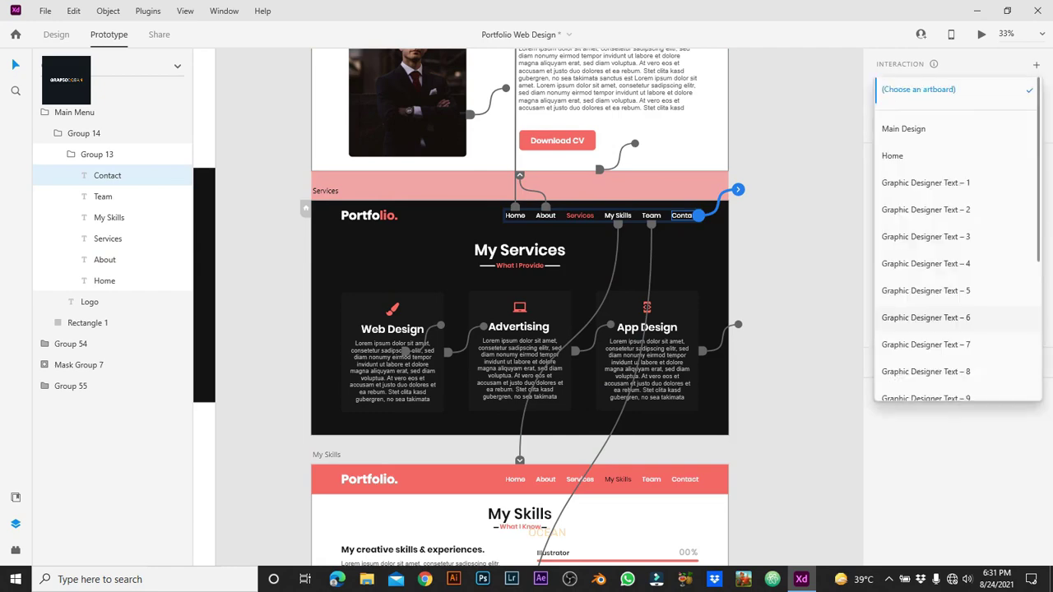
pyautogui.scroll(-5, 957, 247)
pyautogui.click(905, 389)
pyautogui.press('Escape')
pyautogui.scroll(-2, 519, 307)
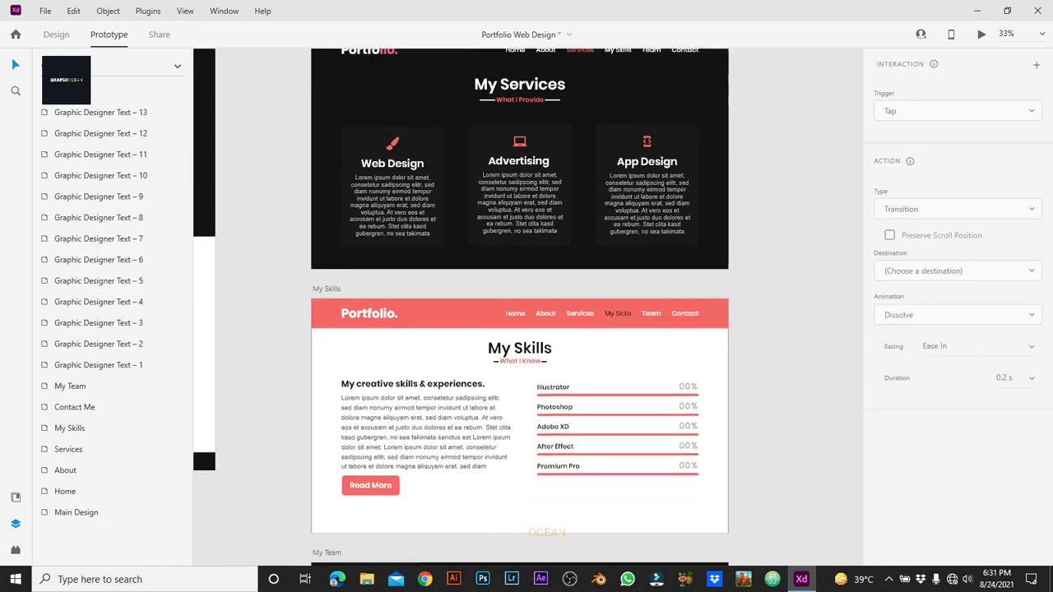
pyautogui.scroll(-2, 519, 307)
# Step: On the My Skills page, link Home to the Home artboard and About to About
pyautogui.click(326, 205)
pyautogui.click(369, 230)
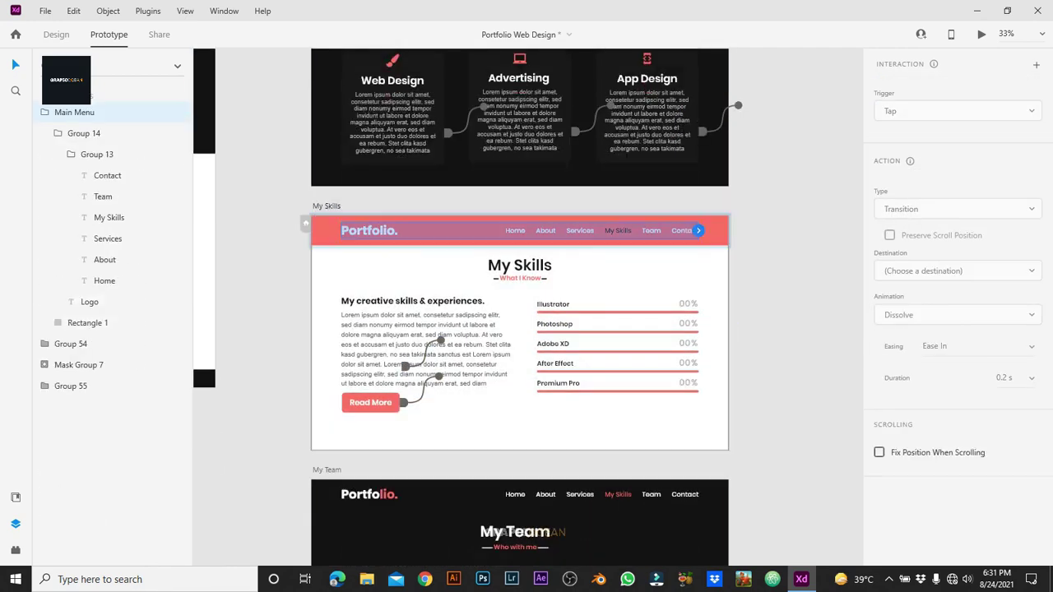
pyautogui.doubleClick(514, 230)
pyautogui.moveTo(525, 230); pyautogui.dragTo(633, 205)
pyautogui.click(905, 155)
pyautogui.click(543, 231)
pyautogui.scroll(-5, 955, 288)
pyautogui.click(889, 316)
# Step: Wire My Skills' Services to Services, Team to My Team and Contact to Contact Me
pyautogui.click(579, 231)
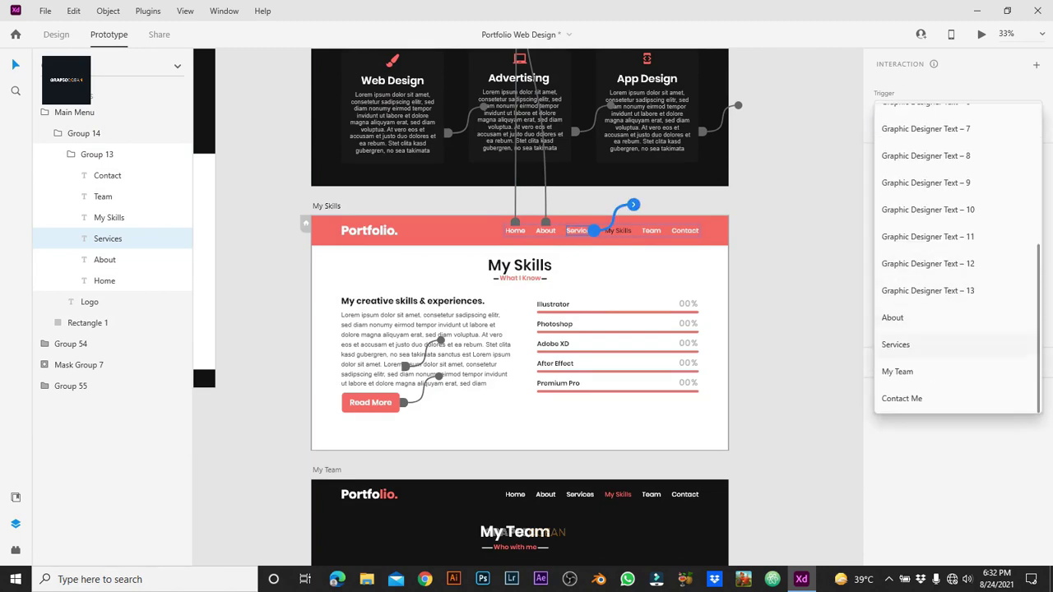
pyautogui.click(897, 343)
pyautogui.click(650, 230)
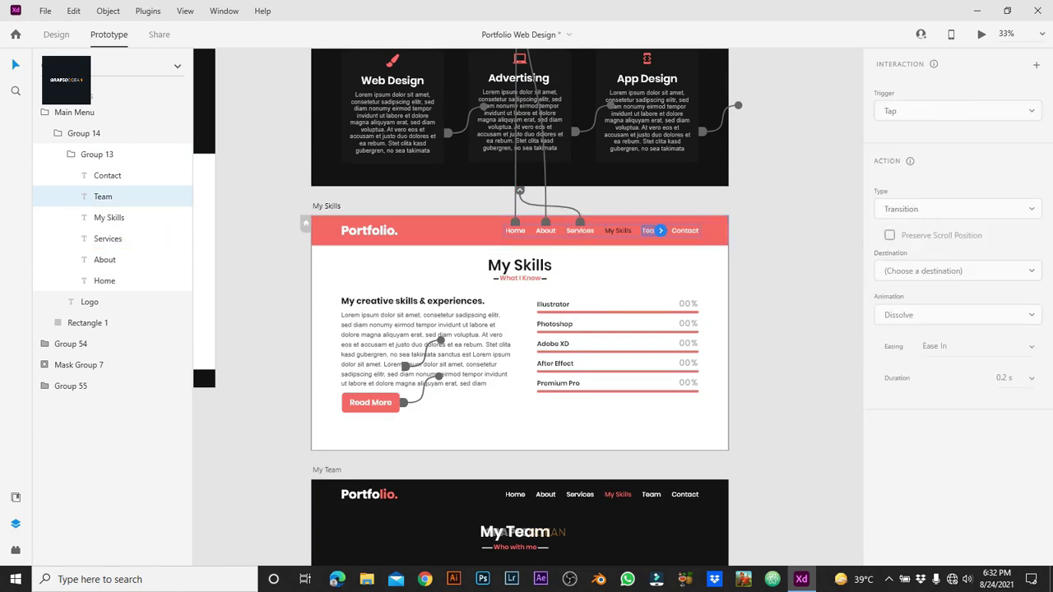
pyautogui.moveTo(660, 230); pyautogui.dragTo(738, 204)
pyautogui.click(955, 251)
pyautogui.scroll(-5, 954, 329)
pyautogui.click(897, 372)
pyautogui.click(683, 231)
pyautogui.click(955, 251)
pyautogui.scroll(-5, 955, 329)
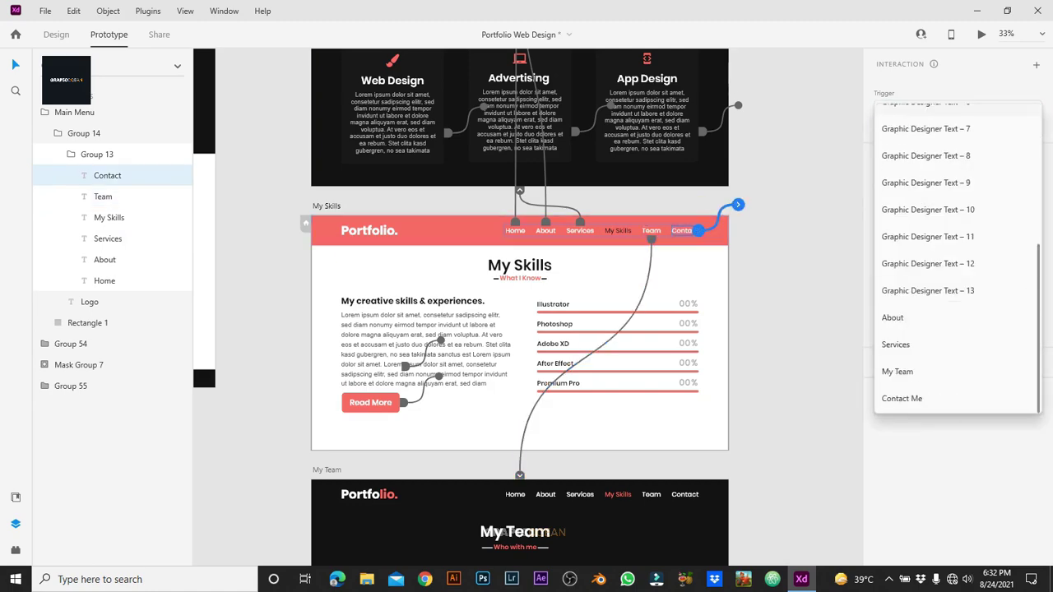
pyautogui.click(902, 398)
pyautogui.scroll(-3, 519, 329)
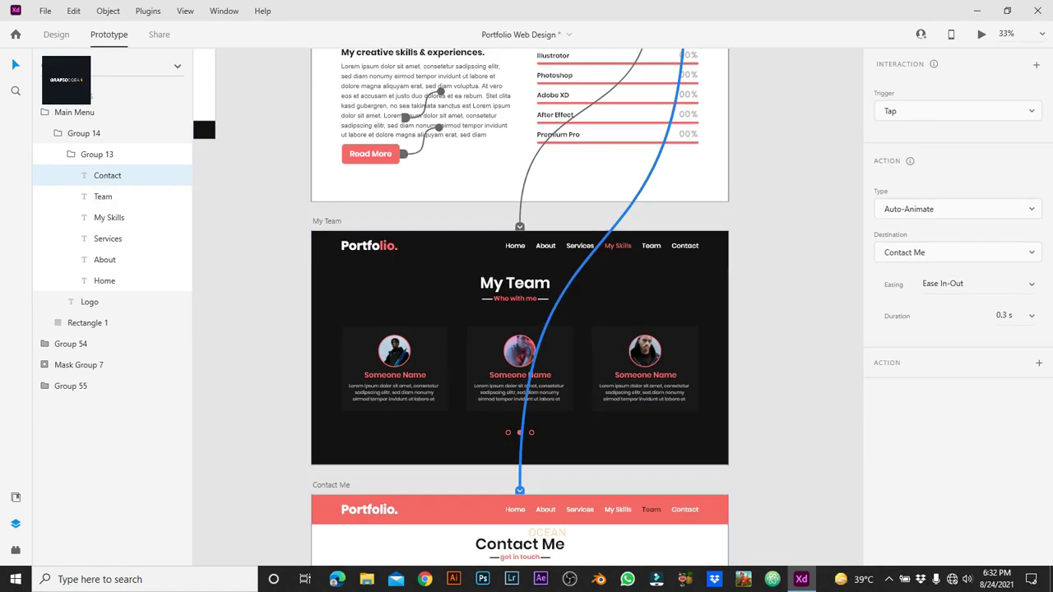
pyautogui.click(327, 221)
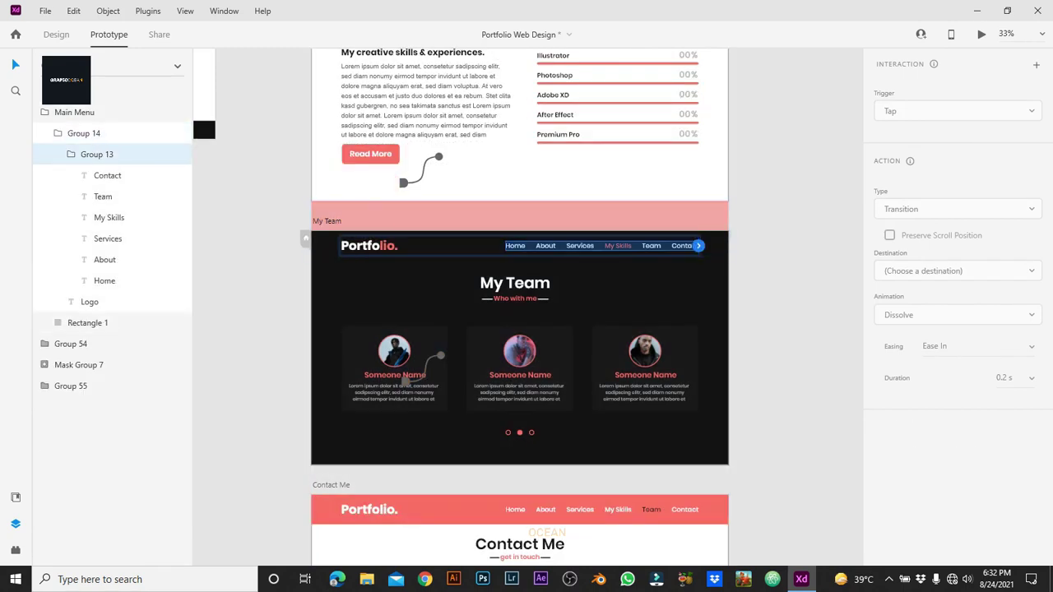
# Step: On My Team, link Home to Home, About to About and Services to Services
pyautogui.click(104, 281)
pyautogui.click(959, 253)
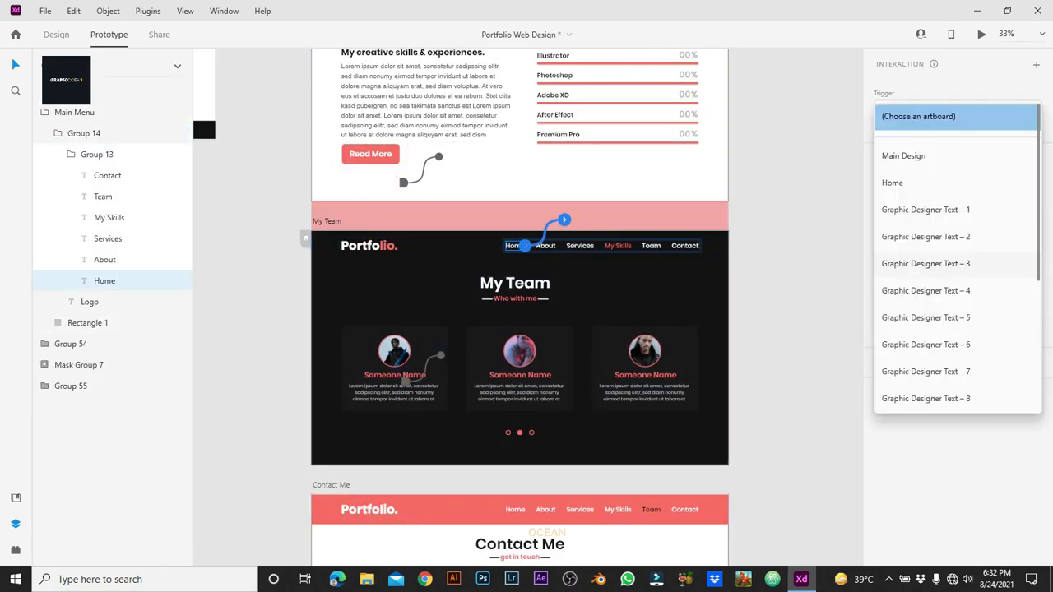
pyautogui.click(893, 181)
pyautogui.click(105, 259)
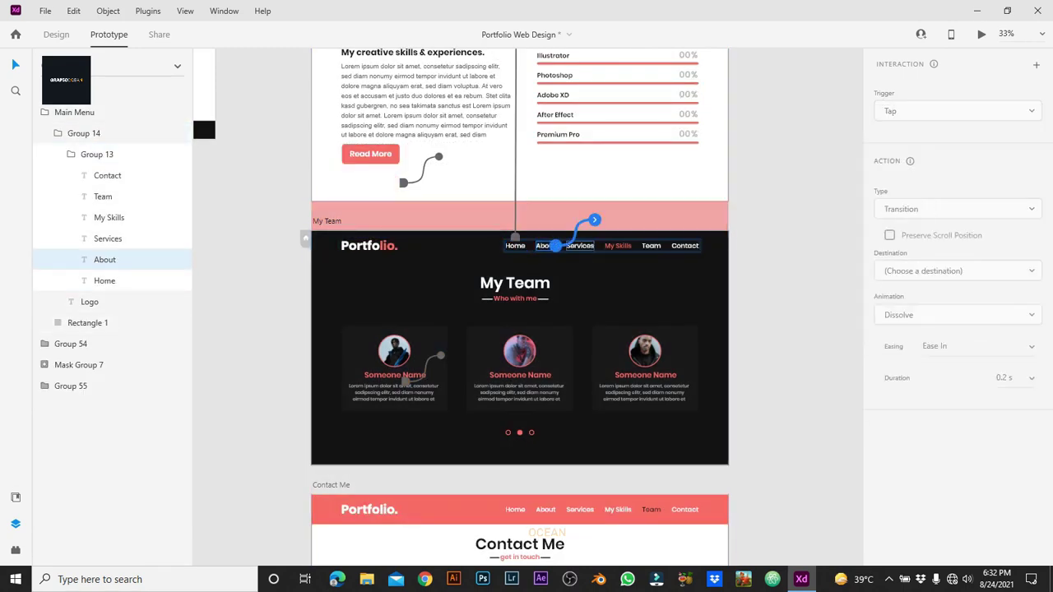
pyautogui.click(959, 249)
pyautogui.scroll(-5, 958, 263)
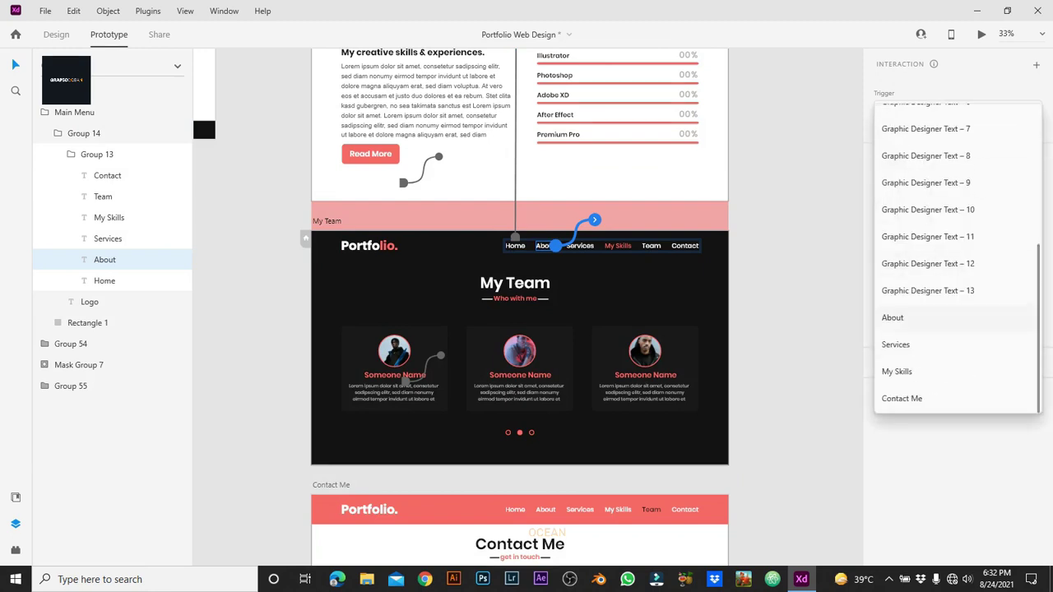
pyautogui.click(897, 315)
pyautogui.click(108, 239)
pyautogui.click(958, 253)
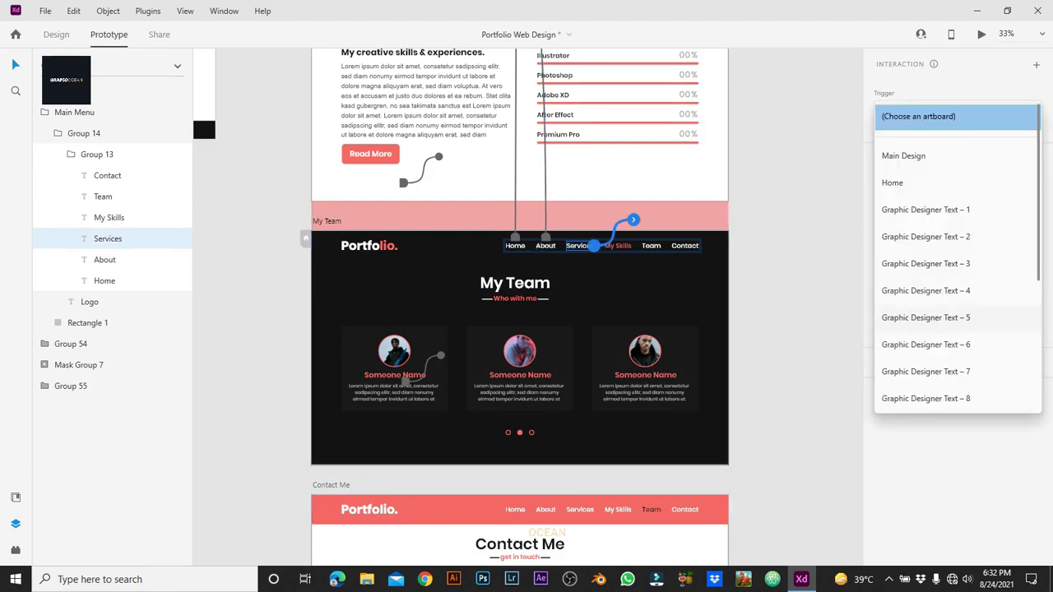
pyautogui.scroll(-5, 959, 263)
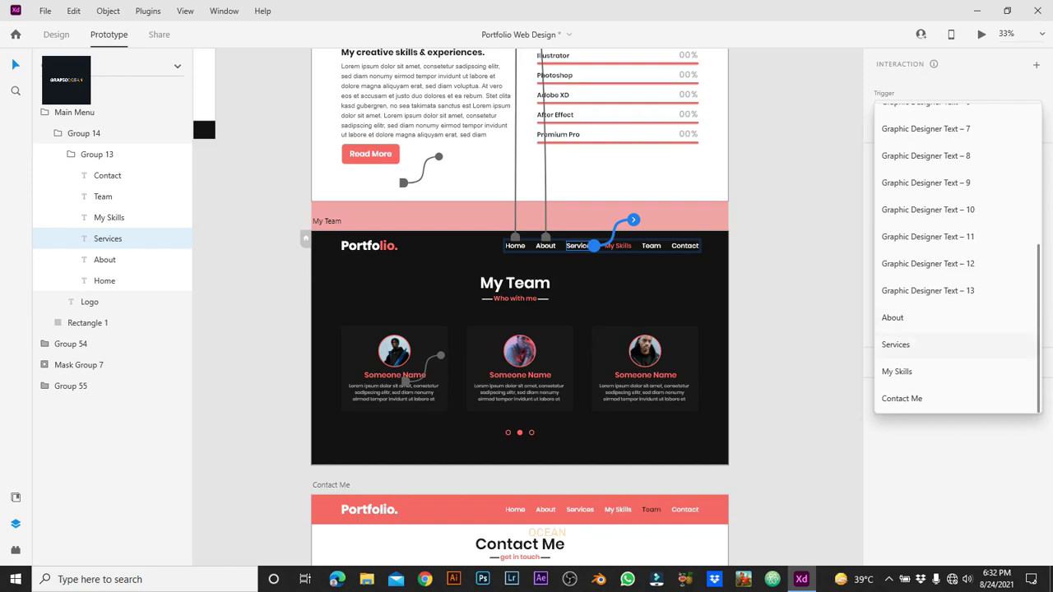
pyautogui.click(897, 344)
# Step: Link the My Team header's My Skills text to the My Skills page
pyautogui.click(103, 197)
pyautogui.click(959, 251)
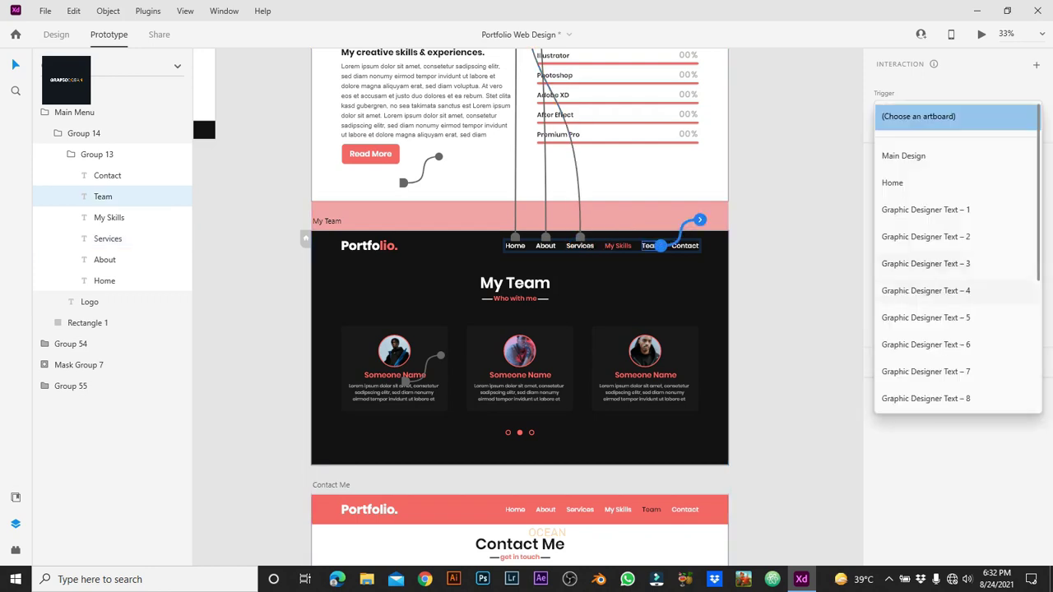
pyautogui.scroll(-5, 958, 317)
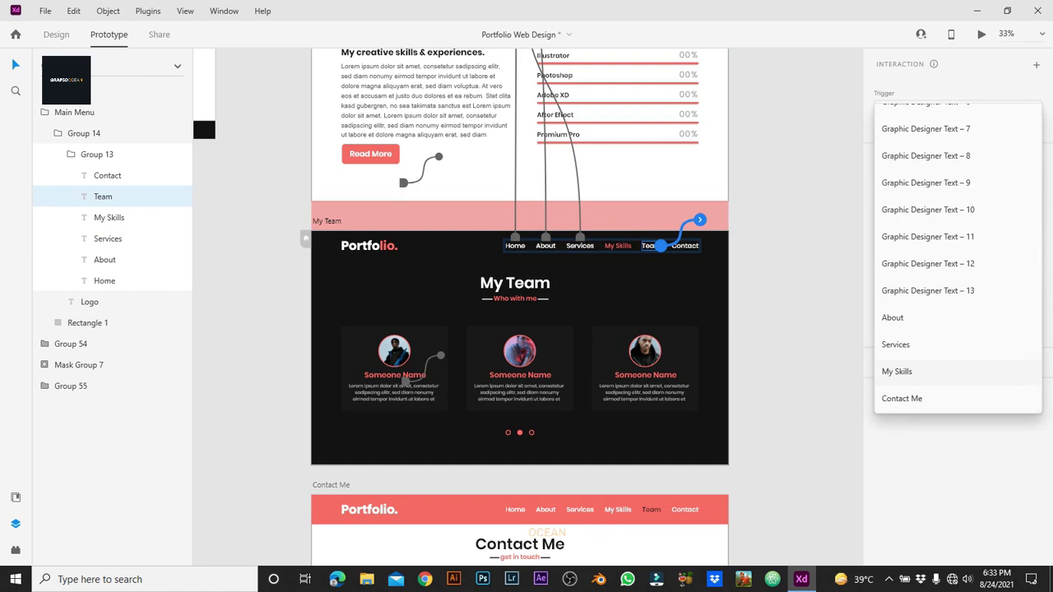
pyautogui.press('Escape')
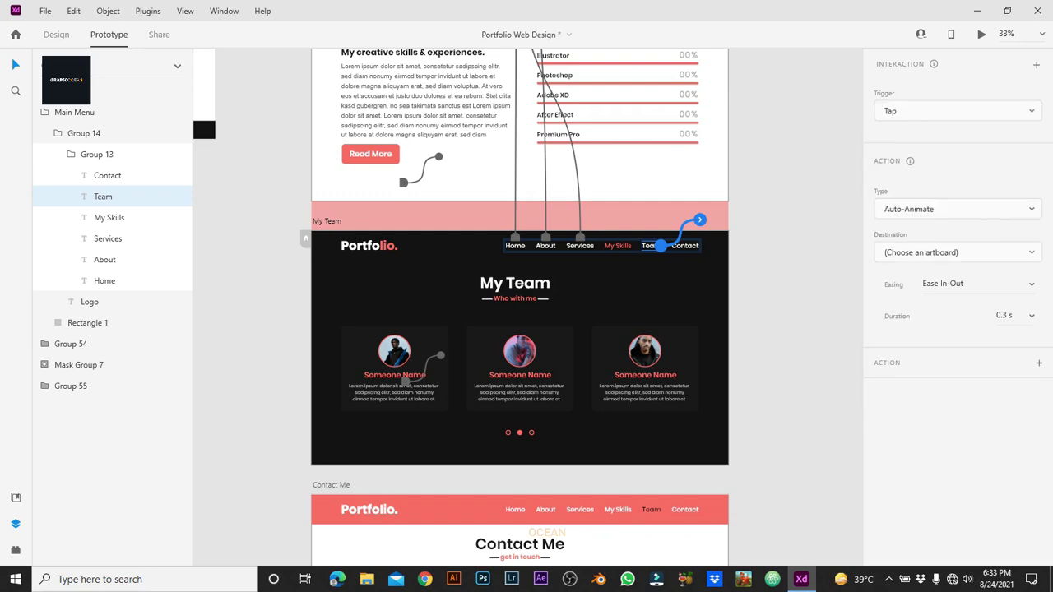
pyautogui.click(327, 220)
pyautogui.click(461, 246)
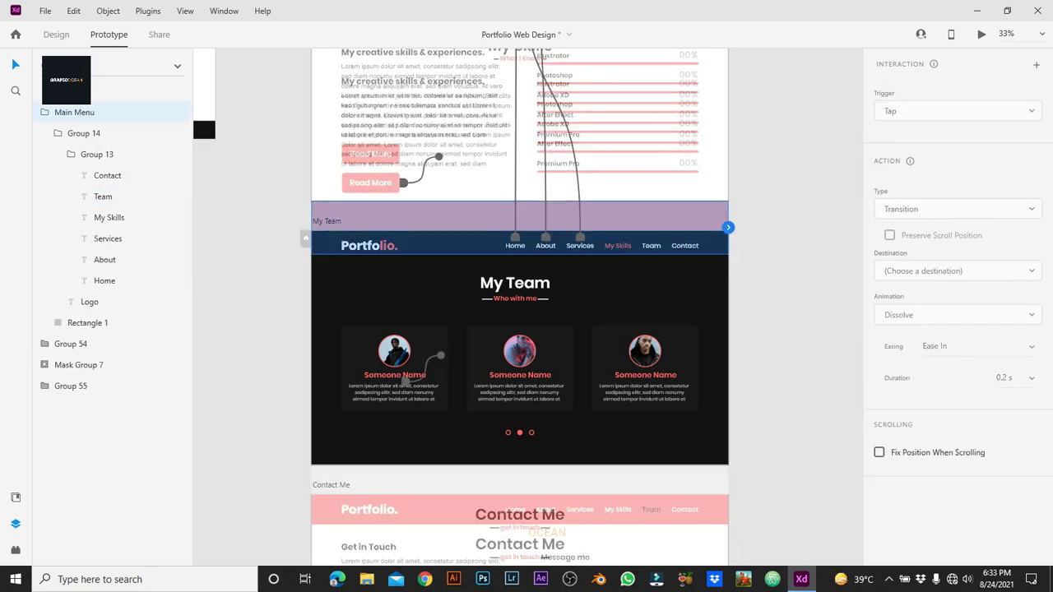
pyautogui.doubleClick(461, 245)
pyautogui.doubleClick(617, 245)
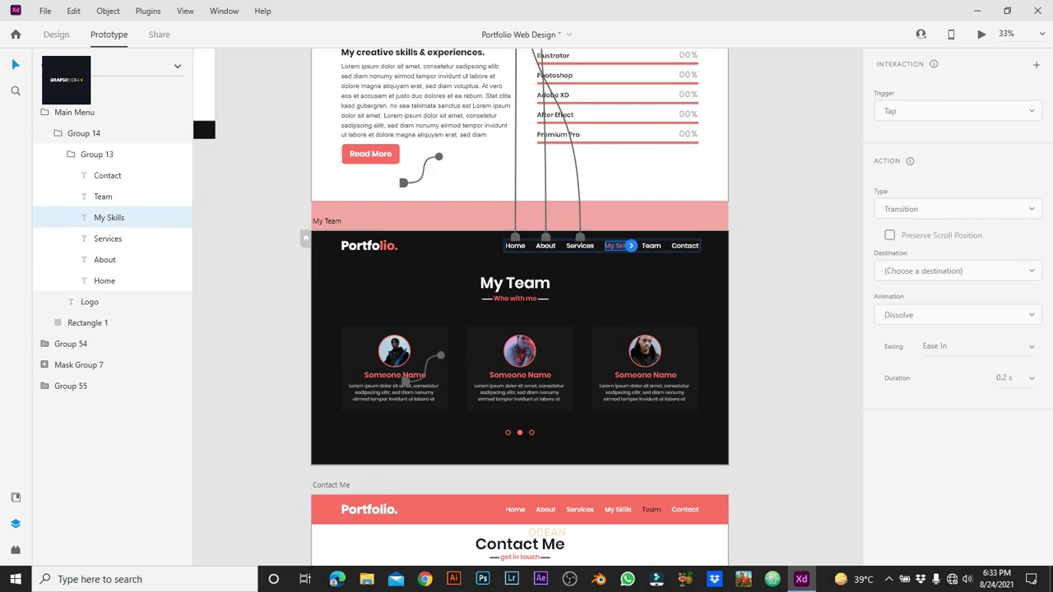
pyautogui.click(977, 283)
pyautogui.press('Escape')
pyautogui.click(959, 252)
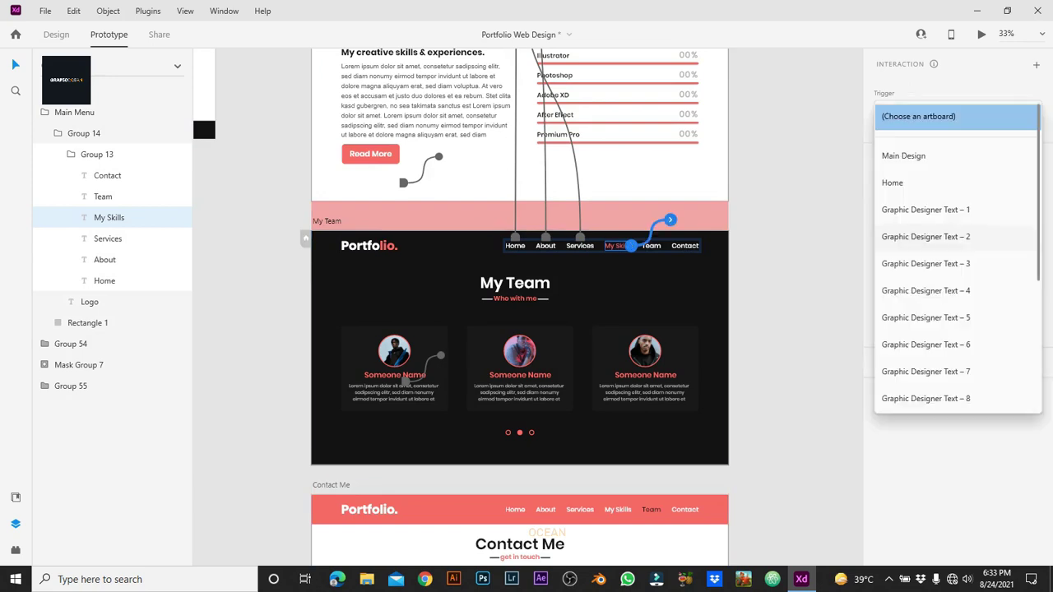
pyautogui.scroll(-3, 955, 329)
pyautogui.click(897, 371)
# Step: Link the My Team header's Contact text to the Contact Me page
pyautogui.click(685, 245)
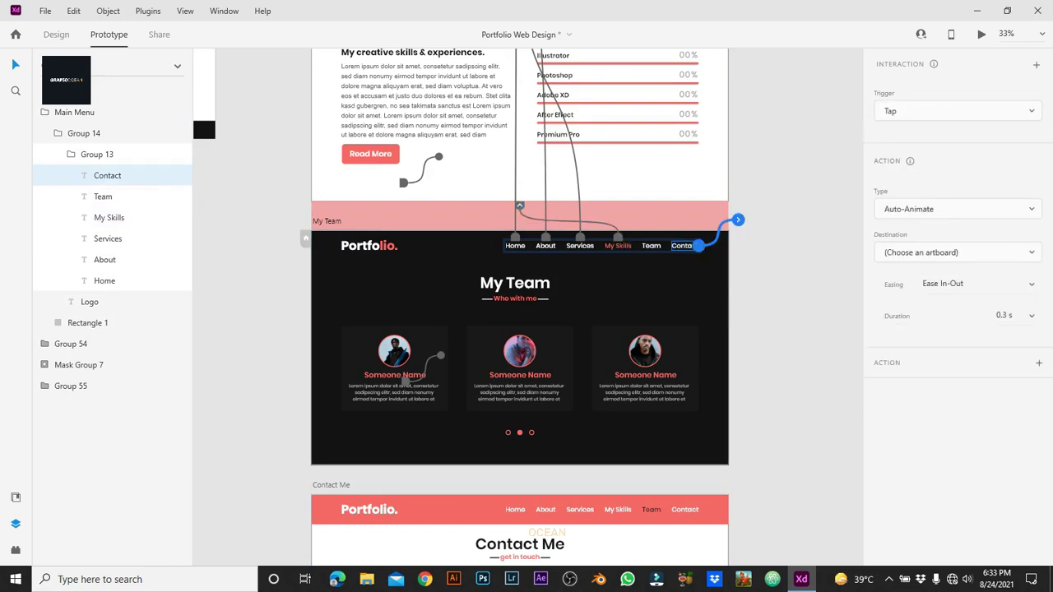
pyautogui.click(959, 251)
pyautogui.scroll(-3, 954, 329)
pyautogui.click(901, 408)
# Step: In the Contact Me header, link Home to the Home page and About to About
pyautogui.scroll(-3, 519, 330)
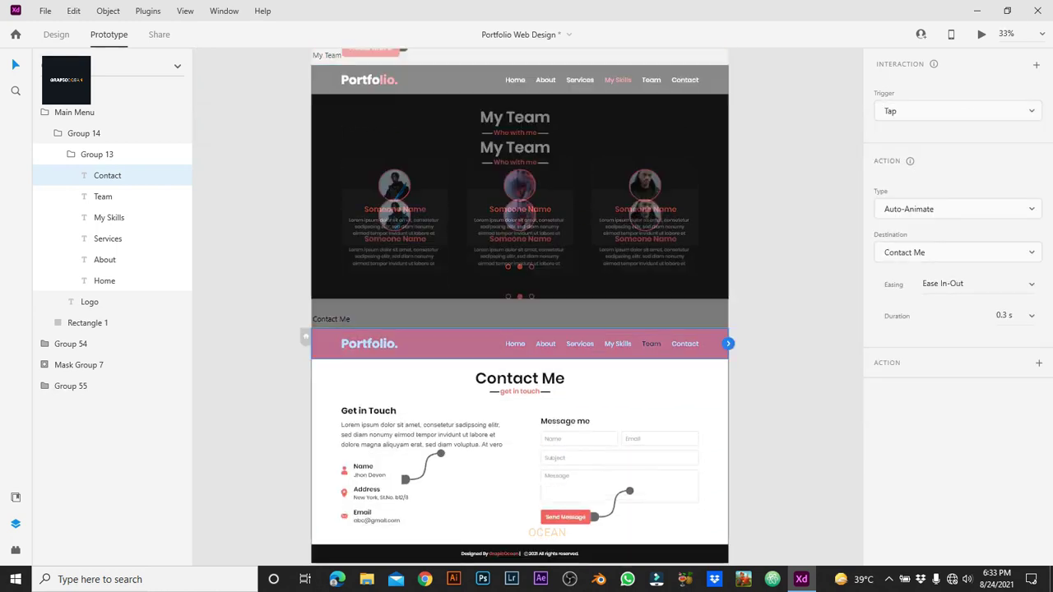
pyautogui.click(513, 343)
pyautogui.doubleClick(514, 344)
pyautogui.doubleClick(513, 344)
pyautogui.moveTo(525, 344); pyautogui.dragTo(594, 318)
pyautogui.click(954, 253)
pyautogui.click(897, 181)
pyautogui.click(543, 344)
pyautogui.click(959, 252)
pyautogui.scroll(-5, 955, 247)
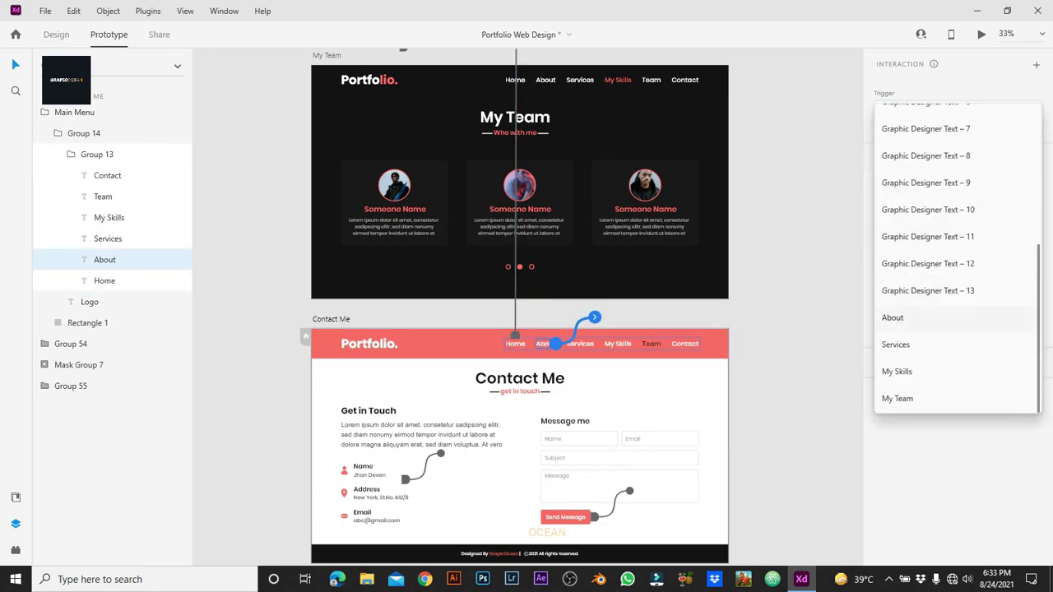
pyautogui.click(897, 315)
# Step: Link the Contact Me header's Services to Services and My Skills to My Skills
pyautogui.click(578, 344)
pyautogui.moveTo(594, 344); pyautogui.dragTo(631, 317)
pyautogui.click(958, 253)
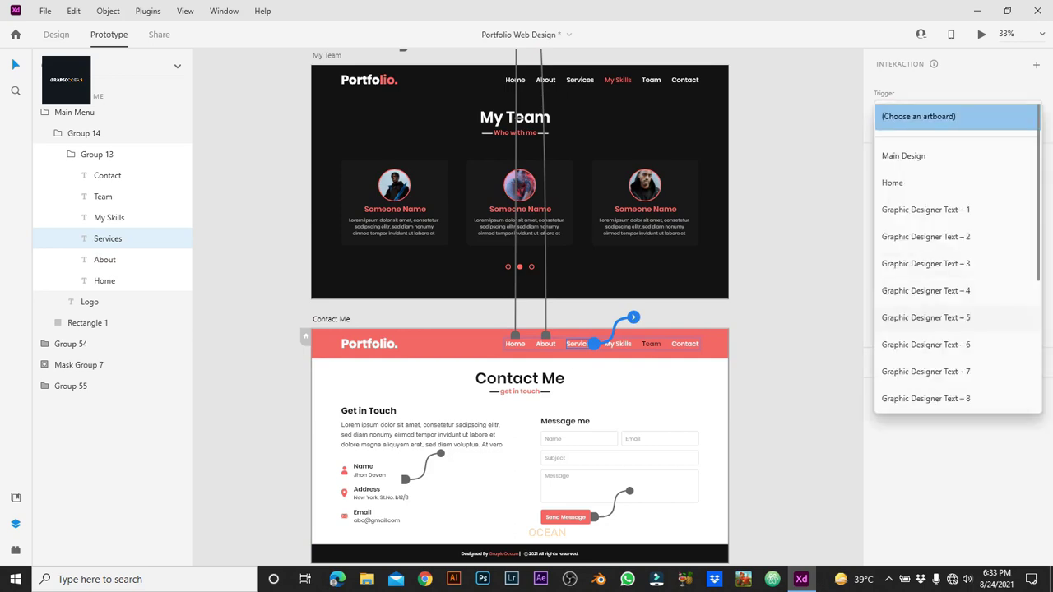
pyautogui.scroll(-5, 955, 345)
pyautogui.click(895, 344)
pyautogui.click(618, 344)
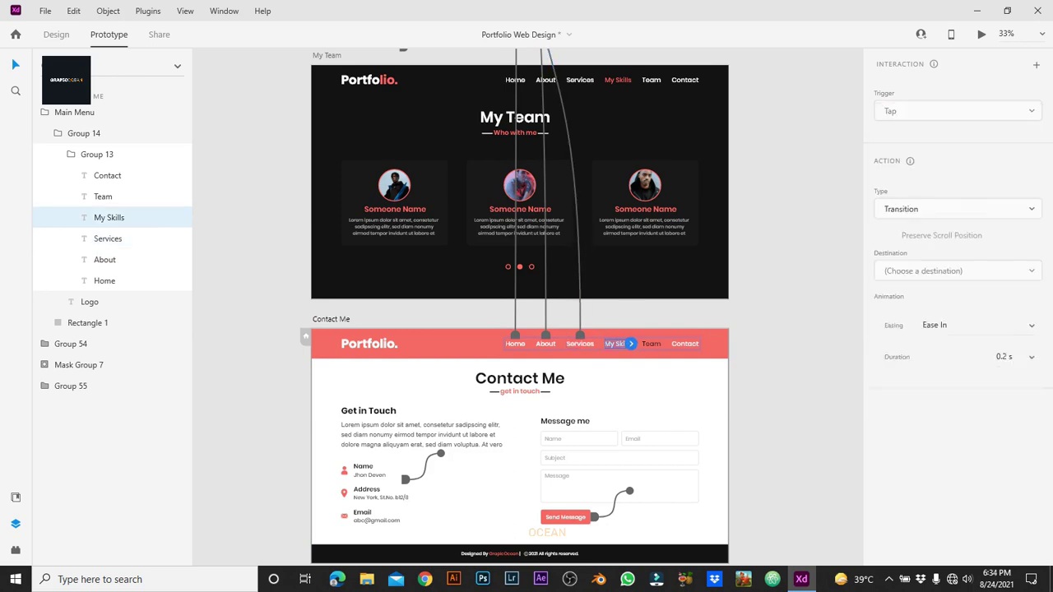
pyautogui.moveTo(631, 344); pyautogui.dragTo(670, 317)
pyautogui.click(959, 253)
pyautogui.scroll(-5, 954, 345)
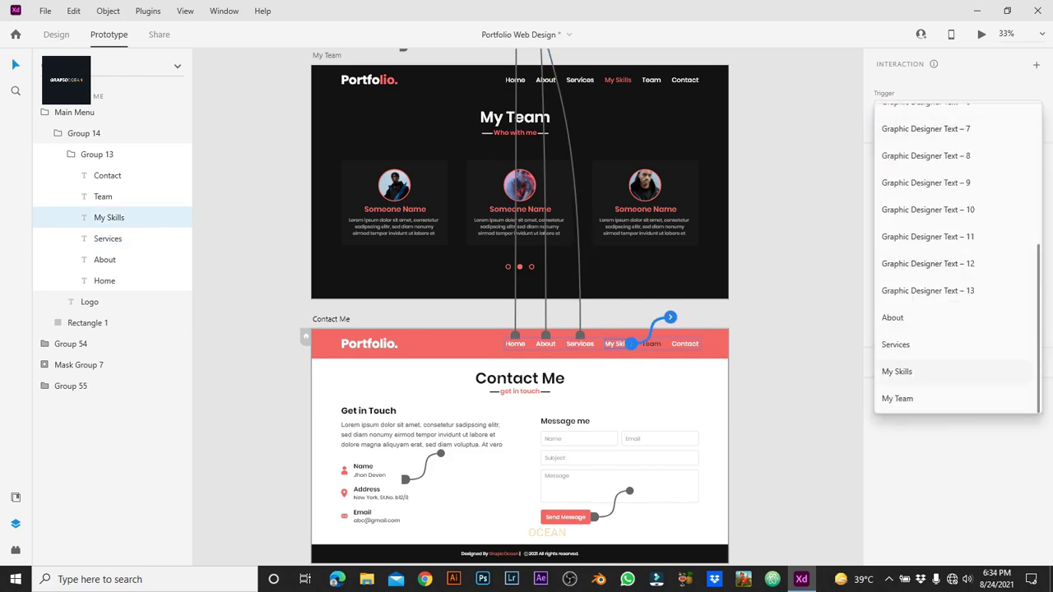
pyautogui.click(897, 371)
# Step: Link the Contact Me header's Team text to My Team, then return to Design mode
pyautogui.click(648, 344)
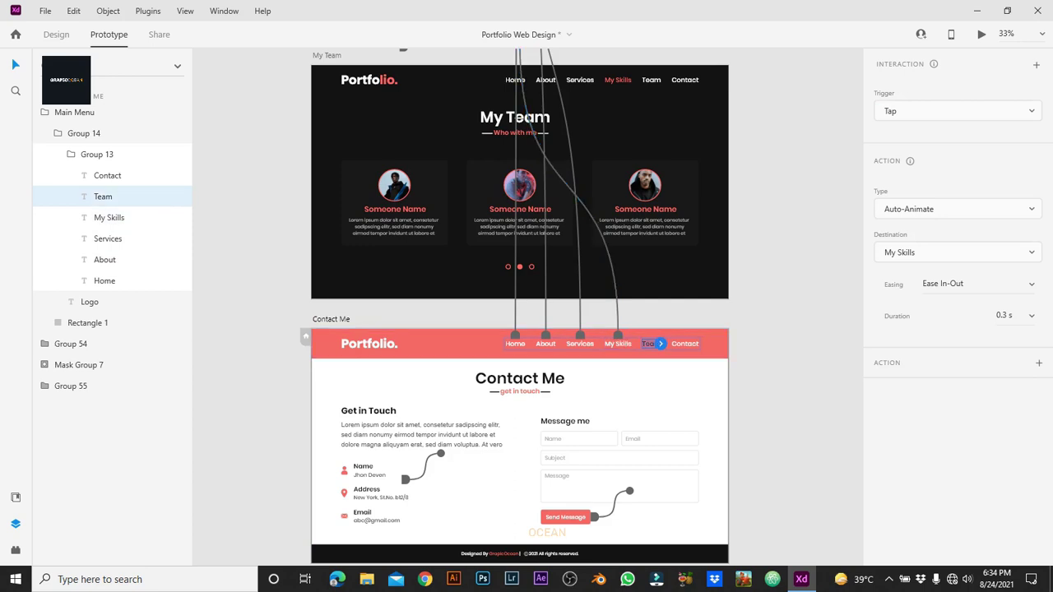
pyautogui.click(959, 253)
pyautogui.scroll(-5, 954, 344)
pyautogui.click(901, 398)
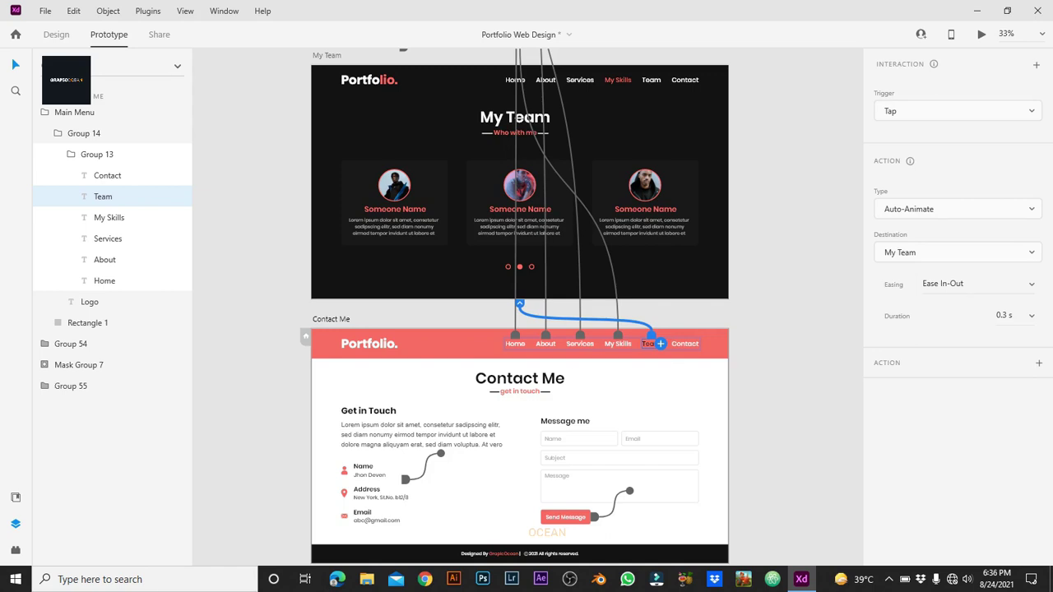
pyautogui.hotkey('ctrl', '1')
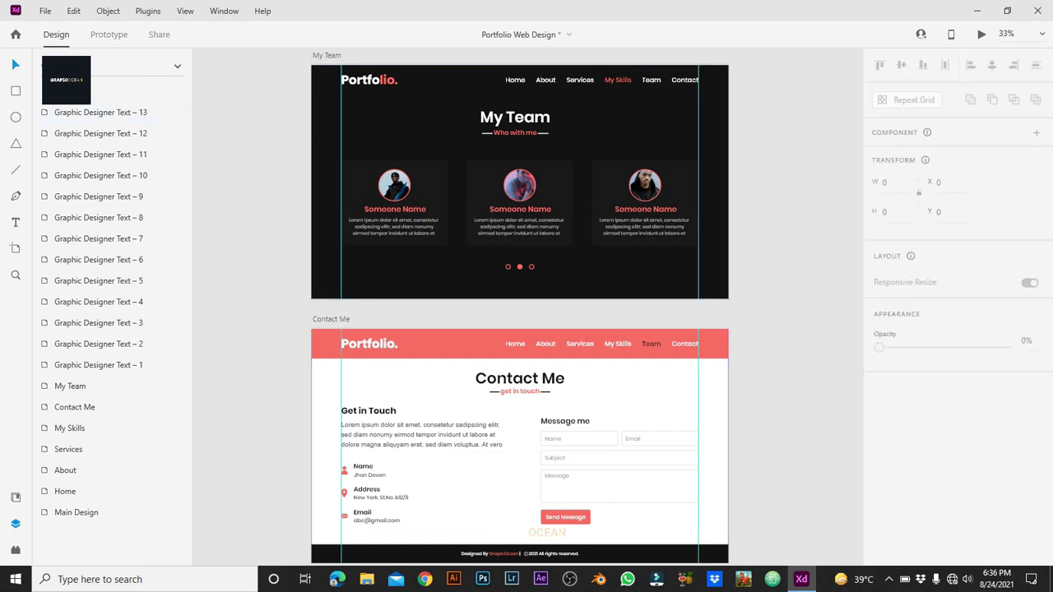
# Step: Set the Contact text fill in the Contact Me header to #000000
pyautogui.hotkey('ctrl', '=')
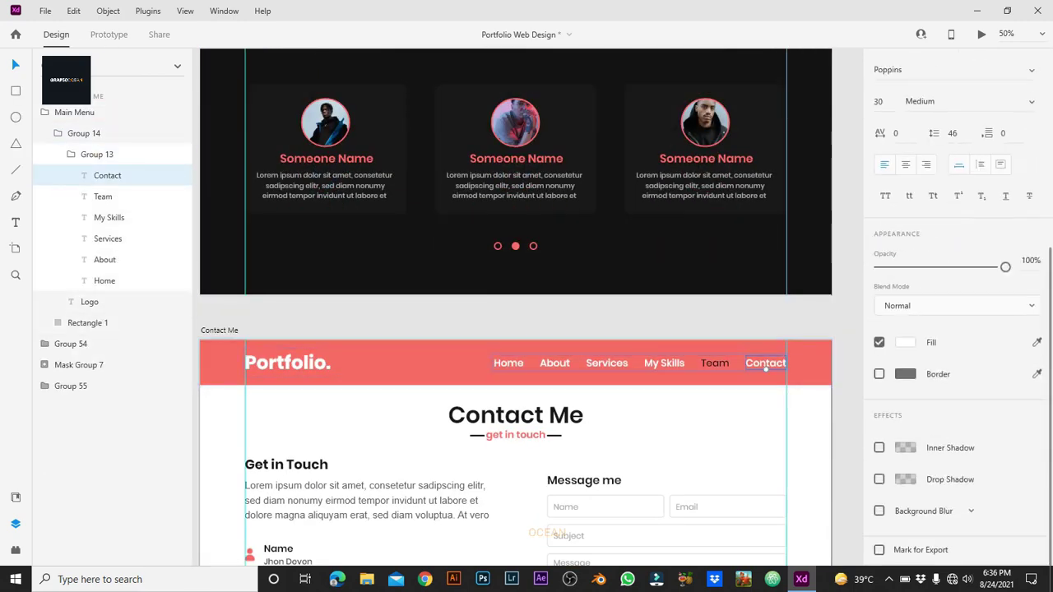
pyautogui.click(906, 342)
pyautogui.write('000000')
pyautogui.press('Escape')
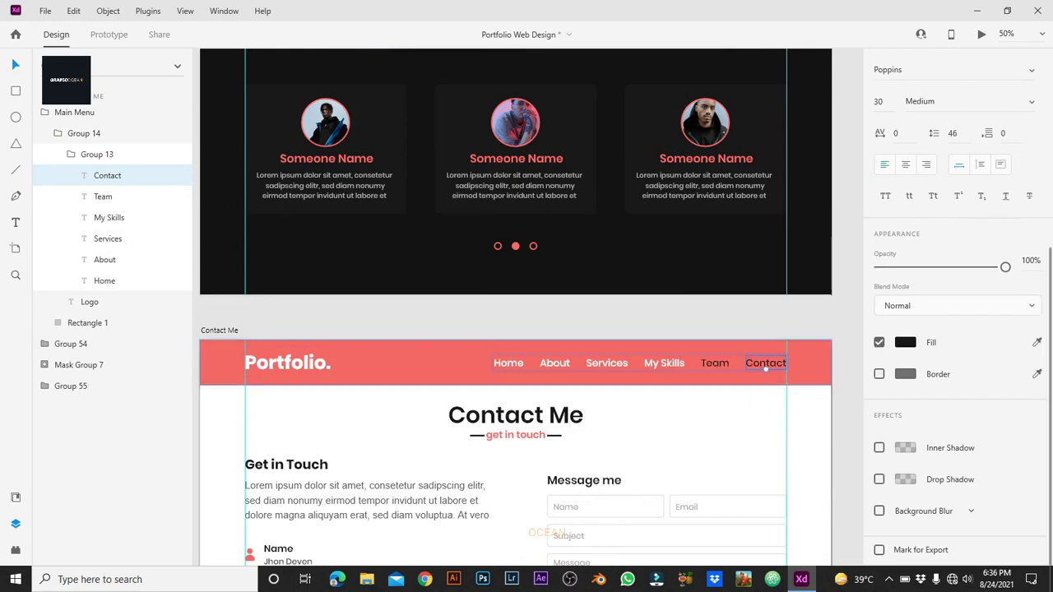
pyautogui.click(716, 363)
pyautogui.click(905, 343)
pyautogui.press('Escape')
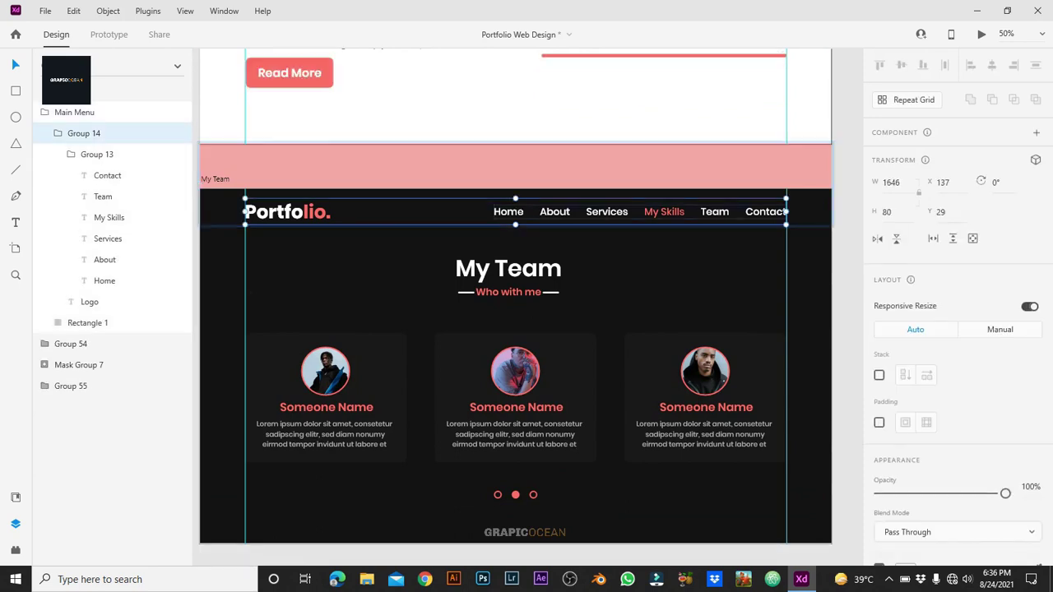
# Step: Make the Team link in the My Team header red
pyautogui.doubleClick(664, 211)
pyautogui.doubleClick(664, 212)
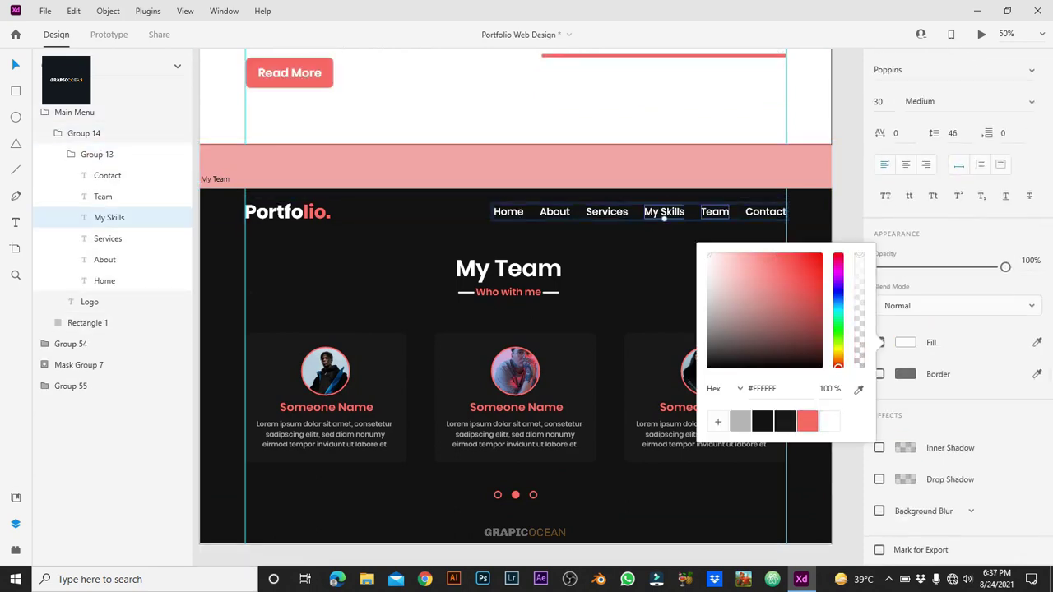
pyautogui.click(714, 211)
pyautogui.click(807, 421)
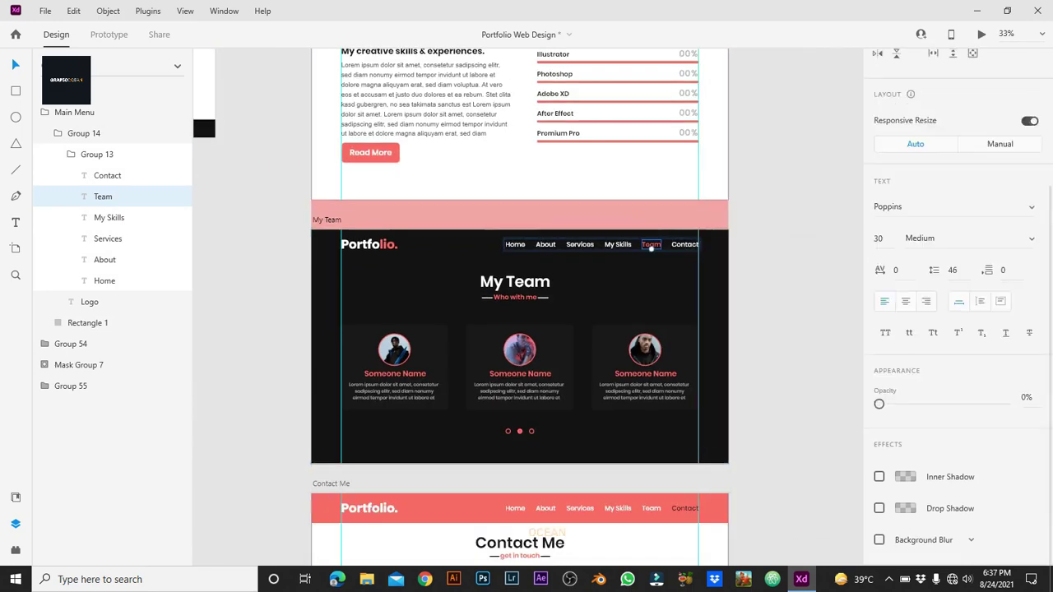
# Step: Preview the Home artboard with Ctrl+Enter
pyautogui.scroll(10, 203, 352)
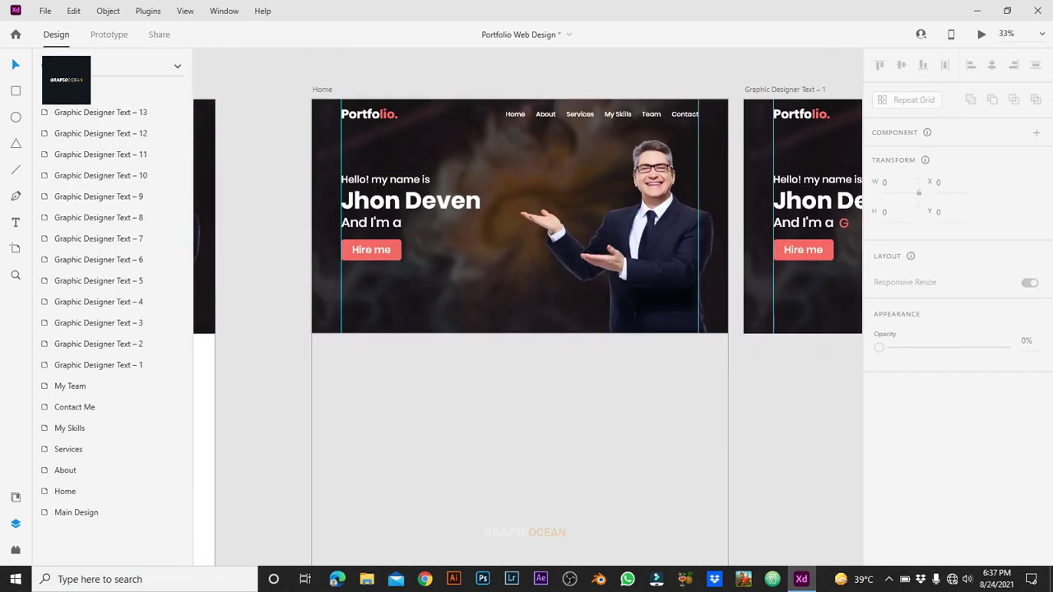
pyautogui.click(65, 491)
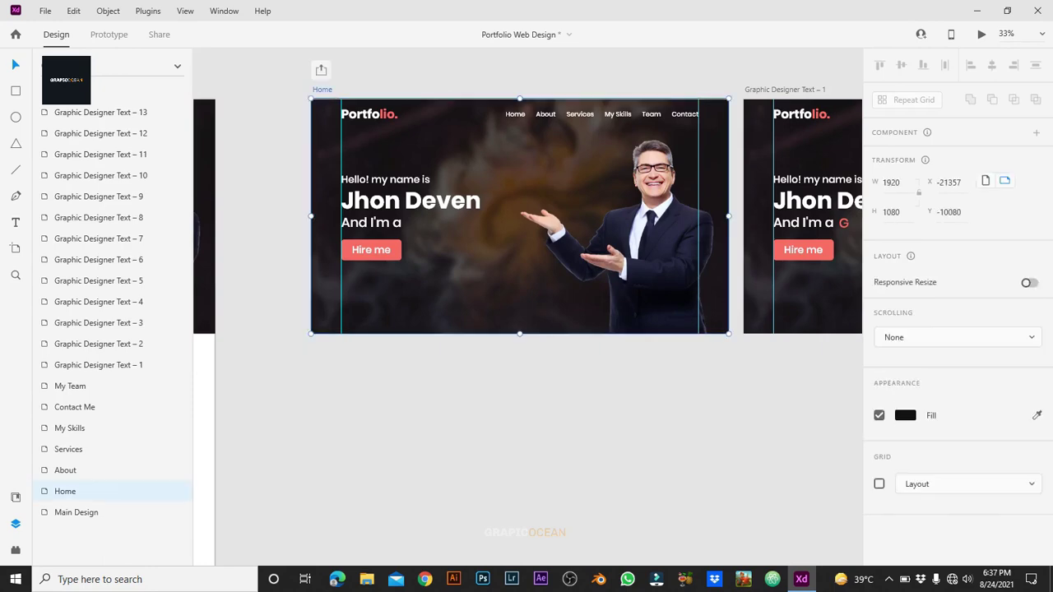
pyautogui.hotkey('ctrl', 'Return')
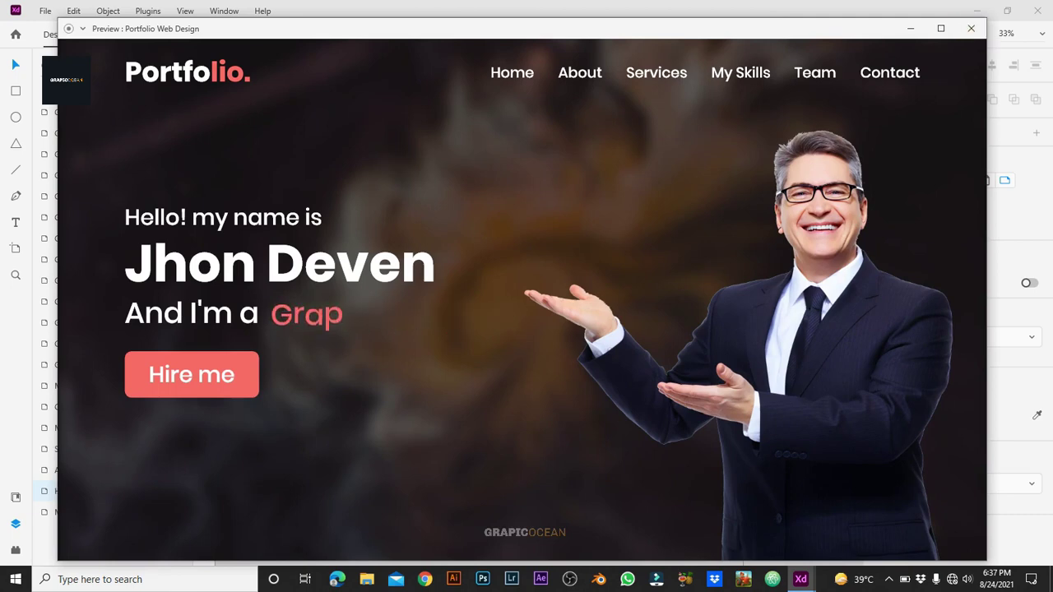
# Step: Close the preview window and switch to Prototype mode to check the page links
pyautogui.hotkey('alt', 'F4')
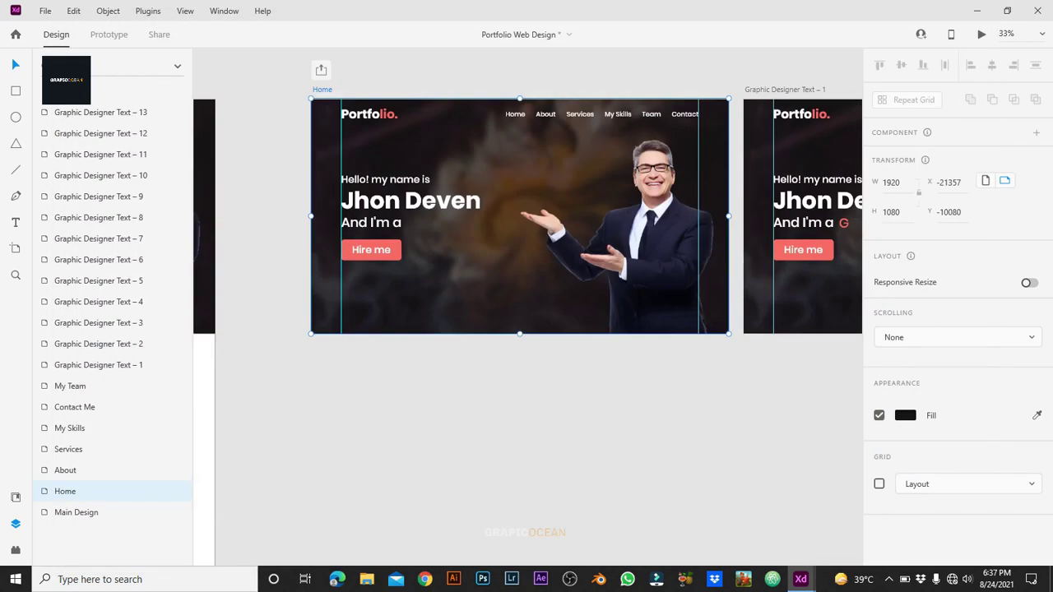
pyautogui.hscroll(3, 527, 306)
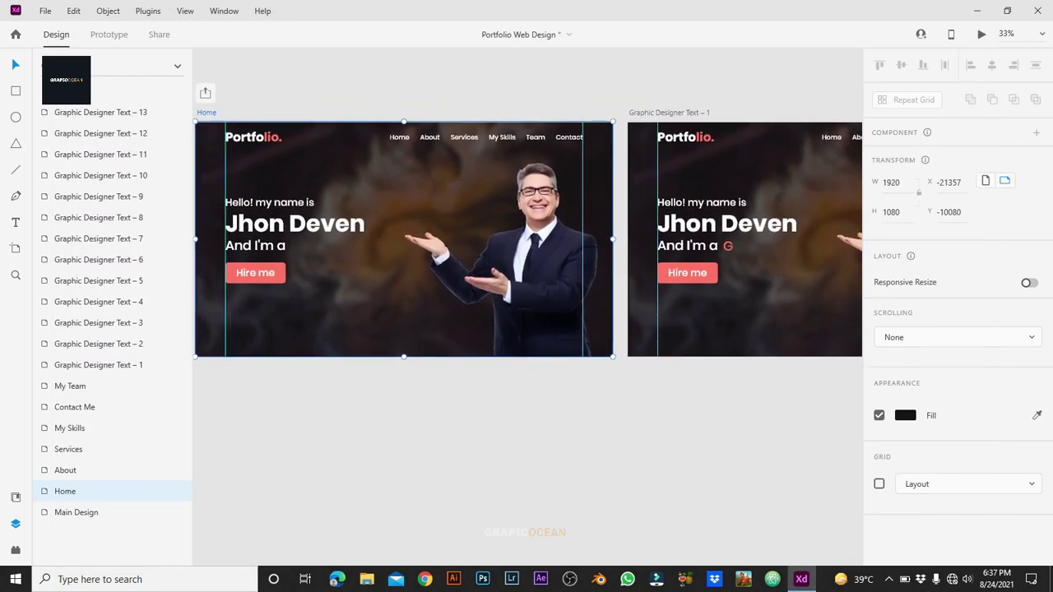
pyautogui.hotkey('ctrl', 'Tab')
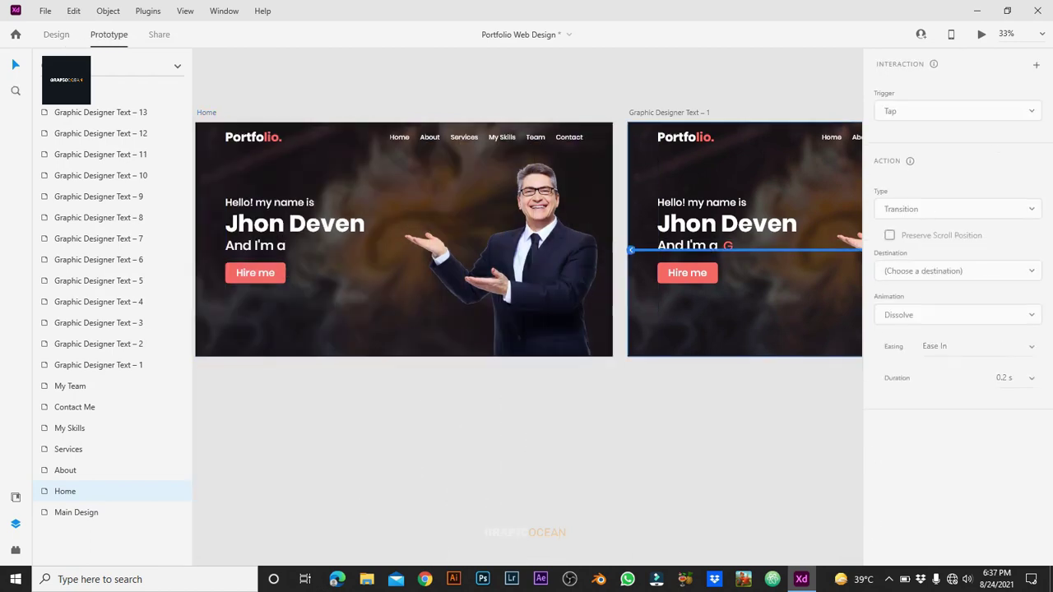
pyautogui.click(100, 112)
# Step: Preview the Home artboard, follow the About link to the About Me page, then close the preview
pyautogui.click(65, 492)
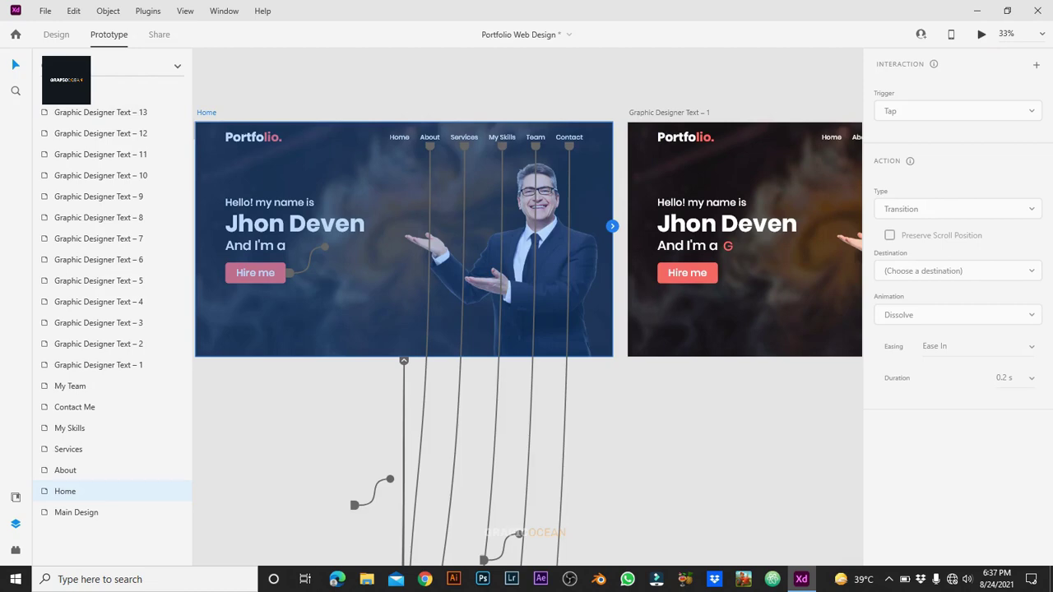
pyautogui.hotkey('ctrl', 'Return')
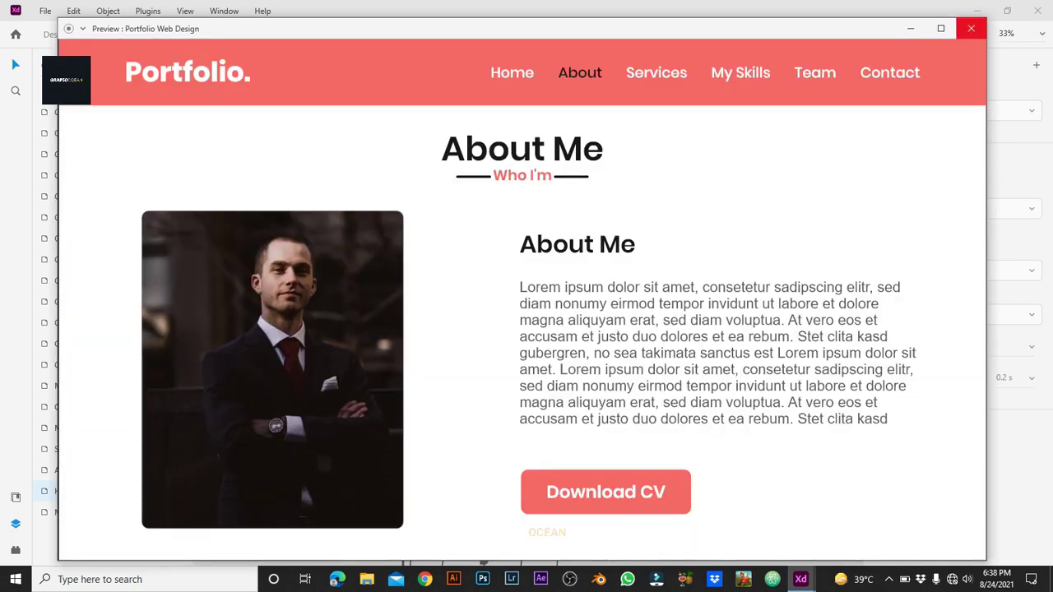
pyautogui.click(971, 28)
pyautogui.press('Escape')
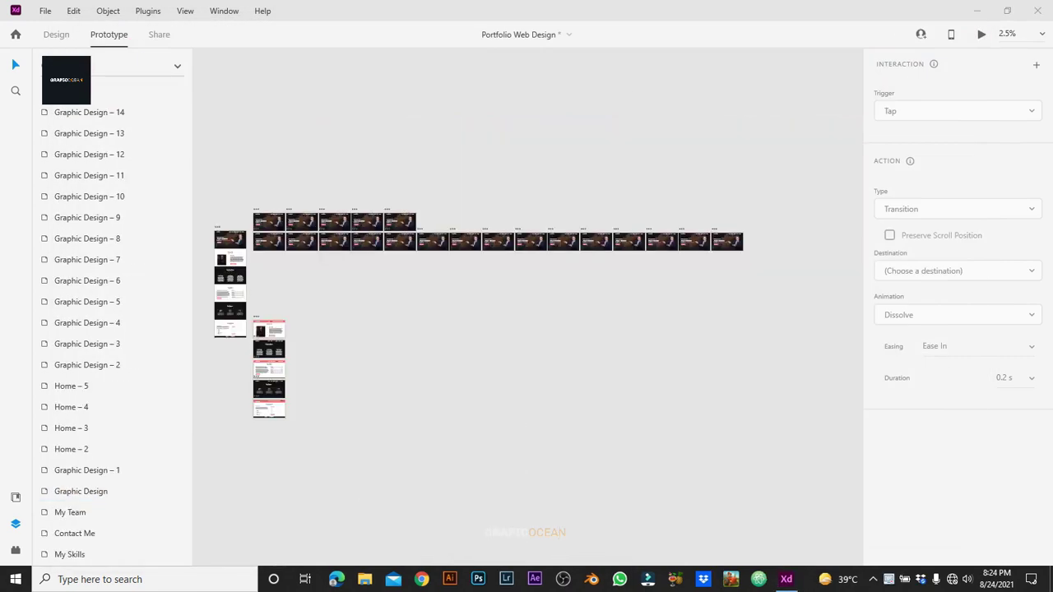
pyautogui.hotkey('ctrl', '3')
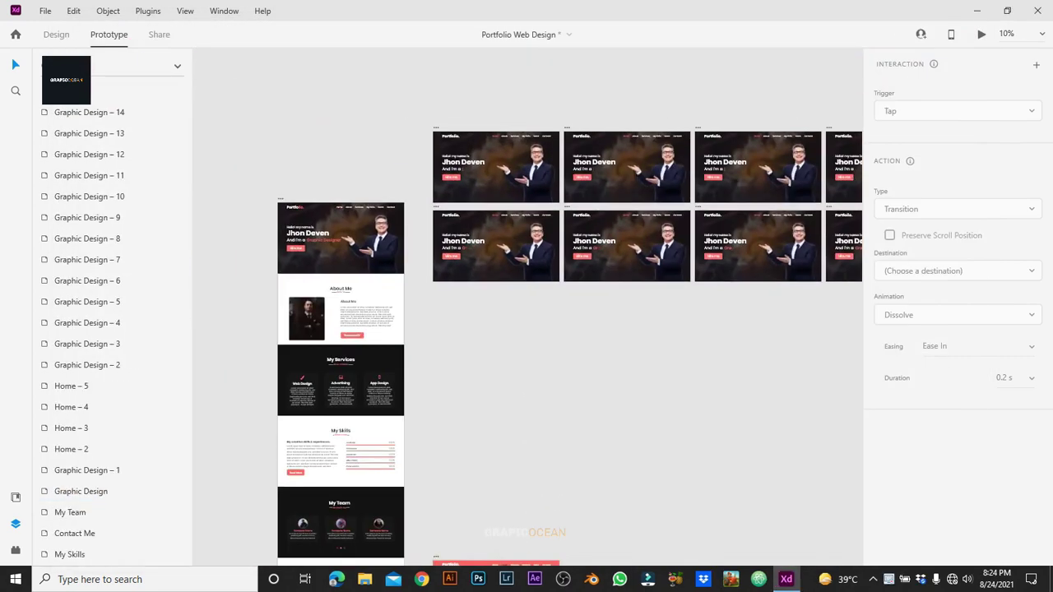
# Step: Duplicate the Graphic Design artboard below it and name the copy 'UI UX Designer'
pyautogui.hotkey('ctrl', 'd')
pyautogui.moveTo(317, 222); pyautogui.dragTo(316, 336)
pyautogui.doubleClick(313, 335)
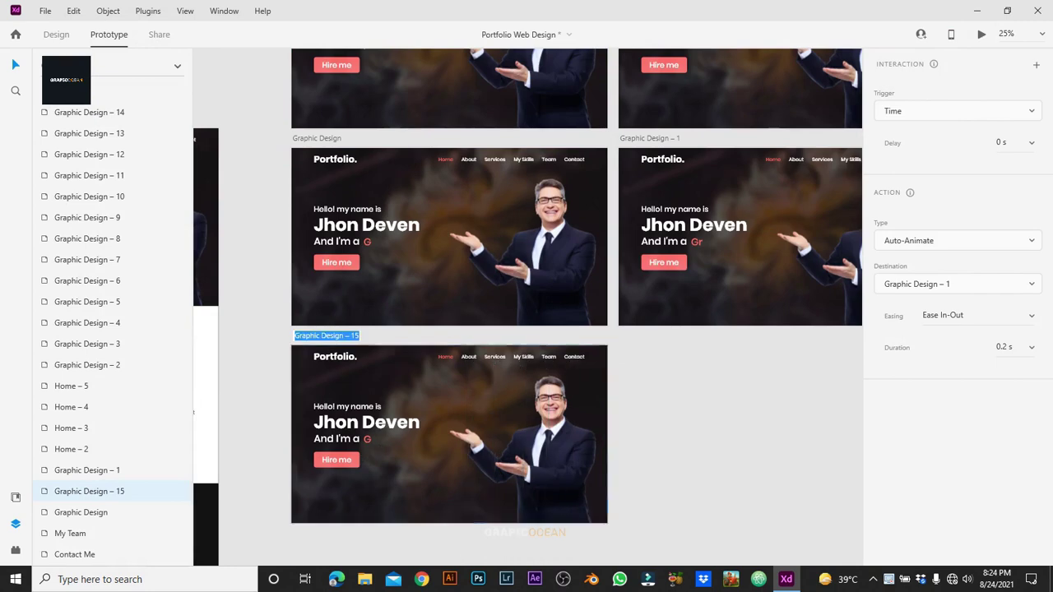
pyautogui.write('UI UX Designer')
pyautogui.press('Return')
pyautogui.hotkey('ctrl', '3')
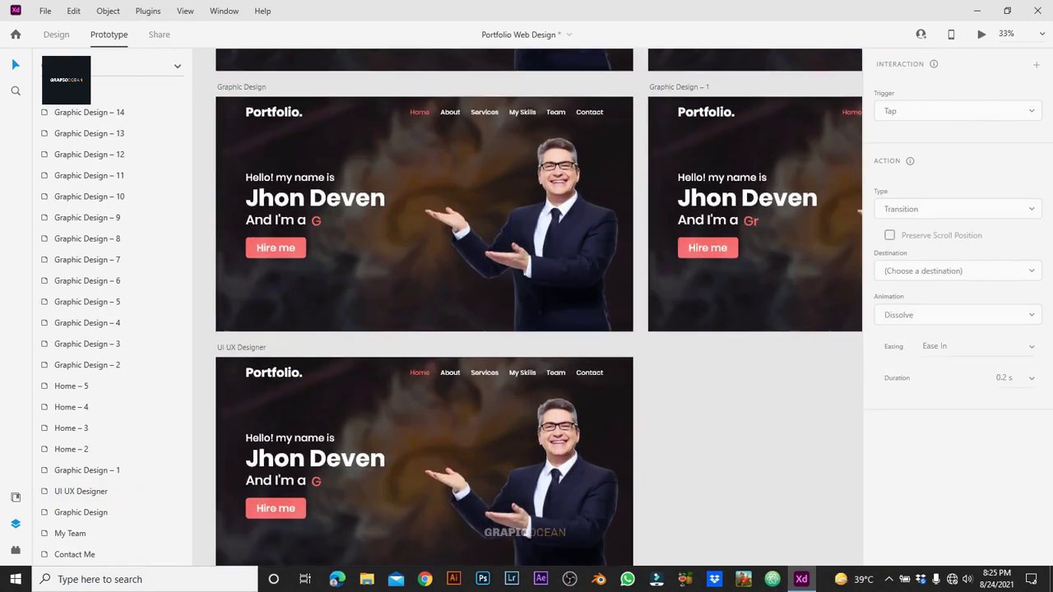
# Step: Release the headline mask and retype the first four letters as U, I, U and X
pyautogui.hotkey('ctrl', 'Tab')
pyautogui.click(527, 324)
pyautogui.rightClick(449, 324)
pyautogui.click(485, 197)
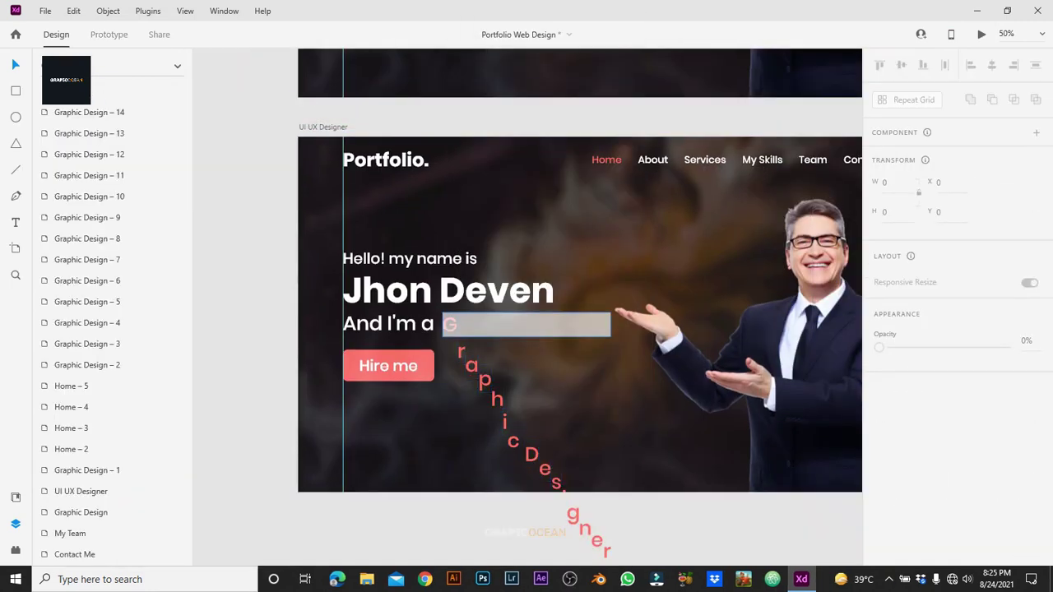
pyautogui.doubleClick(450, 325)
pyautogui.write('U')
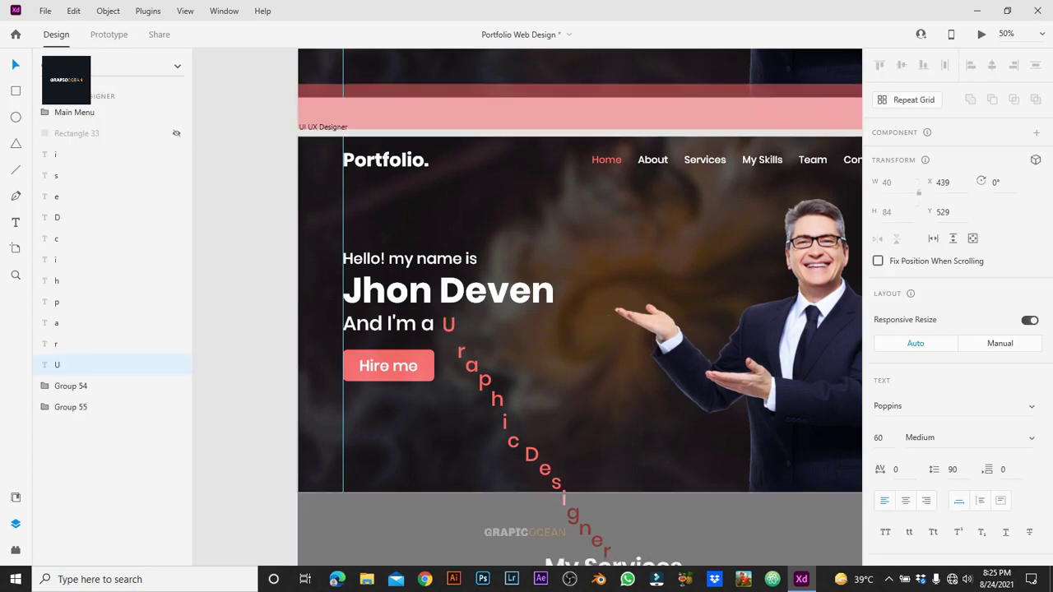
pyautogui.doubleClick(461, 351)
pyautogui.write('I')
pyautogui.doubleClick(472, 363)
pyautogui.write('U')
pyautogui.doubleClick(485, 380)
pyautogui.write('X')
# Step: Delete the extra h and c letters and move the 'Desi' and 'gner' letters up after X
pyautogui.scroll(-3, 576, 329)
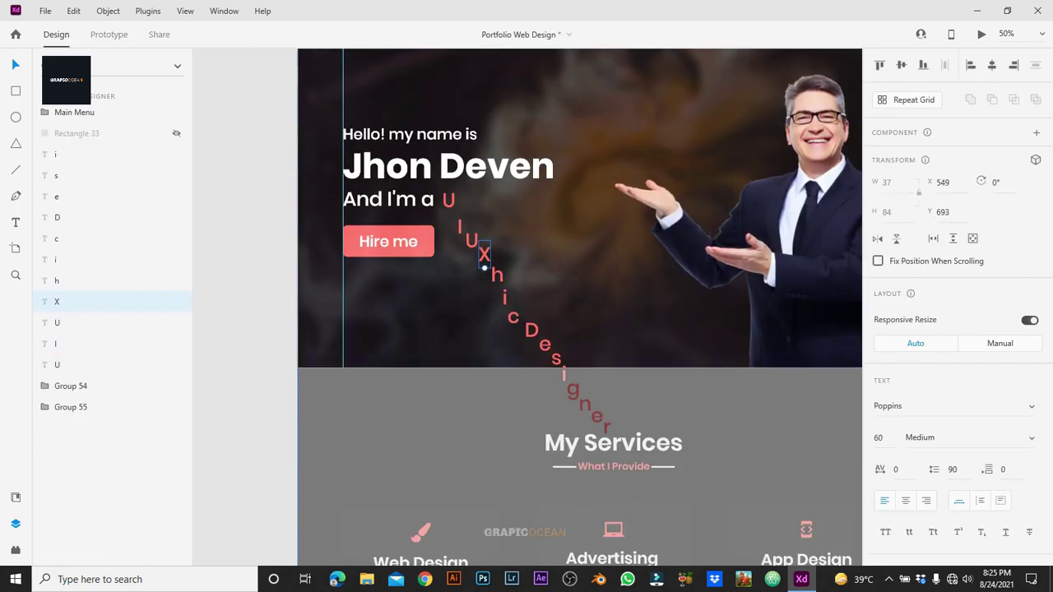
pyautogui.moveTo(530, 288); pyautogui.dragTo(498, 329)
pyautogui.press('Delete')
pyautogui.hotkey('ctrl', 'z')
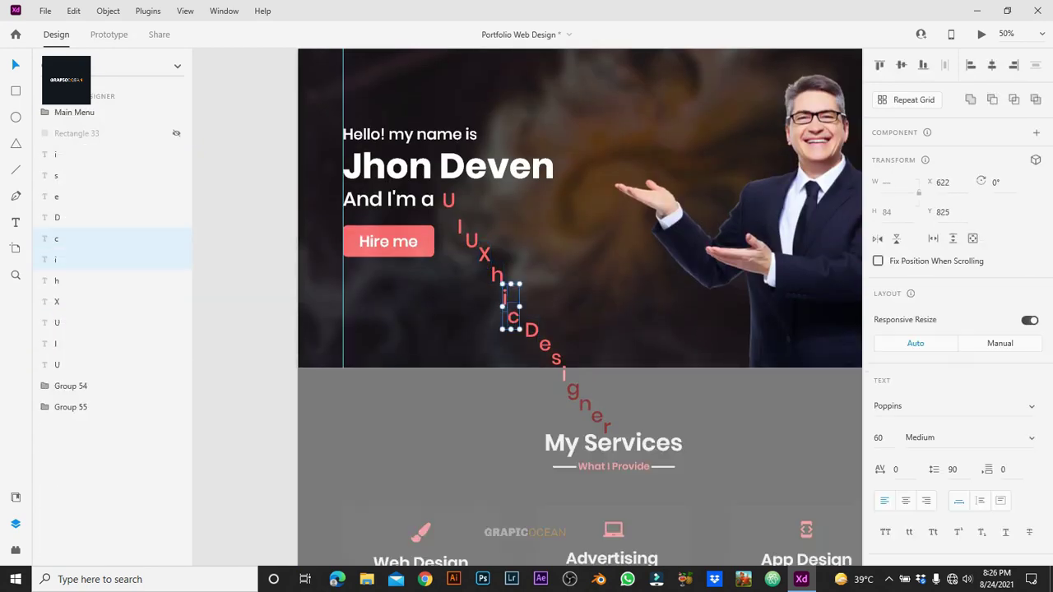
pyautogui.press('Delete')
pyautogui.click(532, 330)
pyautogui.keyDown('shift'); pyautogui.click(56, 197); pyautogui.keyUp('shift')
pyautogui.keyDown('shift'); pyautogui.click(56, 175); pyautogui.keyUp('shift')
pyautogui.keyDown('shift'); pyautogui.click(55, 154); pyautogui.keyUp('shift')
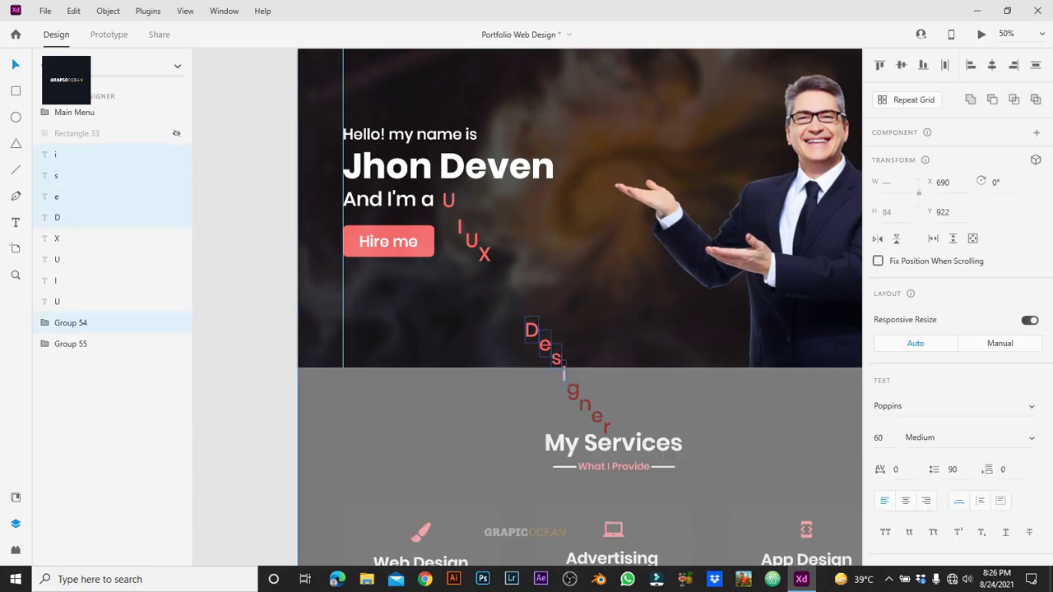
pyautogui.moveTo(544, 346); pyautogui.dragTo(545, 292)
pyautogui.moveTo(622, 436); pyautogui.dragTo(585, 316)
pyautogui.click(658, 478)
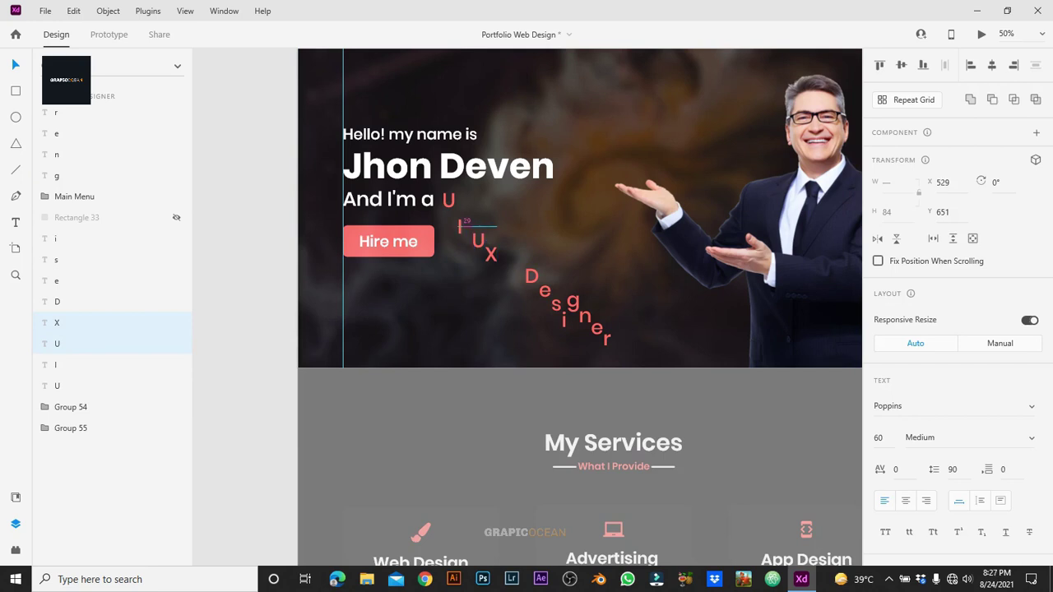
# Step: Group the letters as 'UI ux', place them beside "And I'm a", and mask them with Rectangle 33
pyautogui.moveTo(518, 259); pyautogui.dragTo(550, 297)
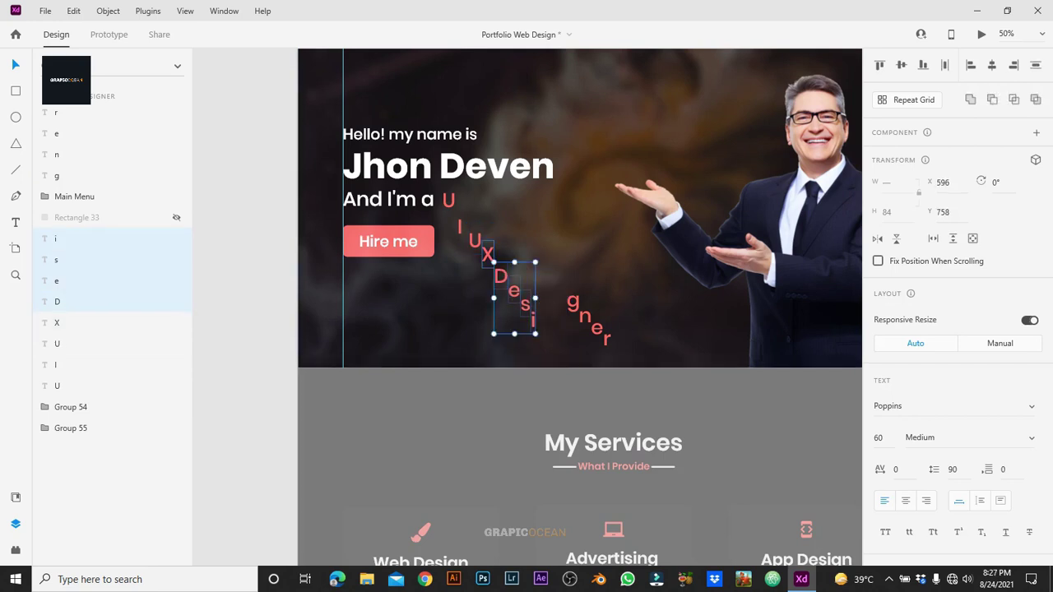
pyautogui.click(487, 255)
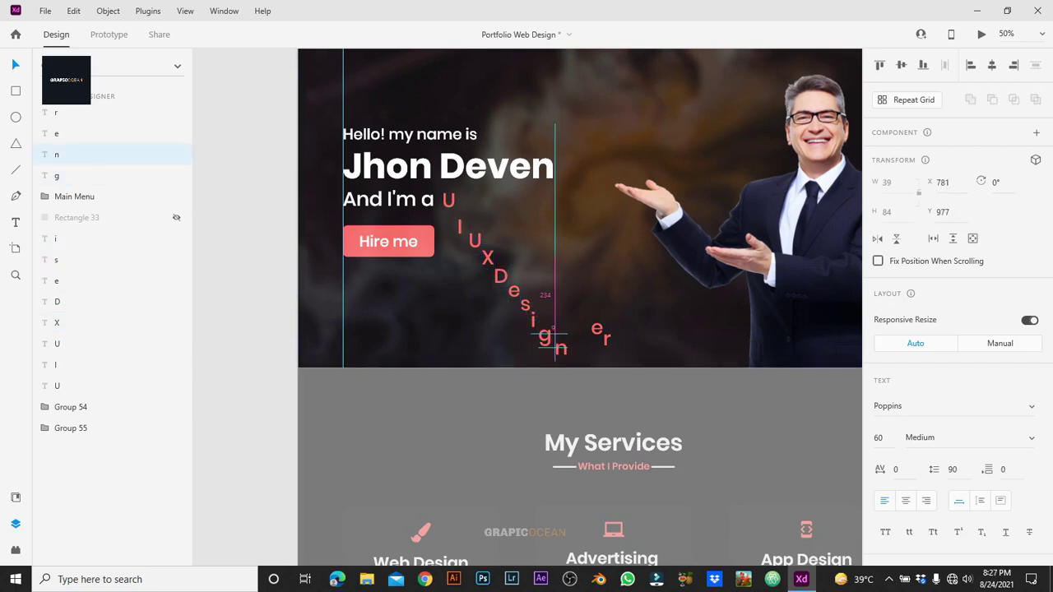
pyautogui.moveTo(448, 212)
pyautogui.mouseDown()
pyautogui.moveTo(543, 333)
pyautogui.moveTo(576, 297)
pyautogui.mouseUp()
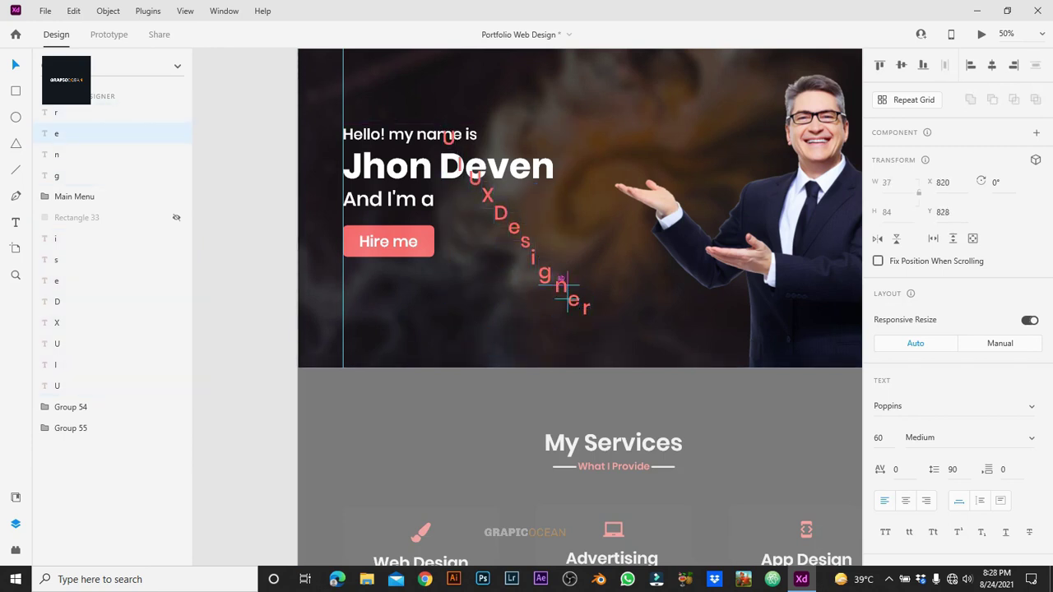
pyautogui.click(449, 140)
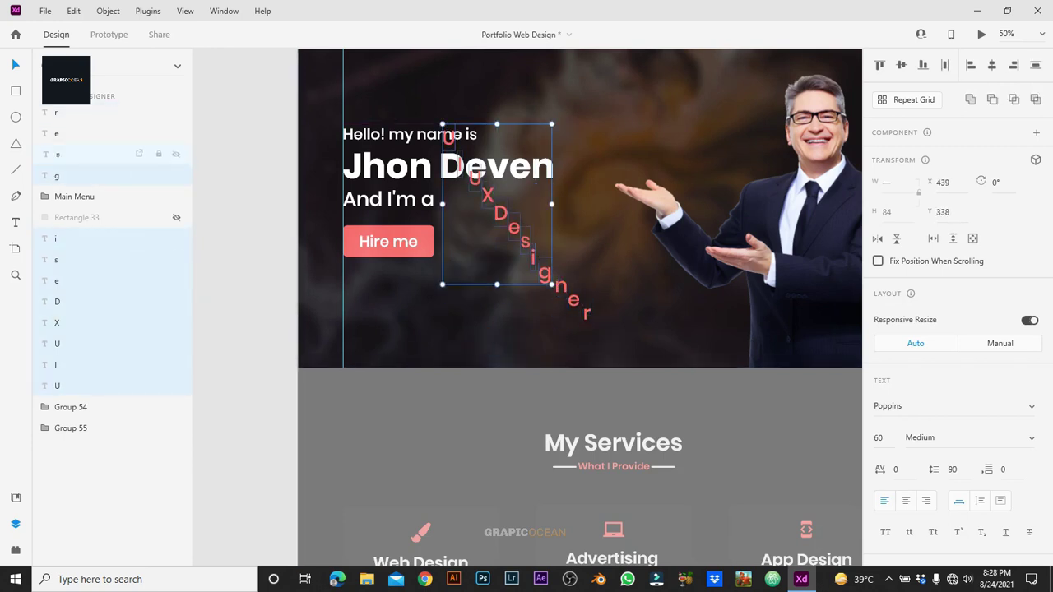
pyautogui.hotkey('ctrl', 'g')
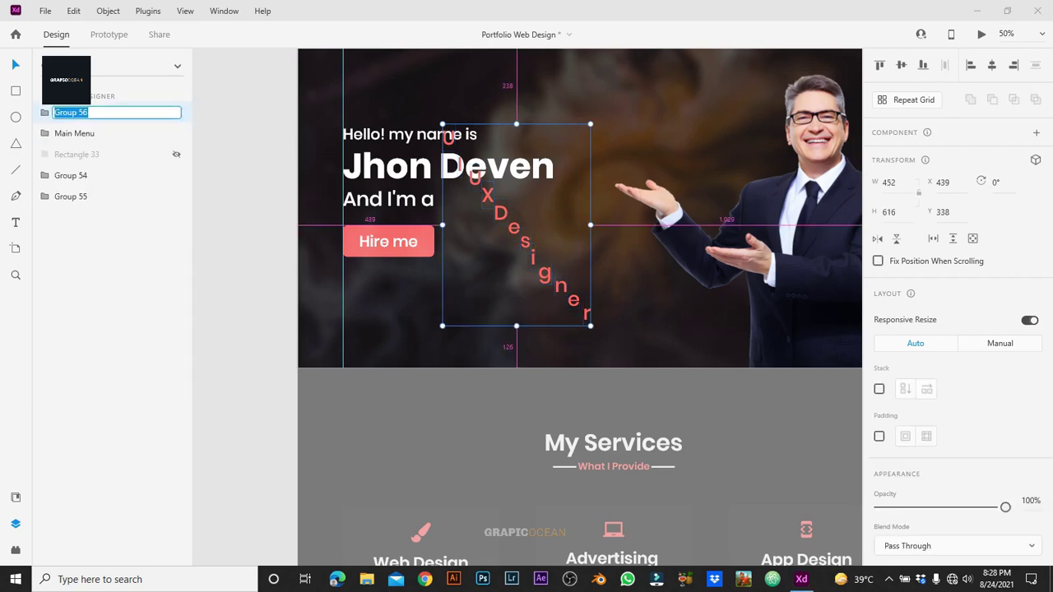
pyautogui.moveTo(517, 226); pyautogui.dragTo(517, 288)
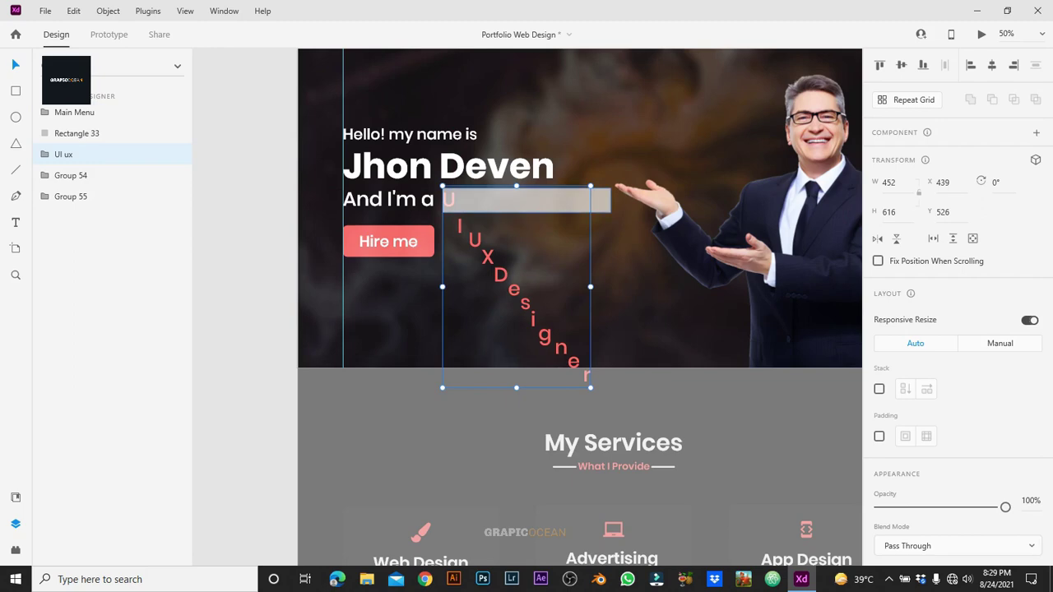
pyautogui.rightClick(585, 202)
pyautogui.click(623, 134)
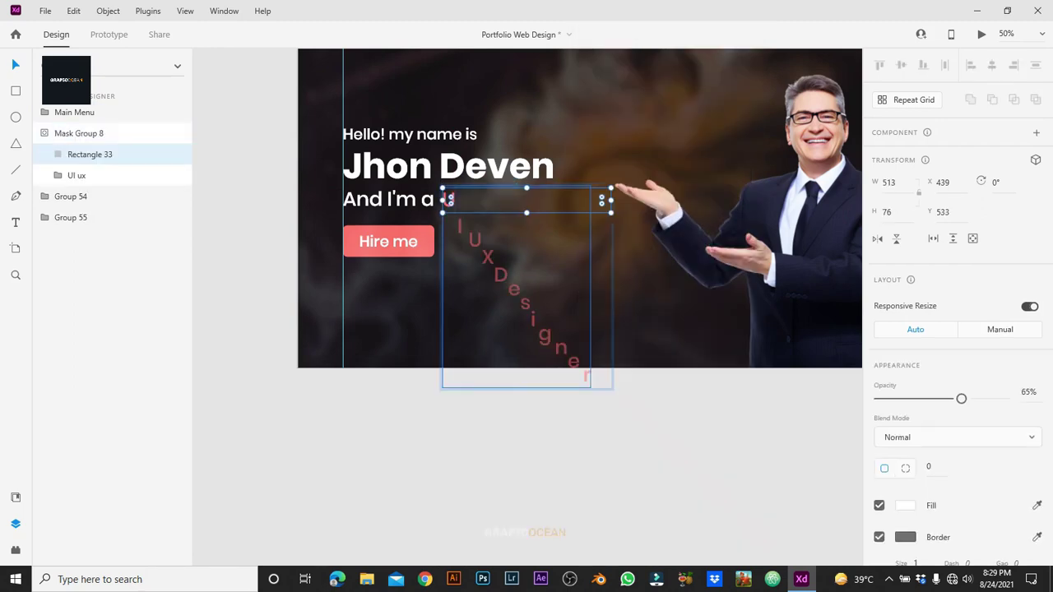
# Step: Duplicate the artboard as UI UX Designer – 1 and shift the masked letters up to reveal the next letter
pyautogui.hotkey('ctrl', 'a')
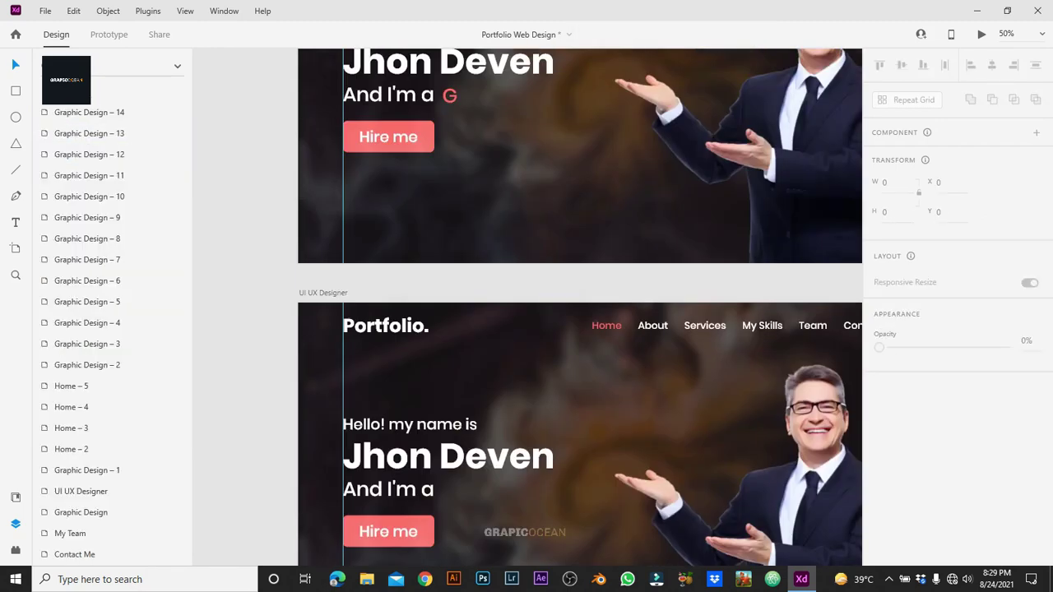
pyautogui.hotkey('ctrl', '-')
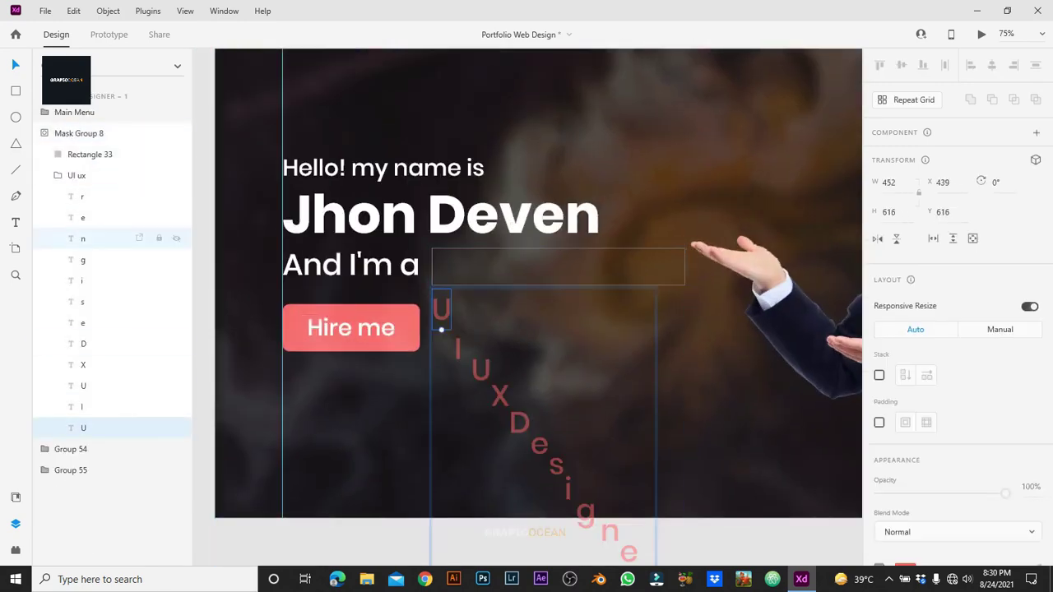
pyautogui.hotkey('ctrl', 'a')
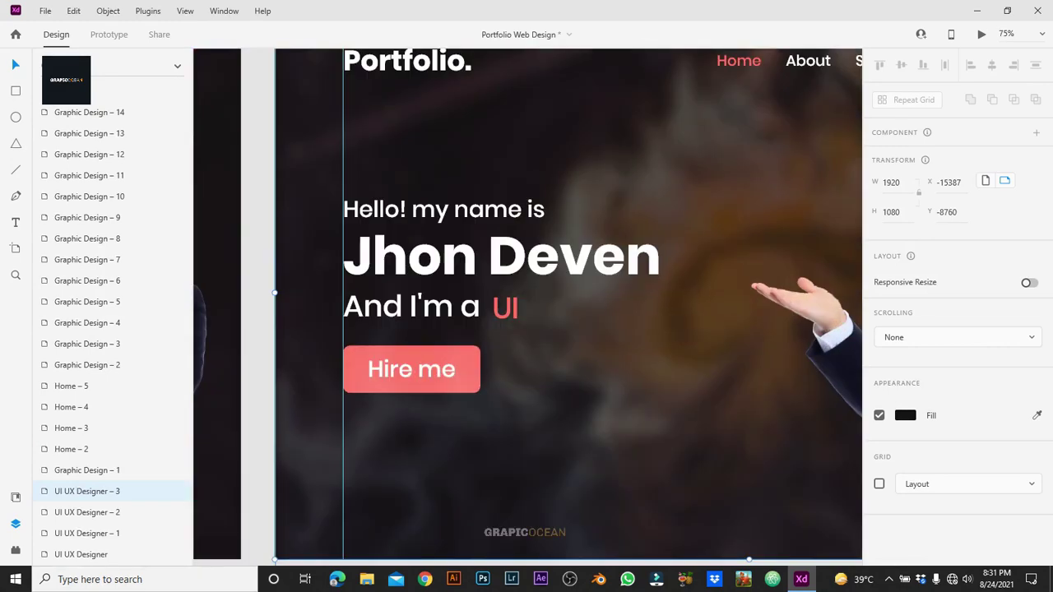
pyautogui.doubleClick(541, 370)
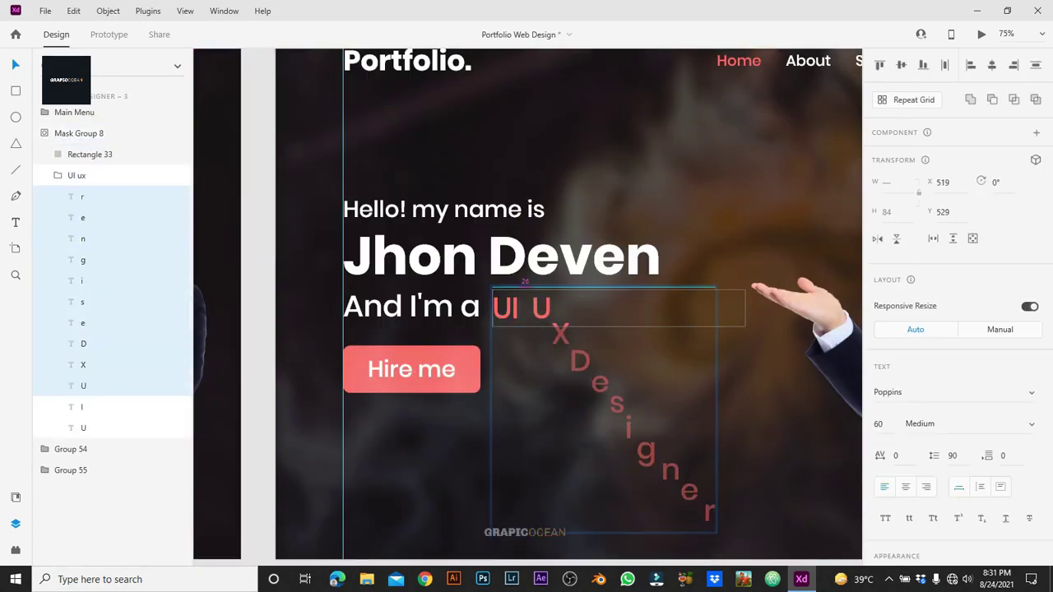
pyautogui.keyDown('ctrl'); pyautogui.click(83, 386); pyautogui.keyUp('ctrl')
pyautogui.press('Escape')
pyautogui.press('Escape')
pyautogui.press('Escape')
pyautogui.hotkey('ctrl', '-')
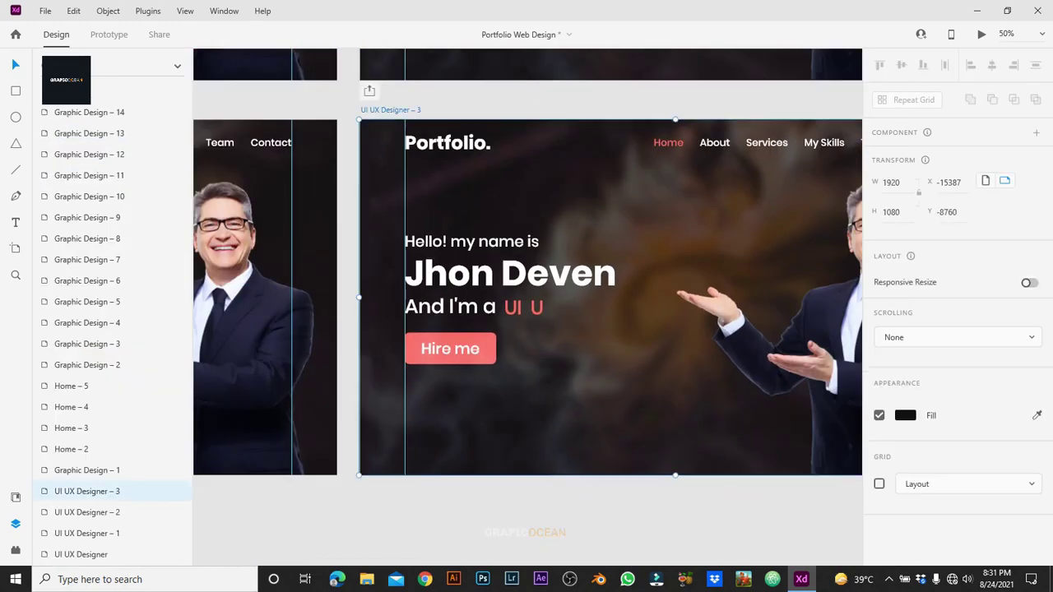
pyautogui.hscroll(-5, 526, 305)
pyautogui.scroll(3, 527, 304)
pyautogui.hscroll(2, 527, 305)
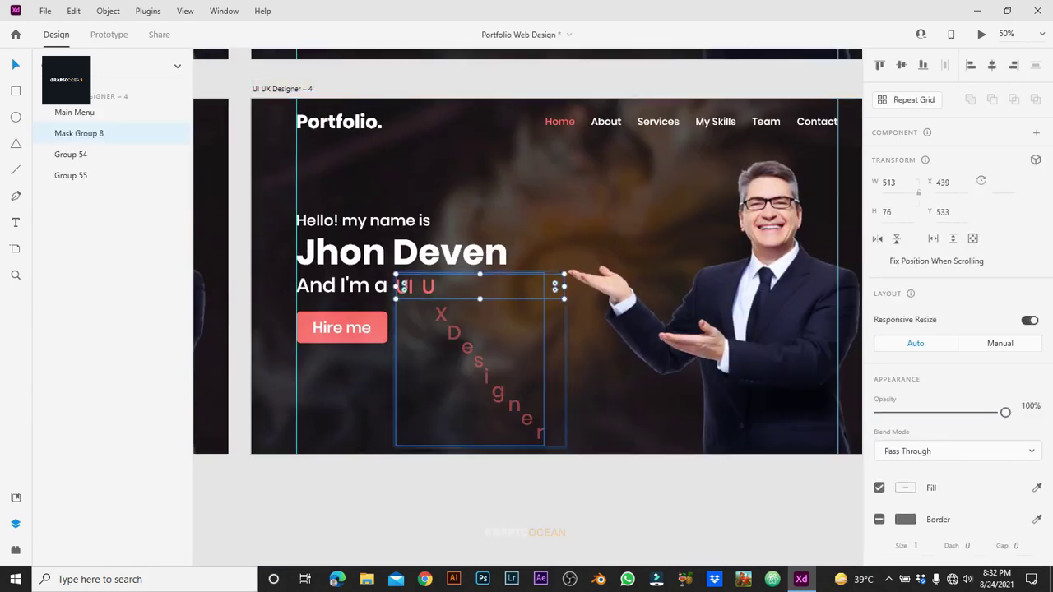
pyautogui.press('Escape')
# Step: Create UI UX Designer – 5 revealing the D, and color the logo's 'lio.' pink
pyautogui.hotkey('ctrl', 'd')
pyautogui.hscroll(6, 526, 305)
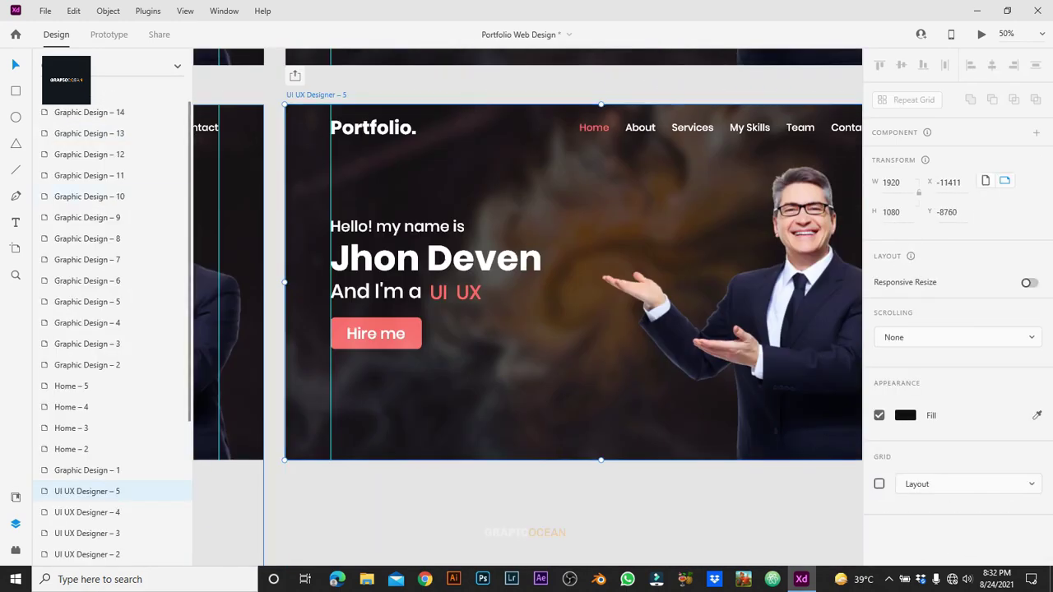
pyautogui.doubleClick(488, 341)
pyautogui.doubleClick(488, 342)
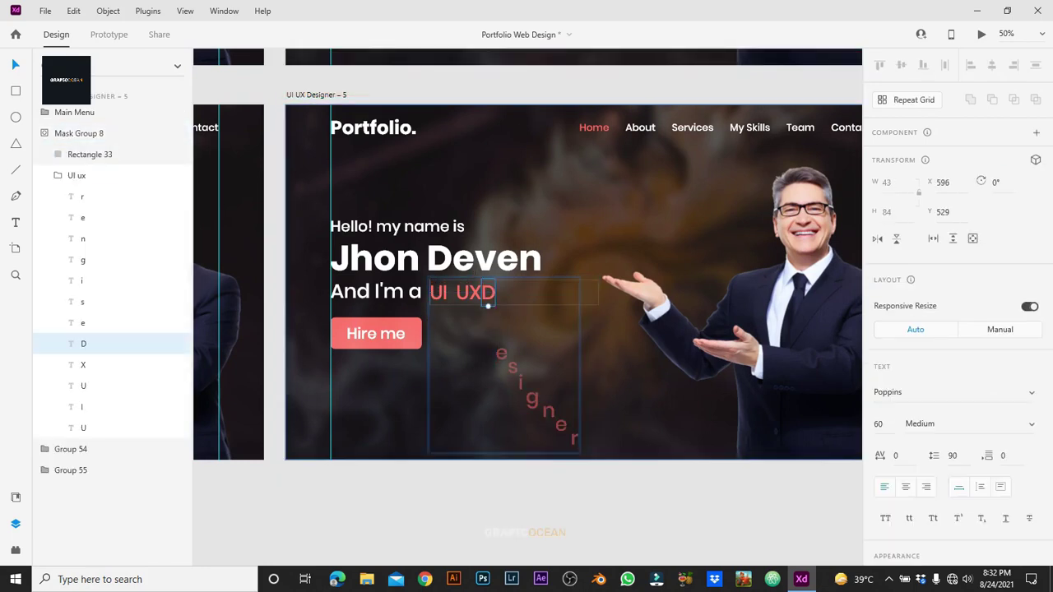
pyautogui.keyDown('shift'); pyautogui.click(98, 195); pyautogui.keyUp('shift')
pyautogui.click(494, 351)
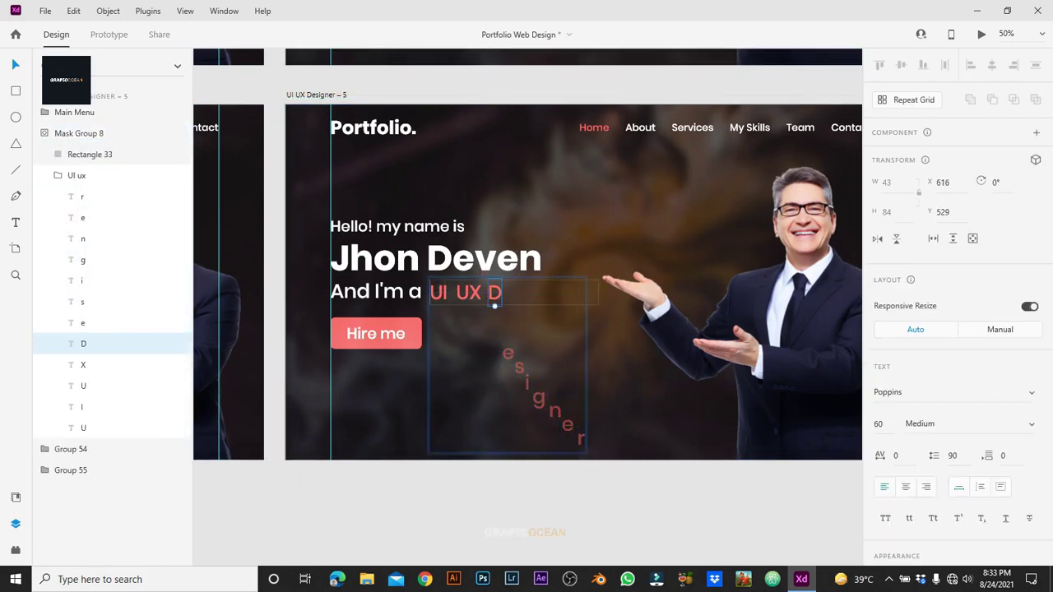
pyautogui.keyDown('ctrl'); pyautogui.click(373, 128); pyautogui.keyUp('ctrl')
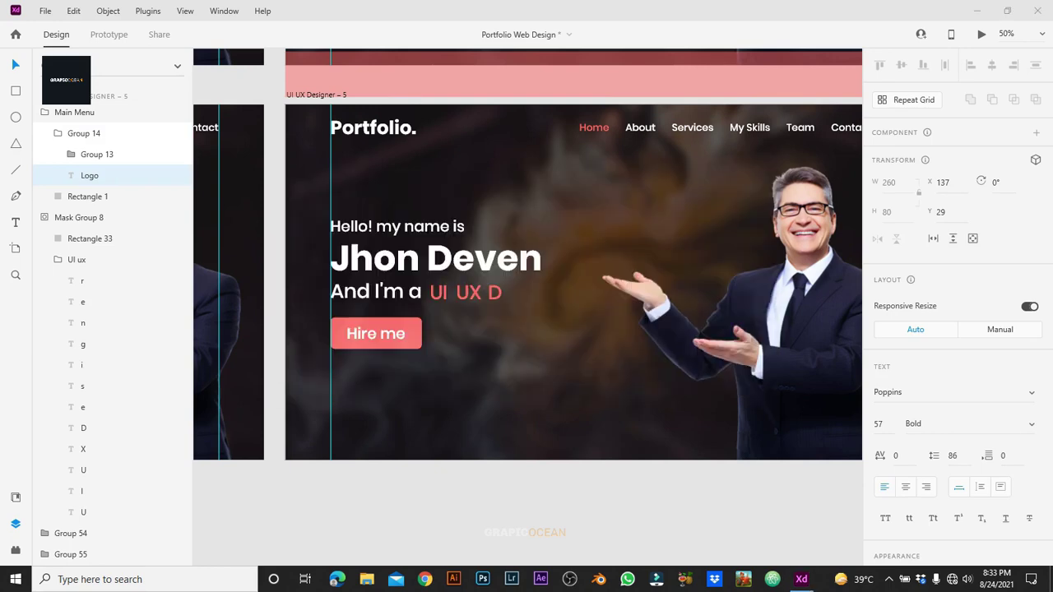
pyautogui.press('Escape')
# Step: Keep duplicating artboards up to UI UX Designer – 11, revealing s, g and n to read 'UI UX Design'
pyautogui.hotkey('ctrl', 'd')
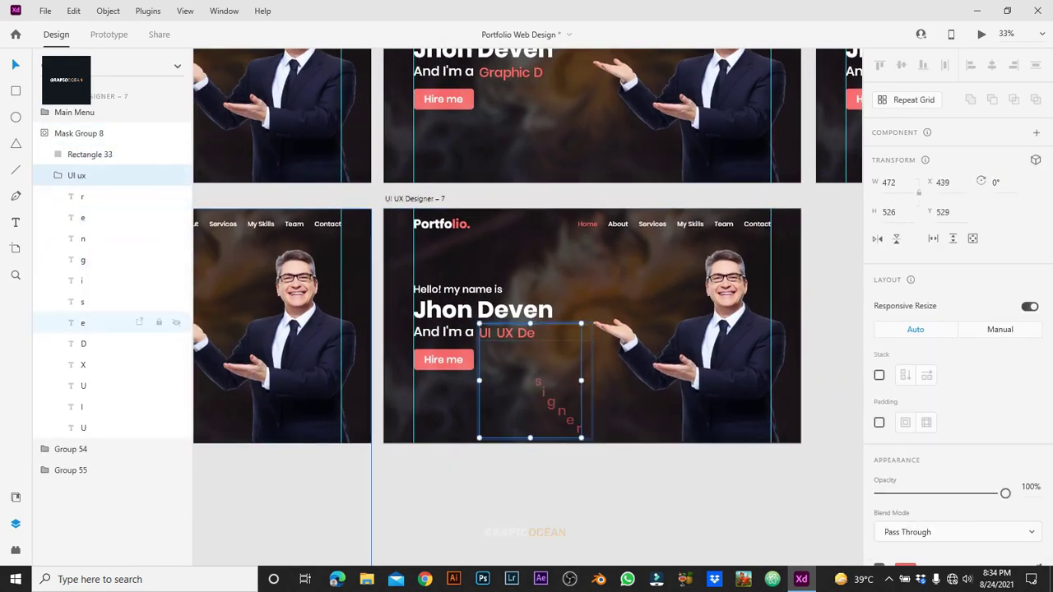
pyautogui.click(82, 302)
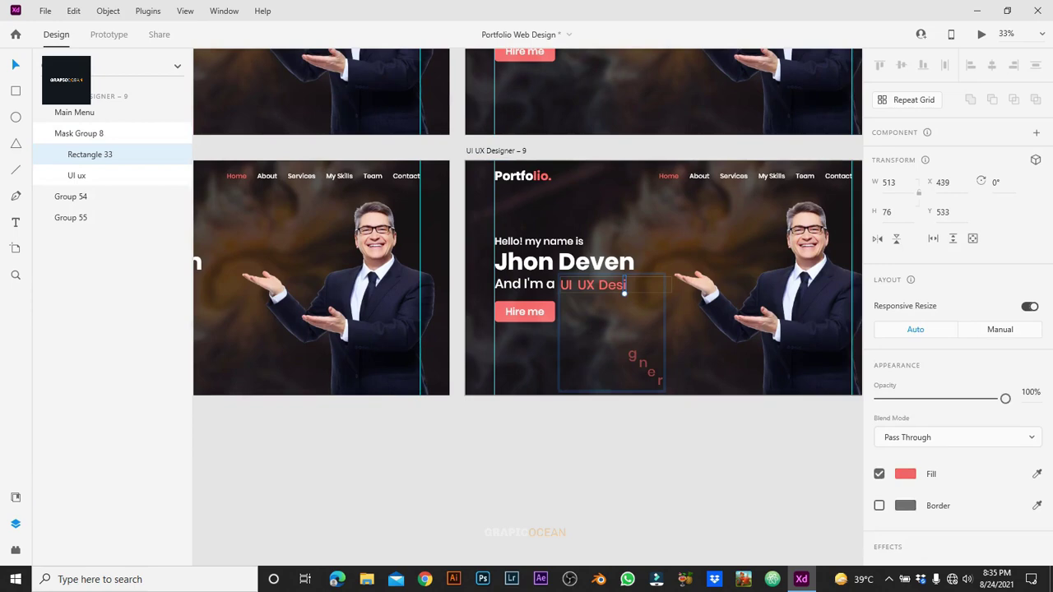
pyautogui.doubleClick(632, 356)
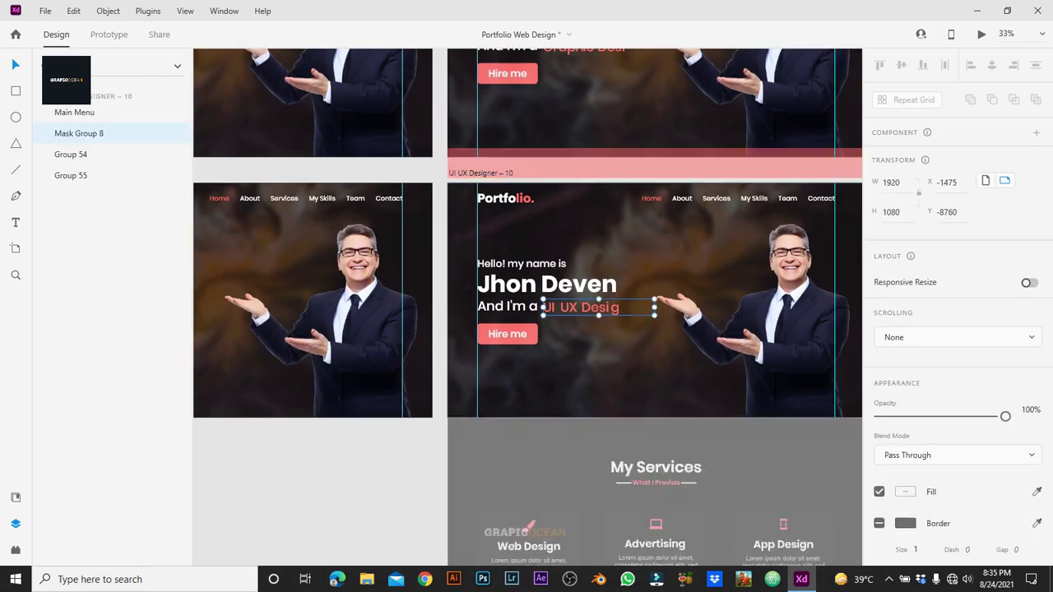
pyautogui.doubleClick(625, 387)
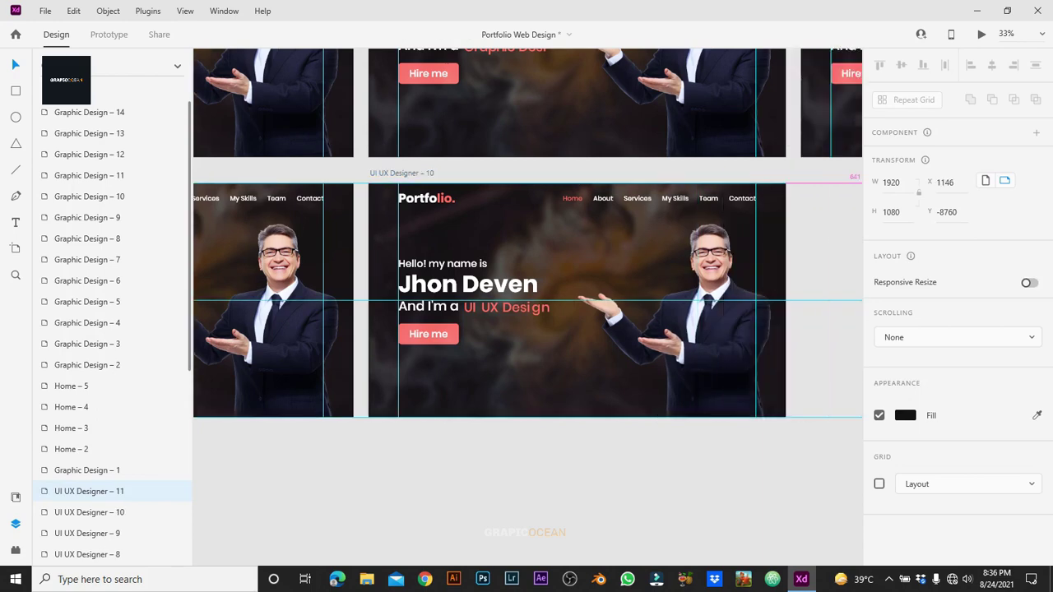
pyautogui.hscroll(3, 527, 296)
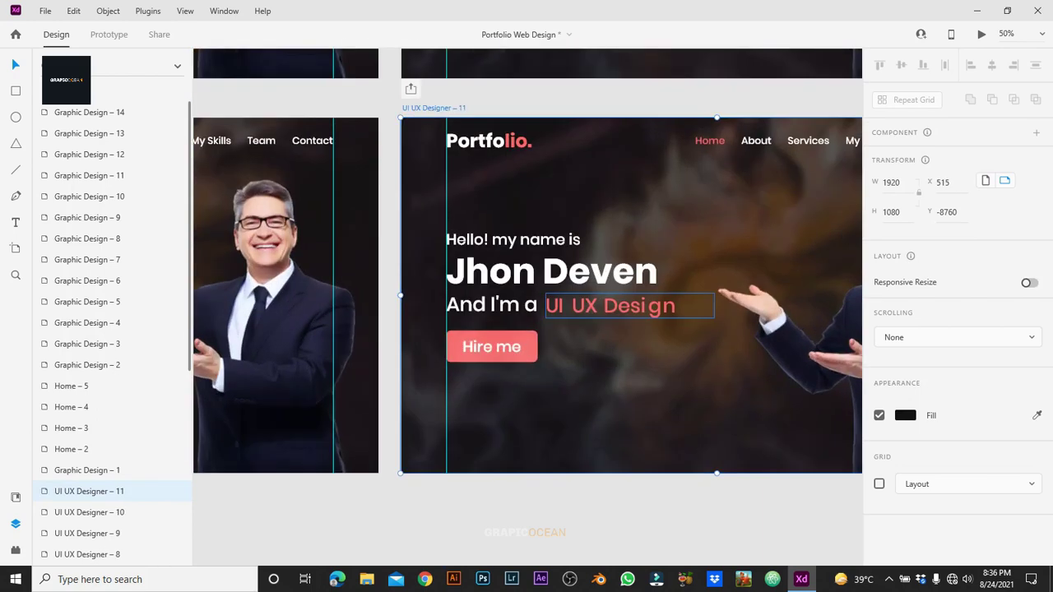
pyautogui.click(623, 378)
pyautogui.doubleClick(658, 303)
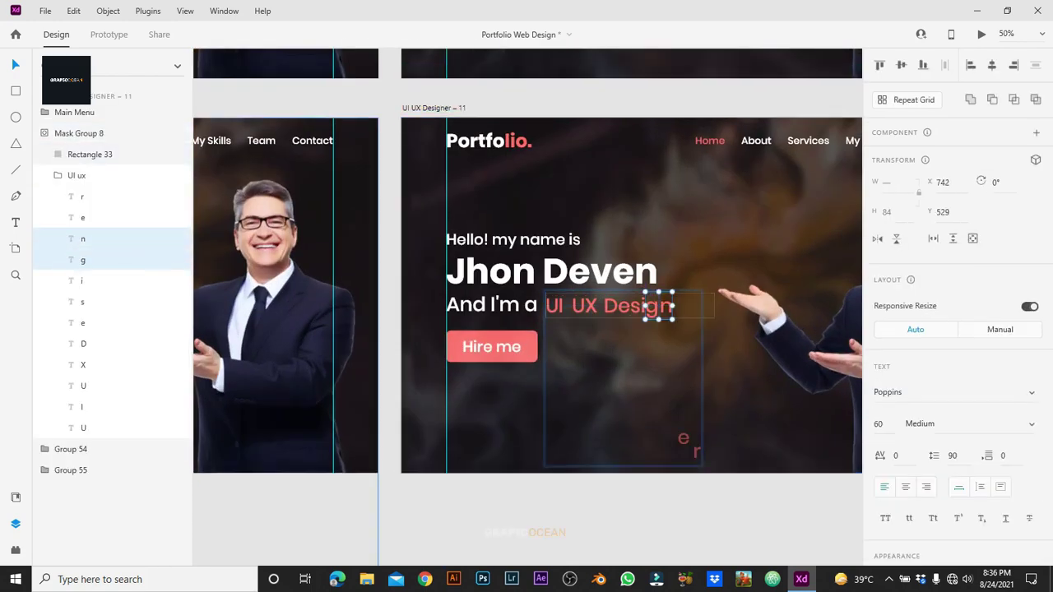
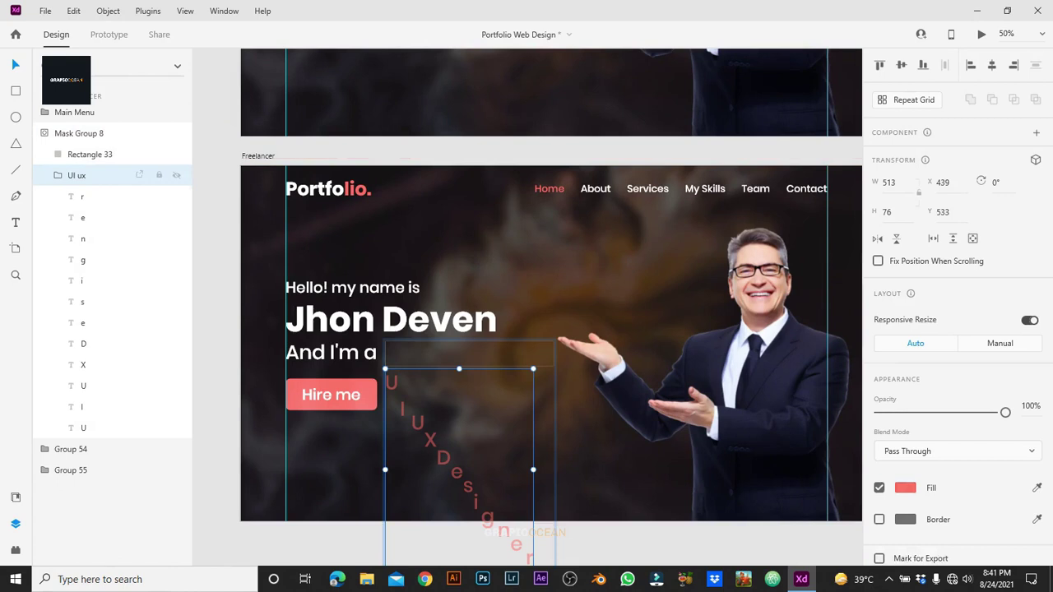
# Step: Retype the opening curved letters on the Freelancer artboard as R, E and E
pyautogui.doubleClick(392, 386)
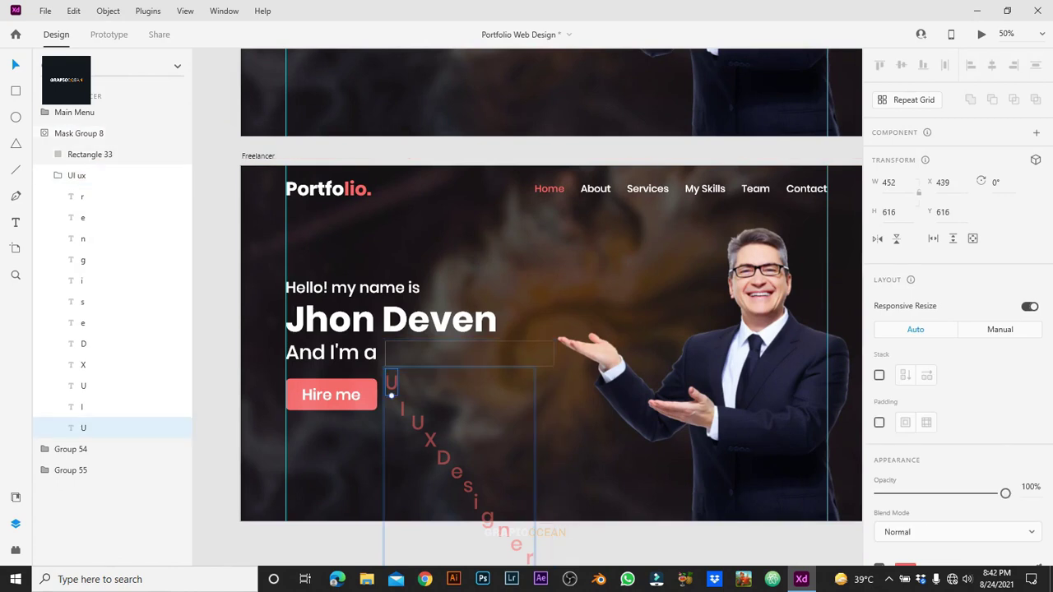
pyautogui.doubleClick(402, 409)
pyautogui.write('R')
pyautogui.doubleClick(418, 423)
pyautogui.write('E')
pyautogui.click(430, 440)
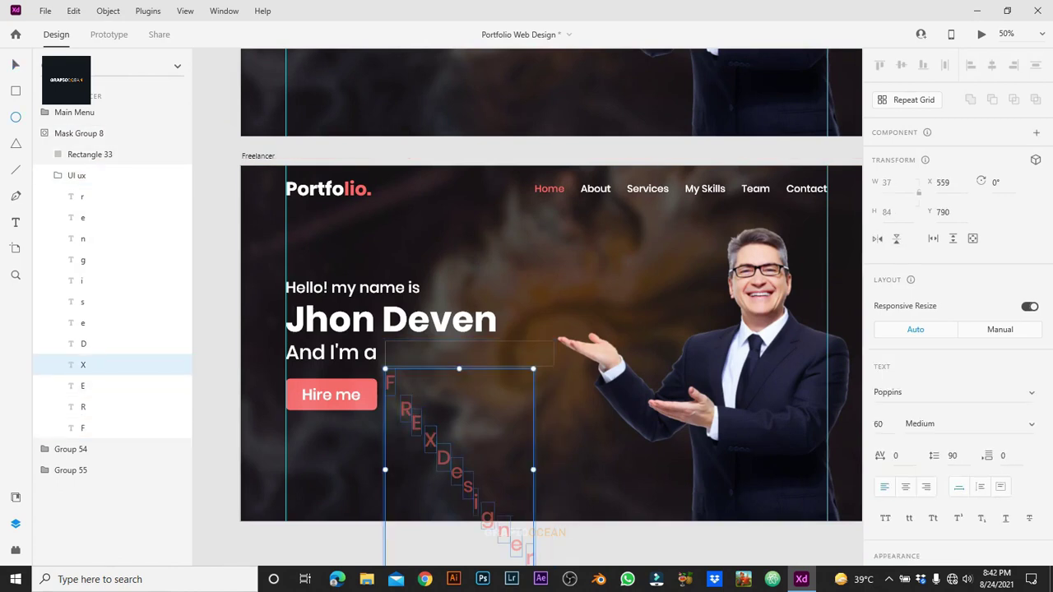
pyautogui.doubleClick(430, 440)
pyautogui.write('E')
# Step: Finish spelling 'Freelancer' with n, c and e, delete the extra letters, and duplicate the artboard
pyautogui.click(444, 457)
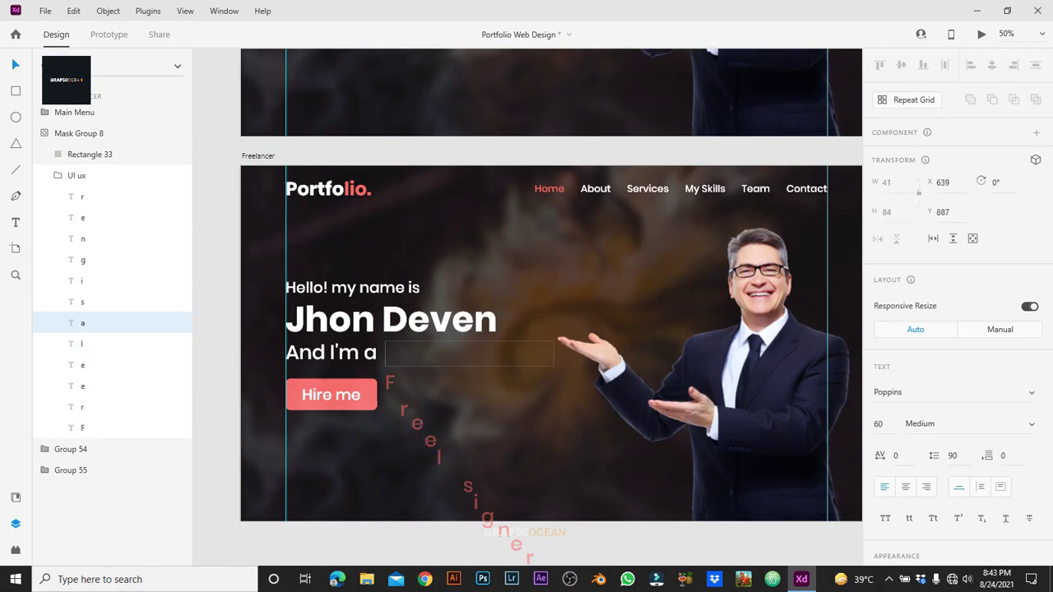
pyautogui.write('n')
pyautogui.doubleClick(475, 500)
pyautogui.write('ce')
pyautogui.click(504, 531)
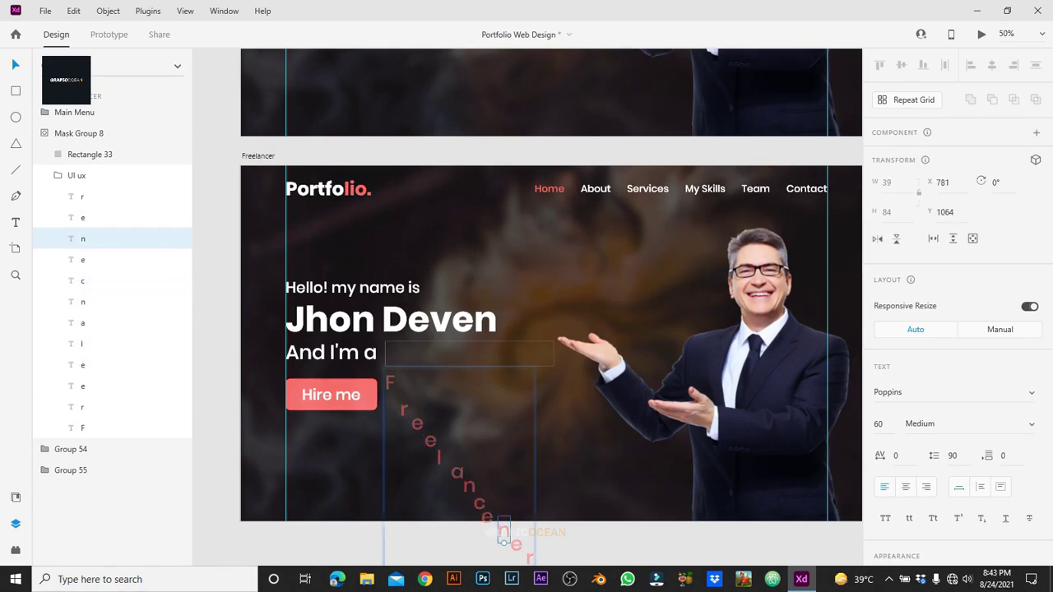
pyautogui.scroll(-2, 552, 329)
pyautogui.press('Delete')
pyautogui.moveTo(448, 375); pyautogui.dragTo(487, 434)
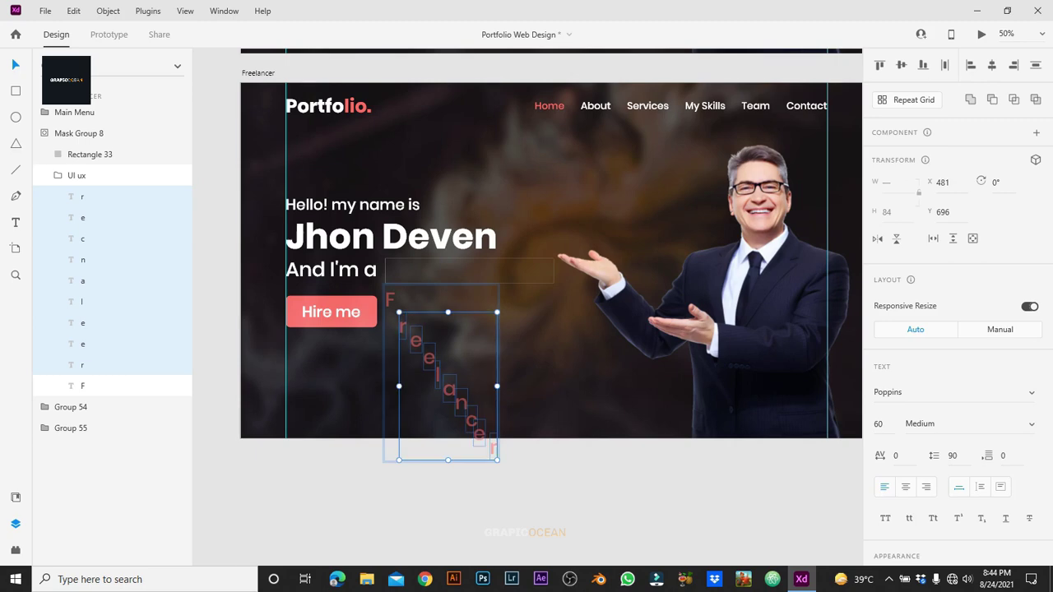
pyautogui.hotkey('ctrl', 'd')
pyautogui.hscroll(5, 526, 271)
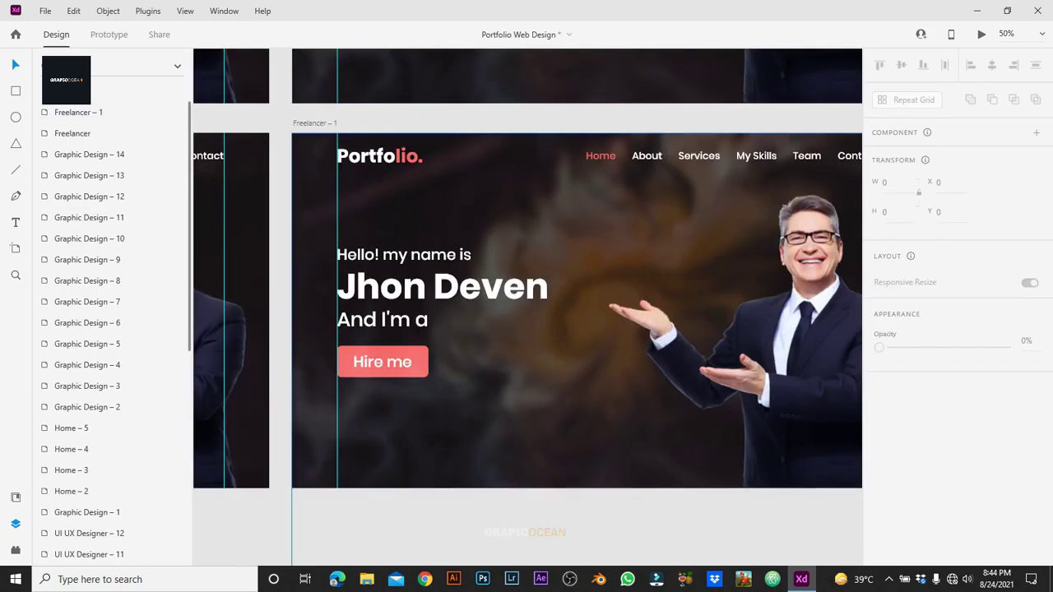
# Step: Duplicate the artboard to create Freelancer – 2 and Freelancer – 3
pyautogui.click(77, 175)
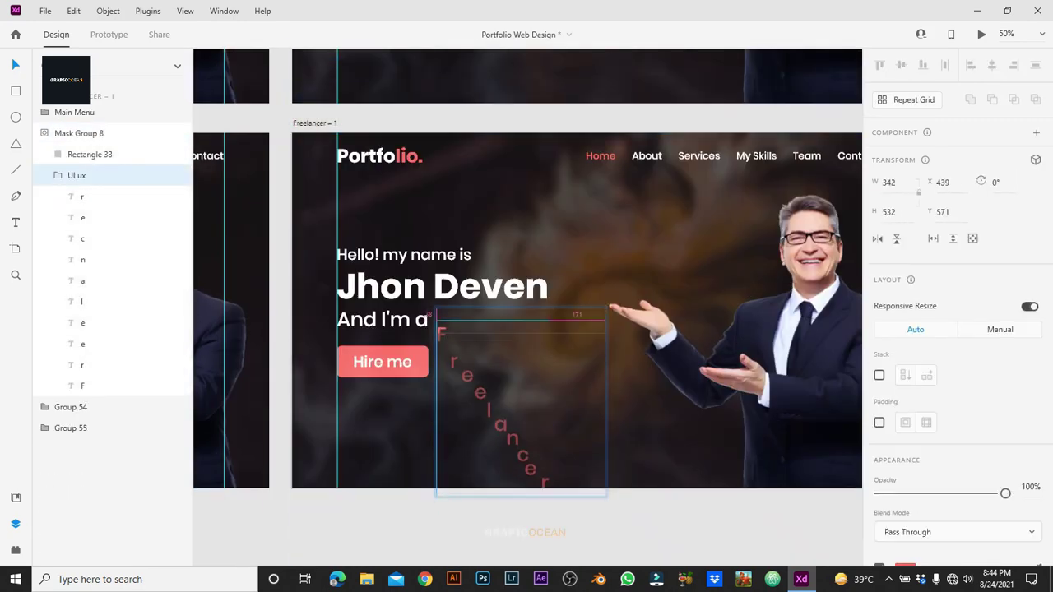
pyautogui.press('Escape')
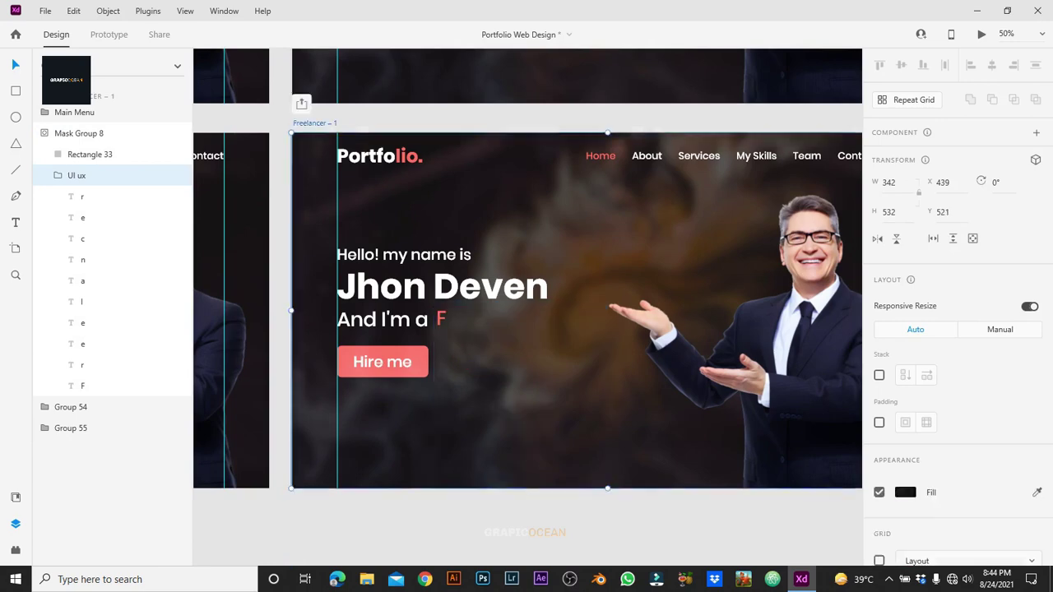
pyautogui.hotkey('ctrl', 'd')
pyautogui.hscroll(5, 527, 313)
pyautogui.click(544, 395)
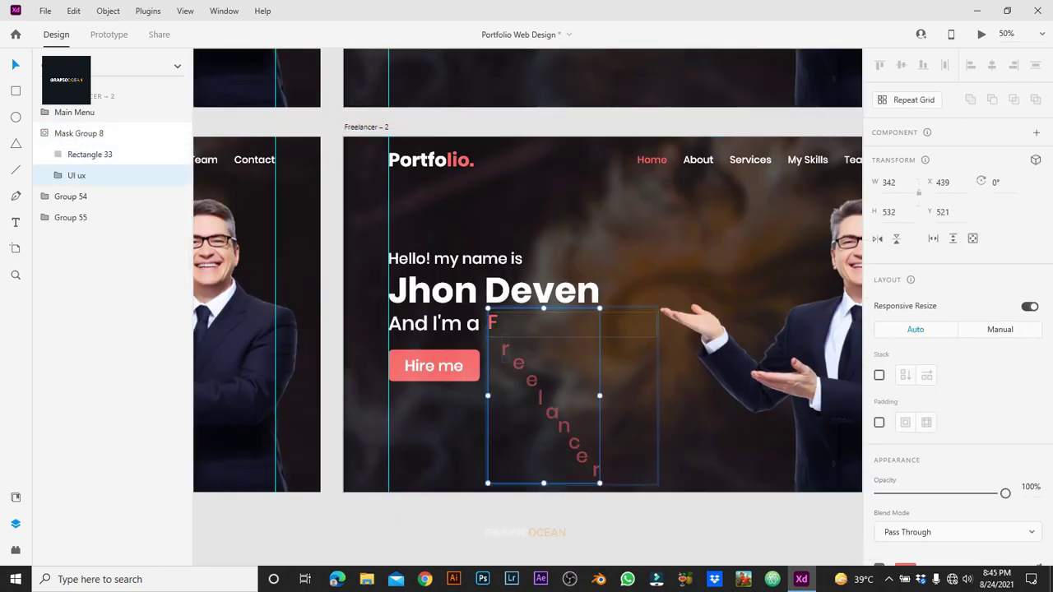
pyautogui.doubleClick(505, 352)
pyautogui.keyDown('shift'); pyautogui.click(82, 196); pyautogui.keyUp('shift')
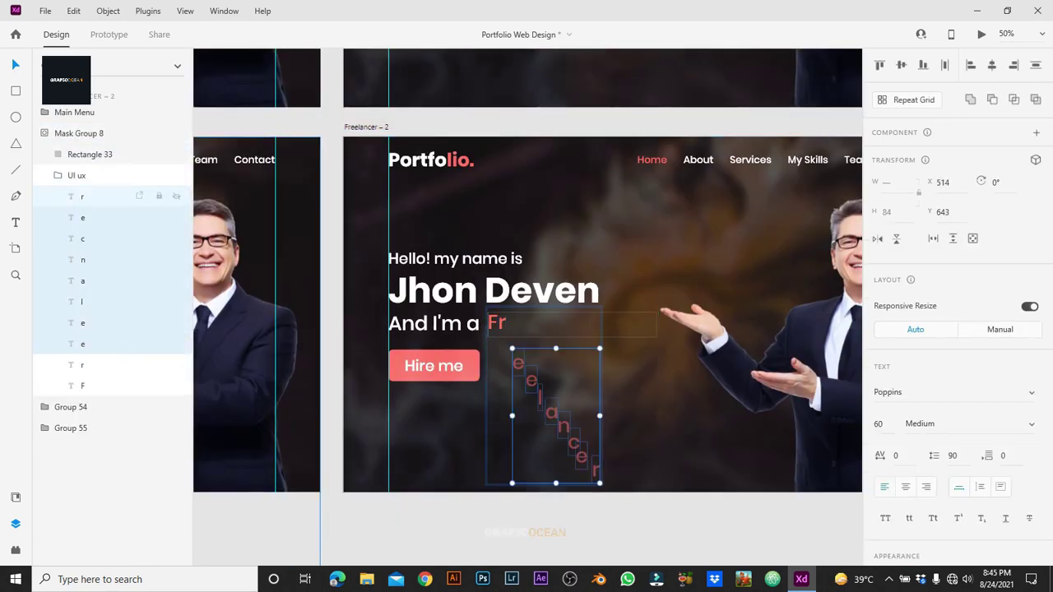
pyautogui.press('Escape')
pyautogui.press('Escape')
pyautogui.hotkey('ctrl', 'd')
pyautogui.hscroll(5, 527, 313)
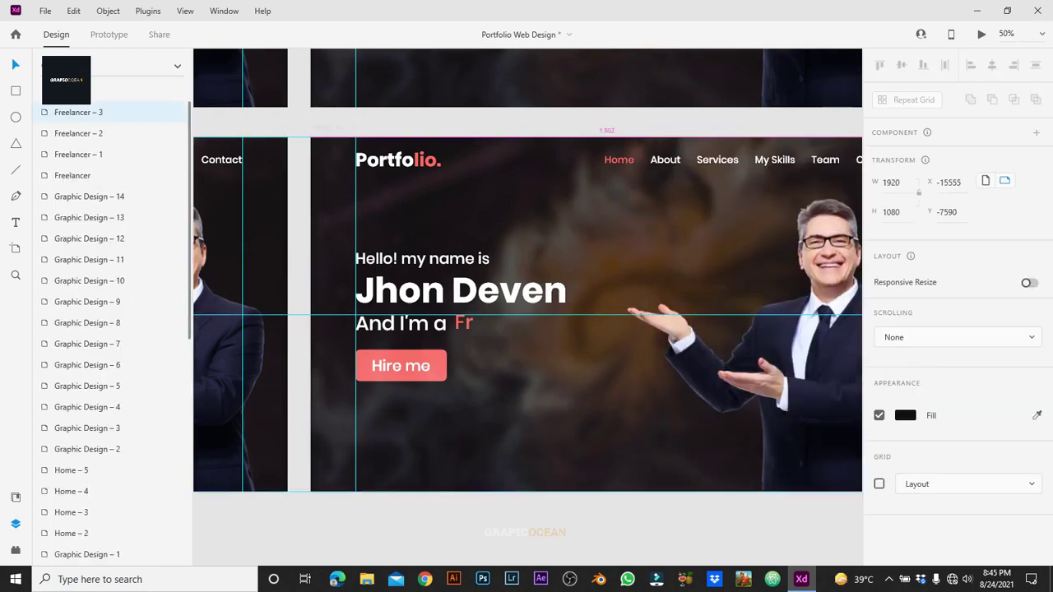
# Step: On Freelancer – 3, raise the e into line to read 'Fre', then duplicate as Freelancer – 4
pyautogui.click(566, 395)
pyautogui.moveTo(539, 365); pyautogui.dragTo(535, 326)
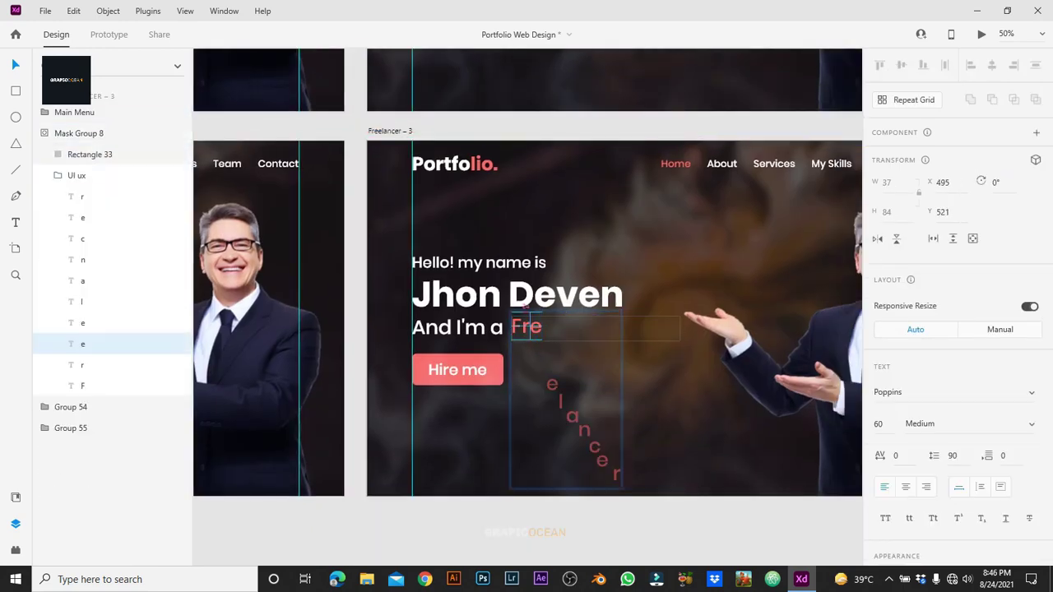
pyautogui.press('Escape')
# Step: On Freelancer – 4, raise the next e to read 'Free', then duplicate as Freelancer – 5
pyautogui.press('Escape')
pyautogui.hotkey('ctrl', 'd')
pyautogui.hscroll(5, 527, 313)
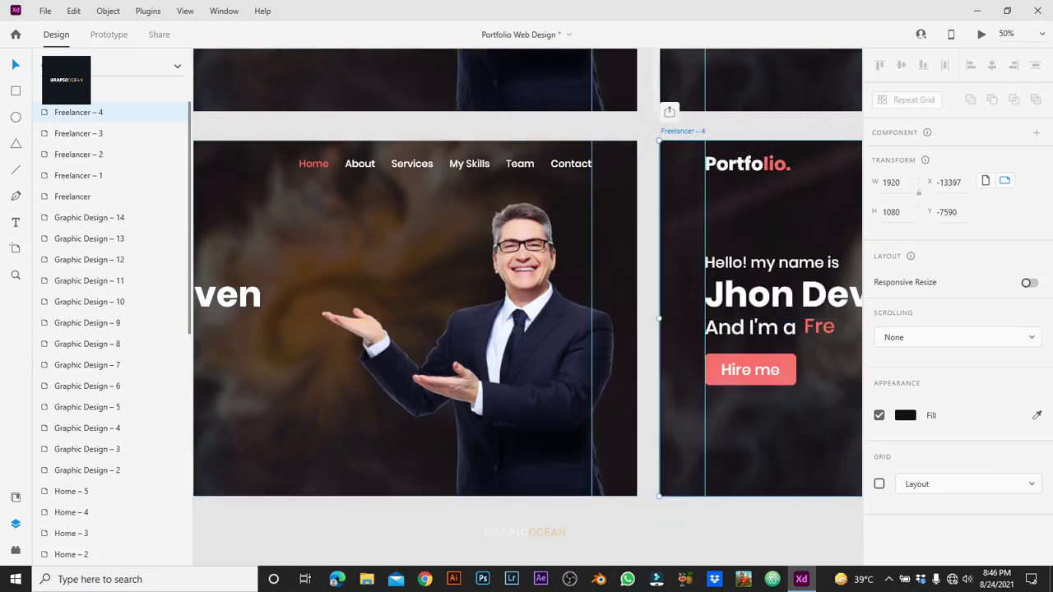
pyautogui.hscroll(5, 527, 313)
pyautogui.click(527, 387)
pyautogui.moveTo(508, 351); pyautogui.dragTo(508, 282)
# Step: On Freelancer – 5, raise the l to read 'Freel', then duplicate as Freelancer – 6
pyautogui.press('Escape')
pyautogui.press('Escape')
pyautogui.hotkey('ctrl', 'd')
pyautogui.hscroll(5, 527, 313)
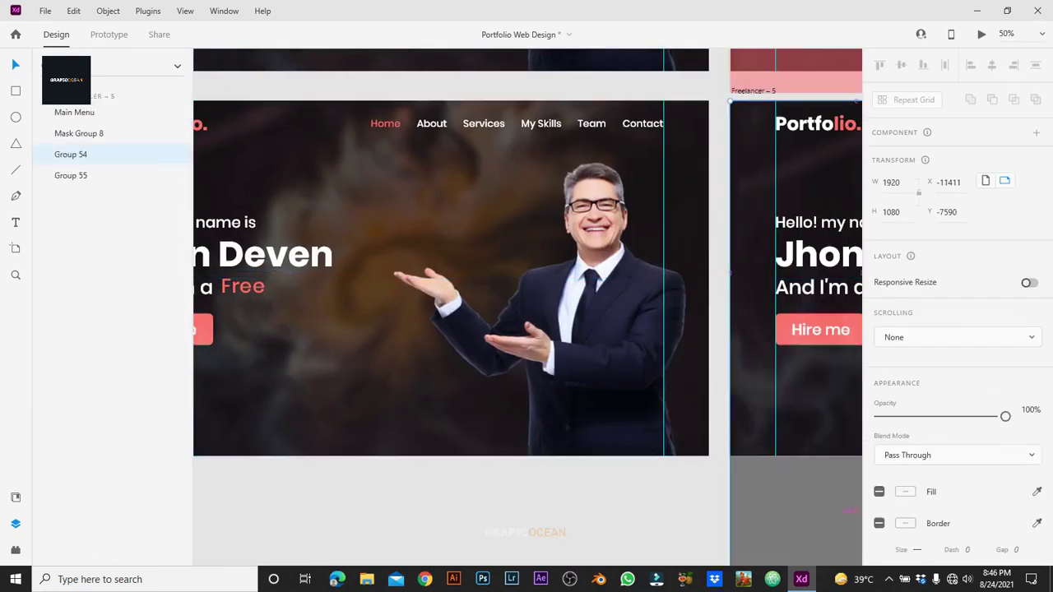
pyautogui.hscroll(5, 527, 313)
pyautogui.click(494, 370)
pyautogui.moveTo(478, 346); pyautogui.dragTo(471, 282)
pyautogui.press('Escape')
pyautogui.press('Escape')
pyautogui.hotkey('ctrl', 'd')
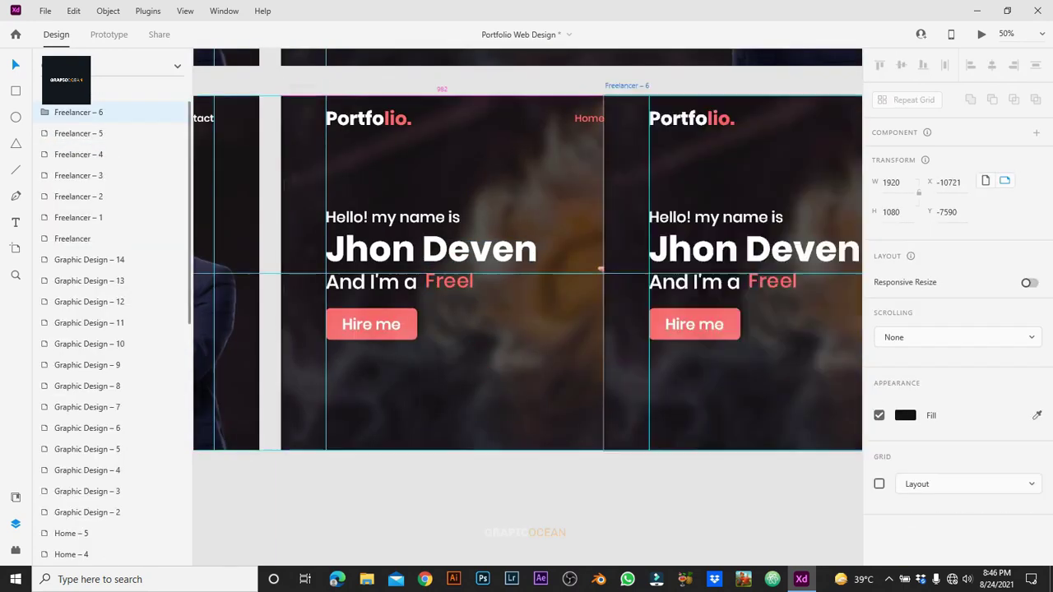
pyautogui.hscroll(5, 526, 313)
# Step: Bring the letter a into line on Freelancer – 6, then create Freelancer – 7 and Freelancer – 8
pyautogui.click(535, 362)
pyautogui.click(539, 318)
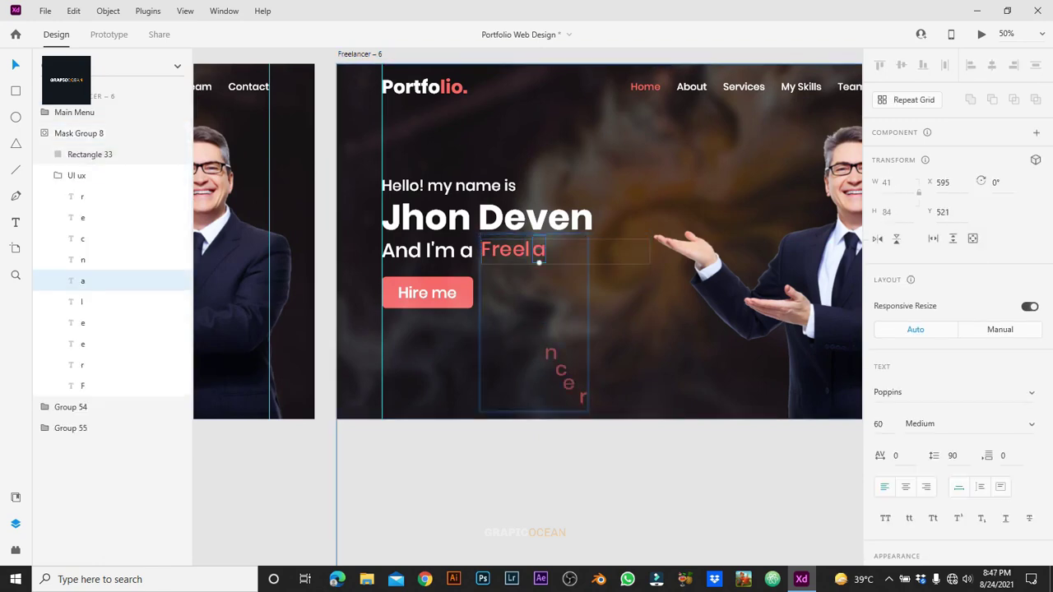
pyautogui.click(83, 259)
pyautogui.keyDown('shift'); pyautogui.click(82, 196); pyautogui.keyUp('shift')
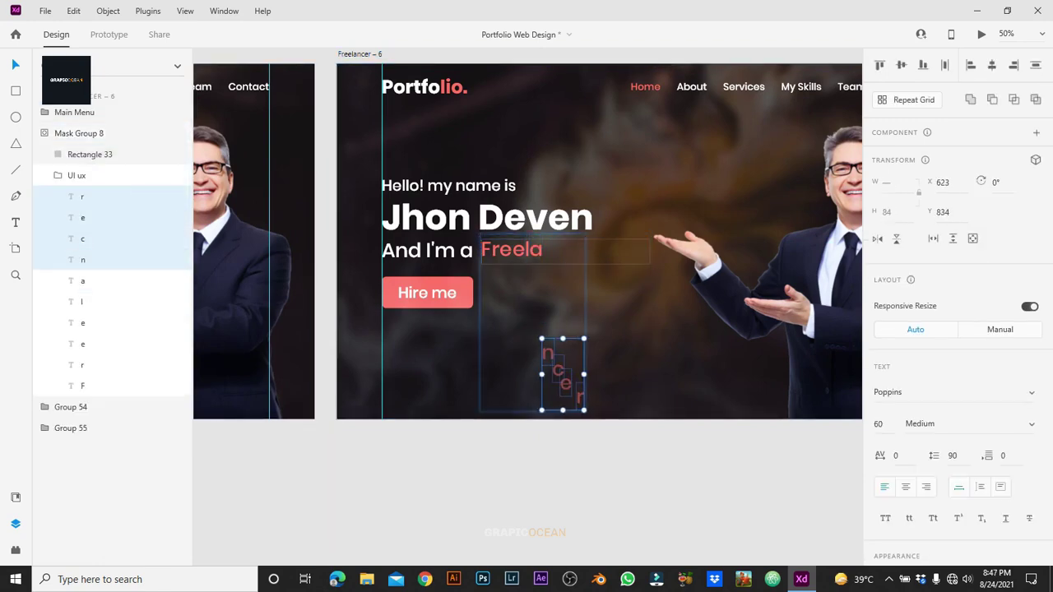
pyautogui.press('Escape')
pyautogui.press('Escape')
pyautogui.hotkey('ctrl', 'd')
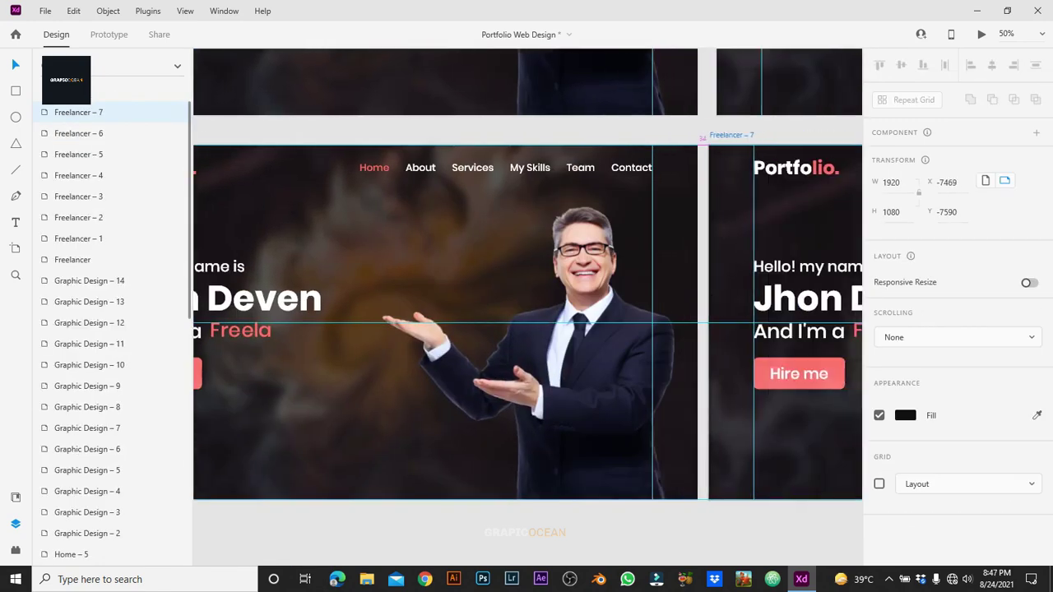
pyautogui.hotkey('ctrl', 'd')
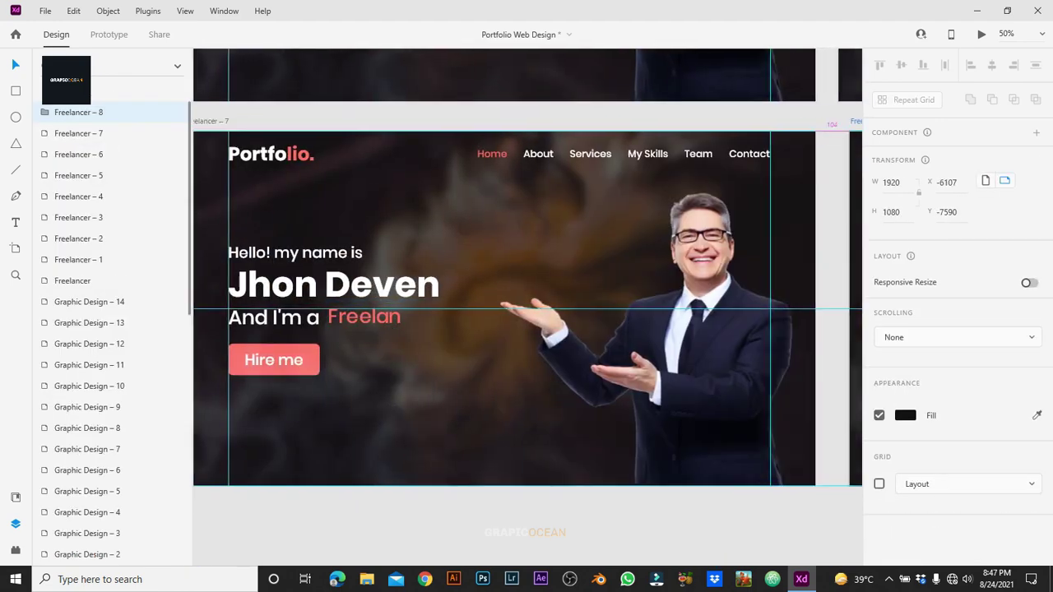
# Step: Place the c on Freelancer – 8 and the r on Freelancer – 9, then create Freelancer – 10
pyautogui.click(556, 420)
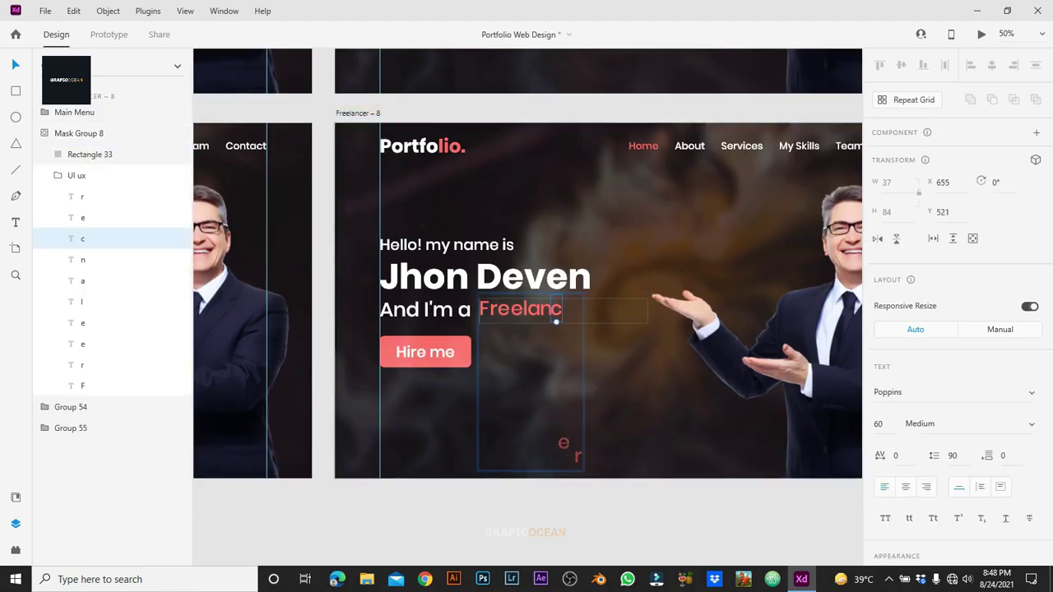
pyautogui.press('Escape')
pyautogui.press('Escape')
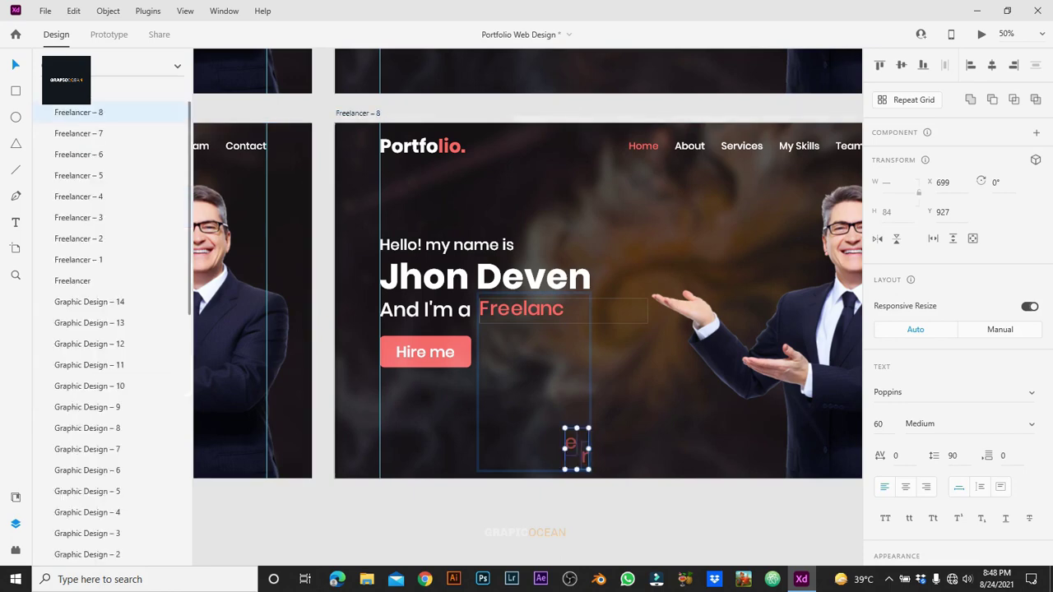
pyautogui.hotkey('ctrl', 'd')
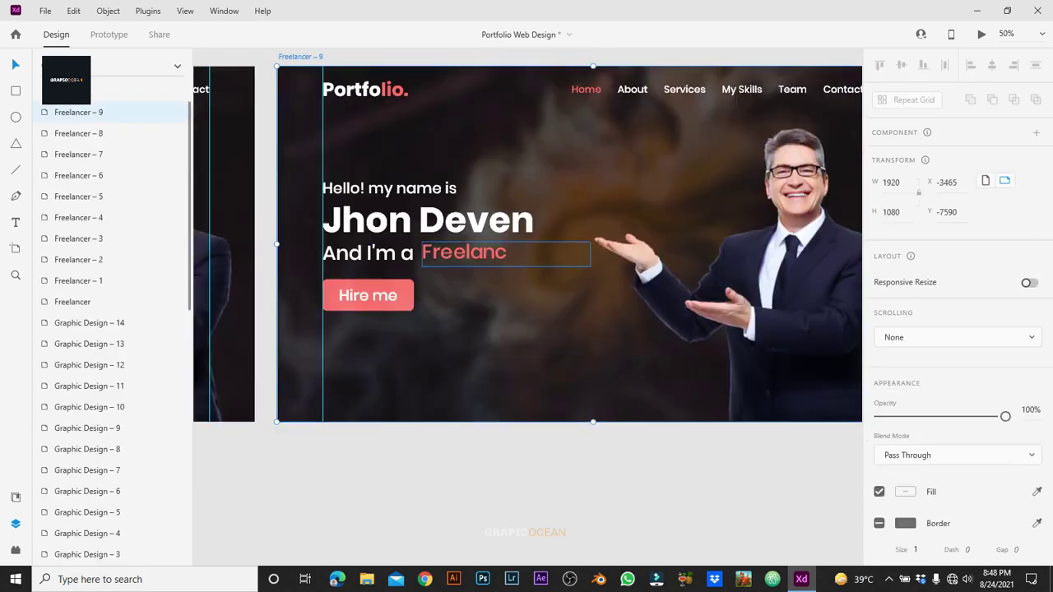
pyautogui.click(527, 400)
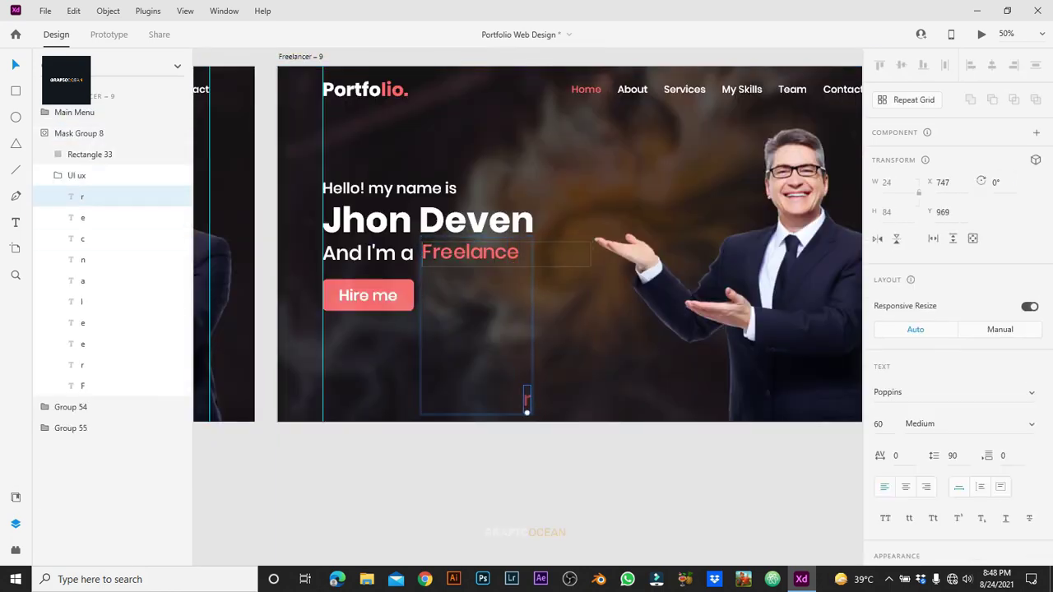
pyautogui.press('Escape')
pyautogui.press('Escape')
pyautogui.hotkey('ctrl', 'd')
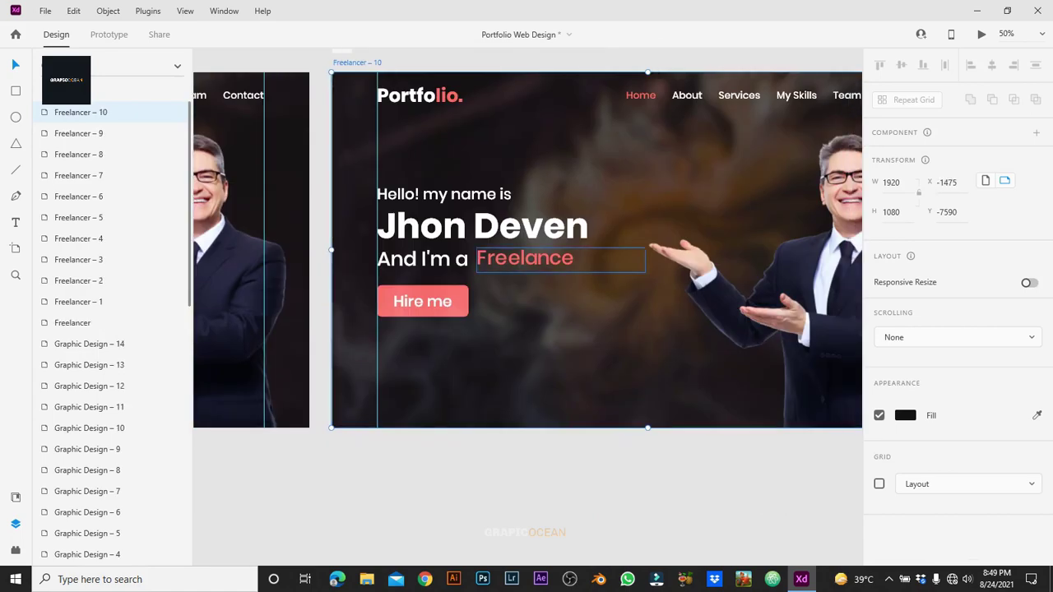
# Step: Delete the leftover r on Freelancer – 10 so it reads 'Freelance', and zoom out to all artboards
pyautogui.click(582, 404)
pyautogui.press('Delete')
pyautogui.scroll(-3, 527, 247)
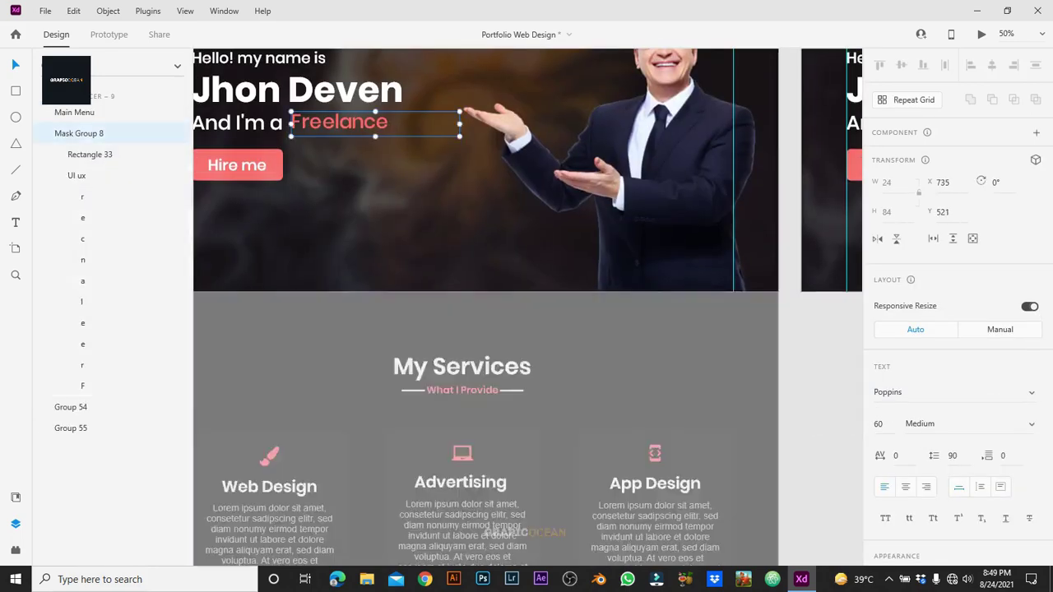
pyautogui.press('Escape')
pyautogui.press('Escape')
pyautogui.hotkey('ctrl', '0')
# Step: Switch to Prototype mode and review the timed interactions on the first artboards
pyautogui.scroll(3, 526, 288)
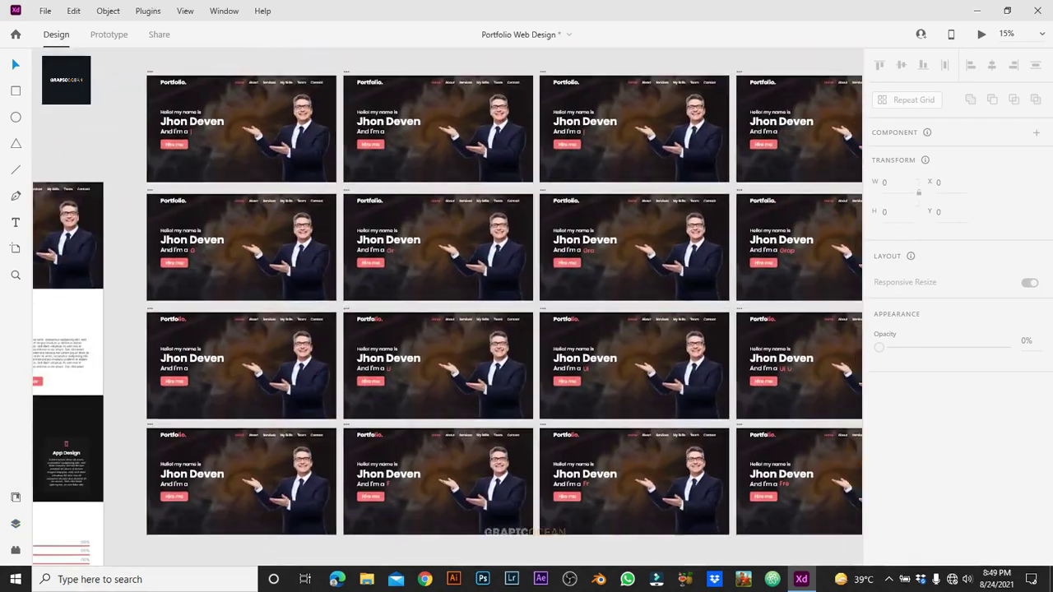
pyautogui.click(188, 368)
pyautogui.hotkey('ctrl', '2')
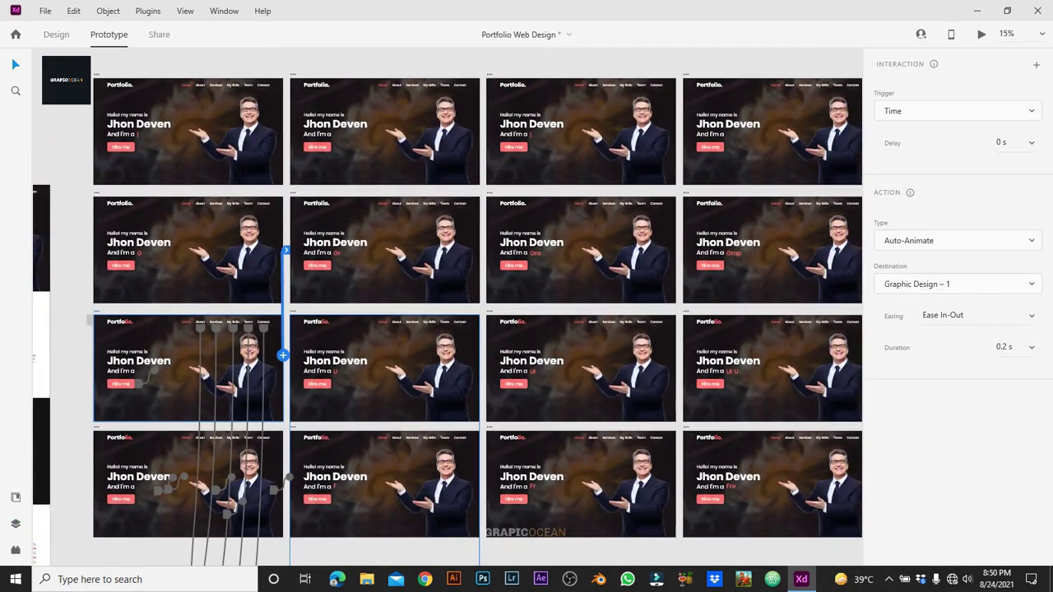
pyautogui.click(97, 193)
pyautogui.click(294, 311)
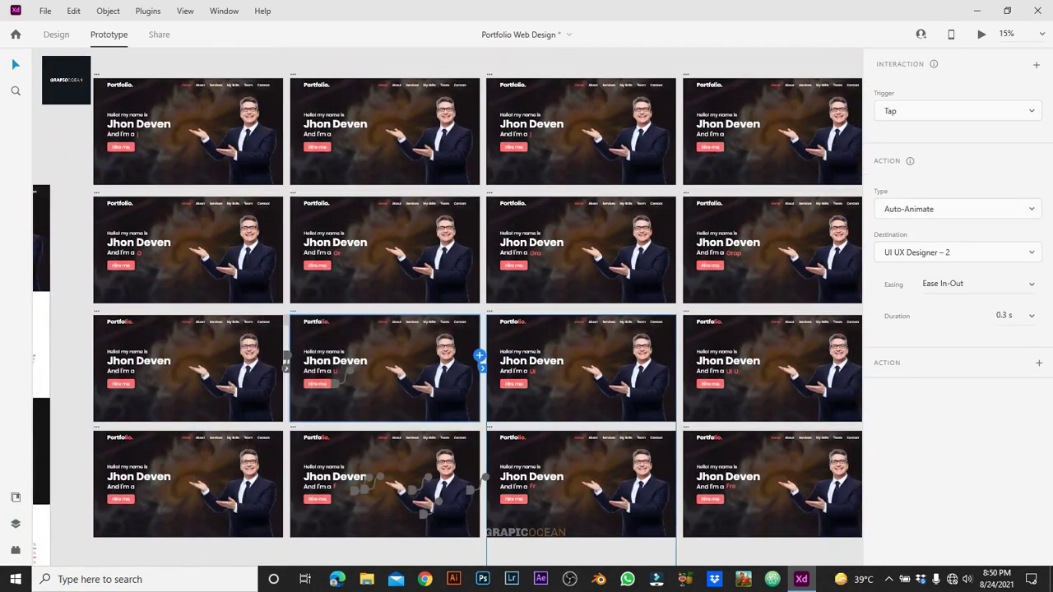
pyautogui.click(96, 311)
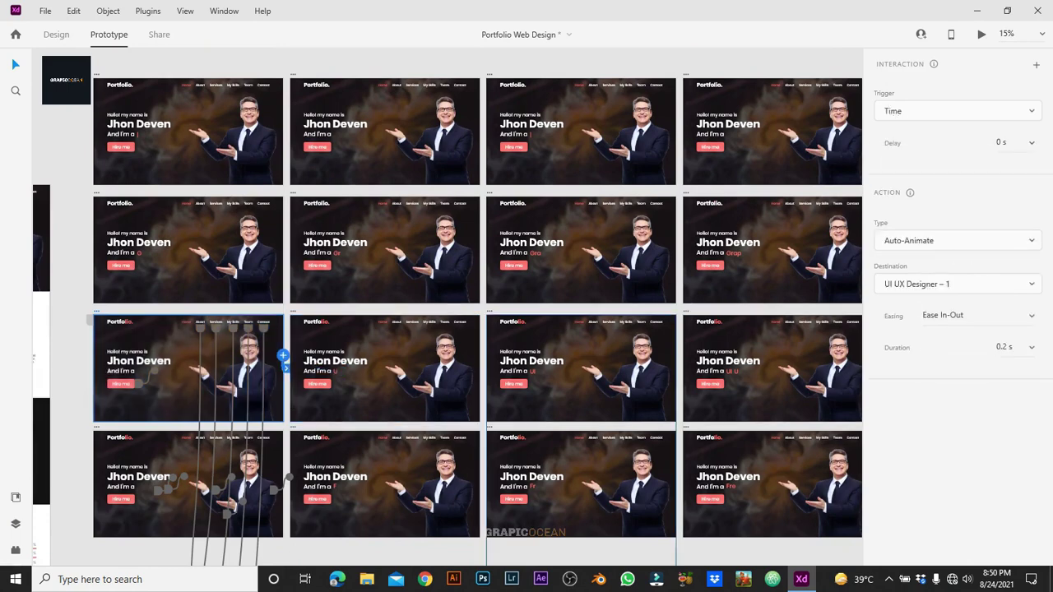
pyautogui.click(384, 370)
# Step: Set the selected third-row artboard's interaction trigger to Time
pyautogui.click(959, 110)
pyautogui.click(889, 106)
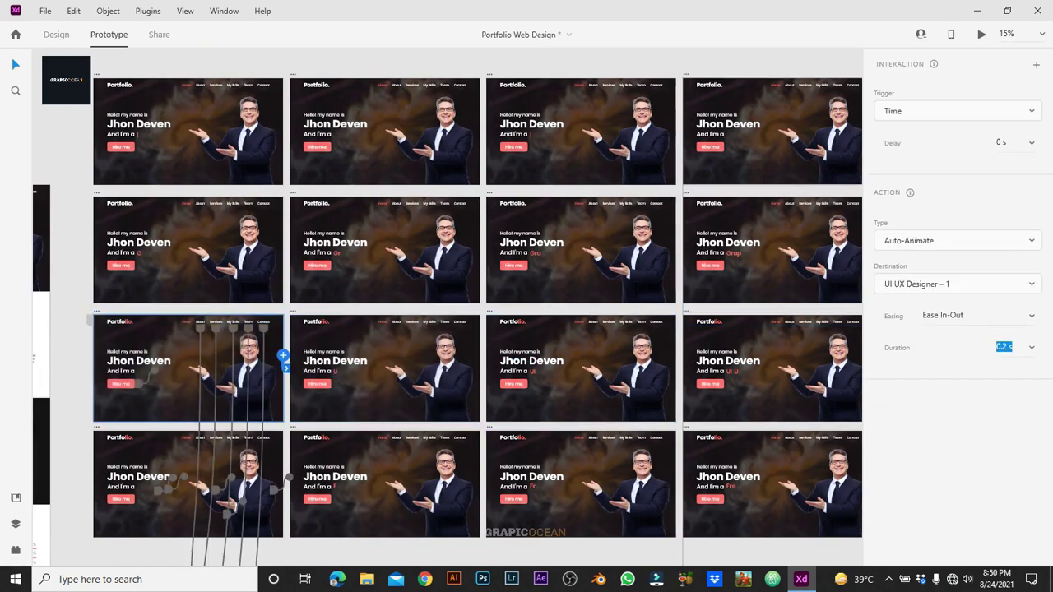
pyautogui.click(959, 110)
pyautogui.click(888, 57)
pyautogui.click(959, 110)
pyautogui.click(889, 106)
# Step: Wire the next UI UX Designer artboards each to the following artboard
pyautogui.click(581, 370)
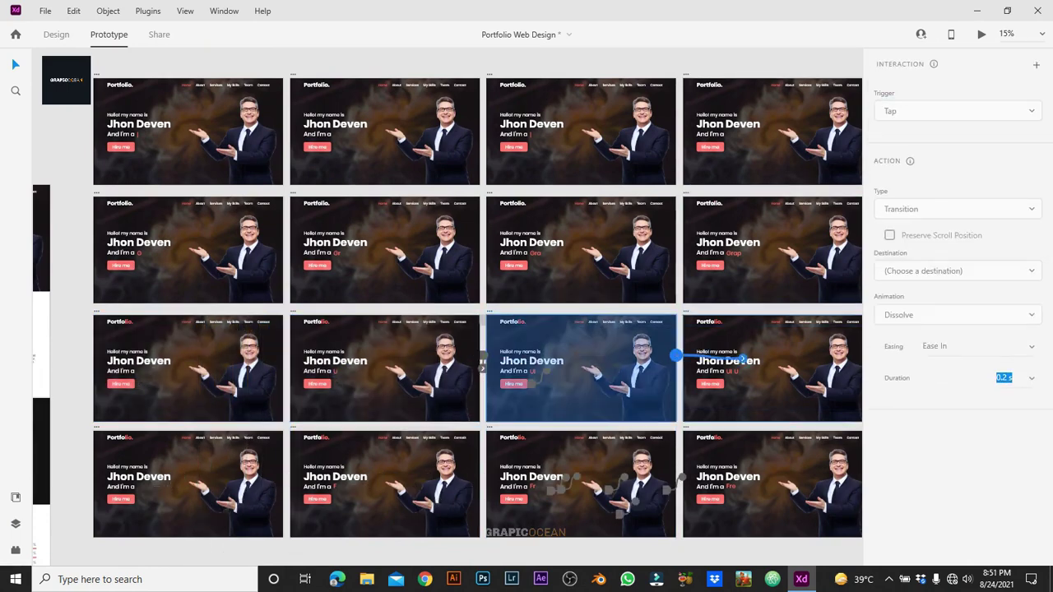
pyautogui.moveTo(676, 356); pyautogui.dragTo(773, 370)
pyautogui.hscroll(5, 478, 329)
pyautogui.click(266, 356)
pyautogui.moveTo(361, 344); pyautogui.dragTo(462, 356)
pyautogui.click(422, 370)
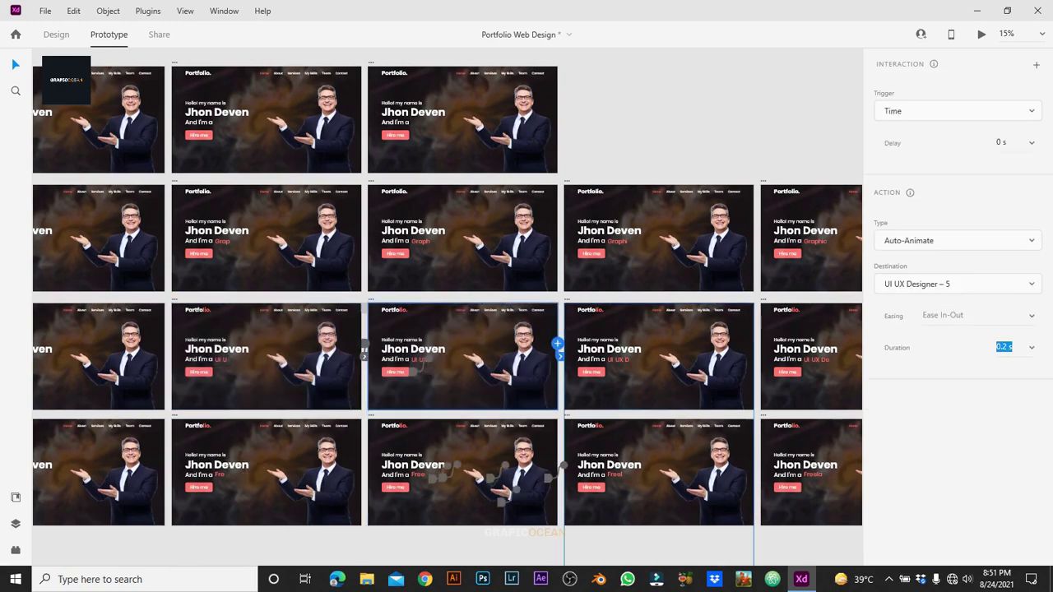
pyautogui.moveTo(558, 344); pyautogui.dragTo(650, 357)
pyautogui.click(658, 370)
pyautogui.moveTo(754, 344); pyautogui.dragTo(823, 356)
# Step: Continue linking the remaining UI UX Designer artboards to their successors
pyautogui.hscroll(5, 478, 329)
pyautogui.click(247, 356)
pyautogui.moveTo(342, 344); pyautogui.dragTo(445, 356)
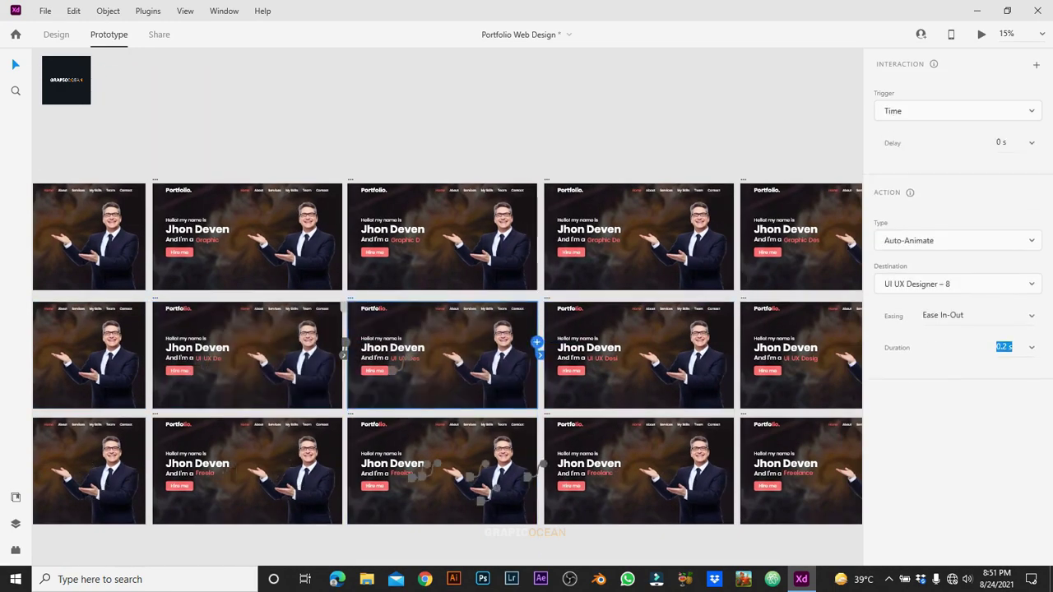
pyautogui.click(638, 370)
pyautogui.moveTo(734, 344); pyautogui.dragTo(806, 357)
pyautogui.hscroll(5, 477, 329)
pyautogui.moveTo(673, 343); pyautogui.dragTo(683, 356)
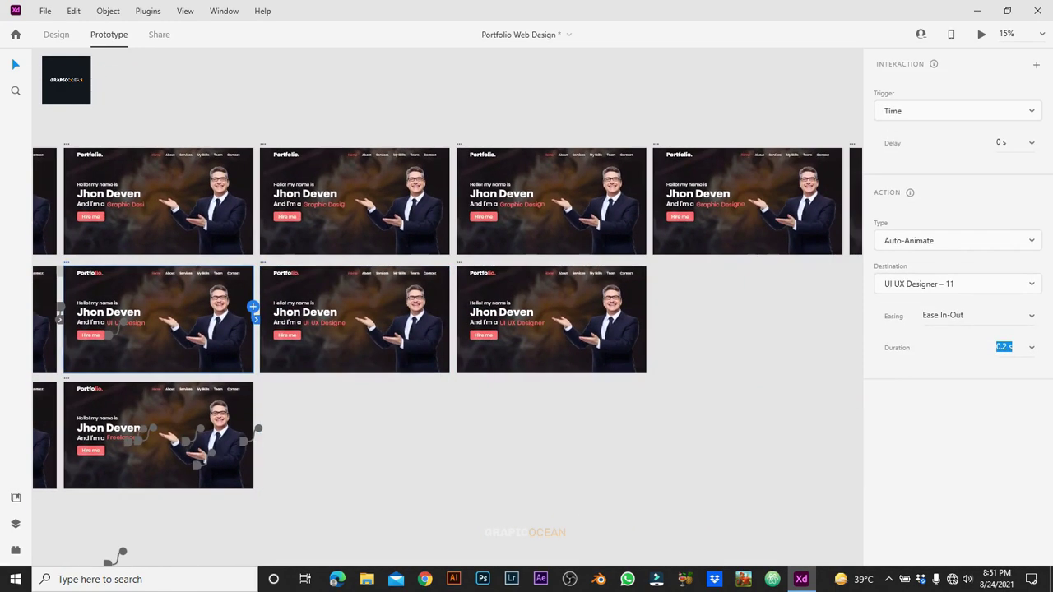
# Step: Link the last designer artboard to Freelancer – 1 and chain the next Freelancer artboards onward
pyautogui.click(354, 321)
pyautogui.moveTo(449, 312); pyautogui.dragTo(543, 329)
pyautogui.click(148, 362)
pyautogui.moveTo(247, 345); pyautogui.dragTo(856, 298)
pyautogui.moveTo(457, 321); pyautogui.dragTo(855, 376)
pyautogui.click(312, 438)
pyautogui.moveTo(409, 428); pyautogui.dragTo(861, 437)
# Step: Check the interactions on the Freelancer artboards, then return to design editing
pyautogui.click(510, 436)
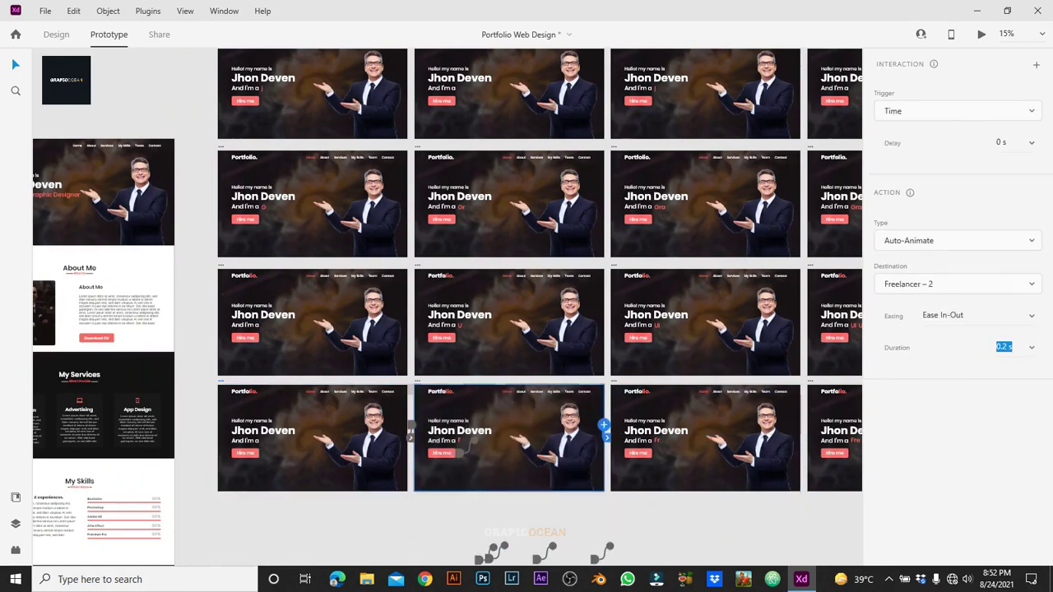
pyautogui.click(706, 436)
pyautogui.hscroll(10, 527, 329)
pyautogui.click(239, 415)
pyautogui.click(606, 437)
pyautogui.hscroll(6, 606, 436)
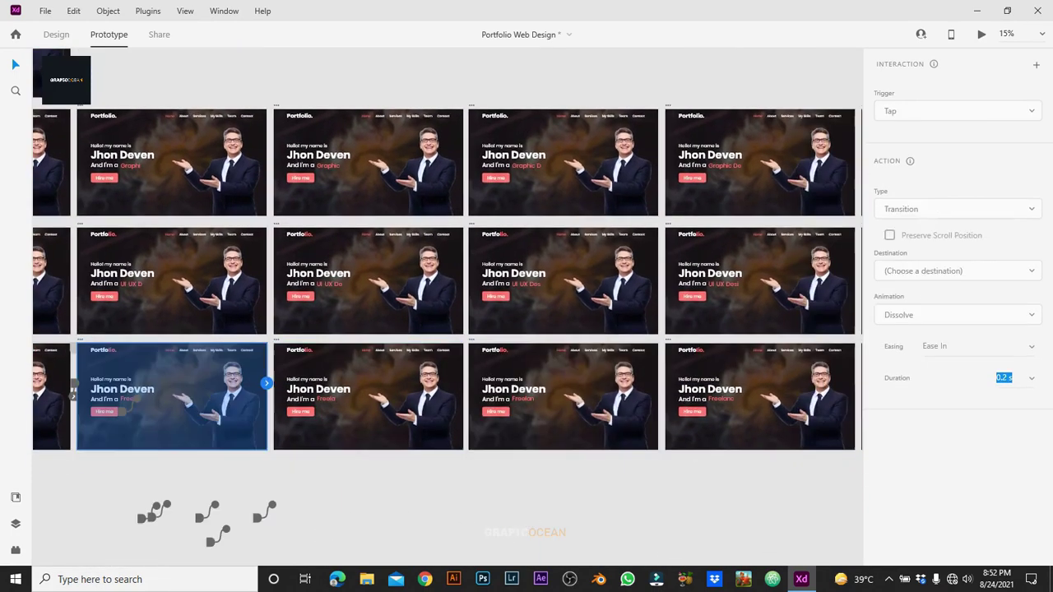
pyautogui.click(760, 436)
pyautogui.hscroll(7, 760, 436)
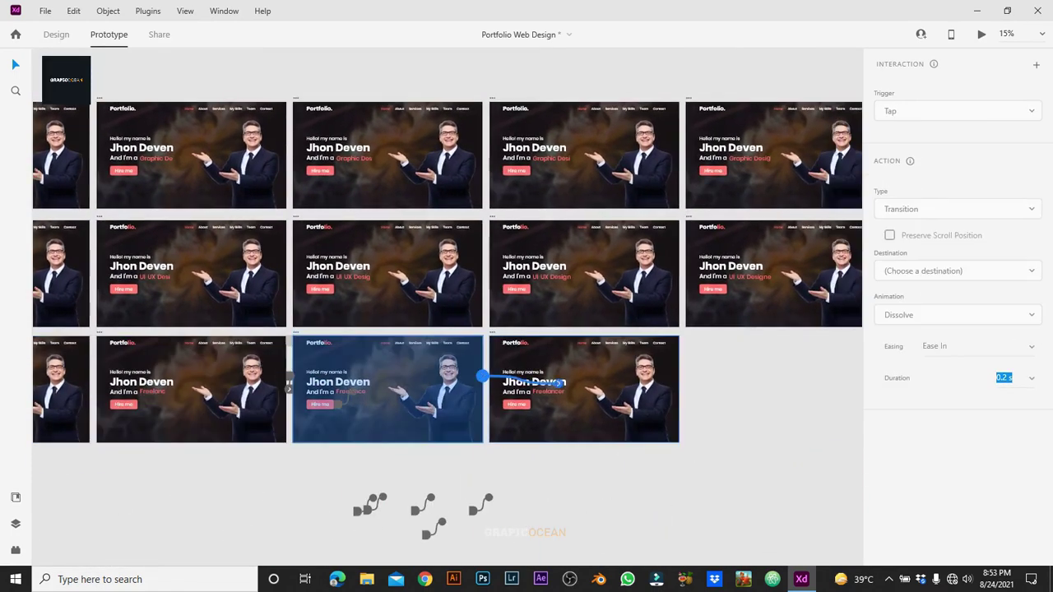
pyautogui.scroll(-6, 447, 329)
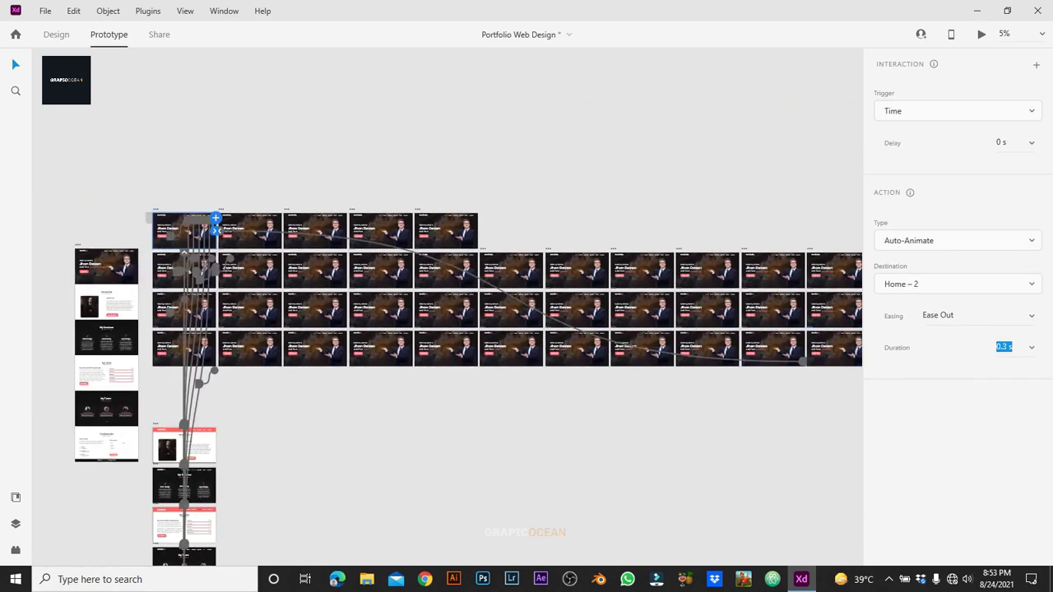
pyautogui.hotkey('ctrl', 'z')
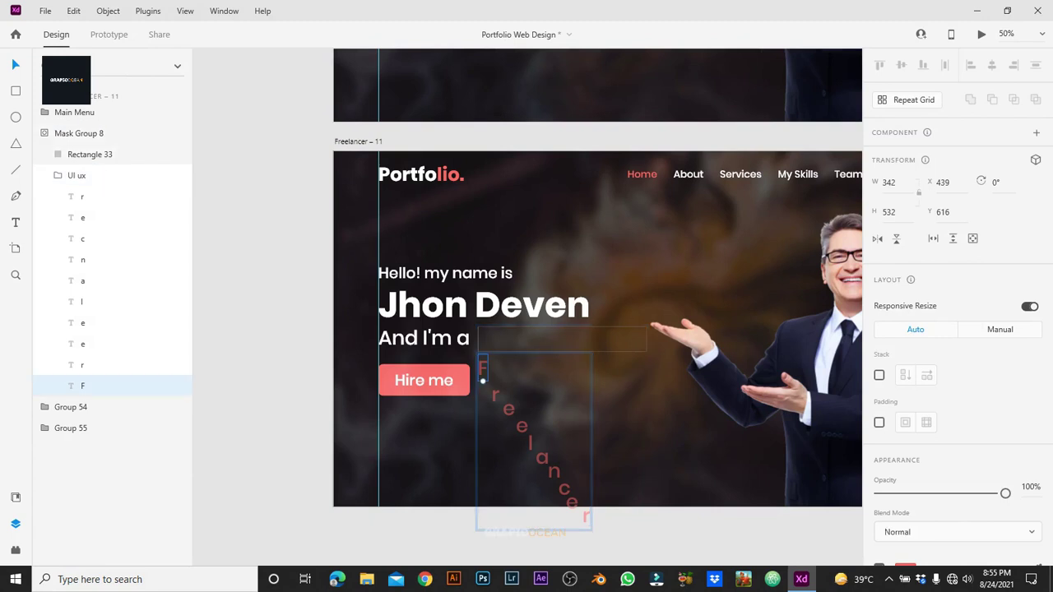
# Step: Retype the first falling letters as Y, o, u and u to begin 'YouTuber'
pyautogui.write('Y')
pyautogui.doubleClick(496, 396)
pyautogui.write('o')
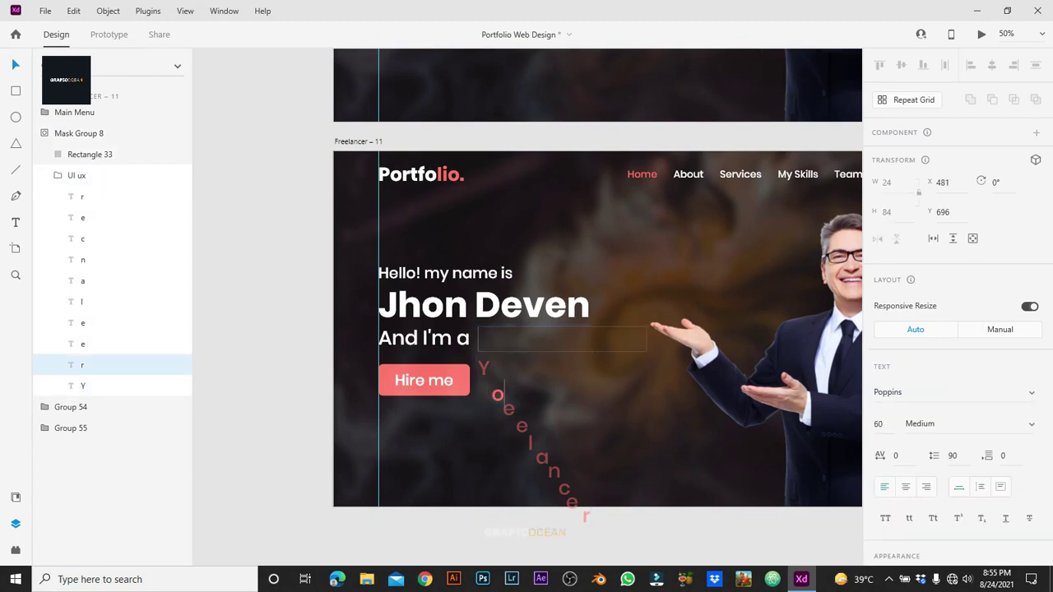
pyautogui.doubleClick(509, 409)
pyautogui.write('u')
pyautogui.doubleClick(522, 425)
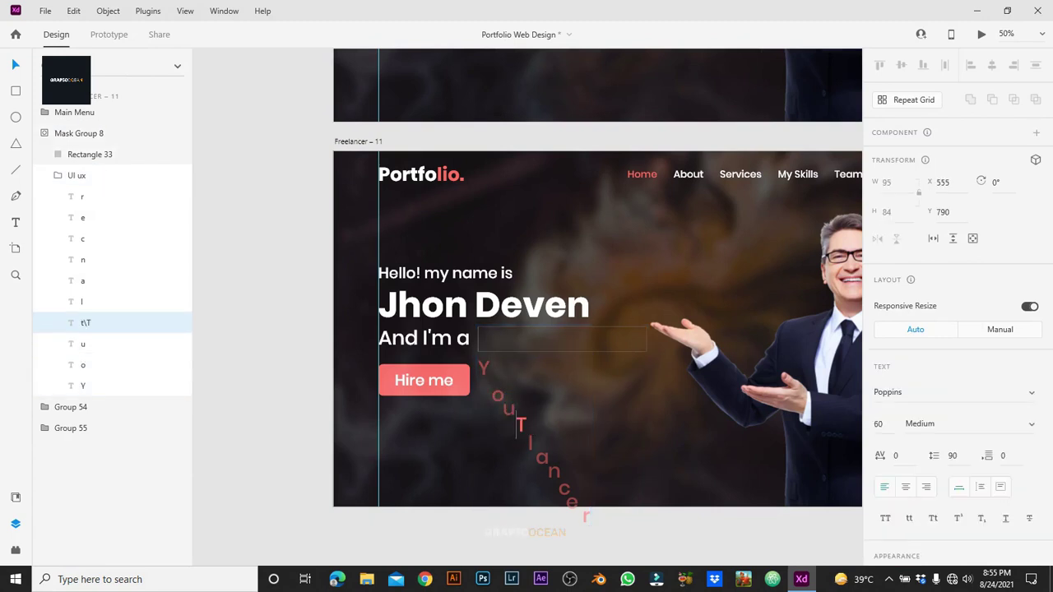
pyautogui.doubleClick(530, 442)
pyautogui.write('u')
# Step: Change the next letters to b and e, and delete the leftover c and e
pyautogui.doubleClick(542, 458)
pyautogui.write('b')
pyautogui.doubleClick(554, 471)
pyautogui.write('e')
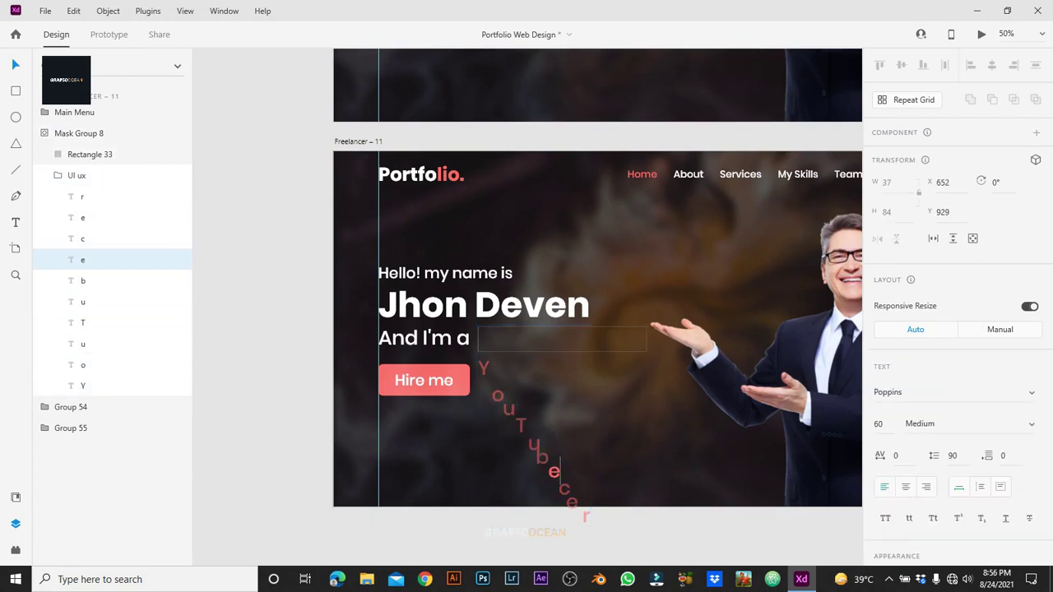
pyautogui.press('Delete')
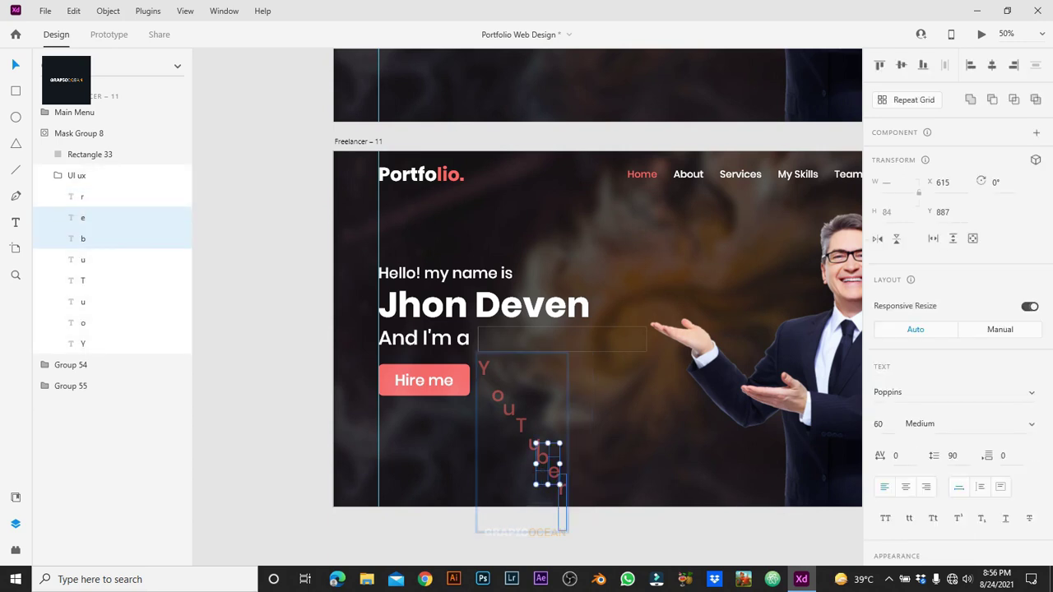
pyautogui.press('Escape')
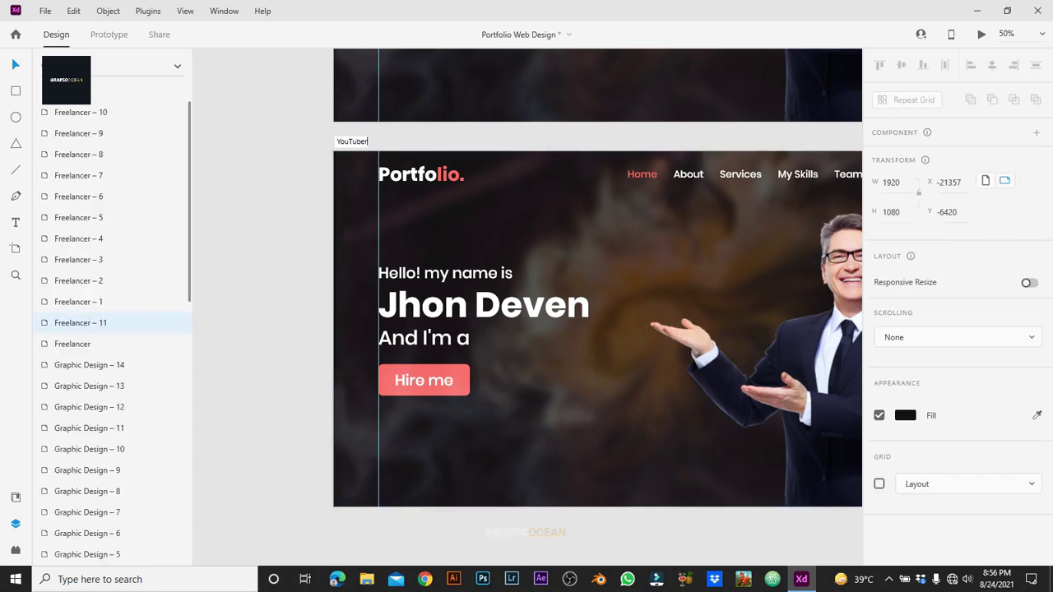
# Step: Duplicate the artboard as YouTuber – 1 and 2, lining up the letters Y and o
pyautogui.hotkey('ctrl', 'd')
pyautogui.hscroll(10, 526, 313)
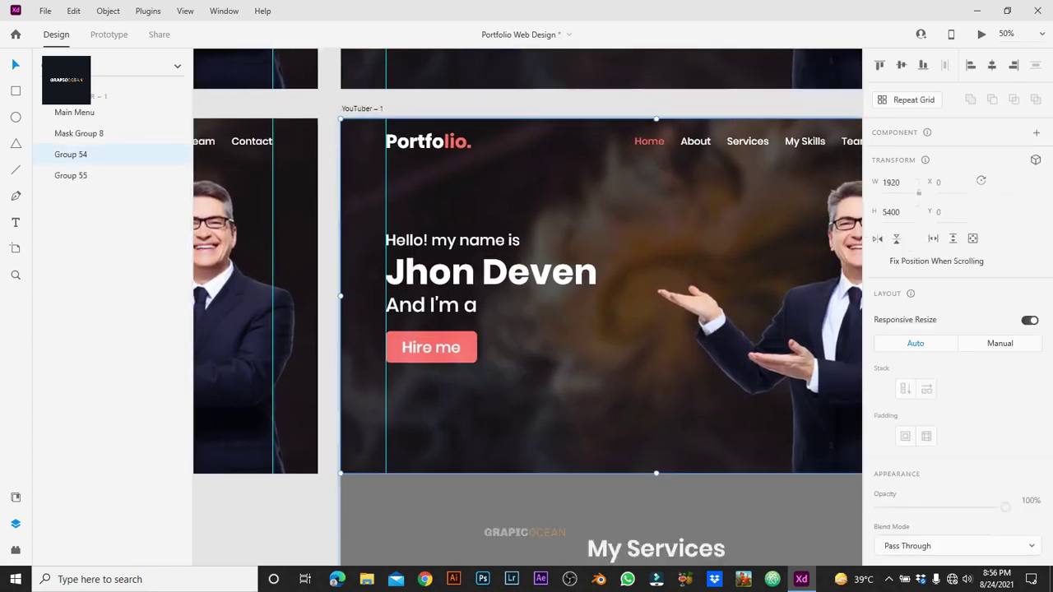
pyautogui.click(491, 335)
pyautogui.doubleClick(491, 336)
pyautogui.doubleClick(491, 335)
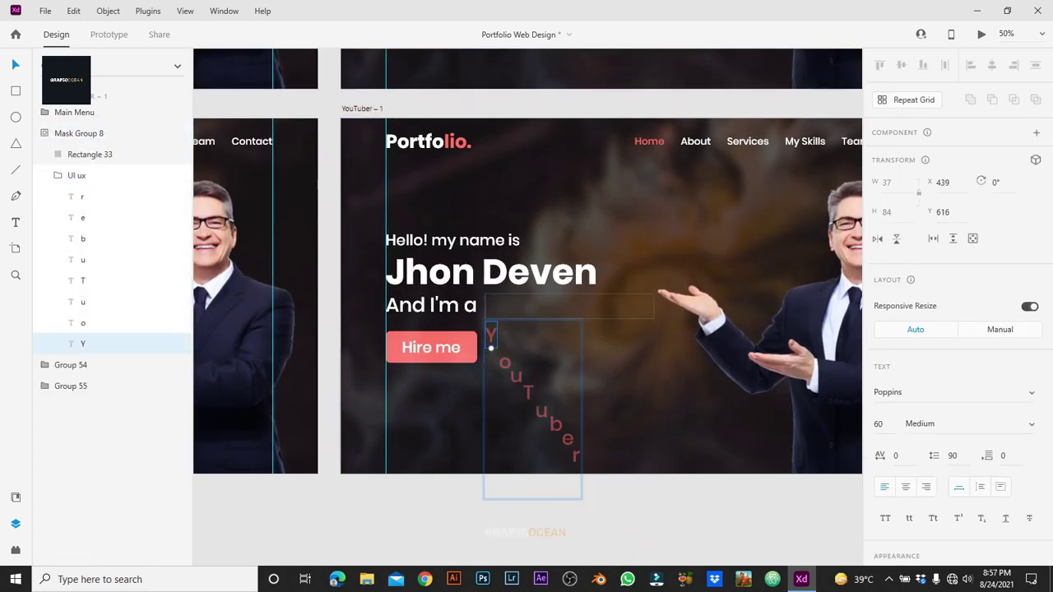
pyautogui.press('Escape')
pyautogui.hotkey('ctrl', 'd')
pyautogui.hscroll(10, 527, 313)
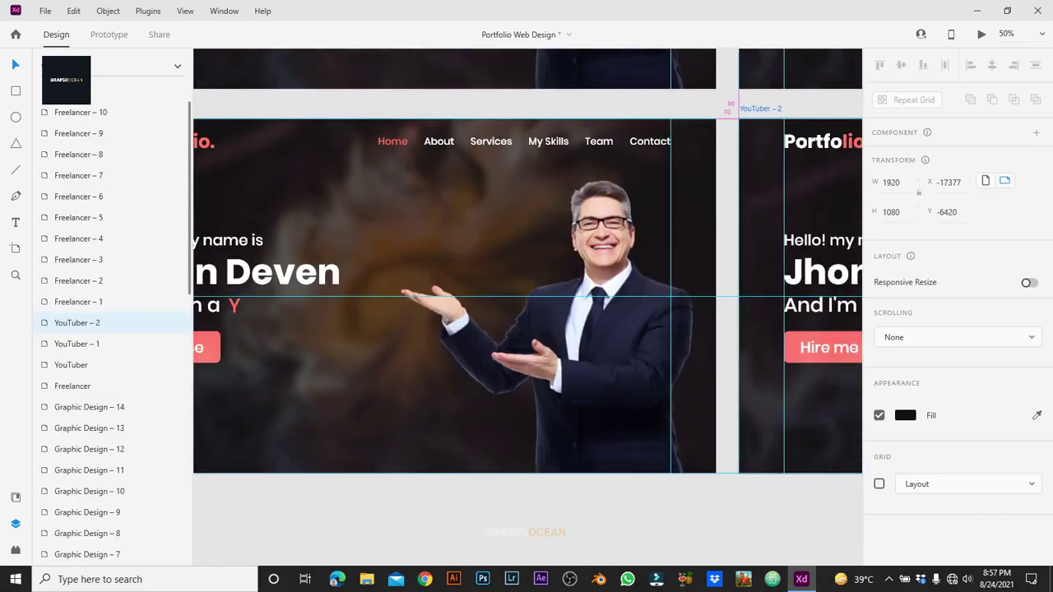
pyautogui.click(535, 362)
pyautogui.doubleClick(535, 362)
pyautogui.doubleClick(521, 346)
pyautogui.moveTo(521, 345); pyautogui.dragTo(514, 287)
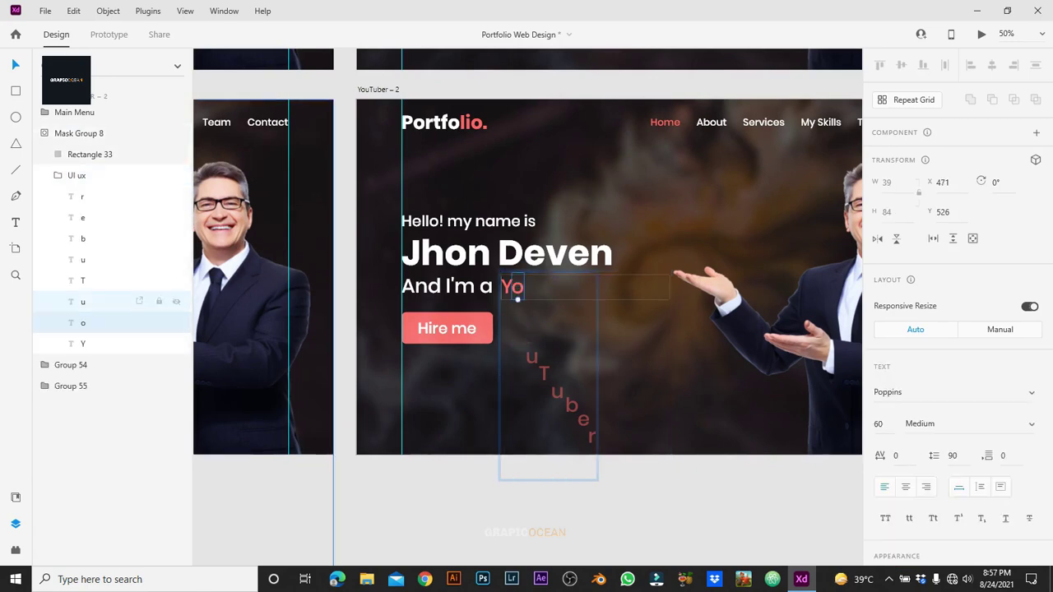
pyautogui.press('Escape')
# Step: Create YouTuber – 3 and 4, moving the falling u and T up into line
pyautogui.press('Escape')
pyautogui.hotkey('ctrl', 'd')
pyautogui.hscroll(10, 526, 313)
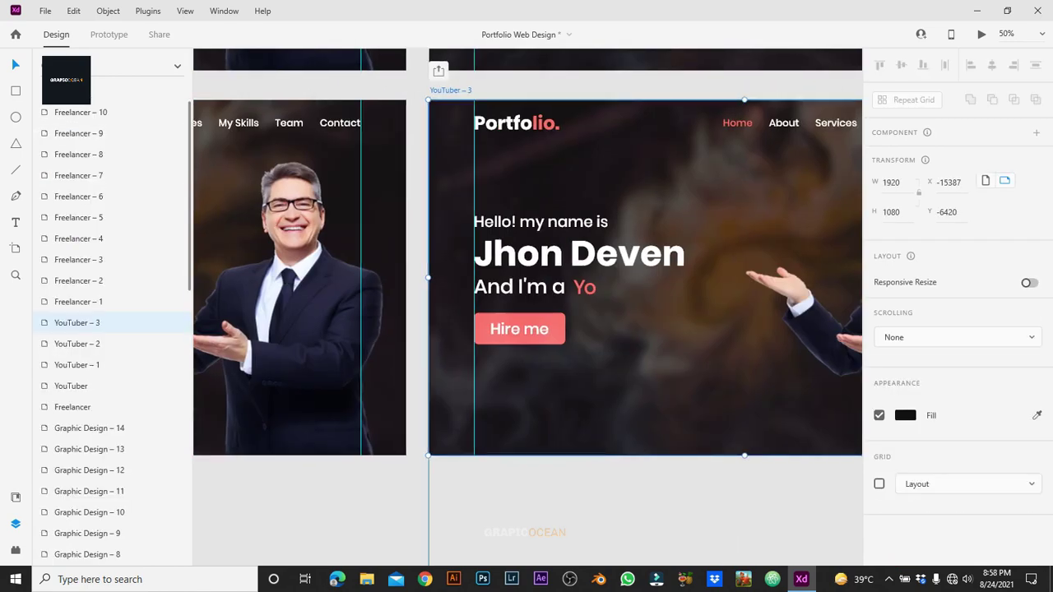
pyautogui.click(609, 362)
pyautogui.doubleClick(609, 345)
pyautogui.moveTo(609, 345); pyautogui.dragTo(608, 288)
pyautogui.press('Escape')
pyautogui.press('Escape')
pyautogui.hotkey('ctrl', 'd')
pyautogui.hscroll(10, 527, 313)
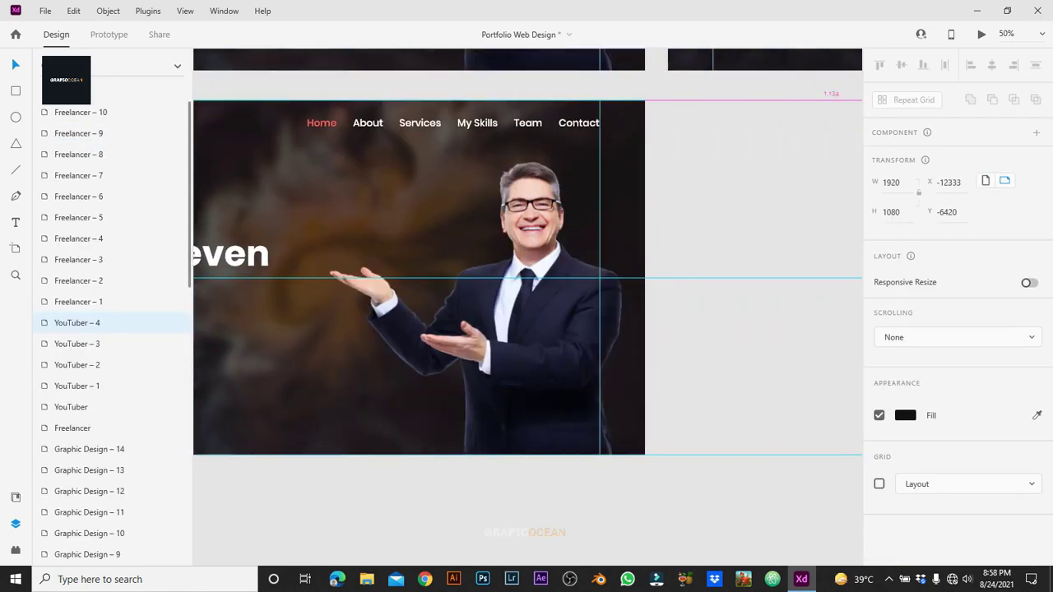
pyautogui.hscroll(5, 527, 313)
pyautogui.click(533, 370)
pyautogui.doubleClick(527, 300)
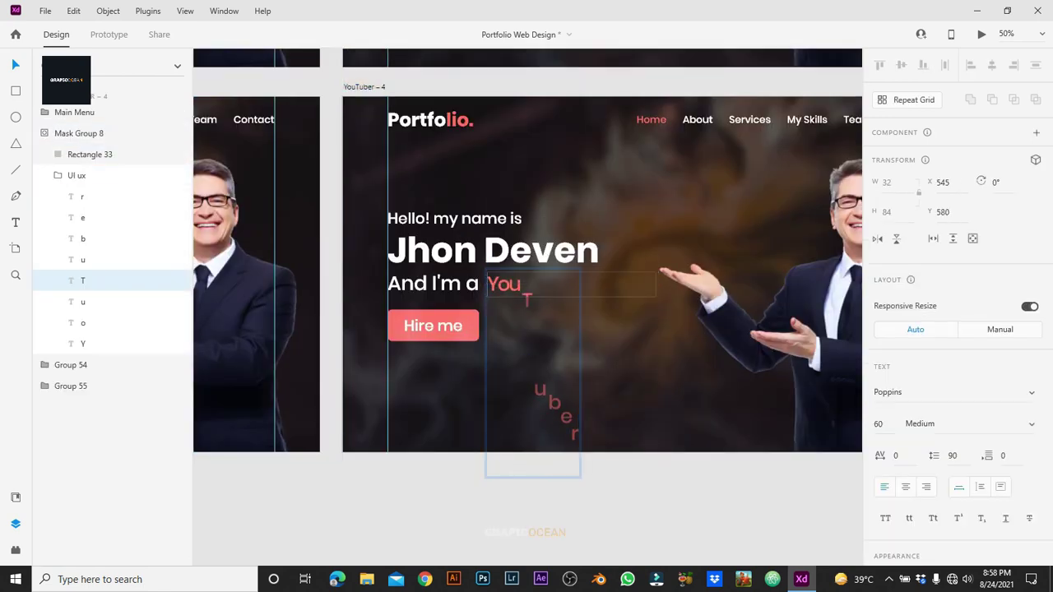
pyautogui.press('Escape')
pyautogui.press('Escape')
# Step: Create YouTuber – 5 and 6, slotting the second u and the b beside 'YouT'
pyautogui.hotkey('ctrl', 'd')
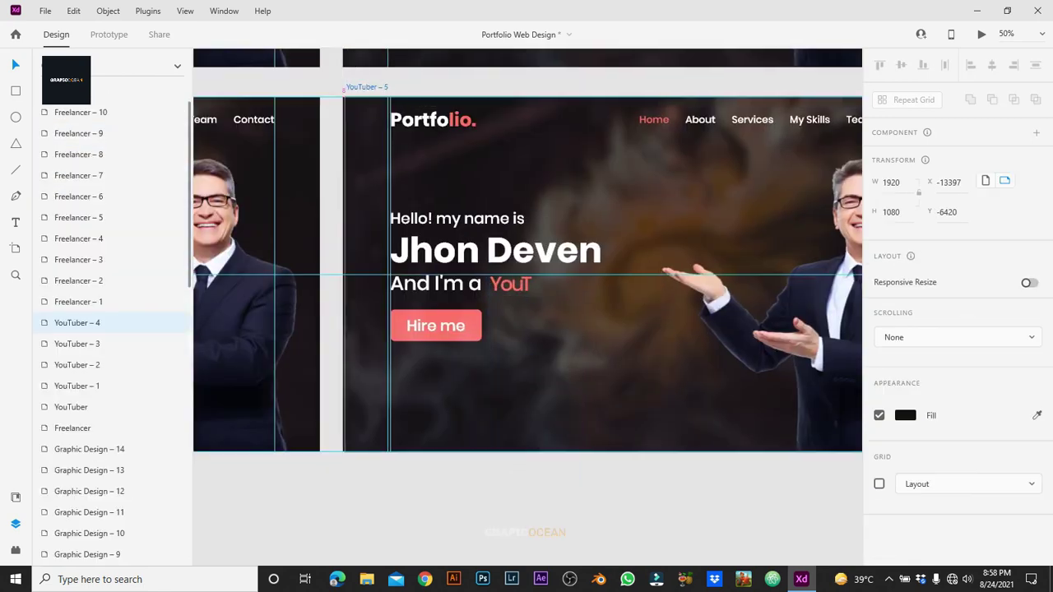
pyautogui.hscroll(5, 527, 313)
pyautogui.hscroll(5, 527, 313)
pyautogui.click(450, 346)
pyautogui.doubleClick(457, 282)
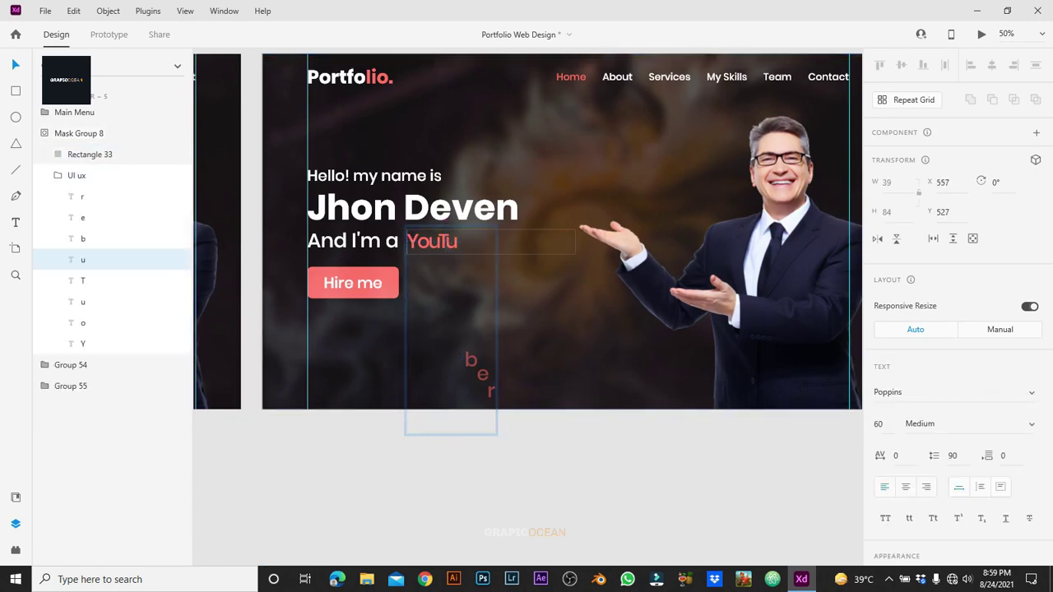
pyautogui.moveTo(452, 256); pyautogui.dragTo(486, 380)
pyautogui.press('Escape')
pyautogui.press('Escape')
pyautogui.hotkey('ctrl', 'd')
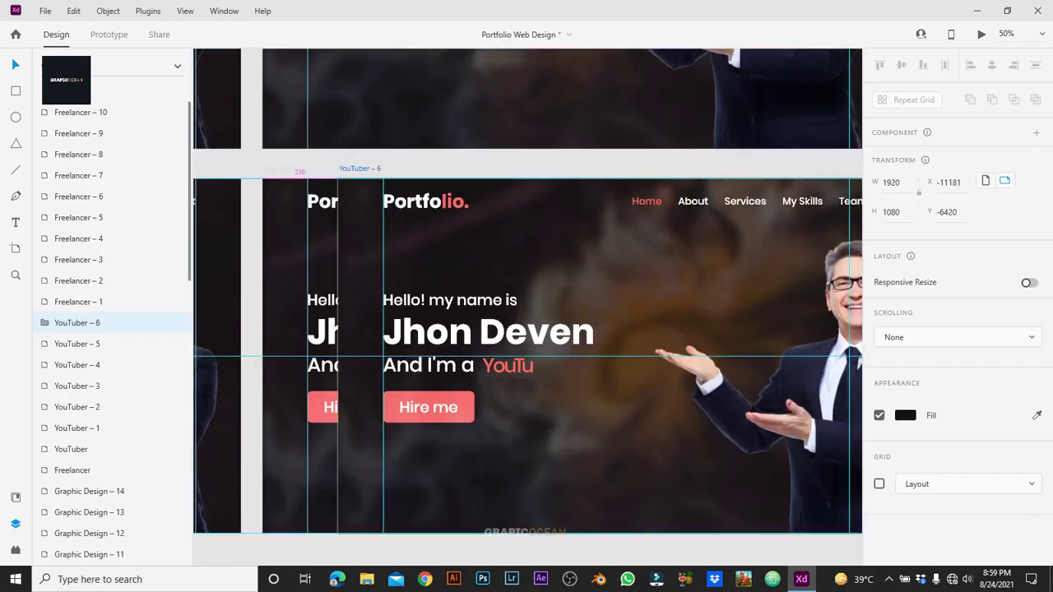
pyautogui.hscroll(5, 527, 312)
pyautogui.click(559, 420)
pyautogui.doubleClick(554, 416)
pyautogui.moveTo(554, 415); pyautogui.dragTo(554, 294)
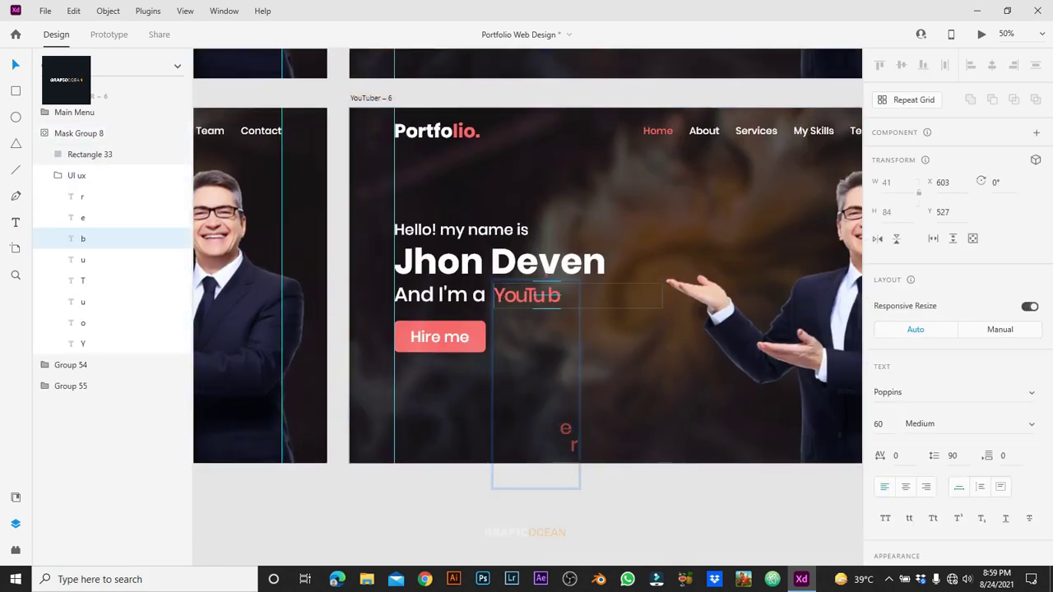
pyautogui.click(565, 429)
# Step: Create YouTuber – 7 and 8, lining up e and r to spell 'YouTuber'
pyautogui.click(371, 98)
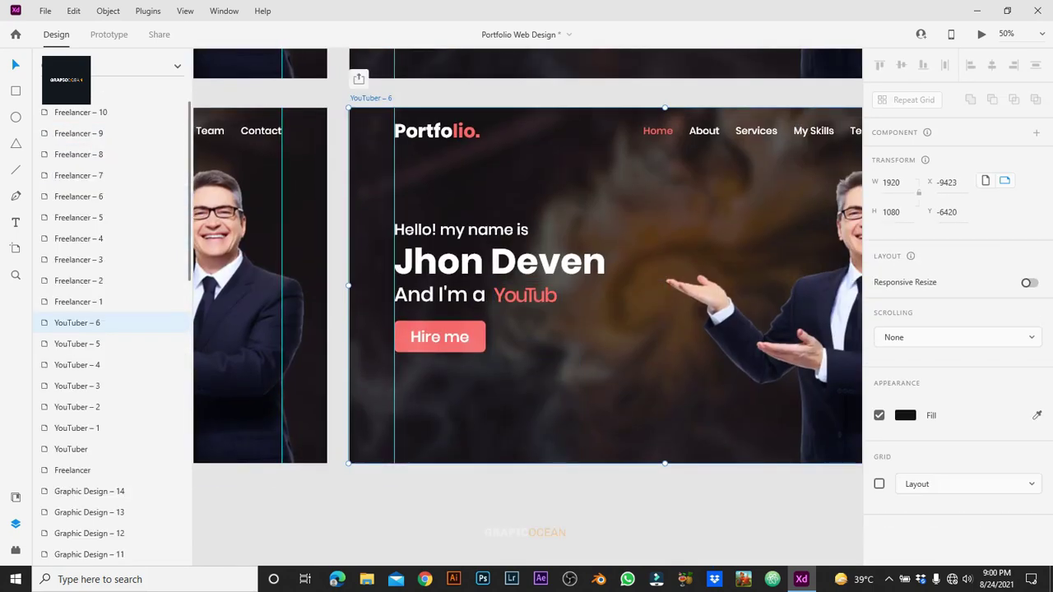
pyautogui.scroll(3, 527, 313)
pyautogui.hscroll(10, 526, 312)
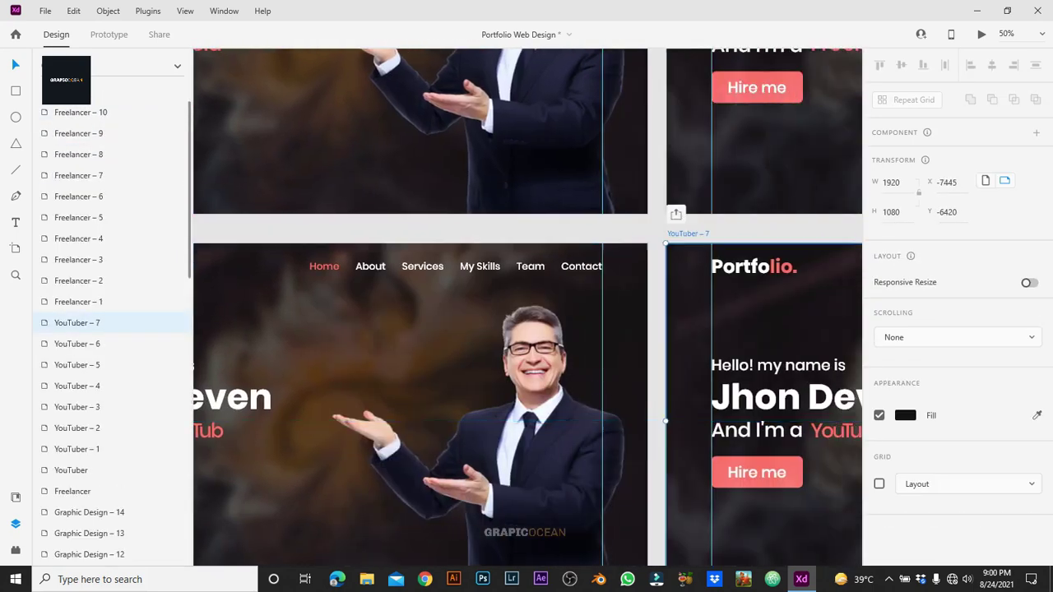
pyautogui.scroll(-3, 527, 313)
pyautogui.click(500, 377)
pyautogui.doubleClick(502, 379)
pyautogui.press('Escape')
pyautogui.scroll(3, 527, 313)
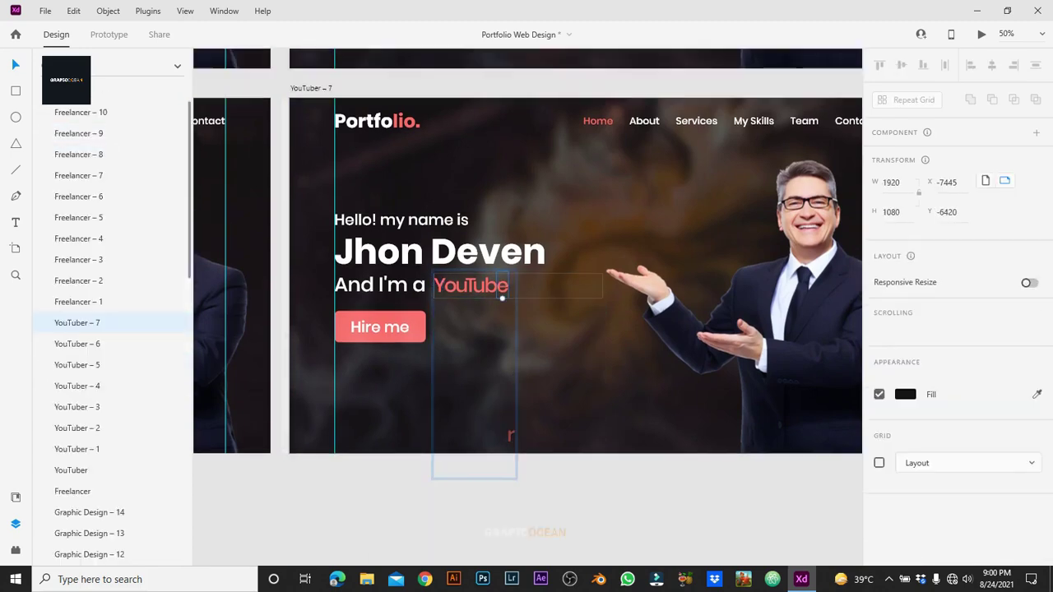
pyautogui.hscroll(10, 526, 312)
pyautogui.scroll(-2, 527, 312)
pyautogui.click(508, 259)
pyautogui.doubleClick(568, 265)
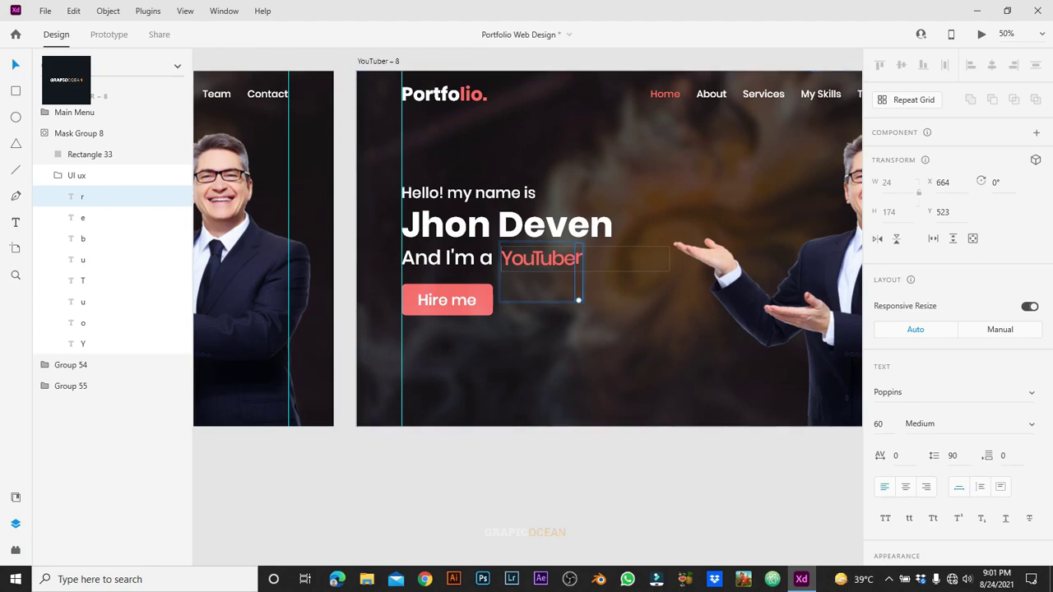
# Step: Clear the selection and switch to Prototype mode
pyautogui.press('Escape')
pyautogui.scroll(-3, 526, 312)
pyautogui.hotkey('ctrl', 'Tab')
# Step: Check the interactions on YouTuber – 1 through YouTuber – 8 in turn
pyautogui.scroll(2, 526, 313)
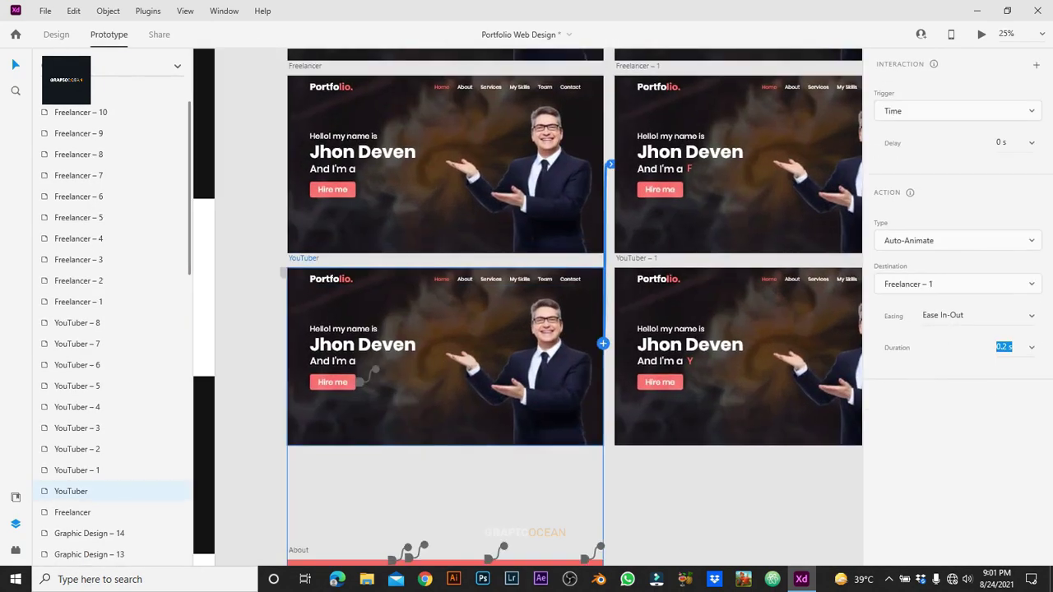
pyautogui.hscroll(8, 527, 312)
pyautogui.click(76, 469)
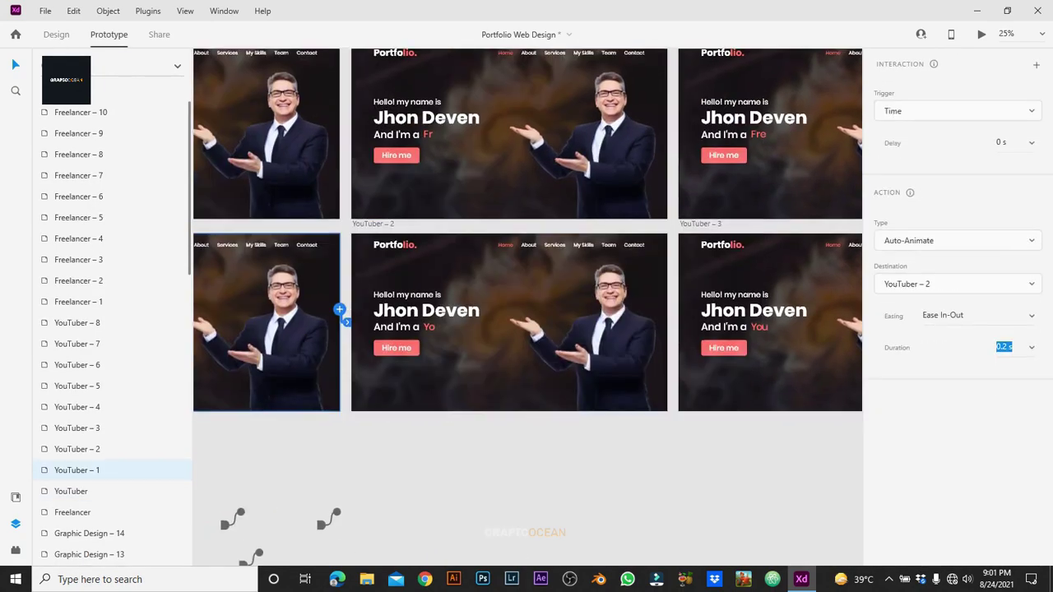
pyautogui.click(77, 449)
pyautogui.click(76, 428)
pyautogui.click(77, 407)
pyautogui.click(77, 386)
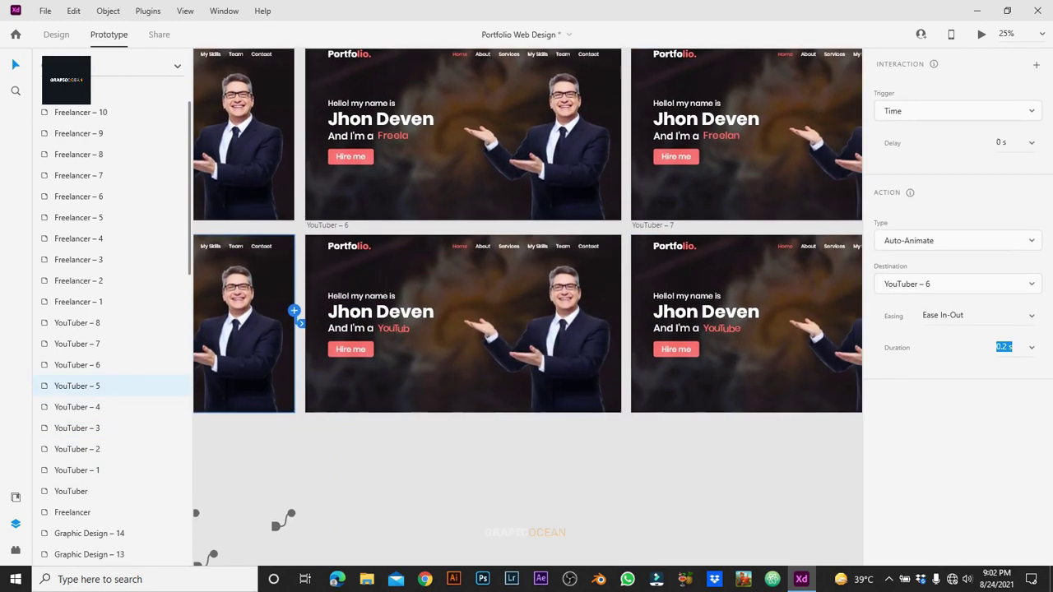
pyautogui.click(77, 365)
pyautogui.click(77, 344)
pyautogui.click(77, 323)
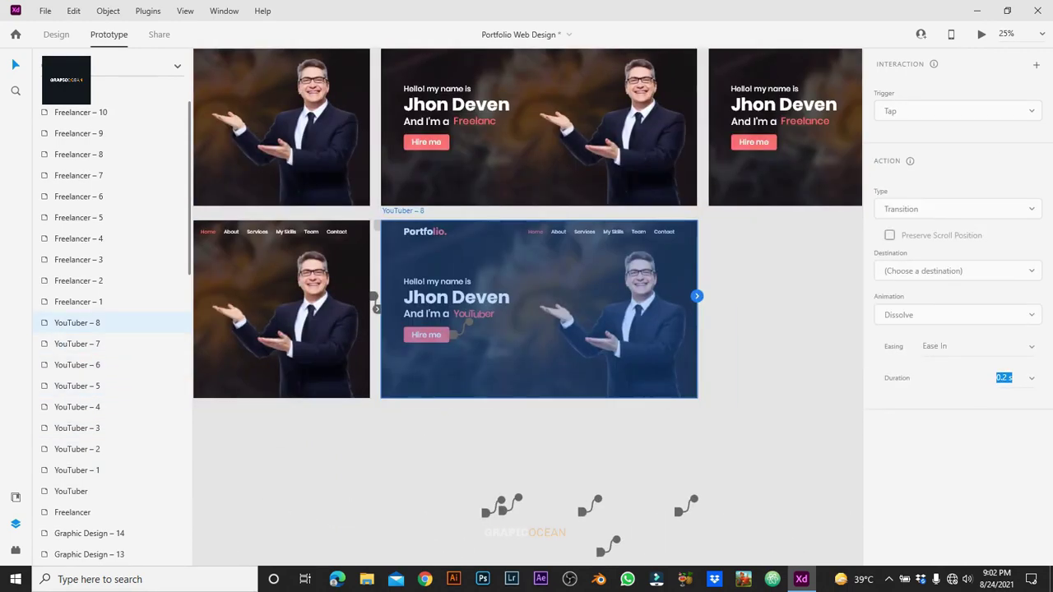
pyautogui.scroll(-10, 526, 306)
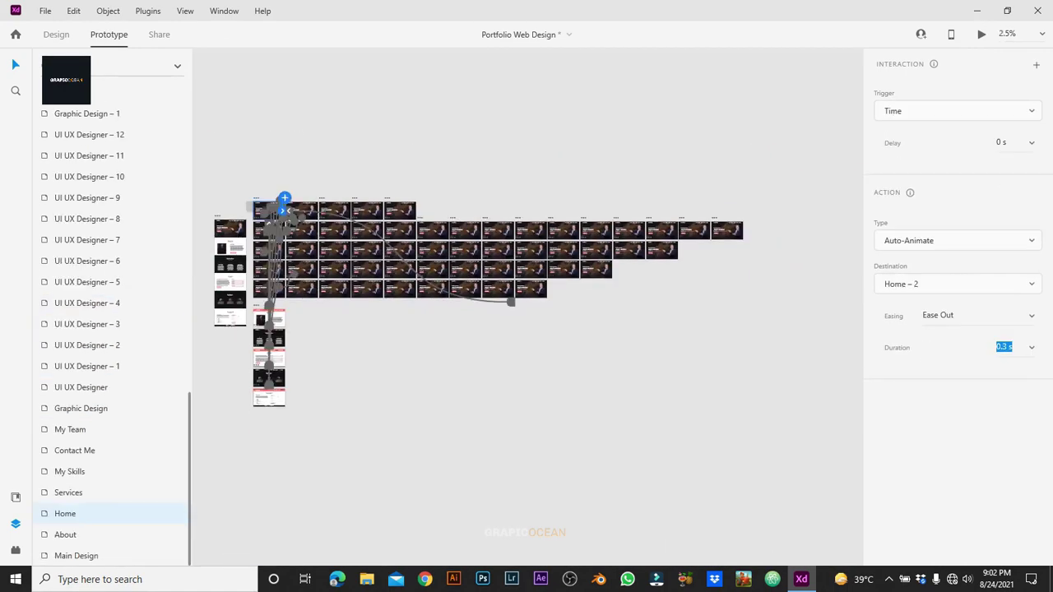
# Step: Select everything to show all prototype connections and run a preview
pyautogui.hotkey('ctrl', 'a')
pyautogui.scroll(8, 247, 271)
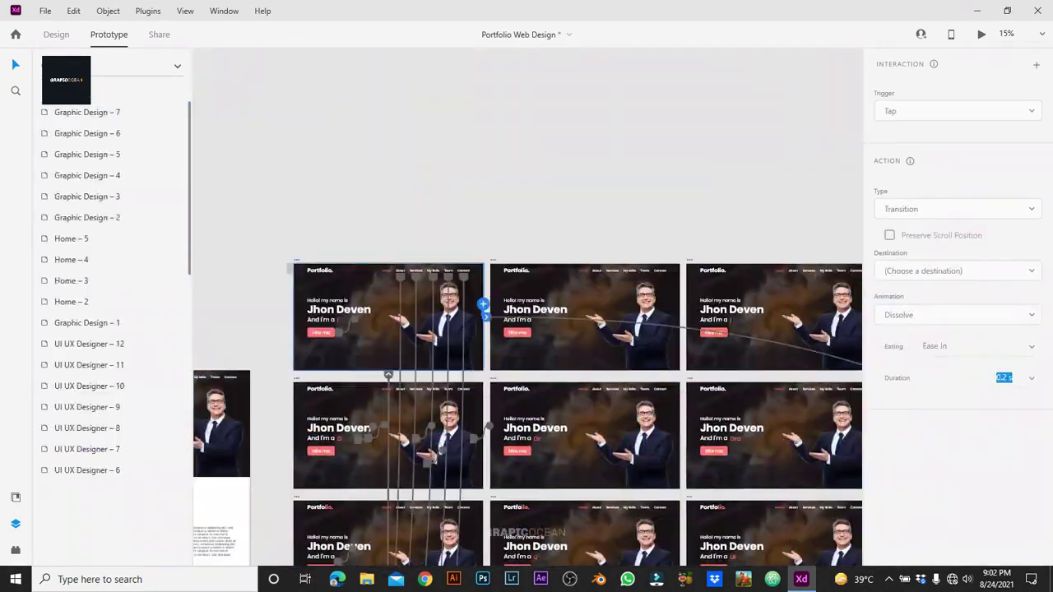
pyautogui.click(982, 34)
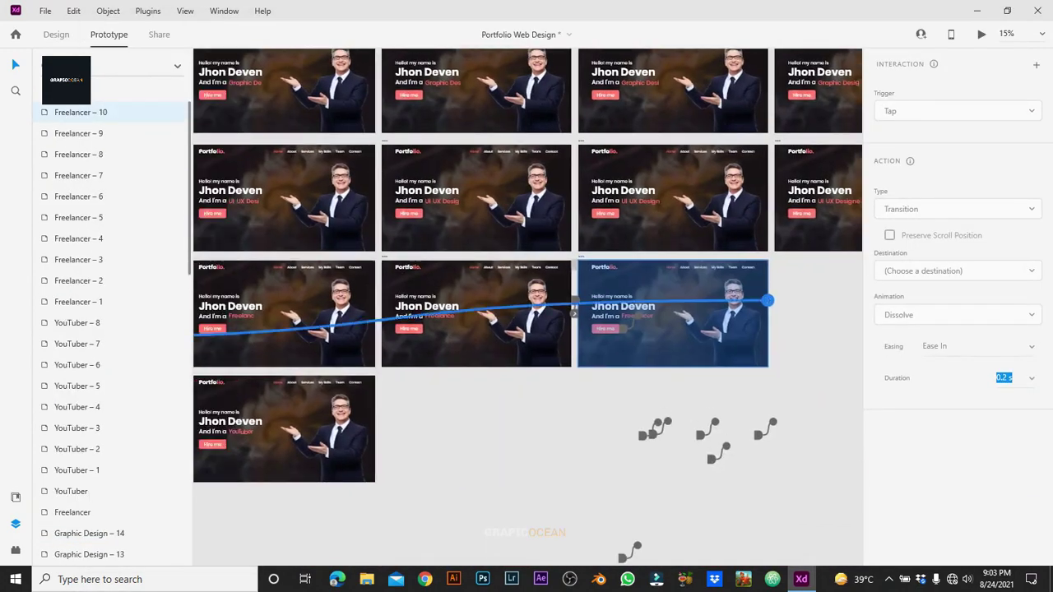
pyautogui.scroll(-5, 527, 304)
# Step: Set the Home artboard's time trigger delay to 1 s and preview the result
pyautogui.click(344, 194)
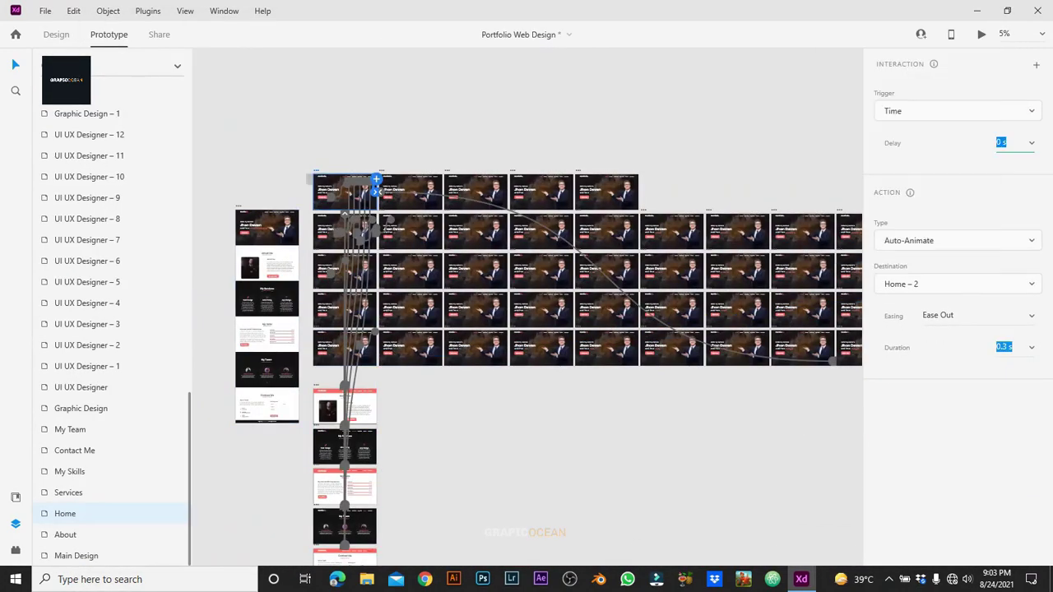
pyautogui.click(1032, 142)
pyautogui.click(988, 193)
pyautogui.click(981, 34)
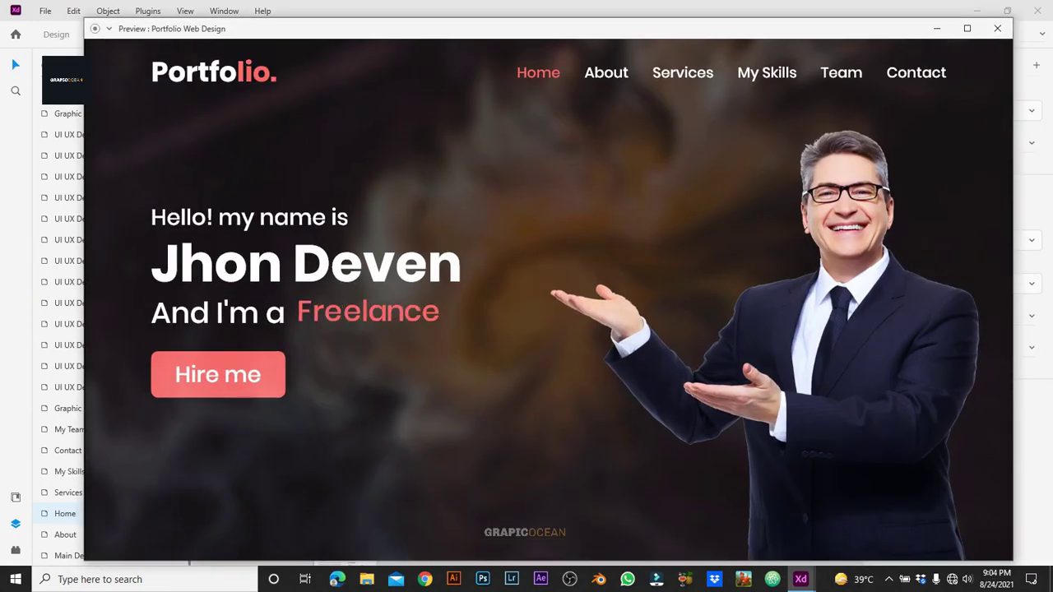
pyautogui.click(1006, 346)
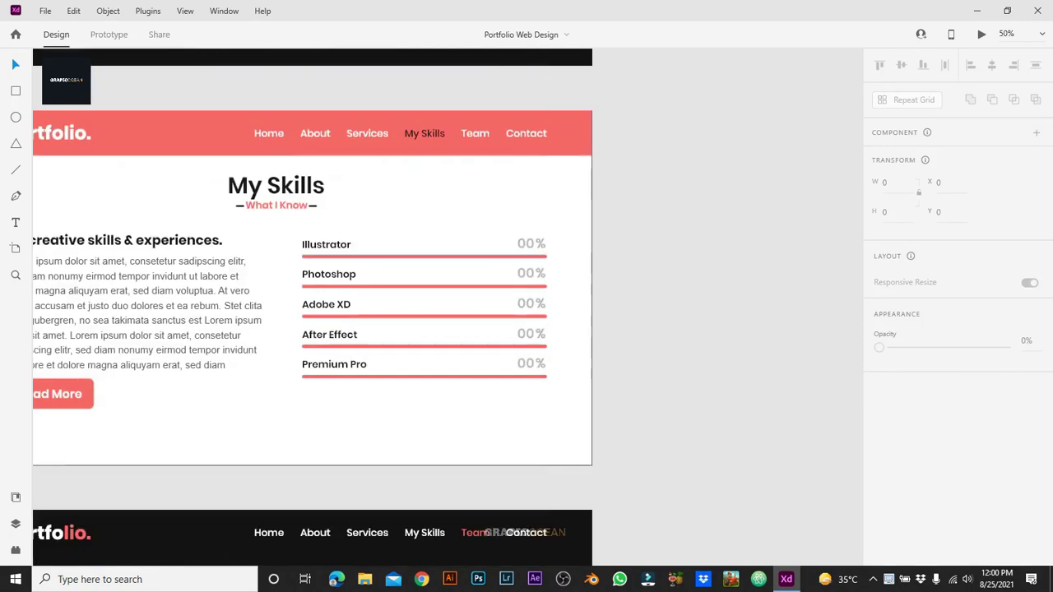
# Step: Restyle the skill label texts smaller and lighter in 28 Poppins
pyautogui.click(424, 257)
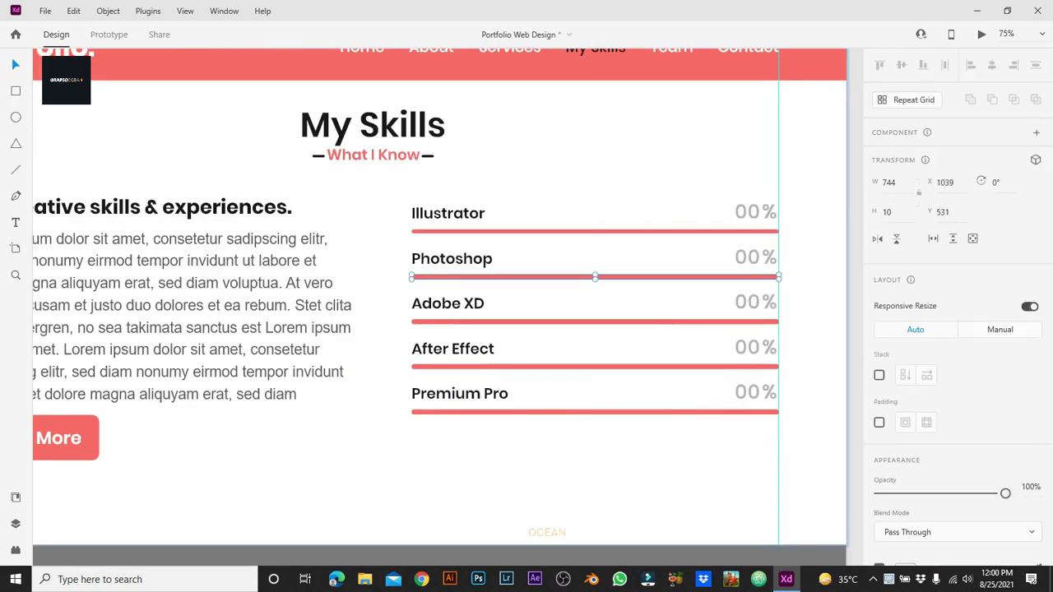
pyautogui.keyDown('shift'); pyautogui.click(592, 322); pyautogui.keyUp('shift')
pyautogui.keyDown('shift'); pyautogui.click(592, 367); pyautogui.keyUp('shift')
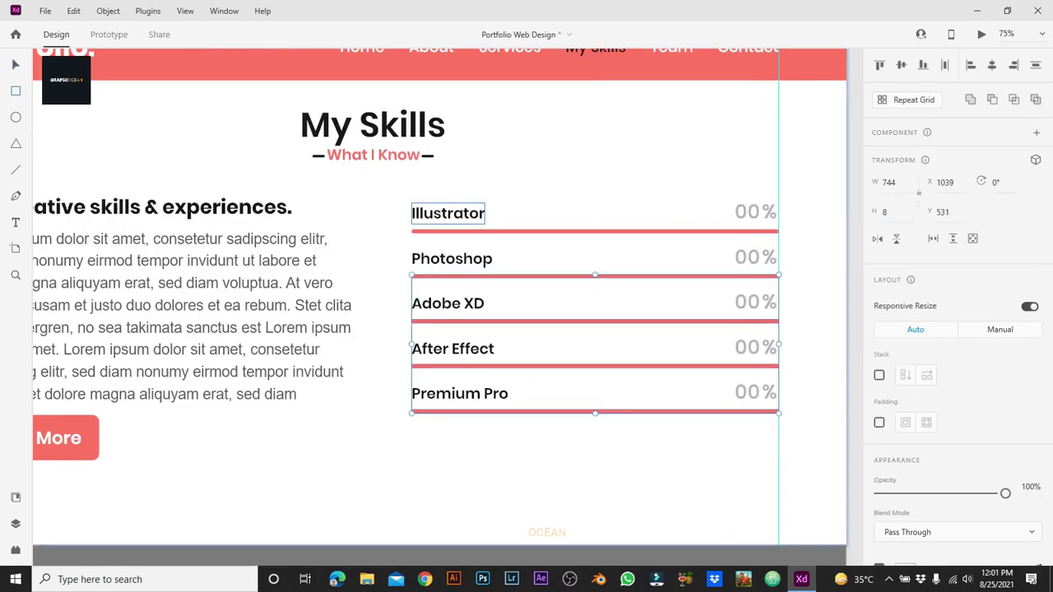
pyautogui.click(448, 213)
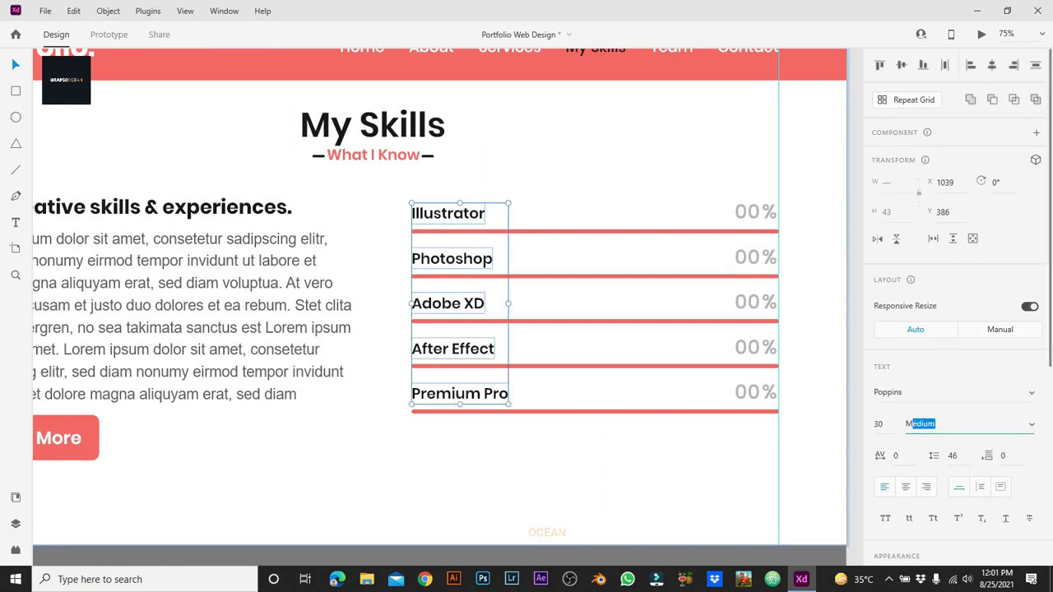
pyautogui.press('Escape')
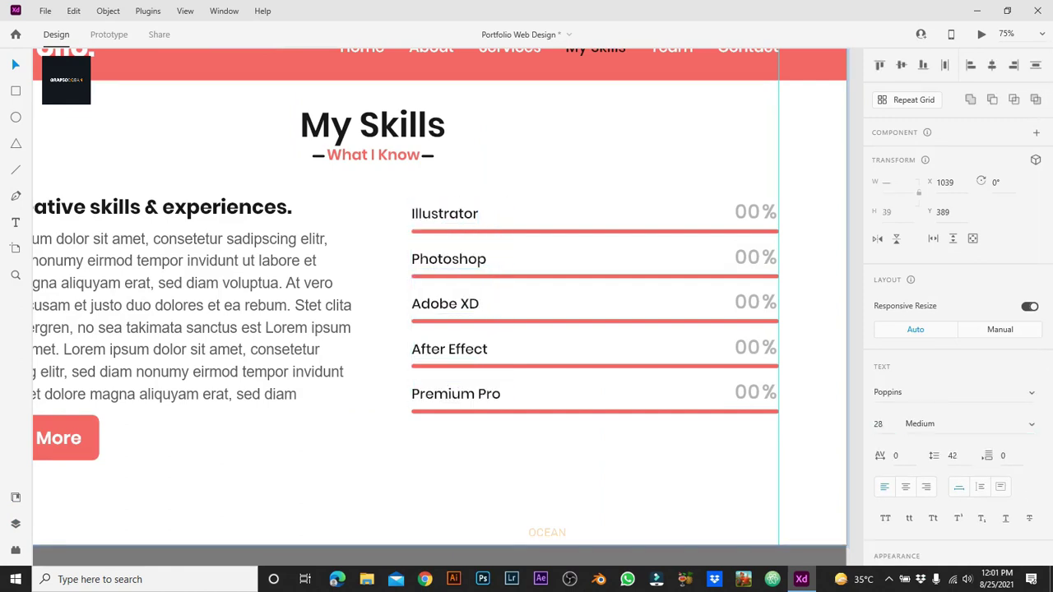
# Step: Inspect the Illustrator, Photoshop and Premium Pro percentage values up close
pyautogui.hscroll(3, 440, 296)
pyautogui.click(656, 209)
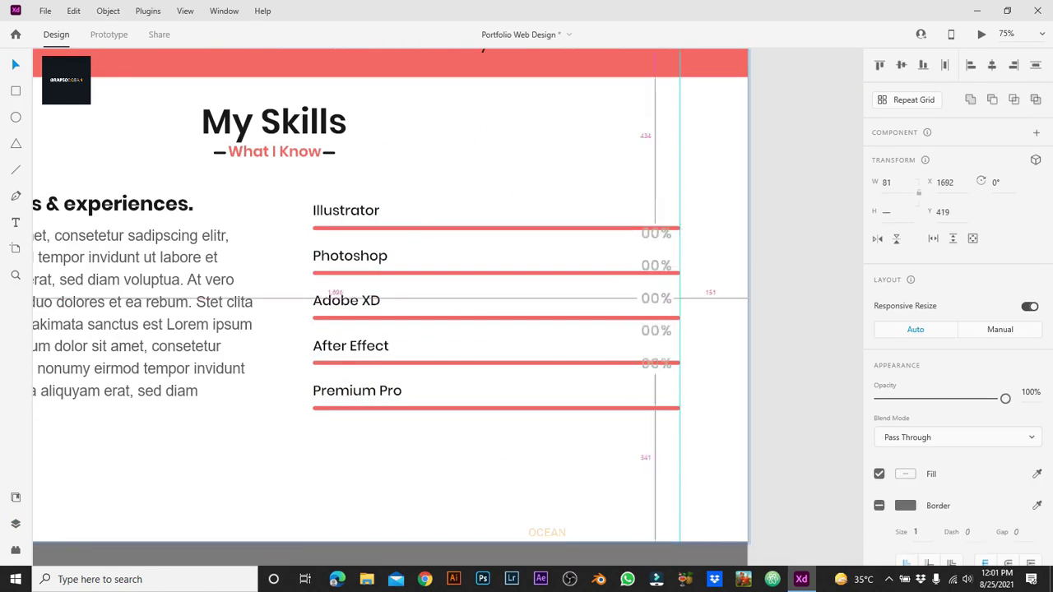
pyautogui.hotkey('ctrl', '1')
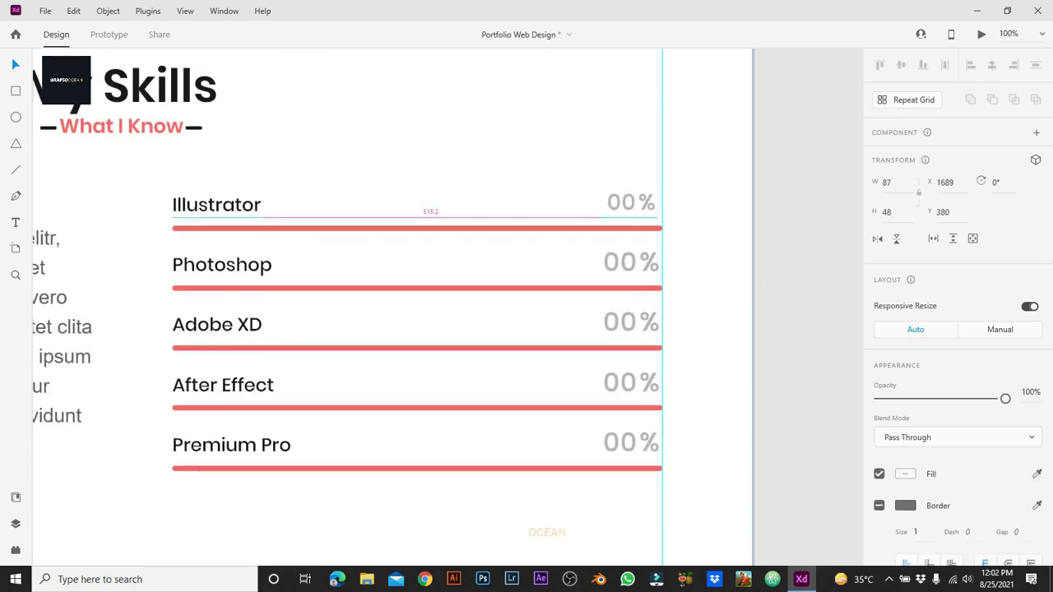
pyautogui.click(629, 262)
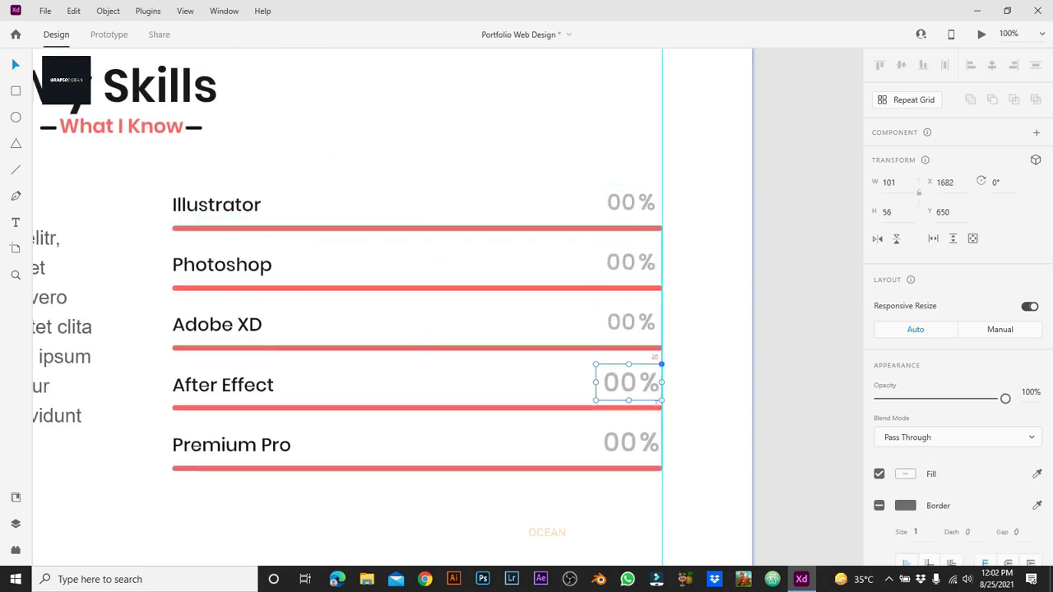
pyautogui.click(630, 443)
pyautogui.hotkey('ctrl', '-')
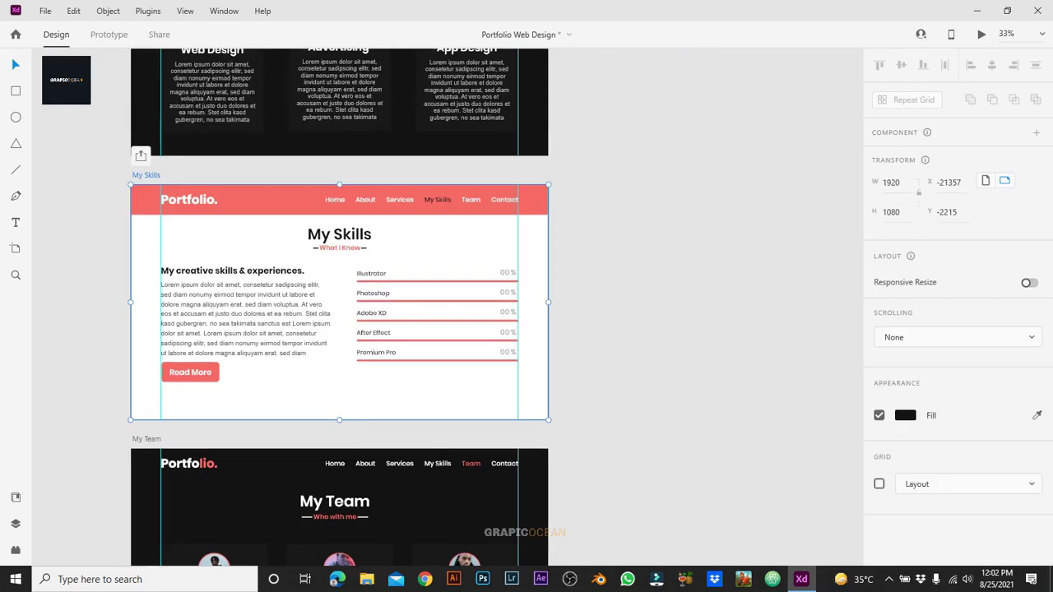
pyautogui.hotkey('ctrl', '+')
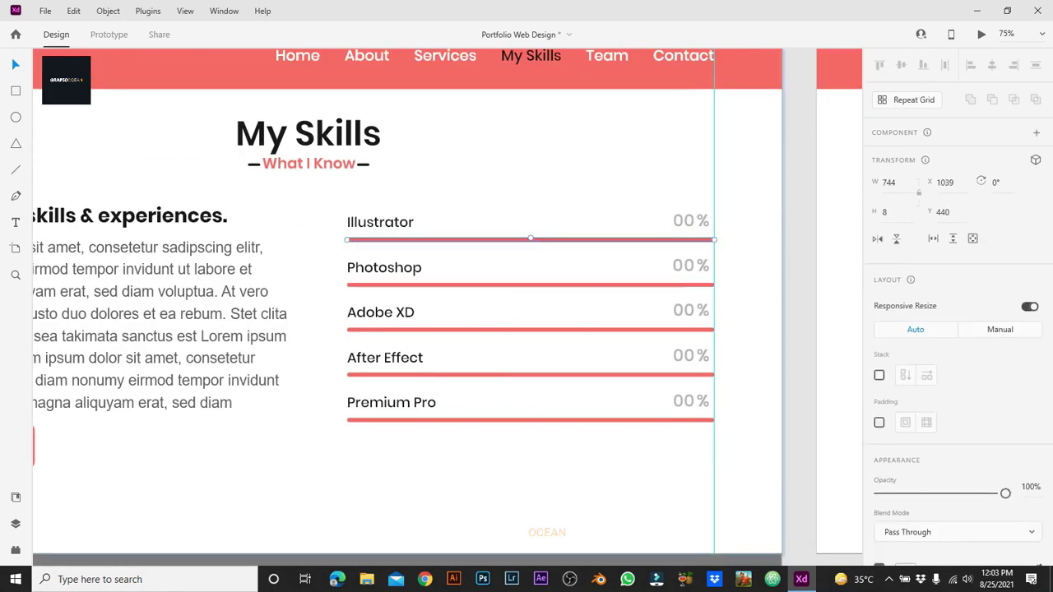
# Step: Try shrinking the Photoshop, Adobe XD and After Effect red fills, then undo
pyautogui.click(529, 285)
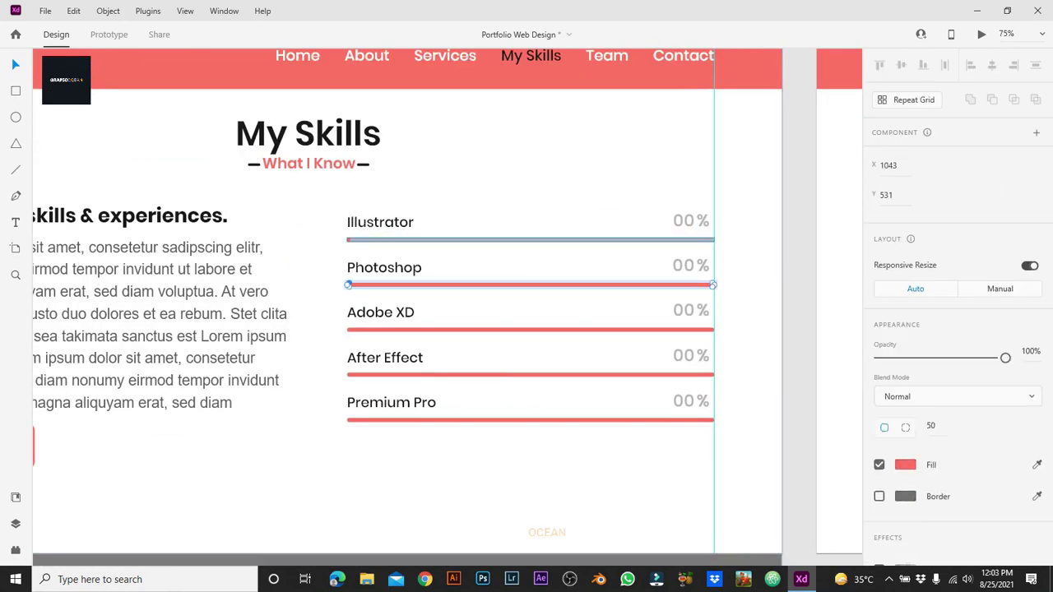
pyautogui.doubleClick(515, 285)
pyautogui.doubleClick(529, 329)
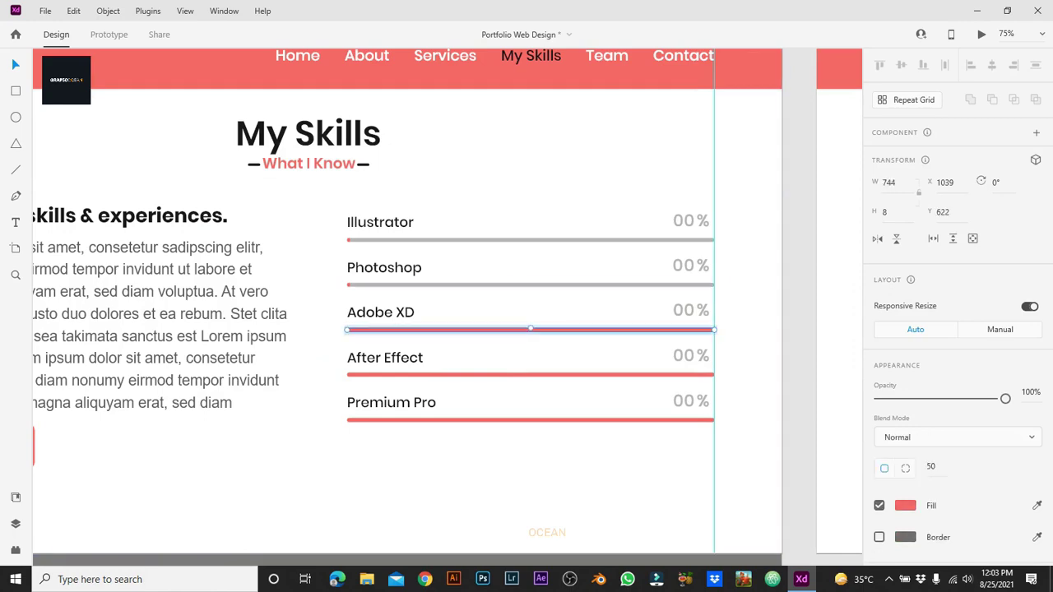
pyautogui.click(529, 374)
pyautogui.doubleClick(529, 374)
pyautogui.click(529, 420)
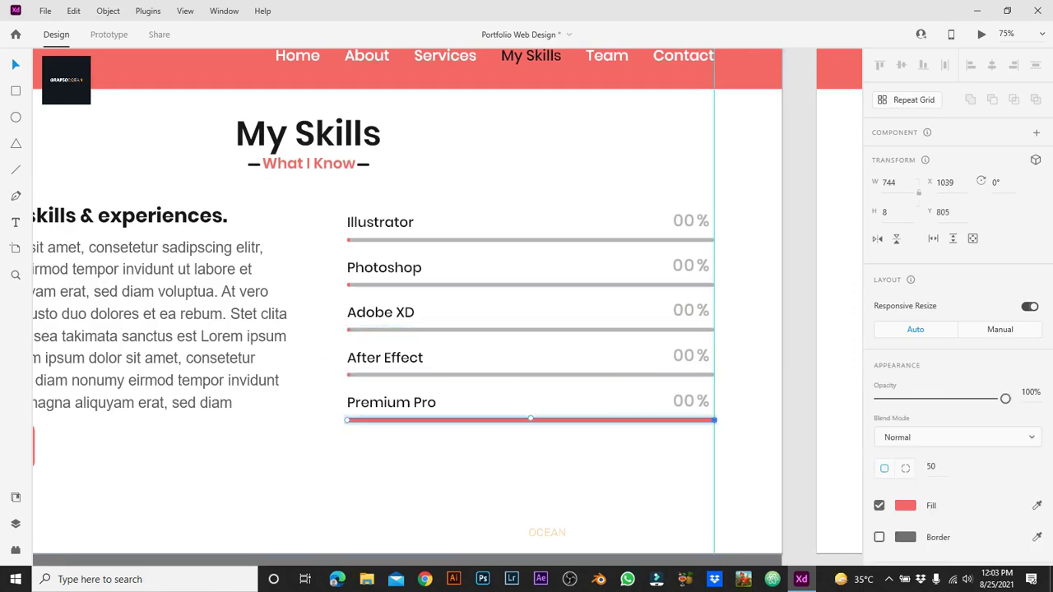
pyautogui.hotkey('ctrl', 'z')
pyautogui.hotkey('ctrl', 'z')
pyautogui.hotkey('ctrl', 'z')
pyautogui.hotkey('ctrl', 'z')
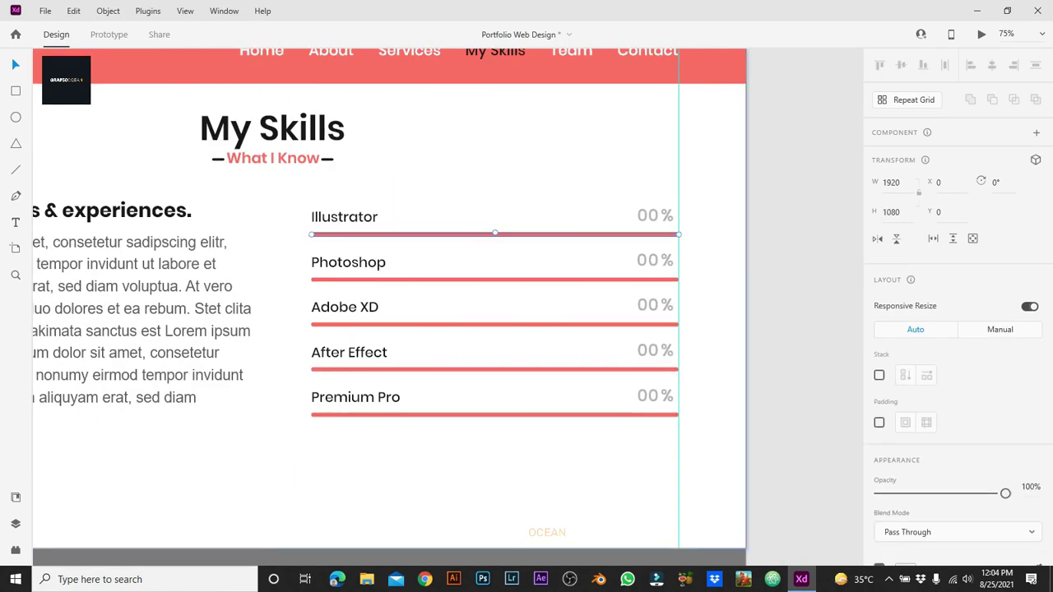
# Step: Shorten the red bars: Adobe XD to ~82%, Premium Pro ~70%, Photoshop ~75%
pyautogui.click(495, 280)
pyautogui.click(495, 326)
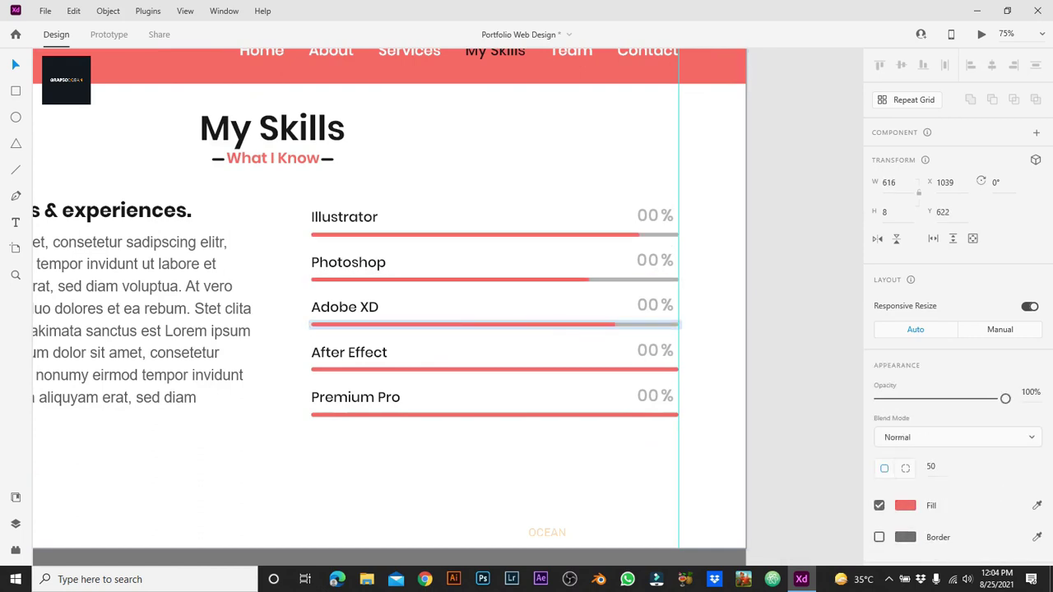
pyautogui.moveTo(678, 325); pyautogui.dragTo(615, 325)
pyautogui.click(495, 370)
pyautogui.click(494, 414)
pyautogui.moveTo(678, 415); pyautogui.dragTo(567, 415)
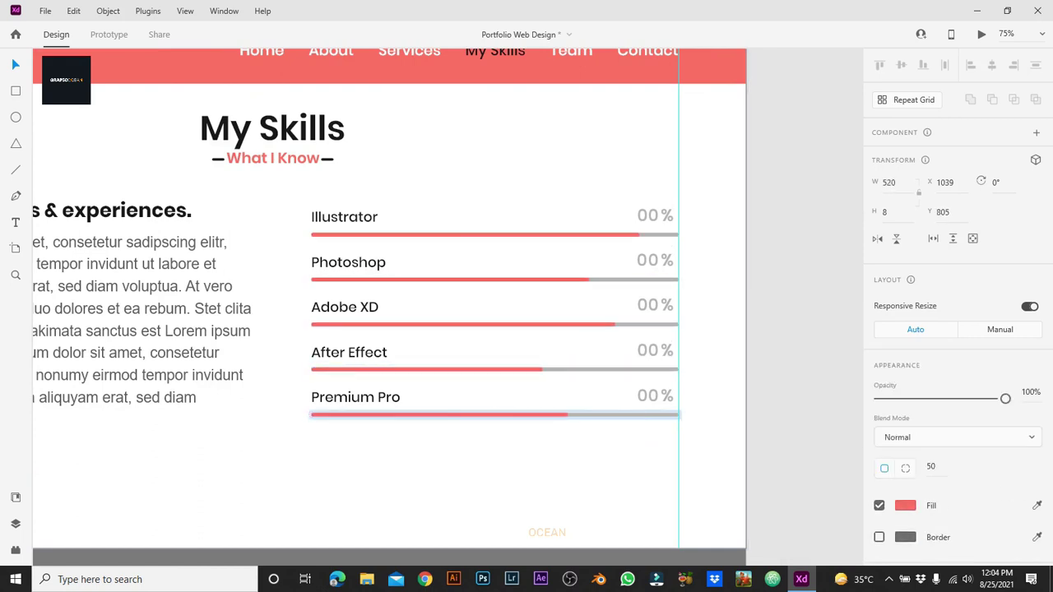
pyautogui.click(461, 279)
pyautogui.moveTo(589, 279); pyautogui.dragTo(575, 280)
pyautogui.click(495, 235)
# Step: Roll the Illustrator digit column with its Rectangle 18 mask so it reads 90%
pyautogui.click(655, 216)
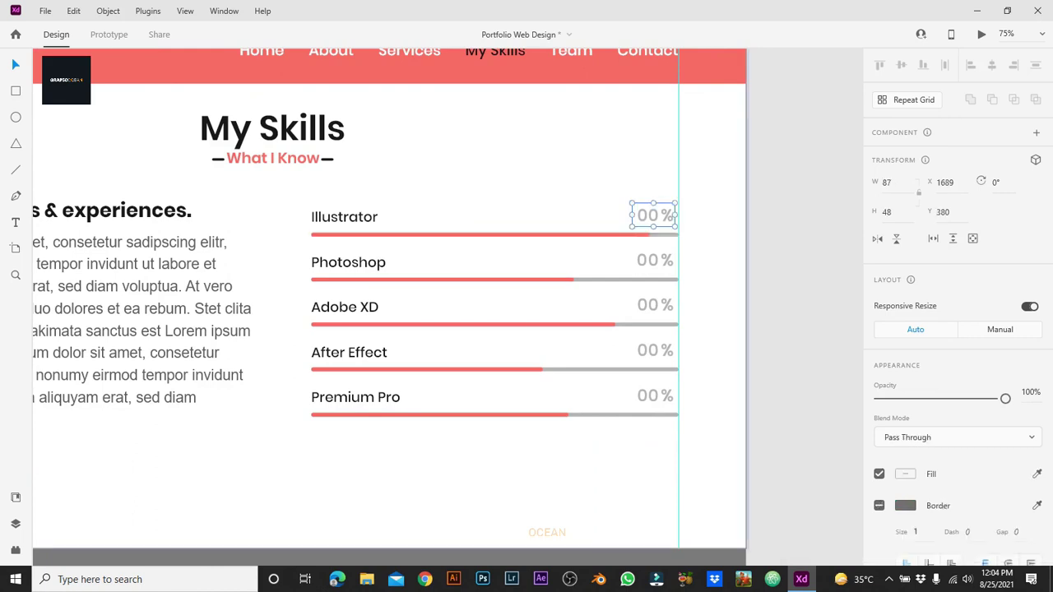
pyautogui.doubleClick(645, 216)
pyautogui.hotkey('ctrl', 'y')
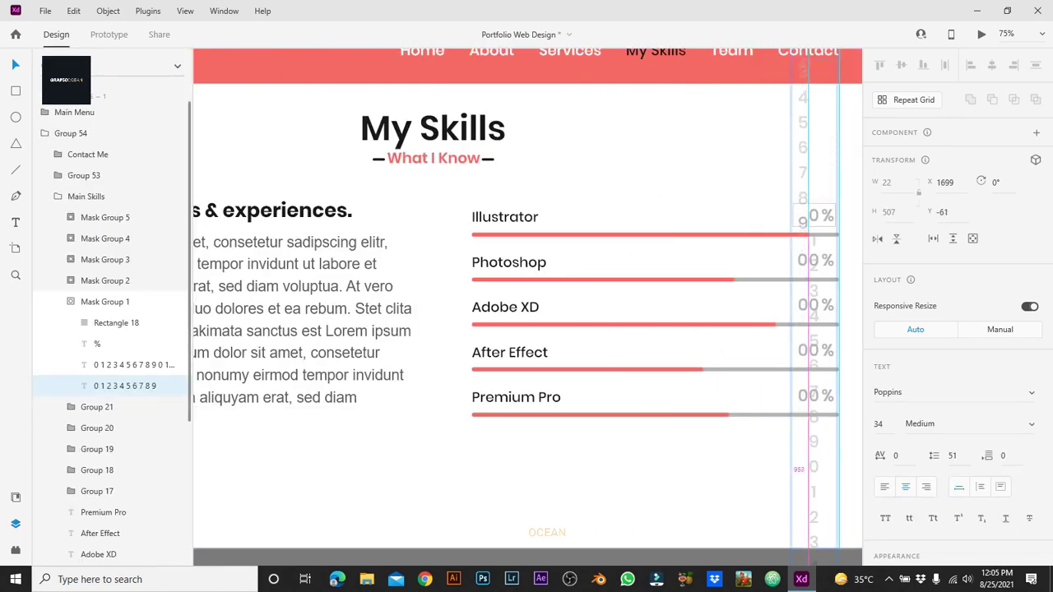
pyautogui.scroll(-5, 113, 329)
pyautogui.click(132, 156)
pyautogui.keyDown('ctrl'); pyautogui.click(117, 113); pyautogui.keyUp('ctrl')
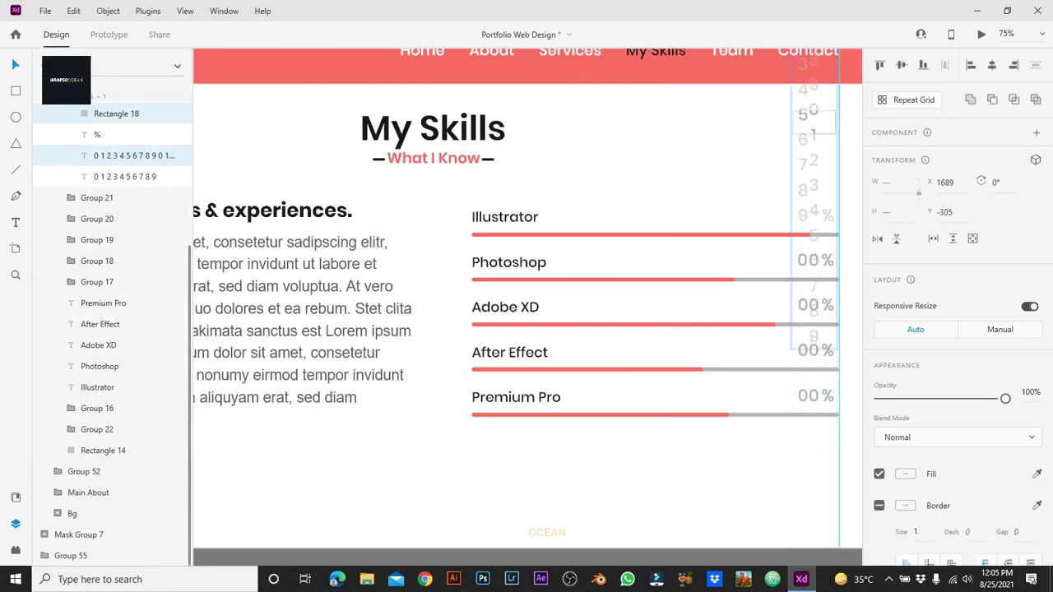
pyautogui.moveTo(813, 348); pyautogui.dragTo(813, 440)
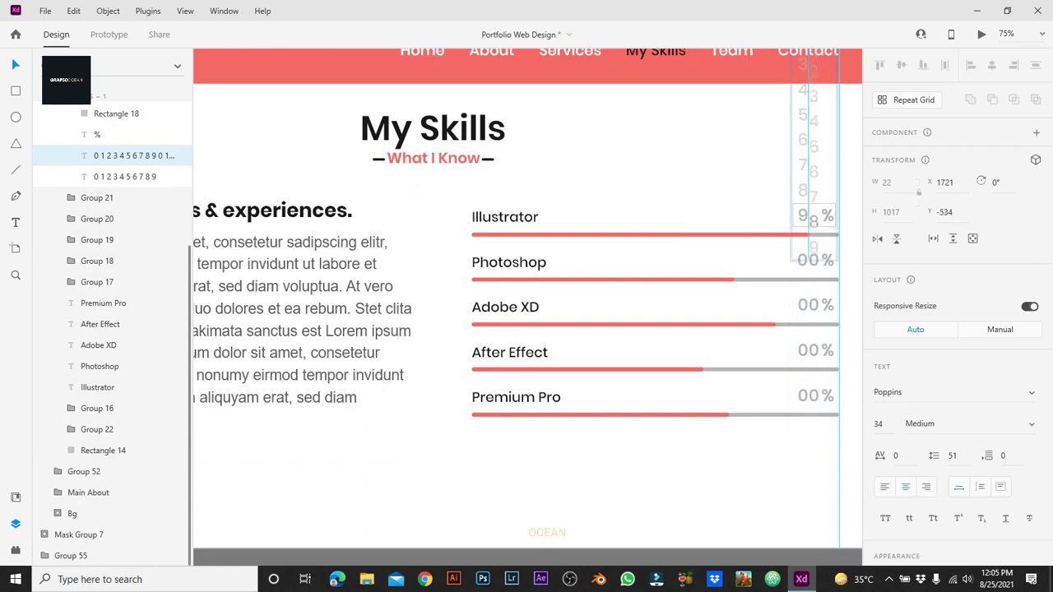
# Step: Adjust the Photoshop, Adobe XD and After Effect digit columns to 75%, 82% and 65%
pyautogui.doubleClick(750, 255)
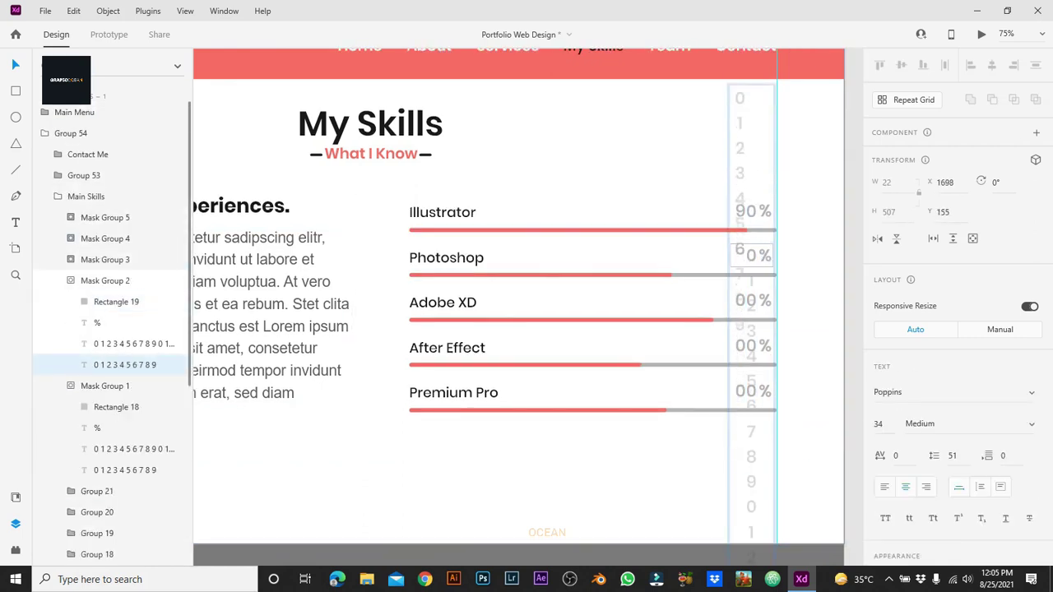
pyautogui.click(750, 256)
pyautogui.hotkey('shift', 'Up')
pyautogui.hotkey('shift', 'Up')
pyautogui.hotkey('shift', 'Up')
pyautogui.hotkey('shift', 'Up')
pyautogui.hotkey('shift', 'Up')
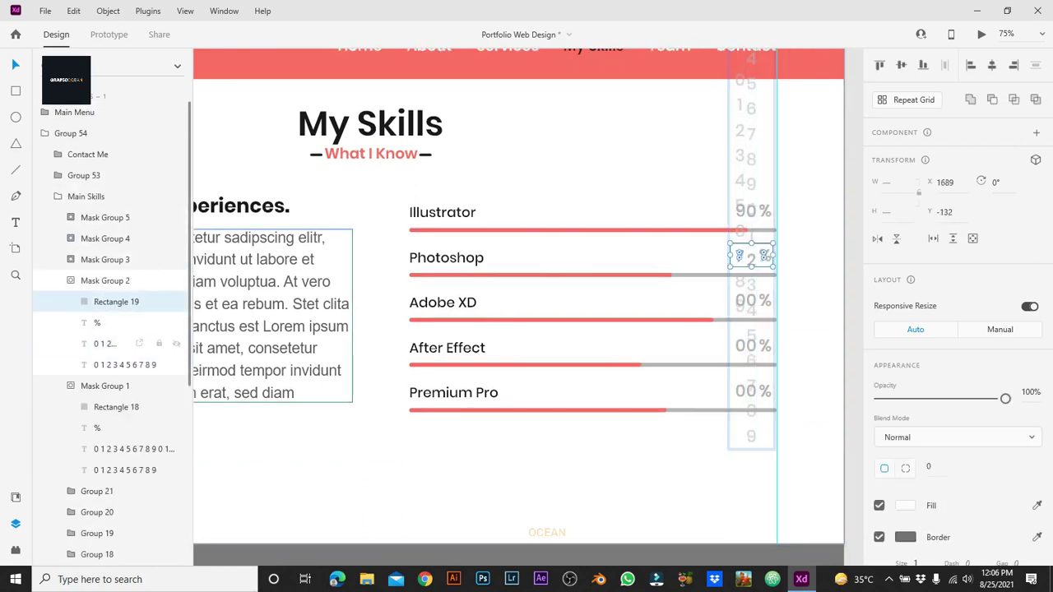
pyautogui.doubleClick(751, 300)
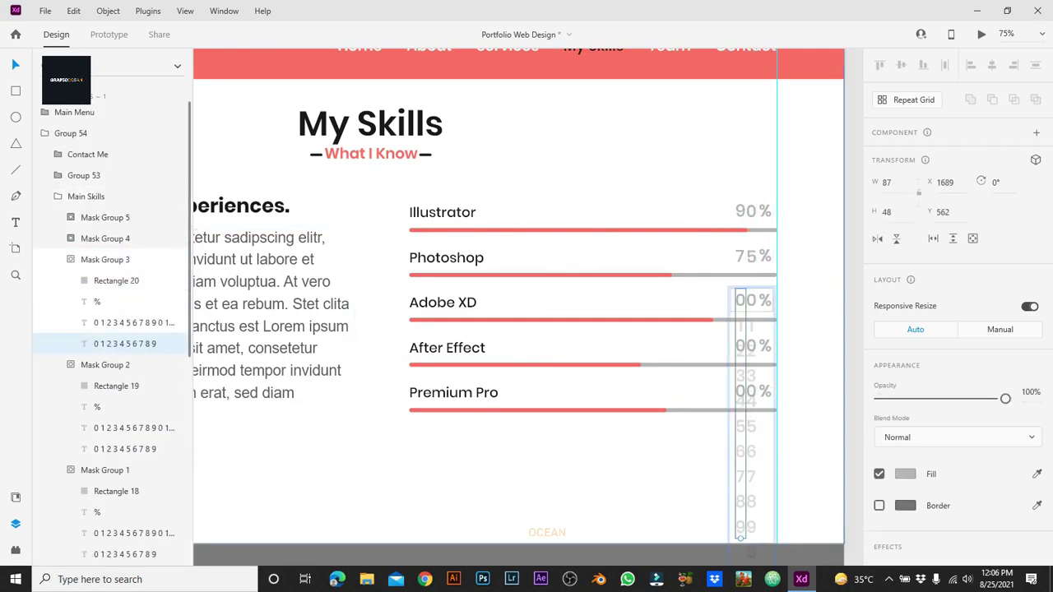
pyautogui.click(751, 300)
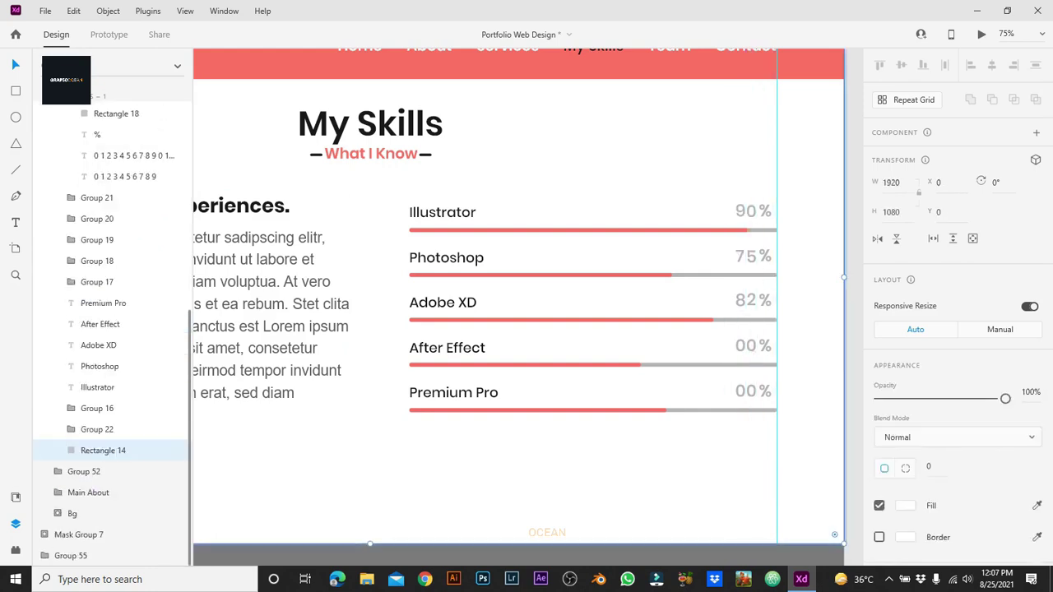
pyautogui.doubleClick(751, 347)
pyautogui.click(751, 347)
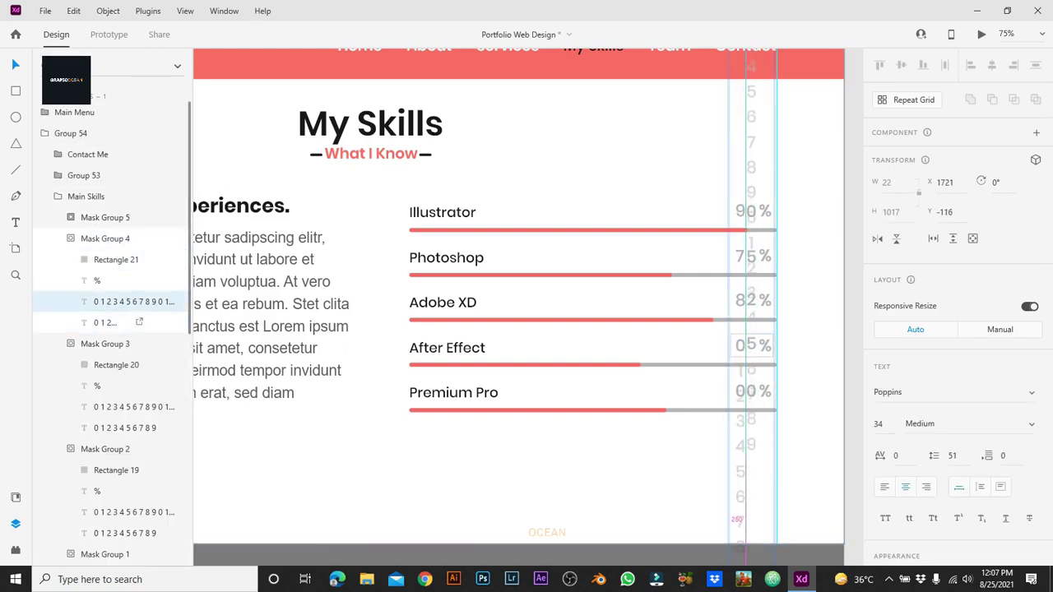
pyautogui.click(741, 346)
# Step: Set the Premium Pro digit strips so the value reads 72%
pyautogui.click(746, 391)
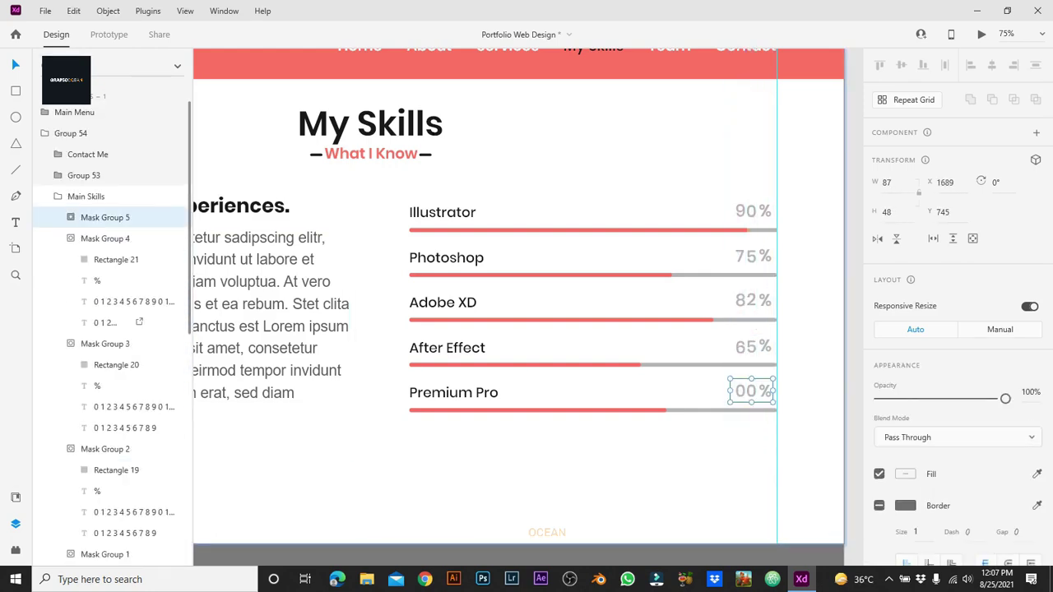
pyautogui.doubleClick(747, 391)
pyautogui.click(746, 391)
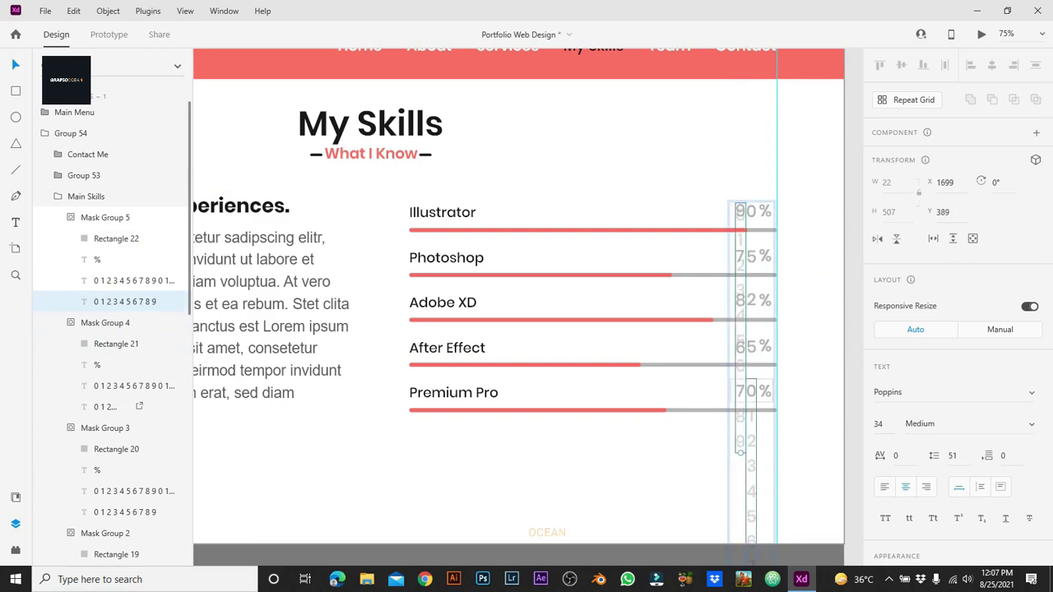
pyautogui.click(746, 391)
pyautogui.click(699, 461)
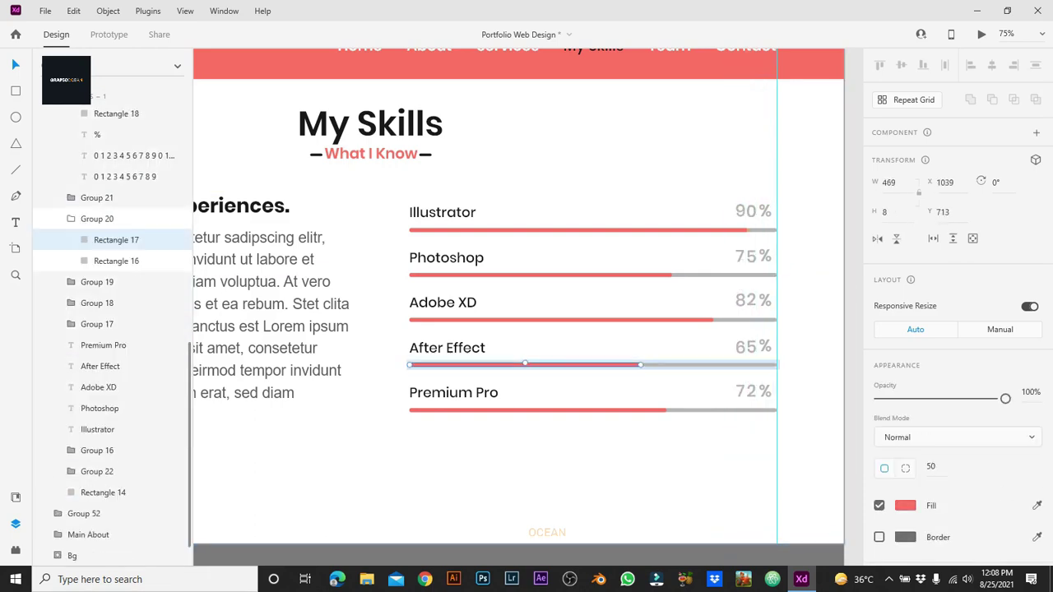
pyautogui.click(592, 410)
pyautogui.click(576, 274)
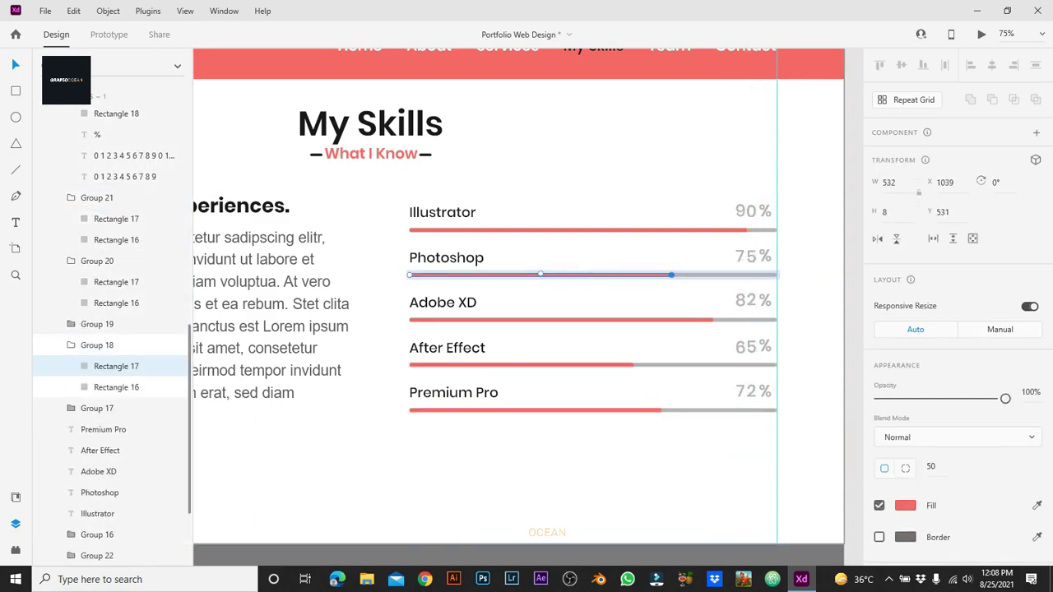
pyautogui.press('Escape')
pyautogui.press('Escape')
pyautogui.hotkey('ctrl', '-')
pyautogui.hotkey('ctrl', '-')
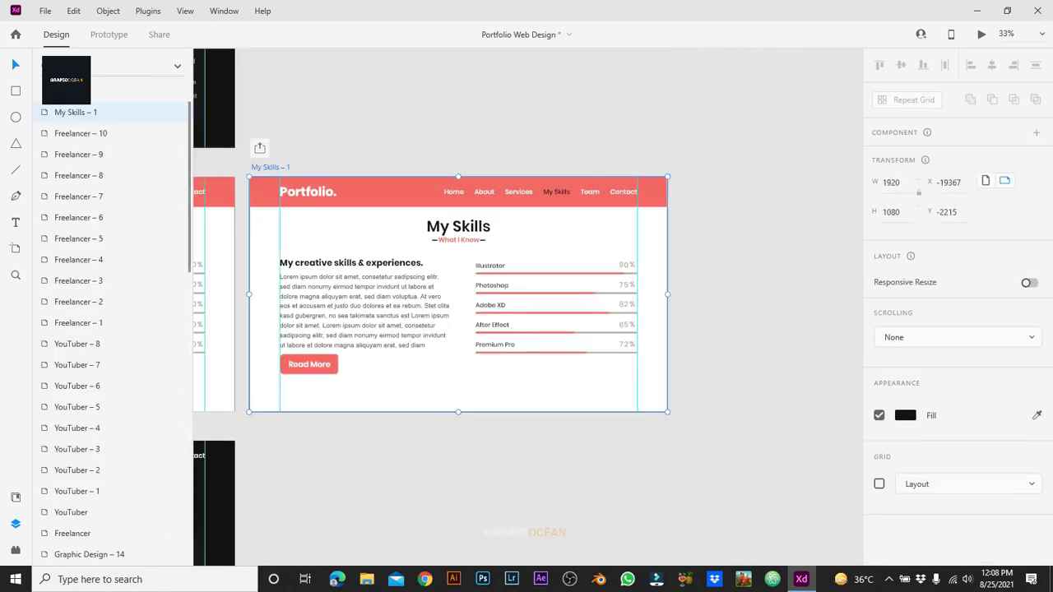
pyautogui.hotkey('ctrl', 'd')
pyautogui.hotkey('ctrl', '+')
pyautogui.hotkey('ctrl', '+')
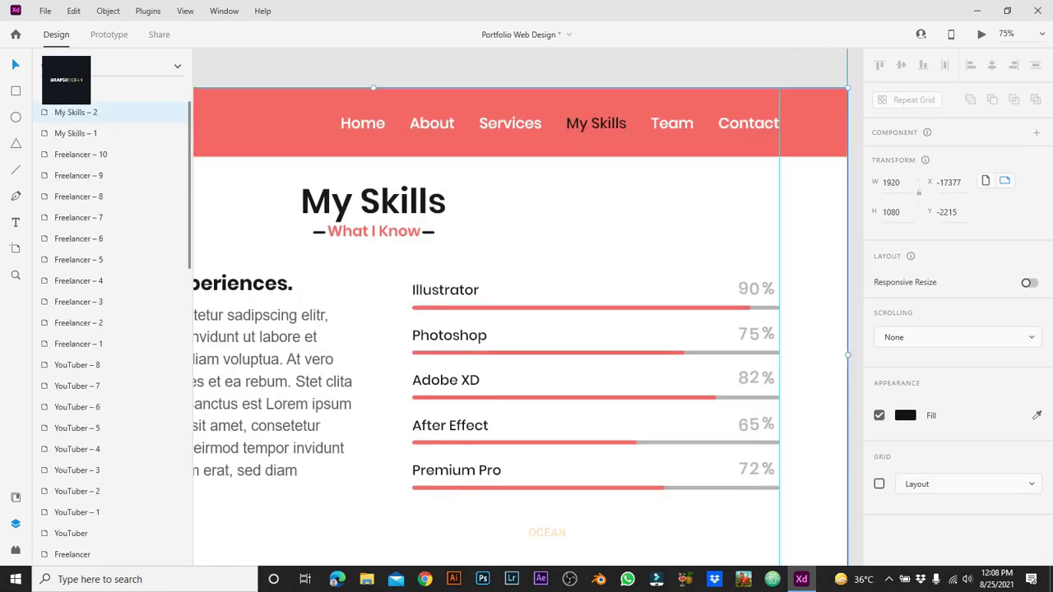
pyautogui.hotkey('ctrl', '-')
pyautogui.press('Delete')
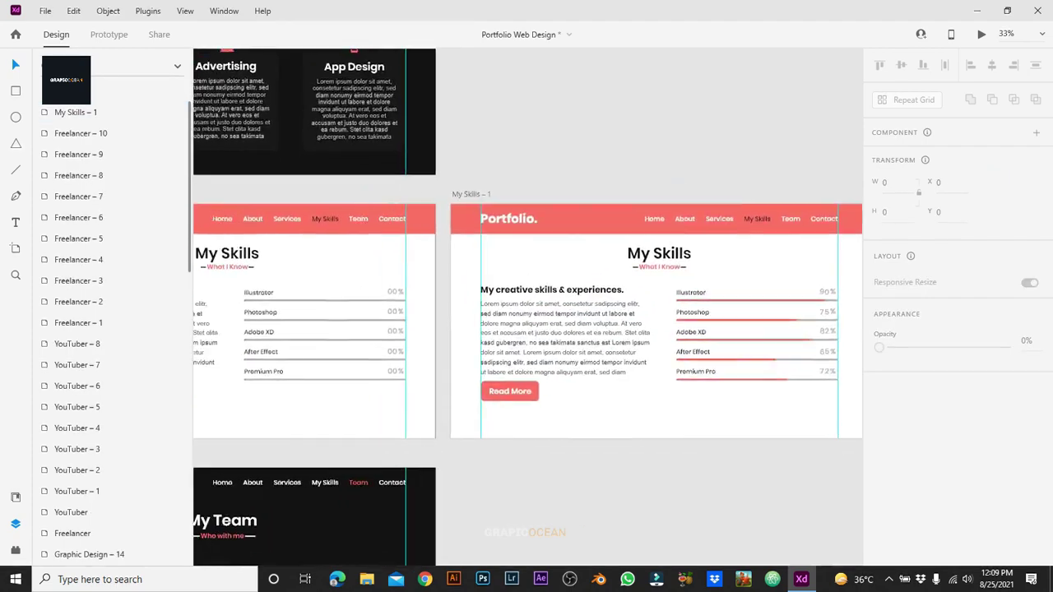
pyautogui.hotkey('ctrl', '-')
# Step: Change My Skills' trigger to Time (Ease In-Out, 5 s) and preview the bars filling
pyautogui.hotkey('ctrl', 'Tab')
pyautogui.click(213, 213)
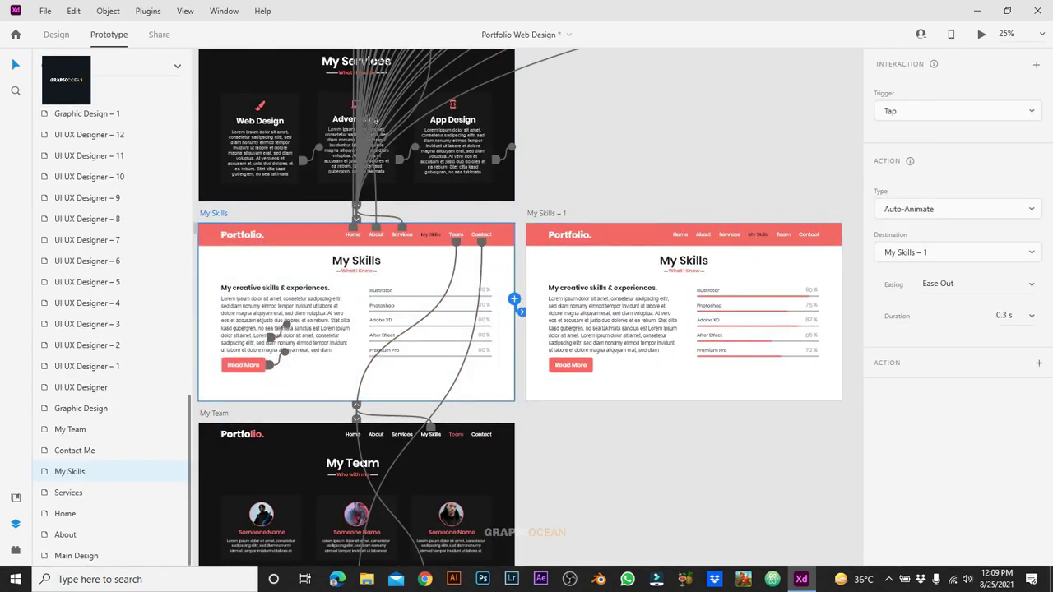
pyautogui.click(957, 110)
pyautogui.click(893, 162)
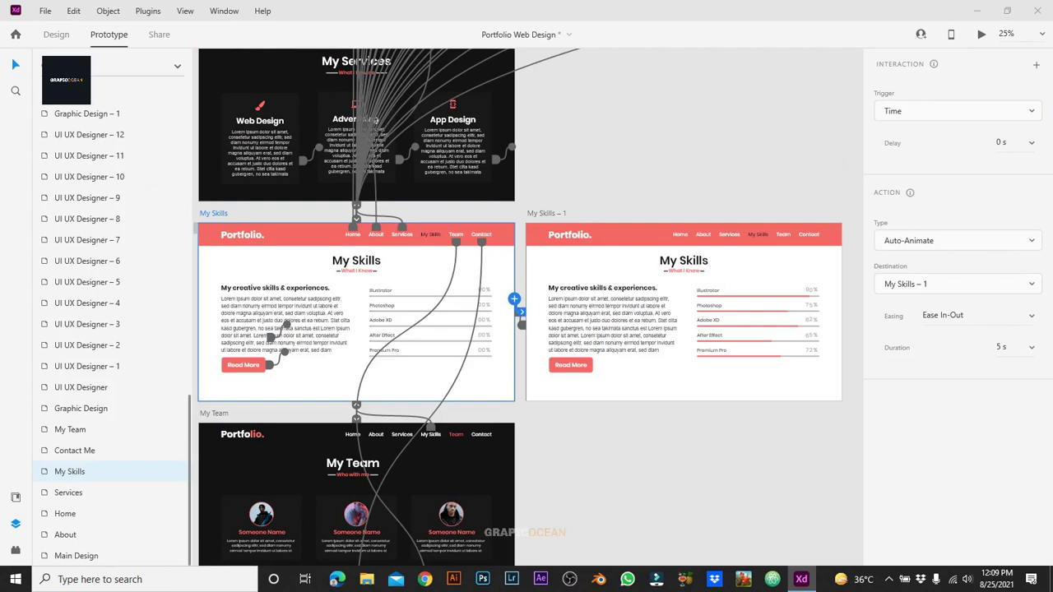
pyautogui.hotkey('ctrl', 'Return')
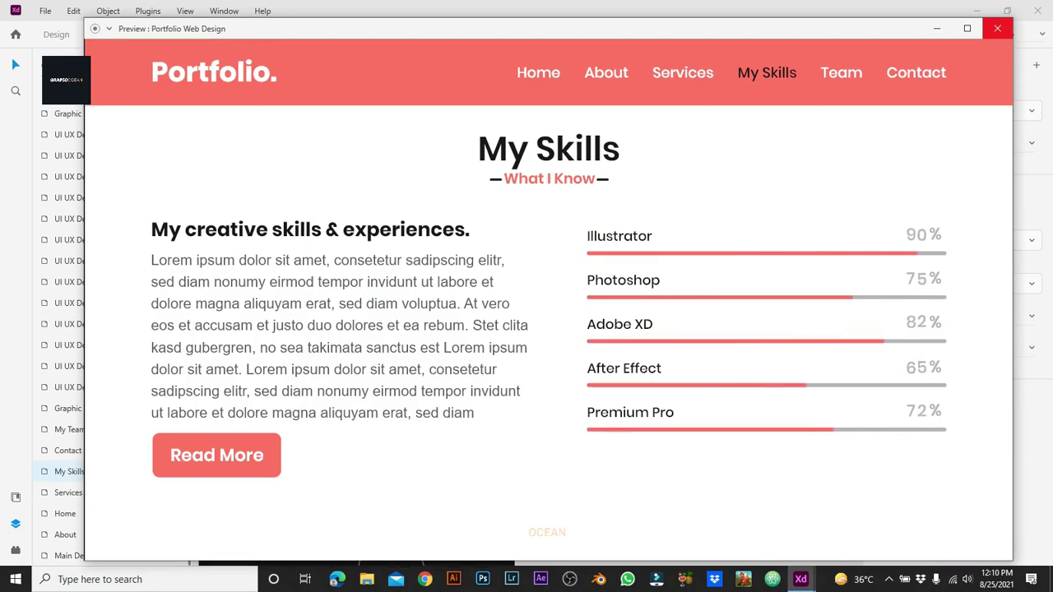
pyautogui.click(997, 28)
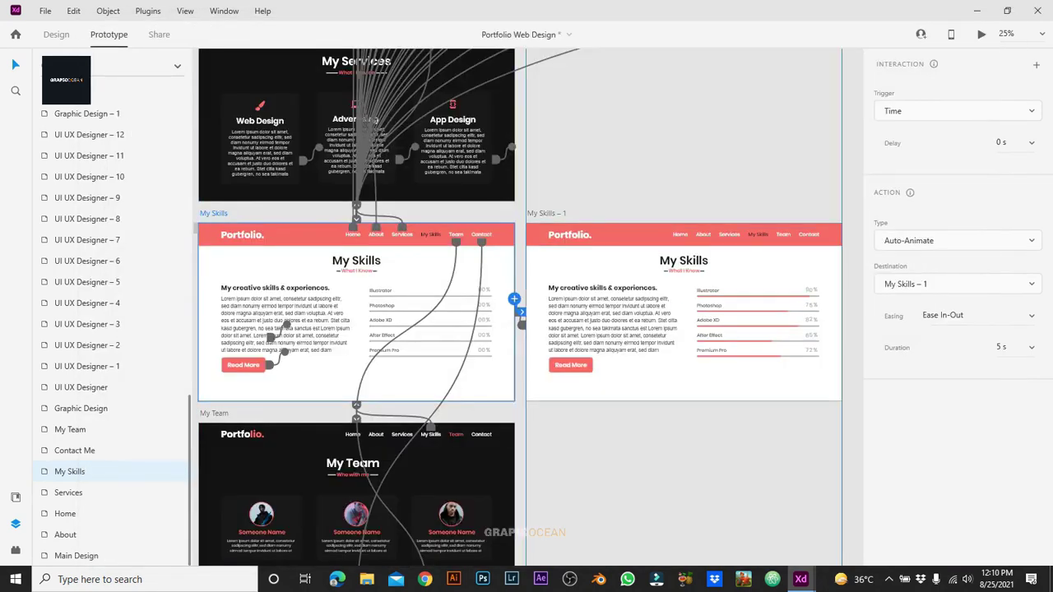
# Step: On My Skills – 1, link the Home and About menu items to the Home and About artboards
pyautogui.click(546, 213)
pyautogui.scroll(2, 519, 305)
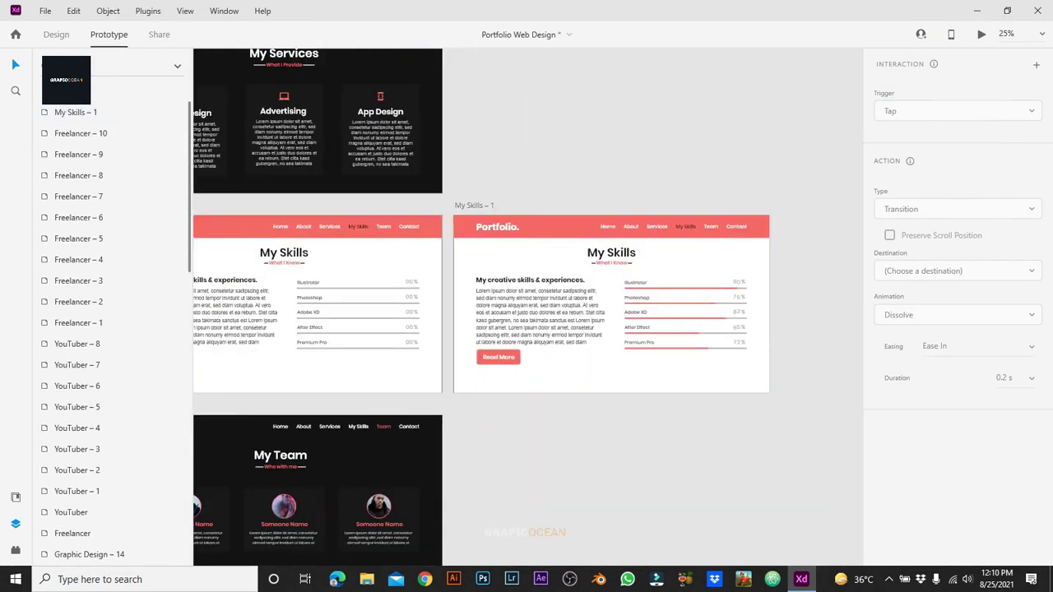
pyautogui.hotkey('ctrl', '3')
pyautogui.click(464, 193)
pyautogui.doubleClick(464, 193)
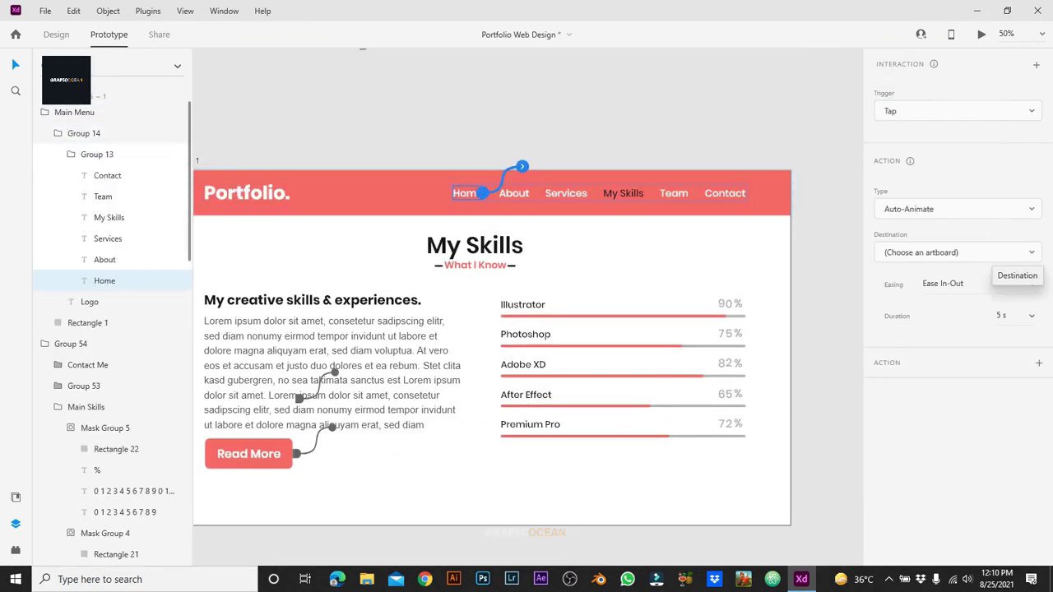
pyautogui.click(955, 271)
pyautogui.click(892, 156)
pyautogui.click(514, 193)
pyautogui.click(528, 194)
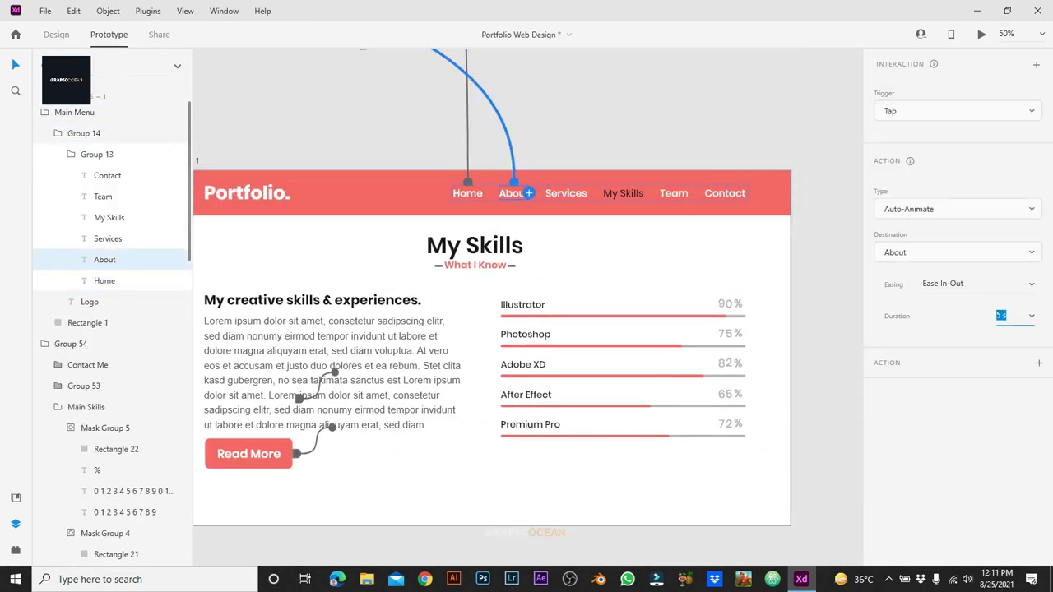
# Step: Link the Services and Team menu items to their own artboards
pyautogui.click(464, 194)
pyautogui.click(566, 193)
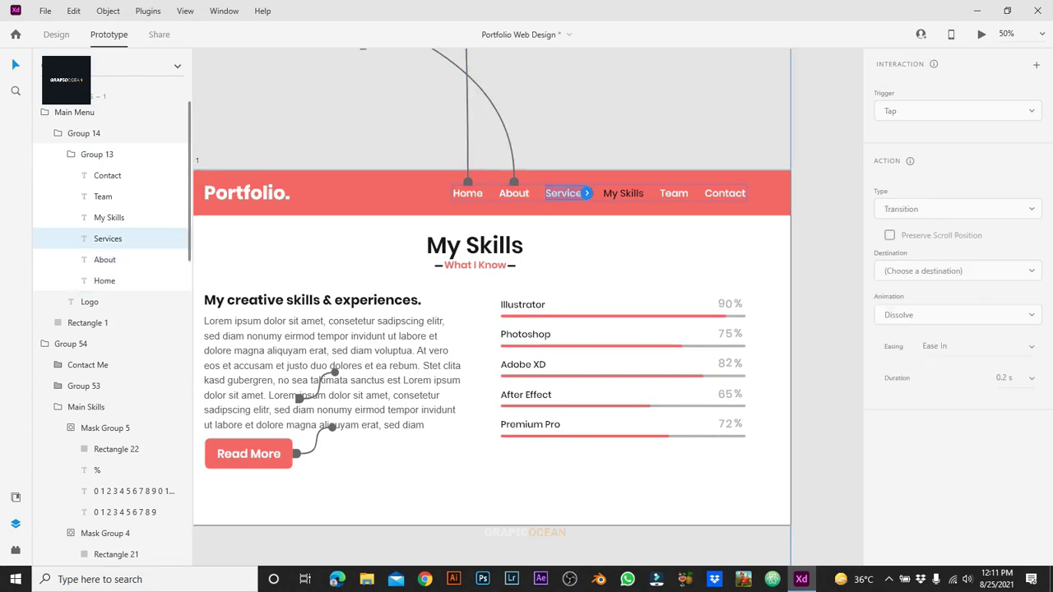
pyautogui.click(588, 193)
pyautogui.click(905, 330)
pyautogui.click(673, 194)
pyautogui.click(688, 193)
pyautogui.click(722, 193)
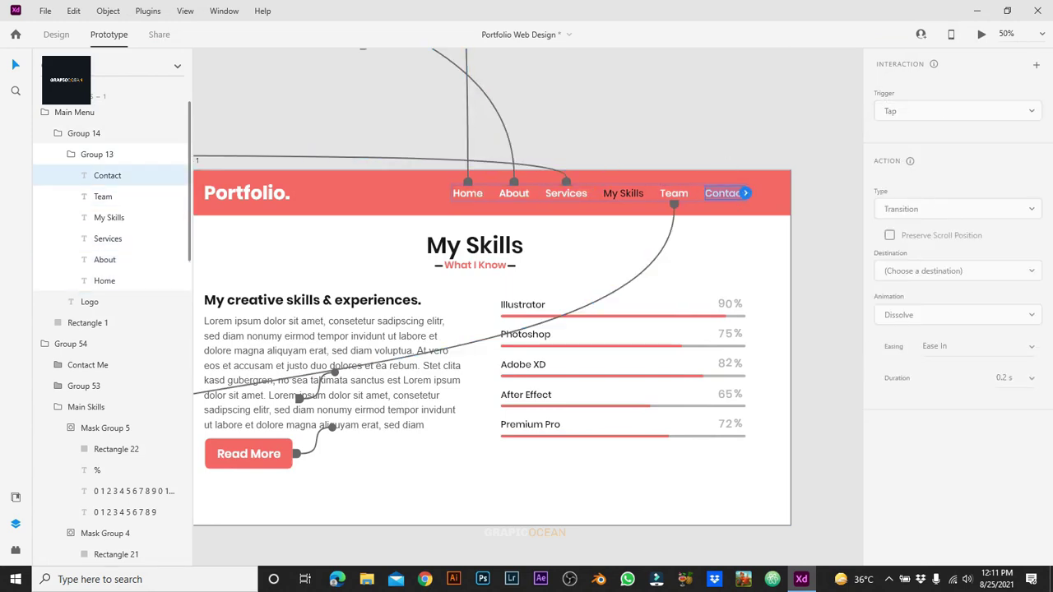
pyautogui.click(959, 271)
pyautogui.press('Escape')
pyautogui.hotkey('ctrl', '-')
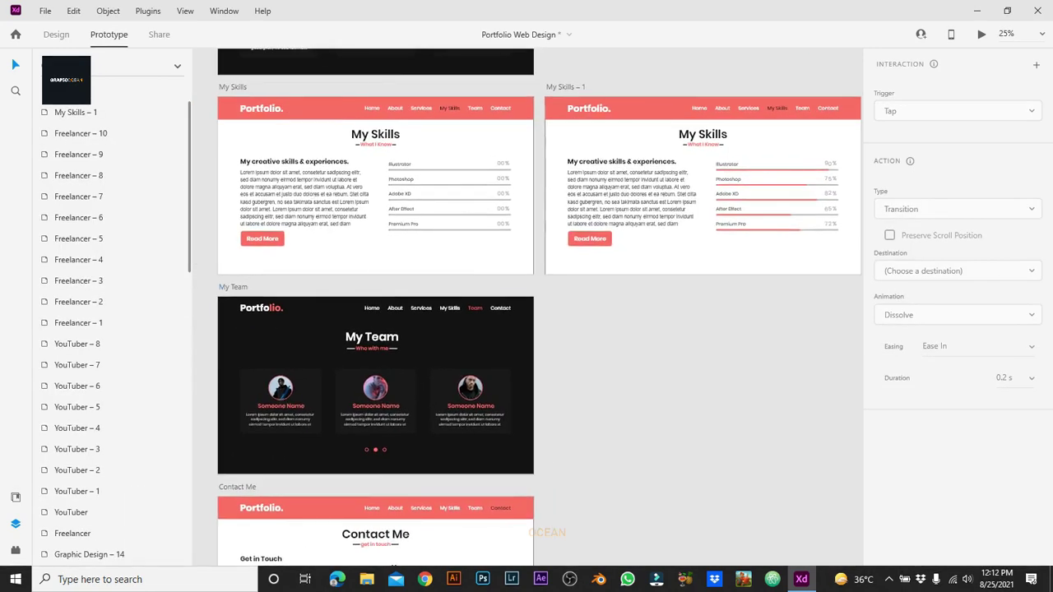
pyautogui.click(233, 286)
# Step: Duplicate My Team as My Team – 1 and select its full overflowing row of team cards
pyautogui.hotkey('ctrl', 'd')
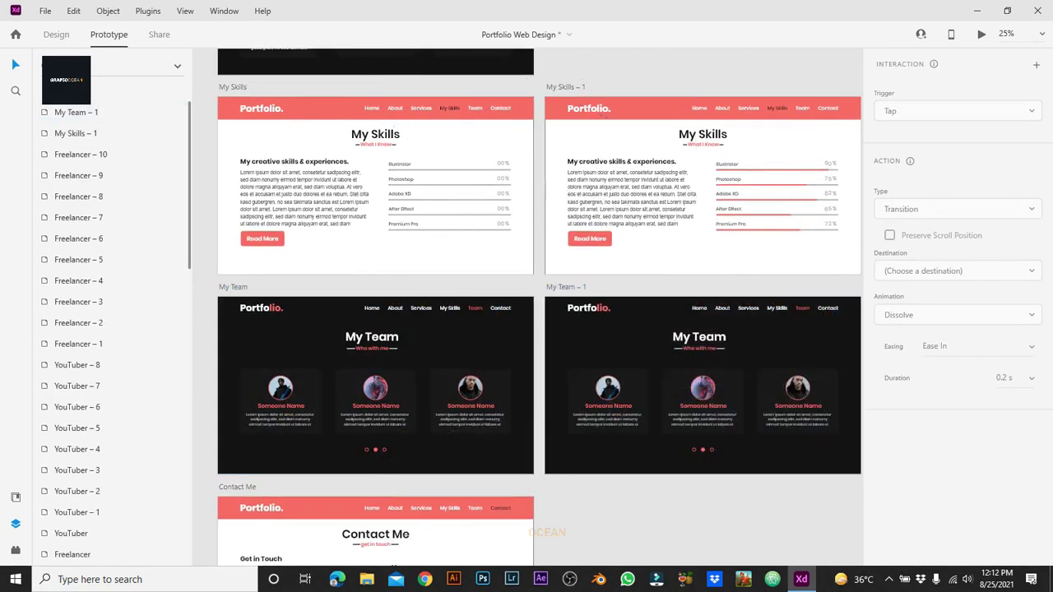
pyautogui.scroll(-3, 539, 329)
pyautogui.hscroll(3, 540, 330)
pyautogui.hotkey('ctrl', 'Tab')
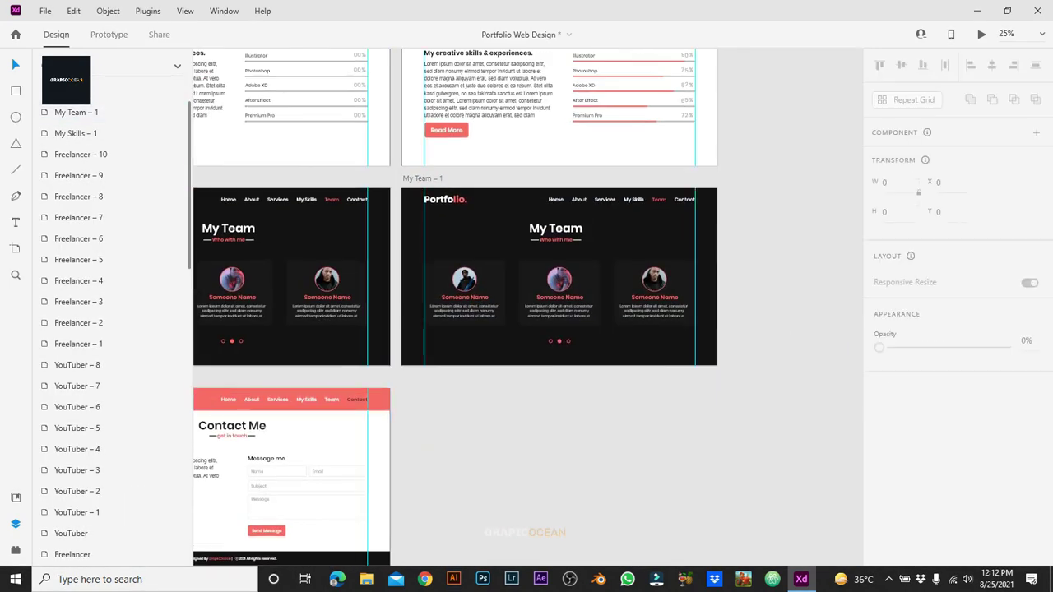
pyautogui.scroll(1, 636, 296)
pyautogui.click(636, 297)
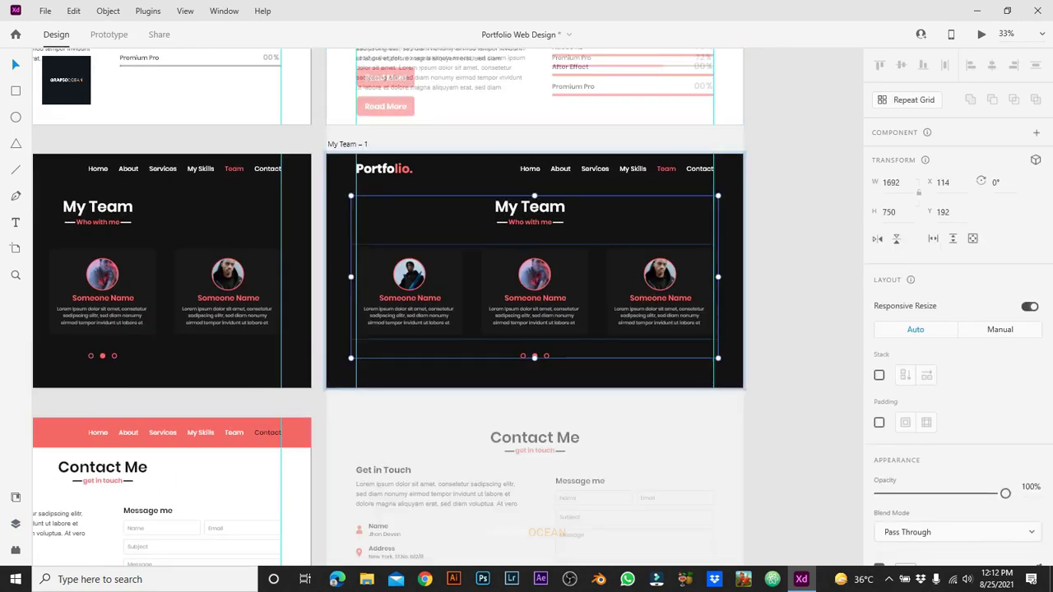
pyautogui.press('Escape')
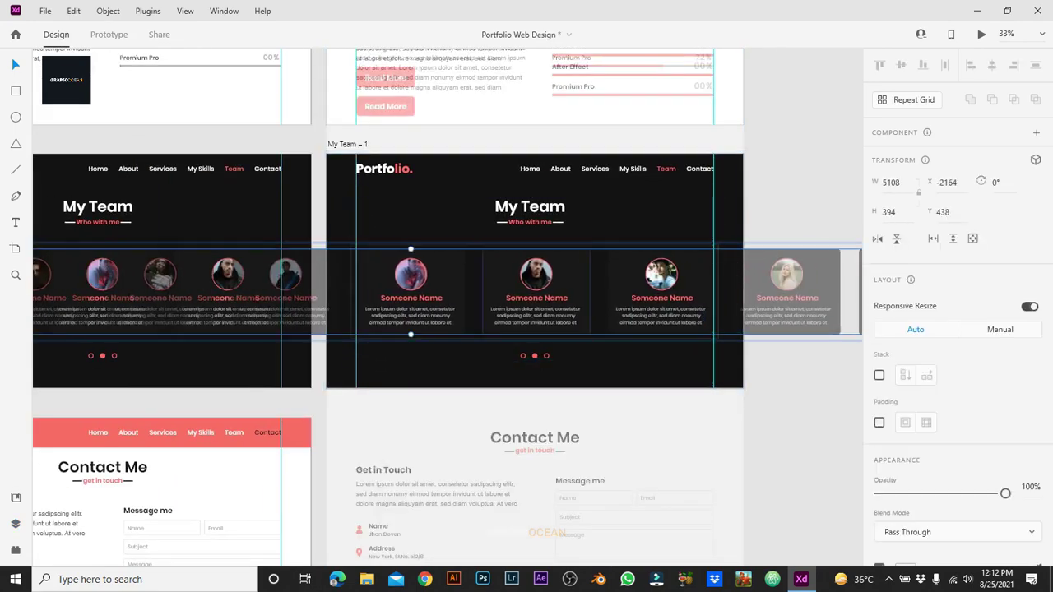
pyautogui.hotkey('ctrl', 'Tab')
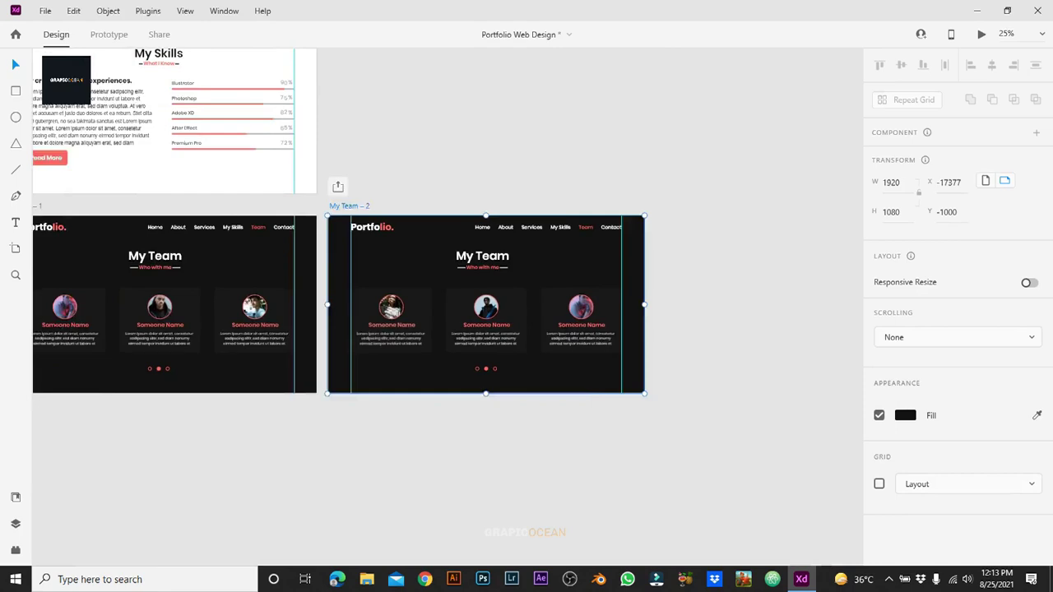
# Step: In Prototype mode, select the first My Team artboard and My Team – 1 to inspect their timed transitions
pyautogui.hotkey('ctrl', '-')
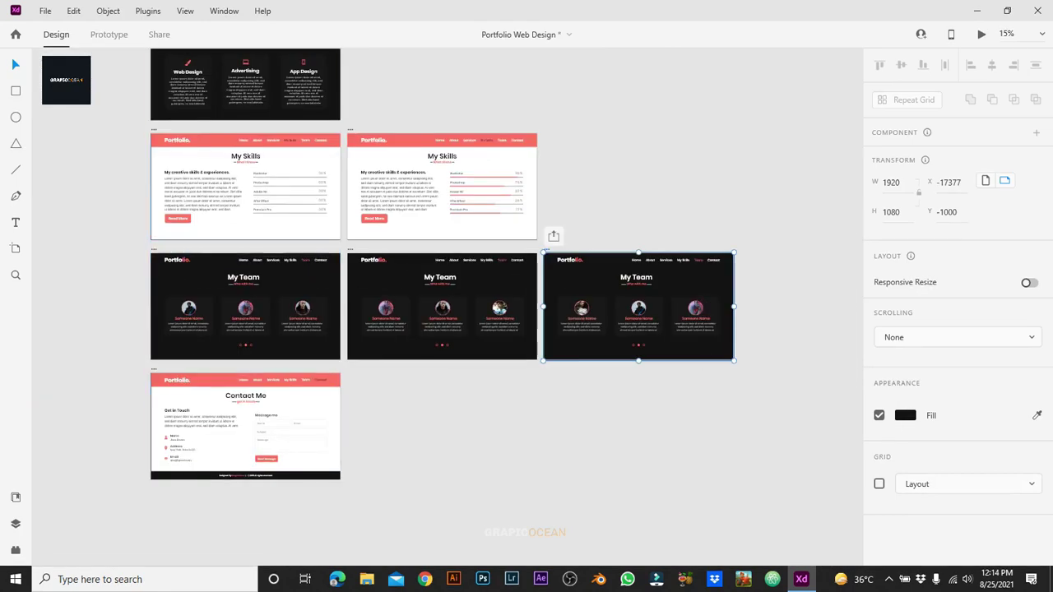
pyautogui.click(245, 306)
pyautogui.hotkey('ctrl', 'Tab')
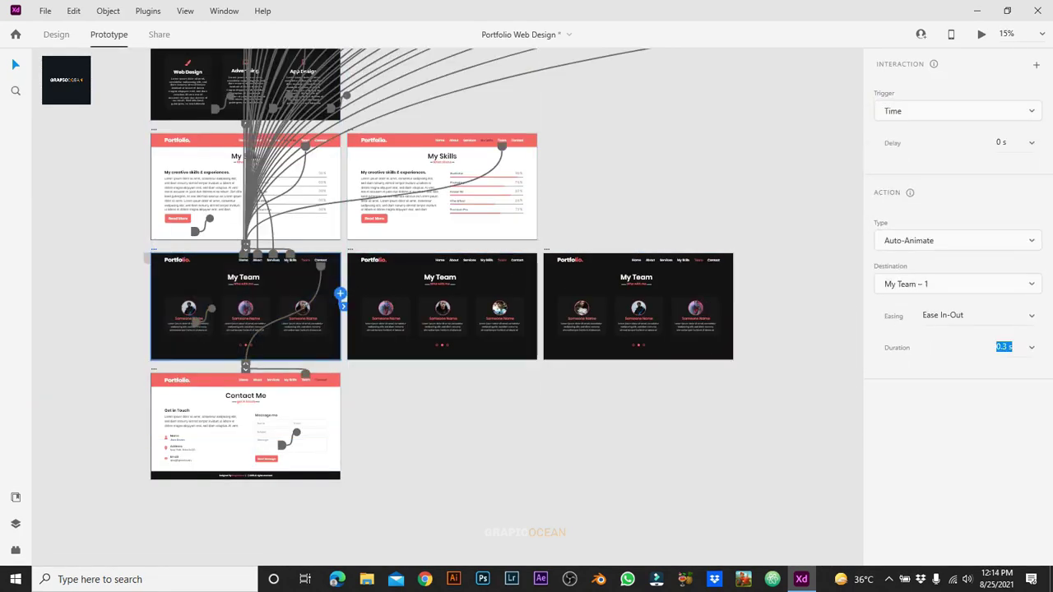
pyautogui.press('Escape')
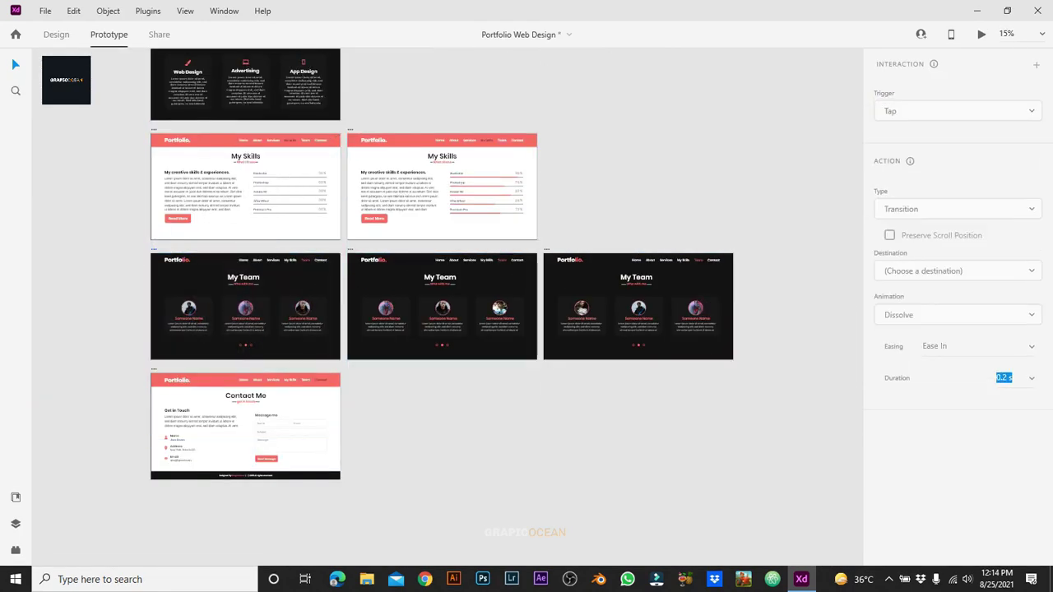
pyautogui.hotkey('ctrl', 'y')
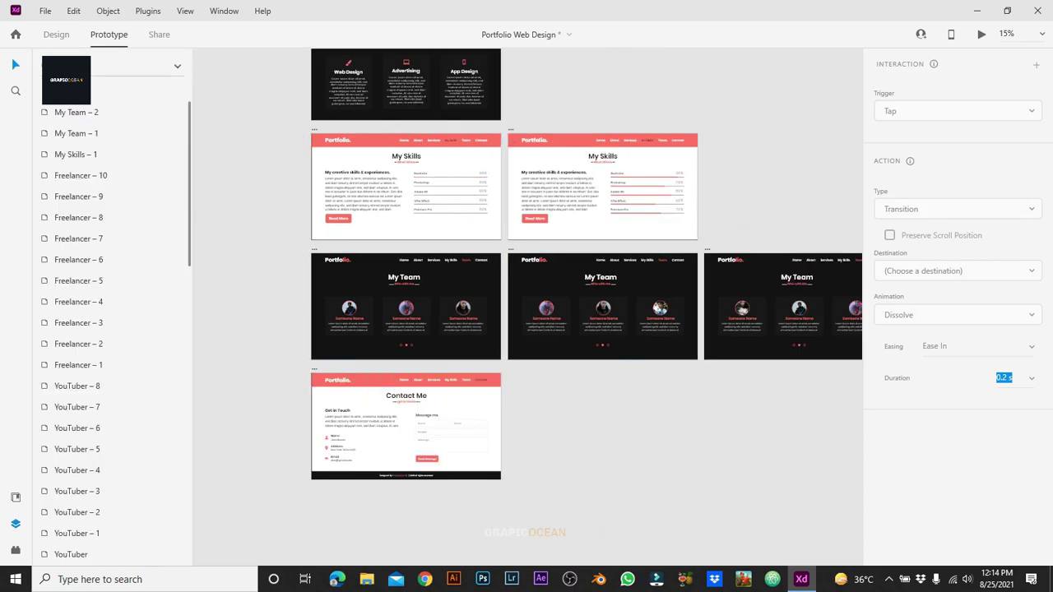
pyautogui.click(70, 429)
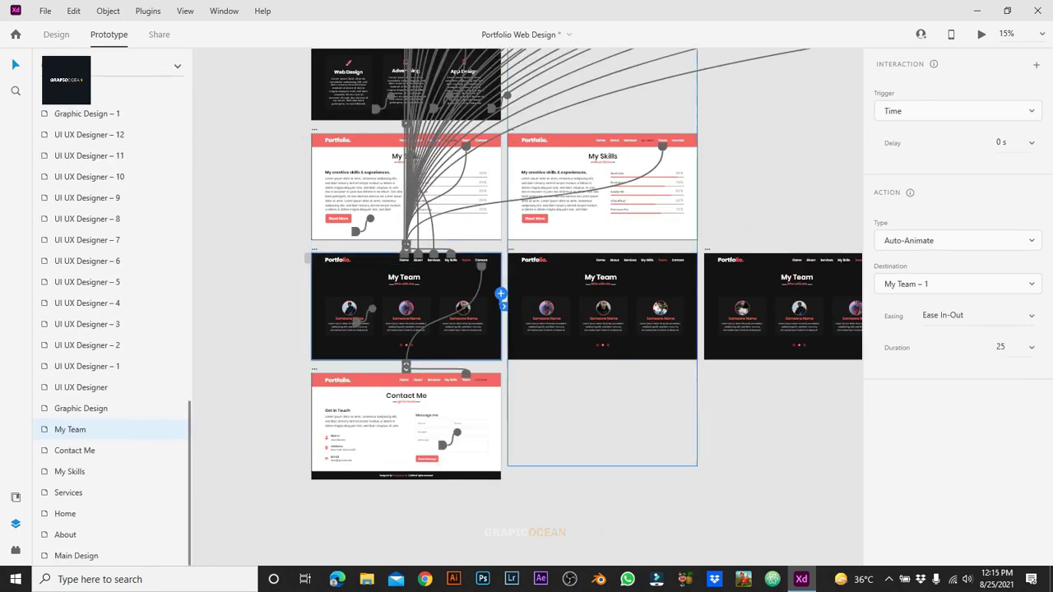
pyautogui.press('Escape')
pyautogui.click(70, 430)
pyautogui.click(602, 306)
pyautogui.press('Escape')
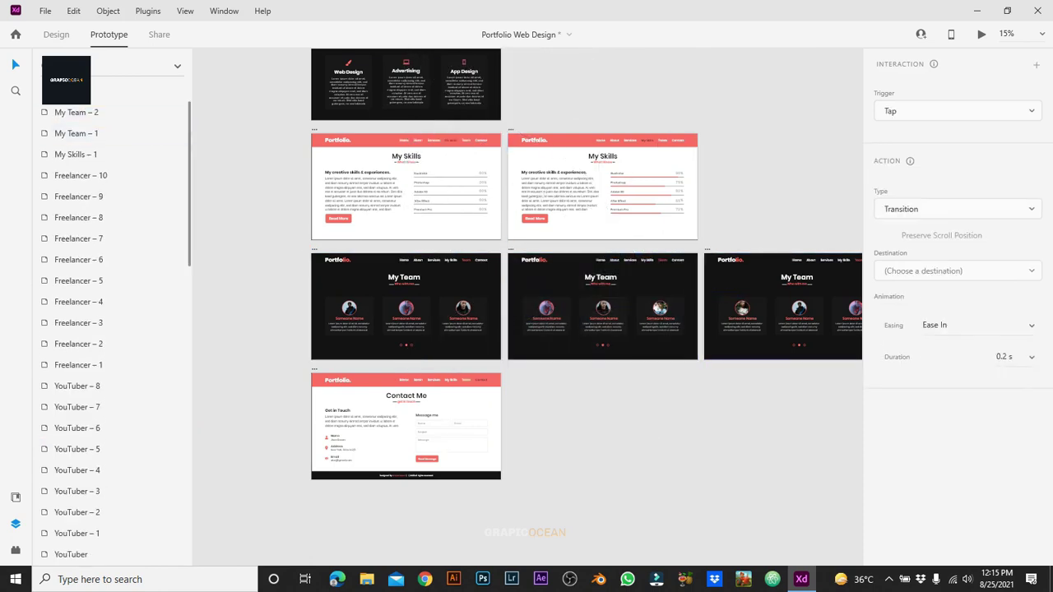
# Step: Check My Team – 2, the first artboard's timed interaction, and the right My Team artboard's card group
pyautogui.click(15, 550)
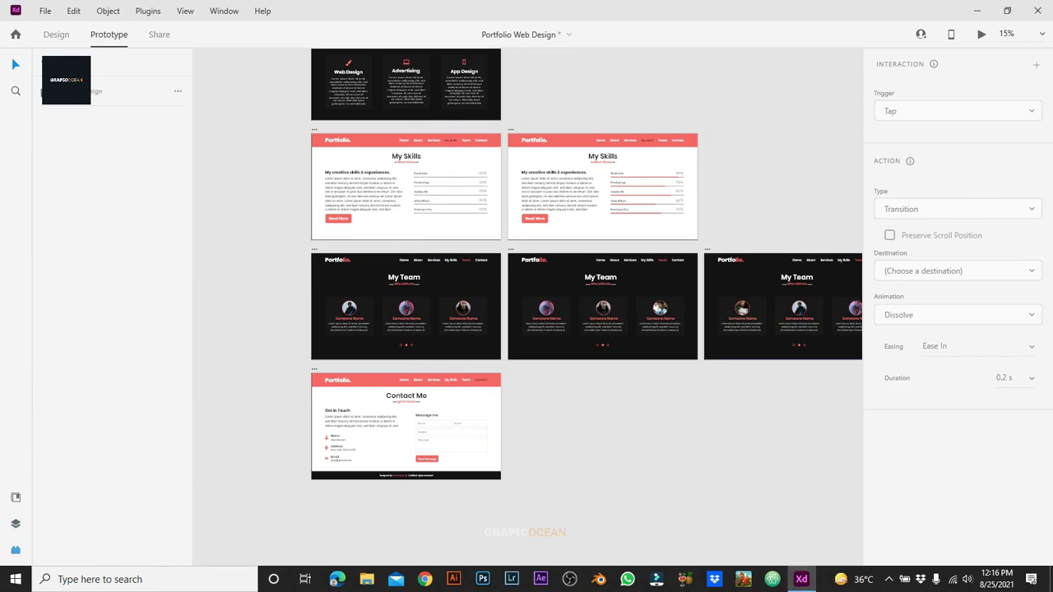
pyautogui.hscroll(5, 526, 305)
pyautogui.click(521, 321)
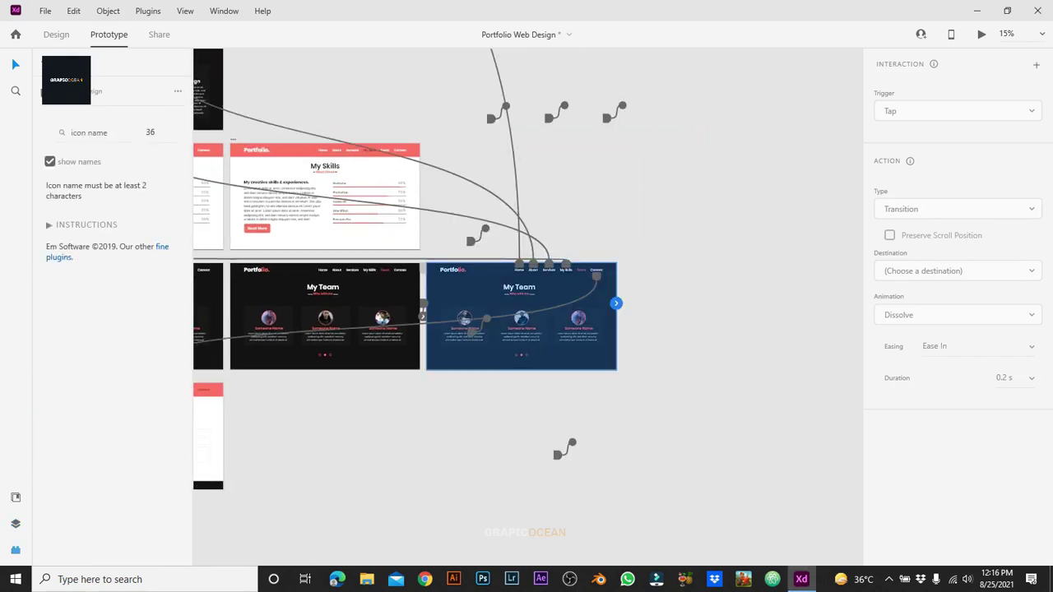
pyautogui.hscroll(-5, 527, 304)
pyautogui.hscroll(3, 527, 305)
pyautogui.click(390, 312)
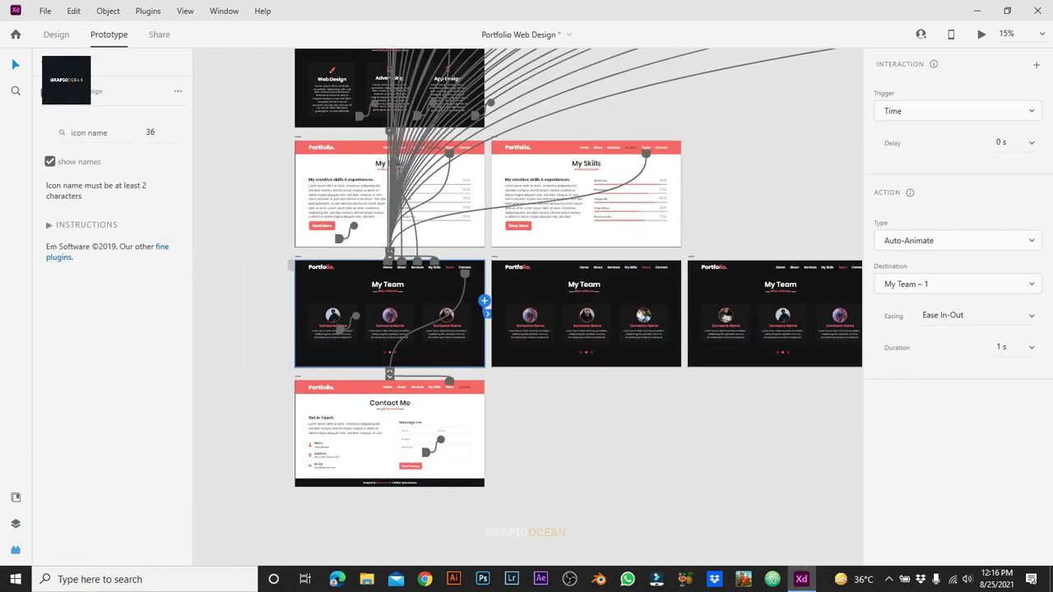
pyautogui.hscroll(4, 527, 304)
pyautogui.click(527, 307)
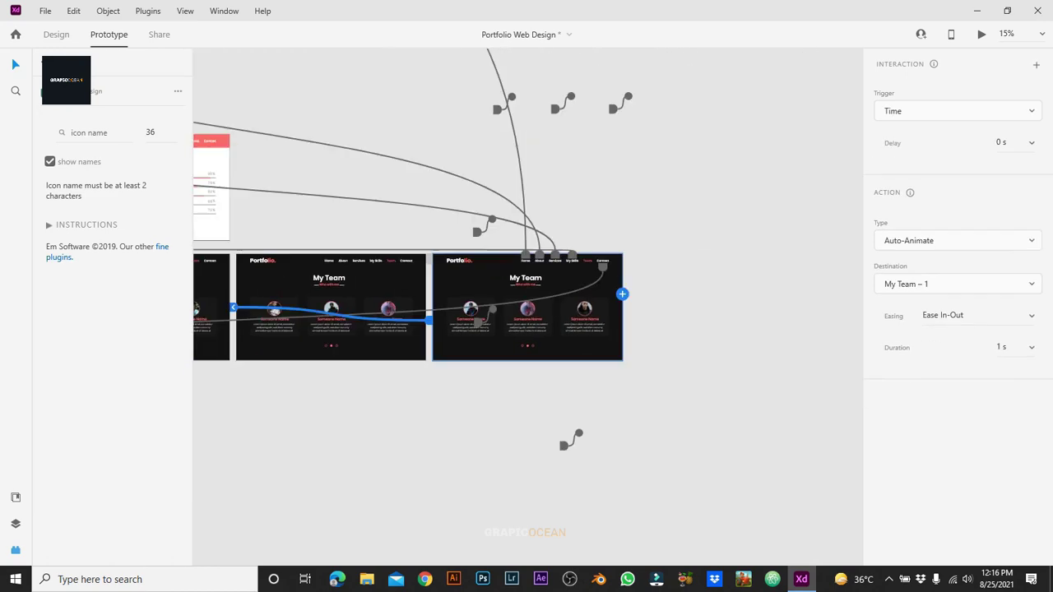
pyautogui.click(489, 321)
pyautogui.scroll(5, 488, 321)
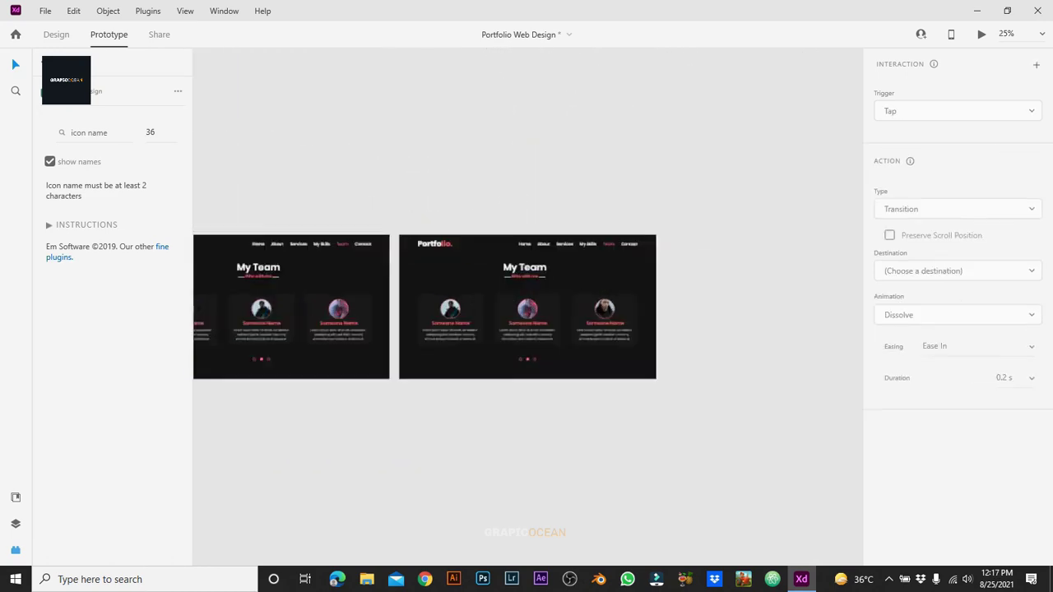
pyautogui.hotkey('ctrl', 'Tab')
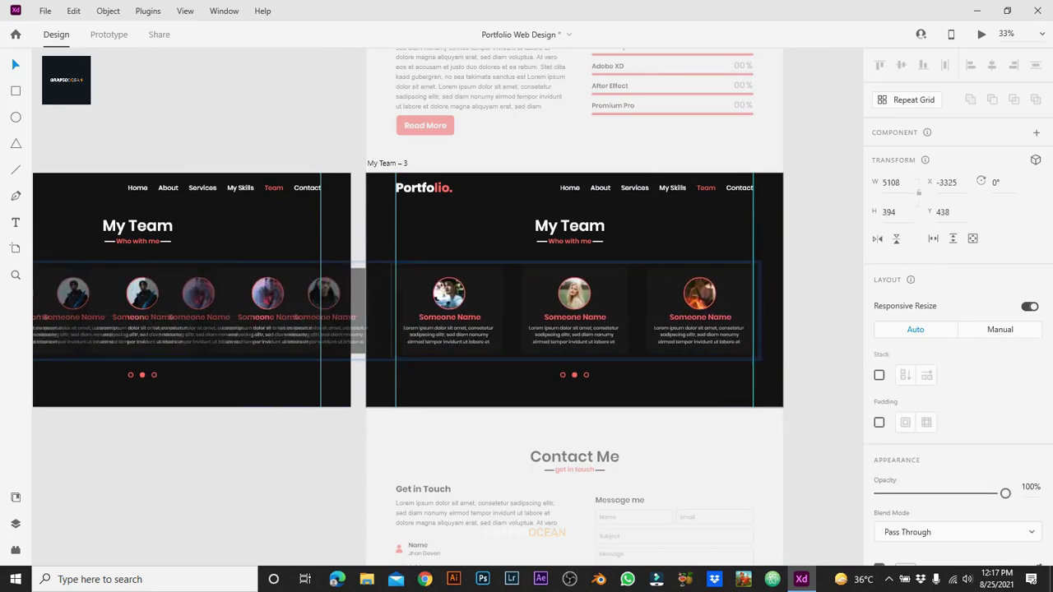
pyautogui.press('Escape')
pyautogui.press('Escape')
pyautogui.doubleClick(575, 375)
pyautogui.scroll(4, 574, 374)
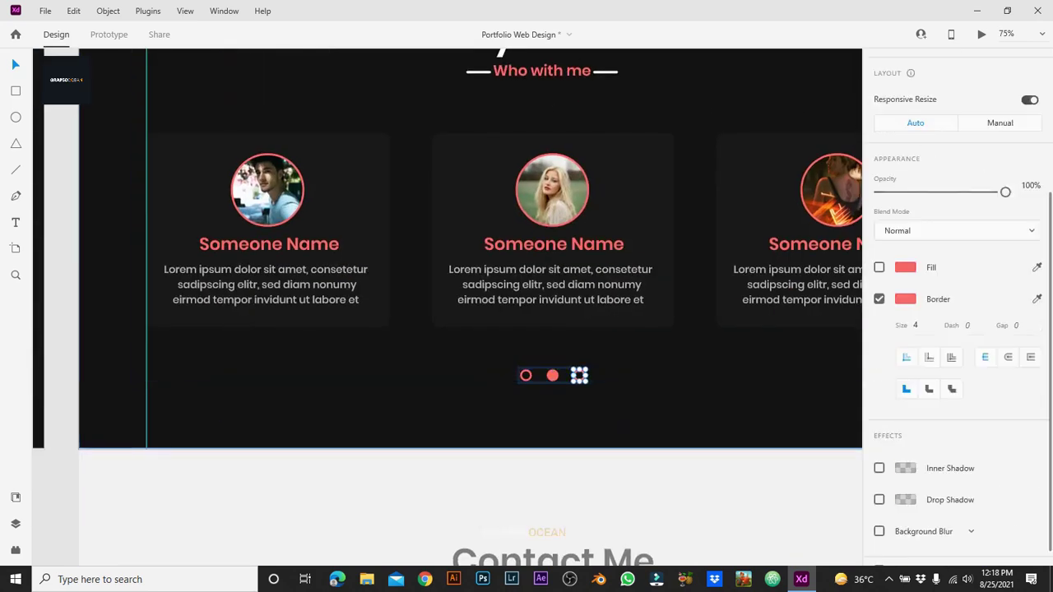
pyautogui.press('Escape')
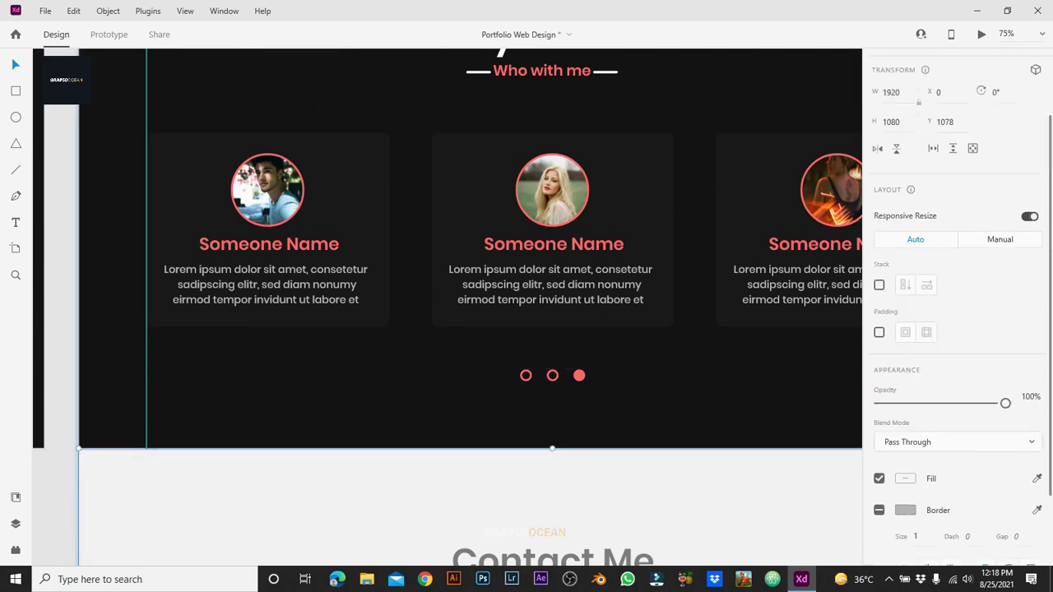
pyautogui.press('Escape')
pyautogui.hotkey('ctrl', '0')
pyautogui.hotkey('ctrl', 'Tab')
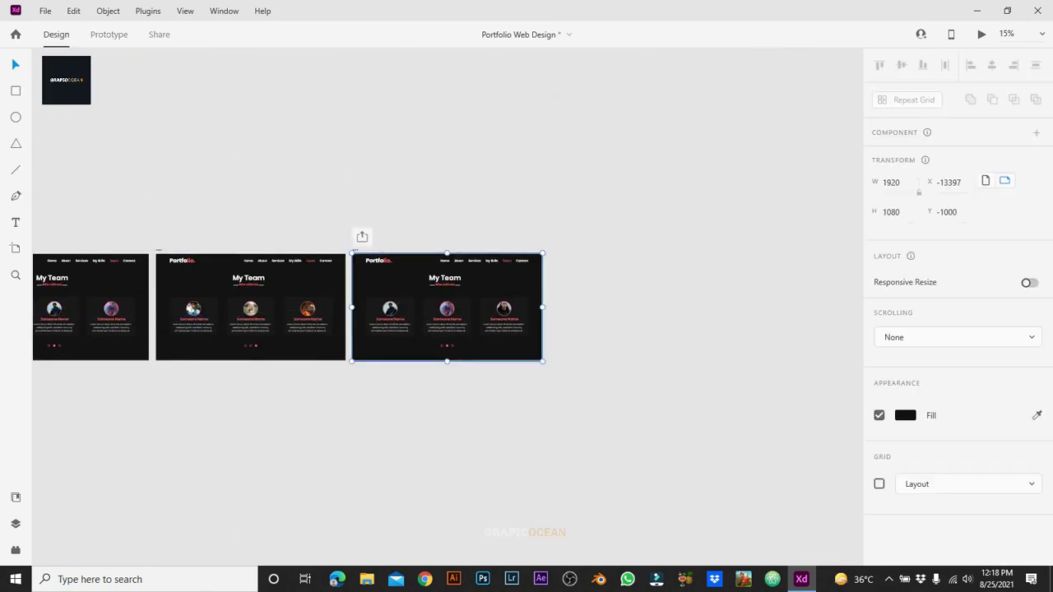
pyautogui.hotkey('ctrl', '3')
pyautogui.click(466, 247)
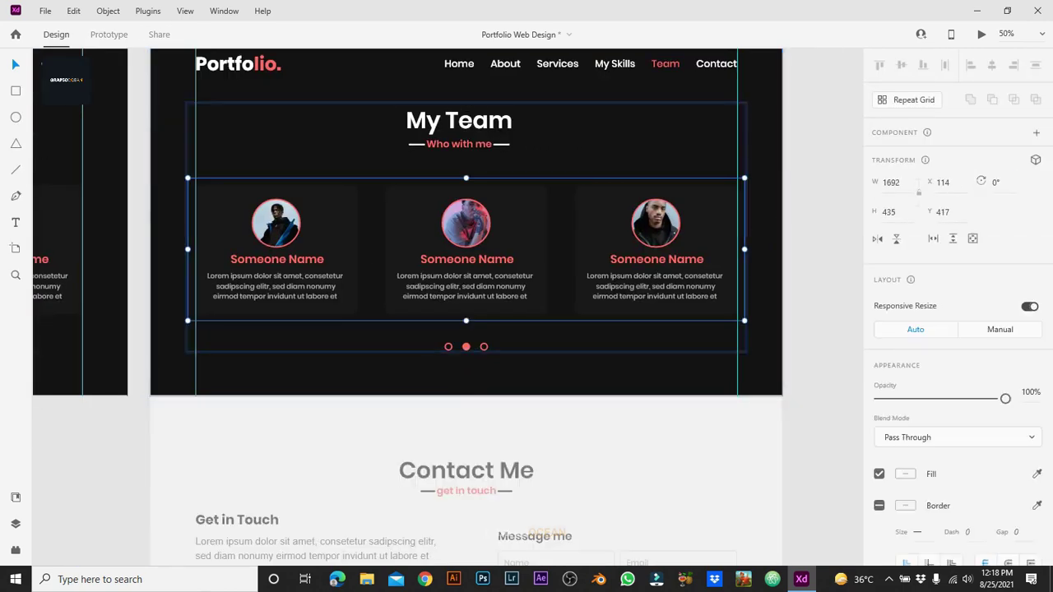
pyautogui.hotkey('ctrl', '+')
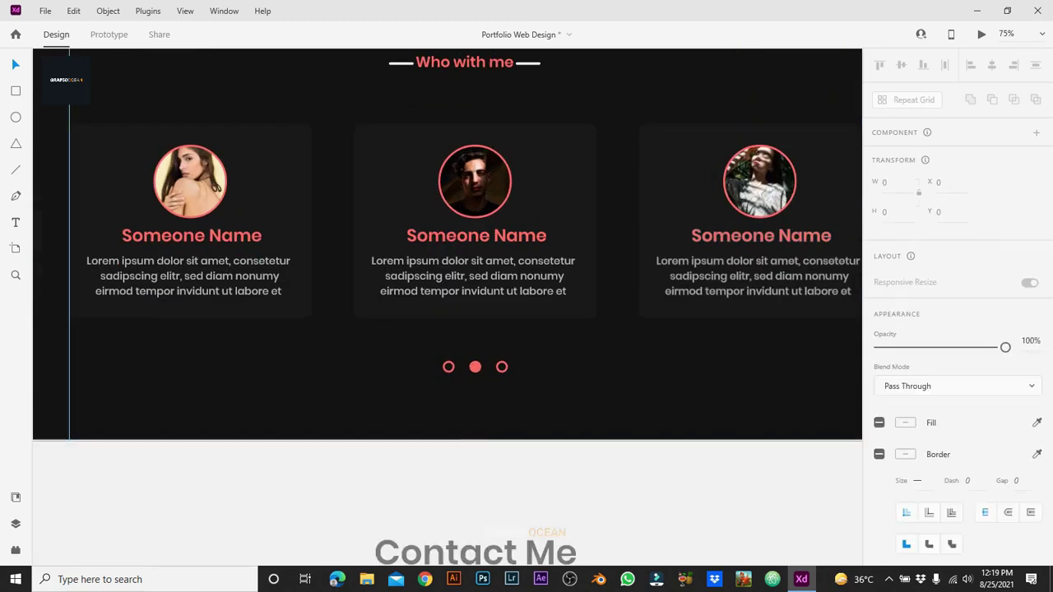
pyautogui.doubleClick(475, 367)
pyautogui.click(449, 367)
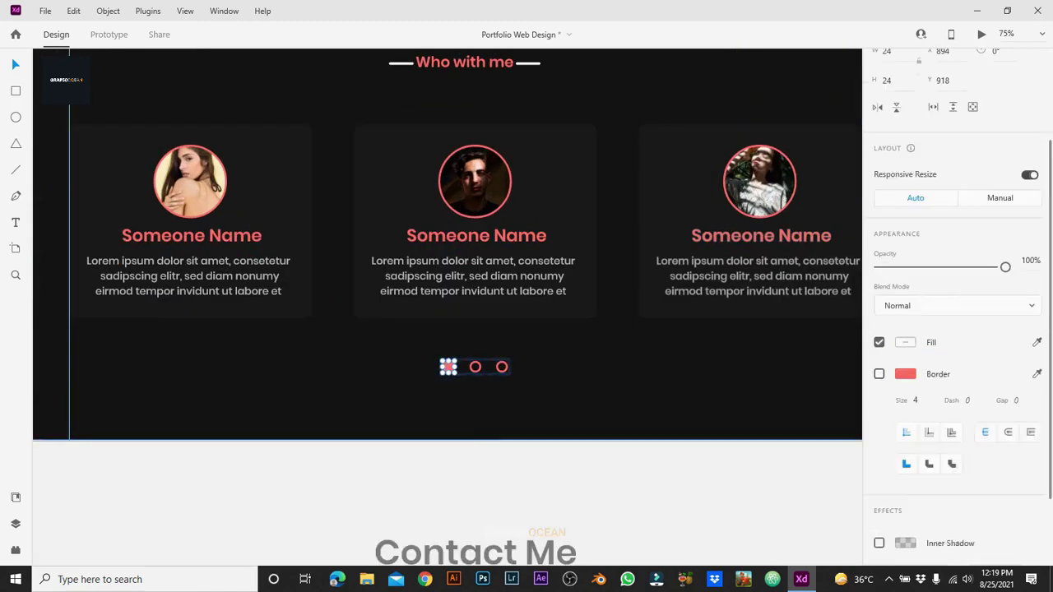
pyautogui.hotkey('ctrl', '0')
pyautogui.scroll(5, 125, 333)
pyautogui.hotkey('ctrl', 'Tab')
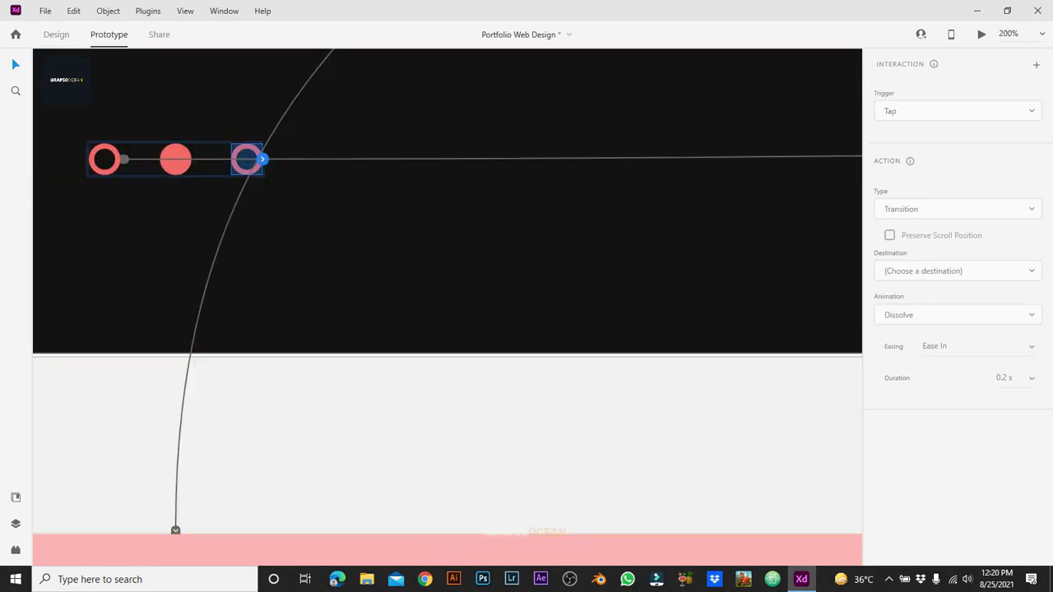
# Step: Drag a wire from the third pagination dot onto another My Team artboard
pyautogui.moveTo(261, 157); pyautogui.dragTo(341, 221)
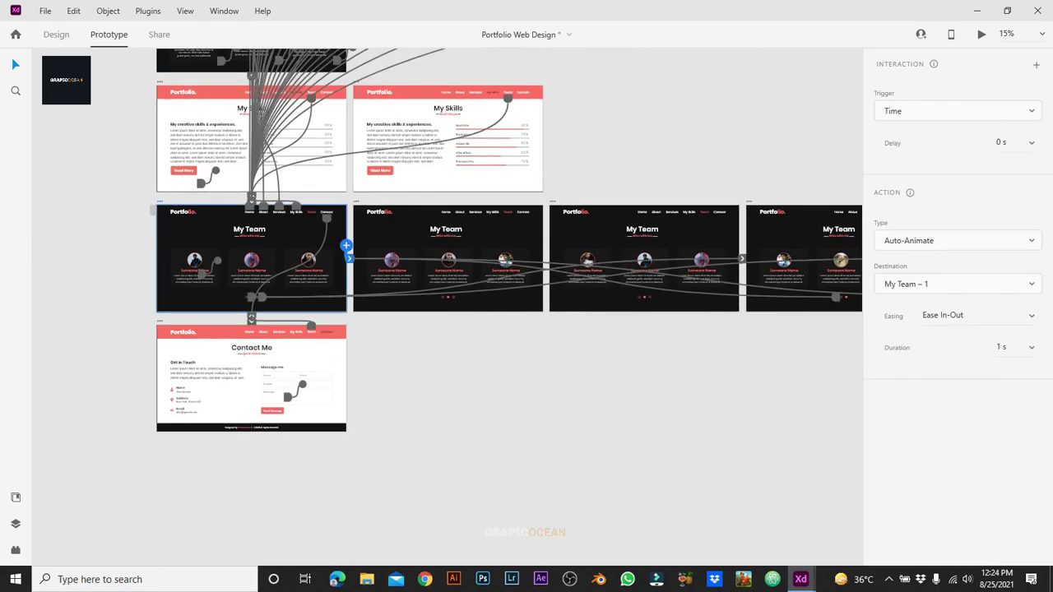
# Step: Bring the My Team preview forward to watch the carousel, then close it
pyautogui.moveTo(800, 580)
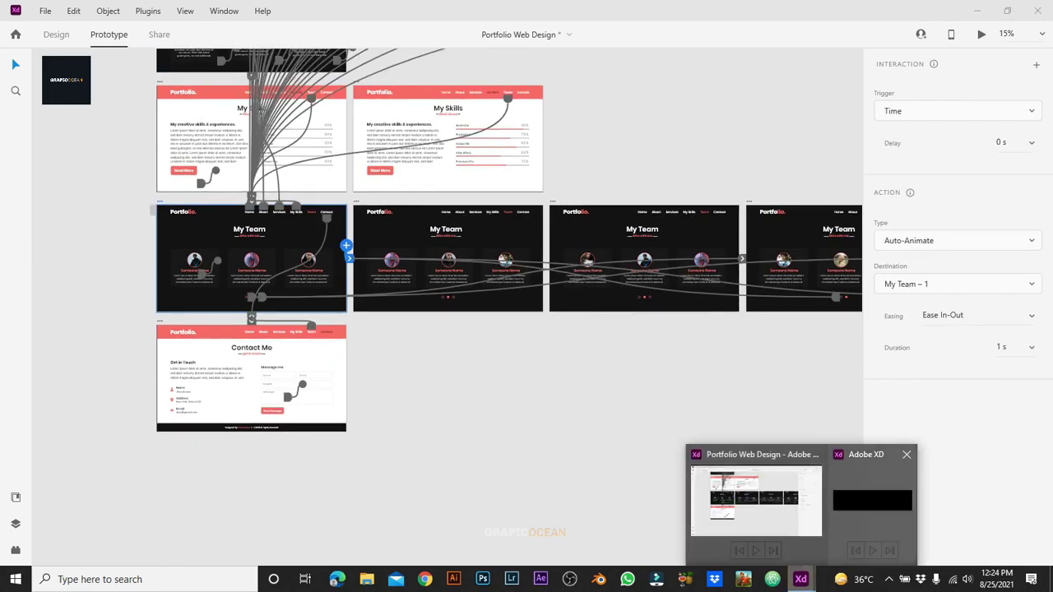
pyautogui.click(905, 499)
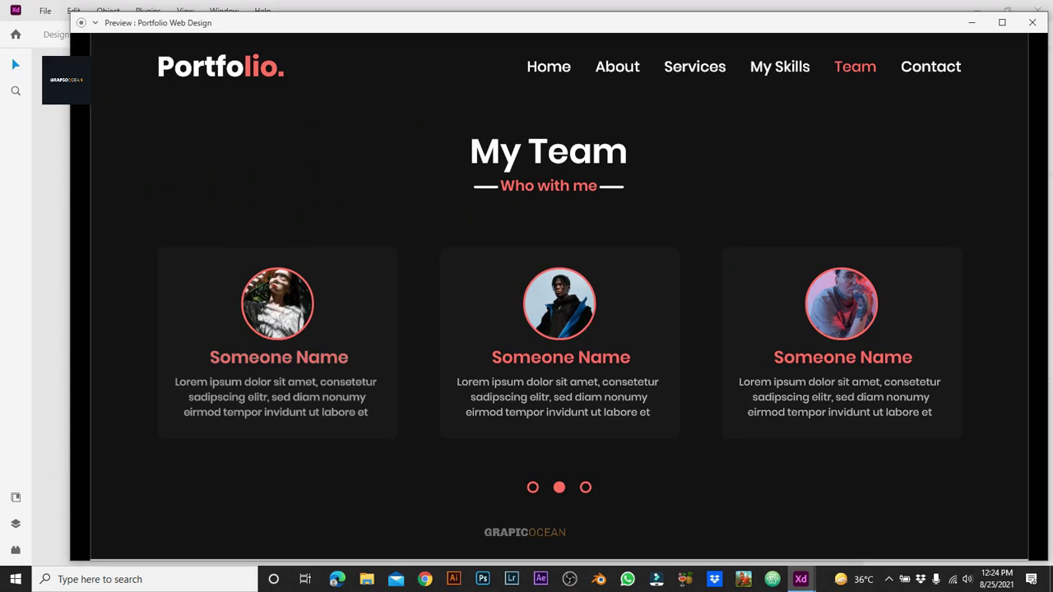
pyautogui.click(1032, 22)
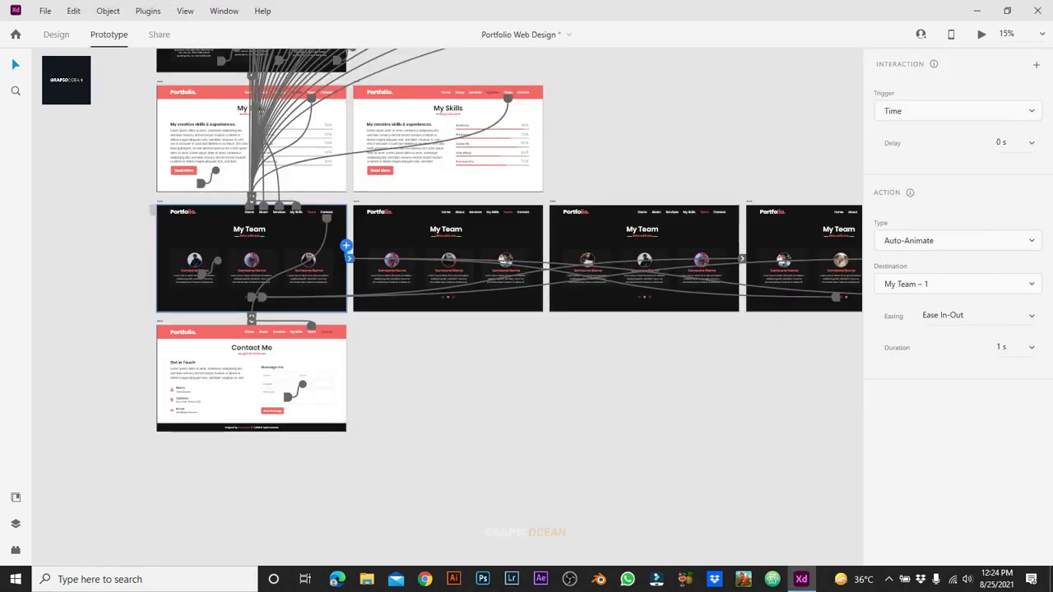
pyautogui.hotkey('ctrl', 'Tab')
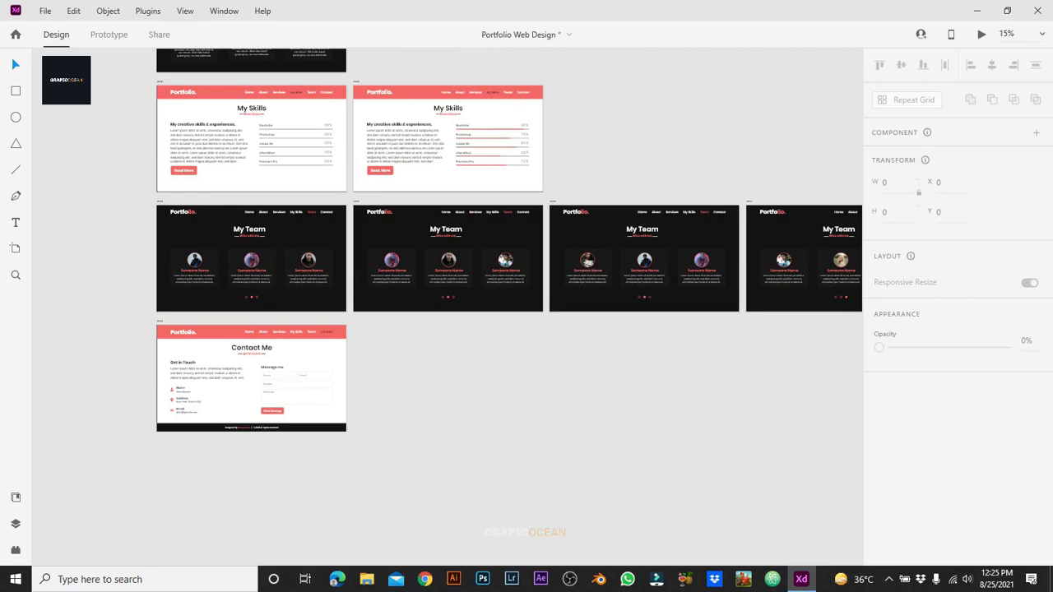
# Step: In Prototype mode, adjust the Time trigger interactions on My Team – 1 and My Team – 2
pyautogui.hotkey('ctrl', 'Tab')
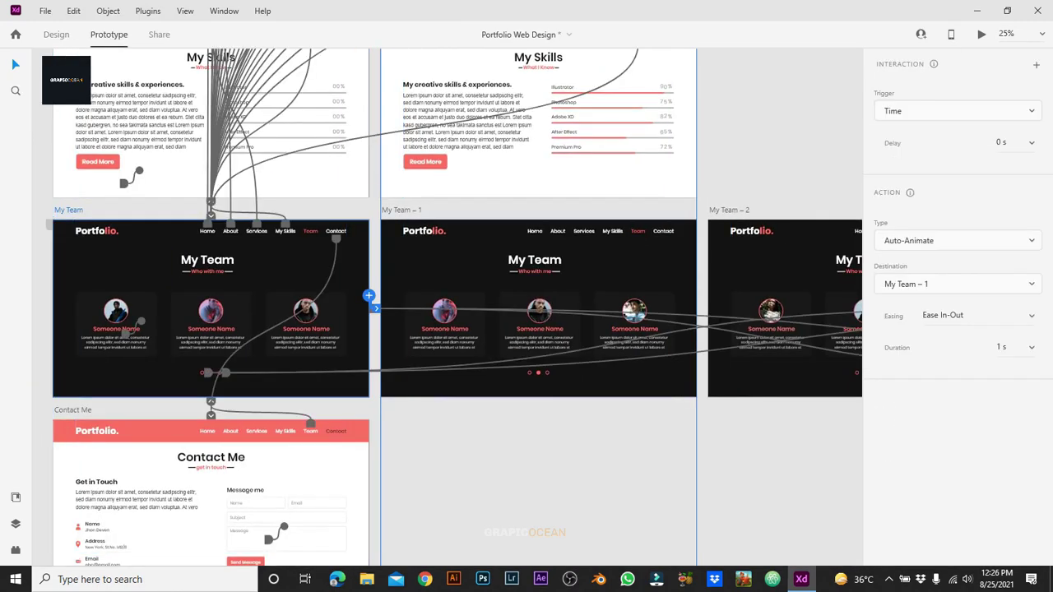
pyautogui.hscroll(3, 447, 307)
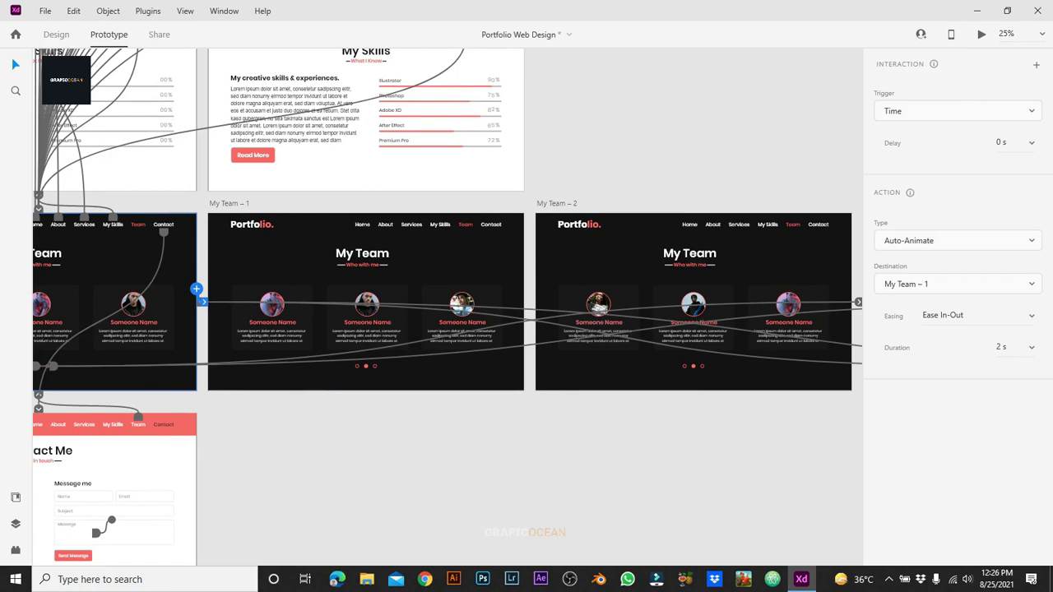
pyautogui.click(229, 204)
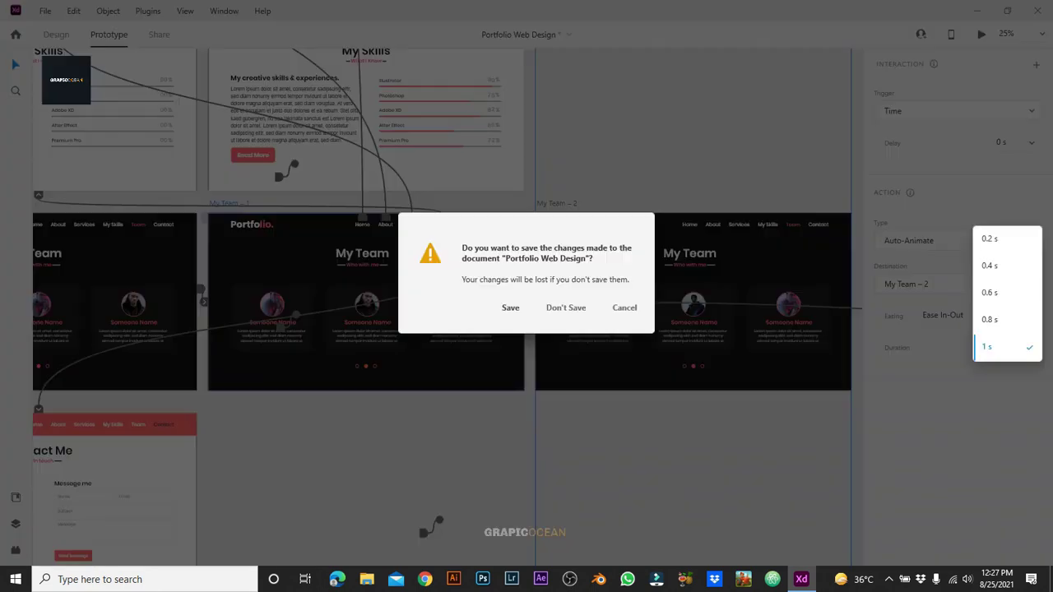
pyautogui.press('Escape')
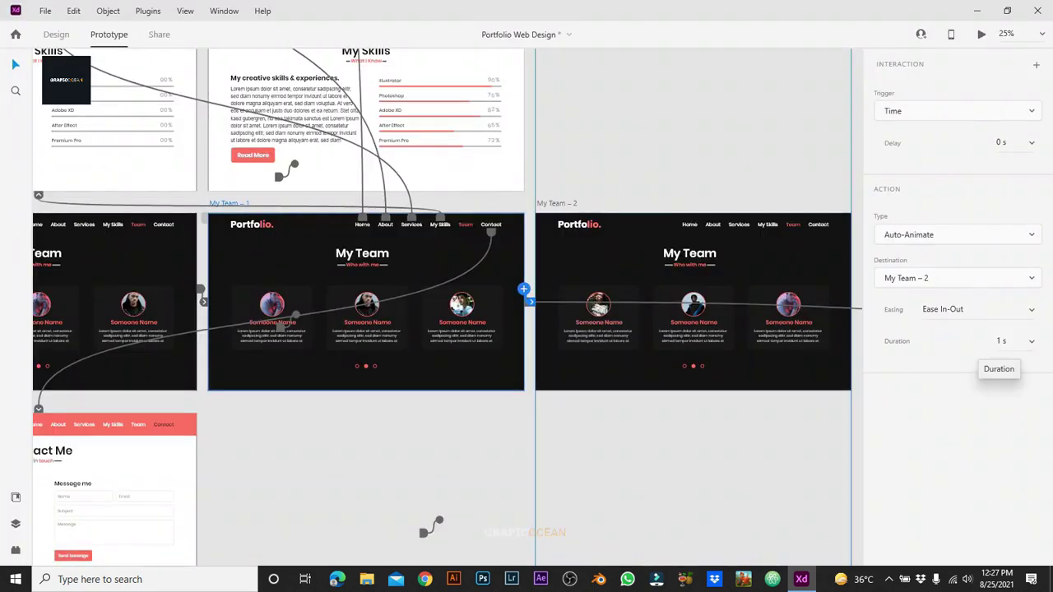
pyautogui.write('2')
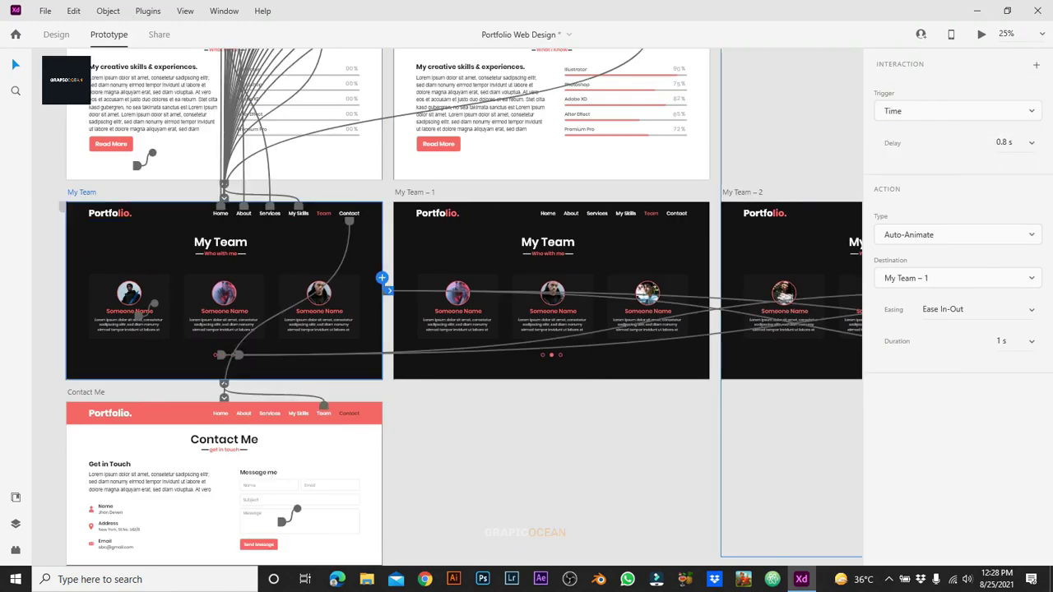
pyautogui.click(414, 191)
pyautogui.click(743, 191)
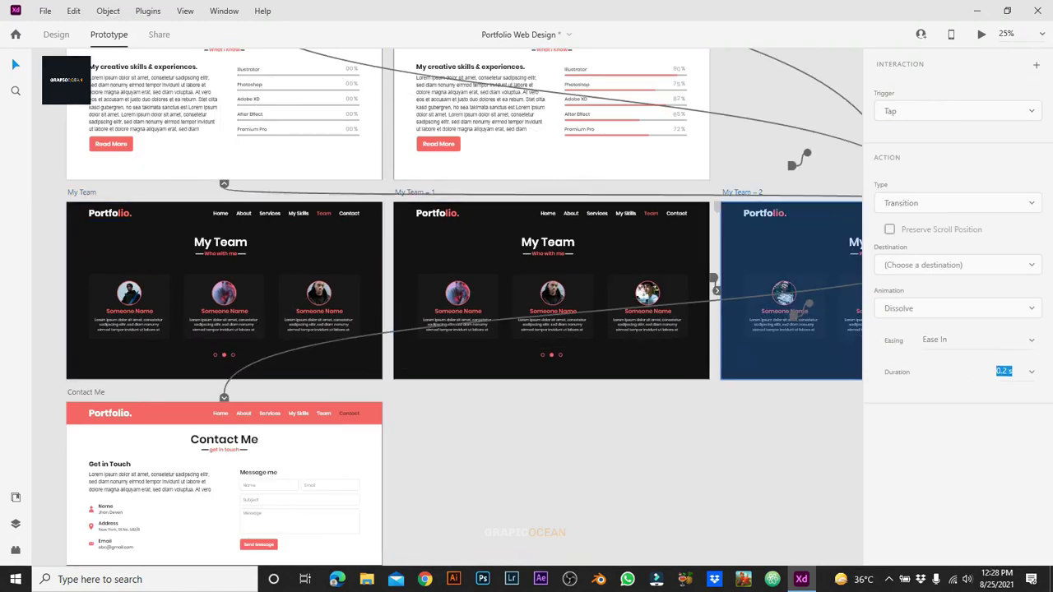
# Step: Link the middle pagination dot to My Team – 3, then My Team – 4, after undoing a mistaken link
pyautogui.hscroll(3, 804, 156)
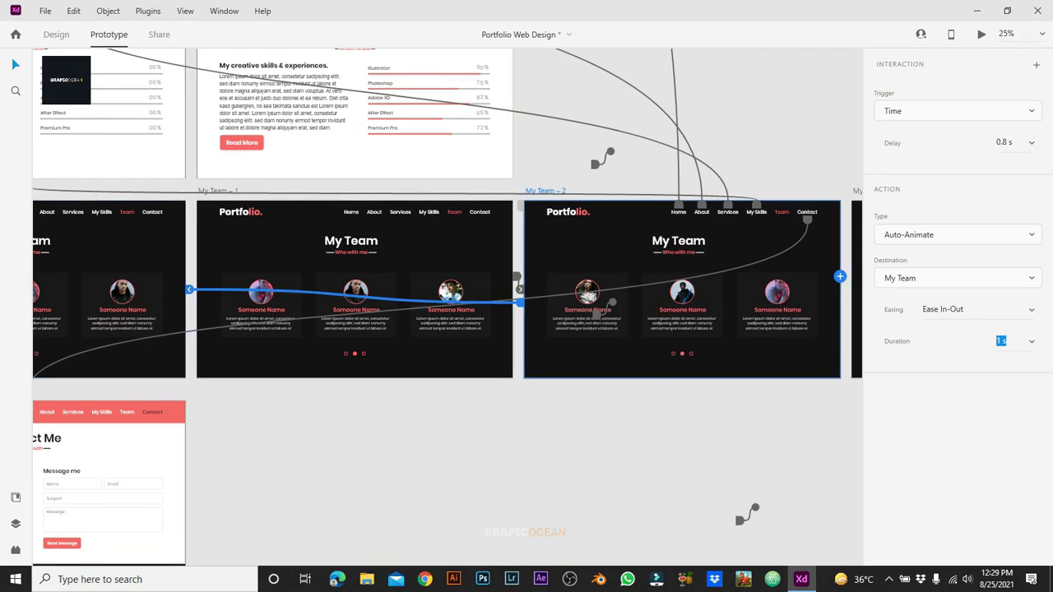
pyautogui.hotkey('ctrl', '=')
pyautogui.moveTo(695, 352); pyautogui.dragTo(215, 360)
pyautogui.hotkey('ctrl', 'z')
pyautogui.hotkey('ctrl', 'z')
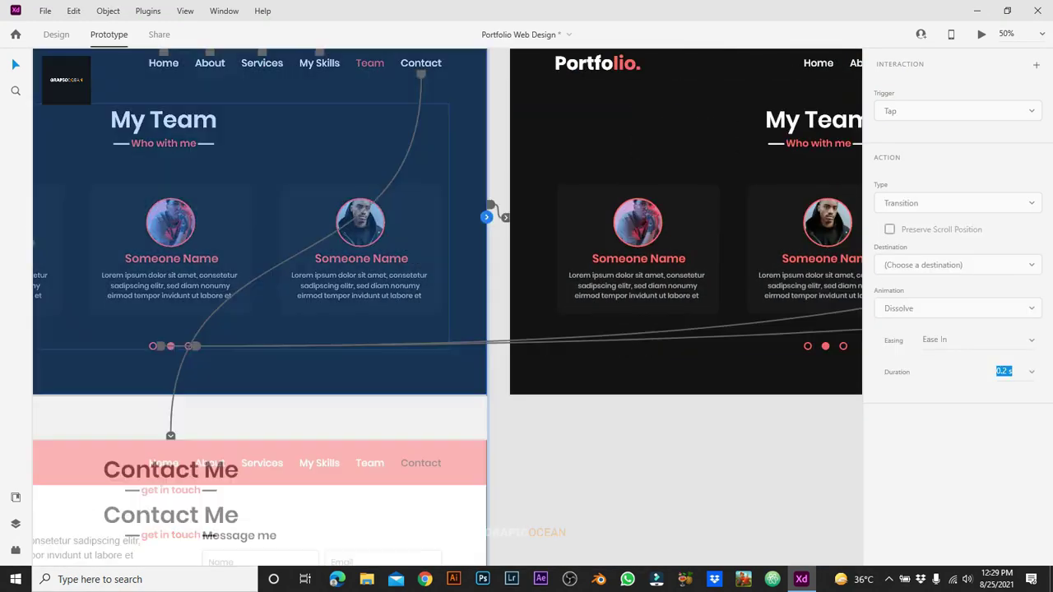
pyautogui.hotkey('ctrl', 'z')
pyautogui.hotkey('ctrl', 'z')
pyautogui.hotkey('ctrl', 'z')
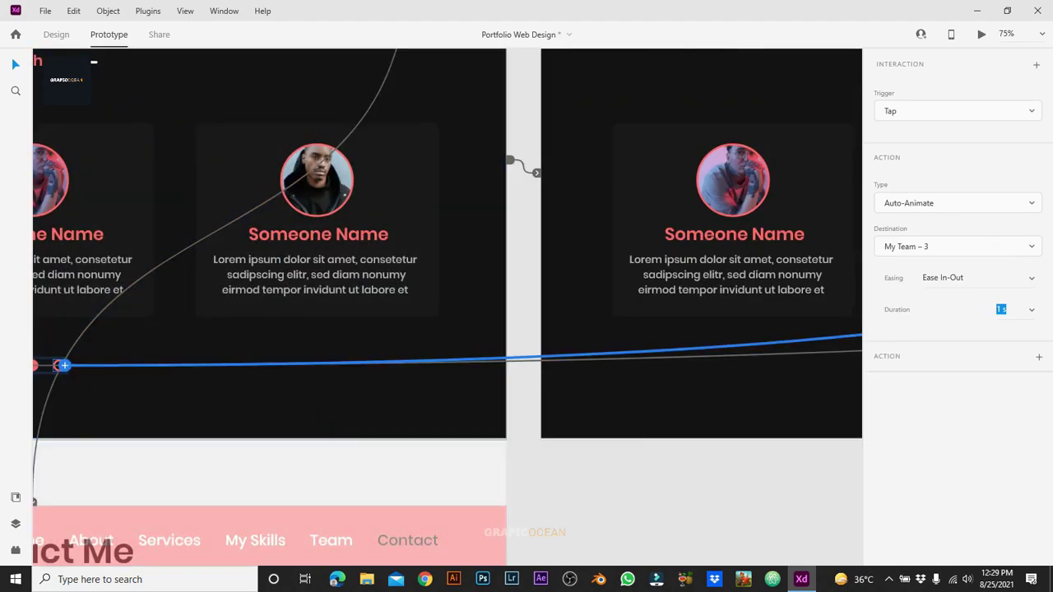
pyautogui.hotkey('ctrl', 'shift', 'z')
pyautogui.hotkey('ctrl', 'shift', 'z')
pyautogui.hotkey('ctrl', 'shift', 'z')
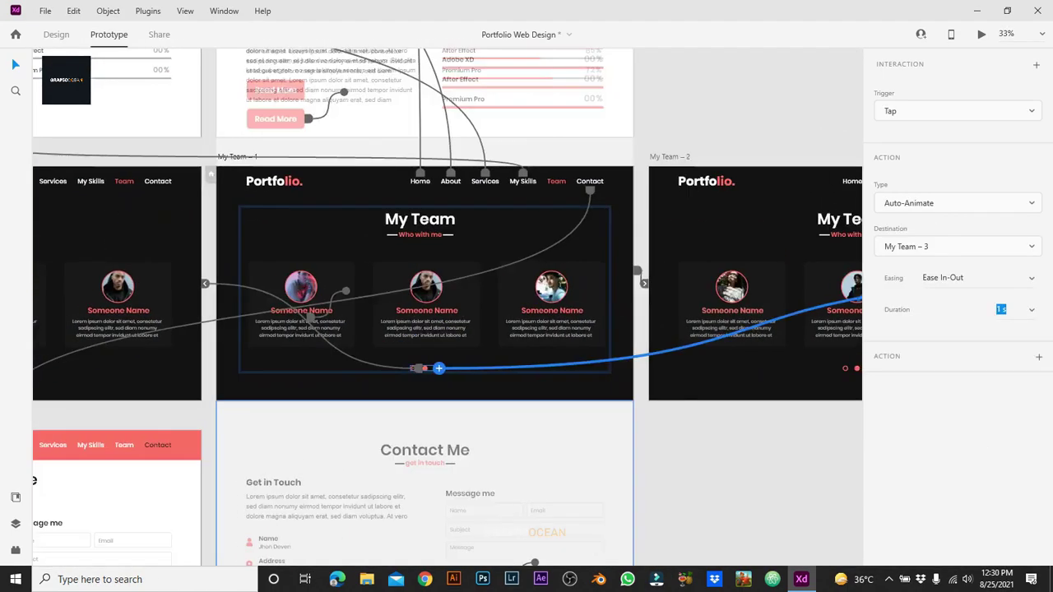
pyautogui.hotkey('ctrl', '1')
pyautogui.hotkey('ctrl', 'shift', 'z')
pyautogui.hotkey('ctrl', 'shift', 'z')
pyautogui.hotkey('ctrl', 'shift', 'z')
pyautogui.hotkey('ctrl', 'shift', 'z')
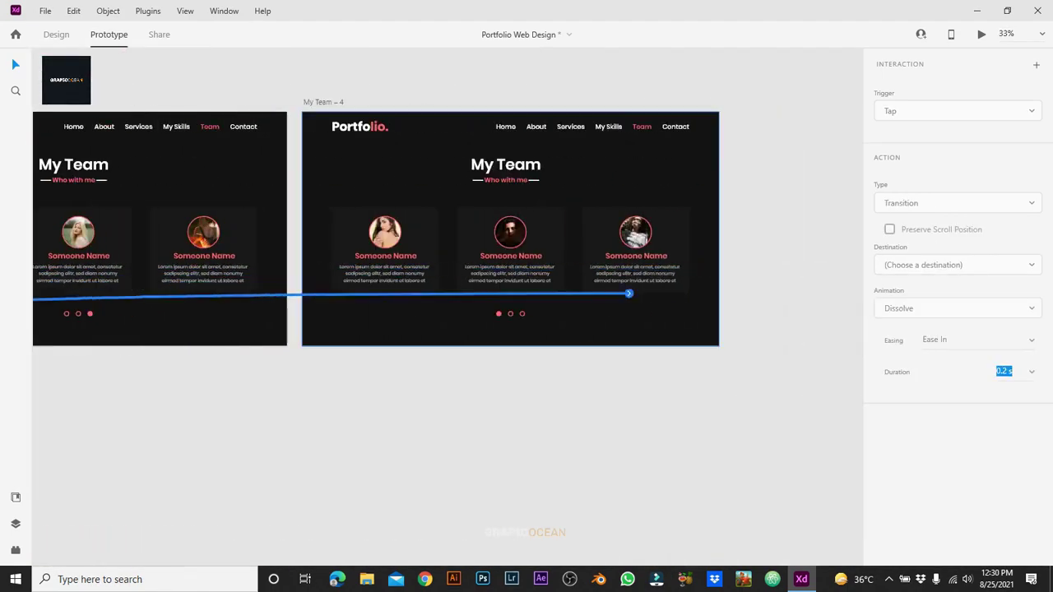
pyautogui.hotkey('ctrl', 'shift', 'z')
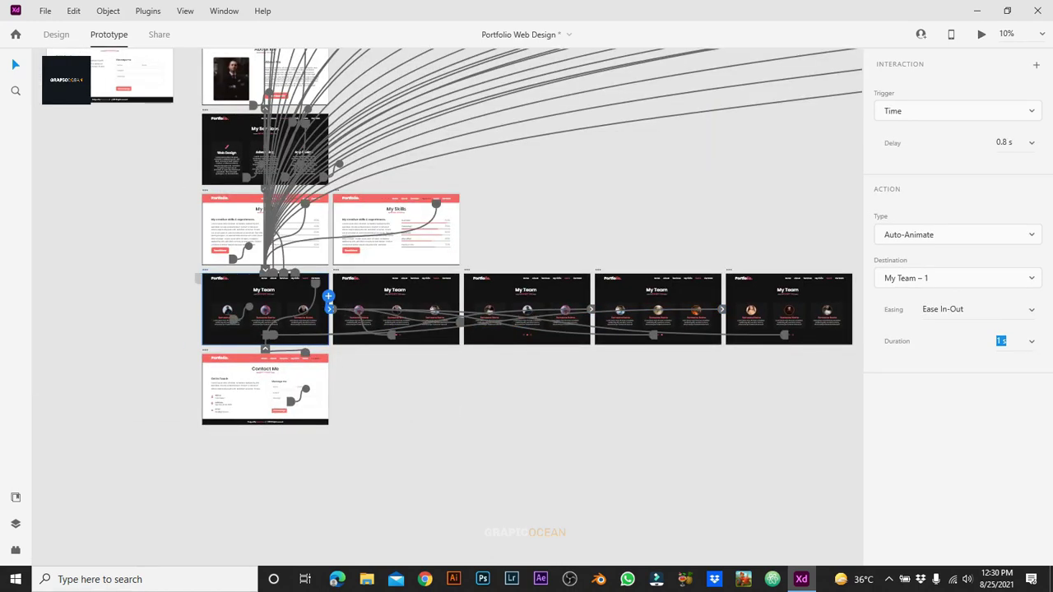
# Step: Back in Design mode, bring the other XD window forward and launch a desktop preview of the hero artboard
pyautogui.hotkey('ctrl', 'Tab')
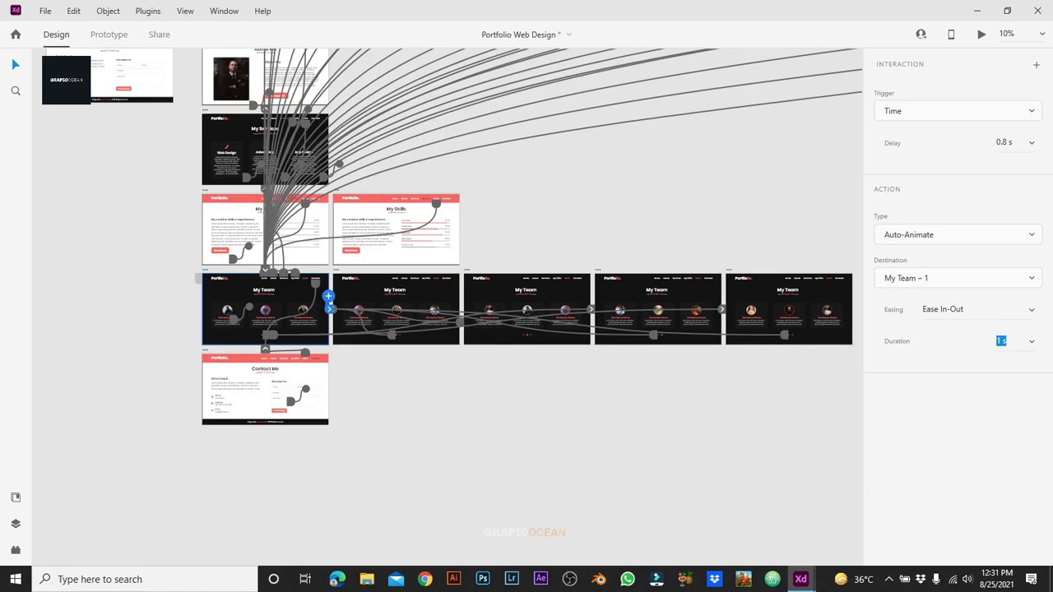
pyautogui.moveTo(800, 579)
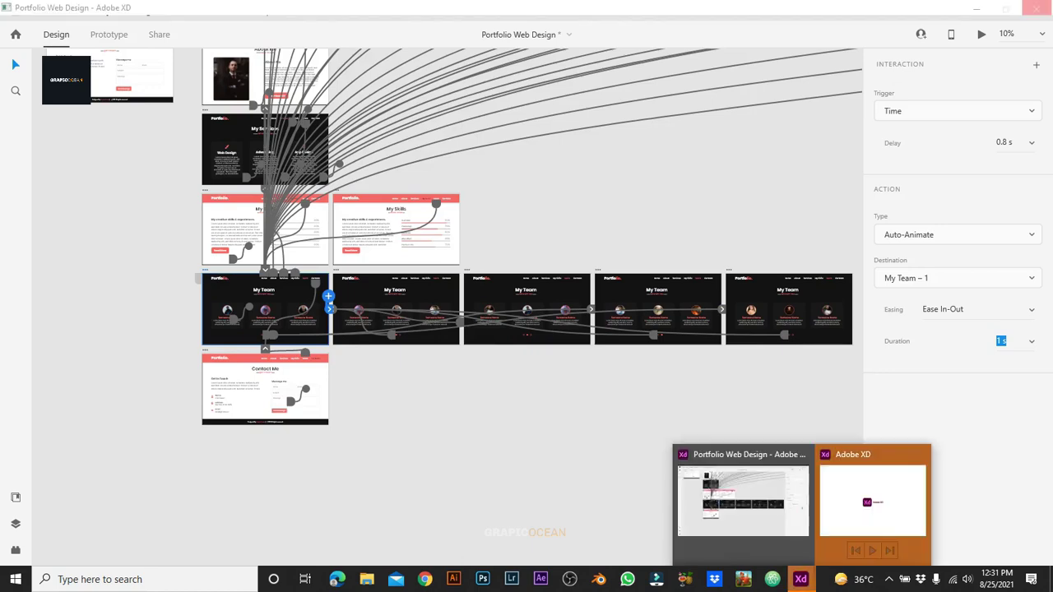
pyautogui.click(875, 470)
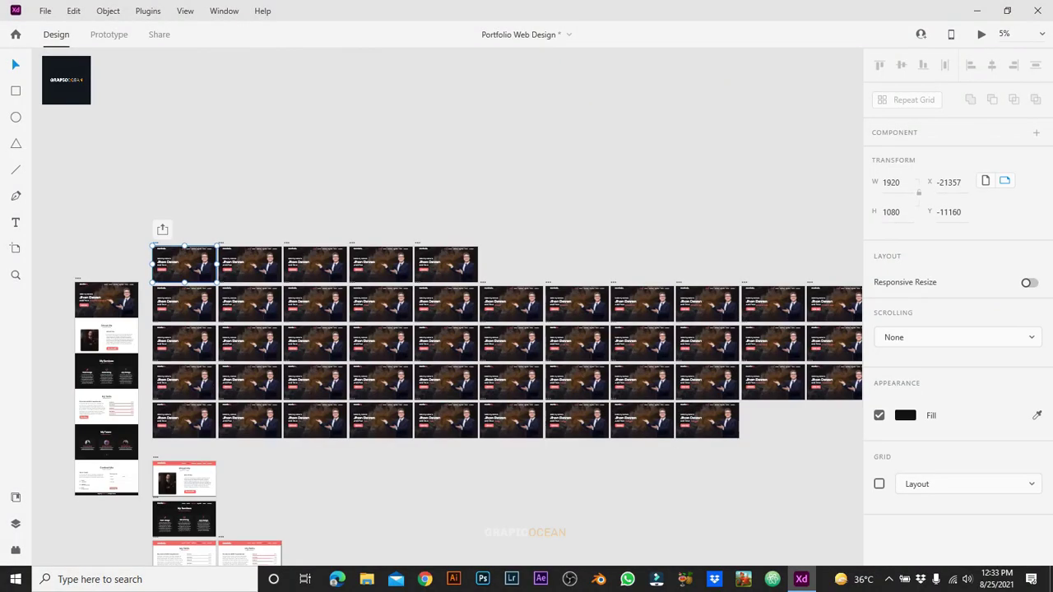
pyautogui.hotkey('ctrl', 'Return')
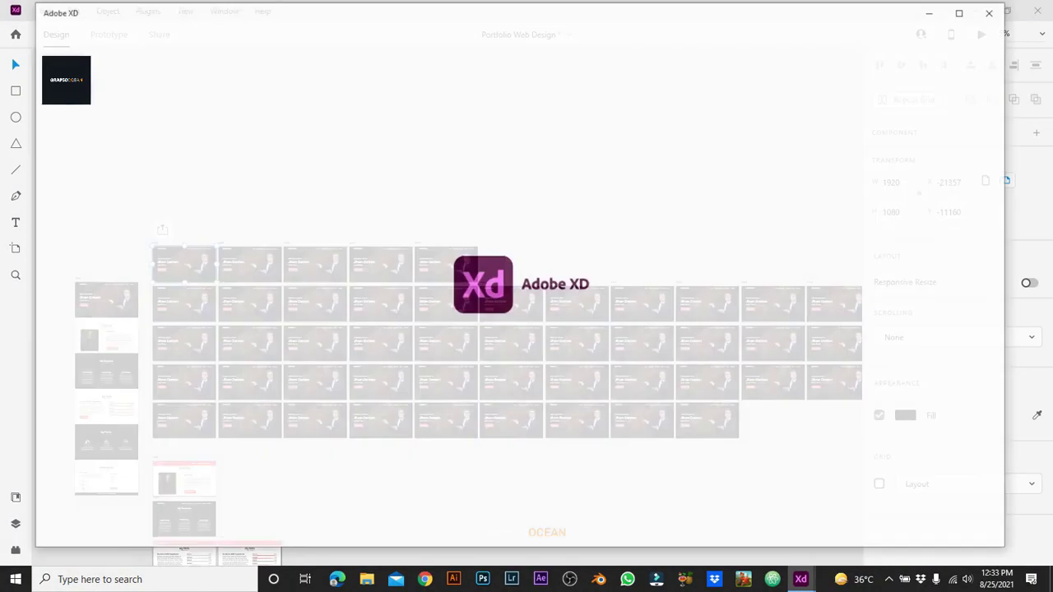